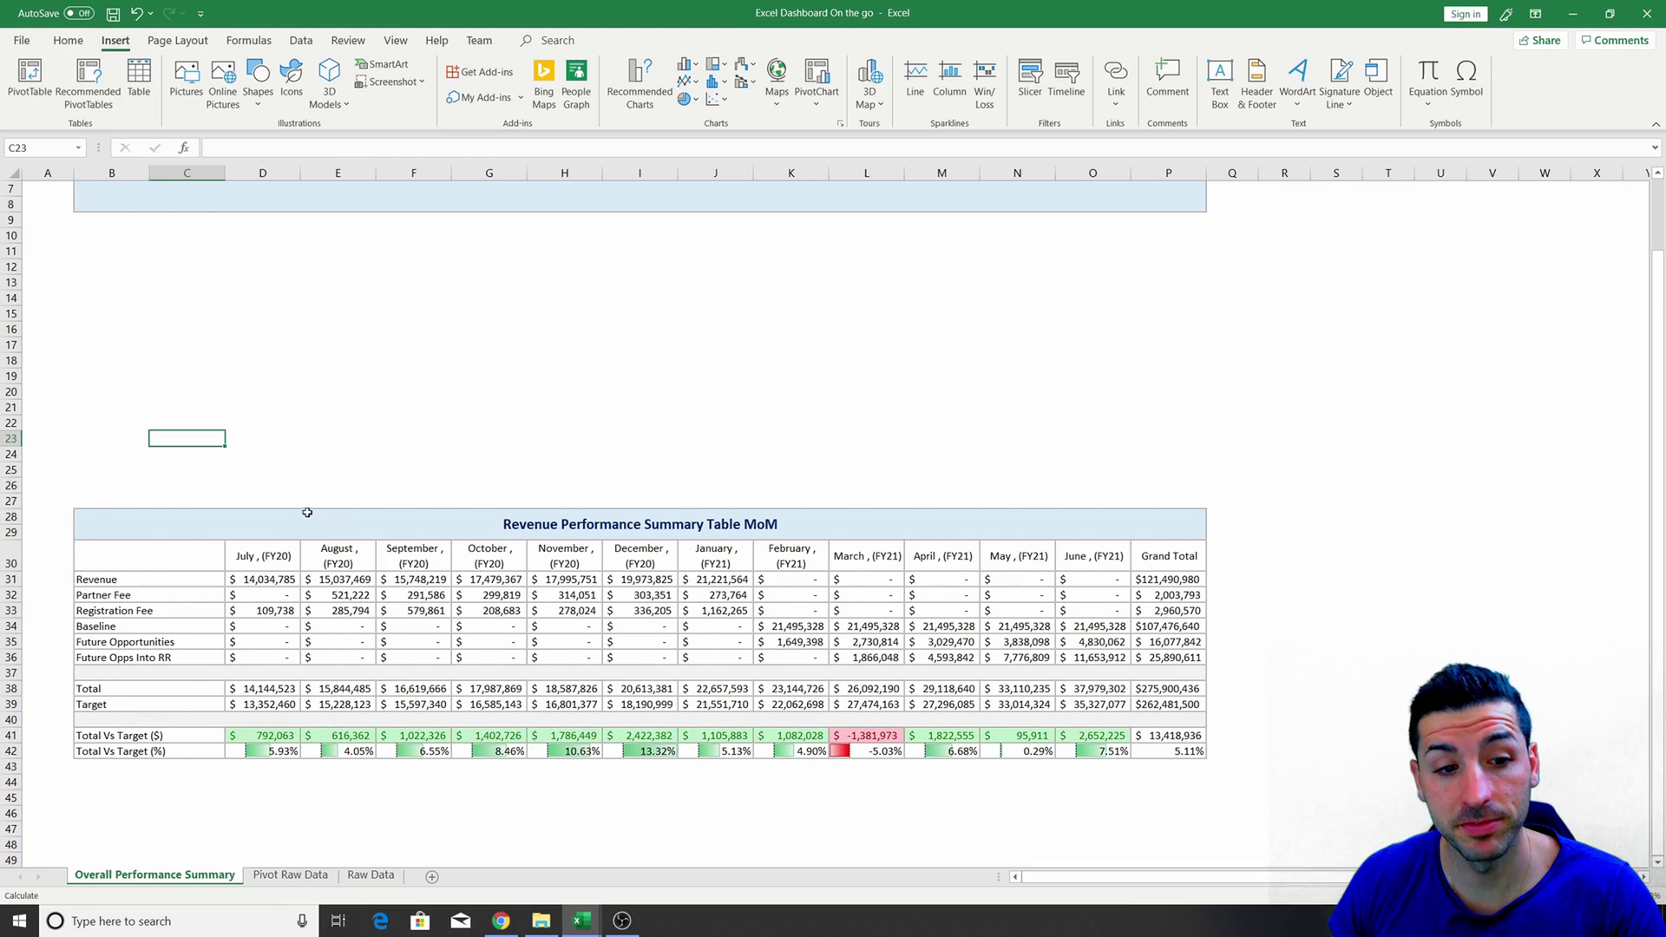
{"action": "scroll", "coordinate": [572, 518], "scroll_direction": "up", "scroll_amount": 2}
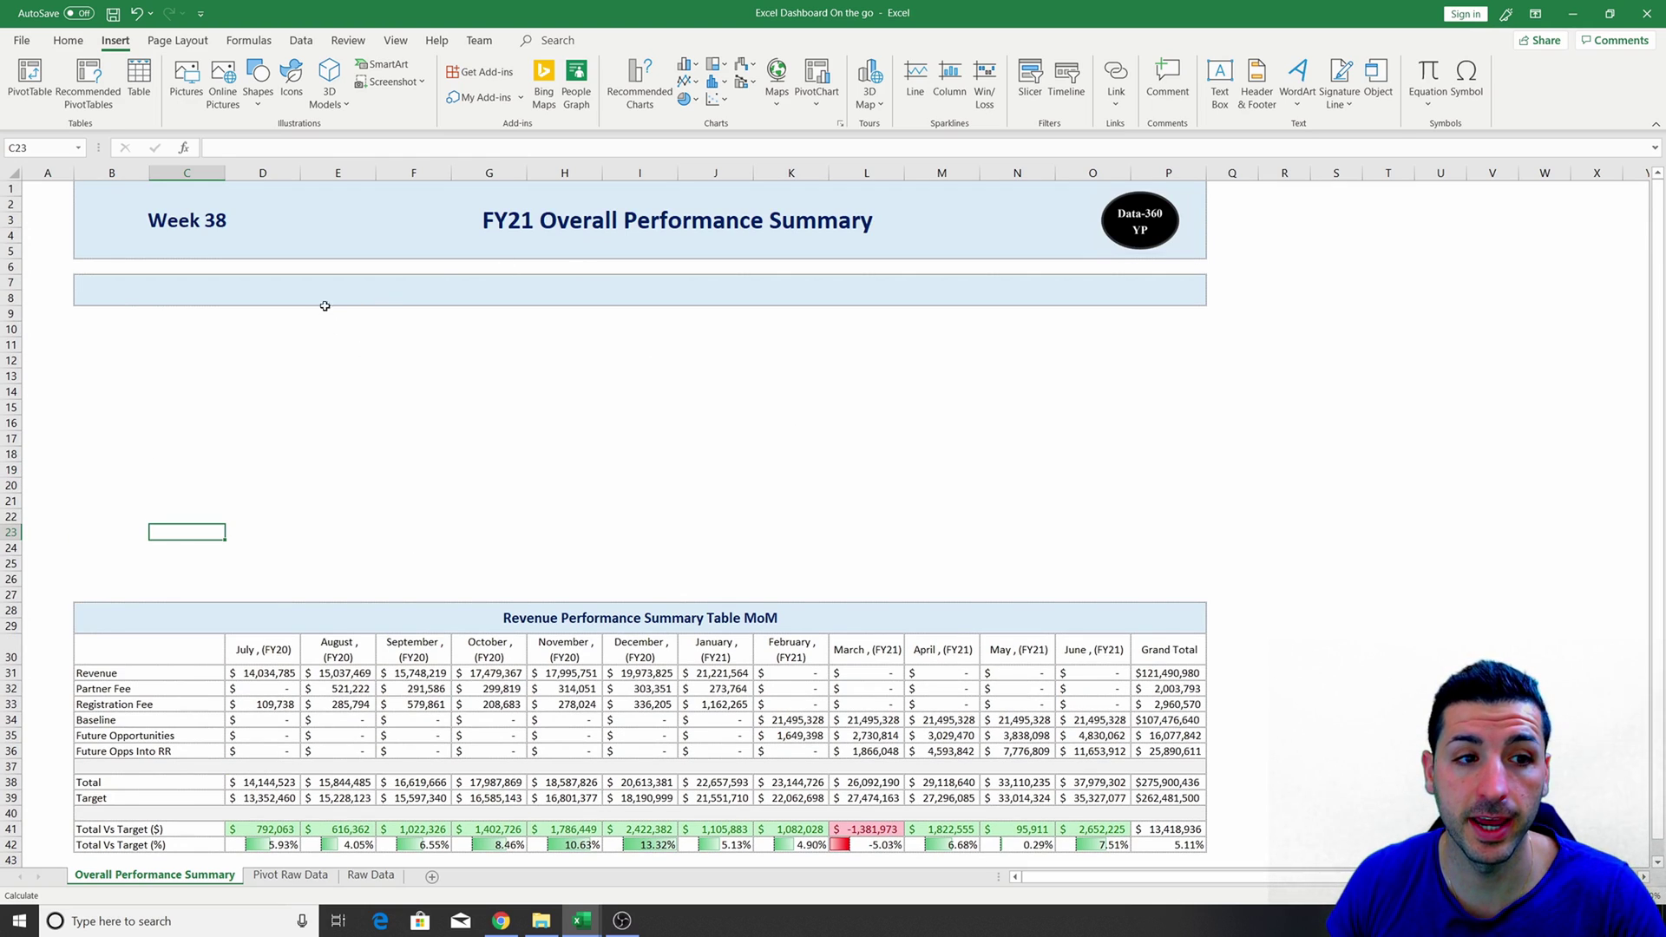
{"action": "scroll", "coordinate": [425, 516], "scroll_direction": "down", "scroll_amount": 2}
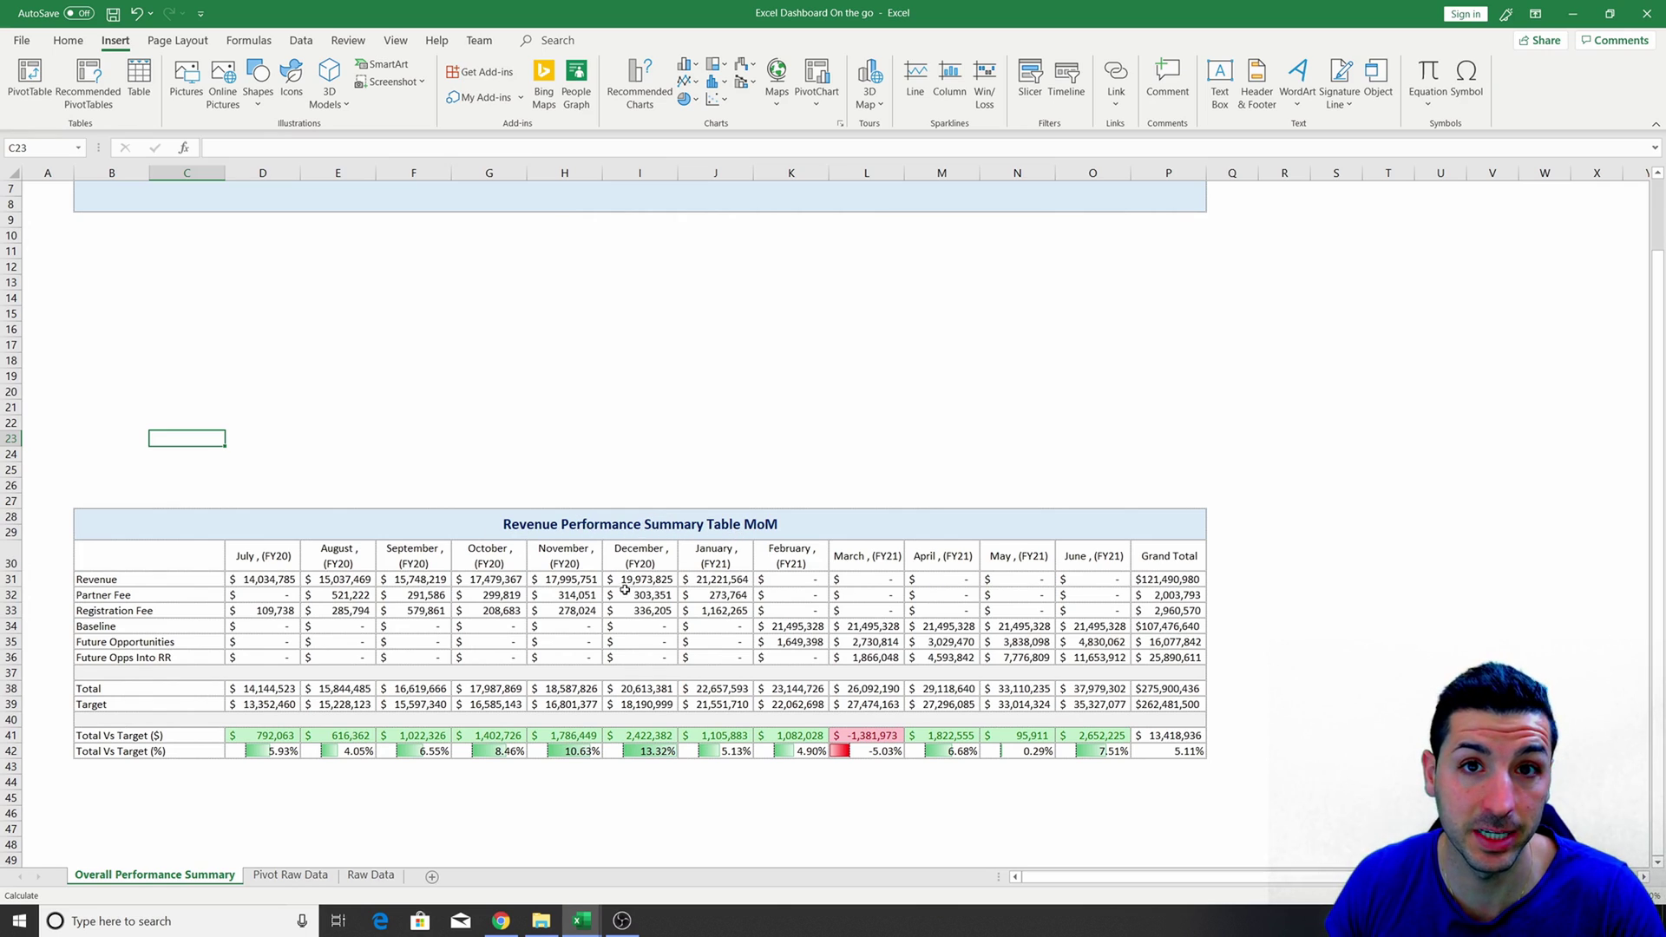
{"action": "scroll", "coordinate": [650, 533], "scroll_direction": "up", "scroll_amount": 2}
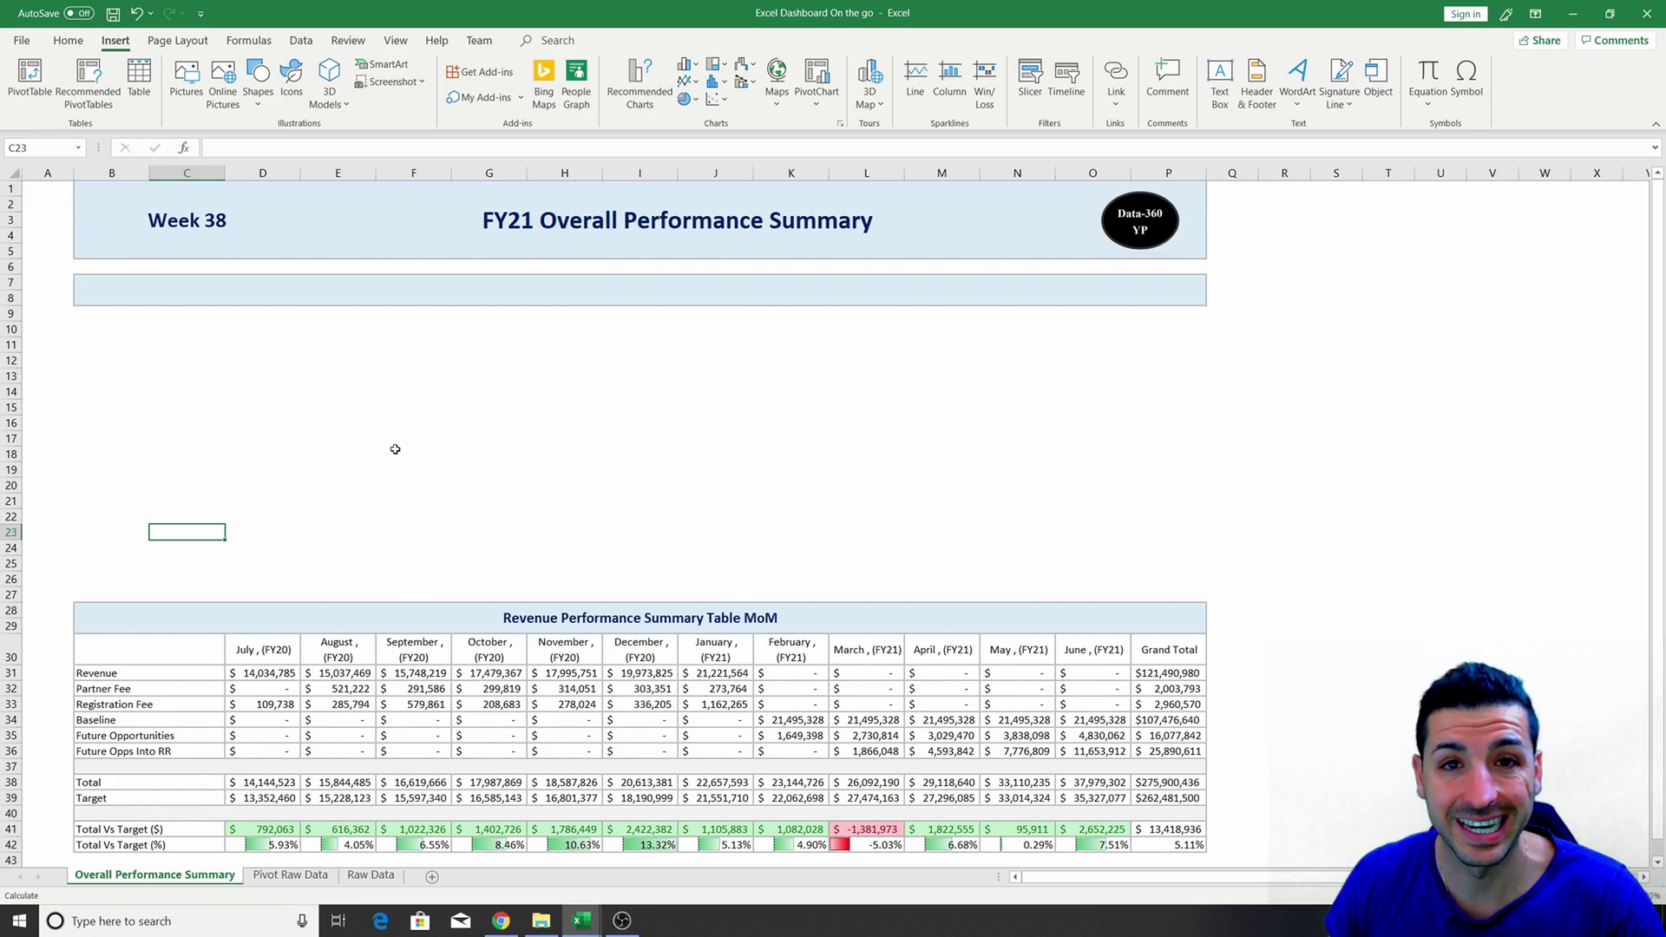
{"action": "left_click_drag", "start_coordinate": [101, 313], "coordinate": [634, 591]}
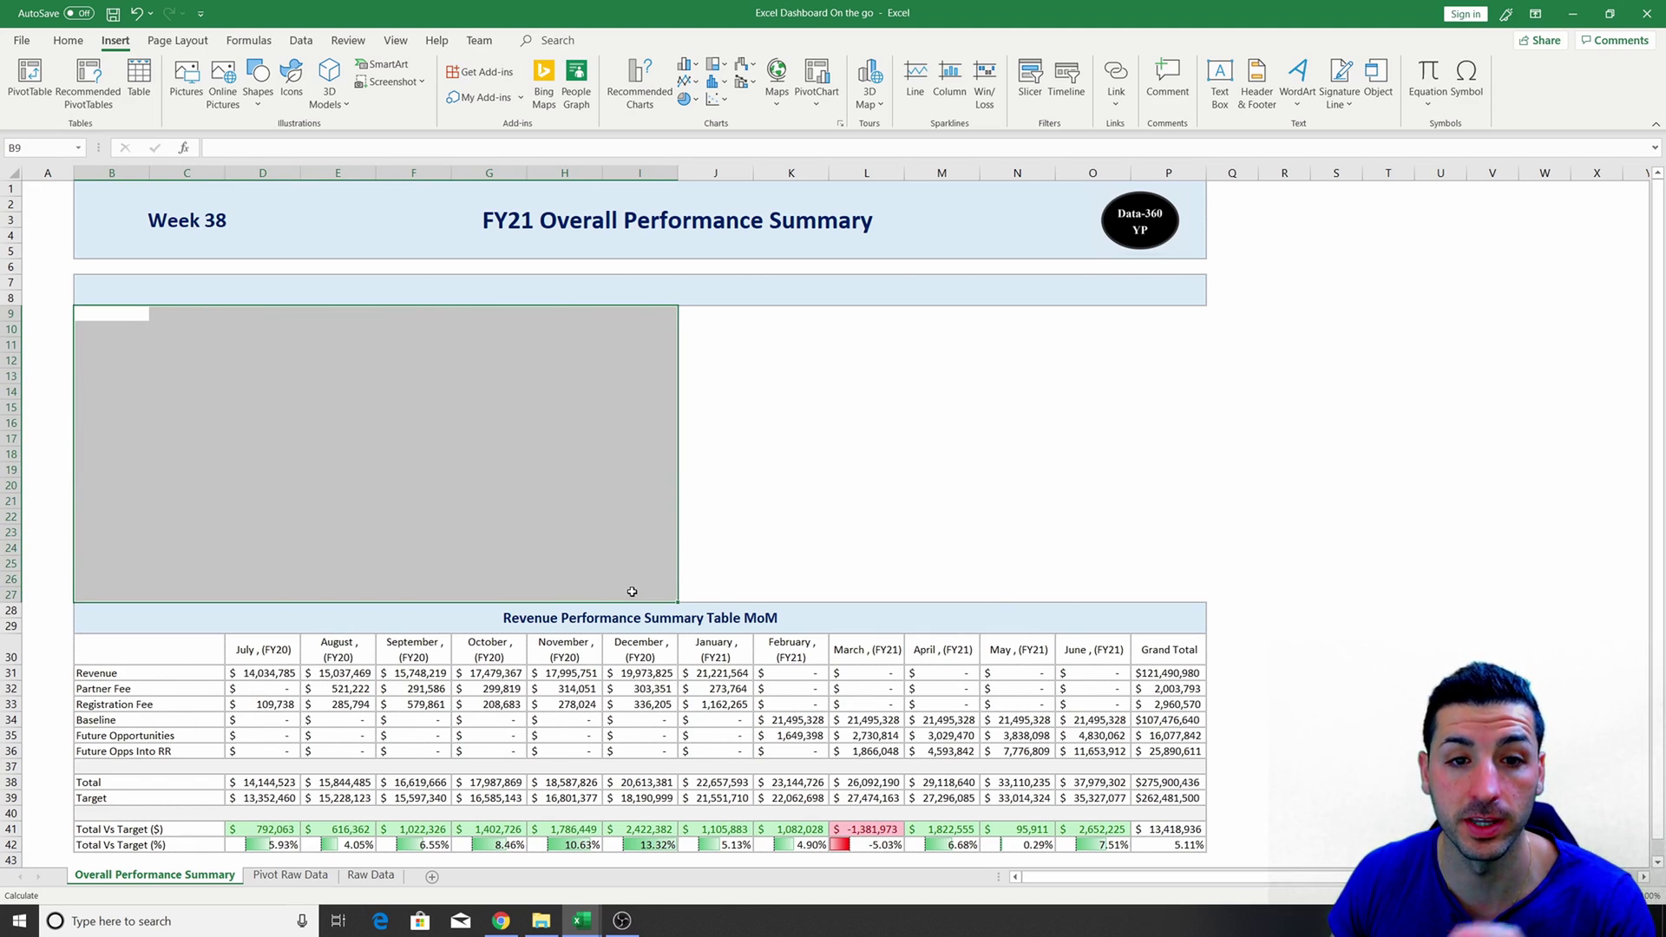
Start a combo chart from the monthly figures in D31:O36 together with the Target row values in D39:O39.
{"action": "scroll", "coordinate": [794, 422], "scroll_direction": "down", "scroll_amount": 1}
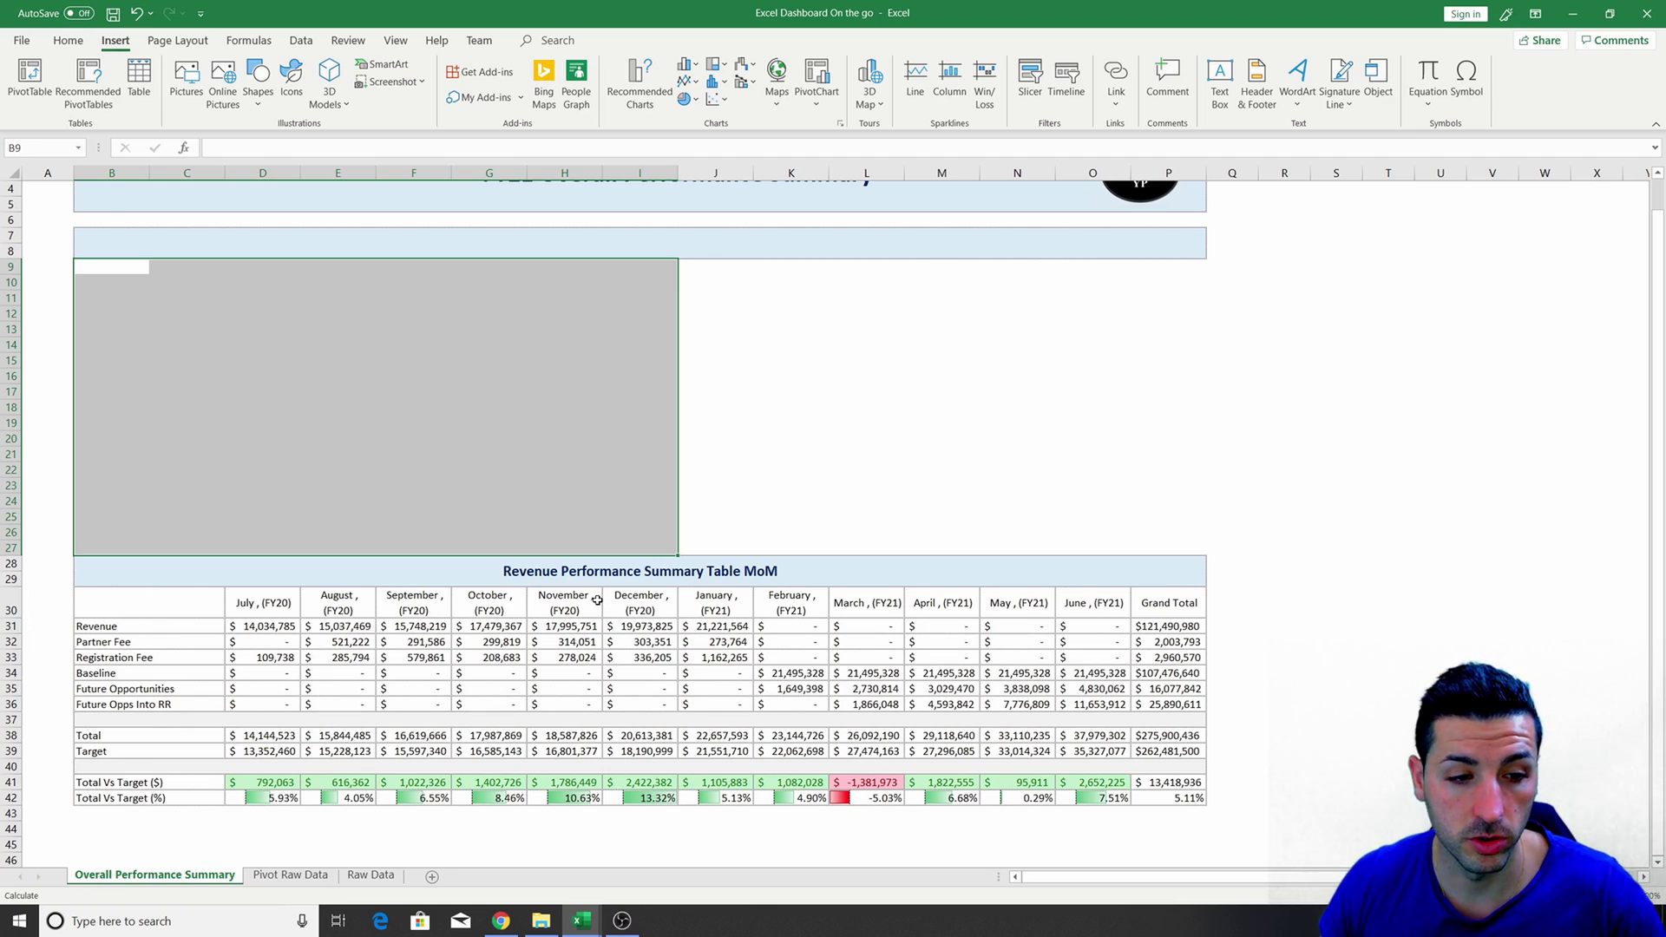
{"action": "left_click", "coordinate": [314, 637]}
{"action": "left_click_drag", "start_coordinate": [261, 628], "coordinate": [1073, 697]}
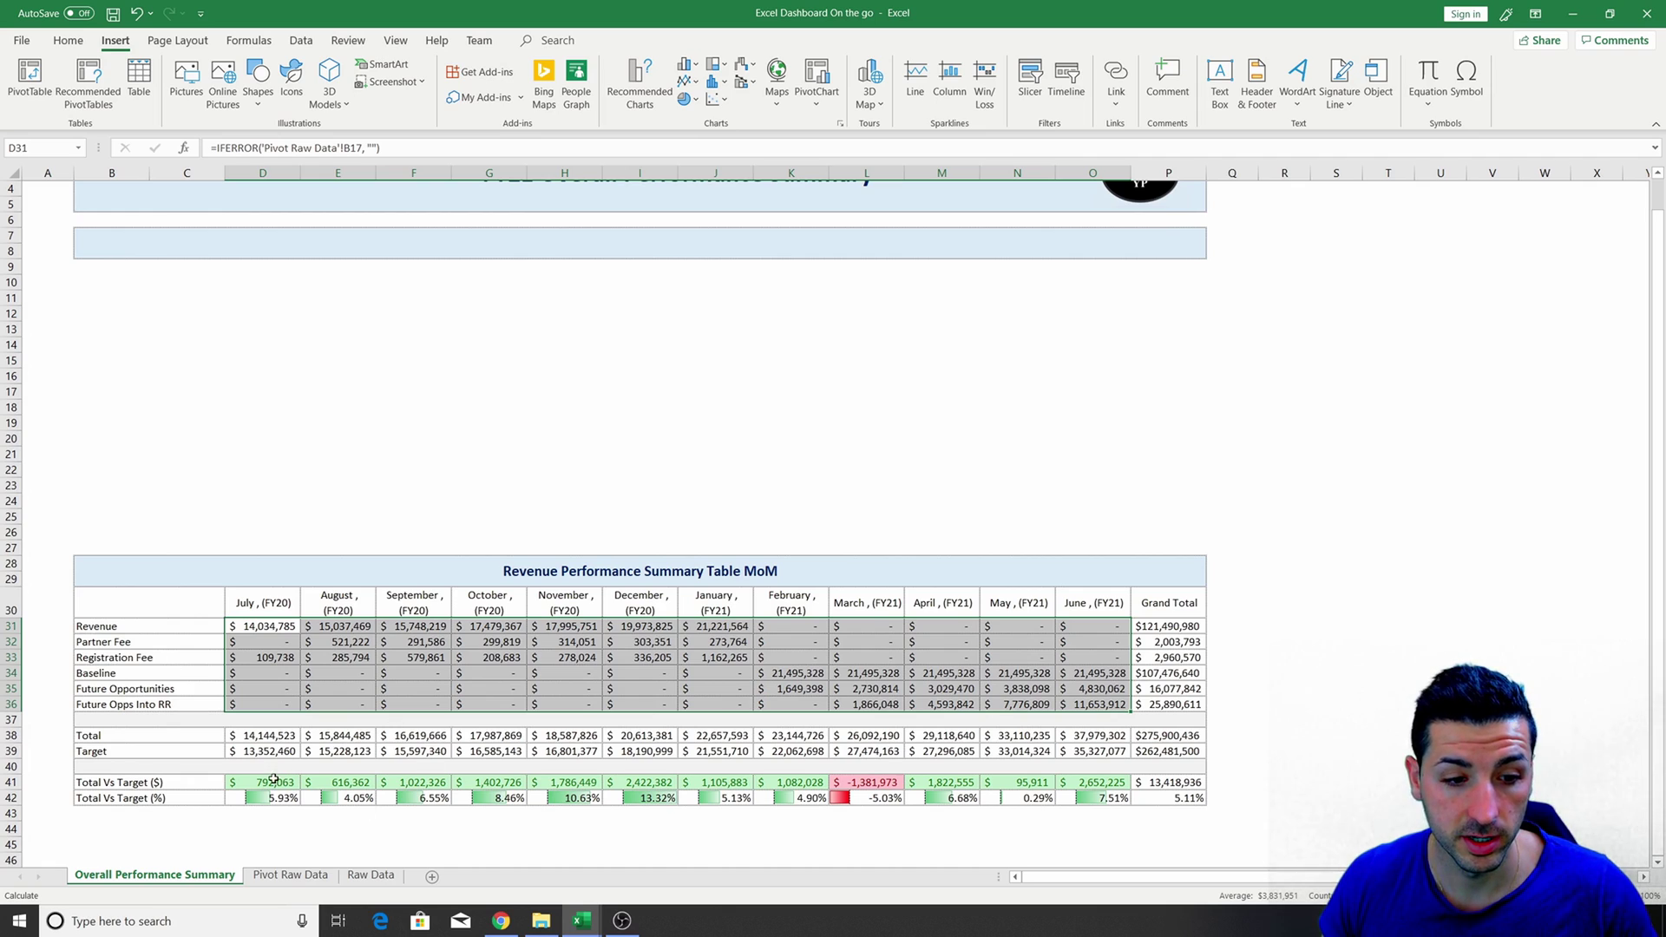
{"action": "key", "text": "ctrl+q"}
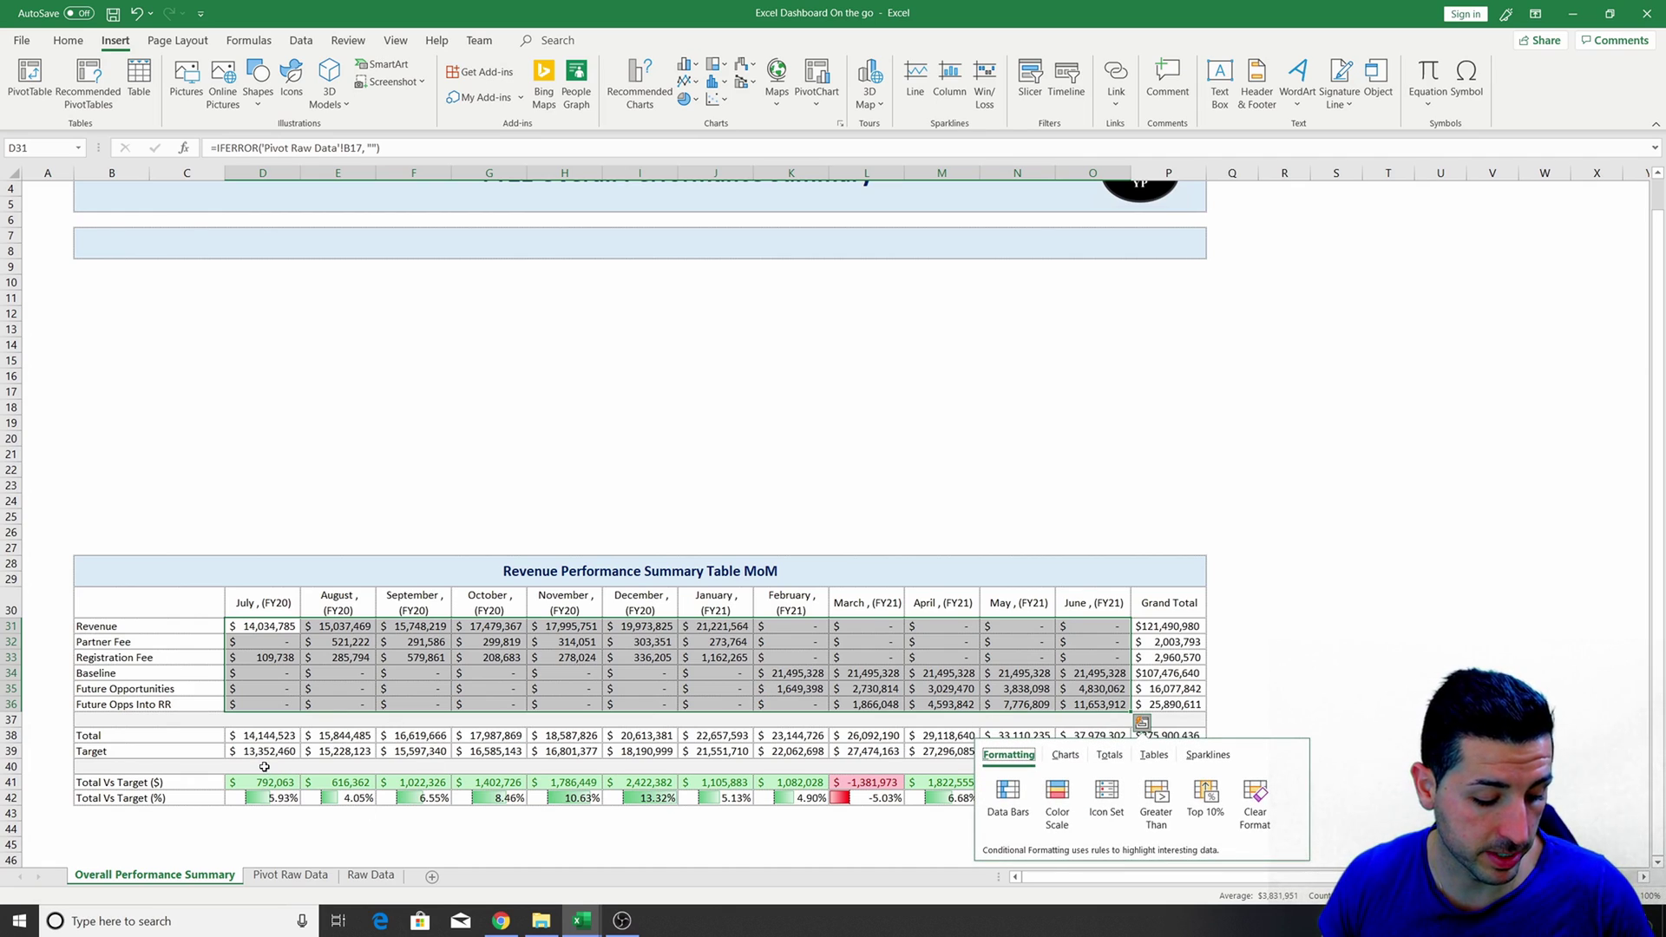
{"action": "left_click_drag", "start_coordinate": [275, 751], "coordinate": [1070, 748]}
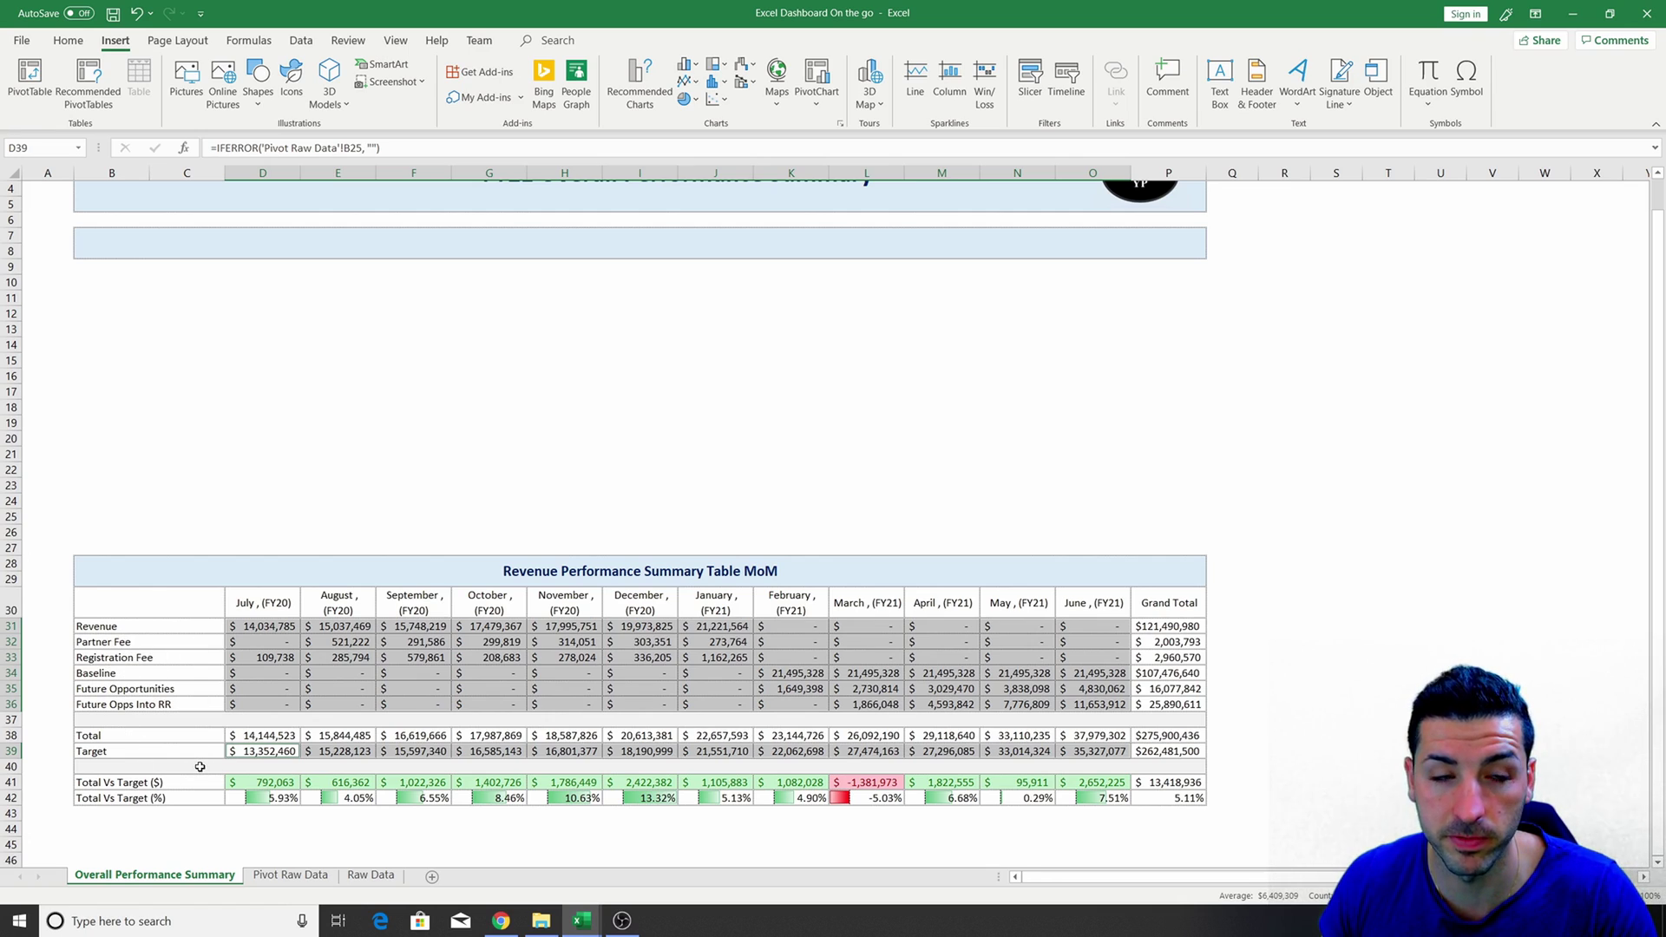
{"action": "left_click", "coordinate": [659, 101]}
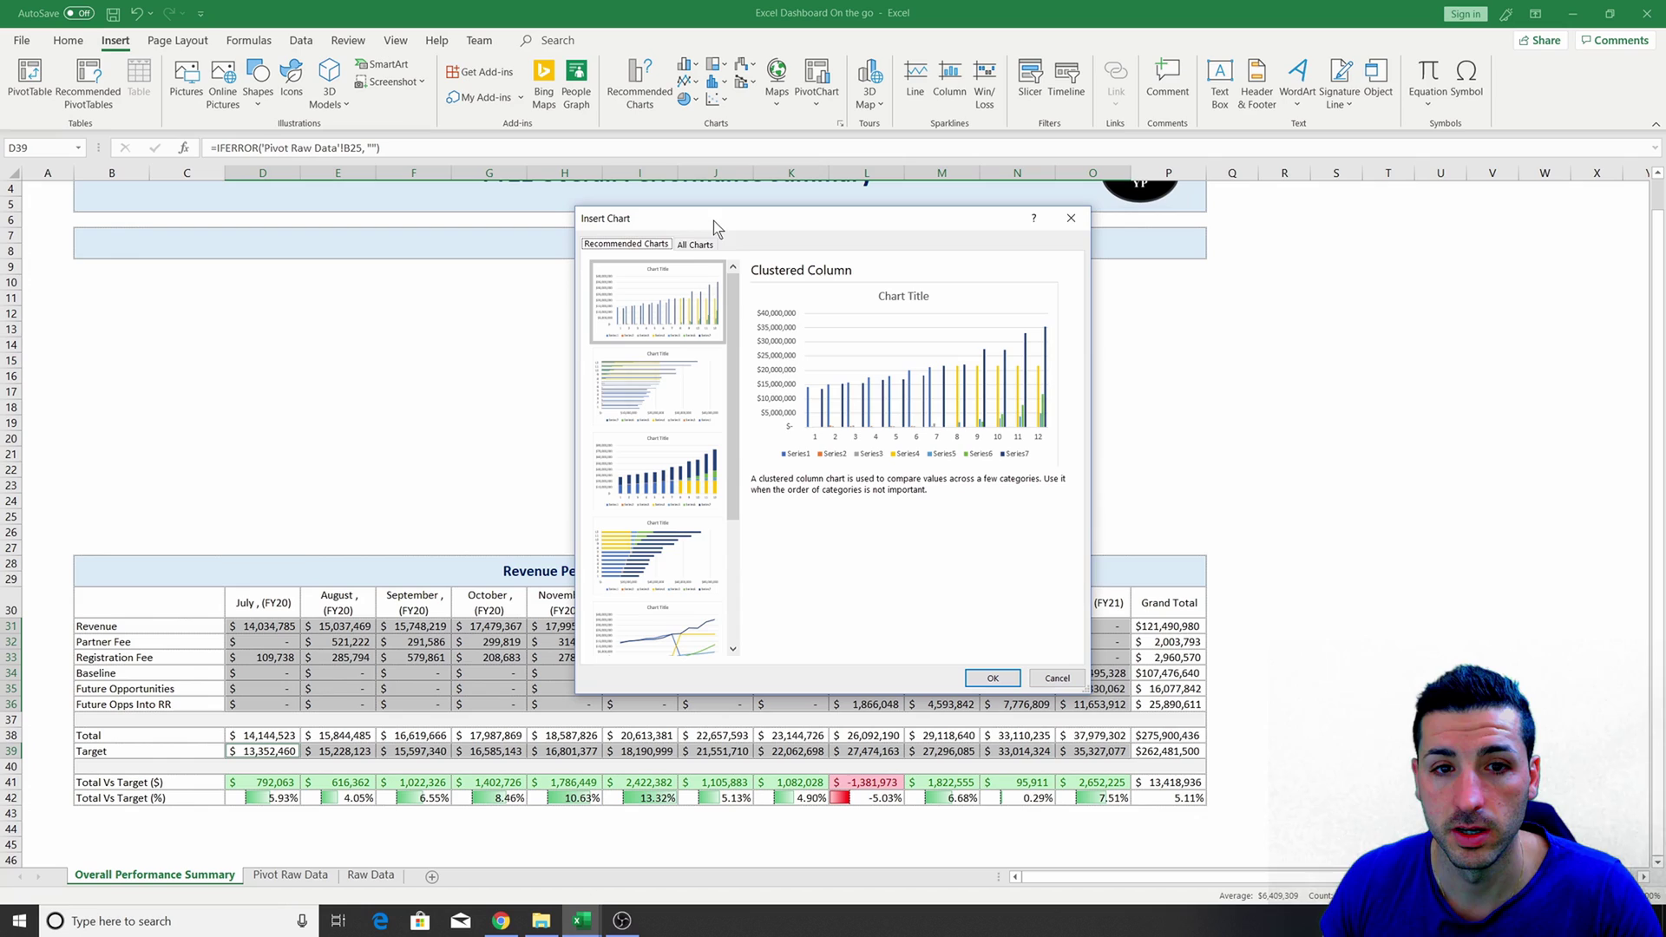
{"action": "left_click", "coordinate": [701, 247]}
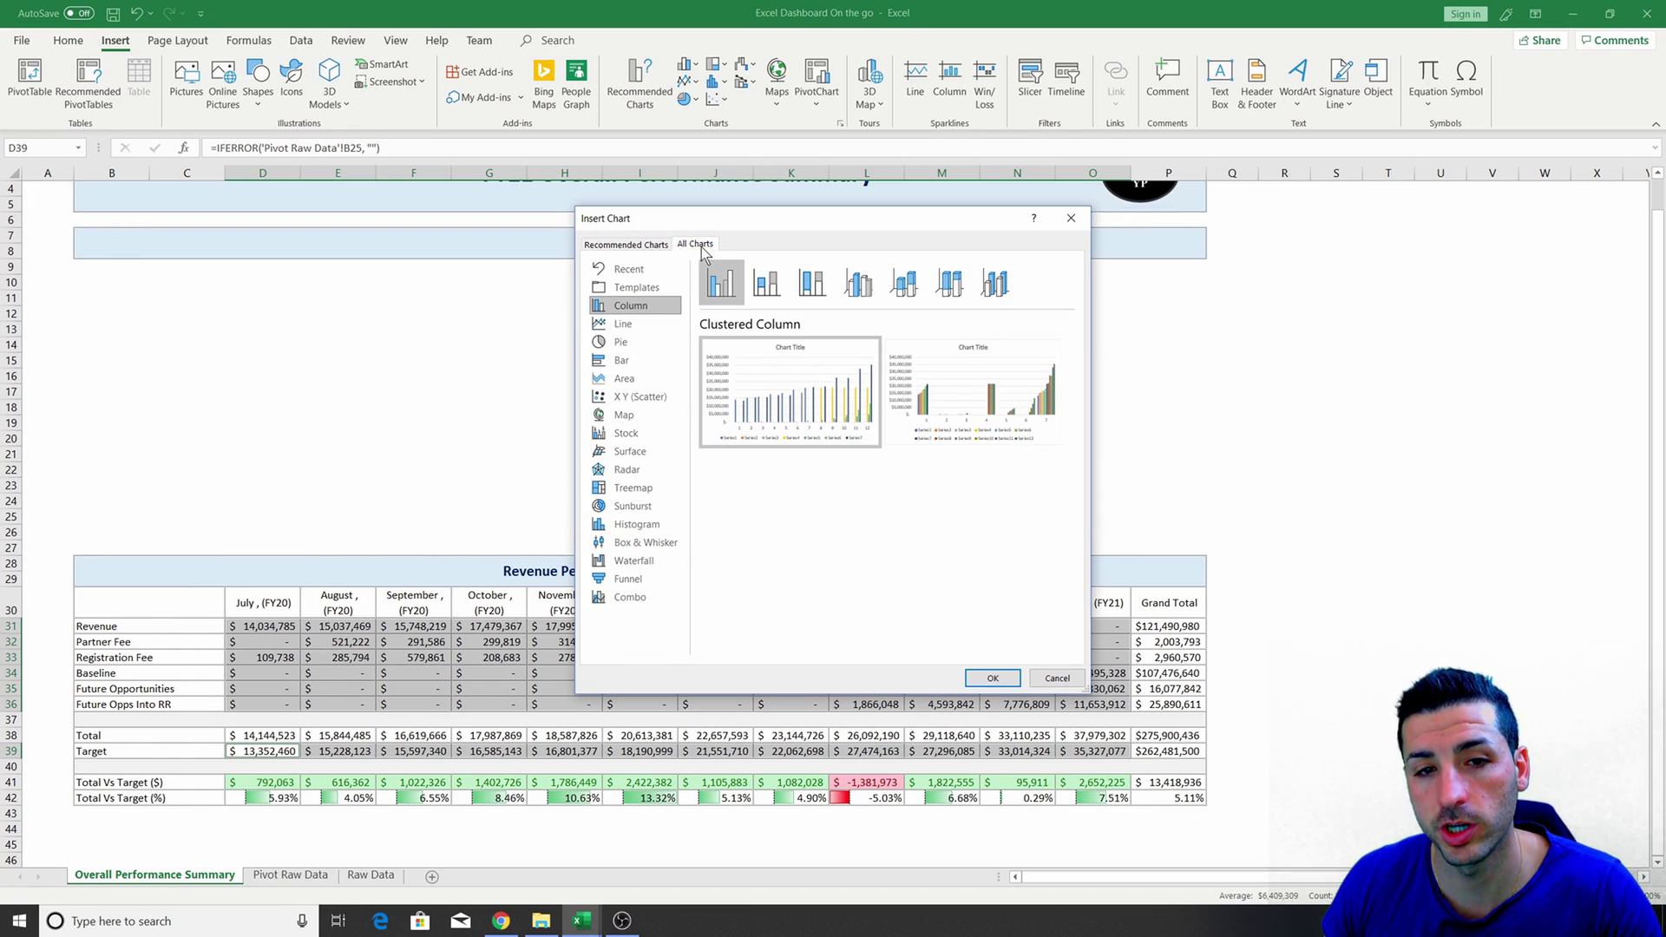
{"action": "left_click", "coordinate": [627, 597]}
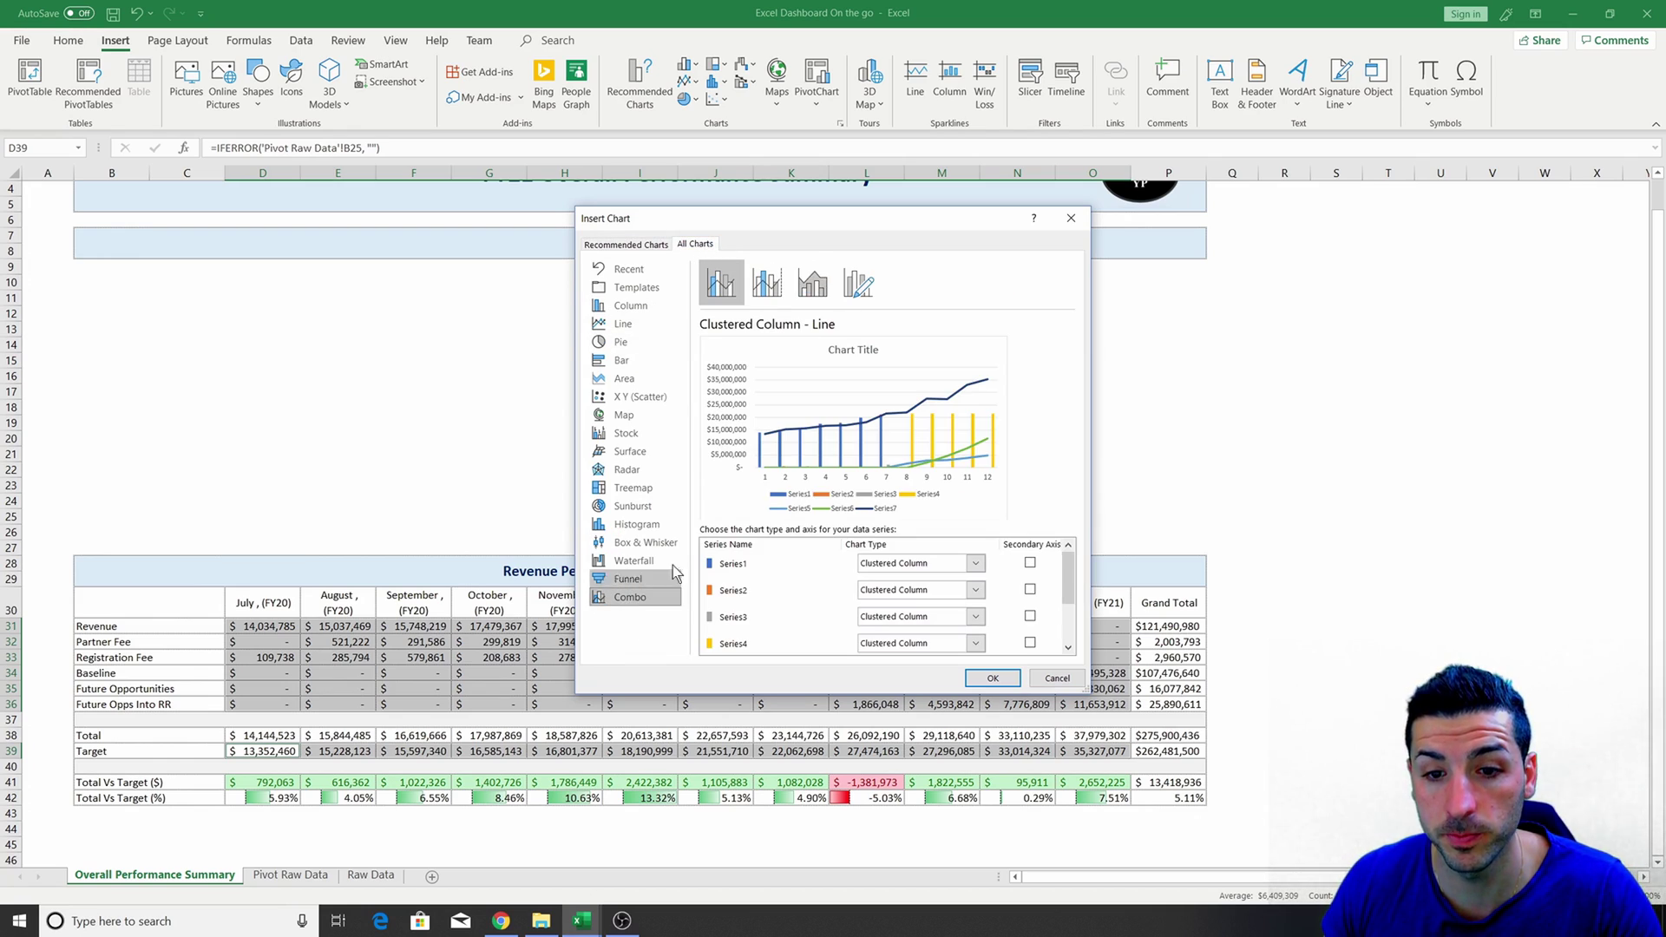
{"action": "left_click_drag", "start_coordinate": [817, 229], "coordinate": [741, 108]}
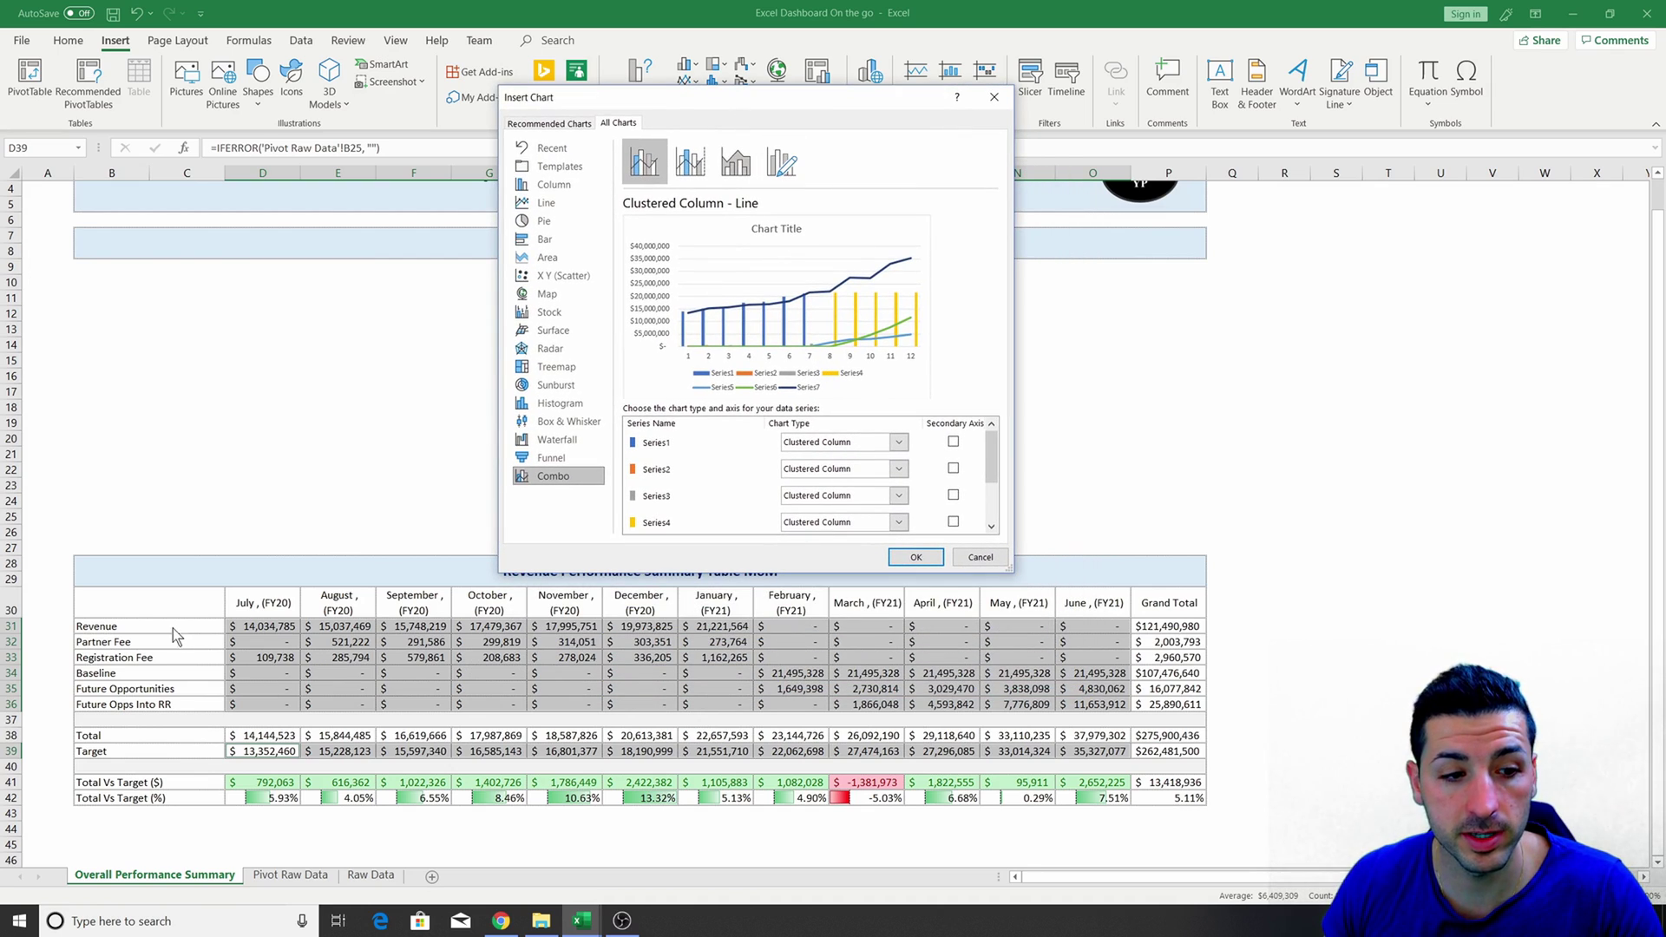
Set the chart type of Series1 through Series6 to Stacked Column in the custom combination, leaving Series7 as a line.
{"action": "left_click", "coordinate": [899, 443]}
{"action": "left_click", "coordinate": [850, 500]}
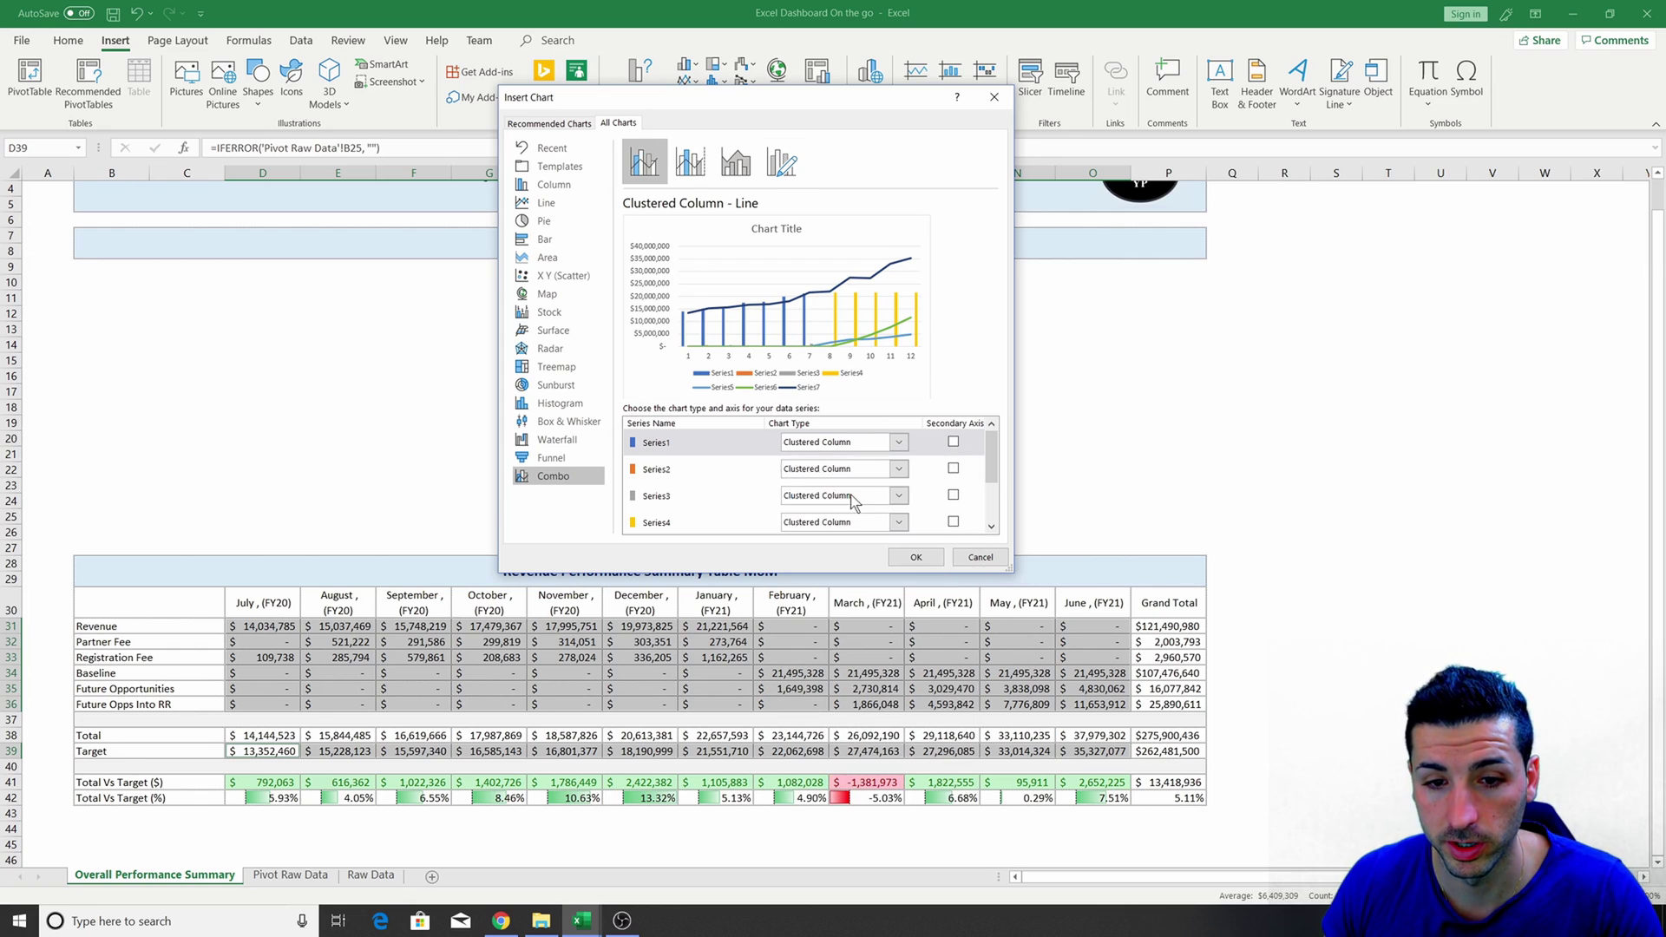
{"action": "left_click", "coordinate": [899, 470]}
{"action": "left_click", "coordinate": [859, 529]}
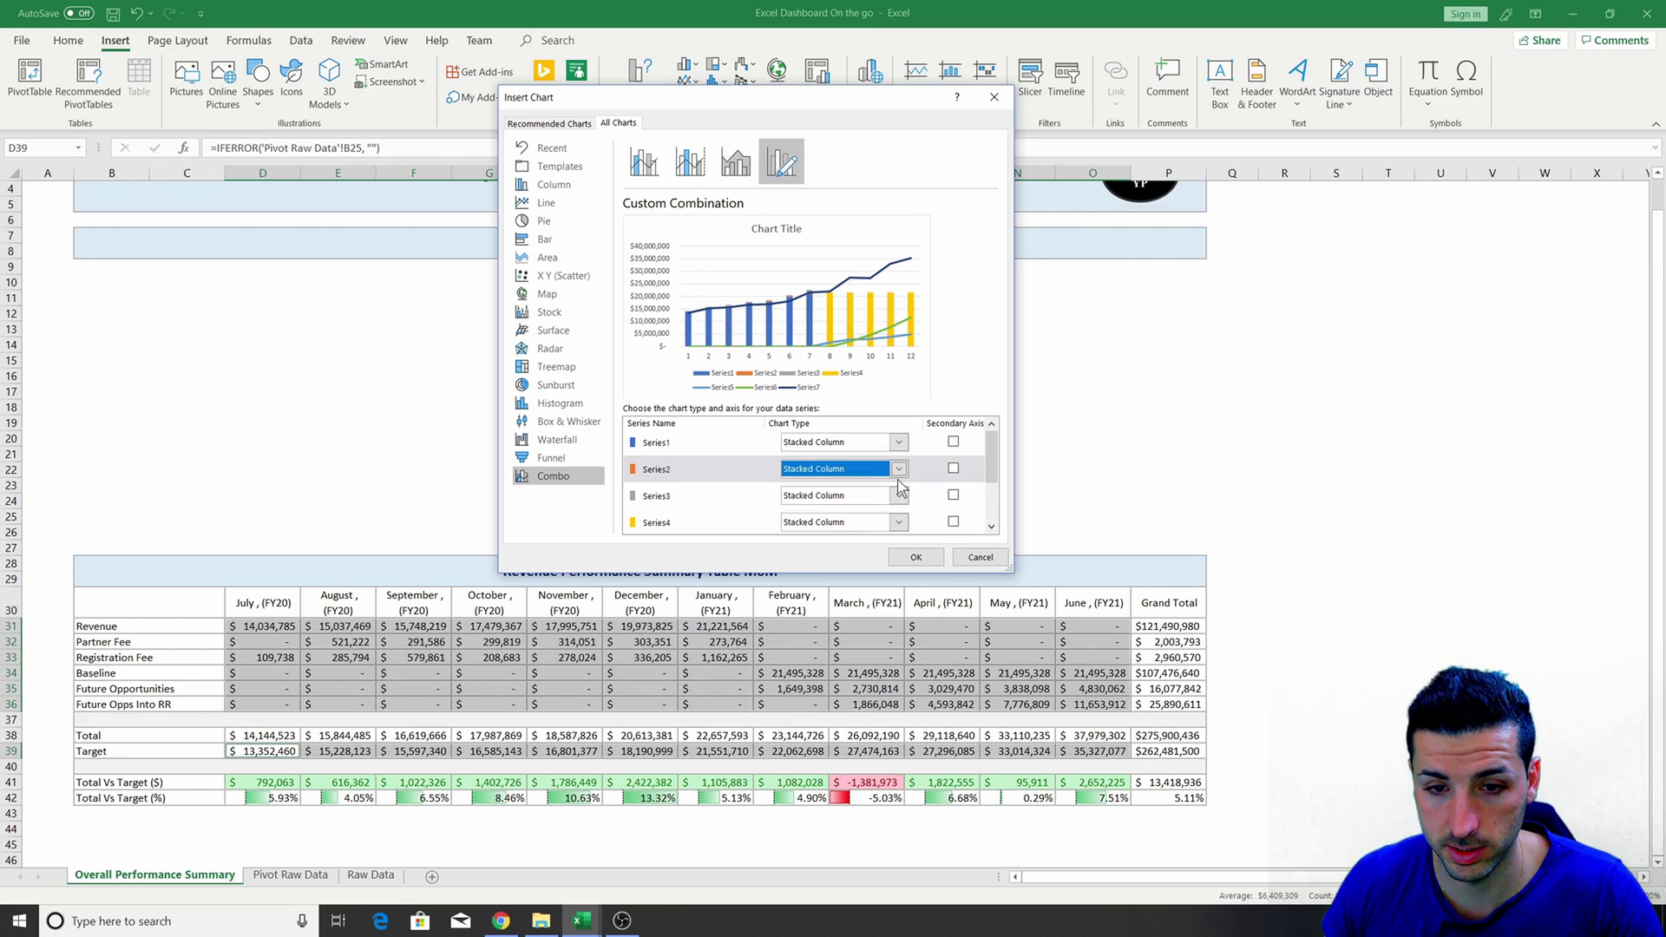
{"action": "scroll", "coordinate": [833, 512], "scroll_direction": "down", "scroll_amount": 1}
{"action": "scroll", "coordinate": [833, 486], "scroll_direction": "down", "scroll_amount": 1}
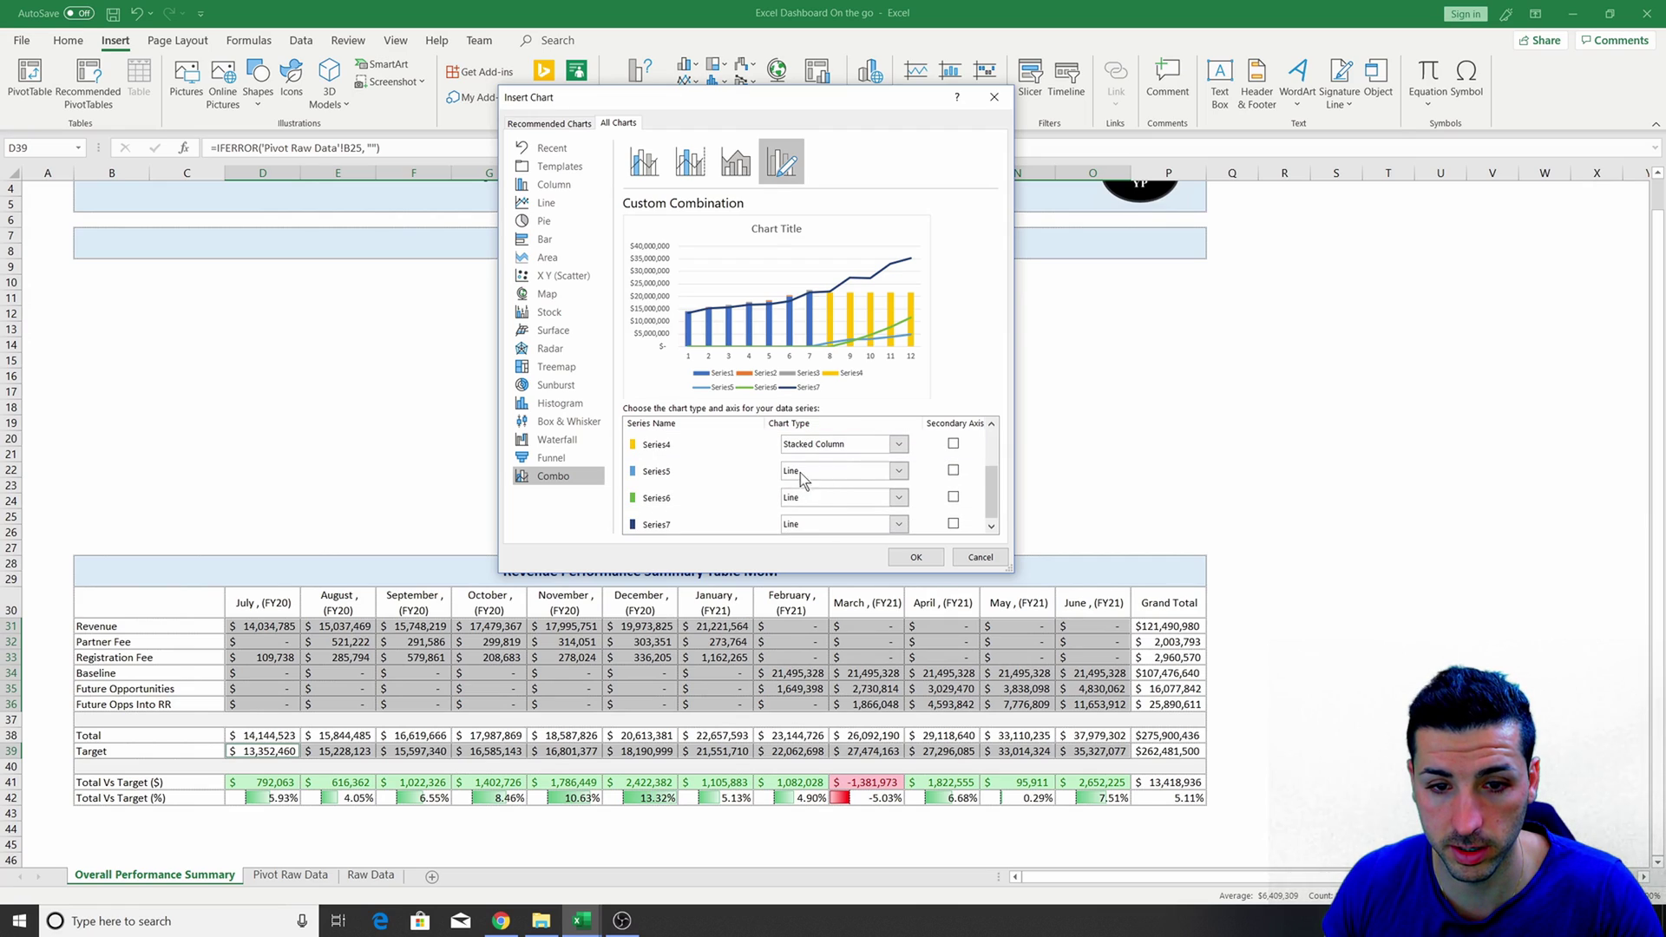
{"action": "left_click", "coordinate": [875, 471]}
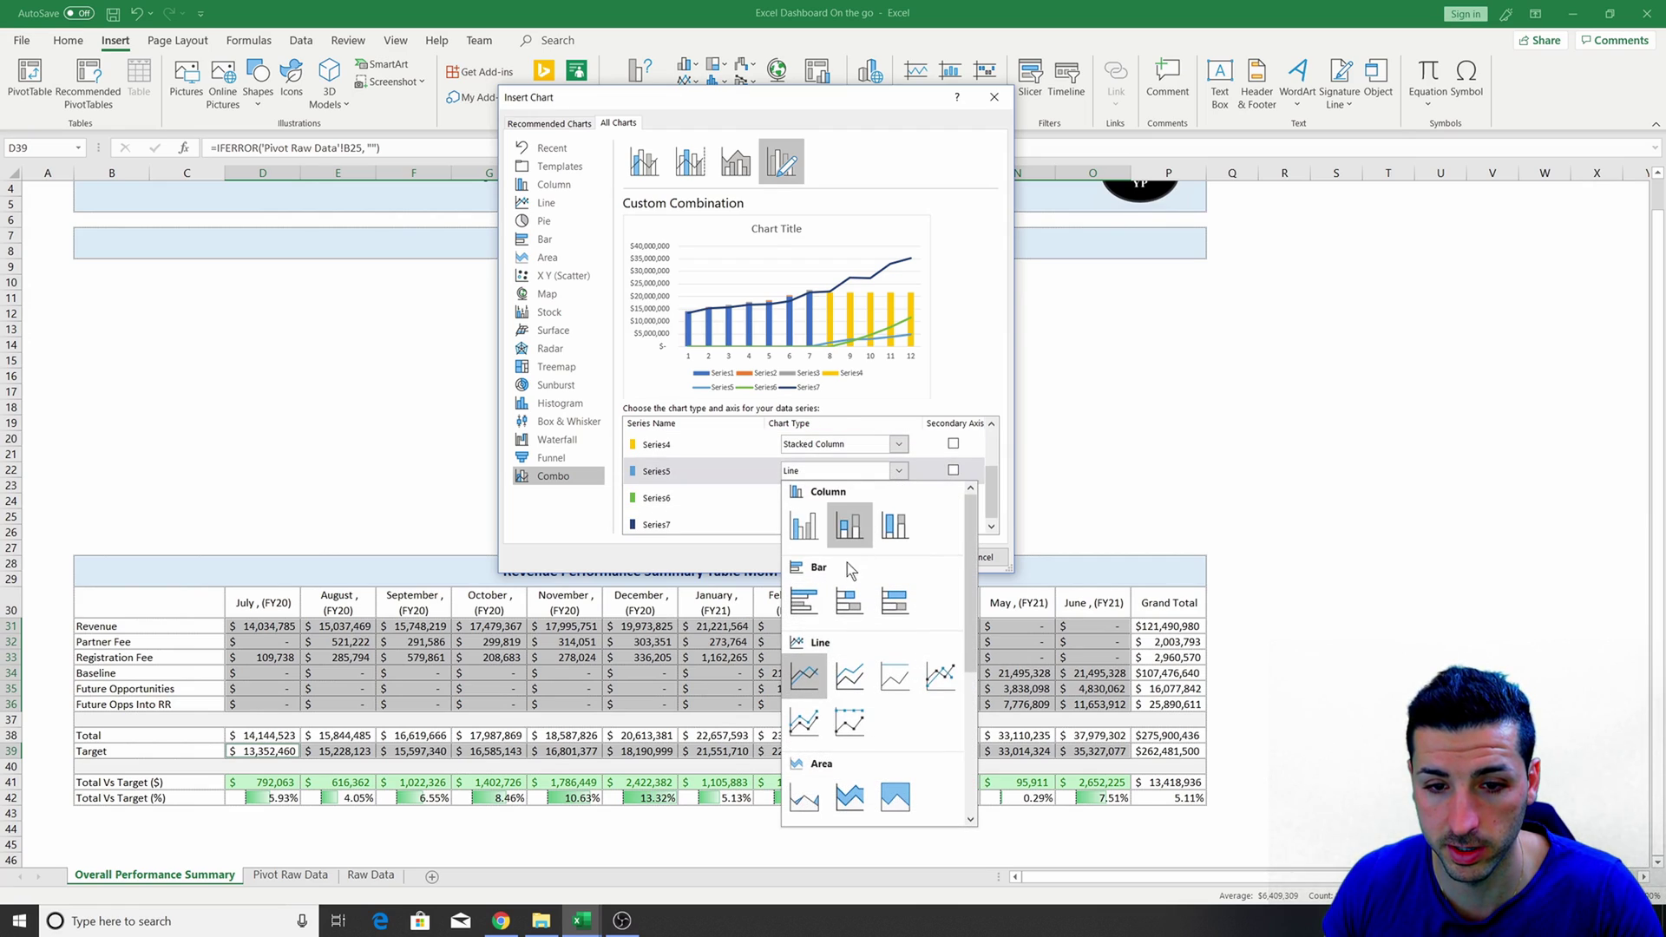
{"action": "left_click", "coordinate": [847, 520]}
{"action": "left_click", "coordinate": [899, 494]}
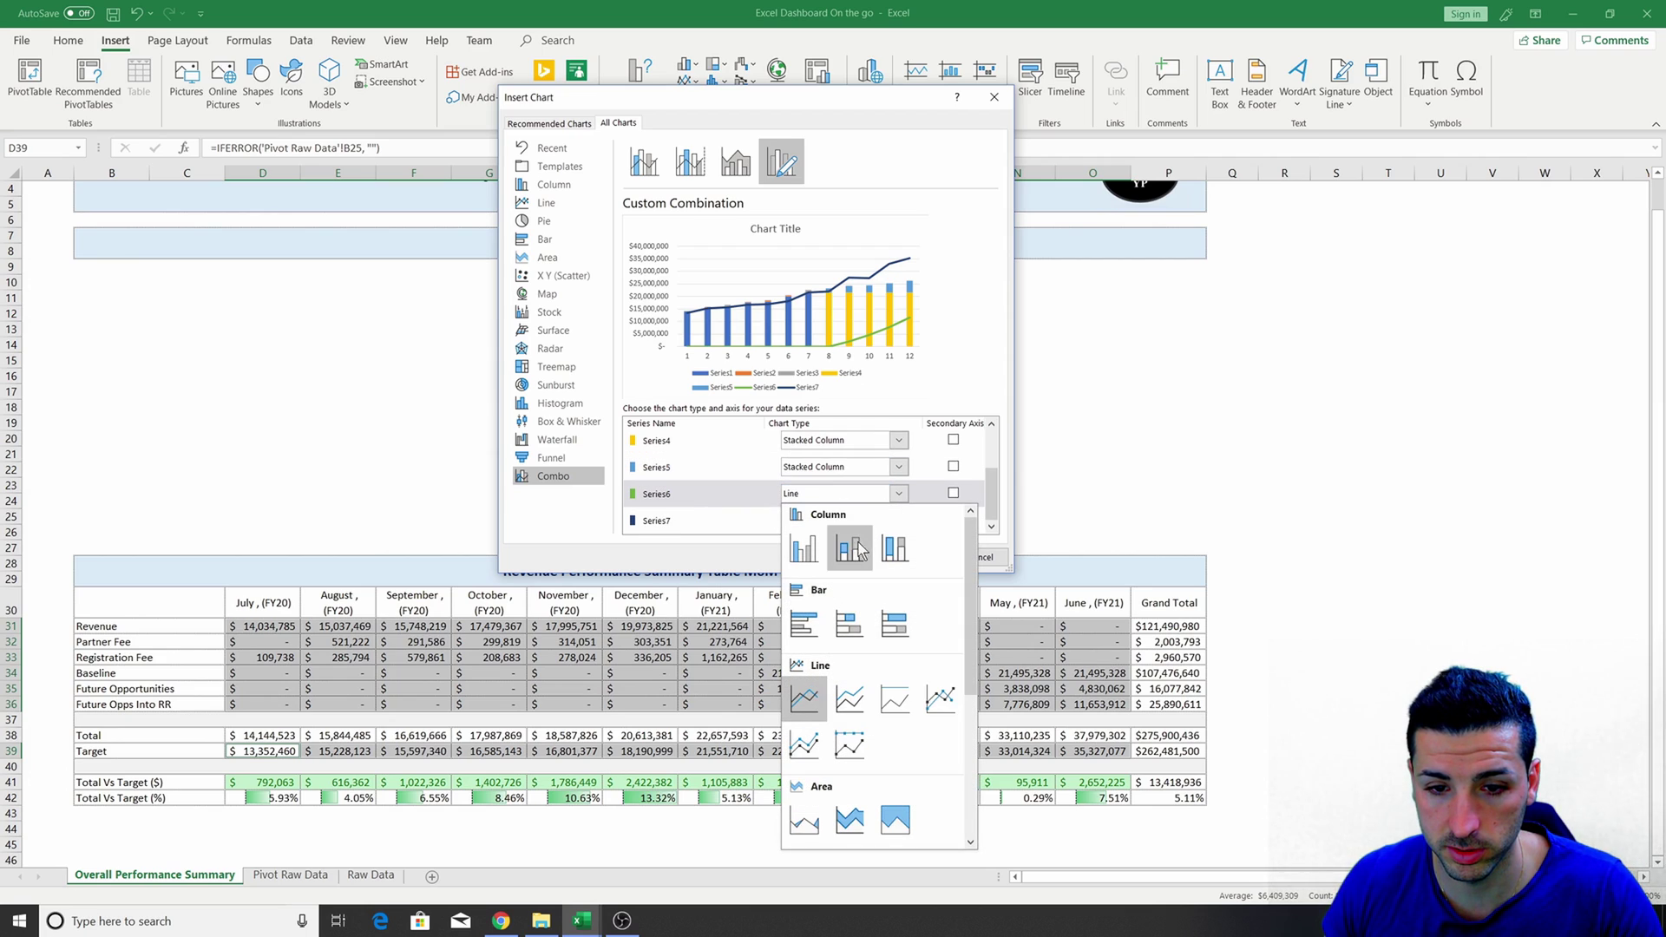
{"action": "left_click", "coordinate": [859, 551]}
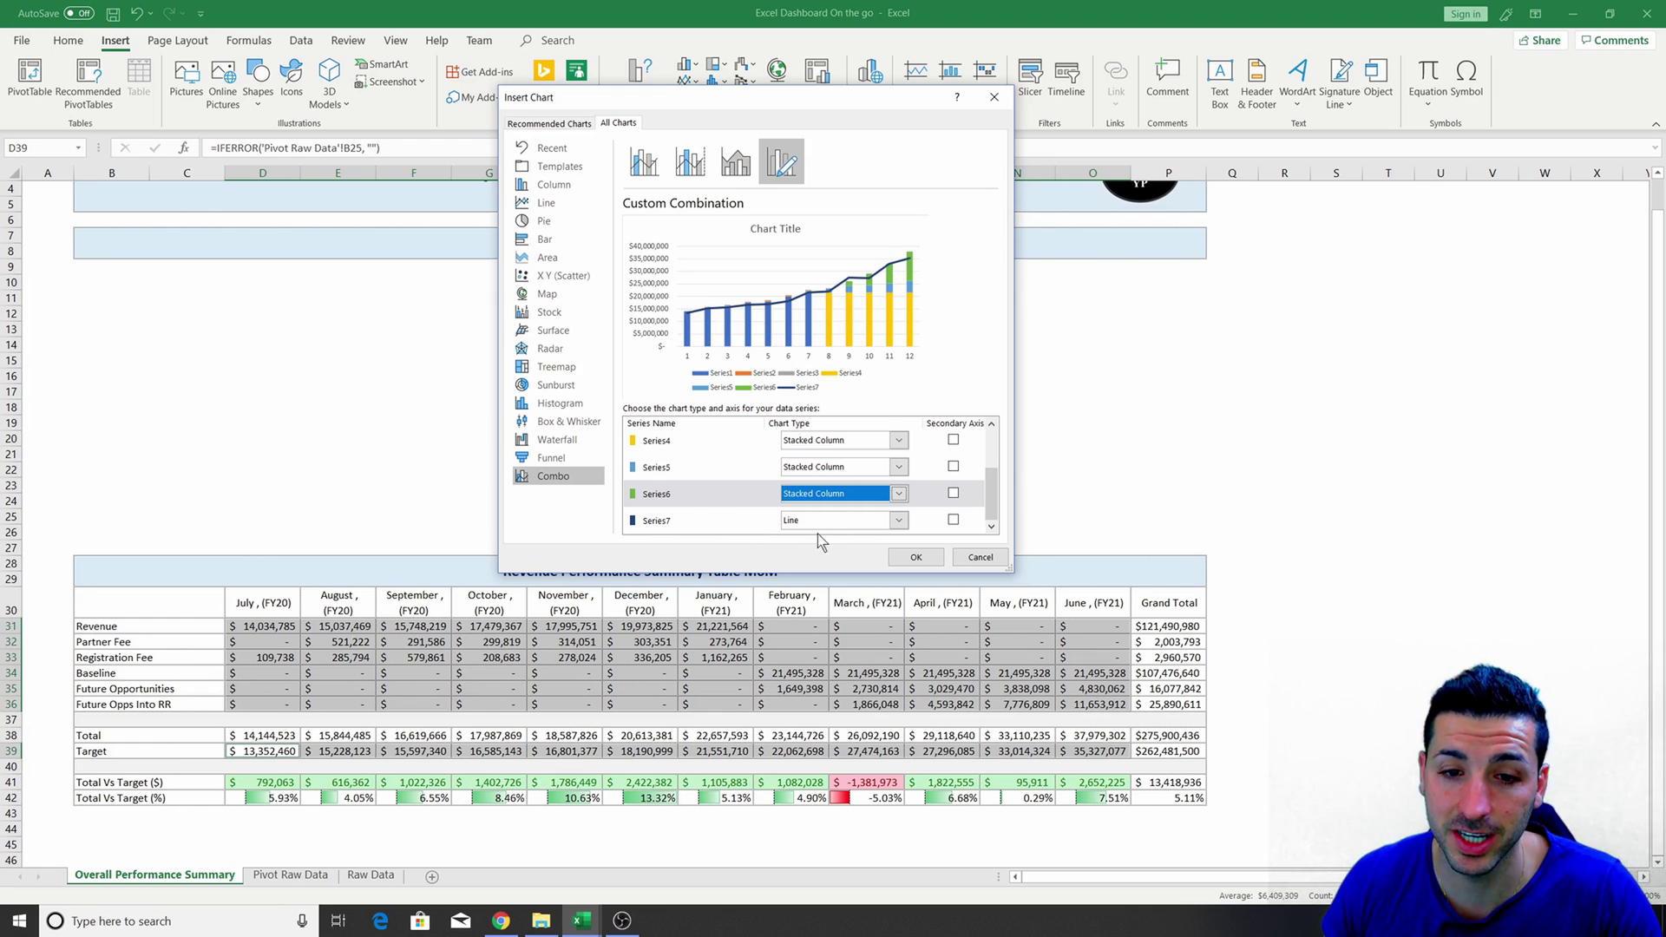
Insert the combo chart and fit it over the blank area B9:I27 above the revenue table.
{"action": "left_click", "coordinate": [915, 557]}
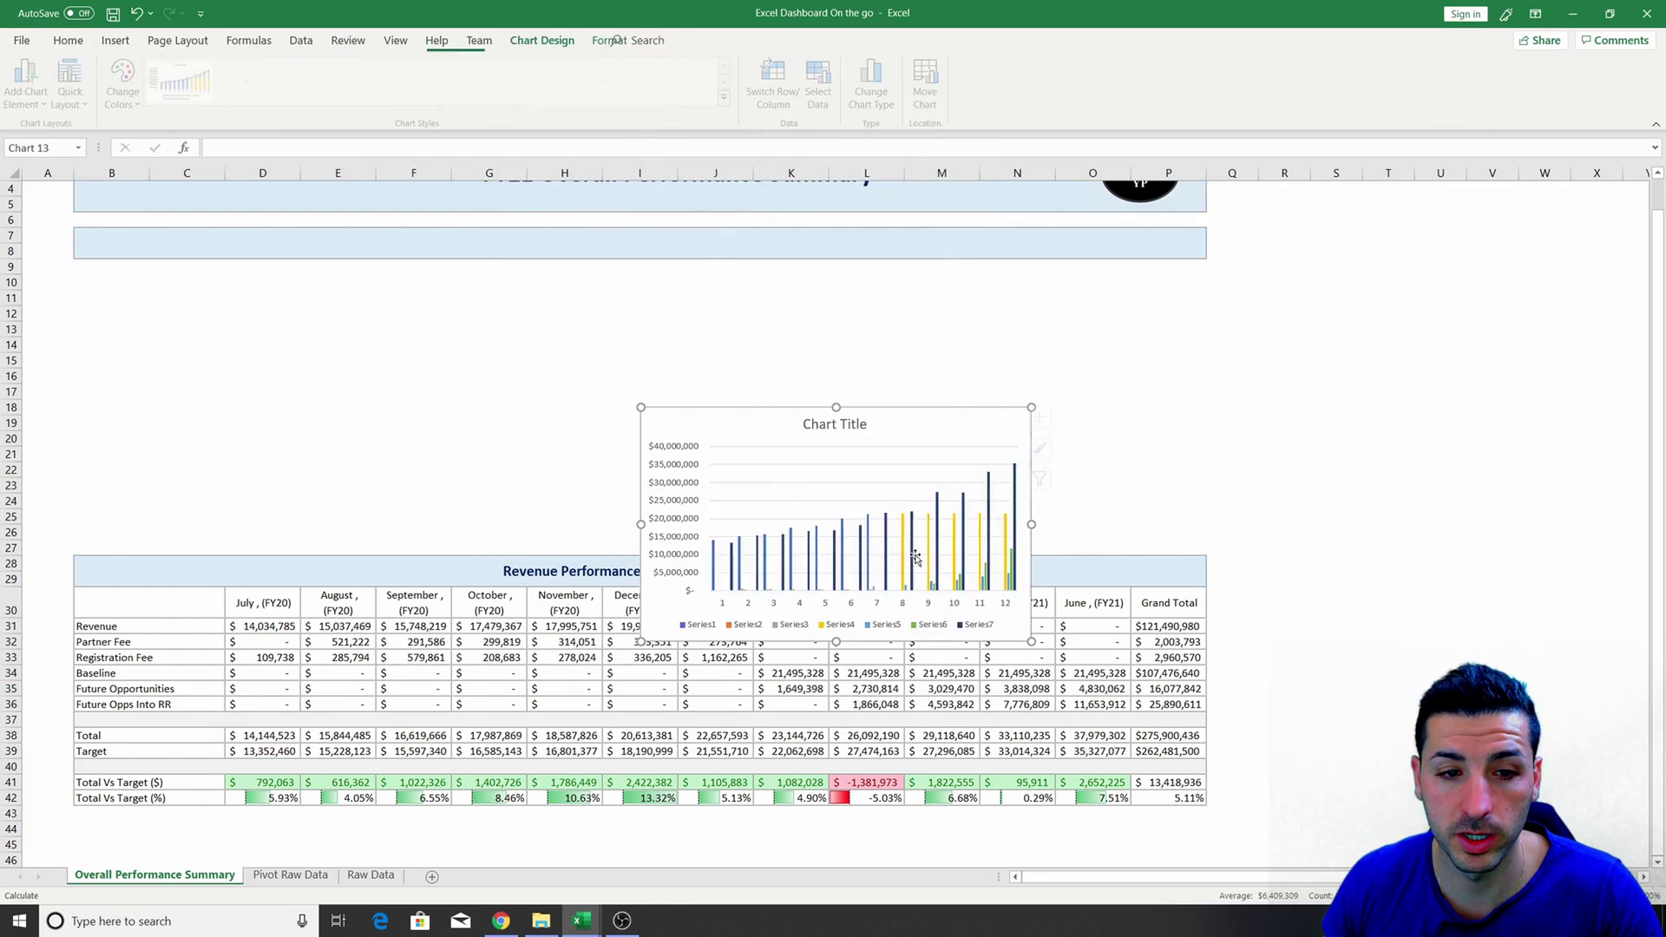
{"action": "left_click_drag", "start_coordinate": [735, 439], "coordinate": [141, 274]}
{"action": "left_click_drag", "start_coordinate": [464, 496], "coordinate": [673, 553]}
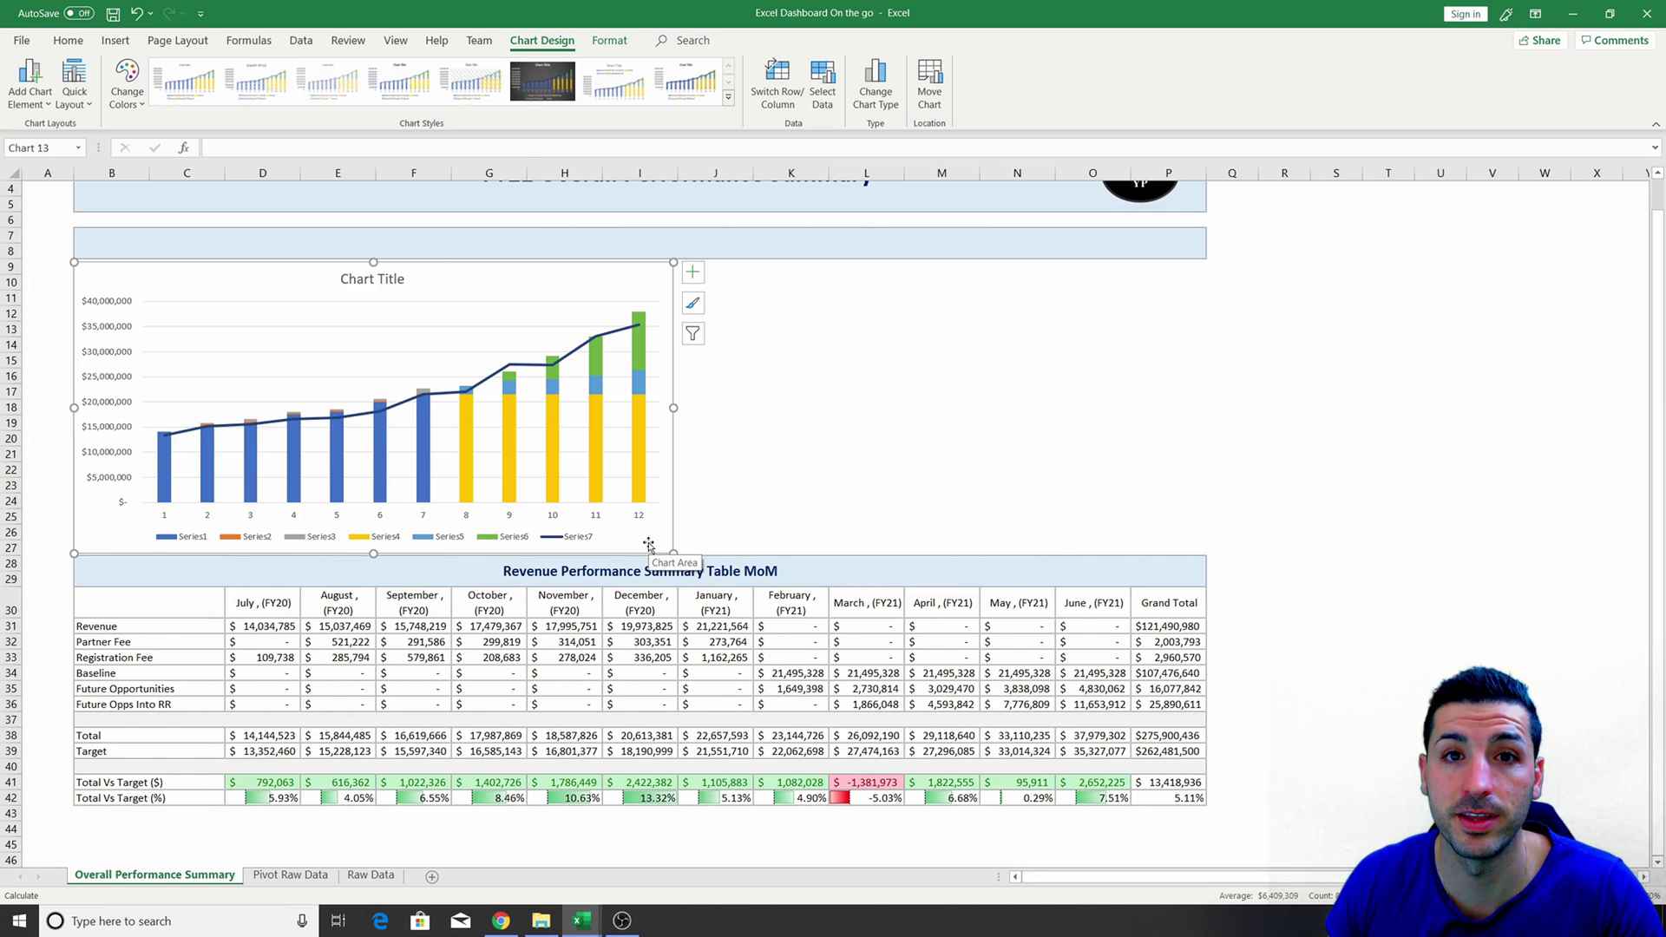
Open the chart's data source and link the first series name to the Revenue label in B31.
{"action": "right_click", "coordinate": [575, 276]}
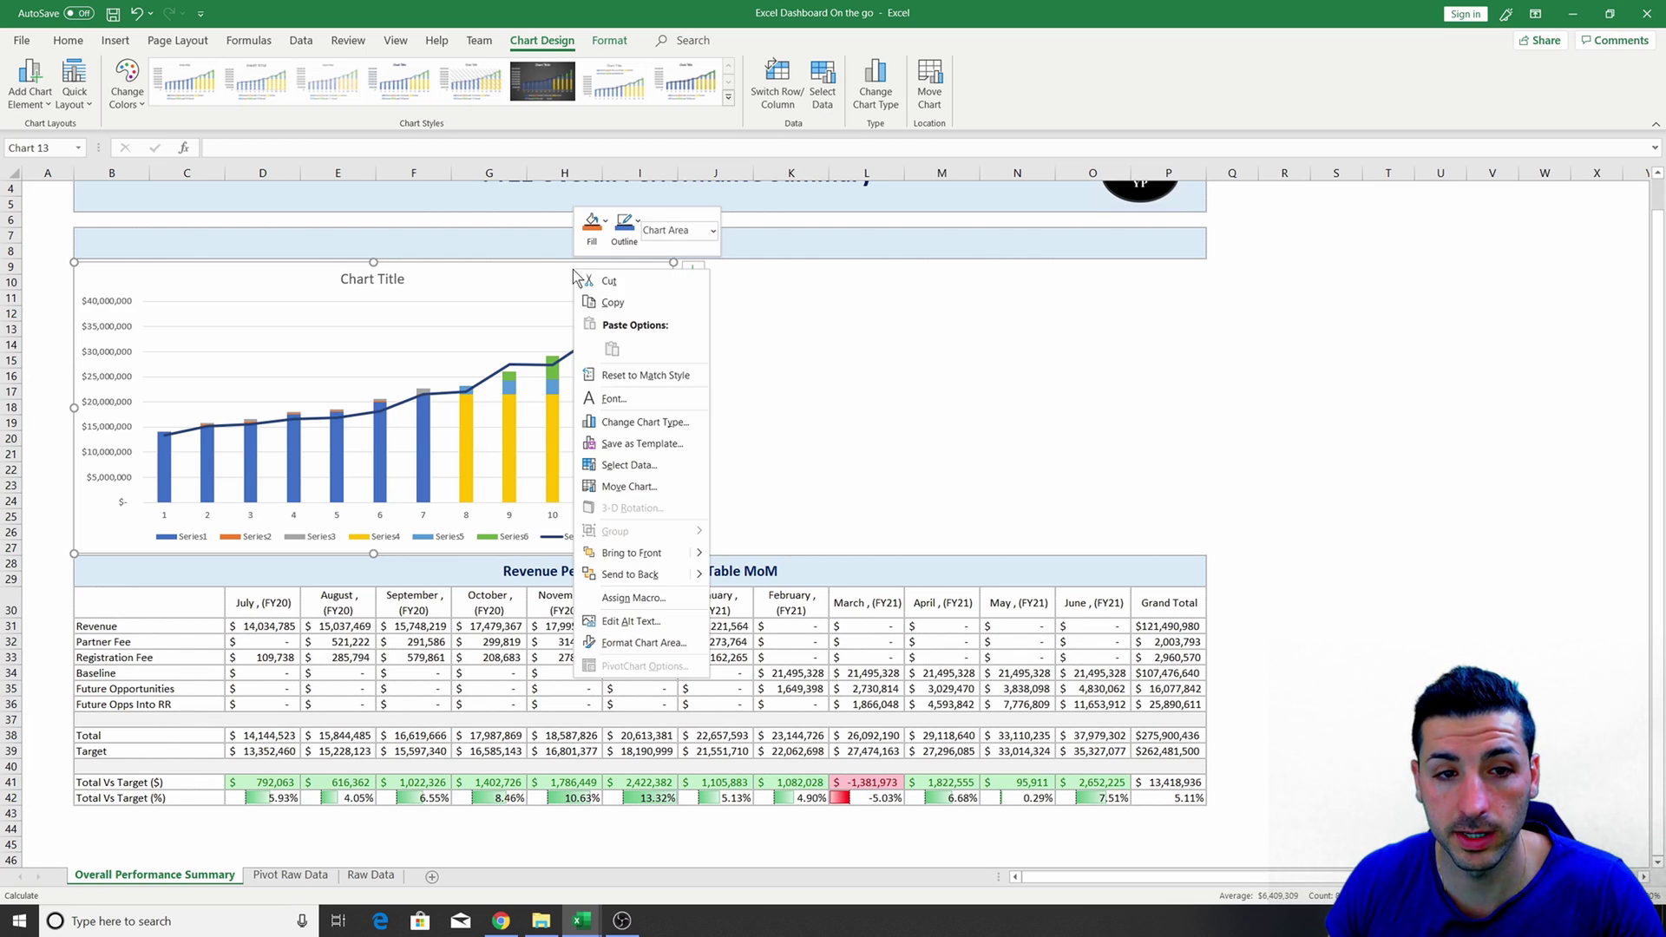
{"action": "left_click", "coordinate": [649, 470]}
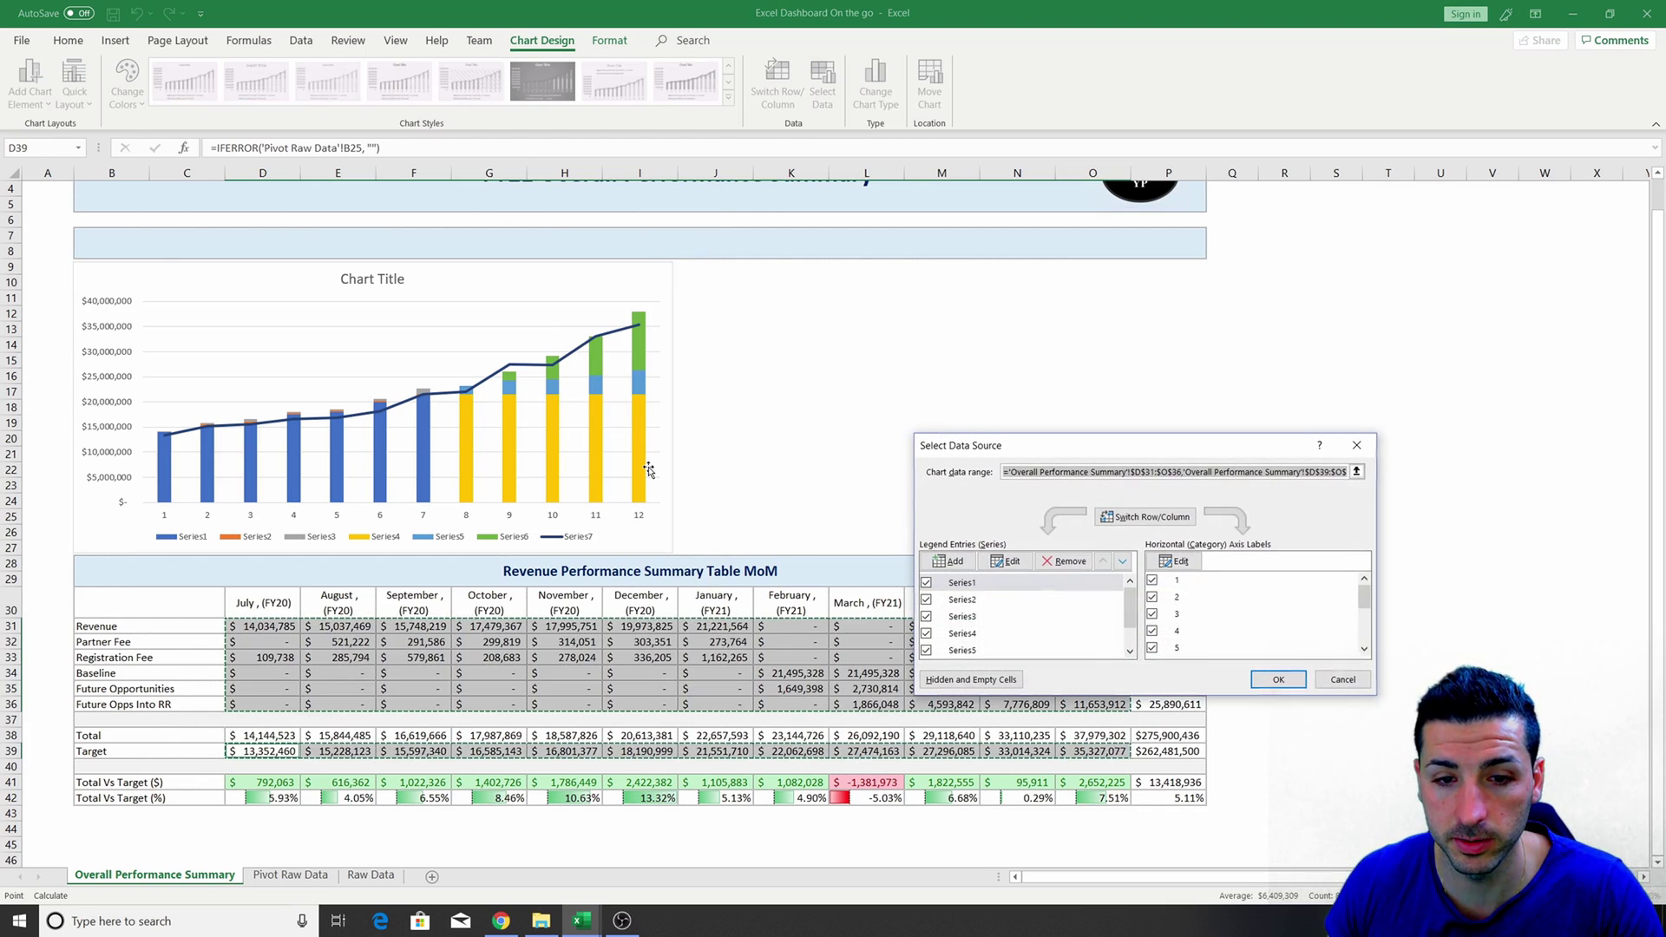
{"action": "left_click", "coordinate": [1009, 564]}
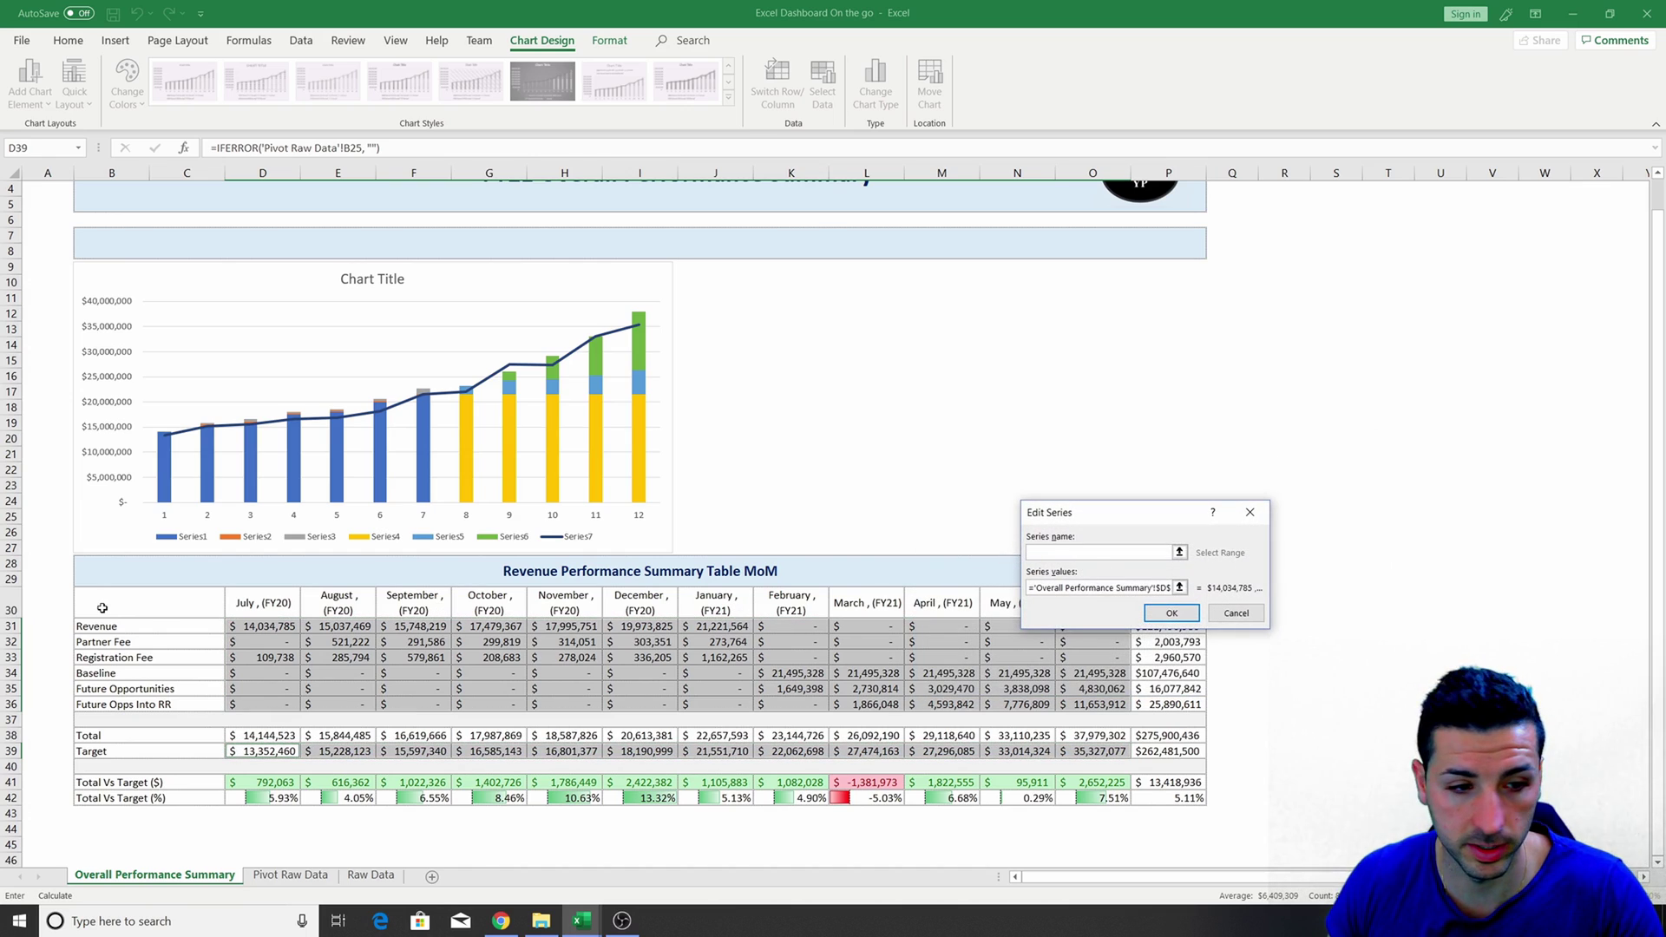
{"action": "left_click", "coordinate": [131, 626]}
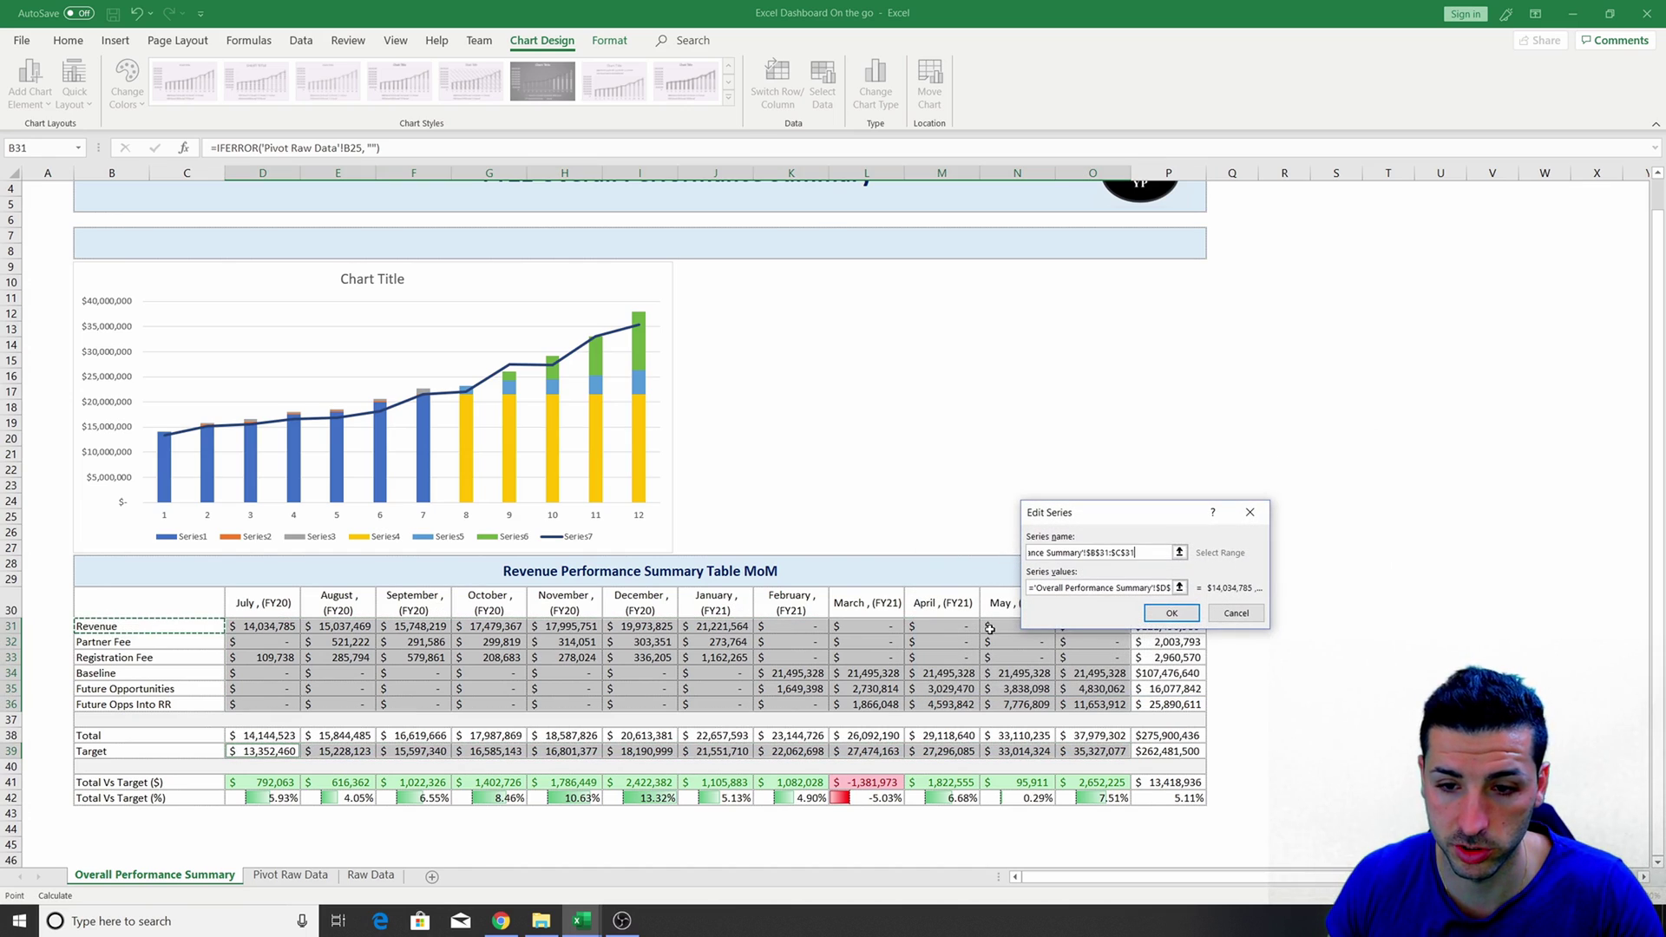
{"action": "left_click", "coordinate": [1162, 614]}
Link the names of Series2 and Series3 to the Partner Fee and Registration Fee labels in B32 and B33.
{"action": "left_click", "coordinate": [967, 601]}
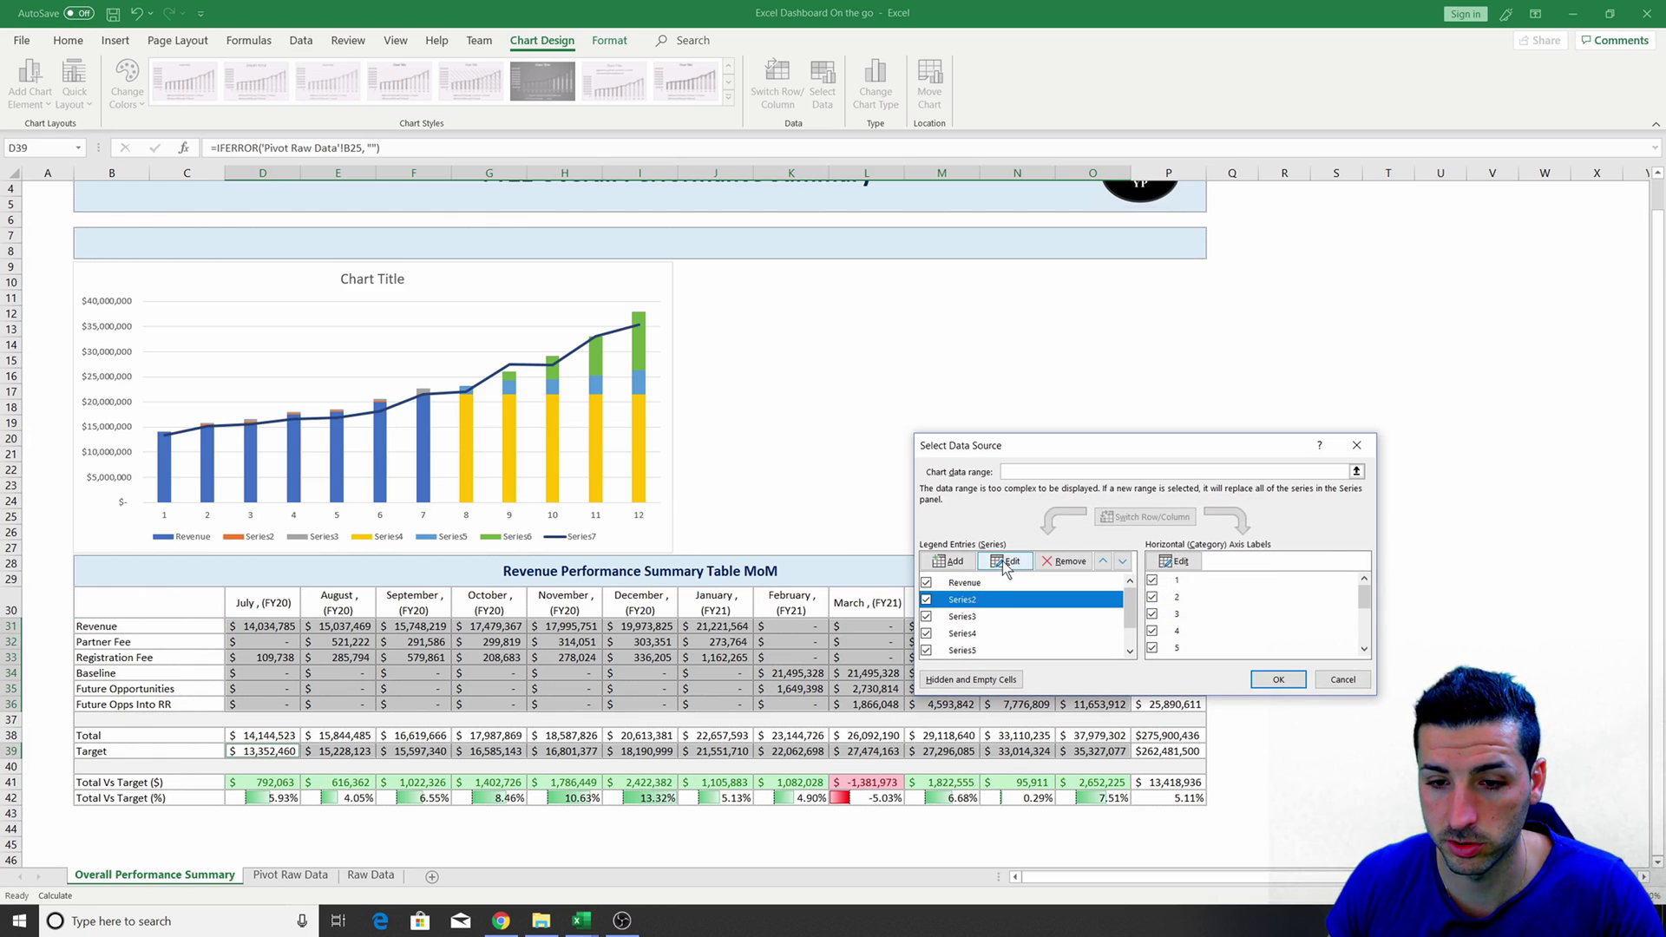
{"action": "left_click", "coordinate": [1002, 561]}
{"action": "left_click", "coordinate": [153, 644]}
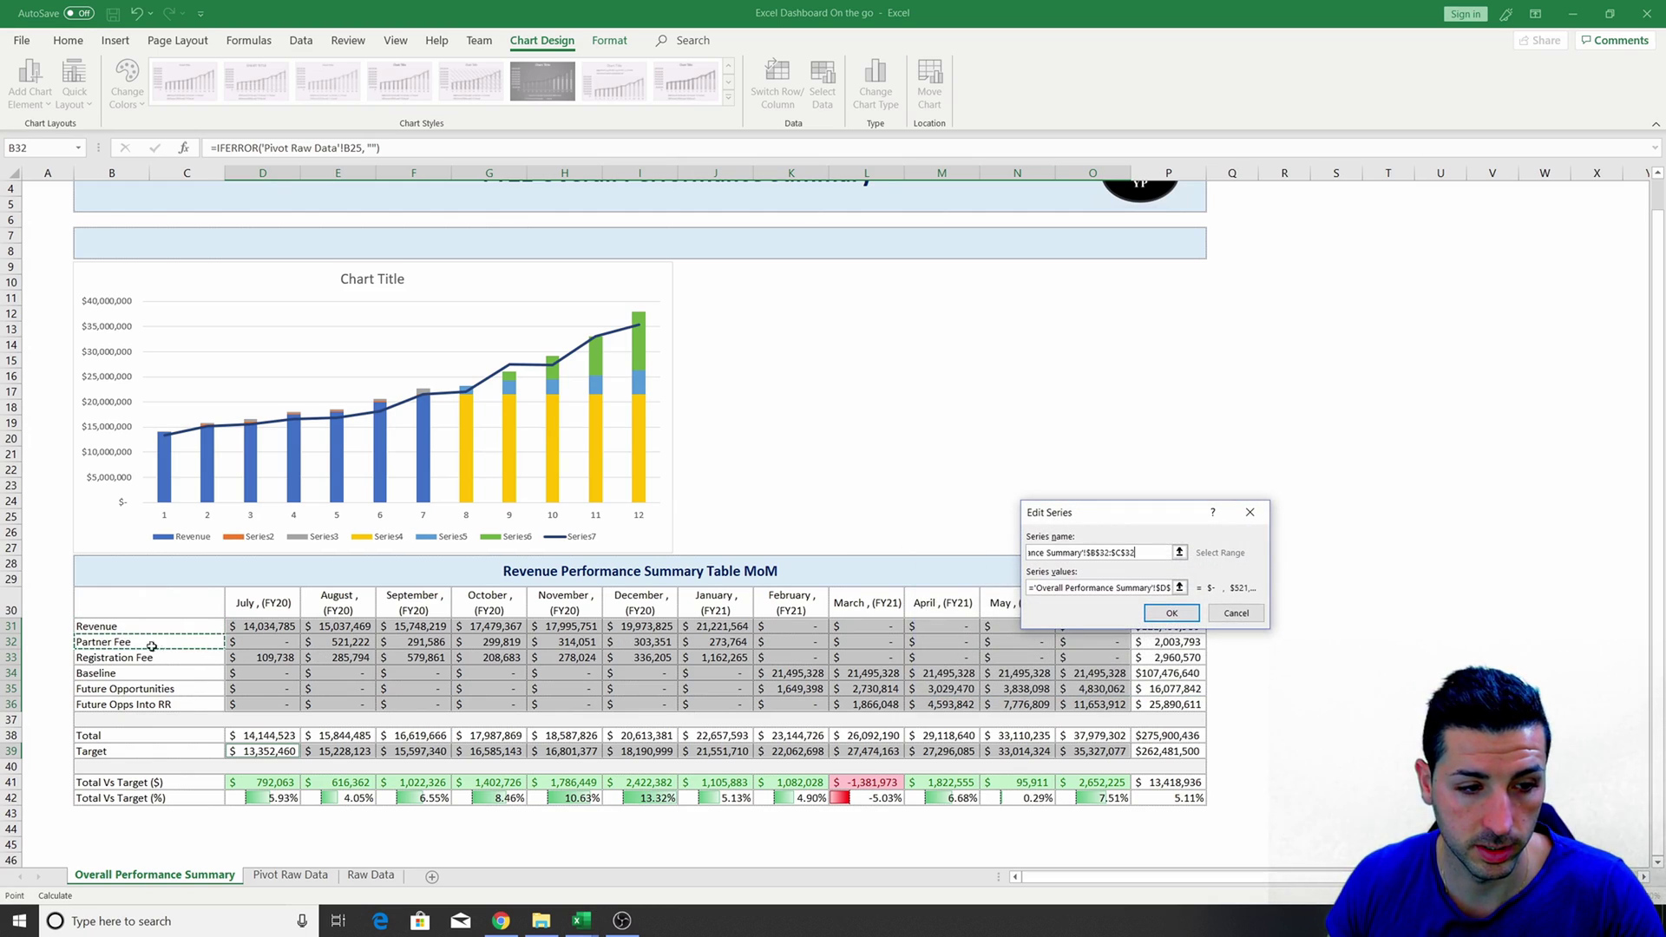
{"action": "left_click", "coordinate": [1171, 612]}
{"action": "left_click", "coordinate": [962, 617]}
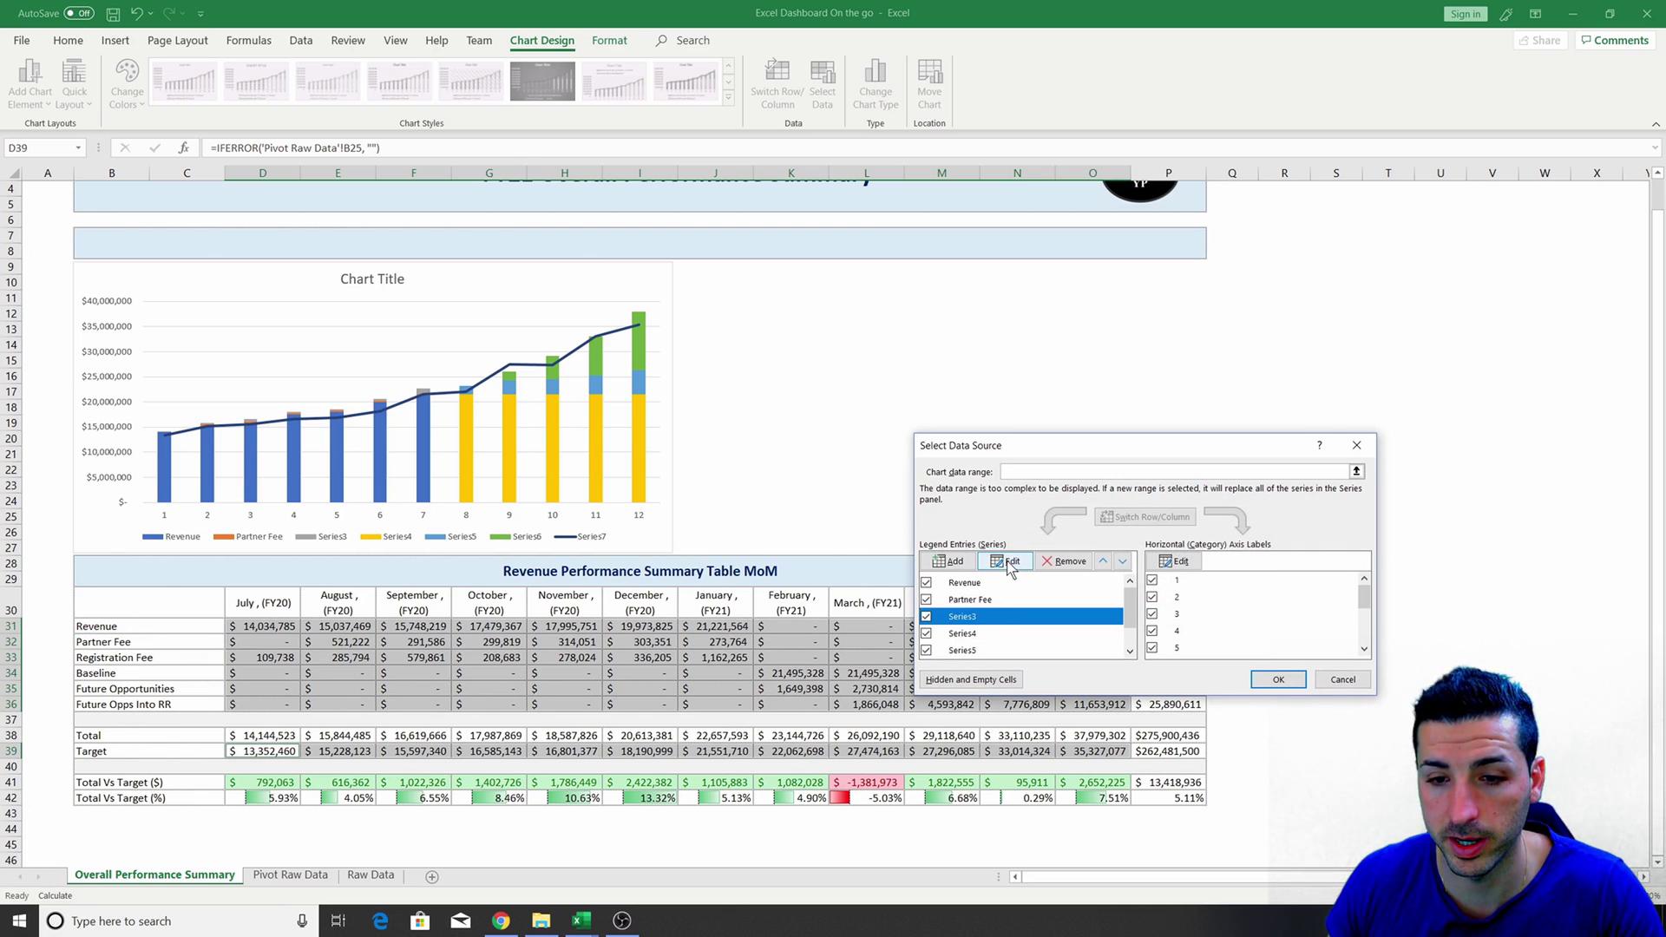
{"action": "left_click", "coordinate": [1009, 564]}
{"action": "left_click", "coordinate": [153, 657]}
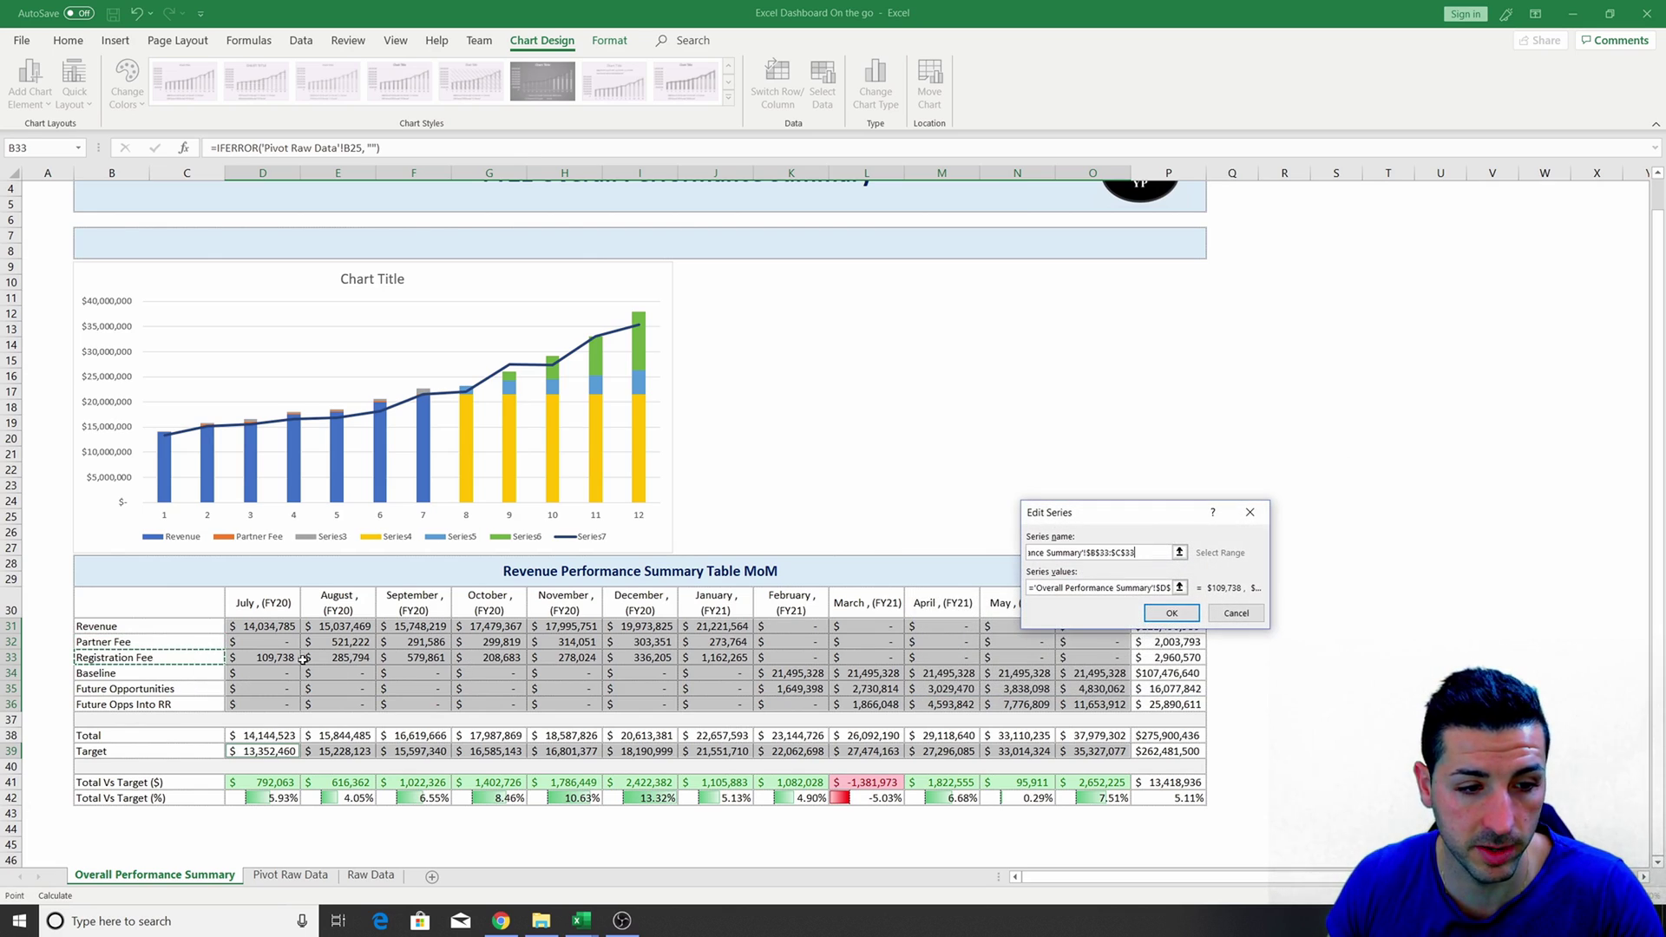
{"action": "left_click", "coordinate": [1172, 612]}
Link the names of Series4 and Series5 to the Baseline and Future Opportunities labels in B34 and B35.
{"action": "left_click", "coordinate": [962, 634]}
{"action": "left_click", "coordinate": [1007, 562]}
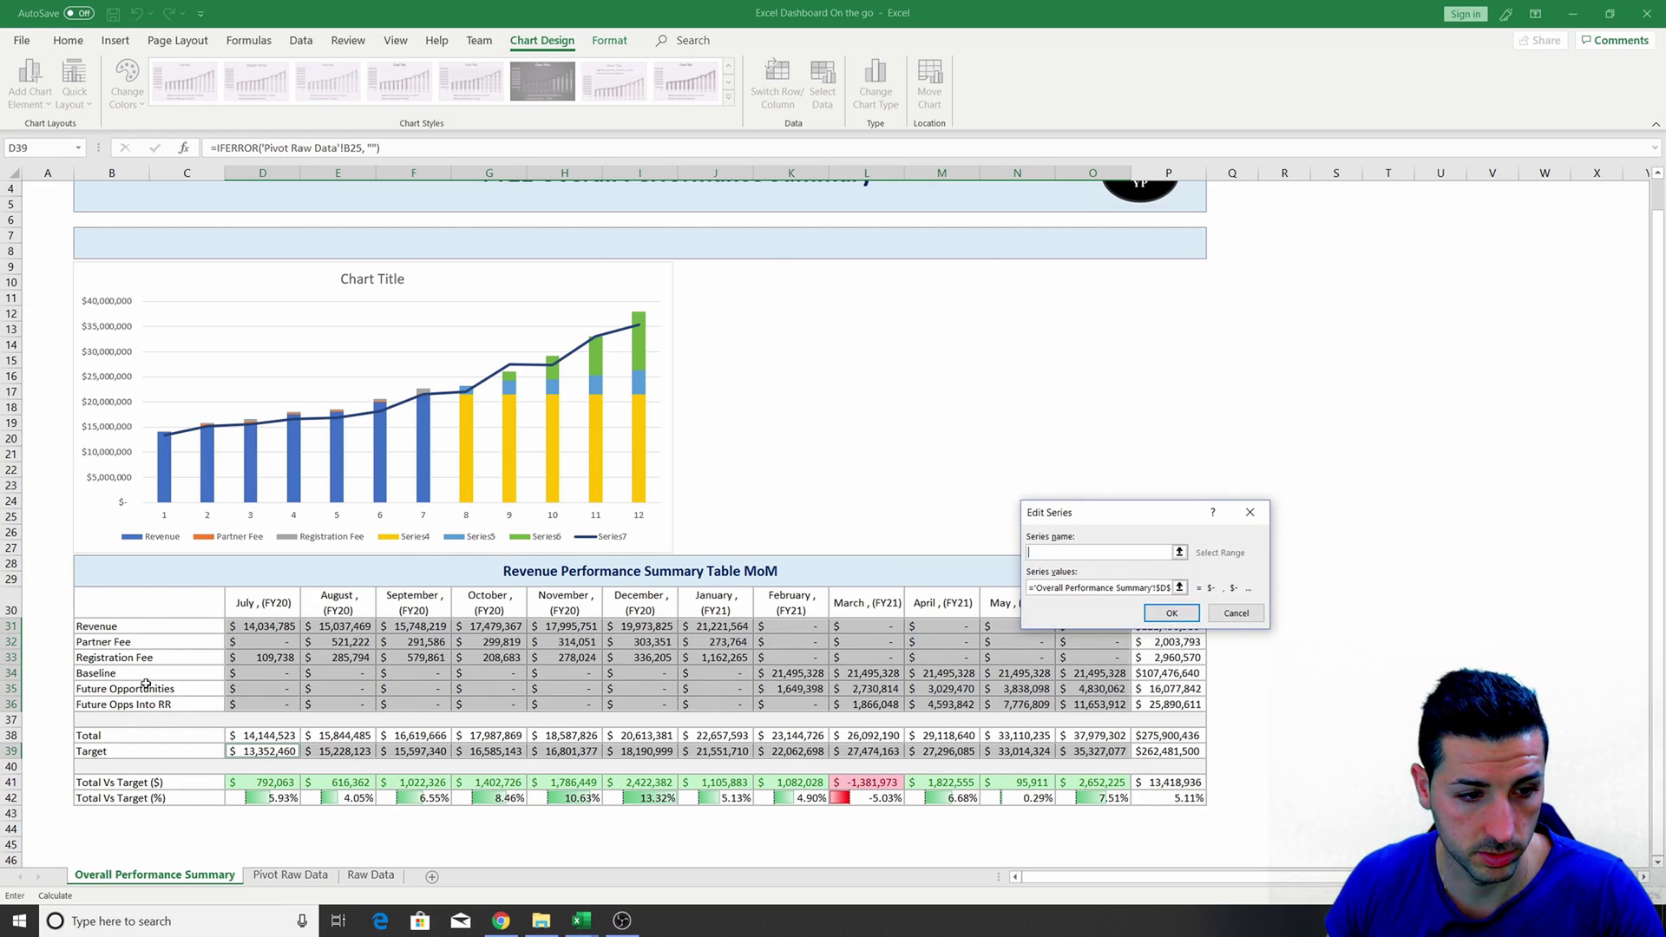
{"action": "left_click", "coordinate": [117, 673]}
{"action": "left_click", "coordinate": [1171, 612]}
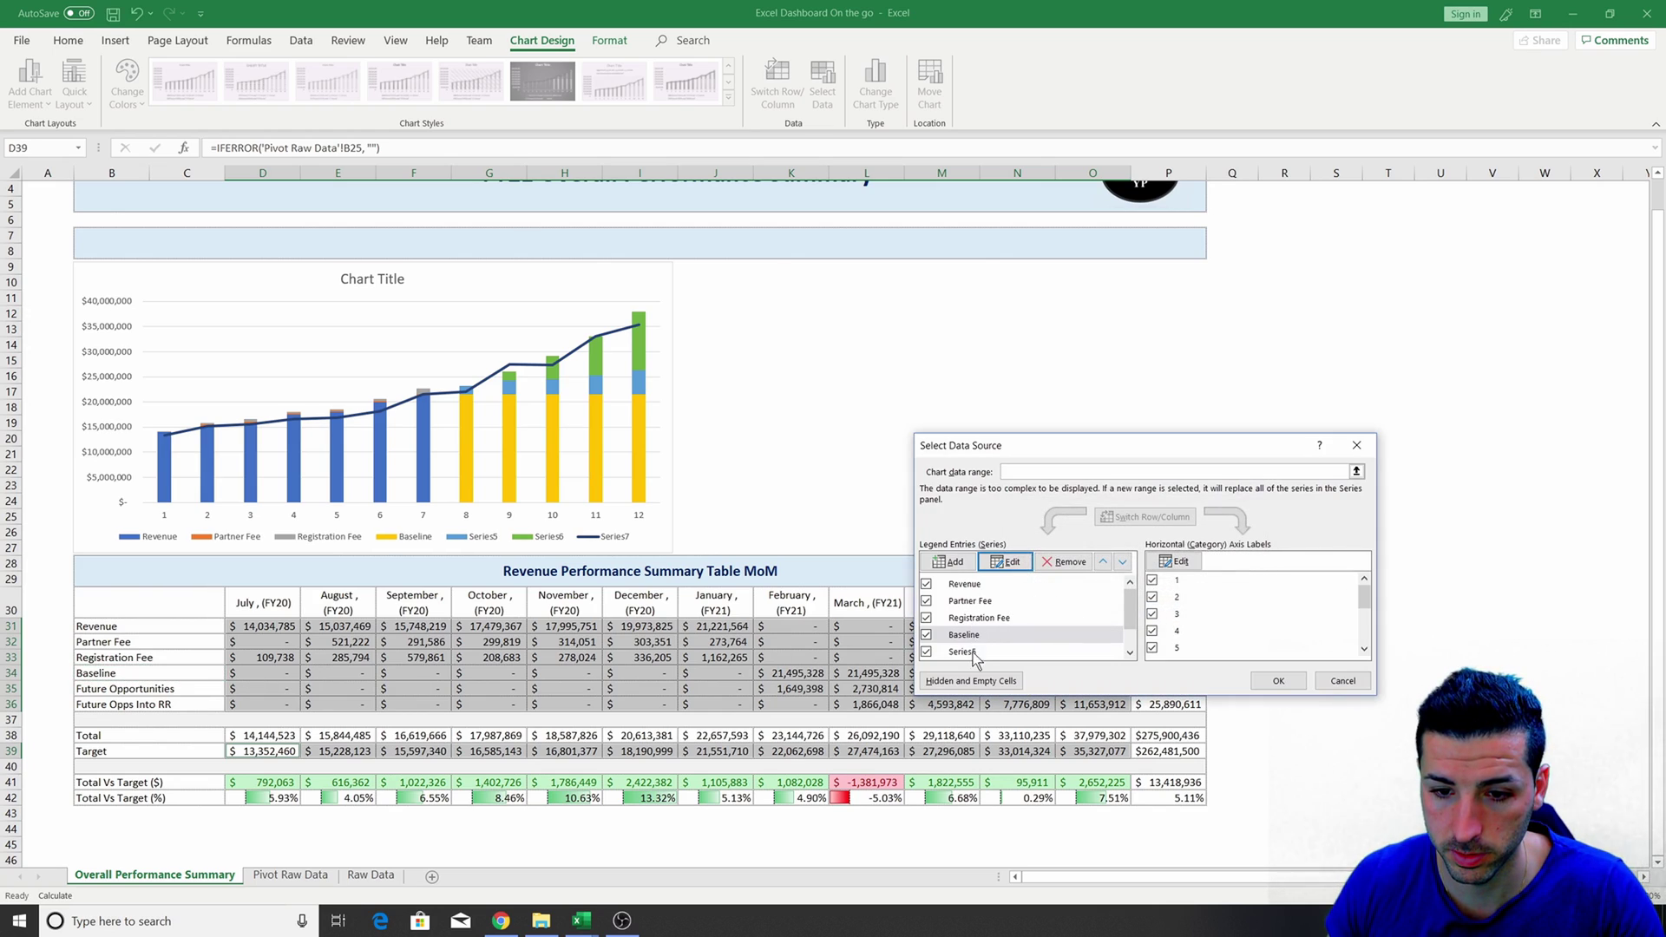
{"action": "left_click", "coordinate": [962, 651]}
{"action": "left_click", "coordinate": [1007, 564]}
{"action": "left_click", "coordinate": [146, 688]}
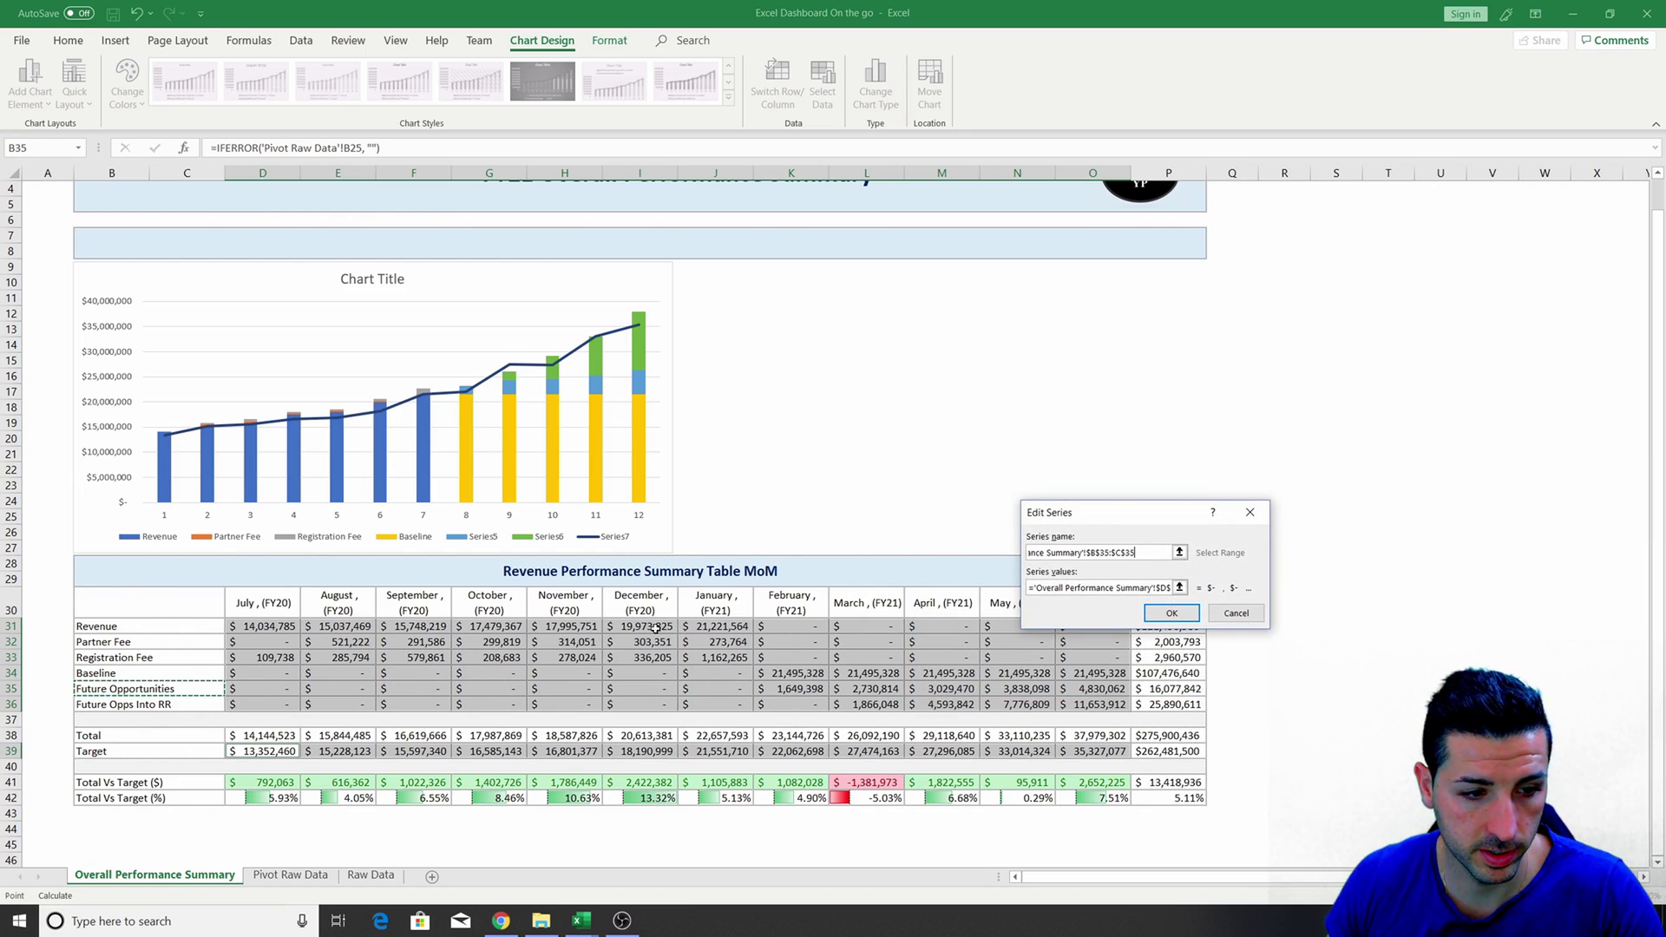
{"action": "left_click", "coordinate": [1172, 612]}
Link the names of Series6 and Series7 to the Future Opps Into RR and Target labels in B36 and B39.
{"action": "left_click", "coordinate": [962, 634]}
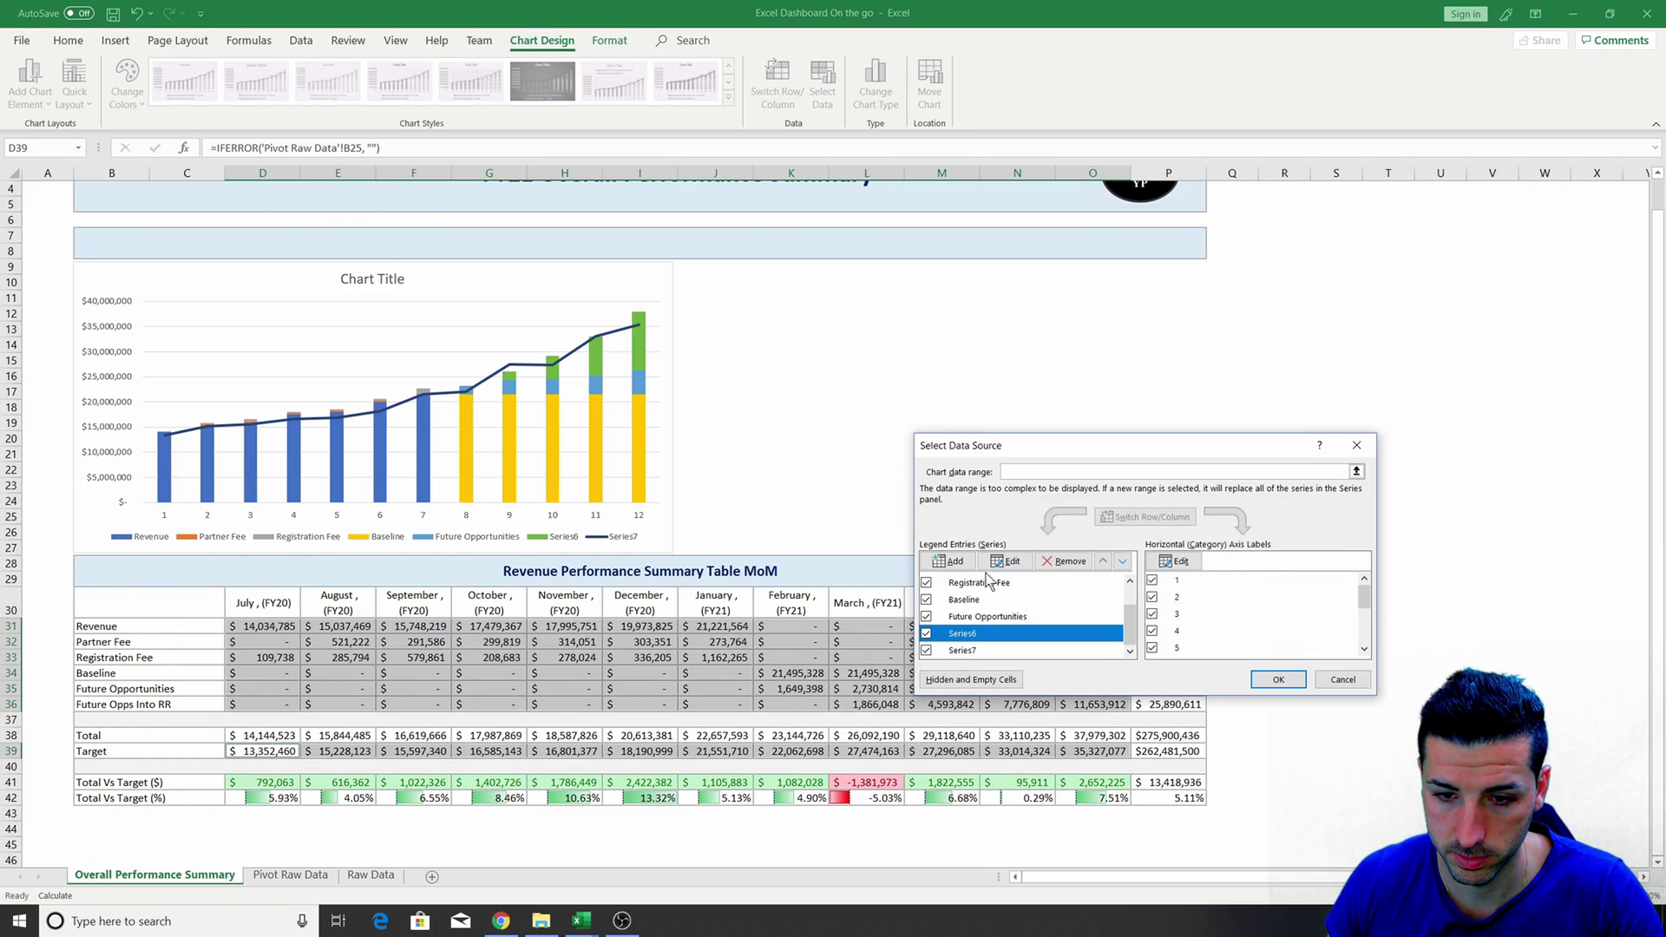
{"action": "left_click", "coordinate": [1007, 564]}
{"action": "left_click", "coordinate": [145, 704]}
{"action": "left_click", "coordinate": [1171, 612]}
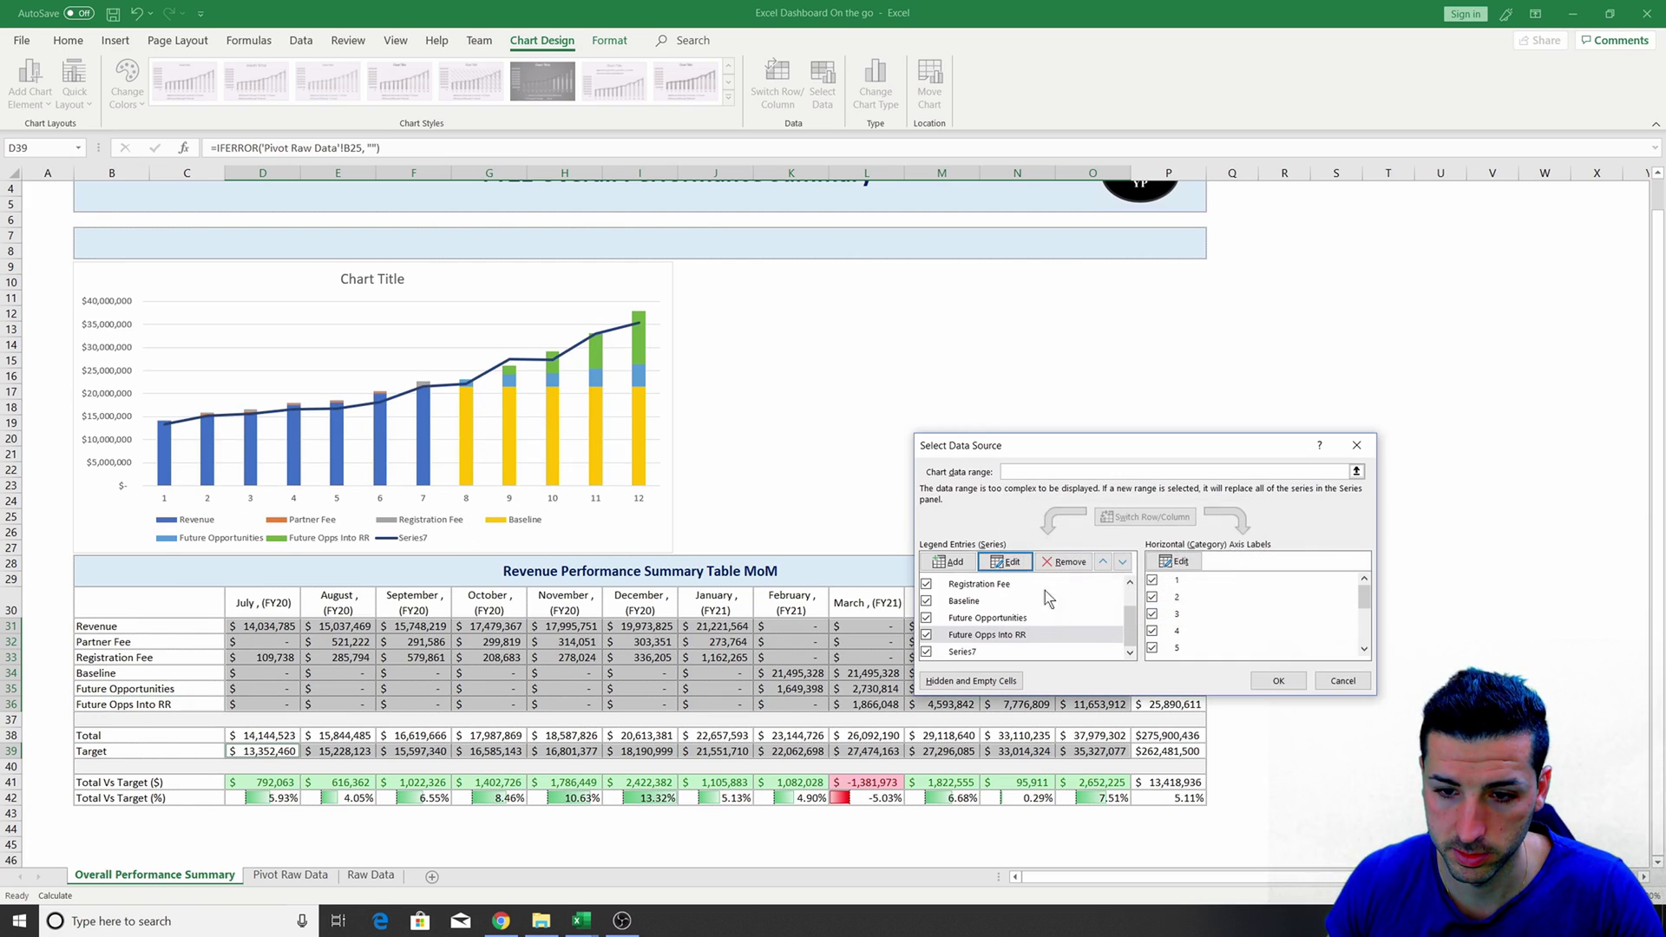
{"action": "left_click", "coordinate": [963, 651]}
{"action": "left_click", "coordinate": [1006, 561]}
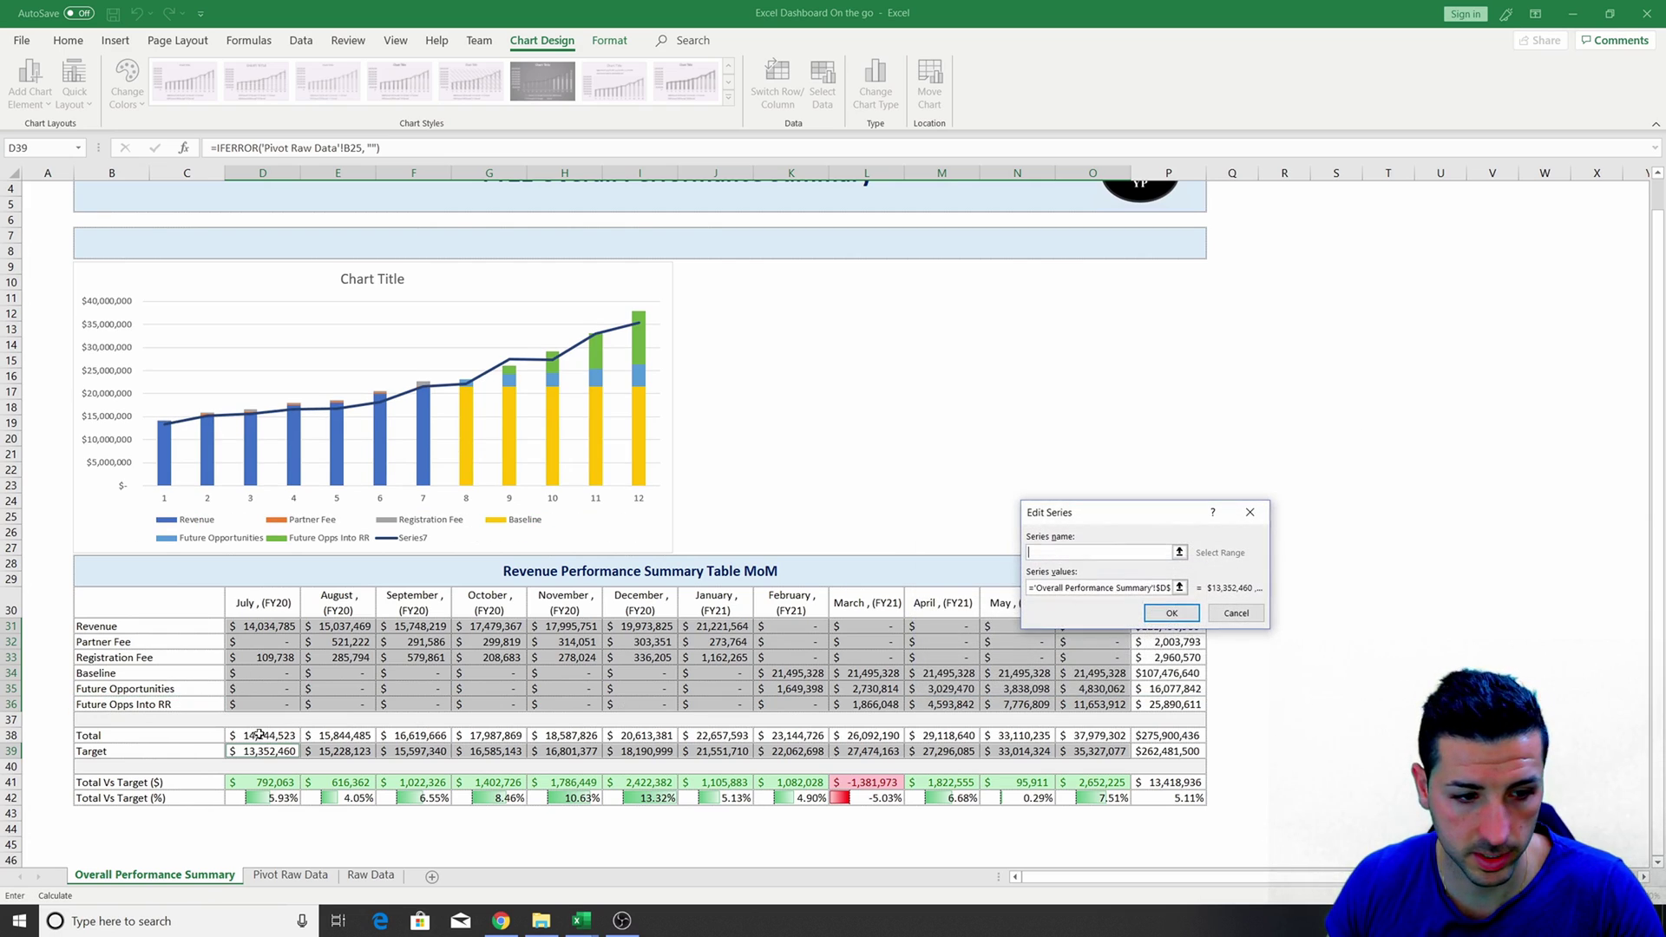
{"action": "left_click", "coordinate": [105, 748]}
{"action": "left_click", "coordinate": [1173, 614]}
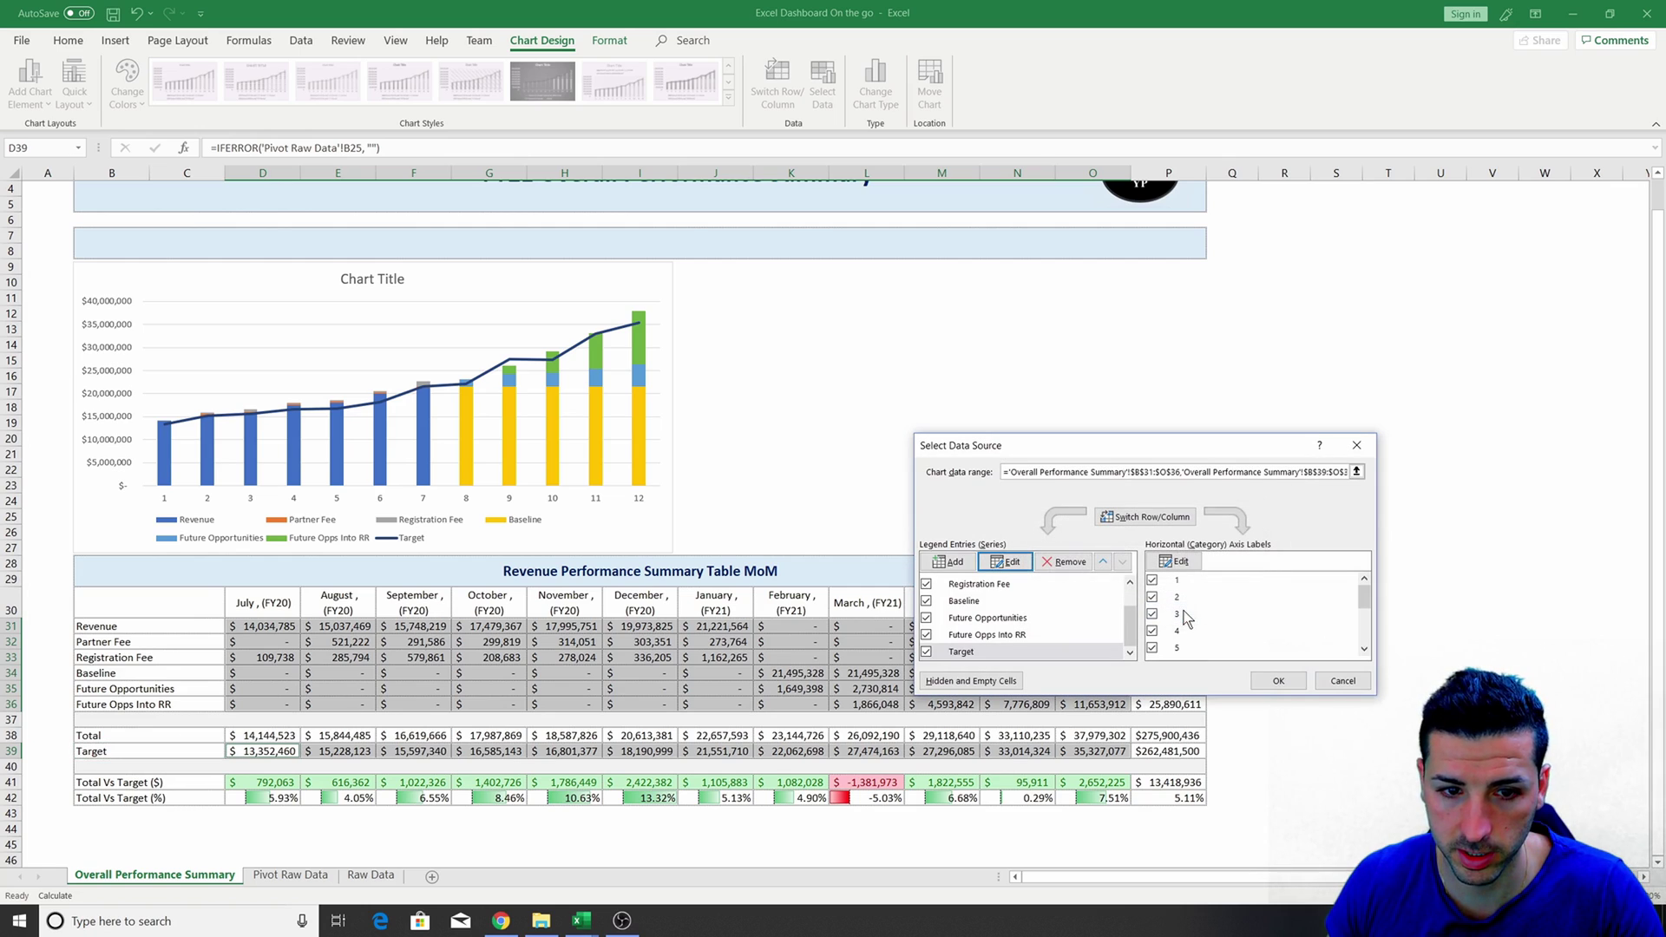
Link the chart's horizontal axis labels to the month headers in D30:O30 and apply the data source changes.
{"action": "left_click", "coordinate": [1293, 684]}
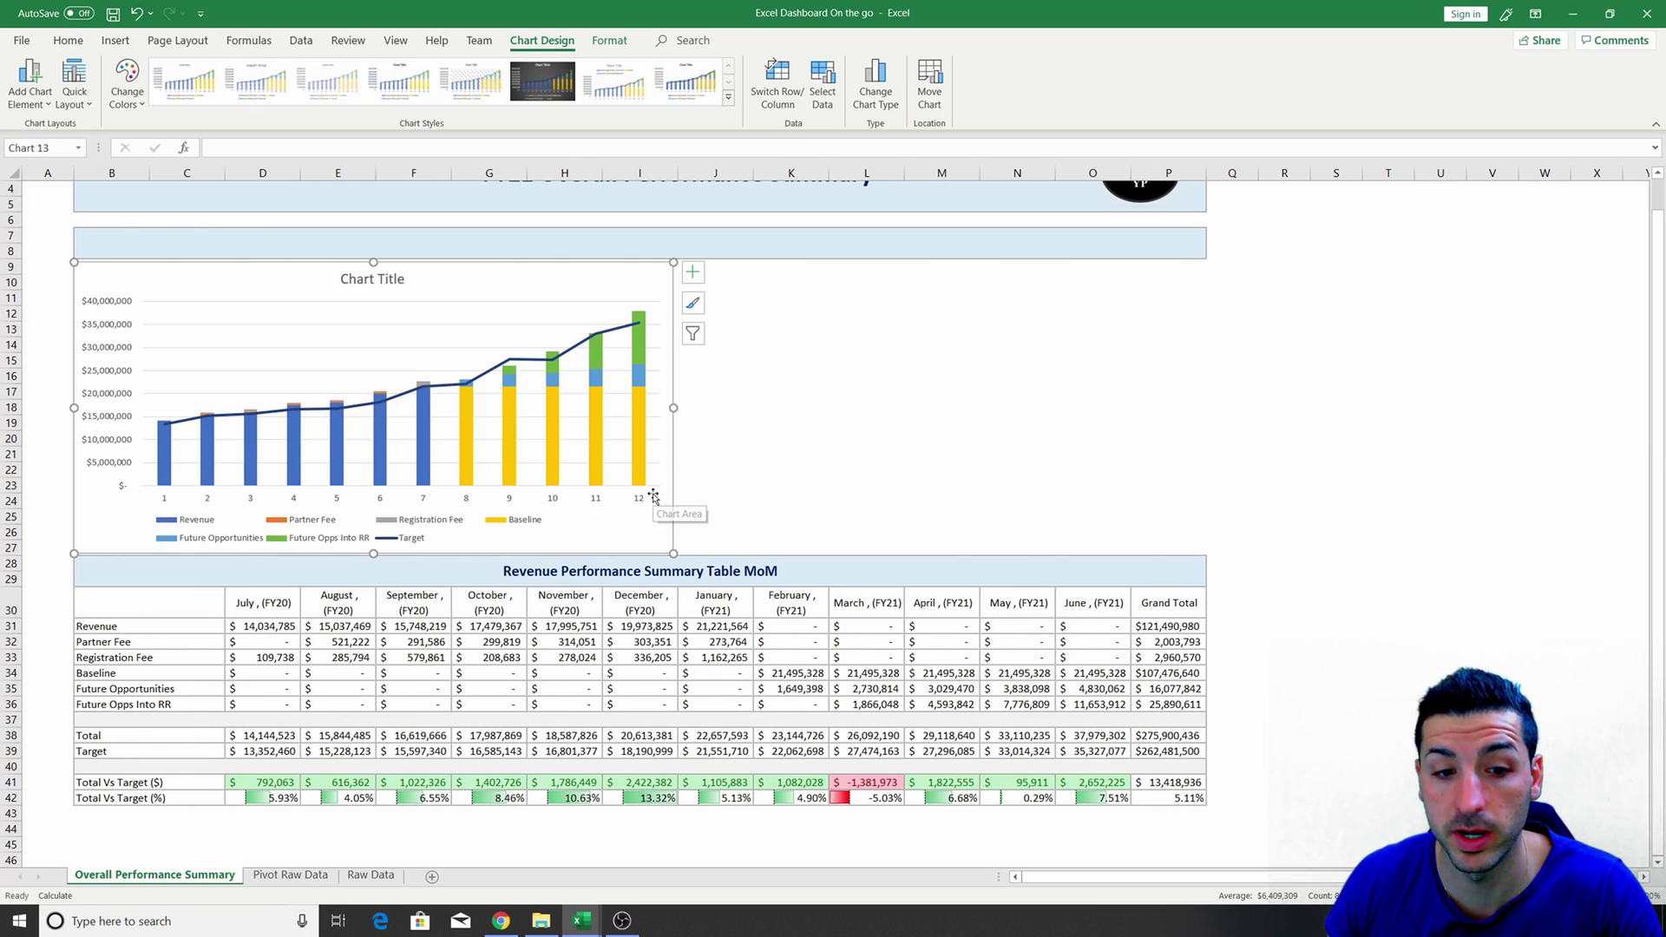
{"action": "right_click", "coordinate": [658, 382]}
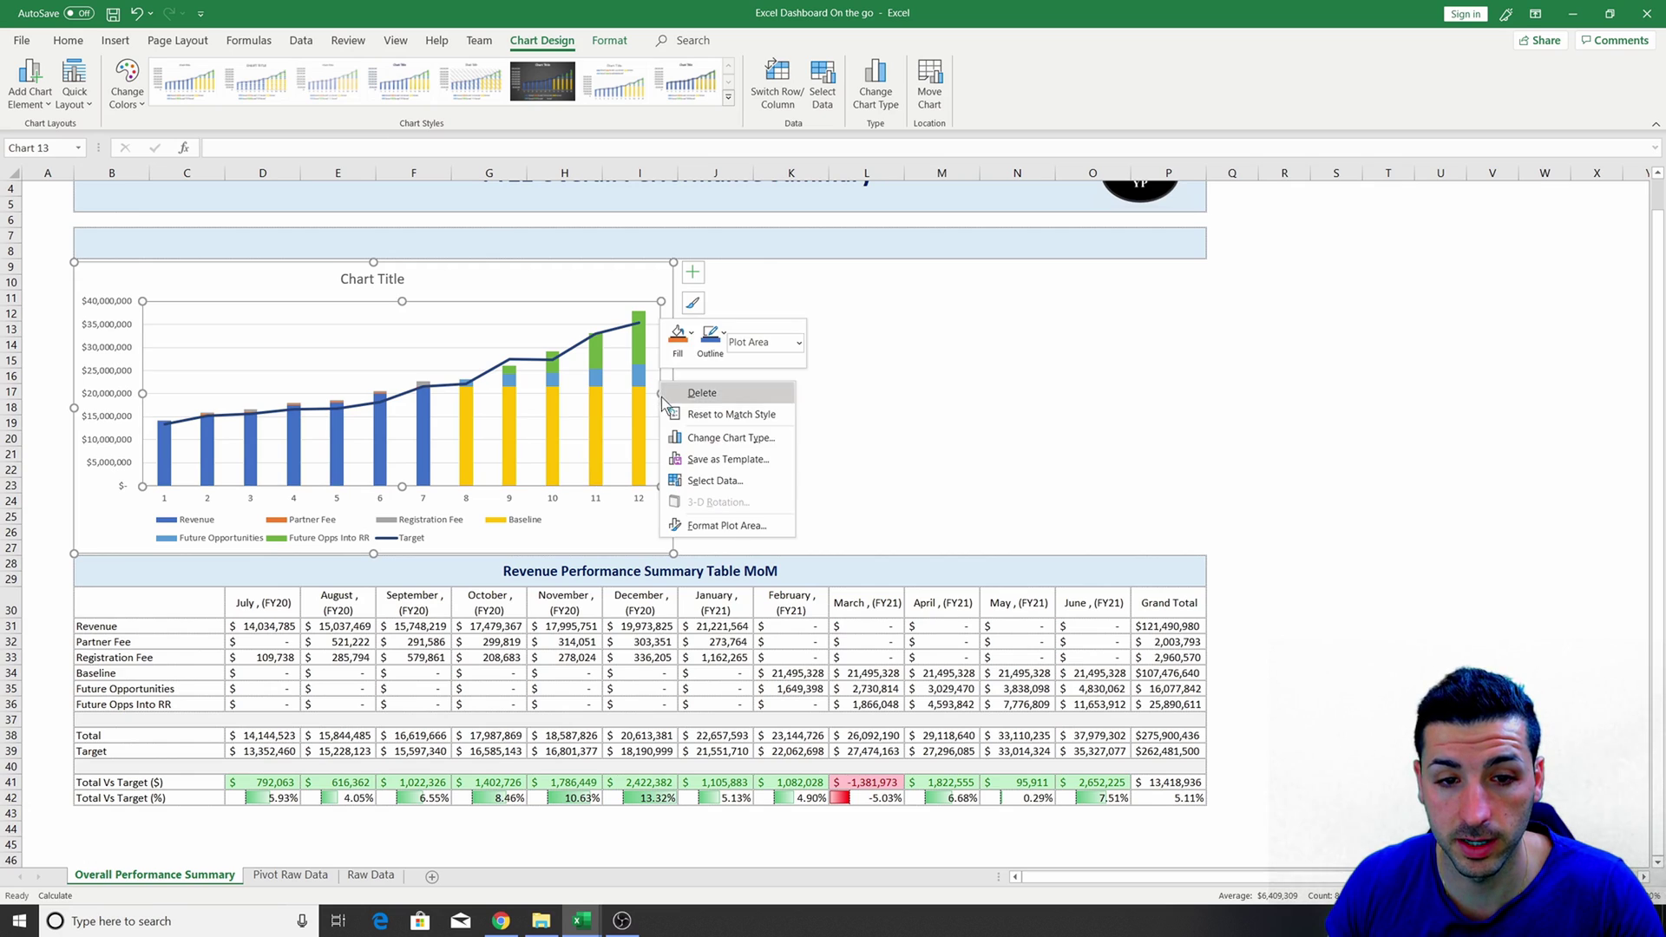
{"action": "right_click", "coordinate": [591, 279]}
{"action": "left_click", "coordinate": [647, 476]}
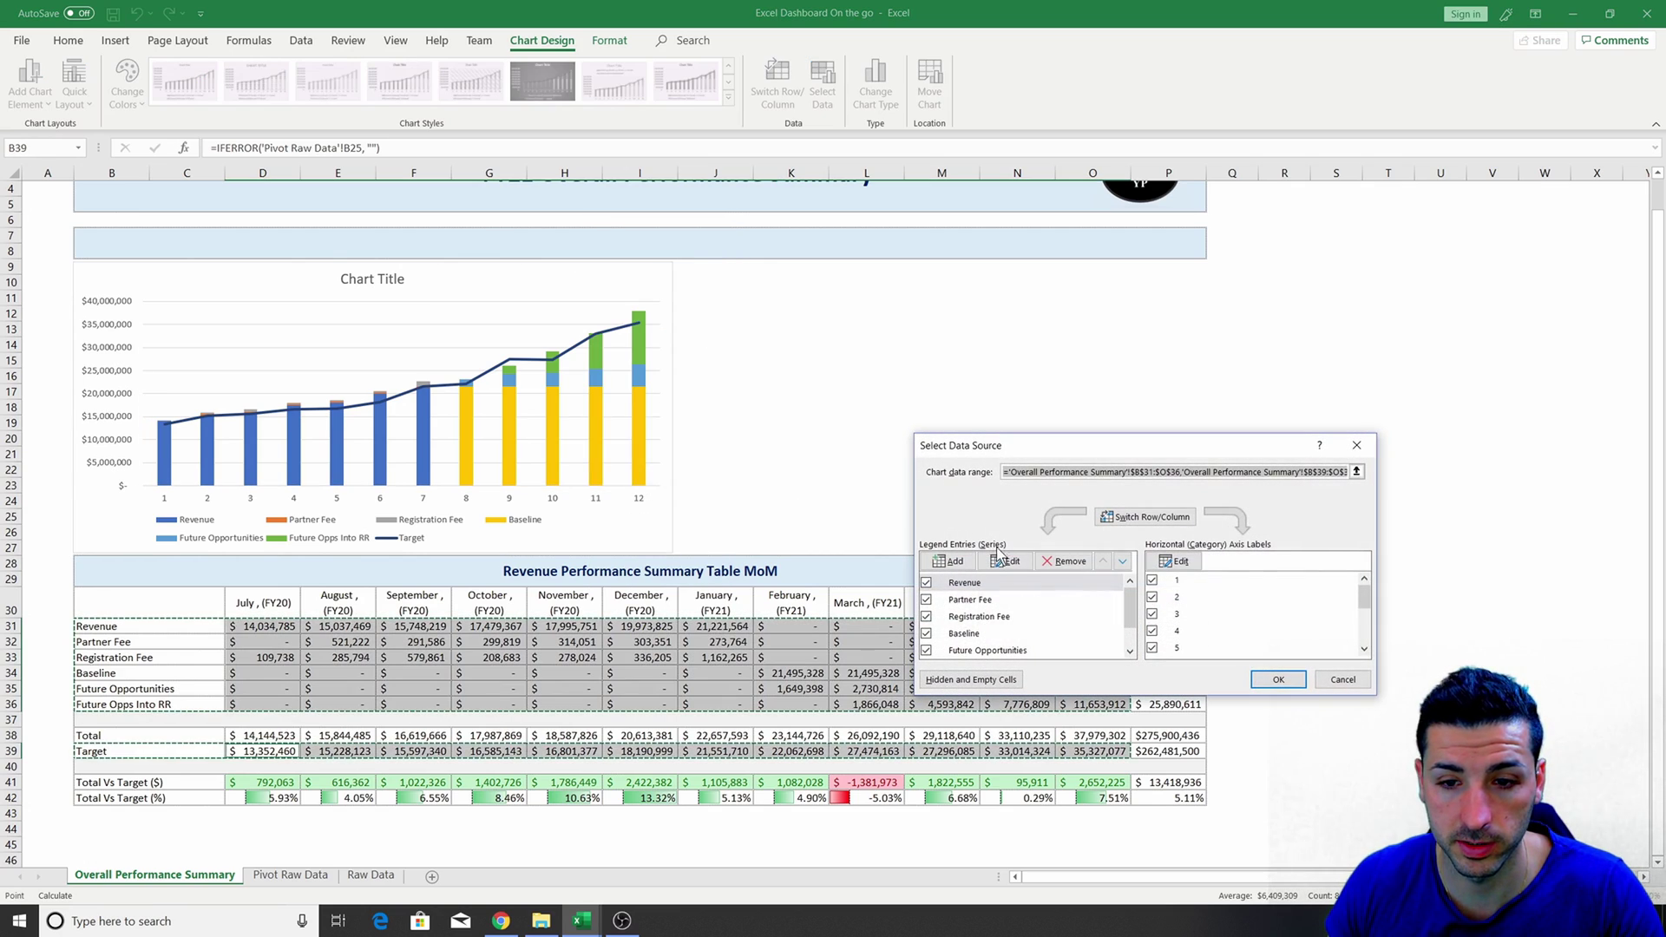
{"action": "left_click", "coordinate": [1179, 562]}
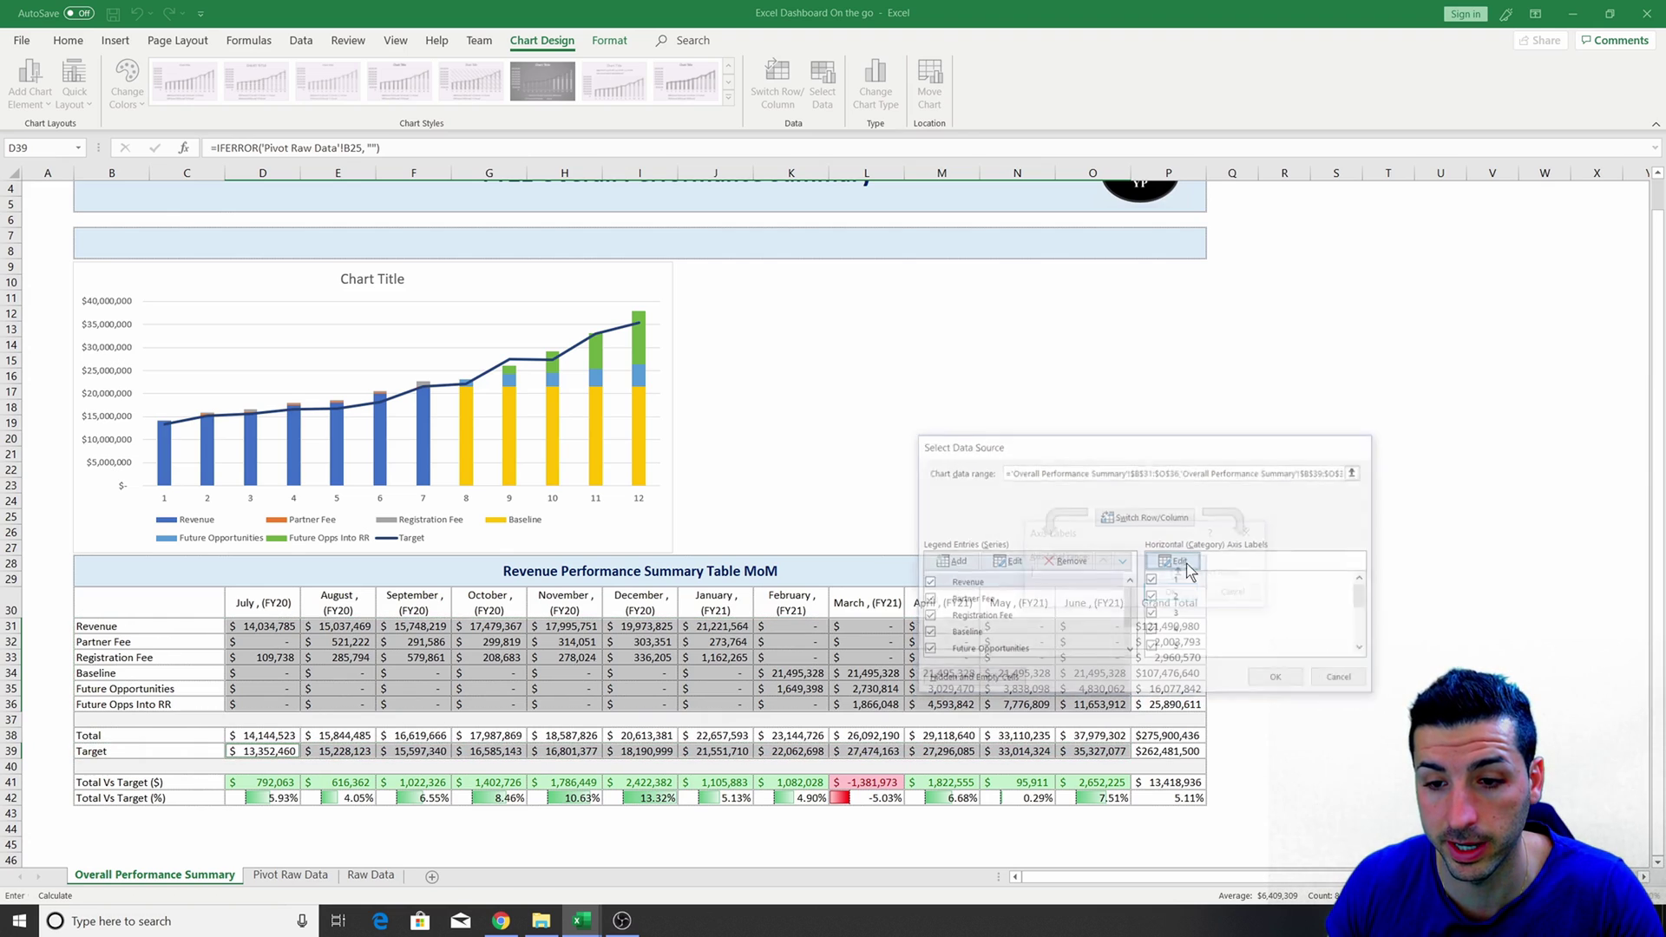
{"action": "left_click_drag", "start_coordinate": [260, 602], "coordinate": [1114, 602]}
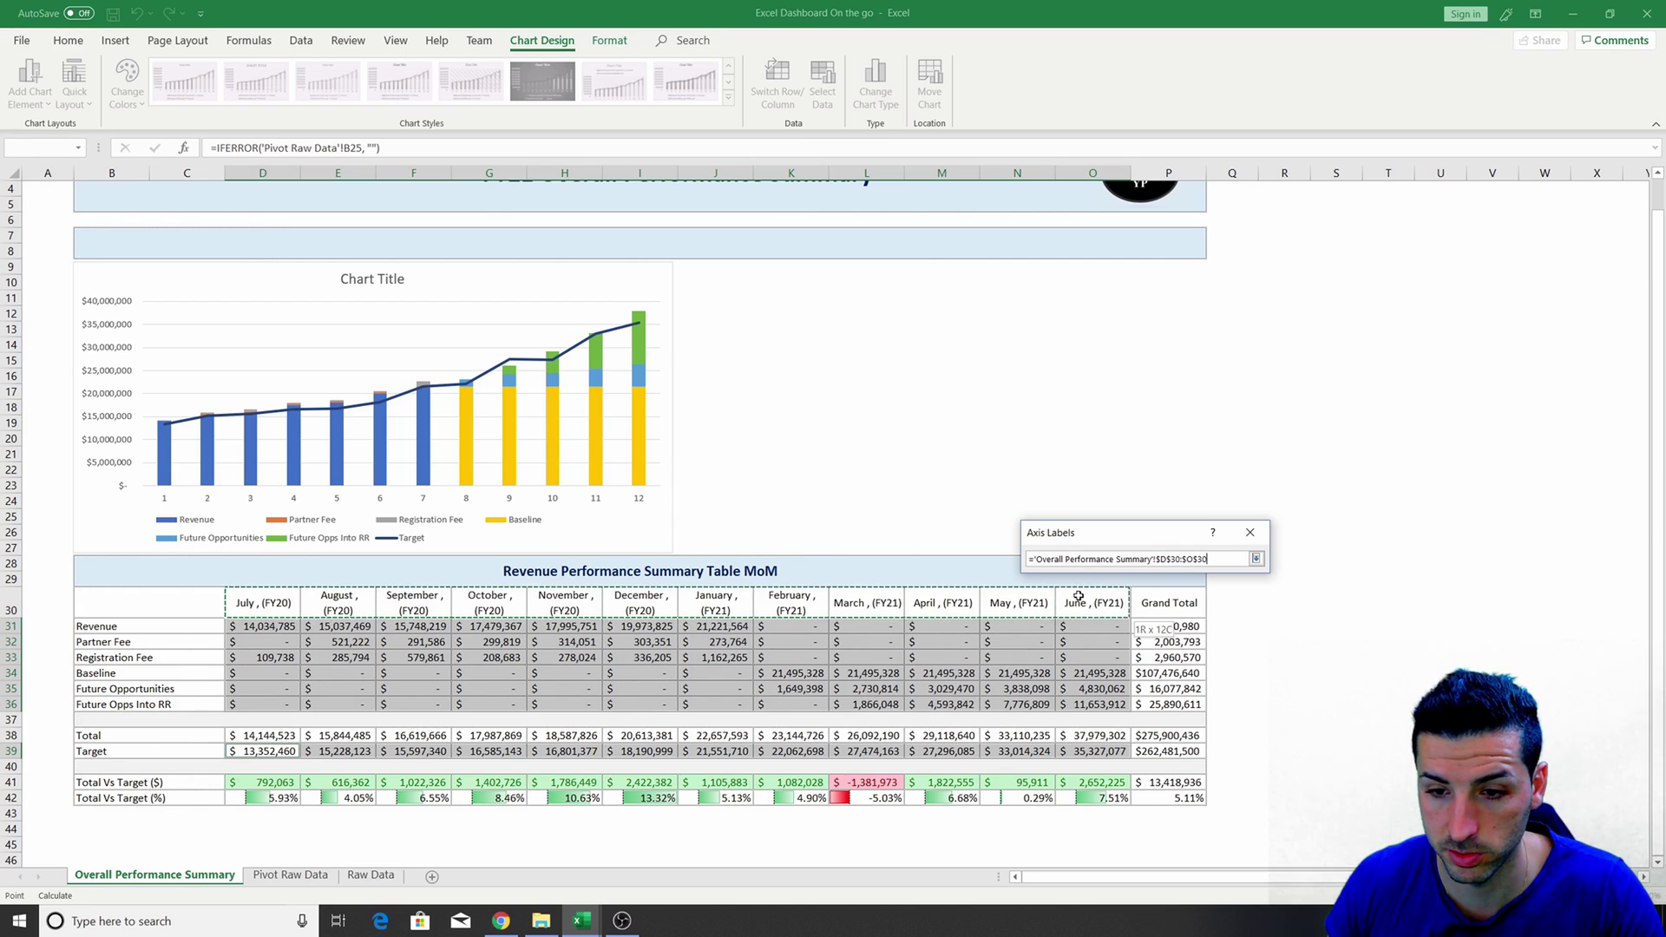
{"action": "left_click", "coordinate": [1185, 595]}
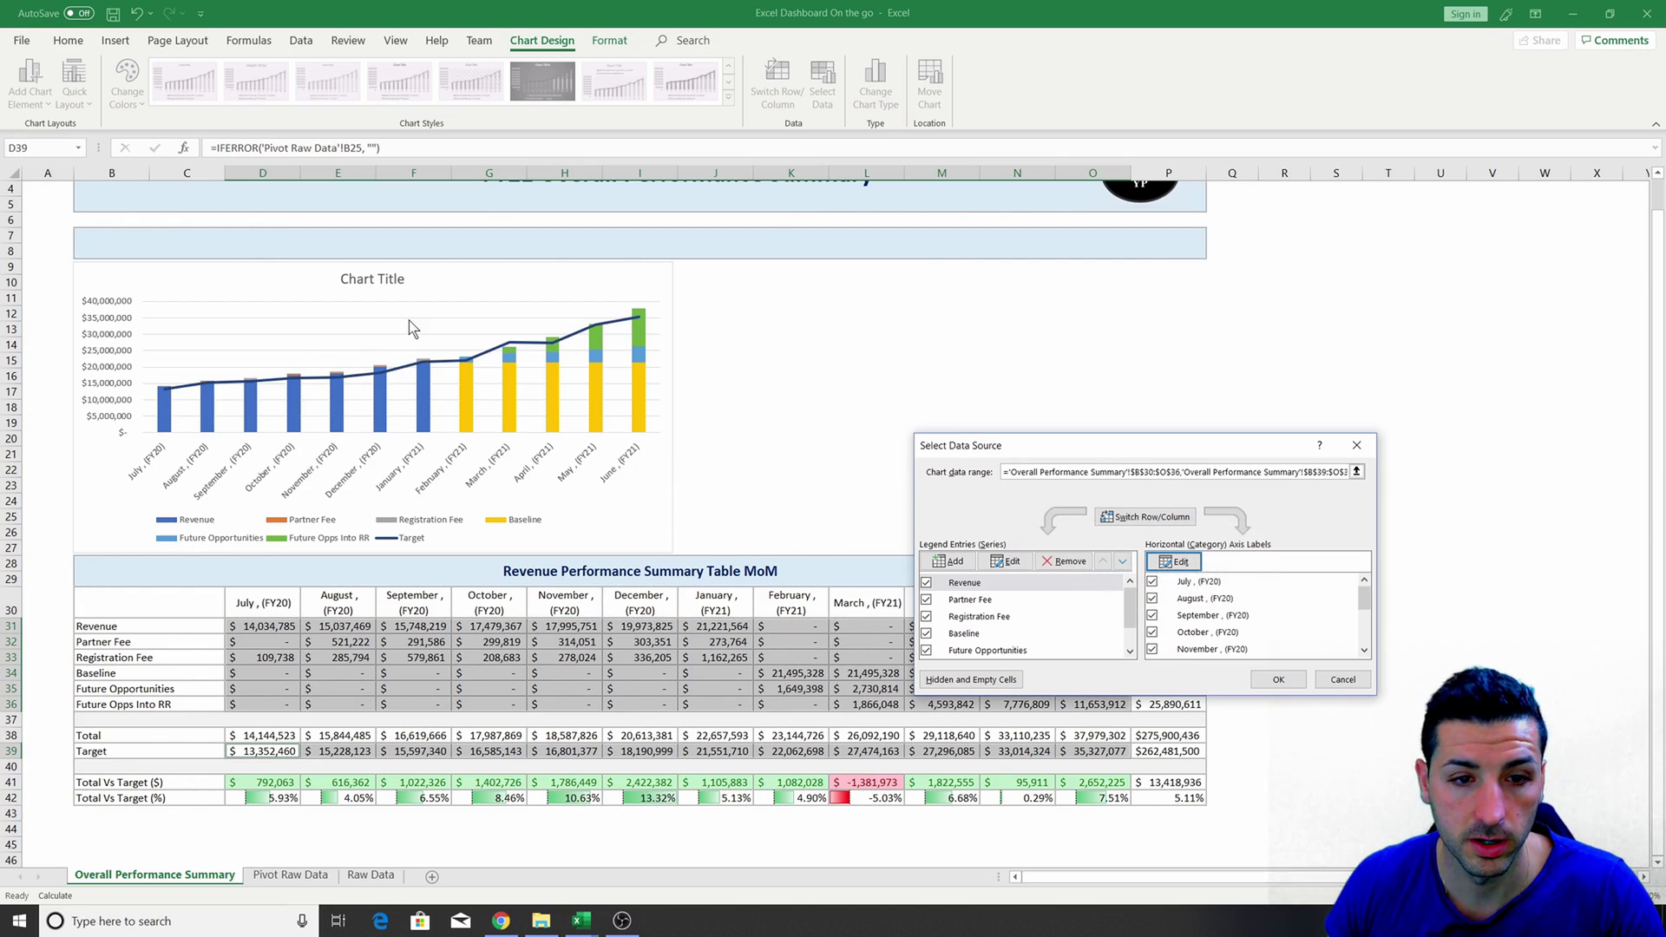
{"action": "left_click", "coordinate": [1272, 678]}
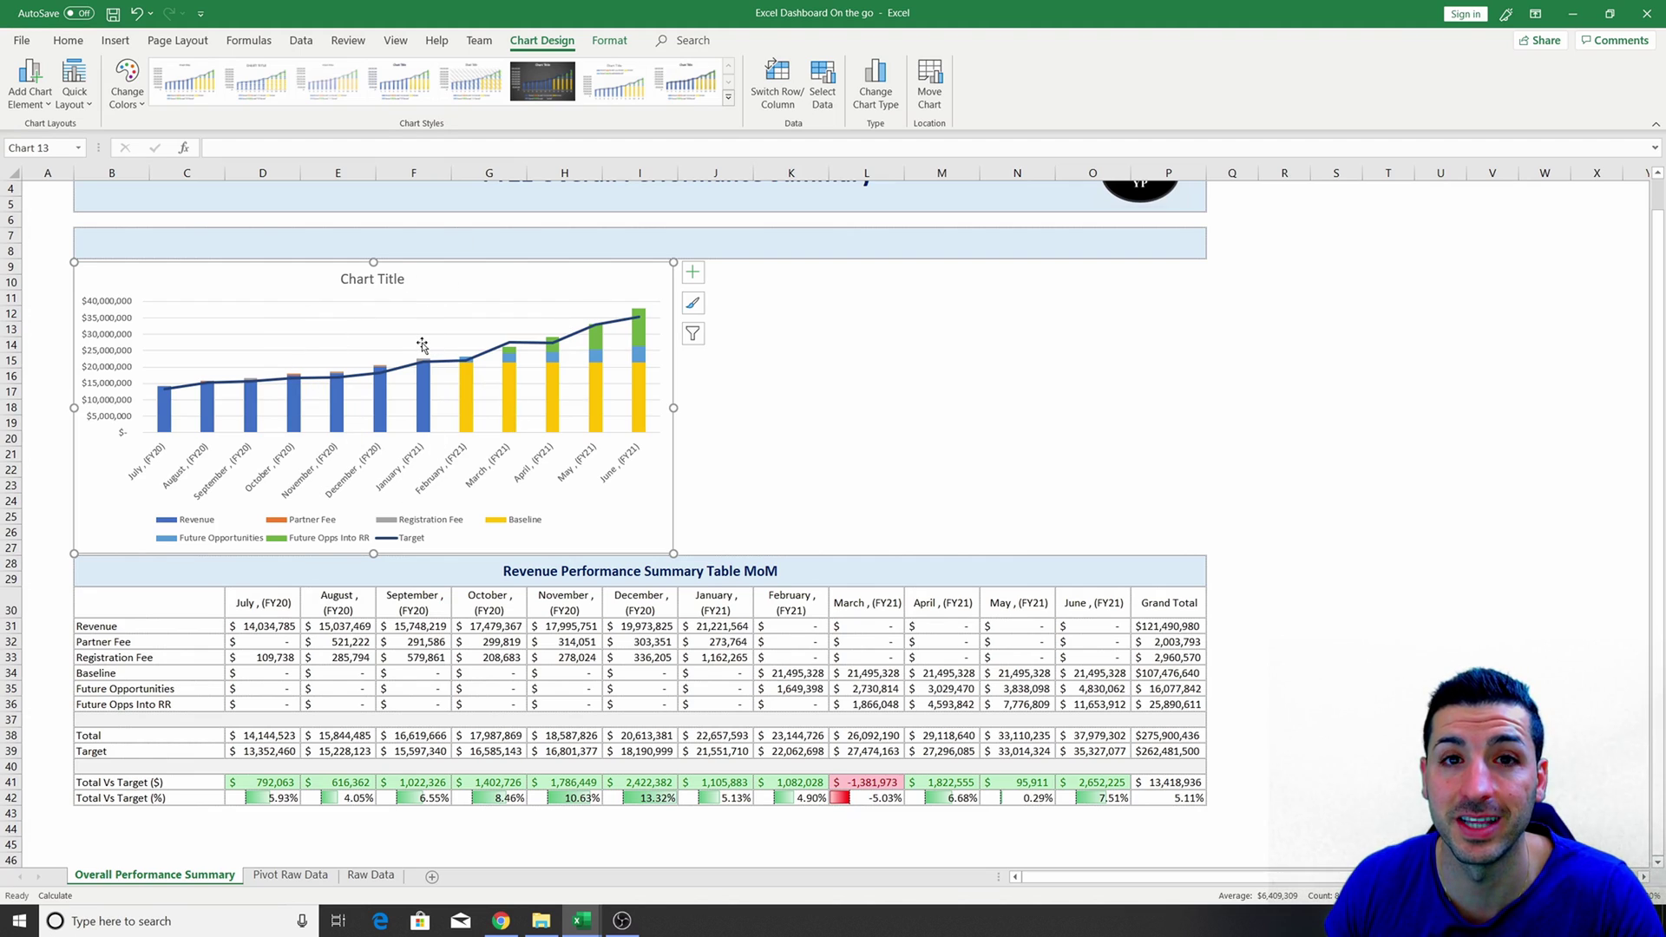
Fill the Revenue columns in the chart with a lighter tint of the theme blue.
{"action": "left_click", "coordinate": [386, 415]}
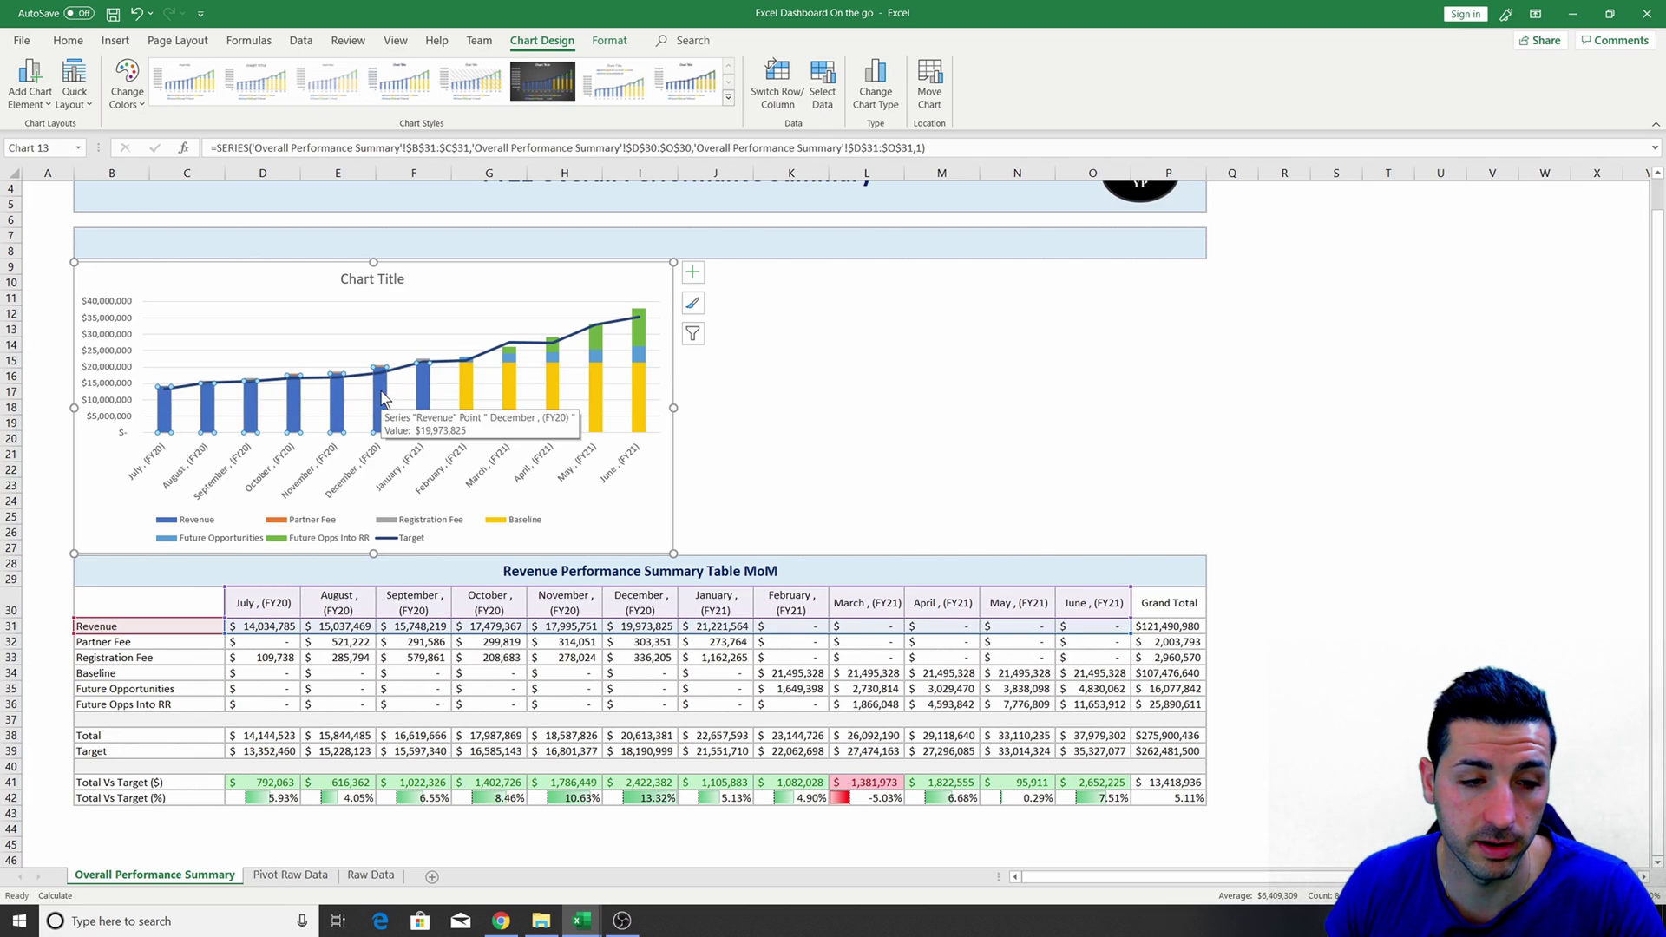
{"action": "right_click", "coordinate": [388, 404]}
{"action": "left_click", "coordinate": [399, 345]}
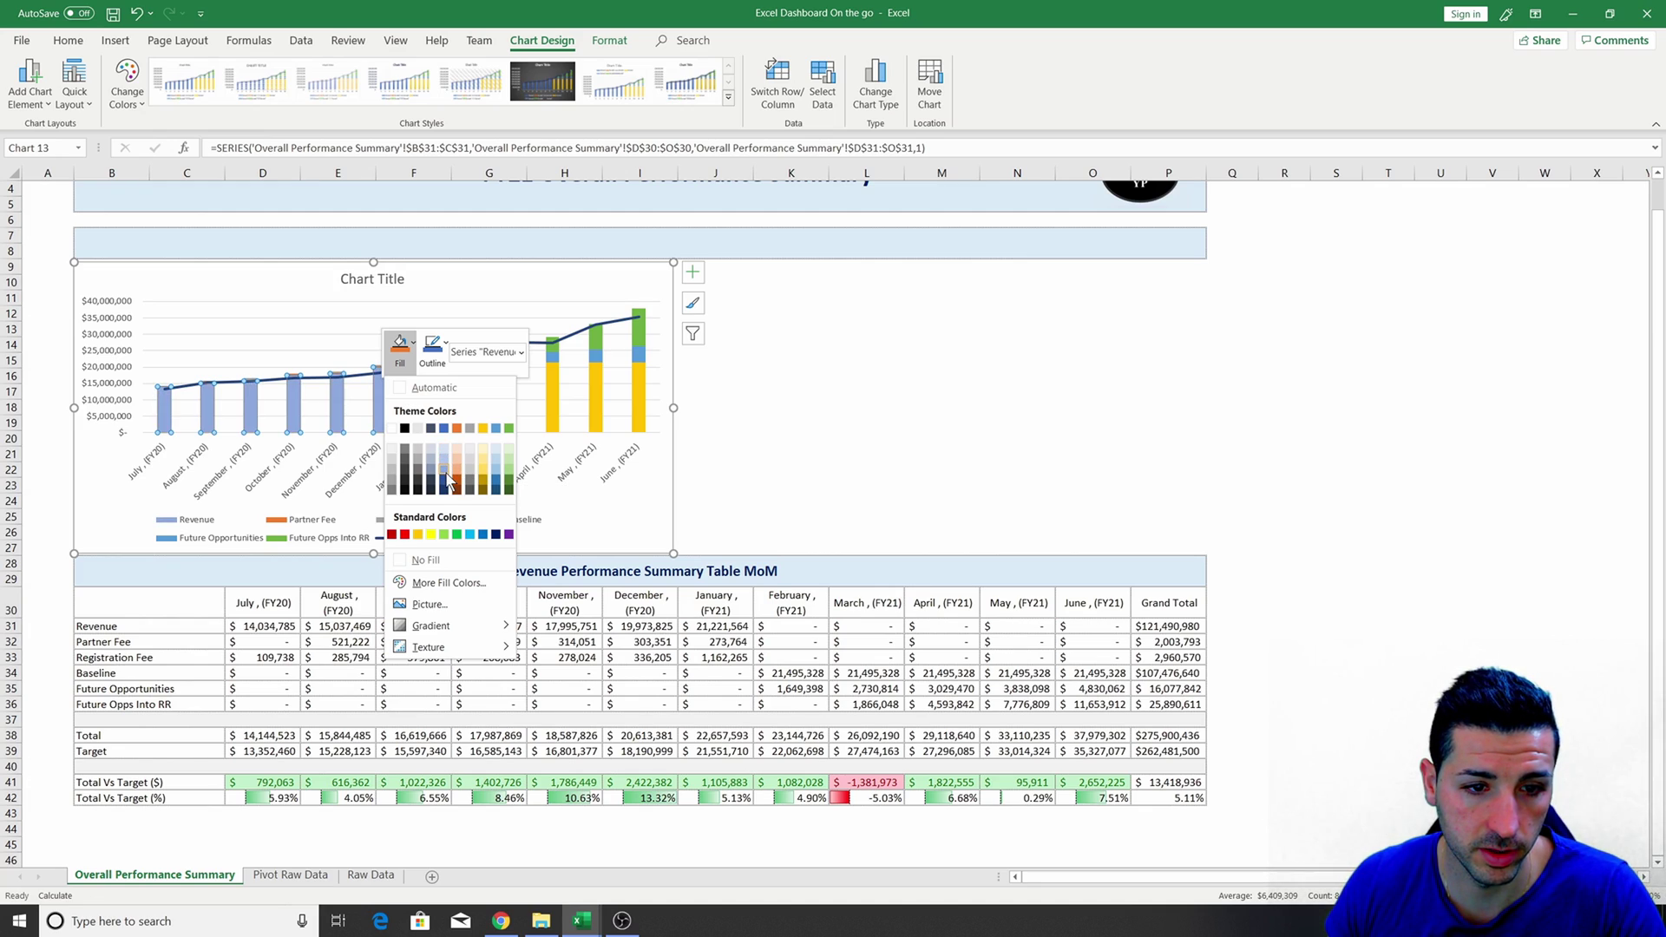
{"action": "left_click", "coordinate": [447, 479]}
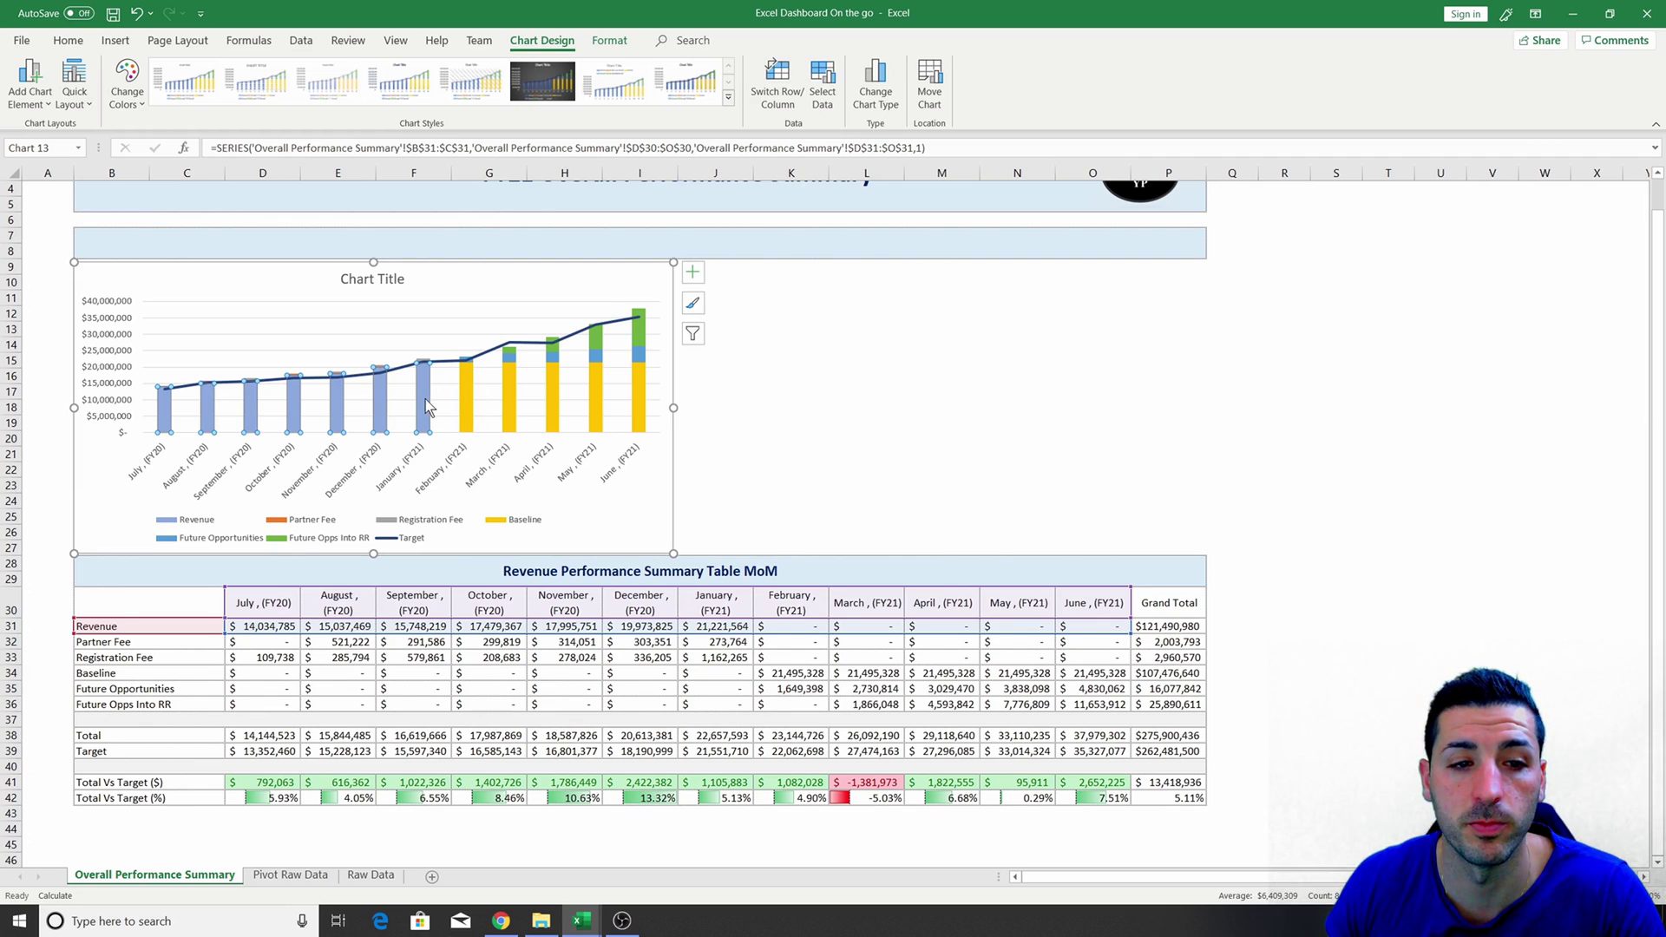
Fill the Baseline columns in the chart with the palest tint of the theme blue.
{"action": "left_click", "coordinate": [465, 389]}
{"action": "right_click", "coordinate": [465, 389]}
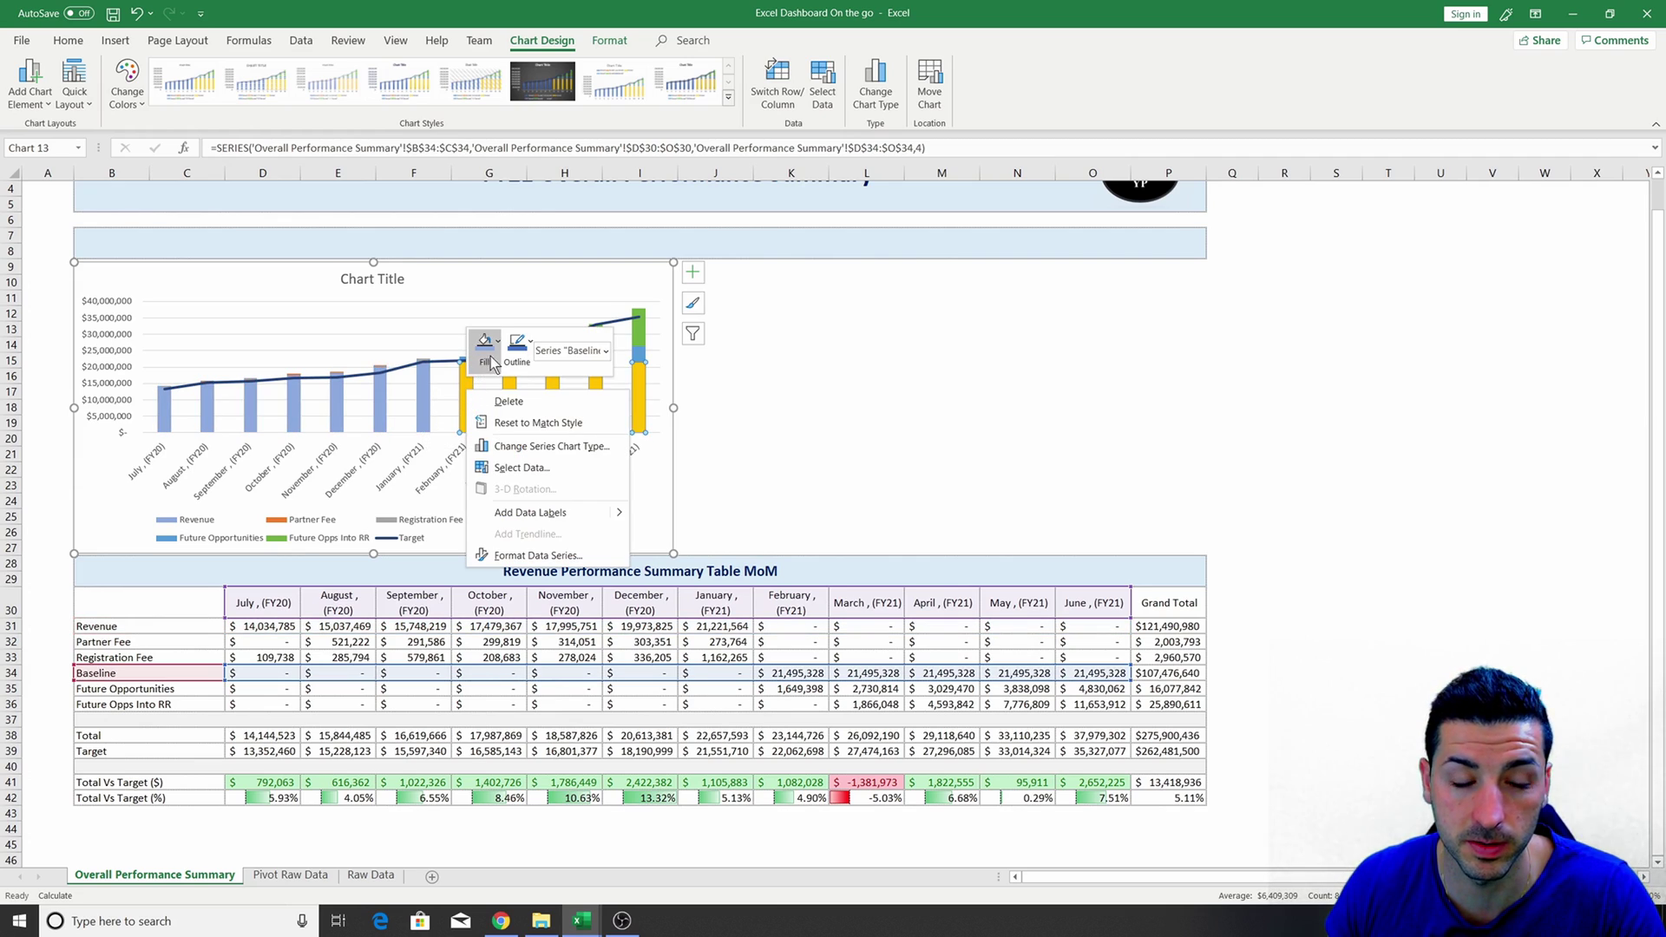
{"action": "left_click", "coordinate": [492, 360]}
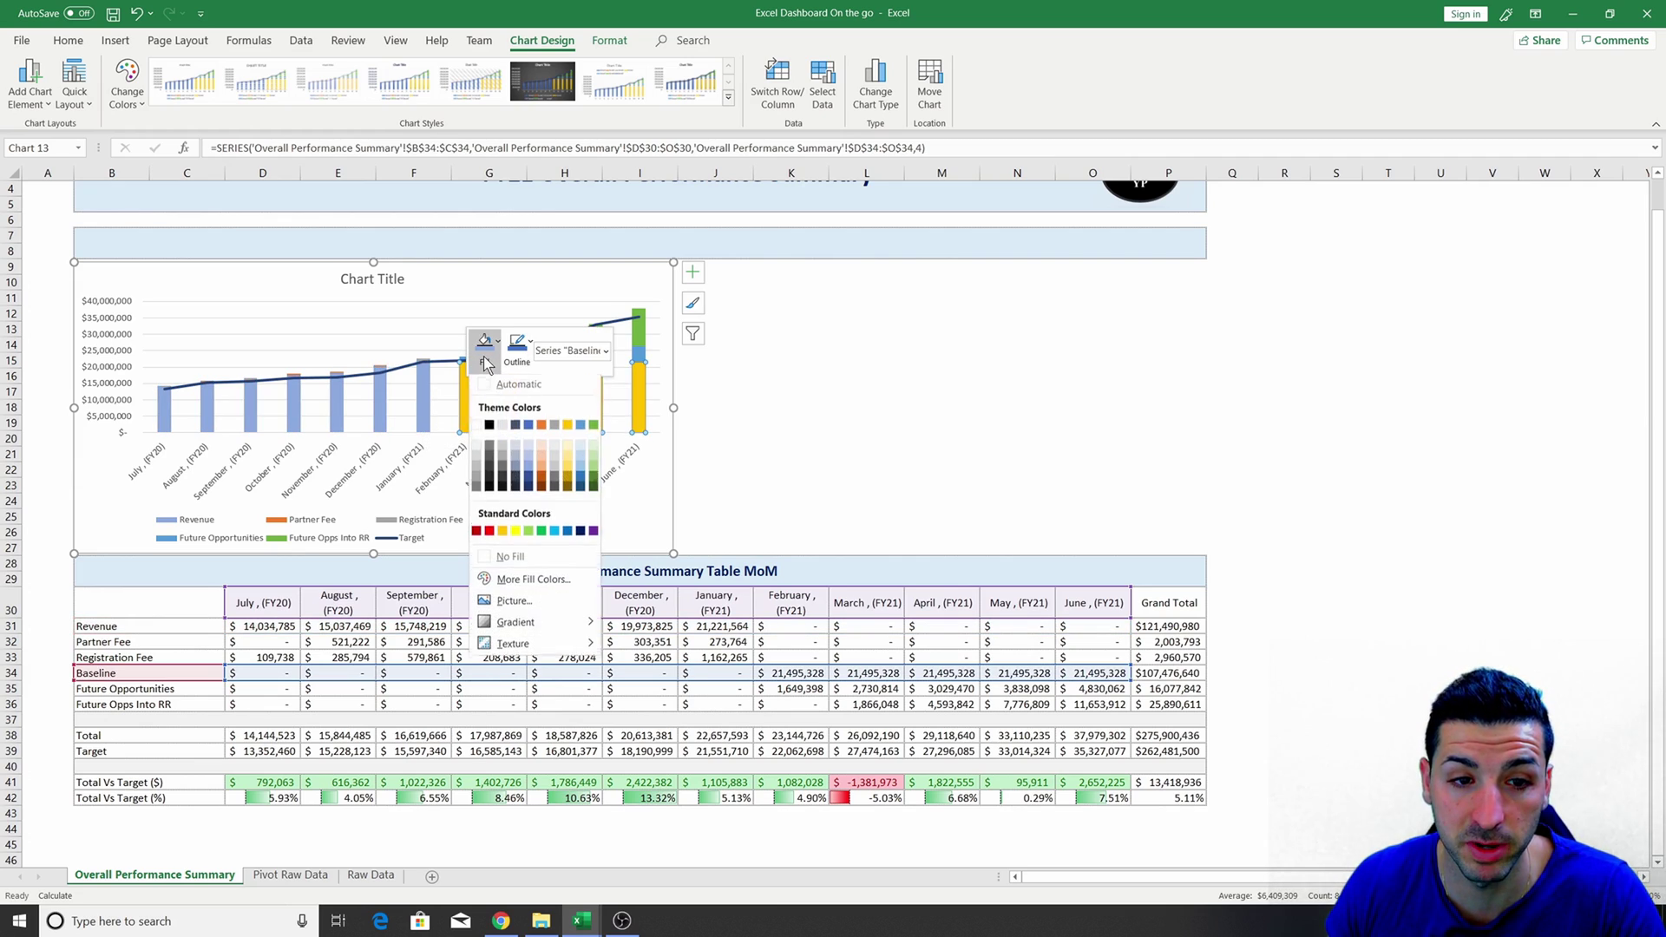
{"action": "left_click", "coordinate": [529, 446]}
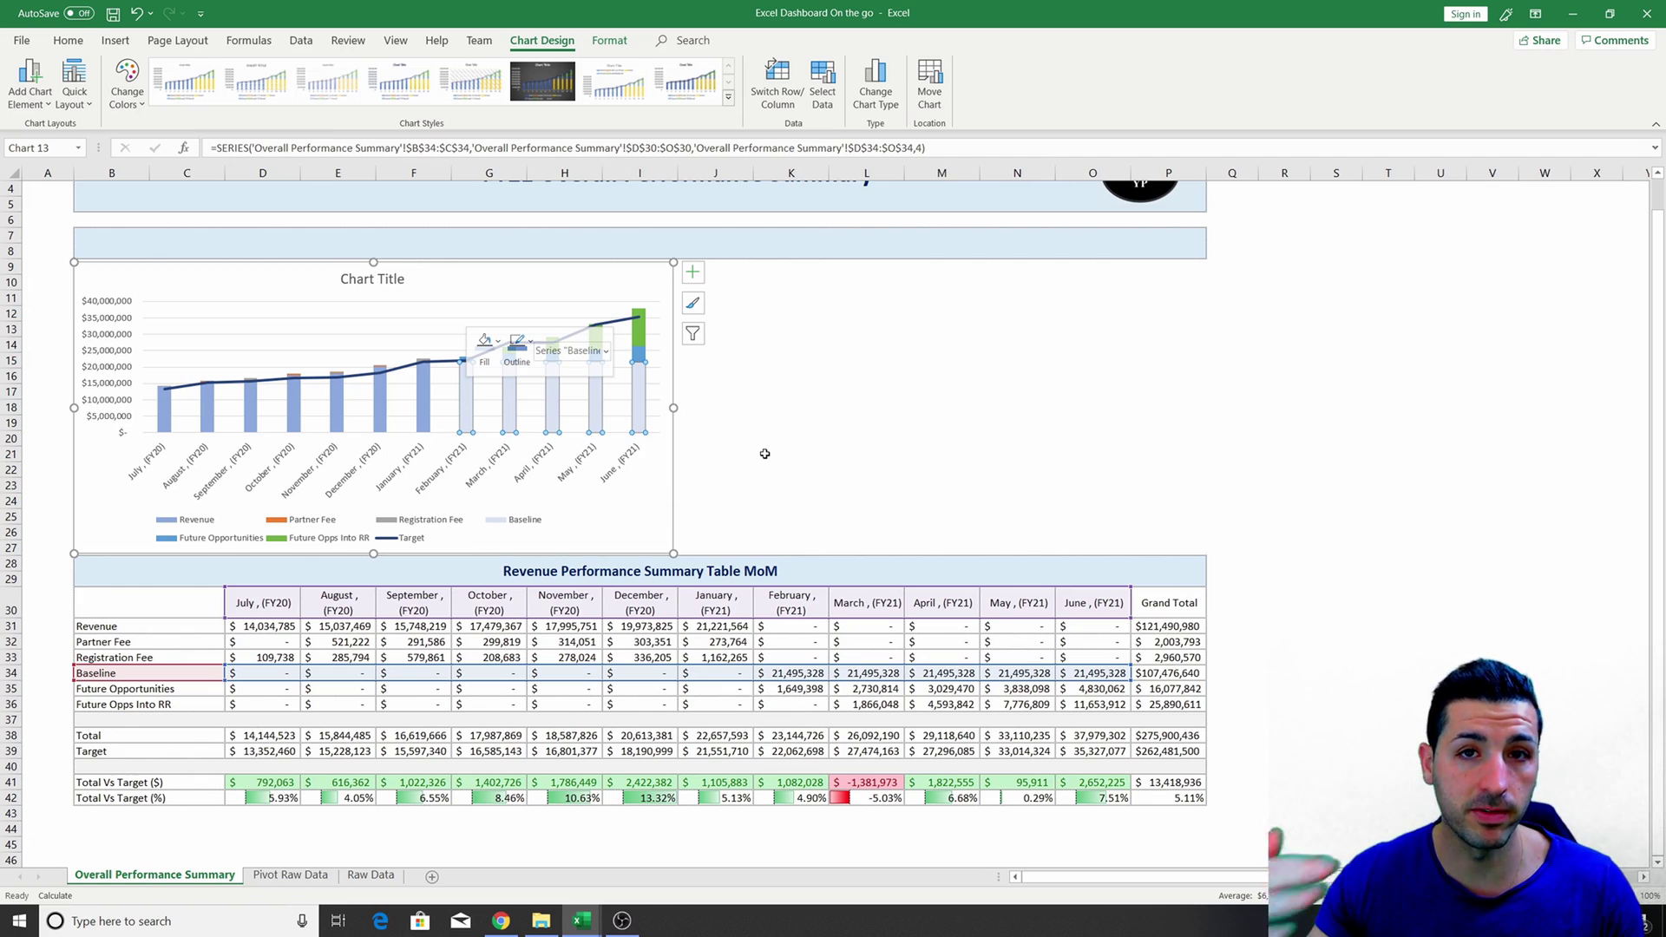
Recolour the Target line to standard red and give it a short-dash line style.
{"action": "left_click", "coordinate": [439, 366]}
{"action": "right_click", "coordinate": [439, 367]}
{"action": "left_click", "coordinate": [491, 318]}
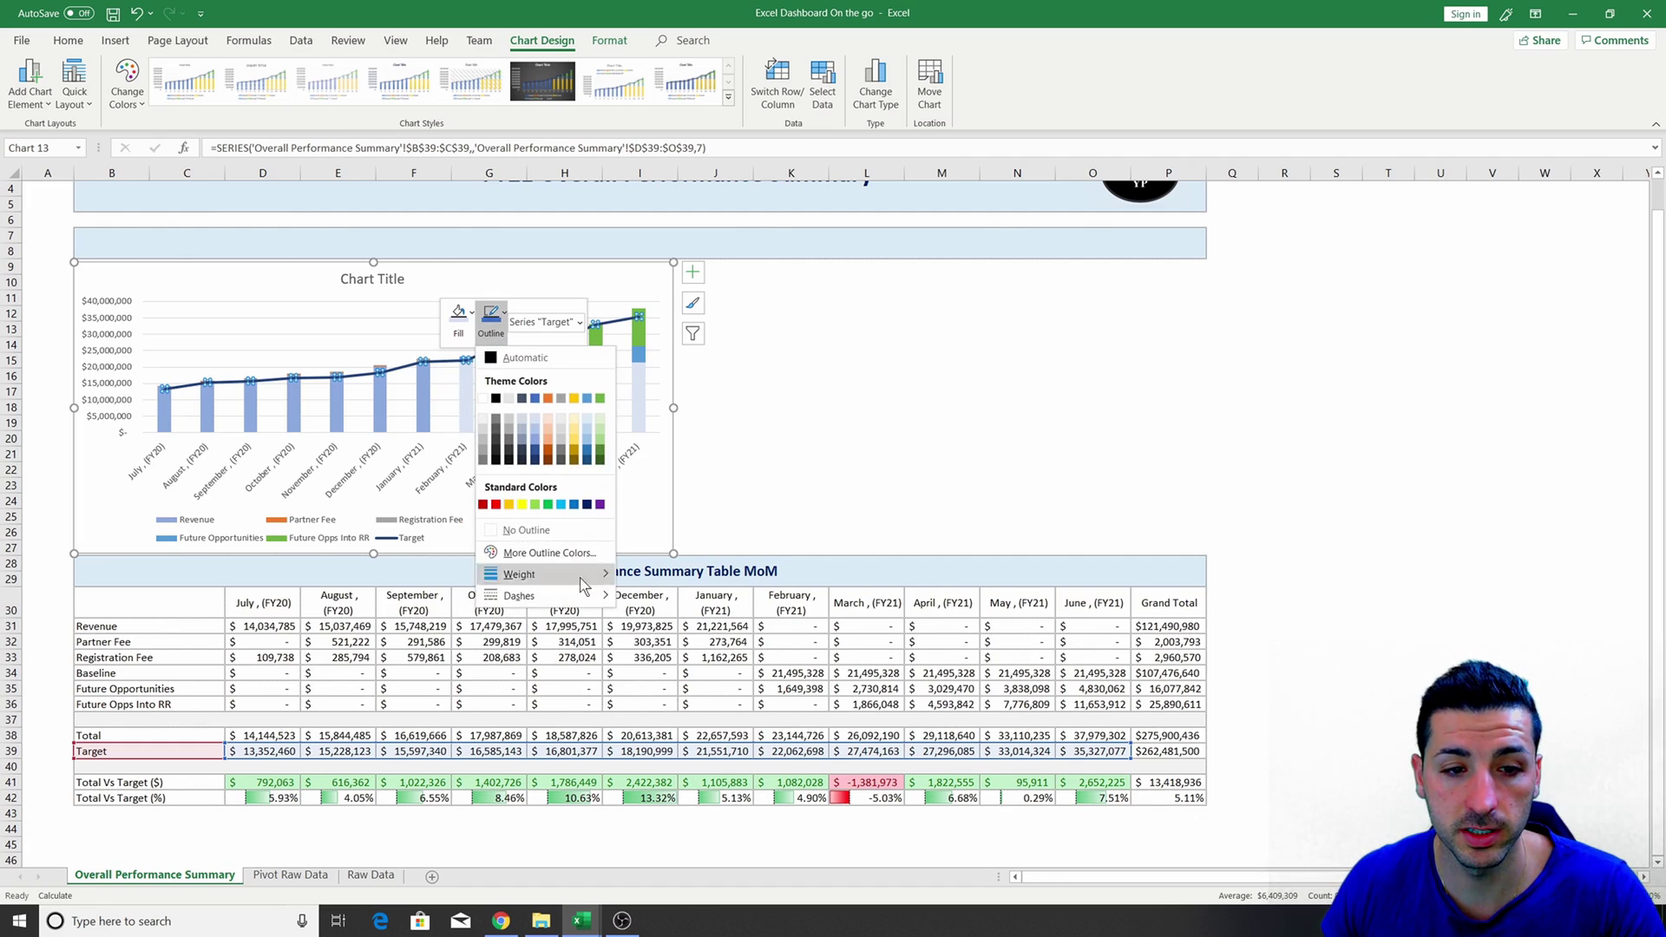
{"action": "left_click", "coordinate": [495, 505]}
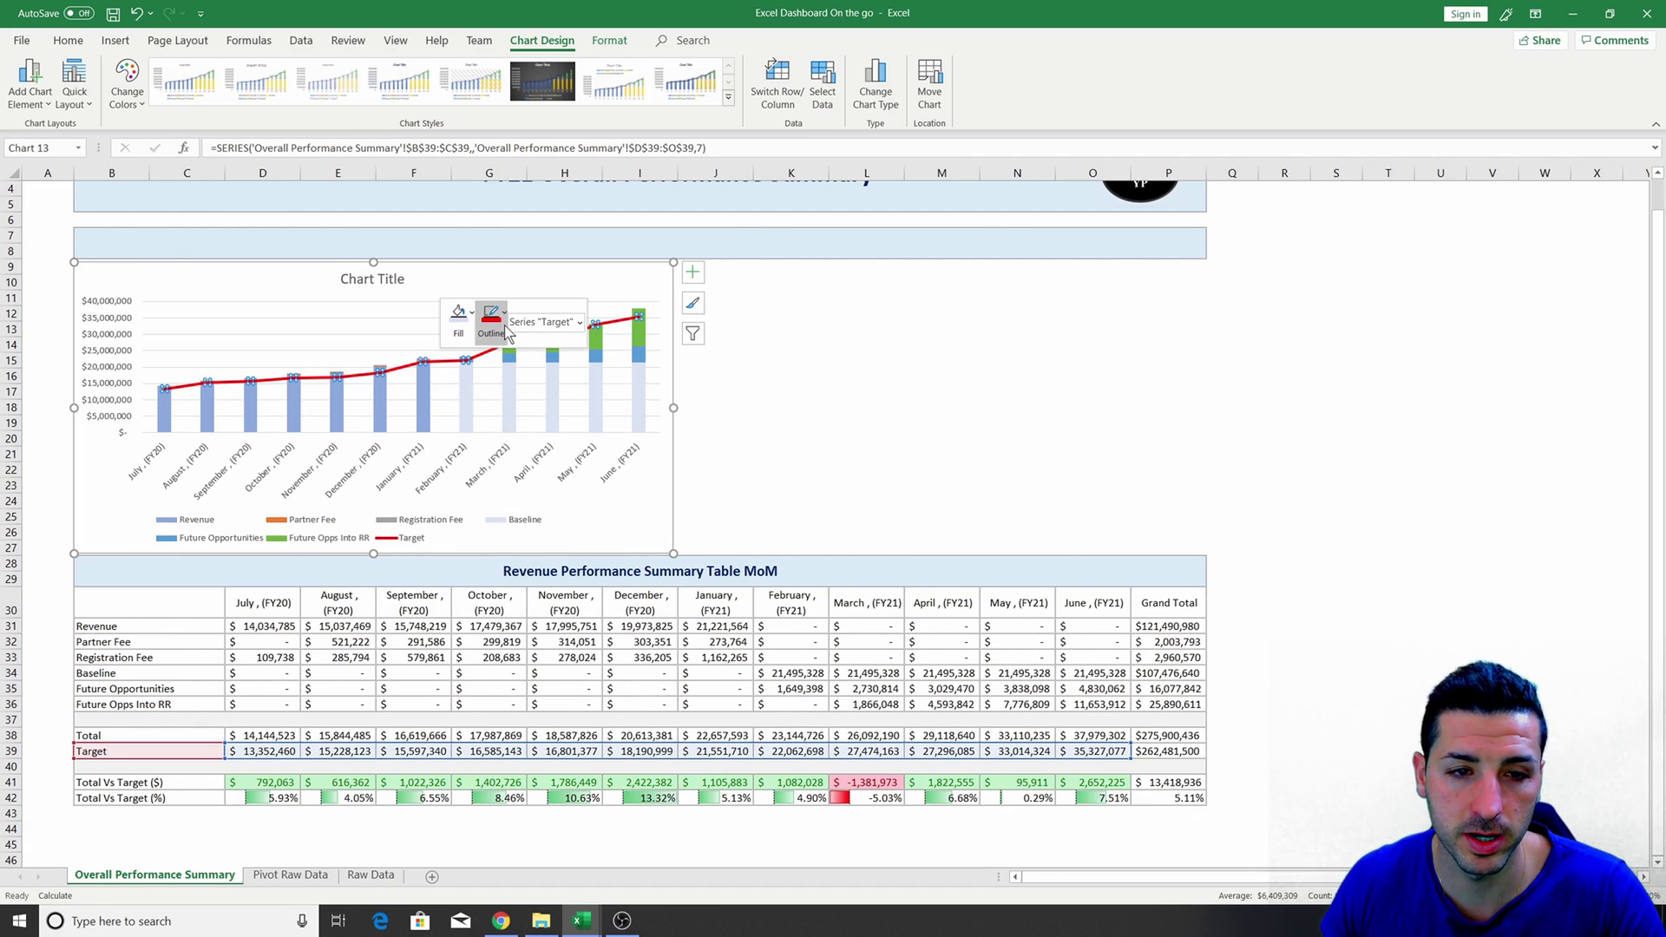
{"action": "left_click", "coordinate": [497, 320]}
{"action": "mouse_move", "coordinate": [564, 601]}
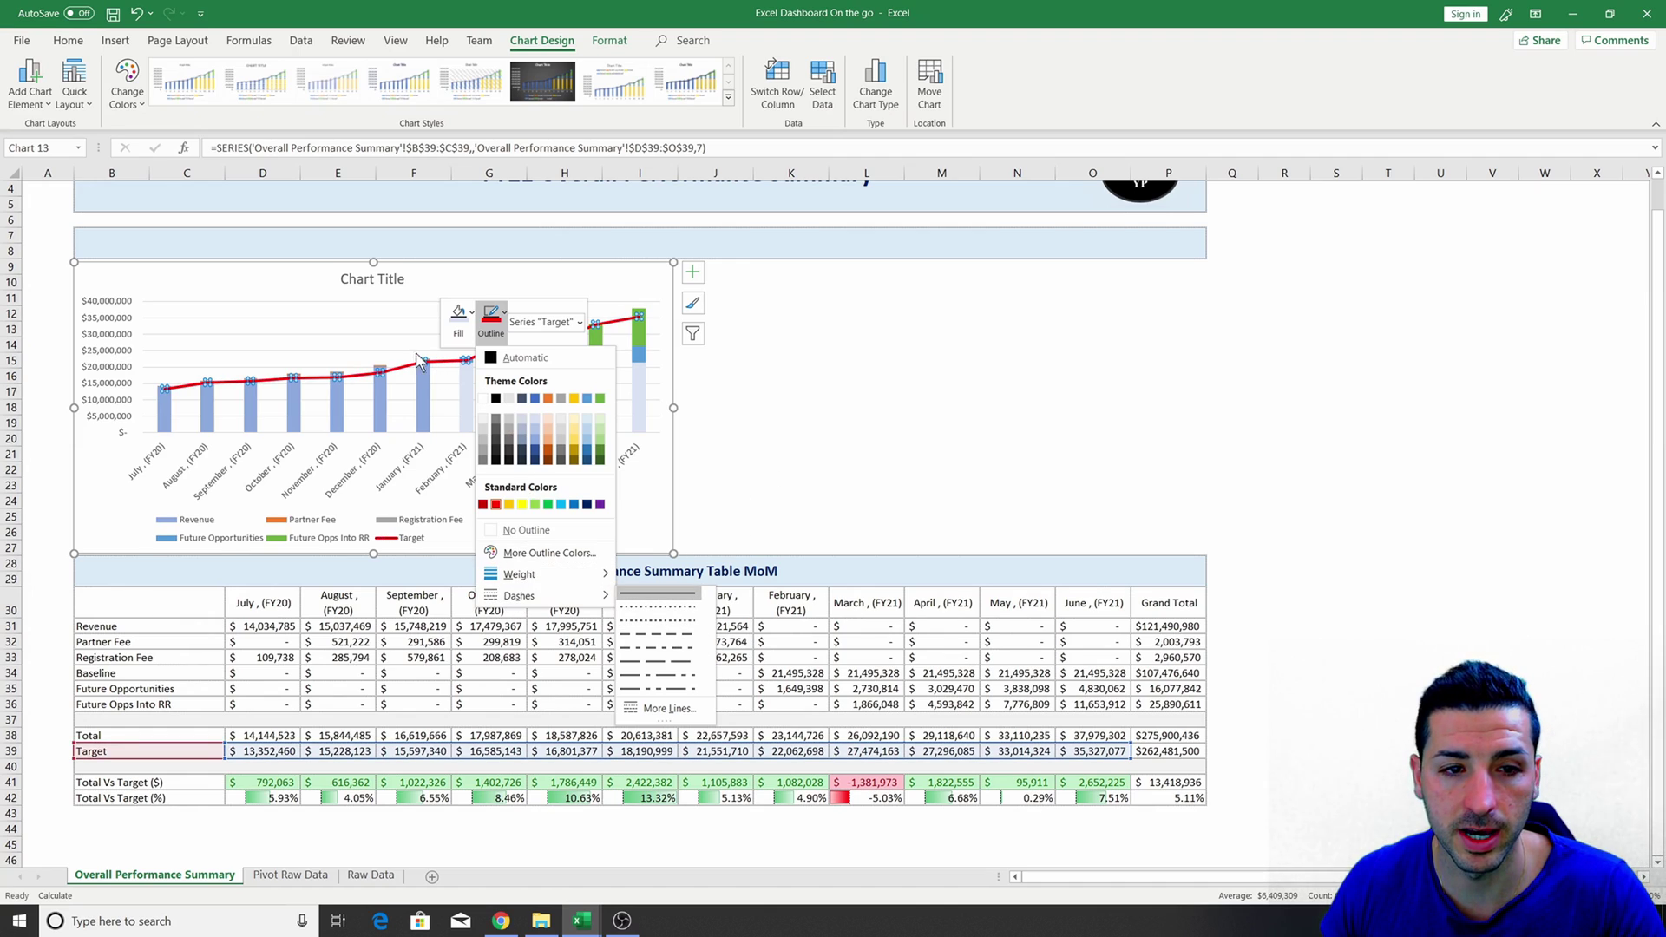
{"action": "mouse_move", "coordinate": [545, 593]}
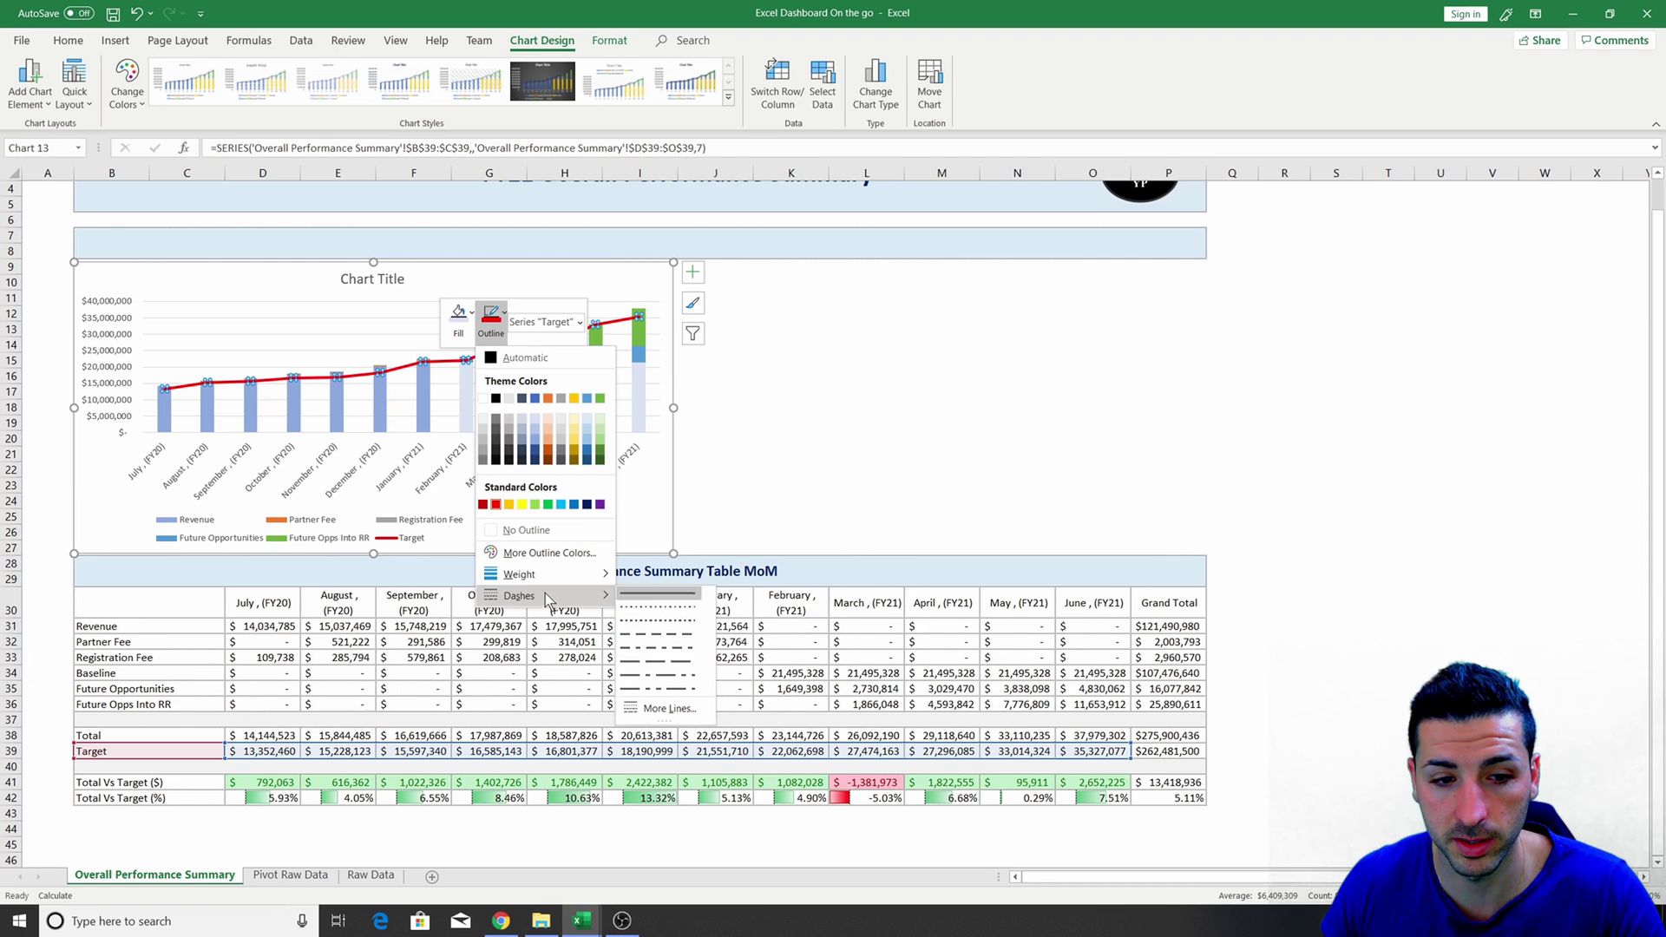
{"action": "left_click", "coordinate": [659, 623]}
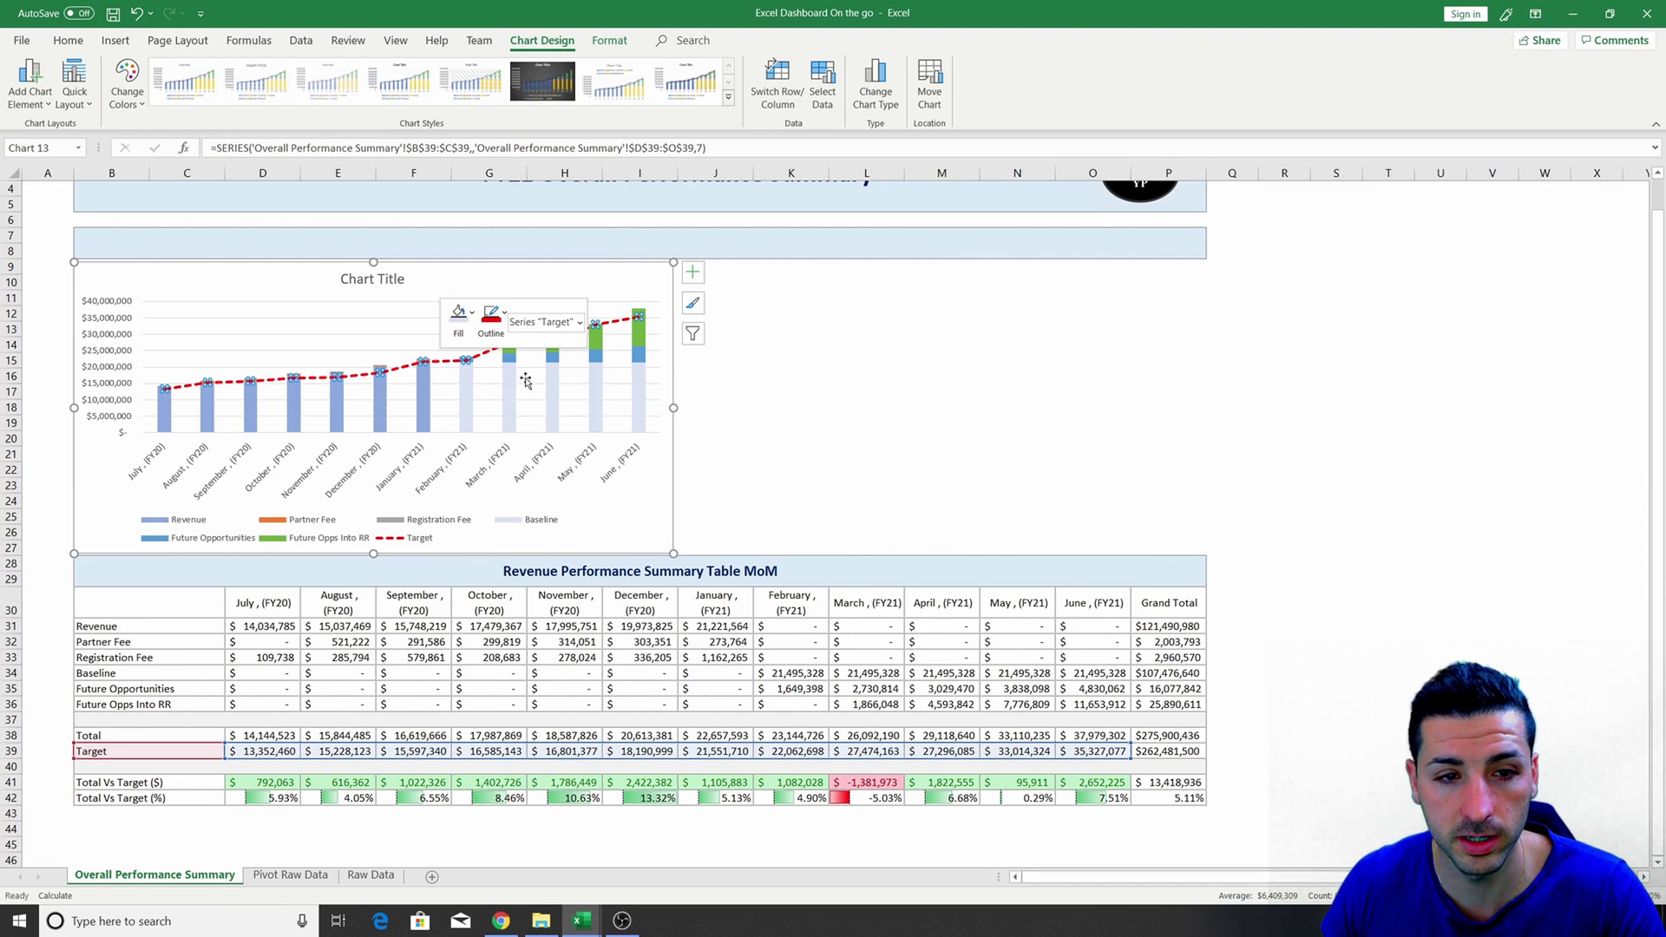
Set the weight of the dashed Target line to 1 pt and deselect the chart.
{"action": "left_click", "coordinate": [491, 321]}
{"action": "mouse_move", "coordinate": [573, 577]}
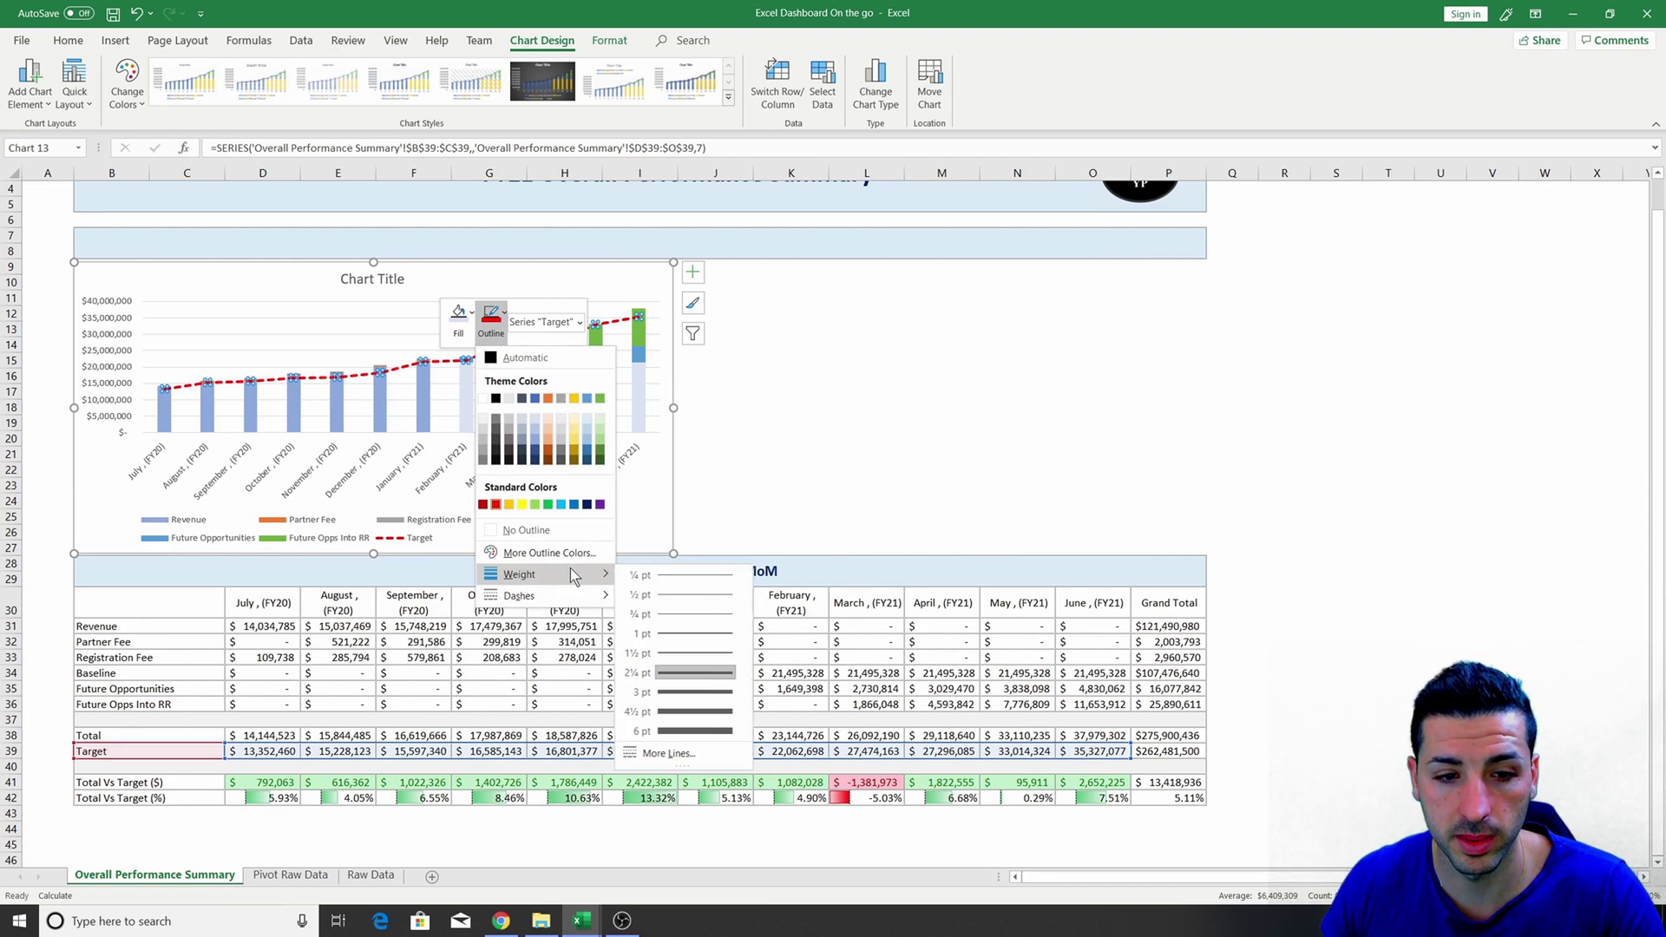
{"action": "left_click", "coordinate": [673, 634]}
{"action": "left_click", "coordinate": [763, 377]}
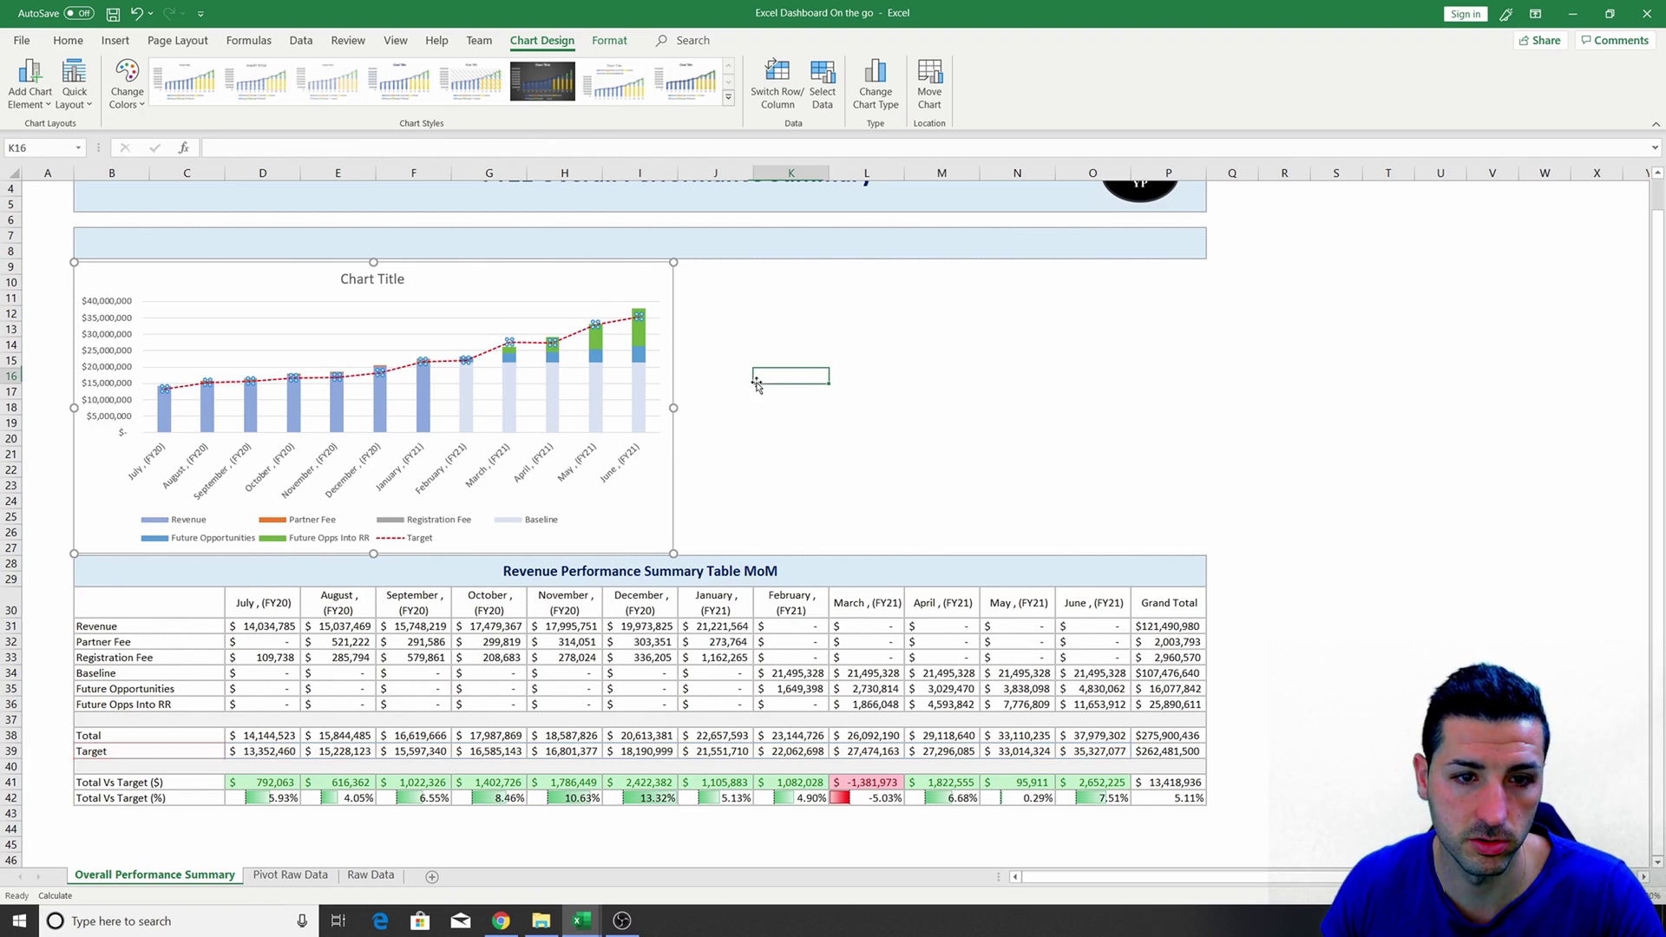
{"action": "left_click", "coordinate": [290, 376]}
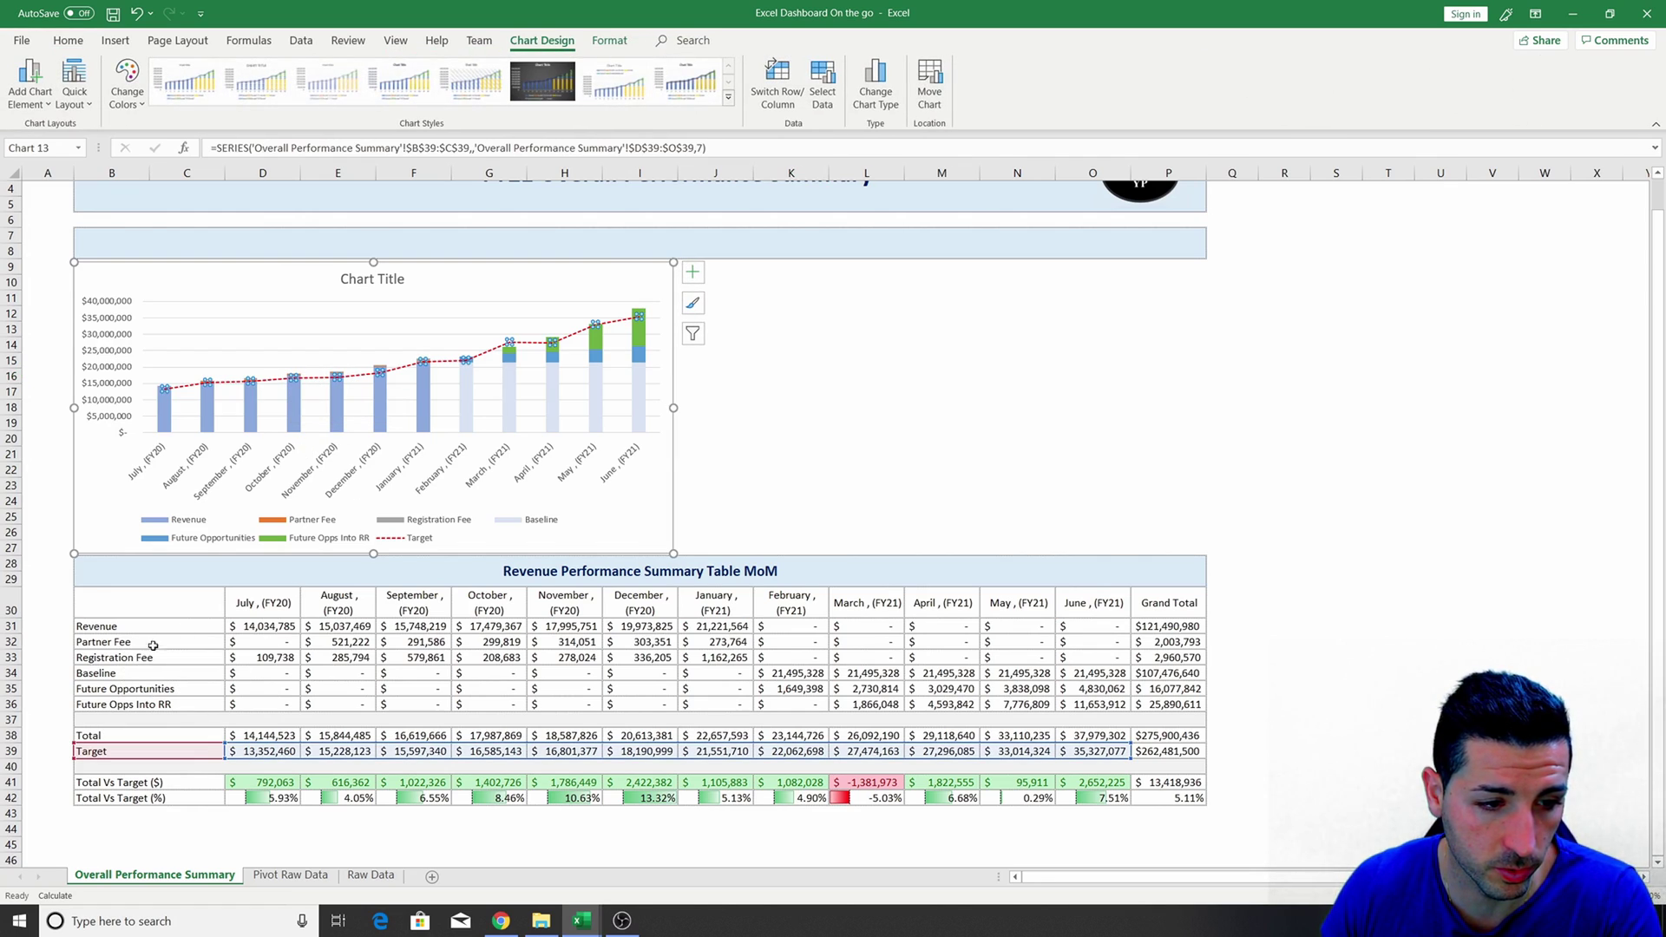
{"action": "left_click", "coordinate": [715, 469]}
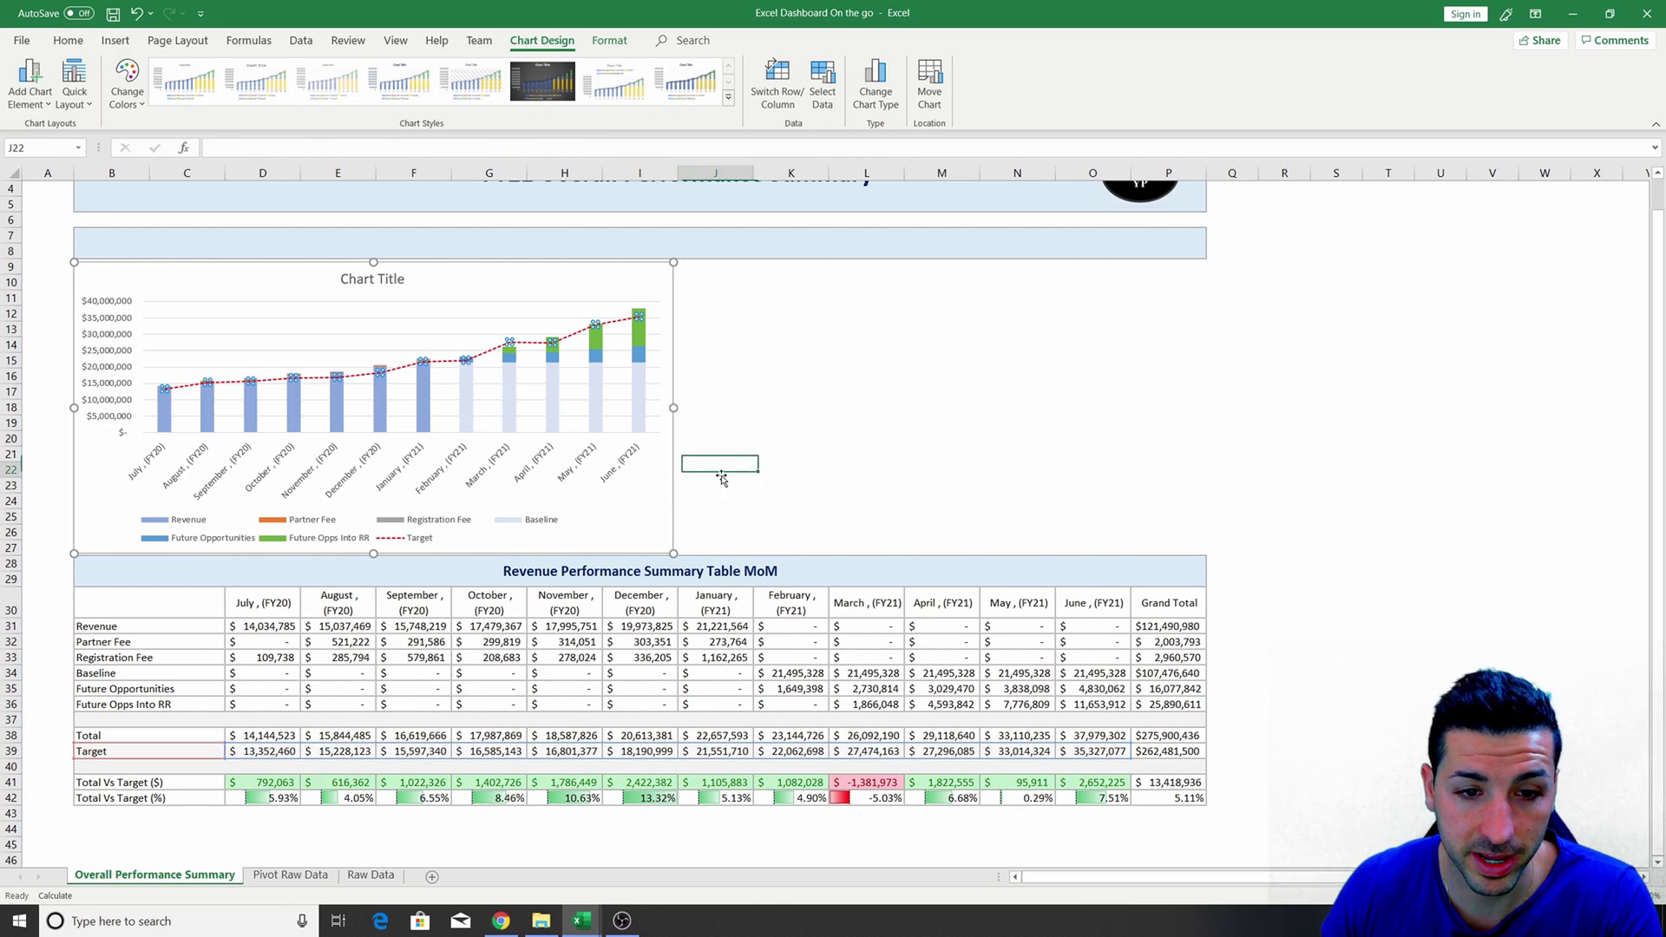
Fill the Registration Fee series with standard purple.
{"action": "scroll", "coordinate": [714, 469], "scroll_direction": "up", "scroll_amount": 5, "text": "ctrl"}
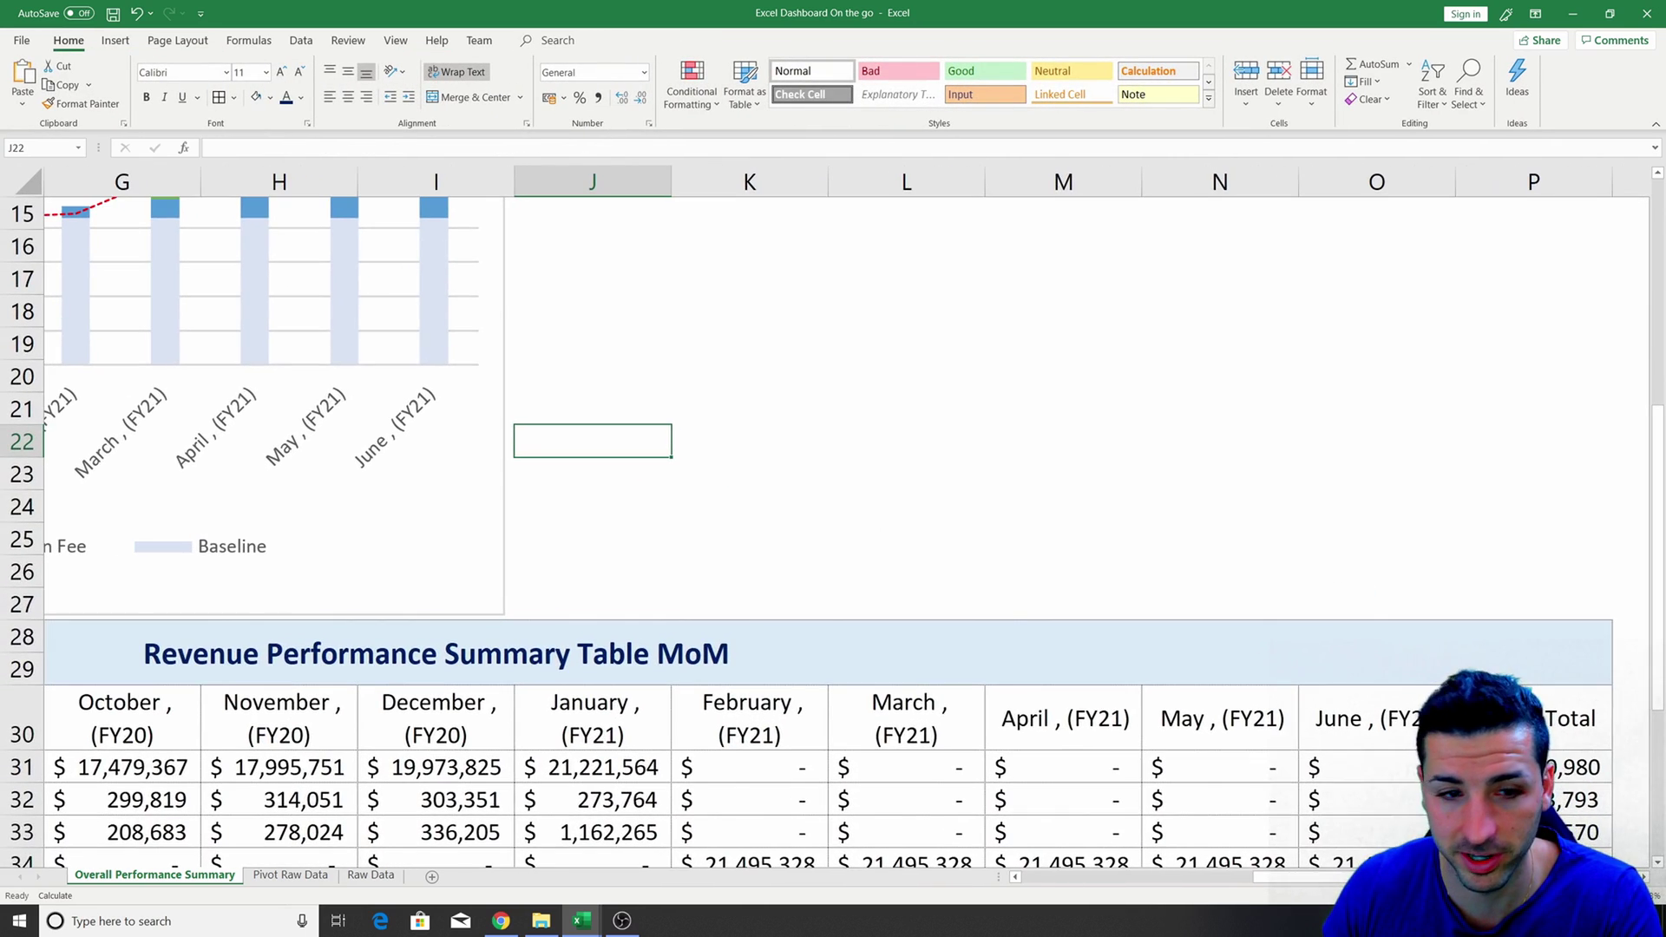
{"action": "scroll", "coordinate": [252, 181], "scroll_direction": "left", "scroll_amount": 3}
{"action": "scroll", "coordinate": [880, 627], "scroll_direction": "up", "scroll_amount": 4}
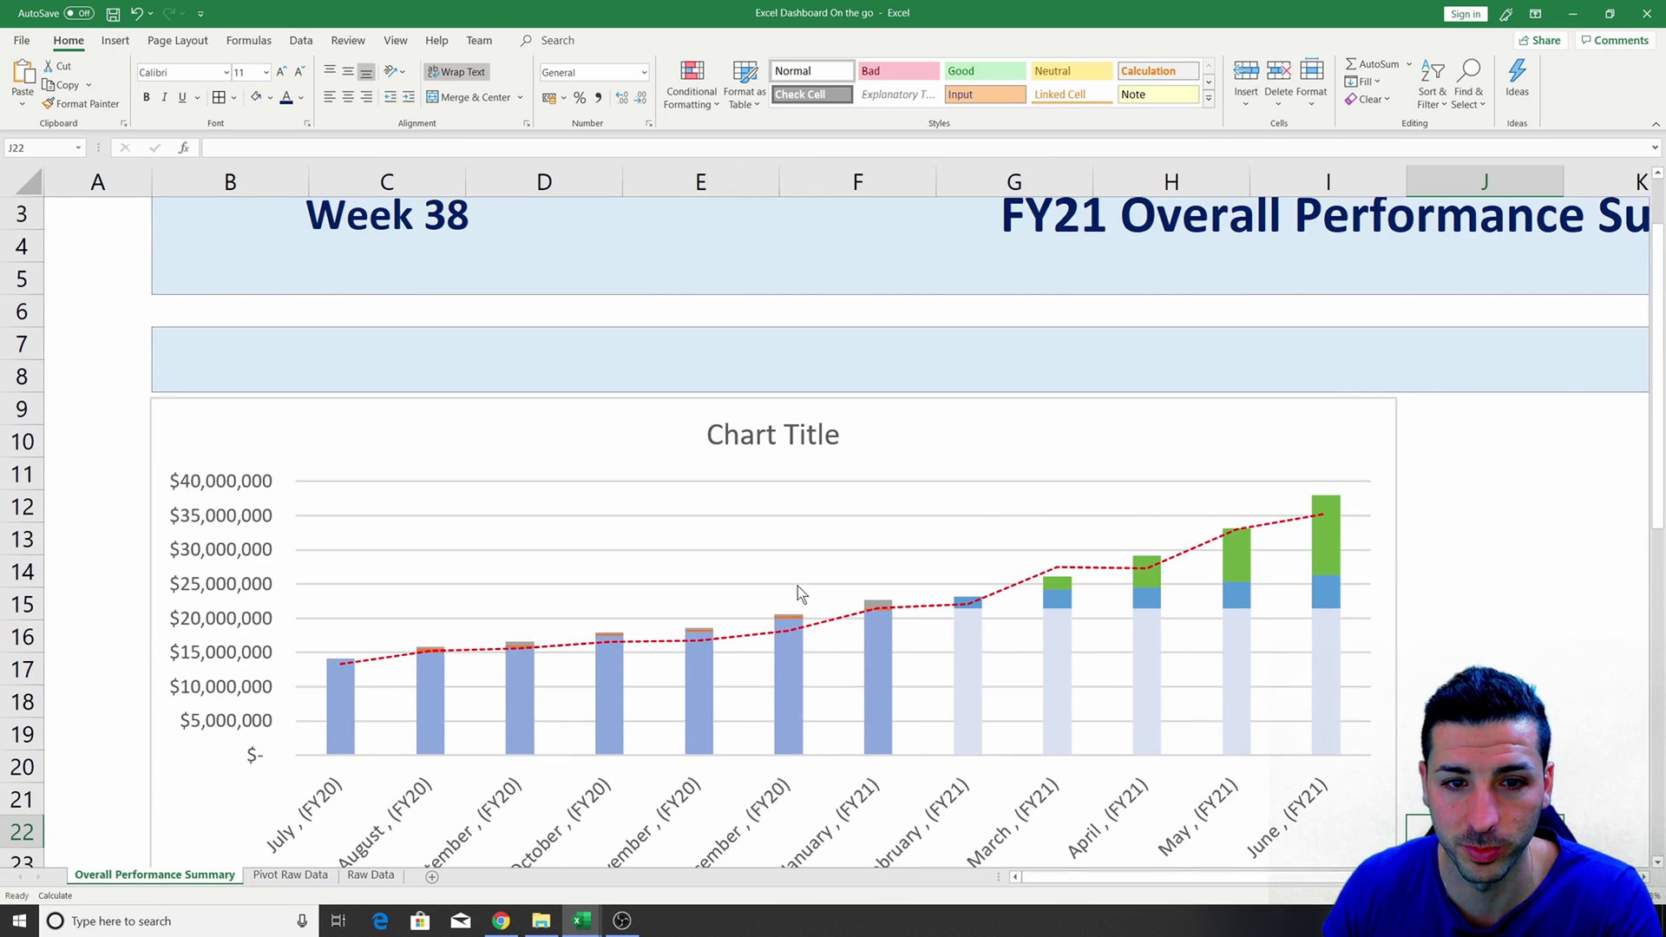
{"action": "right_click", "coordinate": [885, 604]}
{"action": "left_click", "coordinate": [889, 564]}
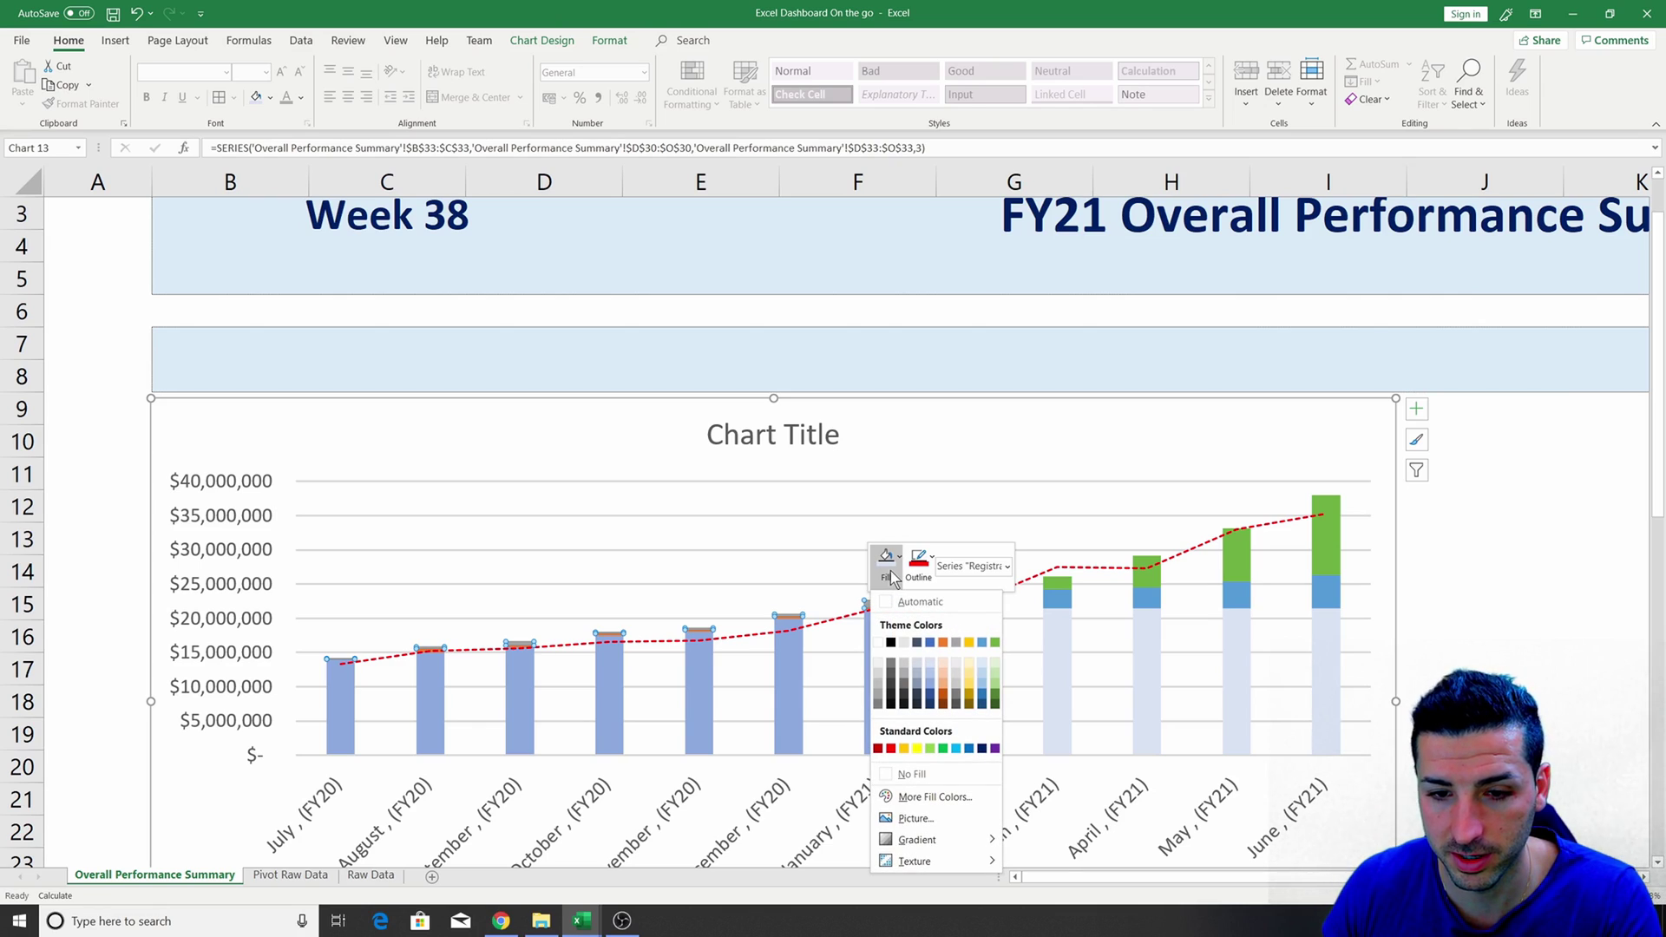
{"action": "left_click", "coordinate": [994, 749]}
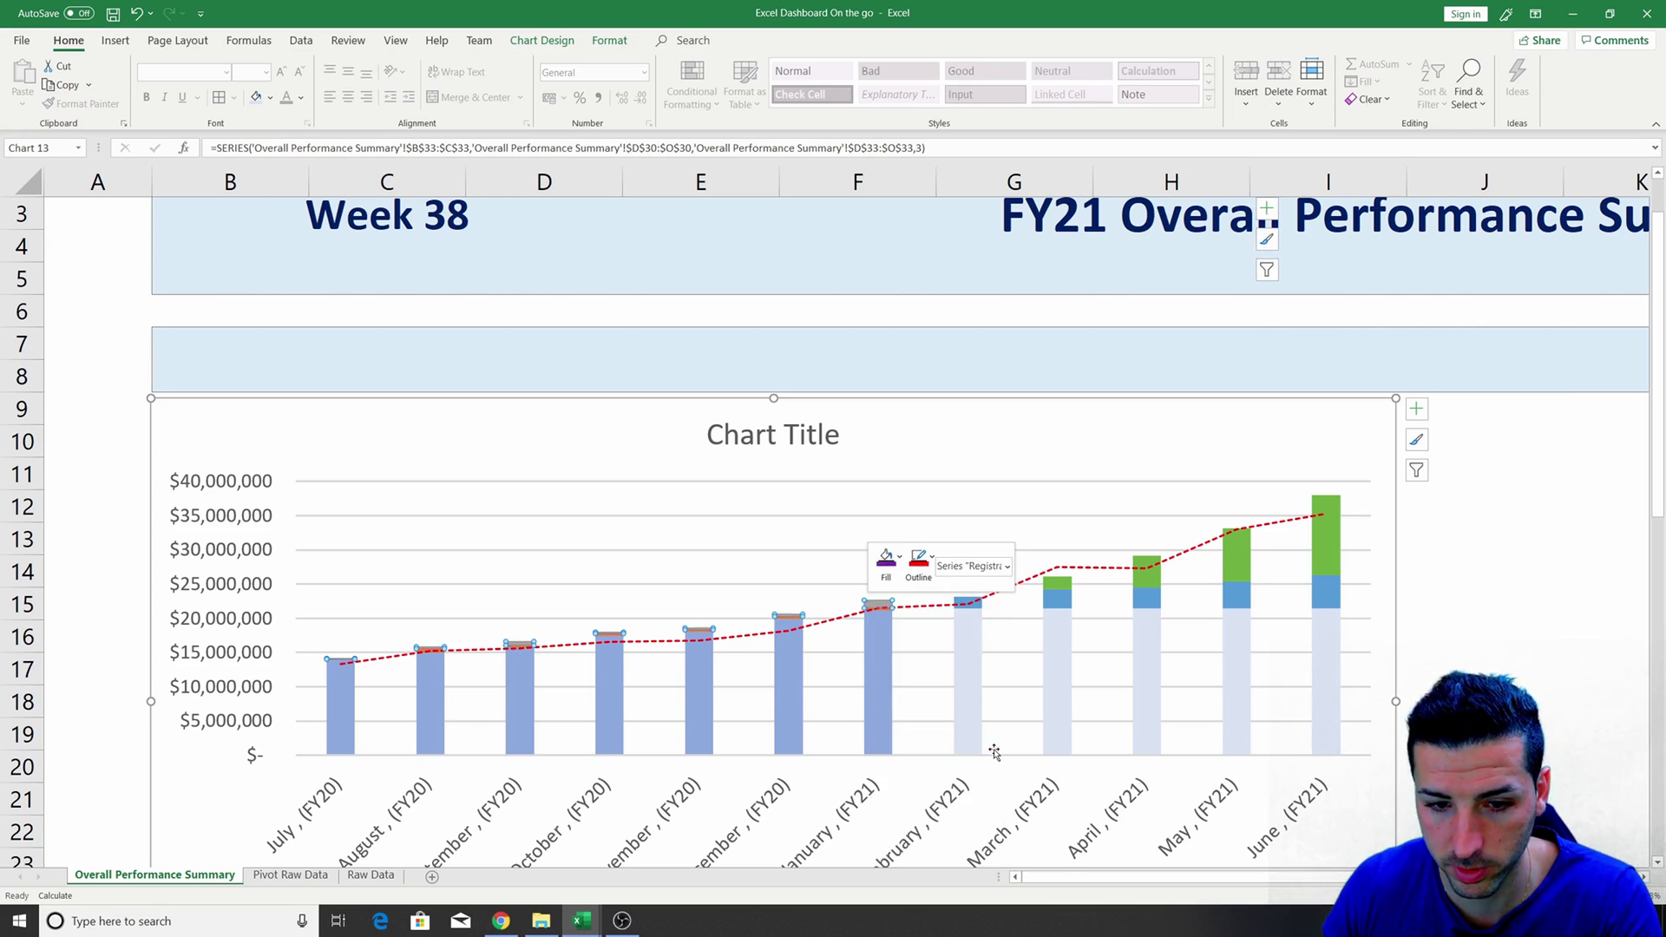
Fill the Registration Fee segment of the December (FY20) column with dark theme green.
{"action": "left_click", "coordinate": [792, 623]}
{"action": "right_click", "coordinate": [791, 623]}
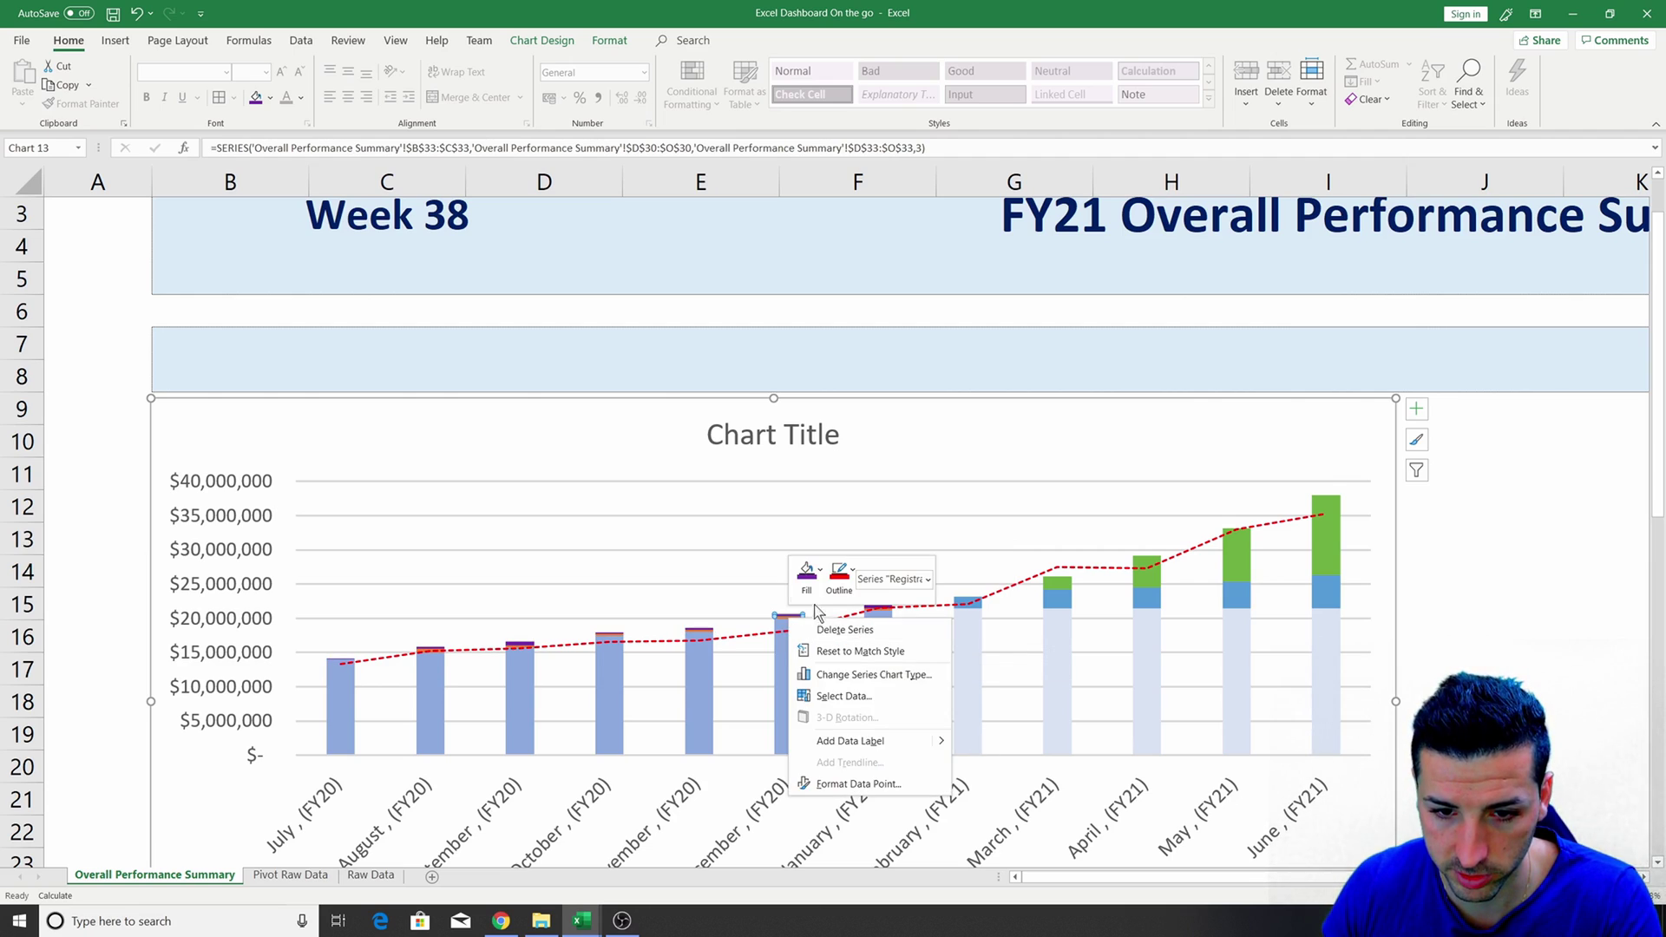
{"action": "left_click", "coordinate": [806, 574]}
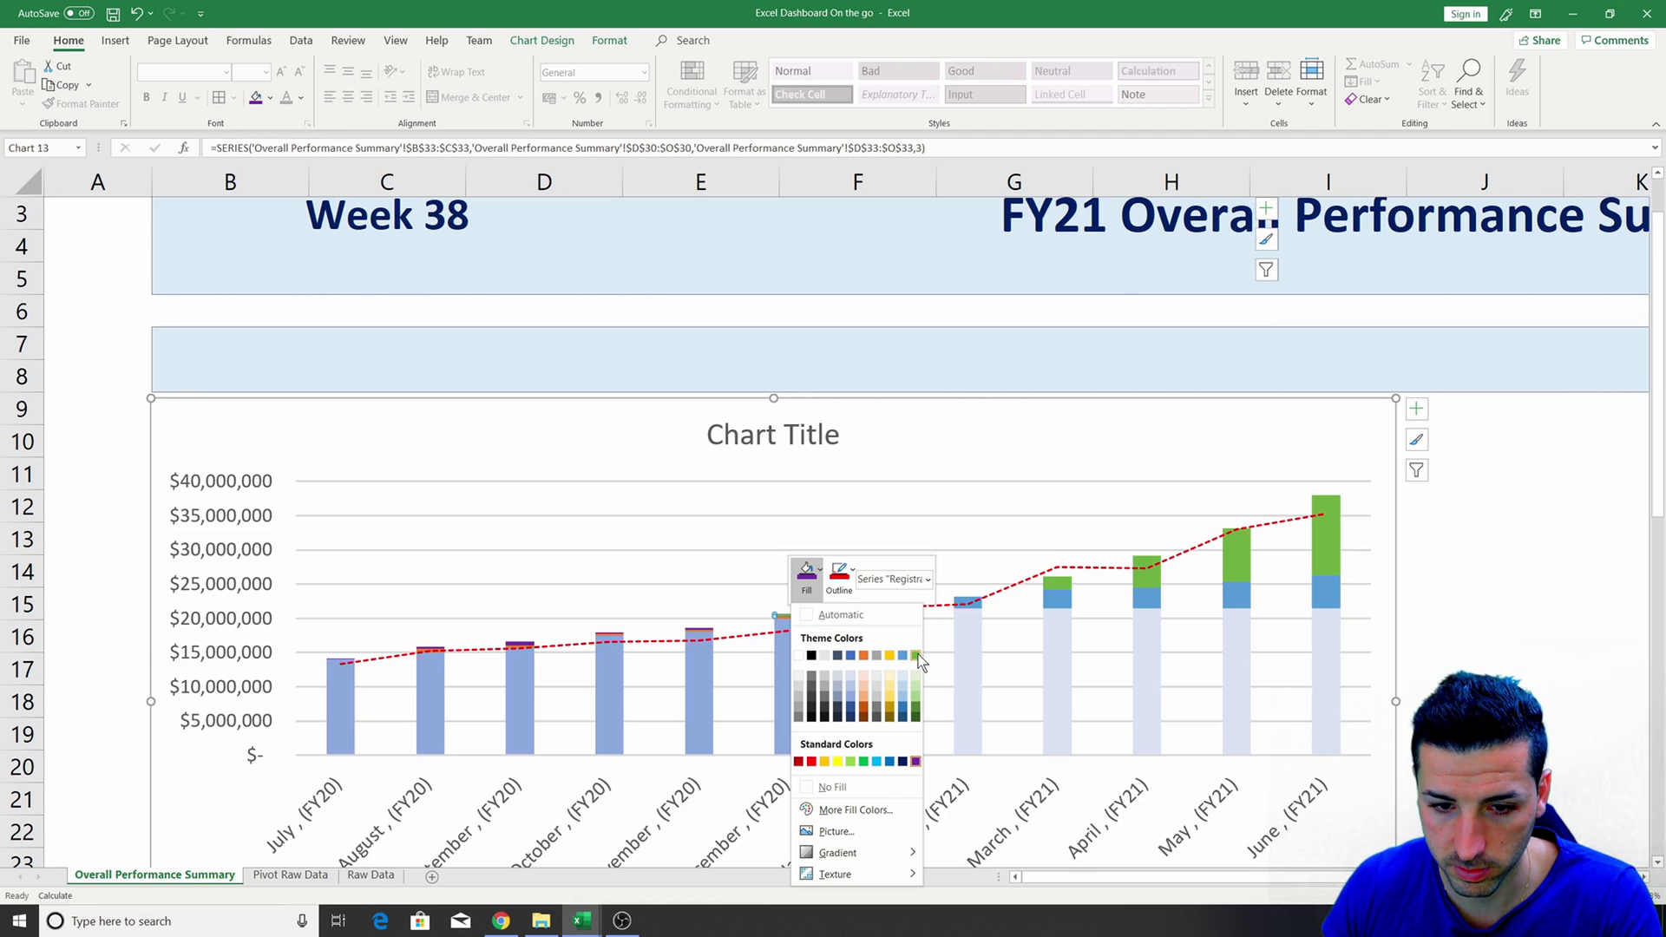
{"action": "left_click", "coordinate": [915, 711]}
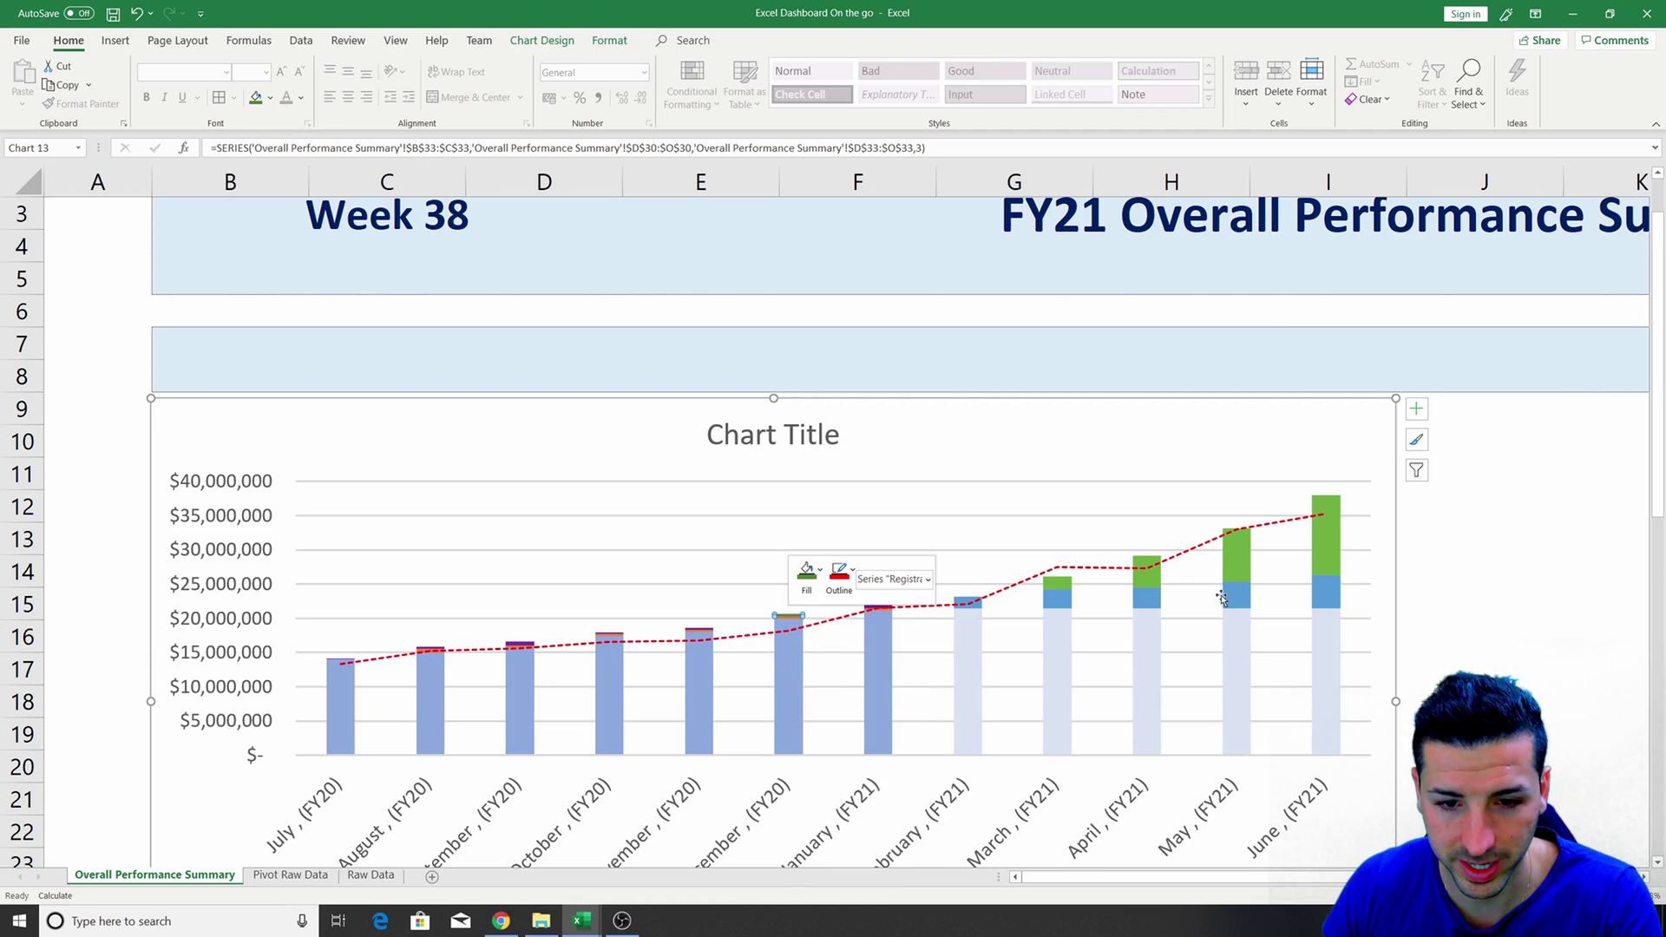
{"action": "scroll", "coordinate": [833, 521], "scroll_direction": "down", "scroll_amount": 5}
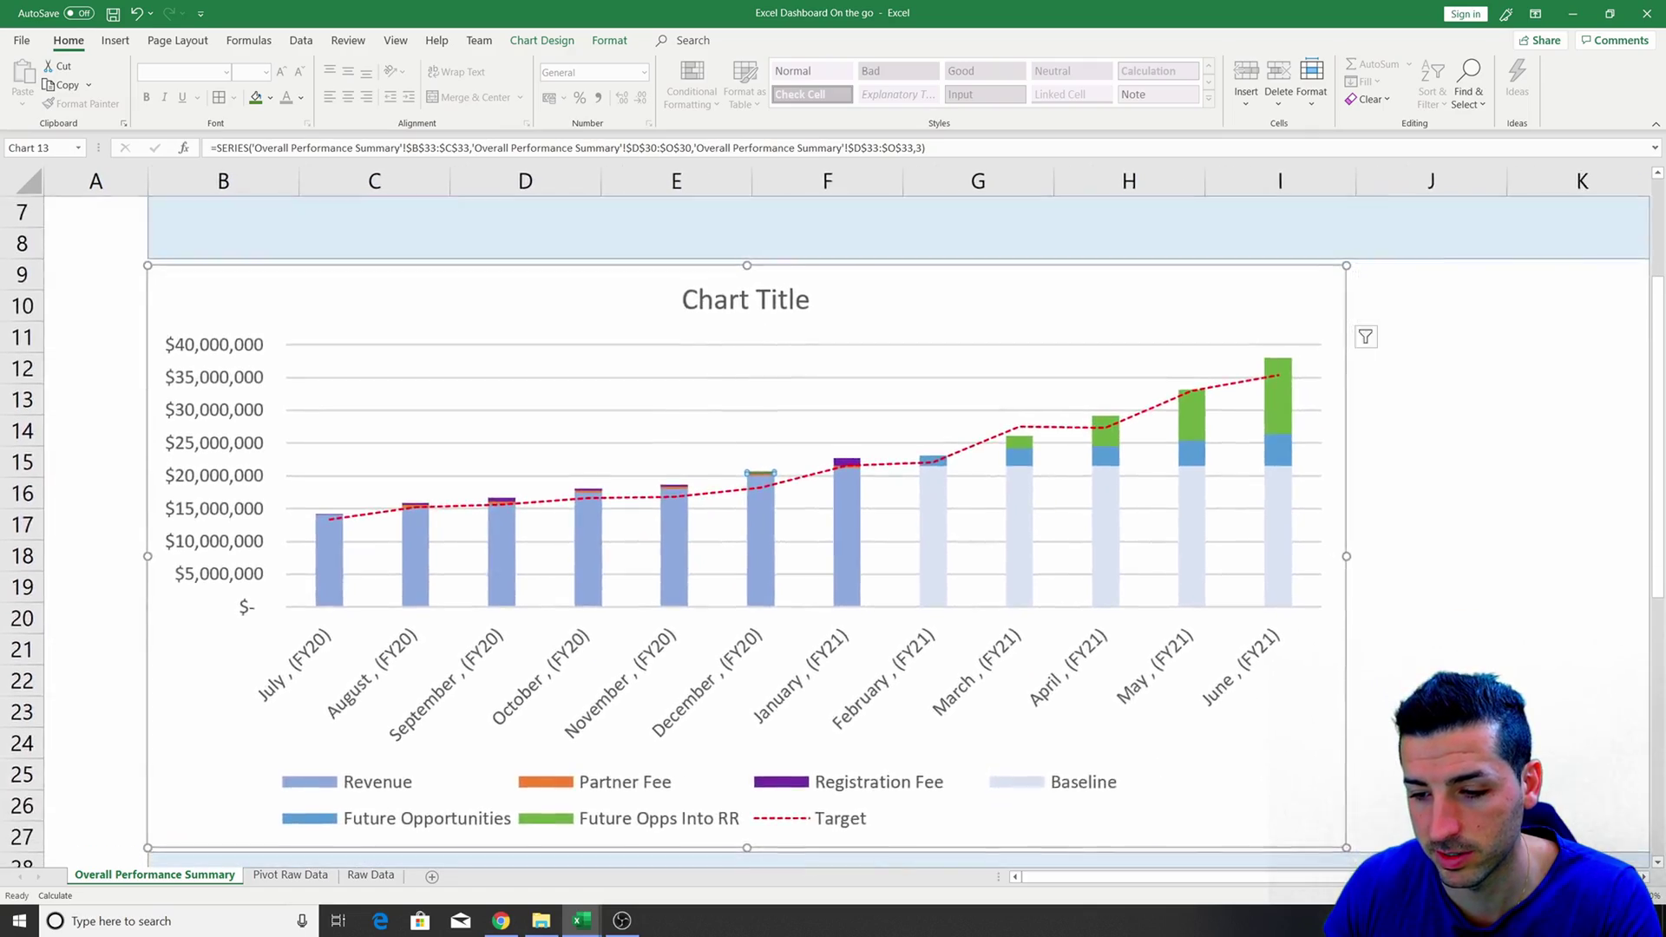
{"action": "scroll", "coordinate": [805, 549], "scroll_direction": "down", "scroll_amount": 2}
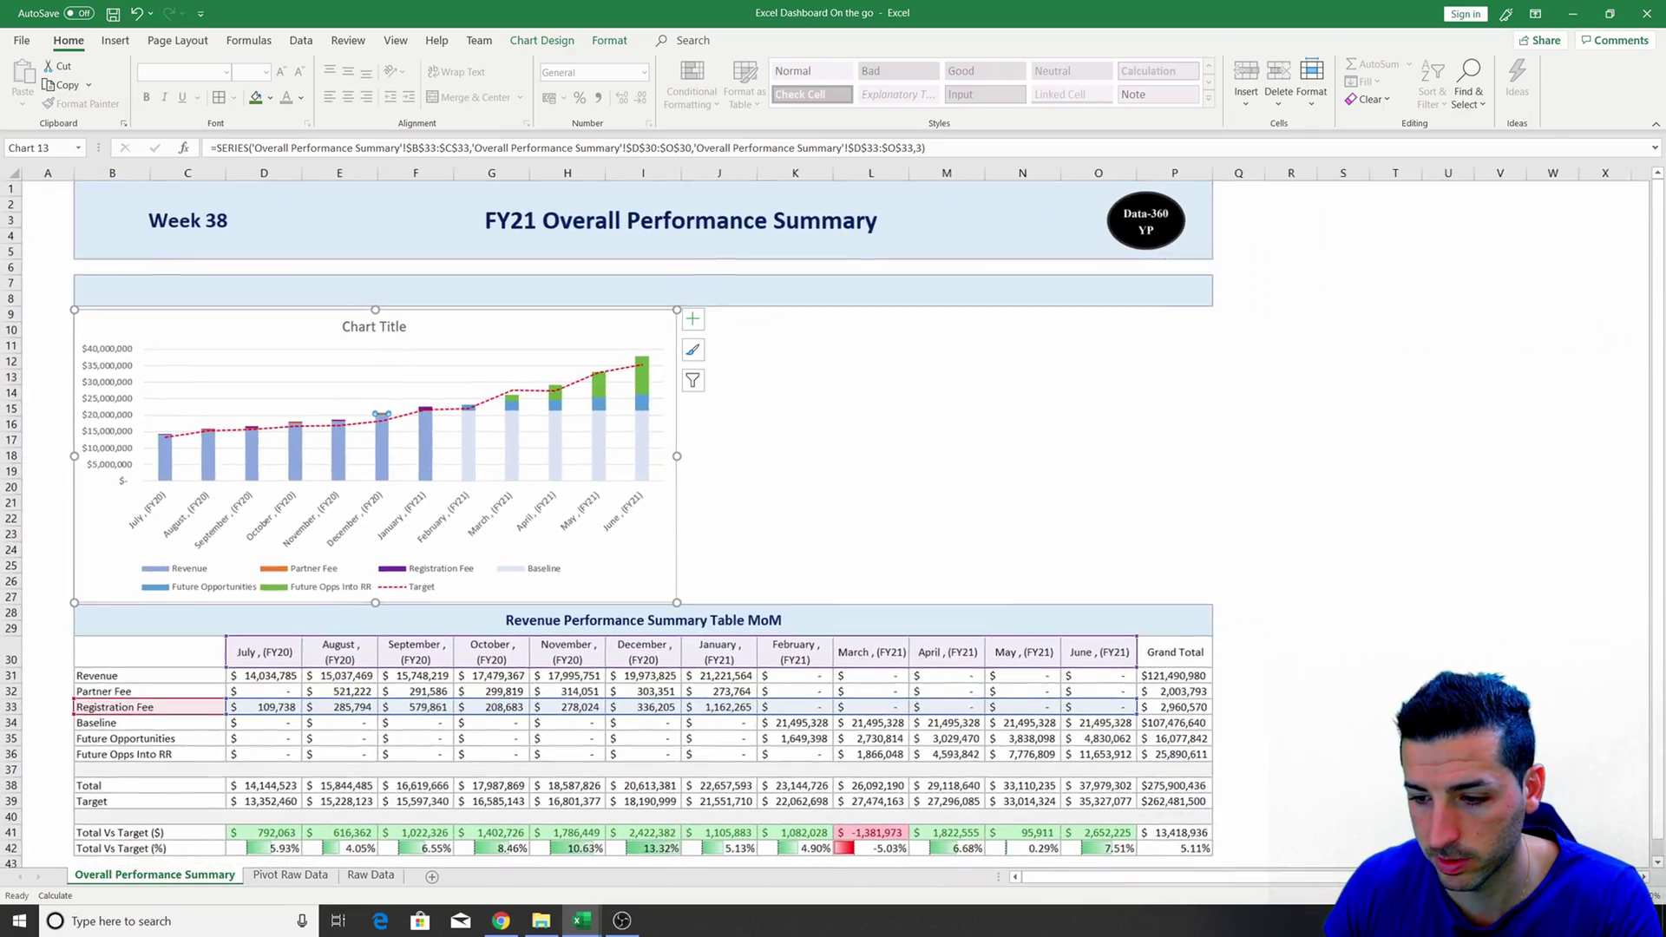
Fill the Future Opps Into RR series with a light tint of the theme orange.
{"action": "left_click", "coordinate": [592, 385]}
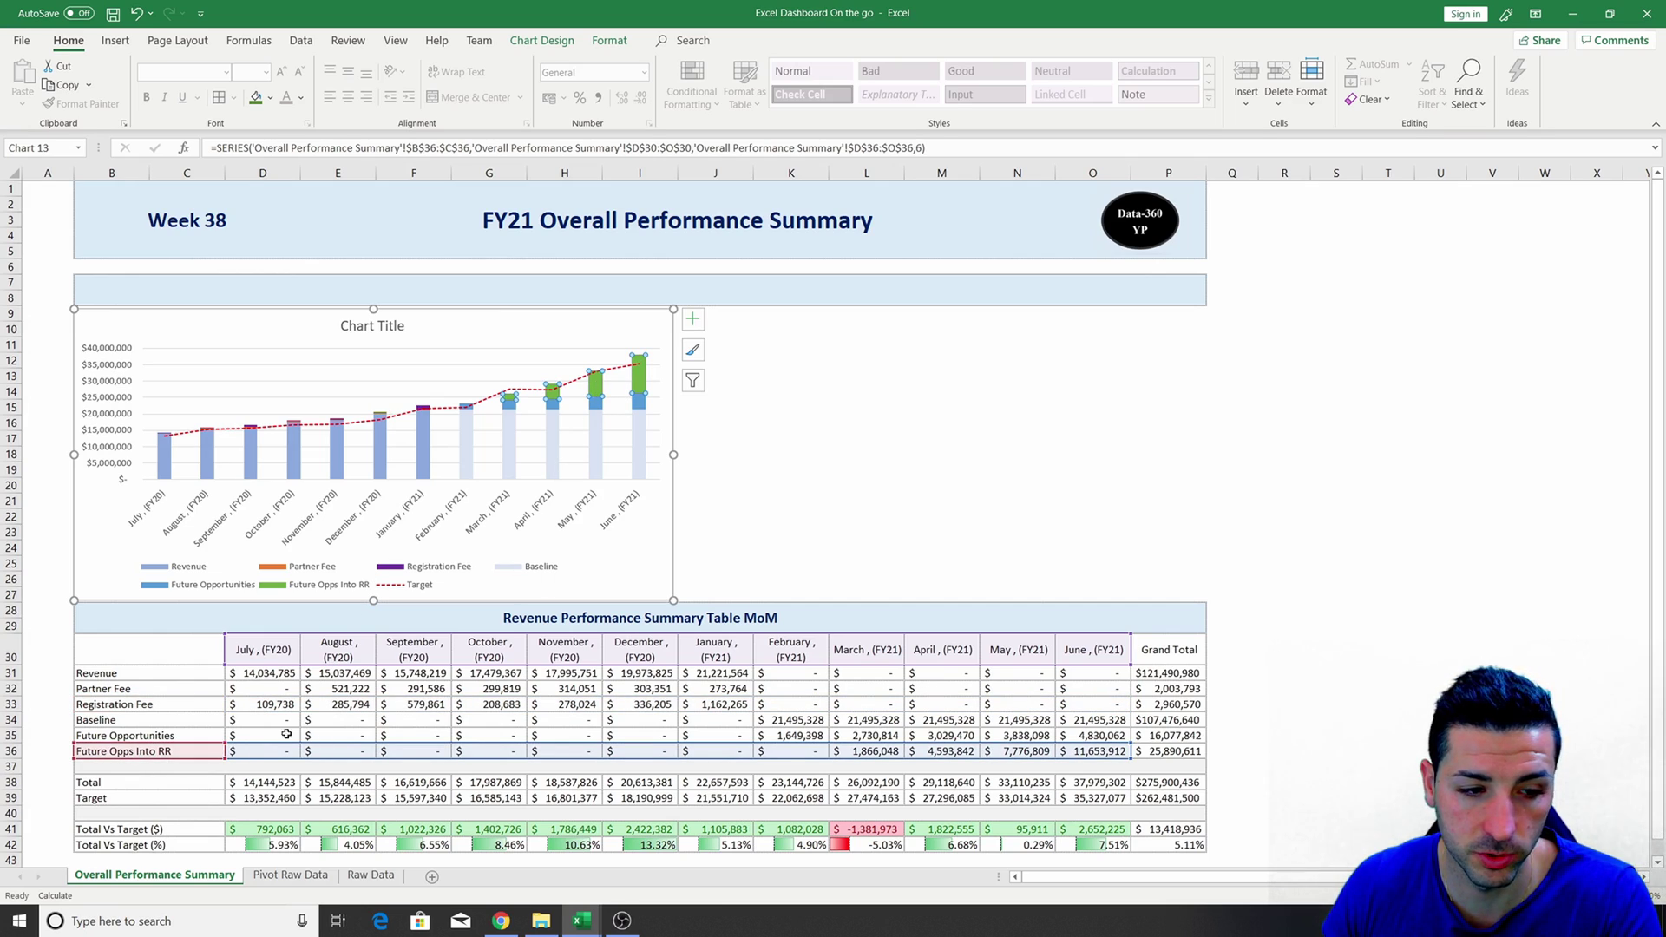
{"action": "right_click", "coordinate": [602, 390]}
{"action": "left_click", "coordinate": [618, 336]}
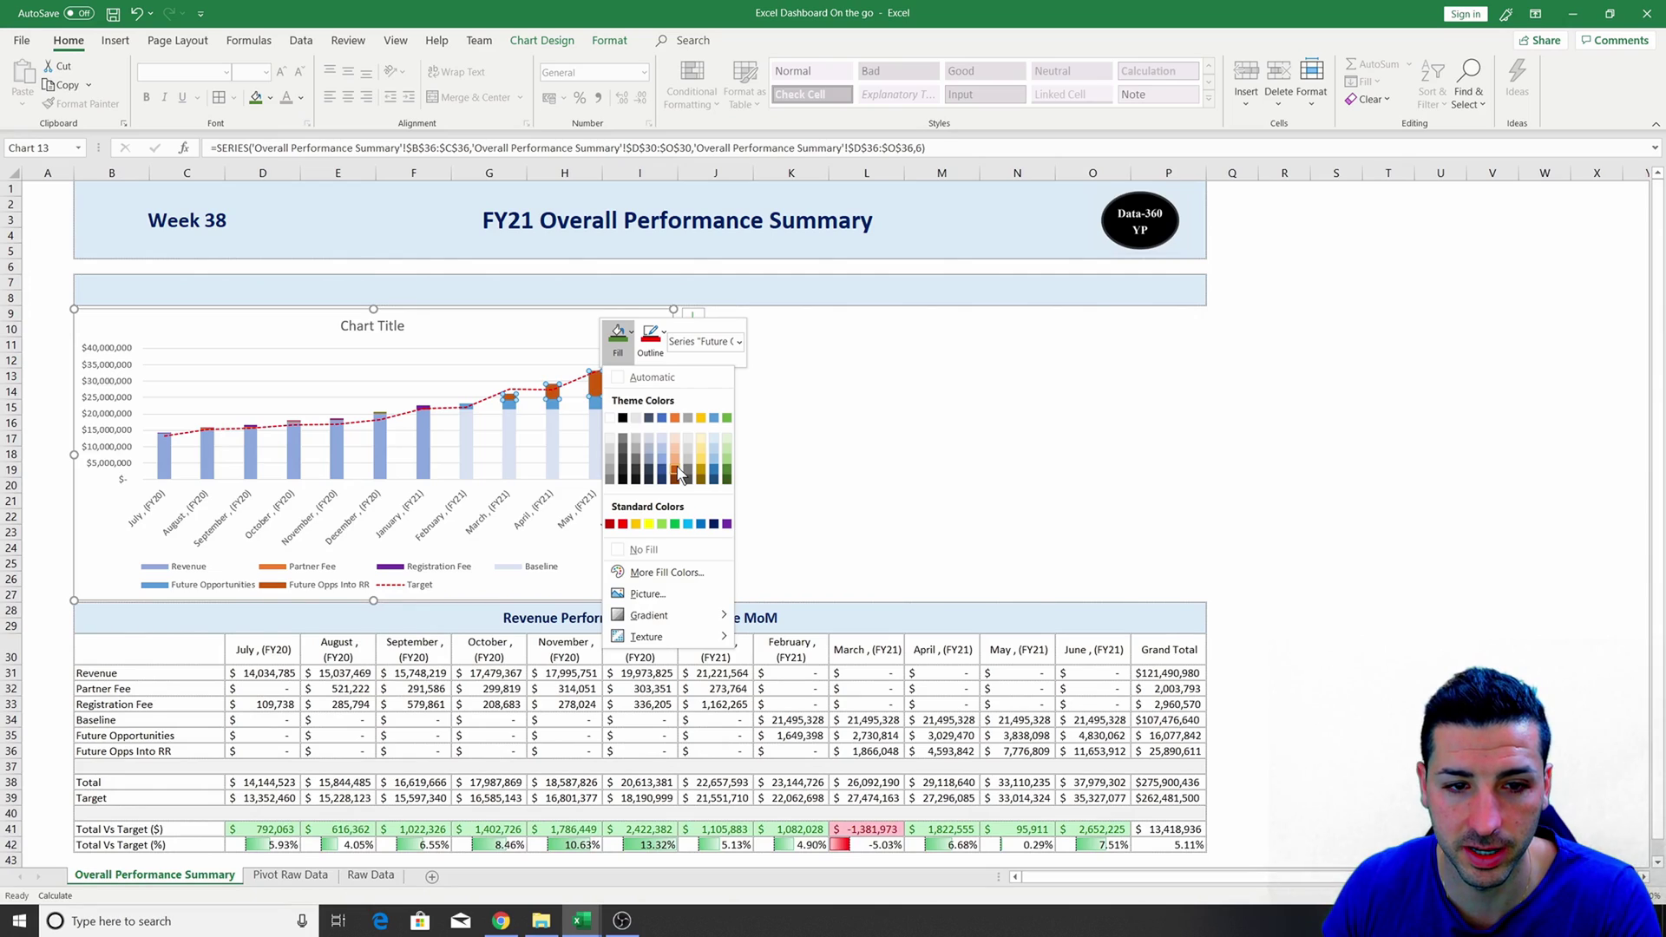
{"action": "key", "text": "Escape"}
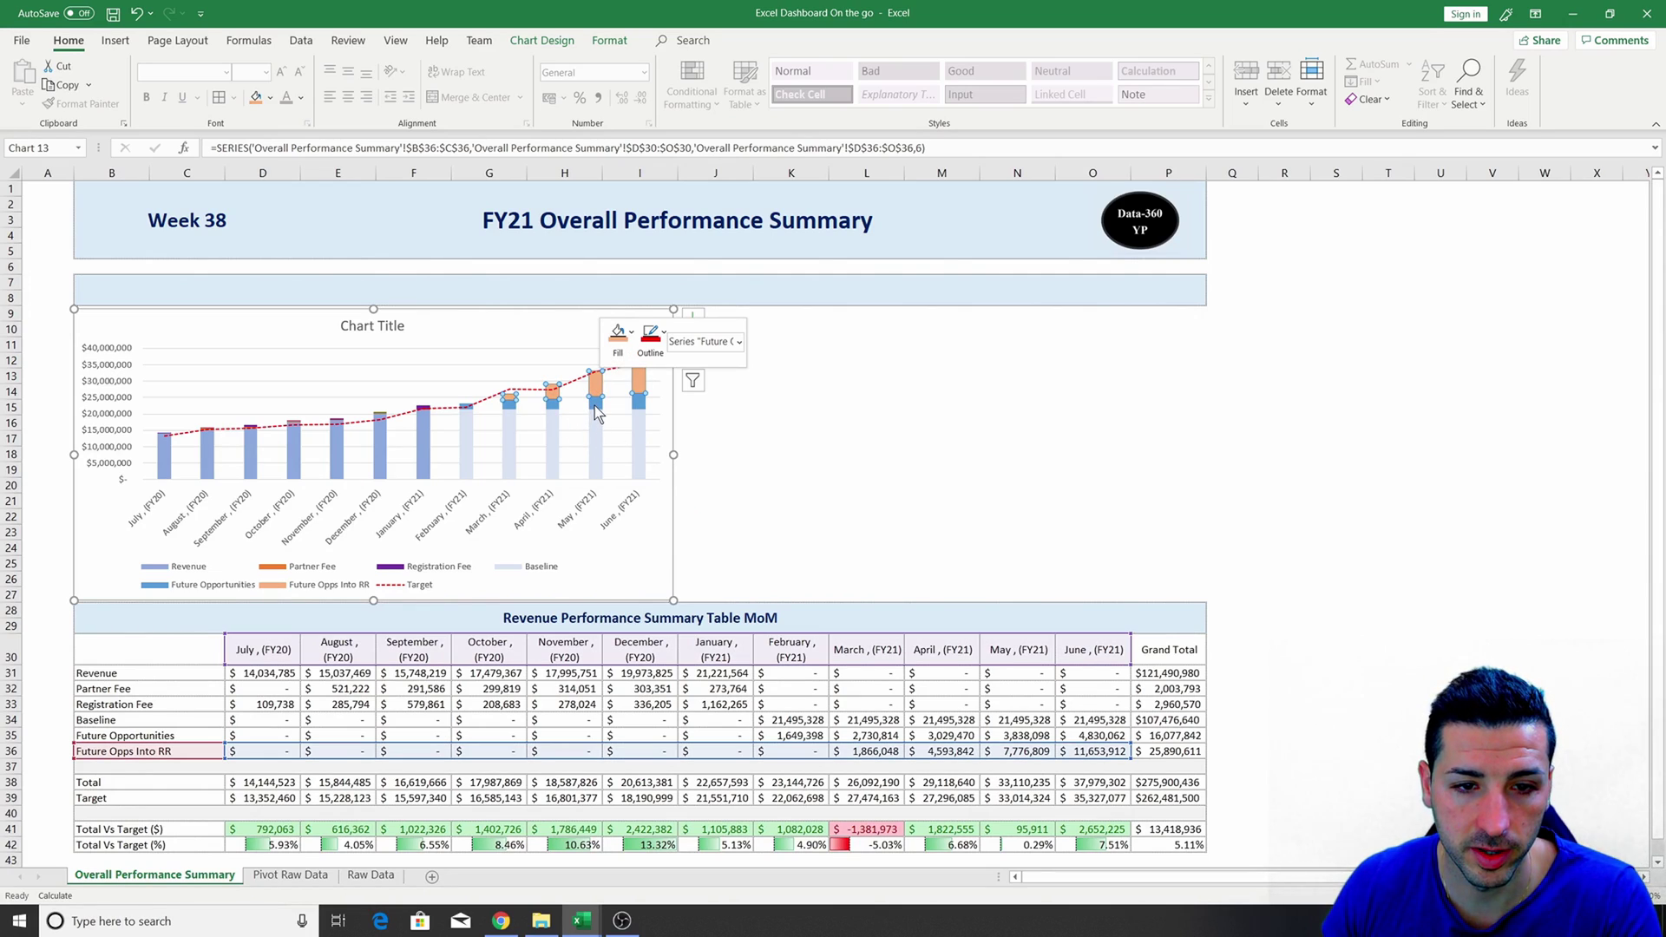
Fill the Future Opportunities series with the lightest tint of the theme orange and deselect the chart.
{"action": "left_click", "coordinate": [595, 404]}
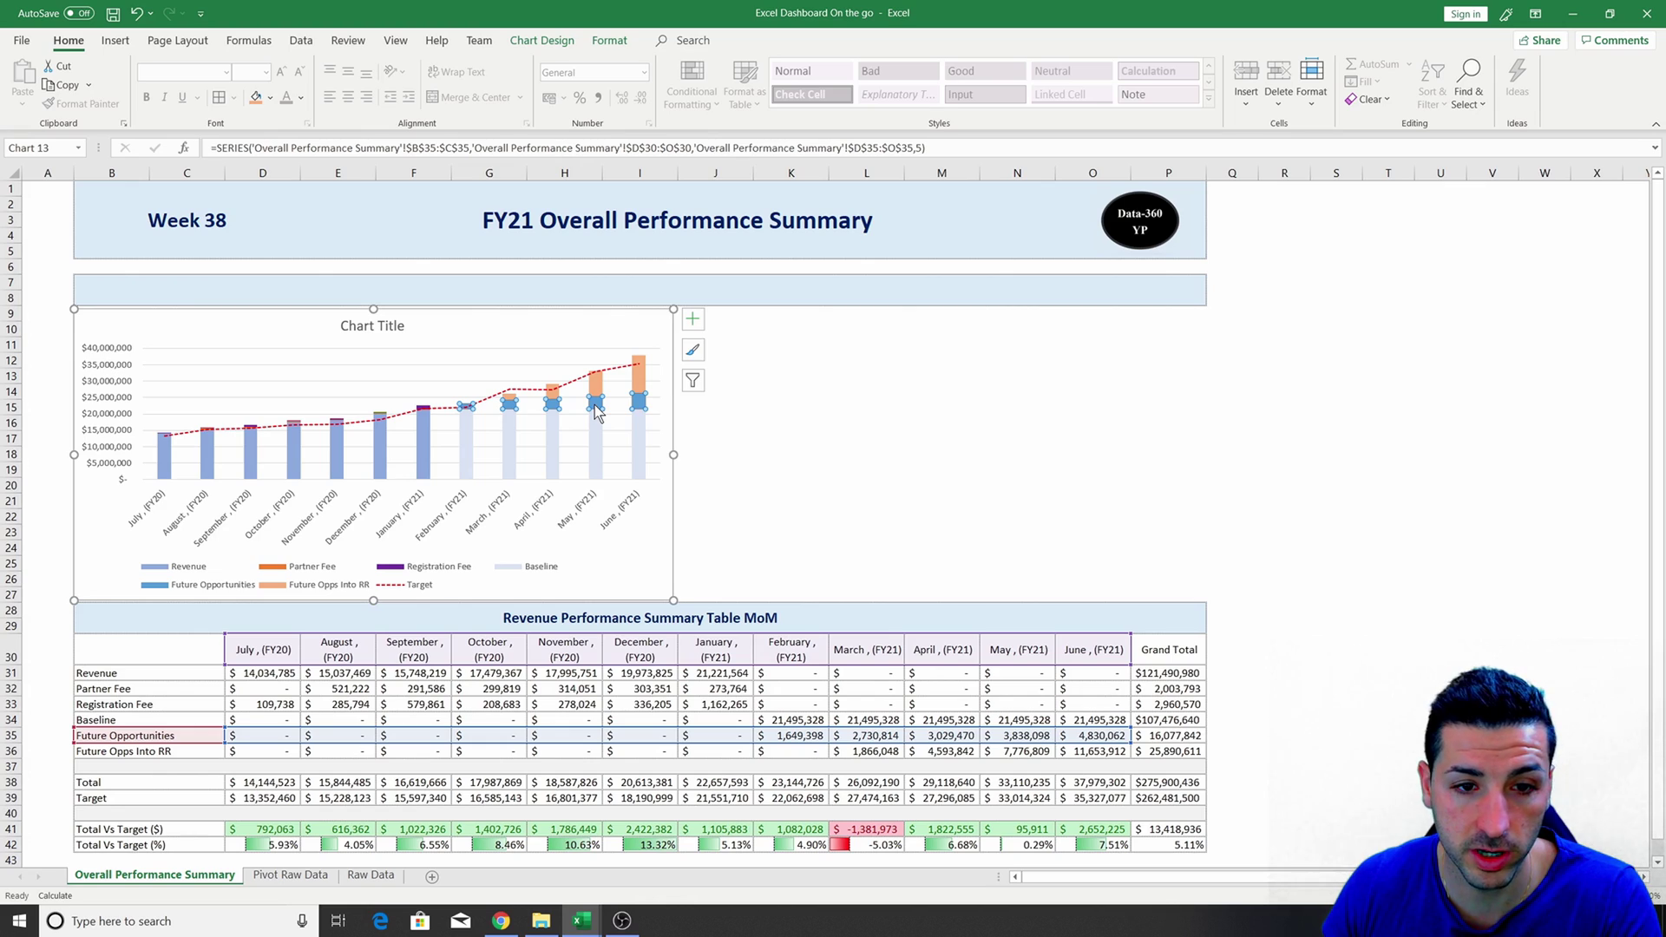
{"action": "right_click", "coordinate": [596, 409]}
{"action": "left_click", "coordinate": [621, 370]}
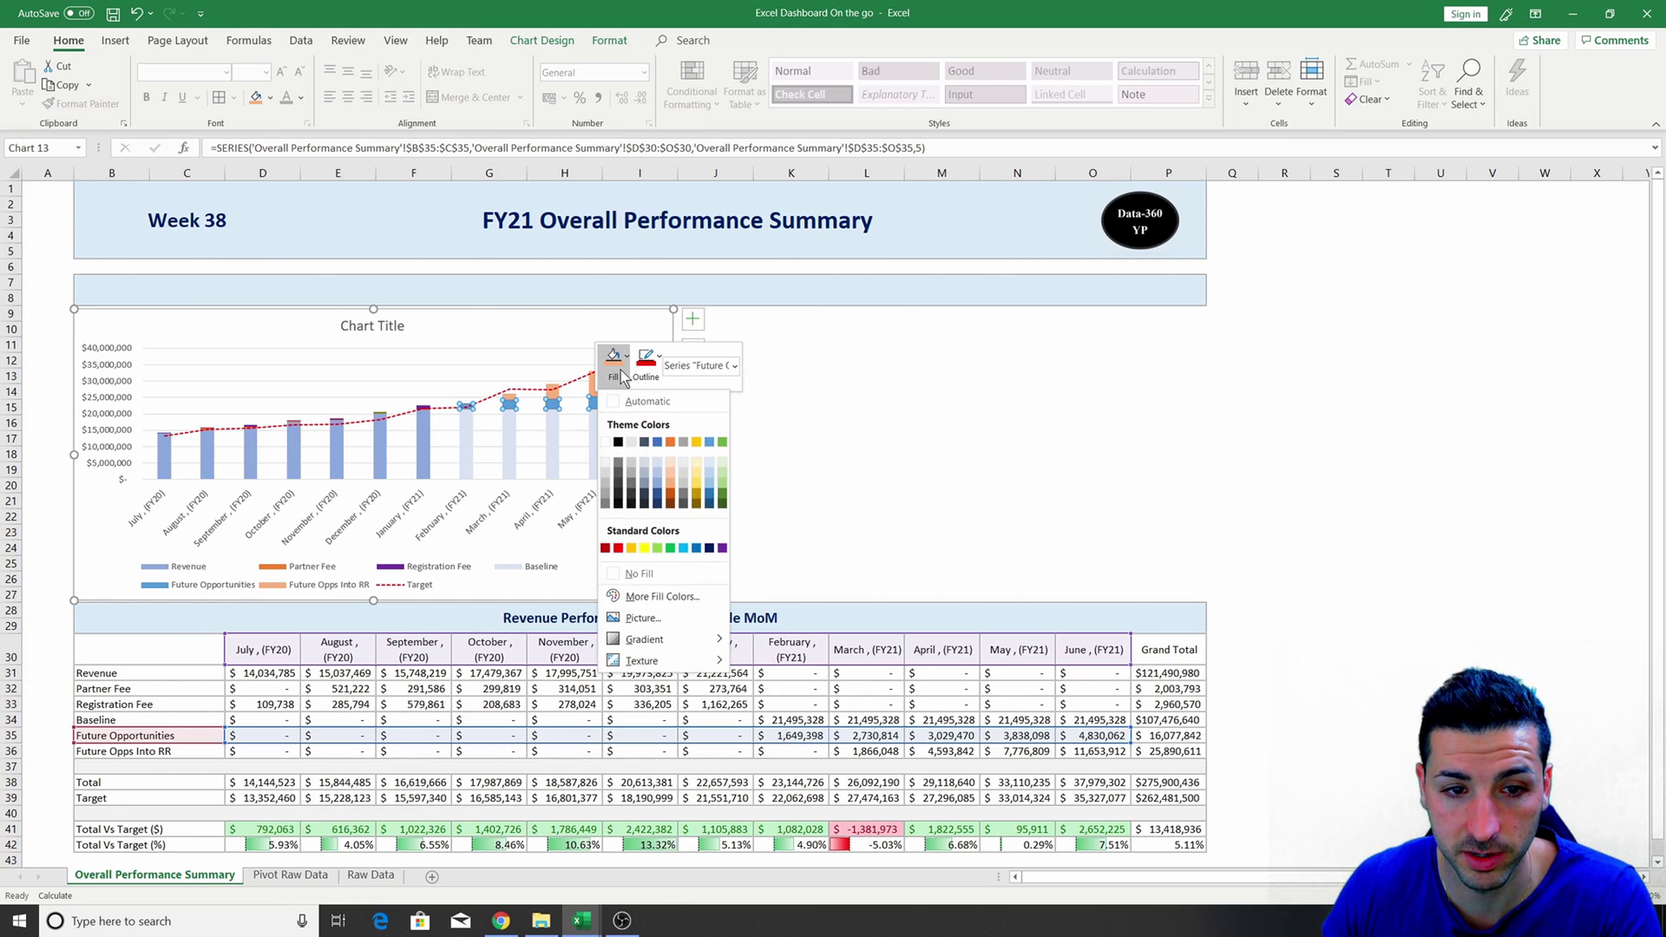
{"action": "left_click", "coordinate": [671, 470]}
{"action": "left_click", "coordinate": [744, 483]}
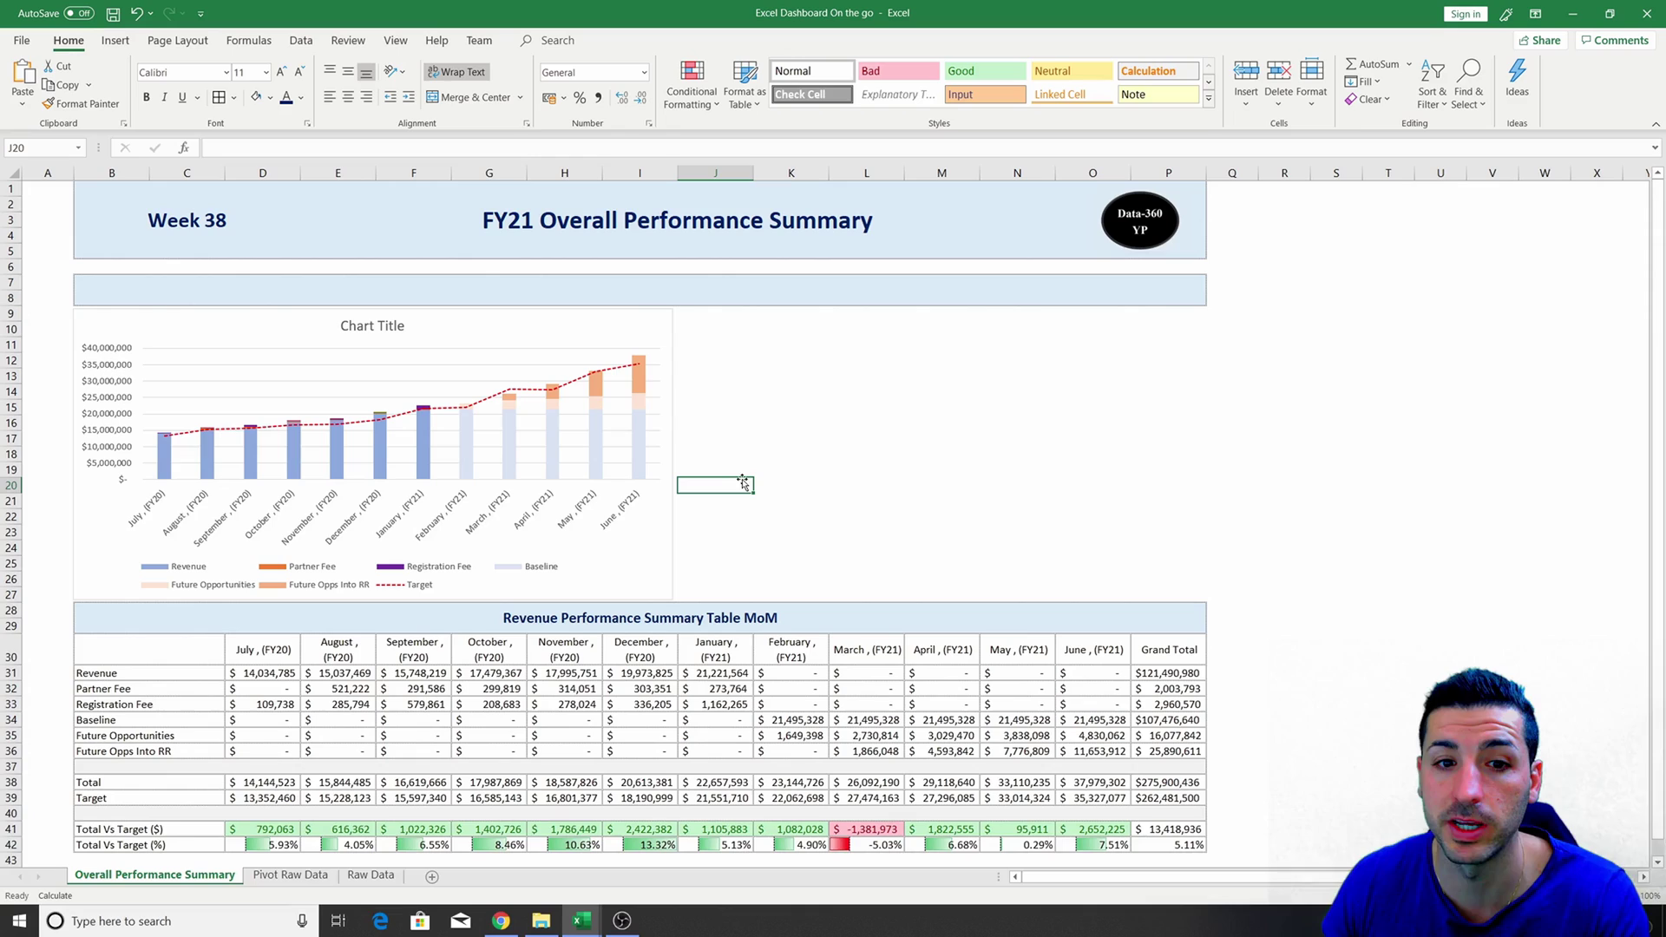
Reorder the chart's data series so that Future Opps Into RR comes before Future Opportunities.
{"action": "mouse_move", "coordinate": [640, 389]}
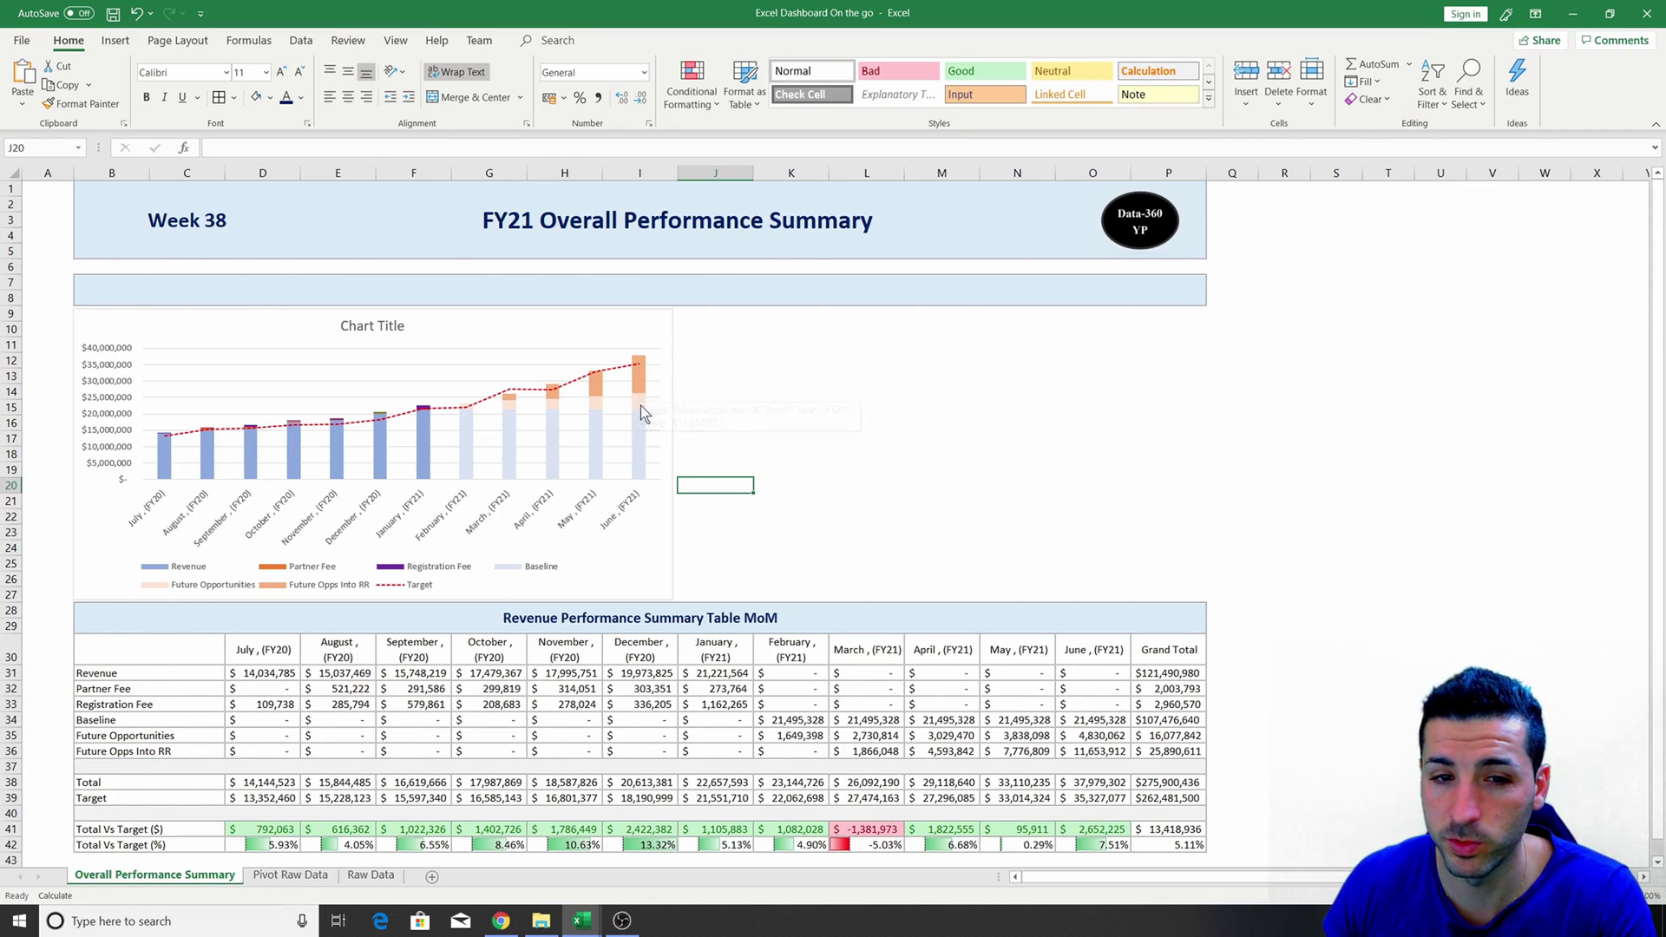
{"action": "left_click", "coordinate": [640, 405]}
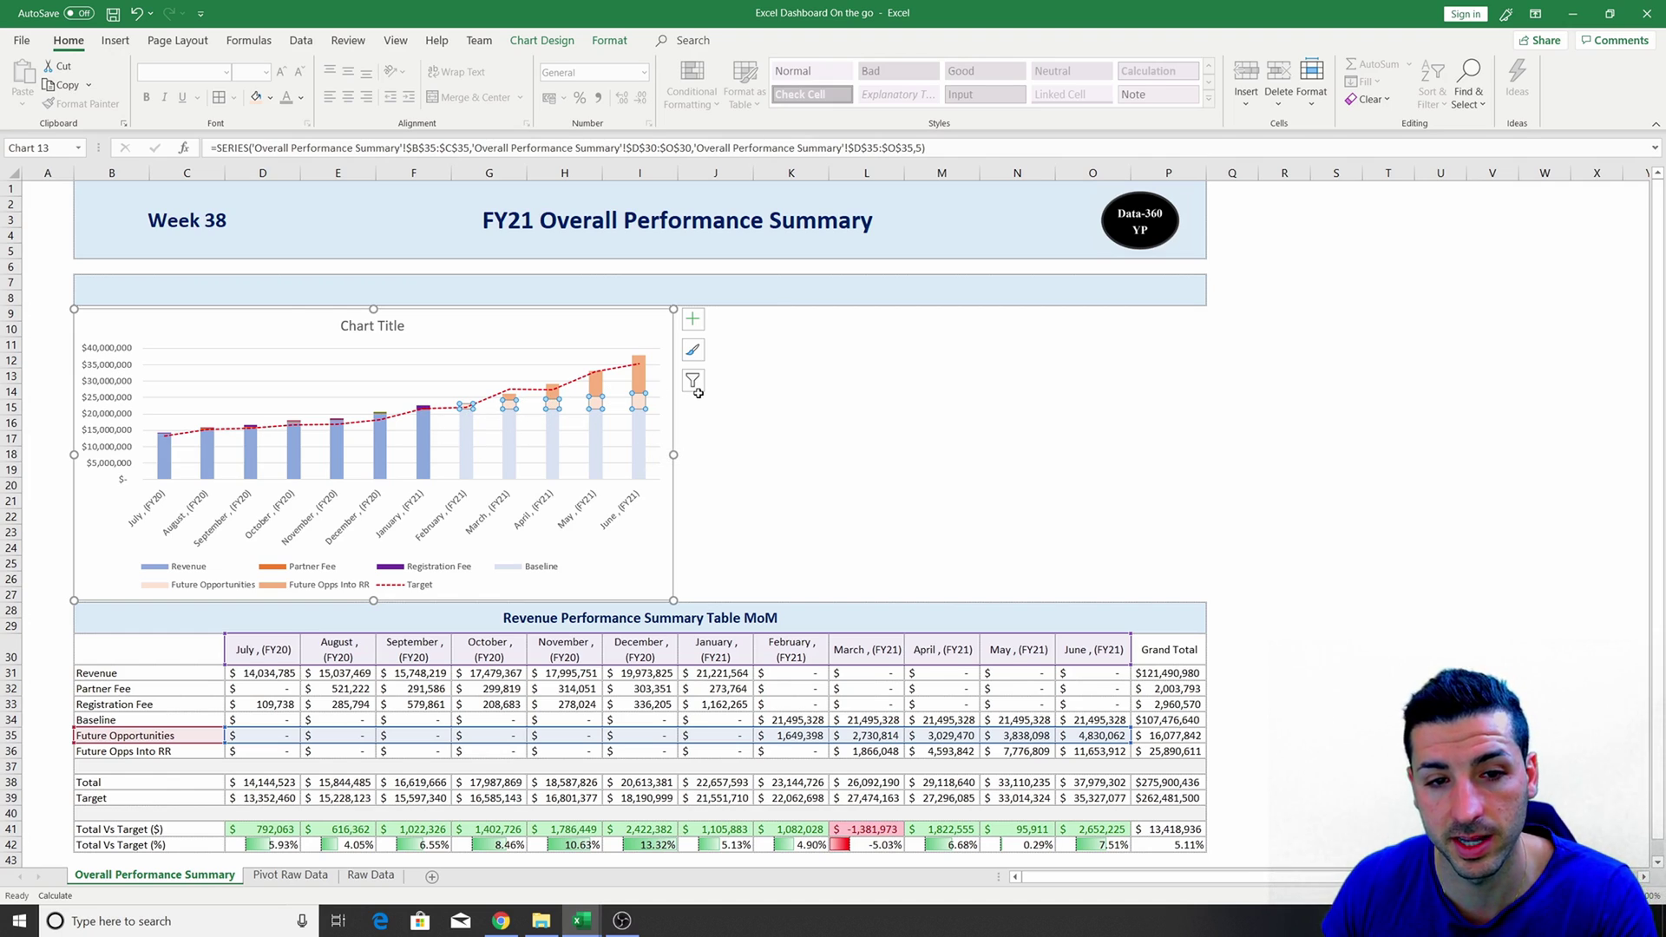
{"action": "right_click", "coordinate": [649, 320]}
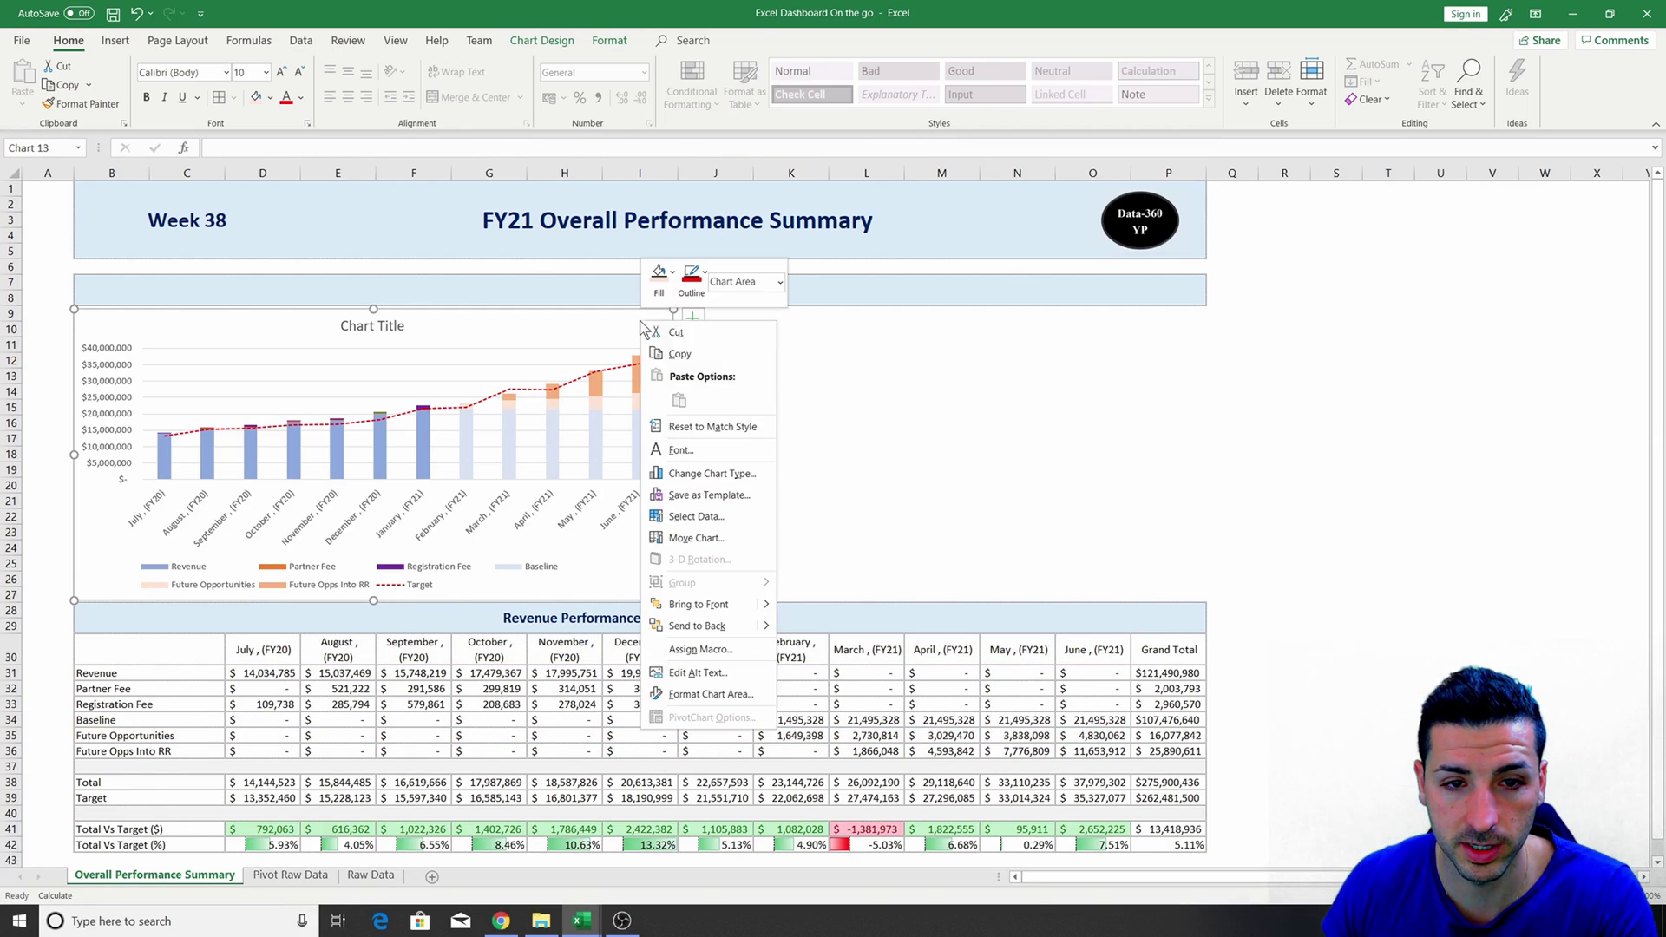
{"action": "left_click", "coordinate": [738, 512]}
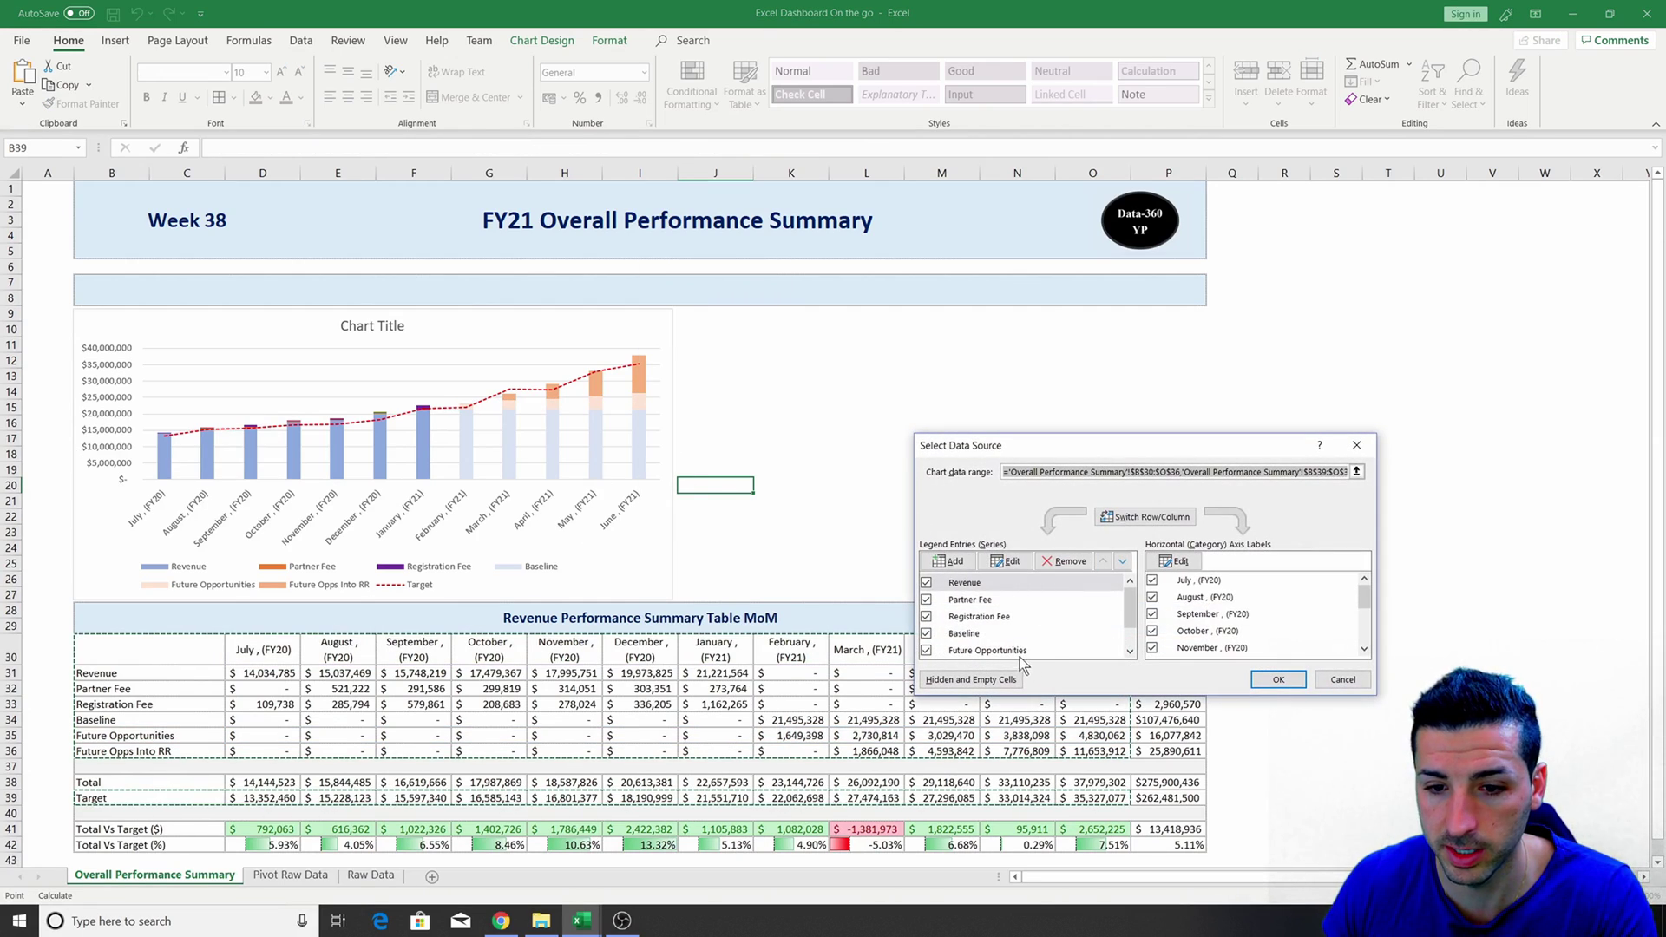
{"action": "left_click", "coordinate": [997, 650]}
{"action": "scroll", "coordinate": [1005, 625], "scroll_direction": "down", "scroll_amount": 1}
{"action": "left_click", "coordinate": [986, 638]}
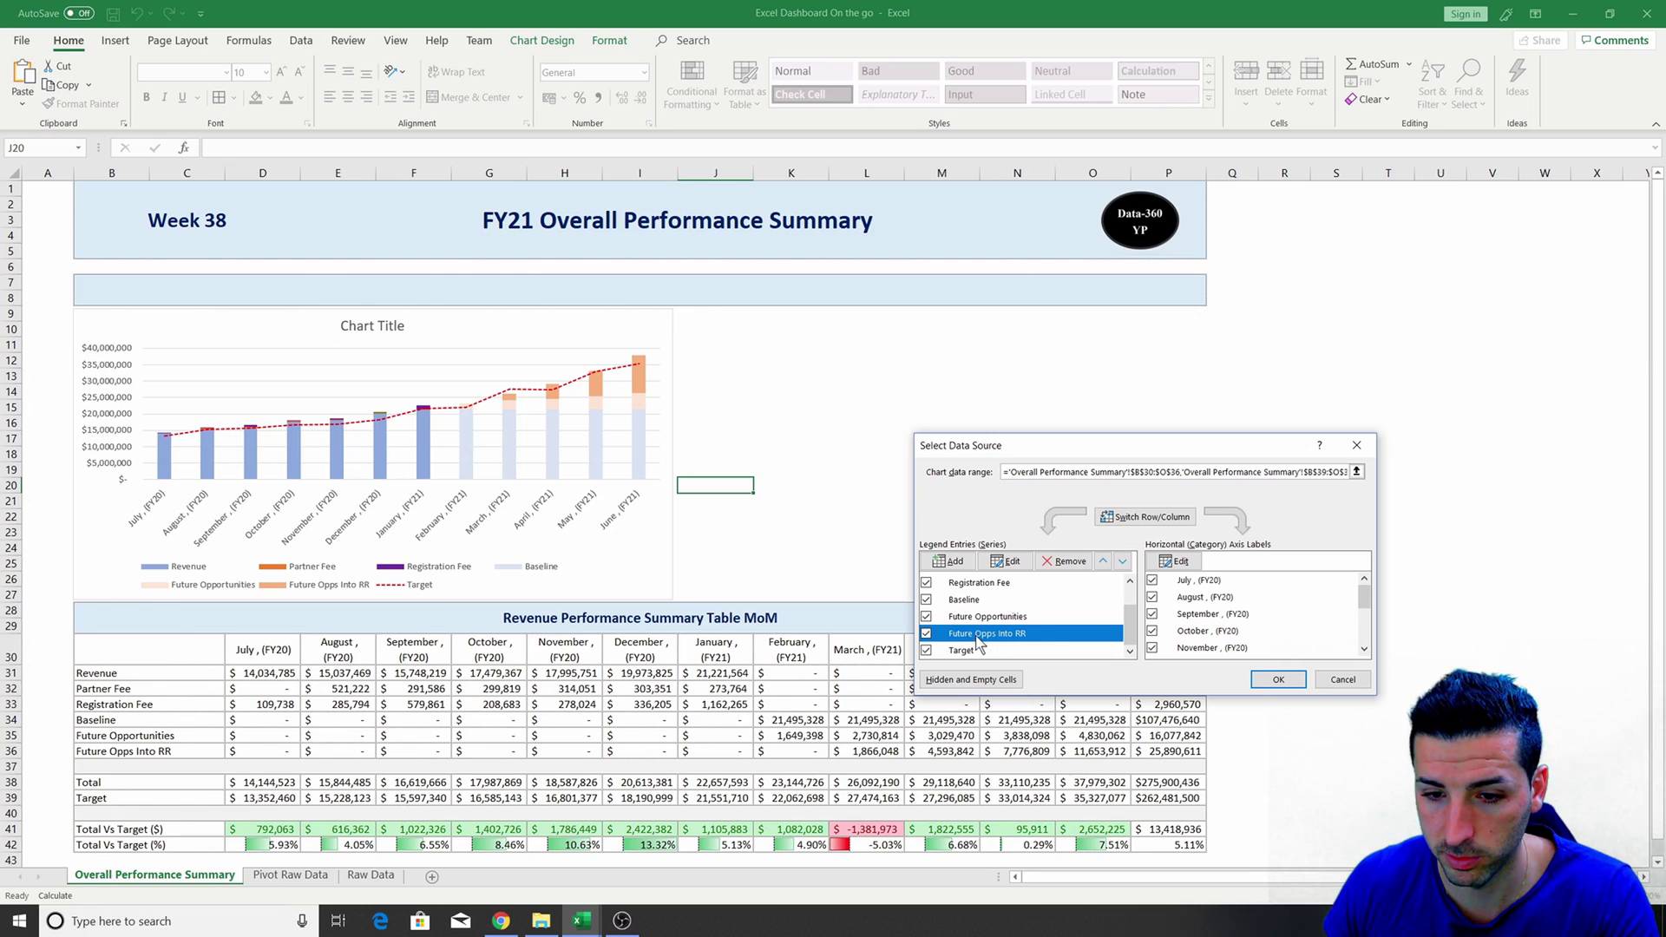
{"action": "left_click", "coordinate": [1104, 562]}
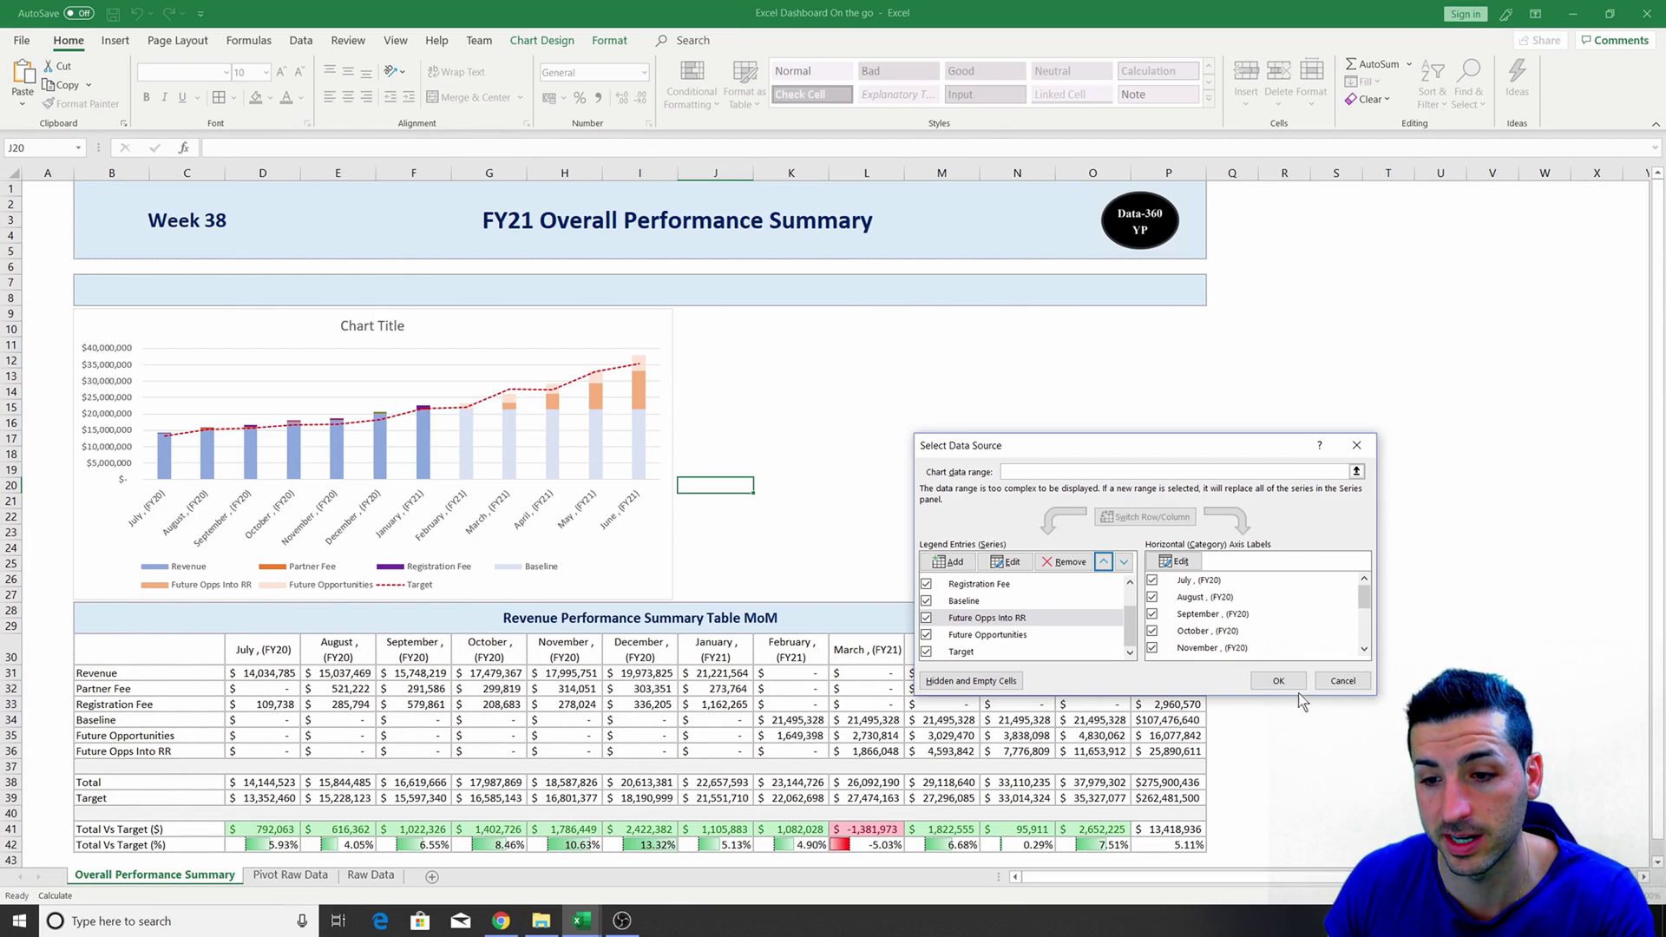
{"action": "left_click", "coordinate": [1278, 680]}
{"action": "left_click", "coordinate": [644, 364]}
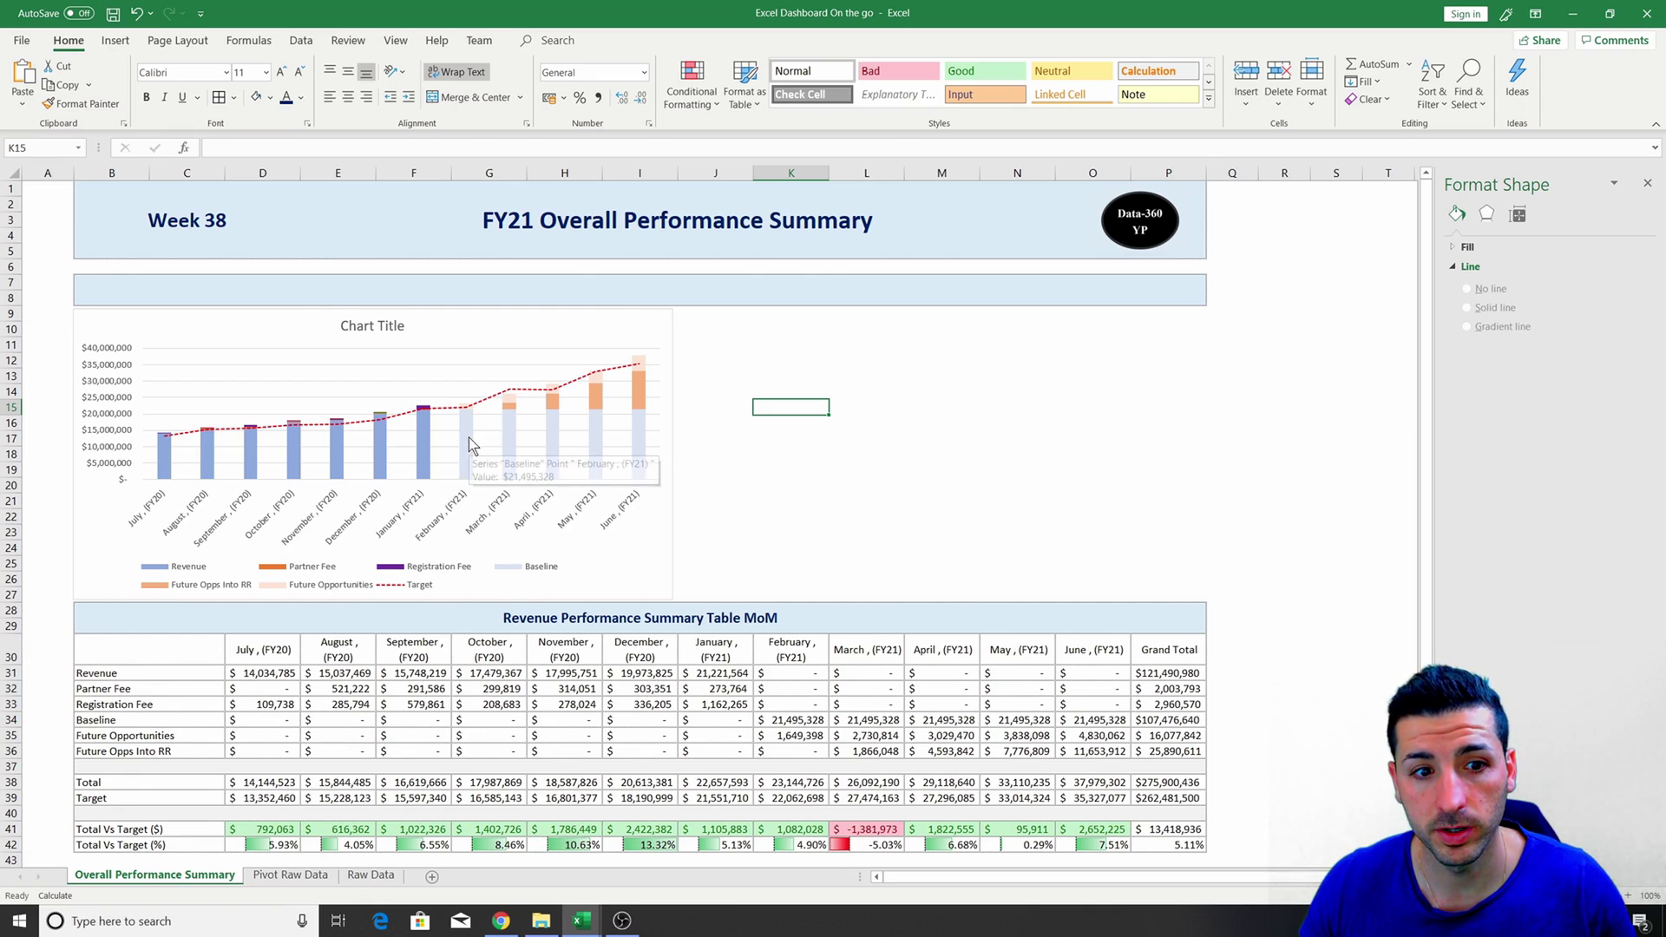
Outline the Baseline series in a darker shade of theme blue, set the outline weight, and deselect the chart.
{"action": "left_click", "coordinate": [469, 436]}
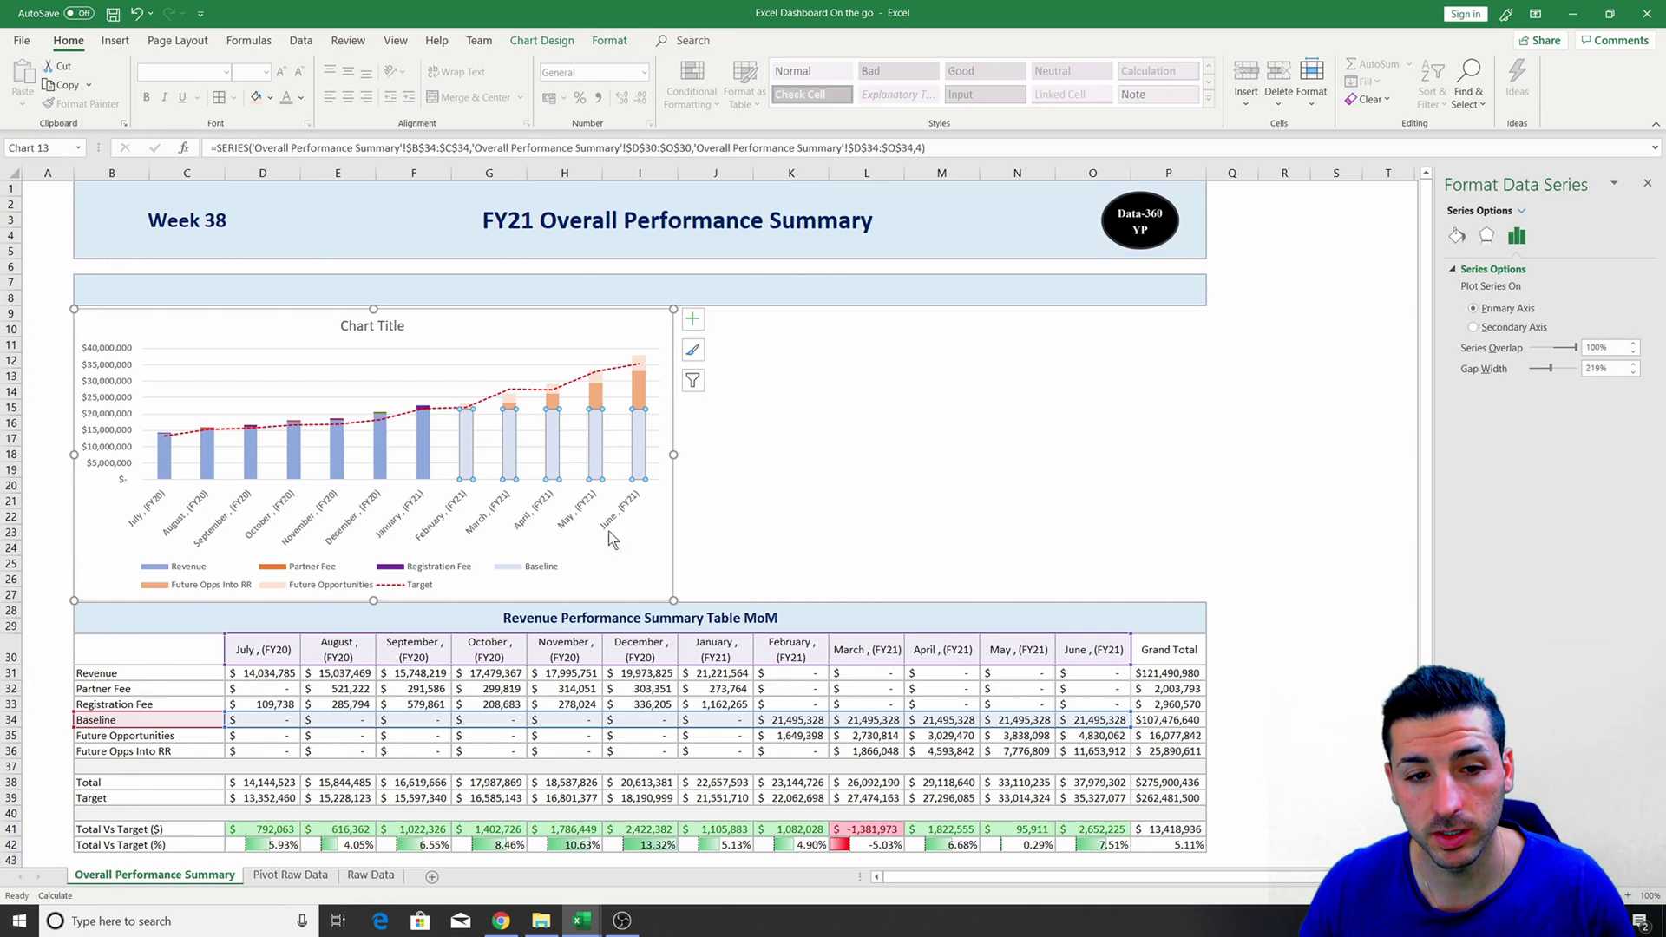
{"action": "right_click", "coordinate": [466, 438]}
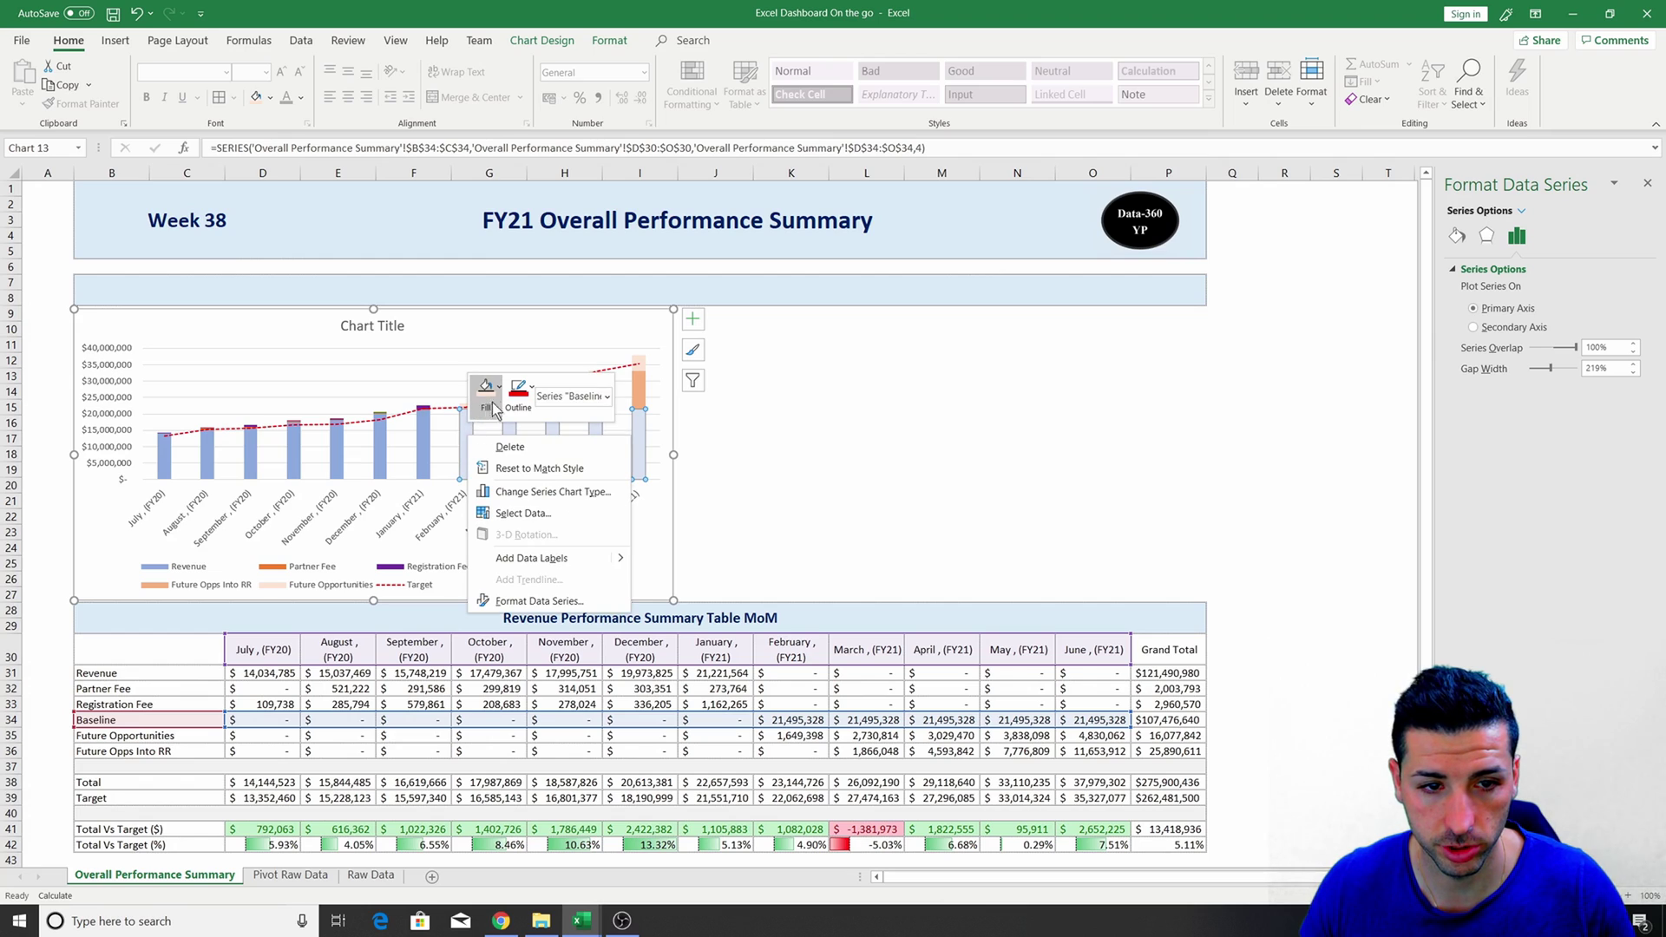
{"action": "left_click", "coordinate": [505, 399]}
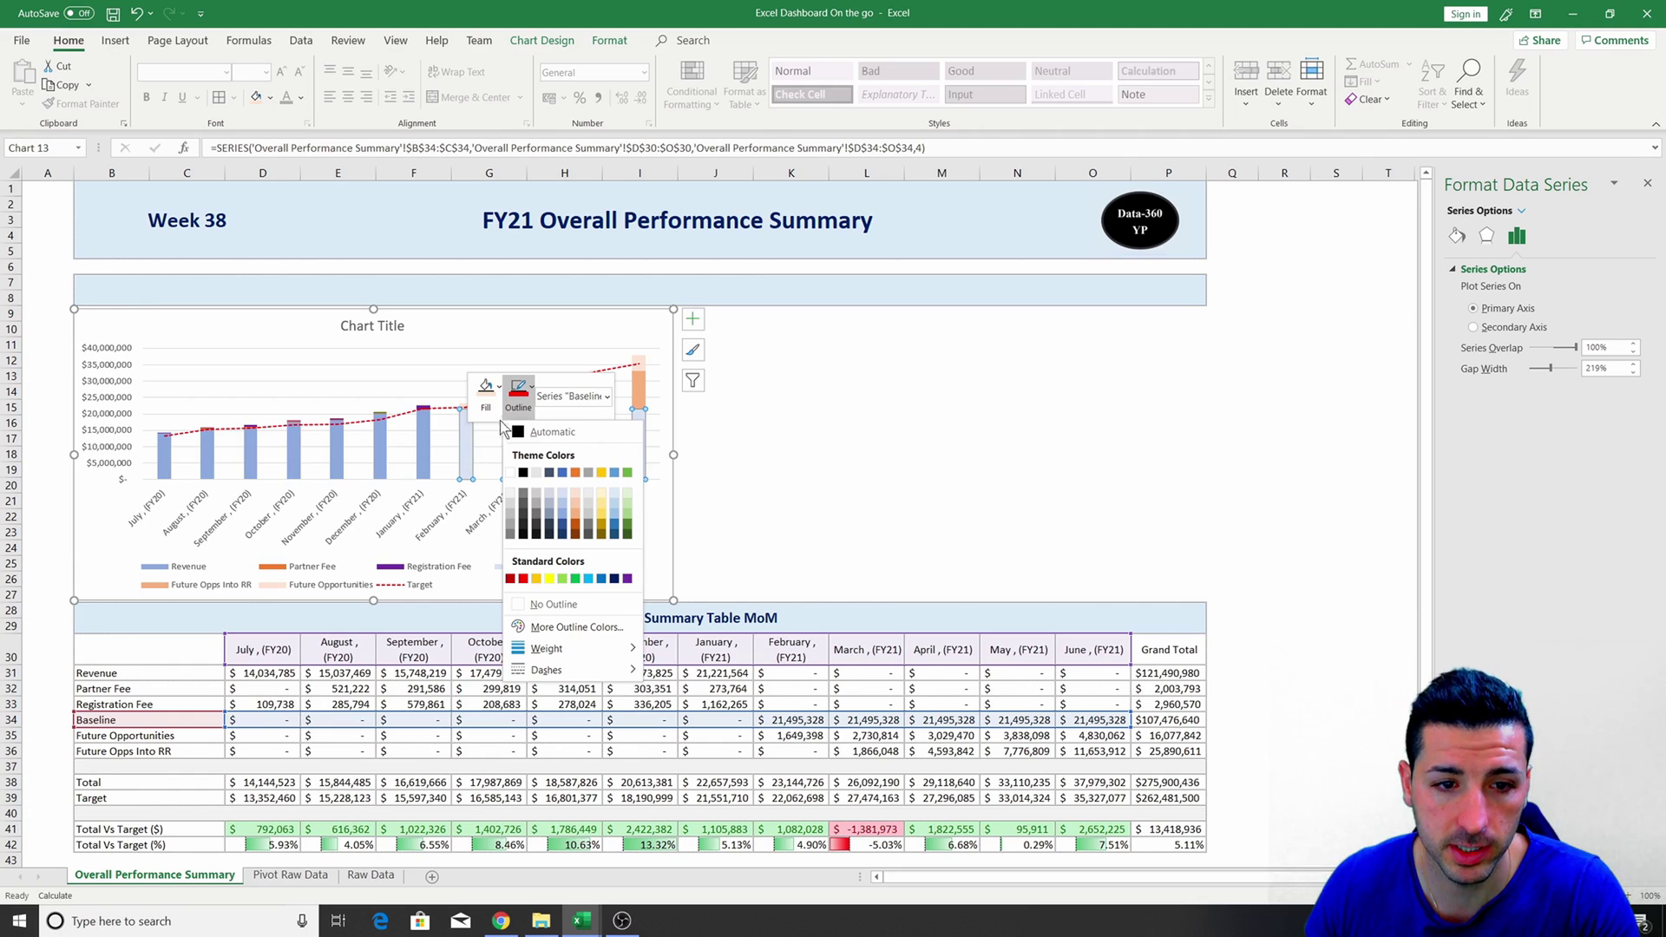
{"action": "mouse_move", "coordinate": [573, 642]}
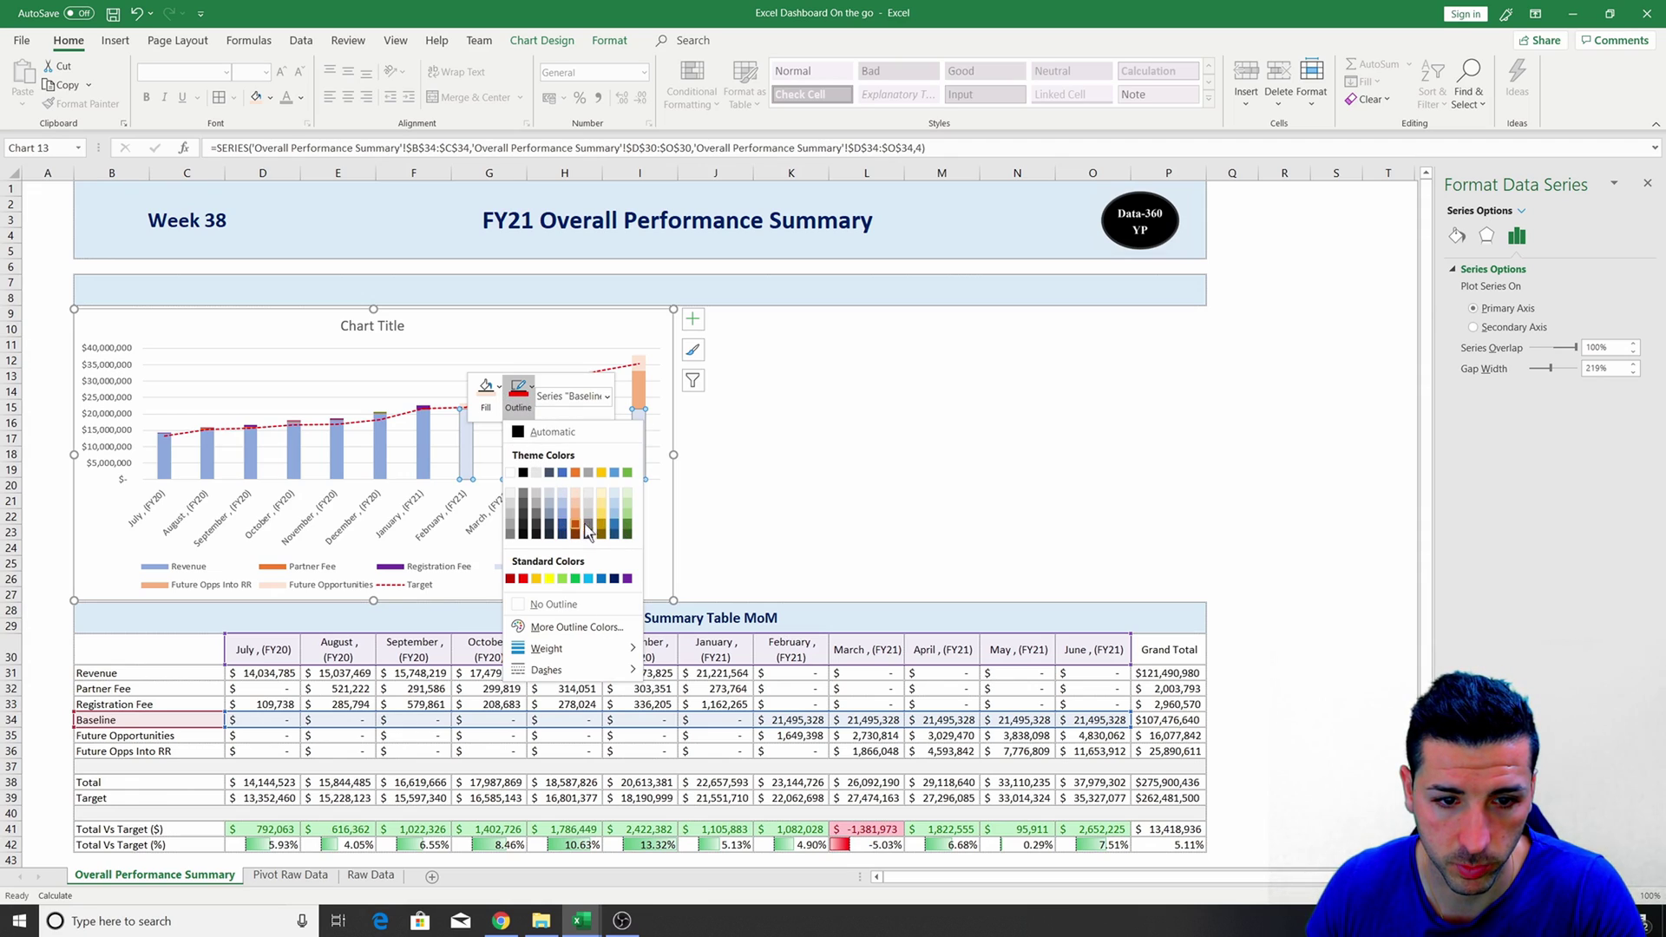
{"action": "left_click", "coordinate": [614, 528]}
{"action": "left_click", "coordinate": [517, 406]}
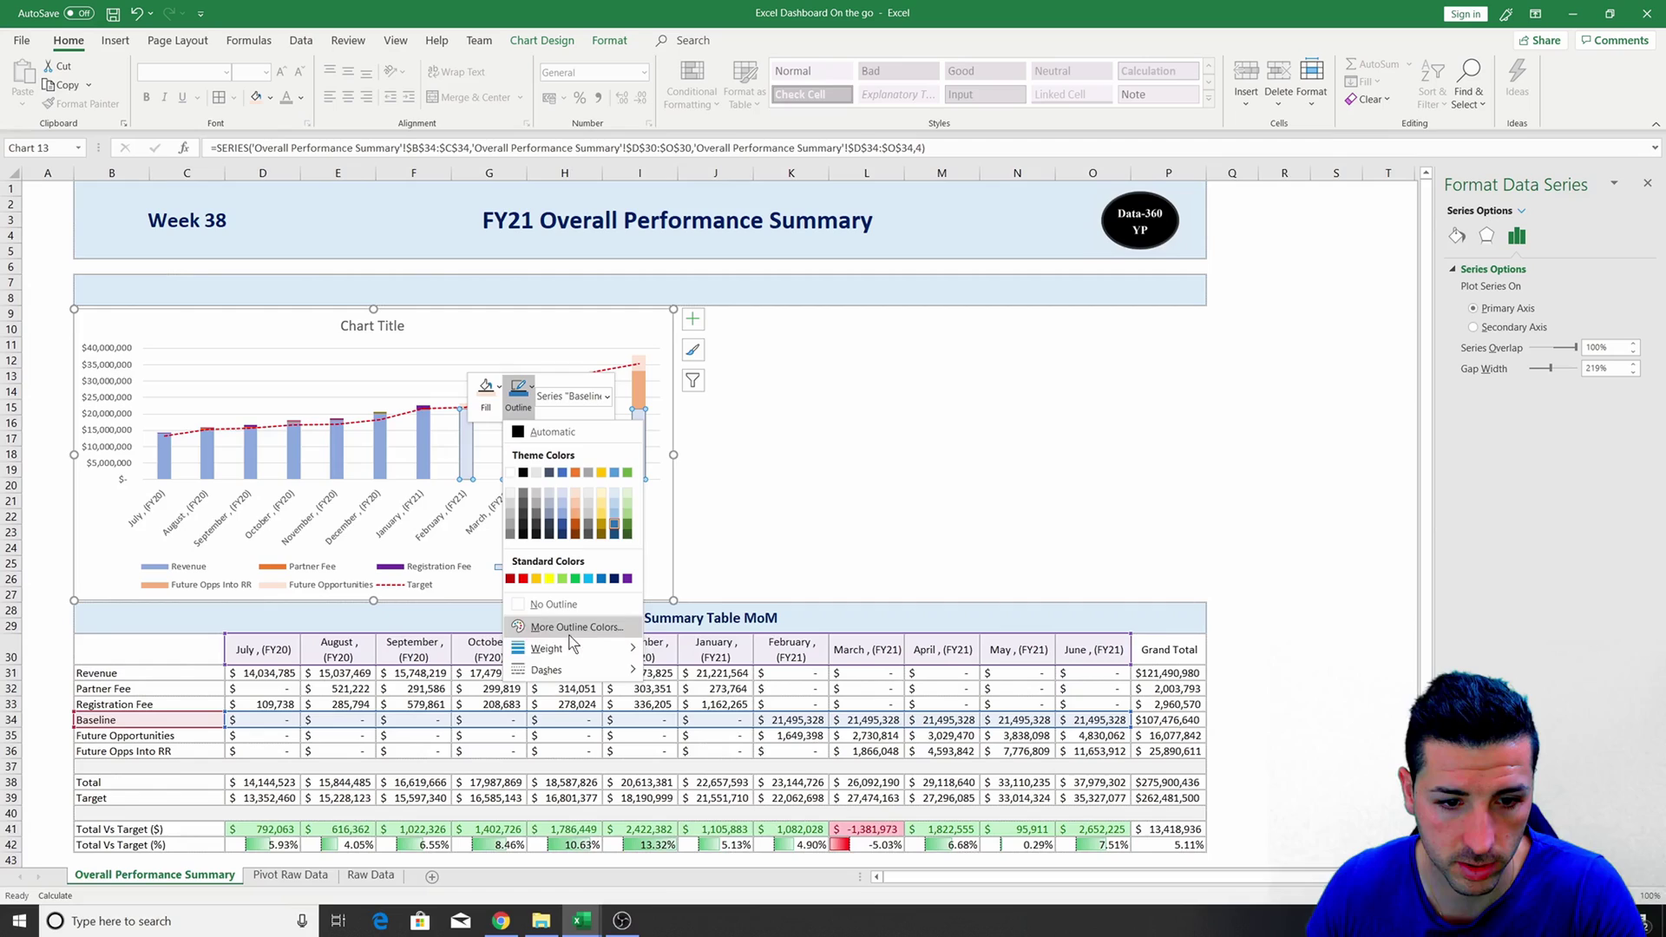
{"action": "left_click", "coordinate": [679, 689]}
{"action": "left_click", "coordinate": [699, 486]}
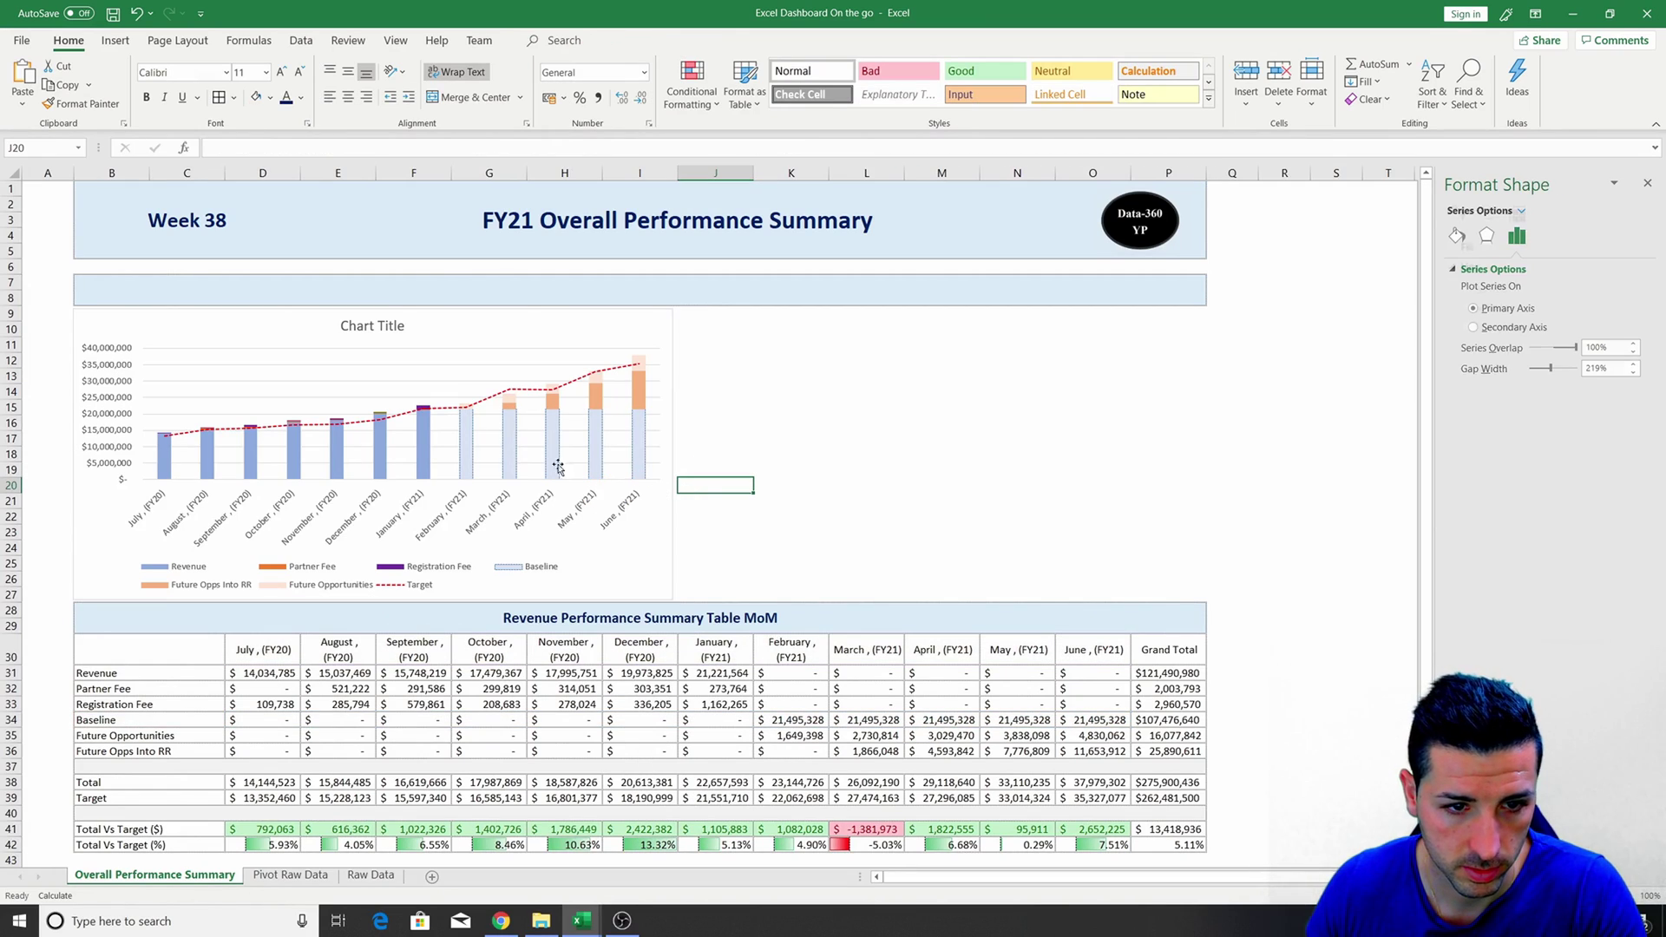
Outline the Future Opps Into RR series in a dark shade of theme orange and set the outline weight.
{"action": "left_click", "coordinate": [513, 407]}
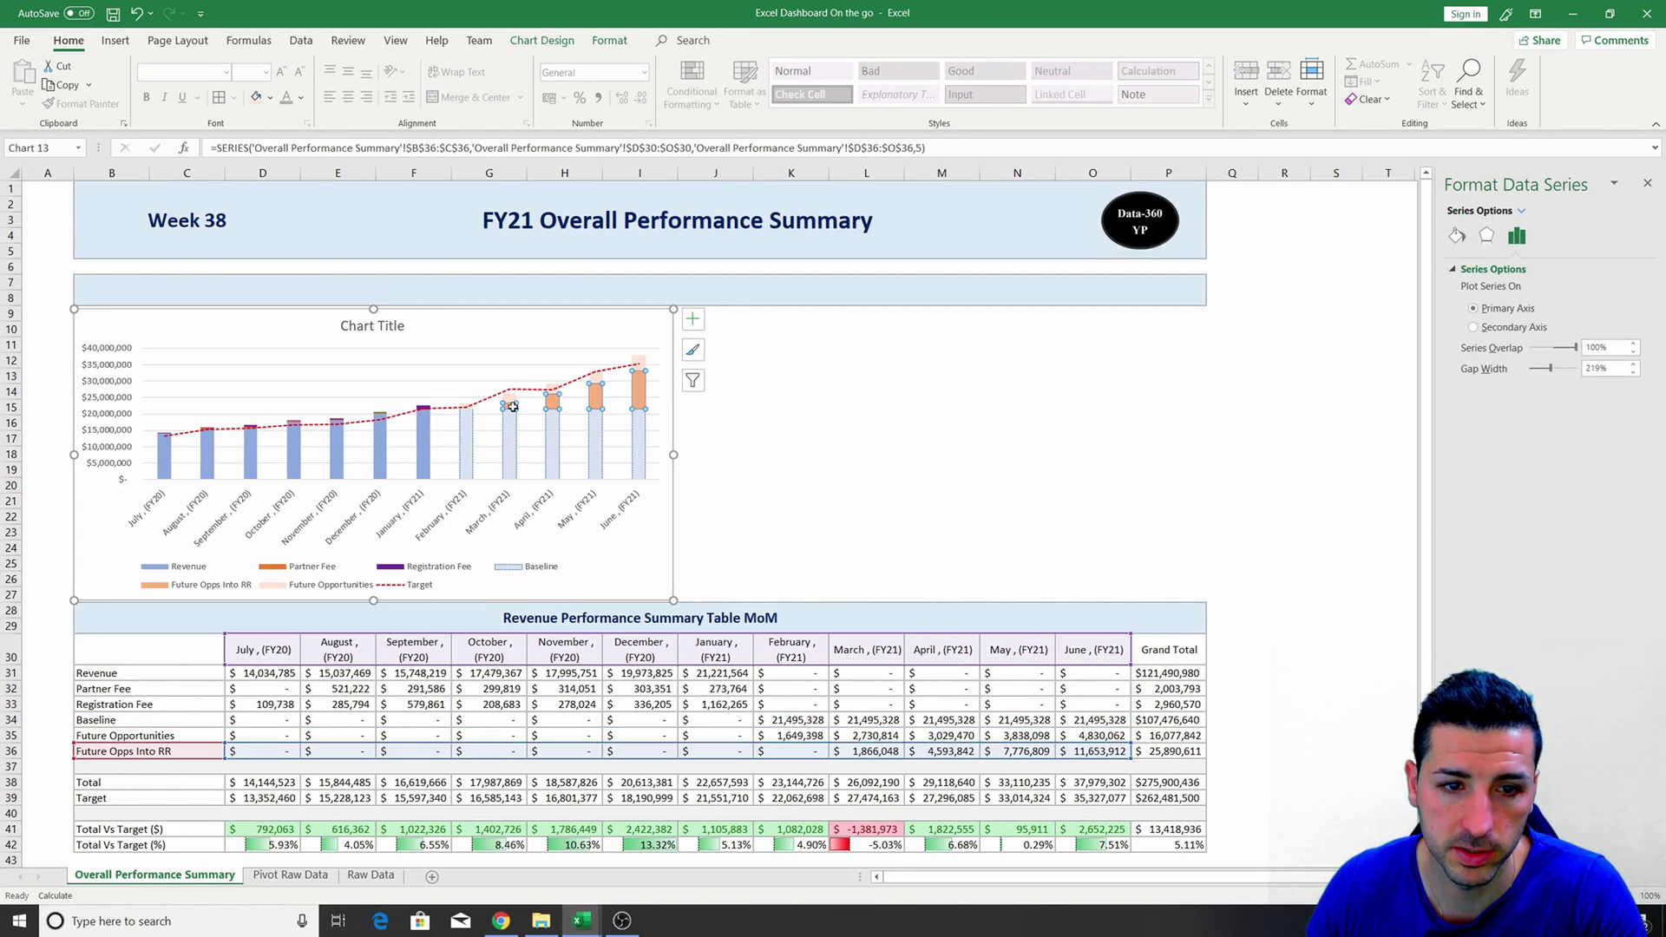
{"action": "right_click", "coordinate": [513, 408]}
{"action": "left_click", "coordinate": [560, 360]}
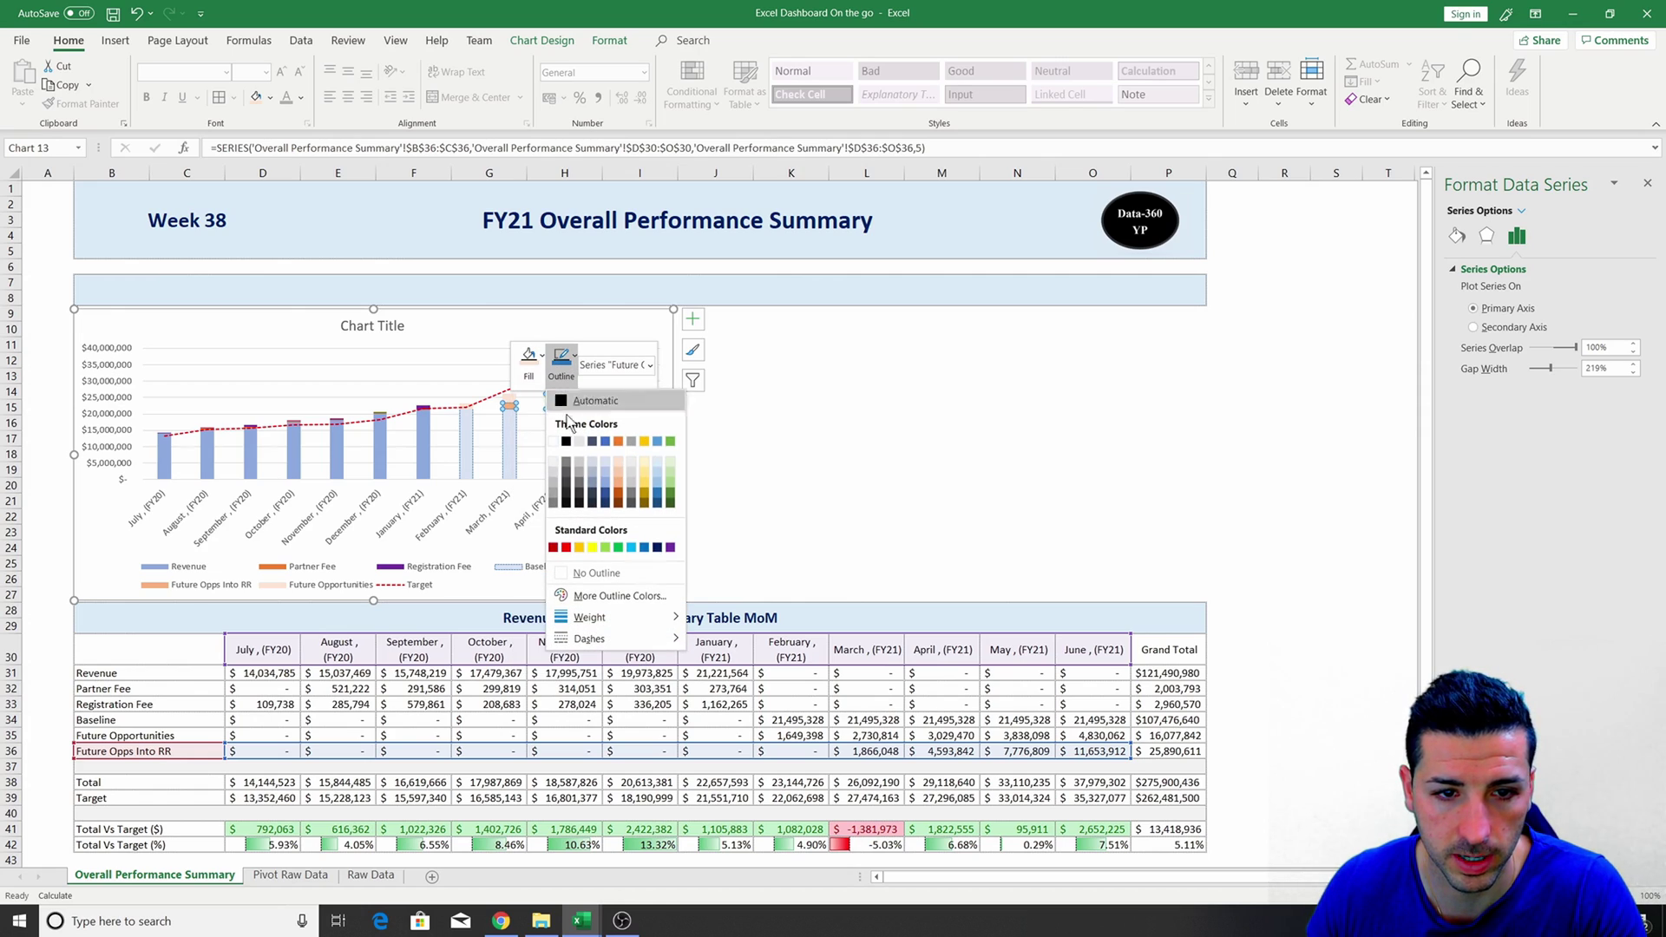
{"action": "left_click", "coordinate": [619, 502]}
{"action": "left_click", "coordinate": [560, 360]}
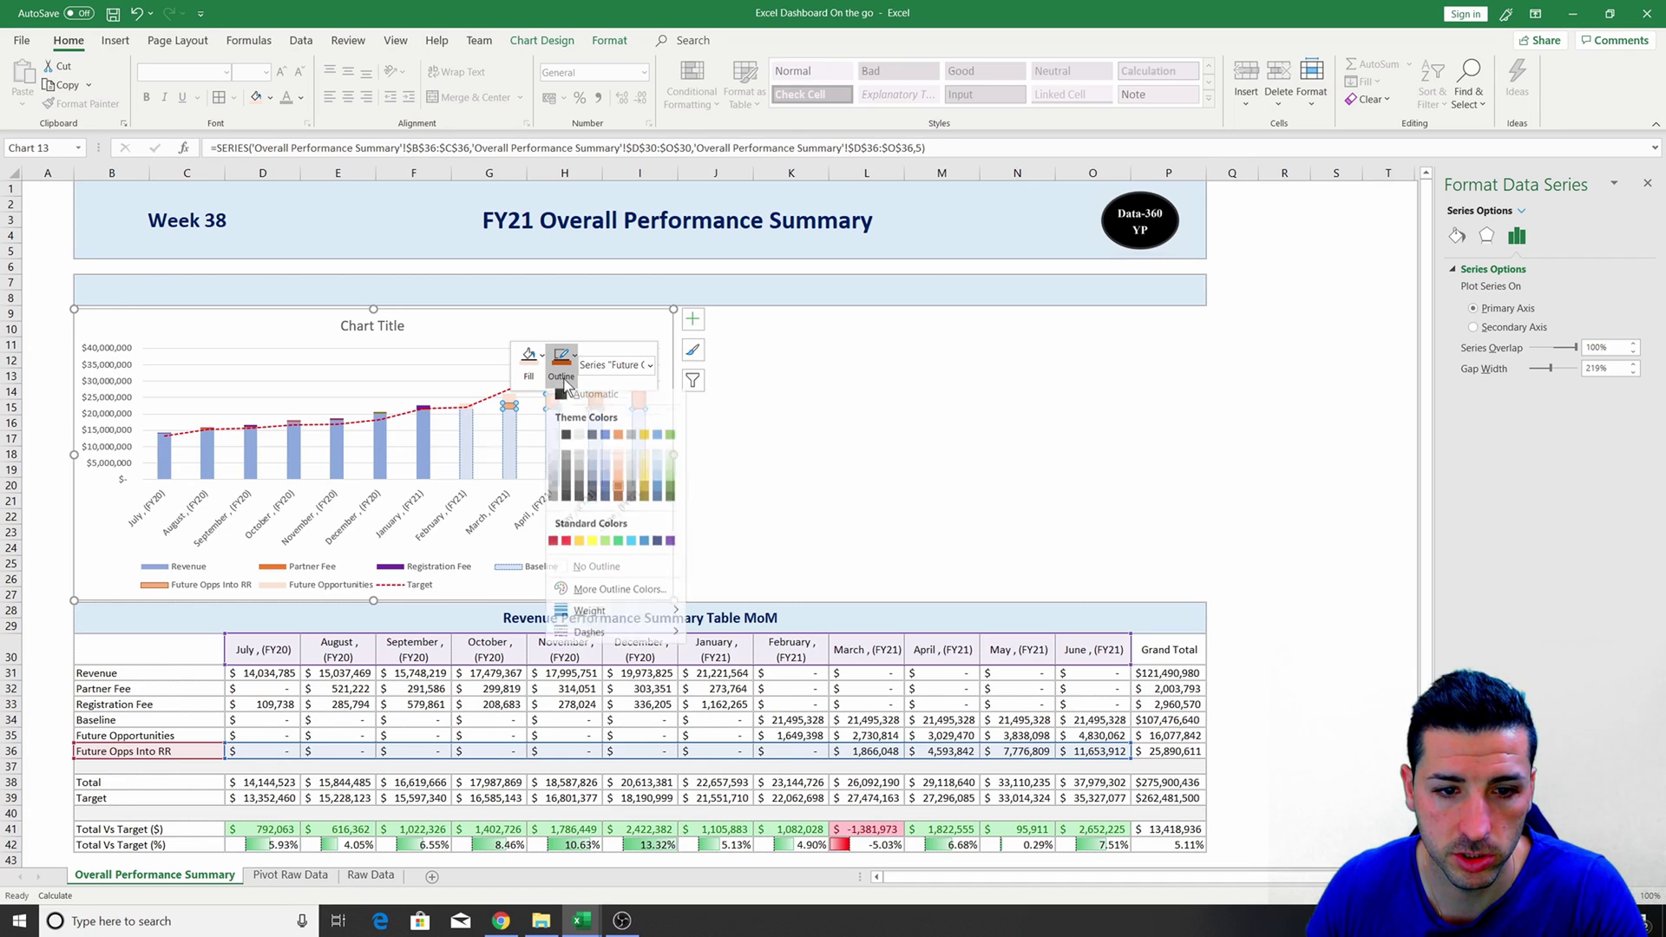
{"action": "mouse_move", "coordinate": [646, 642]}
{"action": "left_click", "coordinate": [727, 665]}
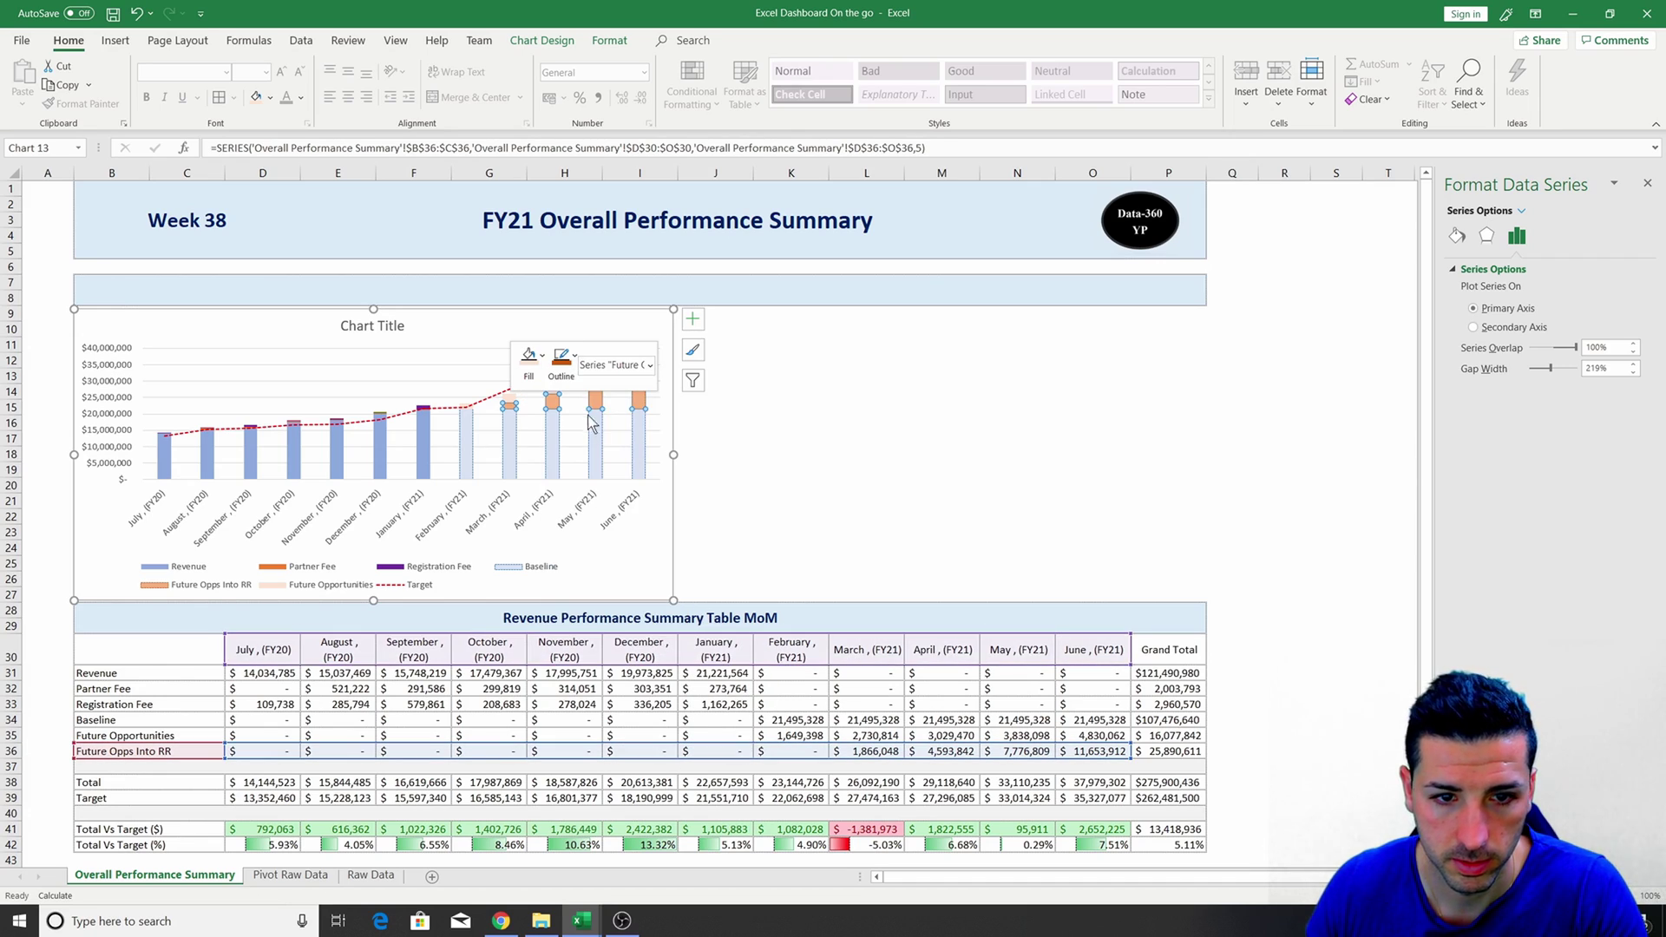
{"action": "left_click", "coordinate": [756, 412]}
Outline the Future Opportunities series in a dark shade of theme orange.
{"action": "left_click", "coordinate": [639, 373]}
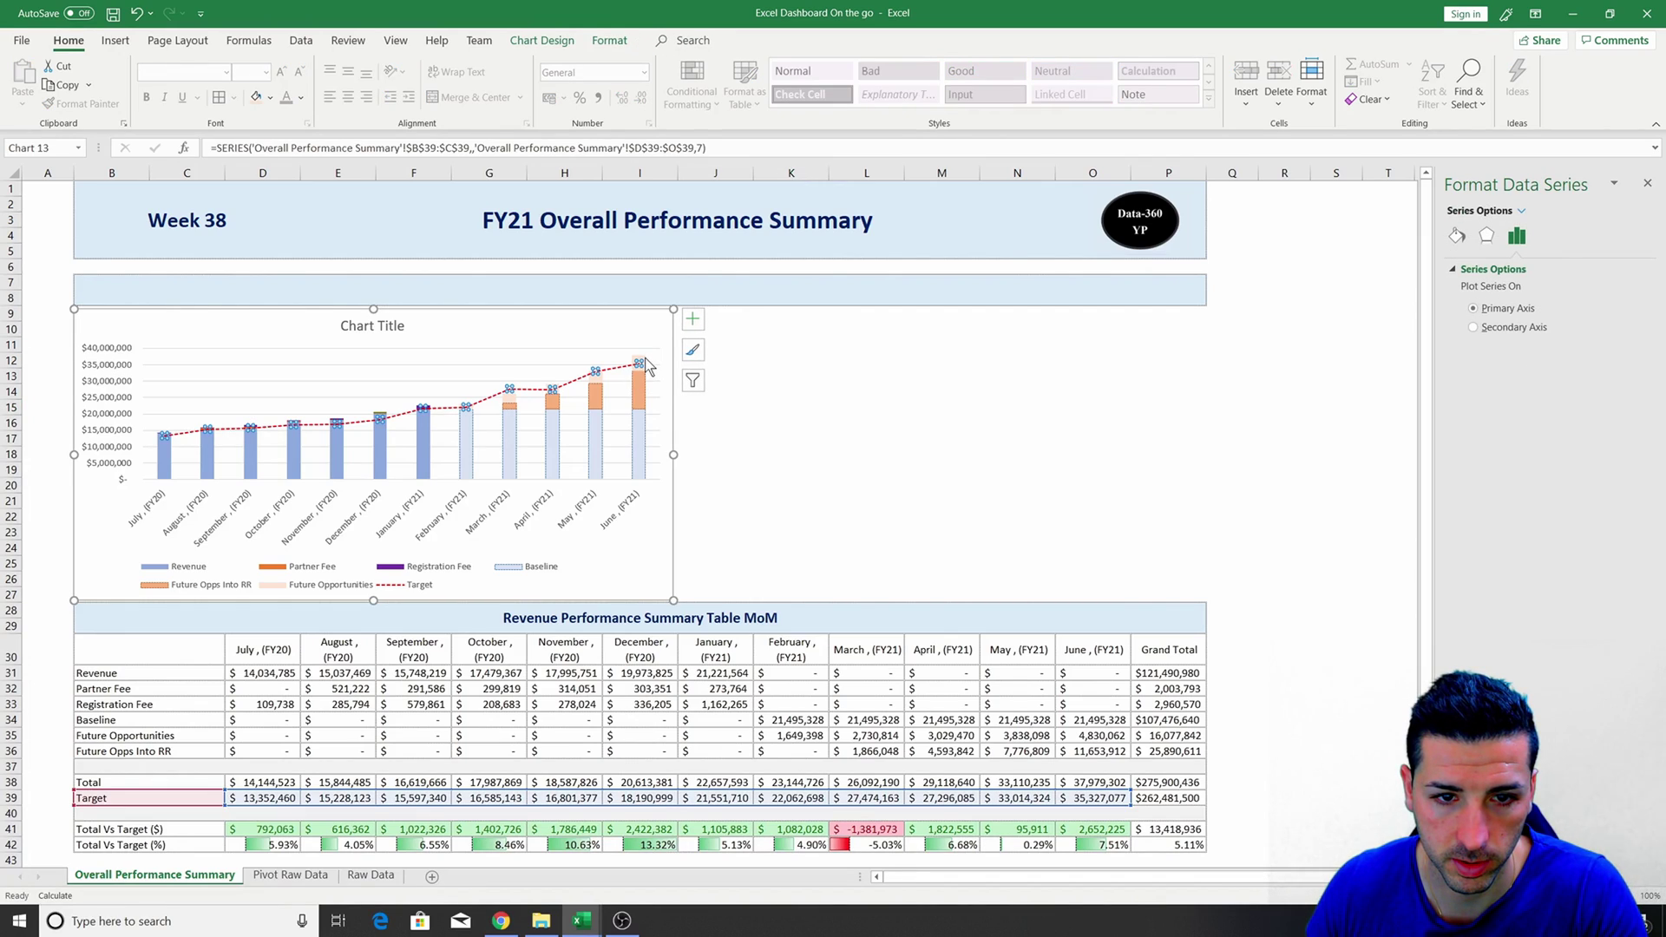
{"action": "left_click", "coordinate": [644, 365]}
{"action": "mouse_move", "coordinate": [642, 365]}
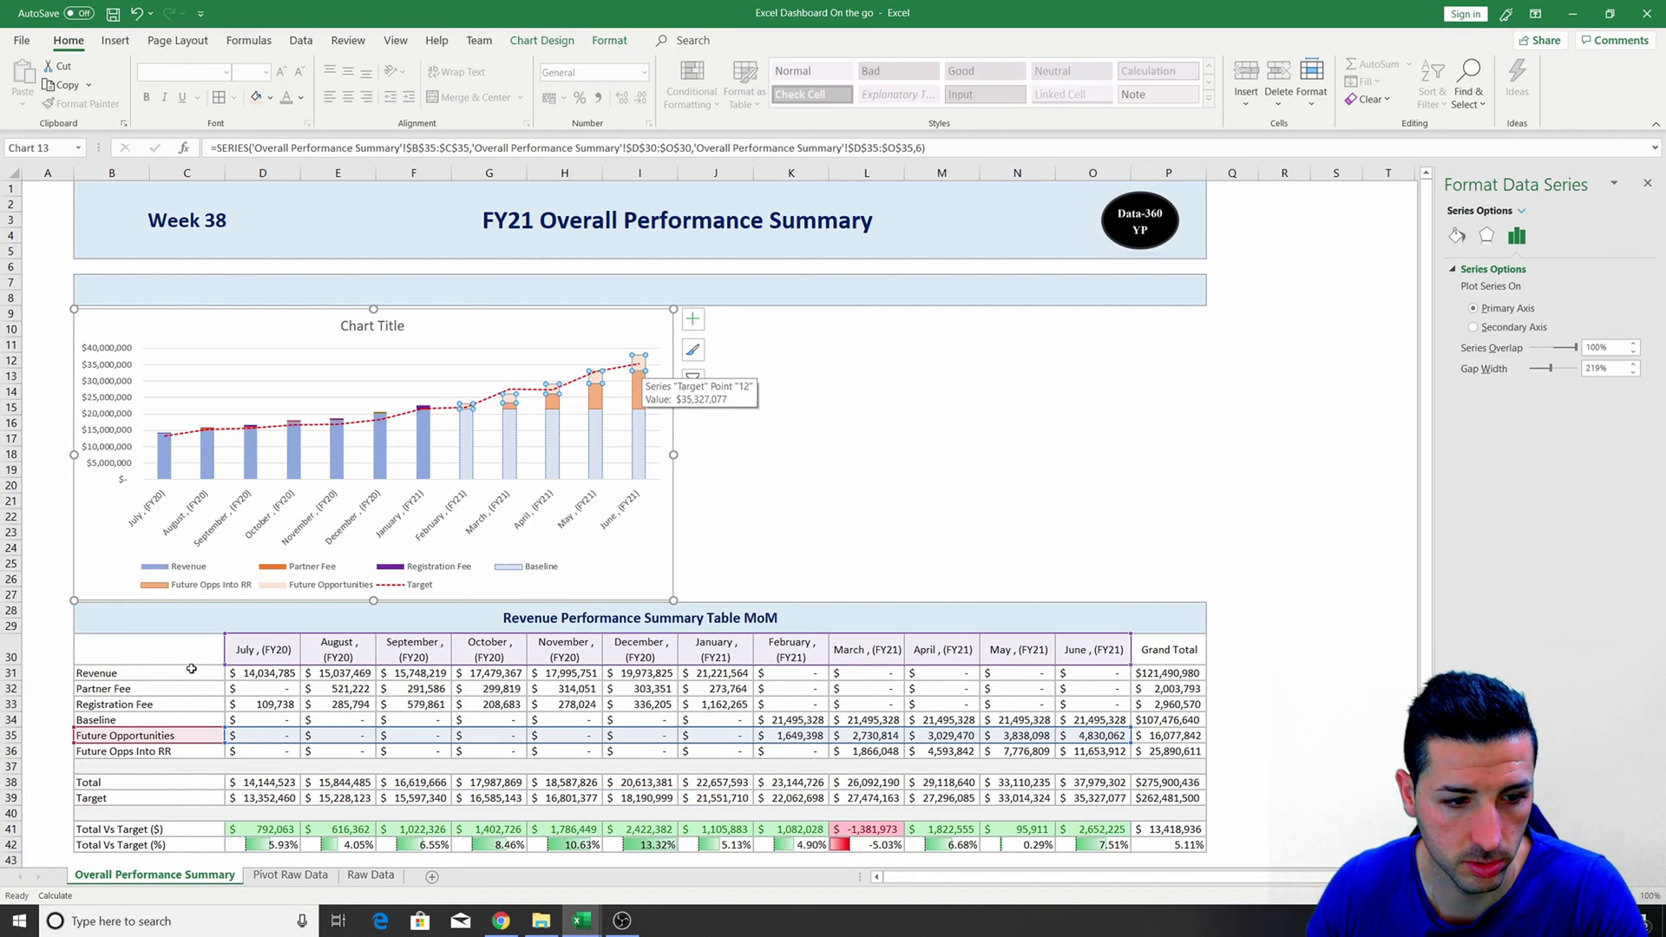
{"action": "right_click", "coordinate": [640, 364]}
{"action": "left_click", "coordinate": [693, 311]}
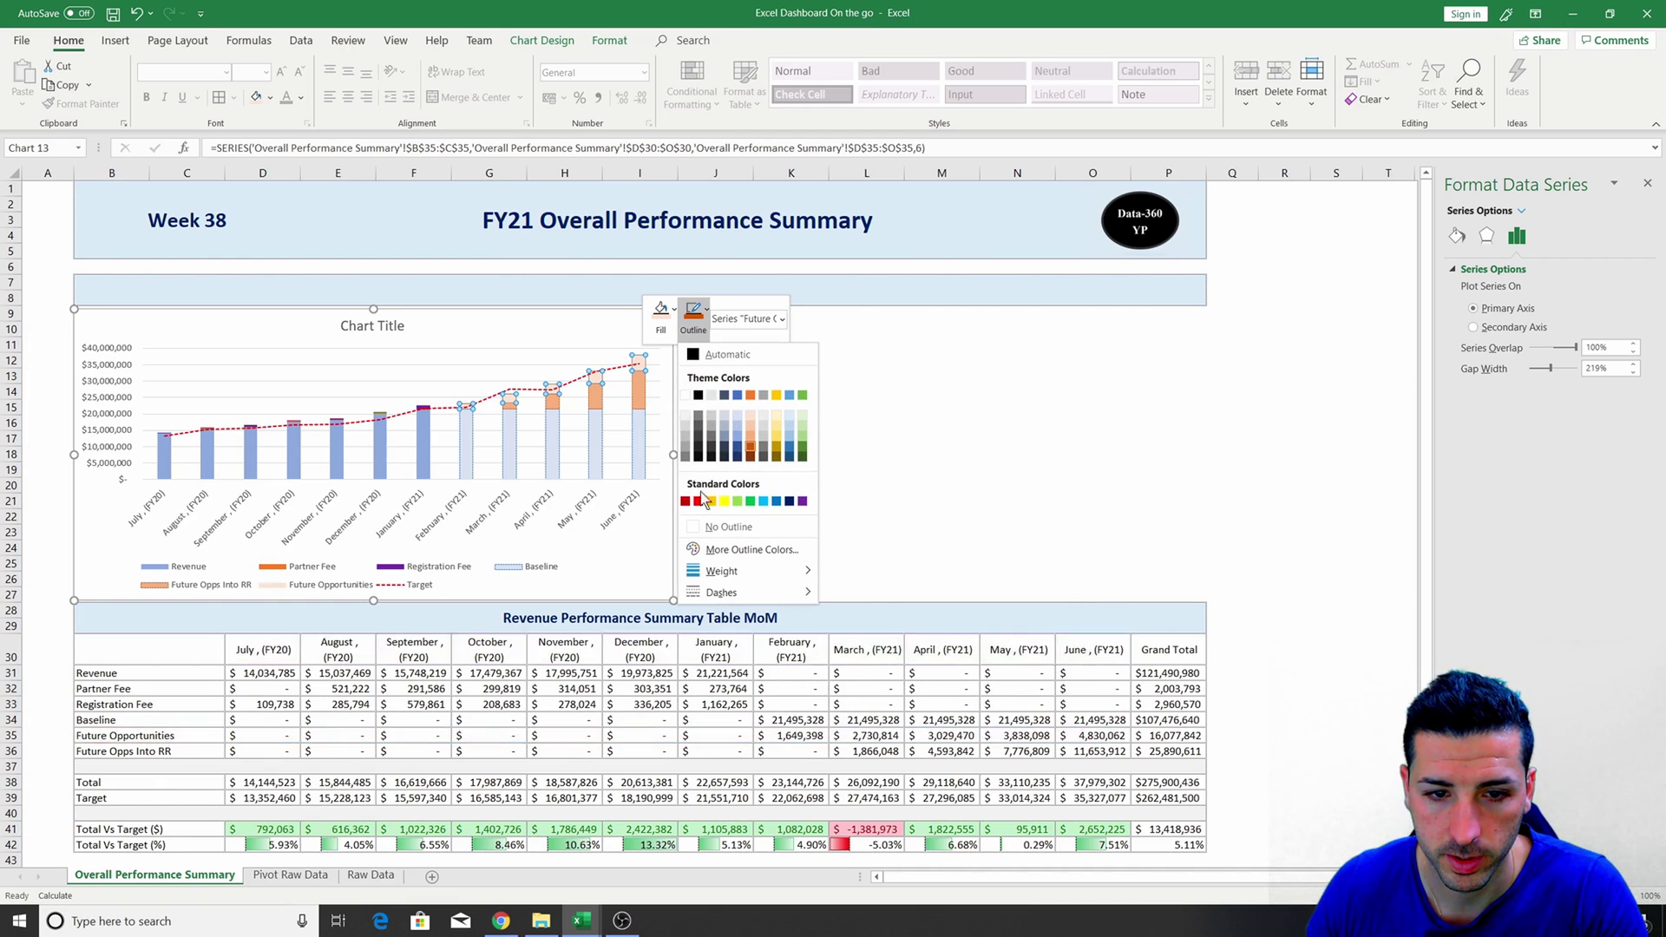
{"action": "left_click", "coordinate": [791, 453]}
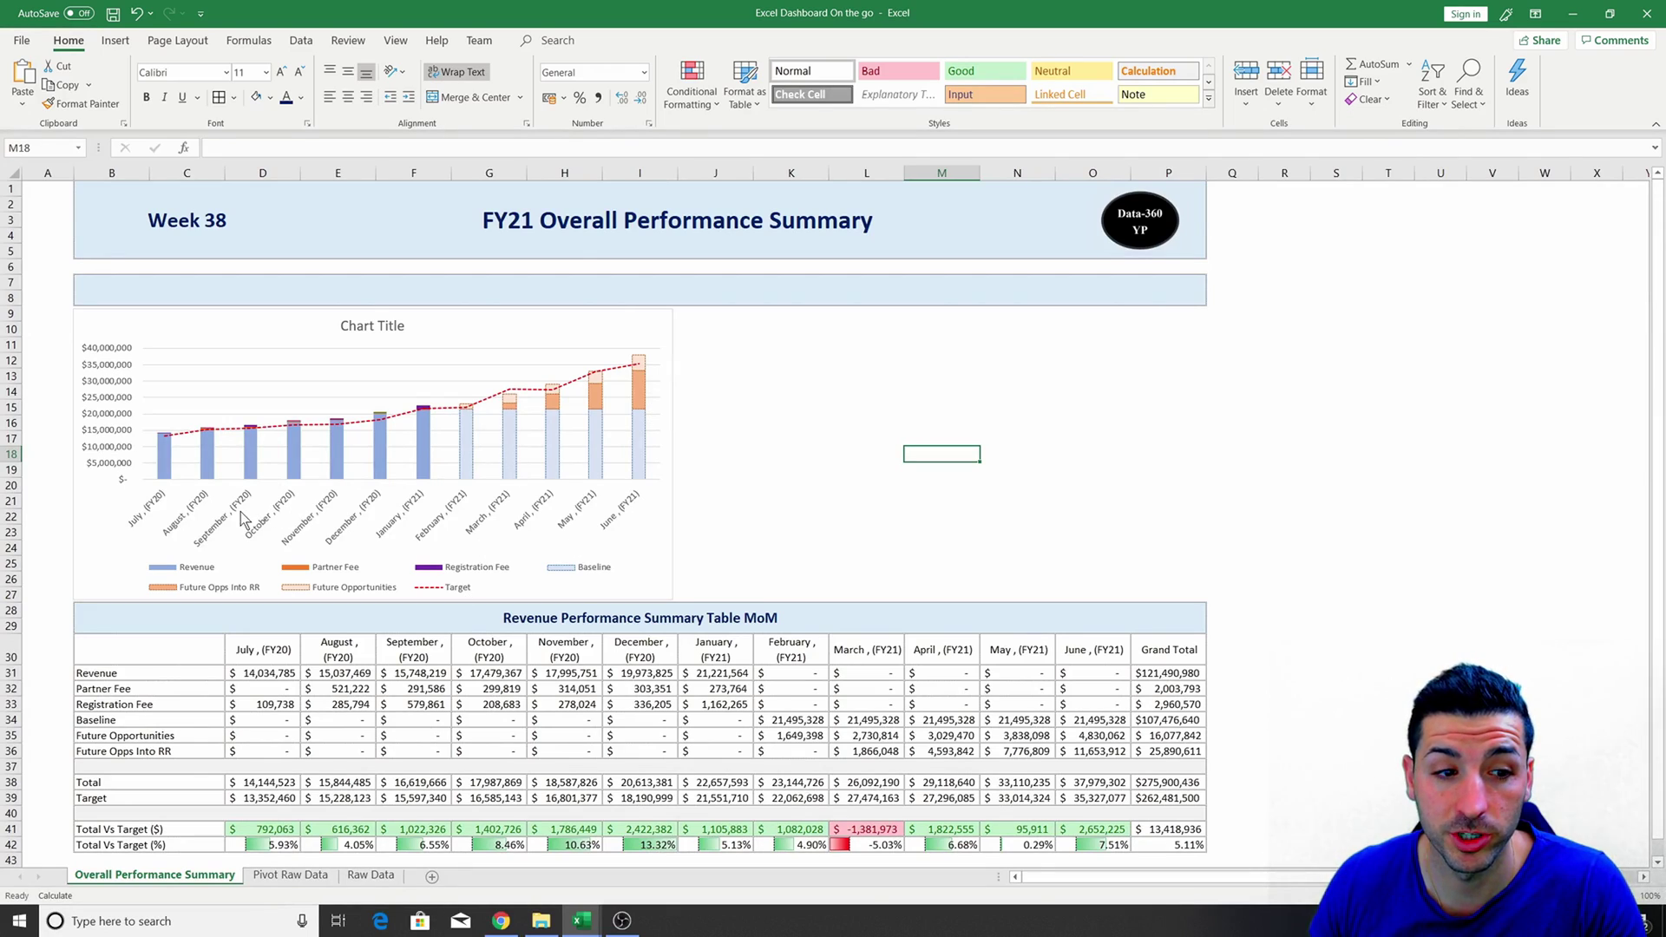
Set the custom text angle of the chart's horizontal month axis labels to -21°.
{"action": "left_click", "coordinate": [525, 514]}
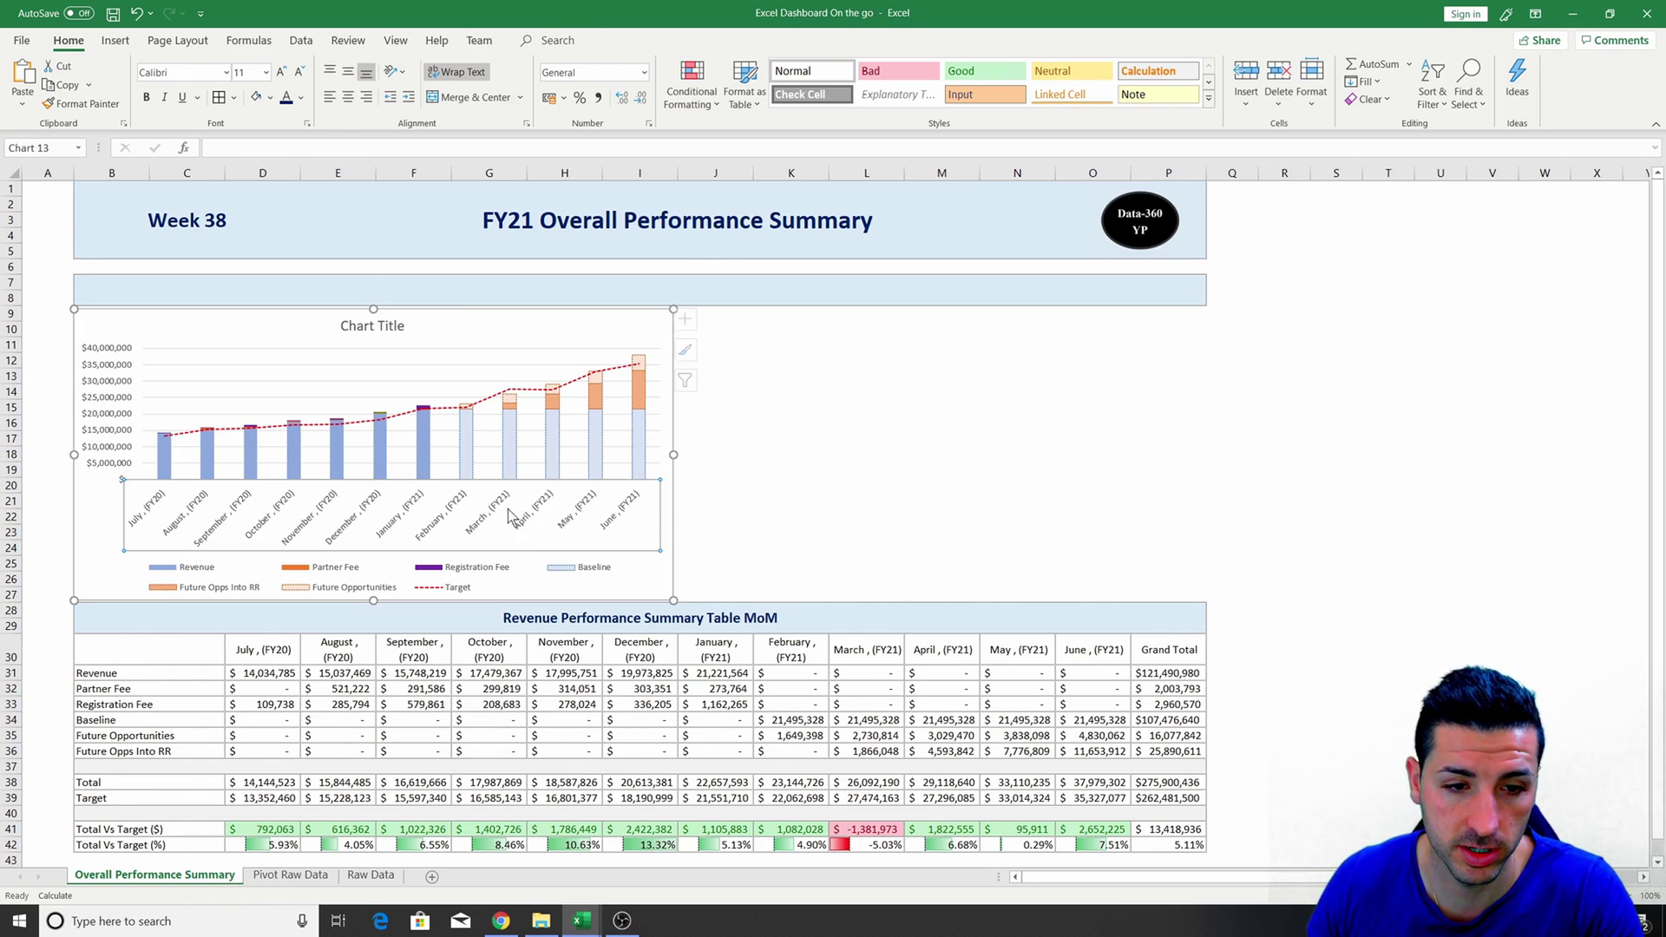
{"action": "right_click", "coordinate": [556, 517]}
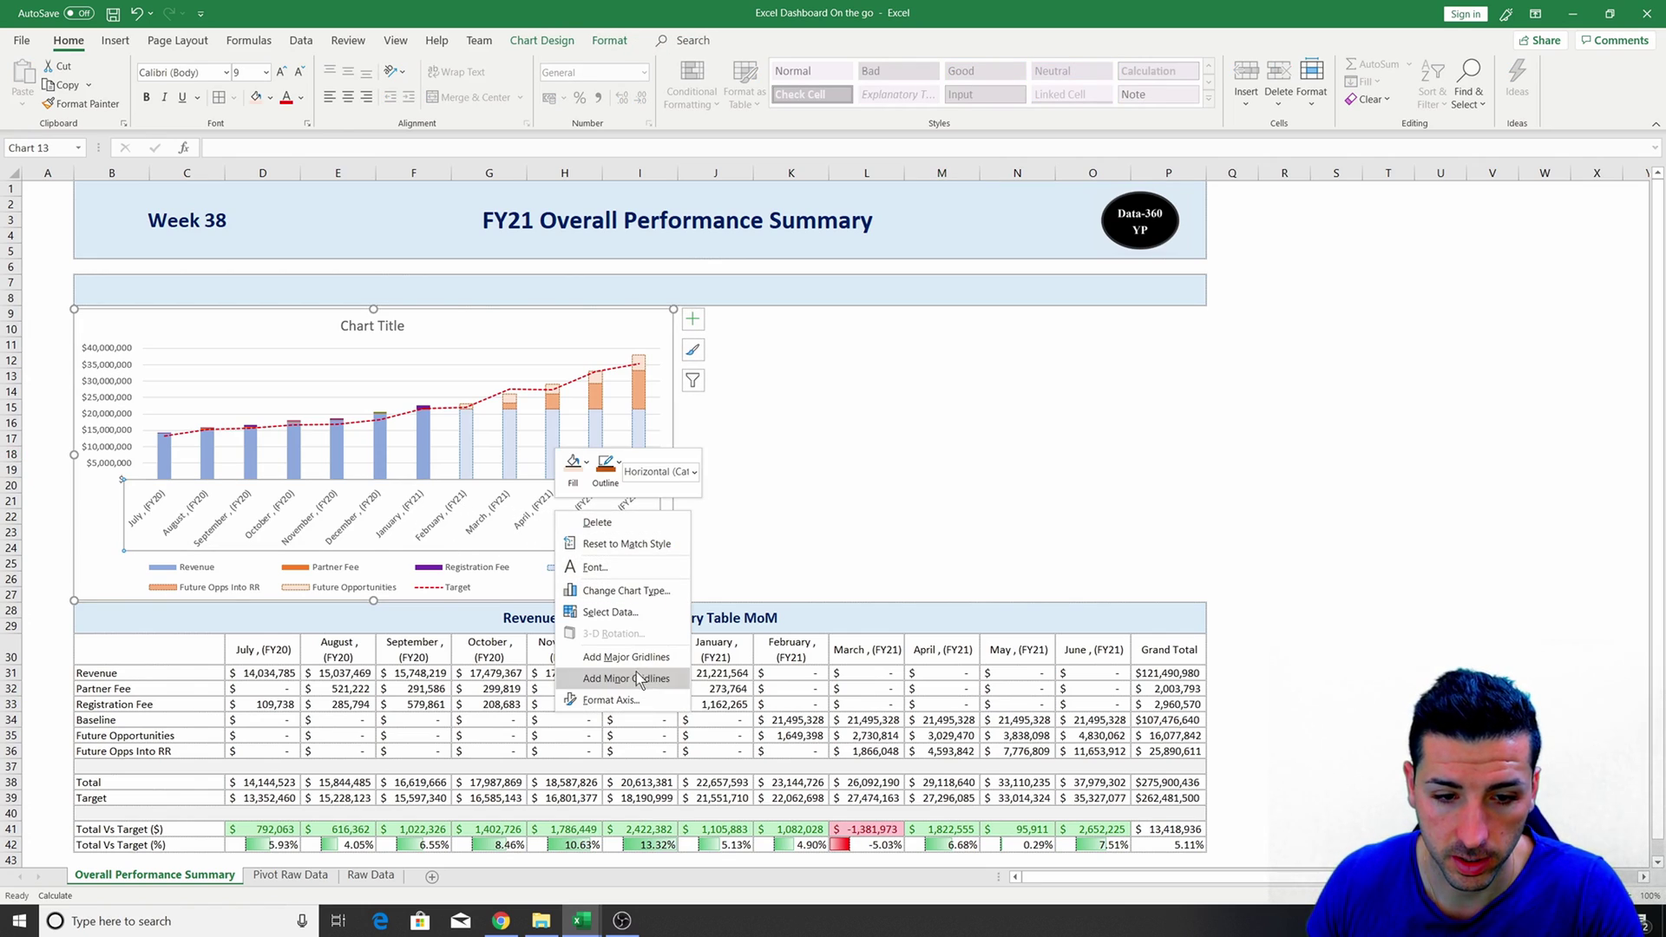
{"action": "left_click", "coordinate": [618, 699]}
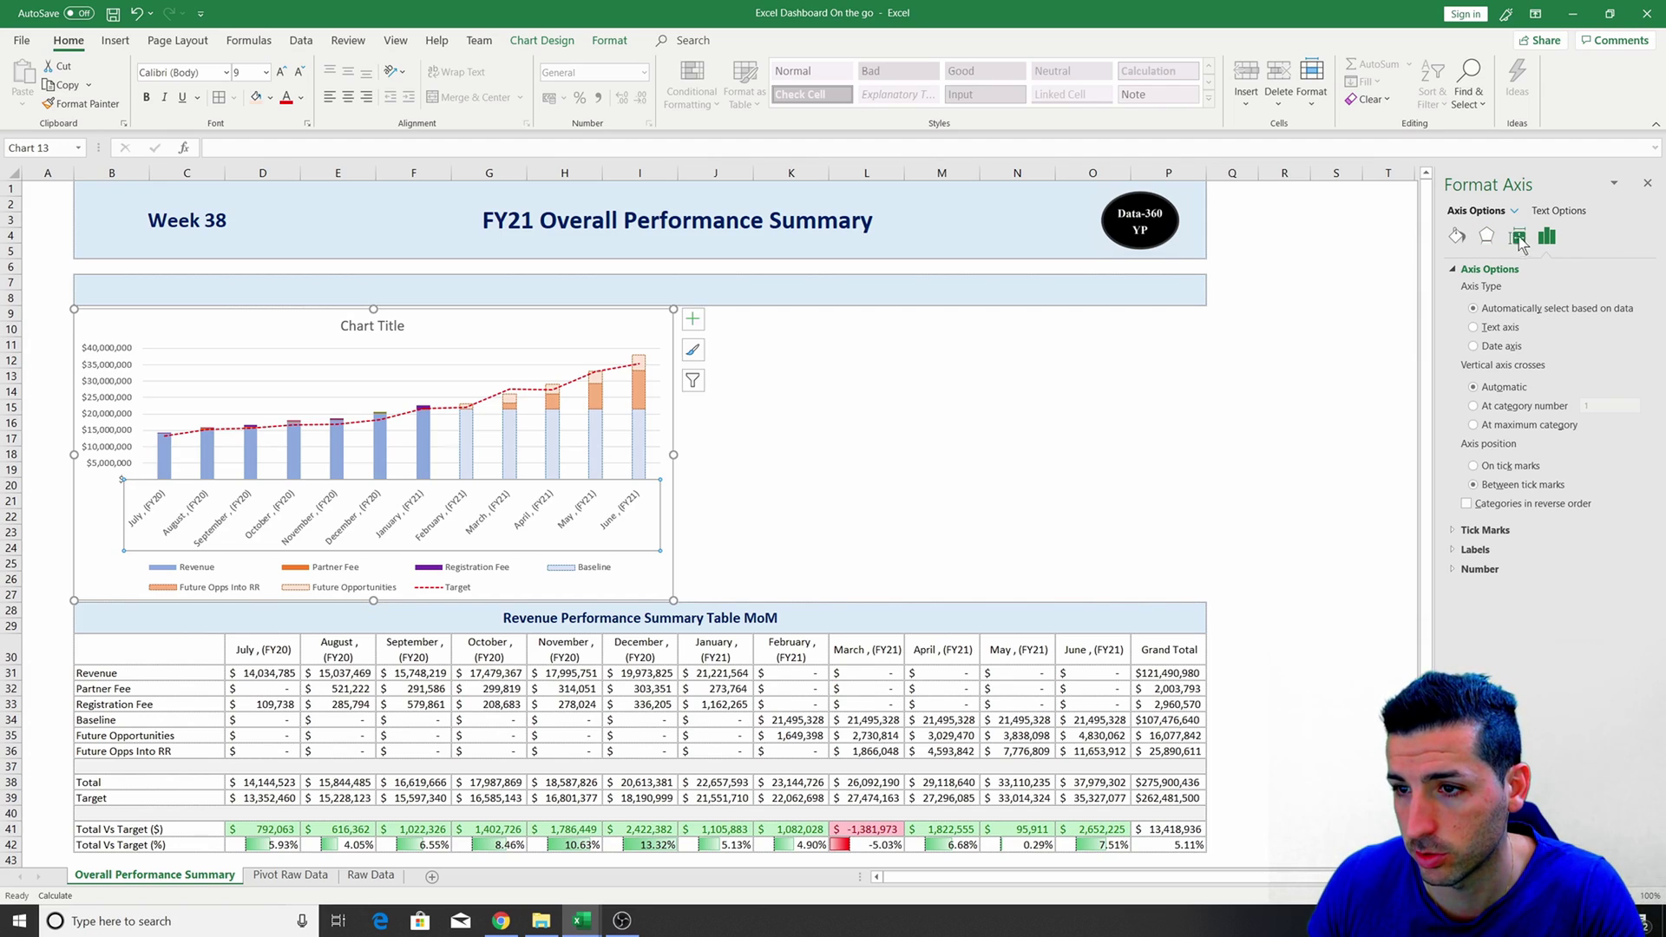
{"action": "left_click", "coordinate": [1518, 237]}
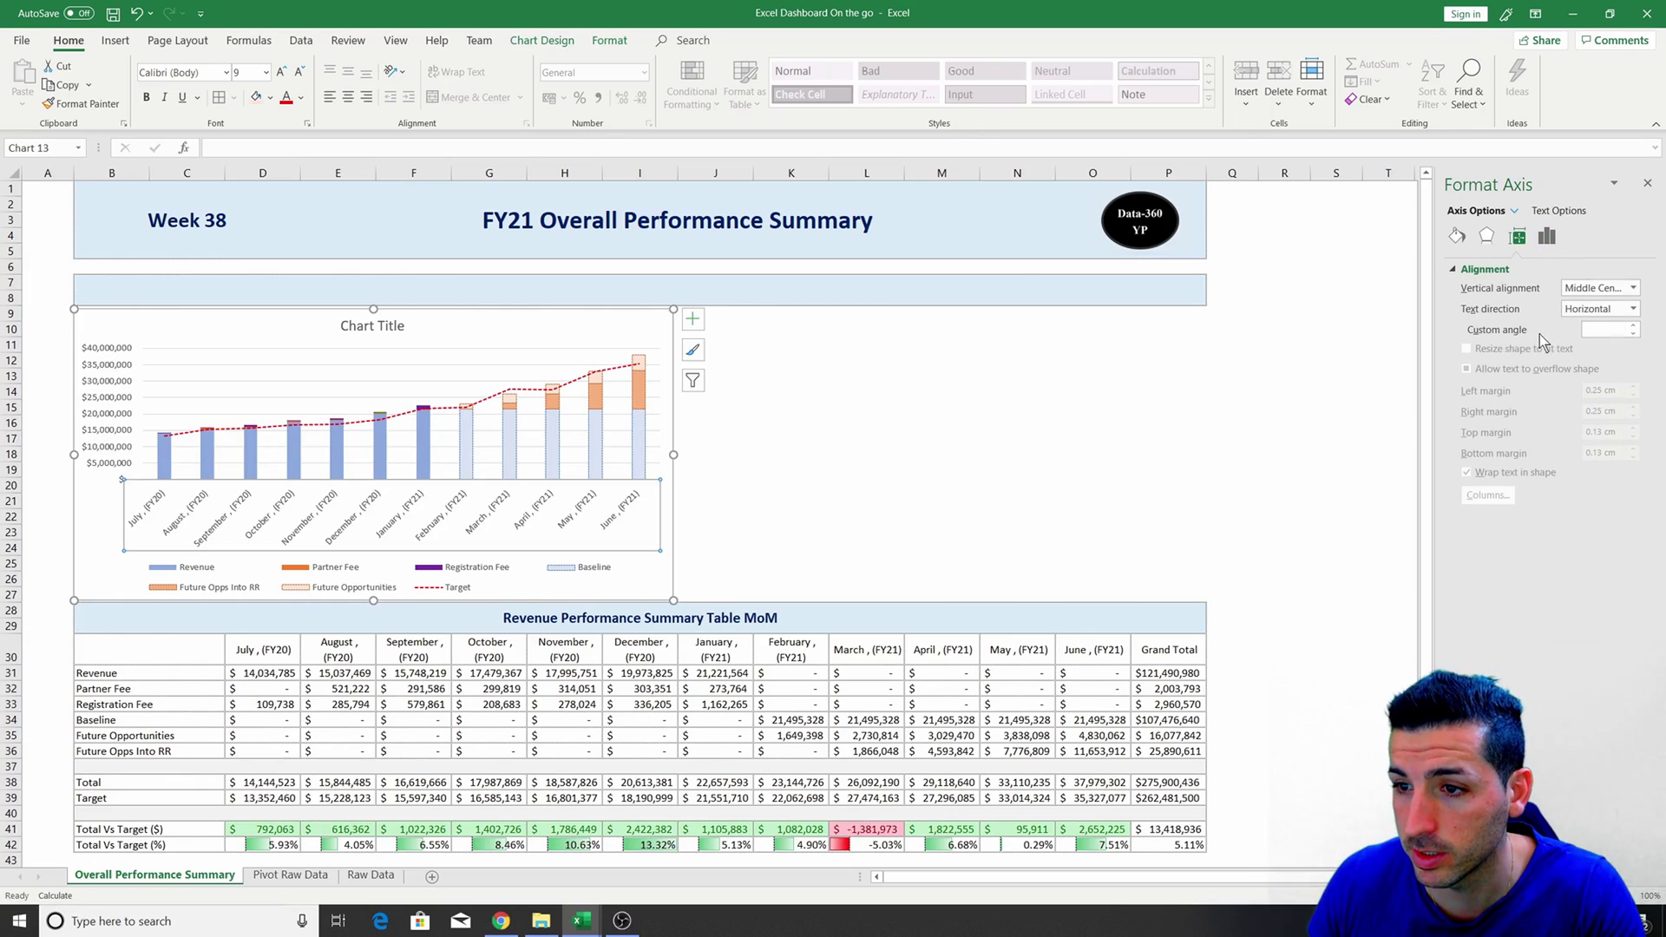
{"action": "left_click", "coordinate": [1634, 335]}
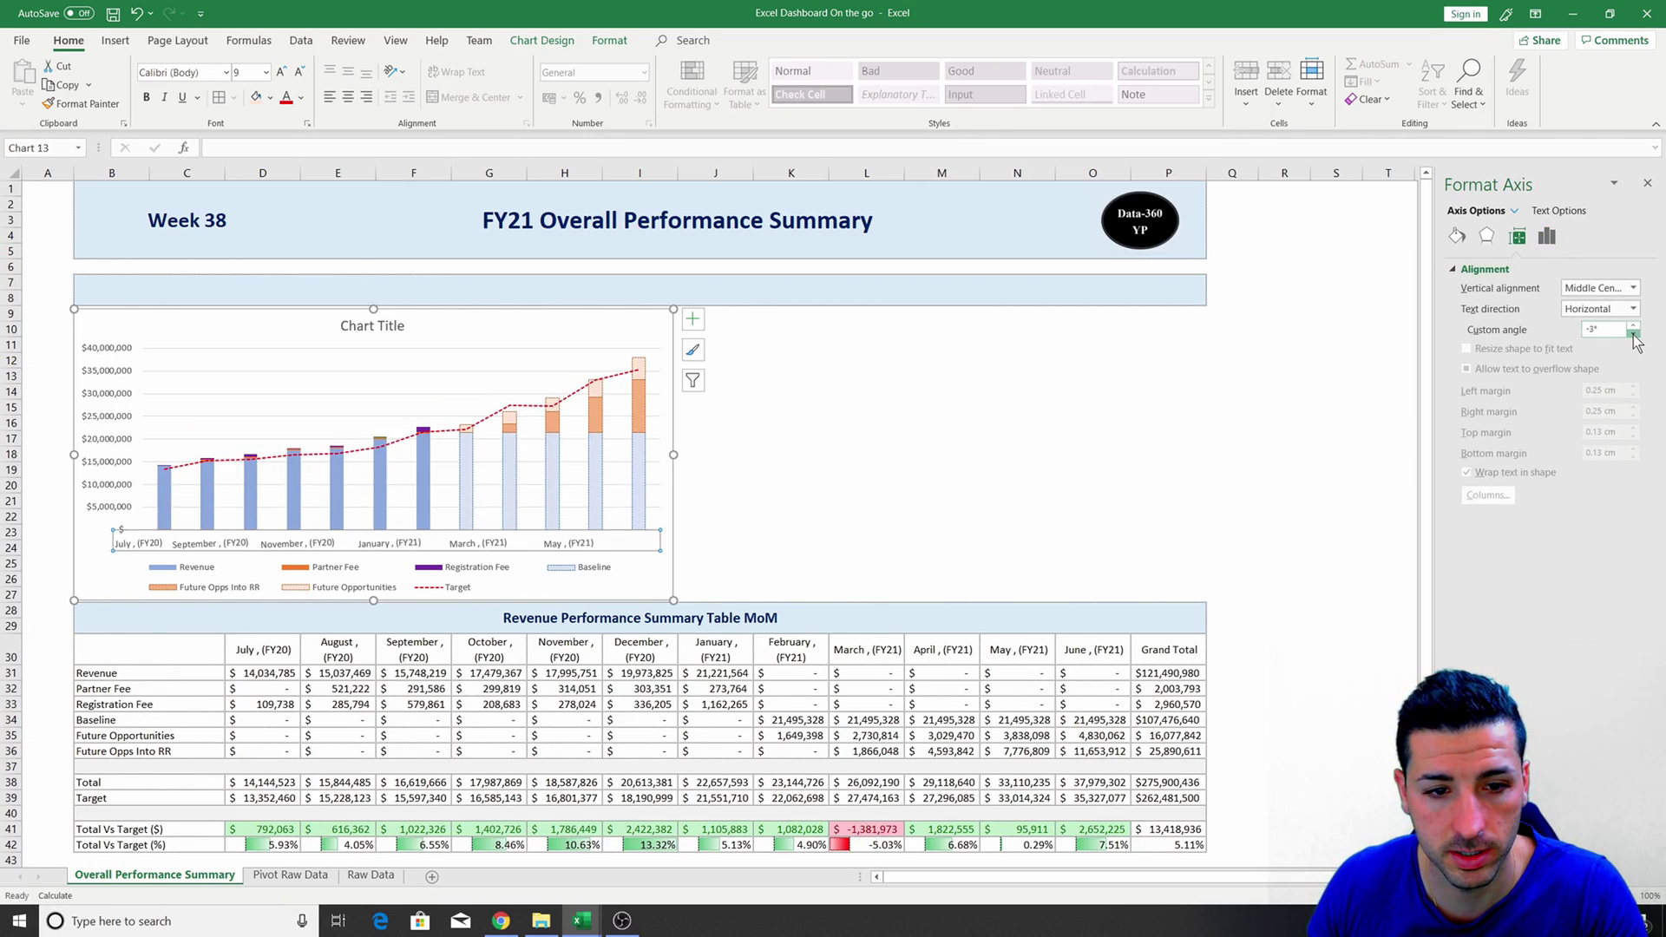
{"action": "left_click", "coordinate": [1634, 334]}
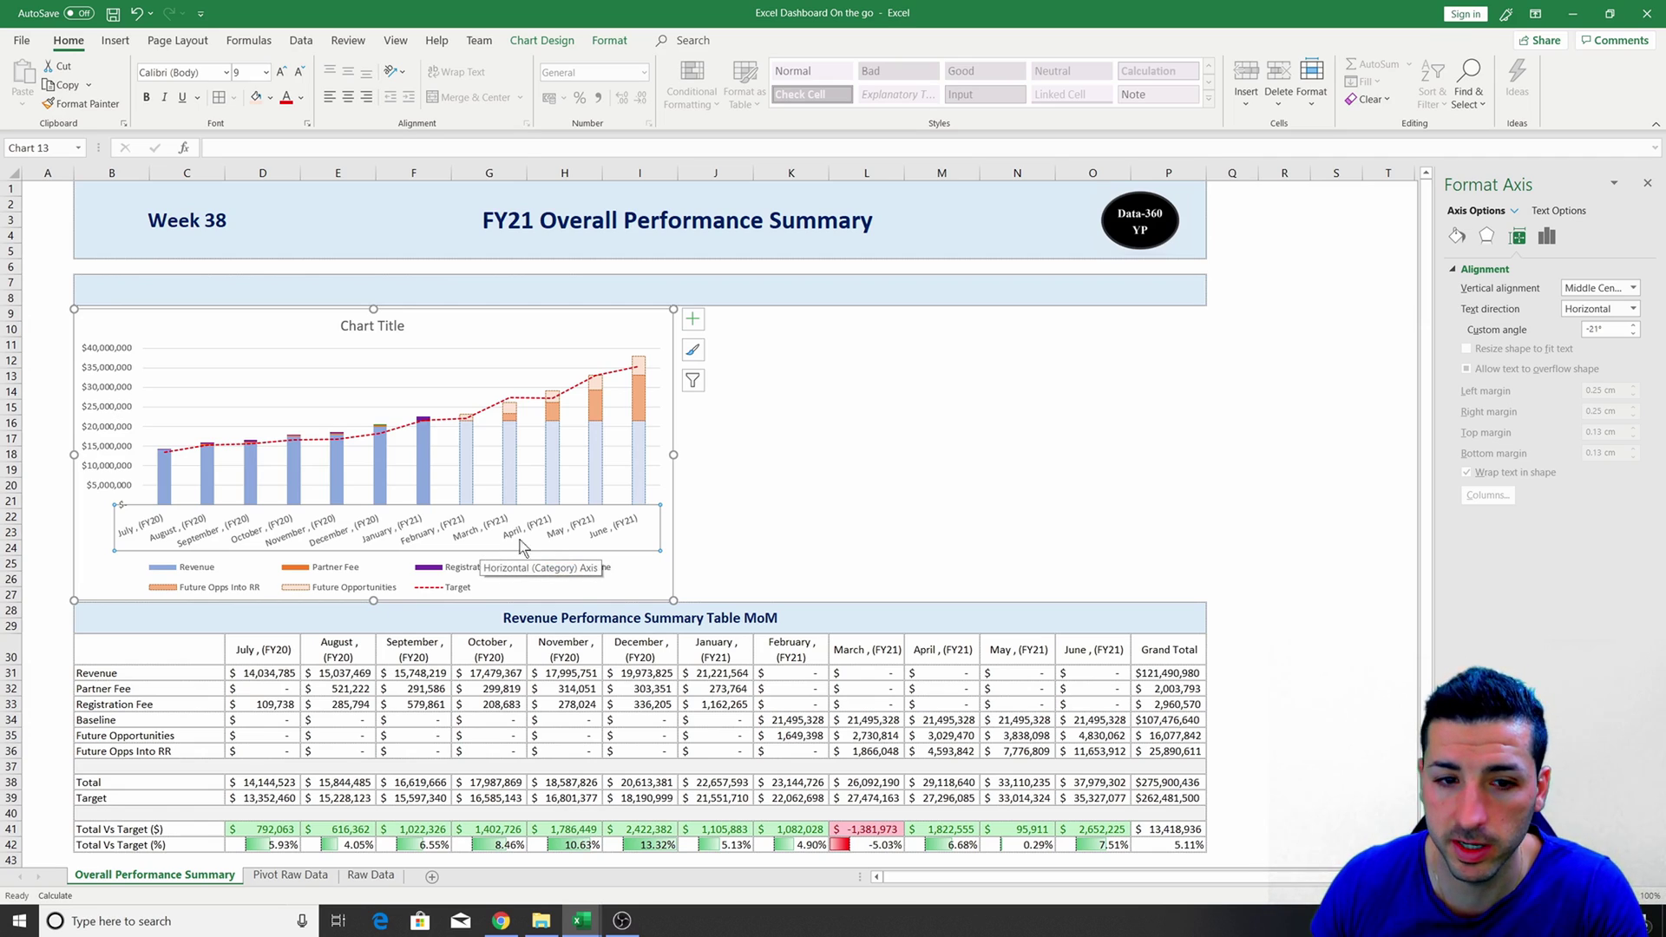
Widen the chart legend to the chart's left edge and set its font size to 10.
{"action": "left_click", "coordinate": [406, 586]}
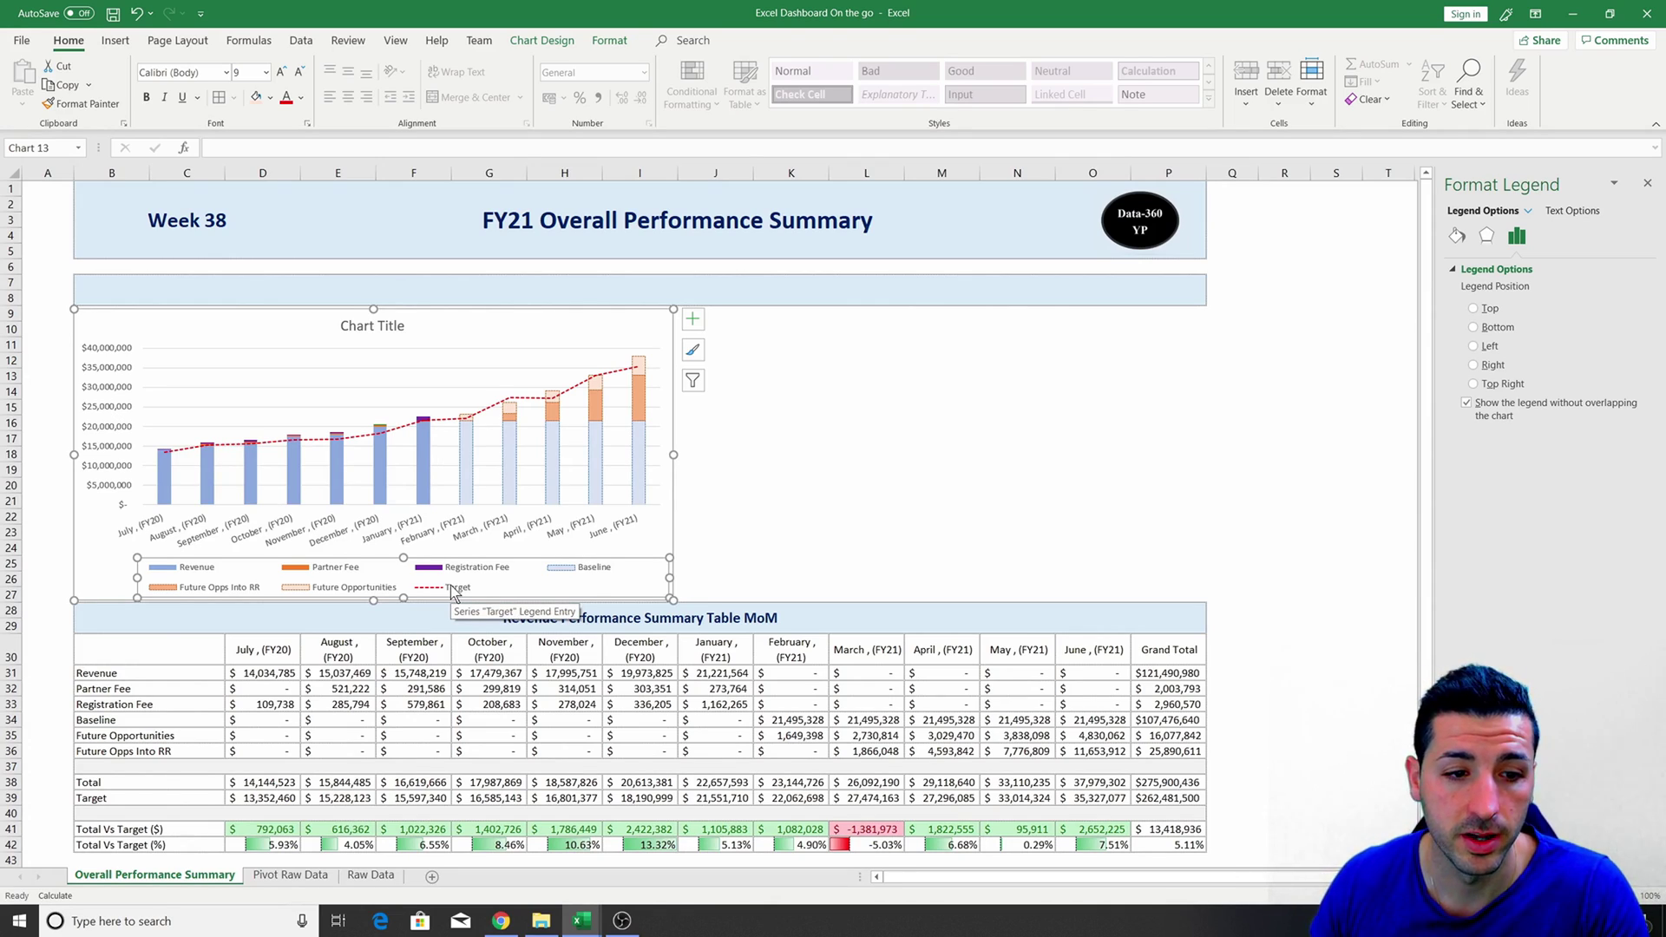
{"action": "left_click_drag", "start_coordinate": [135, 583], "coordinate": [77, 577]}
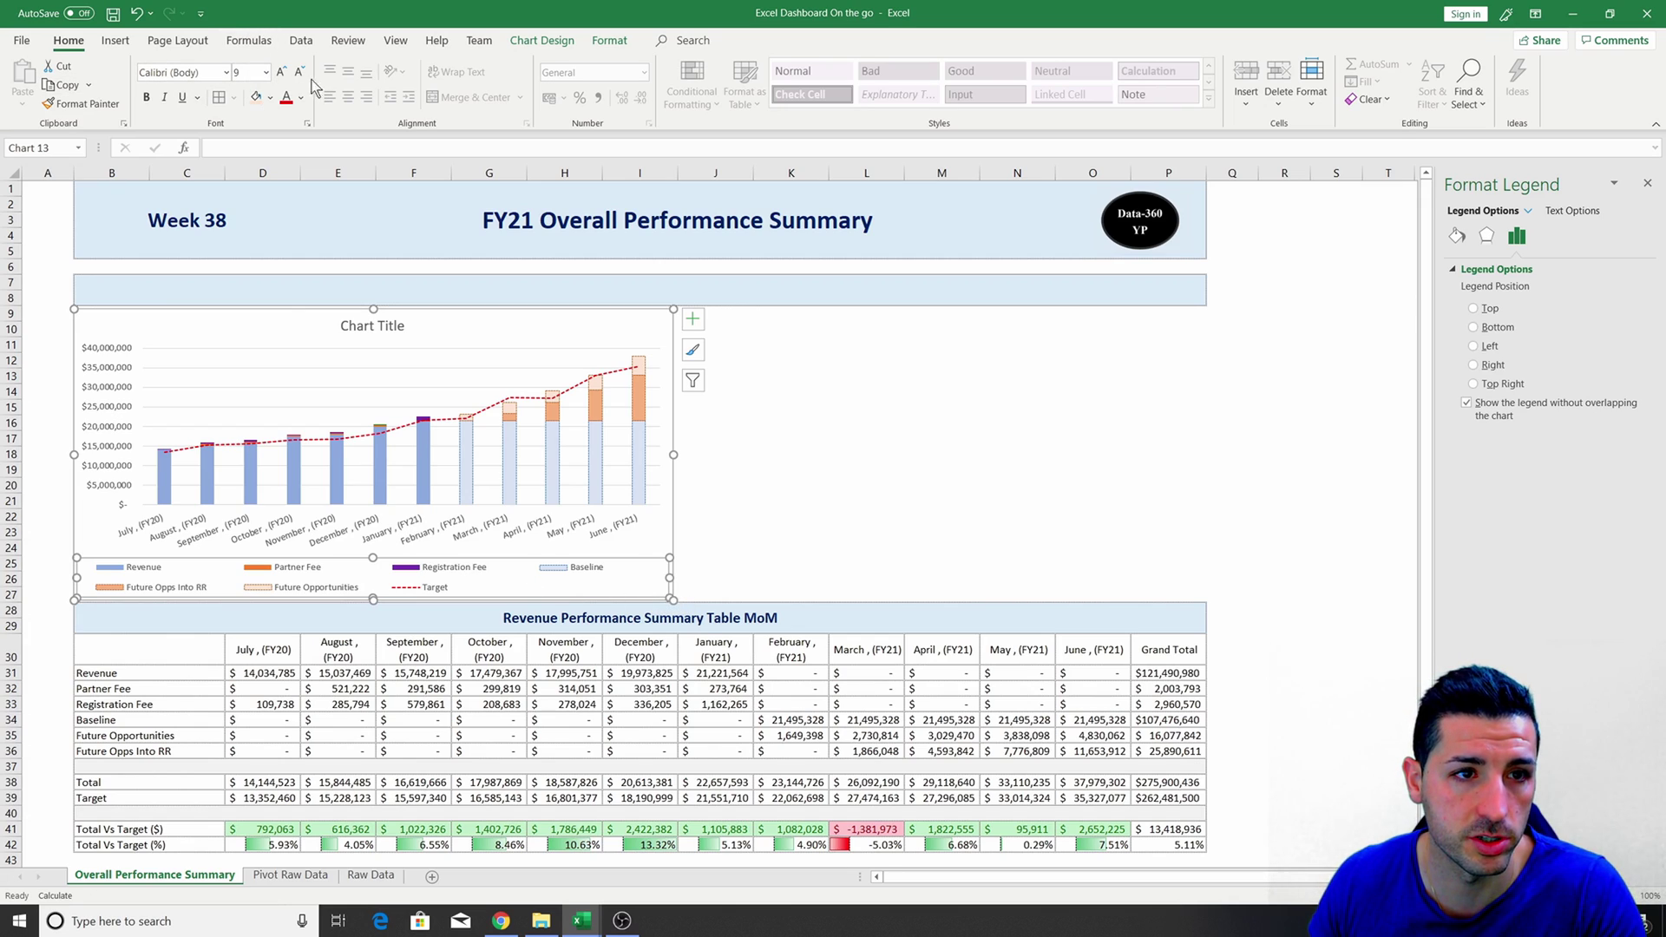
{"action": "left_click", "coordinate": [280, 72]}
{"action": "left_click", "coordinate": [281, 72]}
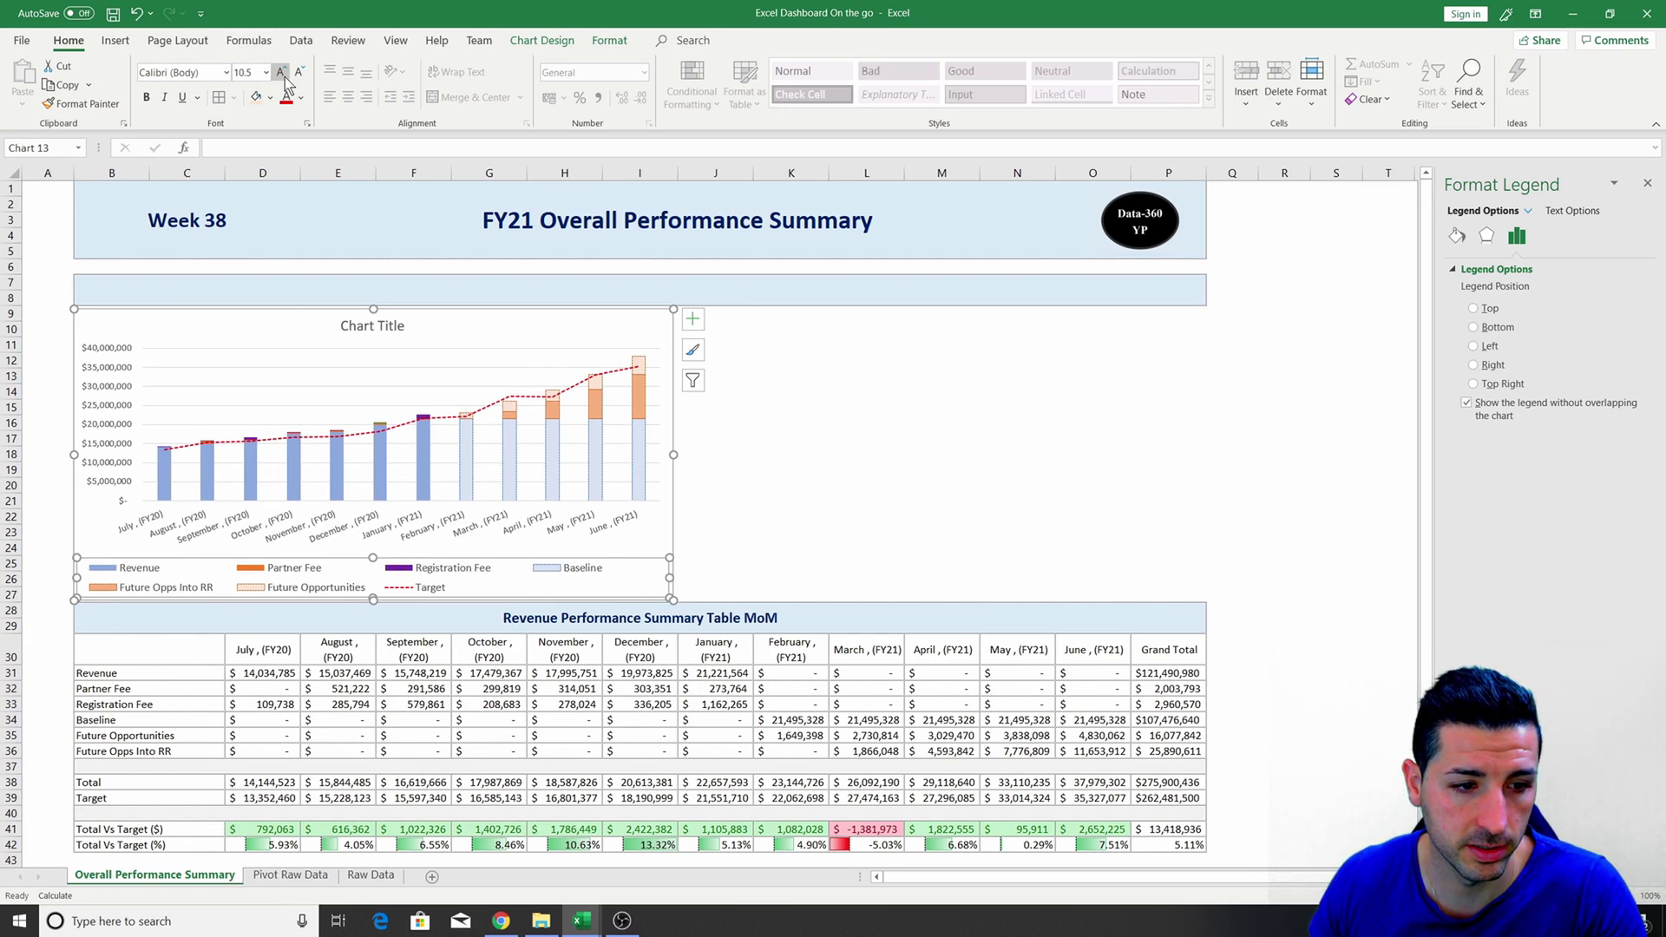
{"action": "left_click", "coordinate": [280, 72]}
{"action": "left_click", "coordinate": [298, 73]}
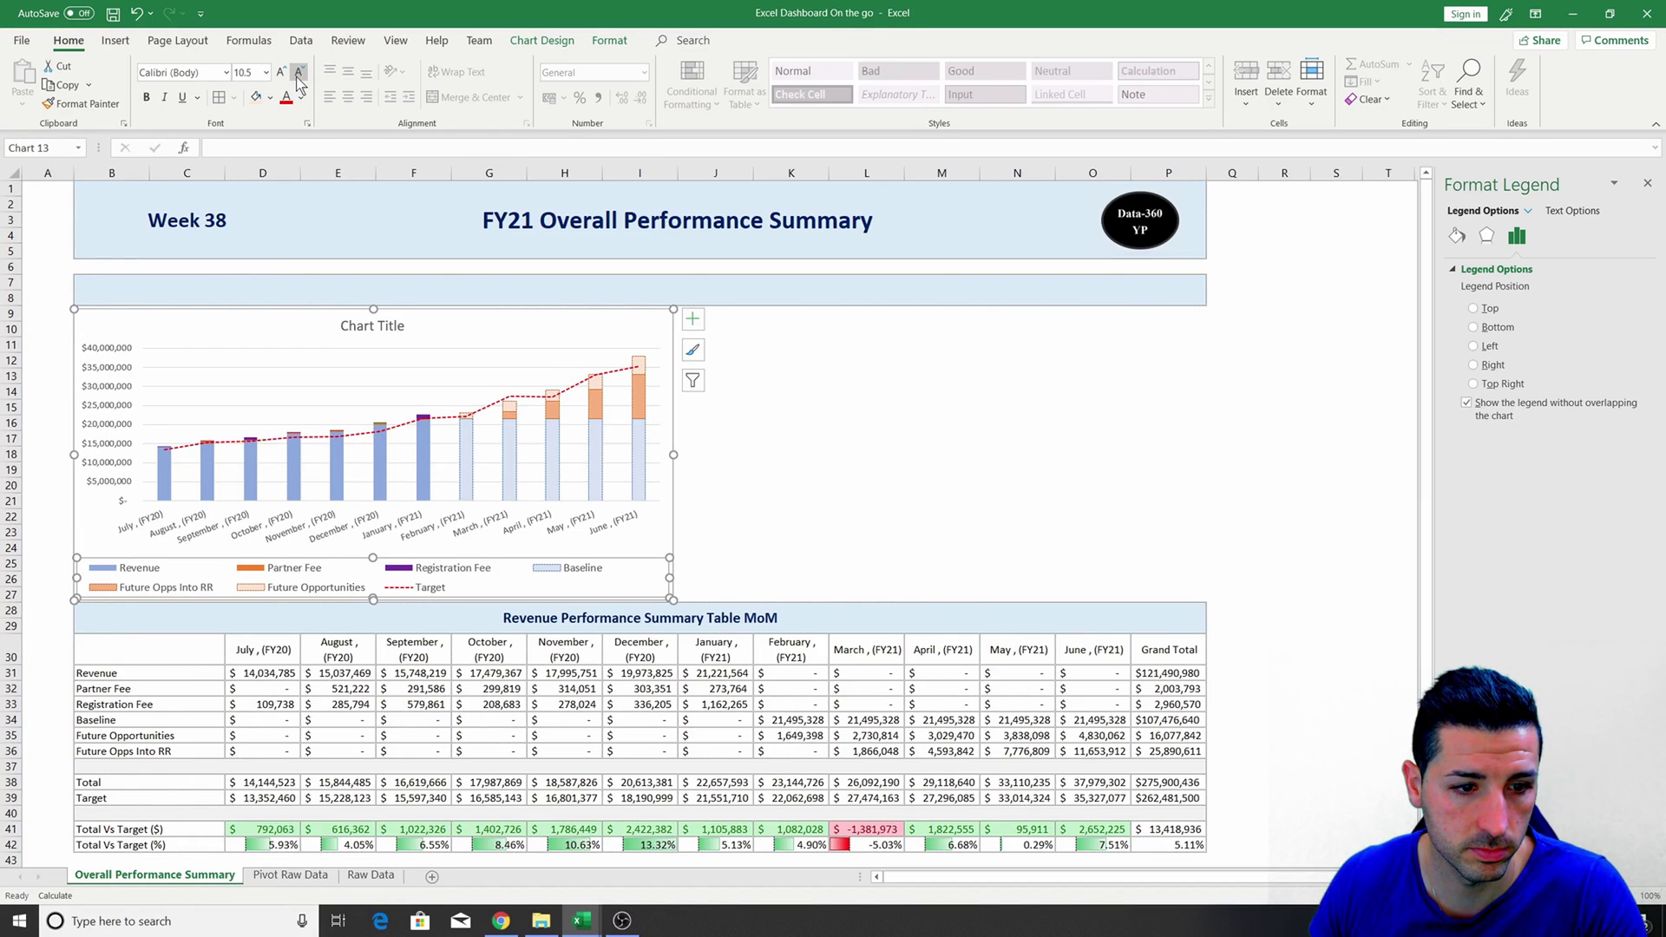
{"action": "left_click", "coordinate": [298, 73]}
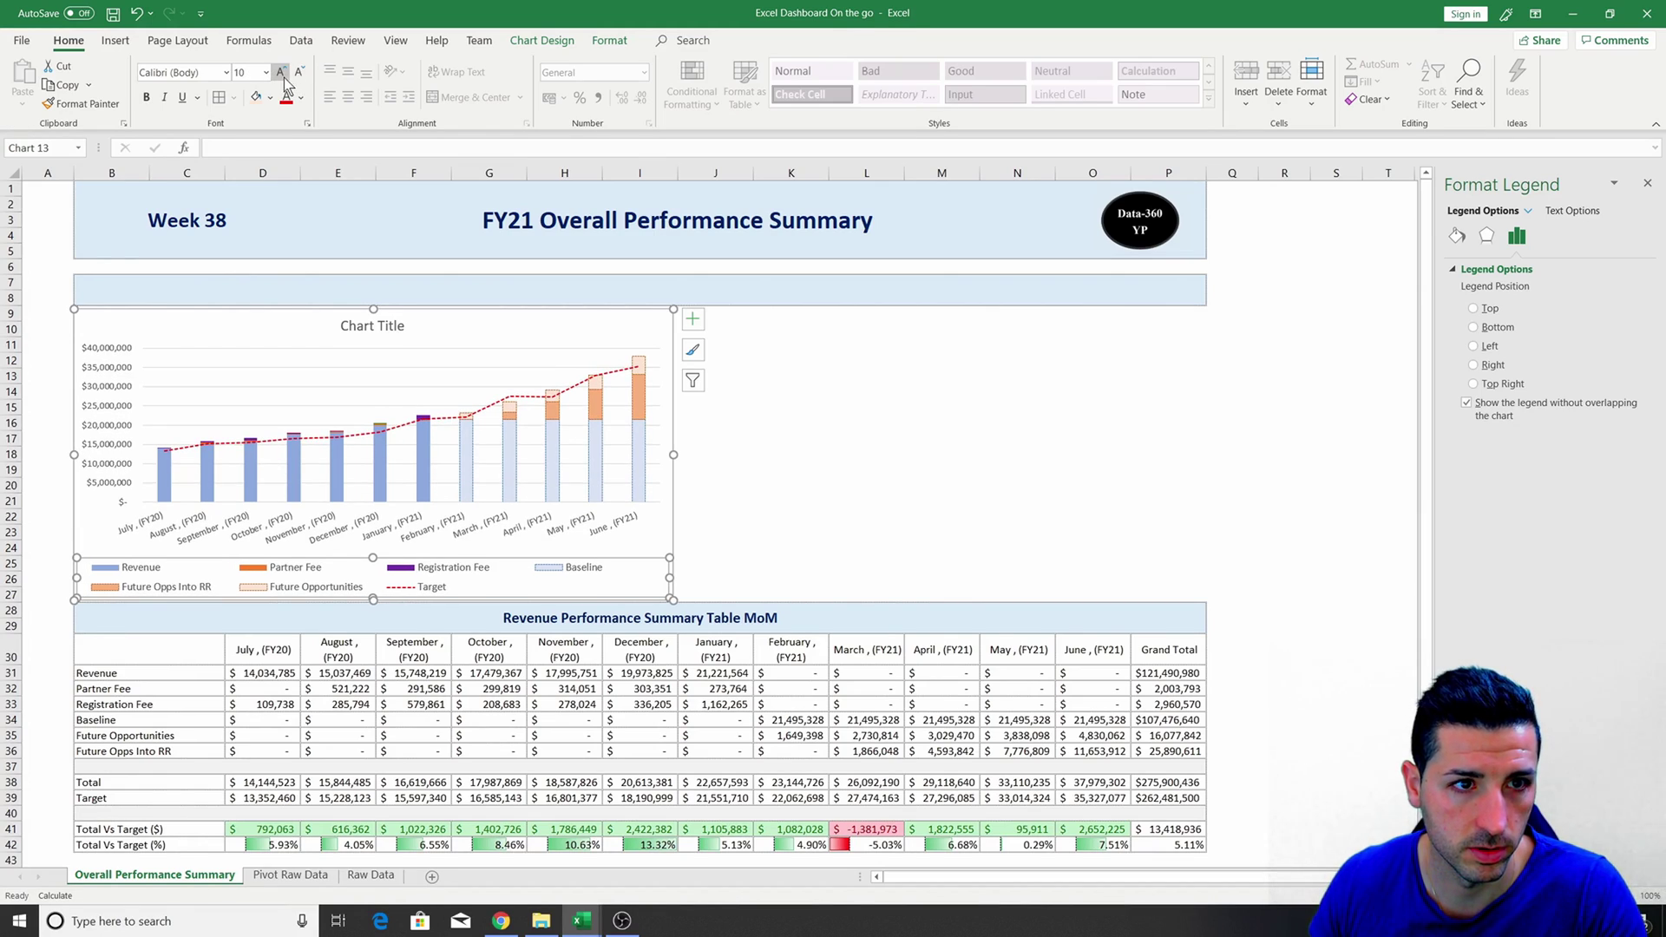
Increase the chart legend's font size to 10.5 and delete the chart title.
{"action": "left_click", "coordinate": [281, 73]}
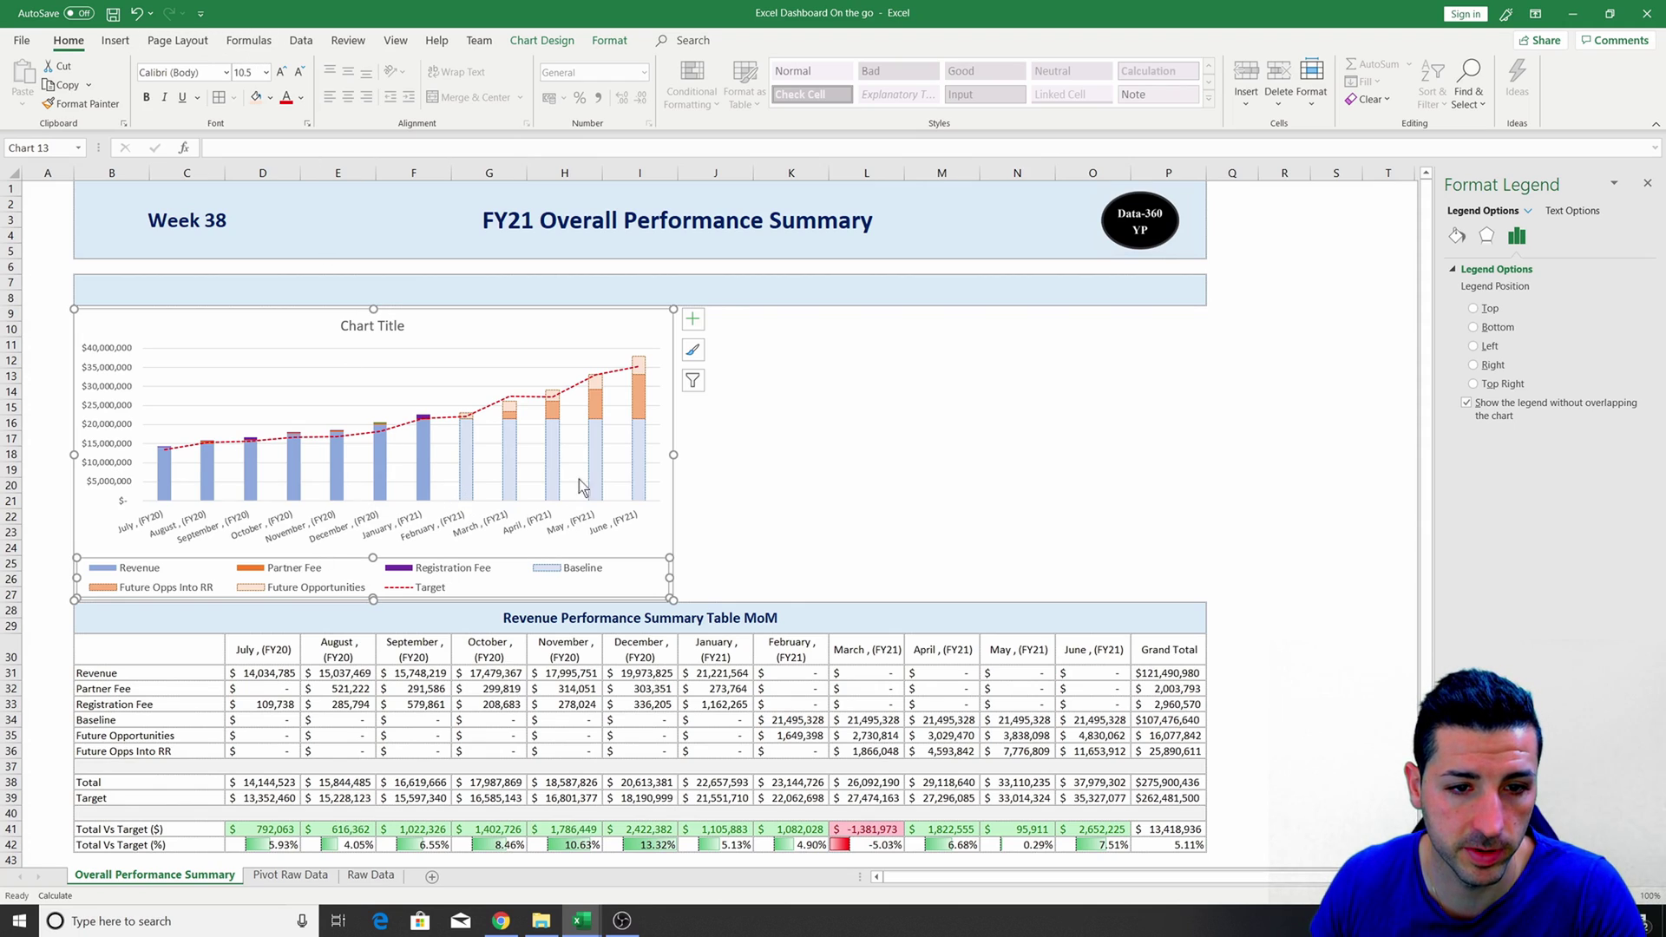
{"action": "left_click", "coordinate": [390, 335]}
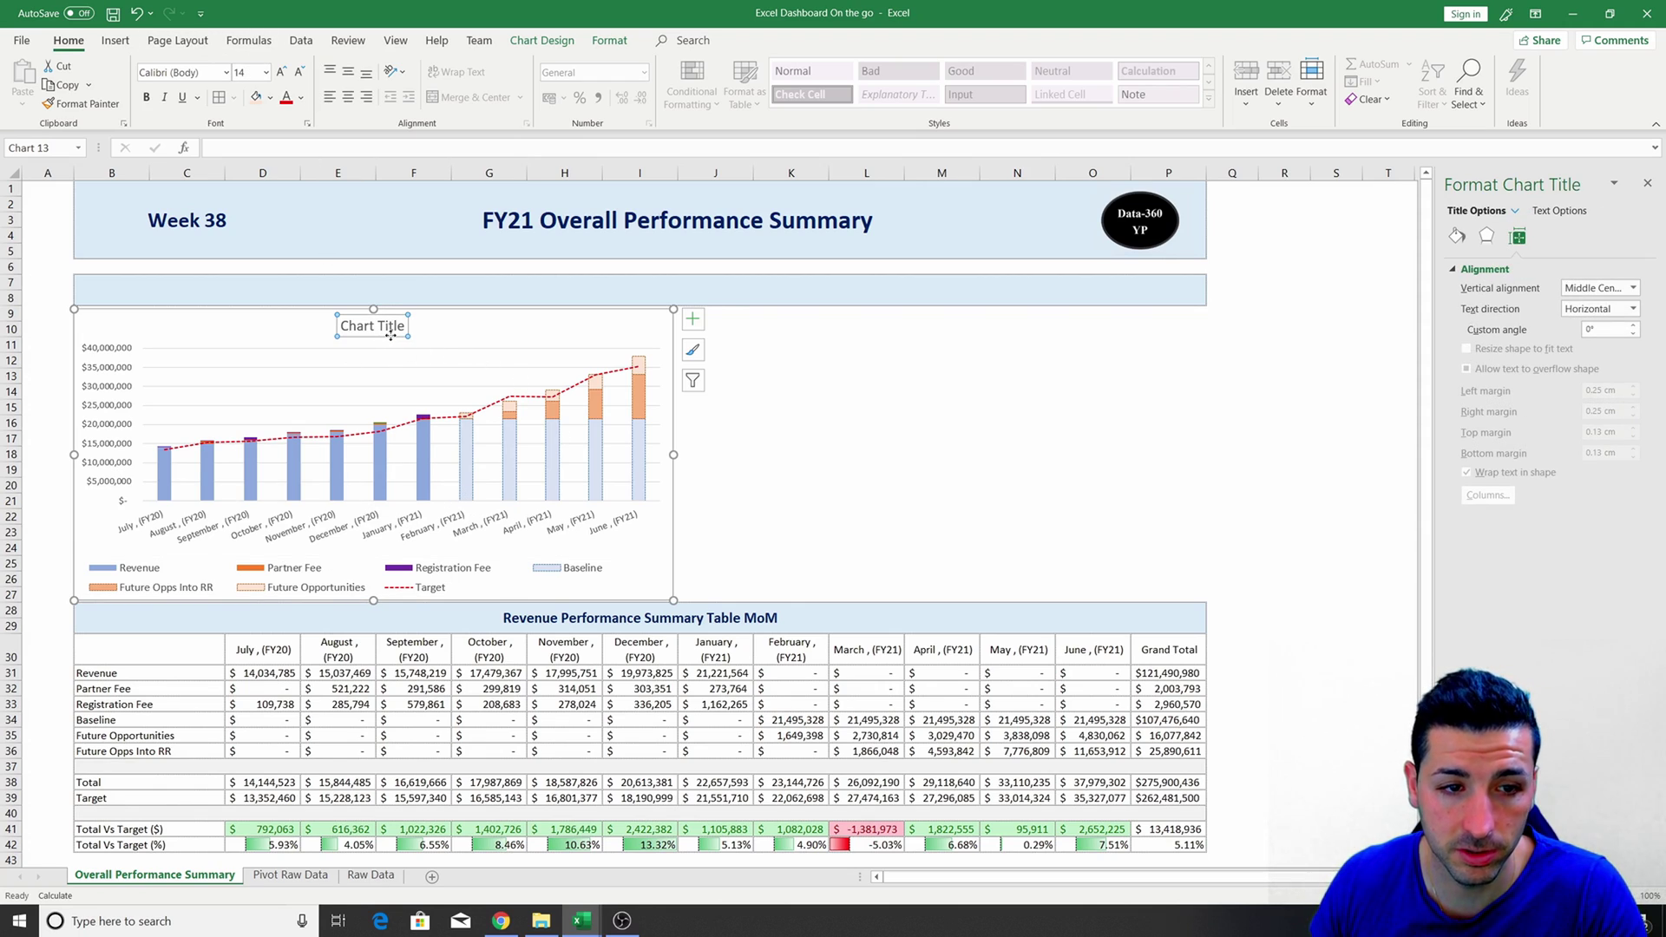
{"action": "key", "text": "Delete"}
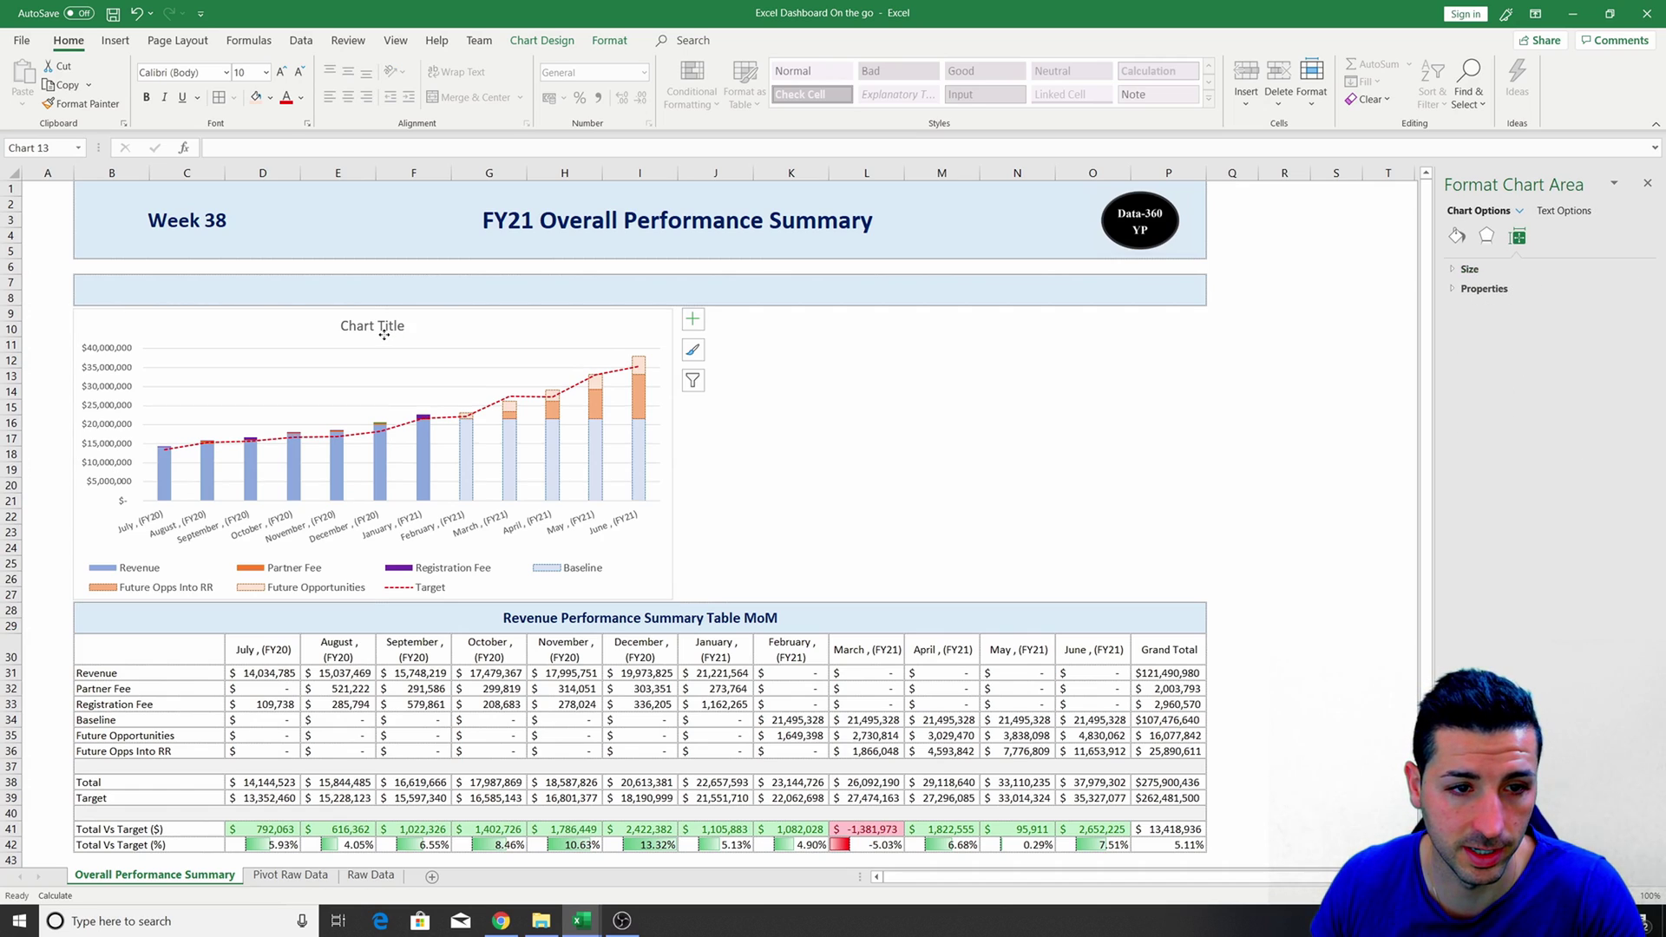
Unmerge the blue band above the chart and merge and centre only its B7:I8 portion.
{"action": "left_click", "coordinate": [322, 289]}
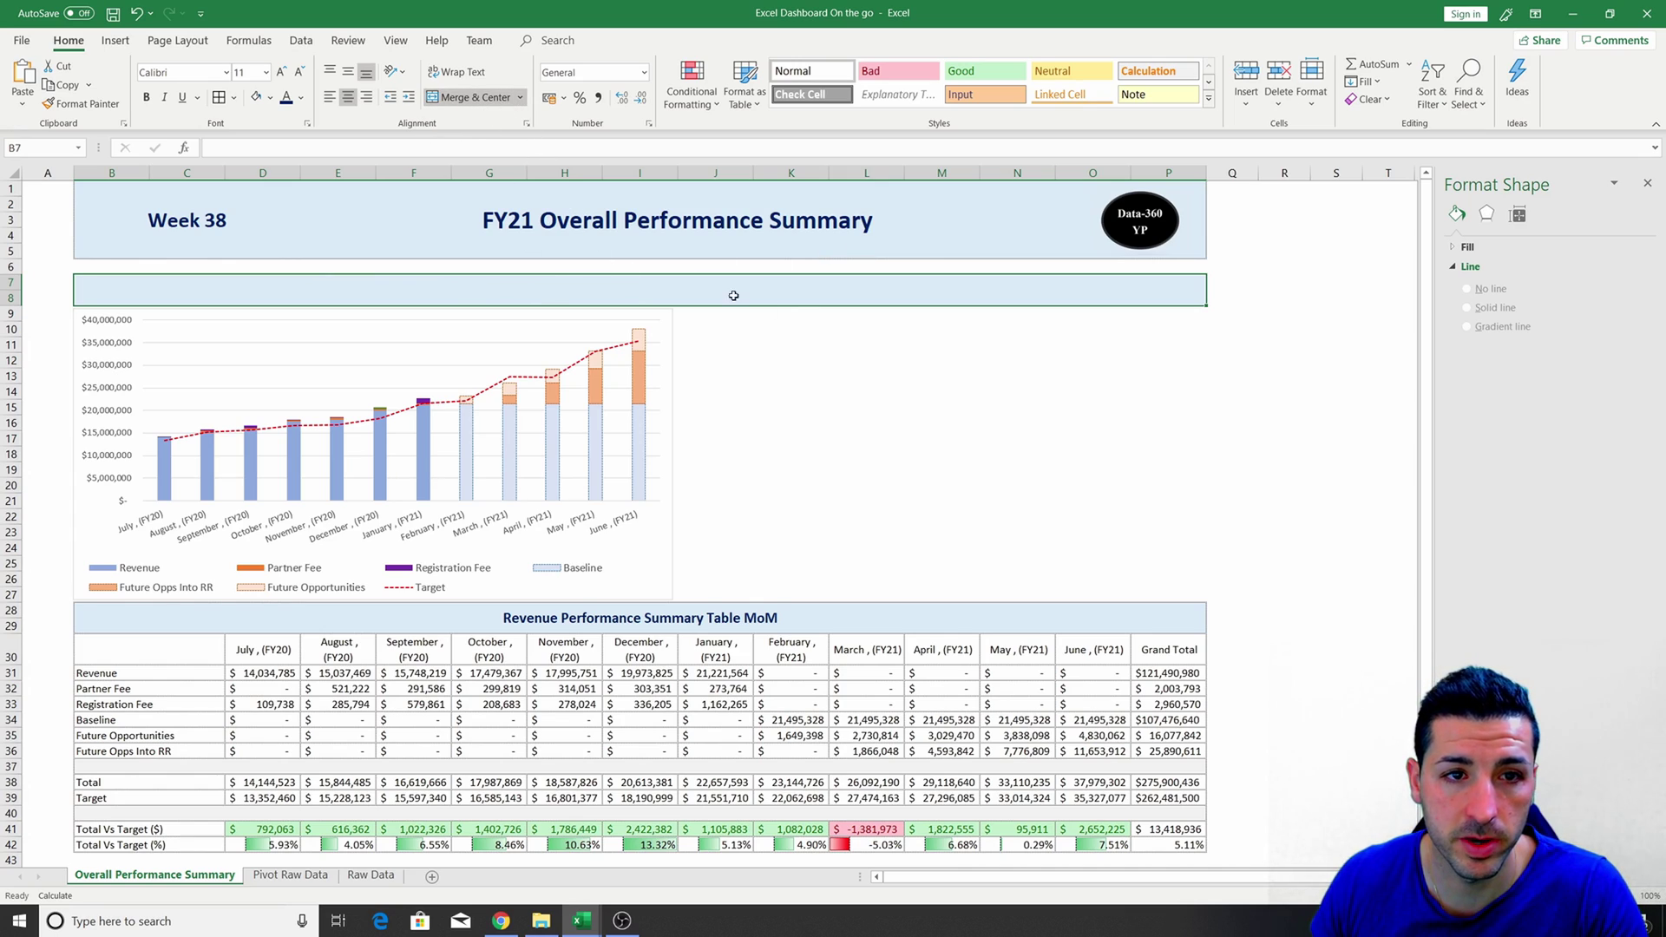
{"action": "left_click", "coordinate": [474, 98]}
{"action": "left_click_drag", "start_coordinate": [105, 281], "coordinate": [646, 293]}
{"action": "left_click", "coordinate": [477, 100]}
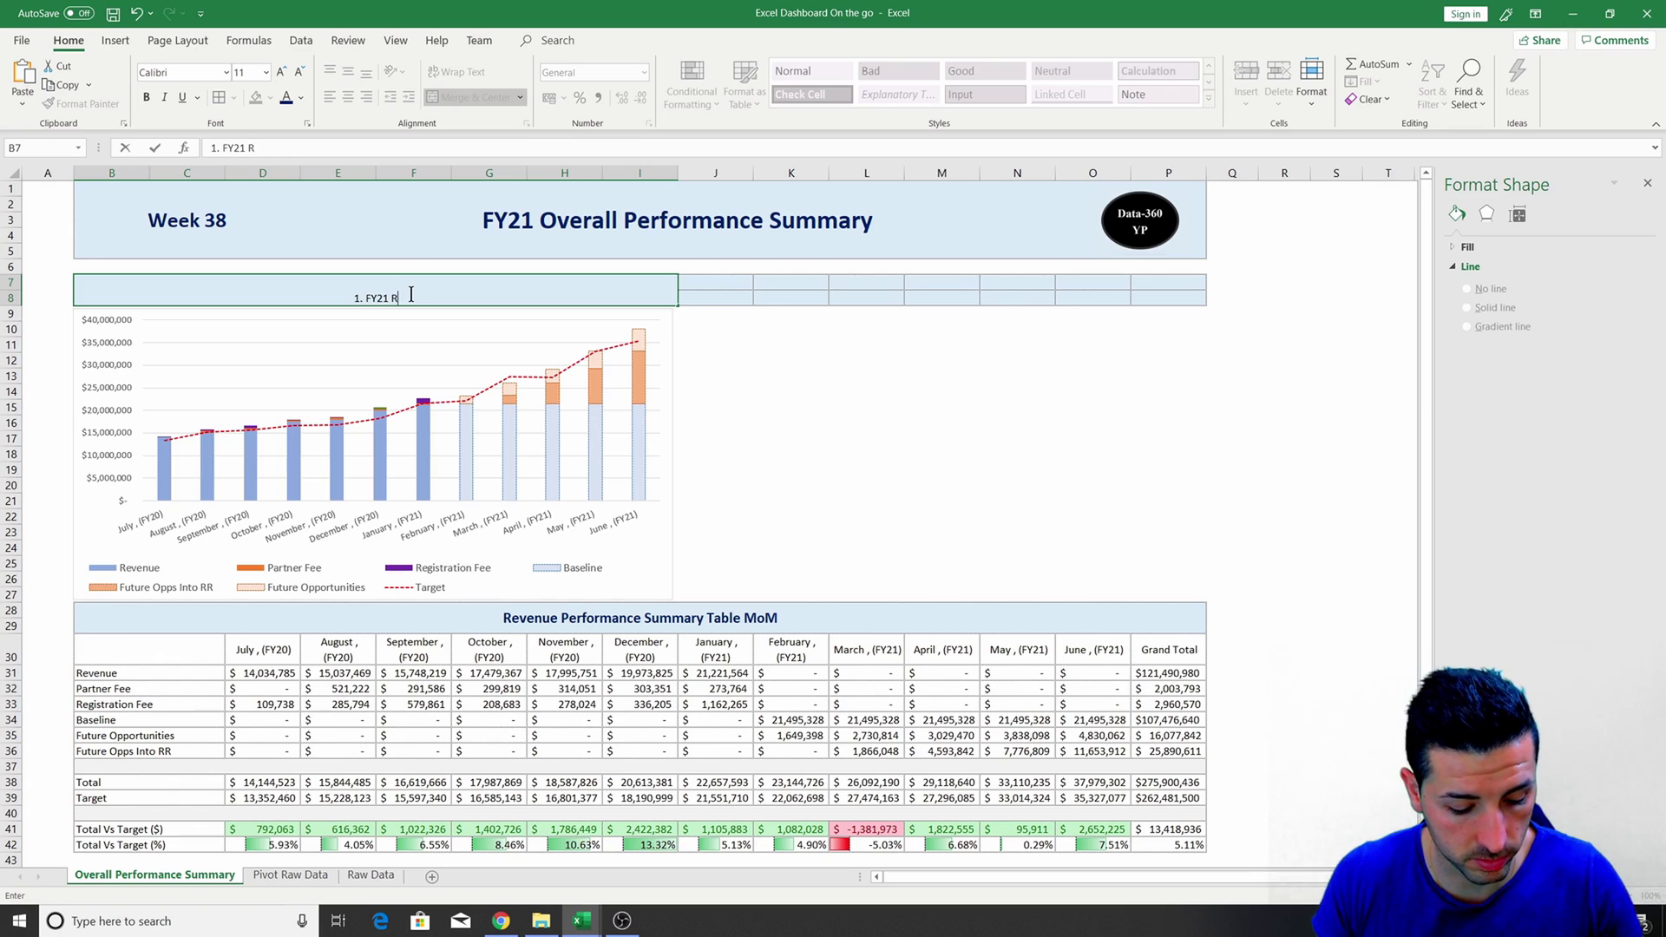
Enter the heading "1. FY21 Revenue + Opps Vs Target" in the merged cell above the chart.
{"action": "type", "text": "evenue "}
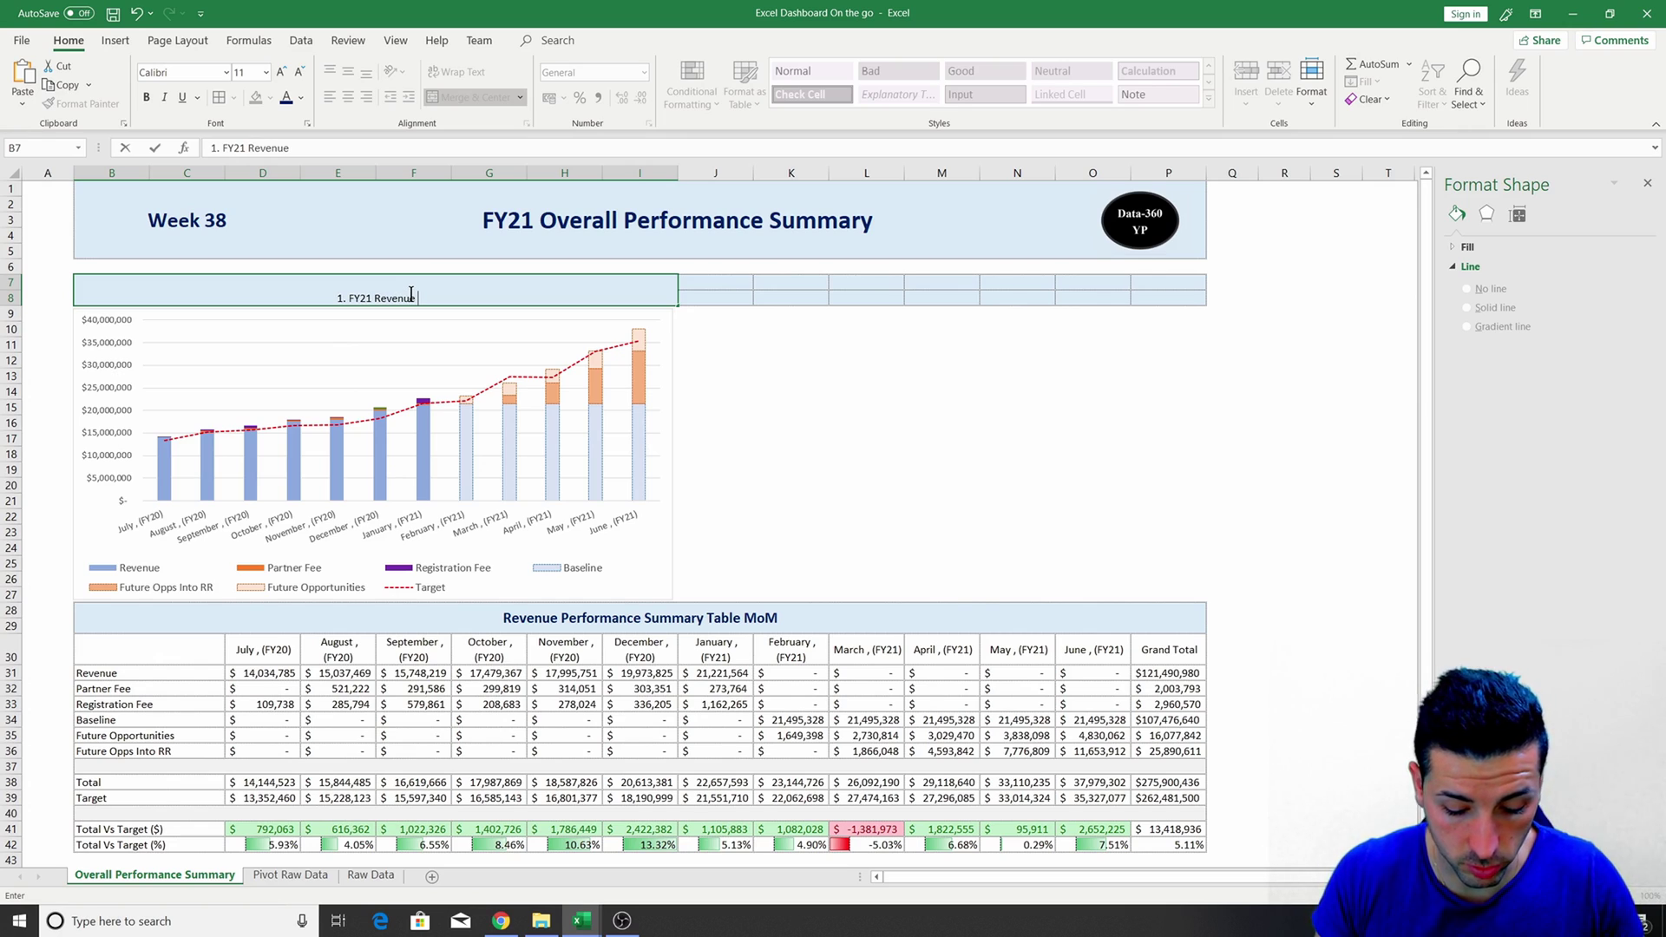
{"action": "type", "text": "+ Opps "}
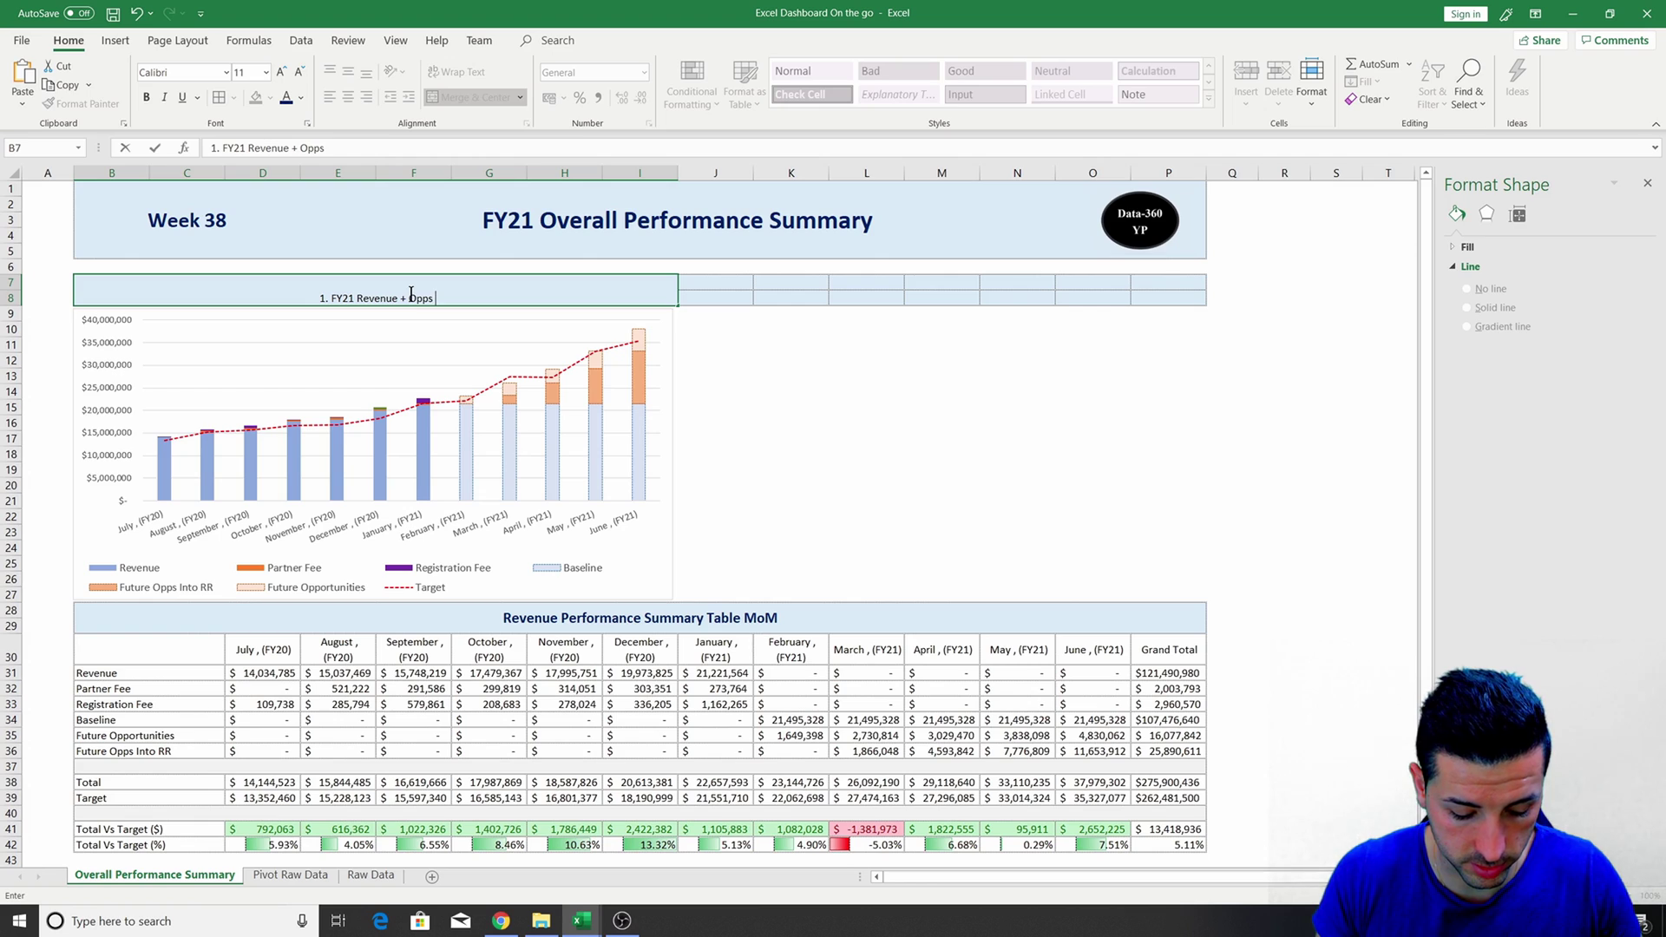
{"action": "type", "text": "Vs Target"}
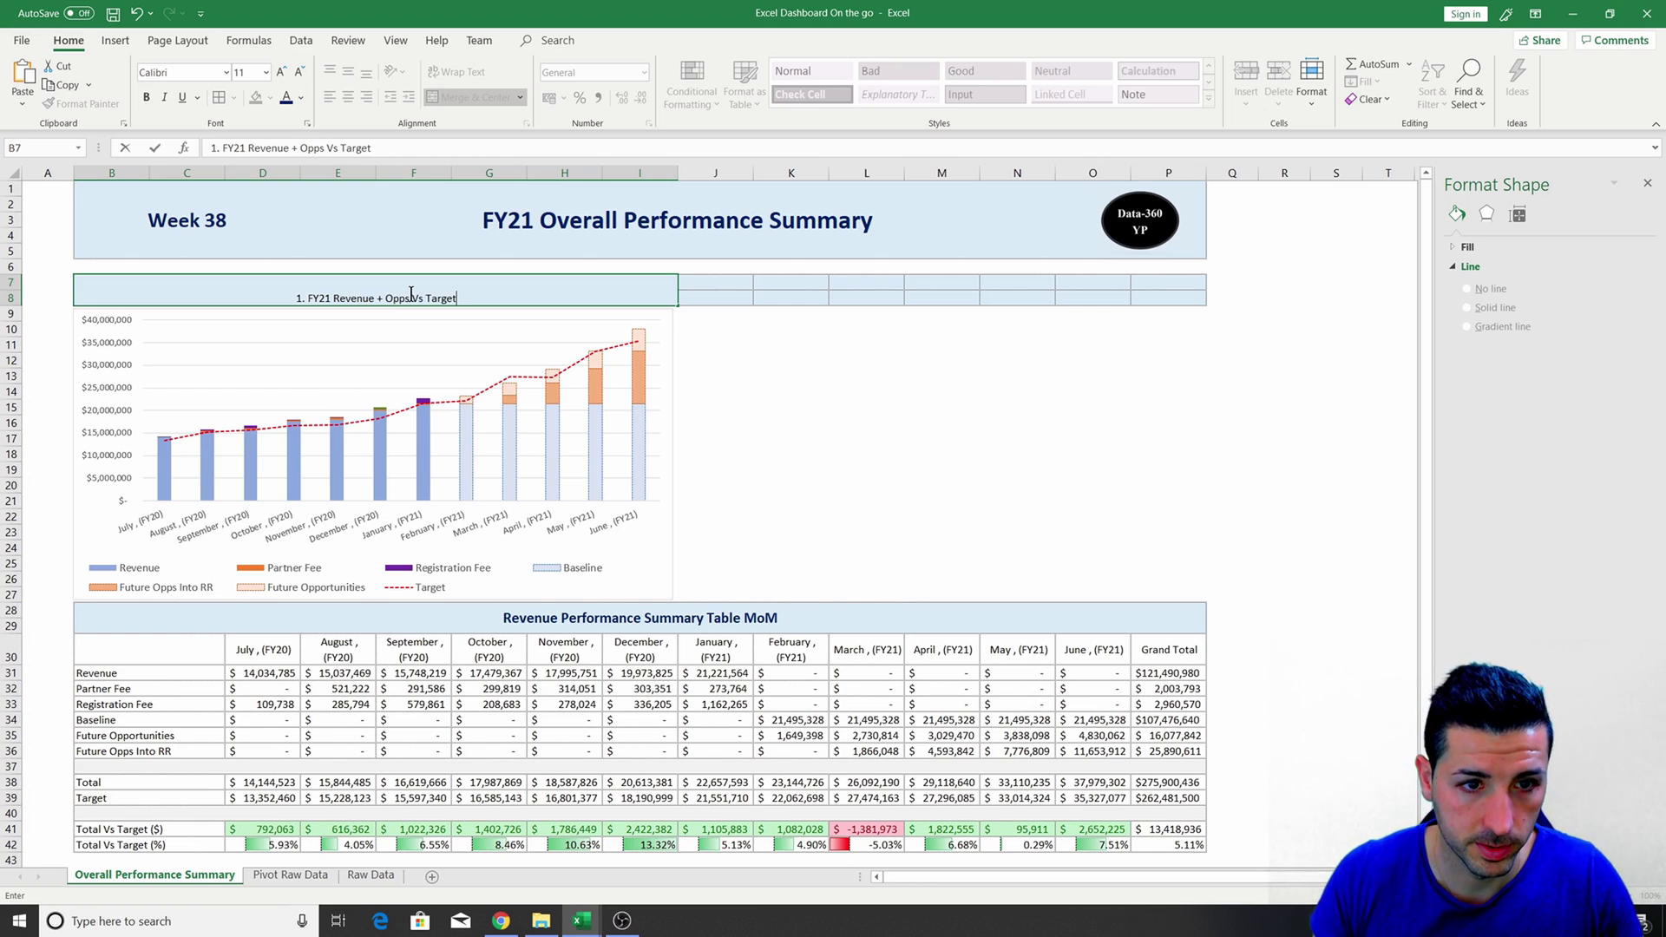
{"action": "key", "text": "Return"}
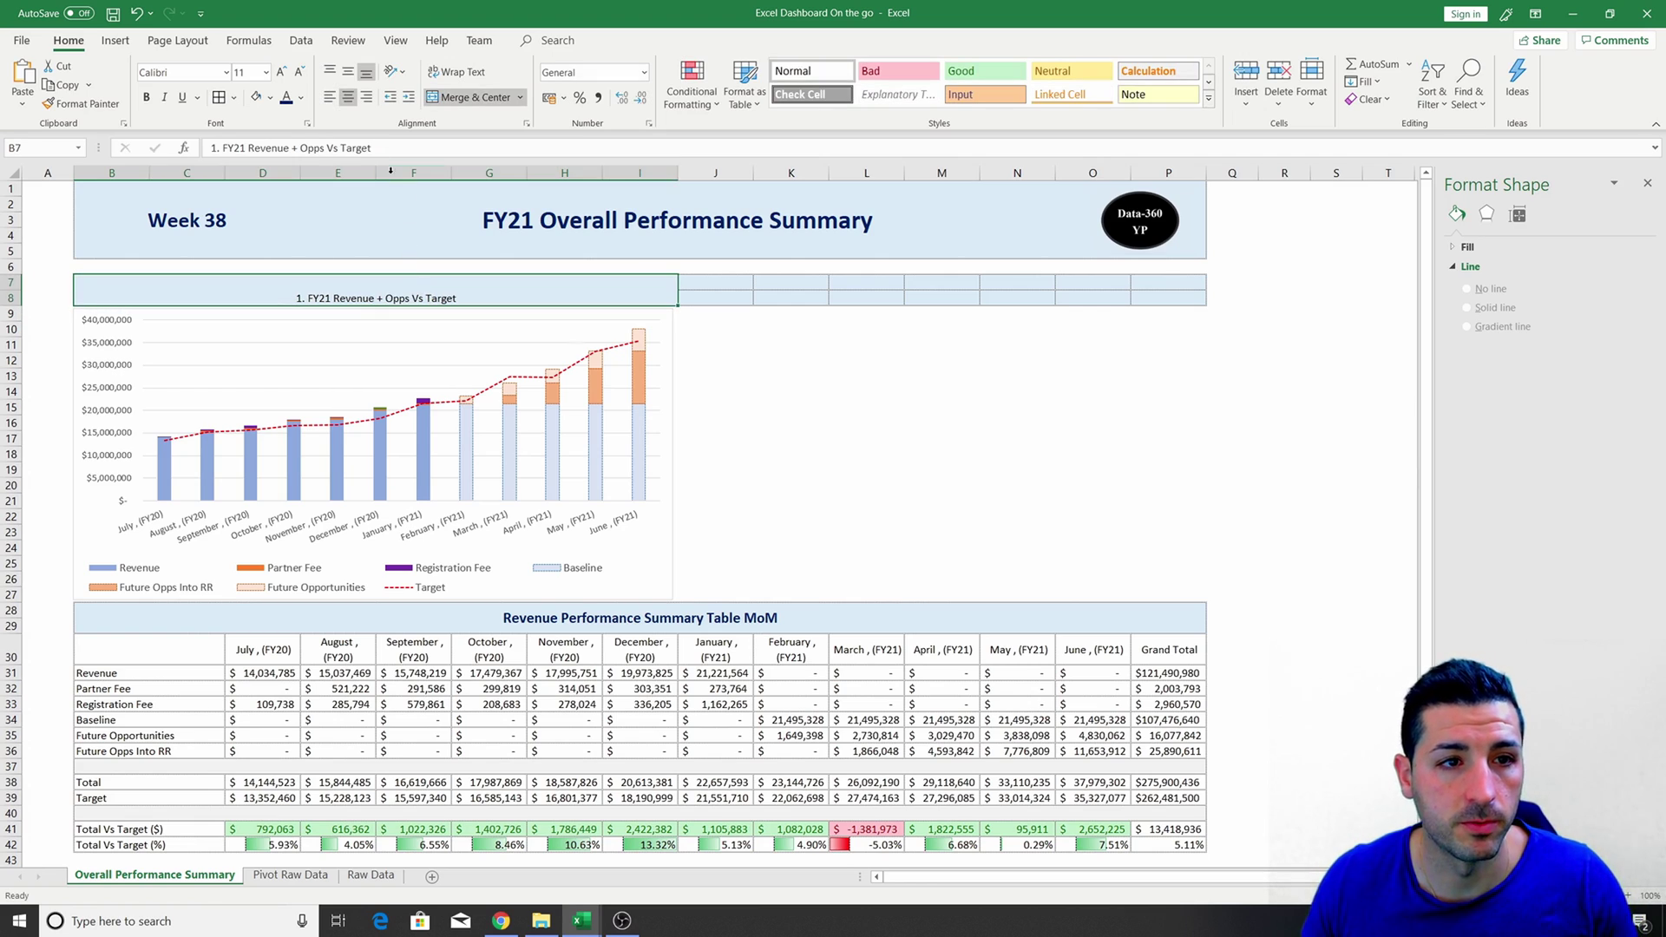
Middle-align the chart heading in B7 and set it to non-bold text at font size 16.
{"action": "left_click", "coordinate": [348, 71]}
{"action": "left_click", "coordinate": [147, 97]}
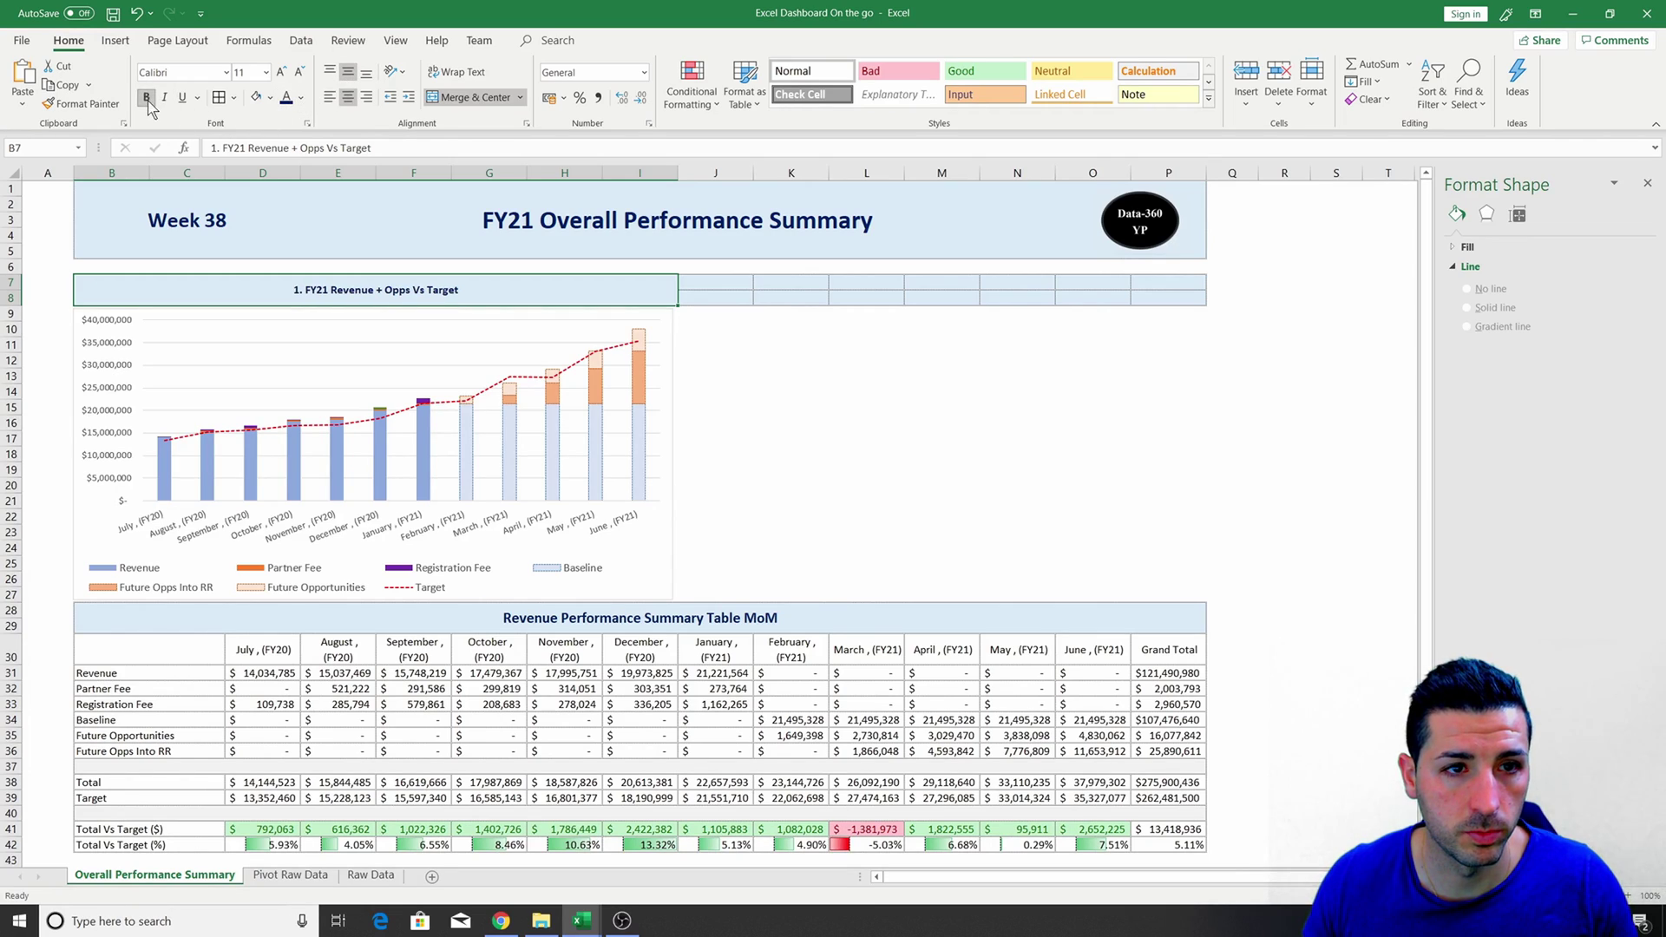
{"action": "left_click", "coordinate": [285, 78]}
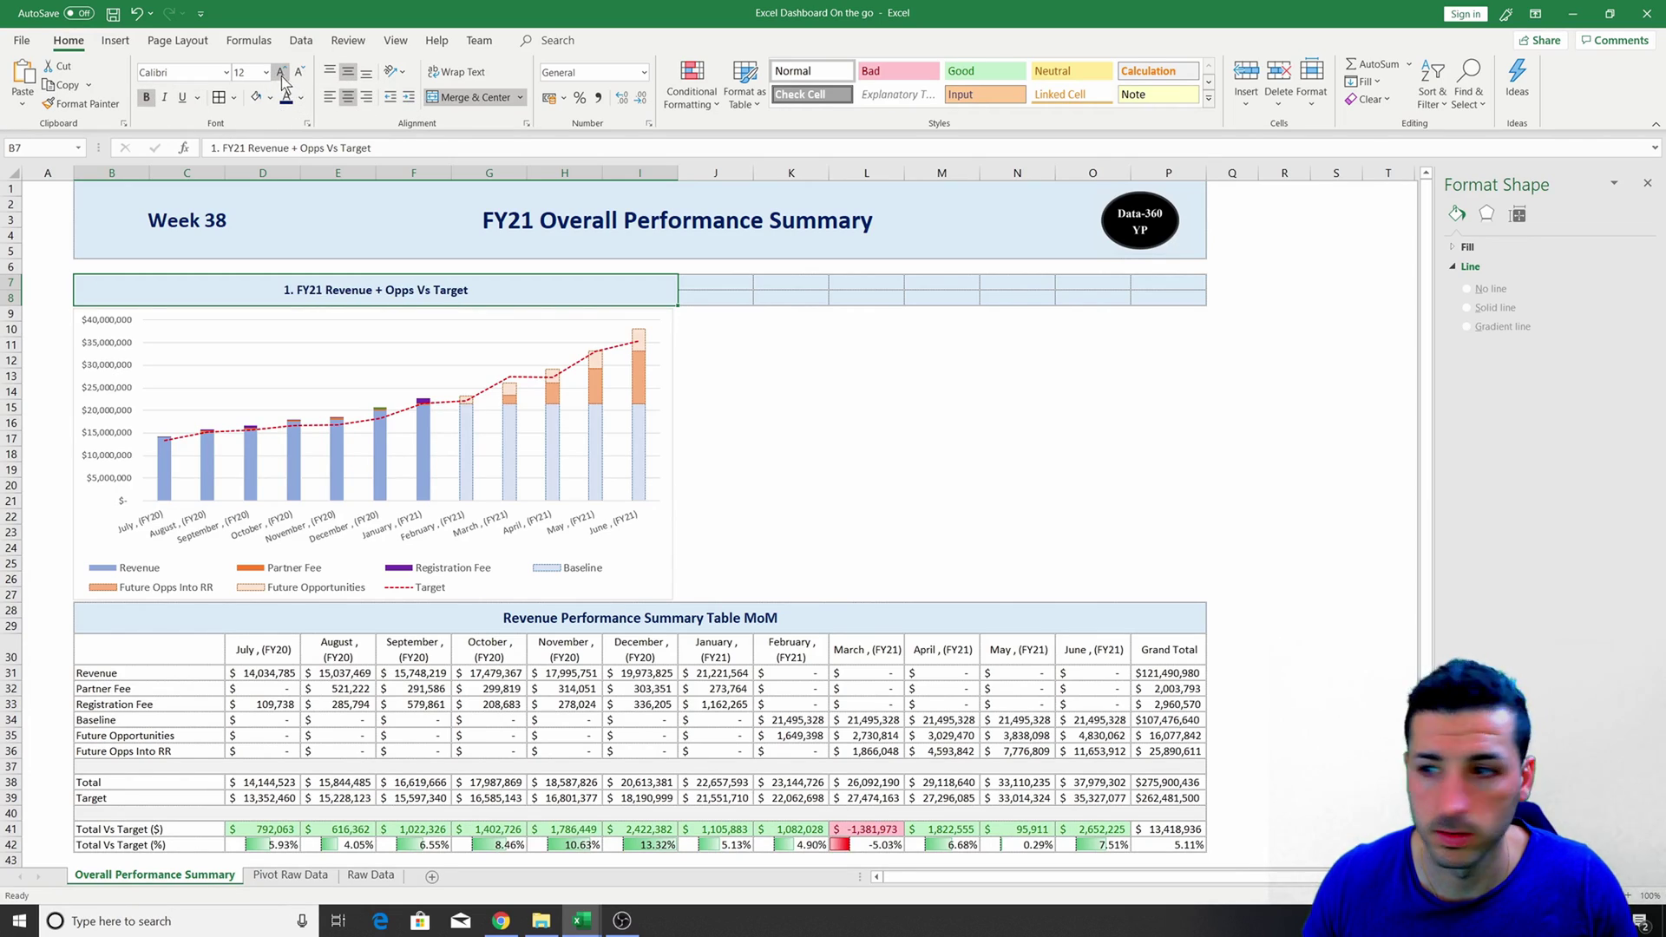
{"action": "left_click", "coordinate": [147, 101]}
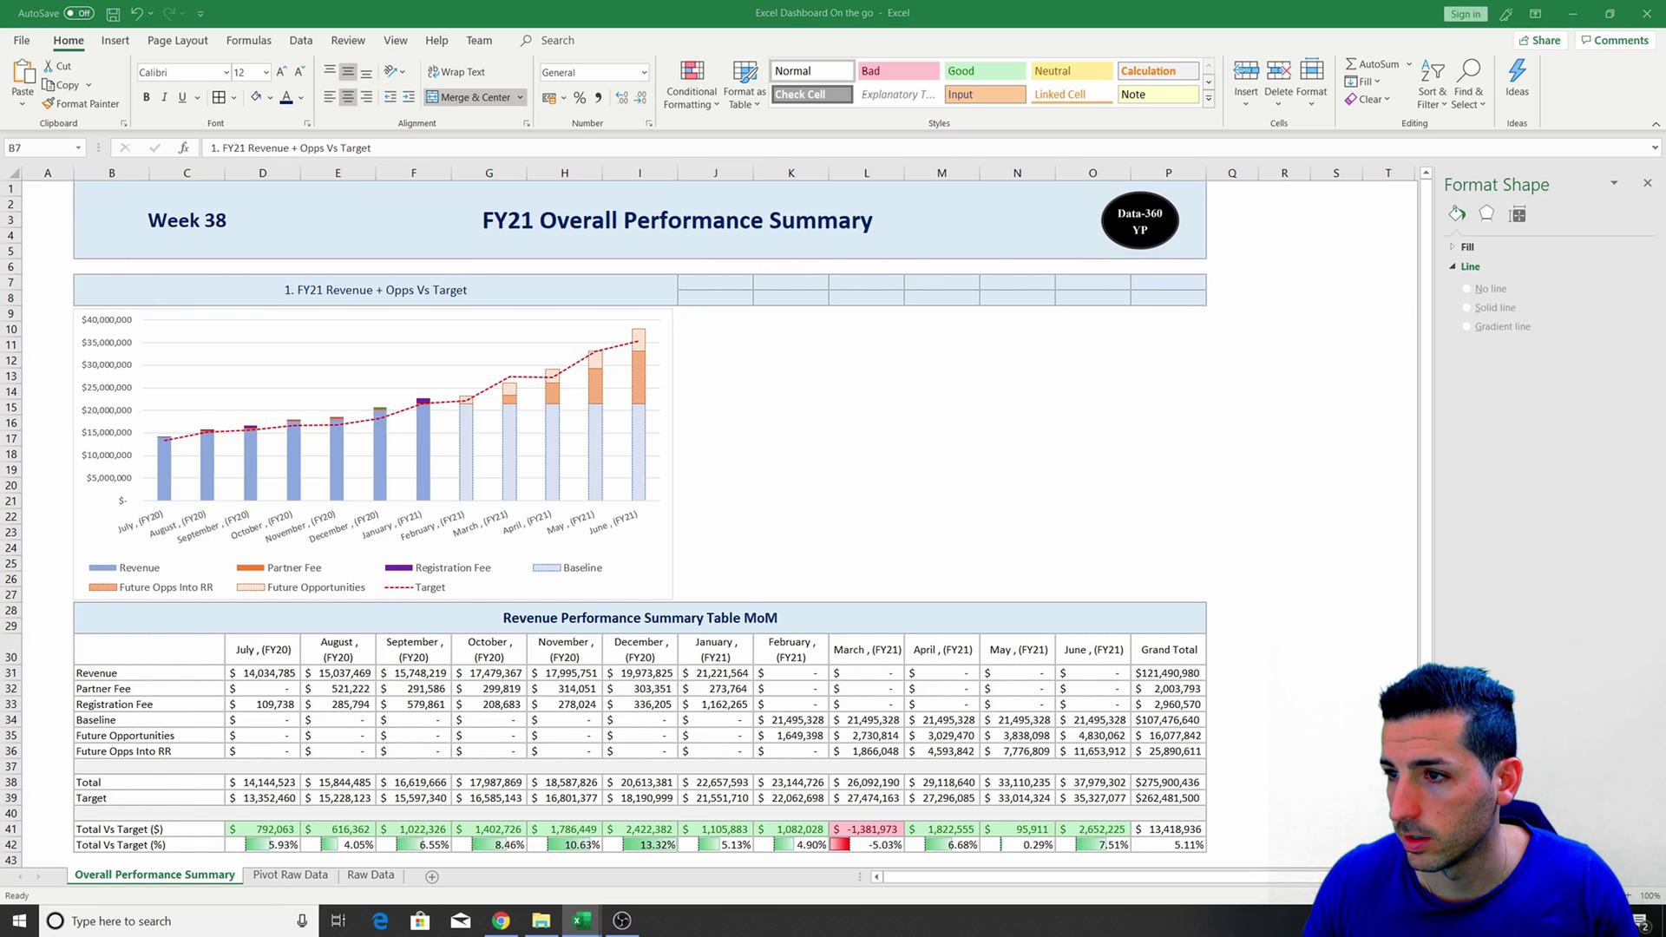
{"action": "left_click", "coordinate": [350, 292]}
{"action": "left_click", "coordinate": [281, 73]}
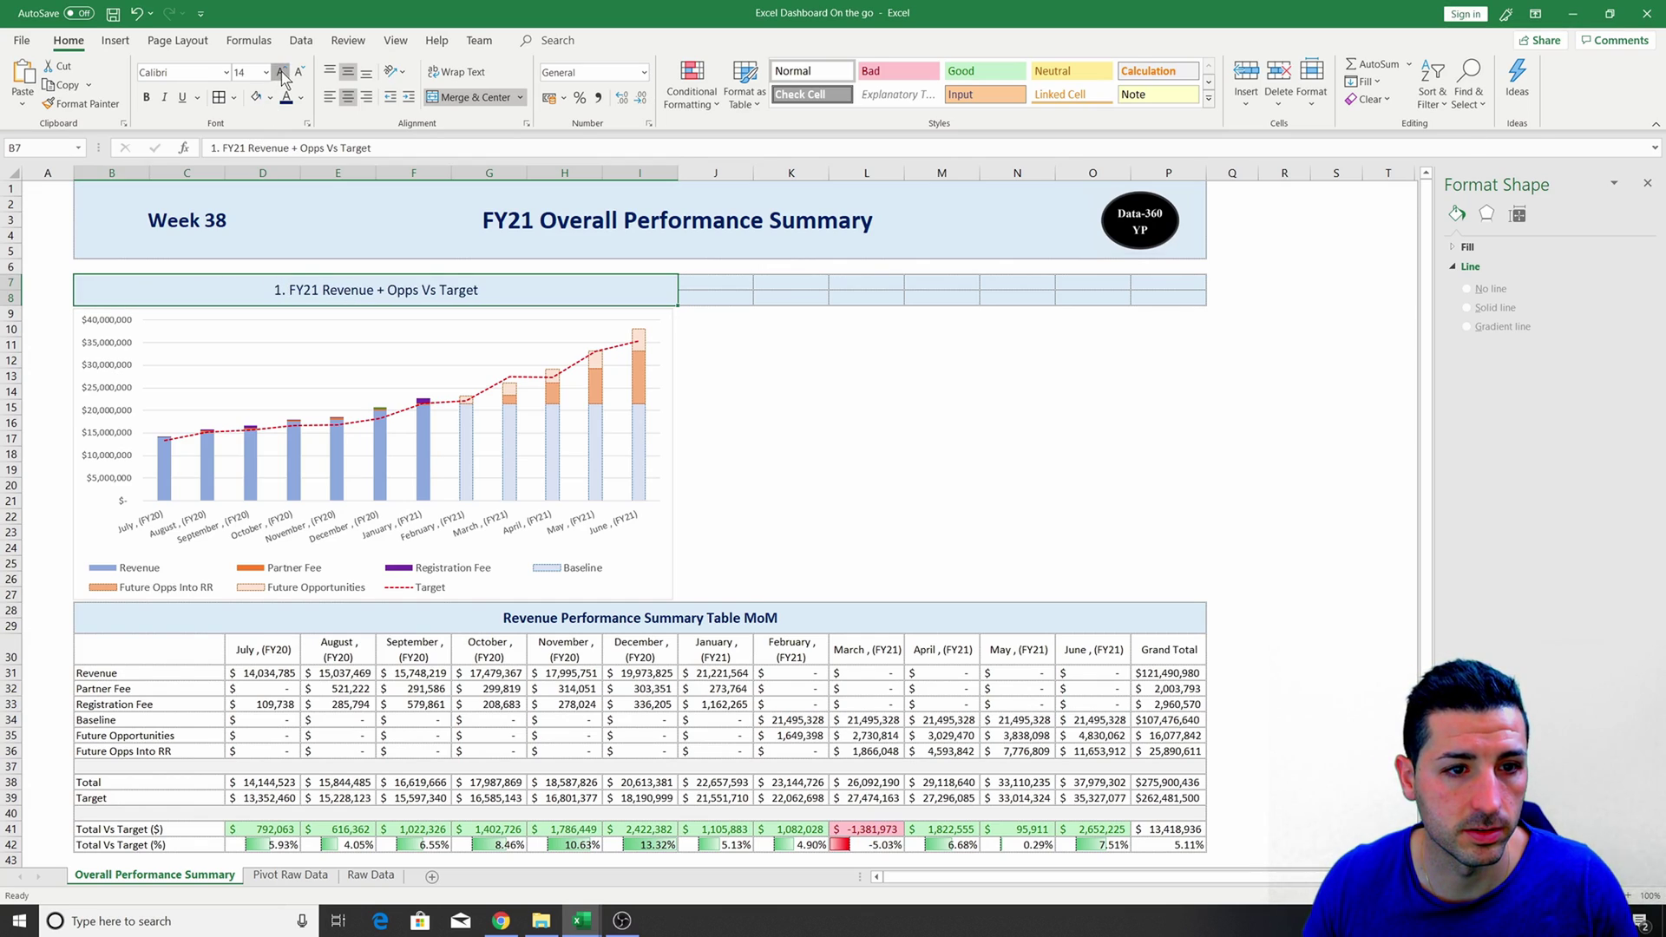
{"action": "left_click", "coordinate": [281, 73]}
{"action": "left_click", "coordinate": [748, 394]}
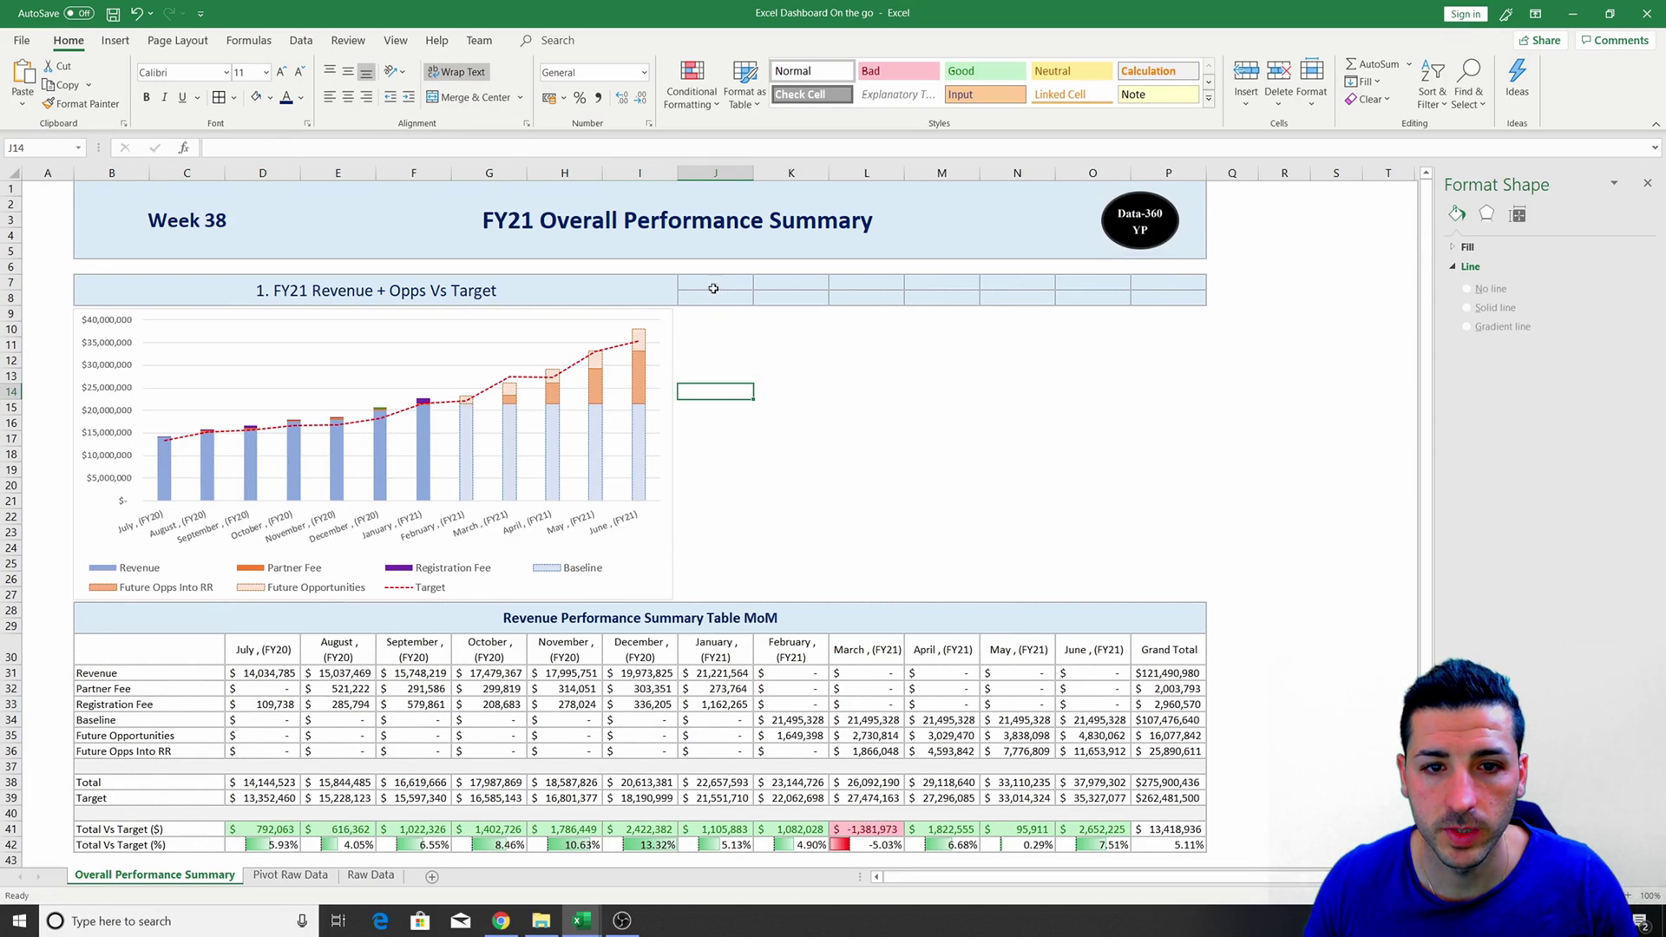
Merge and centre J7:P8 and enter the heading "2. Slicers".
{"action": "left_click_drag", "start_coordinate": [713, 288], "coordinate": [1169, 297]}
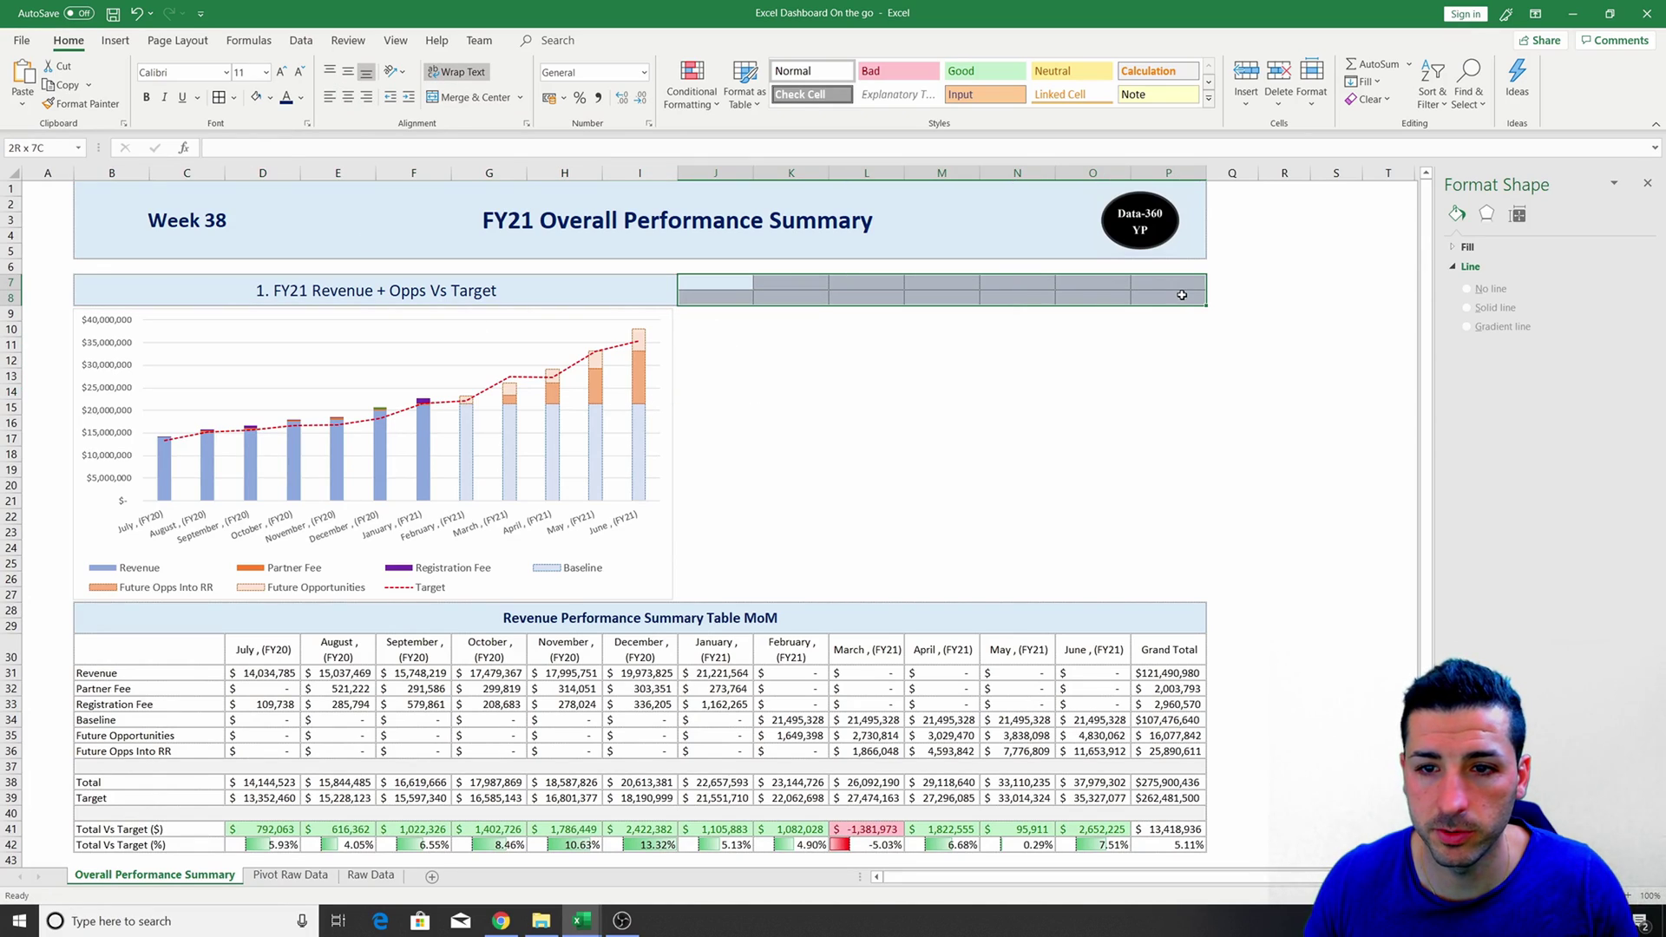
{"action": "left_click", "coordinate": [475, 100]}
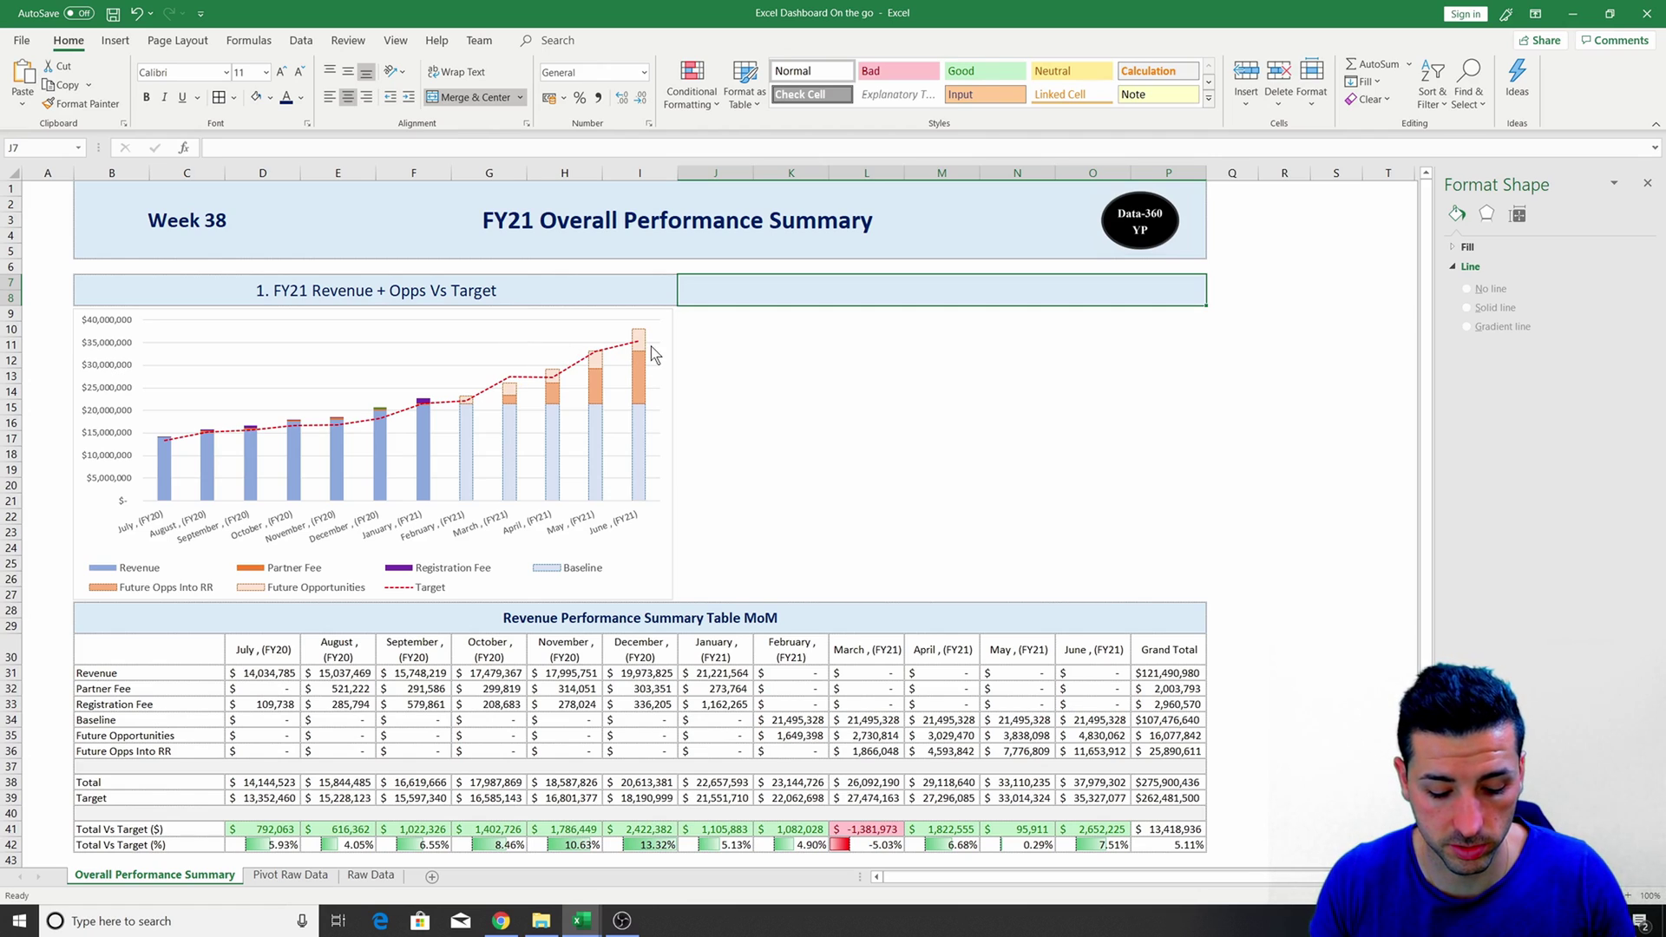
{"action": "type", "text": "2. S"}
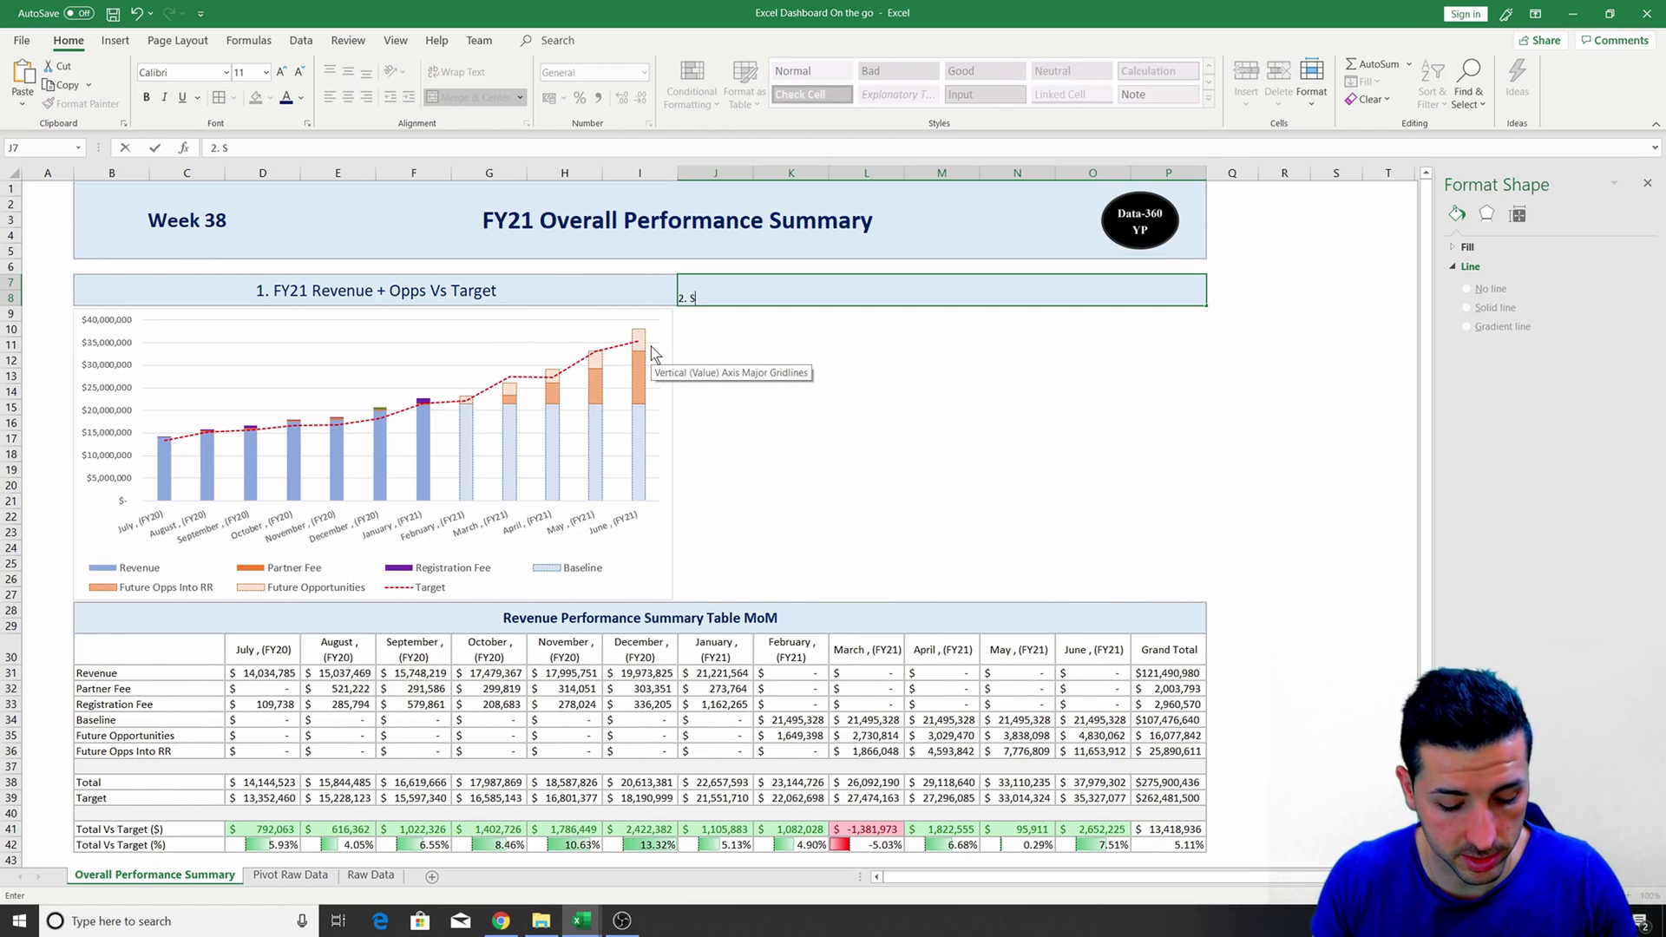
{"action": "type", "text": "licer"}
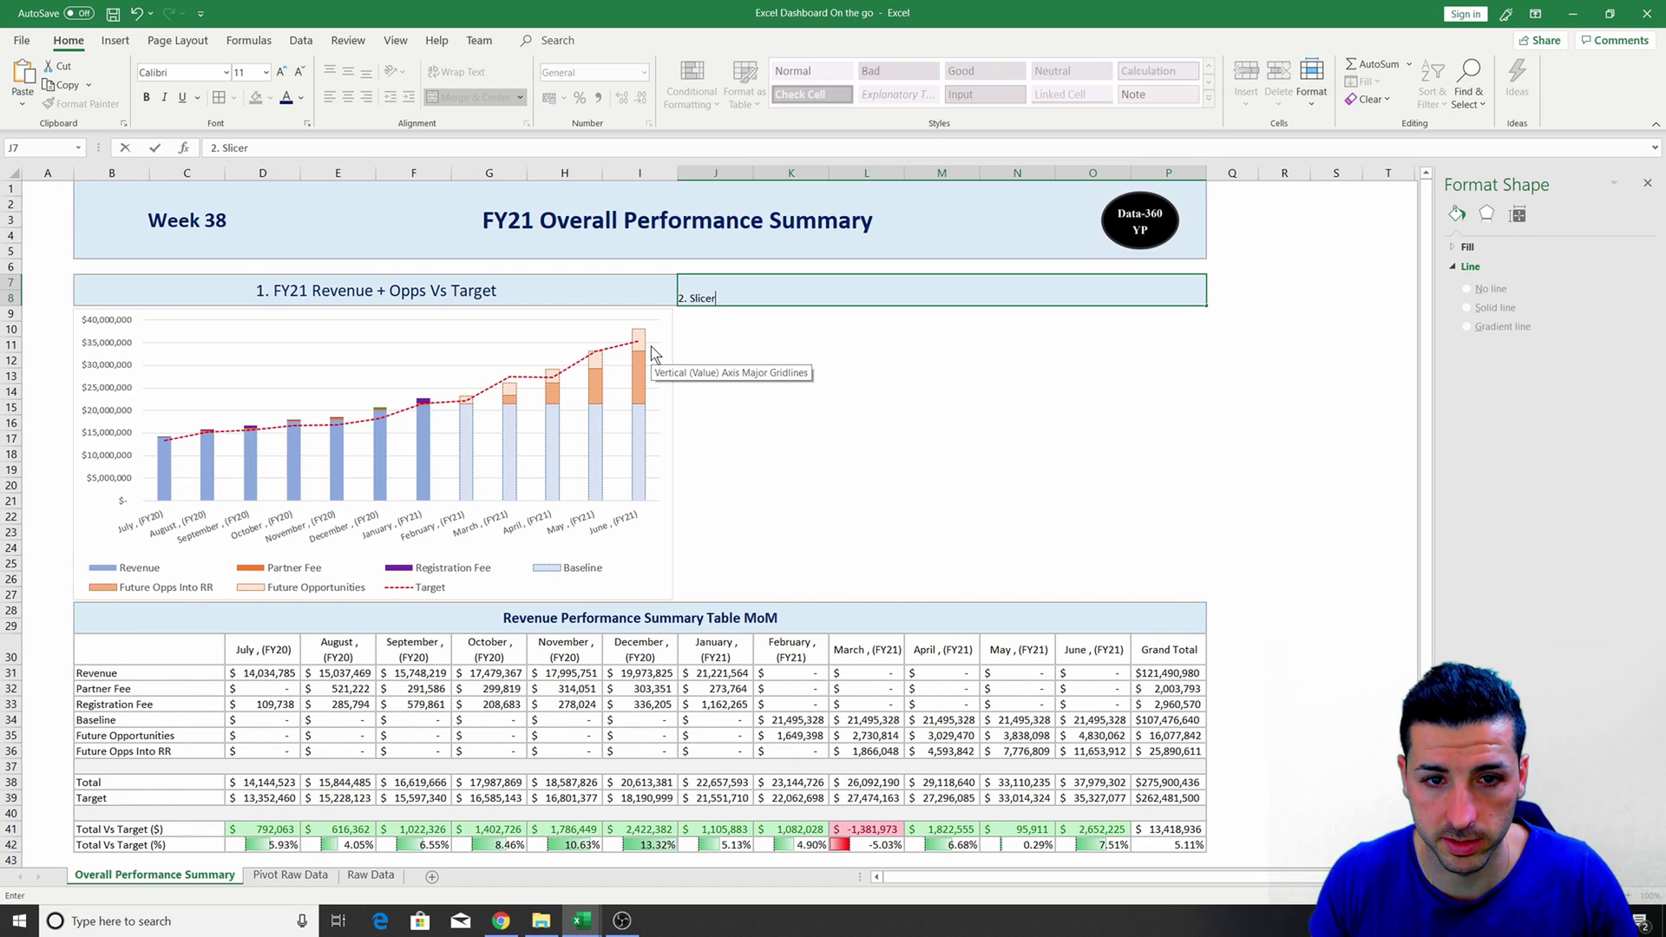
{"action": "type", "text": "s"}
{"action": "key", "text": "Return"}
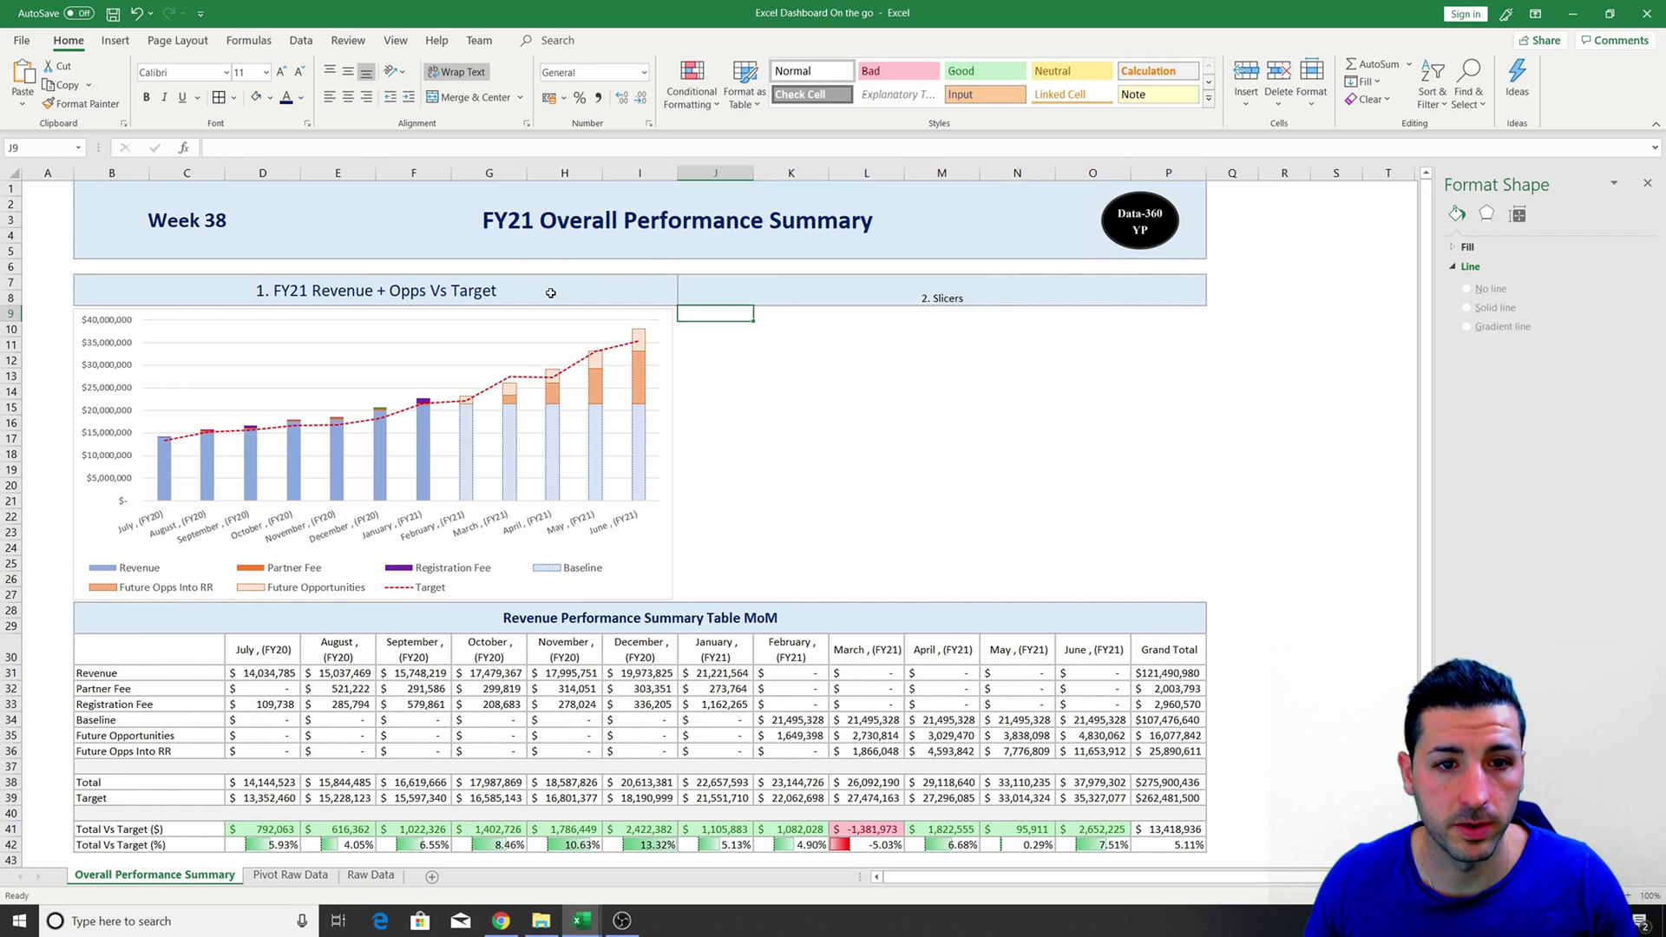
Copy the formatting of the FY21 Revenue + Opps Vs Target heading onto the Slicers heading.
{"action": "left_click", "coordinate": [388, 296]}
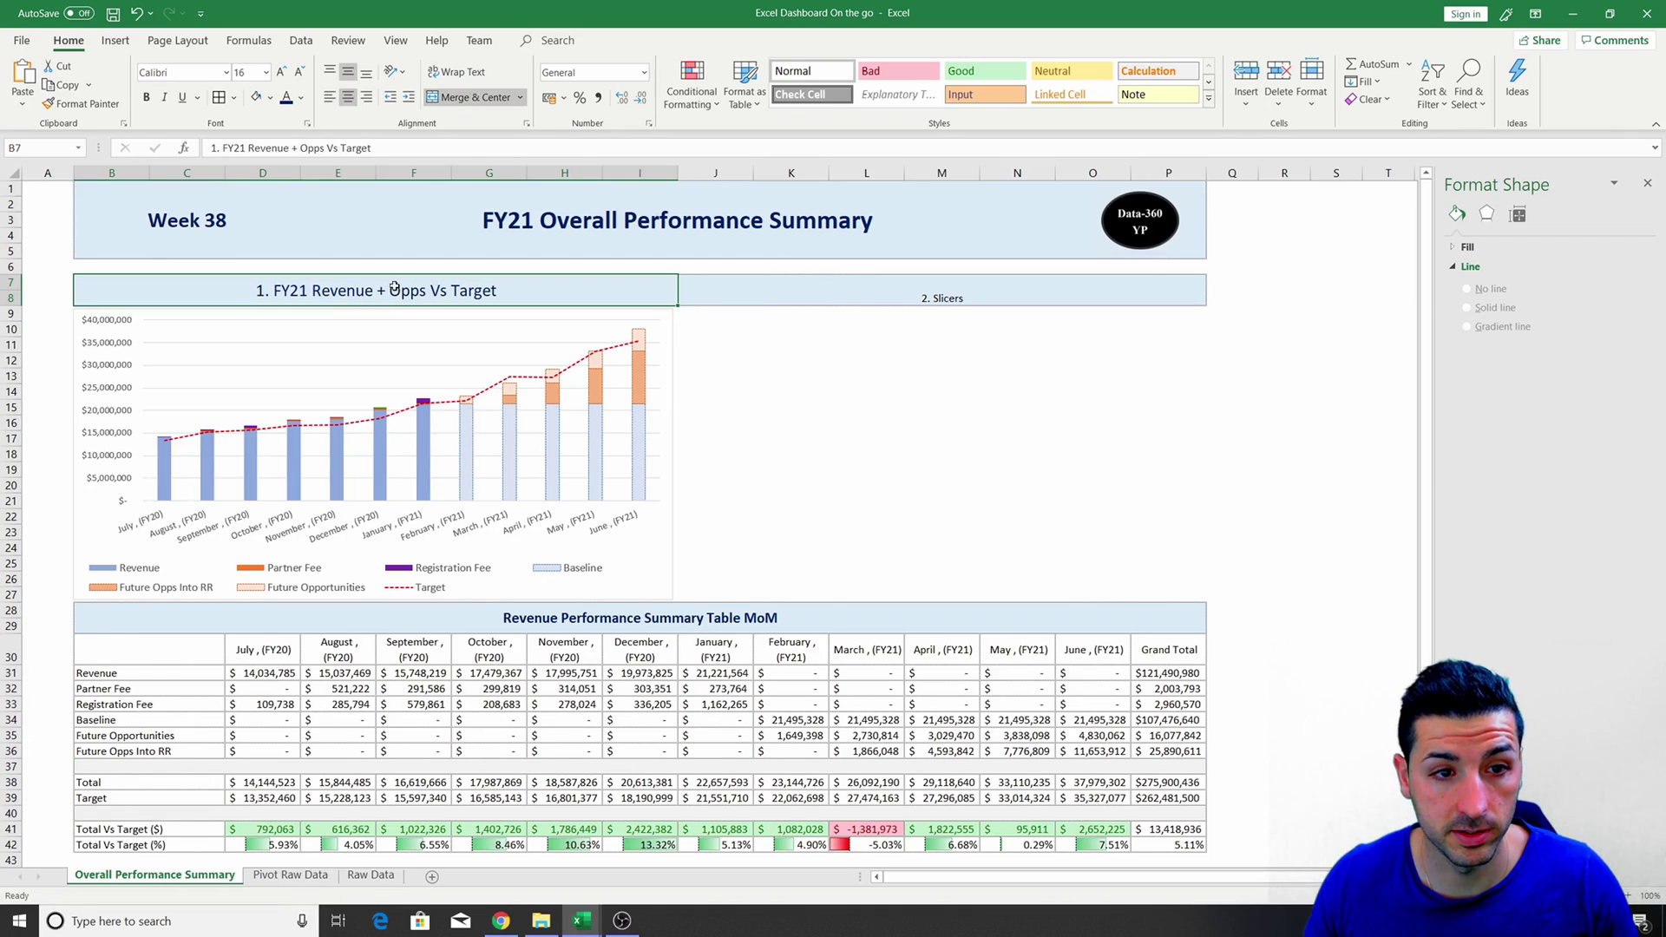
{"action": "left_click", "coordinate": [80, 103]}
{"action": "left_click", "coordinate": [880, 300]}
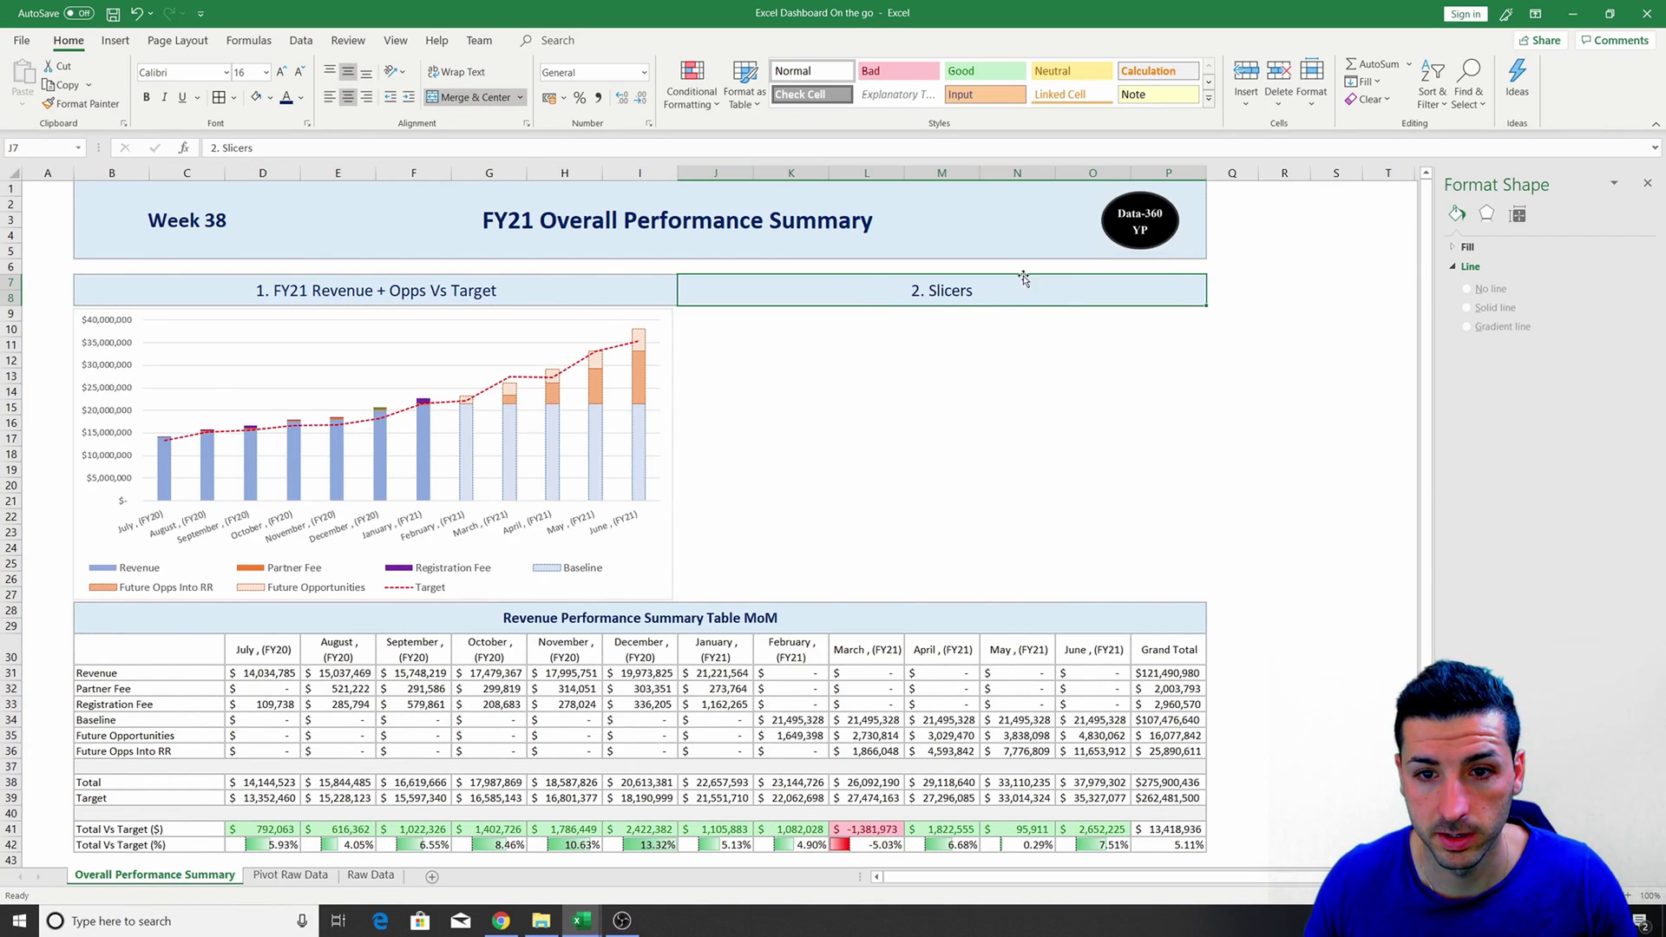
{"action": "left_click", "coordinate": [961, 324]}
{"action": "left_click", "coordinate": [781, 298]}
{"action": "left_click", "coordinate": [544, 290]}
{"action": "left_click", "coordinate": [737, 296]}
{"action": "left_click", "coordinate": [552, 294]}
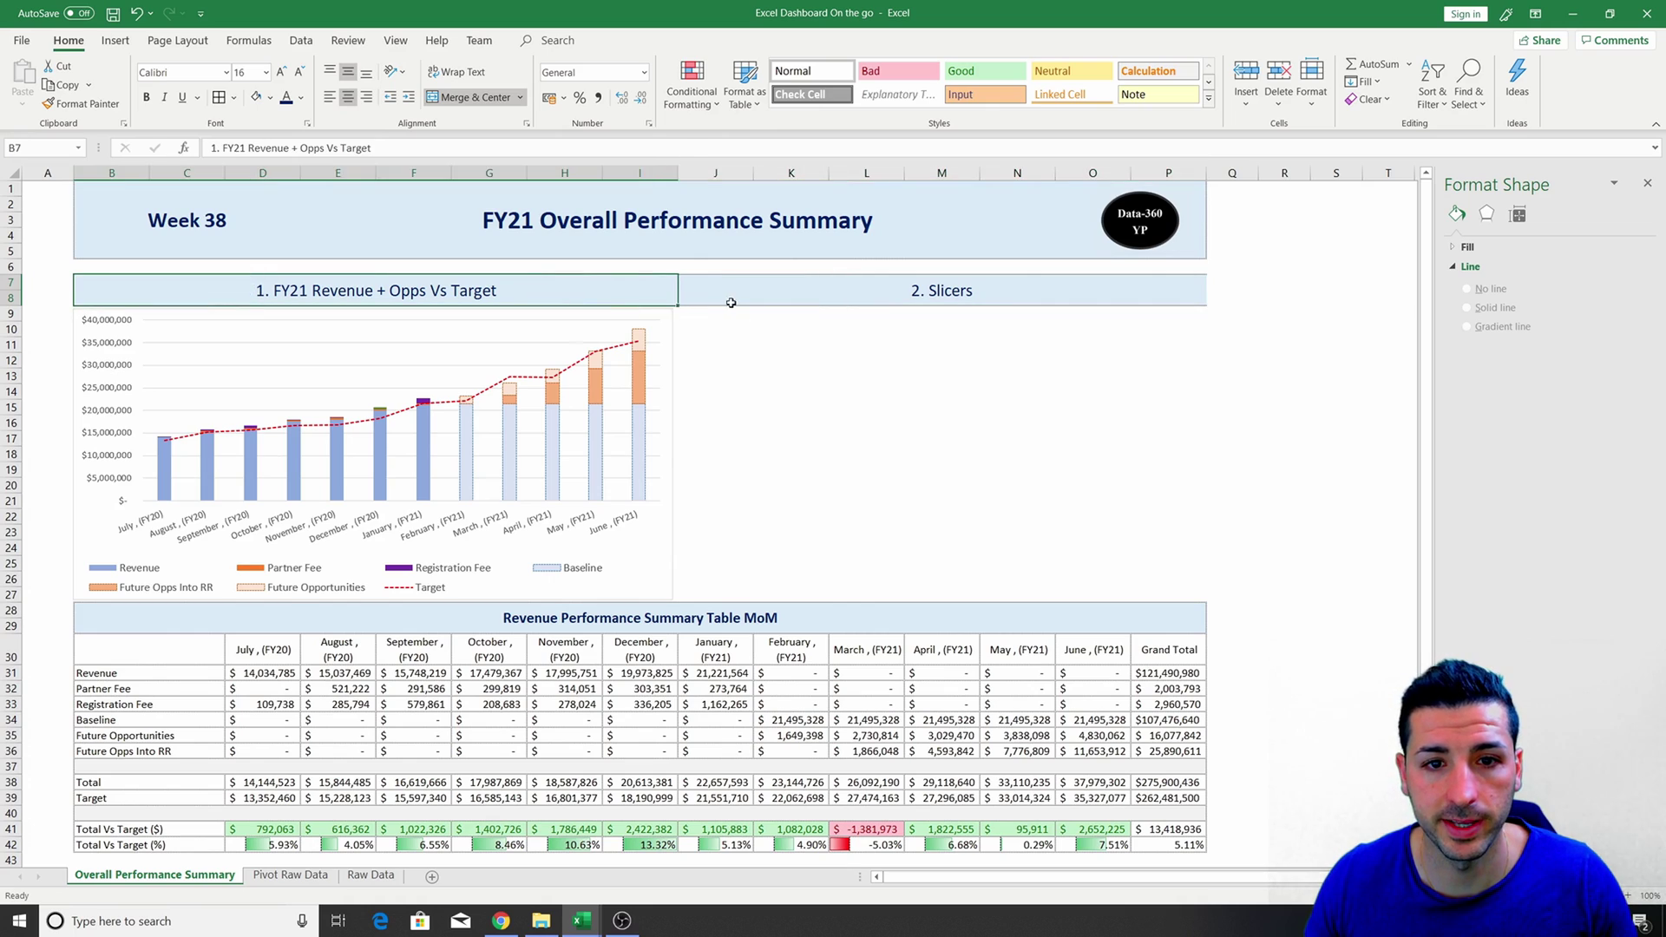
{"action": "left_click", "coordinate": [731, 303]}
Add the number prefix to the table heading so it reads "3. Revenue Performance Summary Table MoM".
{"action": "left_click", "coordinate": [564, 620]}
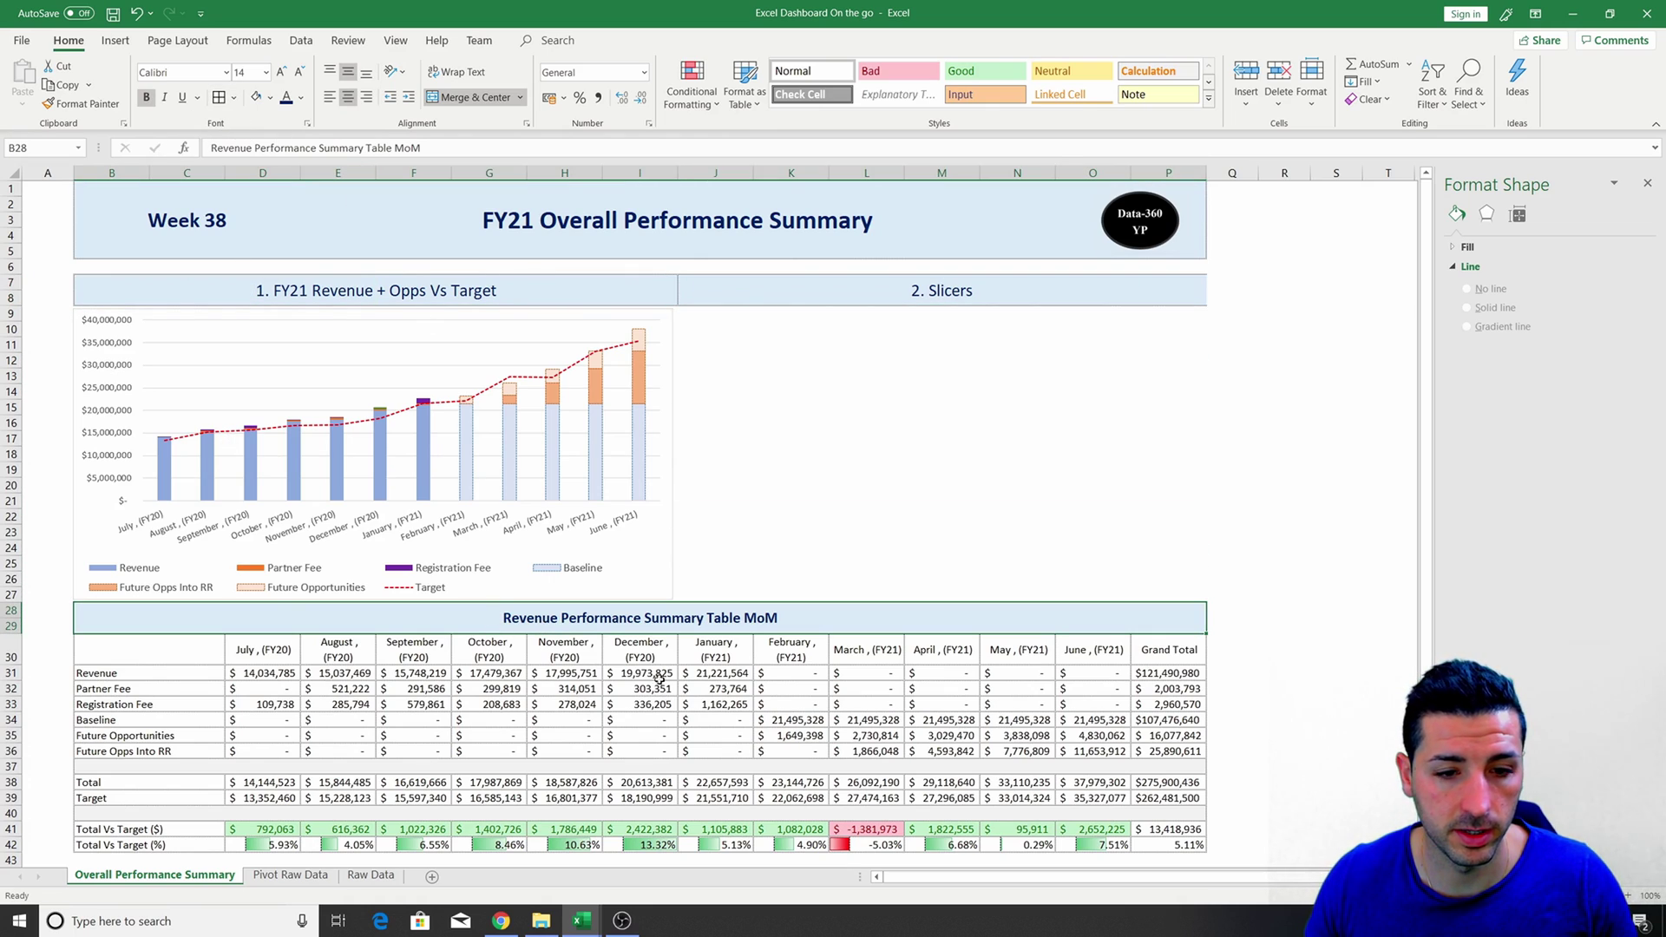
{"action": "left_click", "coordinate": [210, 149]}
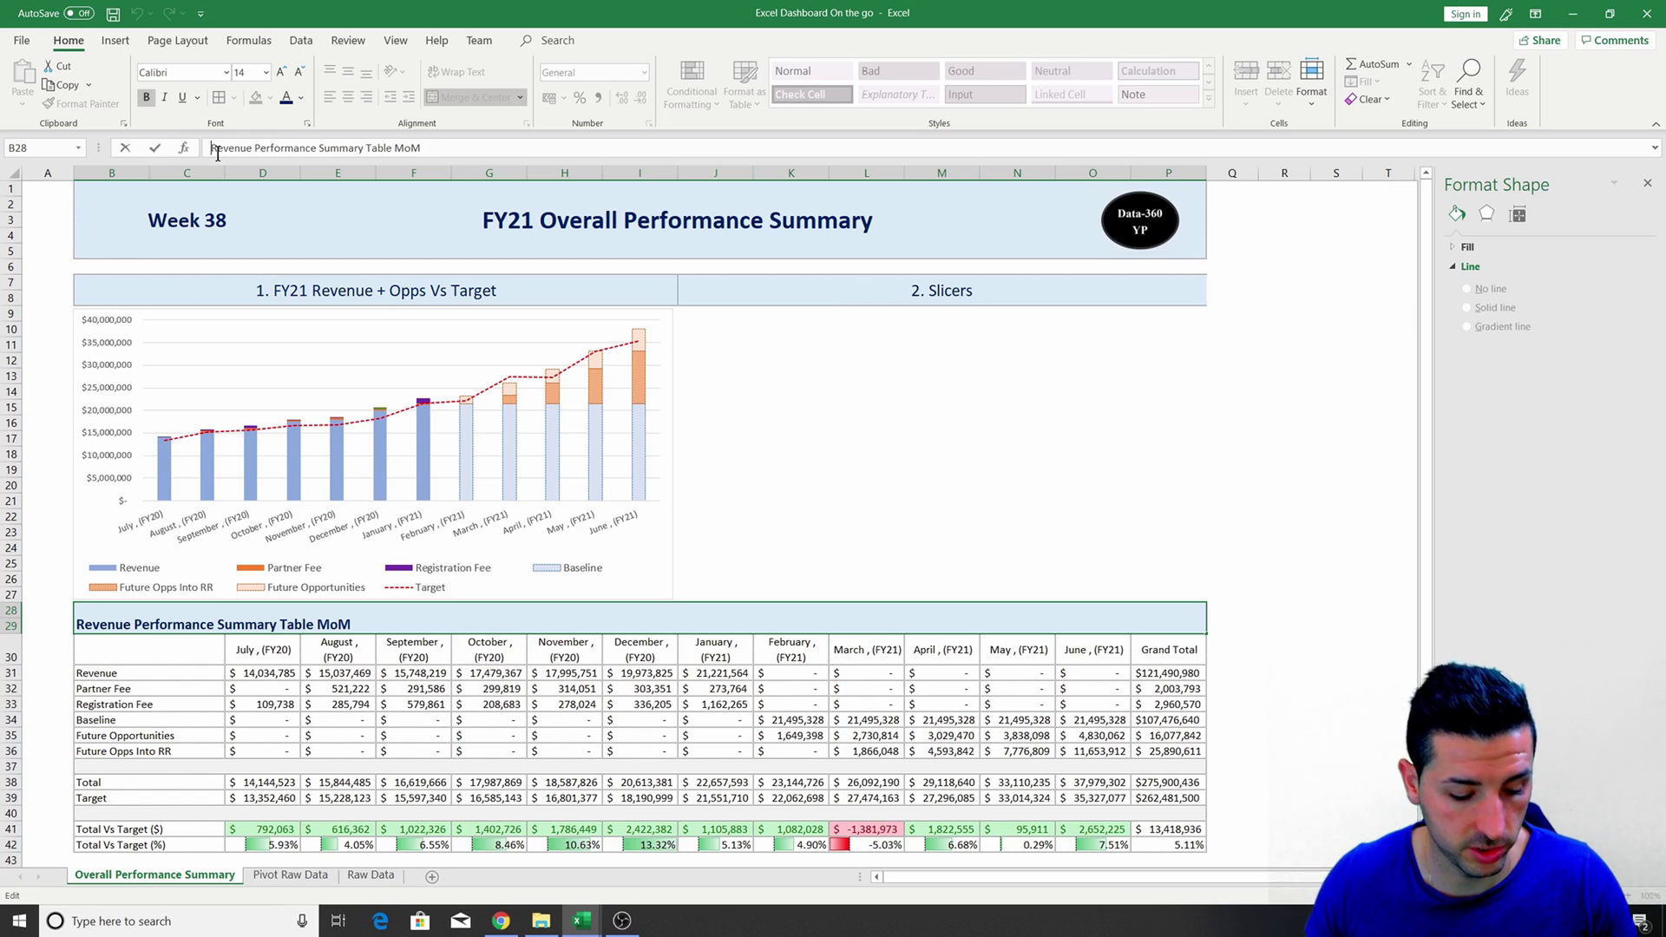
{"action": "type", "text": "3."}
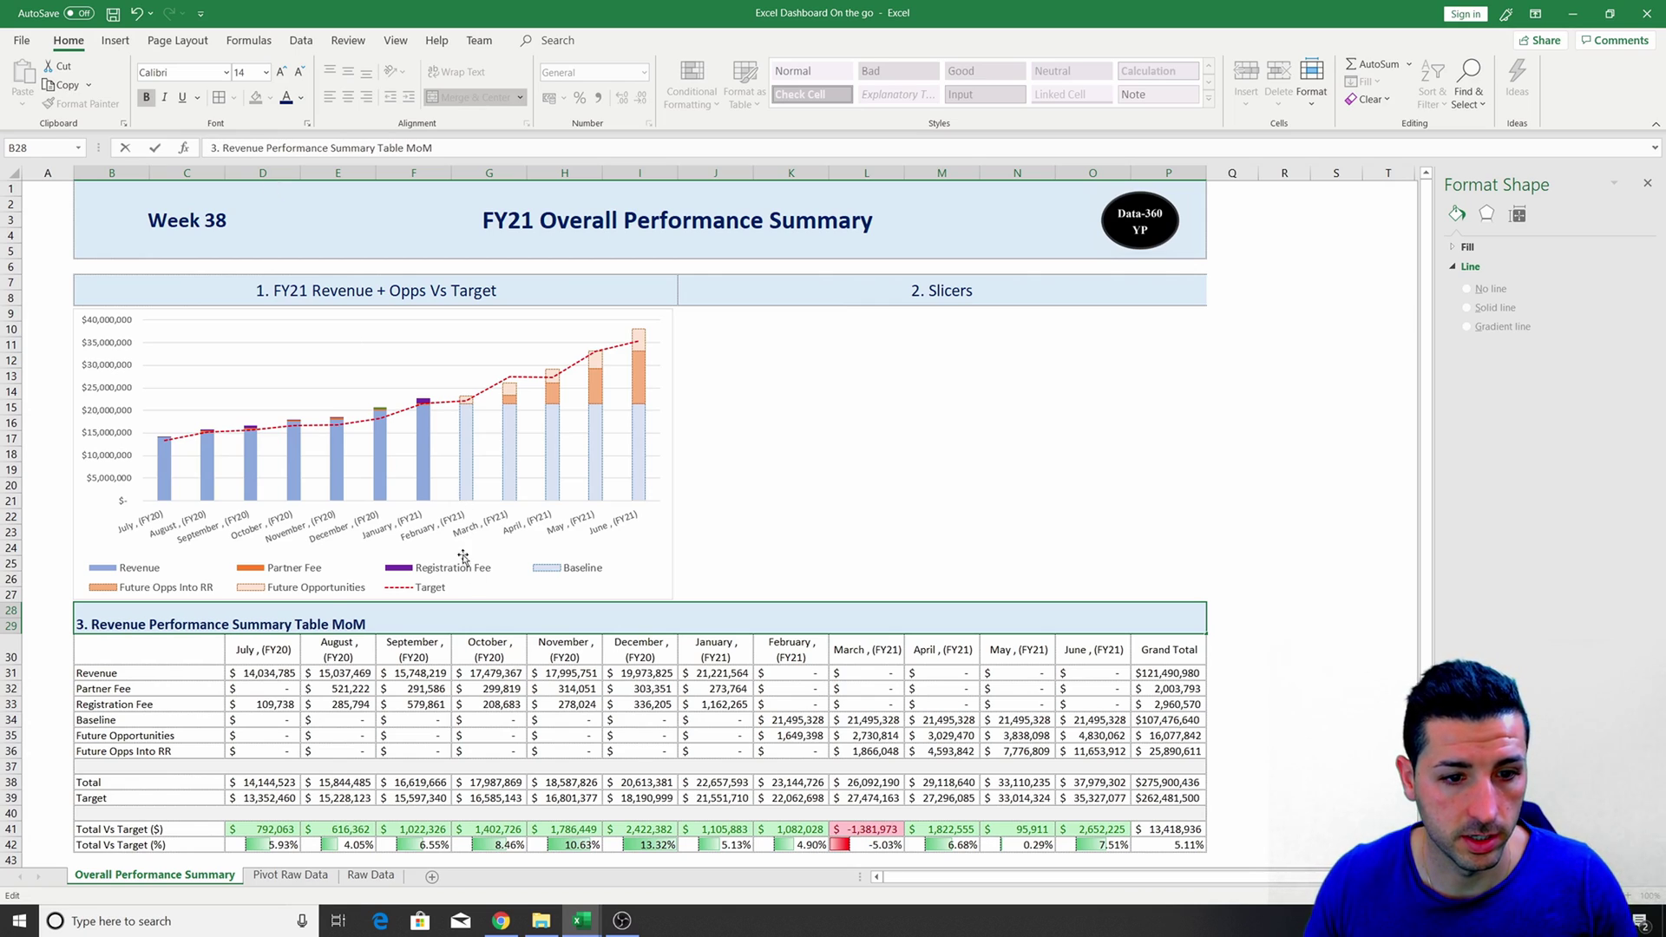
{"action": "left_click", "coordinate": [882, 578]}
Remove bold from the Revenue Performance Summary Table MoM heading and set its font size to 16.
{"action": "left_click", "coordinate": [660, 622]}
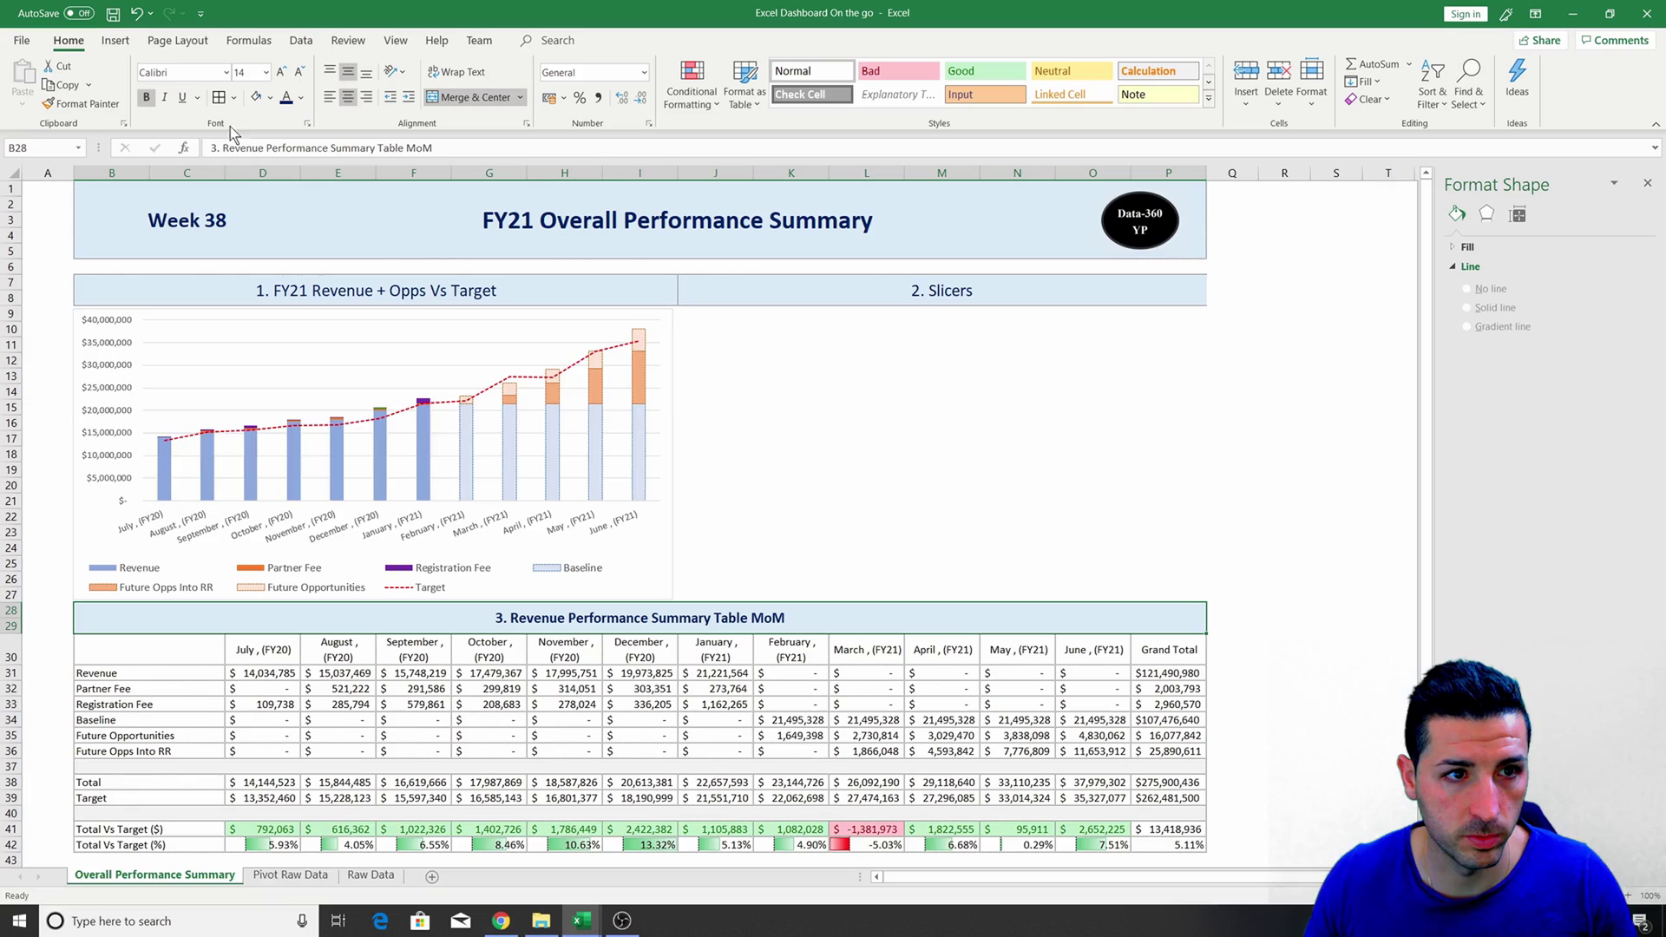
{"action": "left_click", "coordinate": [149, 99]}
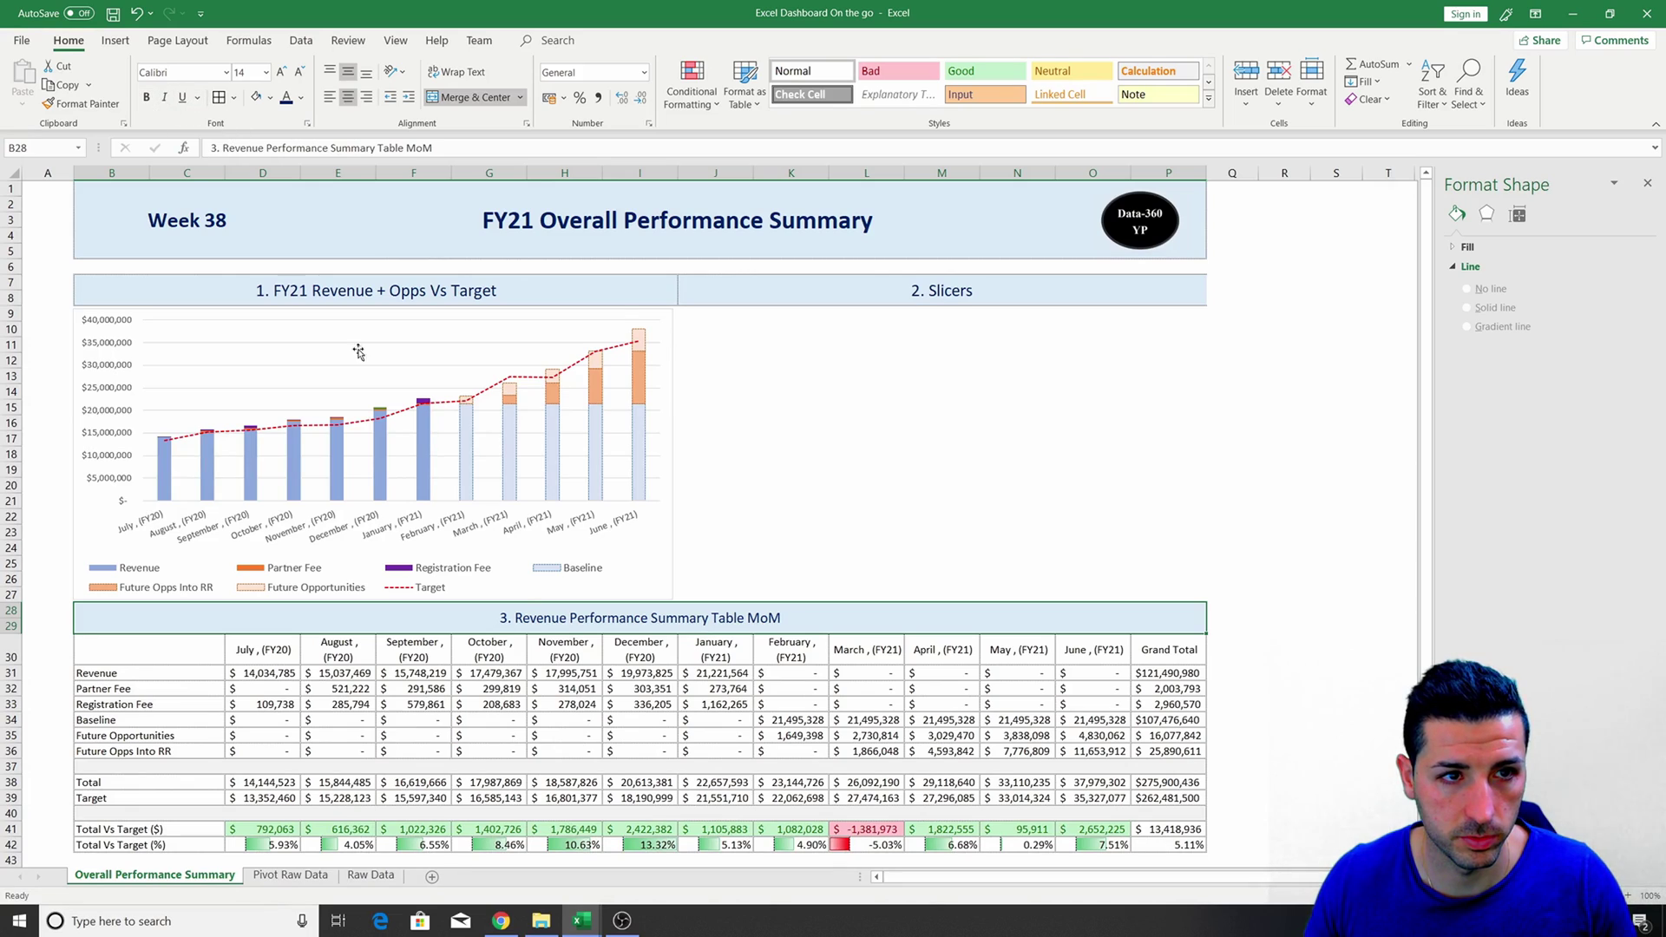
{"action": "left_click", "coordinate": [280, 72]}
{"action": "left_click", "coordinate": [516, 295]}
{"action": "left_click", "coordinate": [897, 288]}
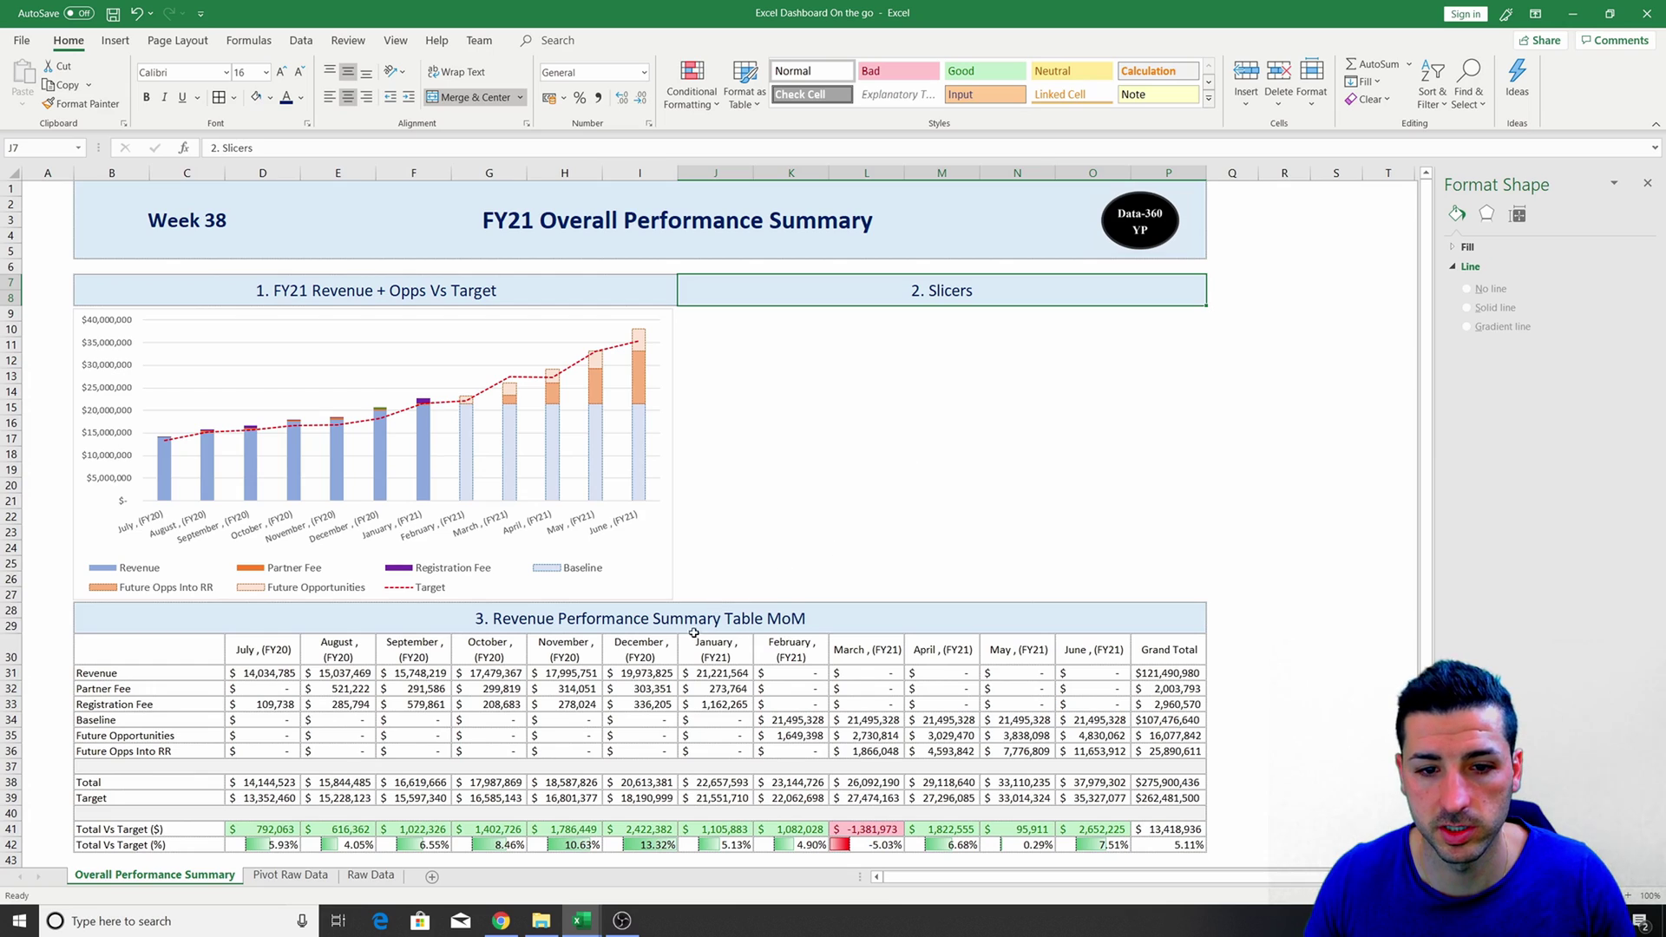
{"action": "left_click", "coordinate": [694, 627]}
{"action": "left_click", "coordinate": [715, 547]}
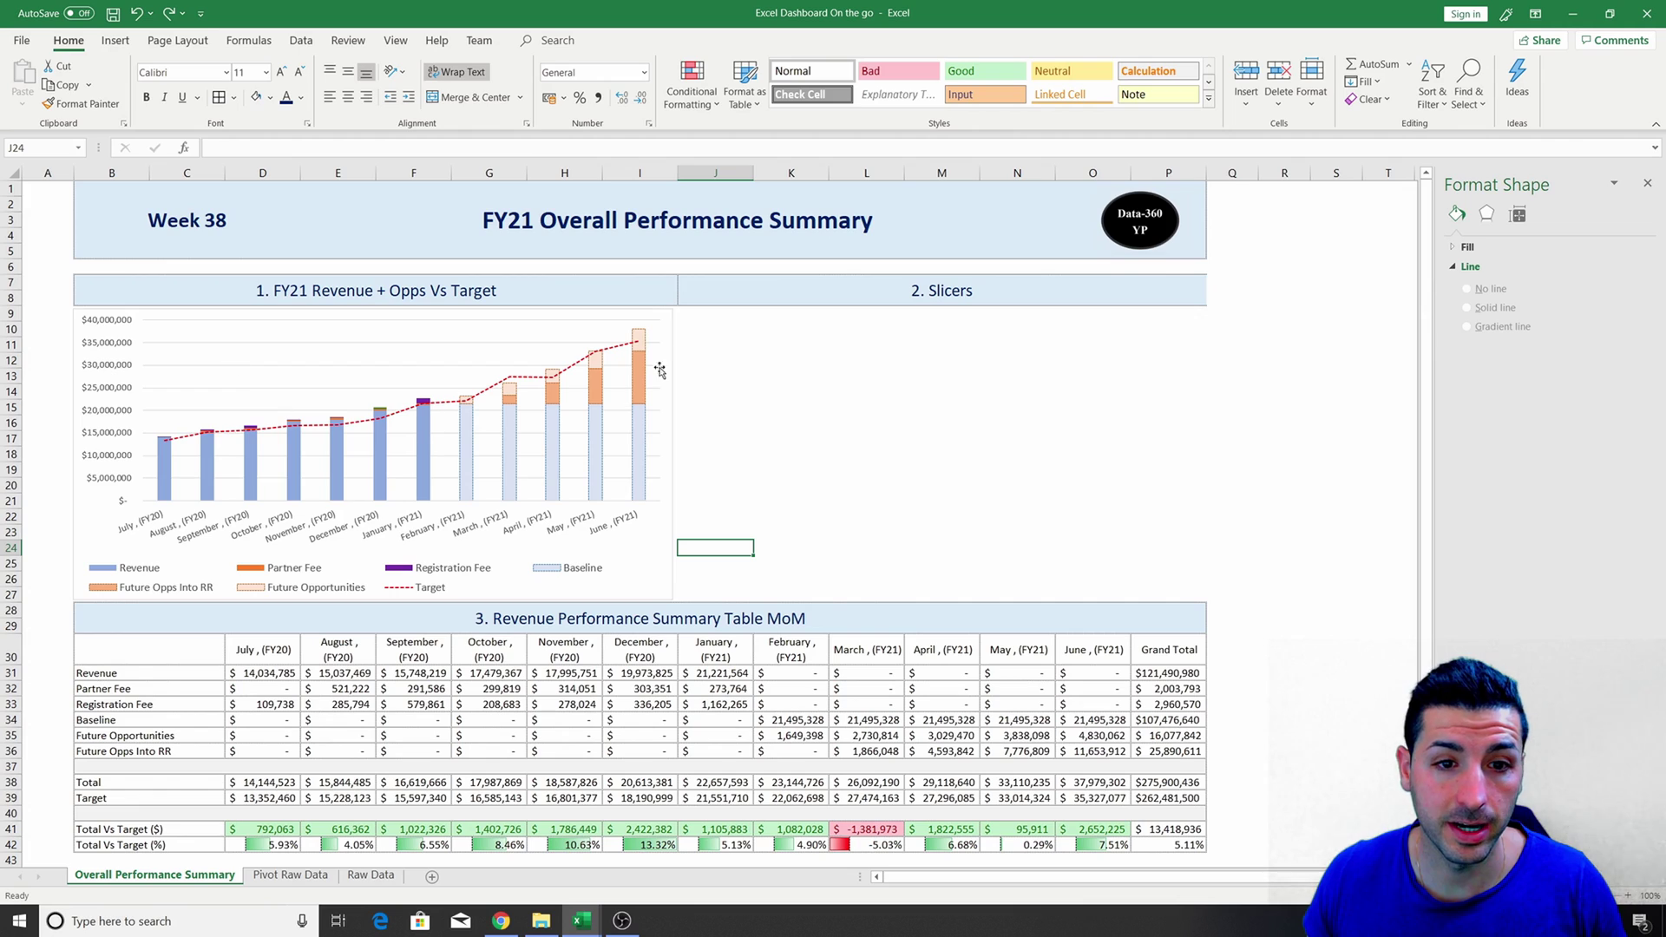
Outline the chart area in a darker shade of theme blue with a dotted line style.
{"action": "left_click", "coordinate": [669, 319]}
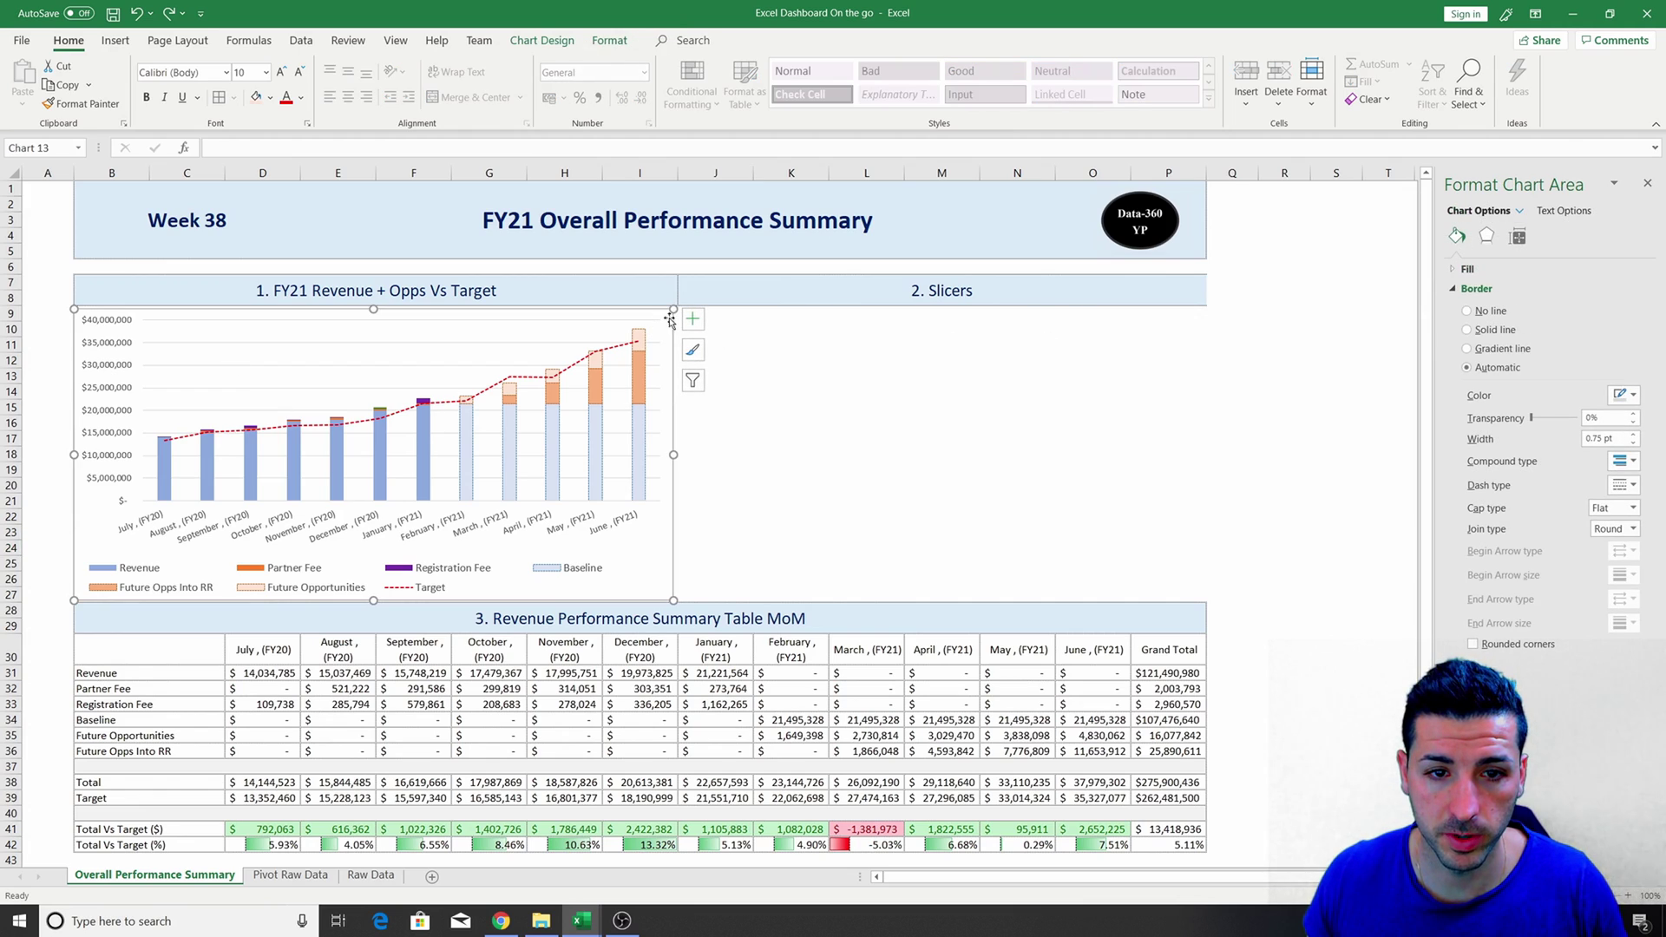
{"action": "right_click", "coordinate": [666, 337]}
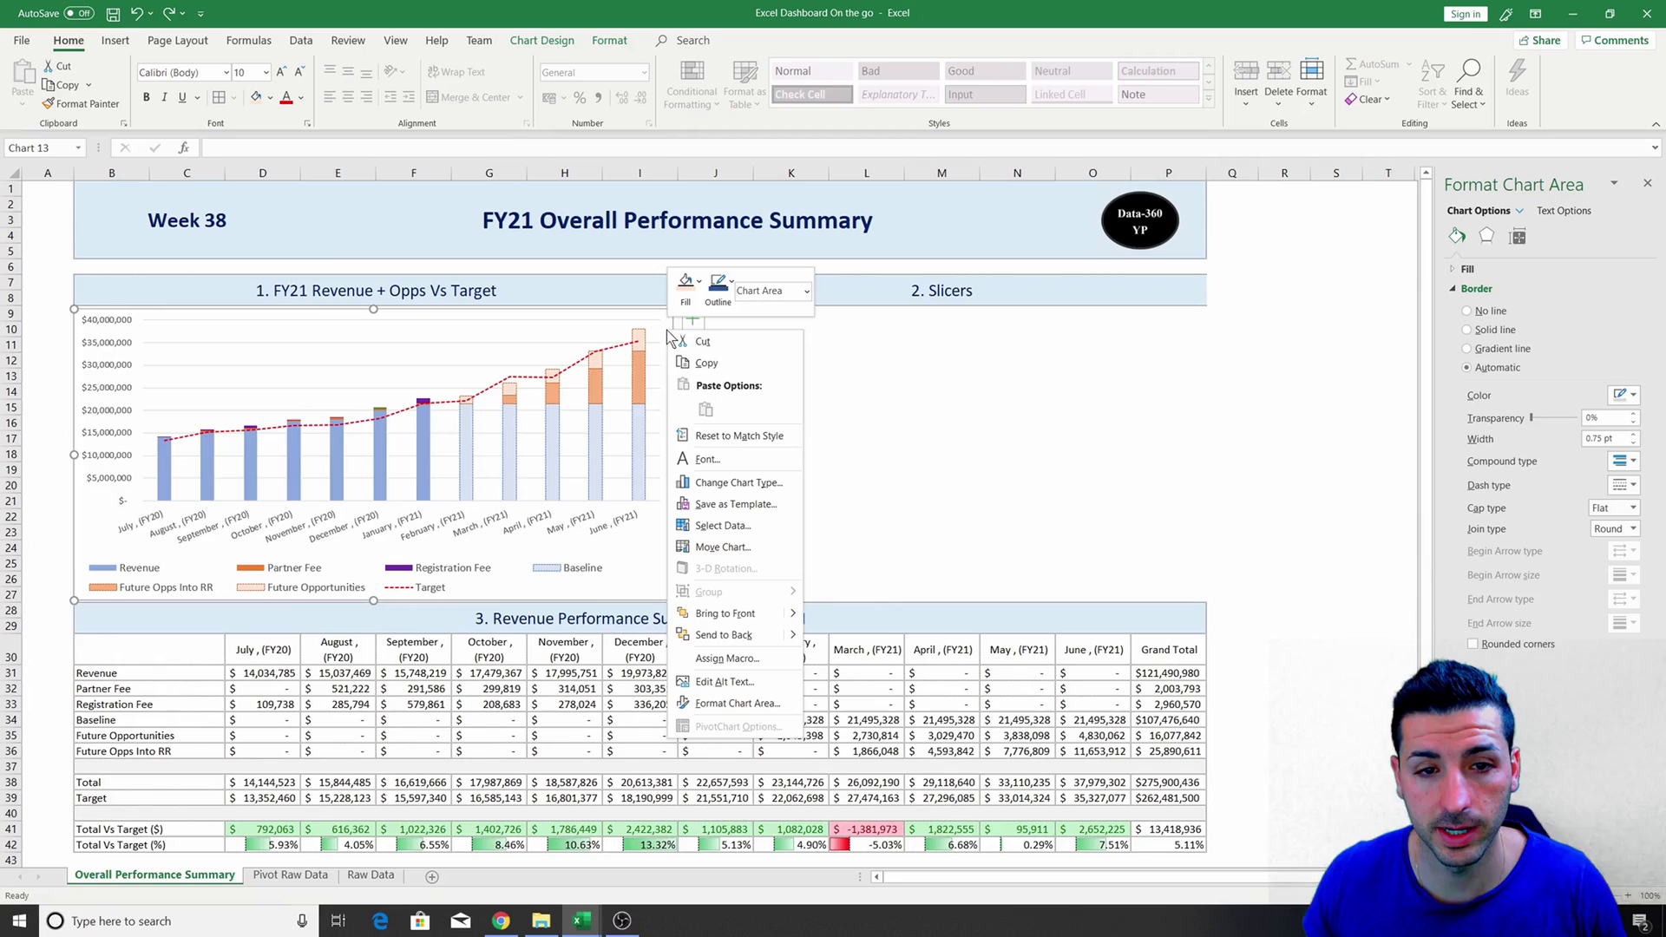
{"action": "left_click", "coordinate": [720, 302]}
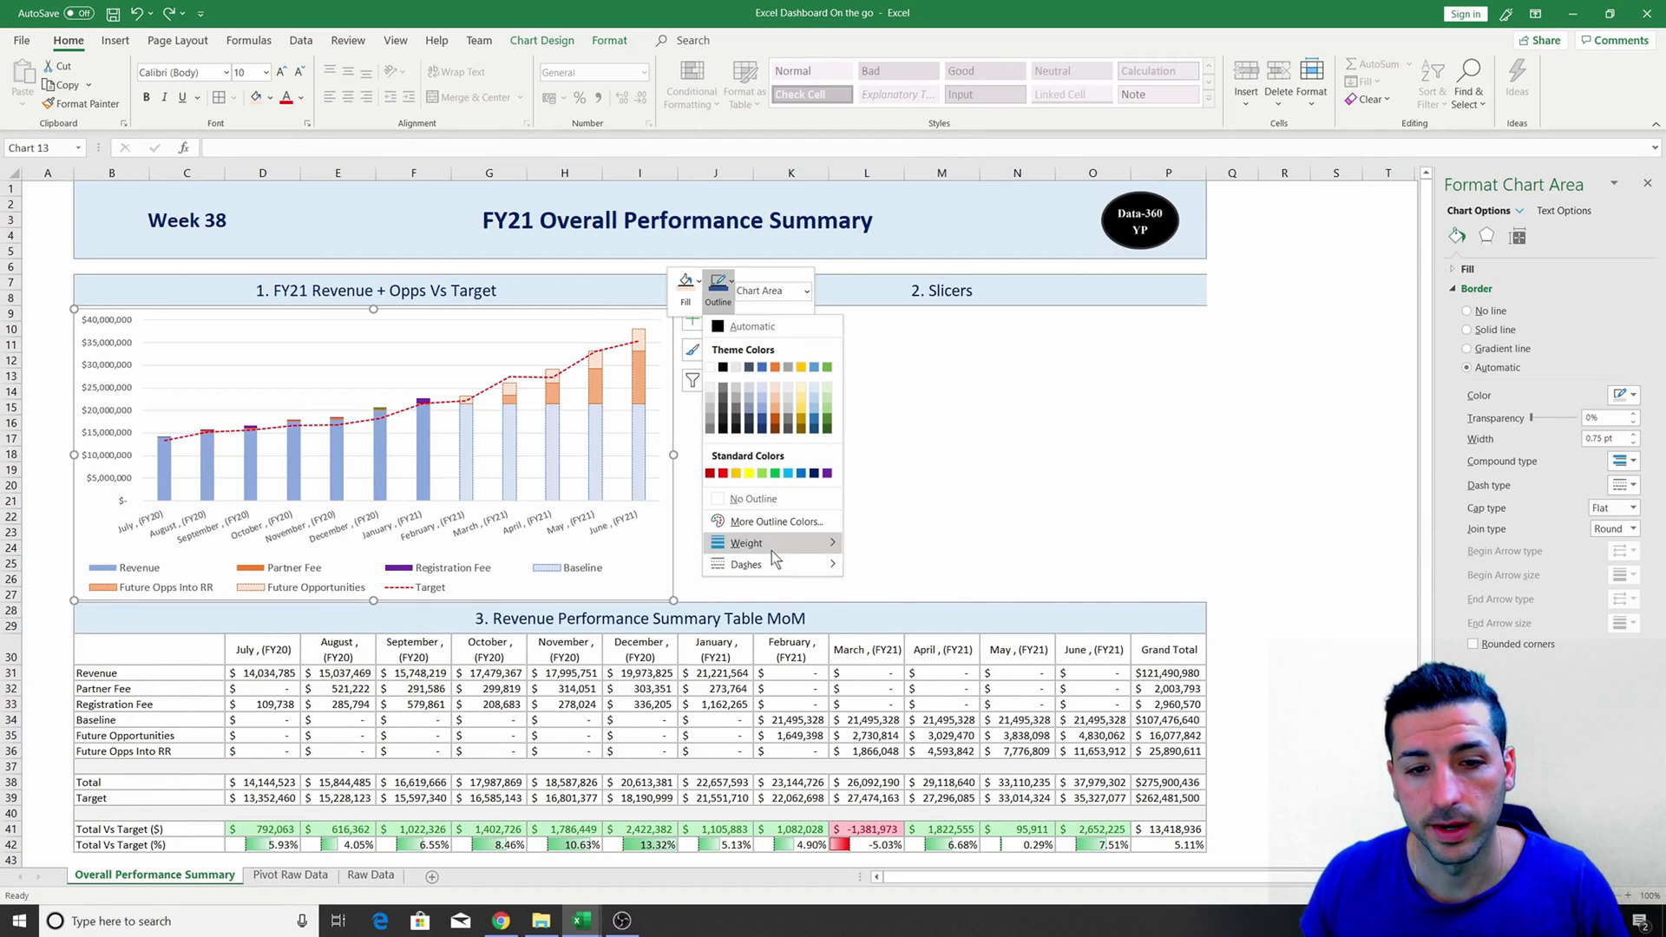
{"action": "left_click", "coordinate": [761, 420]}
{"action": "left_click", "coordinate": [718, 285]}
{"action": "mouse_move", "coordinate": [775, 565]}
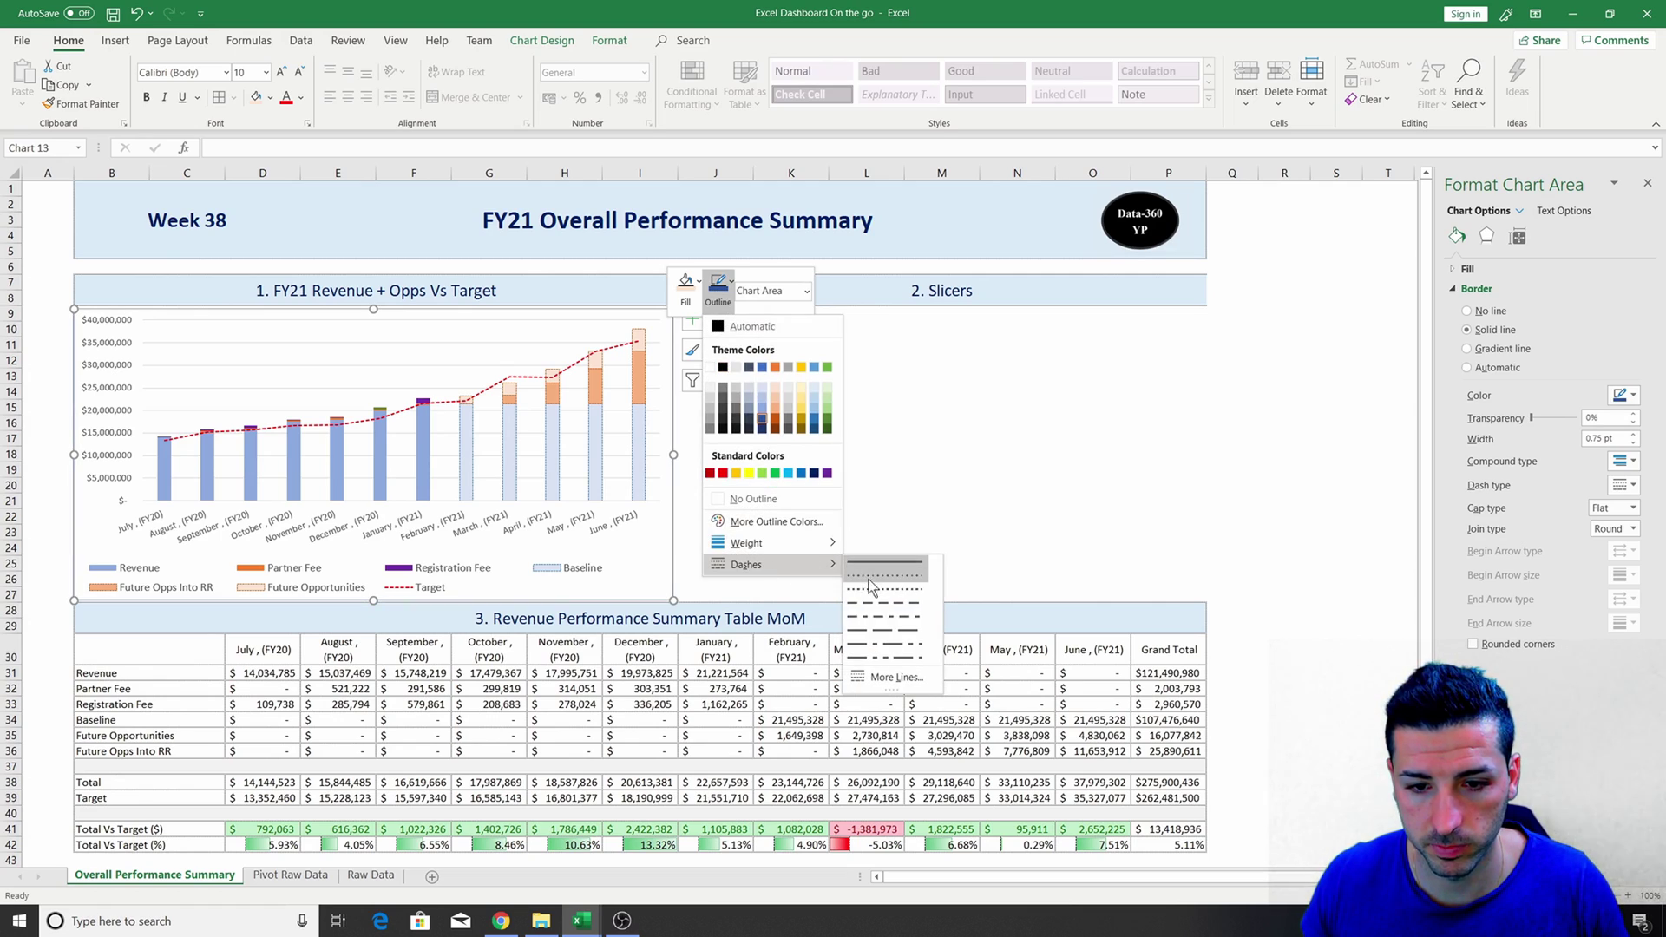
{"action": "left_click", "coordinate": [871, 577]}
{"action": "left_click", "coordinate": [890, 451]}
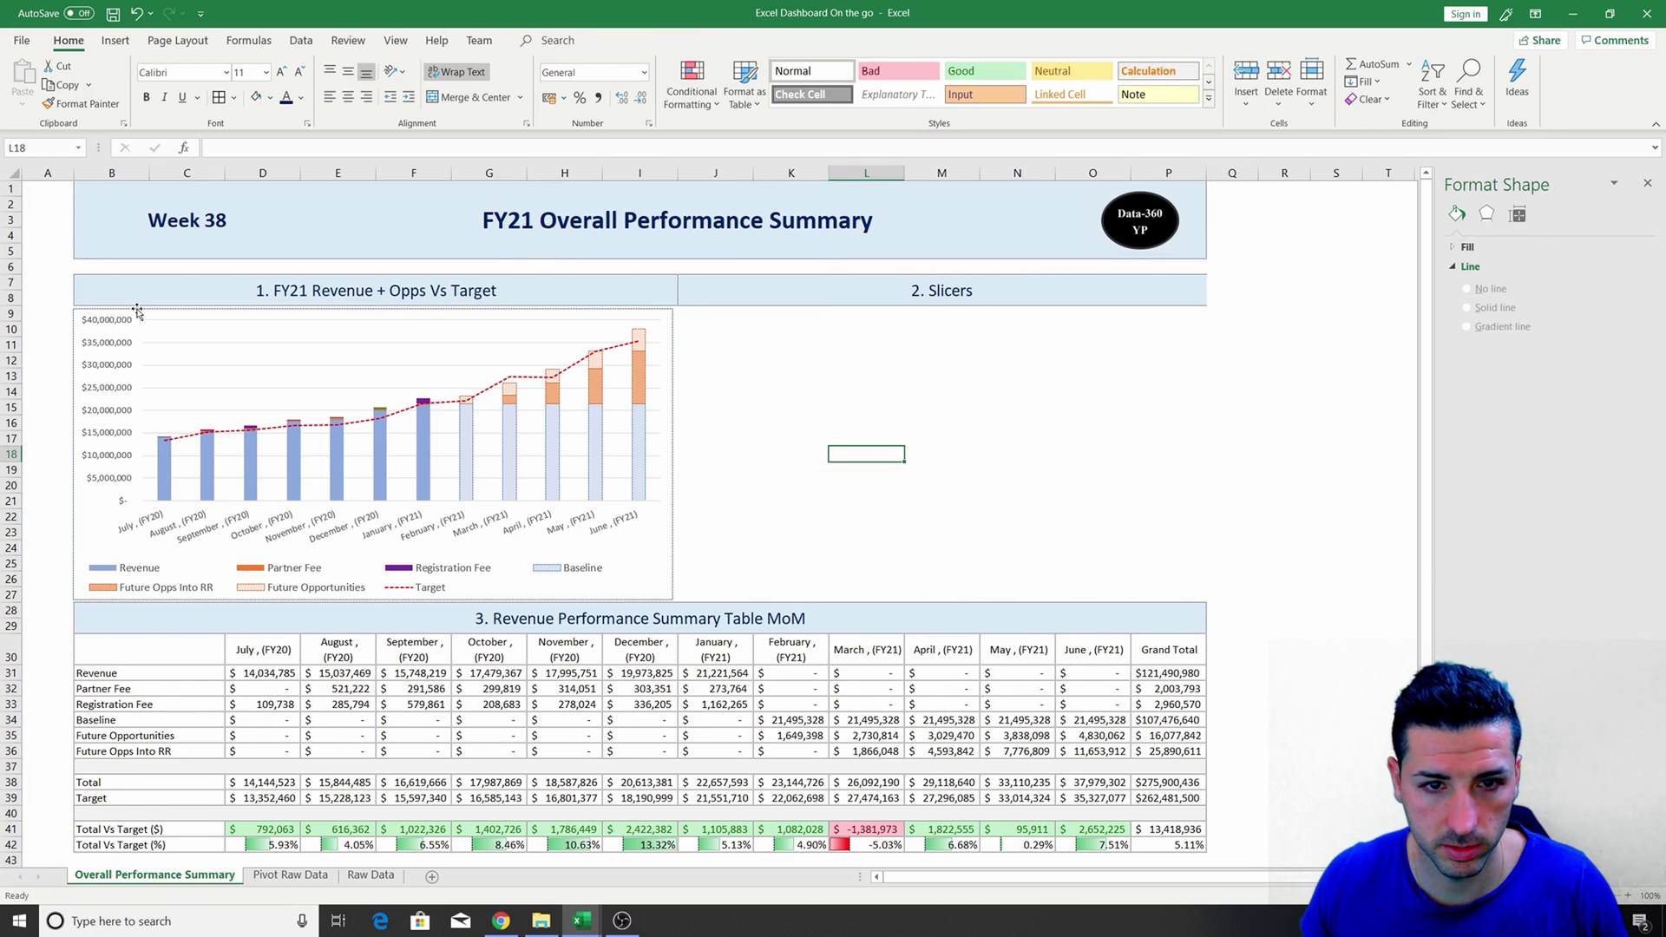
{"action": "left_click", "coordinate": [74, 431]}
{"action": "left_click_drag", "start_coordinate": [74, 455], "coordinate": [74, 308]}
{"action": "left_click", "coordinate": [935, 421]}
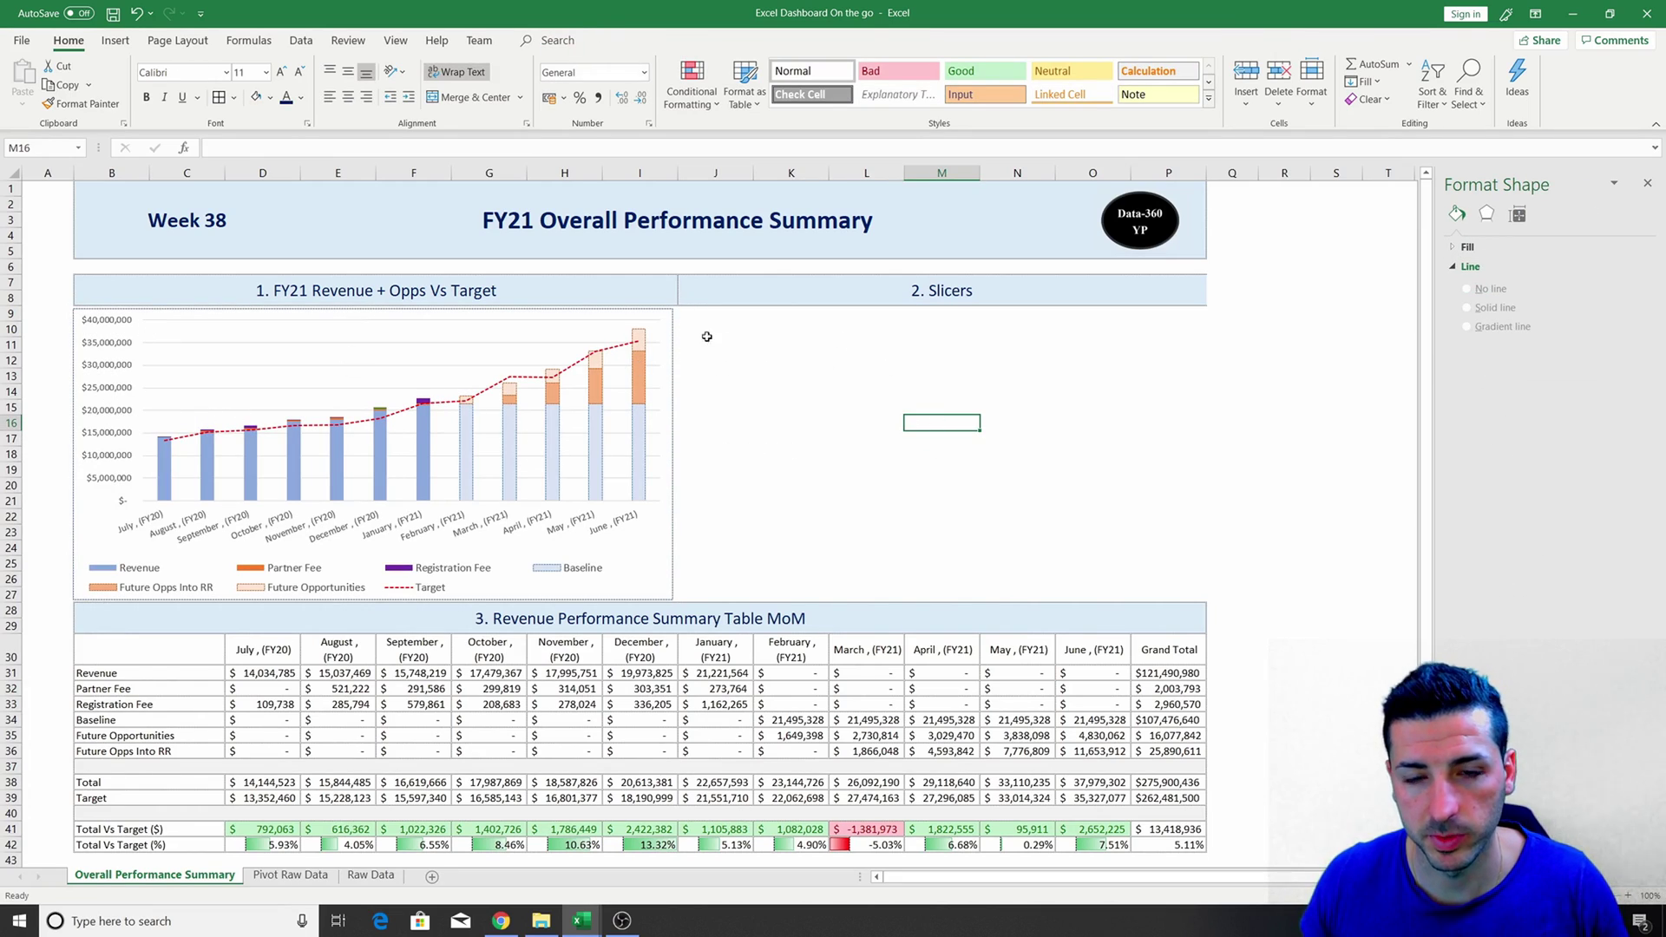
Start inserting slicers for the pivot table on the Pivot Raw Data sheet and enlarge the field selection dialog.
{"action": "left_click", "coordinate": [937, 332]}
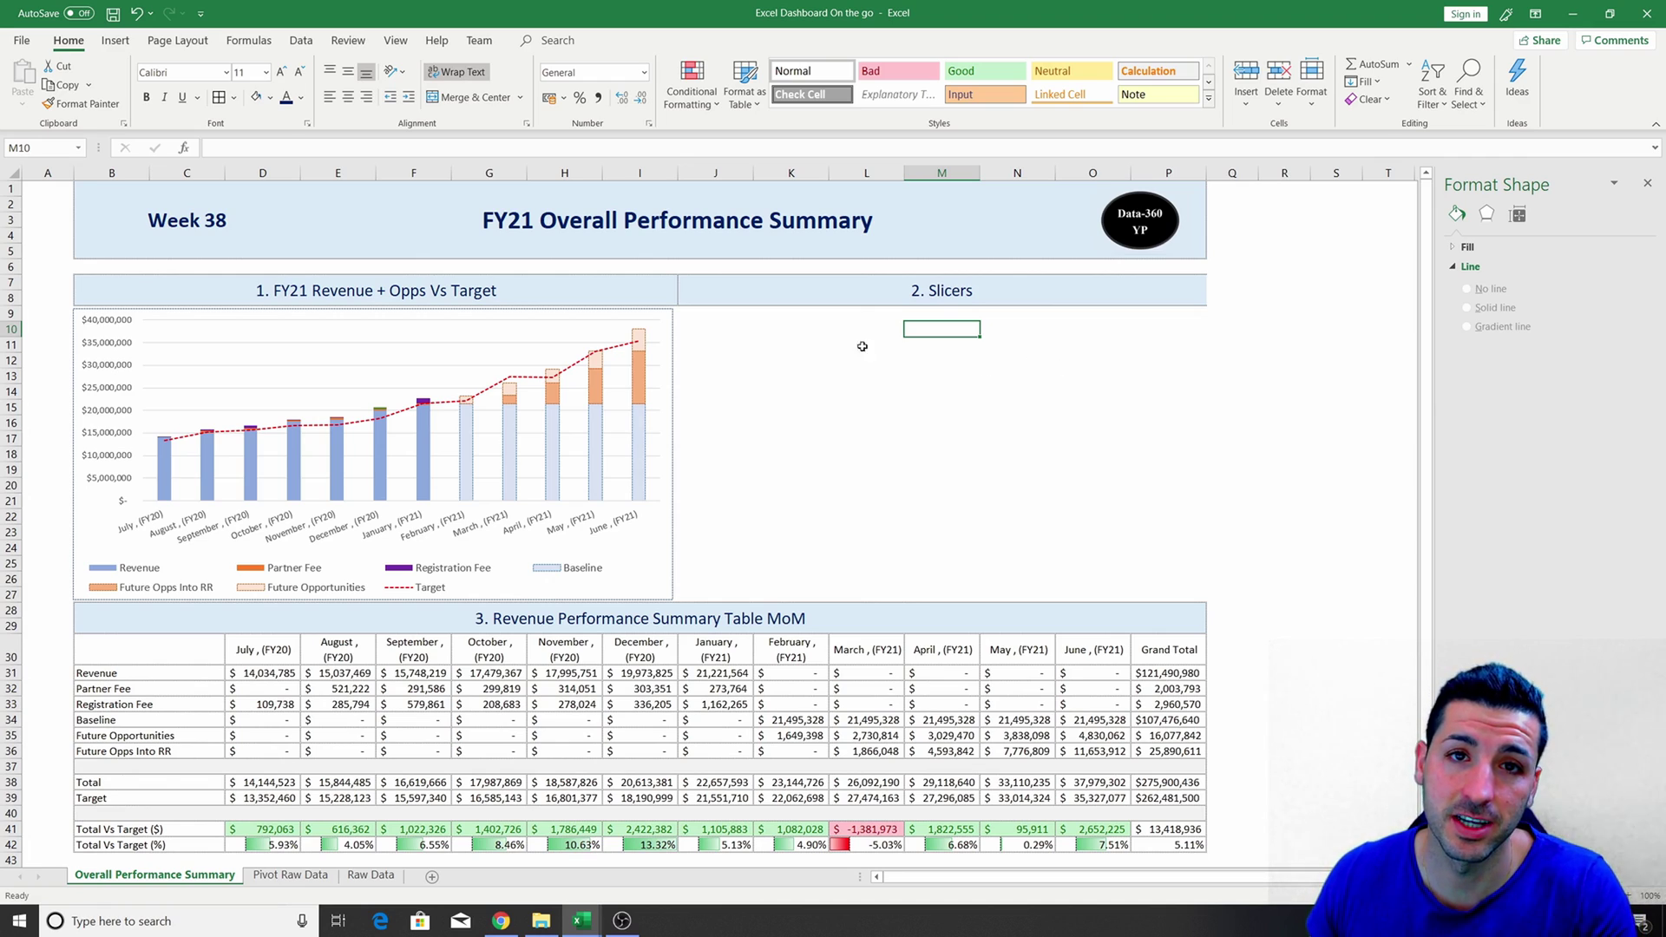
{"action": "left_click", "coordinate": [303, 873]}
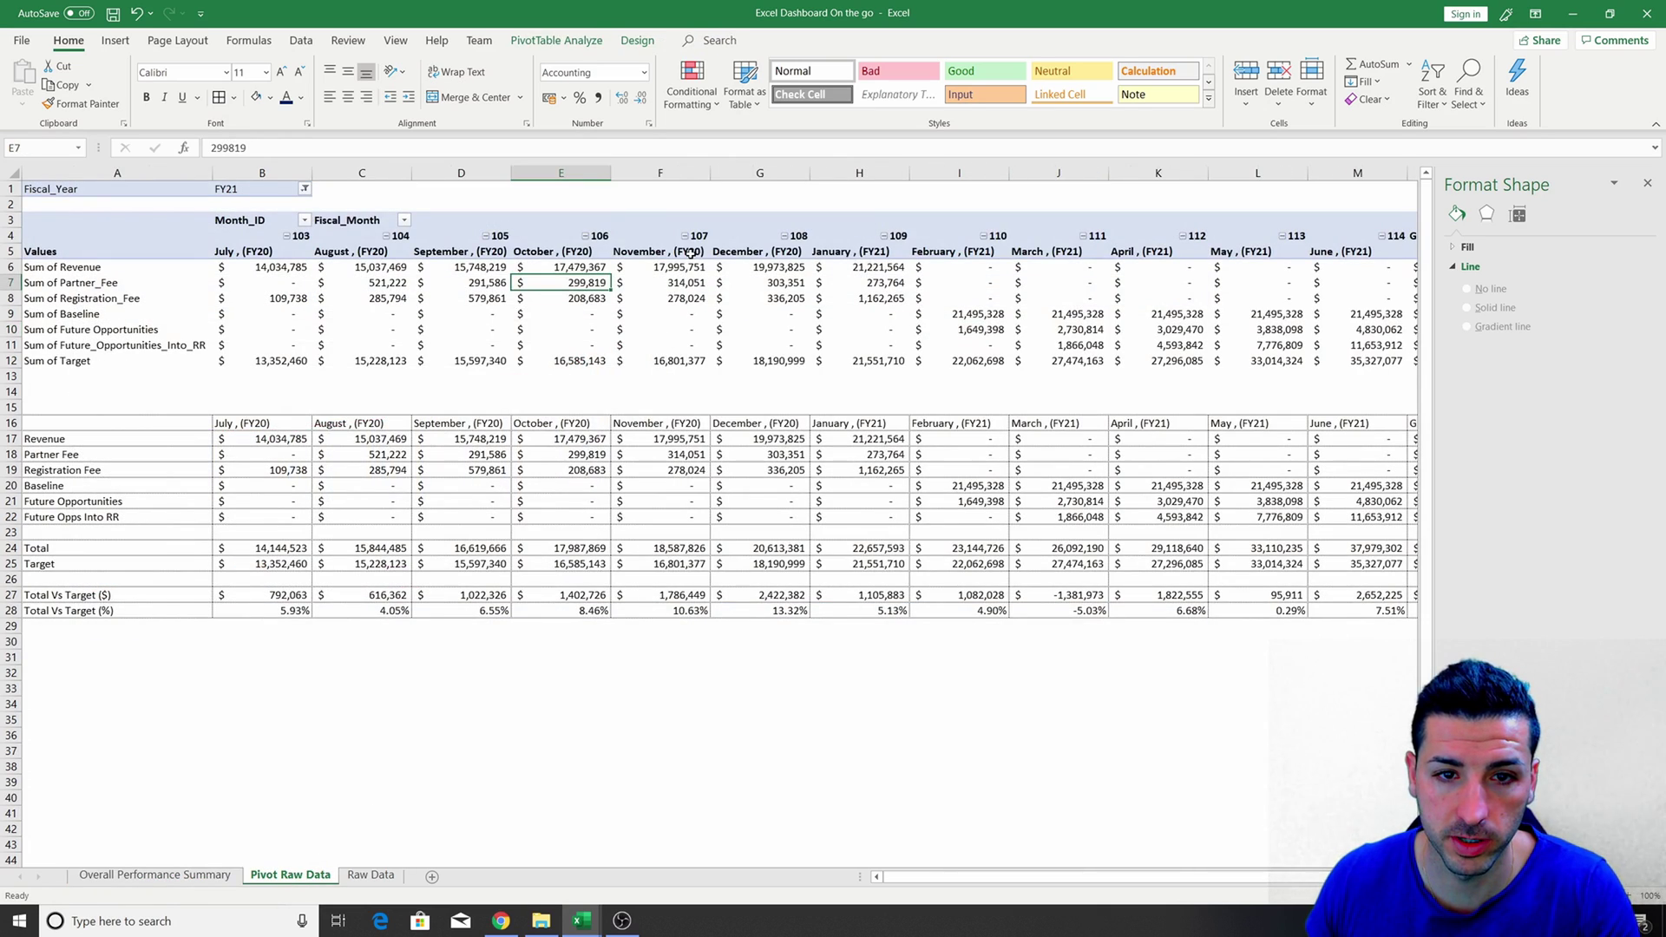
{"action": "left_click", "coordinate": [692, 257]}
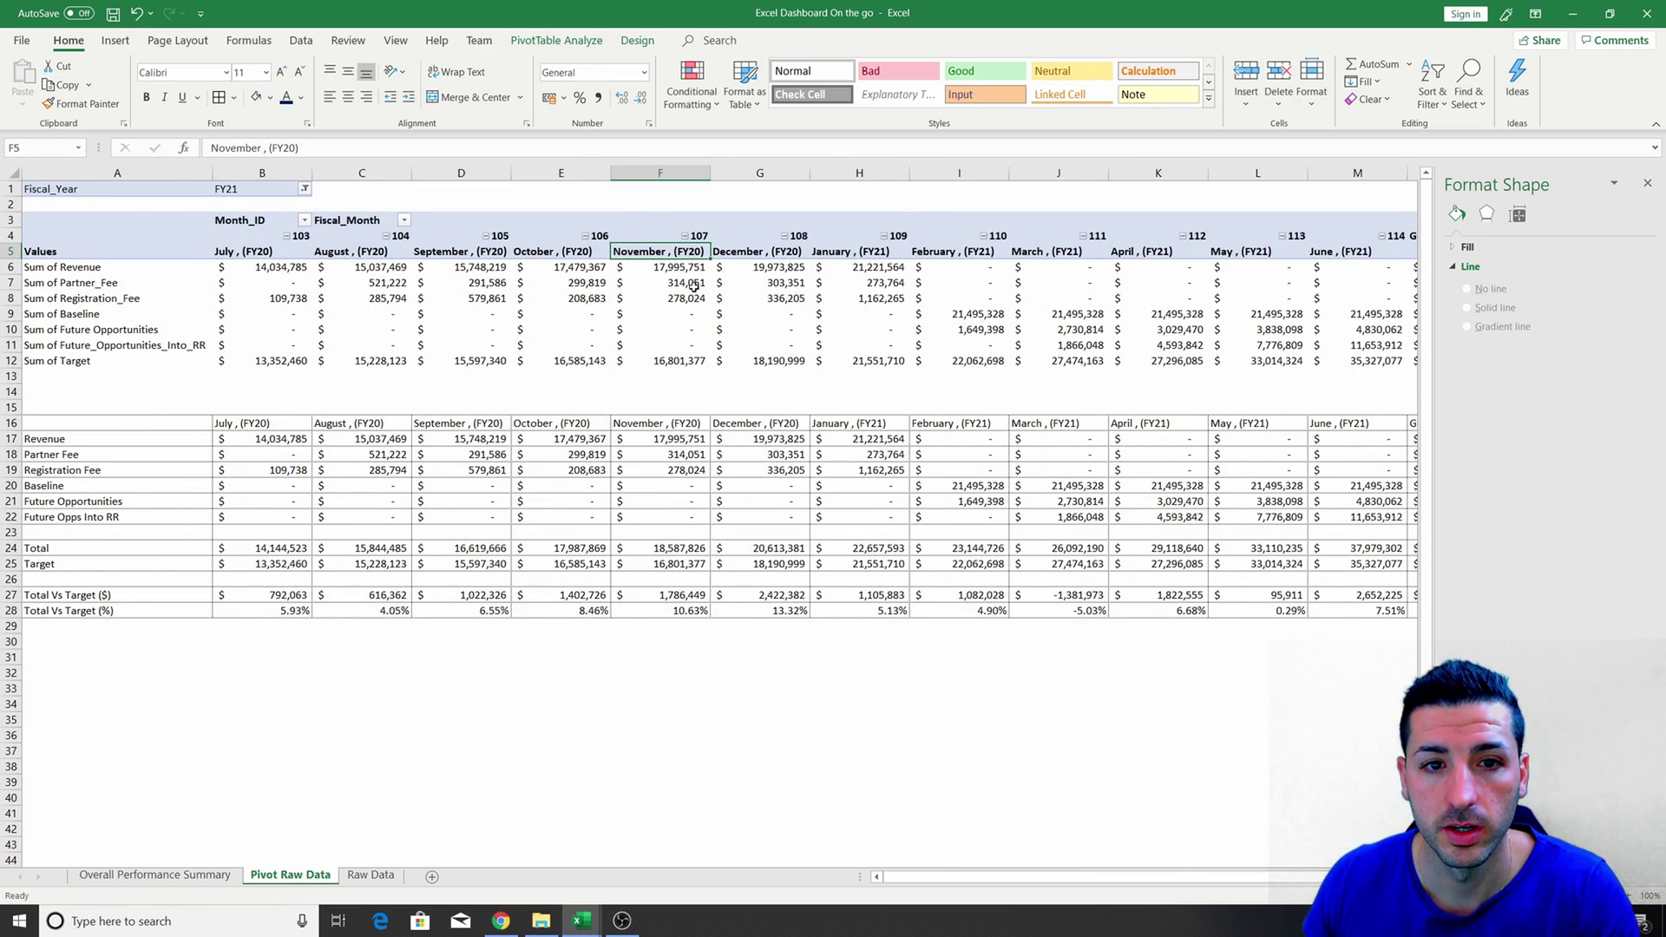
{"action": "left_click", "coordinate": [552, 43]}
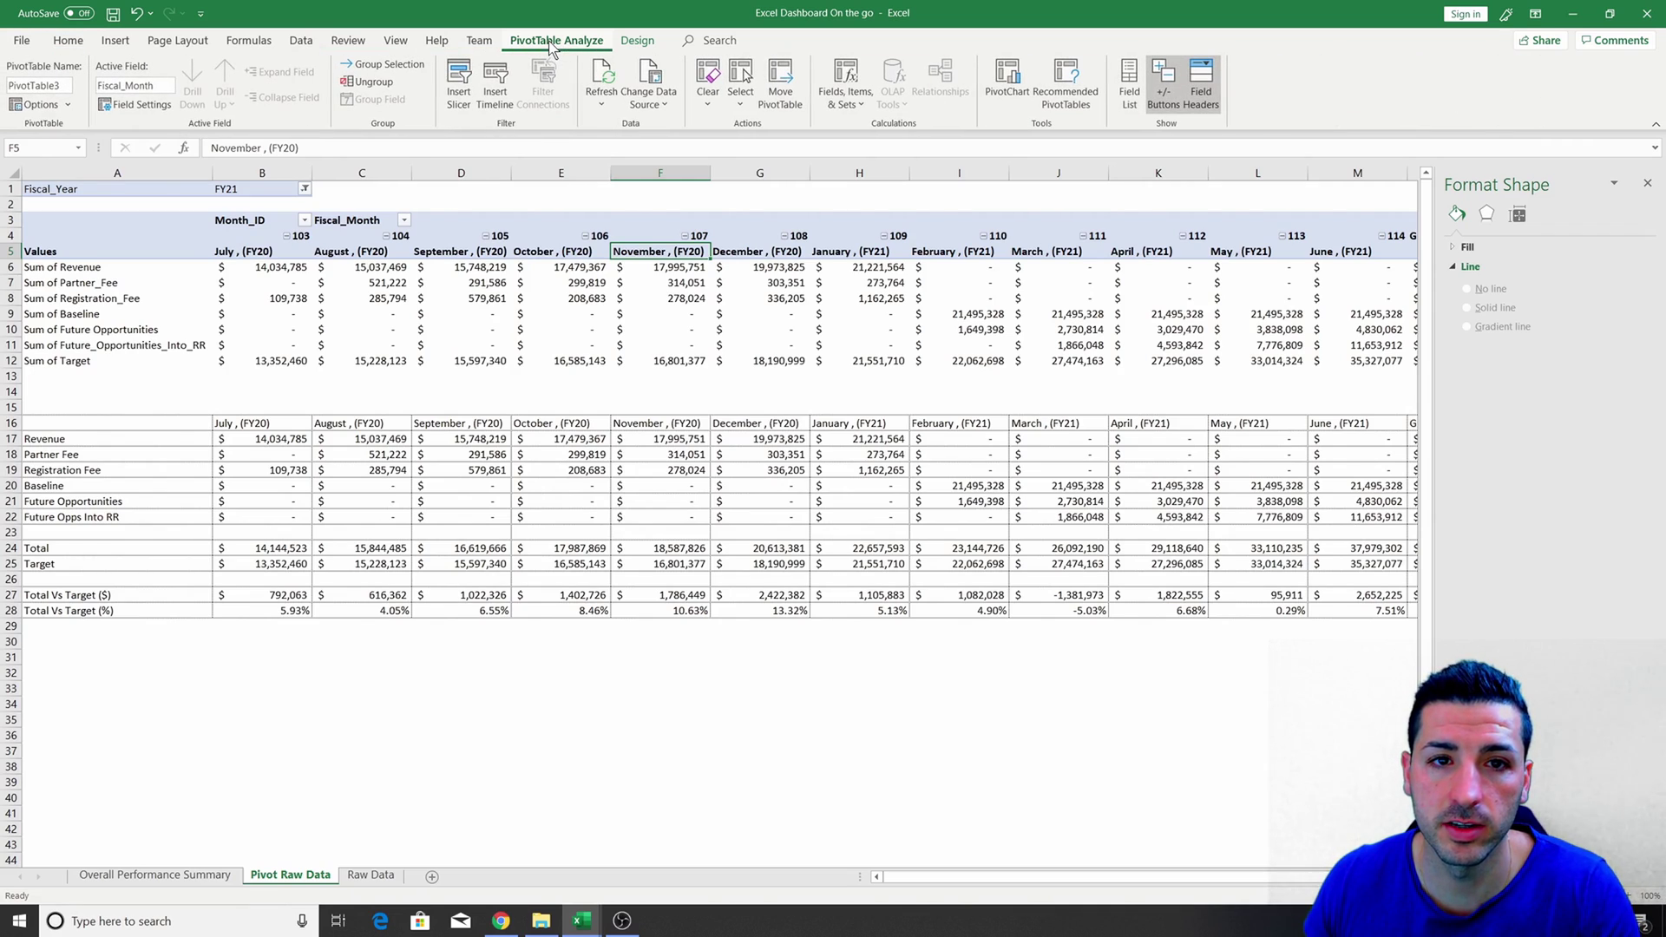
{"action": "left_click", "coordinate": [456, 97]}
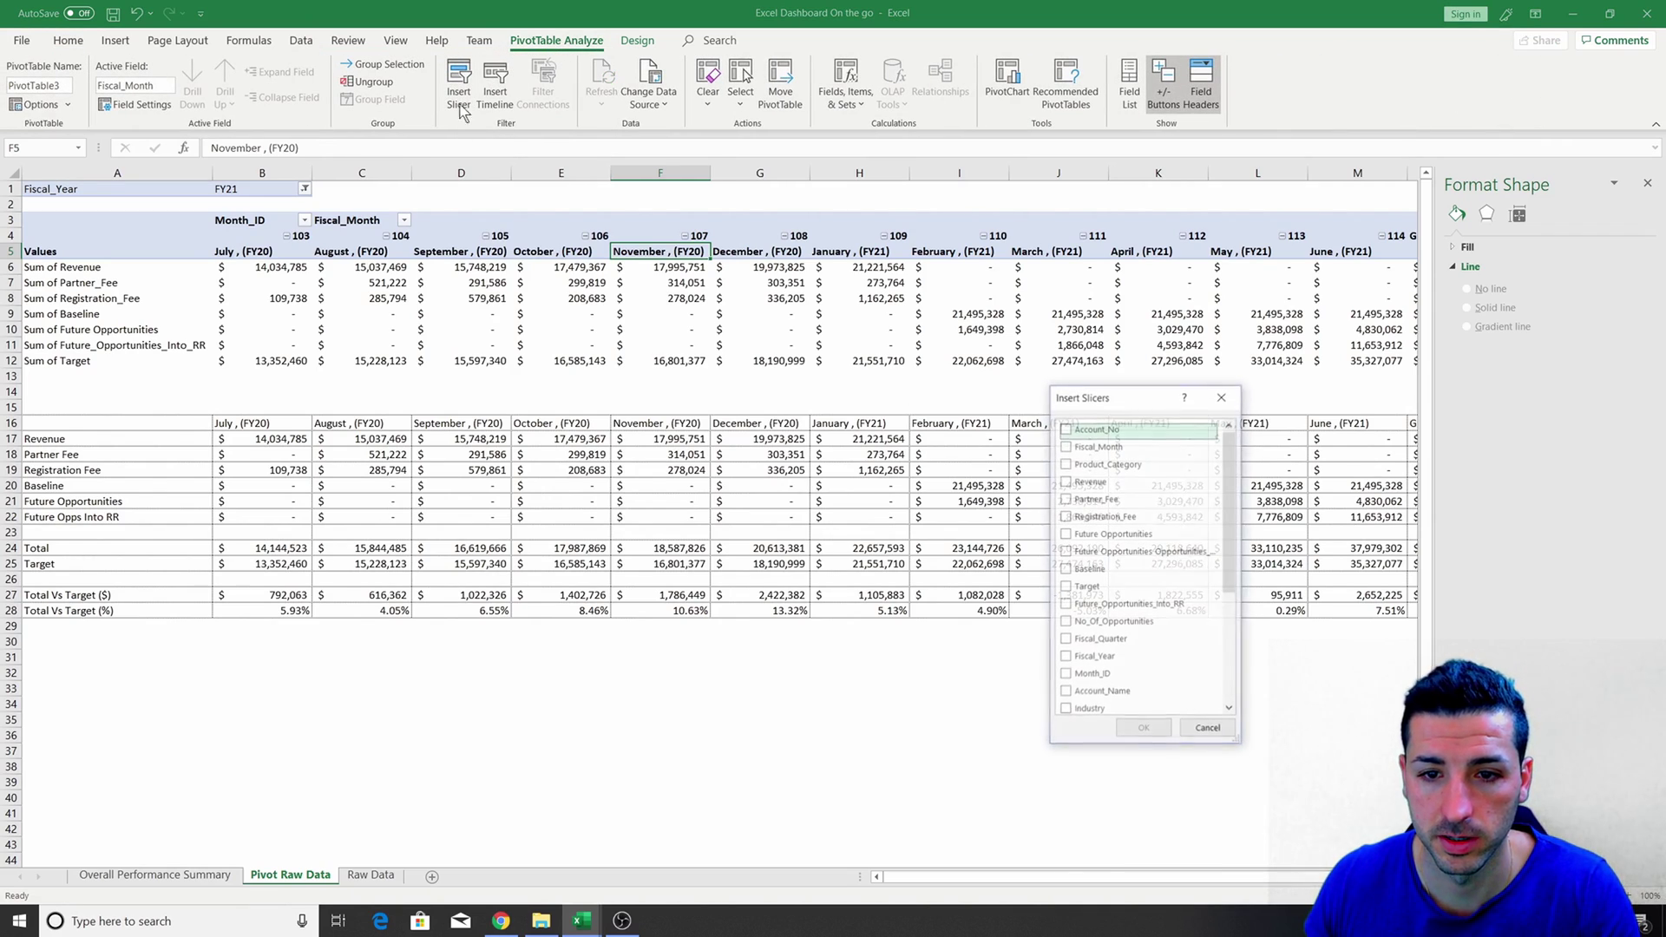
{"action": "left_click_drag", "start_coordinate": [1117, 397], "coordinate": [838, 190]}
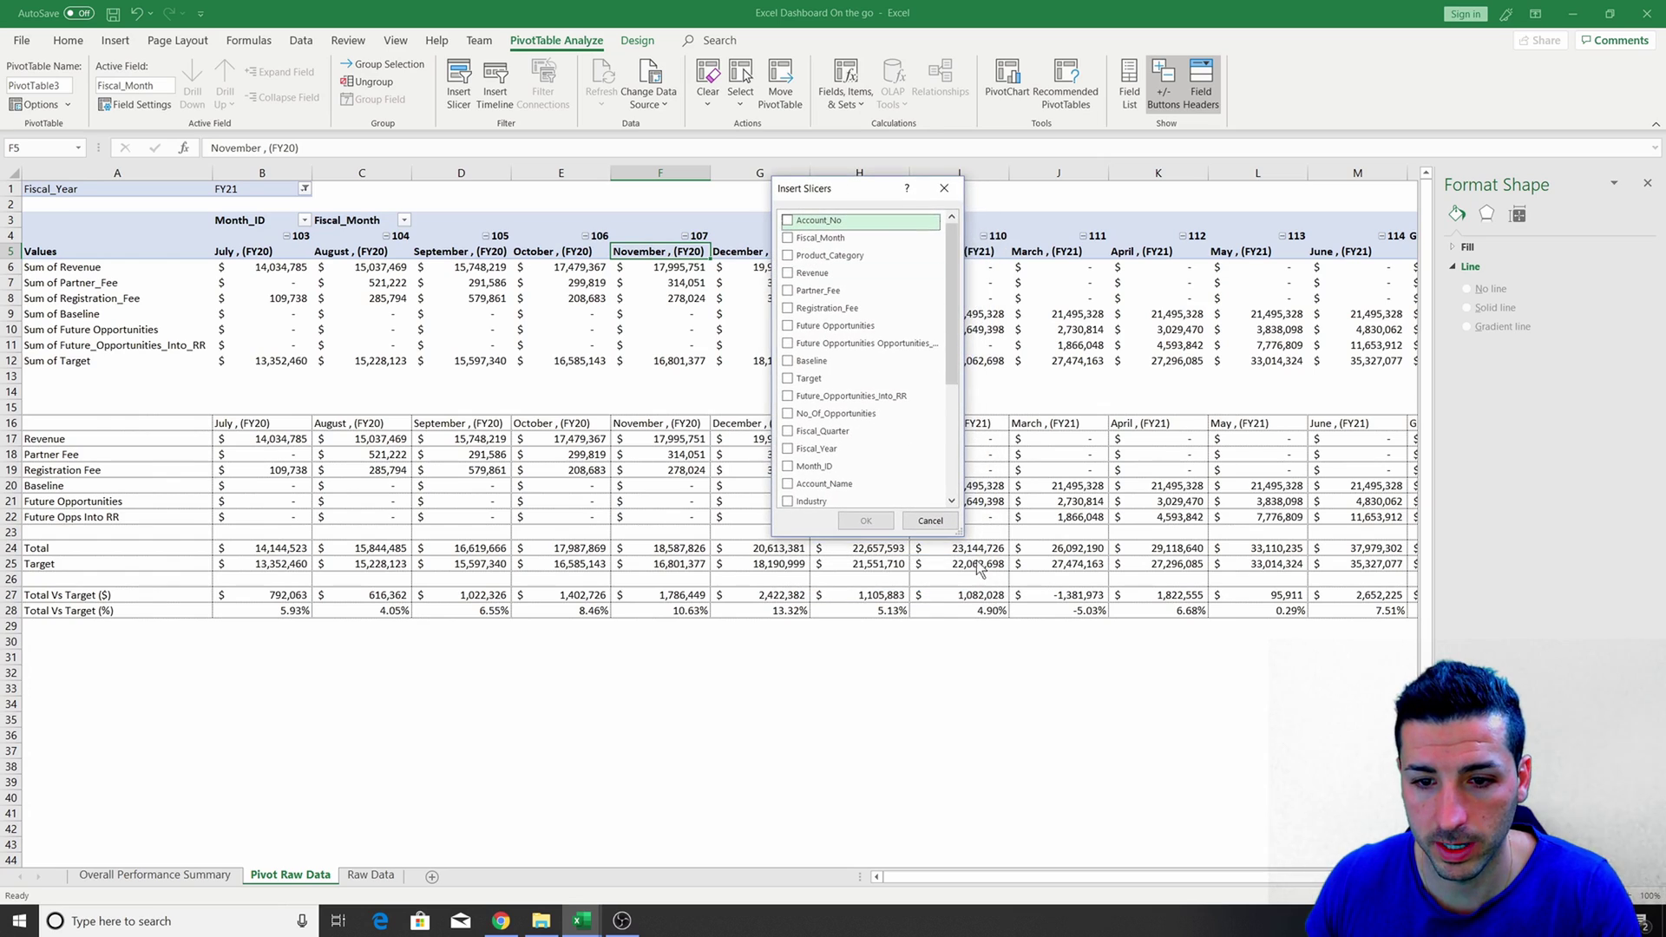
{"action": "left_click_drag", "start_coordinate": [958, 532], "coordinate": [1121, 647]}
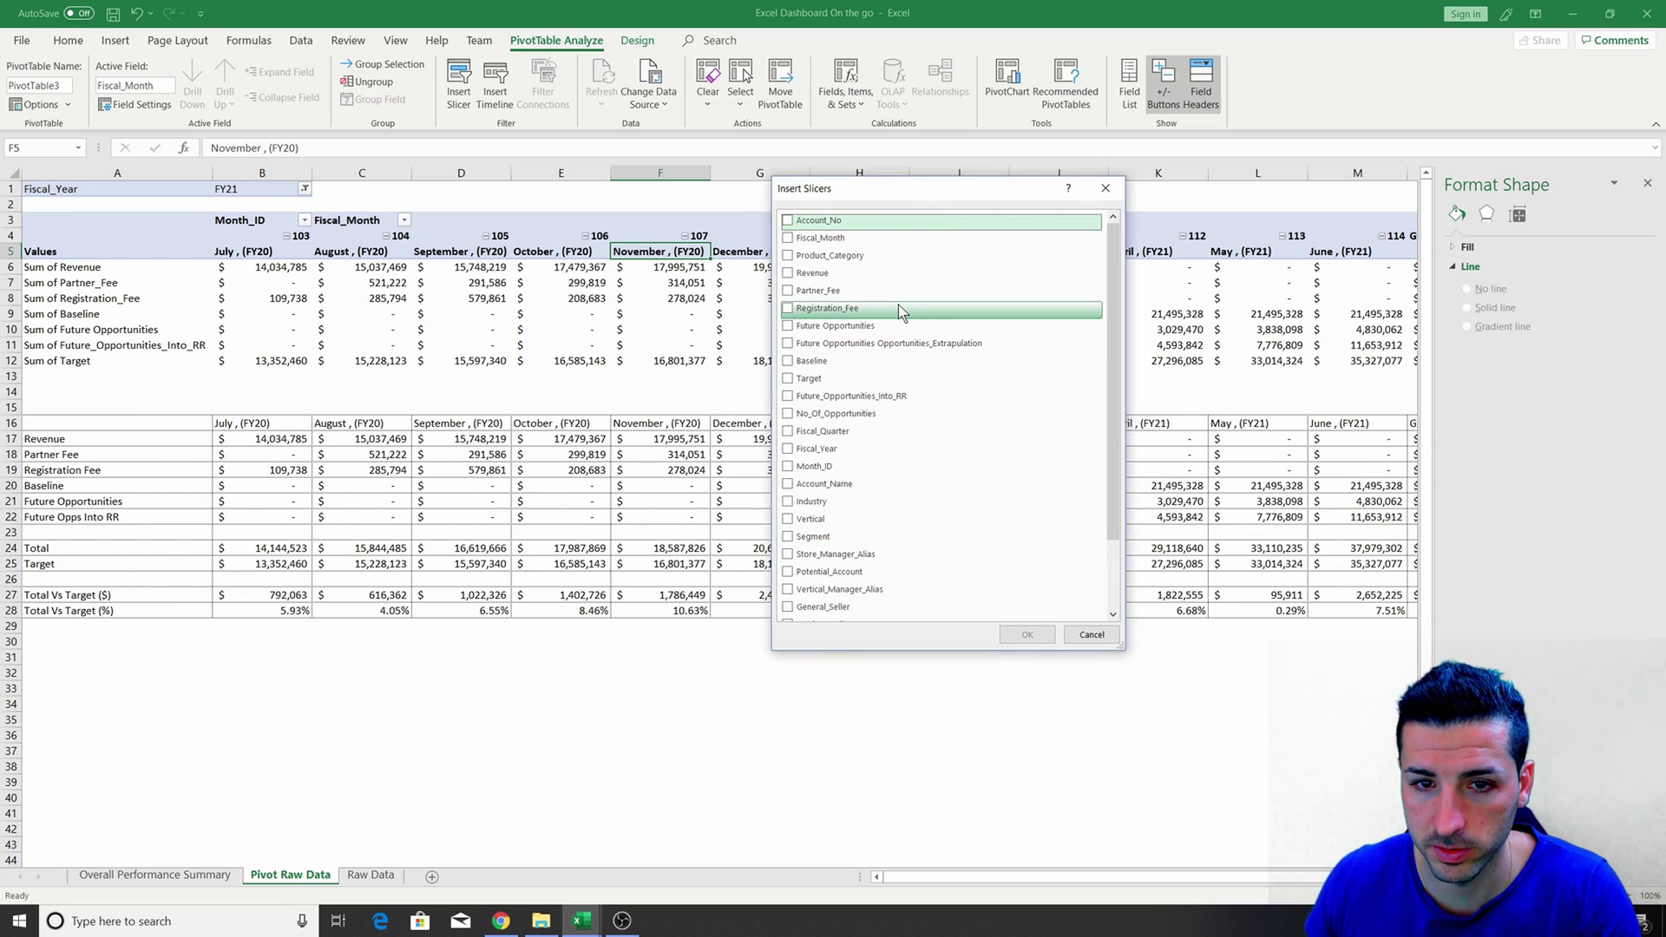
Insert slicers for Product_Category, Account_Name, Industry, Vertical, Segment, Store_Manager_Alias and Potential_Account.
{"action": "left_click", "coordinate": [787, 256]}
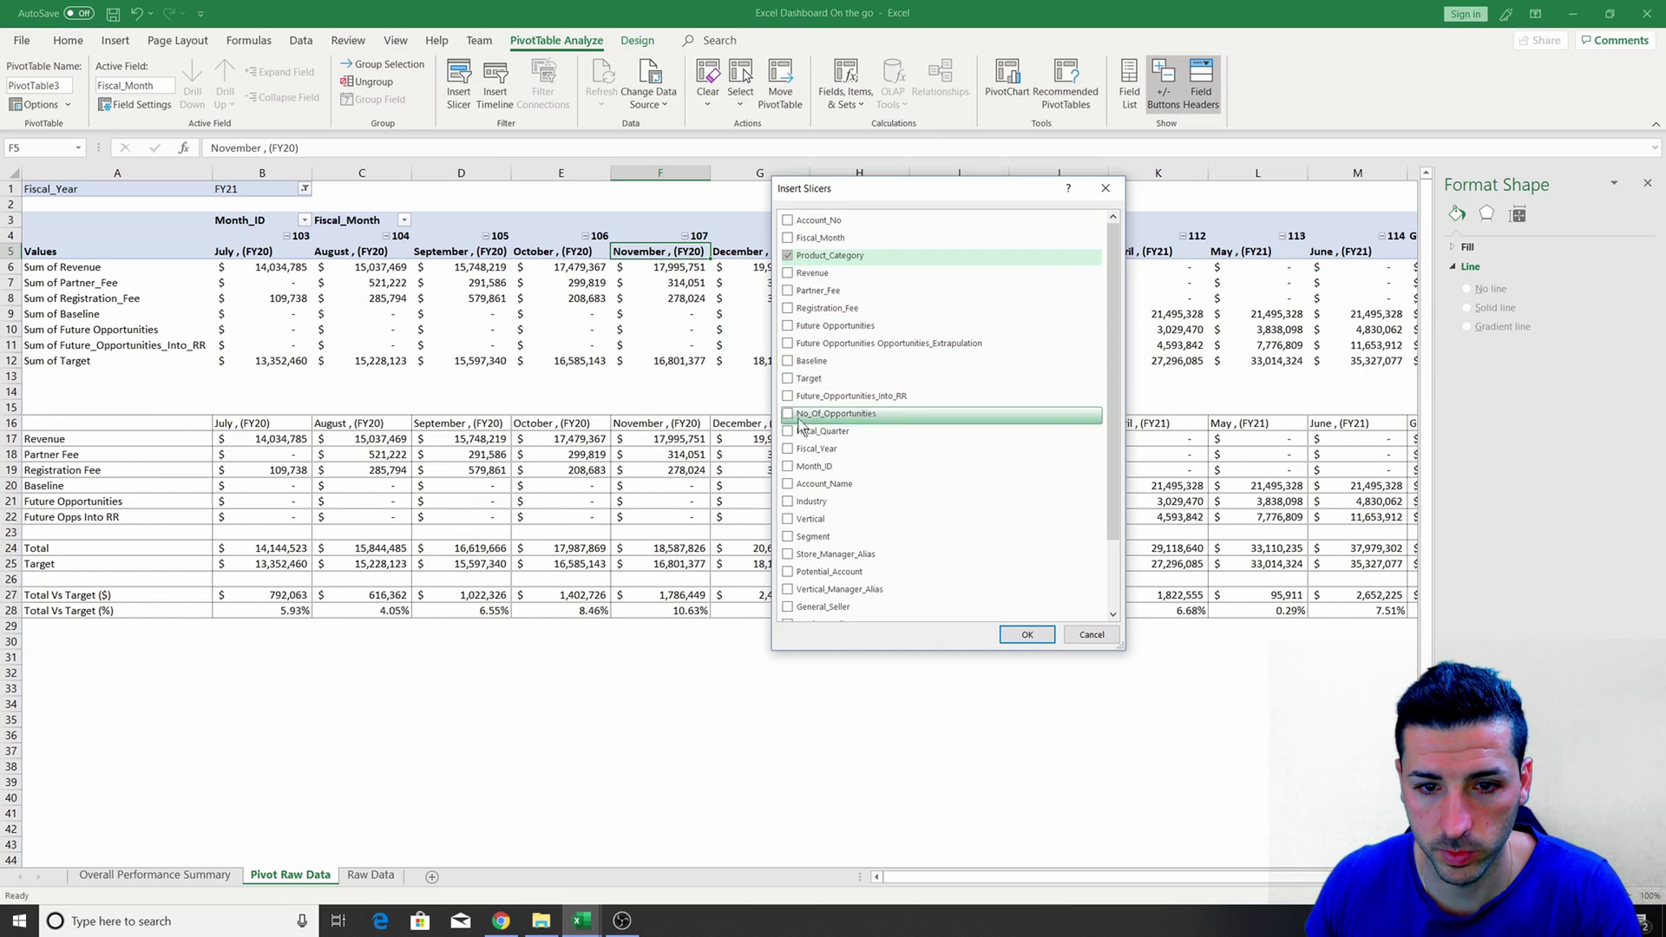
{"action": "left_click", "coordinate": [791, 488]}
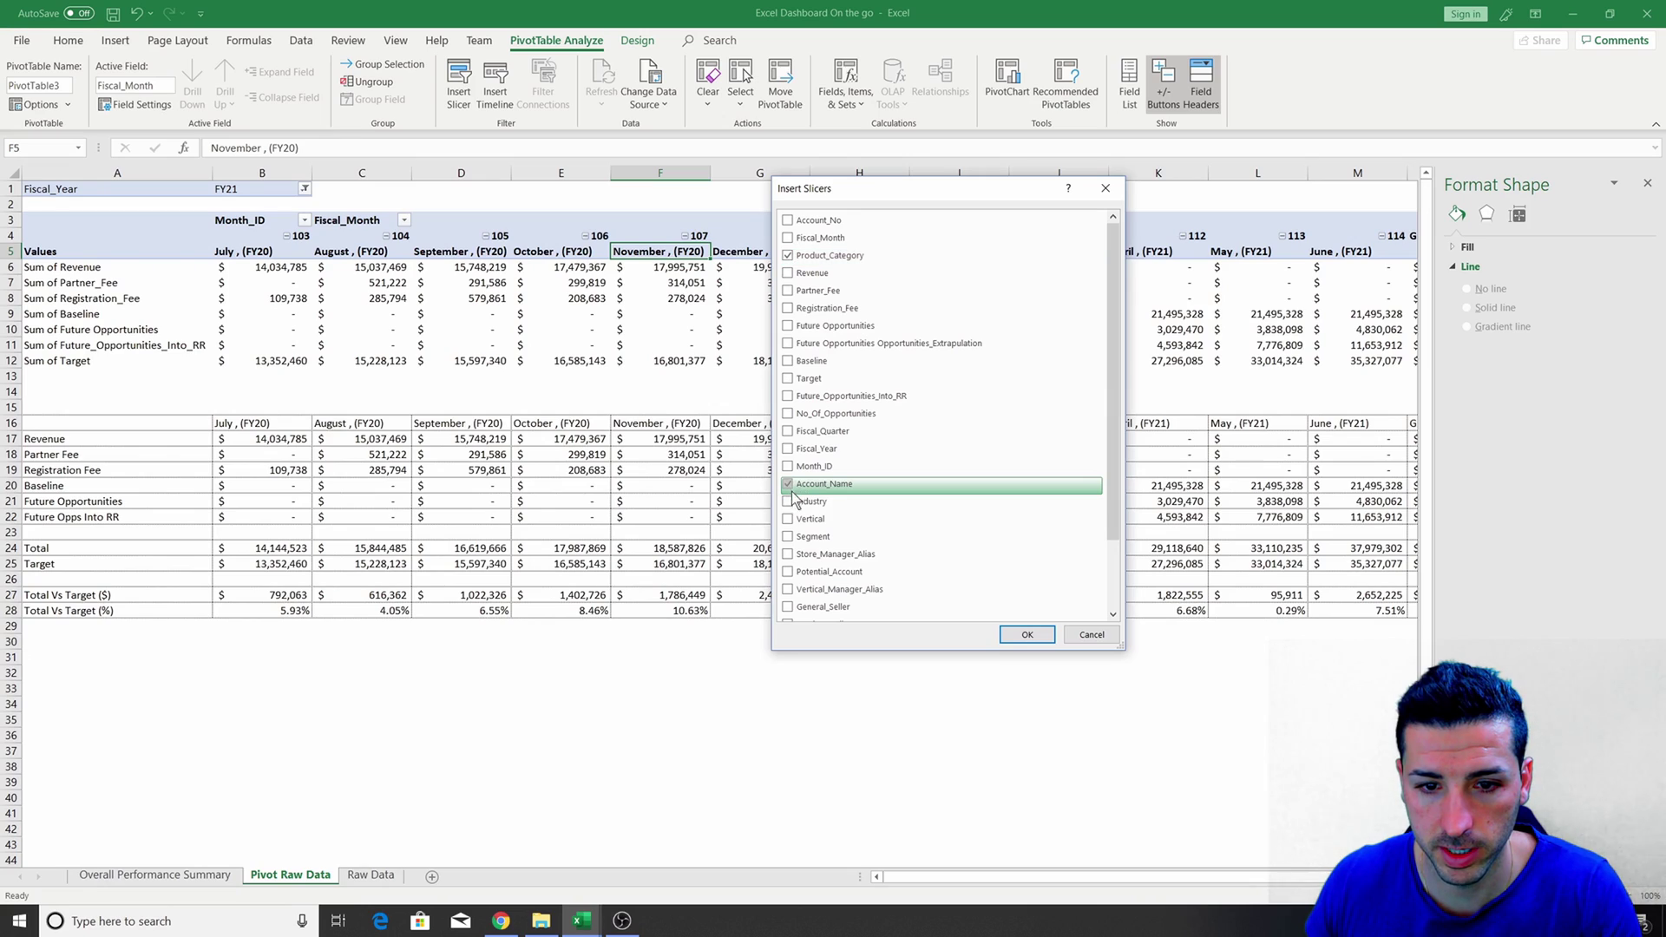
{"action": "left_click", "coordinate": [789, 501]}
{"action": "left_click", "coordinate": [788, 519]}
{"action": "left_click", "coordinate": [789, 538]}
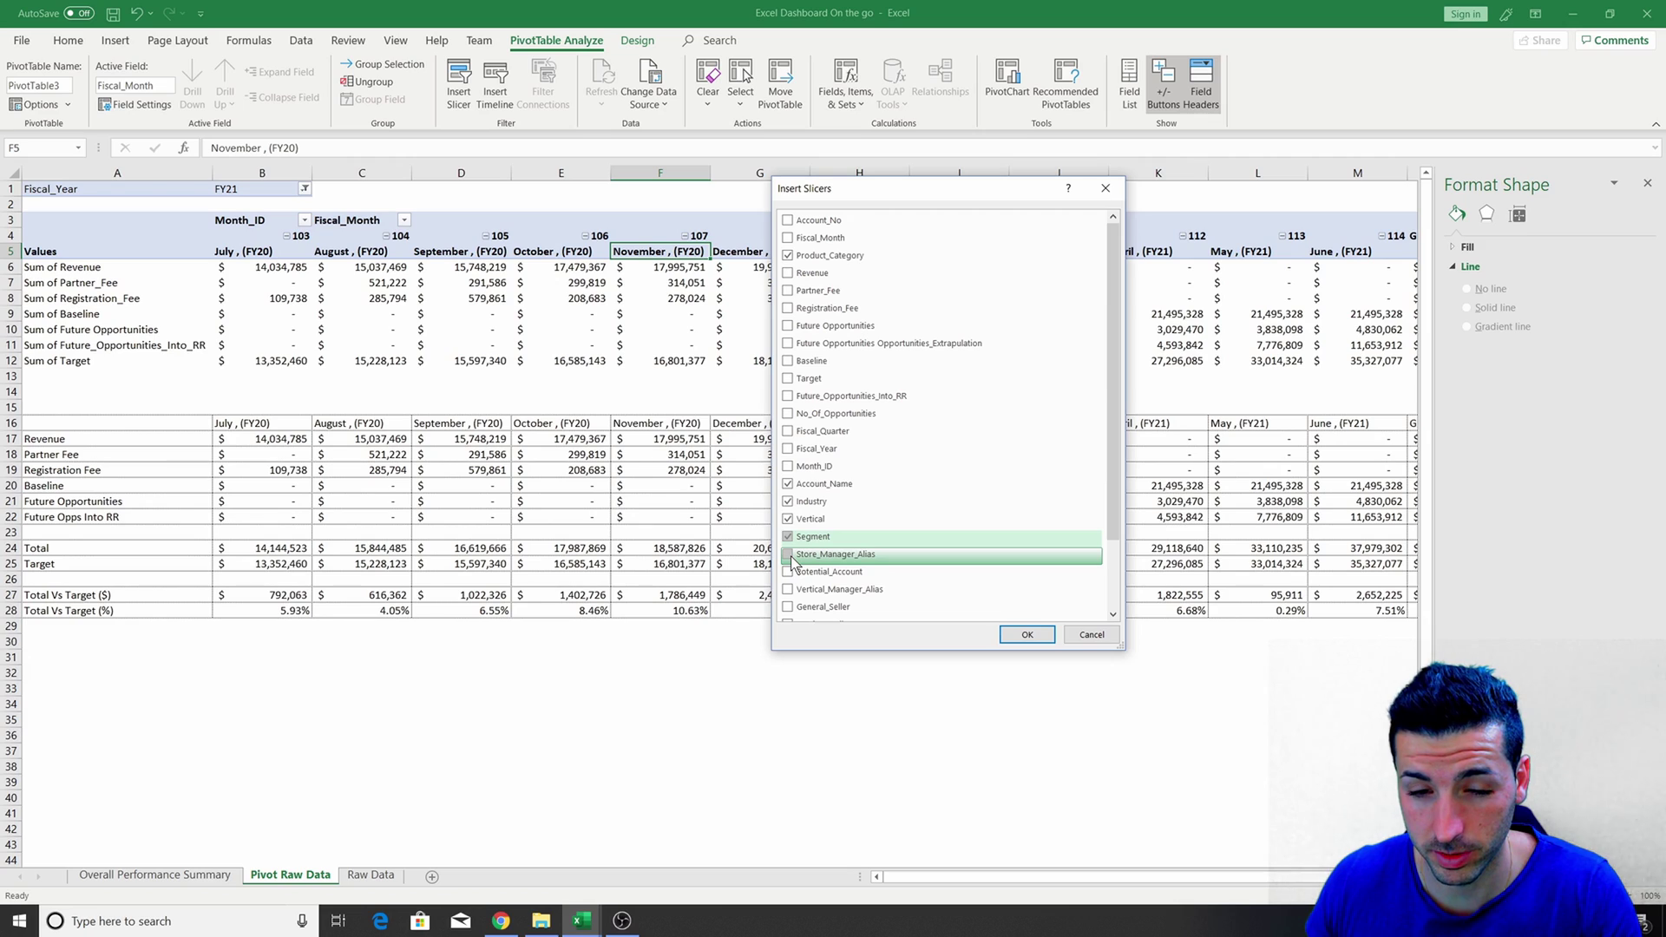
{"action": "left_click", "coordinate": [789, 556]}
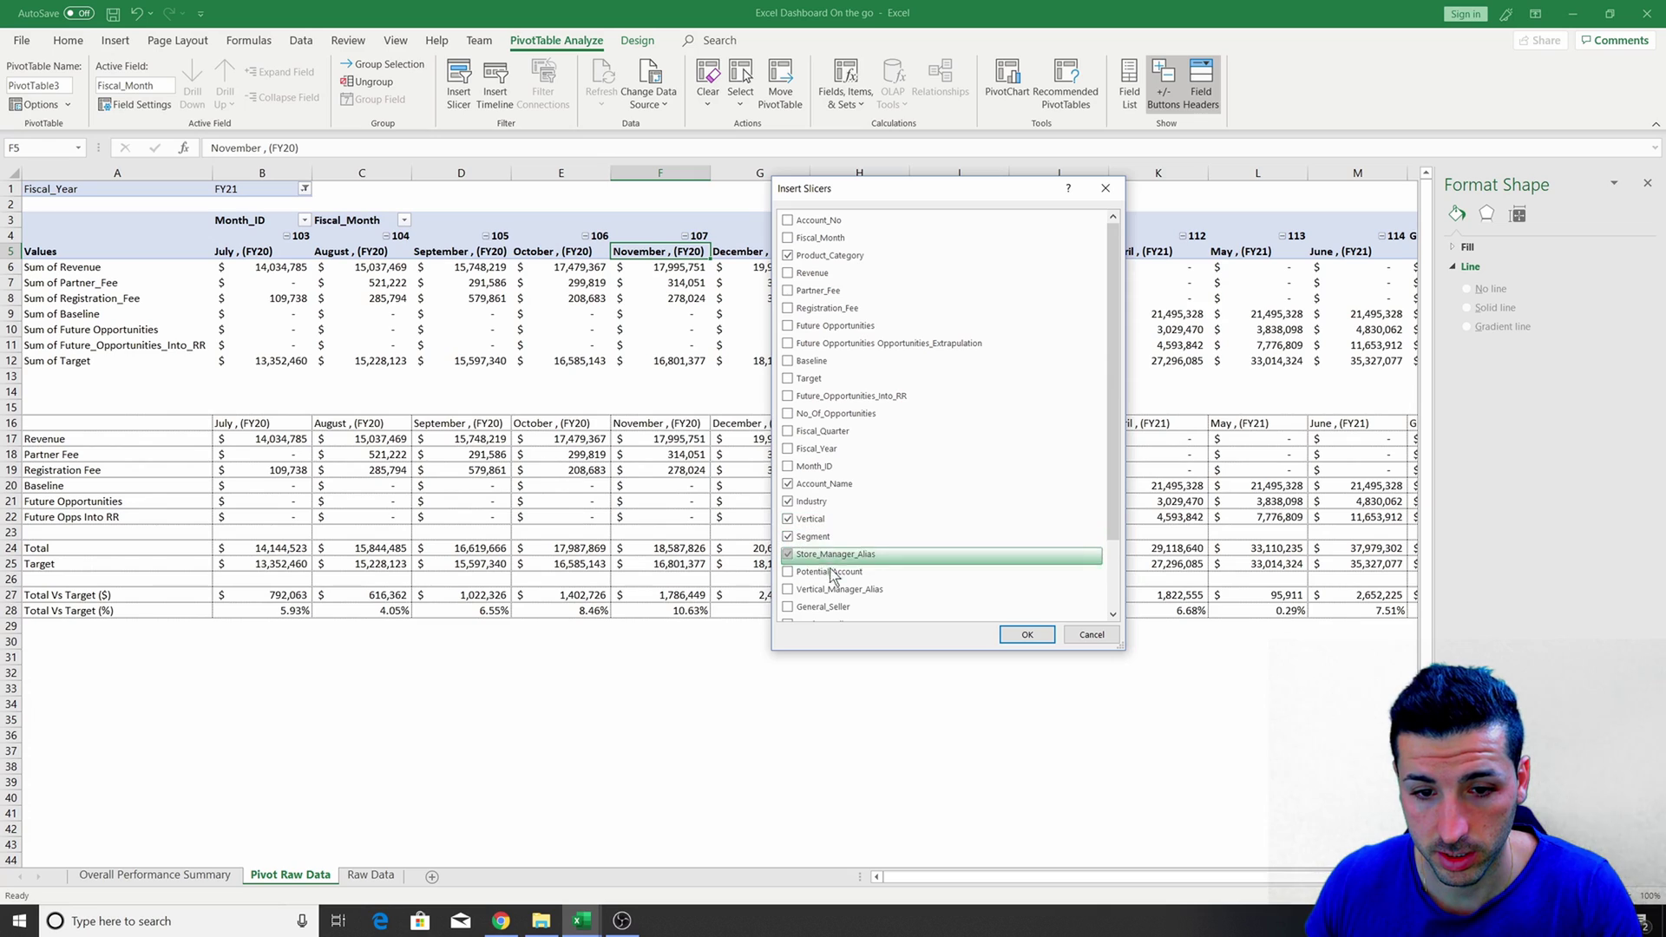
{"action": "left_click", "coordinate": [789, 573]}
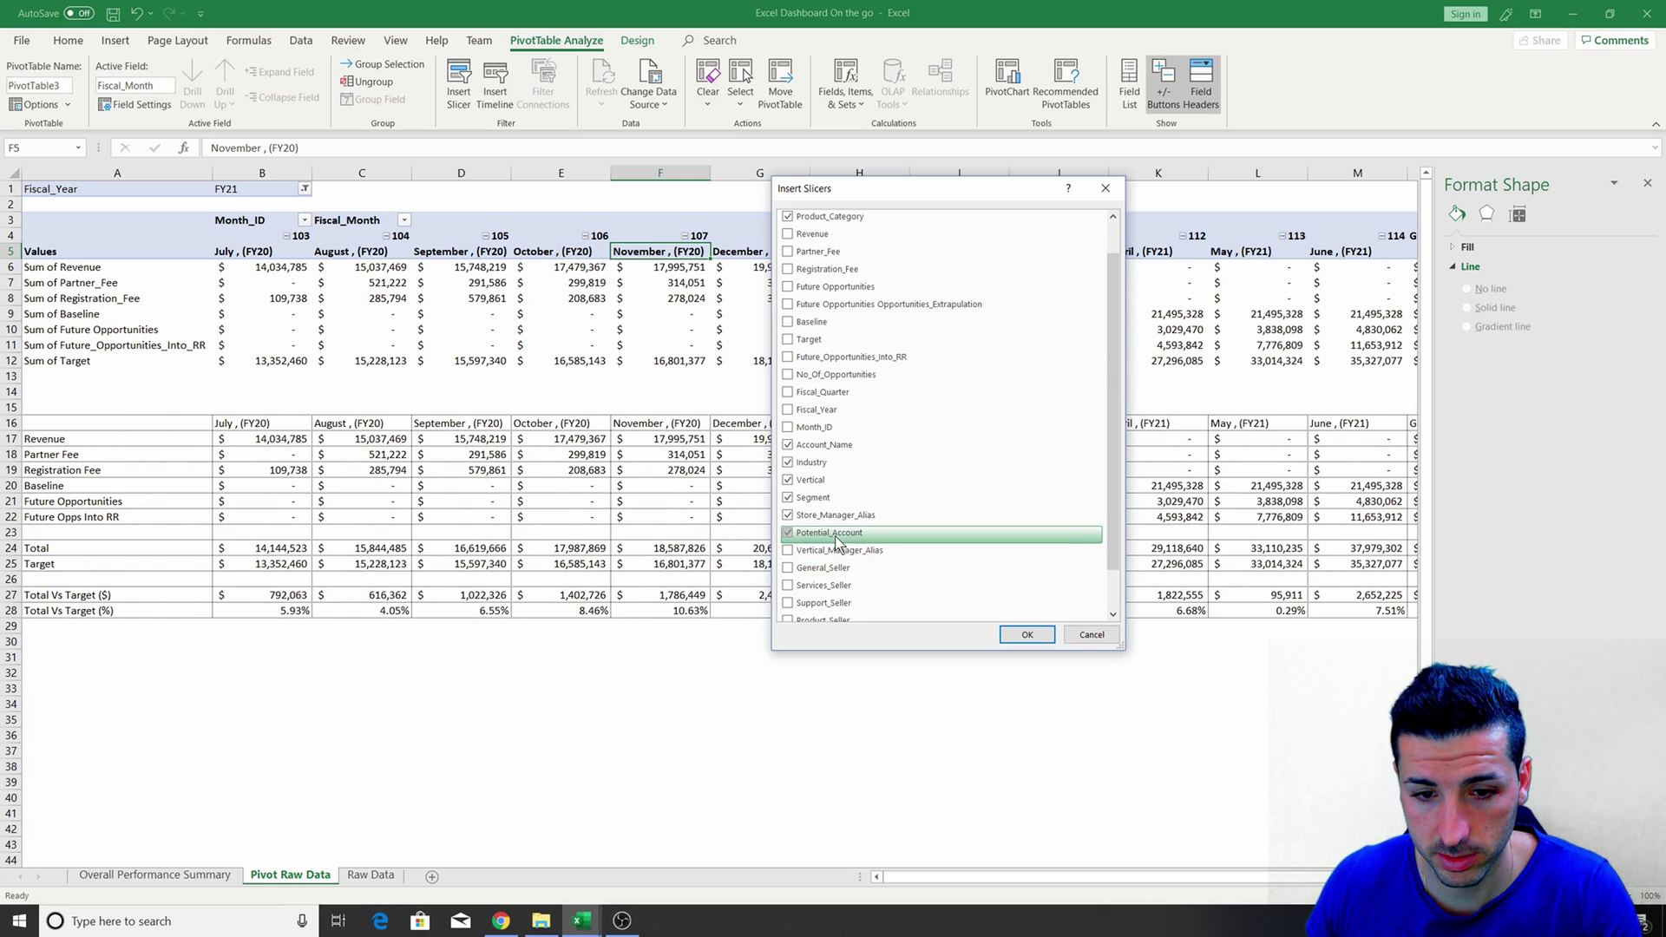
{"action": "scroll", "coordinate": [837, 543], "scroll_direction": "down", "scroll_amount": 2}
{"action": "left_click", "coordinate": [1029, 634]}
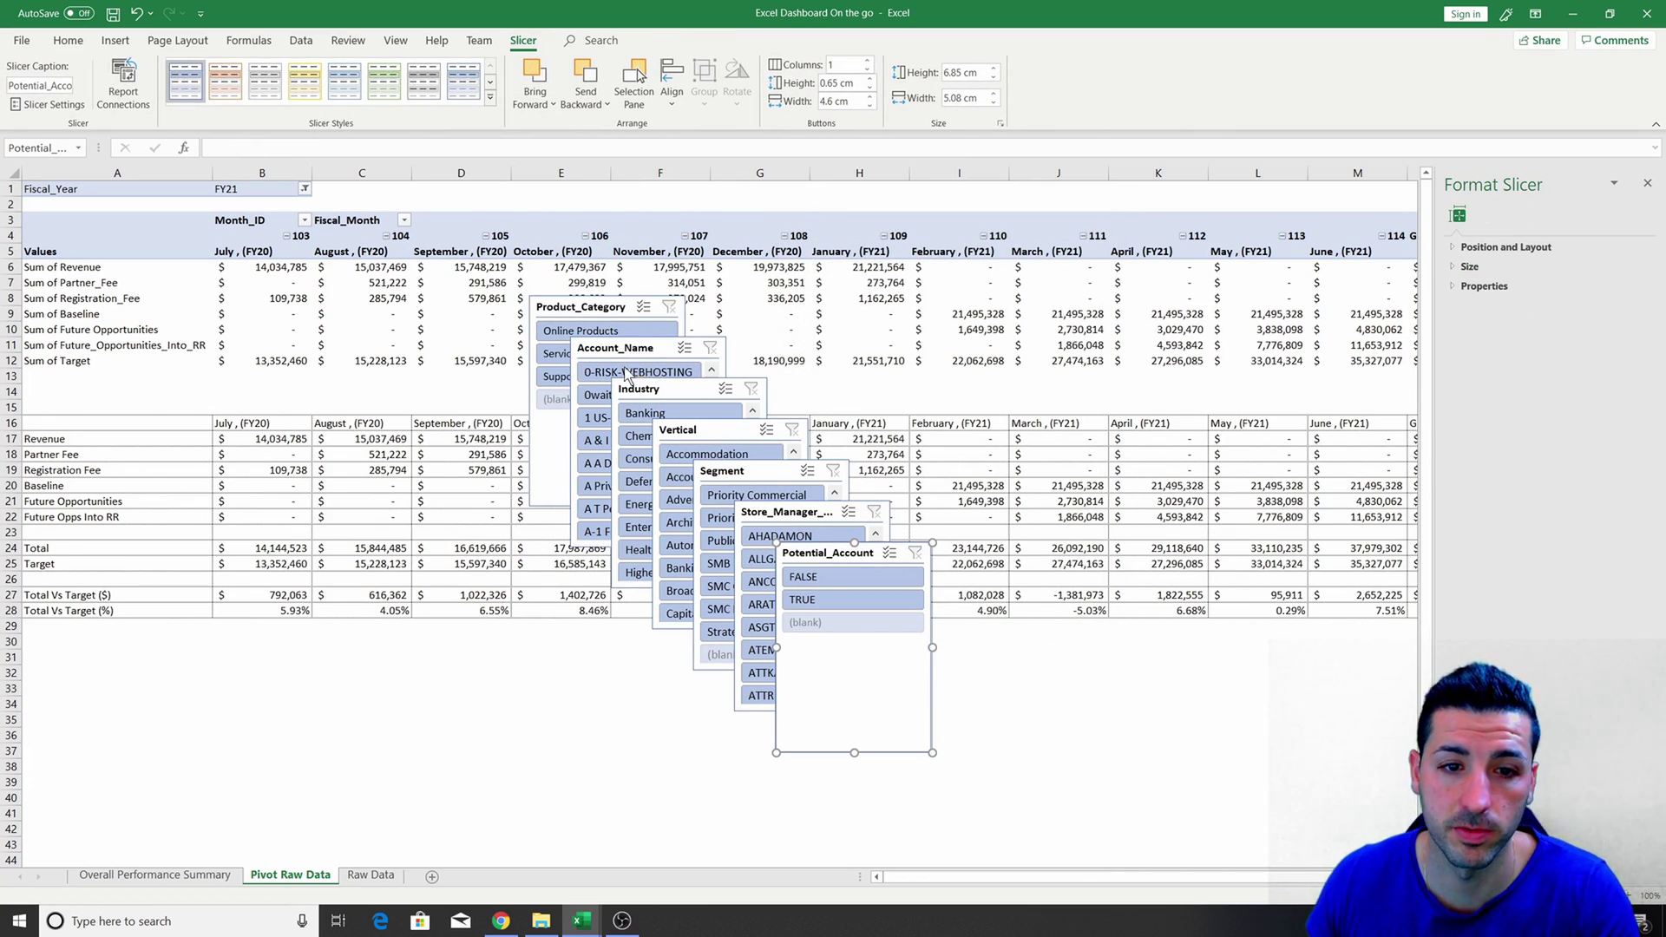
Line up the Segment, Product_Category, Industry and Account_Name slicers in a row below the Total Vs Target rows.
{"action": "left_click_drag", "start_coordinate": [592, 348], "coordinate": [479, 644]}
{"action": "left_click_drag", "start_coordinate": [726, 469], "coordinate": [67, 647]}
{"action": "left_click_drag", "start_coordinate": [491, 659], "coordinate": [580, 650]}
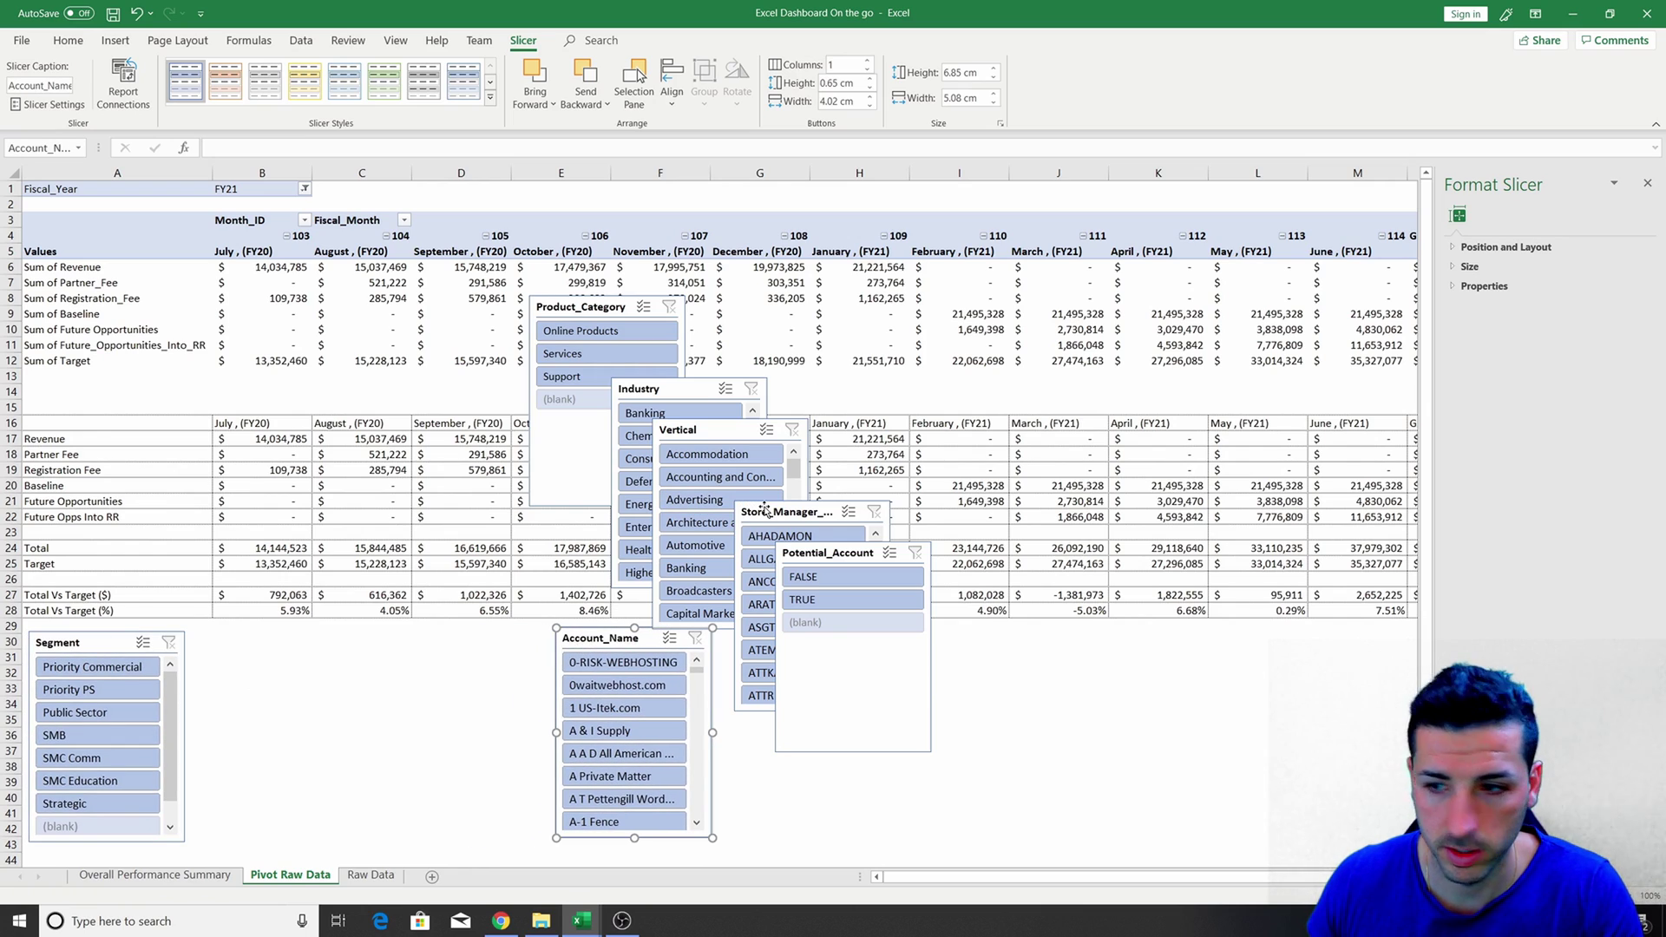
{"action": "left_click_drag", "start_coordinate": [601, 308], "coordinate": [262, 642]}
{"action": "left_click_drag", "start_coordinate": [668, 389], "coordinate": [415, 641]}
{"action": "left_click_drag", "start_coordinate": [594, 644], "coordinate": [566, 647]}
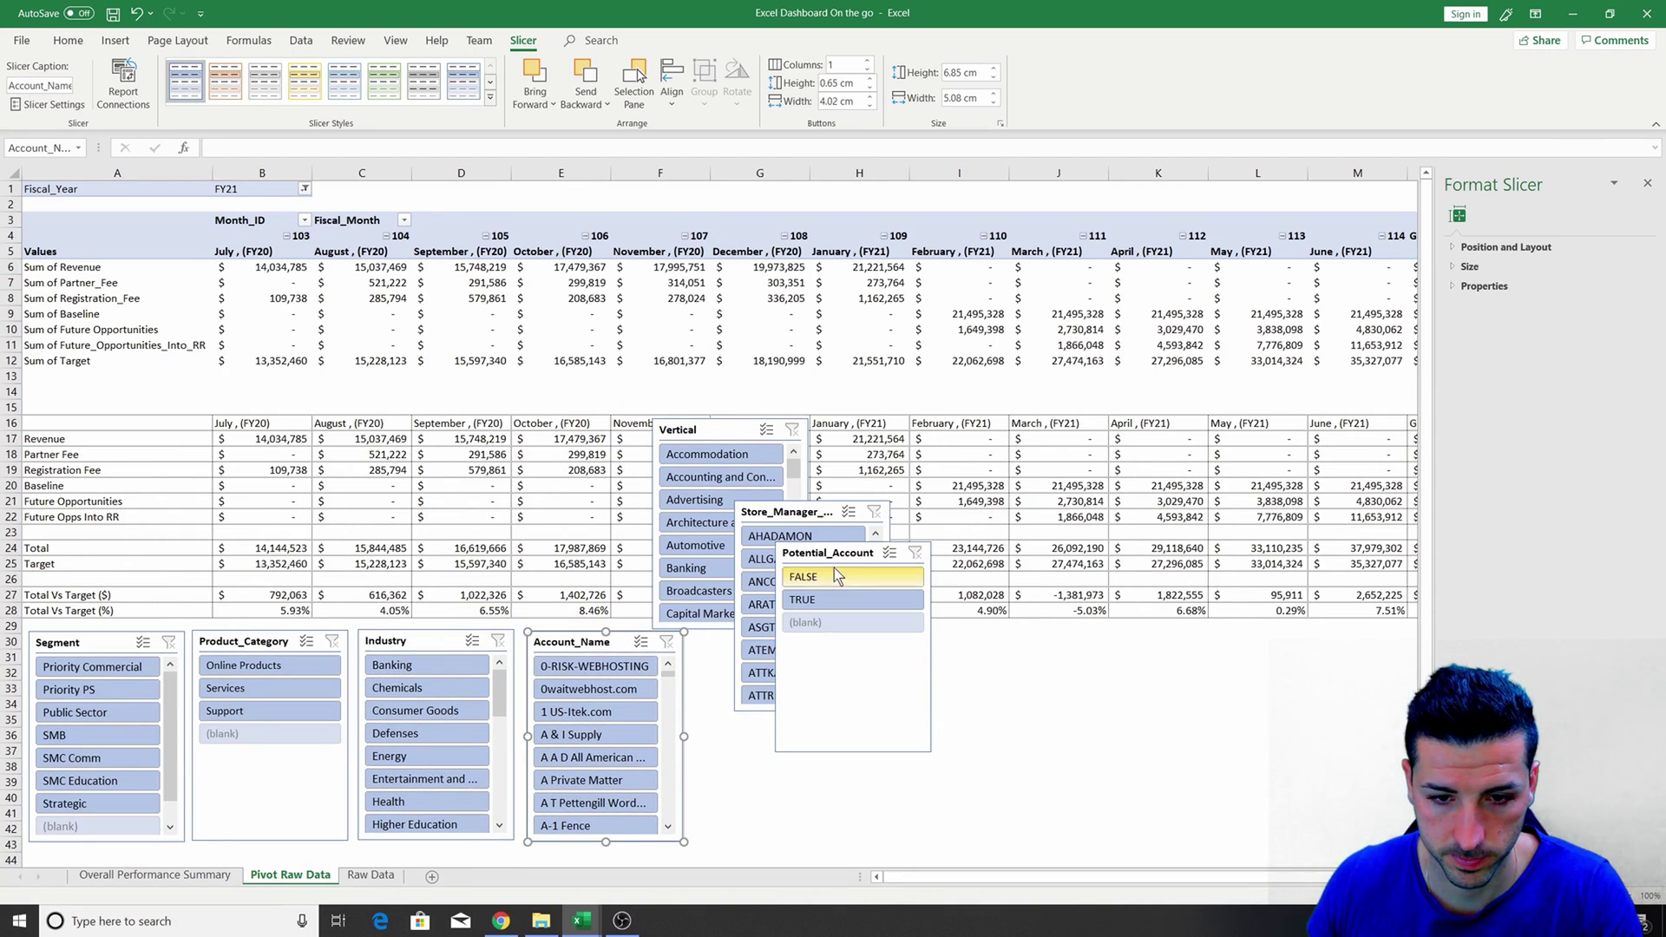
Continue the row after the Account_Name slicer with the Potential_Account, Store_Manager_Alias and Vertical slicers.
{"action": "left_click_drag", "start_coordinate": [831, 547], "coordinate": [741, 627]}
{"action": "left_click_drag", "start_coordinate": [781, 512], "coordinate": [900, 638]}
{"action": "left_click_drag", "start_coordinate": [707, 437], "coordinate": [1075, 640]}
{"action": "left_click", "coordinate": [1257, 654]}
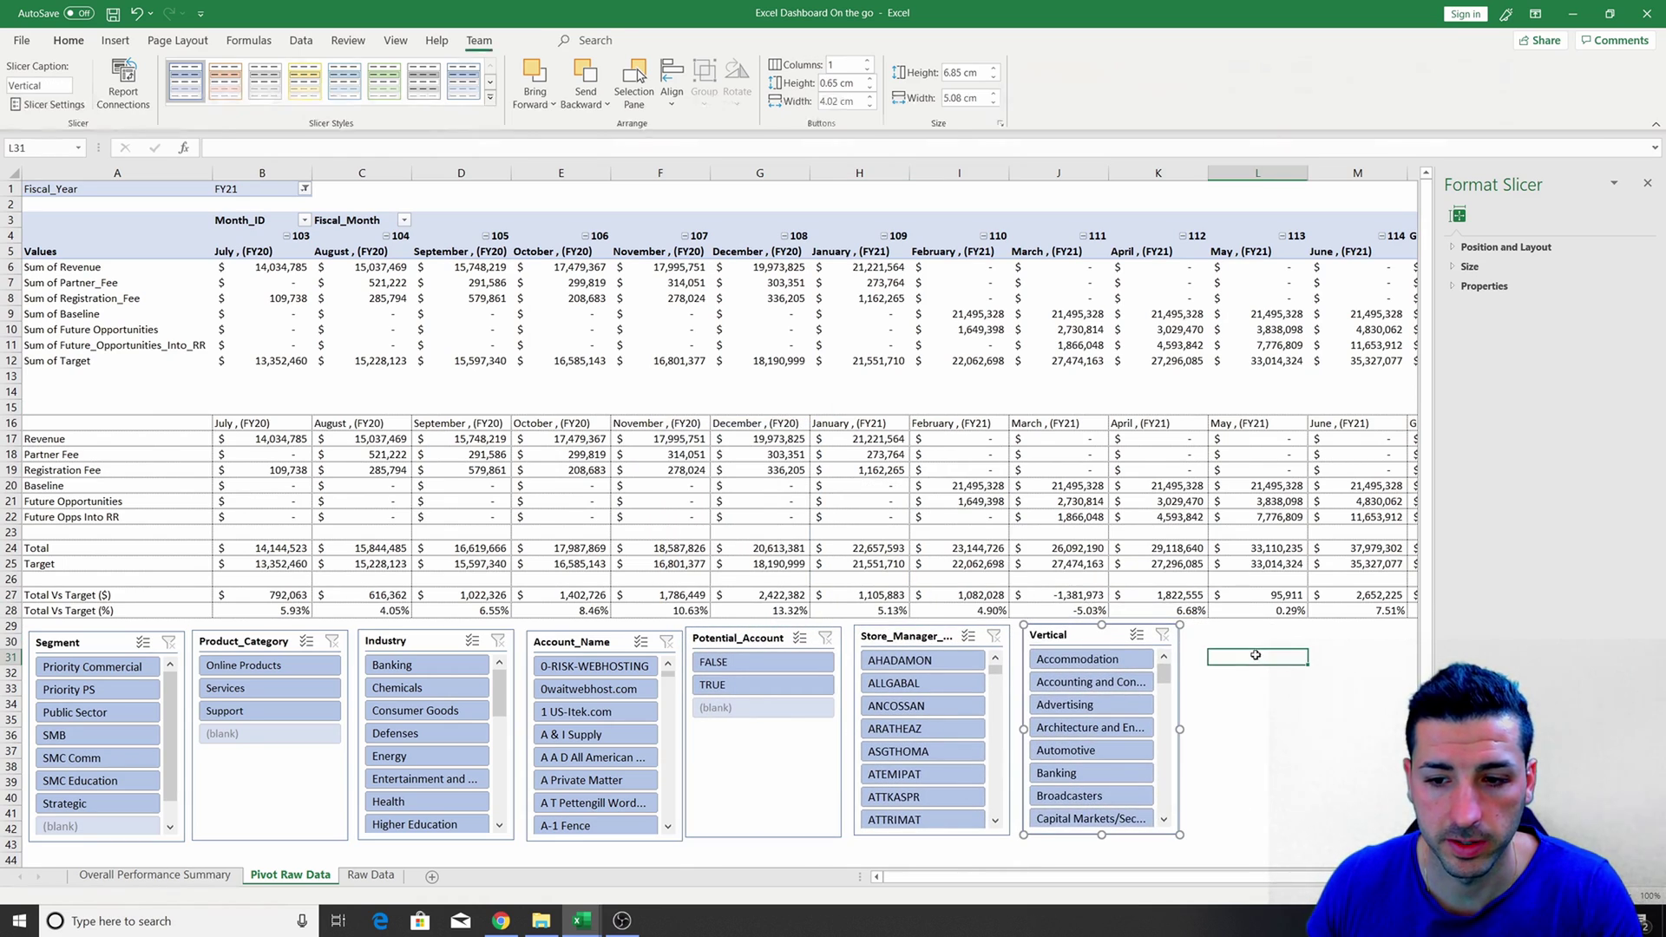
{"action": "scroll", "coordinate": [1257, 655], "scroll_direction": "down", "scroll_amount": 2}
{"action": "left_click", "coordinate": [61, 562]}
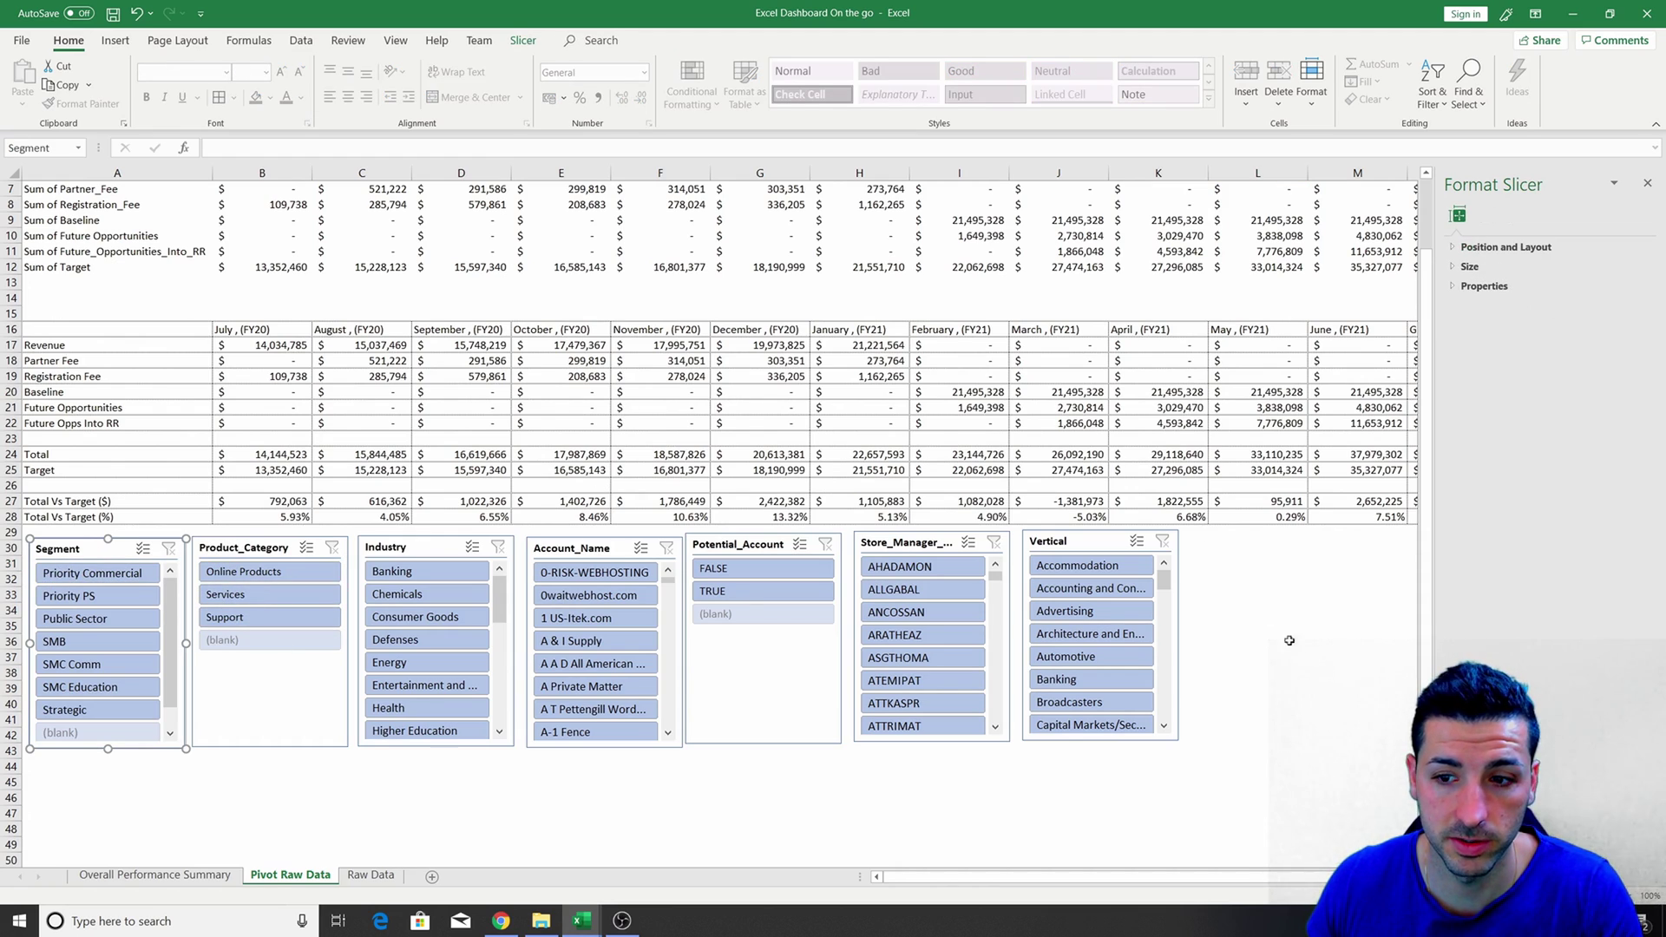
{"action": "left_click", "coordinate": [1319, 679]}
{"action": "scroll", "coordinate": [1319, 680], "scroll_direction": "up", "scroll_amount": 2}
Test the slicers by filtering the pivot table to segment Priority PS, industry Health and account J.R. Johnson Supply.
{"action": "left_click", "coordinate": [87, 690]}
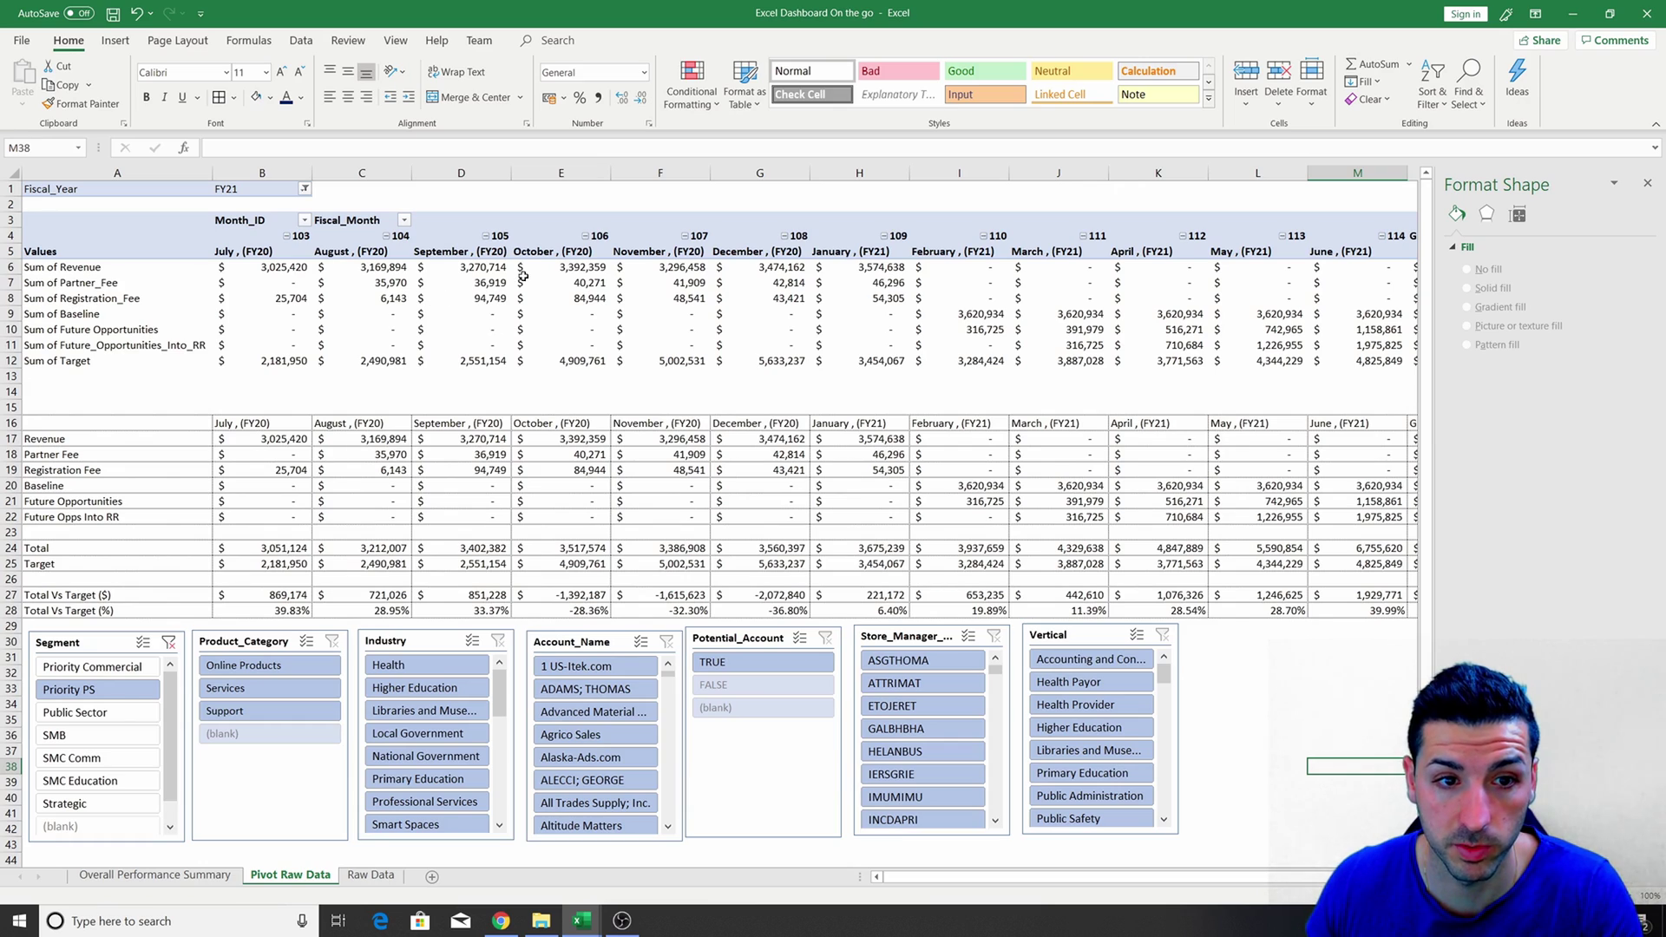
{"action": "left_click", "coordinate": [475, 664]}
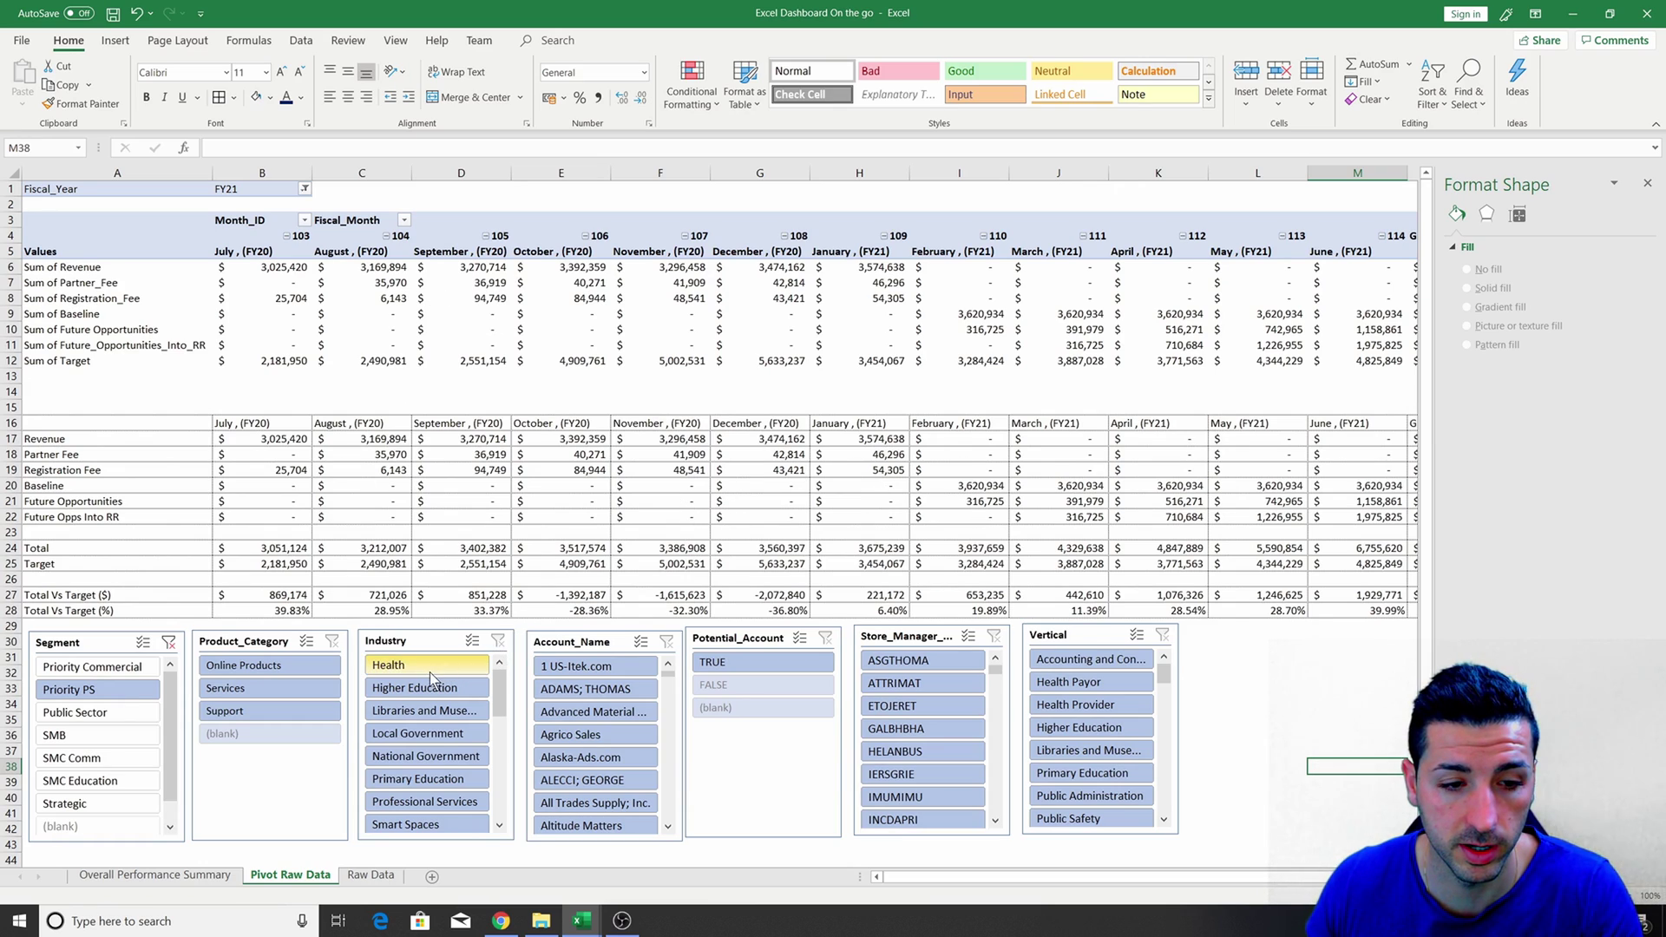
{"action": "left_click", "coordinate": [552, 713]}
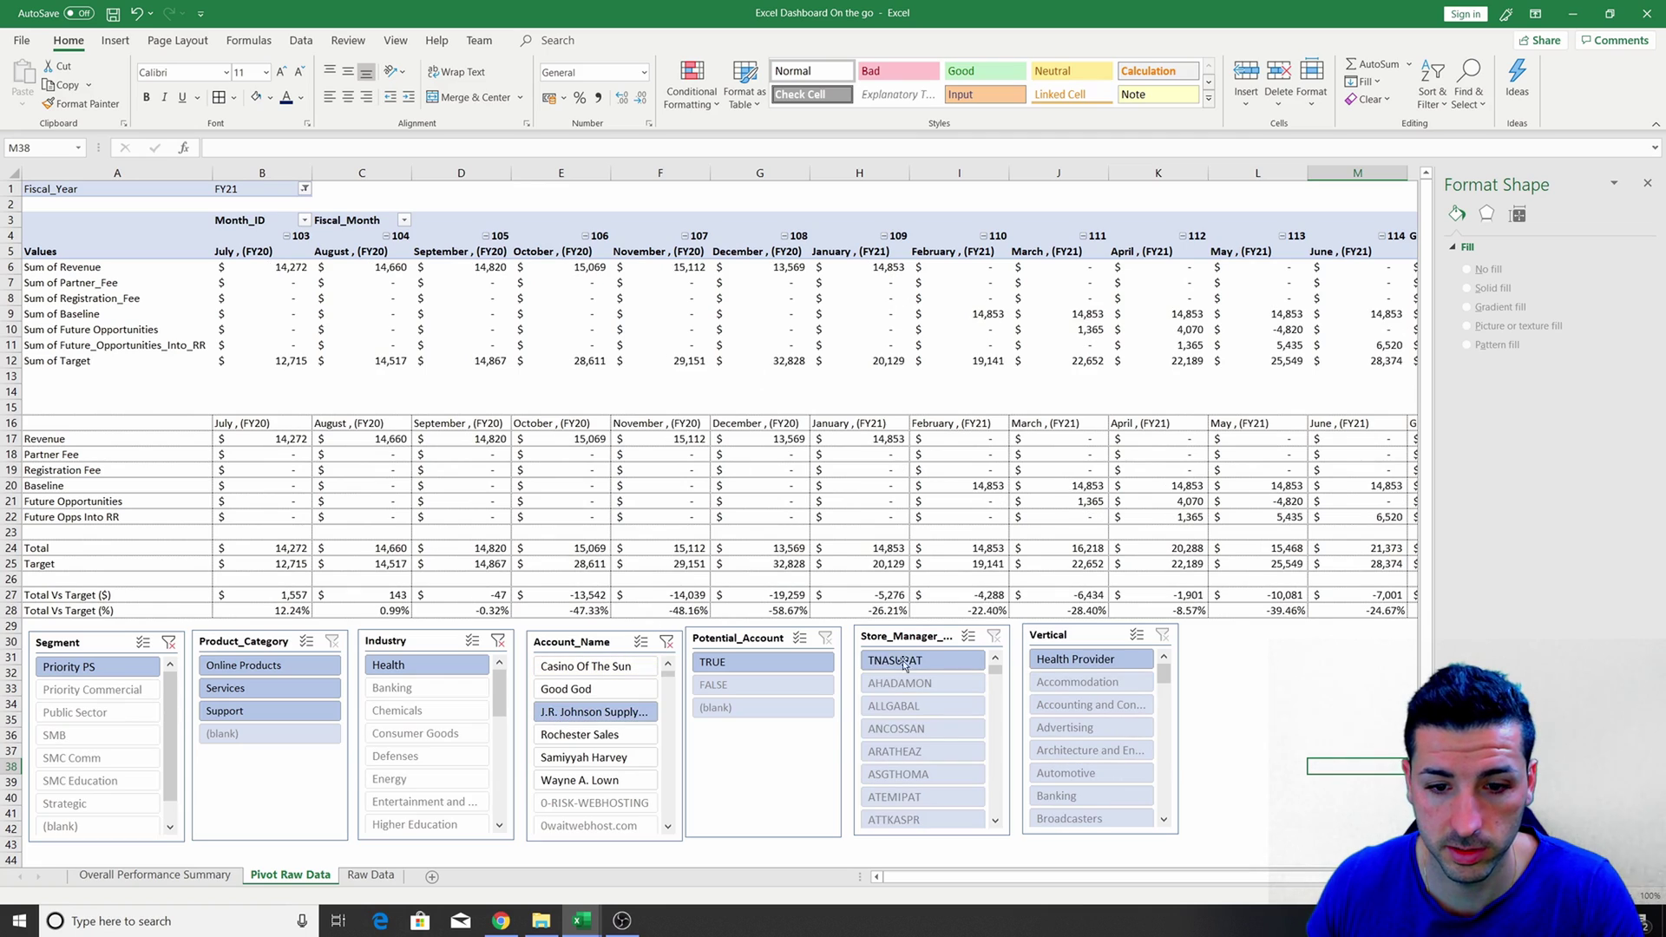
Clear the filters on the Account_Name, Industry and Segment slicers.
{"action": "left_click", "coordinate": [994, 637]}
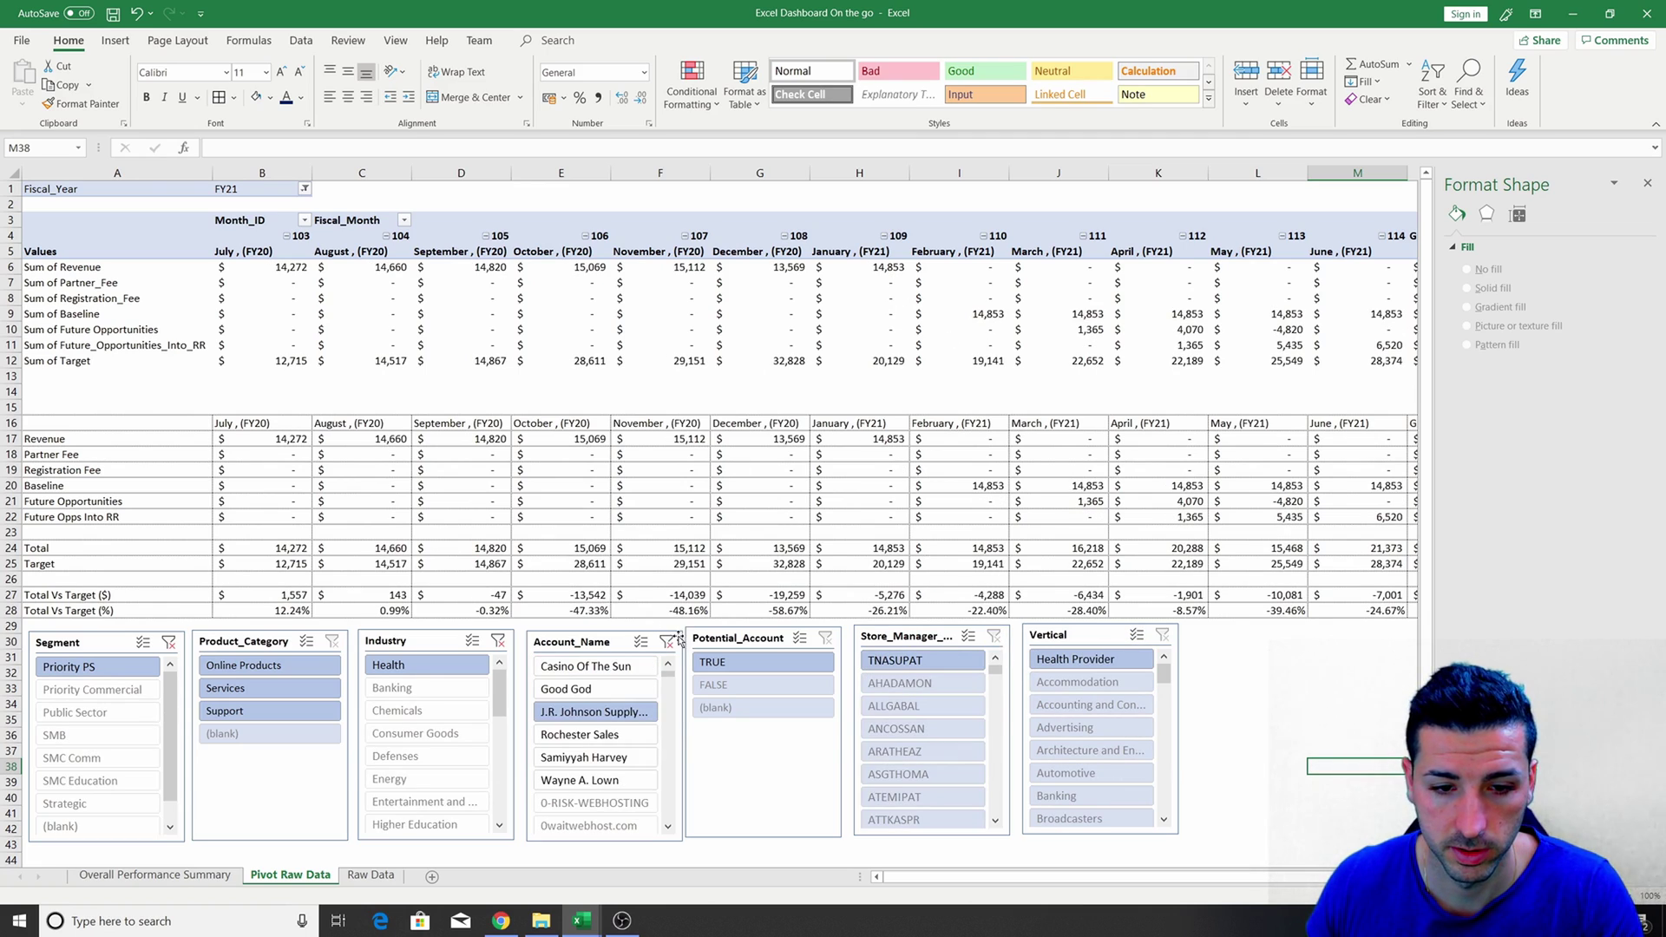
{"action": "left_click", "coordinate": [667, 643]}
{"action": "left_click", "coordinate": [498, 641]}
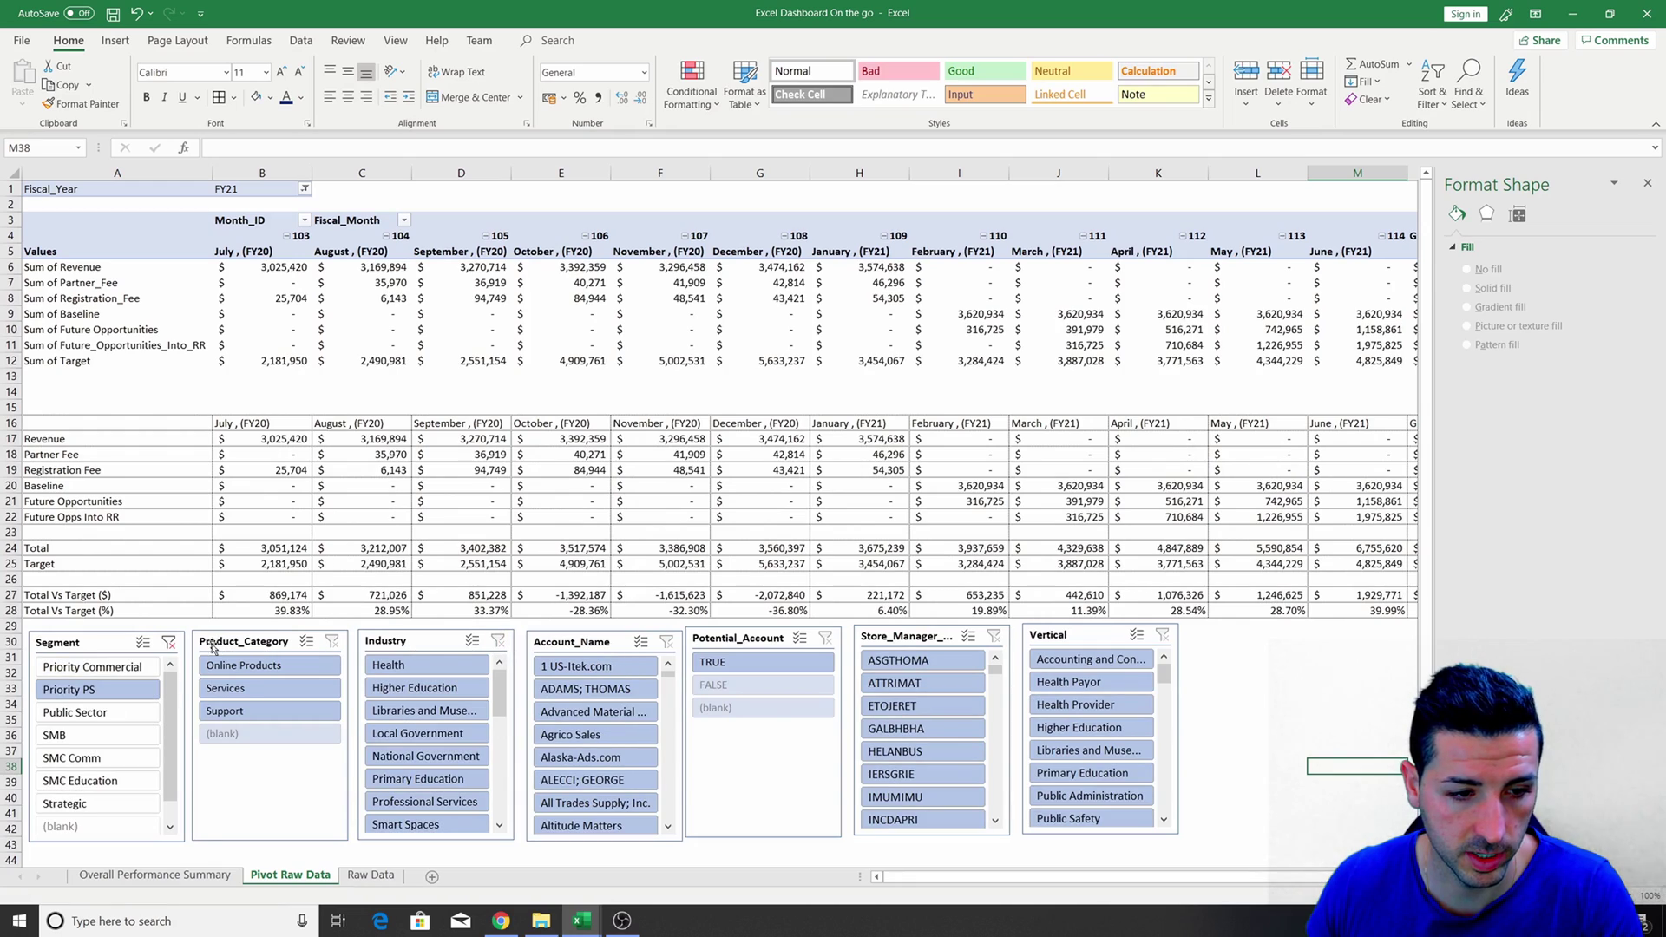
{"action": "left_click", "coordinate": [169, 642]}
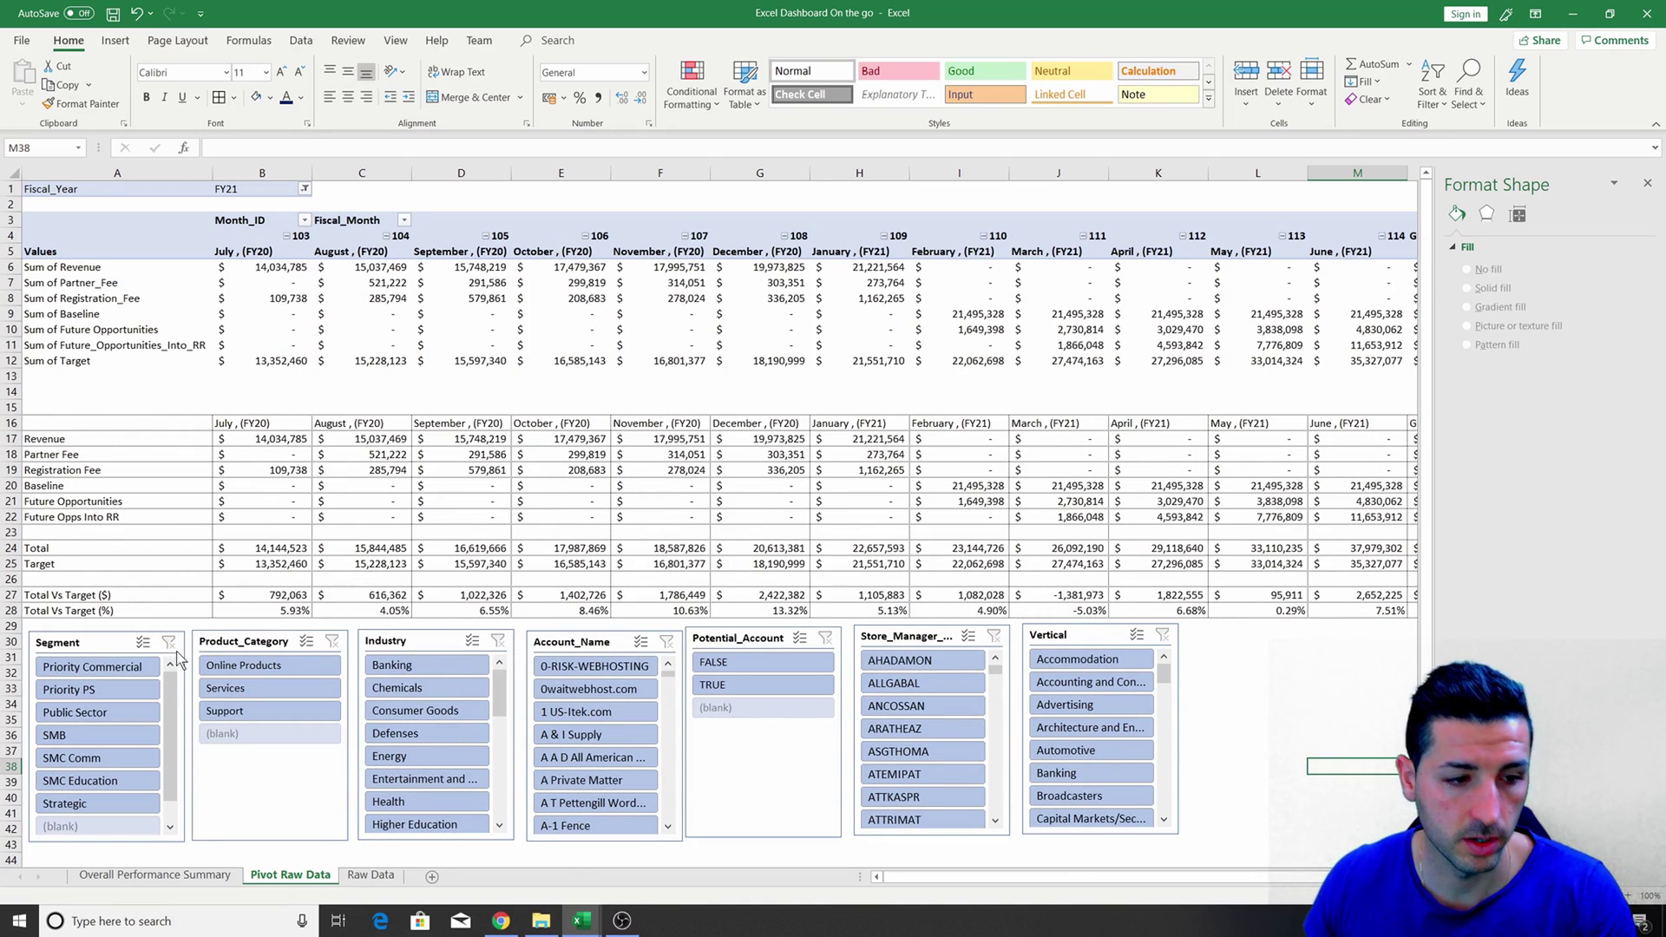
Copy the Segment and Product_Category slicers to the Overall Performance Summary sheet and place them directly under the Slicers heading.
{"action": "left_click", "coordinate": [95, 642]}
{"action": "left_click", "coordinate": [246, 649]}
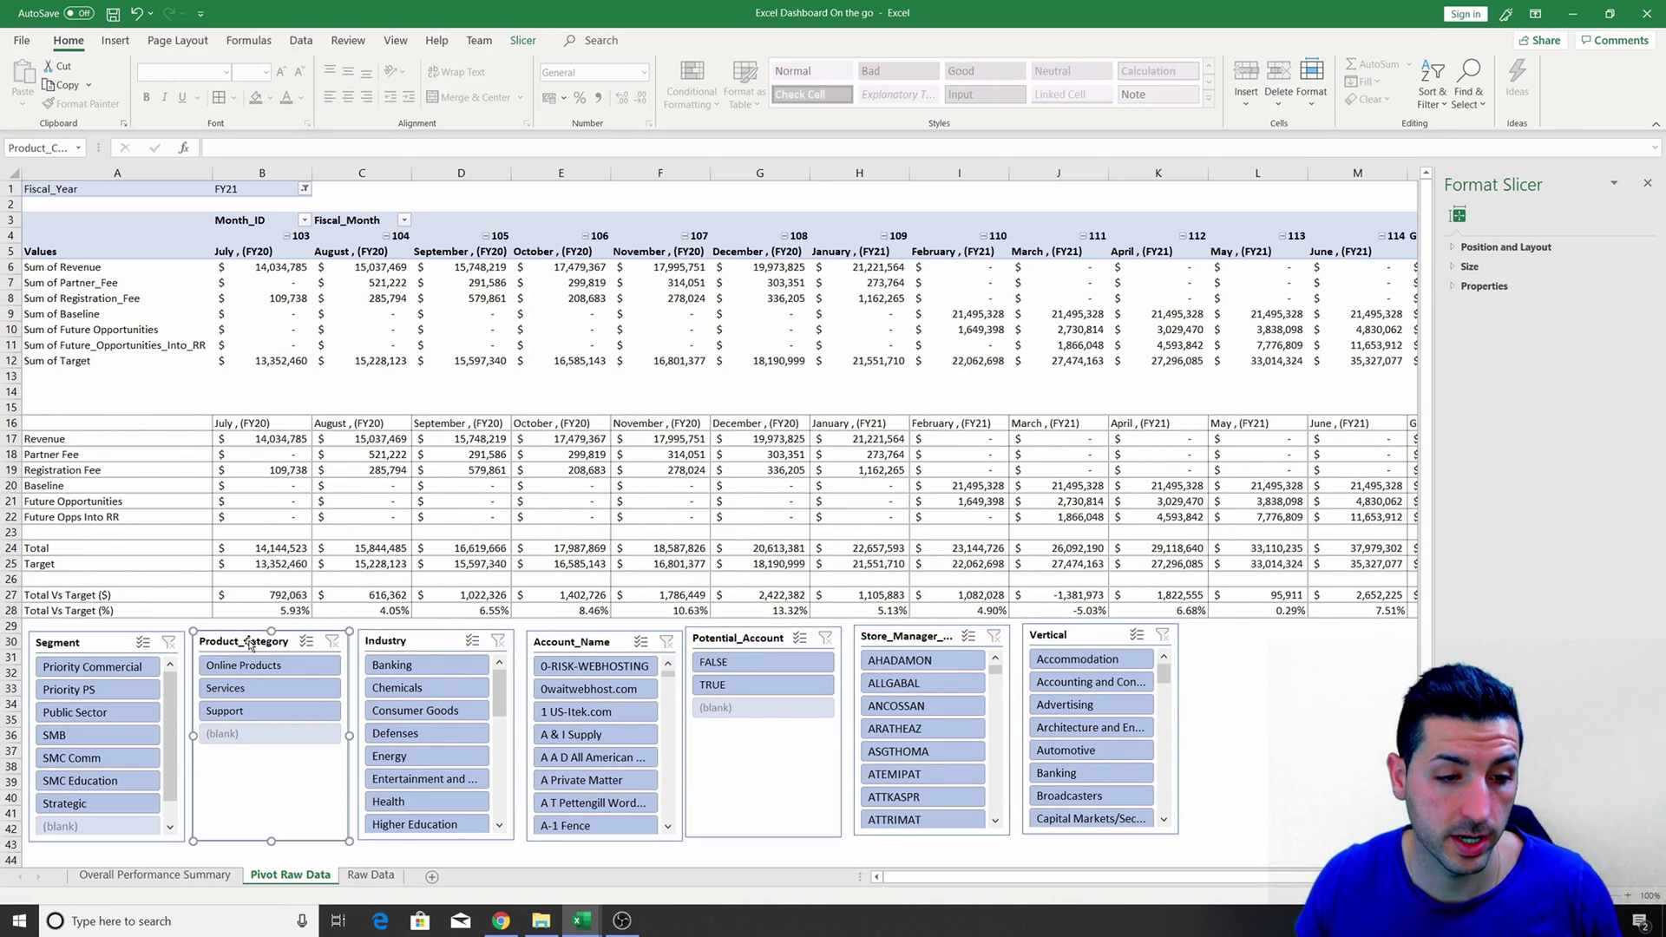
{"action": "left_click", "coordinate": [84, 650]}
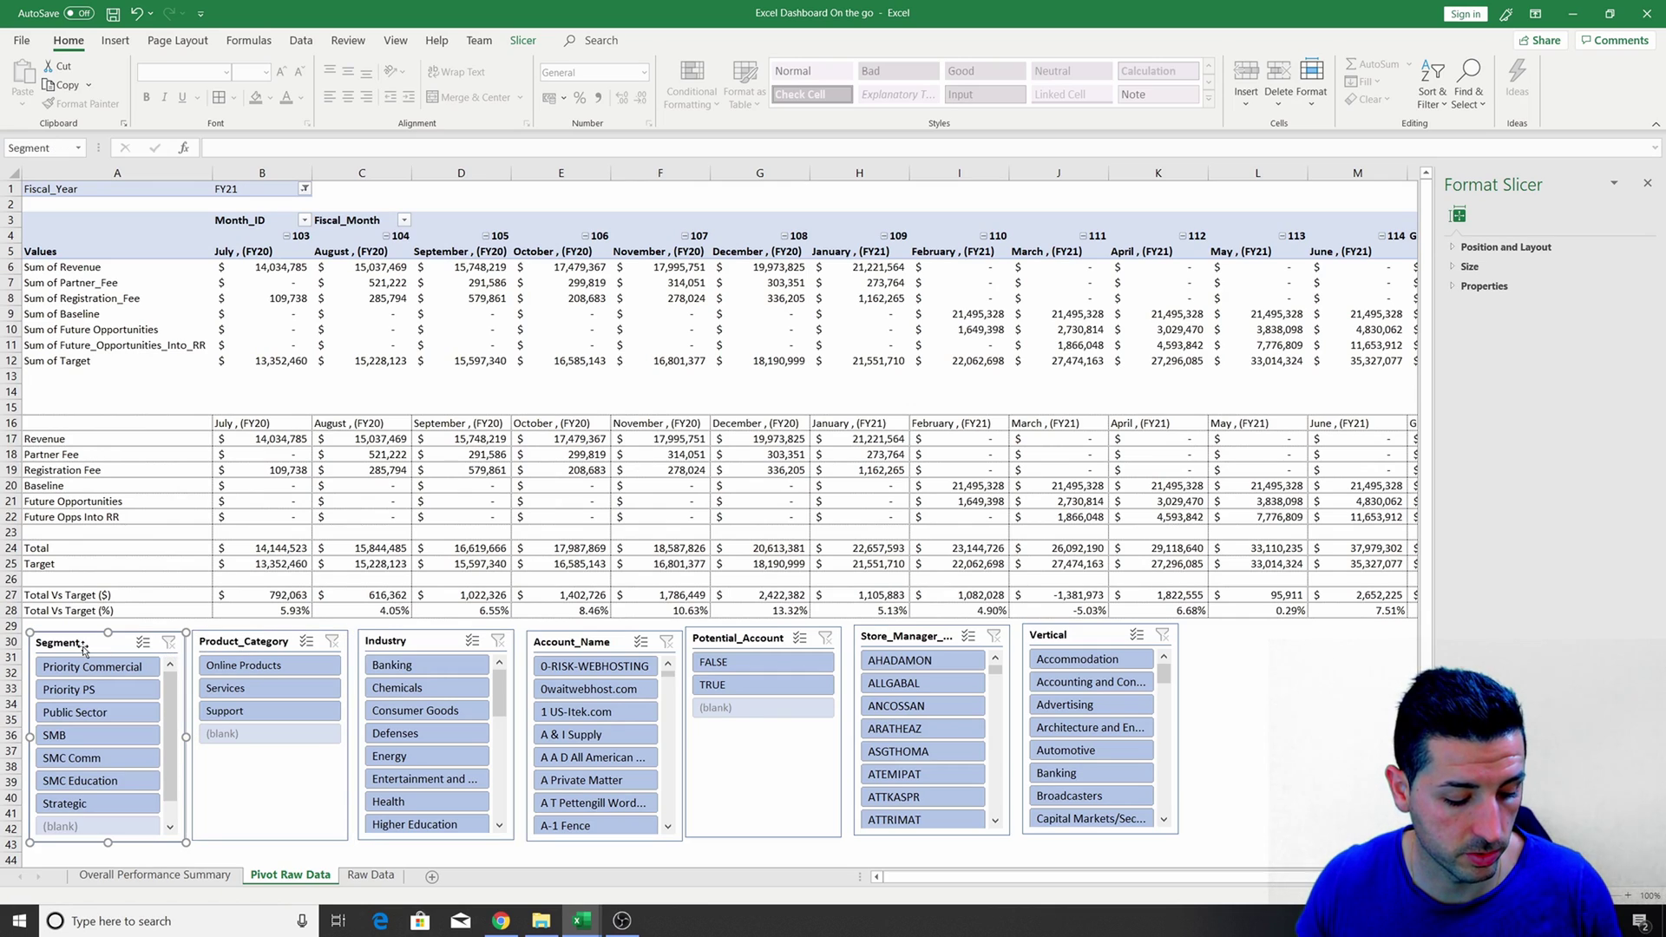
{"action": "left_click", "coordinate": [217, 642], "text": "ctrl"}
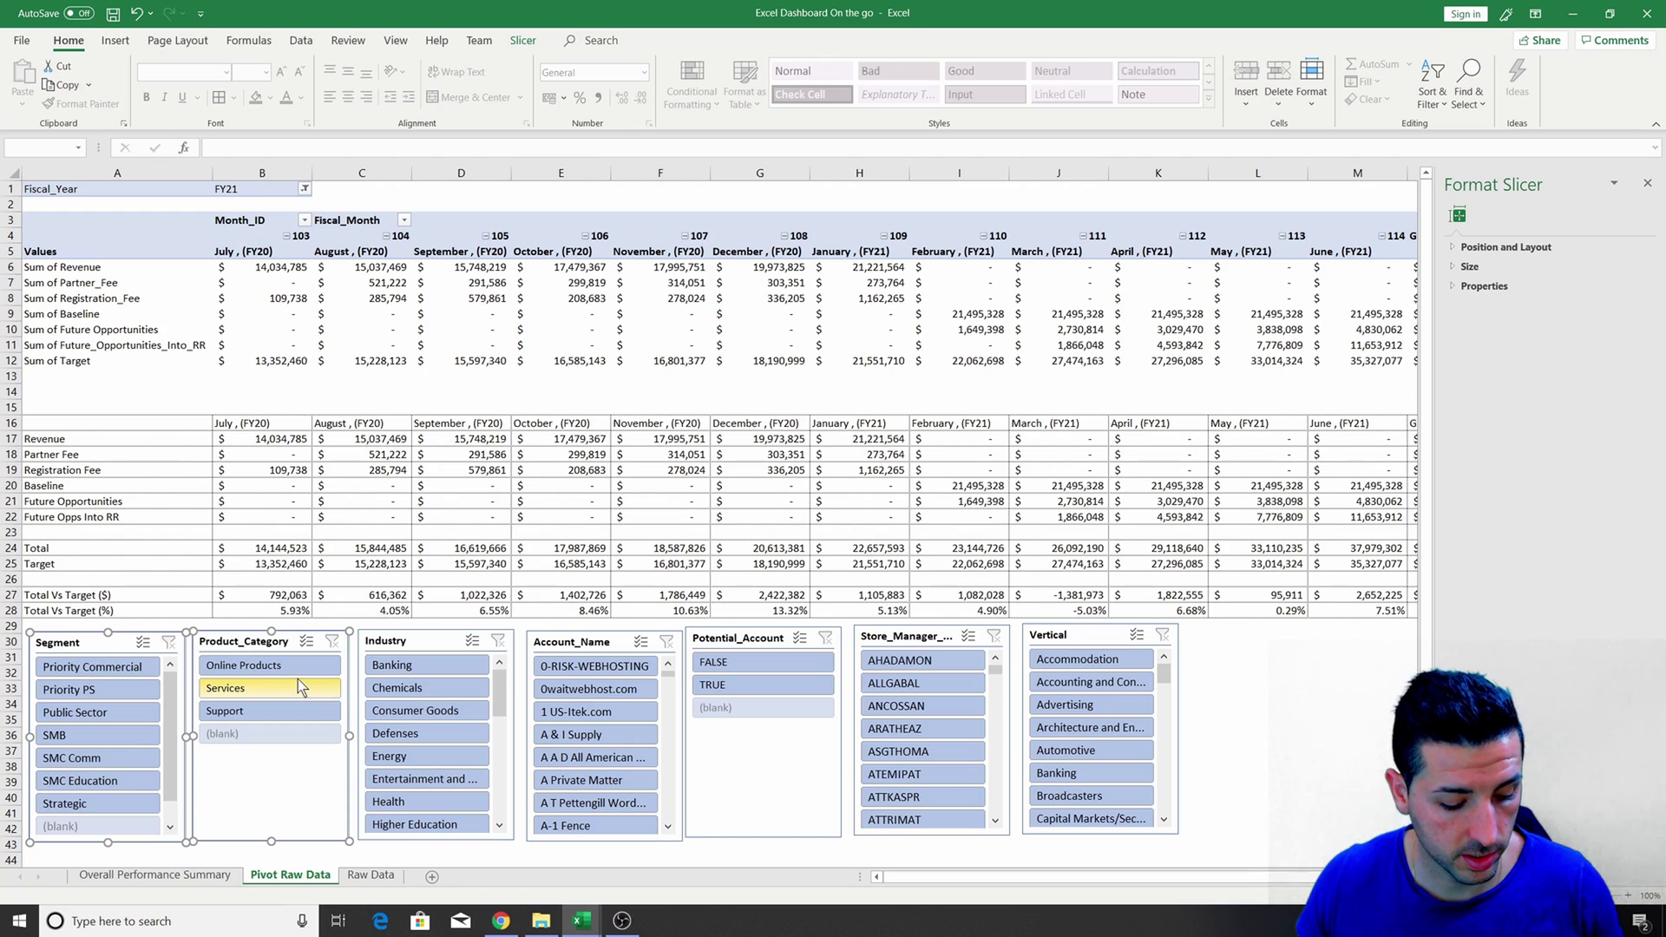
{"action": "key", "text": "ctrl+c"}
{"action": "left_click", "coordinate": [154, 875]}
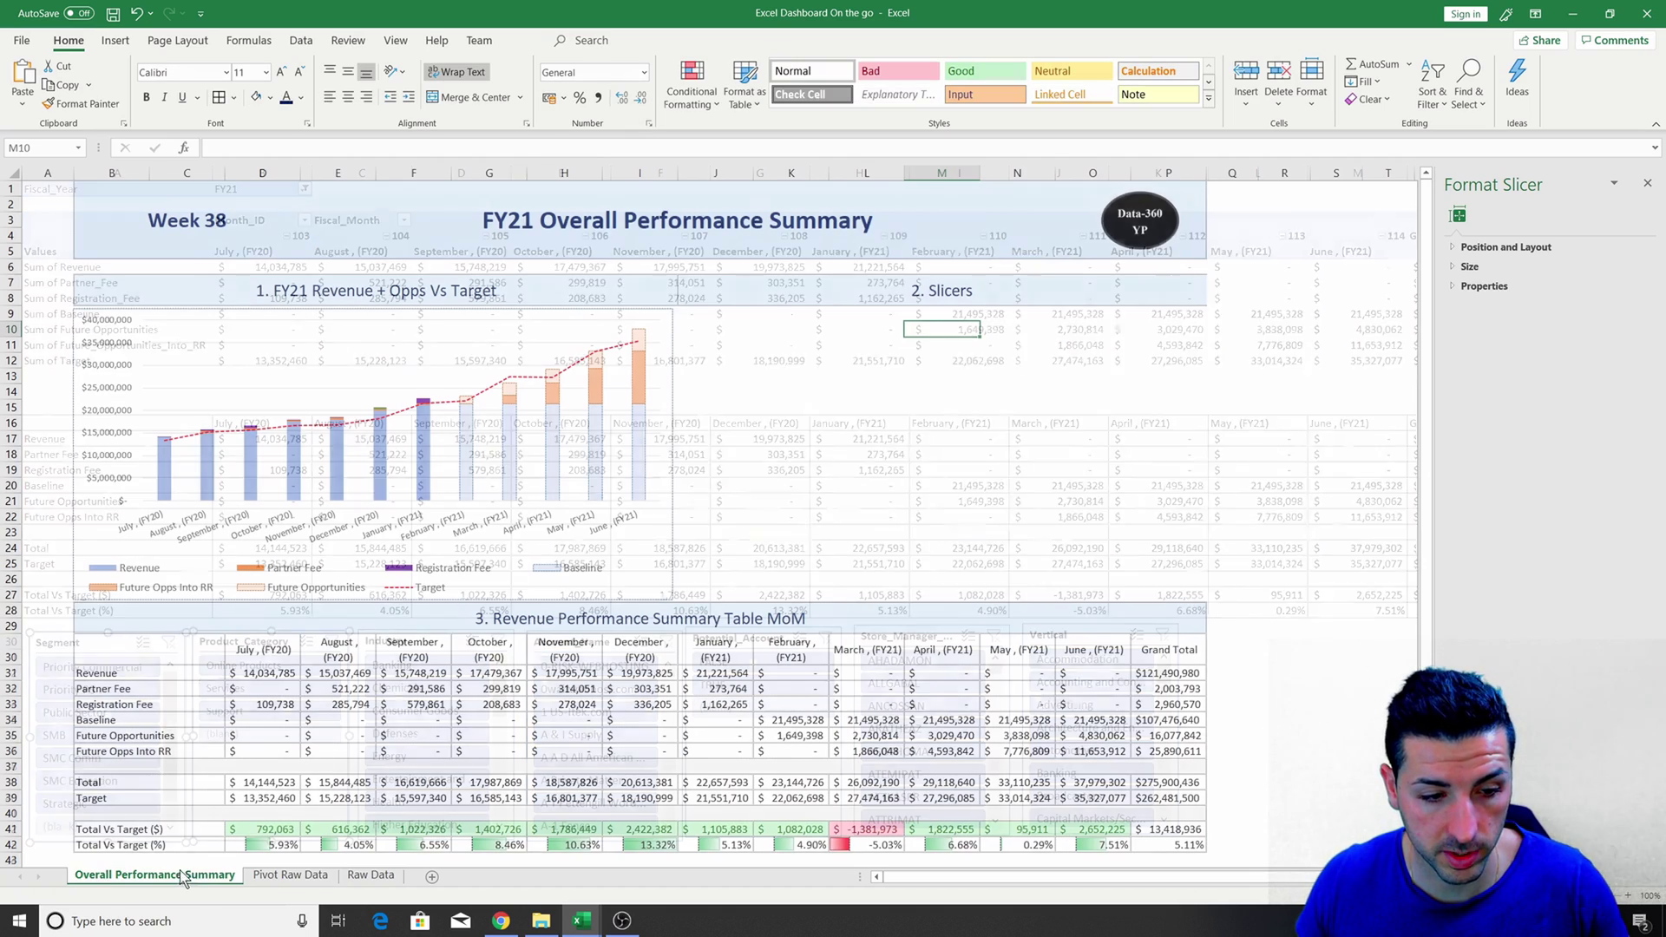
{"action": "key", "text": "ctrl+v"}
{"action": "left_click_drag", "start_coordinate": [794, 381], "coordinate": [709, 320]}
{"action": "left_click", "coordinate": [1145, 422]}
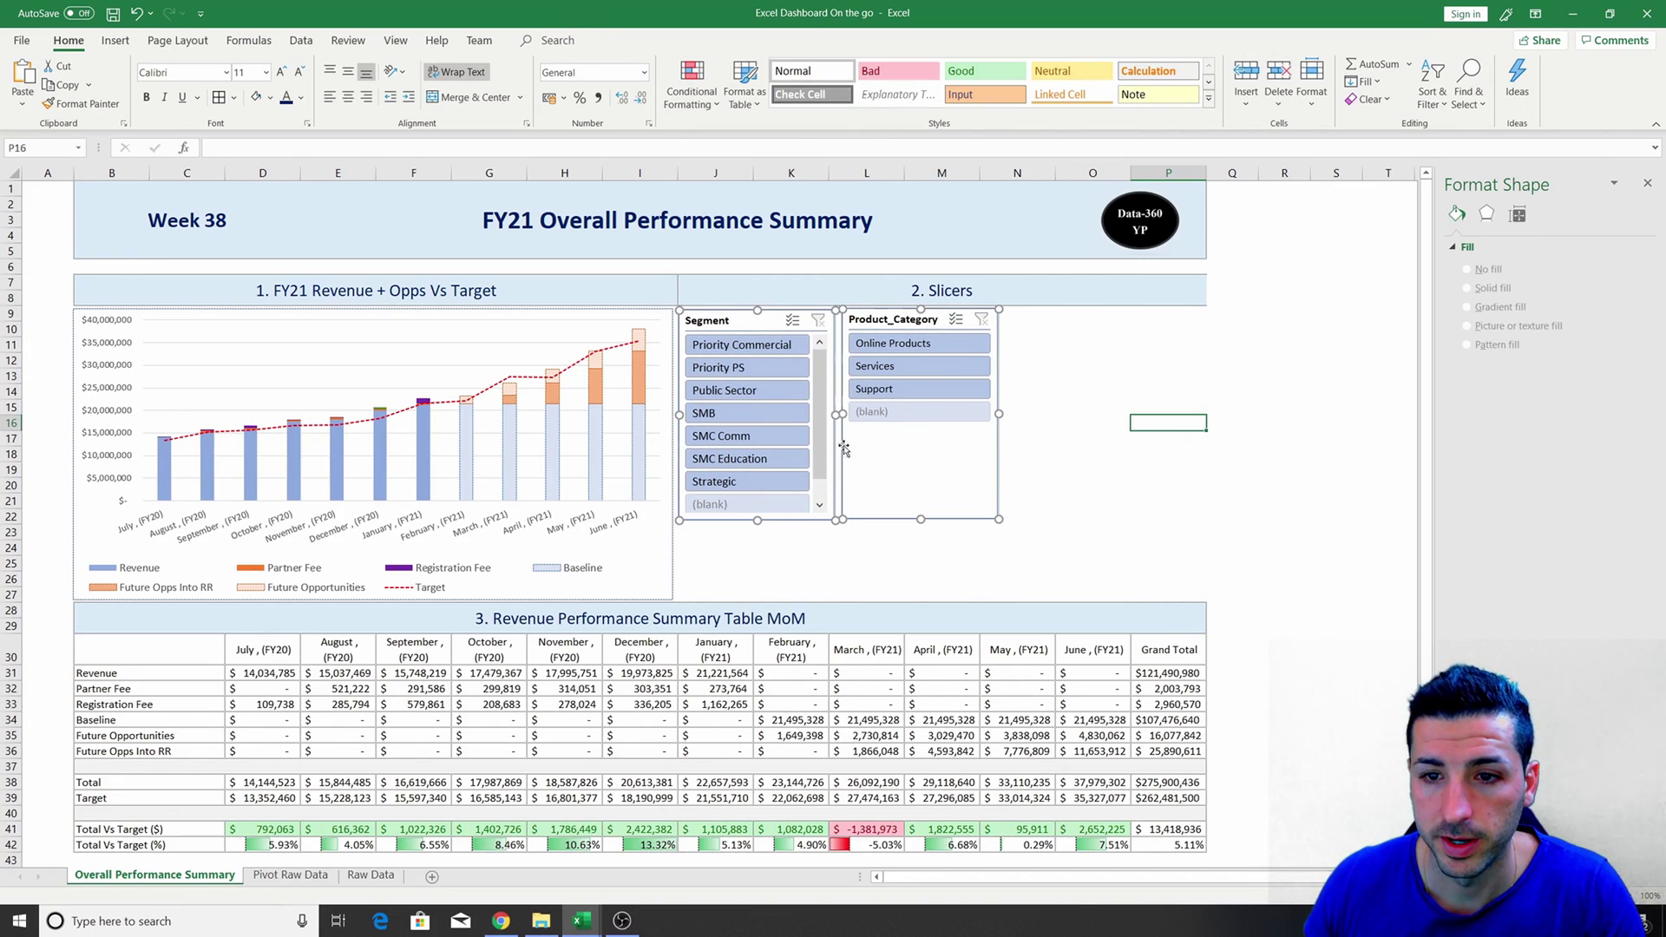
Shorten the Segment and Product_Category slicers on the dashboard to the same height, so that each shows four items.
{"action": "left_click", "coordinate": [738, 318]}
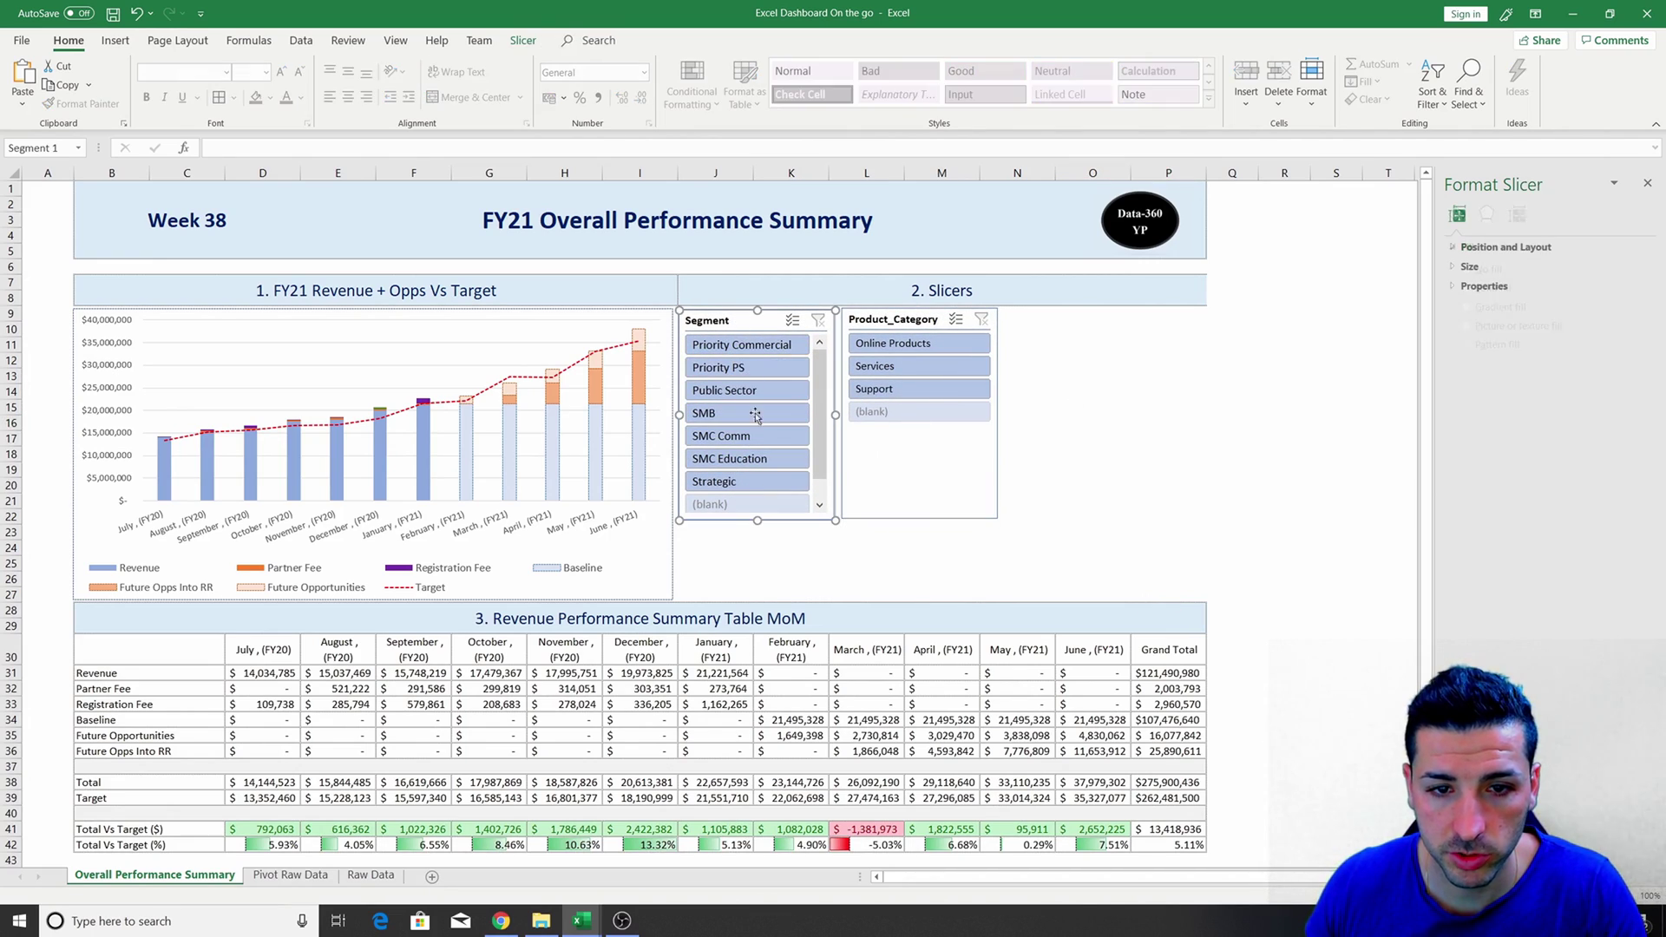
{"action": "left_click_drag", "start_coordinate": [757, 519], "coordinate": [758, 435]}
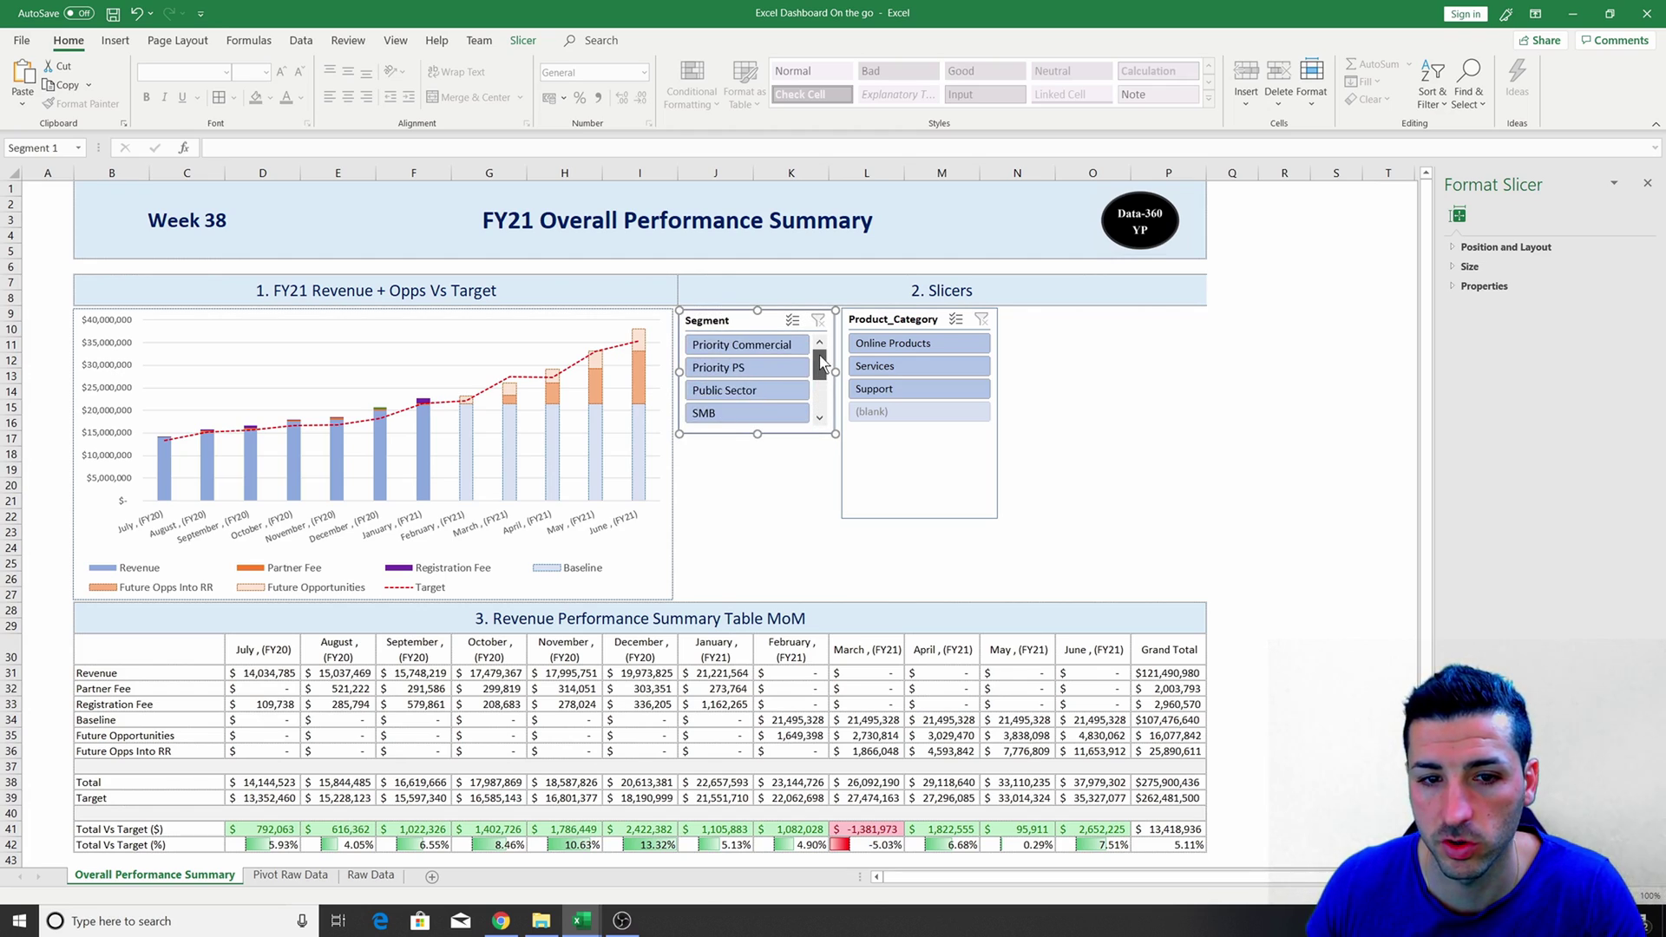
{"action": "left_click", "coordinate": [924, 473]}
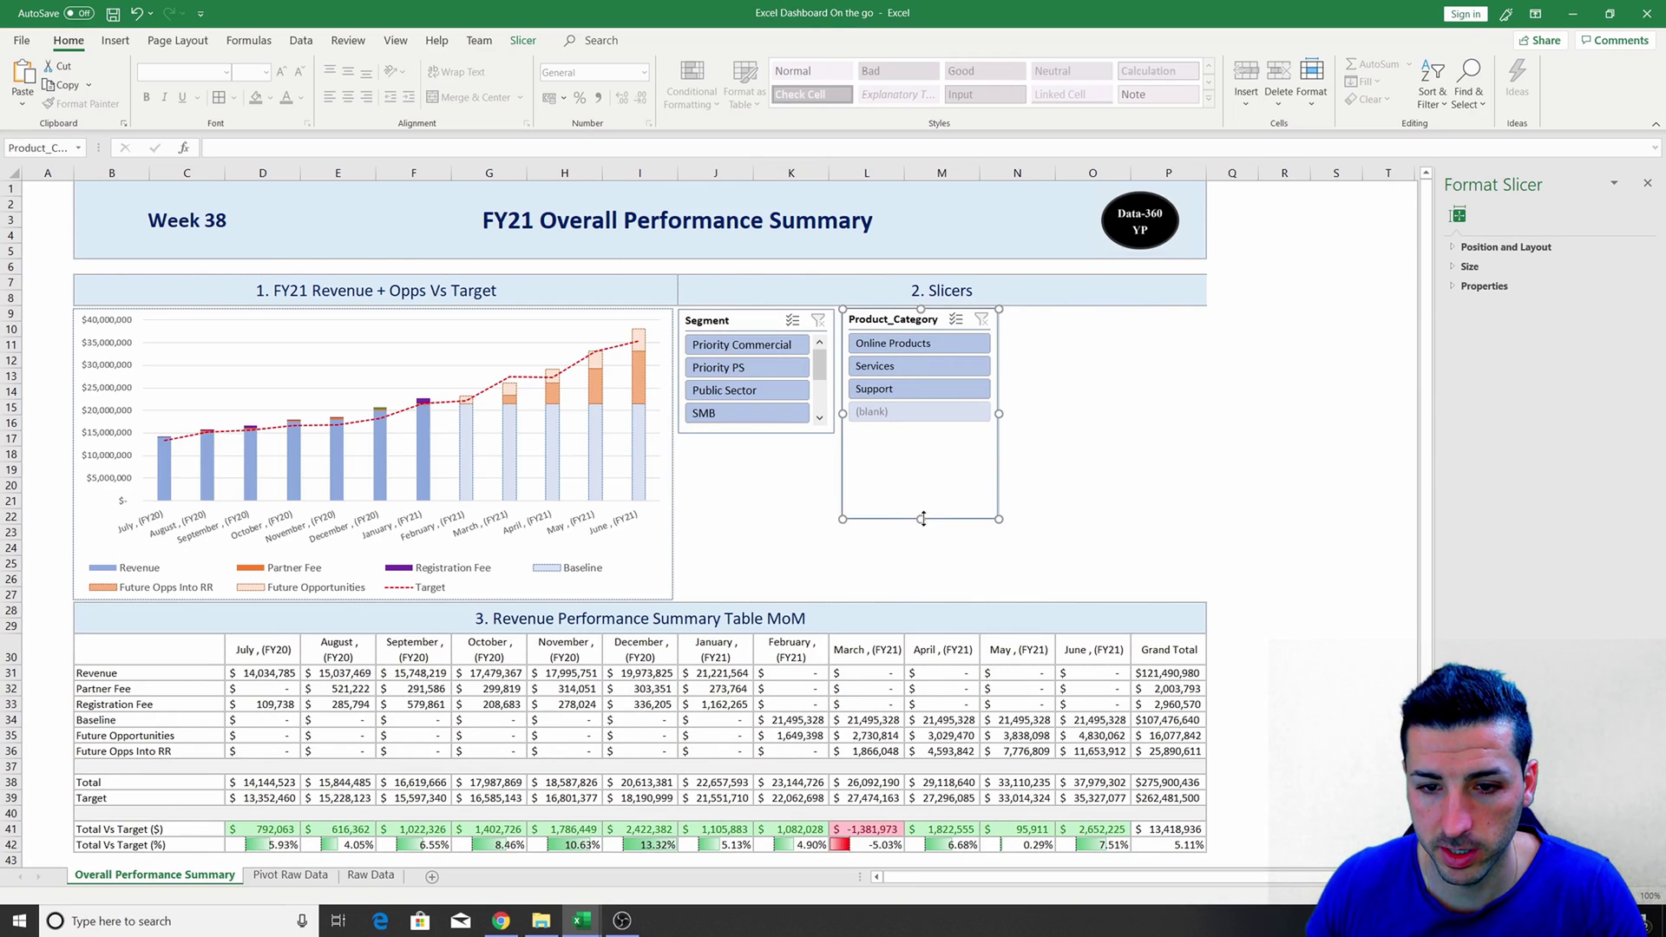
{"action": "left_click_drag", "start_coordinate": [922, 519], "coordinate": [827, 434]}
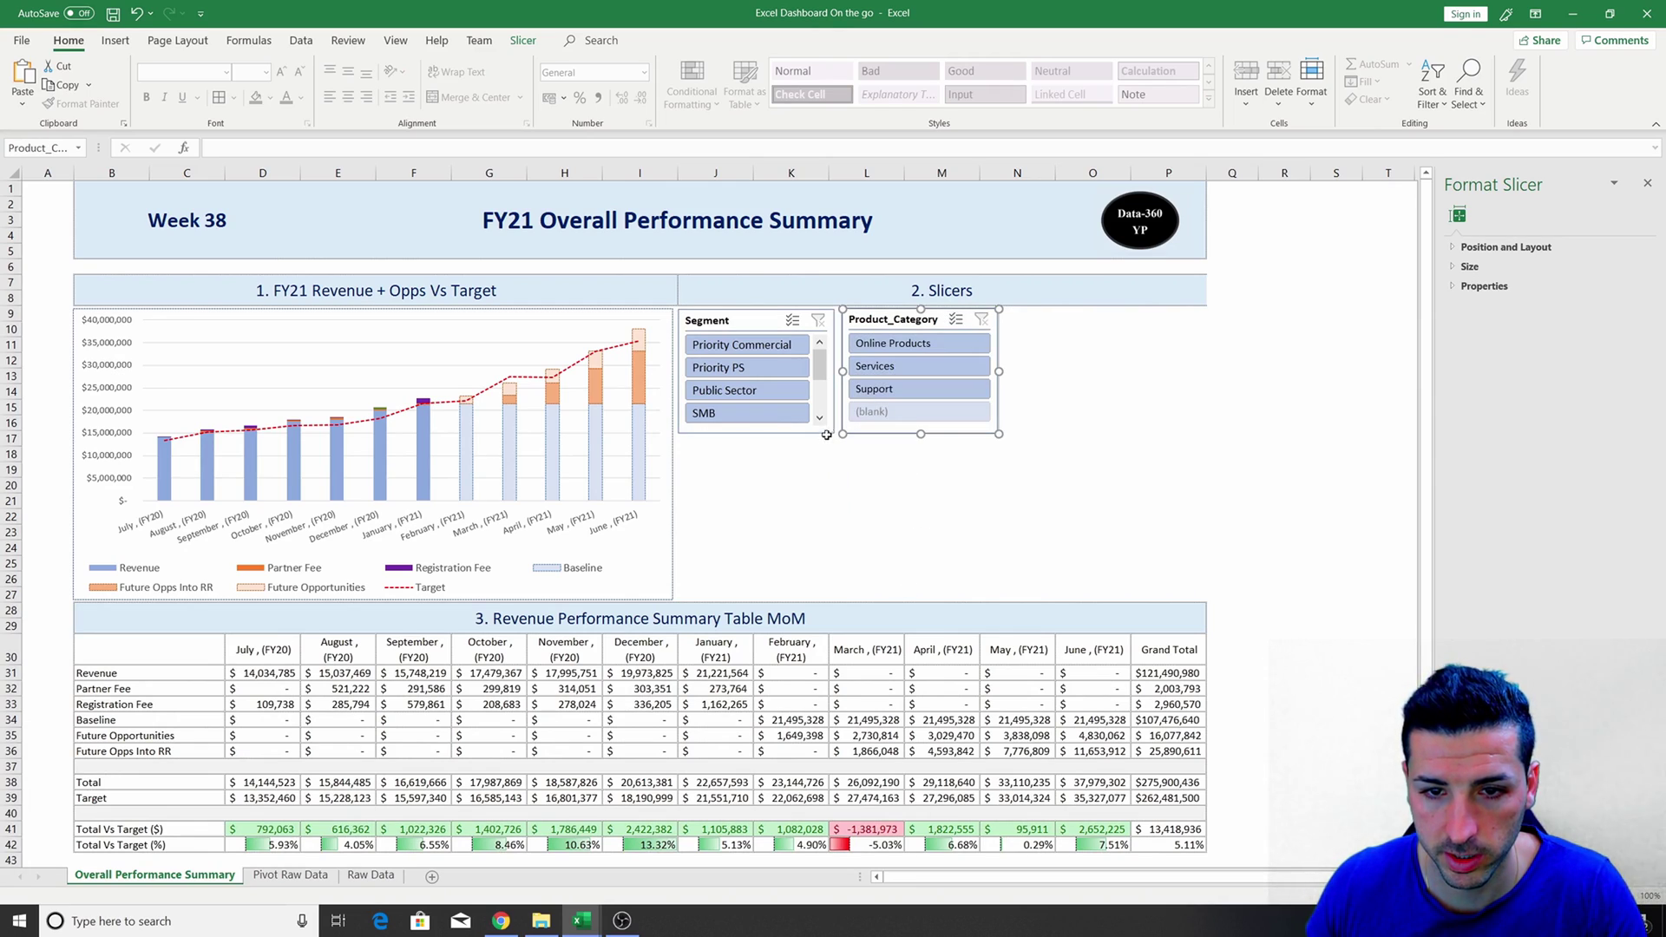
{"action": "left_click", "coordinate": [854, 501]}
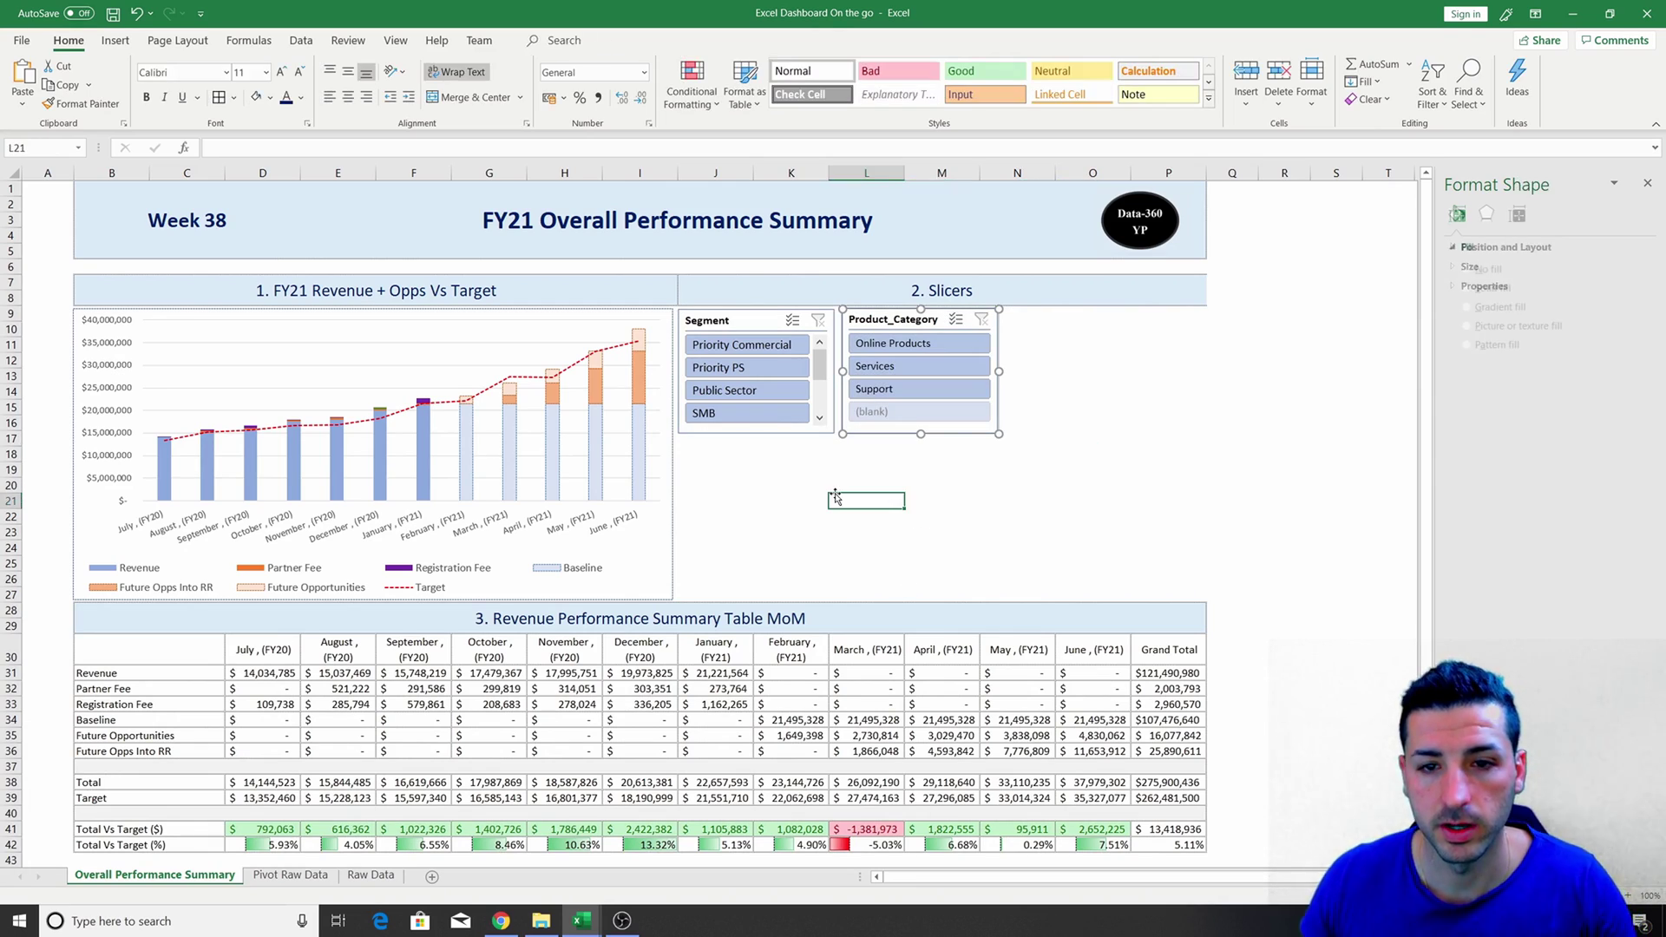
Align the top edges of the Segment and Product_Category slicers on the dashboard.
{"action": "left_click", "coordinate": [729, 318]}
{"action": "left_click", "coordinate": [897, 313], "text": "ctrl"}
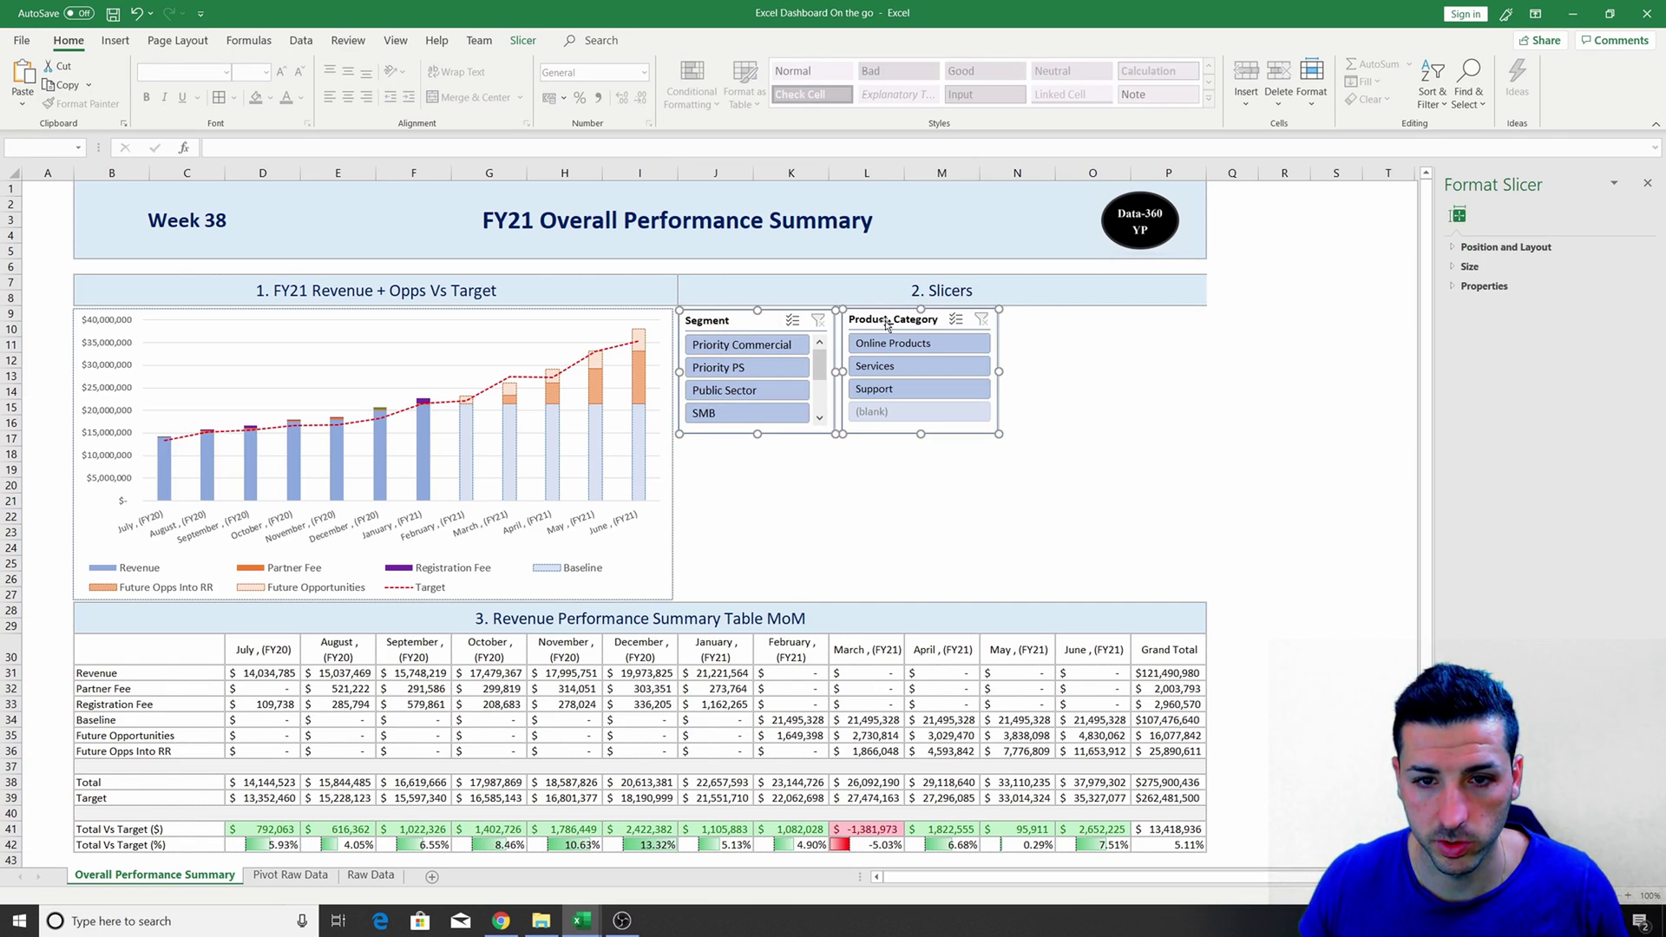
{"action": "left_click", "coordinate": [523, 40]}
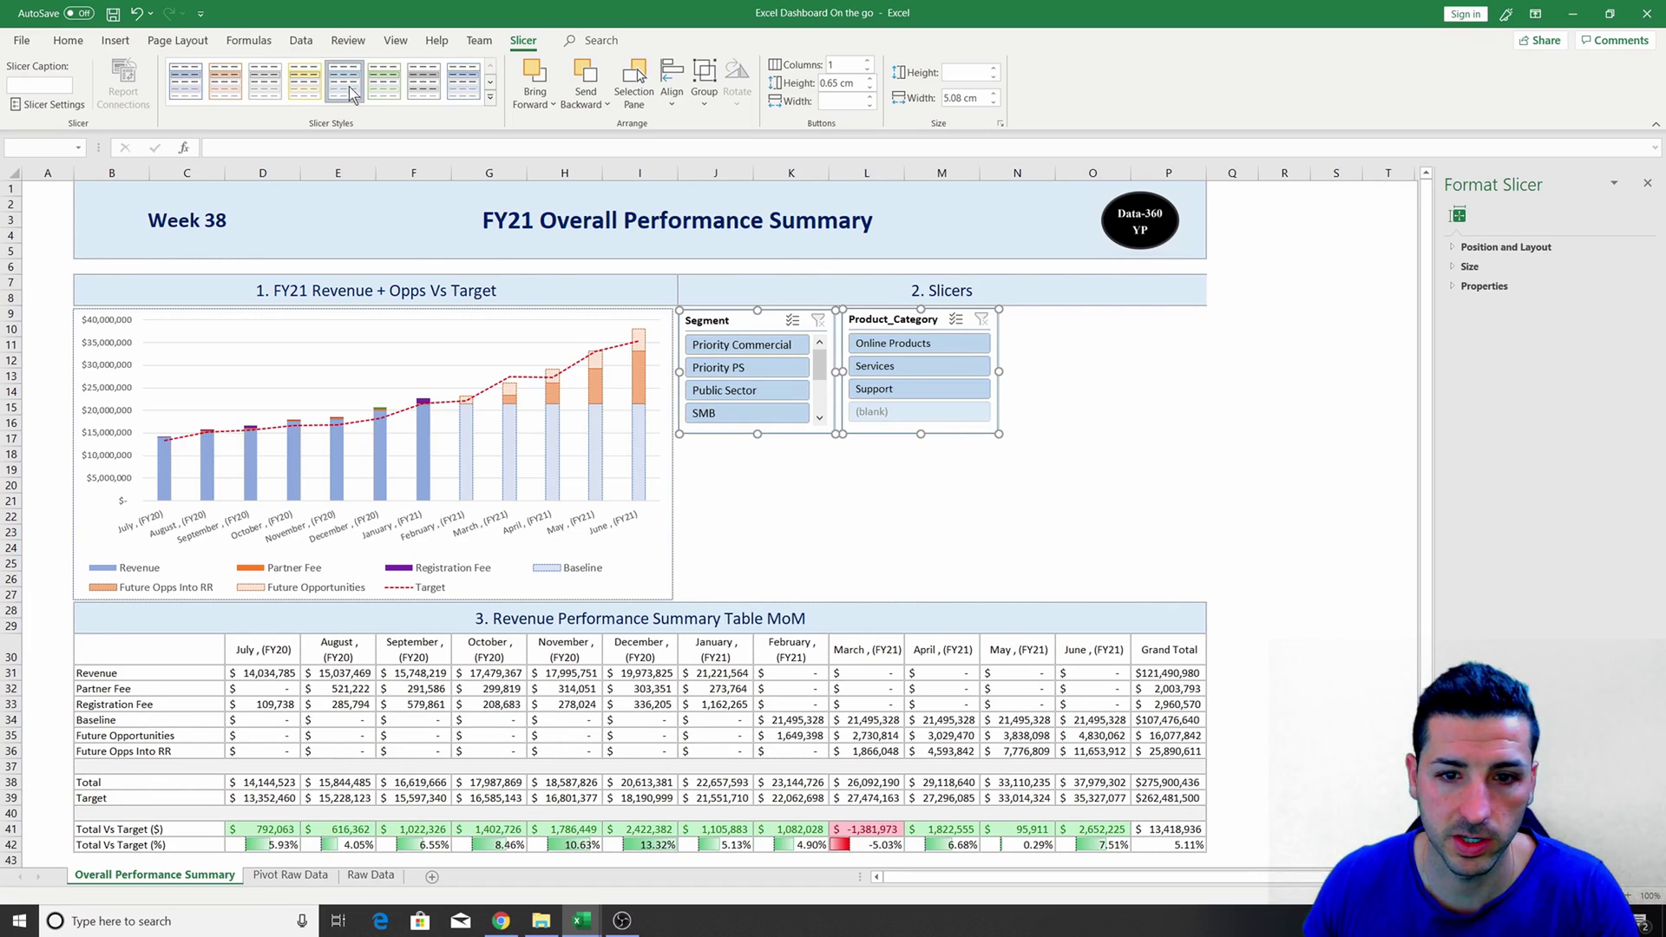
{"action": "left_click", "coordinate": [674, 102]}
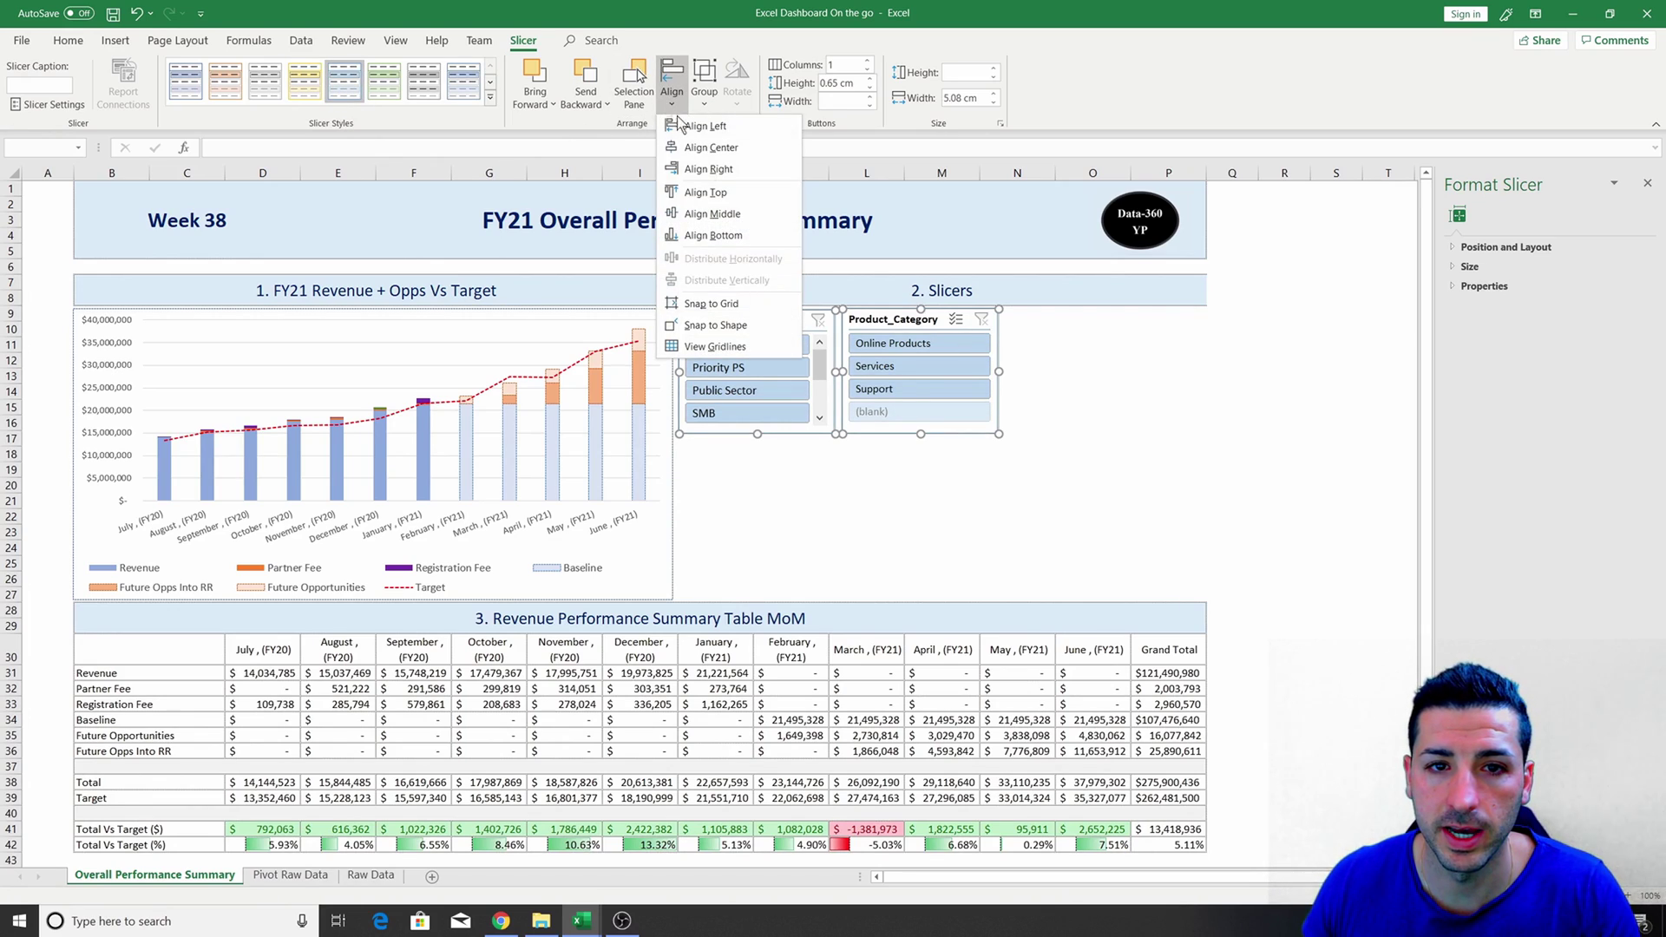
{"action": "left_click", "coordinate": [705, 191]}
{"action": "left_click", "coordinate": [673, 102]}
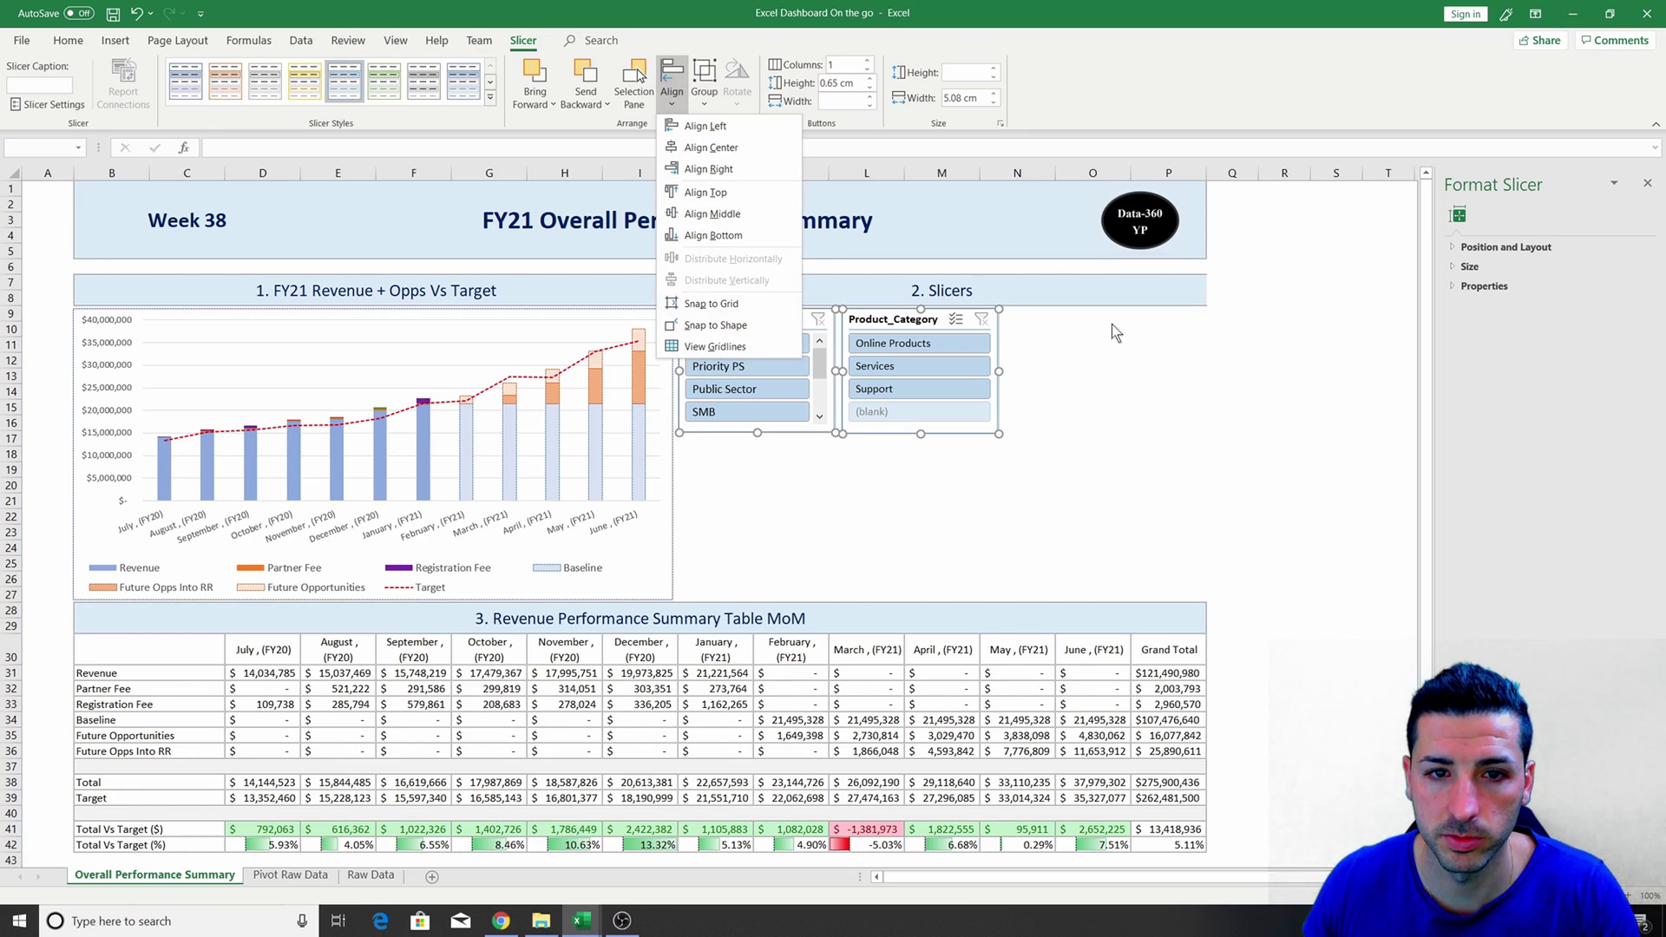
{"action": "left_click", "coordinate": [1052, 383]}
{"action": "left_click", "coordinate": [1144, 408]}
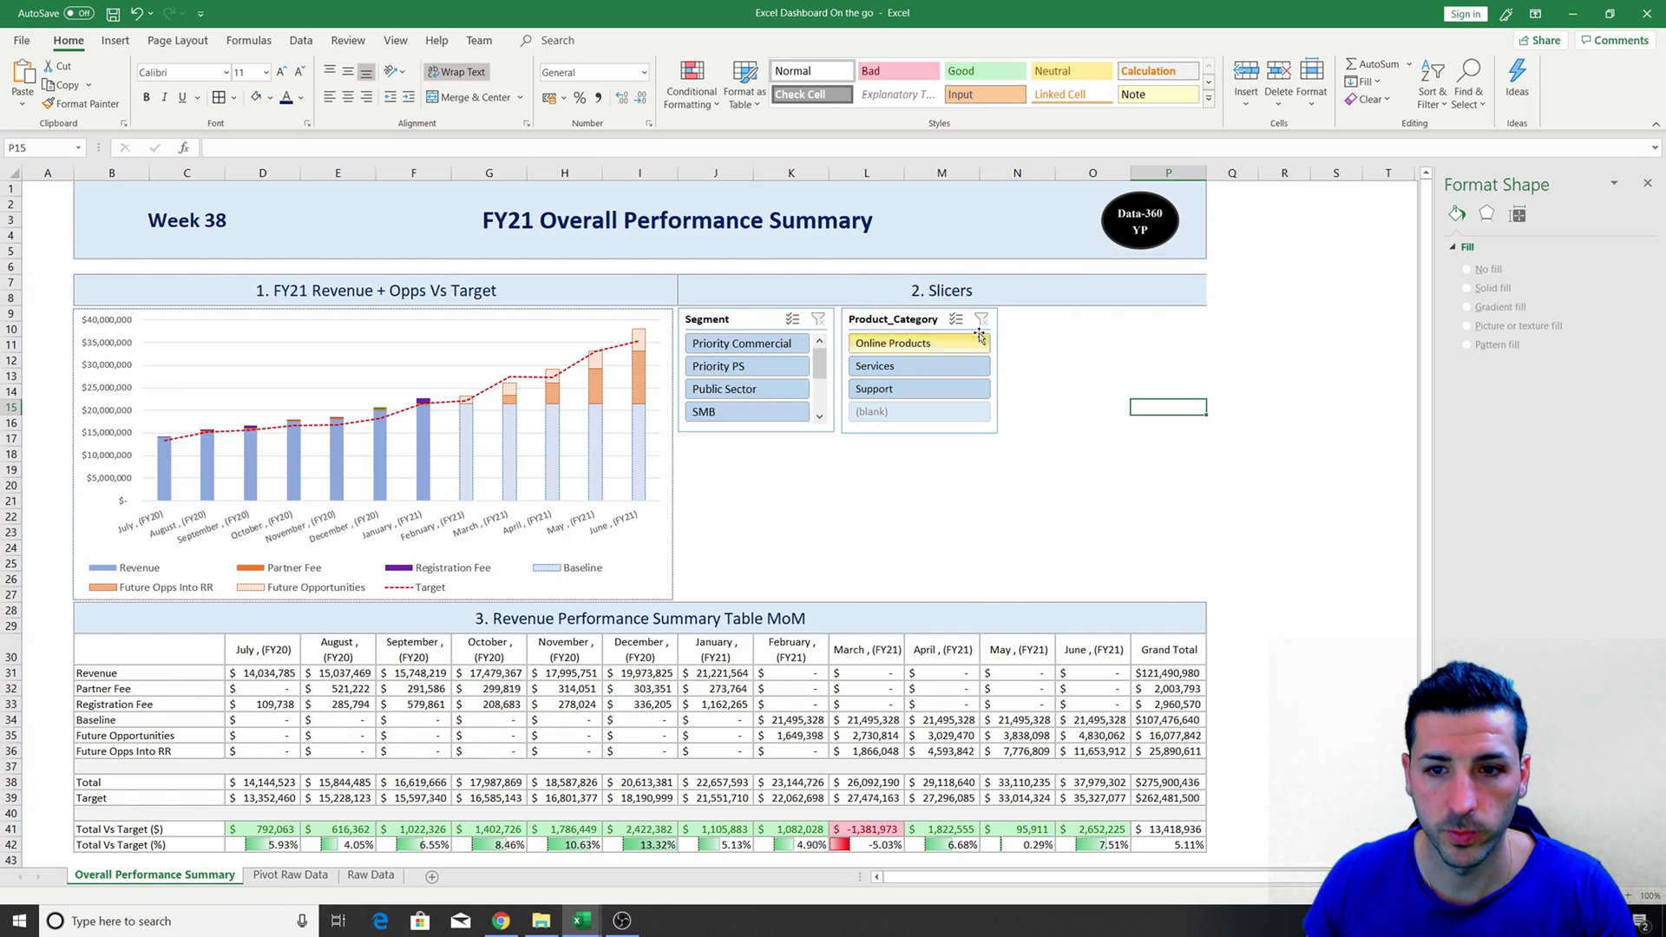
{"action": "left_click_drag", "start_coordinate": [1007, 318], "coordinate": [1187, 420]}
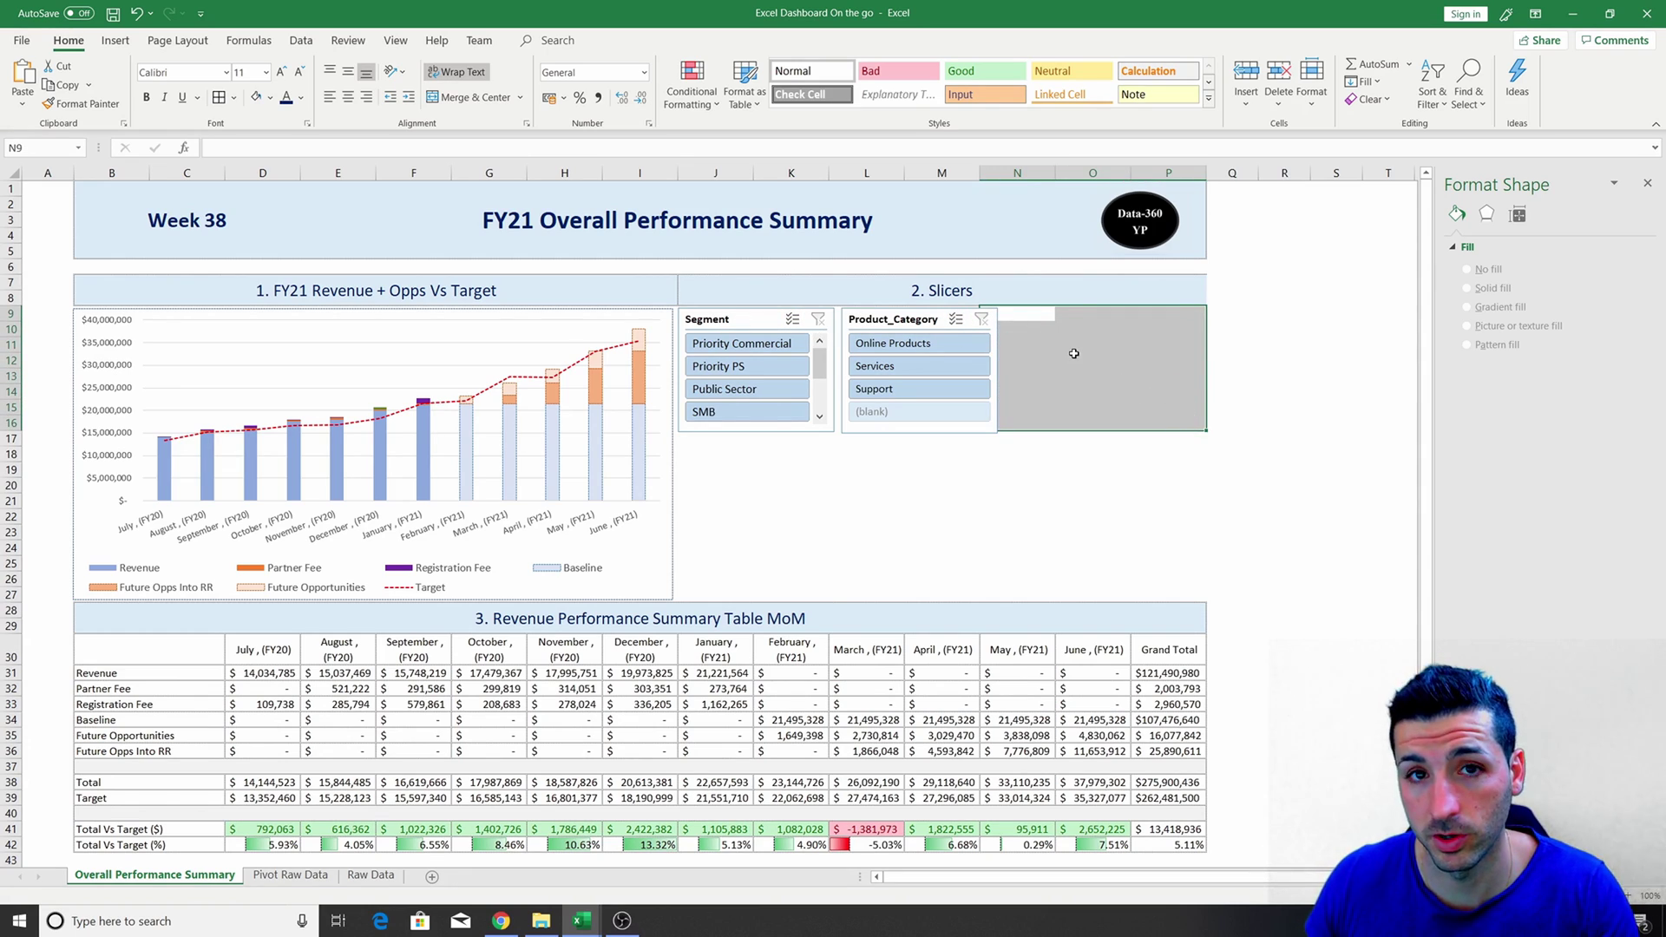
{"action": "left_click", "coordinate": [286, 876]}
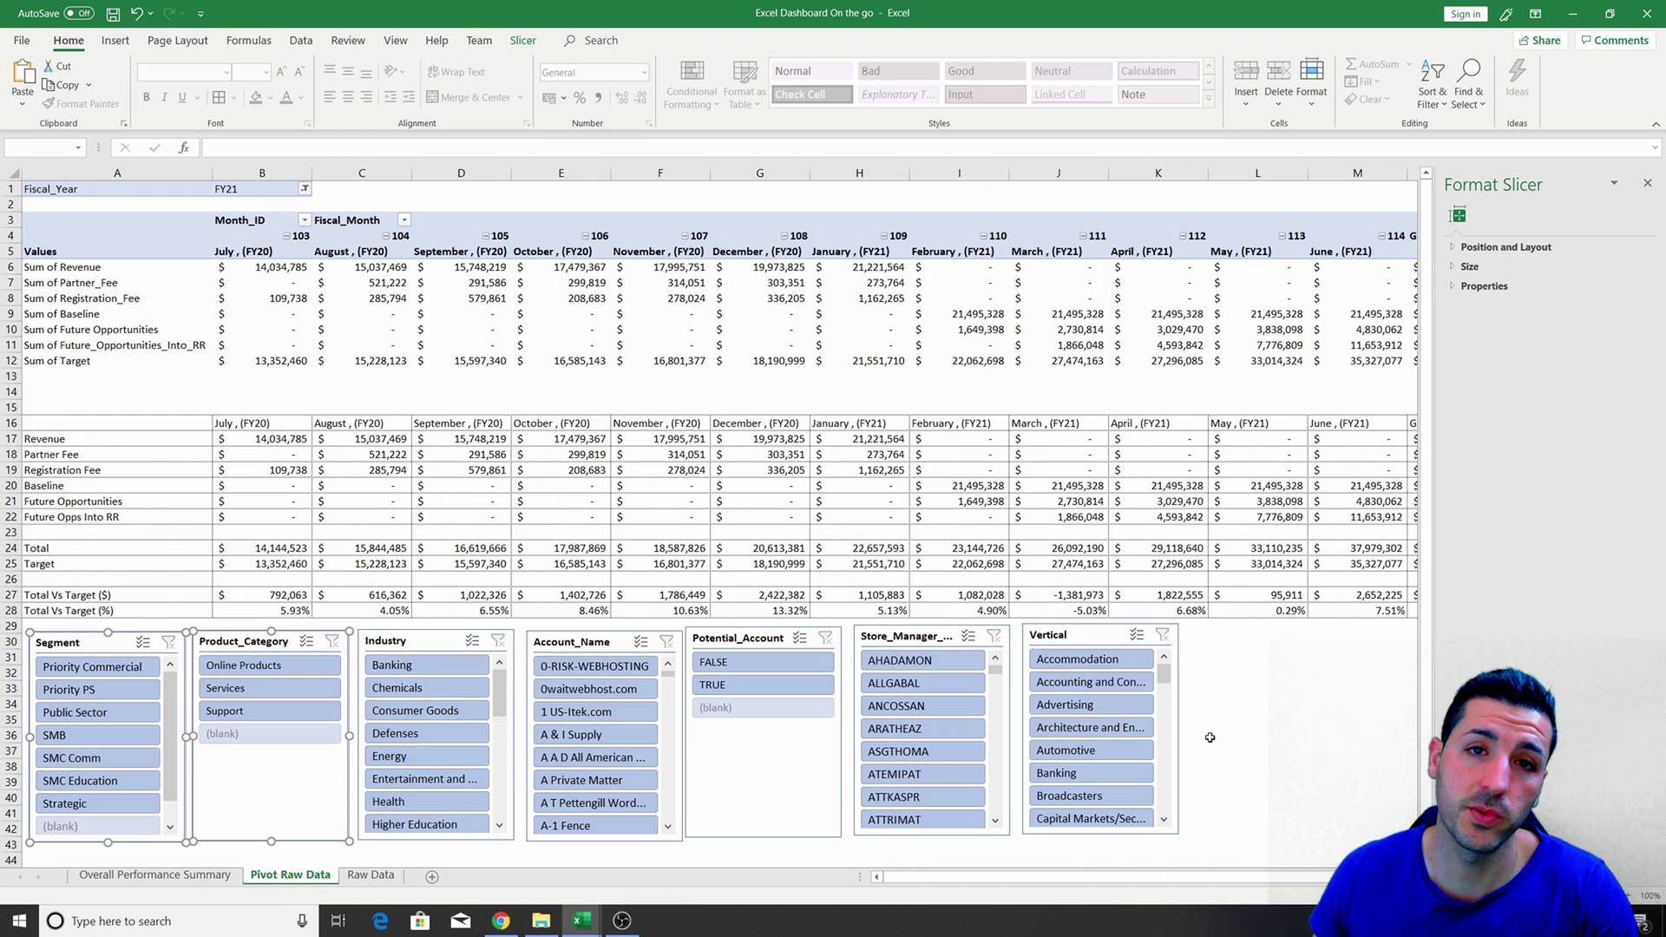
{"action": "key", "text": "ctrl+Page_Up"}
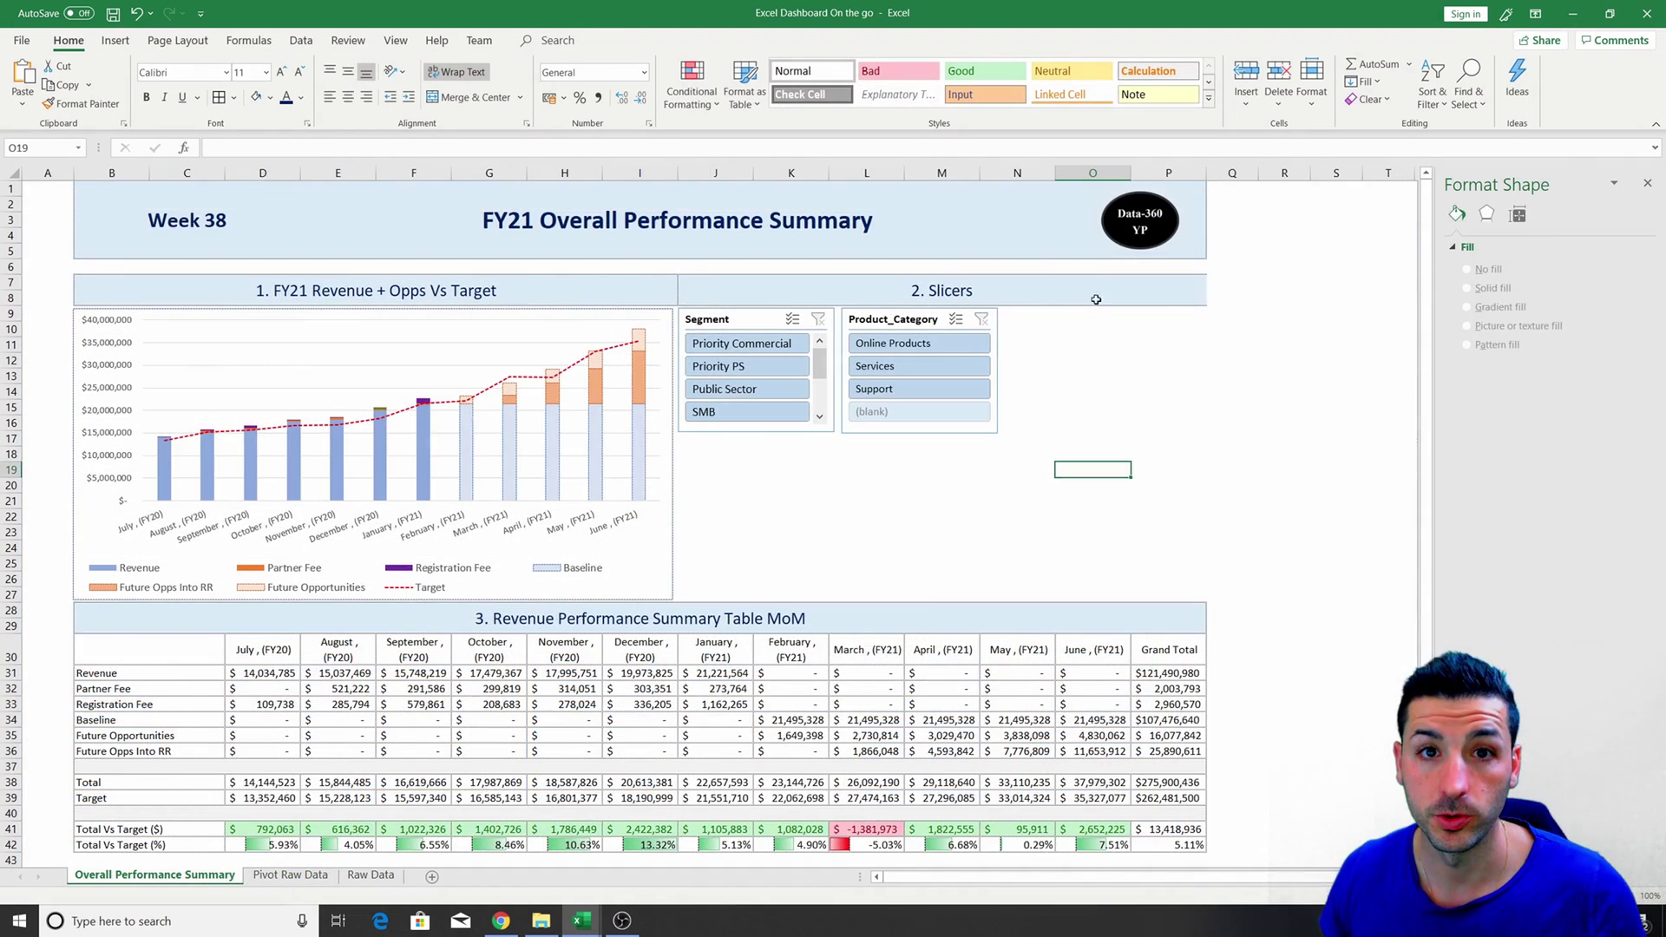
Copy the entire pivot table A1:N12 on the Pivot Raw Data sheet and paste it at cell A49 below the slicers.
{"action": "left_click", "coordinate": [286, 876]}
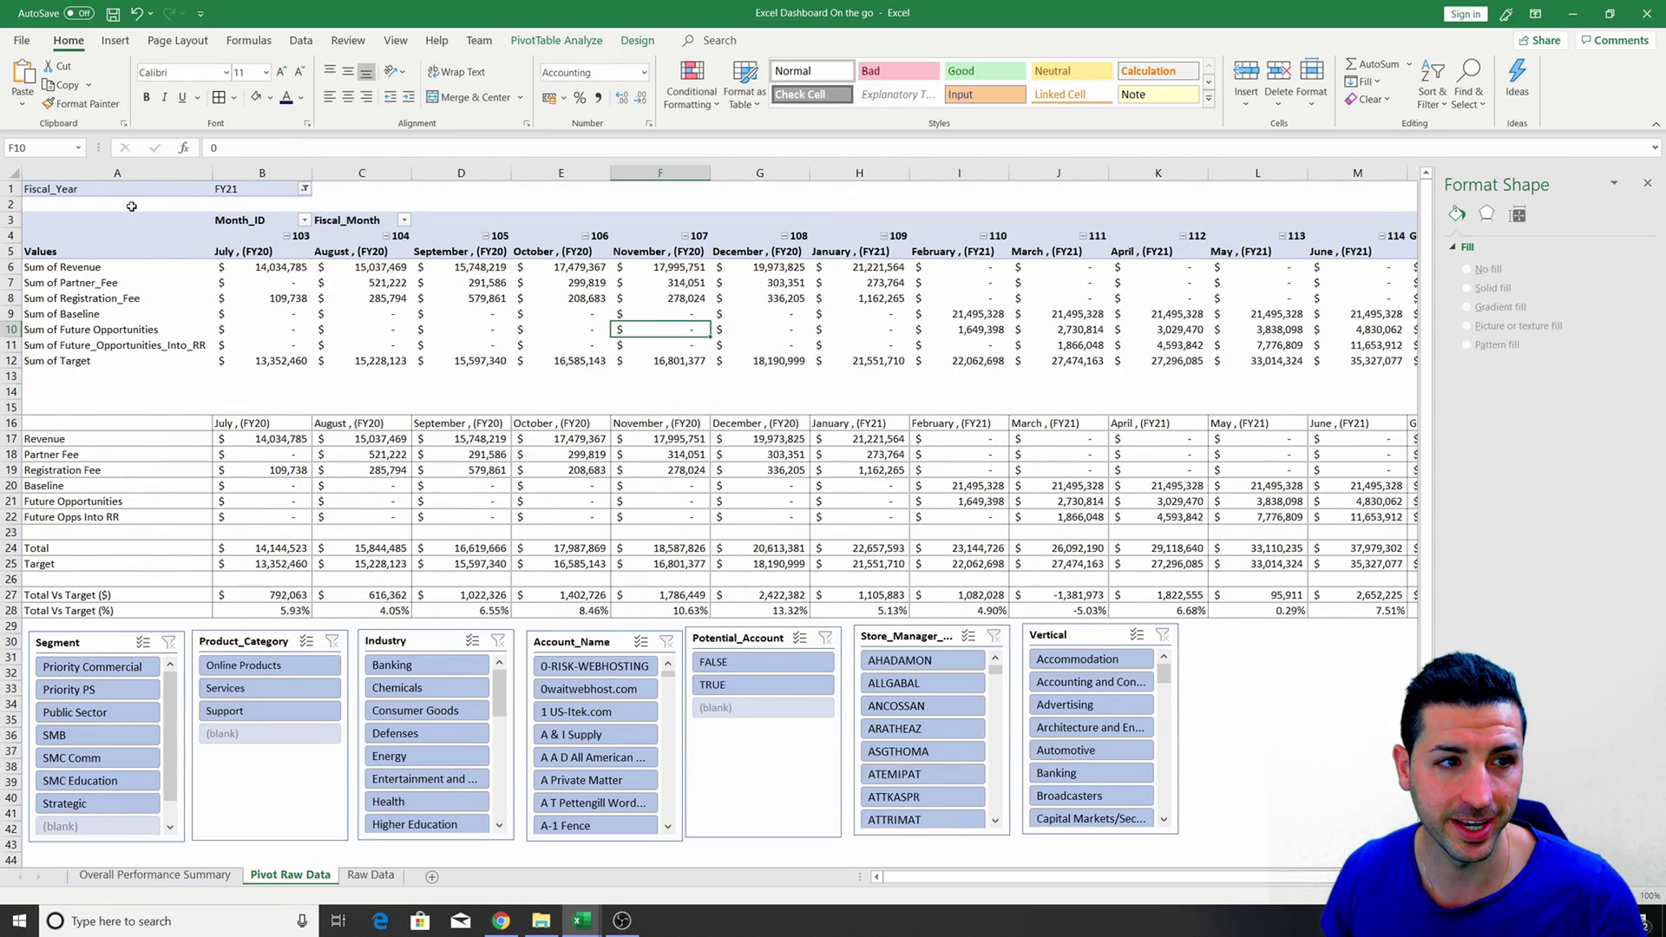
{"action": "left_click", "coordinate": [74, 188]}
{"action": "left_click_drag", "start_coordinate": [74, 188], "coordinate": [1127, 364]}
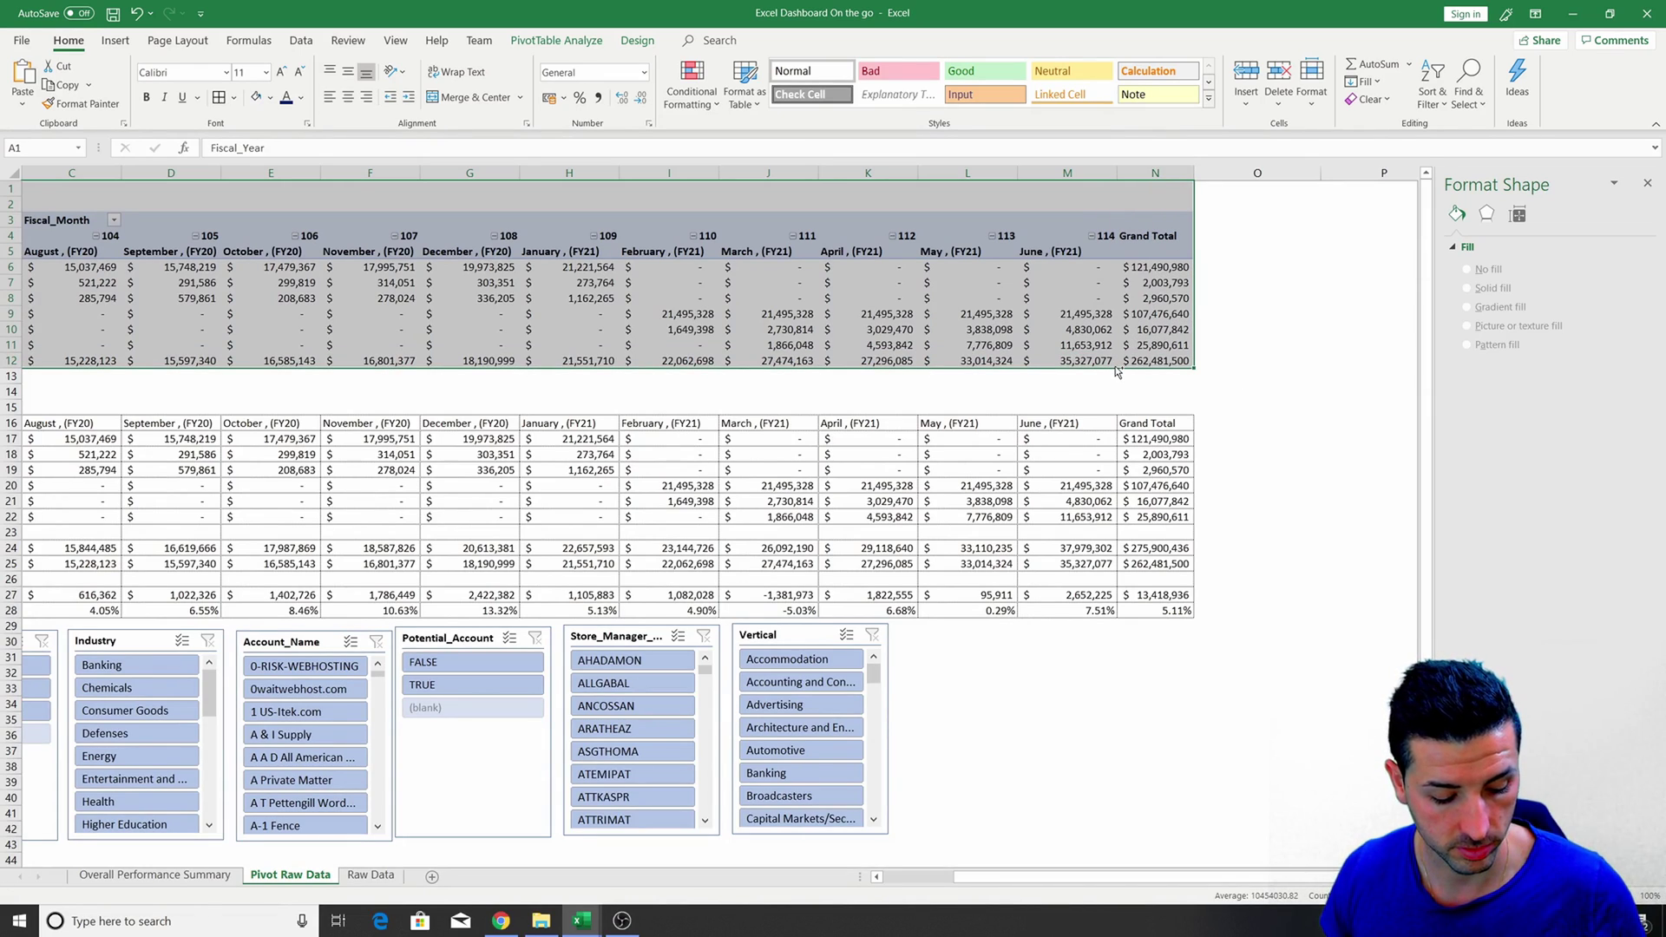
{"action": "key", "text": "ctrl+c"}
{"action": "scroll", "coordinate": [694, 521], "scroll_direction": "left", "scroll_amount": 2}
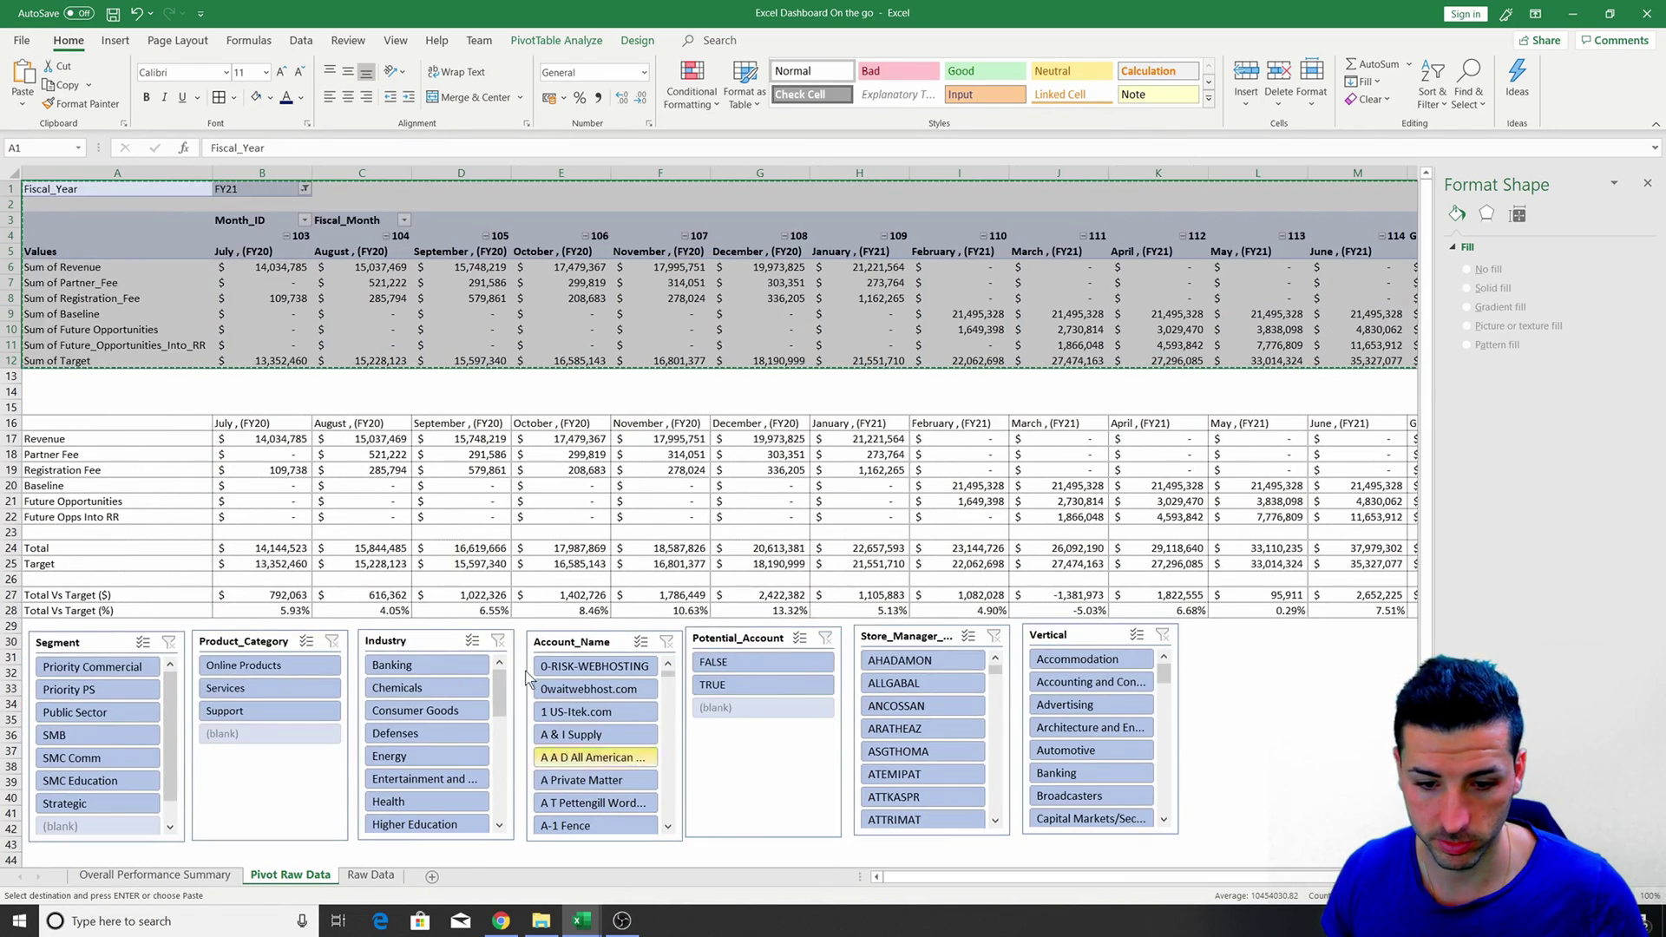
{"action": "scroll", "coordinate": [694, 521], "scroll_direction": "down", "scroll_amount": 6}
{"action": "left_click", "coordinate": [77, 657]}
{"action": "key", "text": "ctrl+v"}
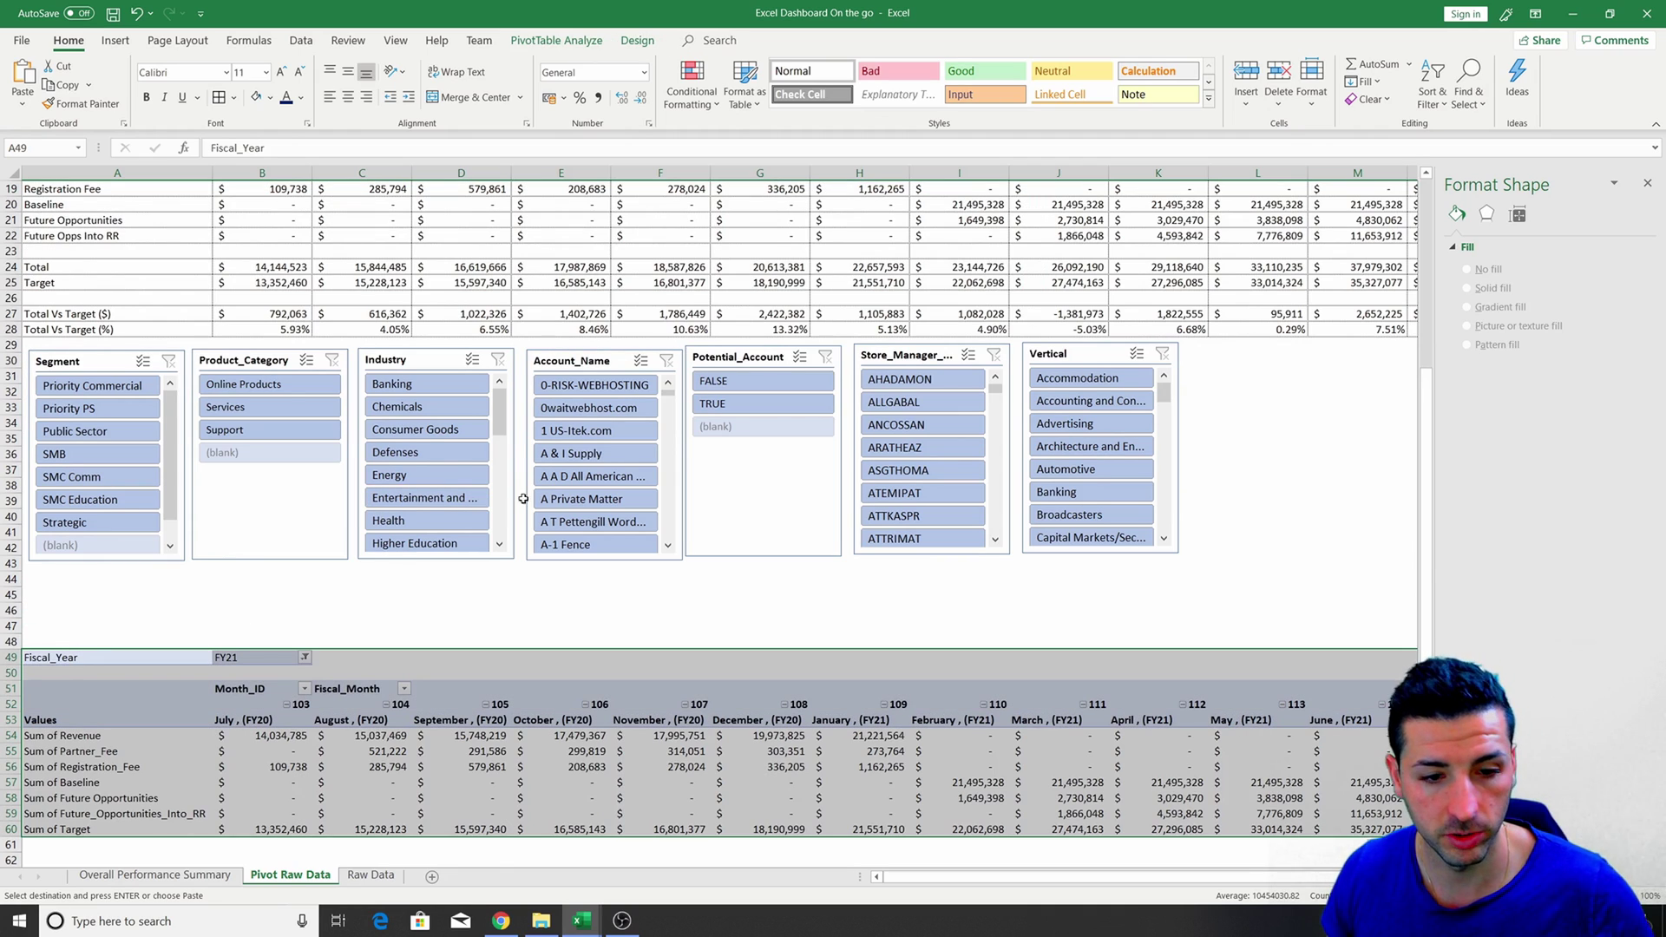
Close the Format Shape pane and show the field list for the copied pivot table.
{"action": "scroll", "coordinate": [391, 668], "scroll_direction": "down", "scroll_amount": 2}
{"action": "left_click", "coordinate": [699, 675]}
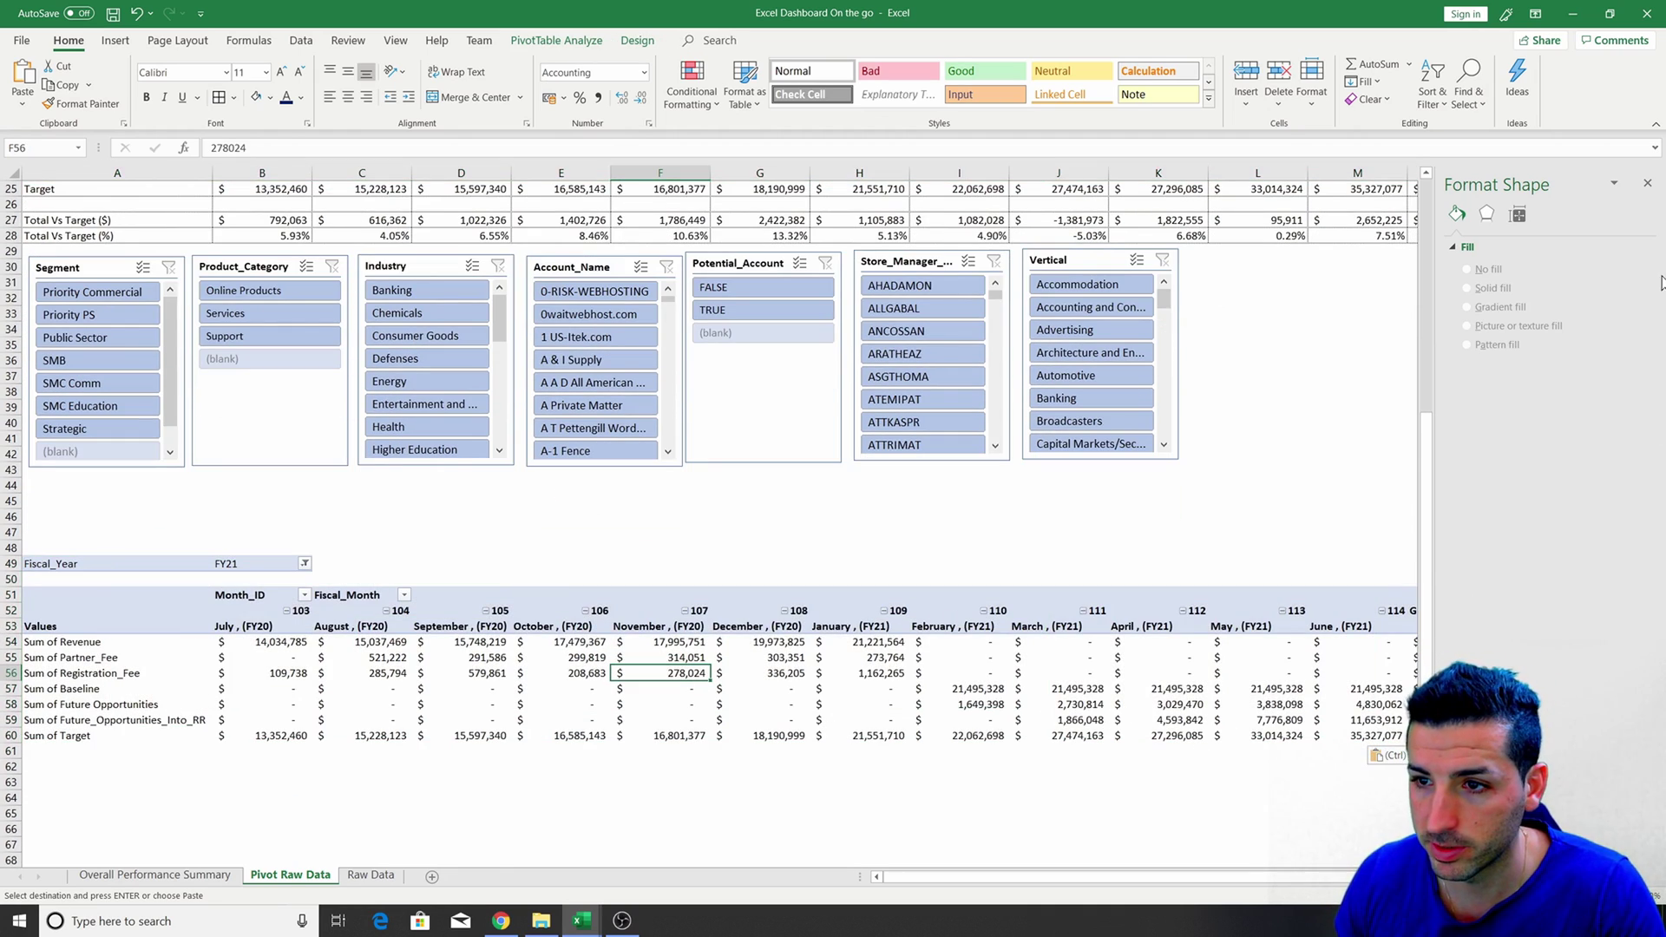
{"action": "left_click", "coordinate": [1648, 185]}
{"action": "right_click", "coordinate": [1227, 674]}
{"action": "left_click", "coordinate": [1267, 675]}
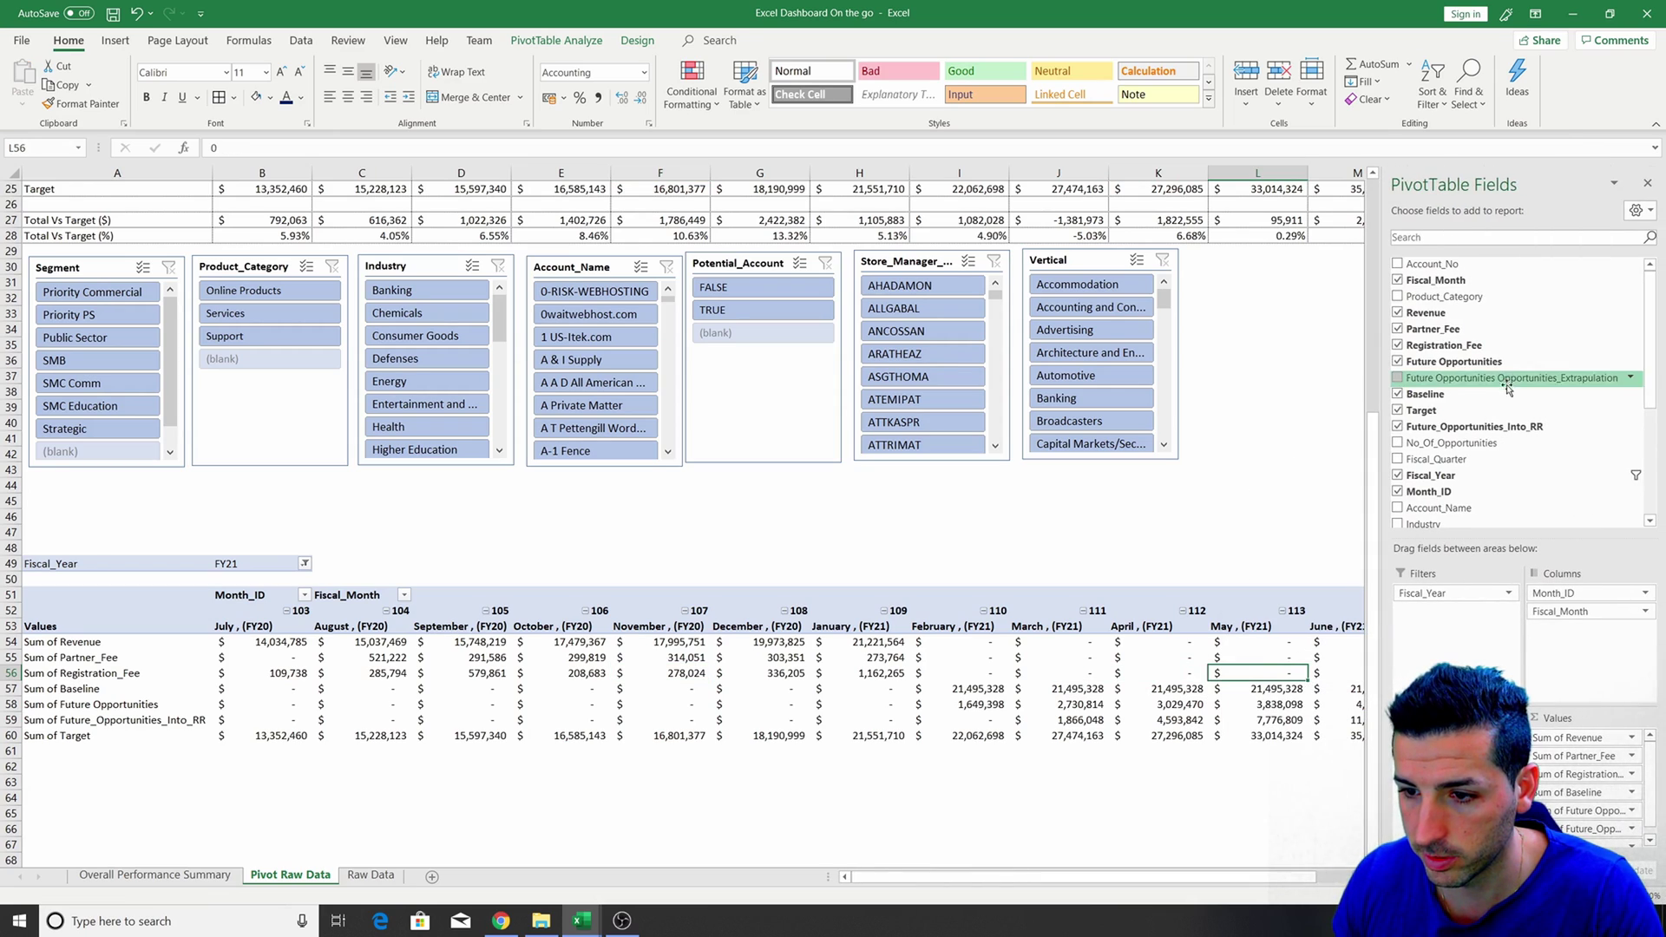
Remove all value and column fields from the copied pivot table, keeping only the Fiscal_Year filter.
{"action": "left_click_drag", "start_coordinate": [1565, 795], "coordinate": [1353, 850]}
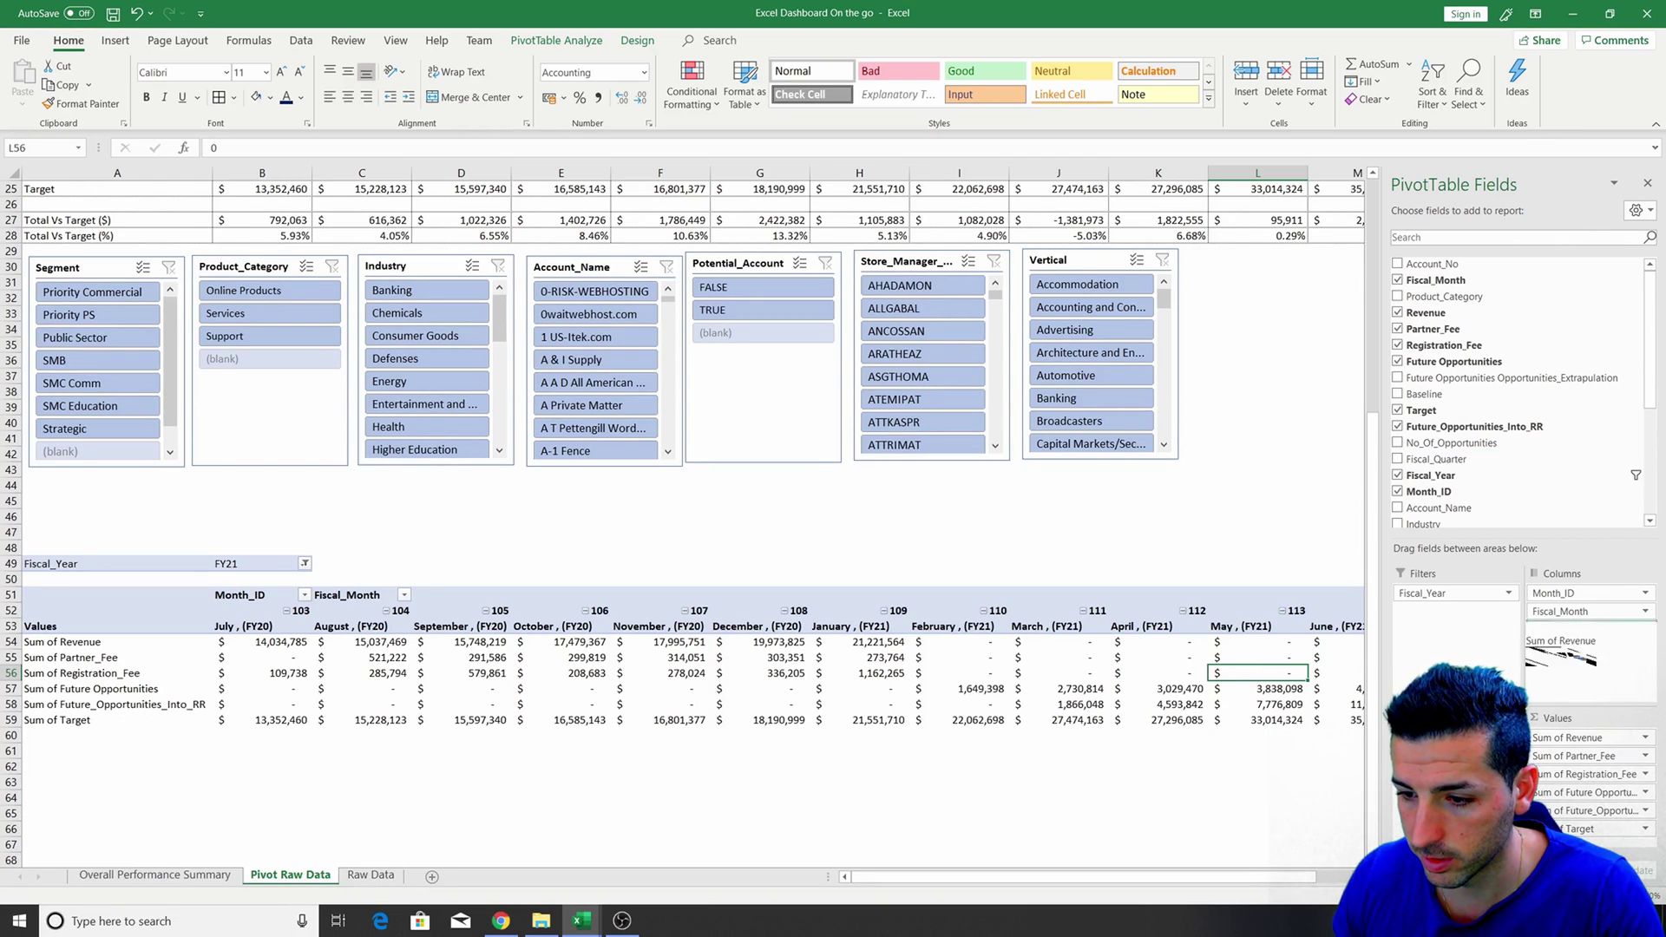
{"action": "left_click_drag", "start_coordinate": [1567, 753], "coordinate": [1579, 677]}
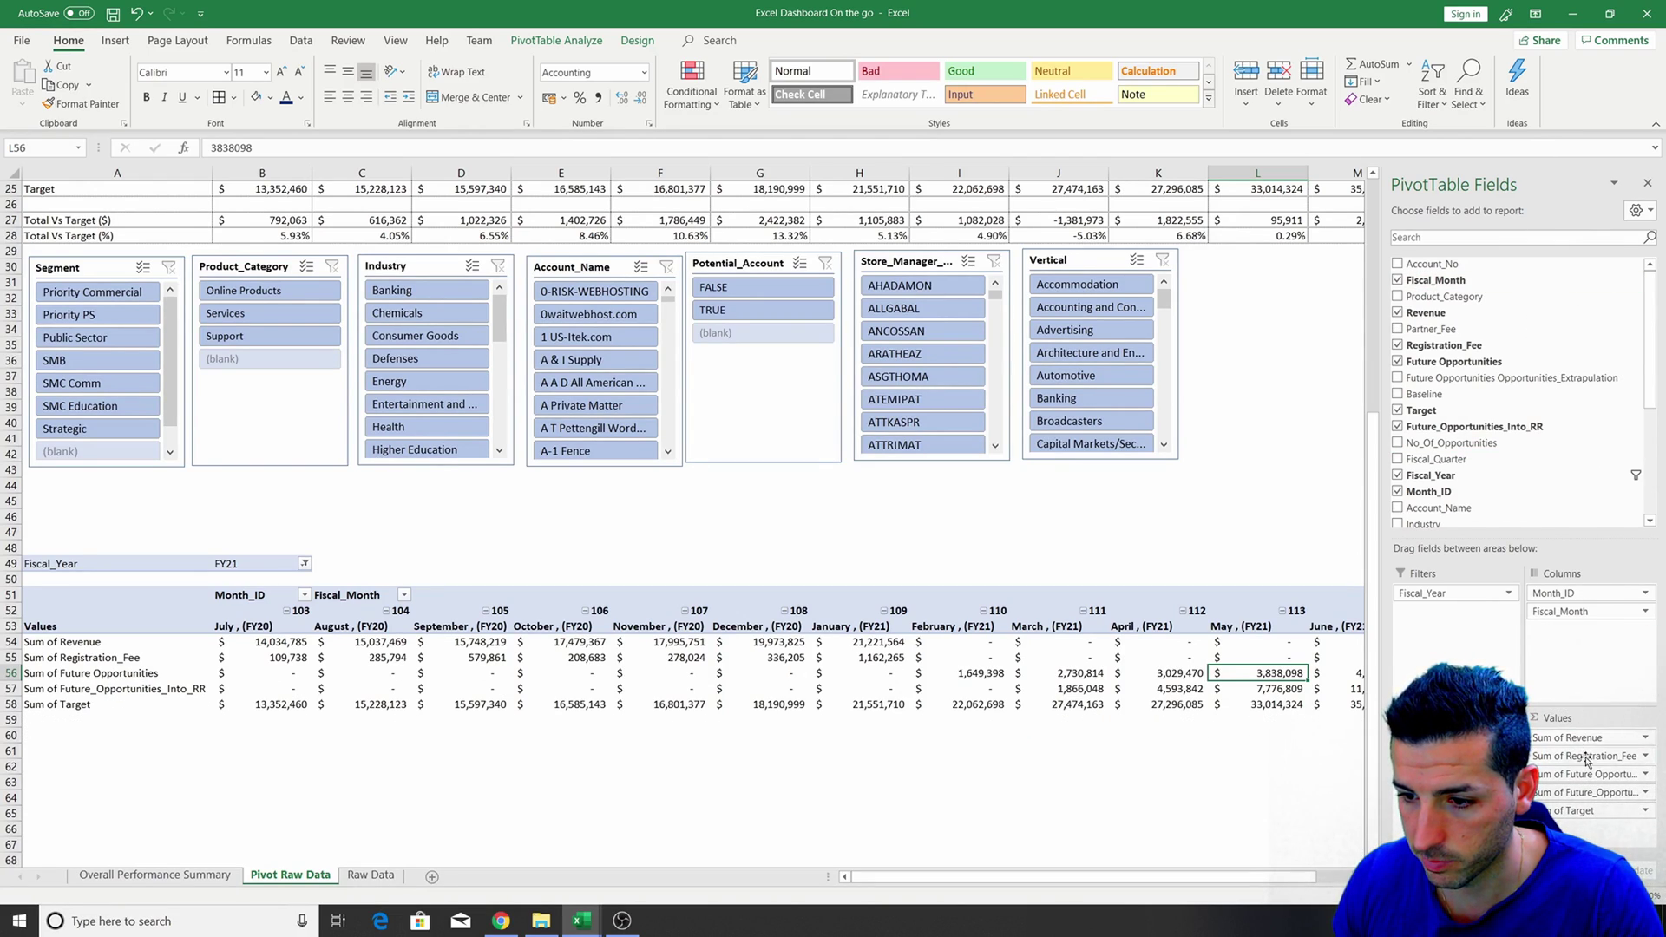
{"action": "left_click_drag", "start_coordinate": [1586, 760], "coordinate": [1557, 699]}
{"action": "left_click_drag", "start_coordinate": [1568, 760], "coordinate": [1548, 736]}
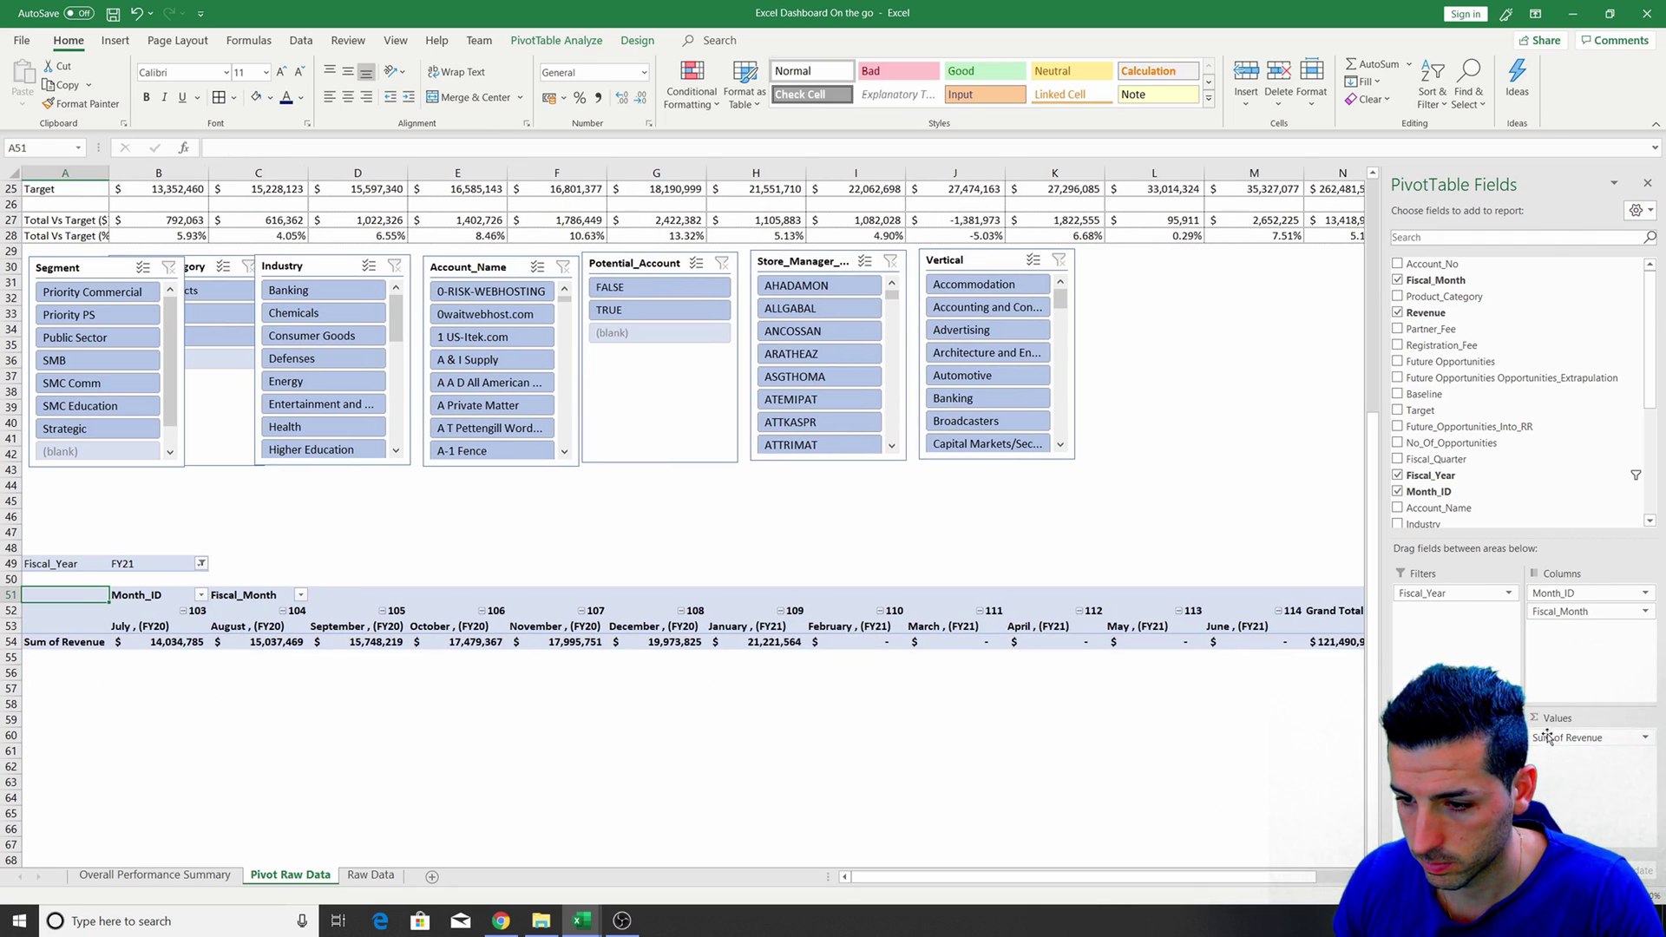
{"action": "left_click_drag", "start_coordinate": [1119, 793], "coordinate": [1117, 793]}
{"action": "left_click_drag", "start_coordinate": [1574, 612], "coordinate": [1117, 731]}
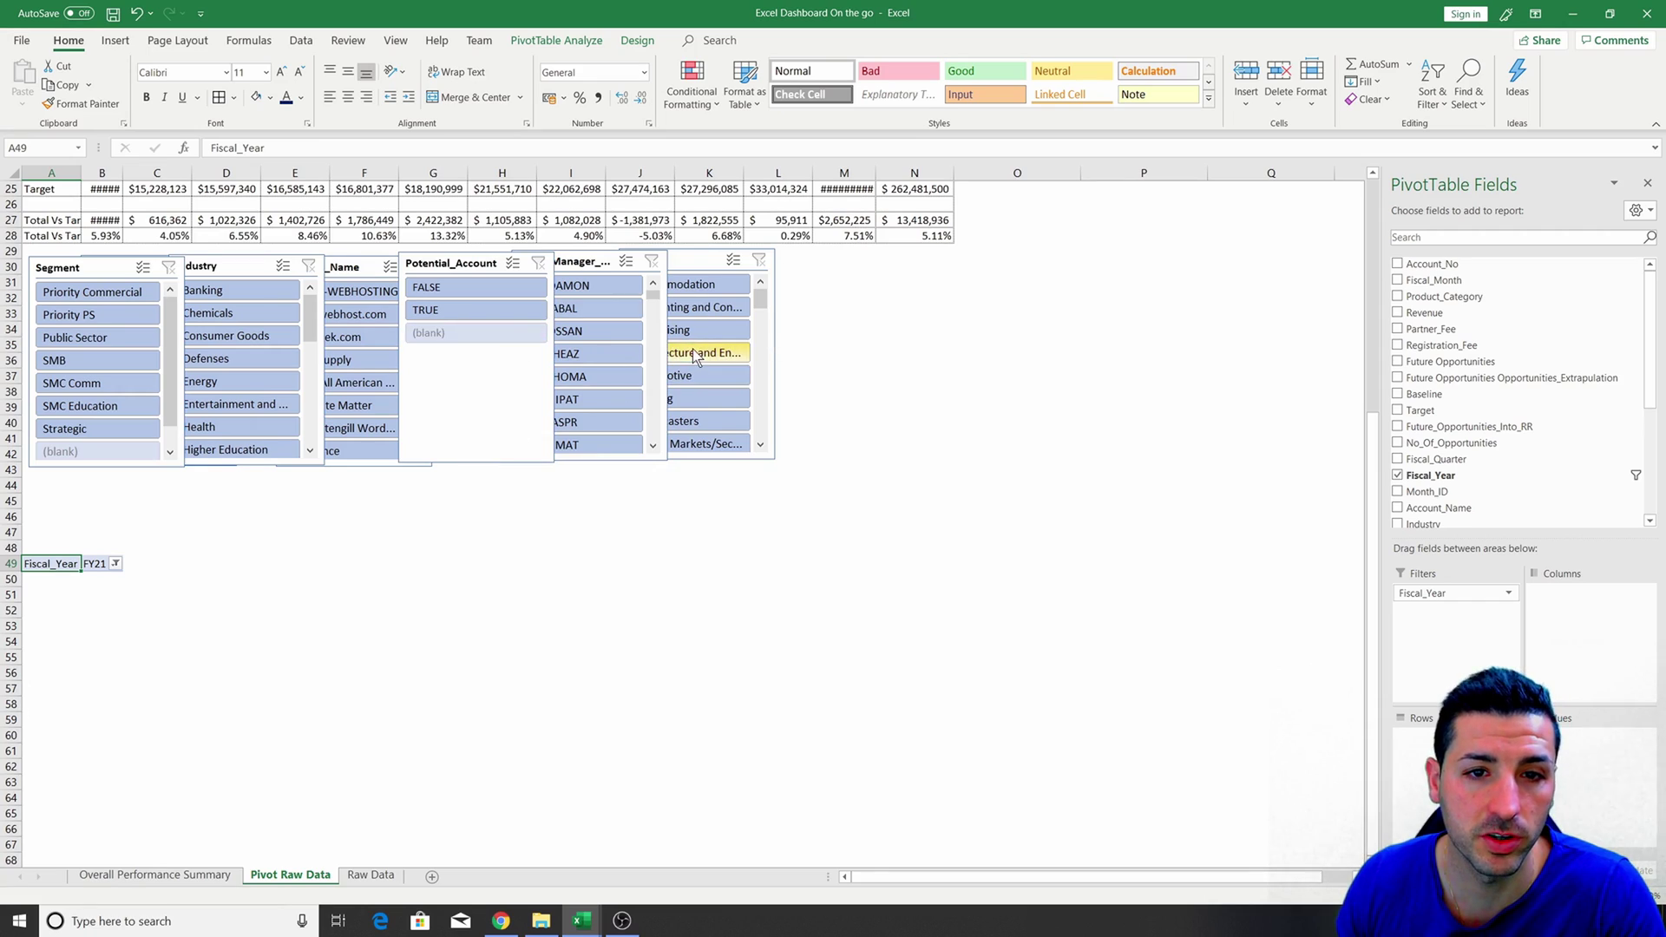
Turn off autofitting of column widths on update in the original pivot table's options, keeping cell formatting preserved.
{"action": "scroll", "coordinate": [481, 607], "scroll_direction": "up", "scroll_amount": 8}
{"action": "scroll", "coordinate": [587, 529], "scroll_direction": "down", "scroll_amount": 5}
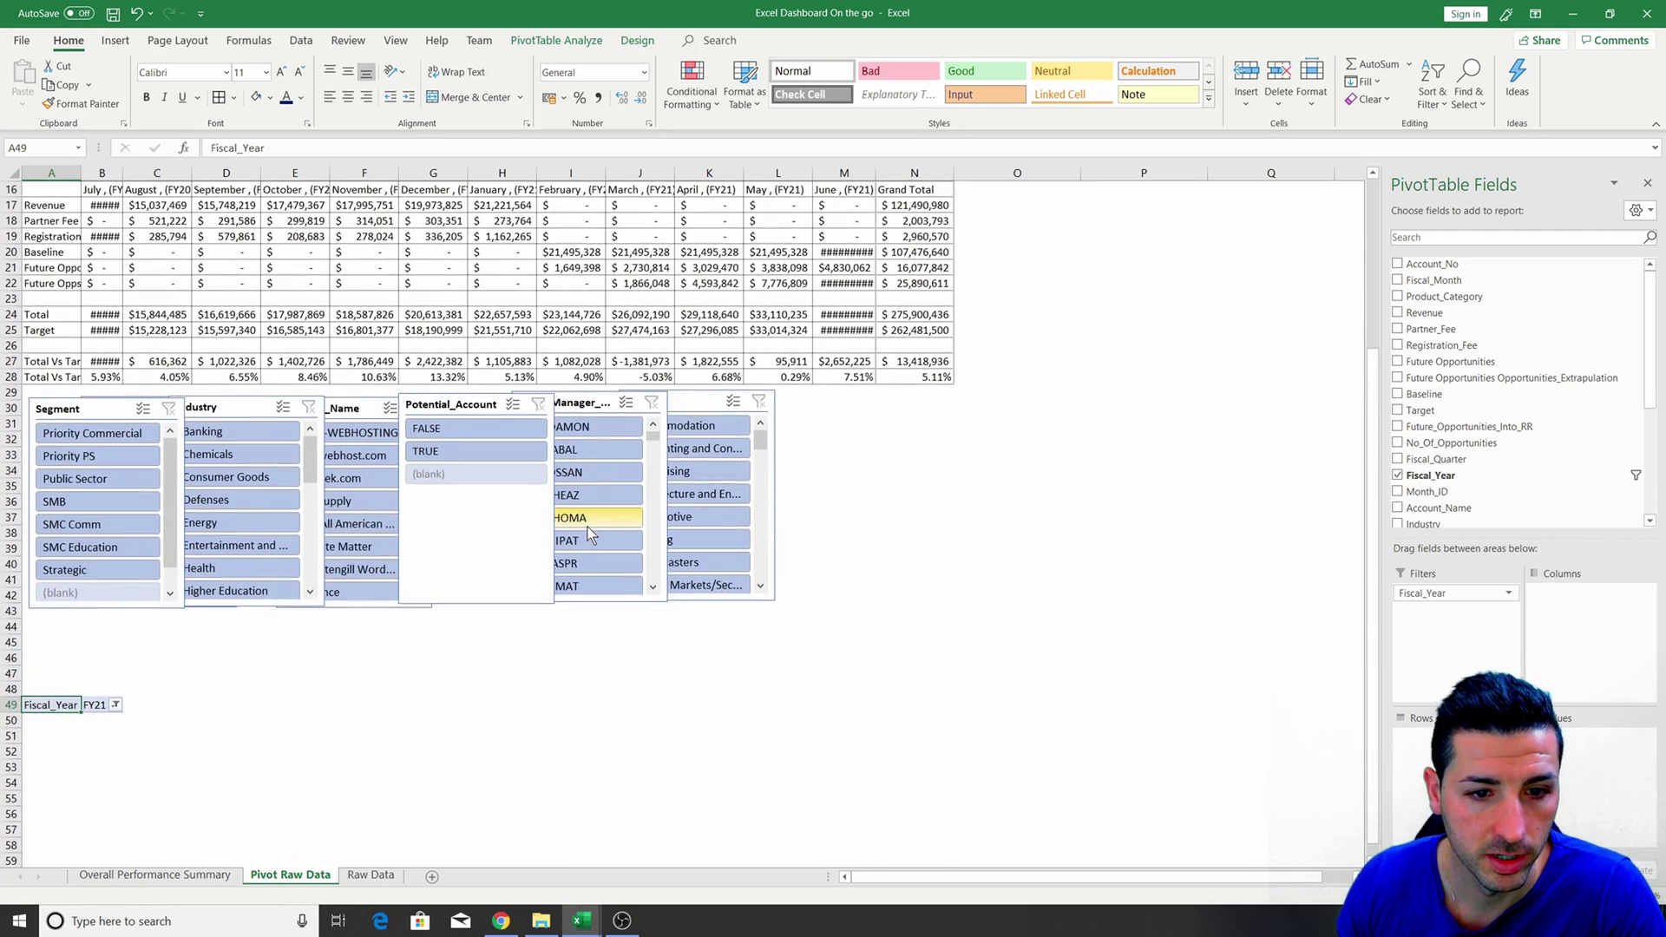
{"action": "scroll", "coordinate": [590, 517], "scroll_direction": "up", "scroll_amount": 5}
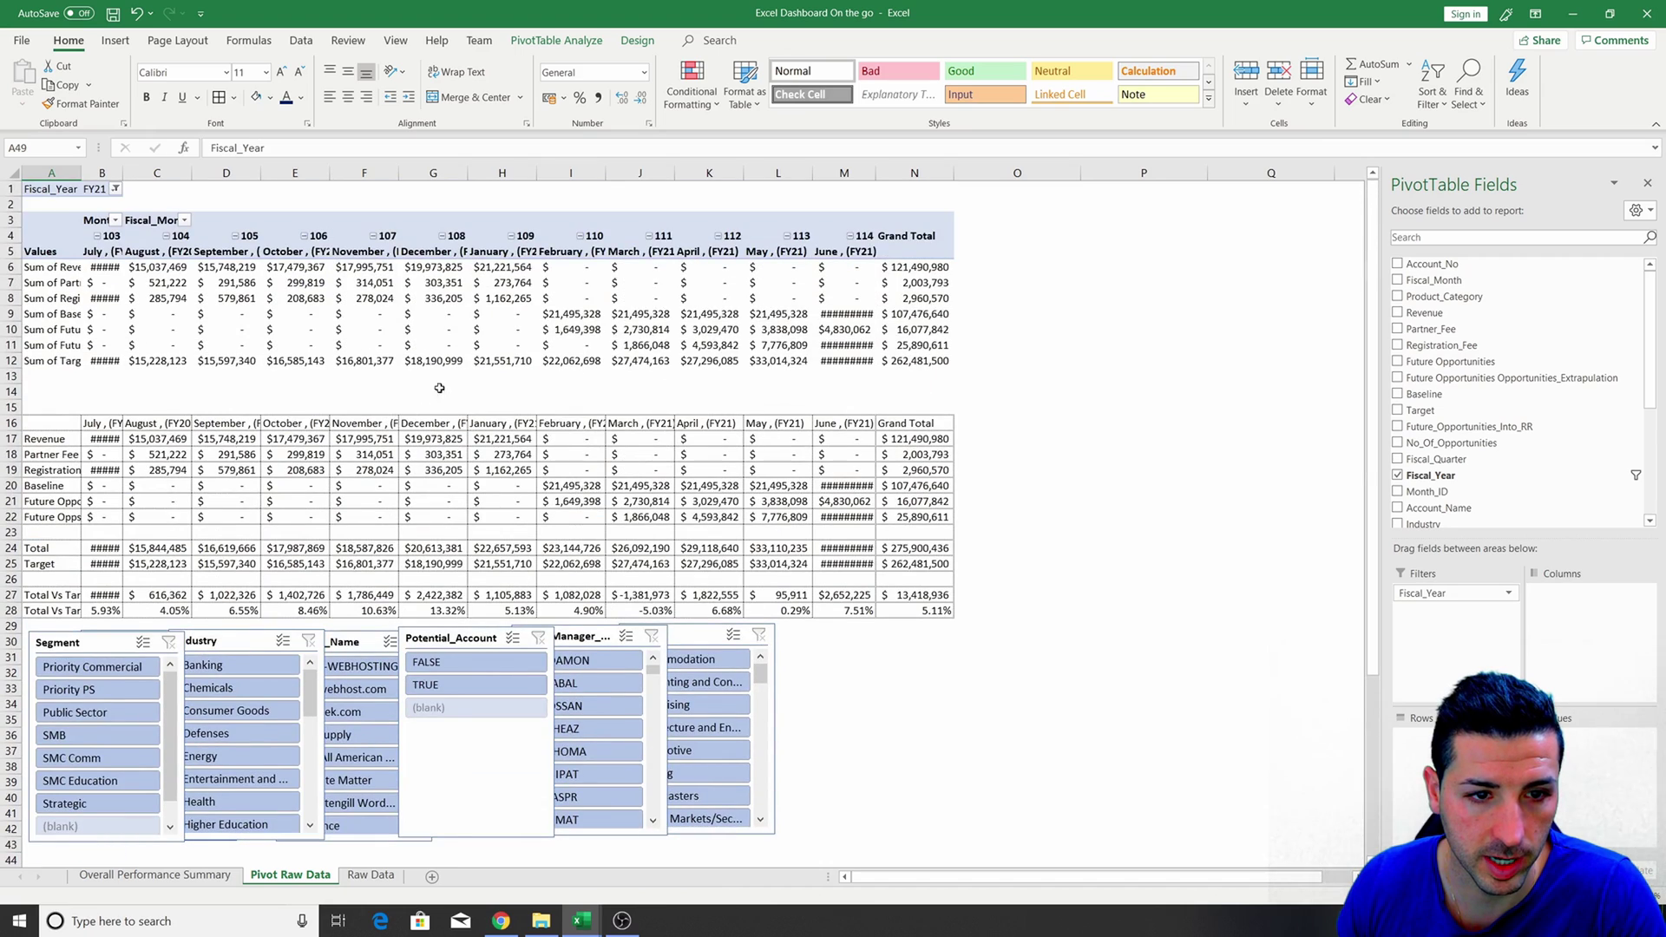
{"action": "right_click", "coordinate": [496, 331]}
{"action": "left_click", "coordinate": [573, 540]}
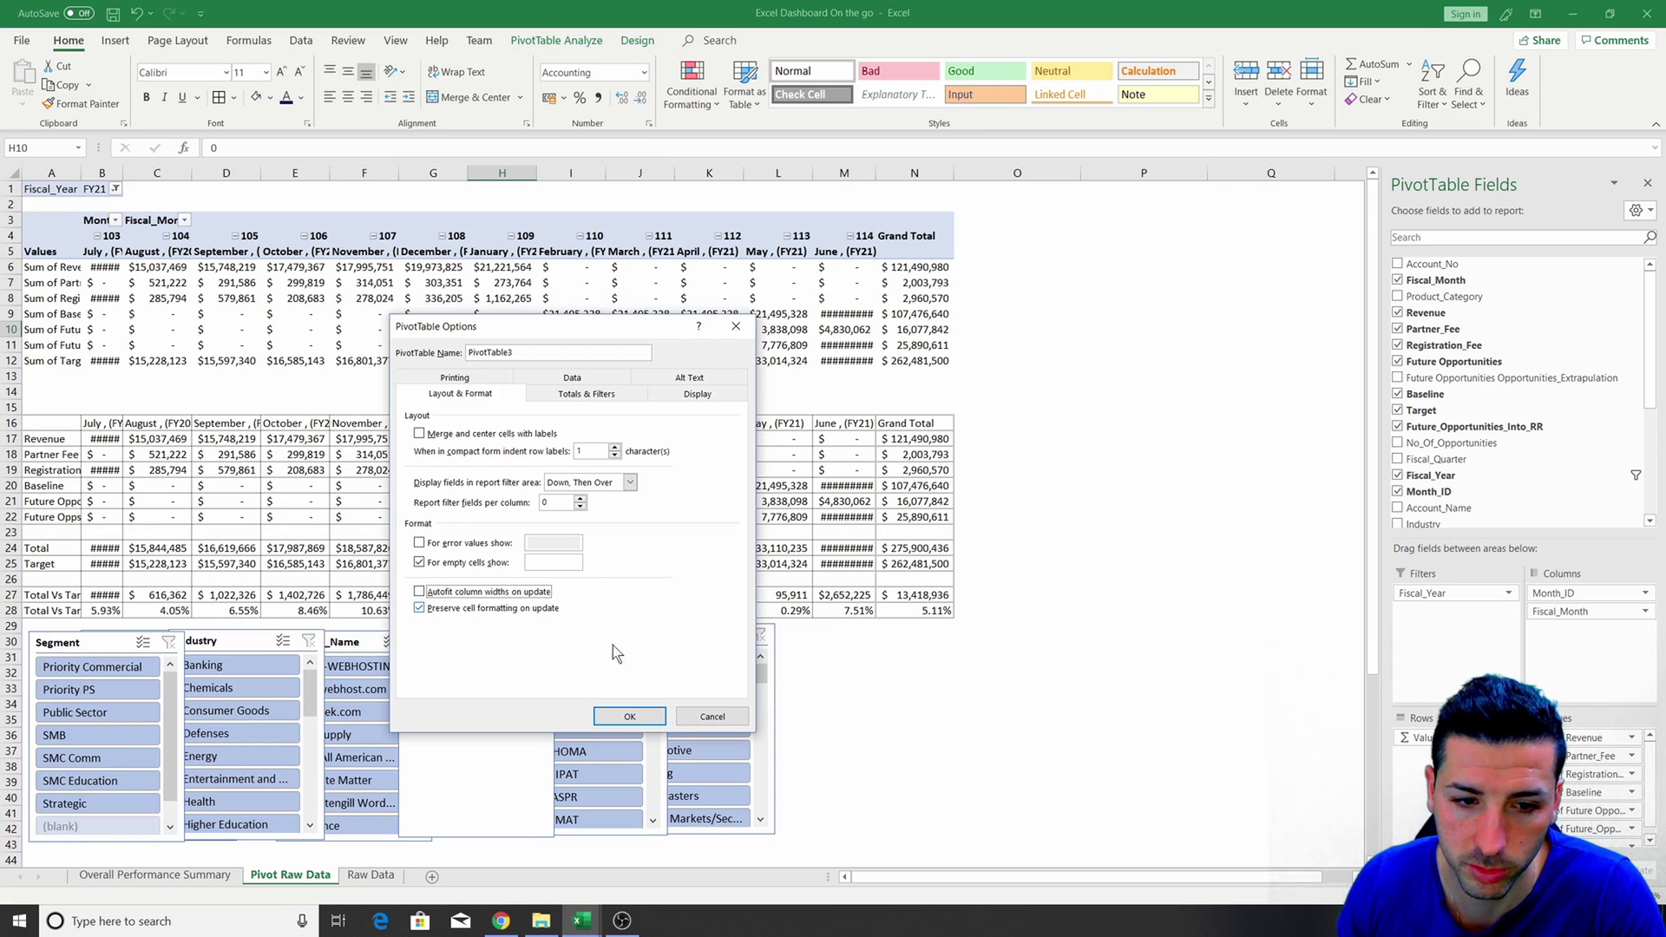
{"action": "left_click", "coordinate": [629, 716]}
Widen columns A to N of the Pivot Raw Data sheet to one uniform width that fits the dollar amounts.
{"action": "scroll", "coordinate": [655, 612], "scroll_direction": "down", "scroll_amount": 2}
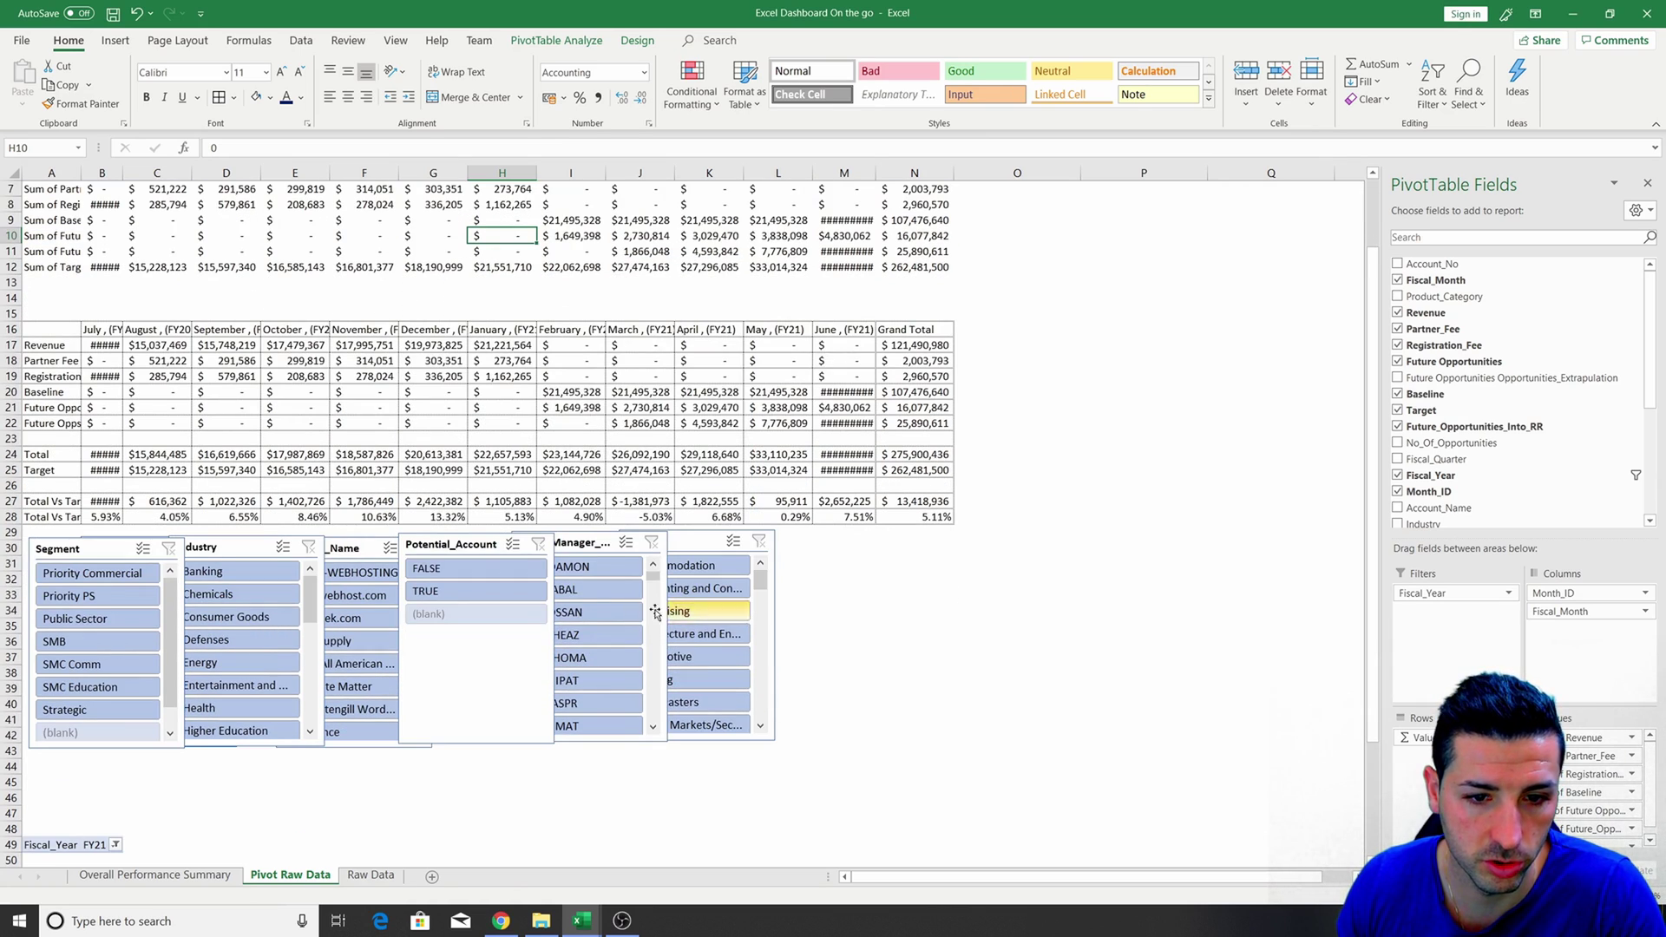
{"action": "scroll", "coordinate": [282, 227], "scroll_direction": "up", "scroll_amount": 2}
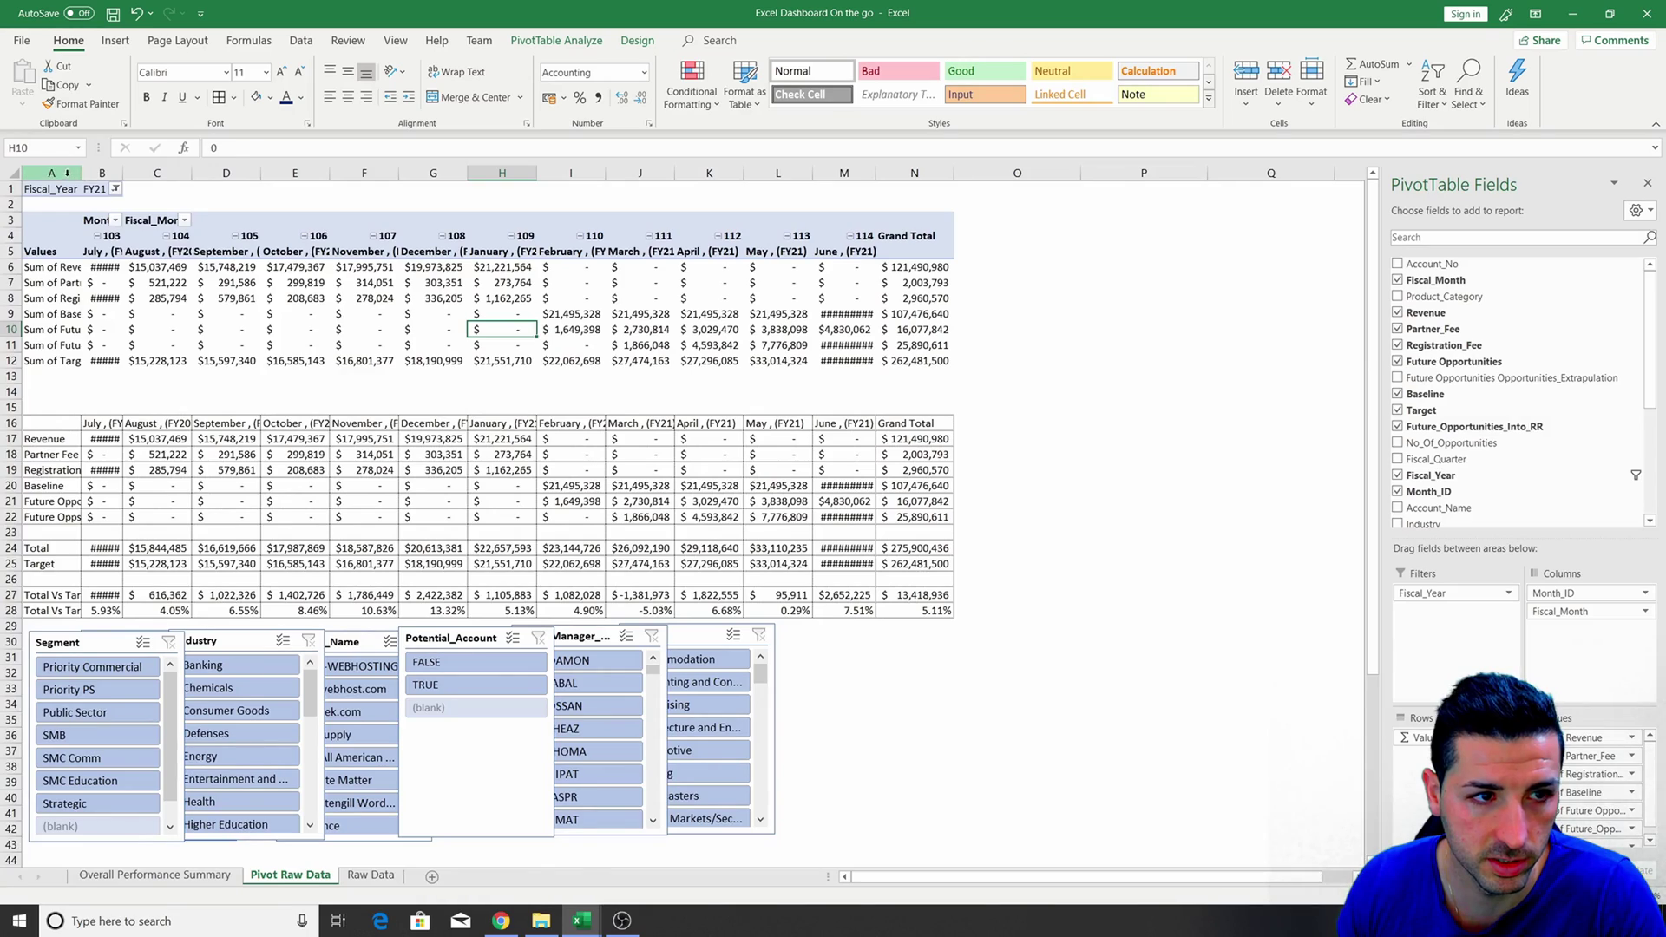
{"action": "left_click_drag", "start_coordinate": [66, 172], "coordinate": [920, 173]}
{"action": "double_click", "coordinate": [953, 172]}
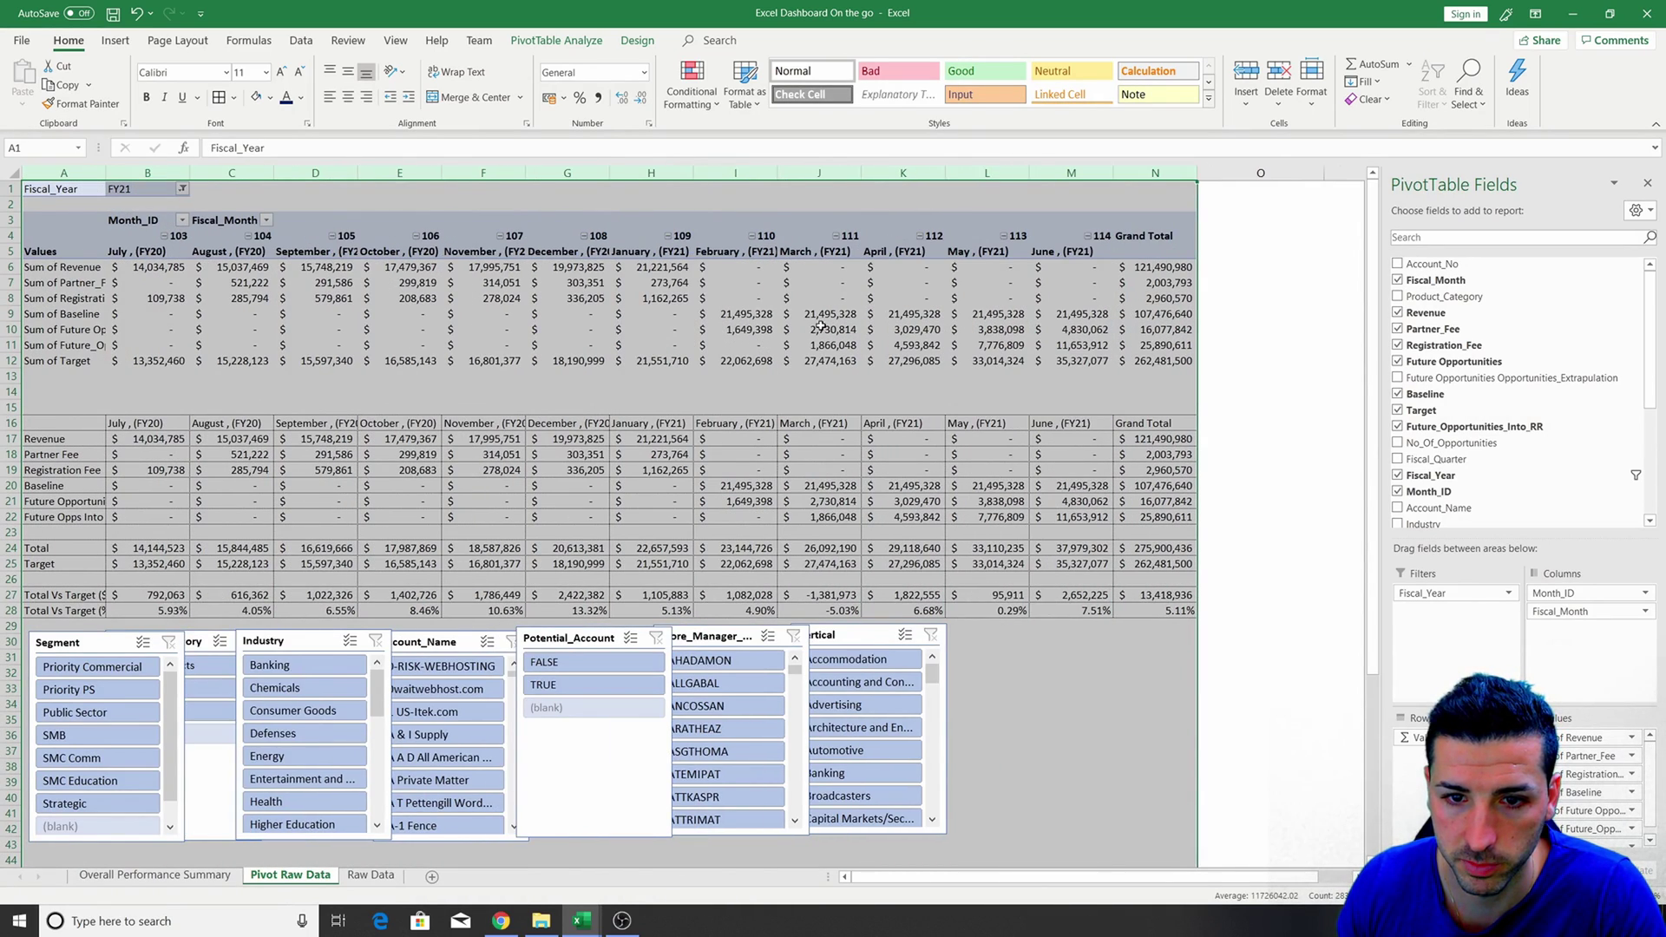
{"action": "scroll", "coordinate": [820, 326], "scroll_direction": "down", "scroll_amount": 3}
{"action": "left_click", "coordinate": [937, 462]}
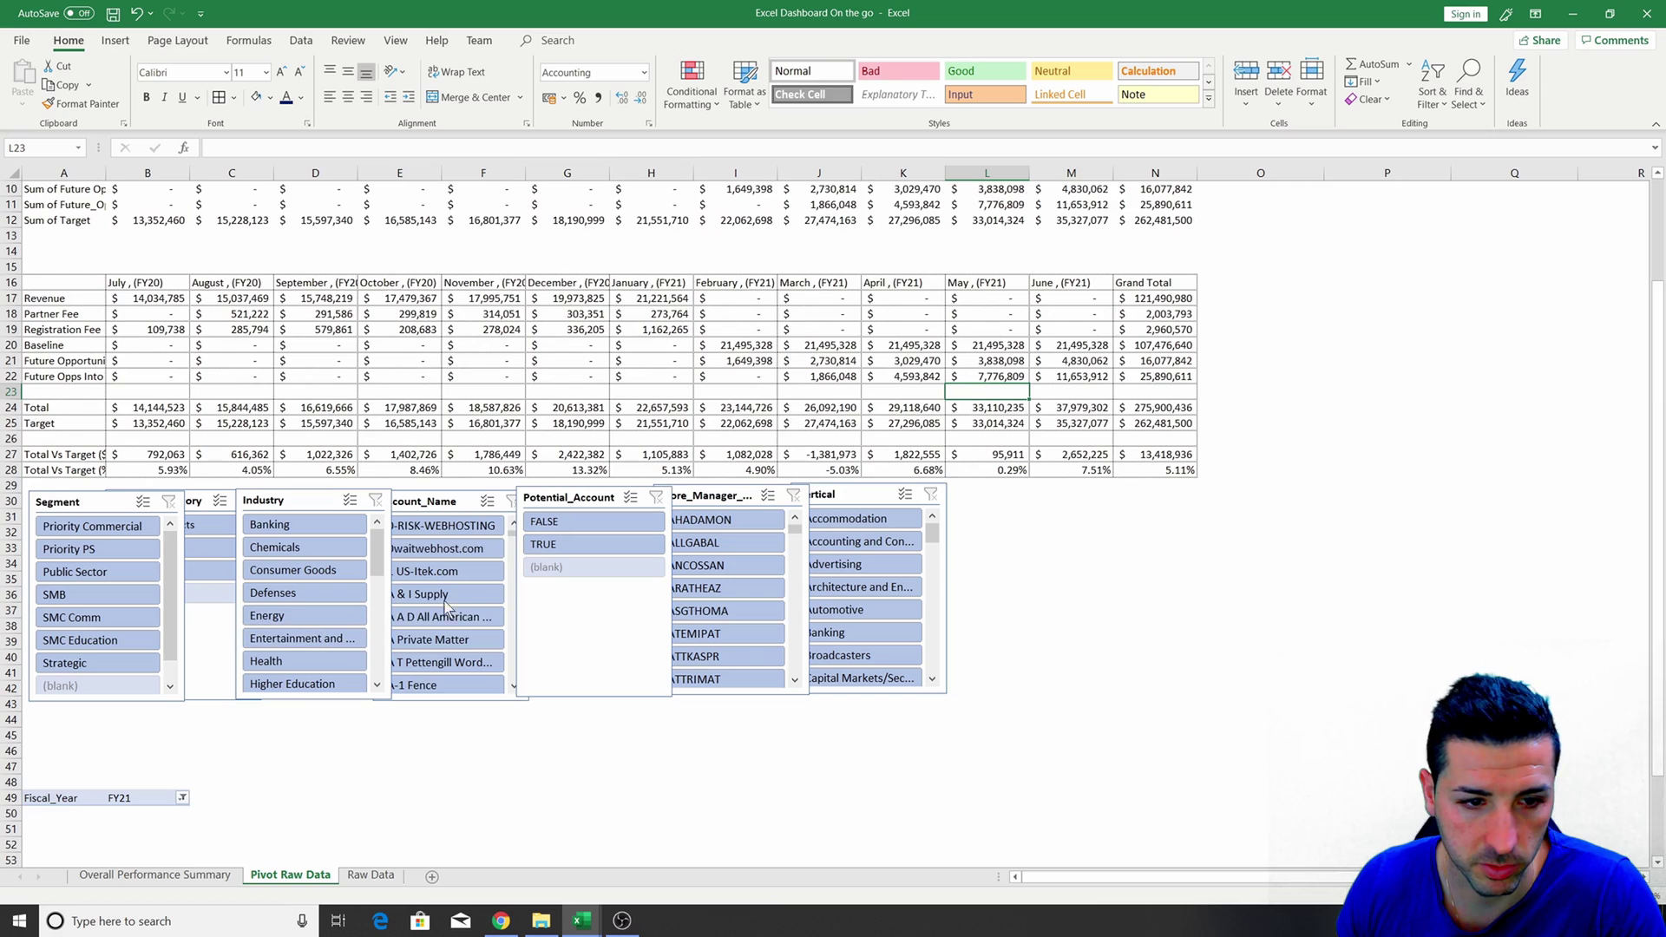
Copy the Fiscal_Year filter pivot table from A49:B49 and paste it at cell O10 of the Overall Performance Summary sheet.
{"action": "scroll", "coordinate": [422, 692], "scroll_direction": "down", "scroll_amount": 2}
{"action": "left_click", "coordinate": [87, 705]}
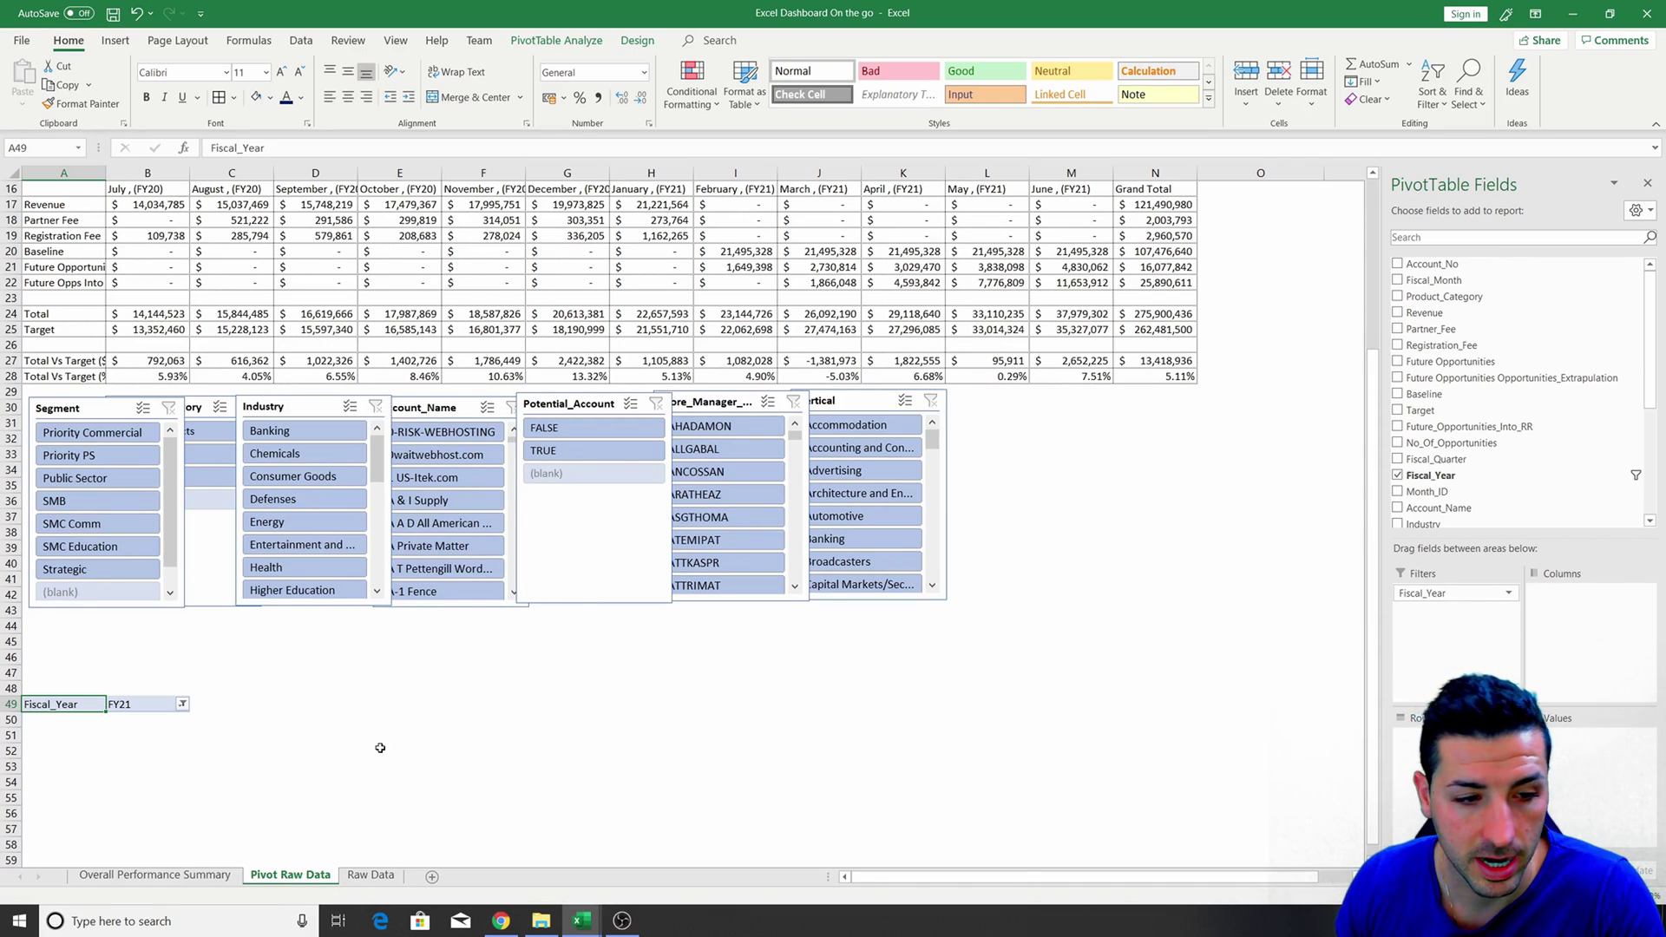
{"action": "left_click", "coordinate": [233, 707]}
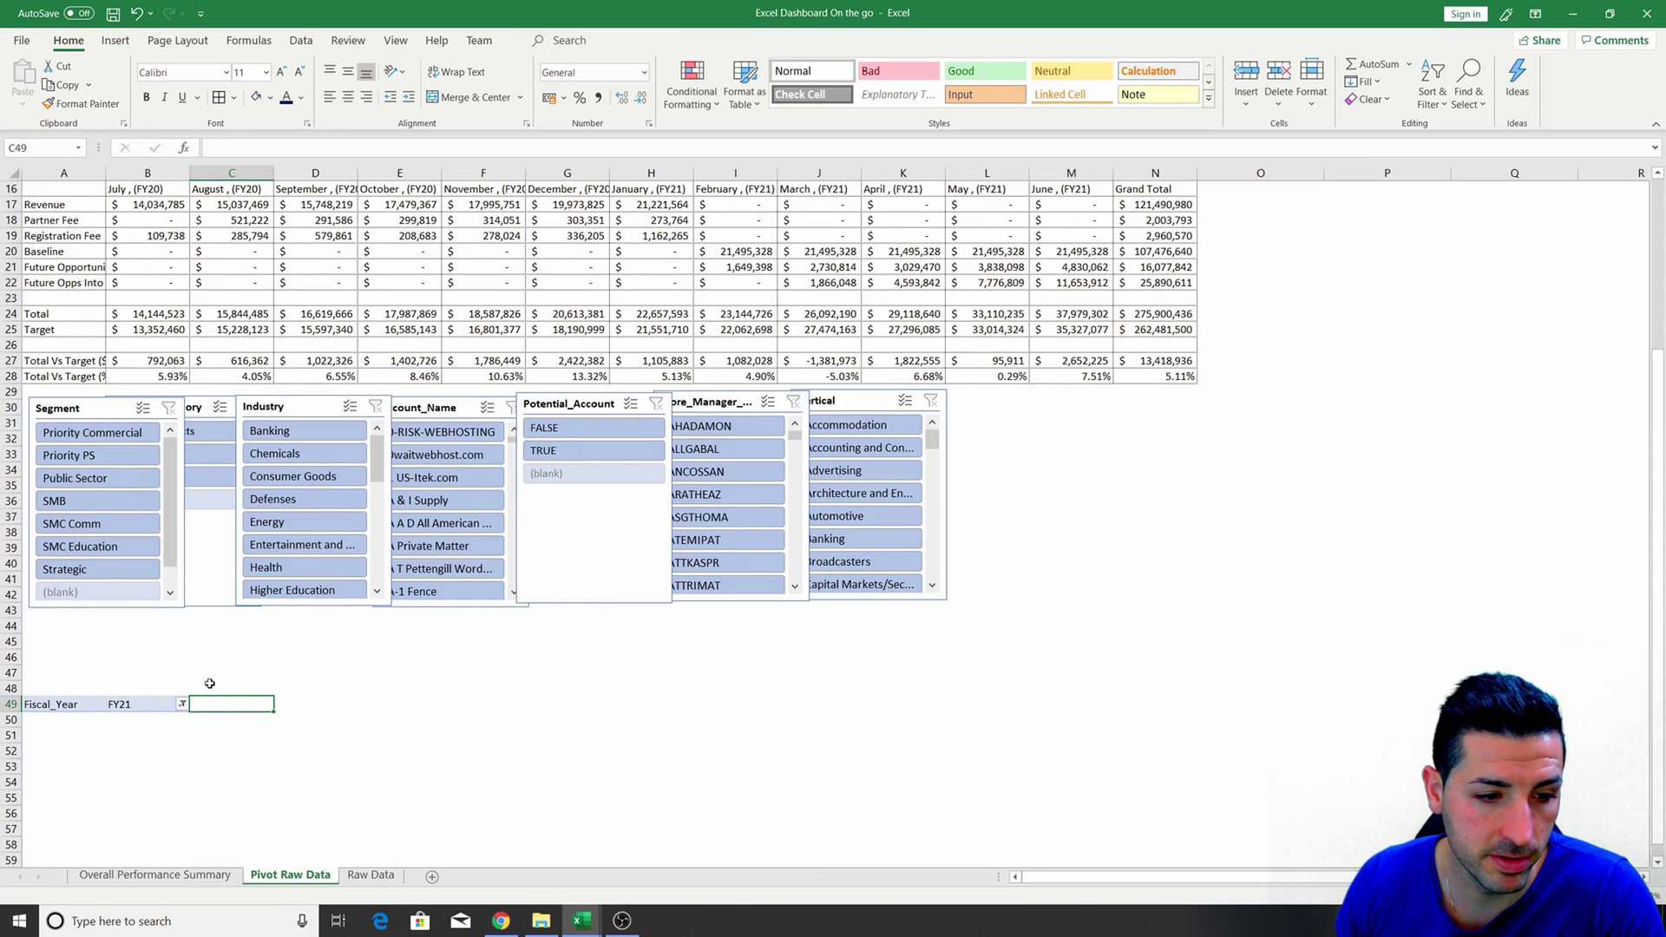
{"action": "left_click", "coordinate": [139, 704]}
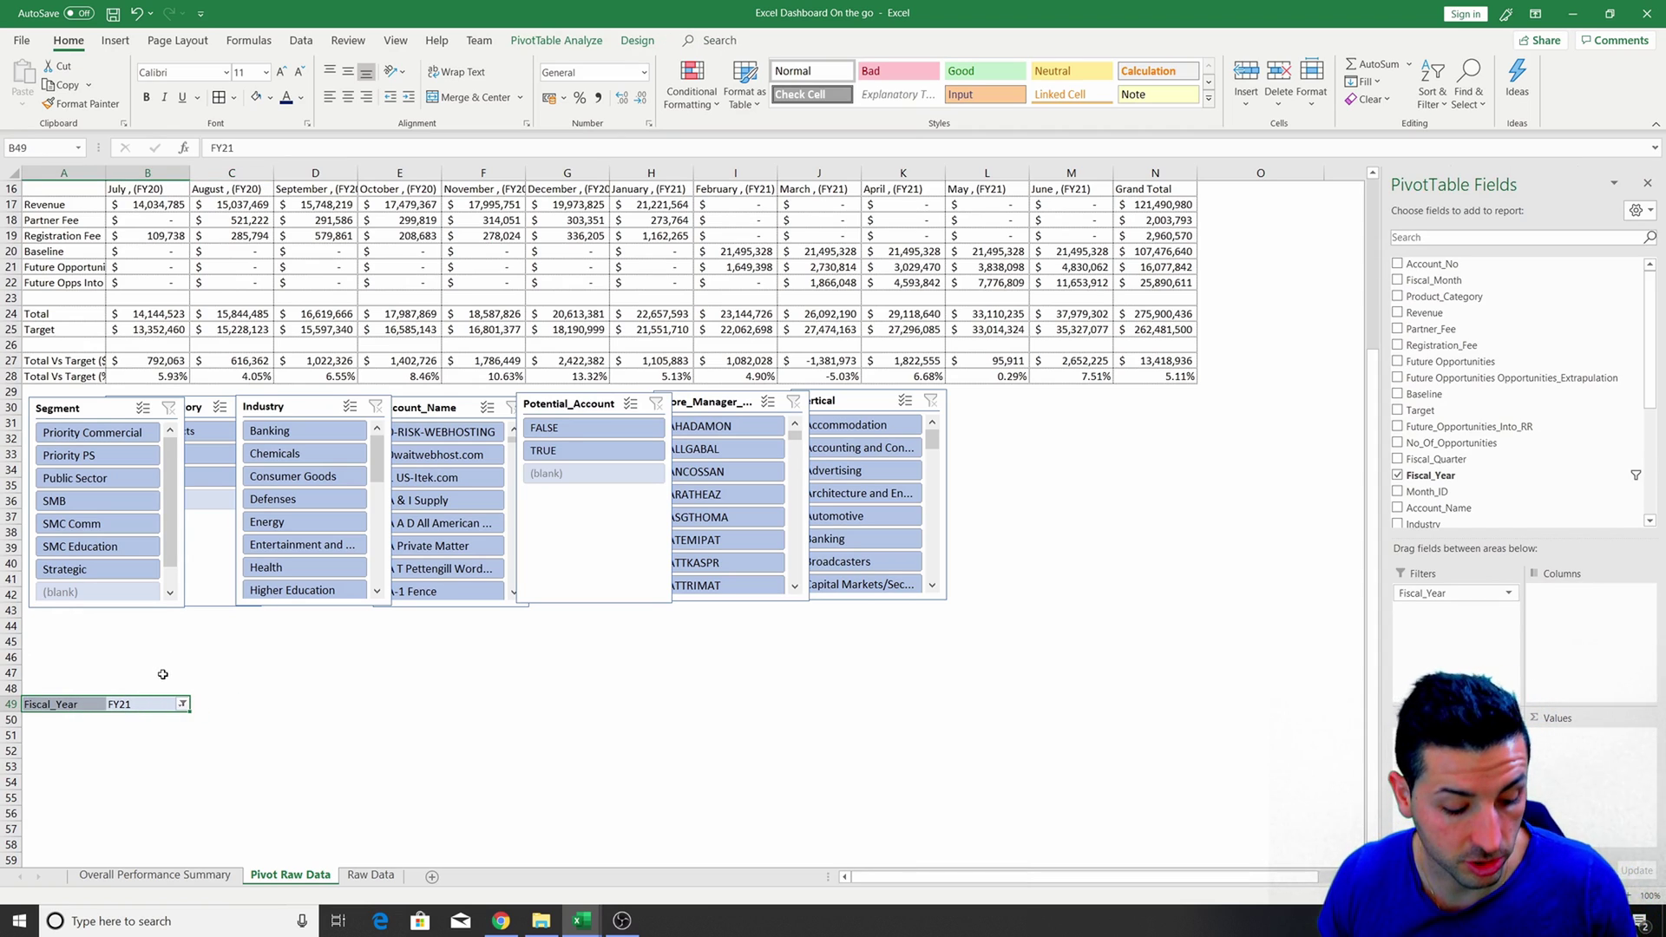
{"action": "key", "text": "ctrl+c"}
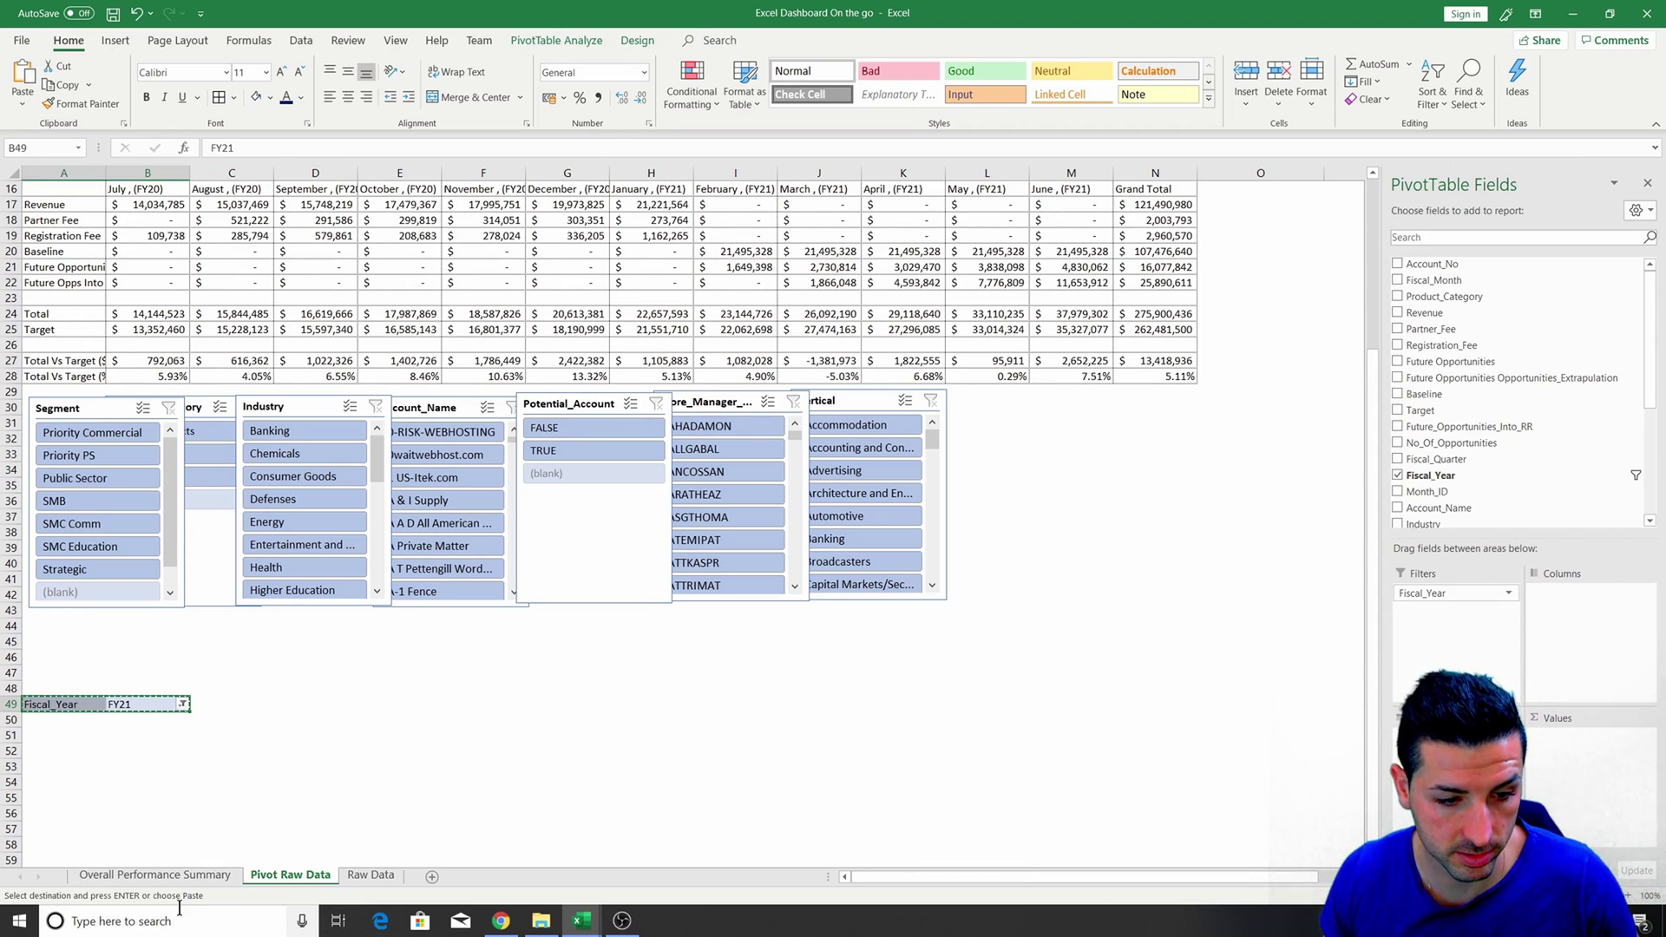
{"action": "left_click", "coordinate": [155, 874]}
{"action": "left_click", "coordinate": [1076, 331]}
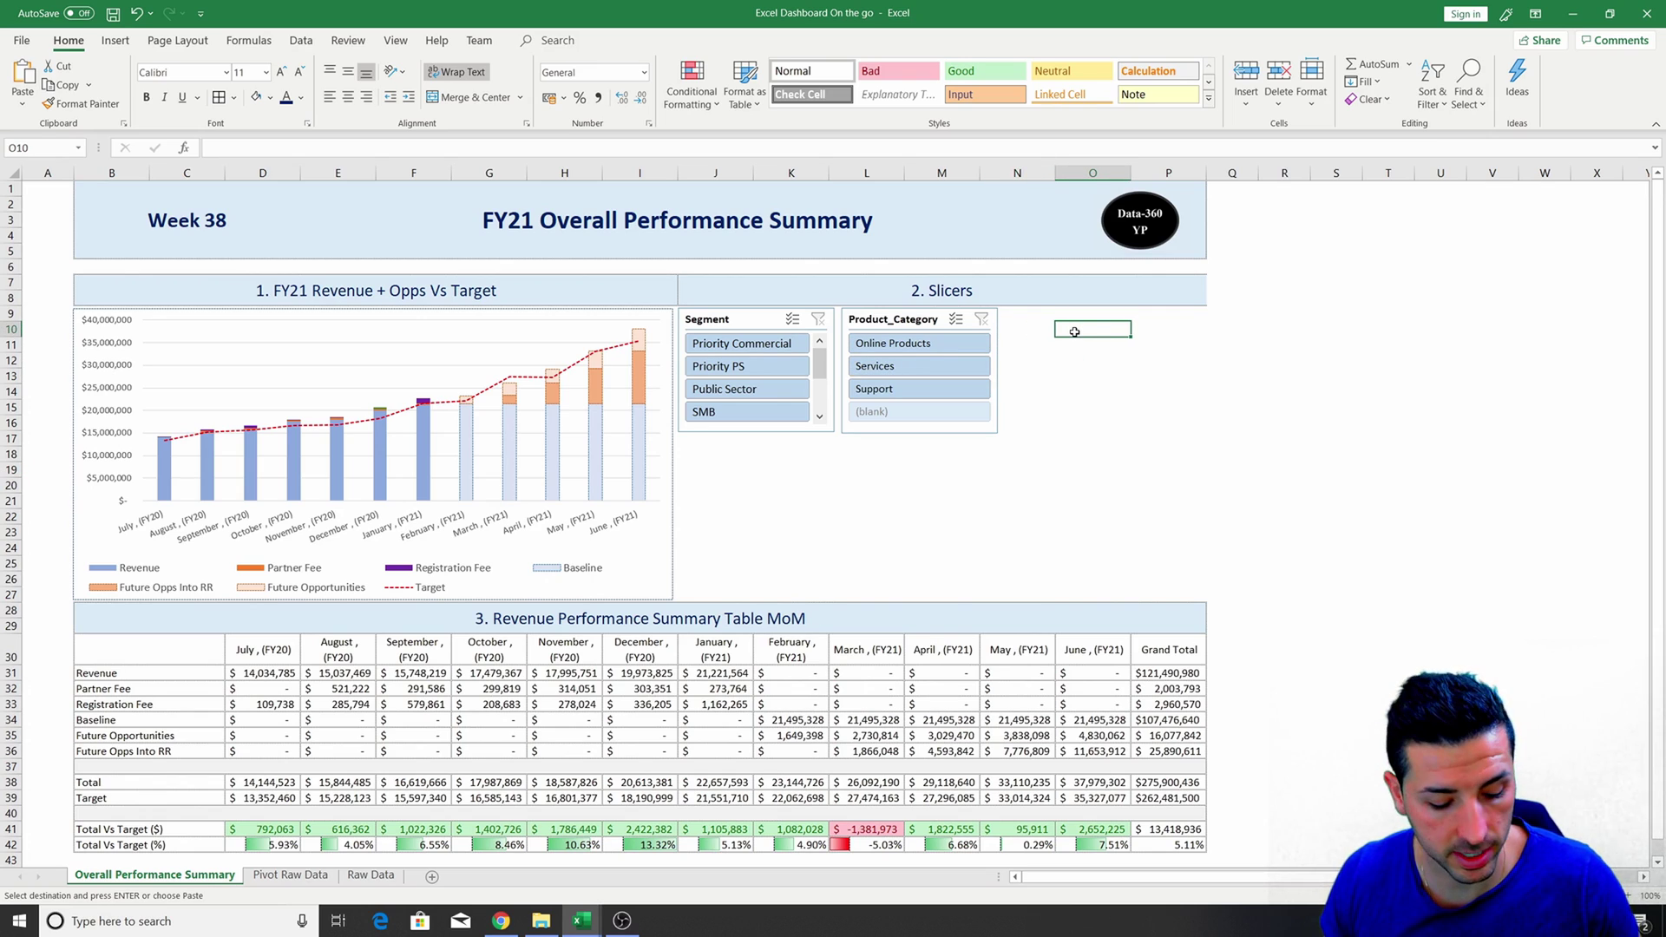
{"action": "key", "text": "ctrl+v"}
{"action": "left_click", "coordinate": [1161, 409]}
Add Account_Name to the filters of the pasted pivot table and try to add Segment as well.
{"action": "left_click", "coordinate": [1115, 331]}
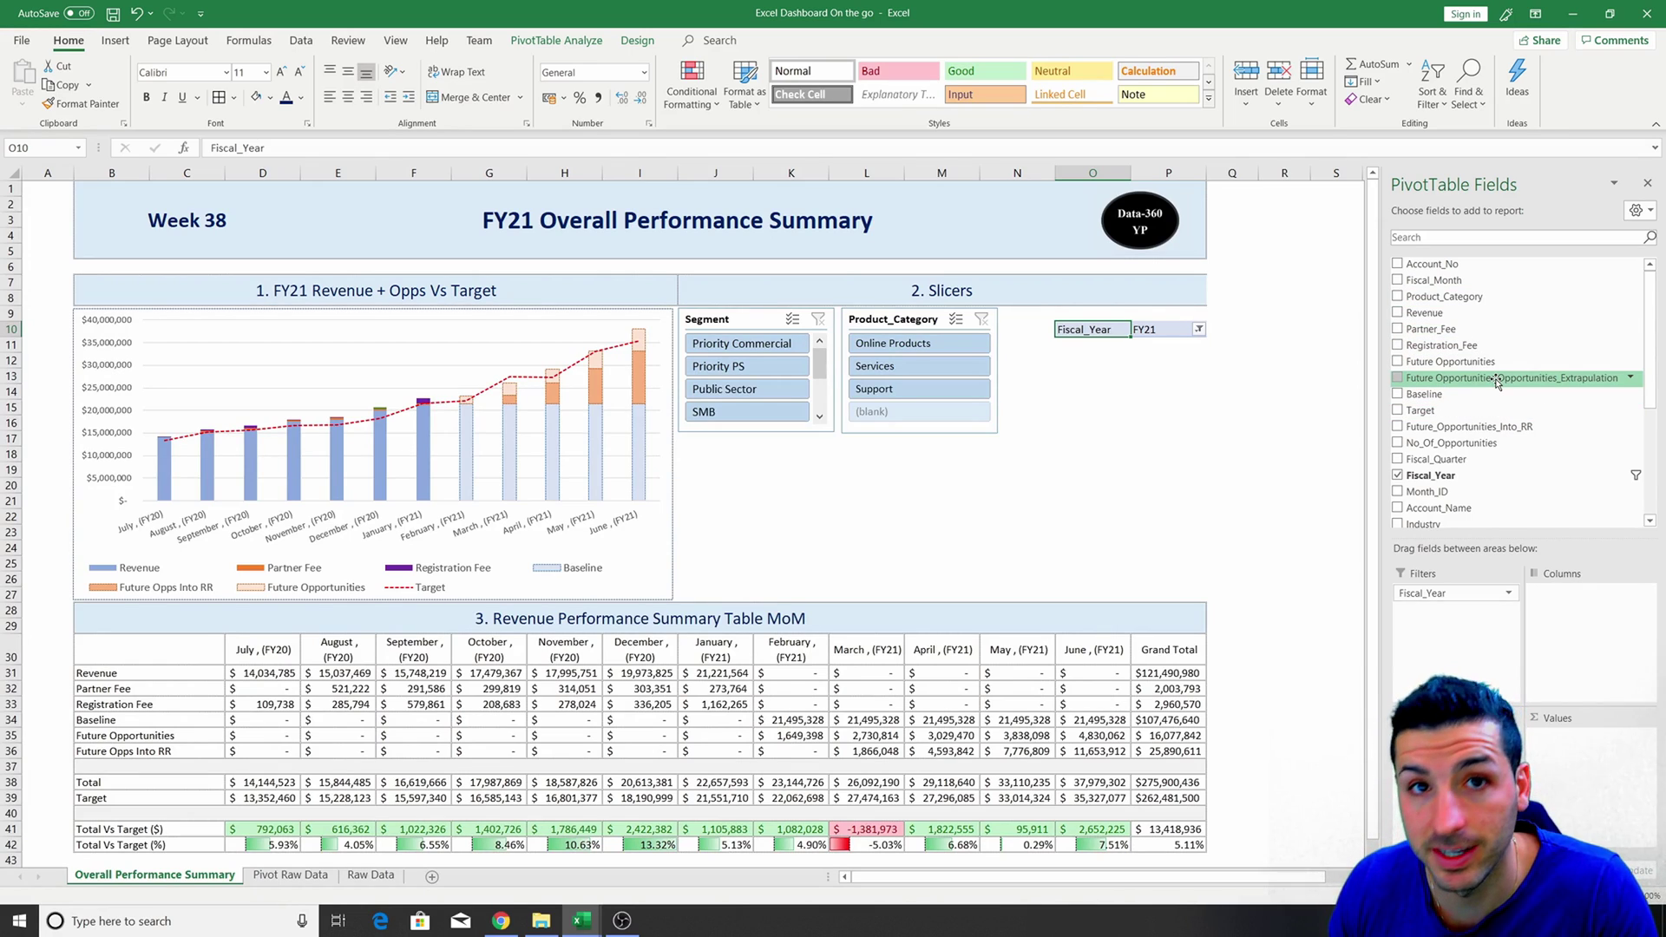
{"action": "scroll", "coordinate": [1527, 373], "scroll_direction": "down", "scroll_amount": 4}
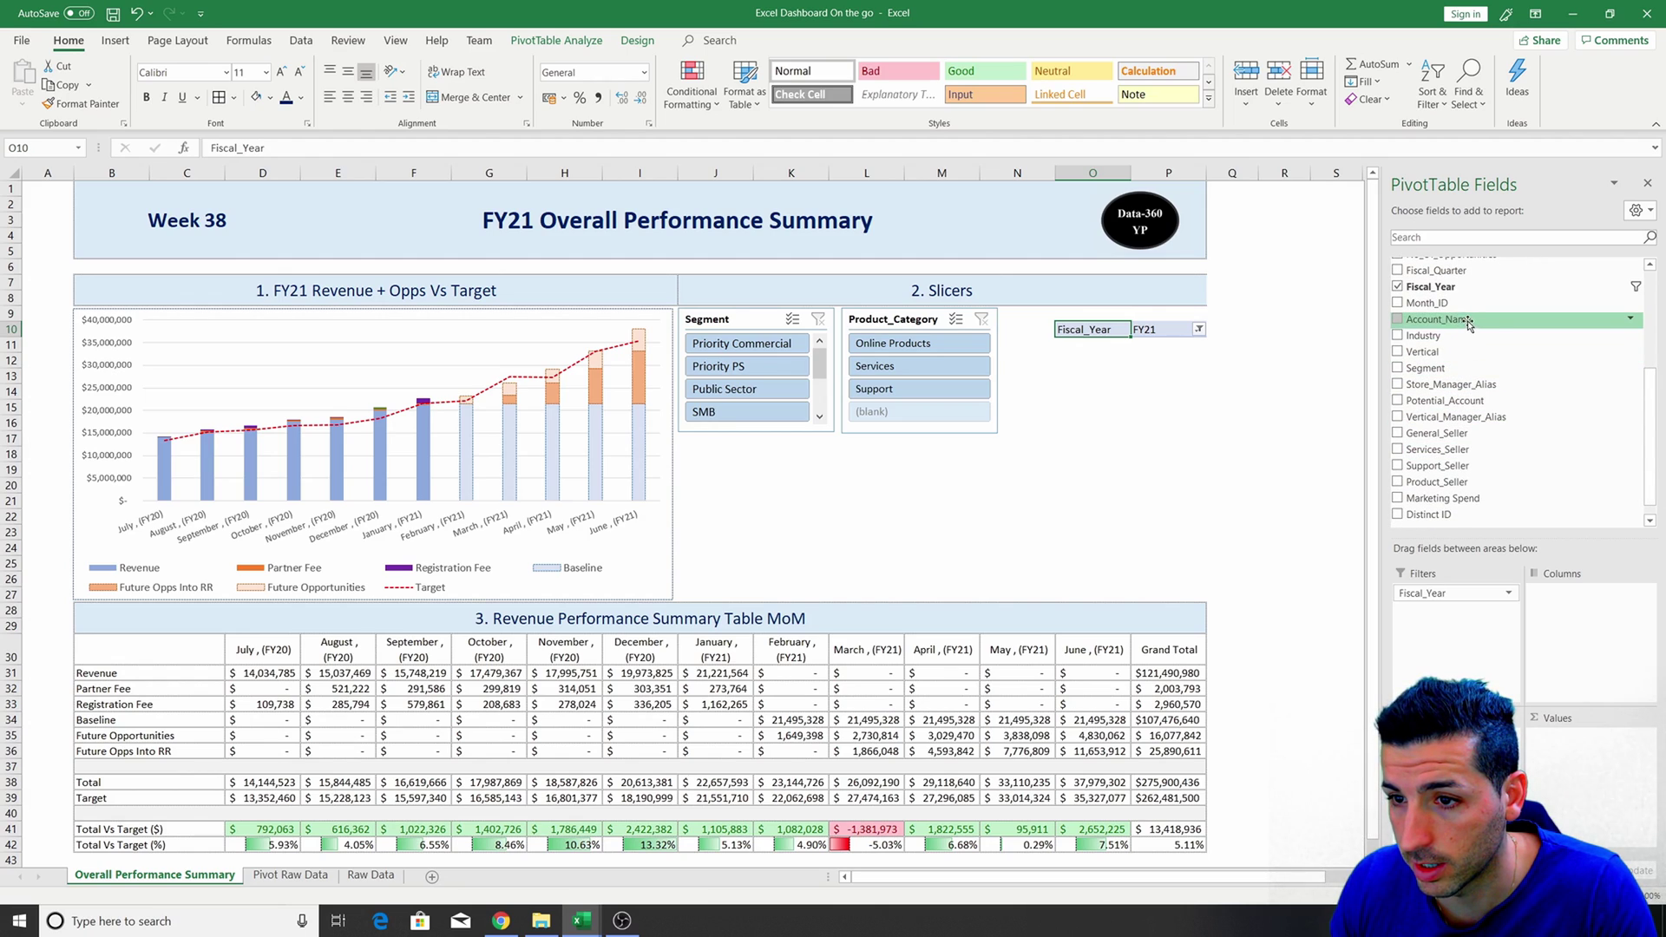
{"action": "left_click_drag", "start_coordinate": [1440, 319], "coordinate": [1458, 643]}
{"action": "left_click_drag", "start_coordinate": [1465, 365], "coordinate": [1458, 633]}
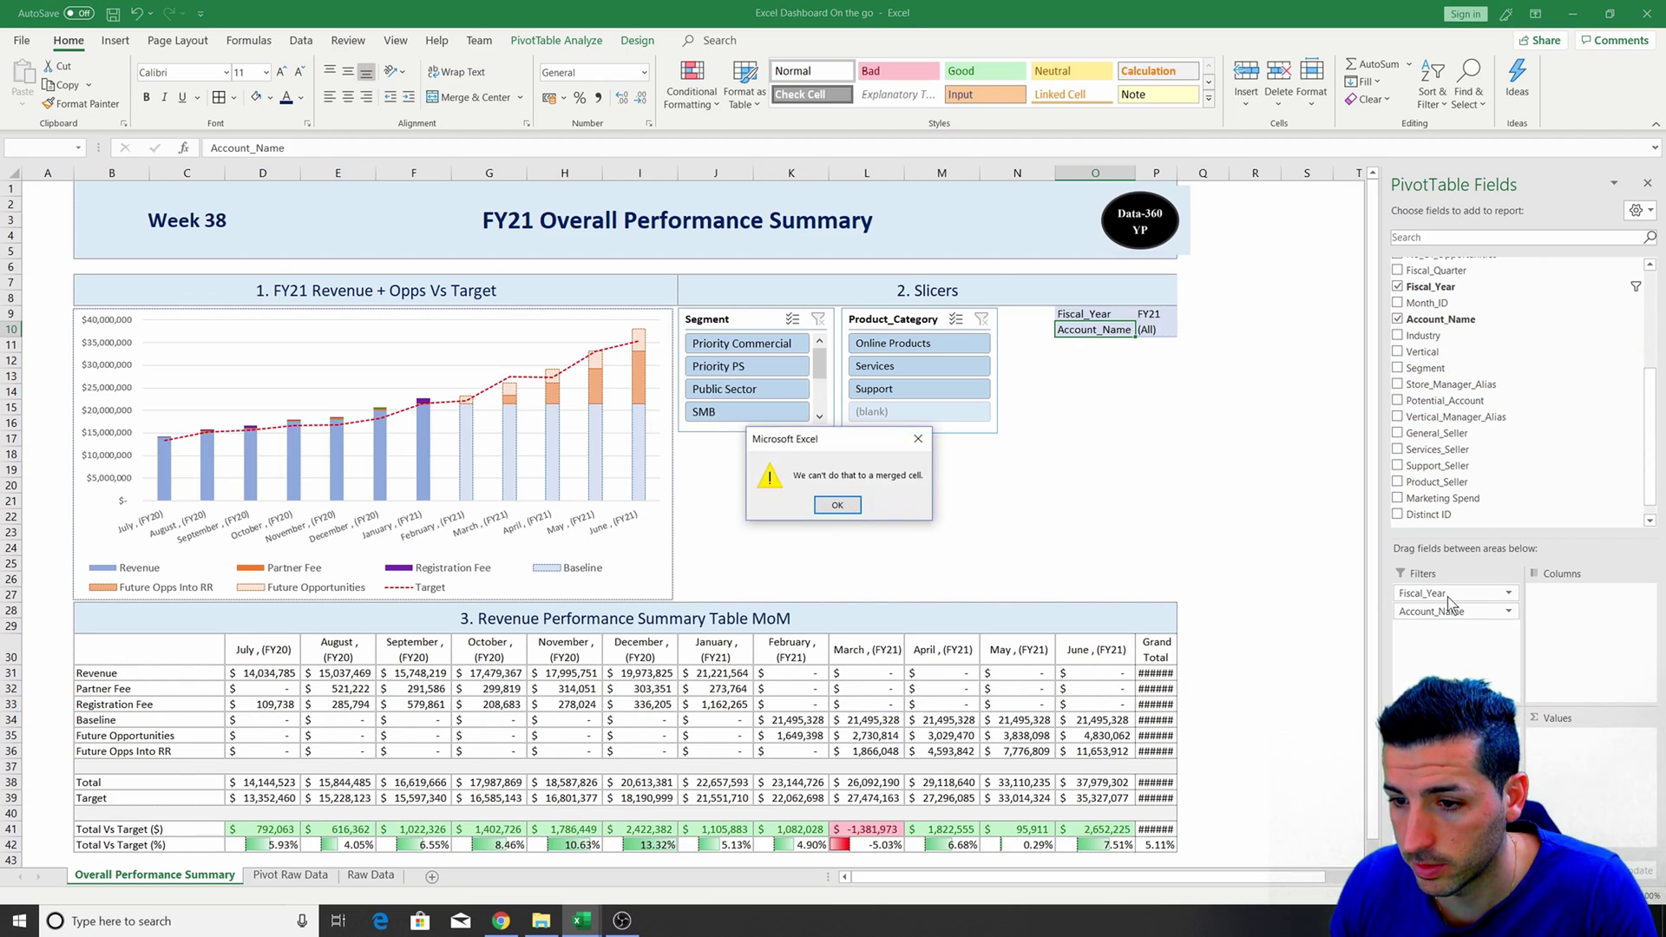
{"action": "left_click", "coordinate": [839, 507]}
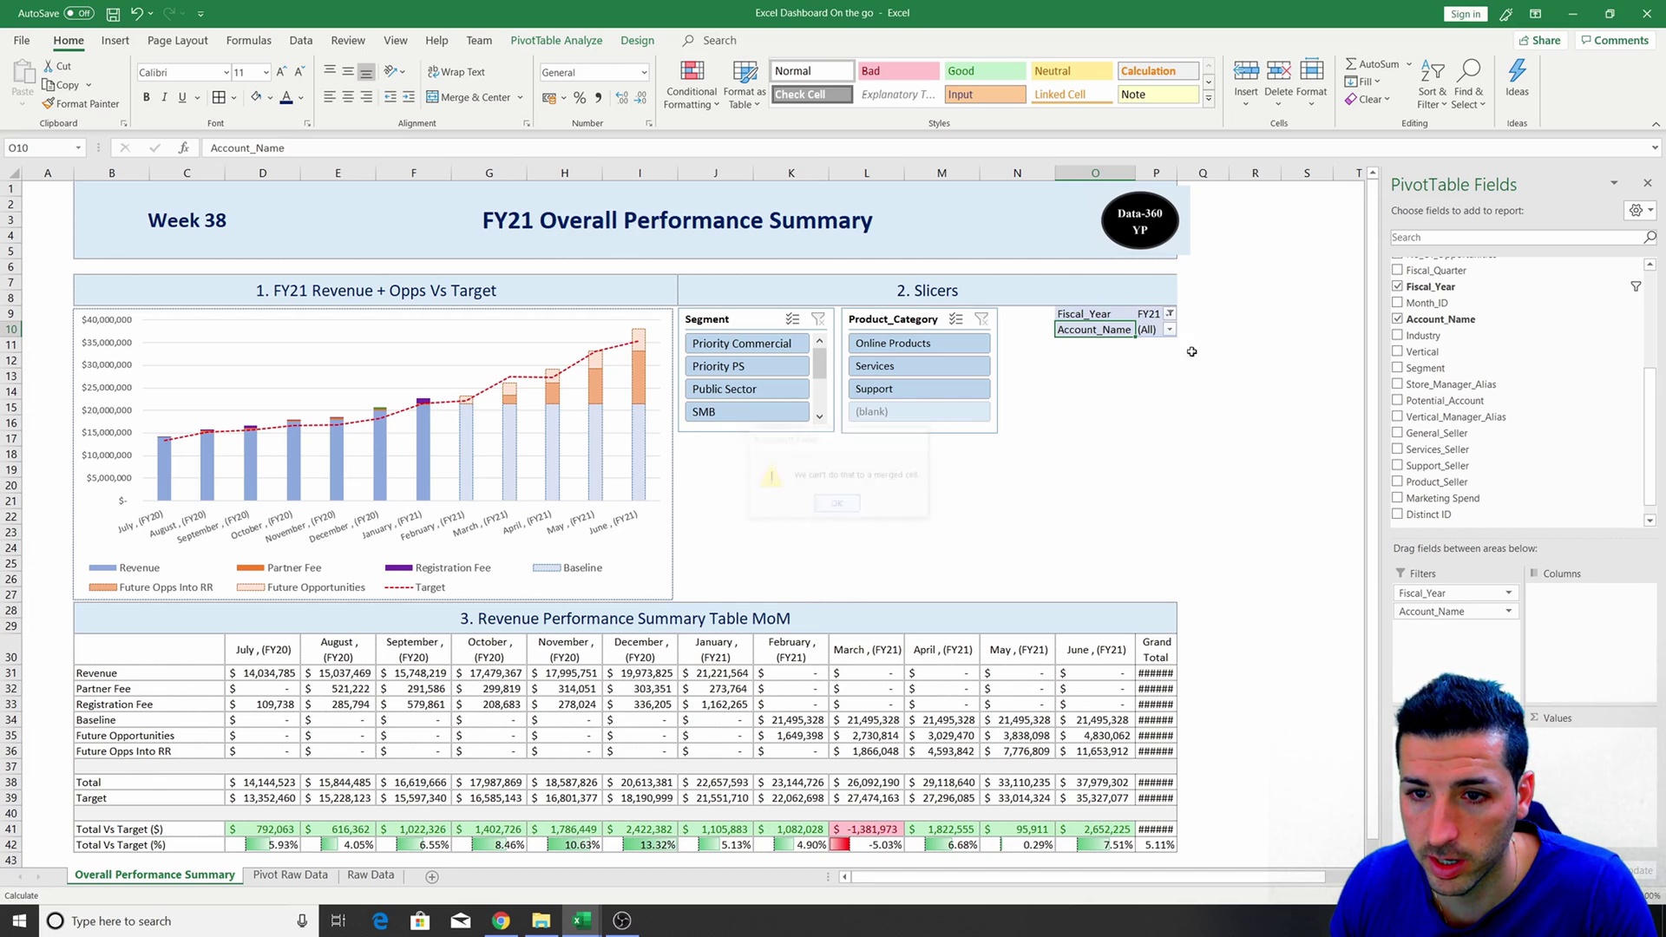
Move the filter pivot table down to around cell O15 and remove Fiscal_Year from its filters.
{"action": "left_click_drag", "start_coordinate": [1083, 315], "coordinate": [1119, 416]}
{"action": "left_click_drag", "start_coordinate": [1454, 593], "coordinate": [1477, 558]}
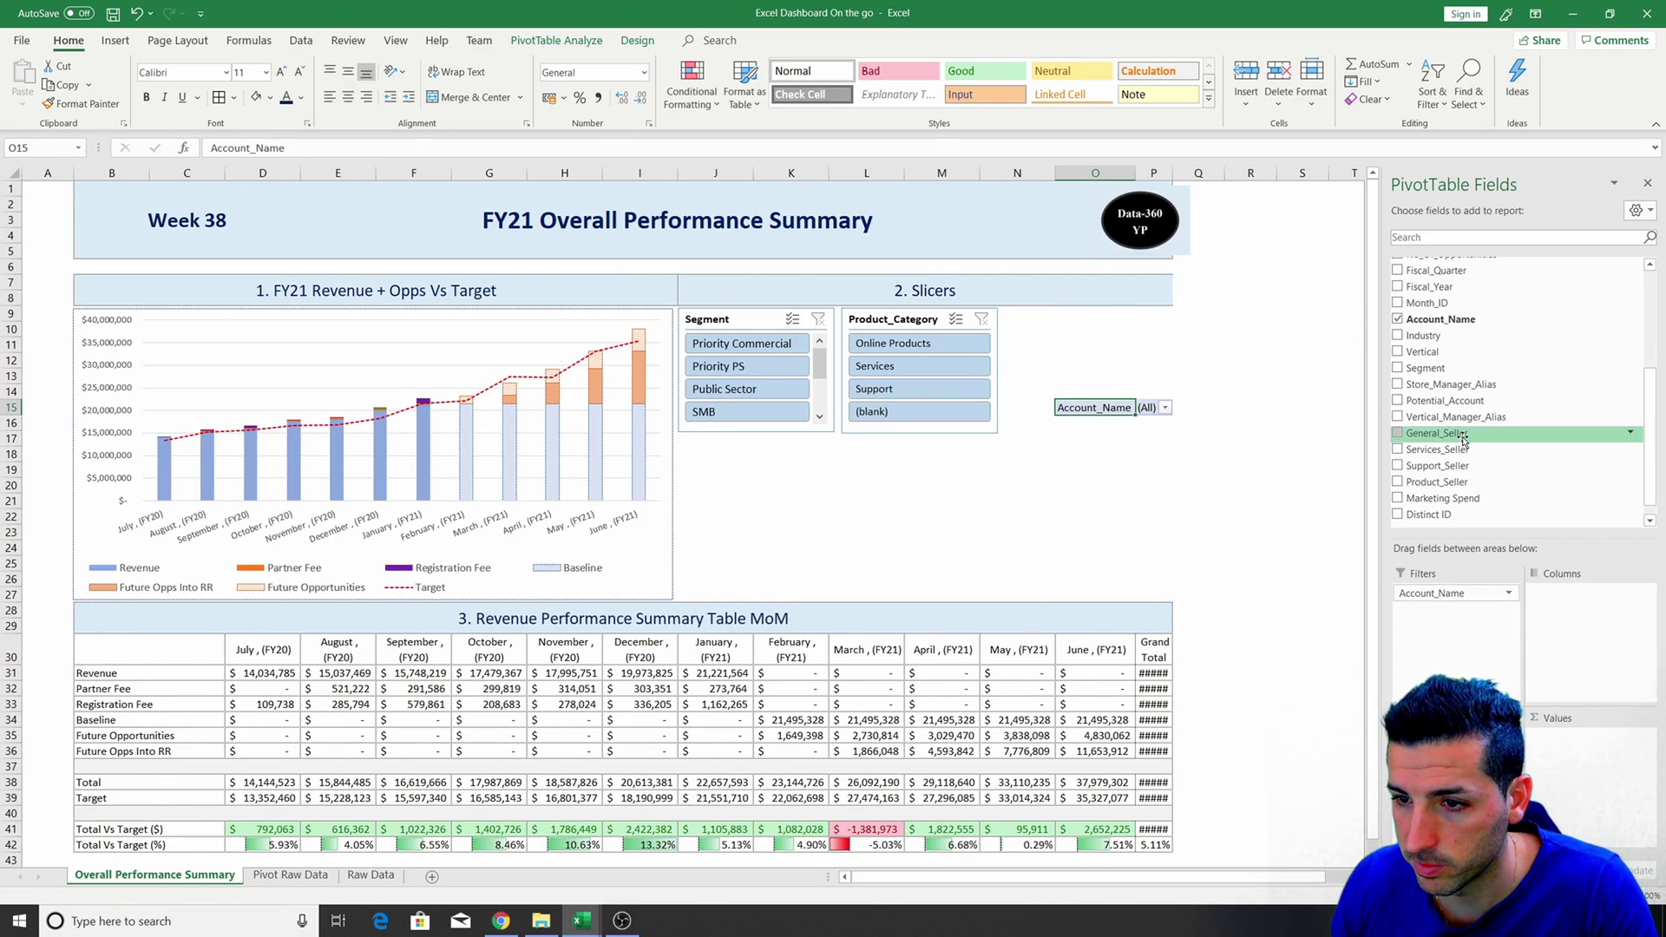
Add Industry, Vertical, Store_Manager_Alias and Potential_Account to the filters of the pivot table below Account_Name.
{"action": "left_click_drag", "start_coordinate": [1424, 335], "coordinate": [1466, 611]}
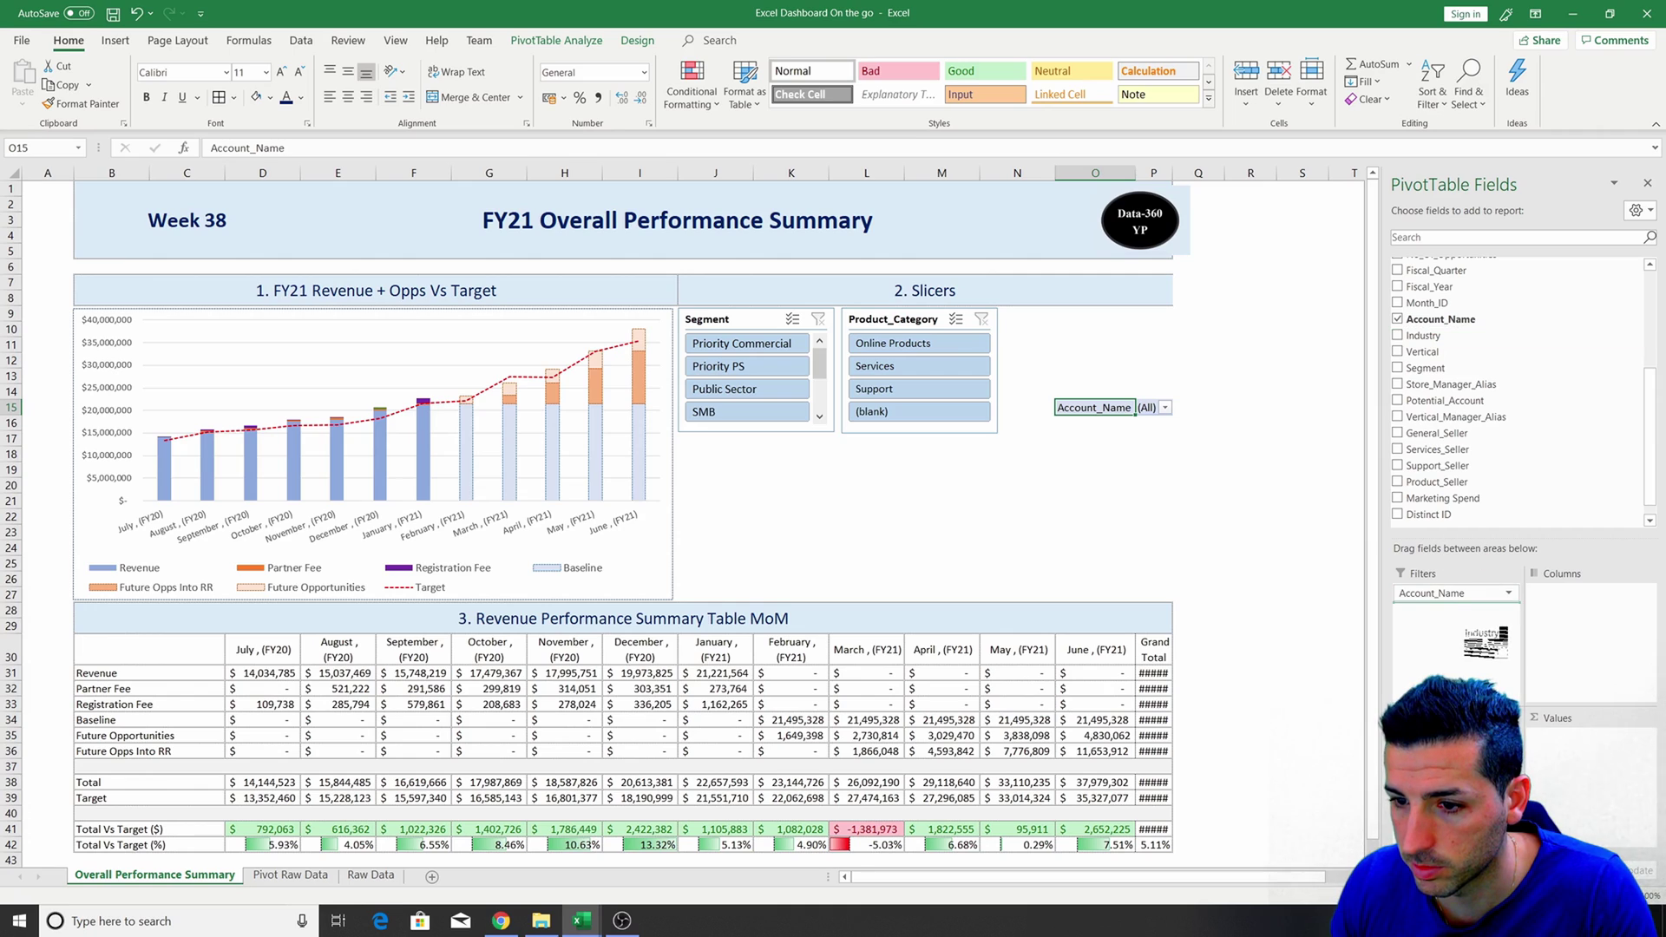
{"action": "left_click_drag", "start_coordinate": [1423, 352], "coordinate": [1466, 630]}
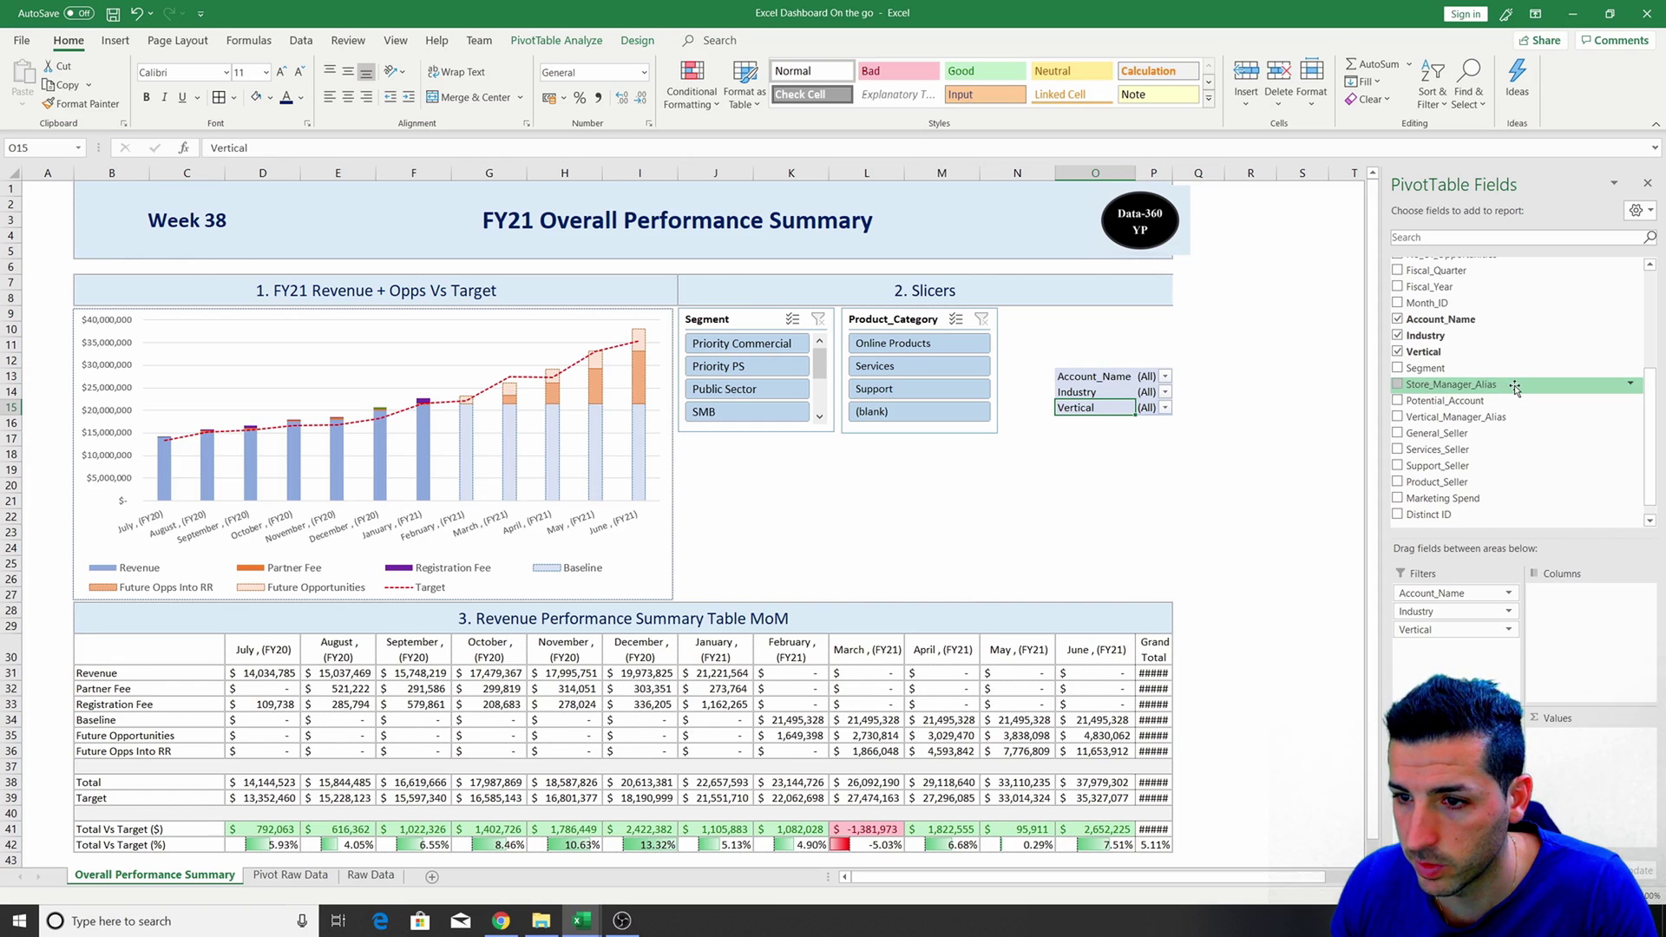
{"action": "left_click_drag", "start_coordinate": [1494, 388], "coordinate": [1487, 669]}
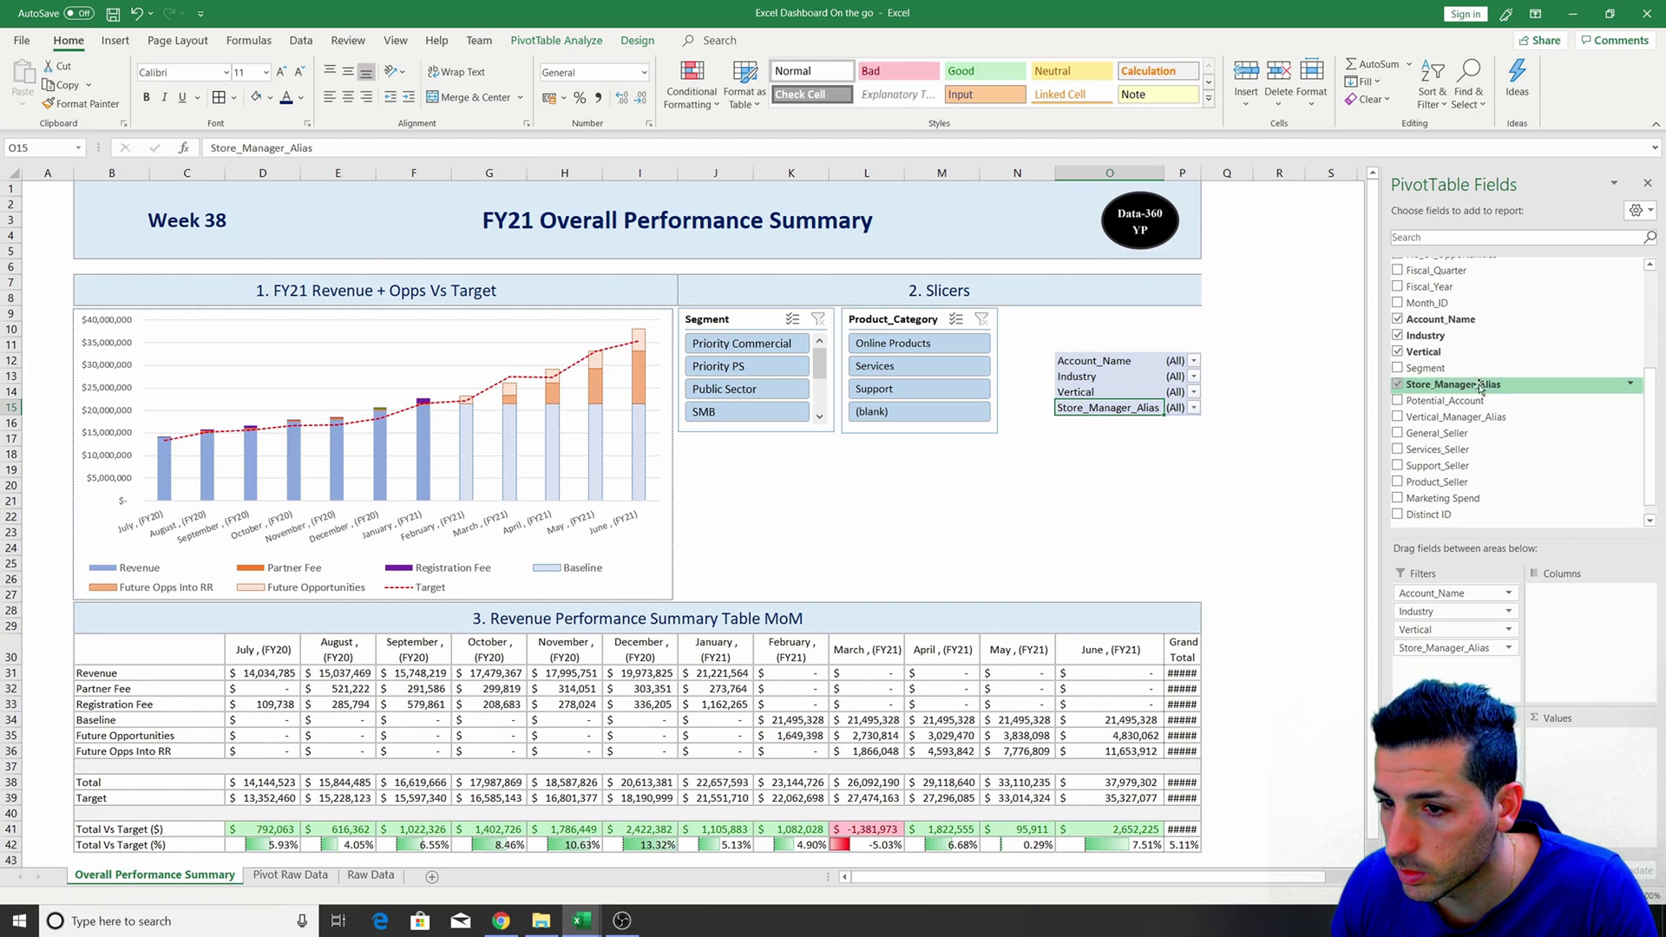
{"action": "left_click_drag", "start_coordinate": [1444, 400], "coordinate": [1457, 664]}
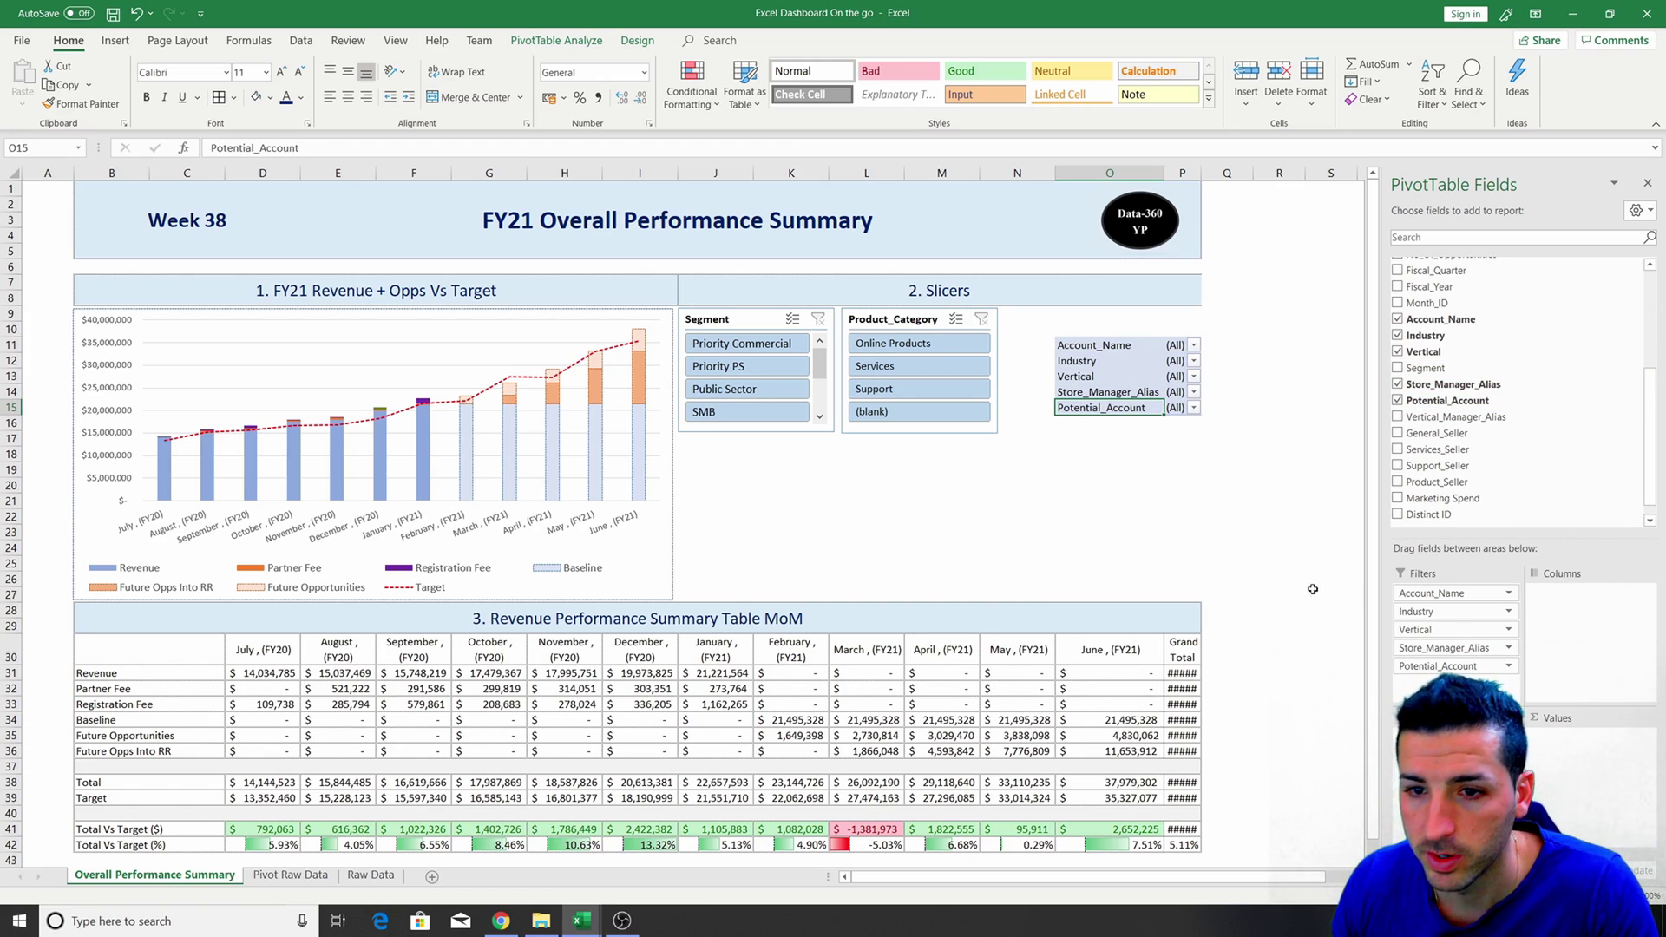
Move the five-row filter pivot table up one row so it starts at cell O10.
{"action": "left_click", "coordinate": [1084, 339]}
{"action": "left_click_drag", "start_coordinate": [1087, 344], "coordinate": [1182, 407]}
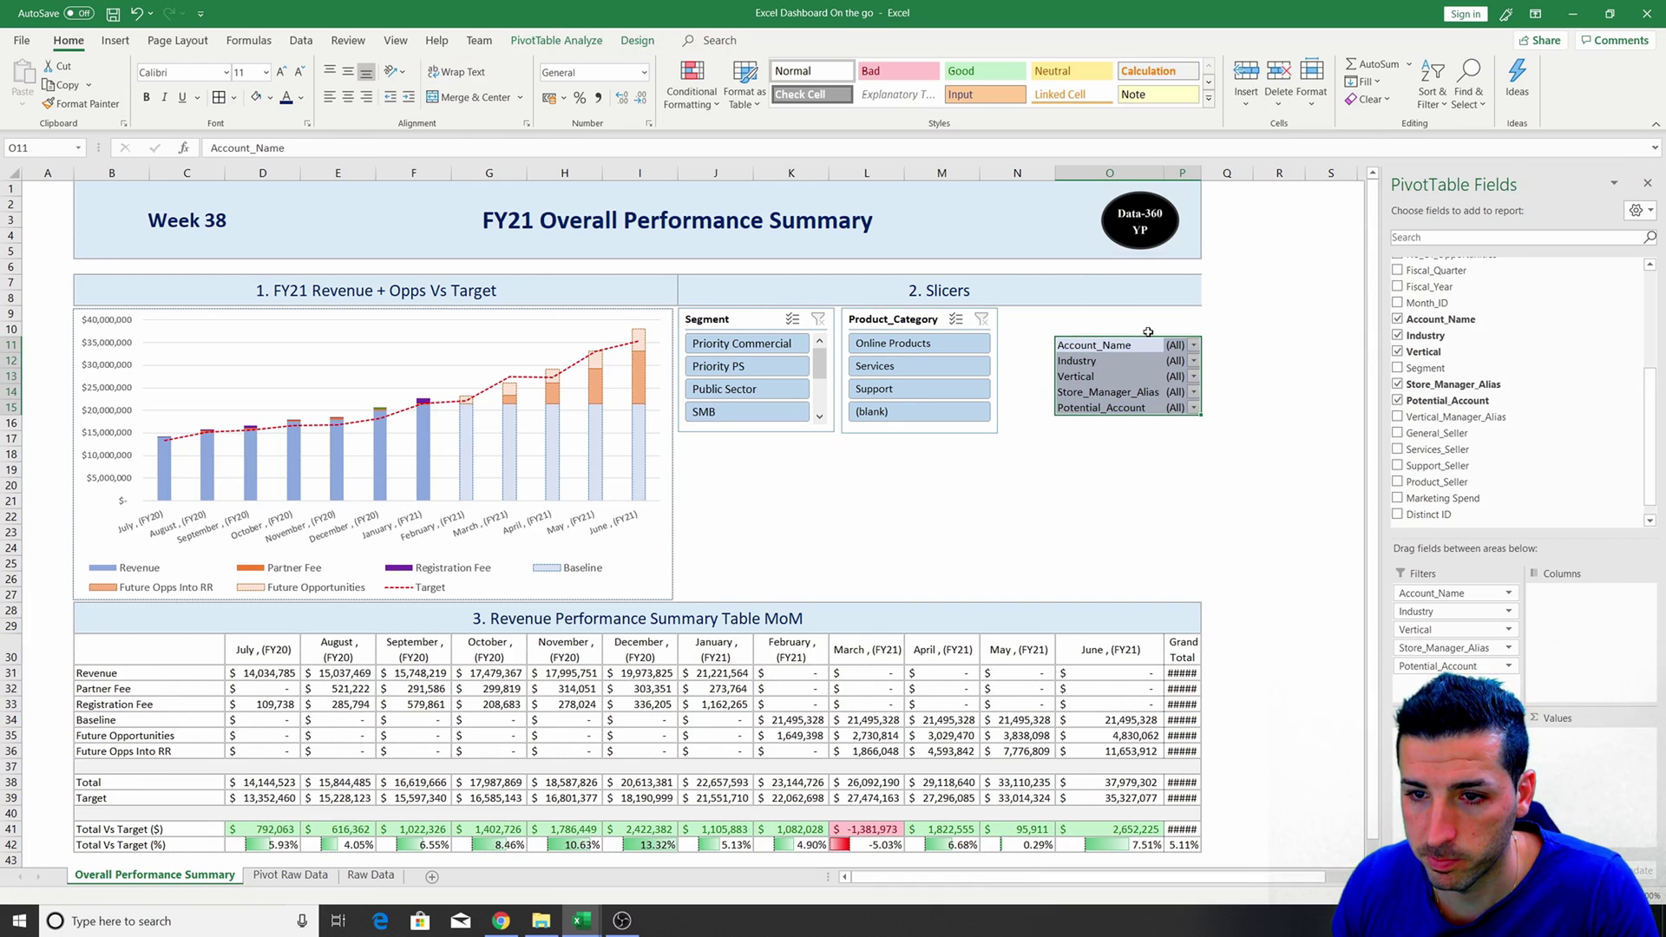
{"action": "left_click_drag", "start_coordinate": [1141, 338], "coordinate": [1183, 428]}
{"action": "left_click", "coordinate": [1110, 406]}
{"action": "left_click", "coordinate": [1040, 314]}
{"action": "left_click", "coordinate": [1205, 484]}
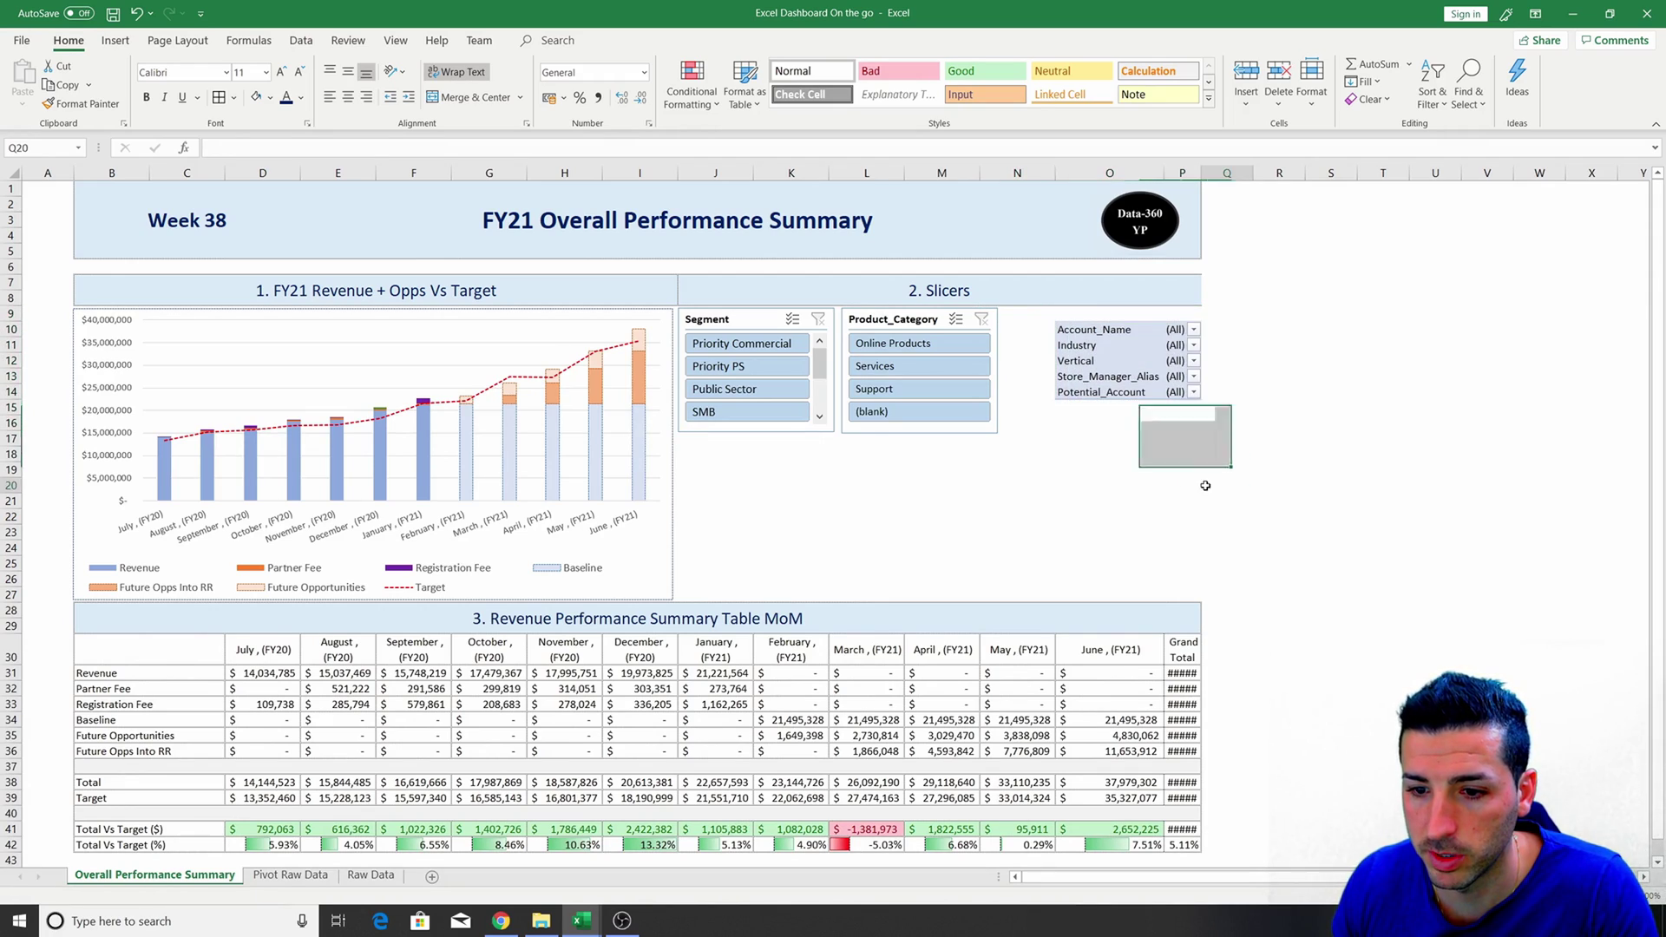
Turn off autofitting of column widths on update in the options of the filter pivot table.
{"action": "scroll", "coordinate": [1201, 705], "scroll_direction": "down", "scroll_amount": 5}
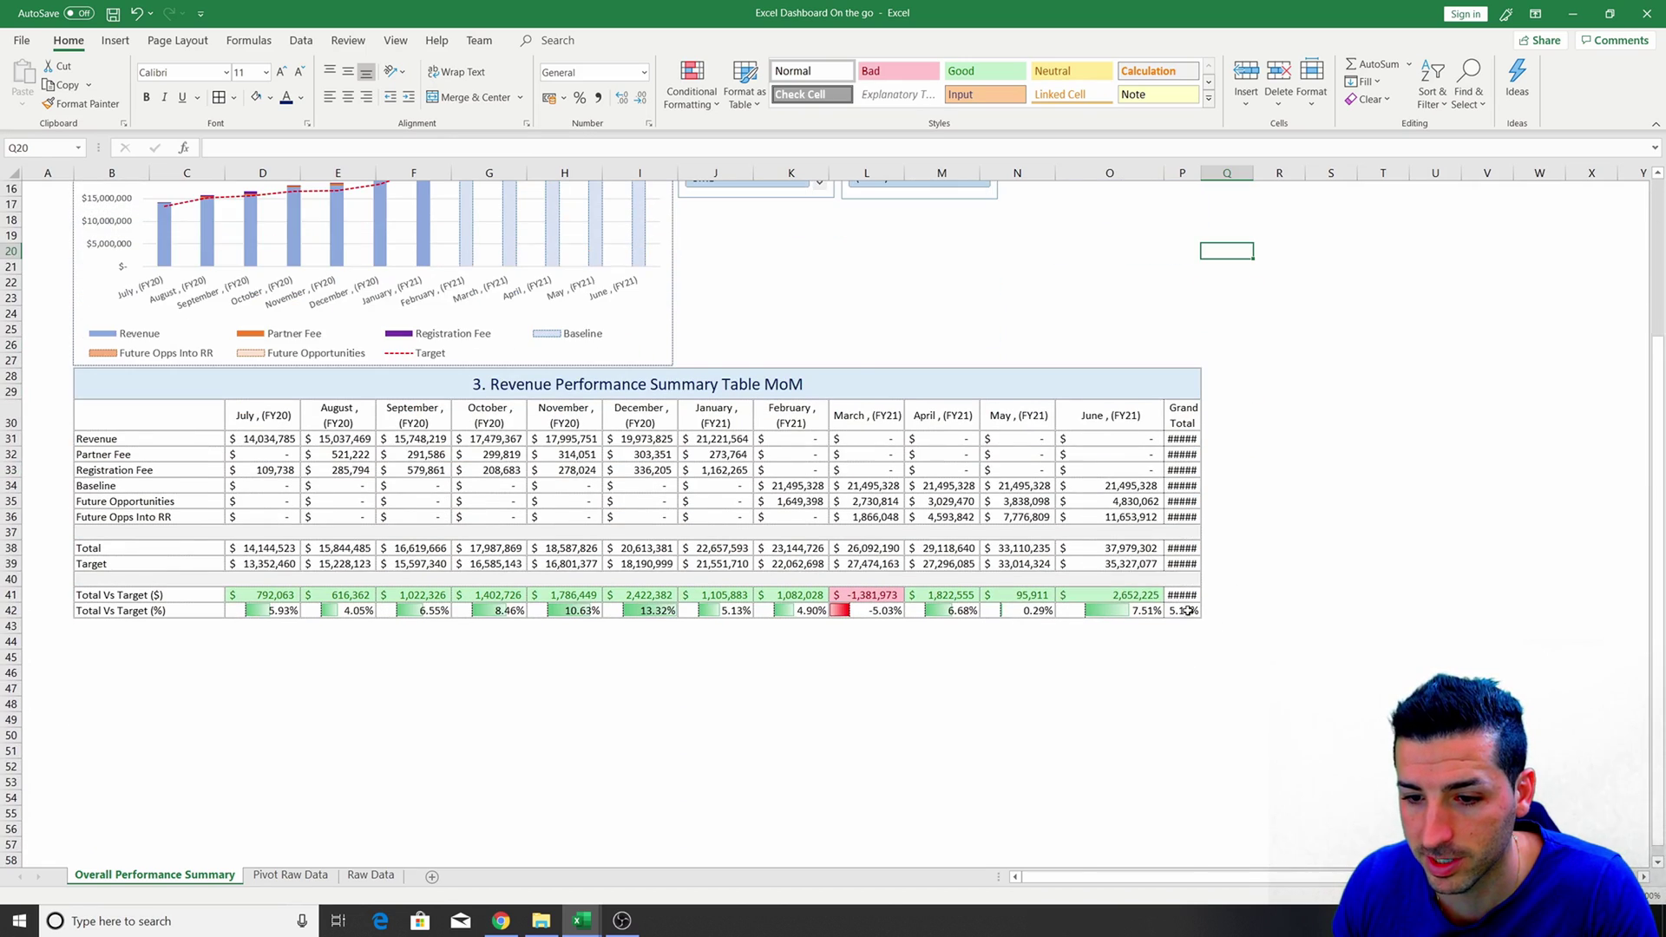
{"action": "scroll", "coordinate": [1167, 569], "scroll_direction": "up", "scroll_amount": 5}
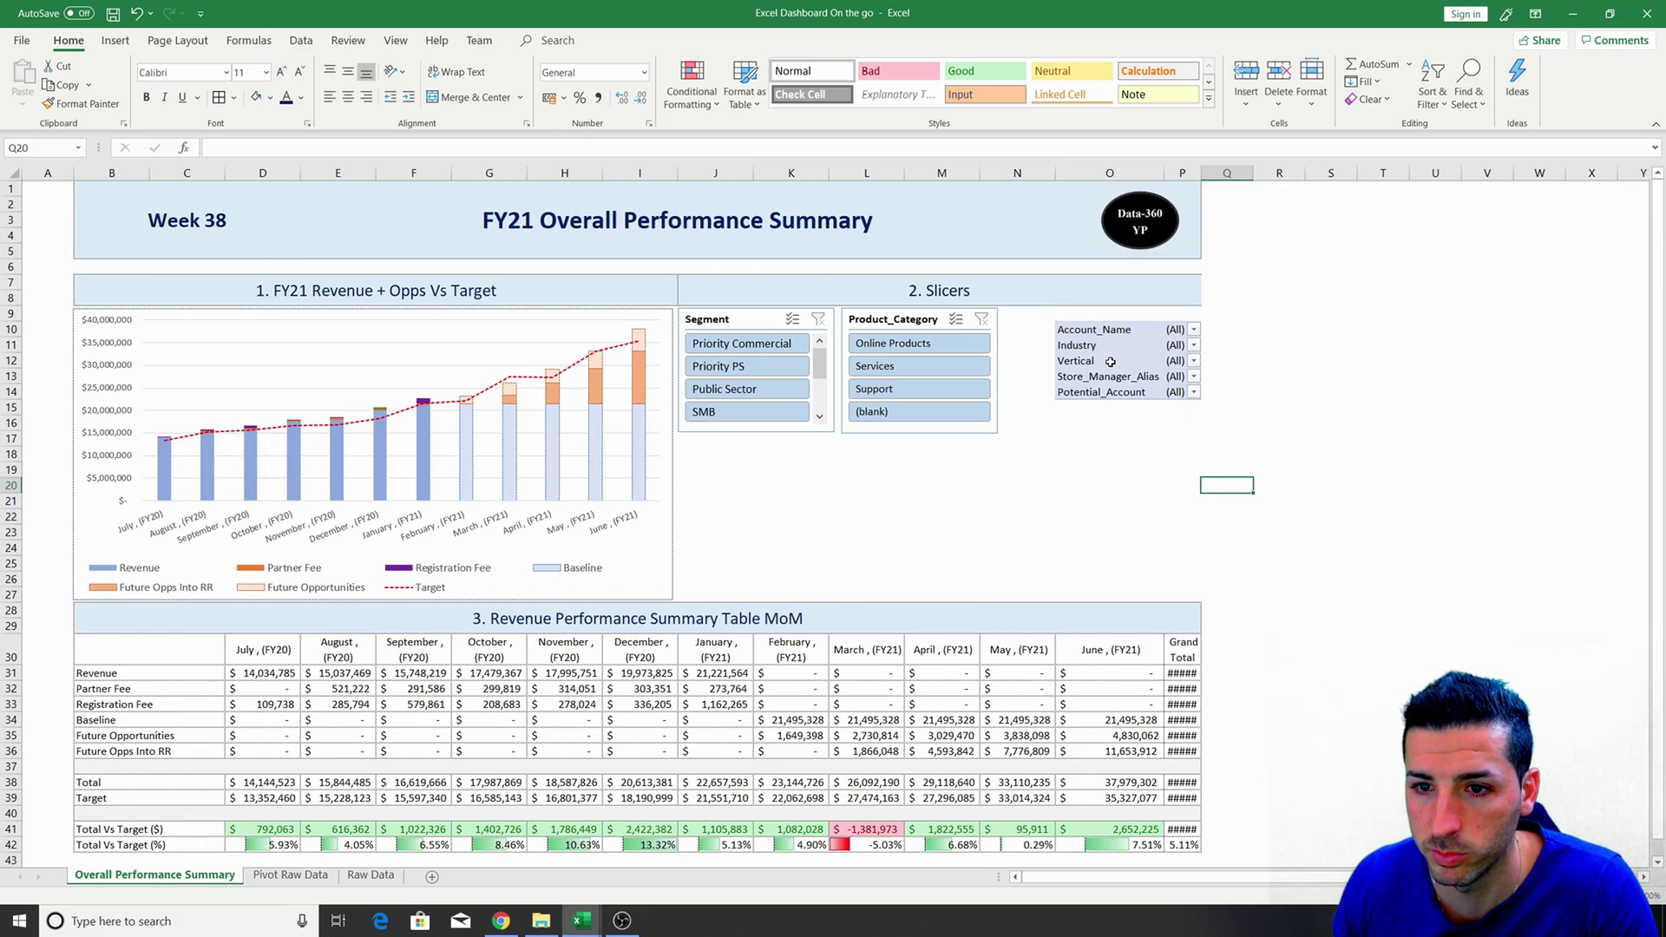
{"action": "right_click", "coordinate": [1109, 344]}
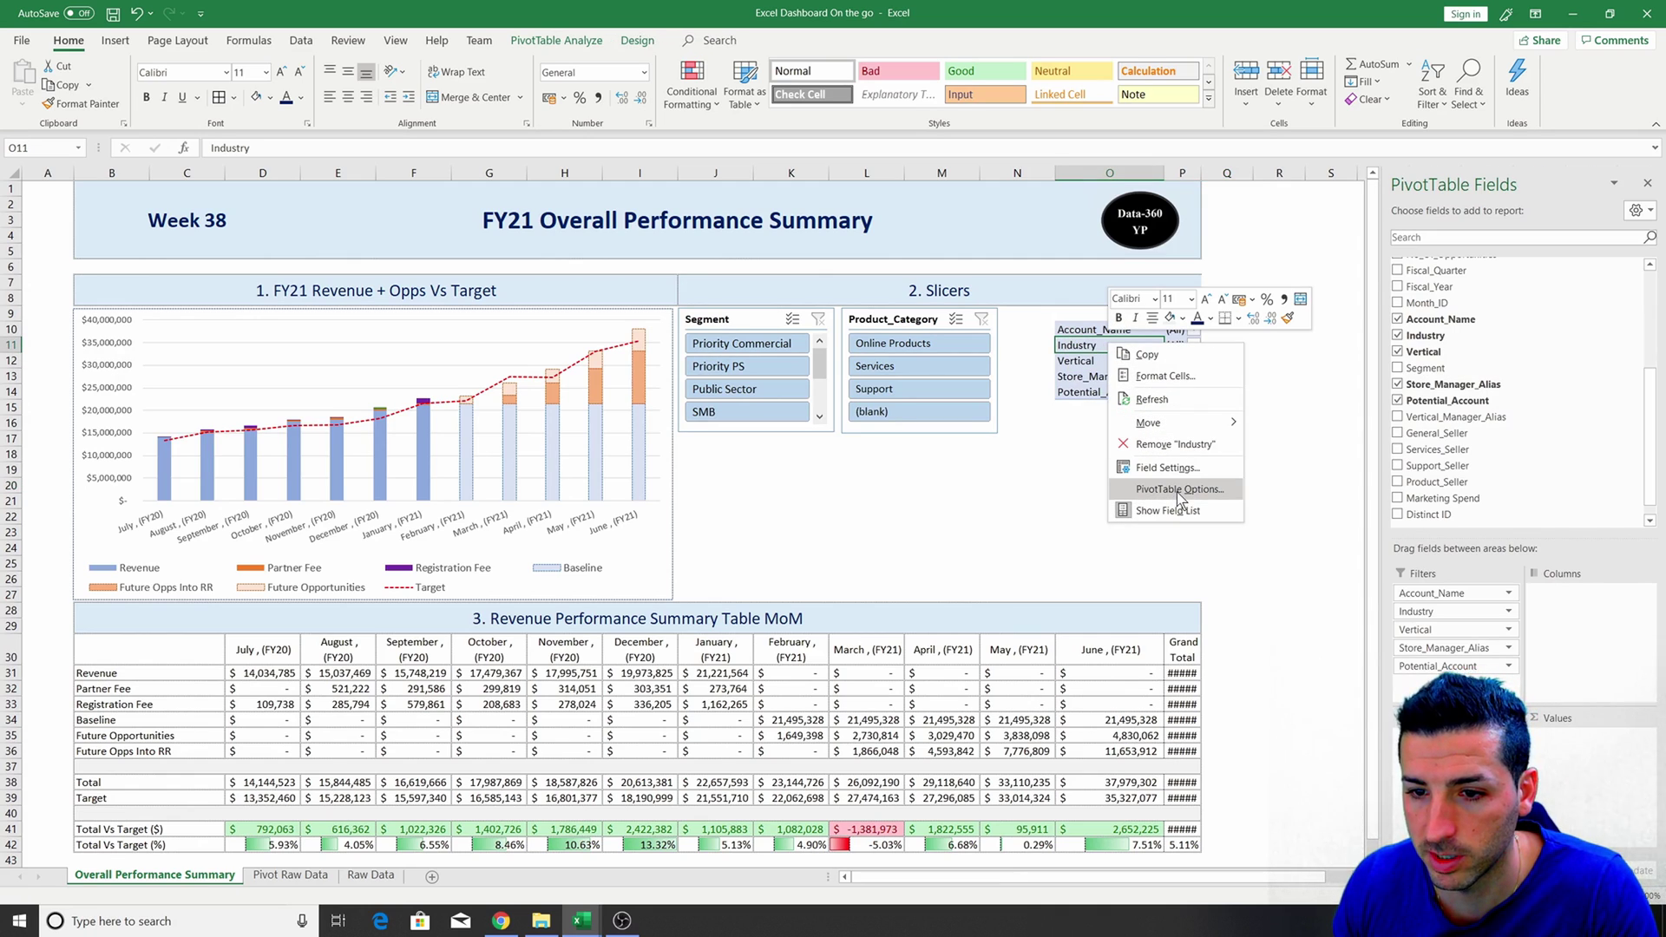
{"action": "left_click", "coordinate": [1176, 490]}
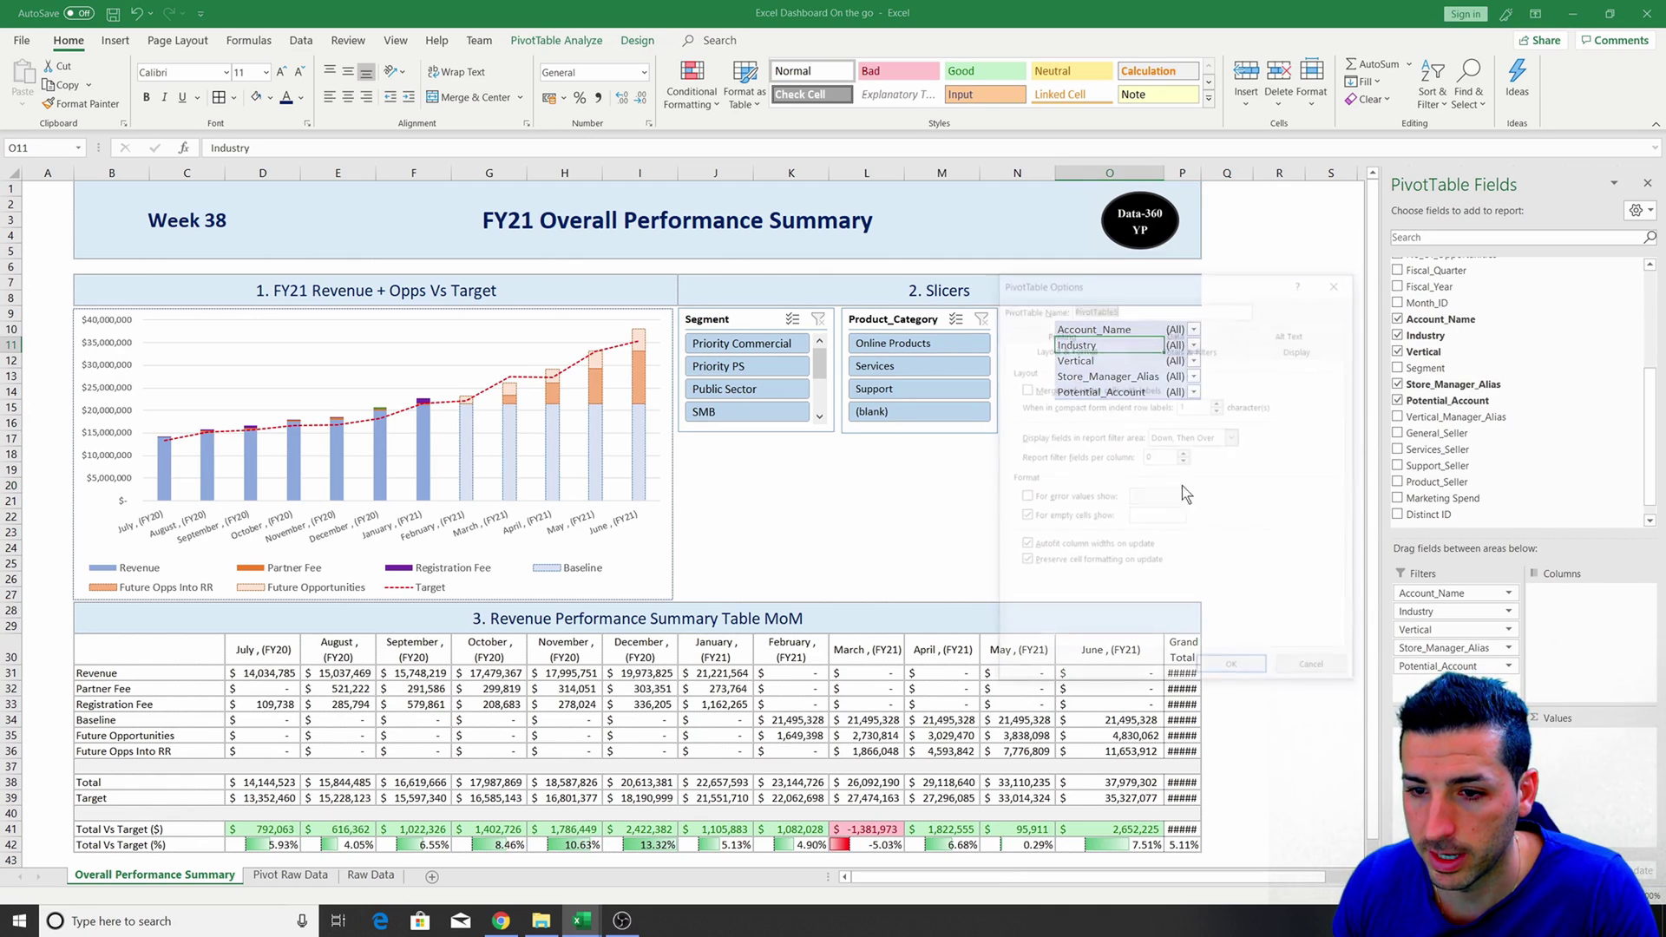
{"action": "left_click", "coordinate": [1031, 546]}
{"action": "left_click", "coordinate": [1225, 671]}
{"action": "left_click", "coordinate": [1220, 558]}
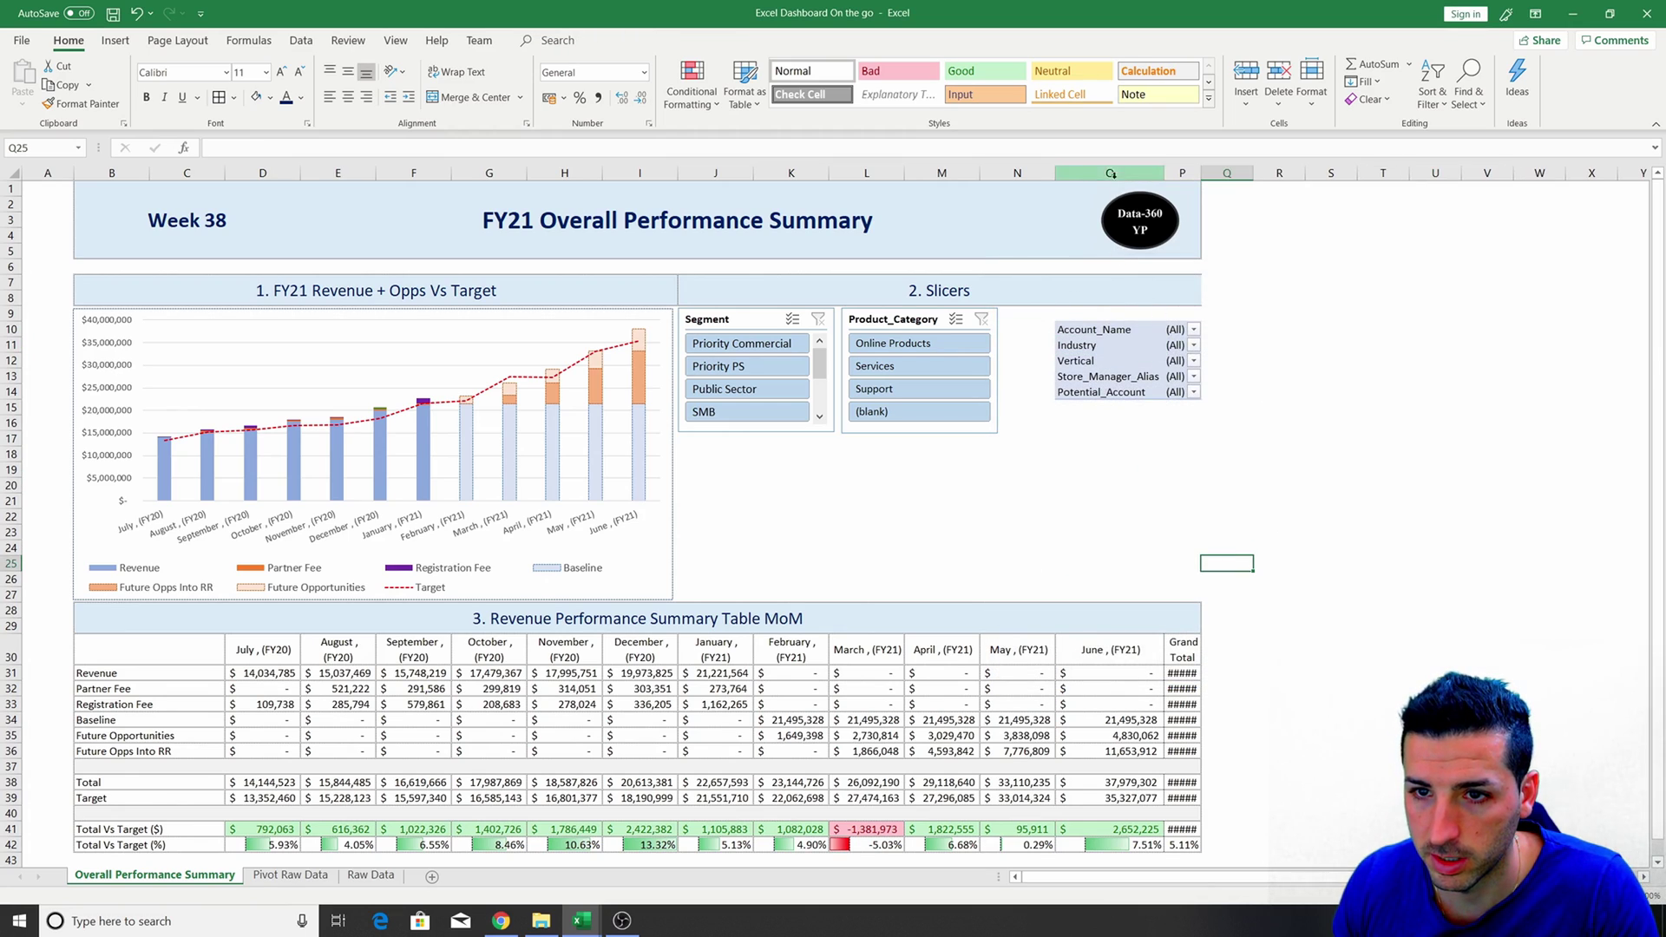
Widen columns O and P to one uniform width that fits the Grand Total amounts and shift the Data-360 logo toward the banner's right end.
{"action": "left_click_drag", "start_coordinate": [1017, 170], "coordinate": [1263, 173]}
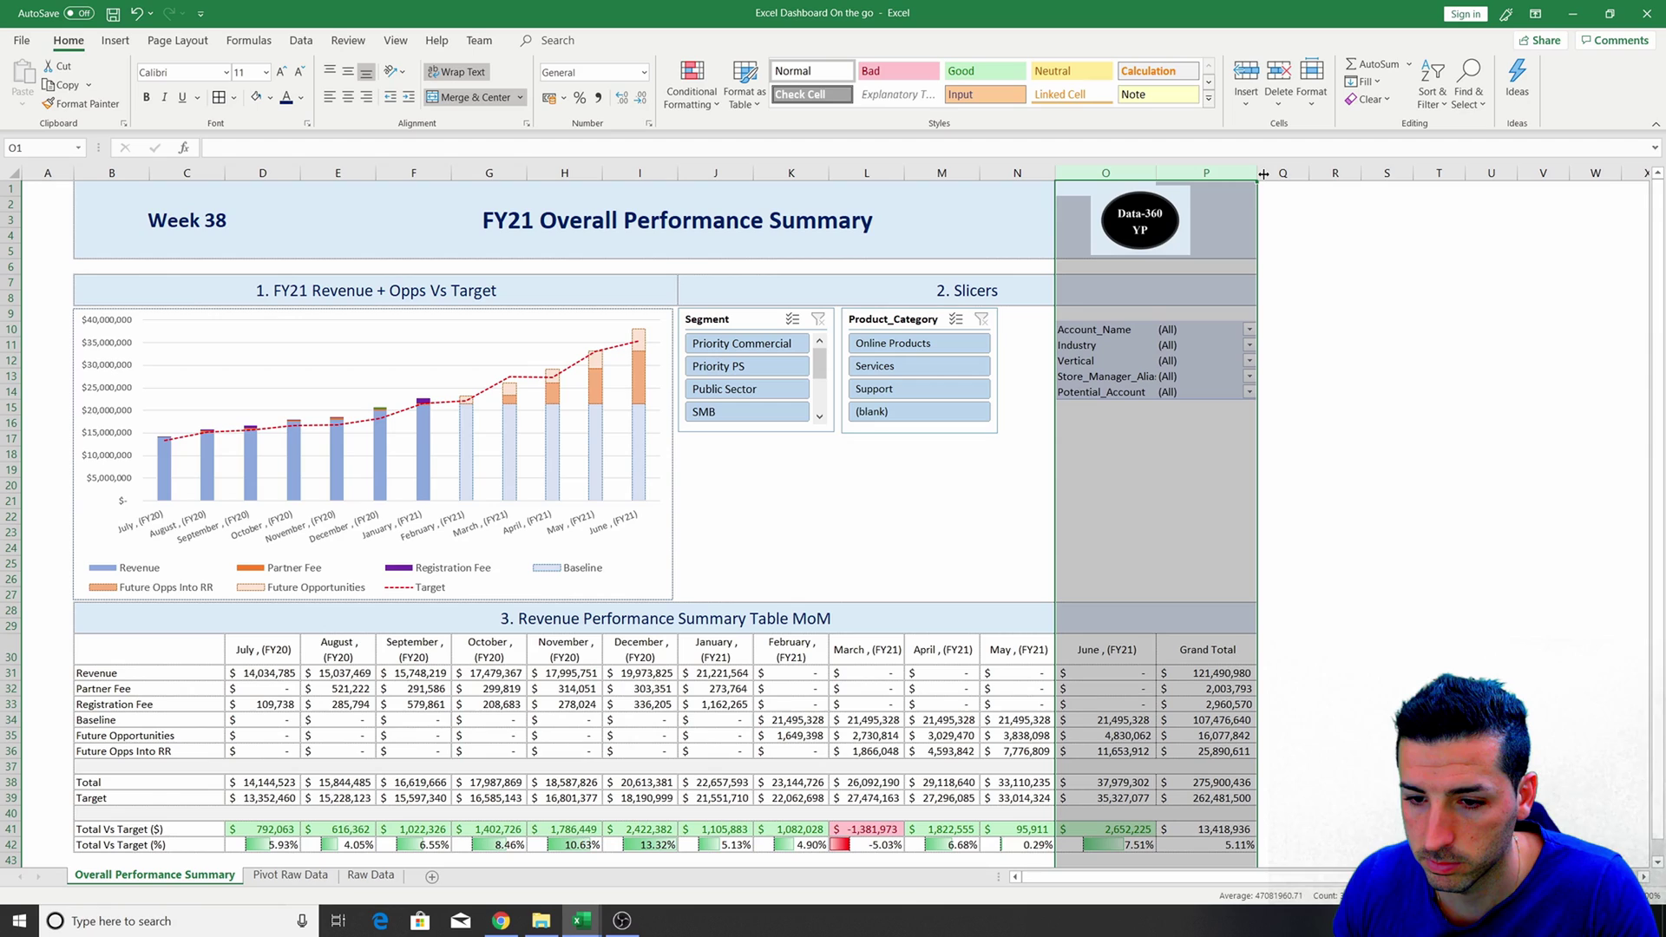
{"action": "left_click", "coordinate": [1332, 251]}
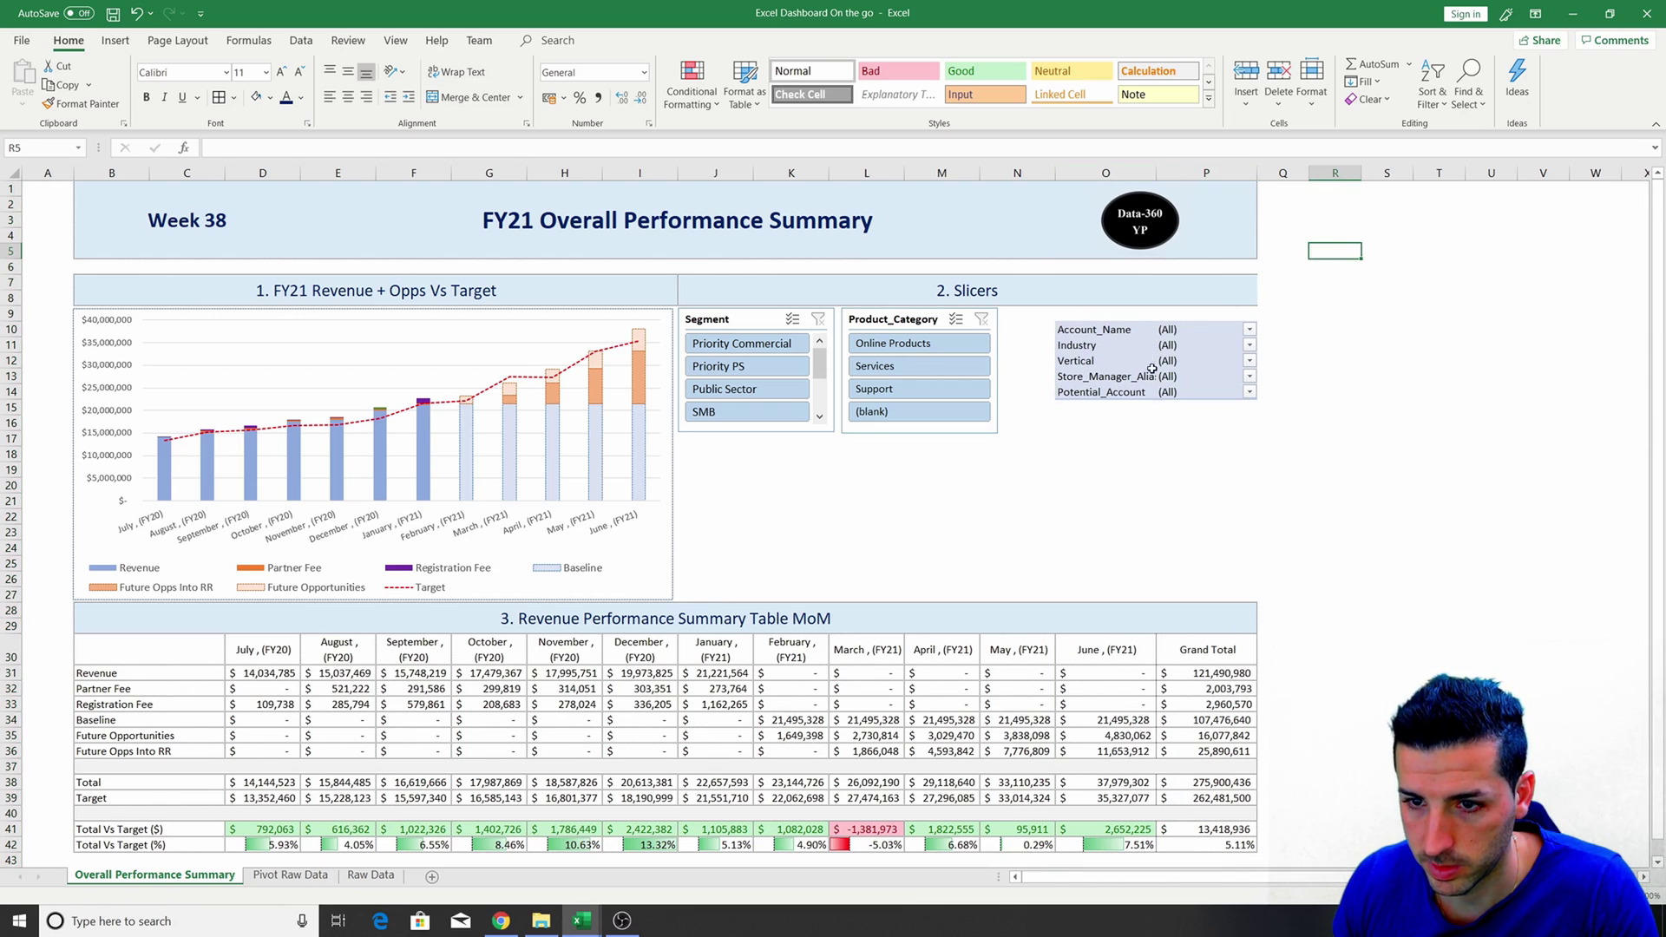
{"action": "left_click_drag", "start_coordinate": [1137, 230], "coordinate": [1187, 227]}
{"action": "left_click", "coordinate": [1112, 428]}
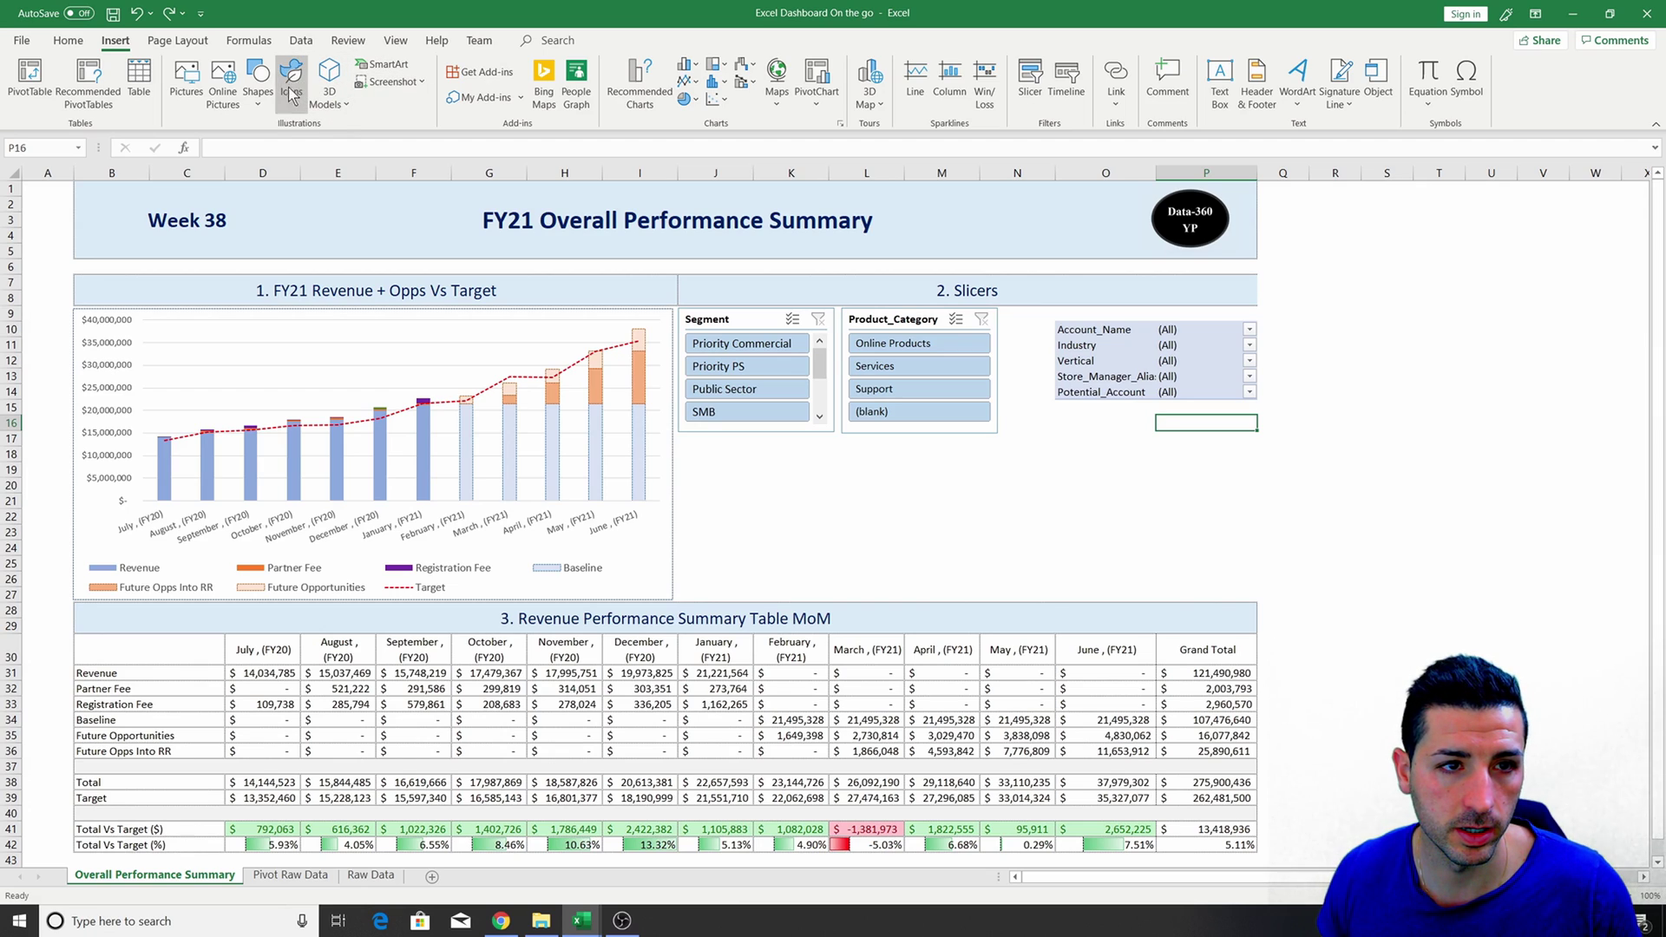
Draw a rectangle about 4.11 cm high and 7.09 cm wide over the filter pivot table and remove its fill.
{"action": "left_click", "coordinate": [255, 99]}
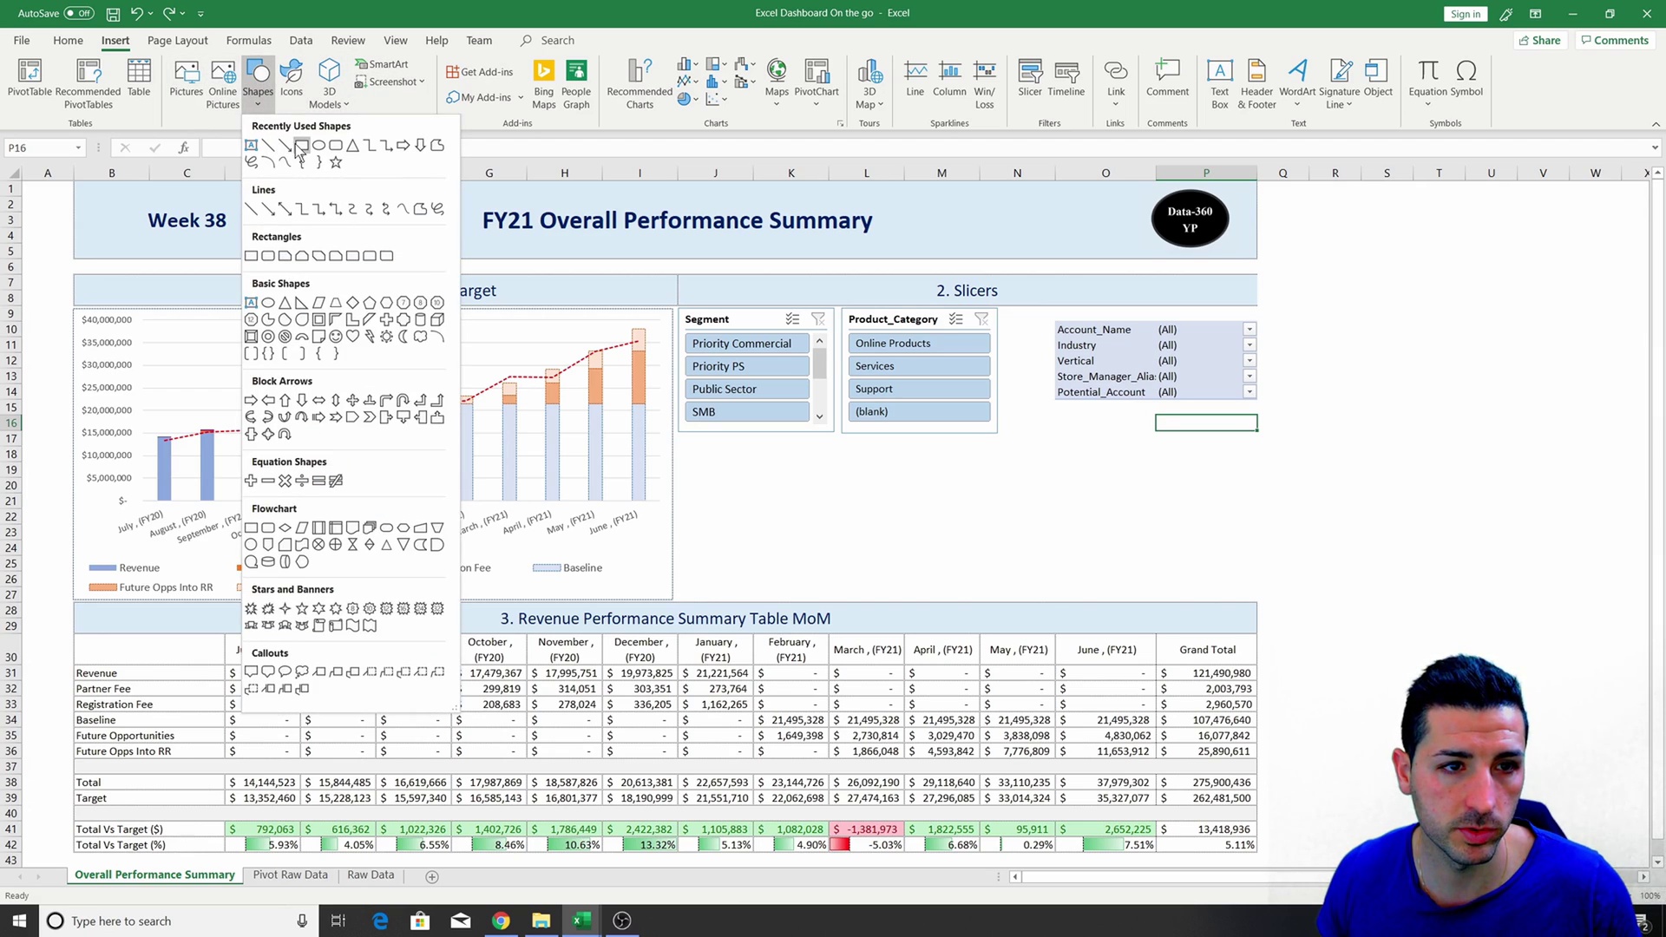
{"action": "left_click", "coordinate": [297, 144]}
{"action": "left_click_drag", "start_coordinate": [1045, 310], "coordinate": [1257, 435]}
{"action": "right_click", "coordinate": [1163, 337]}
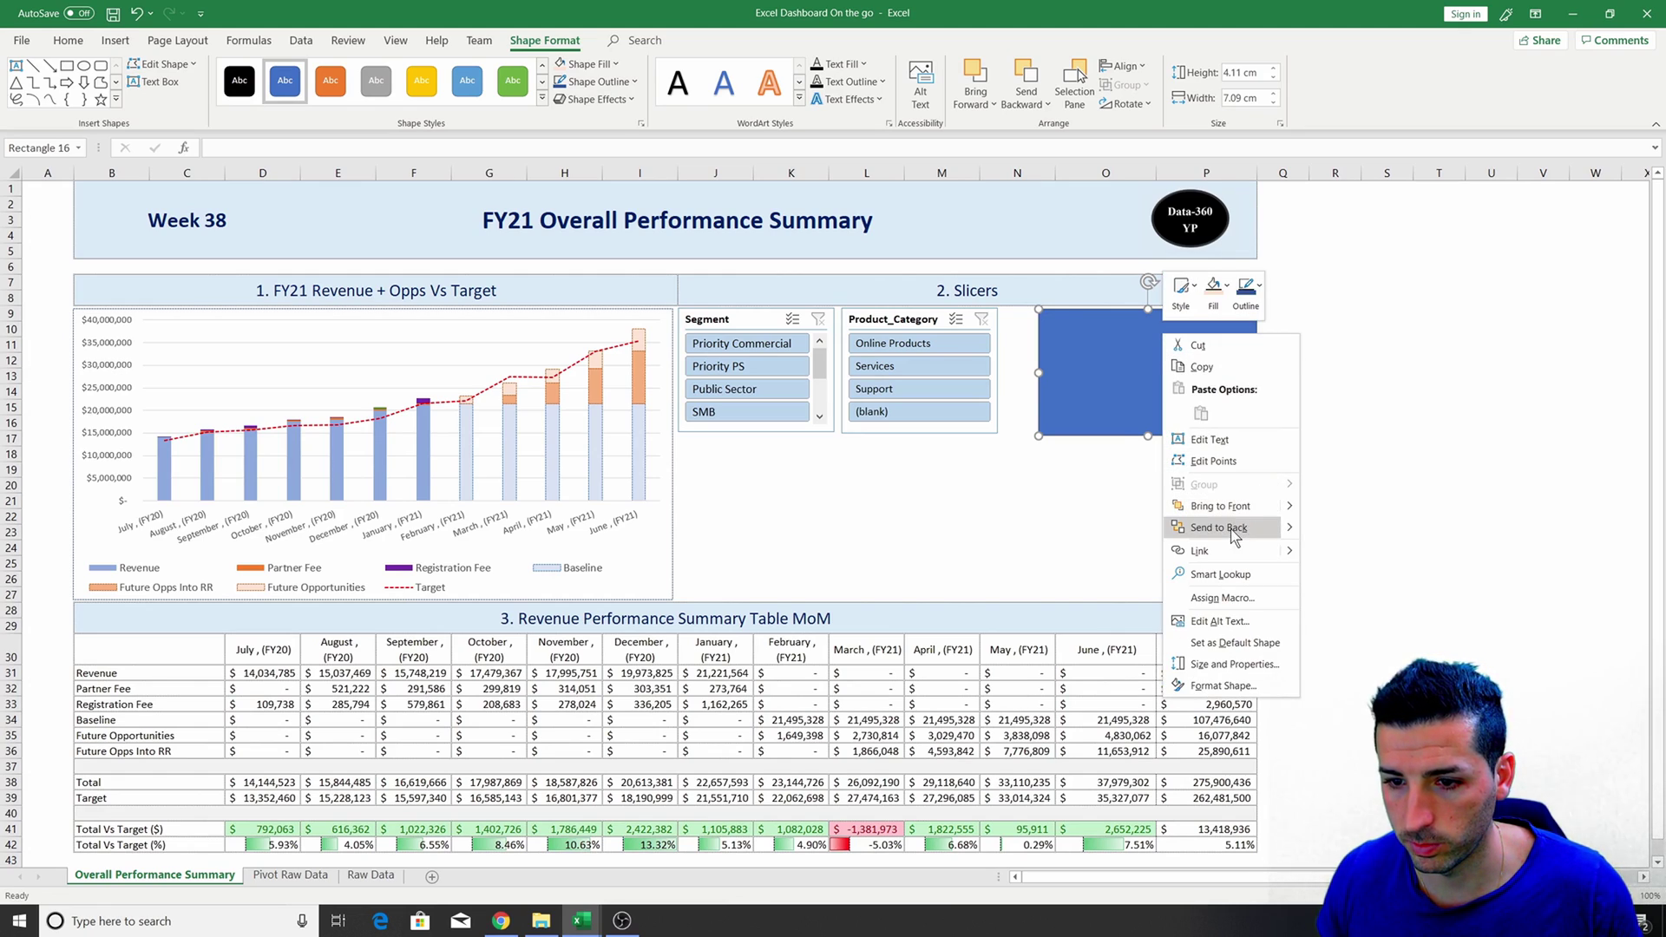
{"action": "left_click", "coordinate": [1133, 420]}
{"action": "right_click", "coordinate": [1154, 347]}
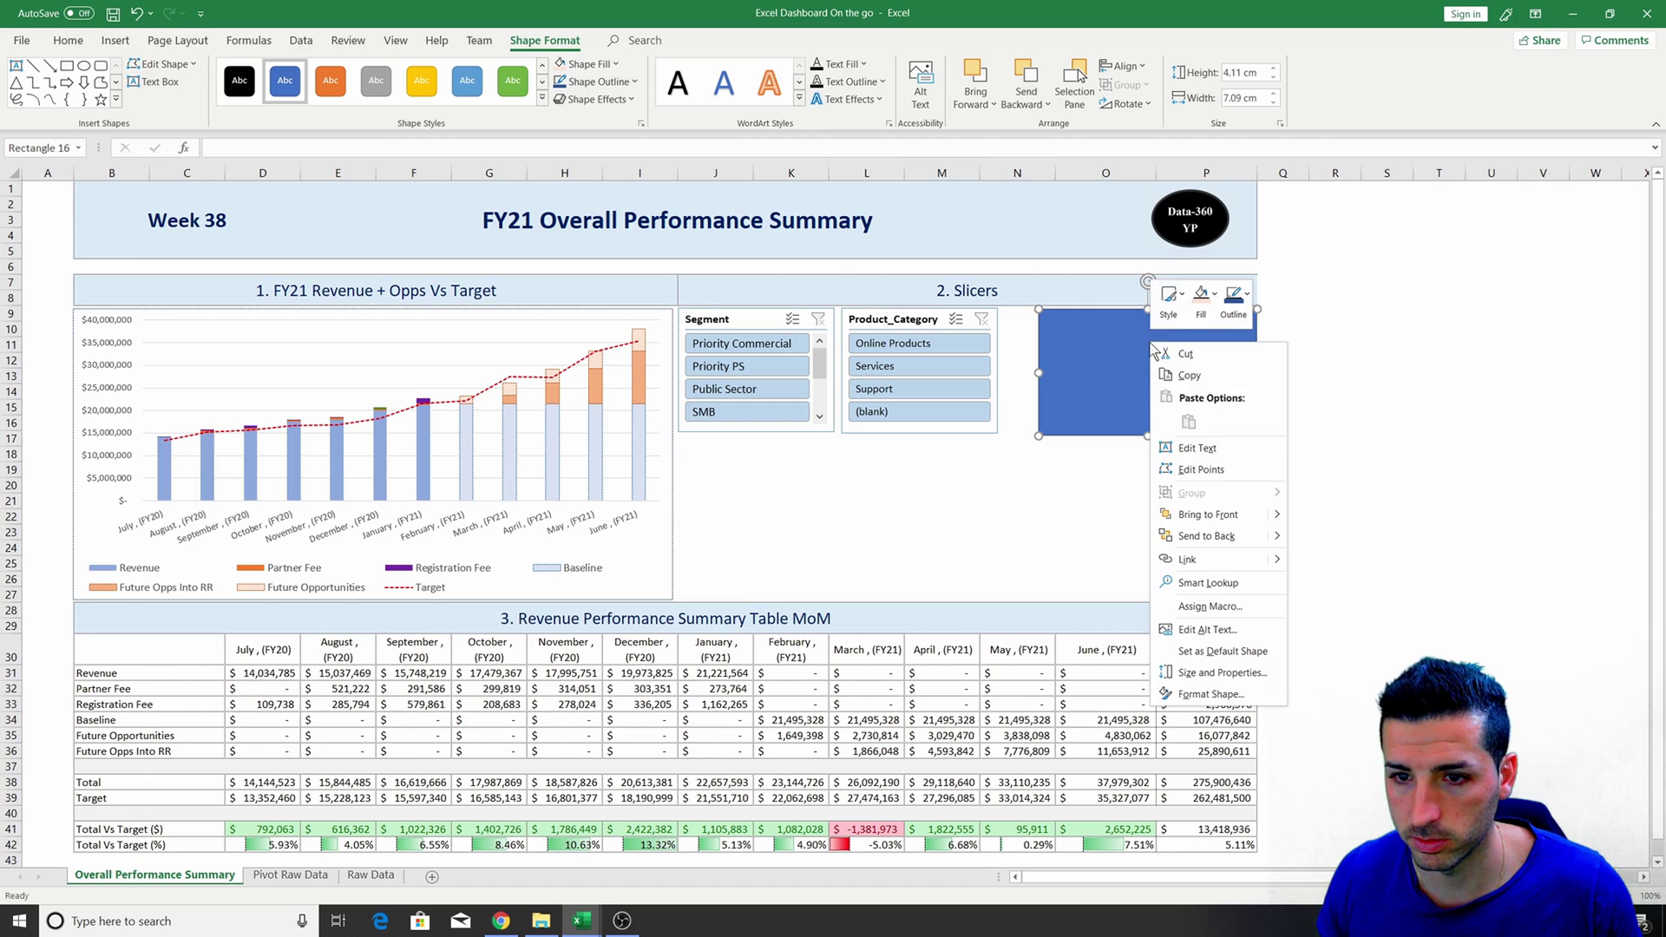
{"action": "left_click", "coordinate": [1208, 305]}
{"action": "left_click", "coordinate": [1246, 502]}
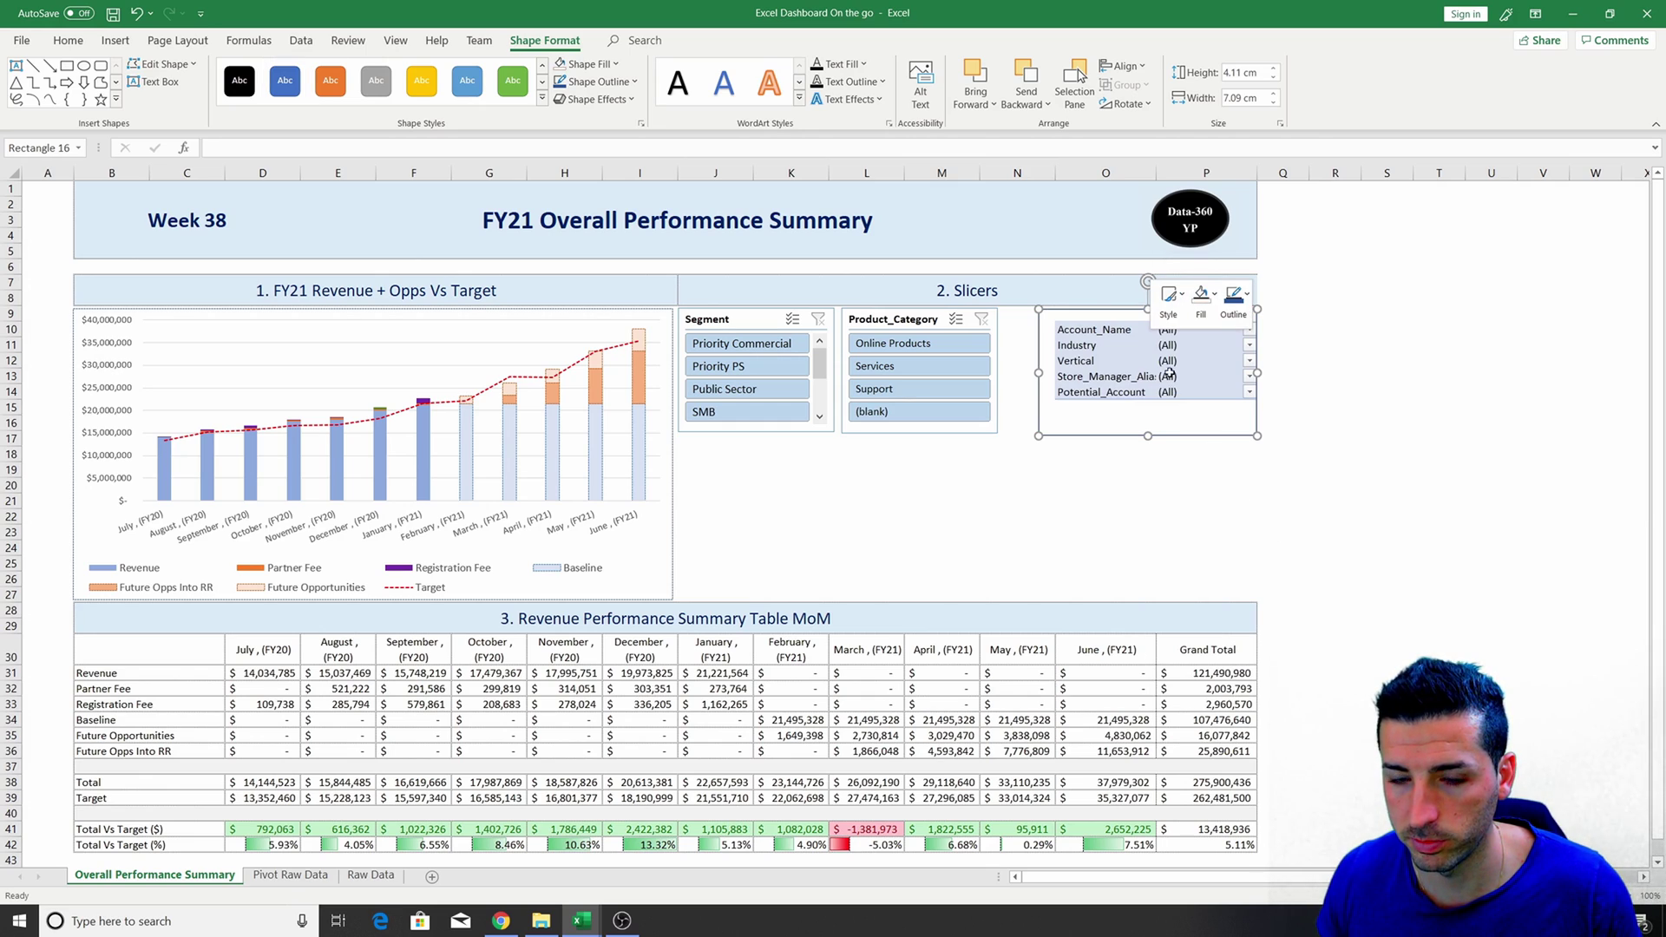
Give the rectangle around the filter block a dark blue outline with a ¾ pt weight.
{"action": "left_click", "coordinate": [1243, 301]}
{"action": "left_click", "coordinate": [1281, 438]}
{"action": "left_click", "coordinate": [1283, 439]}
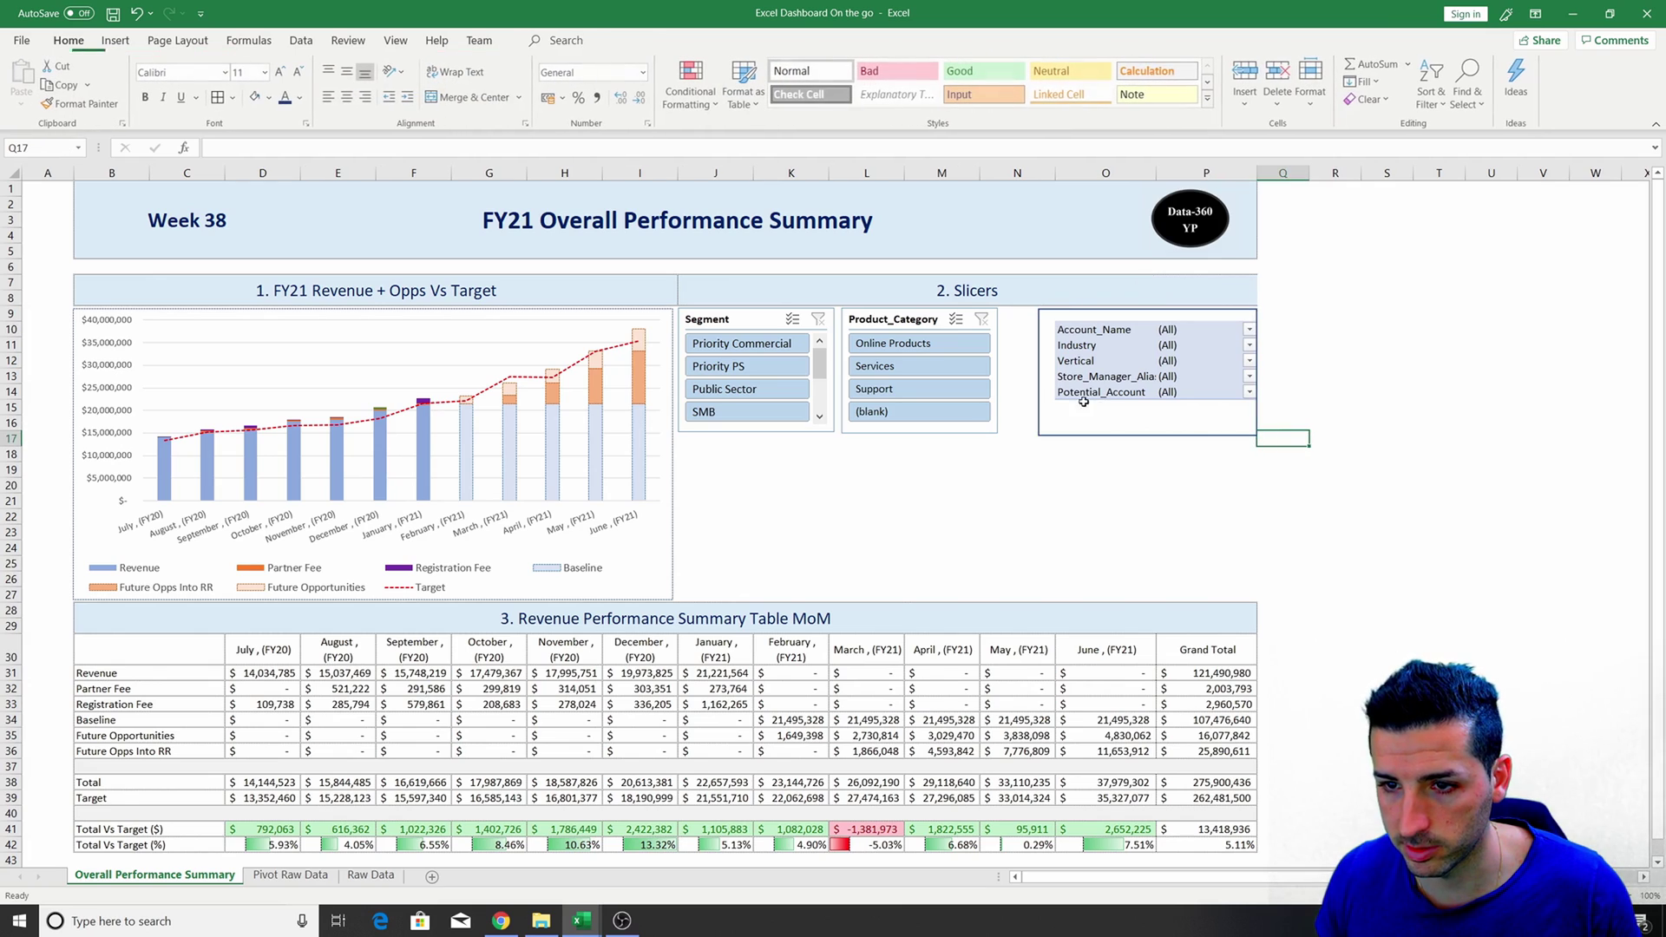
{"action": "right_click", "coordinate": [1096, 312]}
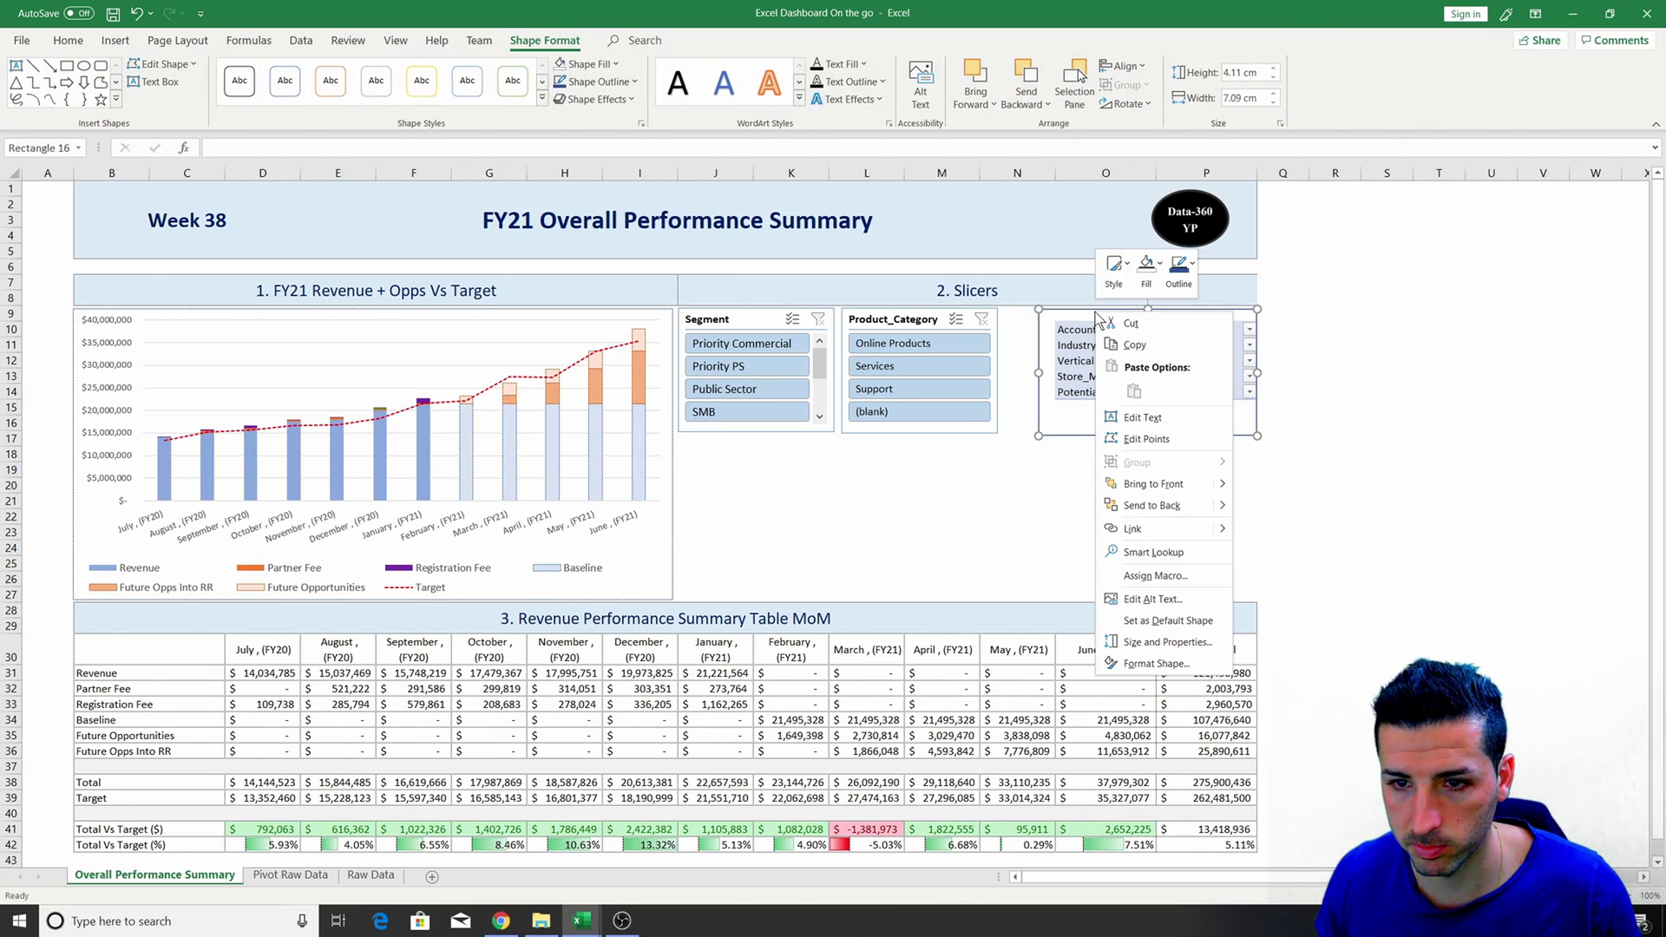
{"action": "left_click", "coordinate": [1178, 269]}
{"action": "mouse_move", "coordinate": [1243, 527]}
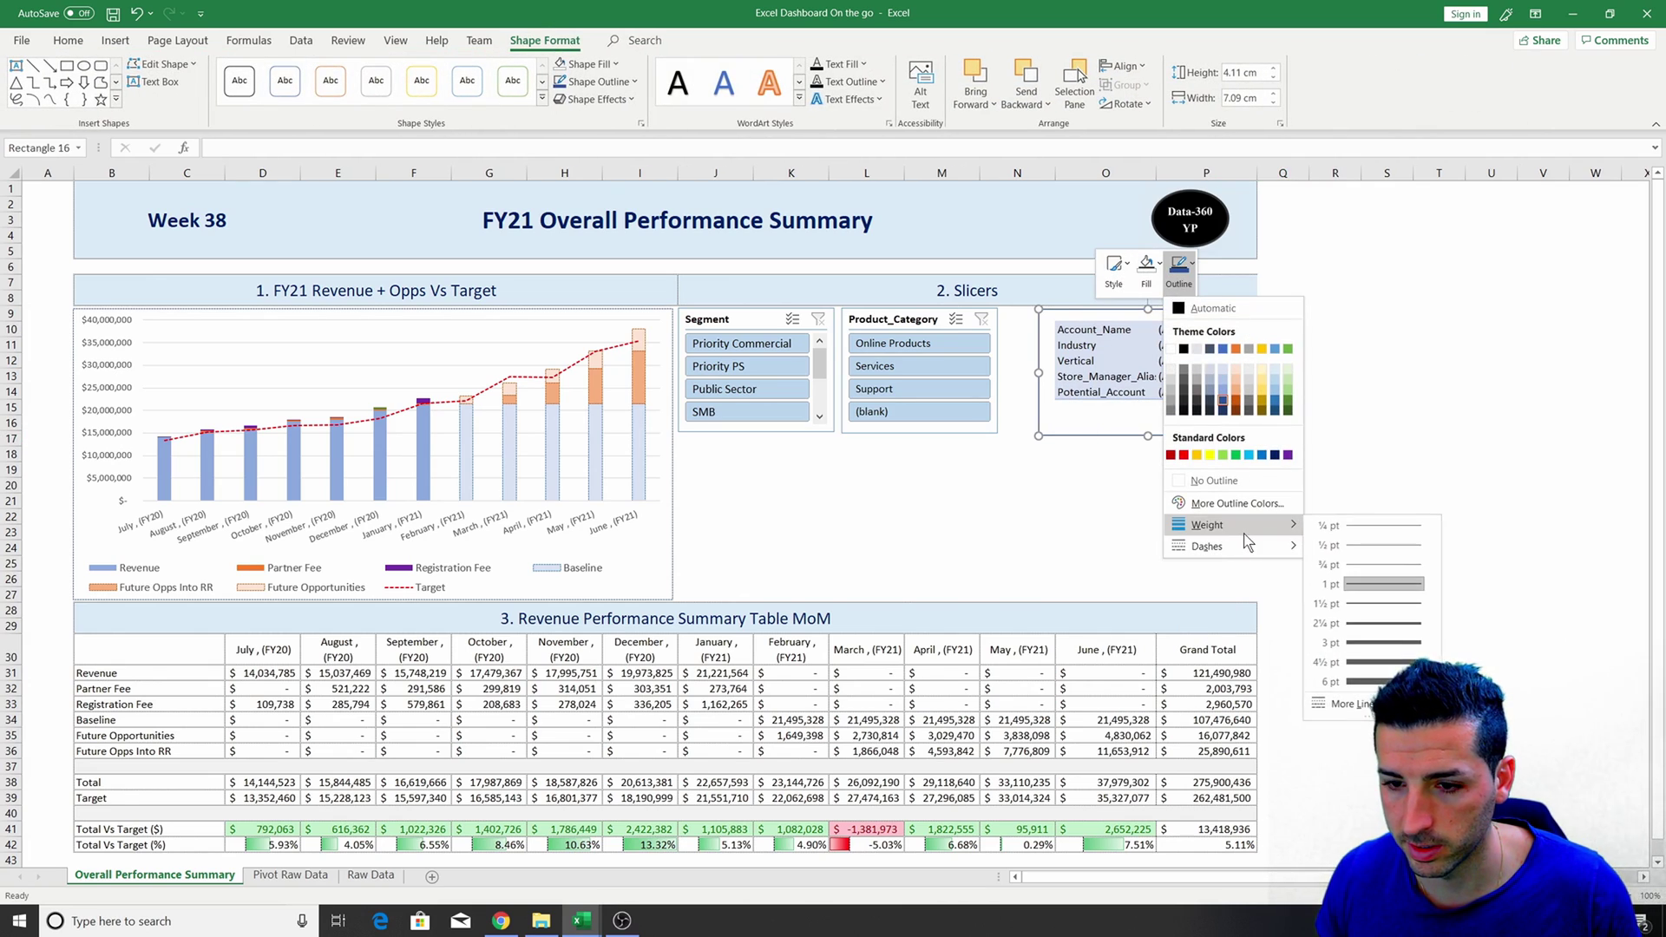
{"action": "left_click", "coordinate": [1388, 564]}
{"action": "left_click", "coordinate": [1334, 501]}
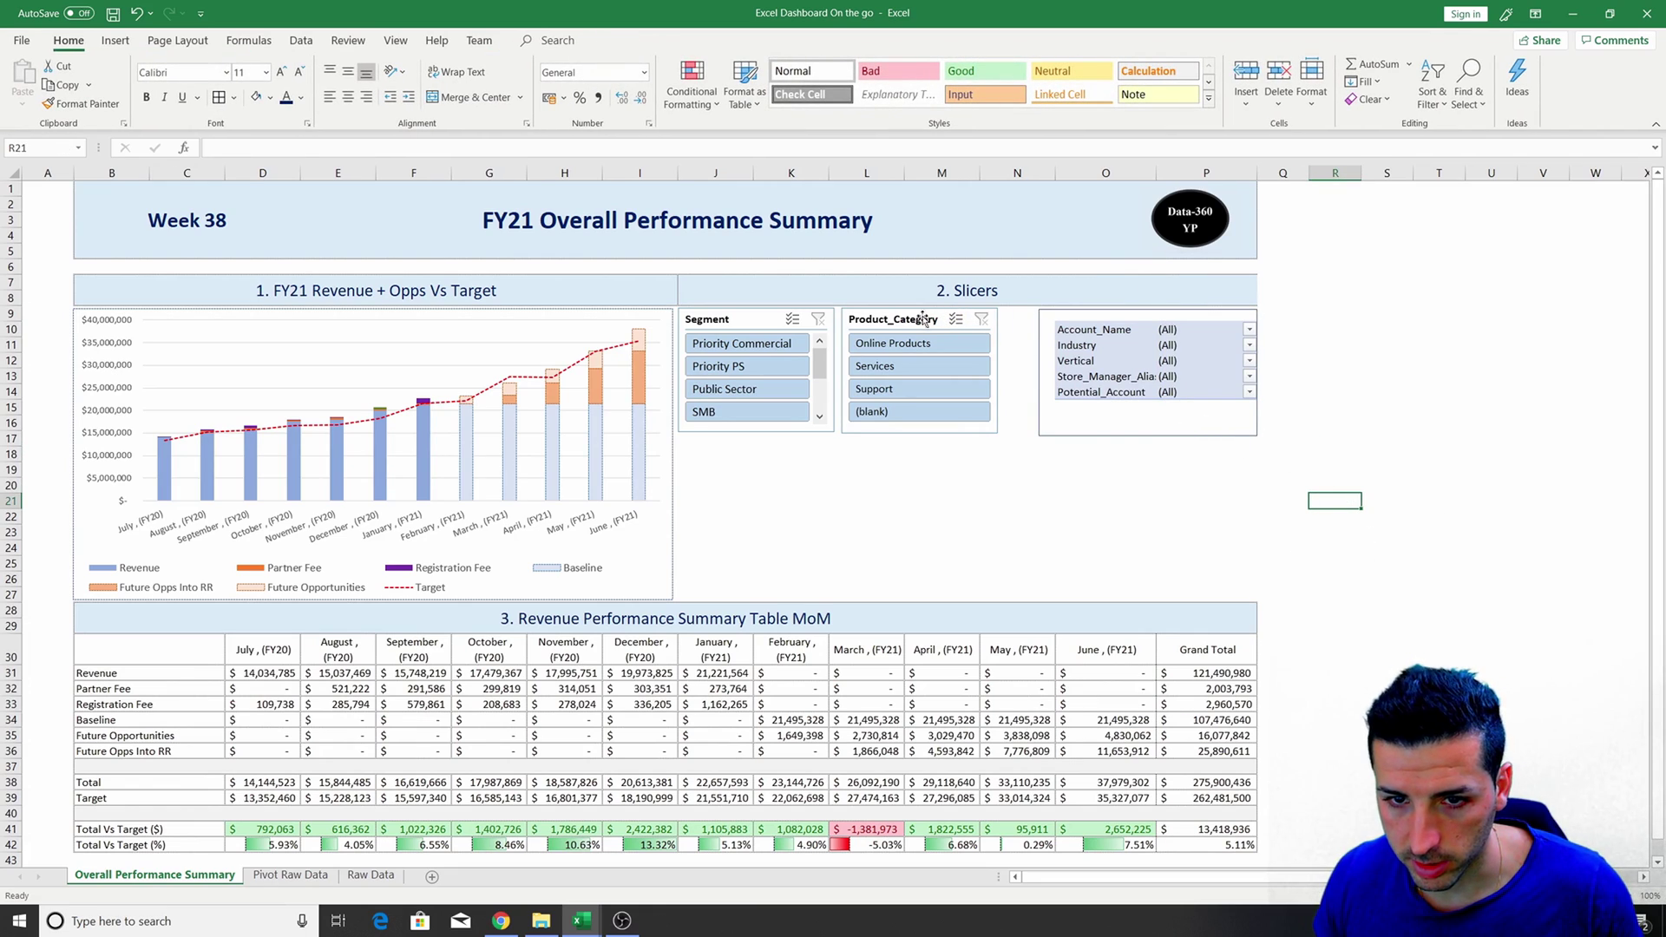
Move the Product_Category slicer toward the filter frame and widen both the Product_Category and Segment slicers to fill the space.
{"action": "left_click_drag", "start_coordinate": [924, 319], "coordinate": [959, 319]}
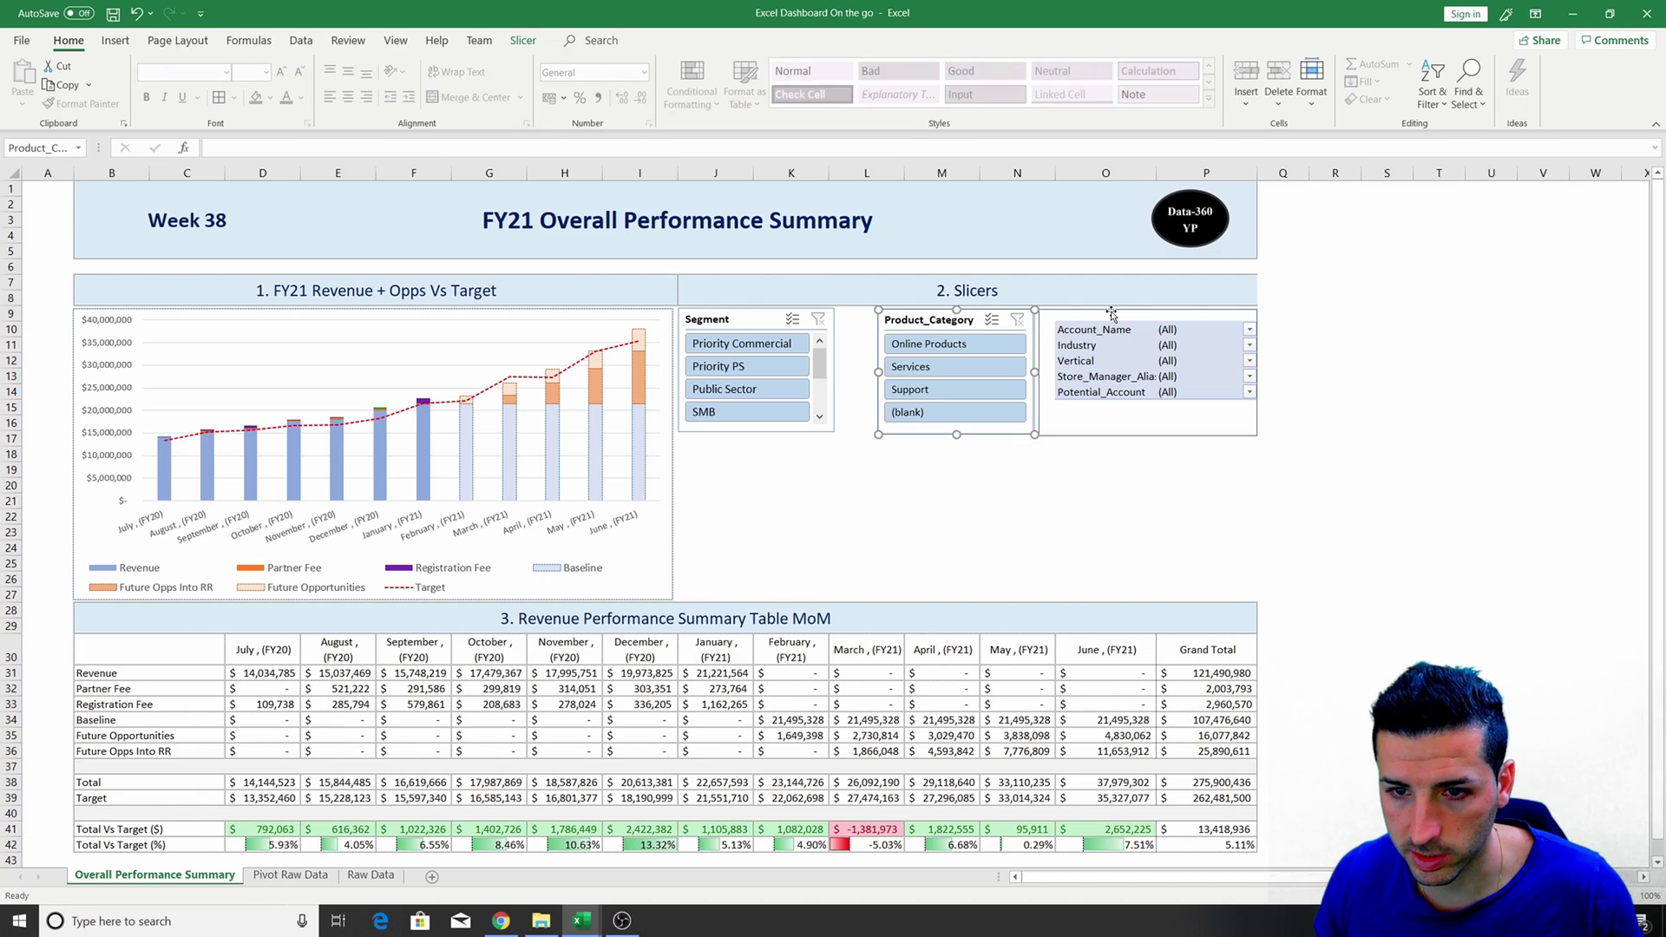
{"action": "left_click_drag", "start_coordinate": [878, 372], "coordinate": [851, 368]}
{"action": "left_click", "coordinate": [790, 354]}
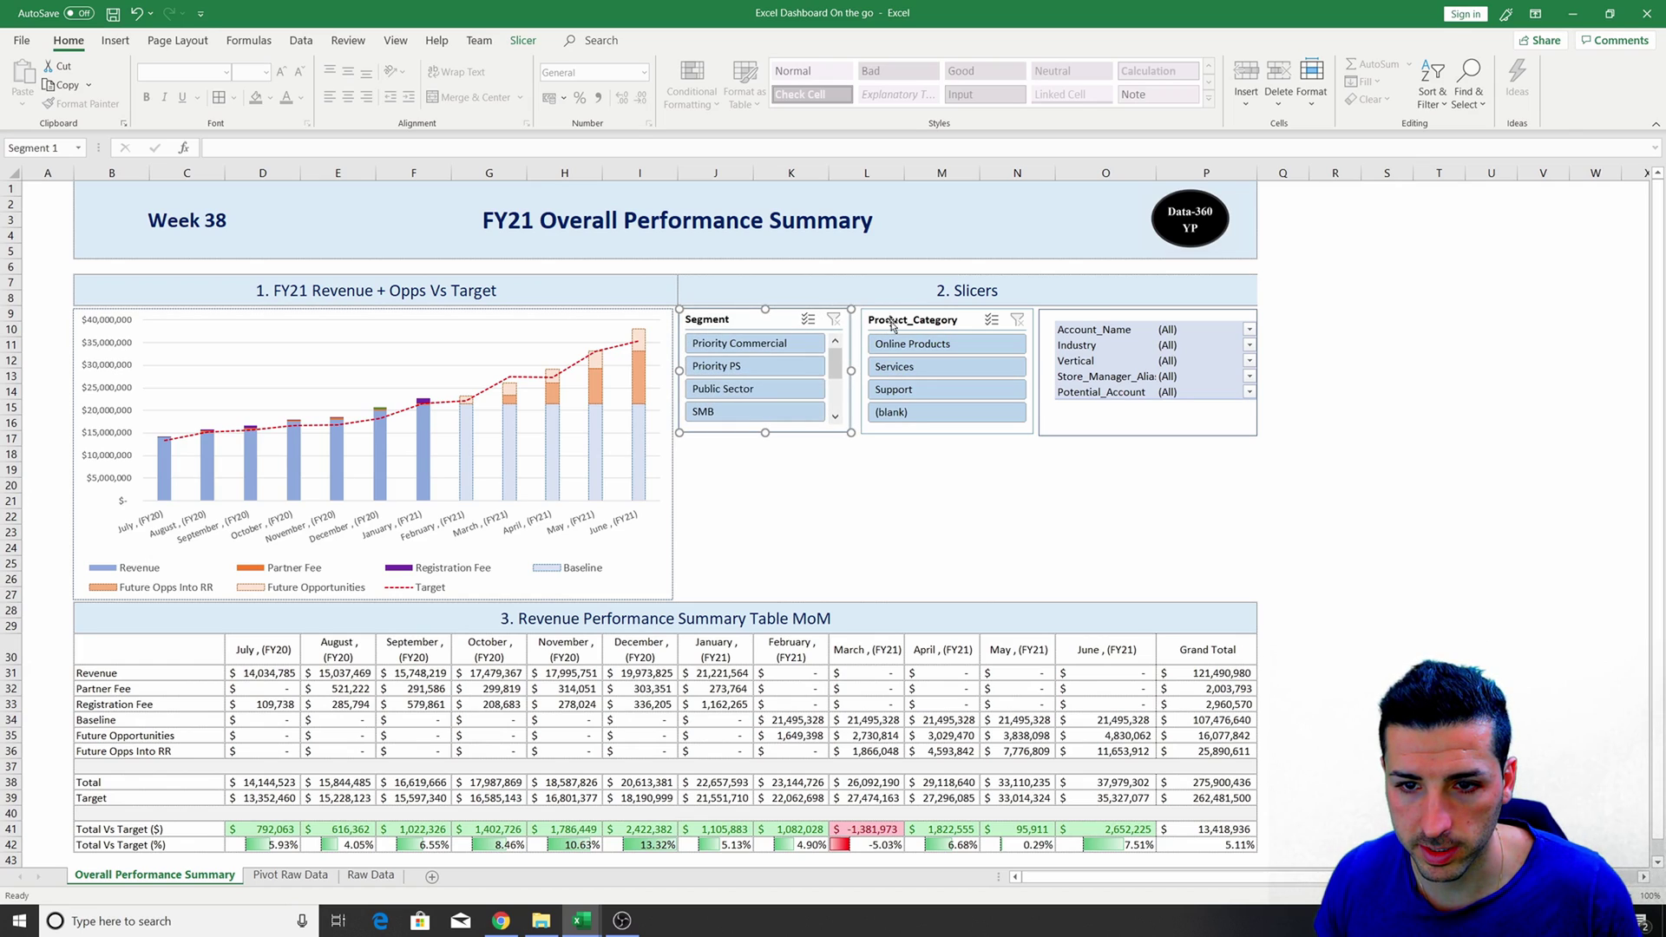
{"action": "left_click", "coordinate": [1128, 320]}
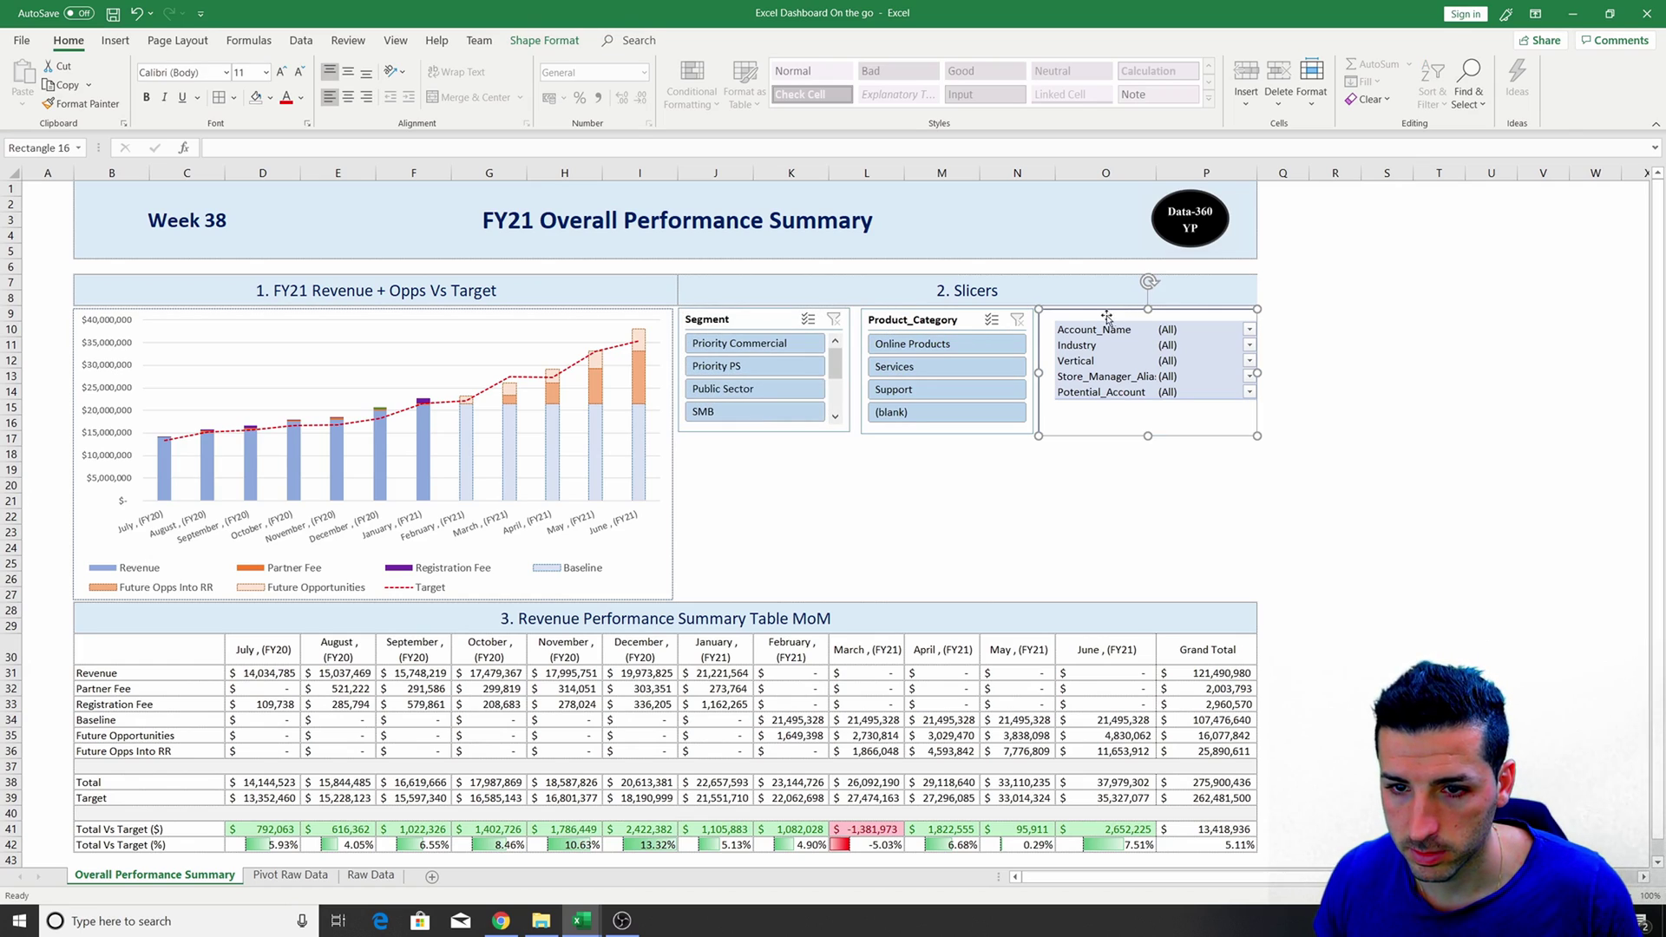
Align the Segment slicer, the Product_Category slicer and the filter frame along their tops and distribute them horizontally.
{"action": "left_click", "coordinate": [762, 322]}
{"action": "left_click", "coordinate": [875, 319], "text": "ctrl"}
{"action": "left_click", "coordinate": [1097, 318], "text": "ctrl"}
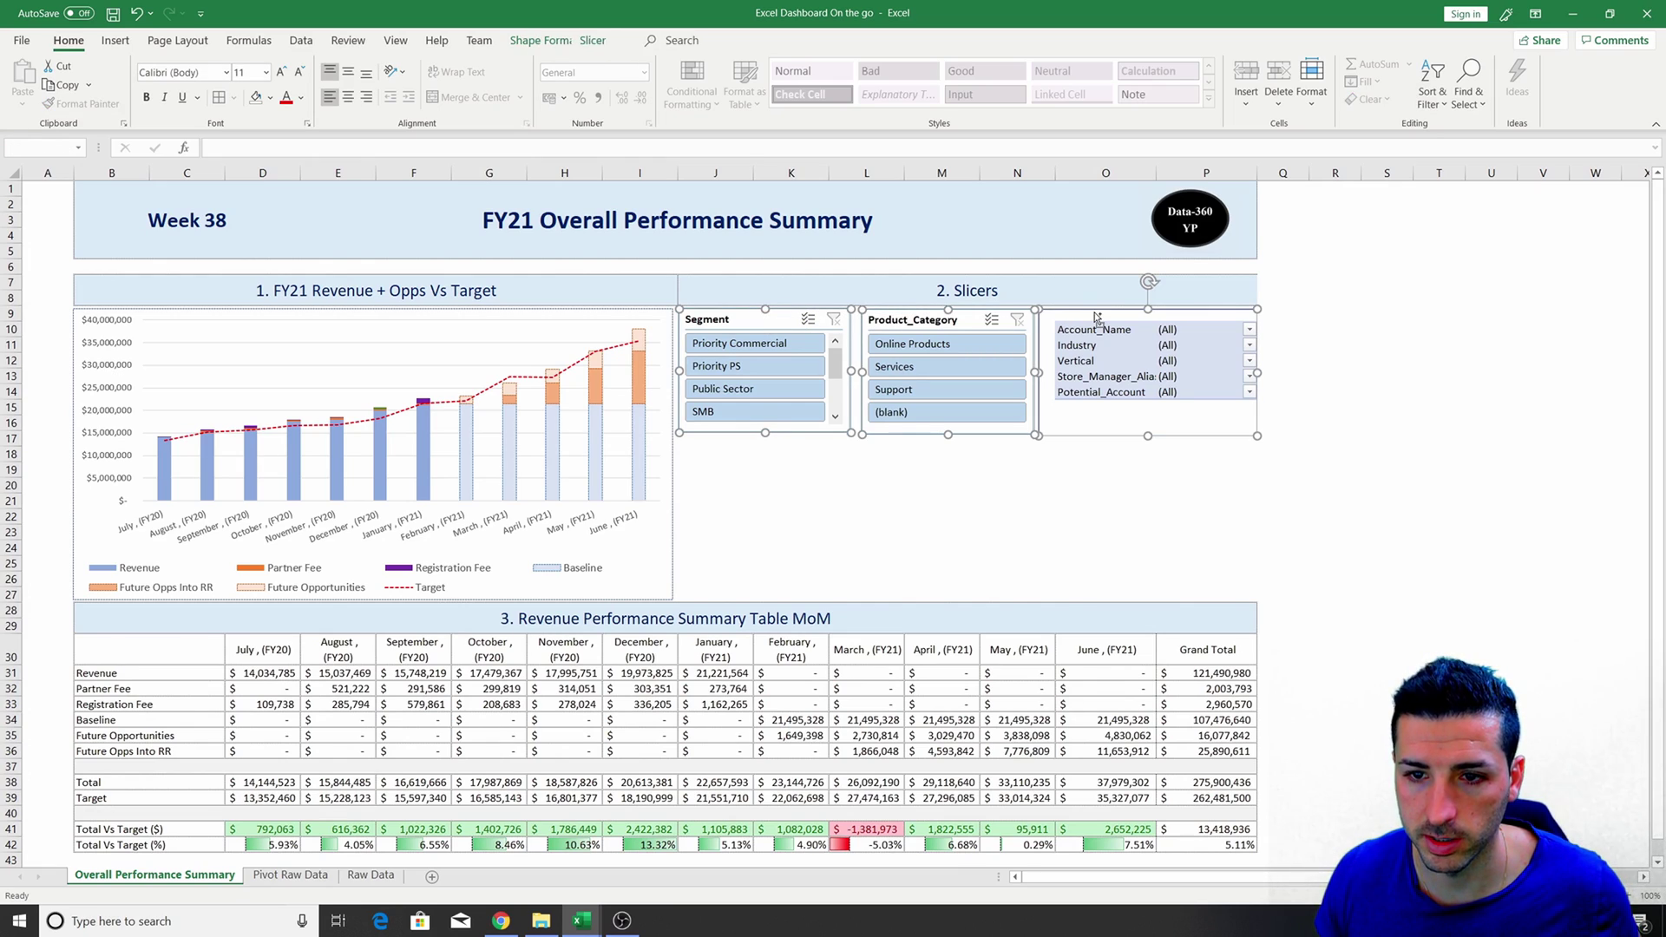
{"action": "left_click", "coordinate": [396, 44]}
{"action": "left_click", "coordinate": [559, 43]}
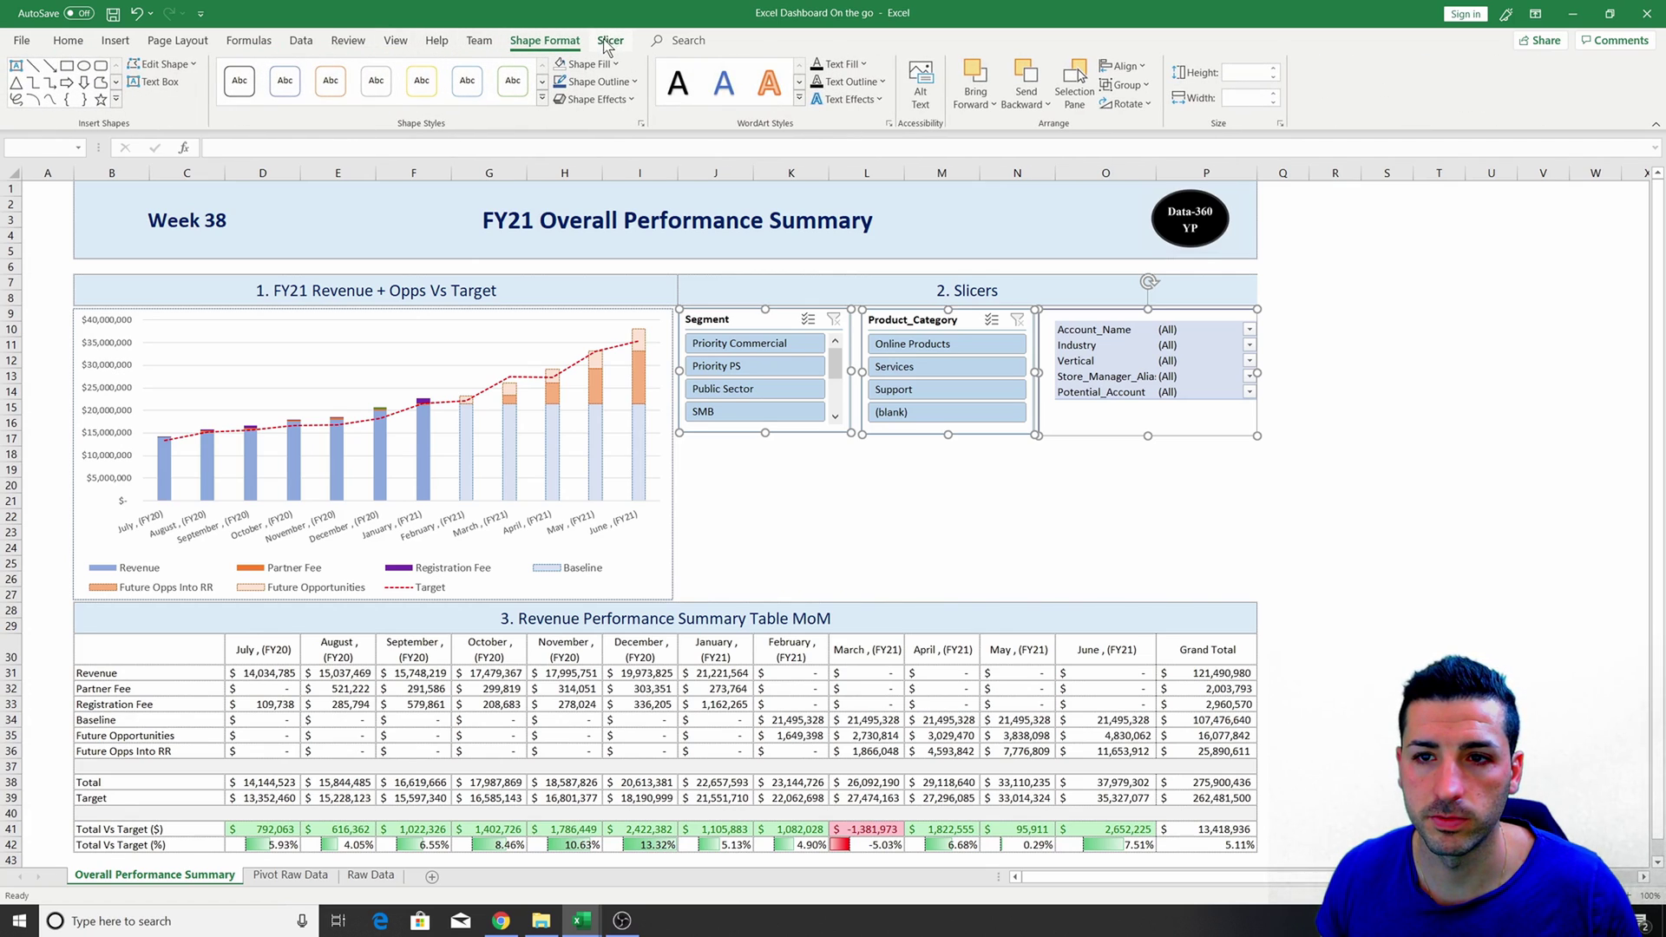
{"action": "left_click", "coordinate": [1142, 68]}
{"action": "left_click", "coordinate": [1146, 153]}
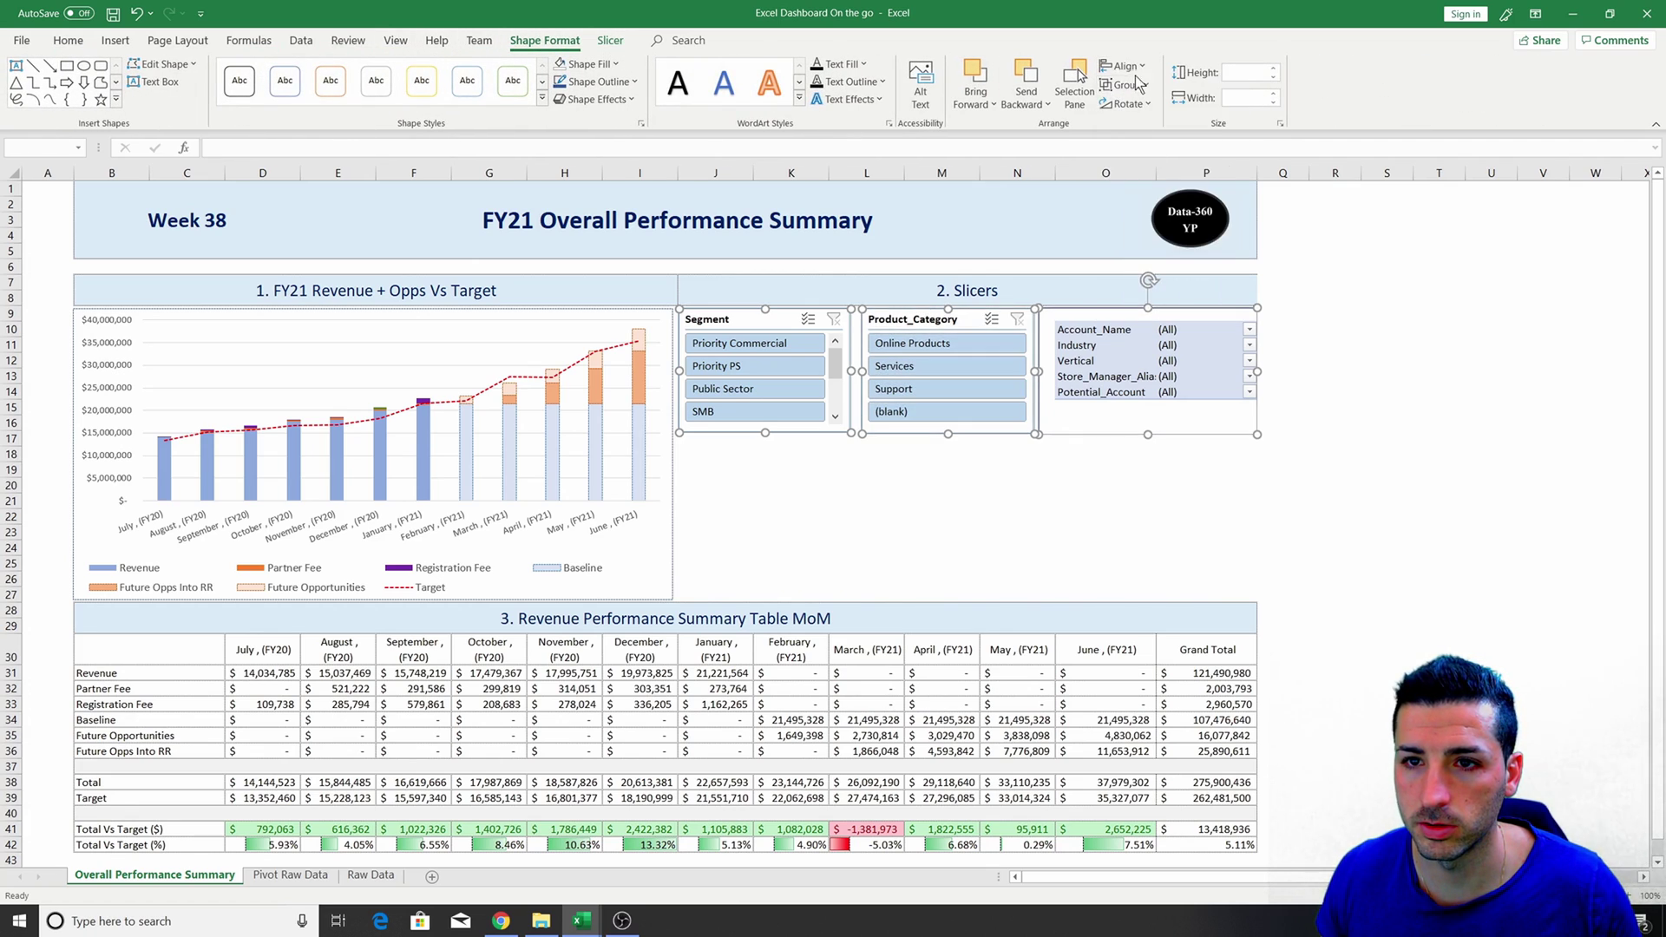
{"action": "left_click", "coordinate": [1128, 66]}
{"action": "left_click", "coordinate": [1154, 221]}
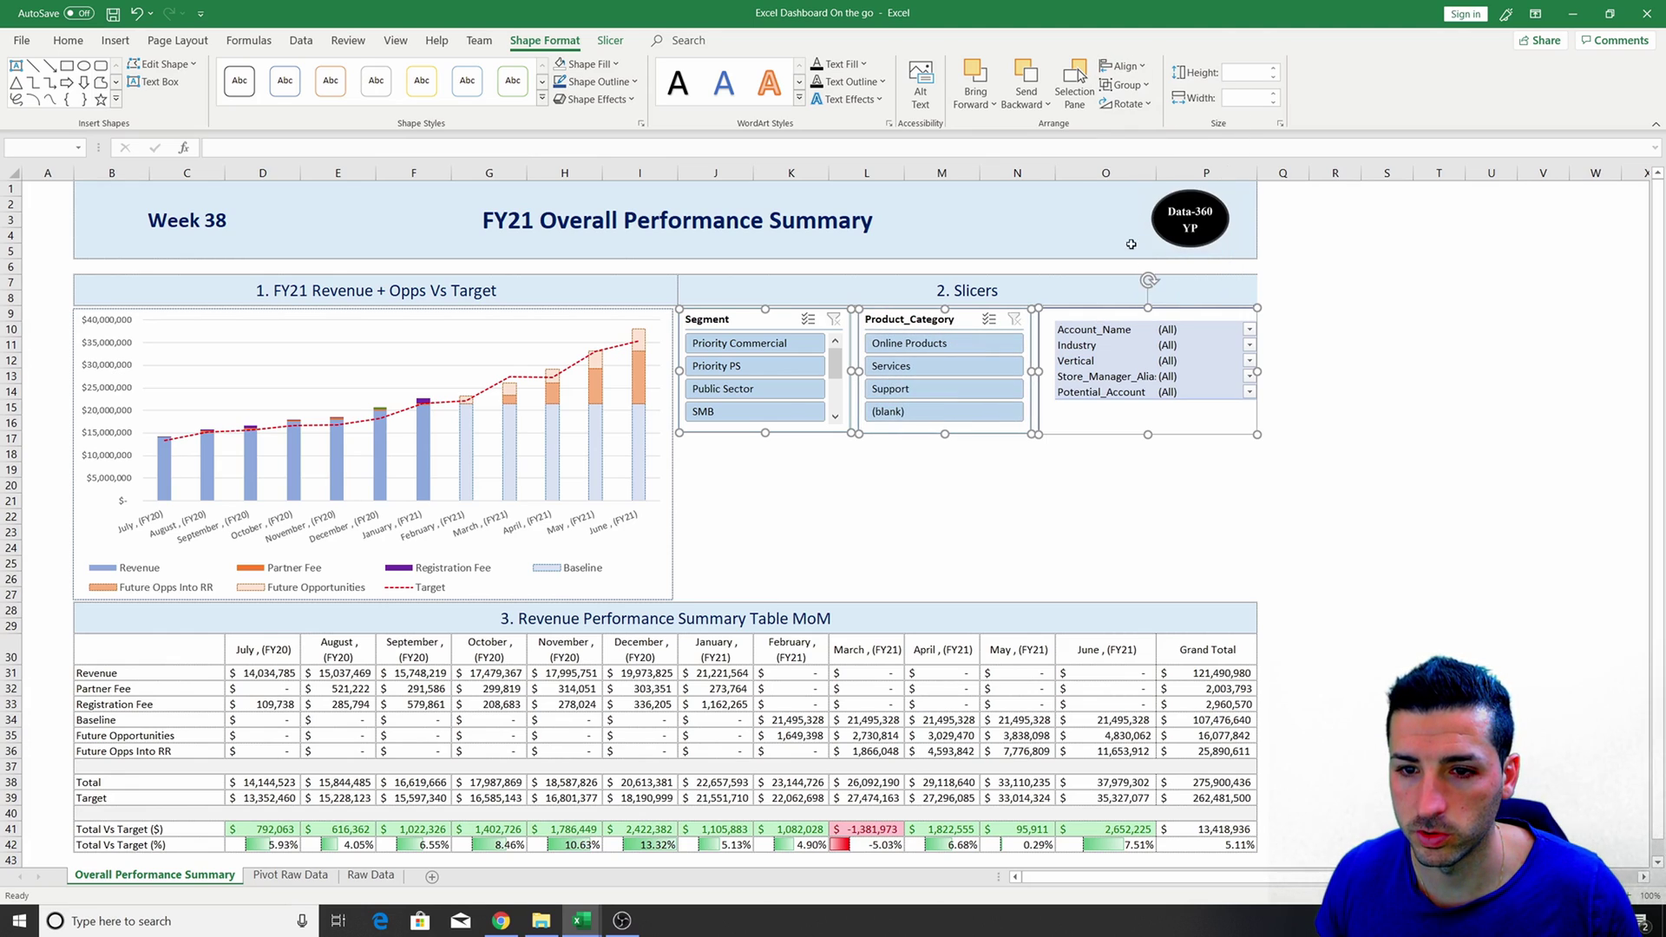
{"action": "left_click", "coordinate": [1282, 376]}
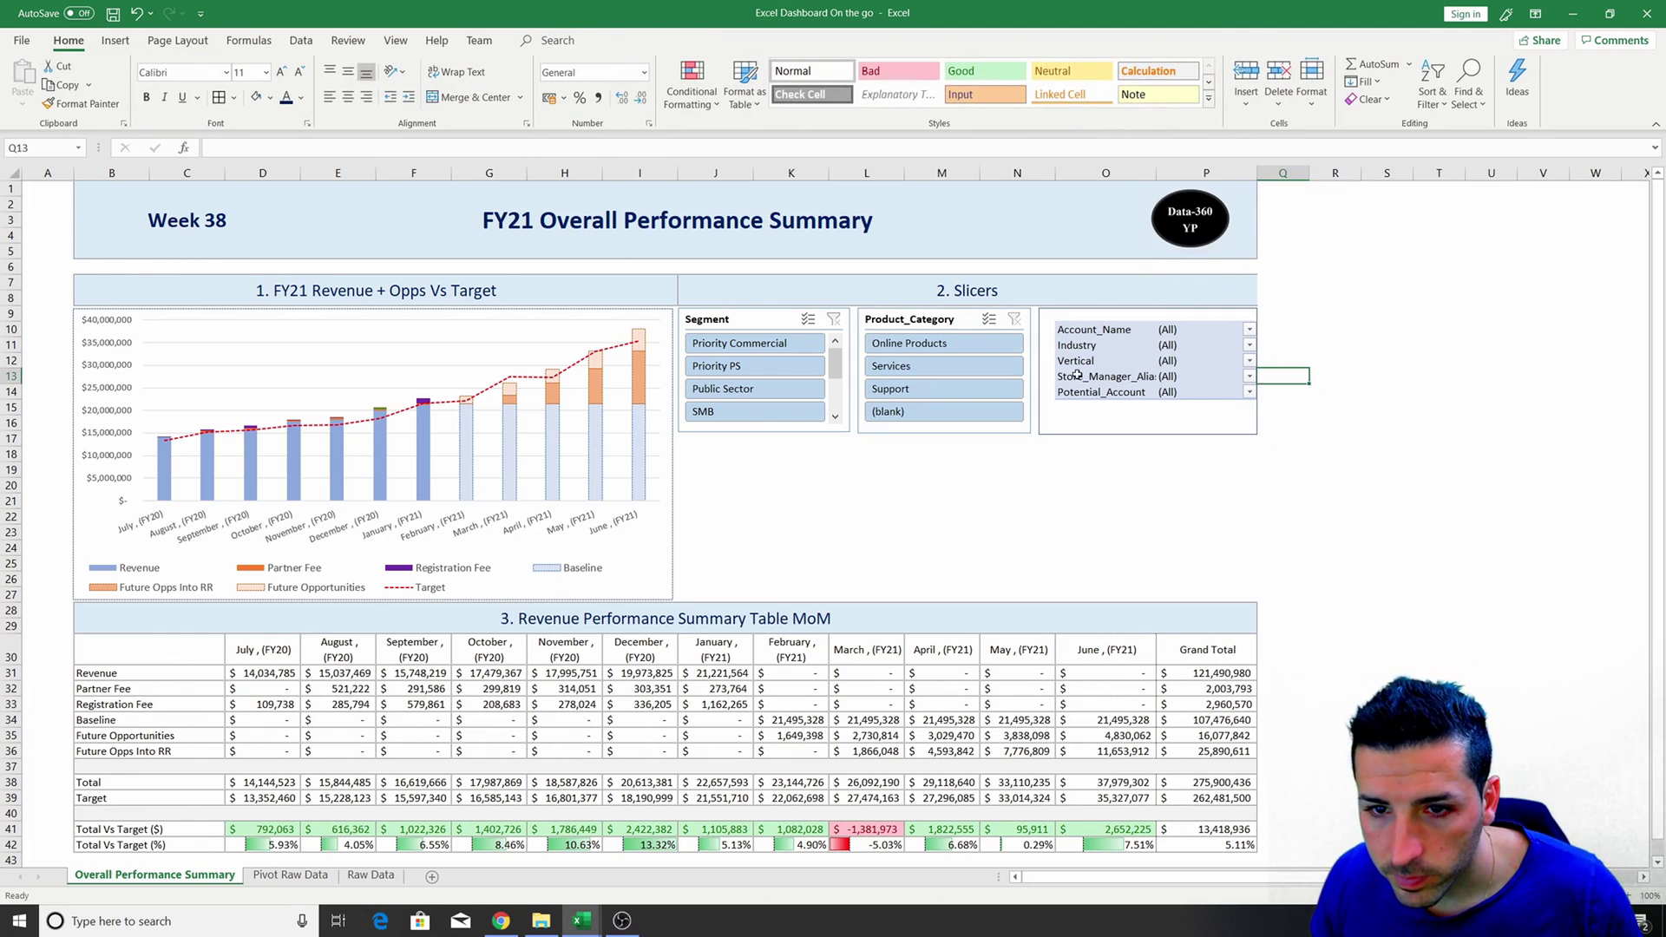
Reduce the filter frame's height to 4.06 cm by adjusting its bottom and top edges to line up with the slicers.
{"action": "left_click", "coordinate": [1086, 435]}
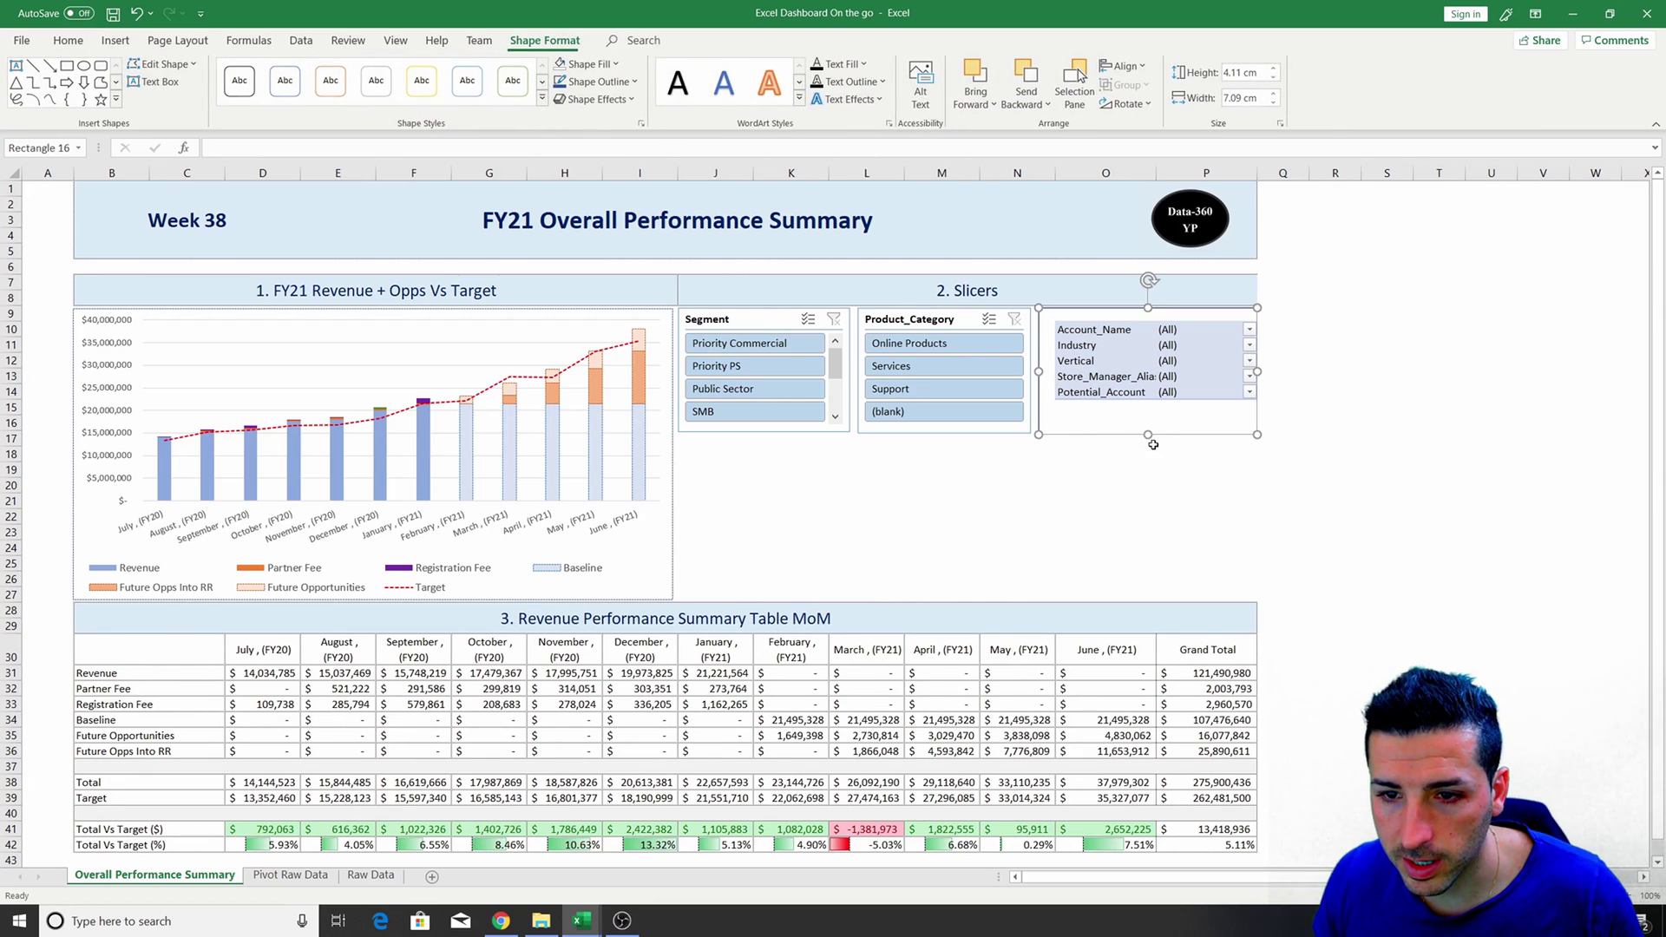
{"action": "left_click_drag", "start_coordinate": [1149, 437], "coordinate": [1011, 433]}
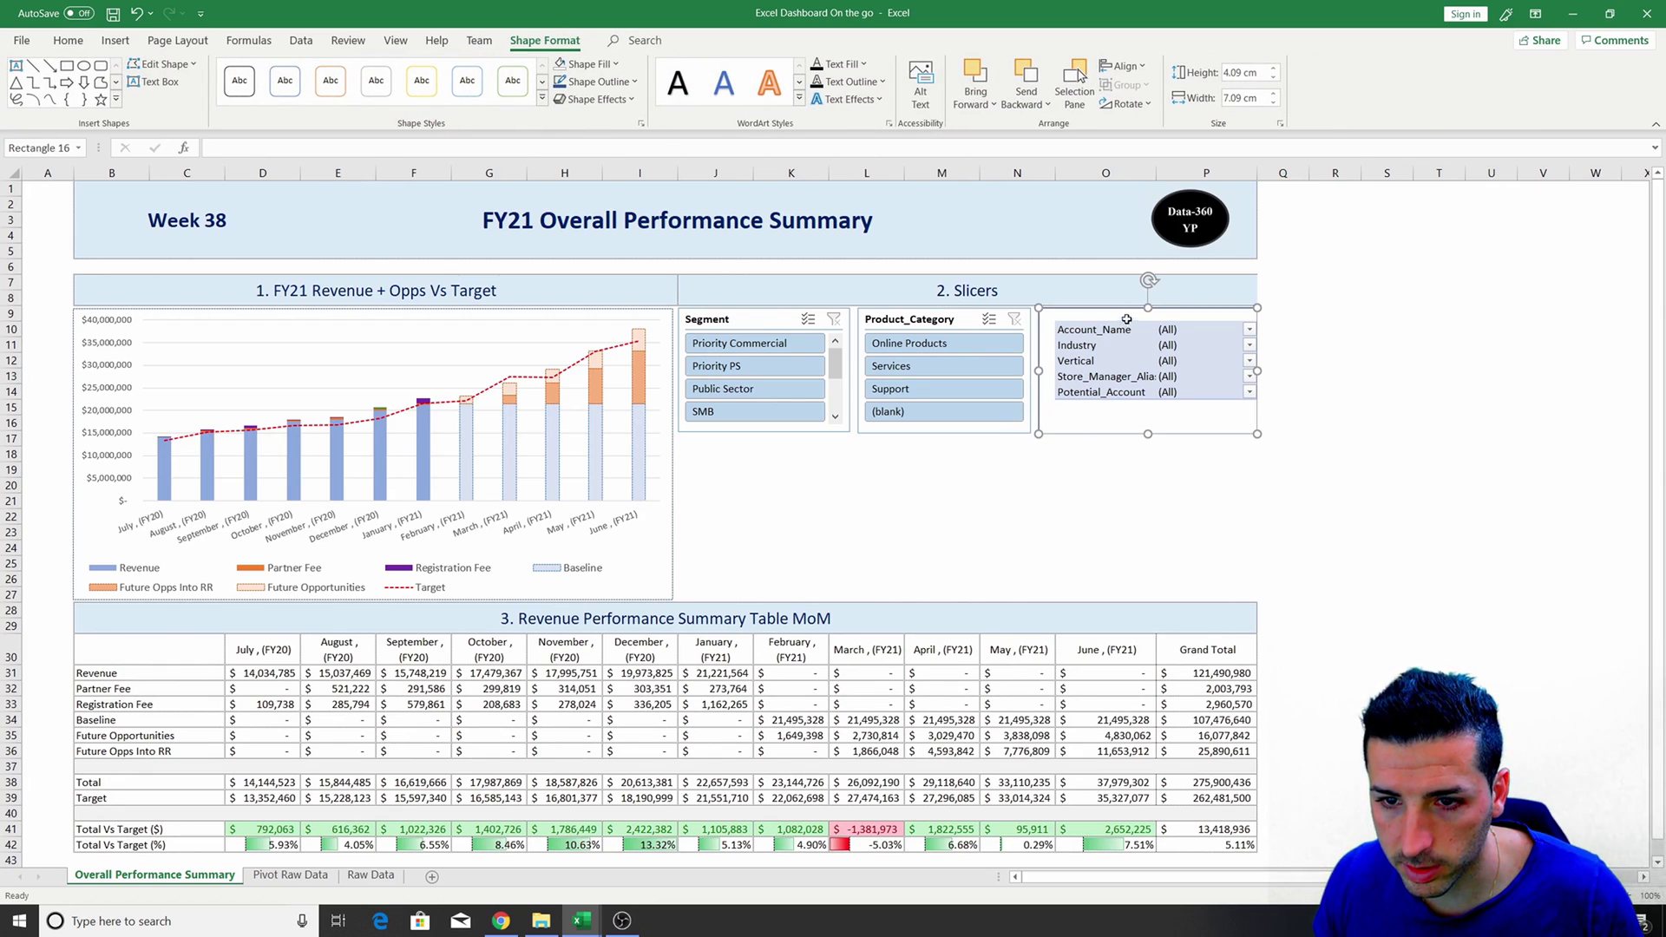
{"action": "left_click_drag", "start_coordinate": [1148, 308], "coordinate": [1018, 308]}
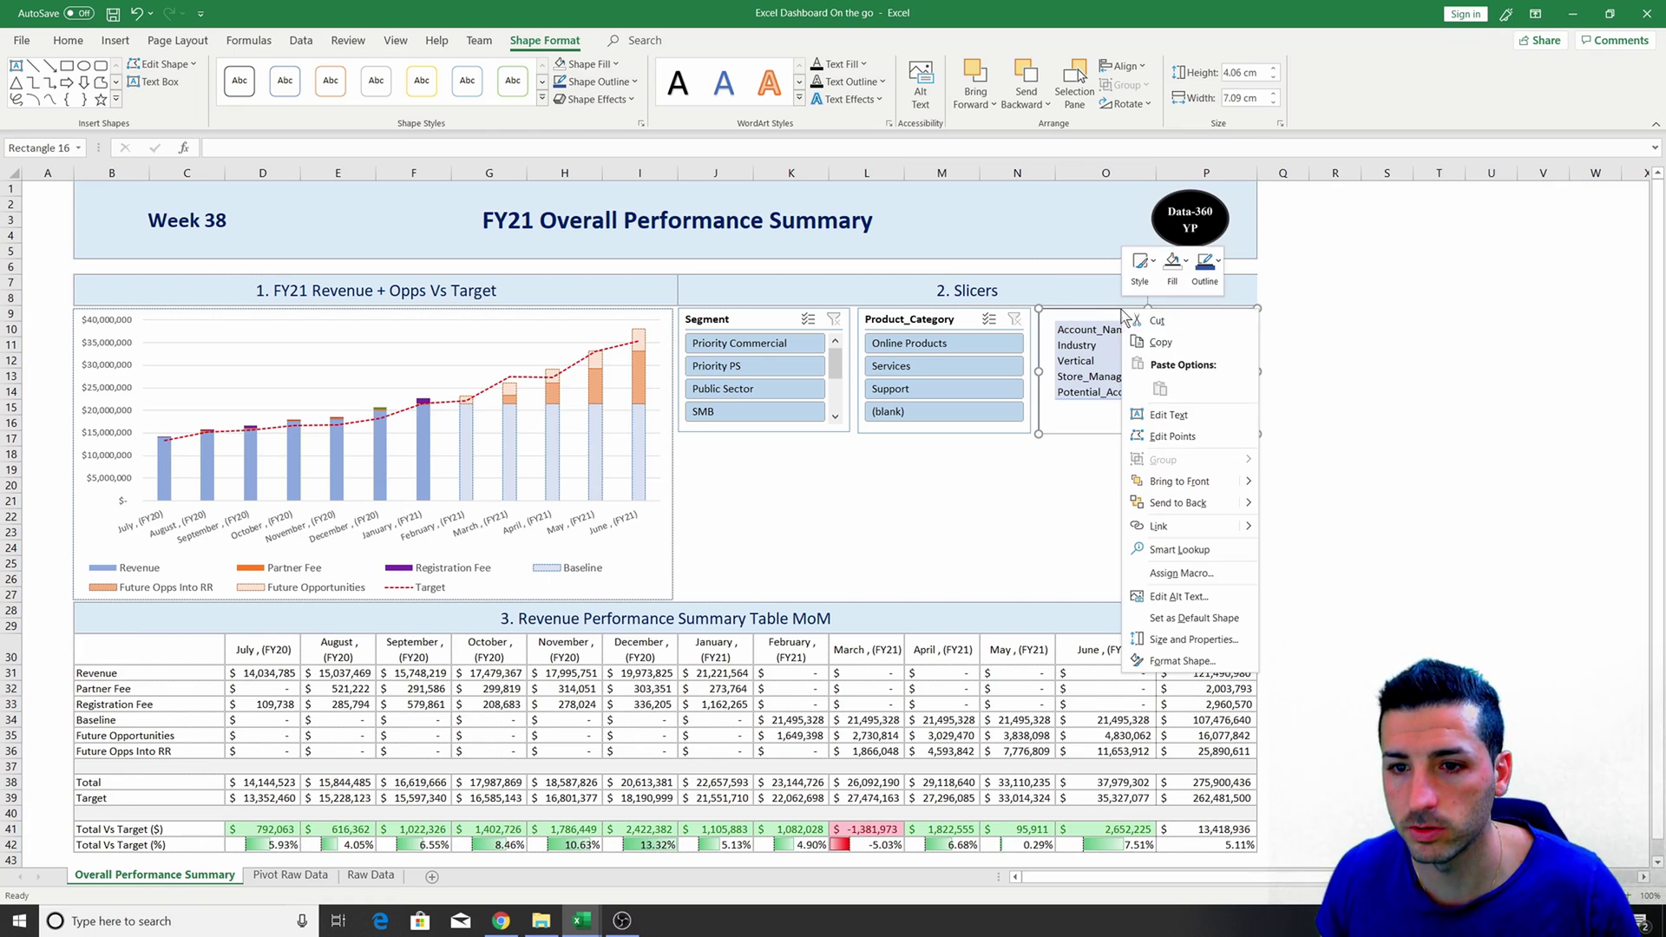
Change the filter frame's outline to a light blue theme colour and keep the frame selected.
{"action": "left_click", "coordinate": [1205, 265]}
{"action": "left_click", "coordinate": [1300, 391]}
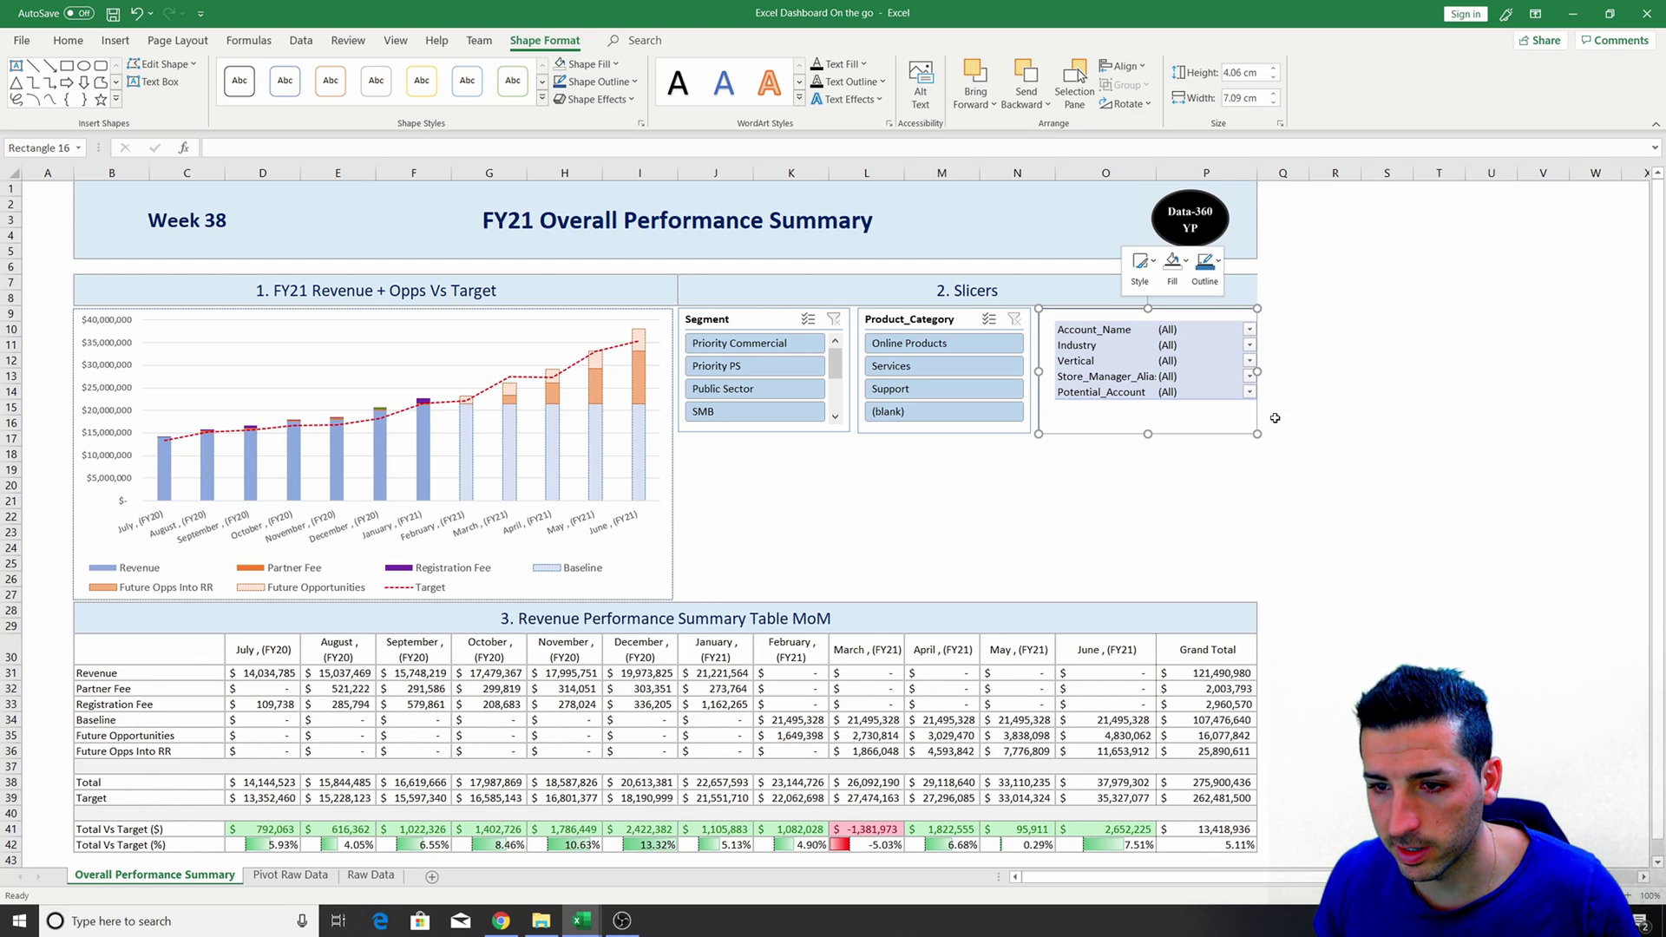
{"action": "left_click", "coordinate": [1213, 500]}
{"action": "left_click", "coordinate": [1087, 311]}
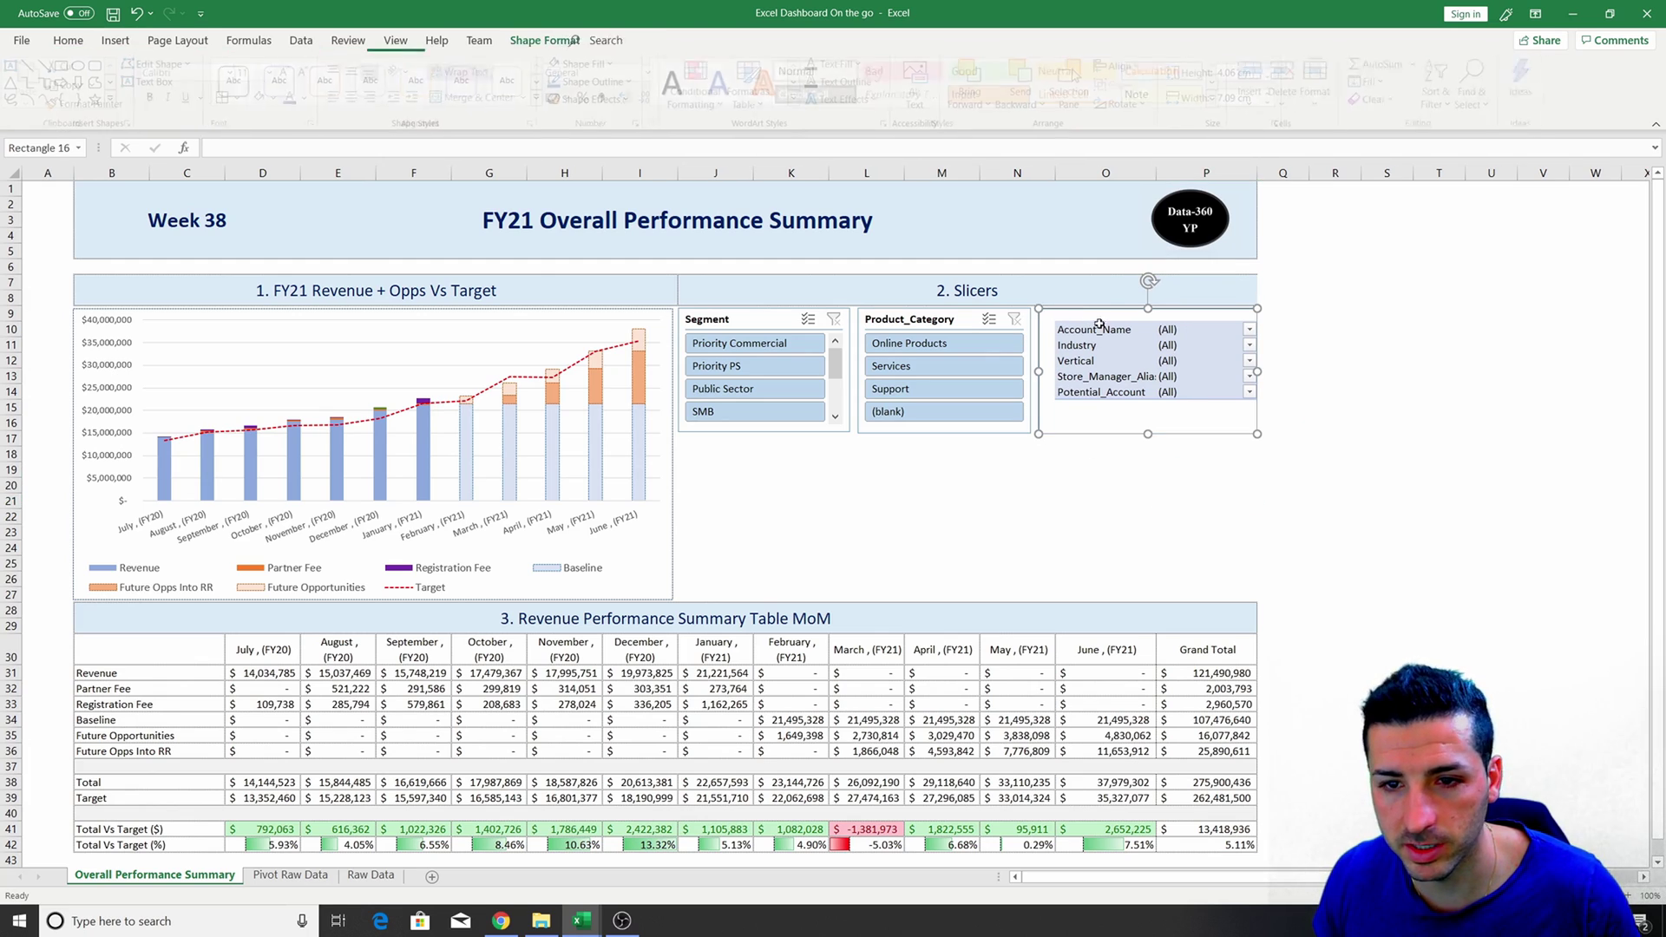
Narrow the filter frame to 6.9 cm wide and rename the Account_Name filter field to "Account Name".
{"action": "left_click", "coordinate": [1245, 478]}
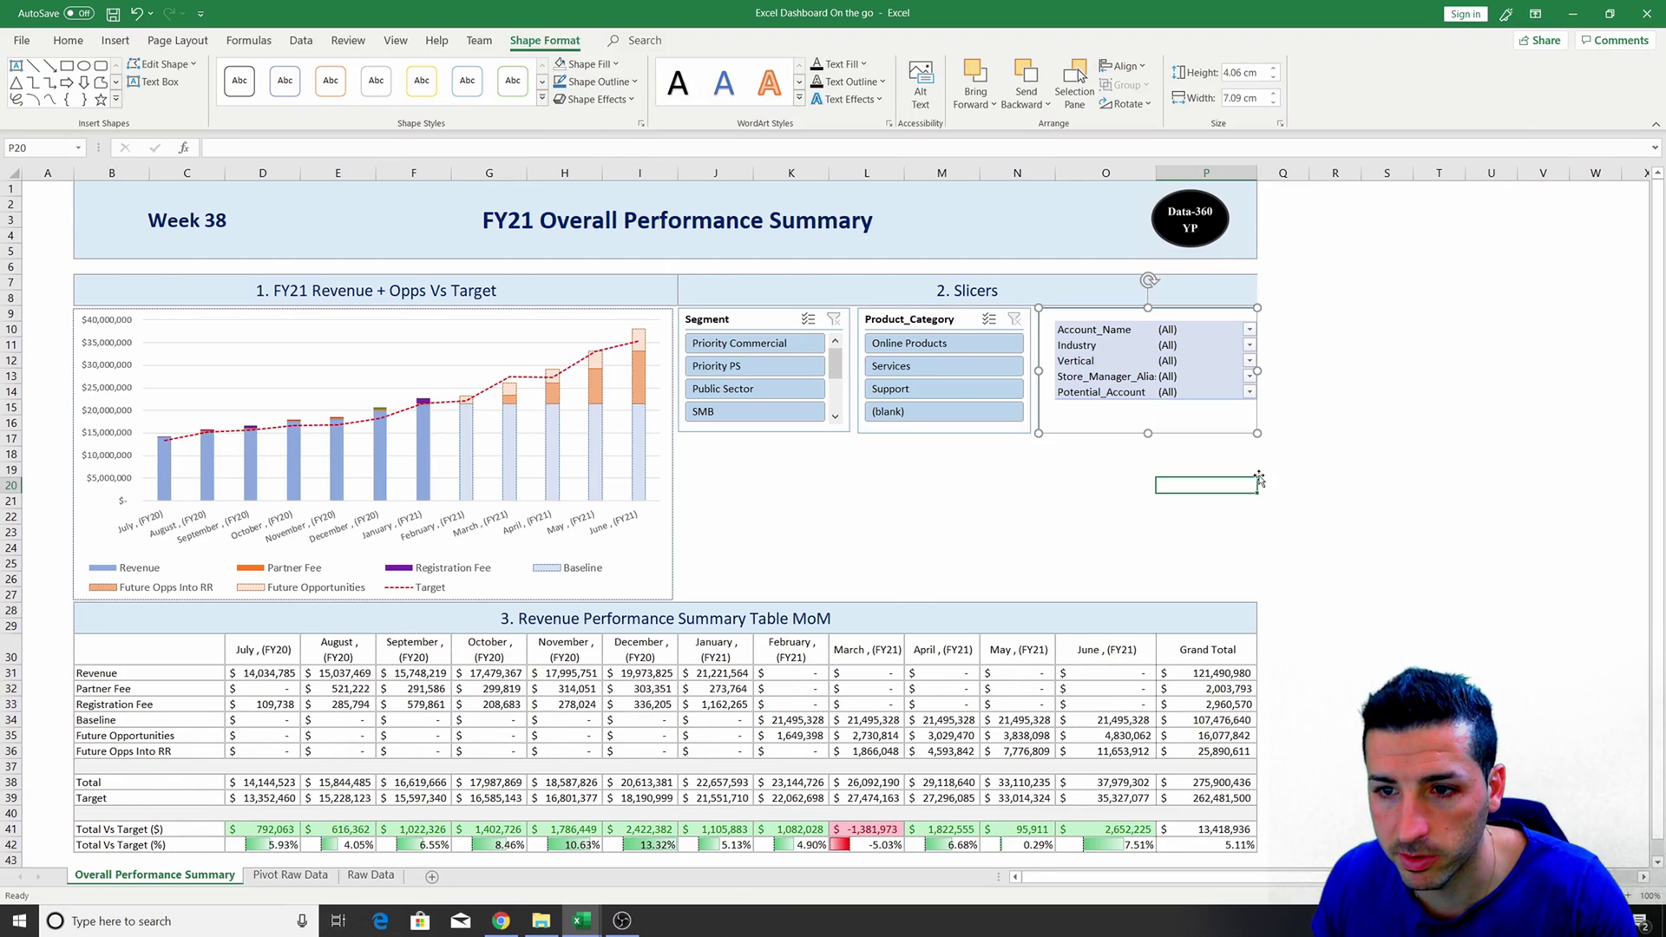
{"action": "left_click", "coordinate": [1051, 359]}
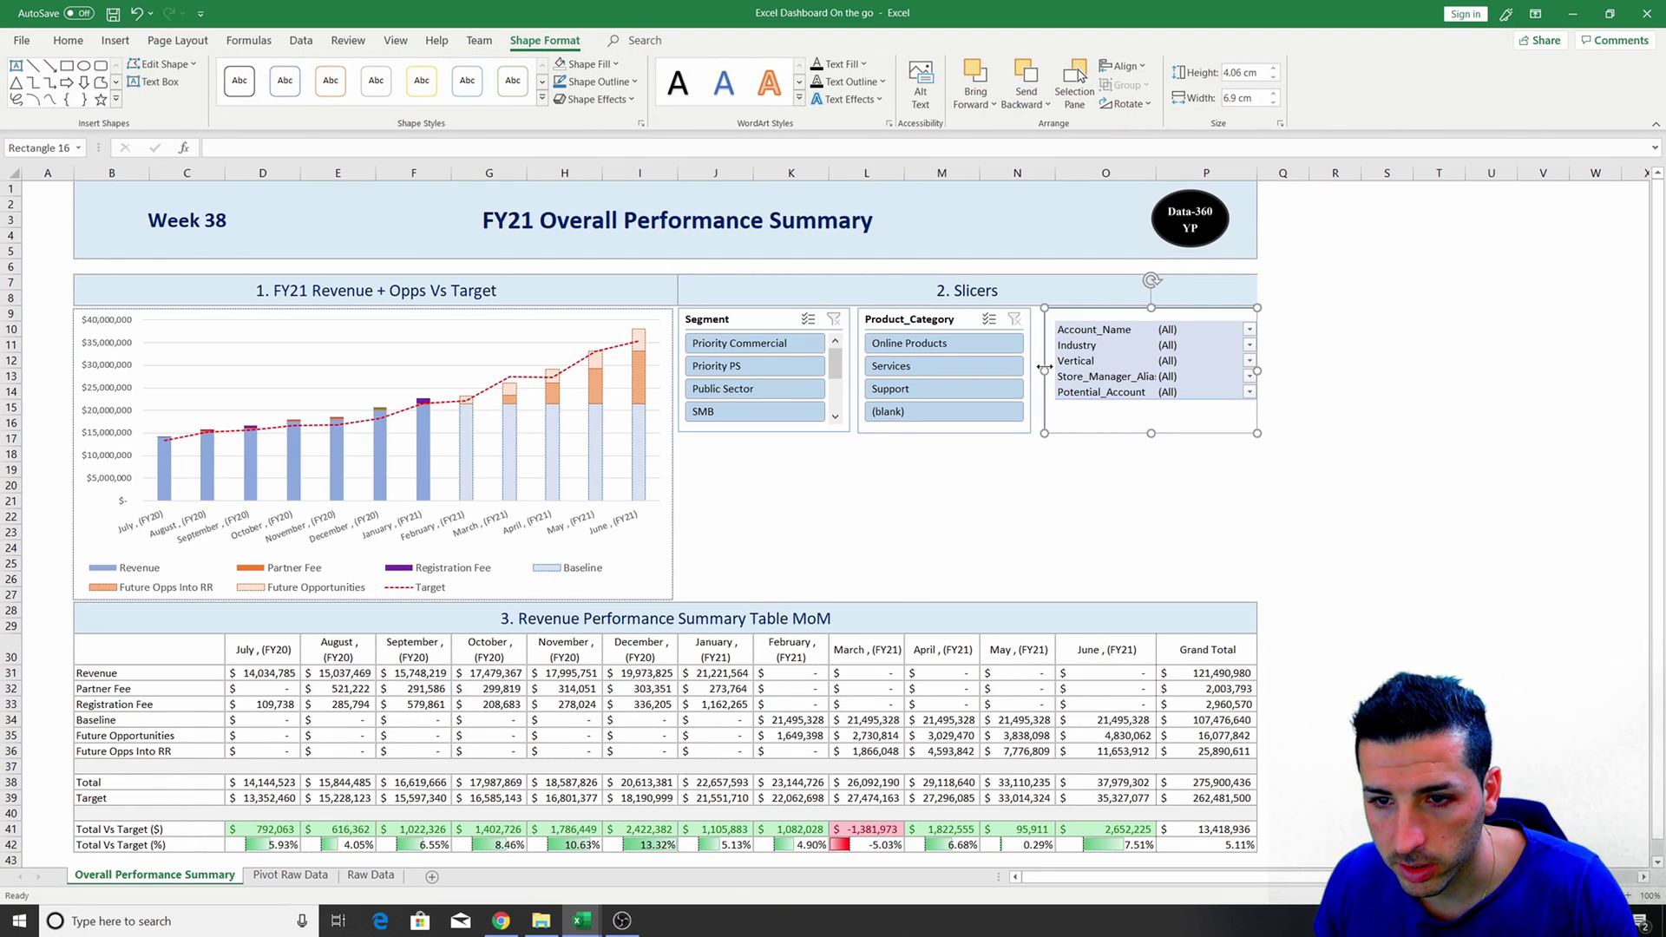
{"action": "left_click", "coordinate": [1084, 332]}
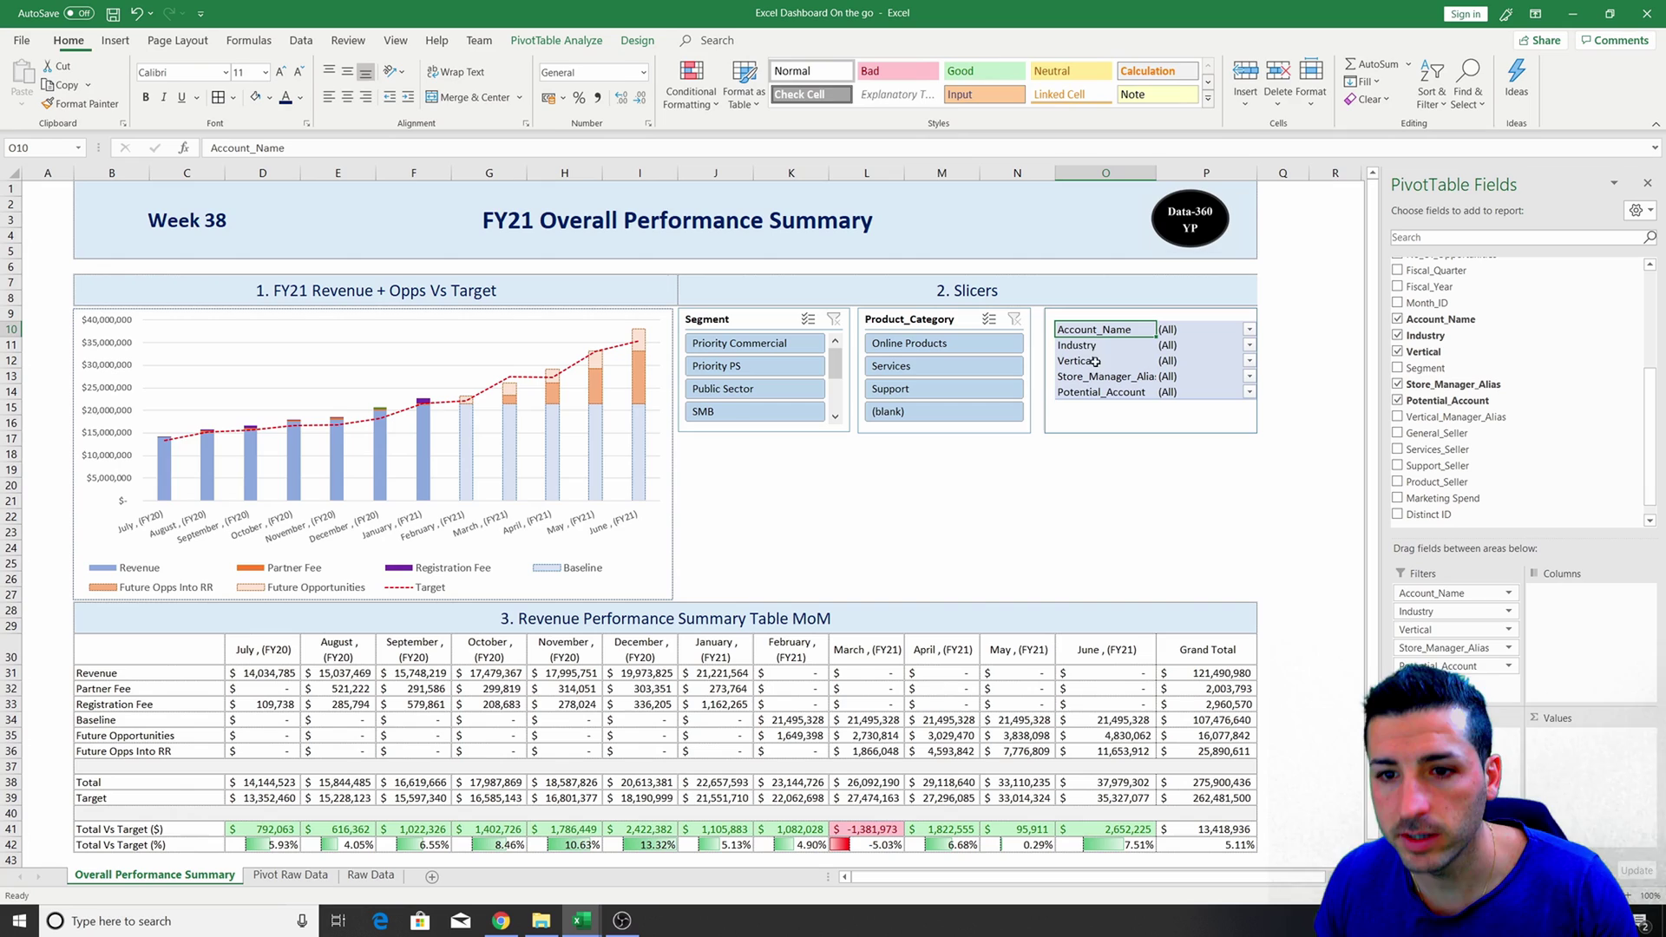
{"action": "left_click", "coordinate": [255, 147]}
{"action": "key", "text": "BackSpace"}
{"action": "key", "text": "Return"}
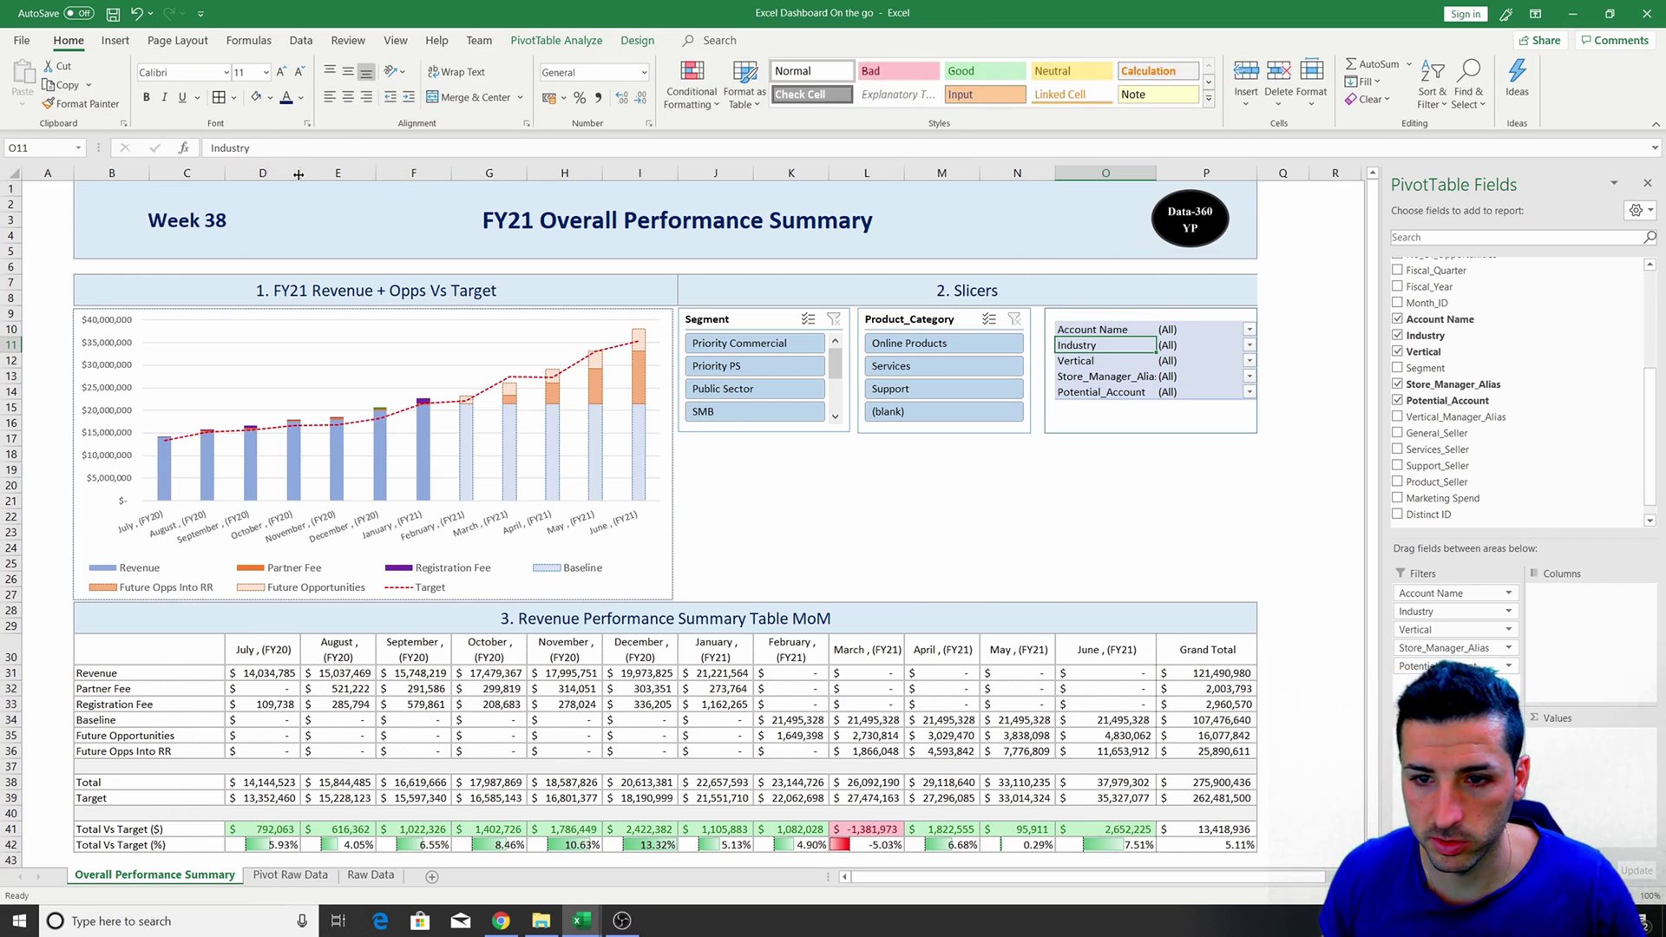
Rename the Store_Manager_Alias filter field to "Account Manager".
{"action": "left_click", "coordinate": [1100, 376]}
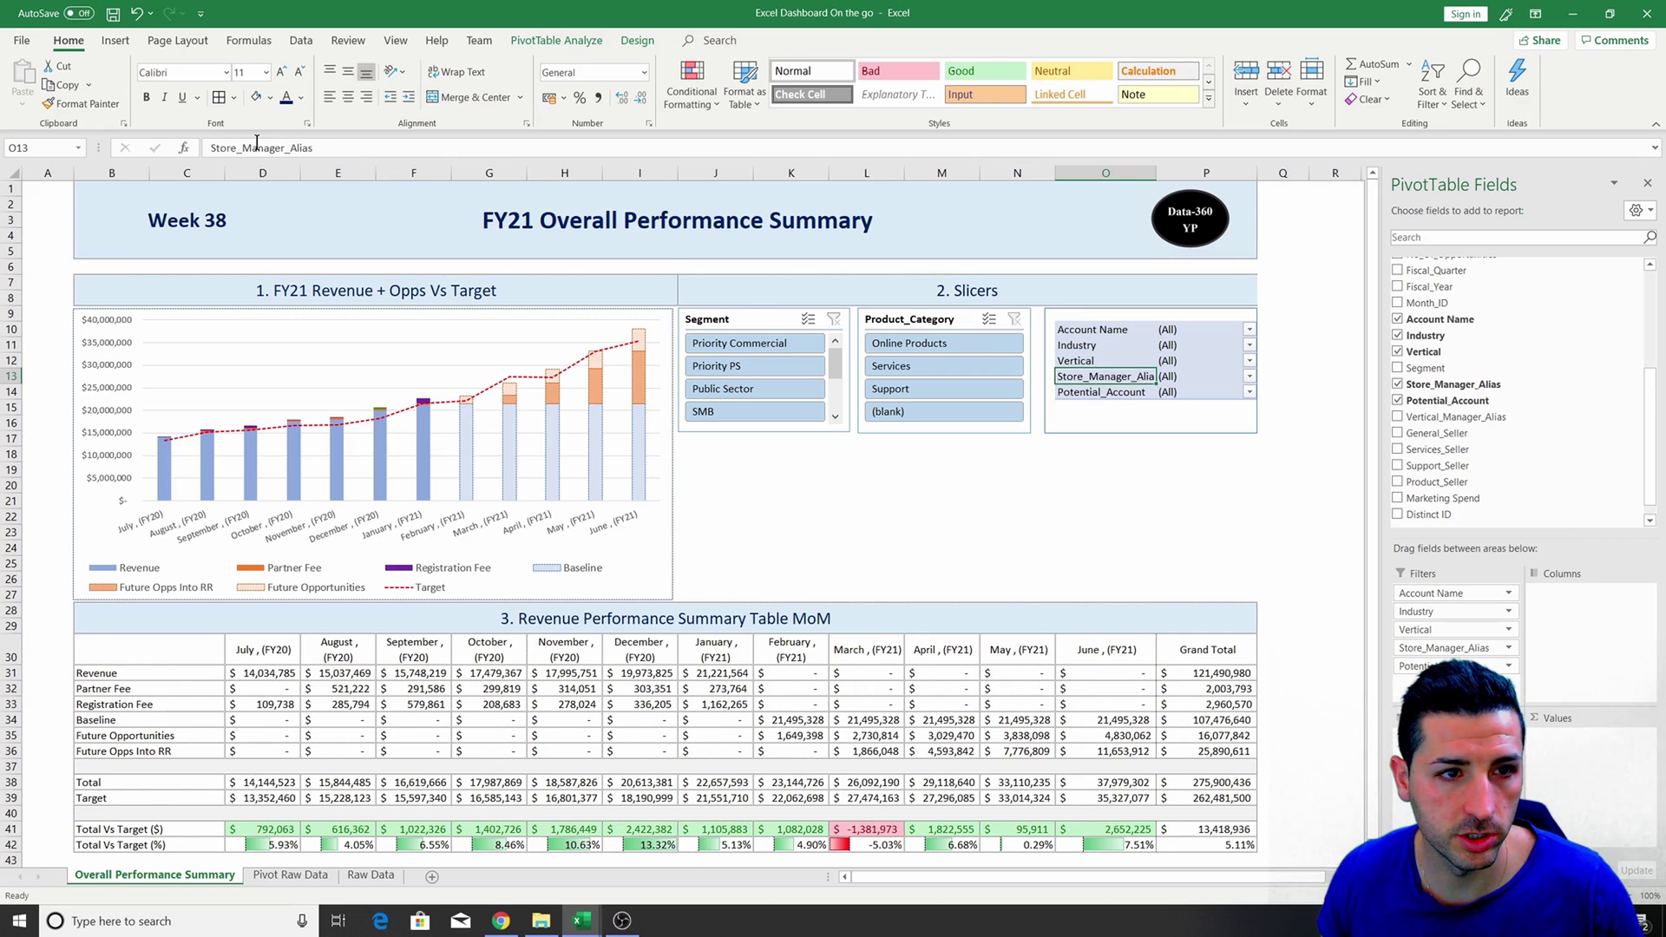
{"action": "left_click_drag", "start_coordinate": [247, 149], "coordinate": [195, 149]}
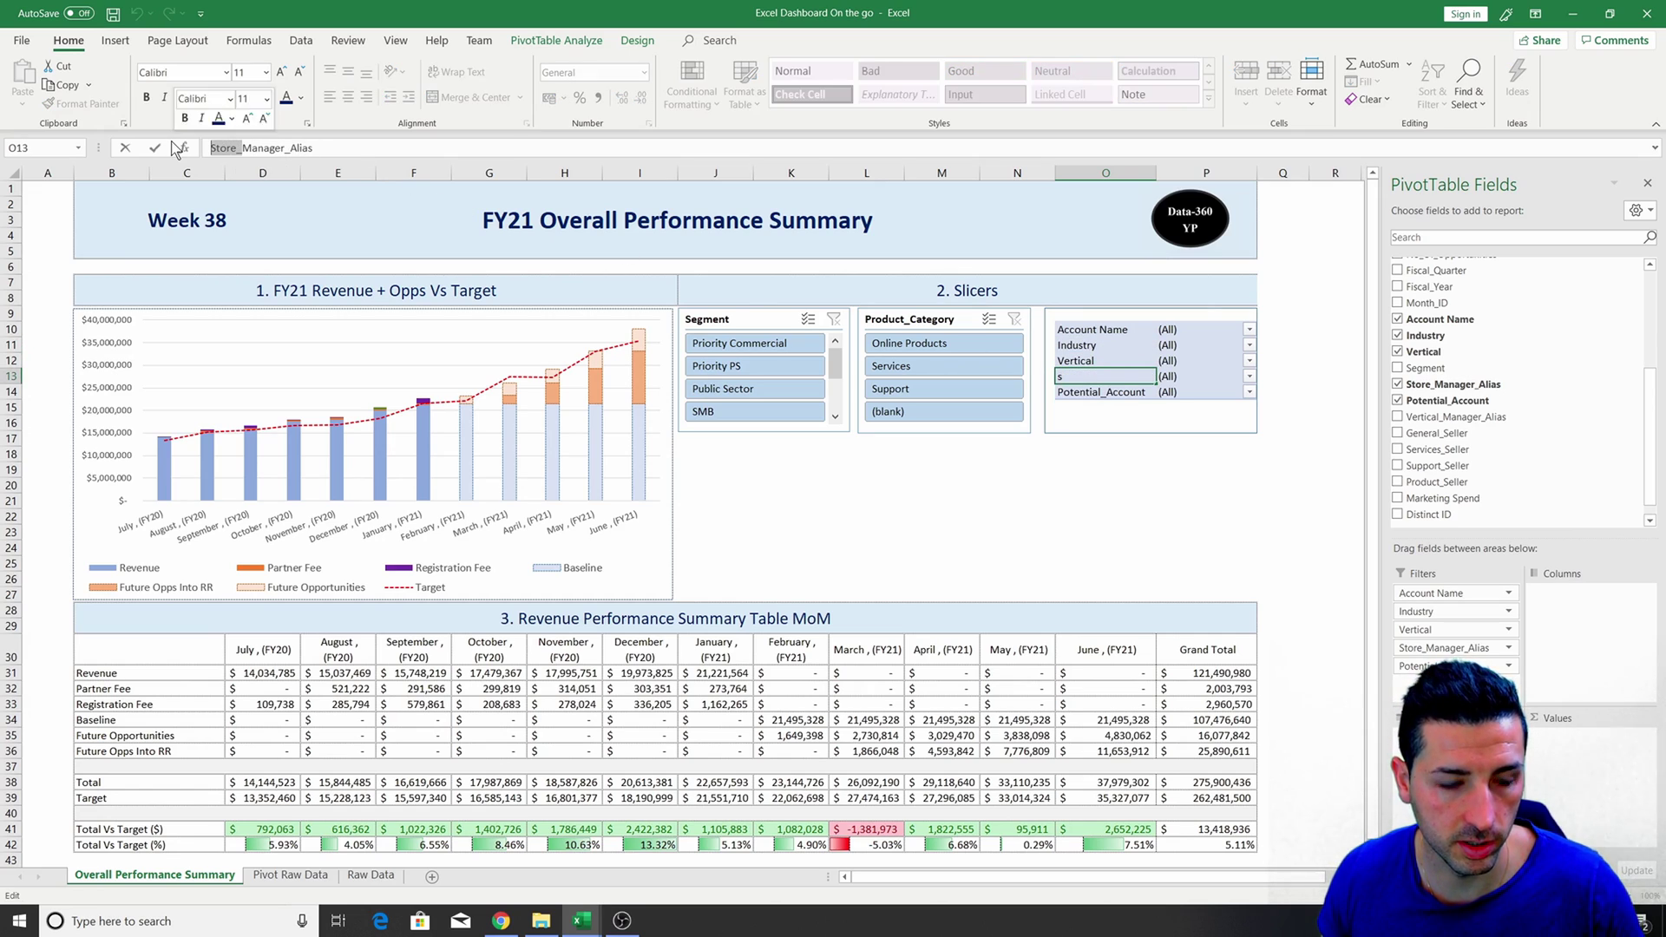
{"action": "type", "text": "Account"}
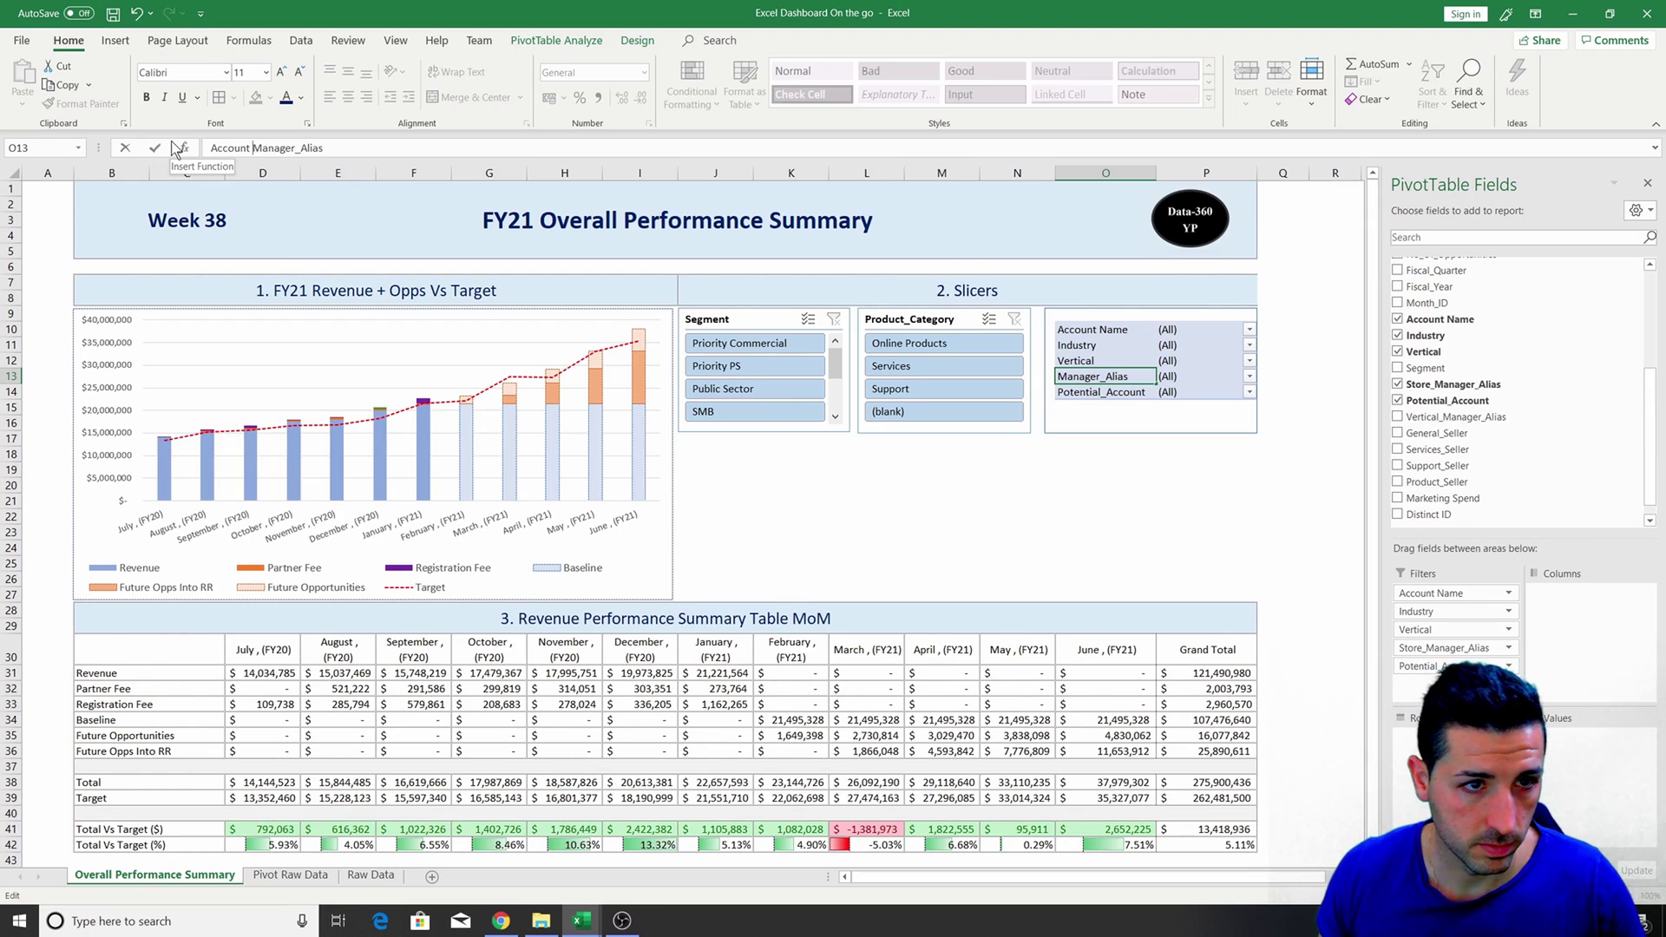
{"action": "left_click_drag", "start_coordinate": [341, 148], "coordinate": [296, 147]}
{"action": "key", "text": "BackSpace"}
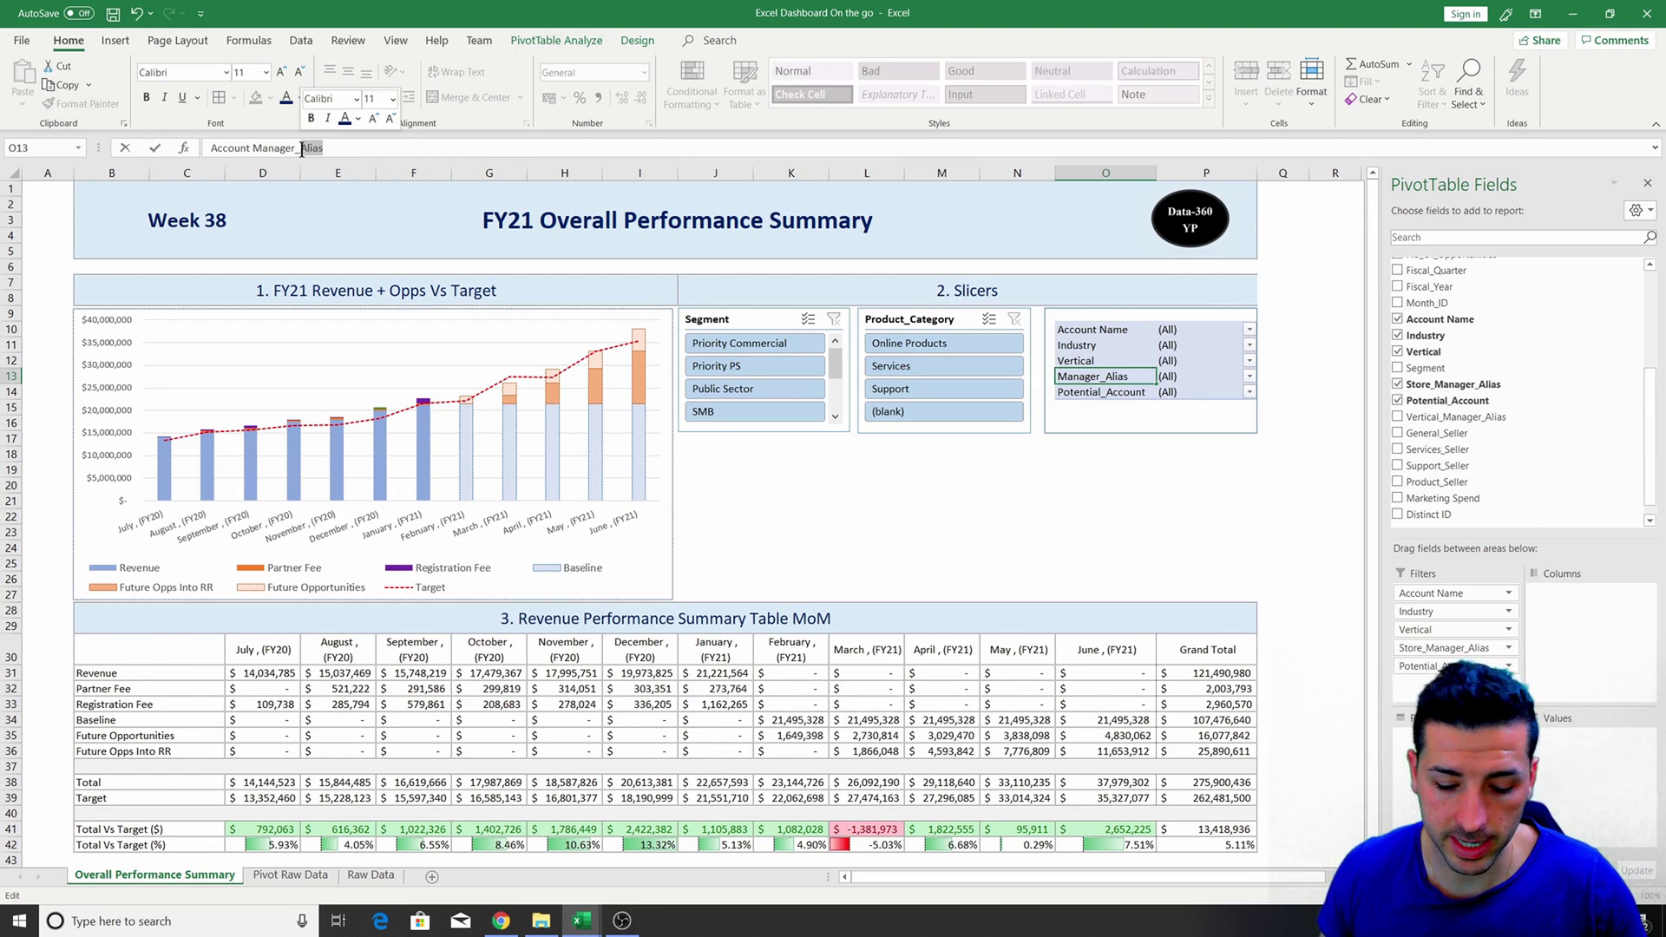
{"action": "key", "text": "Return"}
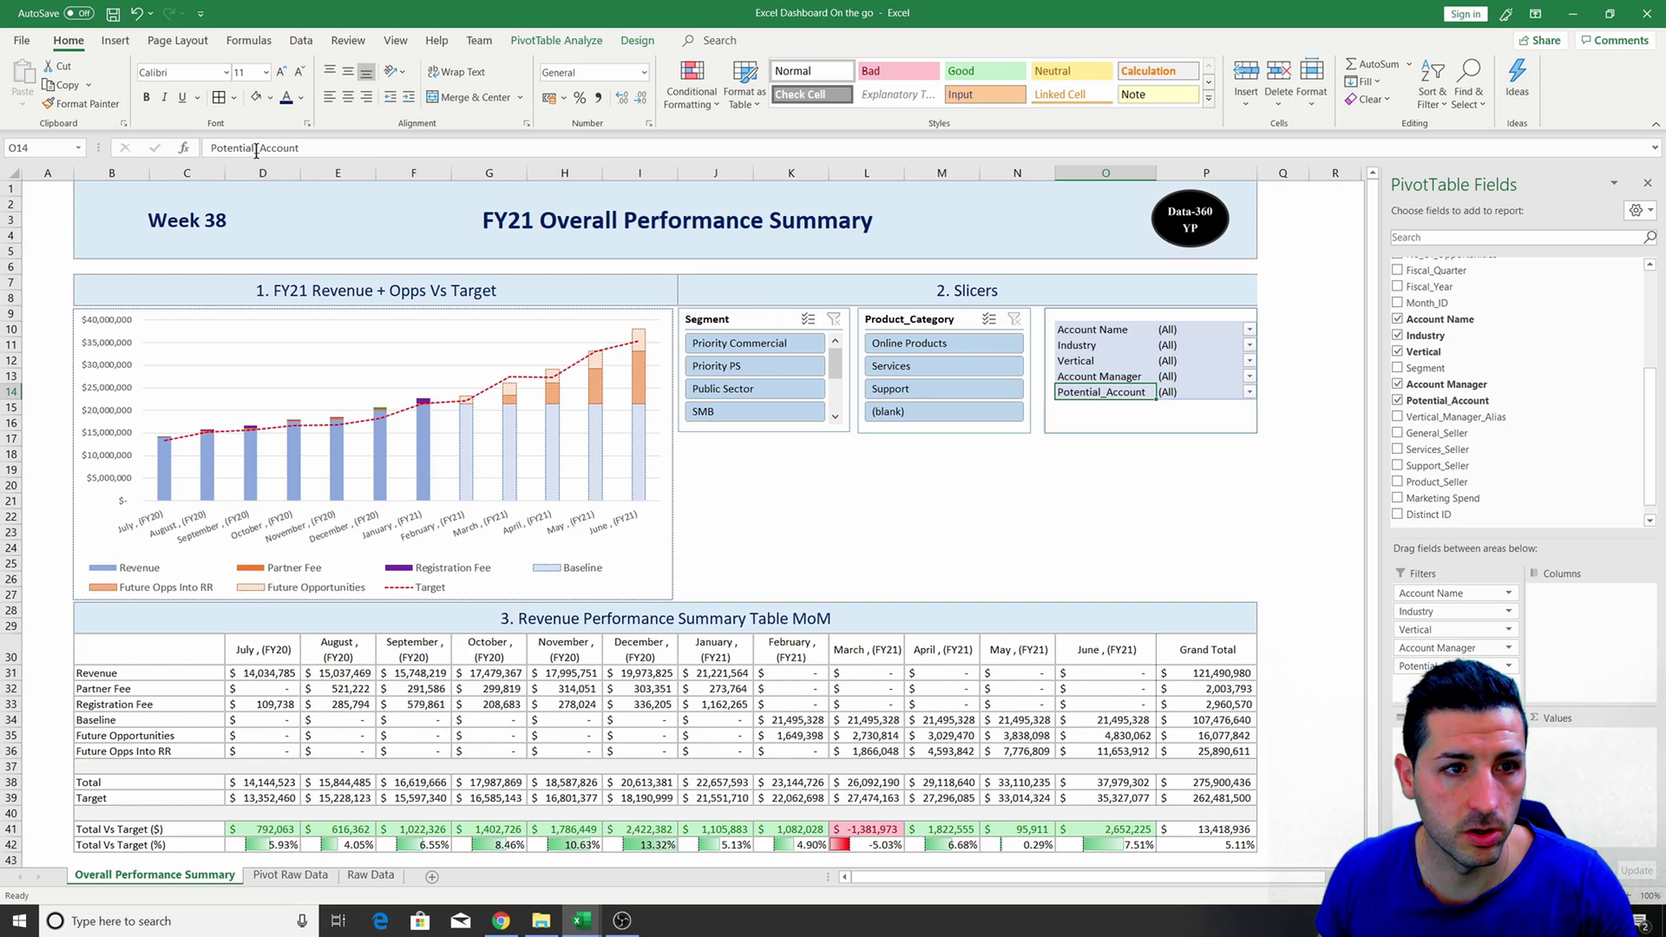
Rename the Potential_Account filter field to "Potential Account".
{"action": "left_click", "coordinate": [256, 149]}
{"action": "key", "text": "BackSpace"}
{"action": "key", "text": "Return"}
{"action": "left_click", "coordinate": [1089, 391]}
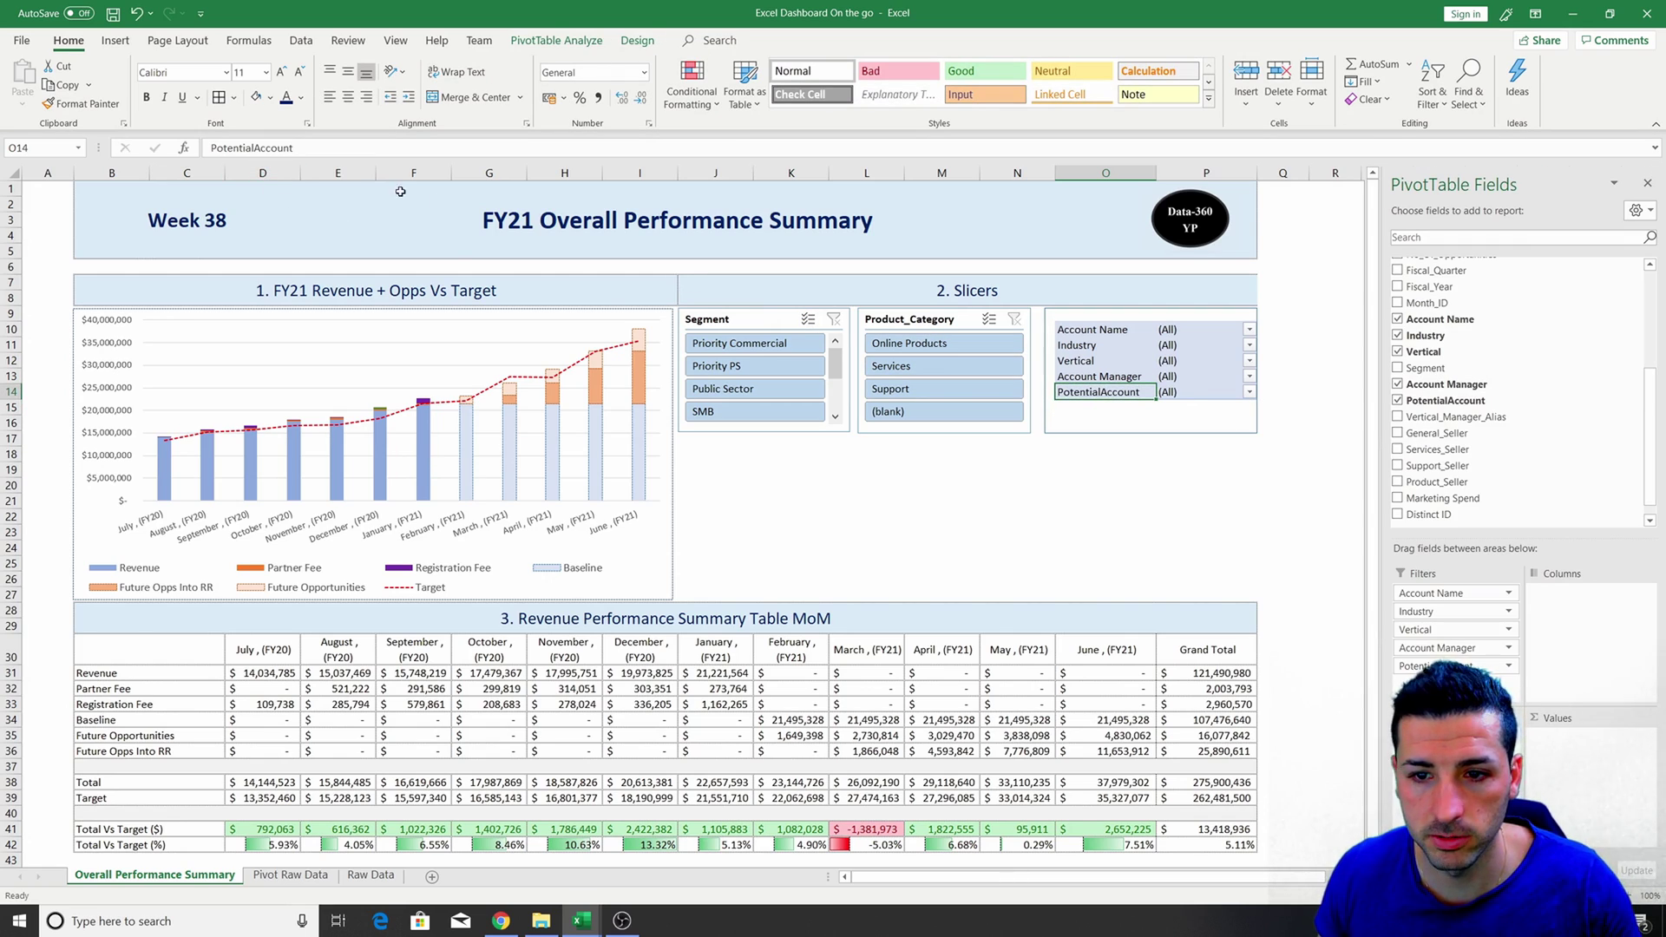
{"action": "left_click", "coordinate": [254, 148]}
{"action": "key", "text": "Return"}
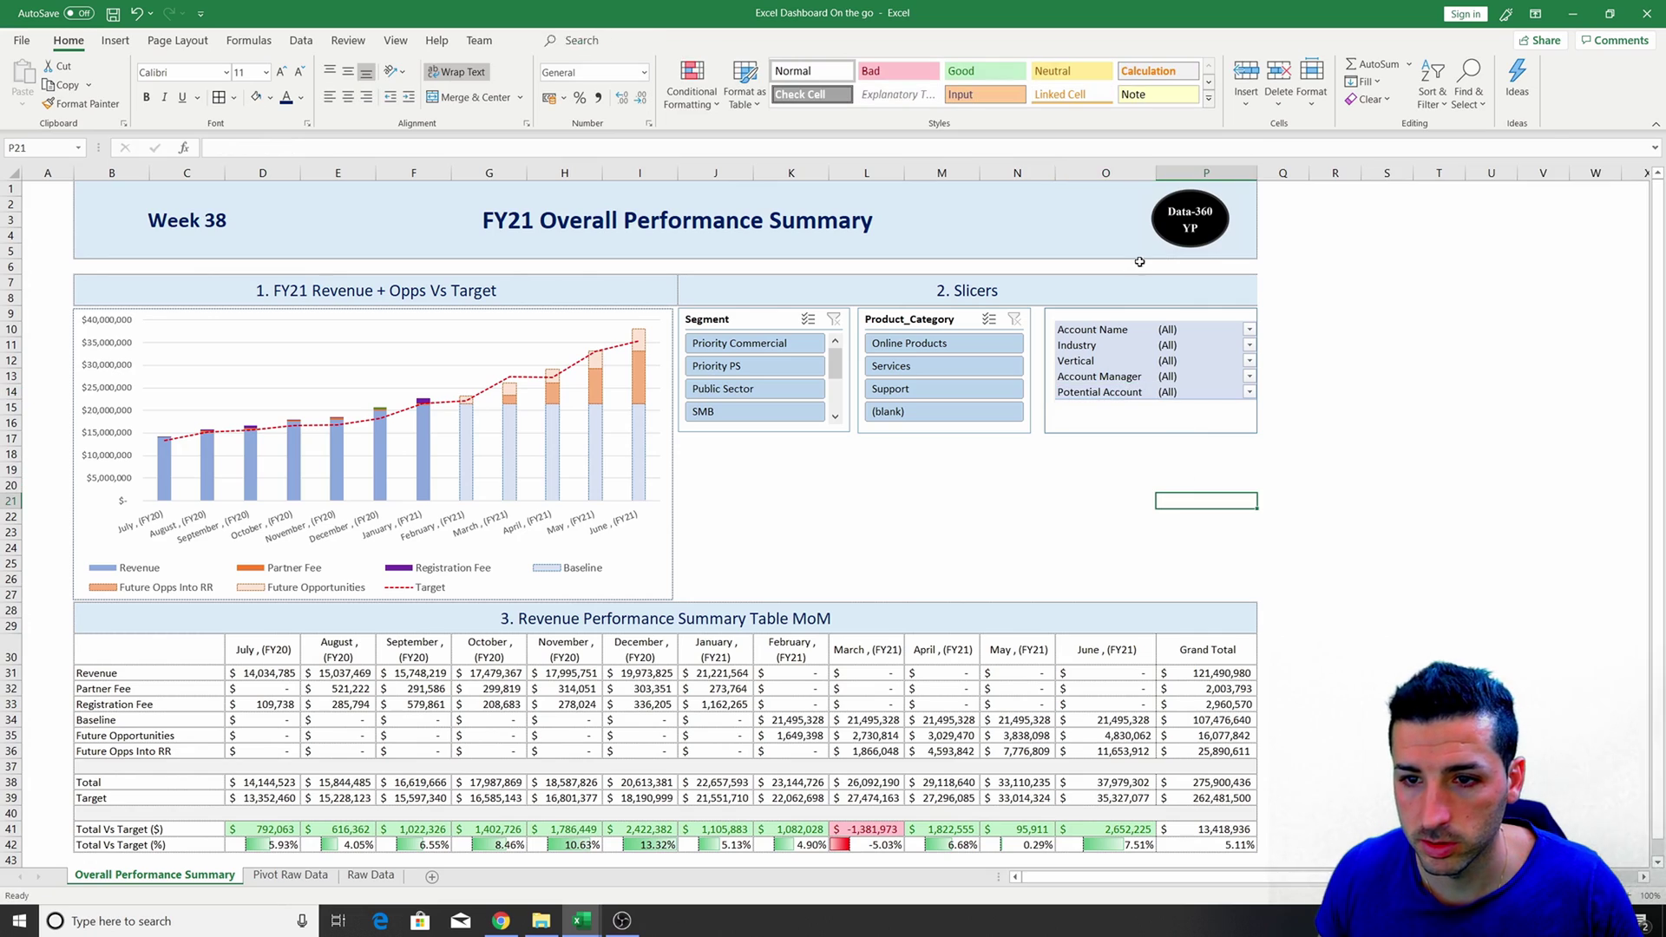
Narrow columns O and P slightly and shift the Data-360 logo inward so it sits within the title banner.
{"action": "mouse_move", "coordinate": [1114, 173]}
{"action": "left_mouse_down"}
{"action": "mouse_move", "coordinate": [1203, 171]}
{"action": "mouse_move", "coordinate": [1143, 172]}
{"action": "left_mouse_up"}
{"action": "left_click", "coordinate": [1320, 294]}
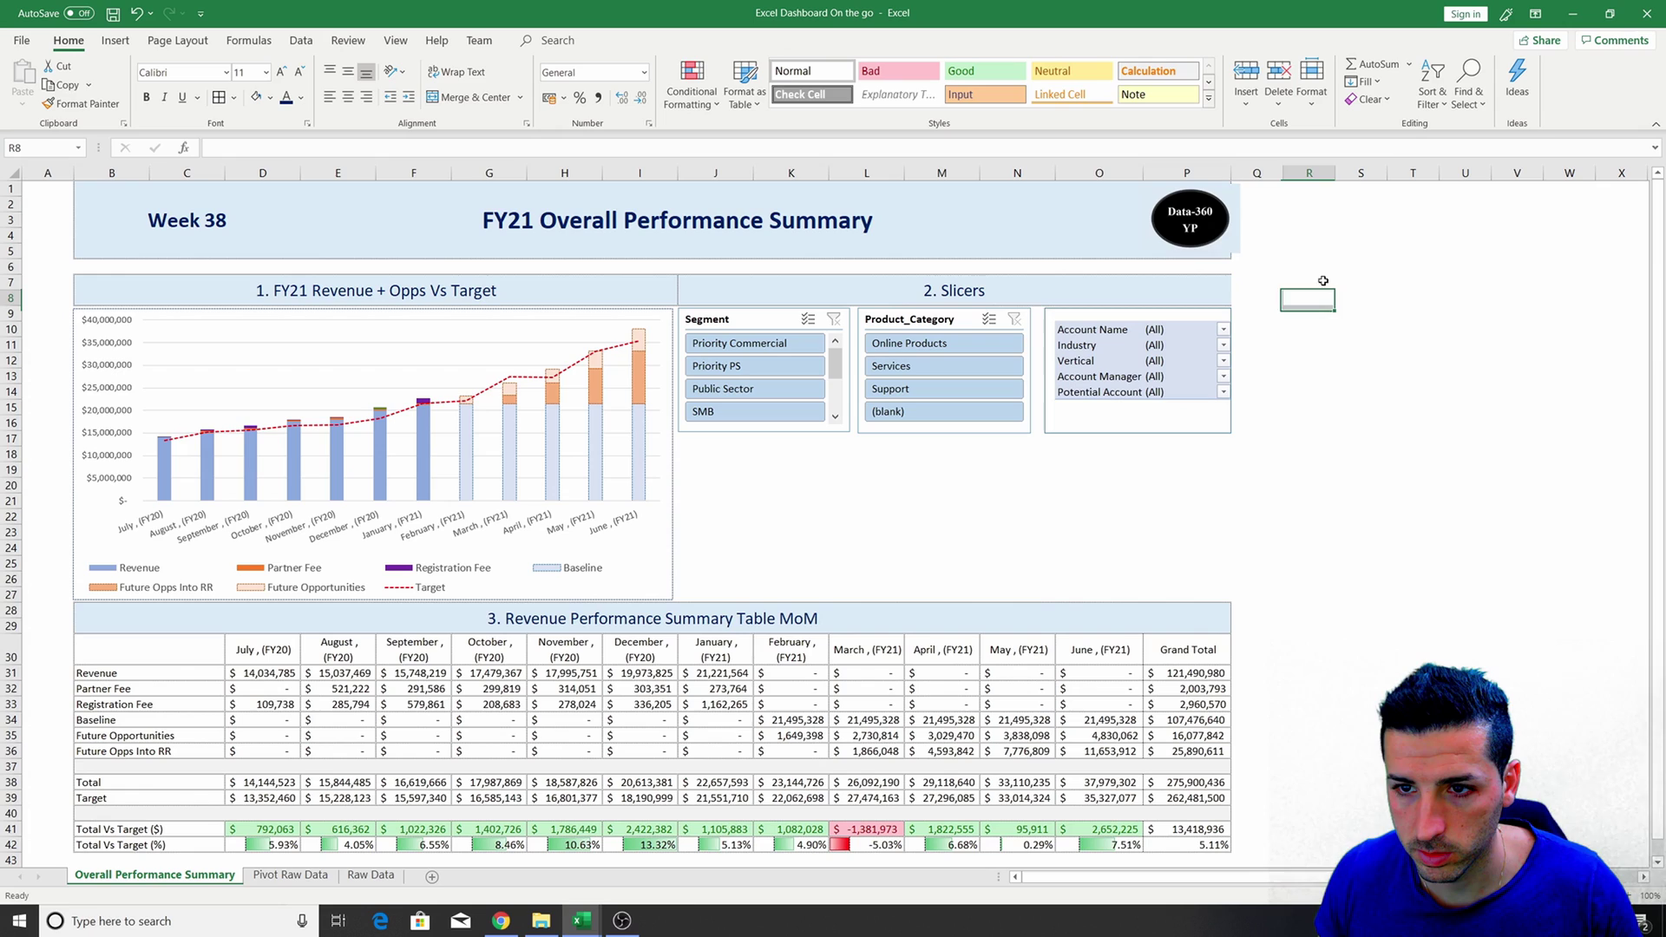
{"action": "left_click_drag", "start_coordinate": [1199, 229], "coordinate": [1182, 229]}
{"action": "left_click", "coordinate": [1341, 326]}
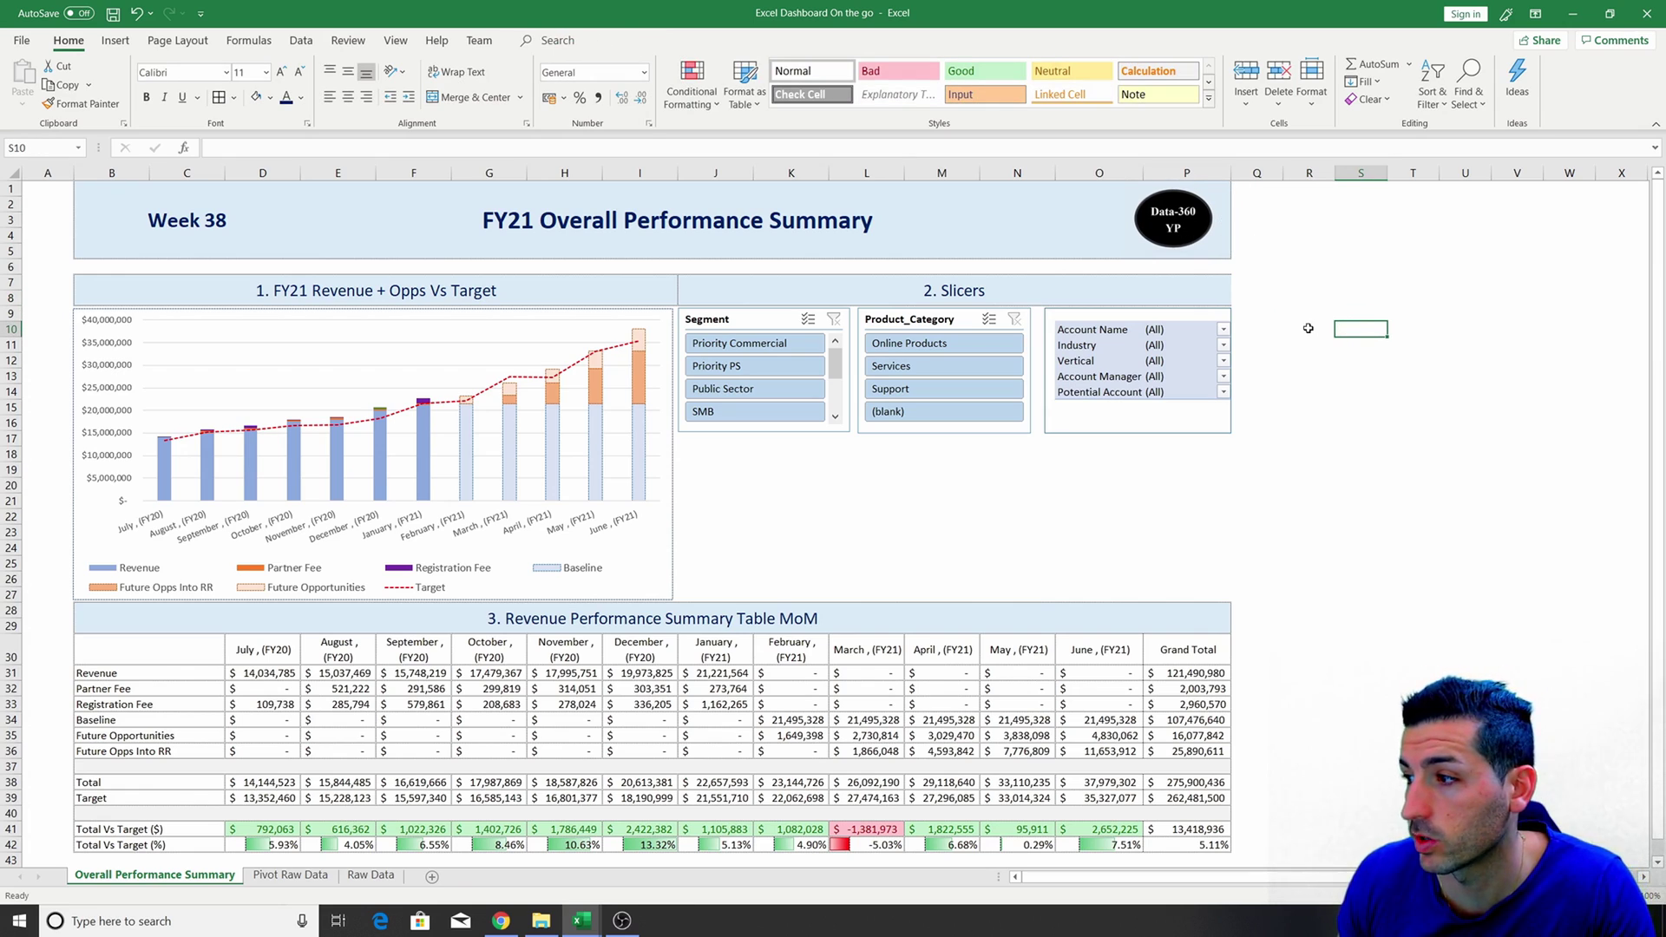
Move the pivot filter block down one row and enter the merged, centred heading "Additional Slicers" in O10:P10.
{"action": "left_click_drag", "start_coordinate": [1069, 329], "coordinate": [1183, 324]}
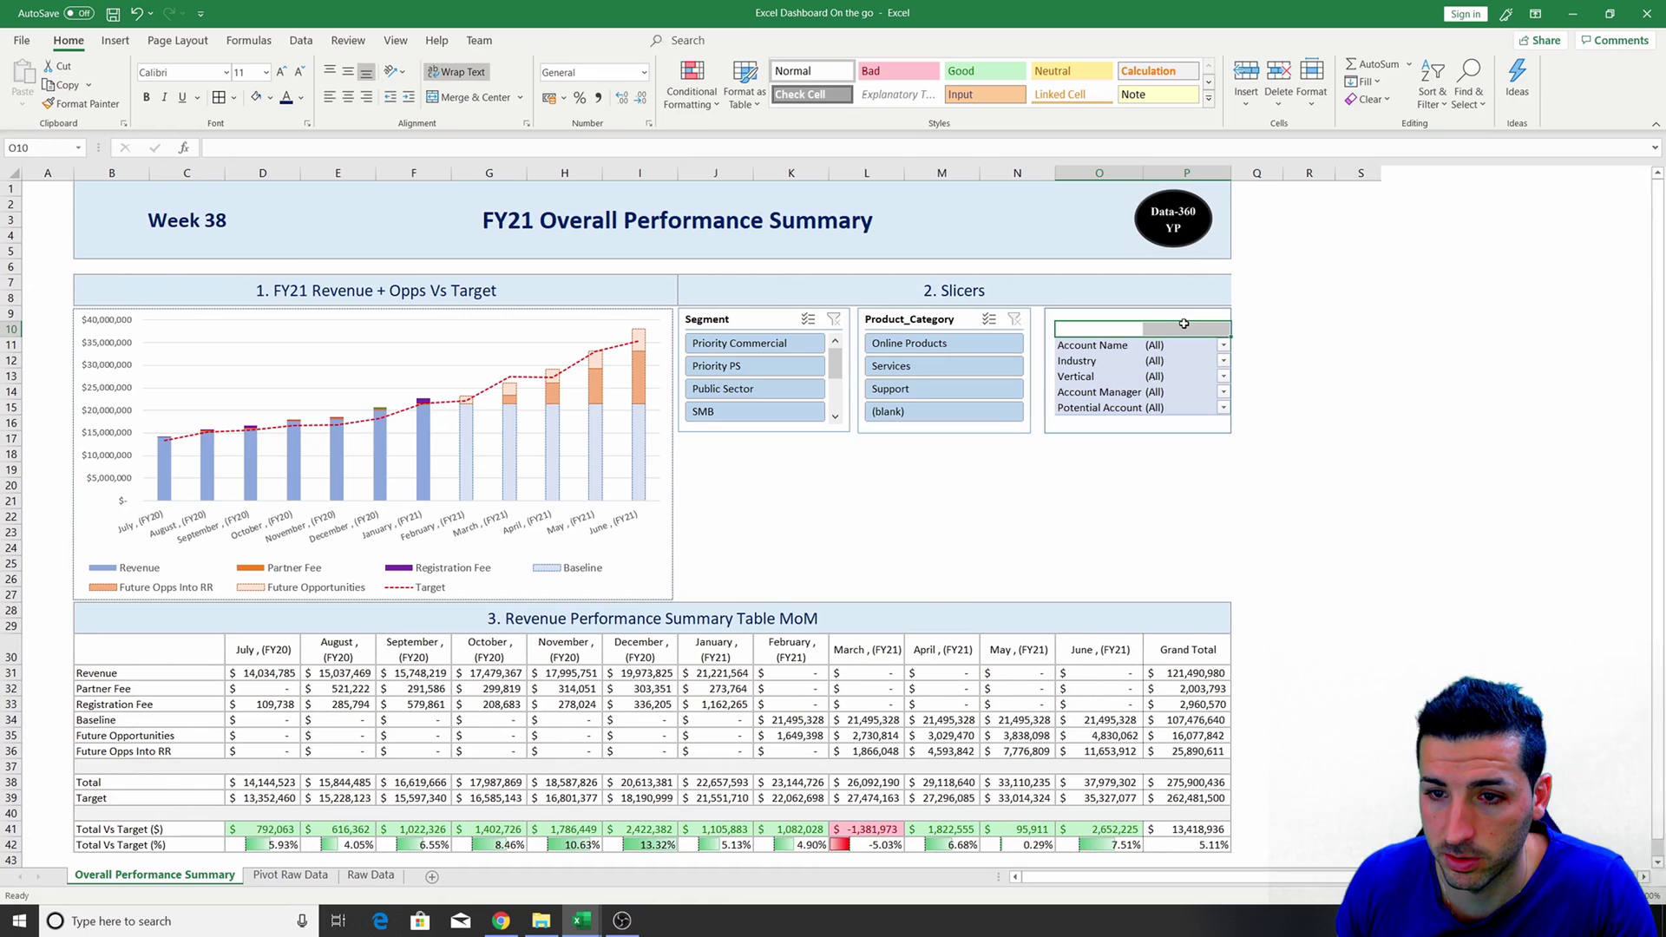
{"action": "left_click", "coordinate": [473, 96]}
{"action": "type", "text": "Addi"}
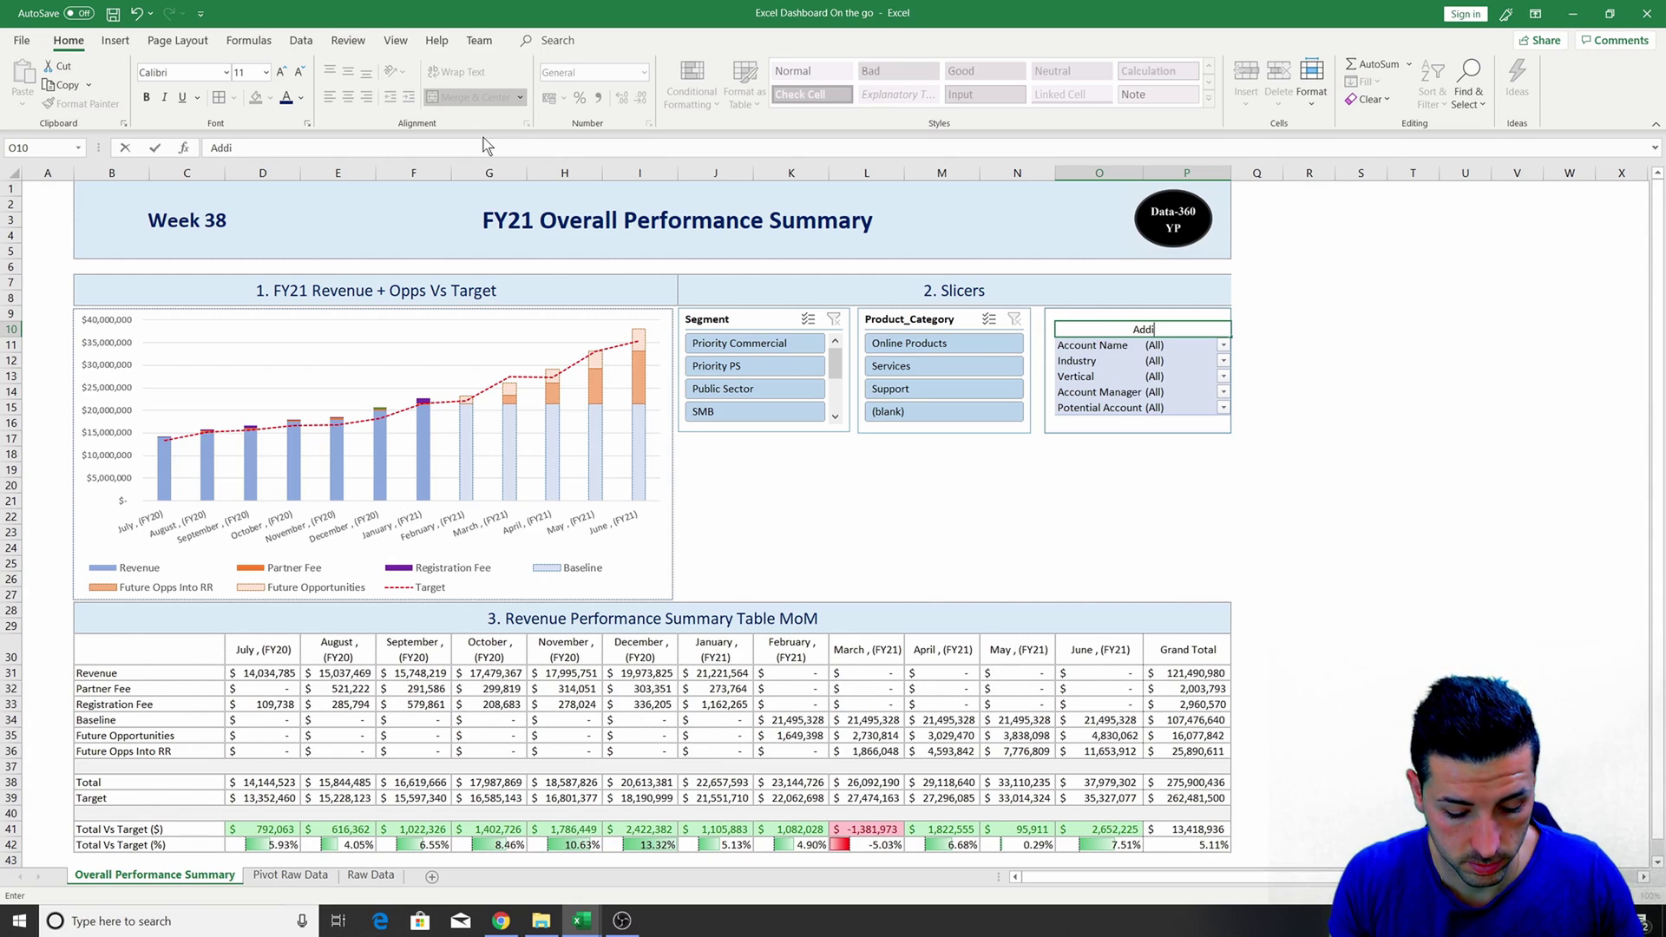
{"action": "type", "text": "tional S"}
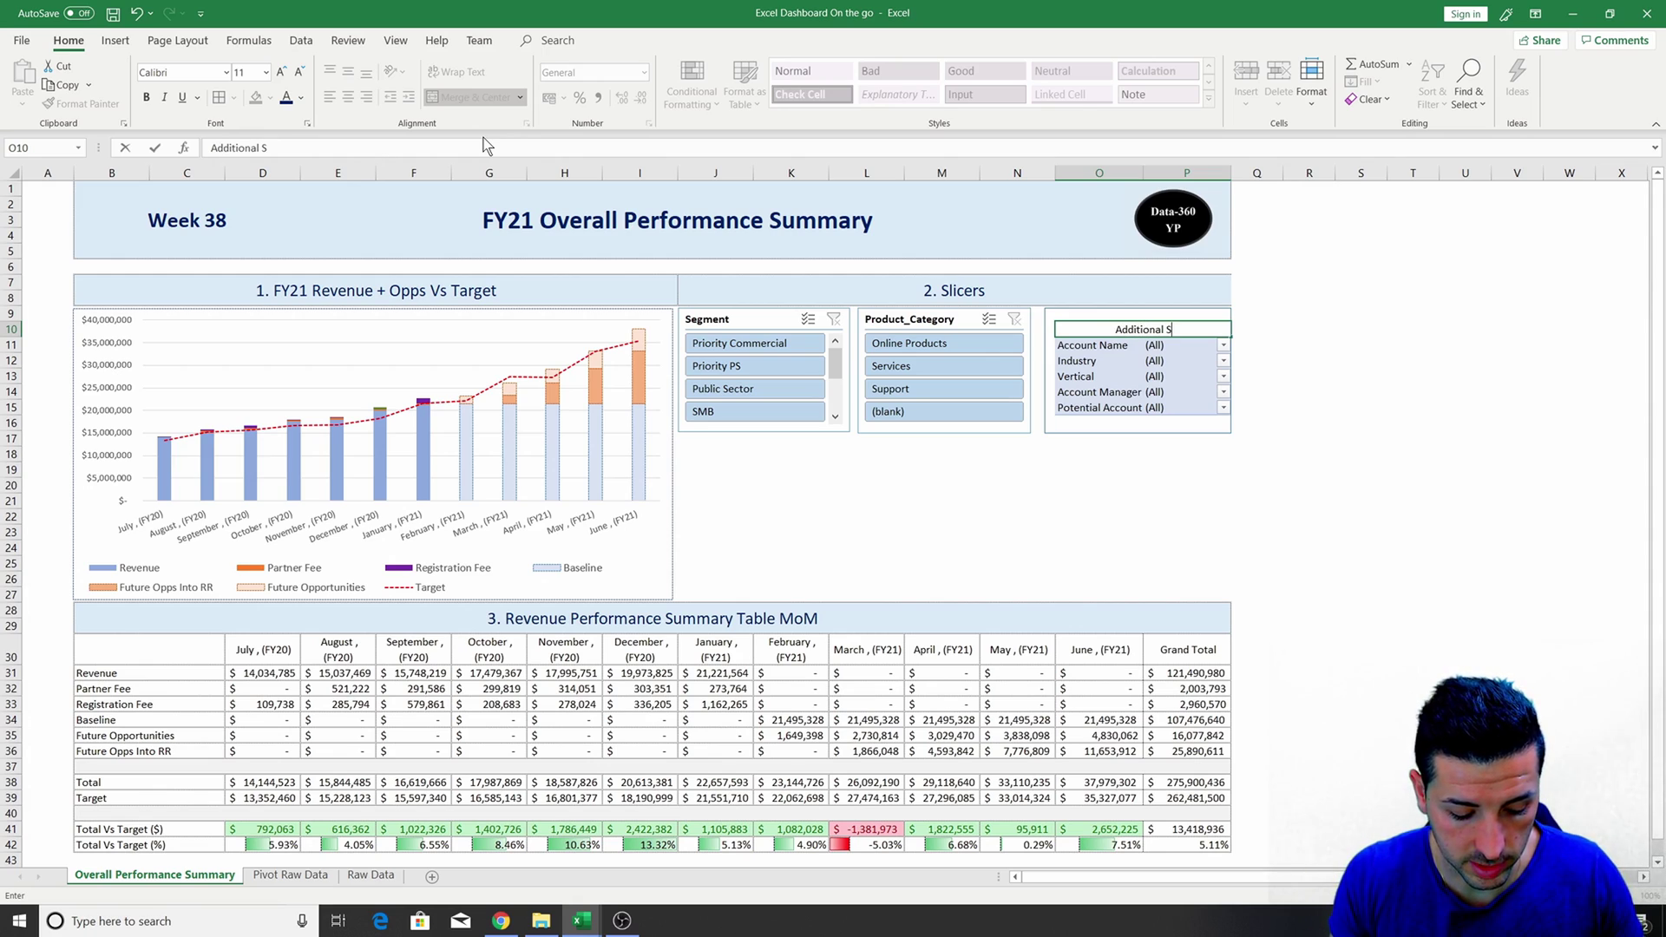
{"action": "type", "text": "licers"}
{"action": "key", "text": "Return"}
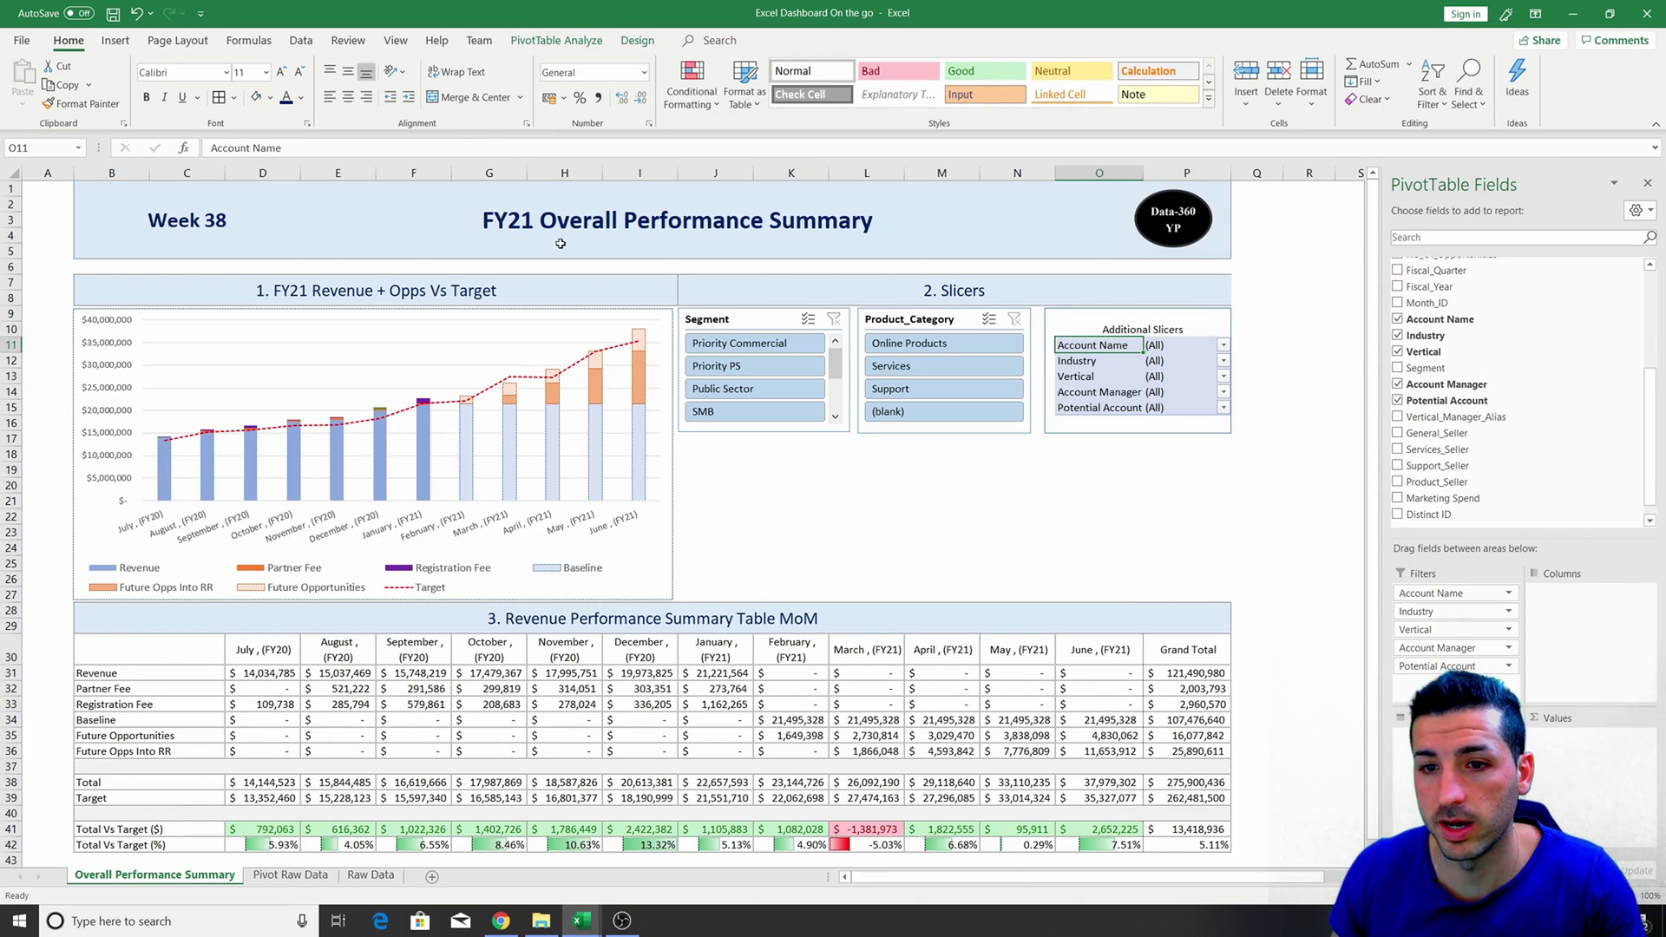
Fill the Additional Slicers heading cell with a light blue theme colour and make its text bold.
{"action": "key", "text": "Up"}
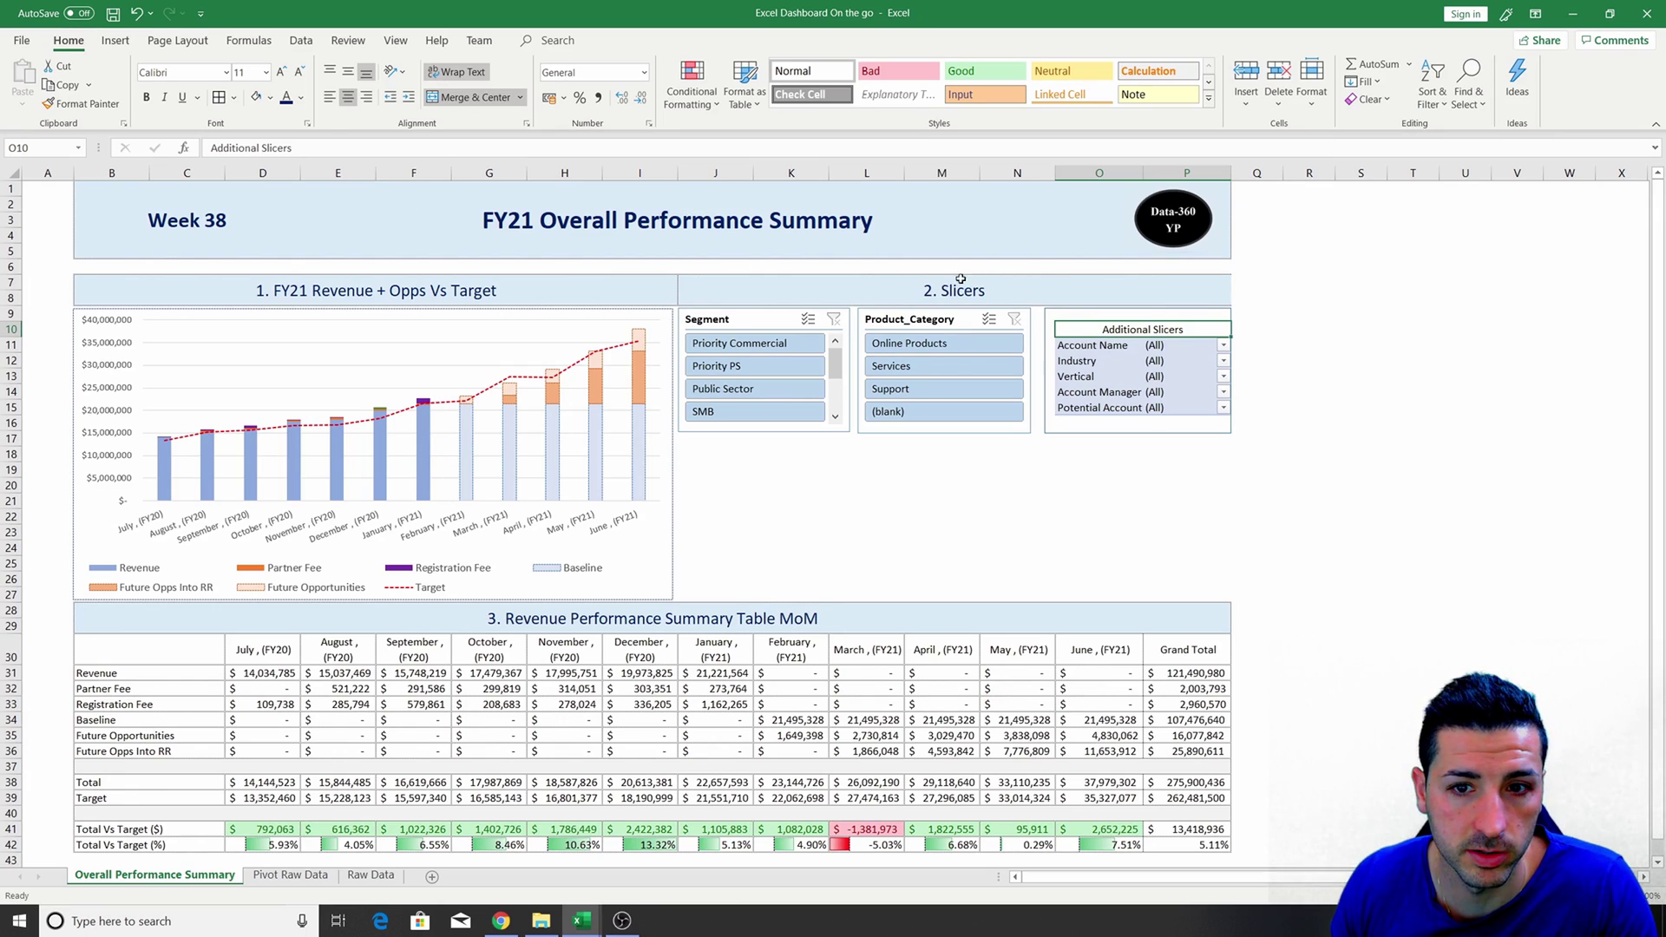
{"action": "left_click", "coordinate": [270, 97]}
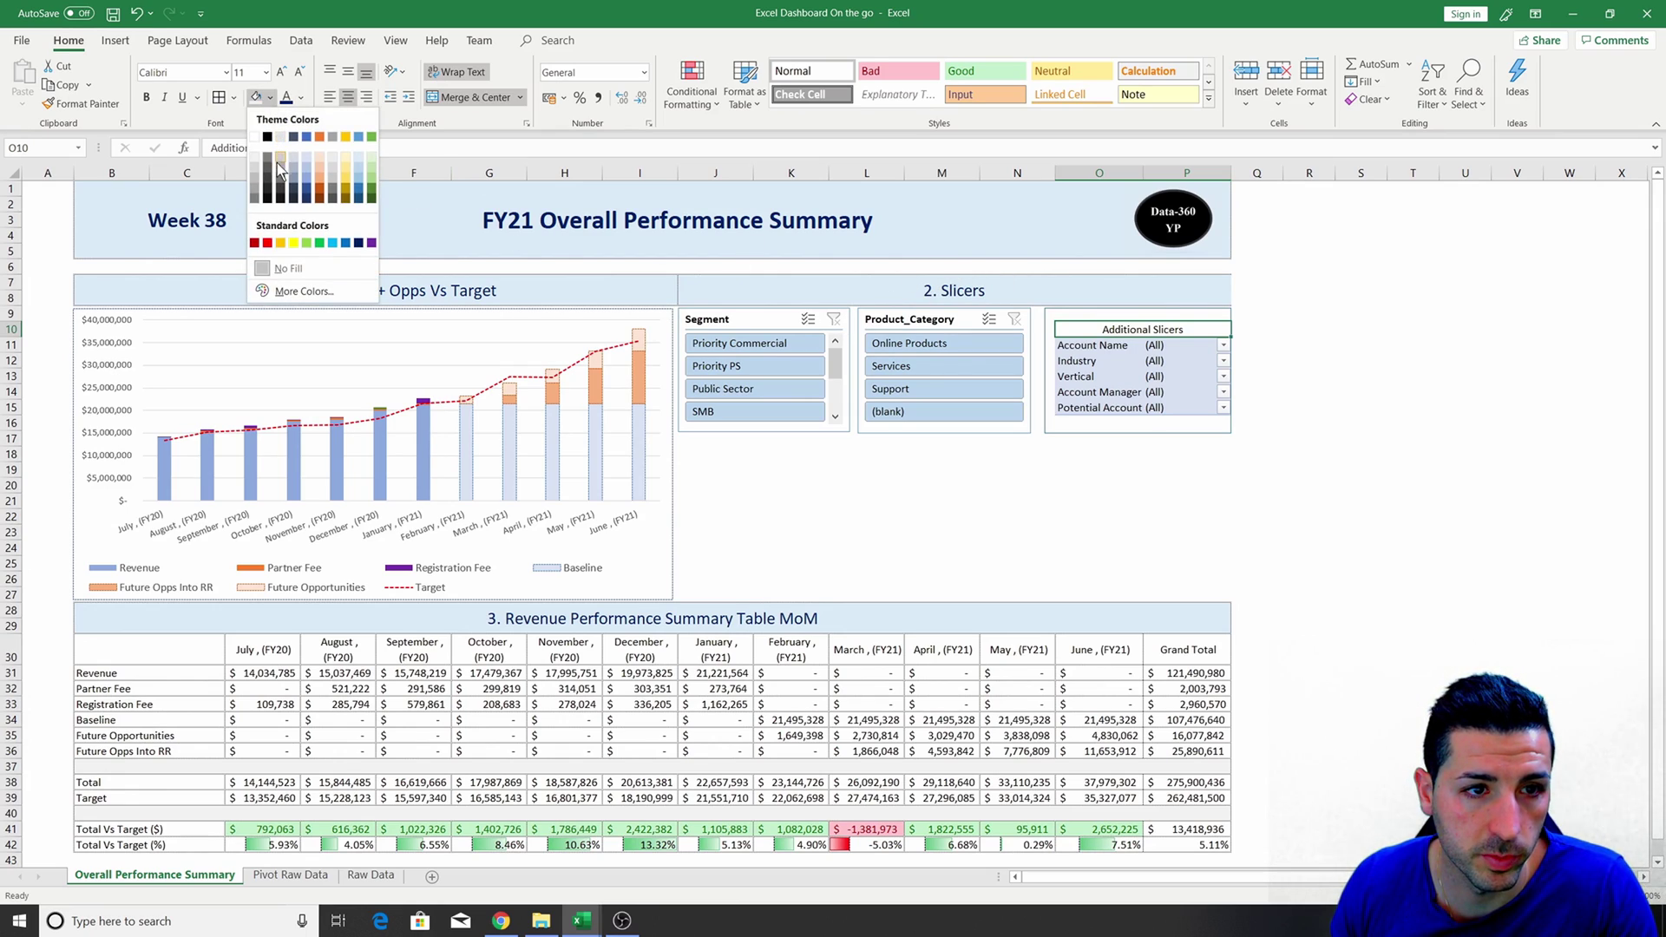
{"action": "left_click", "coordinate": [306, 157]}
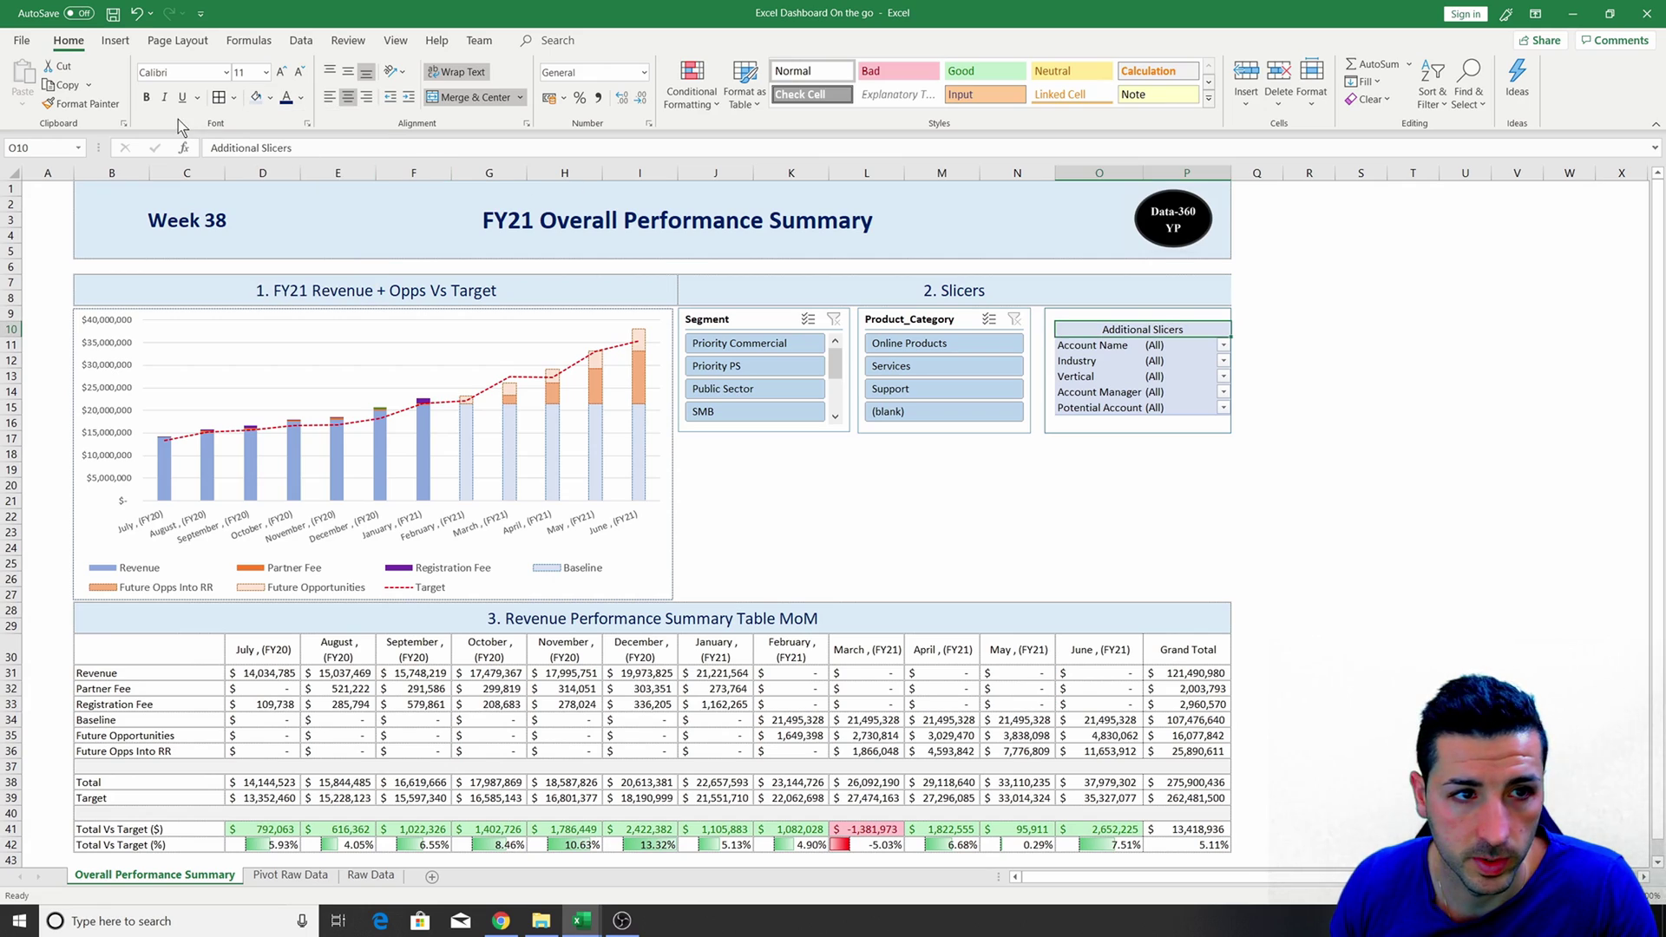
{"action": "left_click", "coordinate": [147, 97]}
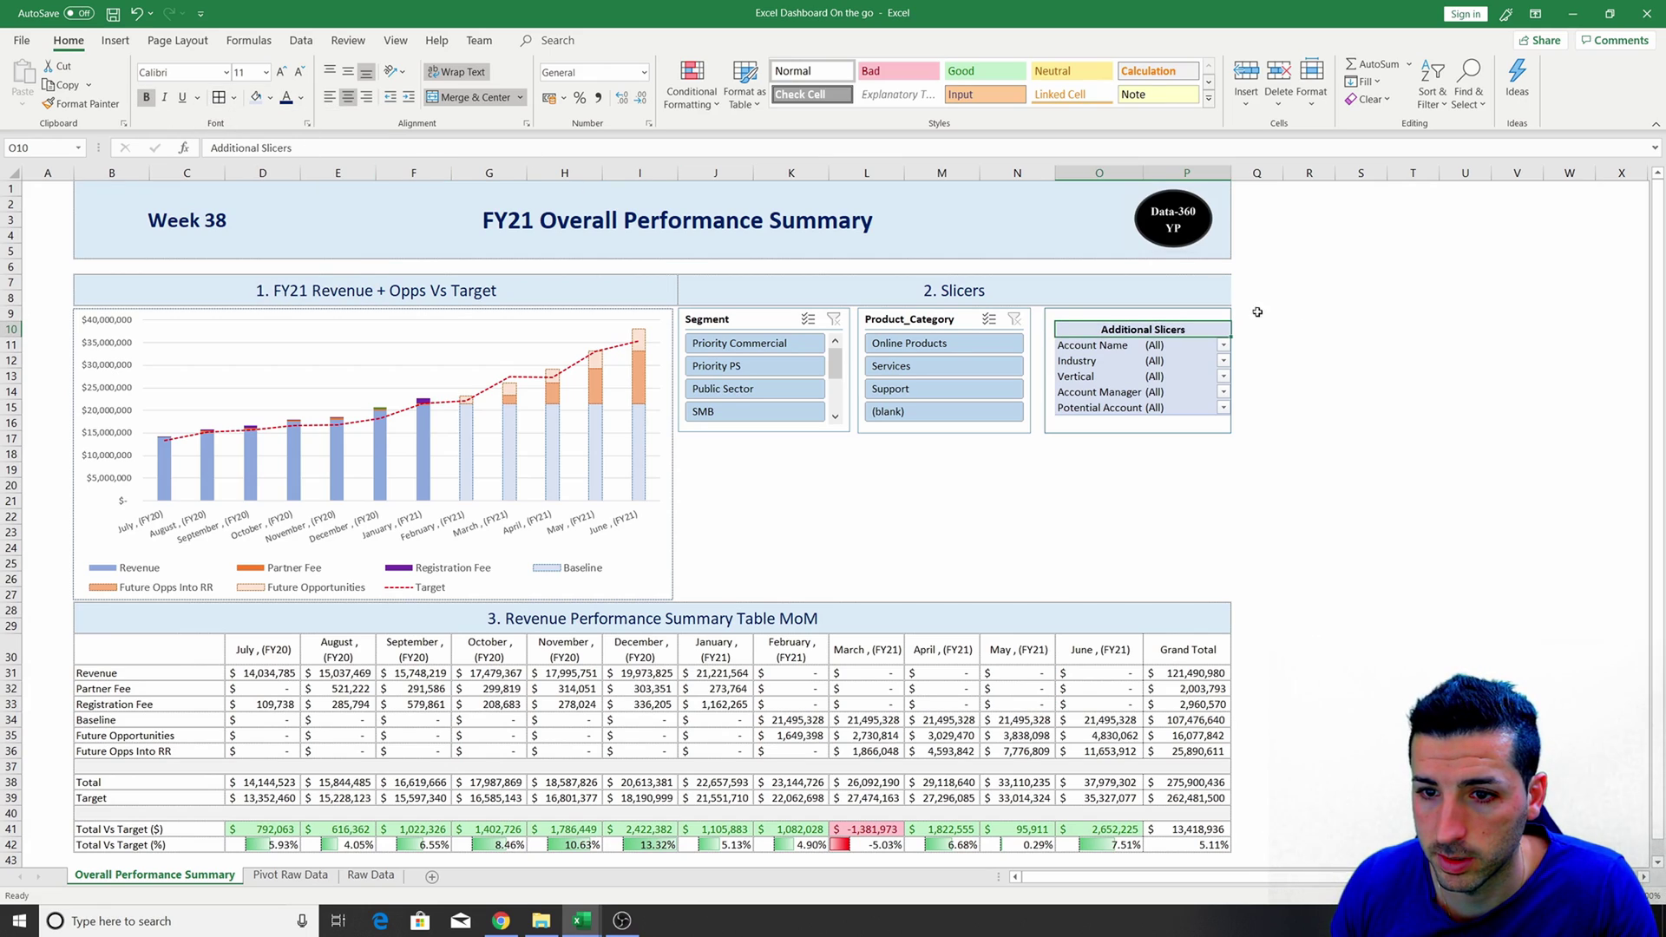
Choose a border line style and apply borders to the cells of the Additional Slicers block, O10:P15.
{"action": "left_click", "coordinate": [1084, 375]}
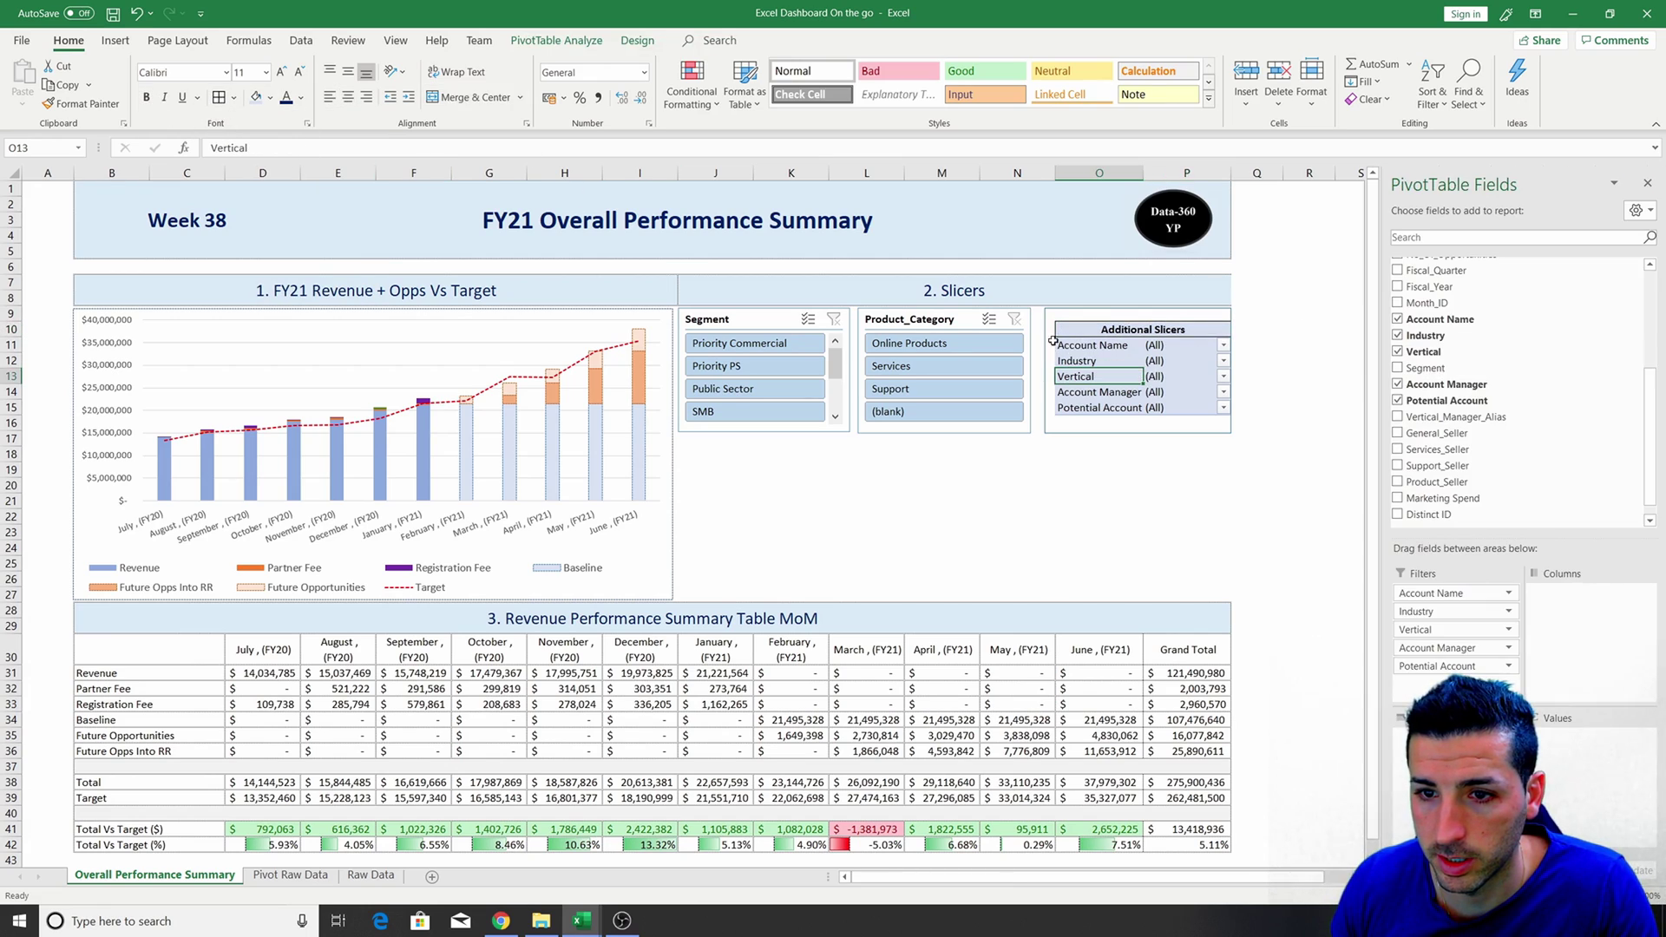
{"action": "left_click", "coordinate": [269, 97]}
{"action": "left_click", "coordinate": [234, 97]}
{"action": "mouse_move", "coordinate": [310, 528]}
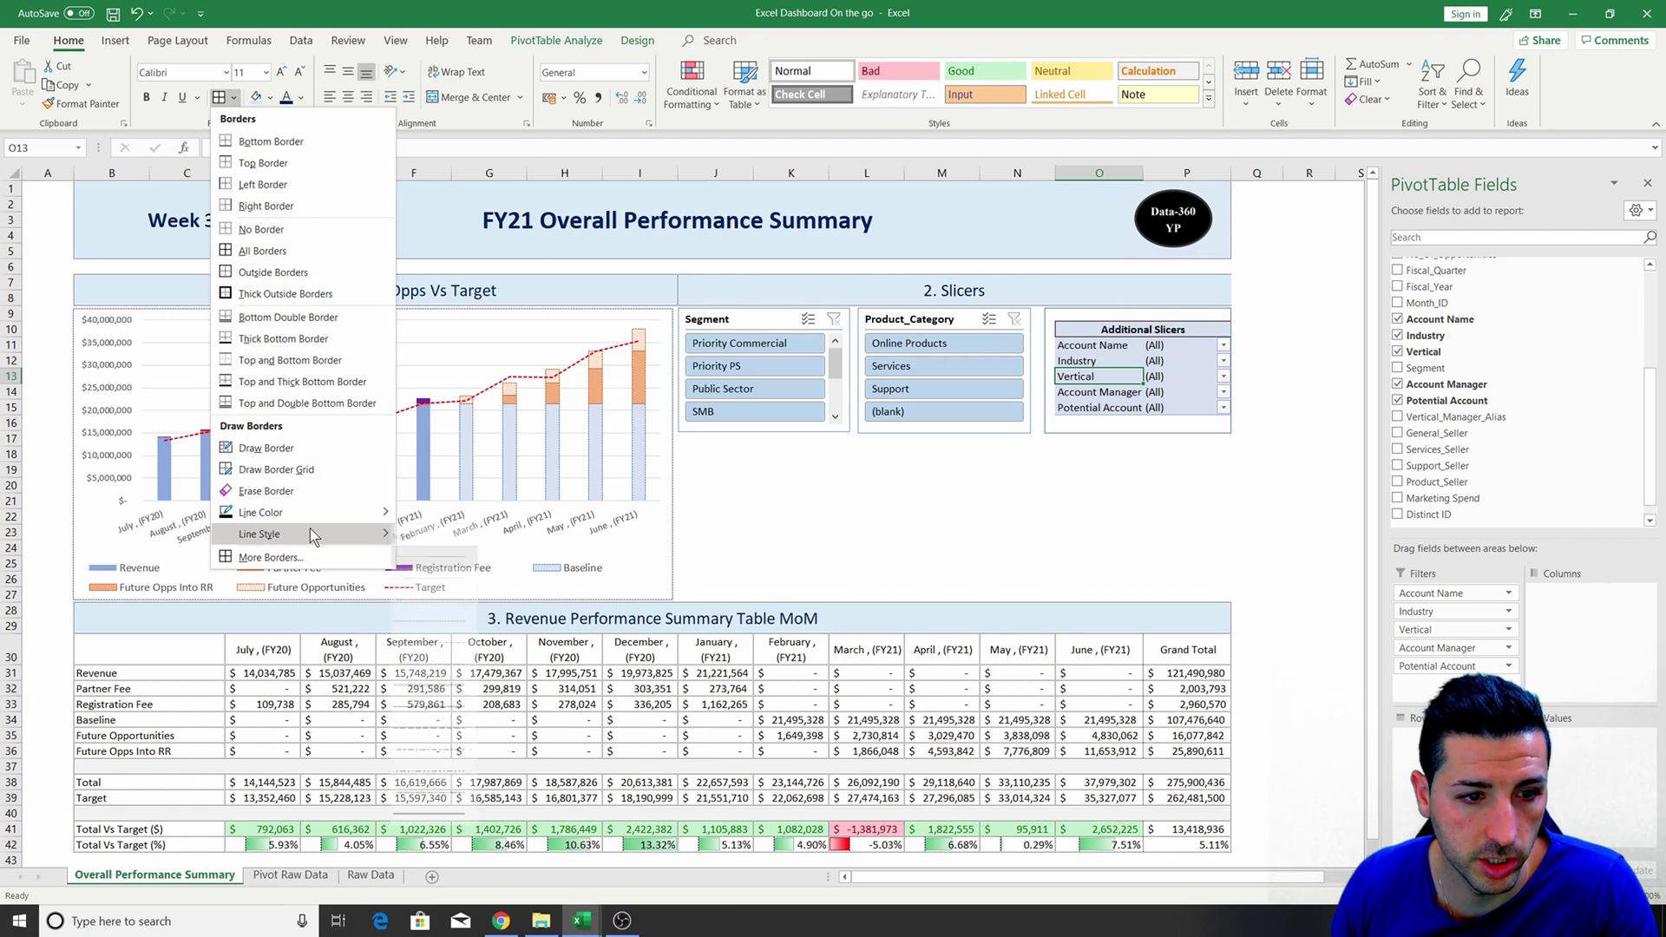
{"action": "left_click", "coordinate": [434, 579]}
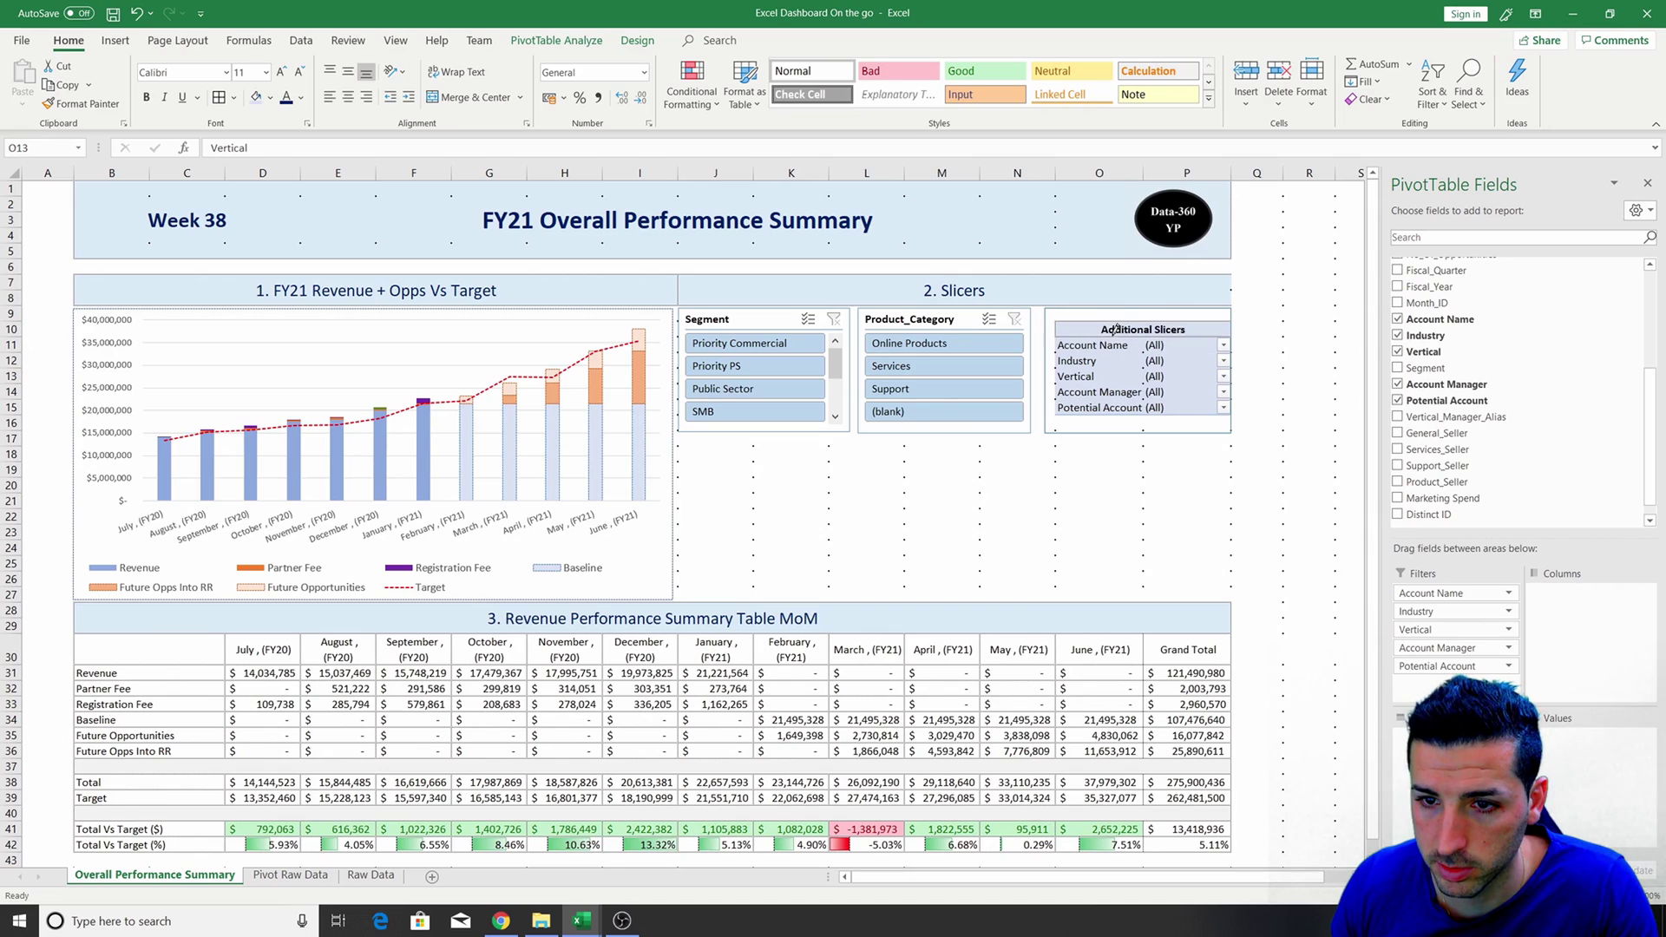
{"action": "left_click", "coordinate": [946, 143]}
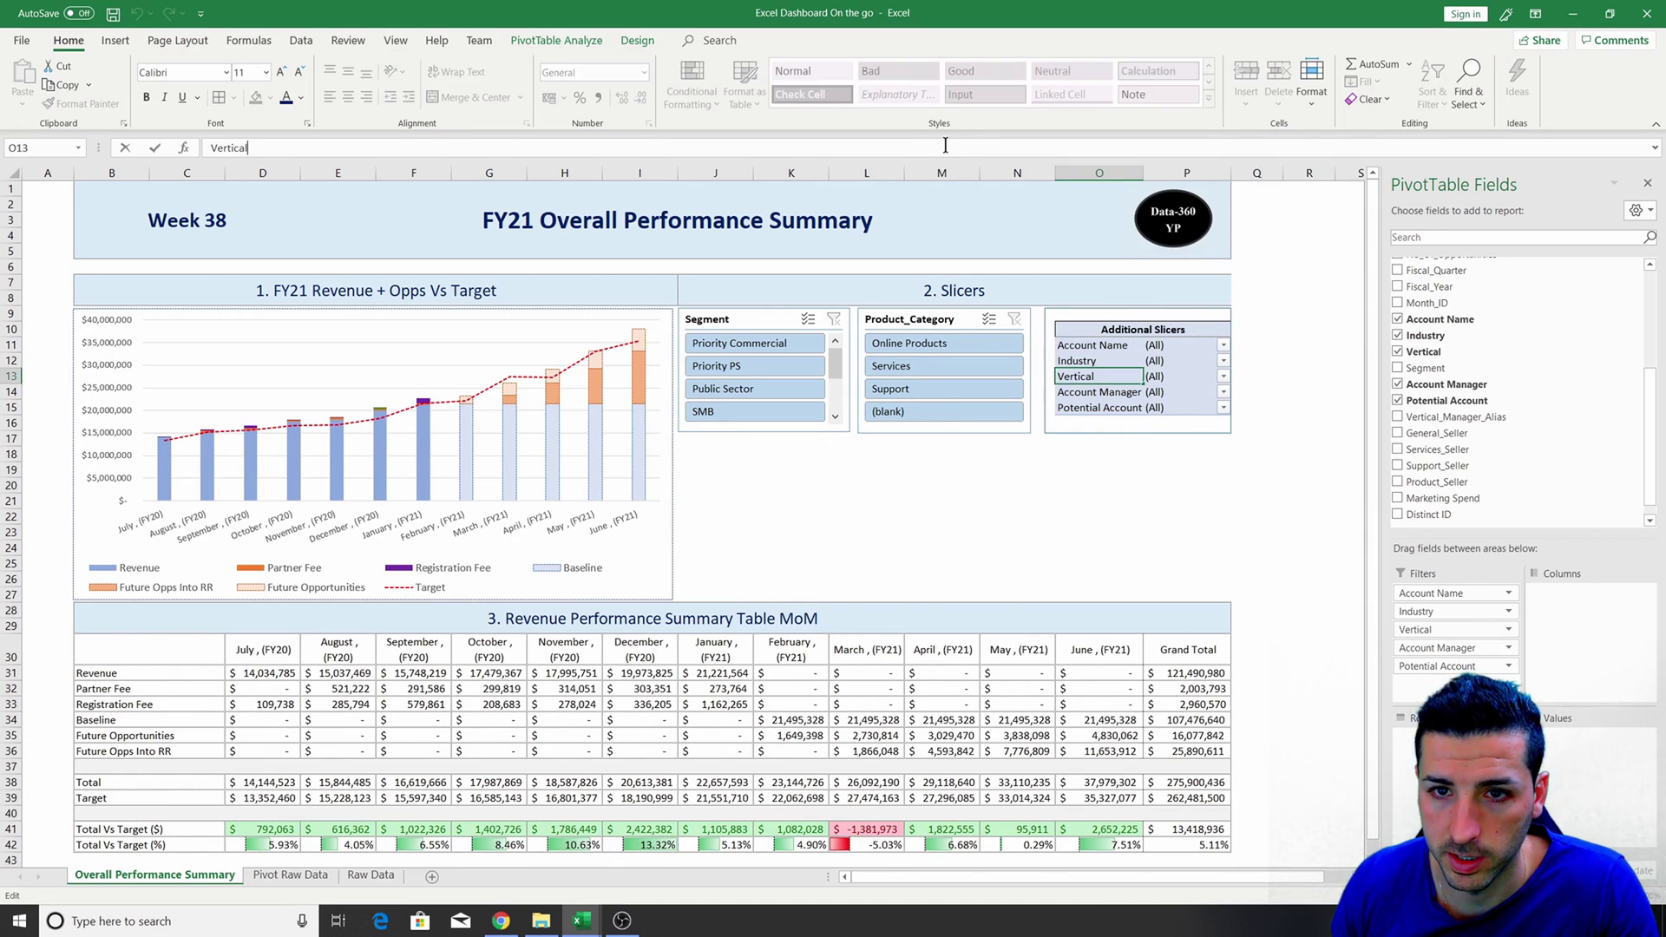
{"action": "left_click", "coordinate": [1186, 453]}
{"action": "left_click_drag", "start_coordinate": [1072, 331], "coordinate": [1119, 411]}
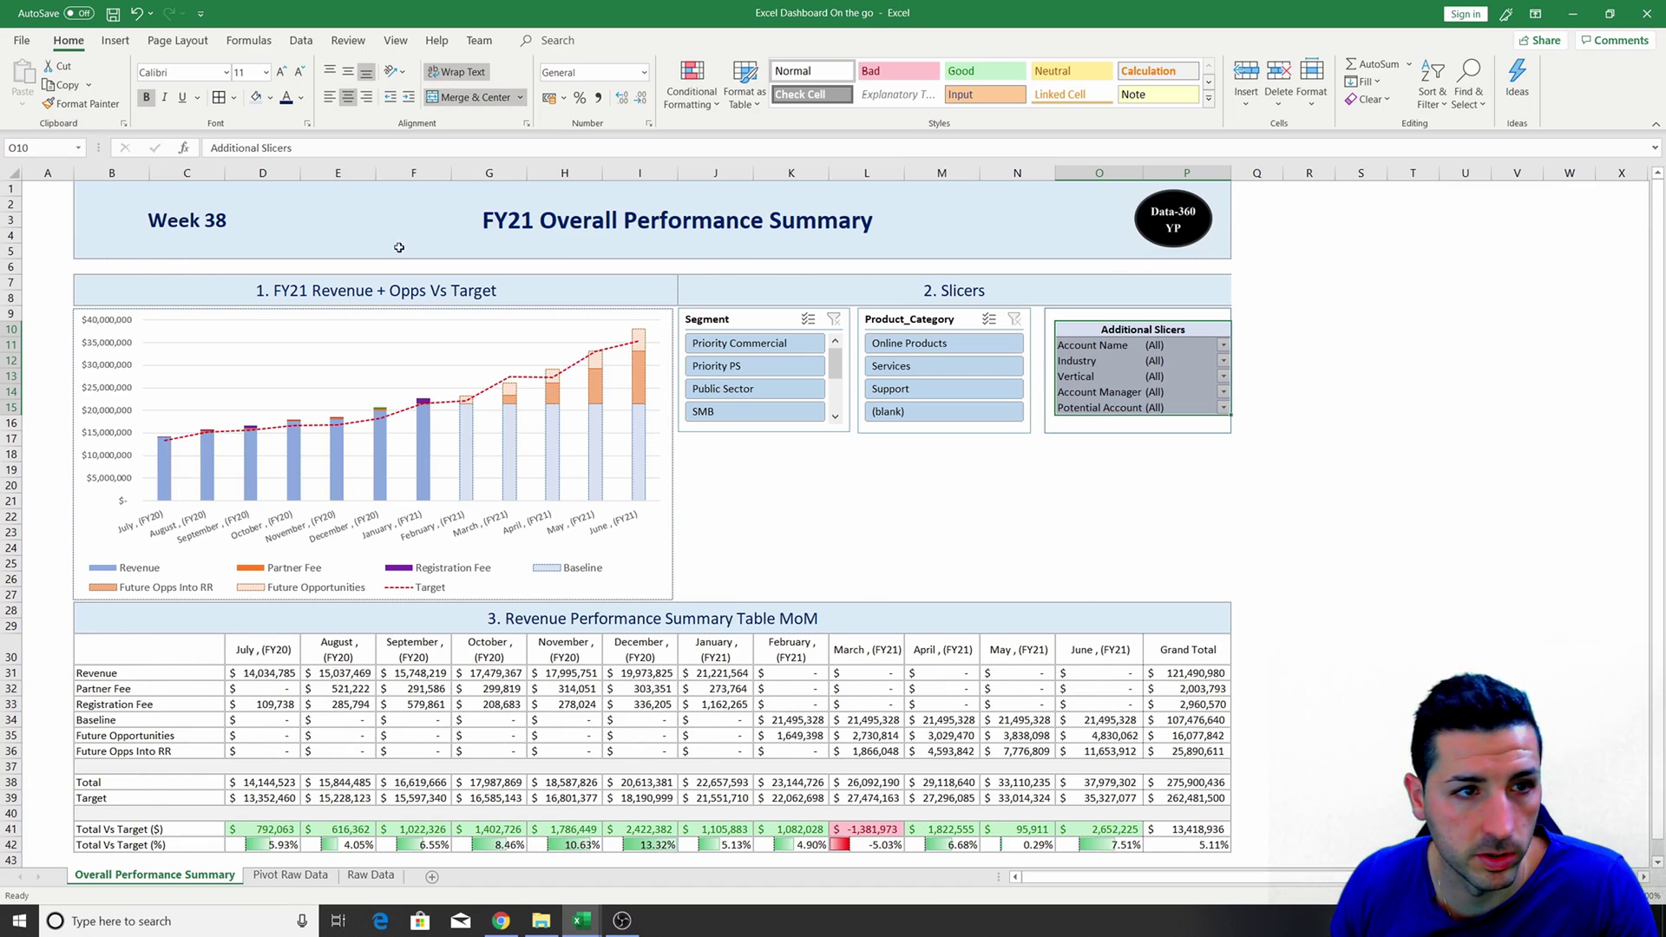
{"action": "left_click", "coordinate": [1210, 514]}
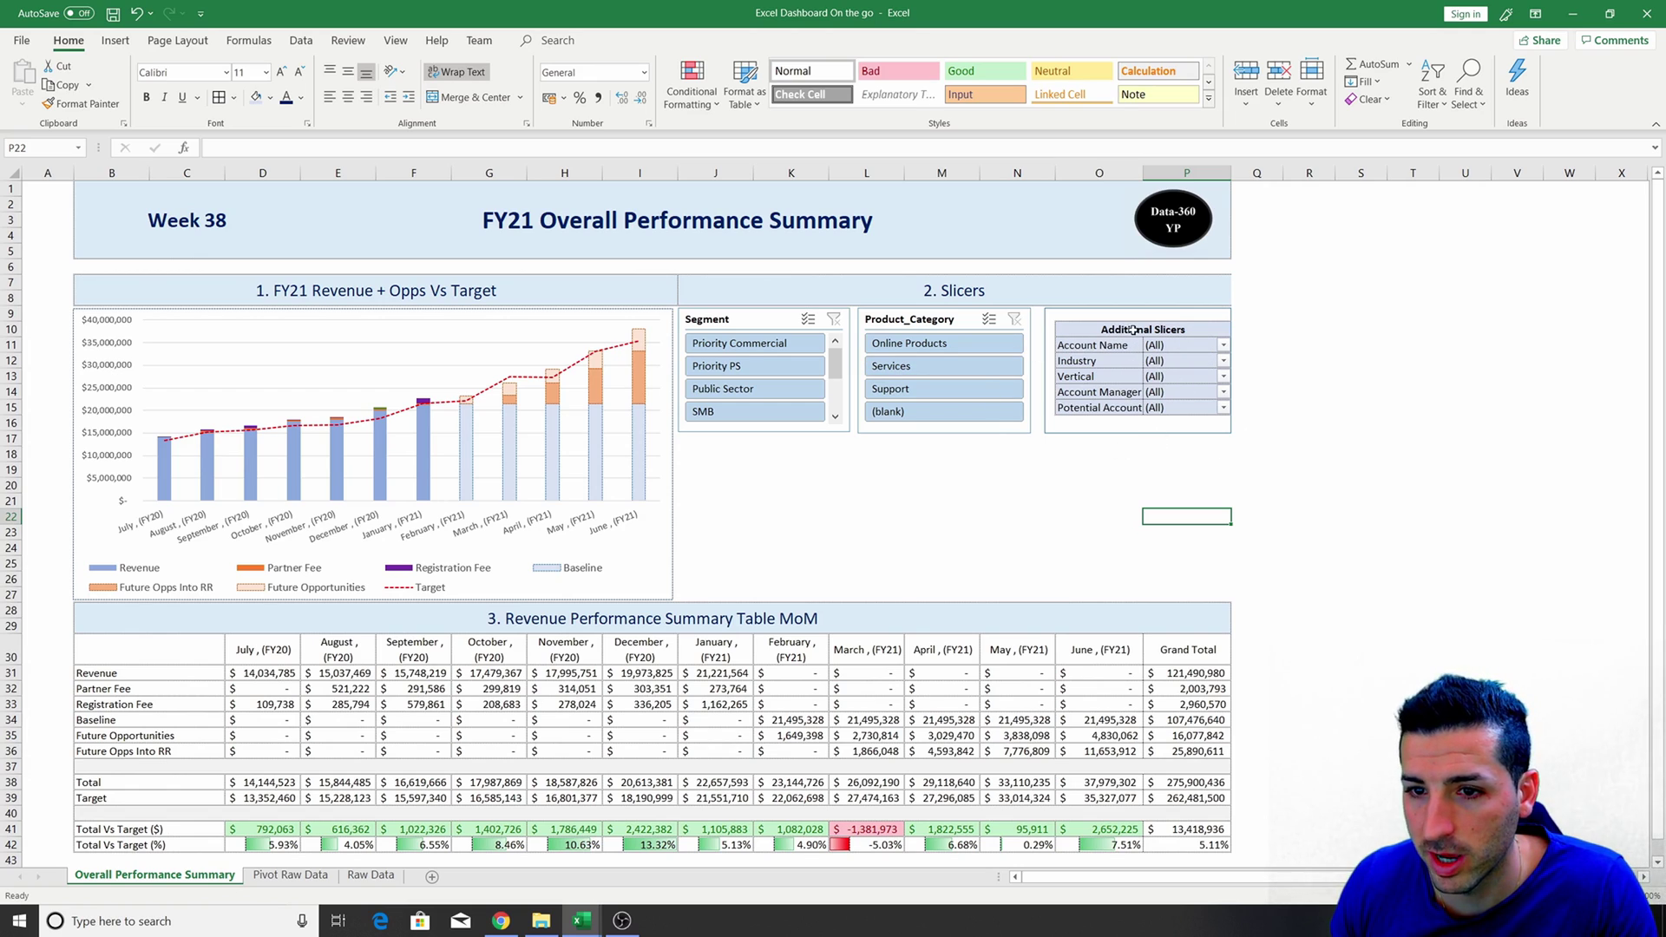
Fill the filter rows below the Additional Slicers heading, O11:P15, with a light grey theme colour.
{"action": "left_click_drag", "start_coordinate": [1100, 351], "coordinate": [1128, 408]}
{"action": "left_click", "coordinate": [269, 97]}
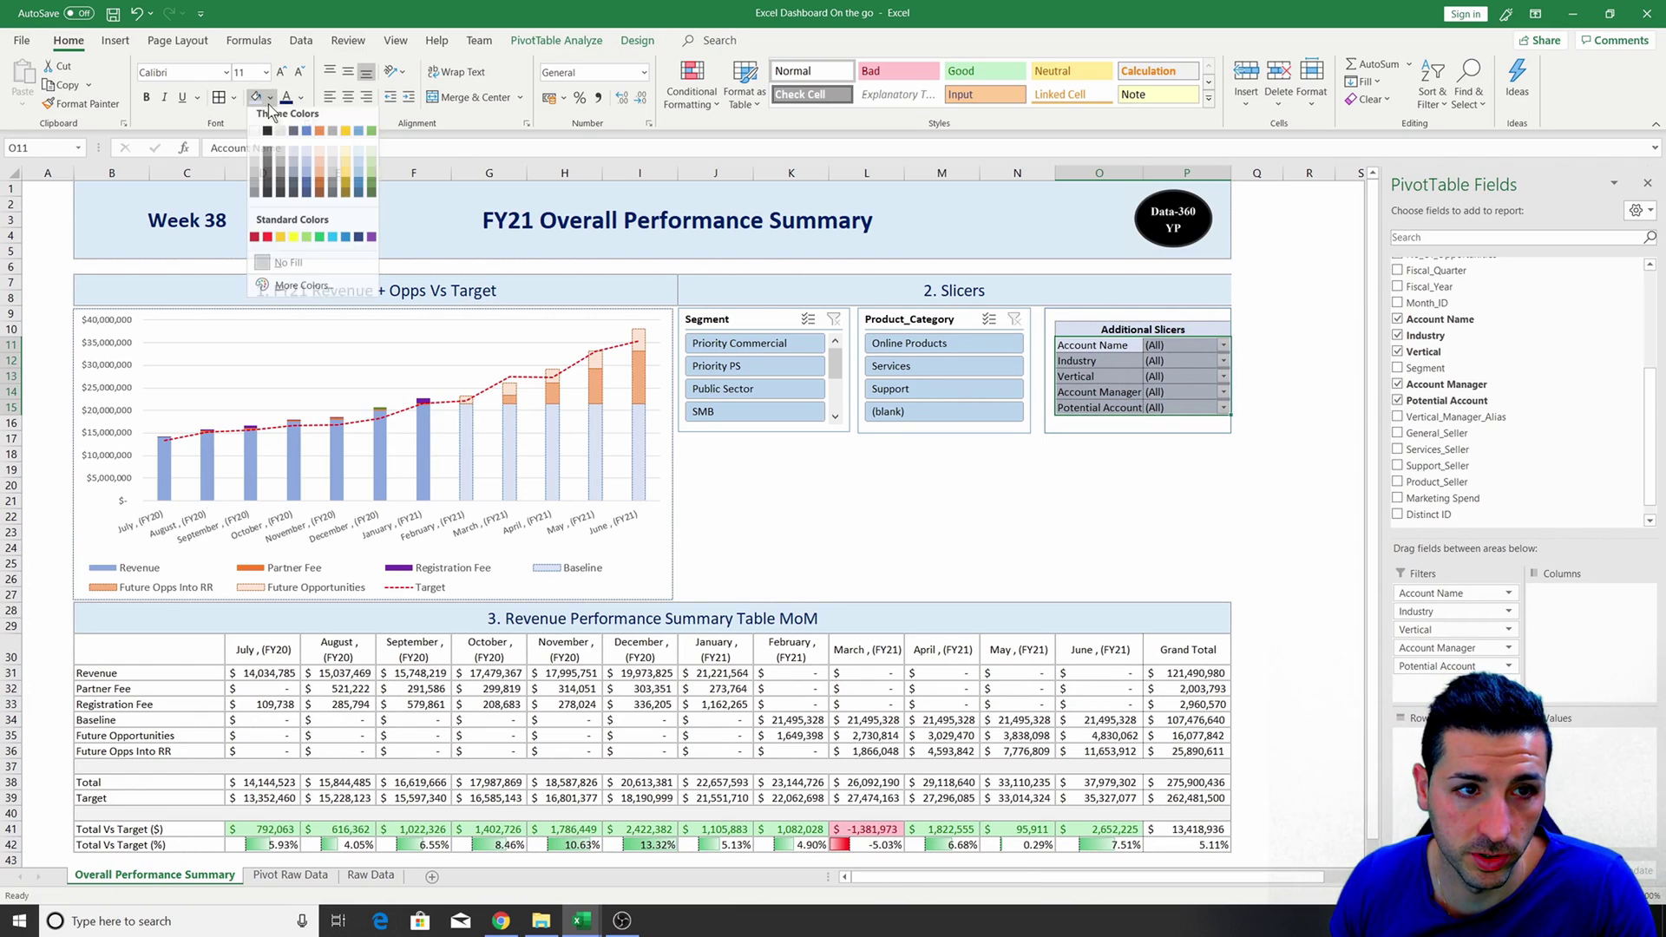
{"action": "left_click", "coordinate": [253, 155]}
{"action": "left_click", "coordinate": [1016, 440]}
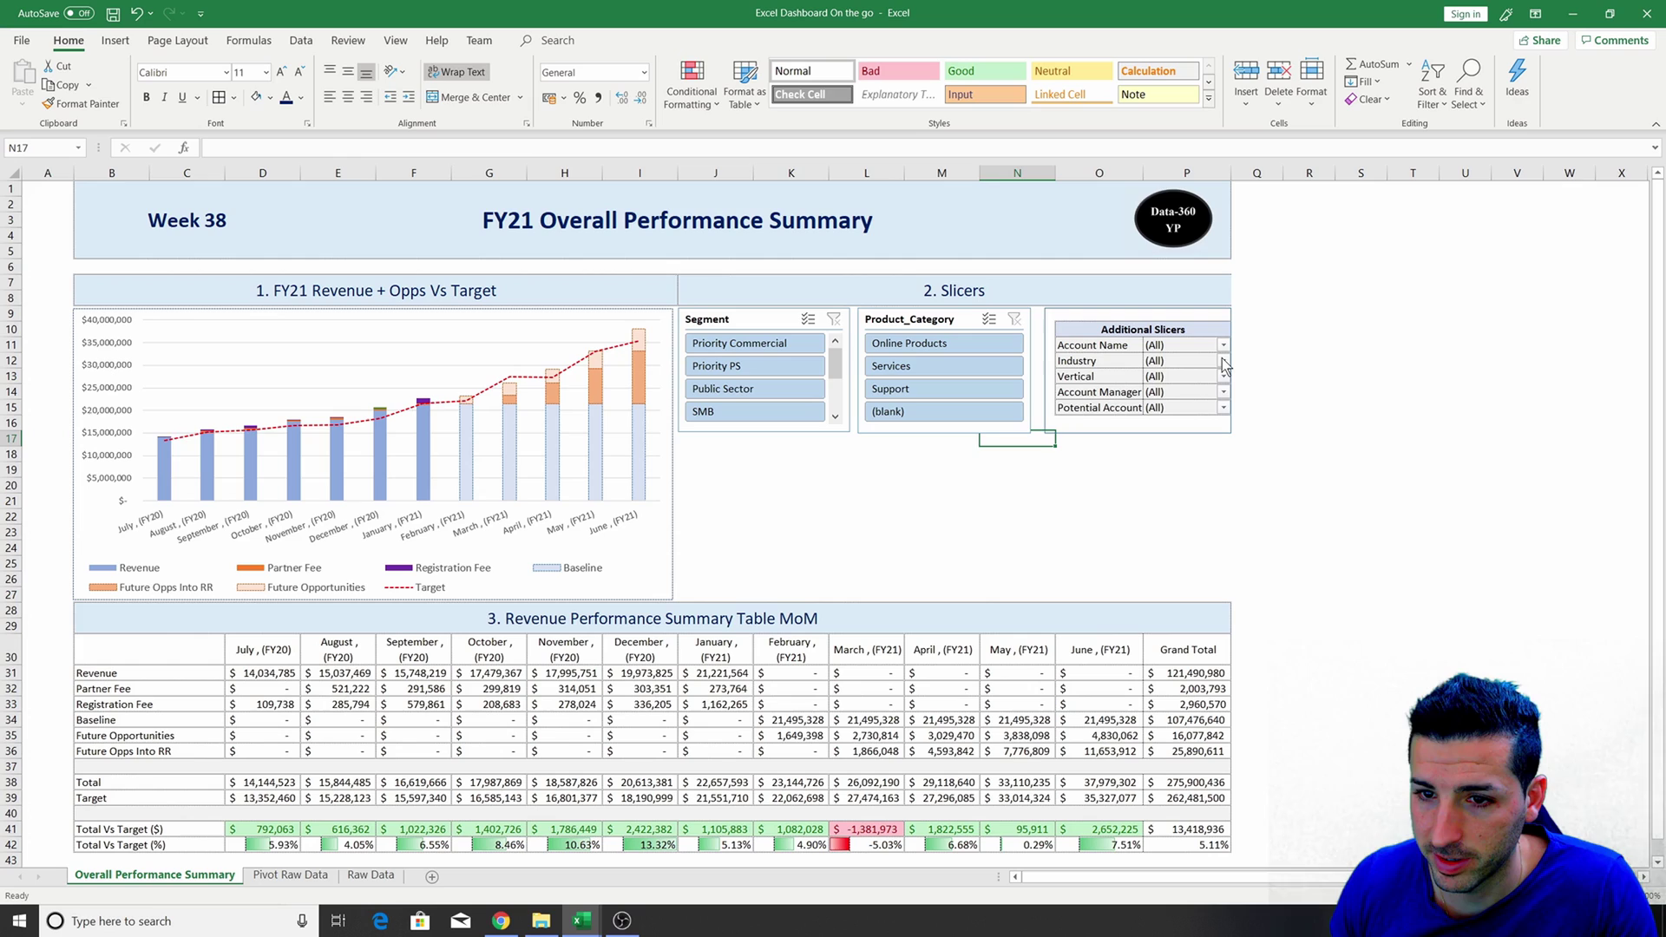
Filter the dashboard by the Banking industry using the Industry field in the Additional Slicers block.
{"action": "left_click", "coordinate": [1223, 361]}
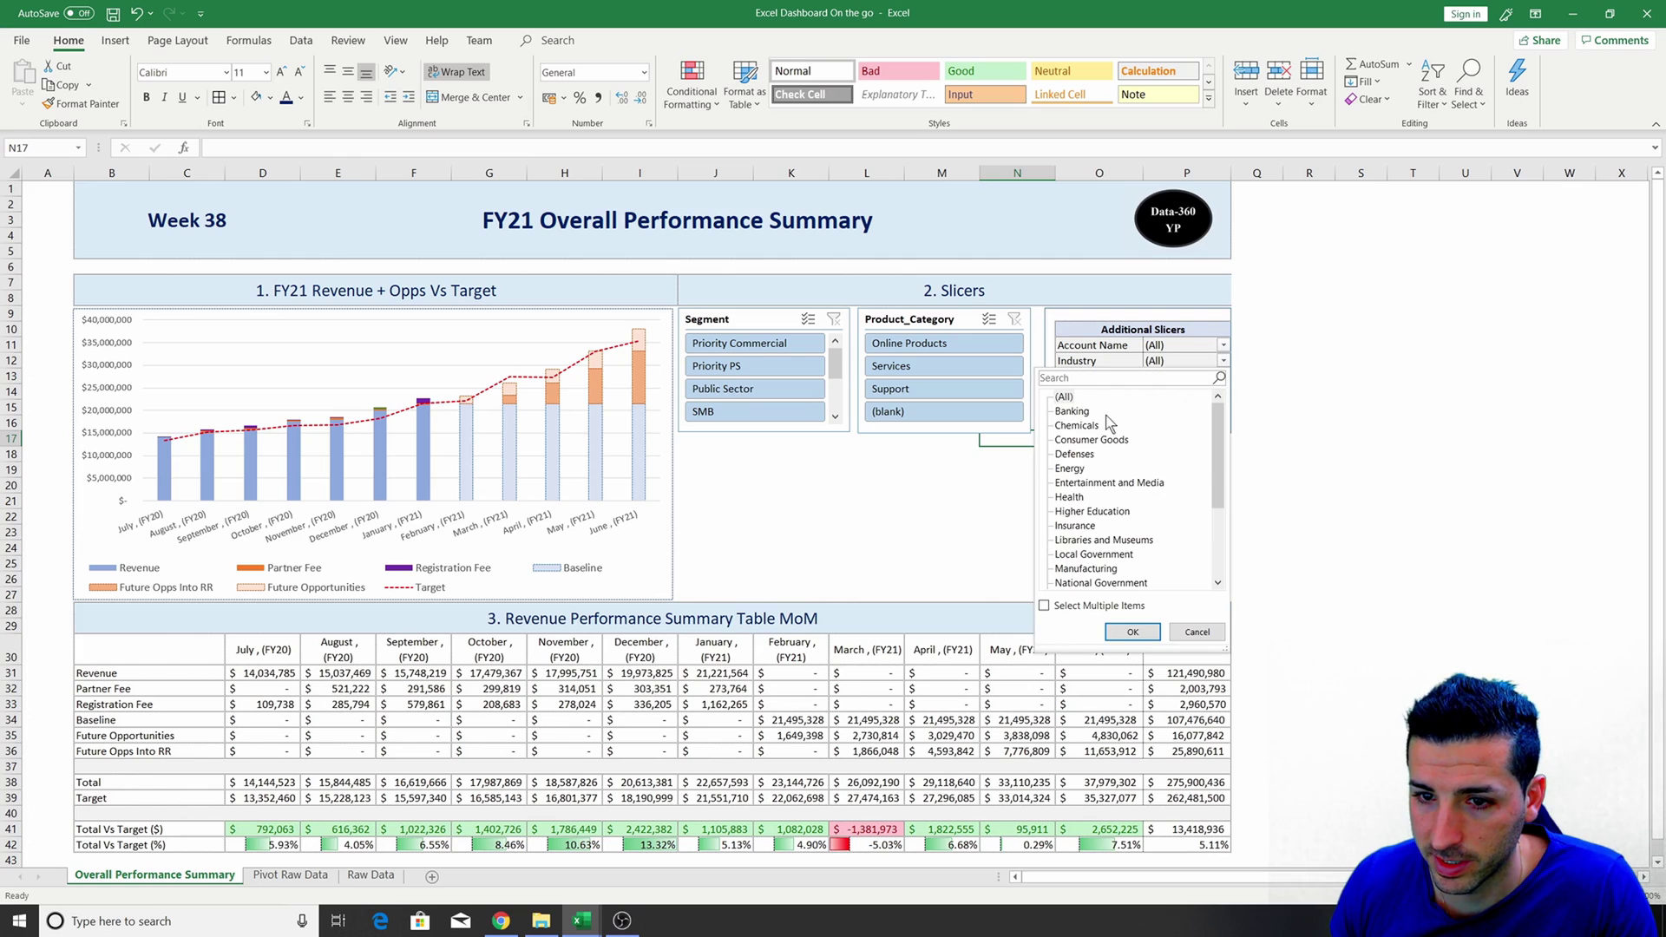
{"action": "left_click", "coordinate": [1132, 632]}
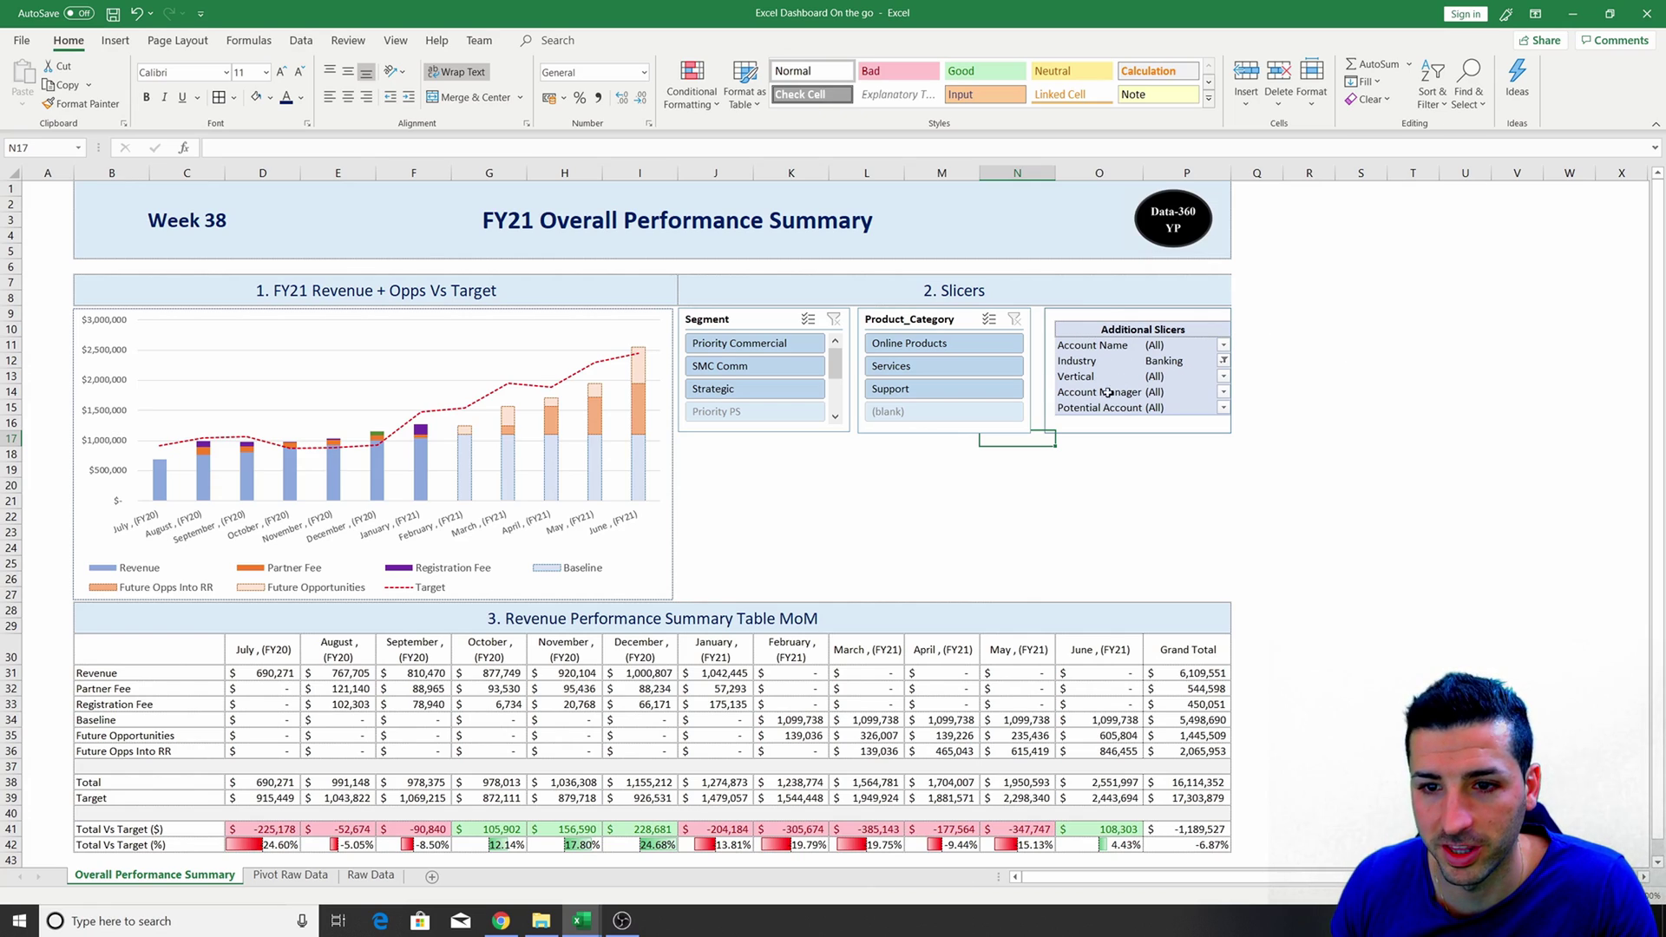
{"action": "left_click", "coordinate": [1066, 346]}
{"action": "left_click", "coordinate": [1310, 422]}
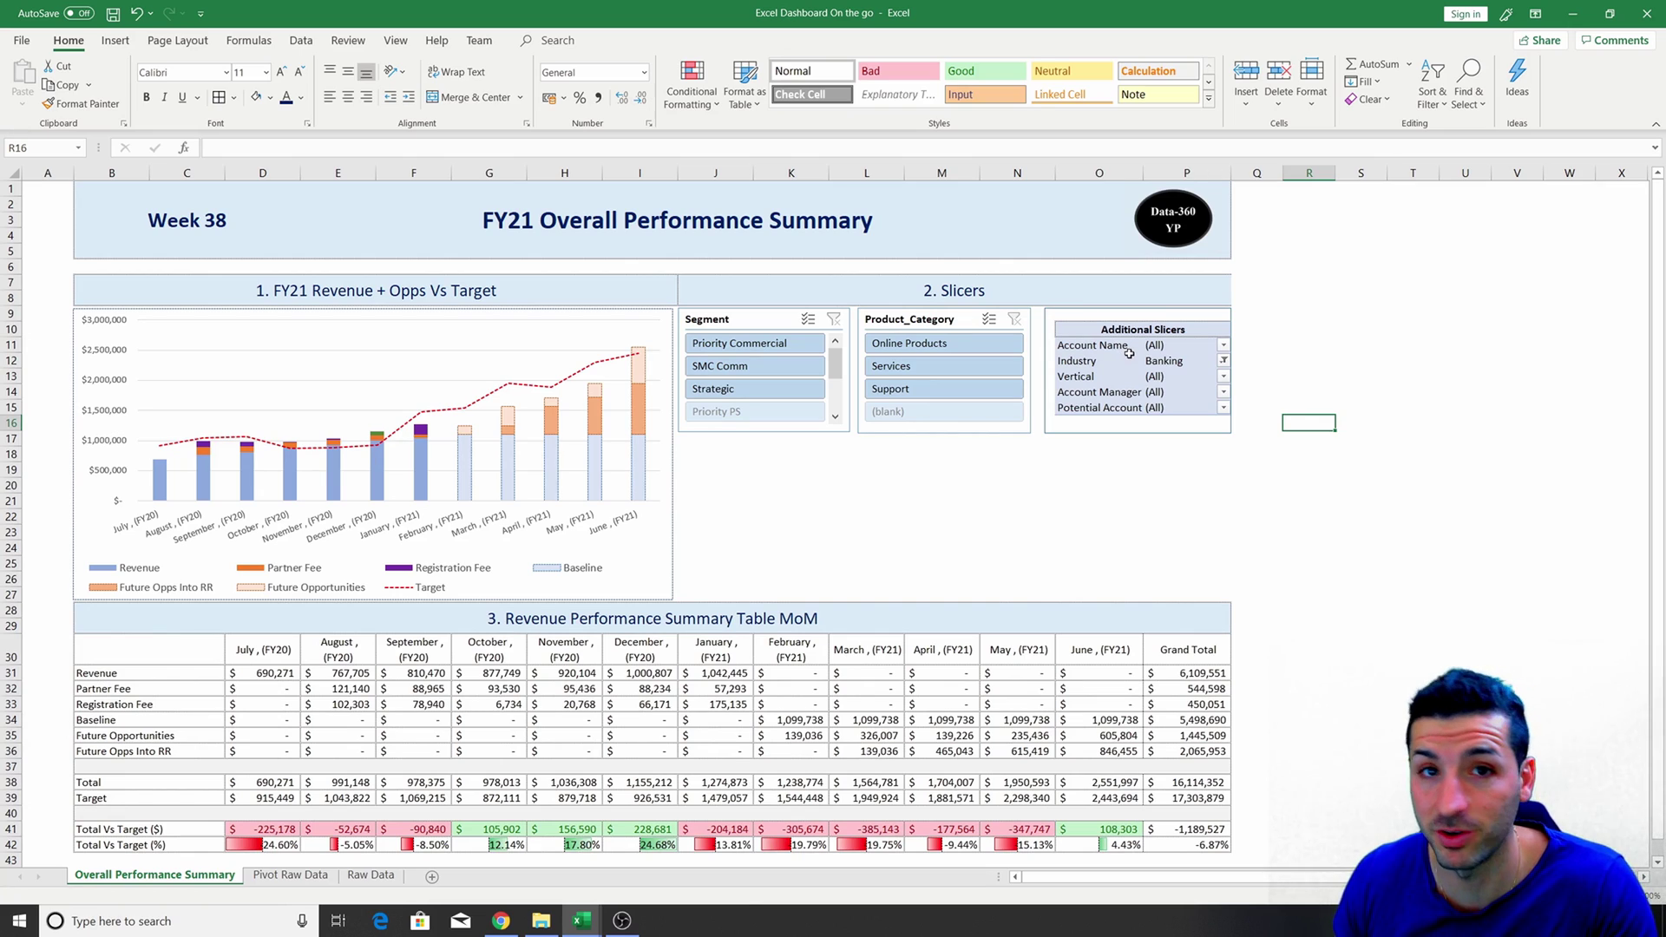
Reset the Industry filter in the Additional Slicers block to (All).
{"action": "left_click", "coordinate": [1226, 365]}
{"action": "left_click", "coordinate": [1224, 361]}
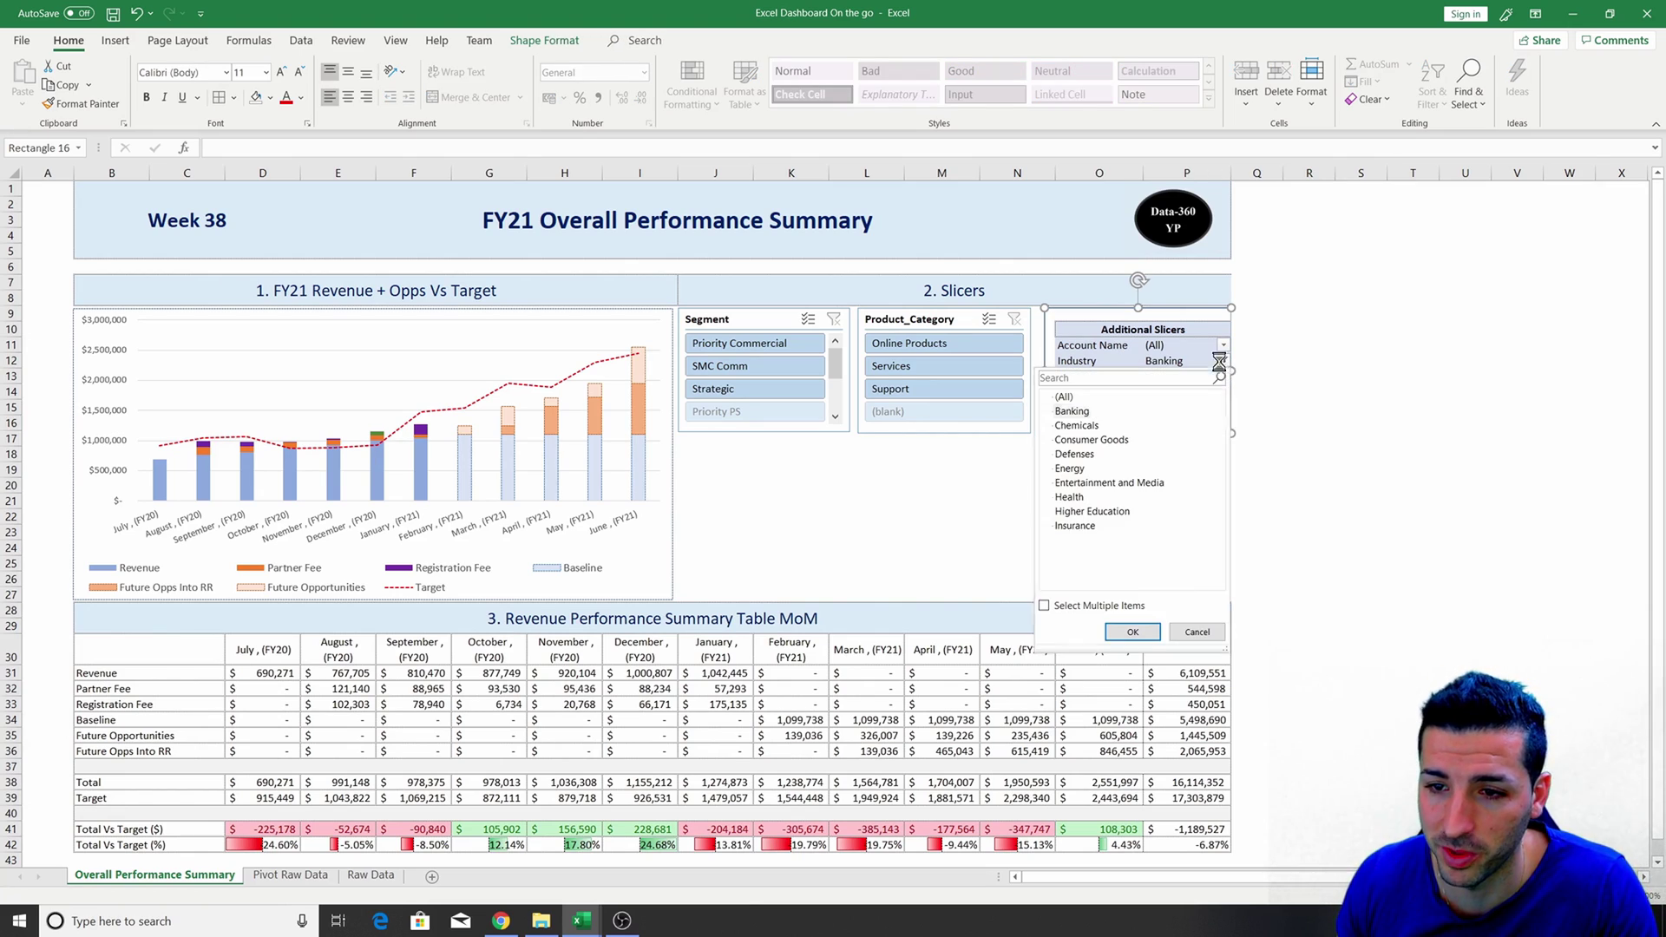
{"action": "left_click", "coordinate": [1132, 632]}
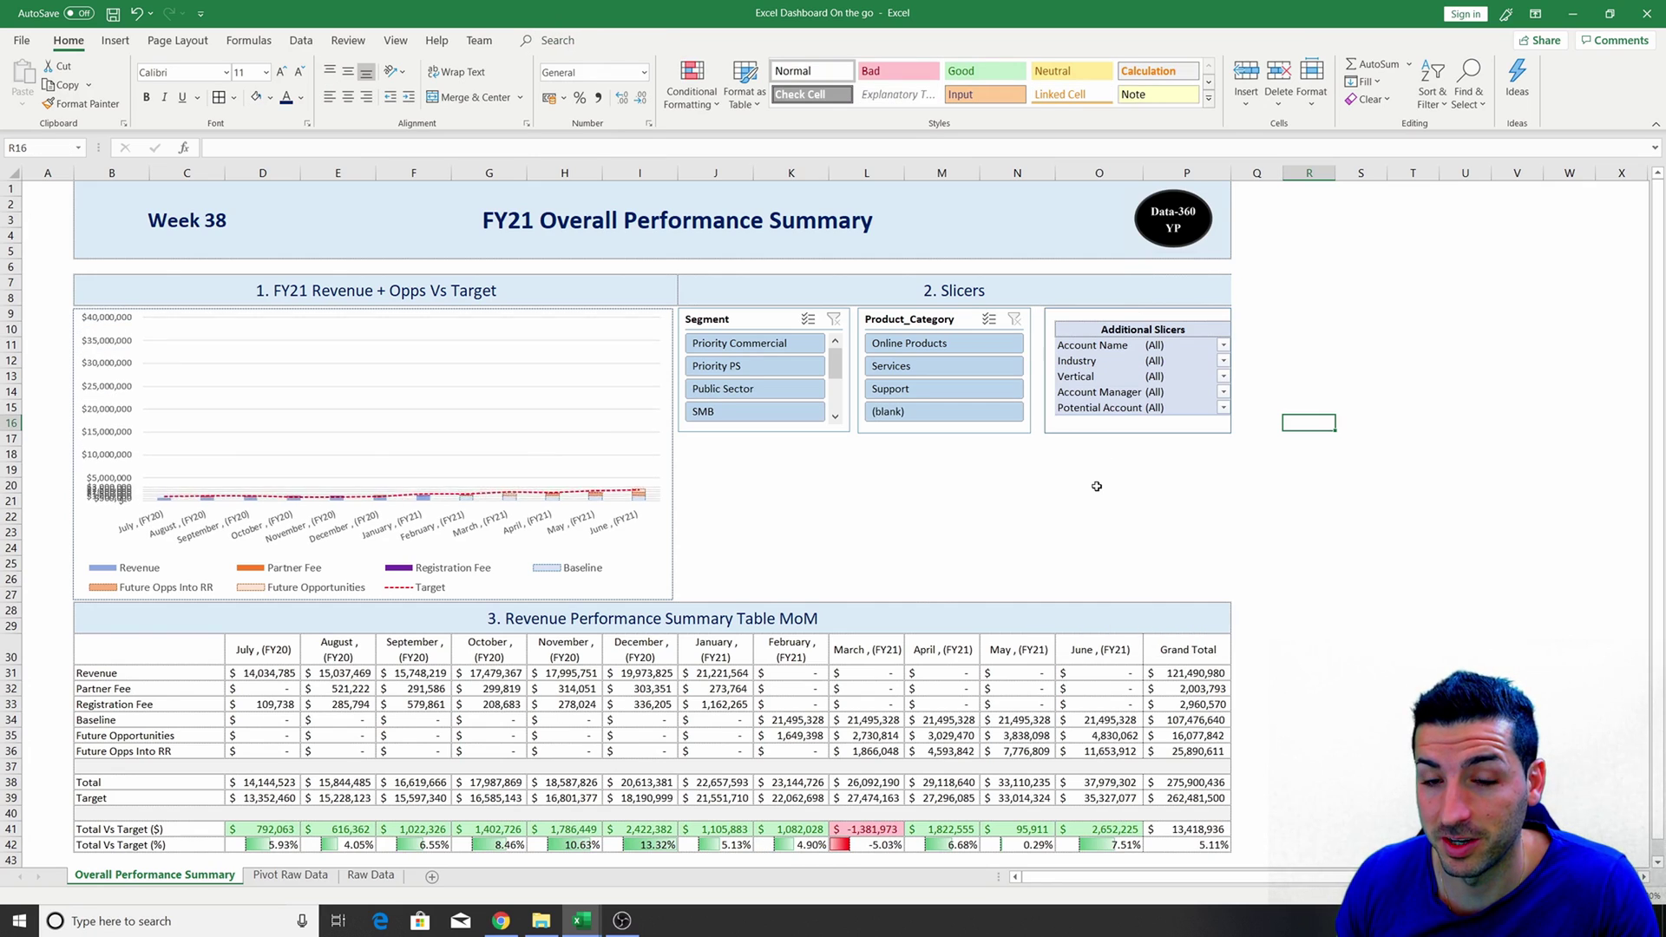
{"action": "left_click", "coordinate": [1002, 456]}
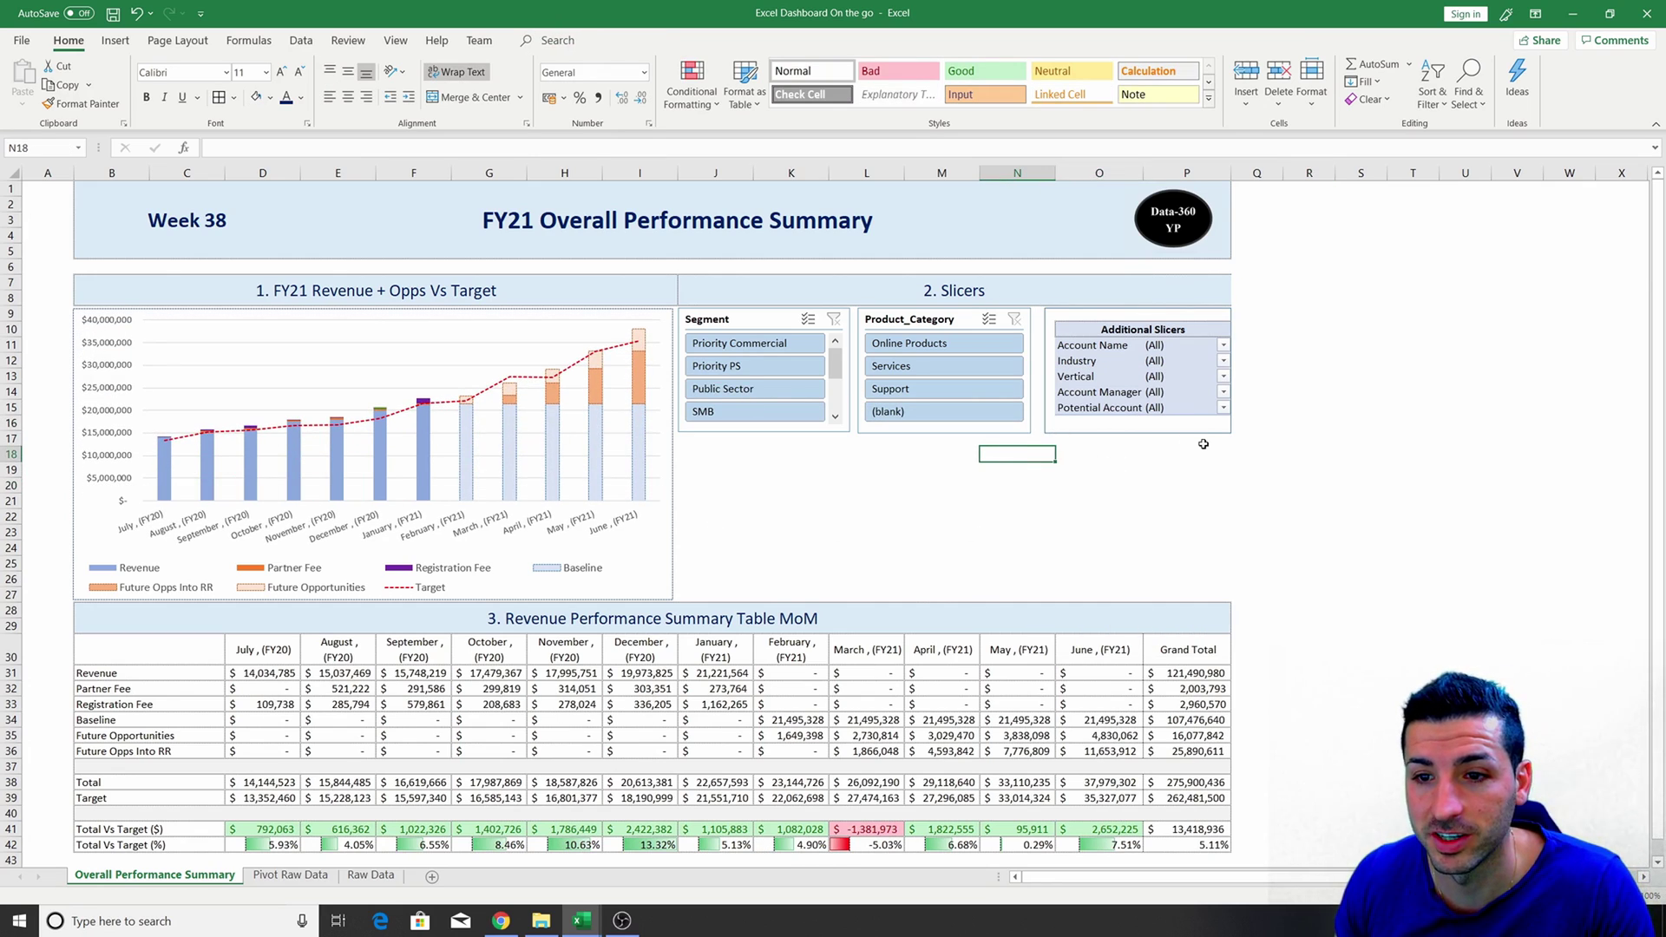
Filter the dashboard by the Priority PS segment and highlight the October to December cells in the revenue summary table.
{"action": "left_click", "coordinate": [1117, 329]}
{"action": "left_click", "coordinate": [1110, 377]}
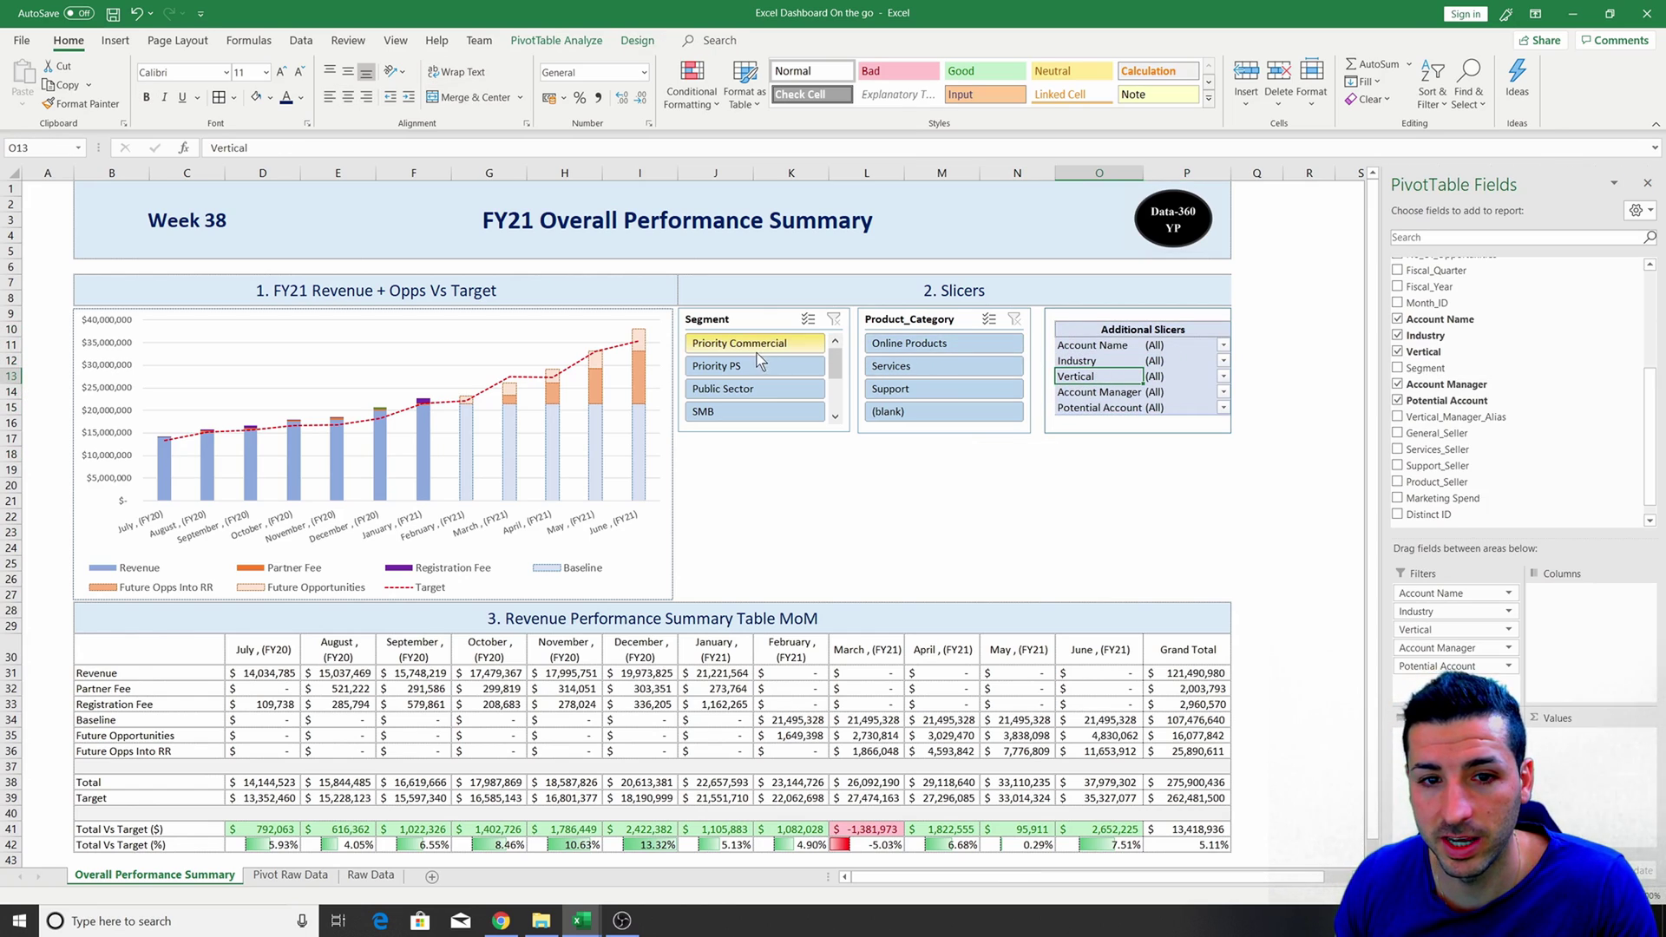
{"action": "left_click", "coordinate": [738, 366]}
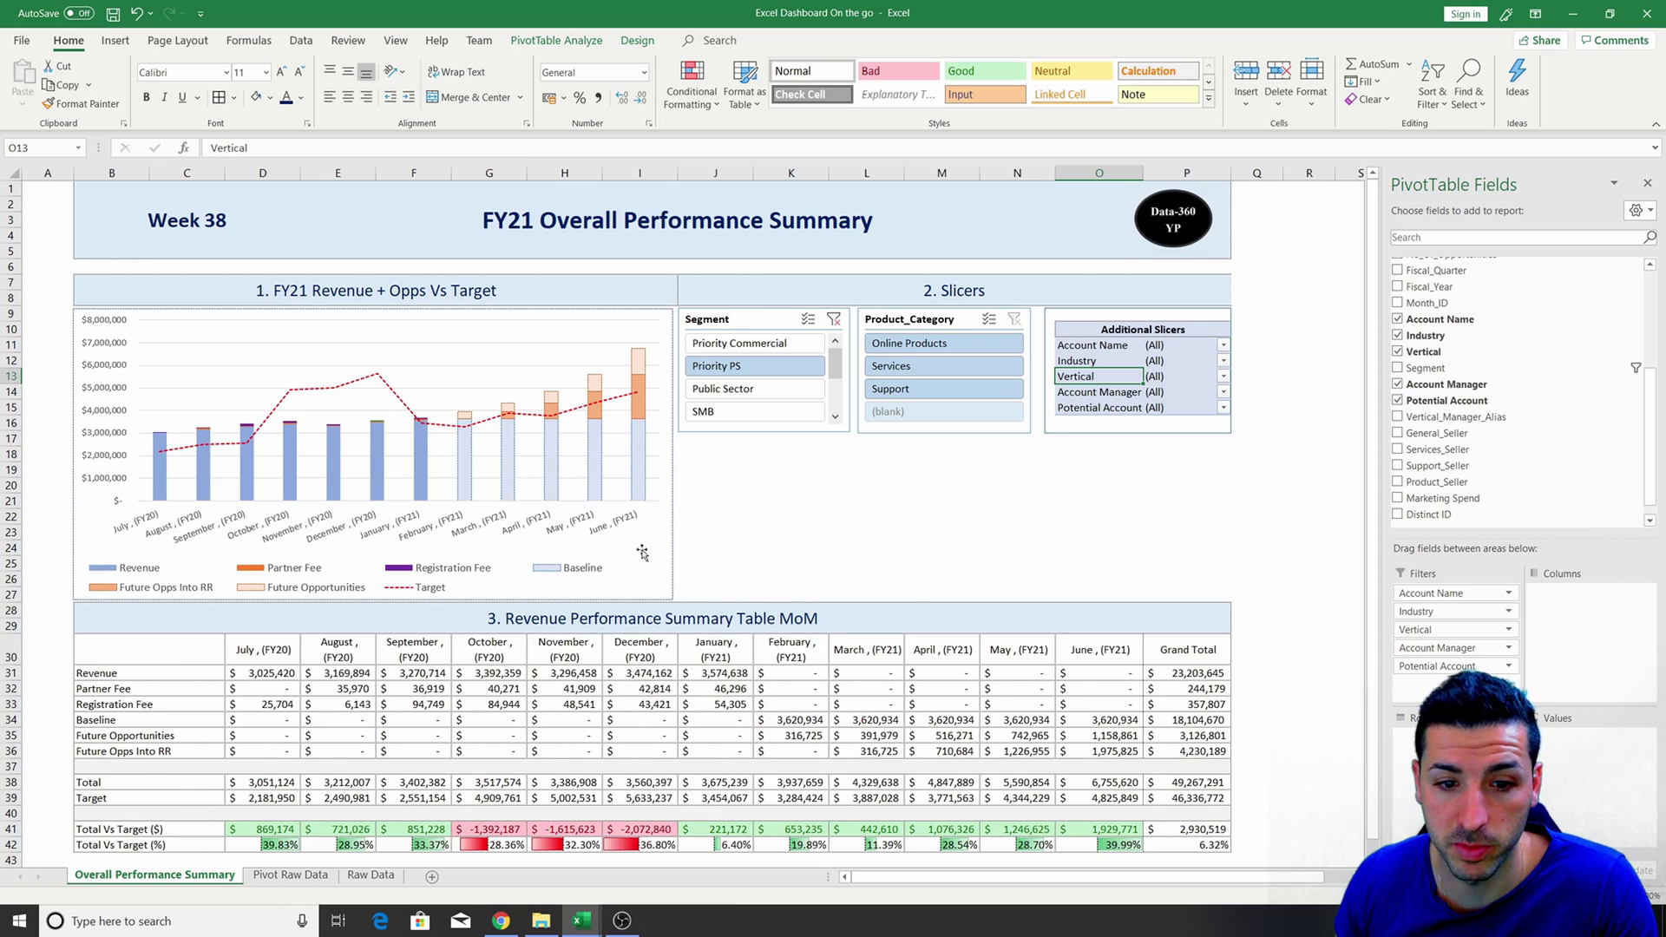
{"action": "left_click_drag", "start_coordinate": [647, 652], "coordinate": [505, 798]}
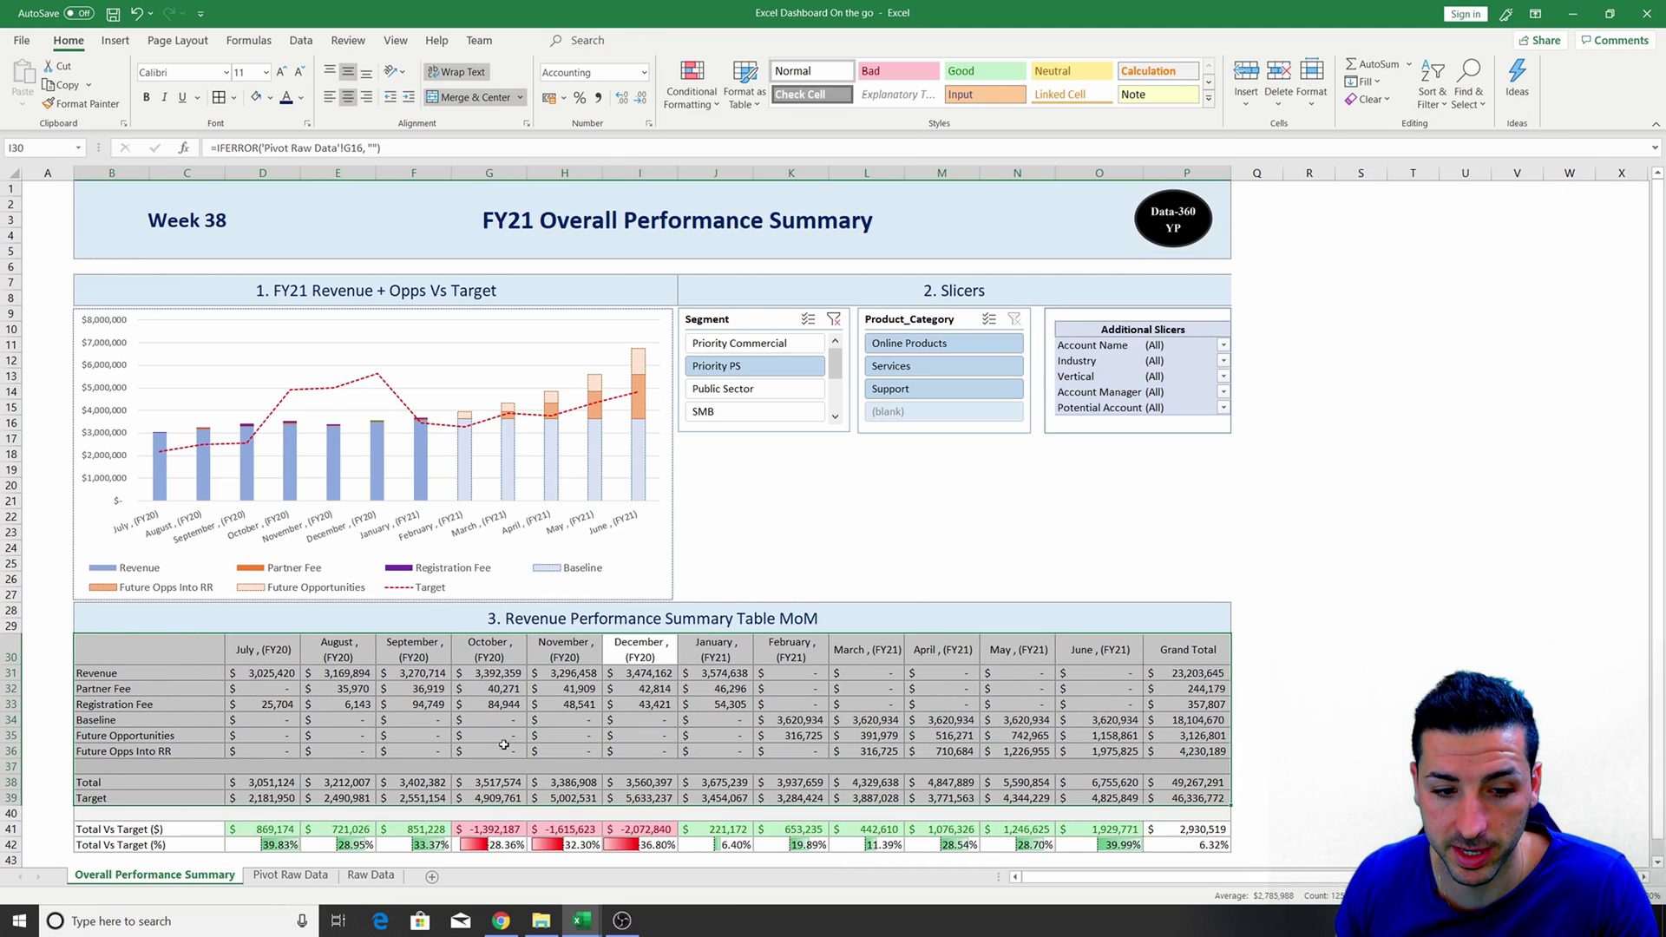
{"action": "left_click_drag", "start_coordinate": [492, 658], "coordinate": [642, 674]}
Filter the dashboard by the Public Sector and SMB segments in turn, and clear the Segment slicer's filter.
{"action": "left_click", "coordinate": [759, 387]}
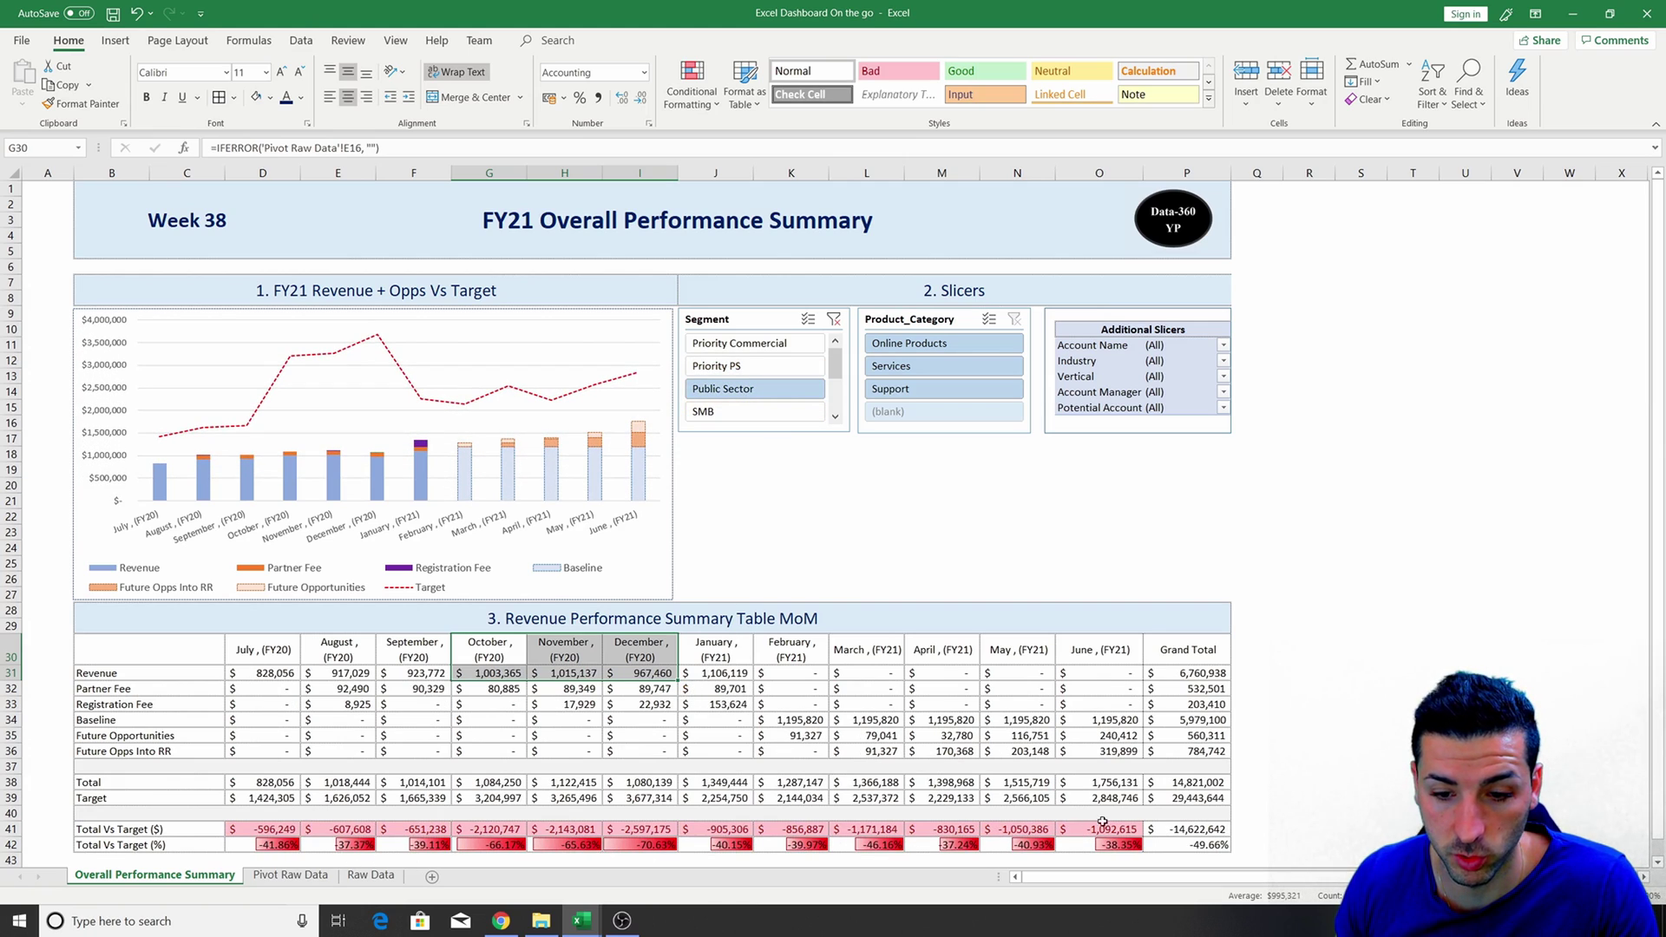
{"action": "left_click", "coordinate": [781, 411]}
{"action": "scroll", "coordinate": [780, 403], "scroll_direction": "down", "scroll_amount": 1}
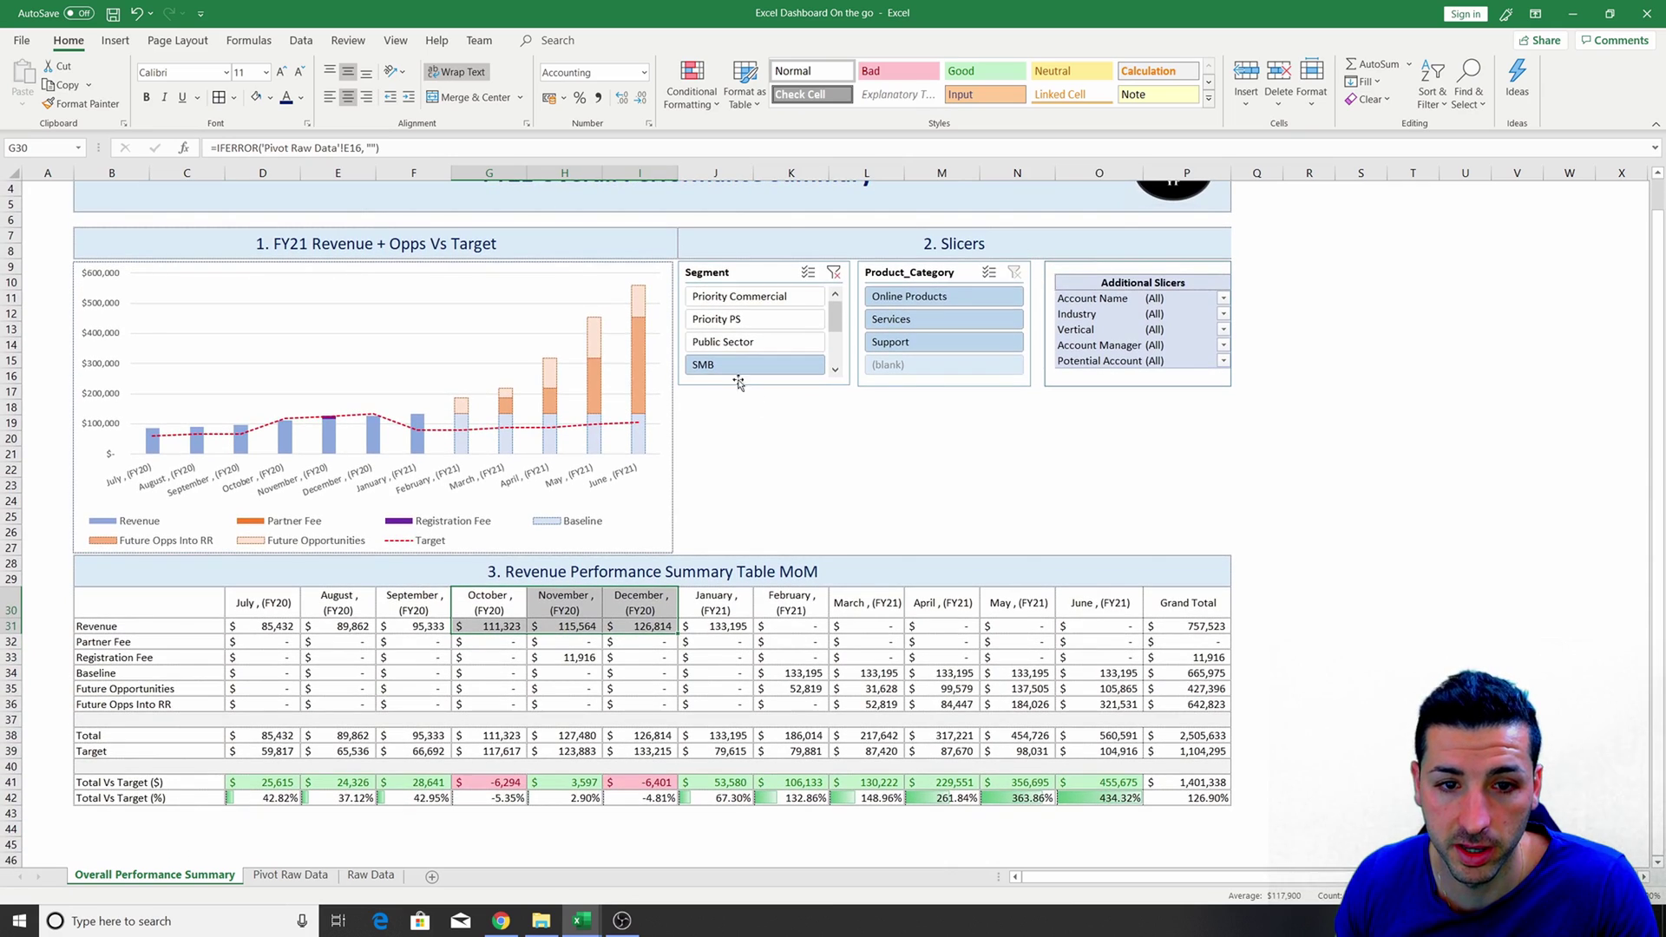
{"action": "scroll", "coordinate": [754, 451], "scroll_direction": "up", "scroll_amount": 1}
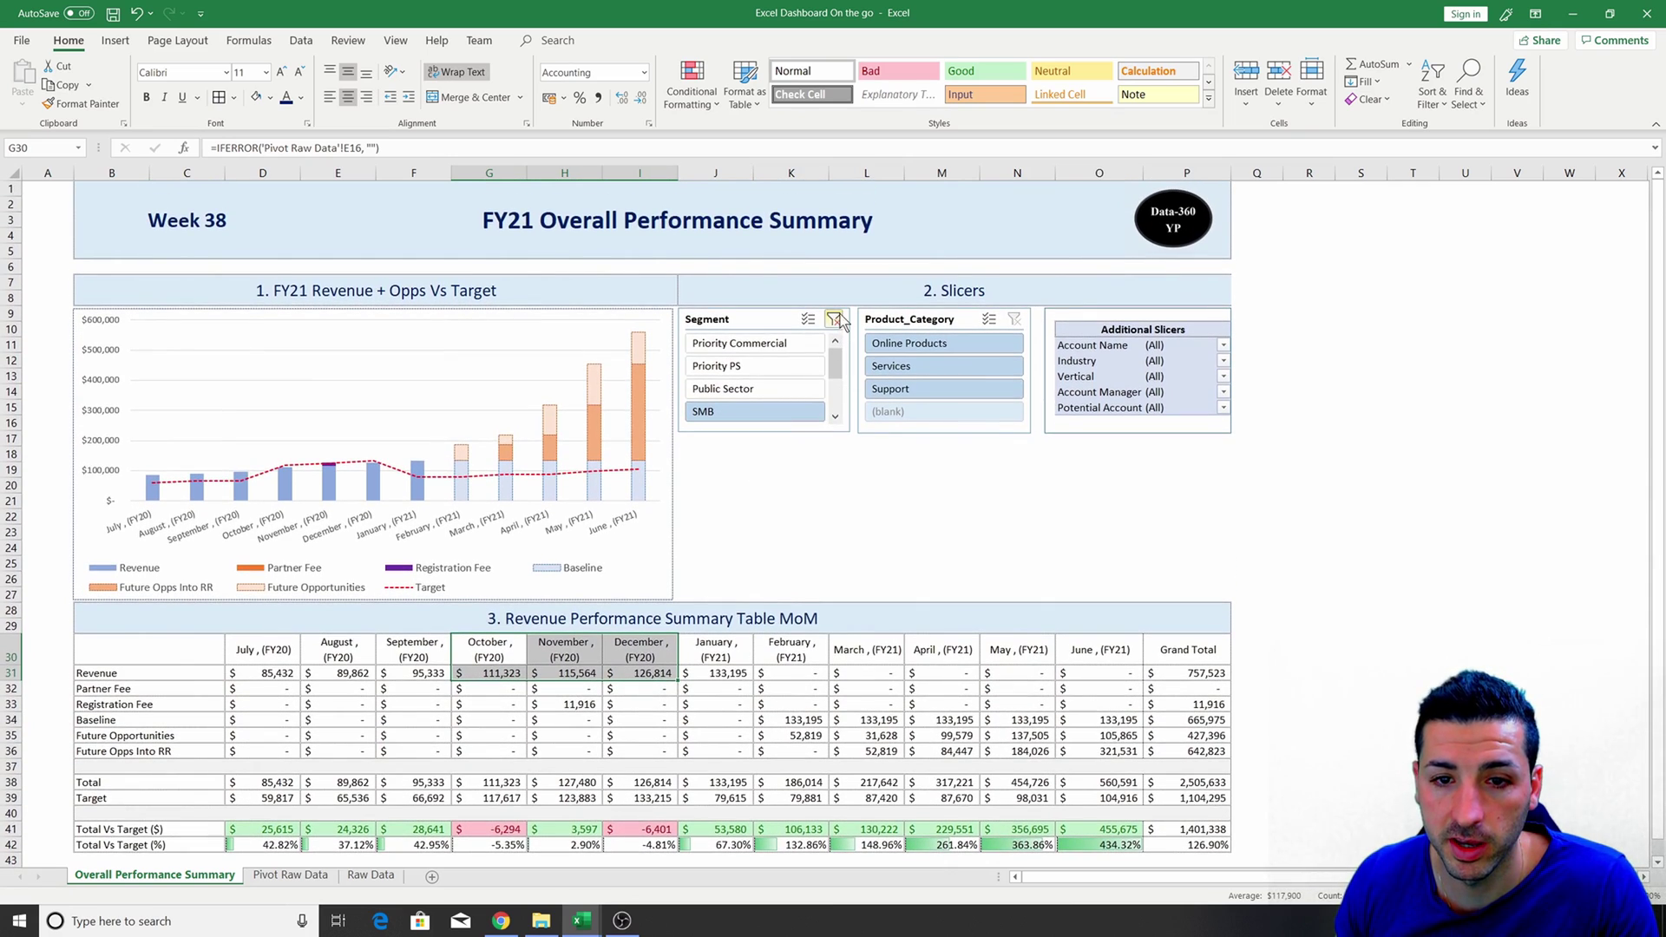
{"action": "left_click", "coordinate": [833, 320]}
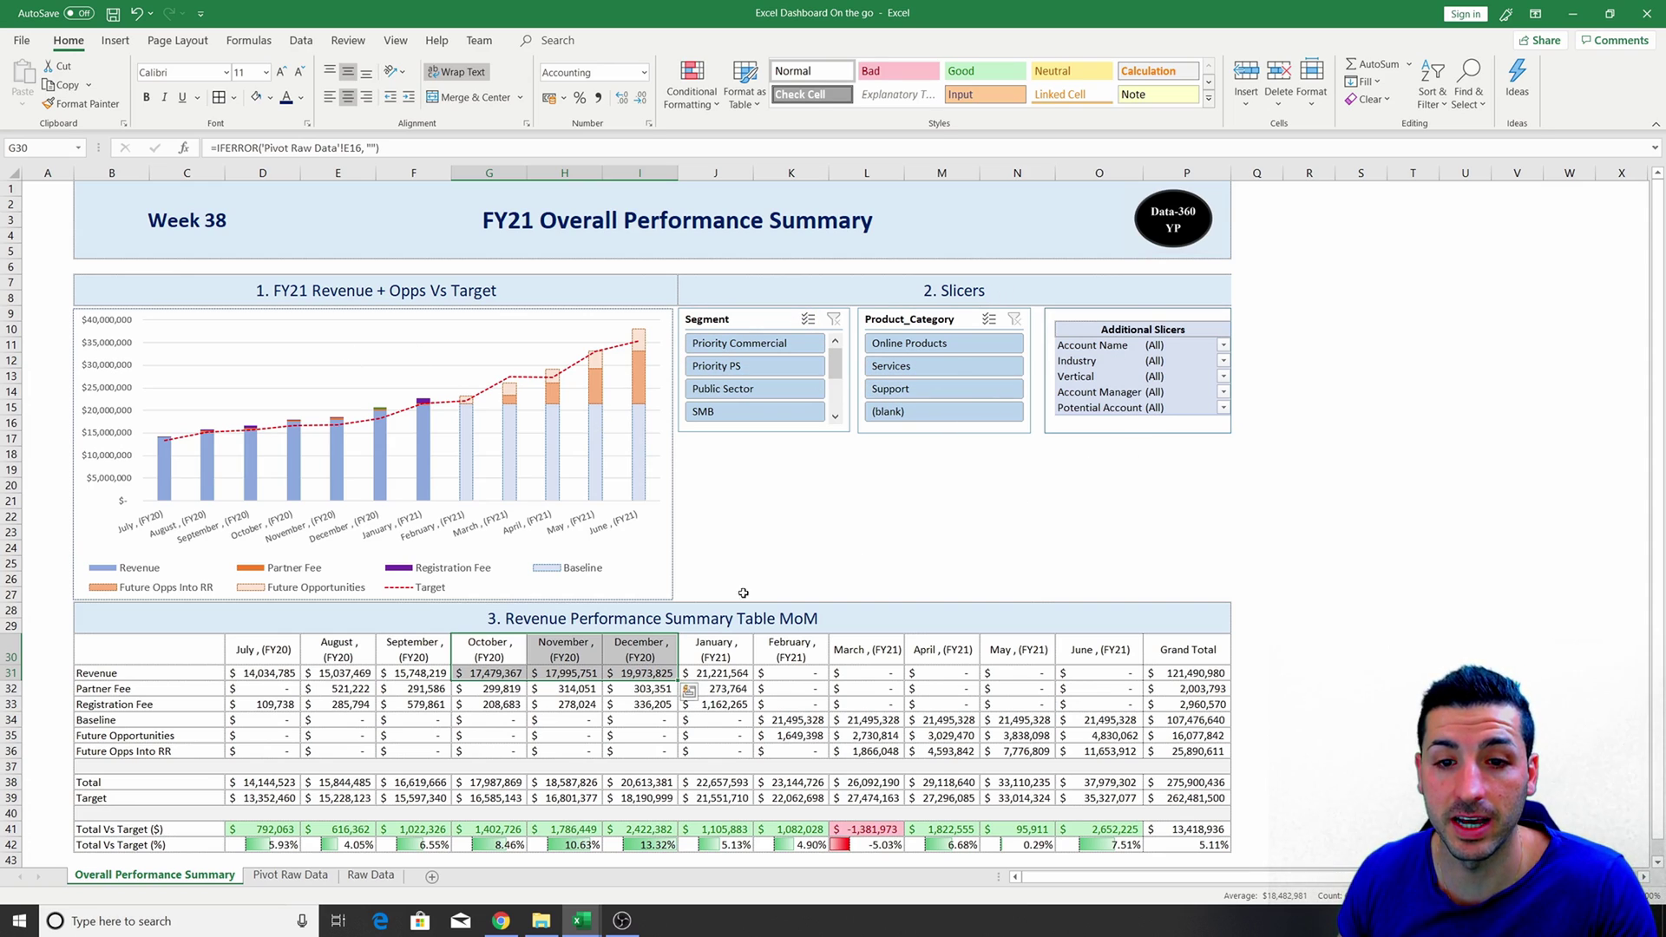
{"action": "scroll", "coordinate": [824, 551], "scroll_direction": "down", "scroll_amount": 1}
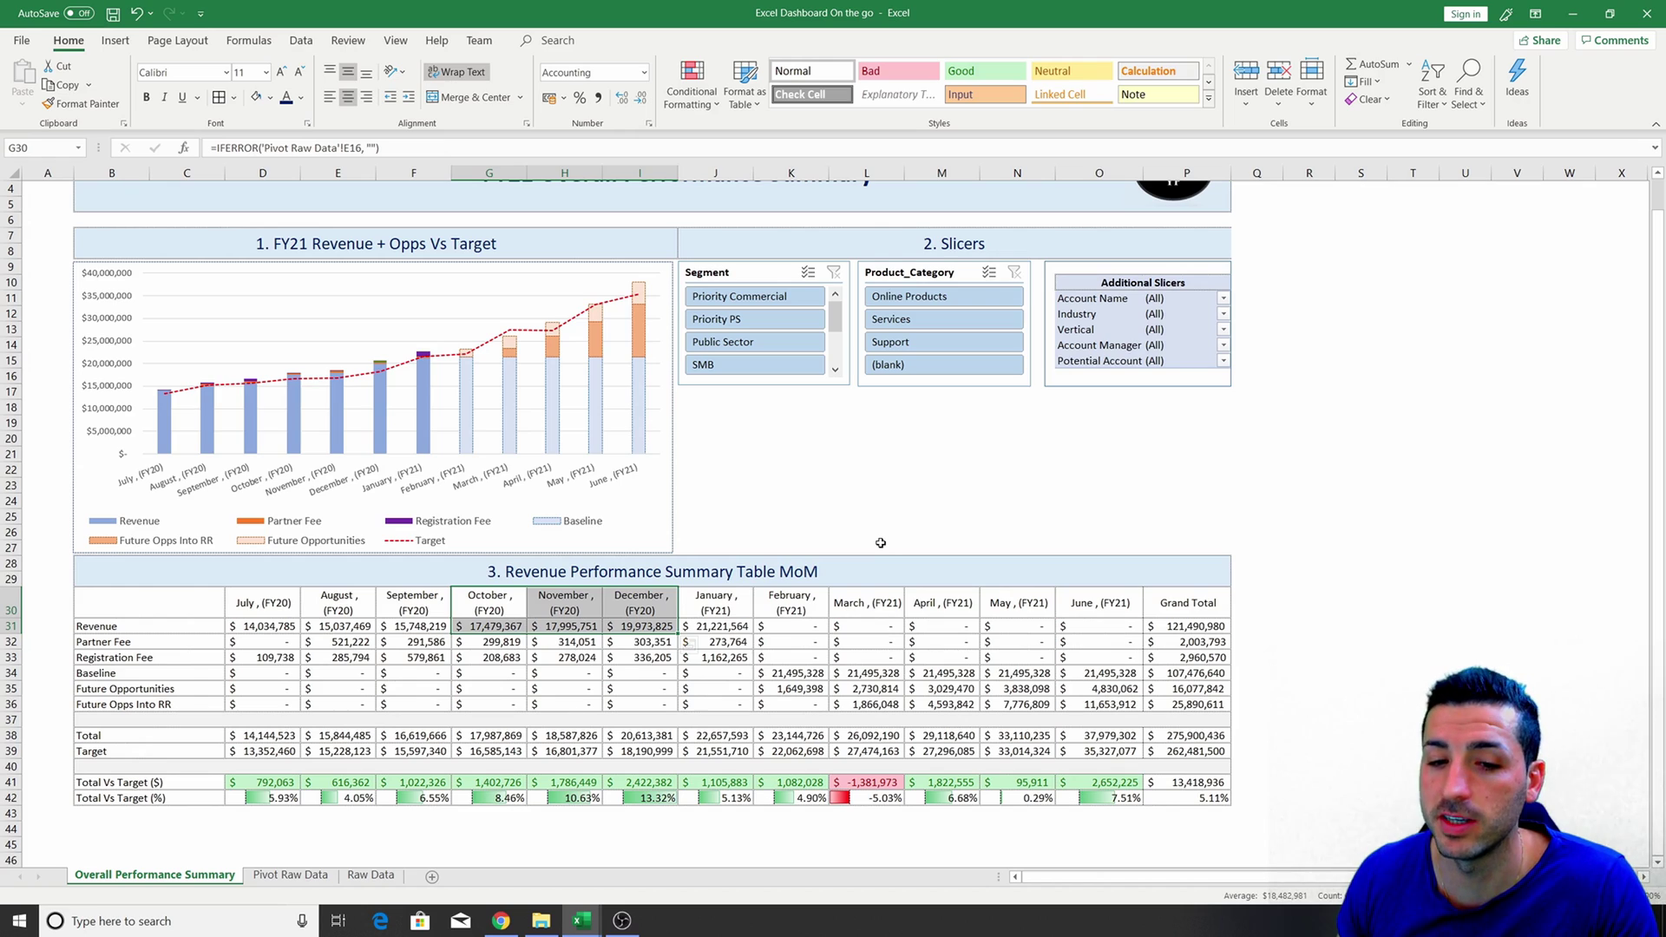
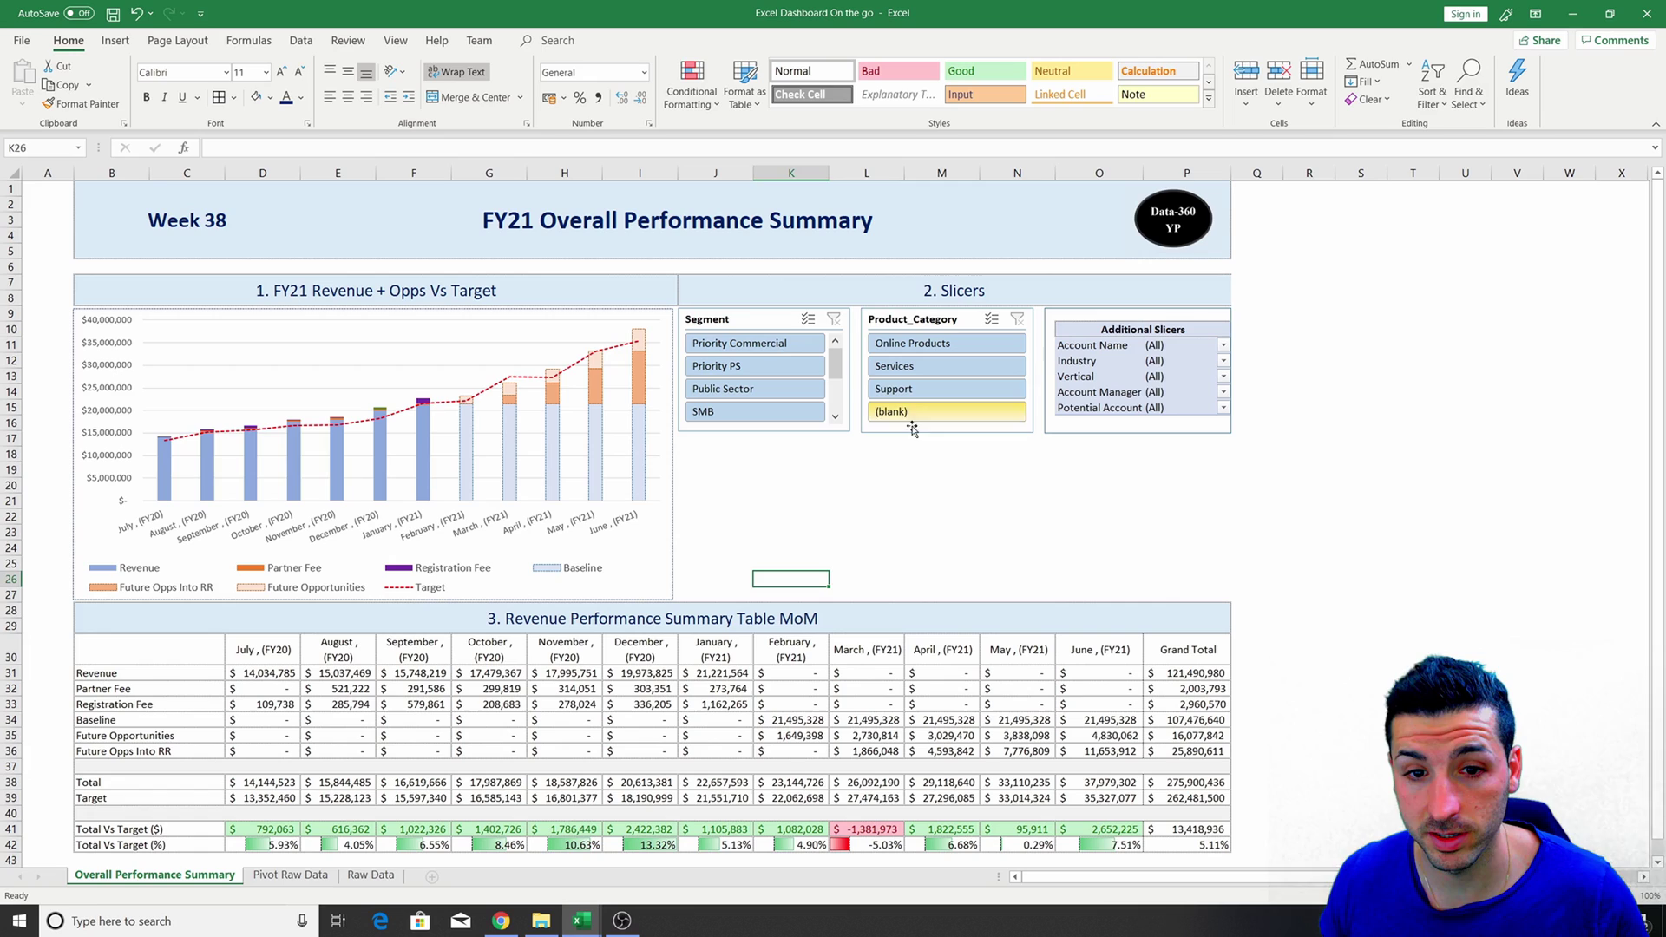
Open the size and properties settings of the Segment slicer.
{"action": "right_click", "coordinate": [751, 325]}
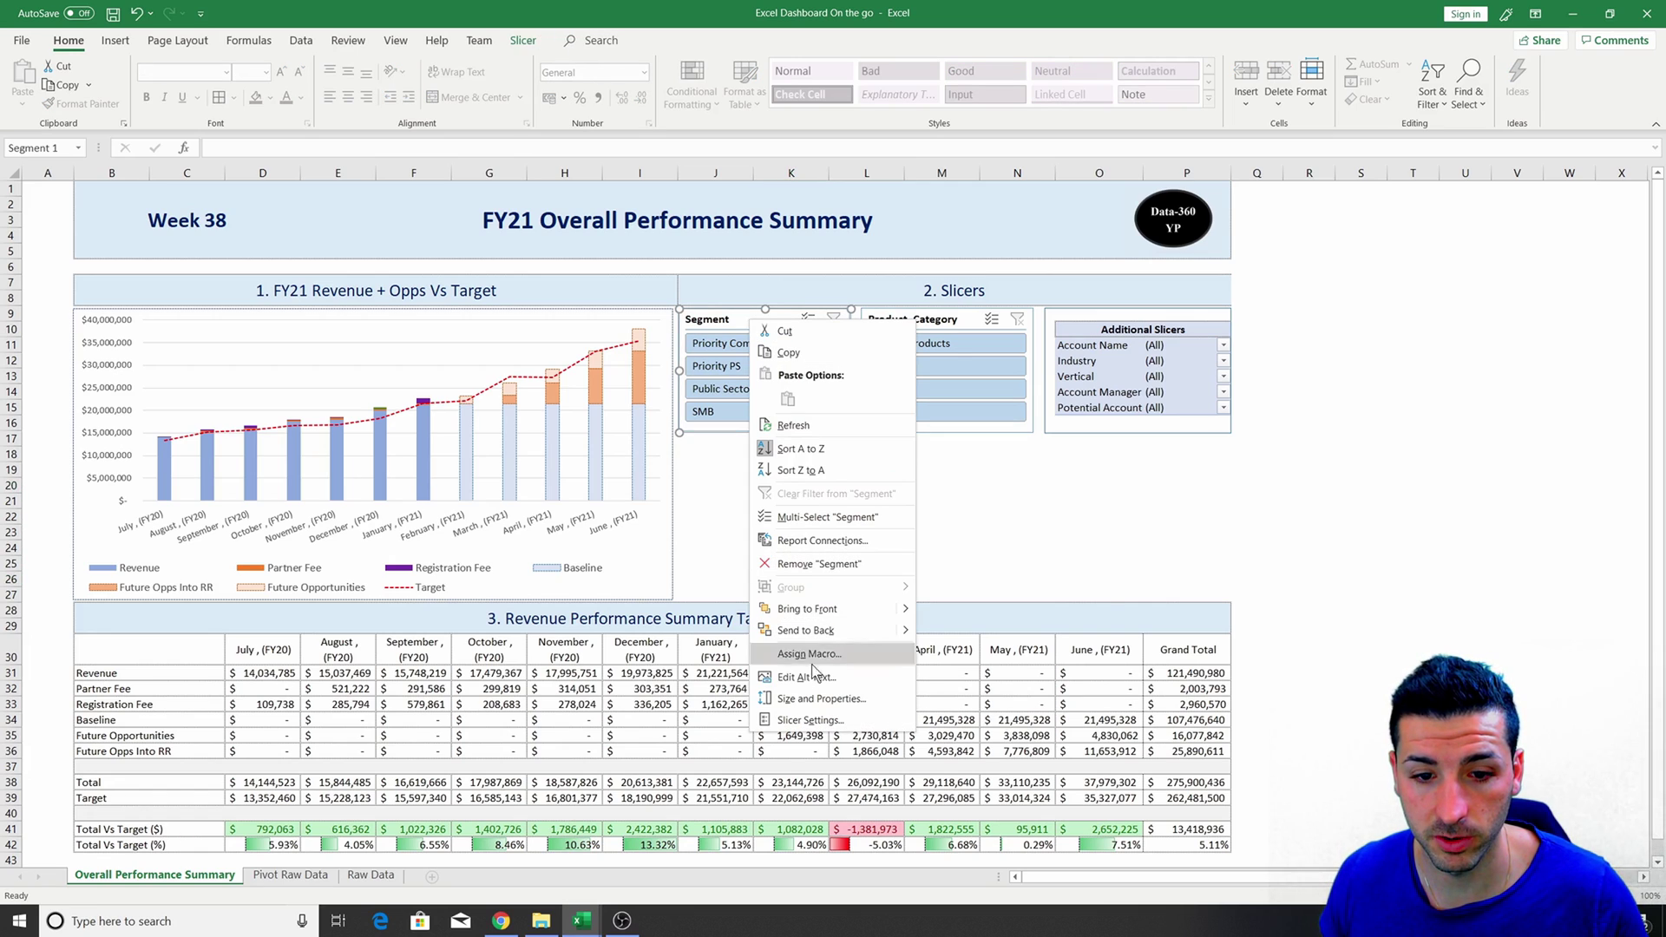
{"action": "left_click", "coordinate": [863, 696]}
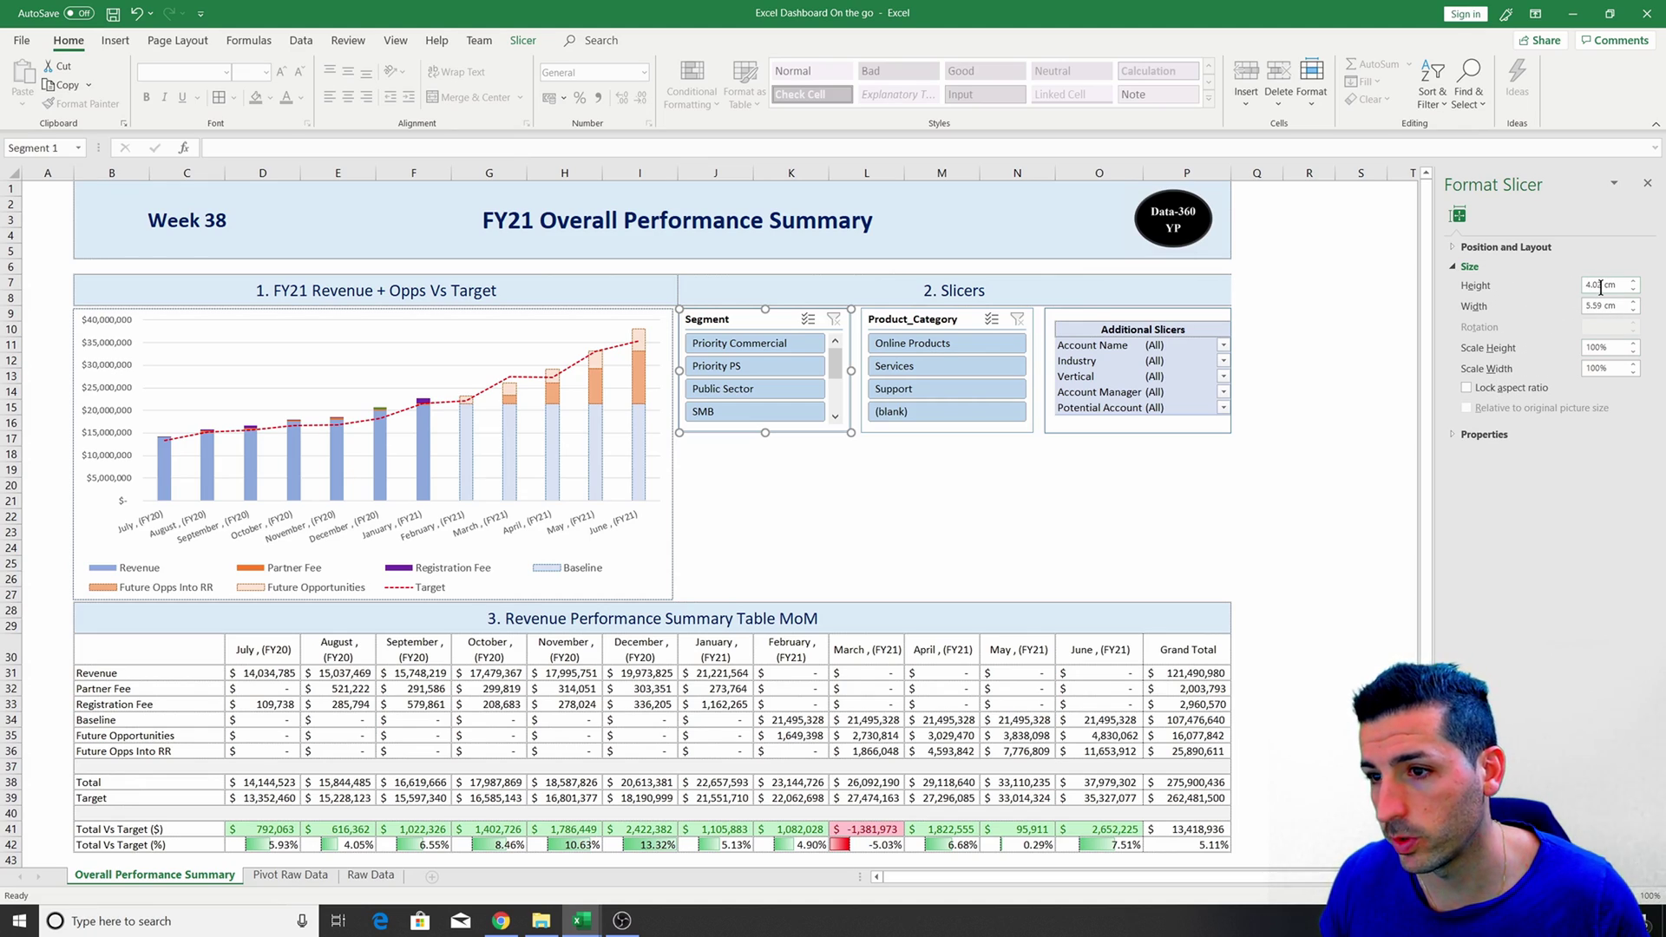
Set the height of the Segment slicer, Product_Category slicer and Additional Slicers box to 4.02 cm together.
{"action": "left_click", "coordinate": [909, 318], "text": "ctrl"}
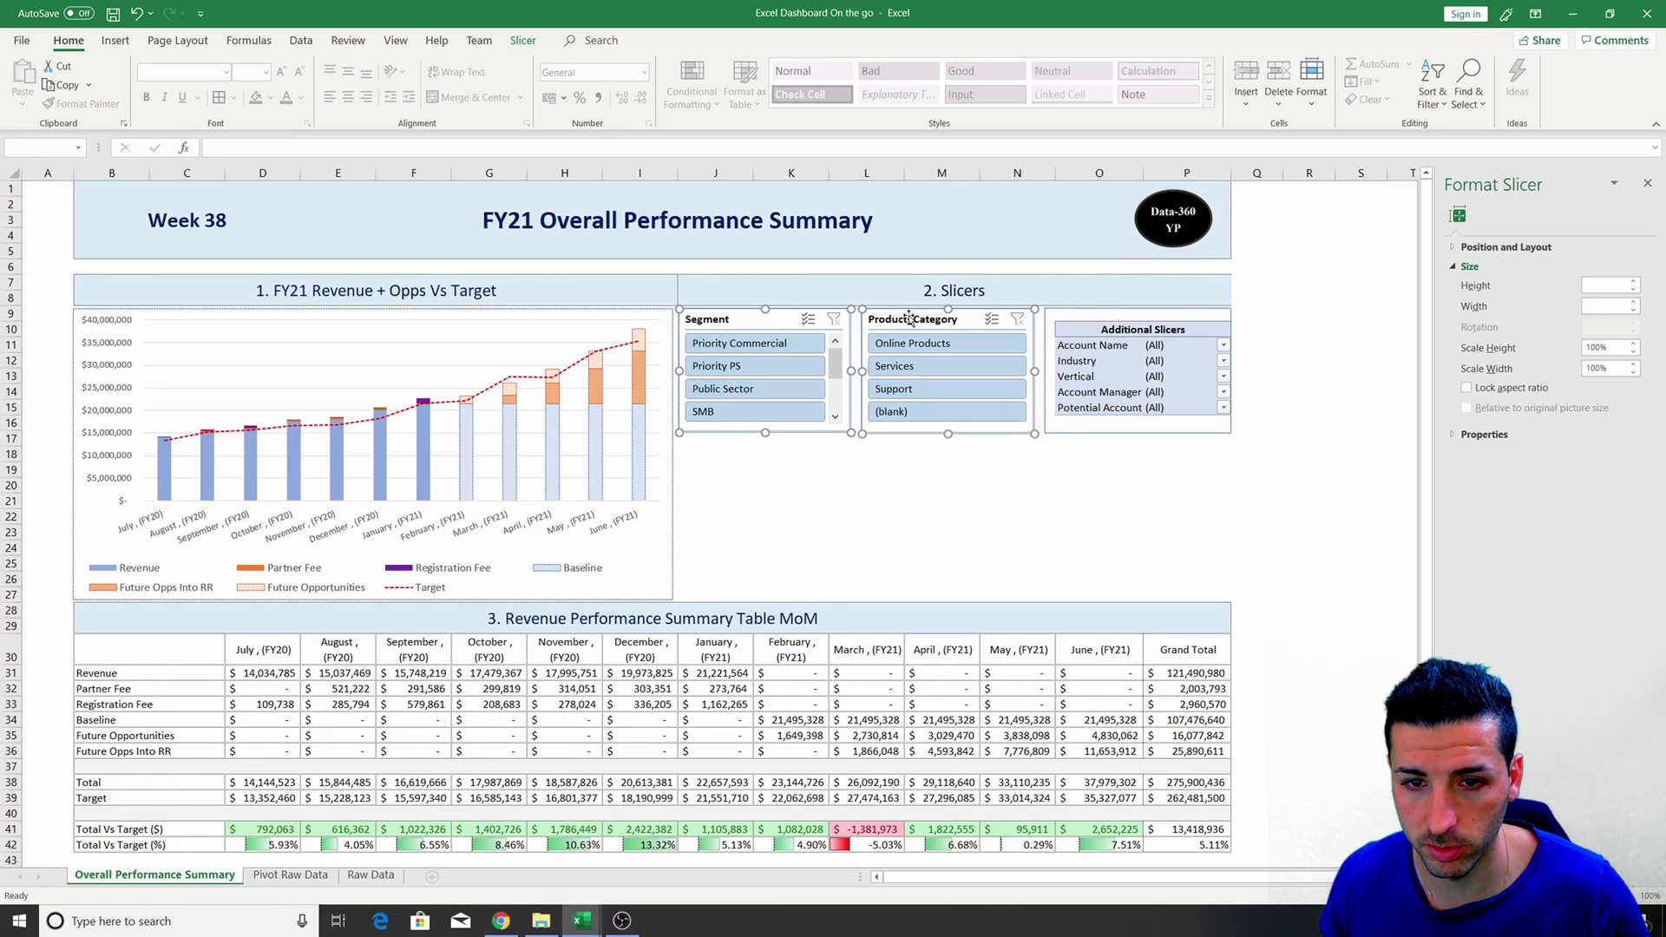
{"action": "left_click", "coordinate": [1102, 318], "text": "ctrl"}
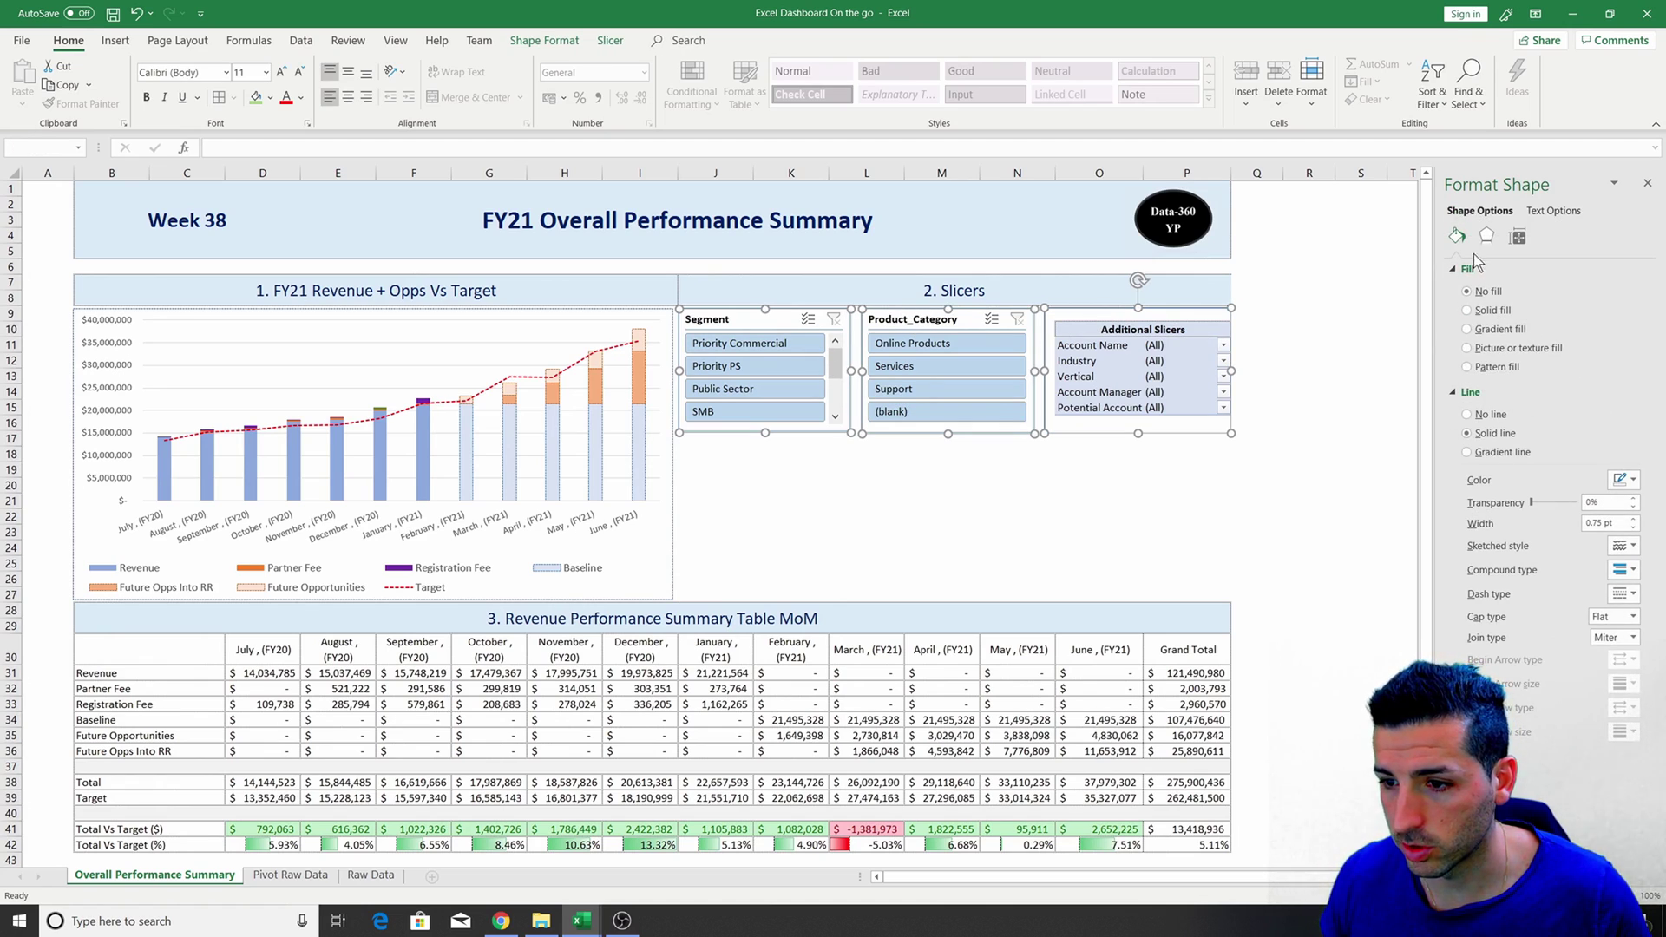
{"action": "left_click", "coordinate": [1517, 236]}
{"action": "left_click", "coordinate": [1607, 288]}
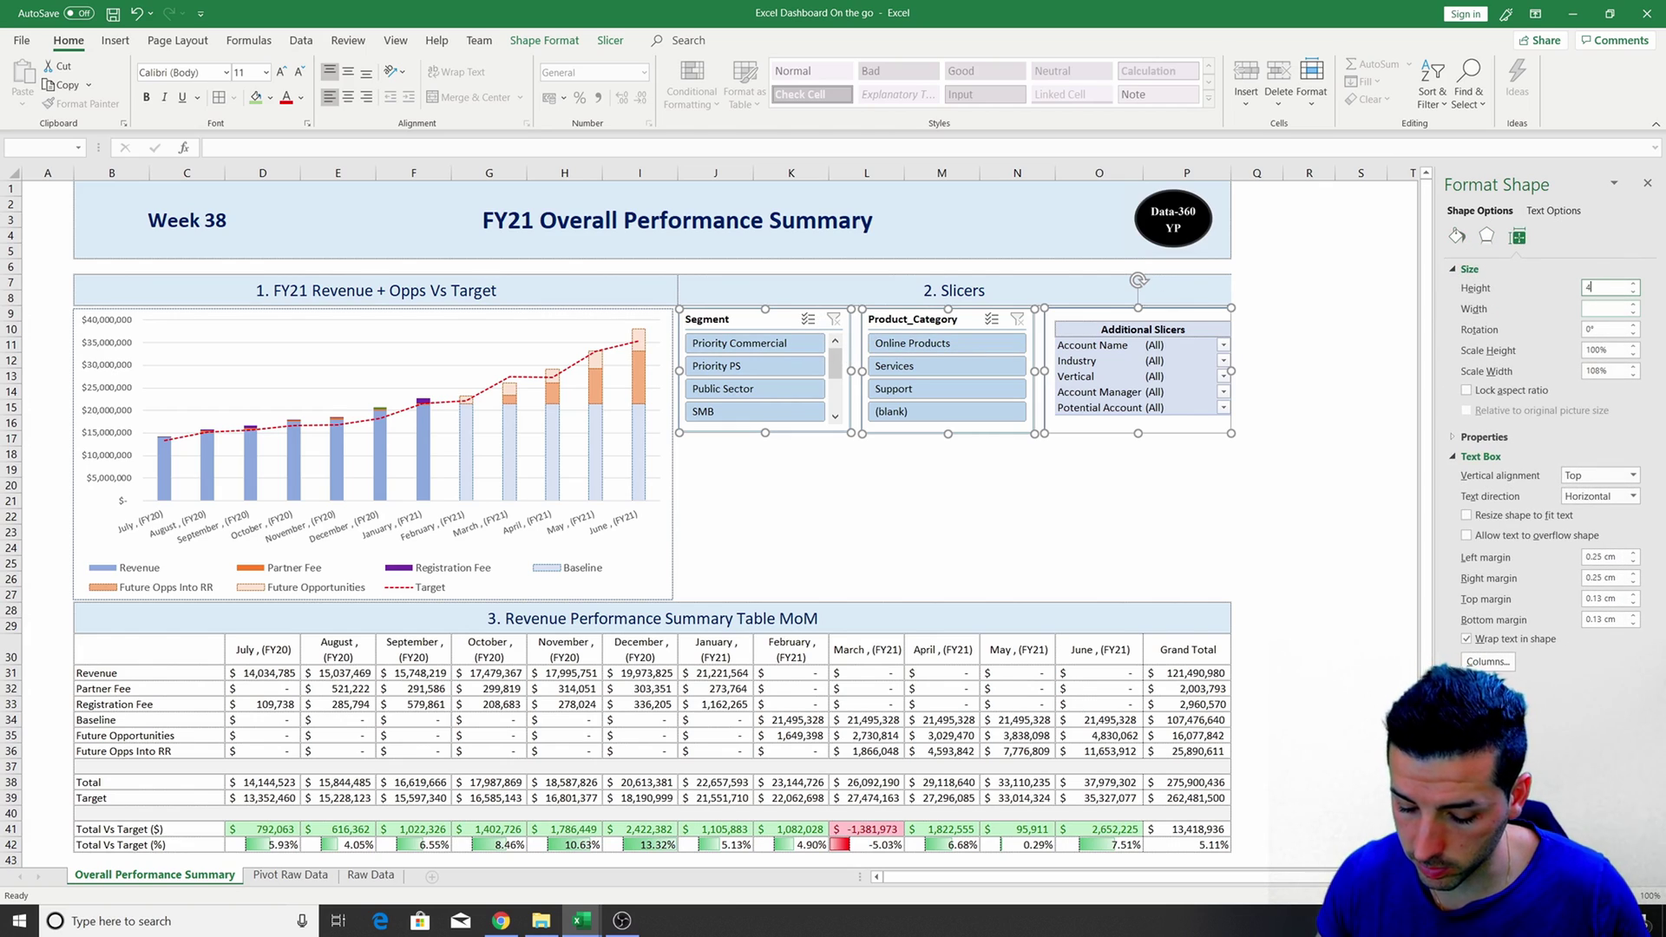
{"action": "key", "text": "Return"}
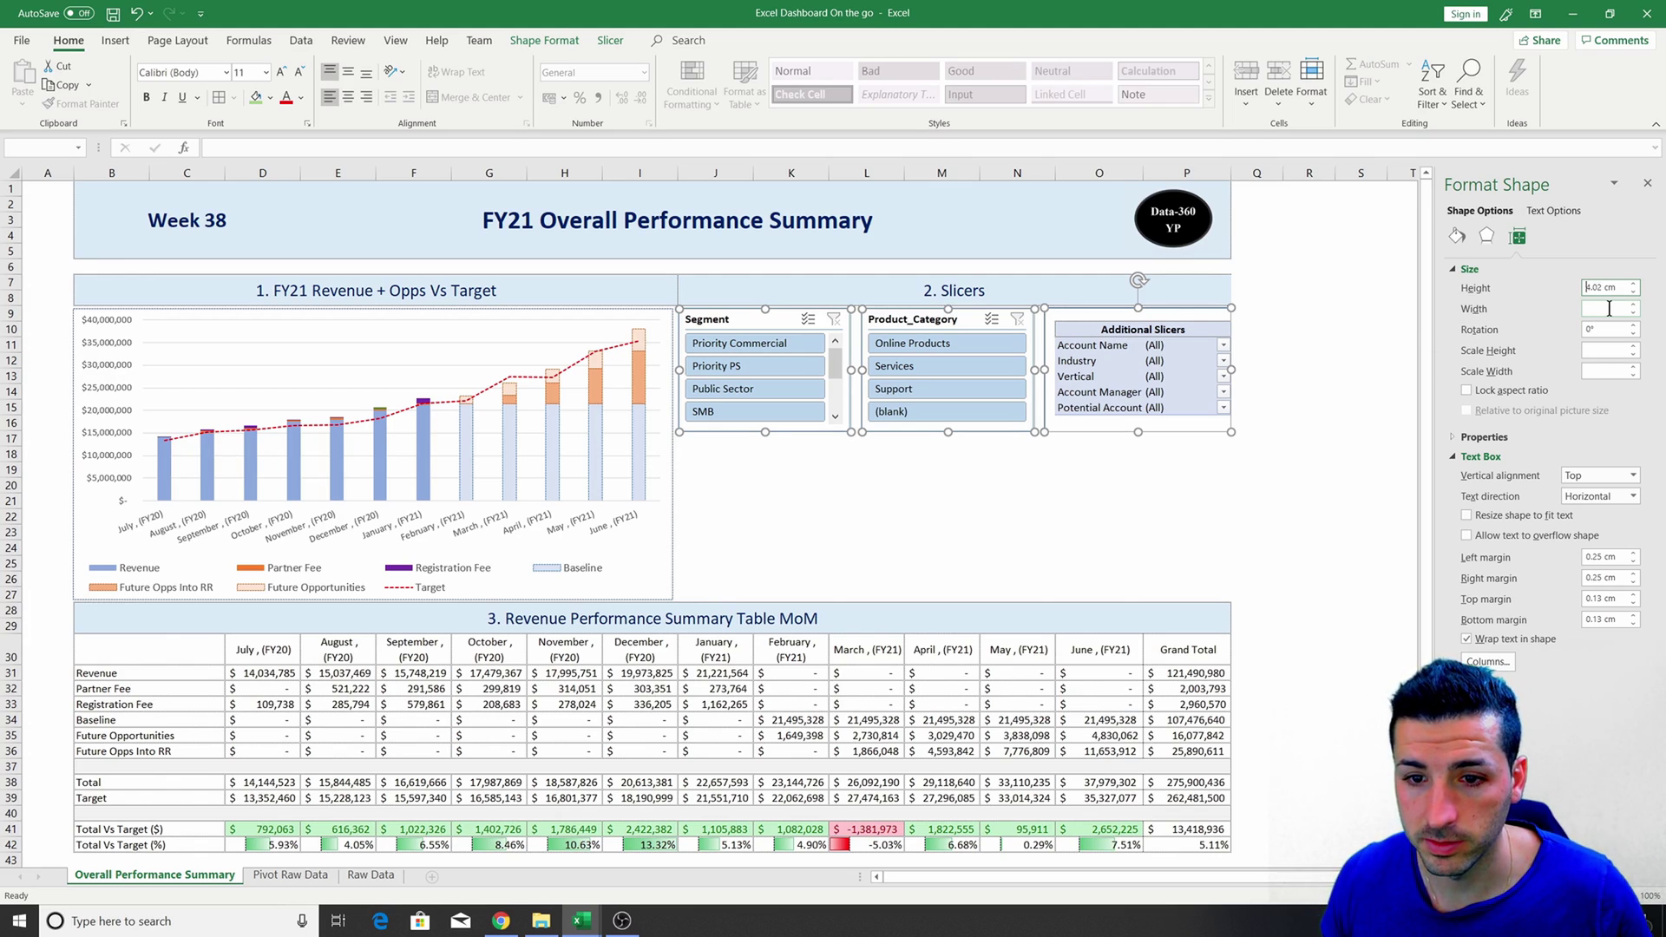
Align the tops of the two slicers and the Additional Slicers box and distribute them horizontally.
{"action": "left_click", "coordinate": [610, 40]}
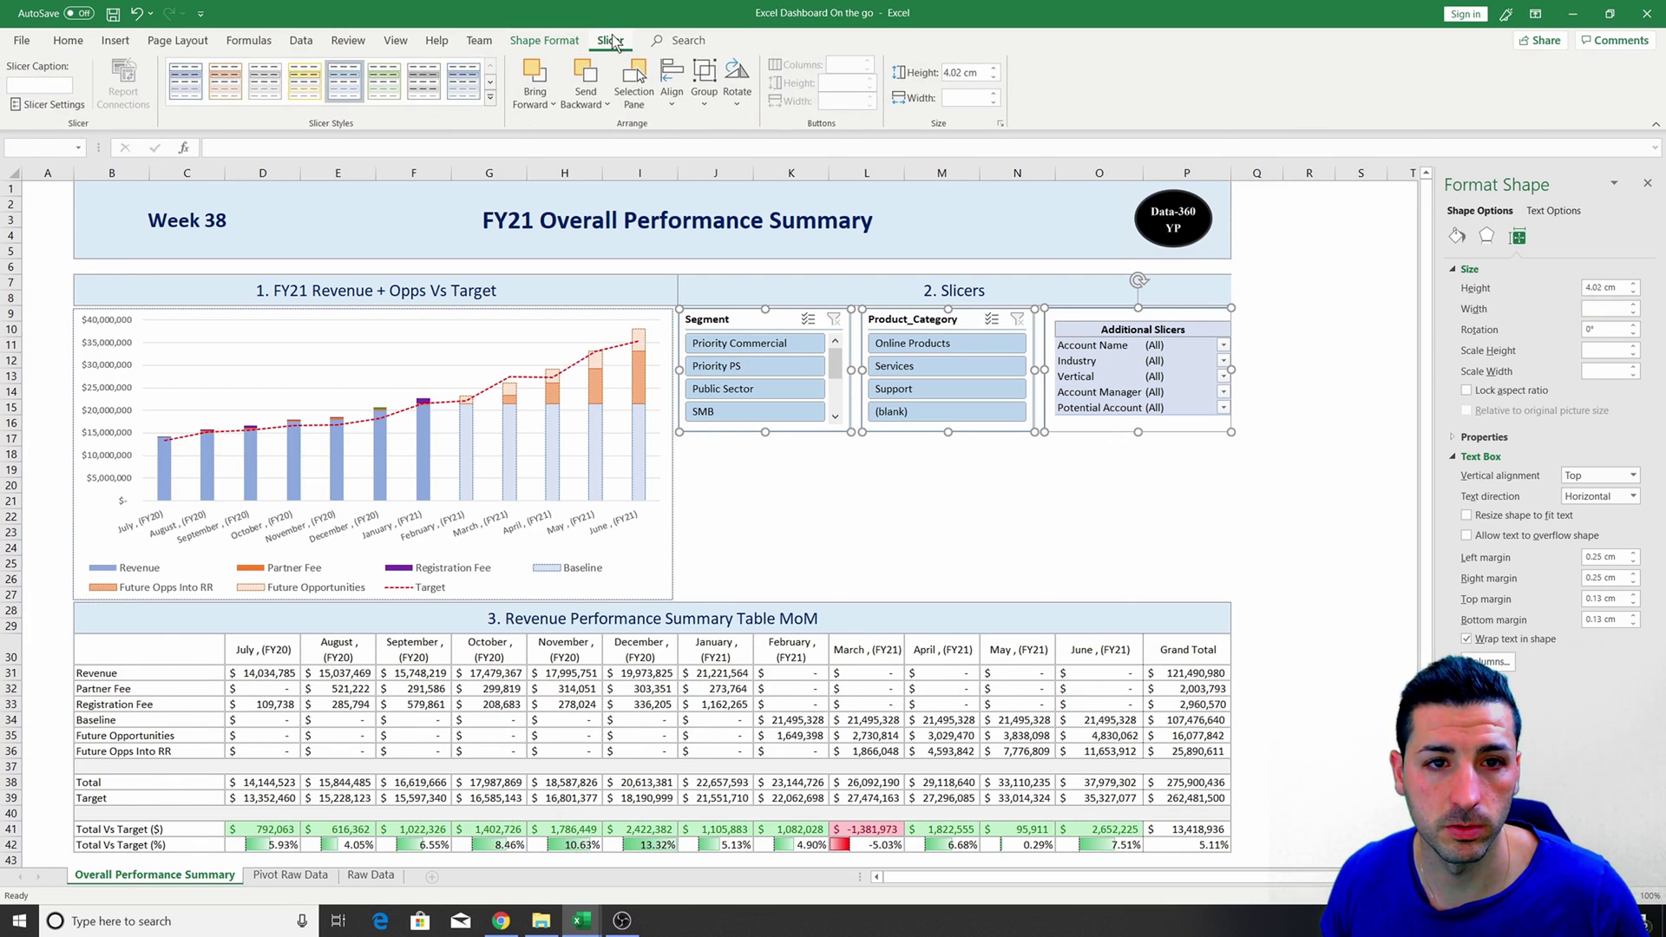
{"action": "left_click", "coordinate": [682, 106]}
{"action": "left_click", "coordinate": [731, 189]}
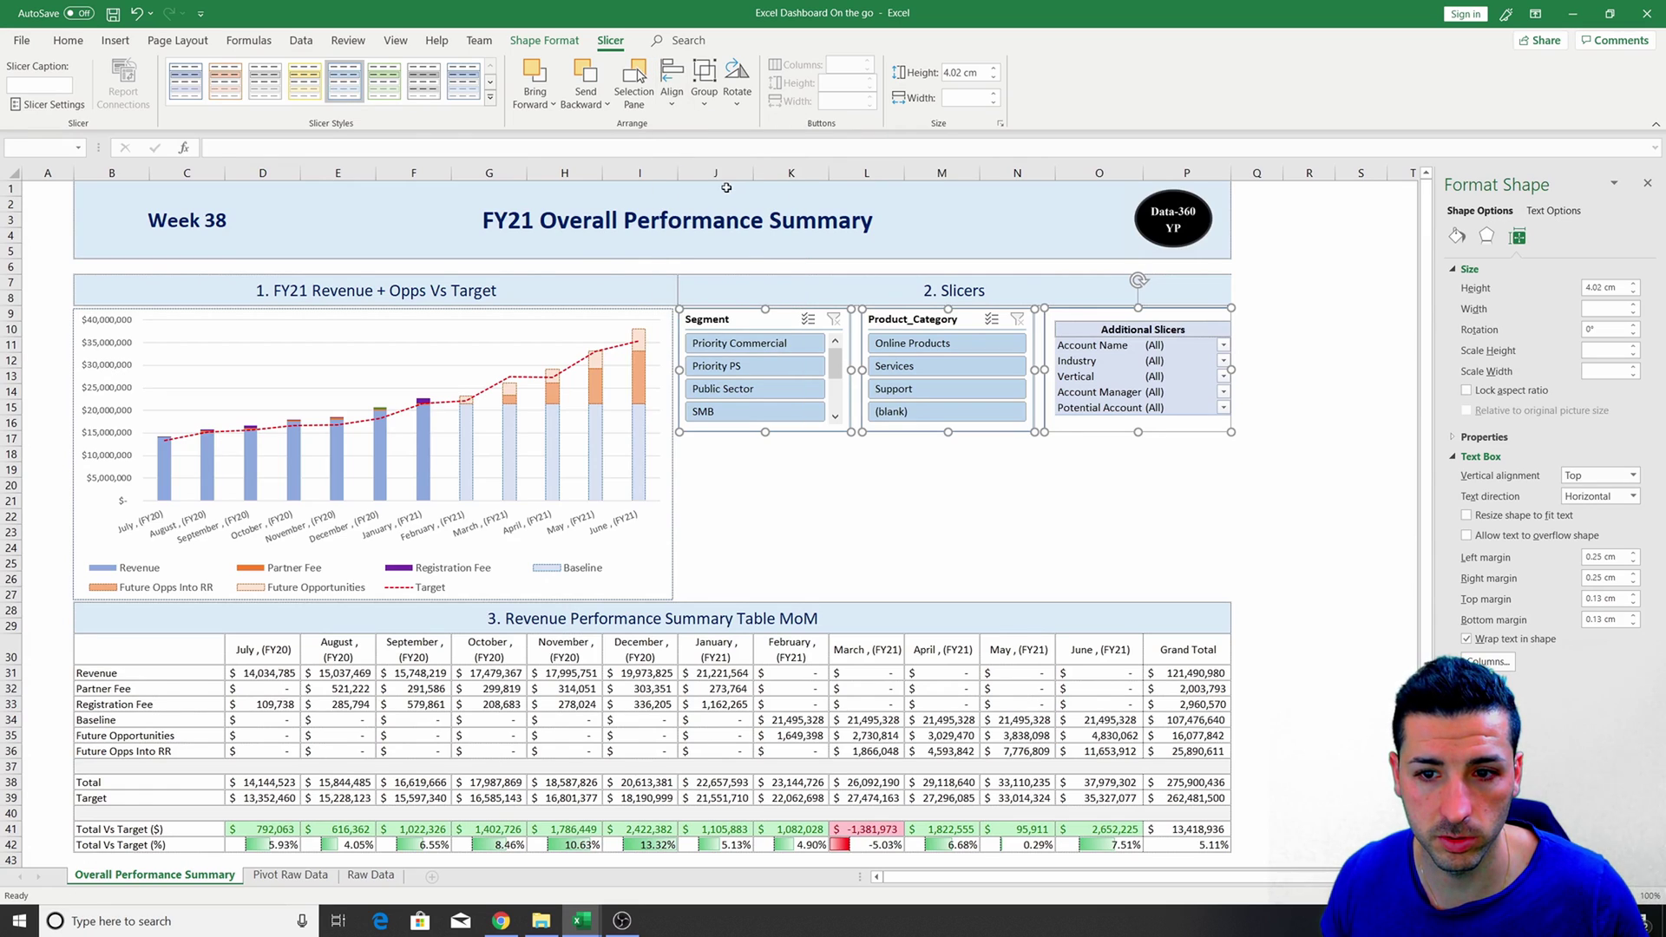
{"action": "left_click", "coordinate": [673, 96]}
{"action": "left_click", "coordinate": [716, 259]}
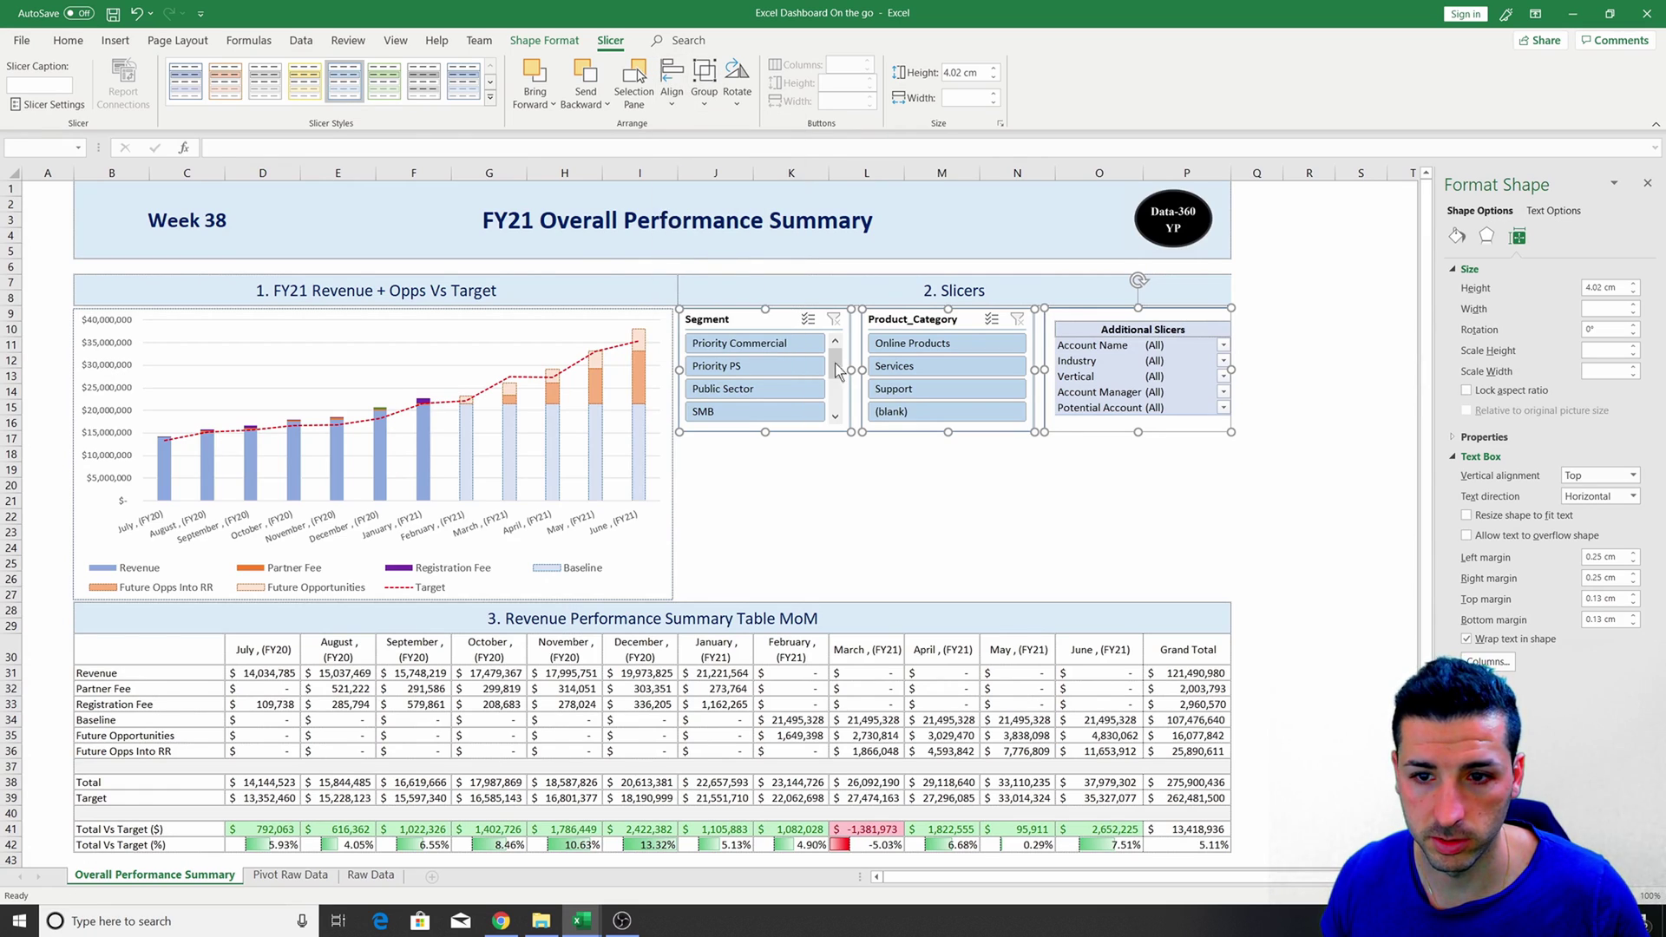
{"action": "left_click", "coordinate": [1085, 510]}
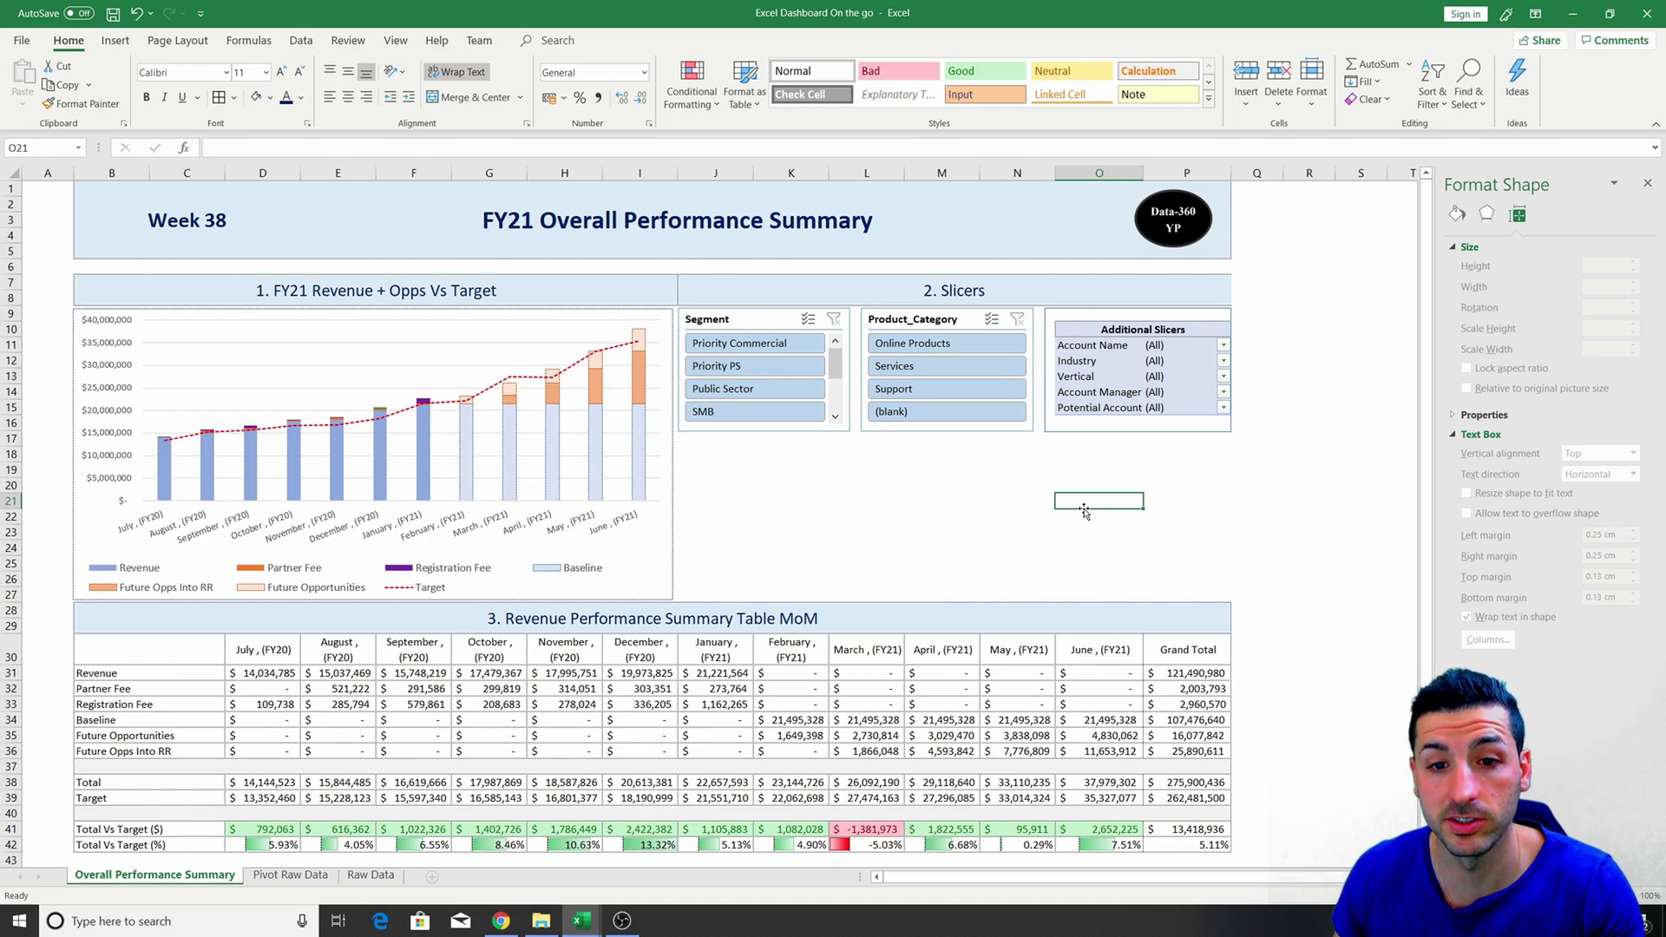
Change the Product_Category slicer's header caption to "Product Category".
{"action": "left_click", "coordinate": [933, 323]}
{"action": "right_click", "coordinate": [965, 316]}
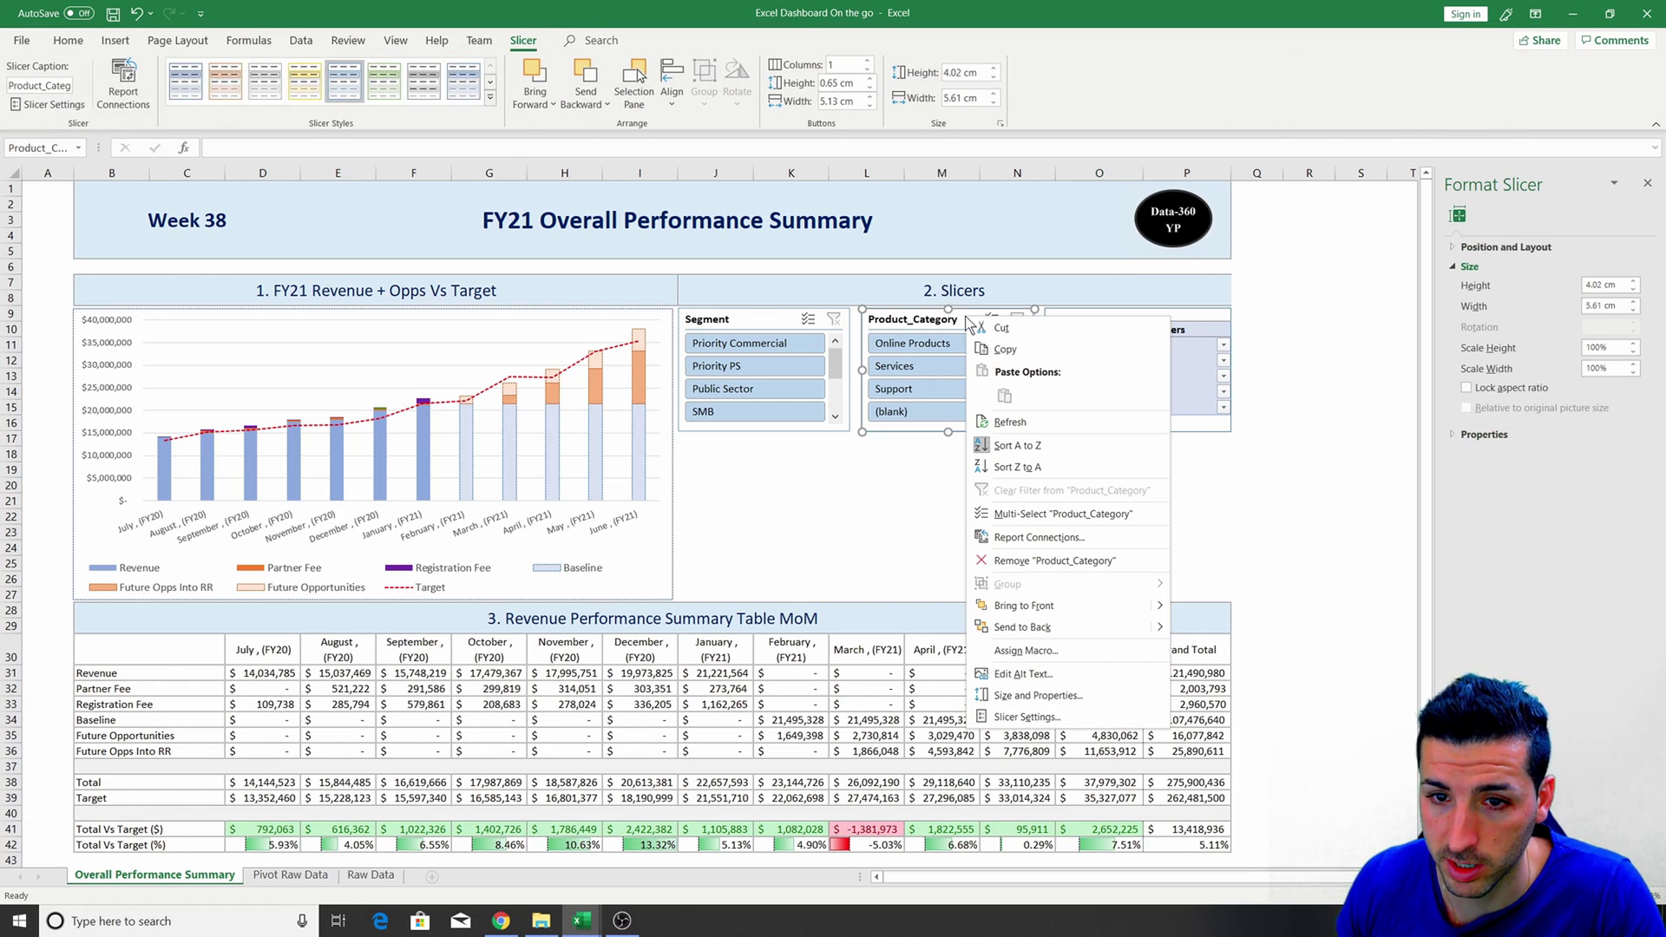
{"action": "left_click", "coordinate": [1062, 715]}
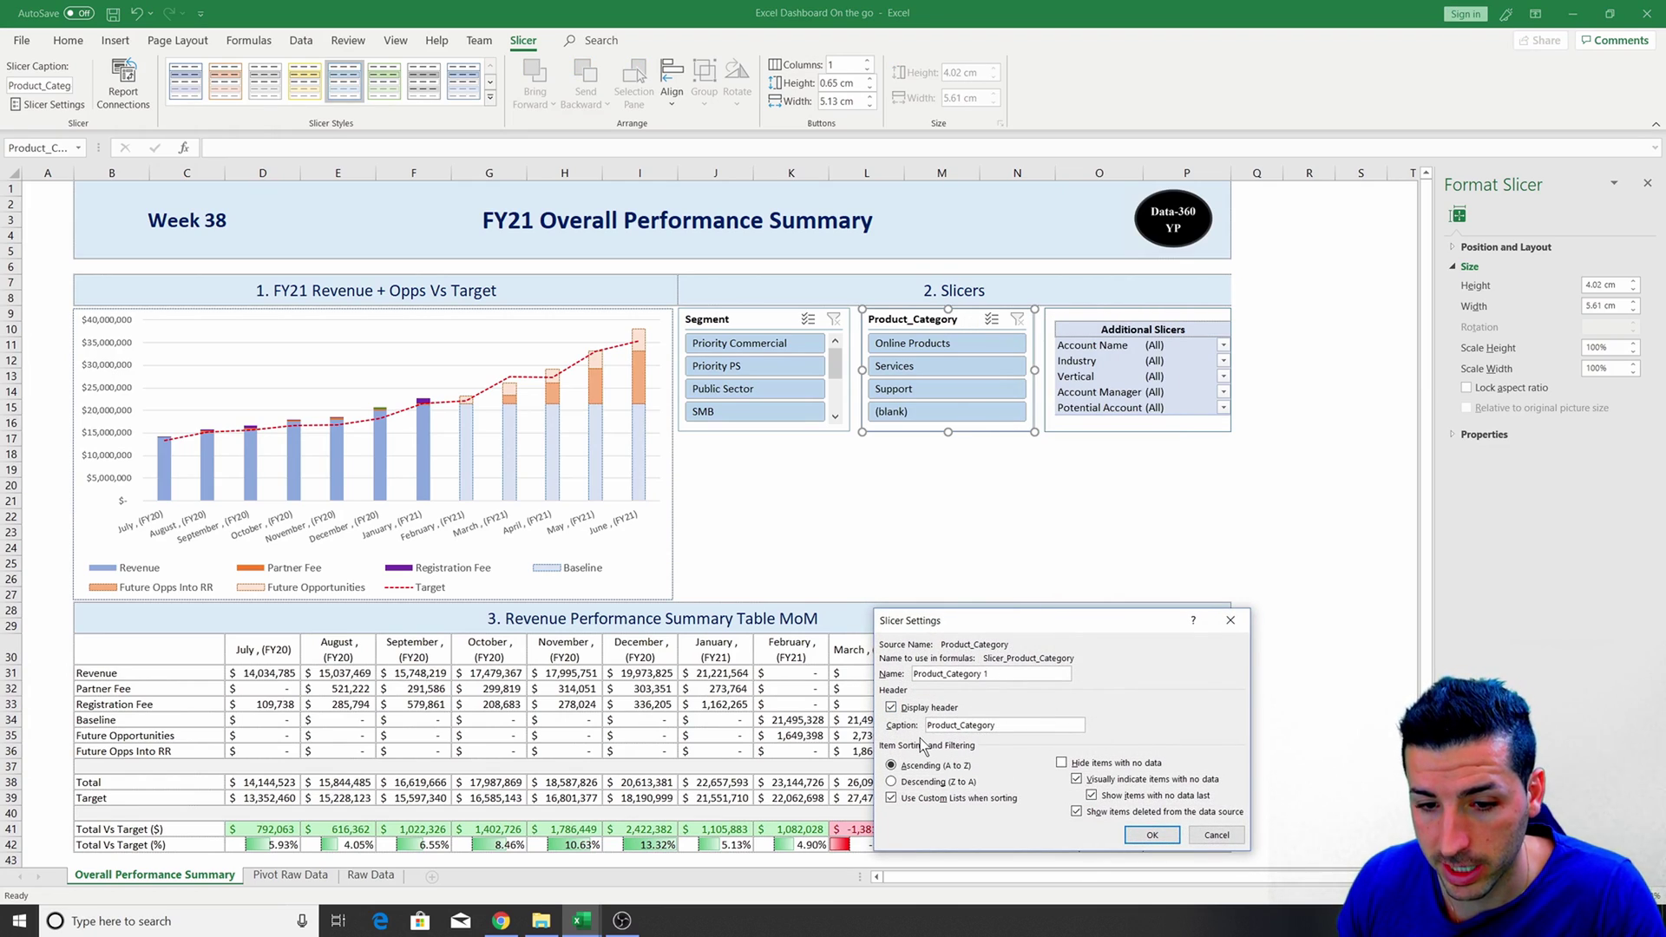
{"action": "key", "text": "BackSpace"}
{"action": "key", "text": "Return"}
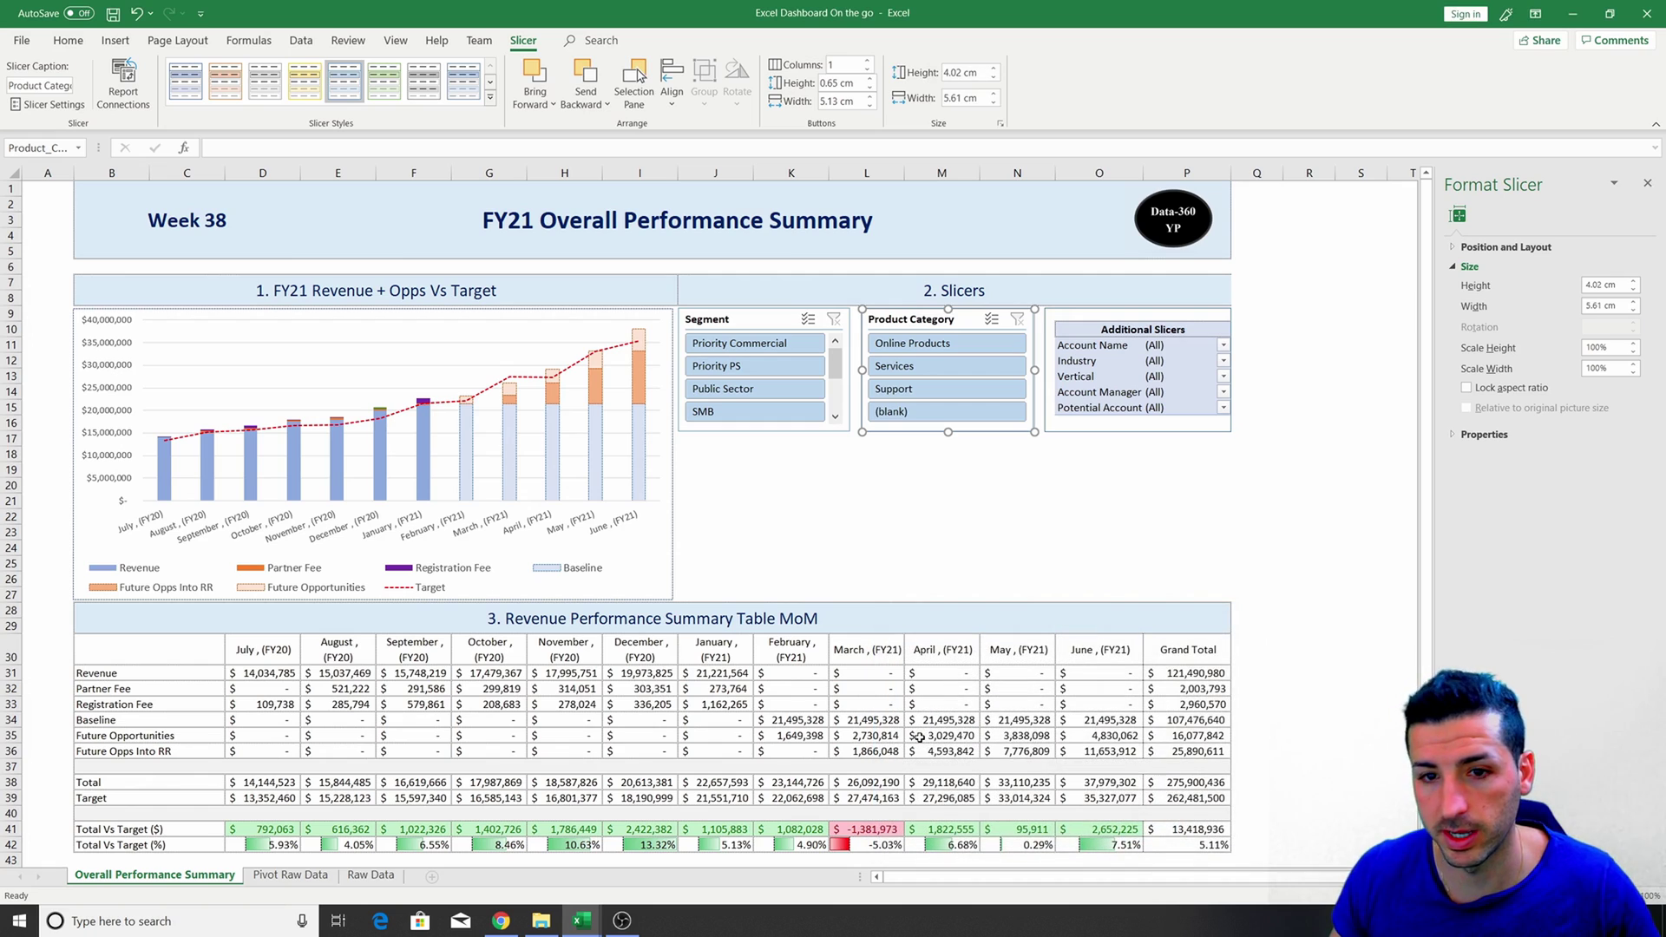
{"action": "left_click", "coordinate": [943, 475]}
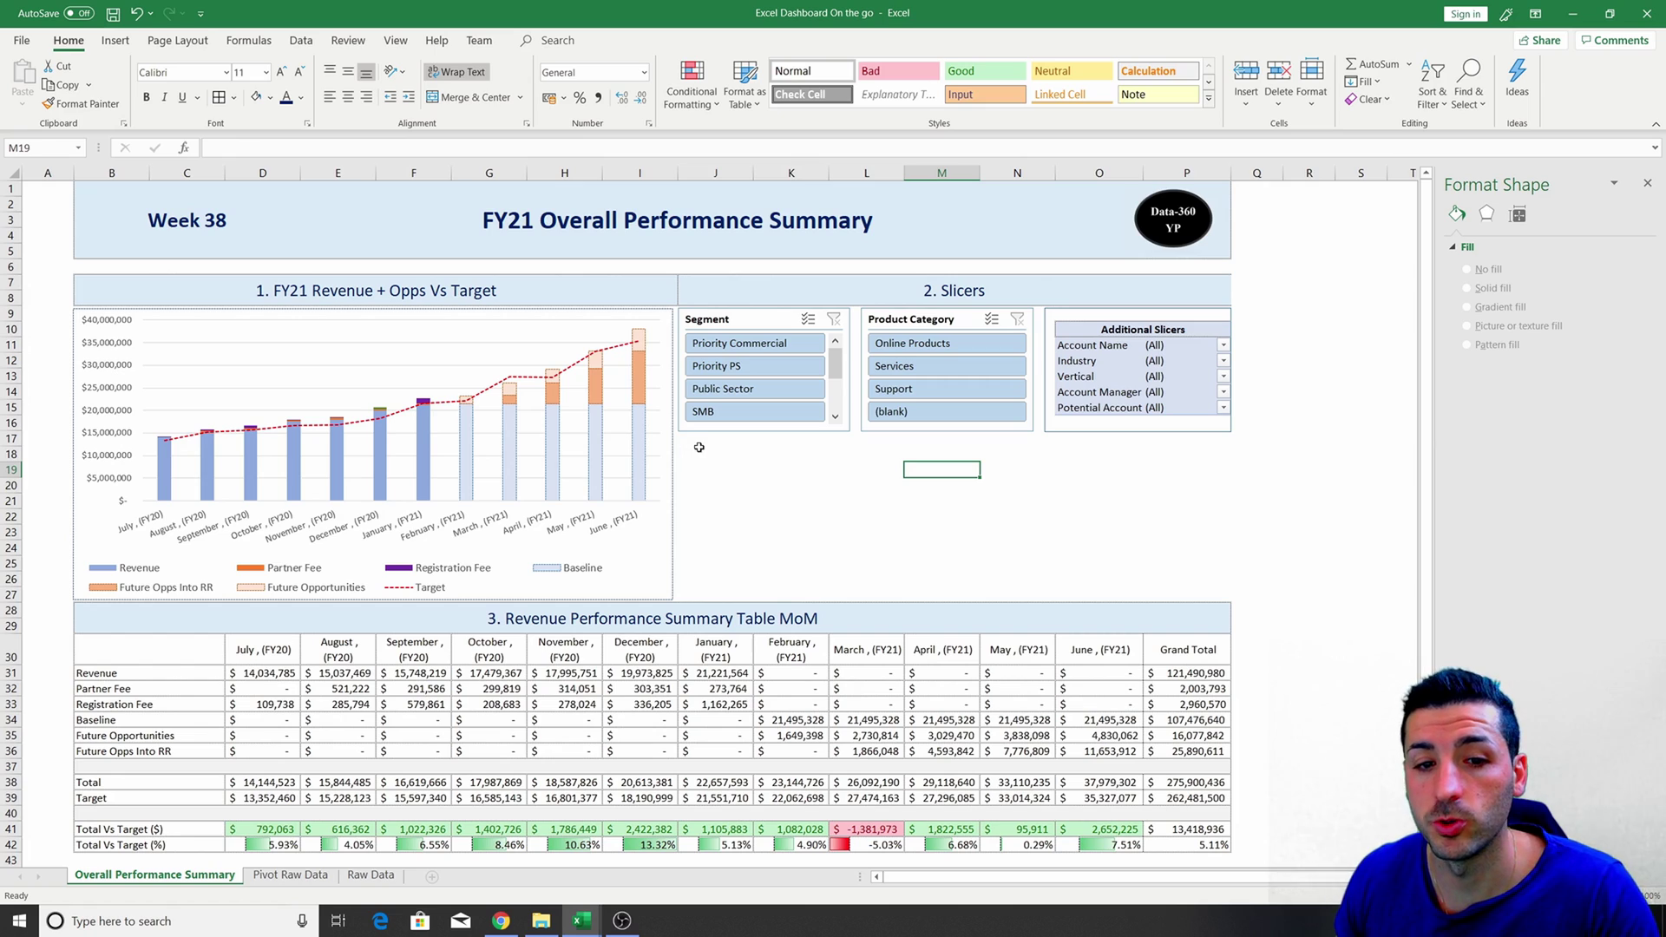
{"action": "left_click_drag", "start_coordinate": [698, 446], "coordinate": [1231, 589]}
{"action": "scroll", "coordinate": [1284, 530], "scroll_direction": "down", "scroll_amount": 1}
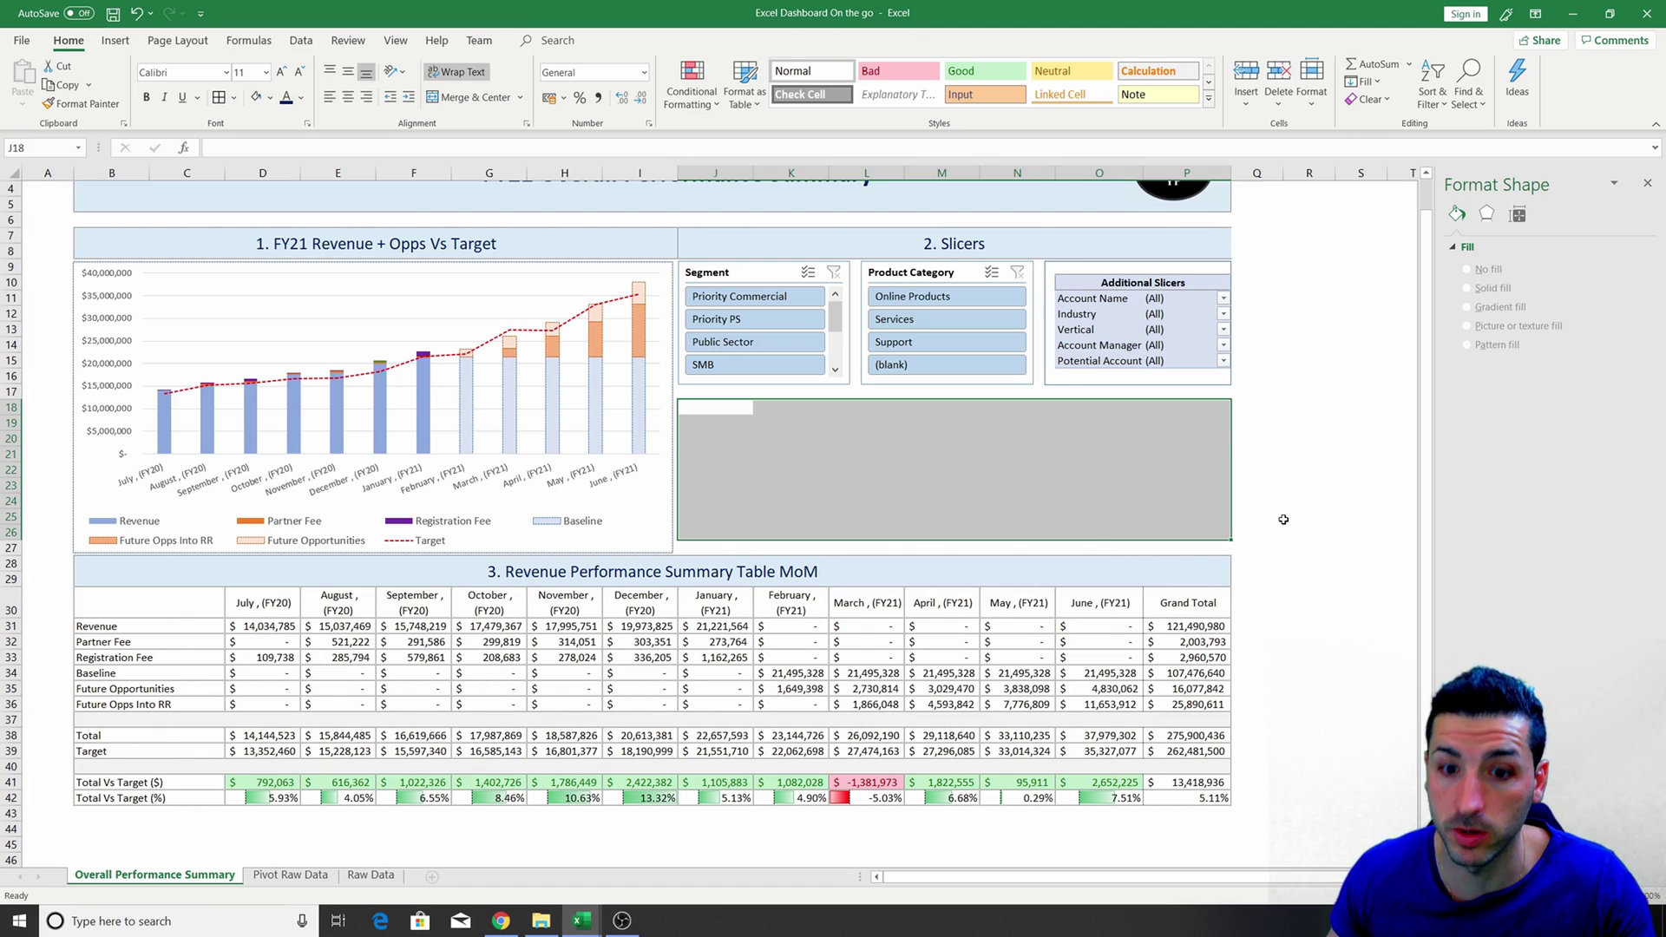
{"action": "left_click", "coordinate": [1282, 517]}
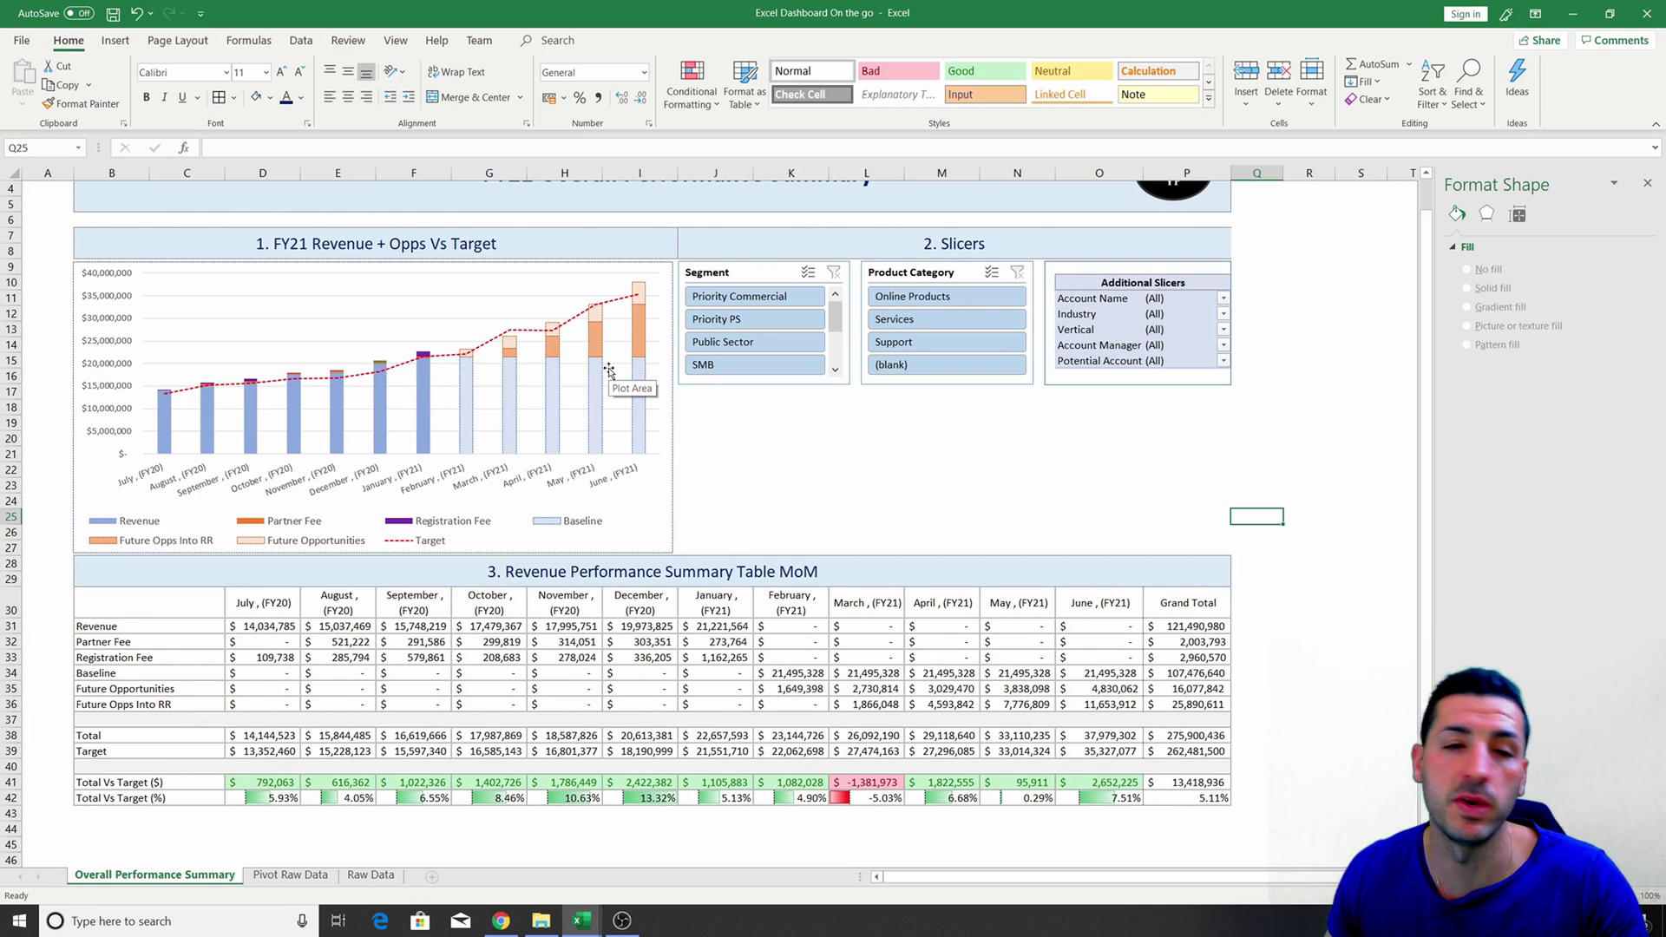
{"action": "left_click", "coordinate": [1212, 800]}
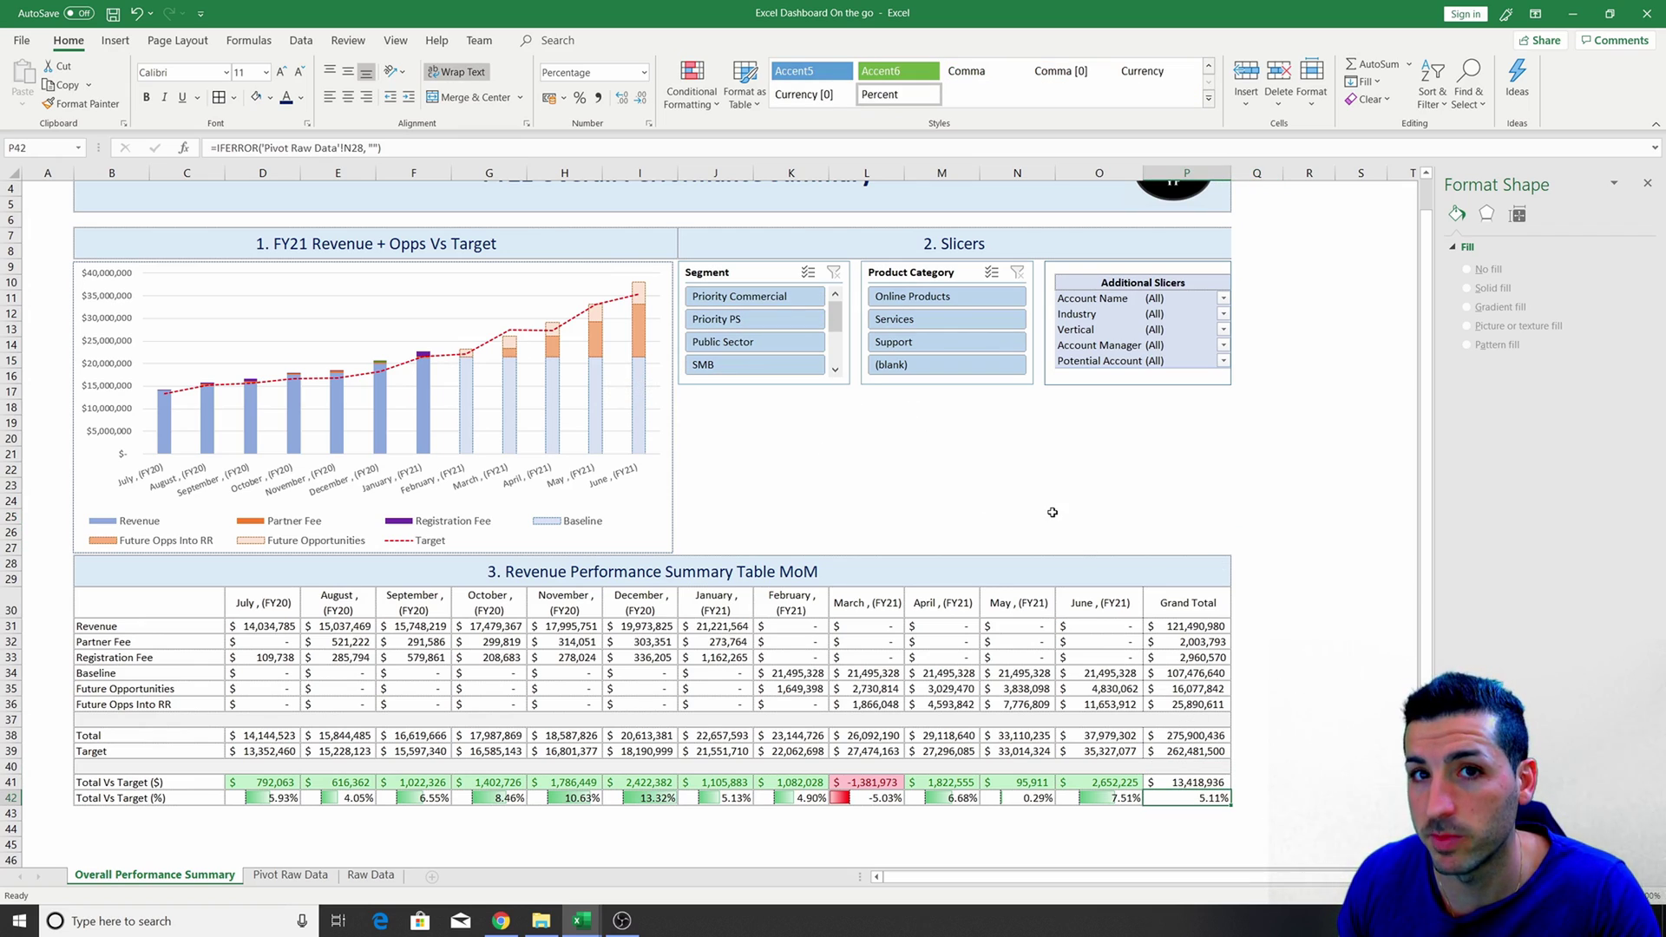
{"action": "left_click", "coordinate": [1128, 458]}
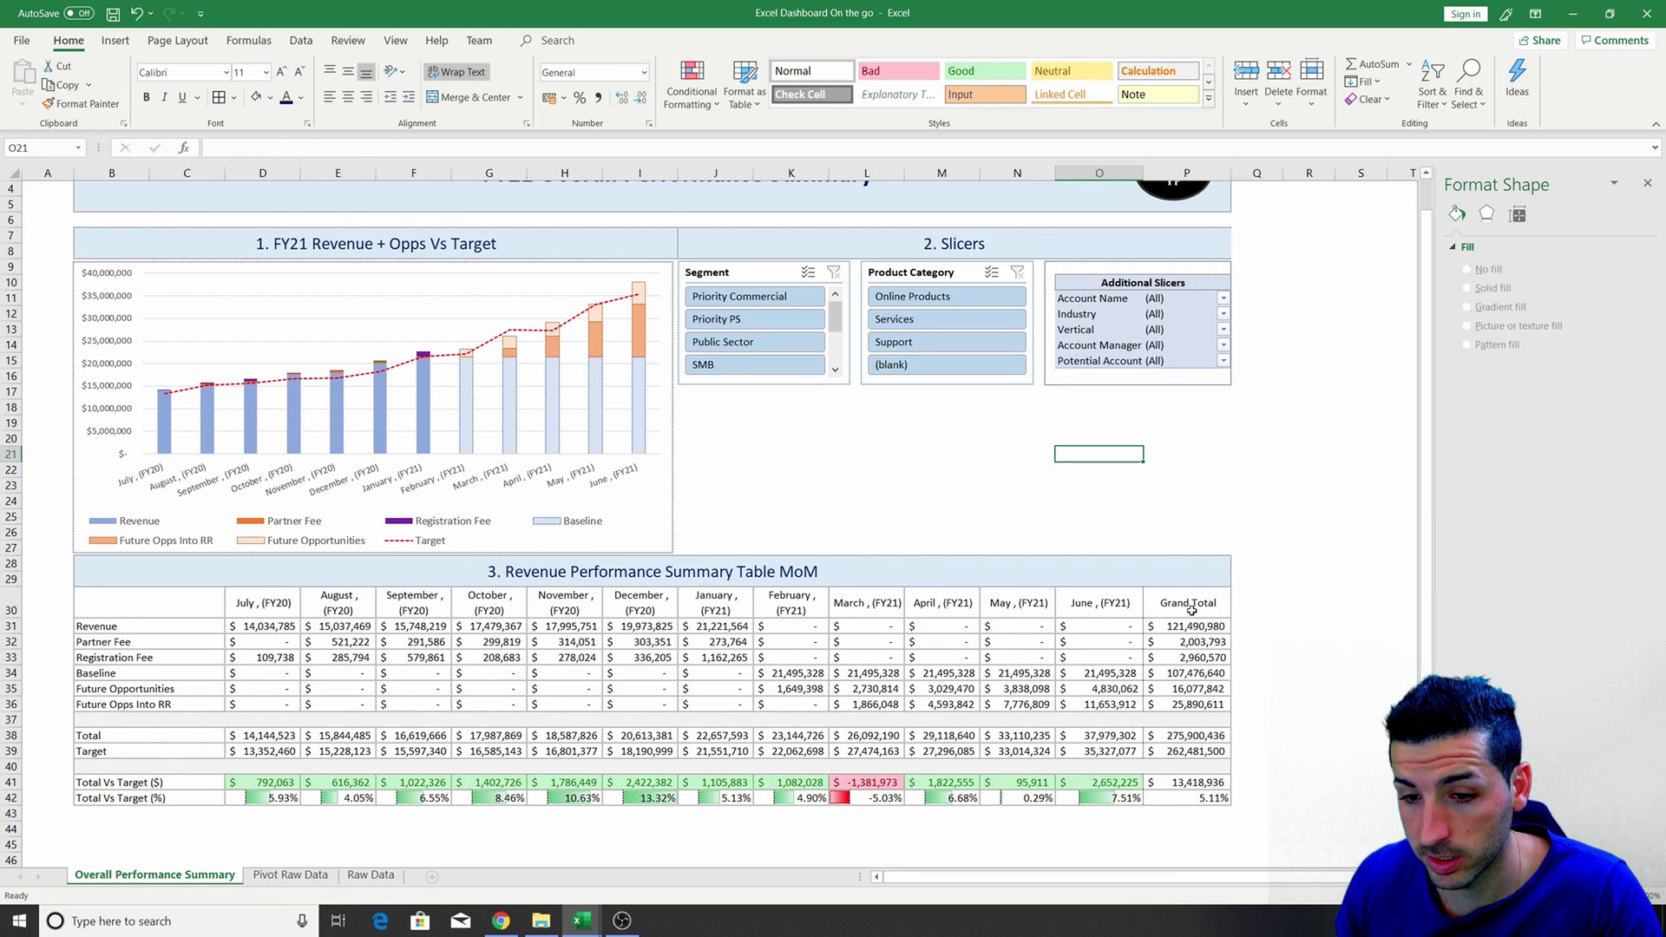
Make the Grand Total column of the revenue performance summary table bold, from its header down to Total Vs Target (%).
{"action": "left_click_drag", "start_coordinate": [1191, 610], "coordinate": [1206, 797]}
{"action": "left_click", "coordinate": [146, 97]}
{"action": "left_click", "coordinate": [146, 97]}
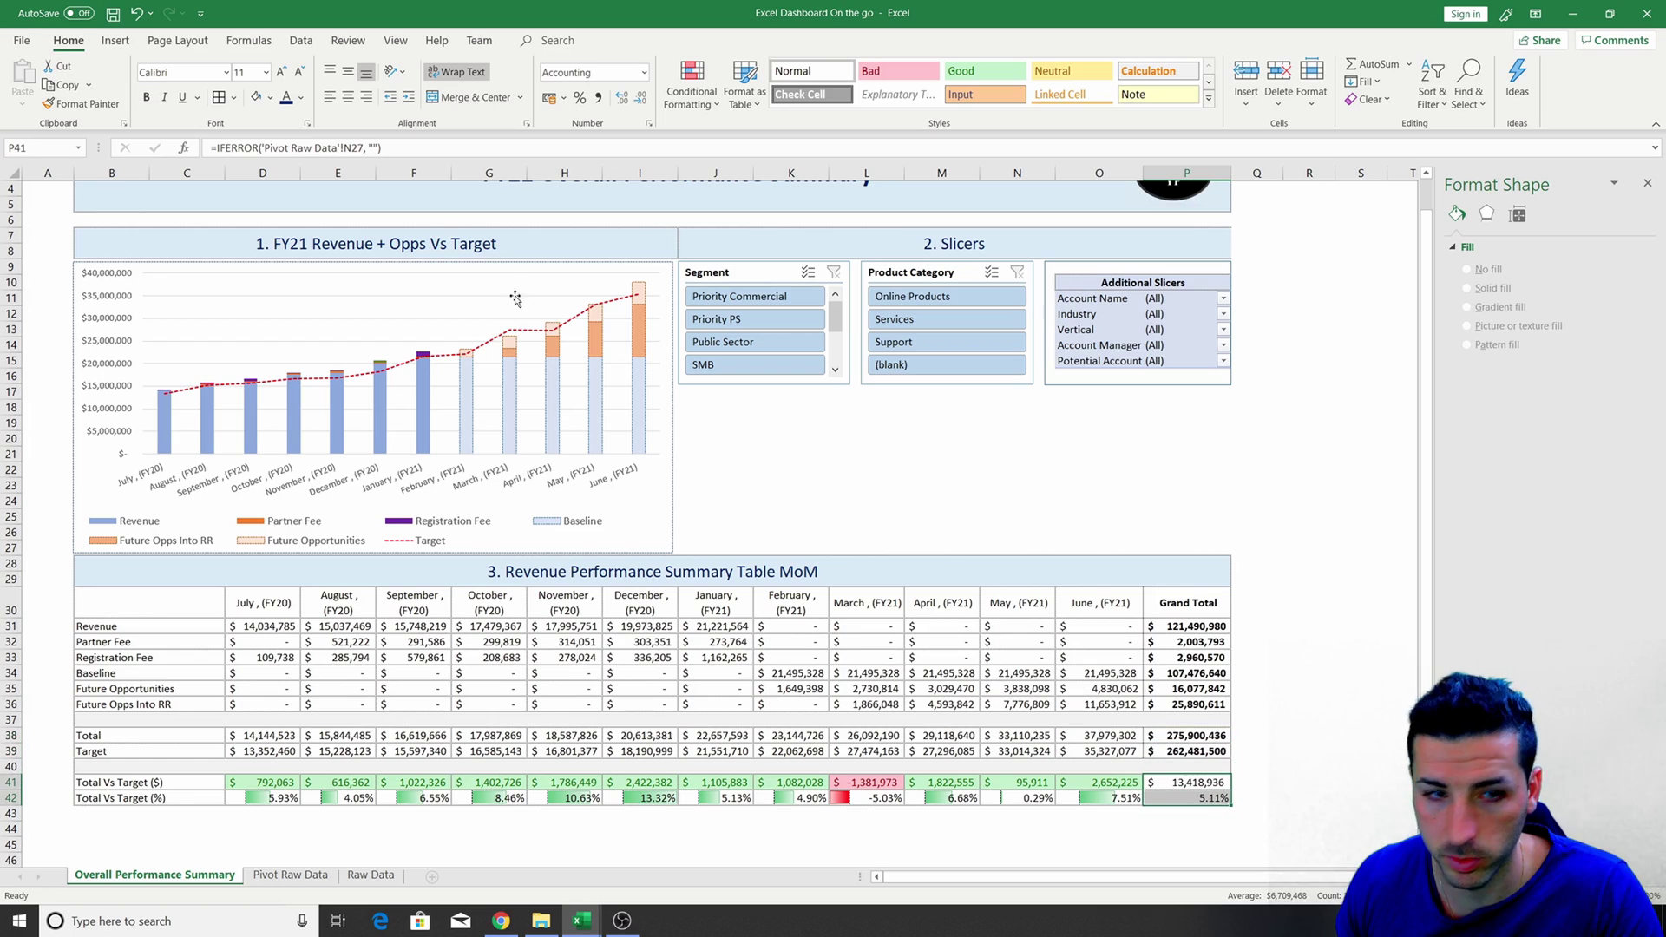
{"action": "left_click", "coordinate": [146, 97]}
{"action": "left_click", "coordinate": [1095, 783]}
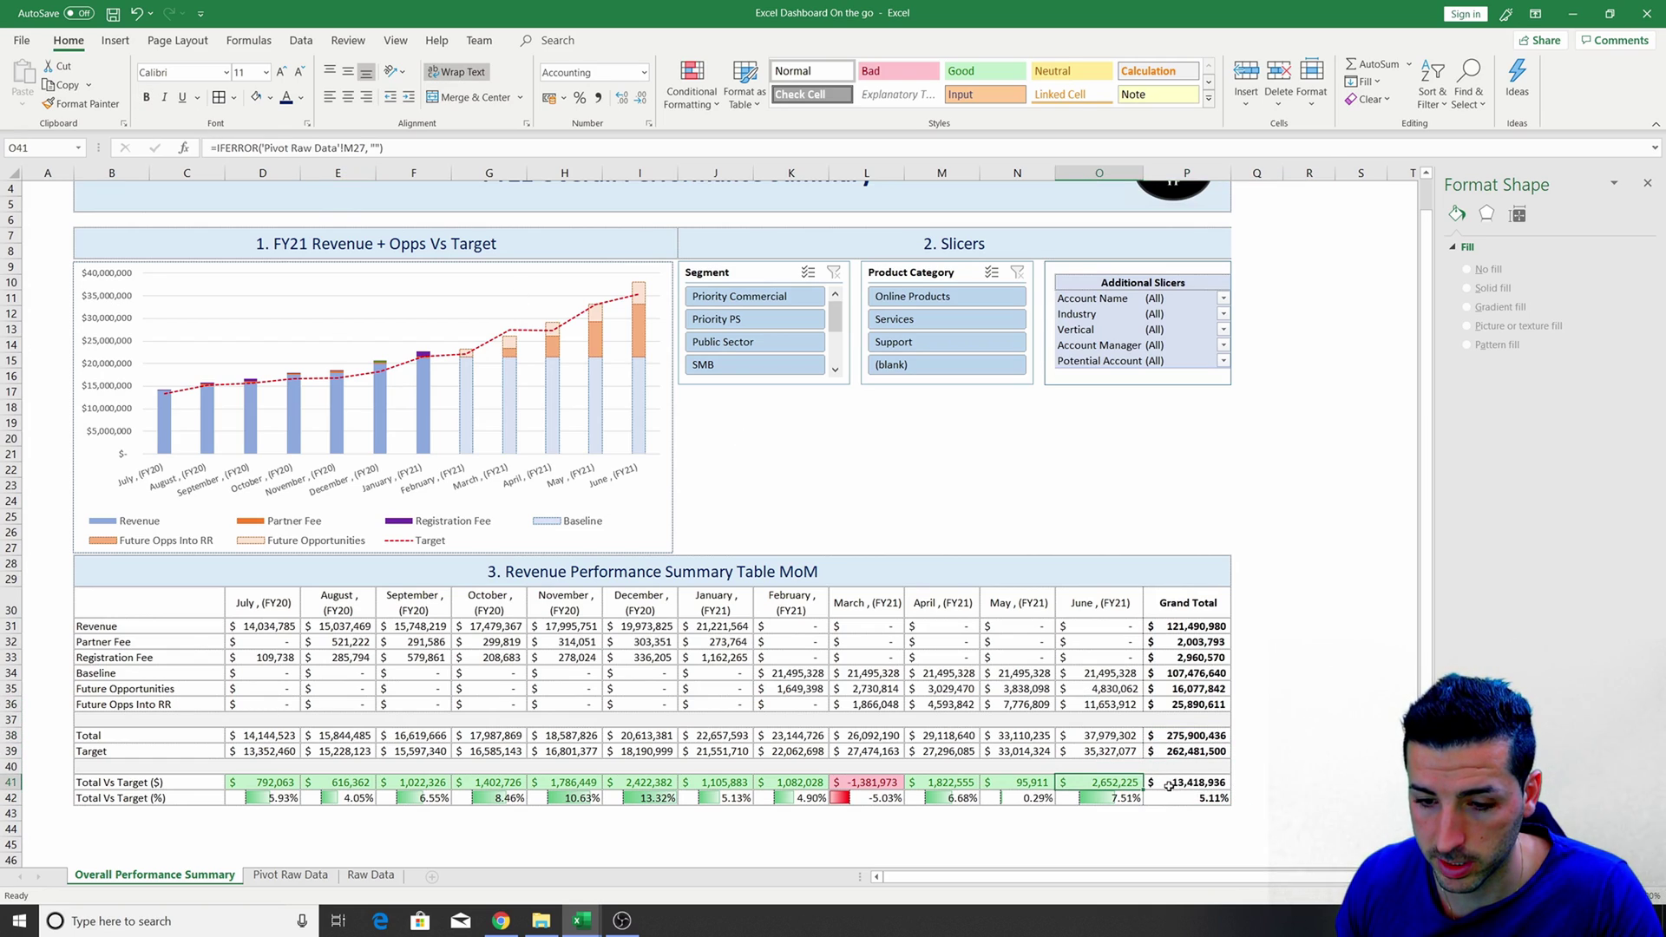
{"action": "left_click", "coordinate": [1198, 786]}
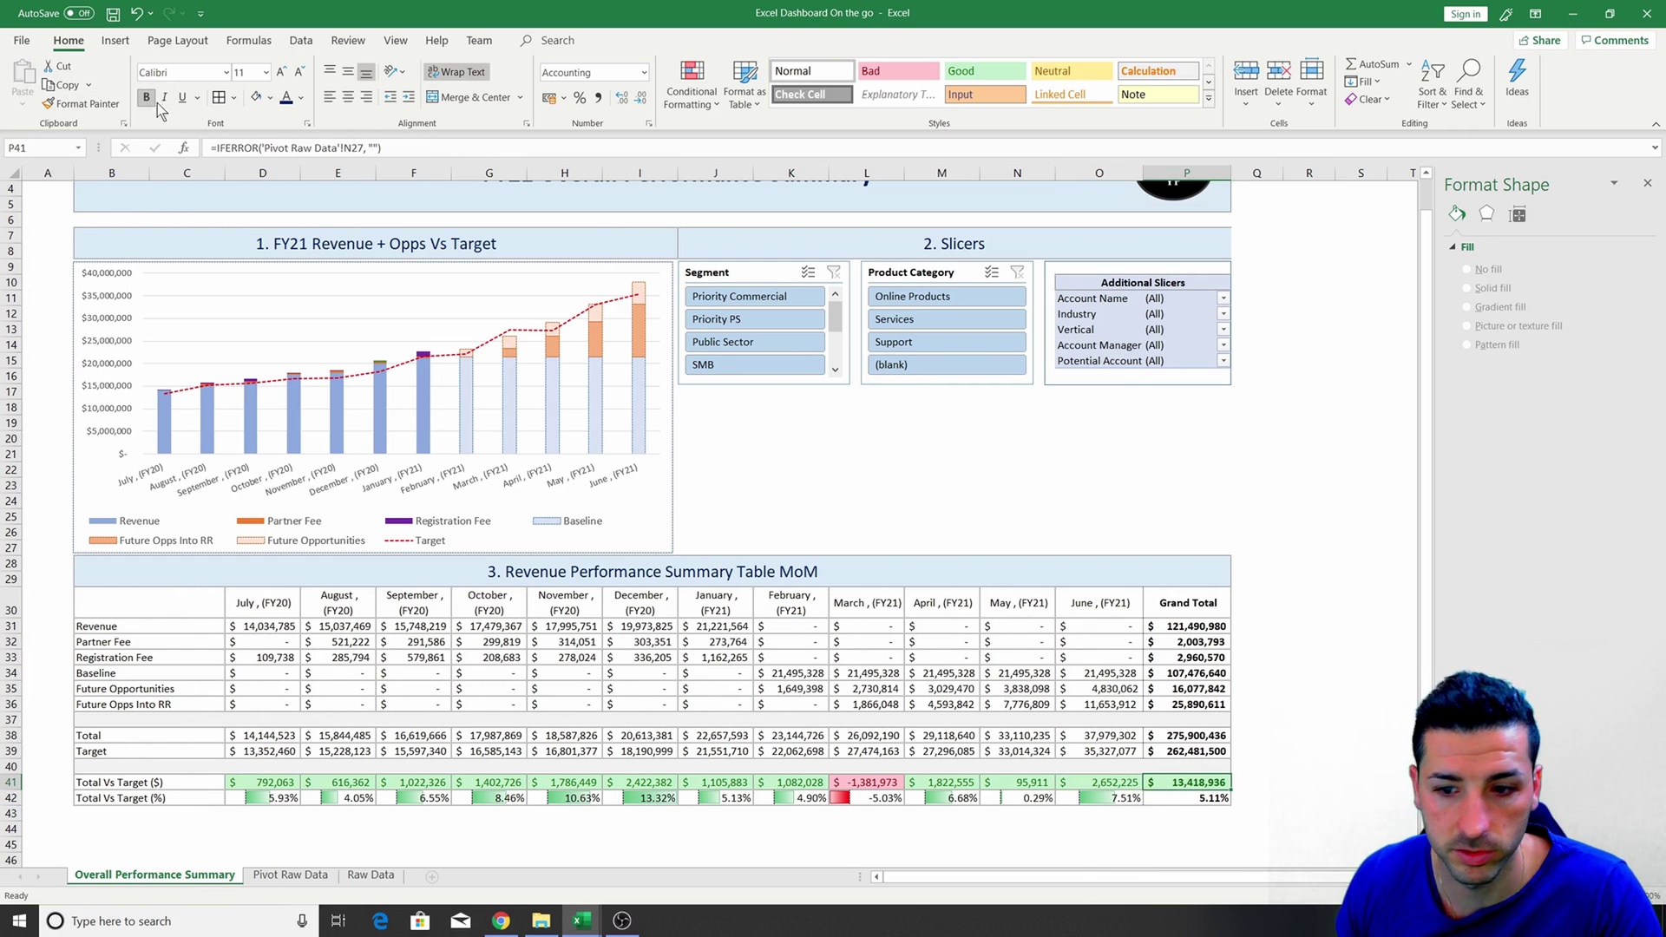
{"action": "left_click", "coordinate": [1215, 433]}
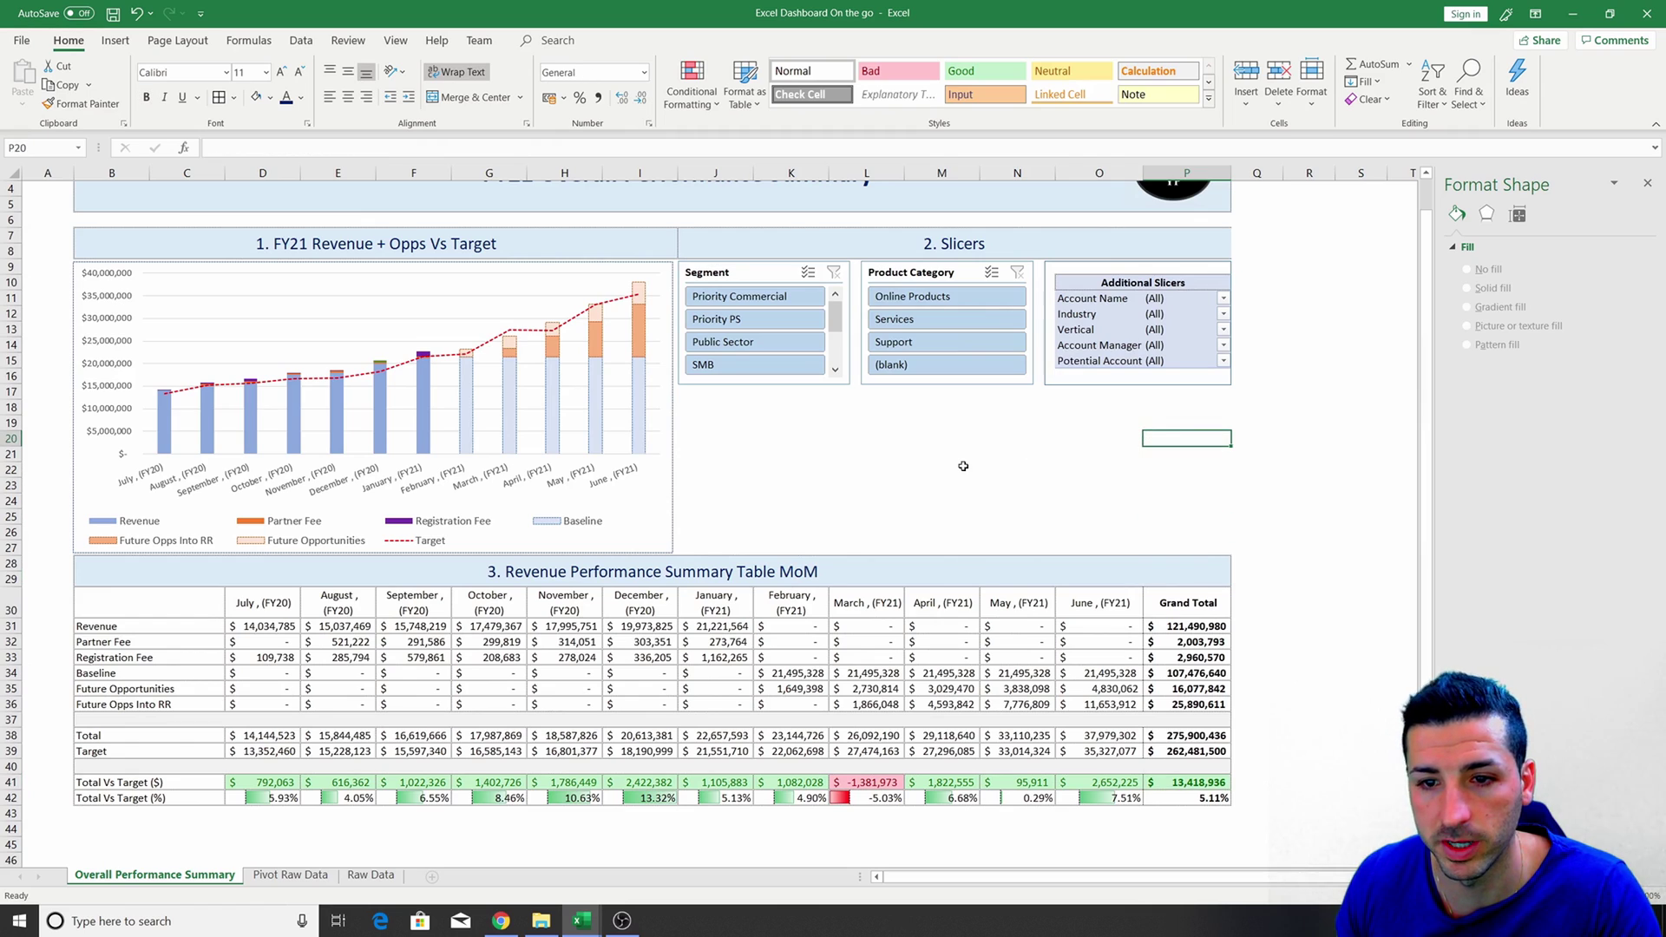
Insert a two-series clustered bar chart of the Grand Total's Total and Target cells and fit it into the blank area beneath the slicers.
{"action": "left_click_drag", "start_coordinate": [1188, 735], "coordinate": [1189, 752]}
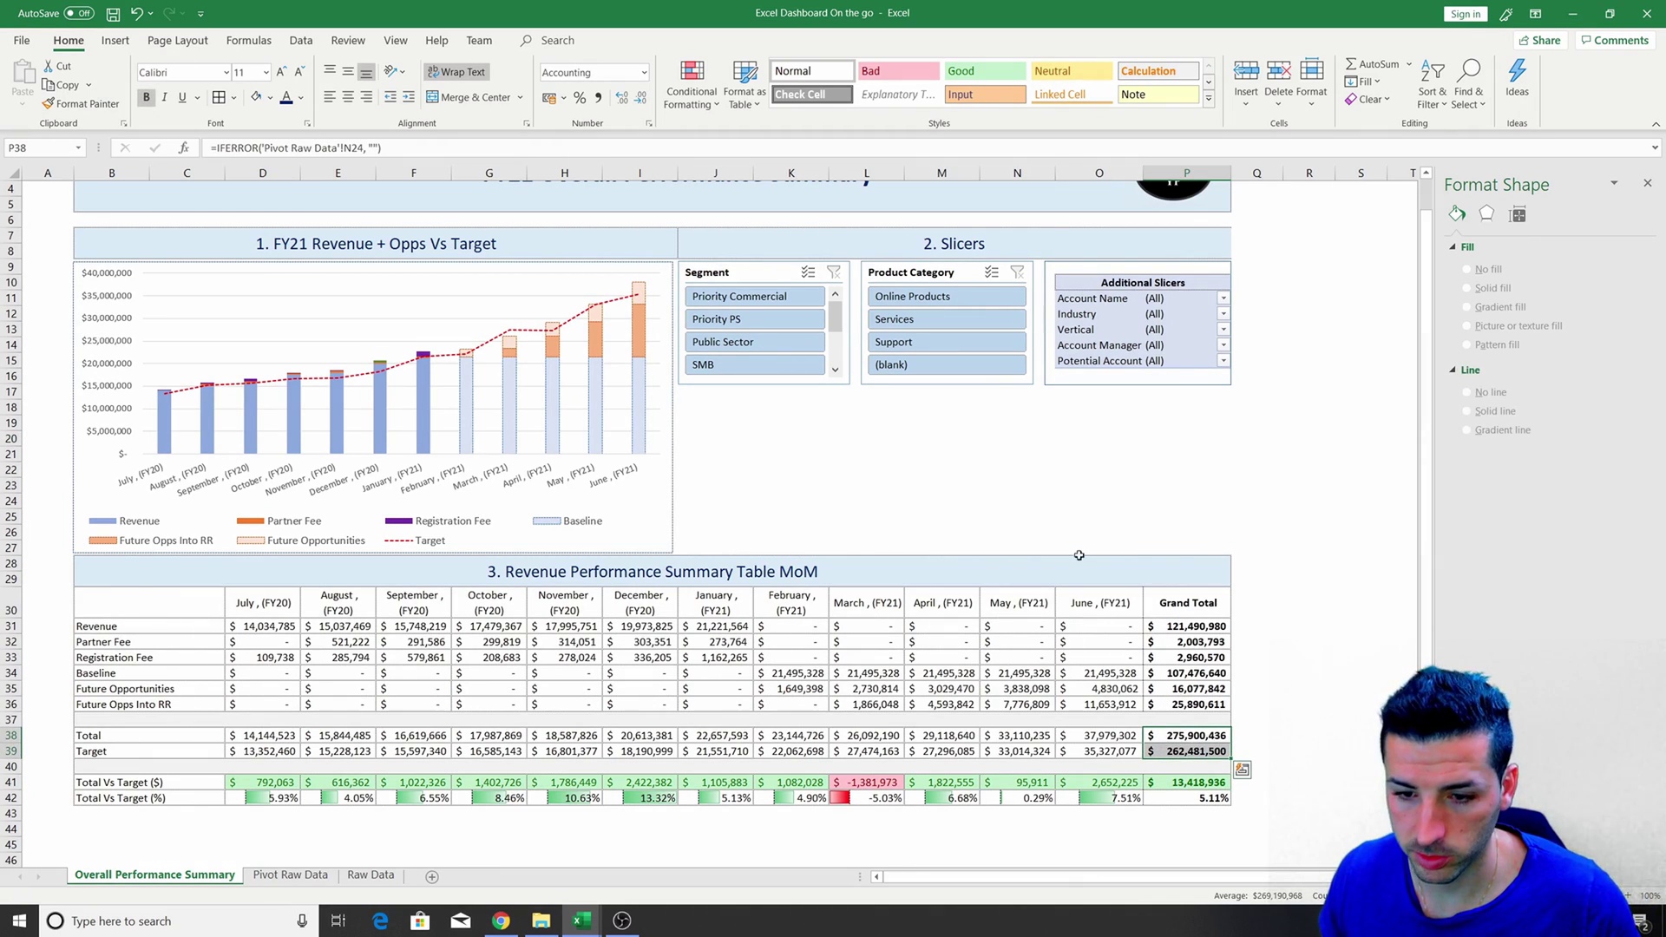
{"action": "left_click", "coordinate": [115, 39]}
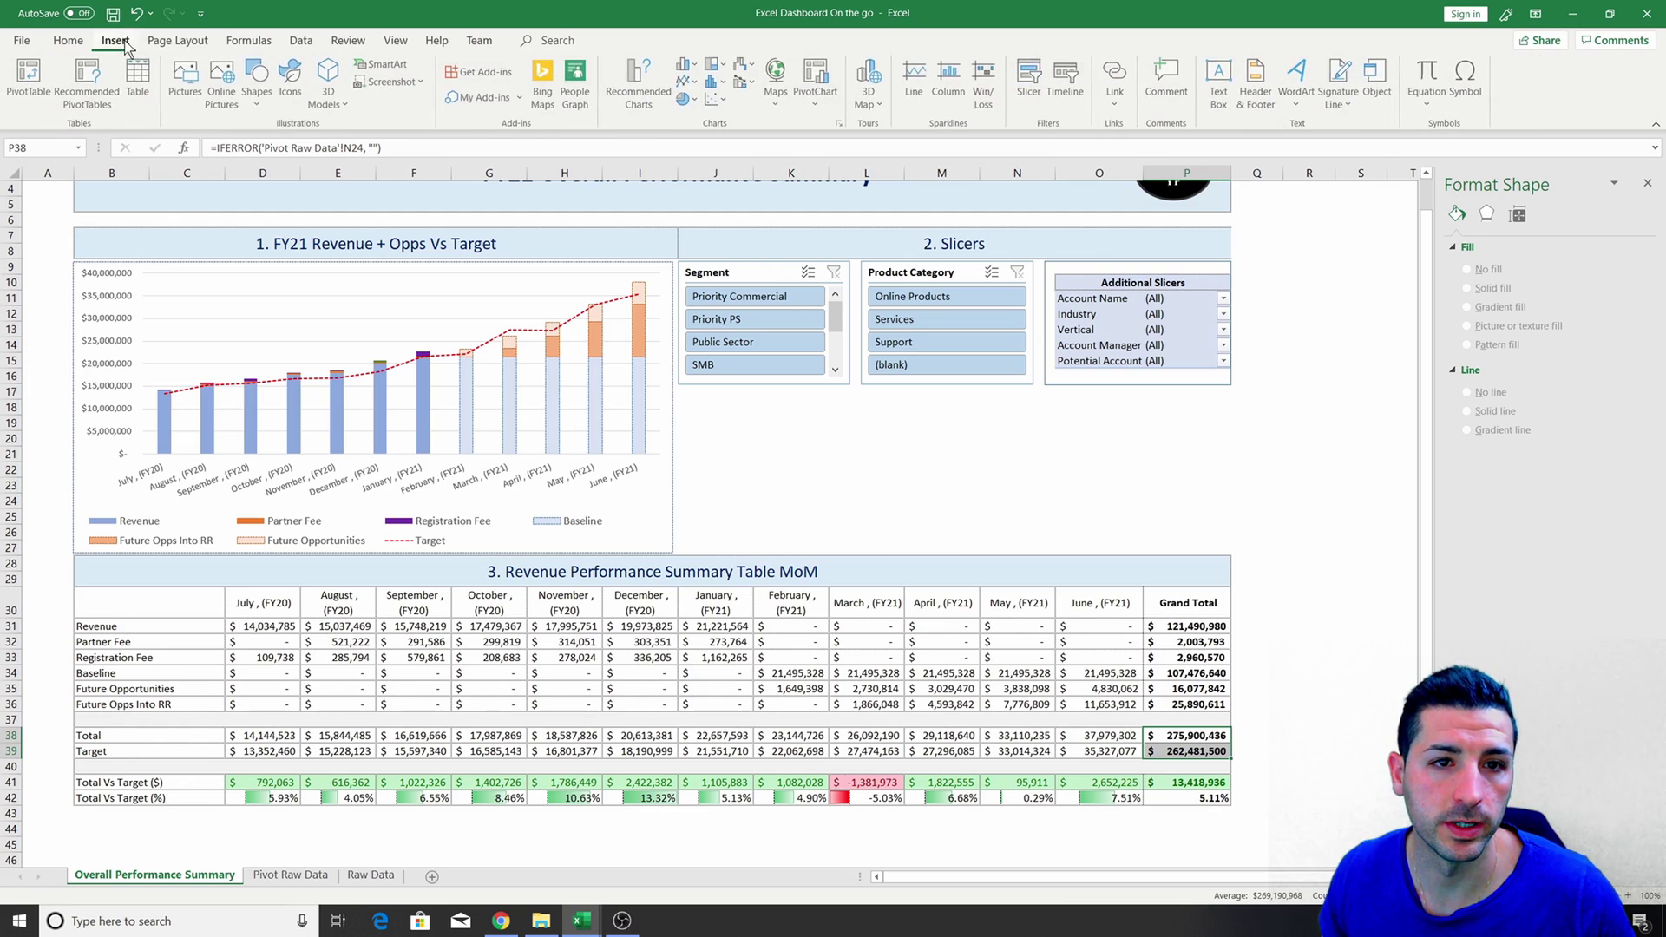
{"action": "left_click", "coordinate": [640, 87]}
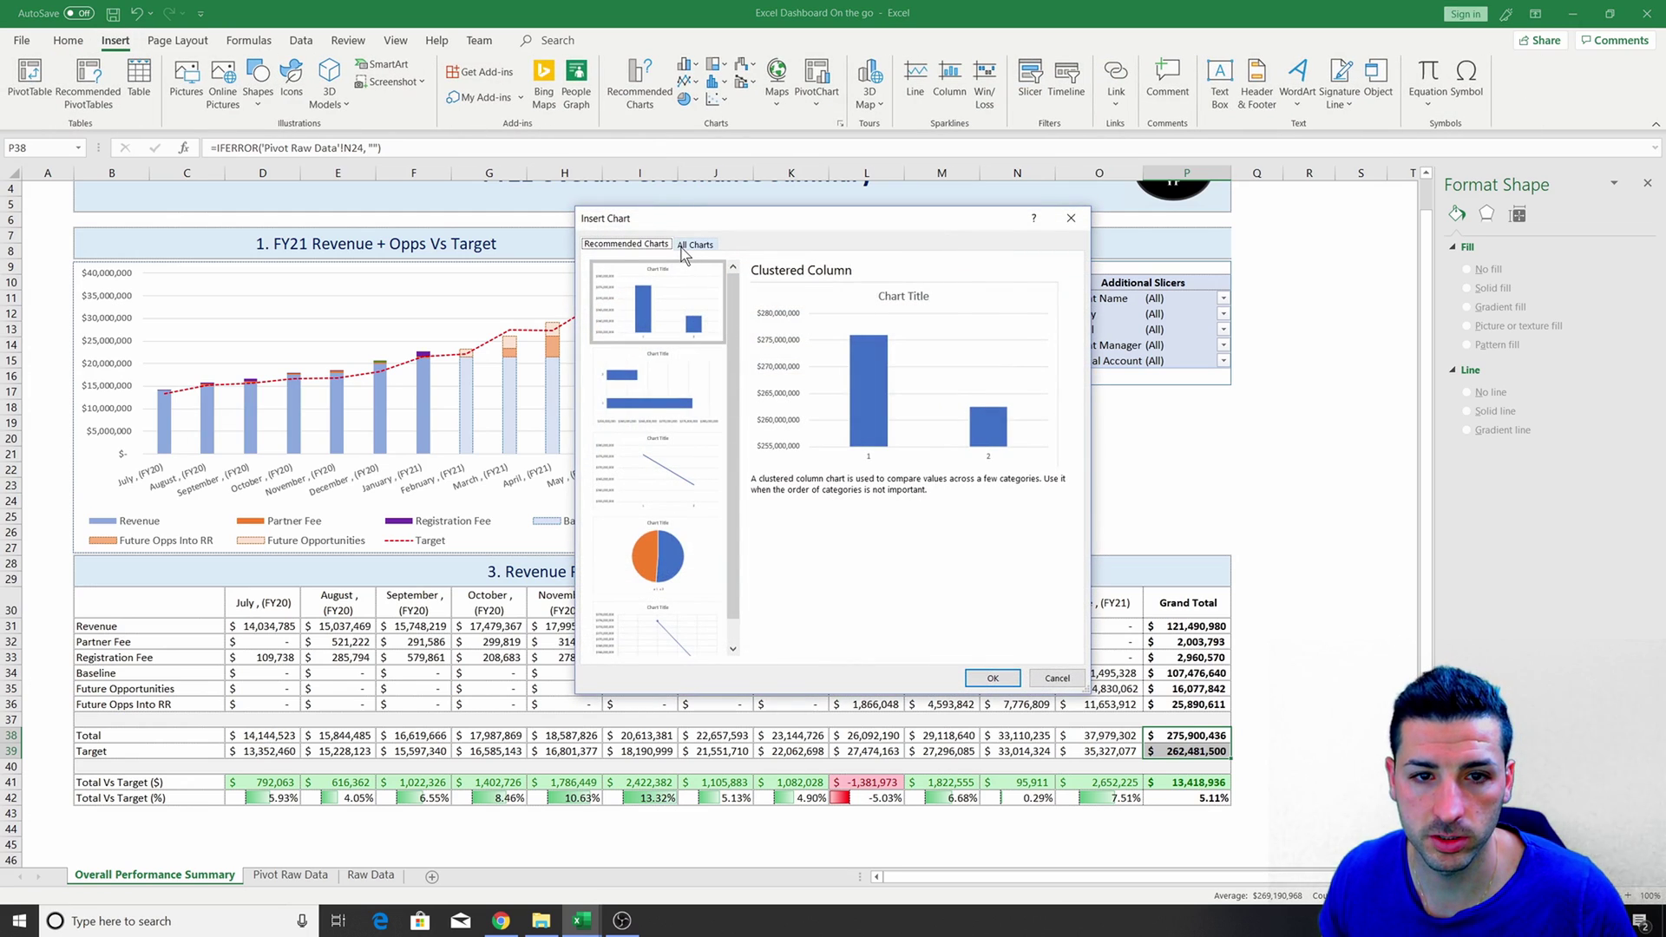
{"action": "left_click", "coordinate": [694, 243]}
{"action": "left_click", "coordinate": [630, 361]}
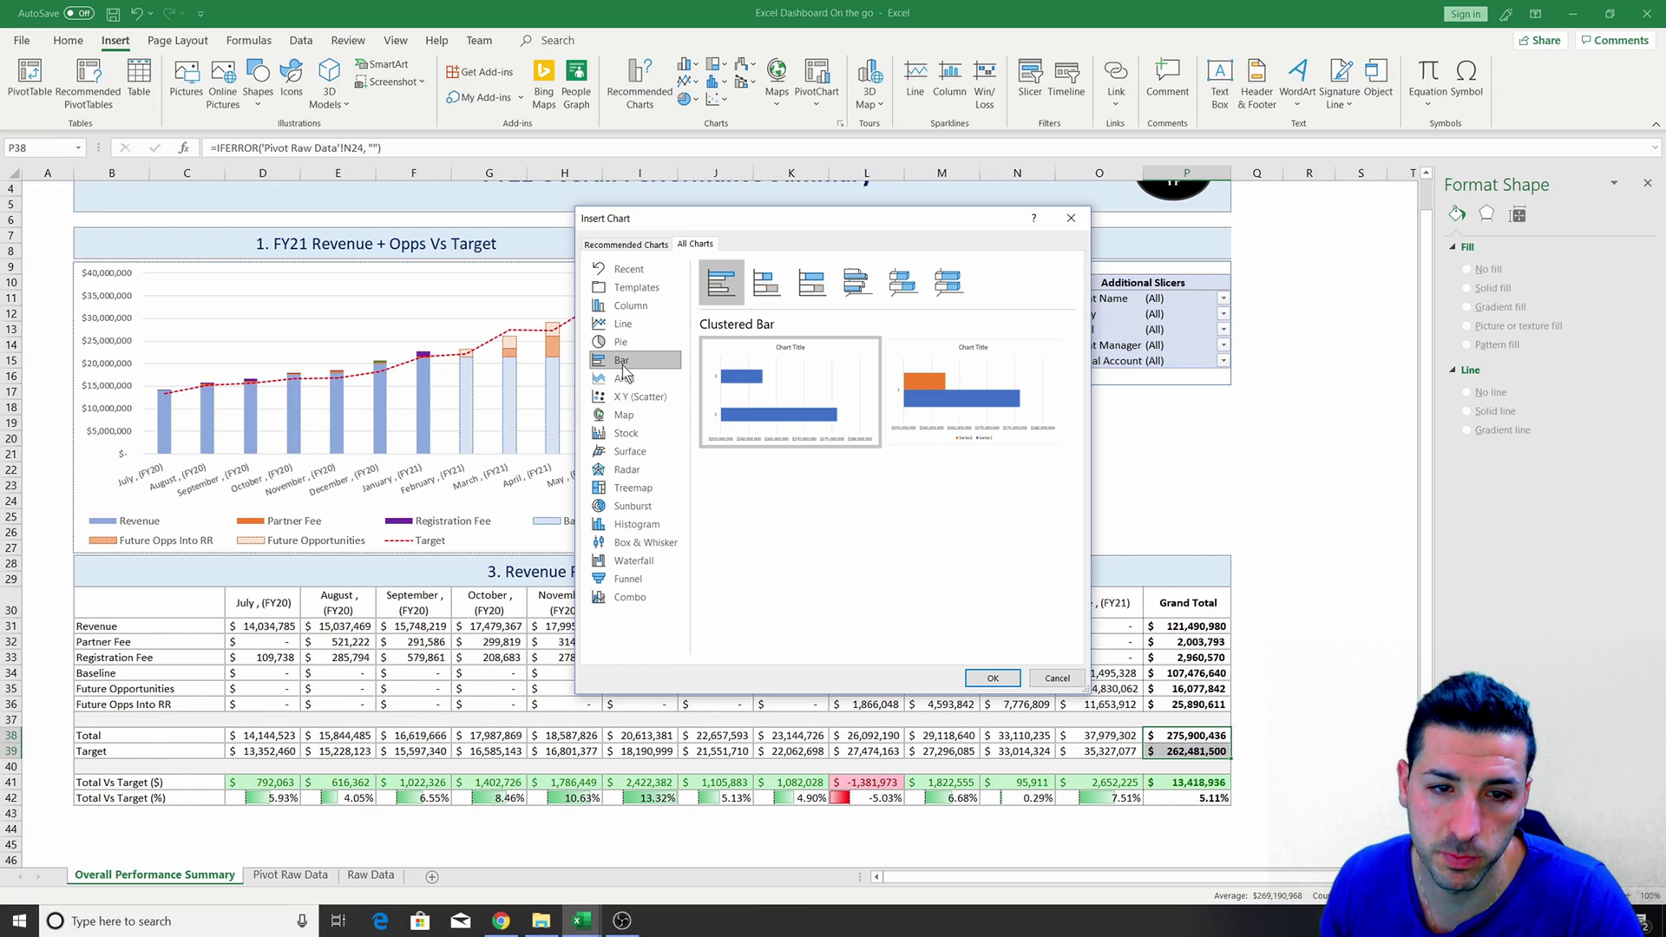
{"action": "mouse_move", "coordinate": [980, 409]}
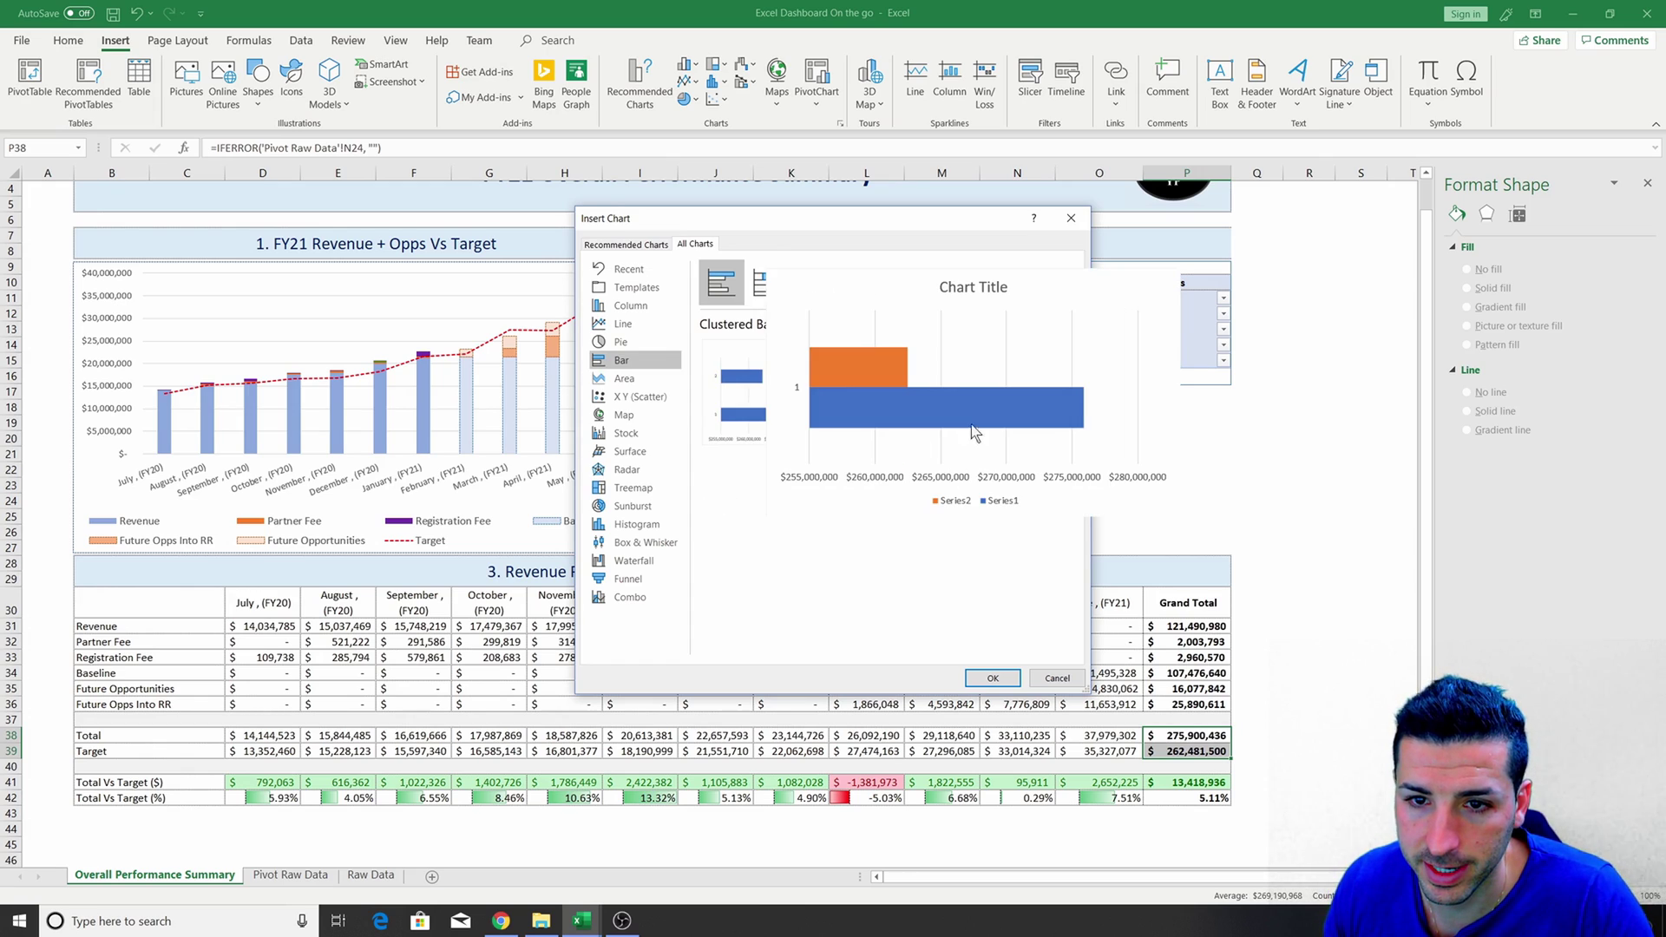
{"action": "left_click", "coordinate": [998, 414]}
{"action": "left_click", "coordinate": [993, 677]}
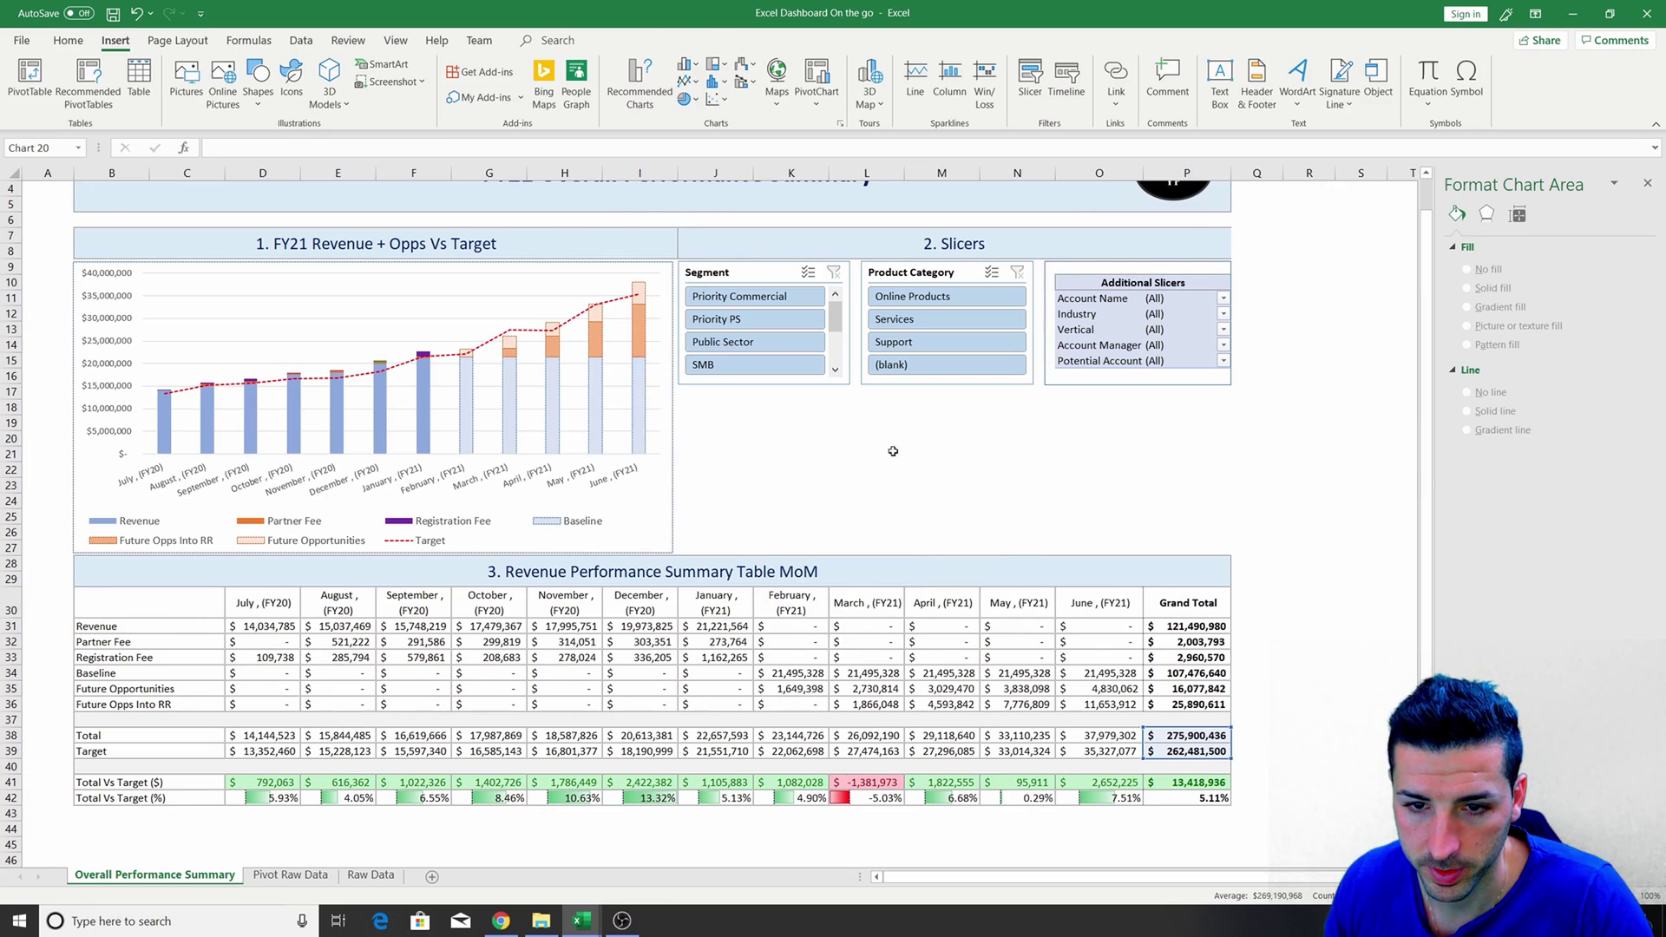
{"action": "left_click_drag", "start_coordinate": [771, 415], "coordinate": [925, 397]}
{"action": "left_click_drag", "start_coordinate": [1070, 625], "coordinate": [1232, 551]}
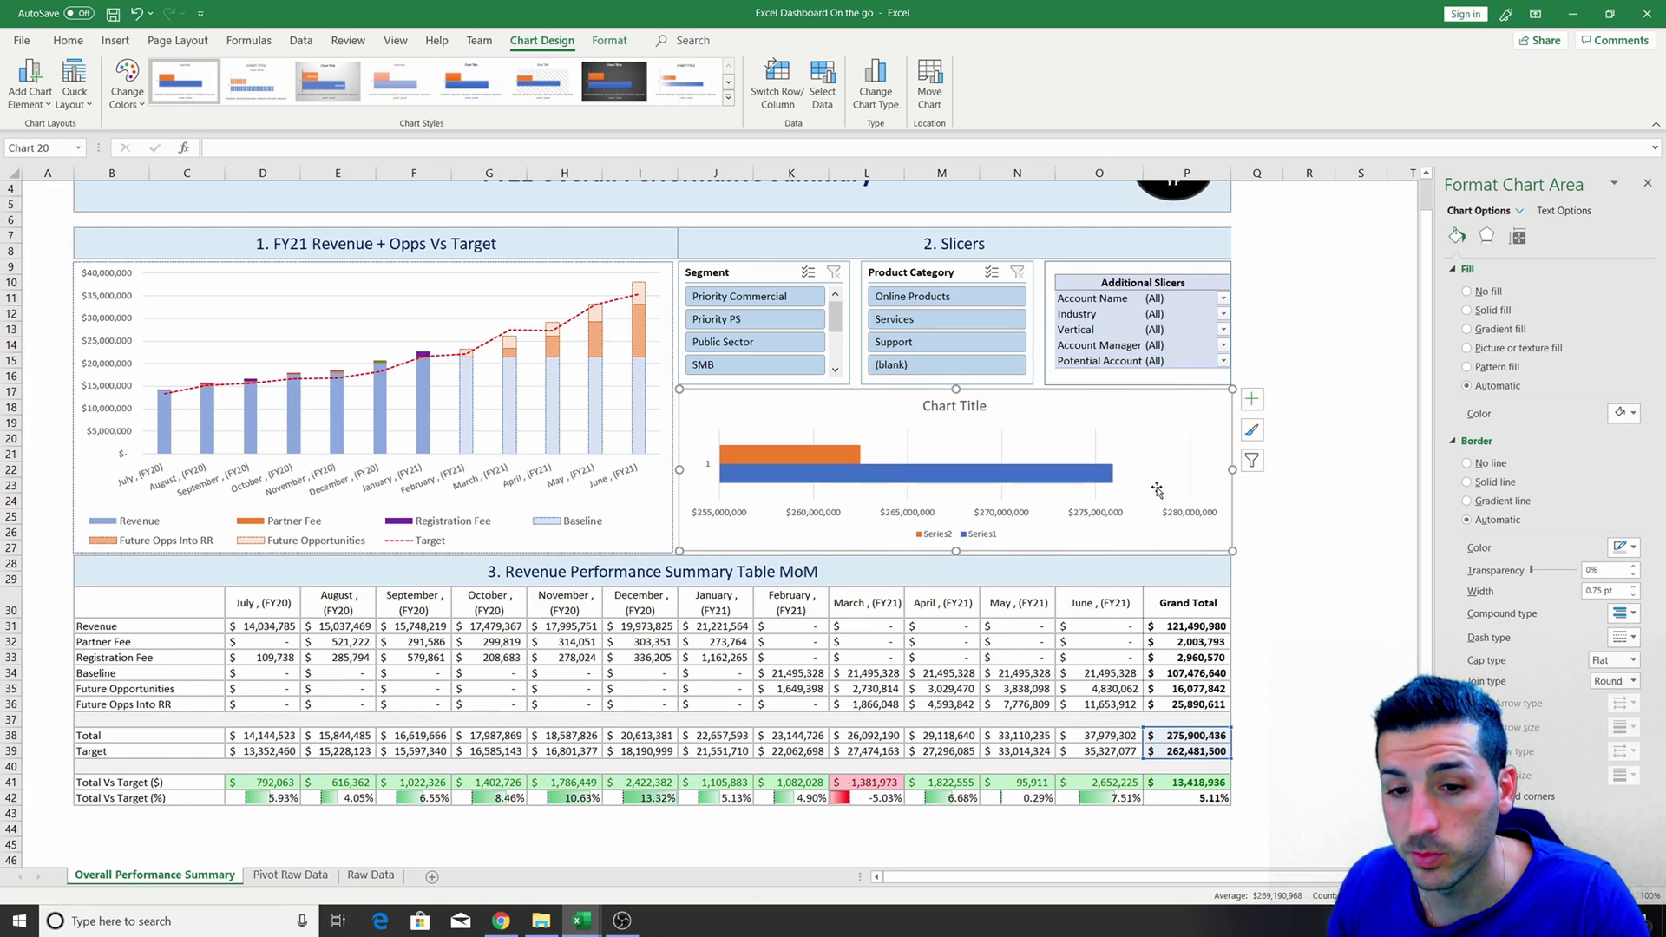
Set the series overlap of the new bar chart to 100% so both bars share one line.
{"action": "left_click", "coordinate": [821, 462]}
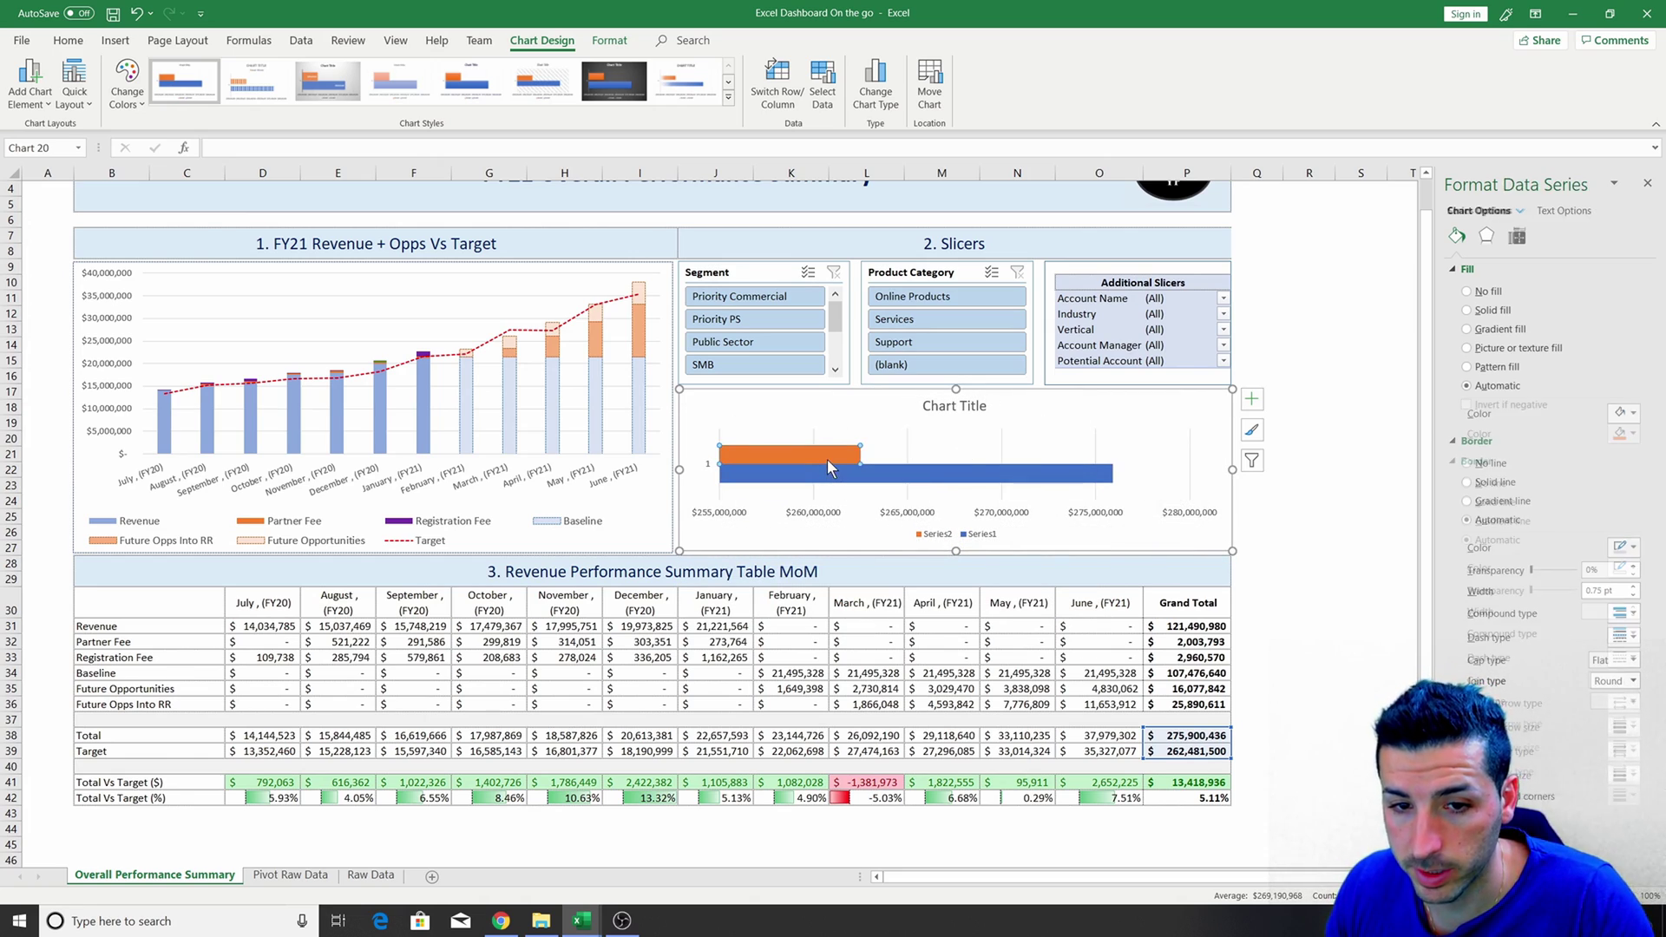
{"action": "left_click", "coordinate": [937, 483]}
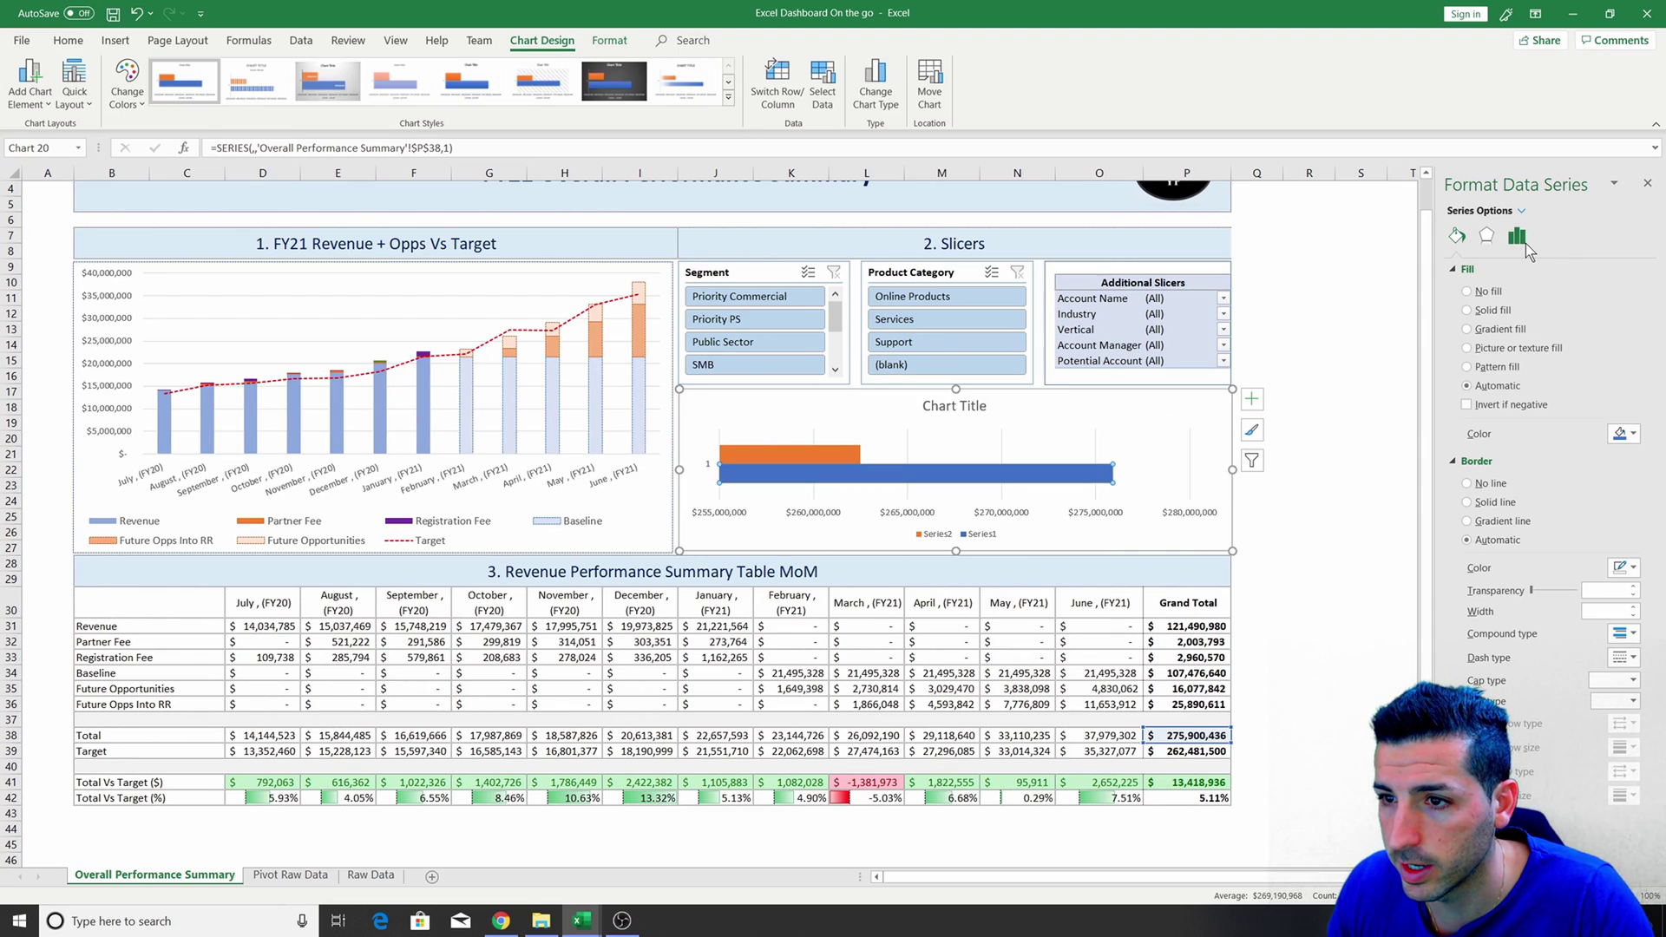
{"action": "left_click", "coordinate": [1527, 246]}
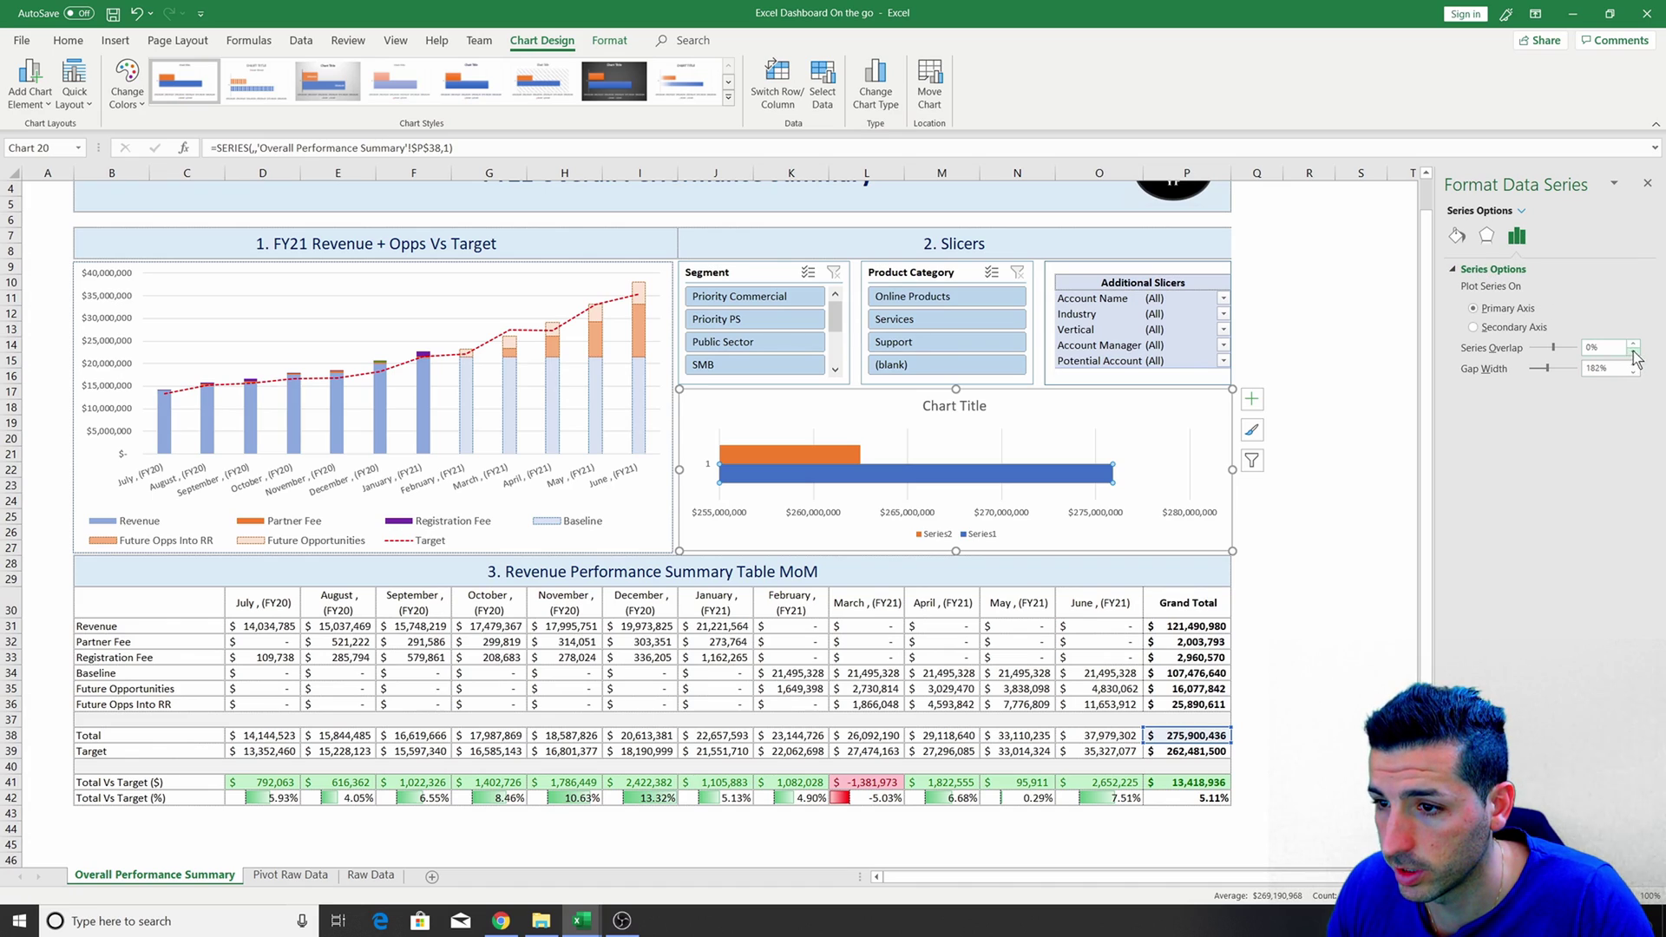
{"action": "left_click_drag", "start_coordinate": [1554, 346], "coordinate": [1578, 351]}
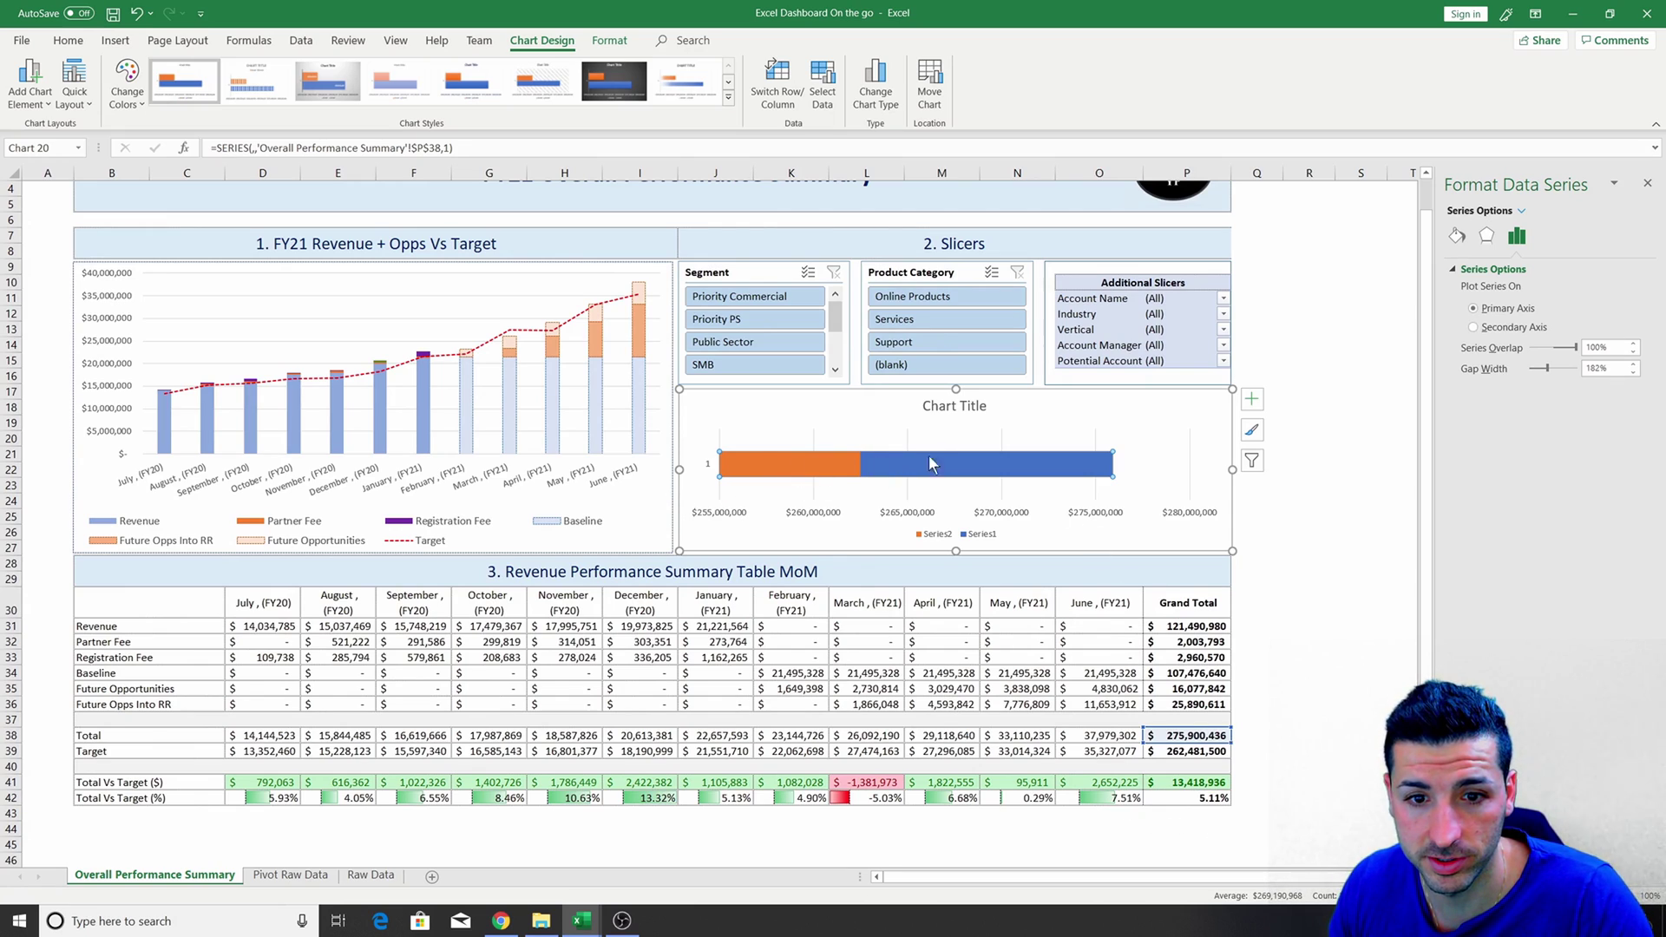
Set the minimum bound of the bar chart's horizontal value axis to 0.
{"action": "left_click", "coordinate": [920, 522]}
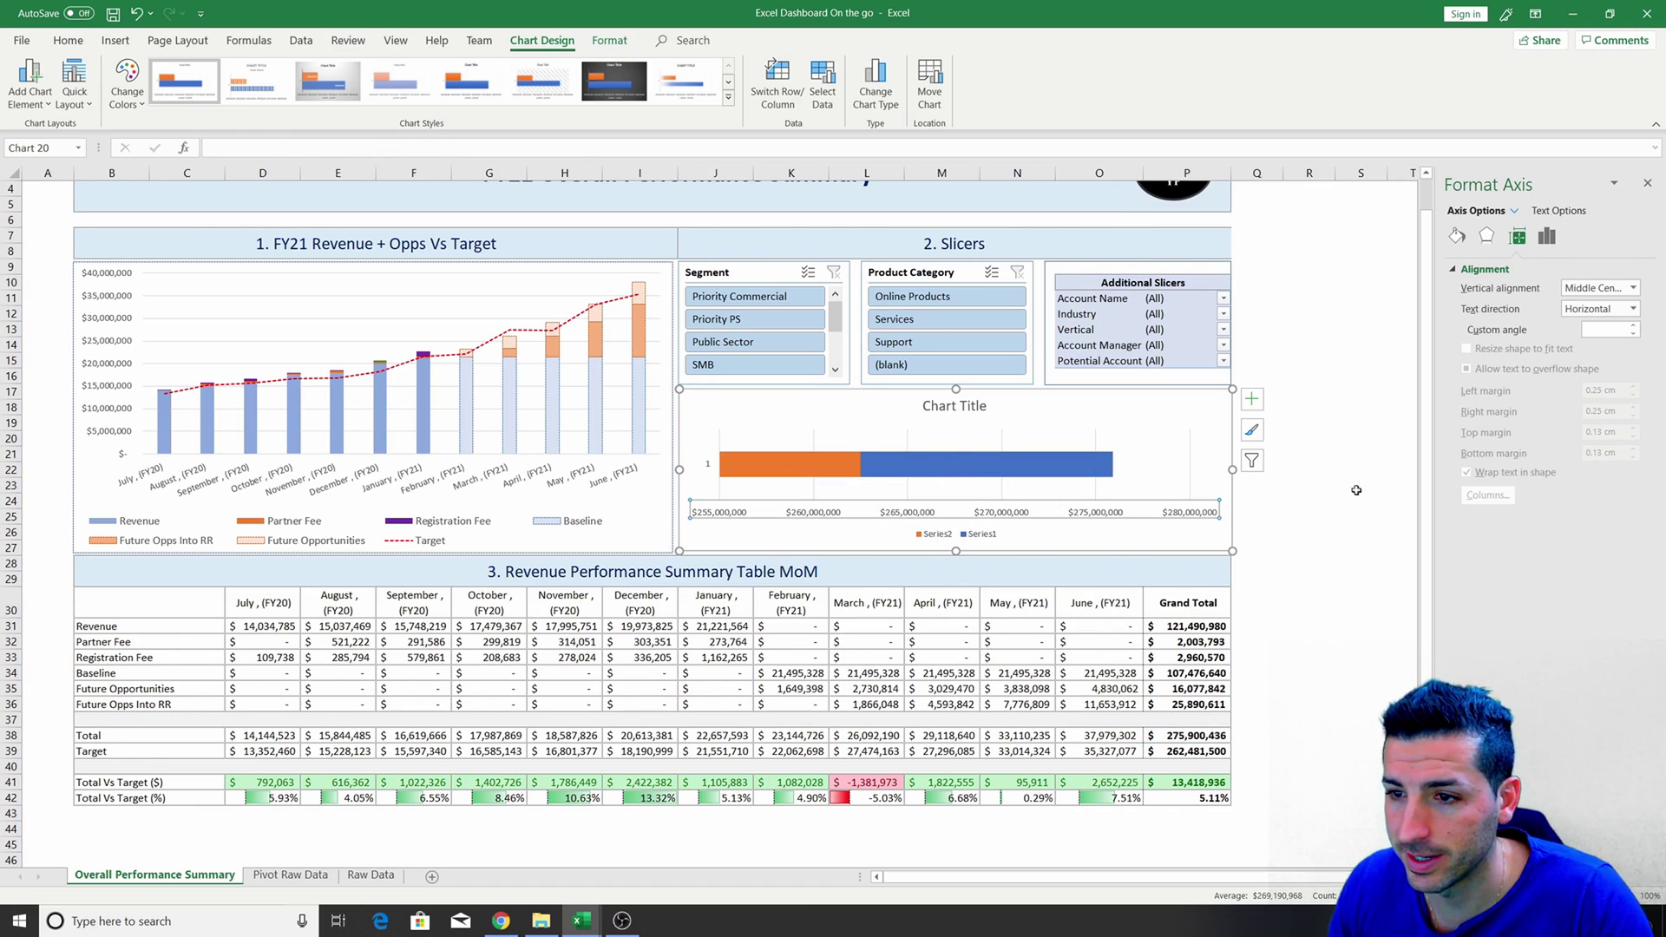
{"action": "left_click", "coordinate": [1548, 239]}
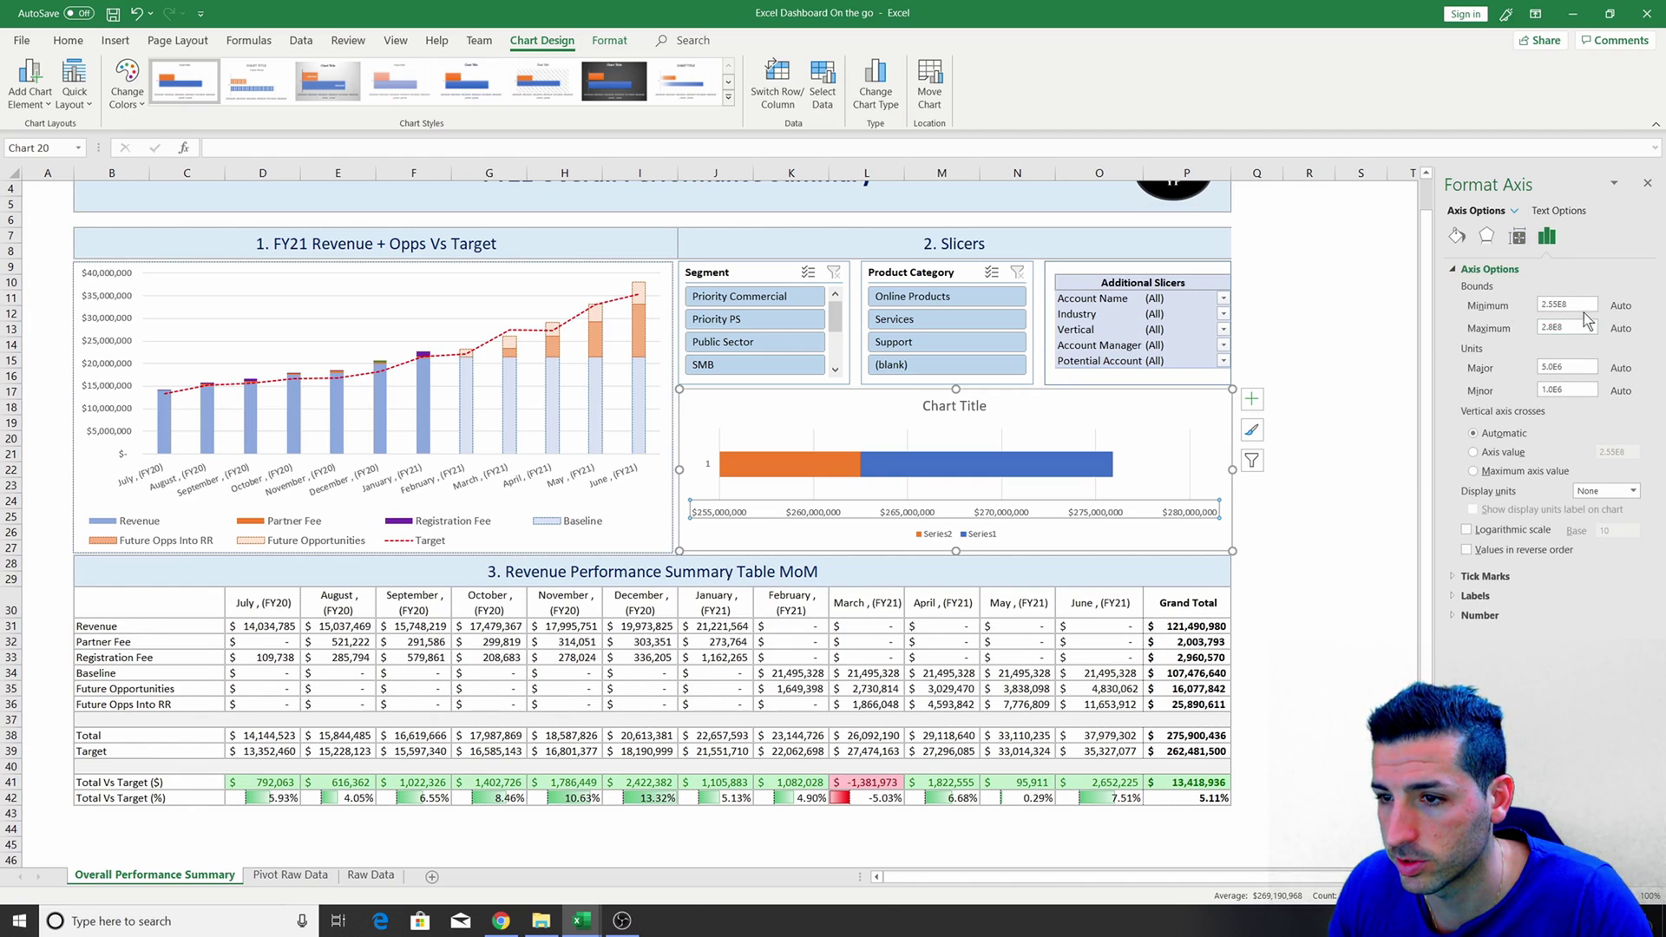
{"action": "double_click", "coordinate": [1562, 305]}
{"action": "type", "text": "0"}
{"action": "key", "text": "Return"}
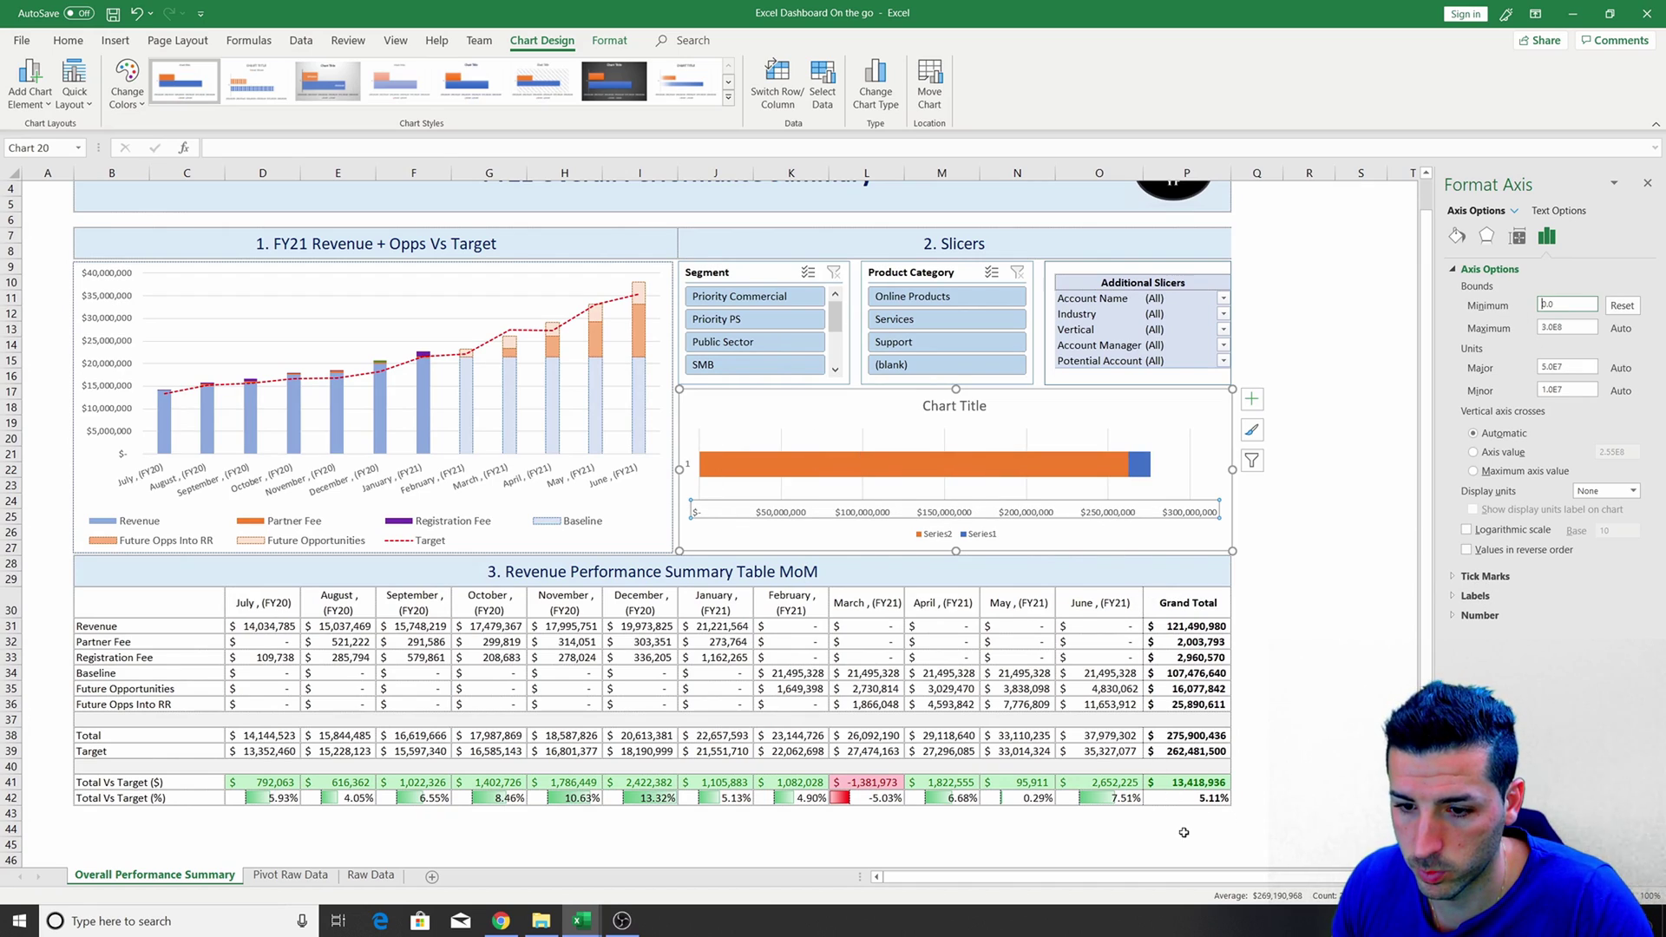
{"action": "left_click", "coordinate": [1119, 472]}
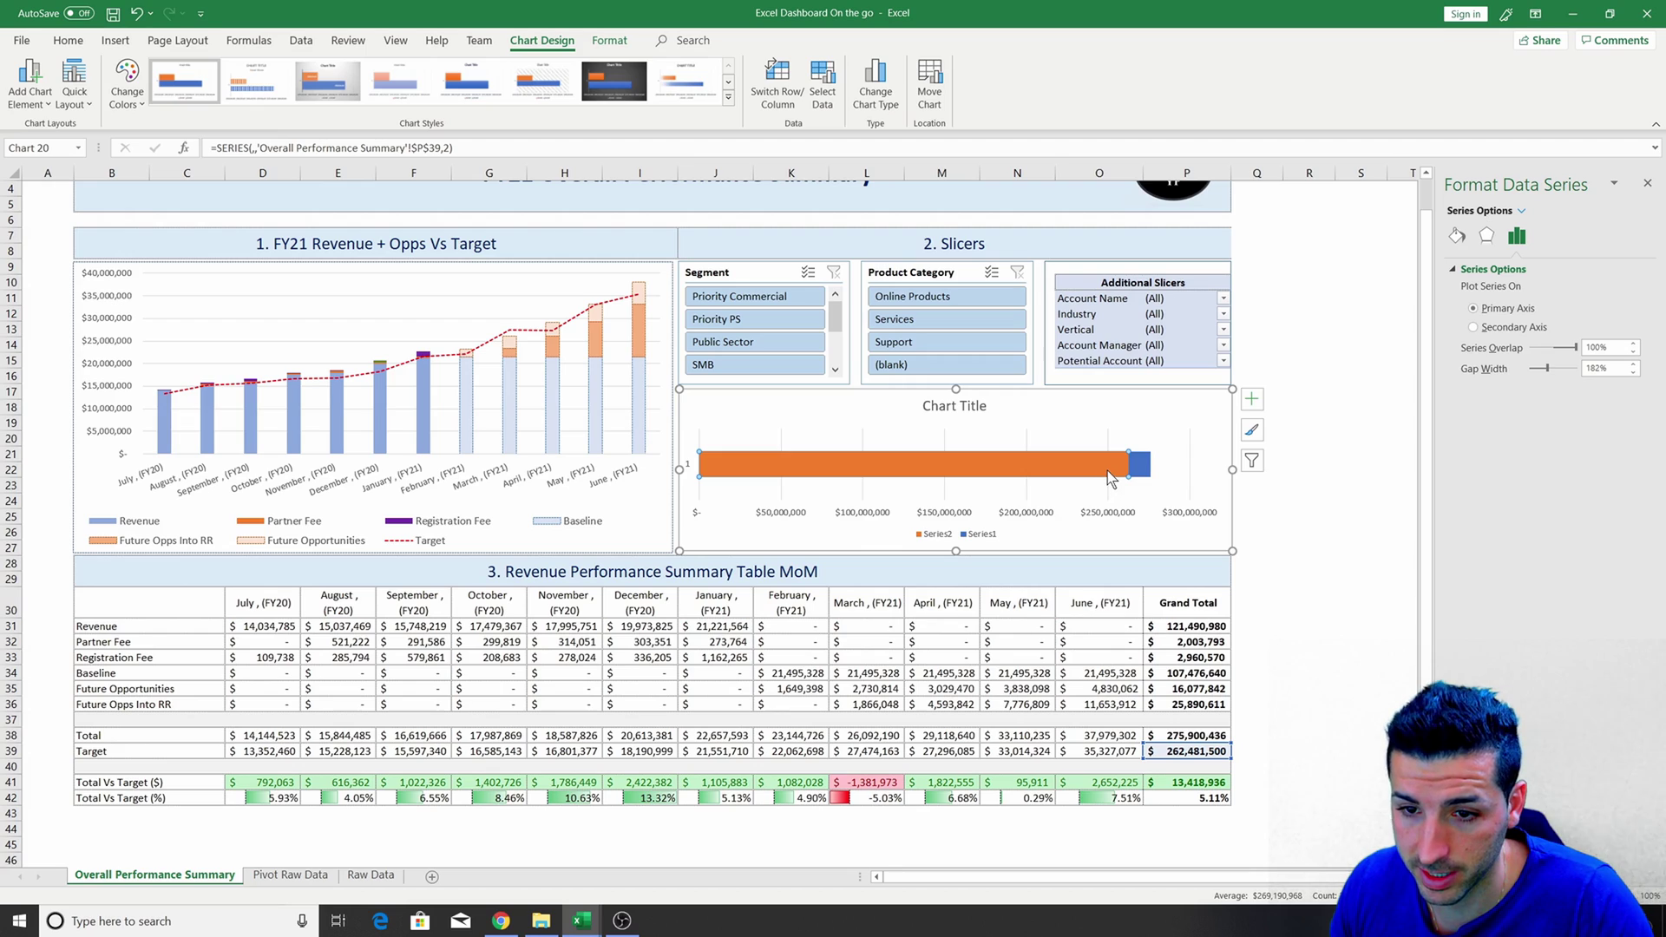
Remove the fill from the Target bar (Series2) in the new bar chart and give it a red outline.
{"action": "right_click", "coordinate": [1107, 470]}
{"action": "left_click", "coordinate": [1126, 425]}
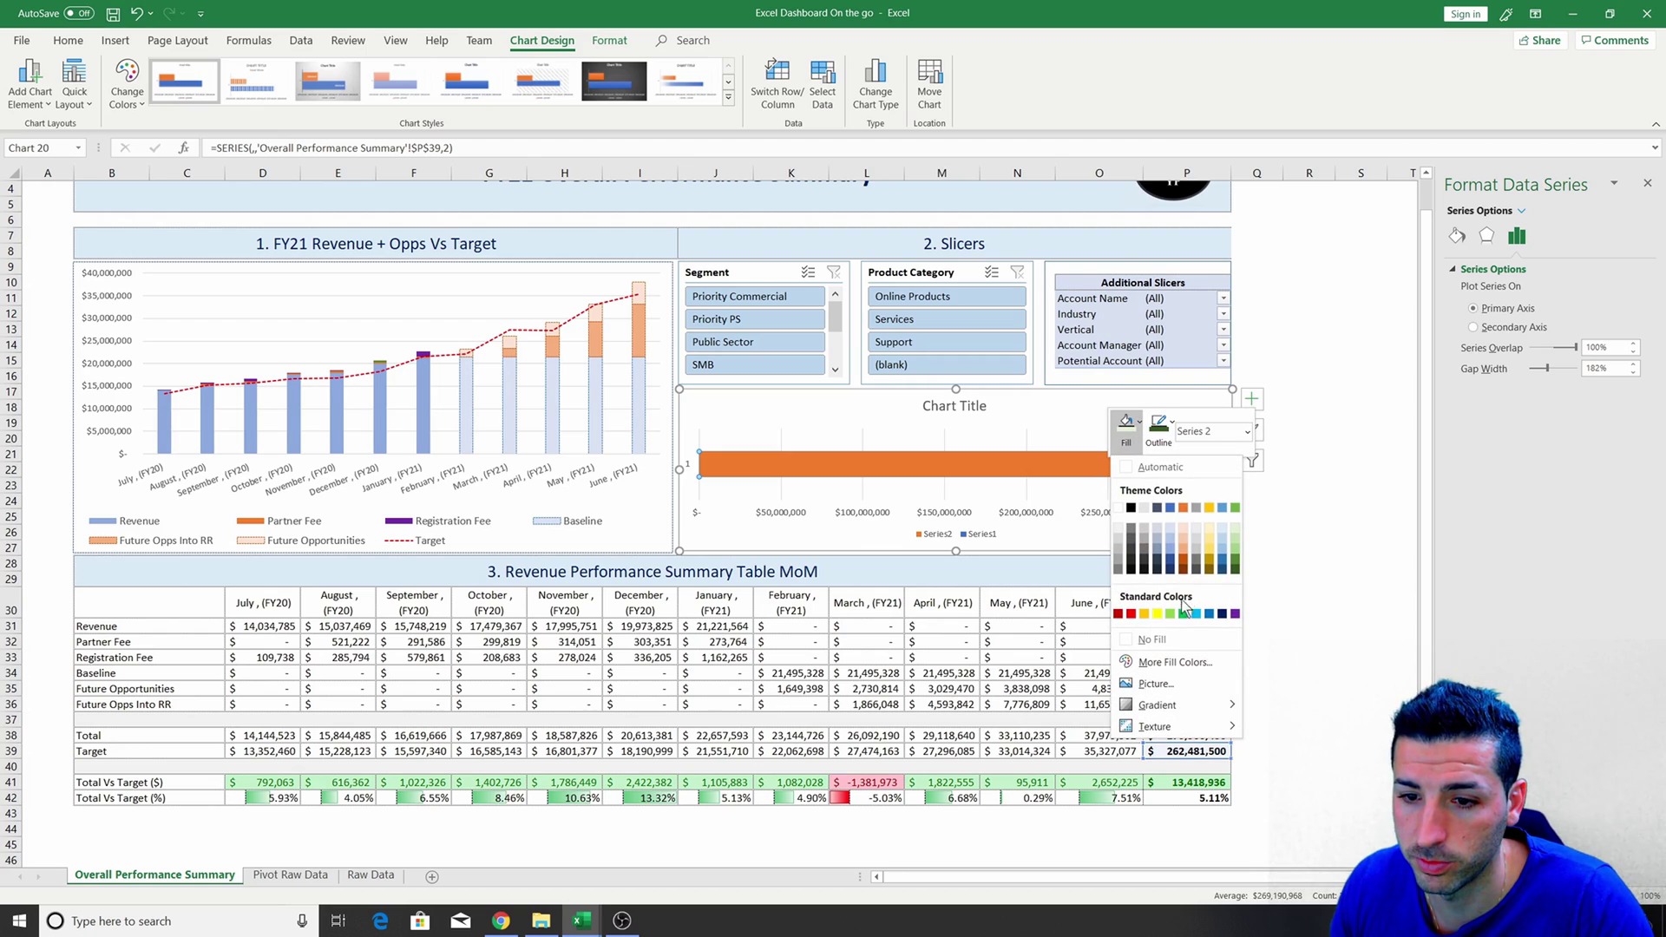
{"action": "left_click", "coordinate": [1154, 644]}
{"action": "left_click", "coordinate": [1162, 441]}
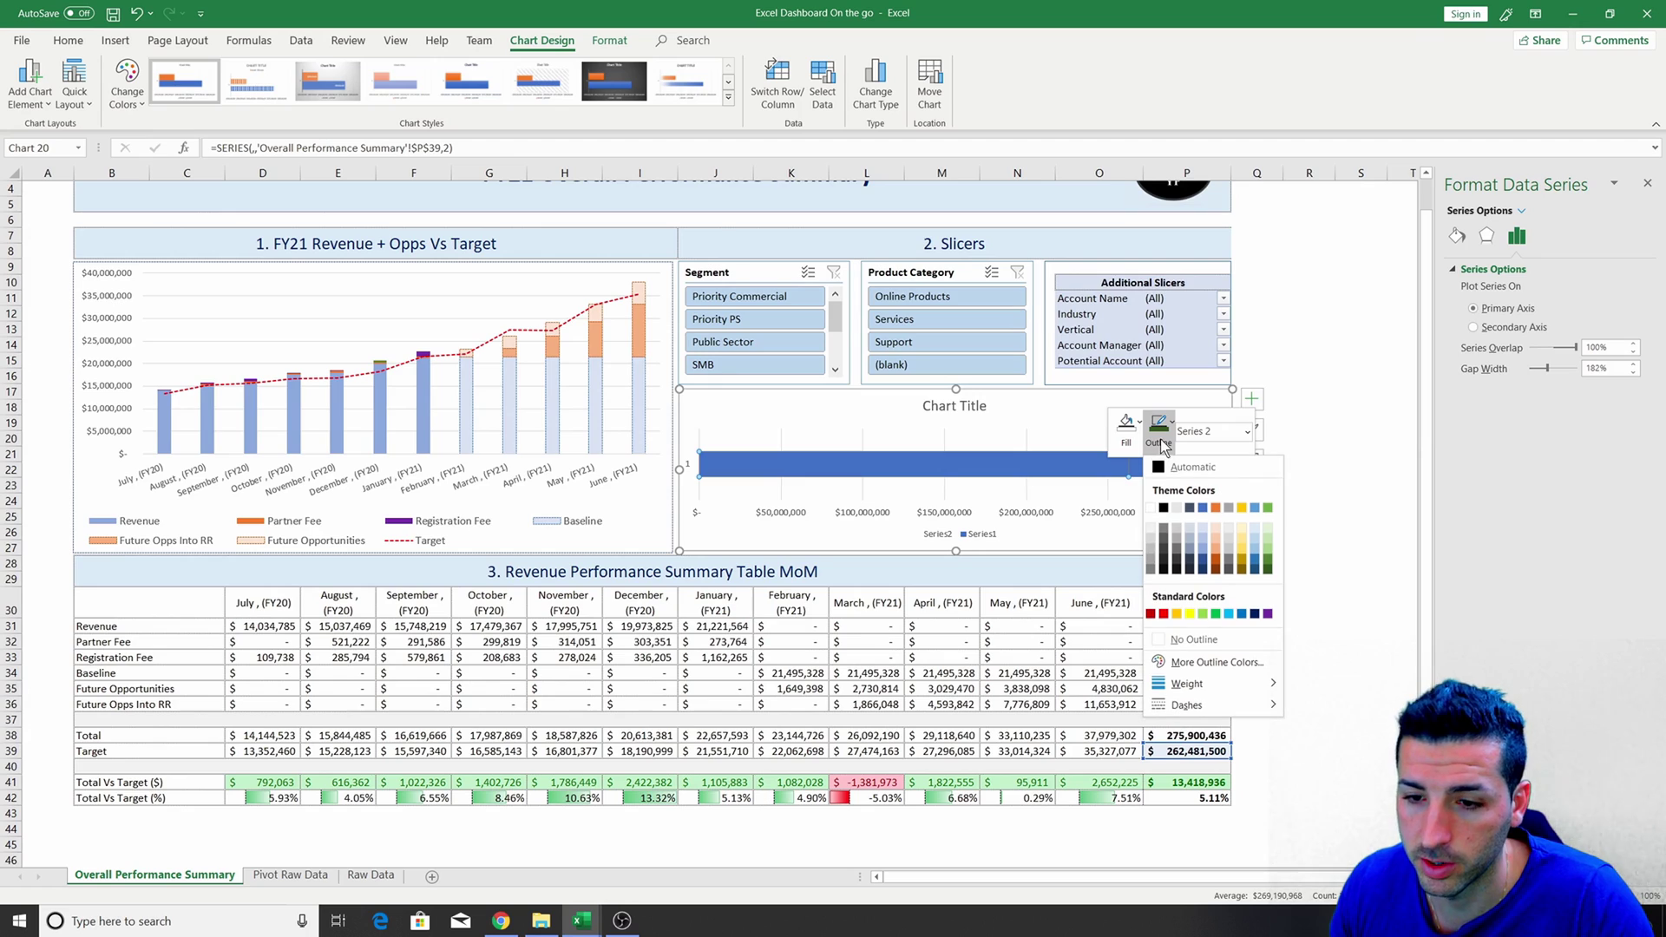
{"action": "left_click", "coordinate": [1164, 614]}
{"action": "left_click", "coordinate": [1159, 429]}
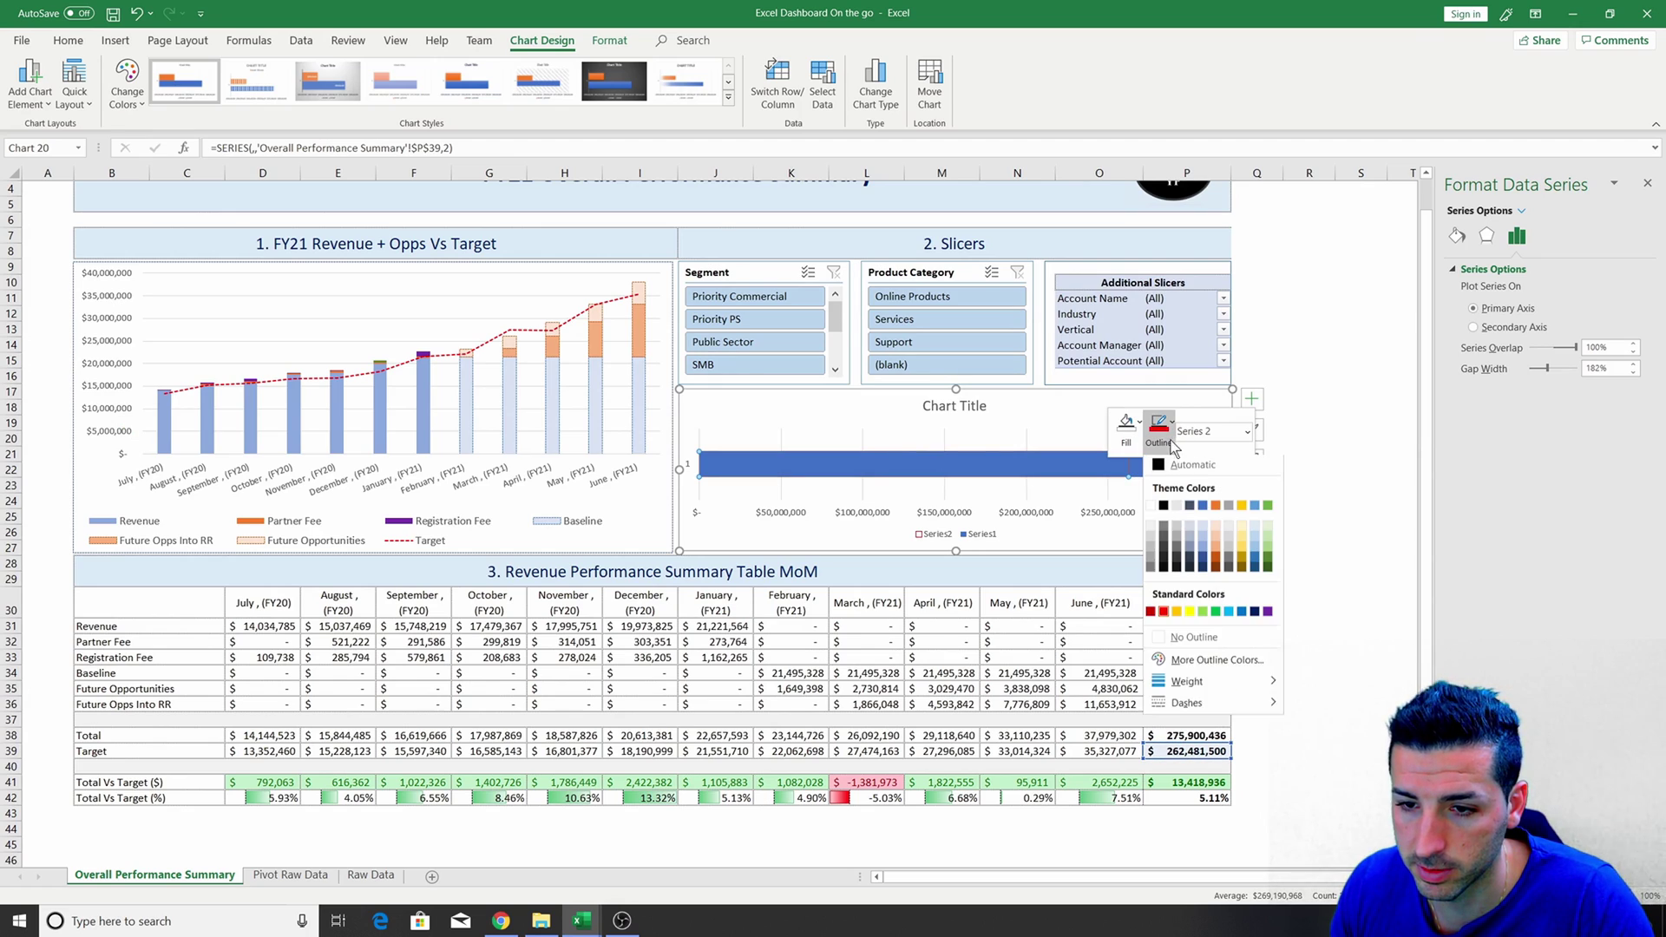
{"action": "mouse_move", "coordinate": [1258, 718]}
{"action": "left_click", "coordinate": [1322, 724]}
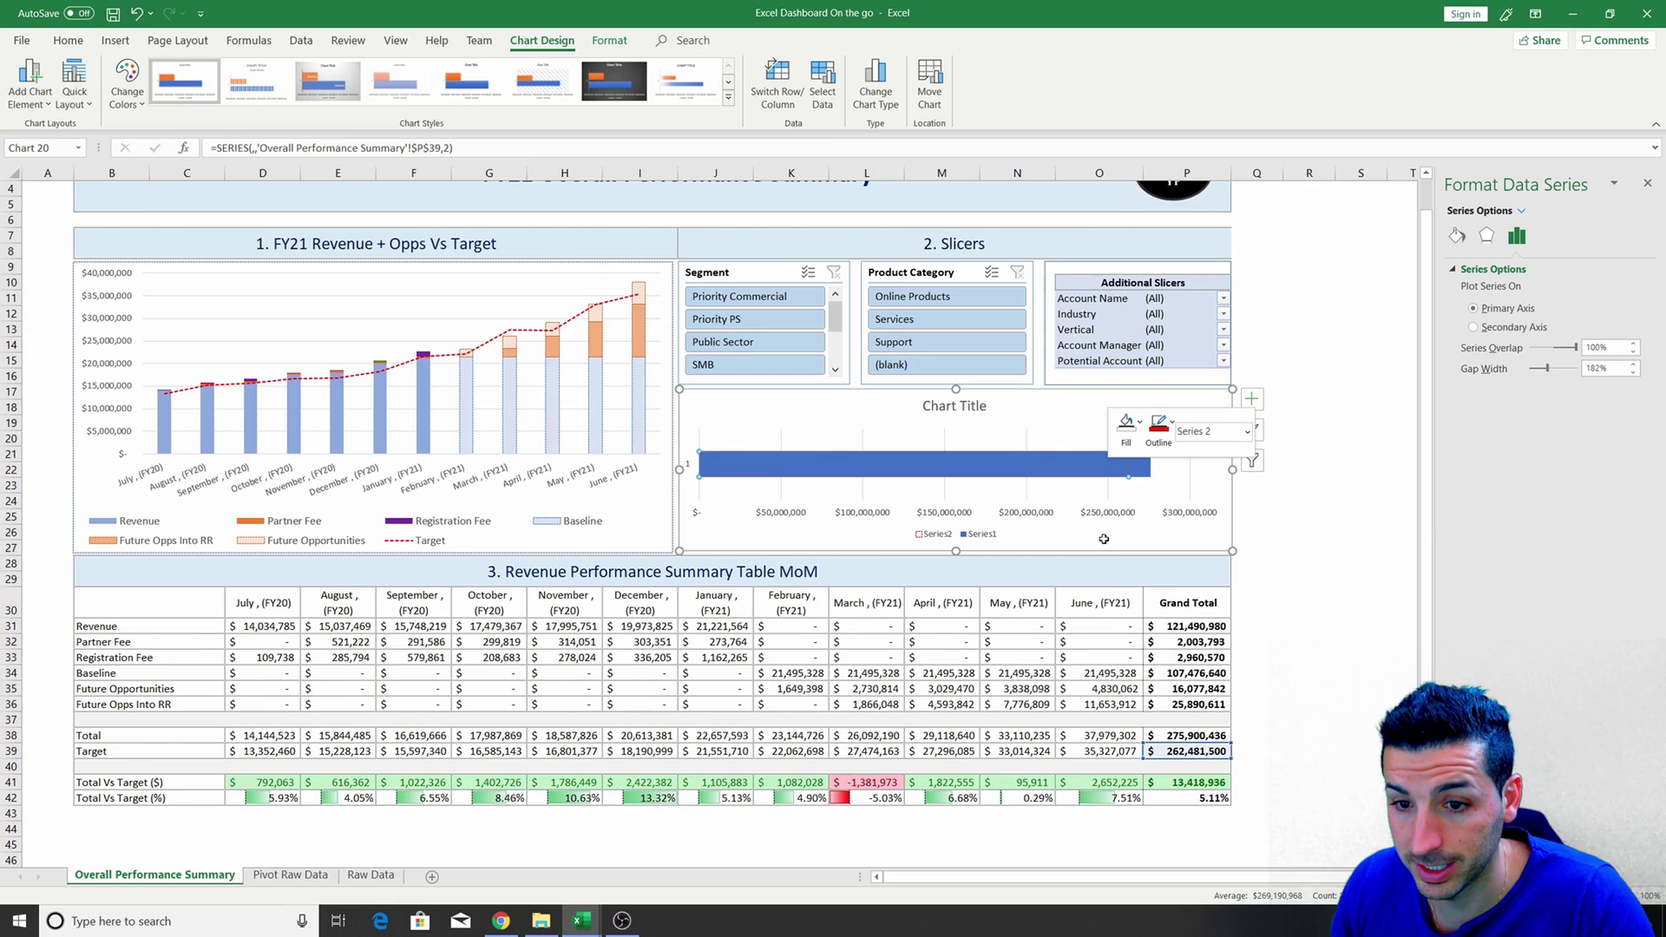
Fill the Total bar (Series1) in light green and give it a dark green outline.
{"action": "left_click", "coordinate": [1140, 486]}
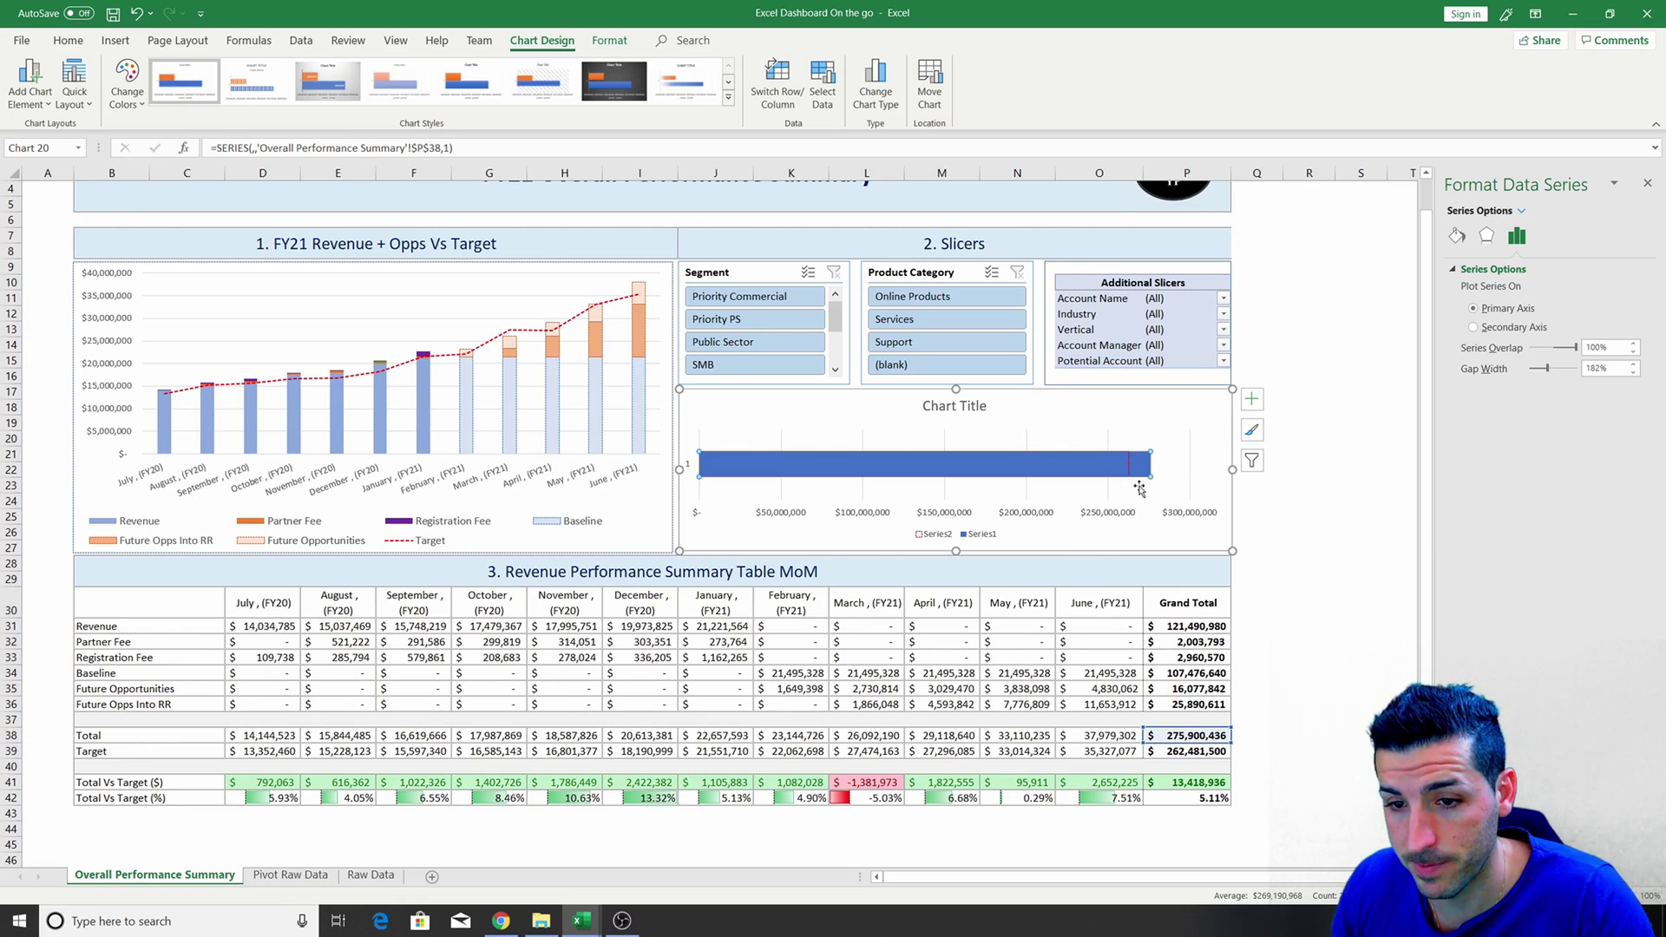
{"action": "right_click", "coordinate": [1145, 487]}
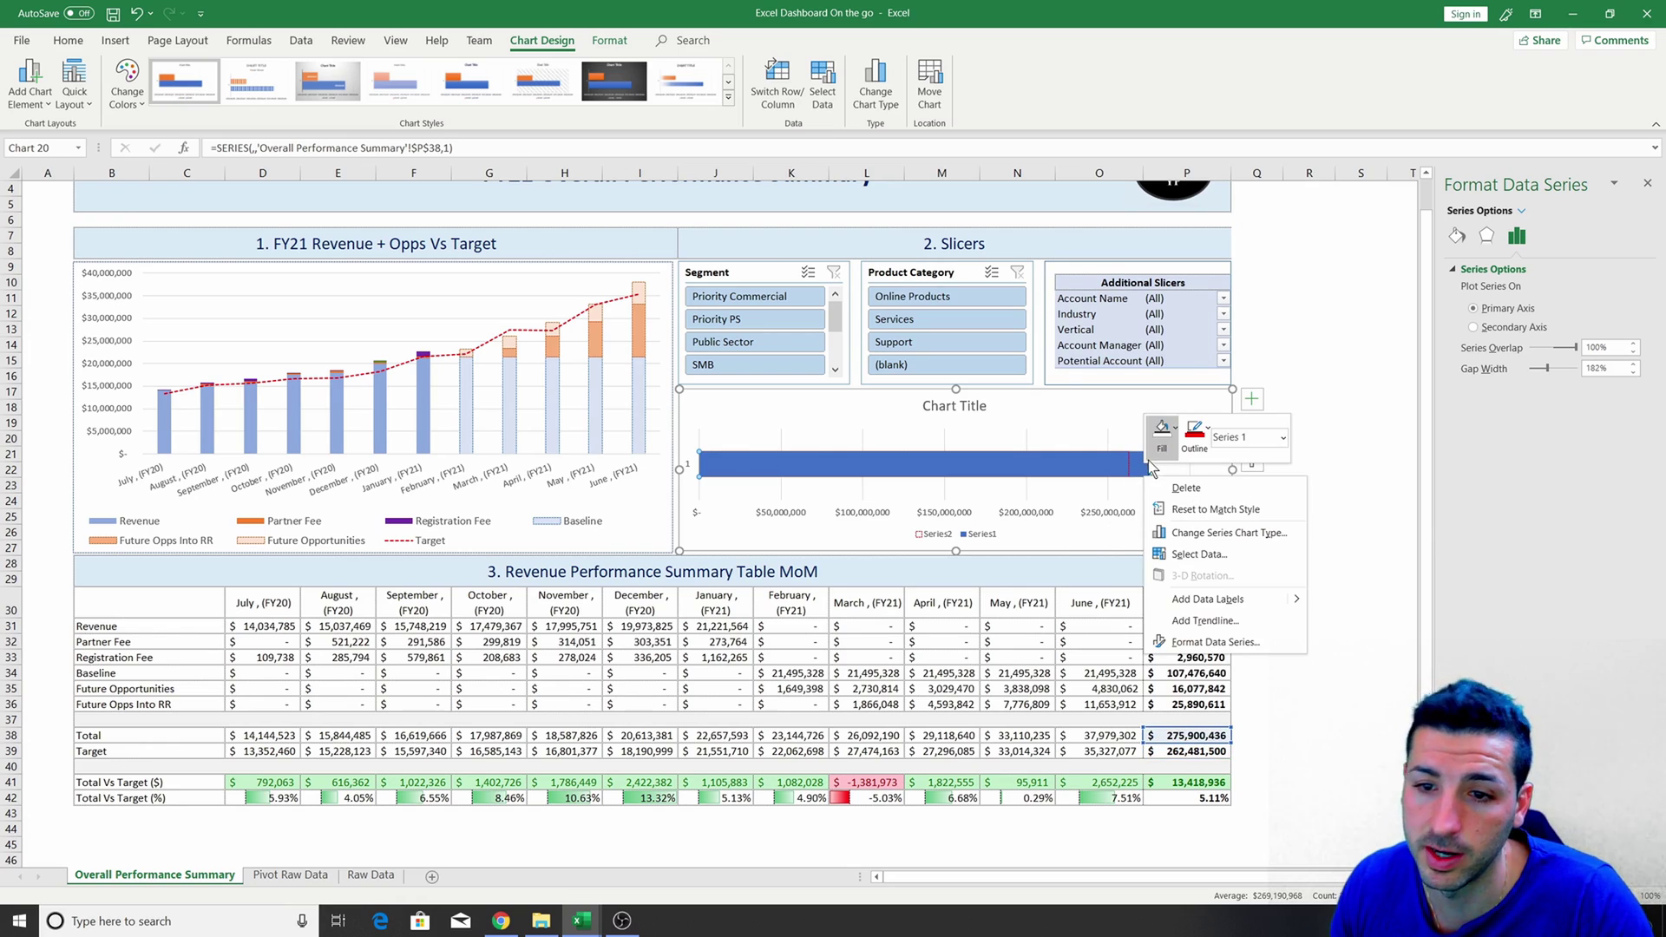
{"action": "left_click", "coordinate": [1162, 448]}
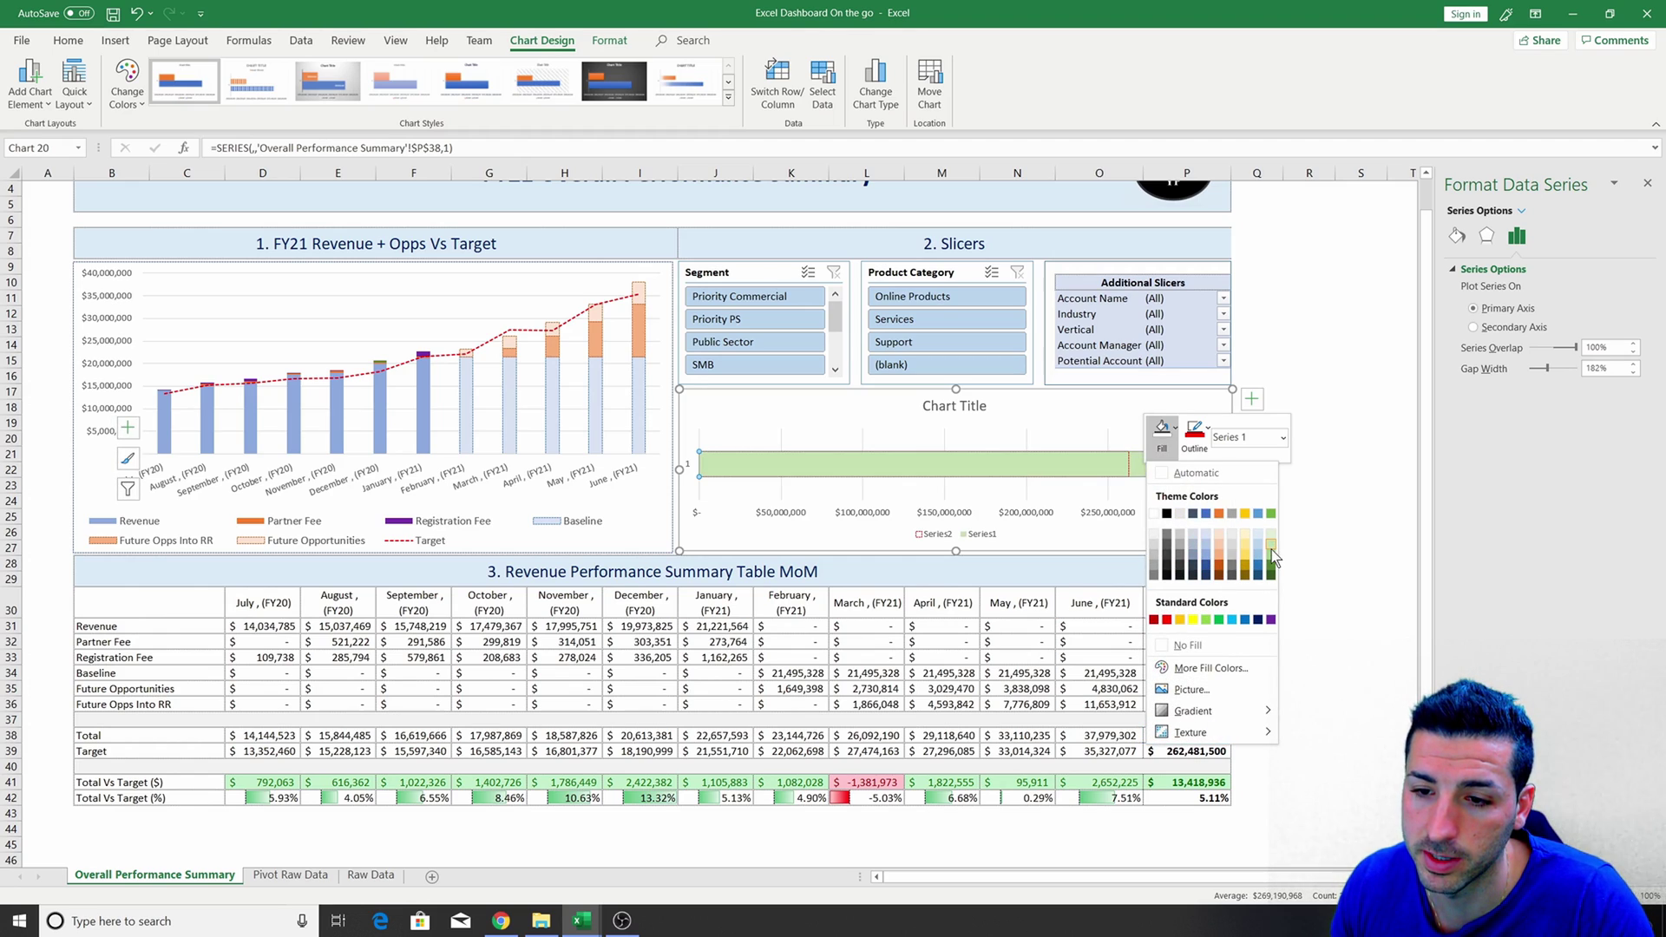
{"action": "left_click", "coordinate": [1272, 550]}
{"action": "left_click", "coordinate": [1194, 431]}
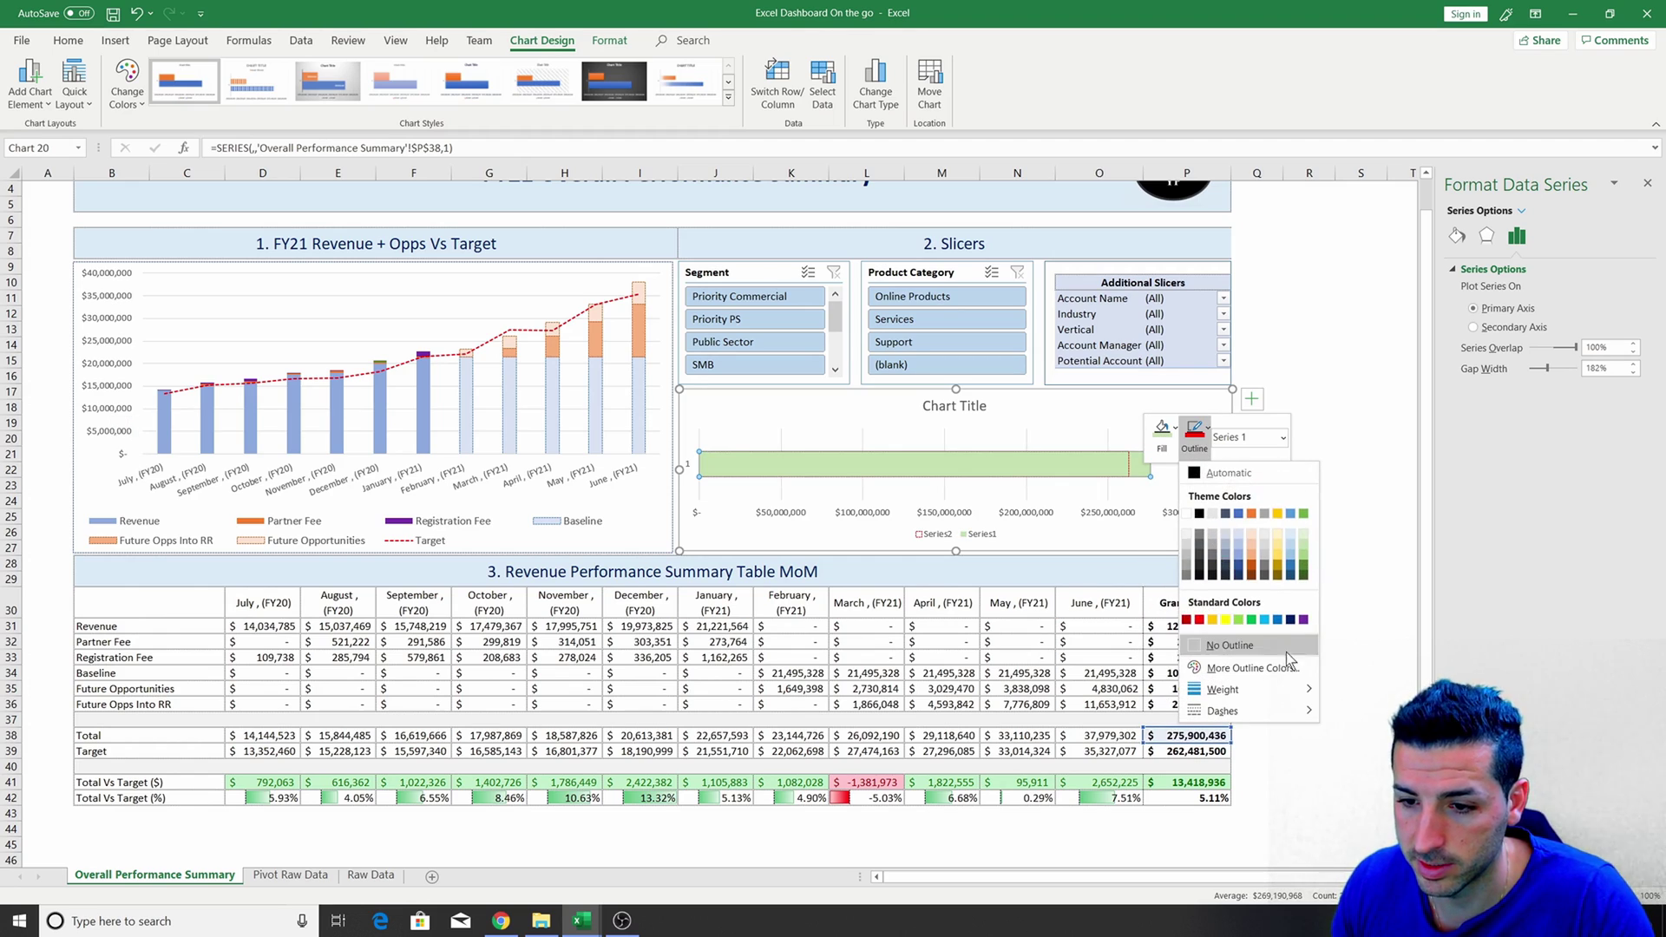
{"action": "left_click", "coordinate": [1305, 577]}
{"action": "left_click", "coordinate": [1359, 531]}
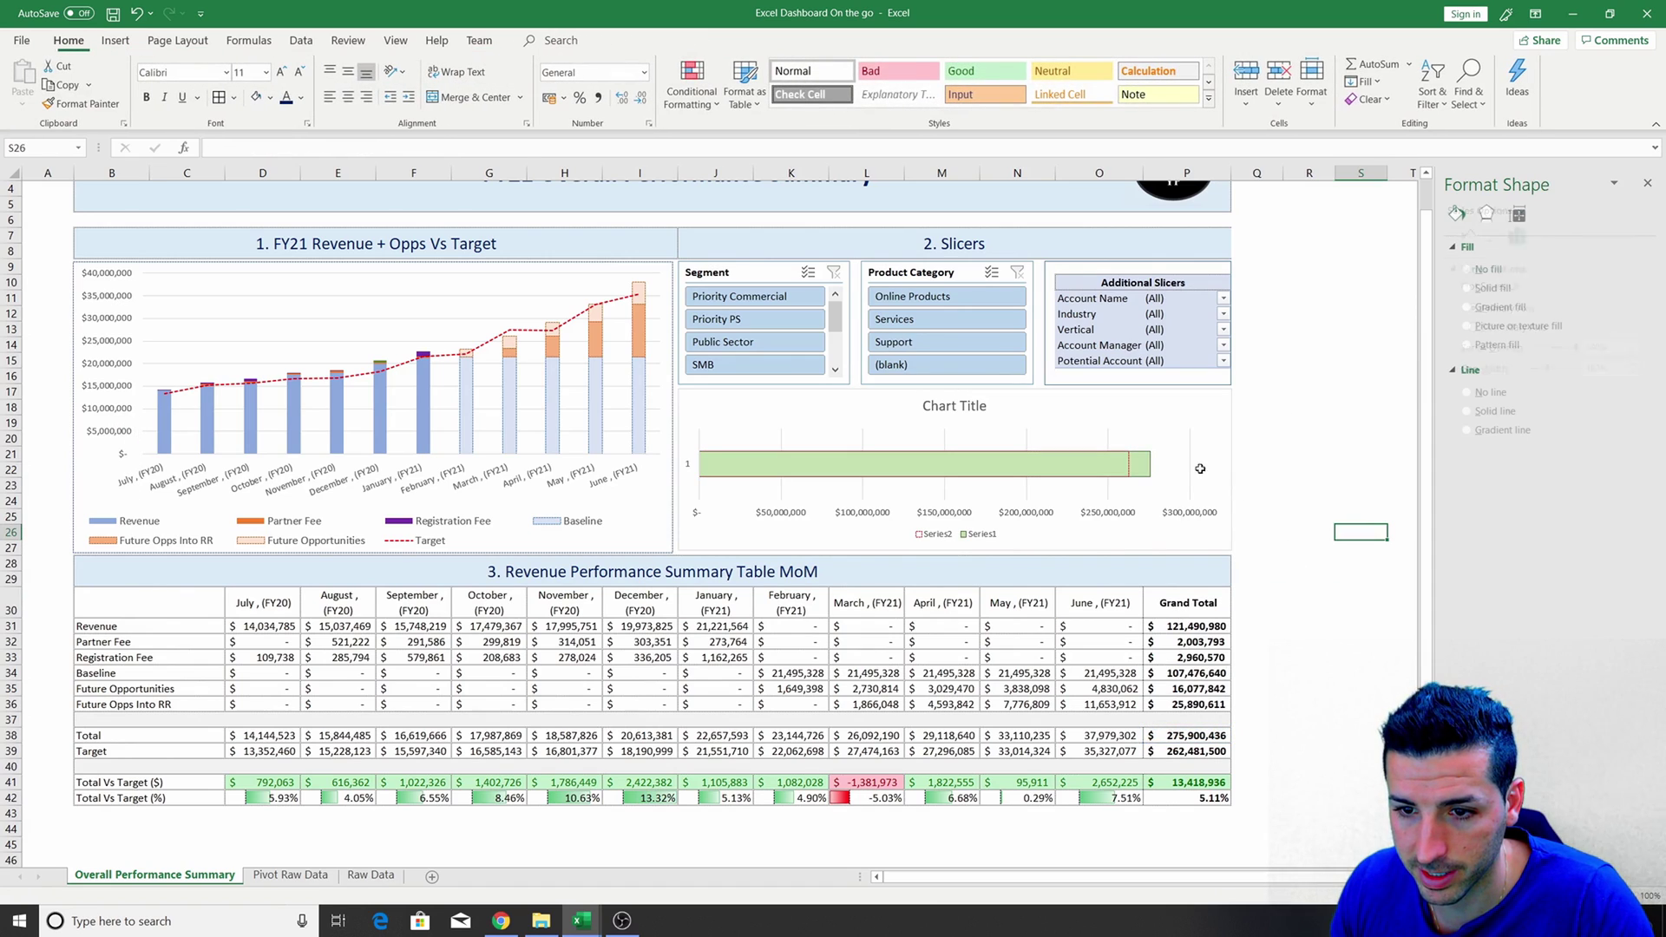
Adjust the line style of the Total bar's outline.
{"action": "left_click", "coordinate": [1145, 478]}
{"action": "right_click", "coordinate": [1148, 486]}
{"action": "left_click", "coordinate": [1194, 431]}
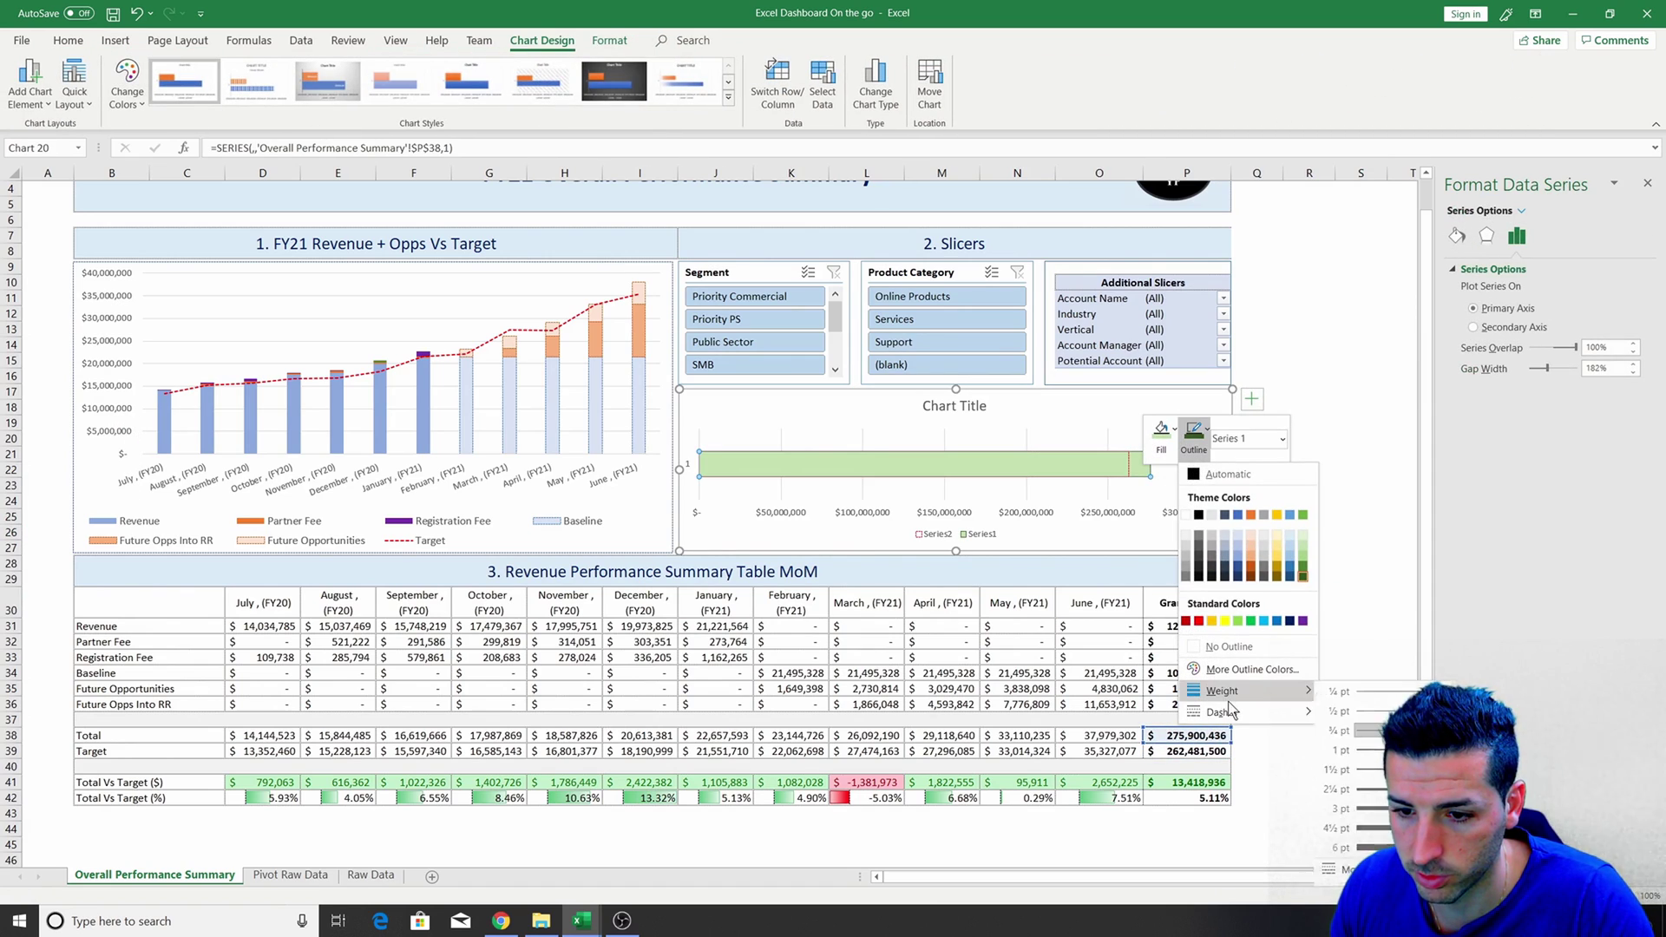
{"action": "mouse_move", "coordinate": [1232, 711]}
{"action": "left_click", "coordinate": [1350, 733]}
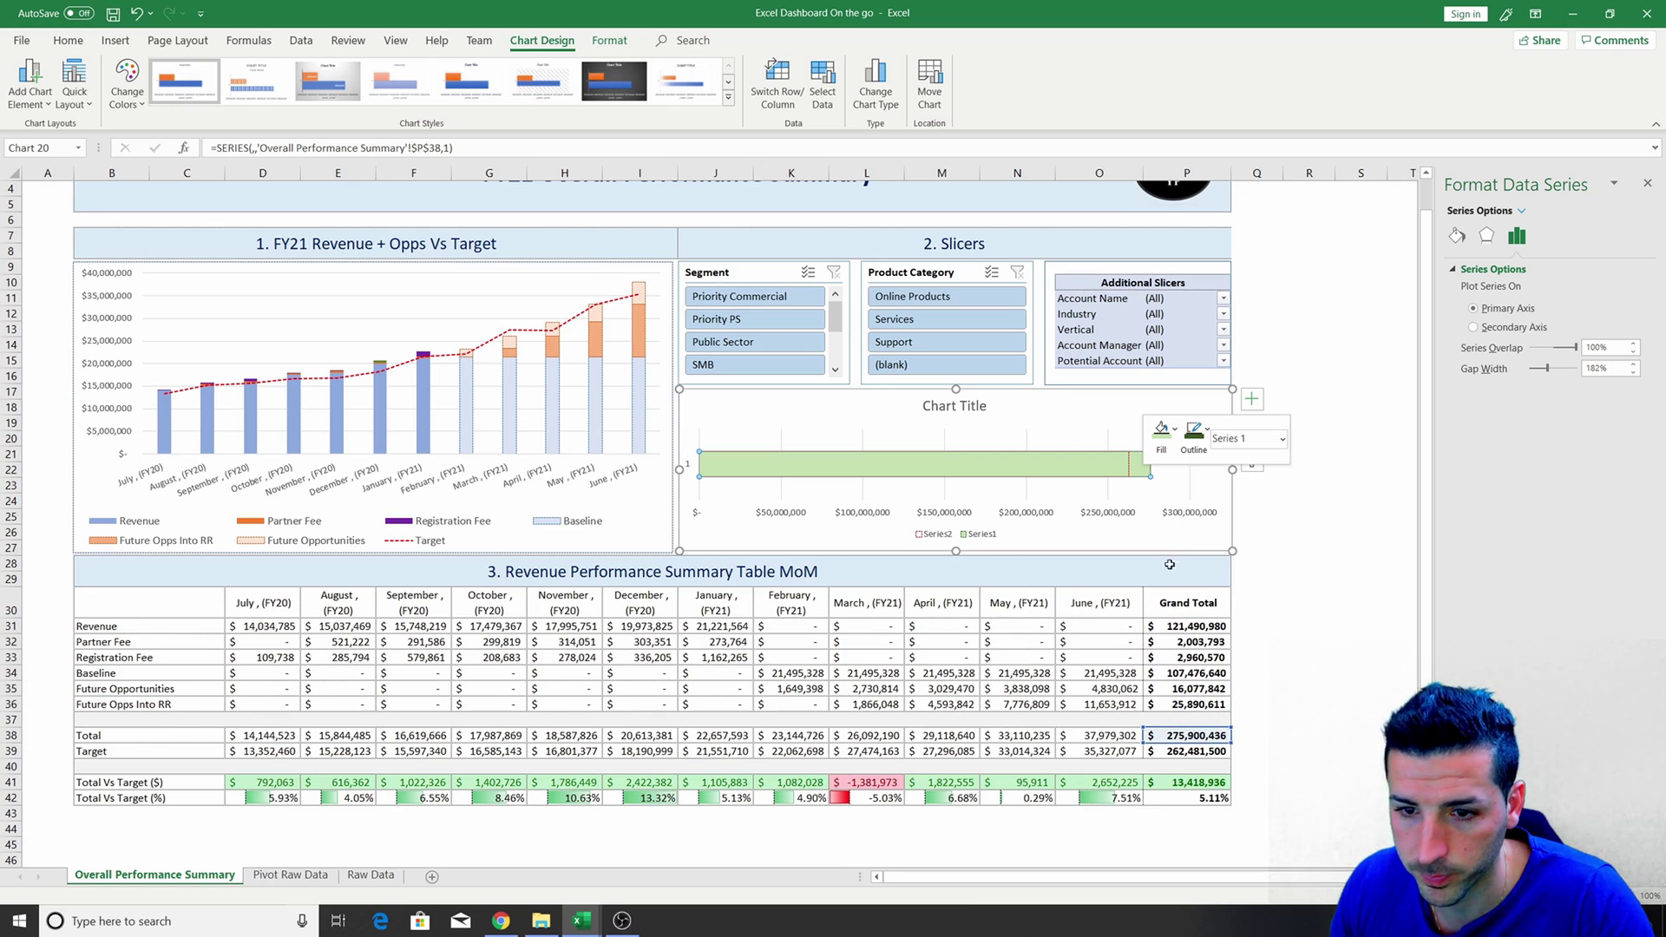
Rename Series1 in the bar chart's data source as "Total FY21 Revenue".
{"action": "left_click", "coordinate": [938, 543]}
{"action": "right_click", "coordinate": [940, 540]}
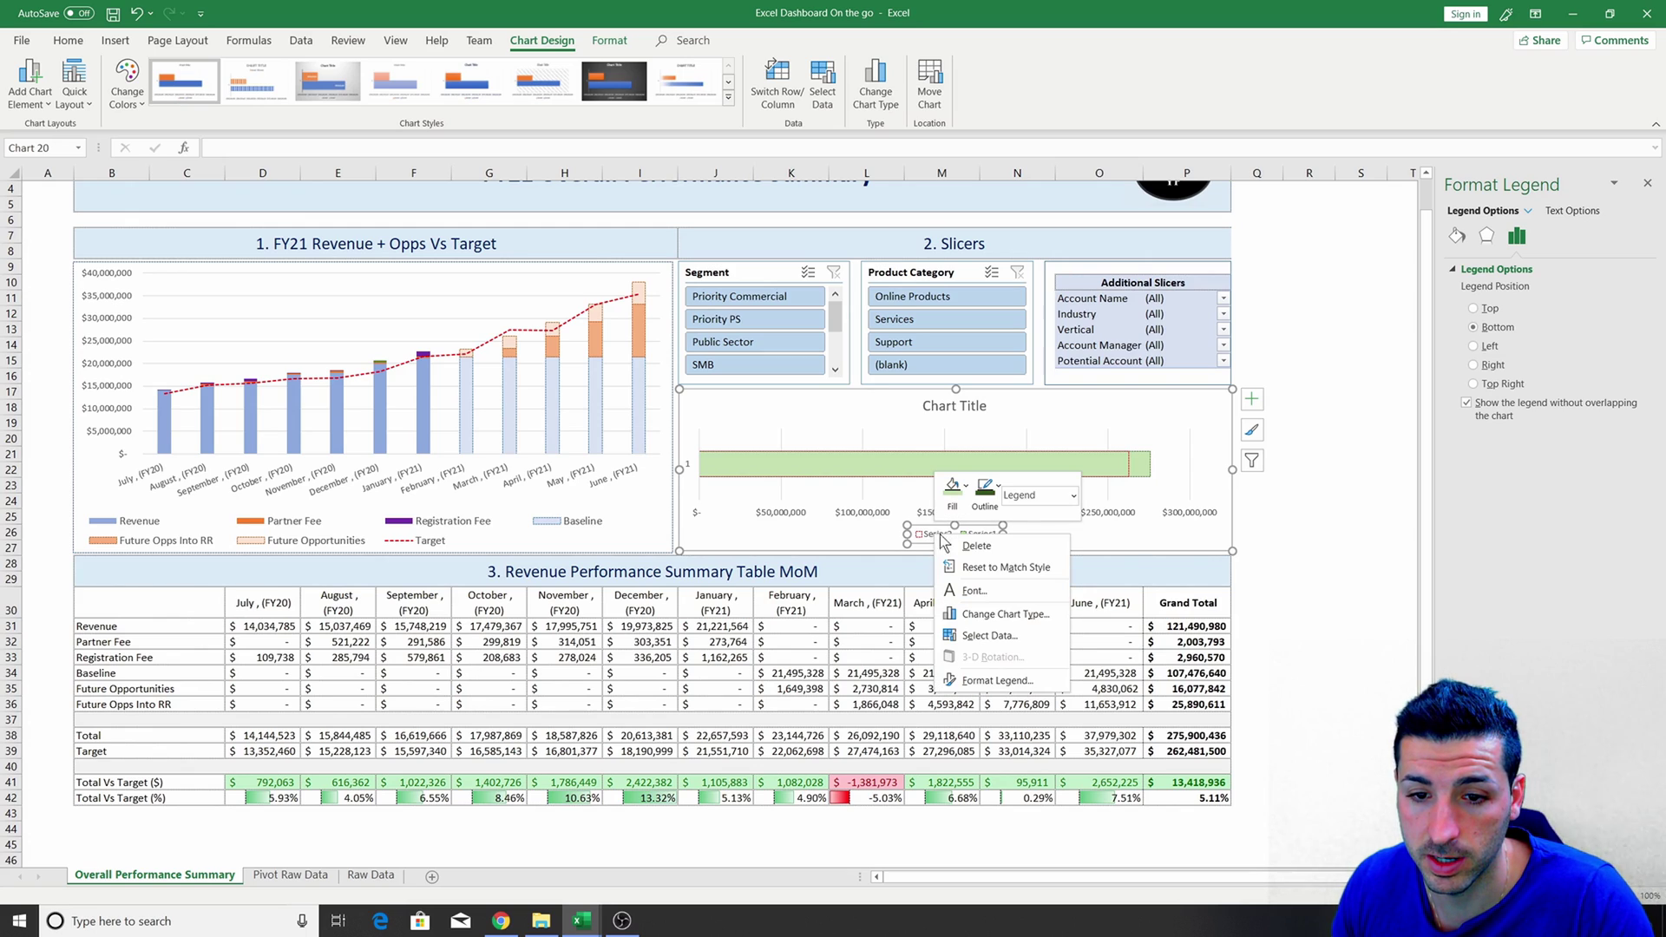
{"action": "left_click", "coordinate": [985, 635]}
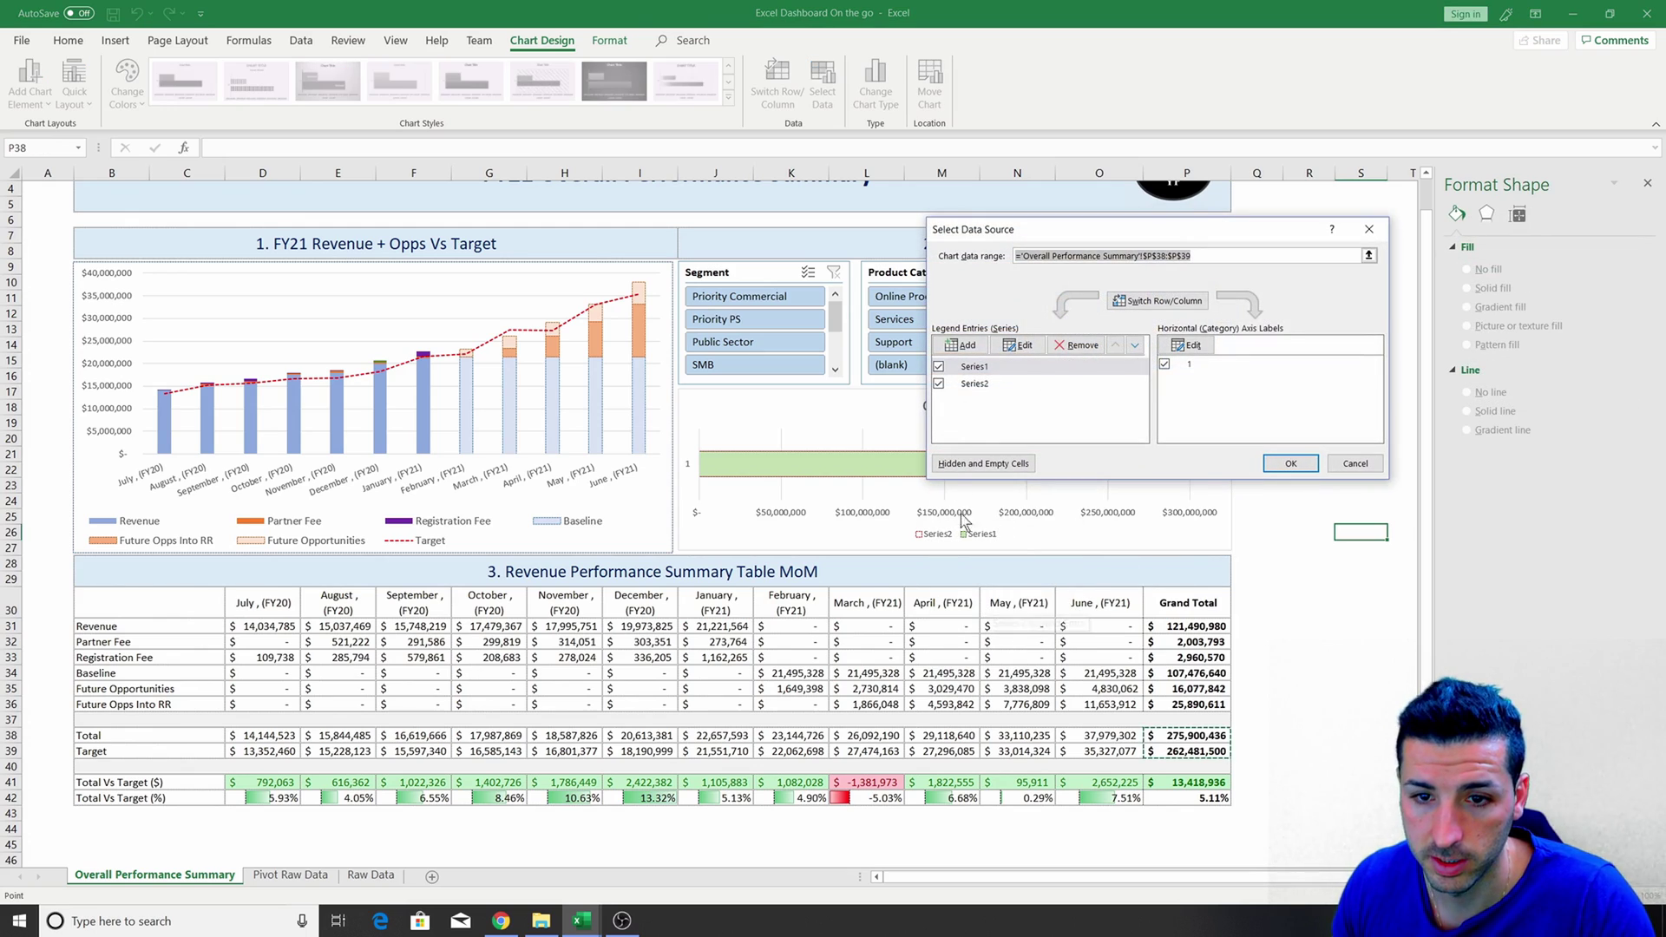
{"action": "left_click", "coordinate": [989, 367]}
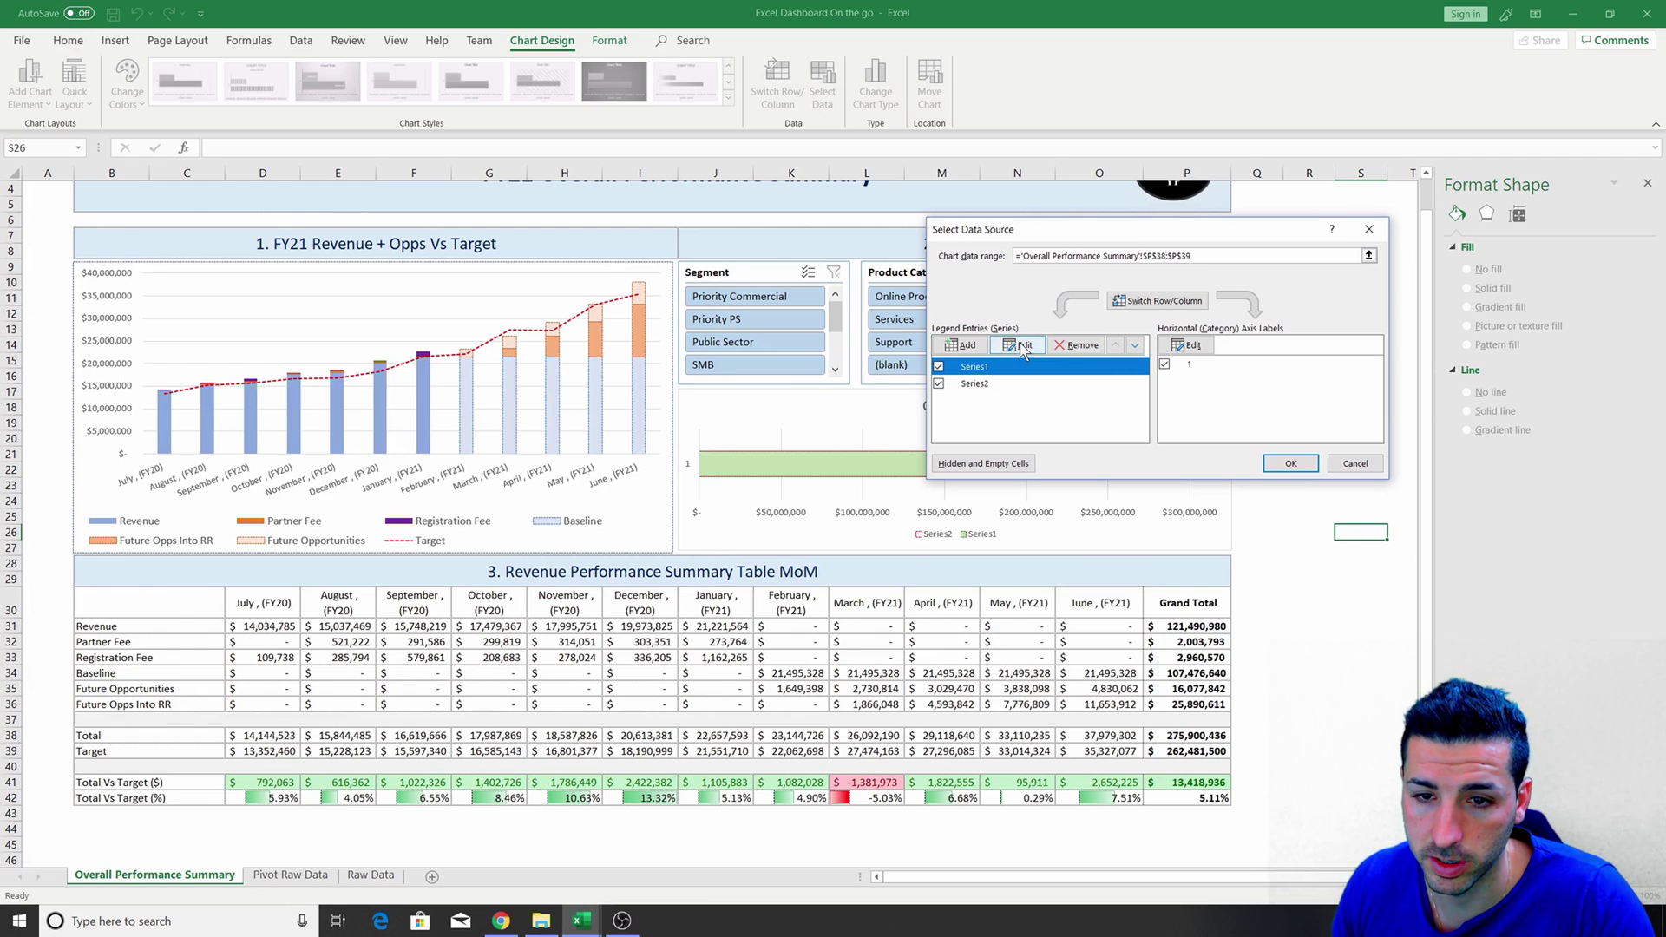
{"action": "left_click", "coordinate": [1022, 345]}
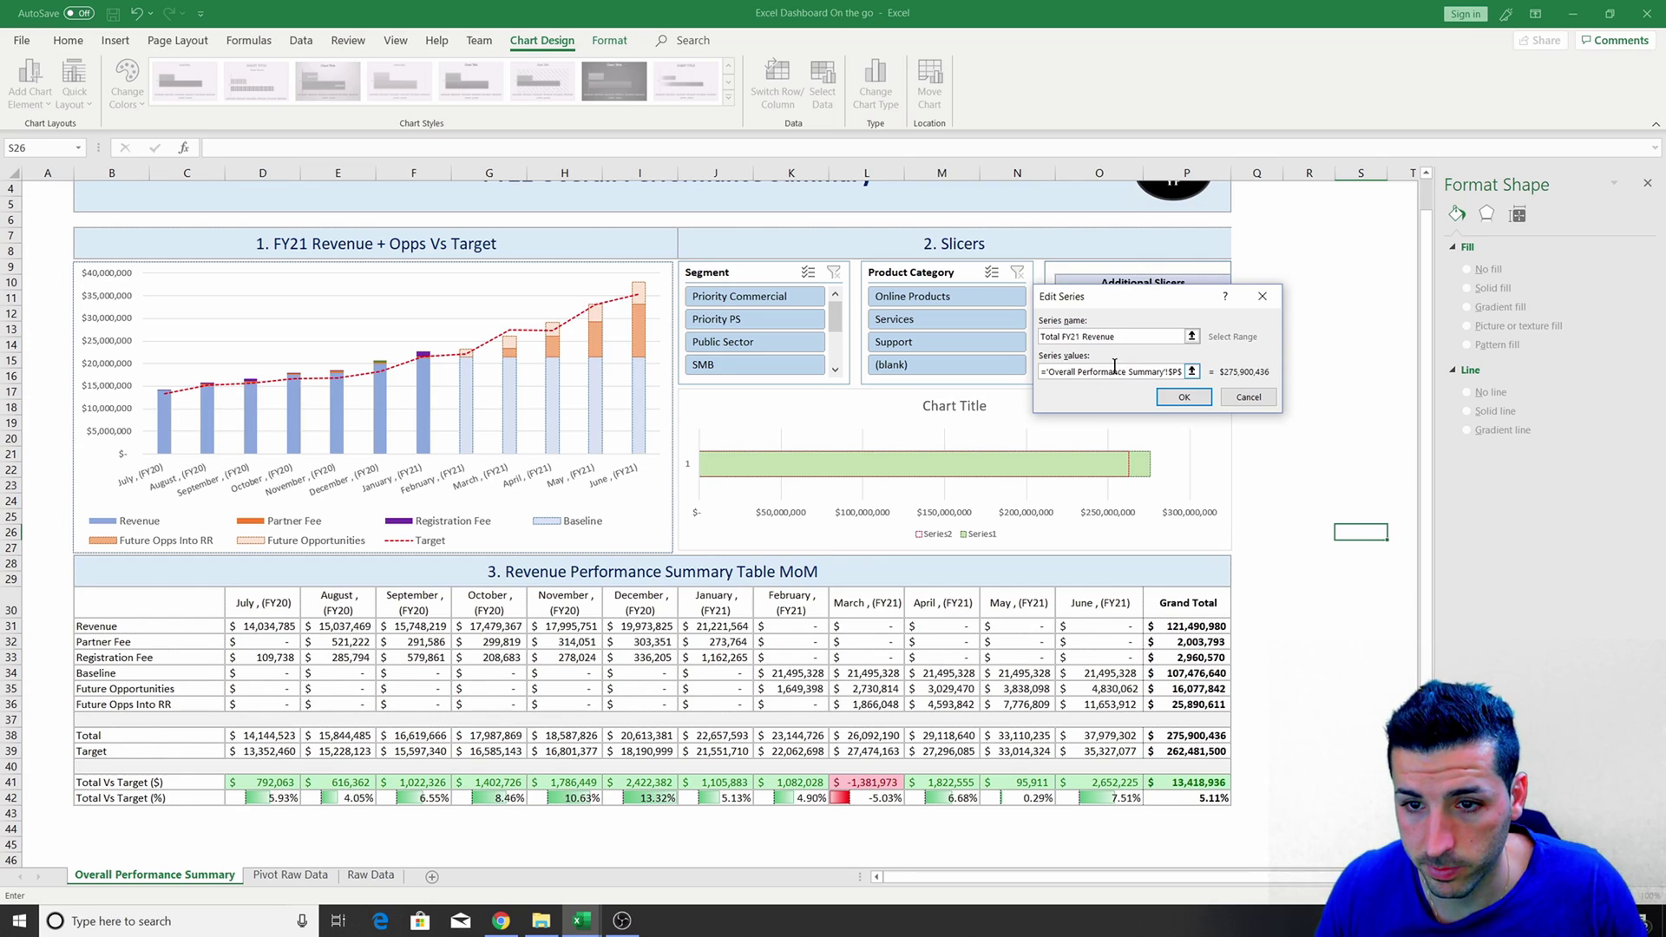
{"action": "left_click", "coordinate": [1183, 397]}
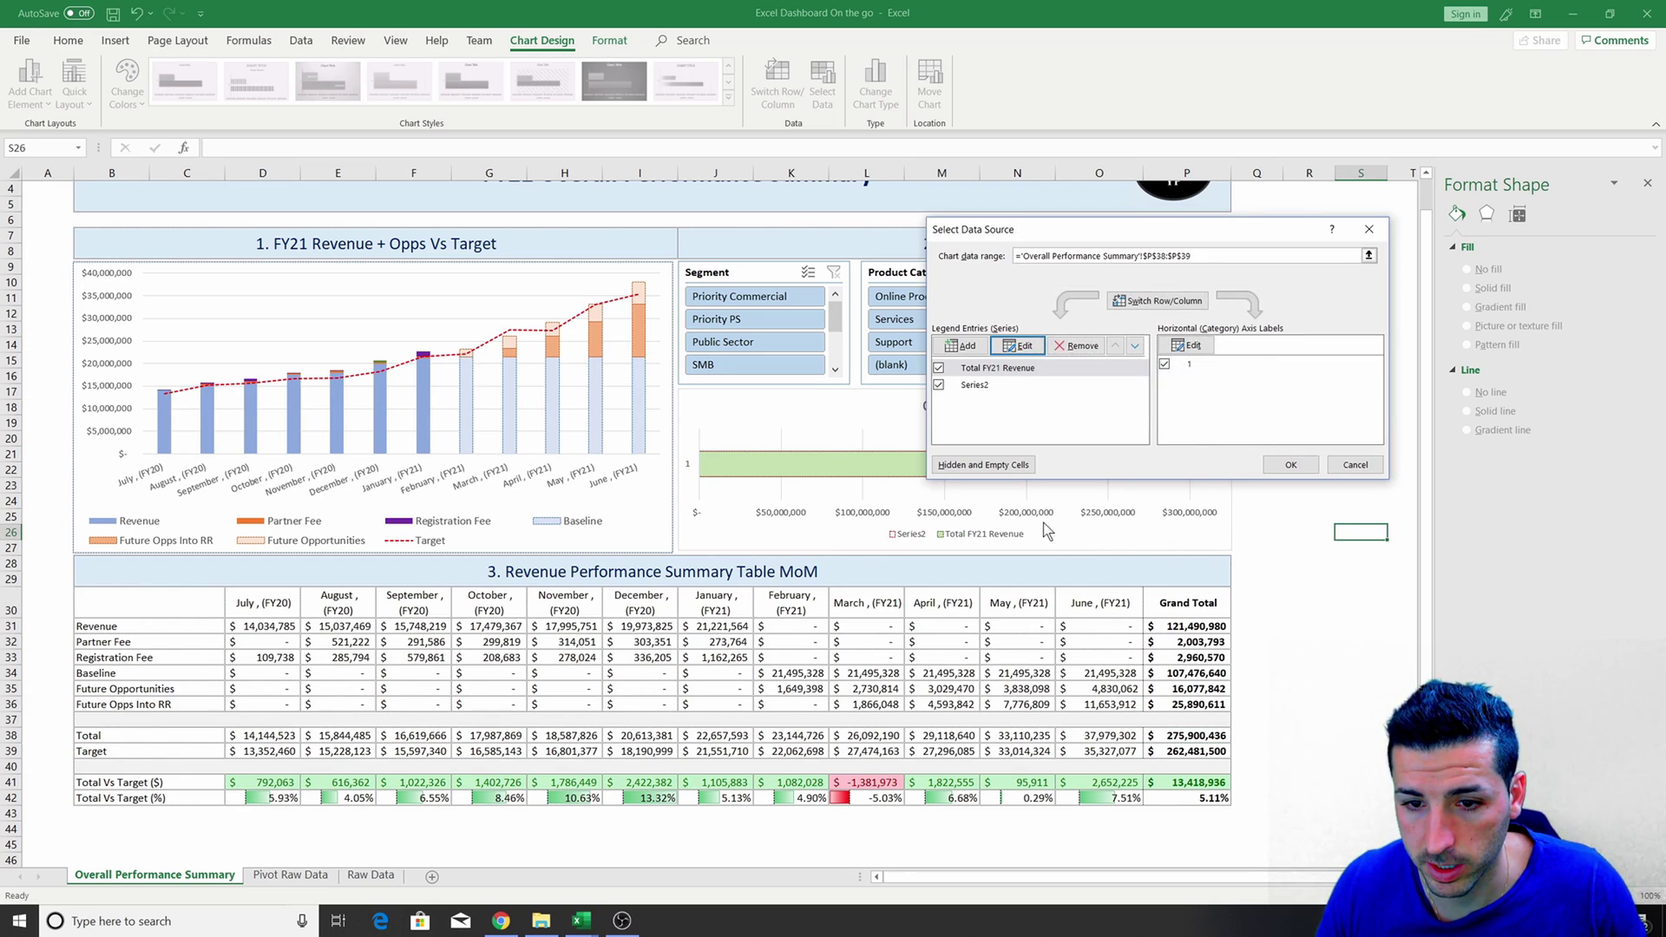
Rename Series2 as "Total FY21 Target" and apply the data source changes.
{"action": "left_click", "coordinate": [984, 385]}
{"action": "left_click", "coordinate": [1019, 346]}
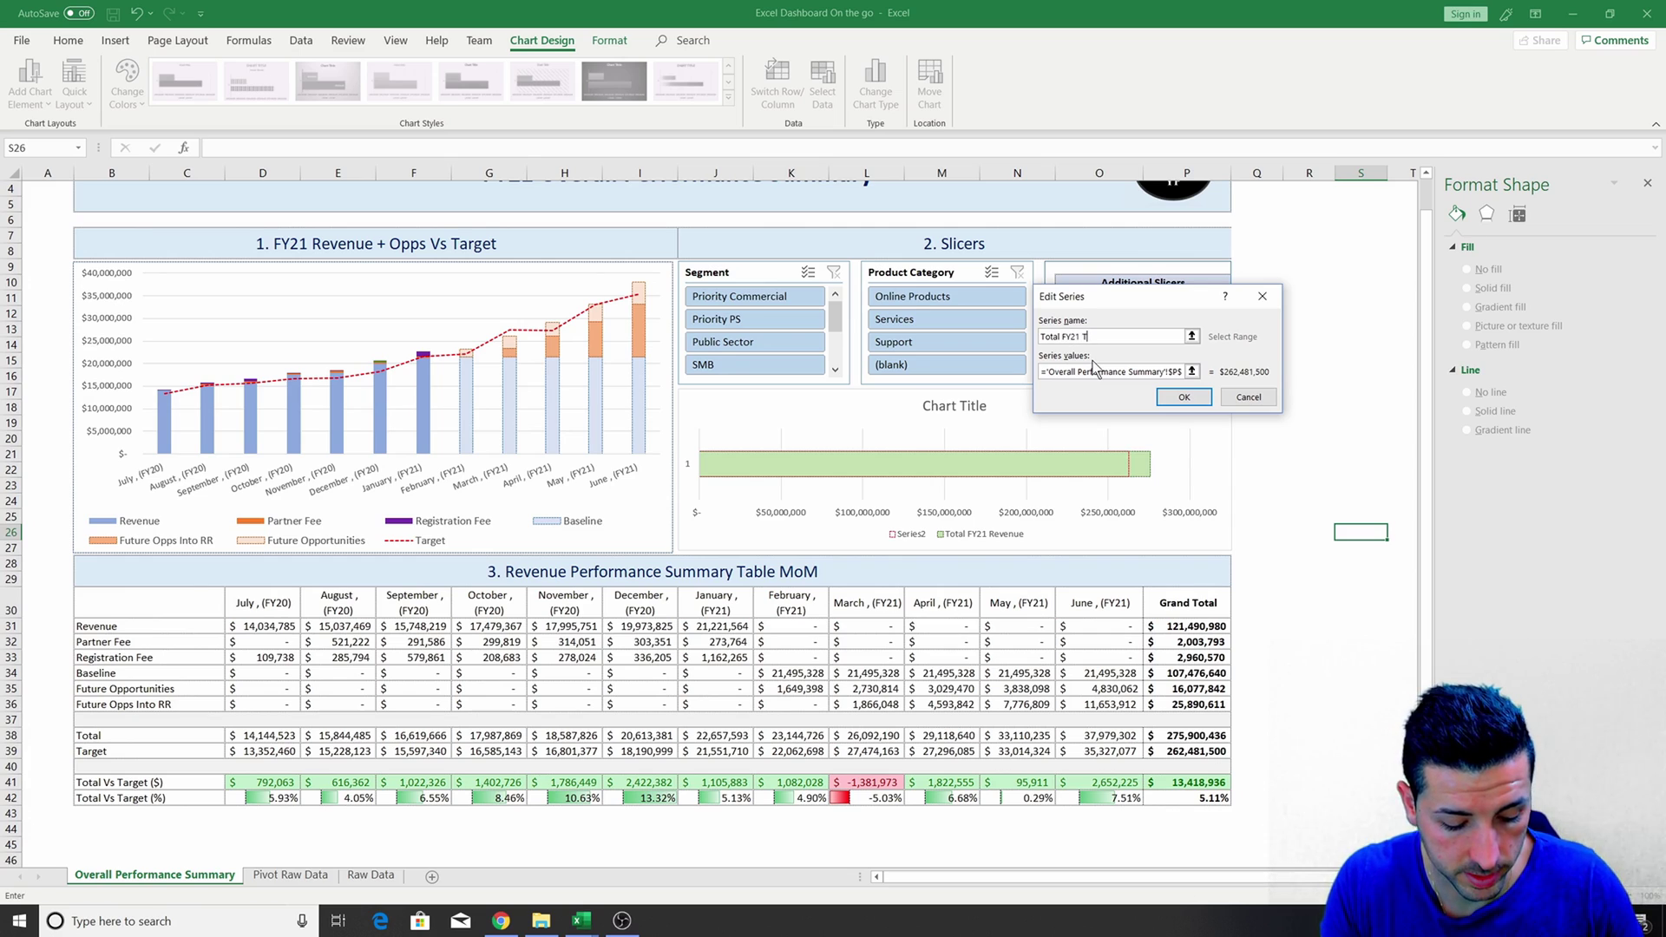
{"action": "type", "text": "t"}
{"action": "key", "text": "Return"}
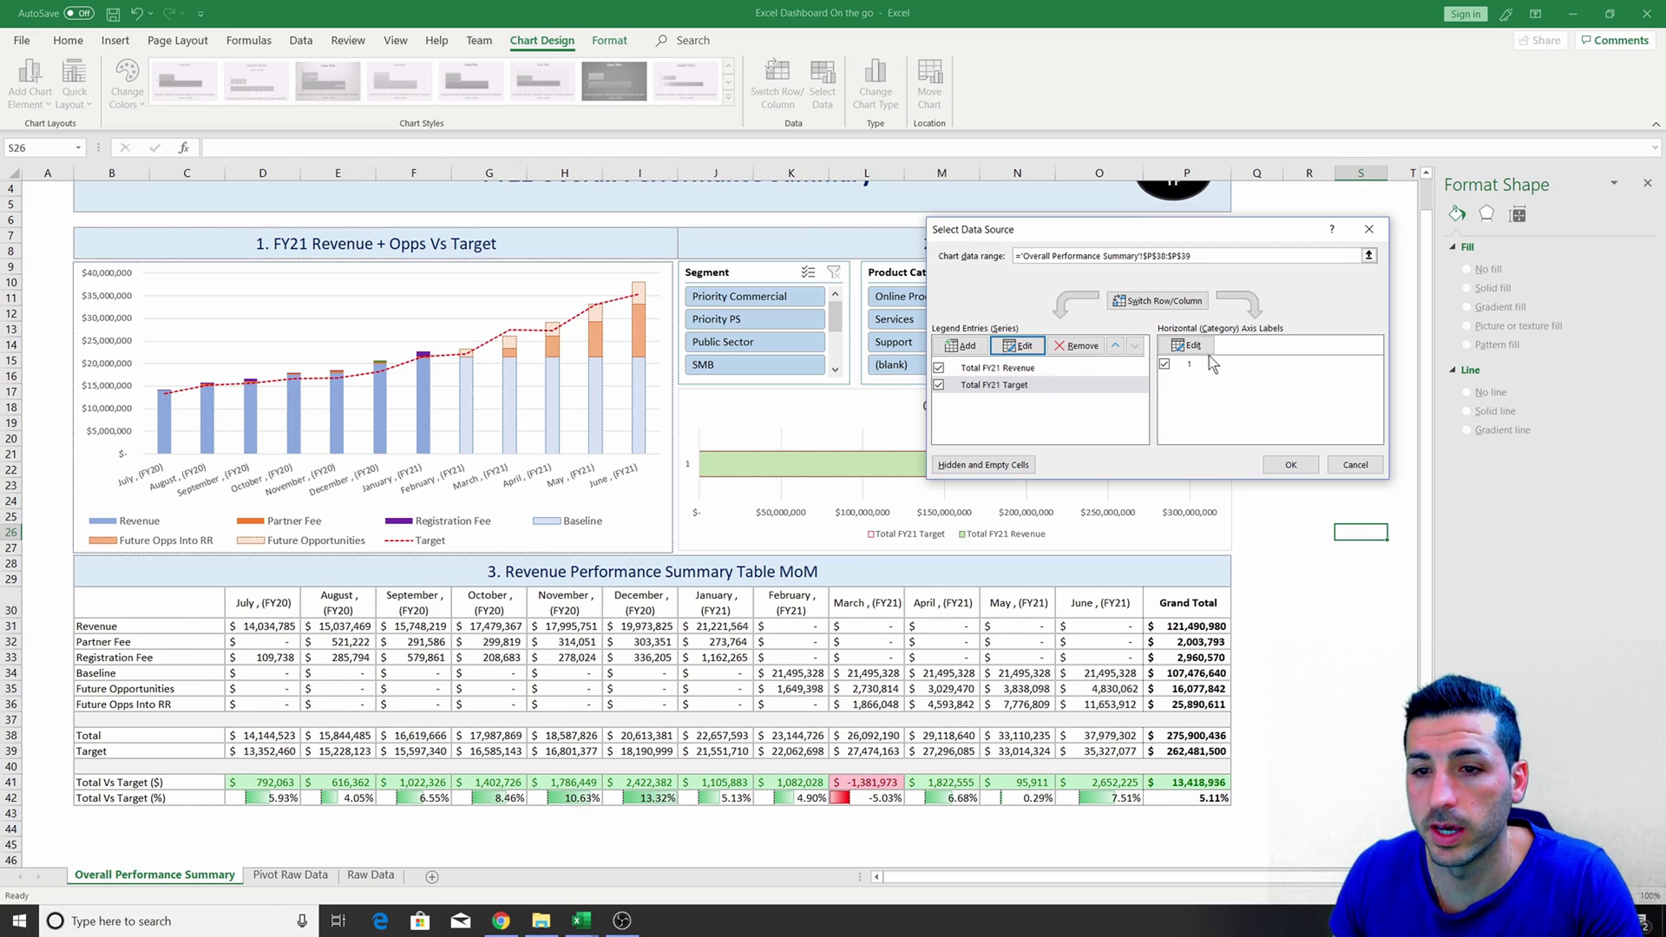
{"action": "left_click", "coordinate": [1289, 465]}
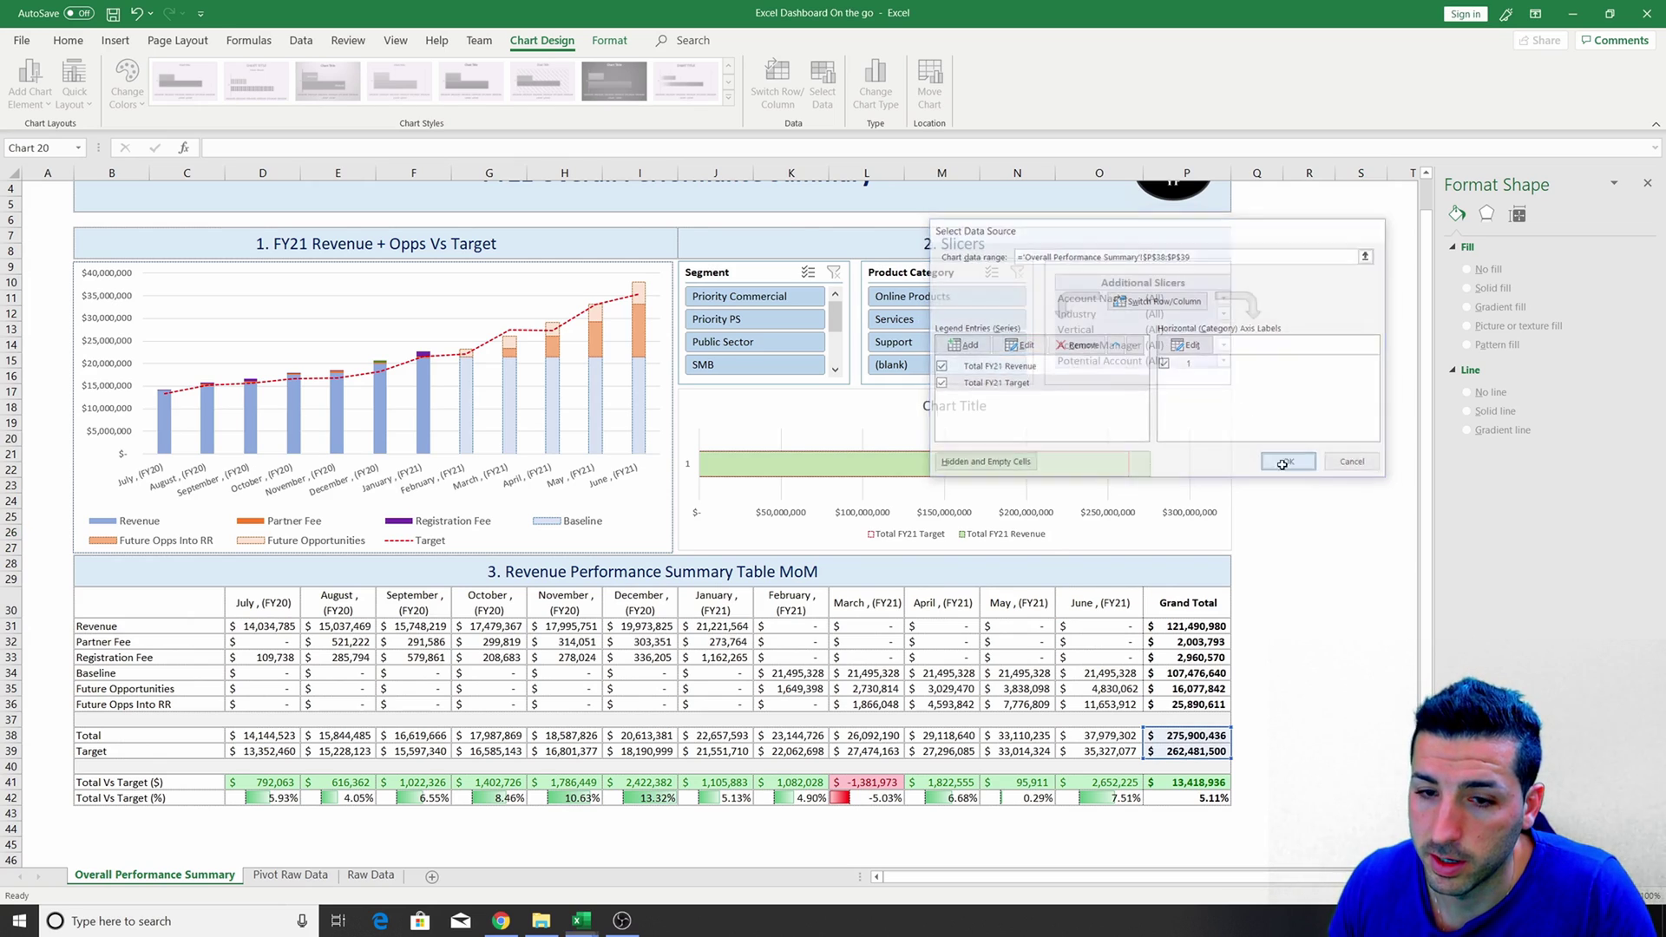
Delete the bar chart's vertical category axis and change the chart title to "FY21 Total Revenue Vs Target".
{"action": "left_click", "coordinate": [691, 466]}
{"action": "key", "text": "Delete"}
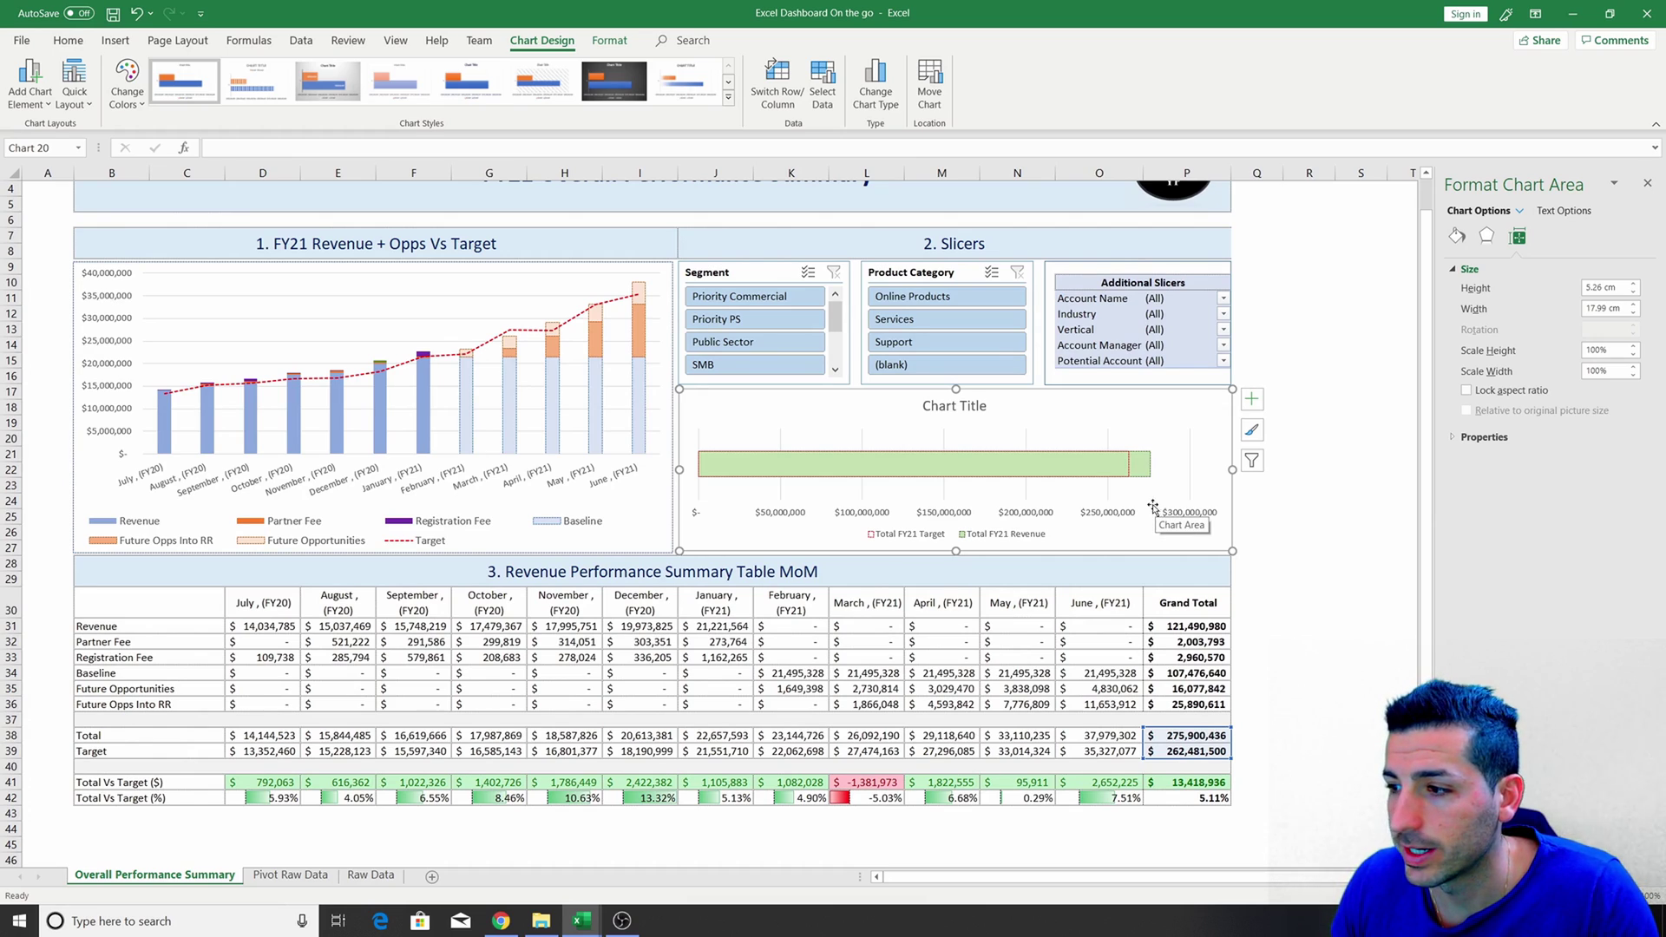
{"action": "left_click", "coordinate": [960, 412]}
{"action": "double_click", "coordinate": [955, 408]}
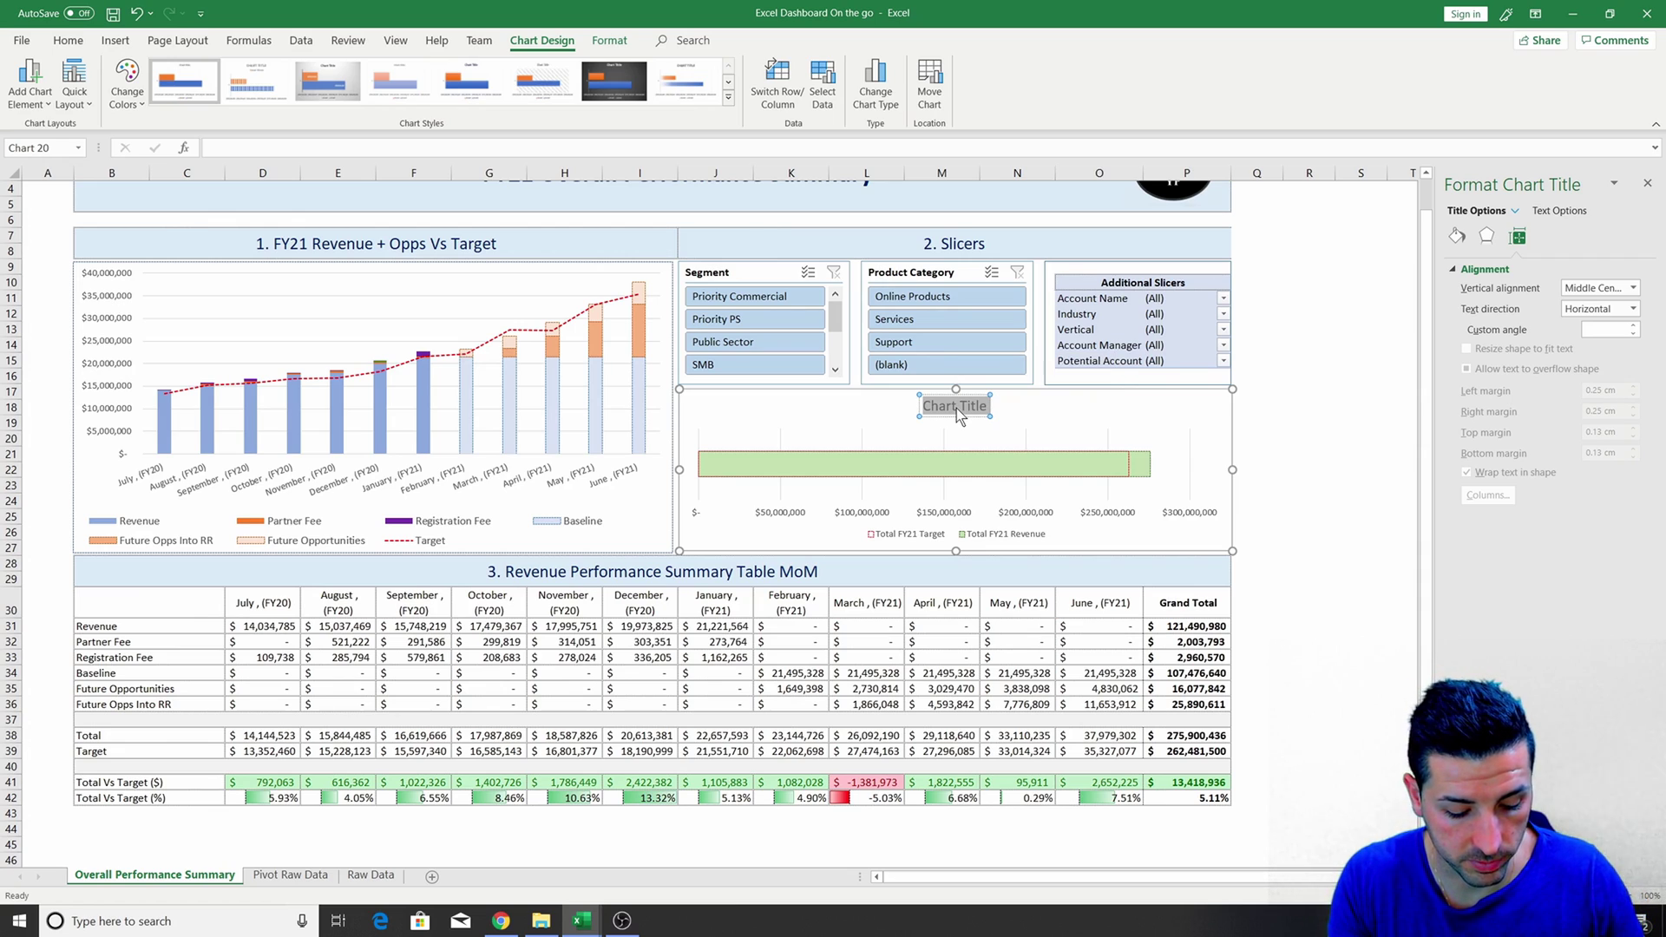
{"action": "type", "text": "FY21 Total"}
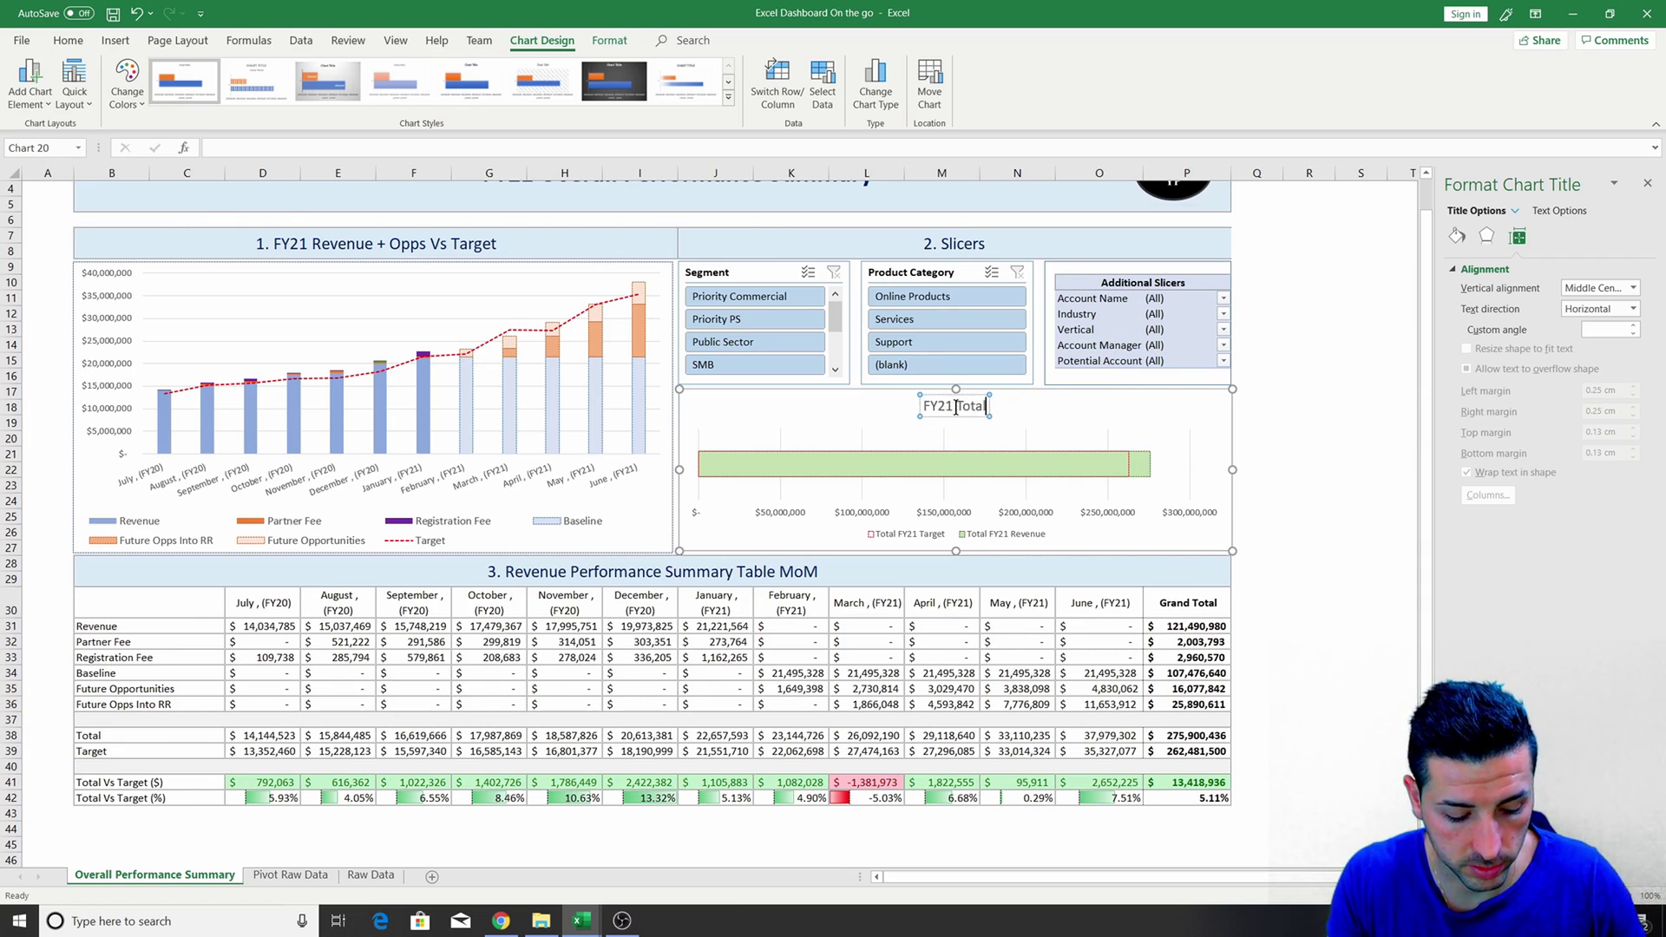
{"action": "type", "text": " Reve"}
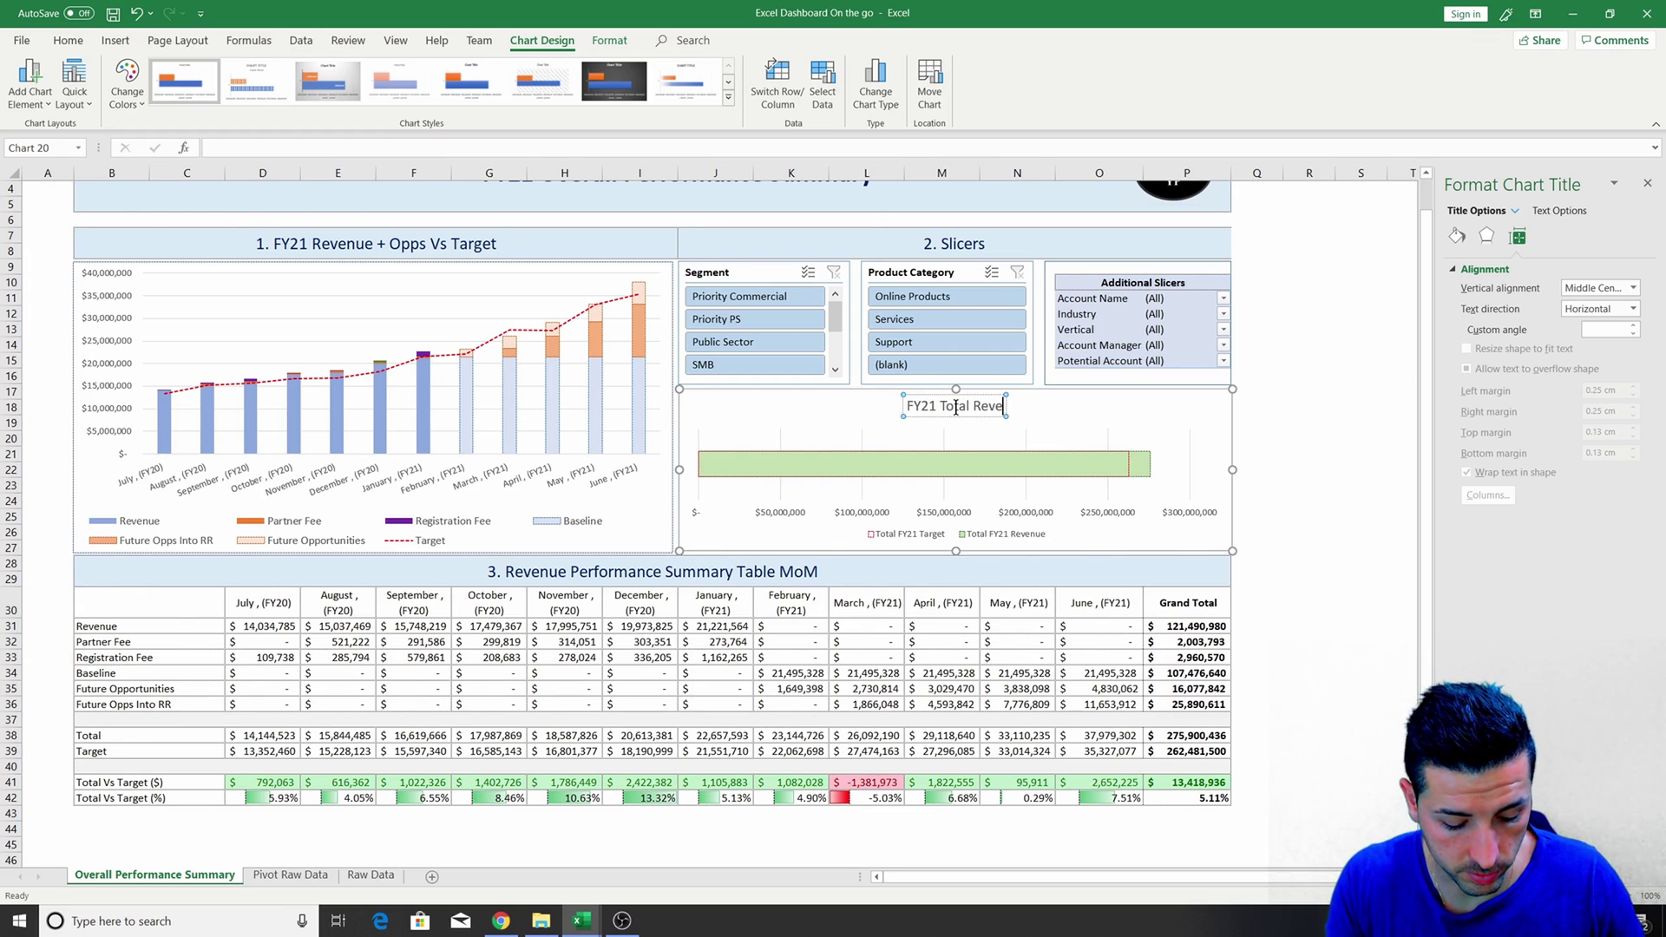
{"action": "type", "text": "nue Vs t"}
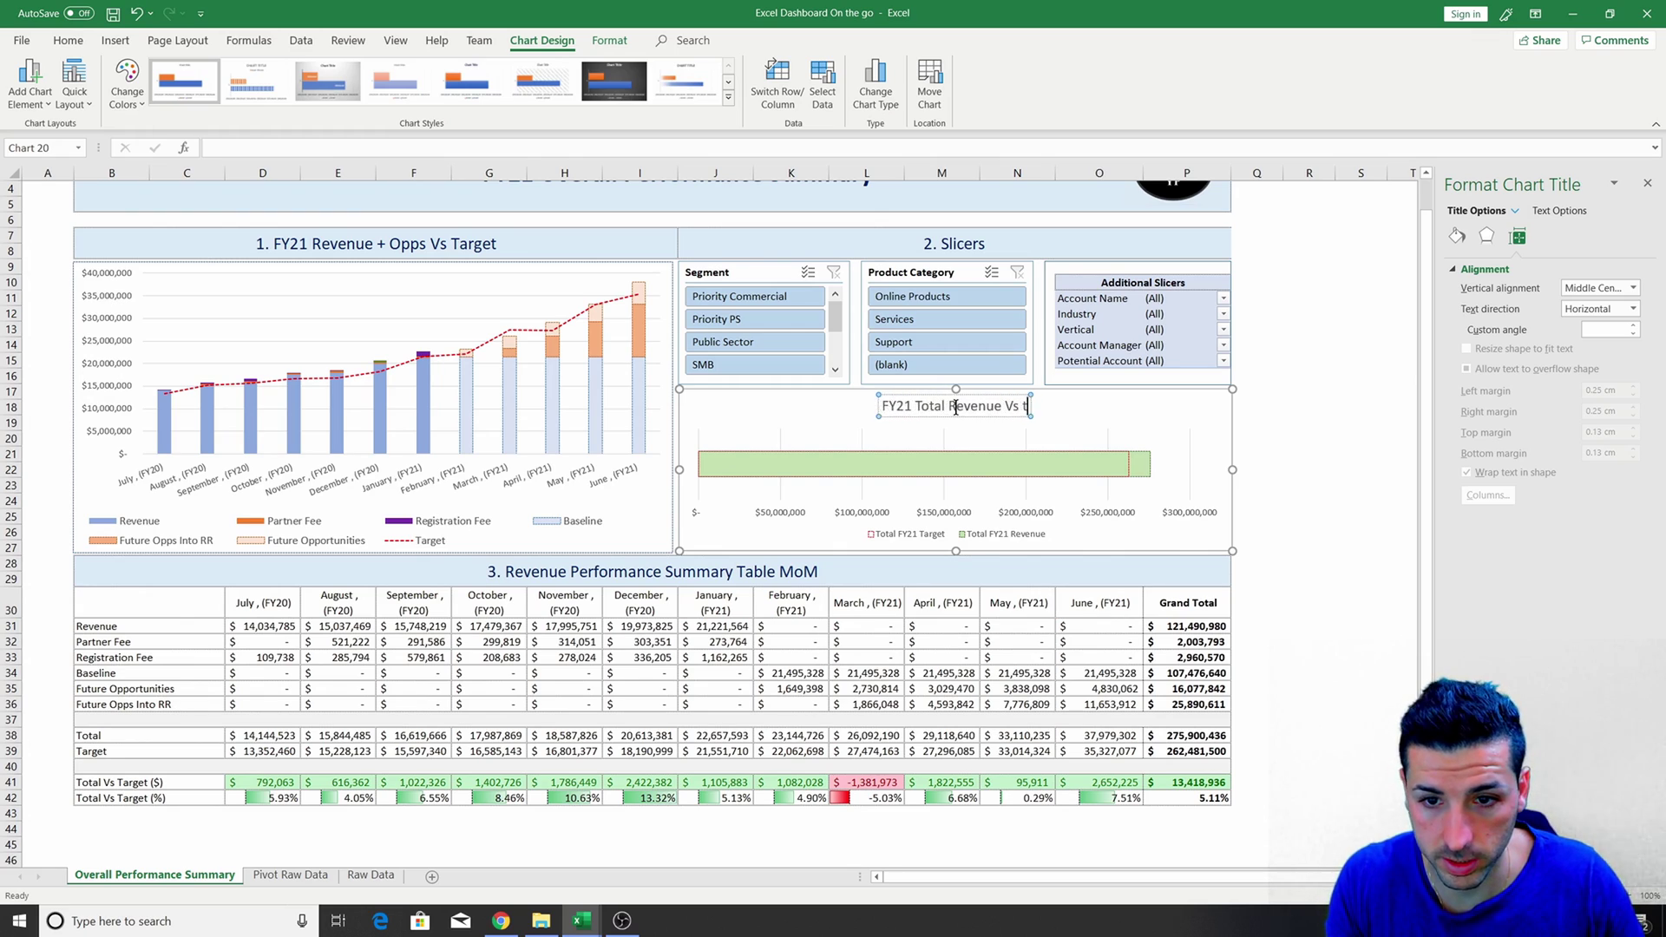
{"action": "key", "text": "BackSpace"}
{"action": "type", "text": "Target"}
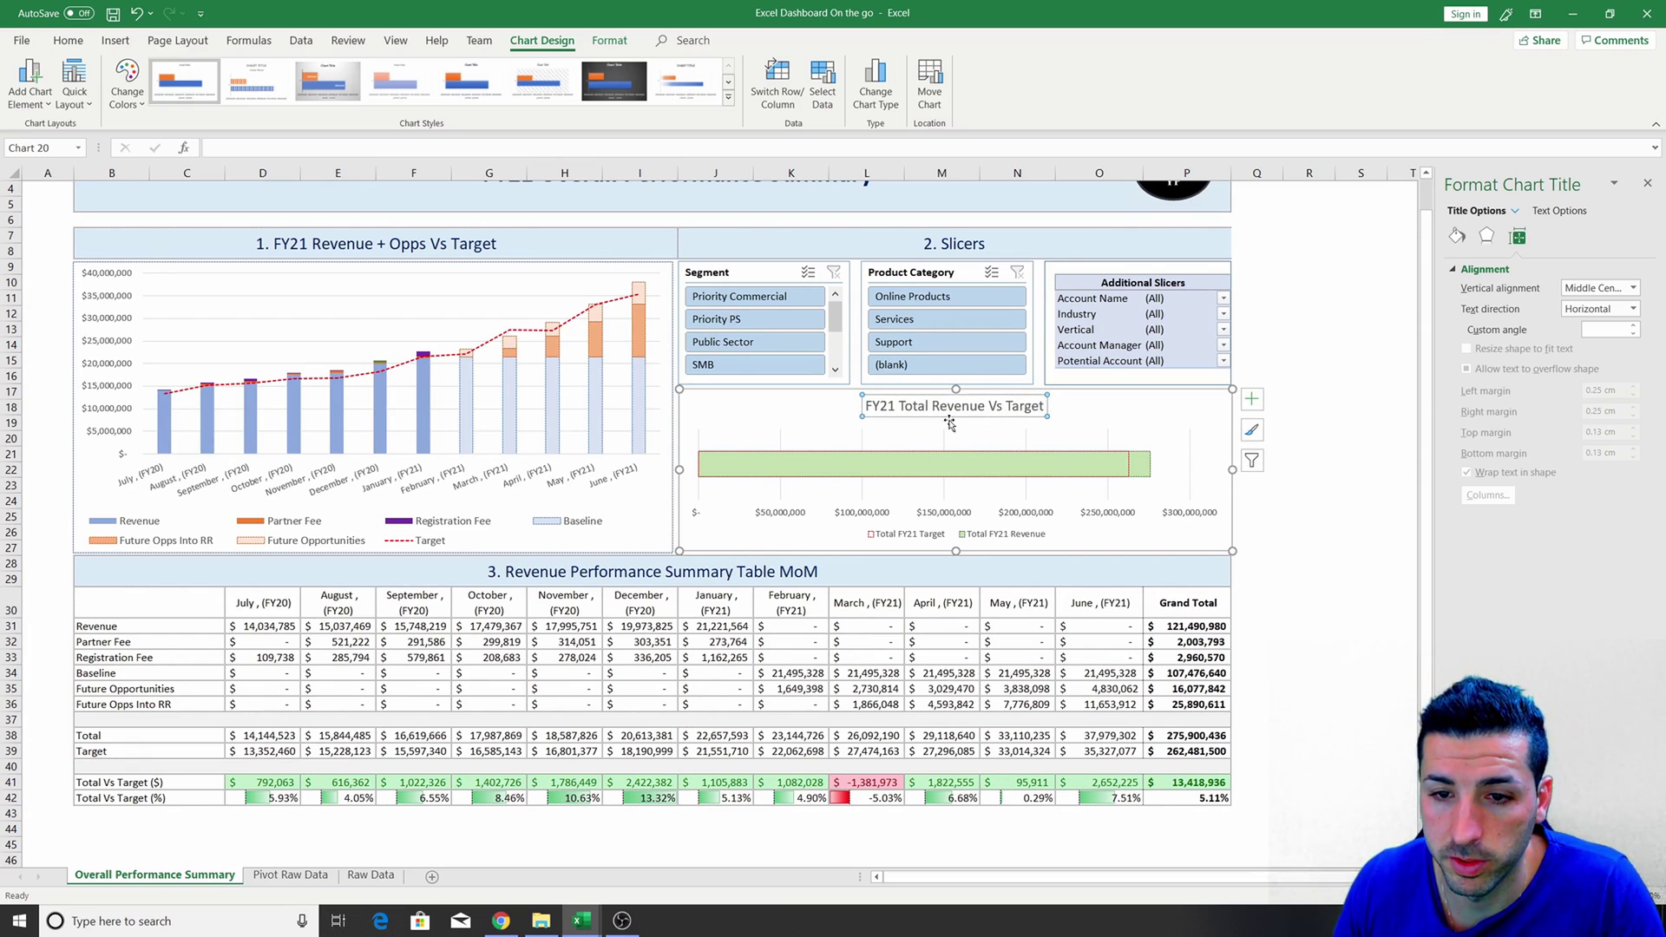
Format the bar chart's title as dark blue, bold, 16 pt text.
{"action": "left_click", "coordinate": [68, 40]}
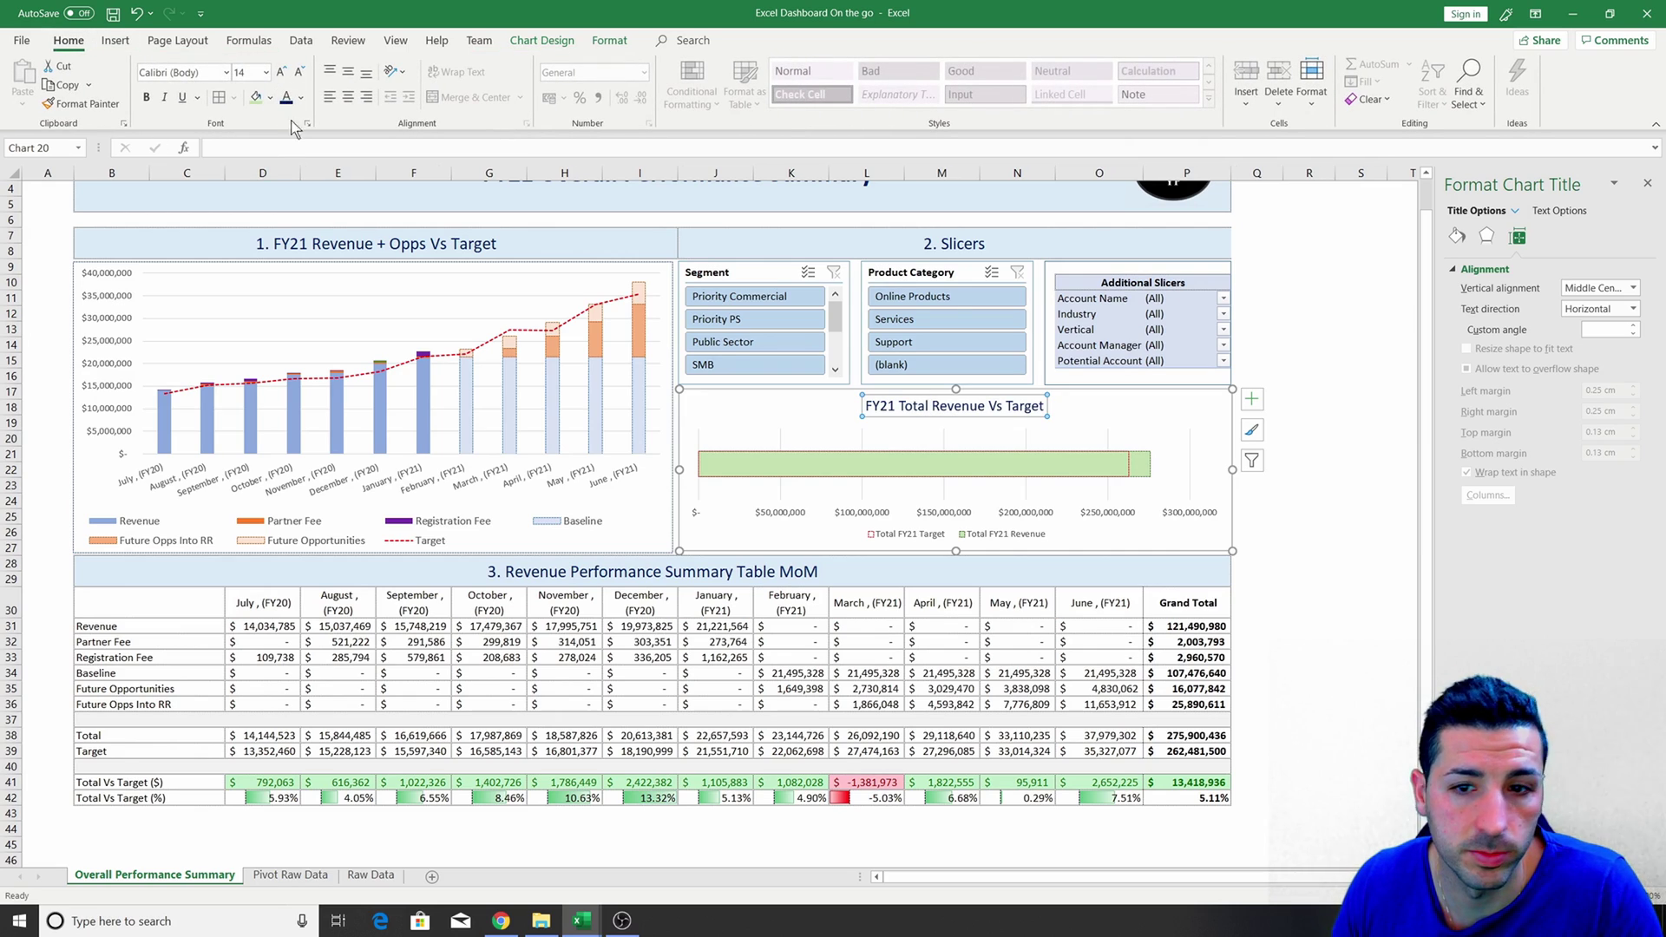
{"action": "left_click", "coordinate": [145, 96]}
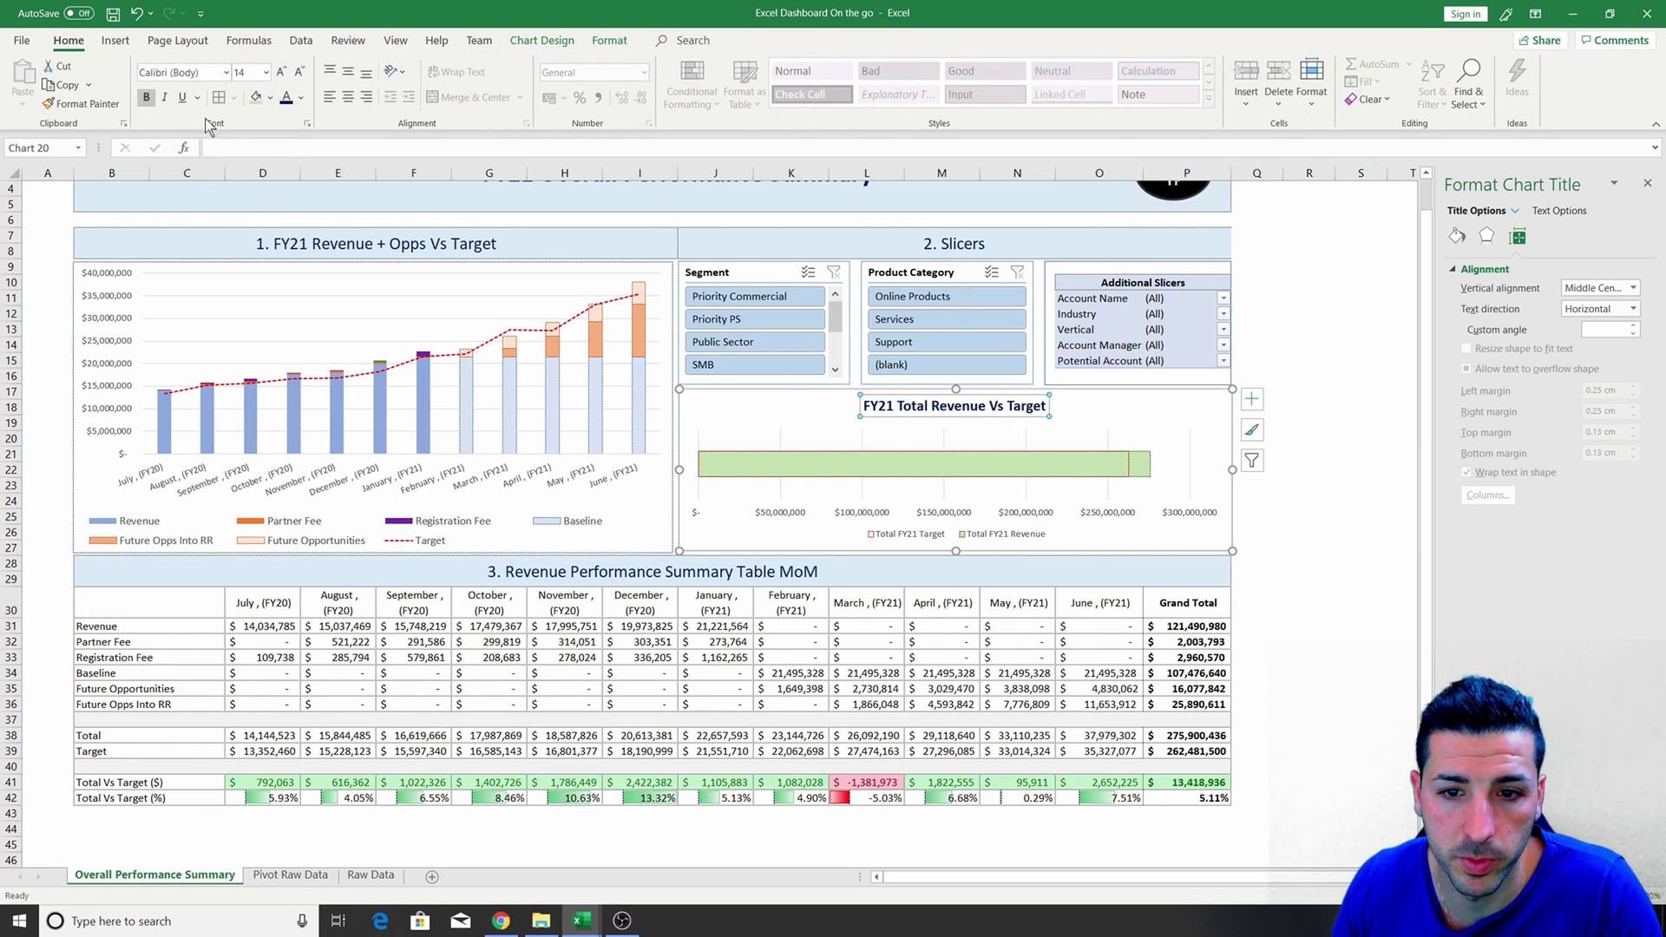
{"action": "left_click", "coordinate": [280, 72]}
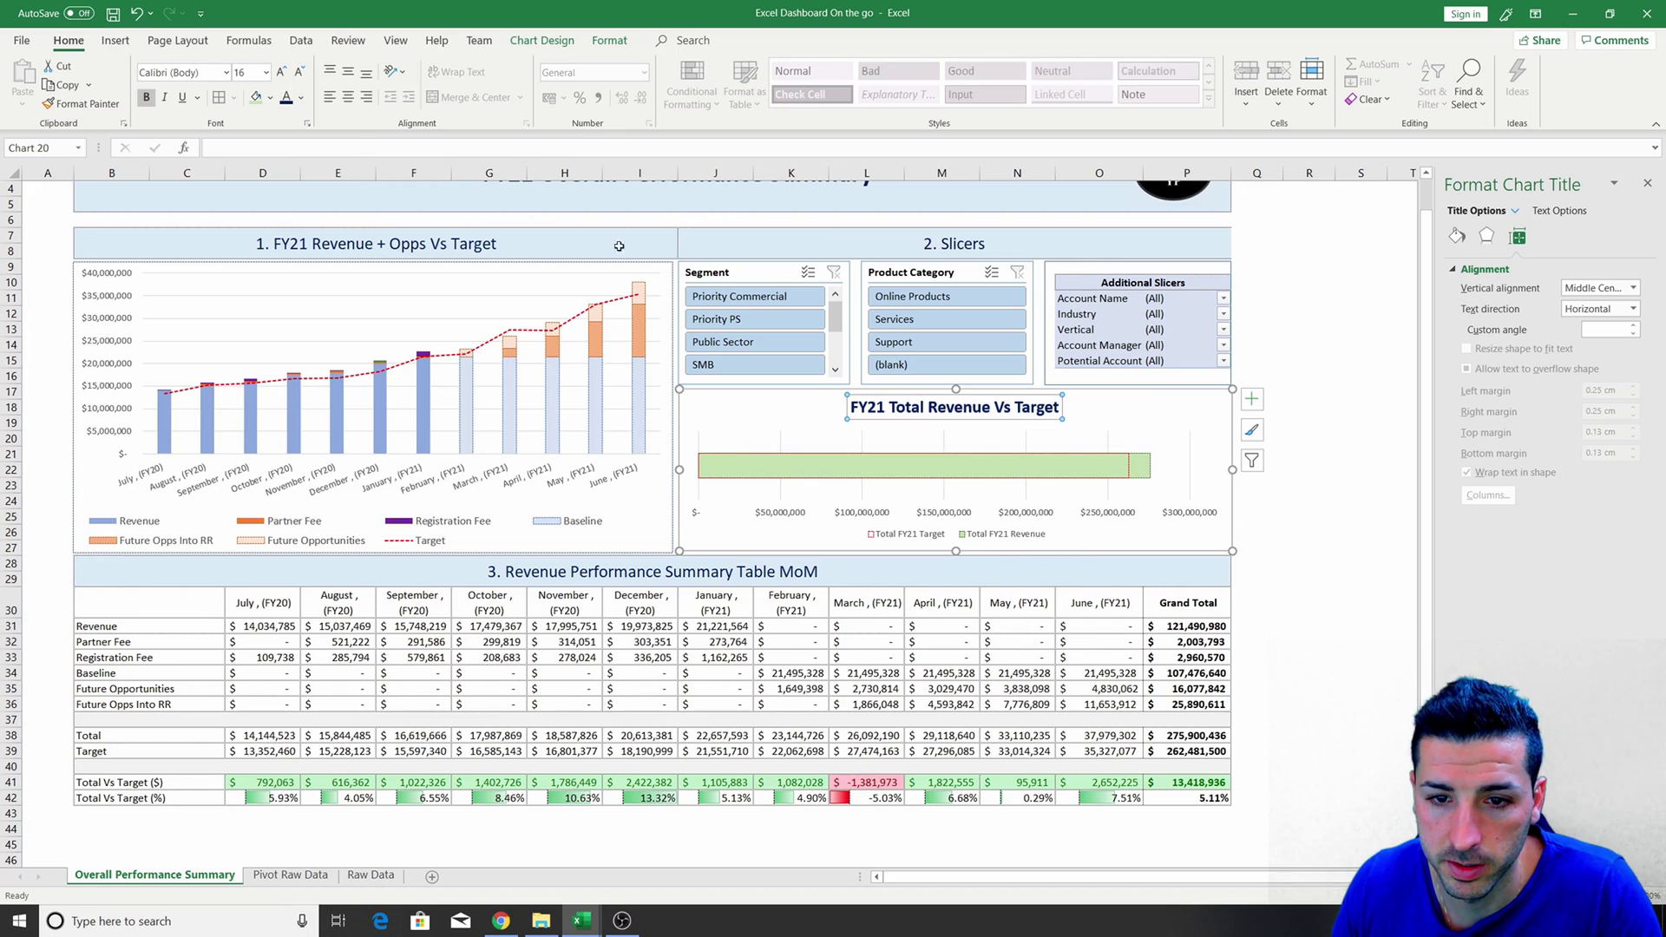
{"action": "left_click", "coordinate": [1300, 514]}
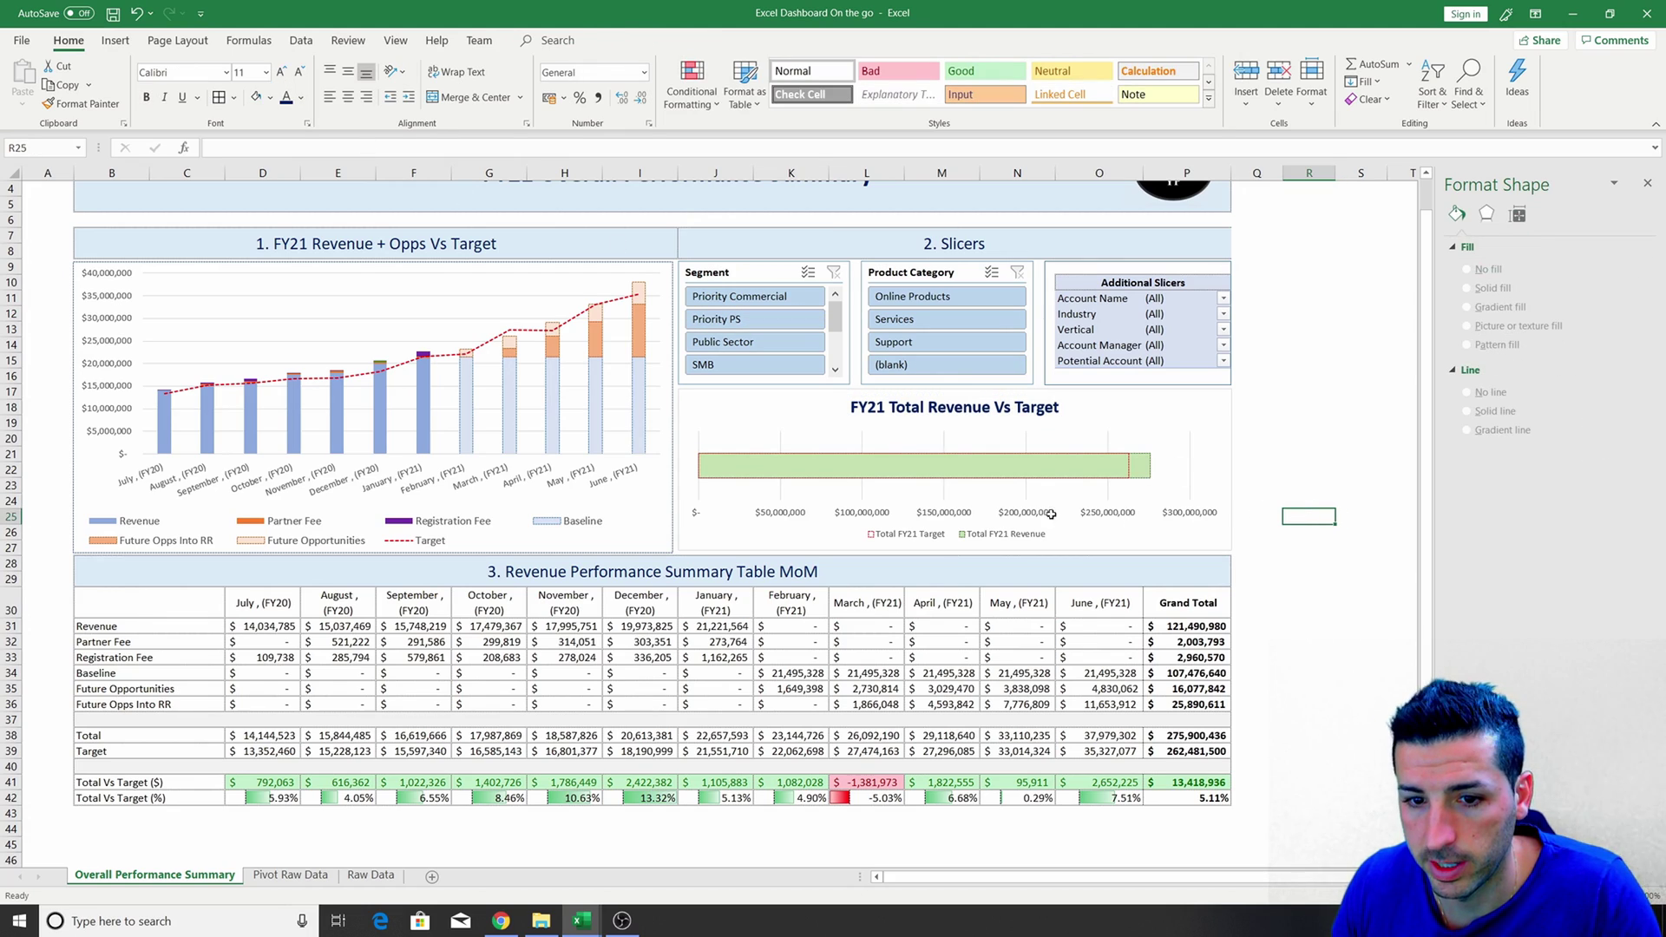
Test the new chart by filtering the Segment slicer to Priority PS and to Public Sector.
{"action": "left_click", "coordinate": [775, 321]}
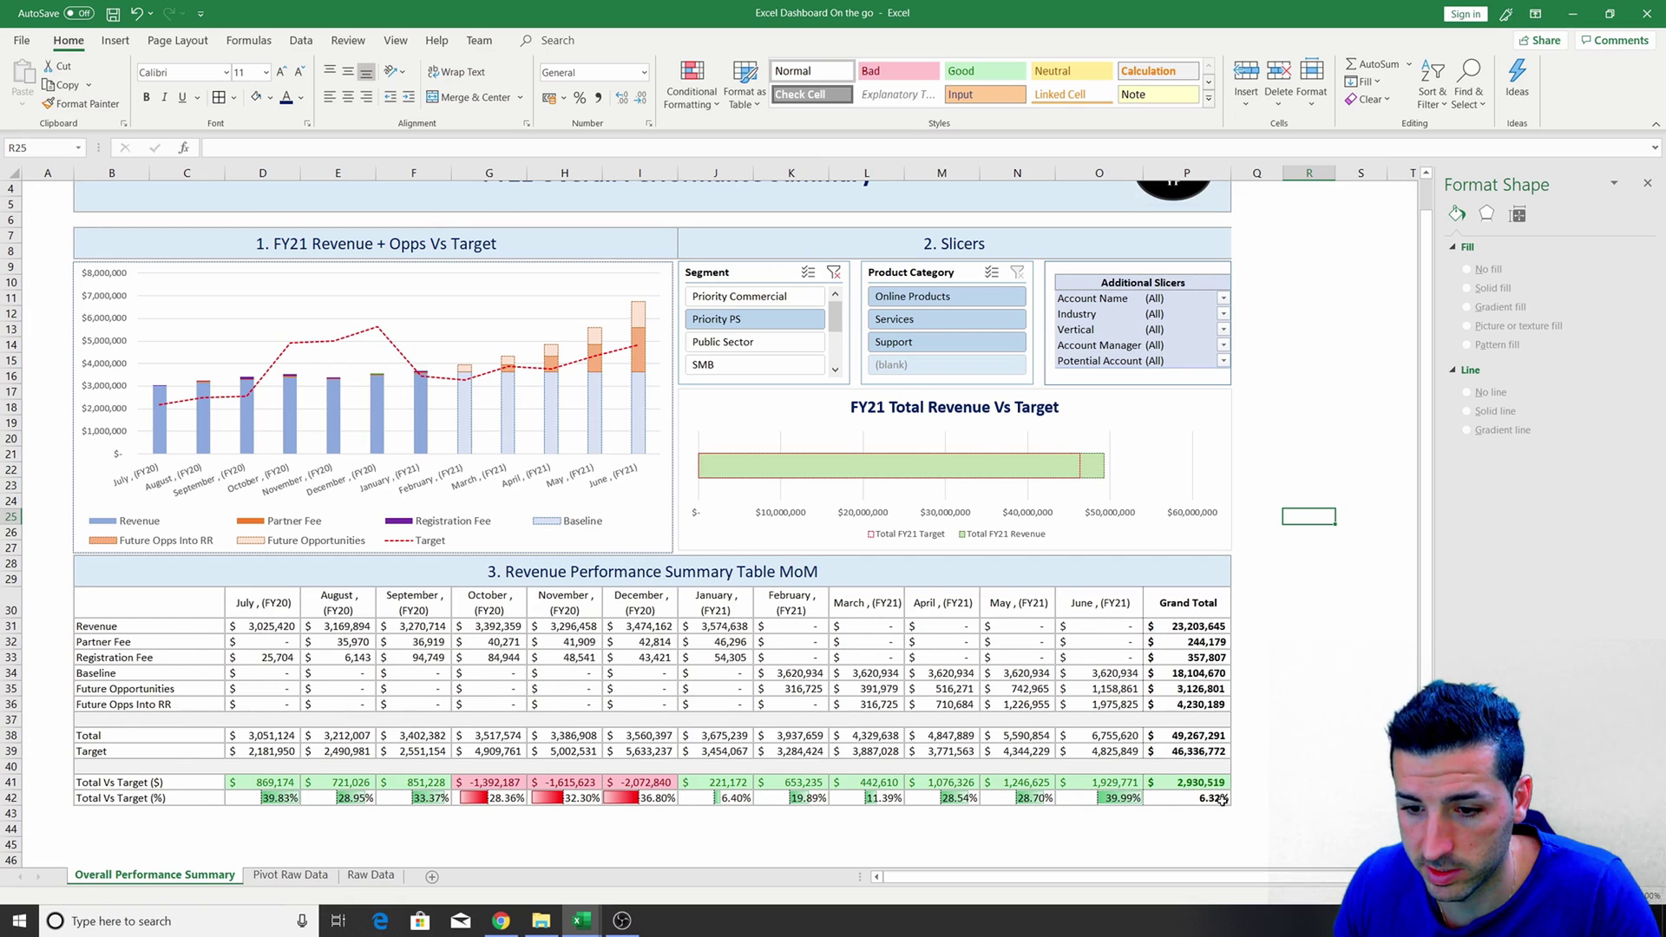
{"action": "left_click", "coordinate": [778, 348]}
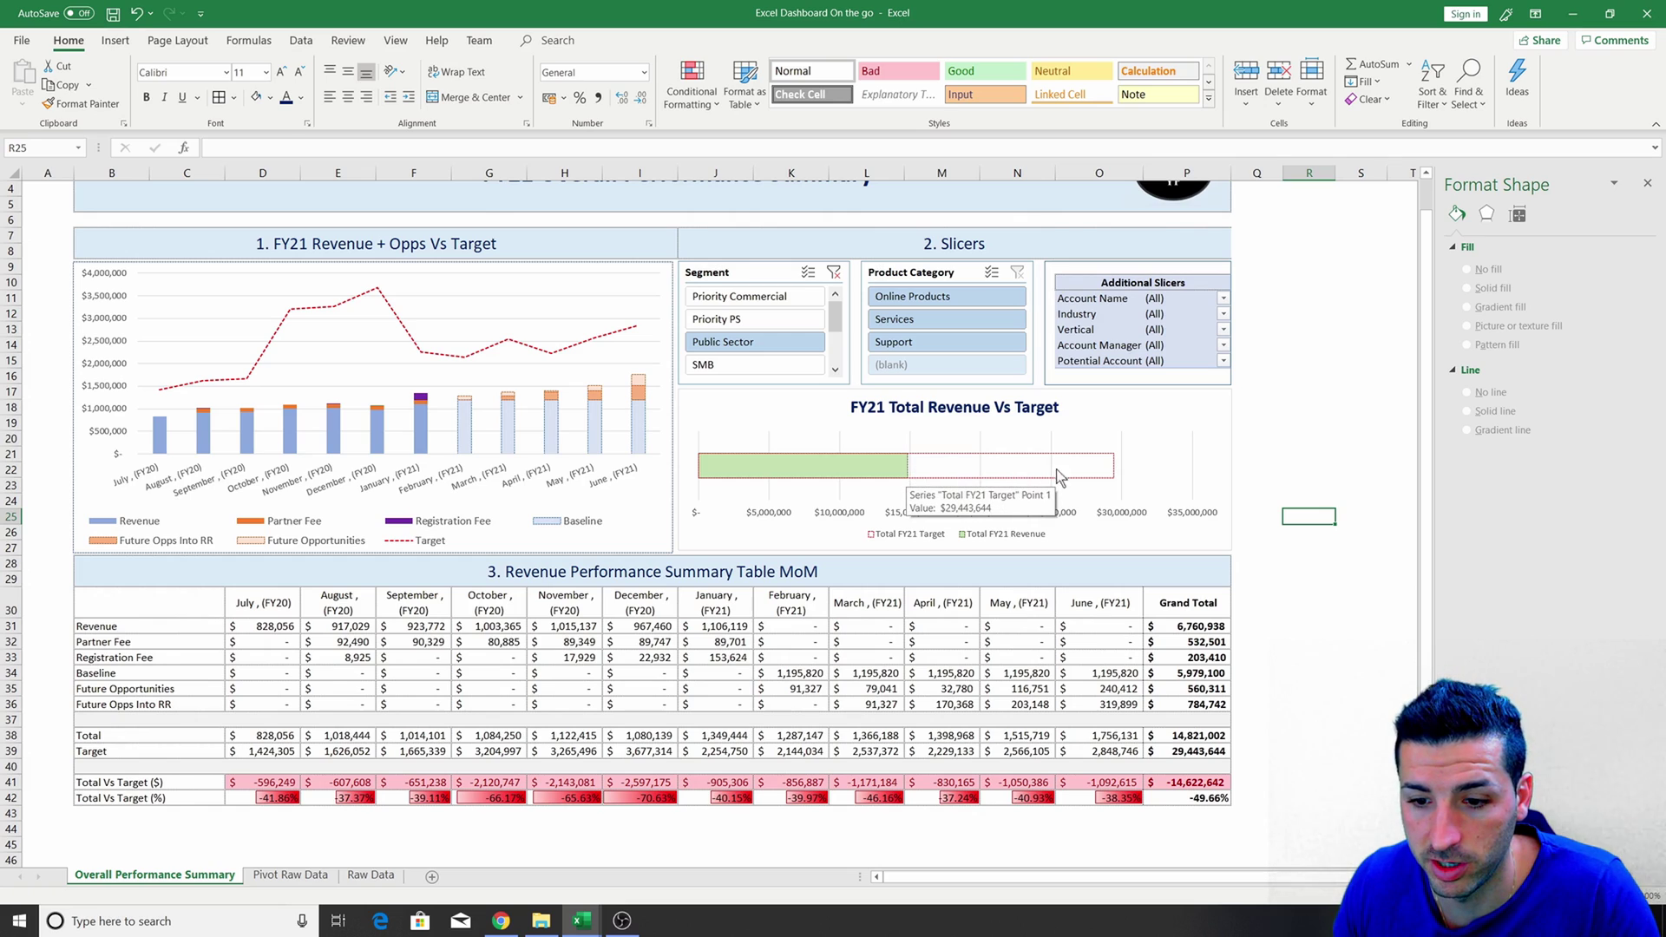
{"action": "mouse_move", "coordinate": [914, 476]}
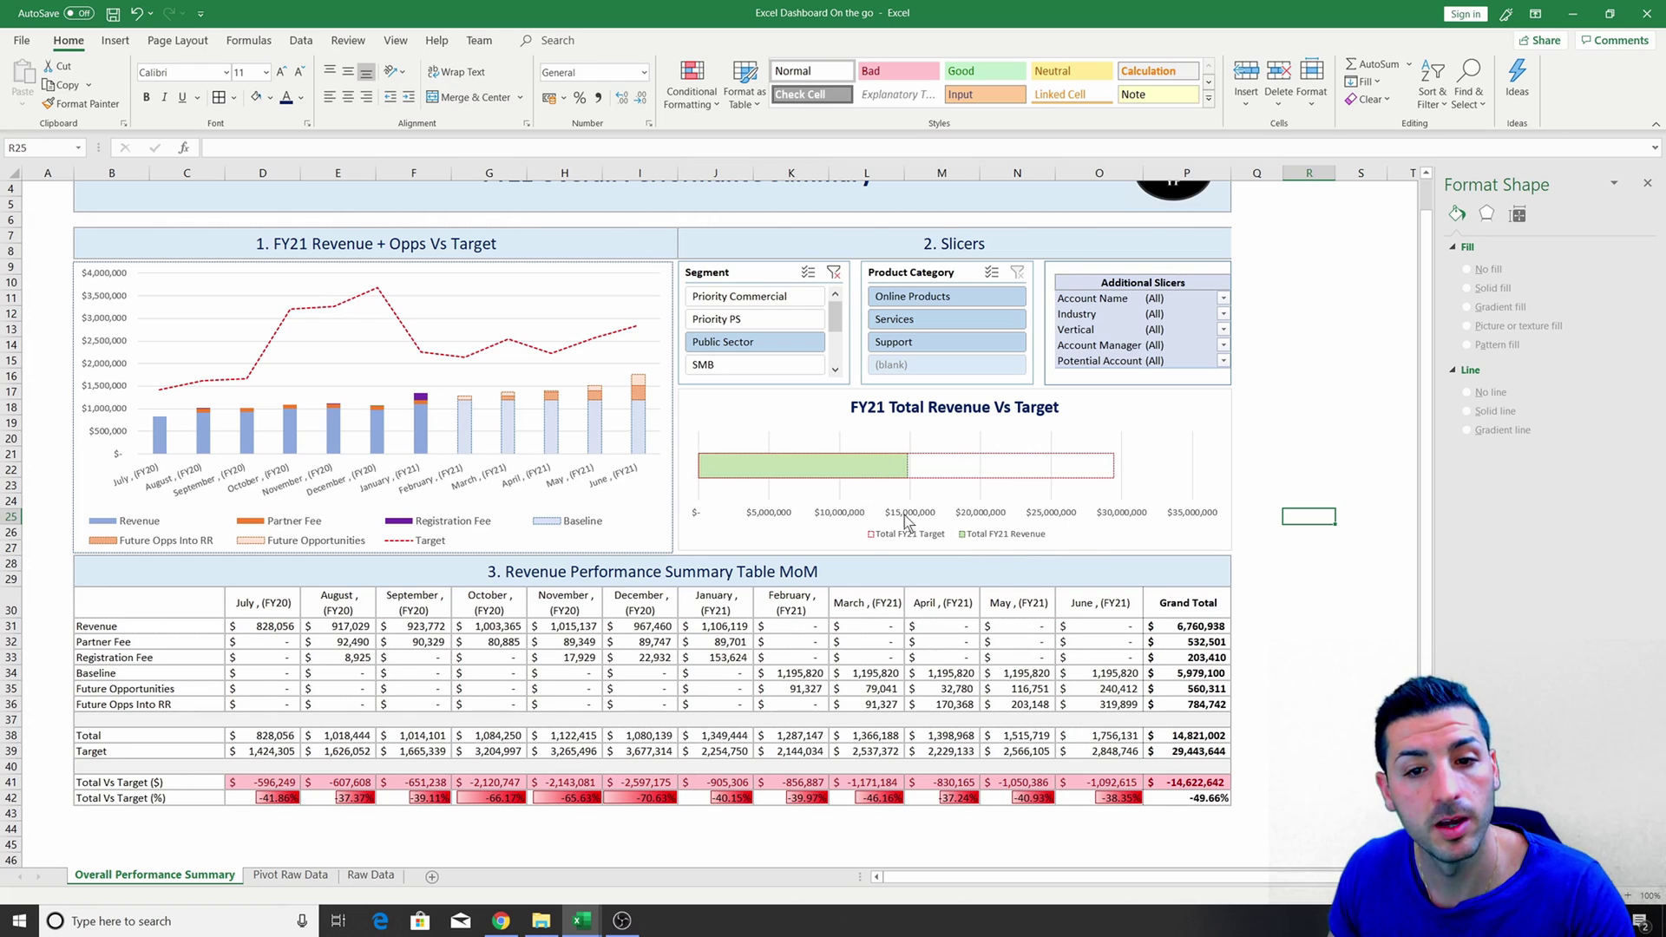
Add data labels to both series of the FY21 Total Revenue Vs Target chart.
{"action": "left_click", "coordinate": [1156, 409]}
{"action": "left_click", "coordinate": [1253, 401]}
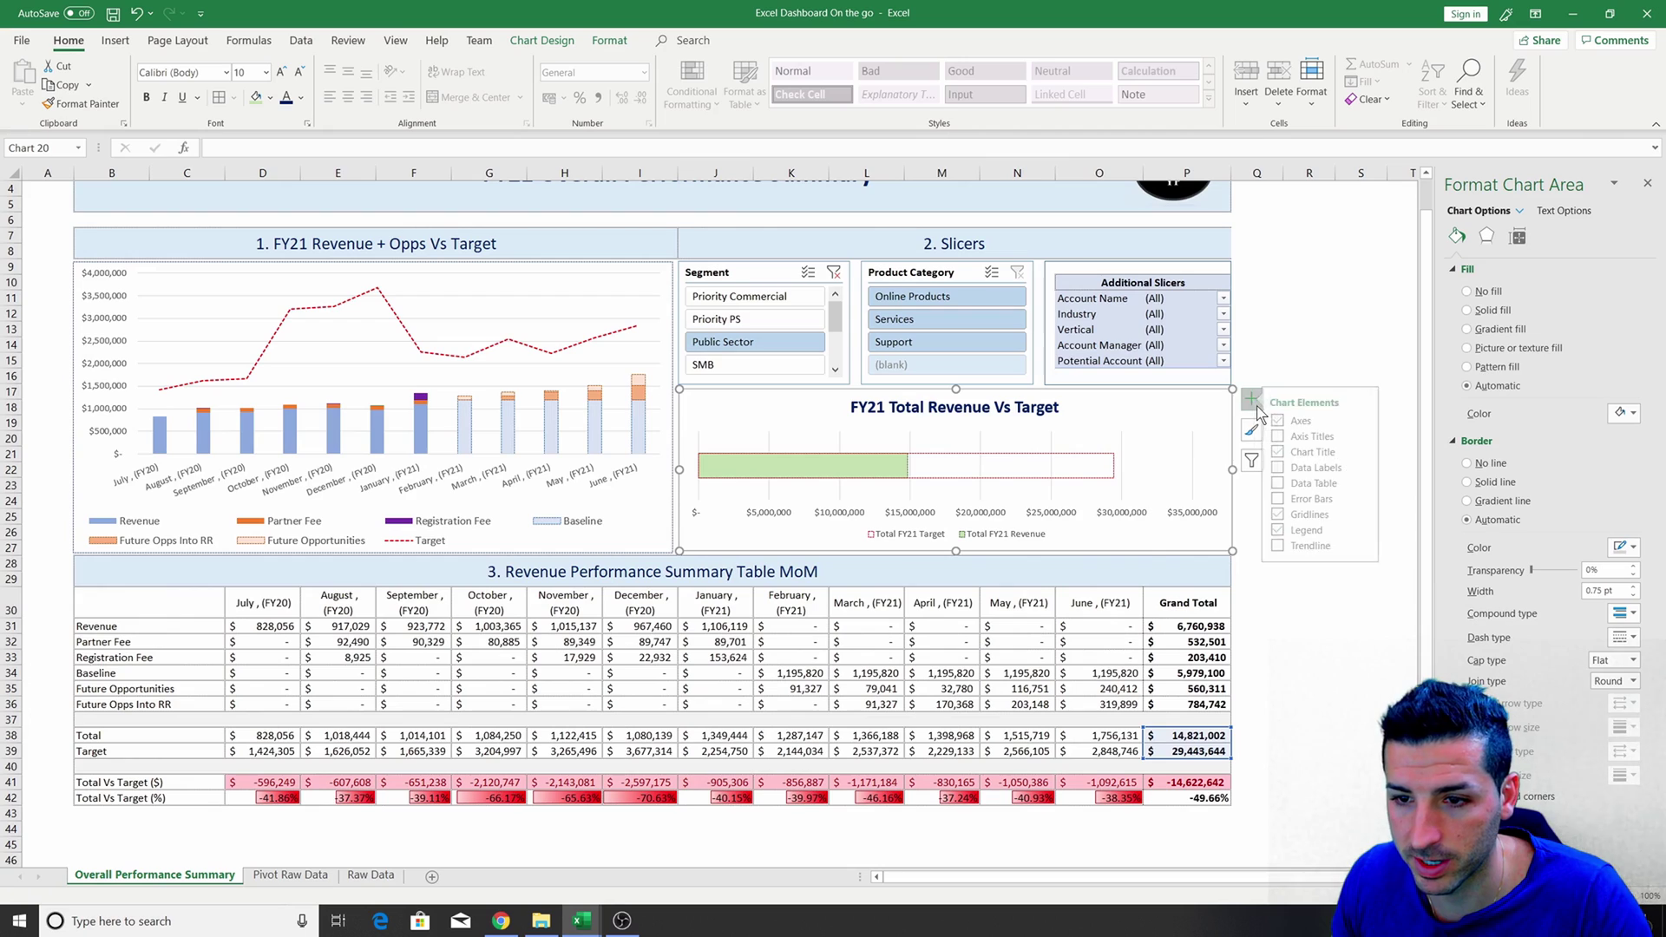
{"action": "left_click", "coordinate": [1287, 468]}
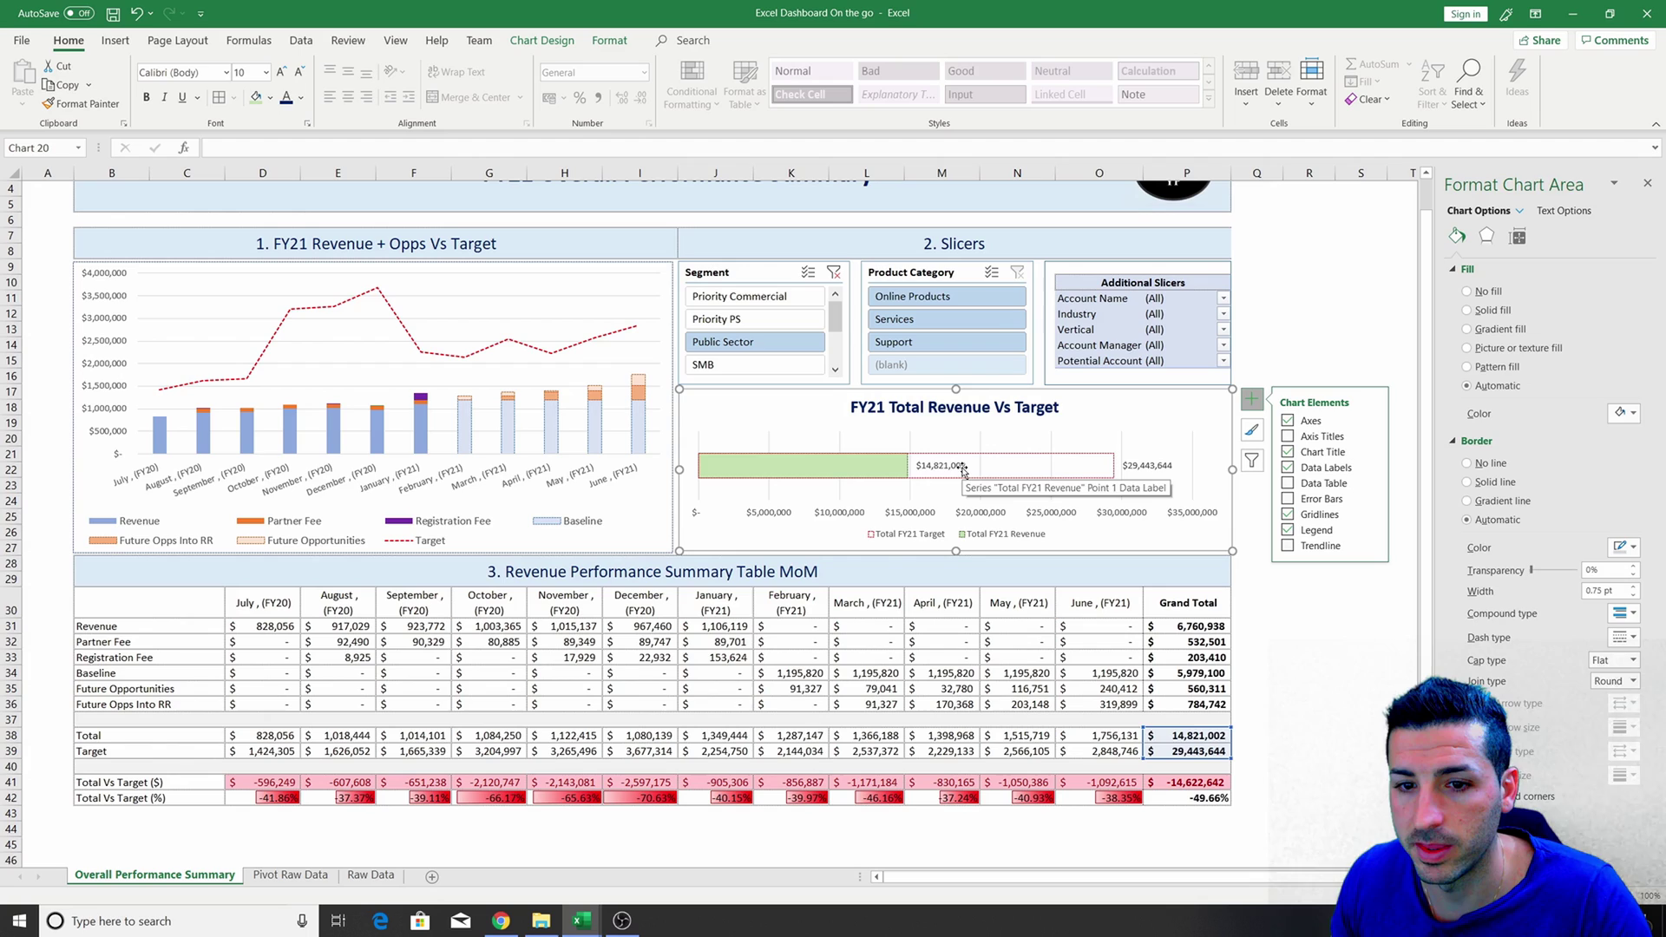
Move the Total FY21 Revenue data label to Inside Base and format it as red, bold, 10 pt text.
{"action": "left_click", "coordinate": [928, 480]}
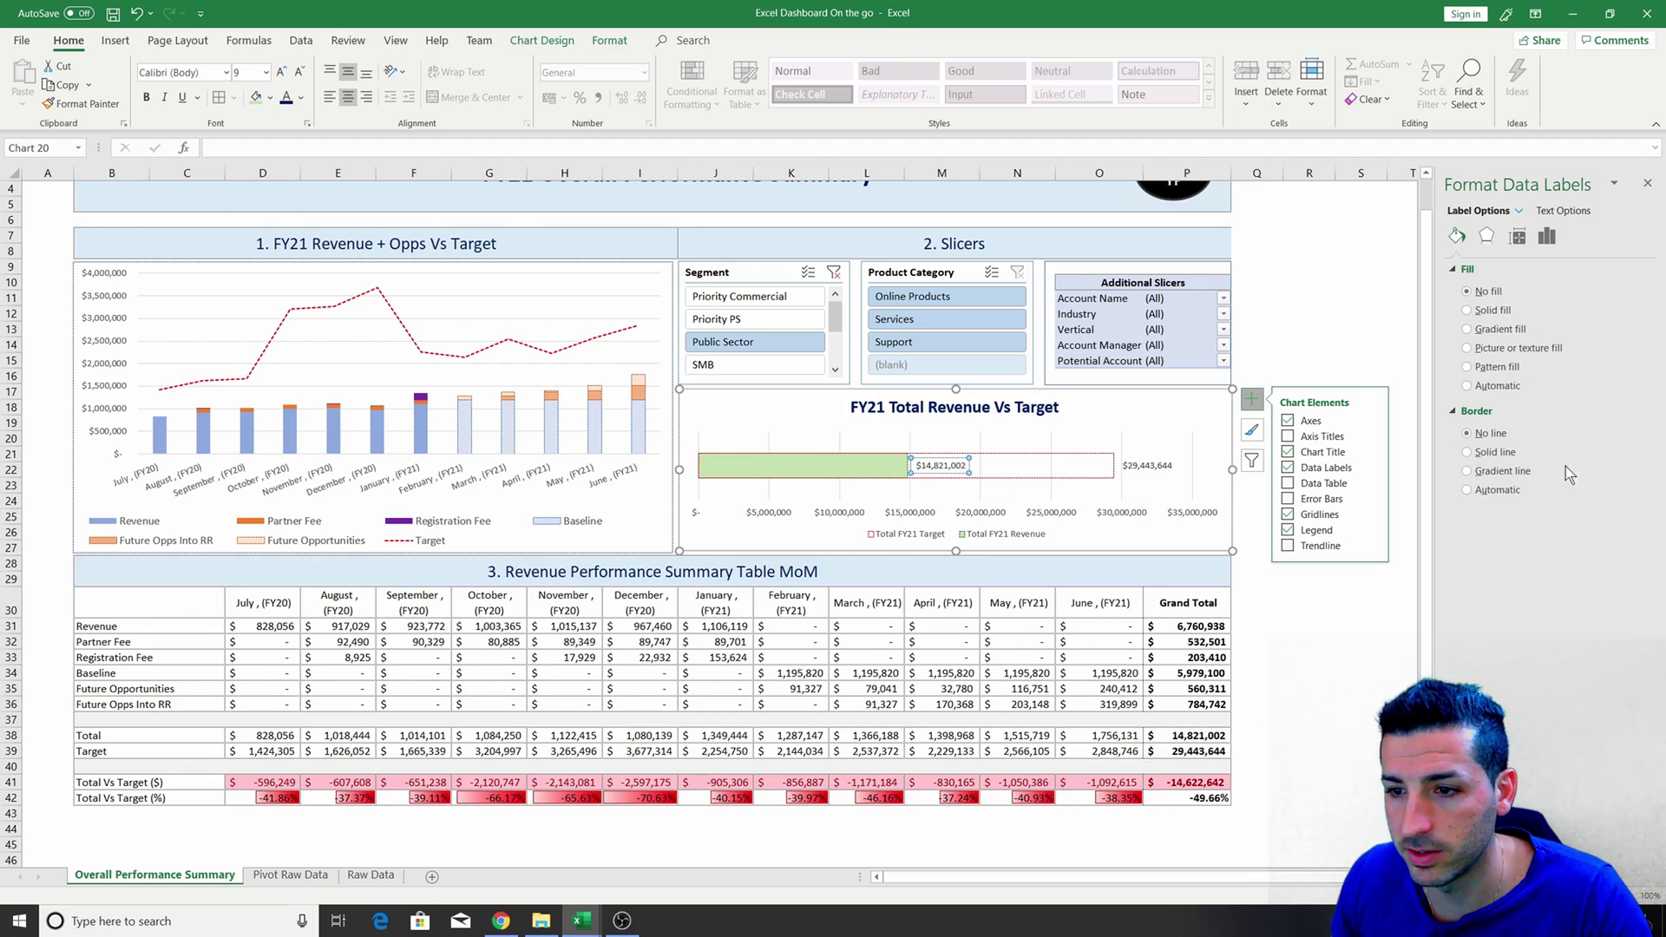
{"action": "left_click", "coordinate": [1547, 238]}
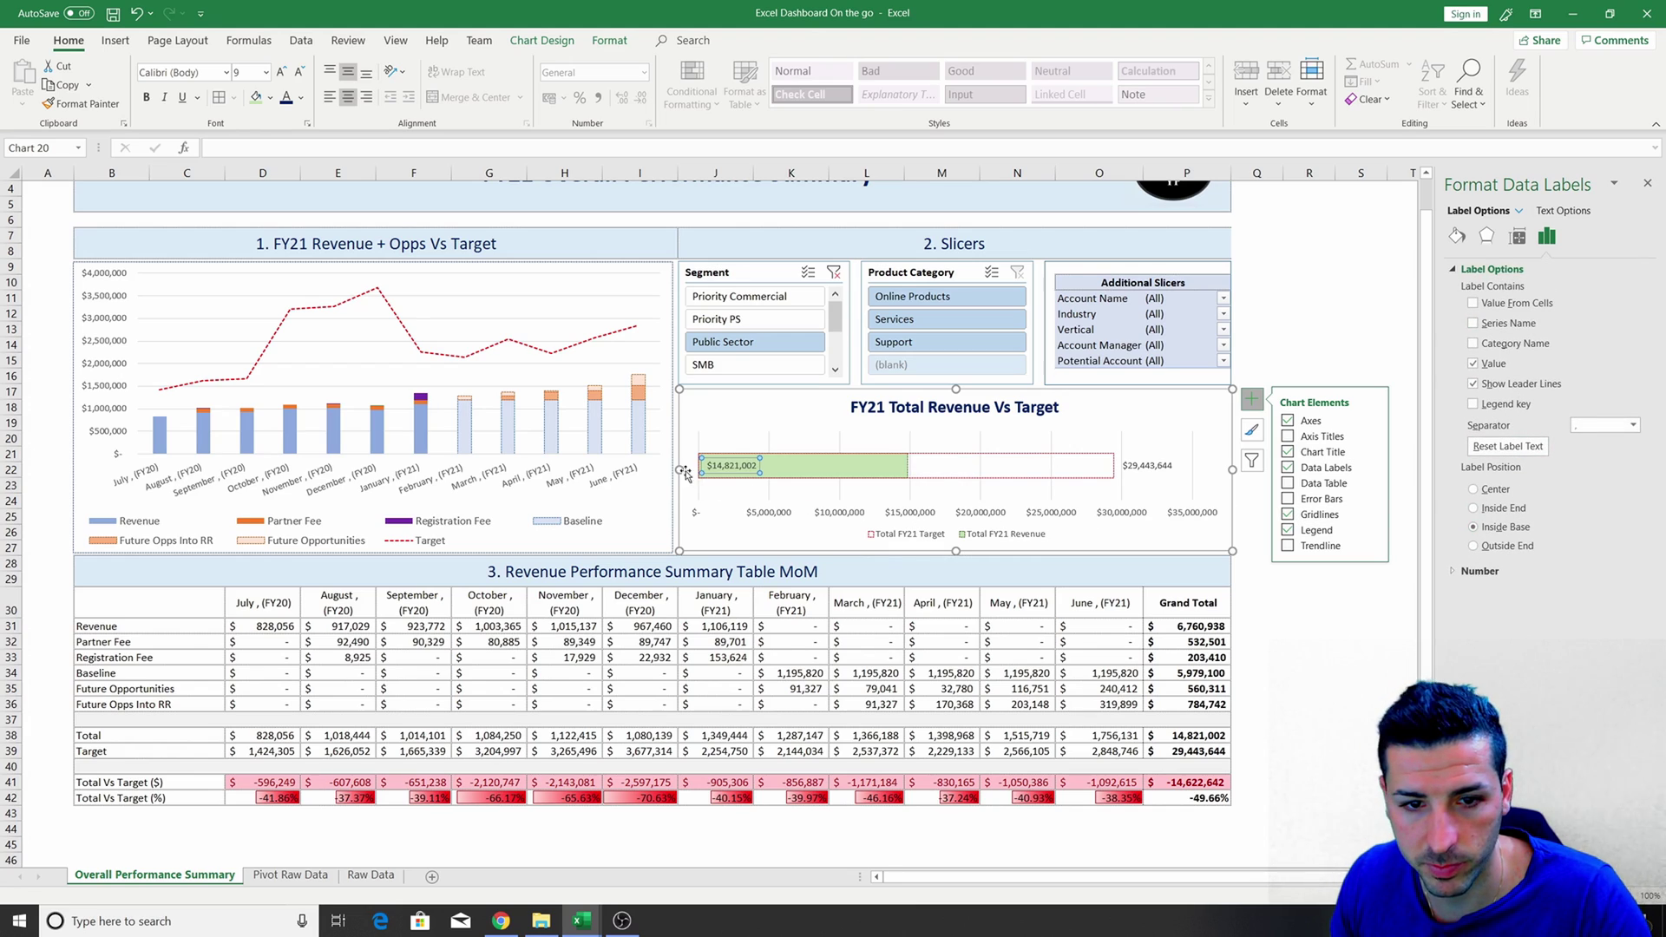
{"action": "left_click", "coordinate": [300, 98]}
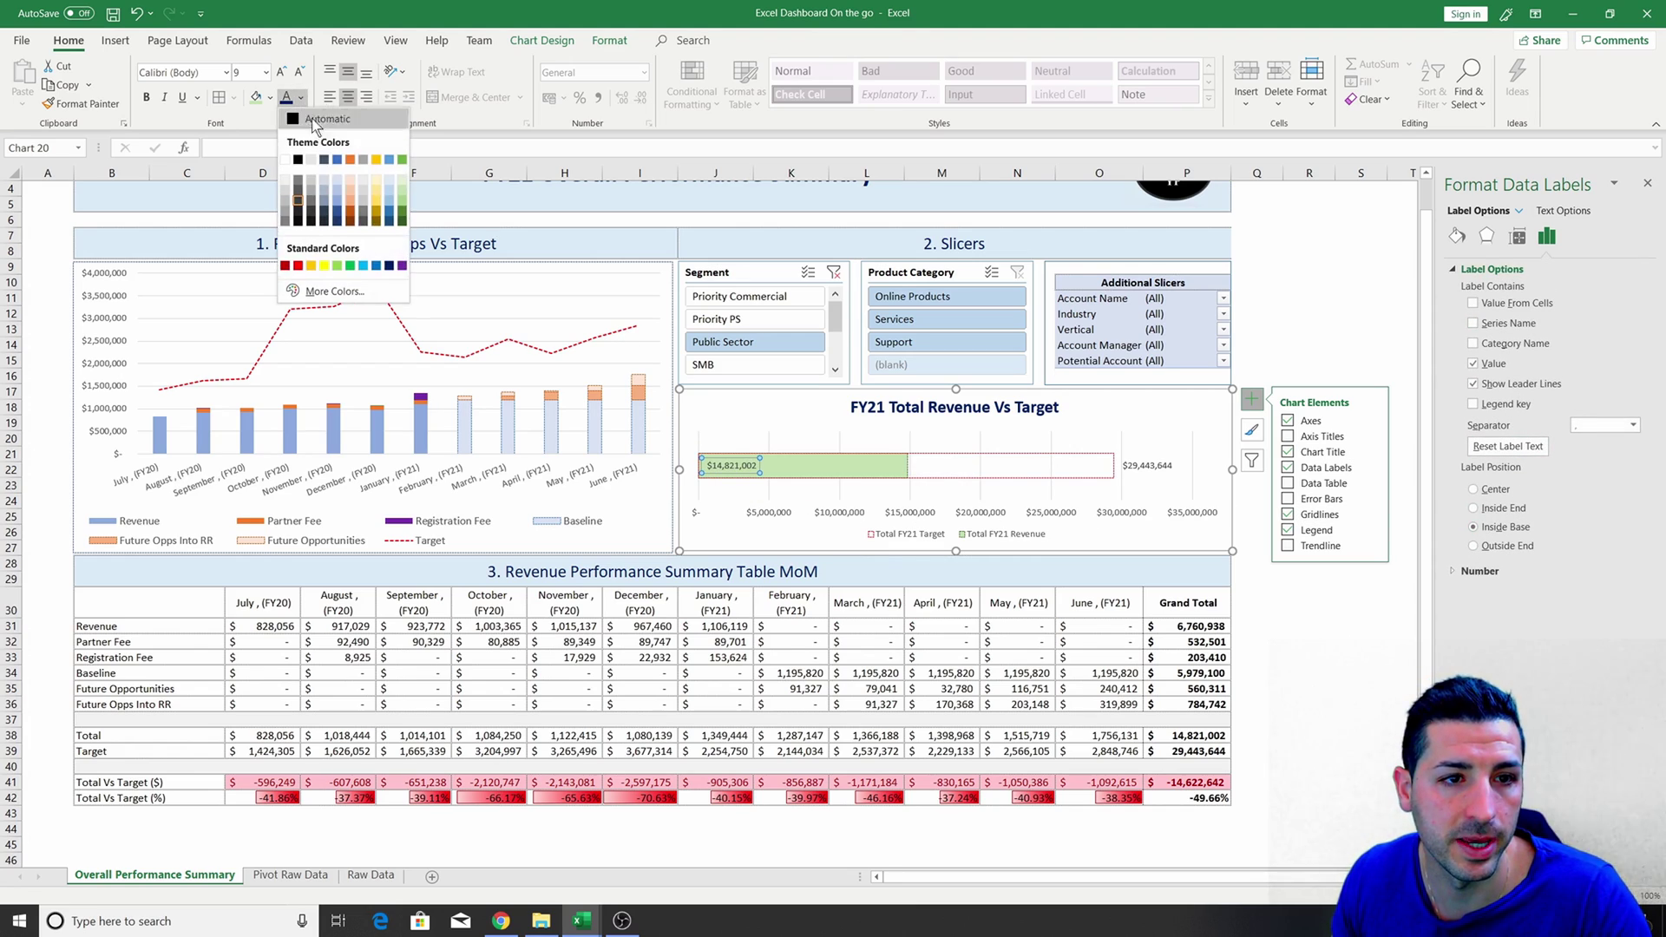
{"action": "left_click", "coordinate": [299, 269]}
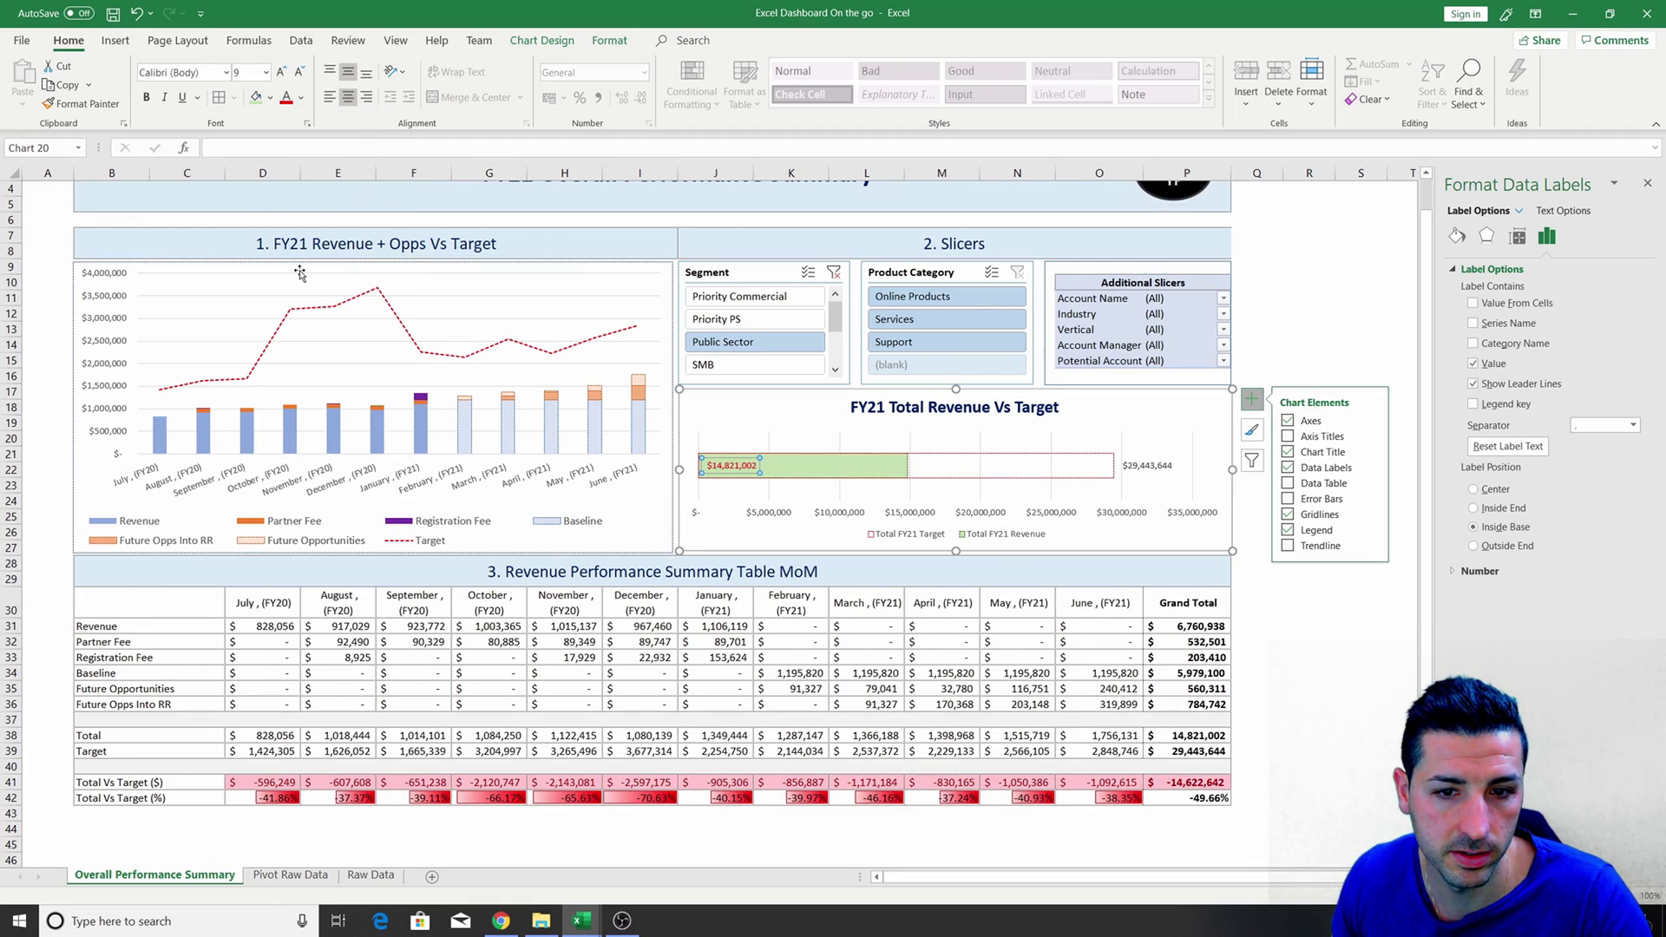
{"action": "left_click", "coordinate": [146, 97]}
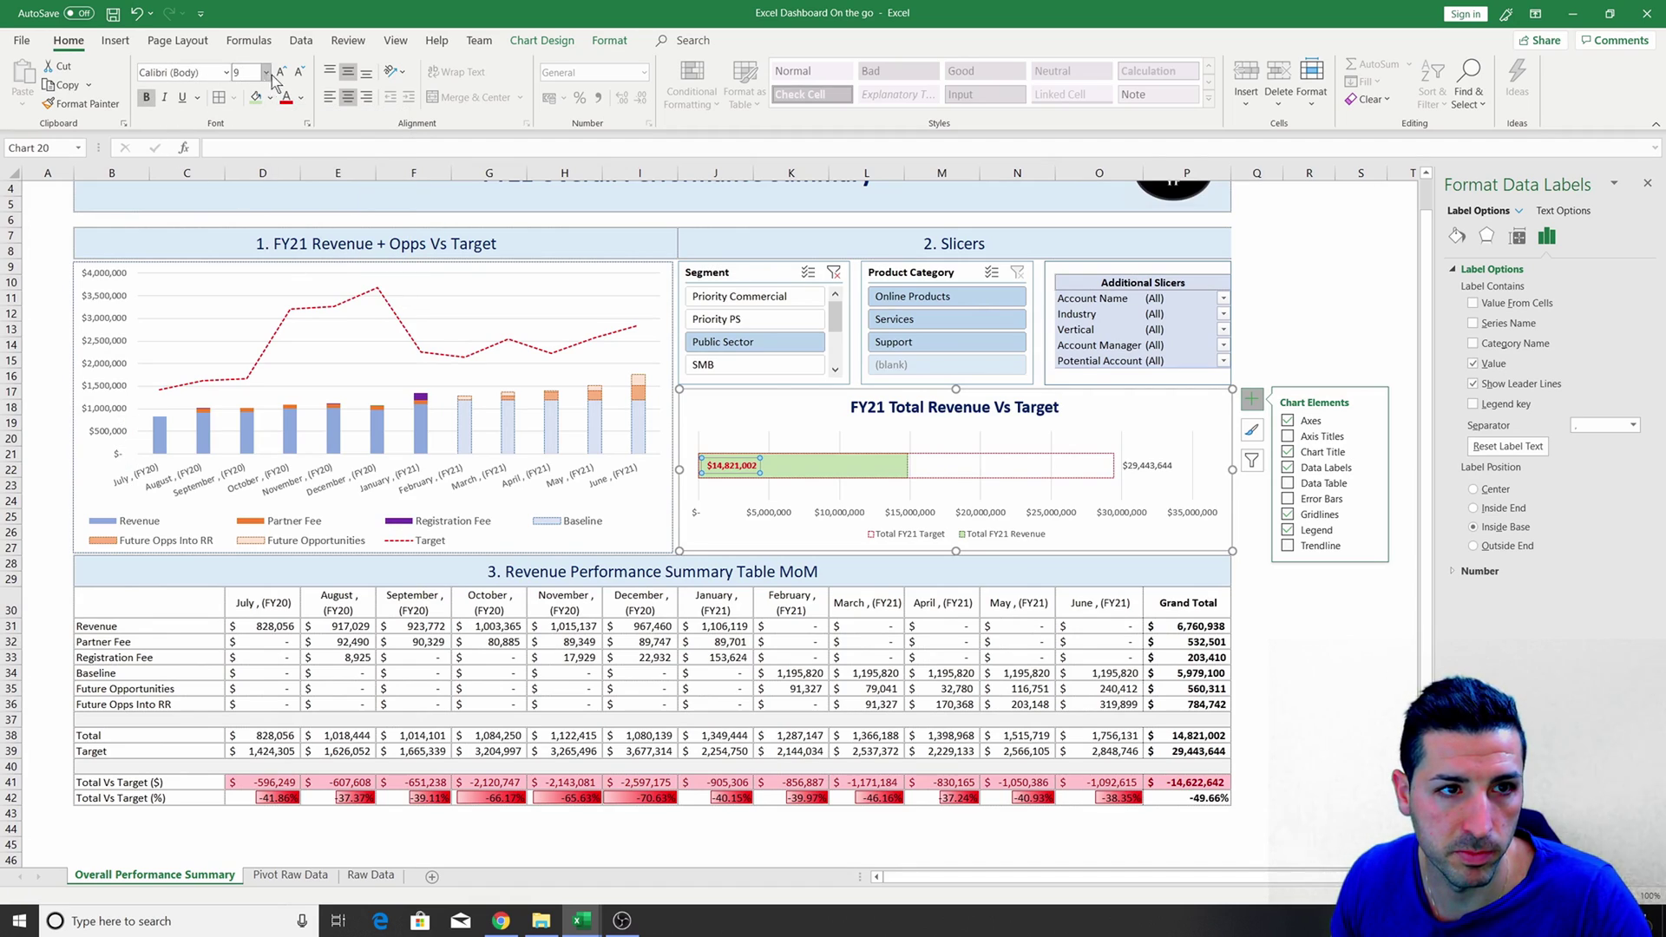
{"action": "left_click", "coordinate": [280, 72]}
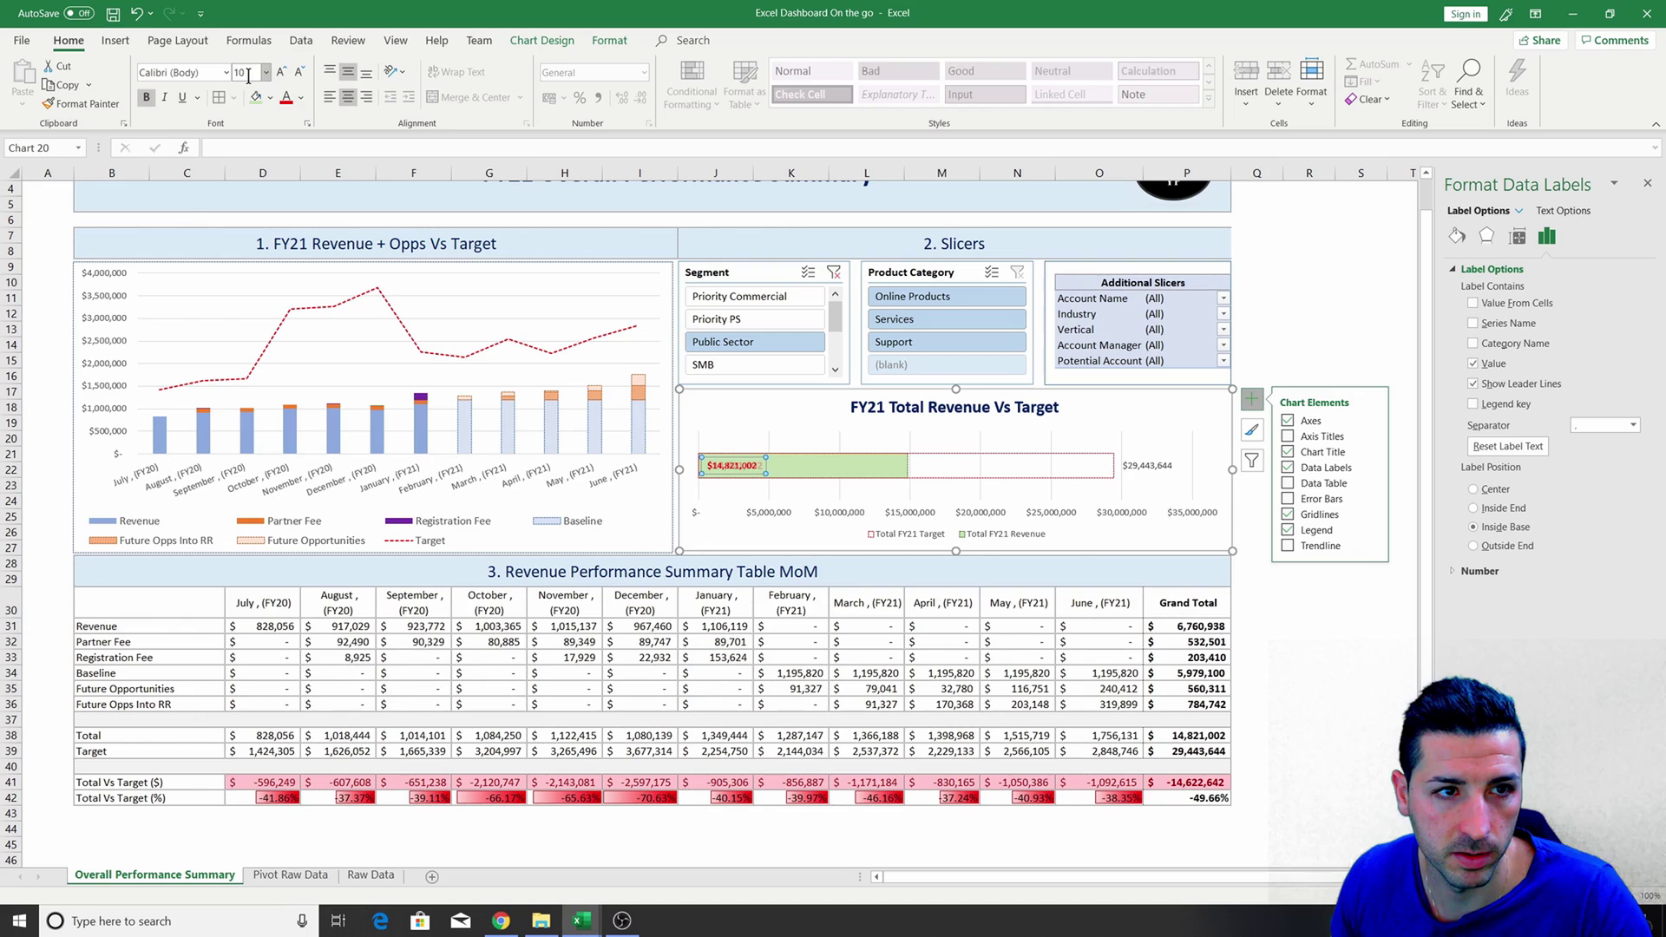
Format the Total FY21 Target data label as dark green, bold text, one font size larger.
{"action": "left_click", "coordinate": [1150, 468]}
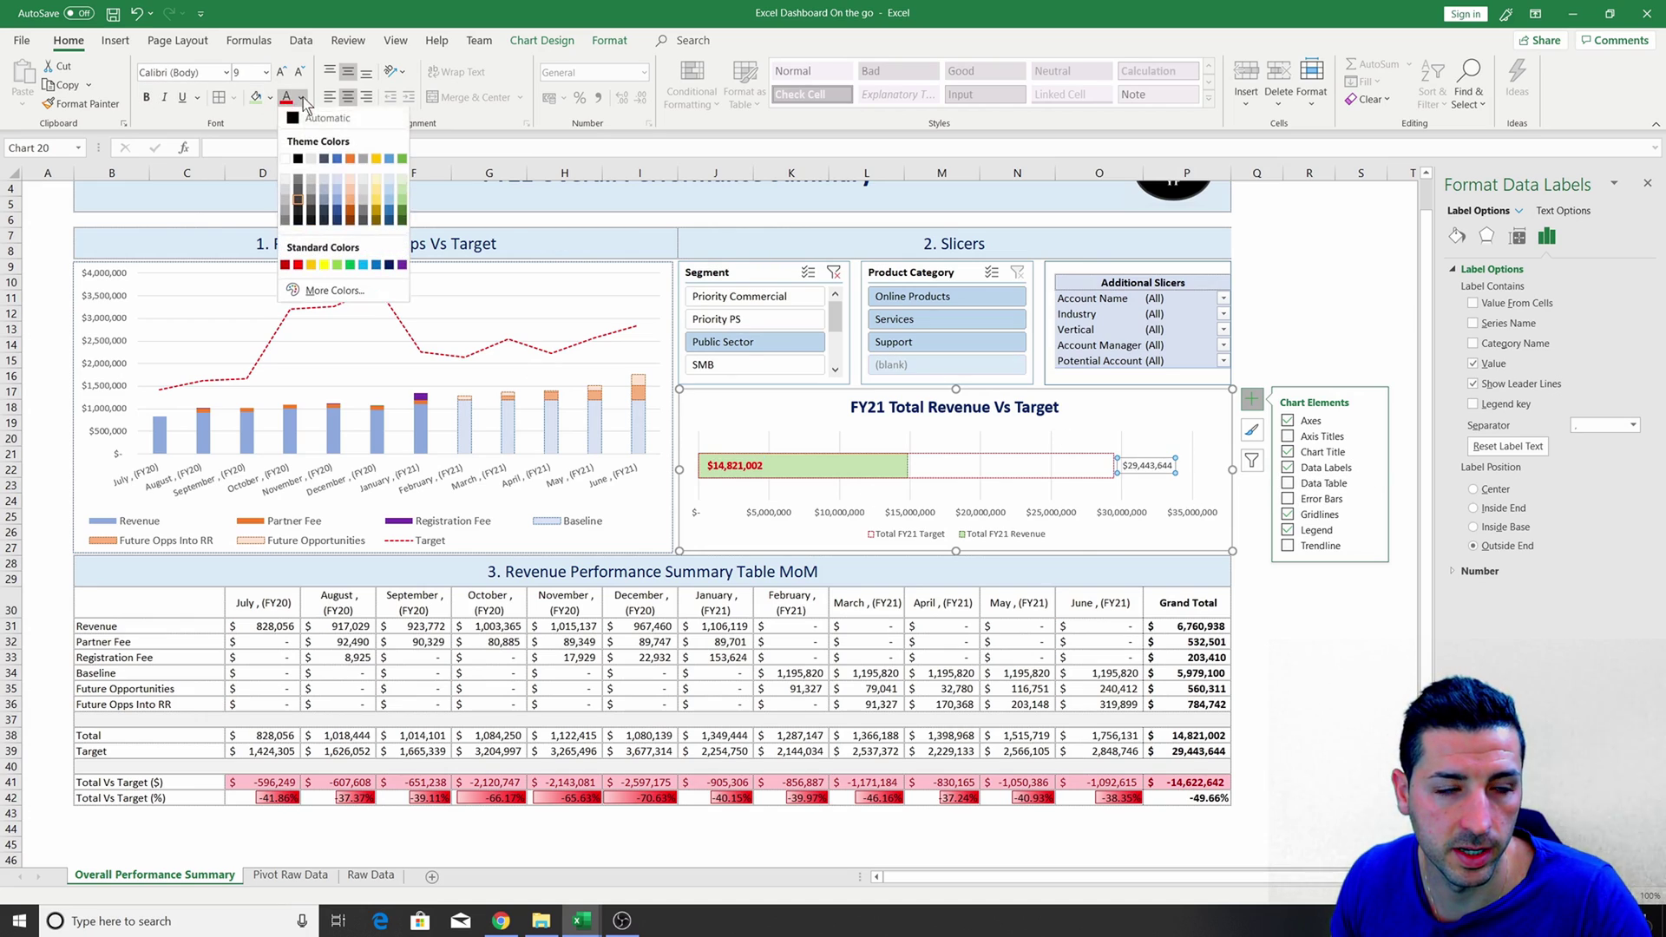
{"action": "left_click", "coordinate": [402, 220]}
{"action": "left_click", "coordinate": [147, 99]}
{"action": "left_click", "coordinate": [282, 72]}
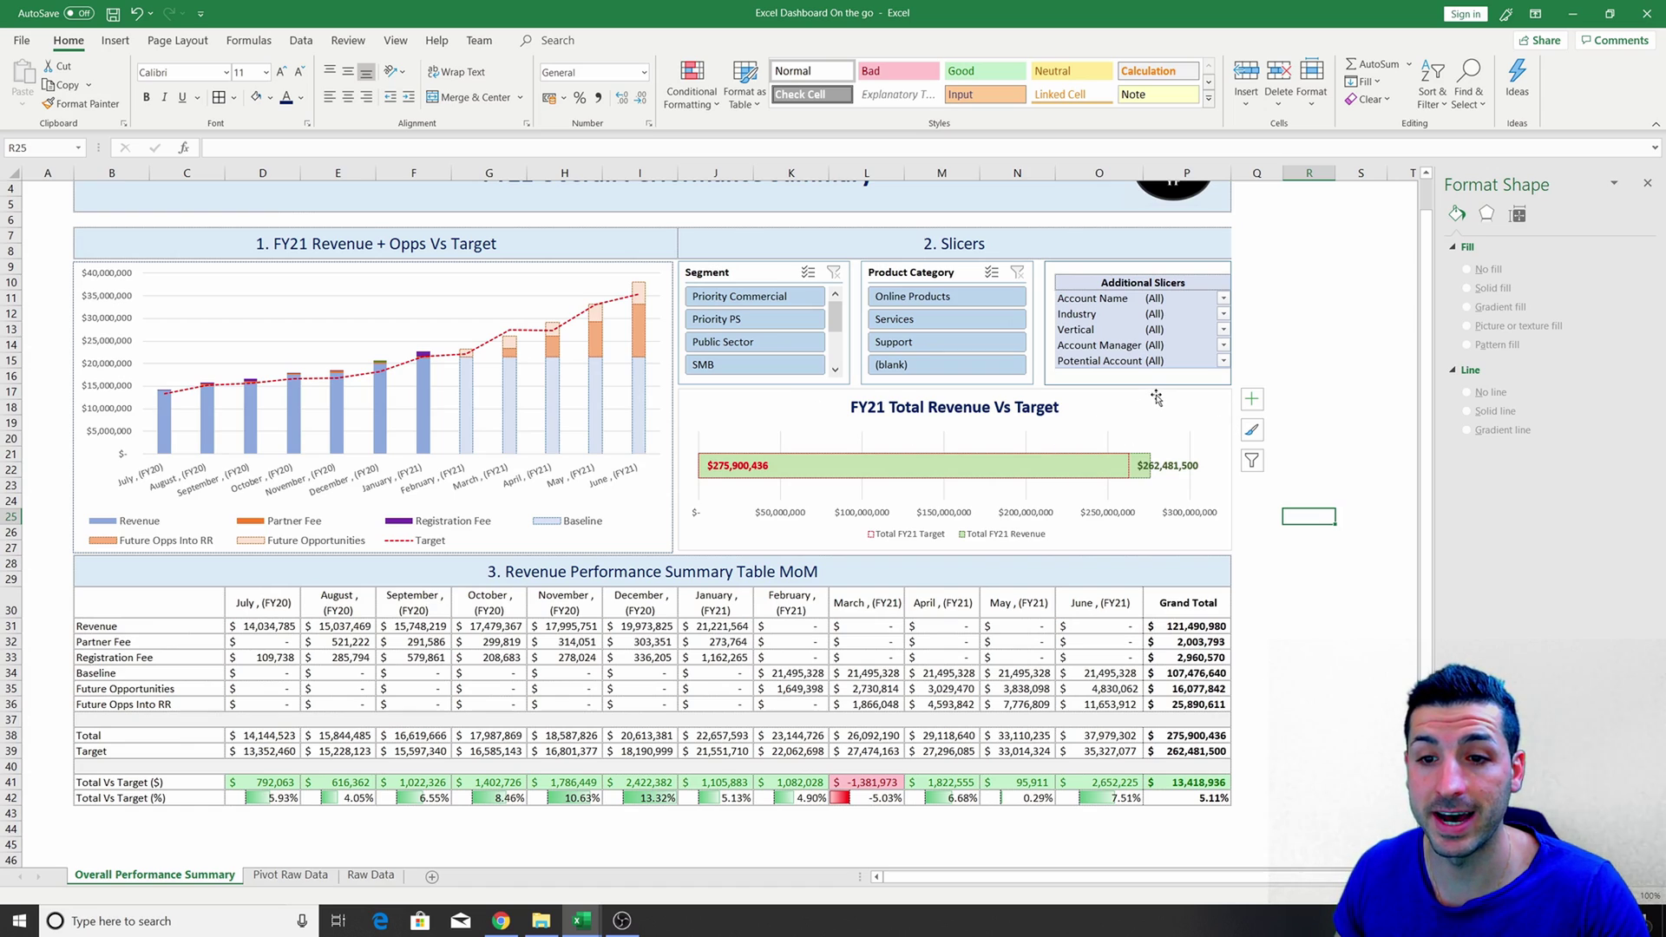
Apply a dark blue outline to the chart area of the FY21 Total Revenue Vs Target chart.
{"action": "left_click", "coordinate": [1157, 391]}
{"action": "right_click", "coordinate": [1159, 393]}
{"action": "left_click", "coordinate": [1207, 354]}
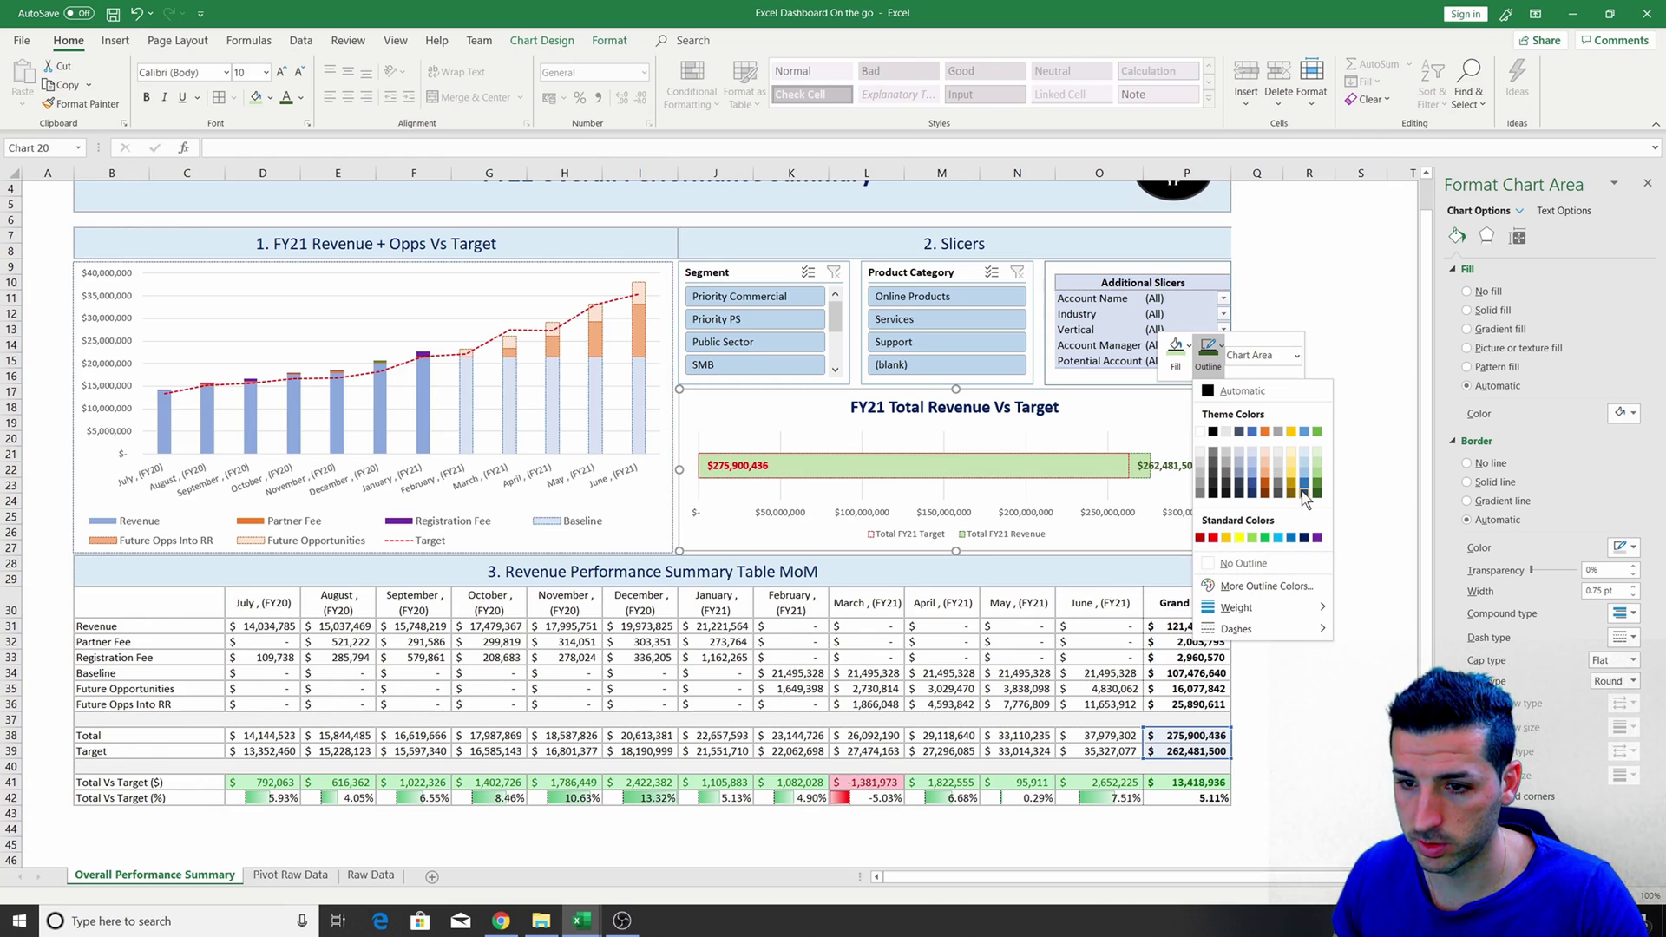
{"action": "left_click", "coordinate": [1297, 482]}
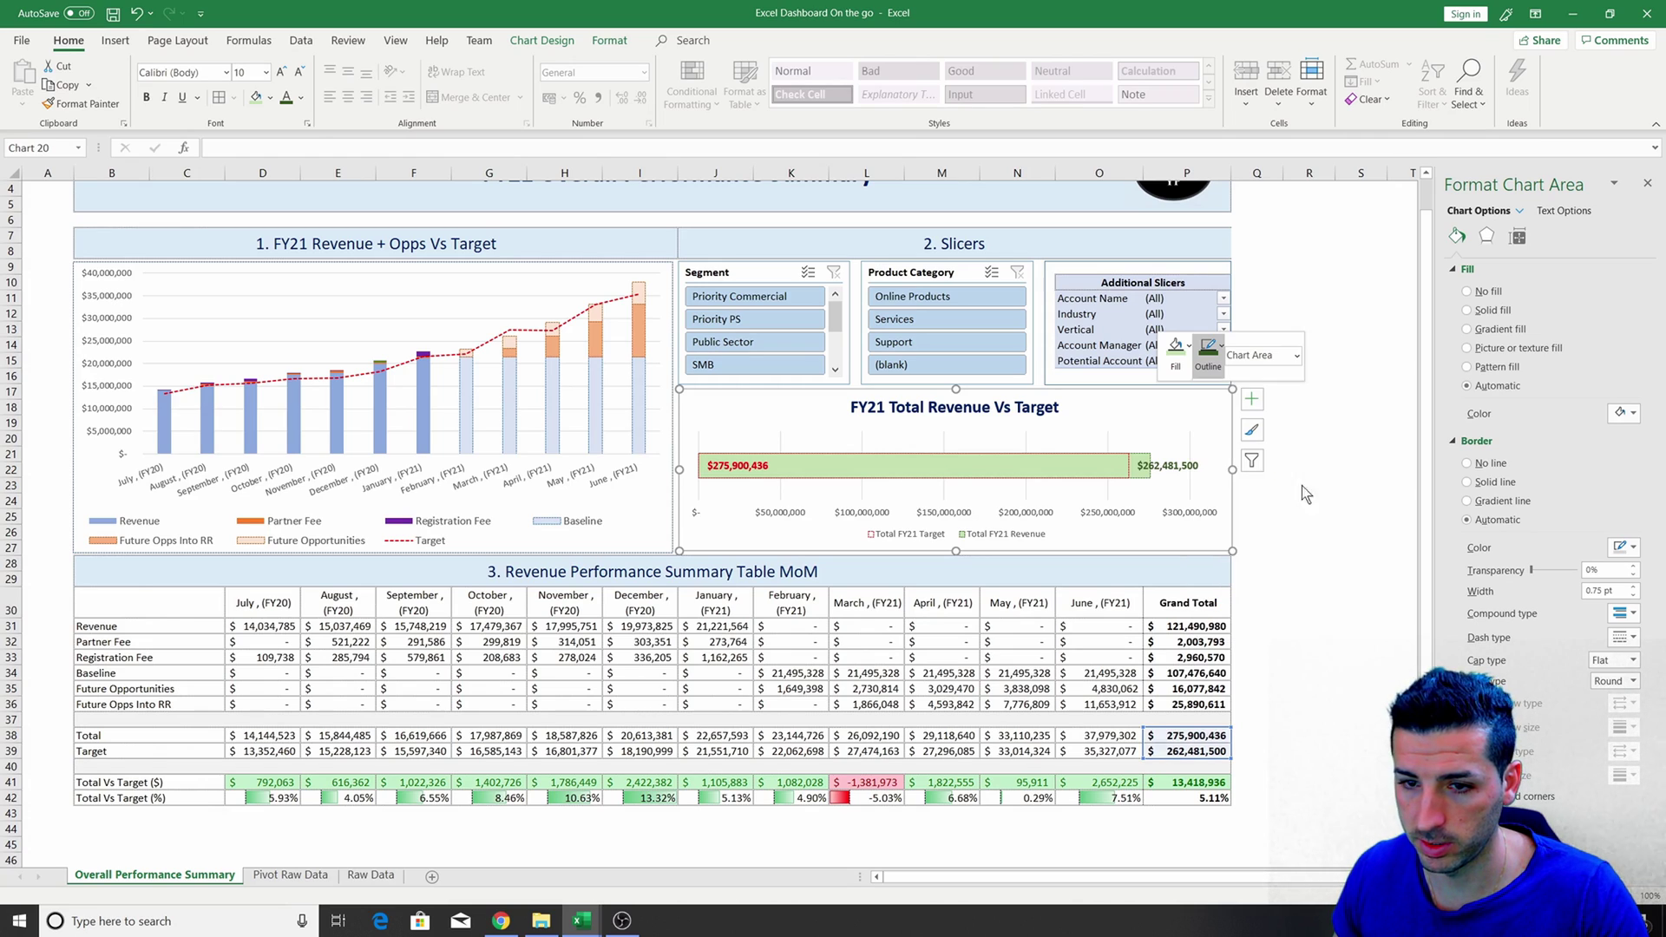
{"action": "right_click", "coordinate": [1215, 386]}
{"action": "left_click", "coordinate": [1254, 347]}
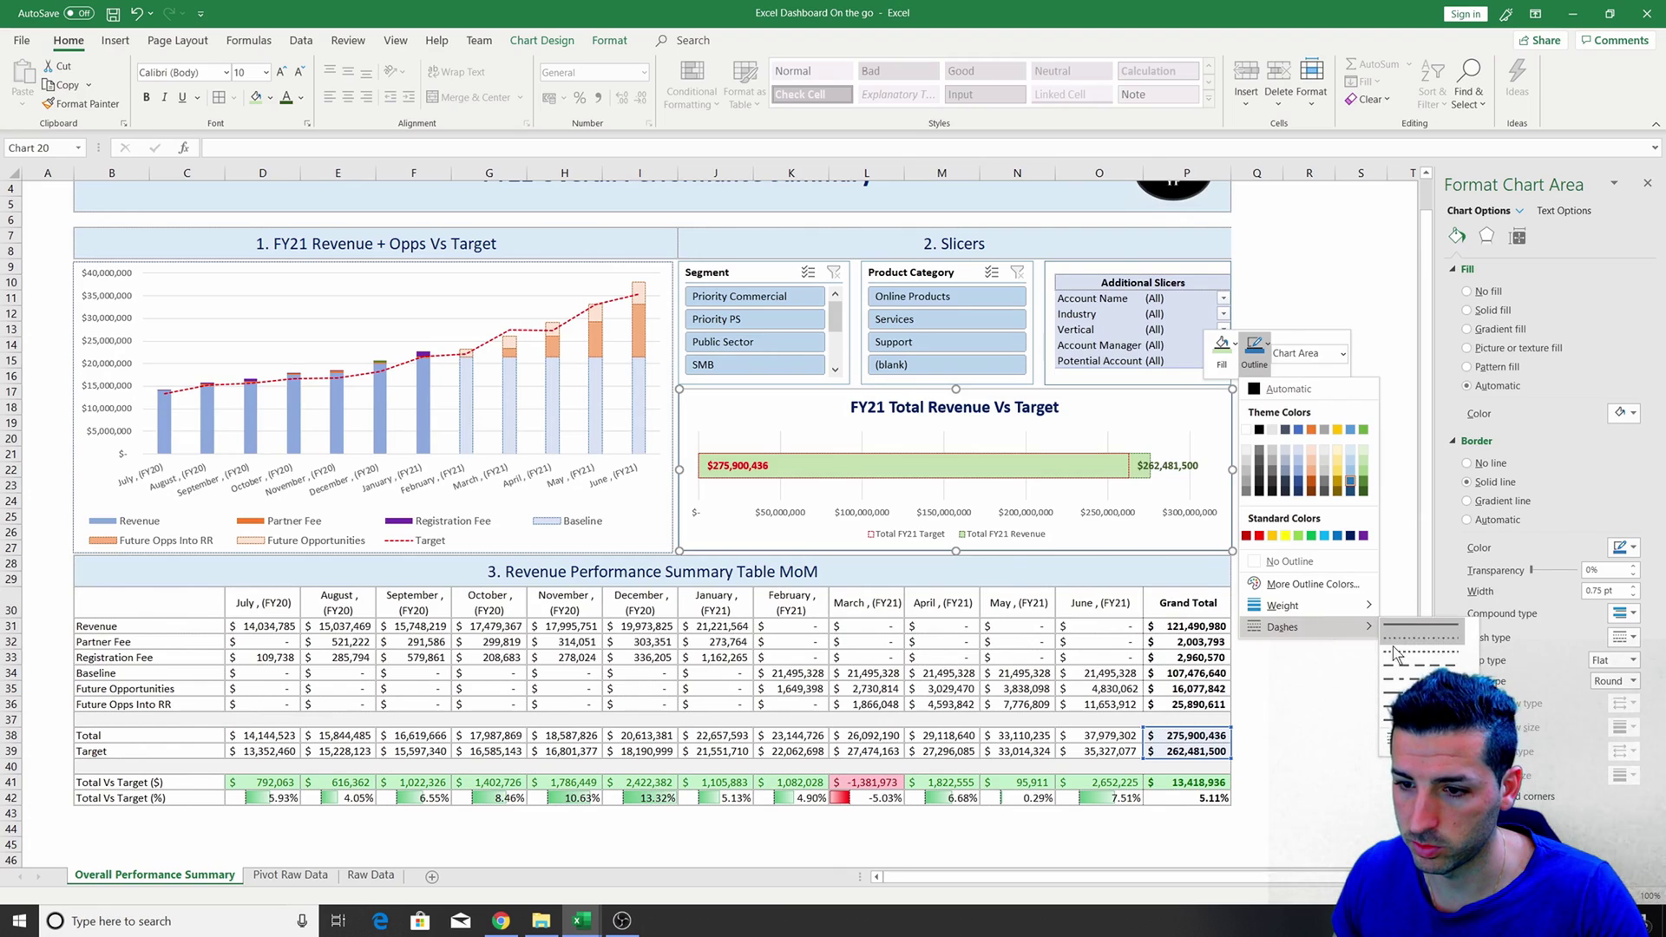
{"action": "left_click", "coordinate": [1361, 672]}
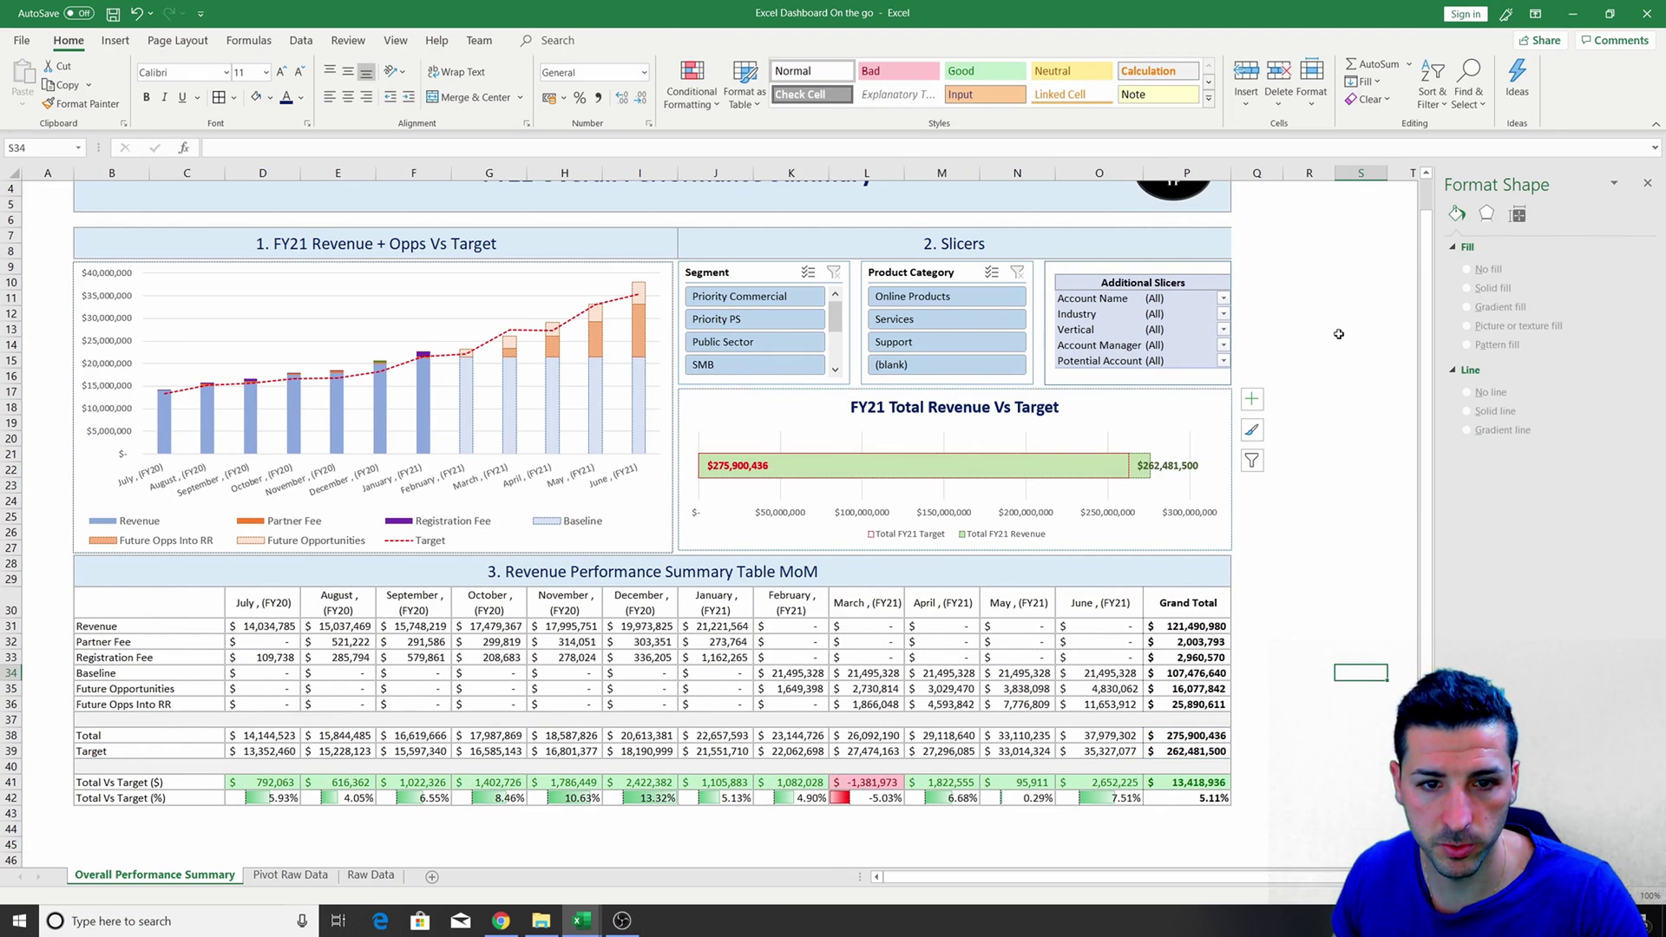
Review the dashboard's charts, slicers and summary table, along with the blank area beneath the table.
{"action": "scroll", "coordinate": [1336, 686], "scroll_direction": "up", "scroll_amount": 1}
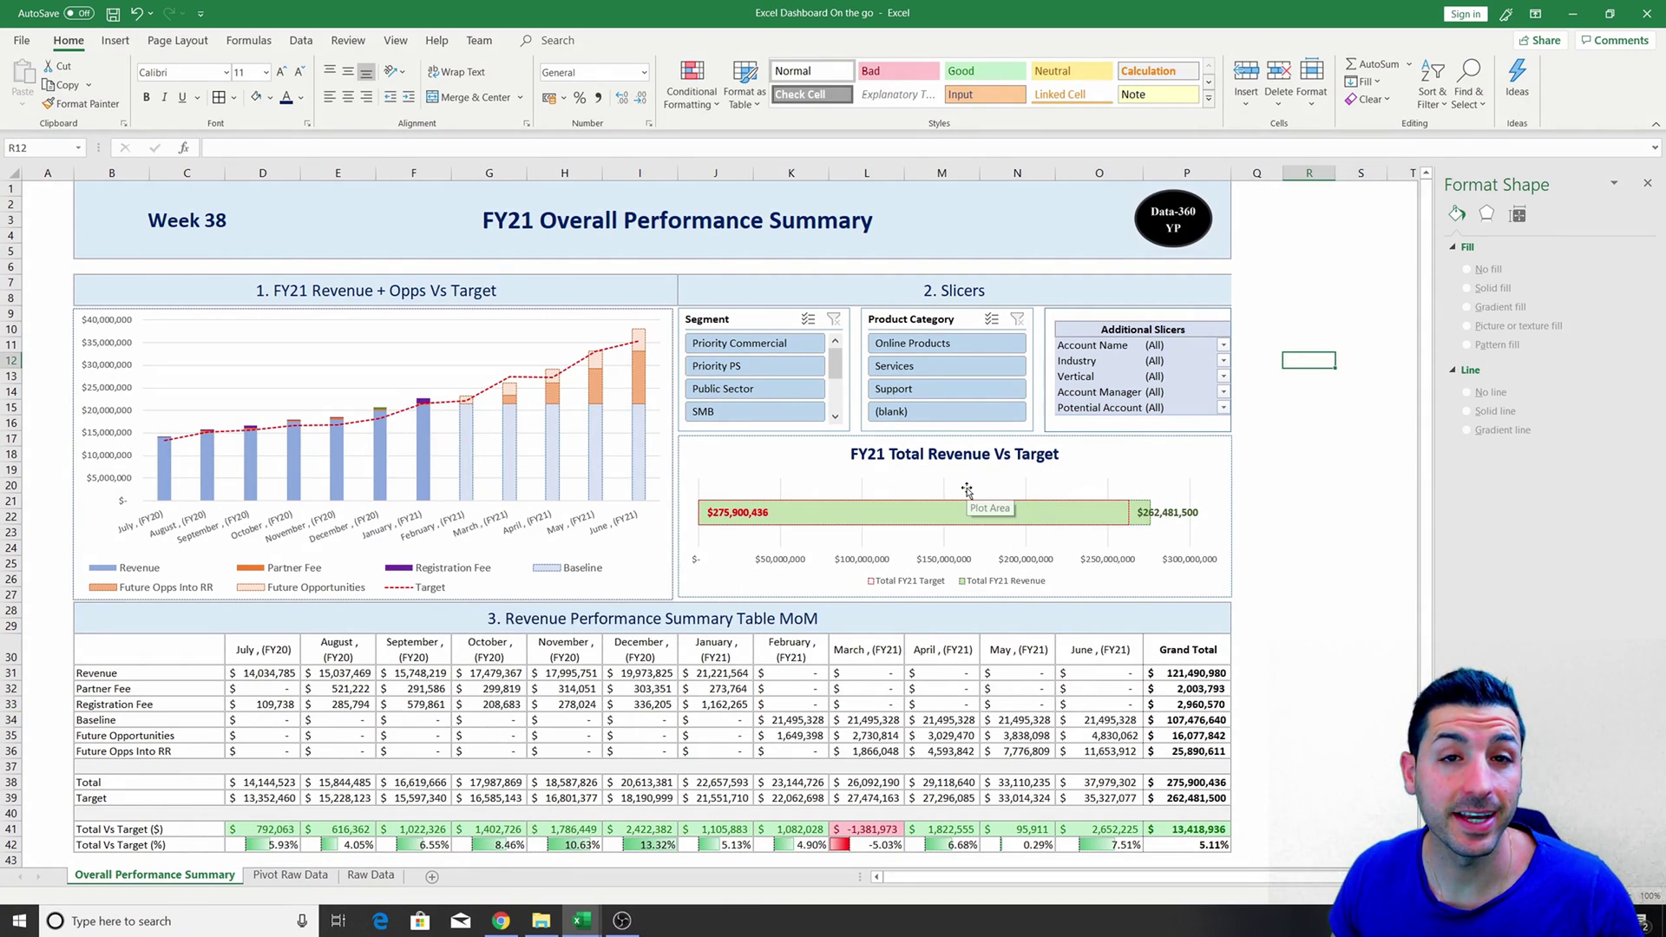
{"action": "scroll", "coordinate": [993, 495], "scroll_direction": "down", "scroll_amount": 7}
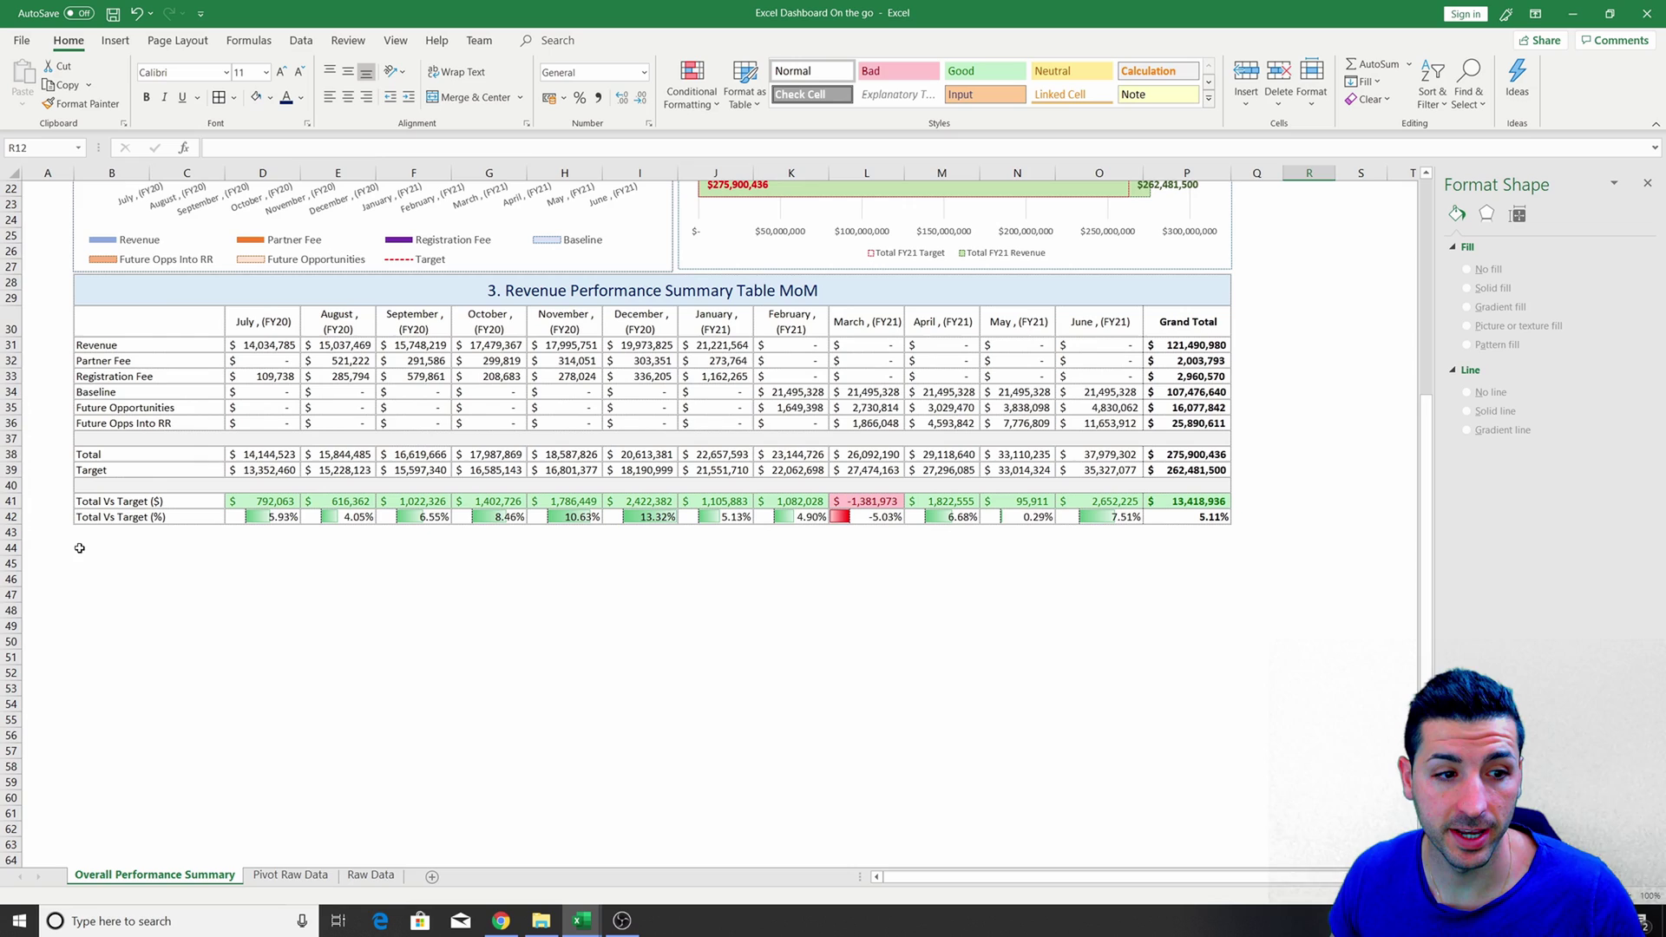
{"action": "left_click_drag", "start_coordinate": [80, 547], "coordinate": [557, 717]}
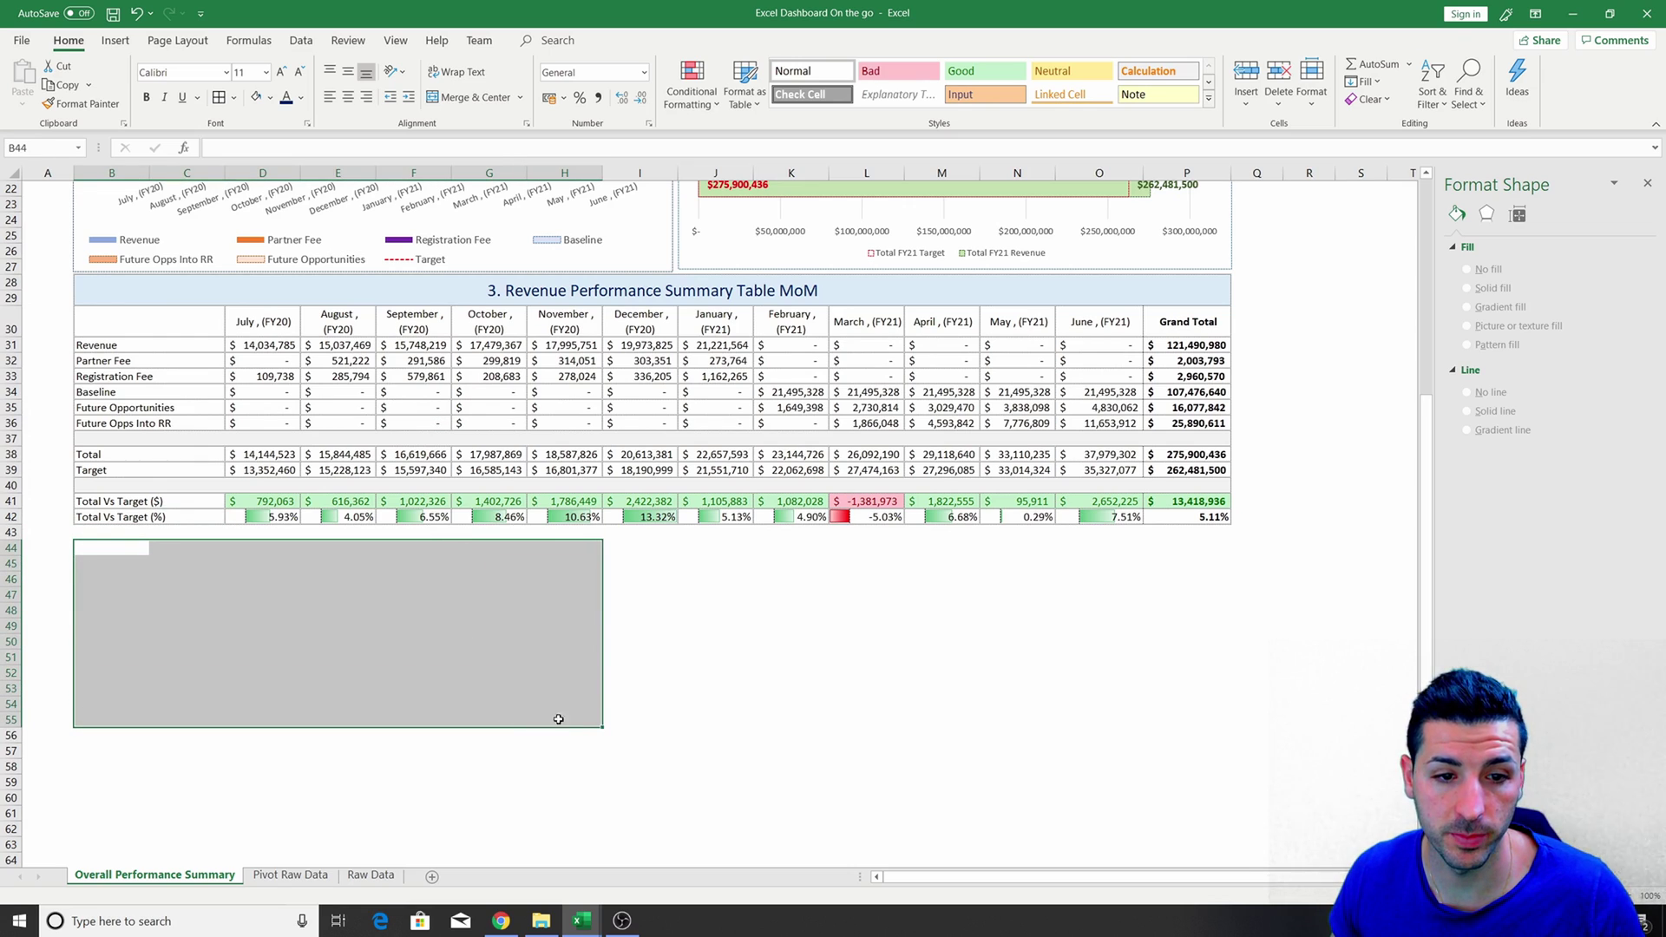
{"action": "scroll", "coordinate": [811, 569], "scroll_direction": "up", "scroll_amount": 7}
{"action": "scroll", "coordinate": [732, 381], "scroll_direction": "down", "scroll_amount": 2}
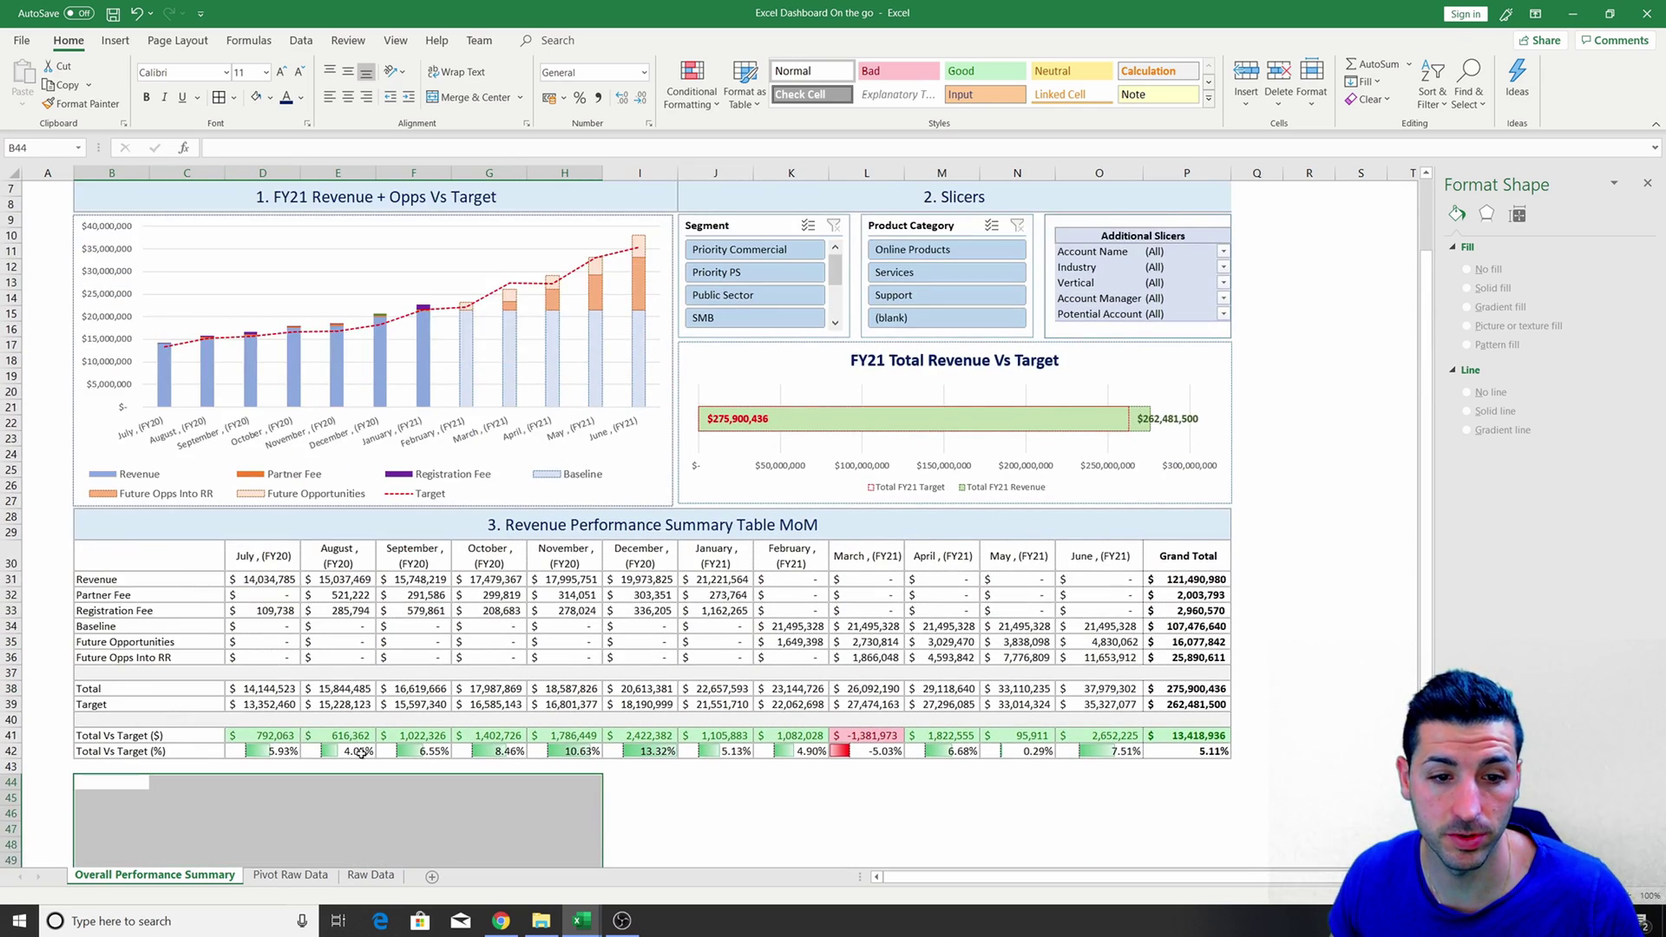
{"action": "scroll", "coordinate": [693, 515], "scroll_direction": "down", "scroll_amount": 6}
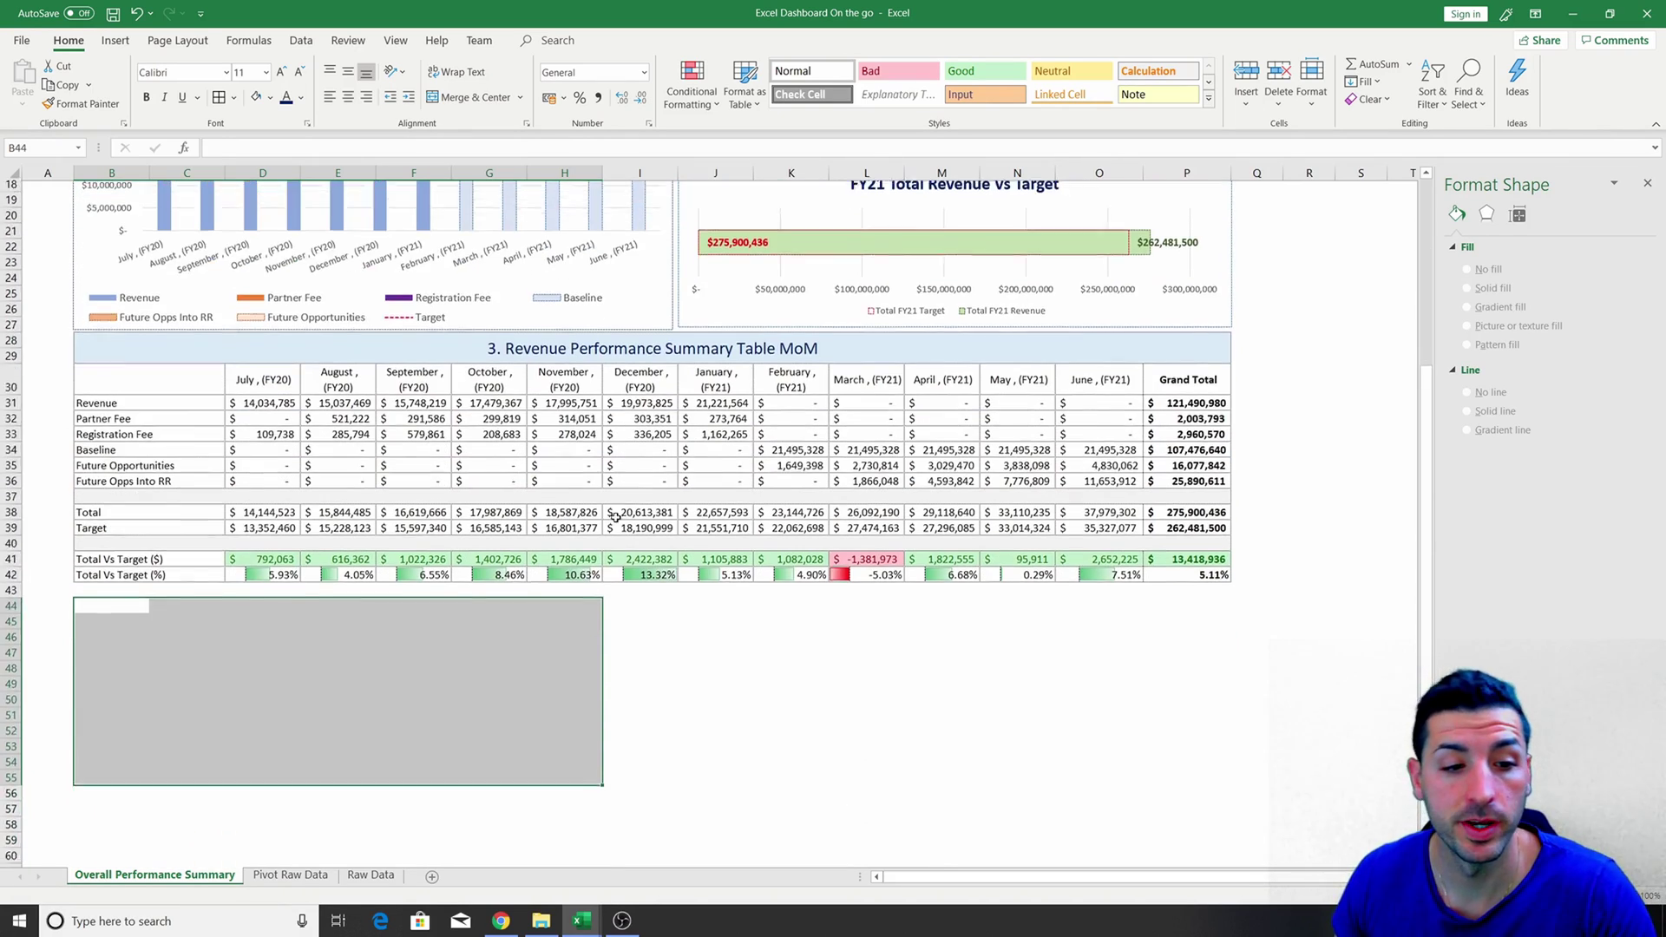
{"action": "left_click_drag", "start_coordinate": [89, 712], "coordinate": [599, 816]}
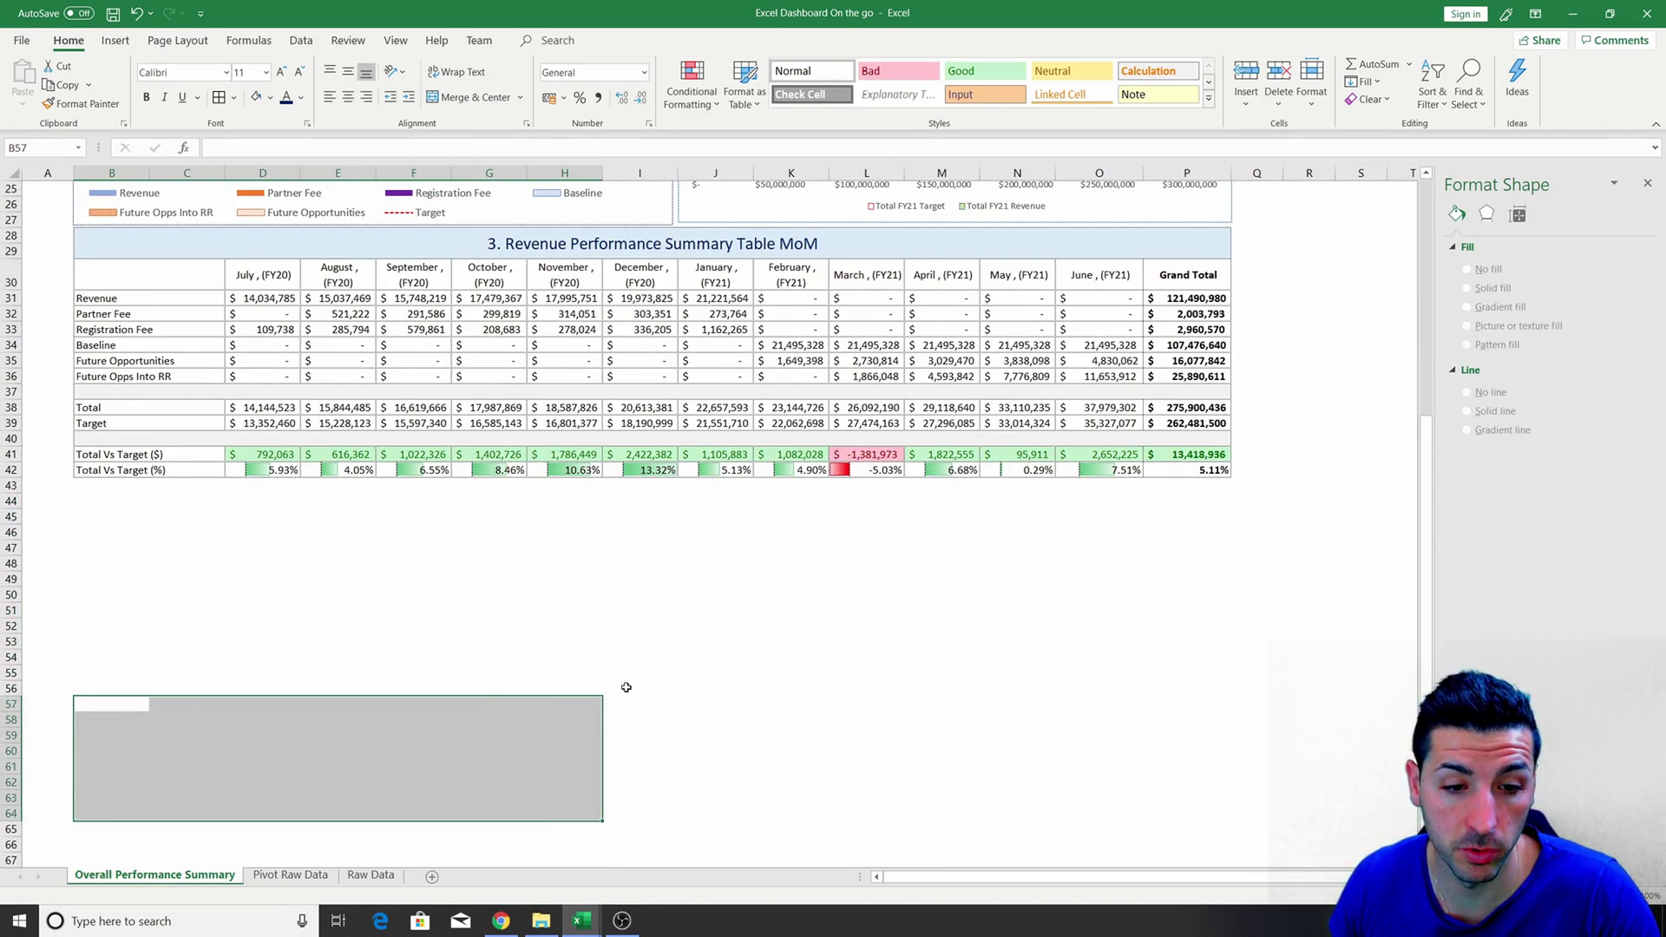
{"action": "scroll", "coordinate": [625, 685], "scroll_direction": "up", "scroll_amount": 6}
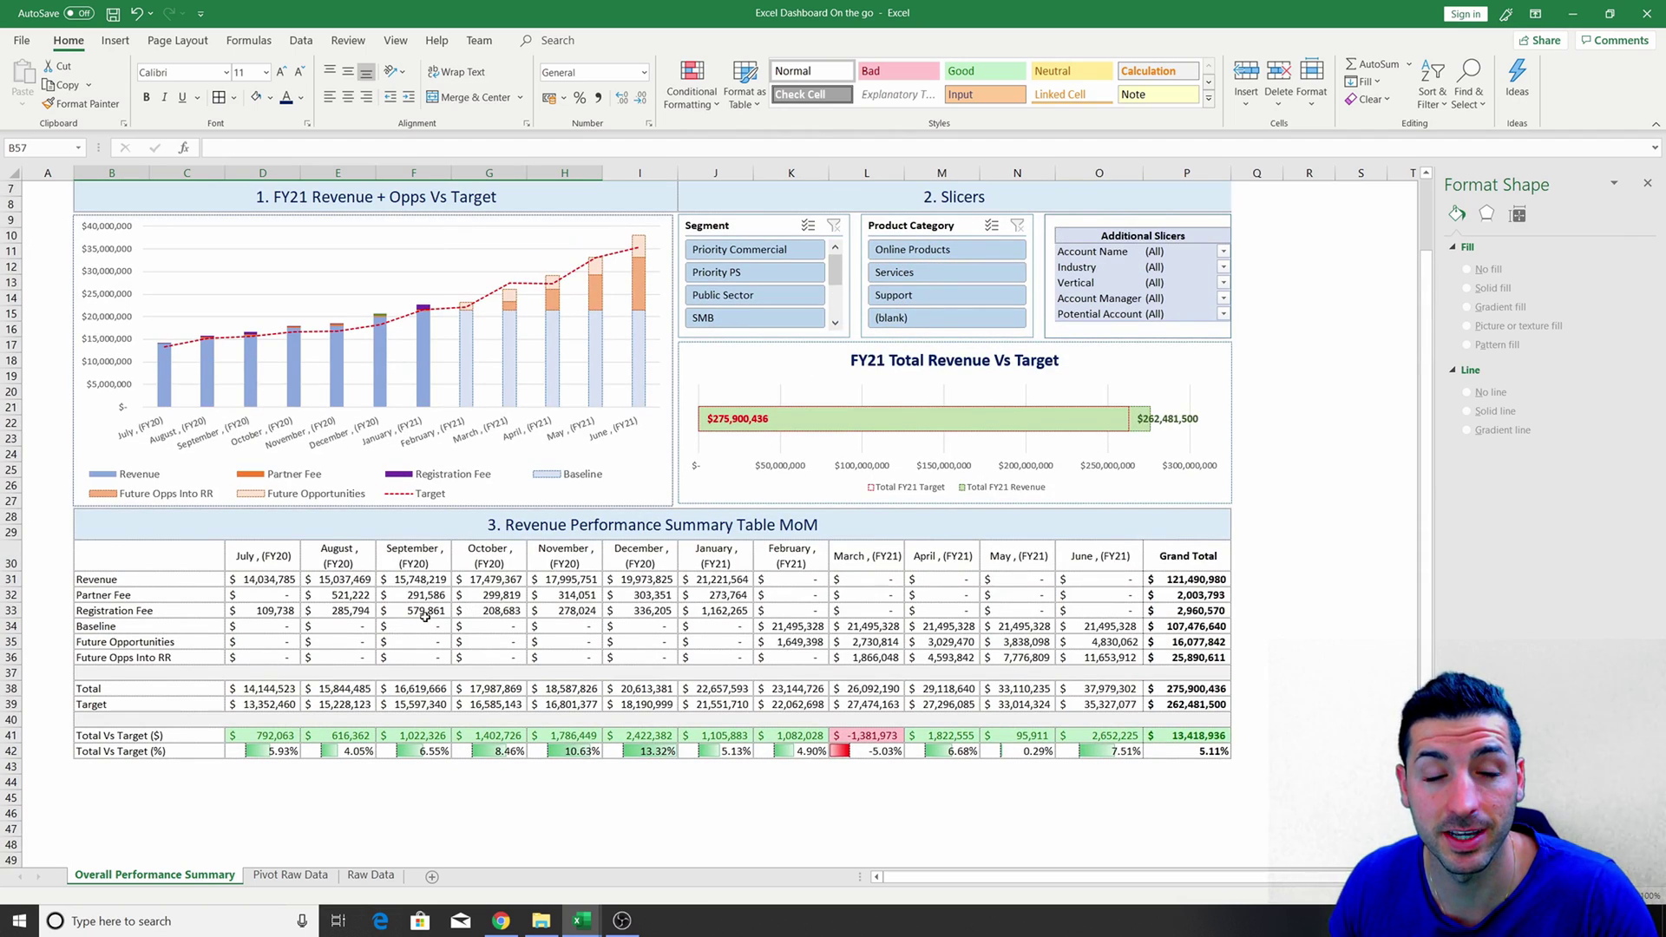
{"action": "scroll", "coordinate": [638, 651], "scroll_direction": "down", "scroll_amount": 5}
{"action": "scroll", "coordinate": [355, 594], "scroll_direction": "up", "scroll_amount": 5}
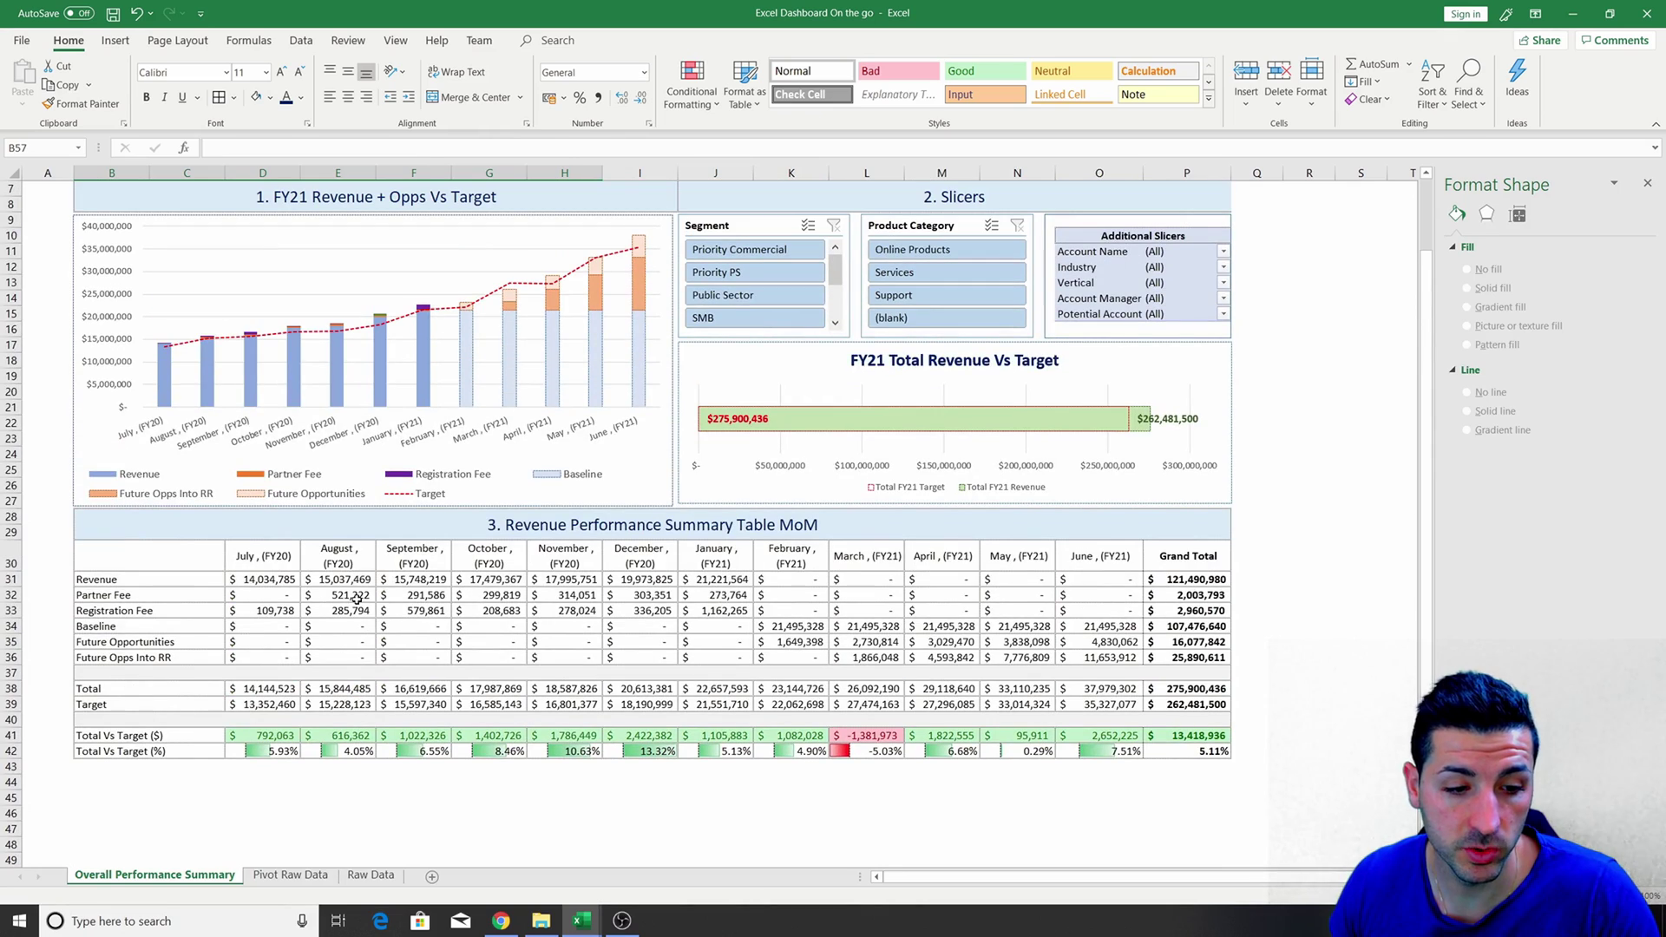
{"action": "scroll", "coordinate": [428, 608], "scroll_direction": "up", "scroll_amount": 2}
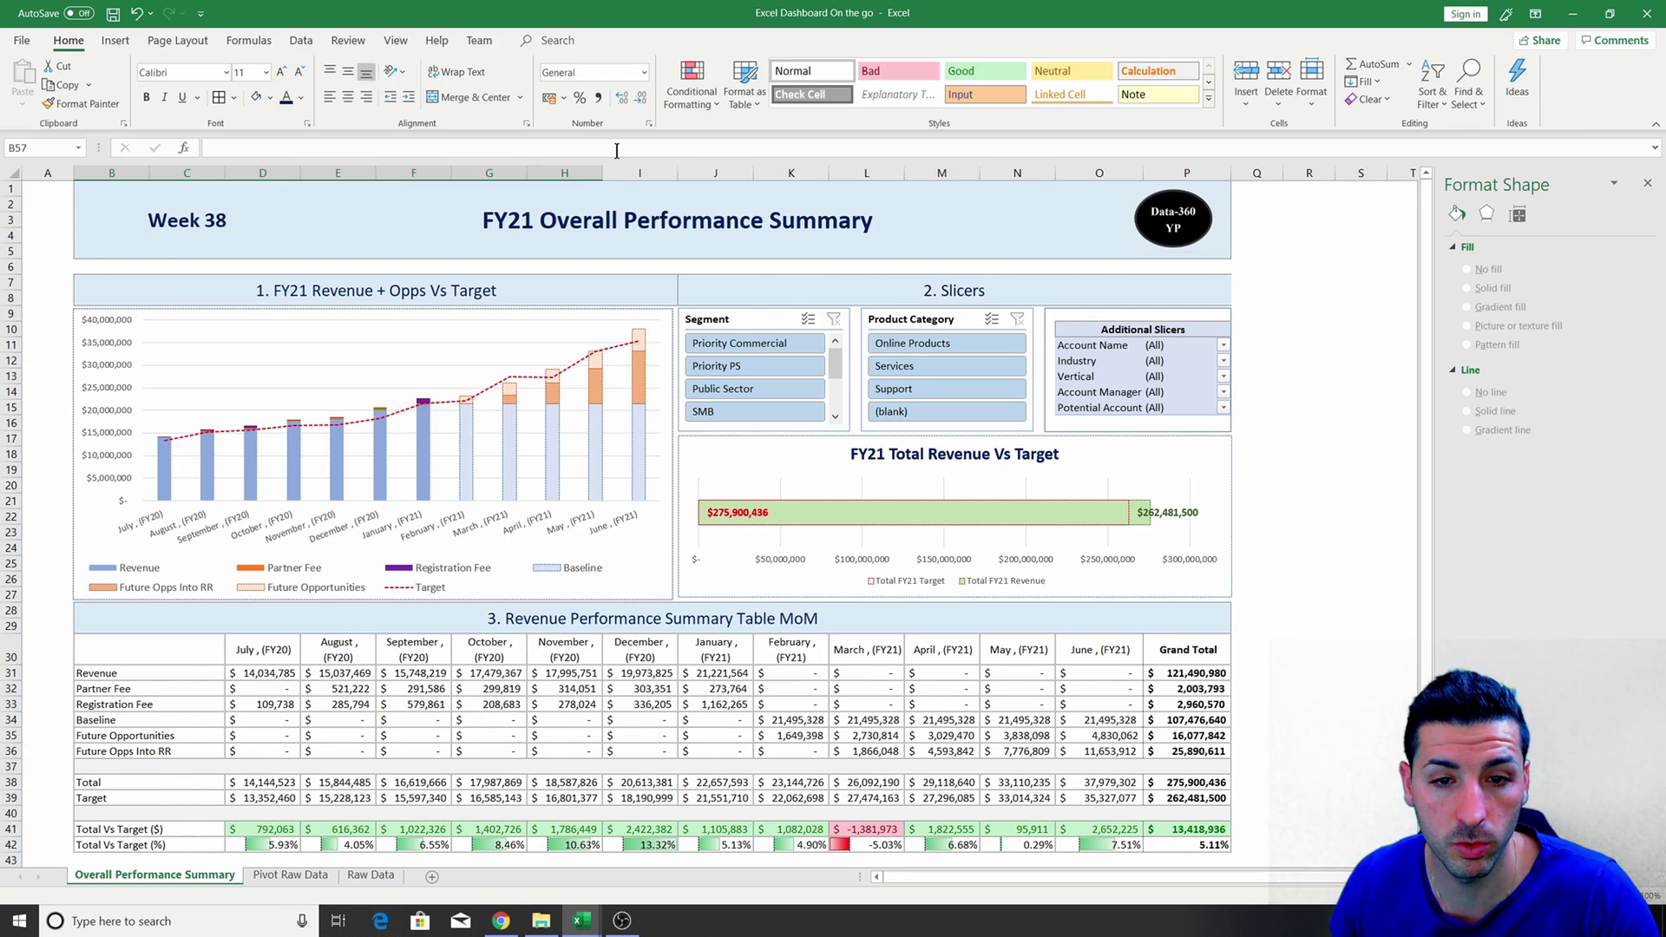
Open the Pivot Raw Data sheet and close the Format Shape pane.
{"action": "left_click", "coordinate": [300, 876]}
{"action": "scroll", "coordinate": [439, 382], "scroll_direction": "up", "scroll_amount": 5}
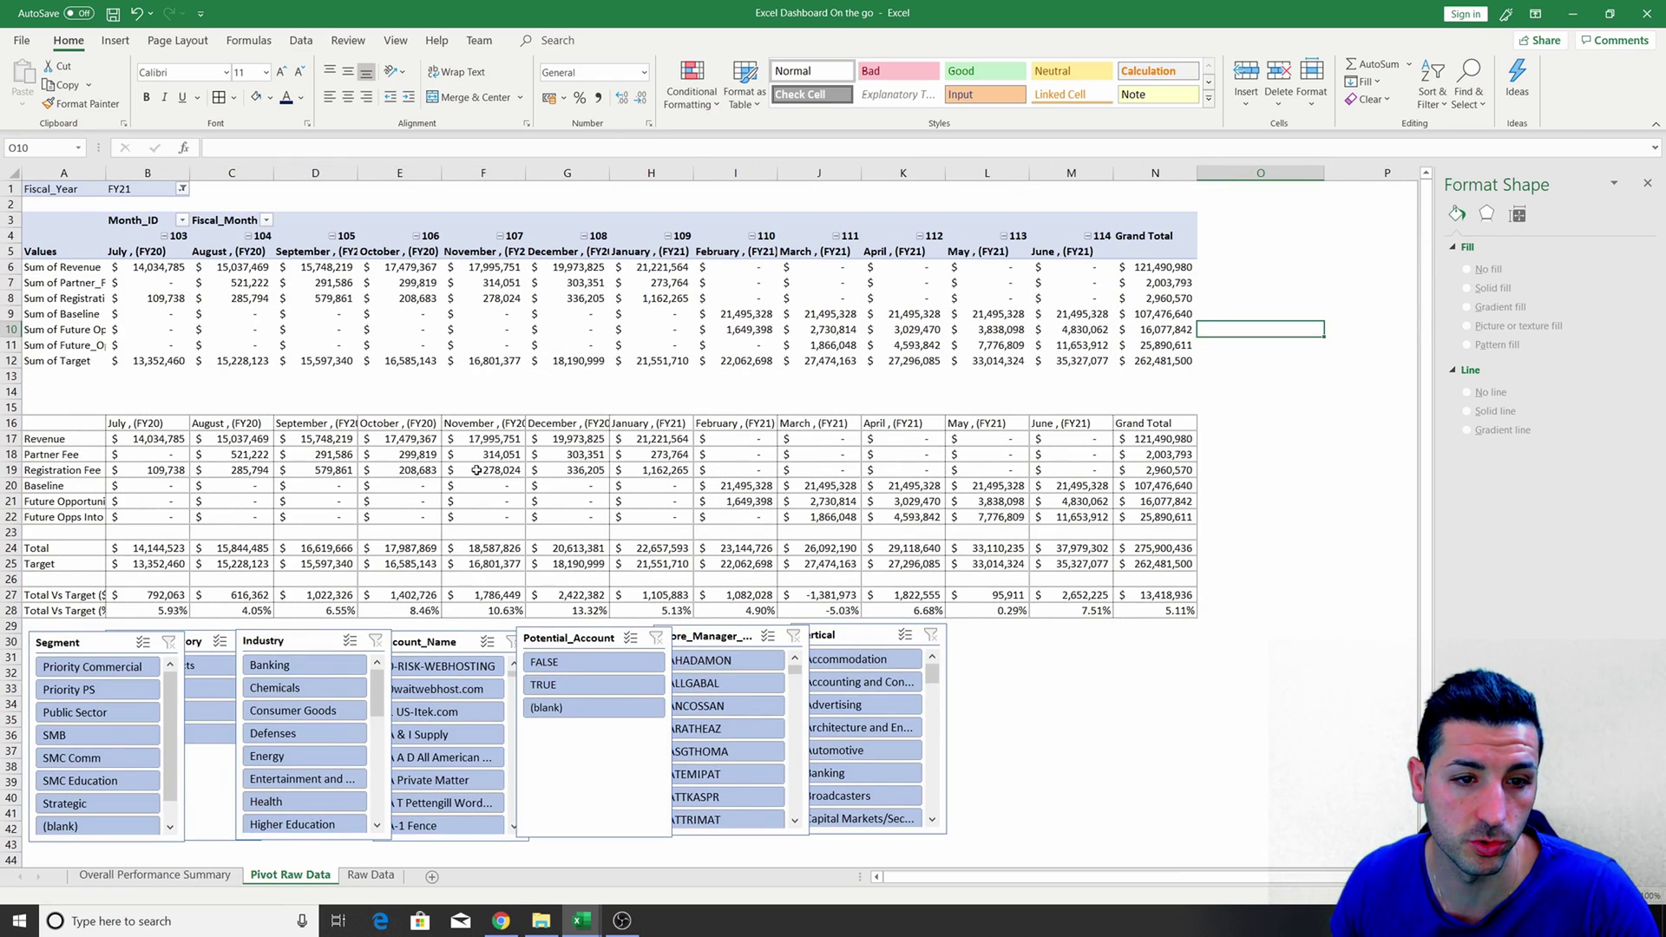
{"action": "left_click", "coordinate": [491, 346]}
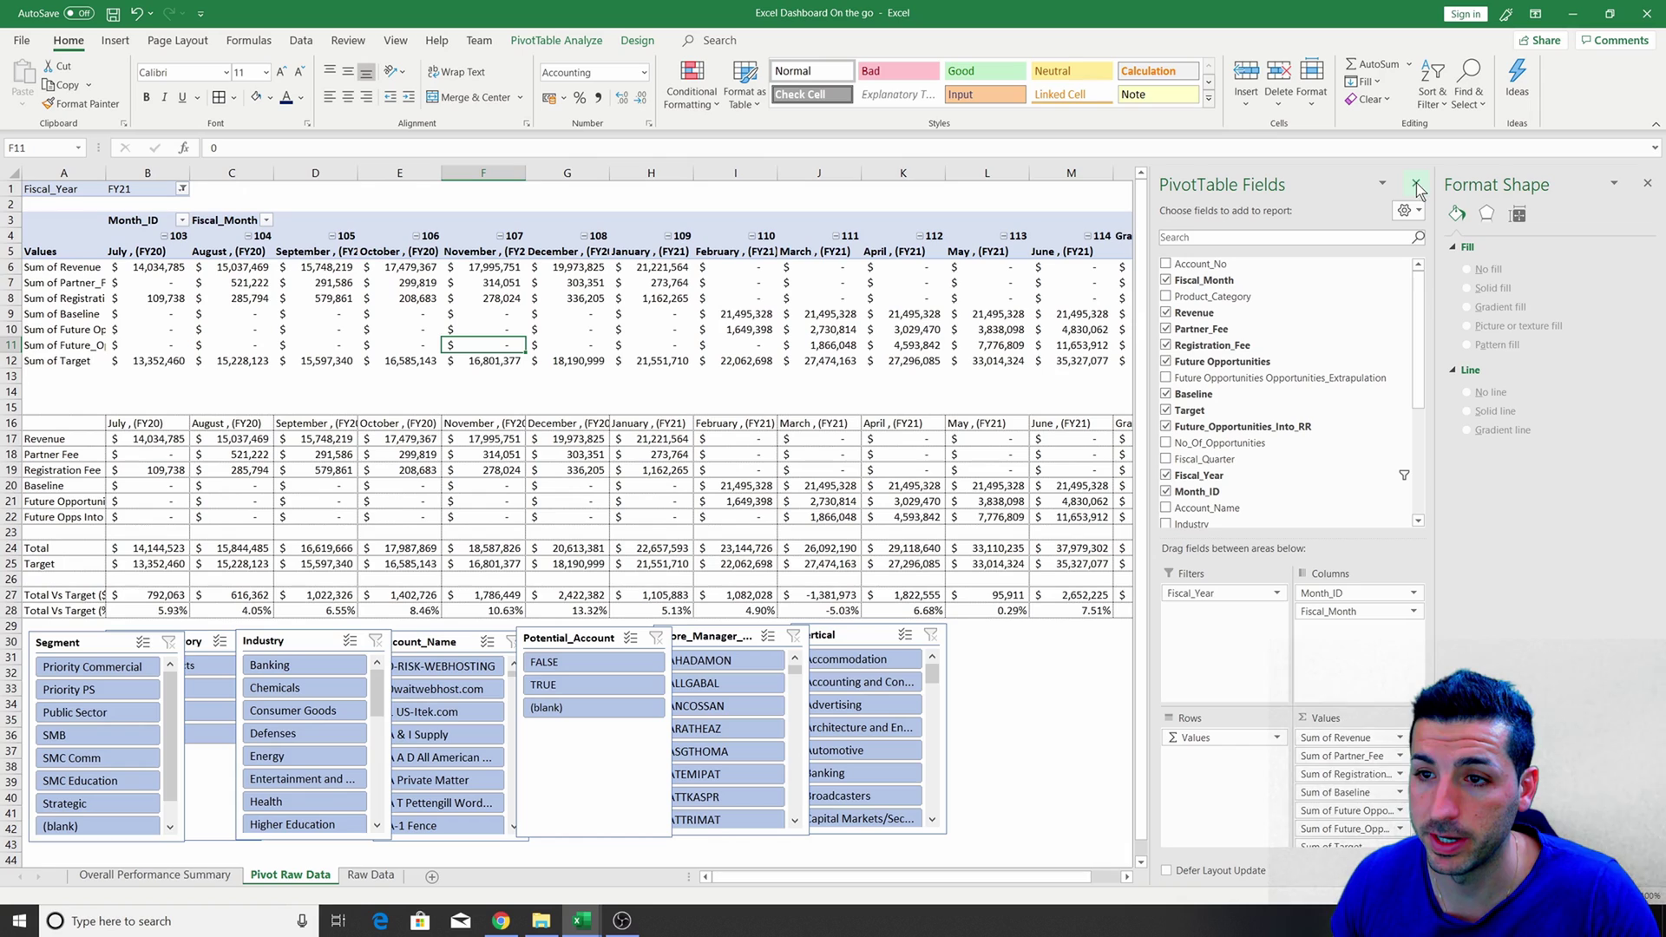
{"action": "left_click", "coordinate": [1648, 184]}
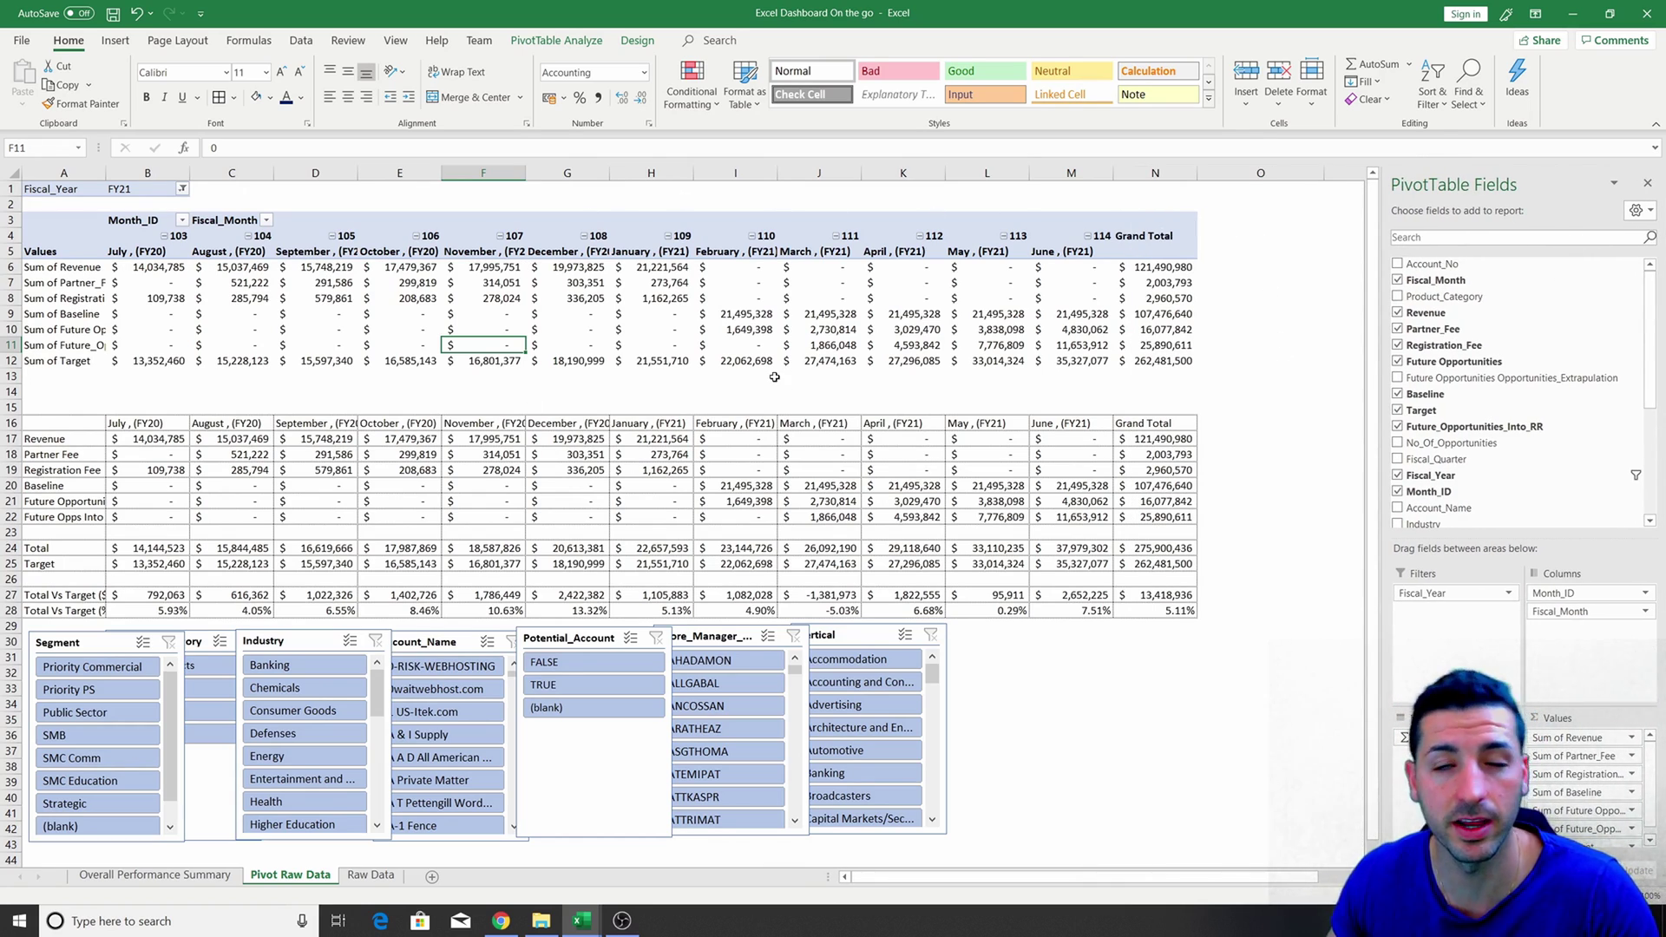
{"action": "left_click", "coordinate": [1236, 223]}
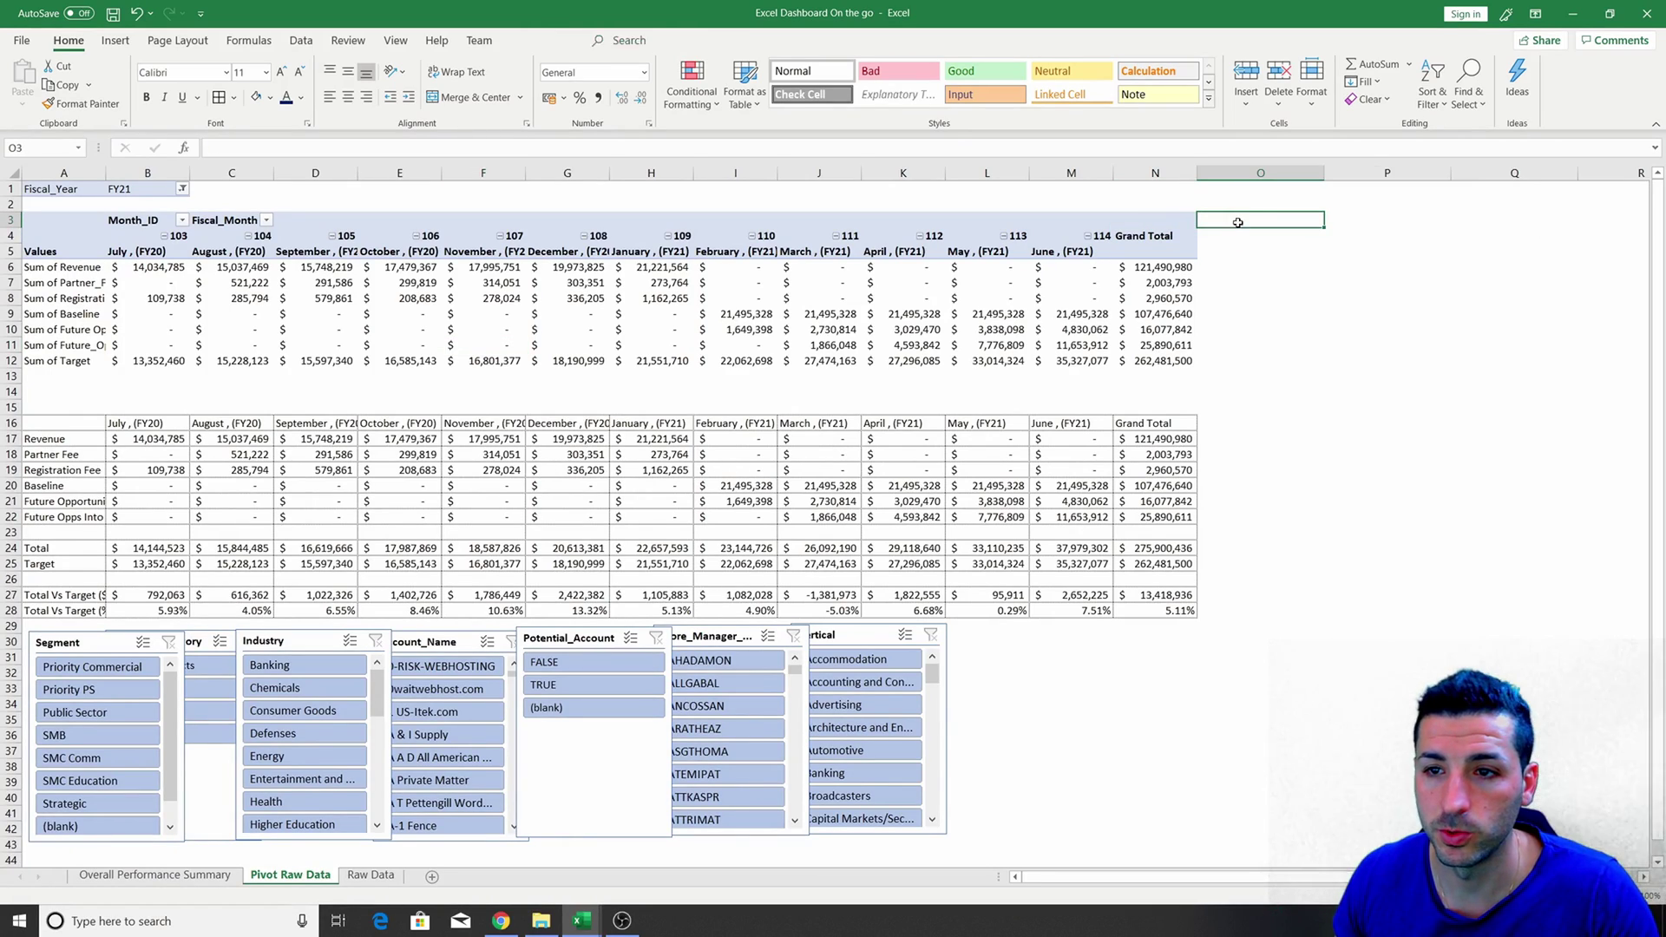
Fill column P of the Pivot Raw Data sheet with yellow and make the column narrower.
{"action": "left_click", "coordinate": [1362, 174]}
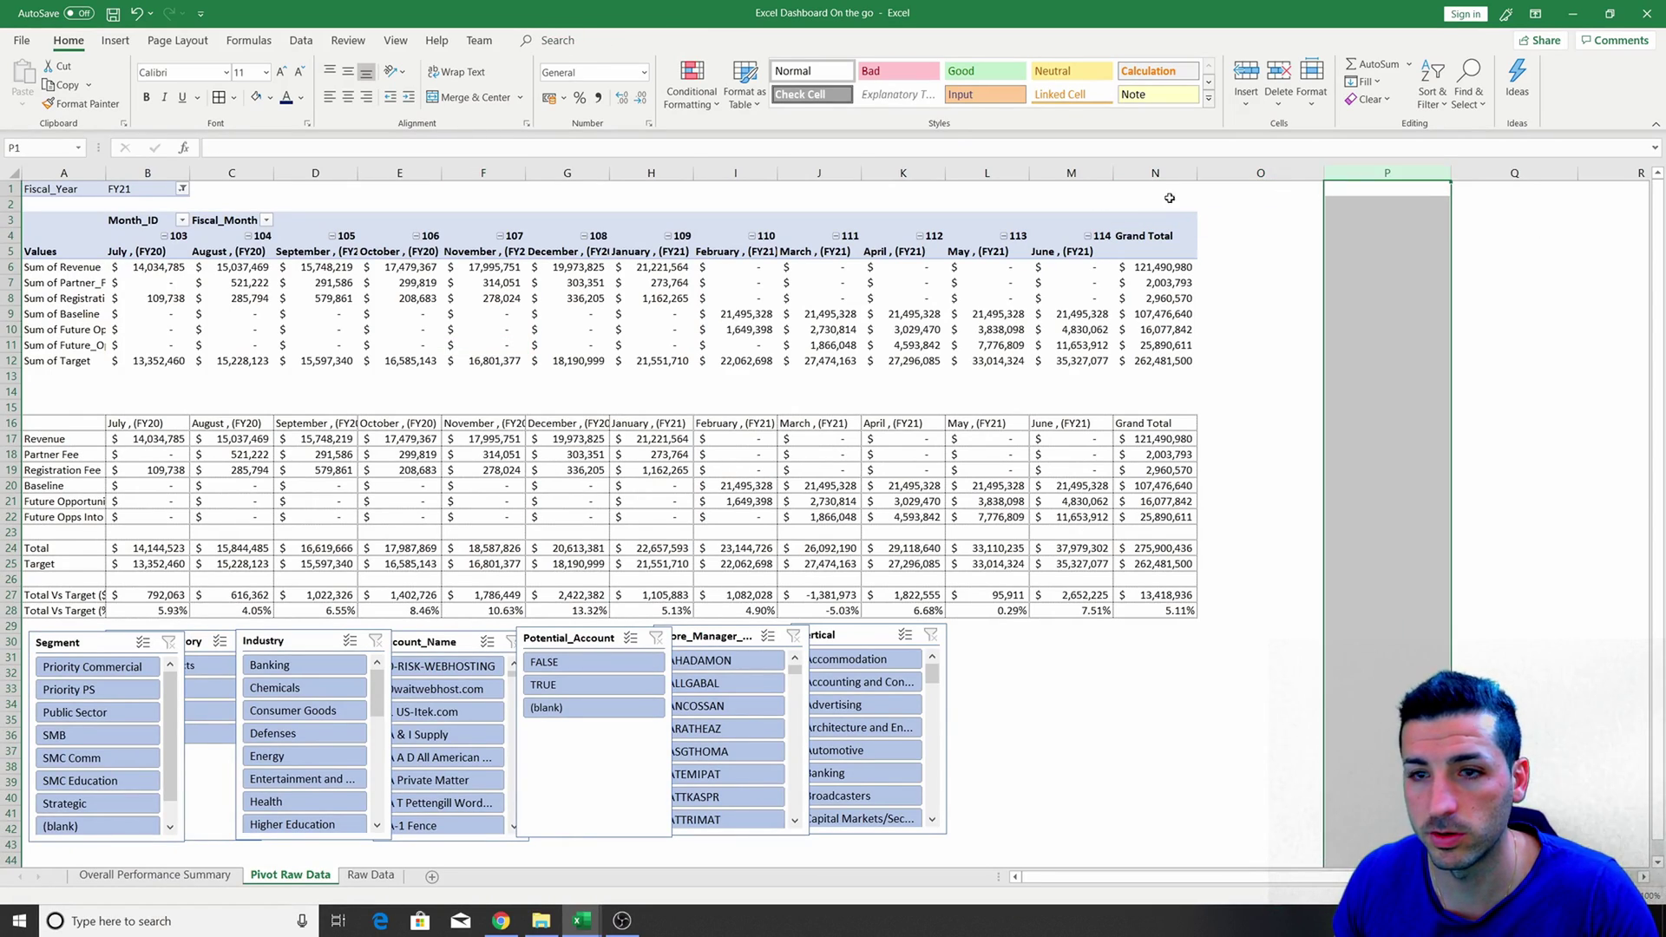
{"action": "left_click", "coordinate": [270, 97]}
{"action": "left_click", "coordinate": [293, 244]}
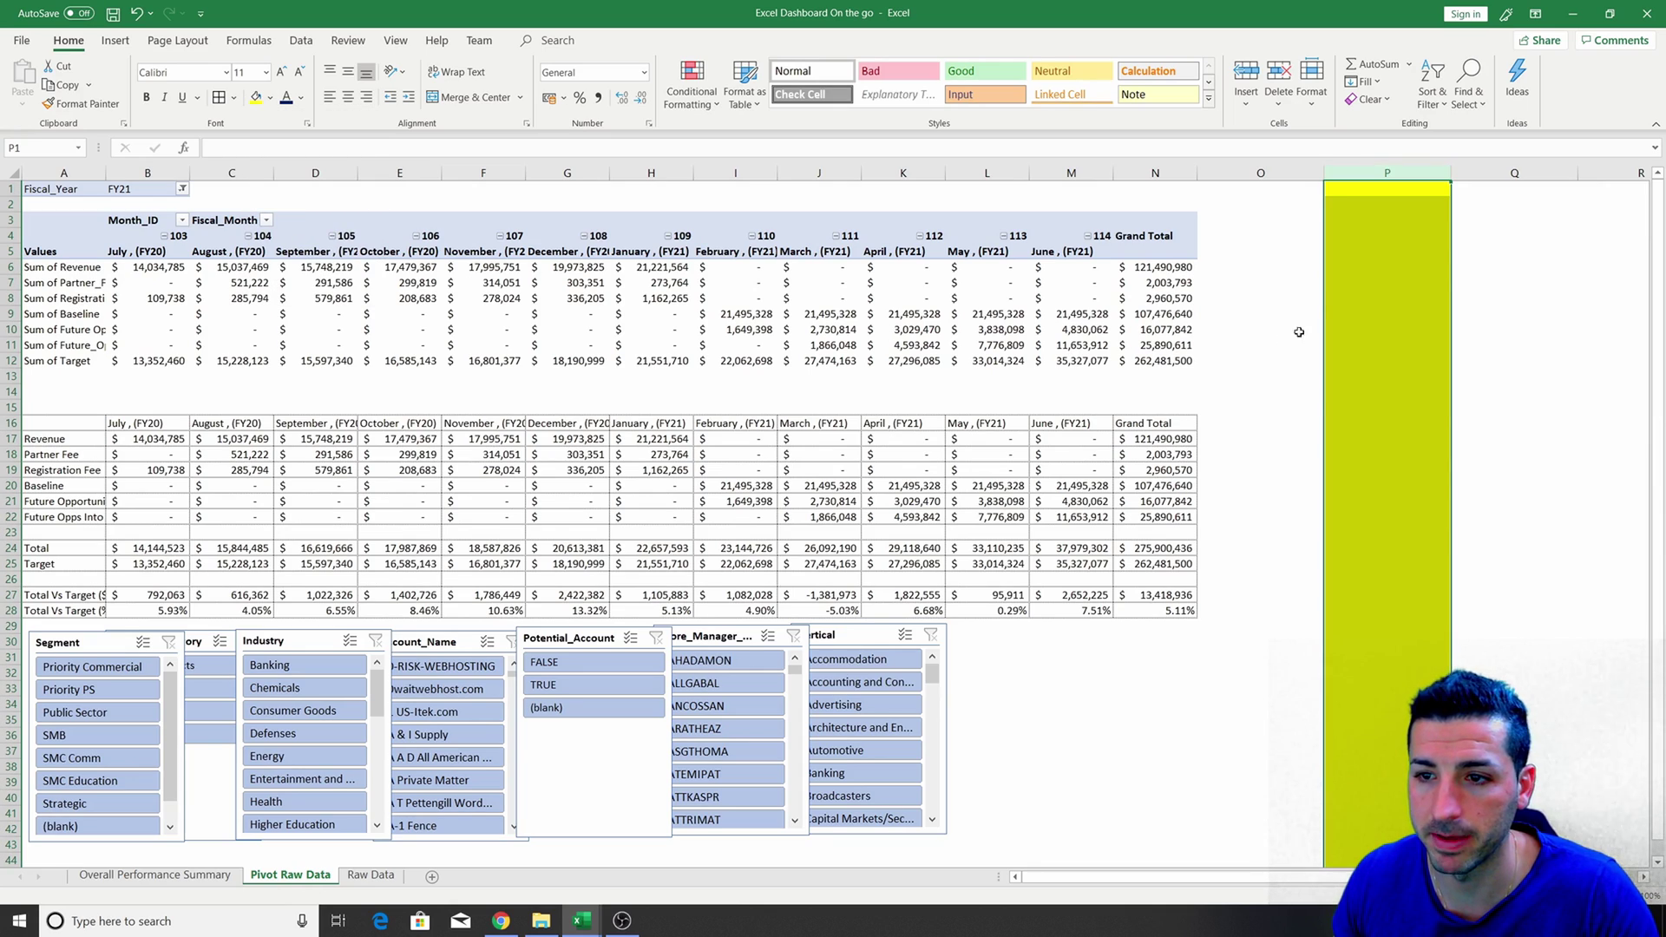
{"action": "left_click_drag", "start_coordinate": [1451, 174], "coordinate": [1406, 174]}
{"action": "left_click", "coordinate": [1209, 283]}
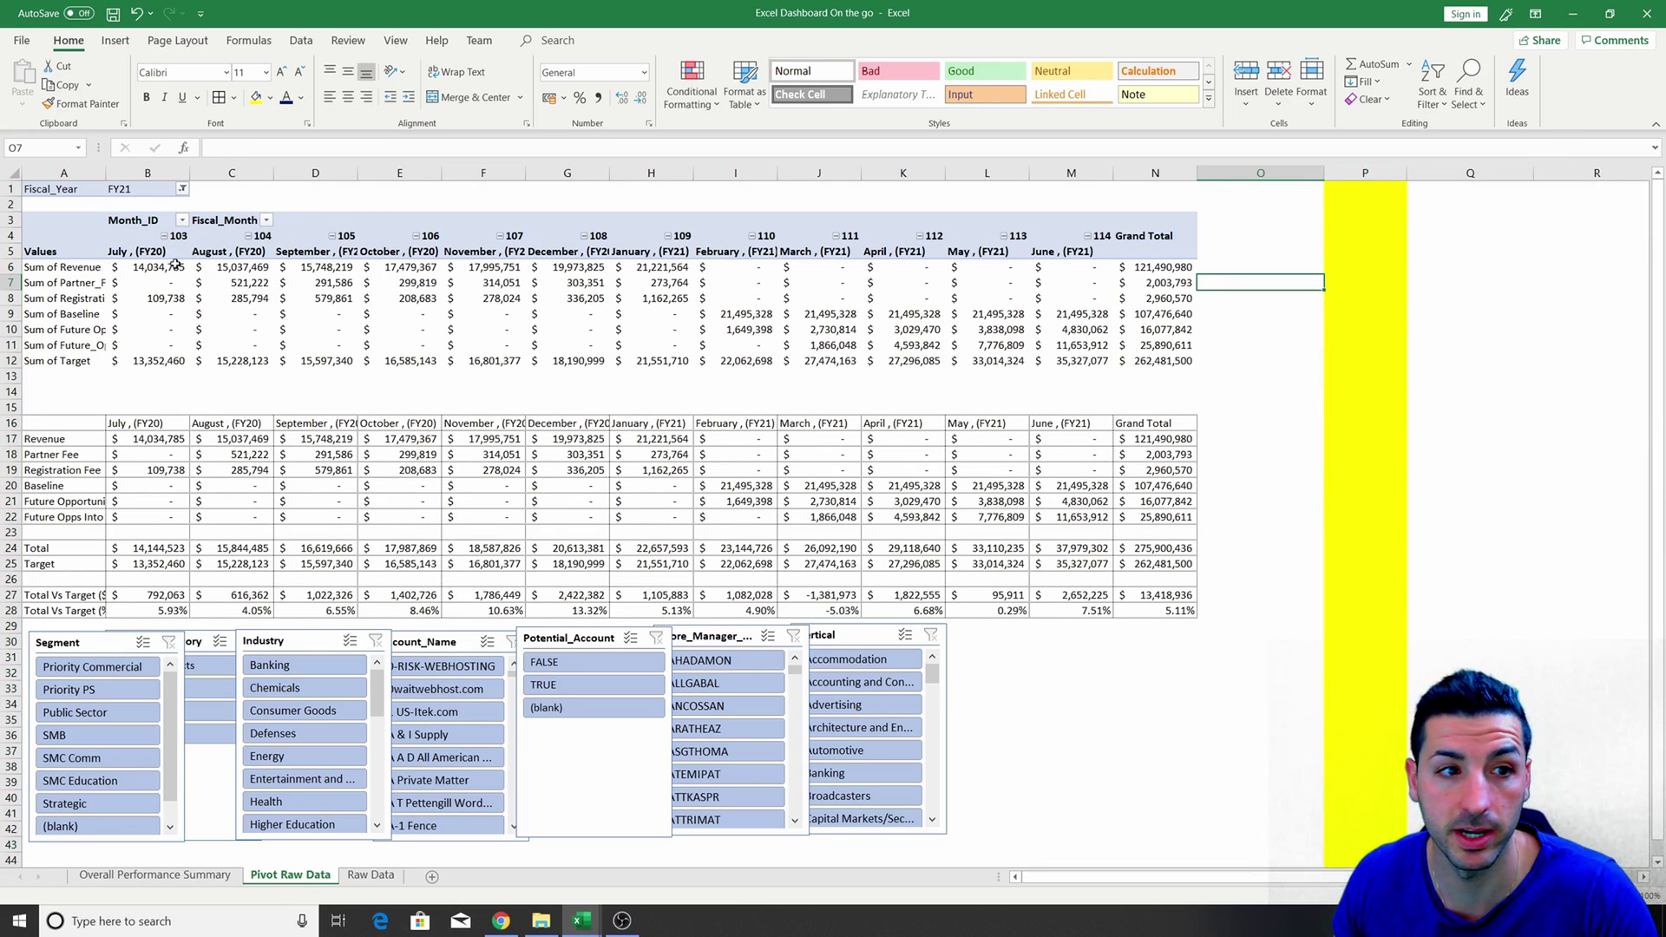
Enter the heading "Section 1,2 & 3" in cell G1 above the pivot table.
{"action": "left_click_drag", "start_coordinate": [597, 205], "coordinate": [594, 195]}
{"action": "left_click", "coordinate": [538, 189]}
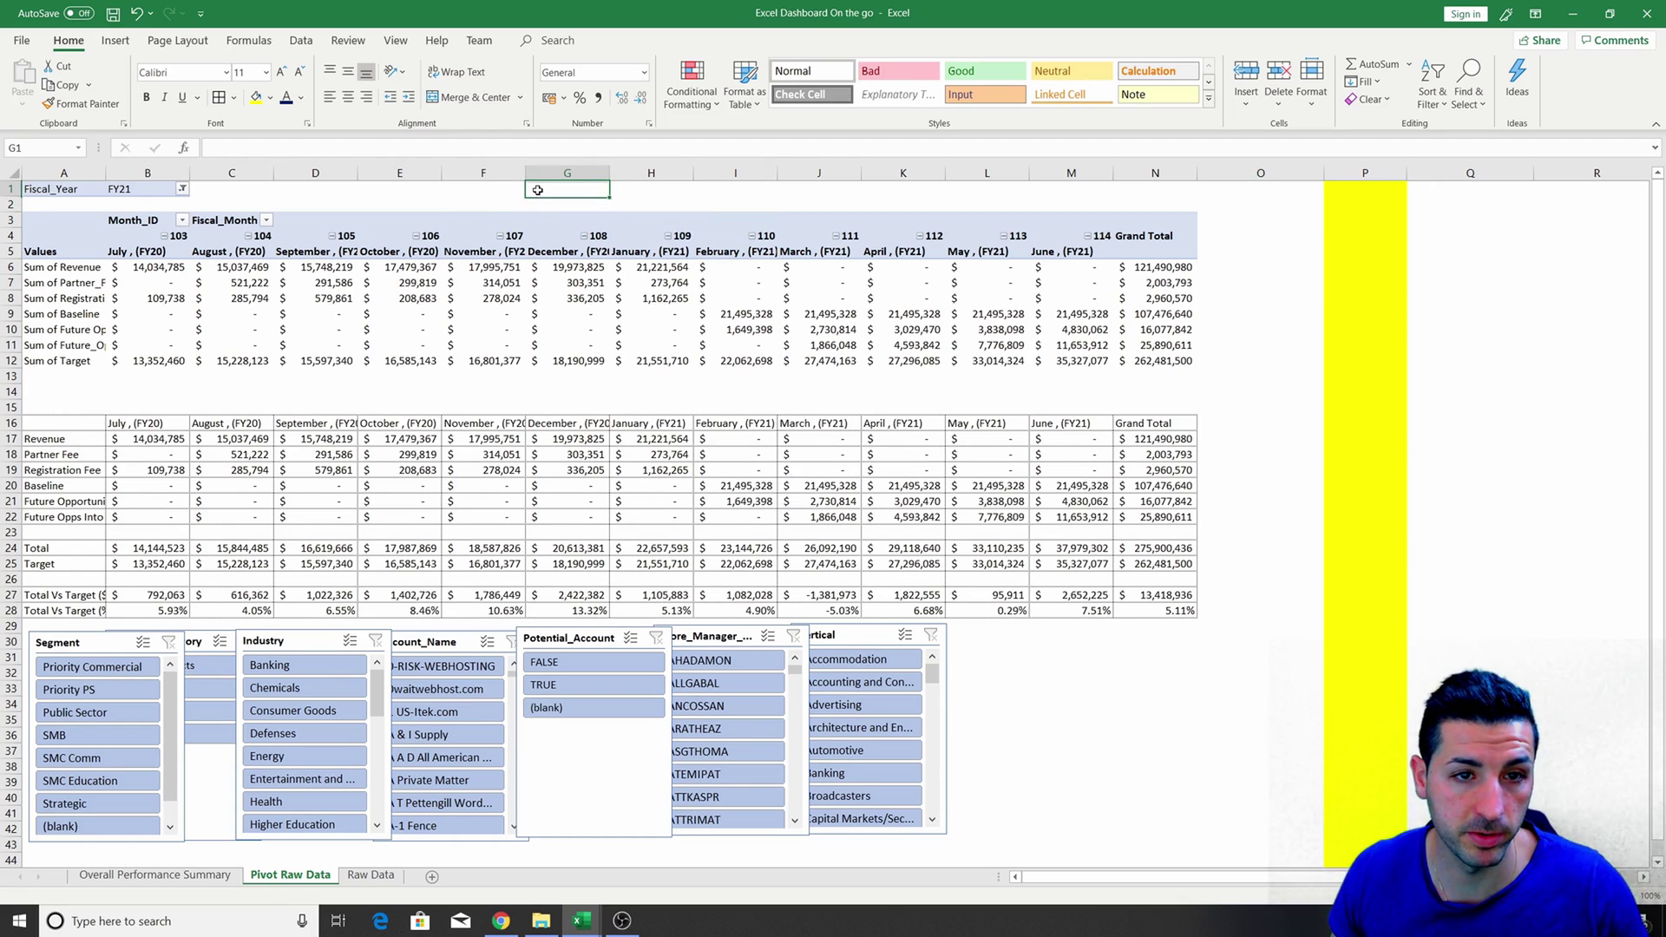
{"action": "type", "text": "Section 1,2 & 3"}
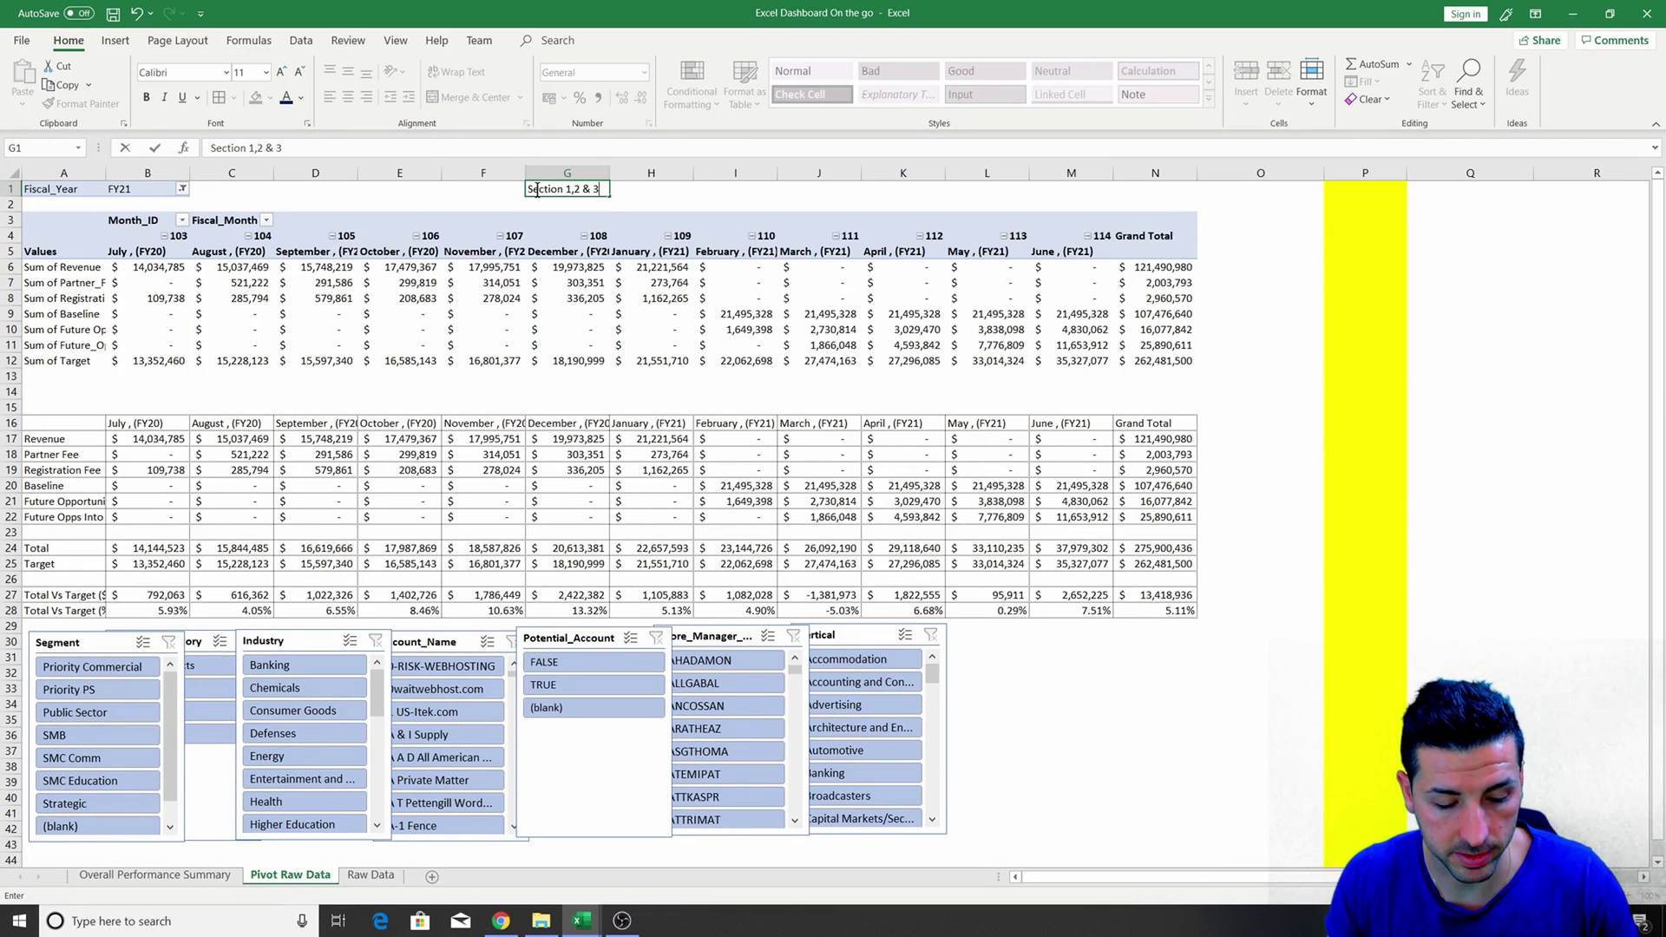
{"action": "key", "text": "Return"}
Fill G1:J1 with yellow, merge and center the heading across it, and enlarge its text by three font sizes.
{"action": "left_click_drag", "start_coordinate": [548, 189], "coordinate": [820, 189]}
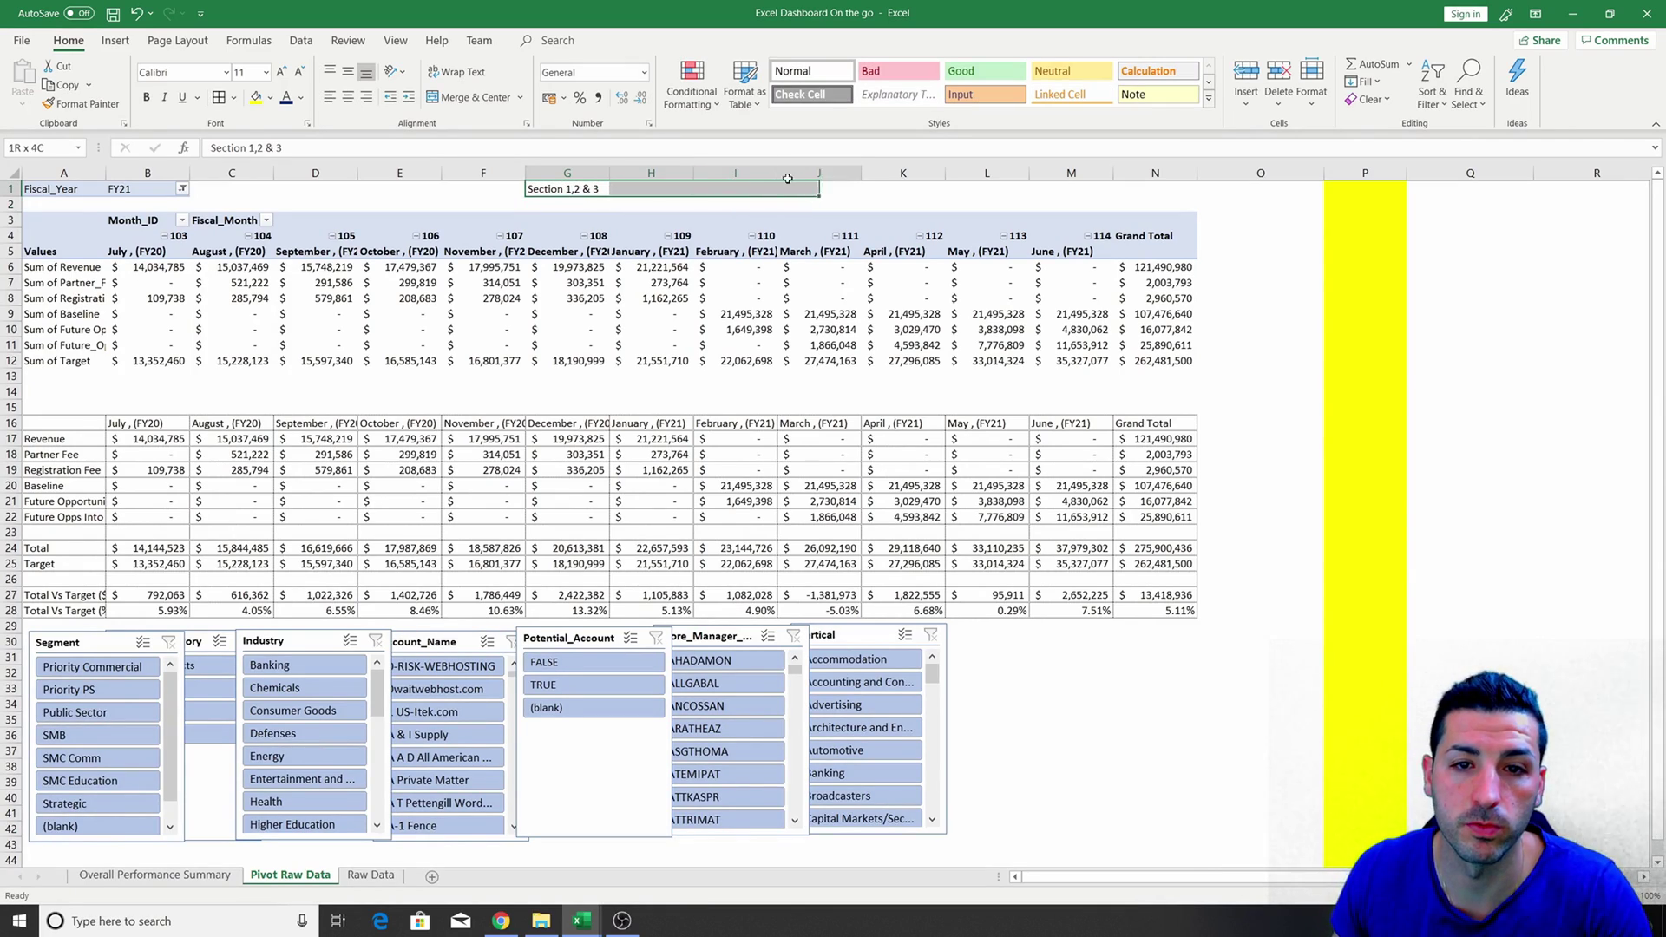
{"action": "left_click", "coordinate": [256, 101]}
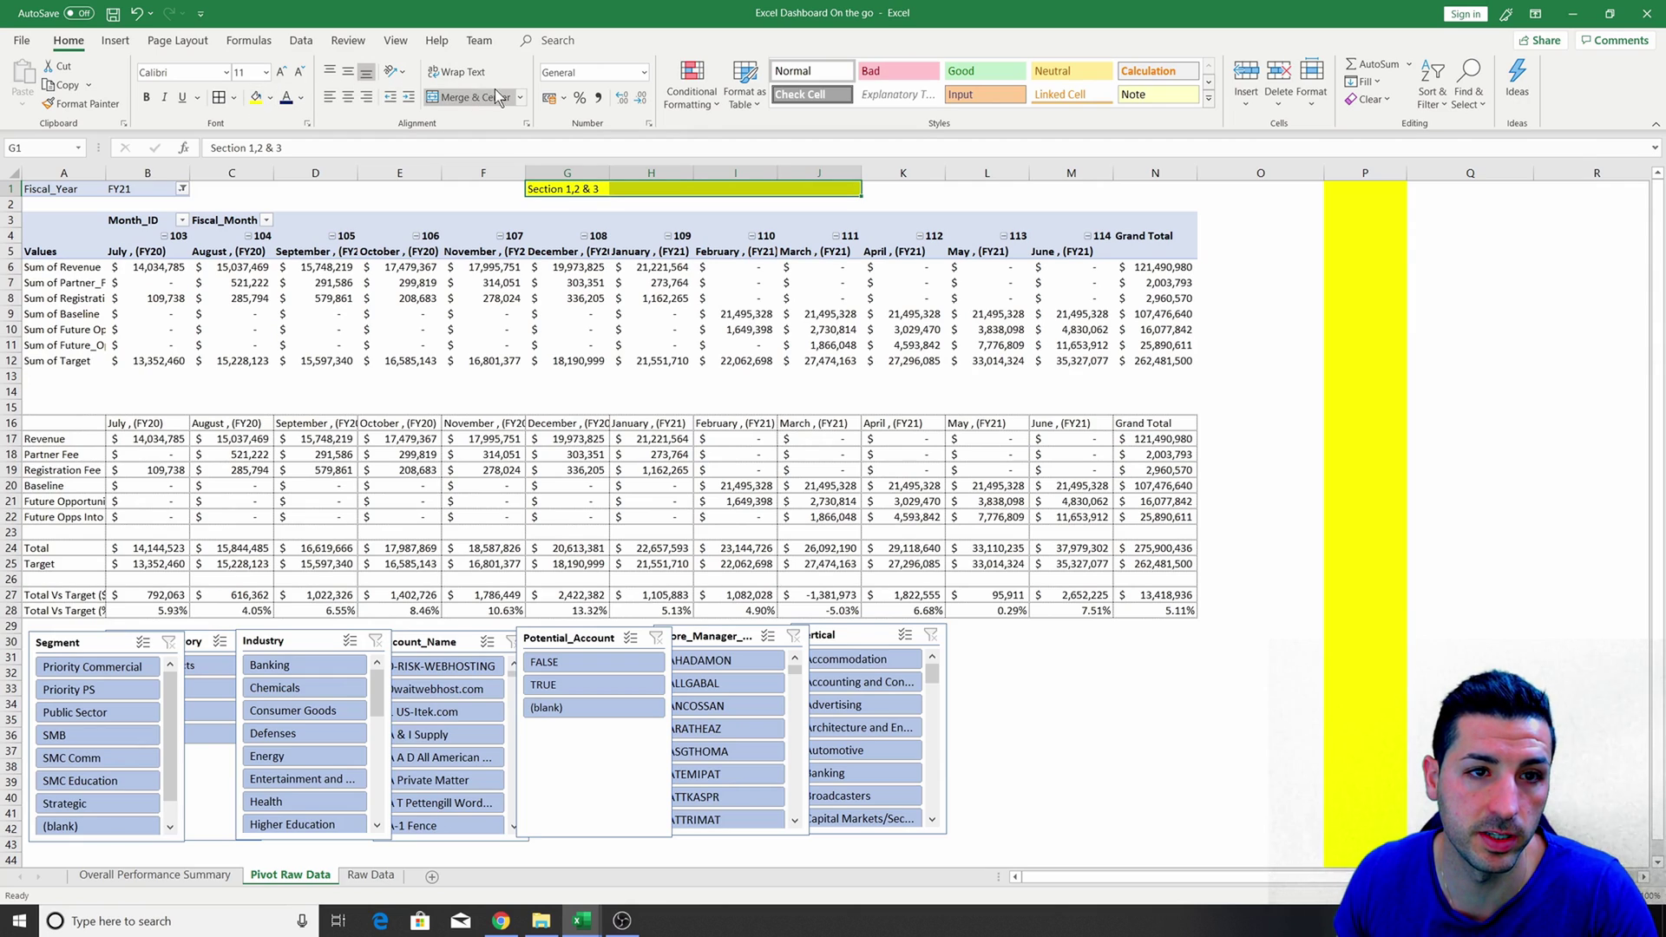
{"action": "left_click", "coordinate": [468, 96]}
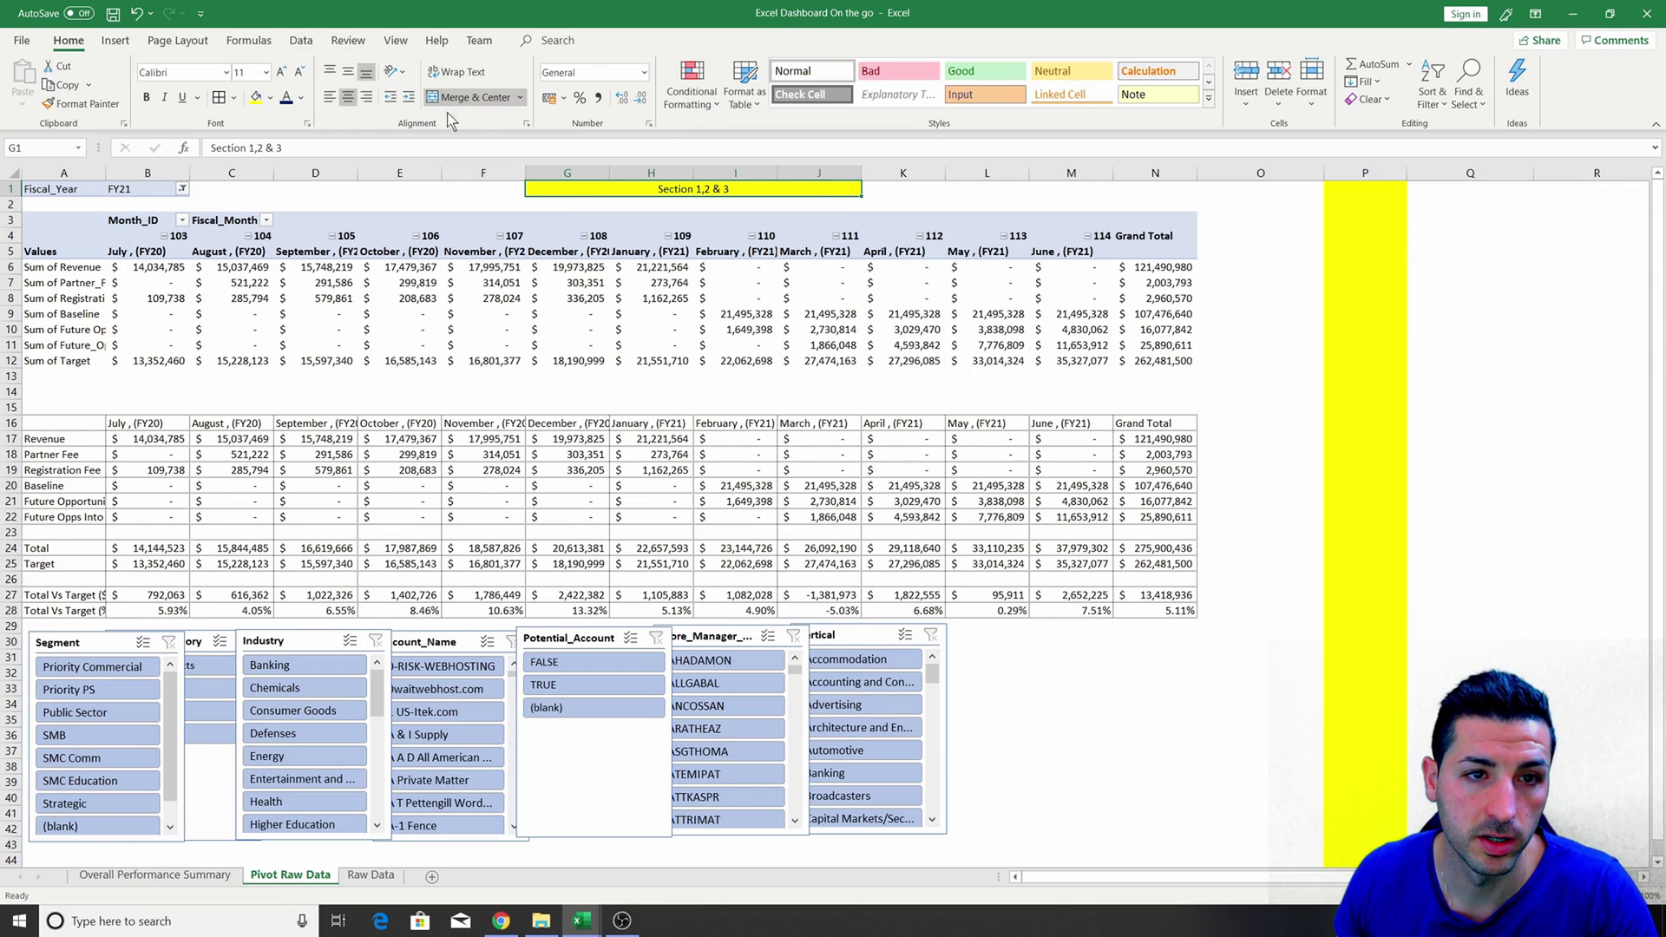
{"action": "left_click", "coordinate": [282, 73]}
{"action": "left_click", "coordinate": [282, 73]}
{"action": "left_click", "coordinate": [282, 72]}
{"action": "left_click", "coordinate": [1016, 224]}
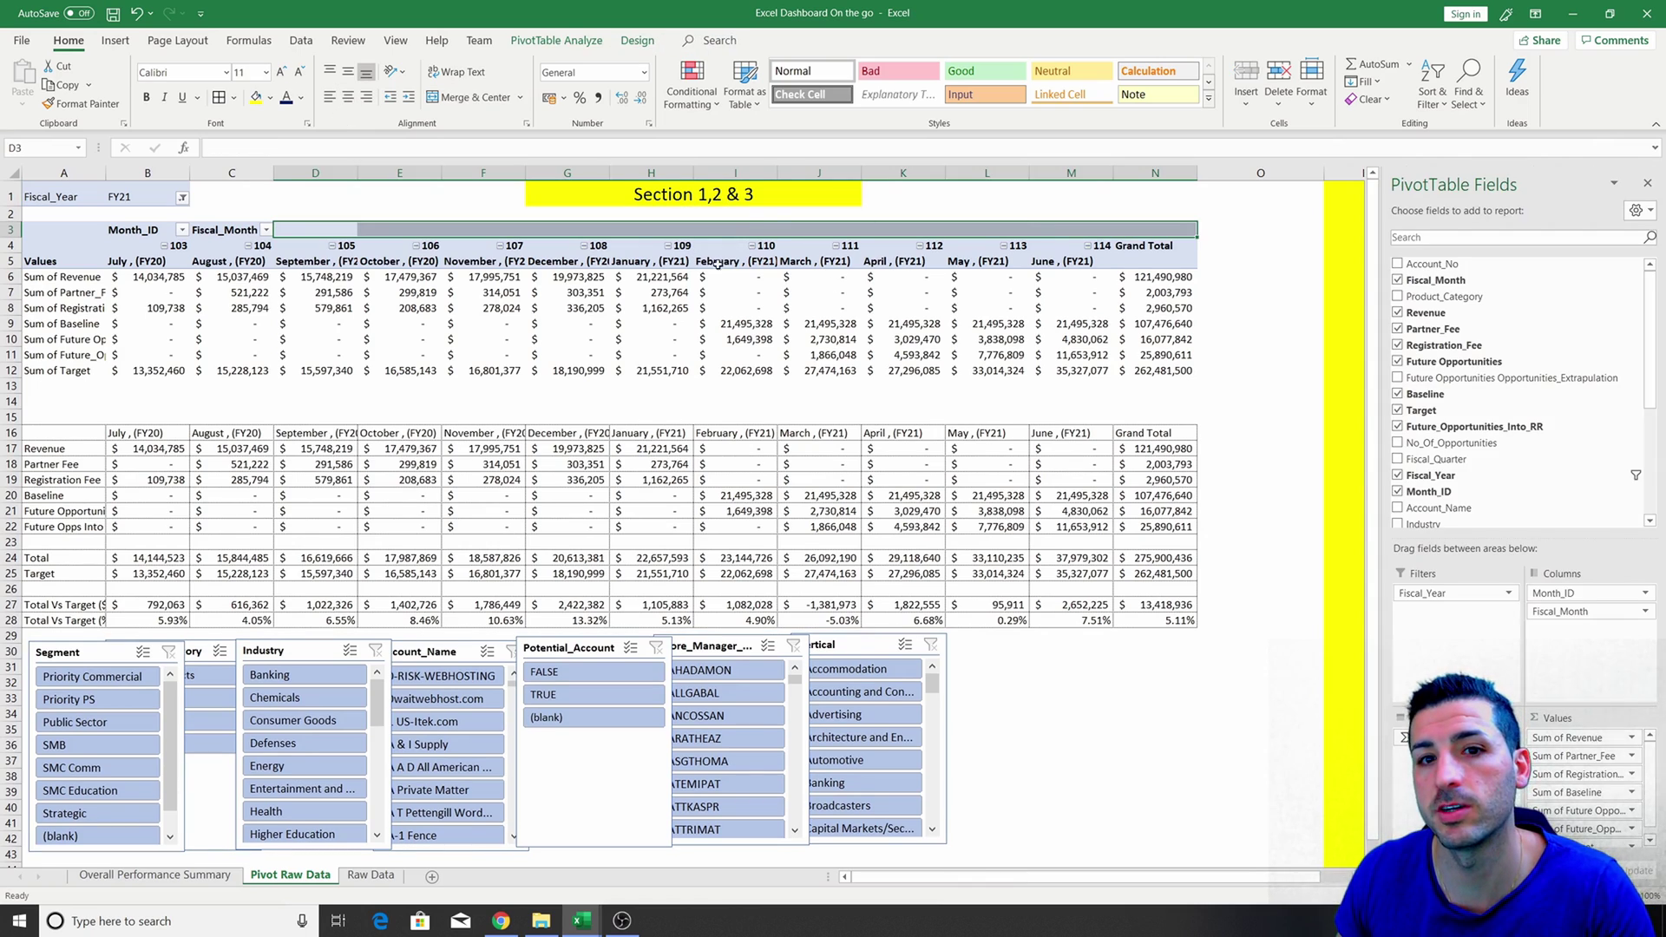
{"action": "left_click", "coordinate": [753, 216]}
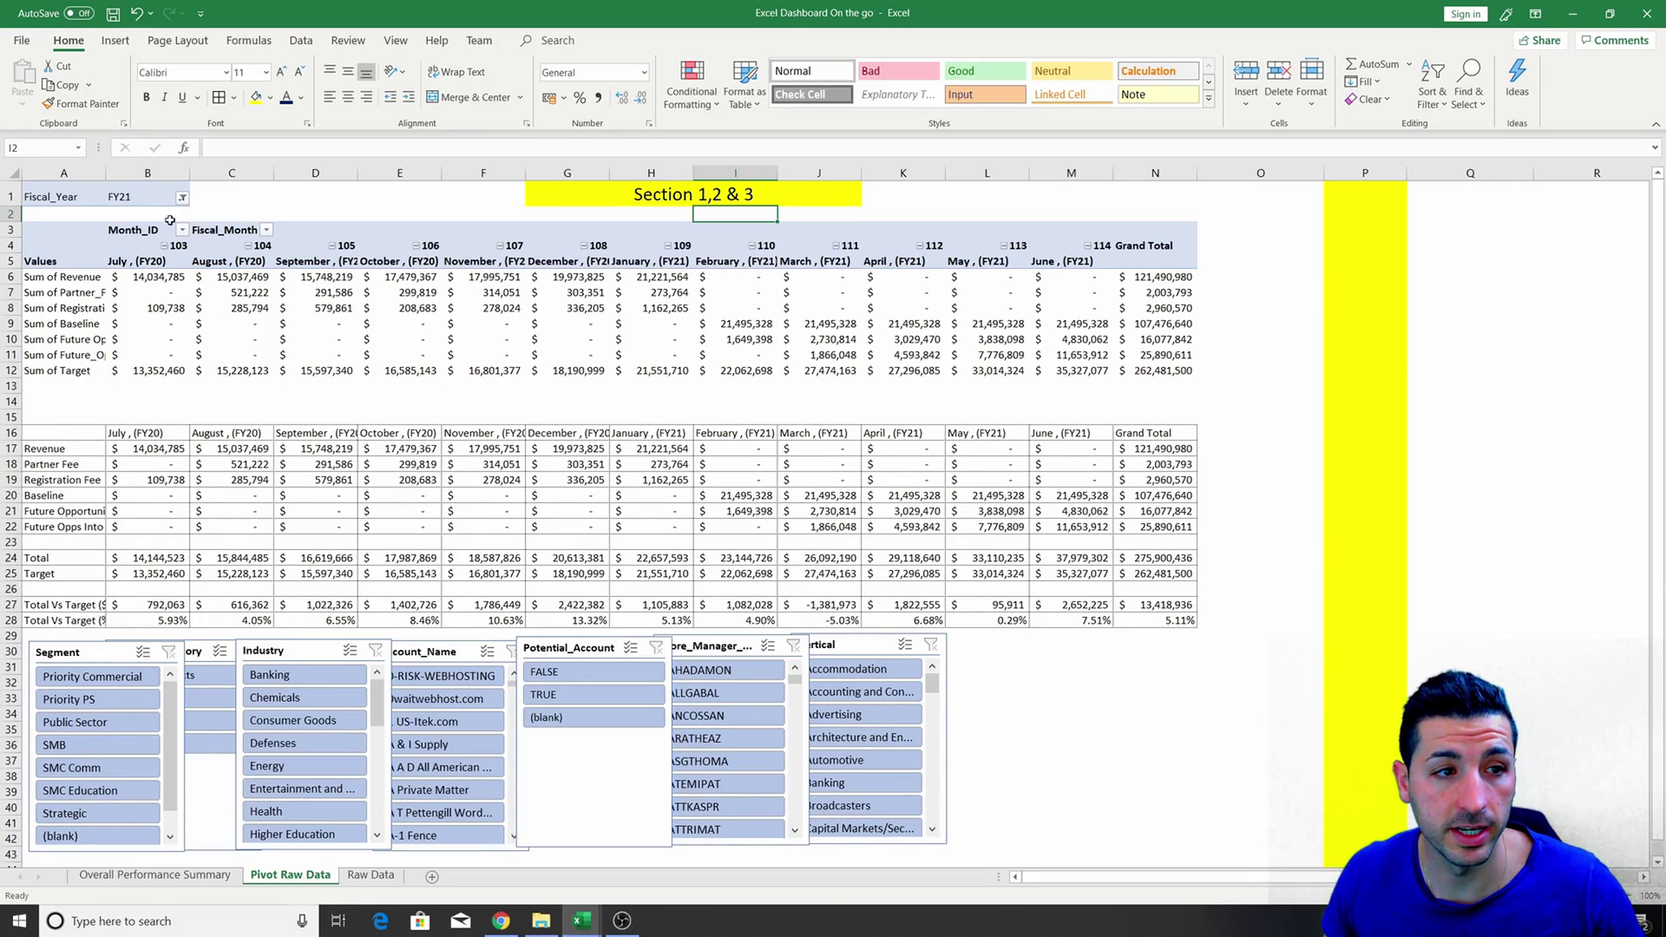
Copy the pivot table in A1:N12 with its section heading and paste the copy at cell R1.
{"action": "left_click_drag", "start_coordinate": [52, 196], "coordinate": [1128, 365]}
{"action": "key", "text": "ctrl+c"}
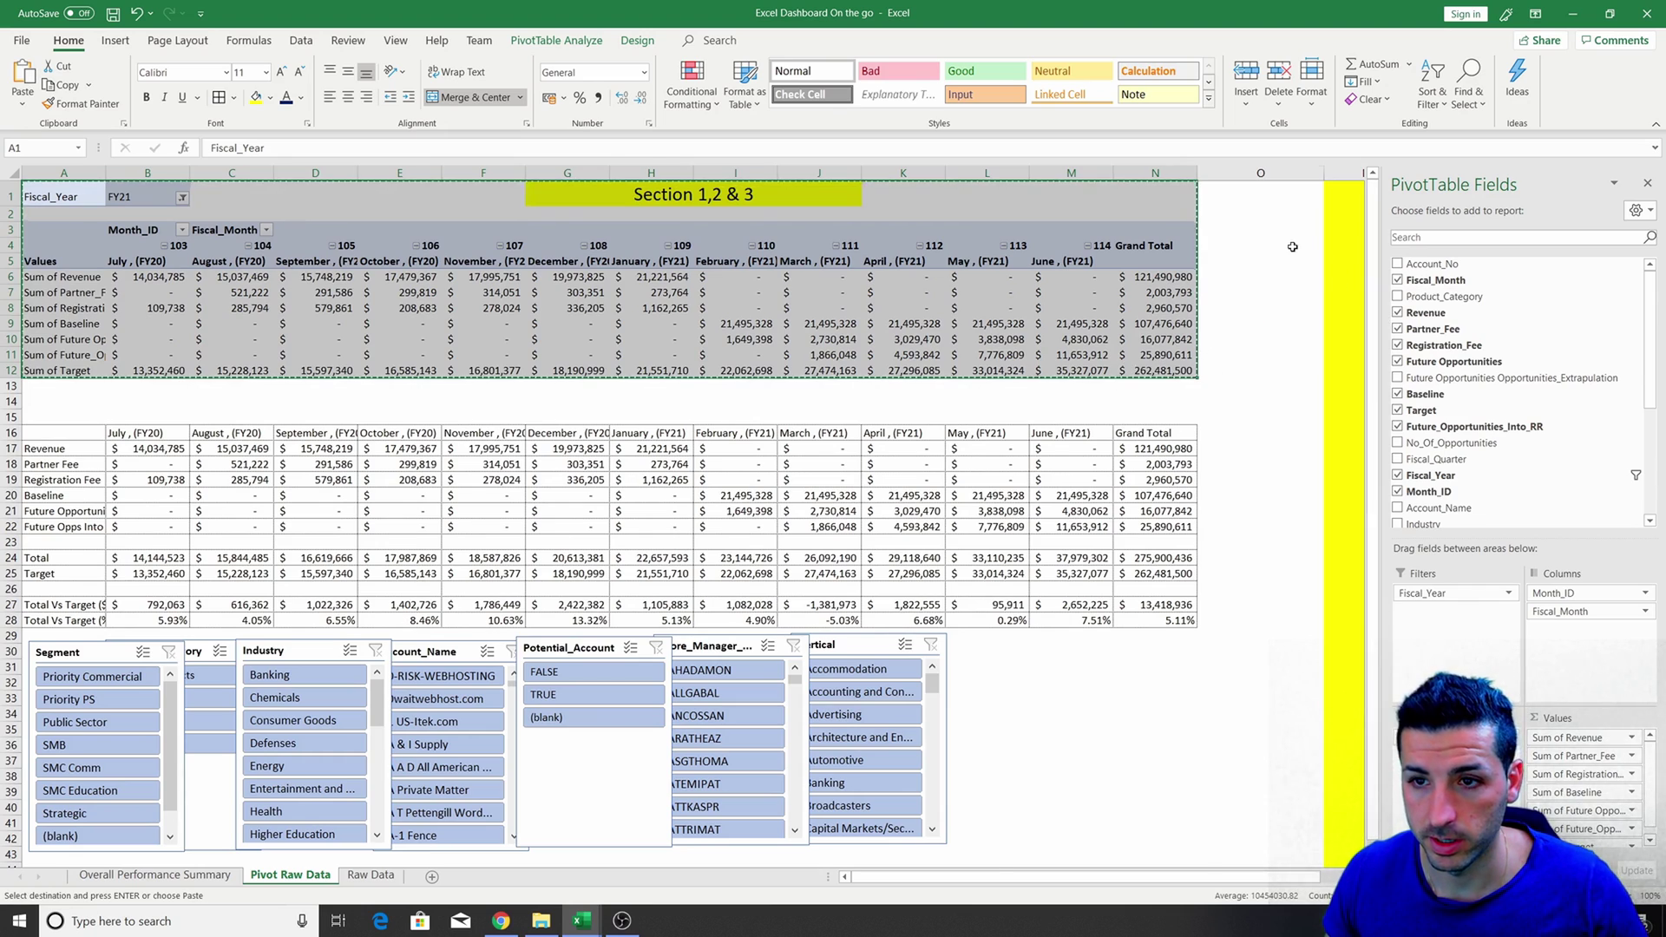
{"action": "left_click_drag", "start_coordinate": [1249, 214], "coordinate": [1649, 213]}
{"action": "left_click", "coordinate": [1192, 210]}
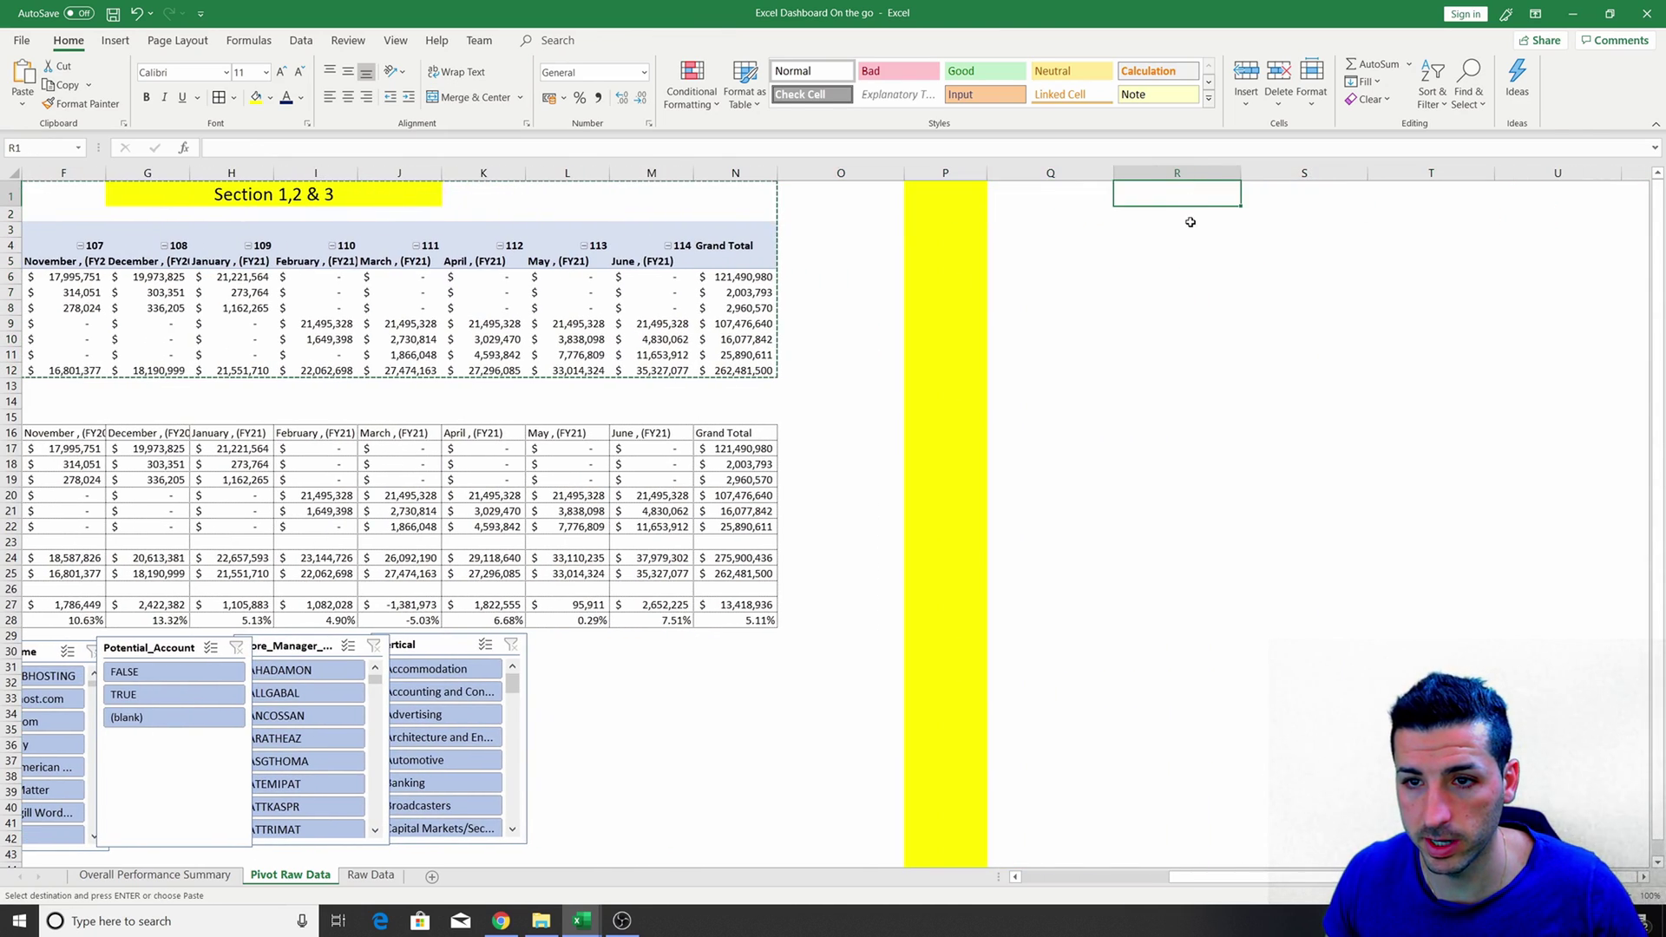
{"action": "key", "text": "ctrl+v"}
{"action": "left_click", "coordinate": [1176, 447]}
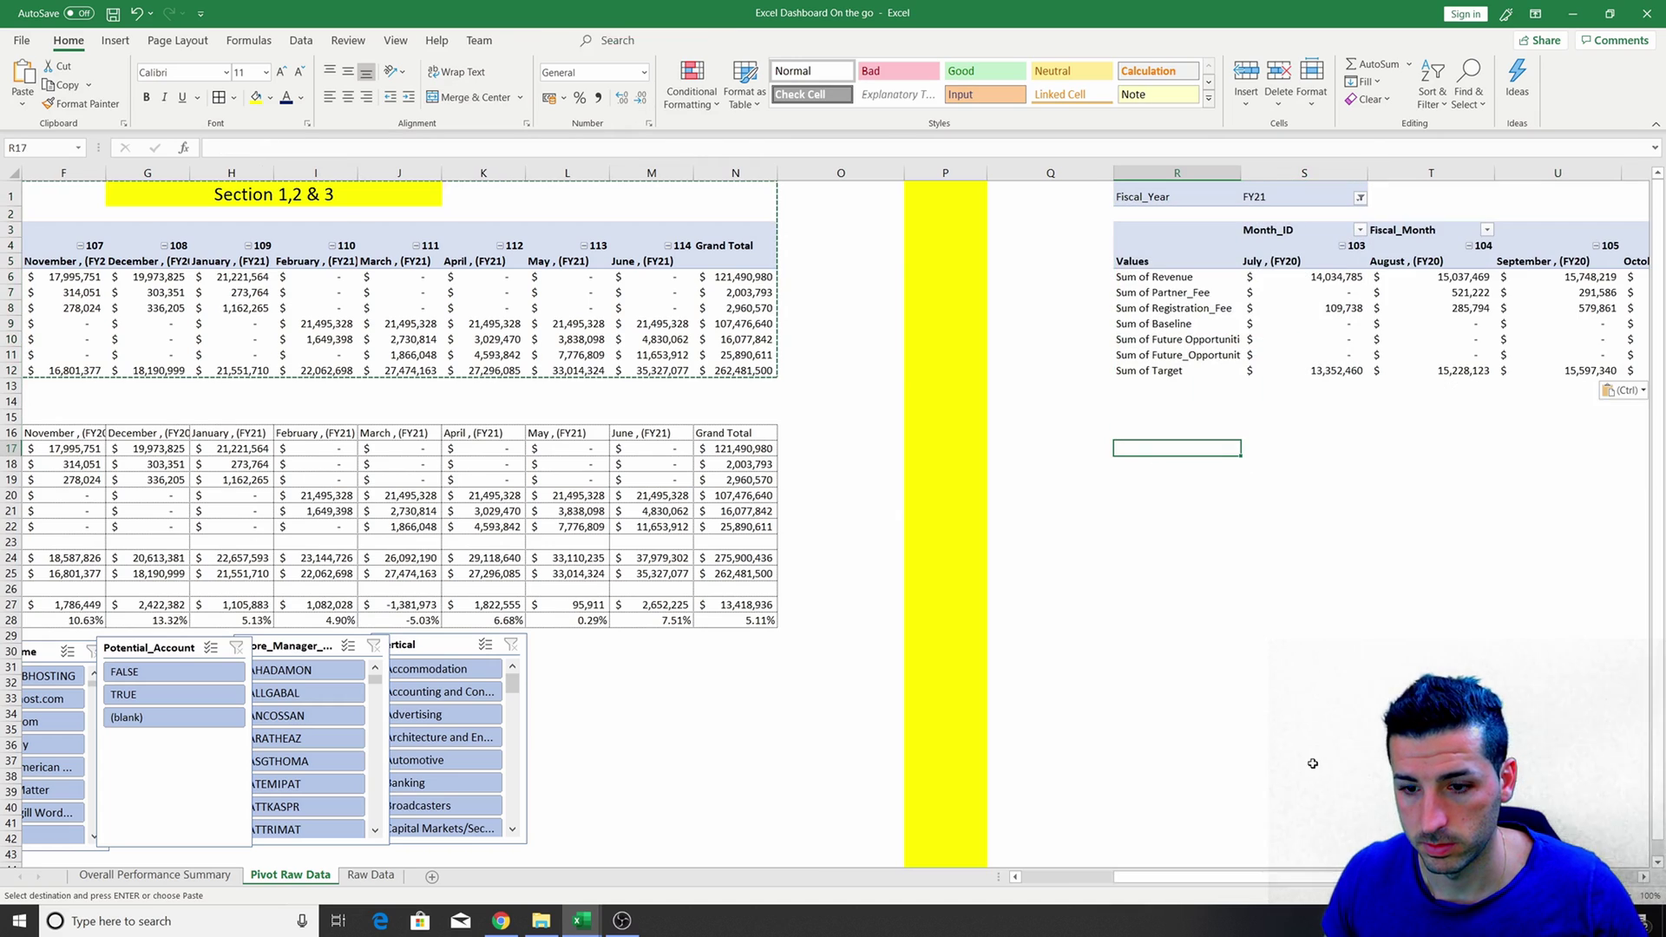
Change the yellow heading above the copied pivot table to "Section 4".
{"action": "scroll", "coordinate": [1298, 889], "scroll_direction": "right", "scroll_amount": 5}
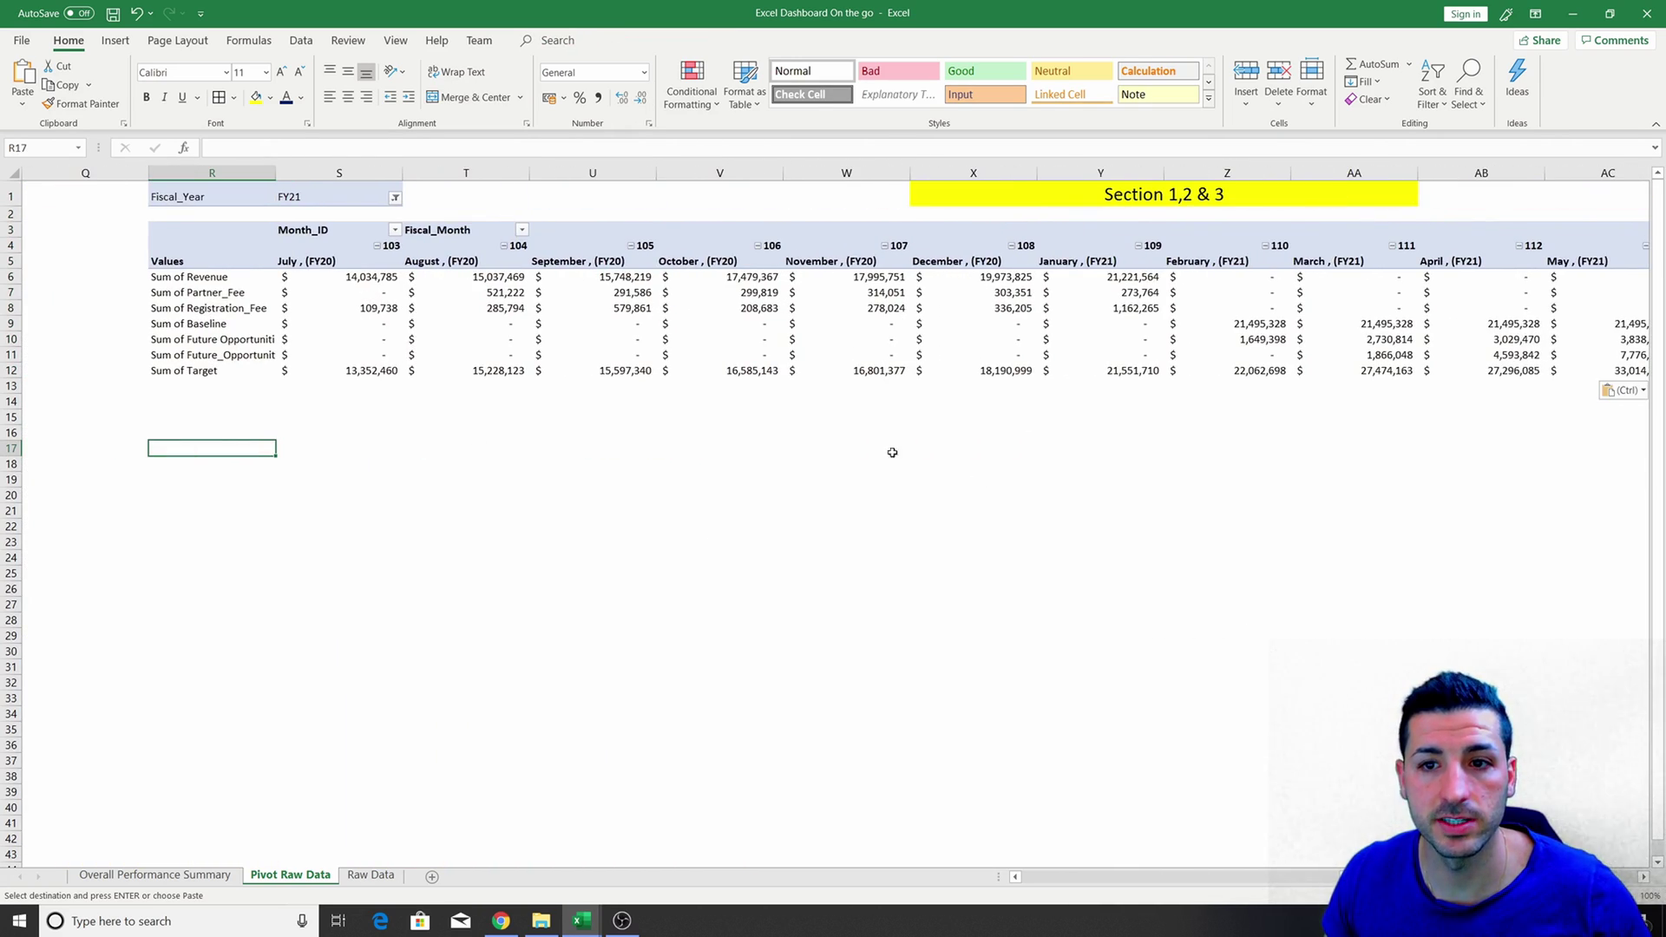
{"action": "left_click", "coordinate": [1212, 196]}
{"action": "double_click", "coordinate": [1250, 191]}
{"action": "left_click_drag", "start_coordinate": [1249, 191], "coordinate": [1186, 201]}
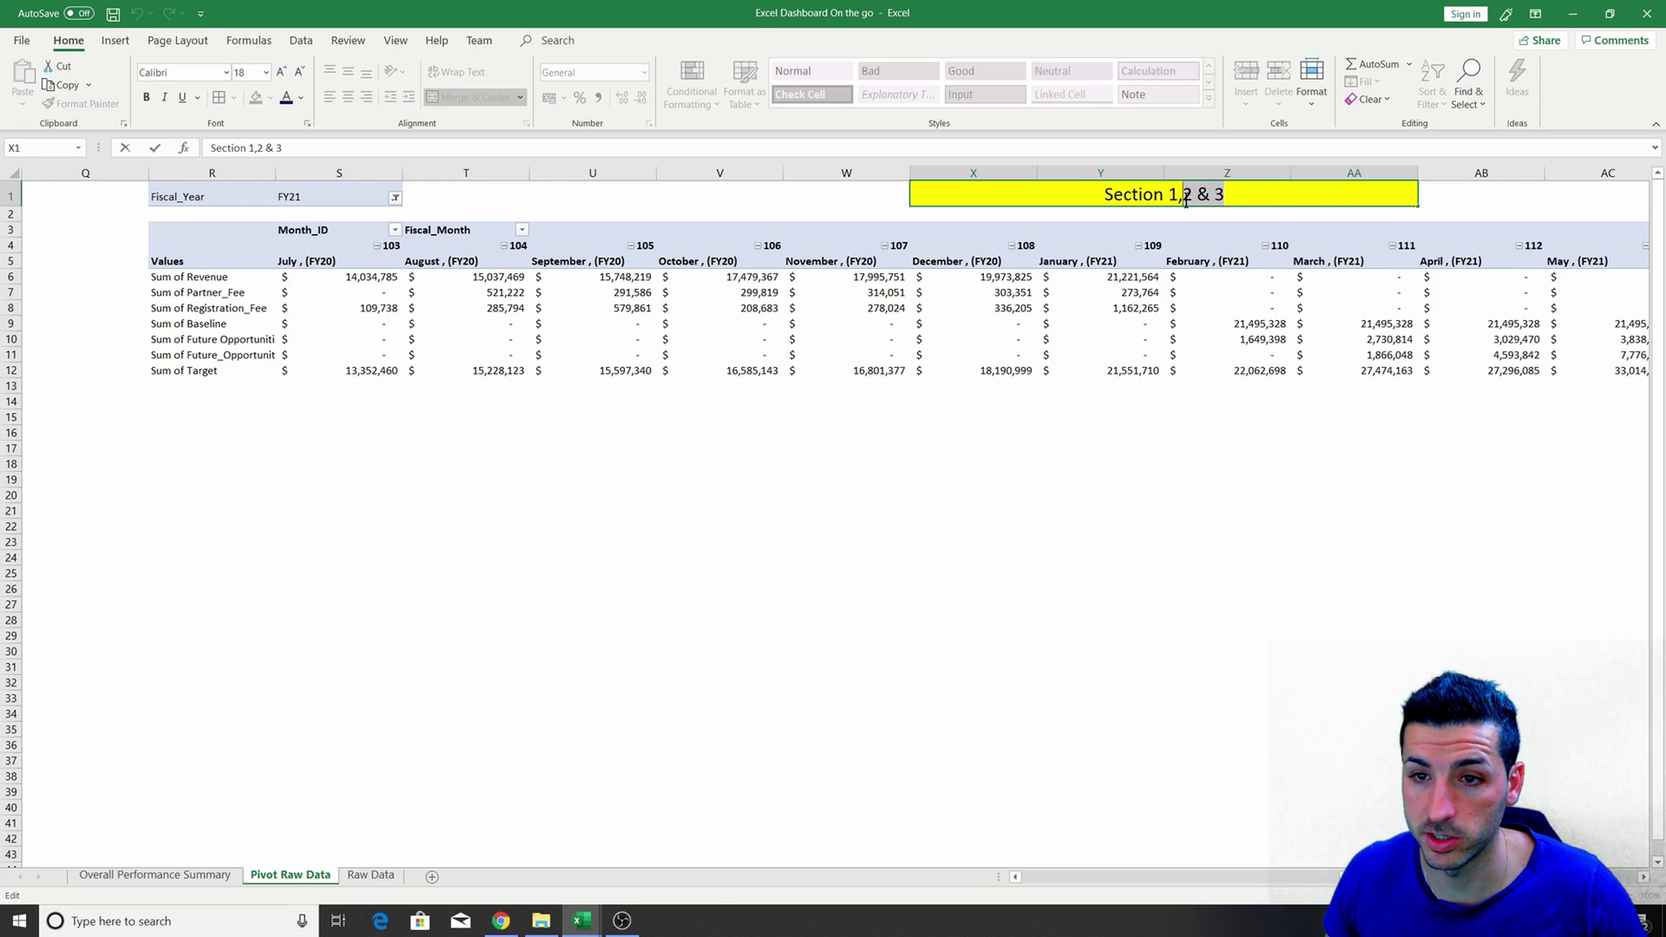
{"action": "type", "text": "4"}
{"action": "key", "text": "Return"}
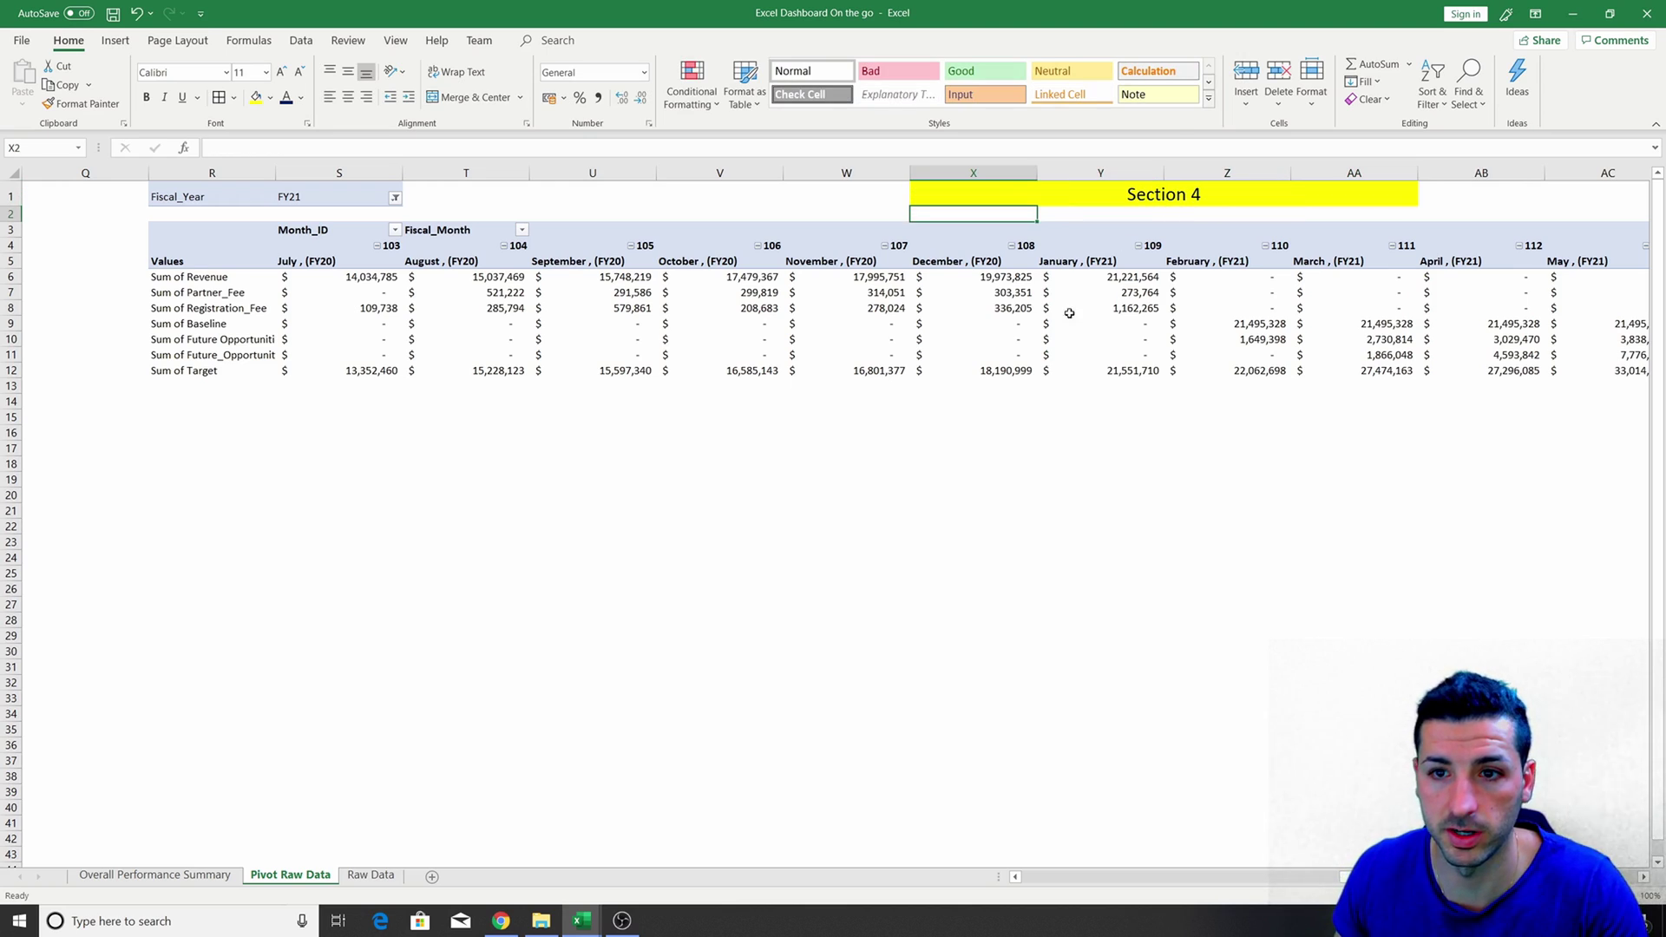
Make column Q, between the yellow divider and the Section 4 pivot table, narrower.
{"action": "left_click", "coordinate": [719, 510]}
{"action": "left_click_drag", "start_coordinate": [604, 446], "coordinate": [137, 477]}
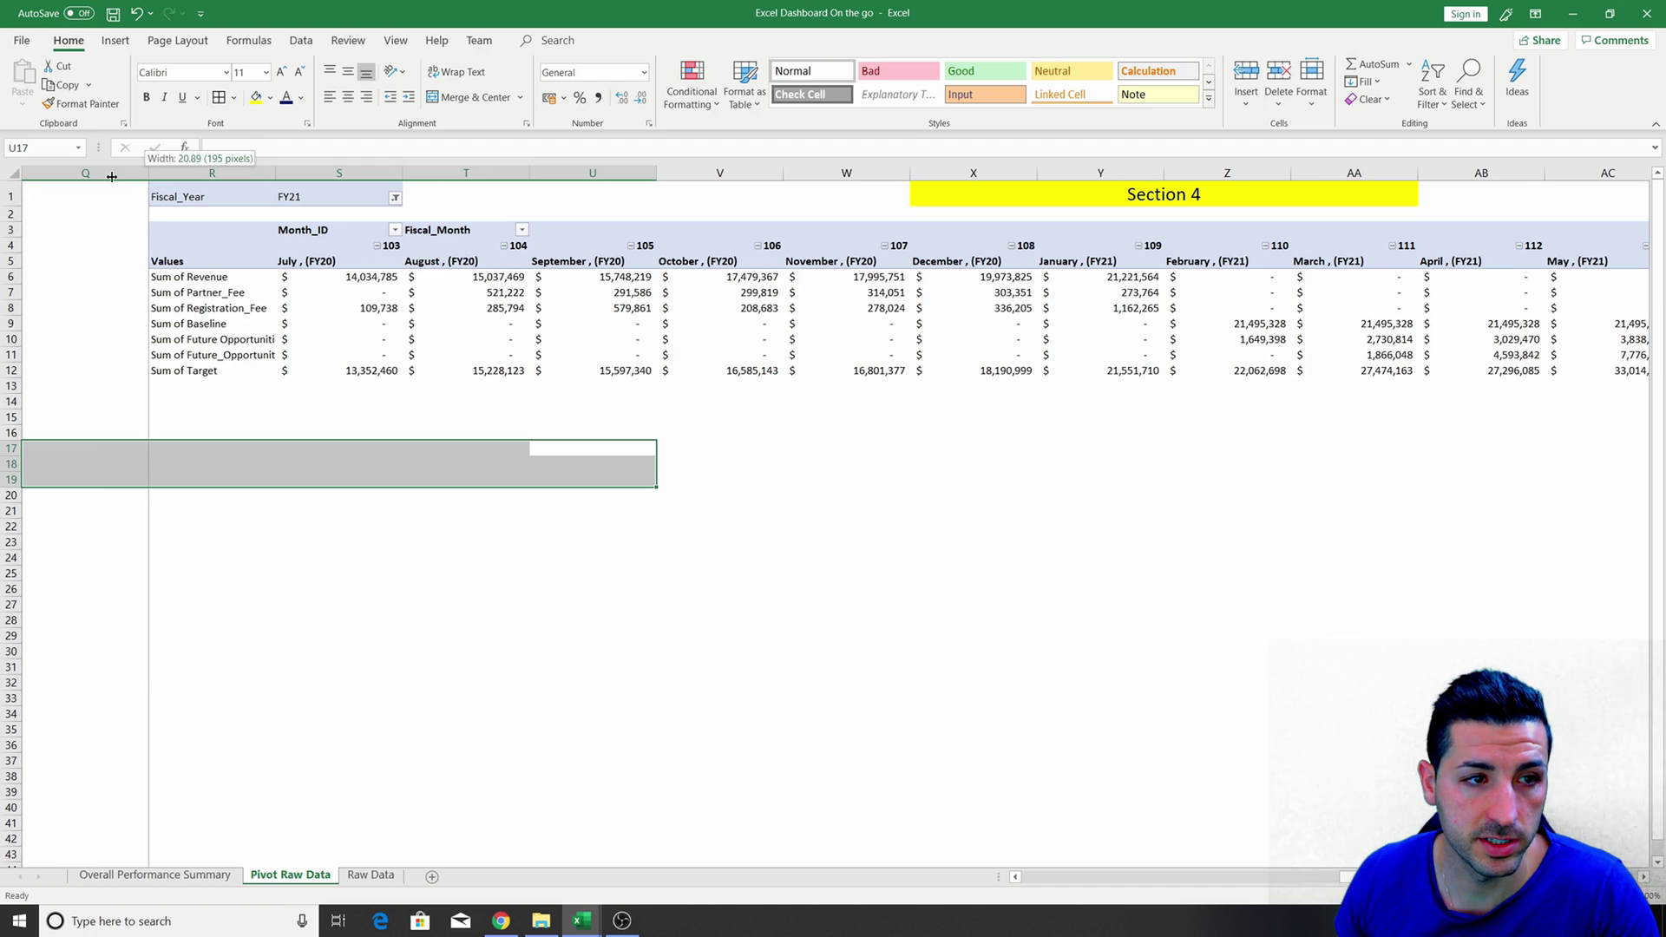
{"action": "scroll", "coordinate": [133, 271], "scroll_direction": "right", "scroll_amount": 1}
{"action": "scroll", "coordinate": [1340, 881], "scroll_direction": "left", "scroll_amount": 3}
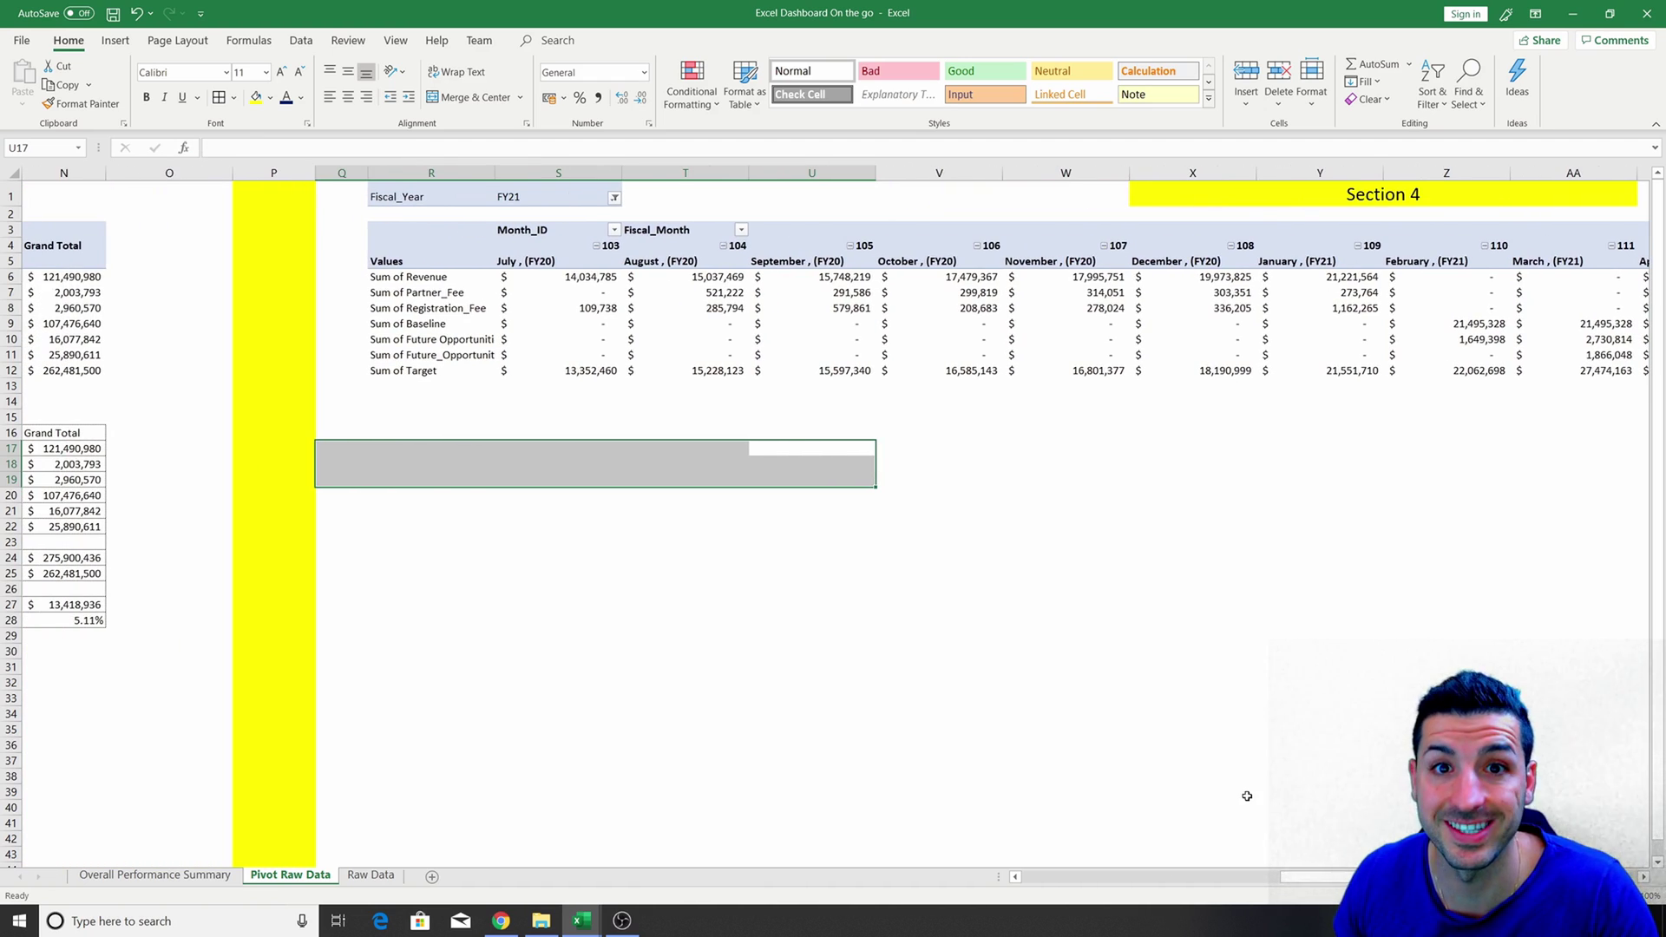
Remove Month_ID and Fiscal_Month from the Section 4 pivot table's columns and add Segment as its row field.
{"action": "left_click", "coordinate": [863, 373]}
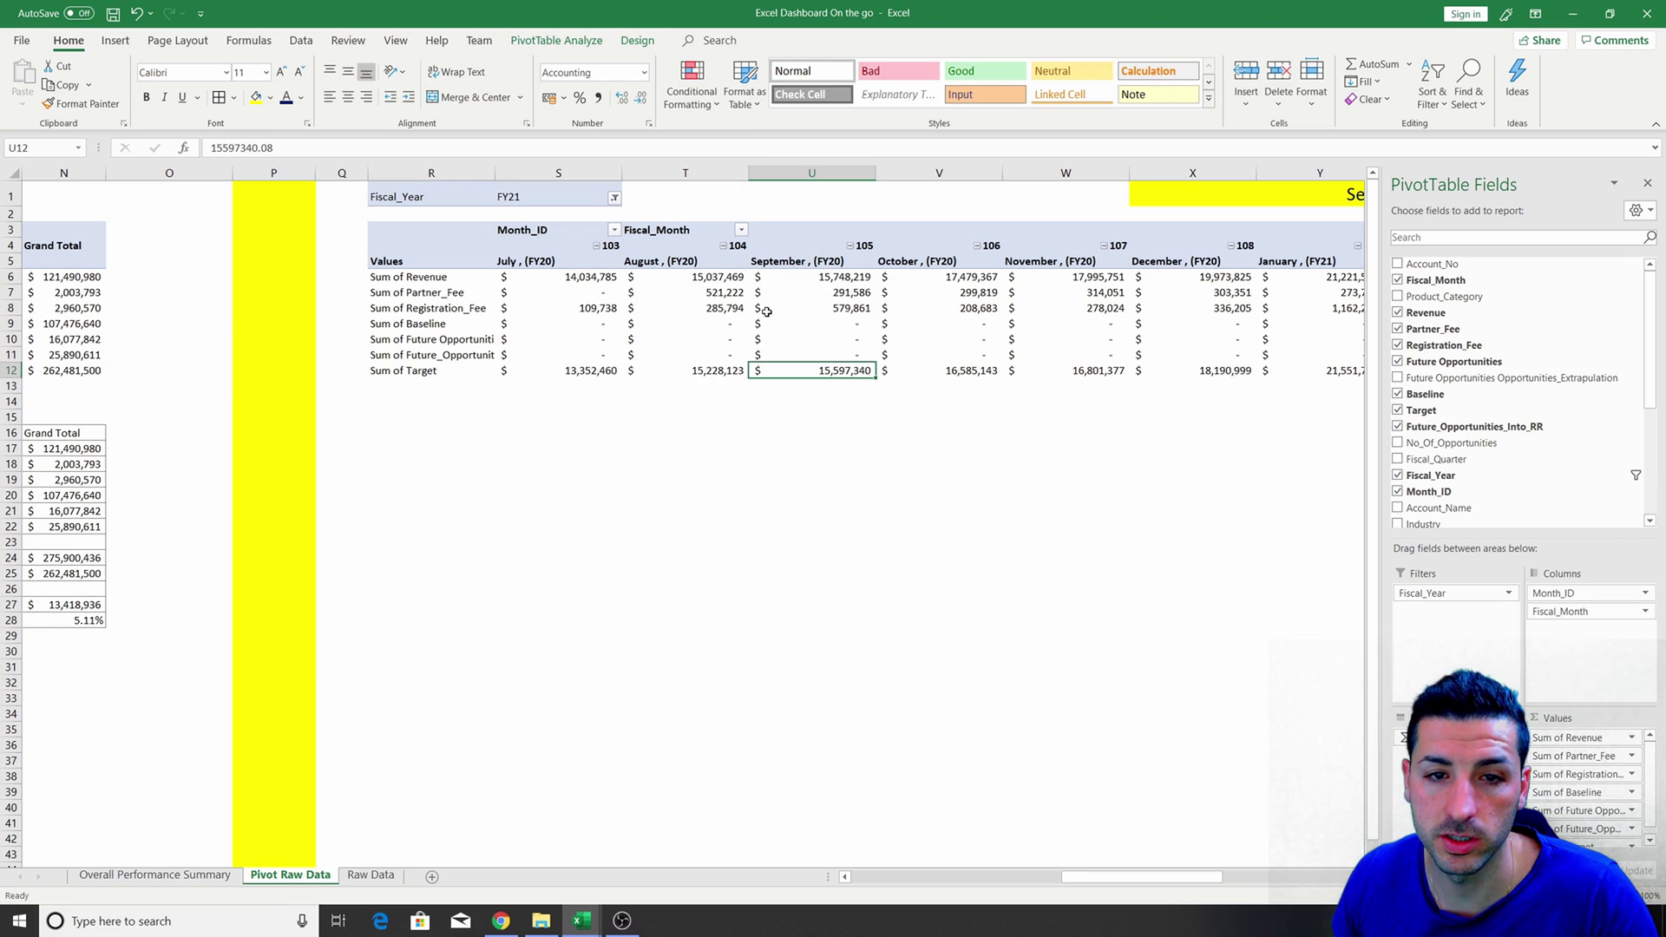
{"action": "right_click", "coordinate": [690, 322]}
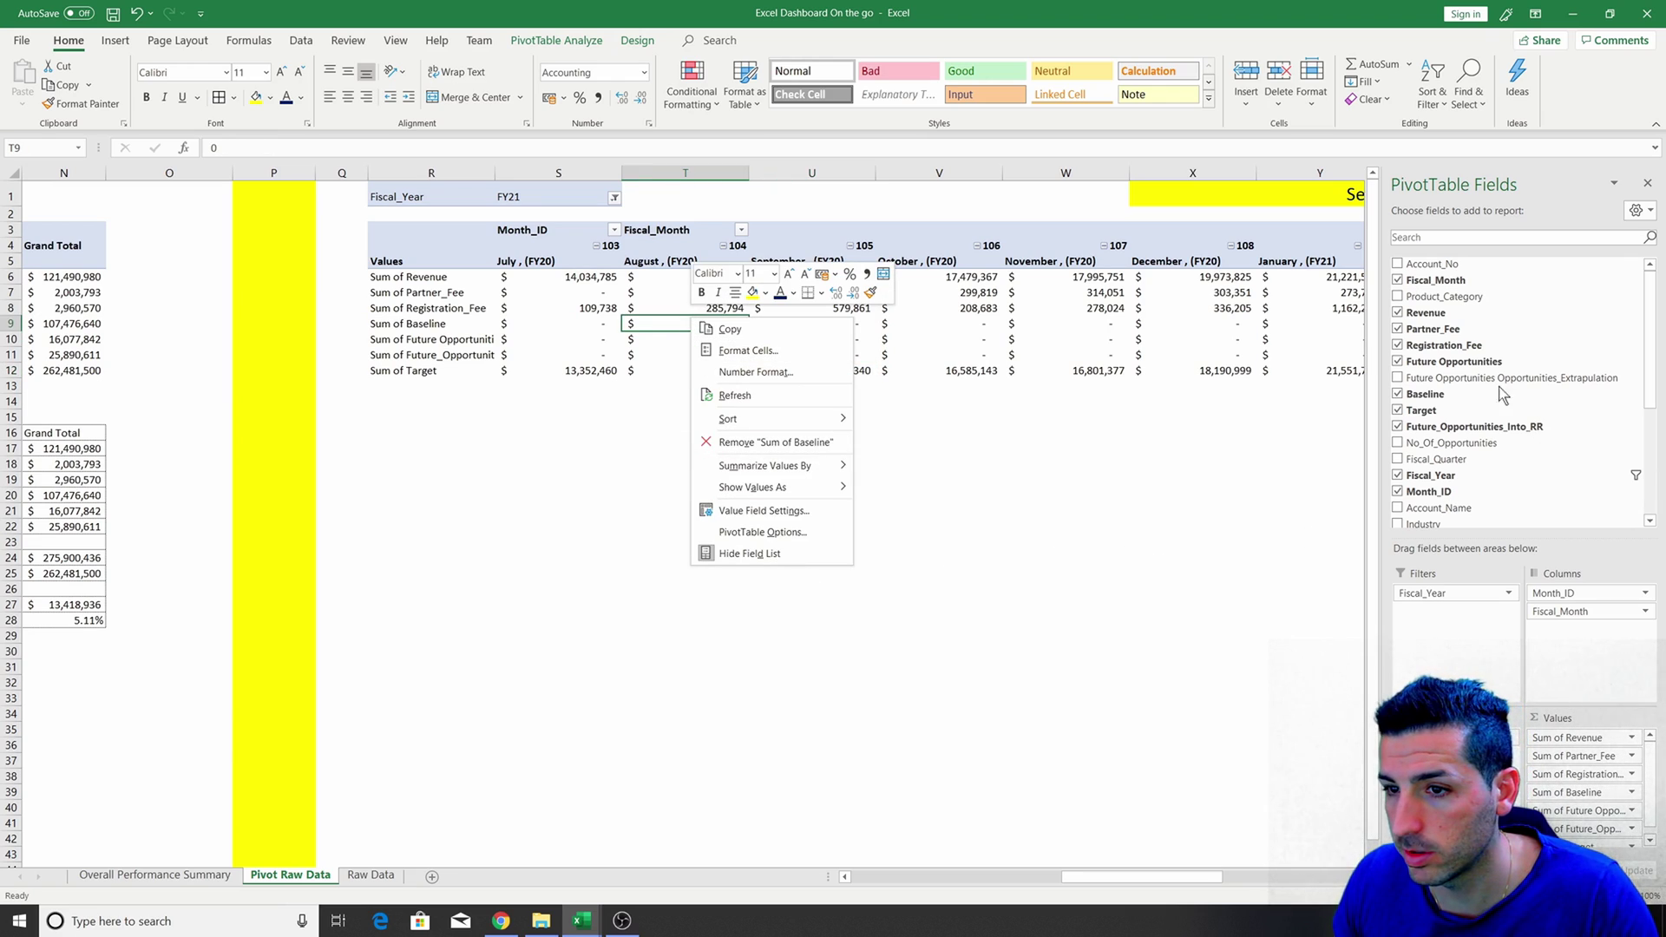
{"action": "key", "text": "Escape"}
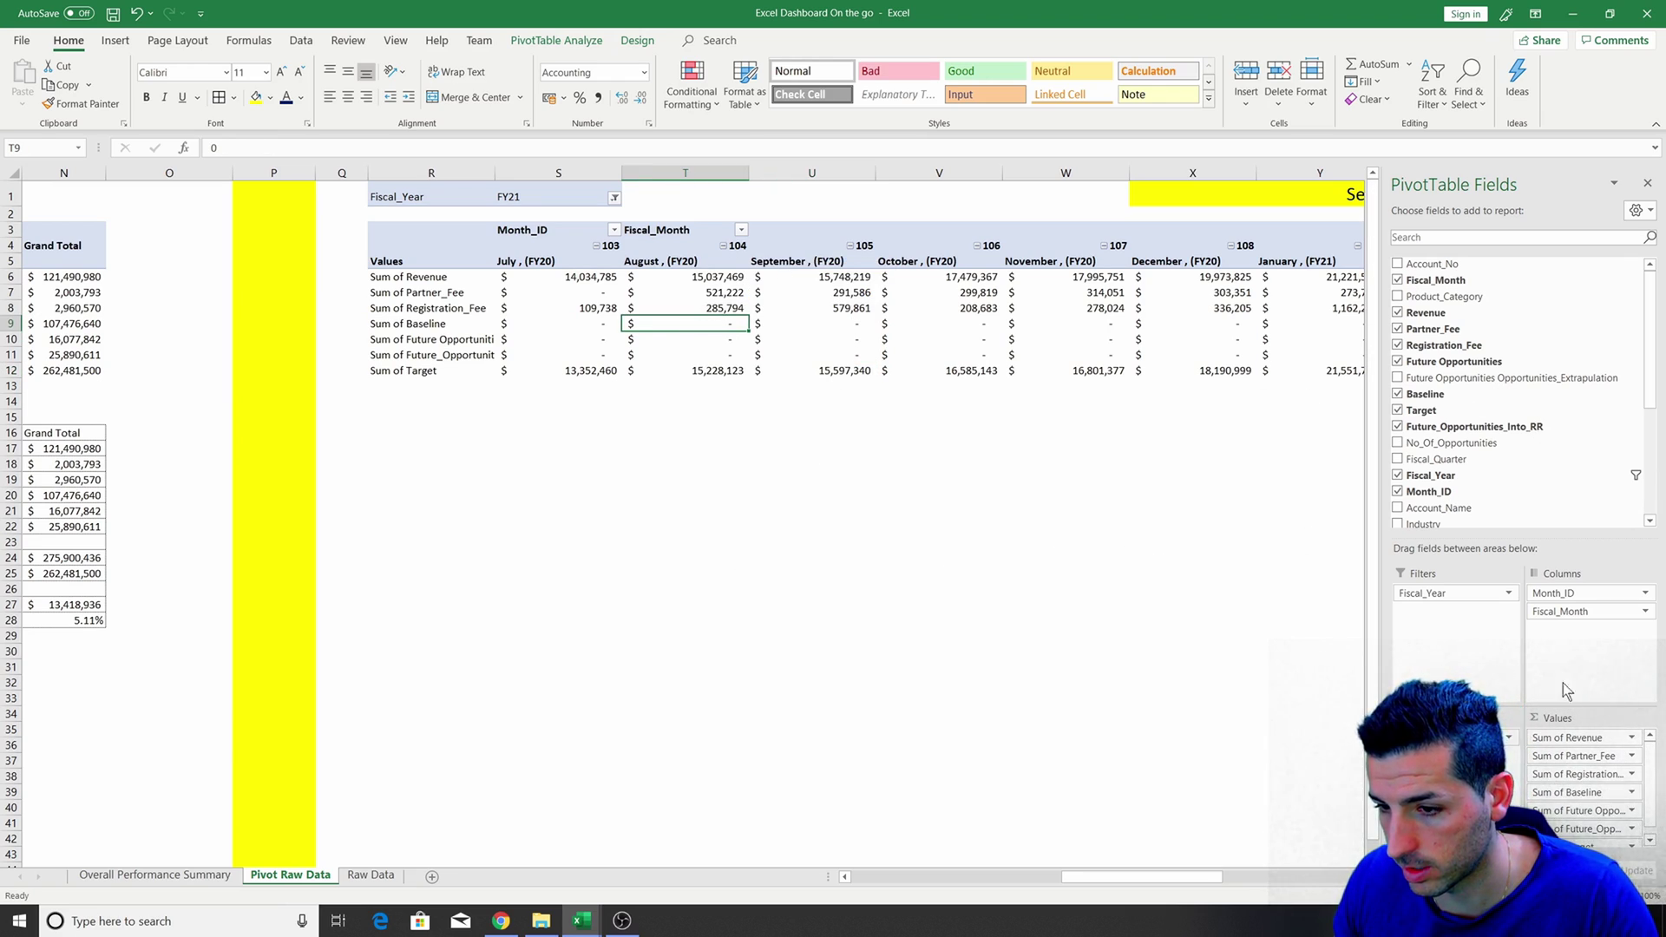
{"action": "left_click_drag", "start_coordinate": [1588, 594], "coordinate": [1572, 455]}
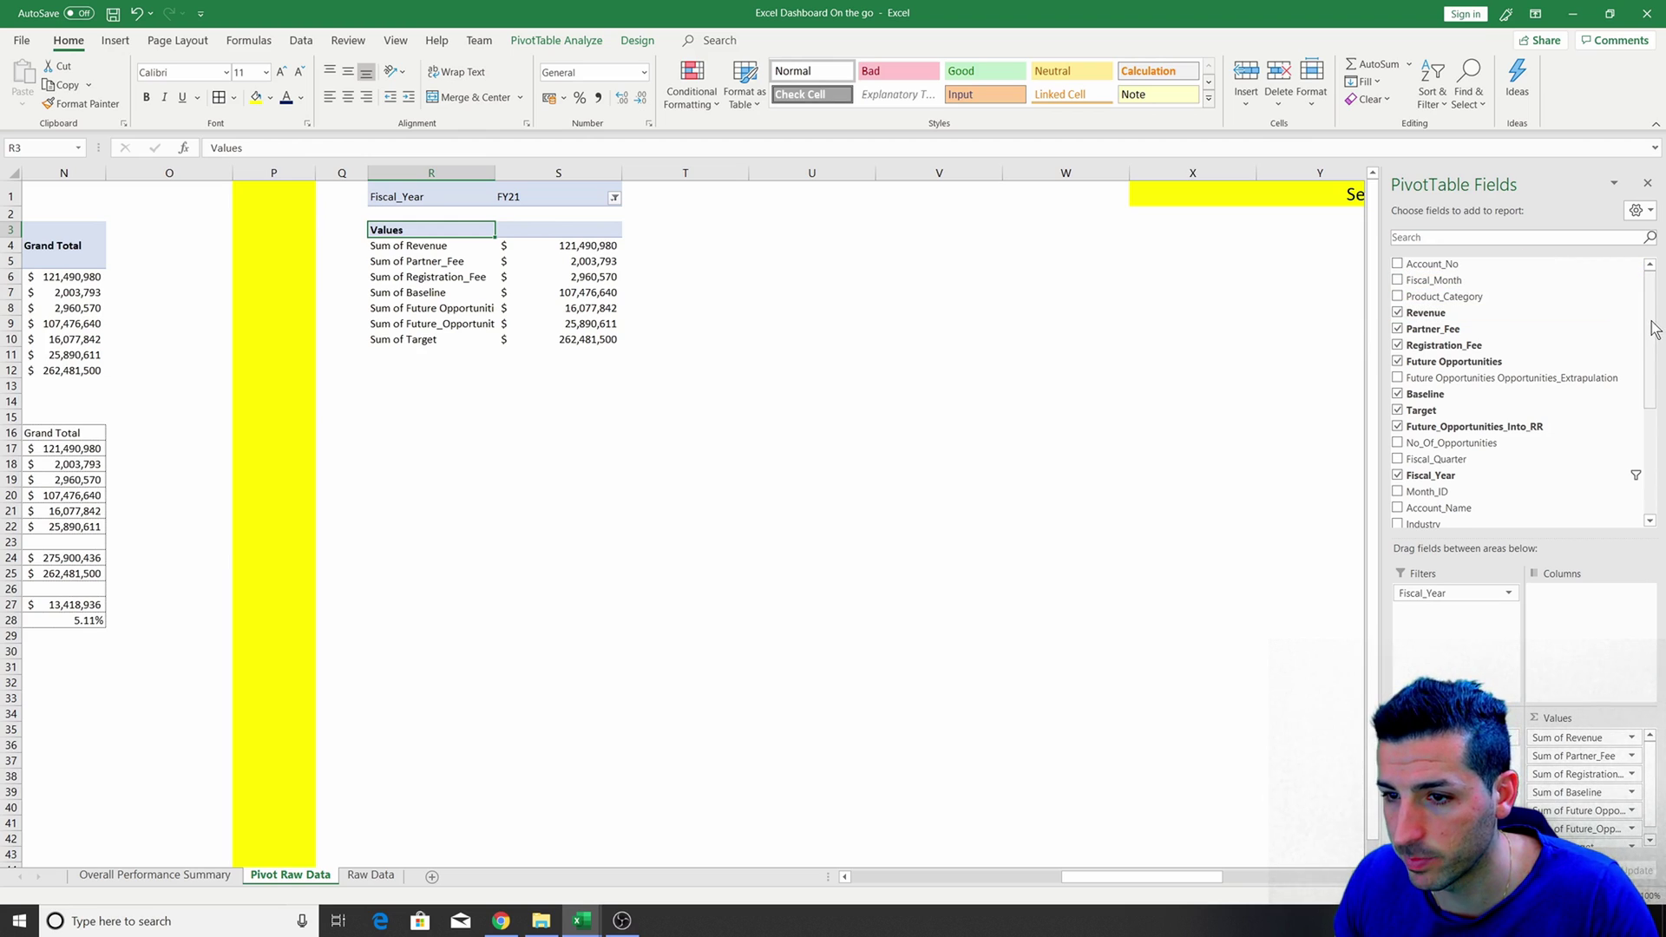
{"action": "left_click_drag", "start_coordinate": [1653, 322], "coordinate": [1653, 369]}
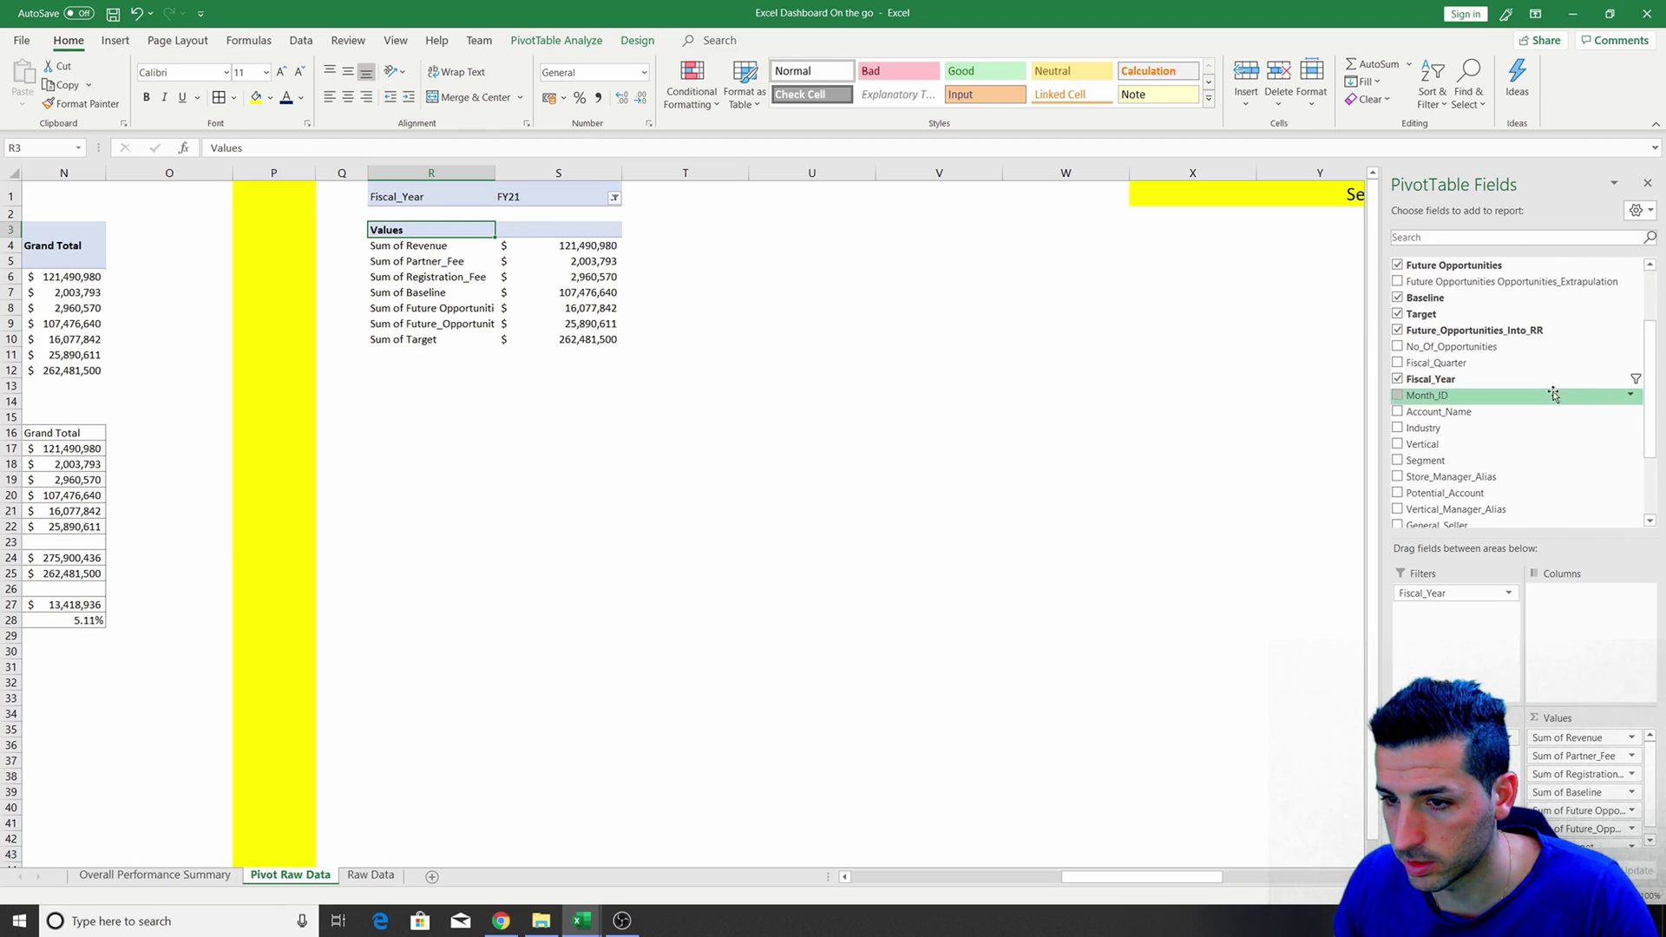
{"action": "left_click_drag", "start_coordinate": [1475, 460], "coordinate": [1617, 650]}
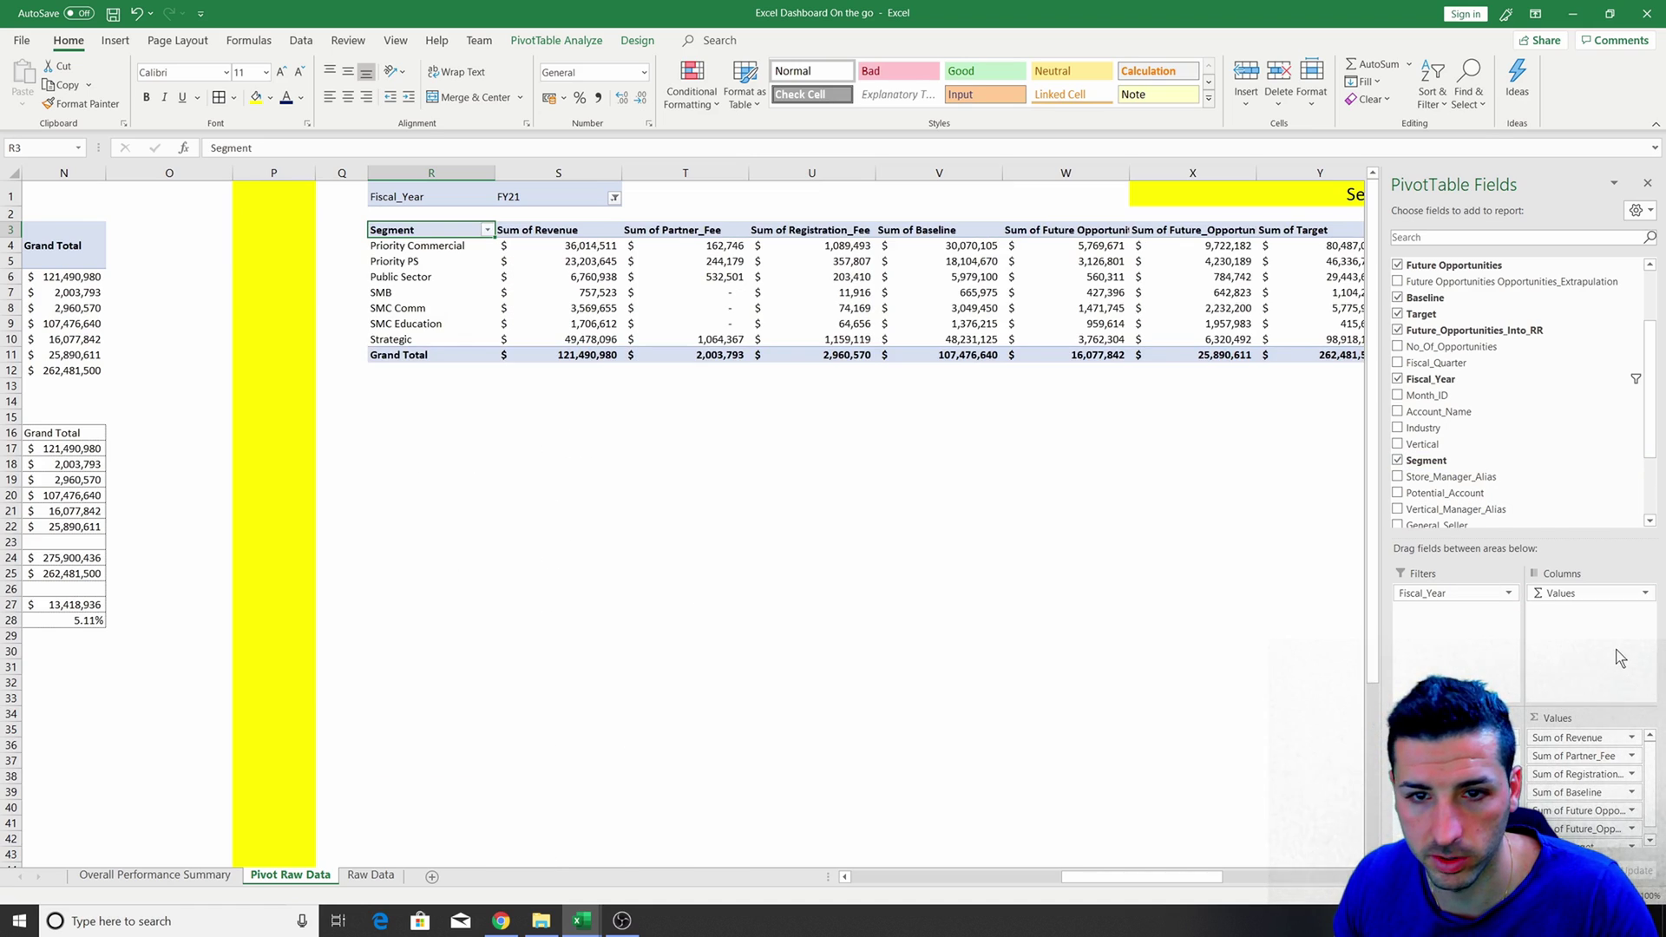
Examine the segment rows and their value columns in the Section 4 pivot table.
{"action": "left_click", "coordinate": [849, 358]}
{"action": "left_click", "coordinate": [540, 249]}
{"action": "key", "text": "ctrl+shift+Right"}
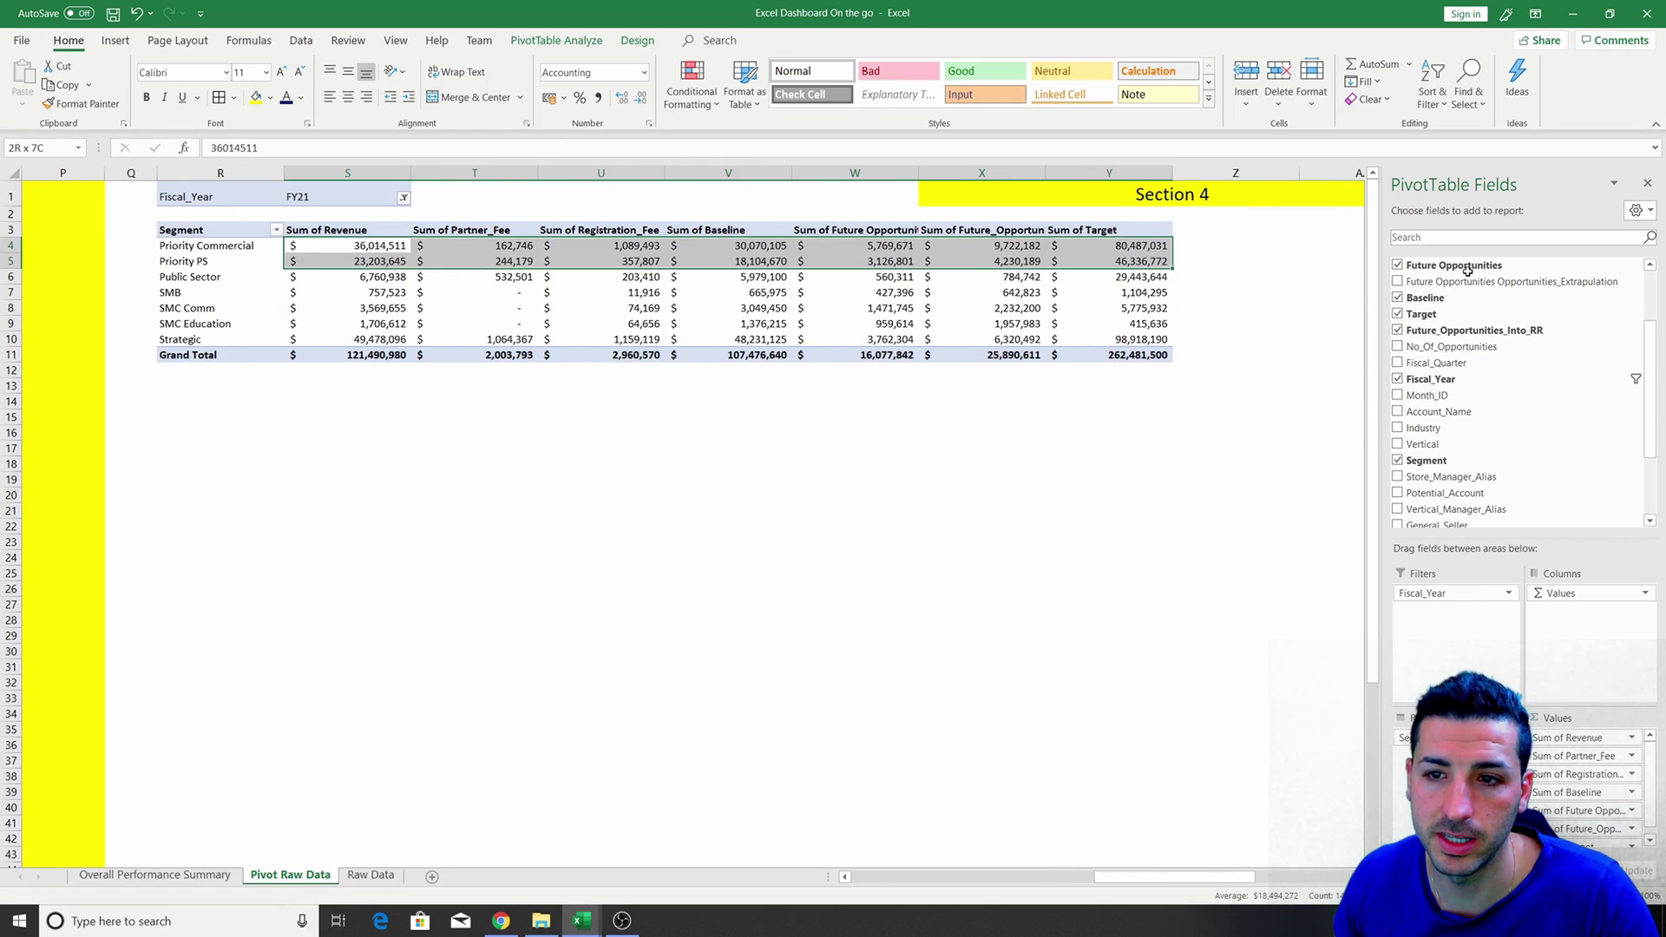
{"action": "key", "text": "shift+Down"}
{"action": "key", "text": "shift+Down"}
{"action": "key", "text": "shift+Down"}
{"action": "key", "text": "shift+Down"}
{"action": "key", "text": "shift+Down"}
{"action": "key", "text": "shift+Down"}
{"action": "left_click", "coordinate": [387, 431]}
{"action": "left_click_drag", "start_coordinate": [249, 246], "coordinate": [250, 320]}
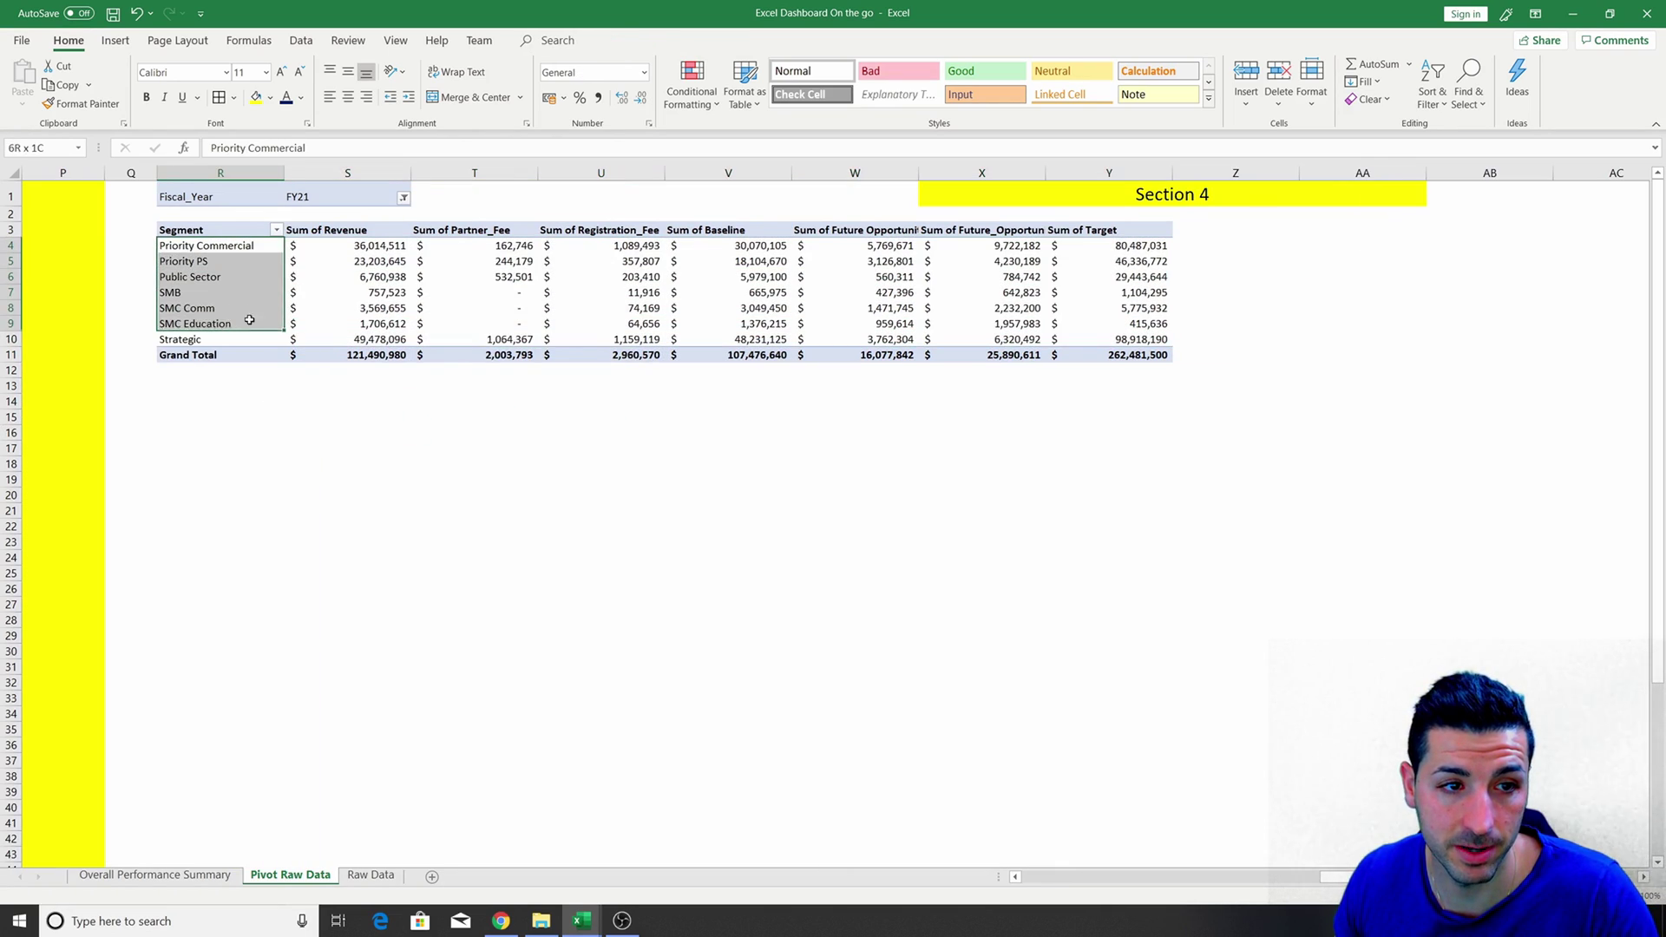
{"action": "left_click", "coordinate": [417, 293]}
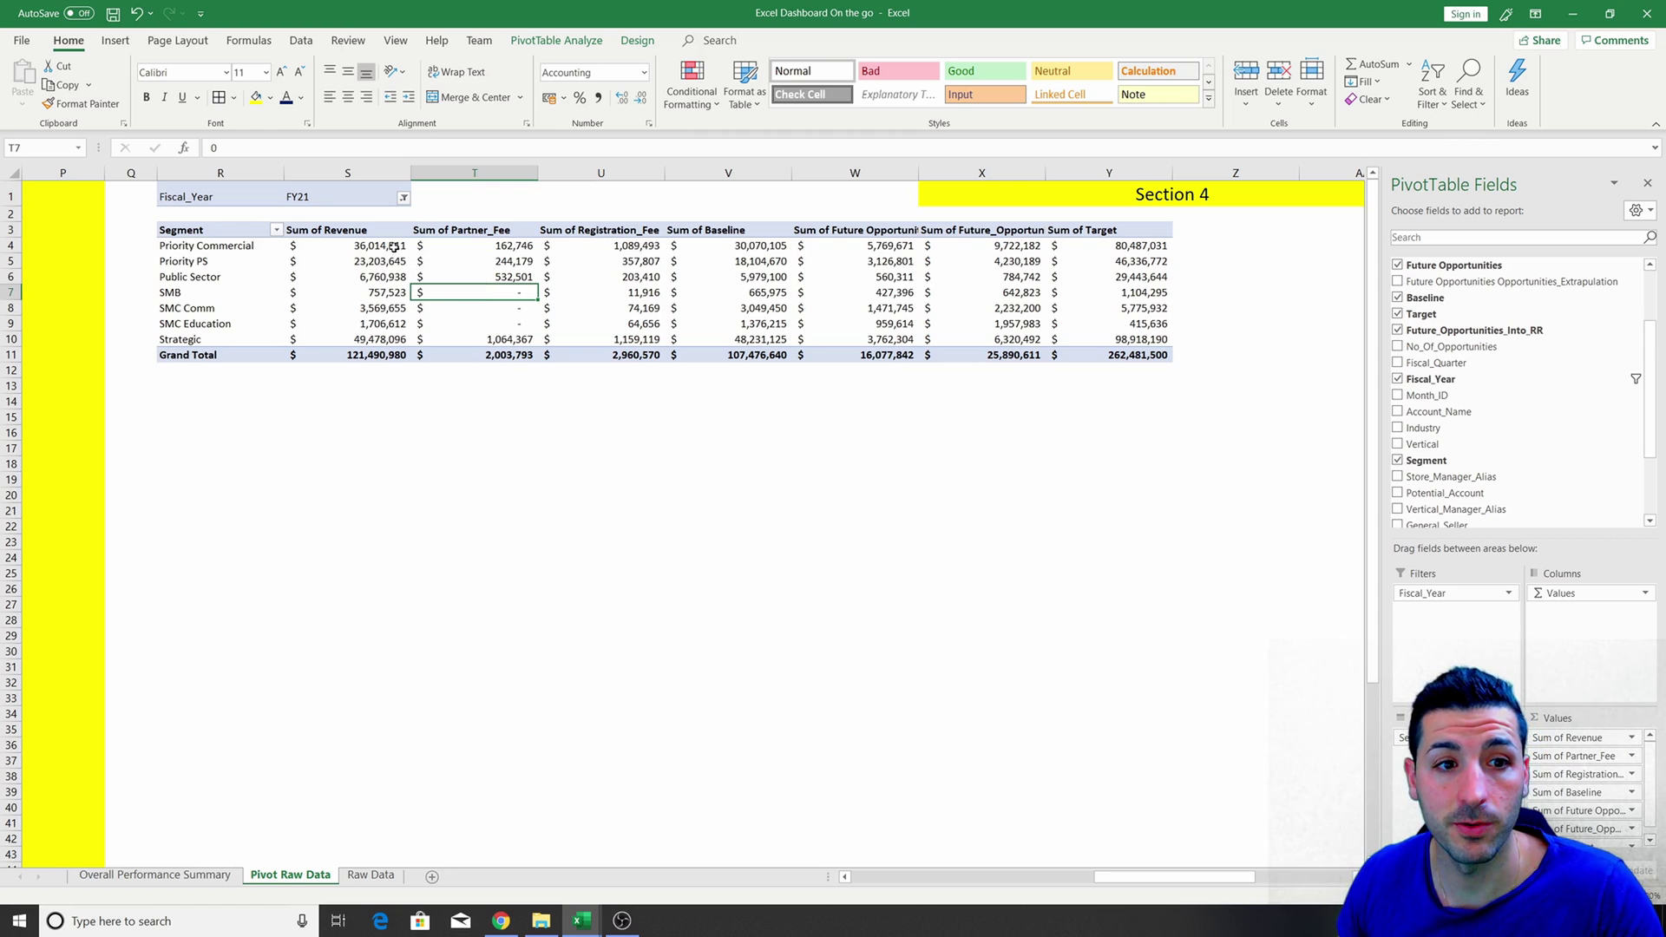
Sort the Section 4 pivot table's segments by Sum of Revenue from largest to smallest.
{"action": "left_click_drag", "start_coordinate": [391, 246], "coordinate": [392, 337]}
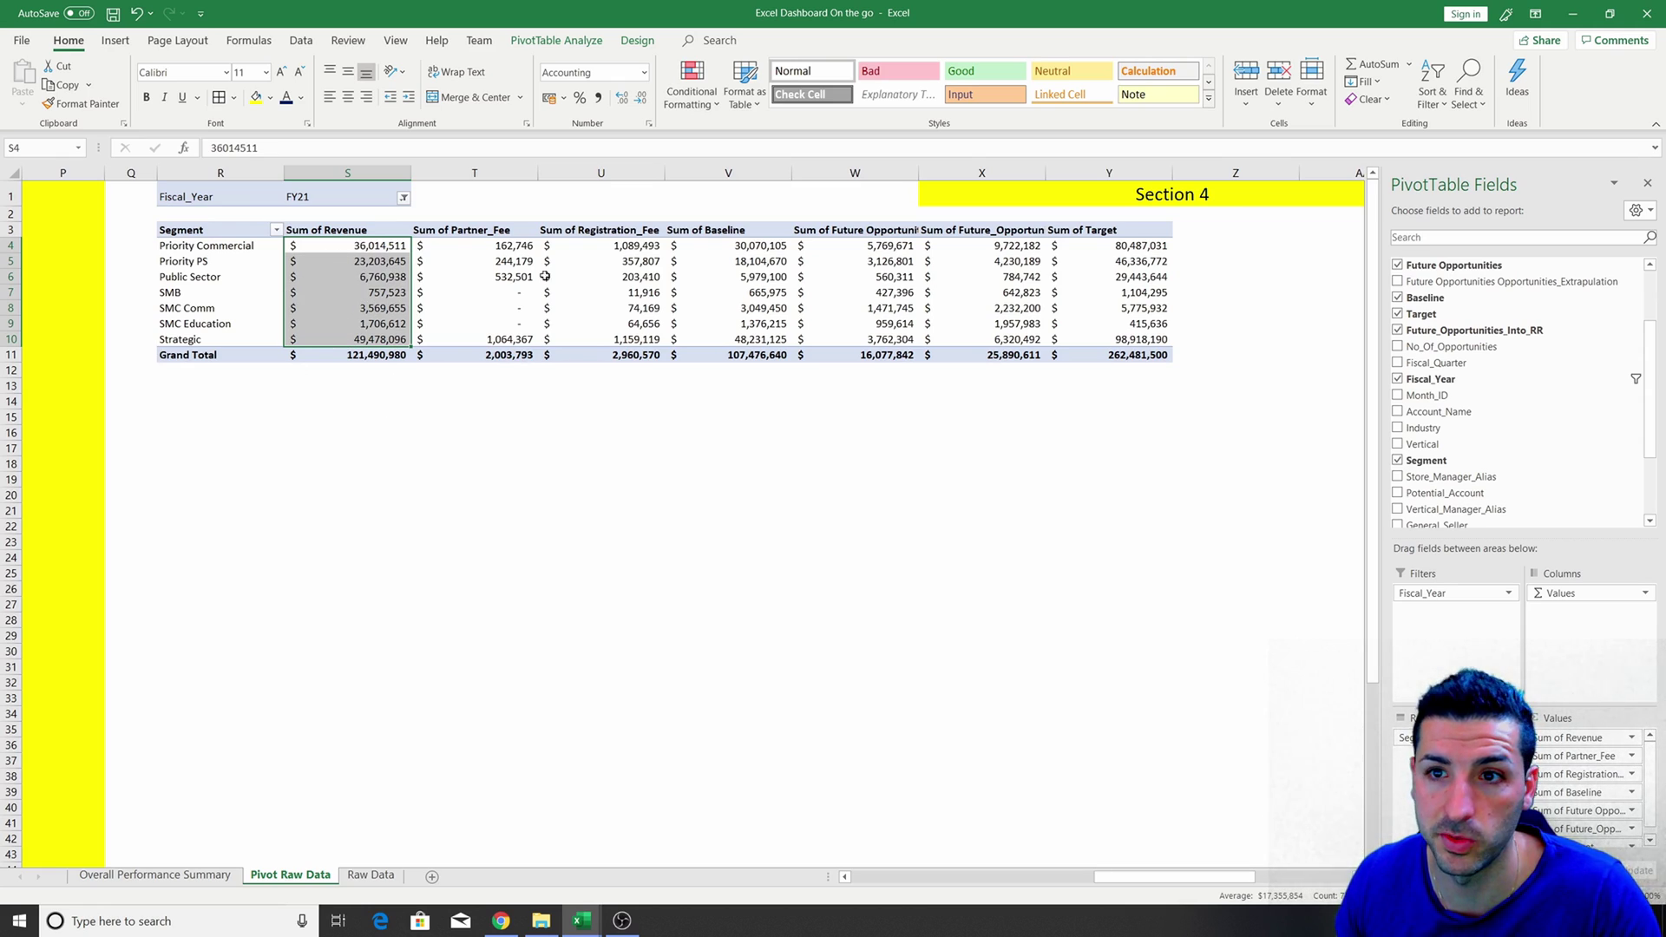
{"action": "left_click", "coordinate": [1445, 100]}
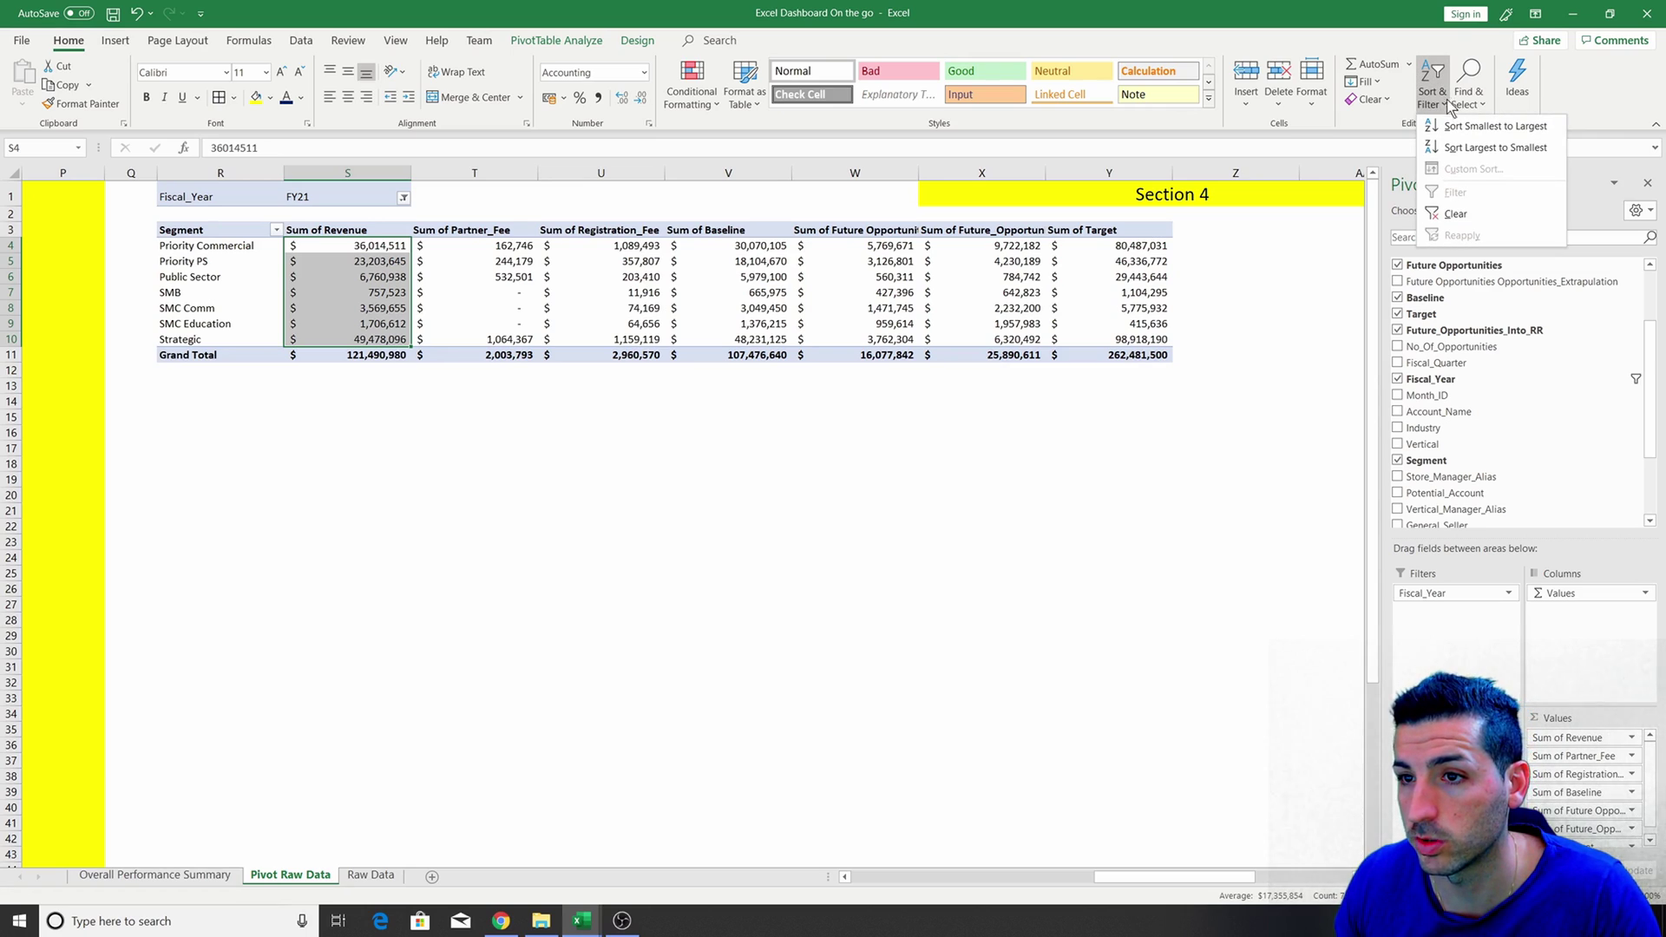
{"action": "left_click", "coordinate": [1502, 152]}
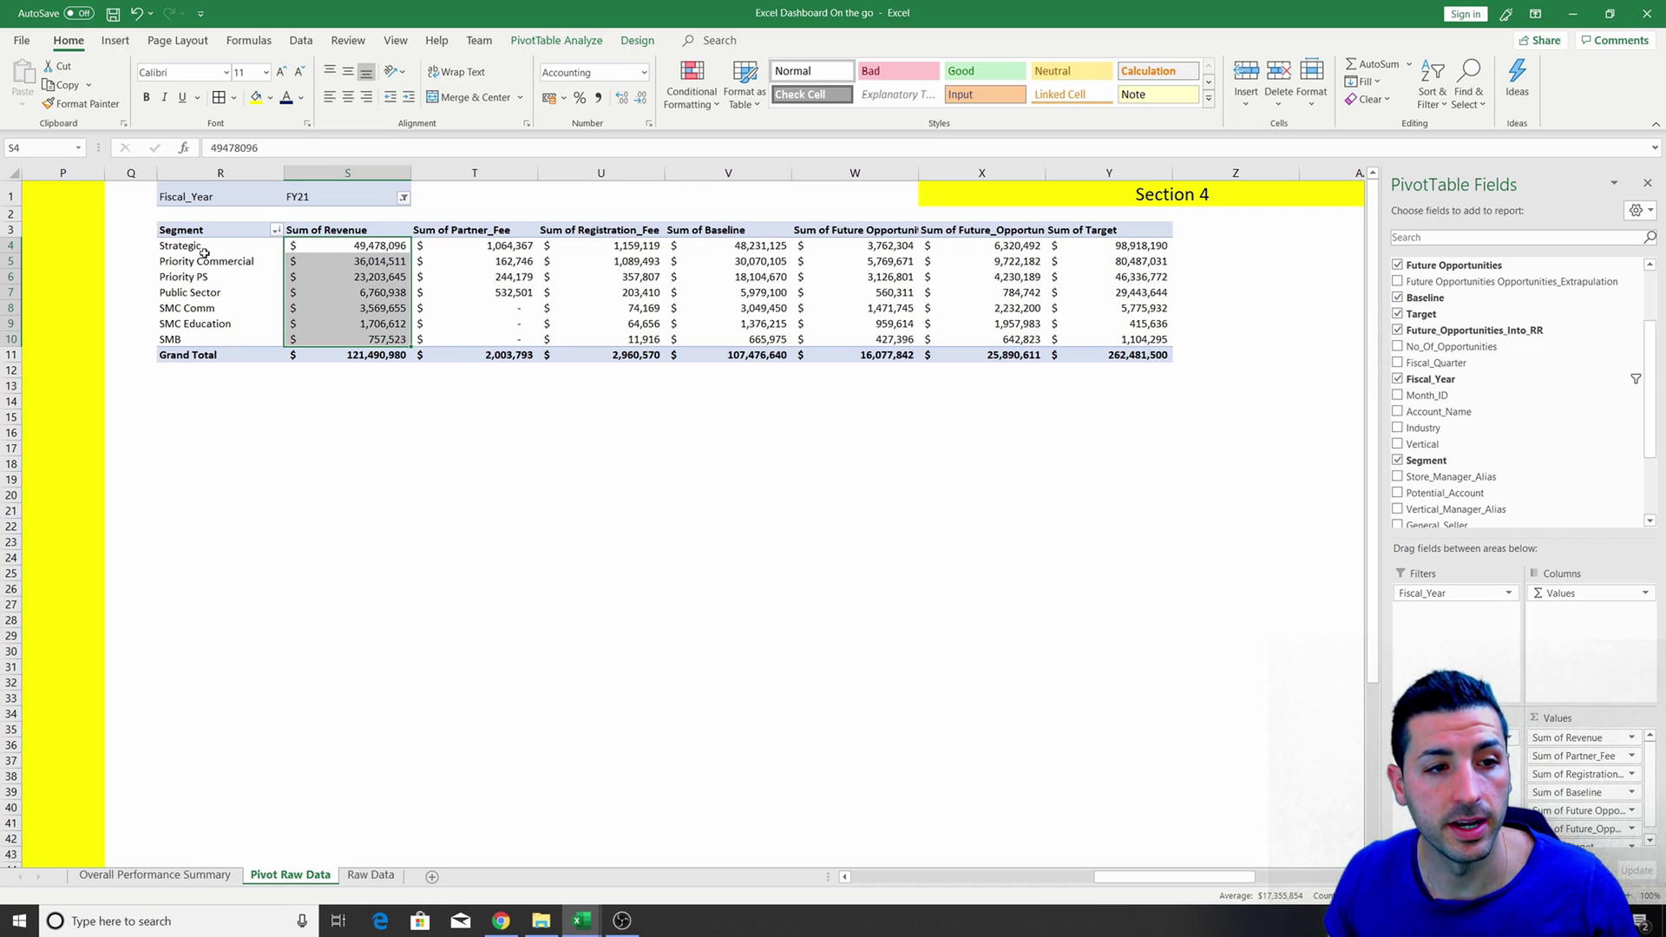
{"action": "left_click", "coordinate": [597, 606]}
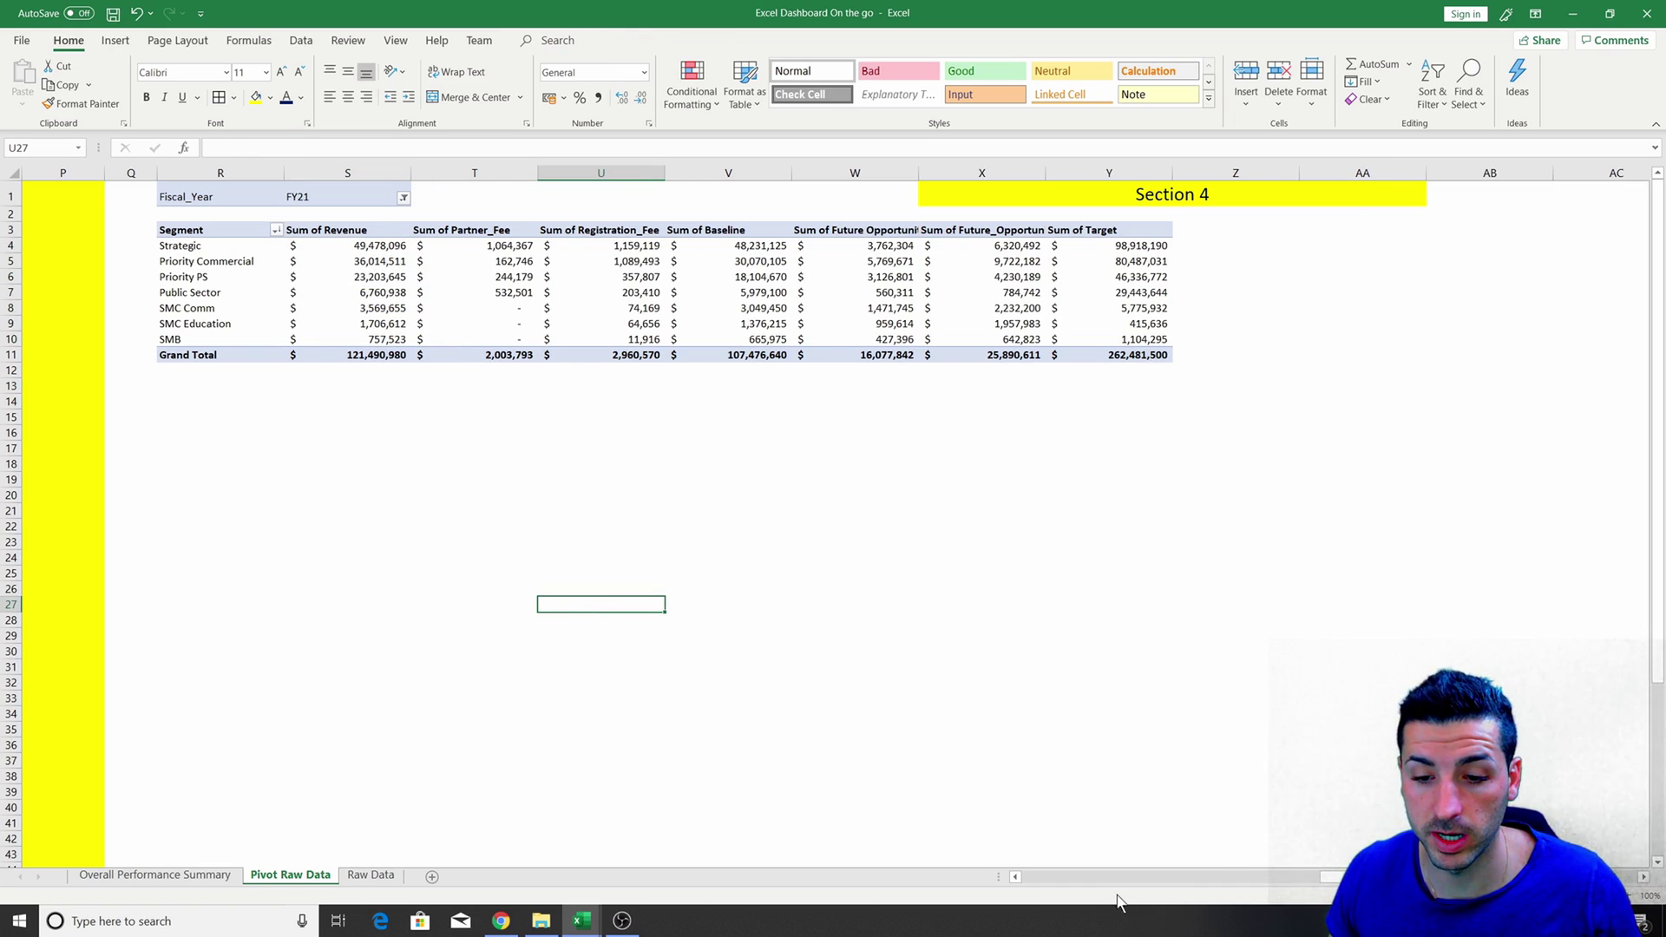
Copy the segment names from Strategic to SMB out of the Section 4 pivot table into R16:R22.
{"action": "left_click_drag", "start_coordinate": [1388, 877], "coordinate": [1064, 887]}
{"action": "left_click", "coordinate": [258, 465]}
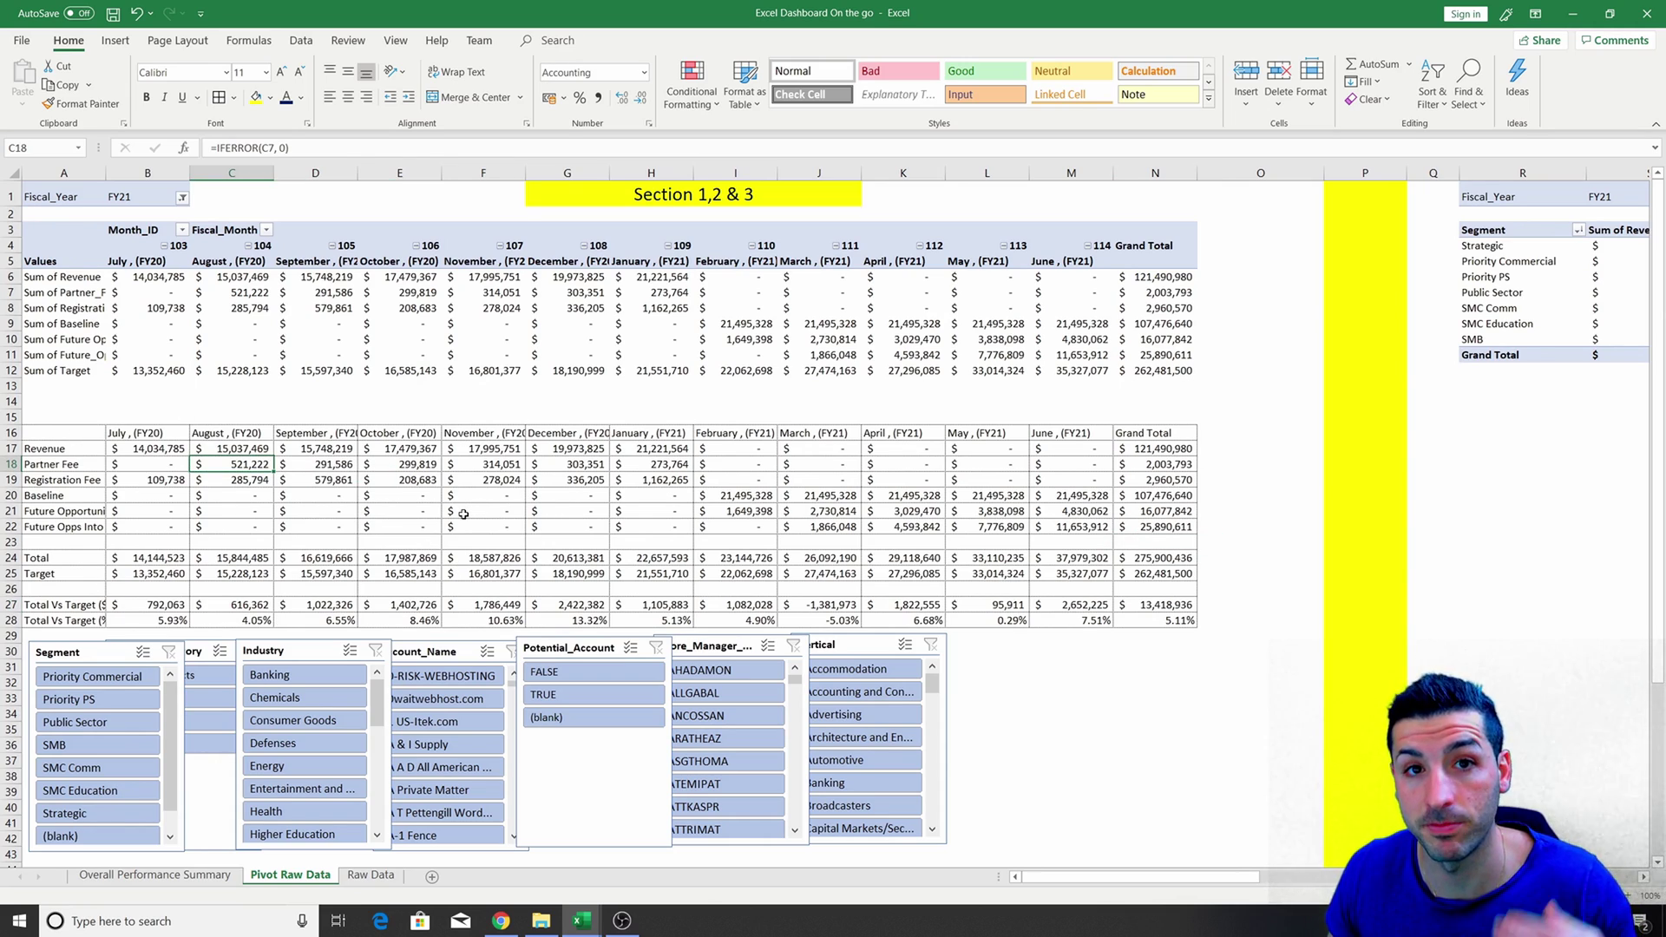
{"action": "left_click_drag", "start_coordinate": [1242, 879], "coordinate": [1499, 881]}
{"action": "left_click", "coordinate": [935, 589]}
{"action": "left_click_drag", "start_coordinate": [431, 245], "coordinate": [438, 277]}
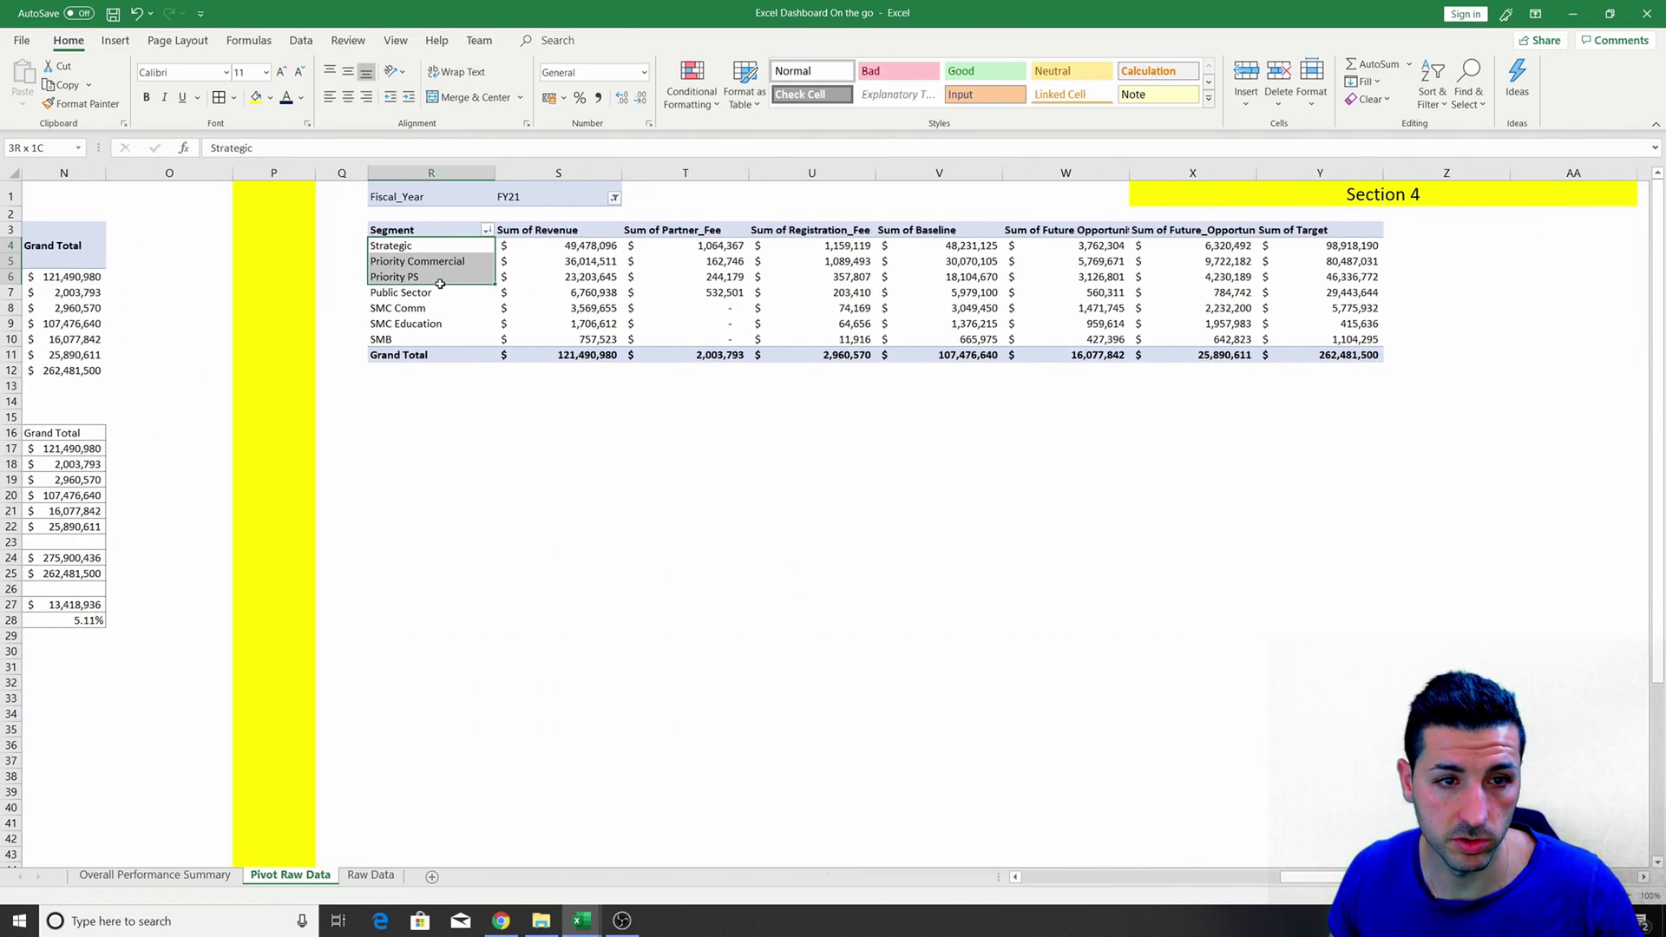
{"action": "left_click_drag", "start_coordinate": [415, 340], "coordinate": [437, 247]}
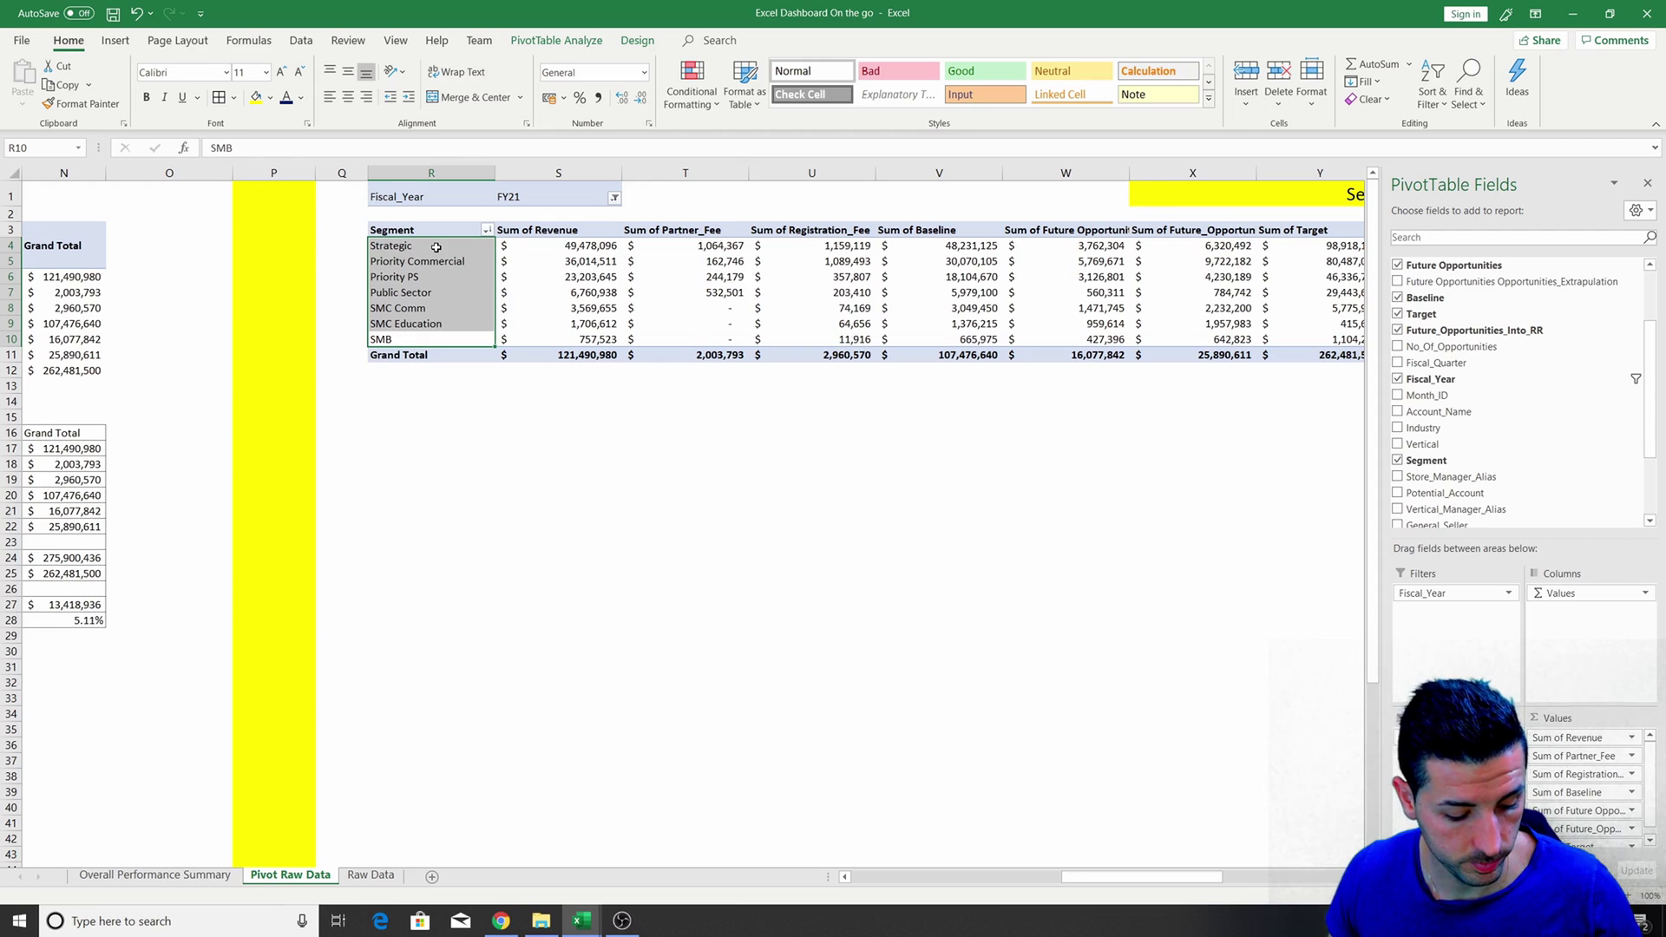
{"action": "key", "text": "ctrl+c"}
{"action": "left_click", "coordinate": [430, 446]}
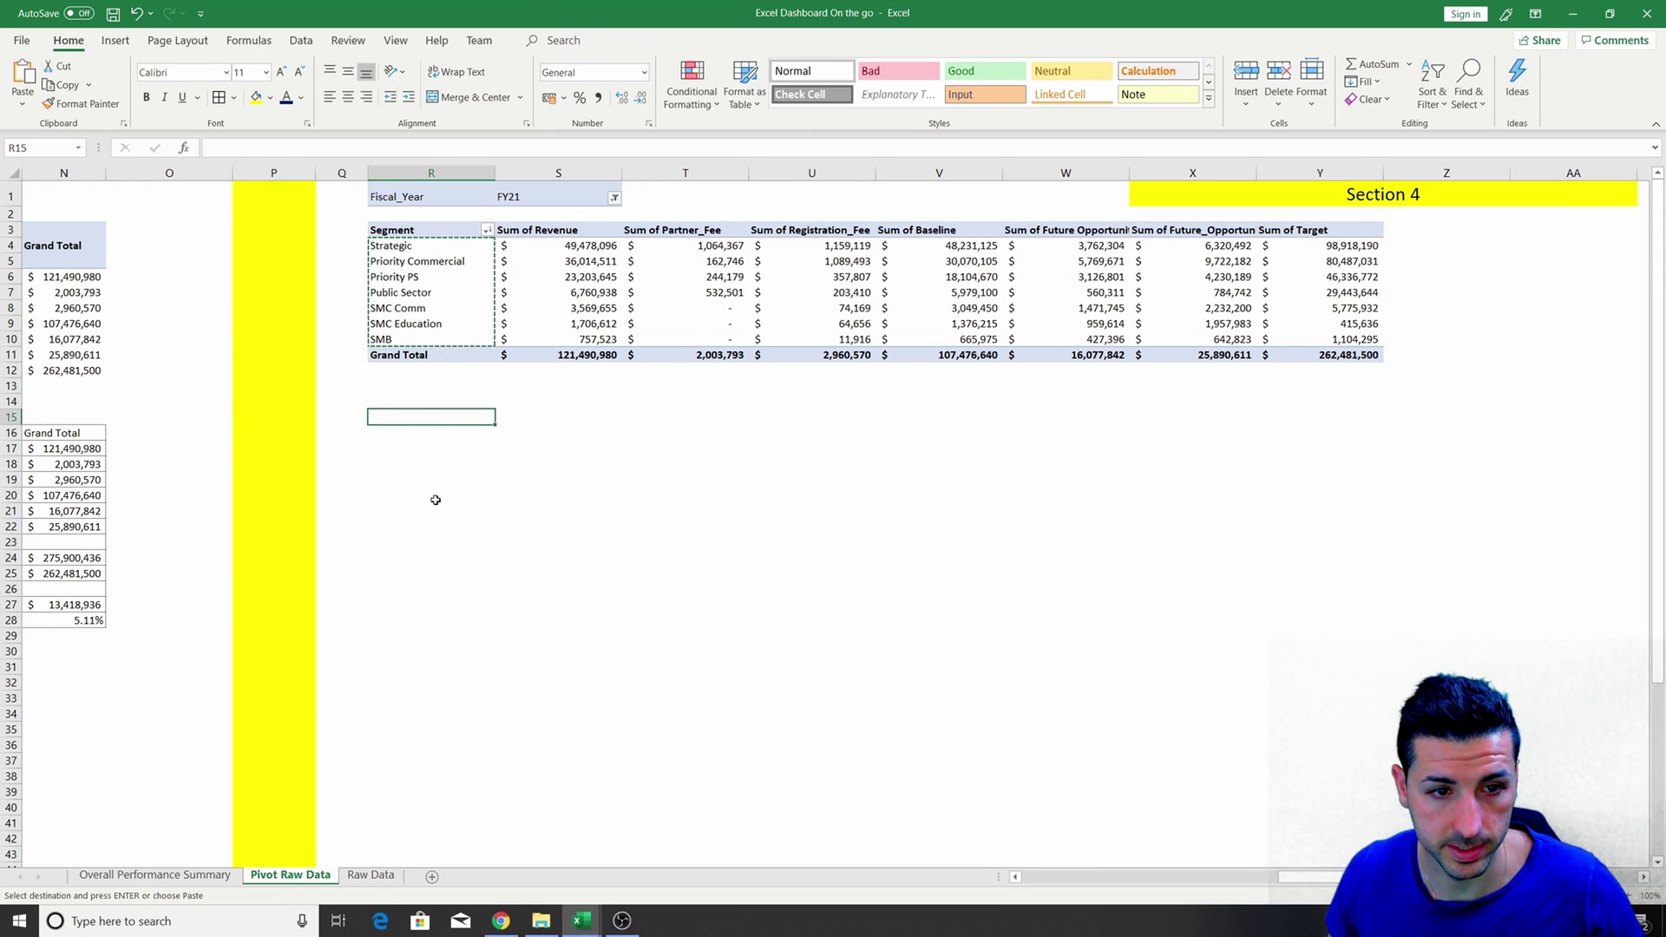
{"action": "left_click", "coordinate": [431, 436]}
{"action": "key", "text": "ctrl+v"}
{"action": "left_click", "coordinate": [456, 586]}
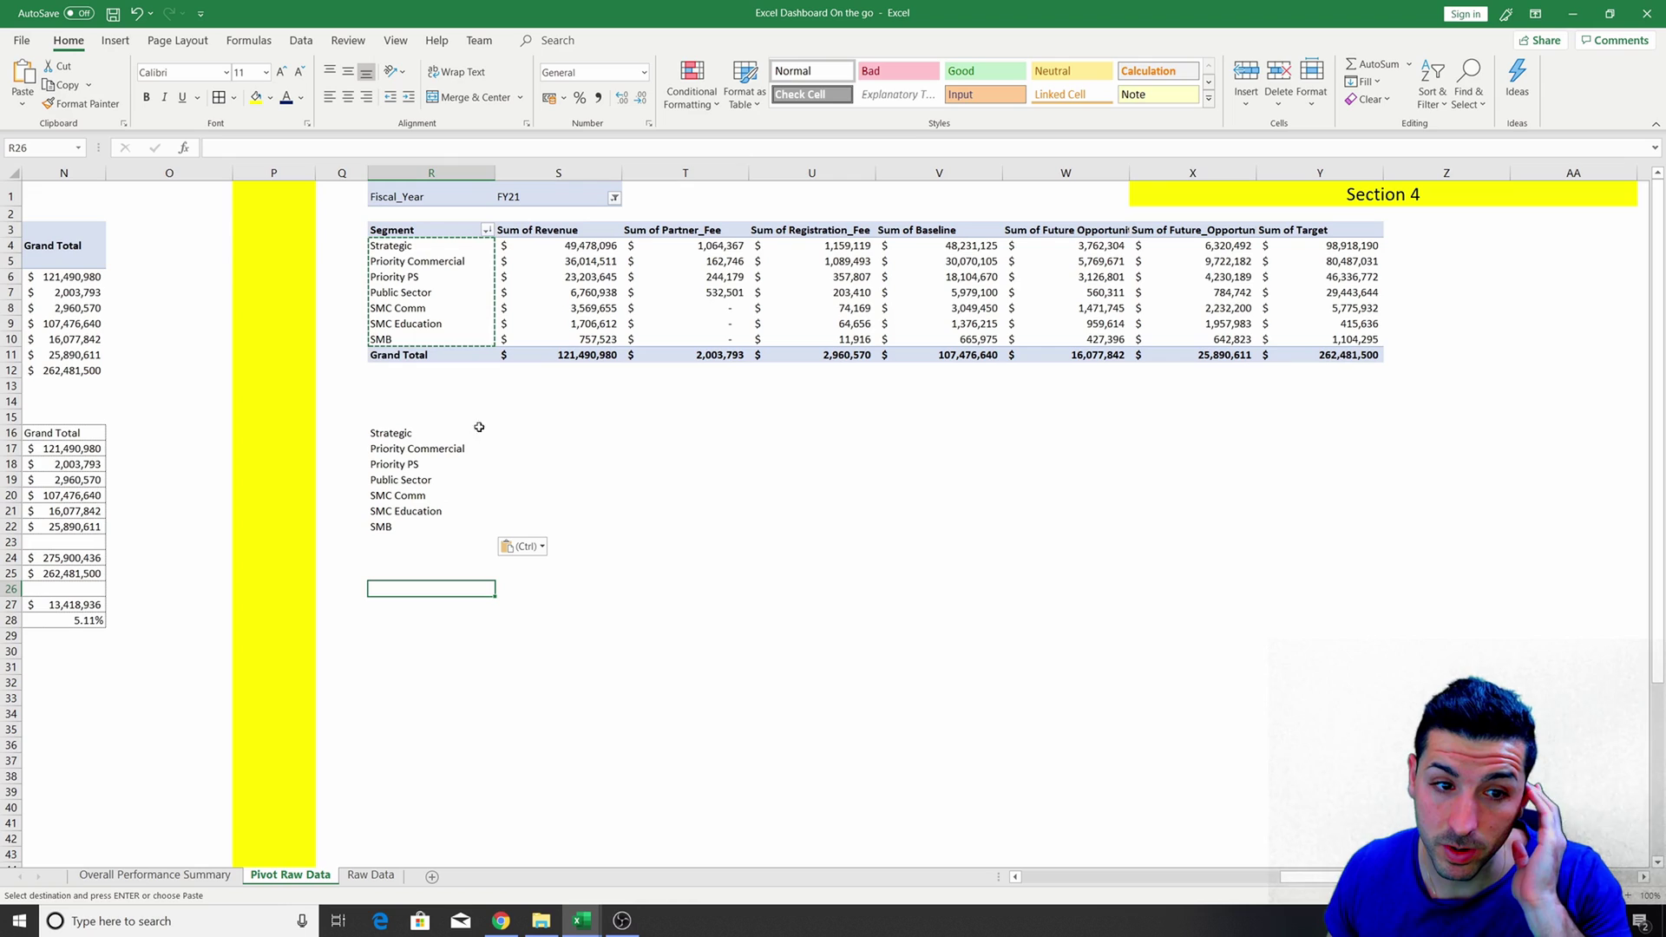
Enter the formula =S4 in cell S16 to link the Strategic row to its Sum of Revenue.
{"action": "left_click", "coordinate": [512, 432]}
{"action": "type", "text": "=s"}
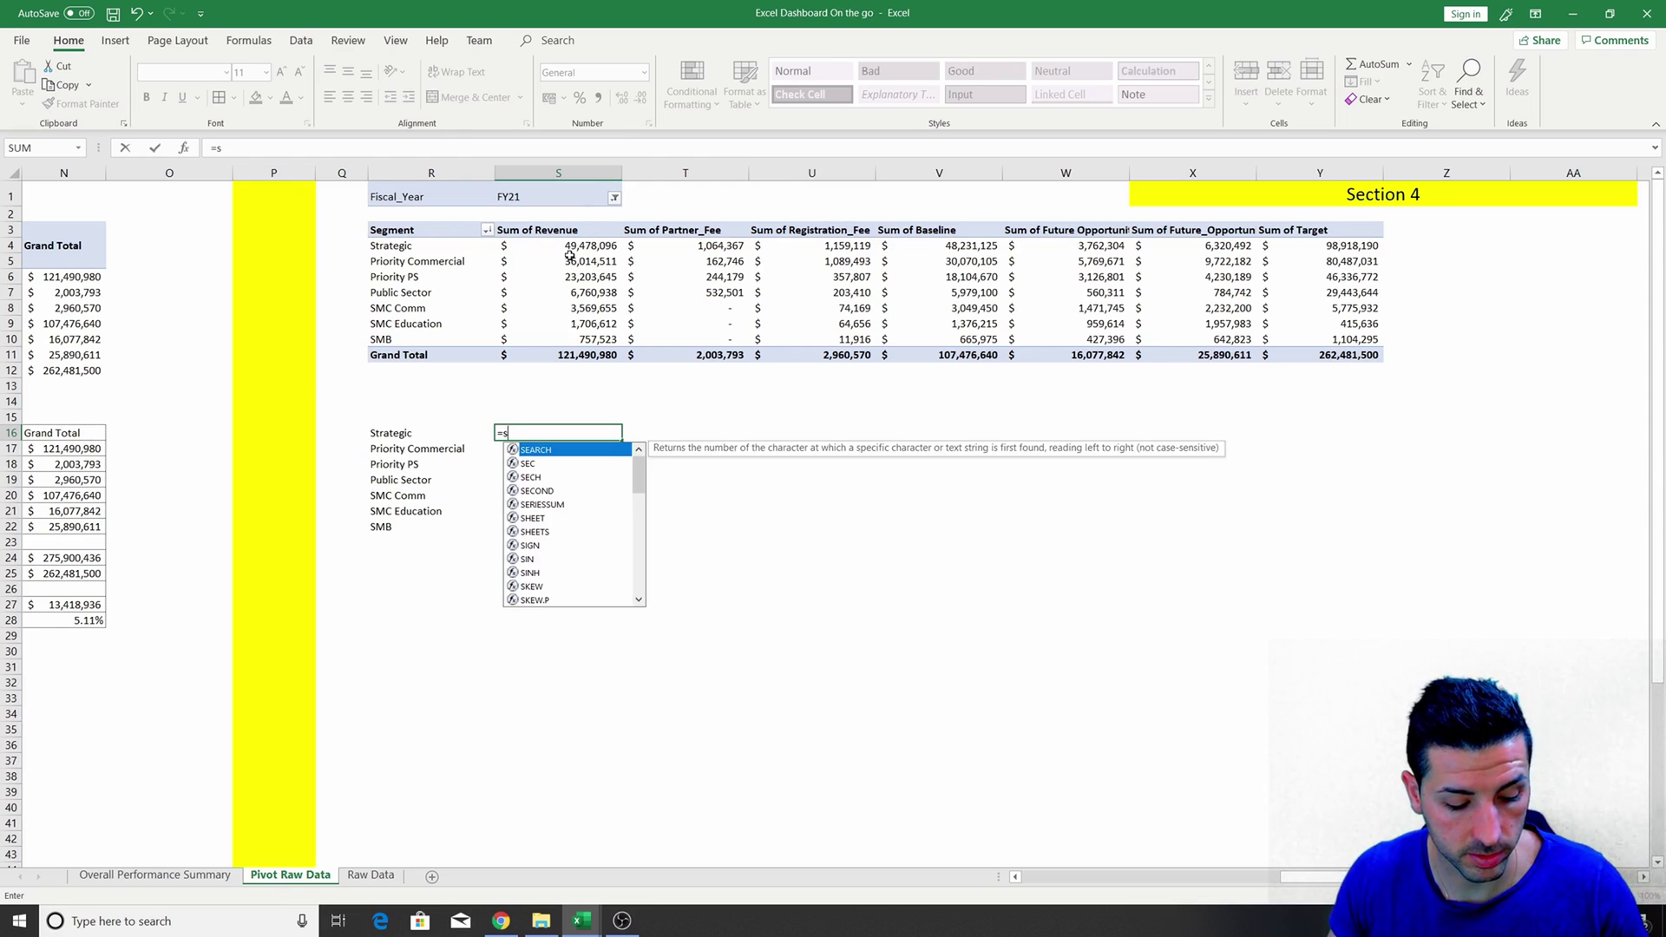
{"action": "left_click", "coordinate": [569, 250]}
{"action": "key", "text": "Return"}
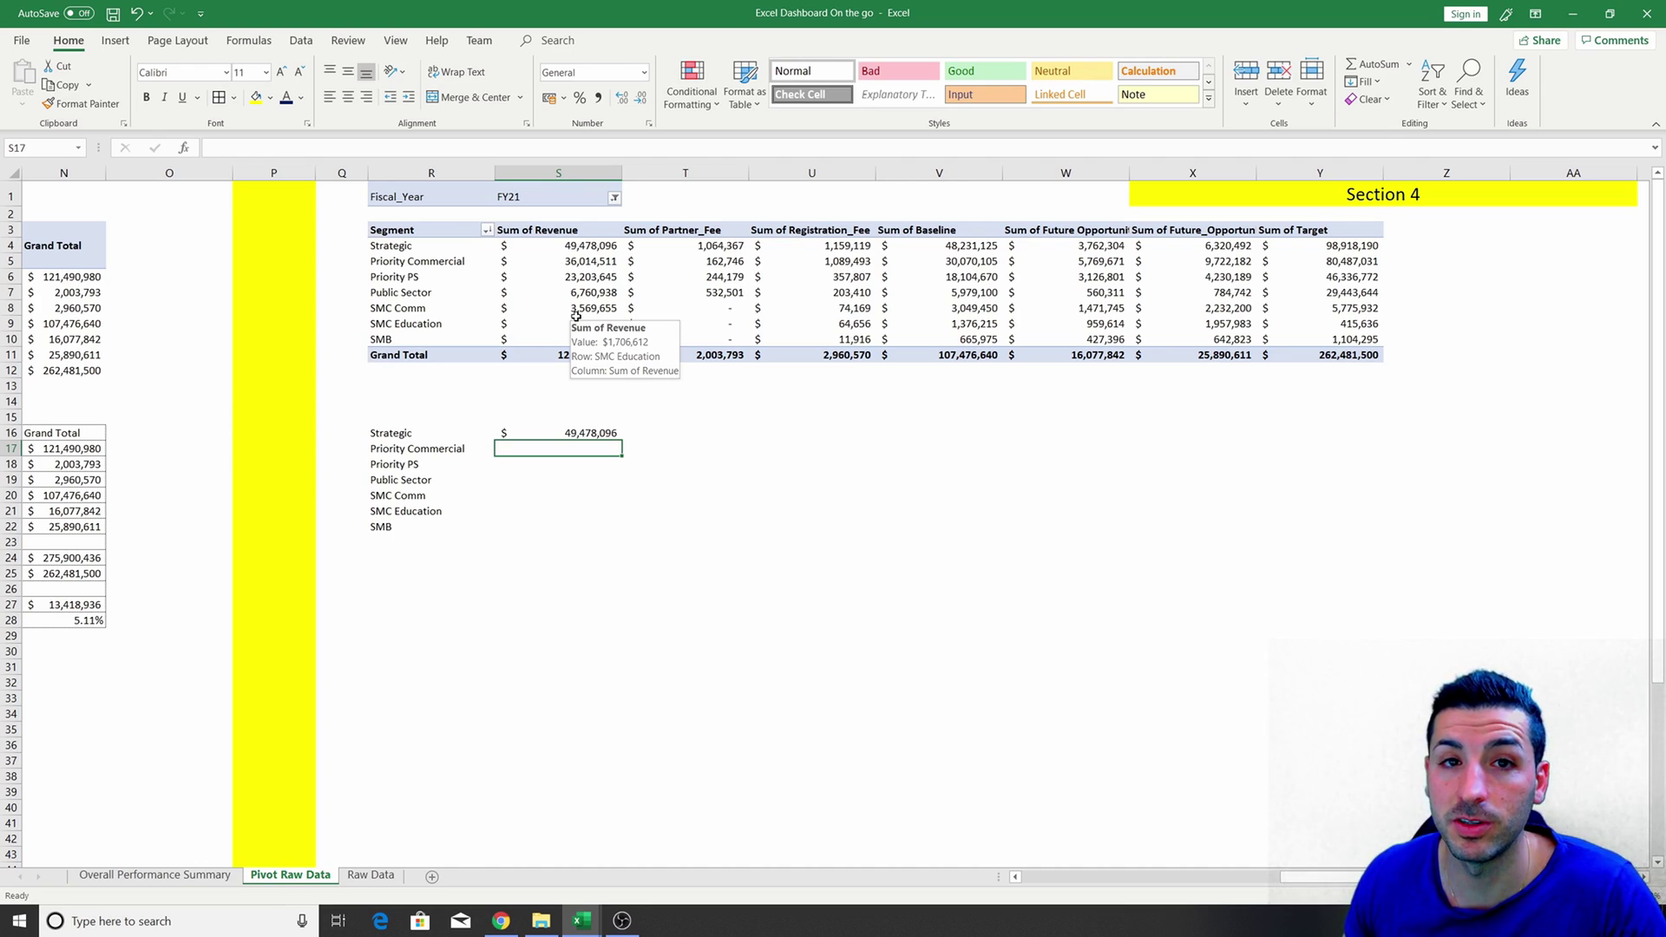
Check the Account Name filter list on the Overall Performance Summary dashboard and return to the Pivot Raw Data sheet.
{"action": "left_click", "coordinate": [121, 877]}
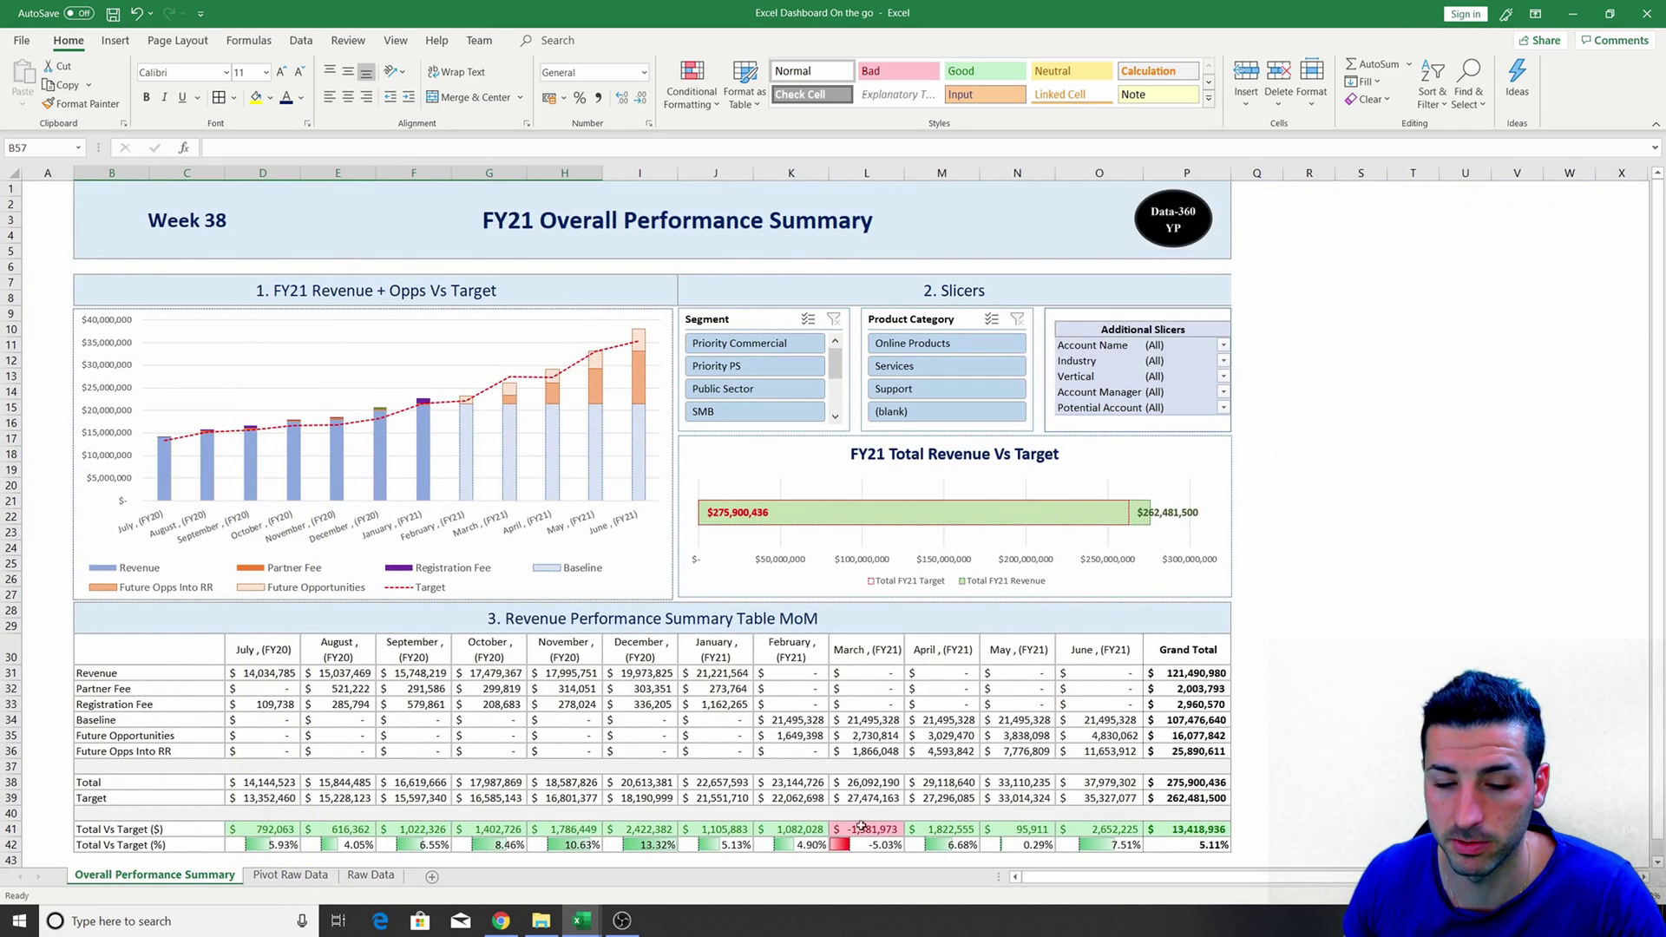
{"action": "left_click", "coordinate": [1227, 352]}
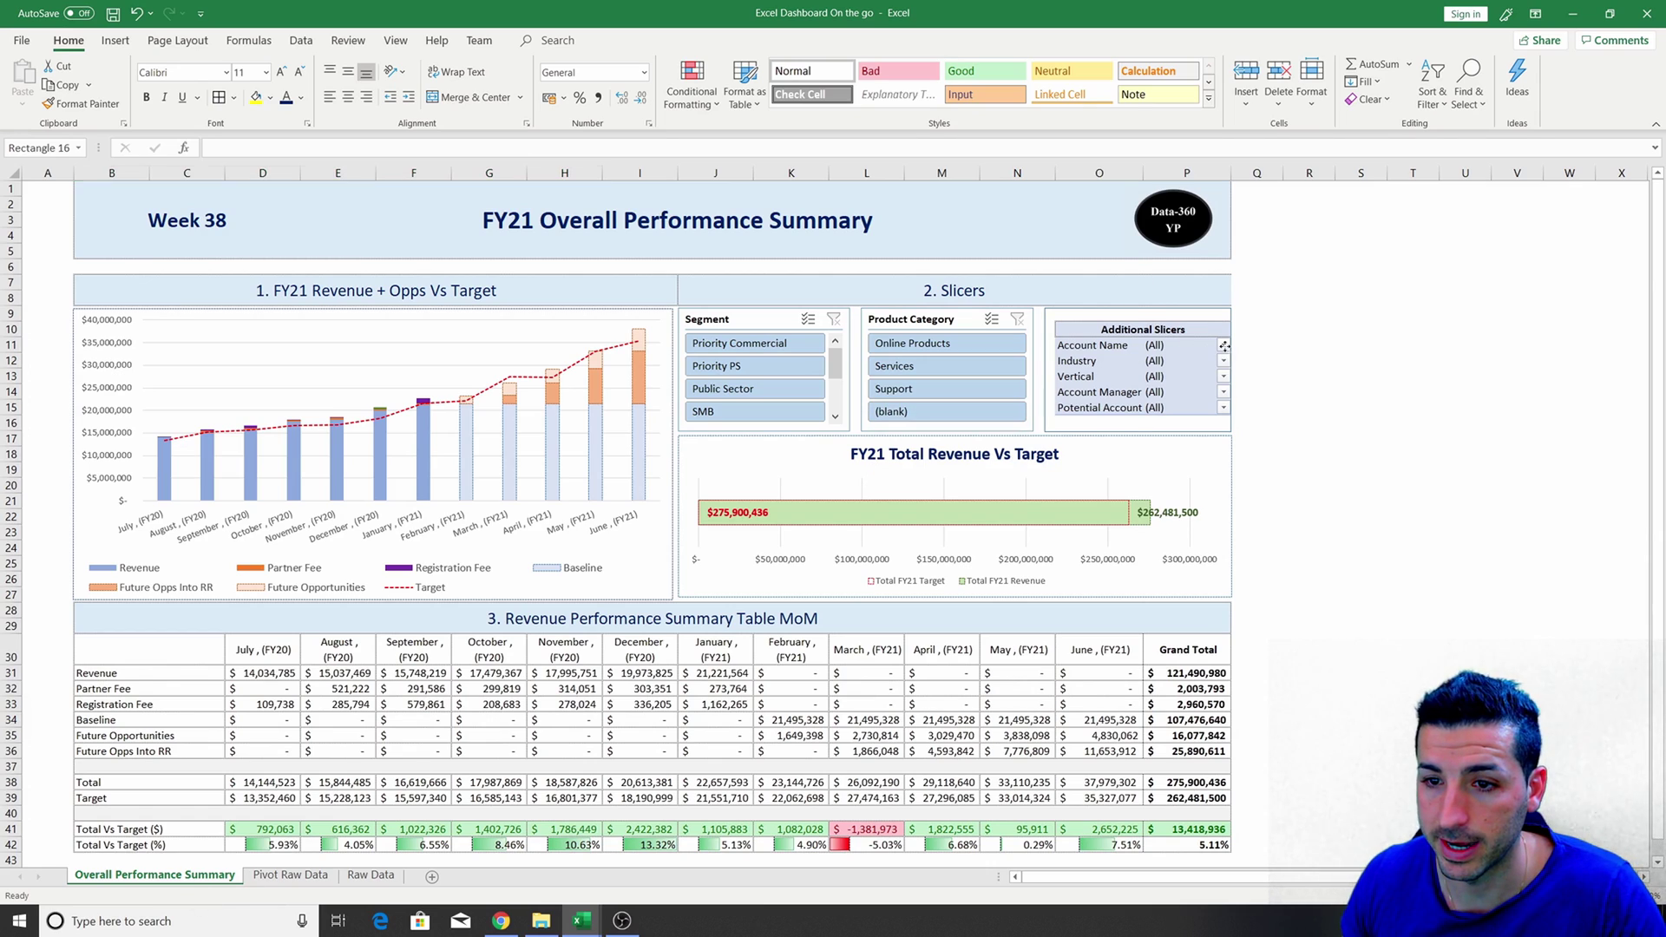
{"action": "left_click", "coordinate": [1223, 346]}
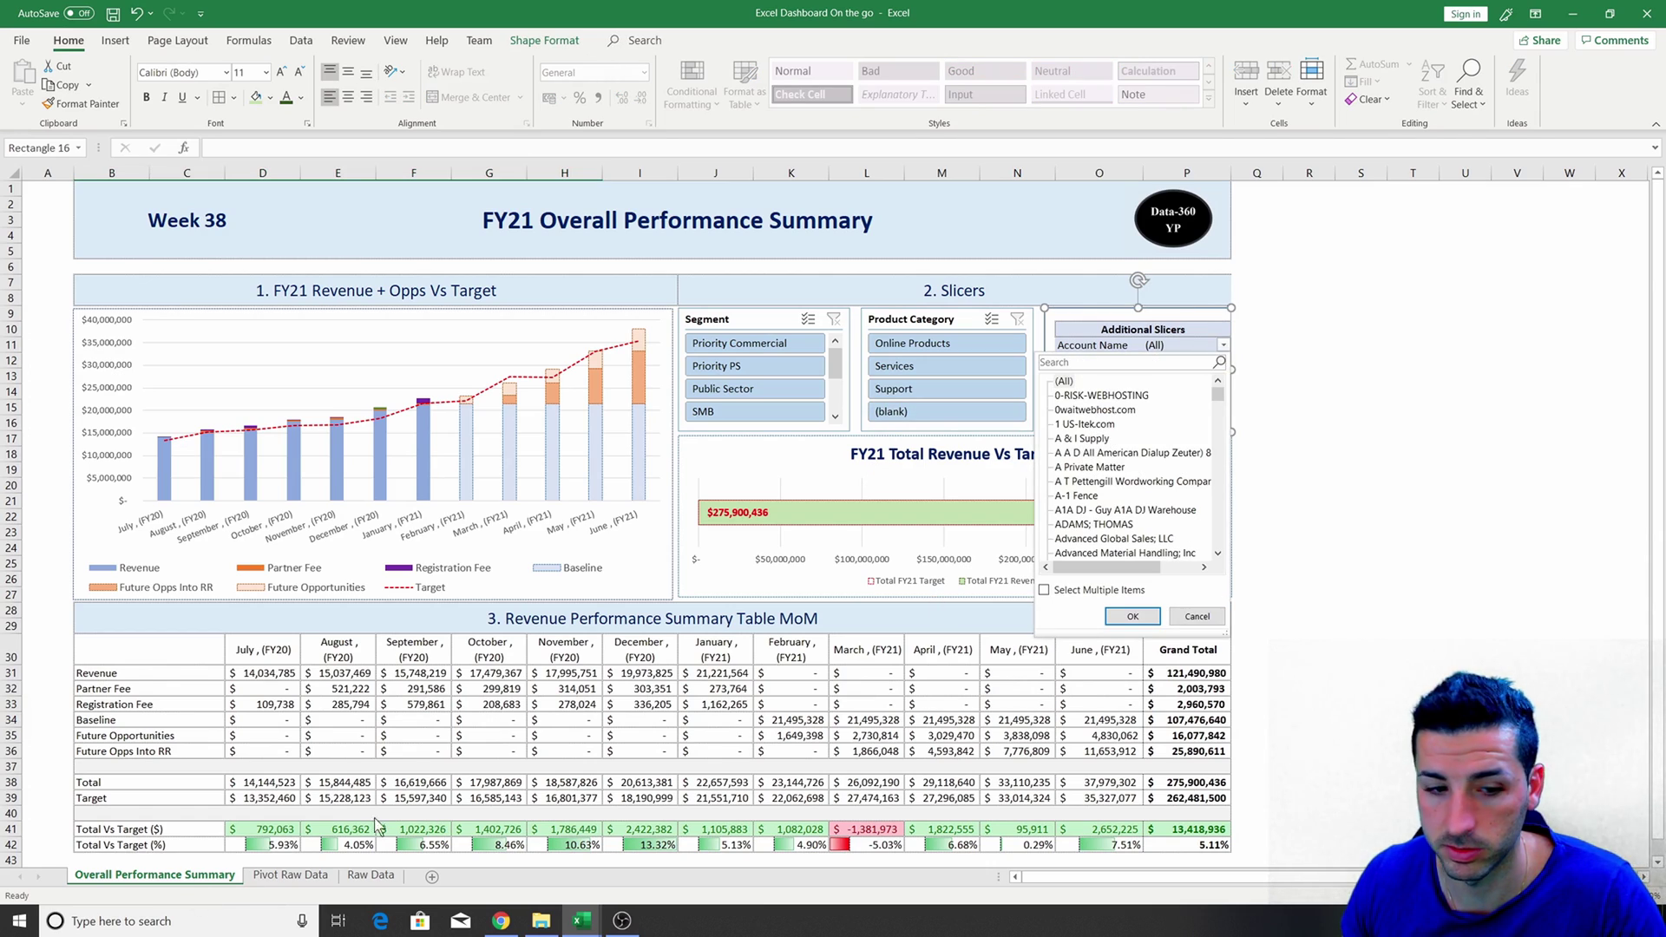
{"action": "left_click", "coordinate": [269, 878]}
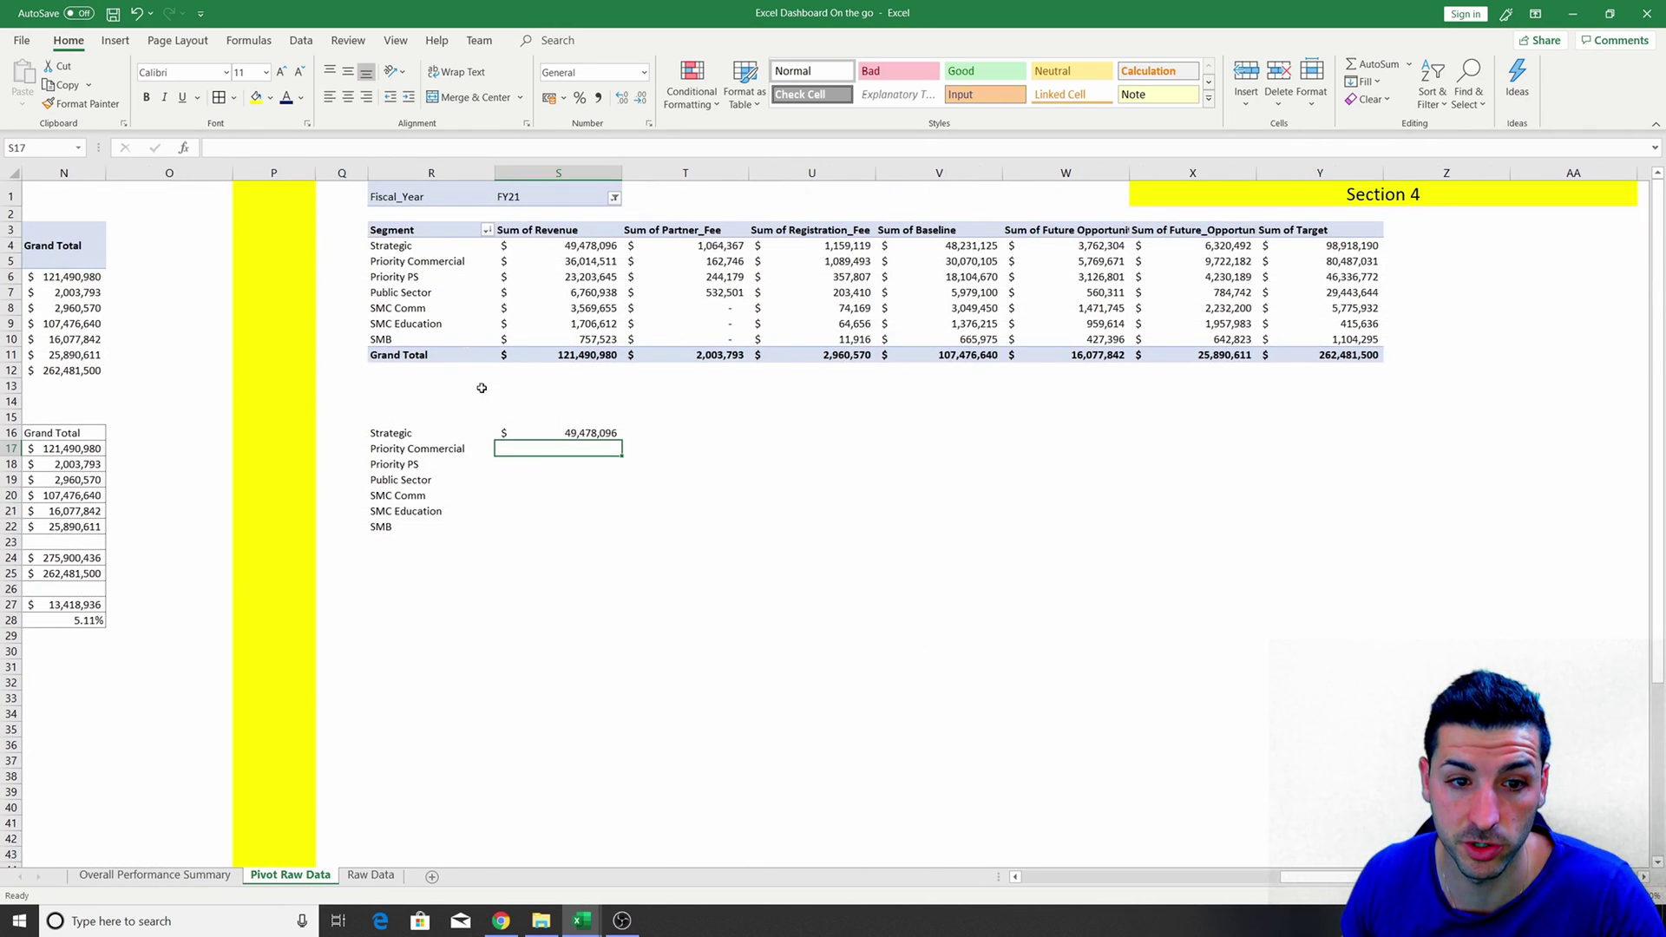
Review the Strategic link in S16, and filter the Overall Performance Summary dashboard to the Priority PS segment.
{"action": "left_click", "coordinate": [442, 428]}
{"action": "left_click", "coordinate": [580, 433]}
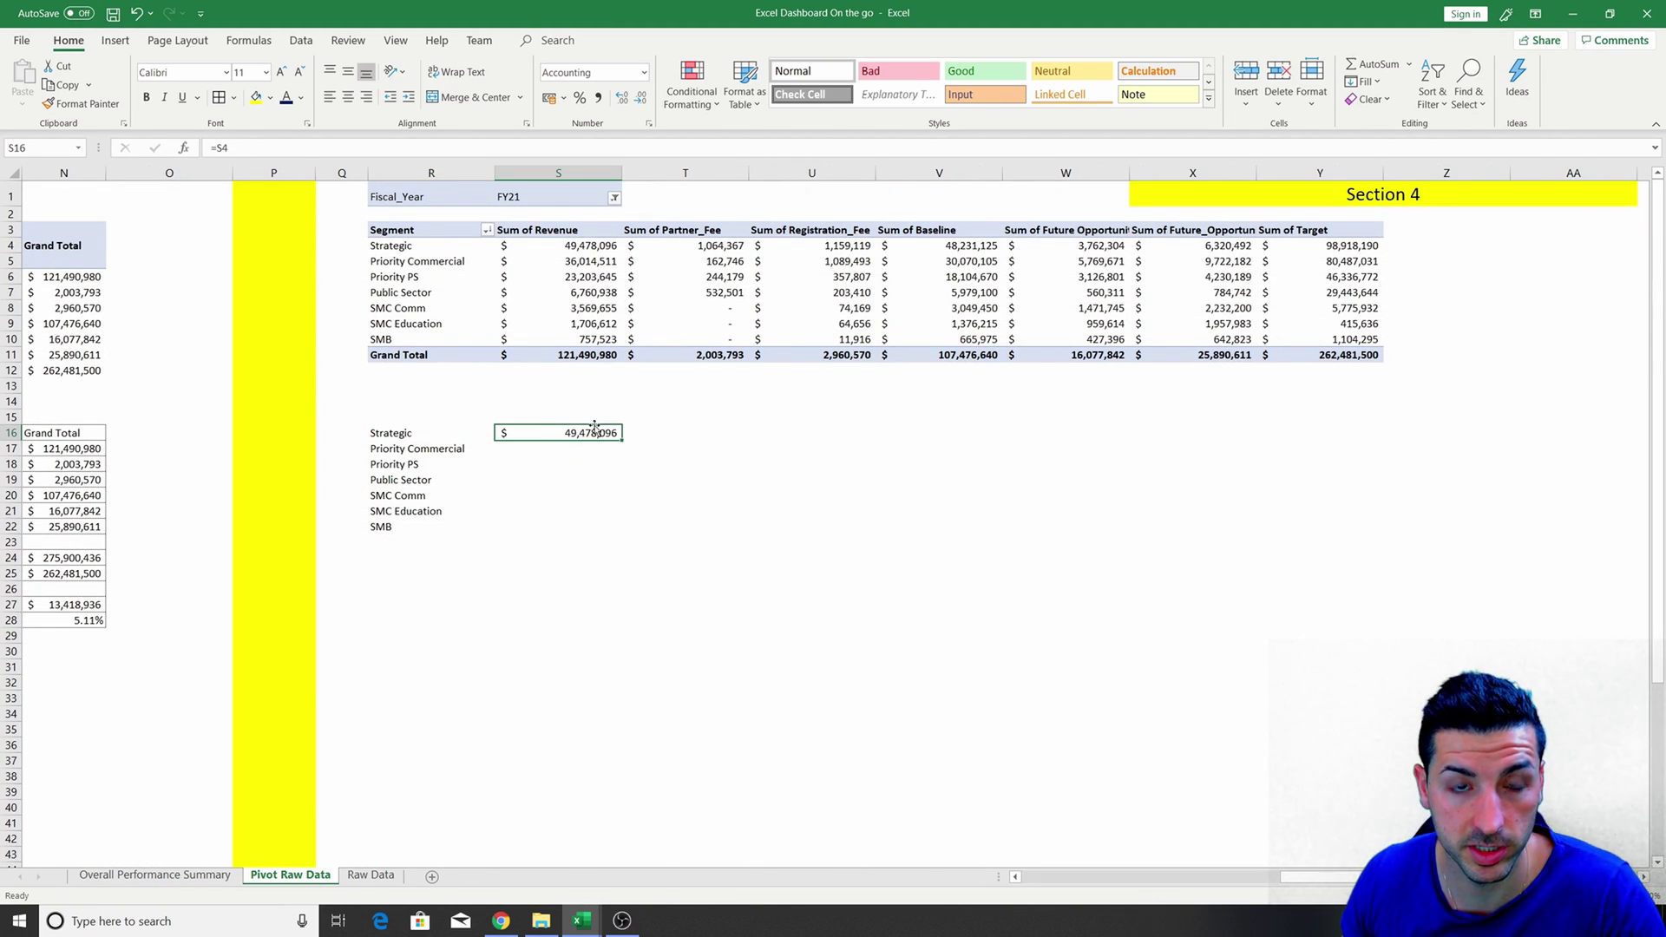
{"action": "left_click", "coordinate": [156, 875]}
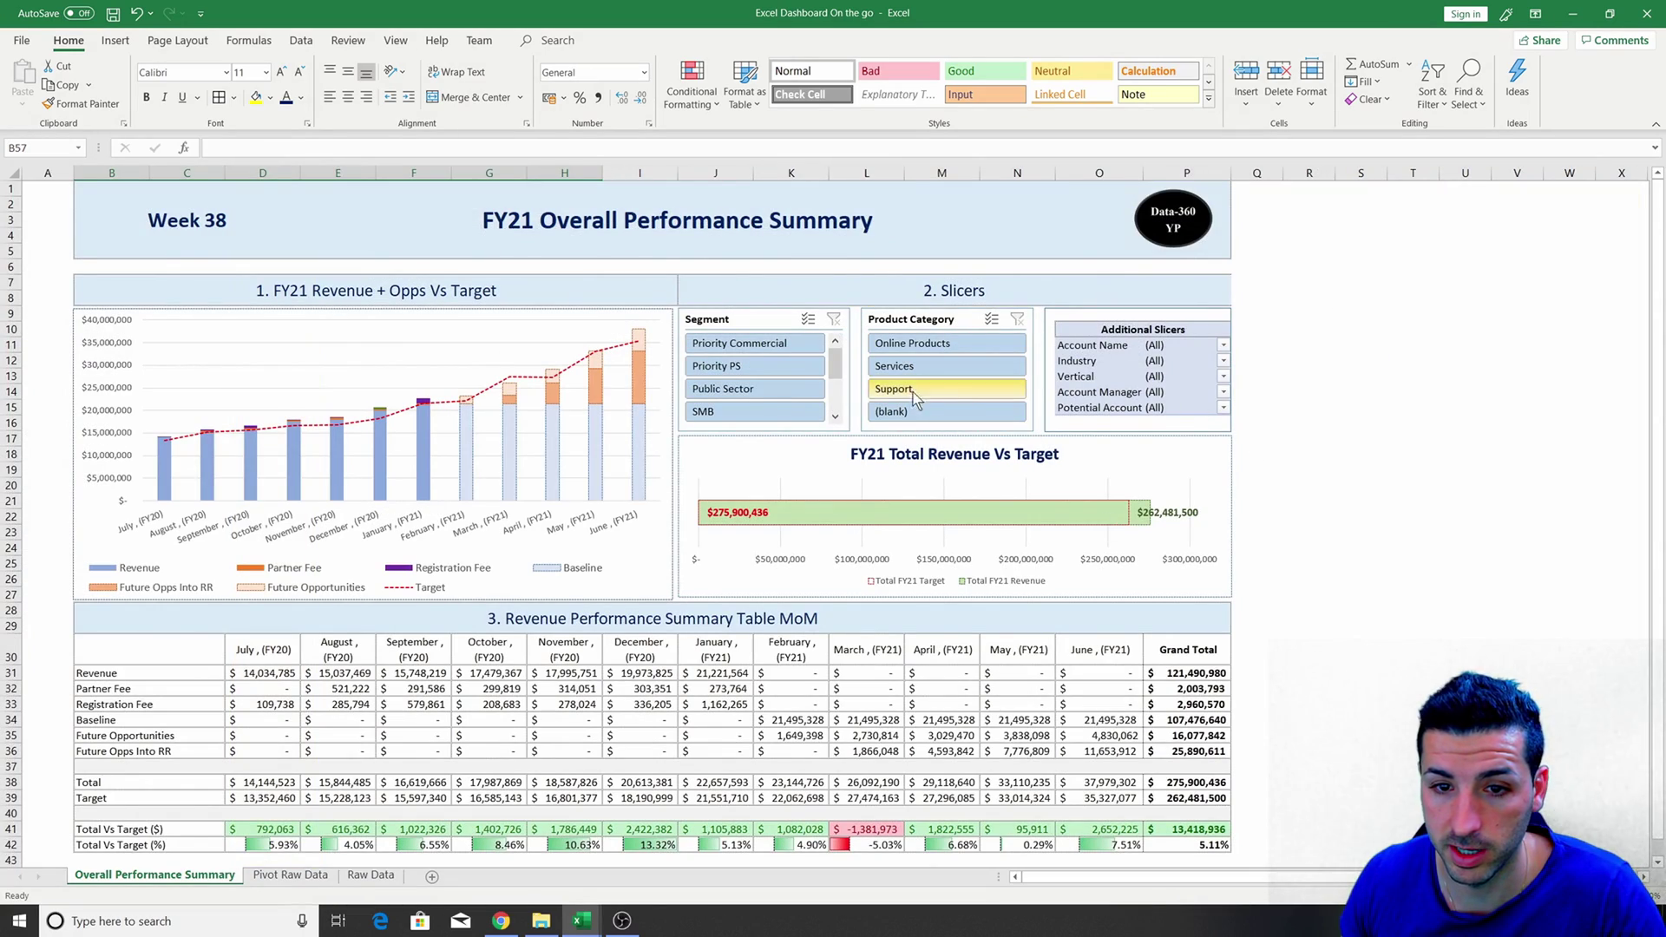
{"action": "left_click", "coordinate": [731, 369]}
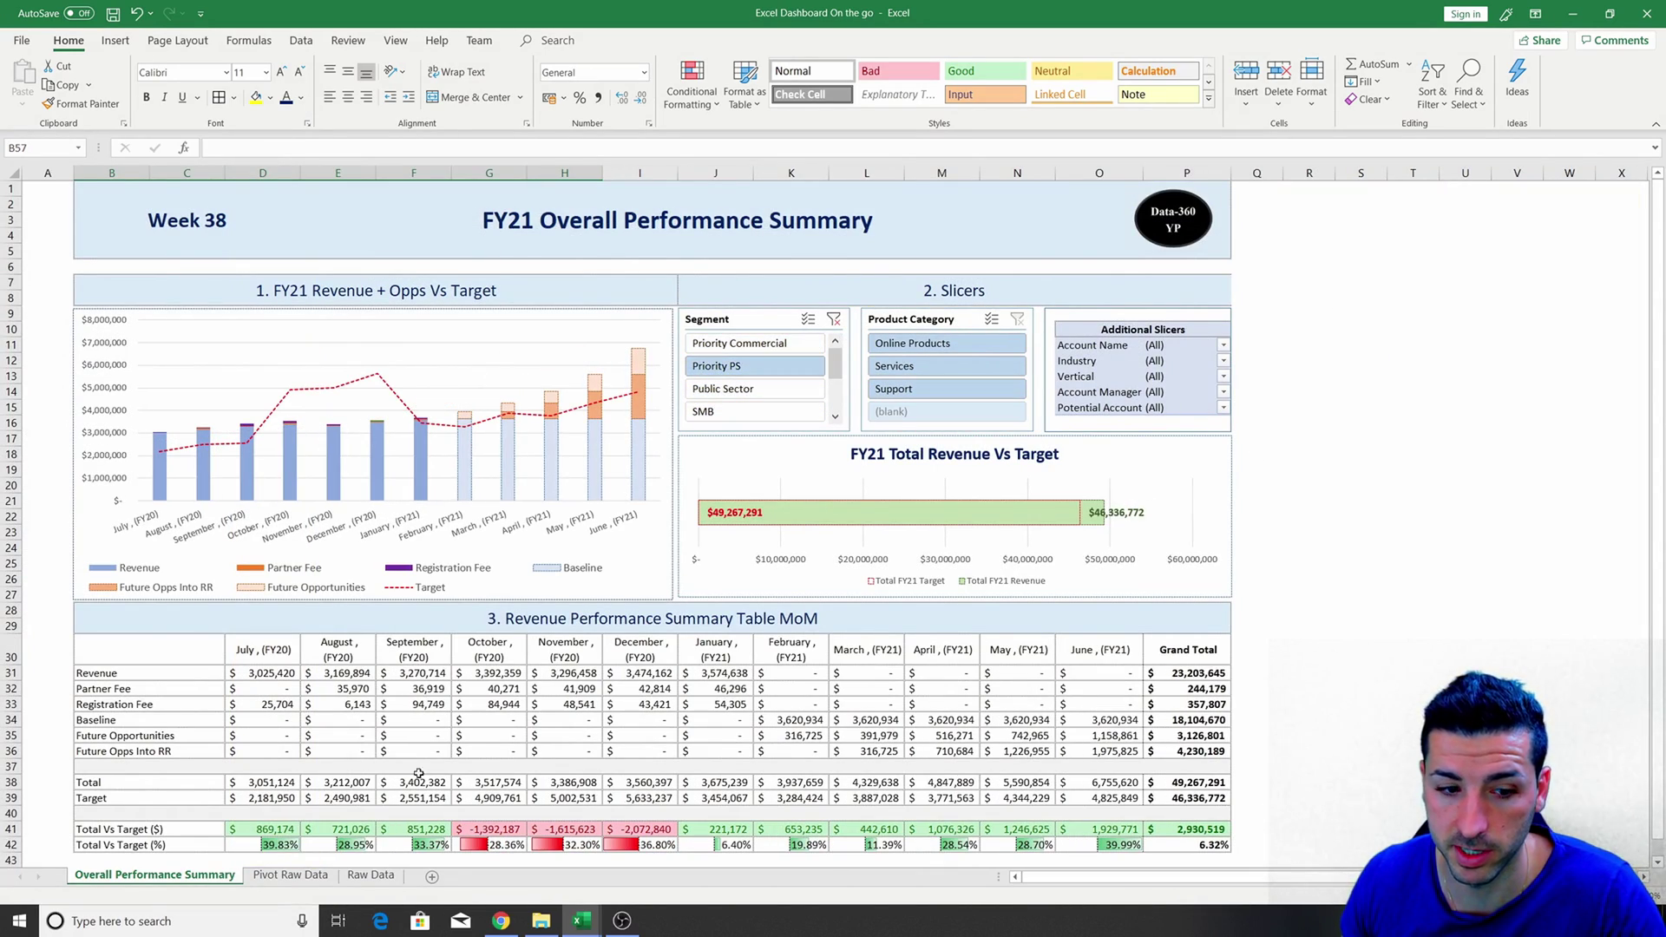
Compare the Strategic label and its link in S16 with the filtered Section 4 pivot table on the Pivot Raw Data sheet.
{"action": "left_click", "coordinate": [361, 877]}
{"action": "left_click", "coordinate": [304, 875]}
{"action": "left_click", "coordinate": [577, 368]}
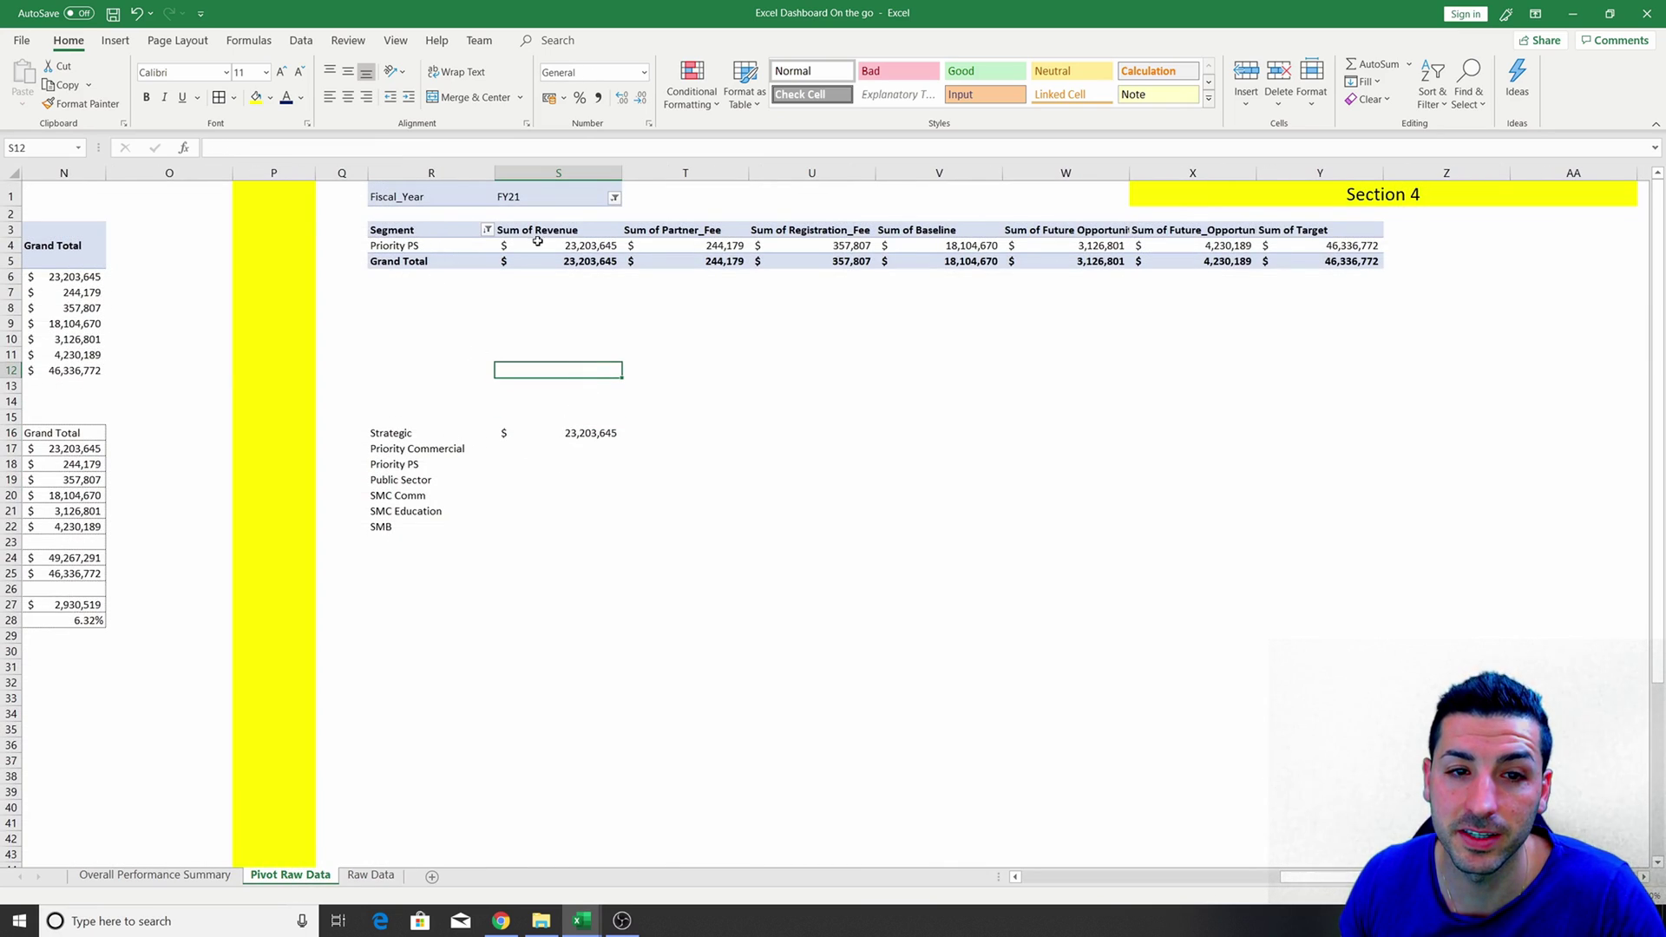
{"action": "left_click", "coordinate": [577, 247]}
{"action": "left_click", "coordinate": [568, 431]}
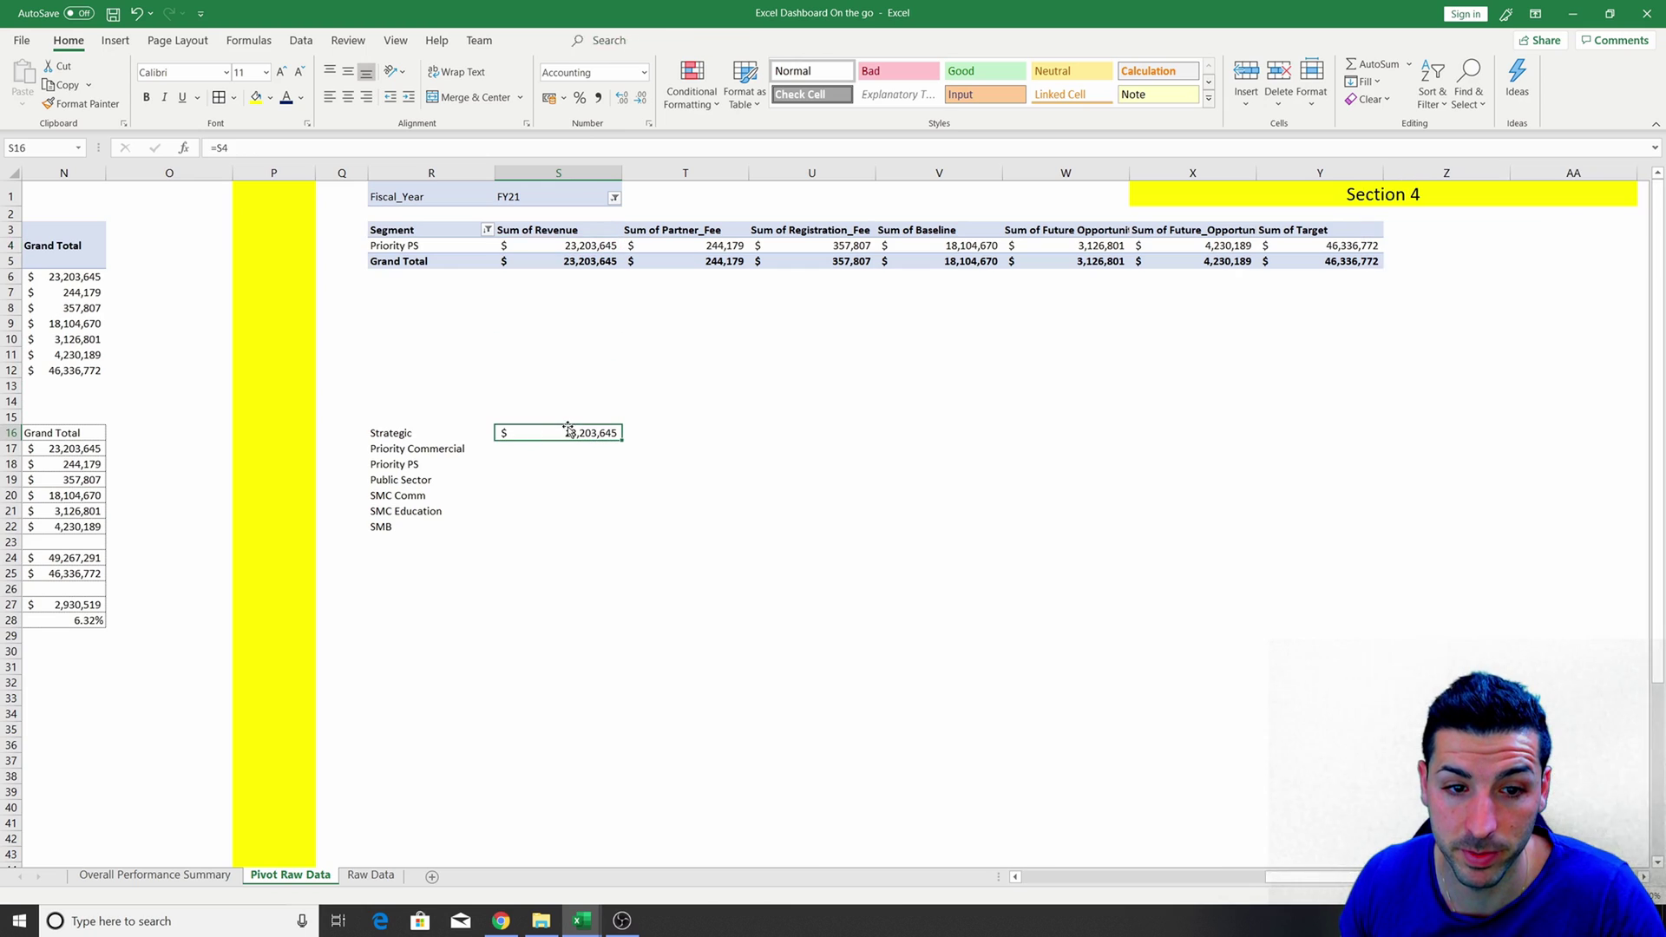
{"action": "left_click", "coordinate": [429, 444]}
{"action": "left_click", "coordinate": [428, 434]}
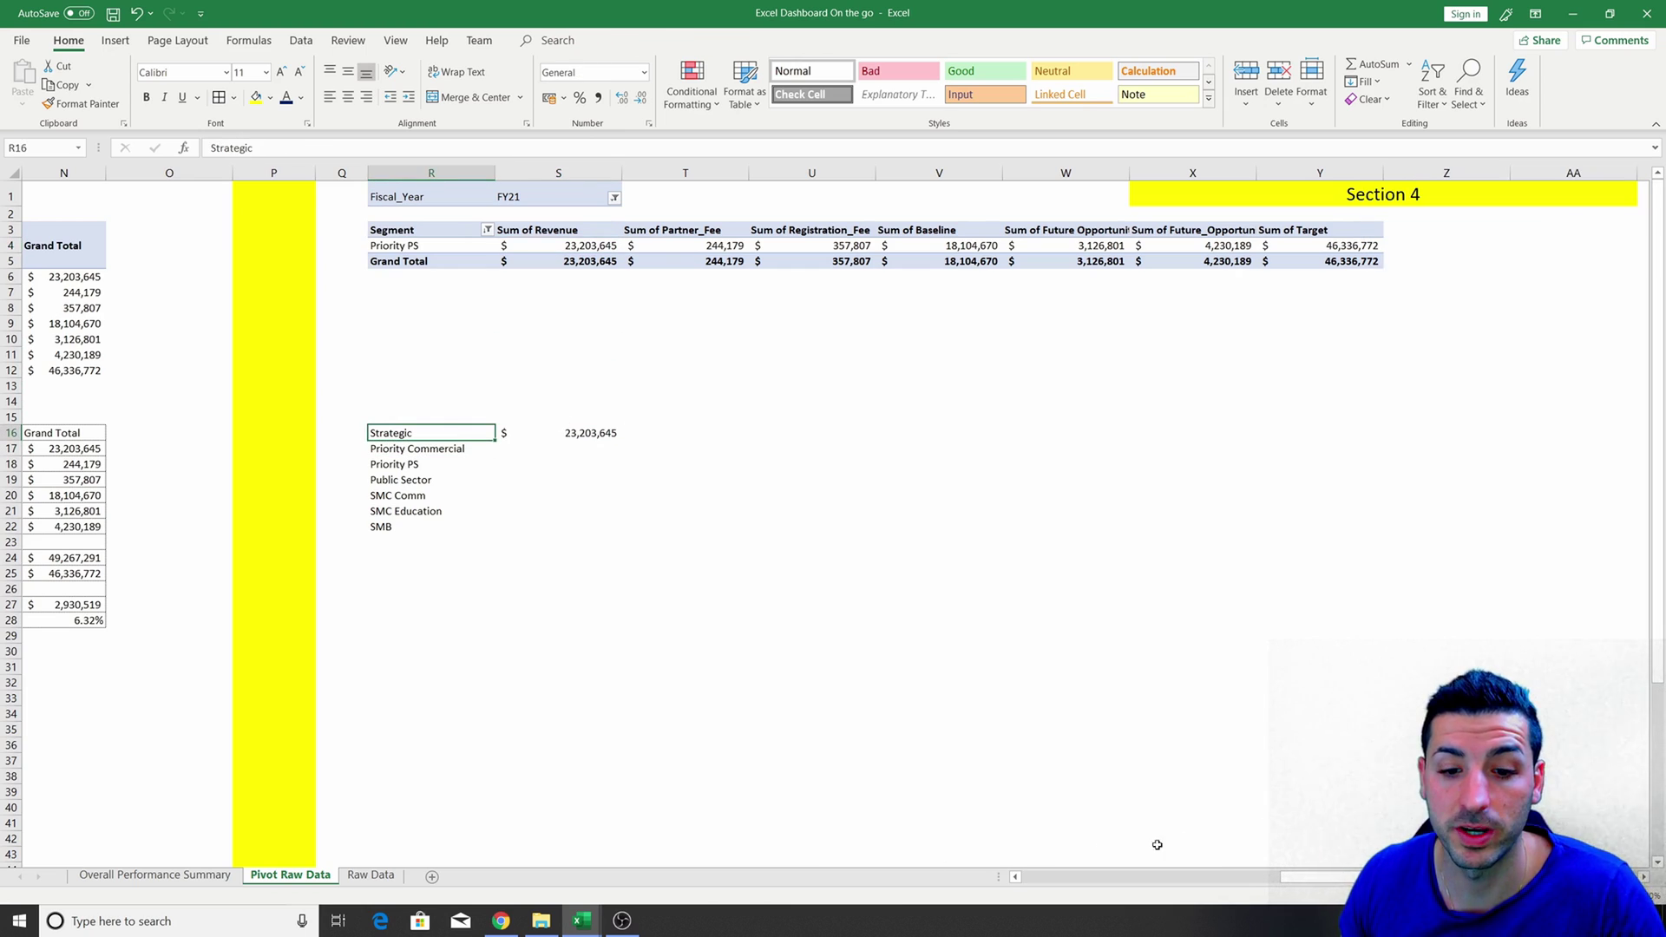
{"action": "scroll", "coordinate": [424, 353], "scroll_direction": "left", "scroll_amount": 5}
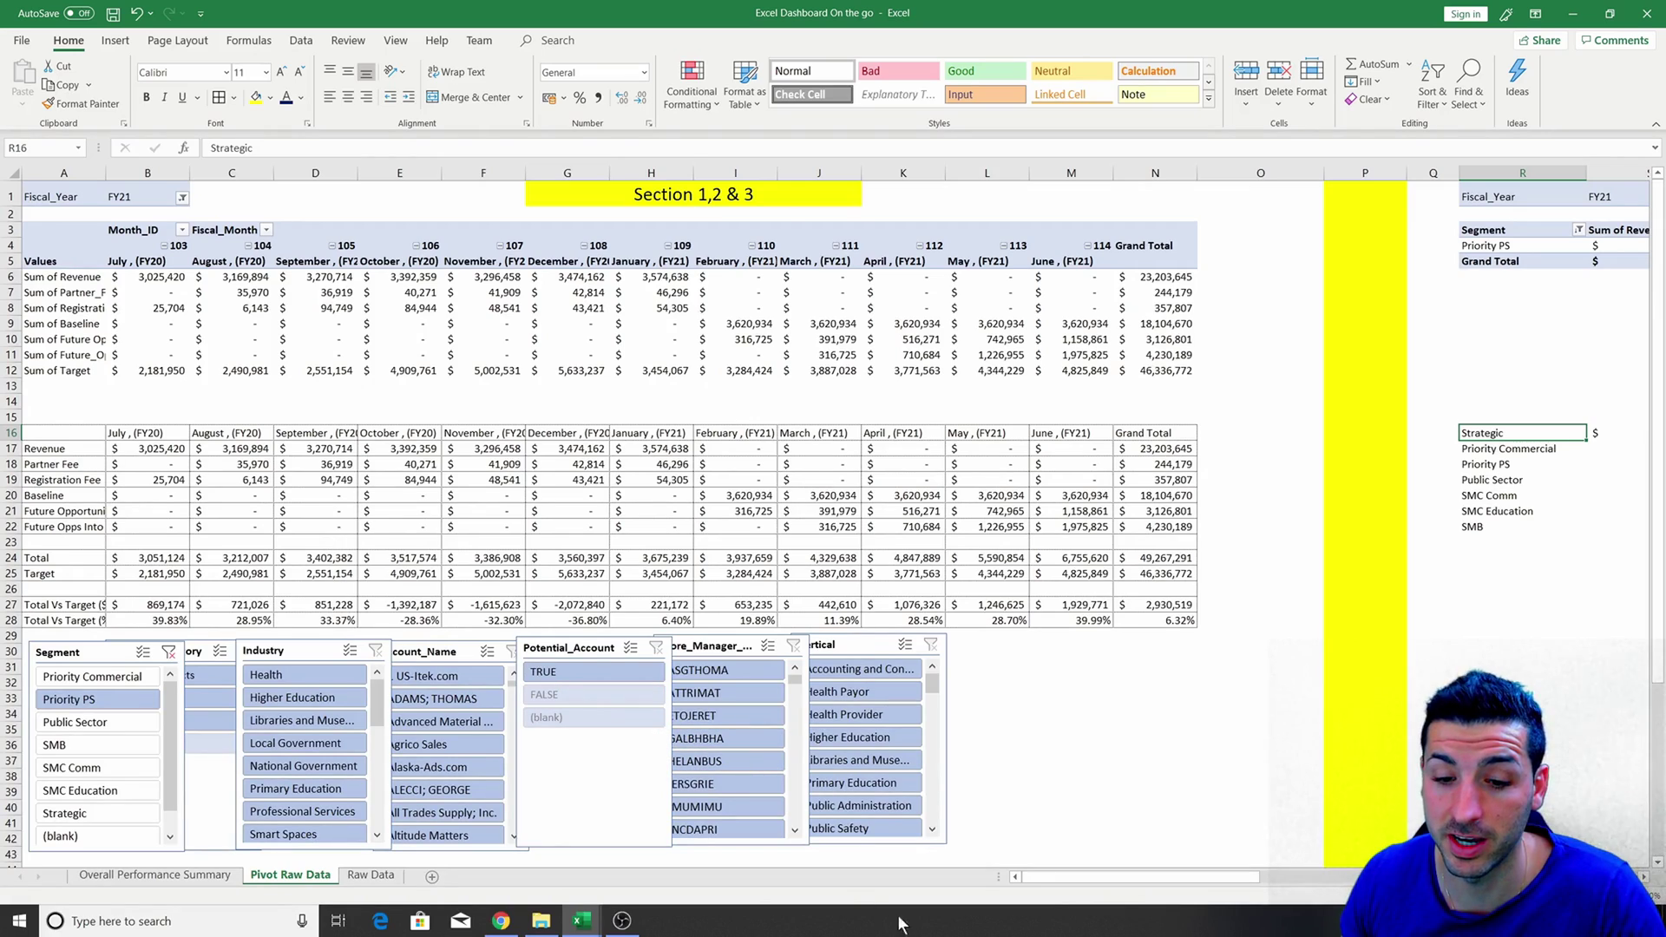
{"action": "left_click_drag", "start_coordinate": [1116, 880], "coordinate": [1327, 878]}
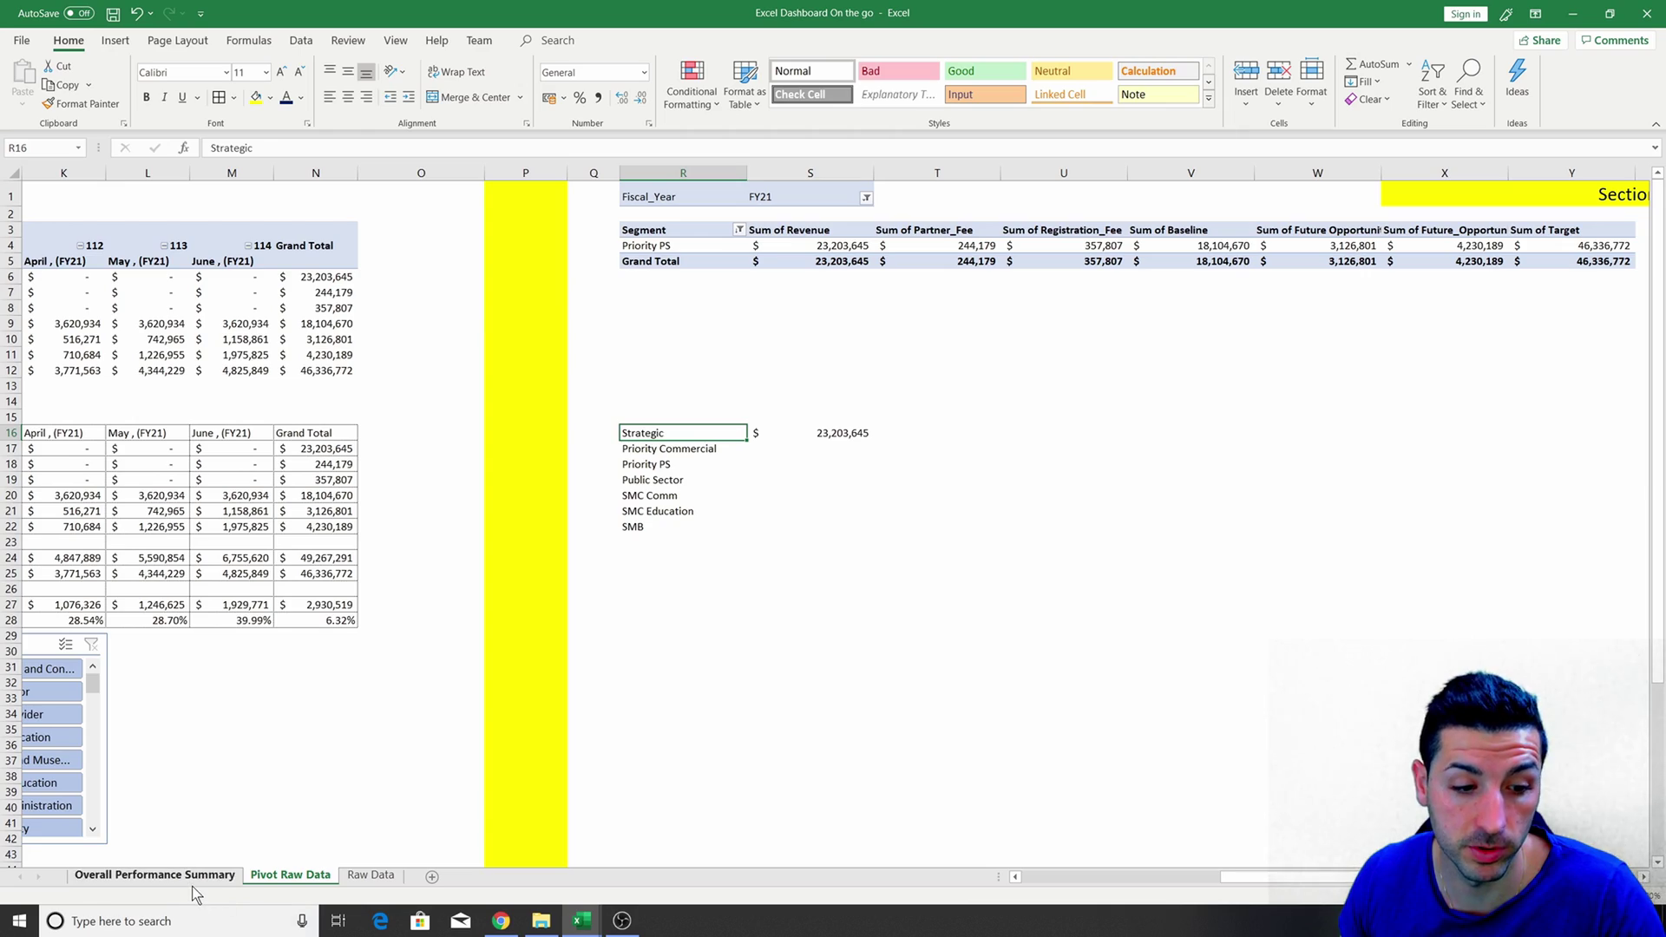
Clear the Segment slicer filter on the Overall Performance Summary dashboard and return to the Pivot Raw Data sheet.
{"action": "left_click", "coordinate": [155, 875]}
{"action": "left_click", "coordinate": [834, 320]}
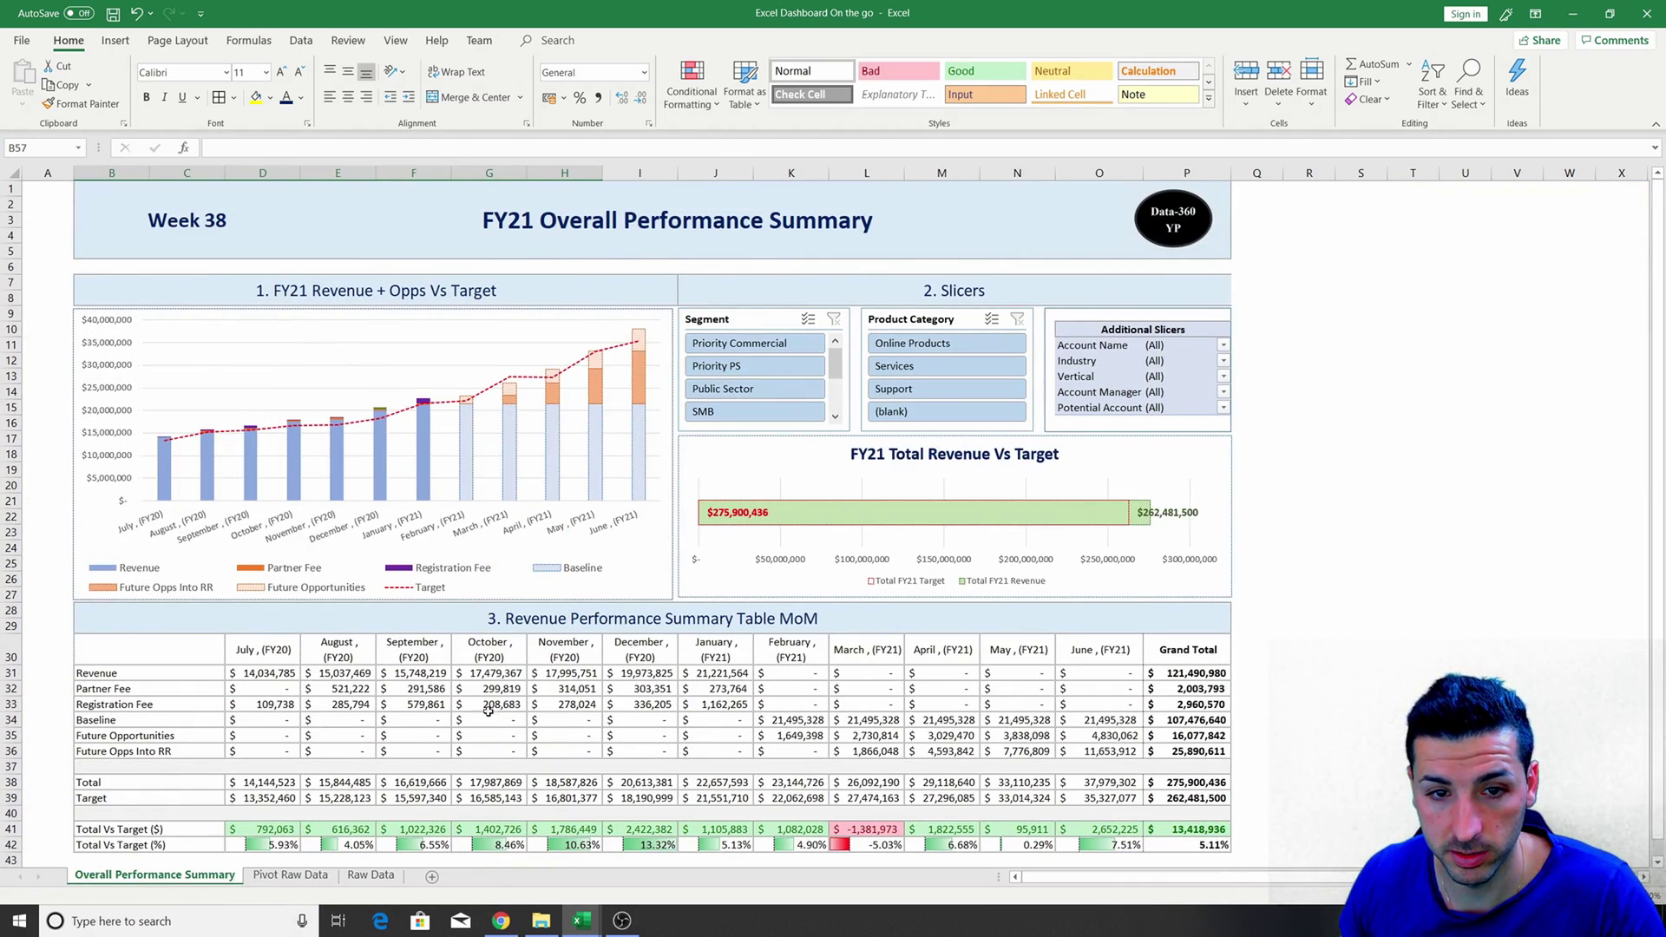
{"action": "left_click", "coordinate": [373, 875]}
{"action": "left_click", "coordinate": [291, 876]}
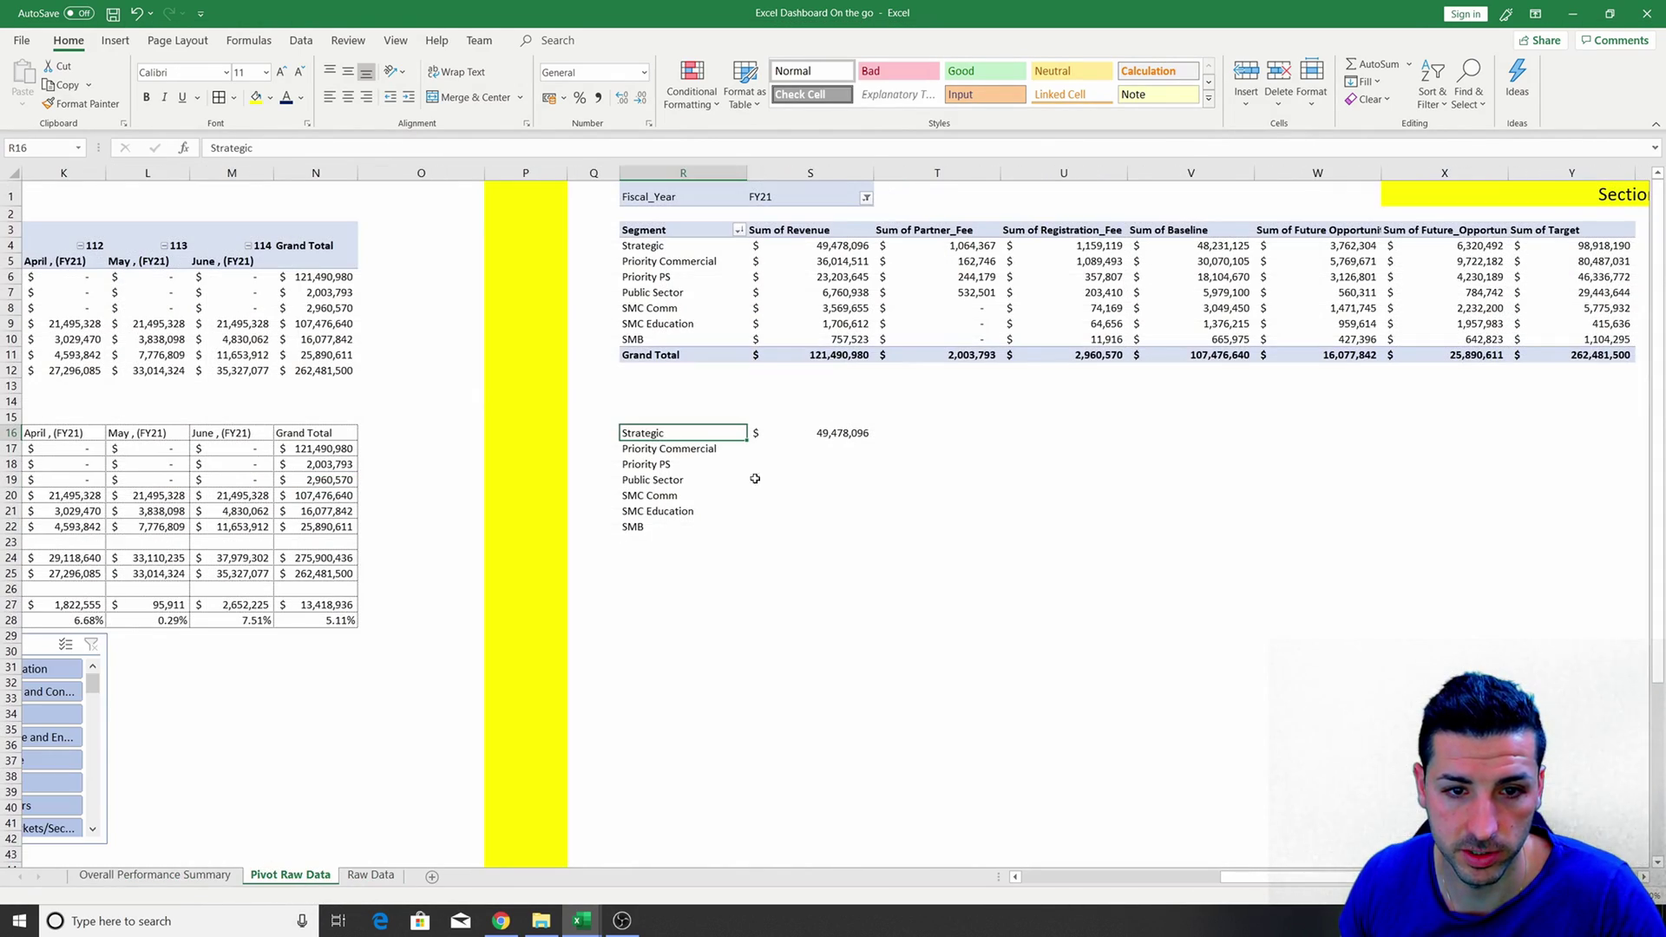
Replace the link in S16 with a GETPIVOTDATA reference to the pivot table's Strategic Sum of Revenue and review the formula.
{"action": "left_click", "coordinate": [841, 433]}
{"action": "type", "text": "="}
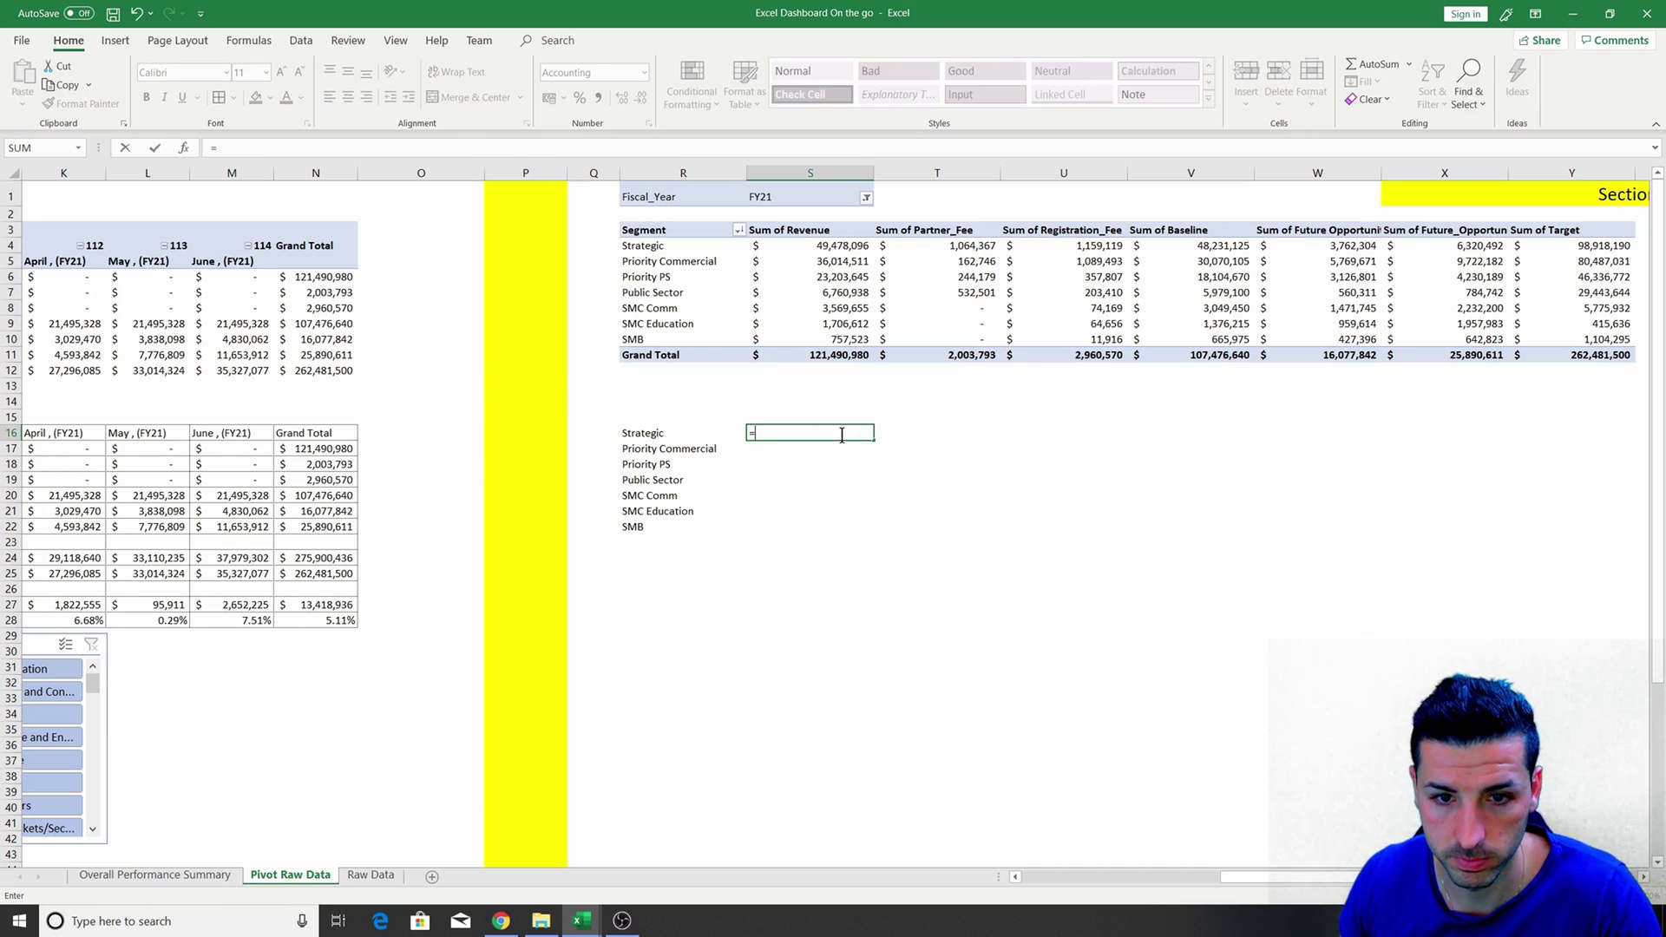
{"action": "left_click", "coordinate": [833, 249]}
{"action": "key", "text": "Return"}
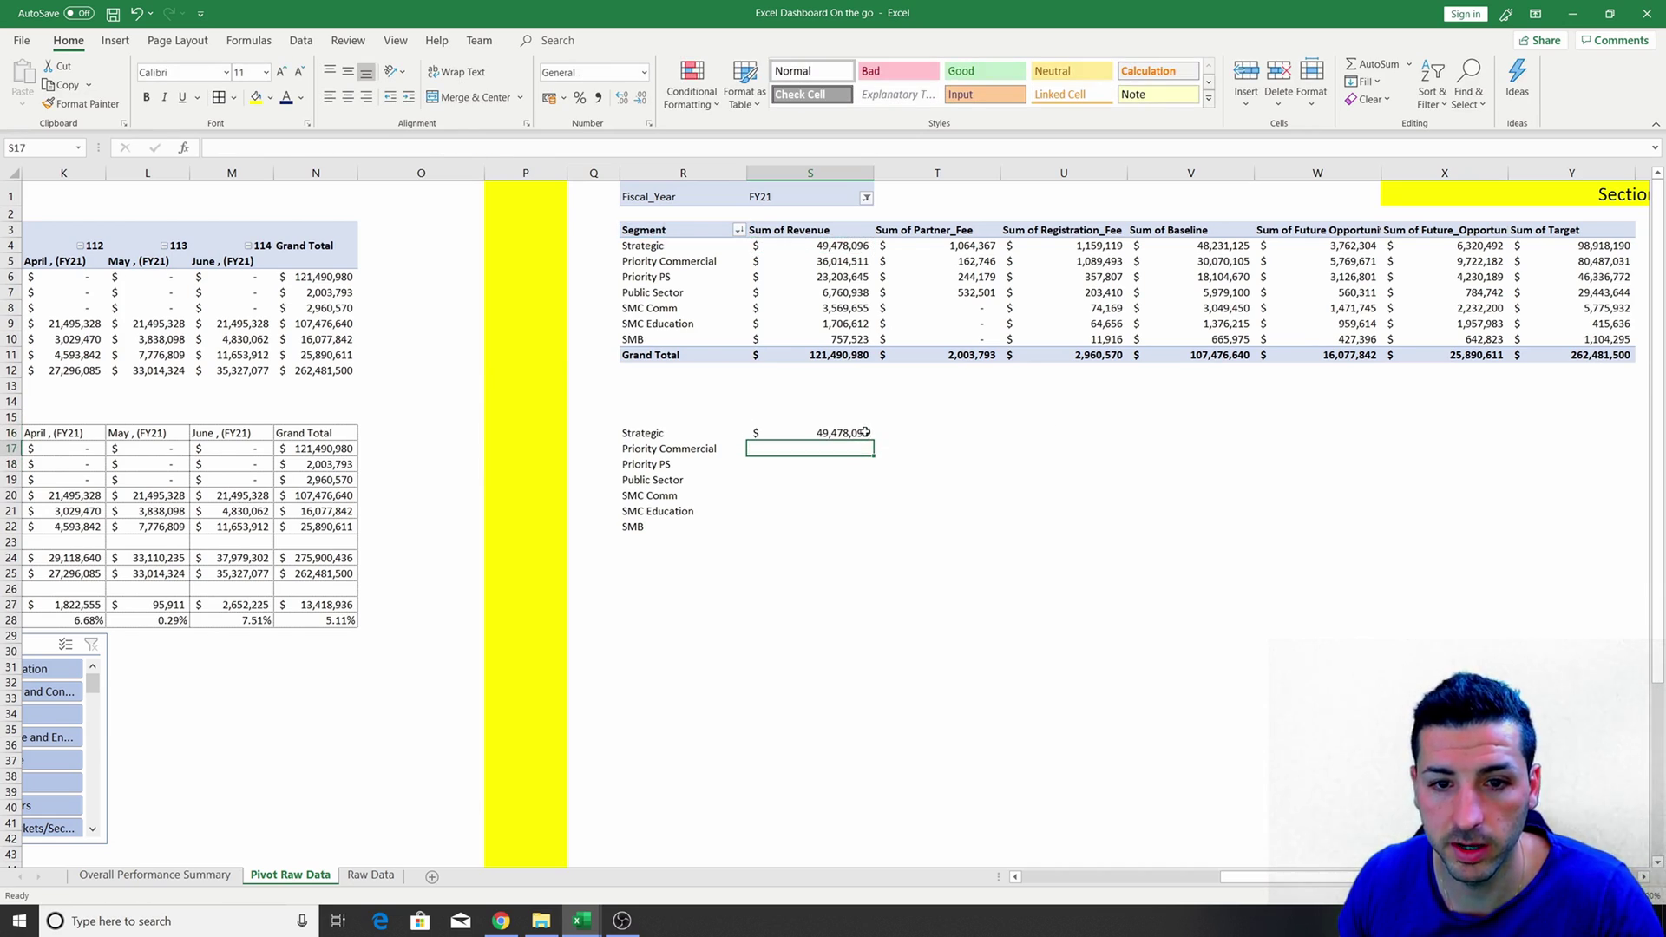
{"action": "left_click", "coordinate": [861, 433]}
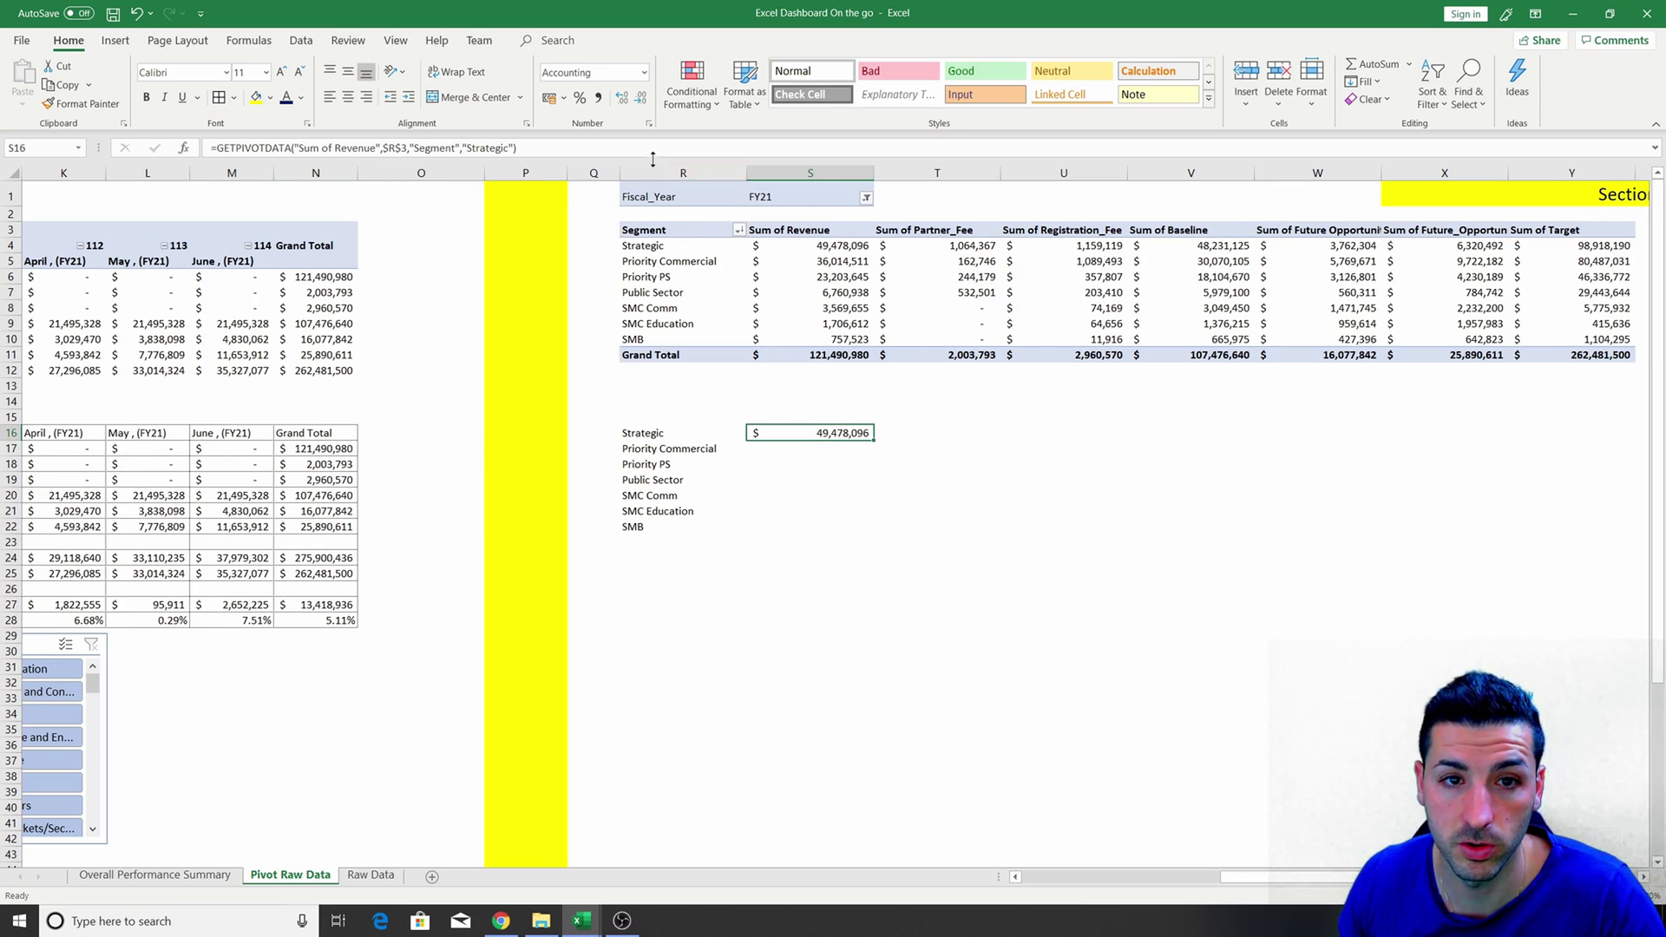
{"action": "key", "text": "F2"}
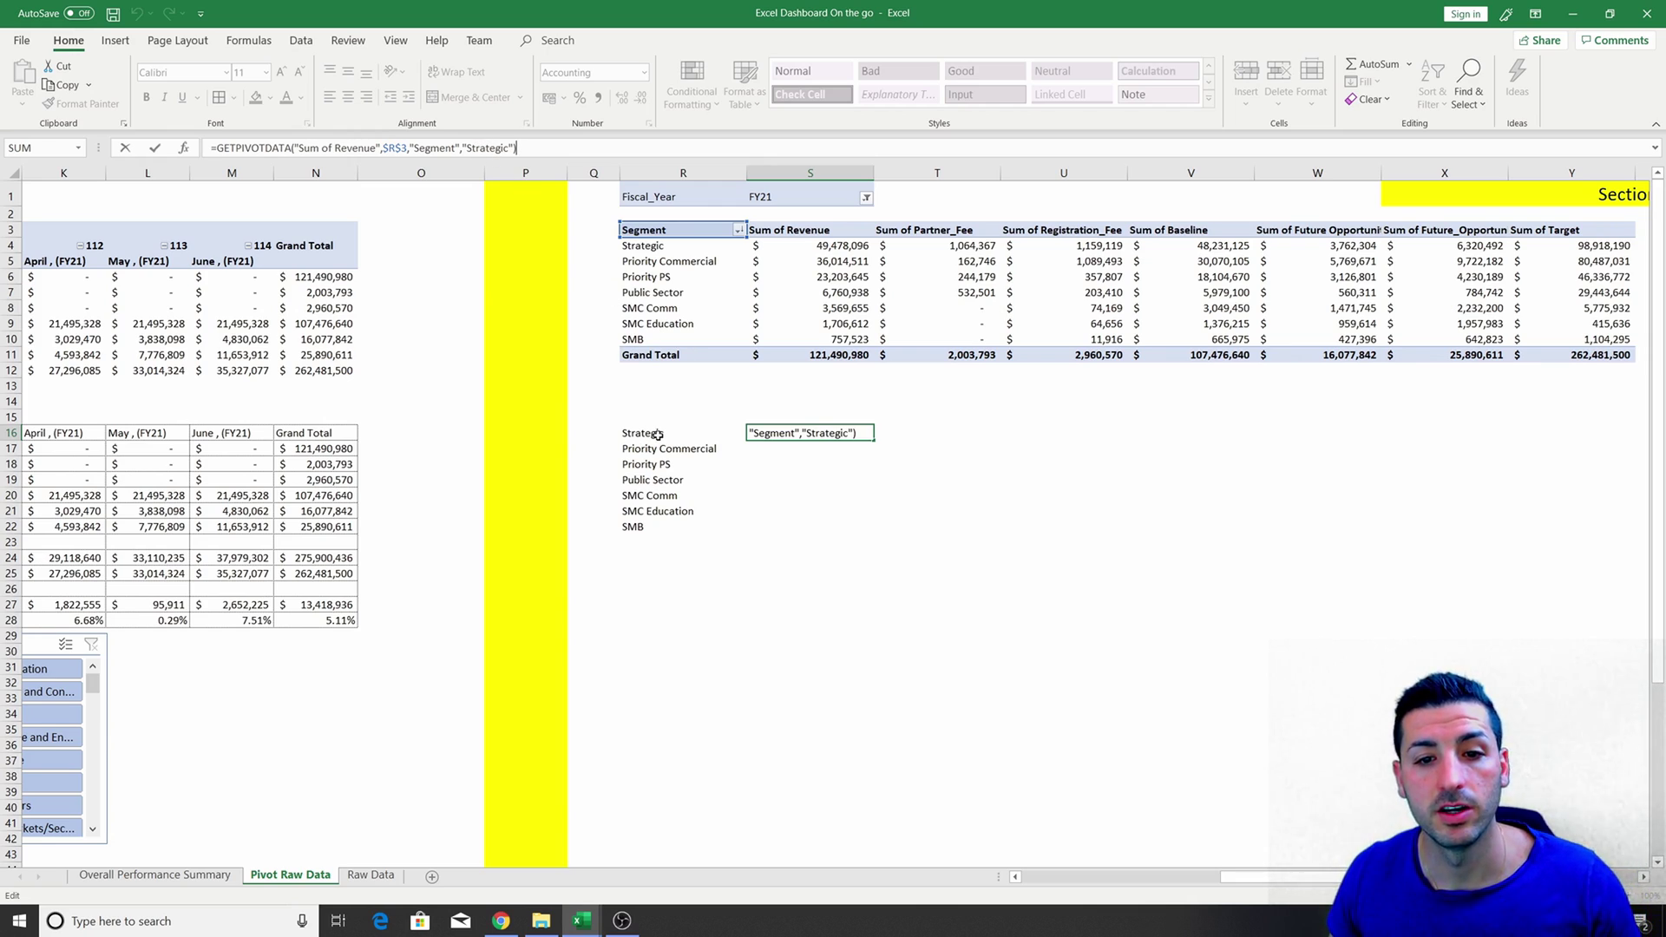
{"action": "left_click", "coordinate": [155, 148]}
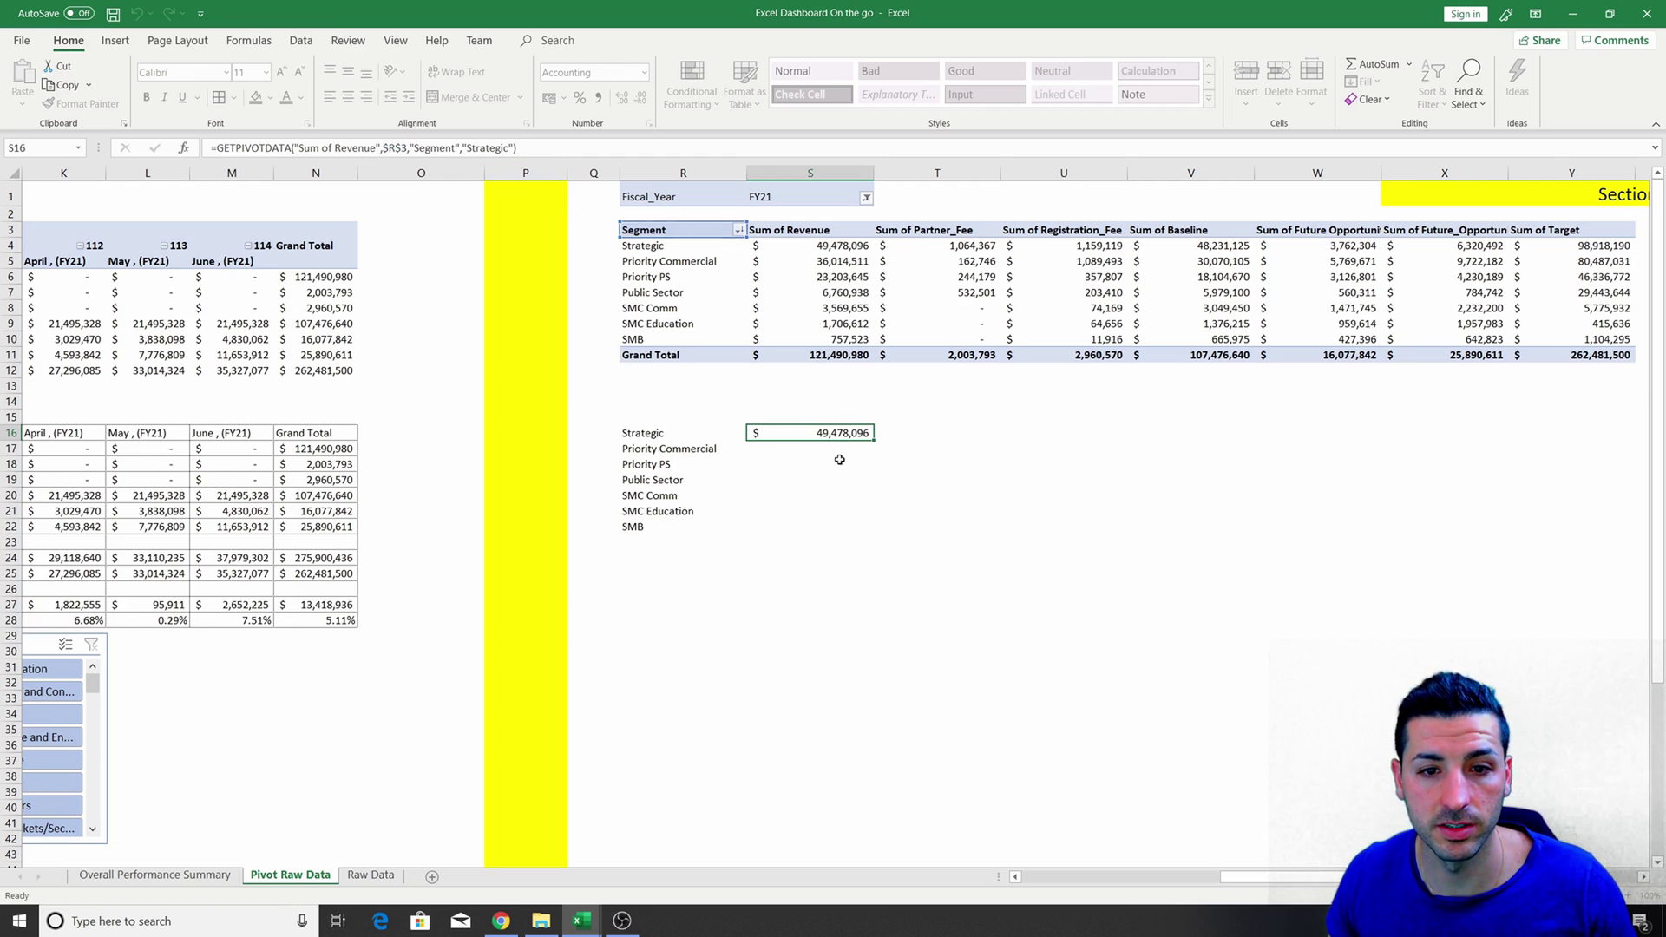
Copy the Section 4 pivot table headers from Sum of Revenue to Sum of Target into S15:Y15.
{"action": "left_click_drag", "start_coordinate": [800, 232], "coordinate": [1336, 230]}
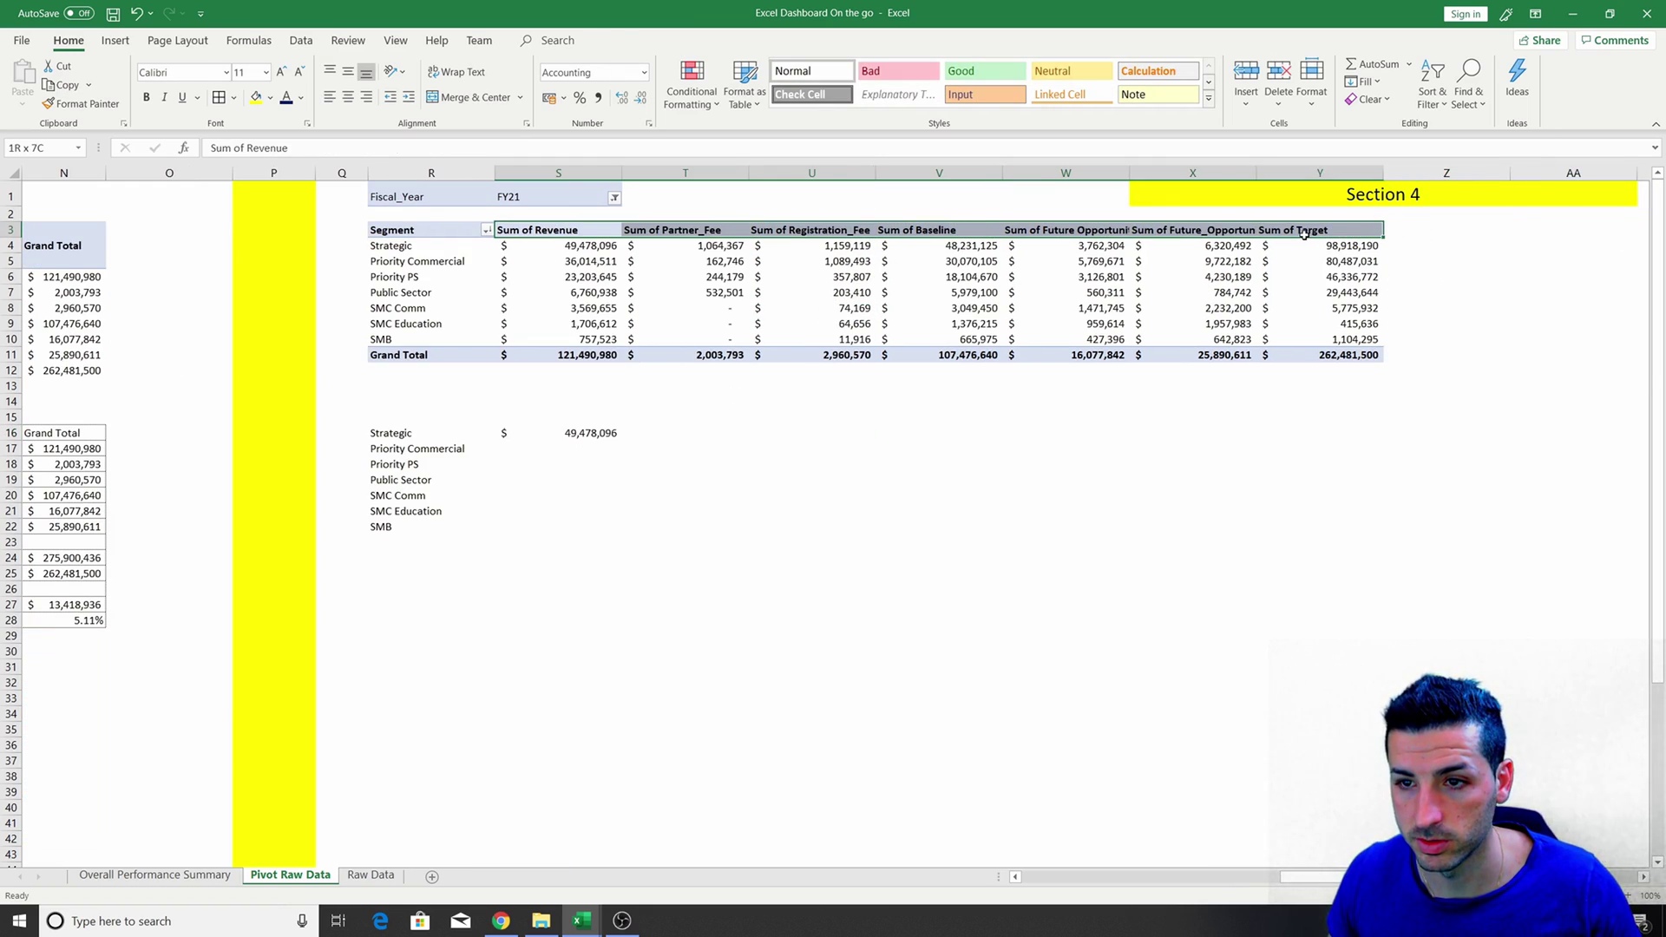
{"action": "key", "text": "ctrl+c"}
{"action": "left_click", "coordinate": [574, 423]}
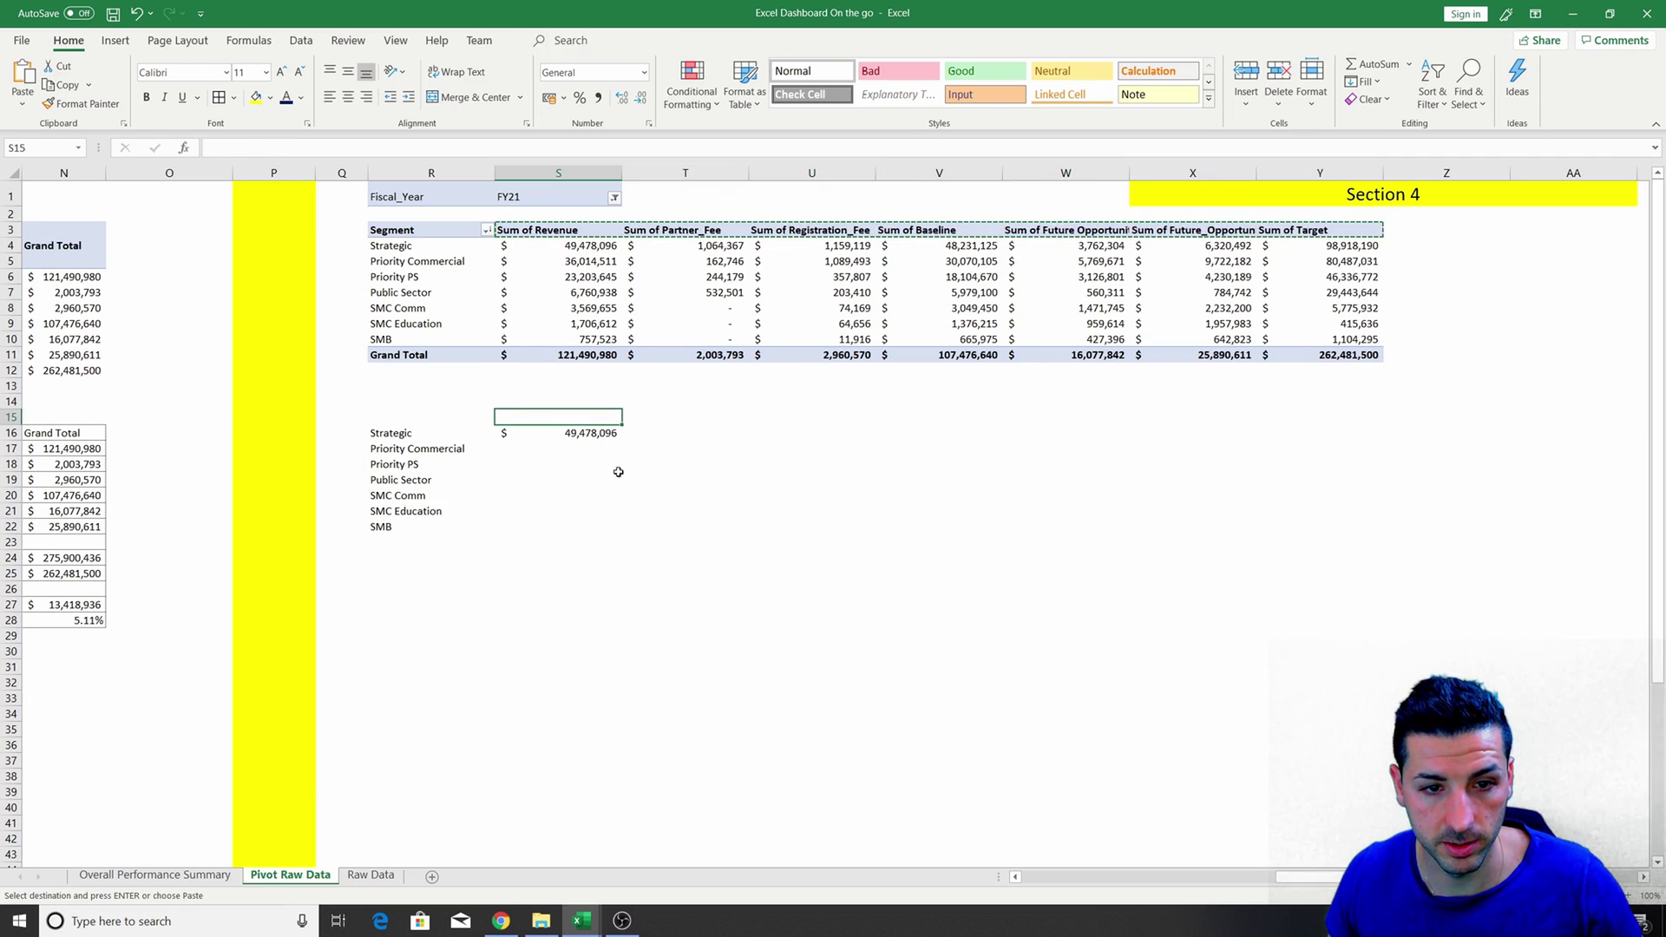
{"action": "key", "text": "ctrl+v"}
{"action": "left_click", "coordinate": [652, 540]}
Replace "Strategic" in the S16 GETPIVOTDATA formula with the column-locked reference $R16.
{"action": "left_click", "coordinate": [580, 432]}
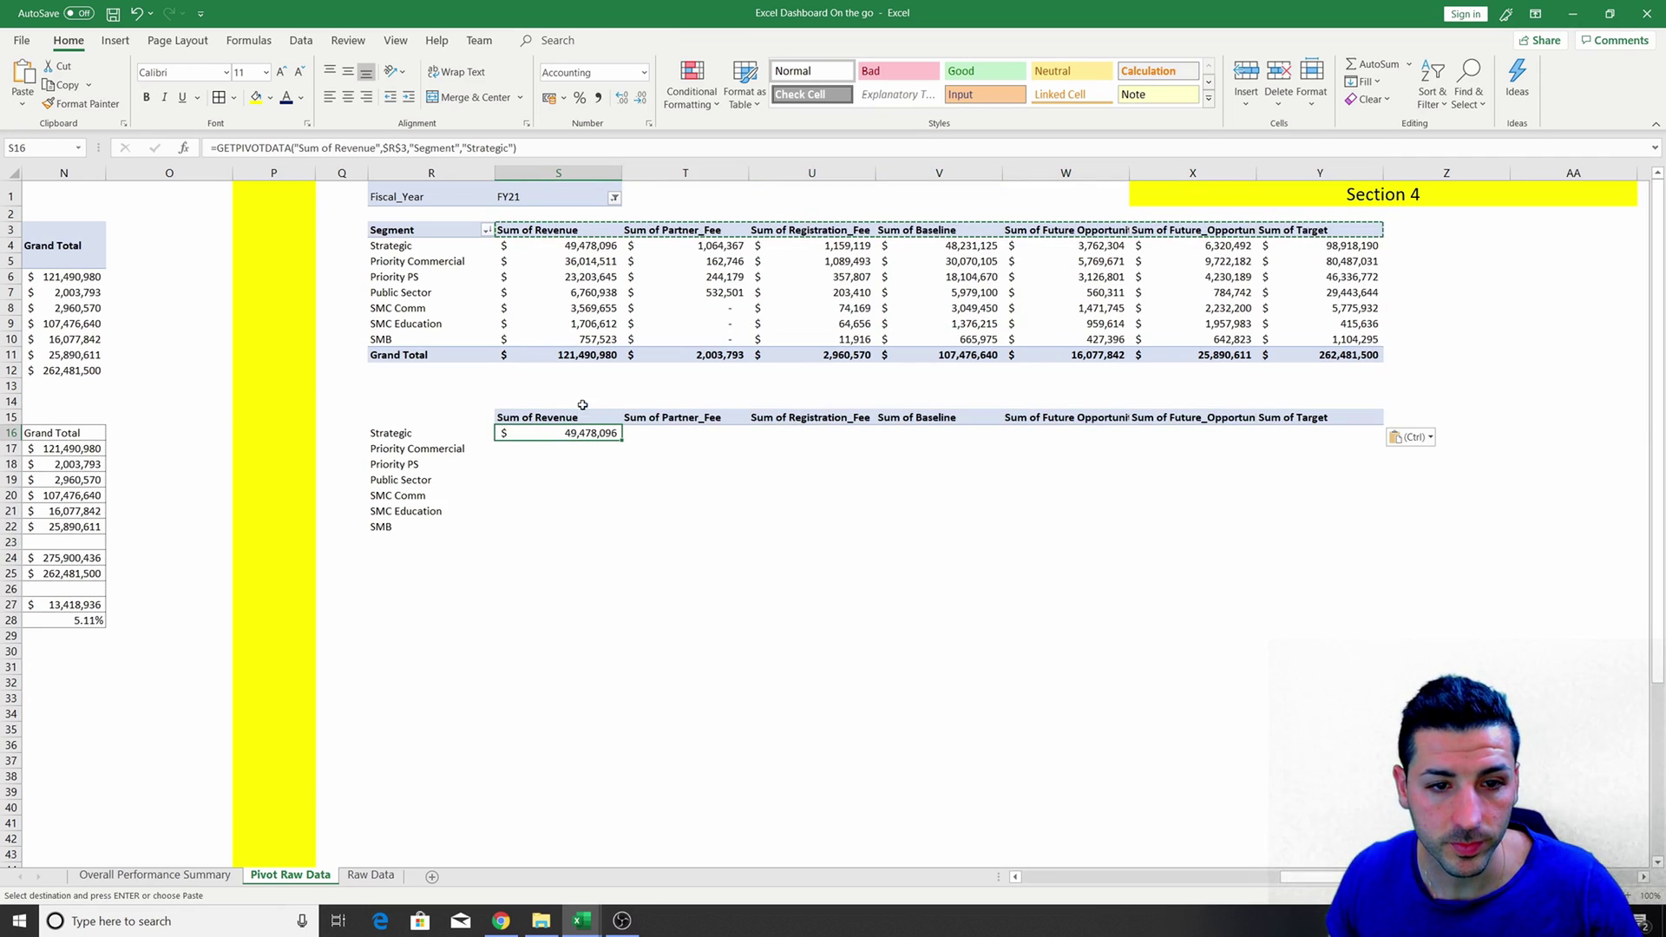
{"action": "left_click", "coordinate": [464, 148]}
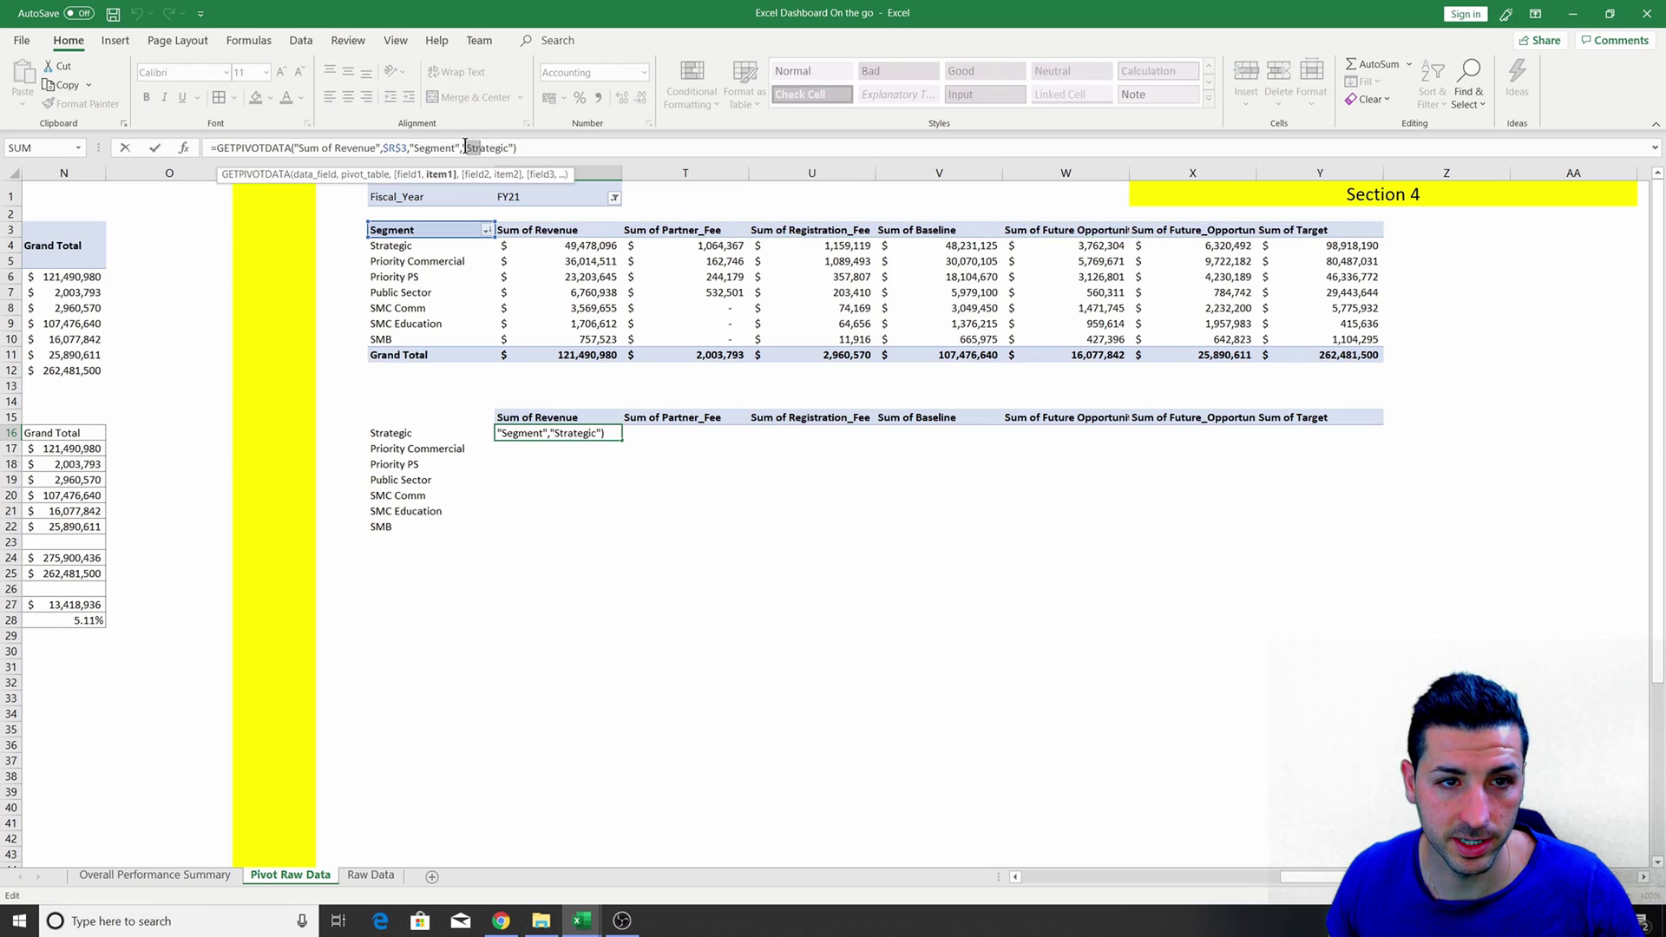
{"action": "left_click_drag", "start_coordinate": [464, 147], "coordinate": [514, 148]}
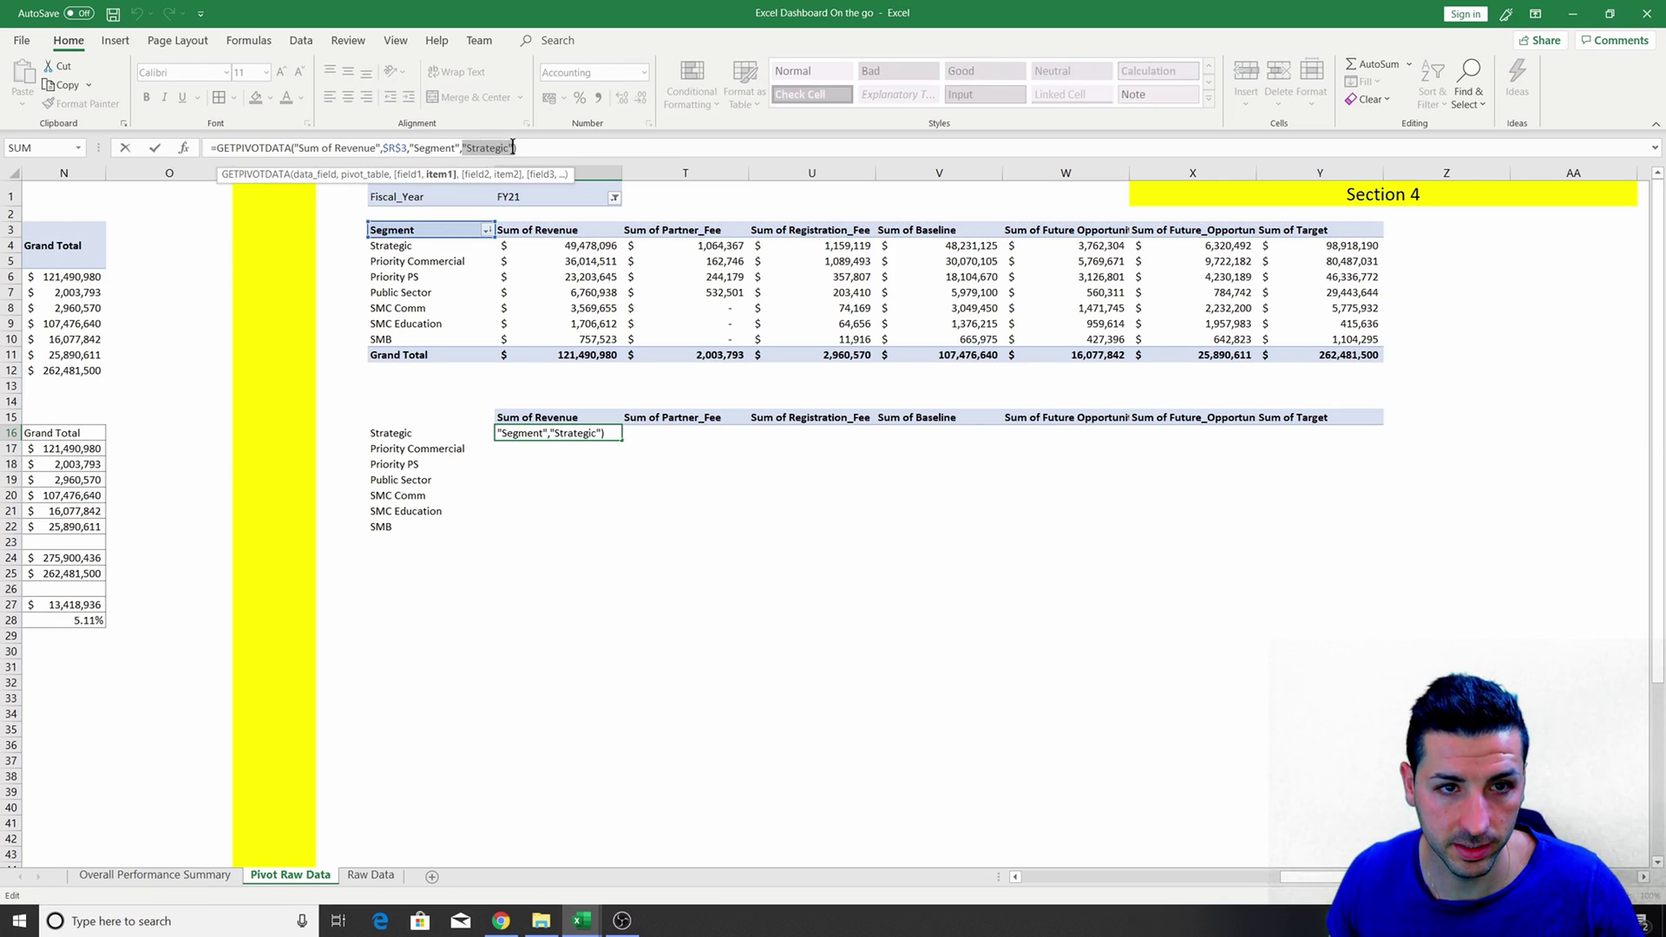
{"action": "left_click", "coordinate": [396, 433]}
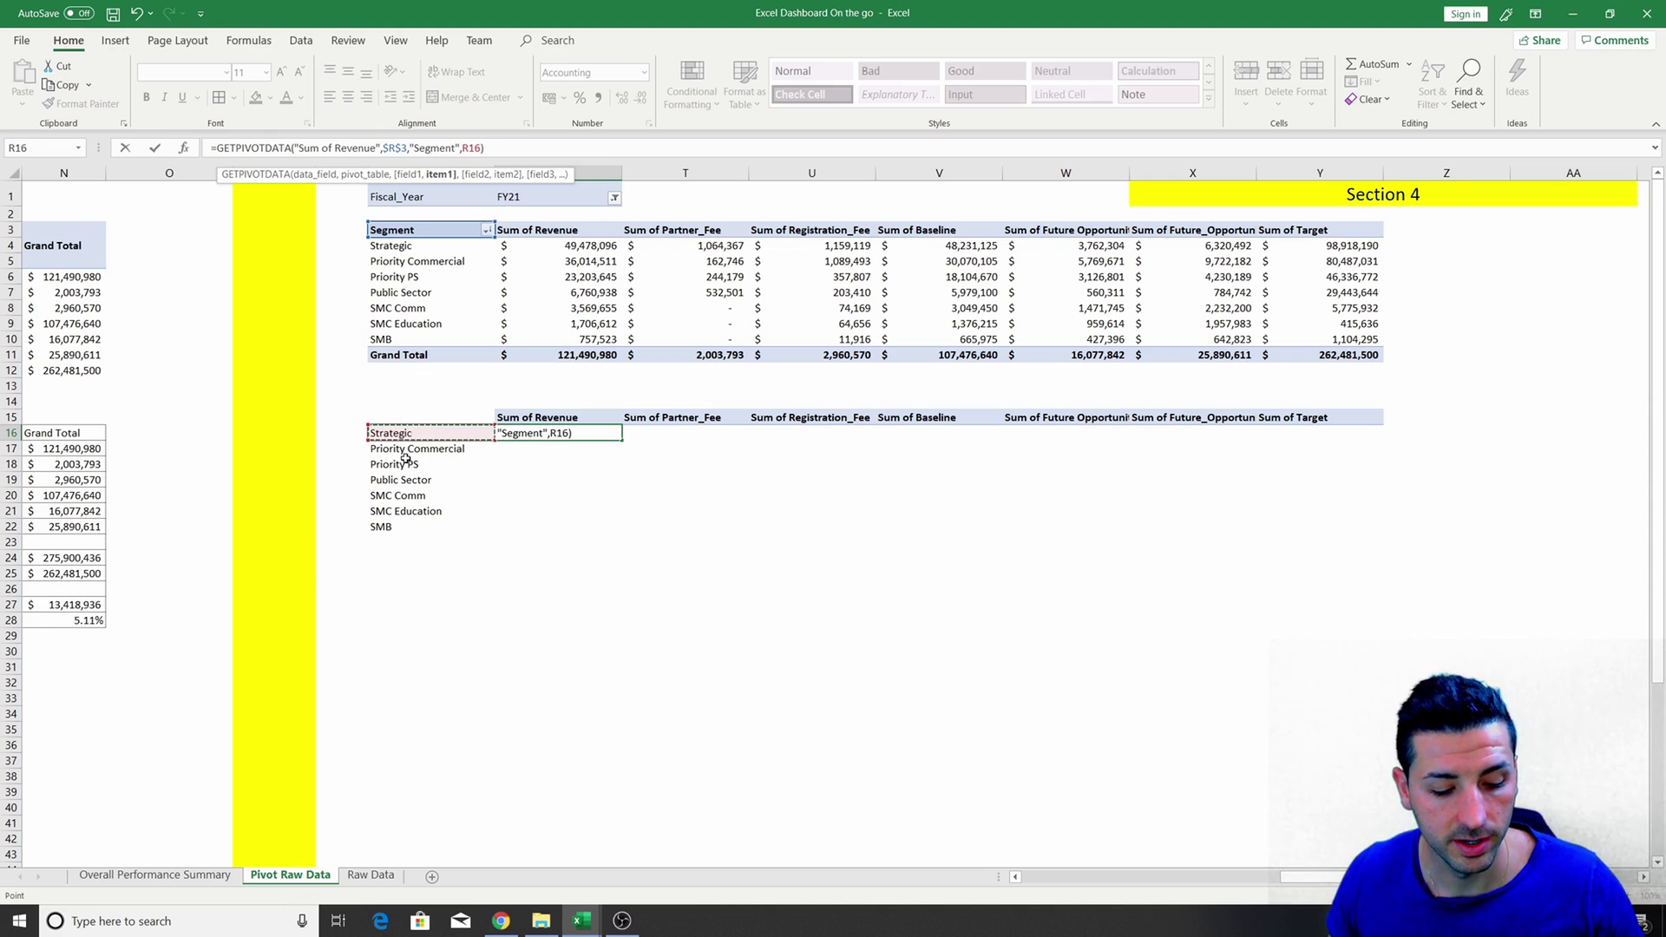
{"action": "key", "text": "F4"}
{"action": "key", "text": "F4"}
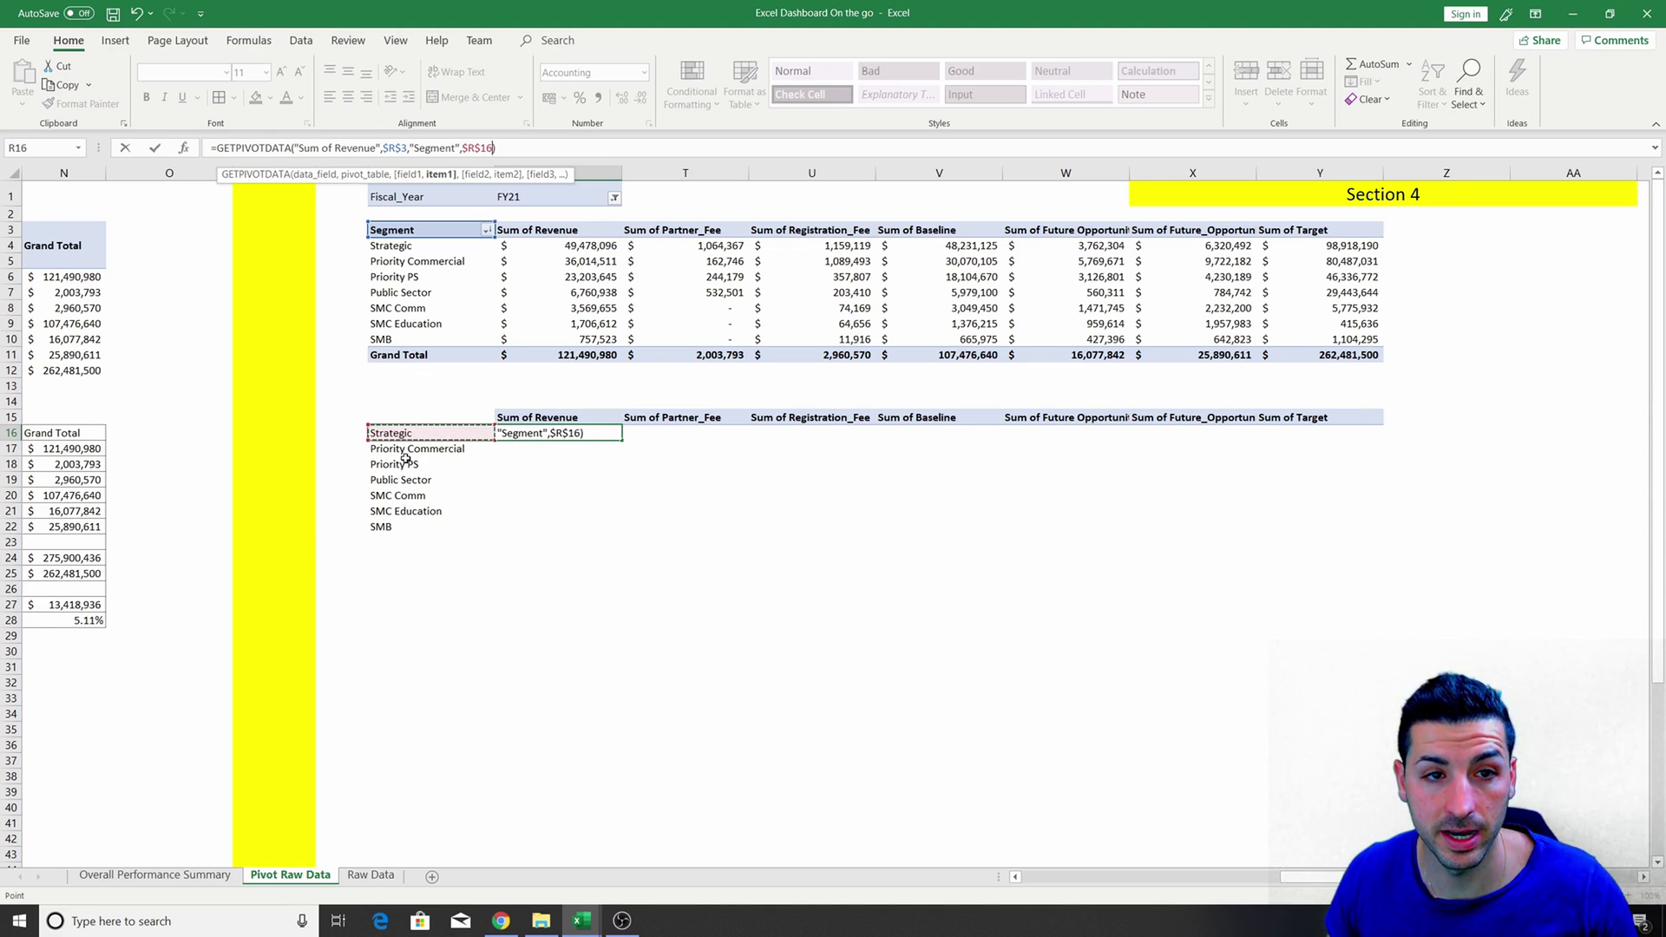
{"action": "key", "text": "F4"}
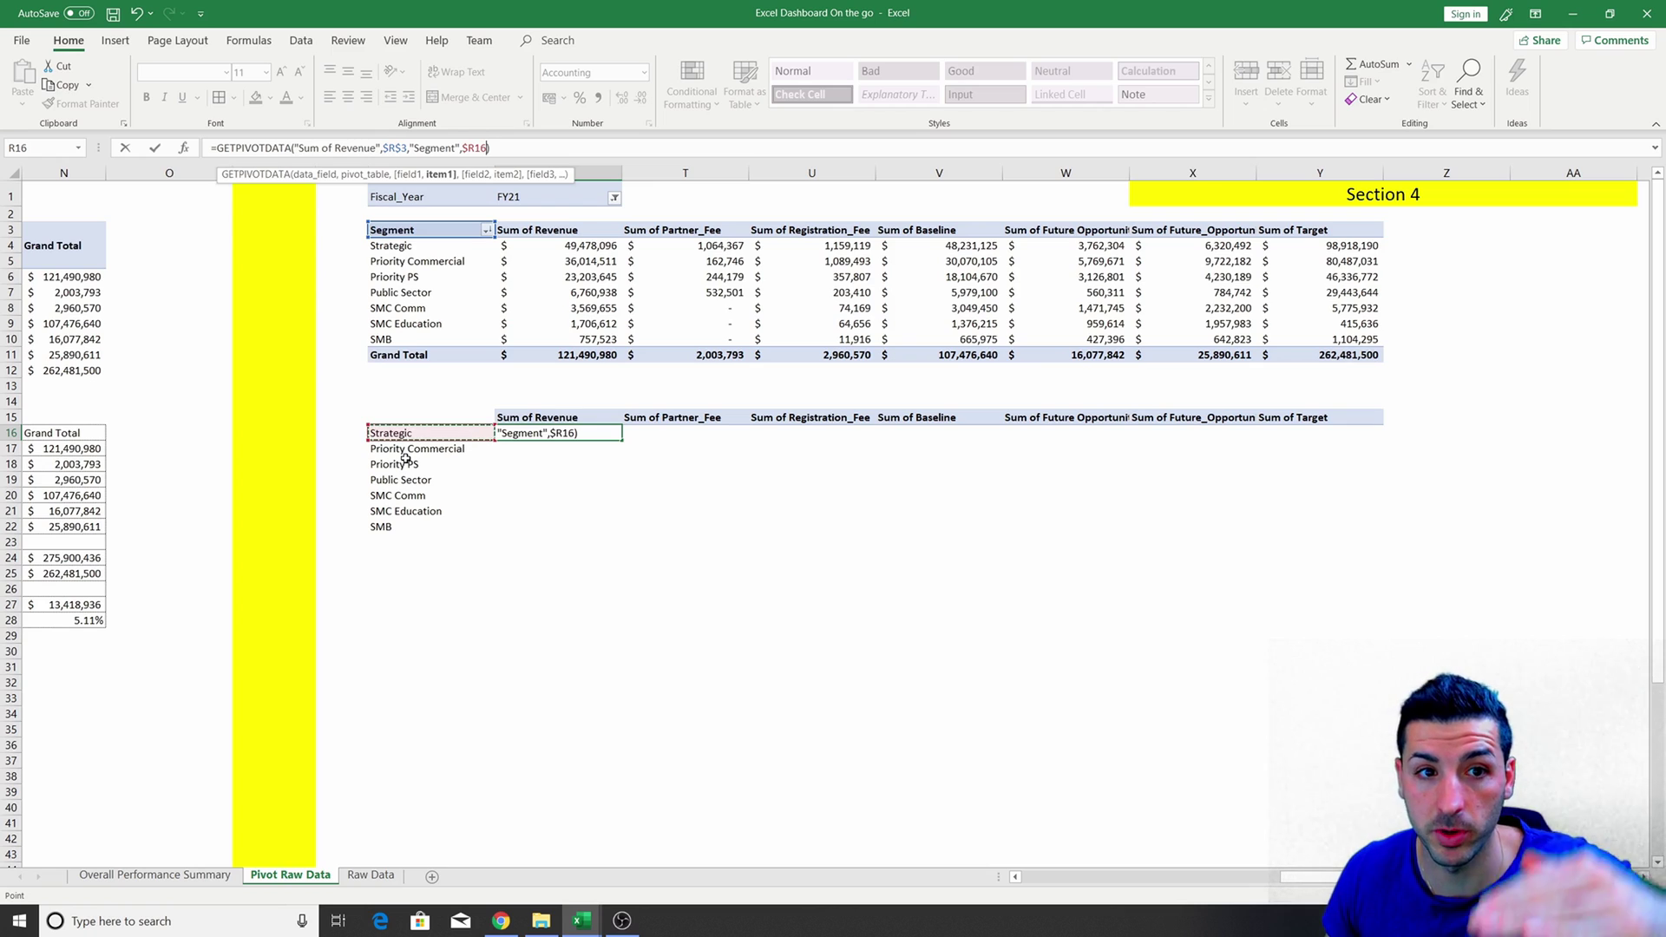
{"action": "key", "text": "Return"}
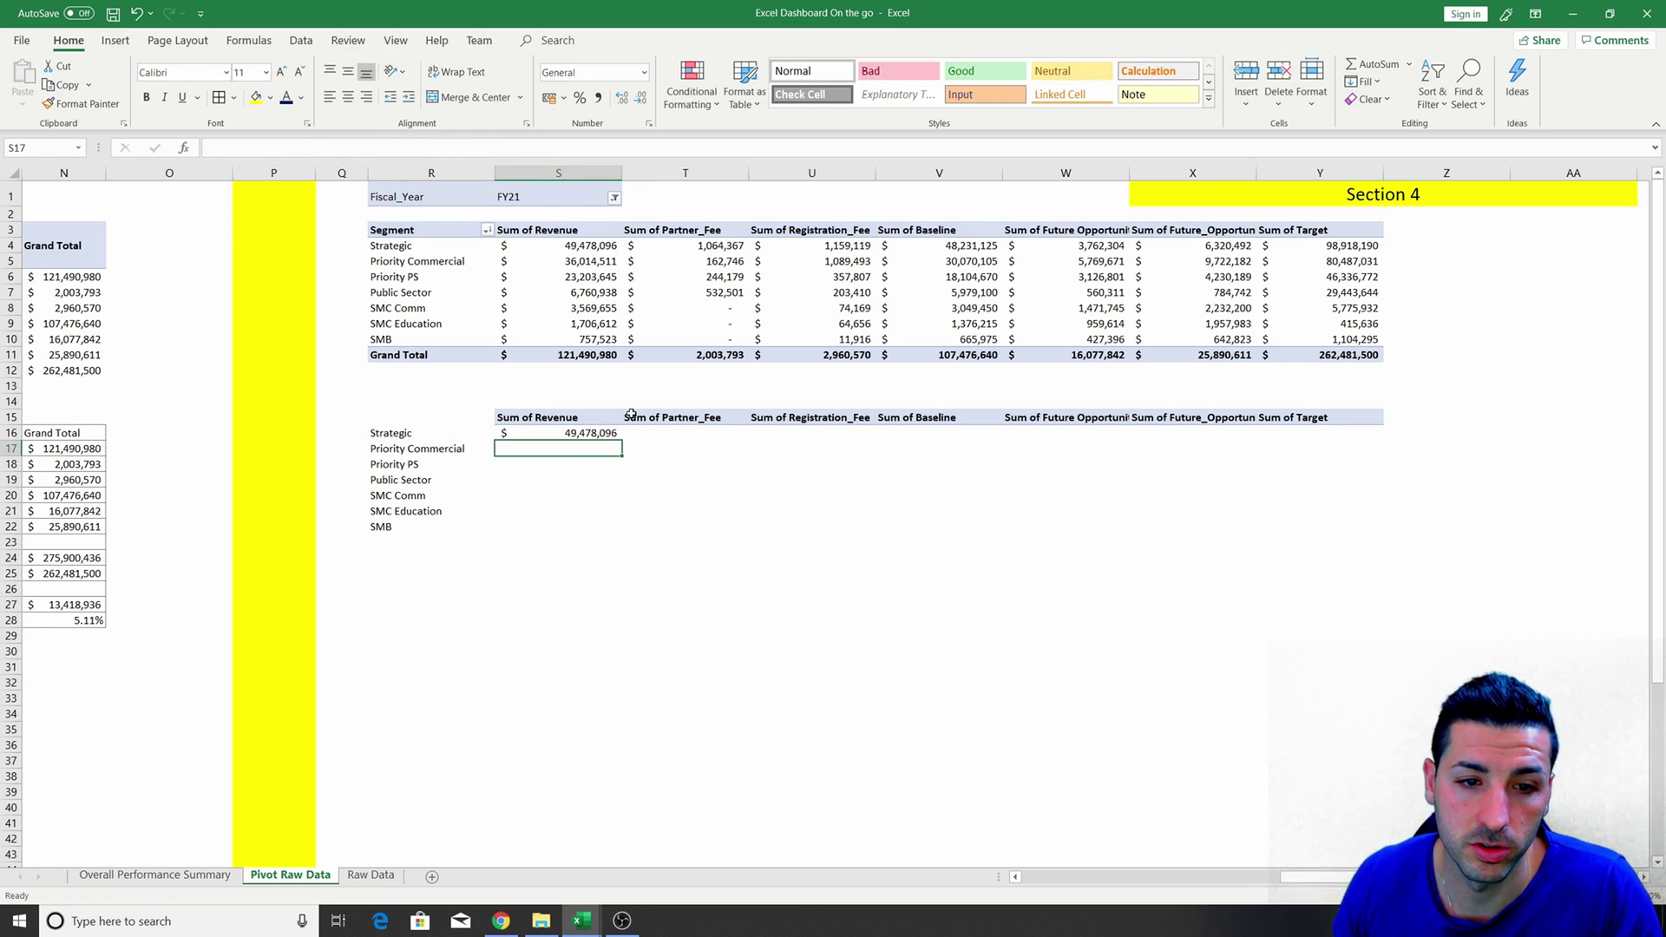
Fill the S16 formula down to the SMB row in S22 and check the segment references in the copied formulas.
{"action": "key", "text": "Up"}
{"action": "left_click_drag", "start_coordinate": [622, 441], "coordinate": [615, 531]}
{"action": "left_click", "coordinate": [576, 466]}
{"action": "left_click", "coordinate": [552, 143]}
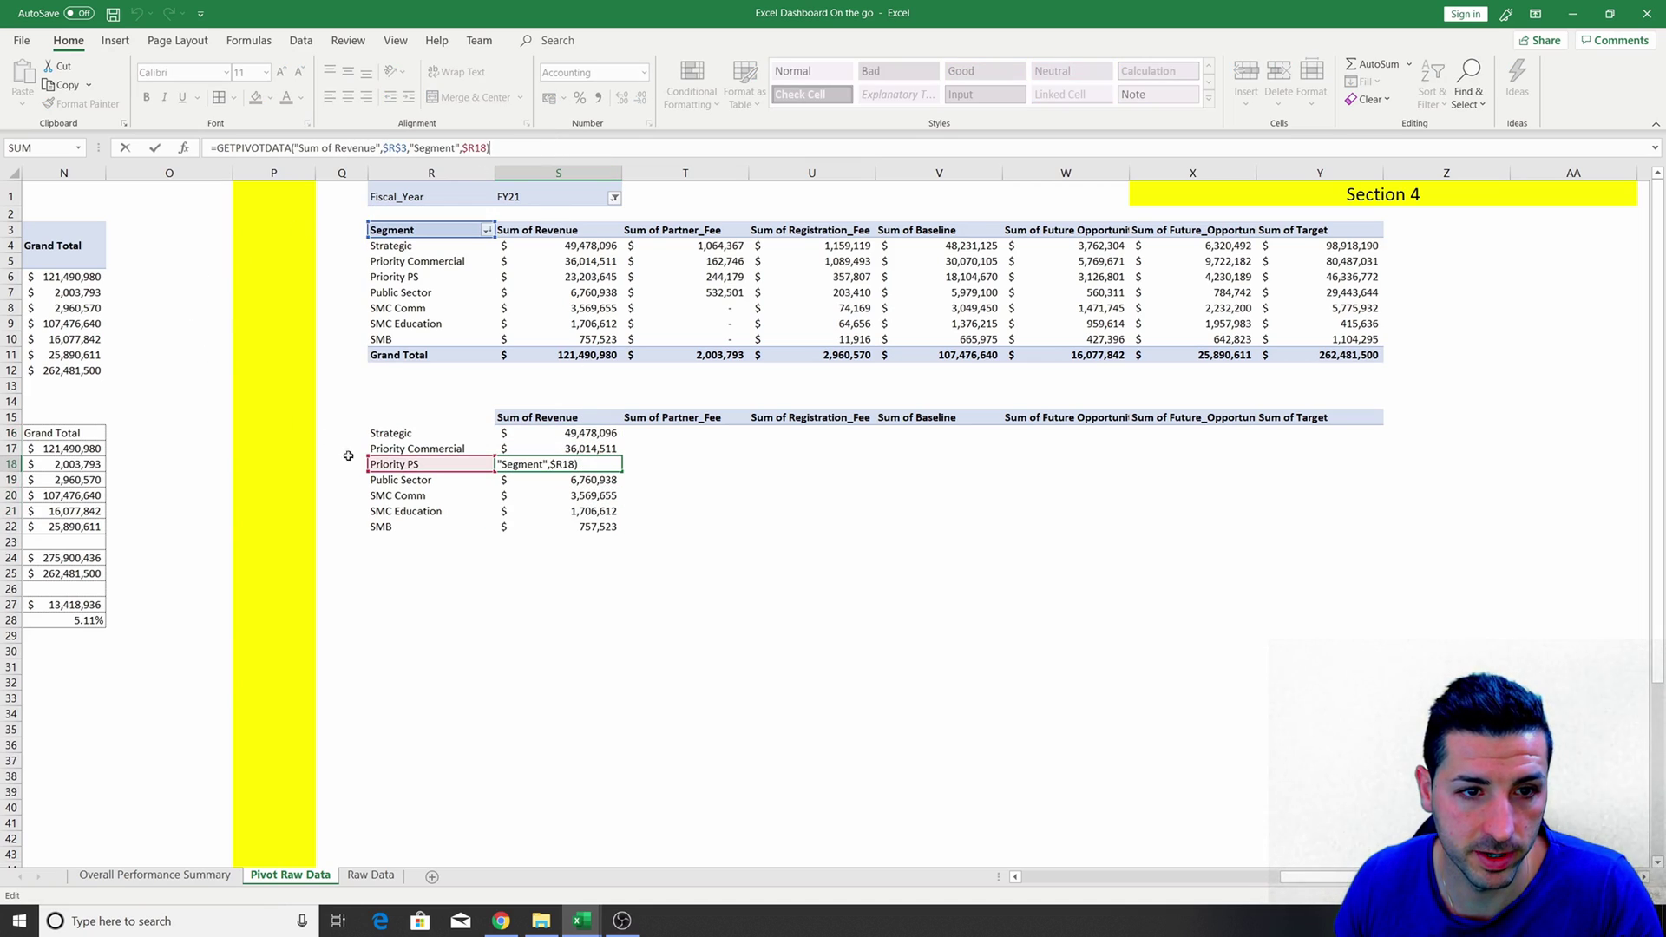
{"action": "left_click", "coordinate": [543, 513]}
{"action": "left_click", "coordinate": [543, 497]}
{"action": "left_click", "coordinate": [440, 144]}
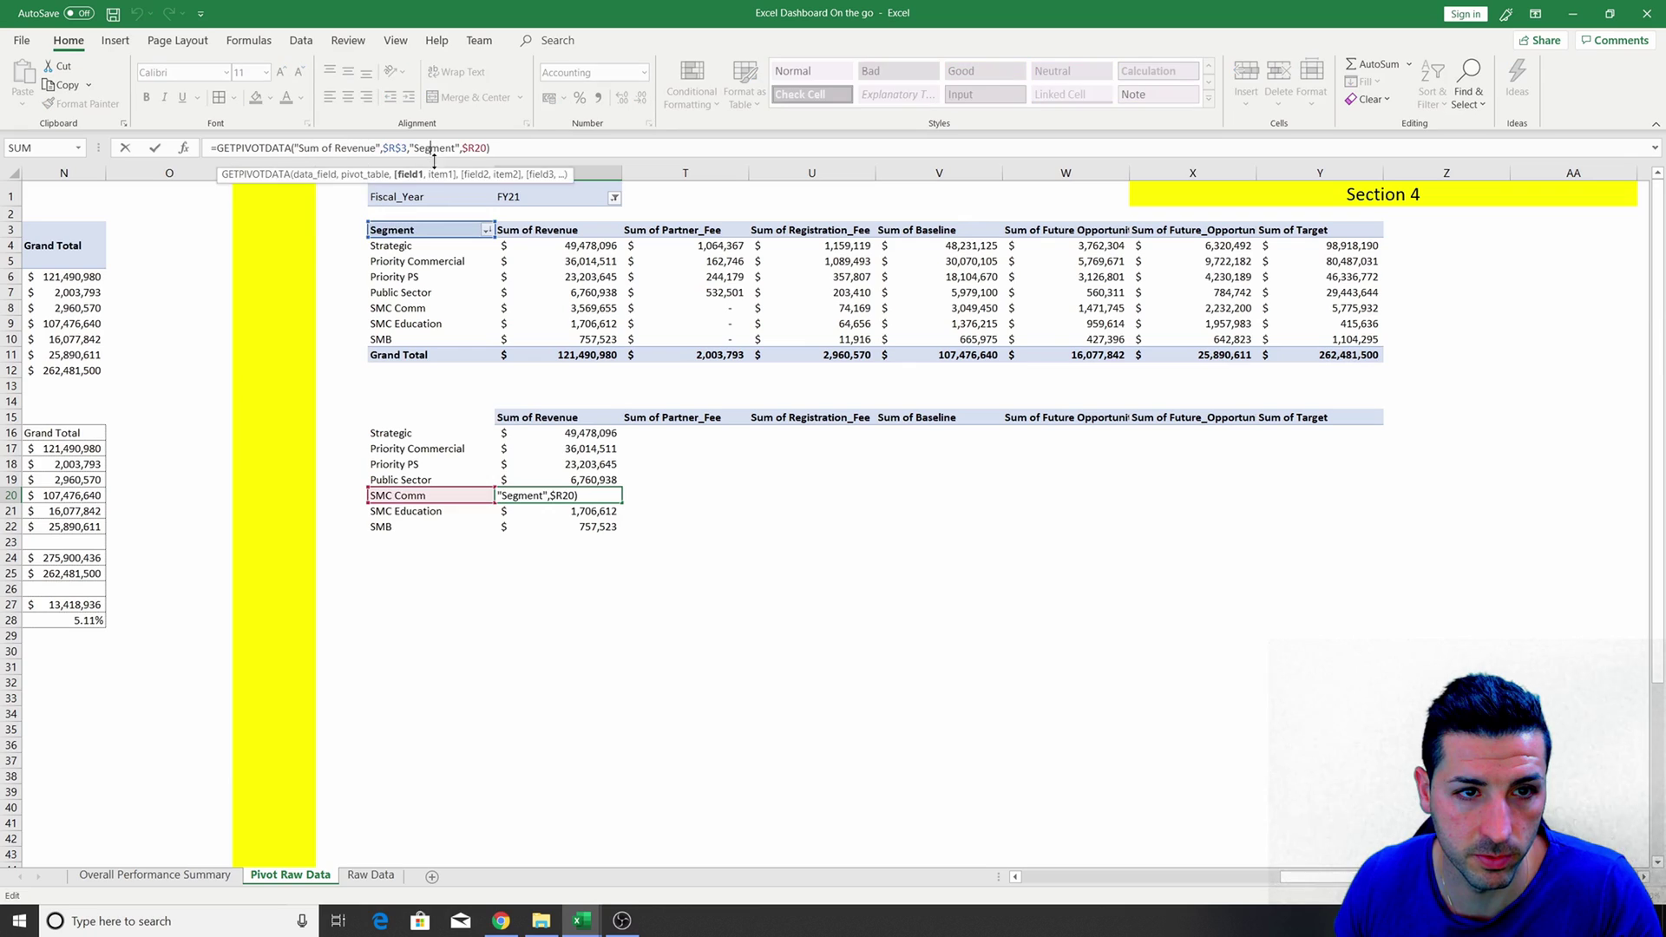
{"action": "key", "text": "Escape"}
Try linking T16 directly to the pivot table's Strategic Sum of Partner_Fee and filling it down to T24.
{"action": "left_click", "coordinate": [704, 434]}
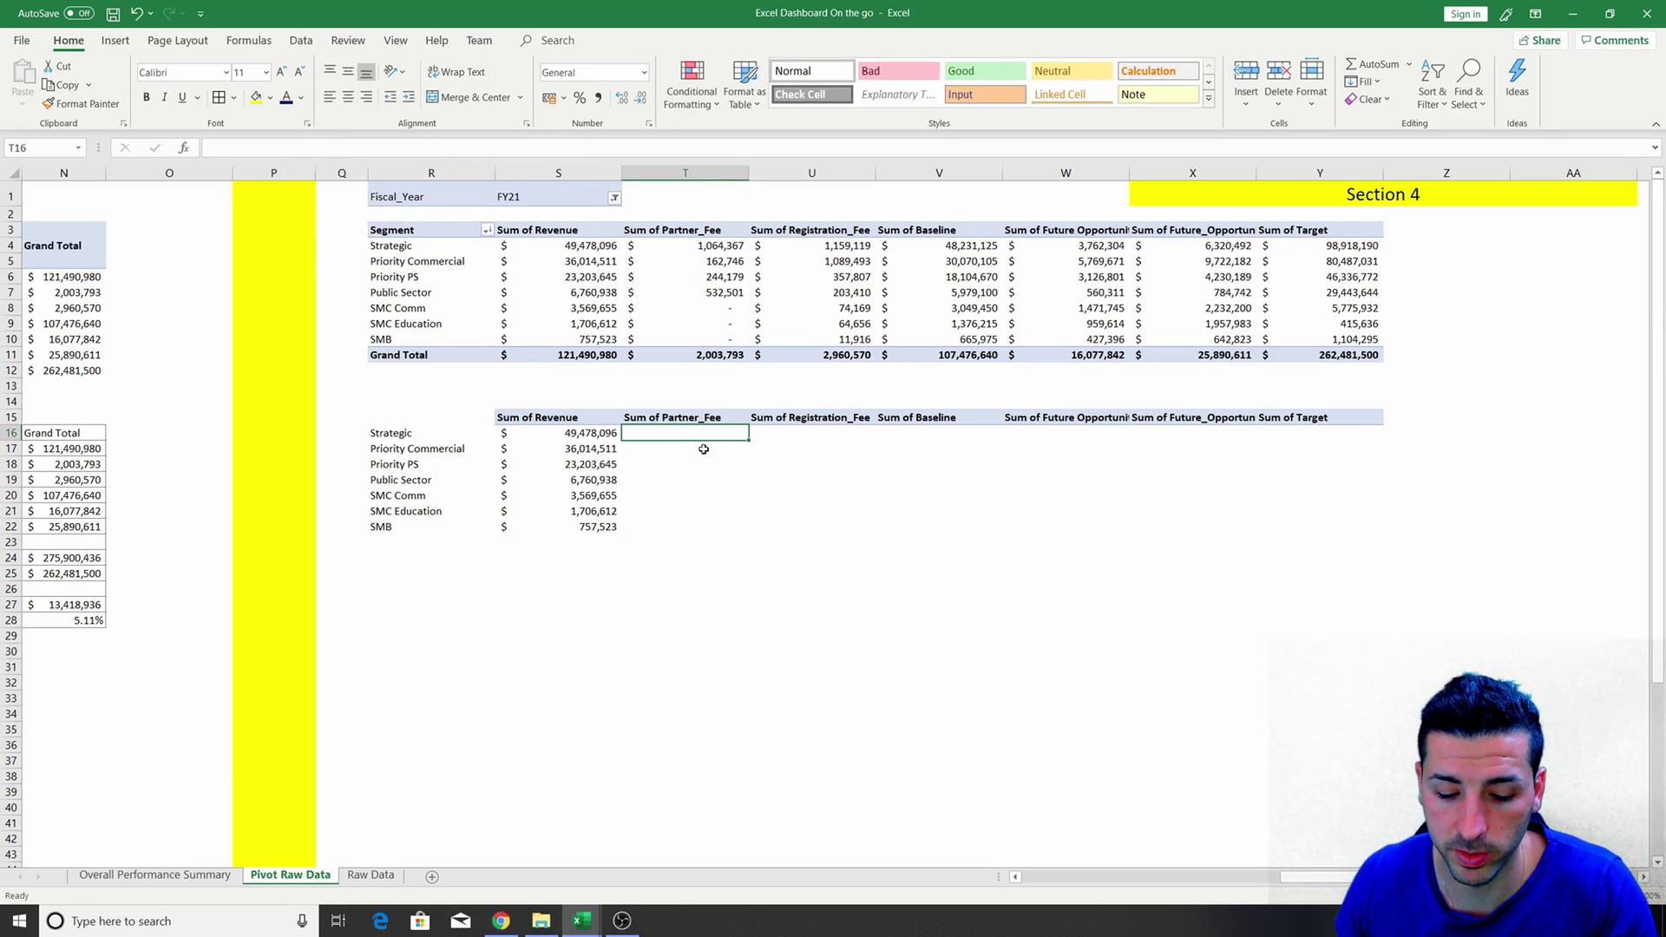
{"action": "type", "text": "="}
{"action": "left_click", "coordinate": [702, 247]}
{"action": "key", "text": "Return"}
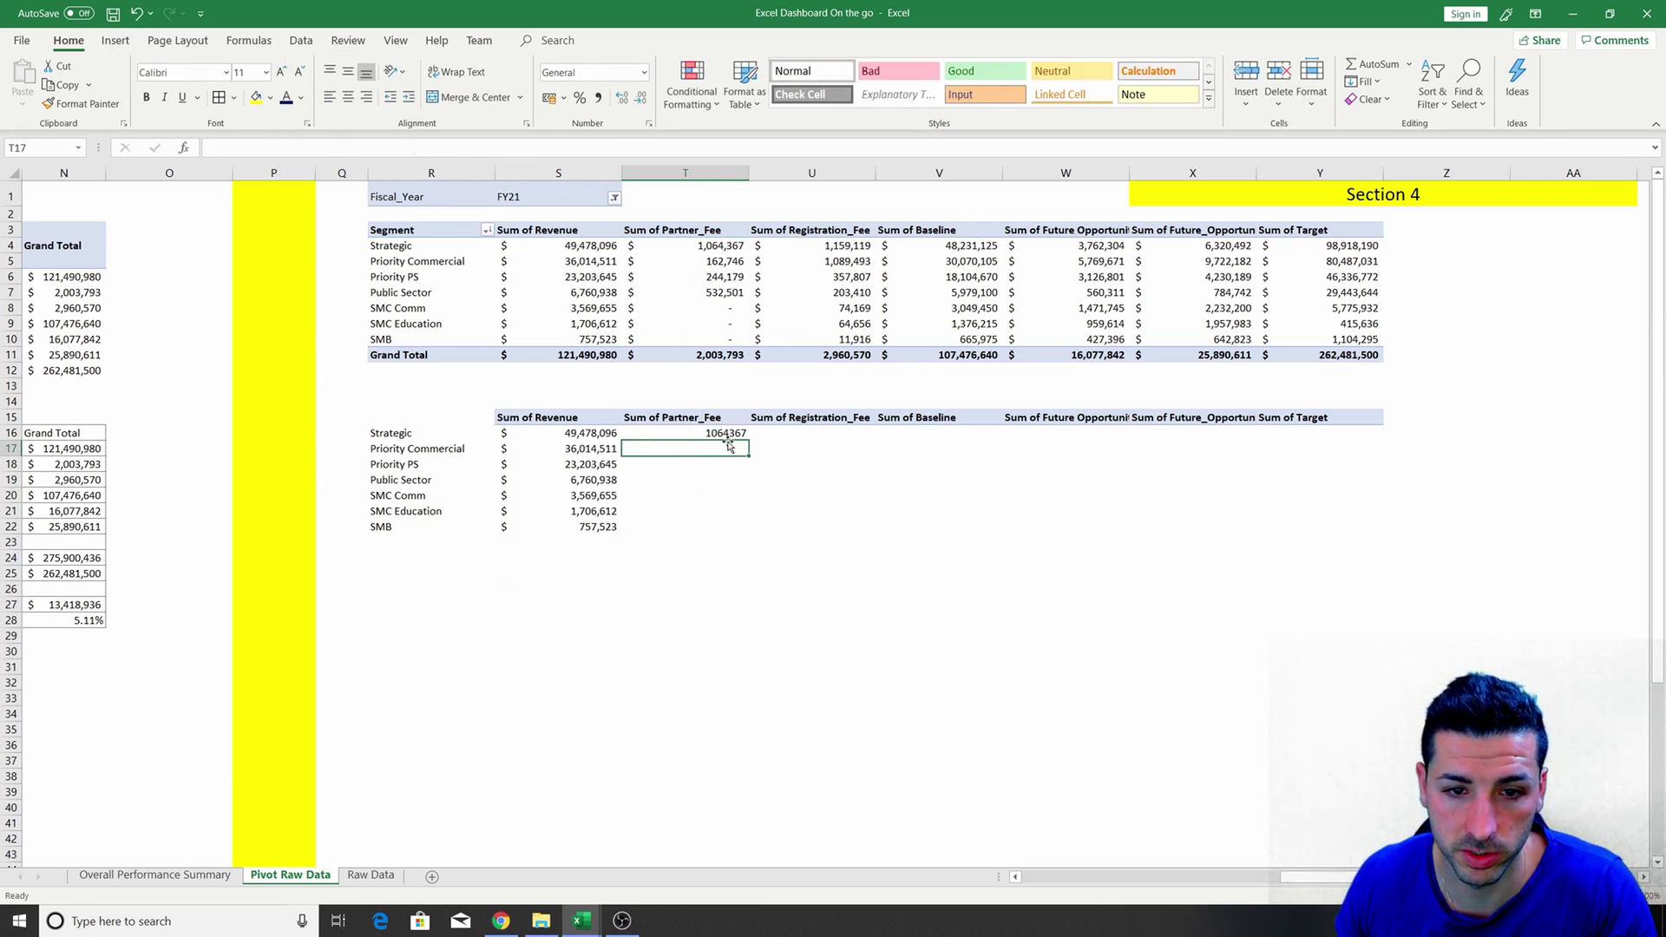
{"action": "left_click", "coordinate": [729, 433]}
{"action": "left_click_drag", "start_coordinate": [747, 441], "coordinate": [748, 562]}
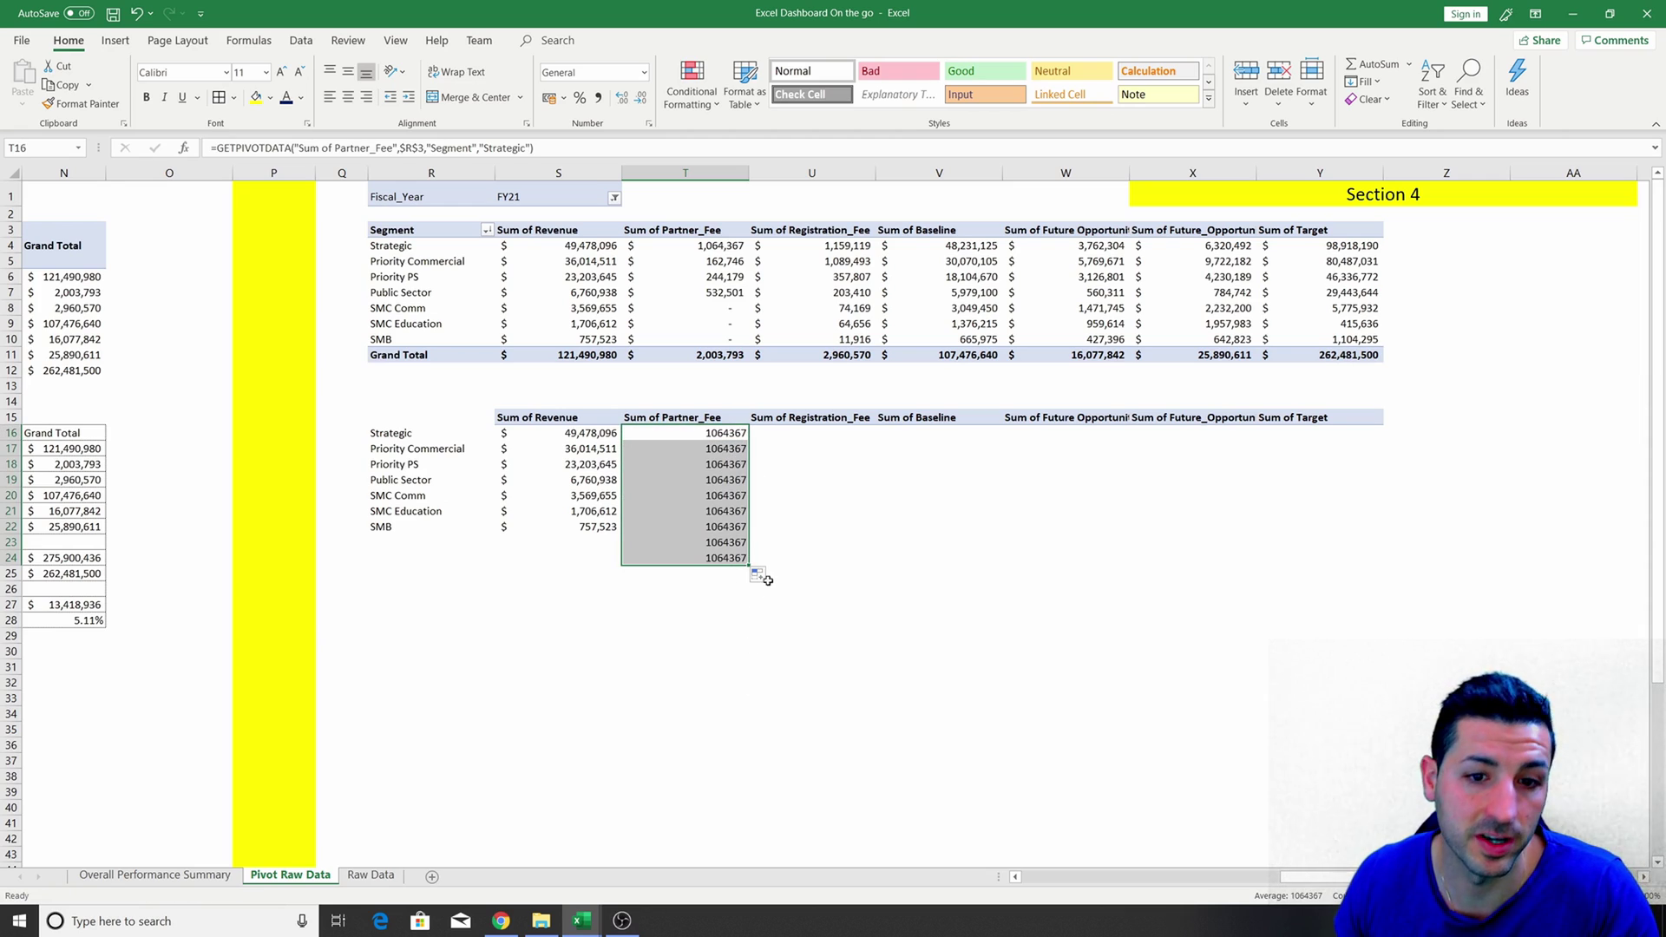
Clear the filled Sum of Partner_Fee formulas from T16:T24.
{"action": "left_click", "coordinate": [716, 439]}
{"action": "key", "text": "Down"}
{"action": "key", "text": "Down"}
{"action": "key", "text": "Down"}
{"action": "key", "text": "Down"}
{"action": "key", "text": "Down"}
{"action": "key", "text": "Down"}
{"action": "key", "text": "Down"}
{"action": "key", "text": "Down"}
{"action": "key", "text": "Down"}
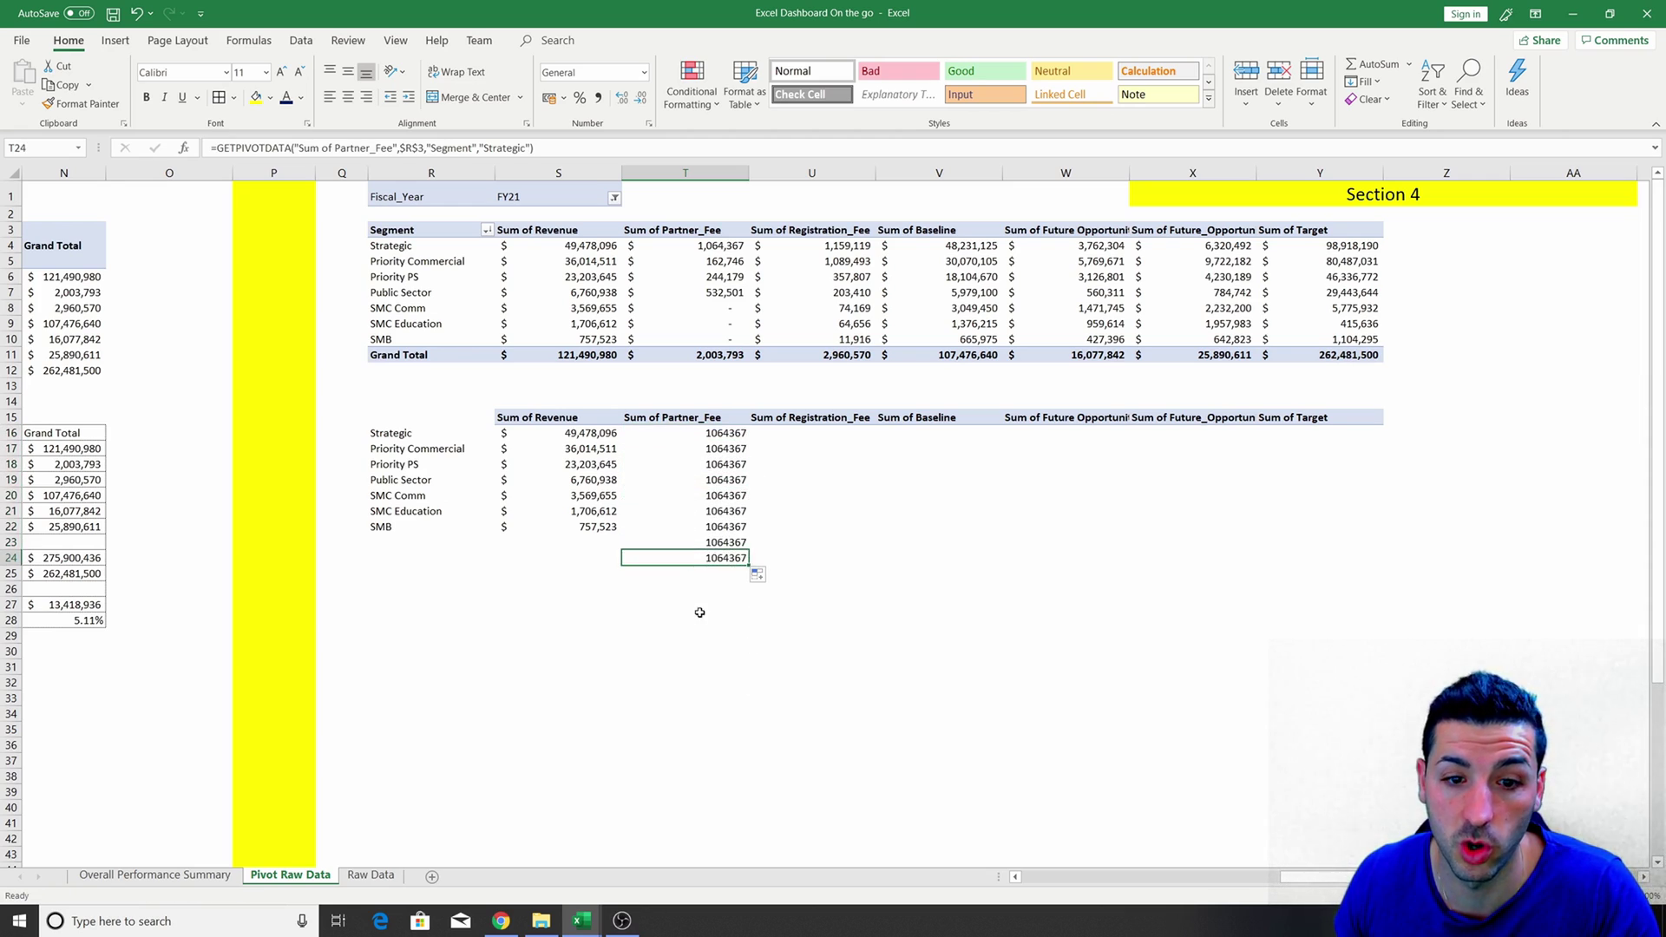
{"action": "key", "text": "shift+Up"}
{"action": "key", "text": "shift+Up"}
{"action": "key", "text": "shift+Up"}
{"action": "key", "text": "shift+Up"}
{"action": "key", "text": "shift+Up"}
{"action": "key", "text": "shift+Up"}
{"action": "key", "text": "shift+Up"}
{"action": "key", "text": "shift+Up"}
{"action": "key", "text": "shift+Up"}
{"action": "key", "text": "Delete"}
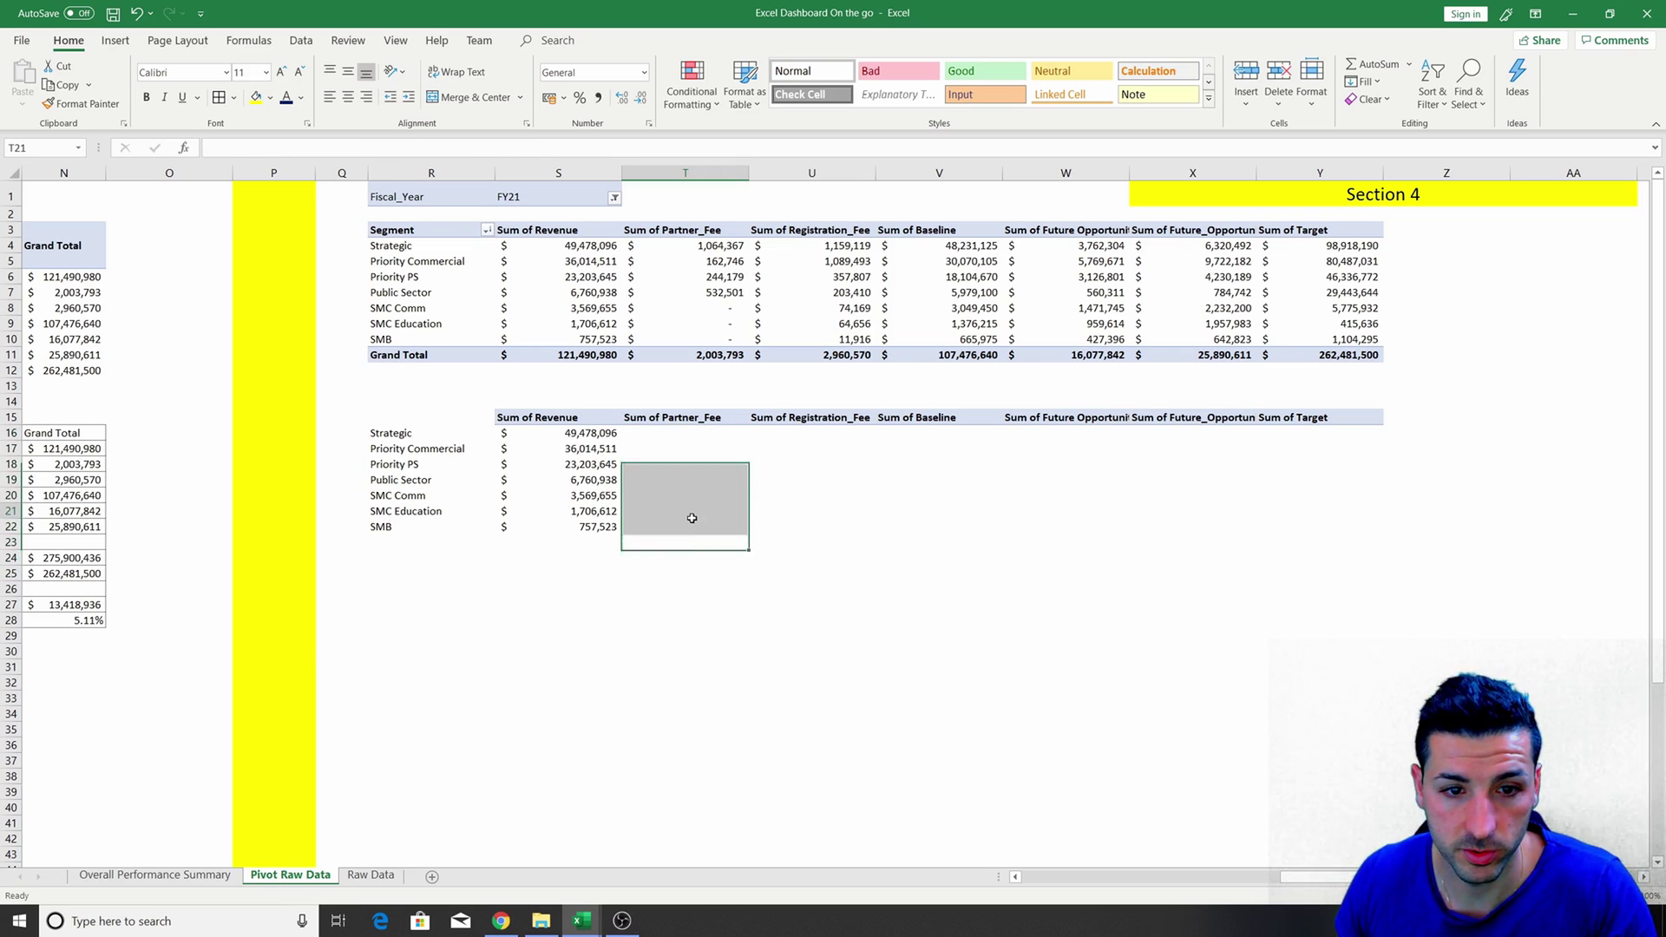
Fill the S16 formula across the Strategic row to Y16 and inspect the copied formula in T16.
{"action": "left_click", "coordinate": [599, 437]}
{"action": "left_click_drag", "start_coordinate": [621, 442], "coordinate": [1358, 439]}
{"action": "left_click", "coordinate": [698, 434]}
{"action": "left_click", "coordinate": [651, 153]}
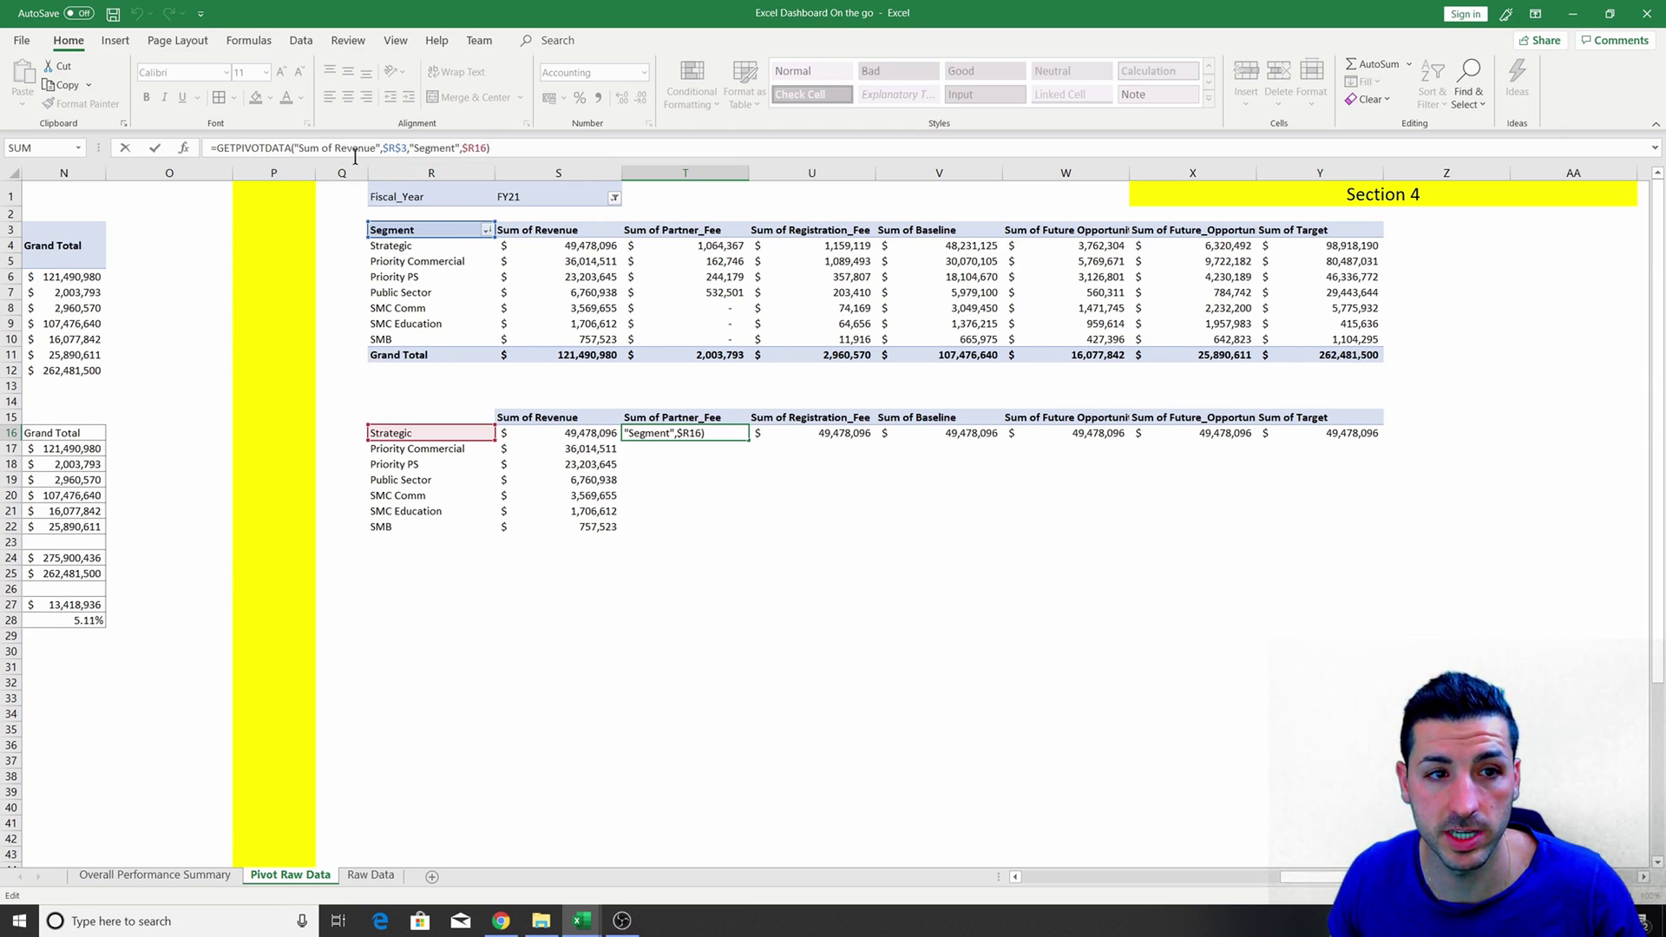
Set the data field in the T16 formula to "Sum of Partner_Fee" and fill it down to T22.
{"action": "left_click", "coordinate": [730, 233]}
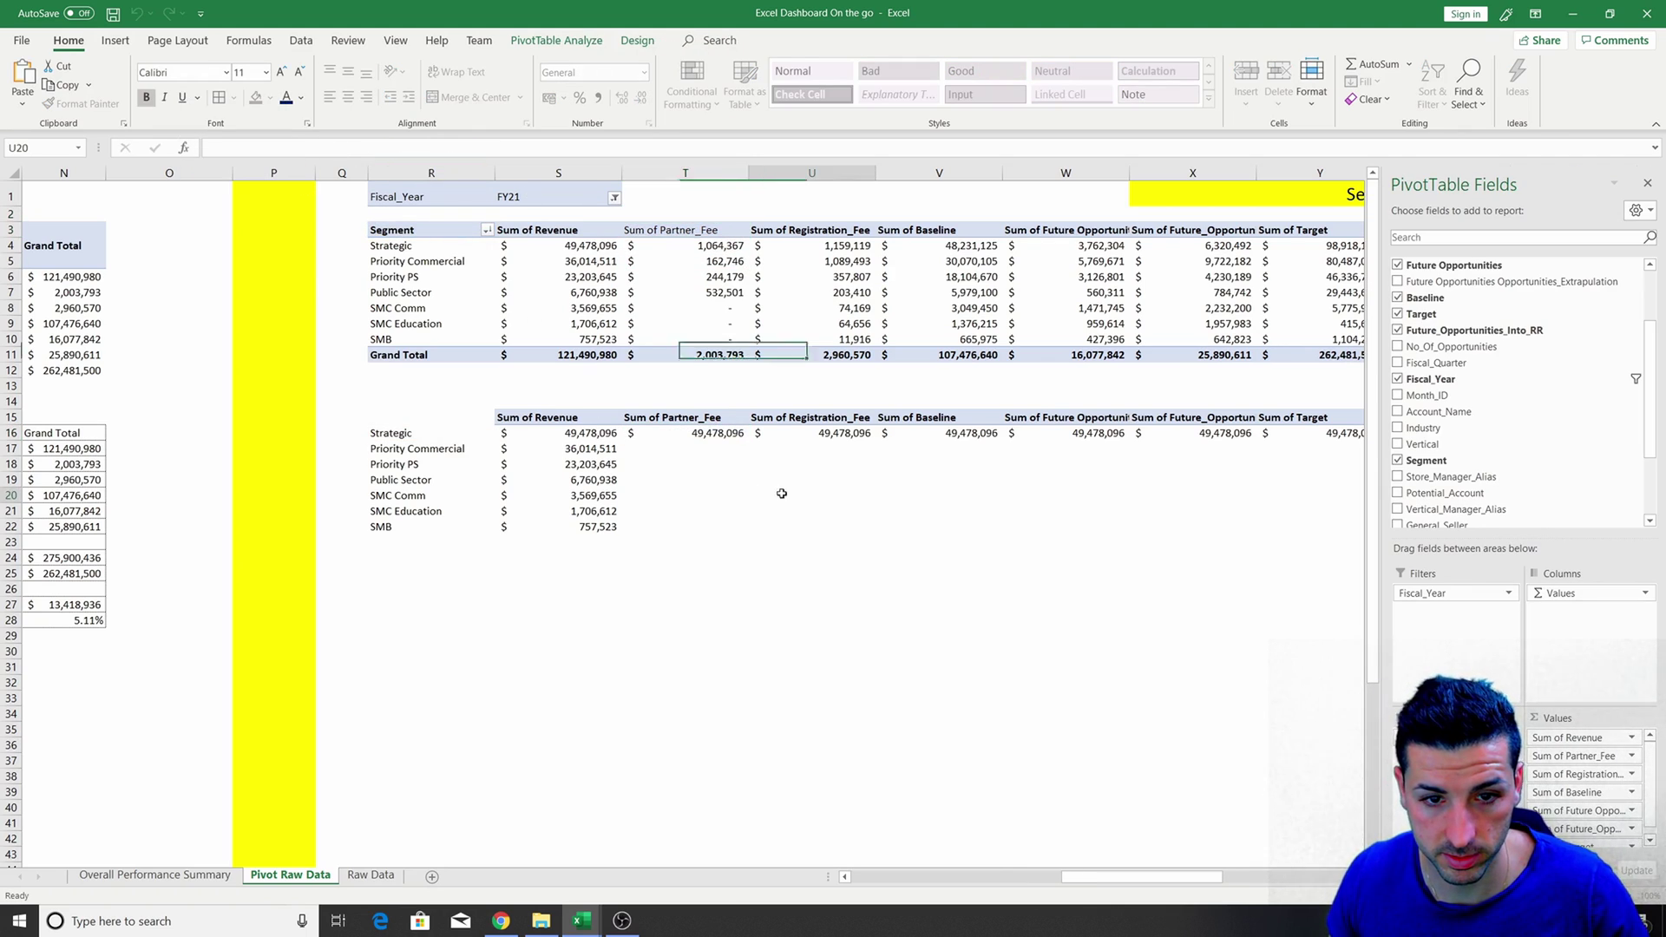
{"action": "left_click", "coordinate": [698, 433]}
{"action": "left_click", "coordinate": [439, 148]}
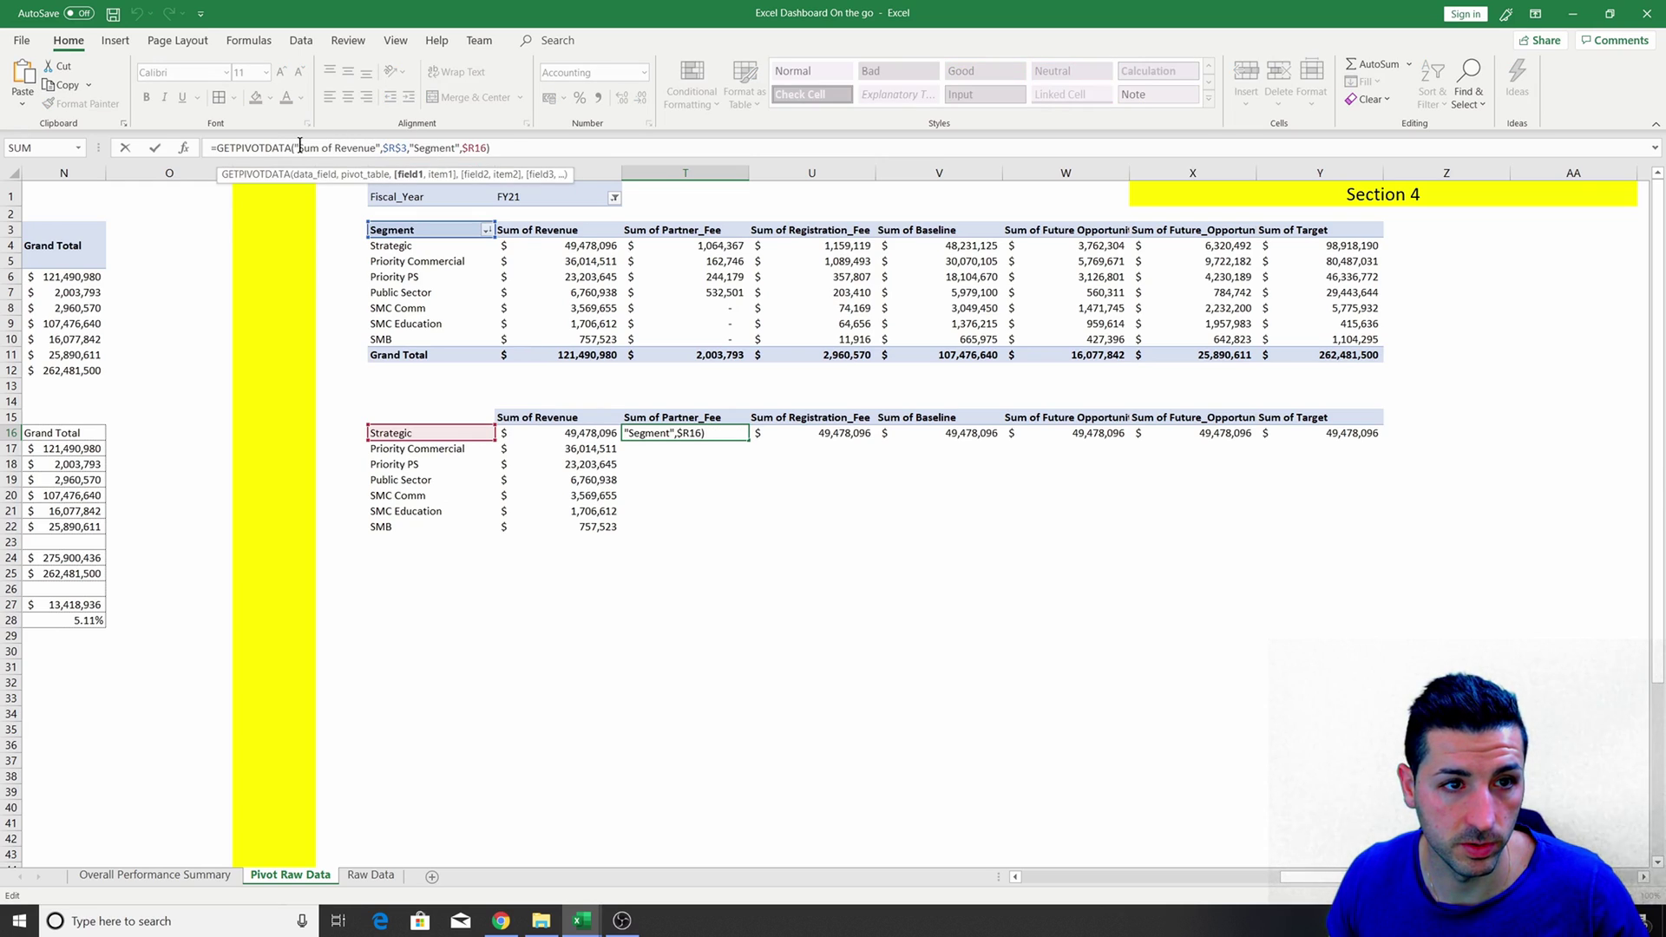
{"action": "left_click_drag", "start_coordinate": [299, 148], "coordinate": [369, 154]}
{"action": "key", "text": "ctrl+v"}
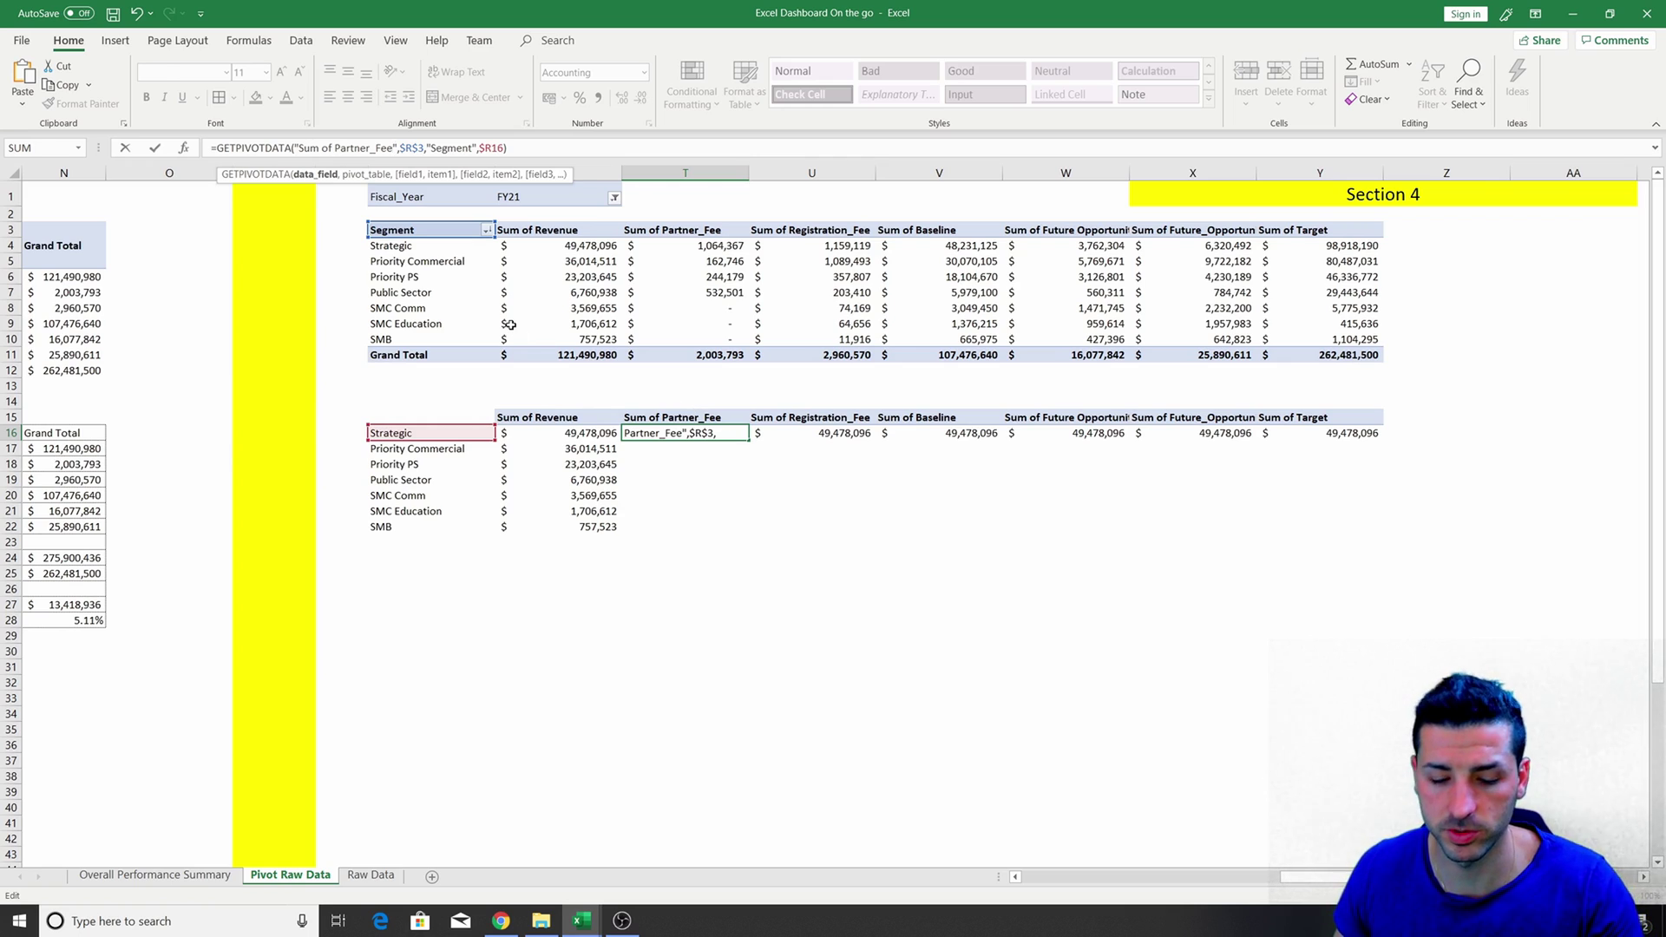
{"action": "key", "text": "Return"}
{"action": "left_click", "coordinate": [739, 433]}
{"action": "left_click_drag", "start_coordinate": [748, 442], "coordinate": [692, 532]}
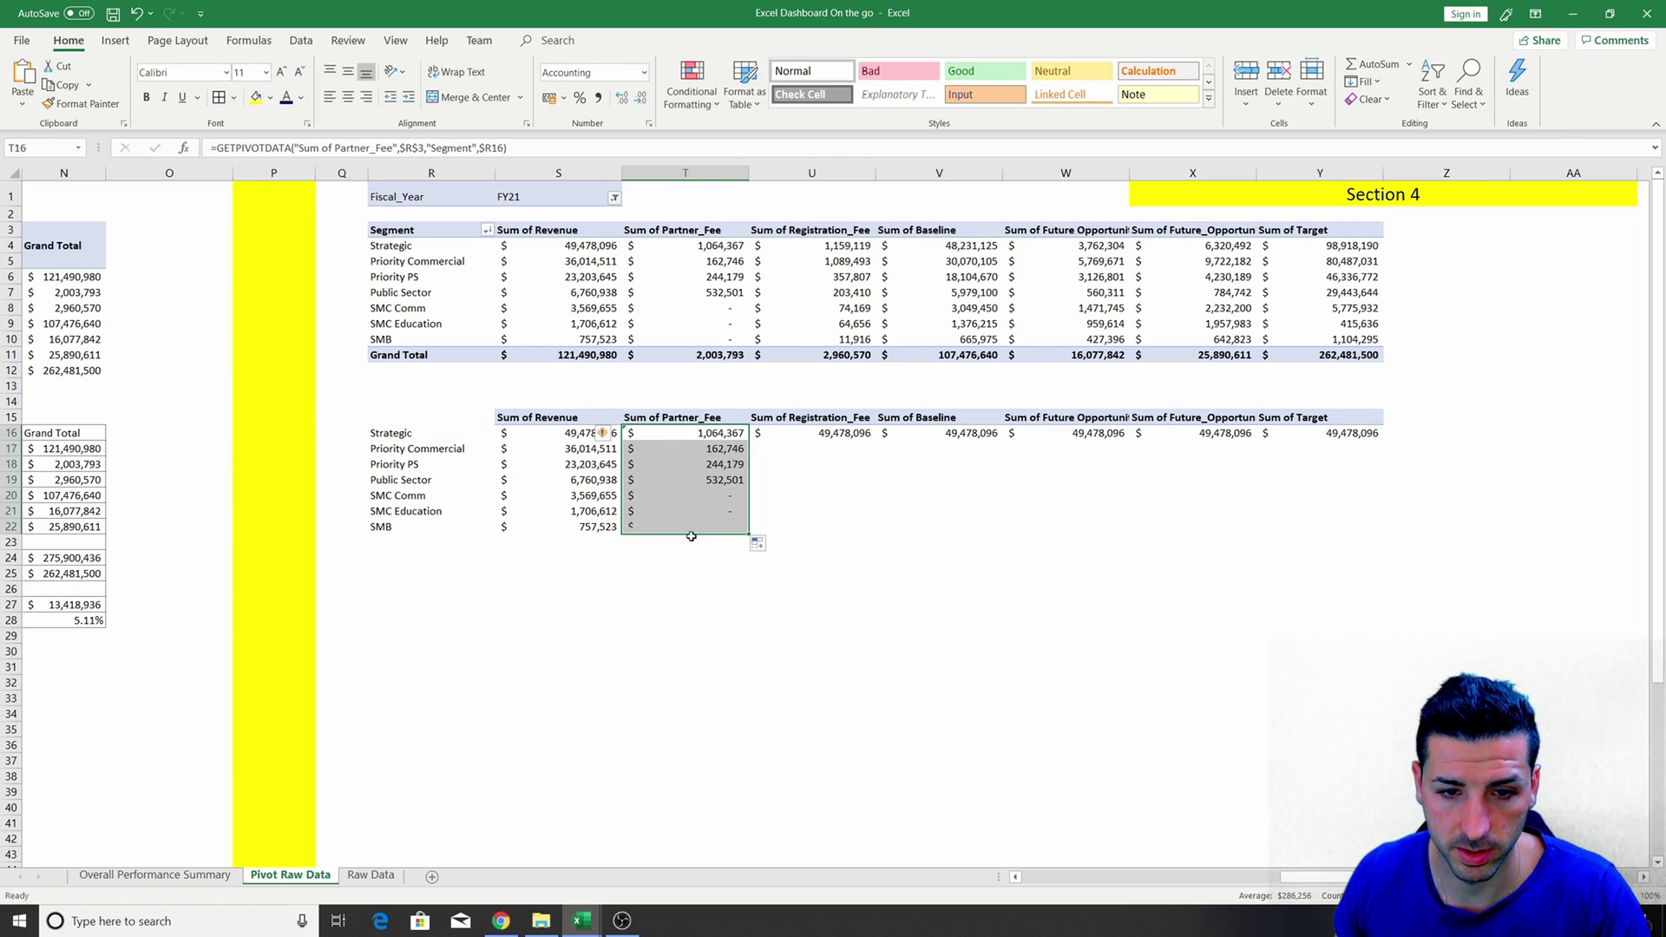
Set the data field in the U16 formula to "Sum of Registration_Fee" and fill it down to U22.
{"action": "left_click", "coordinate": [820, 230]}
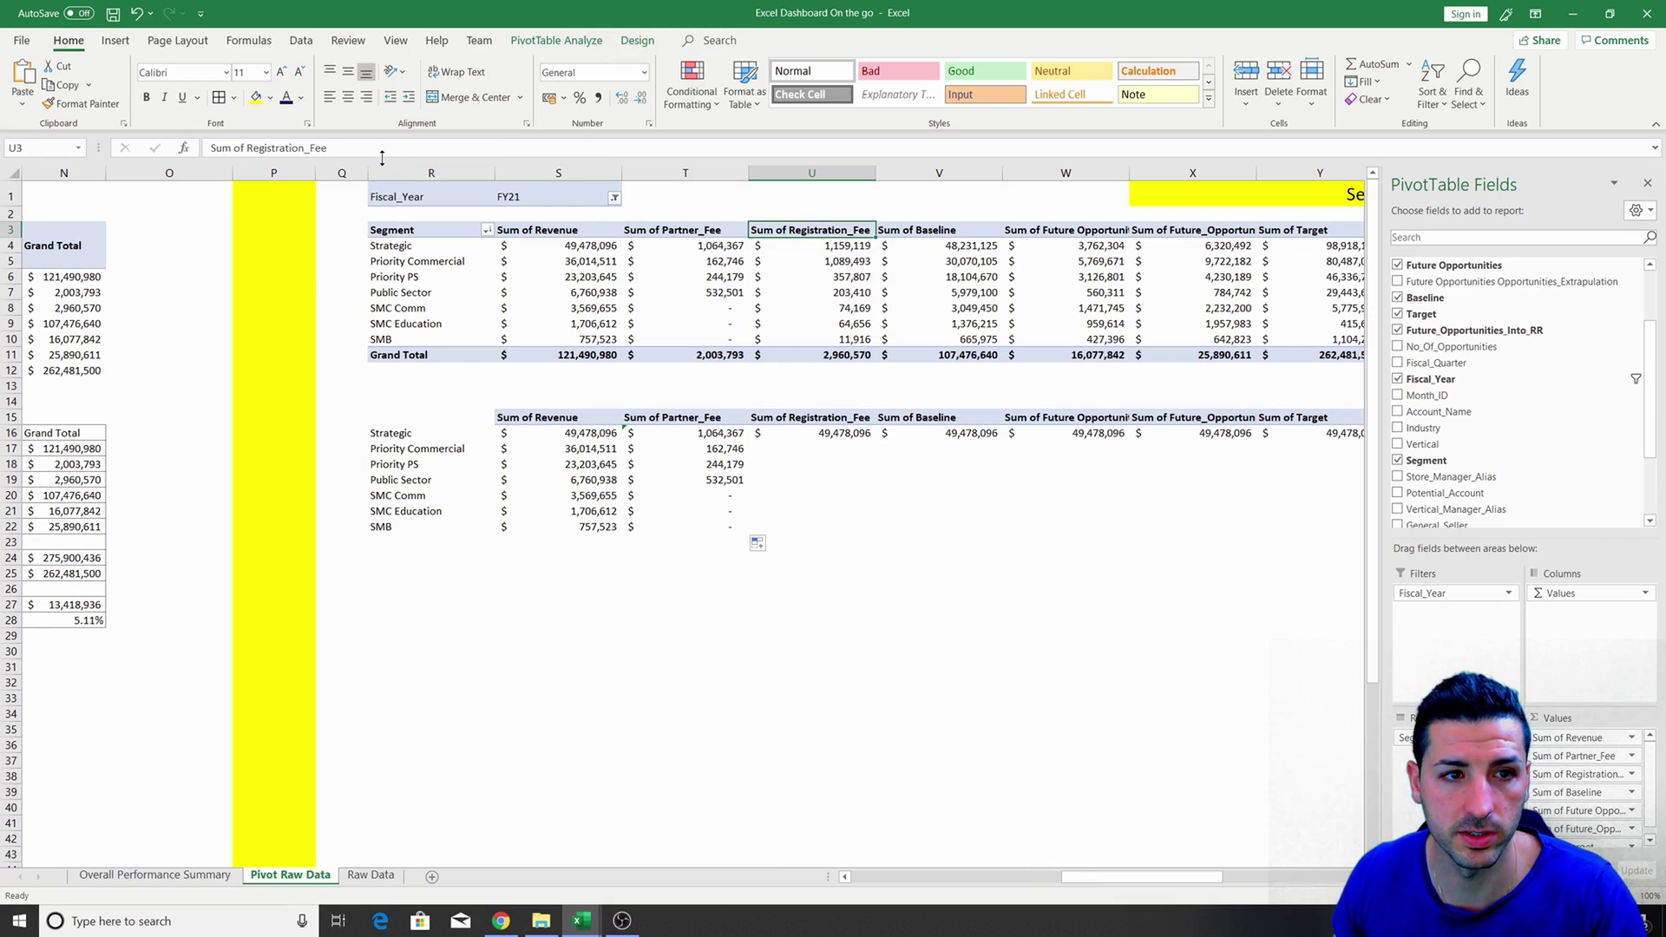
{"action": "left_click_drag", "start_coordinate": [327, 148], "coordinate": [119, 151]}
{"action": "key", "text": "ctrl+c"}
{"action": "left_click", "coordinate": [120, 149]}
{"action": "left_click", "coordinate": [820, 433]}
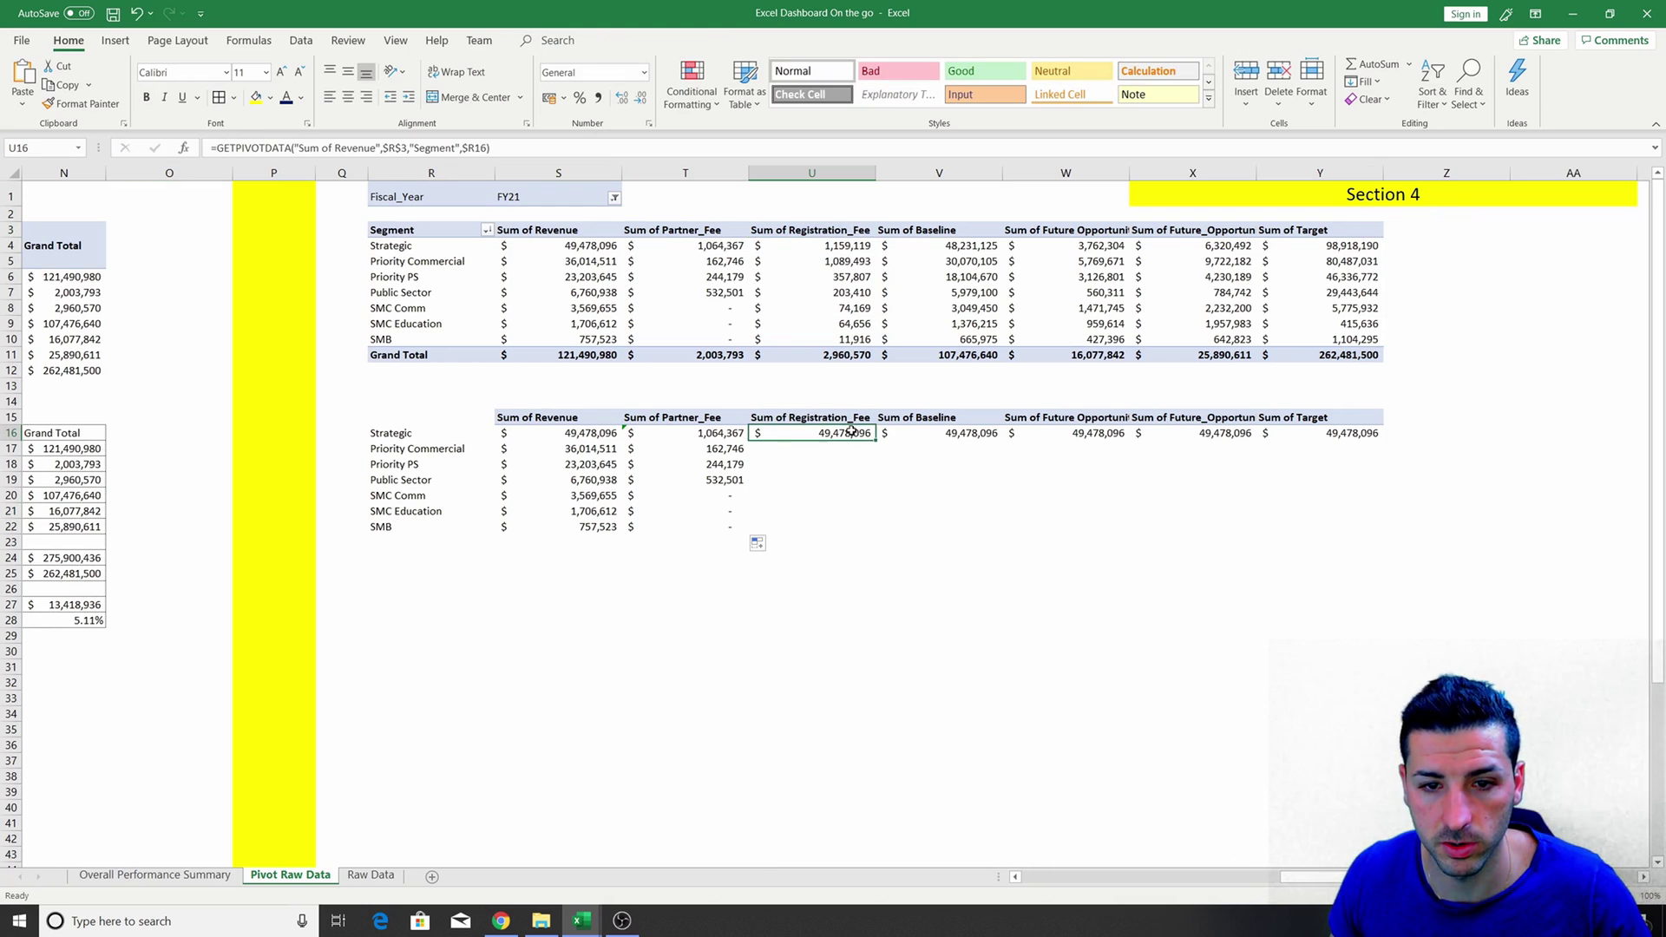
{"action": "left_click_drag", "start_coordinate": [299, 148], "coordinate": [368, 152]}
{"action": "key", "text": "ctrl+v"}
{"action": "key", "text": "Return"}
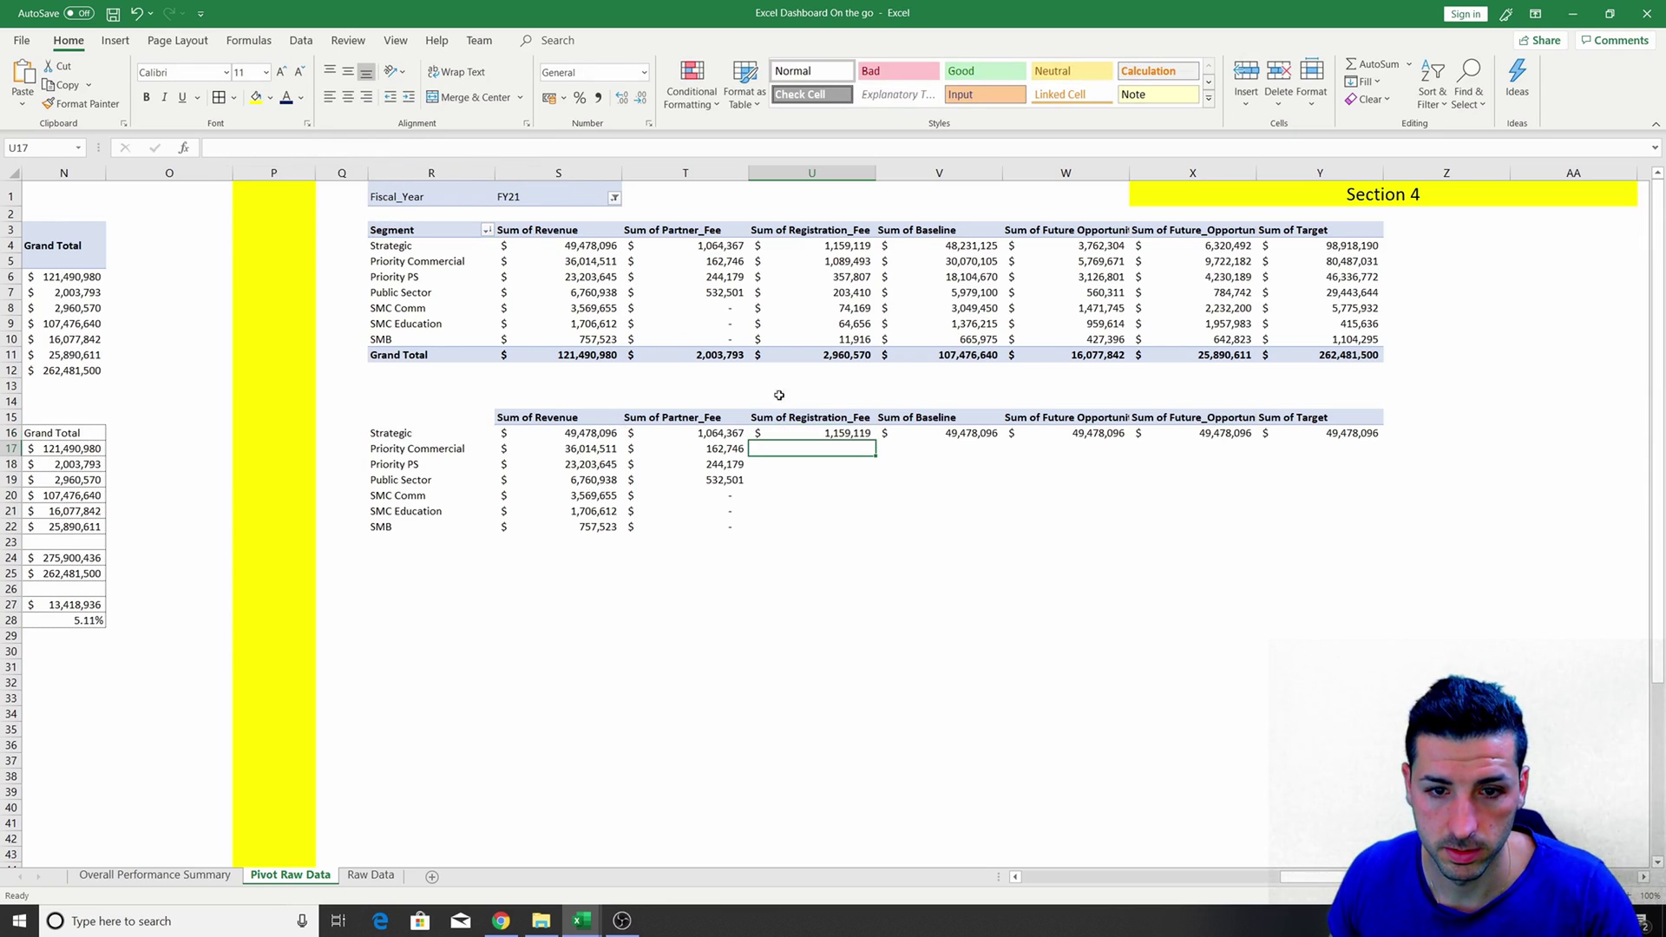
{"action": "left_click", "coordinate": [859, 435]}
{"action": "left_click_drag", "start_coordinate": [876, 441], "coordinate": [879, 534]}
Change the V16 formula's data field to "Sum of Baseline" and fill it down to V22.
{"action": "left_click", "coordinate": [902, 433]}
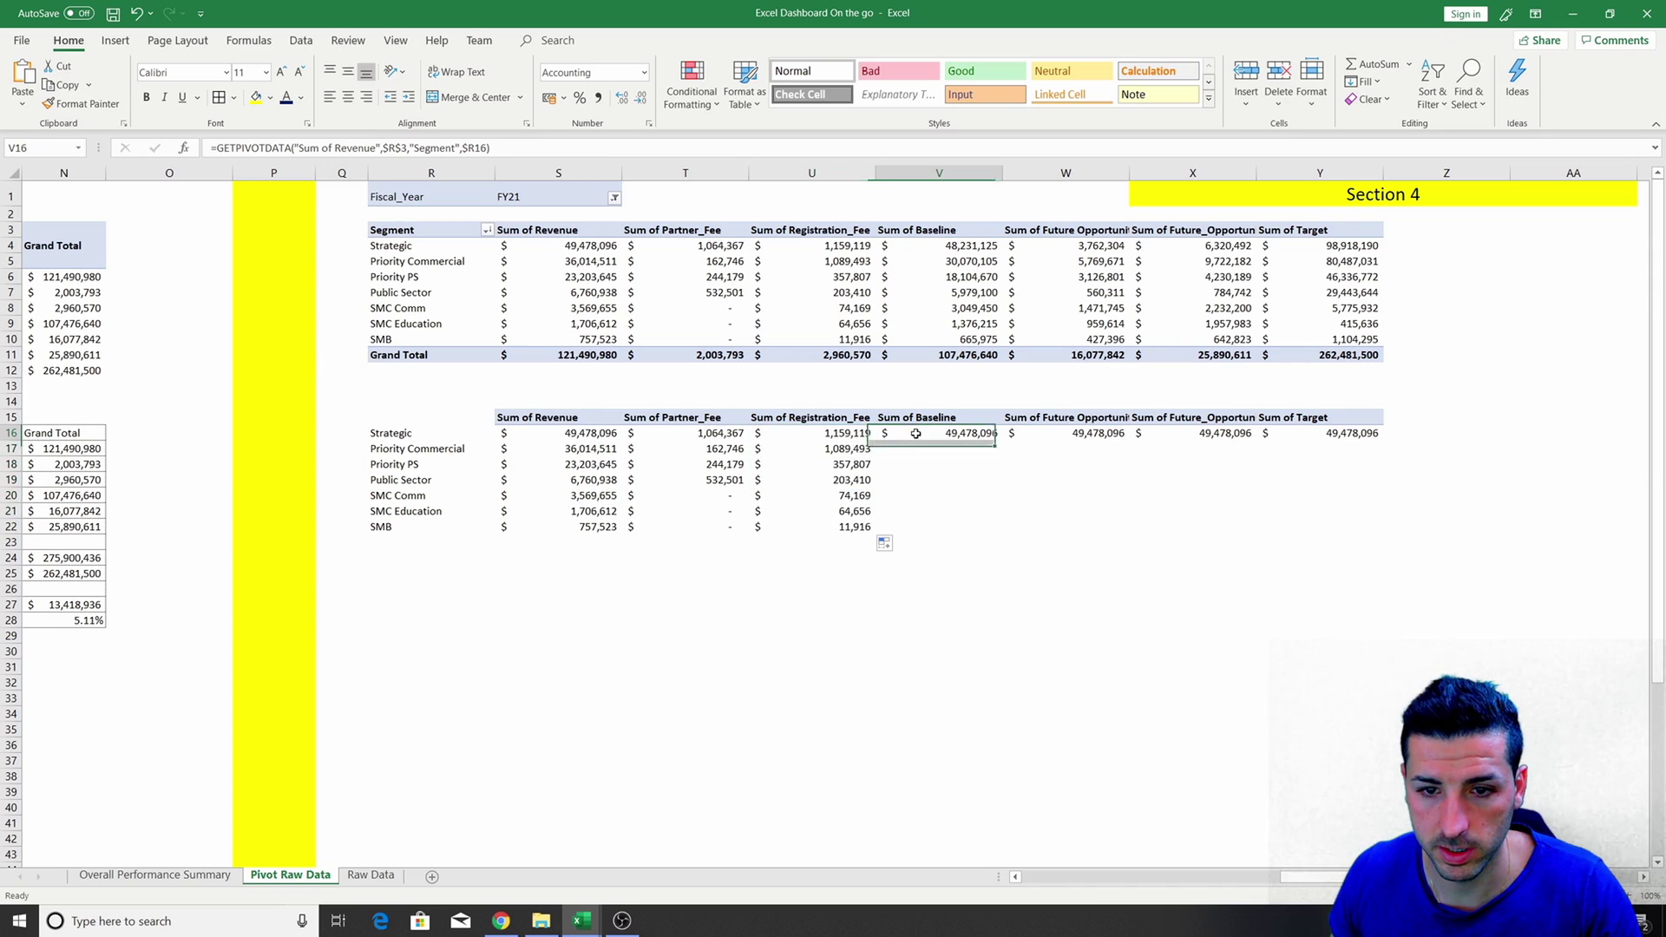
{"action": "left_click", "coordinate": [913, 232]}
{"action": "left_click", "coordinate": [920, 231]}
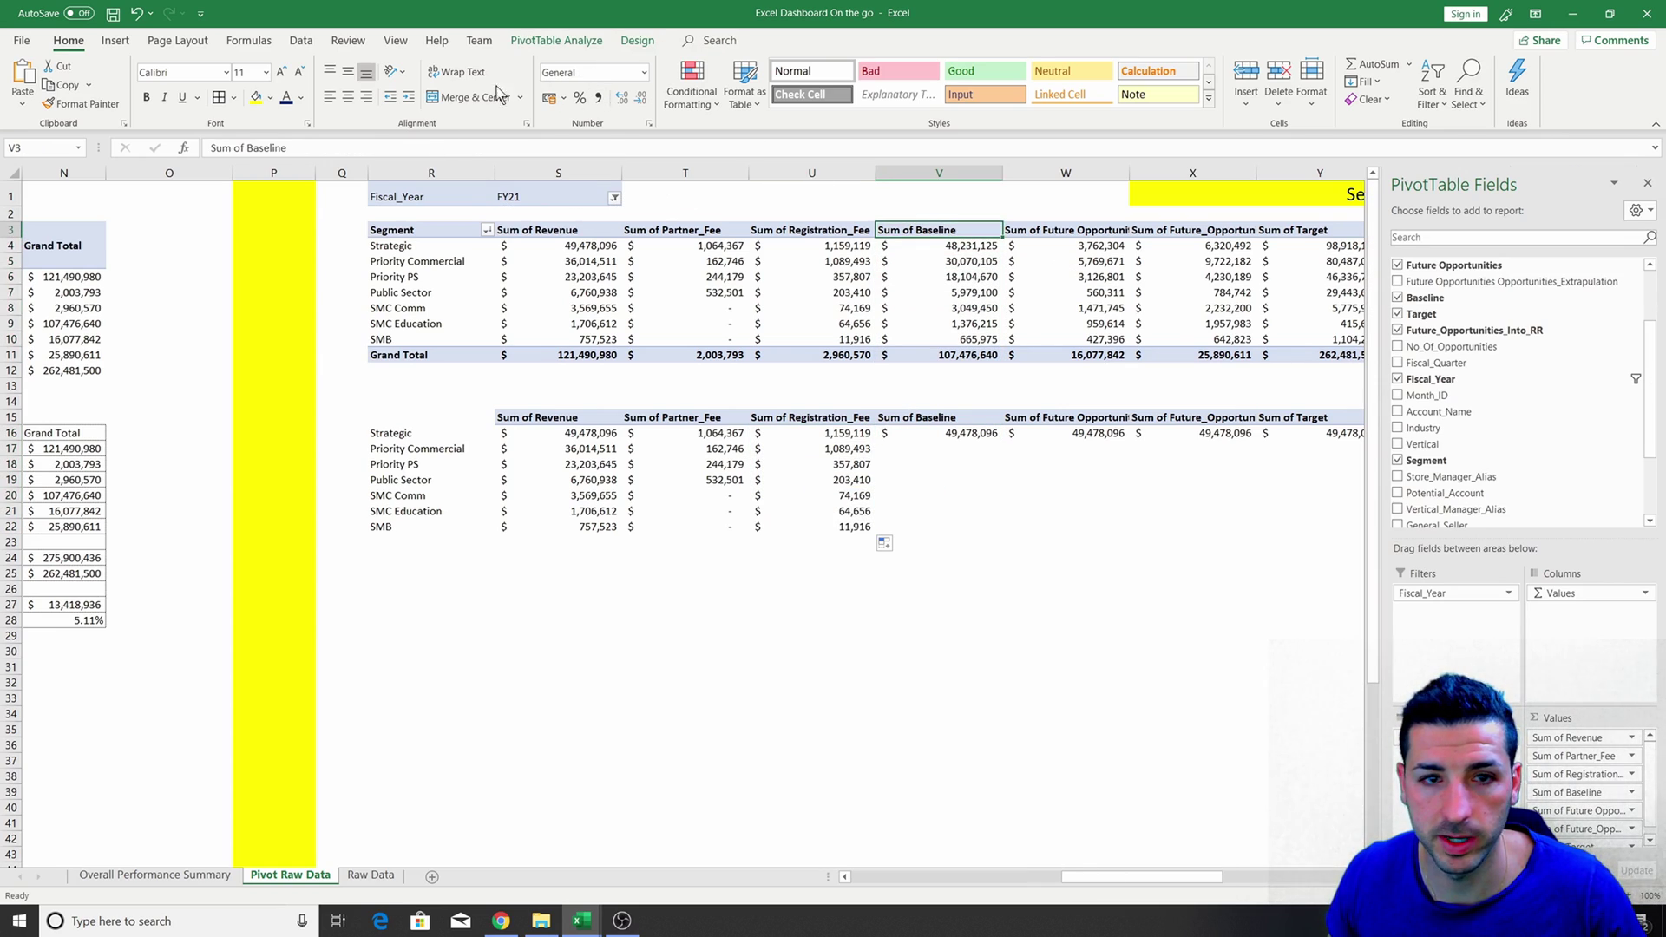
{"action": "left_click", "coordinate": [931, 432]}
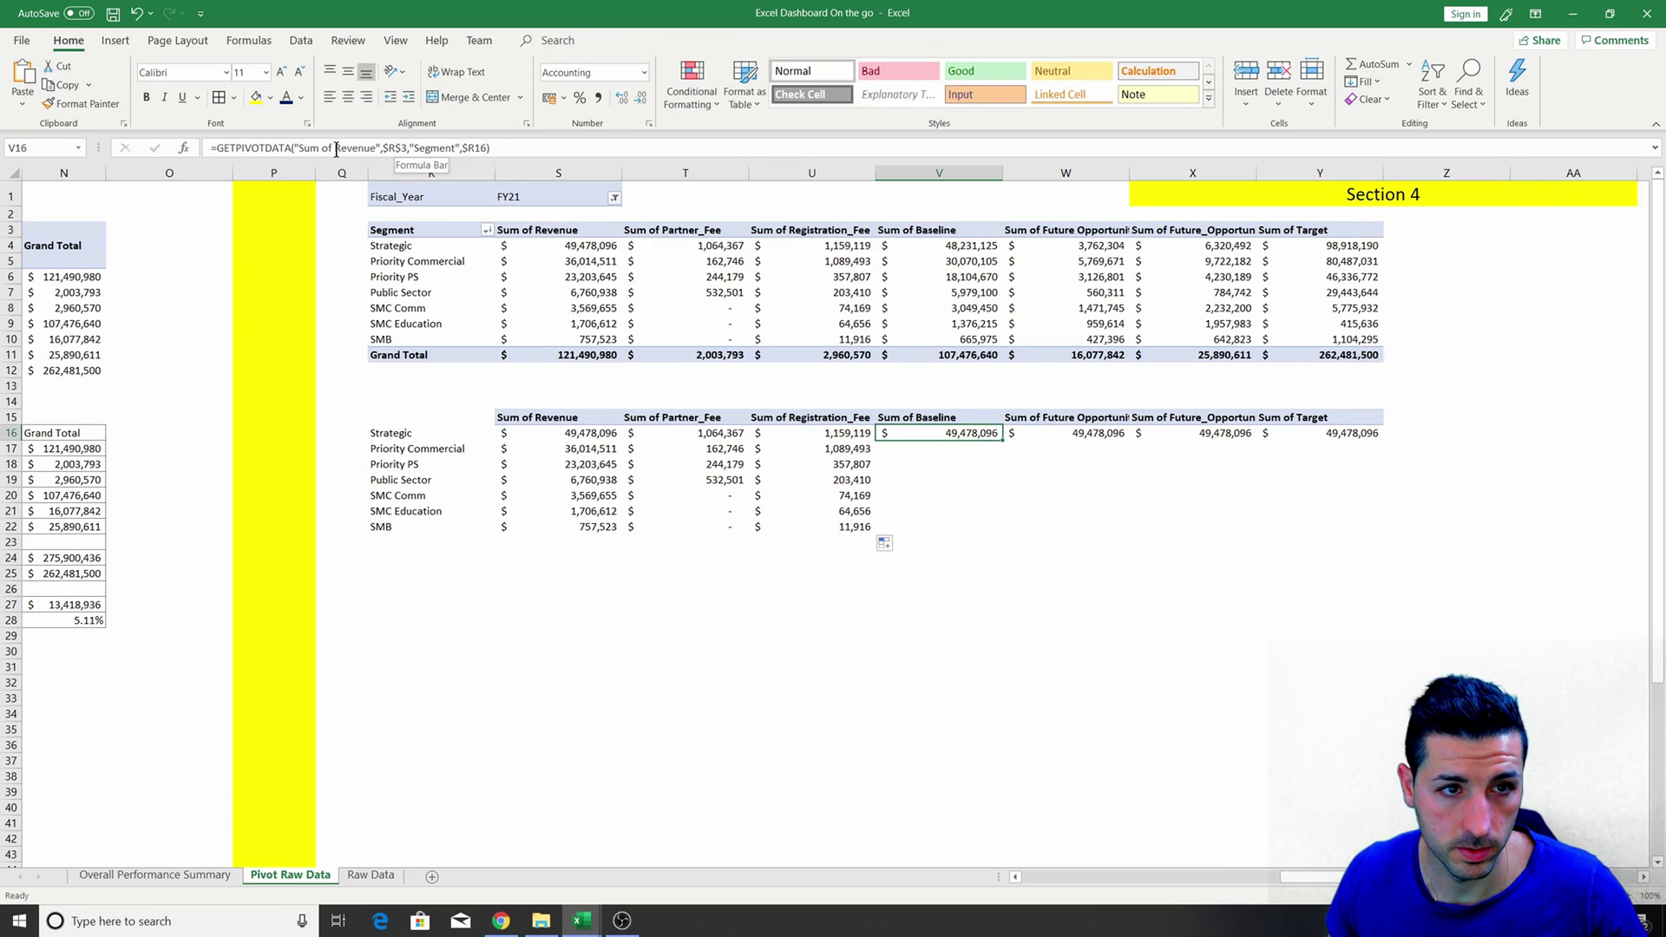
{"action": "left_click_drag", "start_coordinate": [298, 148], "coordinate": [374, 151]}
{"action": "type", "text": "Sum of Baseline"}
{"action": "key", "text": "Return"}
{"action": "left_click", "coordinate": [994, 433]}
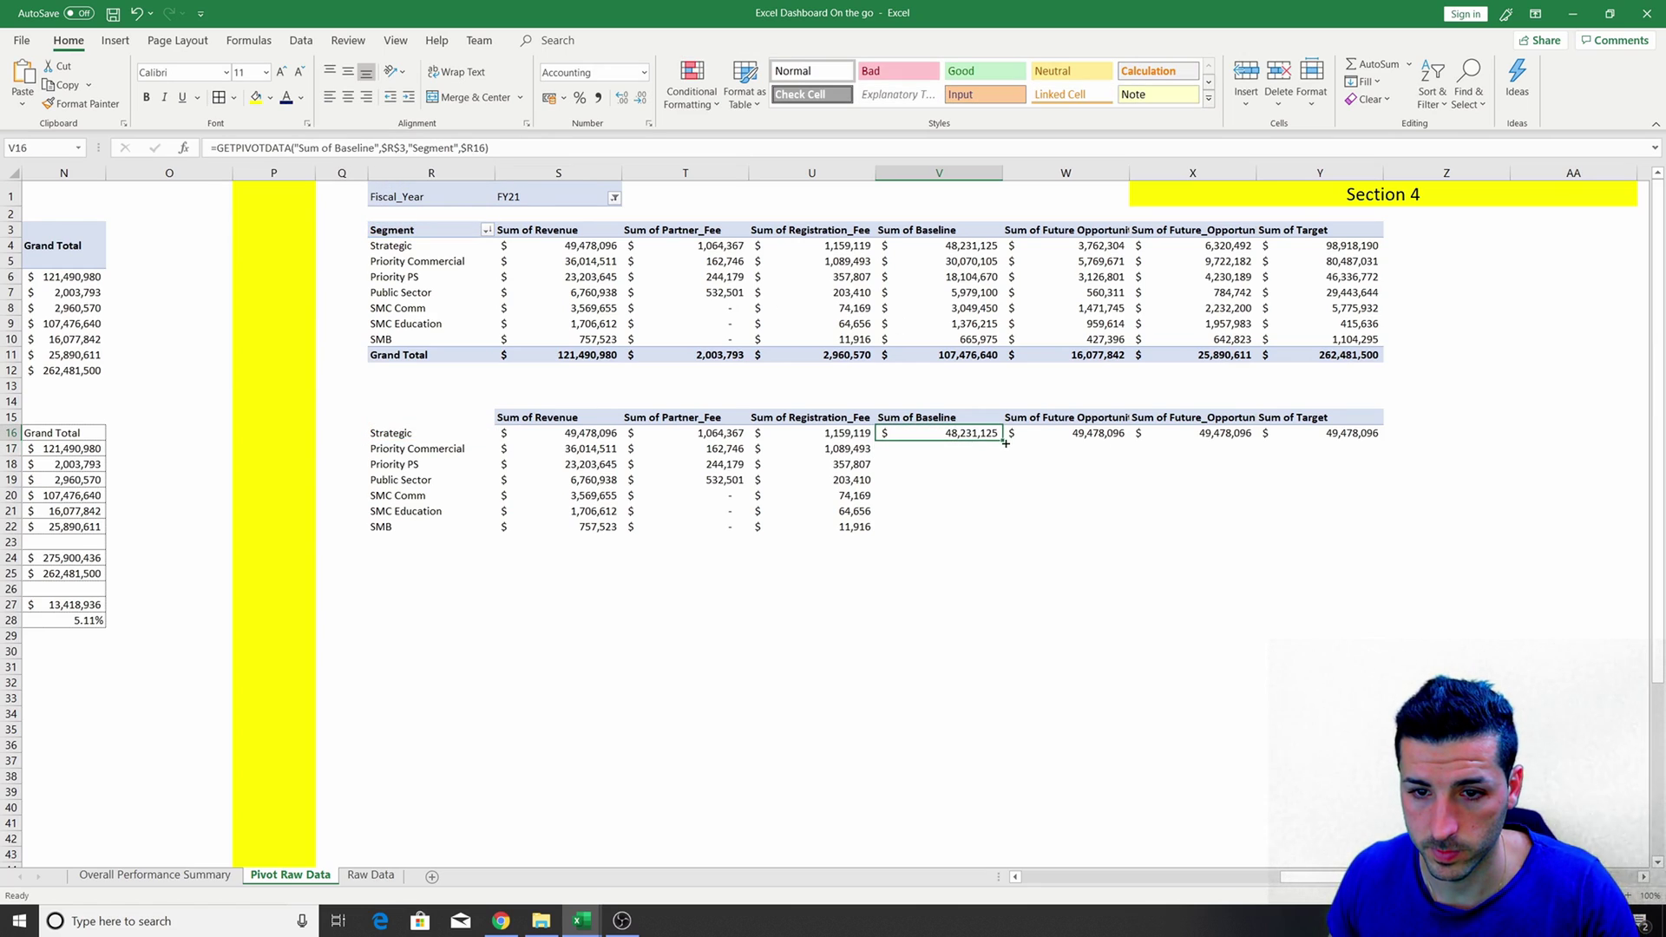
{"action": "double_click", "coordinate": [1004, 440]}
Replace the data field in the W16 formula with "Sum of Future Opportunities" and fill it down to W22.
{"action": "left_click", "coordinate": [1015, 431]}
{"action": "left_click", "coordinate": [1082, 415]}
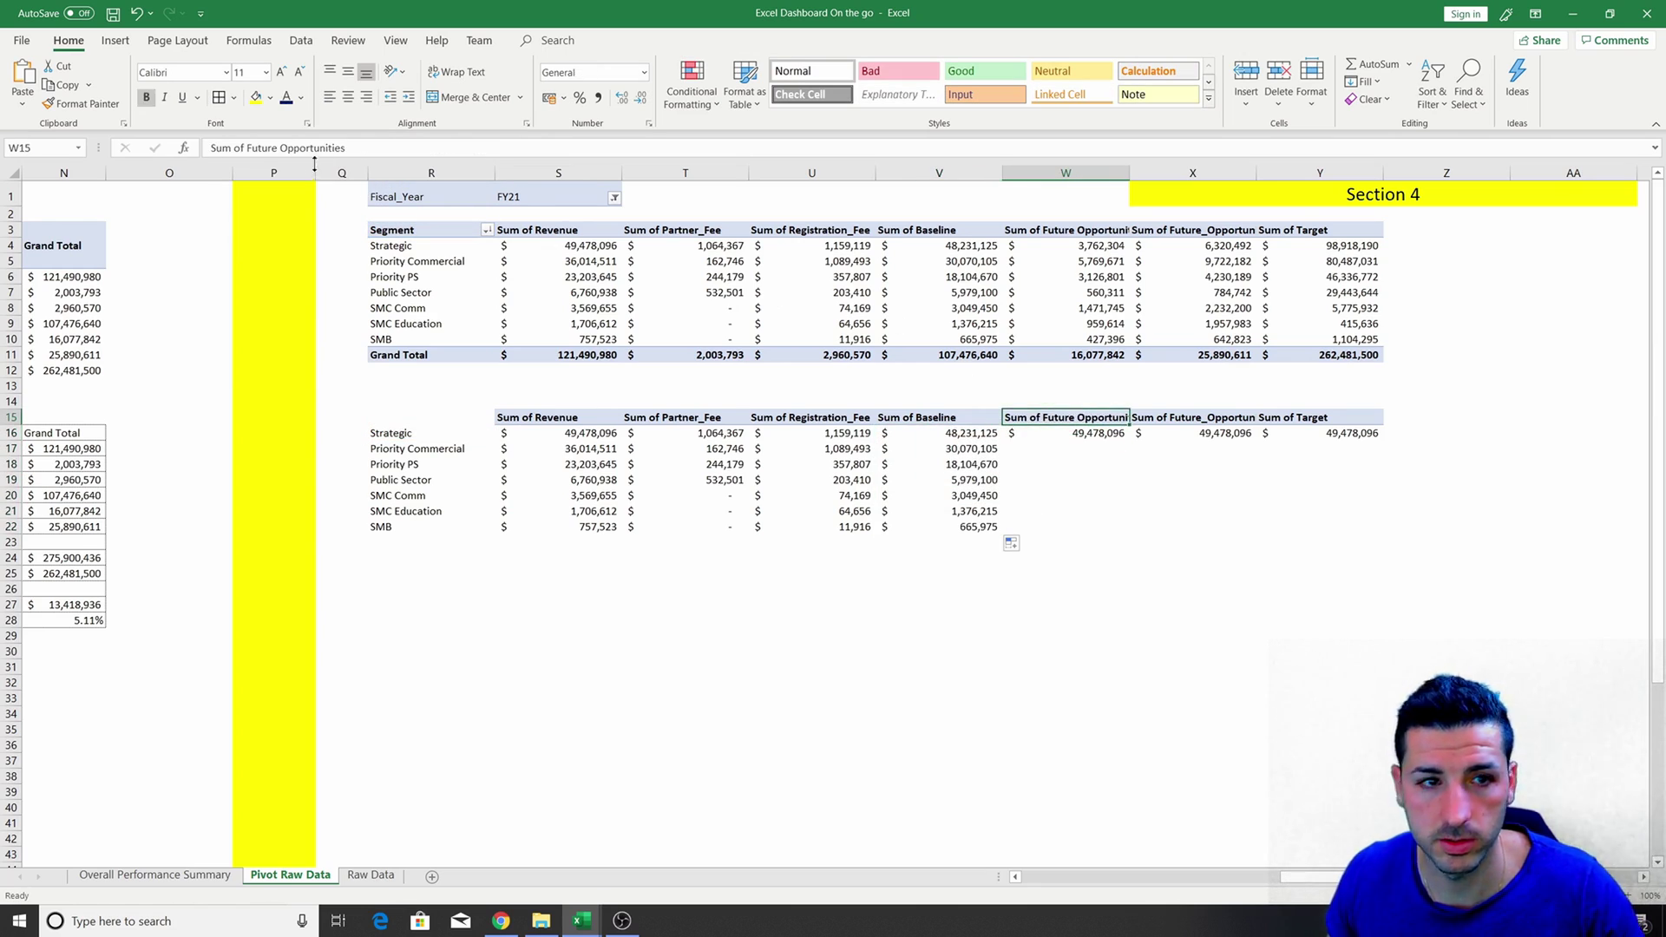
{"action": "key", "text": "F2"}
{"action": "key", "text": "Return"}
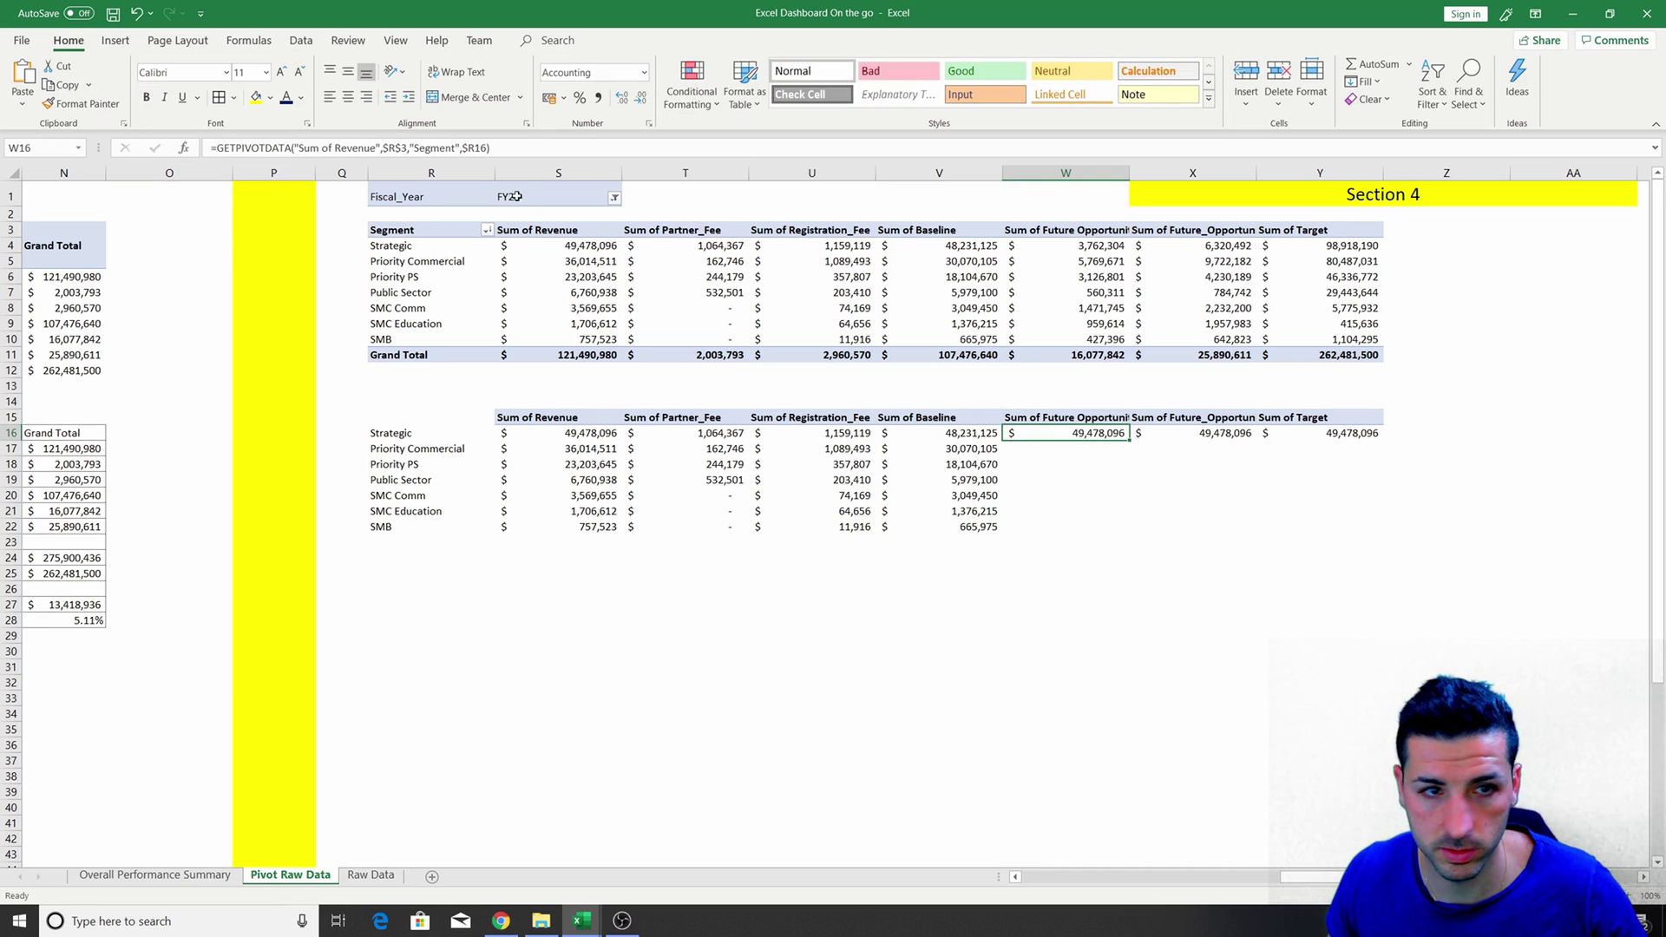
{"action": "left_click_drag", "start_coordinate": [298, 148], "coordinate": [377, 148]}
{"action": "type", "text": "Sum of Future Opportunities"}
{"action": "key", "text": "Return"}
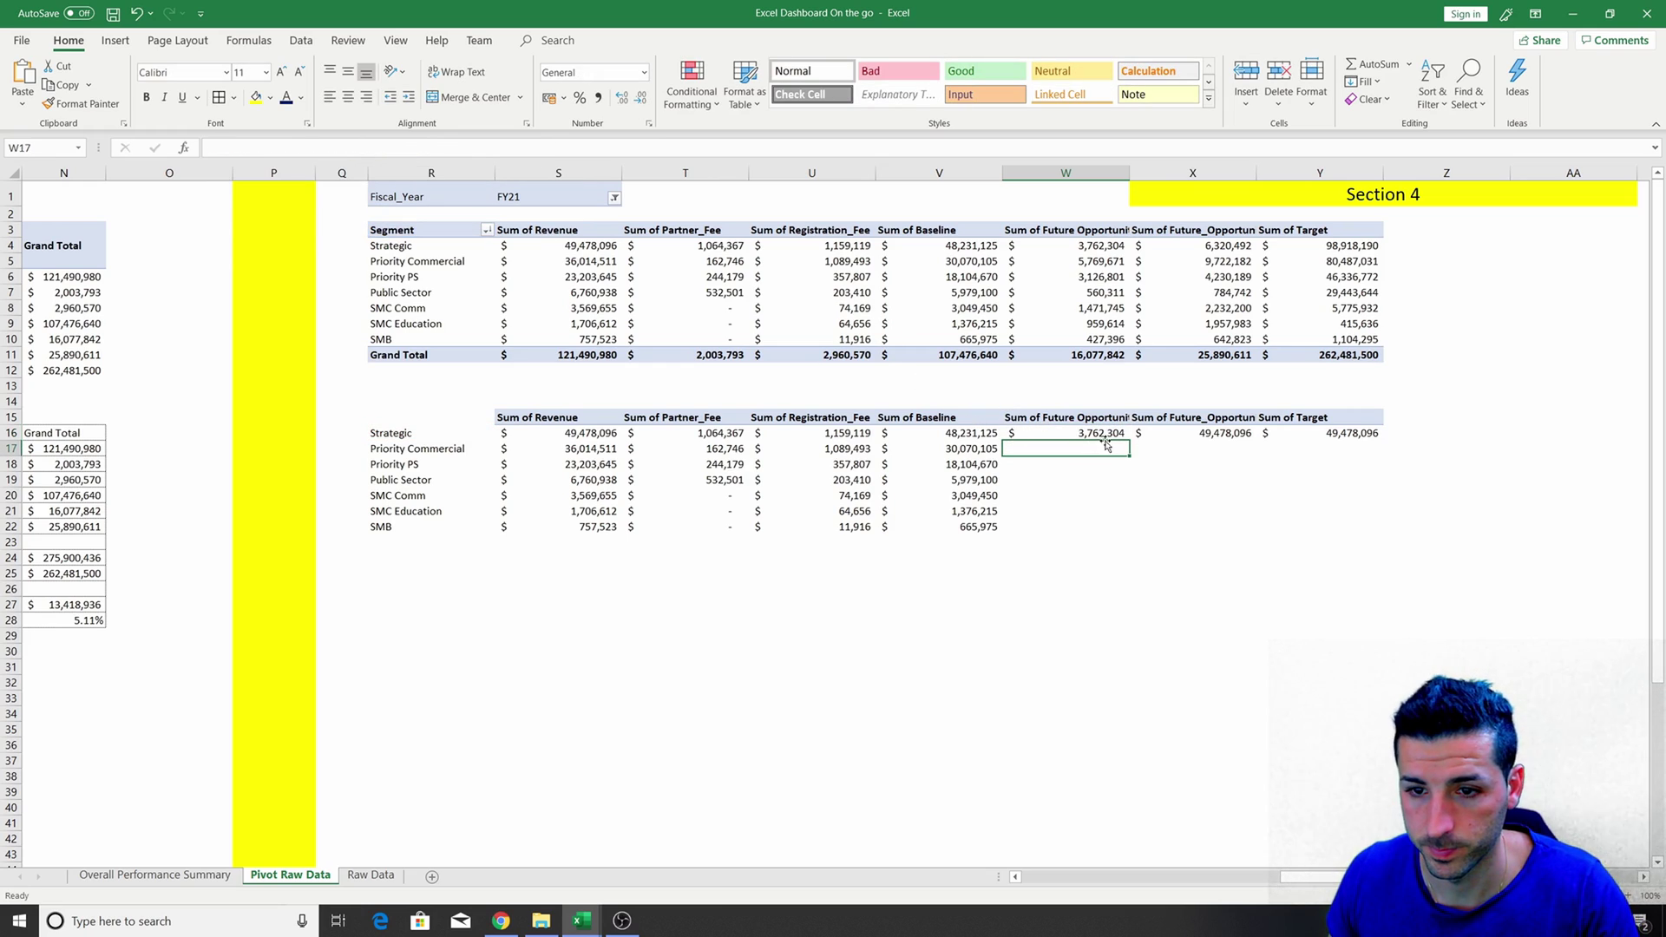
{"action": "left_click", "coordinate": [1106, 434]}
{"action": "double_click", "coordinate": [1128, 440]}
Set the data field in the X16 formula to "Sum of Future_Opportunities_Into_RR" and fill it down to X22.
{"action": "left_click", "coordinate": [1163, 420]}
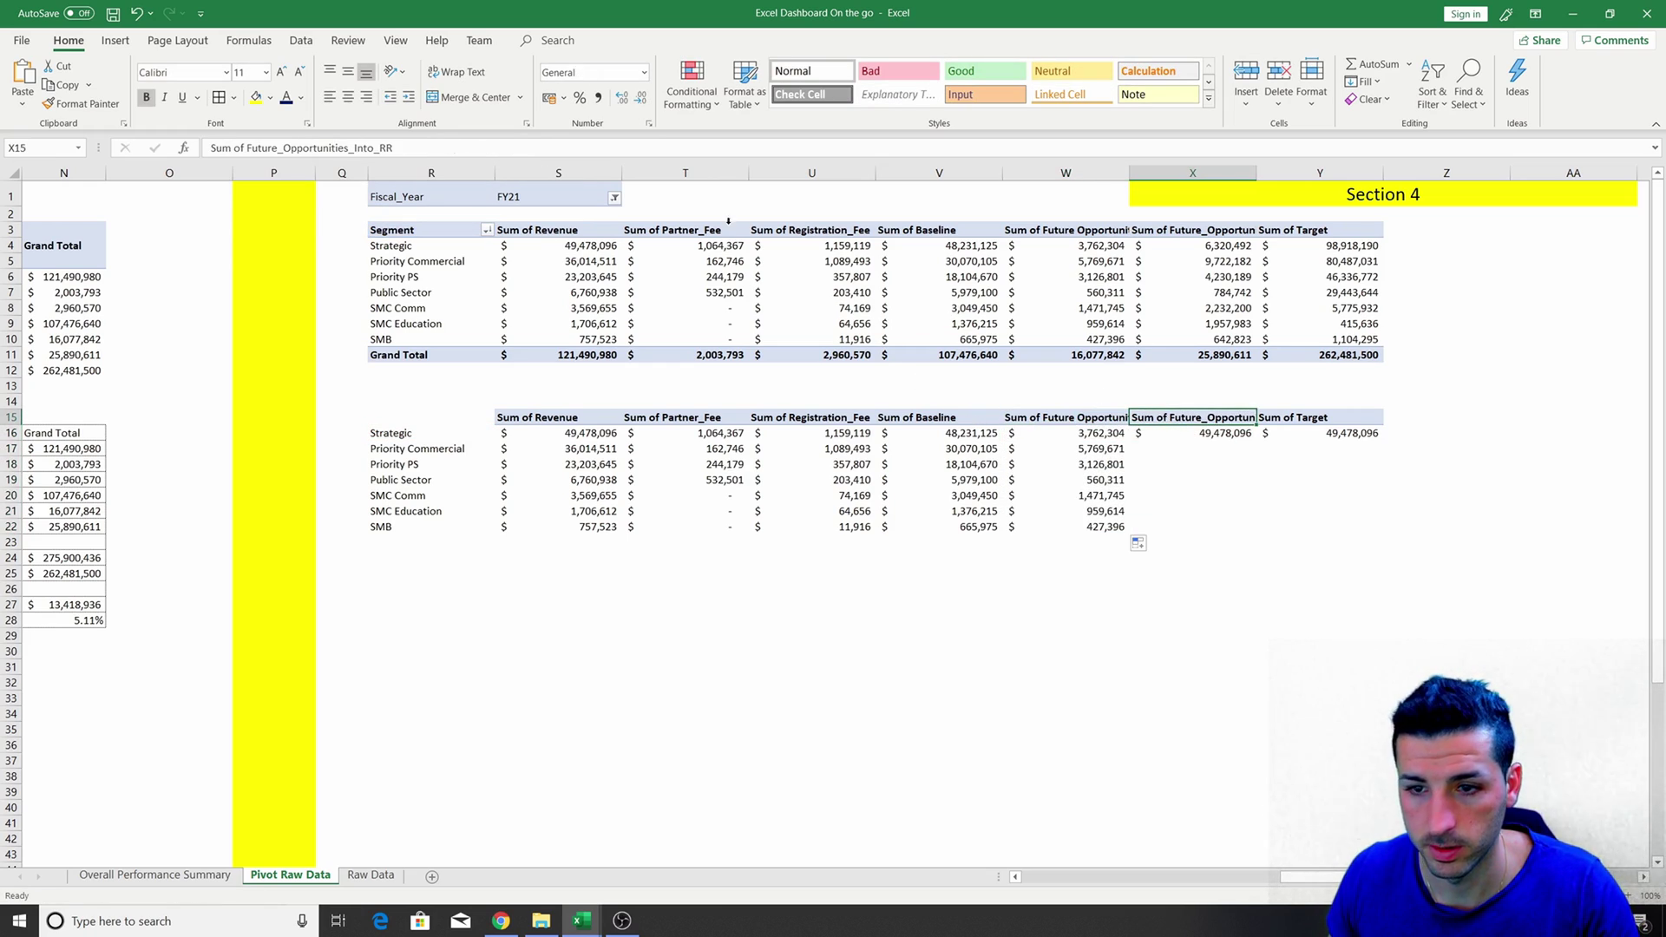
{"action": "left_click_drag", "start_coordinate": [454, 144], "coordinate": [52, 135]}
{"action": "key", "text": "ctrl+c"}
{"action": "key", "text": "Return"}
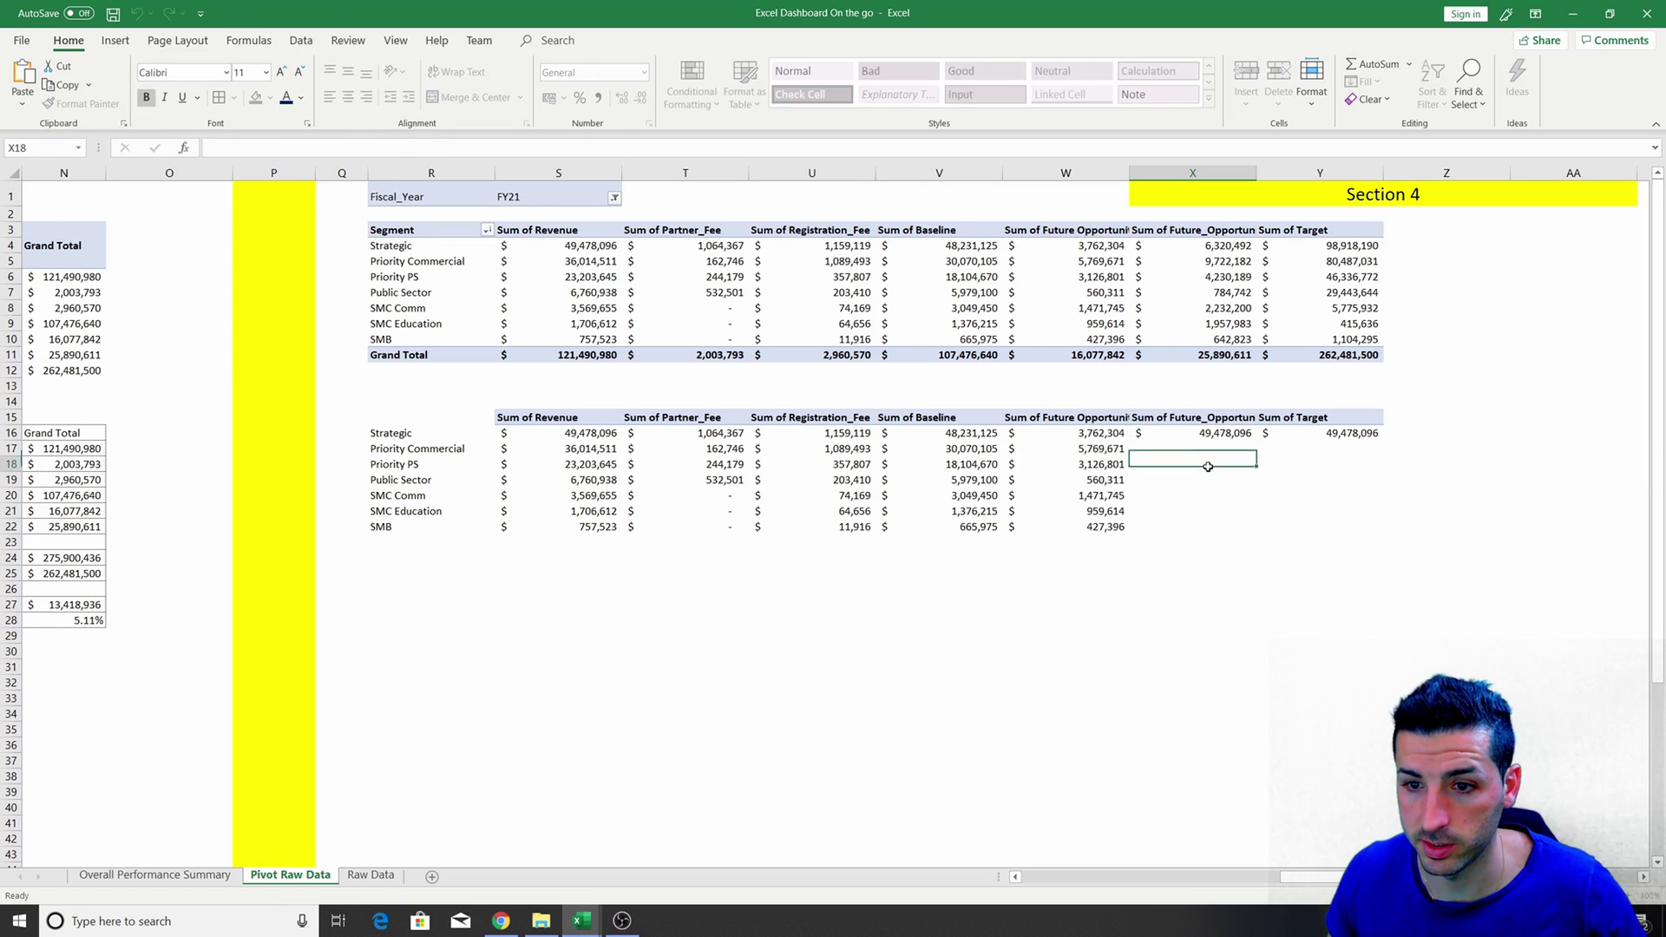
{"action": "left_click_drag", "start_coordinate": [299, 149], "coordinate": [375, 153]}
{"action": "key", "text": "ctrl+v"}
{"action": "key", "text": "Return"}
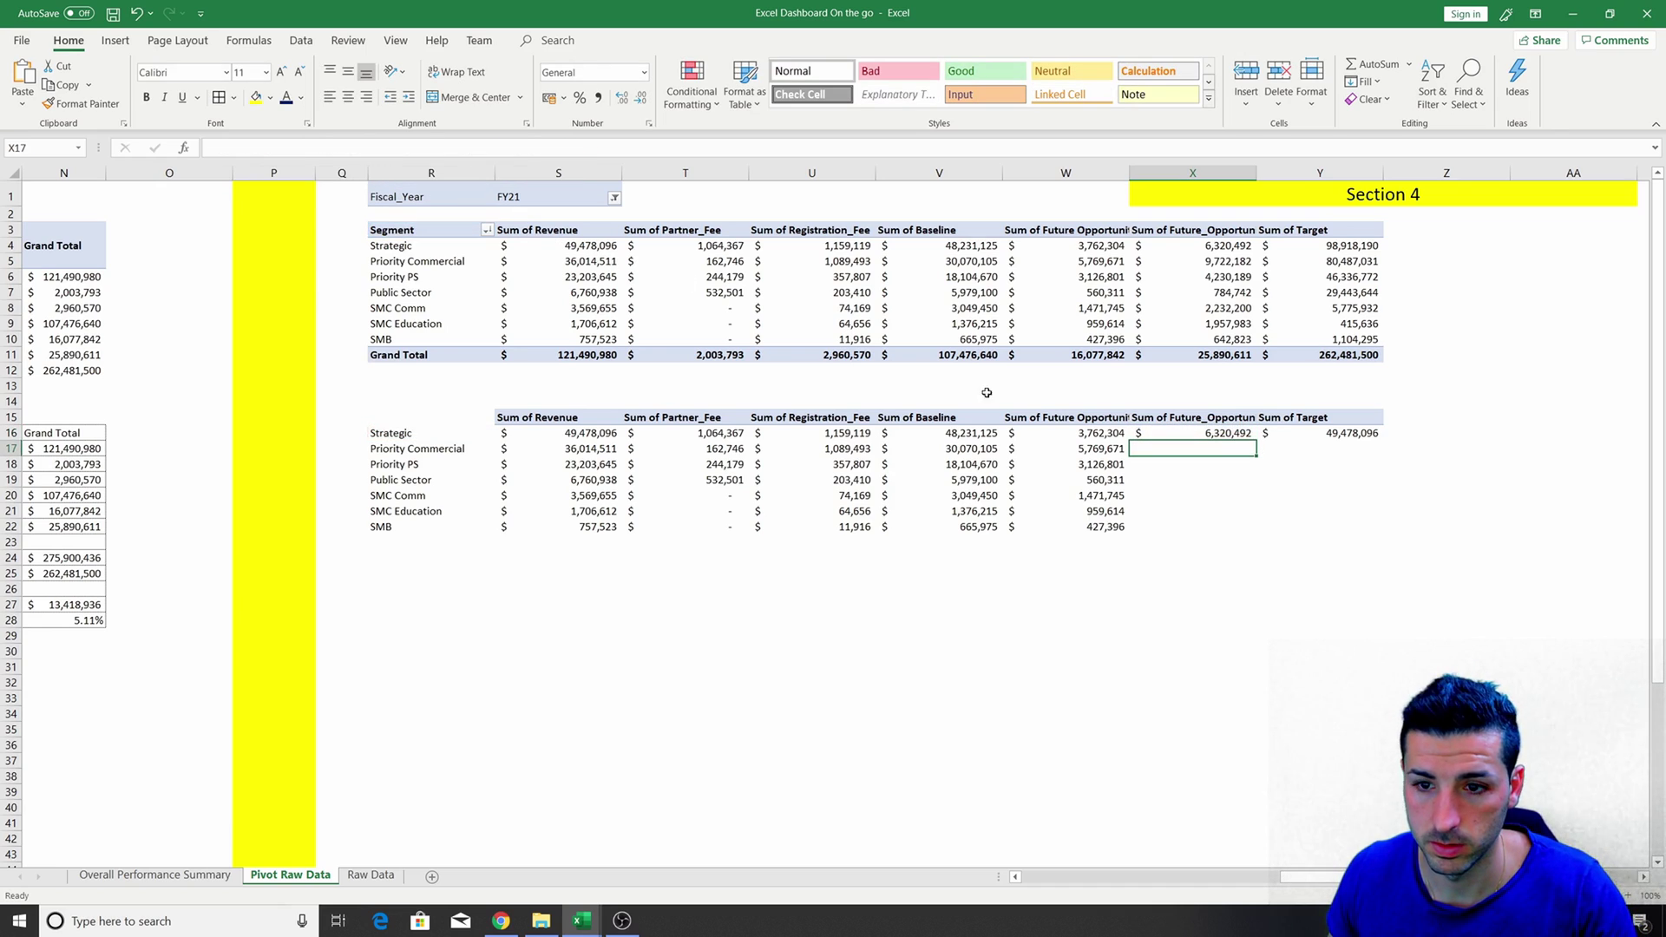
{"action": "left_click", "coordinate": [1207, 437]}
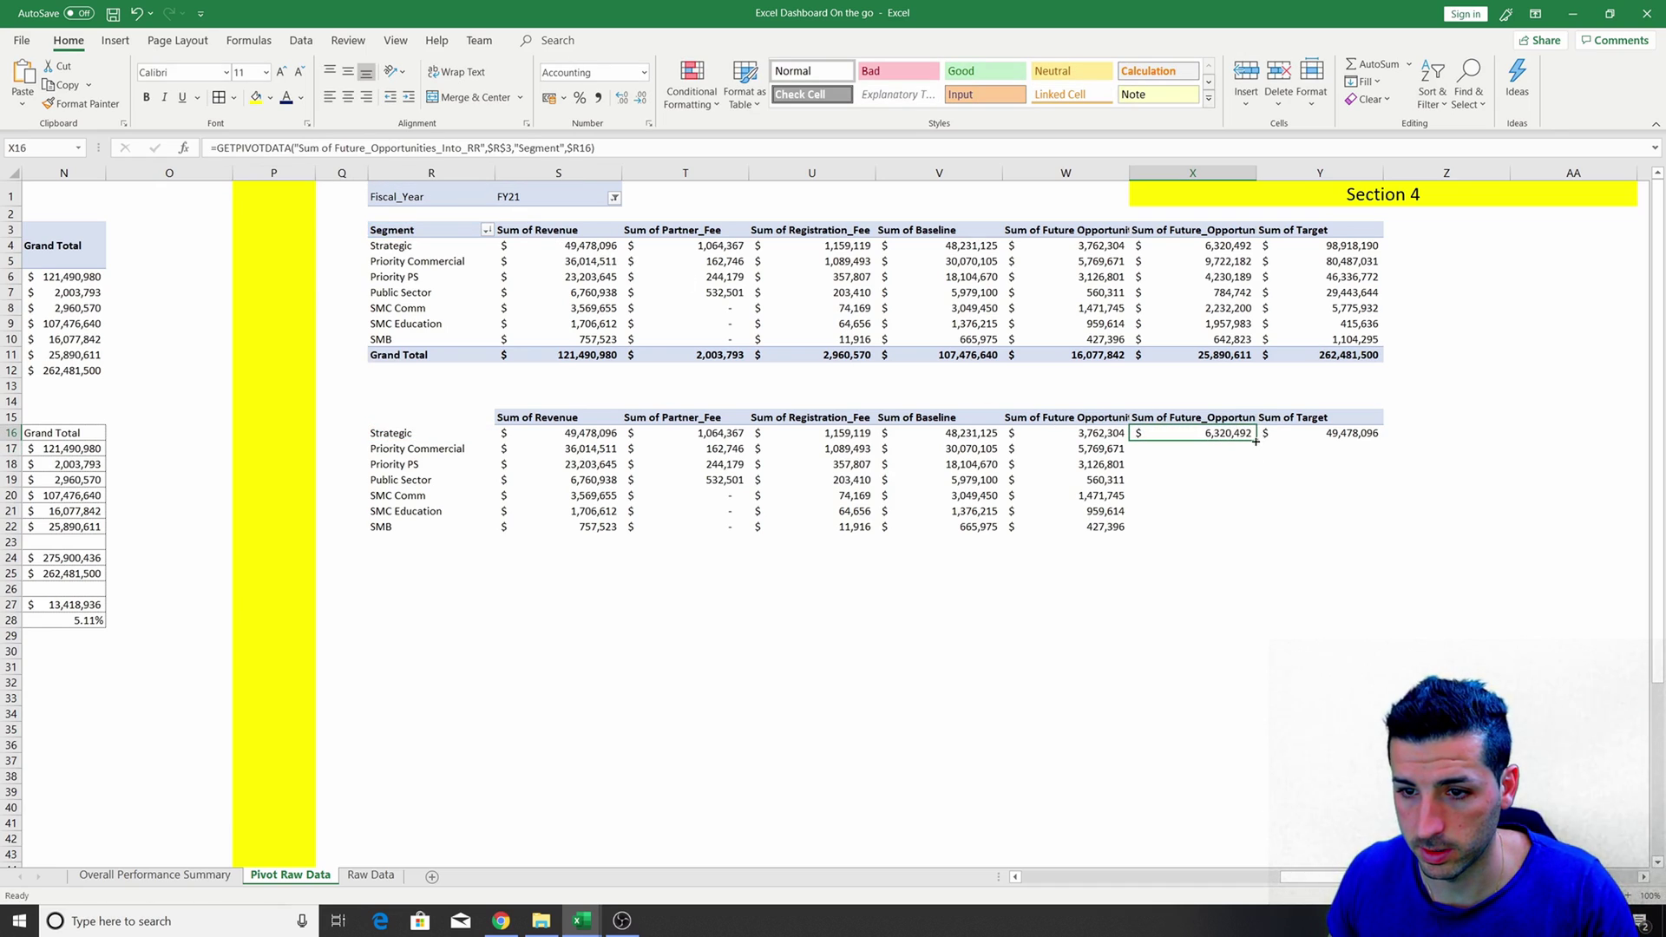
{"action": "double_click", "coordinate": [1256, 441]}
Set the data field in the Y16 formula to "Sum of Target" and fill it down to Y22.
{"action": "left_click", "coordinate": [1275, 422]}
{"action": "left_click_drag", "start_coordinate": [306, 147], "coordinate": [211, 147]}
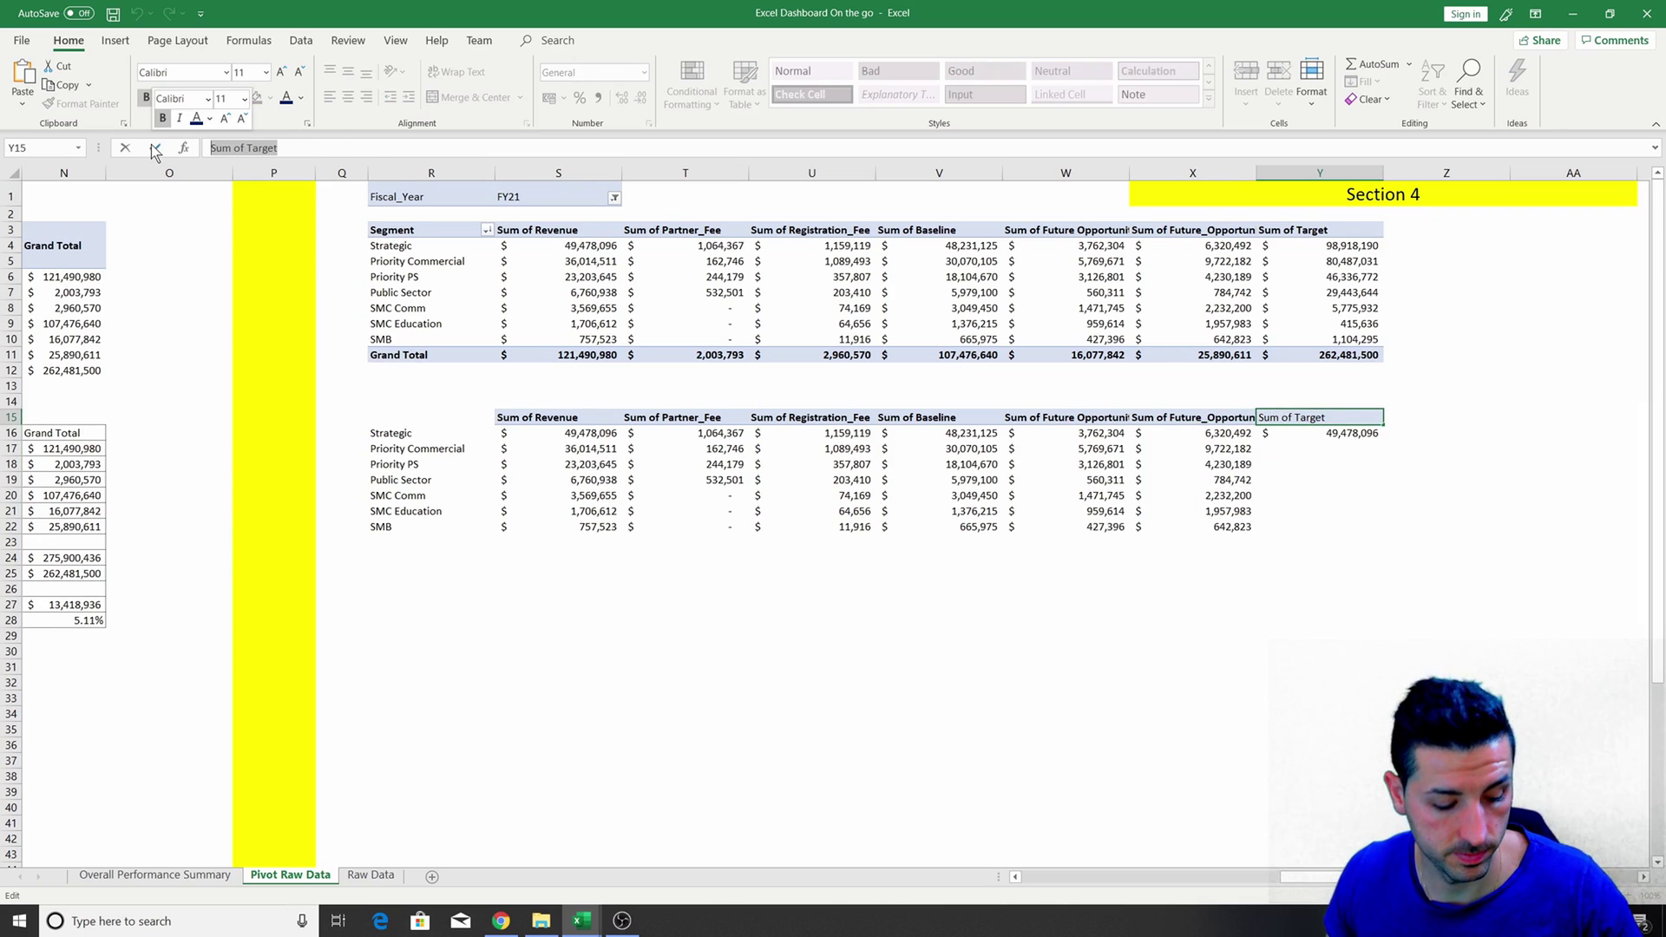
{"action": "left_click", "coordinate": [1317, 436]}
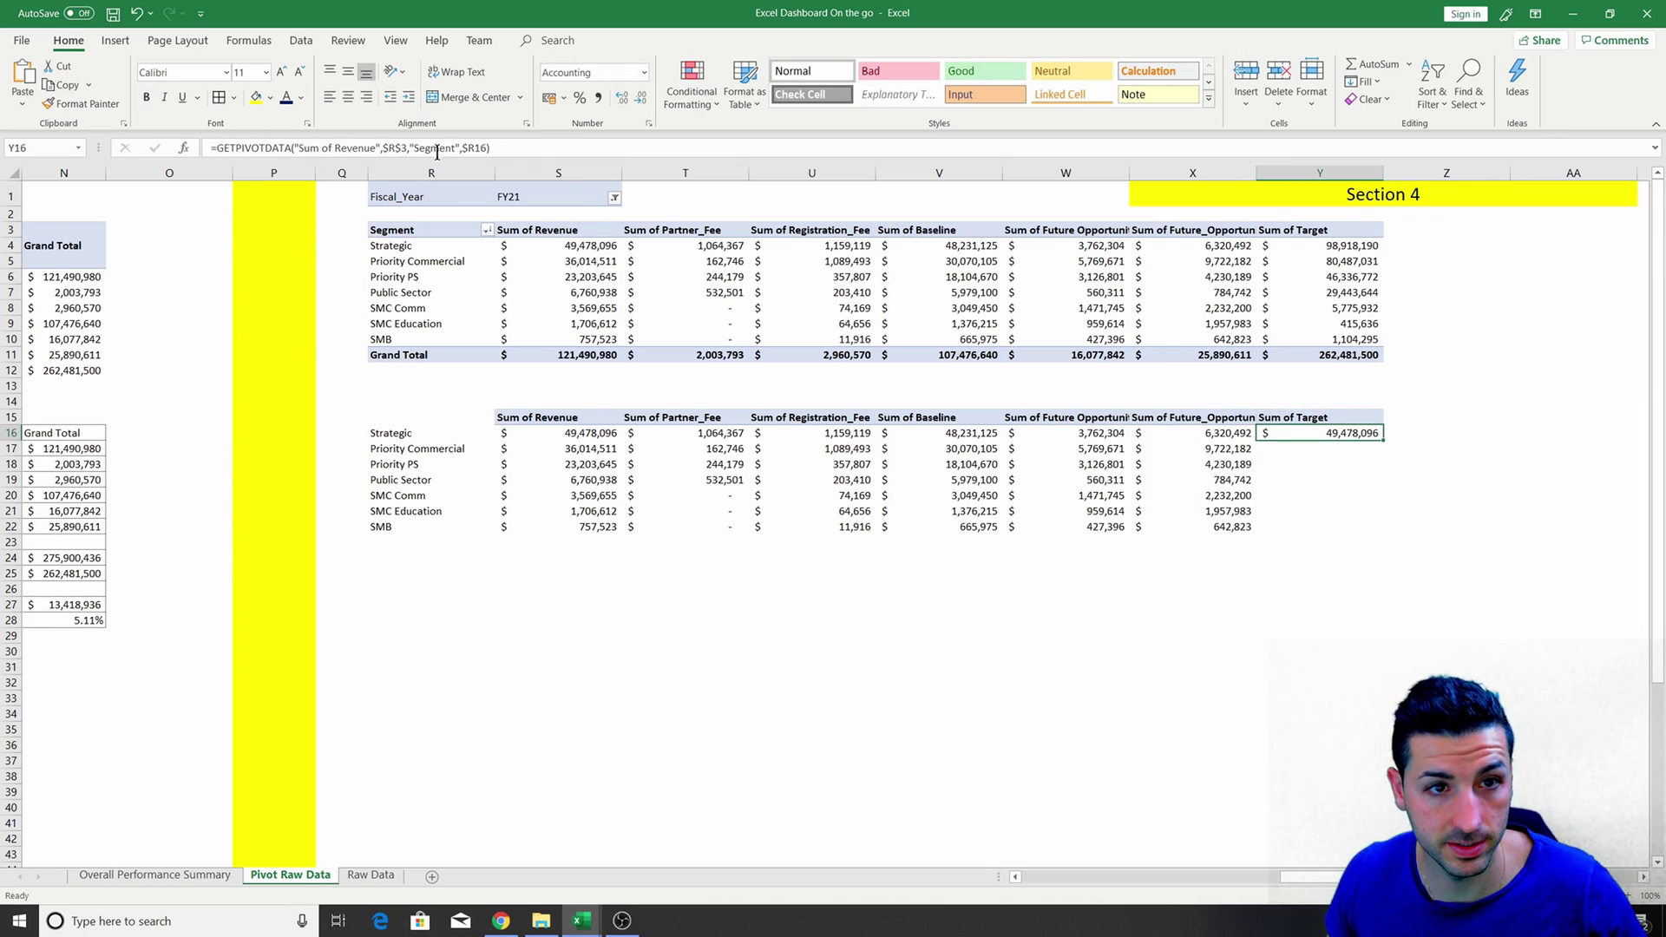
{"action": "left_click_drag", "start_coordinate": [297, 149], "coordinate": [371, 148]}
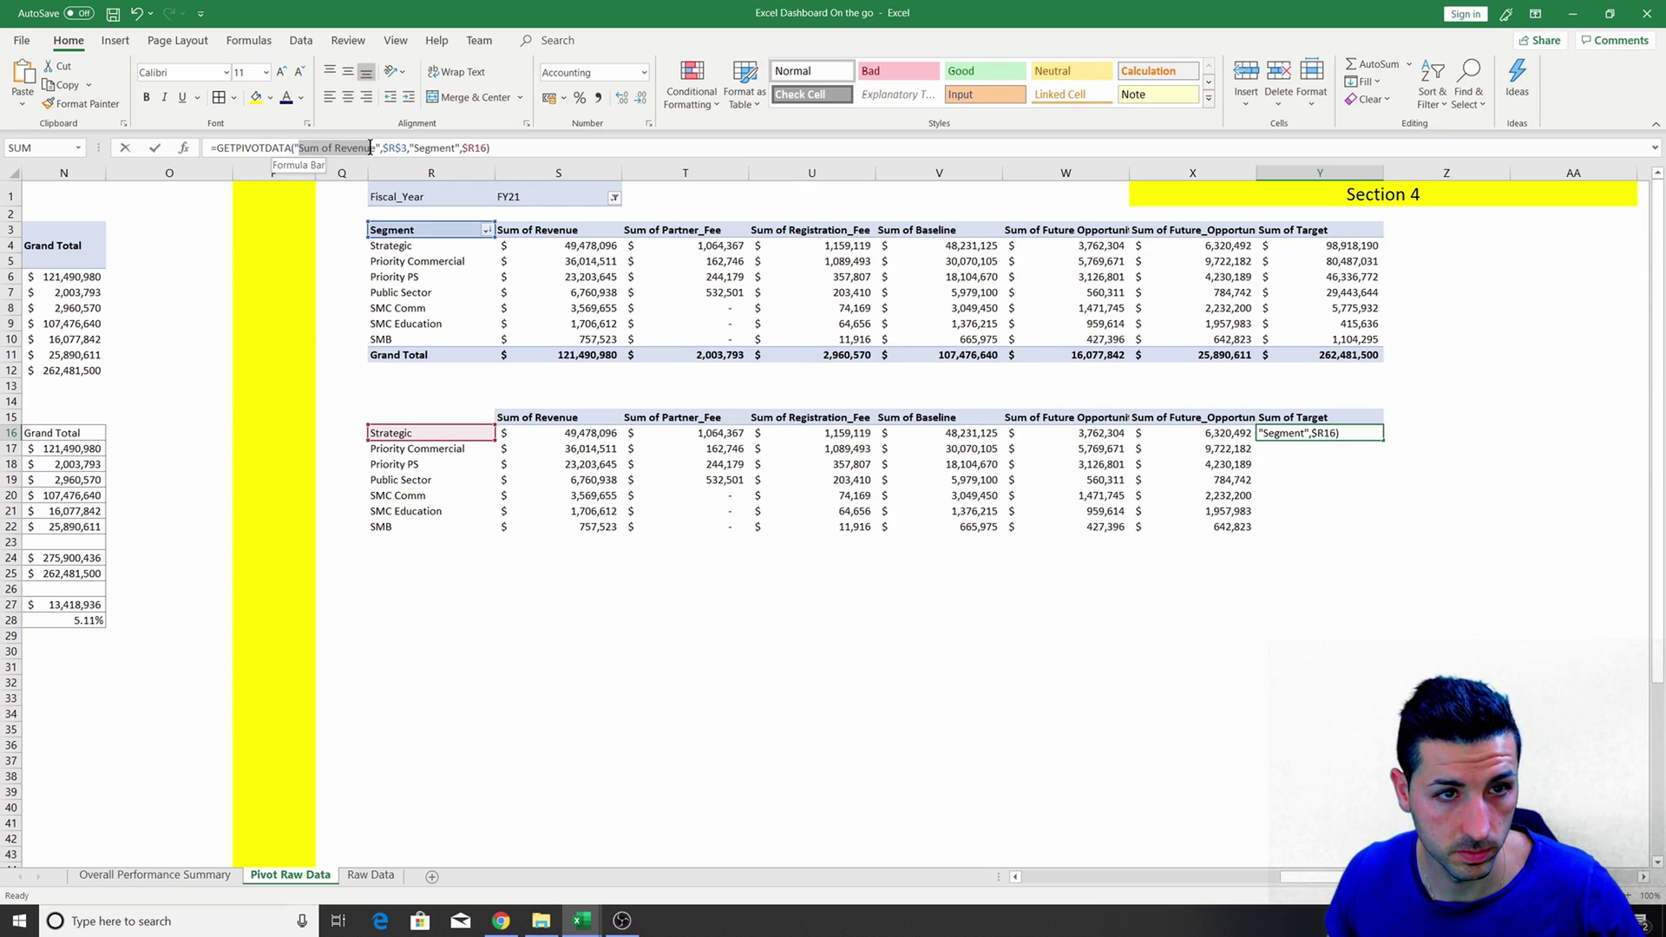
{"action": "type", "text": "Sum of Target"}
{"action": "key", "text": "Return"}
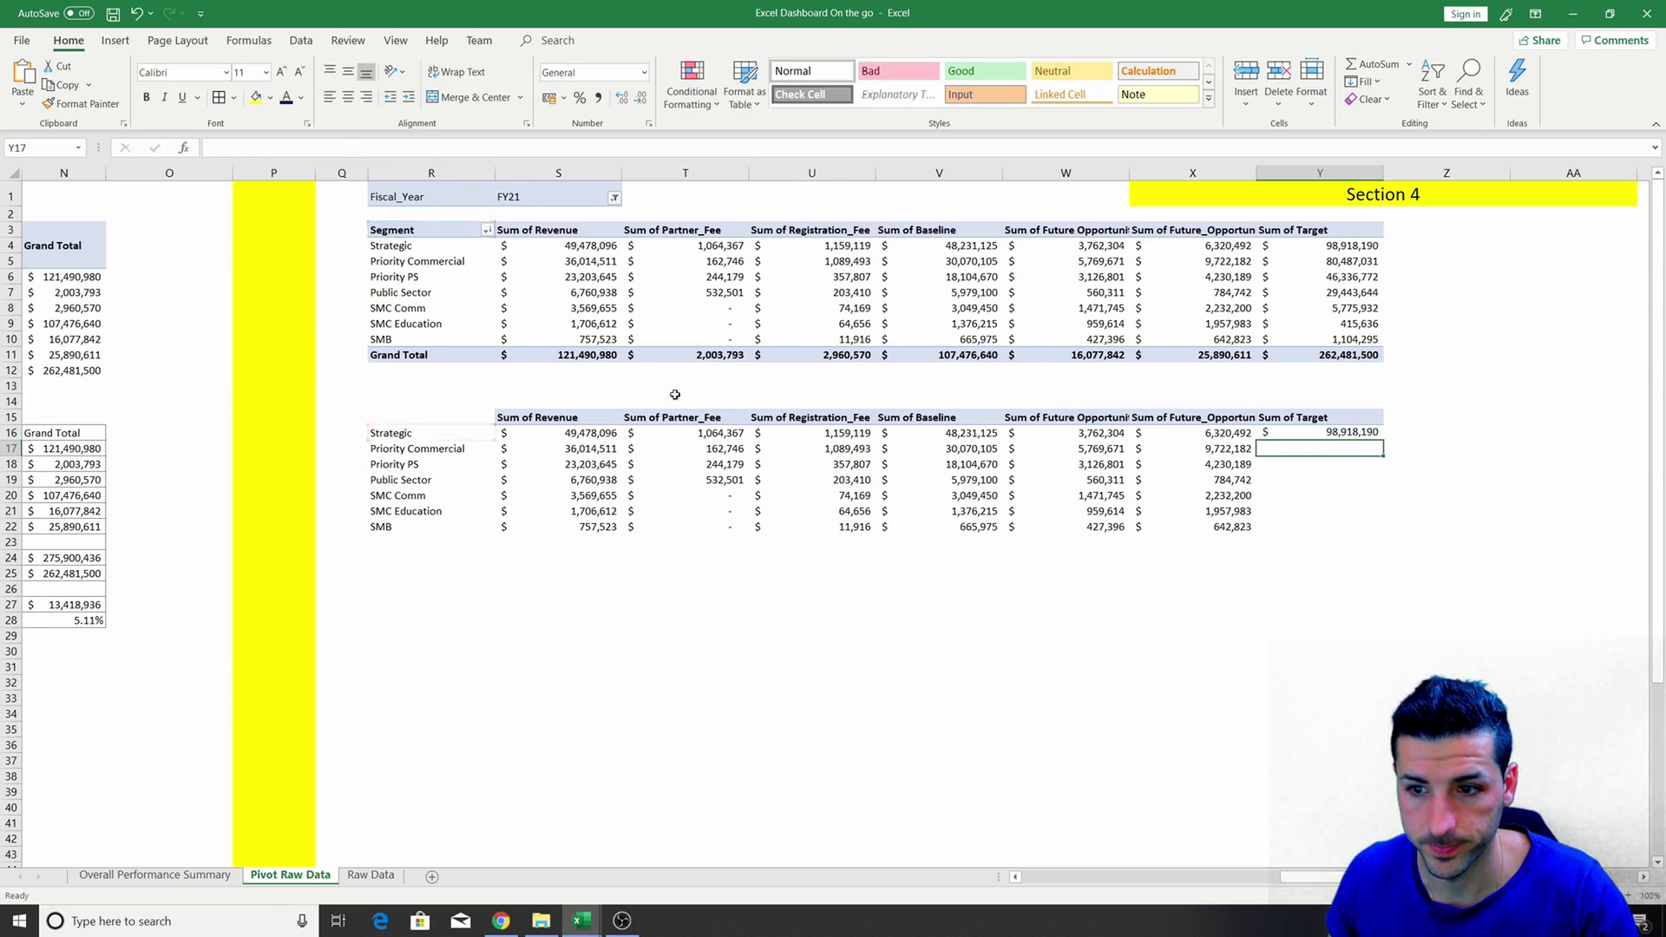
{"action": "left_click", "coordinate": [1375, 433]}
{"action": "left_click_drag", "start_coordinate": [1386, 443], "coordinate": [1380, 531]}
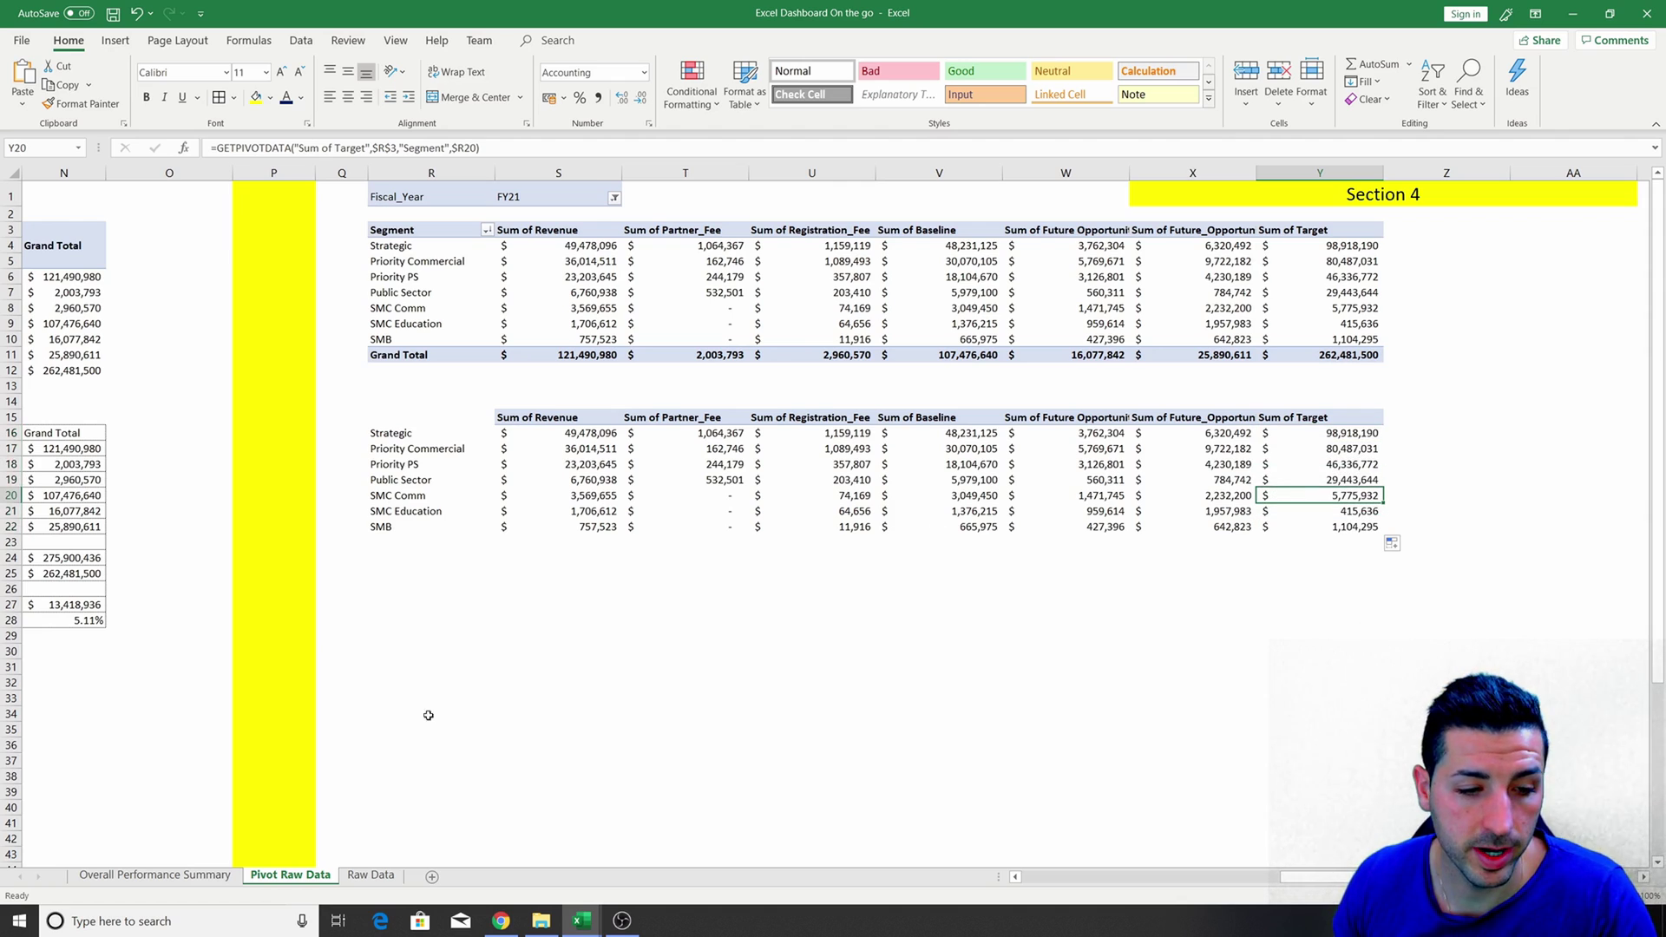
Filter the dashboard's Segment slicer to Priority PS and check how the Section 4 helper table on Pivot Raw Data responds.
{"action": "left_click", "coordinate": [185, 876]}
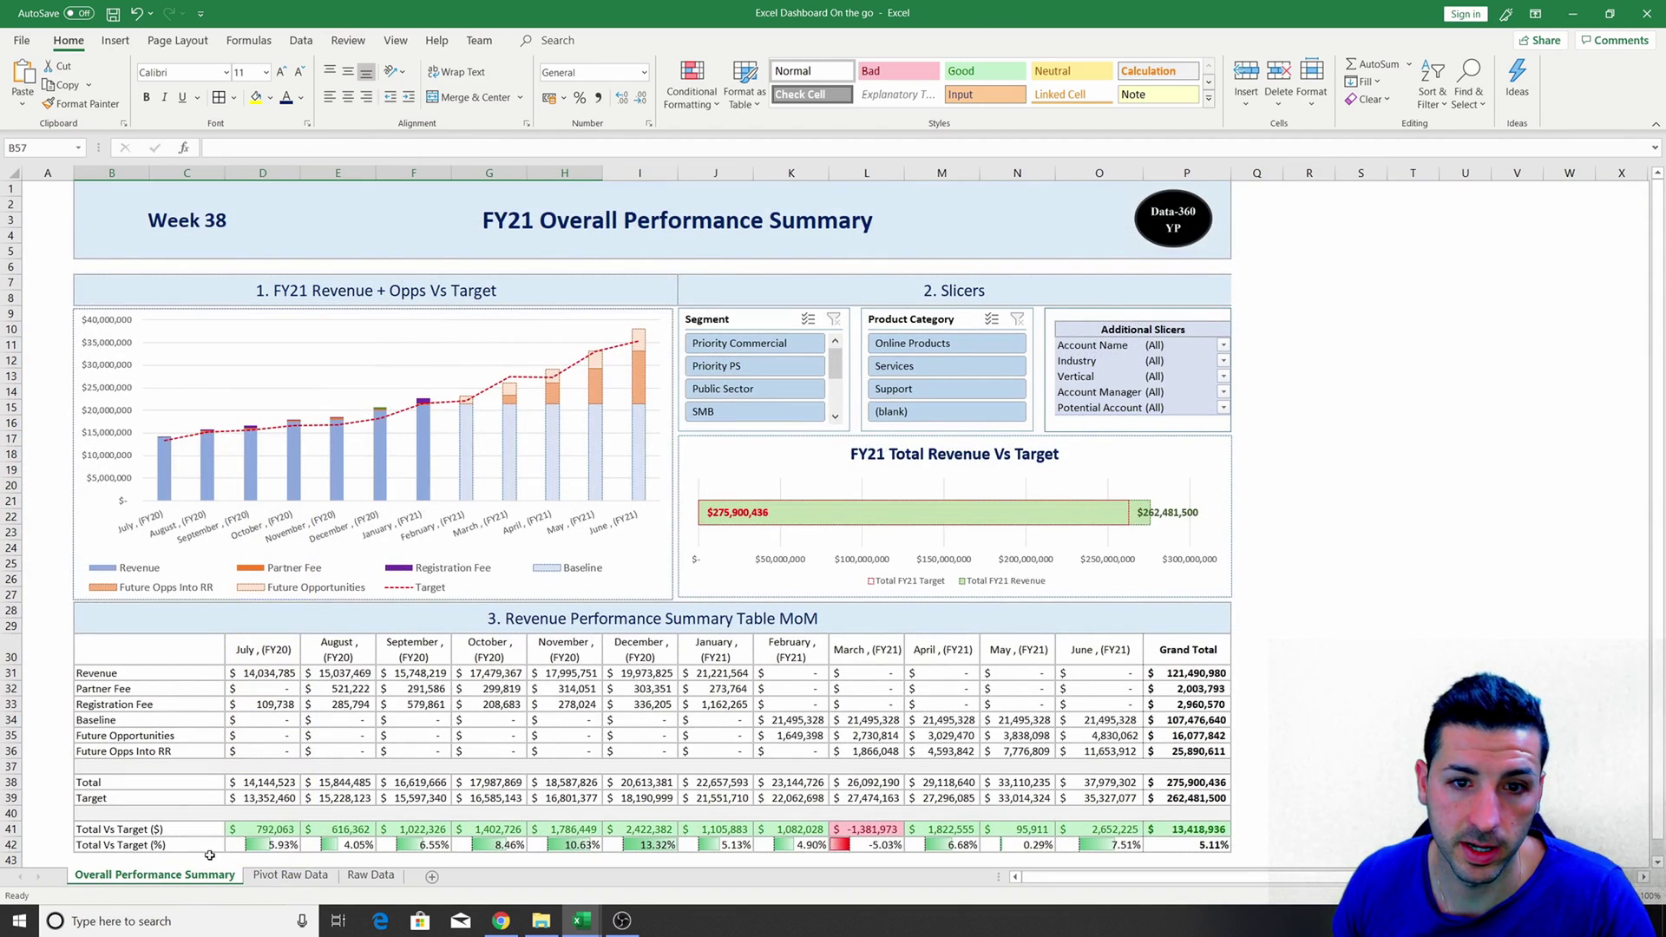
{"action": "left_click", "coordinate": [745, 367]}
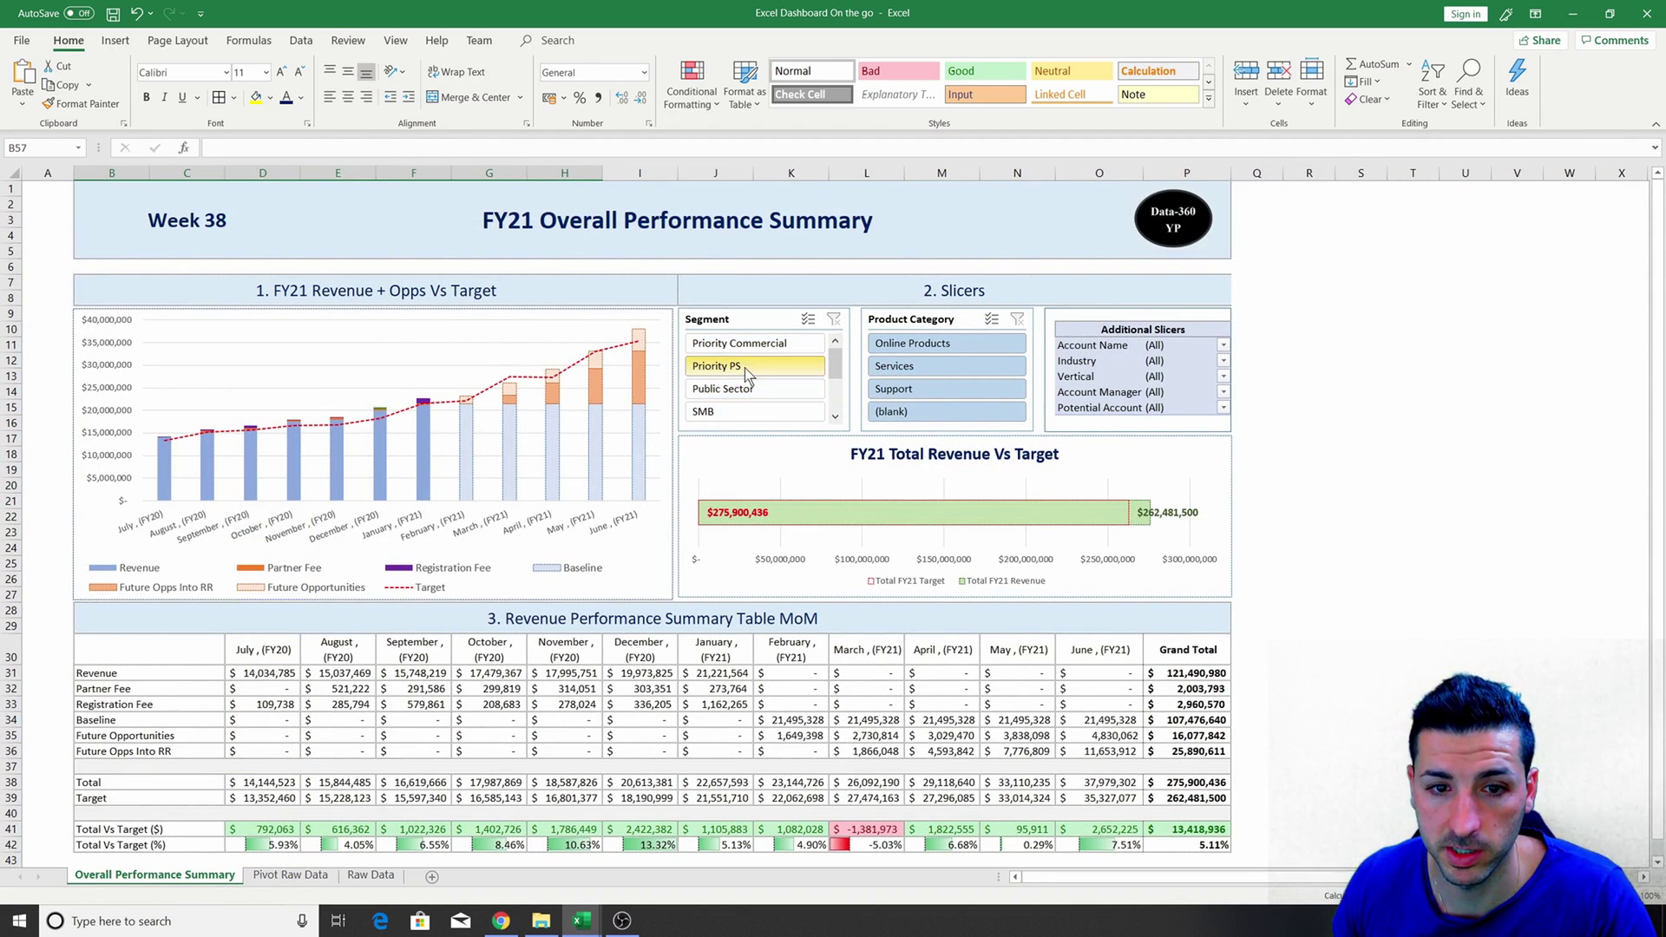
{"action": "left_click", "coordinate": [371, 876]}
{"action": "left_click", "coordinate": [291, 877]}
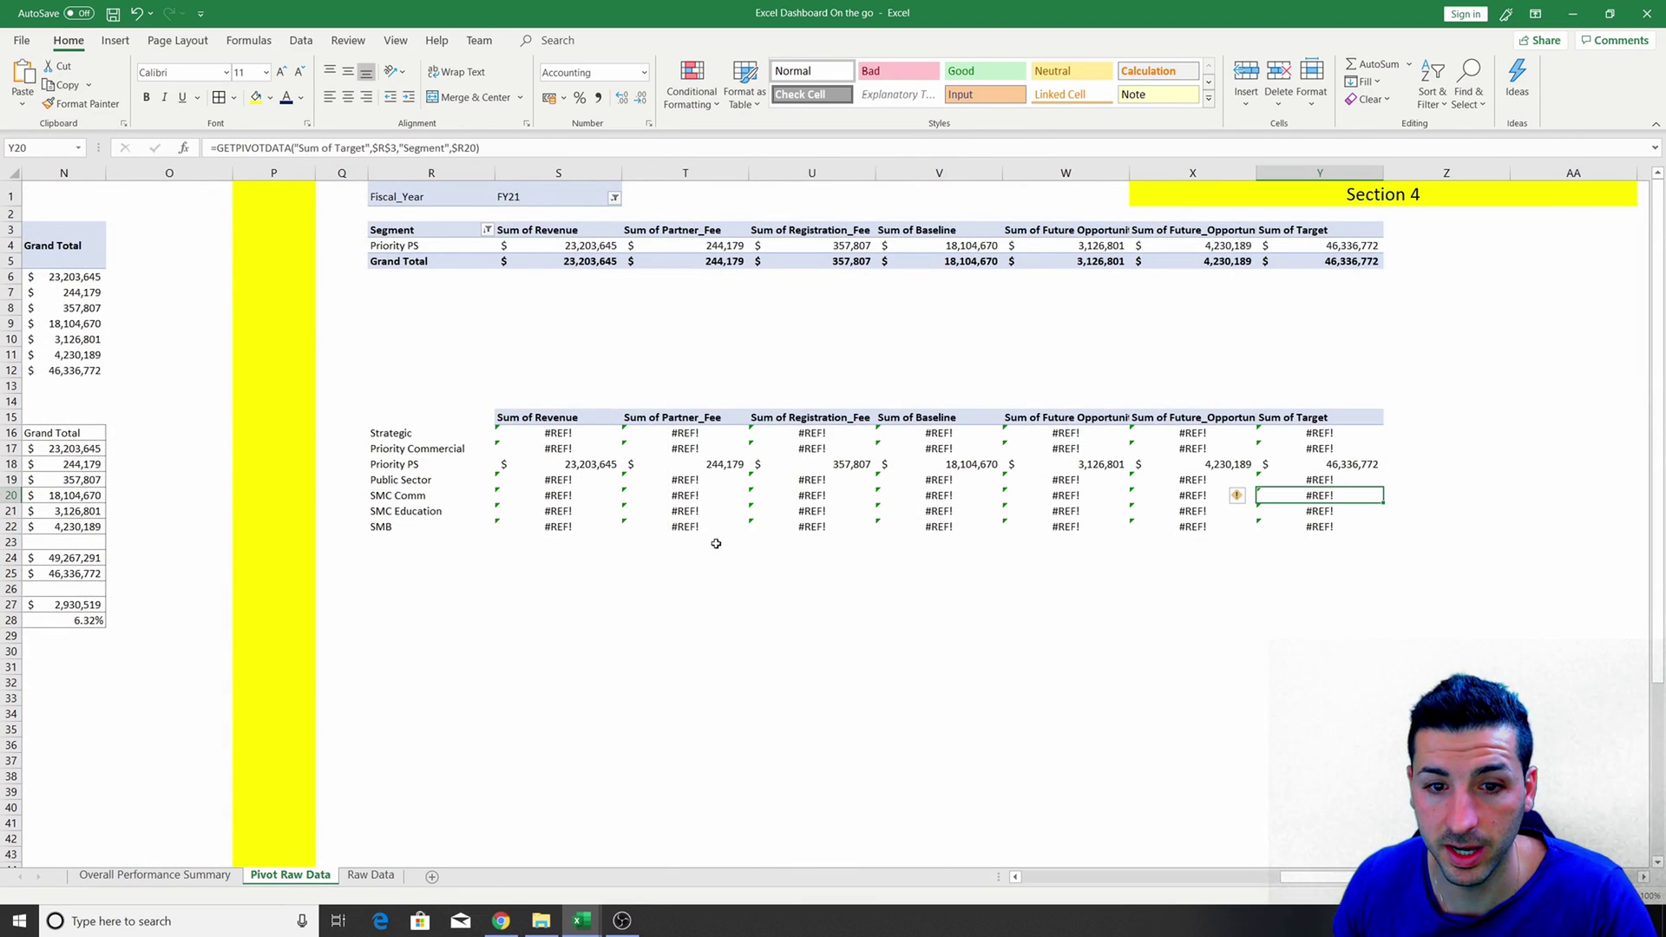
{"action": "left_click_drag", "start_coordinate": [396, 466], "coordinate": [1315, 472]}
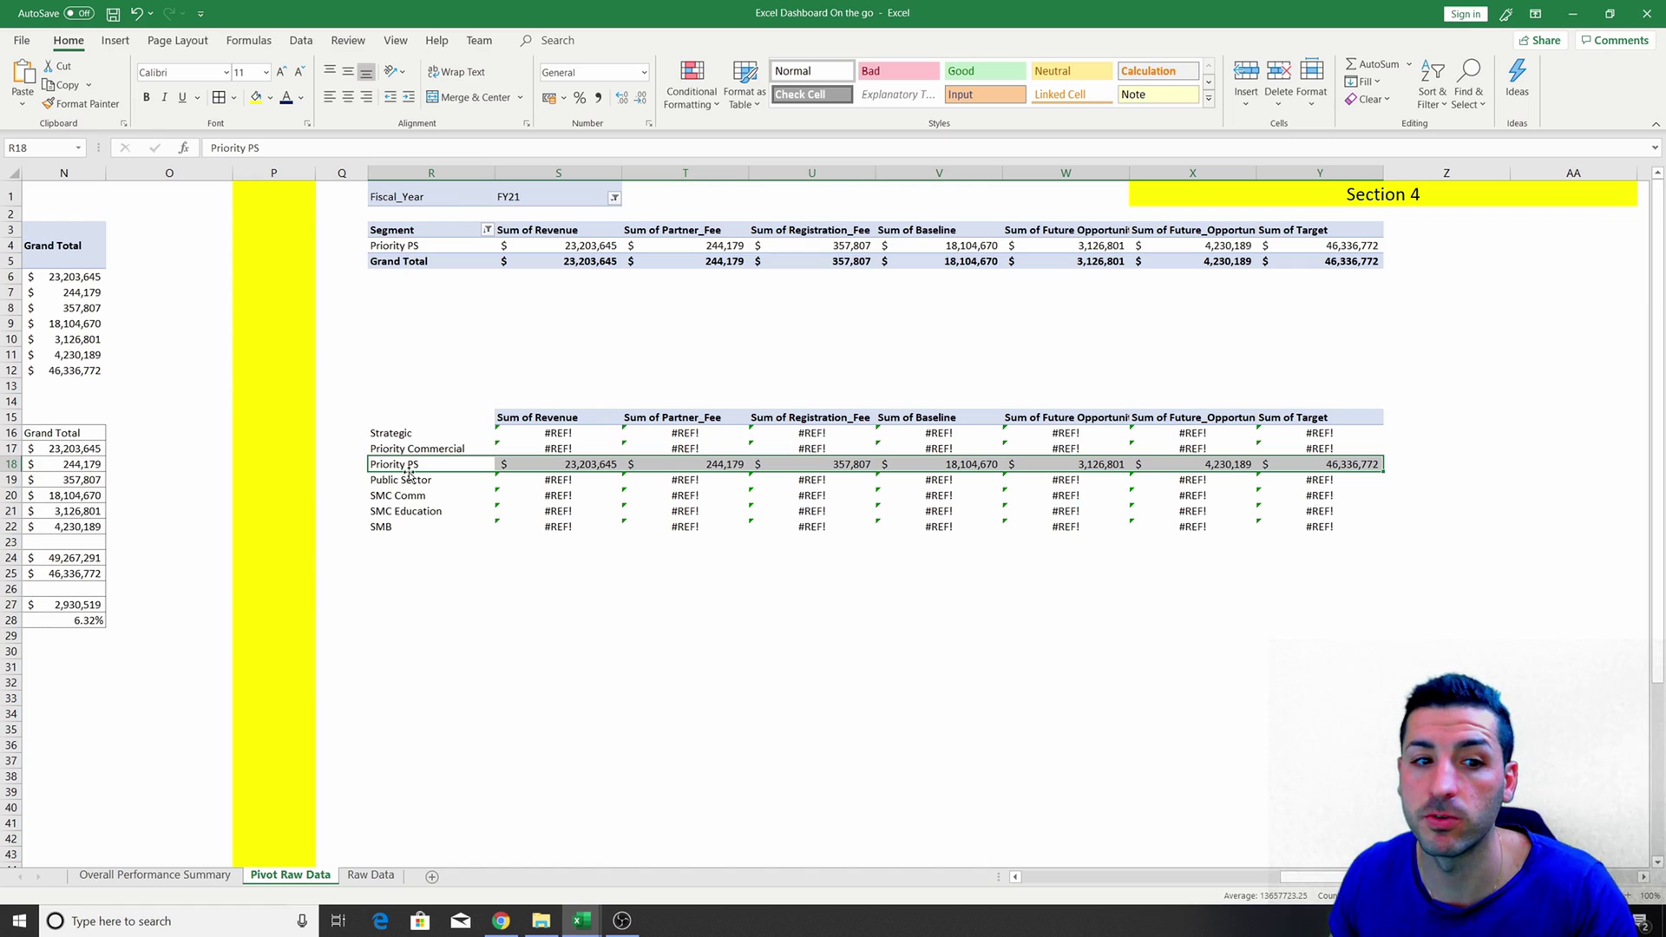
{"action": "left_click", "coordinate": [763, 324]}
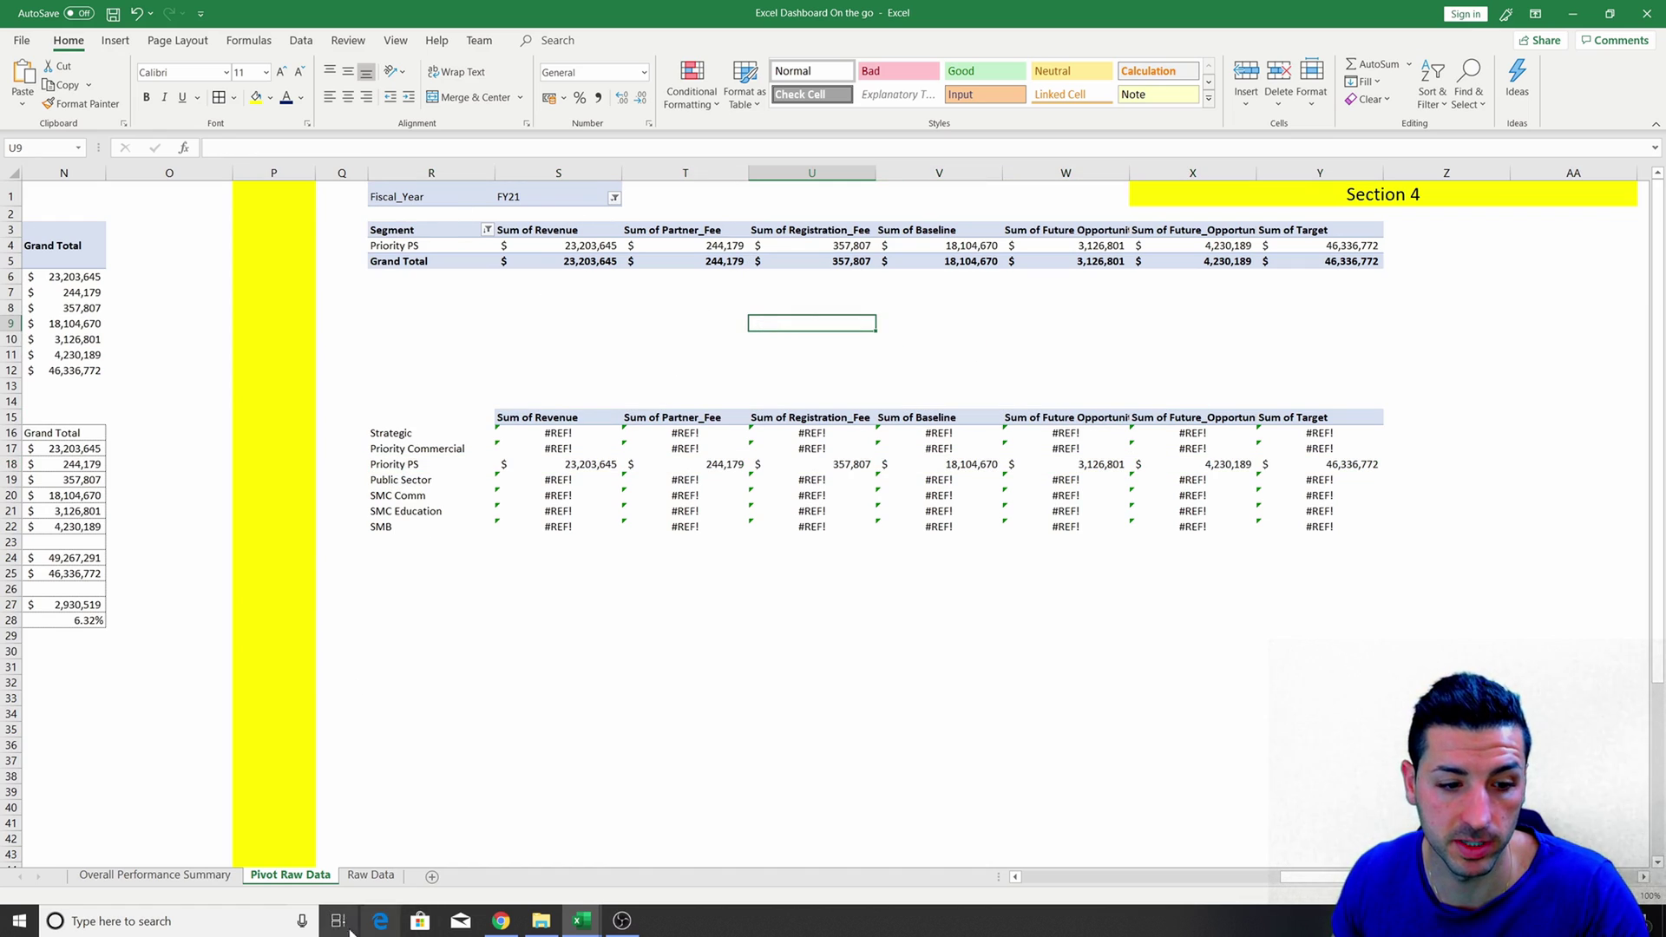
Clear the Priority PS filter from the dashboard's Segment slicer and return to the Pivot Raw Data sheet.
{"action": "left_click", "coordinate": [213, 876]}
{"action": "left_click", "coordinate": [736, 392]}
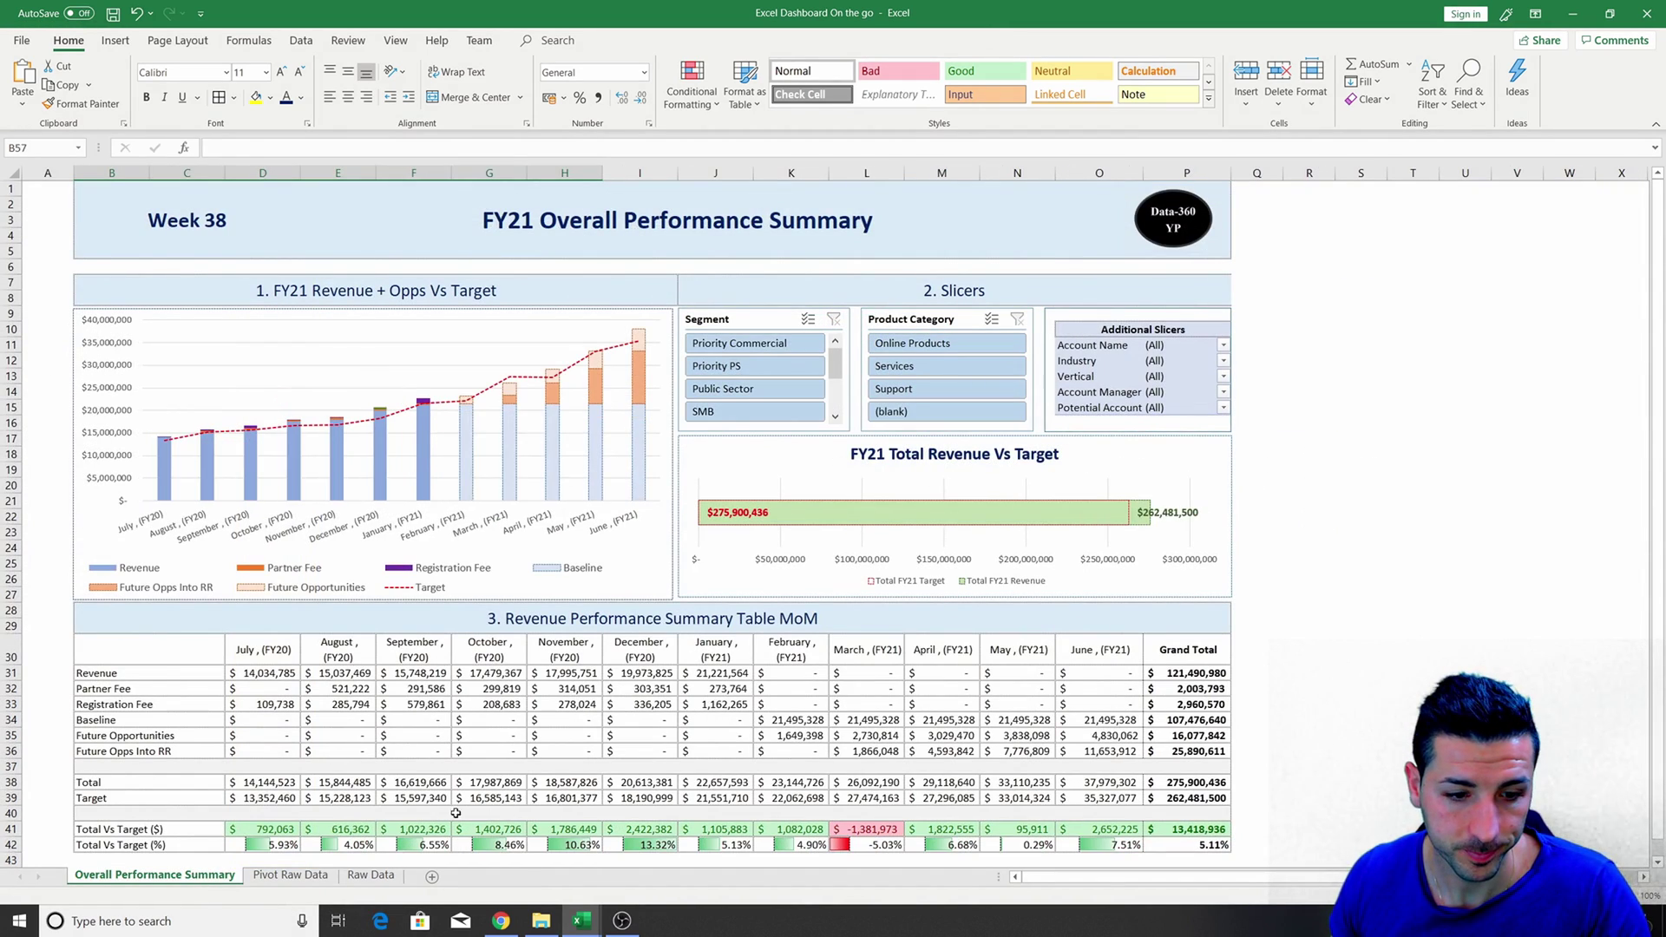
{"action": "left_click", "coordinate": [290, 874]}
{"action": "left_click", "coordinate": [357, 876]}
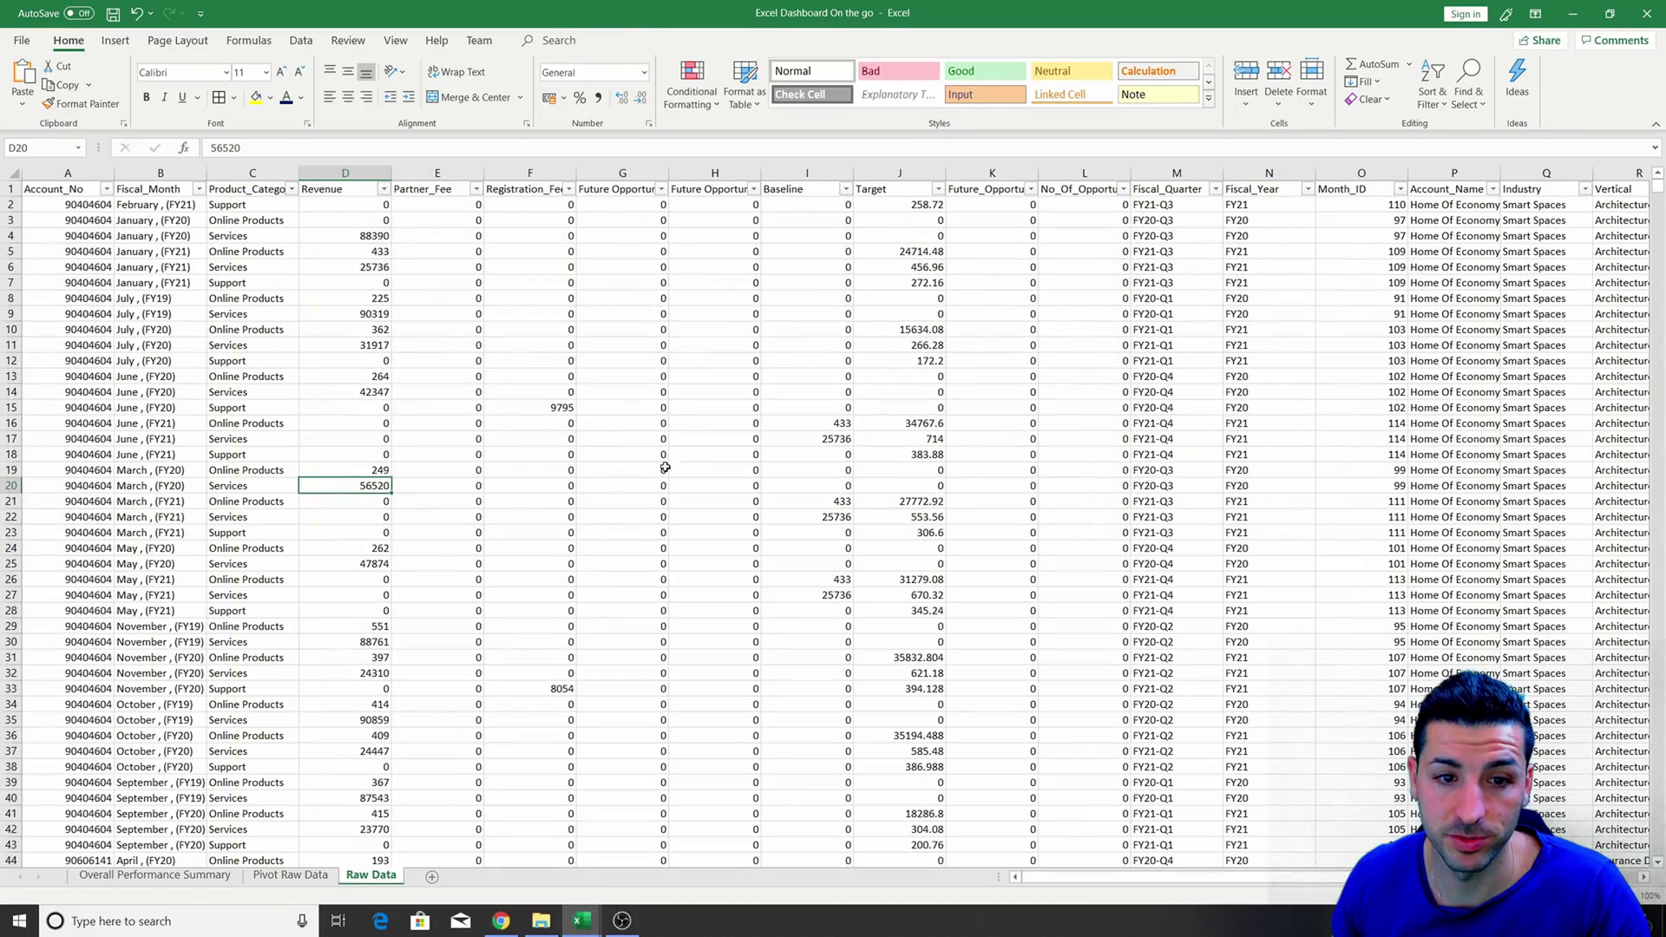
{"action": "left_click", "coordinate": [295, 875]}
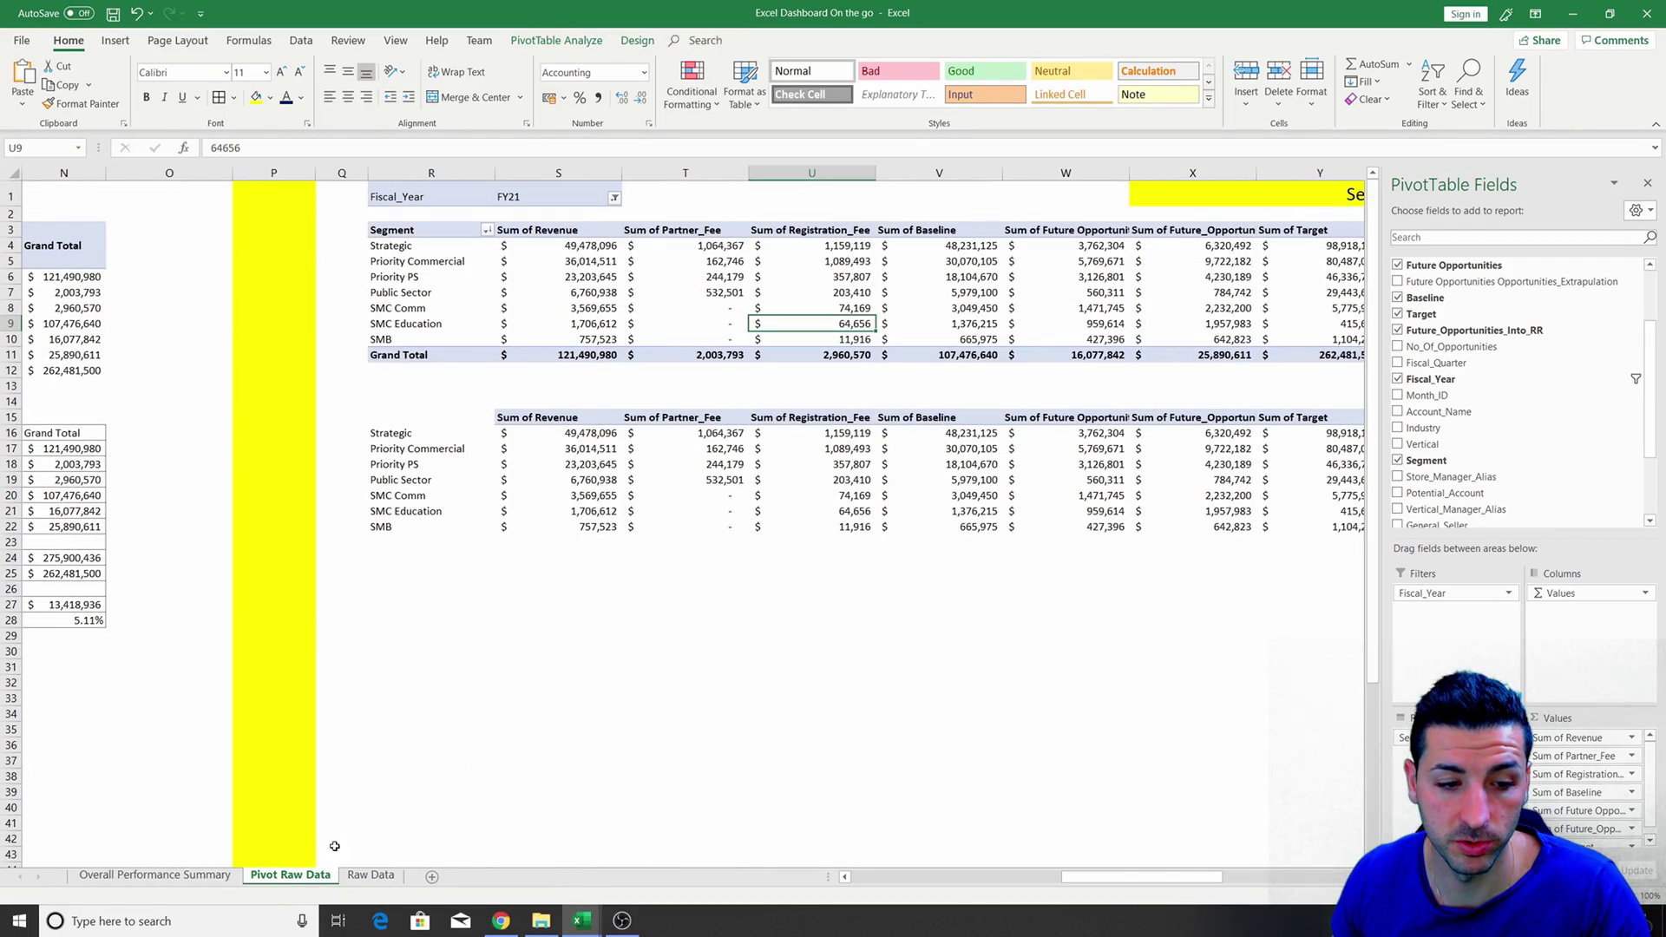
Hide the Raw Data sheet.
{"action": "right_click", "coordinate": [387, 877]}
{"action": "left_click", "coordinate": [432, 827]}
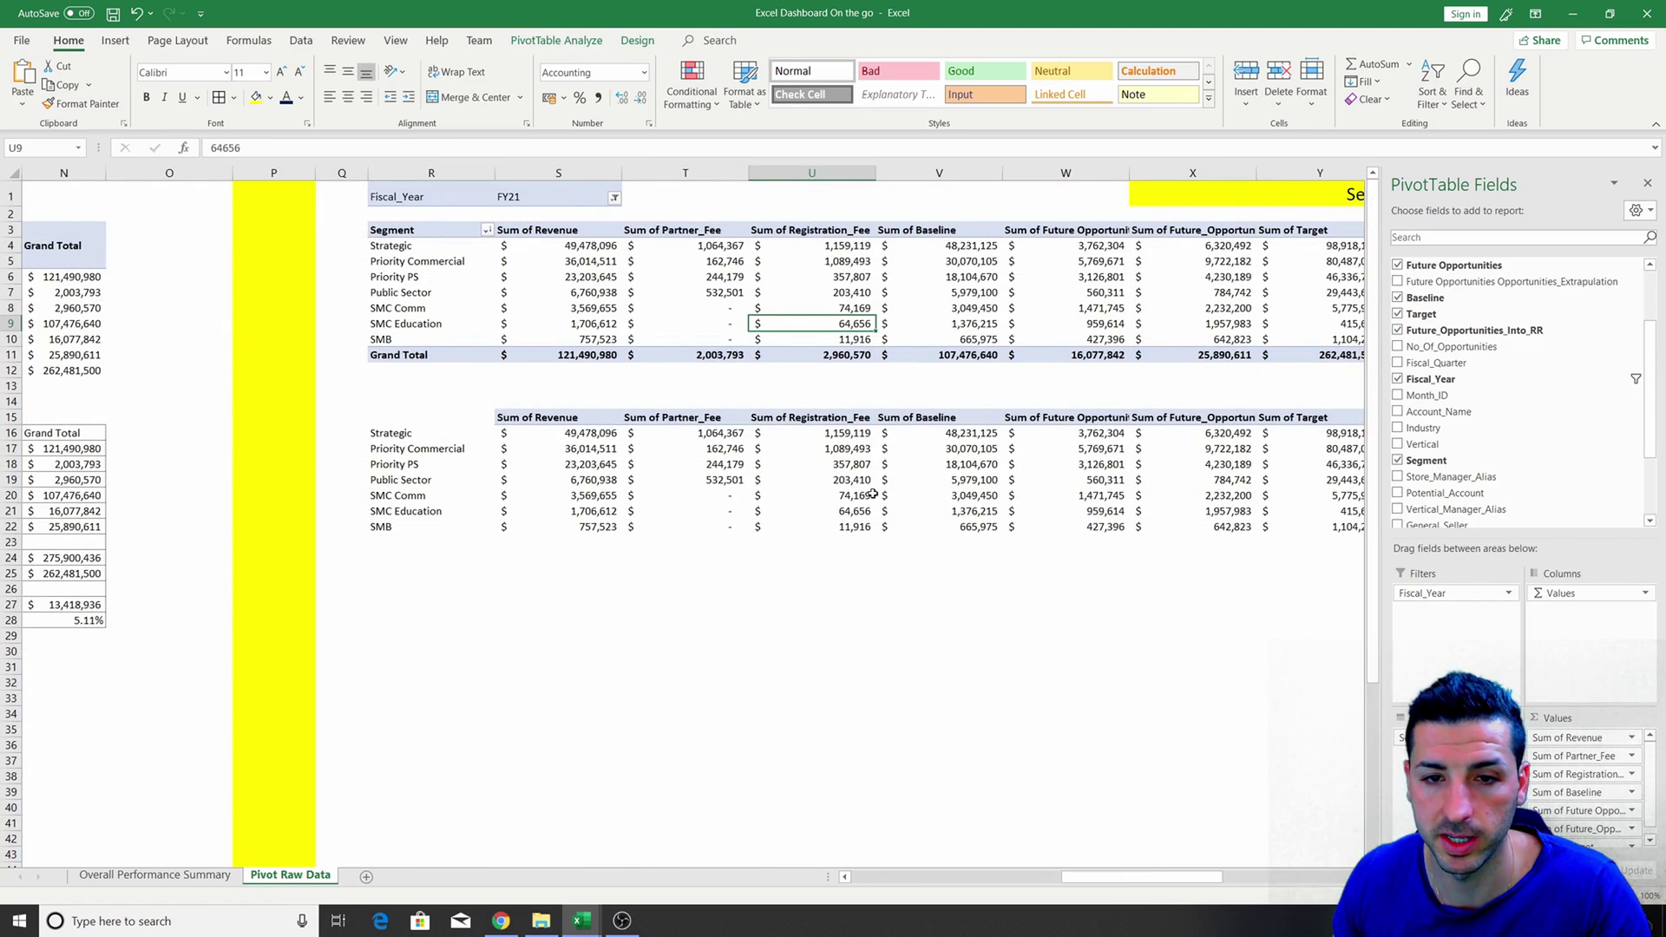
{"action": "left_click", "coordinate": [1091, 622]}
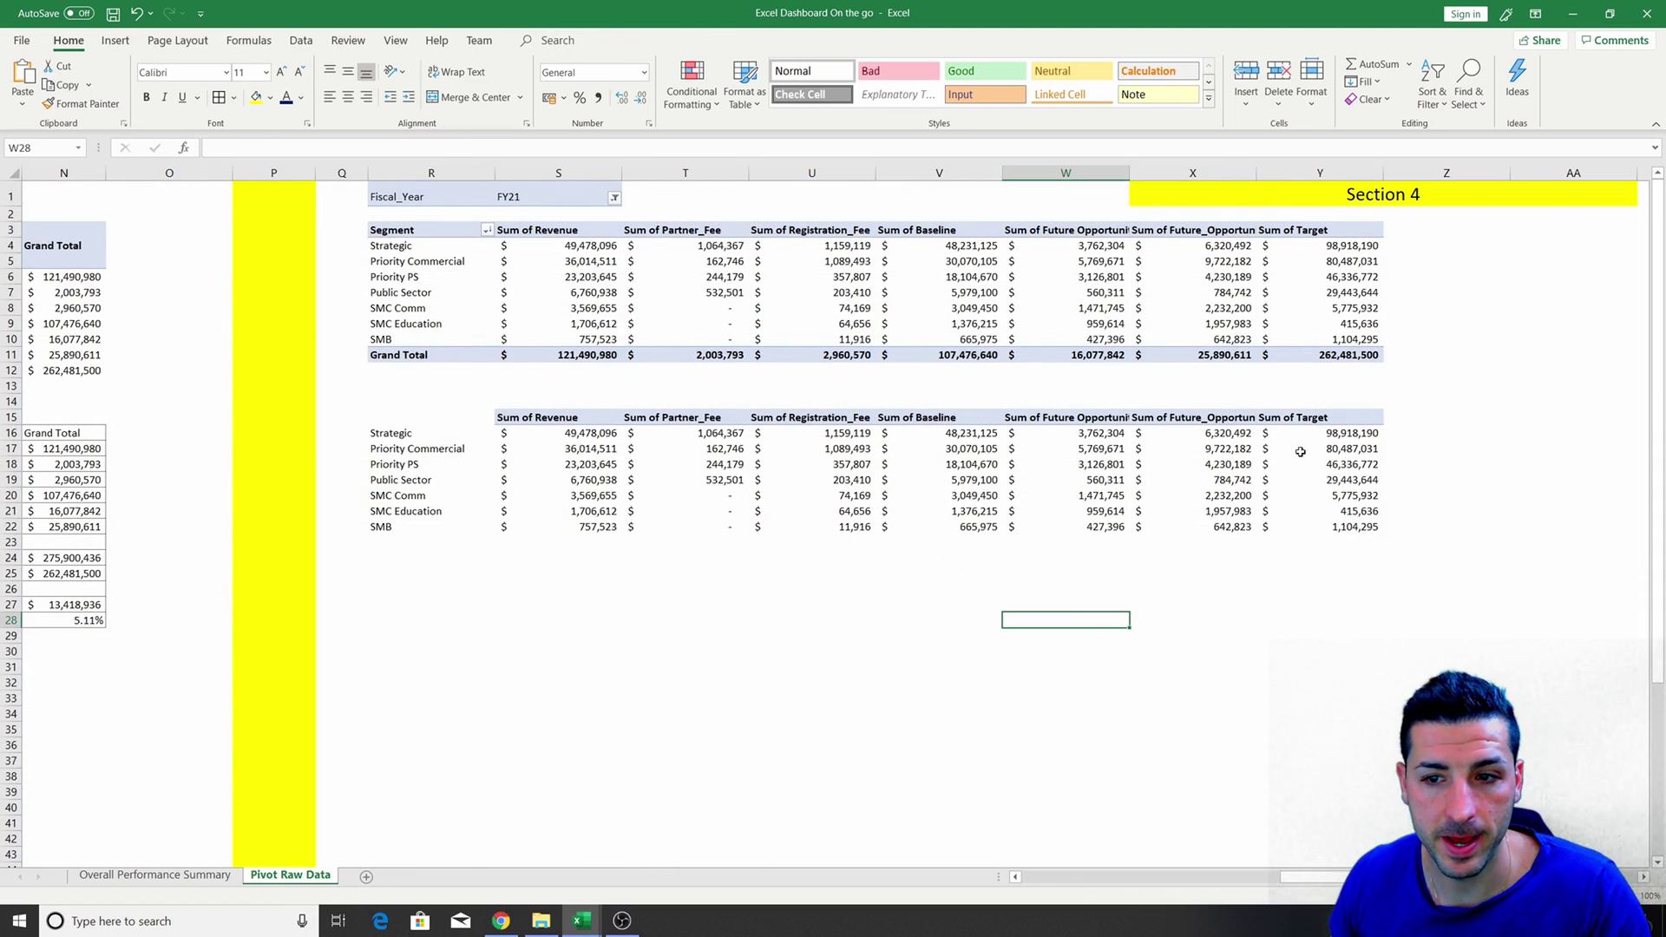
Add a "Totals" header in Z15, beside the helper table's Sum of Target column.
{"action": "left_click", "coordinate": [1419, 418]}
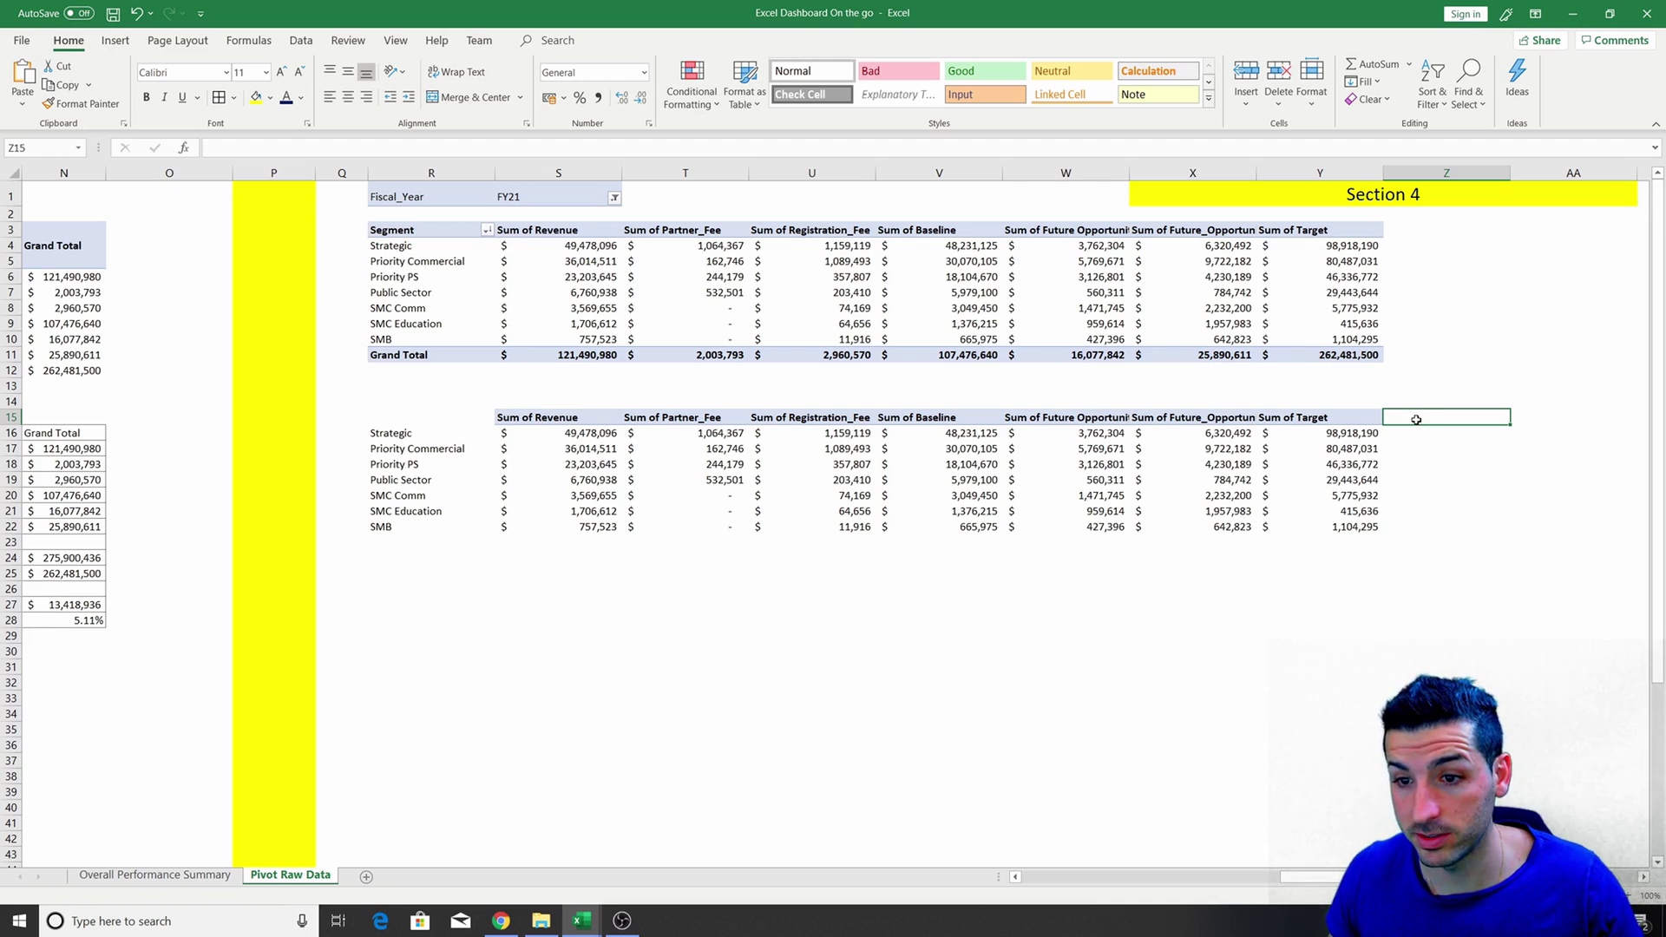
{"action": "type", "text": "Totals"}
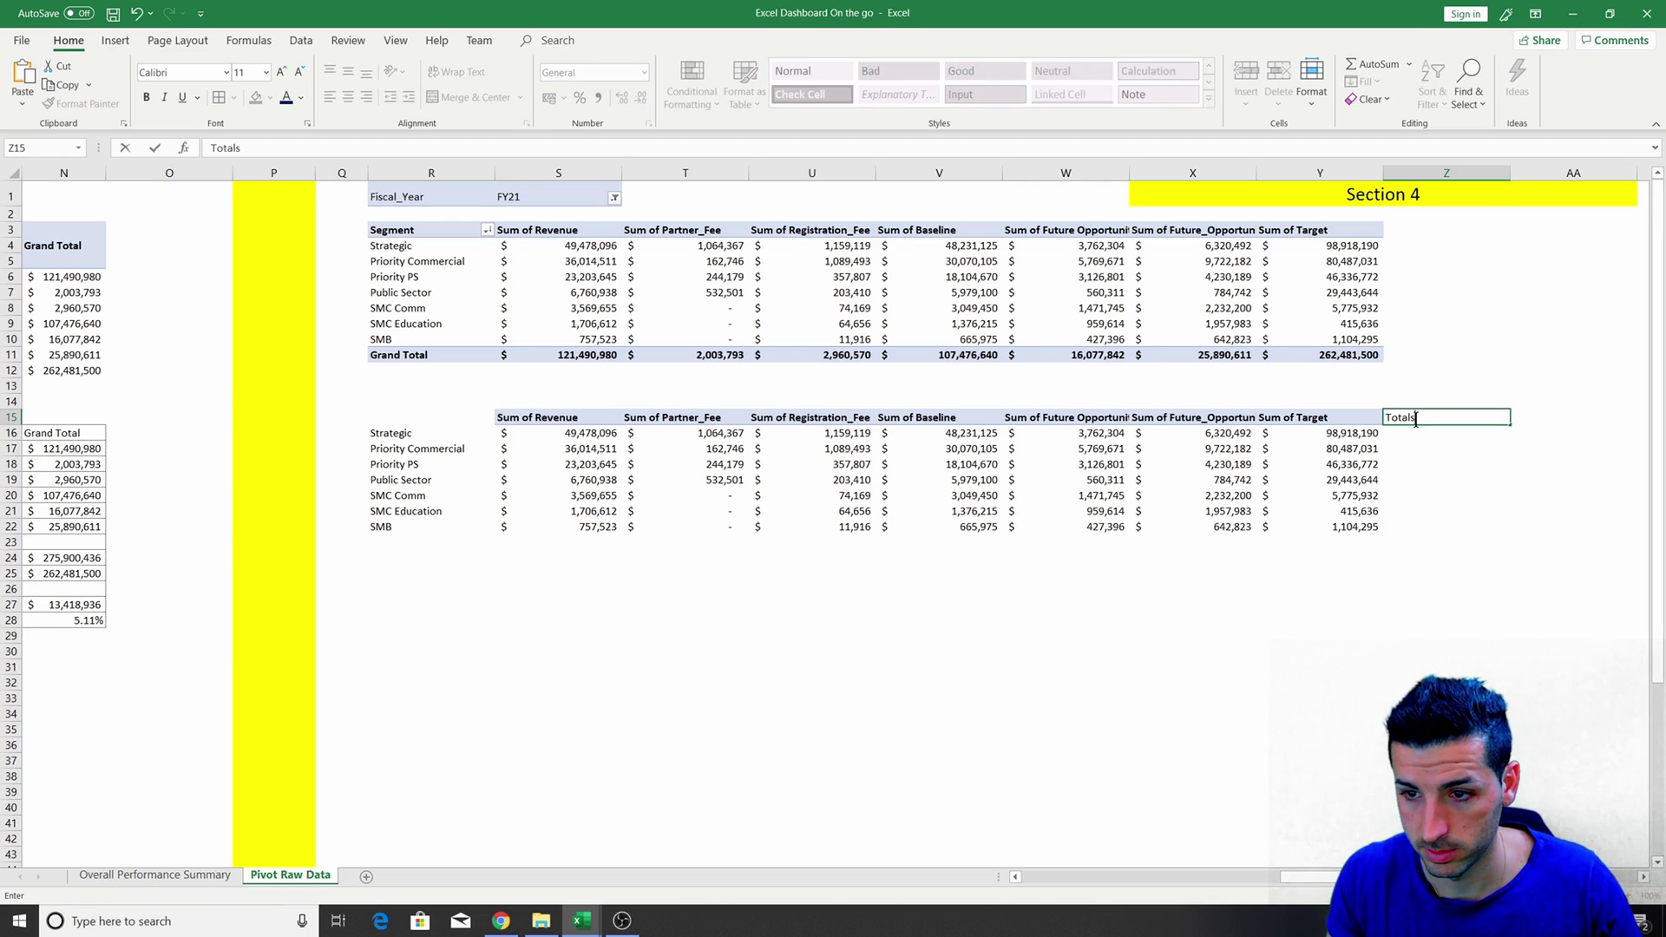
{"action": "key", "text": "Return"}
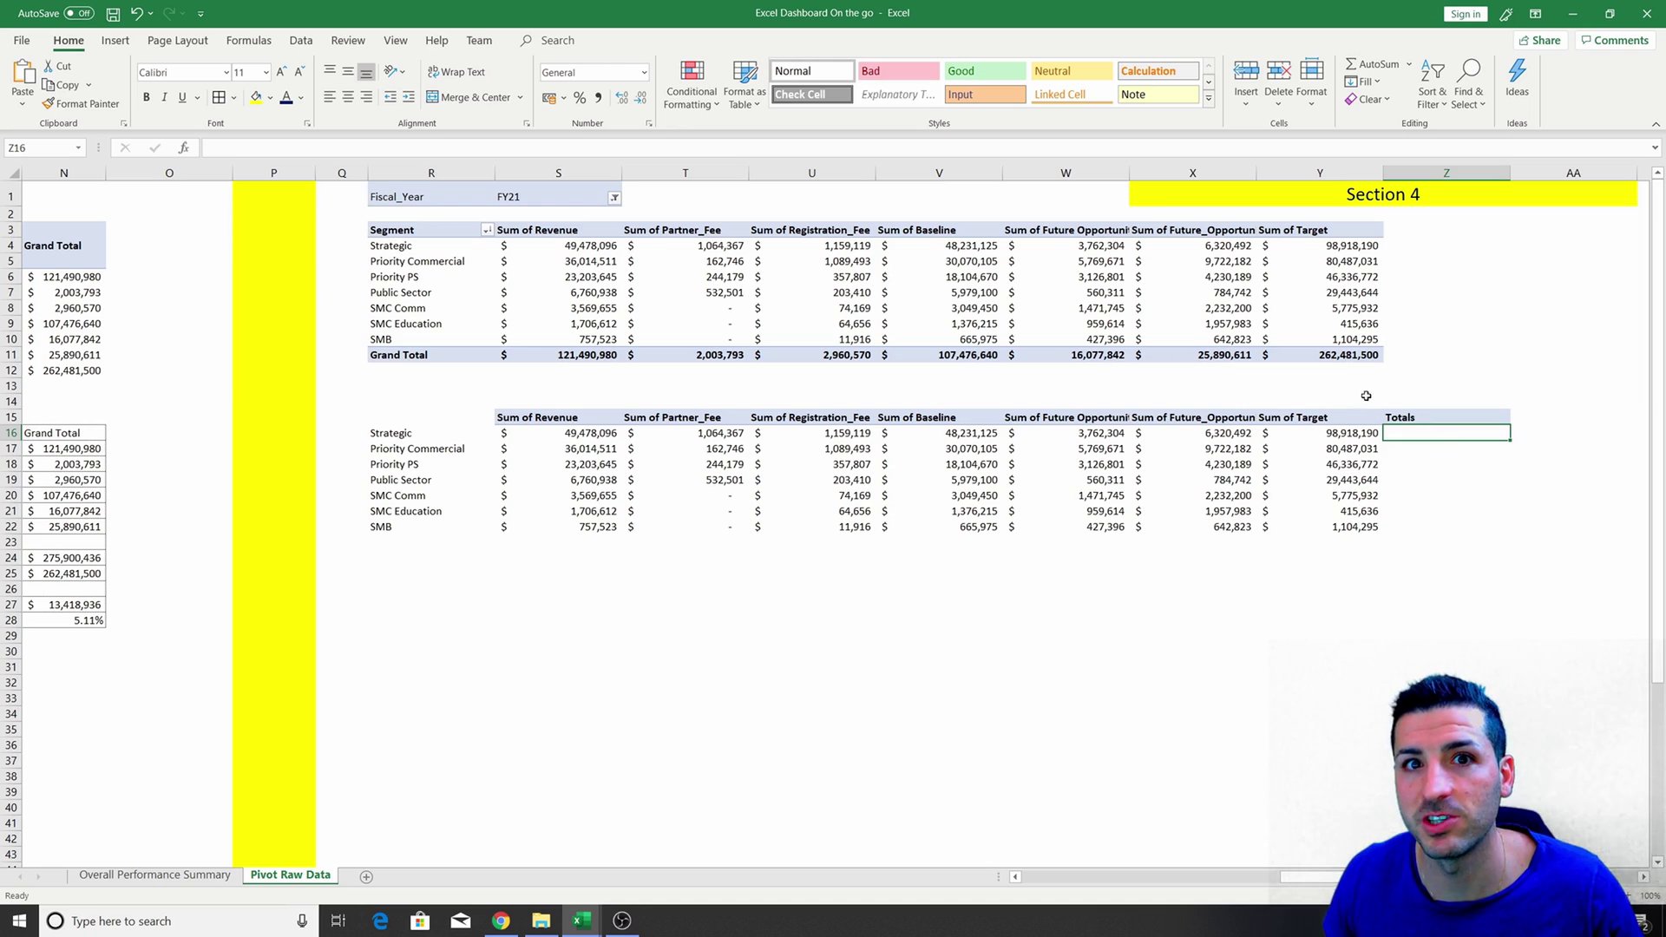
Wrap the helper table's Sum of Revenue formula in S16 with IFERROR returning 0, and fill it down through the SMB row.
{"action": "left_click", "coordinate": [612, 433]}
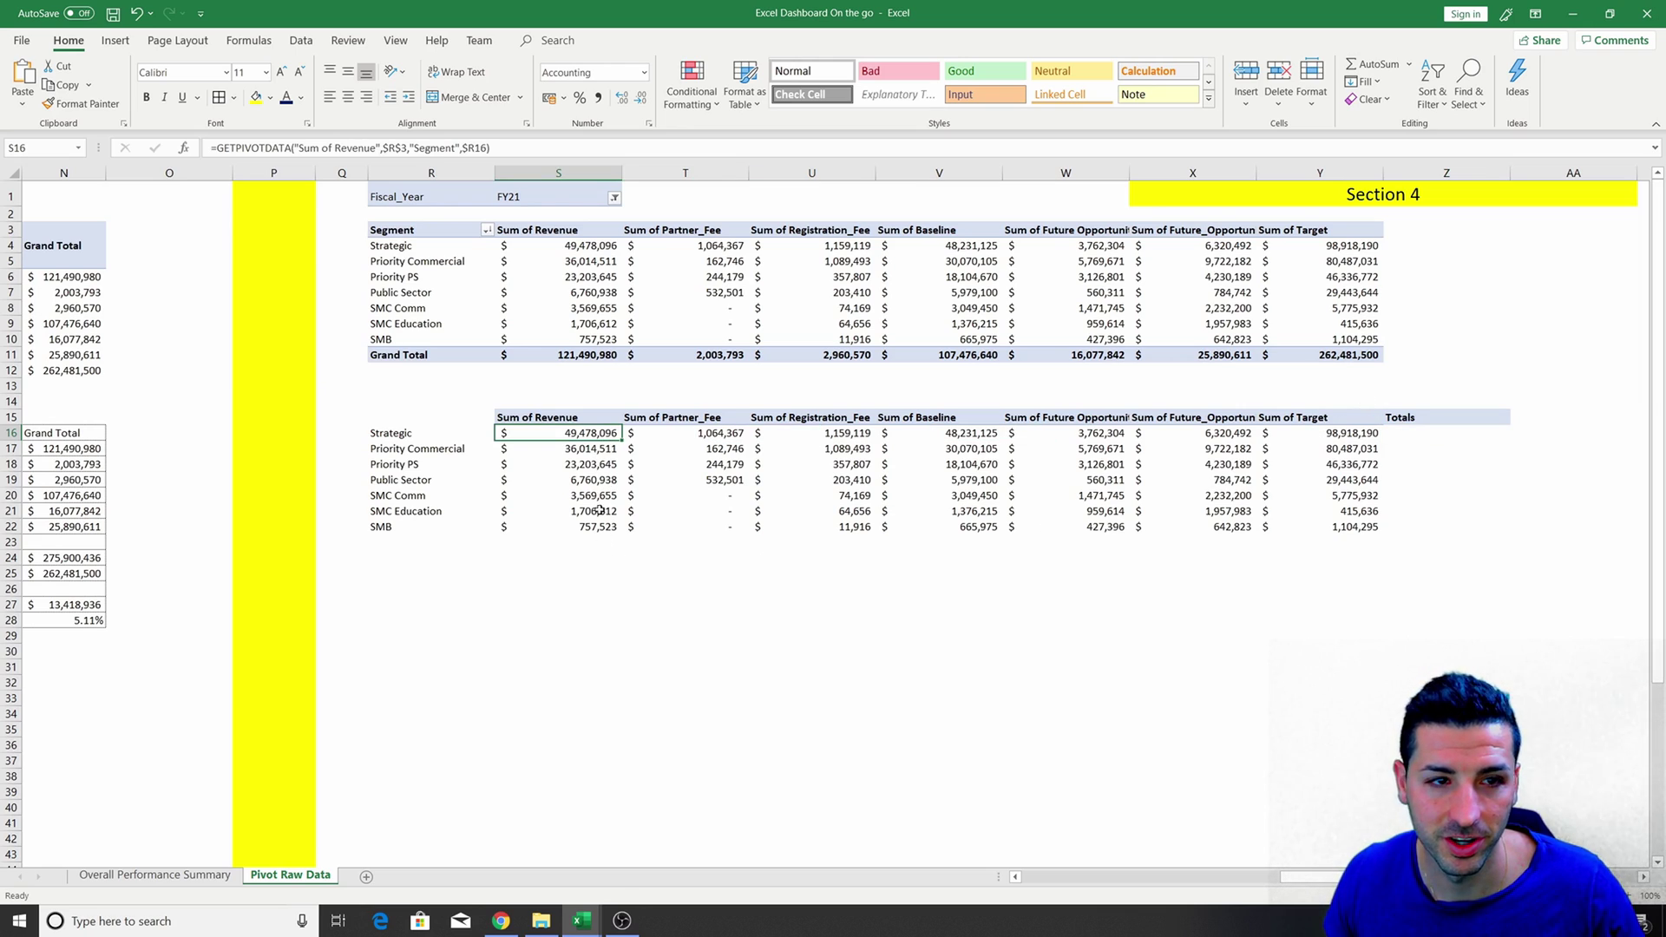
{"action": "left_click", "coordinate": [221, 147]}
{"action": "type", "text": "if"}
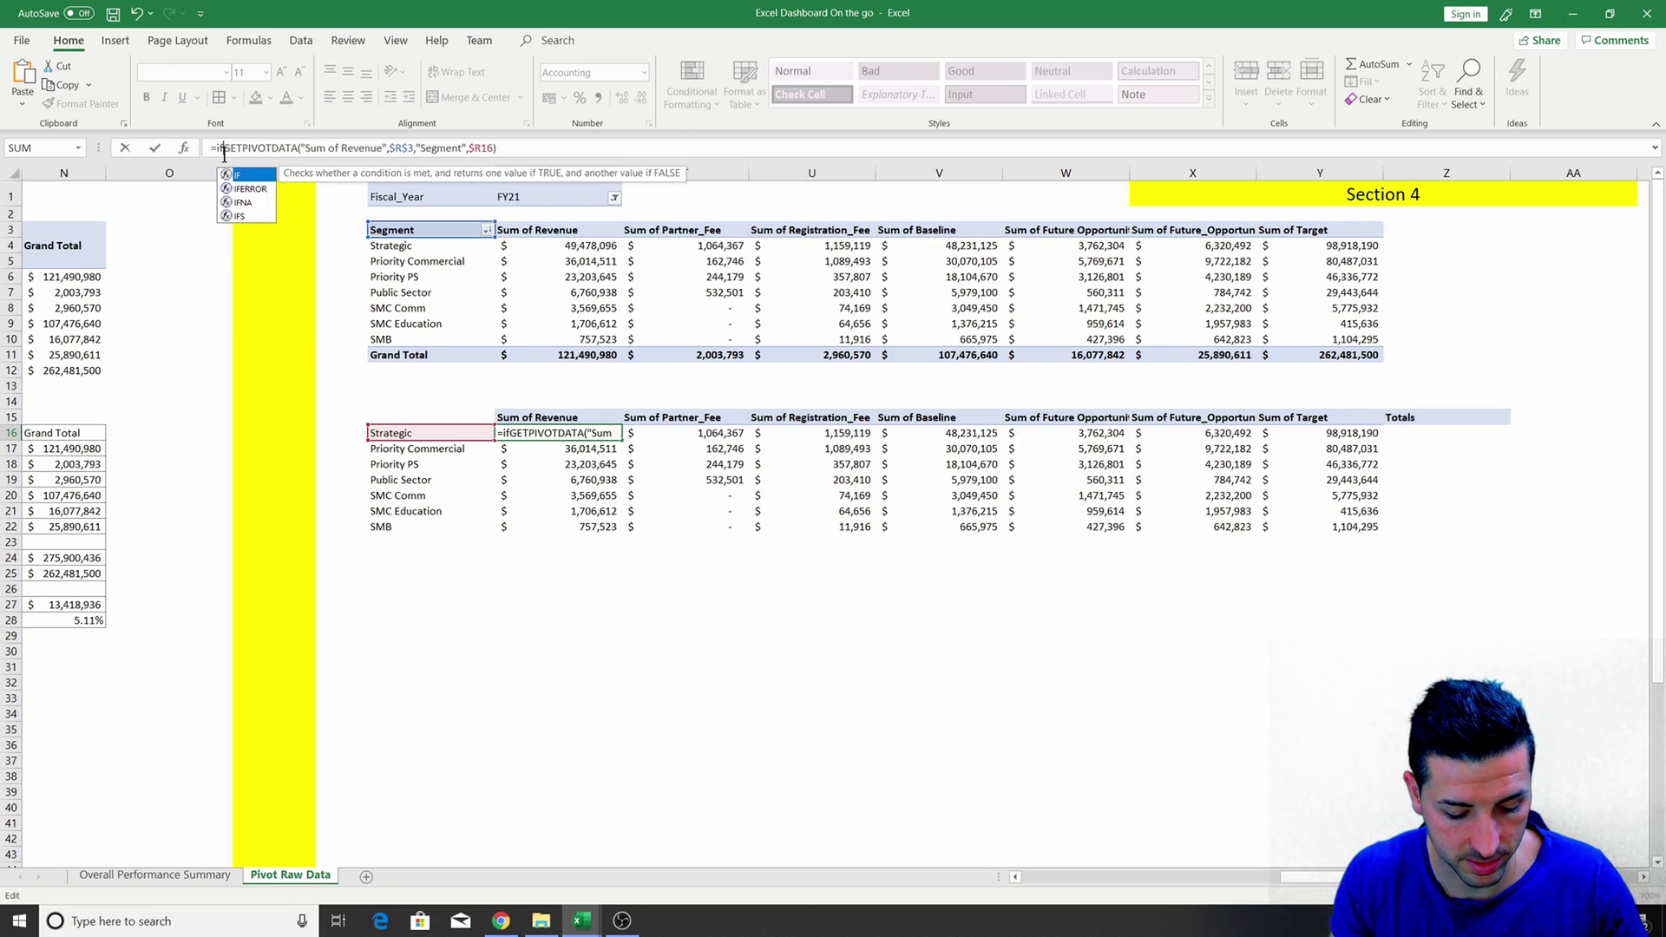
{"action": "type", "text": "error("}
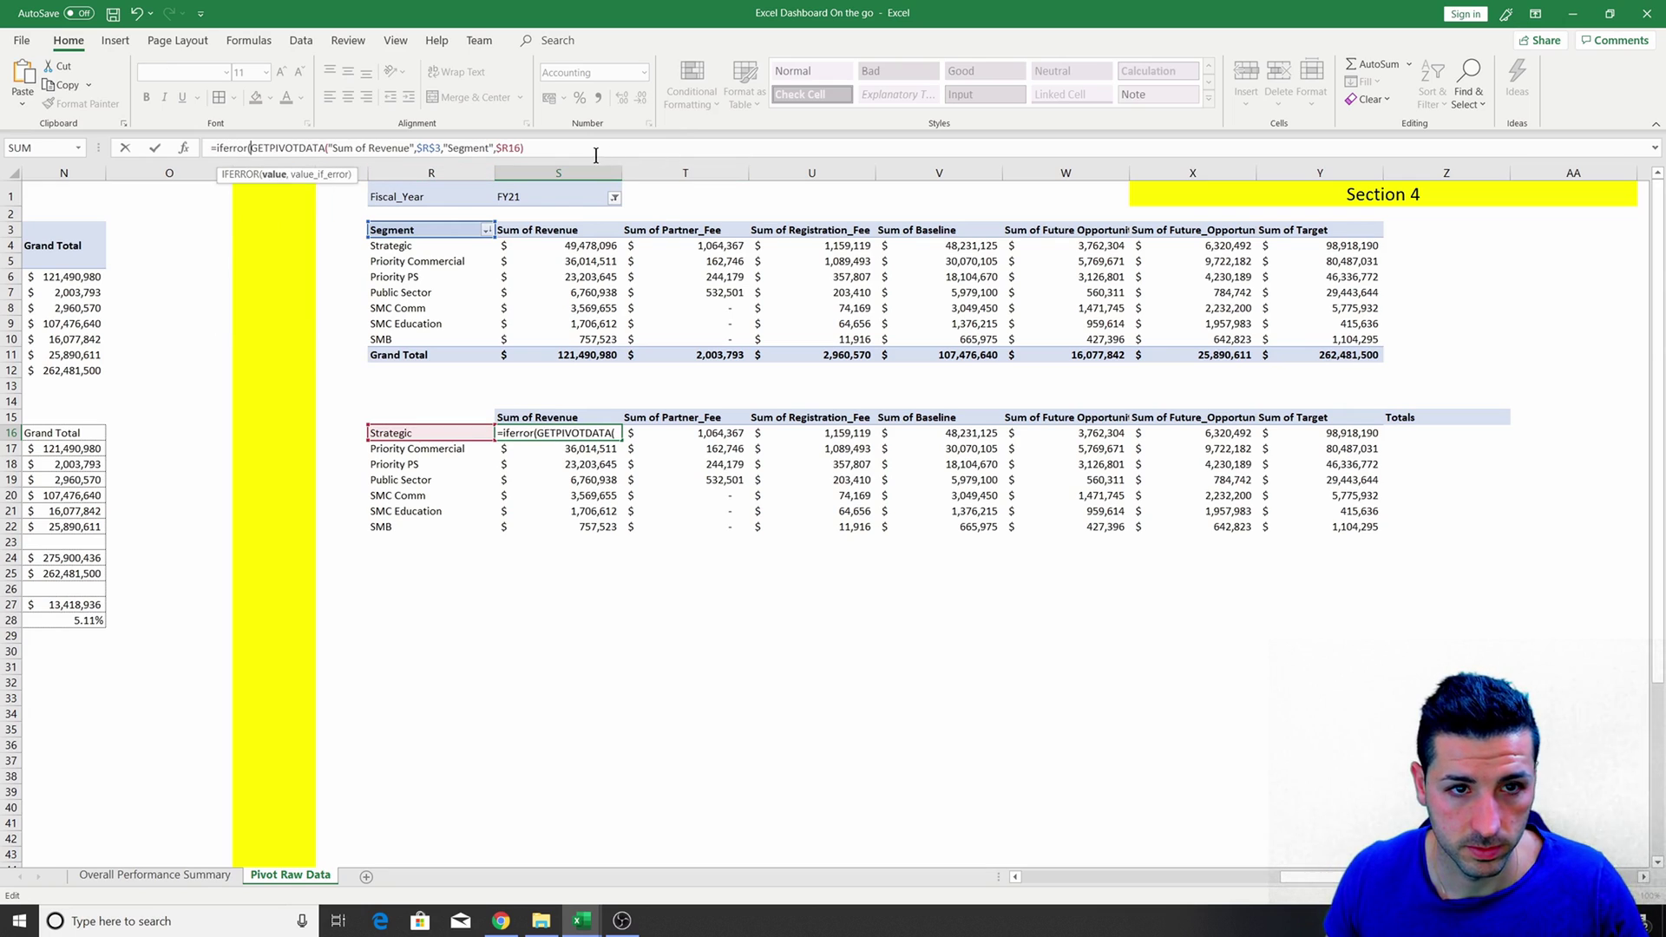
{"action": "type", "text": ",0)"}
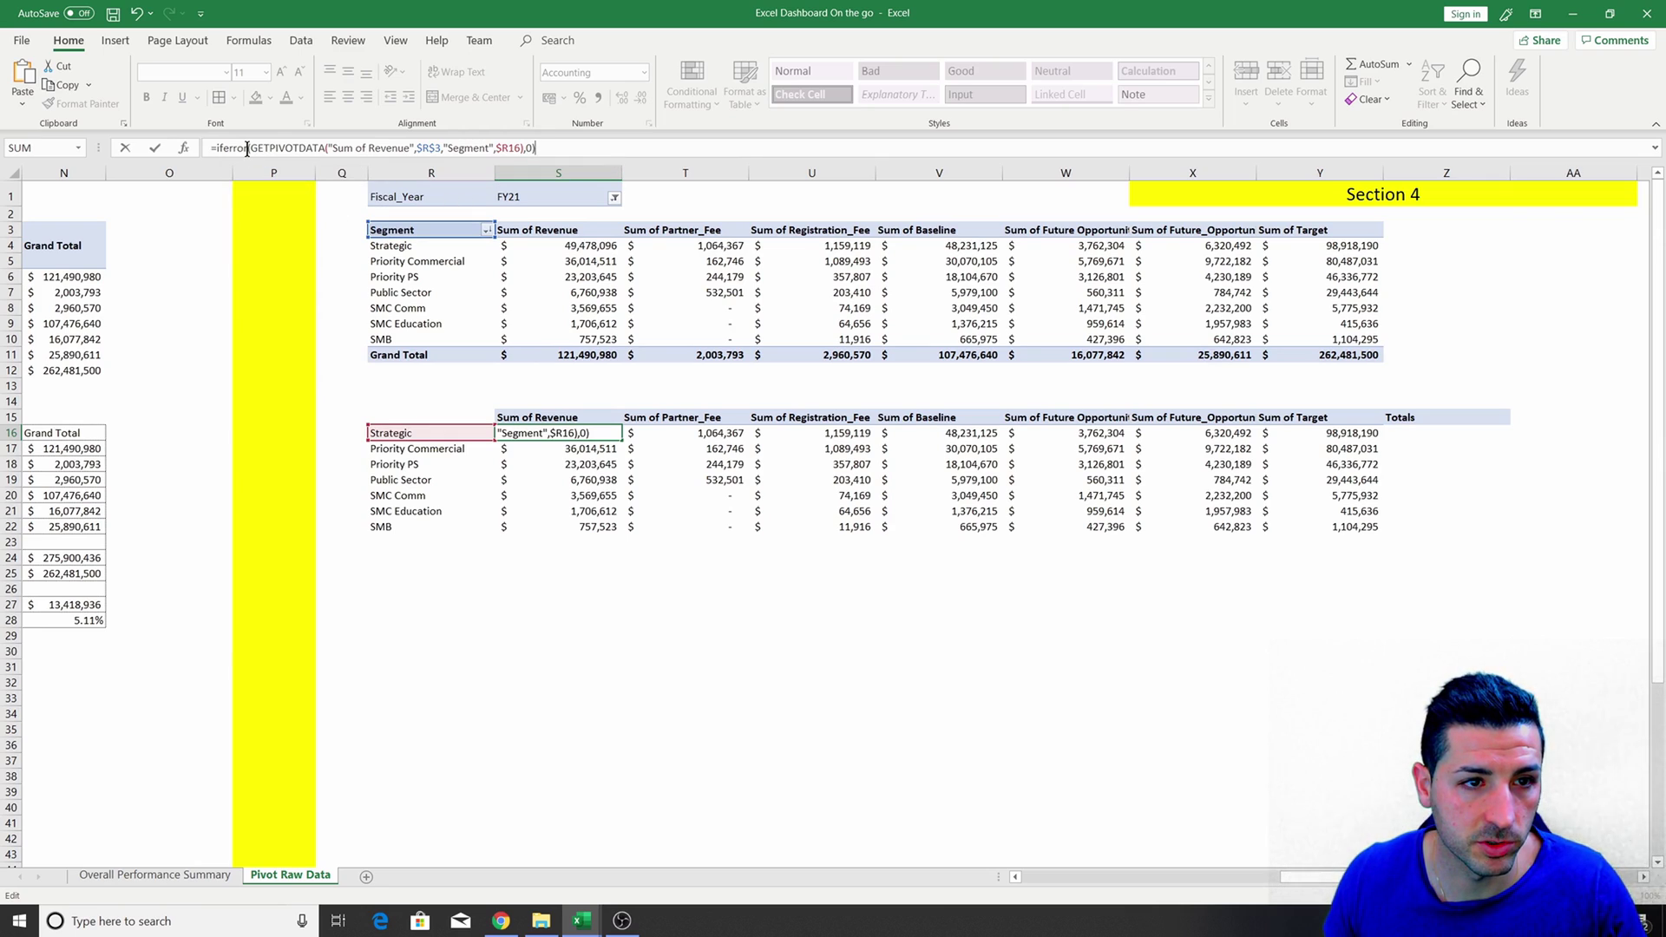
{"action": "left_click_drag", "start_coordinate": [249, 149], "coordinate": [216, 151]}
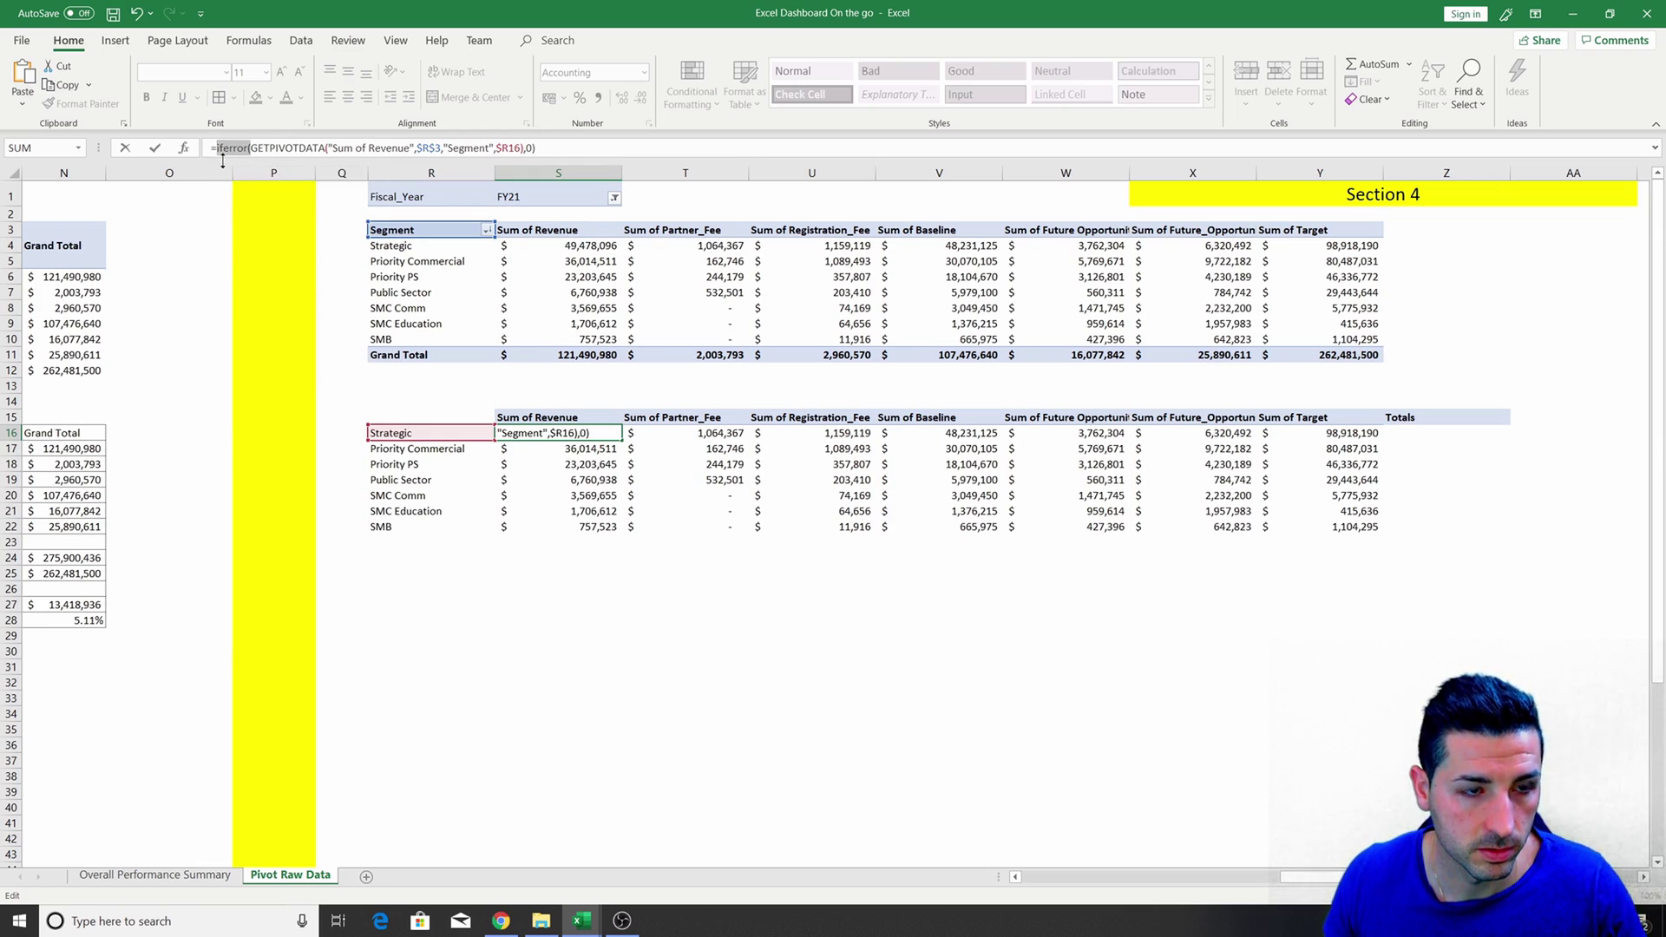
{"action": "key", "text": "Return"}
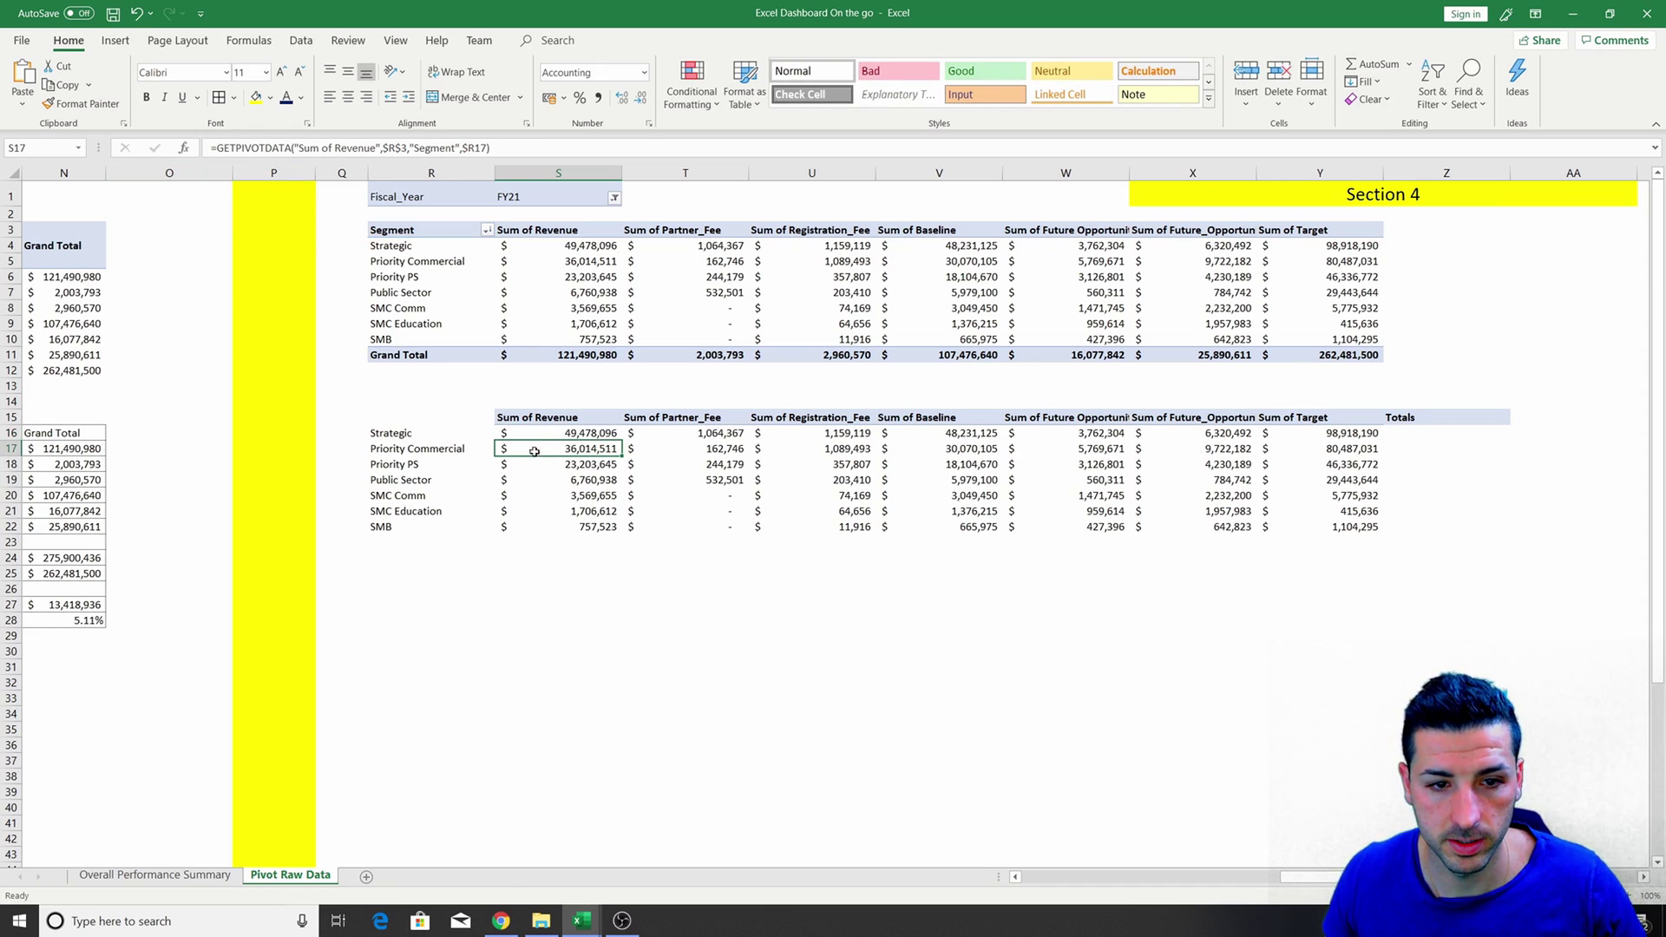
{"action": "left_click", "coordinate": [608, 434]}
{"action": "left_click", "coordinate": [661, 444]}
{"action": "left_click", "coordinate": [617, 433]}
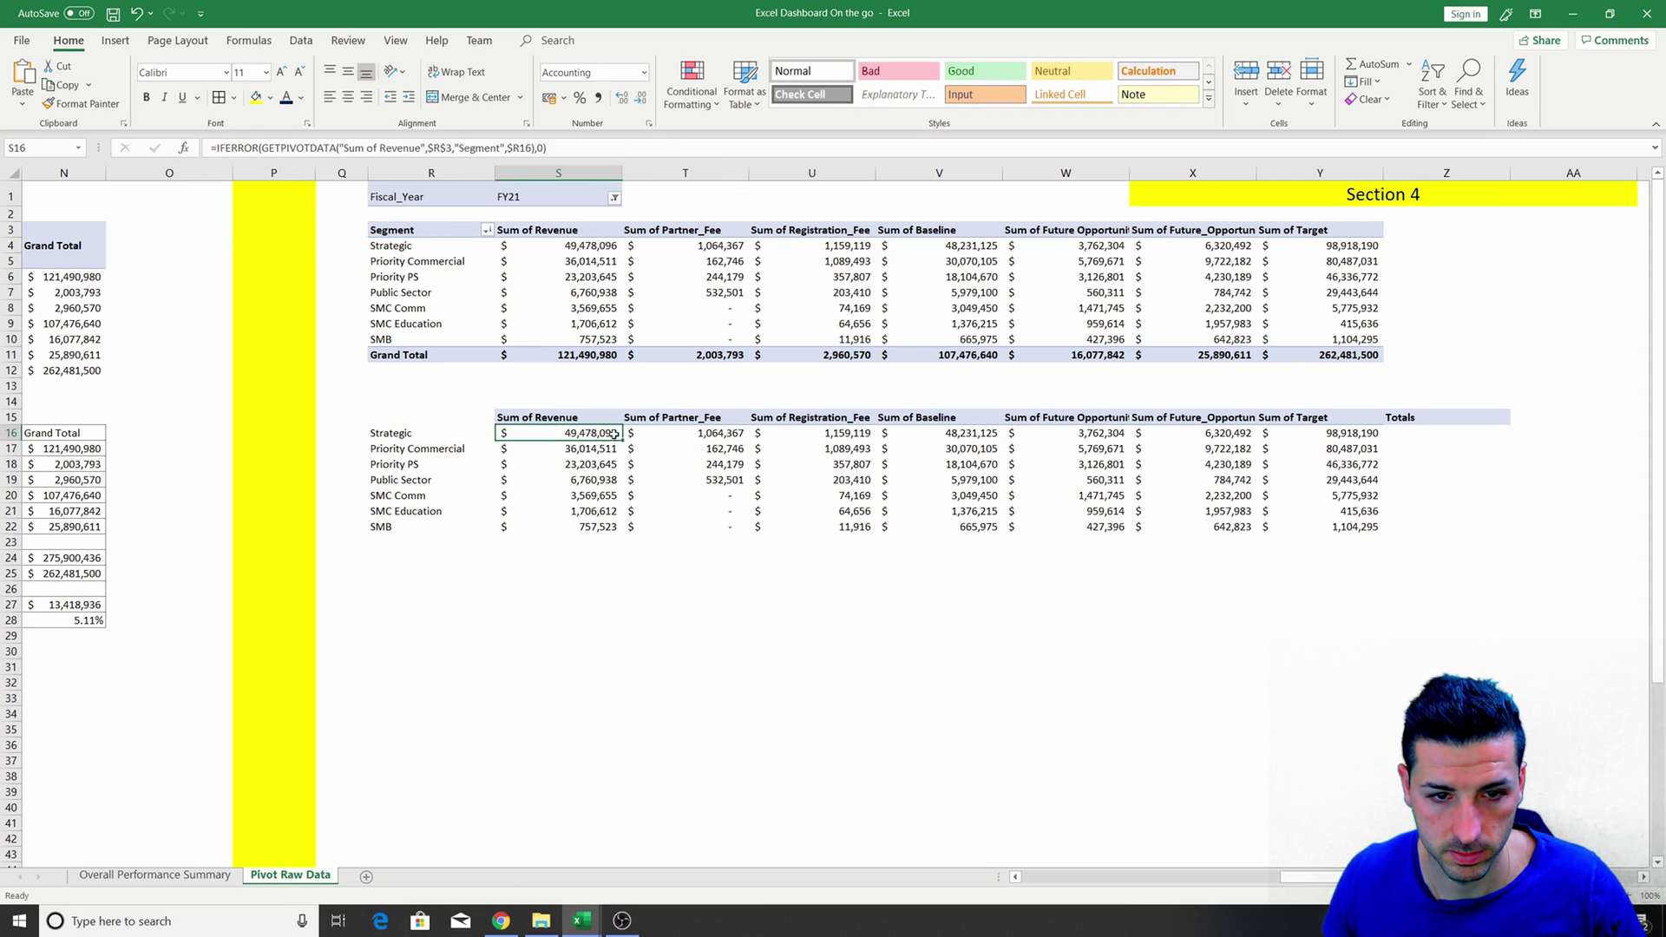
{"action": "left_click", "coordinate": [625, 441]}
{"action": "double_click", "coordinate": [624, 441]}
Wrap the Sum of Partner_Fee formula in T16 with IFERROR returning 0, and apply it down the segment rows.
{"action": "left_click", "coordinate": [653, 432]}
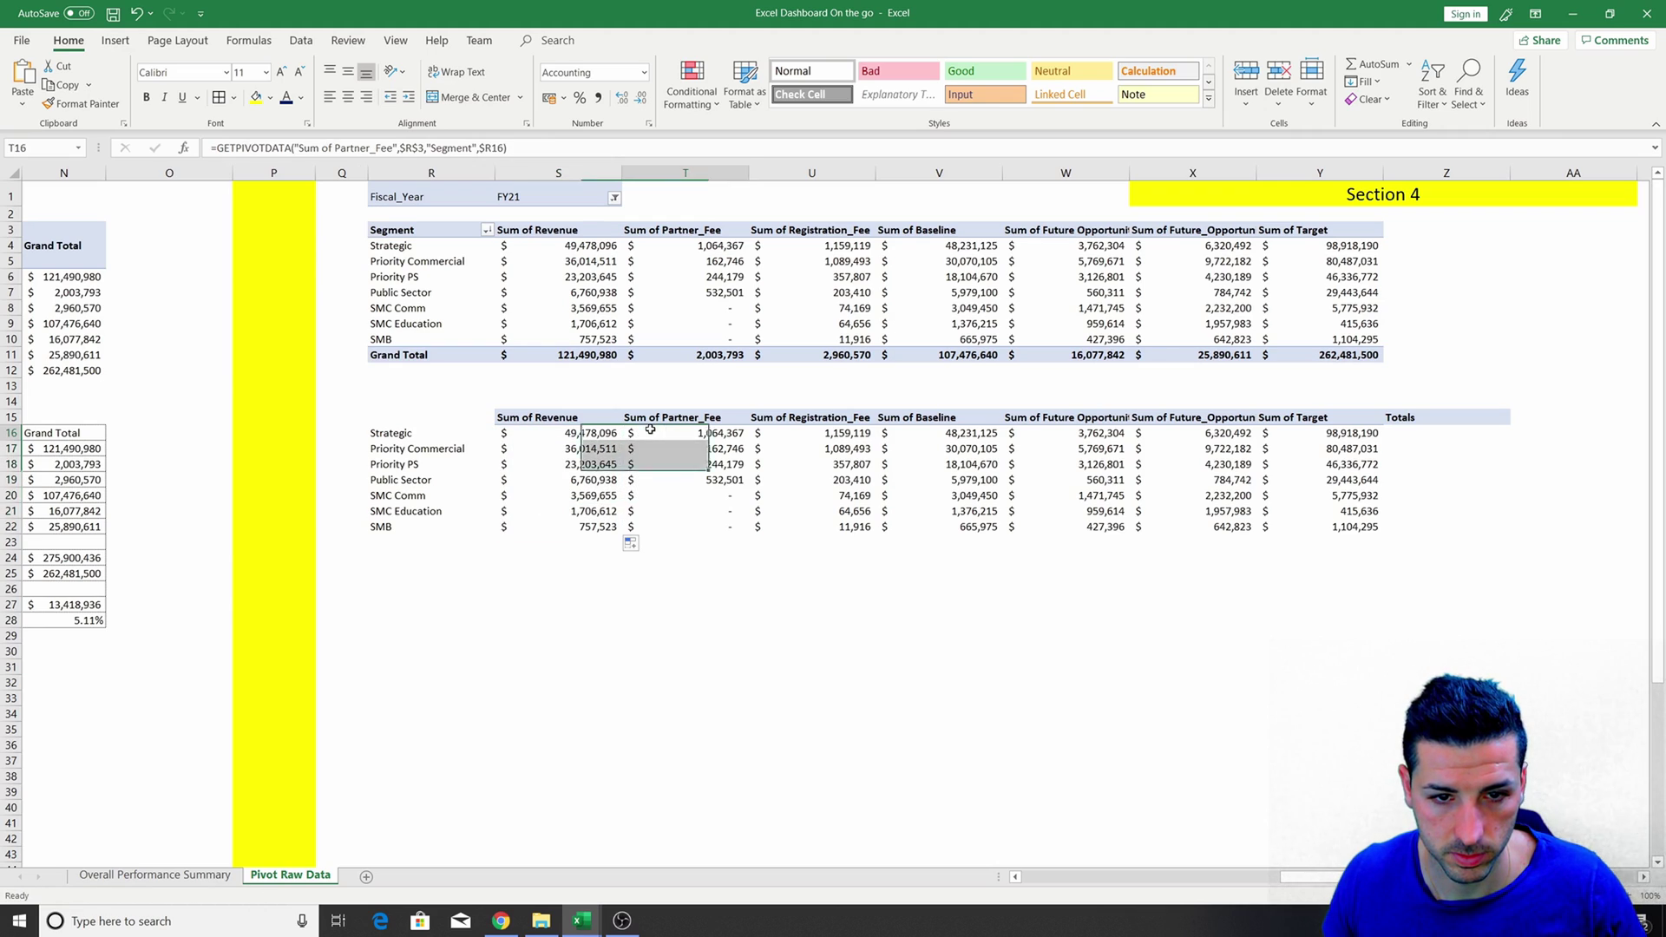
{"action": "left_click", "coordinate": [221, 146]}
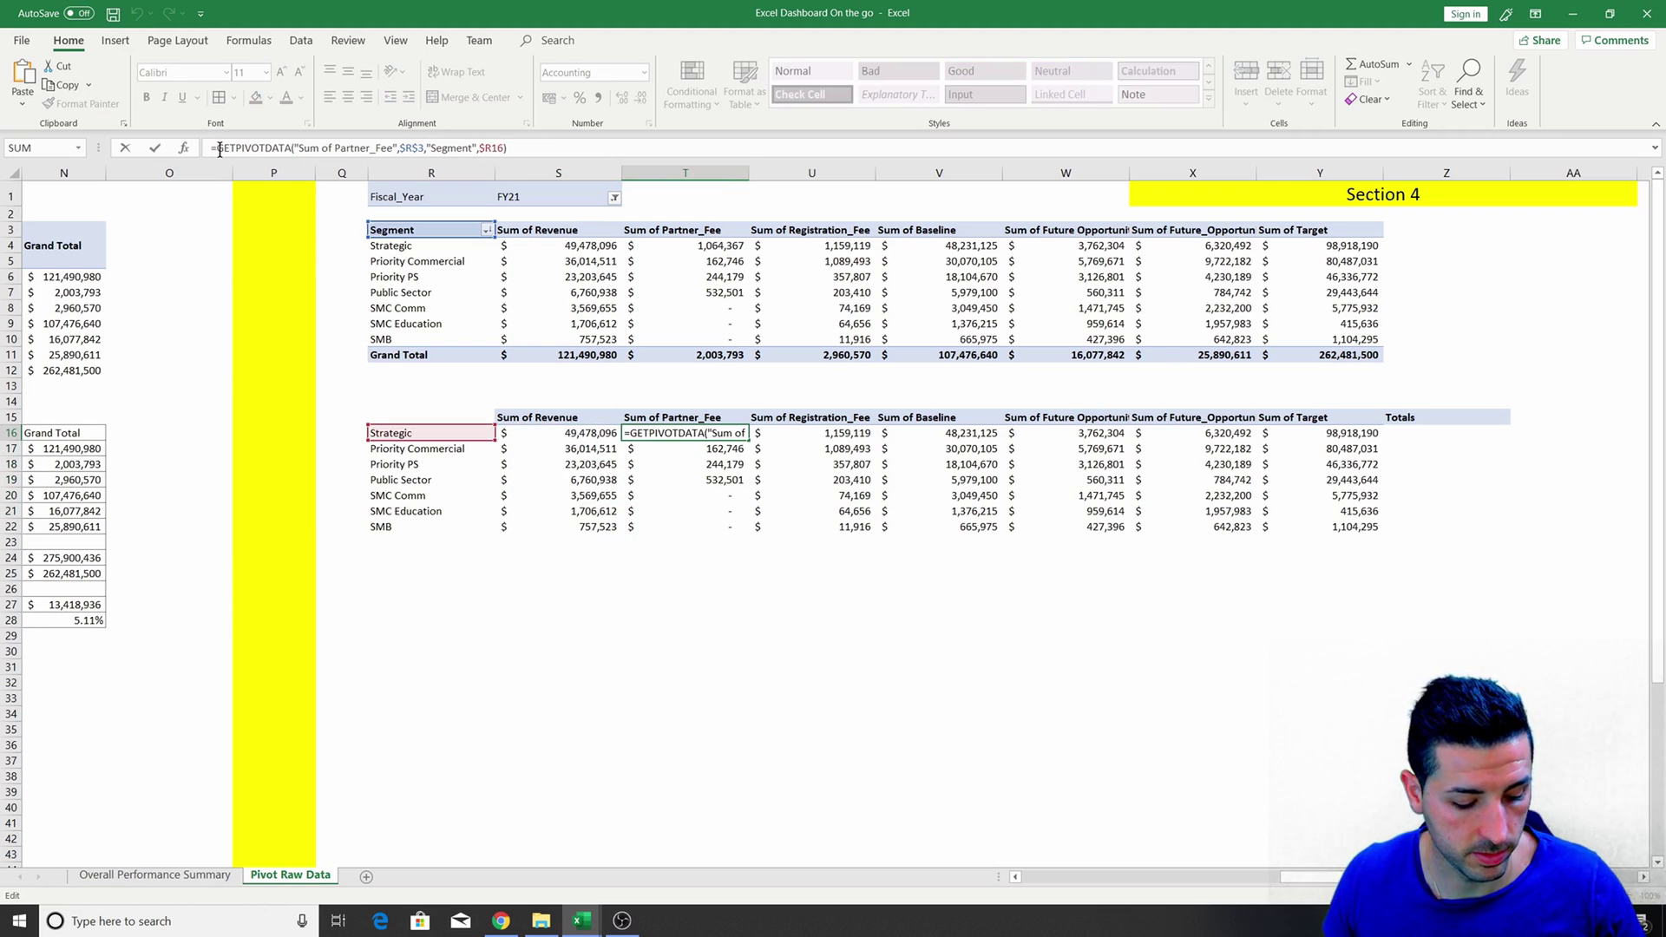
{"action": "type", "text": "iferror("}
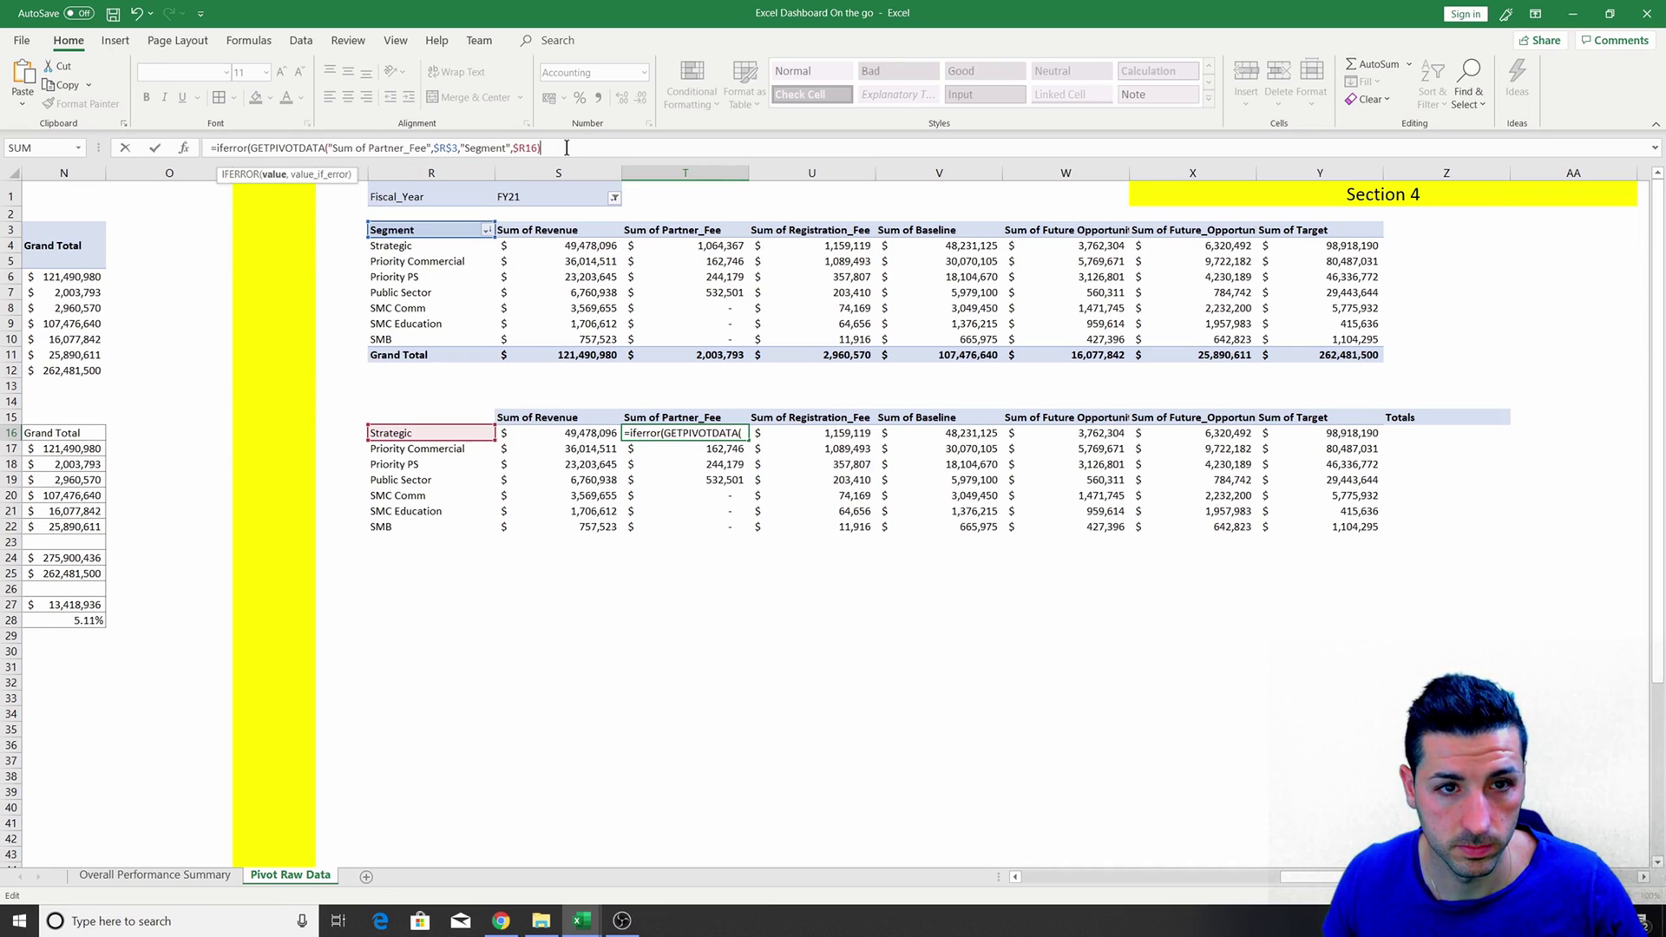
{"action": "key", "text": "BackSpace"}
{"action": "key", "text": "BackSpace"}
{"action": "key", "text": "BackSpace"}
{"action": "key", "text": "BackSpace"}
{"action": "key", "text": "BackSpace"}
{"action": "key", "text": "BackSpace"}
{"action": "key", "text": "BackSpace"}
{"action": "key", "text": "BackSpace"}
{"action": "key", "text": "Return"}
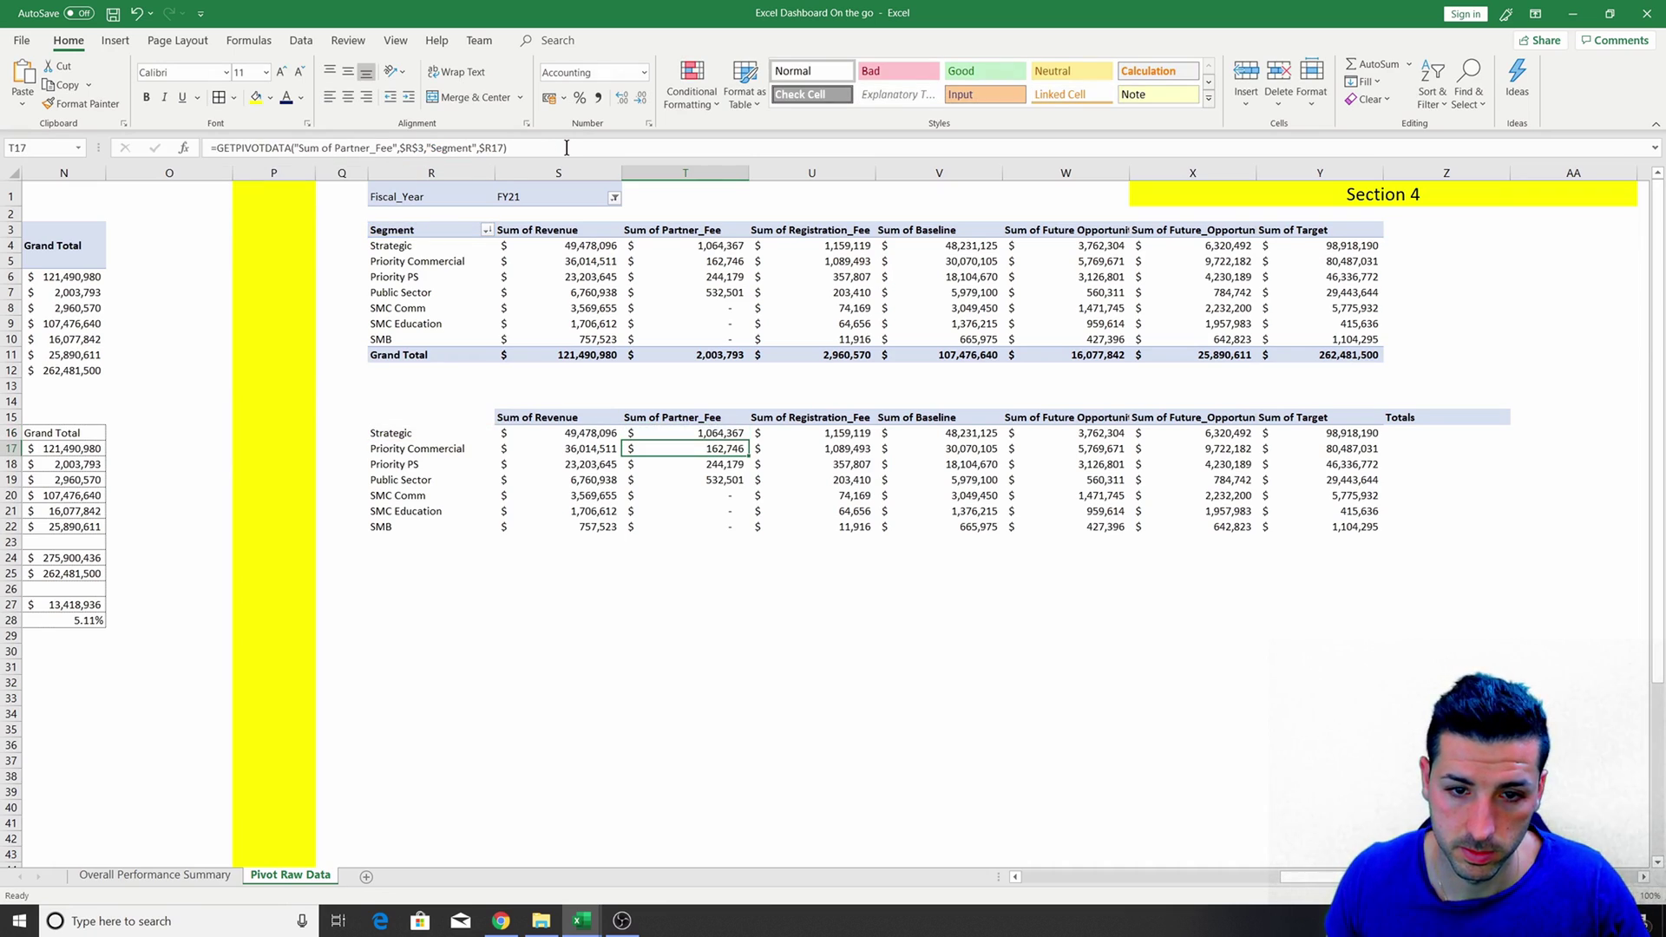
{"action": "left_click", "coordinate": [685, 432]}
{"action": "left_click", "coordinate": [686, 527], "text": "shift"}
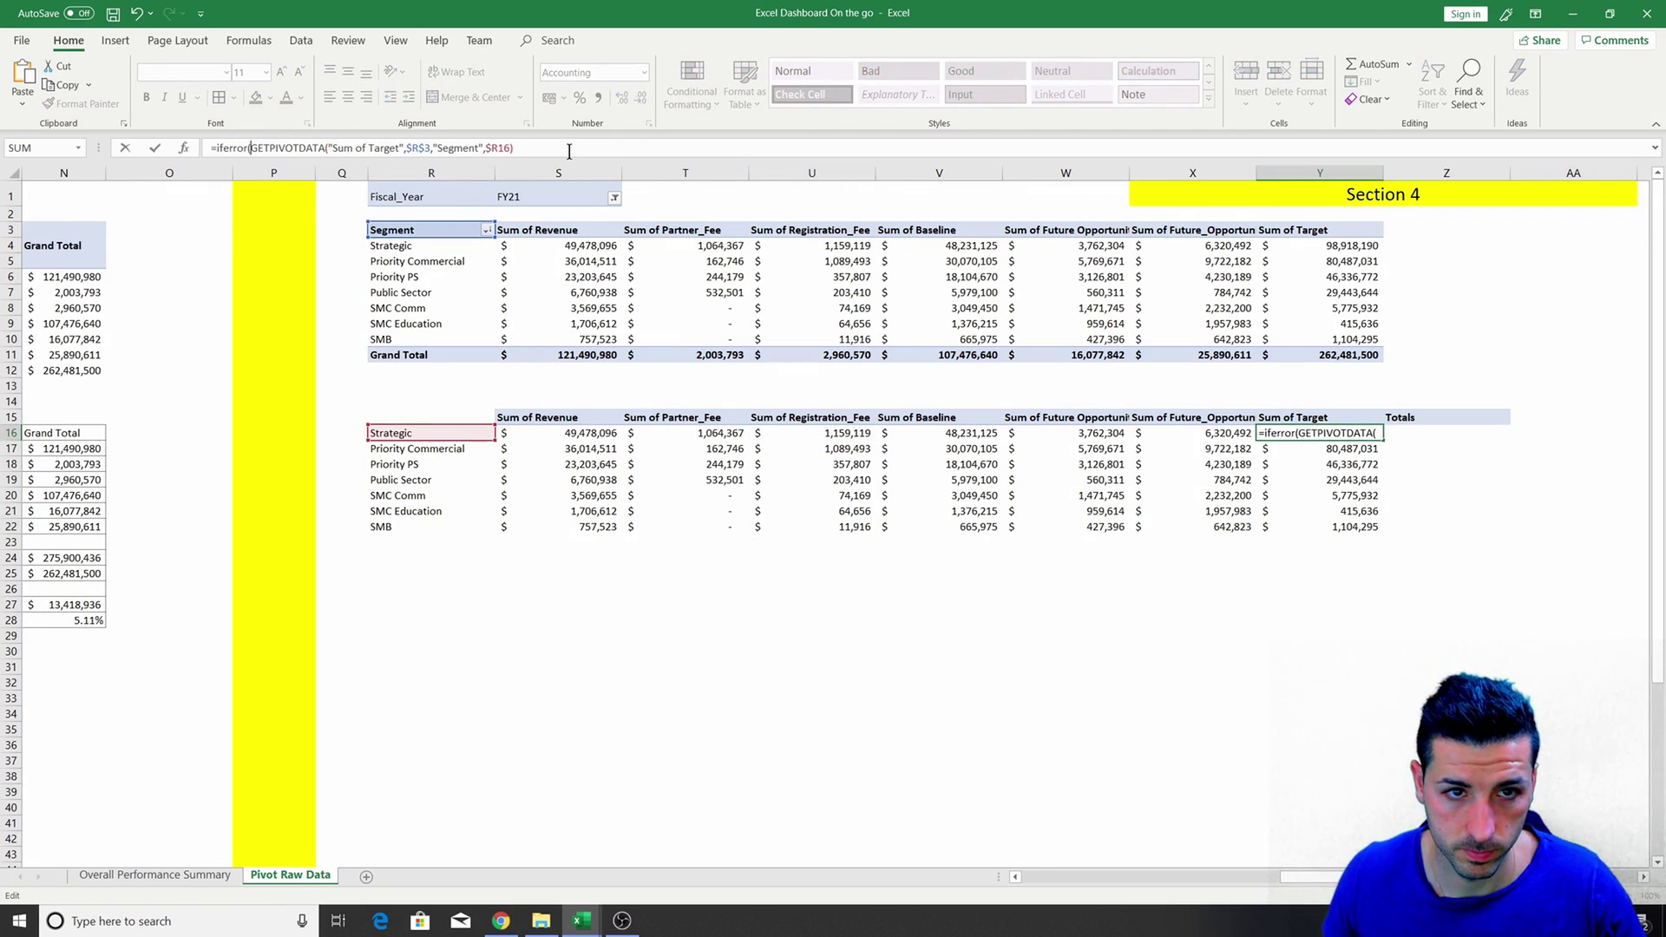
Complete the IFERROR wrapper with a 0 fallback on the Sum of Target formula in Y16 and fill it down the column.
{"action": "left_click", "coordinate": [566, 151]}
{"action": "type", "text": ",0"}
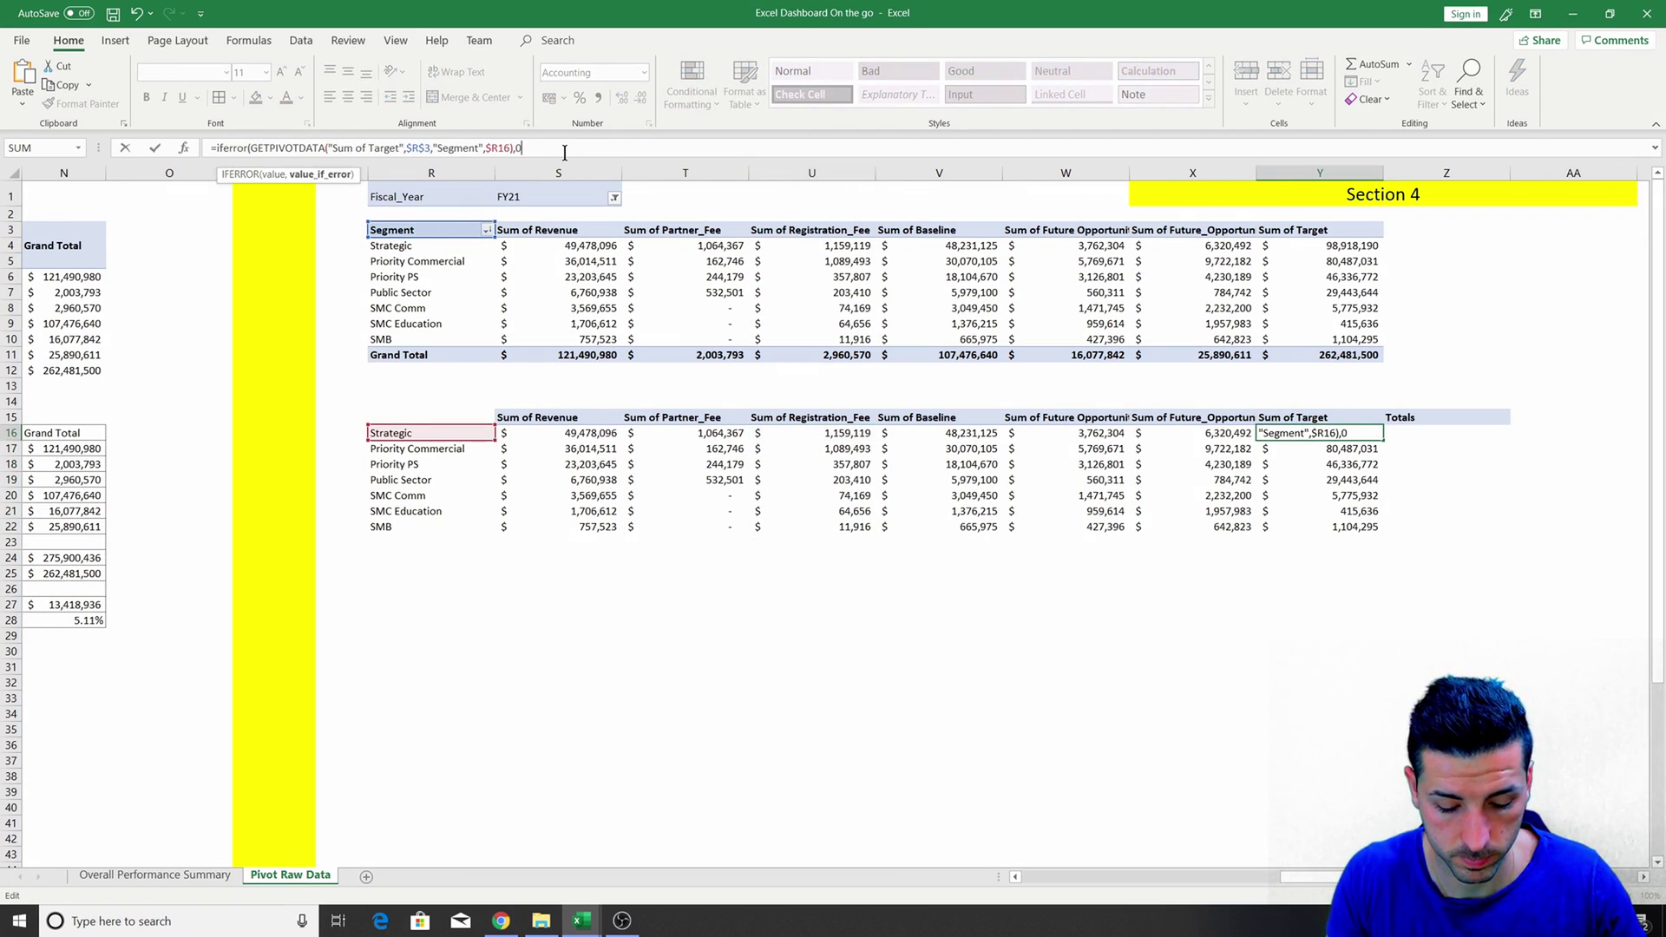
{"action": "key", "text": "Return"}
{"action": "left_click", "coordinate": [1354, 433]}
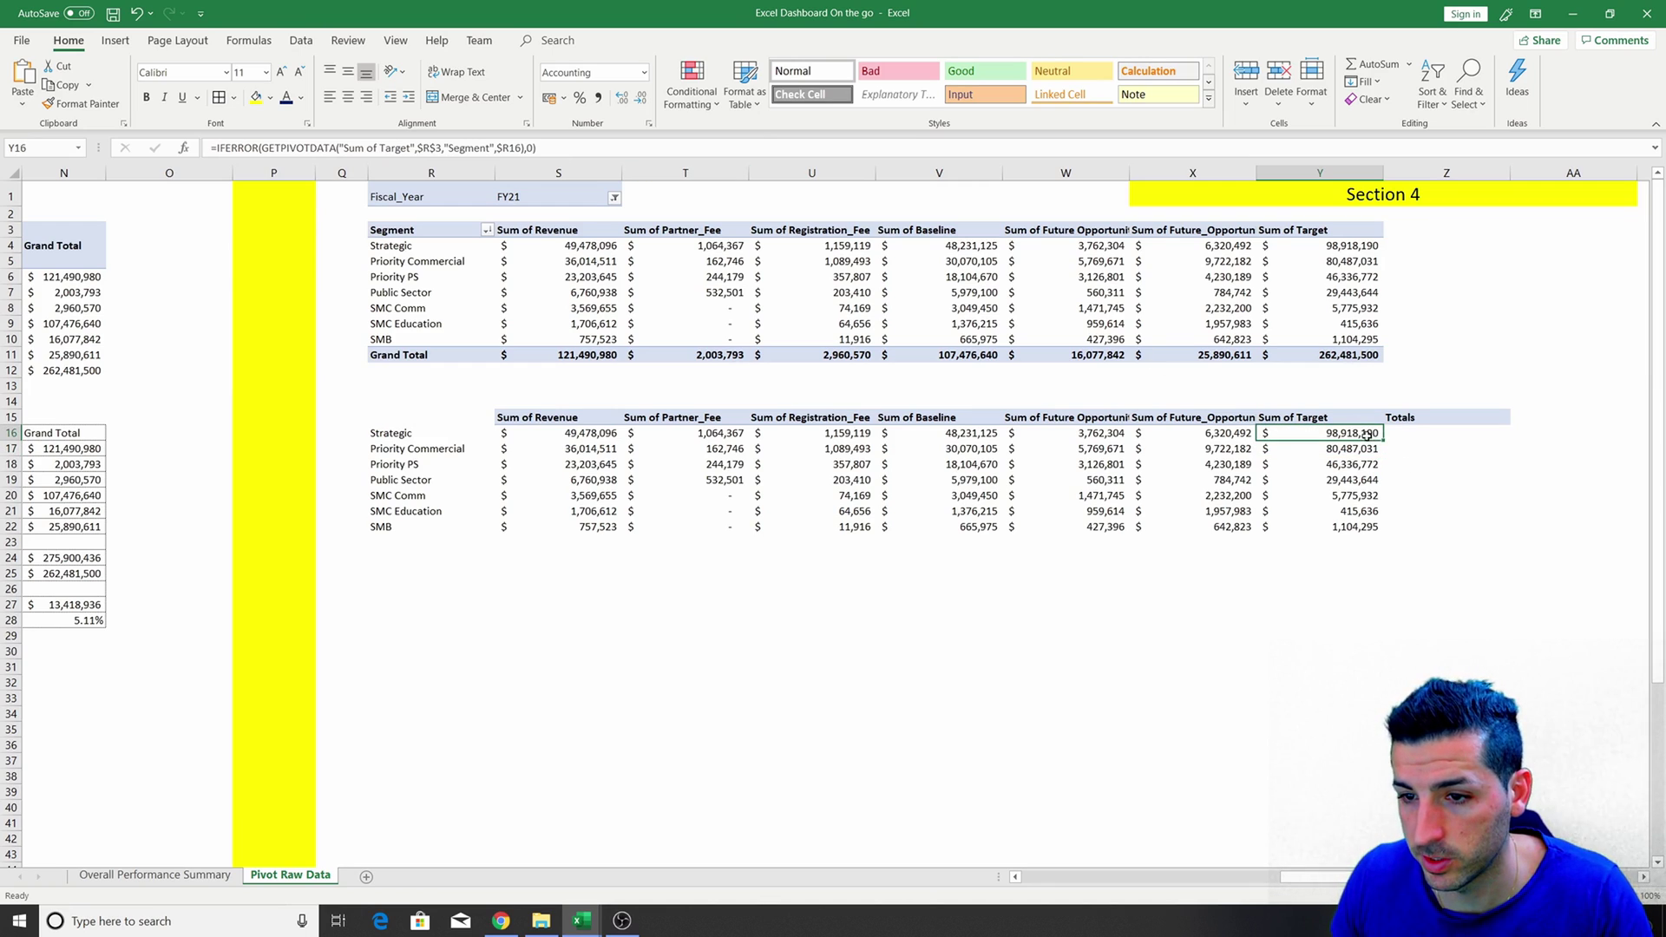
{"action": "double_click", "coordinate": [1384, 440]}
Enter =SUM(S16:X16) in Z16 under Totals and fill it down for every segment.
{"action": "left_click", "coordinate": [1422, 436]}
{"action": "type", "text": "="}
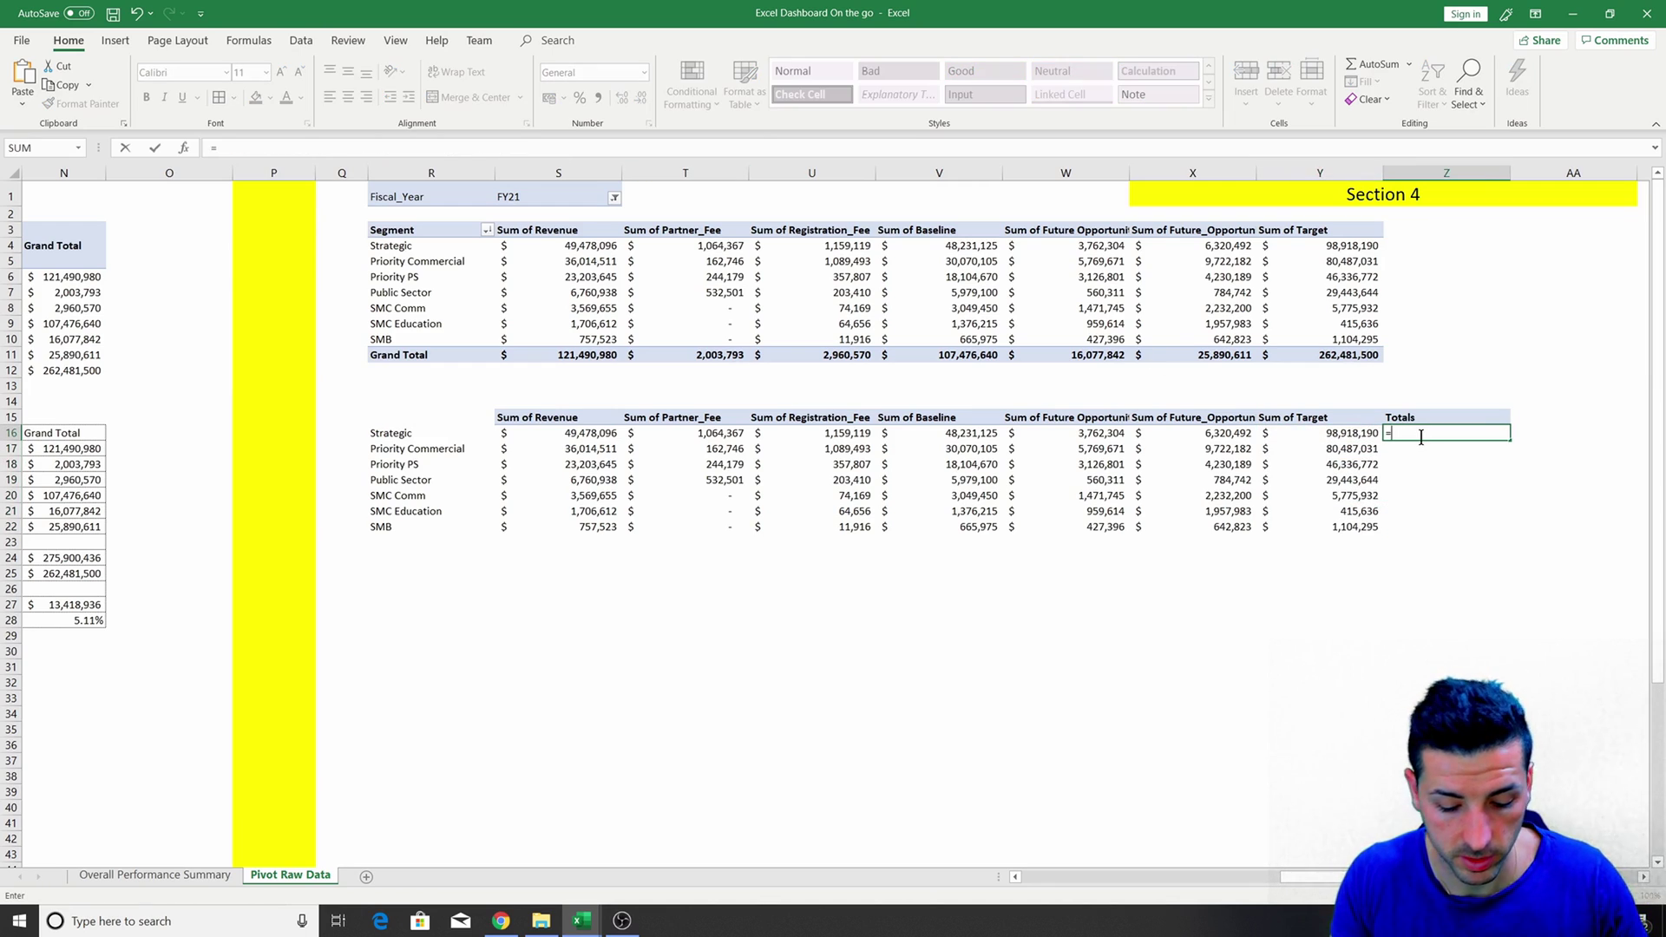
{"action": "type", "text": "sum("}
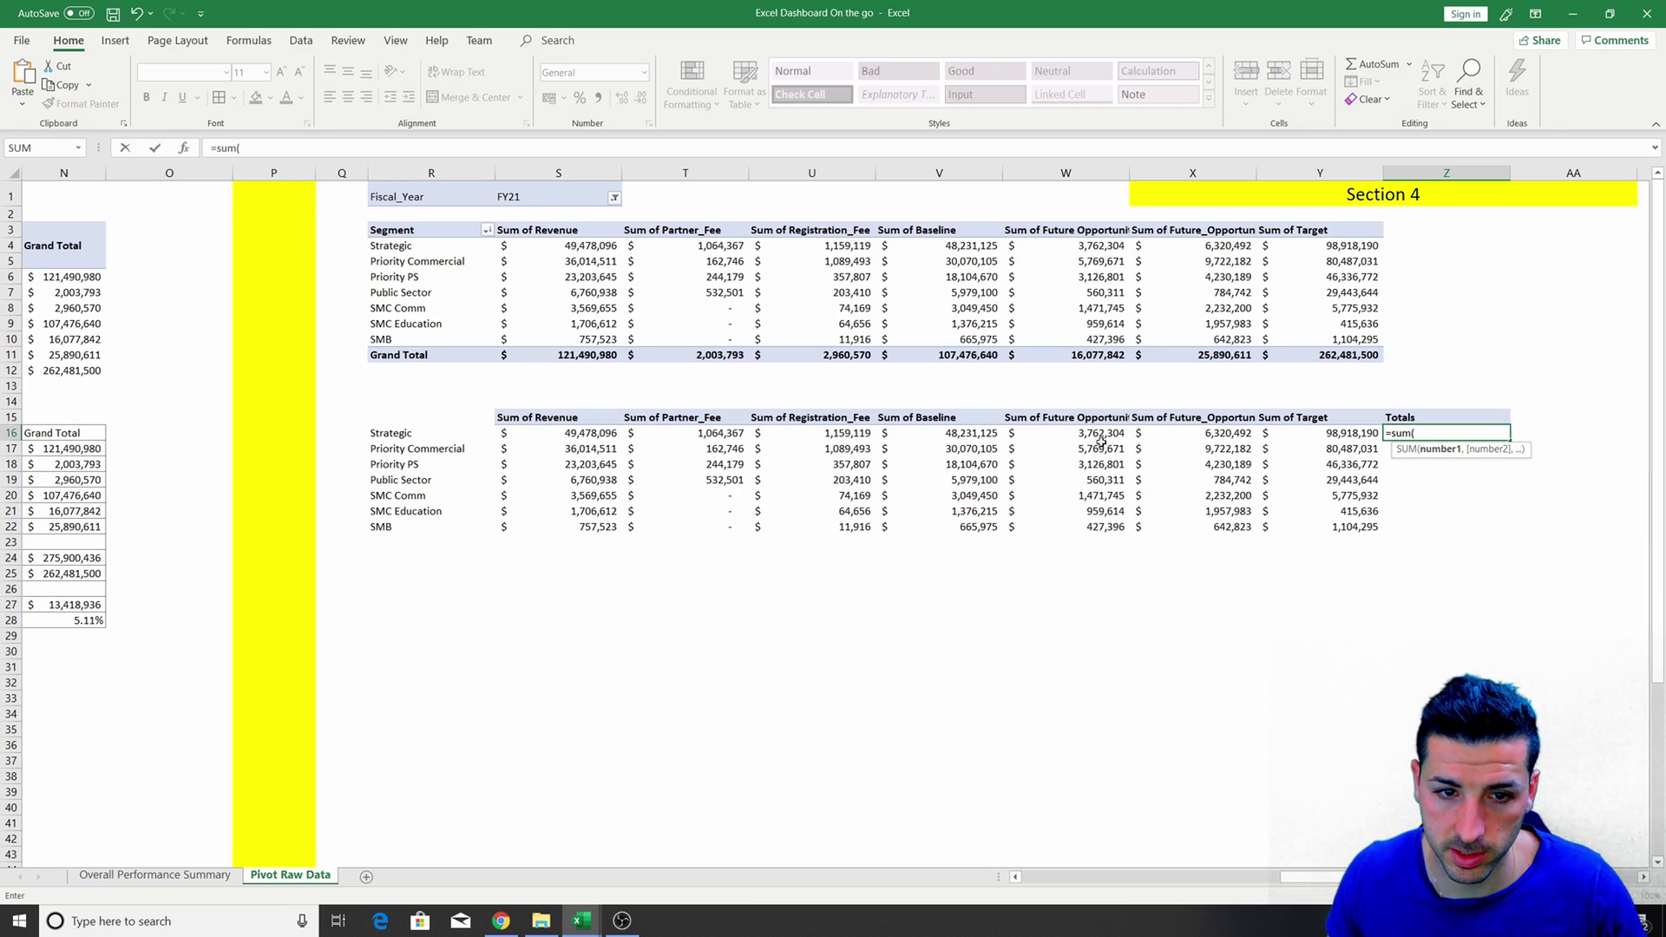
{"action": "left_click_drag", "start_coordinate": [579, 436], "coordinate": [1210, 438]}
{"action": "key", "text": "Return"}
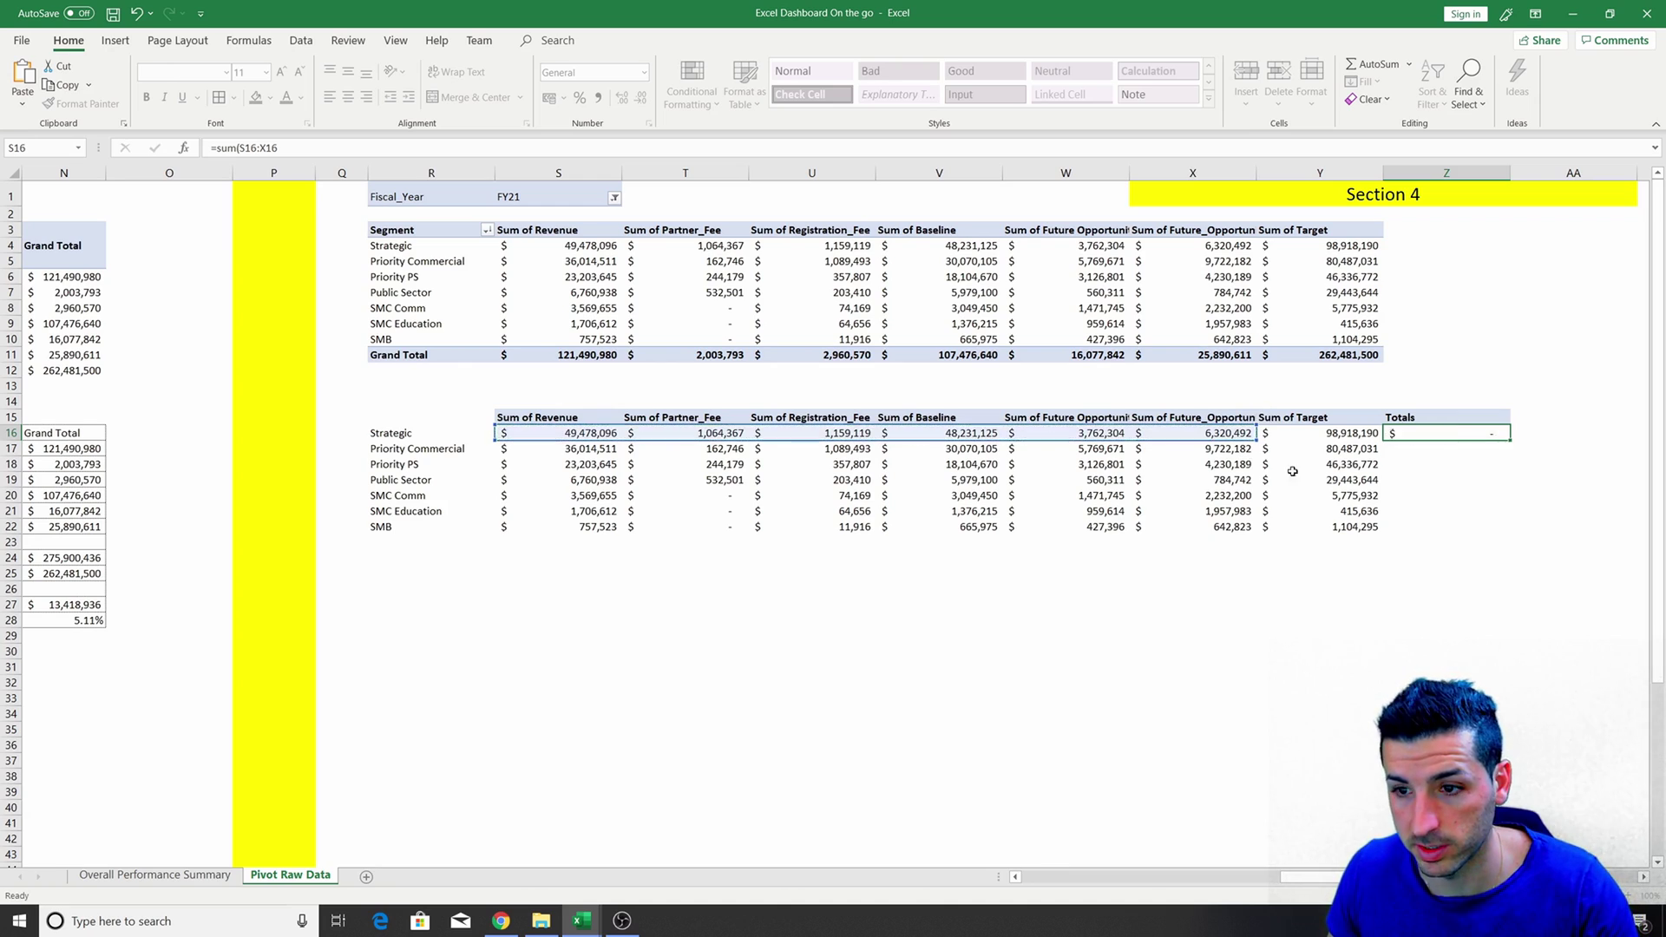
{"action": "left_click", "coordinate": [1484, 432]}
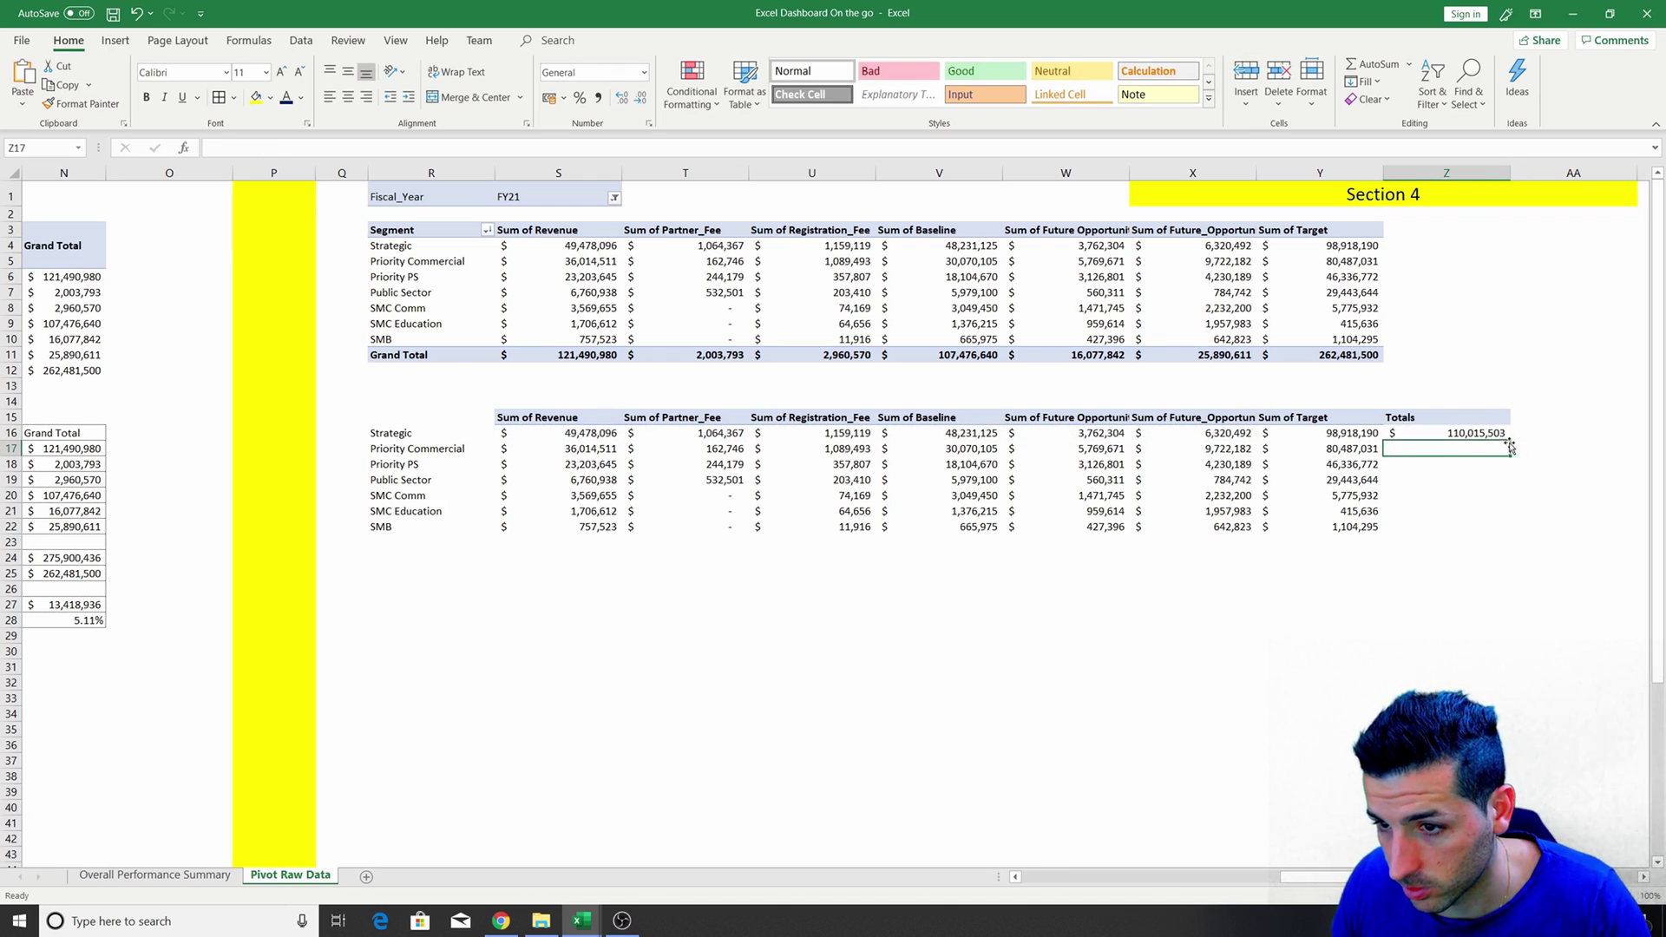
{"action": "double_click", "coordinate": [1510, 444]}
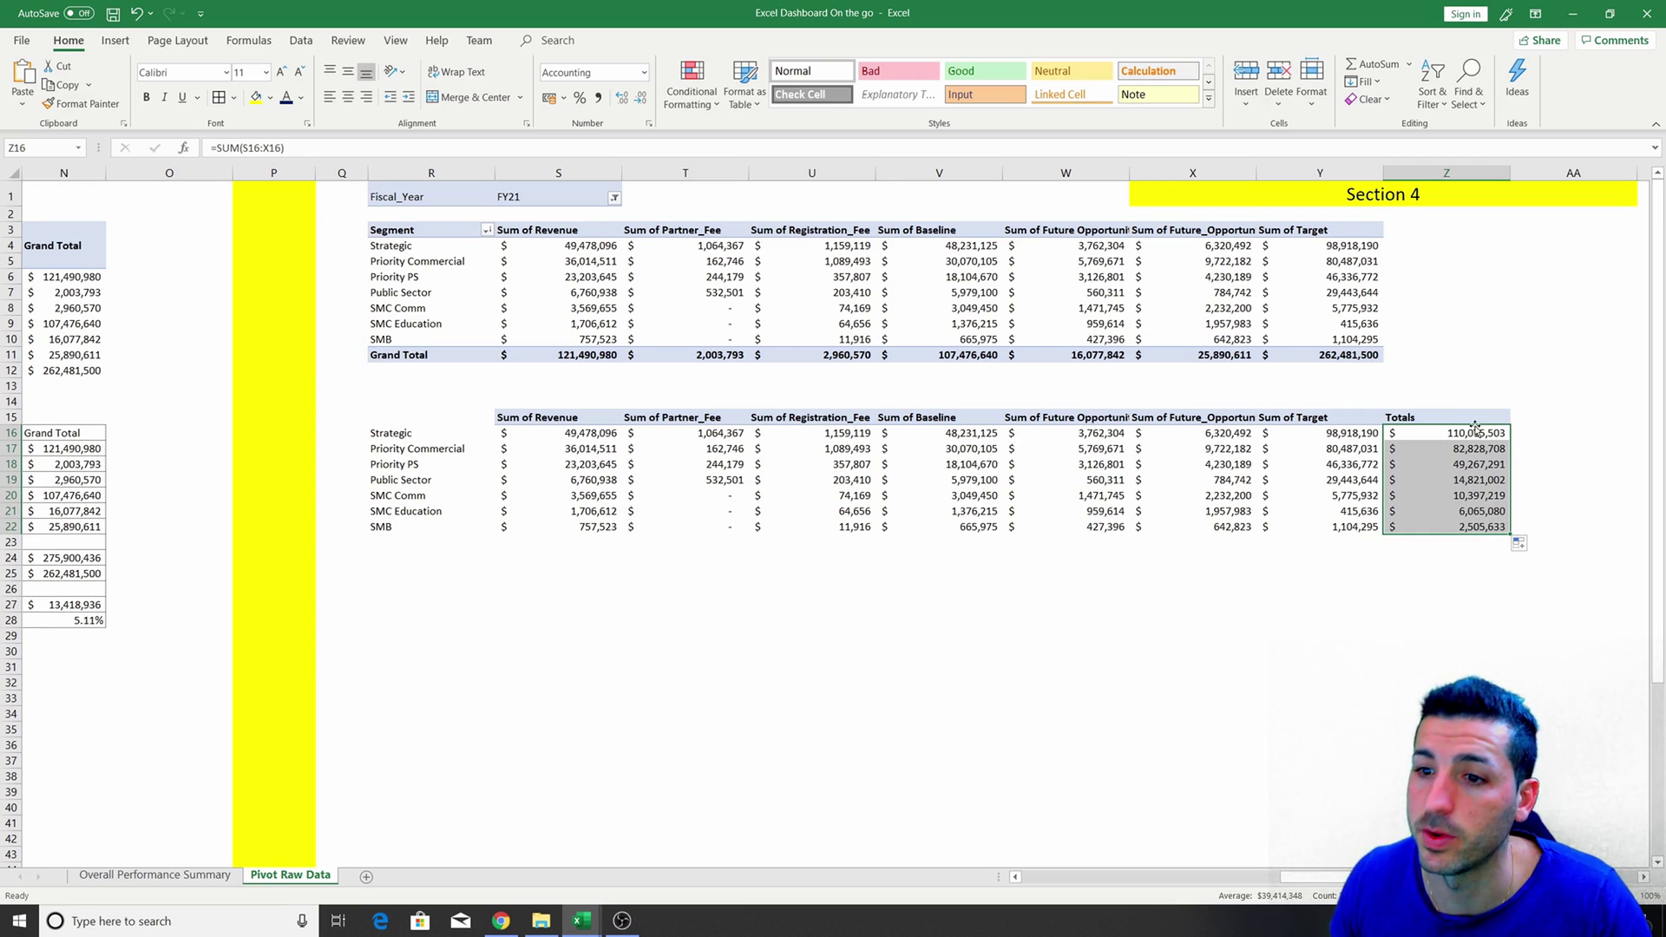
Filter the dashboard's Segment slicer to Public Sector, check the helper table's rows and Totals on Pivot Raw Data, and return to the unfiltered dashboard.
{"action": "left_click_drag", "start_coordinate": [1492, 419], "coordinate": [1460, 526]}
{"action": "left_click_drag", "start_coordinate": [1338, 421], "coordinate": [1336, 526]}
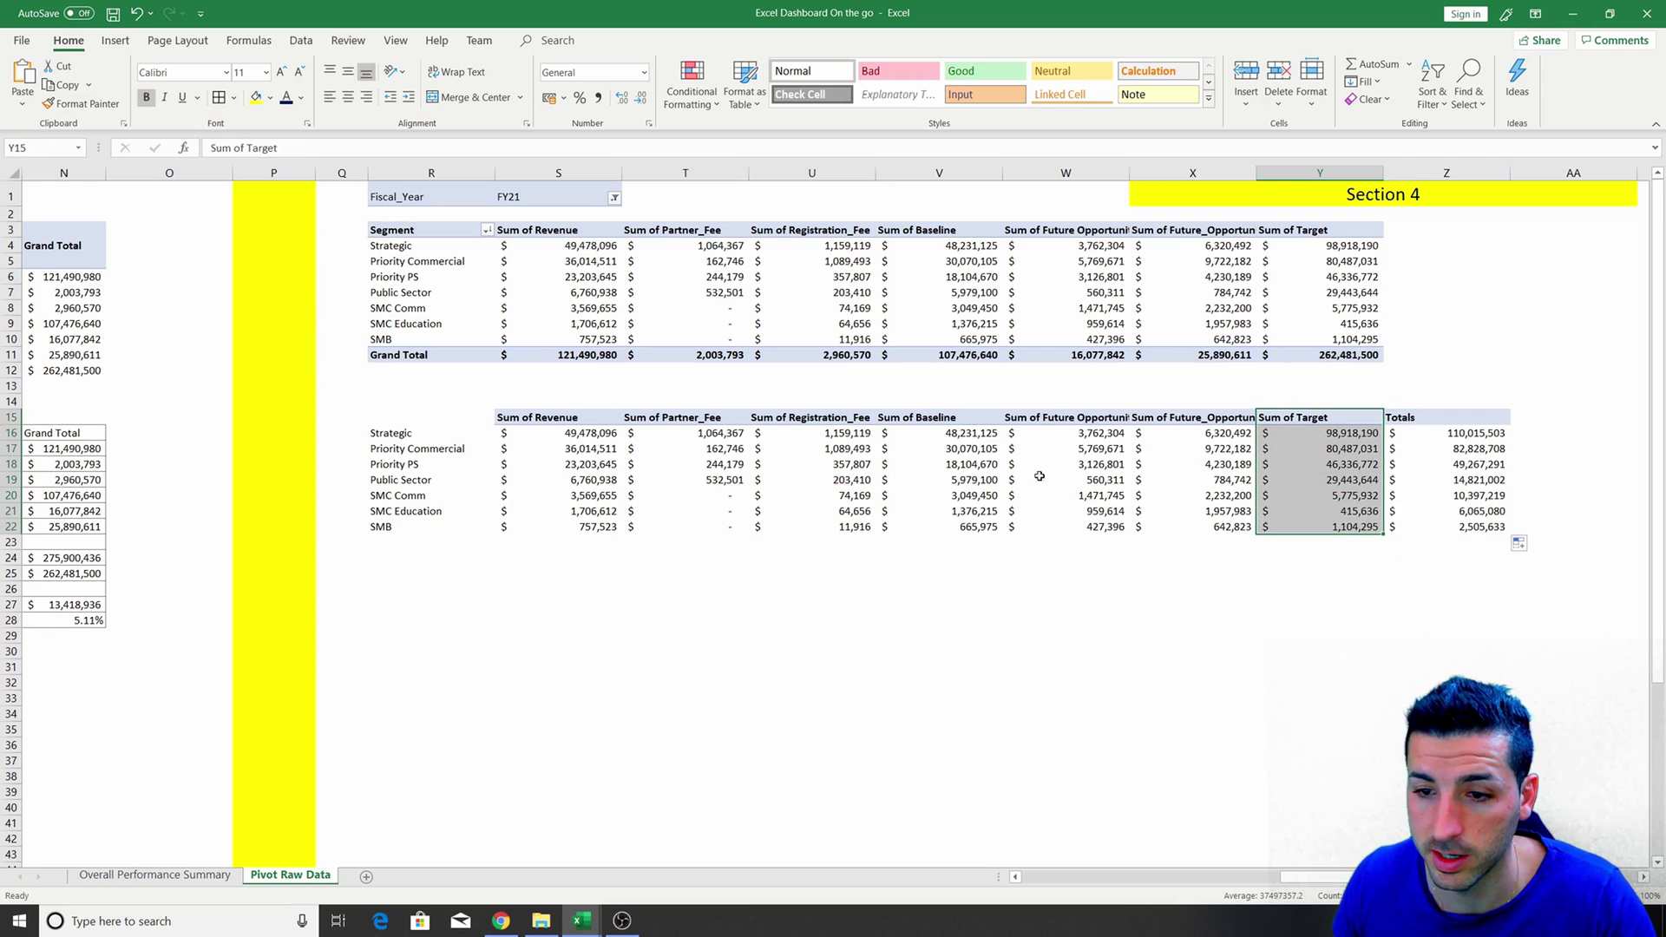
{"action": "left_click_drag", "start_coordinate": [420, 430], "coordinate": [406, 522]}
{"action": "left_click", "coordinate": [507, 544]}
{"action": "left_click", "coordinate": [154, 875]}
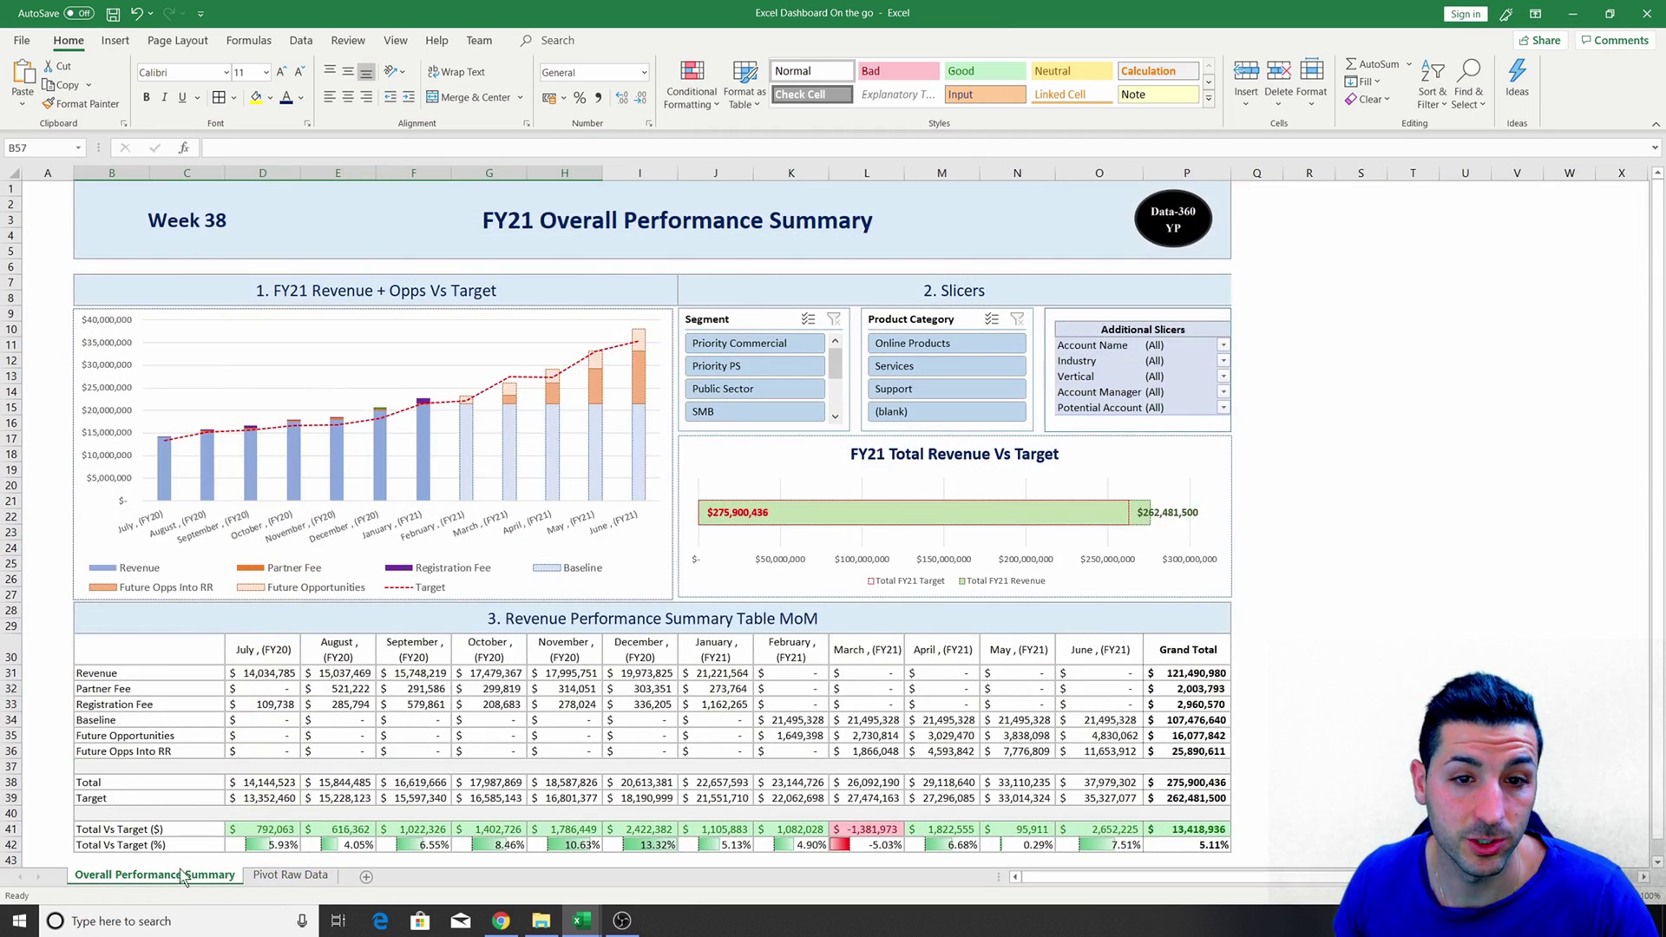
{"action": "left_click", "coordinate": [697, 391]}
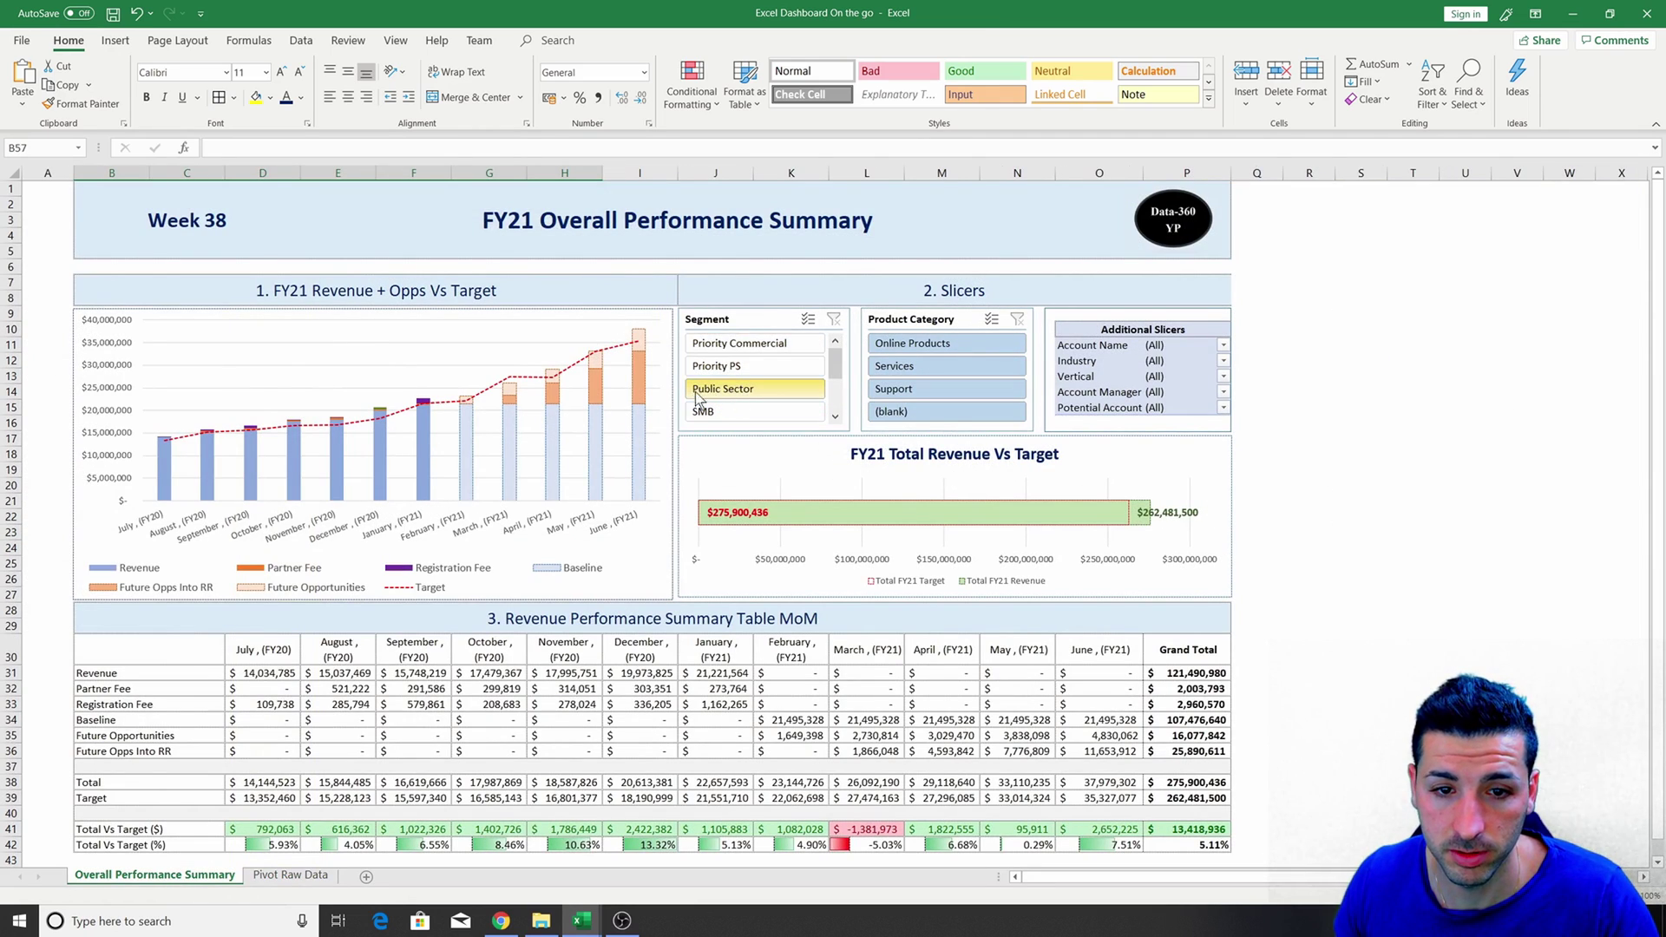
{"action": "left_click", "coordinate": [290, 875]}
{"action": "left_click_drag", "start_coordinate": [584, 437], "coordinate": [1362, 460]}
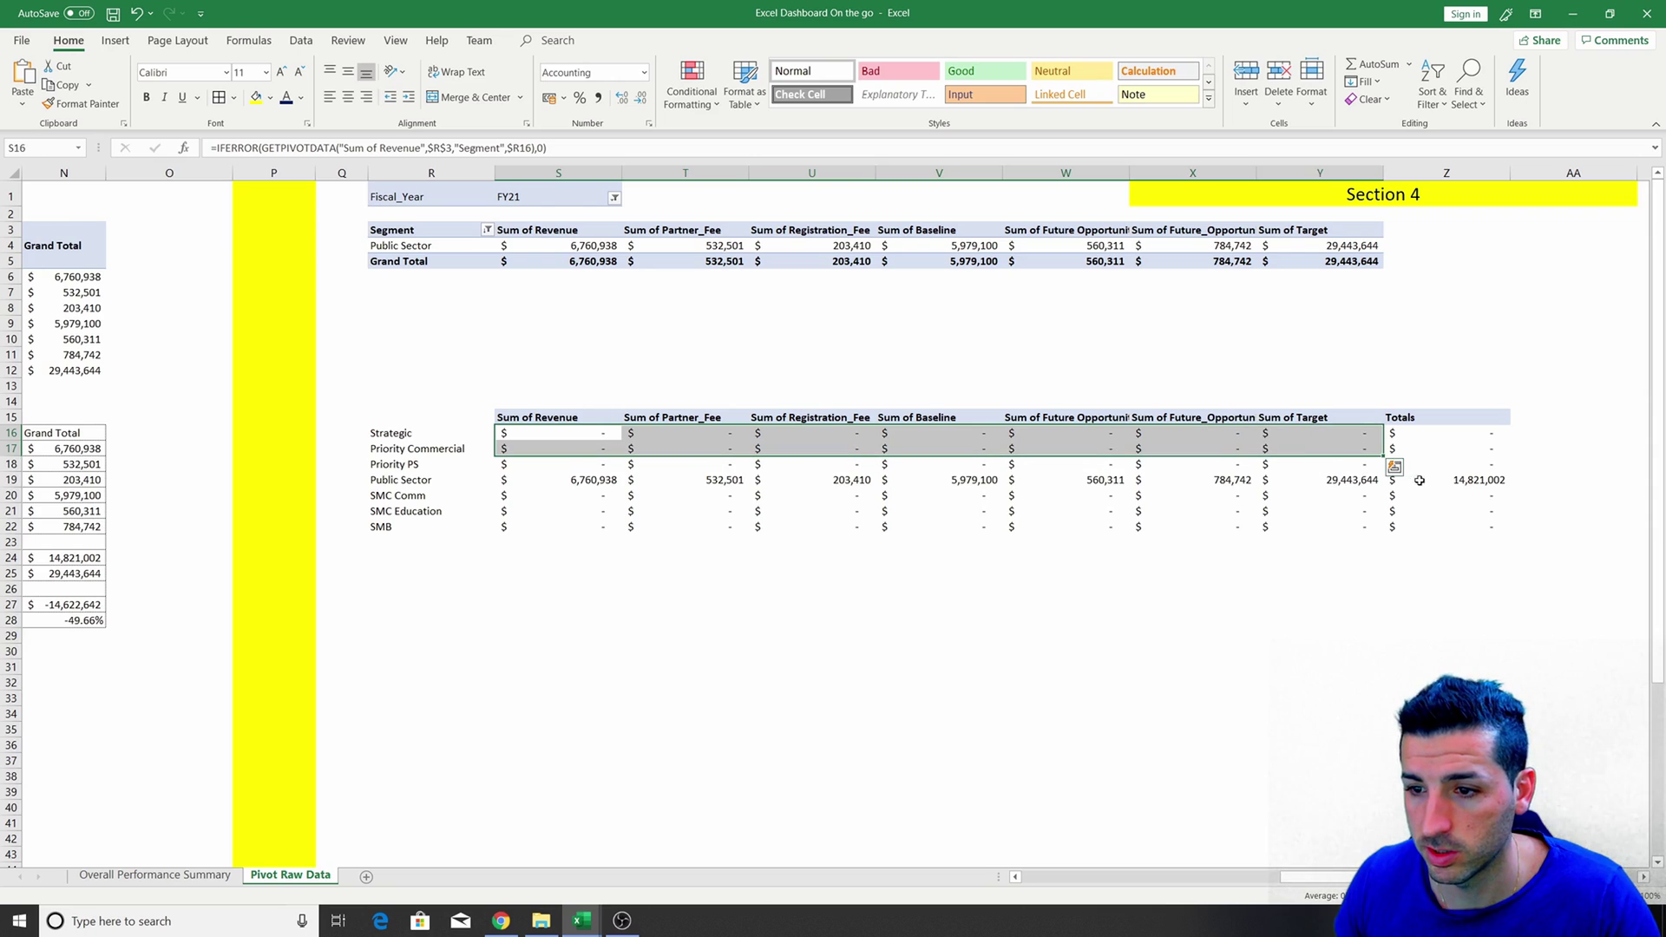
{"action": "left_click", "coordinate": [1454, 480]}
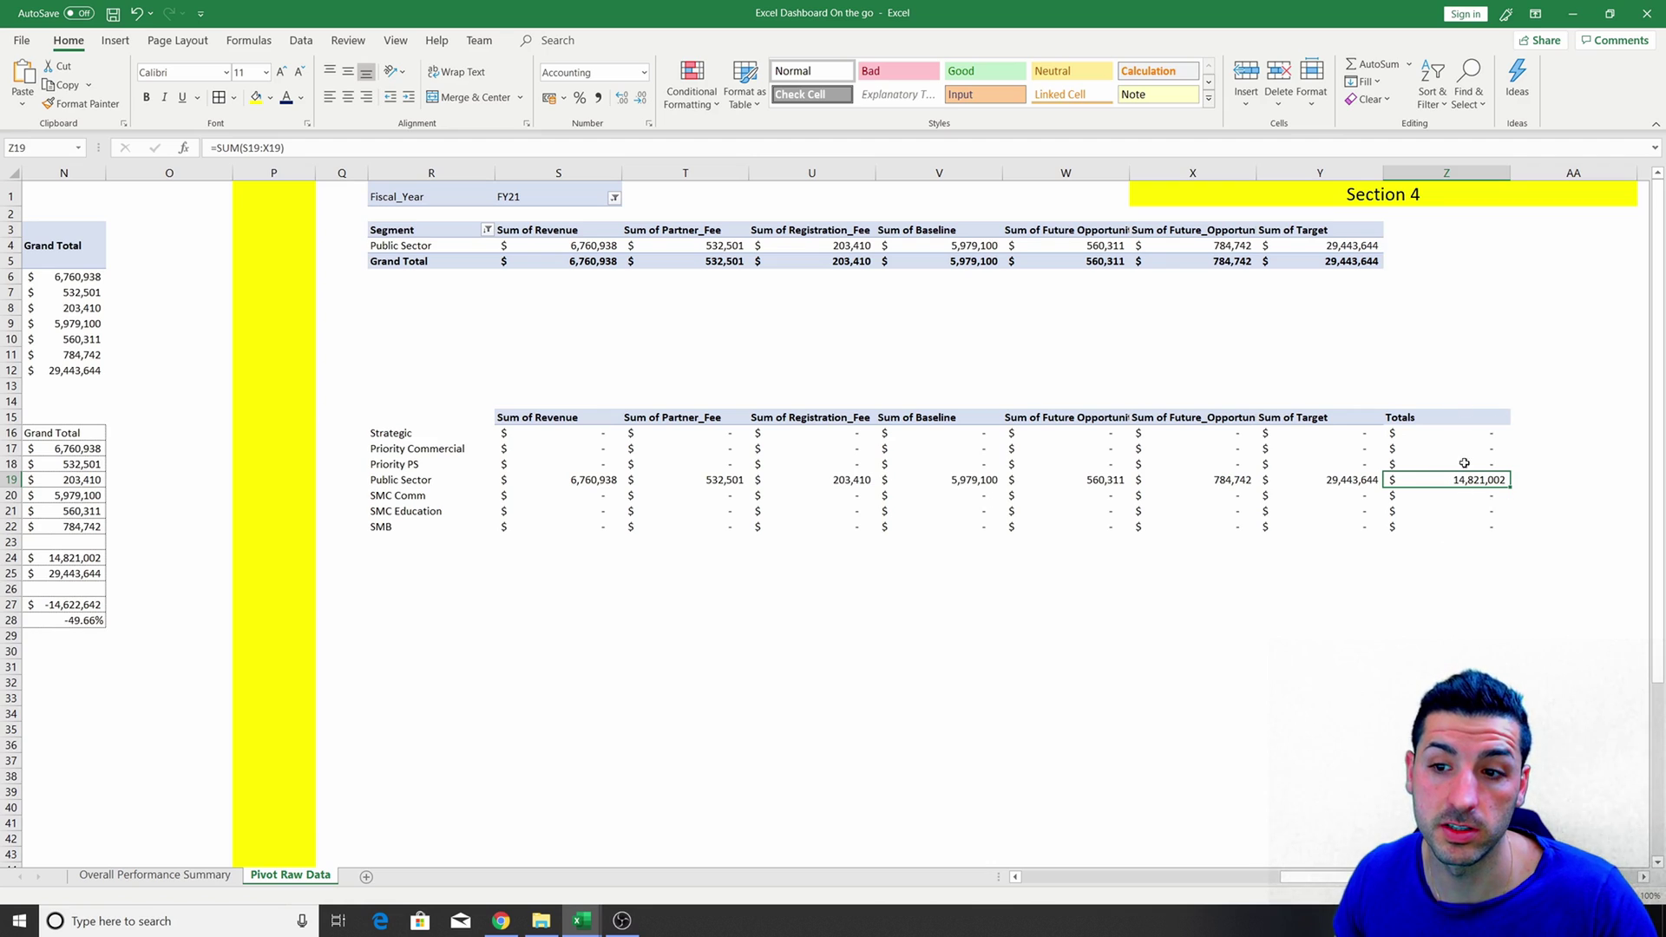
{"action": "left_click", "coordinate": [155, 875]}
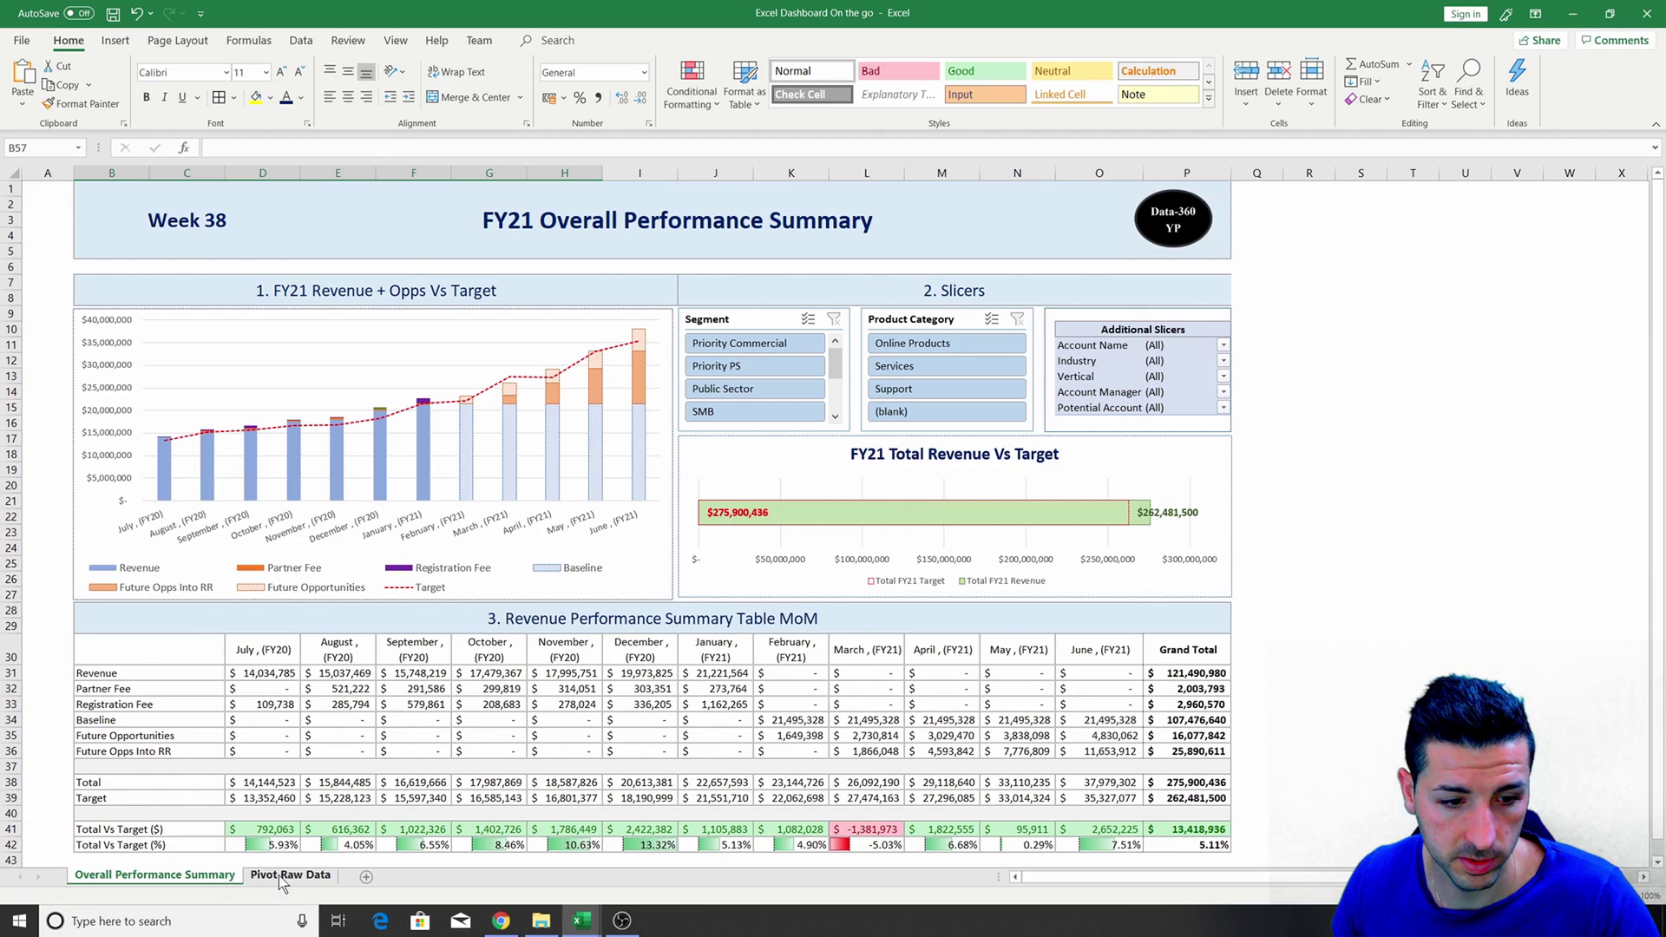
Copy the "3. Revenue Performance Summary Table MoM" heading on the dashboard and paste it at B44, below the table.
{"action": "scroll", "coordinate": [361, 673], "scroll_direction": "down", "scroll_amount": 9}
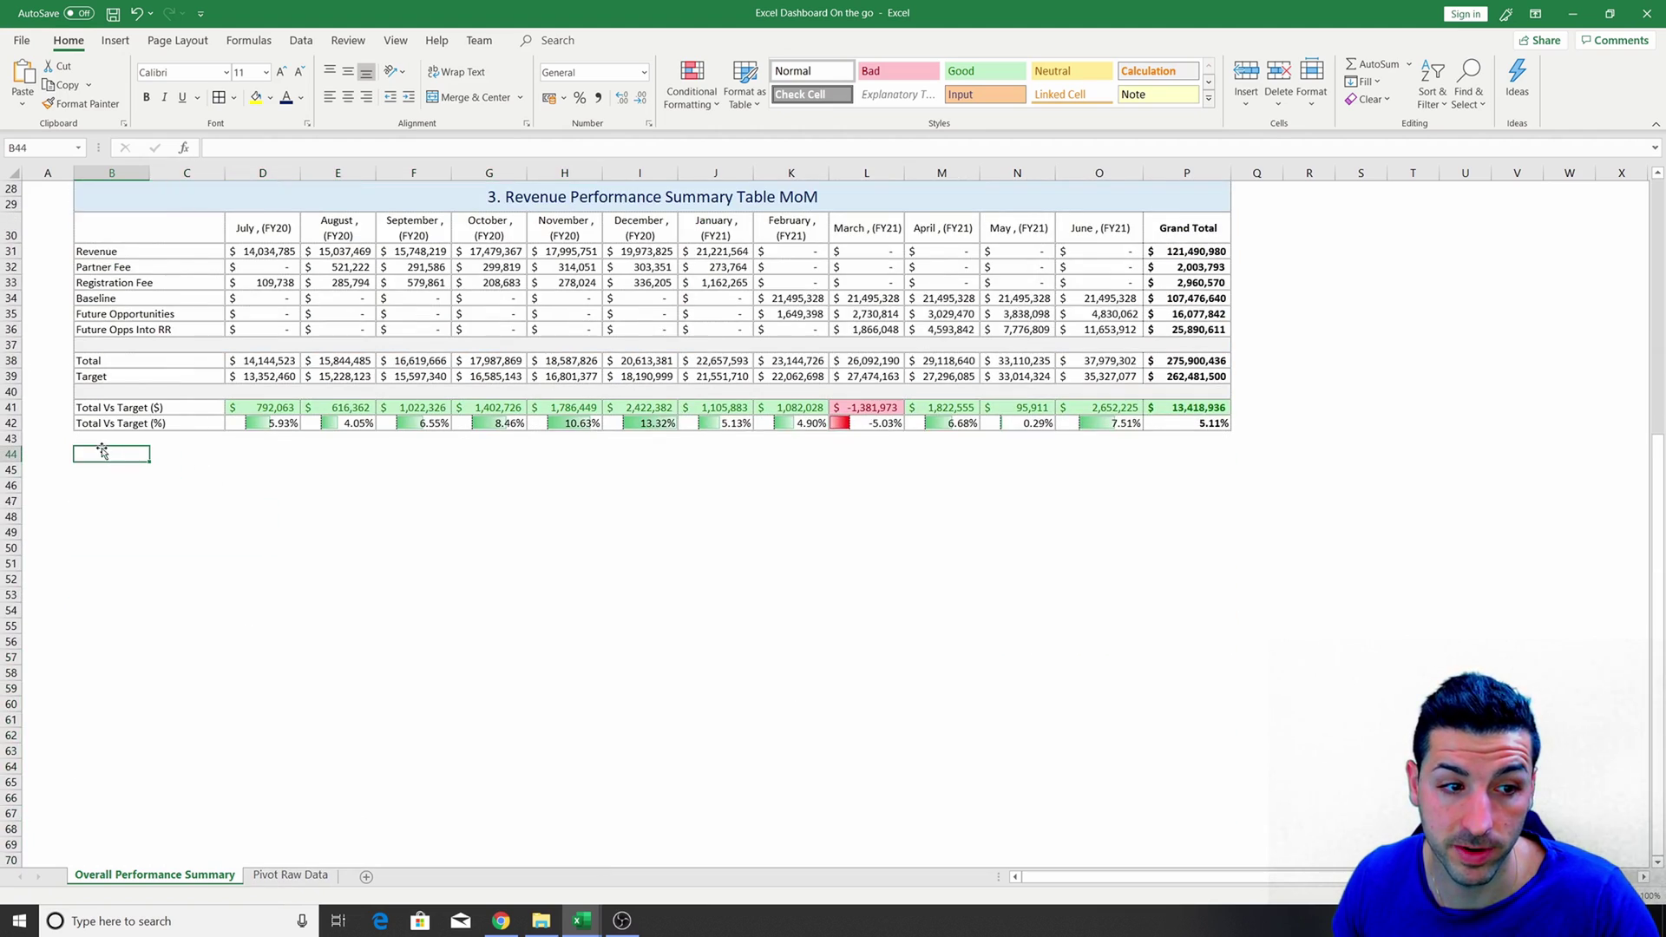
{"action": "scroll", "coordinate": [490, 416], "scroll_direction": "up", "scroll_amount": 4}
{"action": "left_click", "coordinate": [493, 373]}
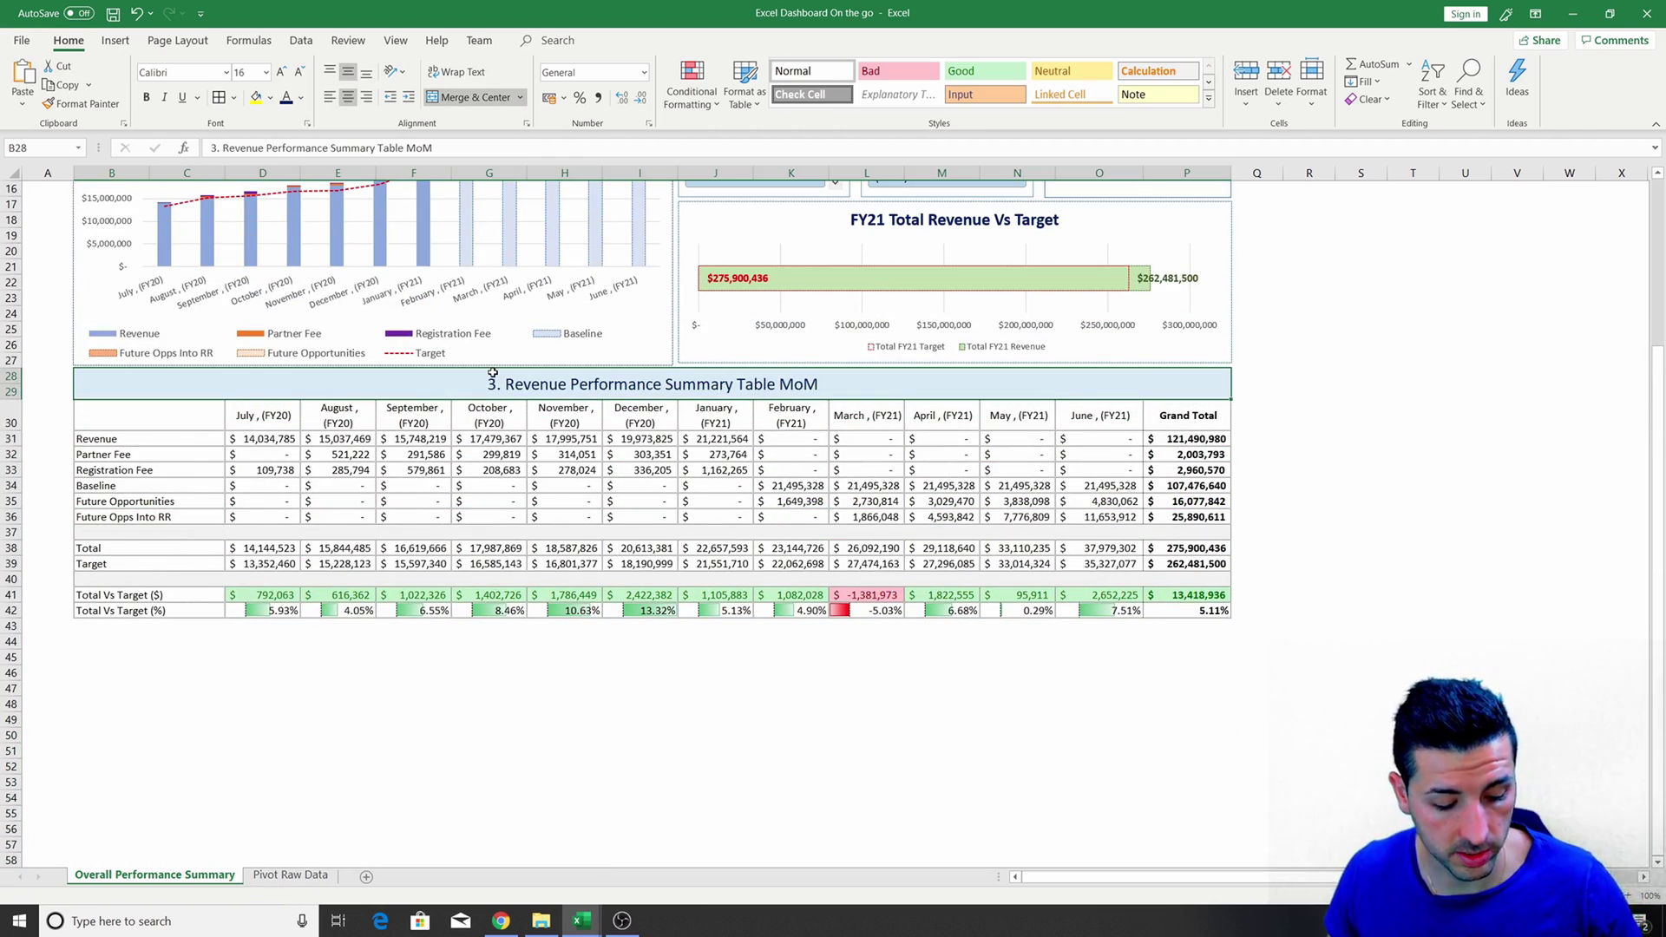
{"action": "key", "text": "ctrl+c"}
{"action": "left_click", "coordinate": [111, 642]}
{"action": "key", "text": "ctrl+v"}
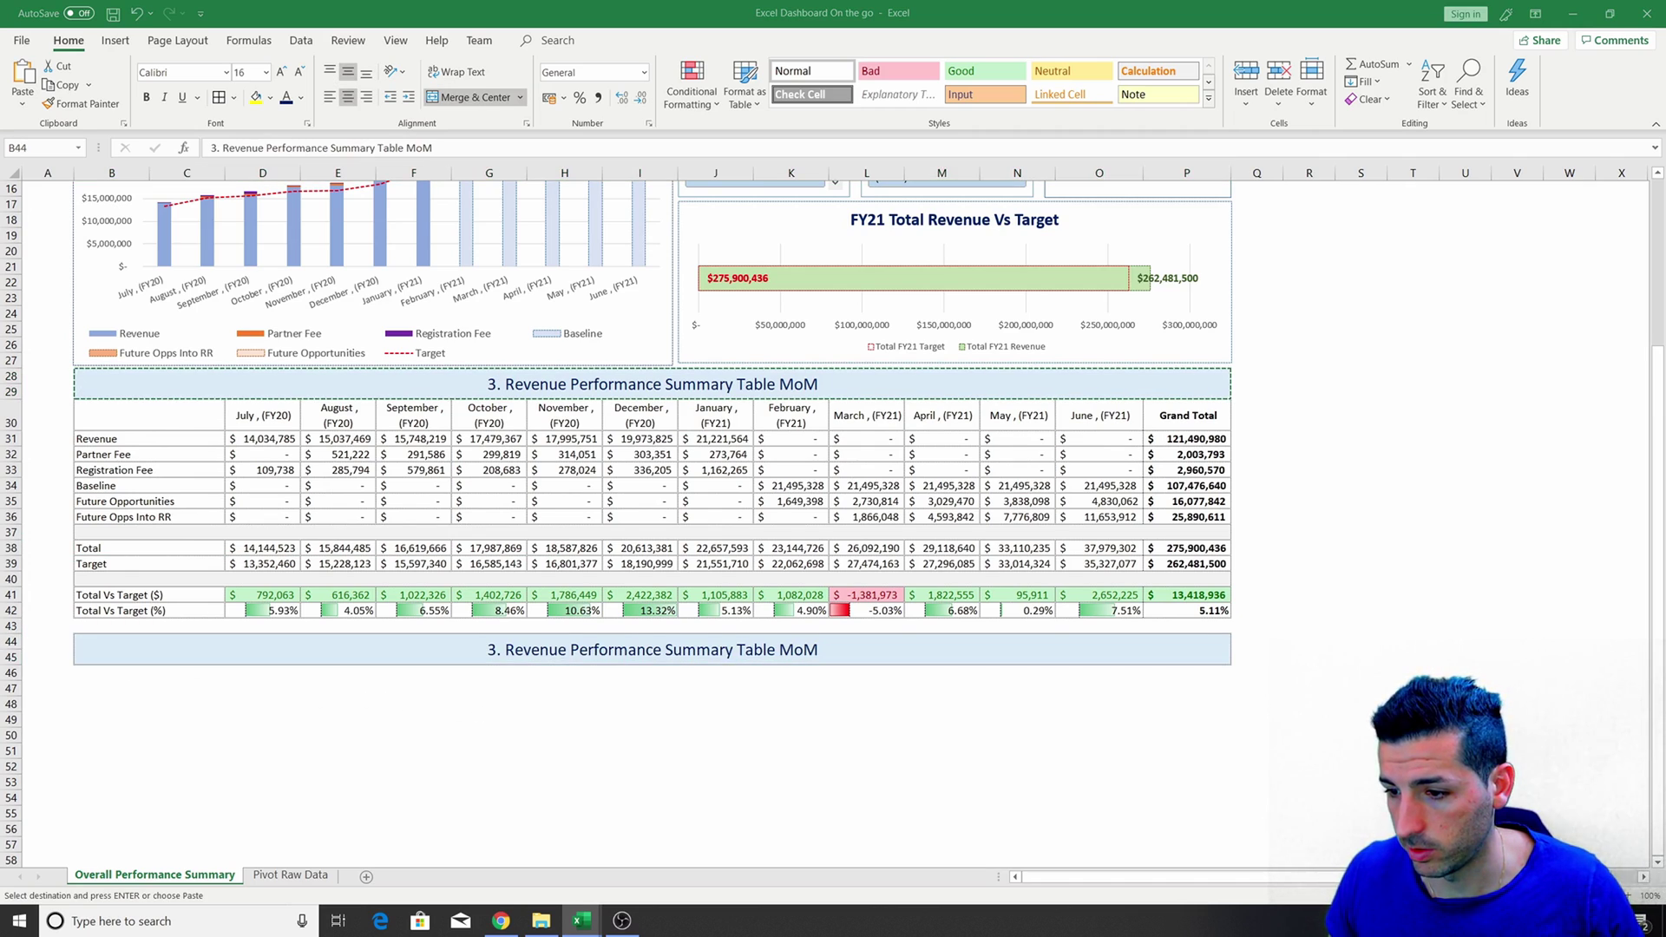
Unmerge the pasted heading in rows 44 and 45, and merge and center only B44:I45.
{"action": "left_click", "coordinate": [354, 655]}
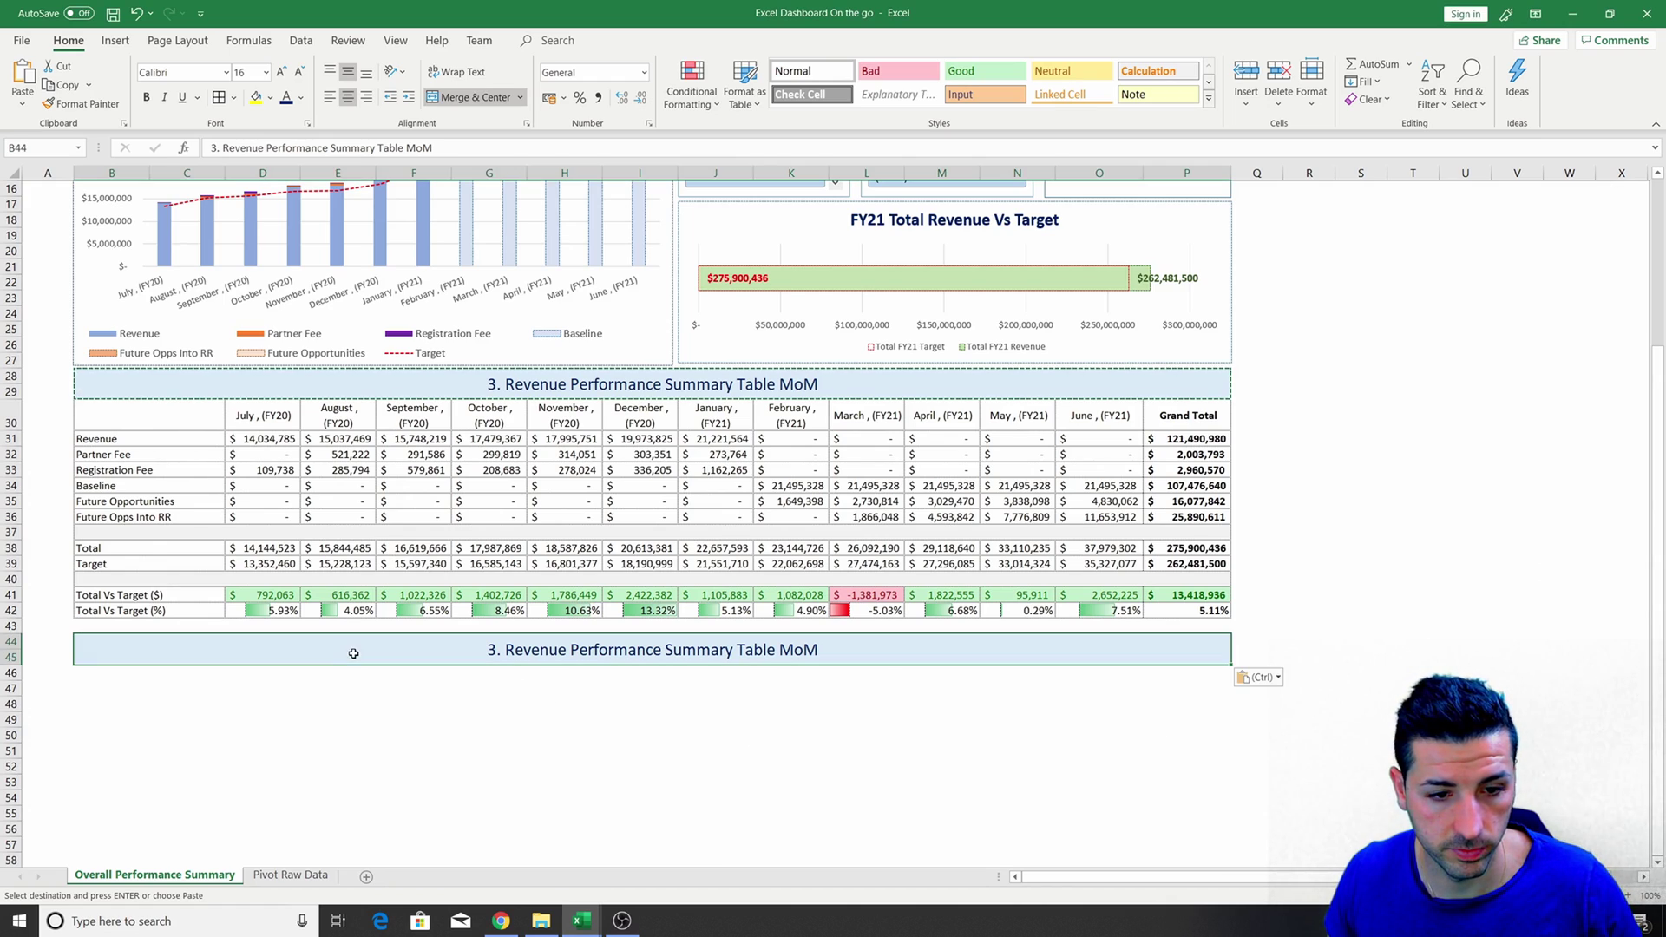
{"action": "left_click", "coordinate": [481, 103]}
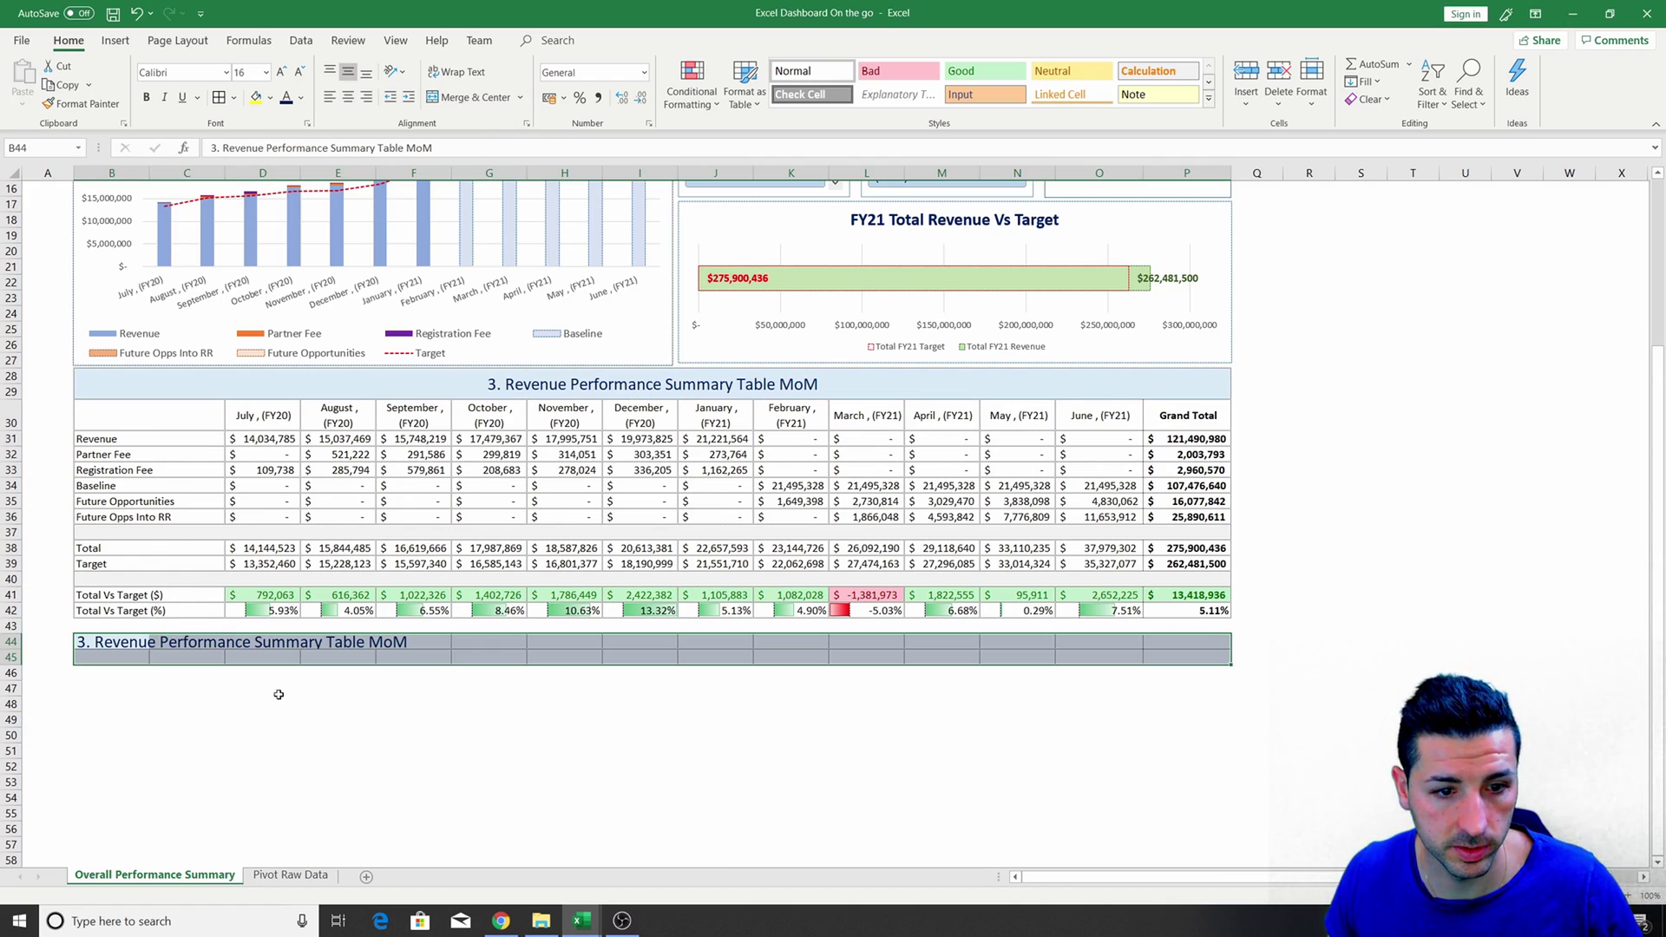
{"action": "left_click_drag", "start_coordinate": [104, 642], "coordinate": [666, 657]}
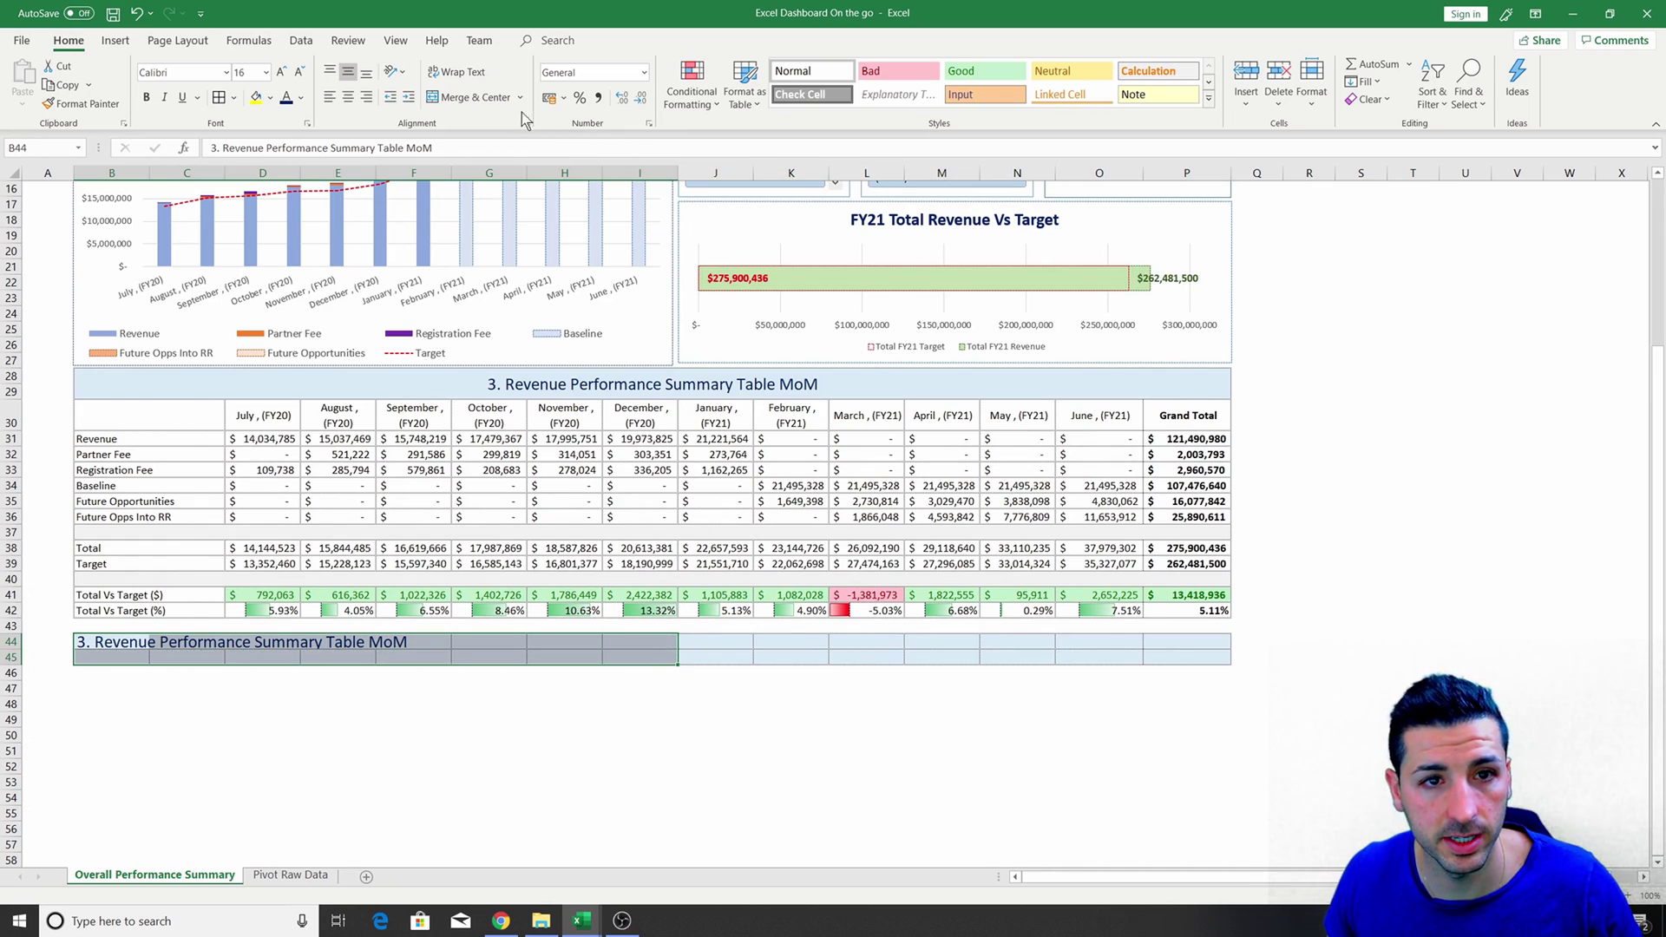
{"action": "left_click", "coordinate": [455, 103]}
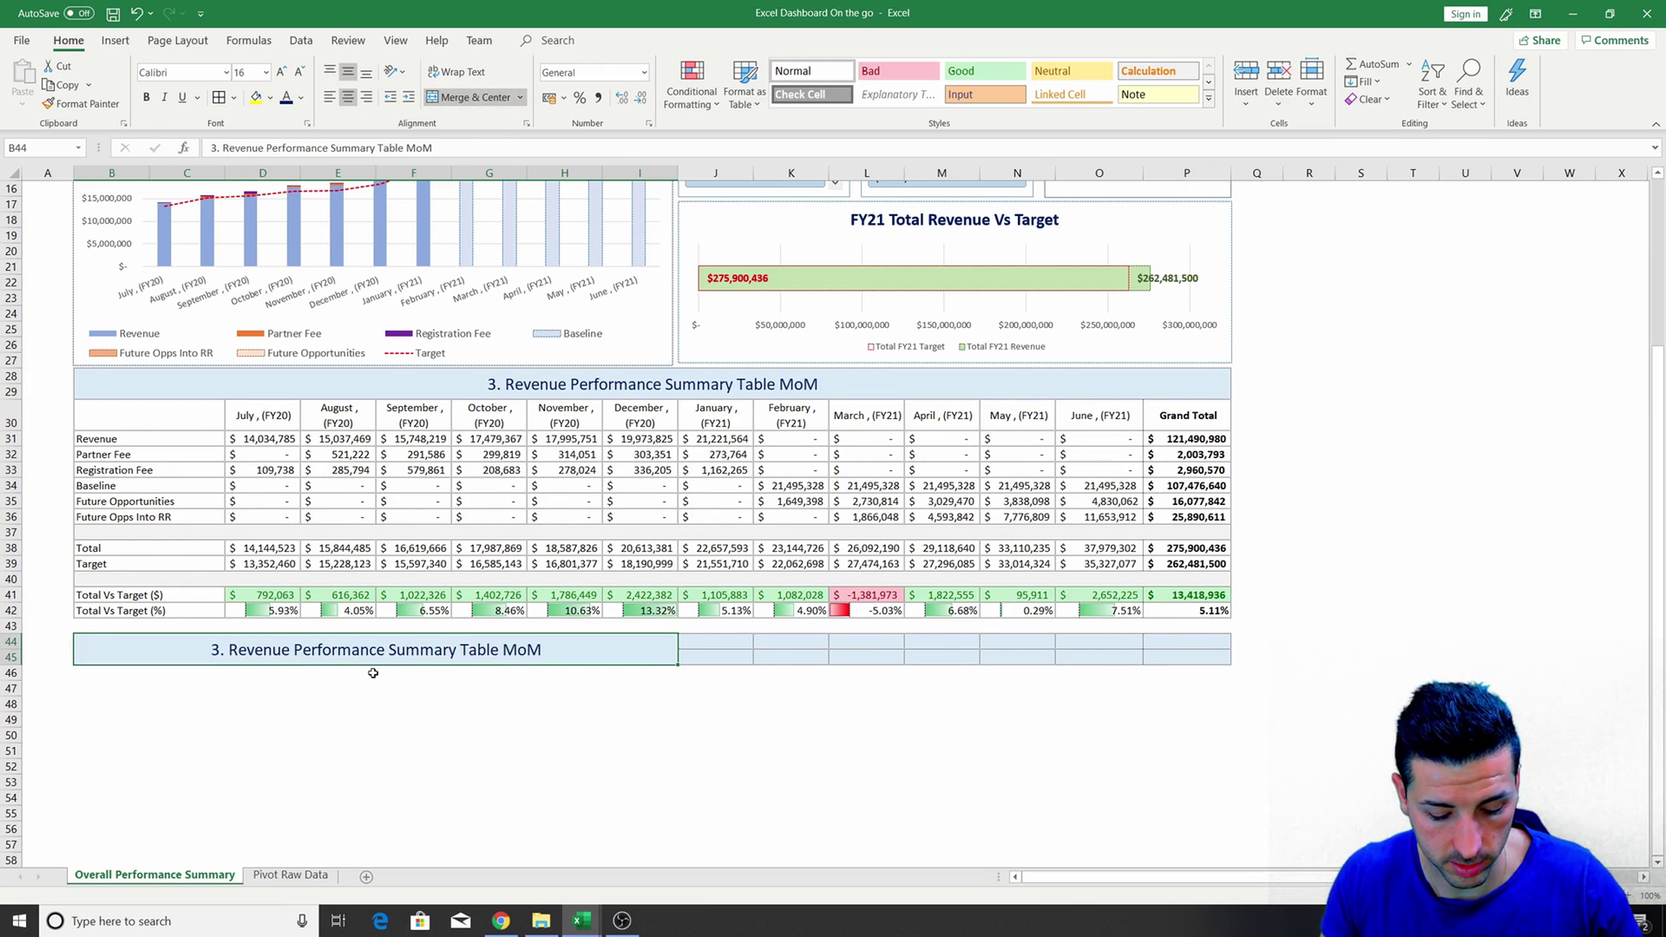
Retitle the merged heading in B44 as "4. Segment Summary".
{"action": "type", "text": "4. S"}
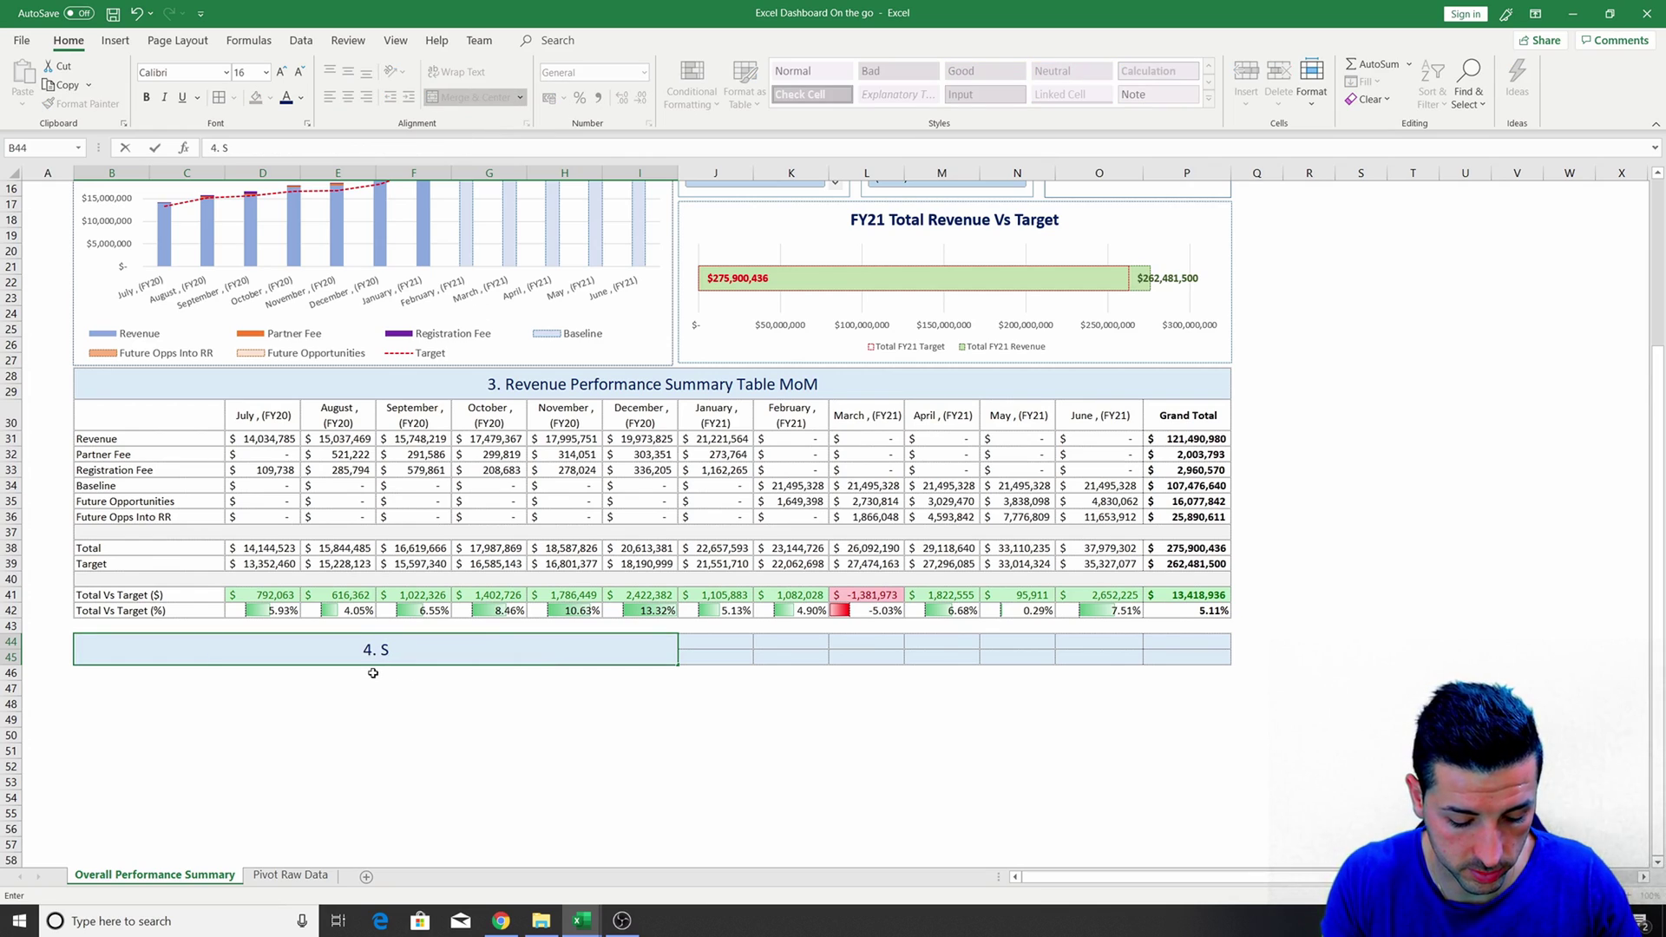
{"action": "type", "text": "egment S"}
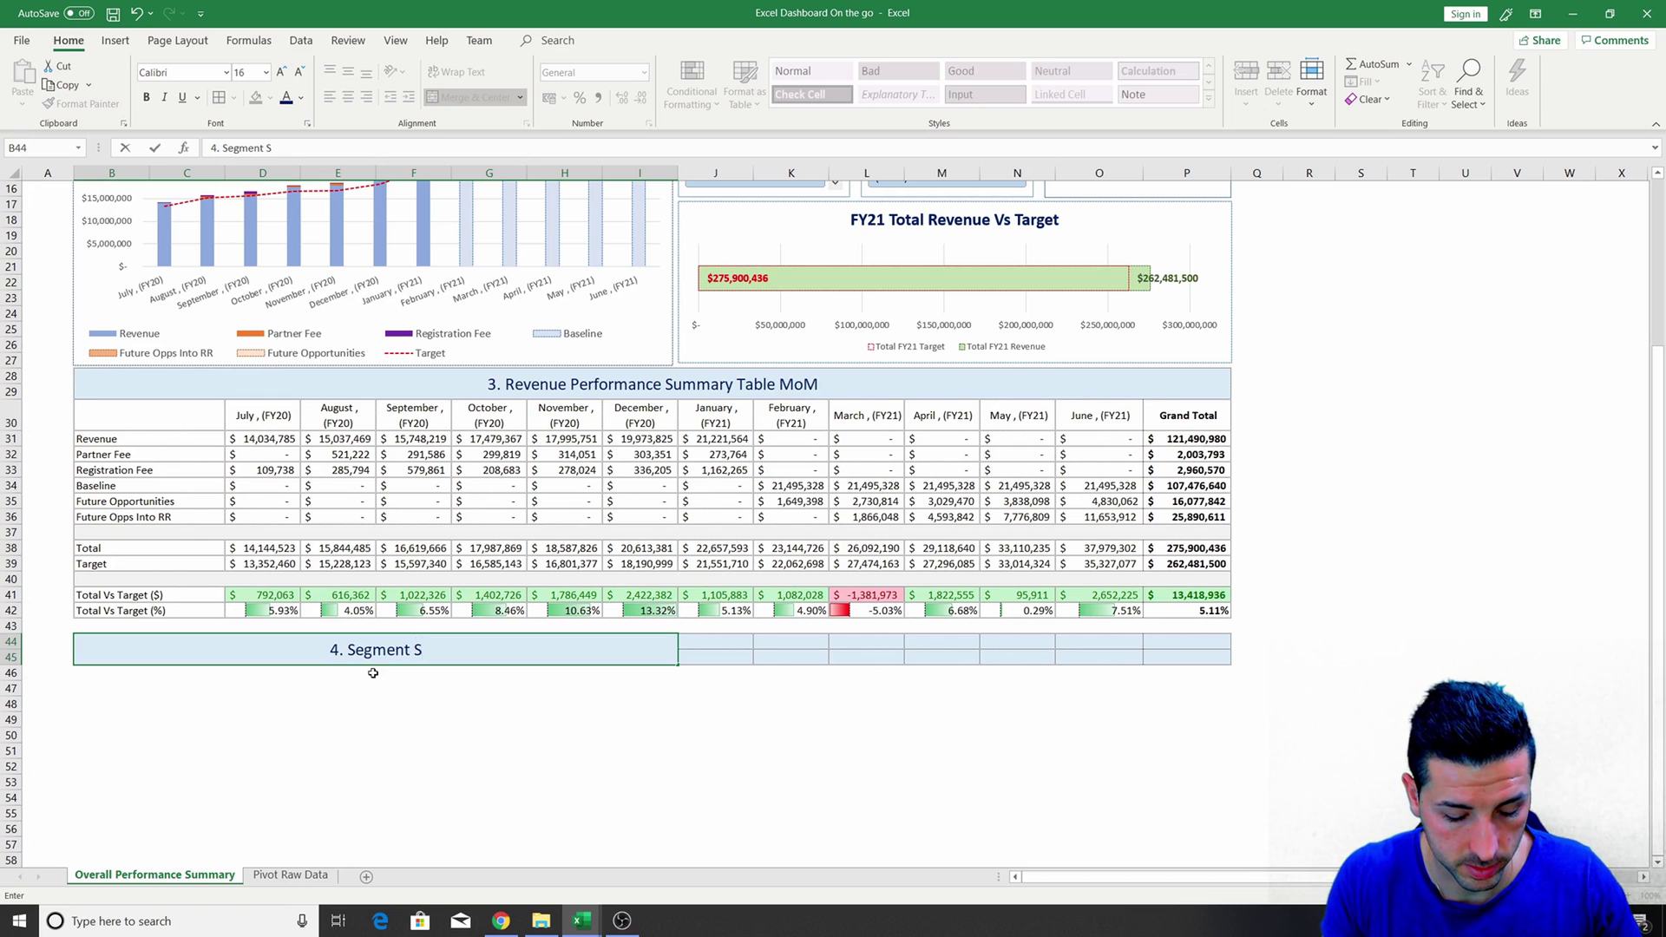
{"action": "type", "text": "ummary"}
{"action": "key", "text": "Return"}
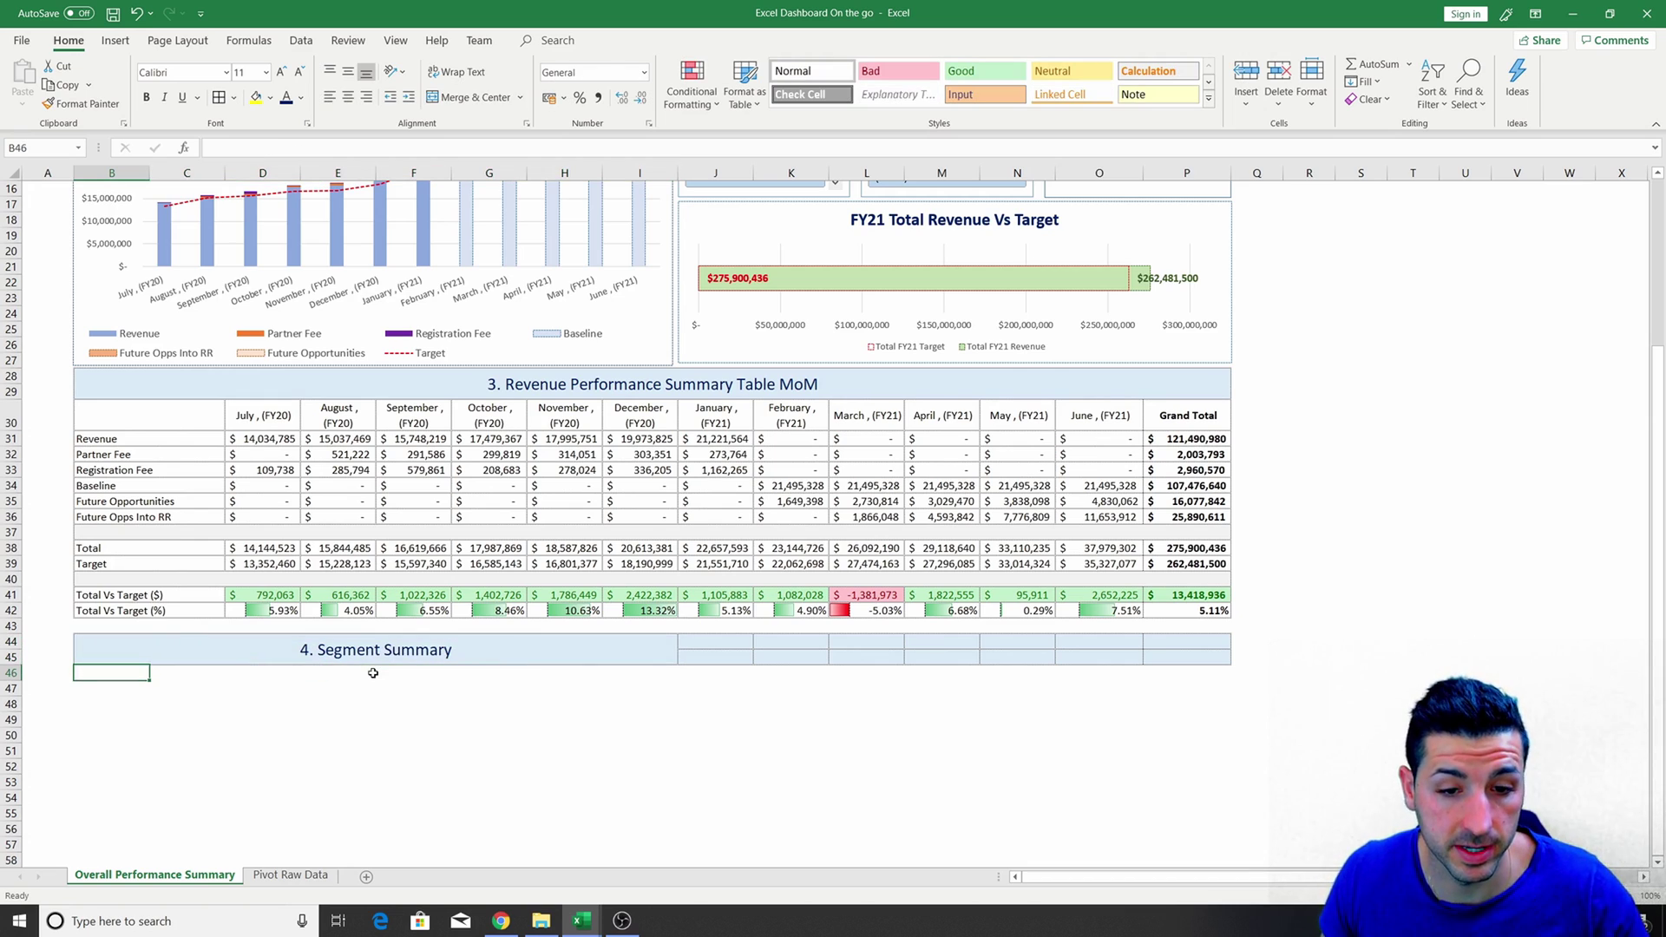
Enter the column header "Segment" in B46, directly below the "4. Segment Summary" heading.
{"action": "scroll", "coordinate": [373, 674], "scroll_direction": "down", "scroll_amount": 3}
{"action": "left_click", "coordinate": [102, 548]}
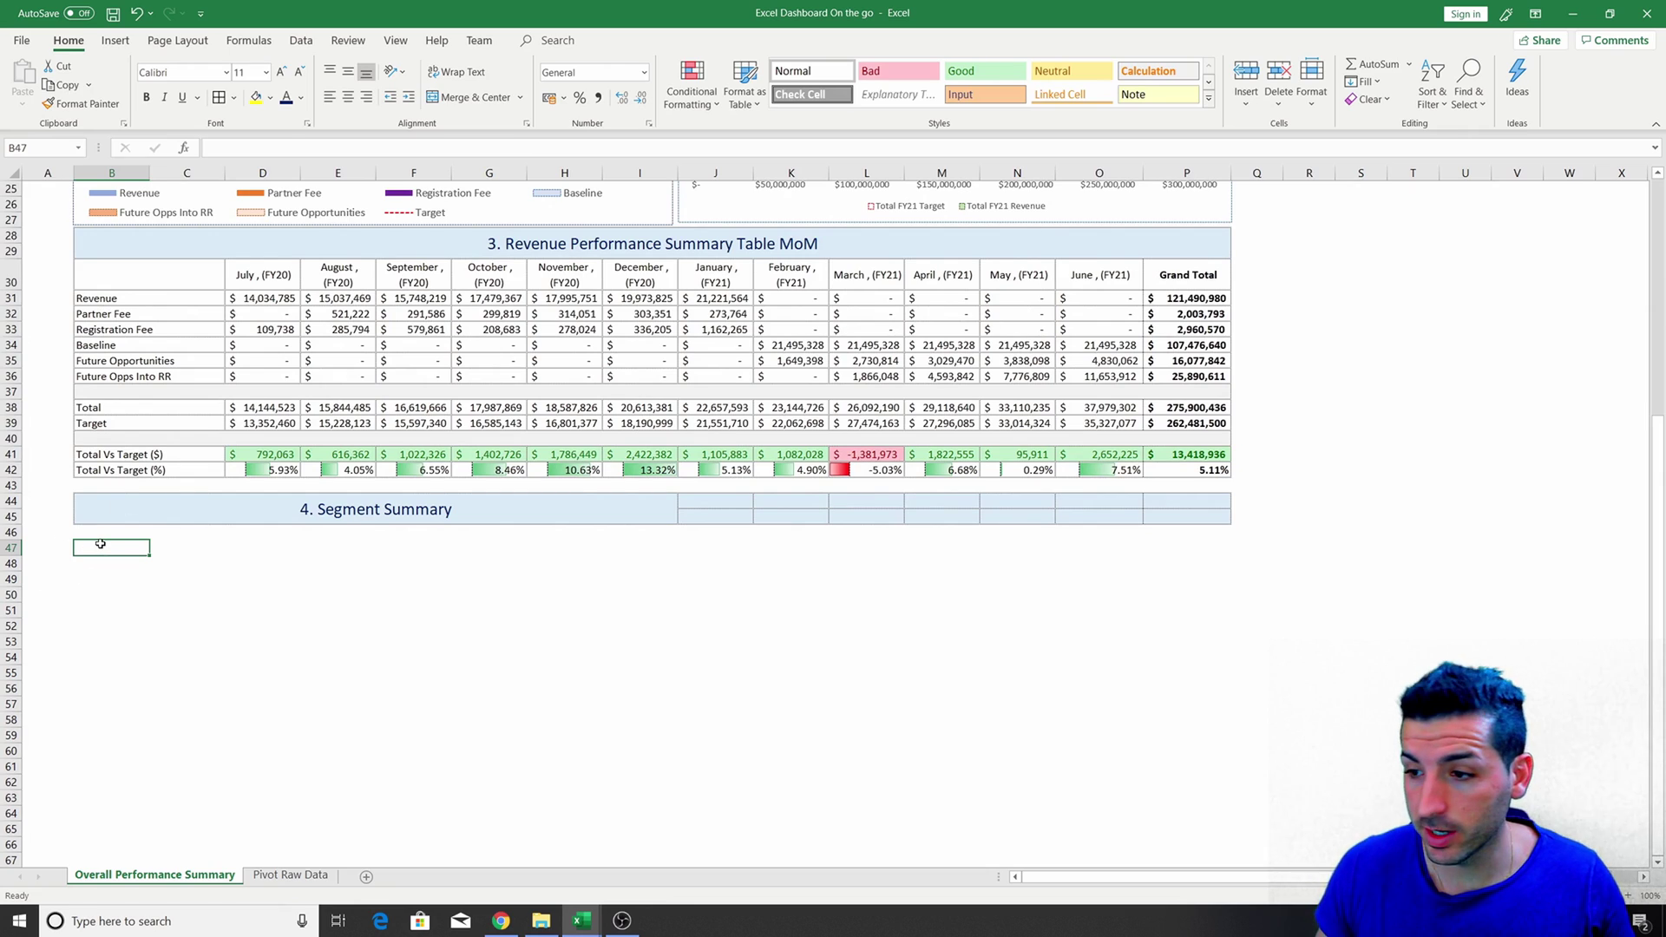
{"action": "key", "text": "Up"}
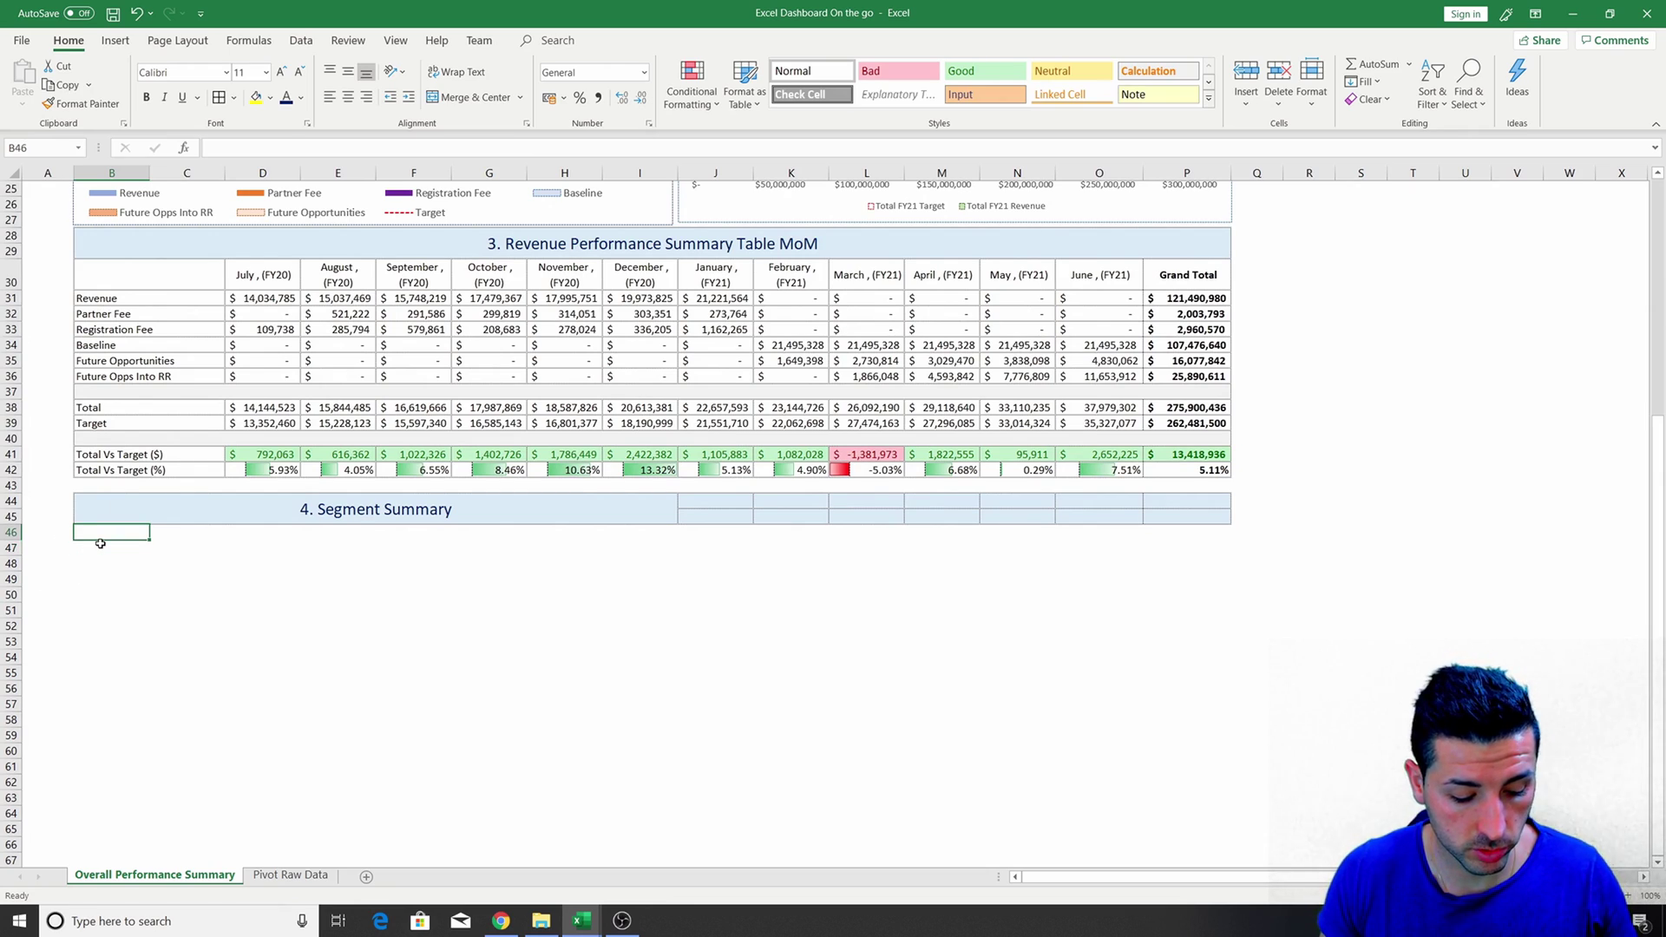
{"action": "type", "text": "Segment"}
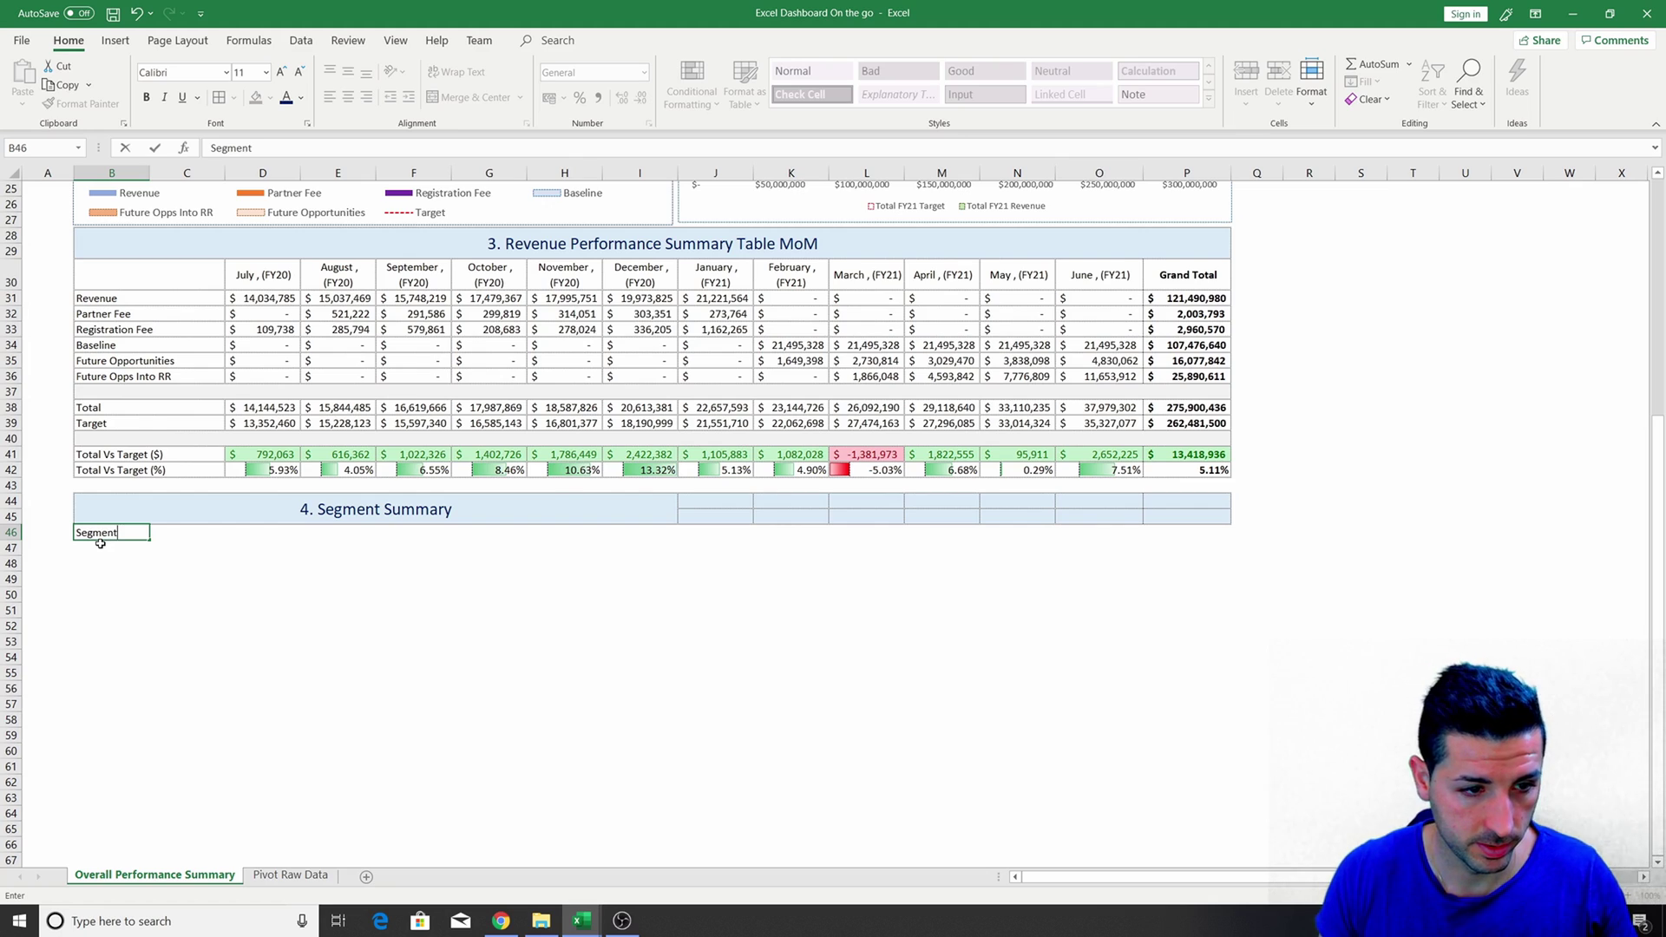
{"action": "left_click", "coordinate": [130, 563]}
{"action": "left_click_drag", "start_coordinate": [120, 534], "coordinate": [198, 531]}
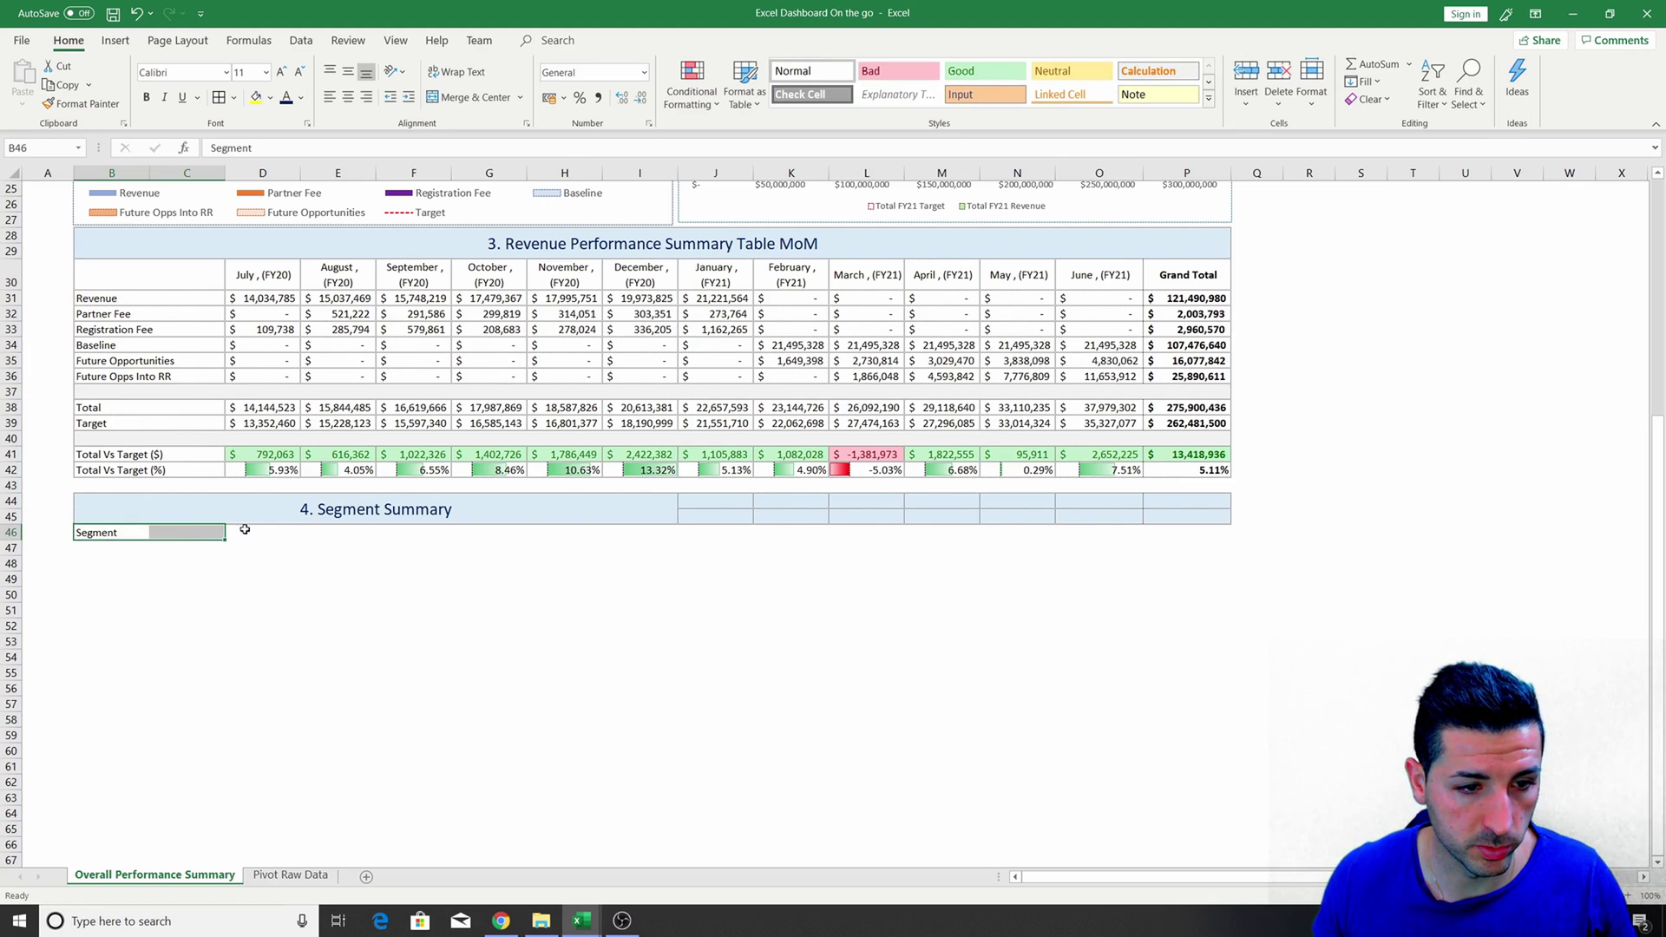
Enter the column header "Total Revenue" in D46 and correct its spelling.
{"action": "left_click", "coordinate": [285, 535]}
{"action": "type", "text": "Tot"}
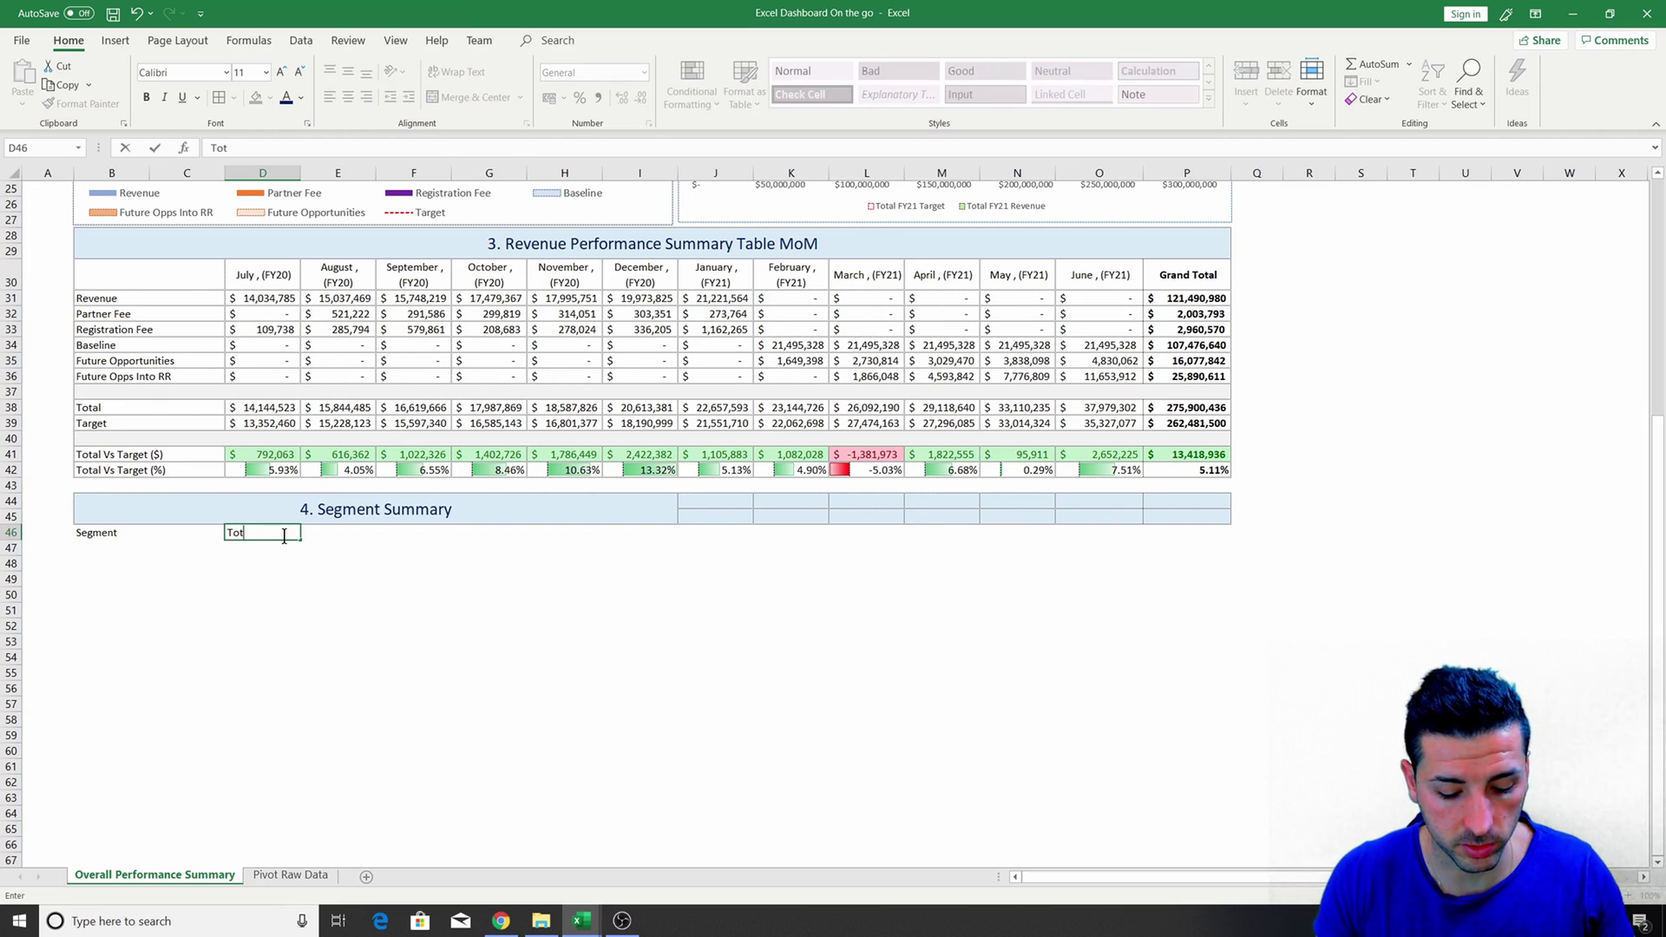
{"action": "type", "text": "al Reve"}
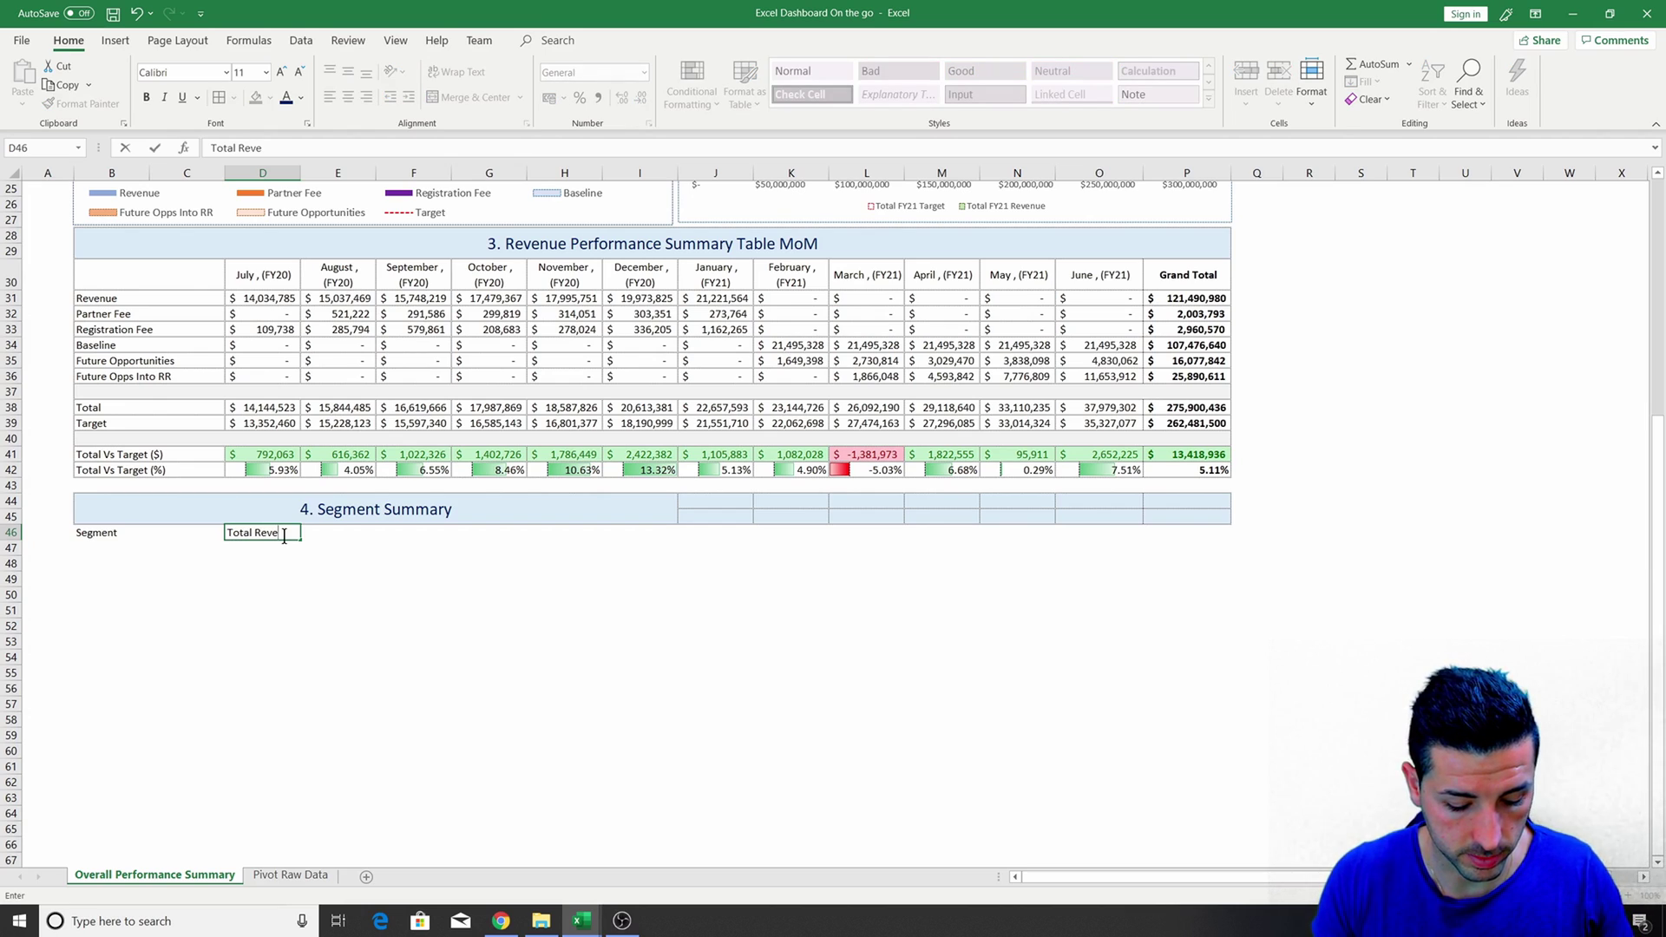
{"action": "type", "text": "nuw"}
{"action": "key", "text": "Return"}
{"action": "left_click", "coordinate": [283, 536]}
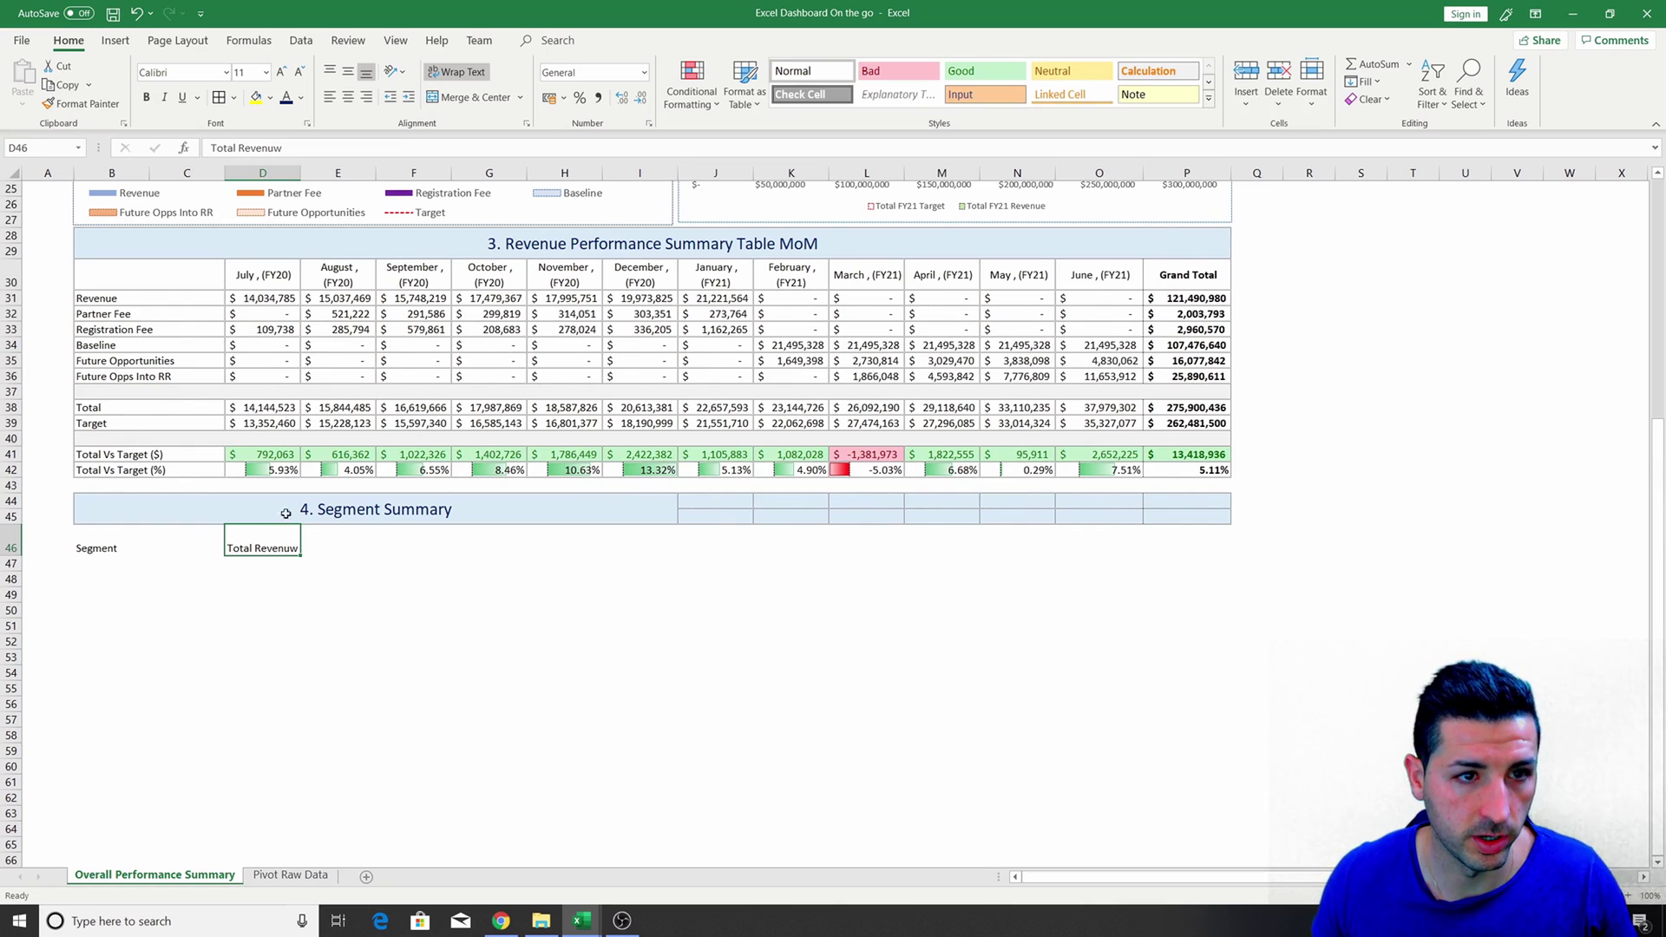
{"action": "left_click", "coordinate": [304, 148]}
{"action": "type", "text": "e"}
{"action": "key", "text": "ctrl+Return"}
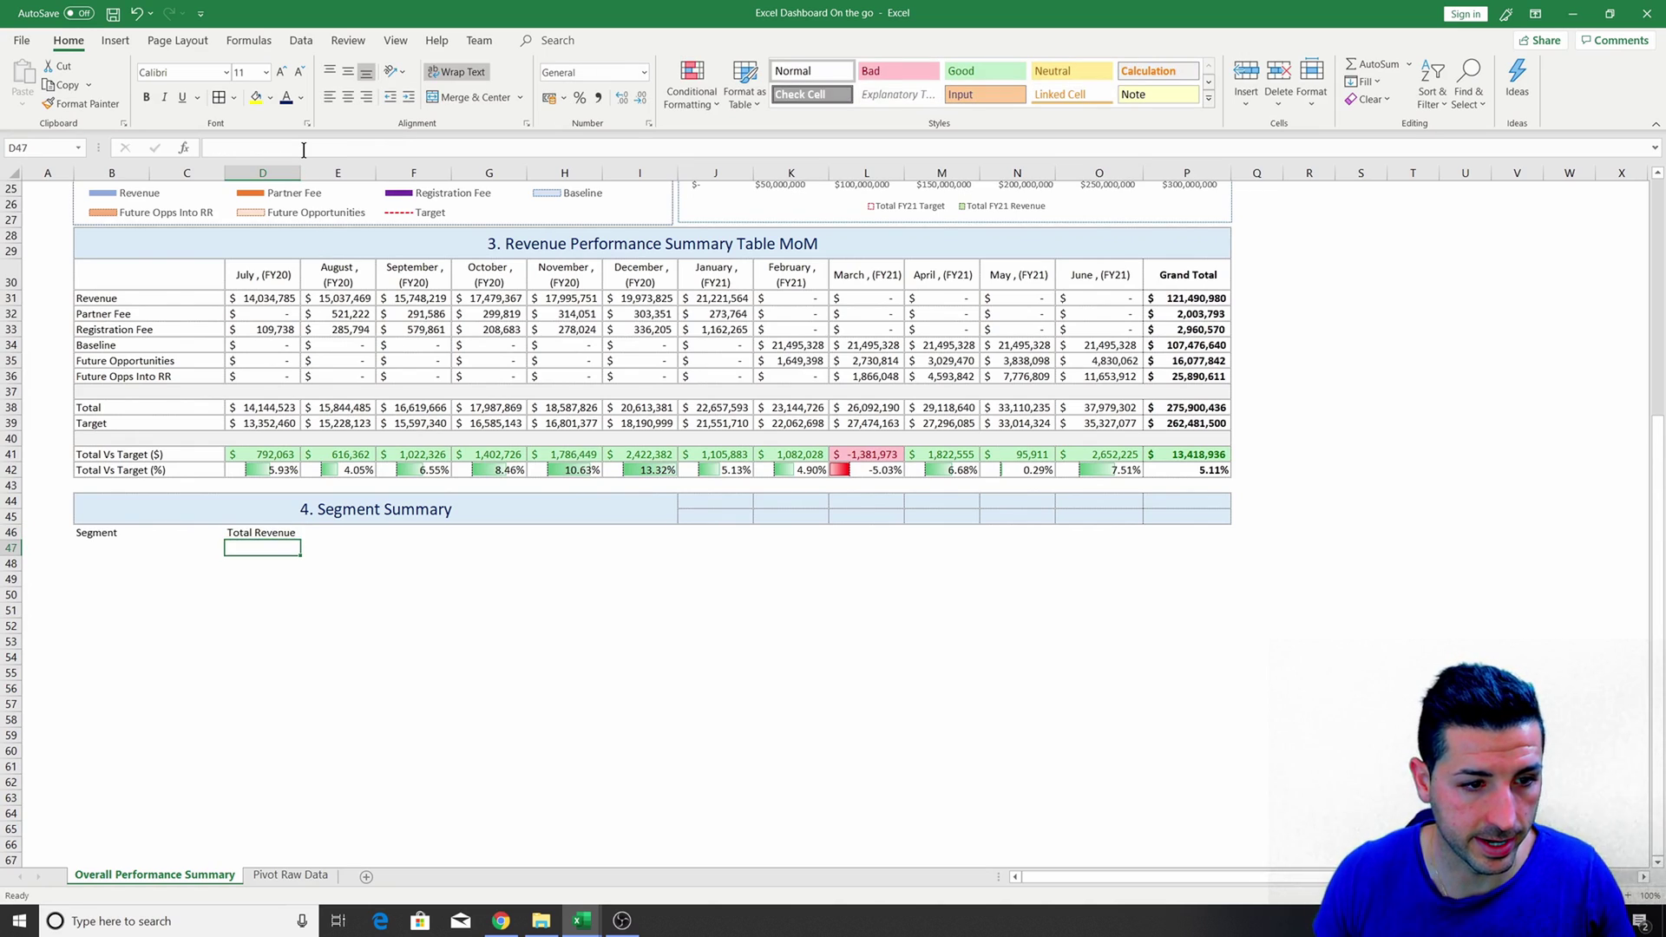
Enter the column header "Target" in F46 of the Segment Summary table.
{"action": "left_click", "coordinate": [329, 532]}
{"action": "left_click", "coordinate": [401, 532]}
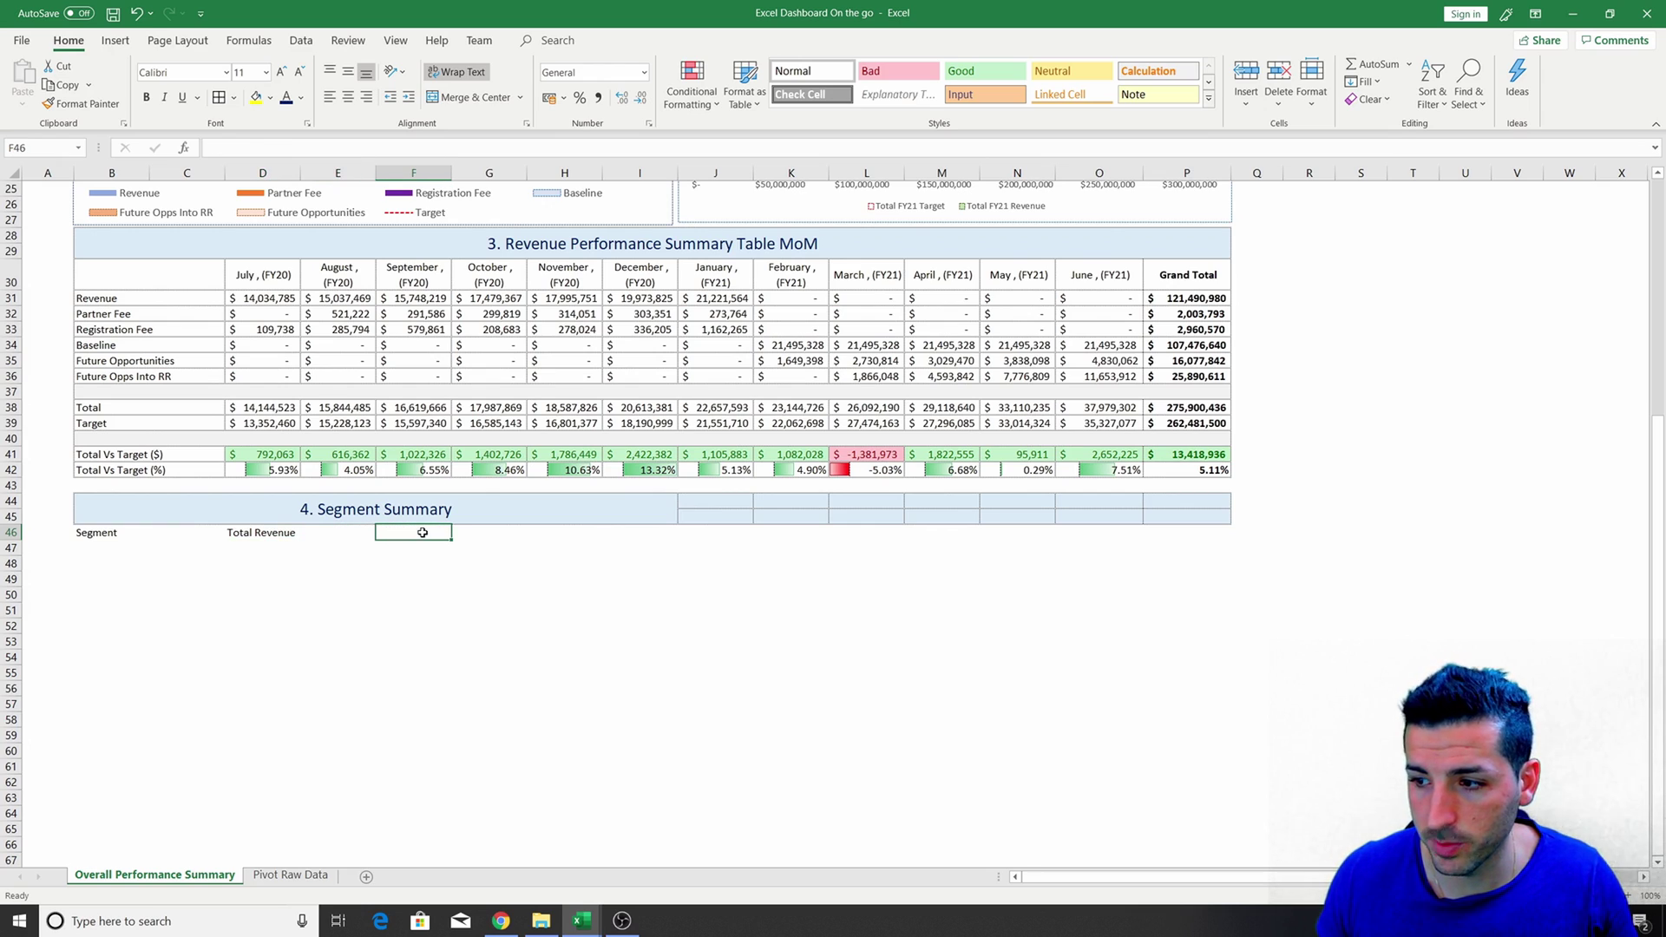
{"action": "type", "text": "RT"}
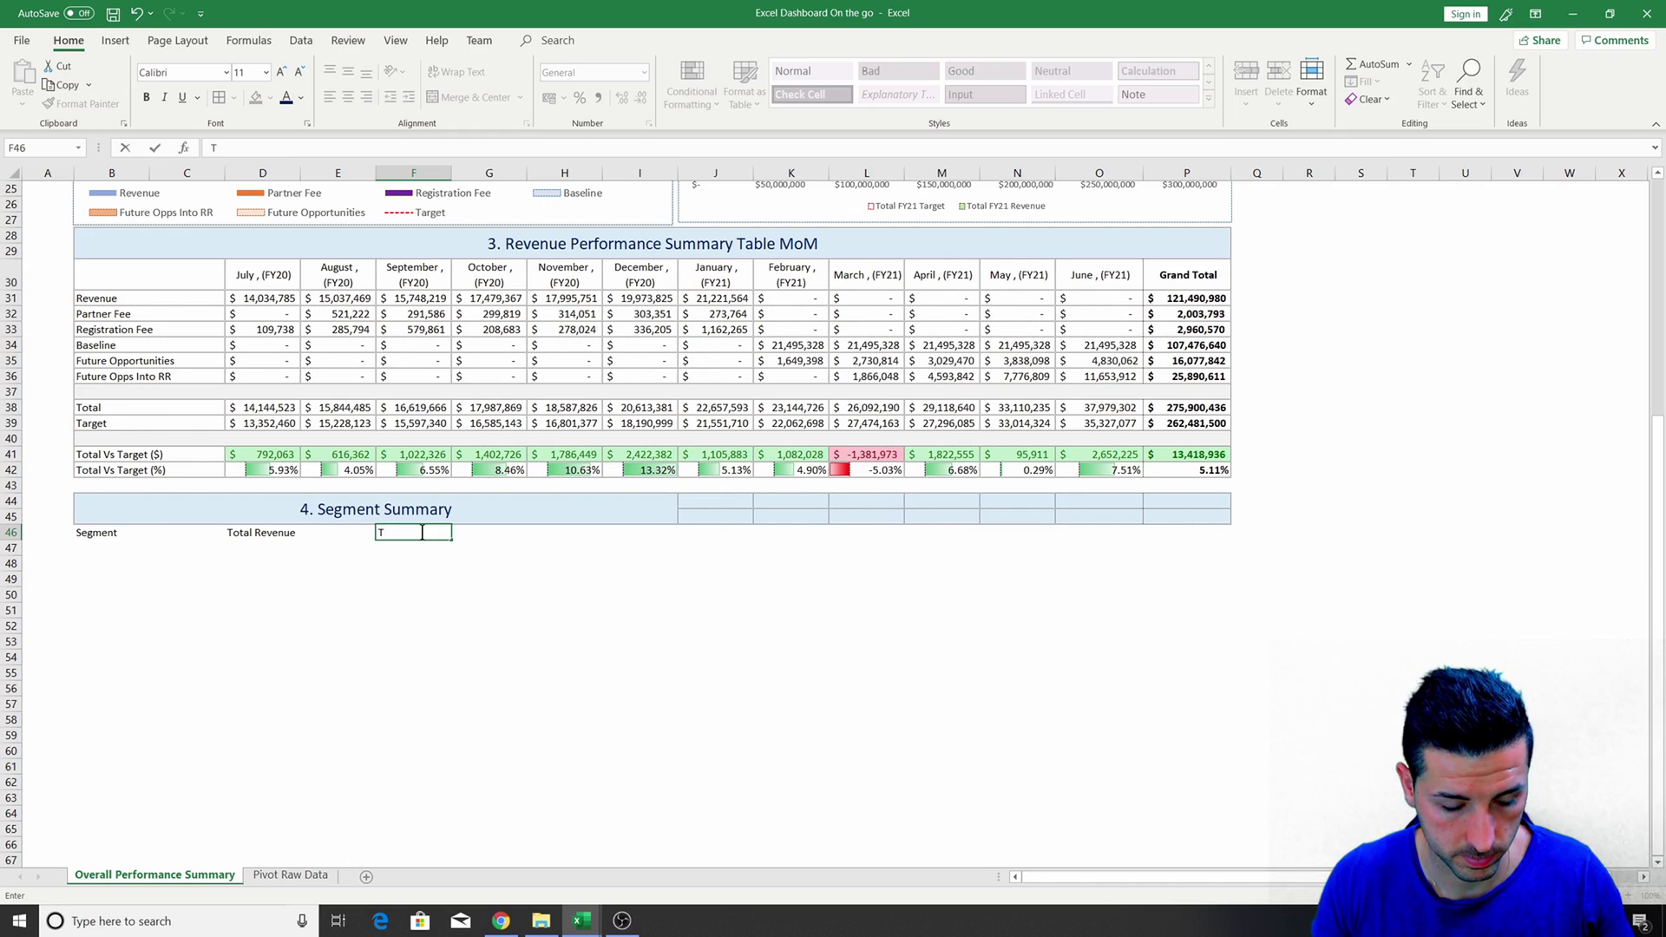
{"action": "type", "text": "rget"}
{"action": "key", "text": "Tab"}
{"action": "key", "text": "Tab"}
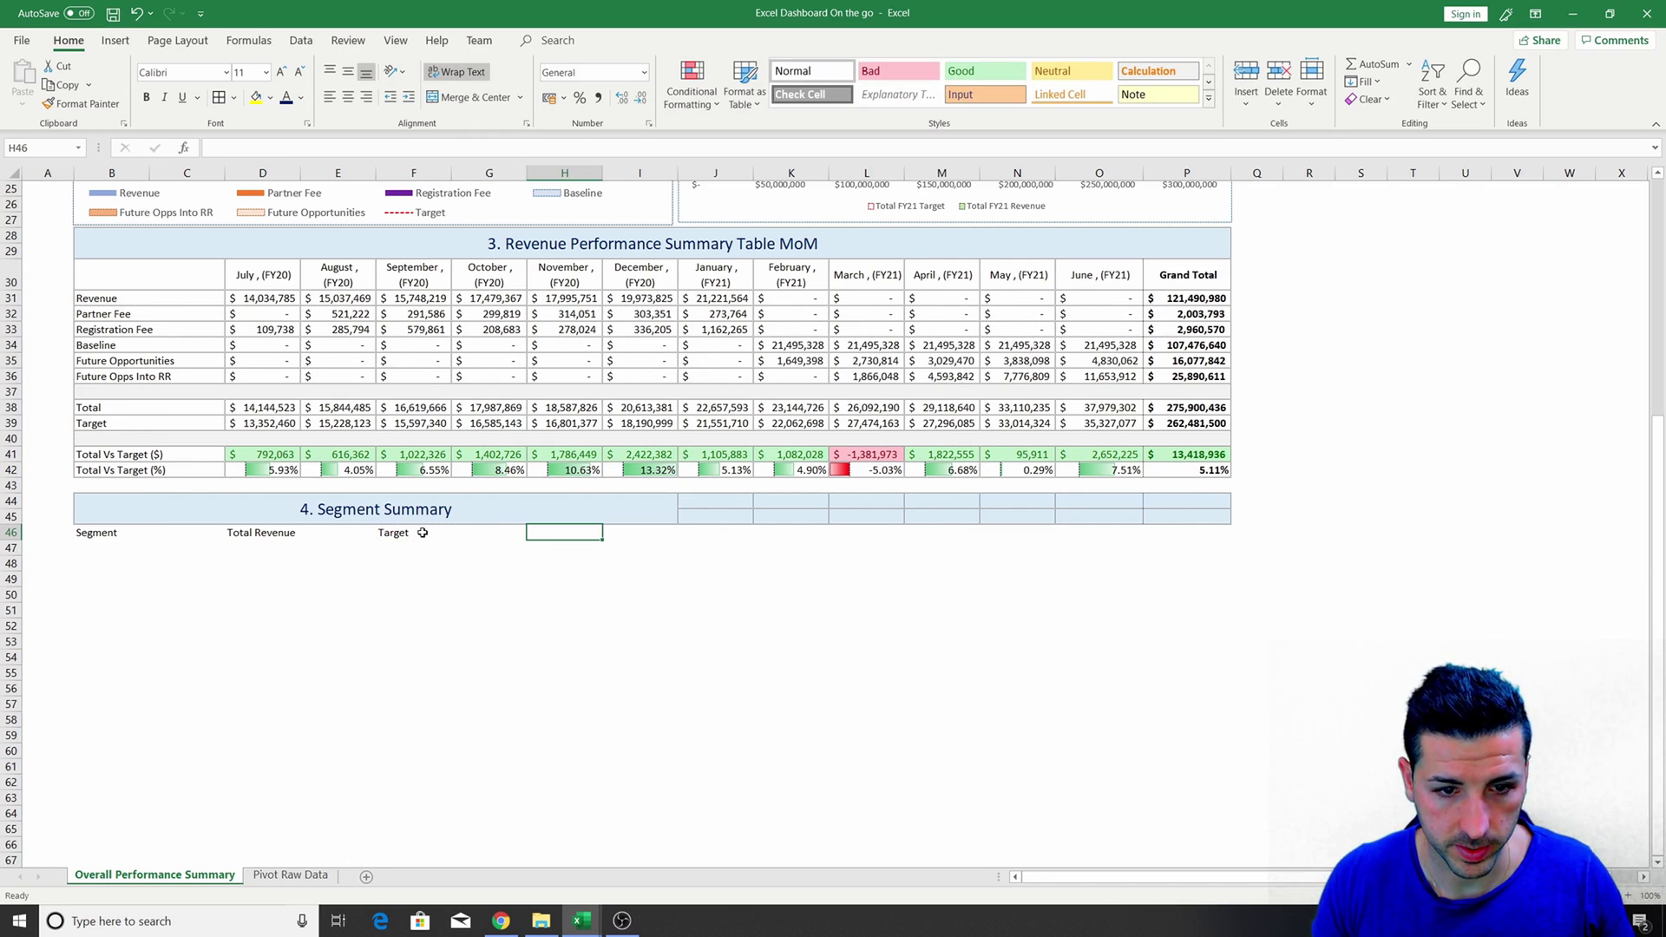
Enter the column headers "Revenue Vs Target ($)" in H46 and "Revenue Vs Target (%)" in I46.
{"action": "type", "text": "Revenue V"}
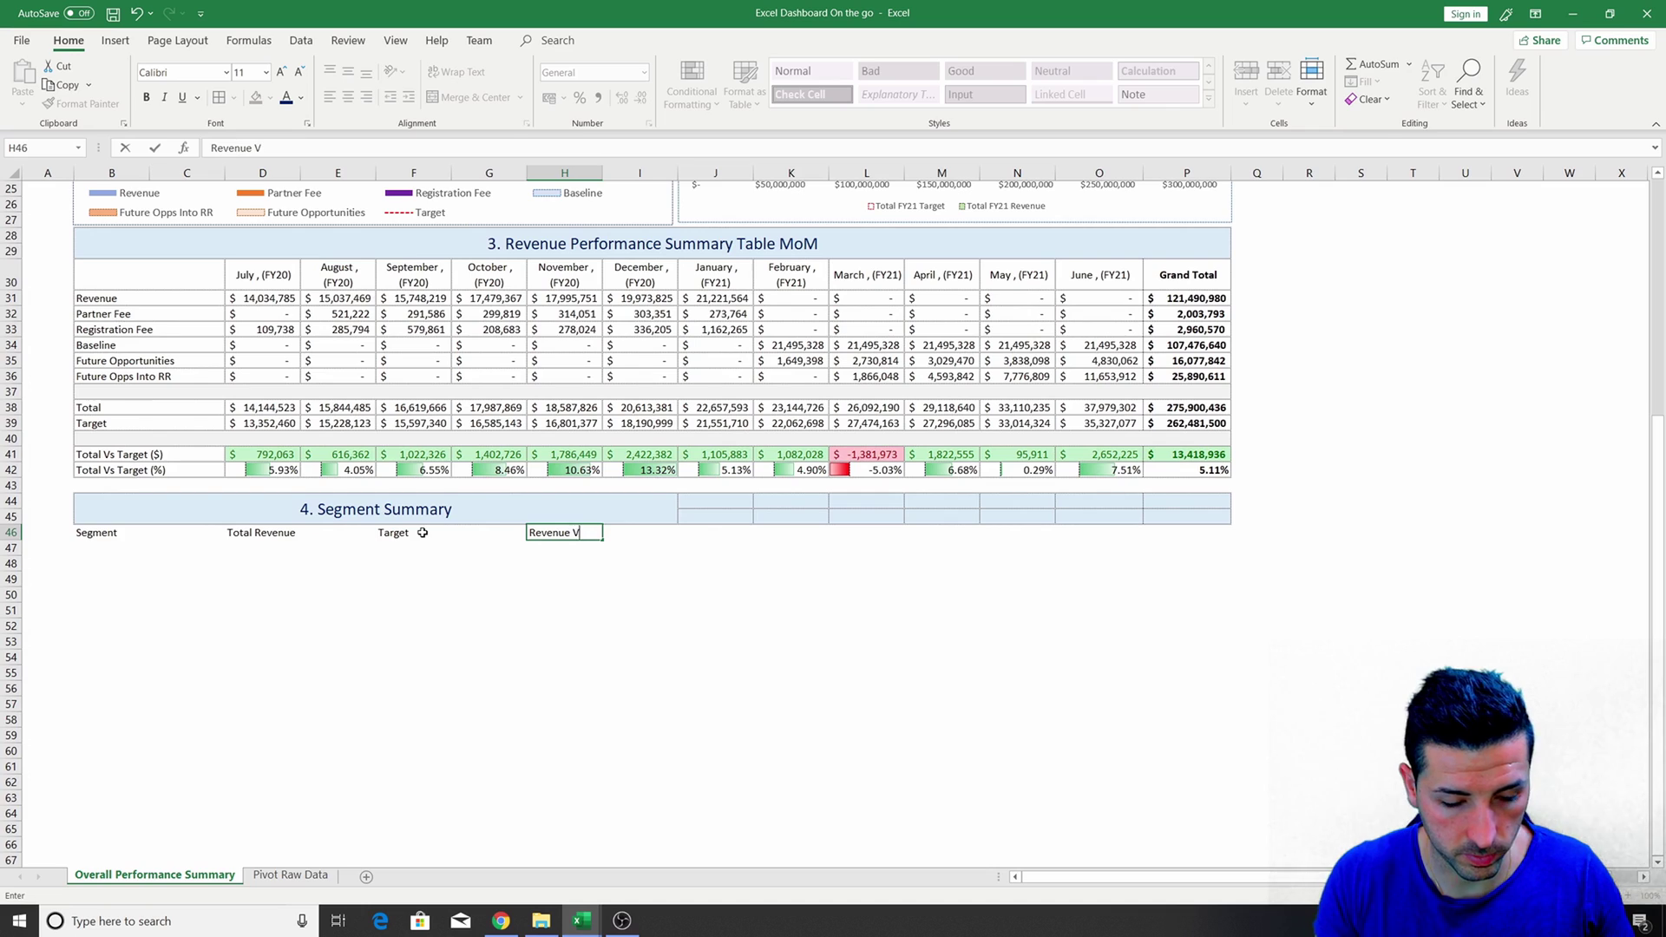
{"action": "type", "text": "s Targeyt"}
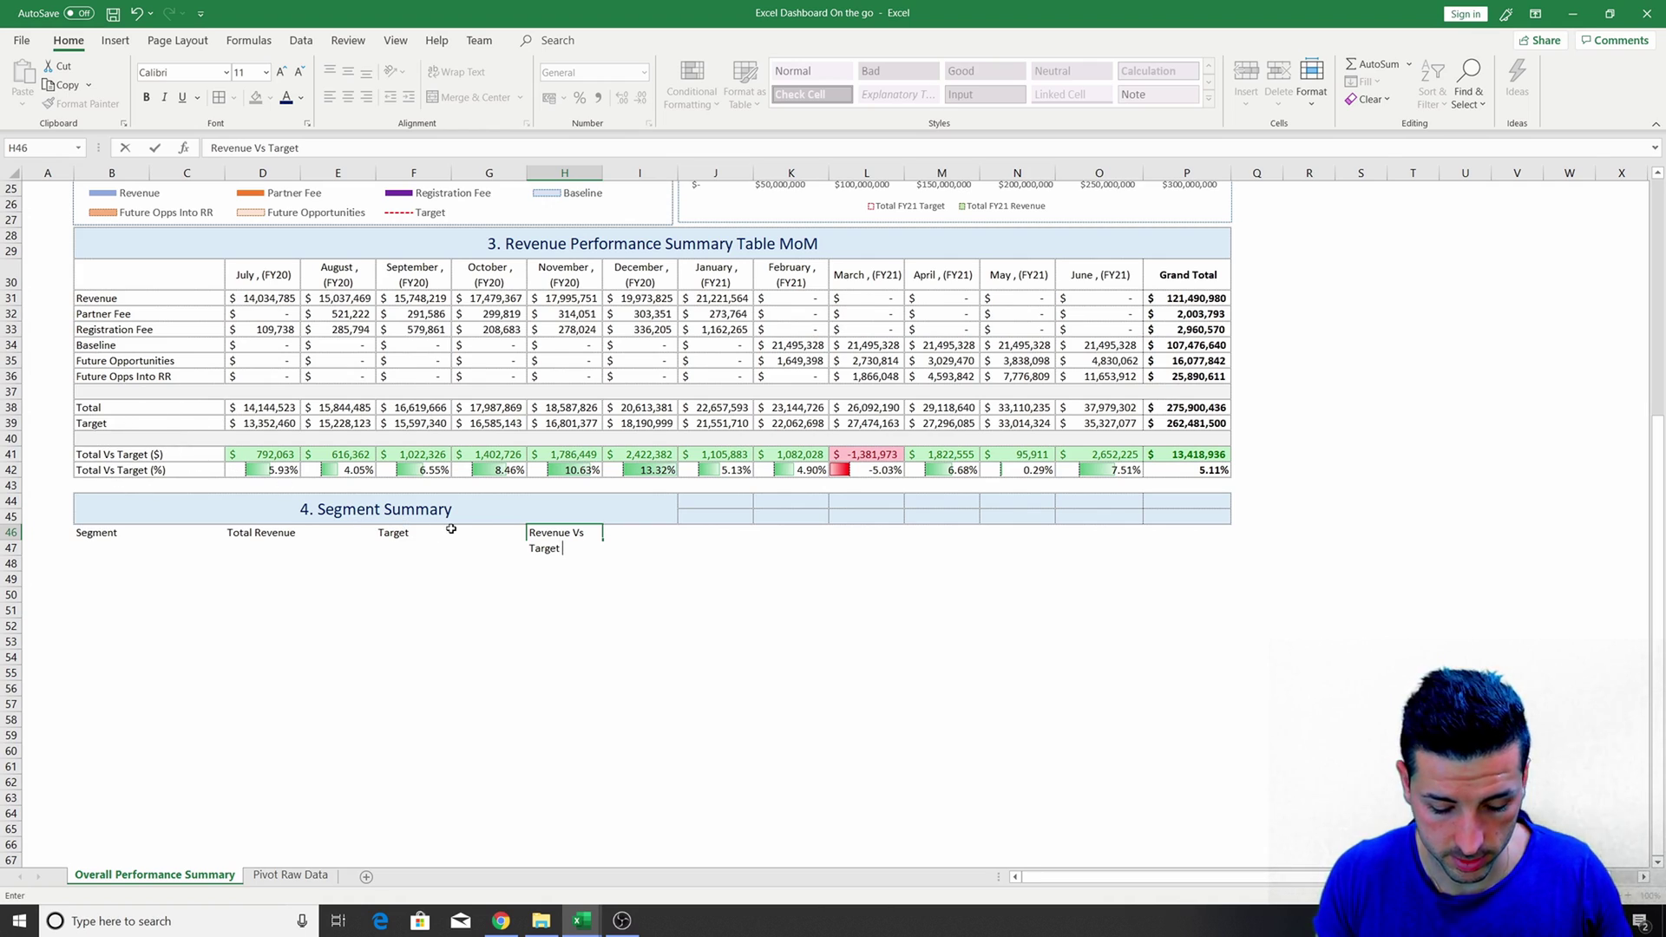
{"action": "key", "text": "Tab"}
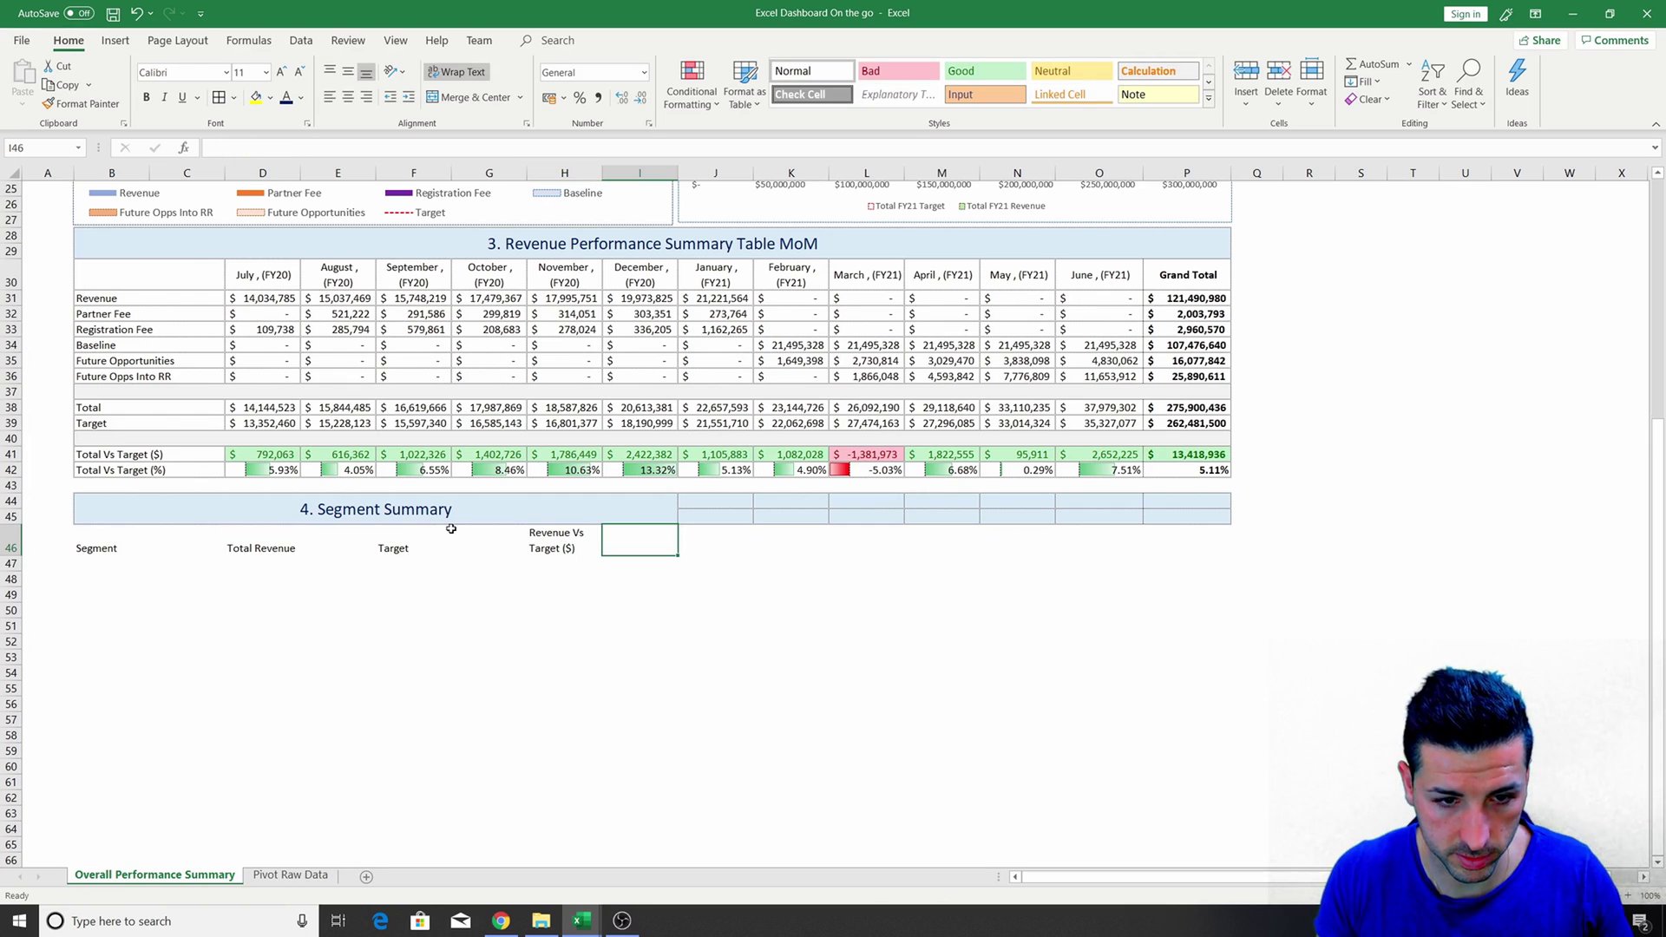
{"action": "type", "text": "Revenue Vs target ("}
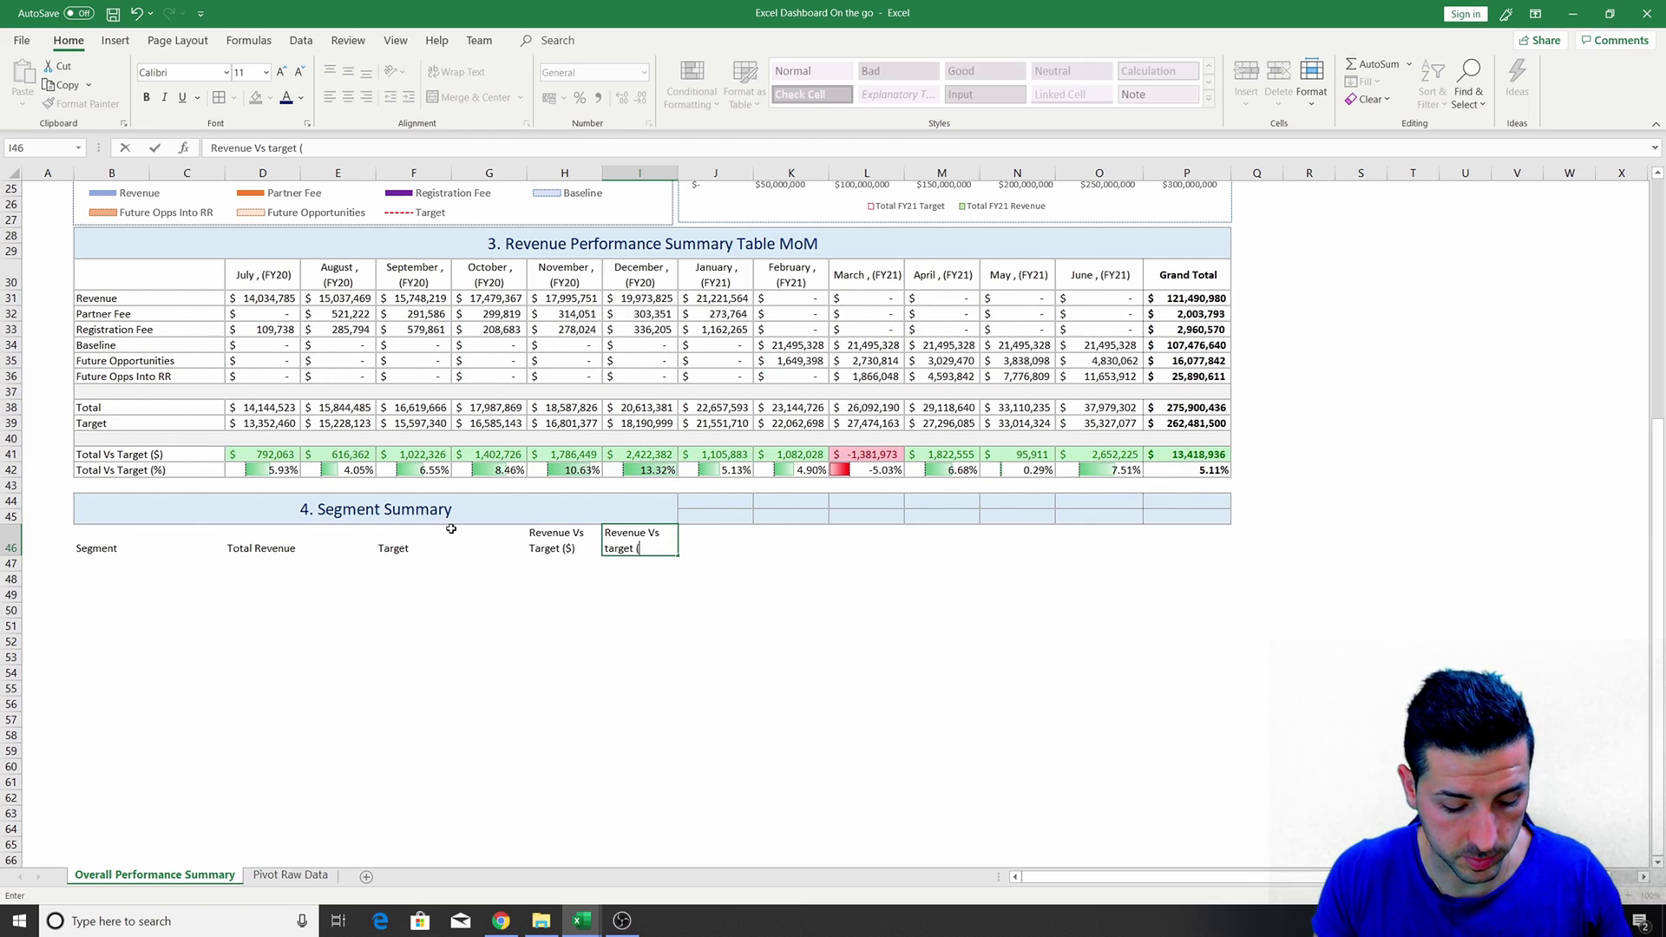
{"action": "type", "text": "%)"}
{"action": "left_click", "coordinate": [450, 529]}
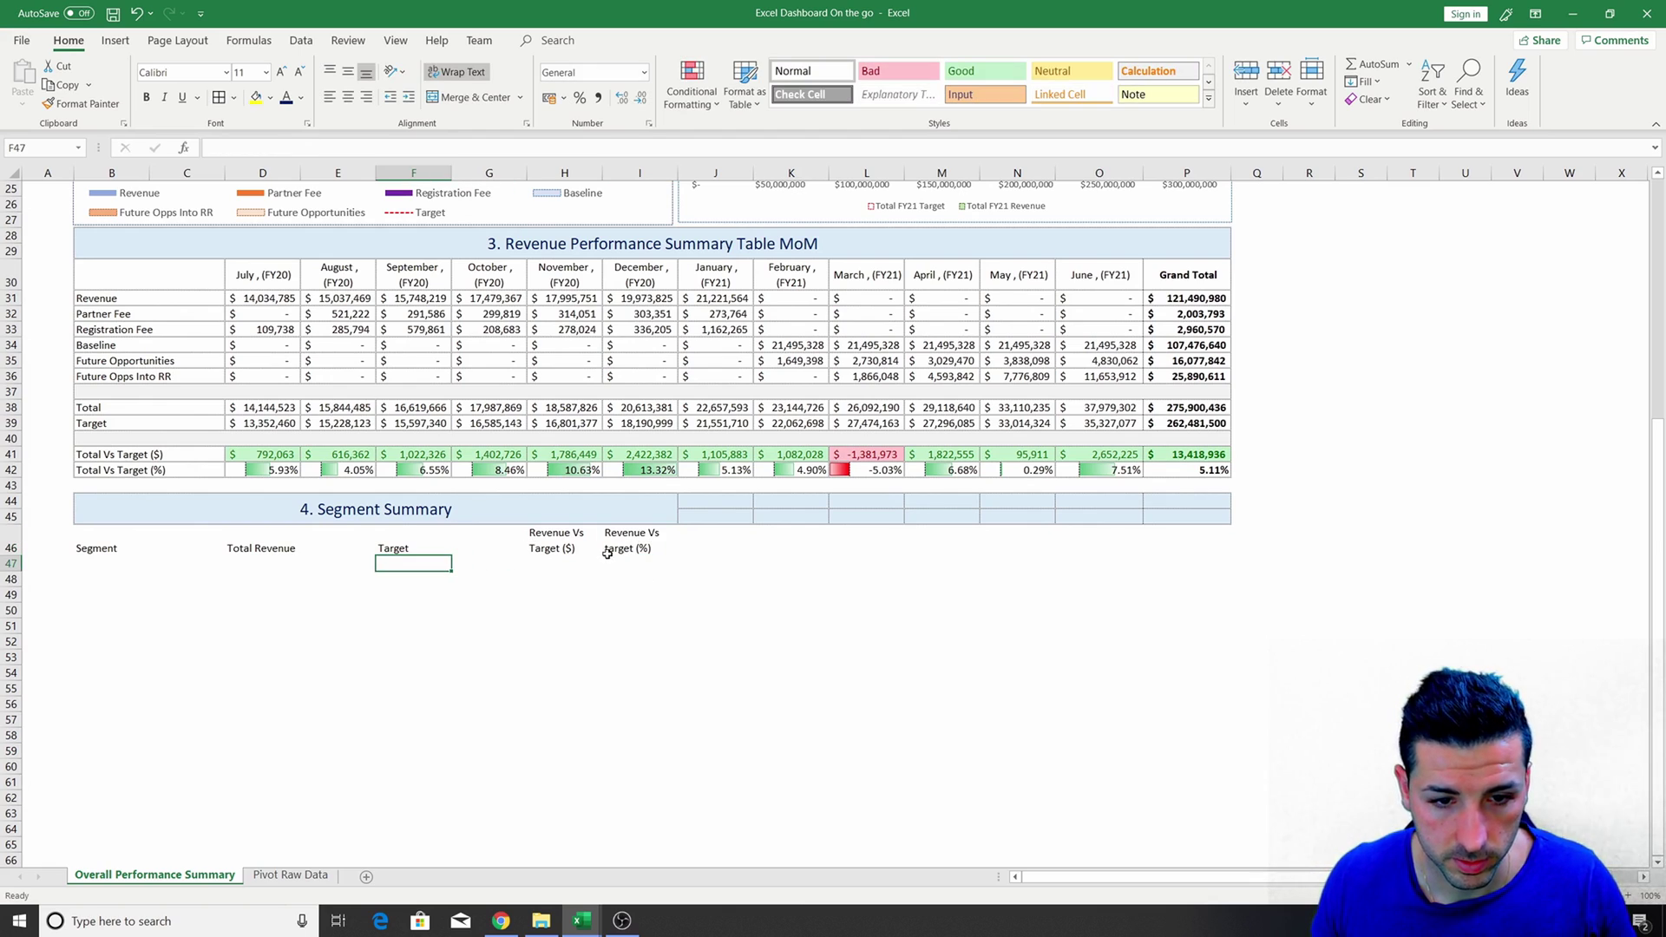
{"action": "double_click", "coordinate": [611, 549]}
{"action": "key", "text": "BackSpace"}
{"action": "type", "text": "T"}
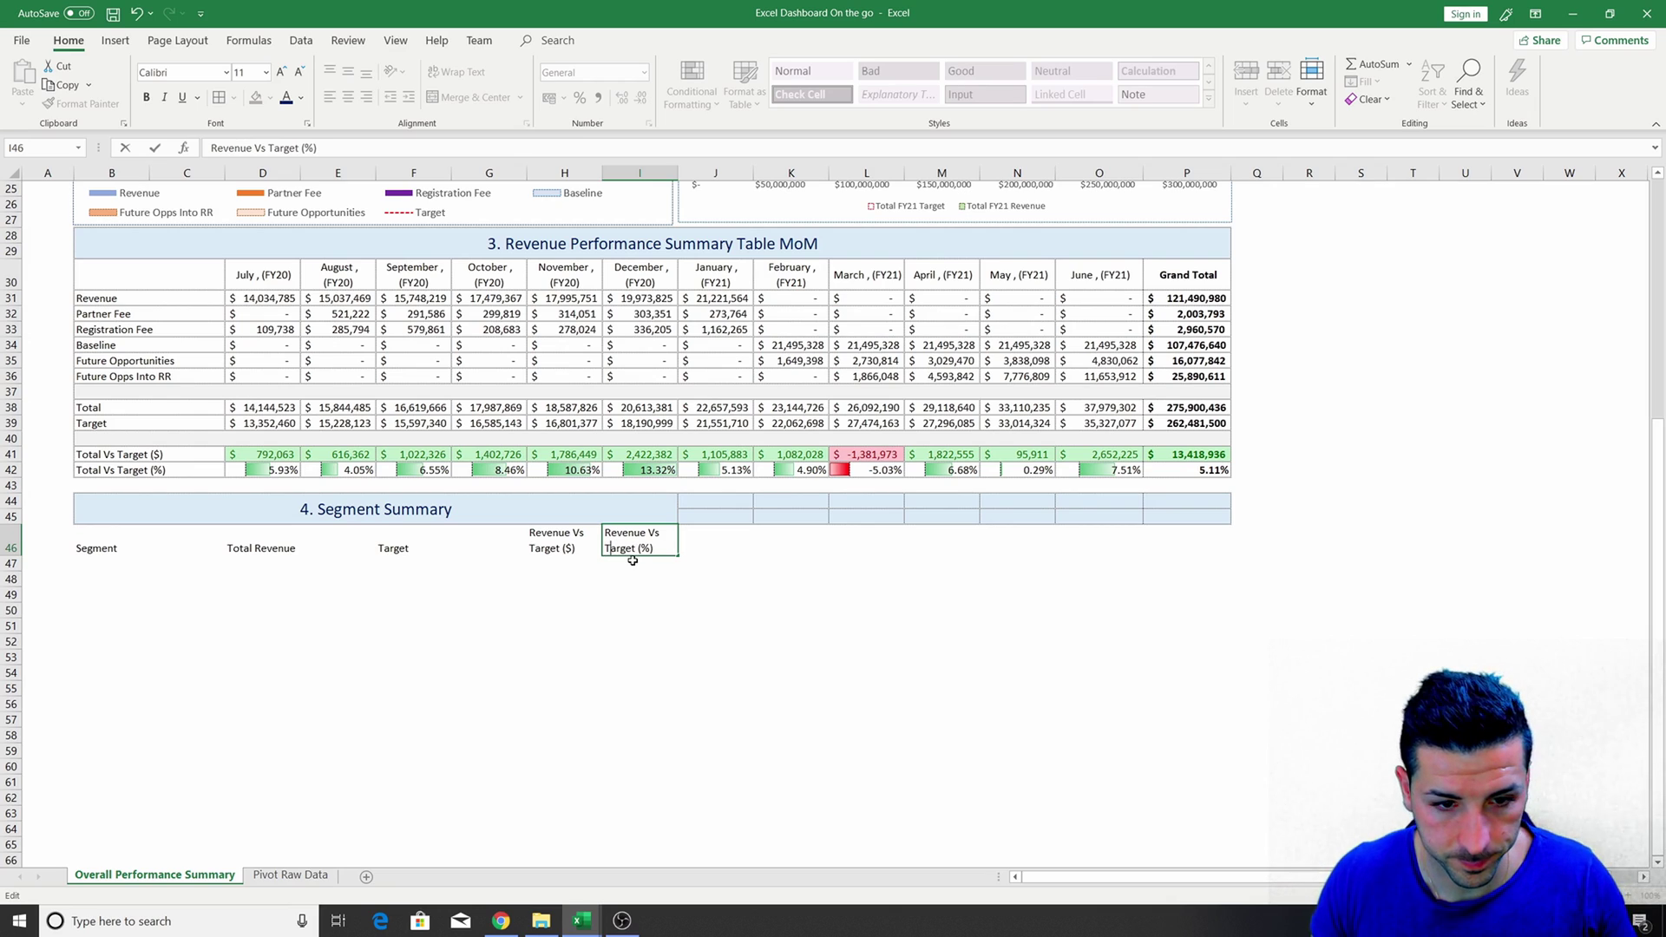
{"action": "key", "text": "ctrl+Return"}
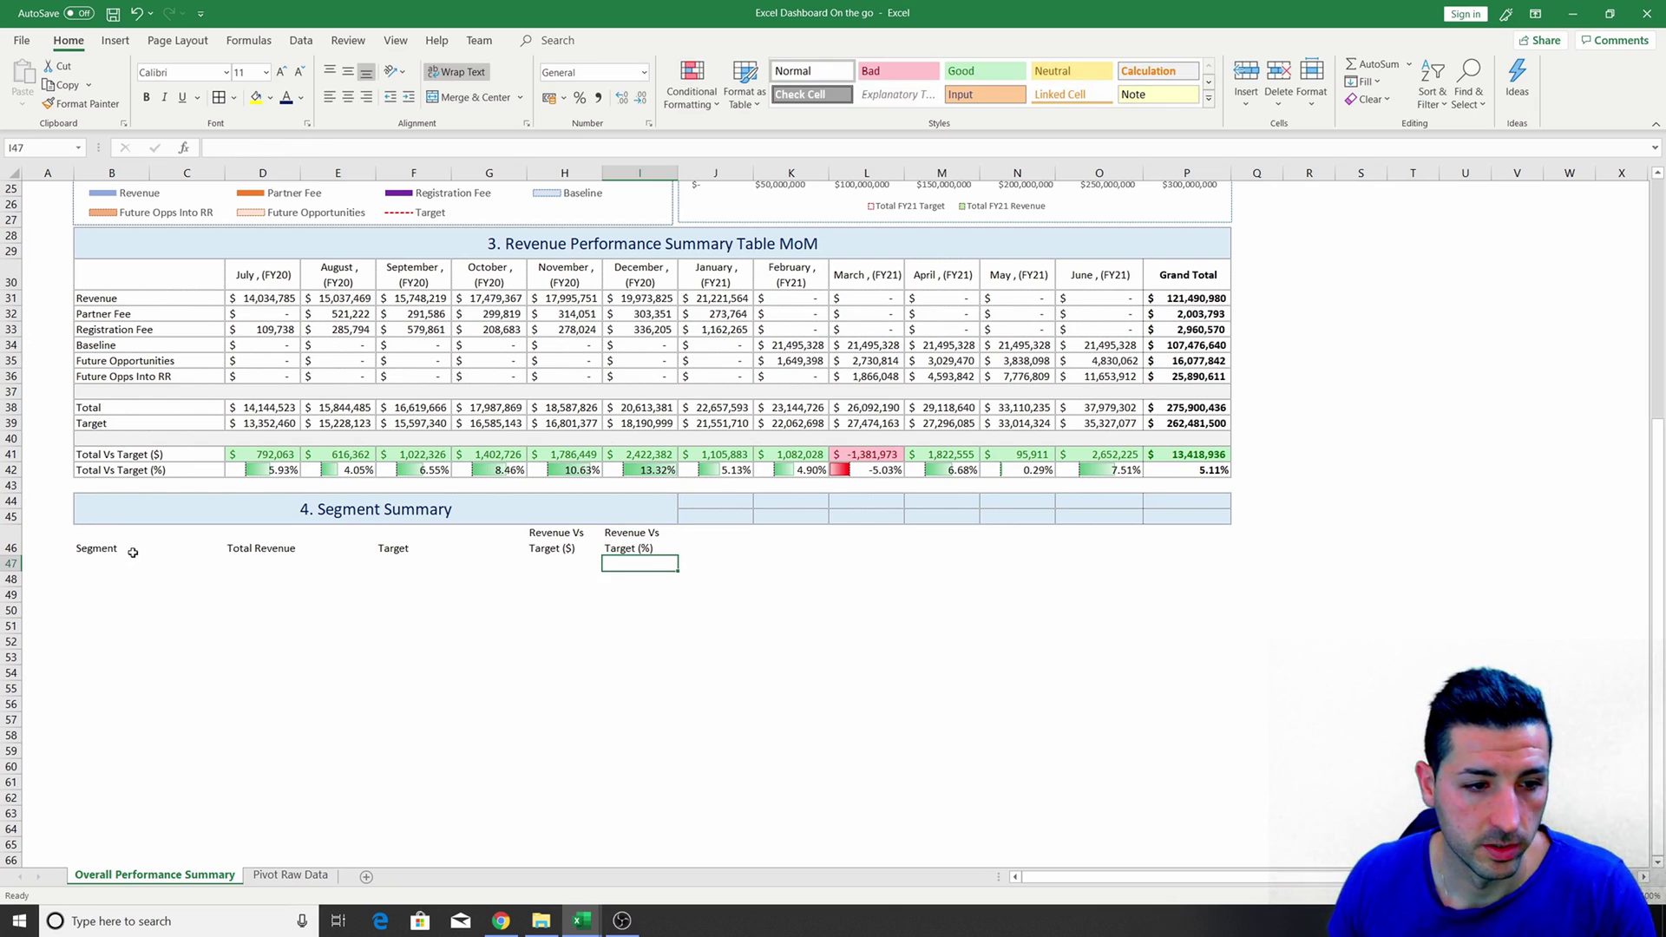
Center the Segment Summary headers in B46:I46 both horizontally and vertically.
{"action": "left_click", "coordinate": [135, 551]}
{"action": "left_click_drag", "start_coordinate": [135, 551], "coordinate": [642, 548]}
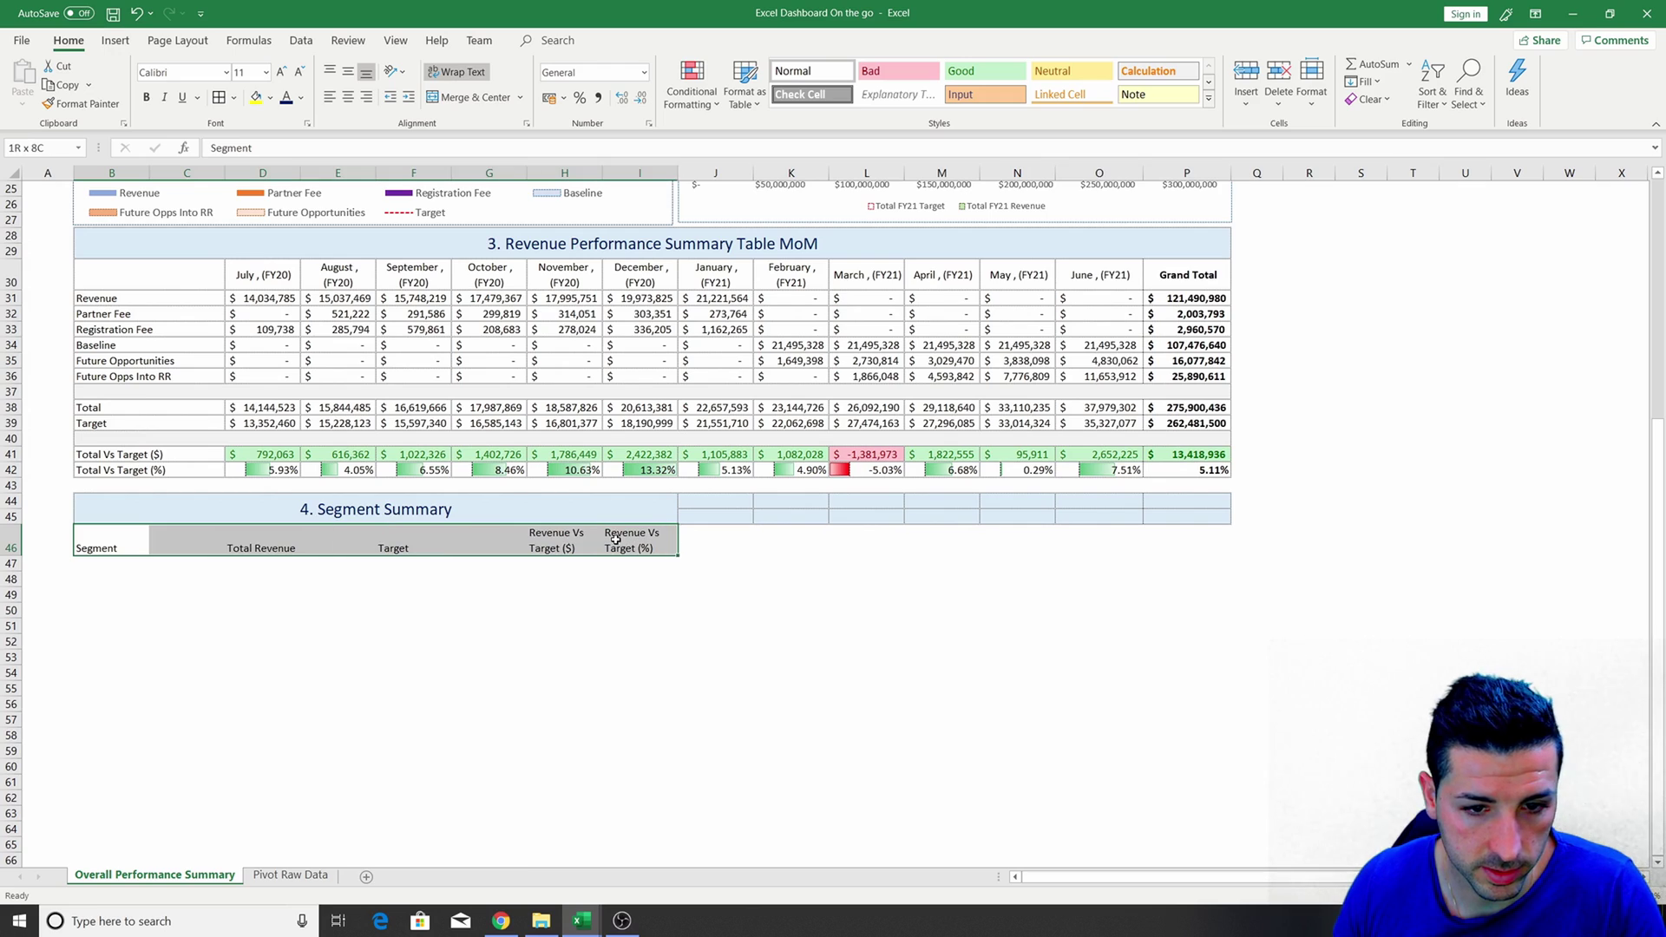
{"action": "left_click", "coordinate": [348, 97]}
{"action": "left_click", "coordinate": [348, 71]}
Copy the segment names in R16:R22 on Pivot Raw Data and paste them into the dashboard starting at B47.
{"action": "left_click", "coordinate": [111, 563]}
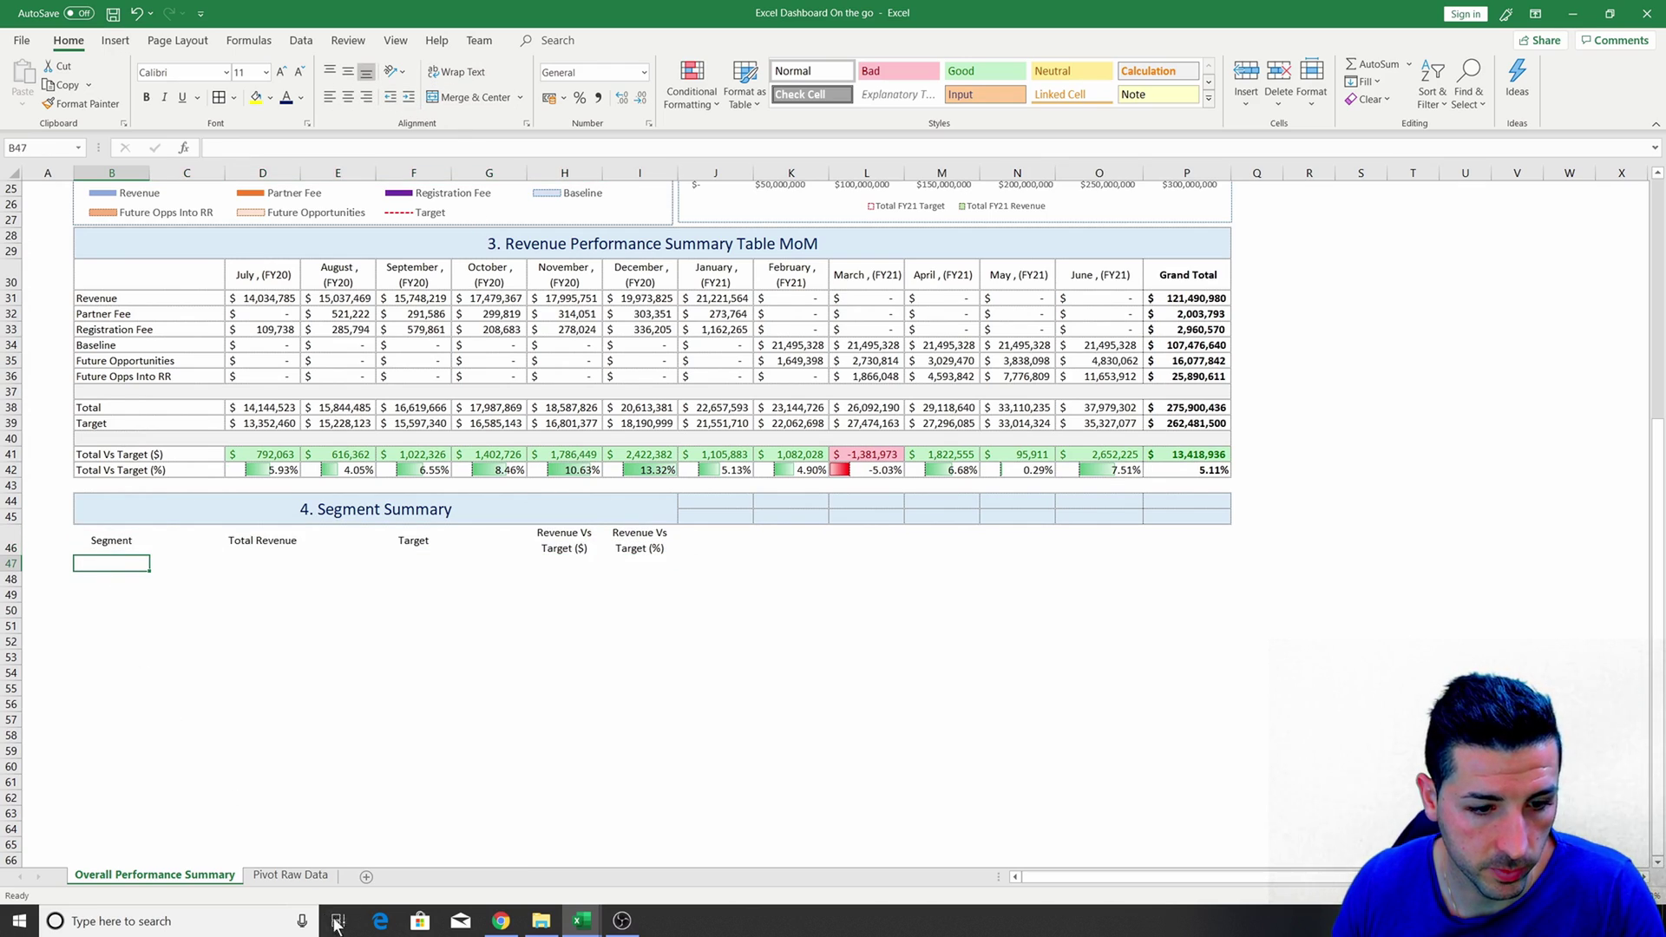
{"action": "left_click", "coordinate": [291, 874]}
{"action": "left_click_drag", "start_coordinate": [425, 436], "coordinate": [420, 524]}
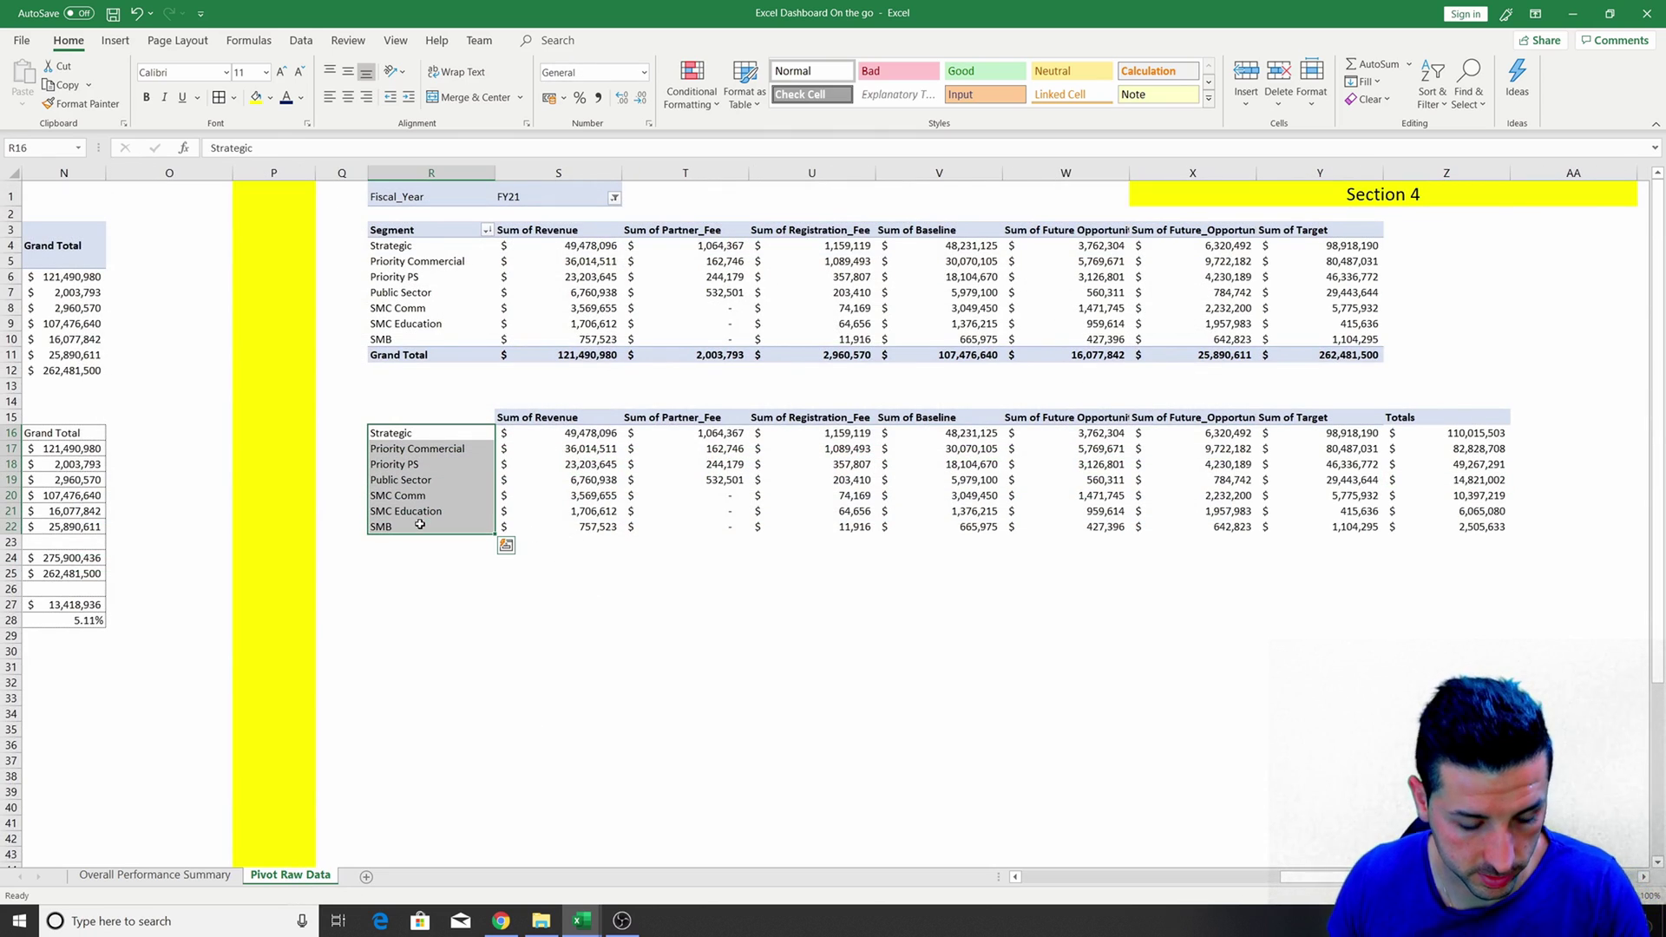
{"action": "key", "text": "ctrl+c"}
{"action": "left_click", "coordinate": [155, 874]}
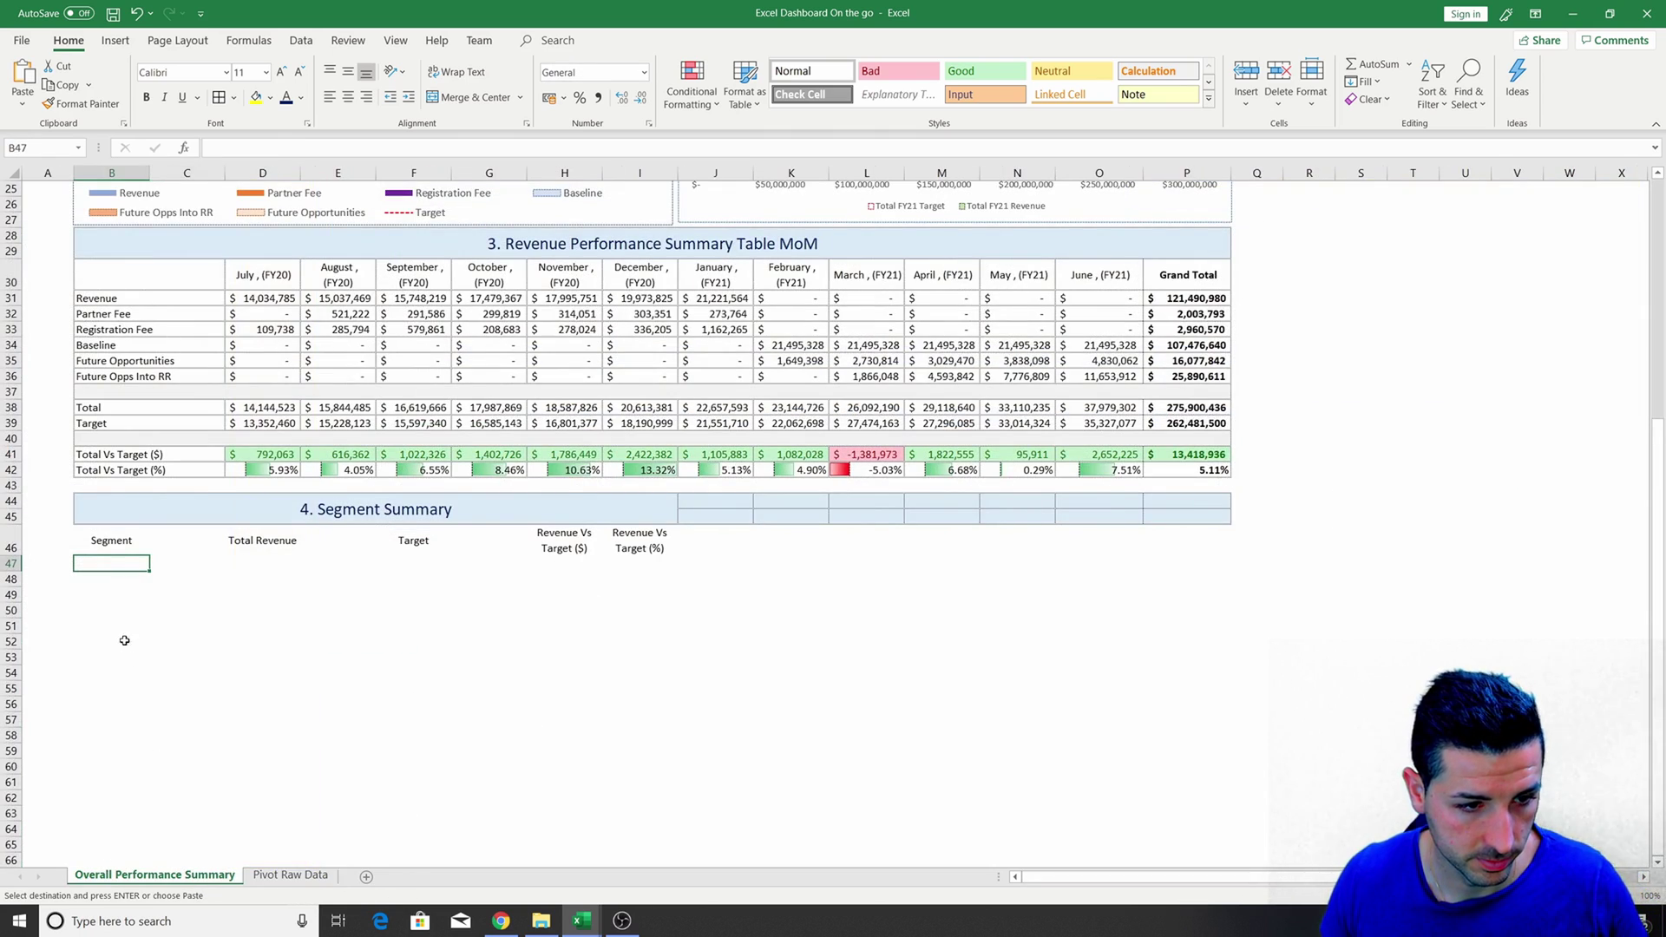
{"action": "key", "text": "ctrl+v"}
{"action": "left_click", "coordinate": [247, 564]}
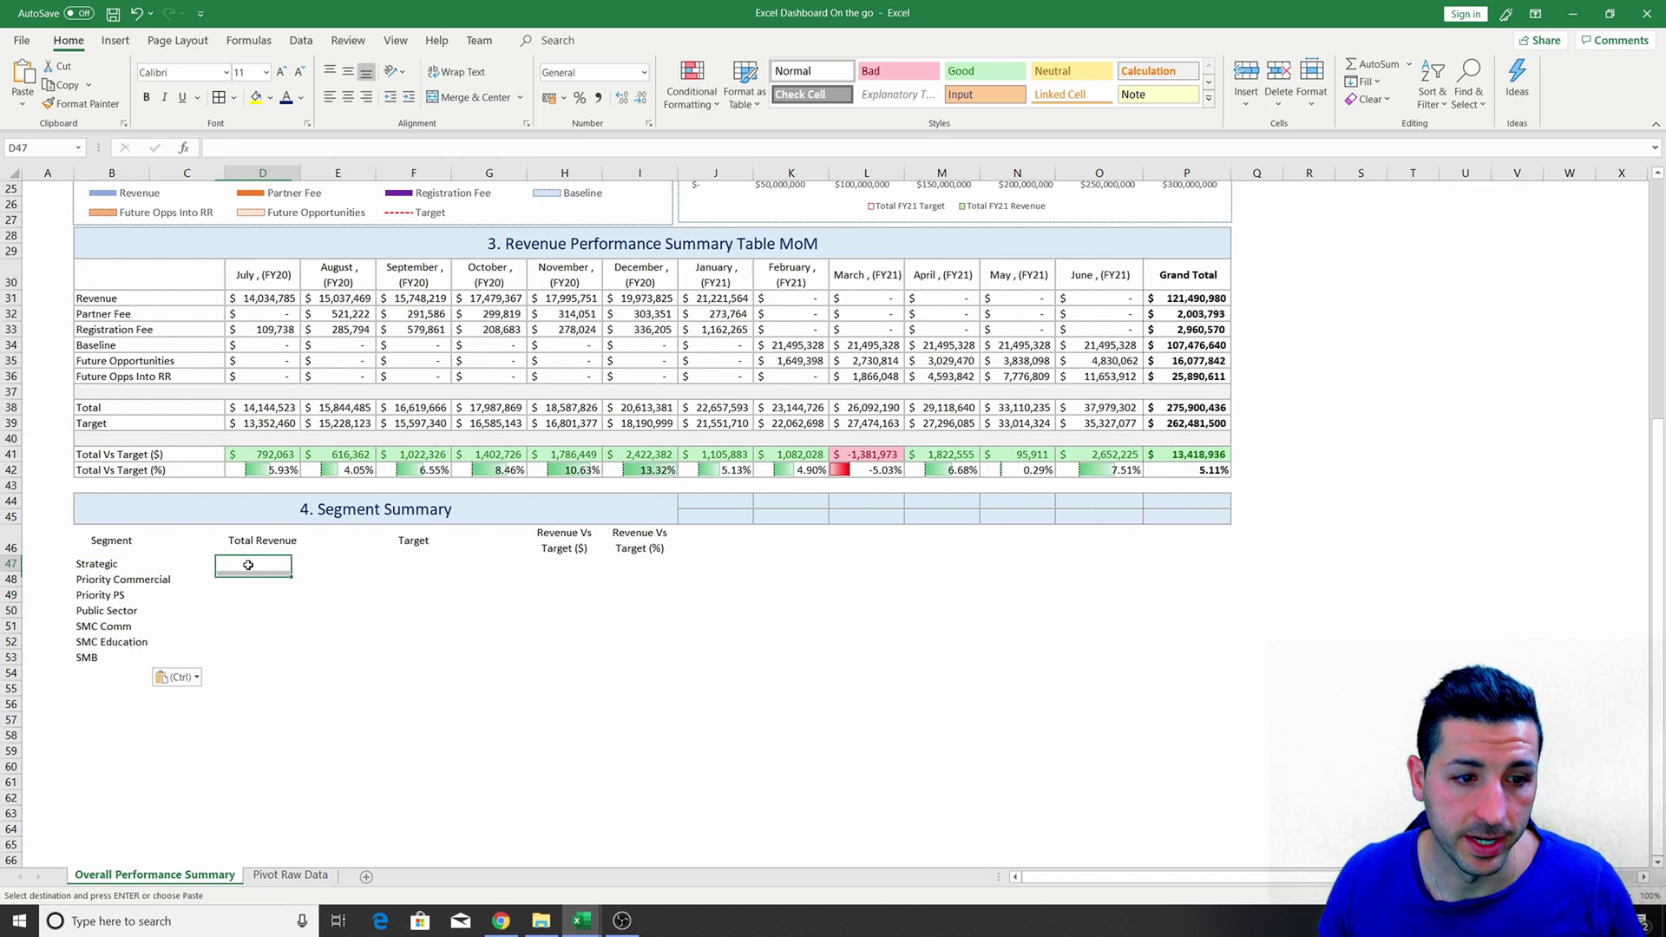
{"action": "left_click", "coordinate": [387, 559]}
{"action": "left_click", "coordinate": [495, 562]}
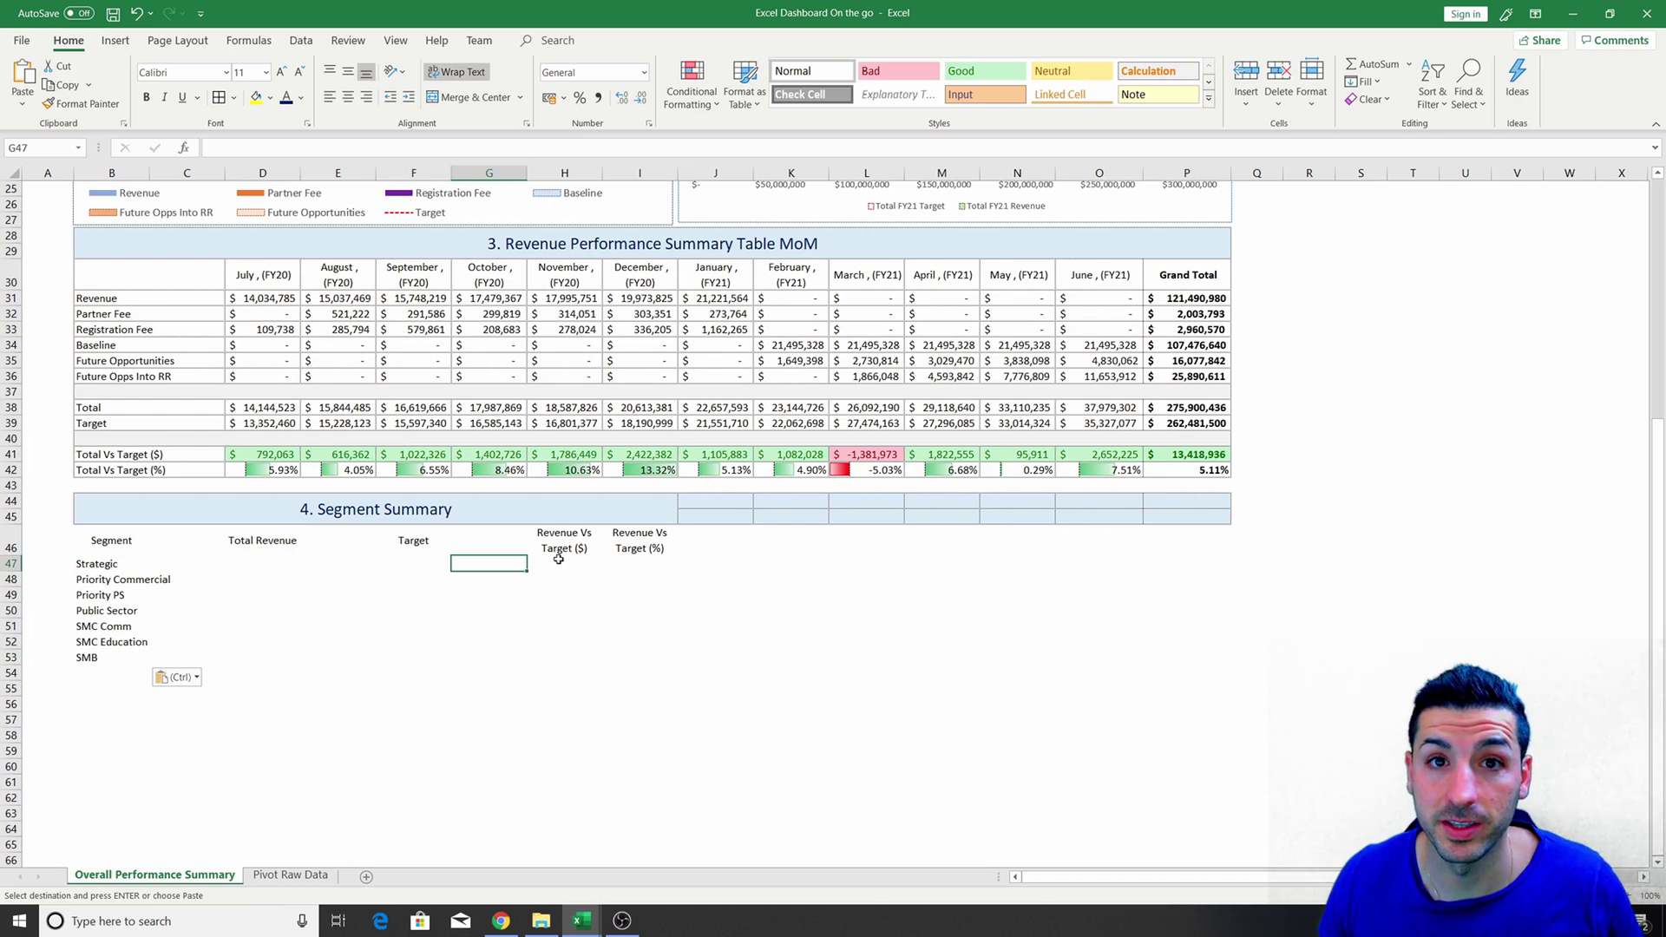
In D47, build a VLOOKUP of B47 in 'Pivot Raw Data'!$R$16:$Z$22 that returns column 9 with match type 0.
{"action": "left_click", "coordinate": [239, 566]}
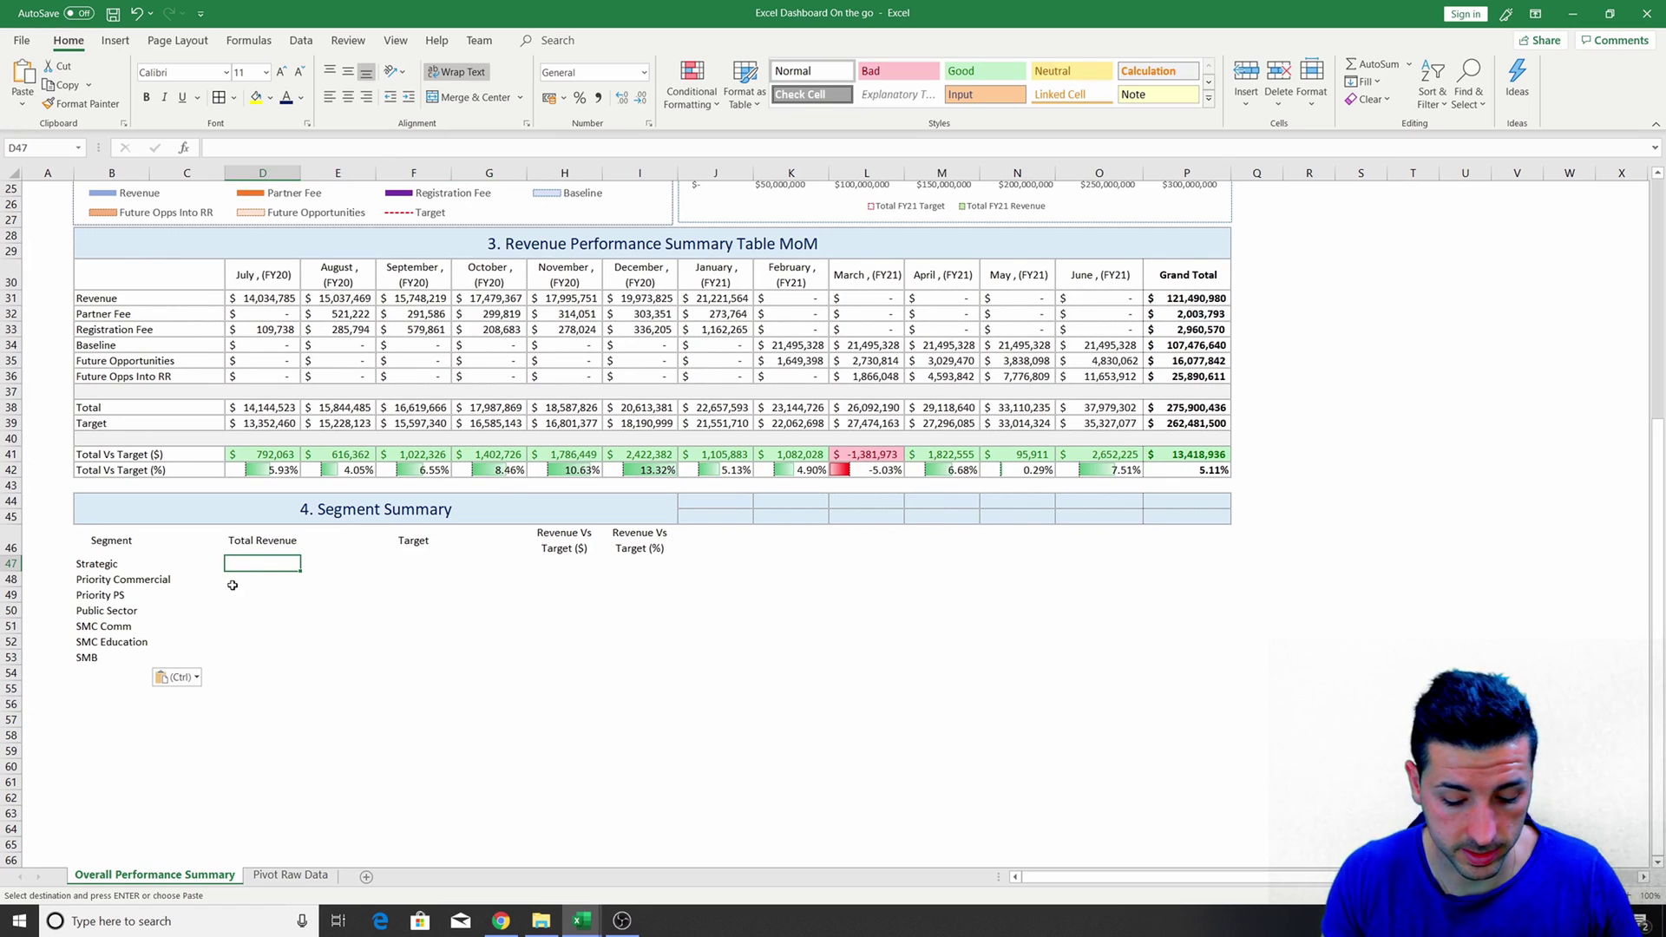
{"action": "type", "text": "=vlookup"}
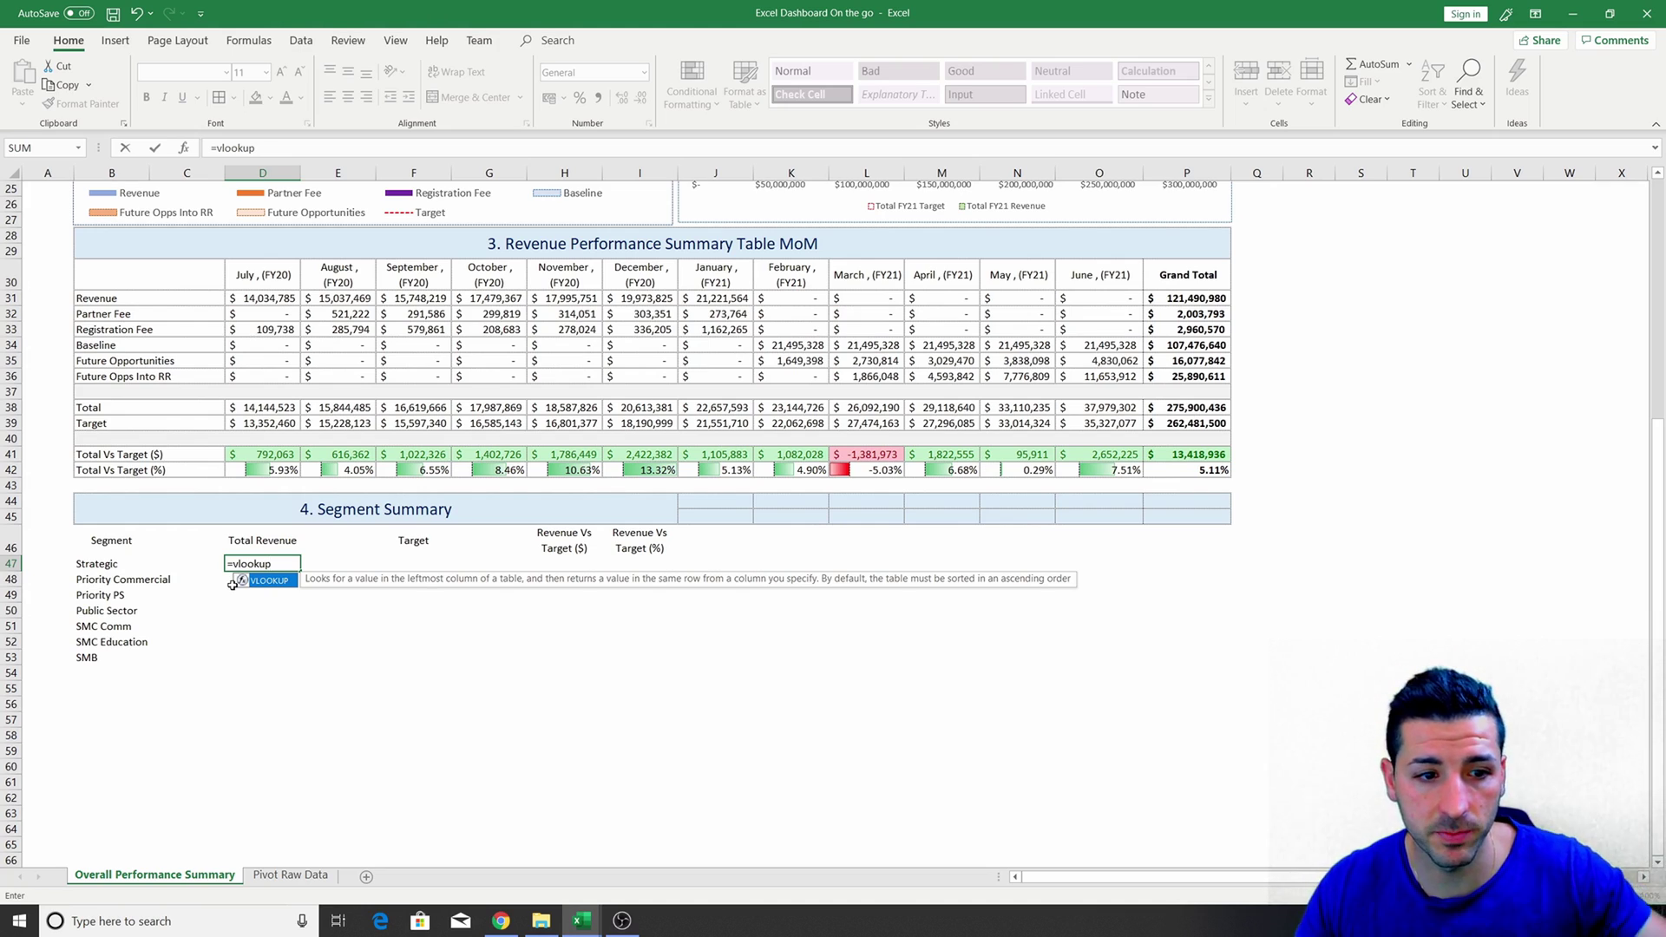
{"action": "type", "text": "("}
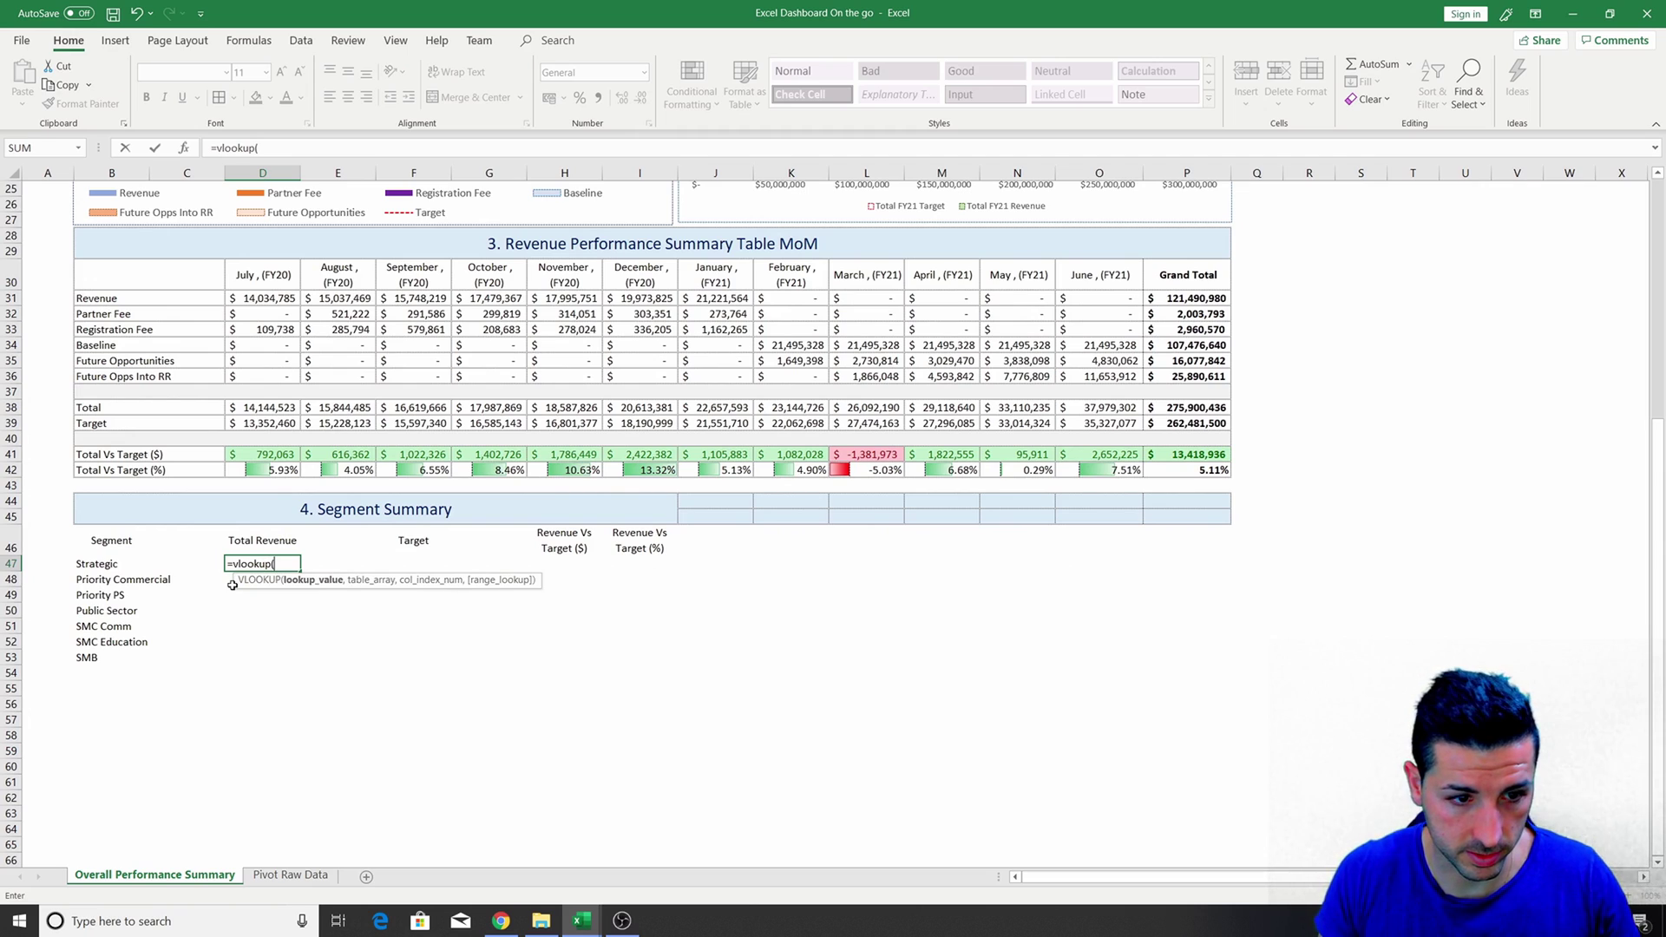
{"action": "left_click", "coordinate": [109, 569]}
{"action": "type", "text": ","}
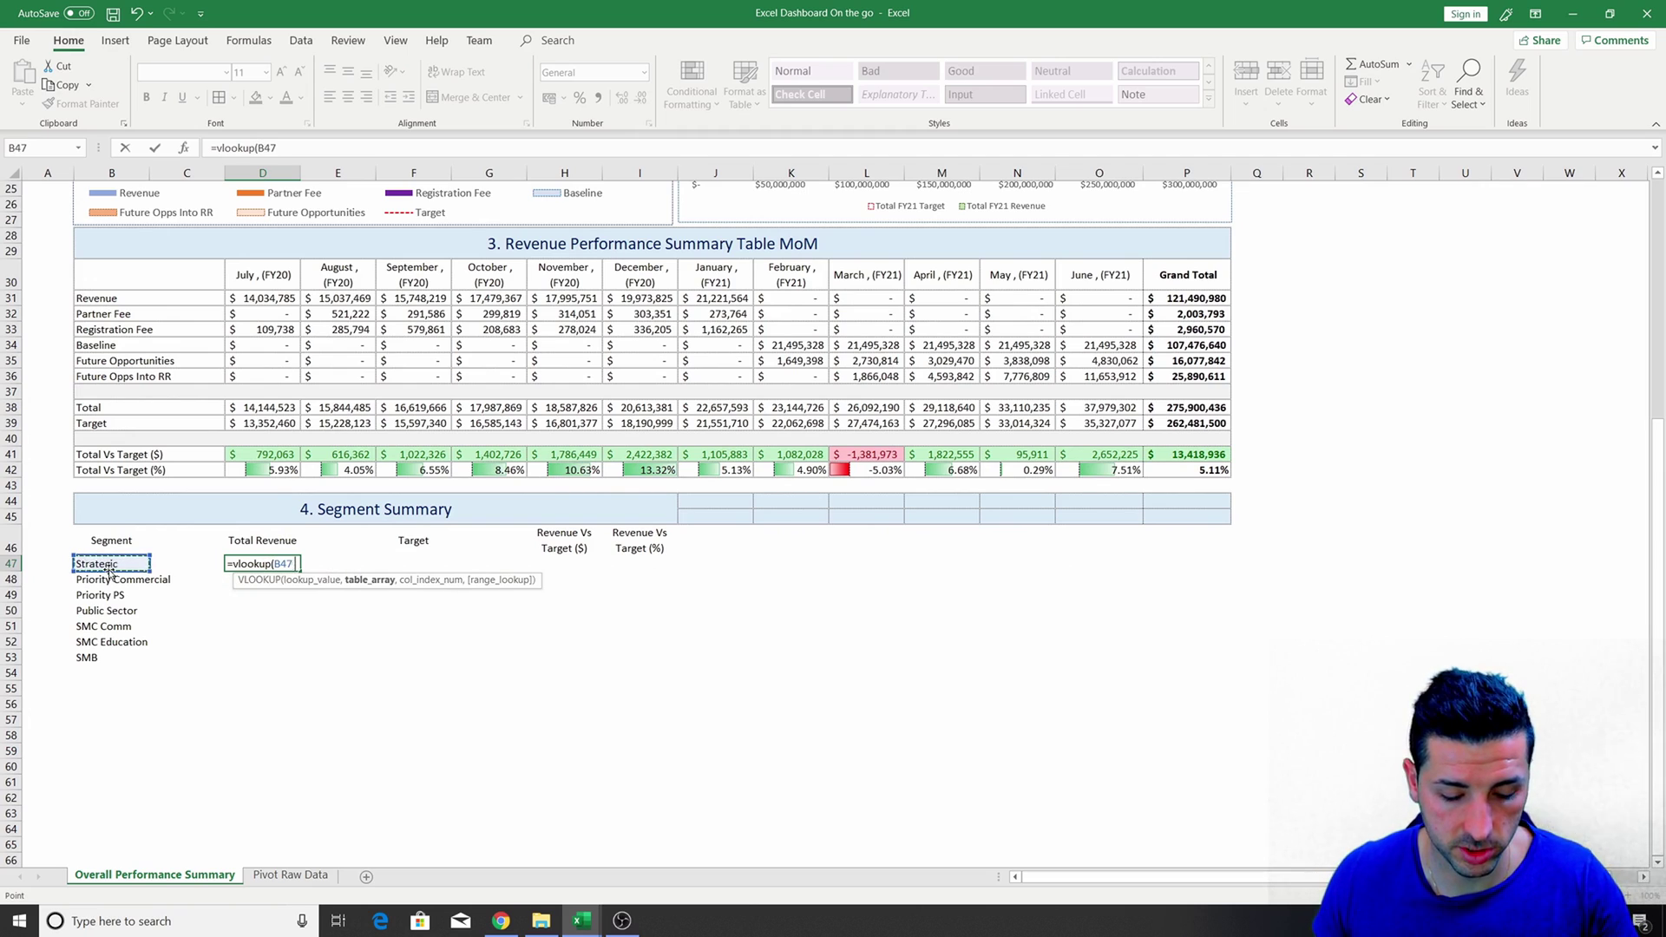
{"action": "left_click", "coordinate": [270, 876]}
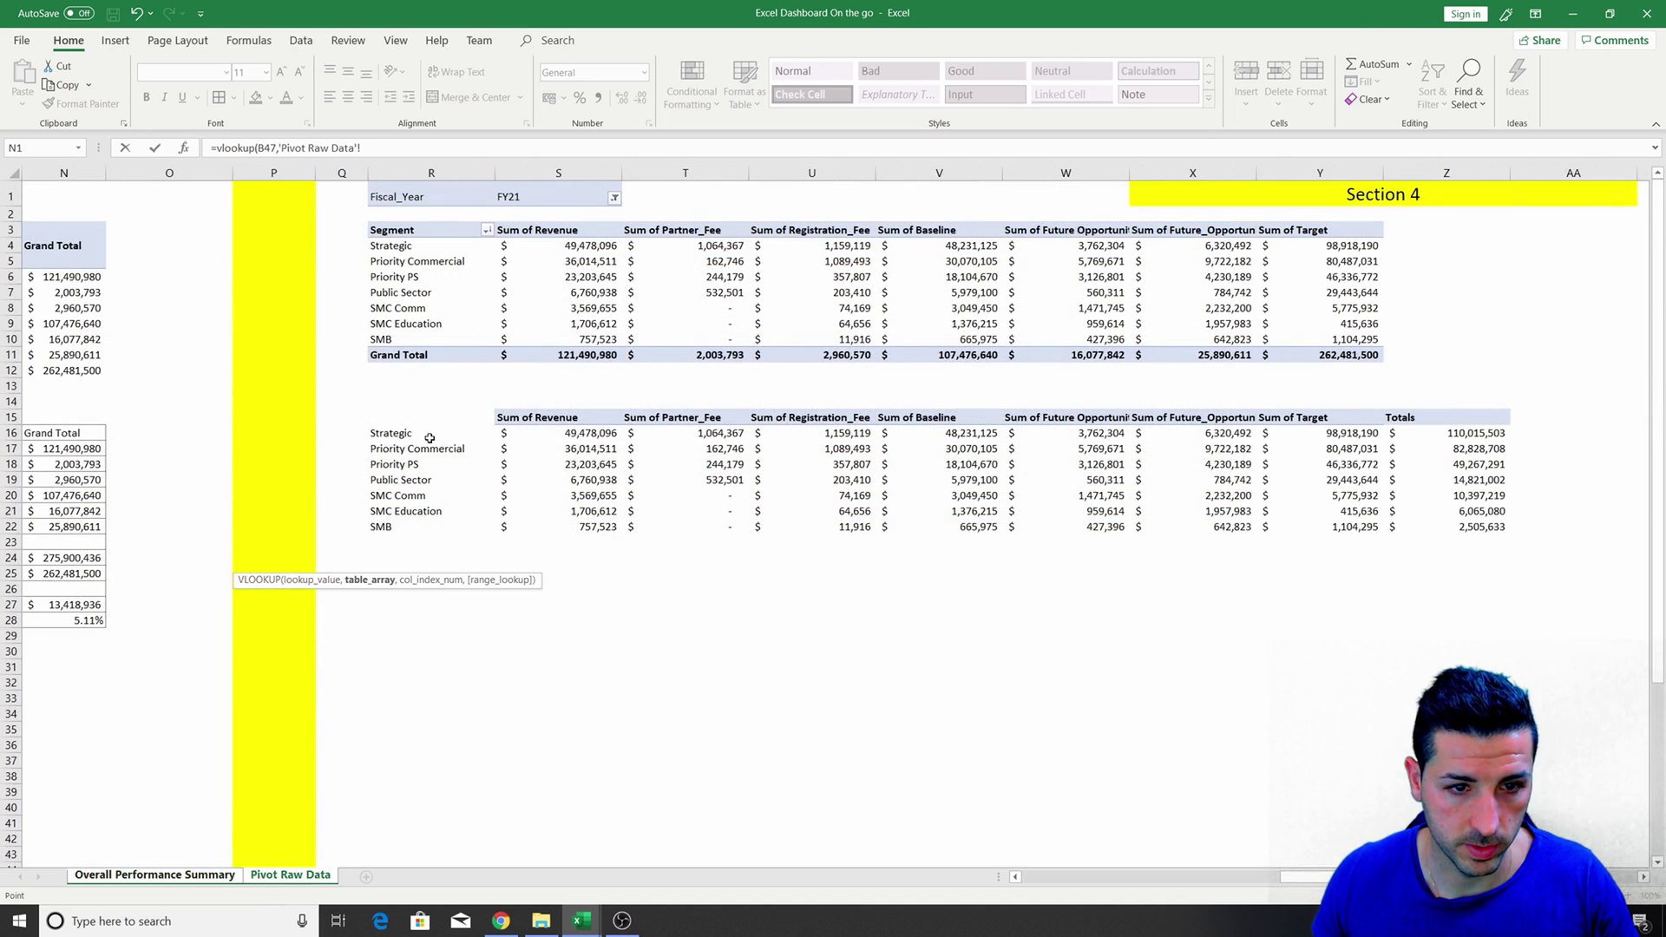
{"action": "left_click_drag", "start_coordinate": [390, 433], "coordinate": [1444, 519]}
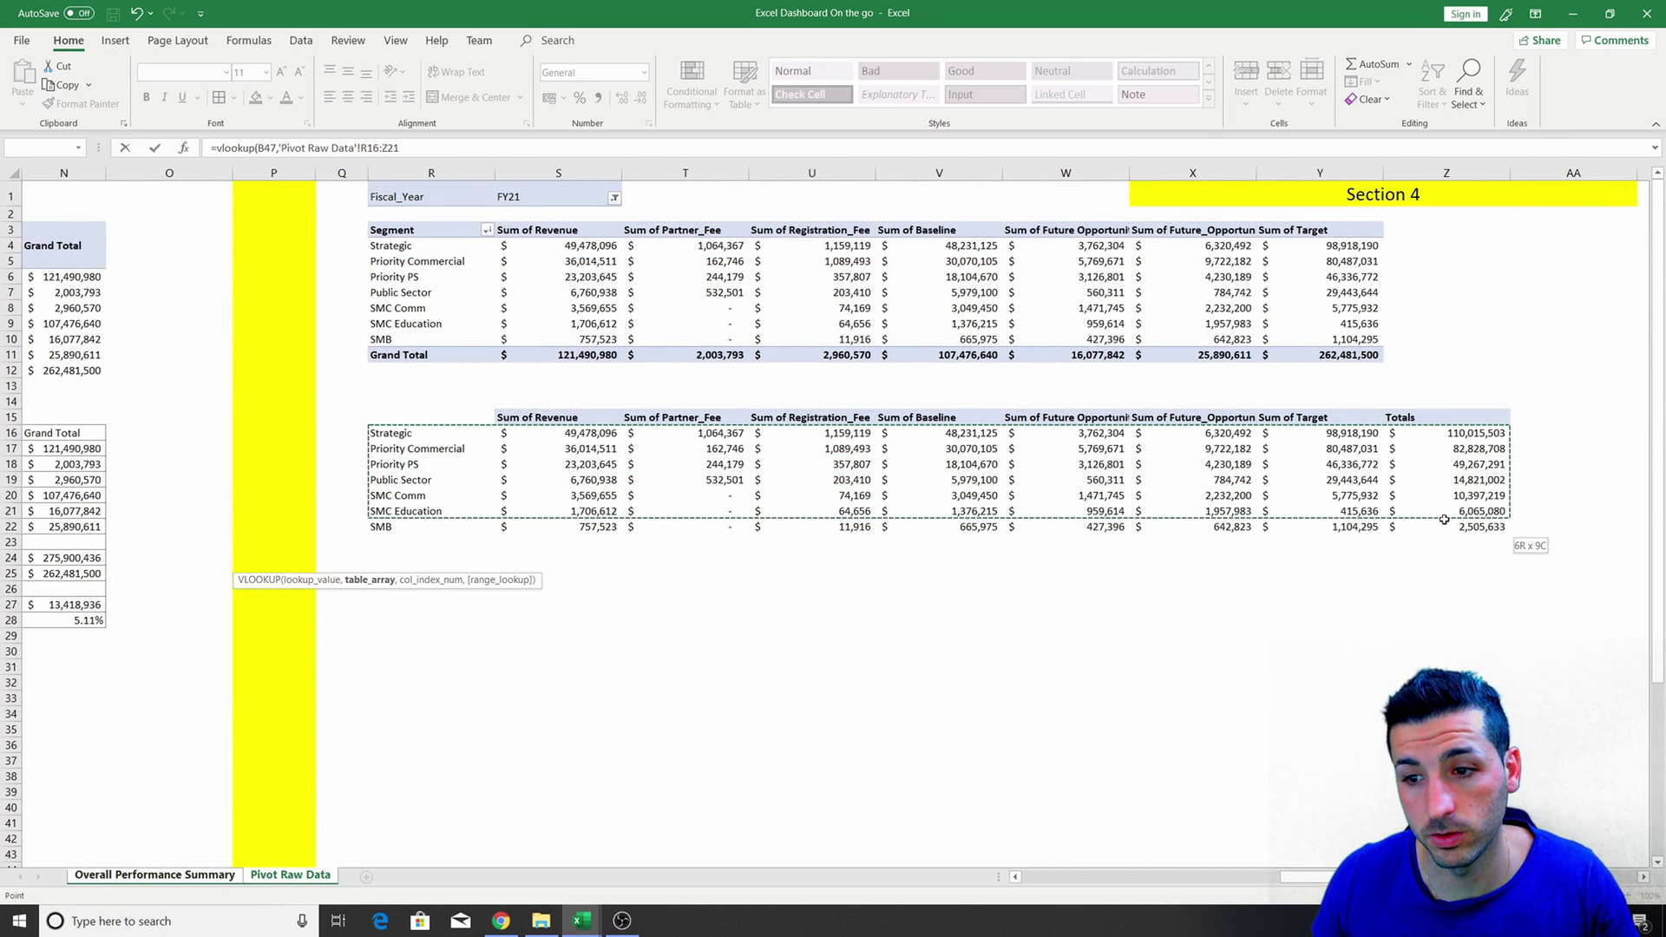
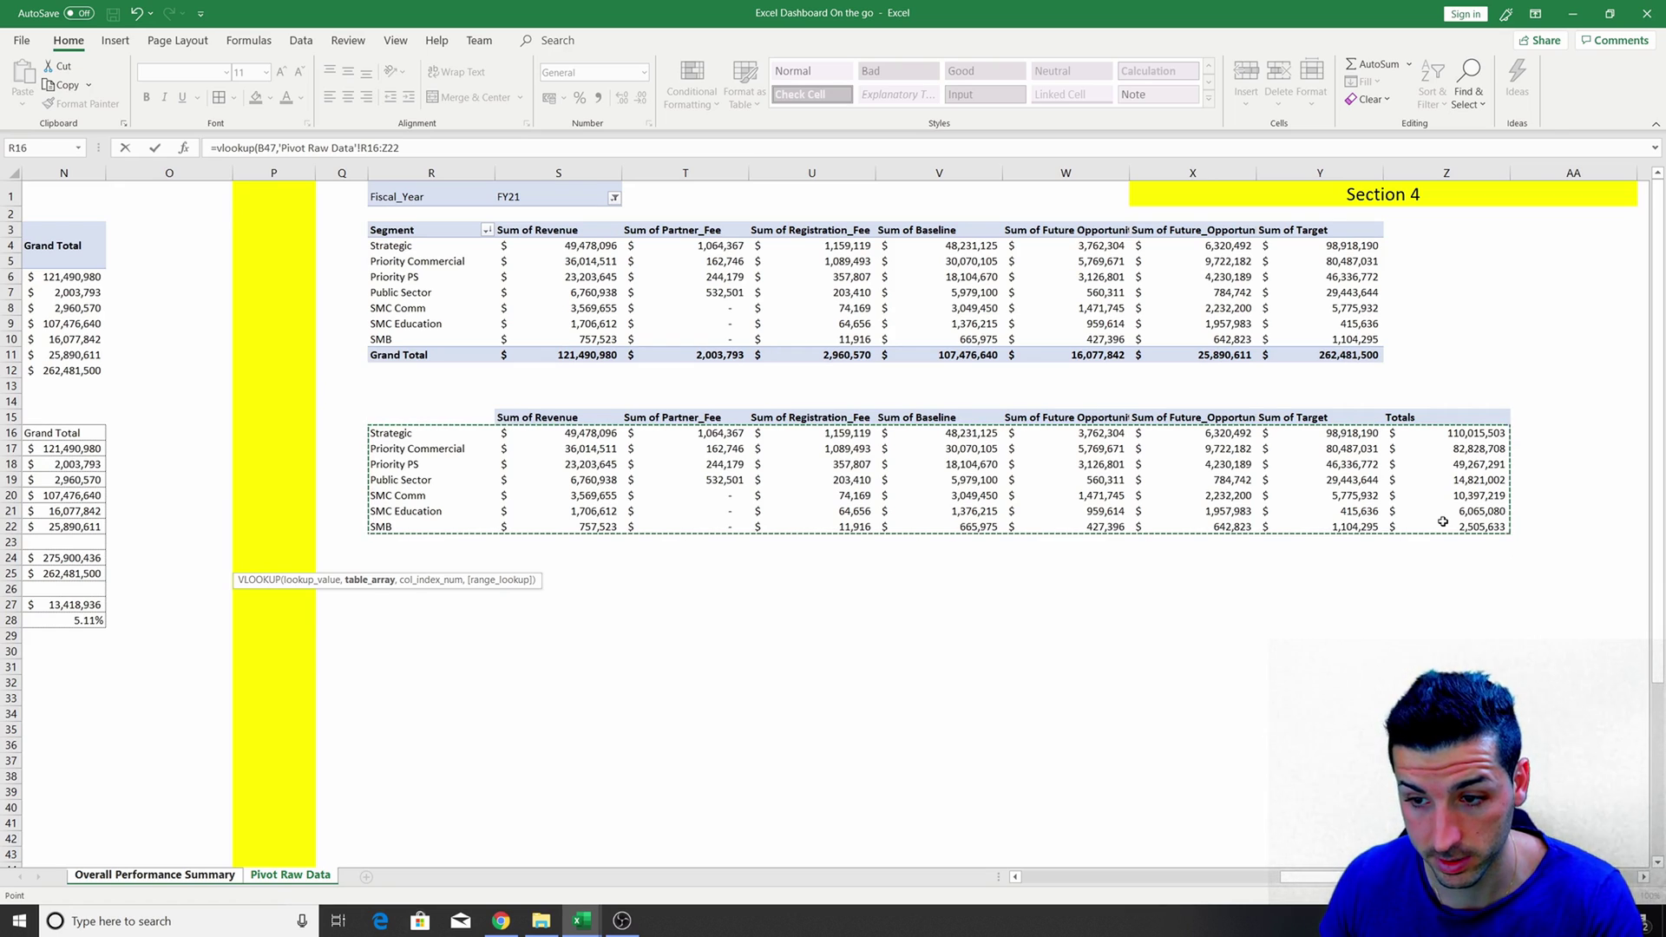
{"action": "key", "text": "F4"}
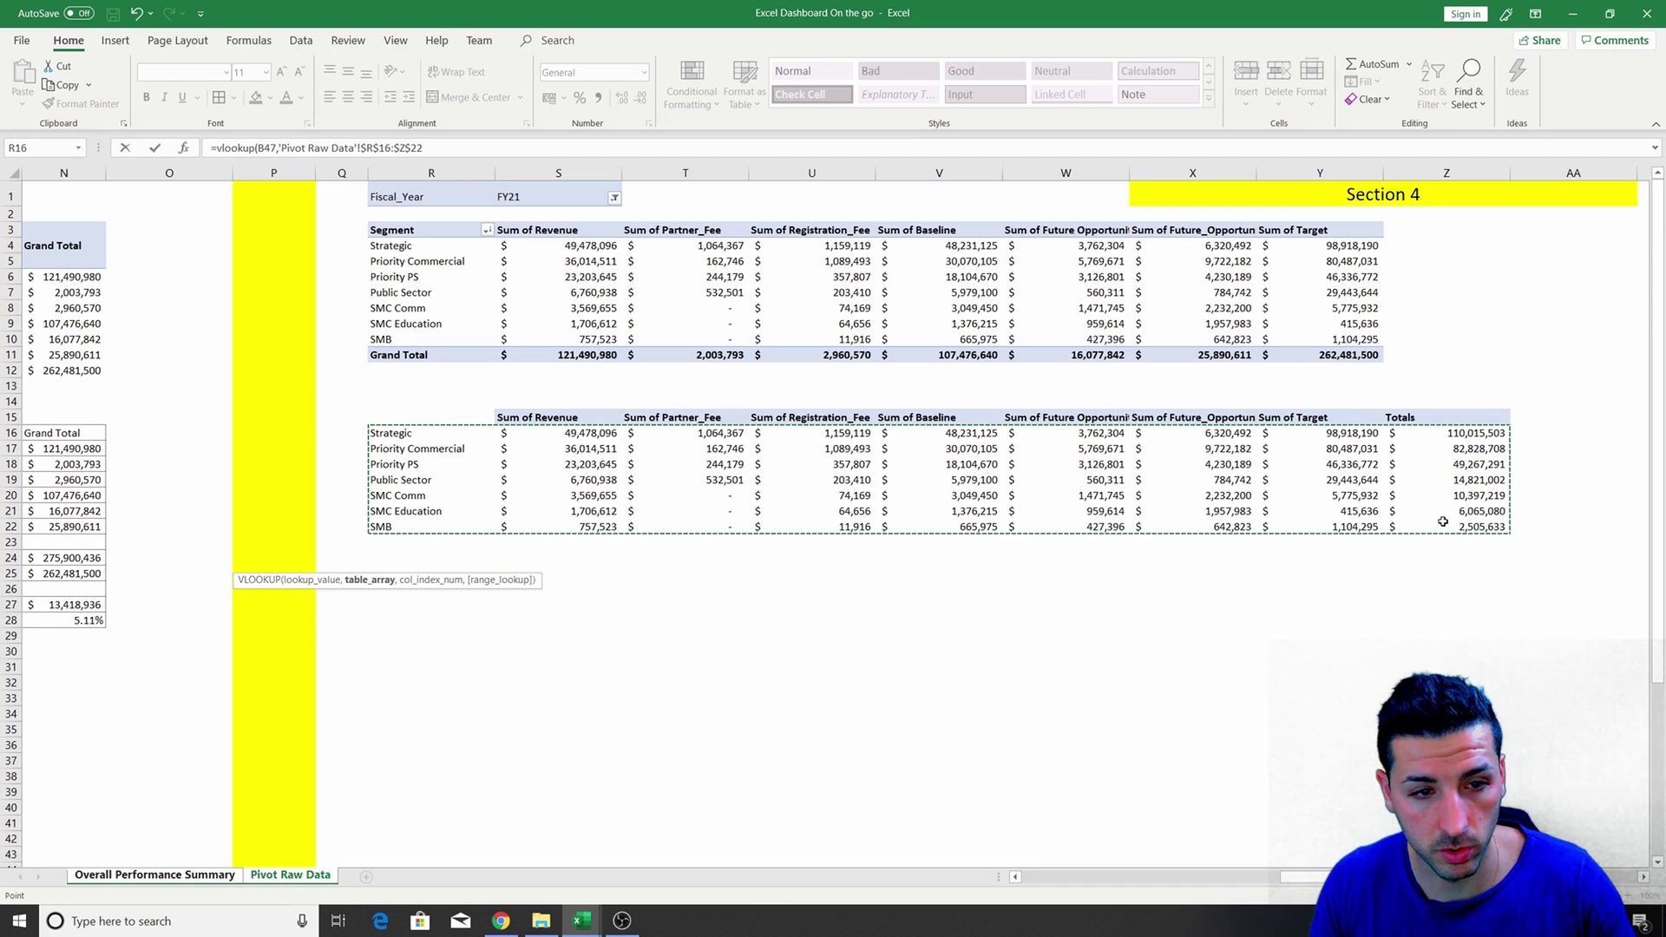
{"action": "type", "text": ",9,0)"}
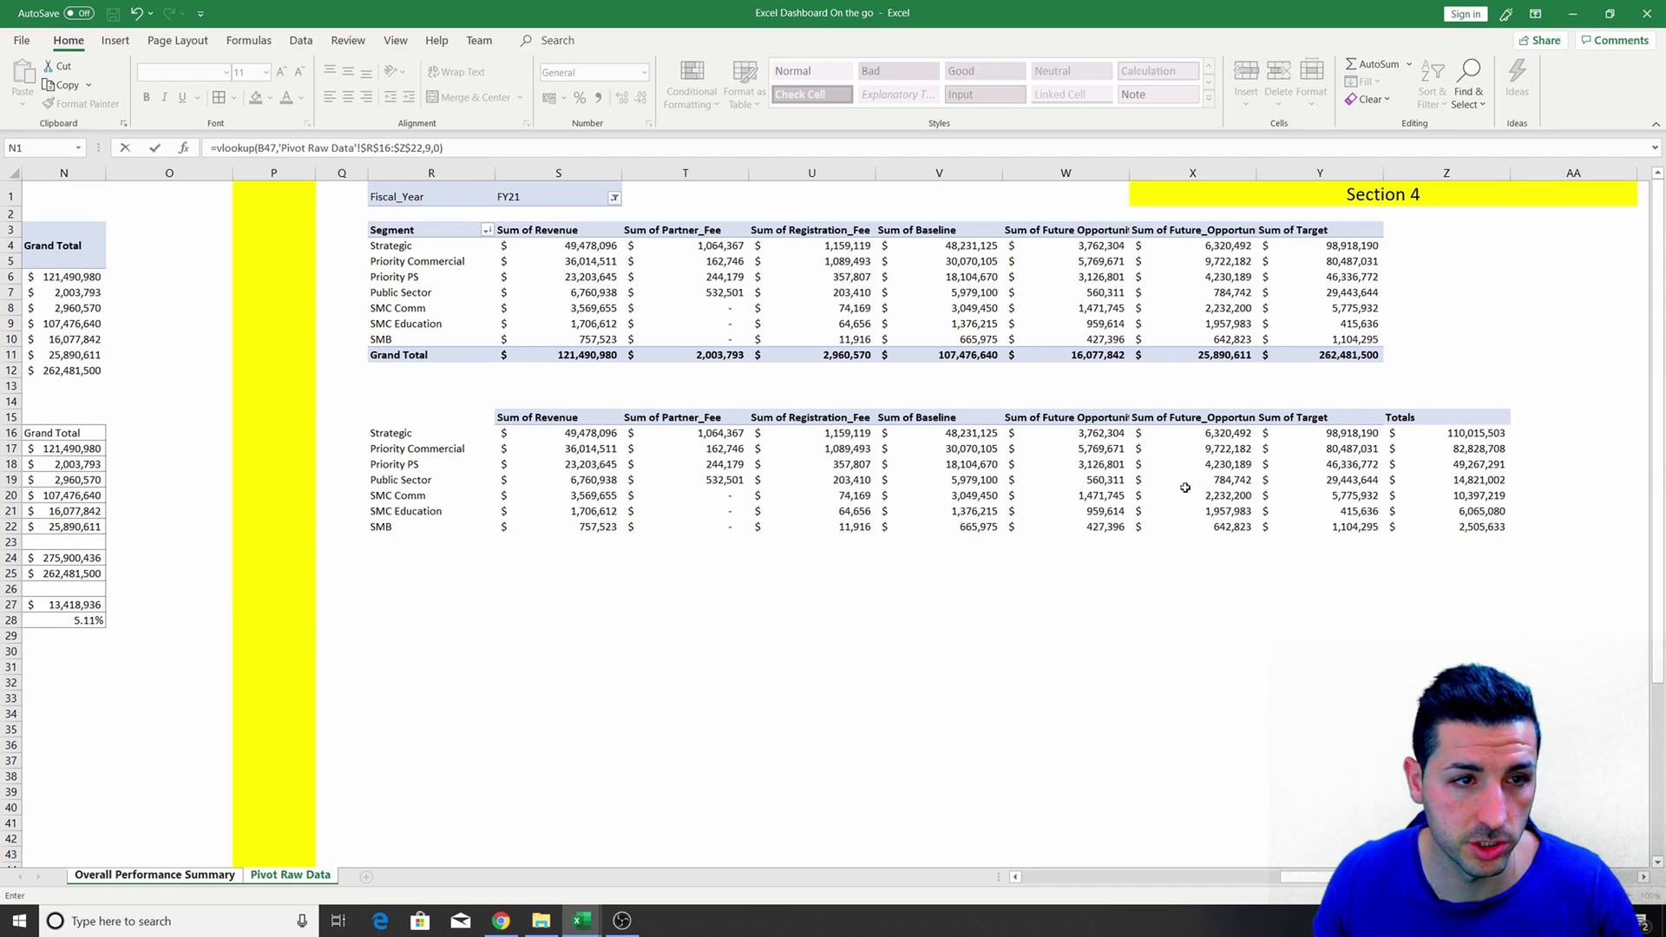
Wrap the D47 lookup in IFERROR with an empty string as fallback and fill the formula down to D53.
{"action": "left_click", "coordinate": [219, 149]}
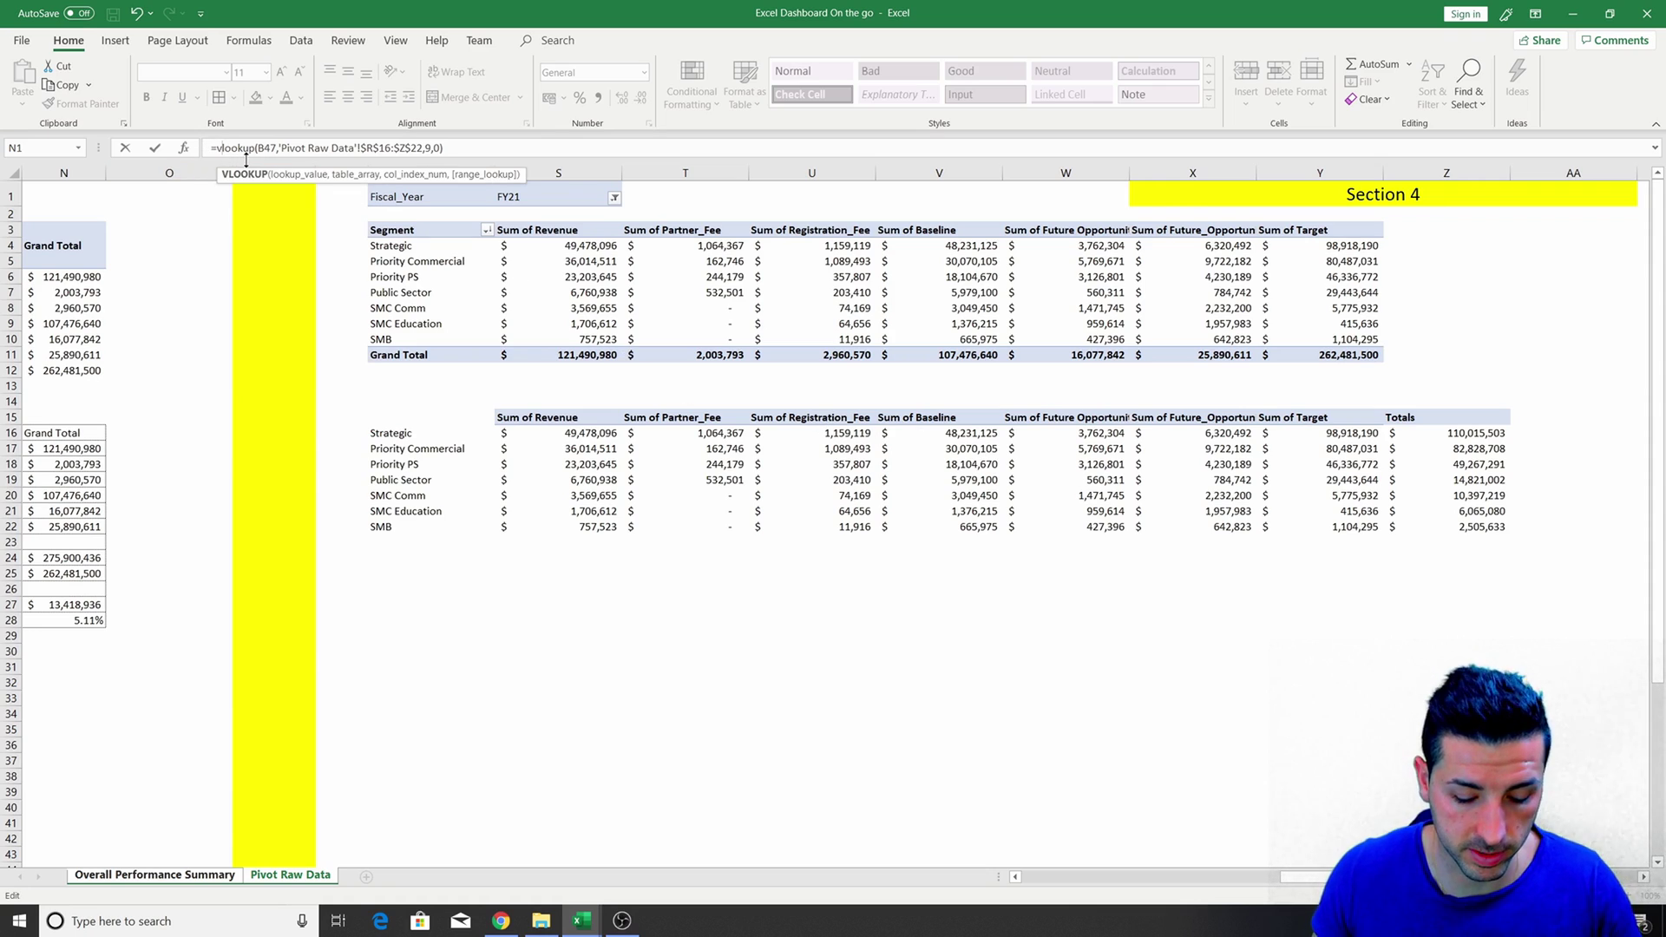
{"action": "type", "text": "iferror("}
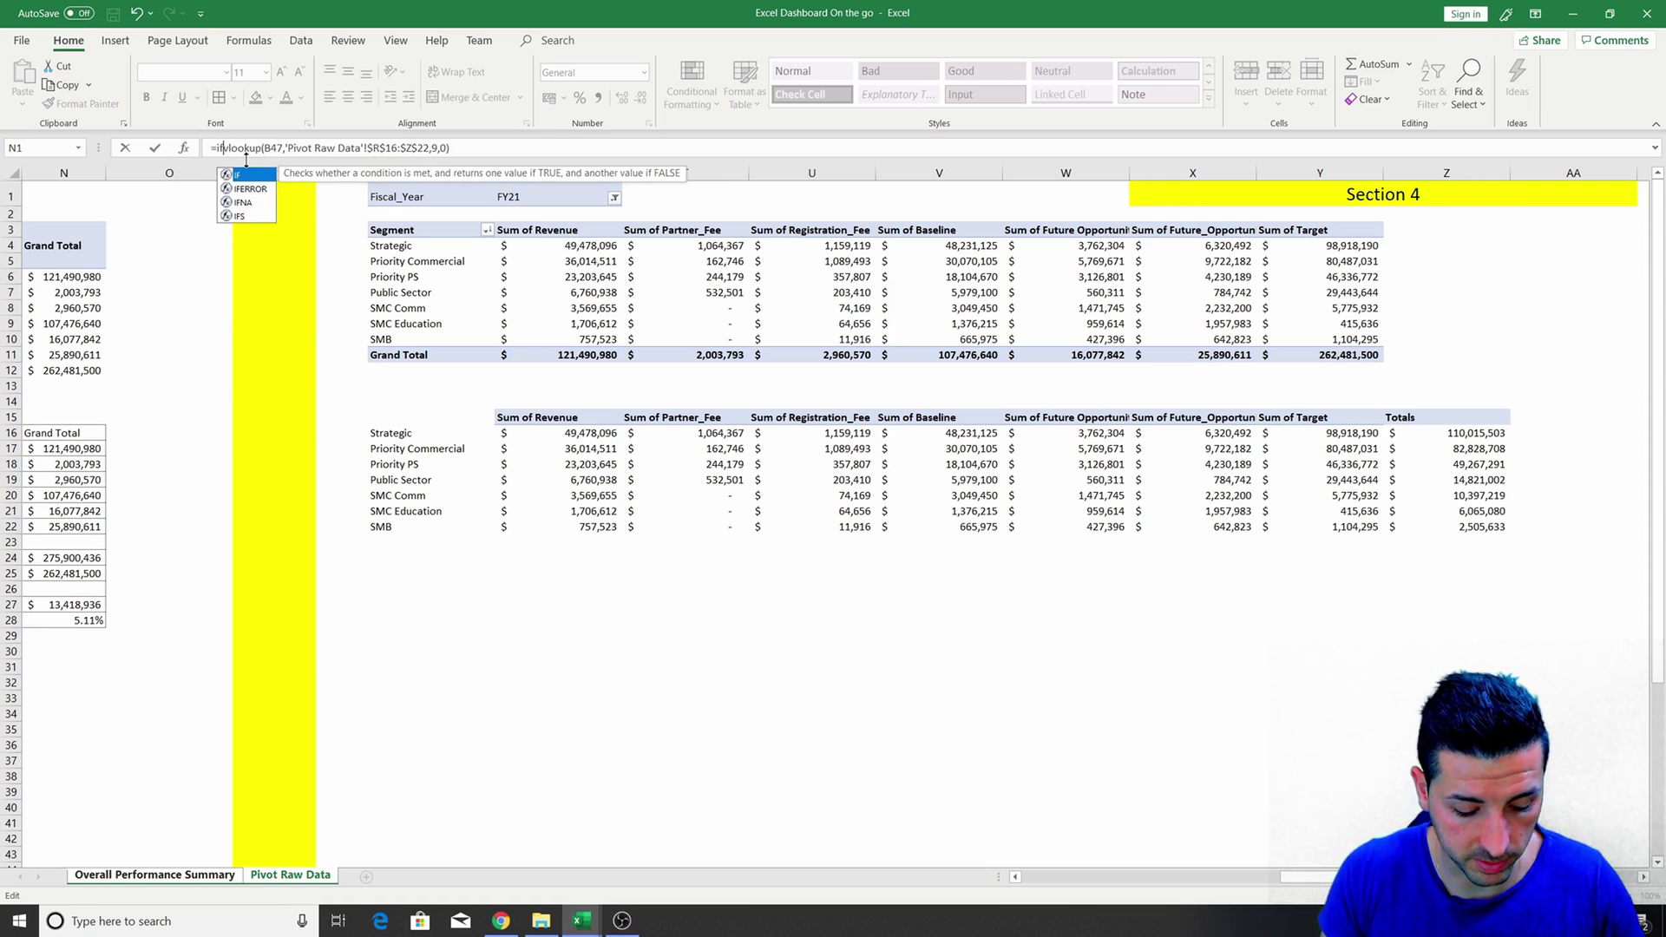
{"action": "left_click", "coordinate": [485, 148]}
{"action": "type", "text": ",0)"}
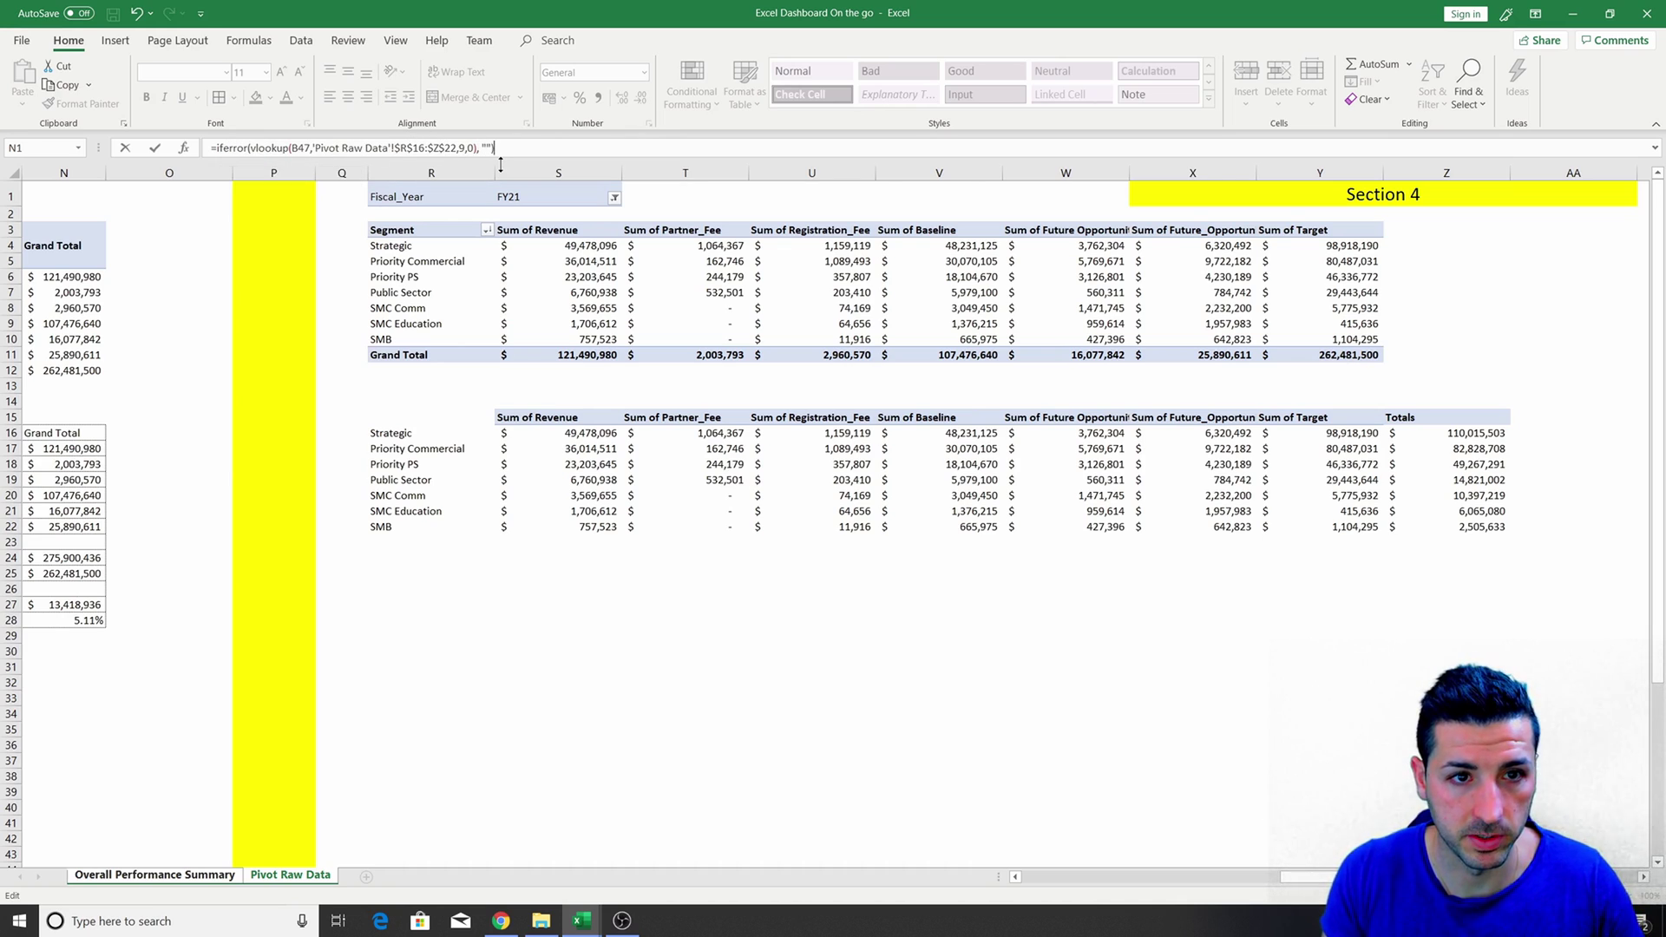
{"action": "key", "text": "Return"}
{"action": "left_click", "coordinate": [269, 563]}
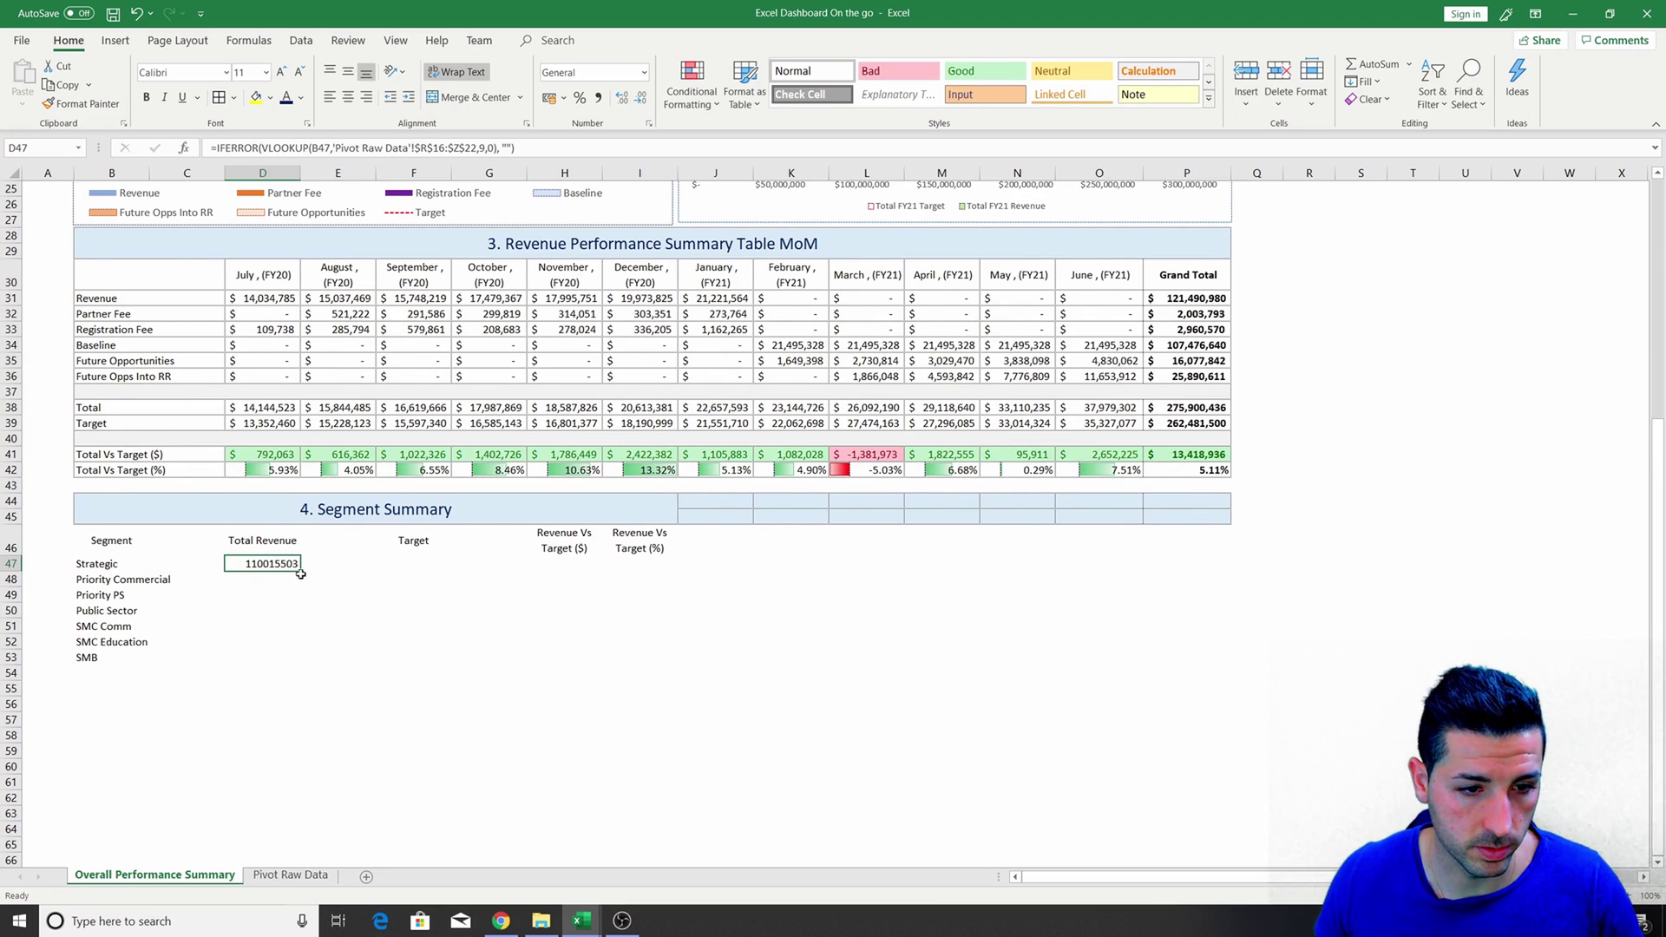
{"action": "double_click", "coordinate": [300, 571]}
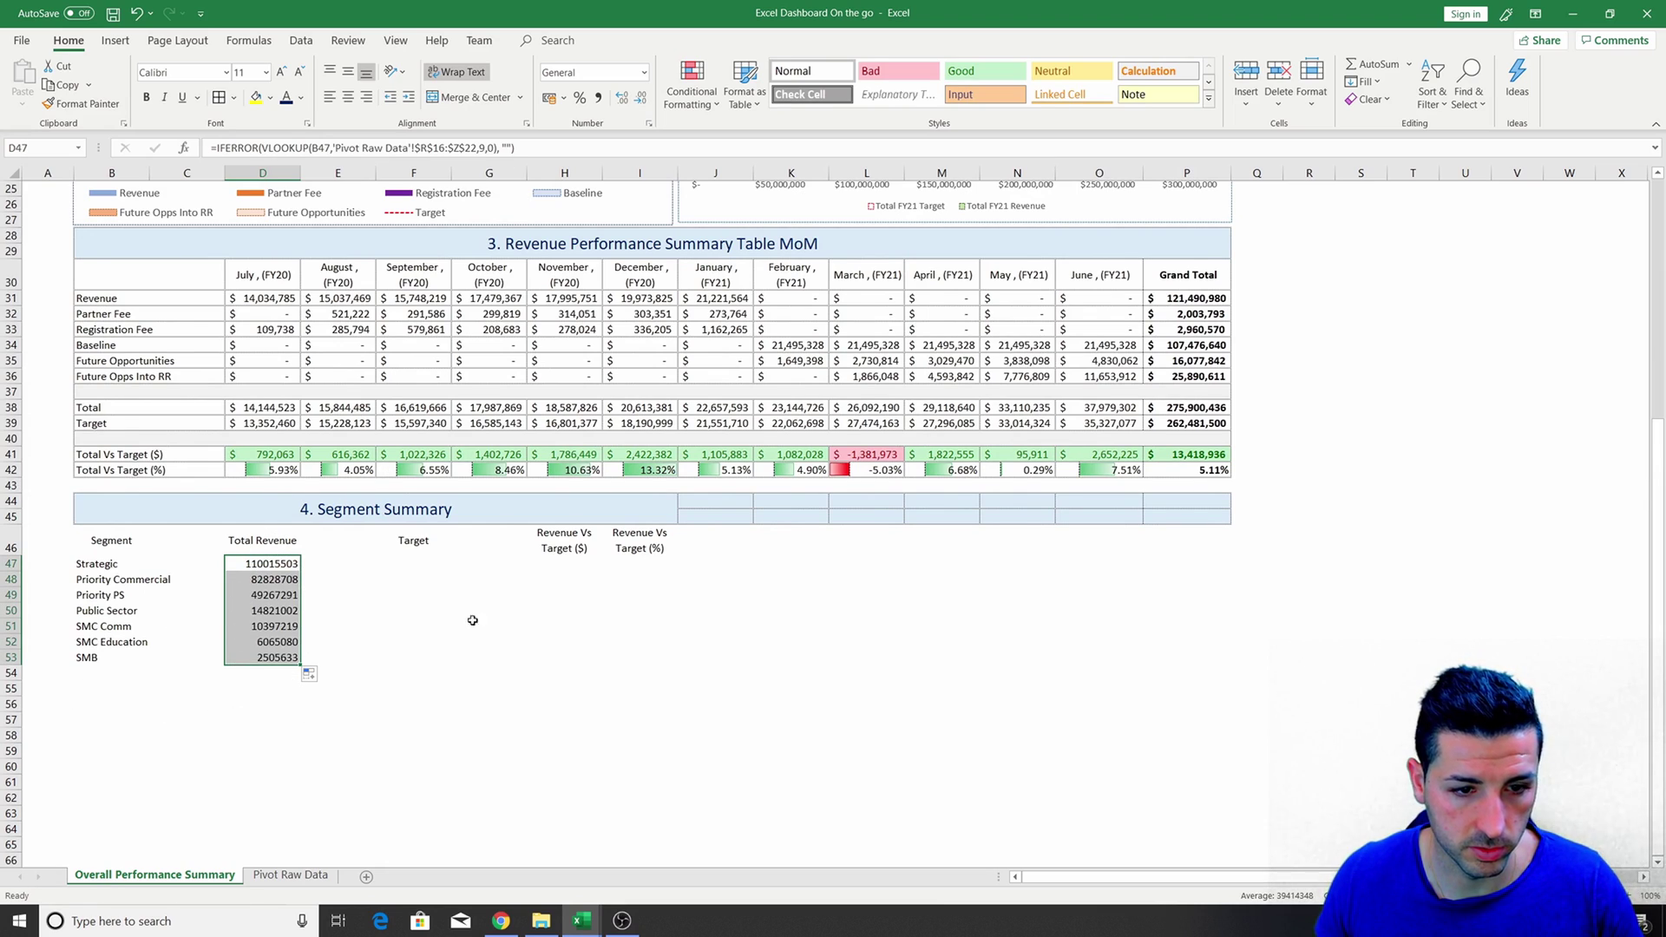
Check the Sum of Target column's position on Pivot Raw Data and copy the full formula text from D47 on the dashboard.
{"action": "left_click", "coordinate": [291, 875]}
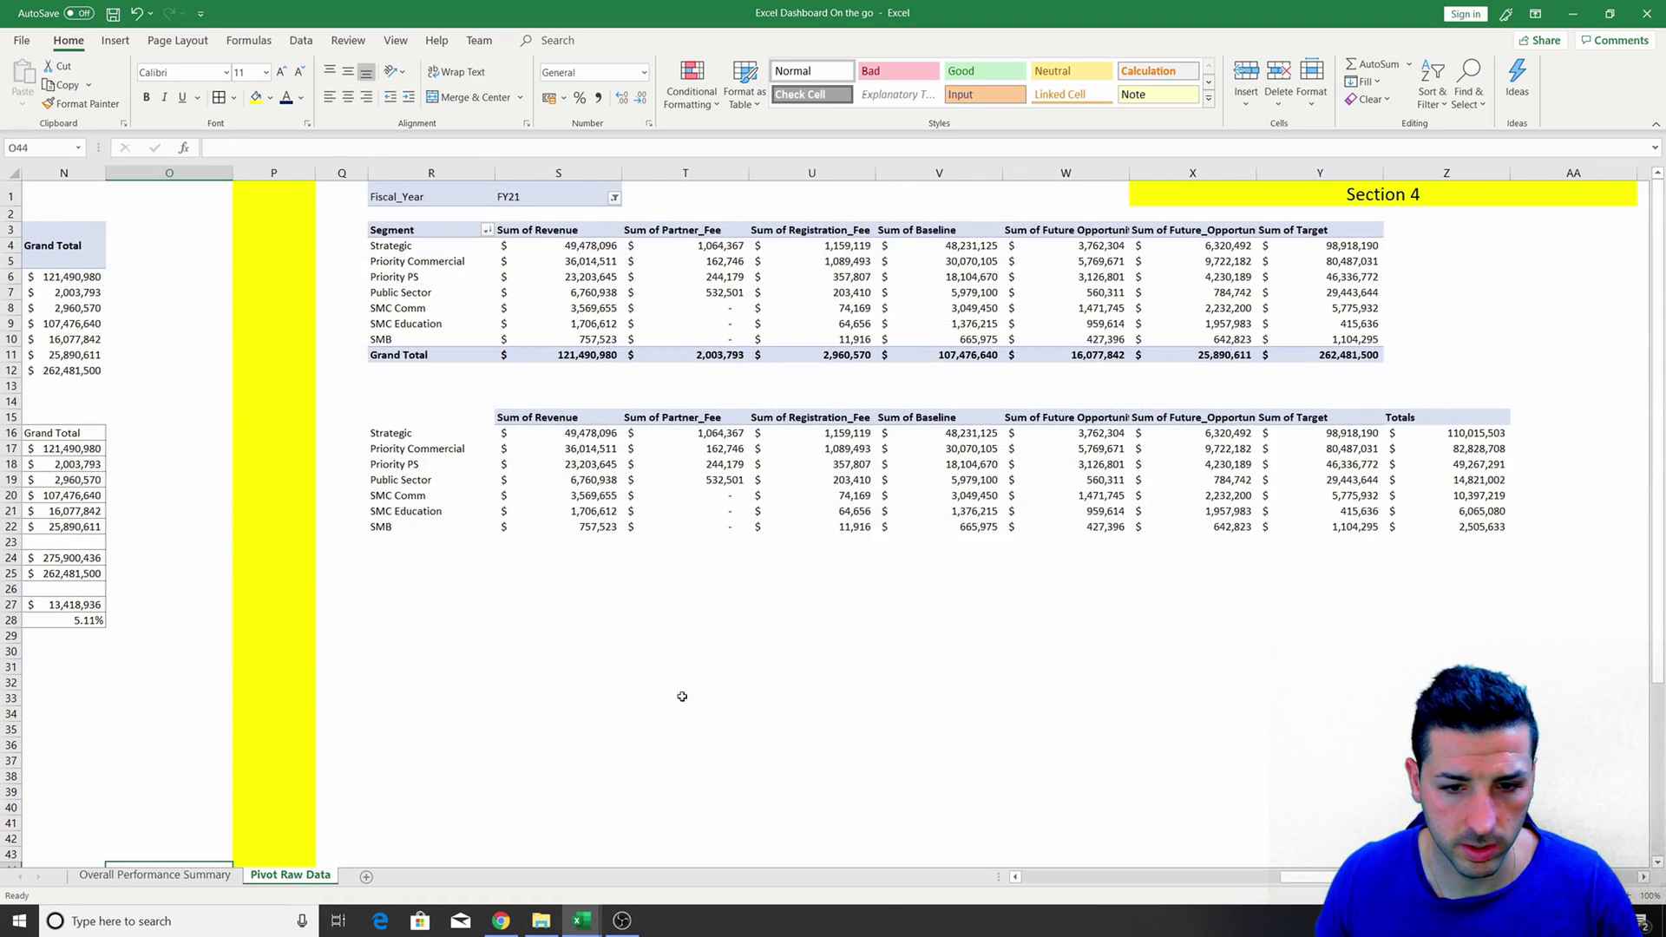
{"action": "left_click", "coordinate": [171, 876]}
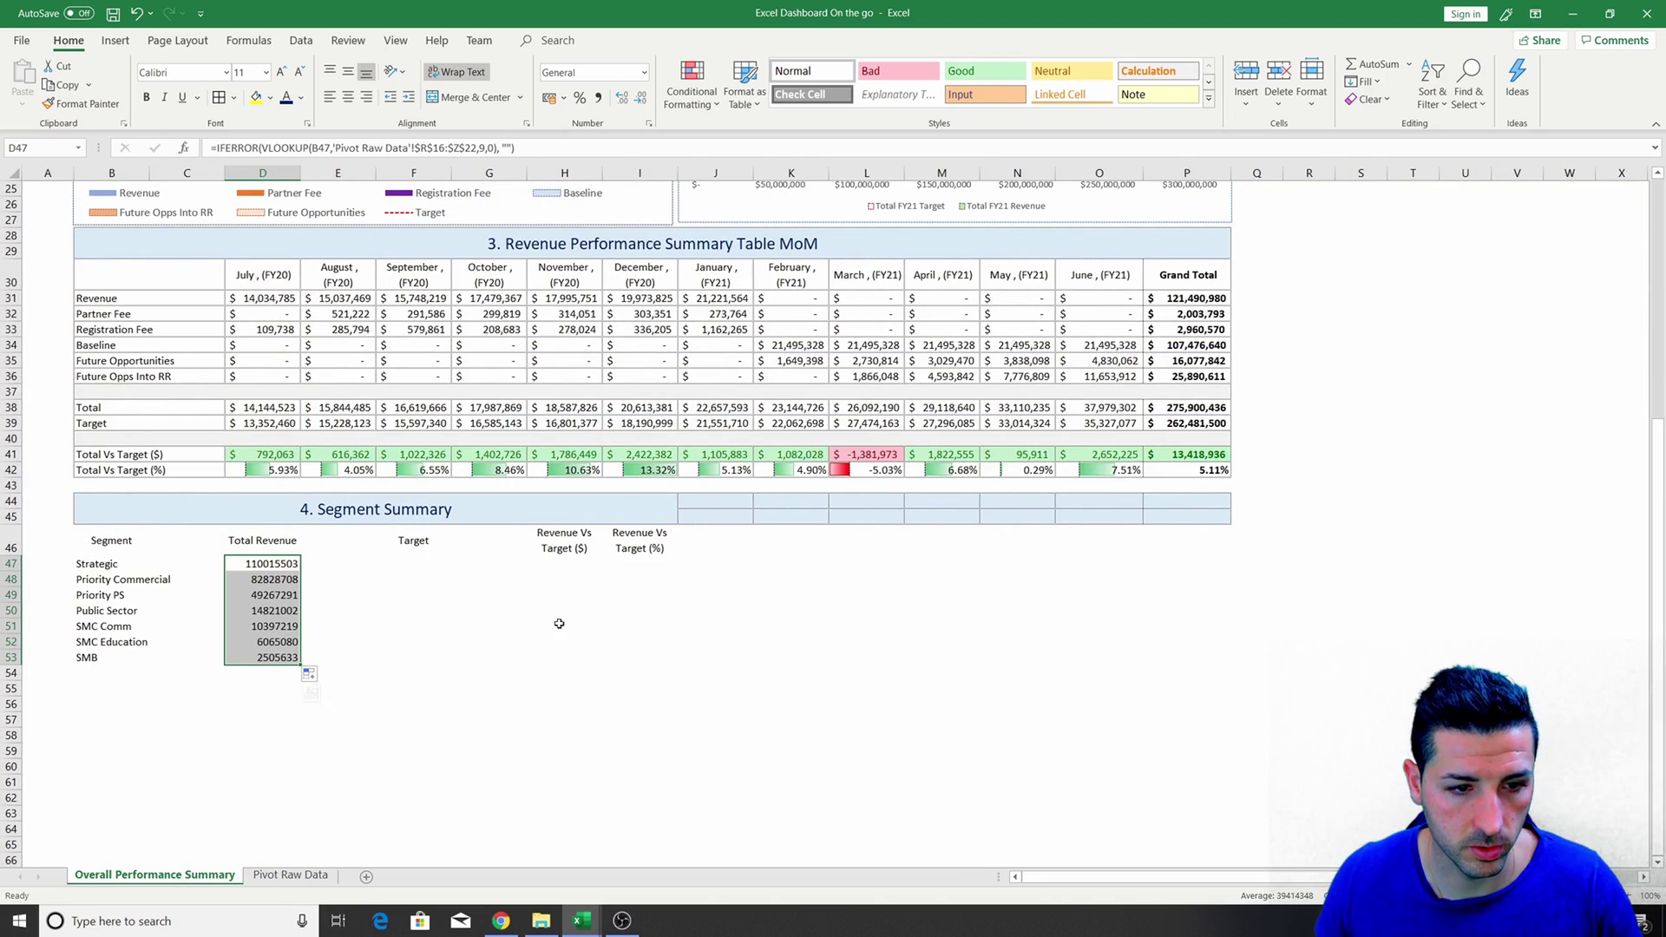
{"action": "left_click", "coordinate": [278, 565]}
{"action": "left_click", "coordinate": [545, 149]}
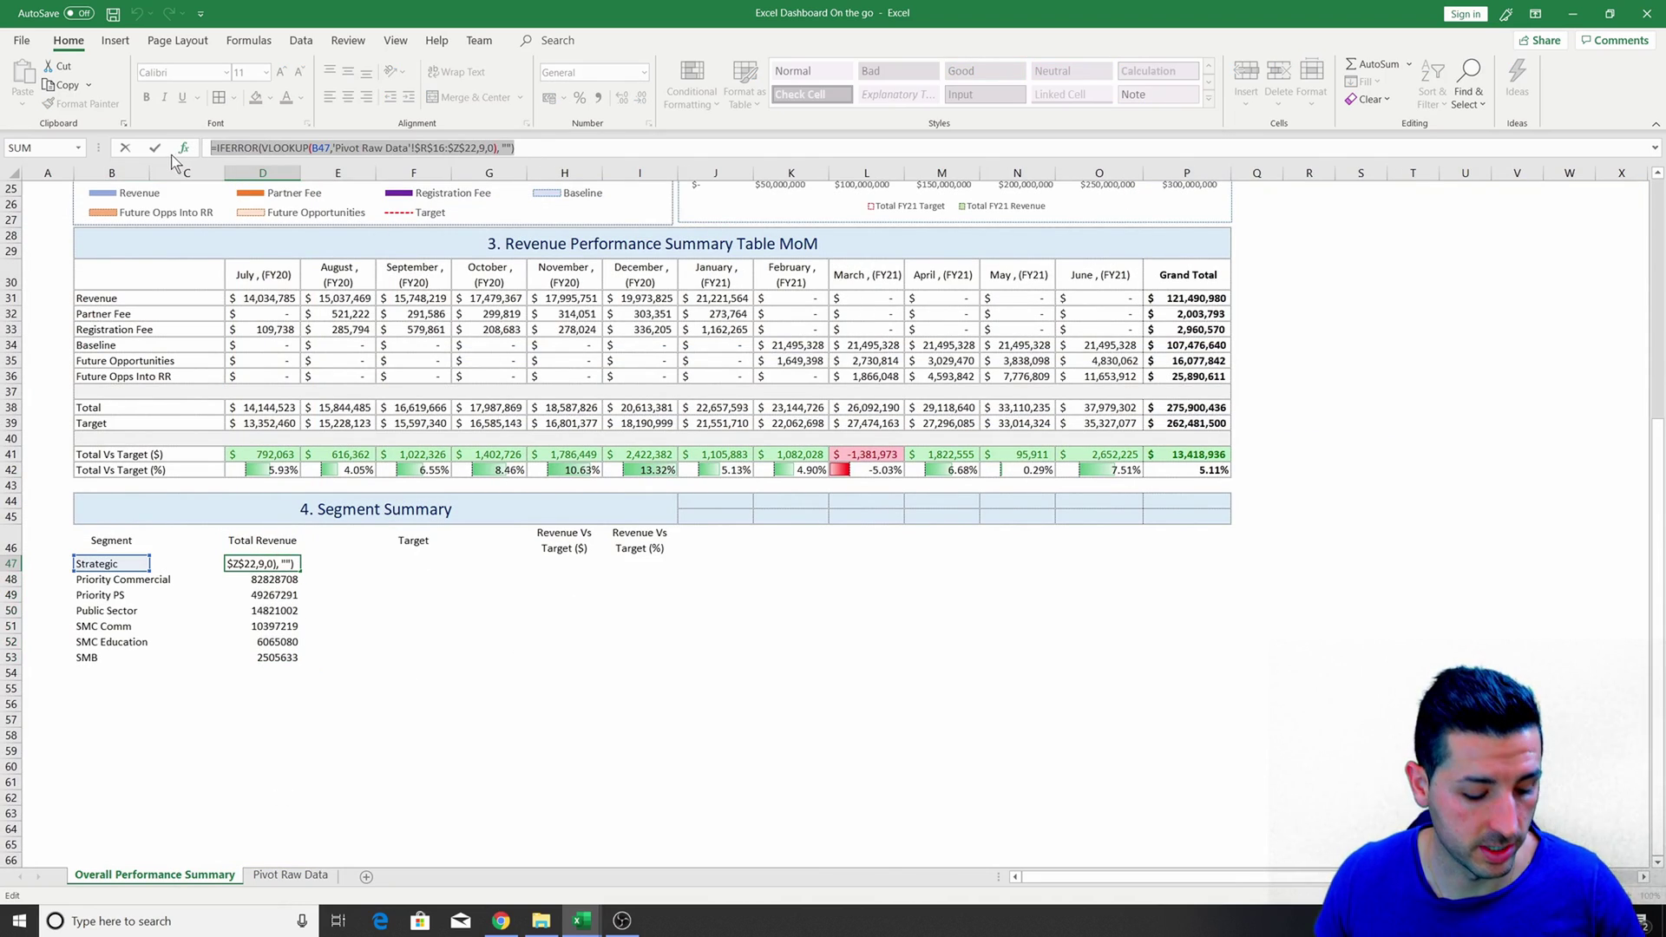
{"action": "key", "text": "ctrl+c"}
{"action": "left_click", "coordinate": [148, 150]}
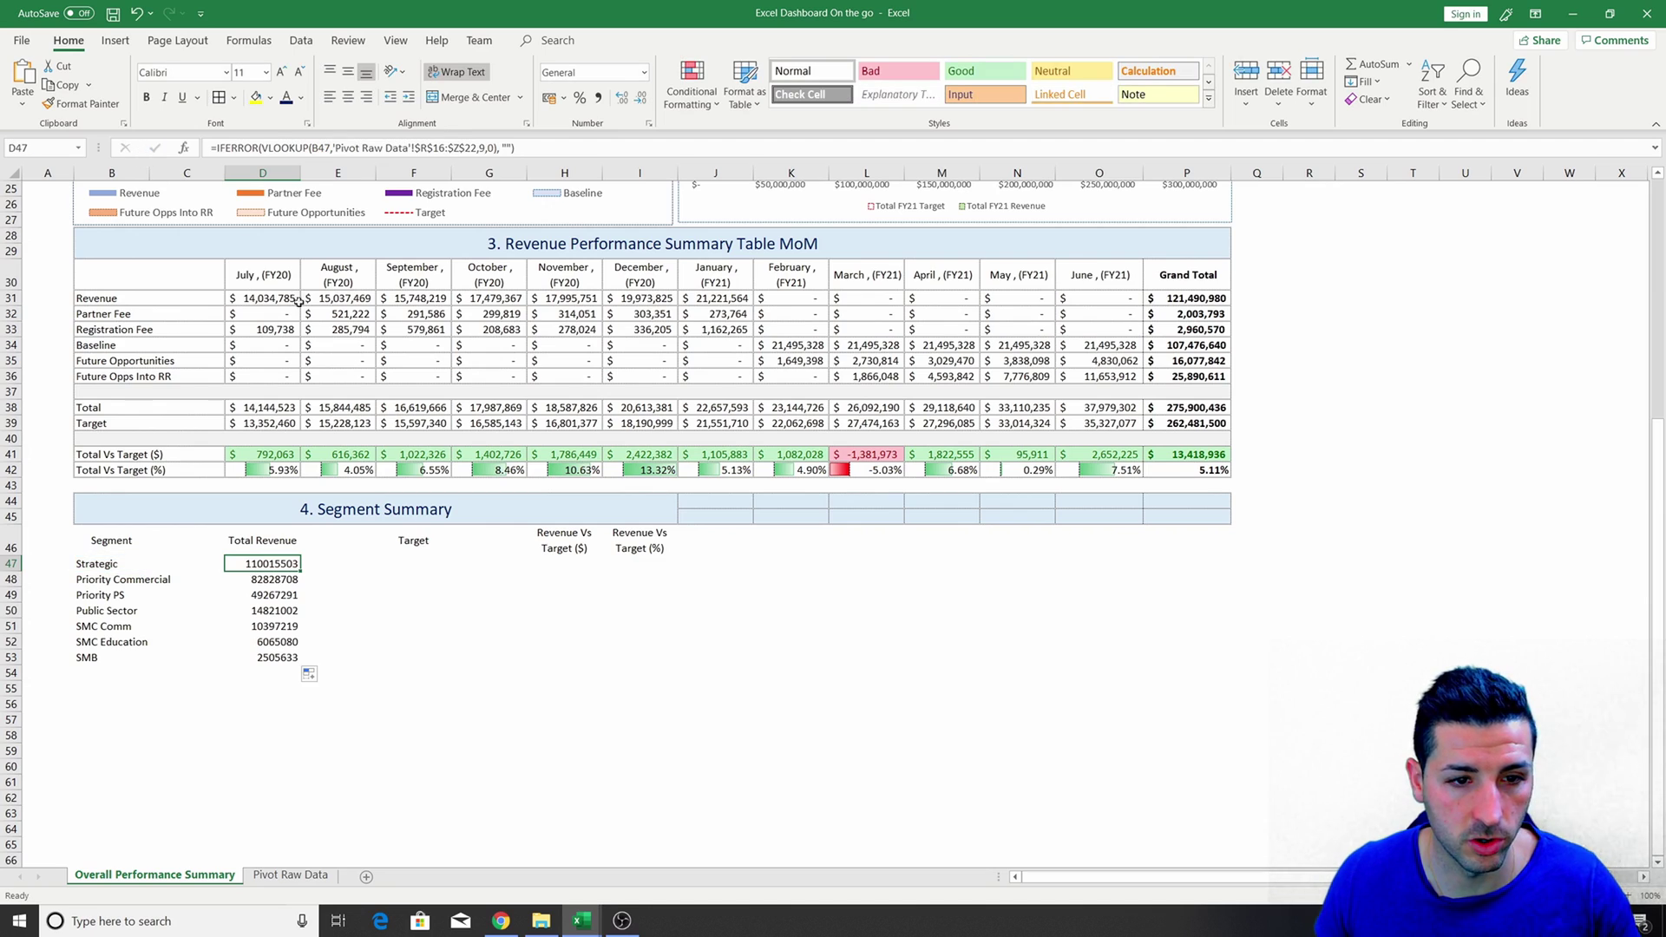
Paste the lookup formula into F47, change its column index to return Sum of Target, and fill it down to F53.
{"action": "left_click", "coordinate": [414, 562]}
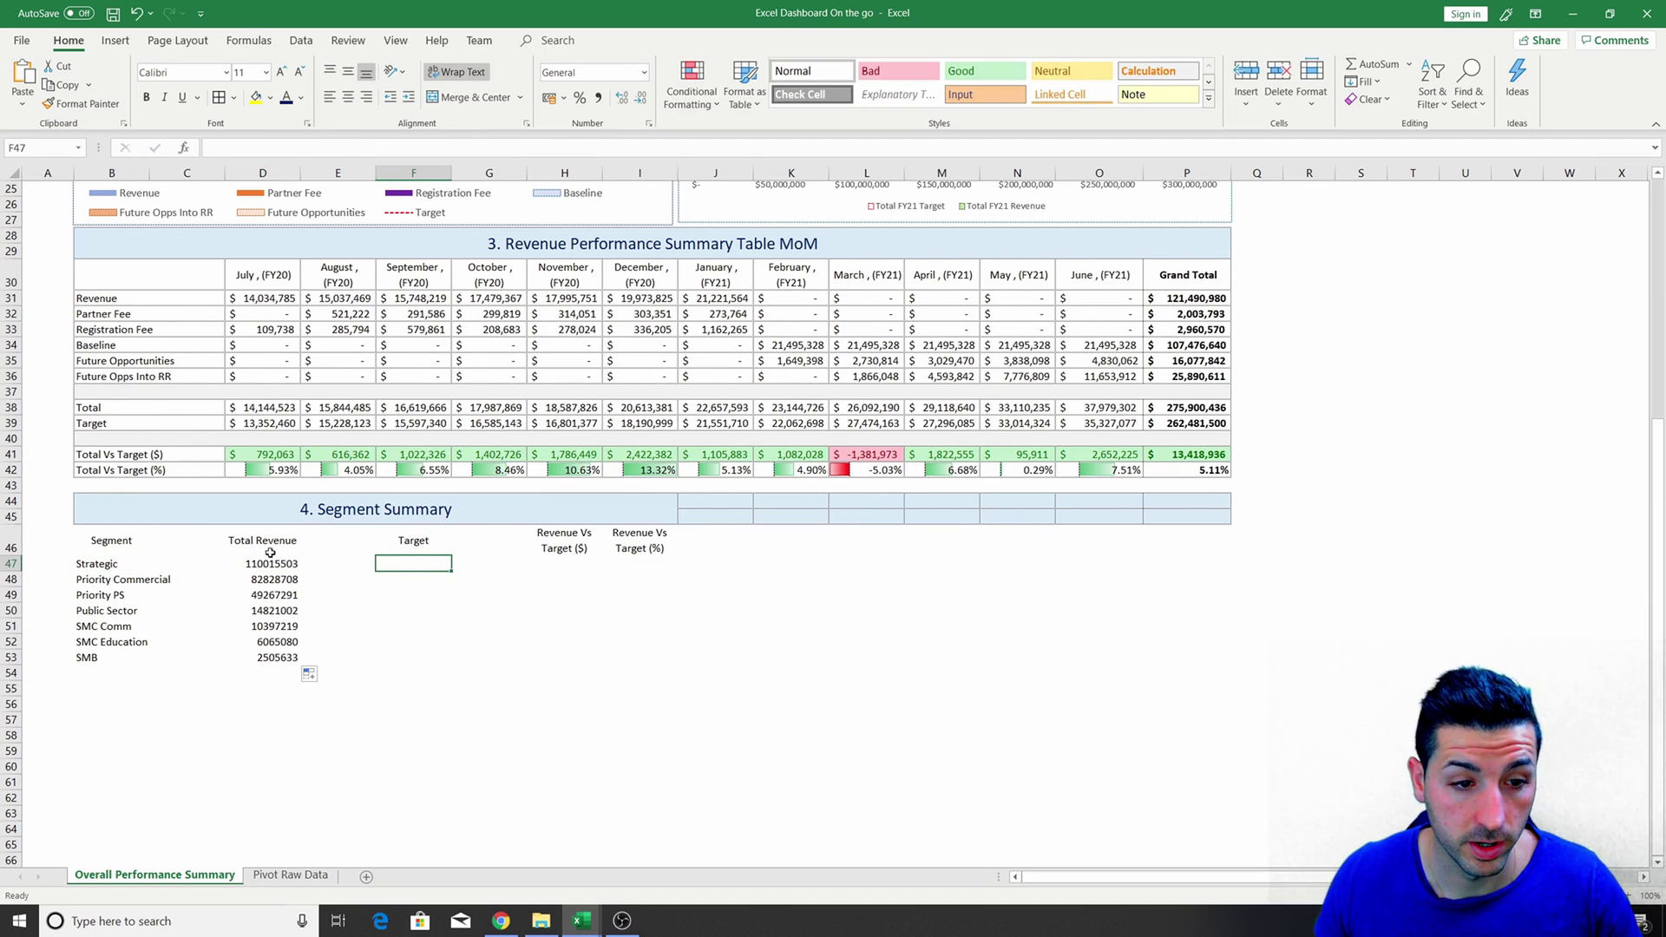
{"action": "left_click", "coordinate": [382, 148]}
{"action": "key", "text": "ctrl+v"}
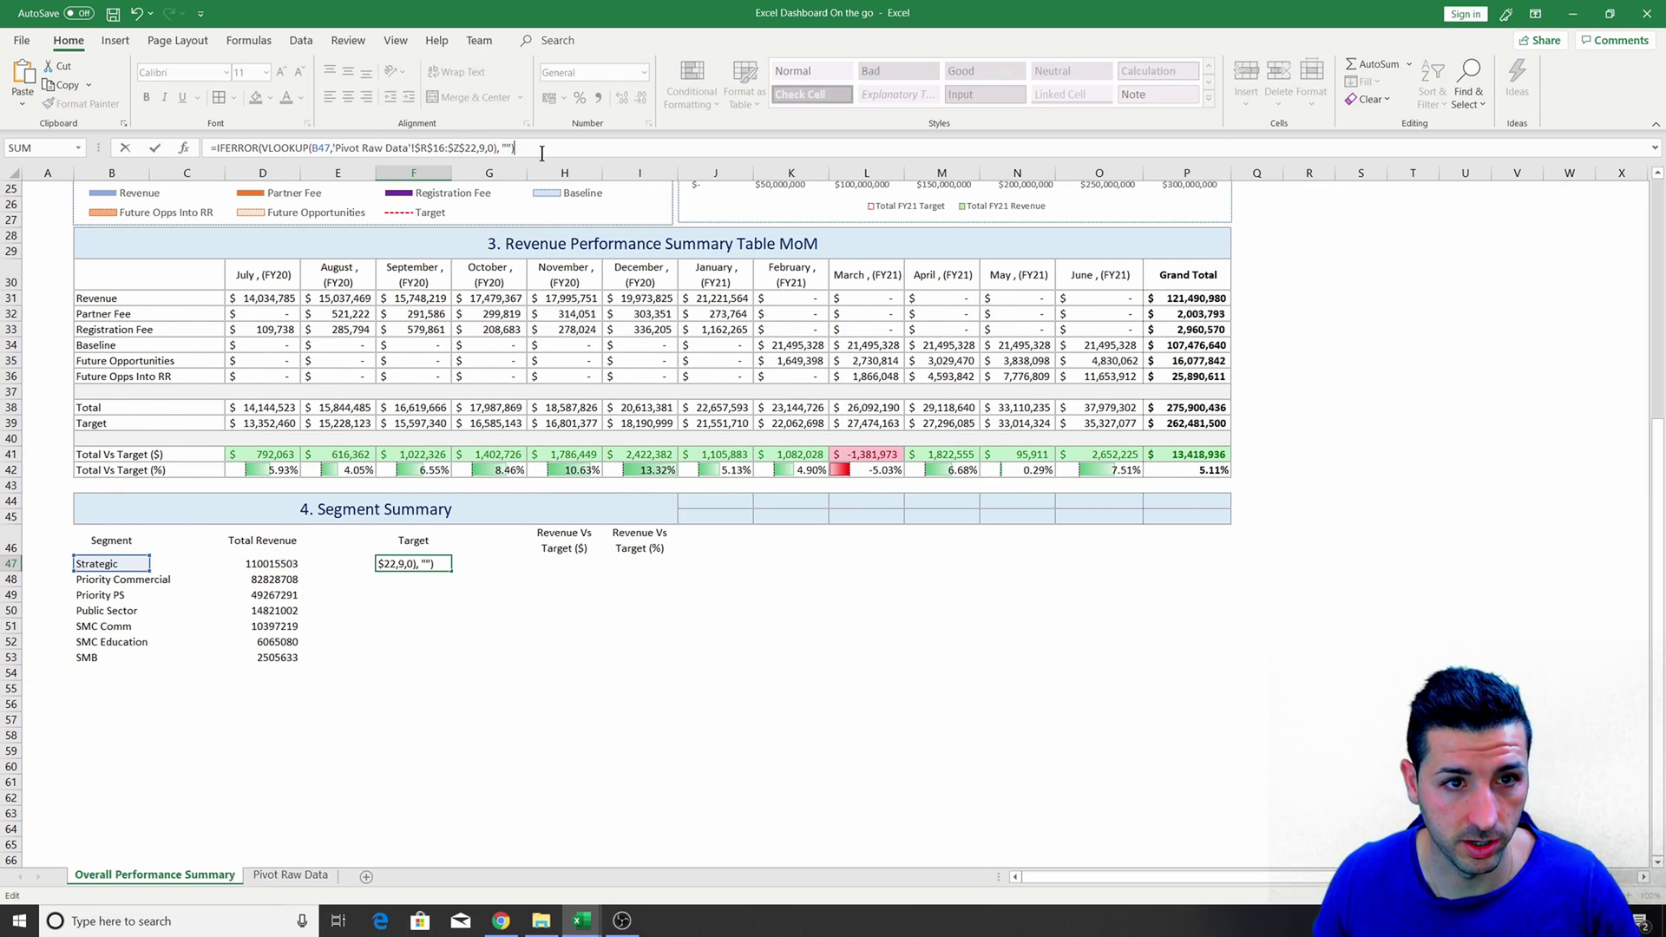
{"action": "double_click", "coordinate": [480, 148]}
{"action": "key", "text": "Return"}
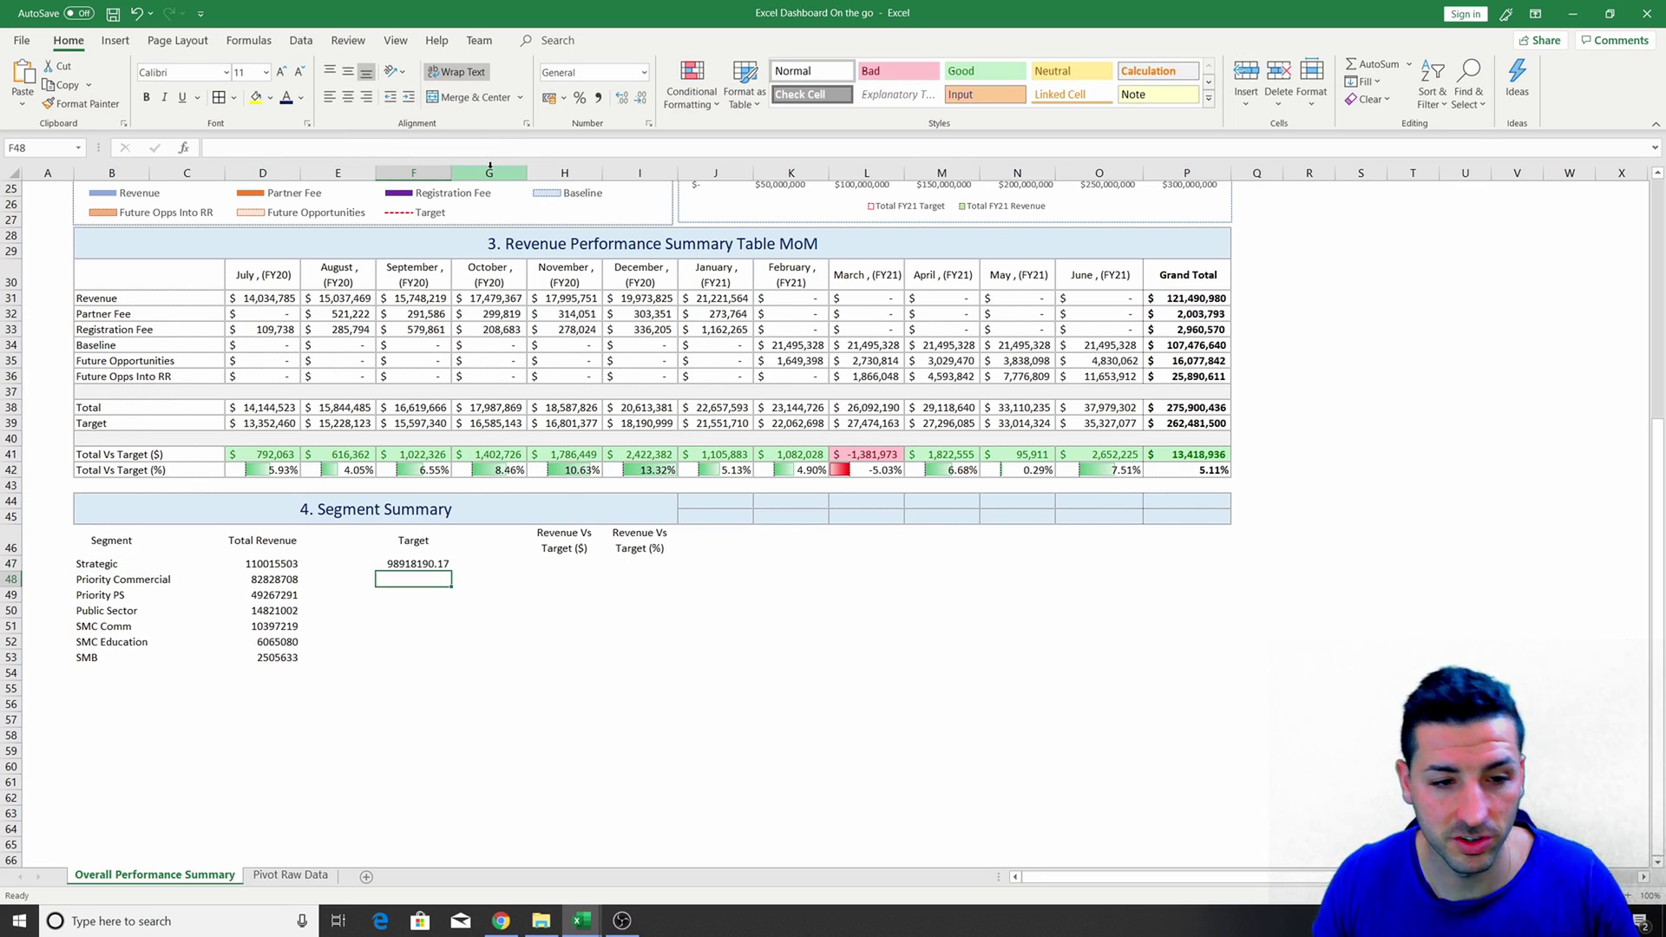
{"action": "double_click", "coordinate": [441, 576]}
In H47, enter an IFERROR formula whose value is Total Revenue minus Target, D47-F47.
{"action": "left_click", "coordinate": [554, 564]}
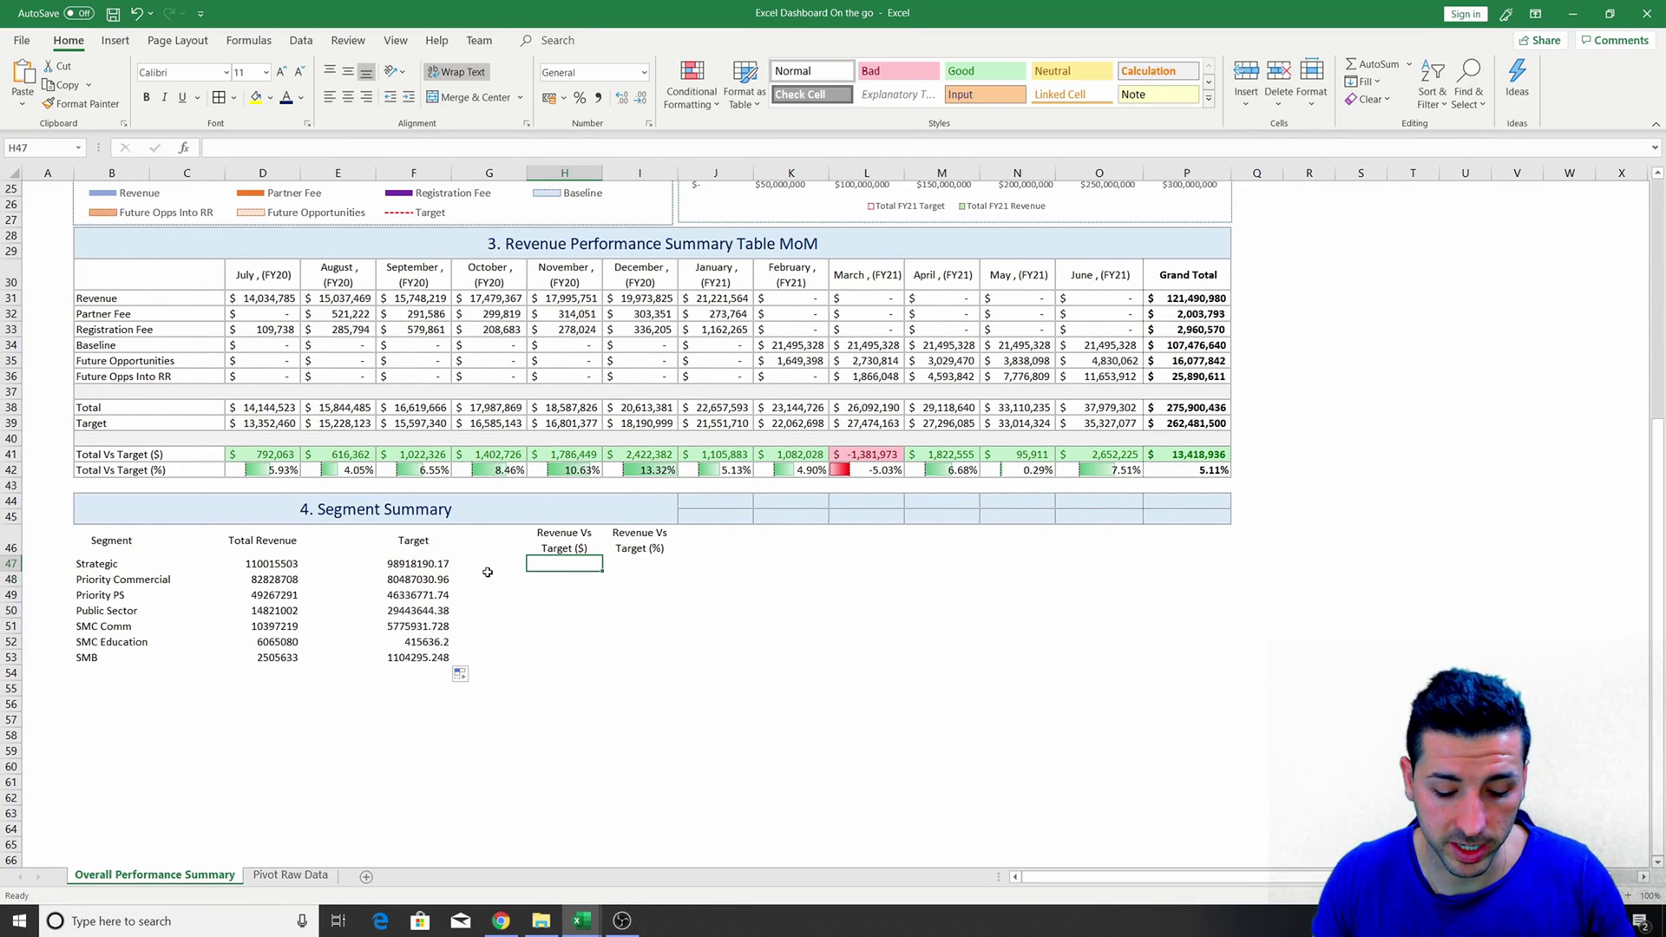
{"action": "type", "text": "="}
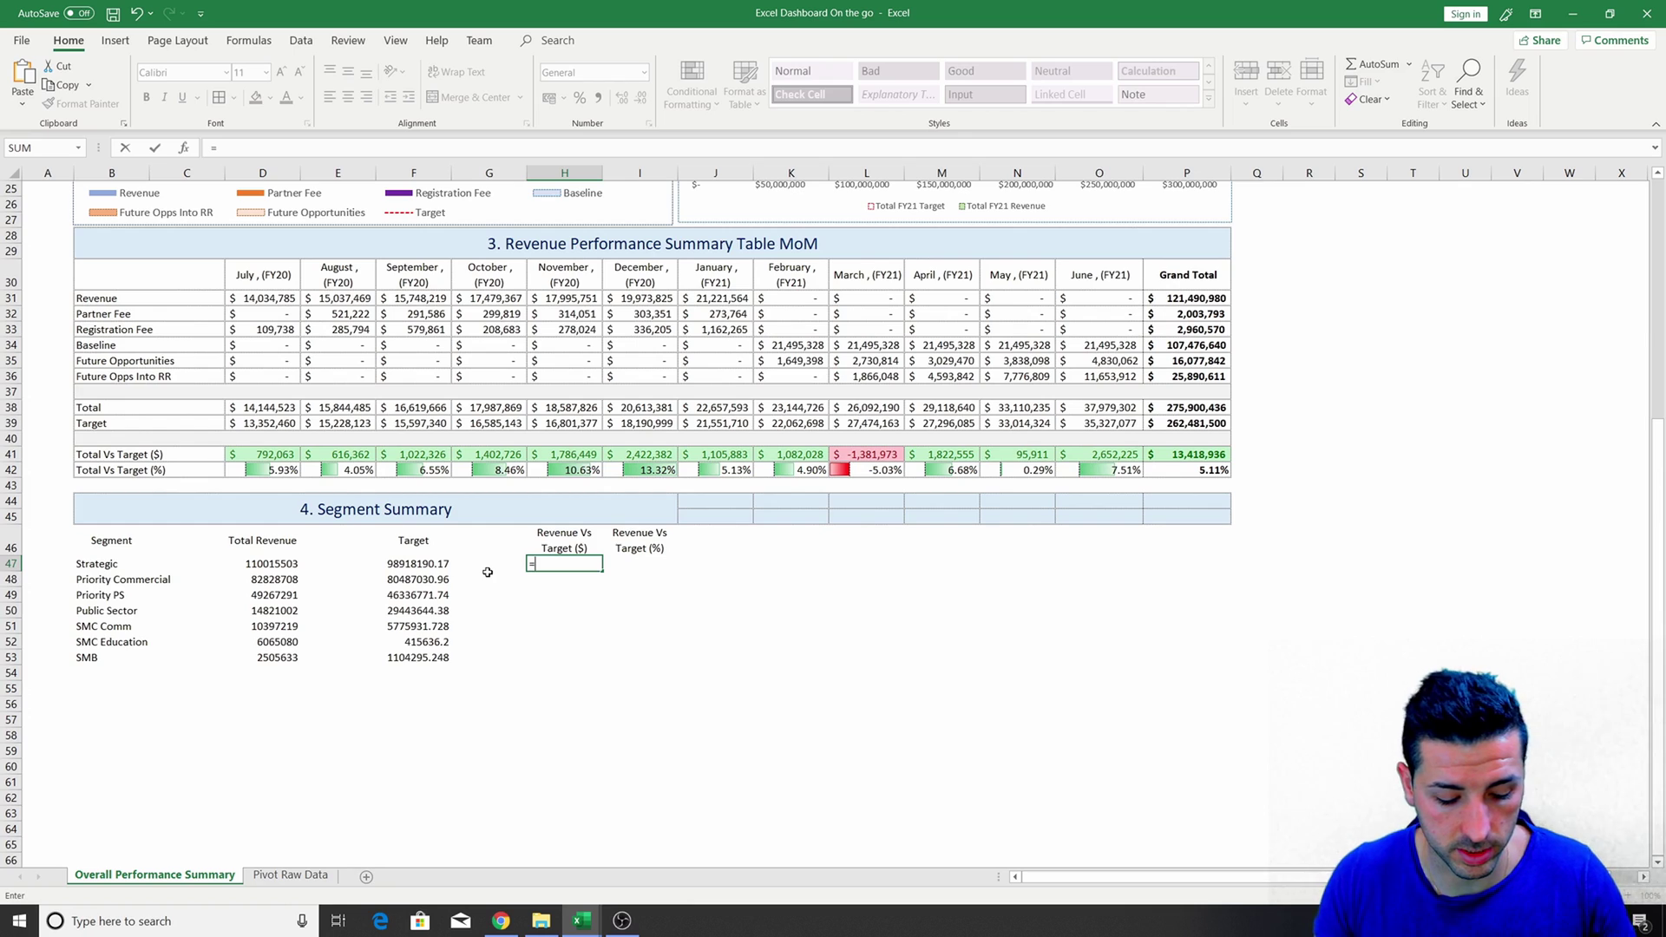
{"action": "type", "text": "iferror("}
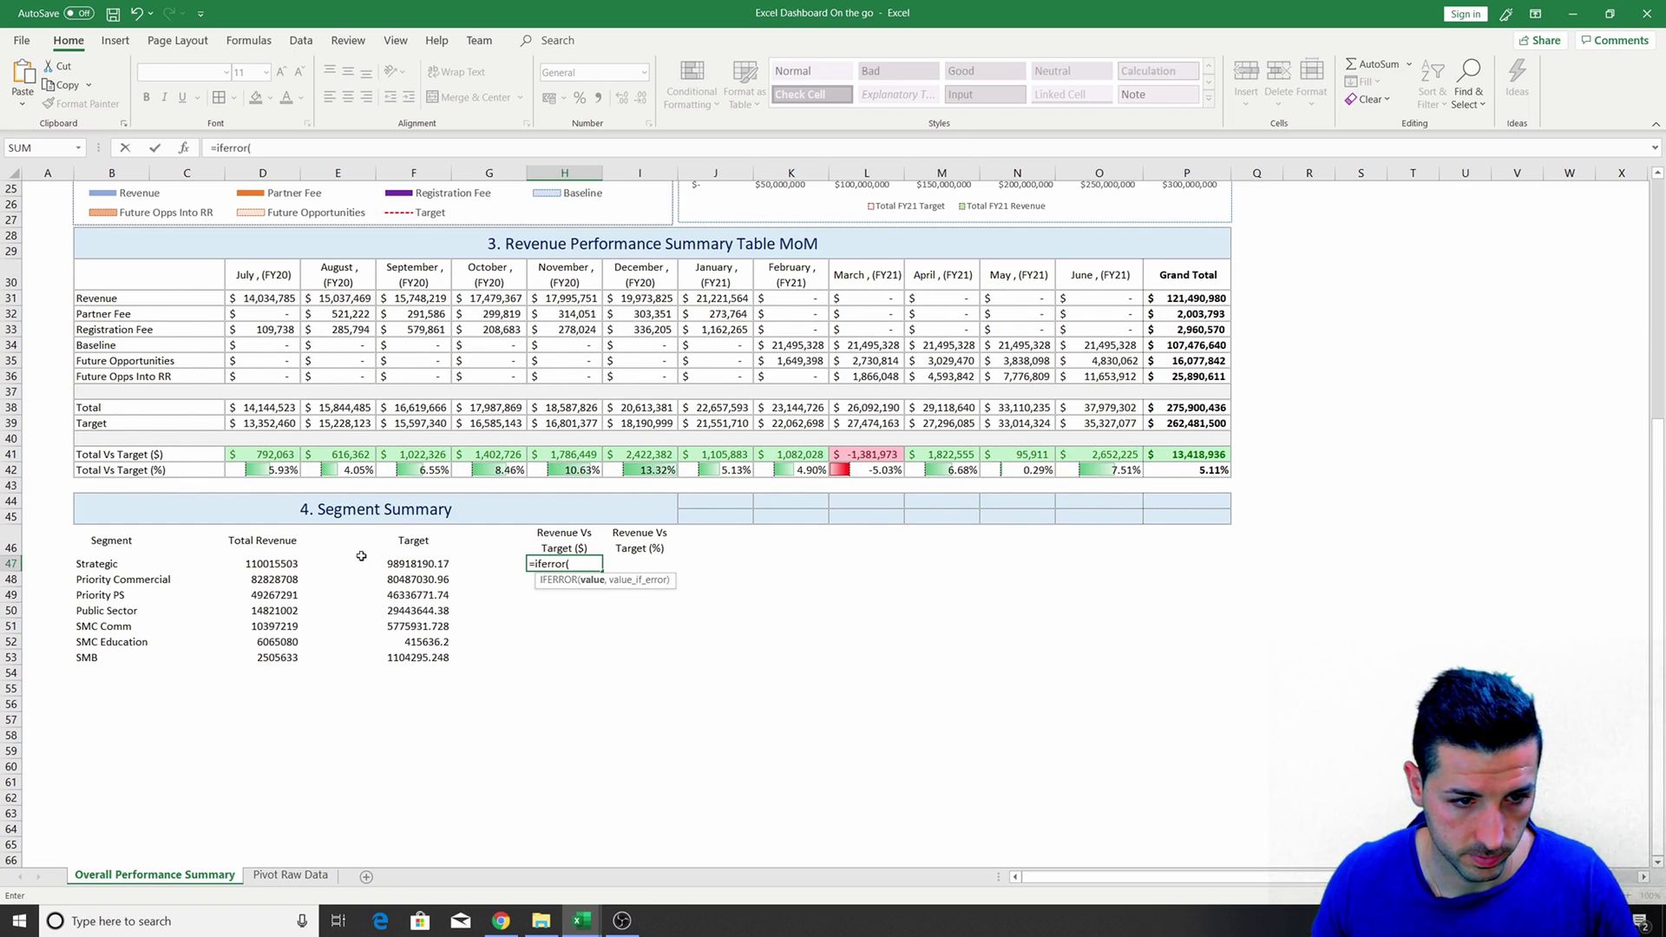
{"action": "left_click", "coordinate": [284, 564]}
{"action": "type", "text": "-"}
{"action": "left_click", "coordinate": [404, 564]}
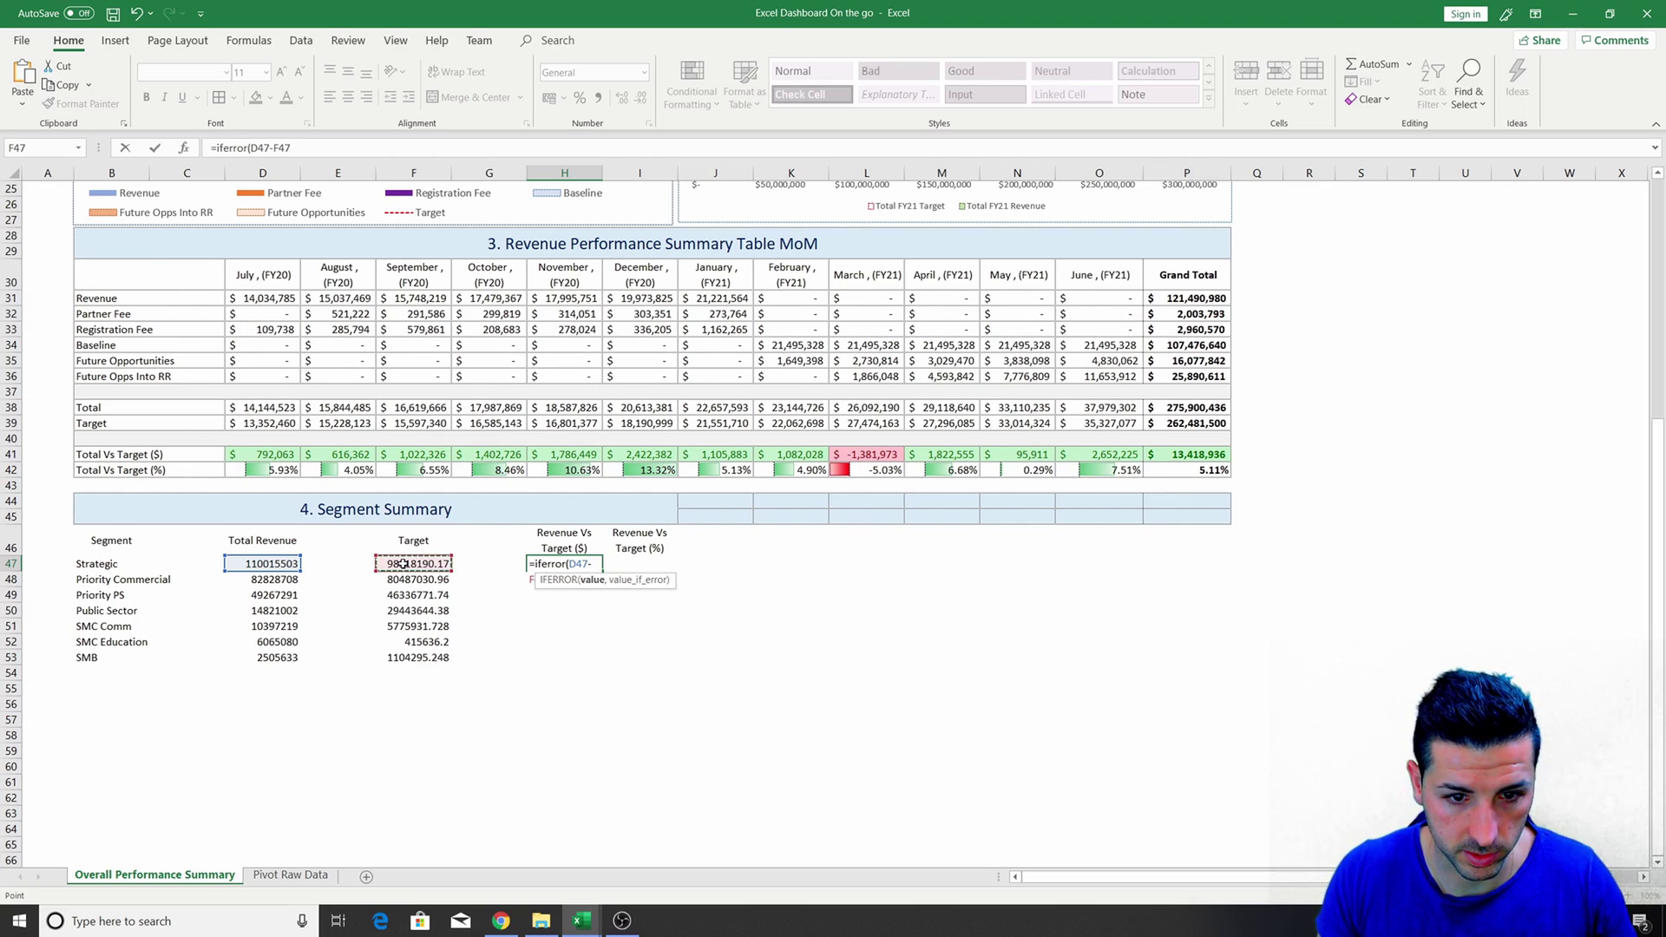
Complete the Strategic row's Revenue Vs Target ($) formula in H47 as =IFERROR(D47-F47,"").
{"action": "type", "text": ",0"}
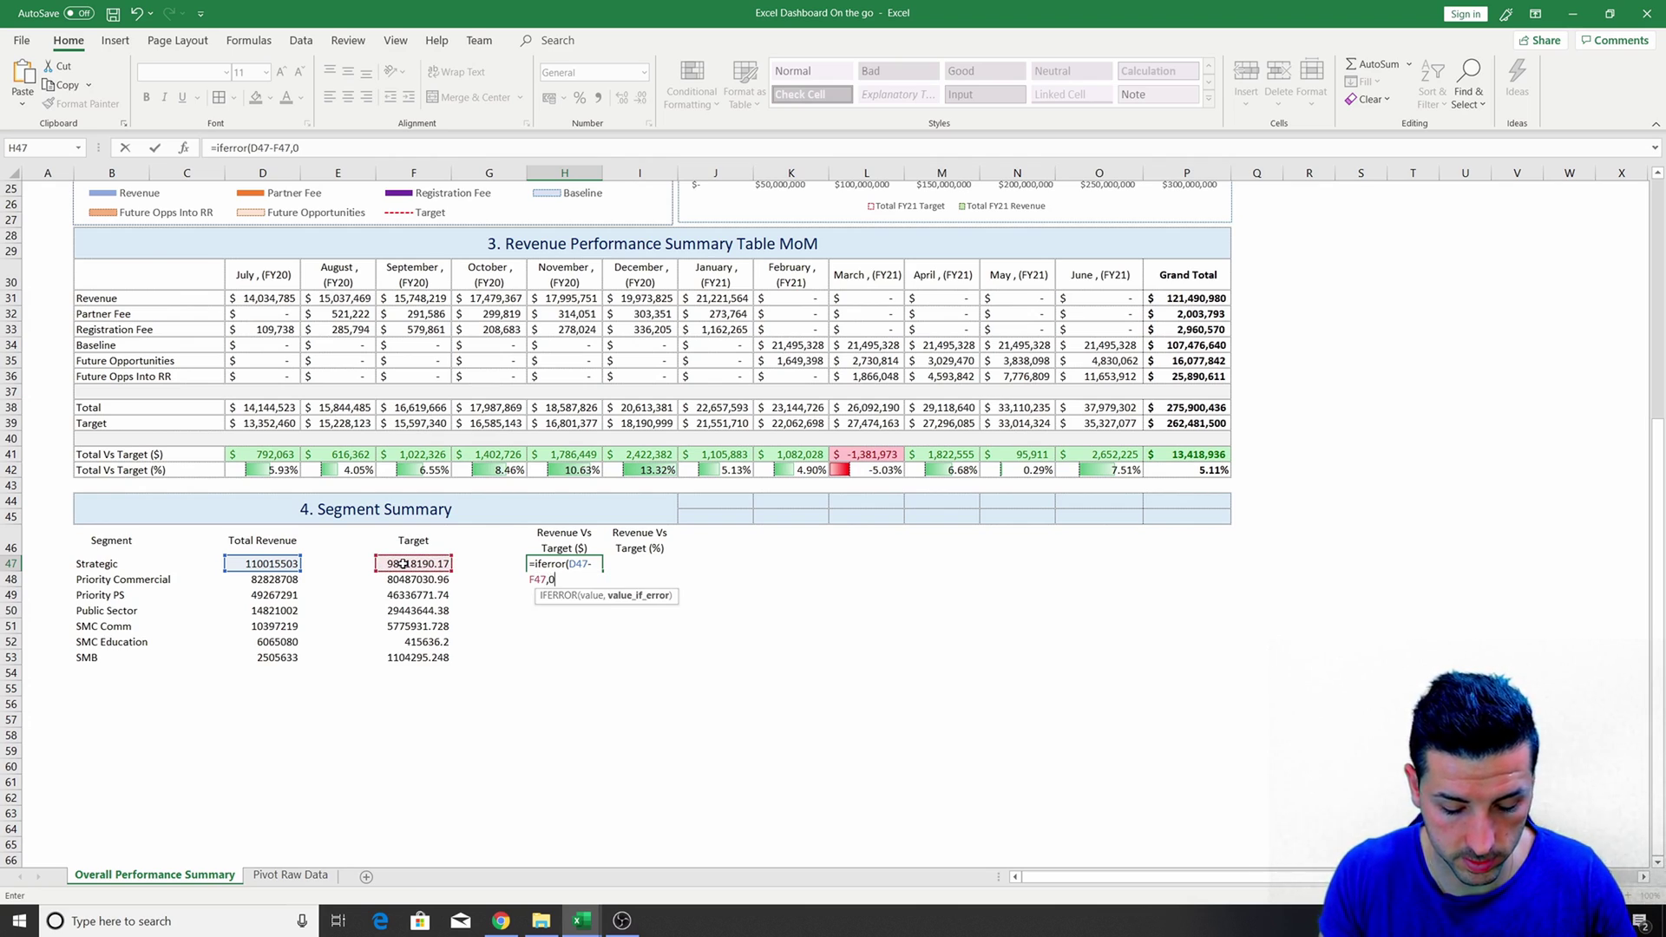
{"action": "type", "text": ")"}
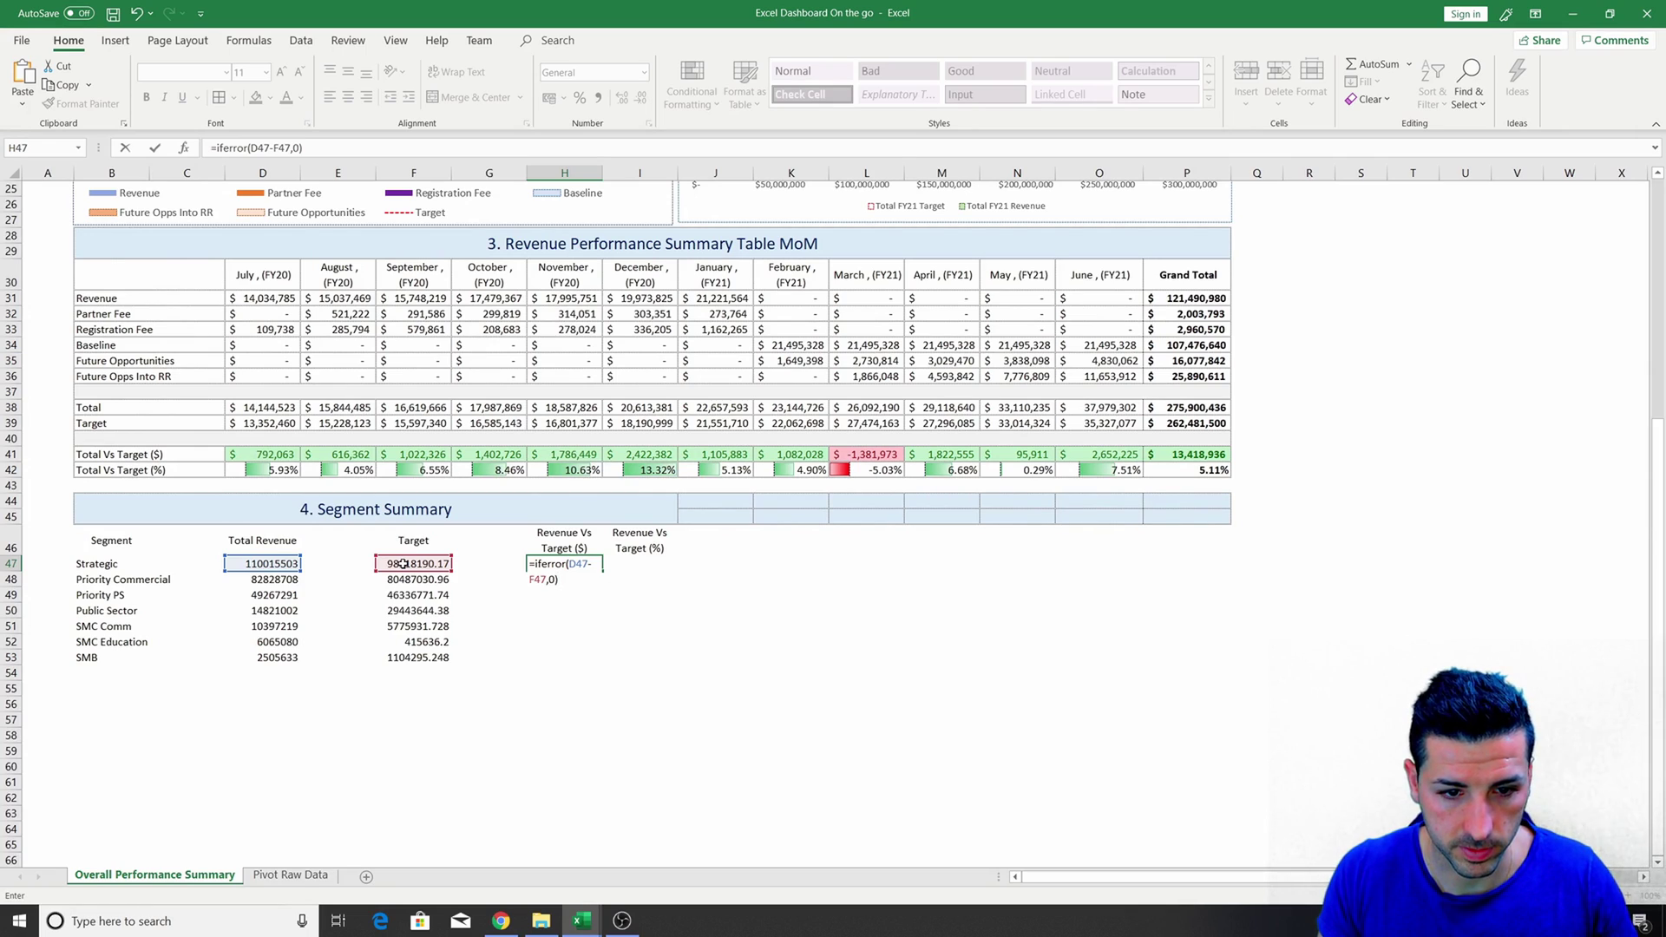
{"action": "key", "text": "ctrl+Return"}
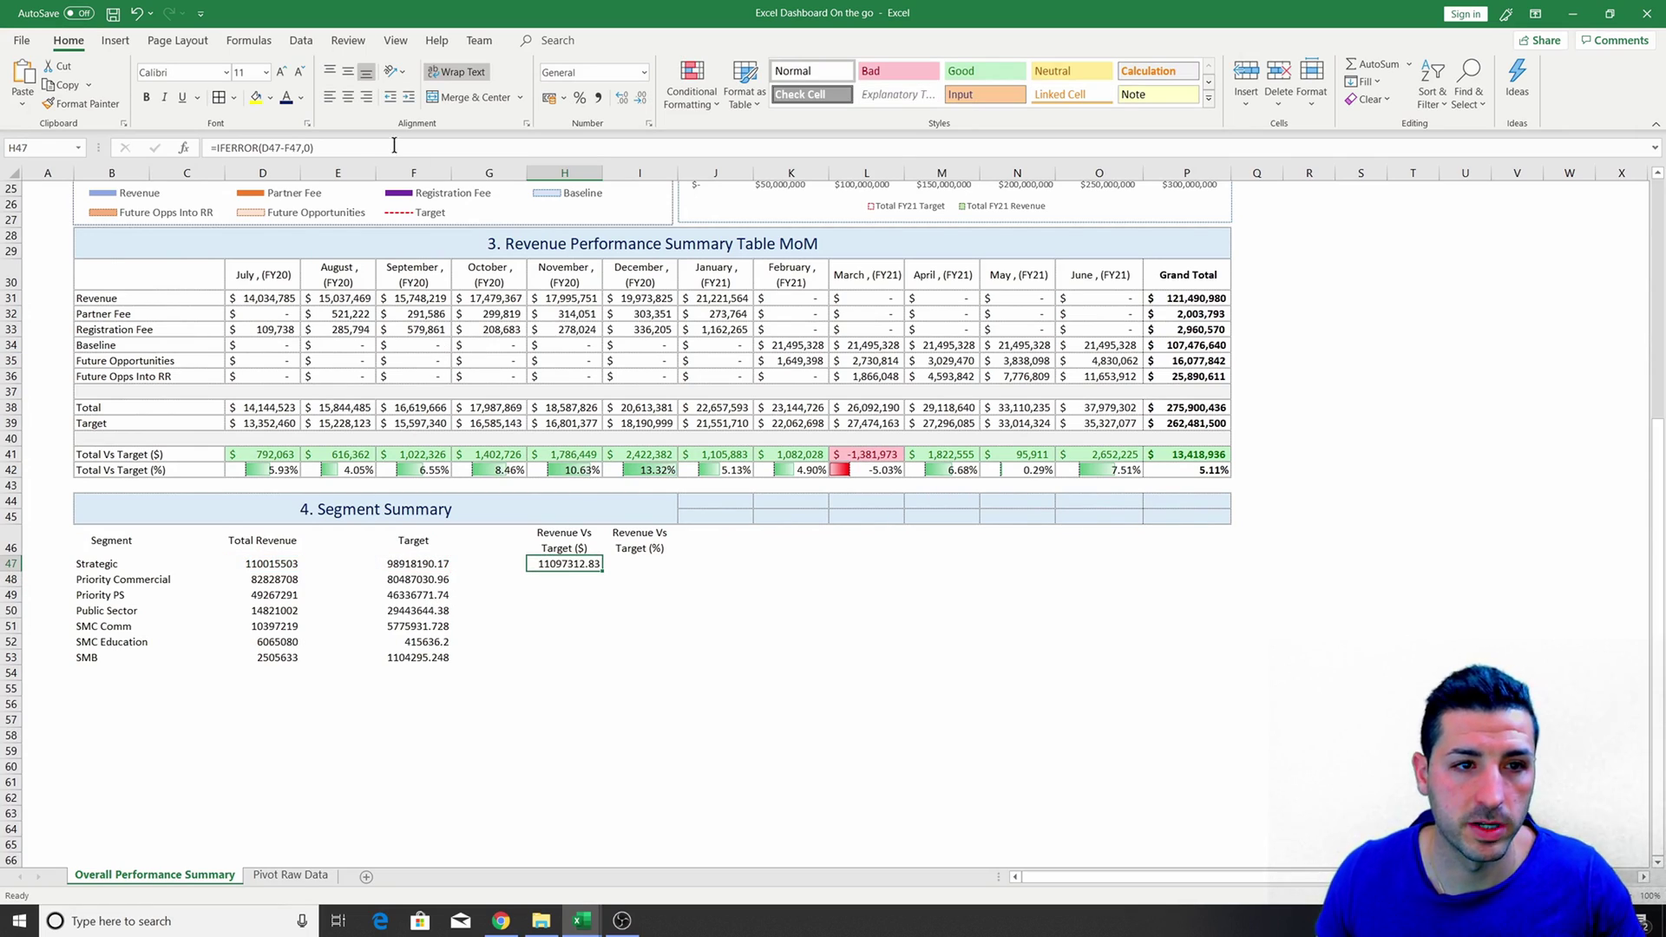
{"action": "left_click", "coordinate": [299, 147]}
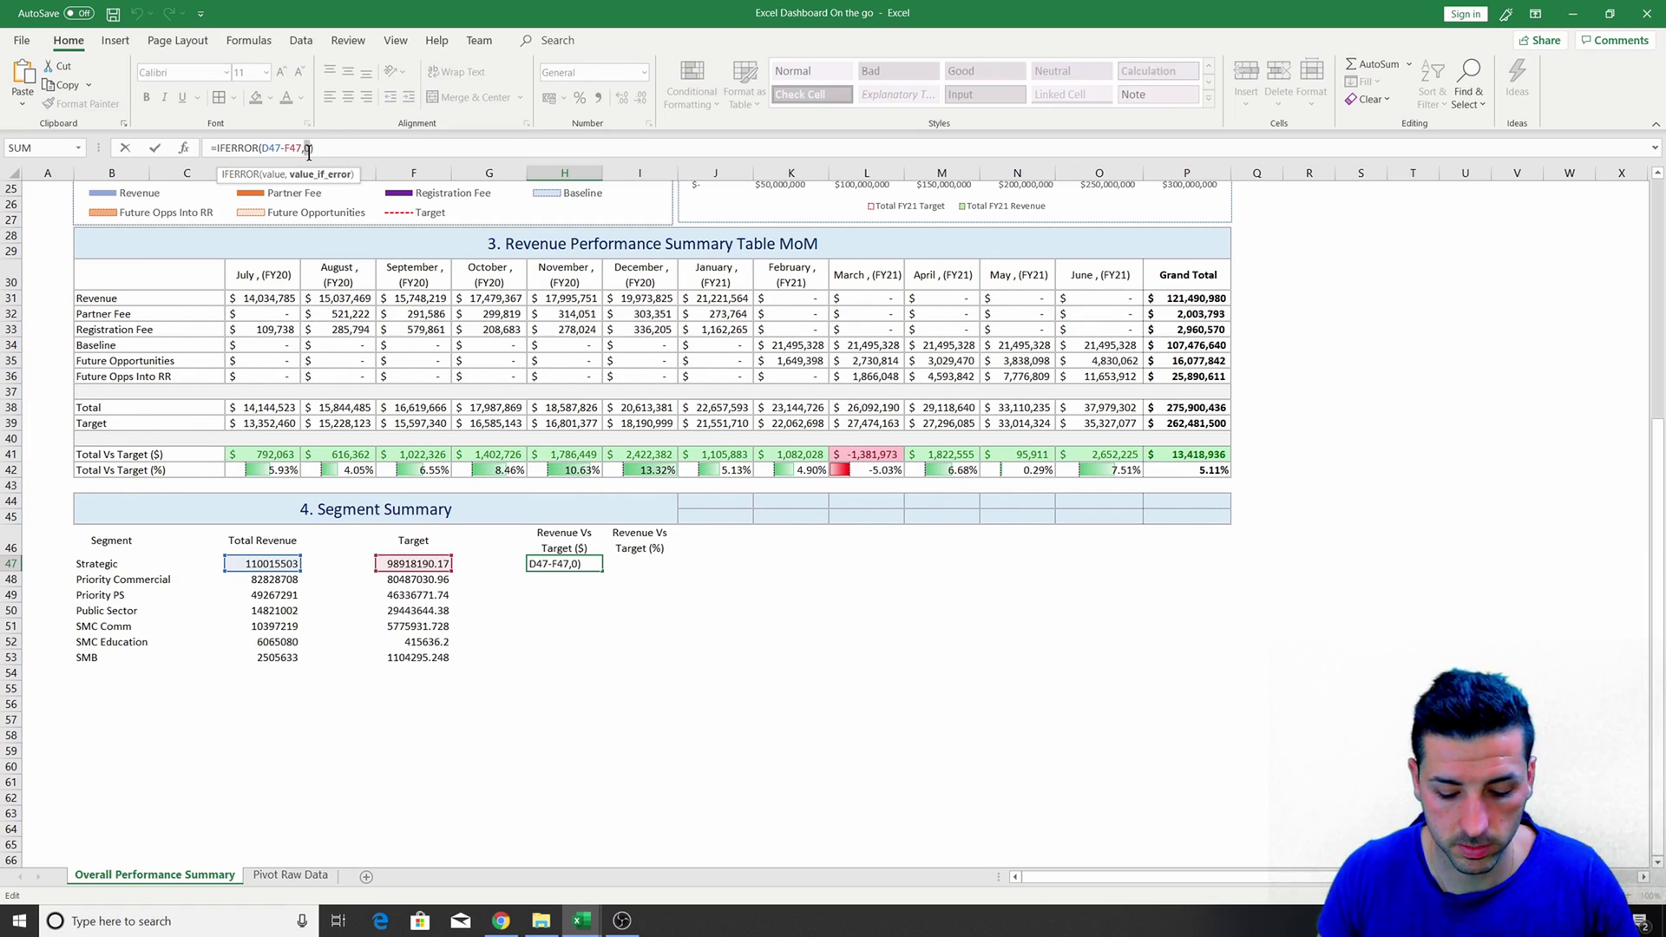
{"action": "key", "text": "Return"}
Enter =IFERROR(D47/F47-1, "") in I47 as the Strategic row's Revenue Vs Target (%) formula.
{"action": "left_click", "coordinate": [636, 564]}
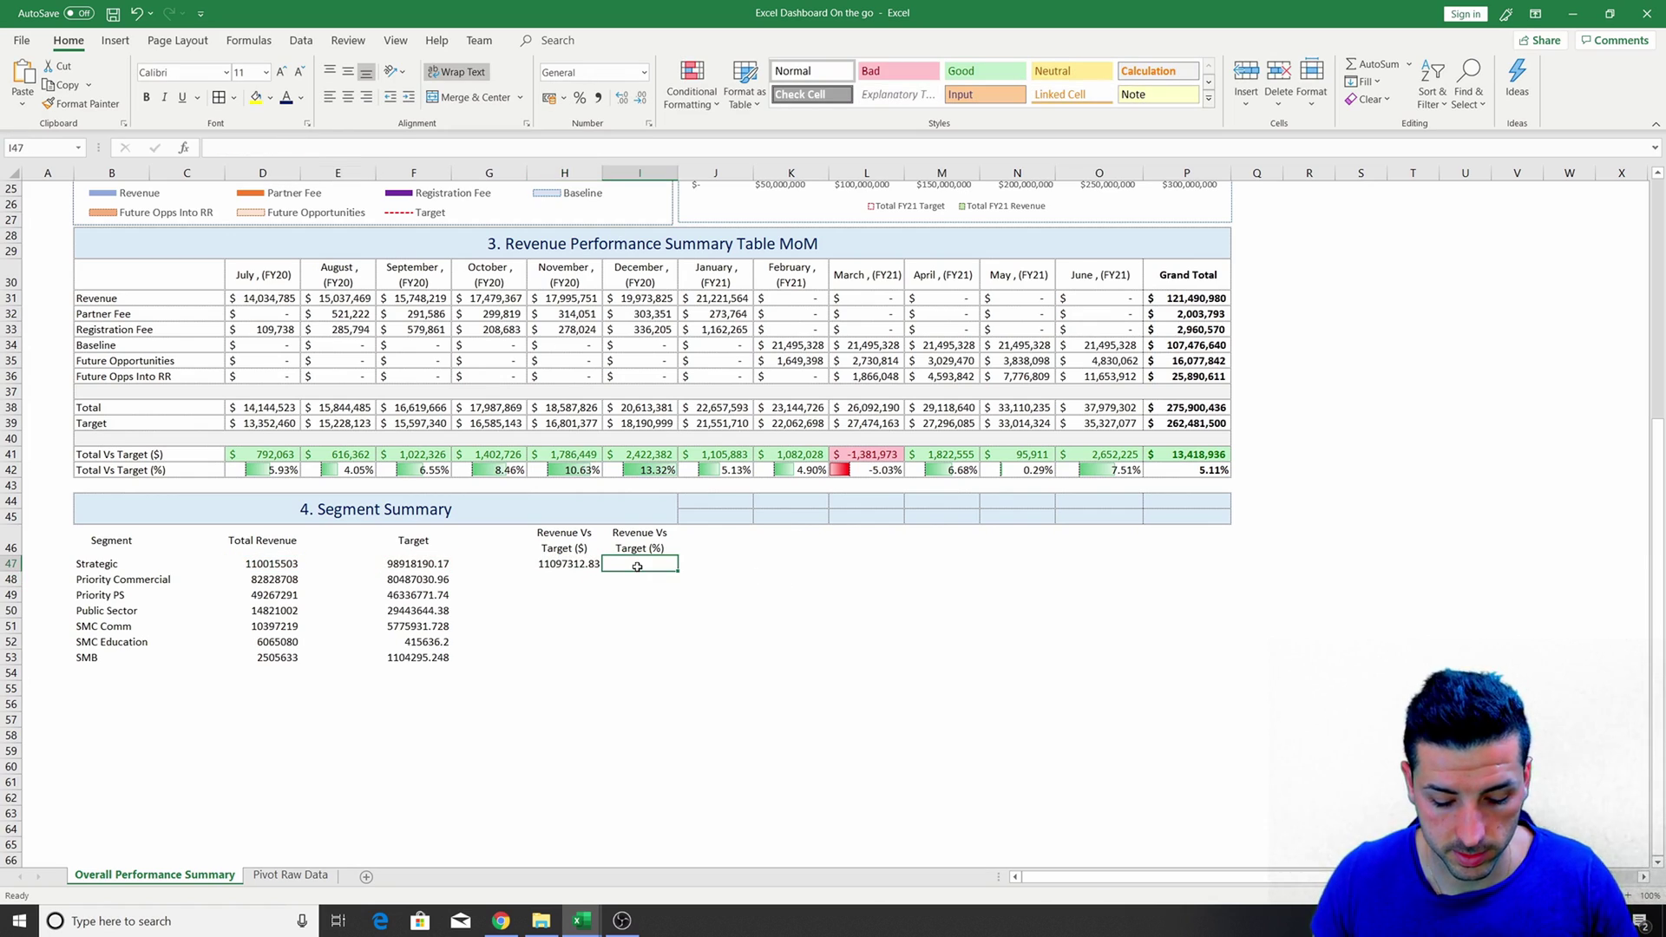
{"action": "type", "text": "="}
{"action": "left_click", "coordinate": [277, 564]}
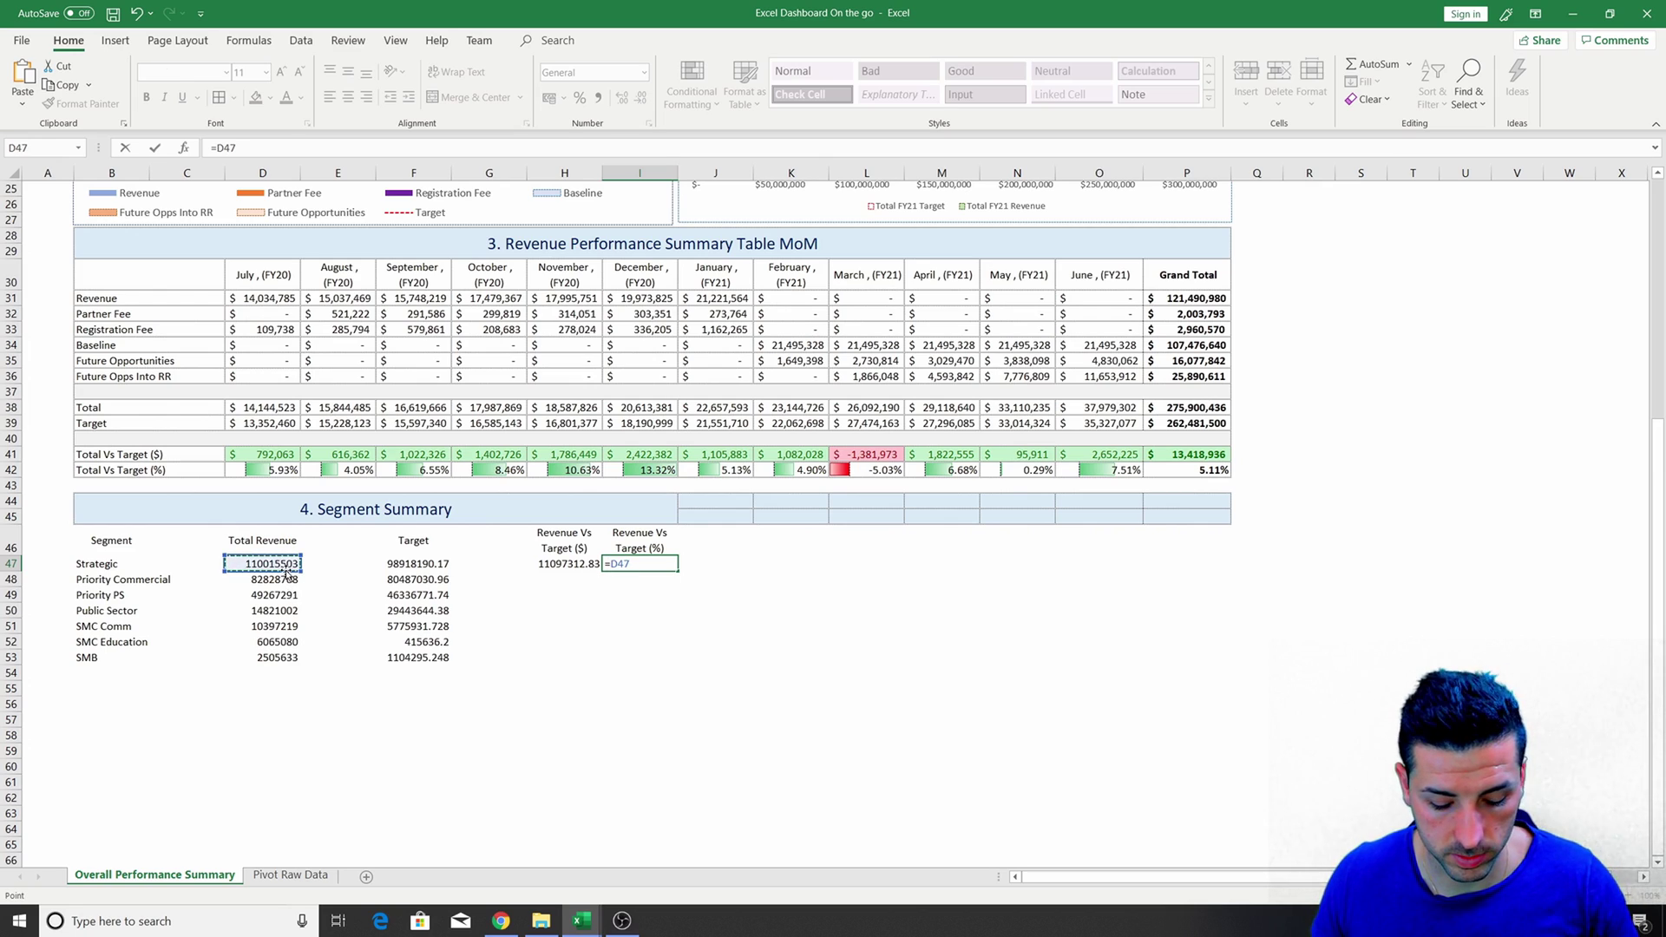
{"action": "type", "text": "/"}
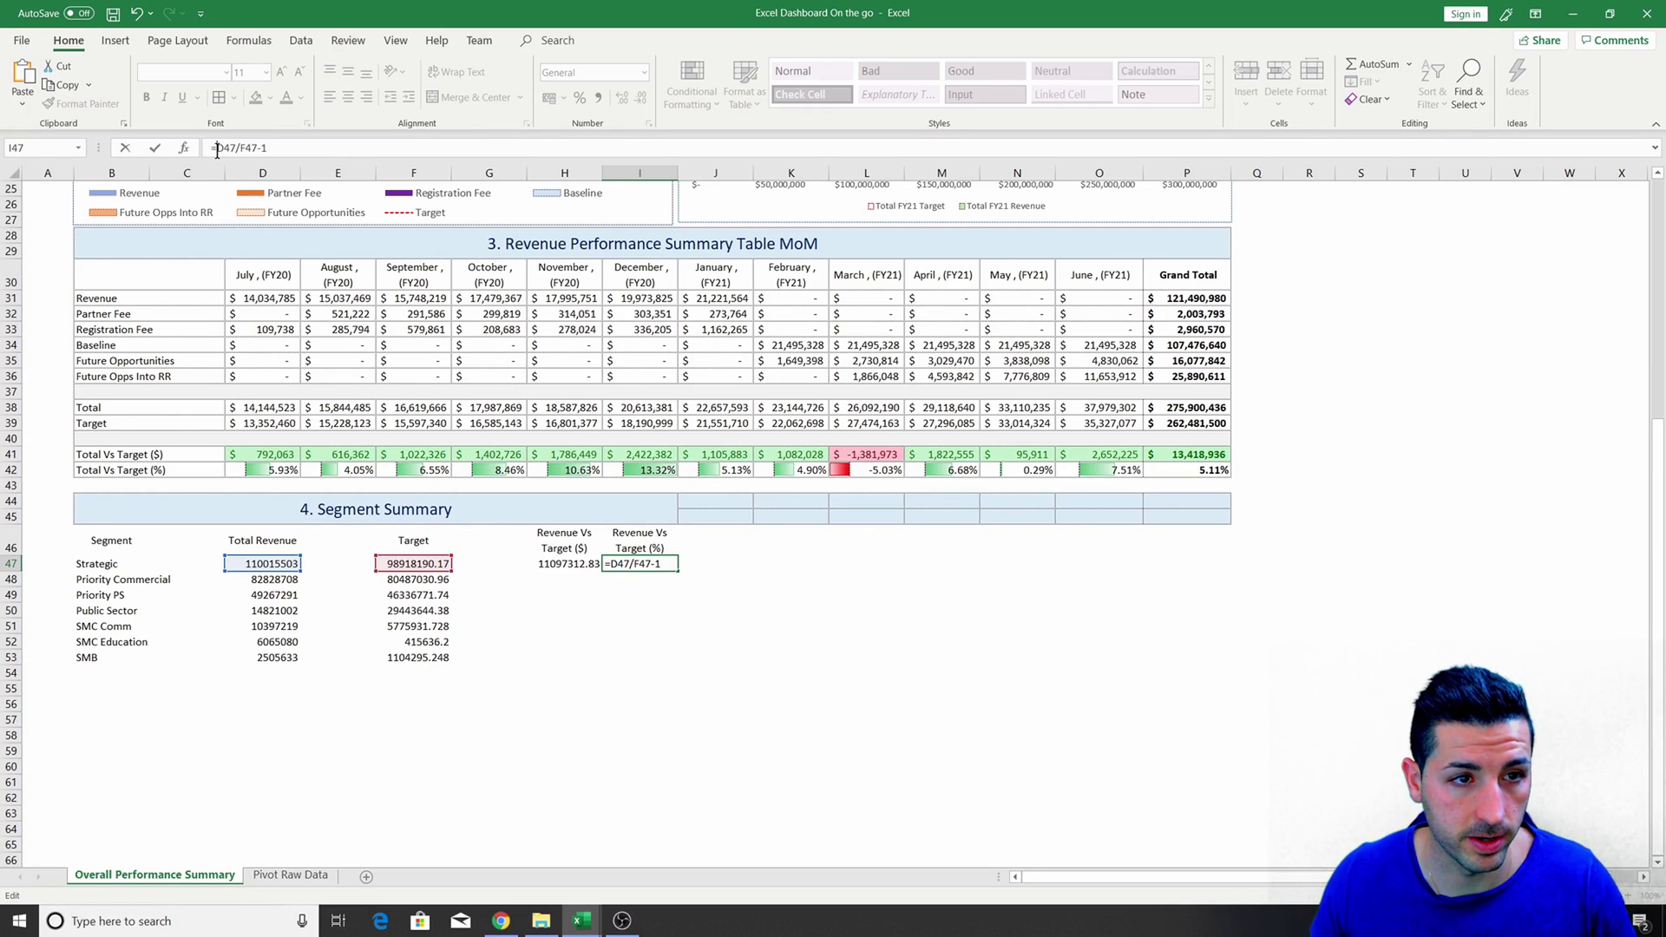
{"action": "type", "text": "iferror("}
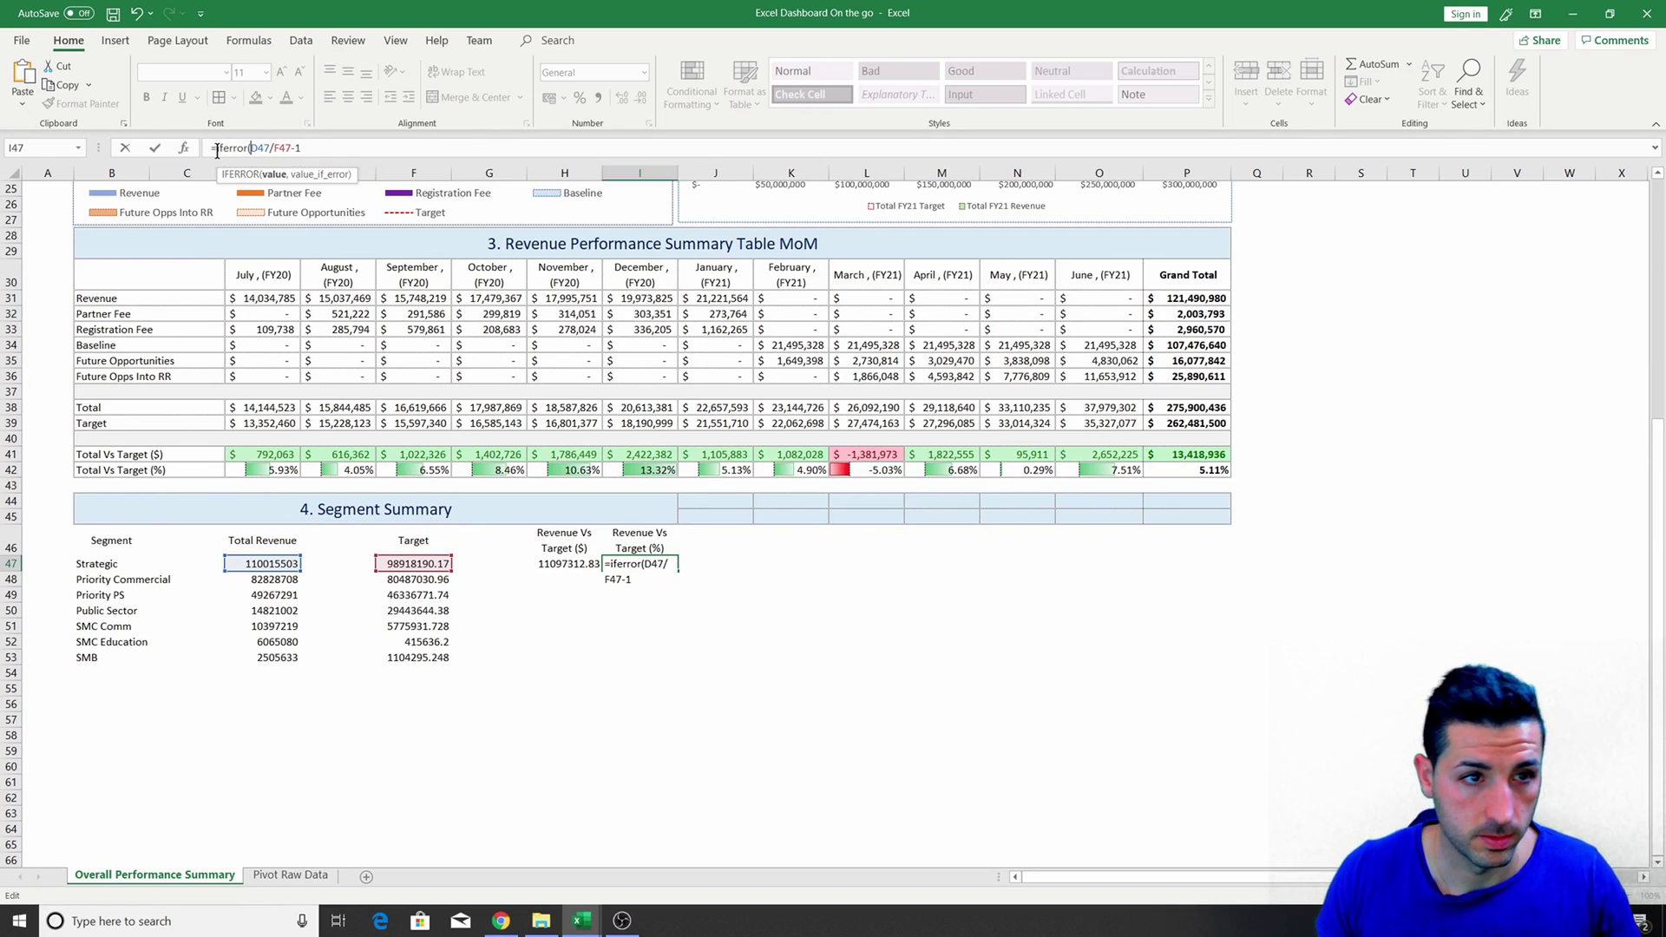
{"action": "type", "text": ", \""}
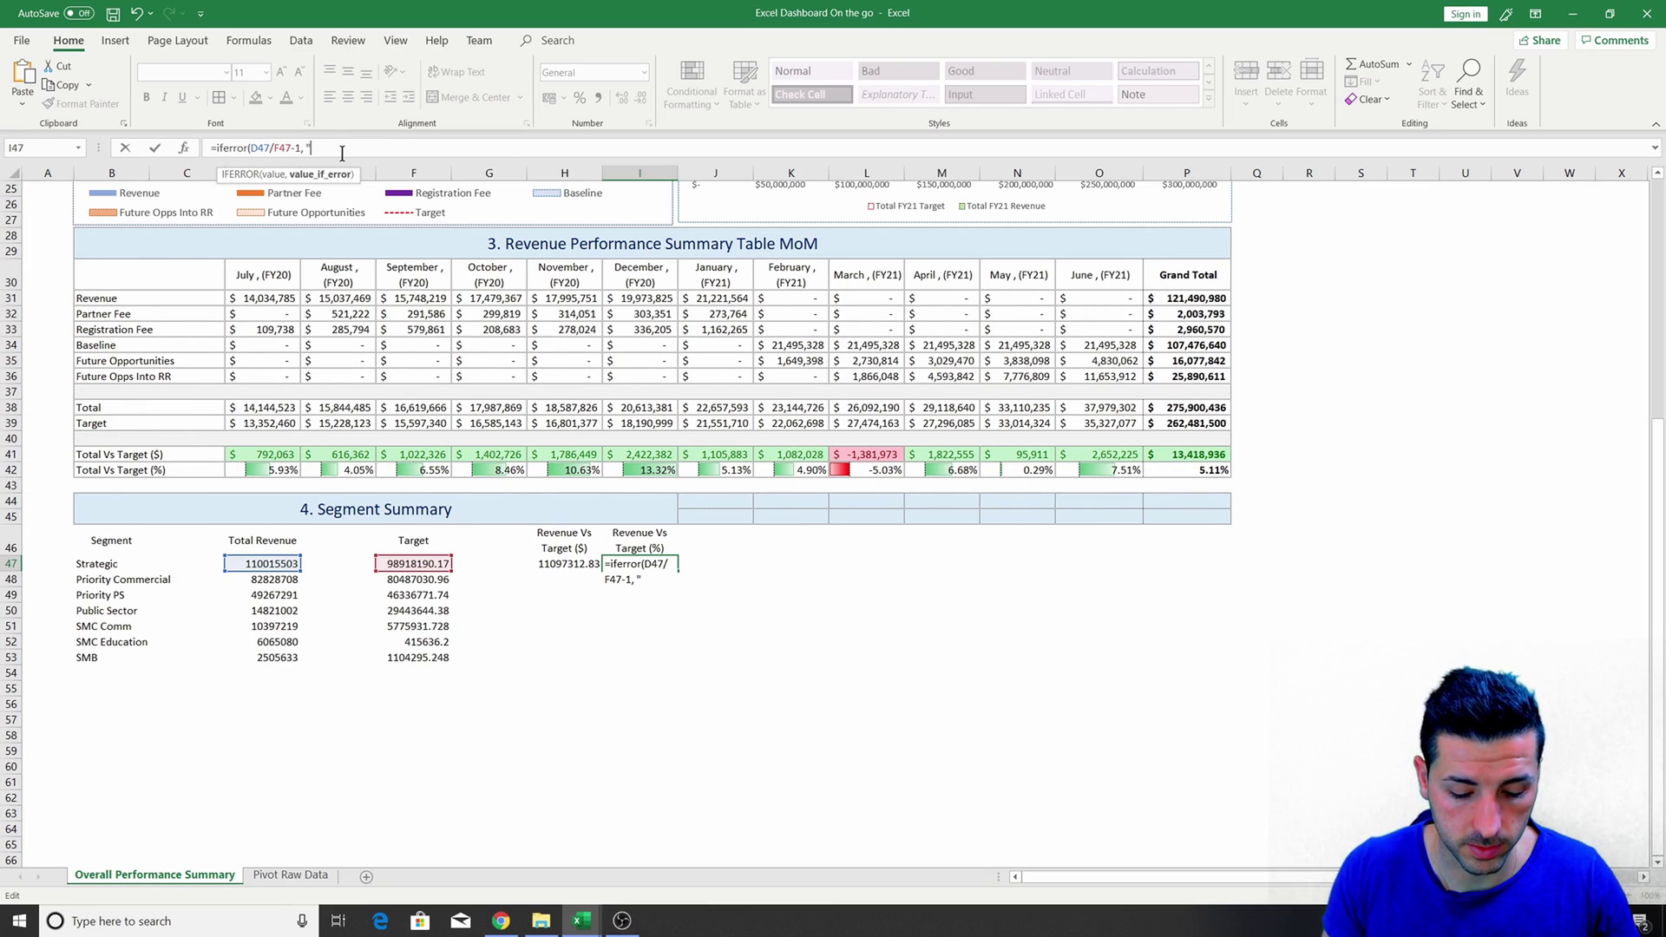
{"action": "type", "text": "\")"}
{"action": "key", "text": "Return"}
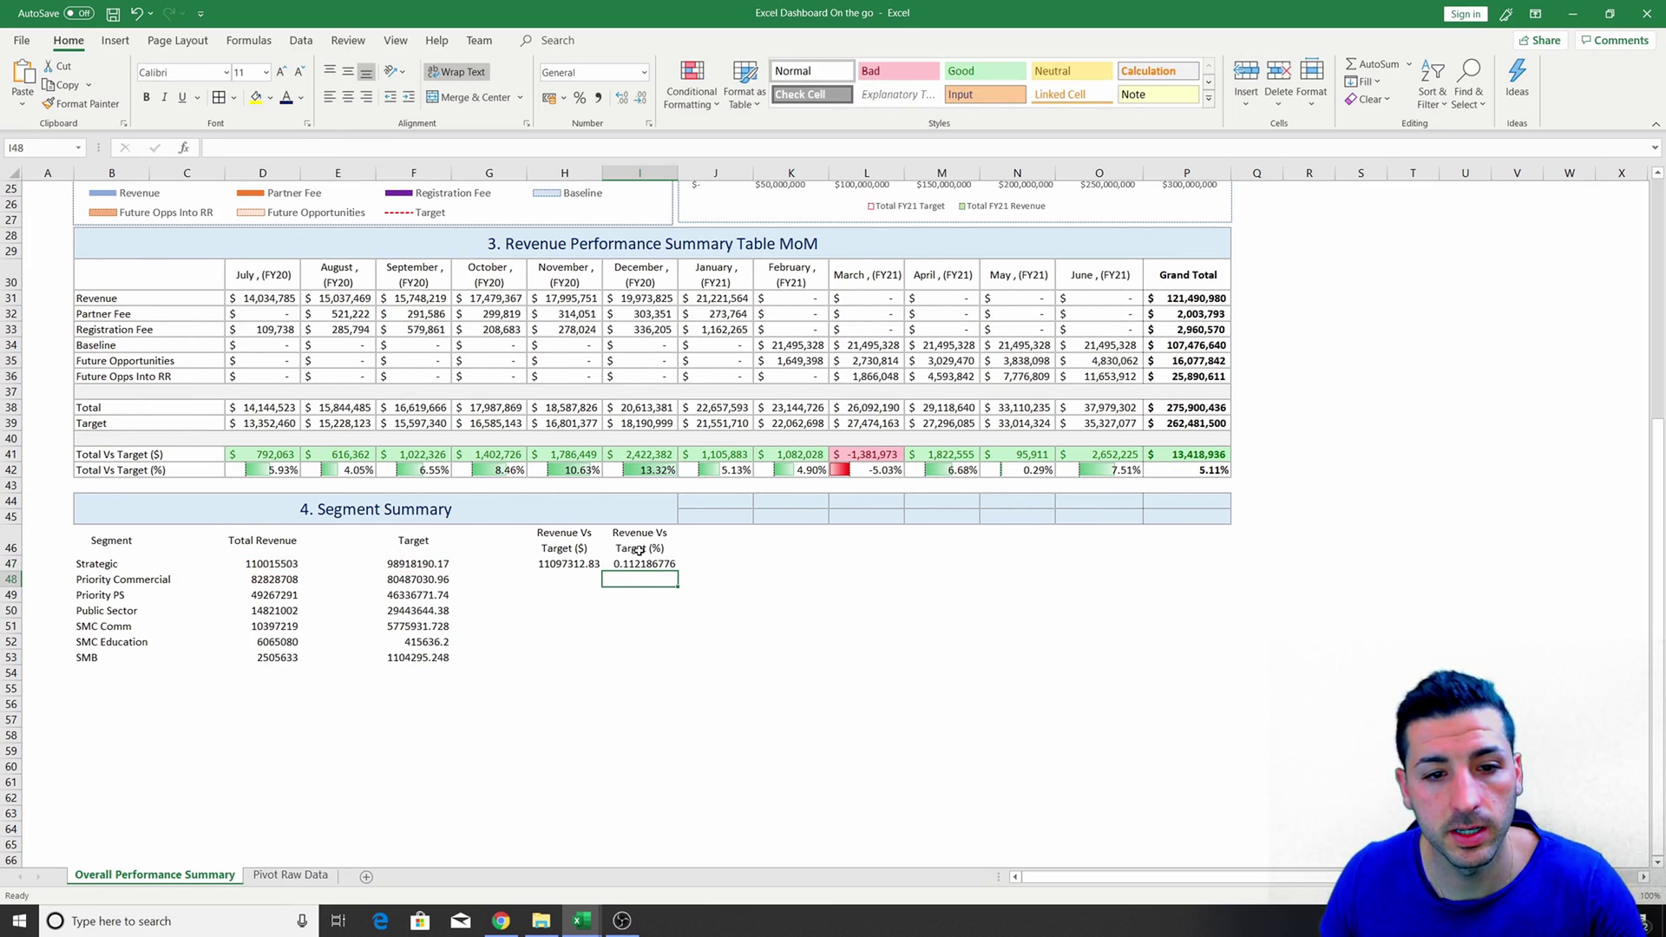
Fill the Revenue Vs Target ($) and (%) formulas from row 47 down to the SMB row.
{"action": "left_click_drag", "start_coordinate": [567, 562], "coordinate": [589, 663]}
{"action": "left_click", "coordinate": [576, 563]}
{"action": "left_click", "coordinate": [642, 563]}
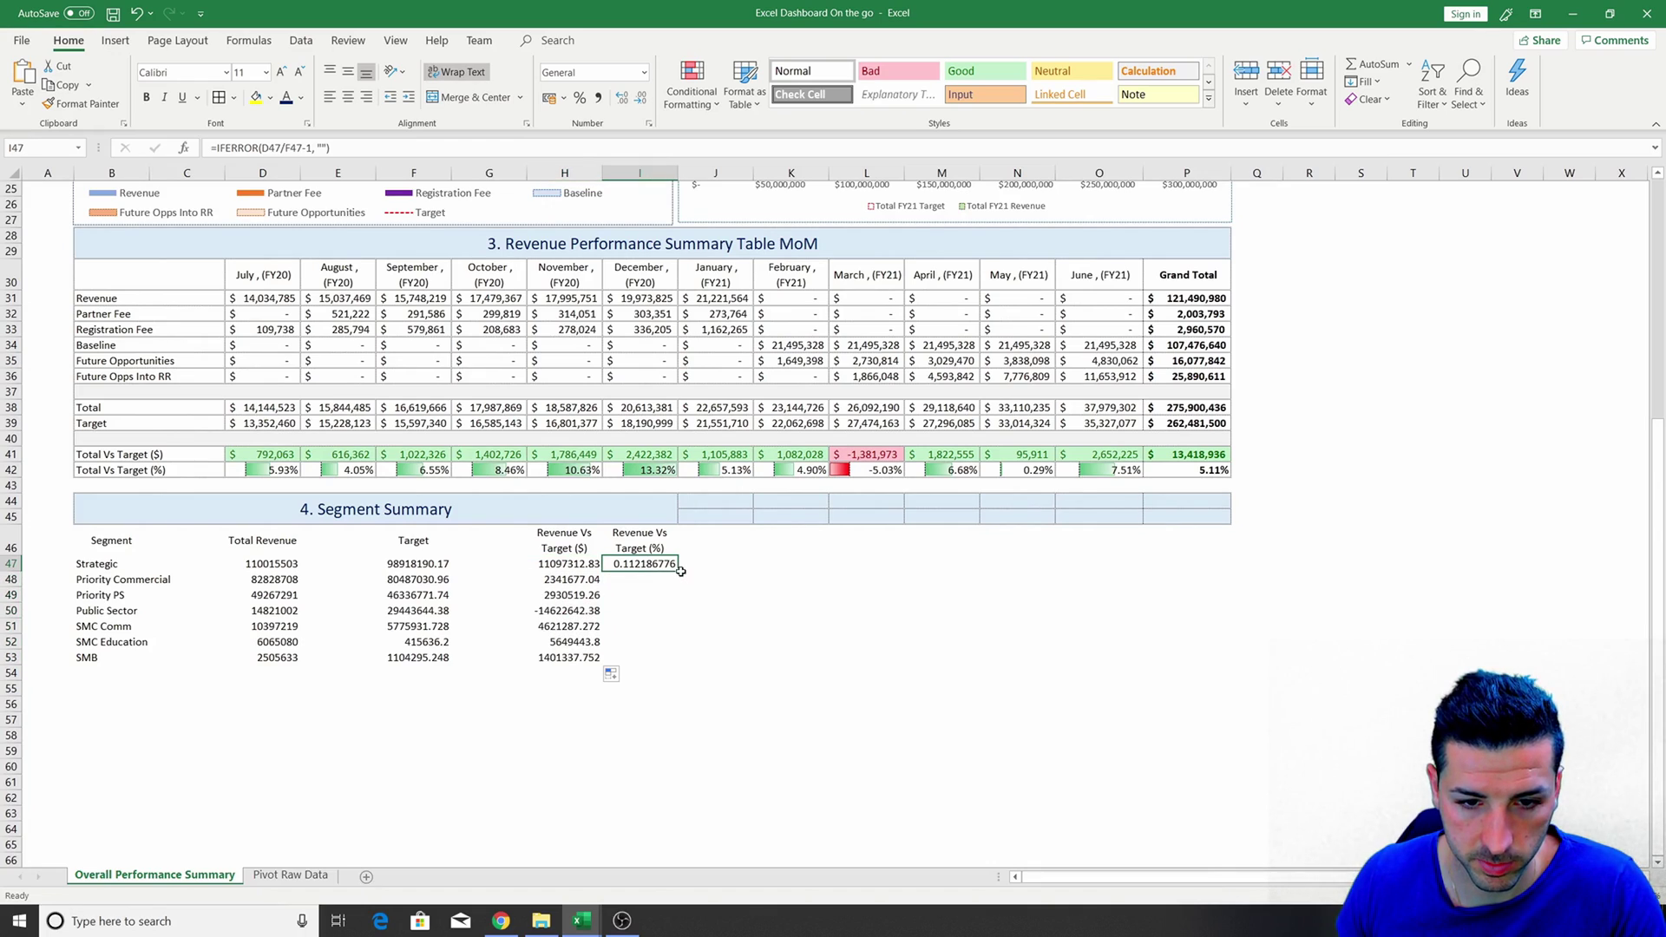
{"action": "double_click", "coordinate": [678, 570]}
{"action": "left_click", "coordinate": [531, 584]}
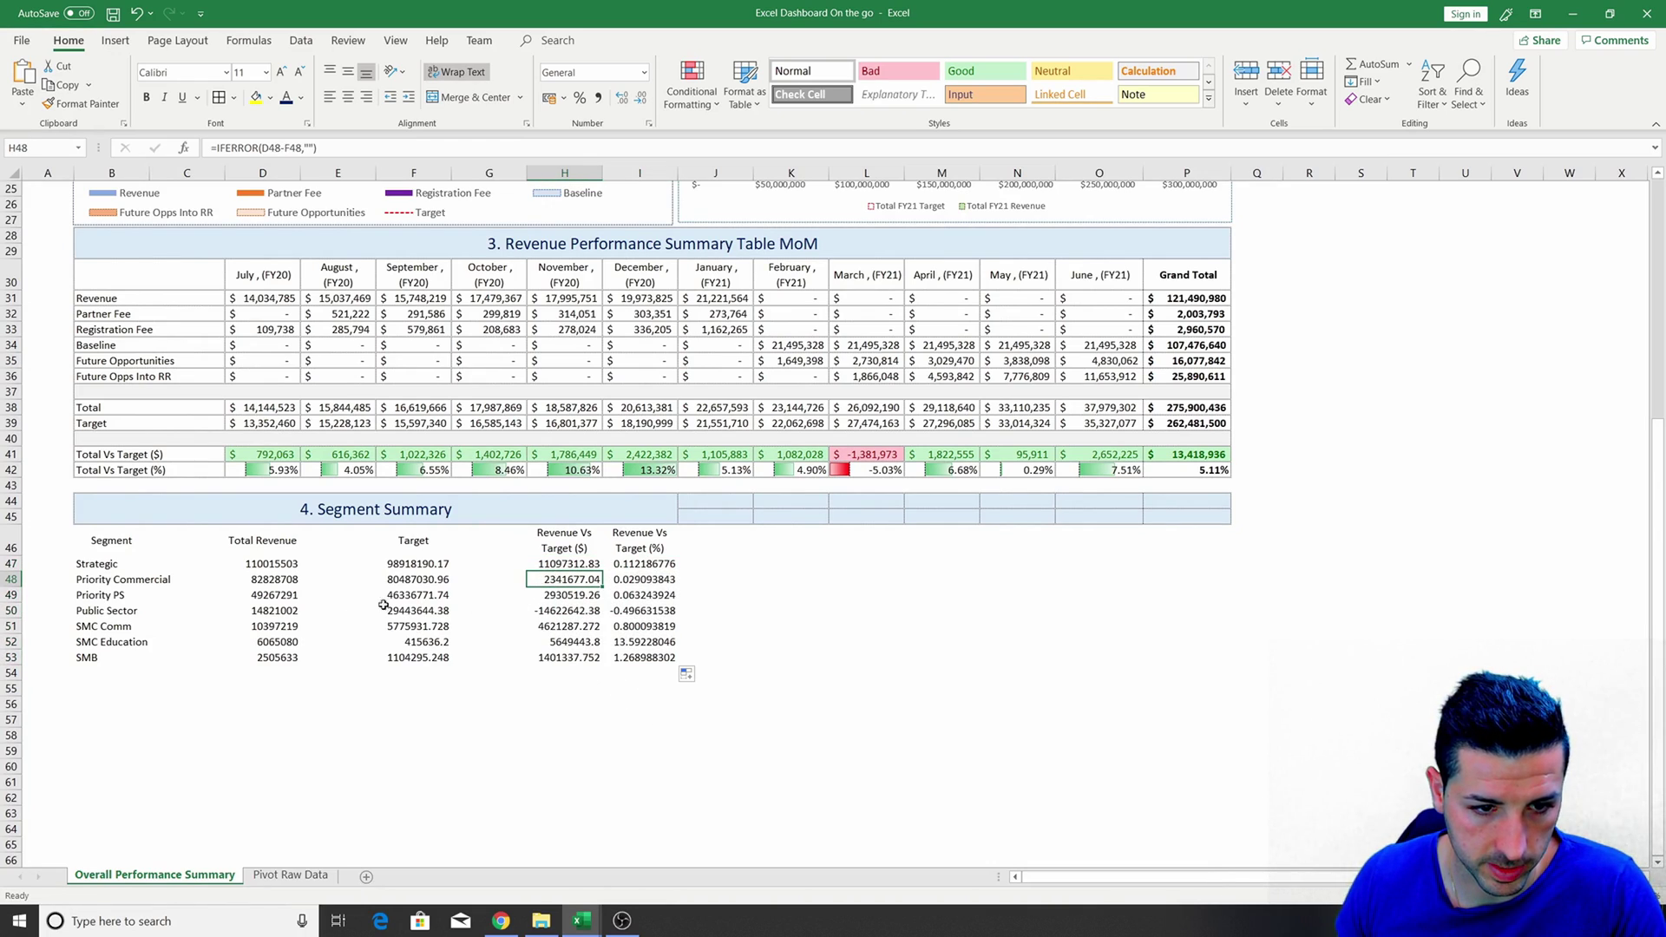
Merge and center the Segment, Total Revenue and Target headers in row 46, each across two columns.
{"action": "left_click_drag", "start_coordinate": [93, 564], "coordinate": [178, 564]}
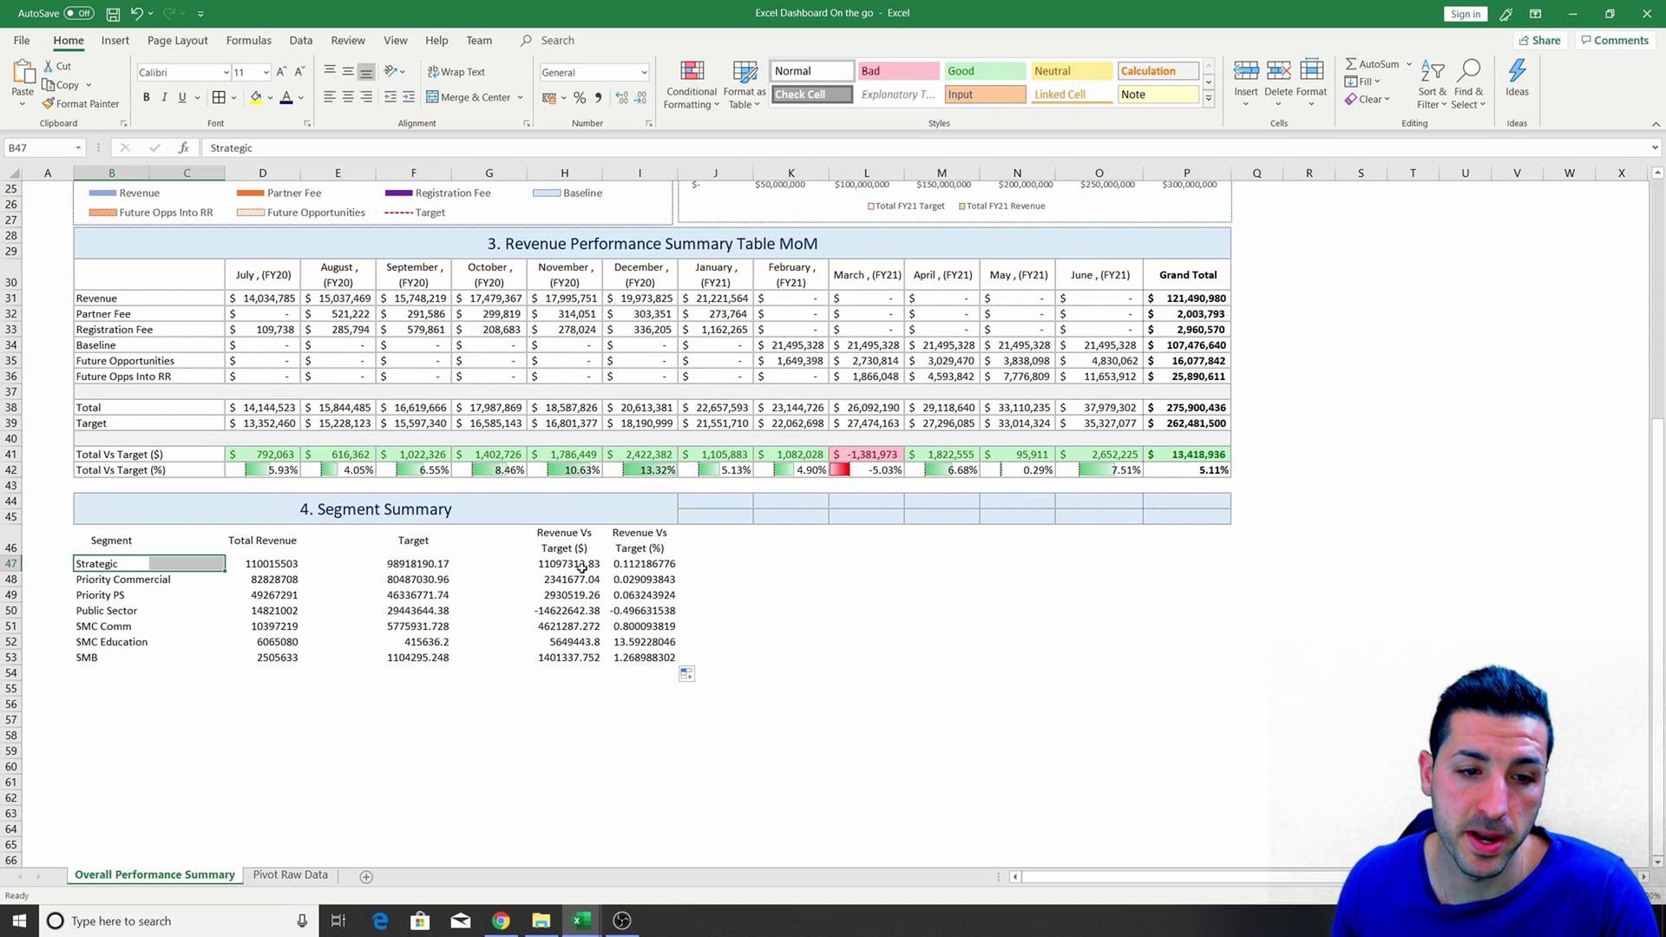
{"action": "left_click_drag", "start_coordinate": [146, 531], "coordinate": [165, 536]}
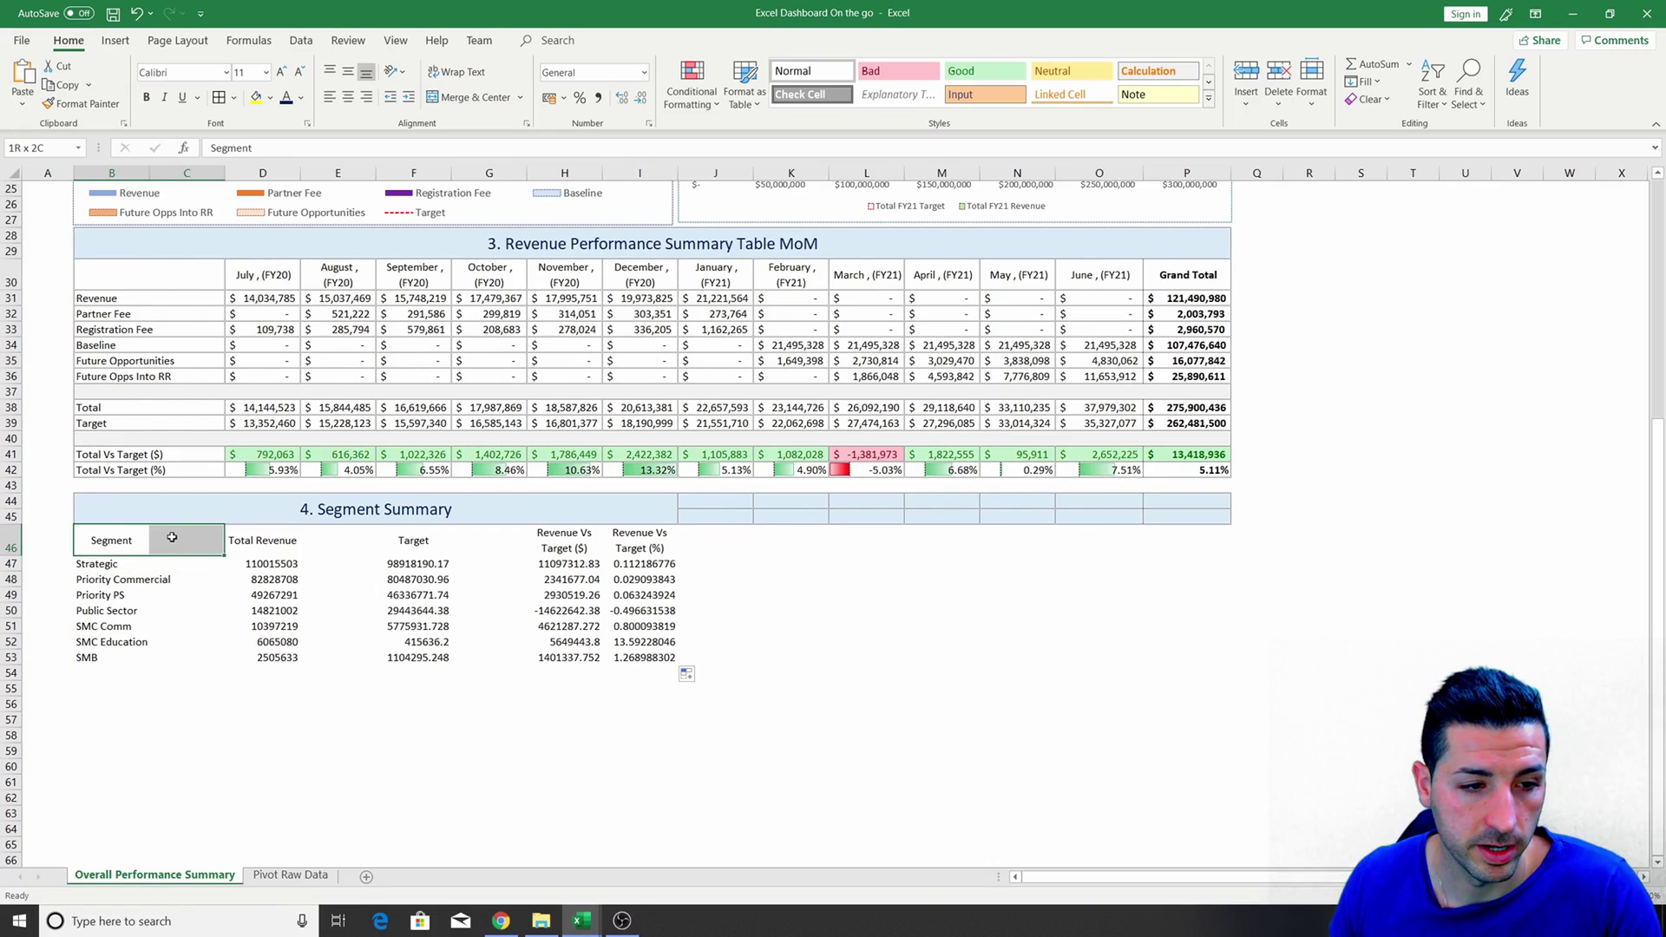
{"action": "left_click", "coordinate": [475, 97]}
{"action": "left_click_drag", "start_coordinate": [277, 546], "coordinate": [508, 540]}
{"action": "left_click", "coordinate": [476, 97]}
{"action": "left_click", "coordinate": [442, 540]}
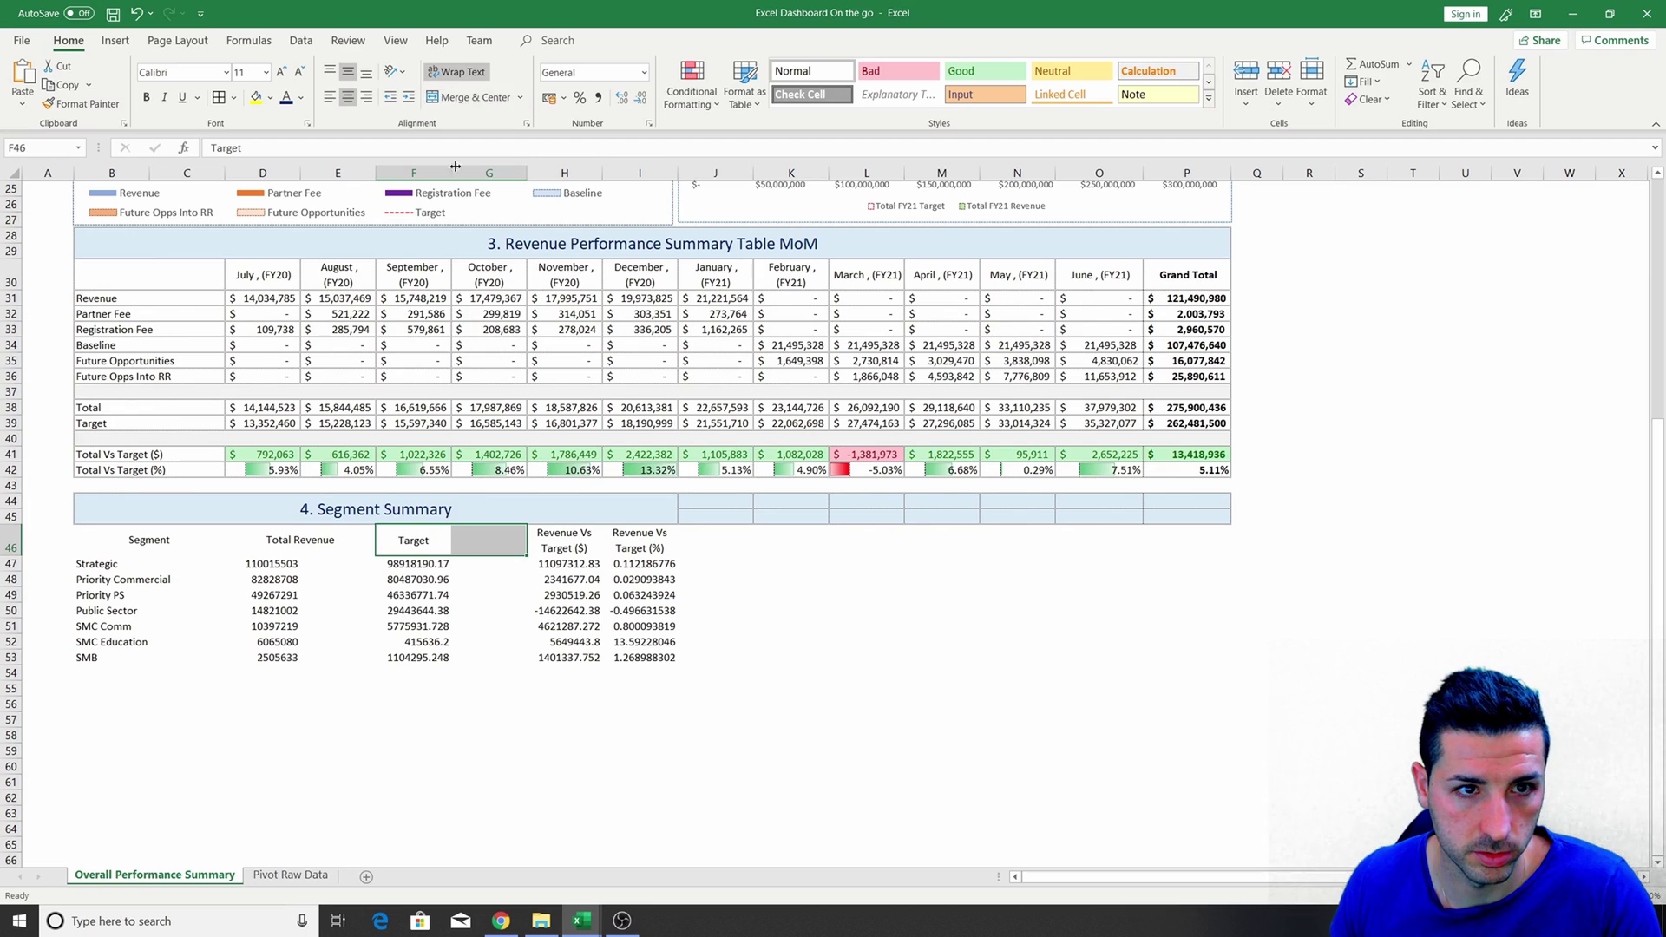
{"action": "left_click", "coordinate": [475, 98]}
Merge and center the Strategic label across B47:C47 and copy that format to the segment labels below, through row 54.
{"action": "left_click", "coordinate": [128, 563]}
{"action": "left_click_drag", "start_coordinate": [127, 564], "coordinate": [186, 564]}
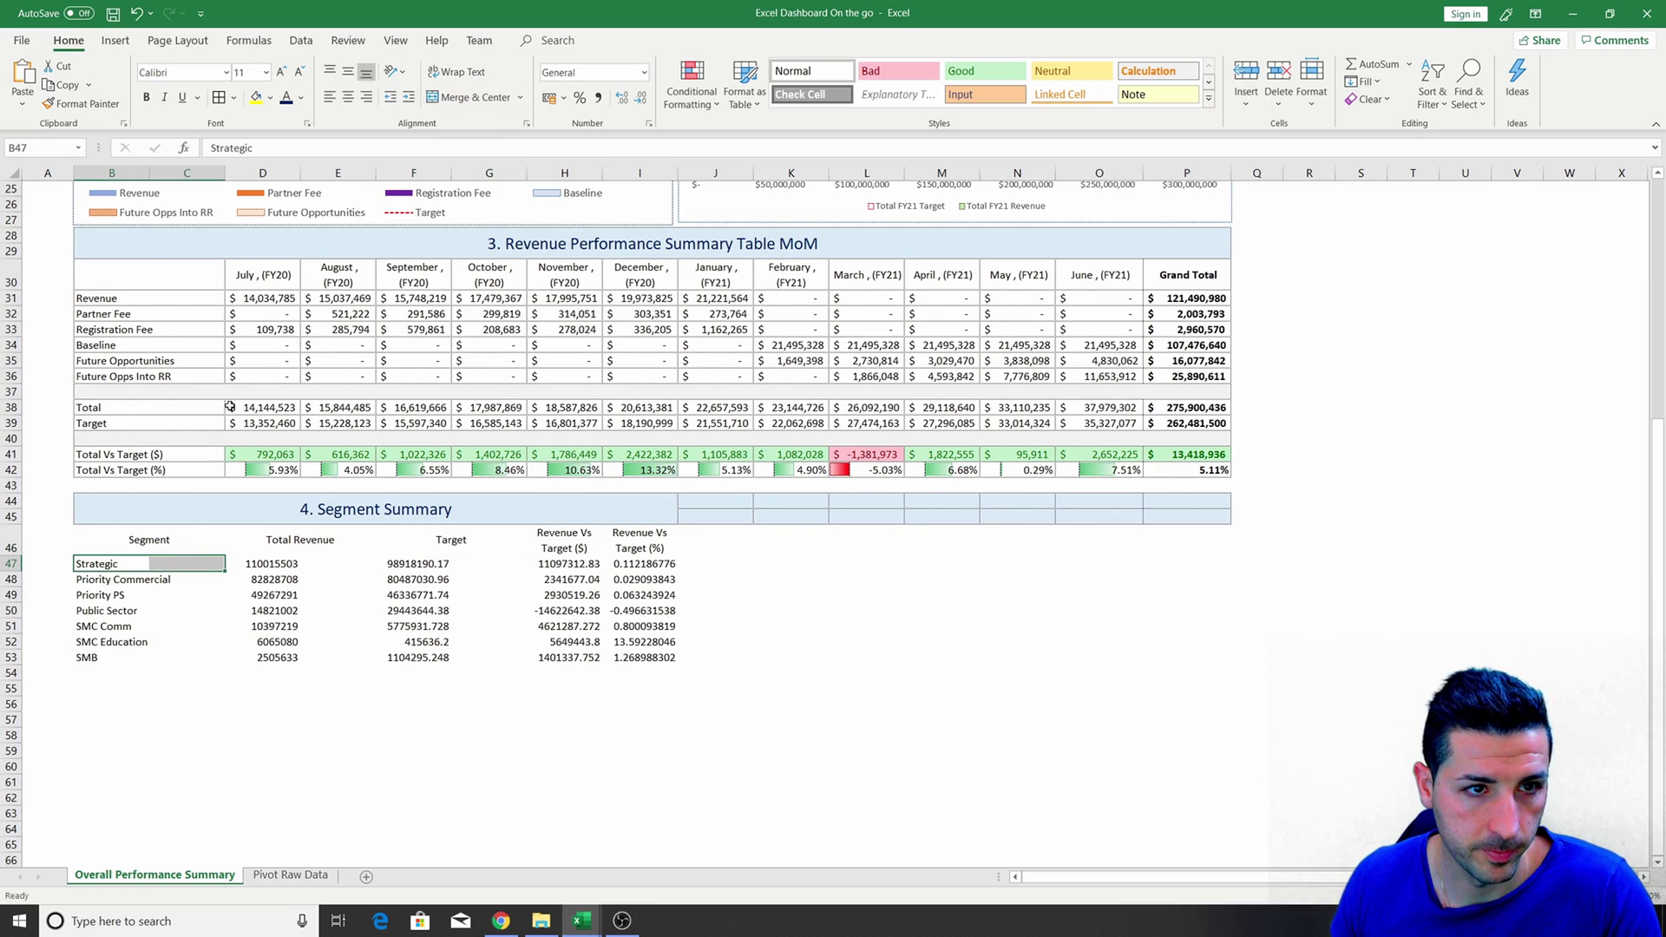
{"action": "left_click", "coordinate": [456, 97]}
{"action": "left_click", "coordinate": [82, 103]}
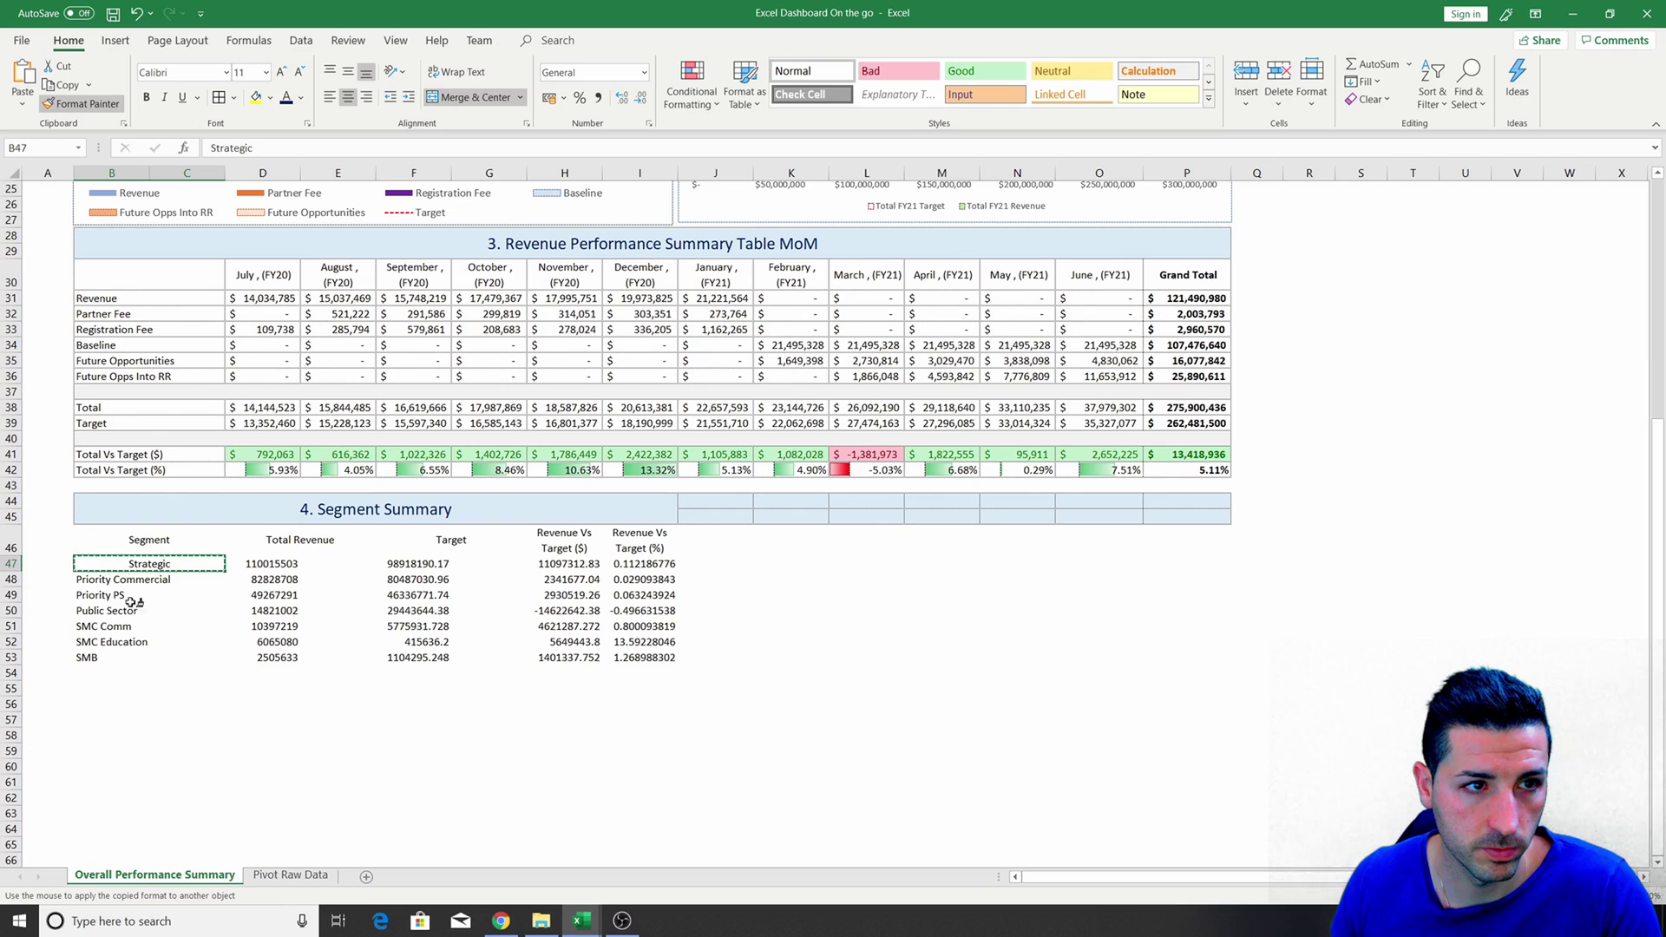
{"action": "mouse_move", "coordinate": [87, 580]}
{"action": "left_mouse_down"}
{"action": "mouse_move", "coordinate": [200, 599]}
{"action": "mouse_move", "coordinate": [206, 654]}
{"action": "mouse_move", "coordinate": [119, 677]}
{"action": "left_mouse_up"}
Enter the label Total in B54 below SMB and left-align the segment labels in rows 47 to 54.
{"action": "left_click", "coordinate": [119, 675]}
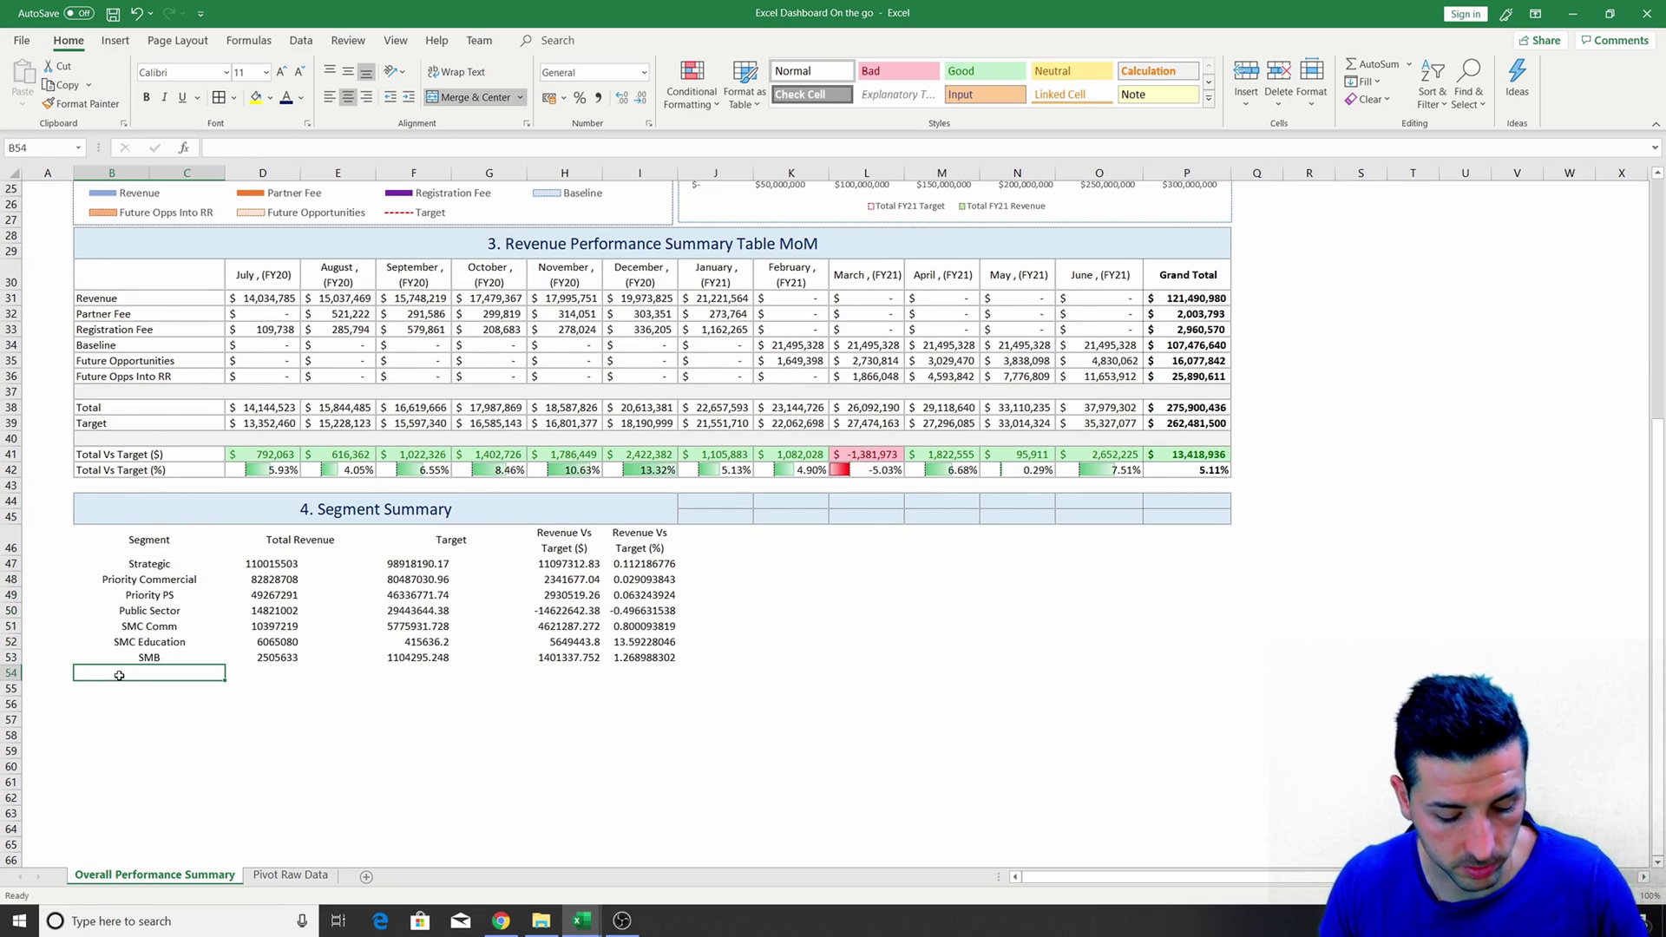
{"action": "type", "text": "Ta"}
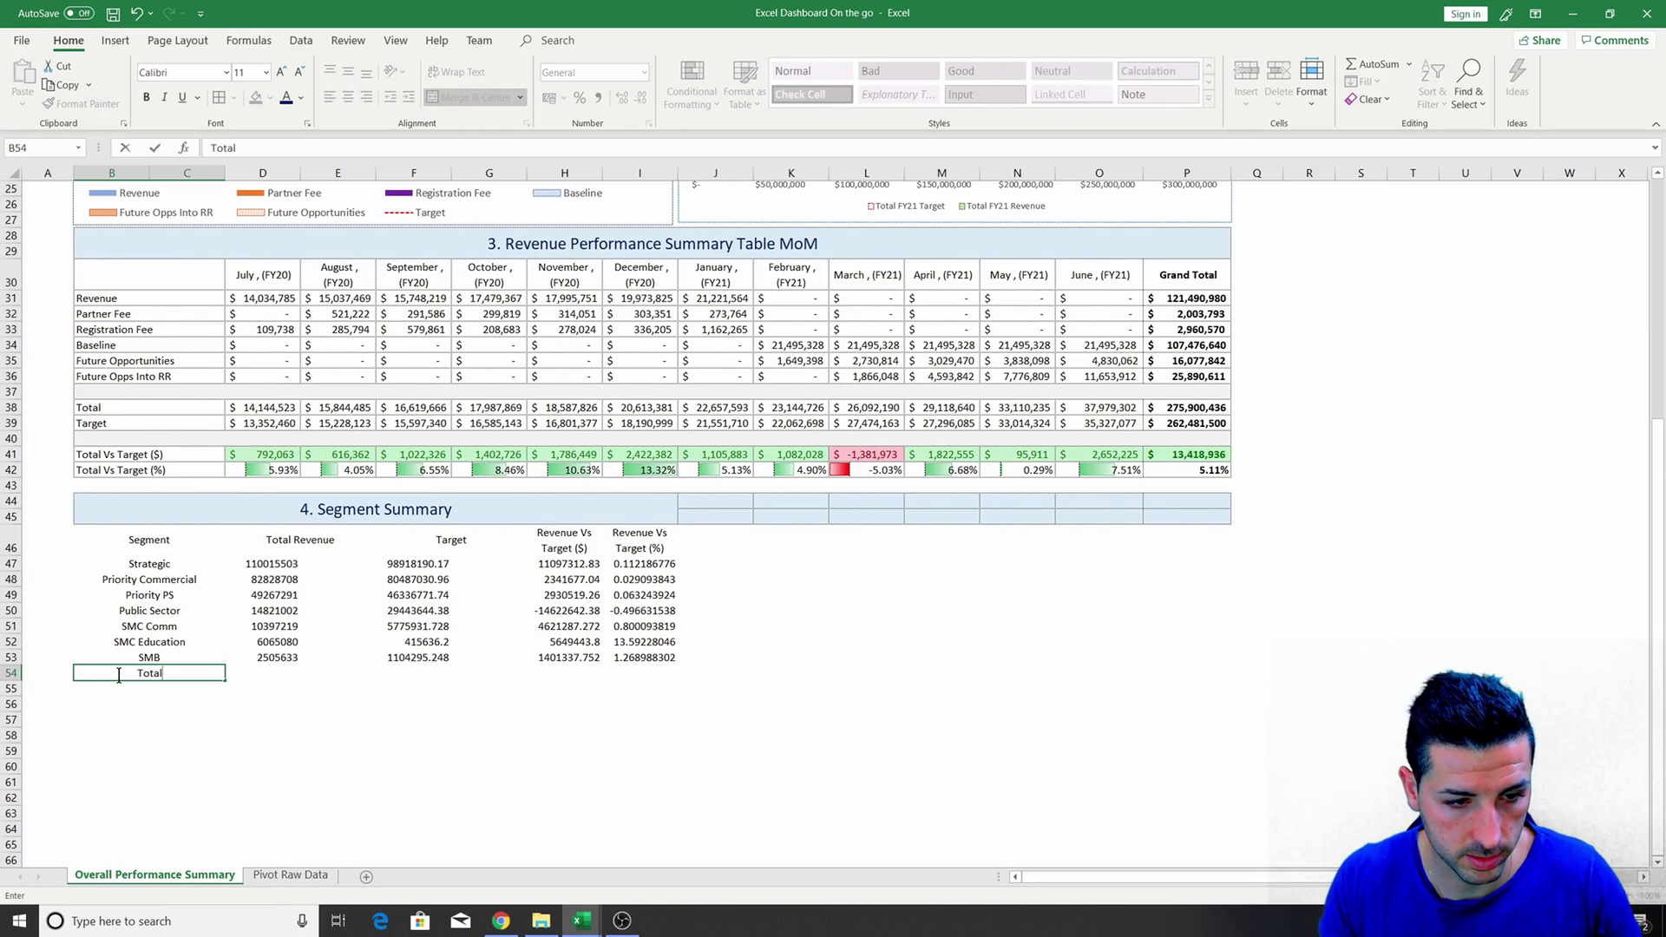
{"action": "key", "text": "BackSpace"}
{"action": "key", "text": "Return"}
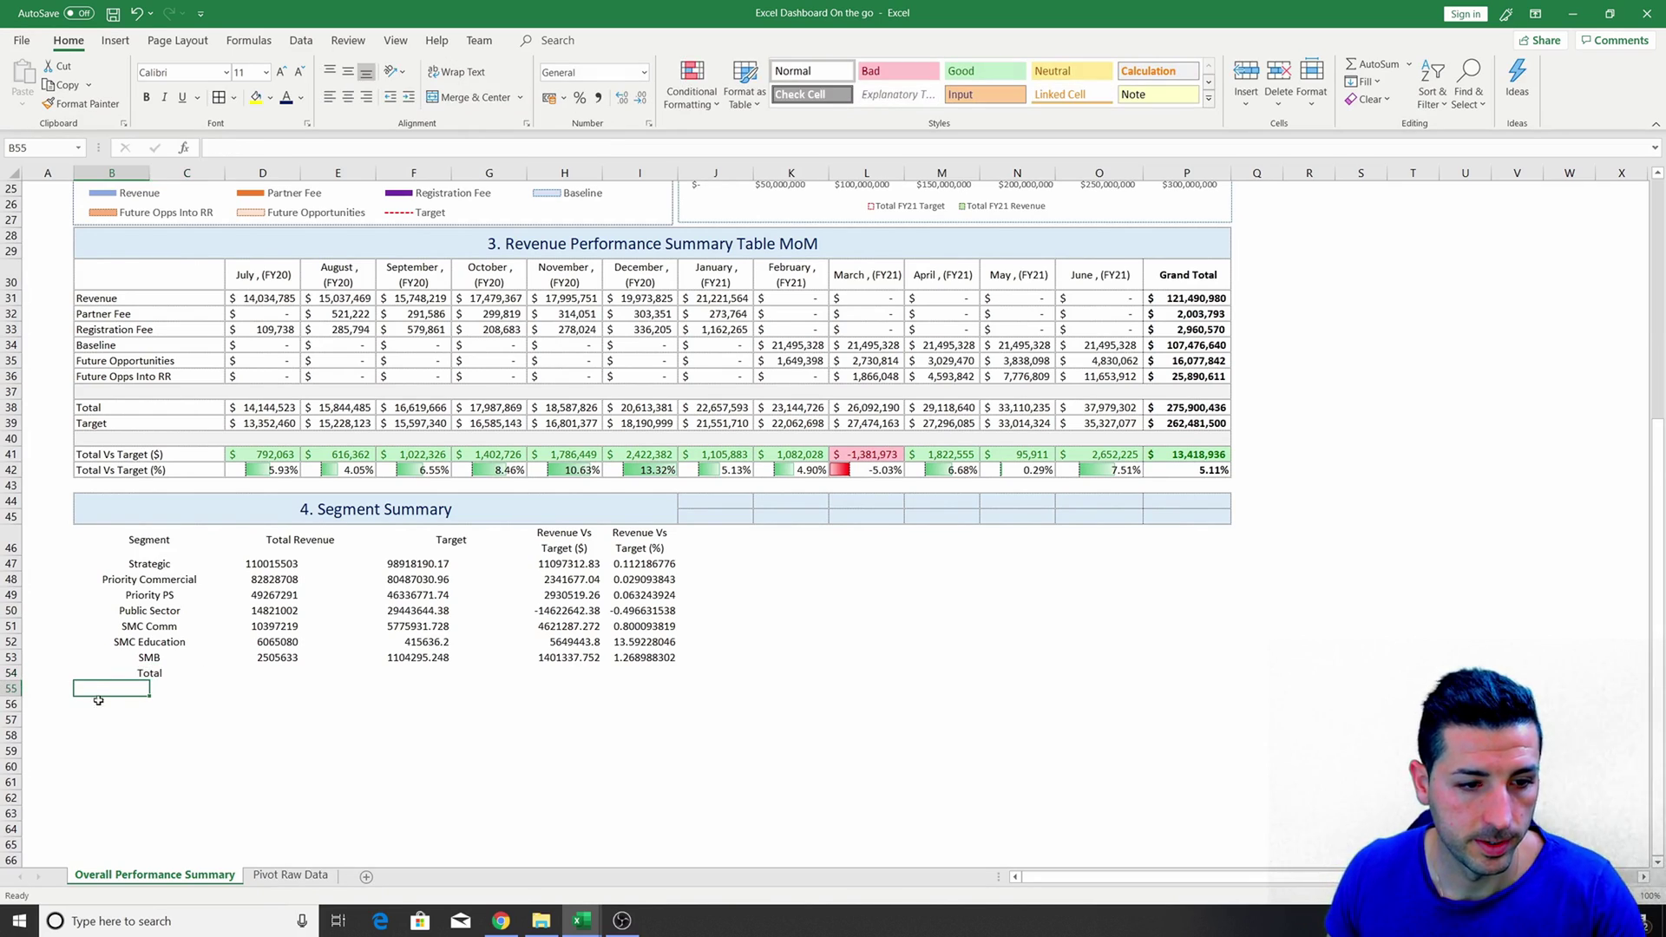
{"action": "left_click_drag", "start_coordinate": [149, 673], "coordinate": [171, 564]}
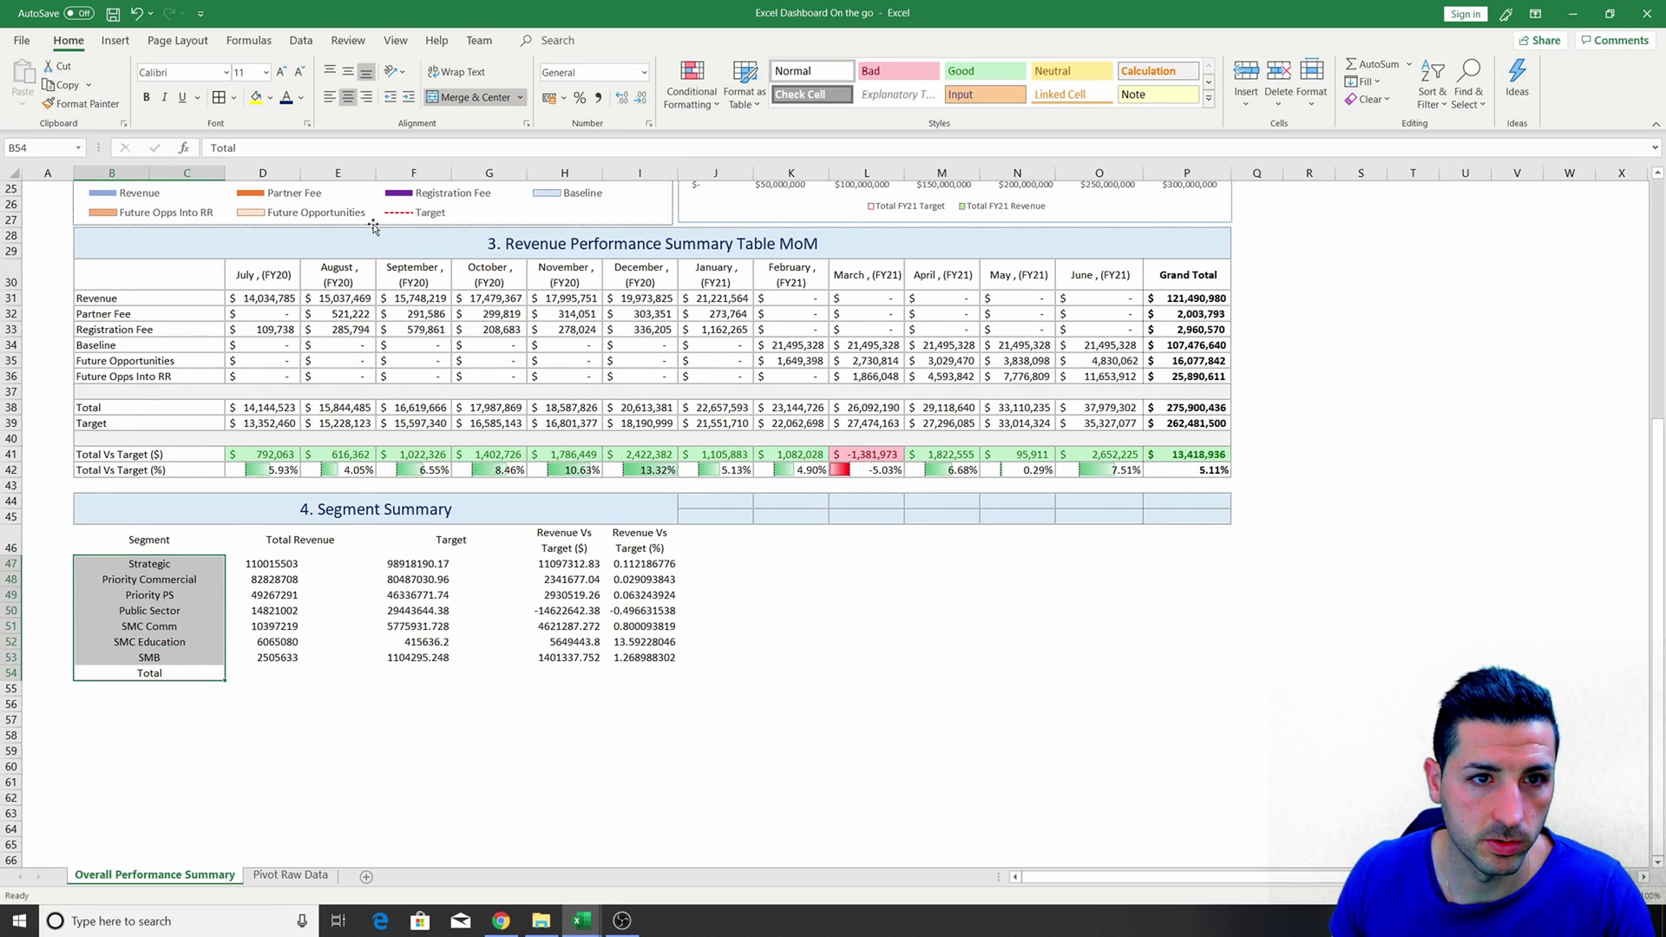
{"action": "left_click", "coordinate": [332, 99]}
Merge and center each Total Revenue cell across columns D:E and copy that format to the Target values in columns F:G.
{"action": "mouse_move", "coordinate": [279, 568]}
{"action": "left_mouse_down"}
{"action": "mouse_move", "coordinate": [345, 564]}
{"action": "mouse_move", "coordinate": [269, 583]}
{"action": "mouse_move", "coordinate": [332, 671]}
{"action": "left_mouse_up"}
{"action": "left_click", "coordinate": [469, 97]}
{"action": "left_click", "coordinate": [71, 105]}
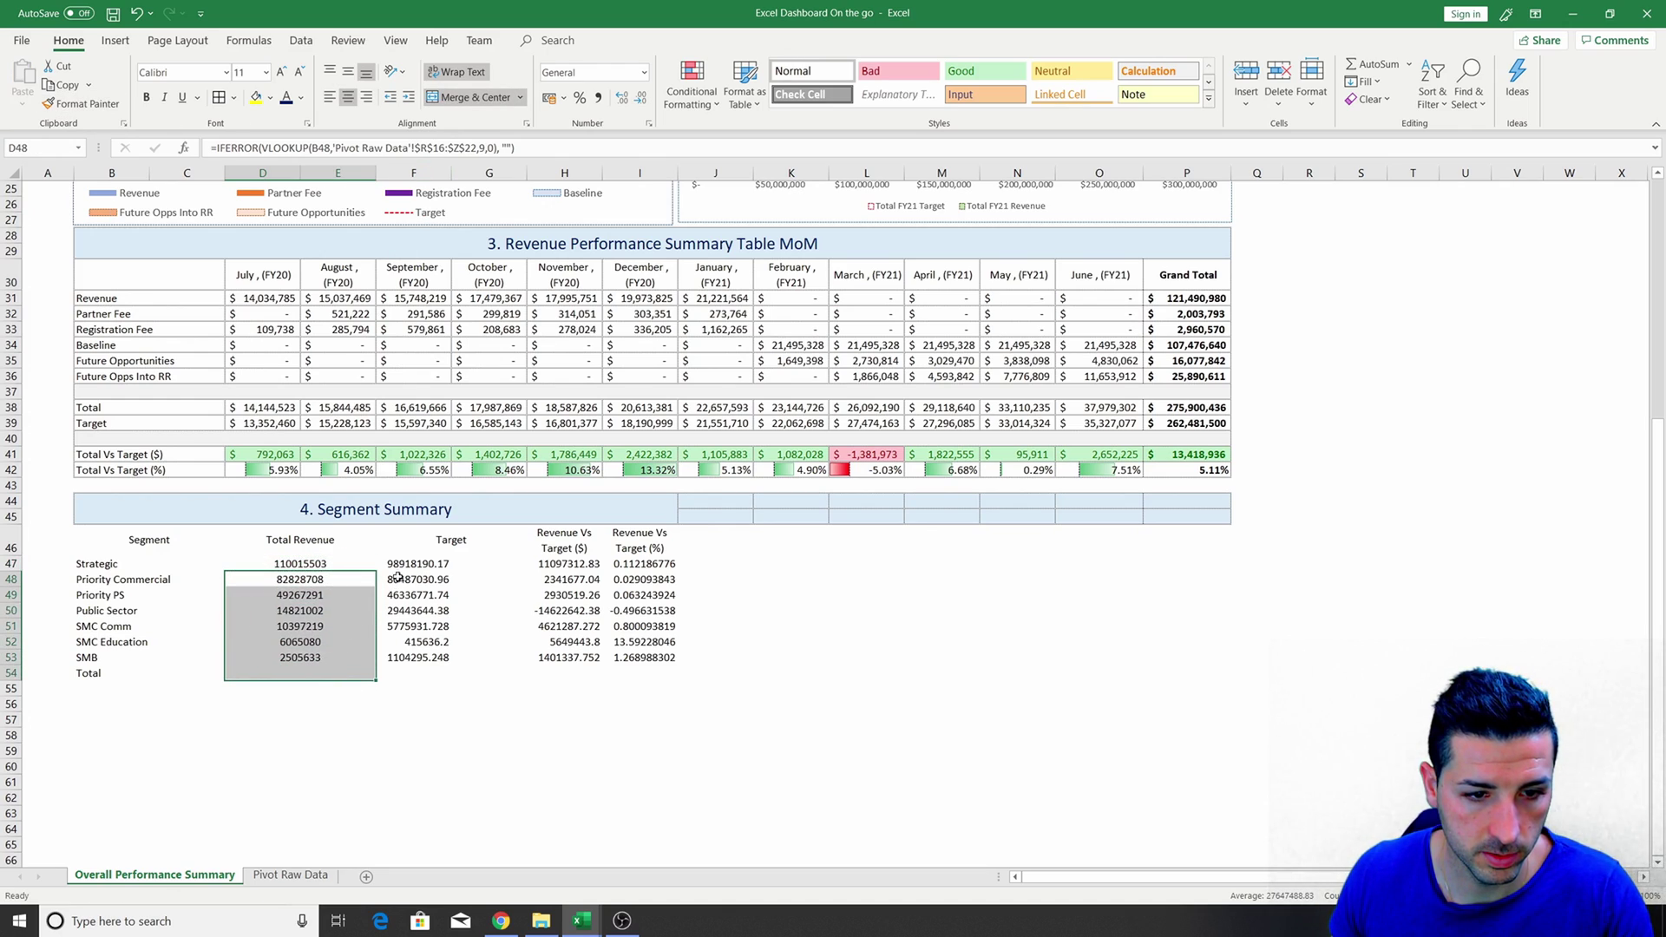
{"action": "left_click", "coordinate": [340, 566]}
{"action": "left_click", "coordinate": [87, 105]}
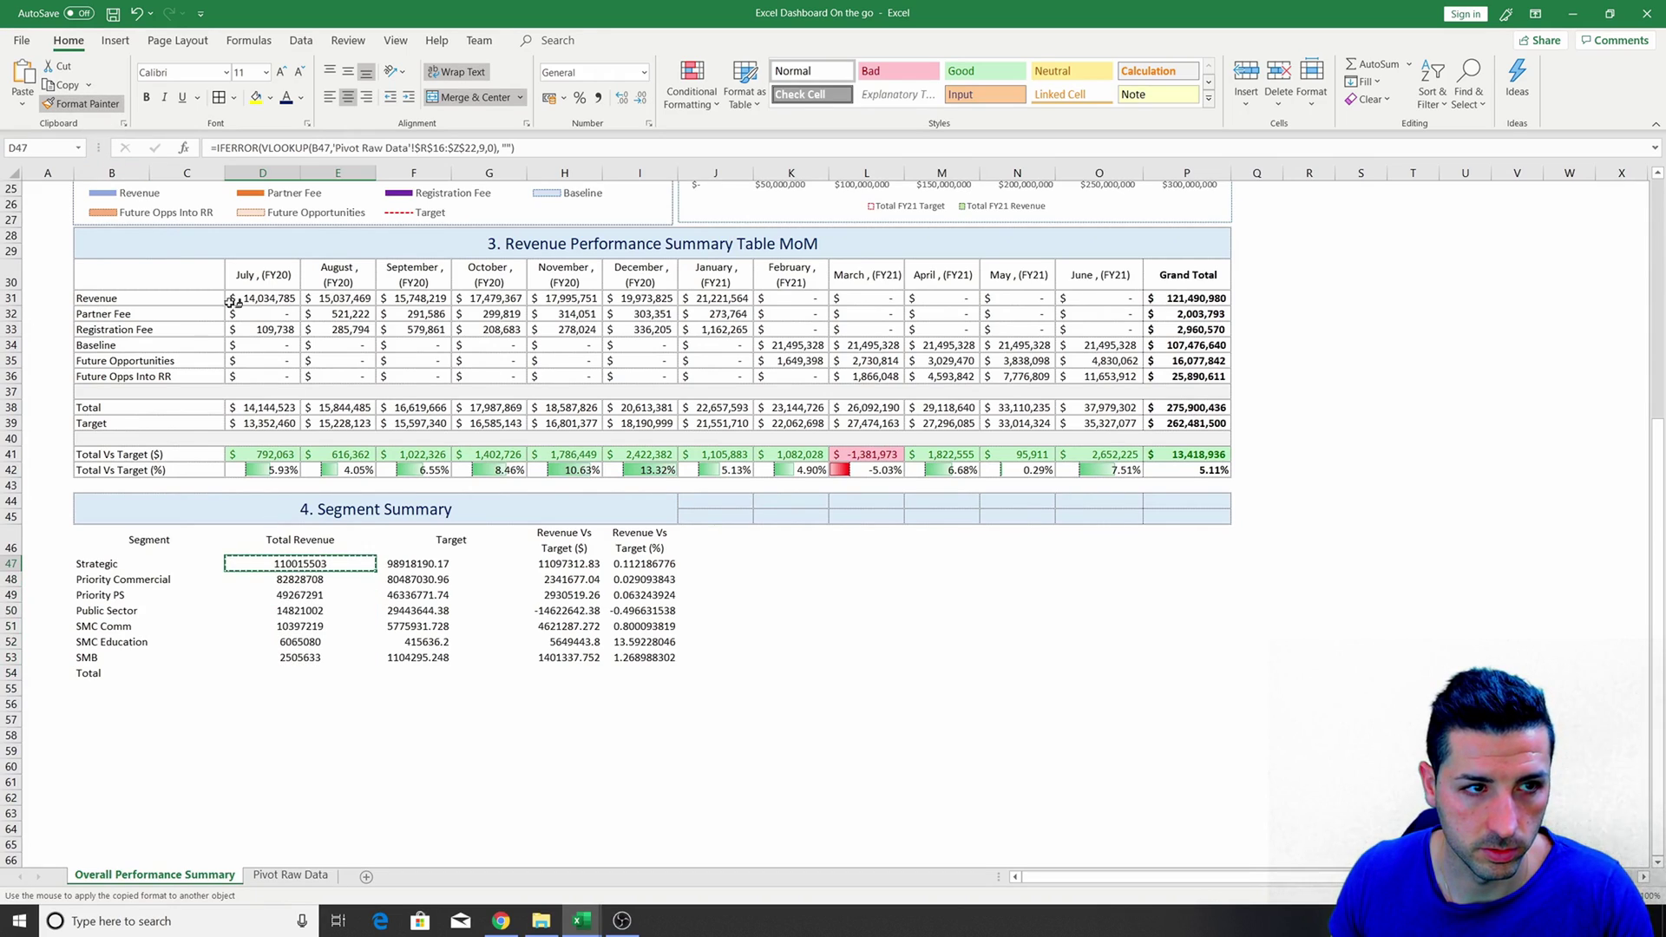
{"action": "mouse_move", "coordinate": [414, 565]}
{"action": "left_mouse_down"}
{"action": "mouse_move", "coordinate": [520, 607]}
{"action": "mouse_move", "coordinate": [512, 658]}
{"action": "mouse_move", "coordinate": [485, 642]}
{"action": "left_mouse_up"}
Format the Total Revenue, Target and Revenue Vs Target ($) values in D47:H53 as dollar Accounting with no decimals.
{"action": "left_click_drag", "start_coordinate": [291, 566], "coordinate": [557, 658]}
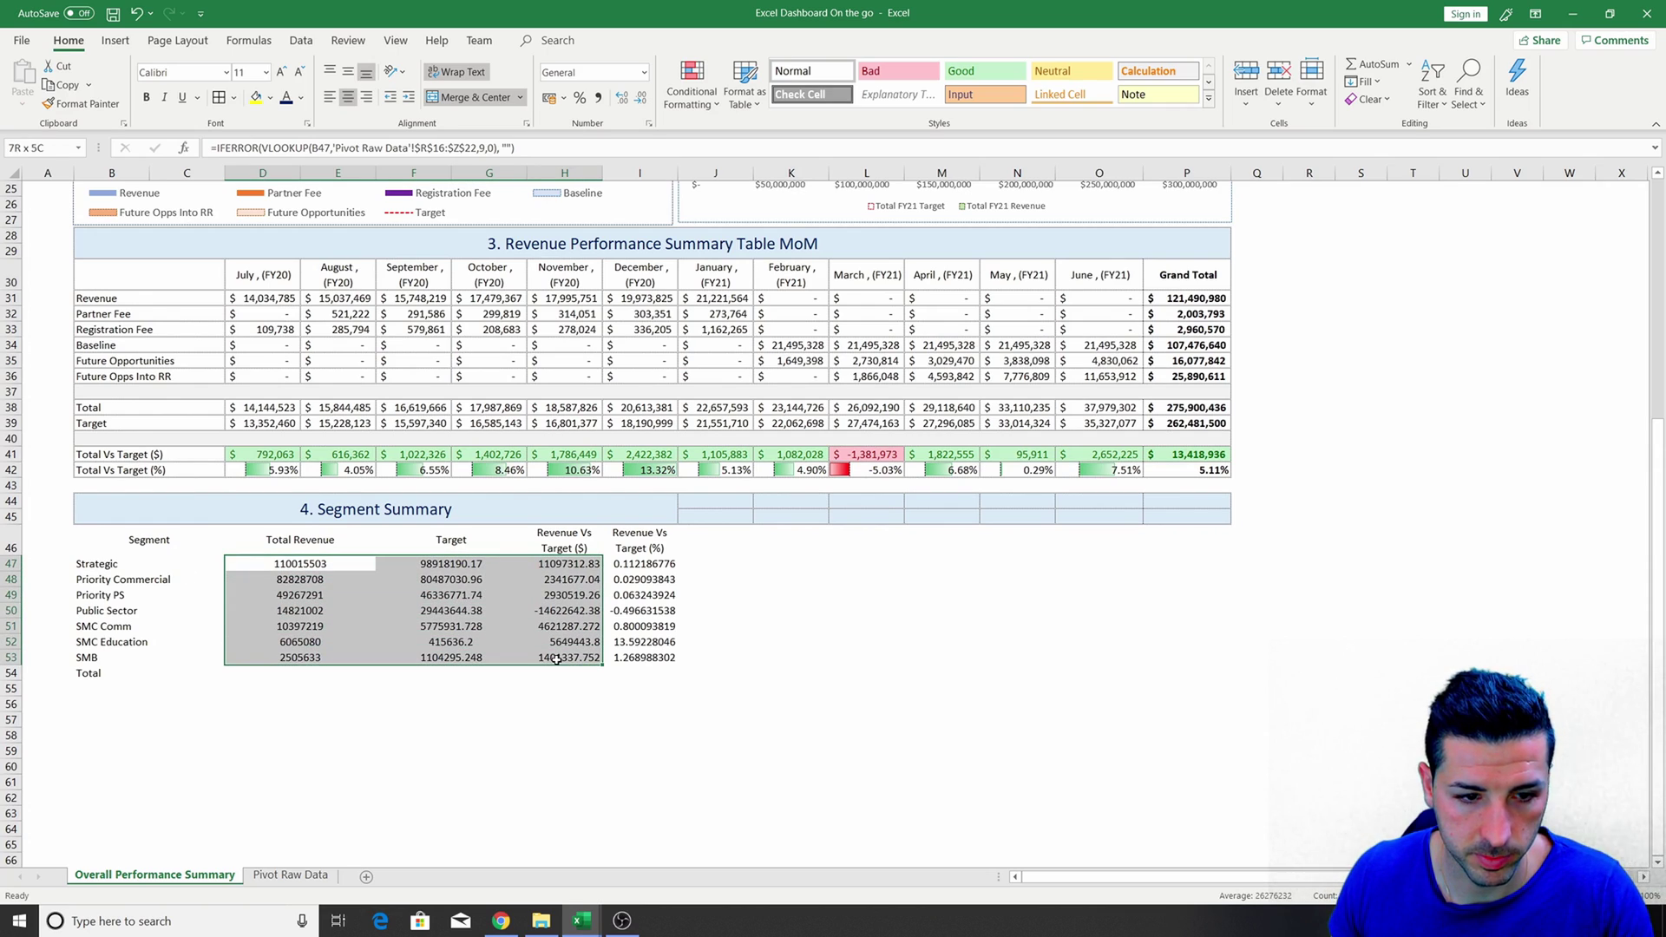
{"action": "left_click", "coordinate": [564, 98]}
{"action": "left_click", "coordinate": [599, 112]}
{"action": "left_click", "coordinate": [640, 99]}
{"action": "left_click", "coordinate": [640, 99]}
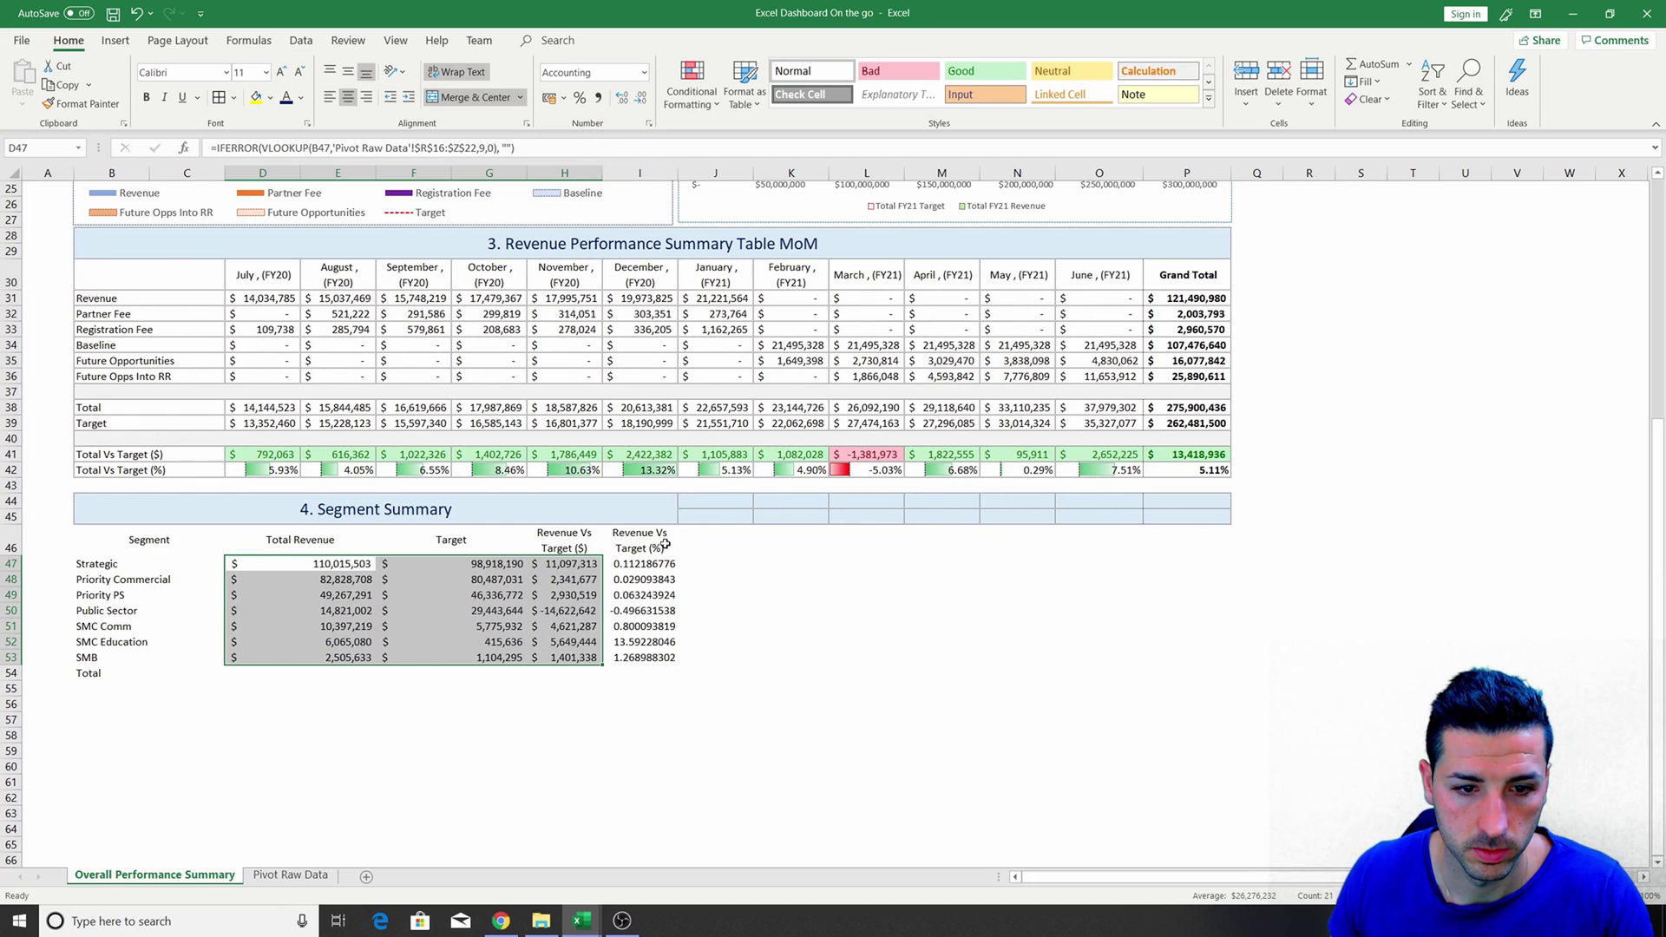
Format the Revenue Vs Target (%) values in I47:I53 as percentages with two decimal places.
{"action": "left_click_drag", "start_coordinate": [641, 566], "coordinate": [646, 658]}
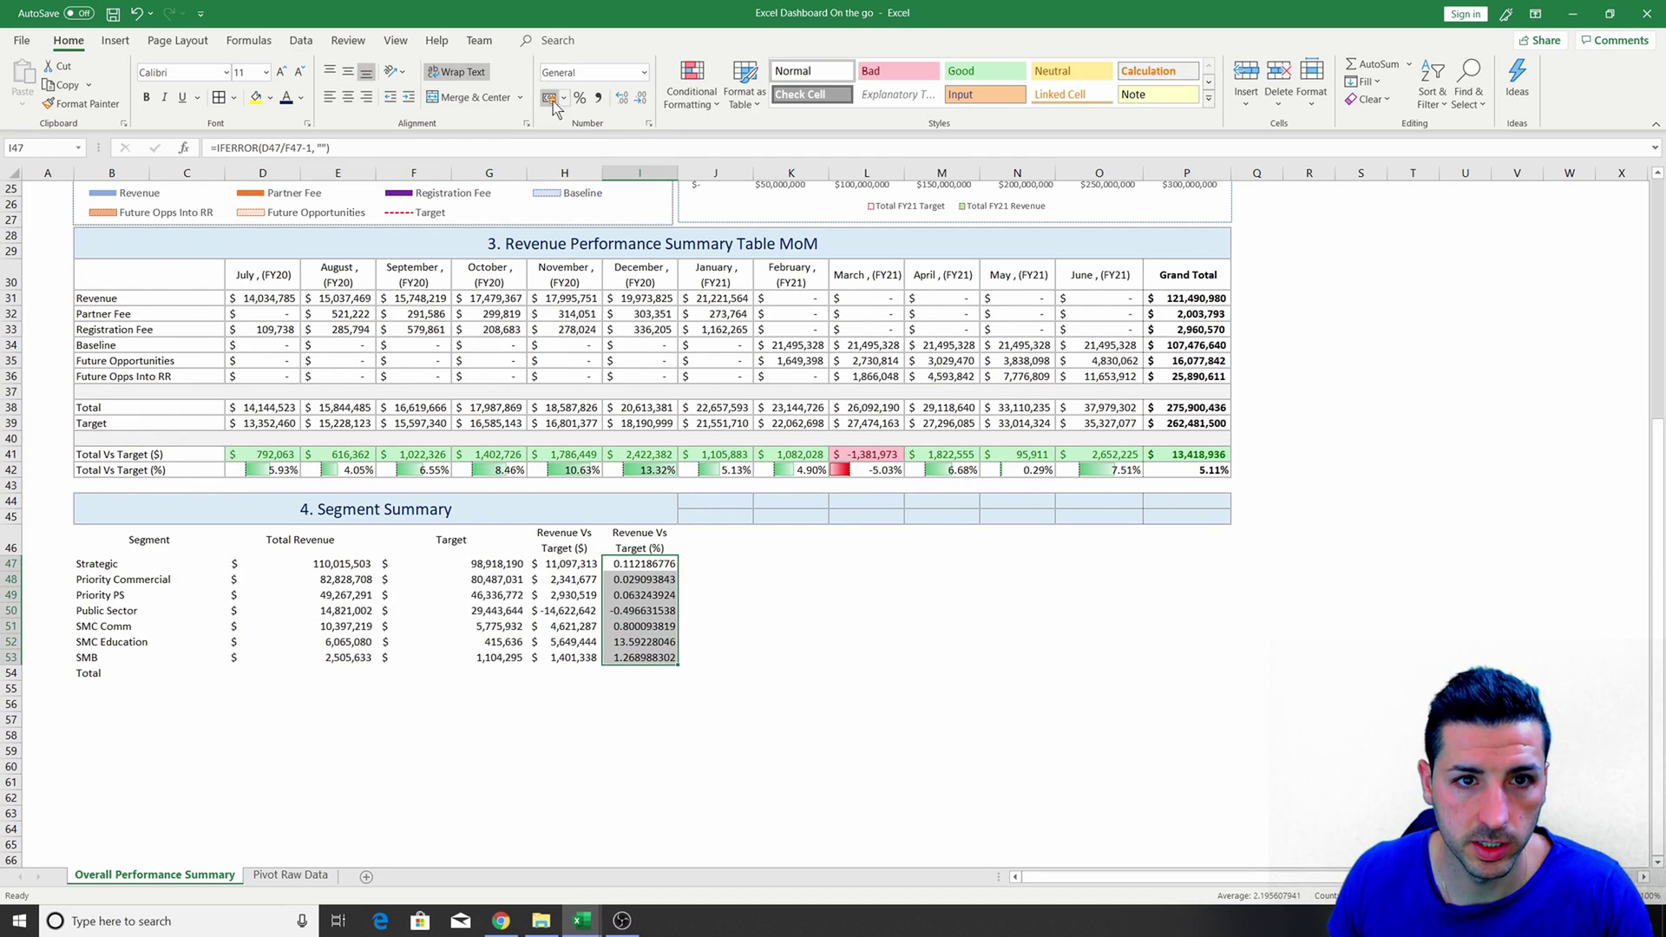
{"action": "left_click", "coordinate": [579, 98]}
{"action": "left_click", "coordinate": [621, 98]}
{"action": "left_click", "coordinate": [621, 98]}
{"action": "left_click", "coordinate": [732, 614]}
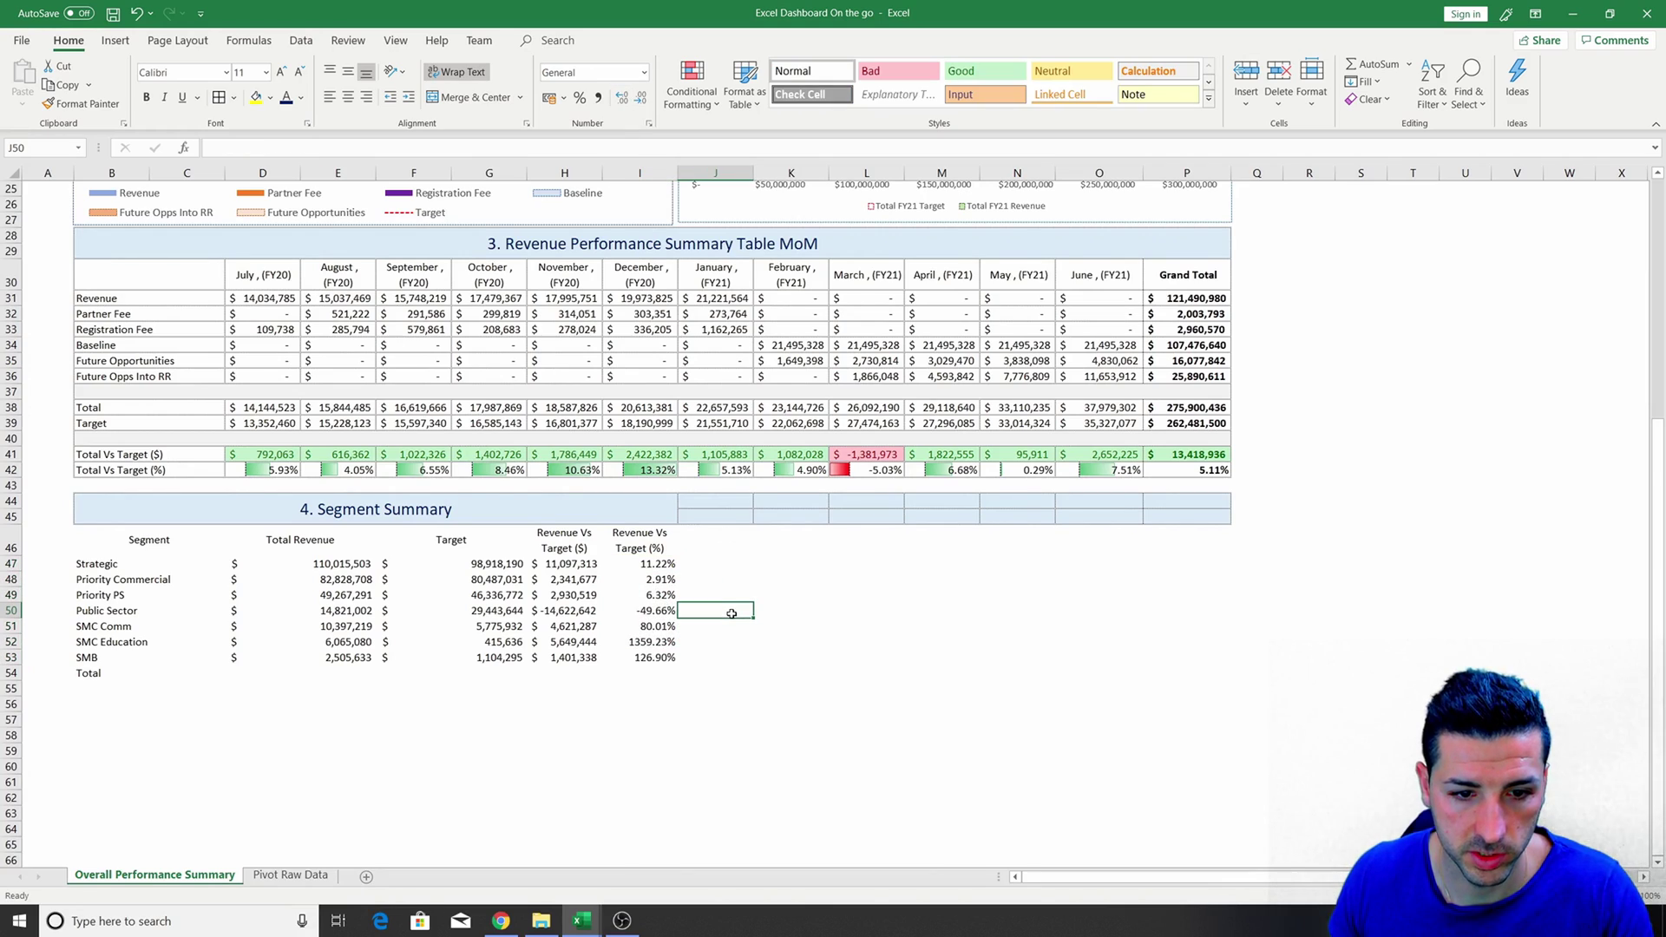
Apply green gradient-fill data bars to the Revenue Vs Target ($) values in H47:H53.
{"action": "left_click", "coordinate": [638, 609]}
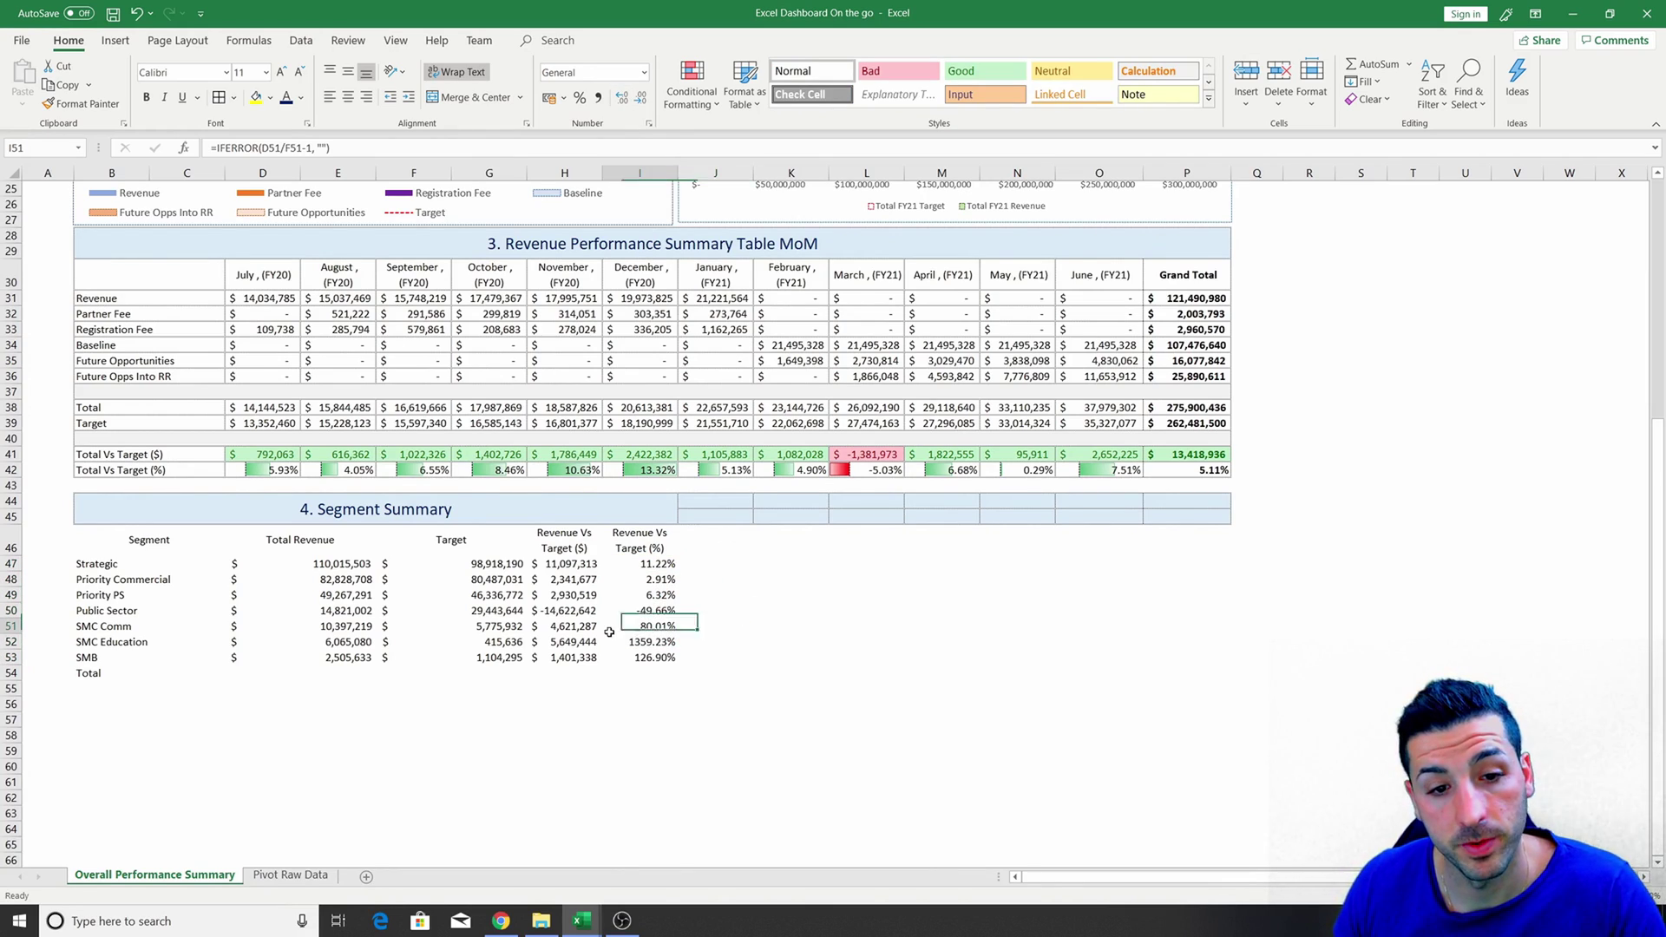
{"action": "left_click_drag", "start_coordinate": [571, 566], "coordinate": [596, 653]}
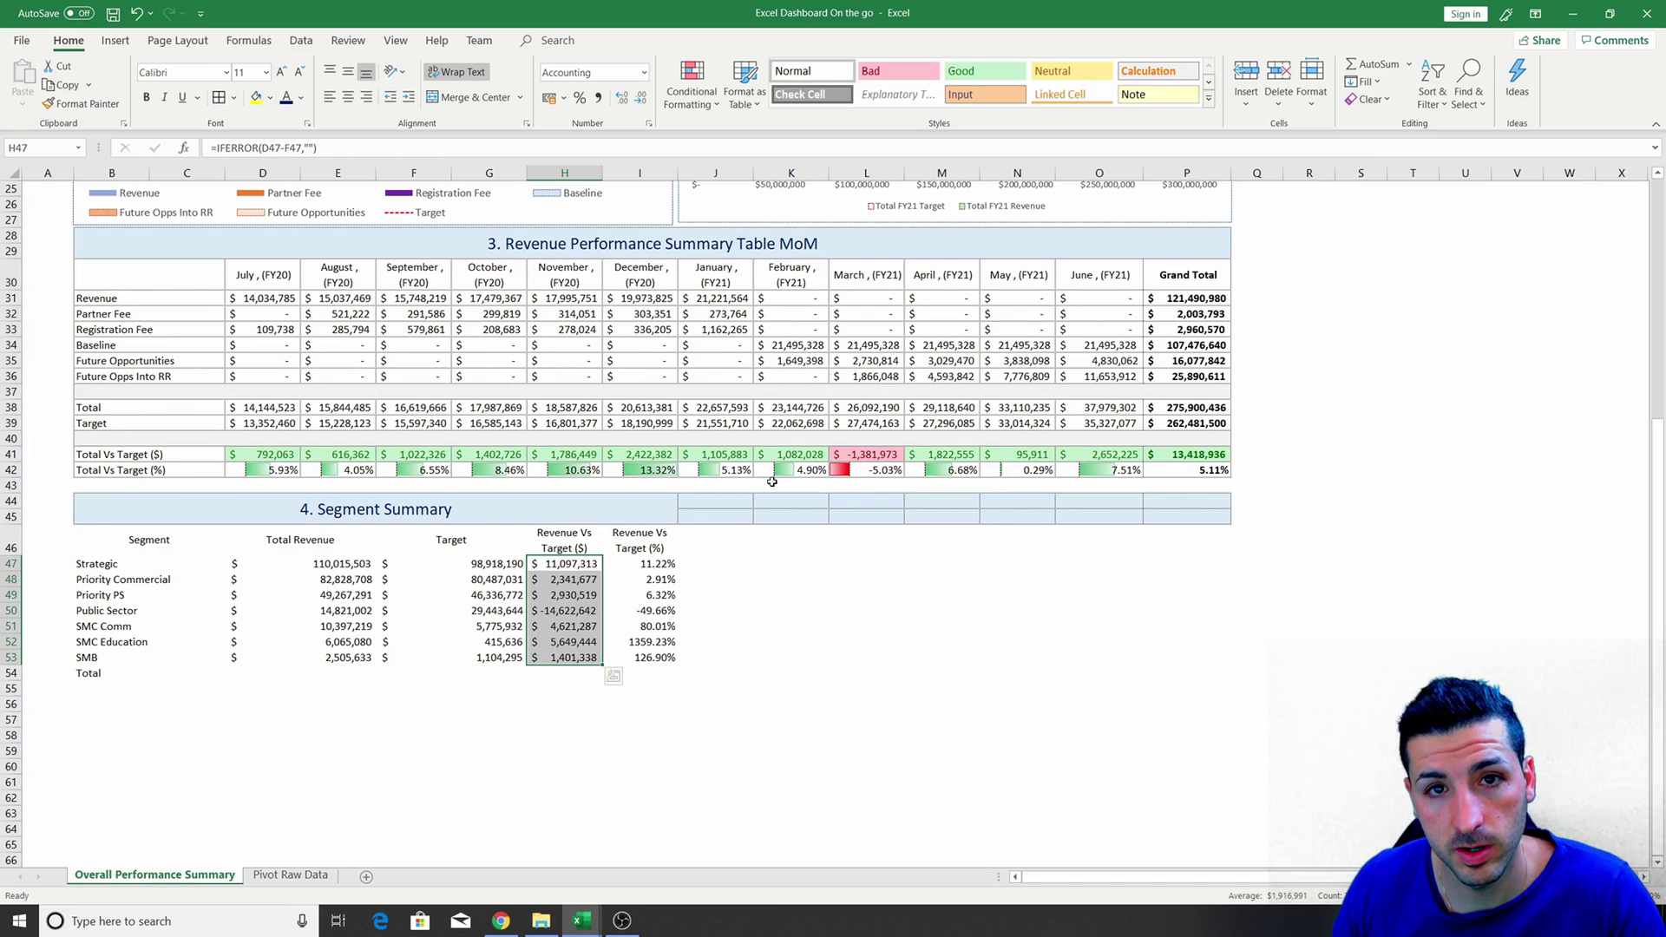
{"action": "left_click", "coordinate": [682, 102]}
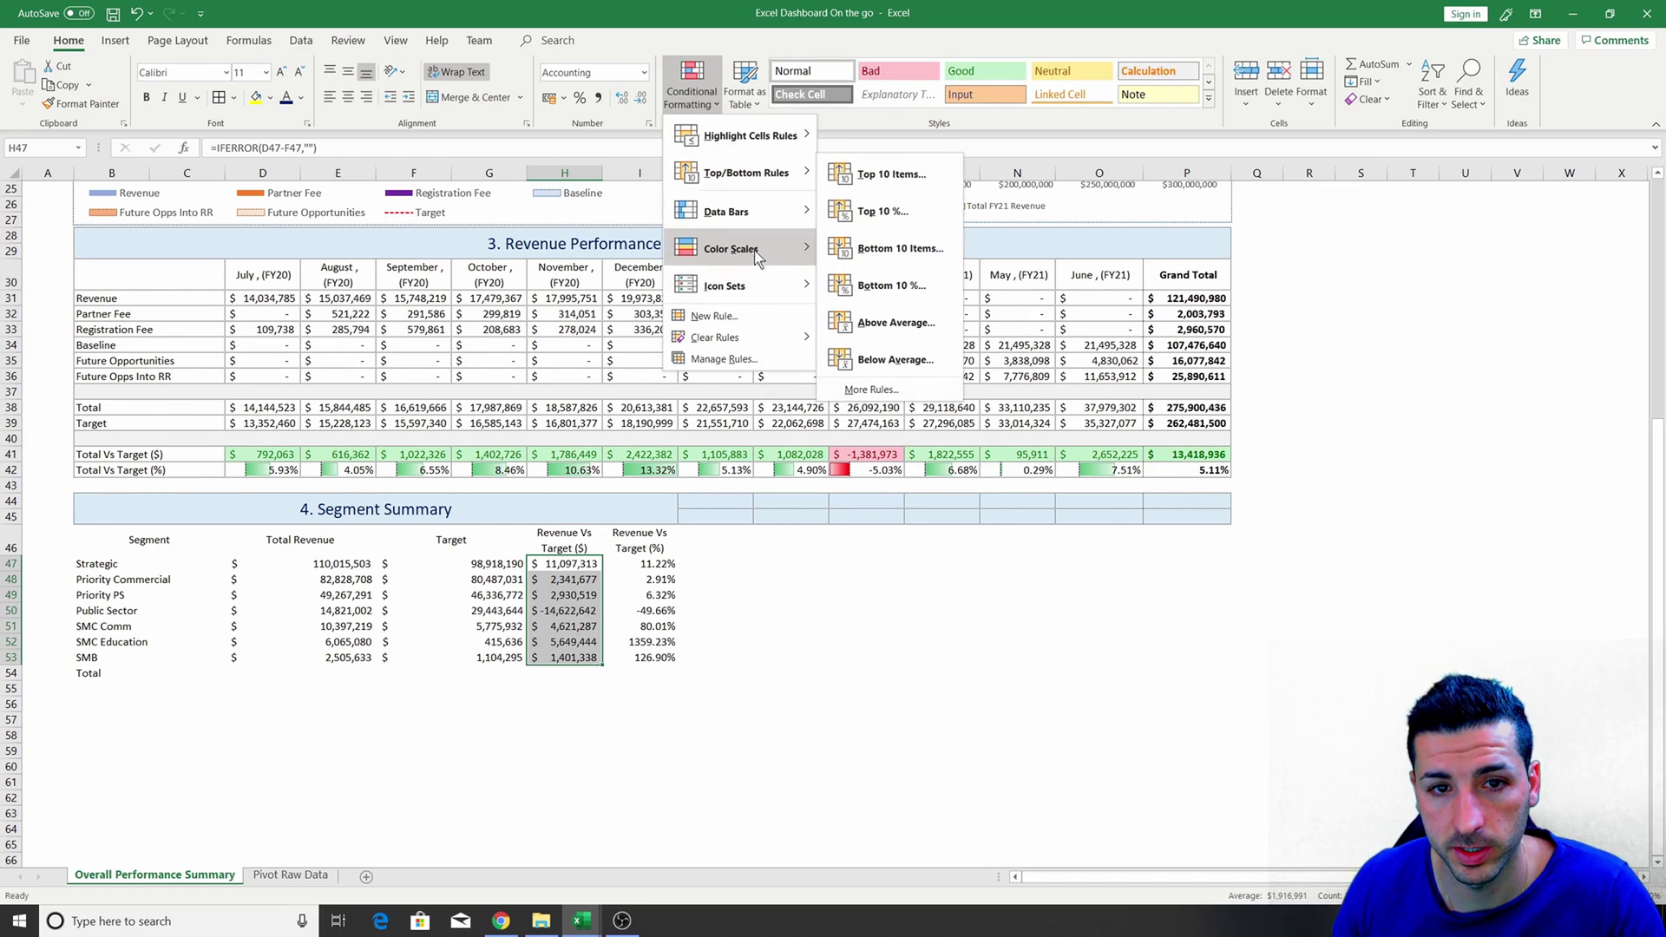
{"action": "mouse_move", "coordinate": [763, 227]}
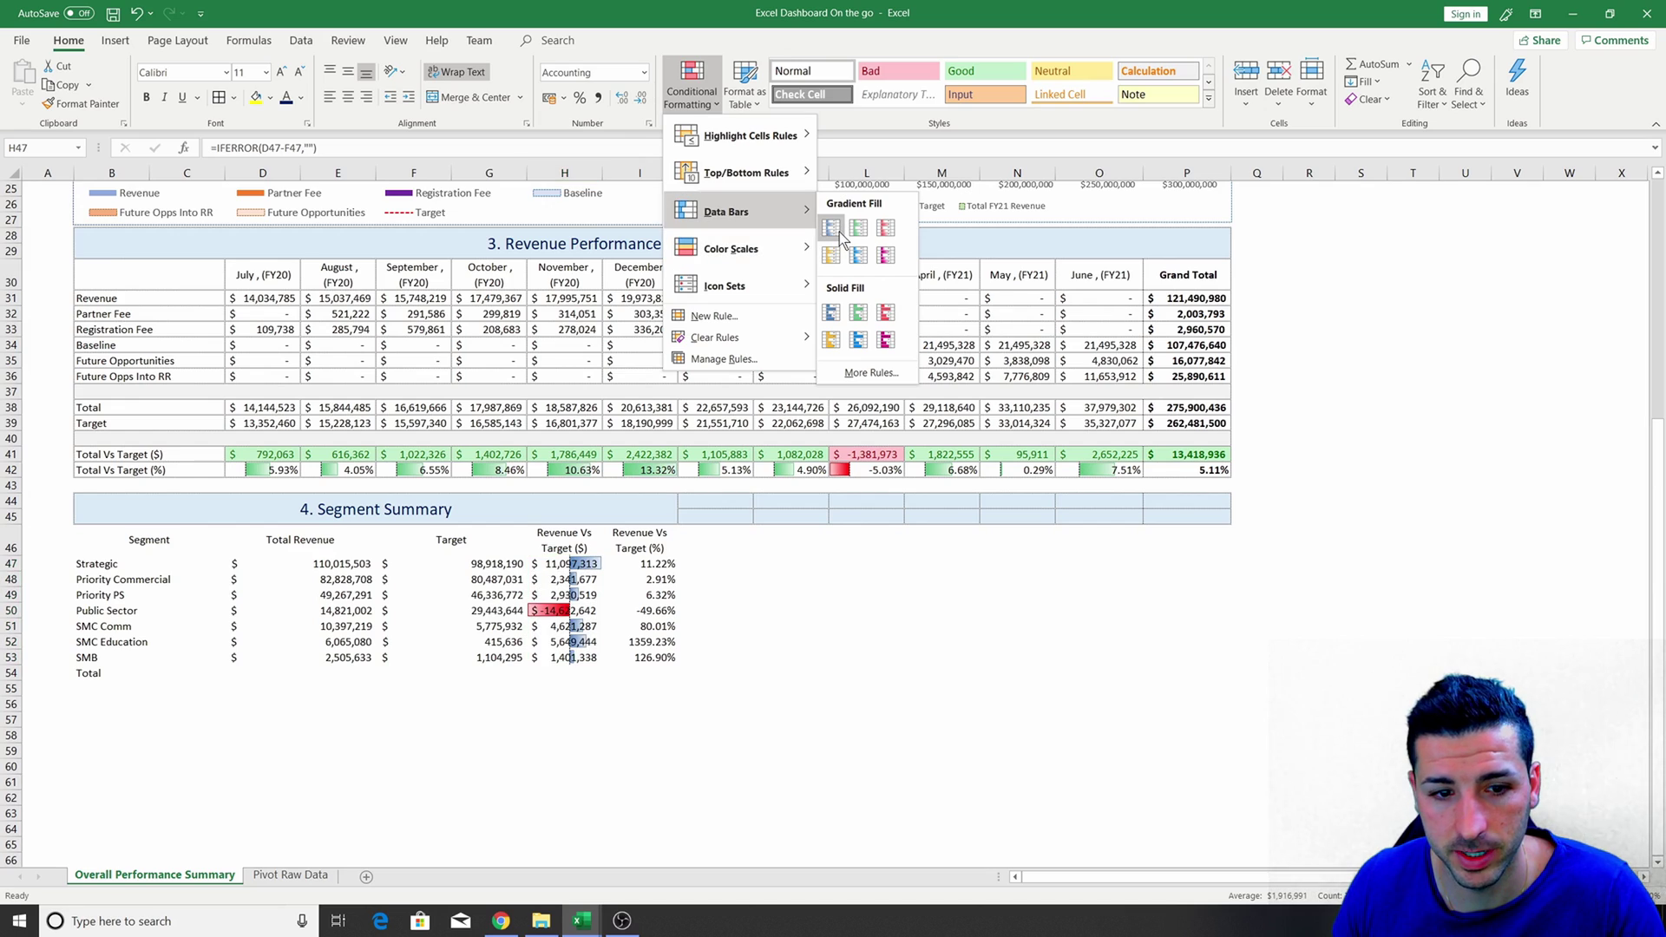
{"action": "left_click", "coordinate": [858, 228]}
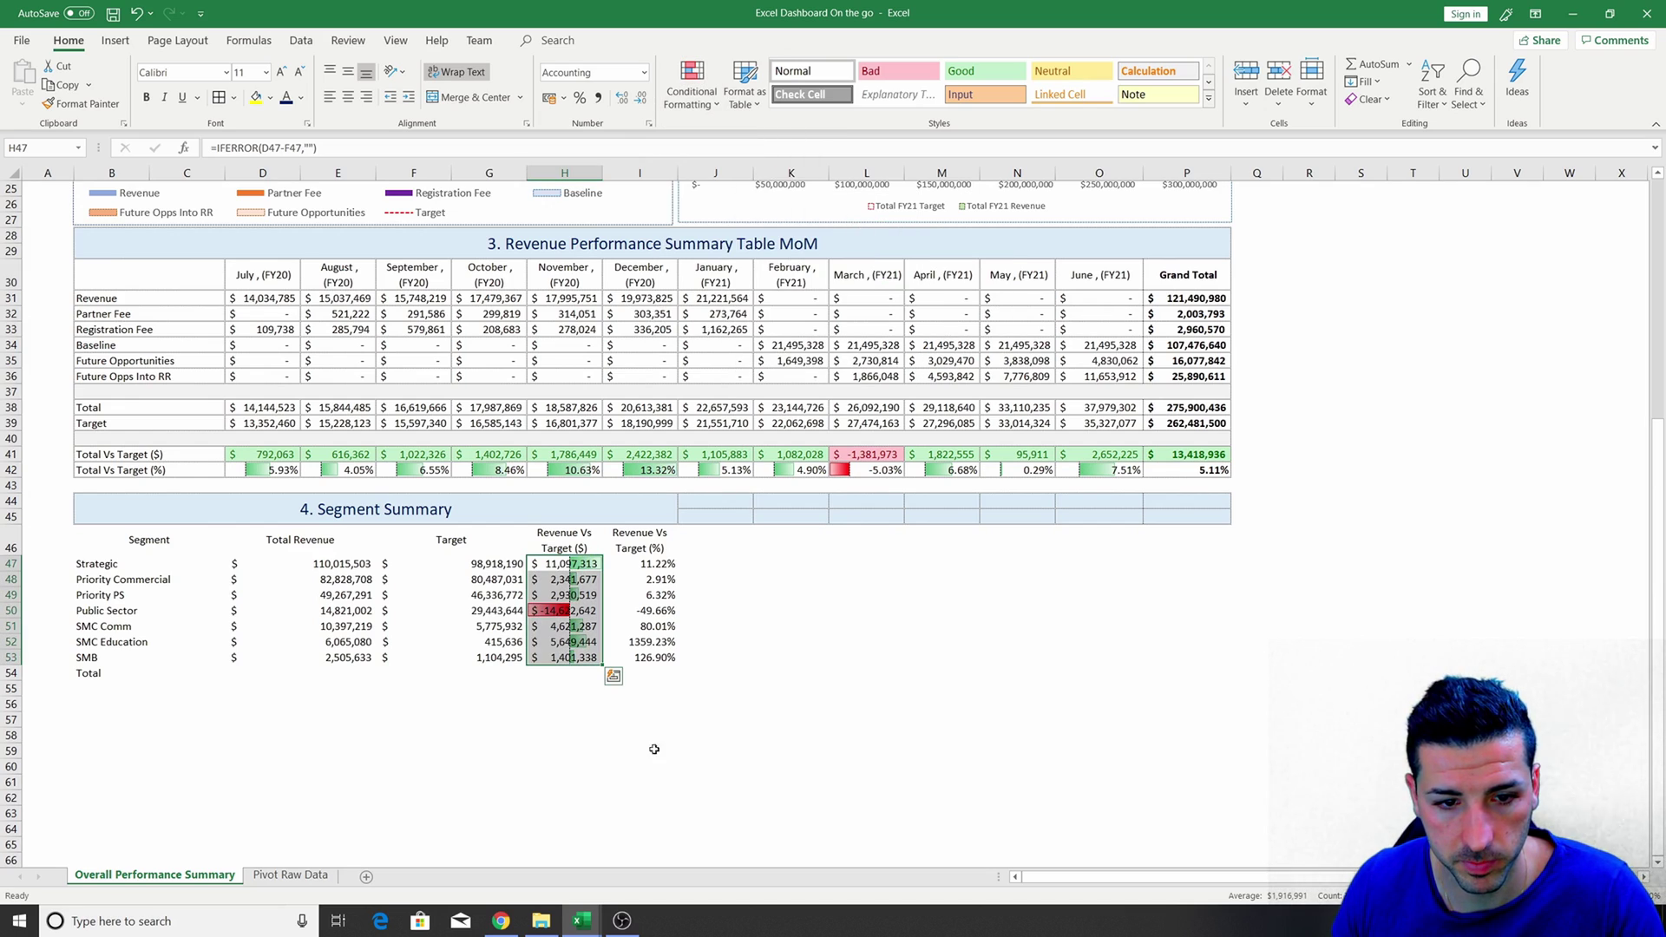
Copy the format of the February Total Vs Target ($) cell K41 to the Revenue Vs Target (%) values in I47:I53.
{"action": "left_click_drag", "start_coordinate": [642, 566], "coordinate": [648, 656]}
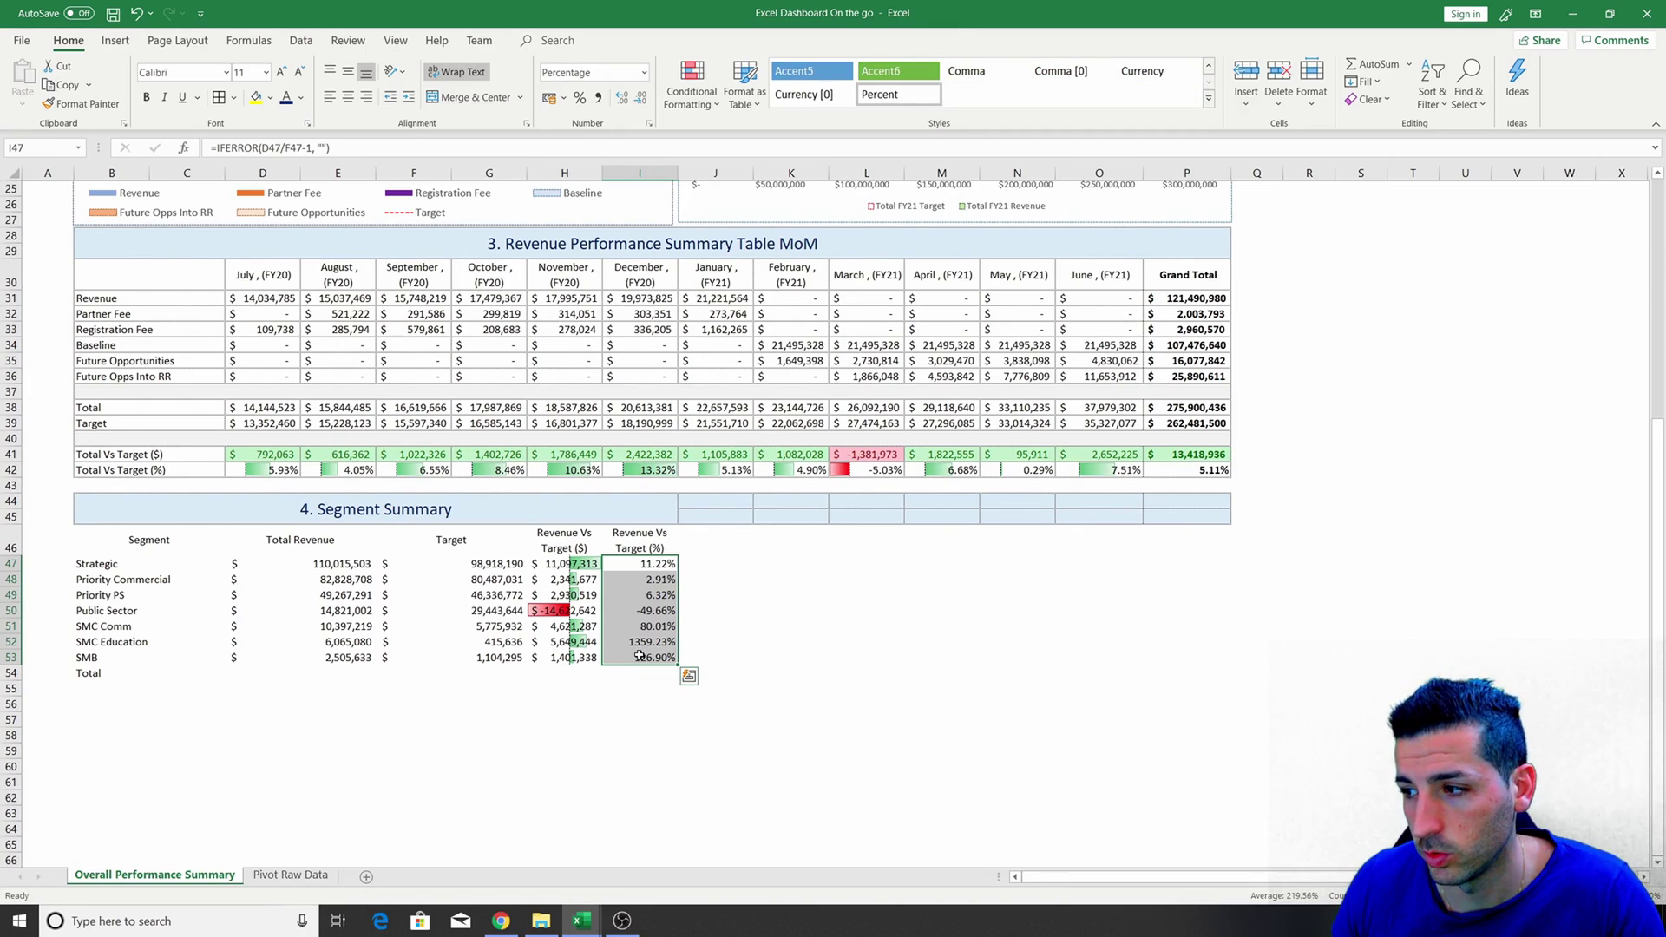
{"action": "left_click", "coordinate": [780, 455]}
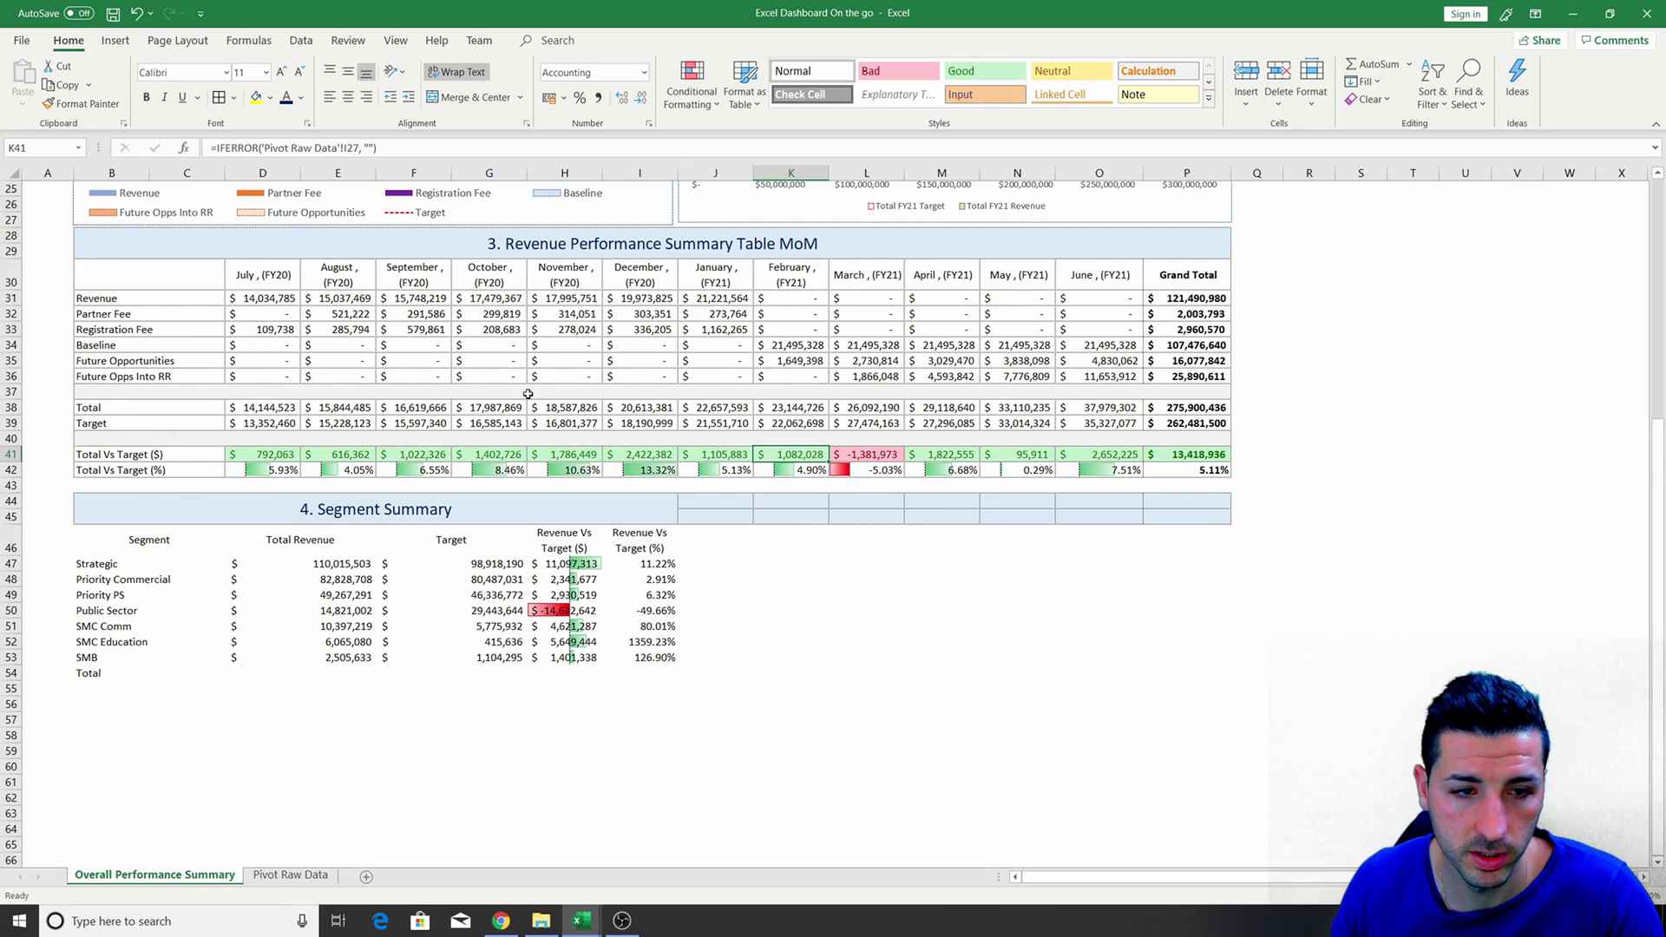
{"action": "left_click", "coordinate": [83, 103]}
{"action": "left_click", "coordinate": [657, 565]}
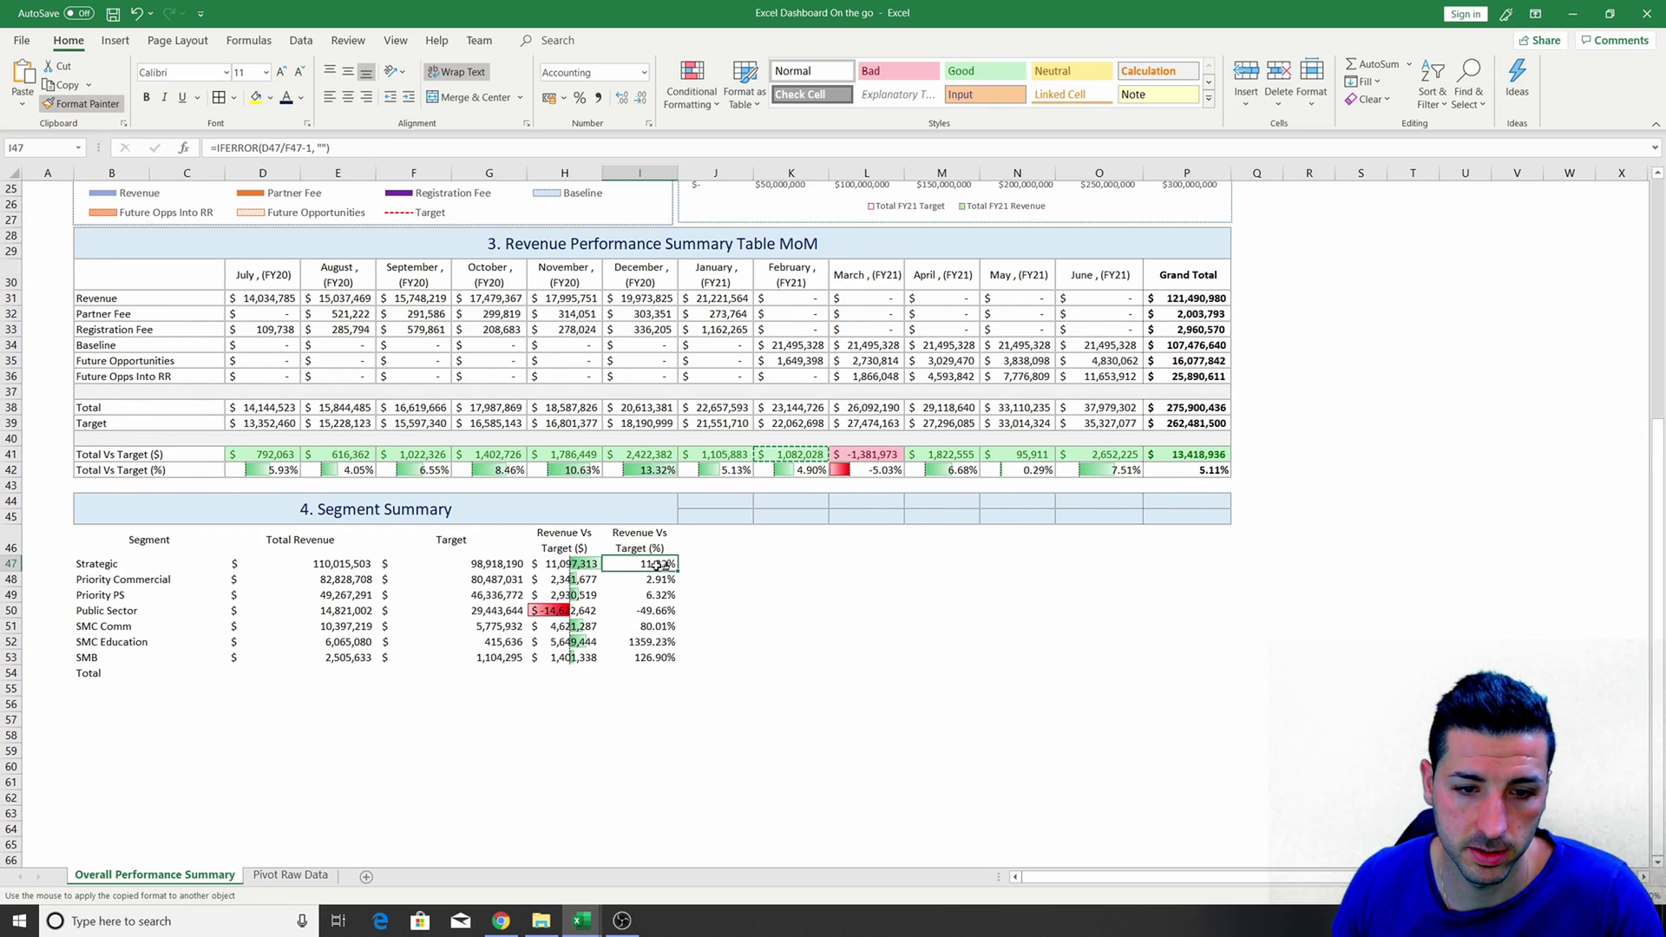
{"action": "left_click_drag", "start_coordinate": [657, 565], "coordinate": [657, 657]}
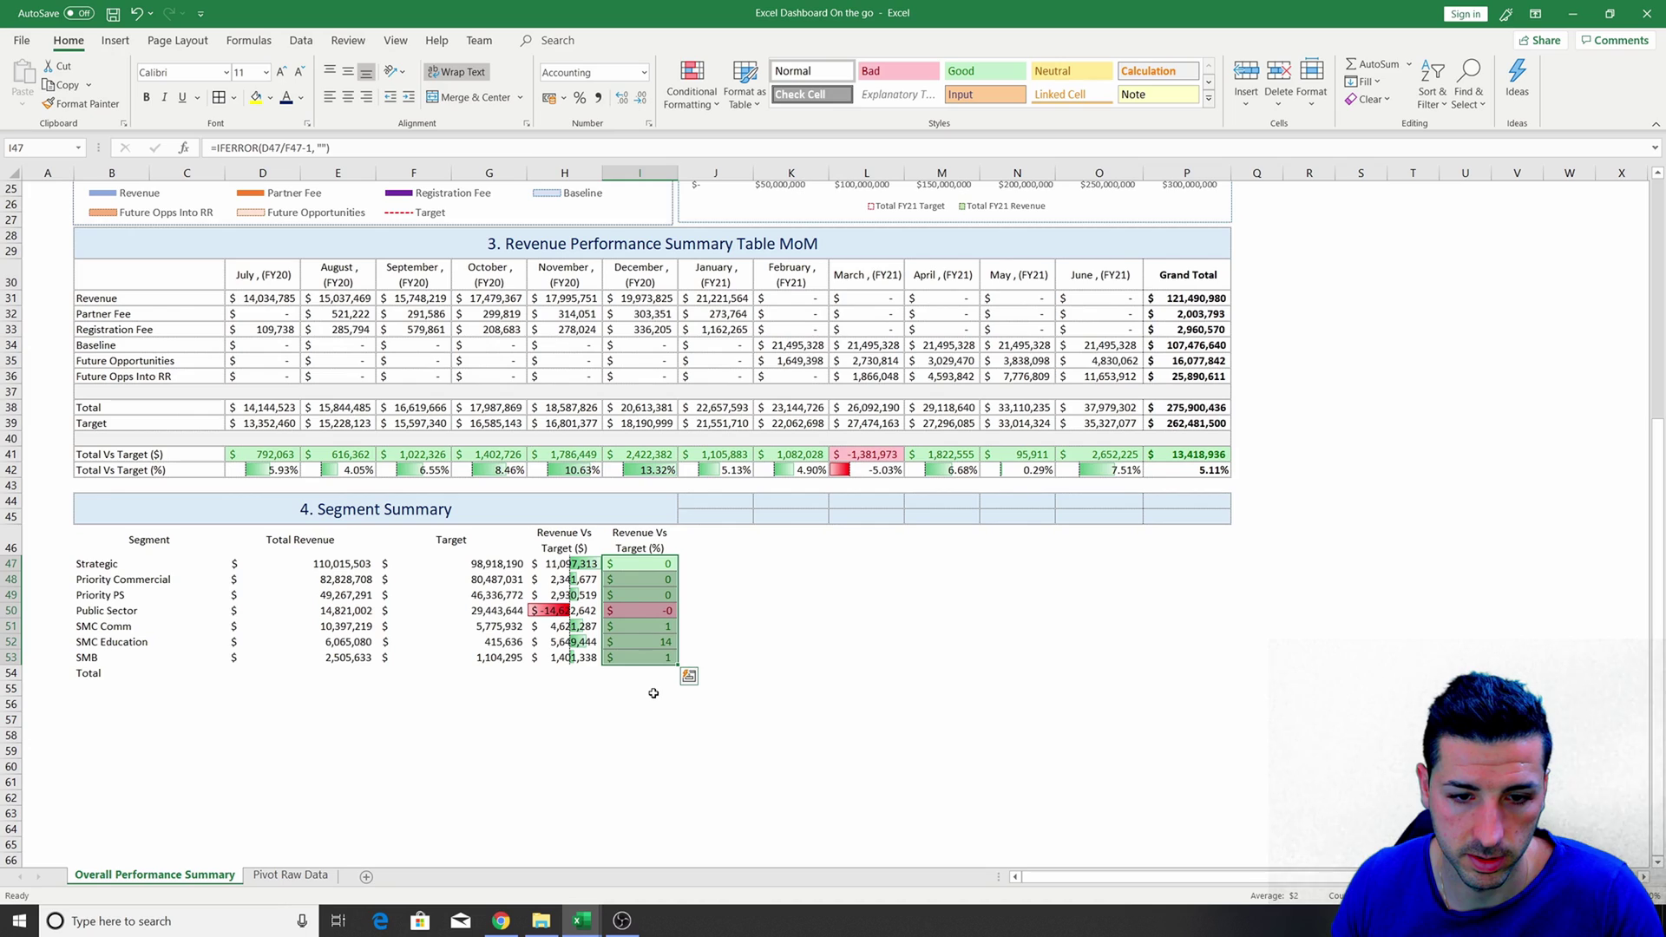
Format the Revenue Vs Target (%) values in I47:I53 as percentages with two decimal places again.
{"action": "left_click", "coordinate": [579, 98]}
{"action": "left_click", "coordinate": [622, 98]}
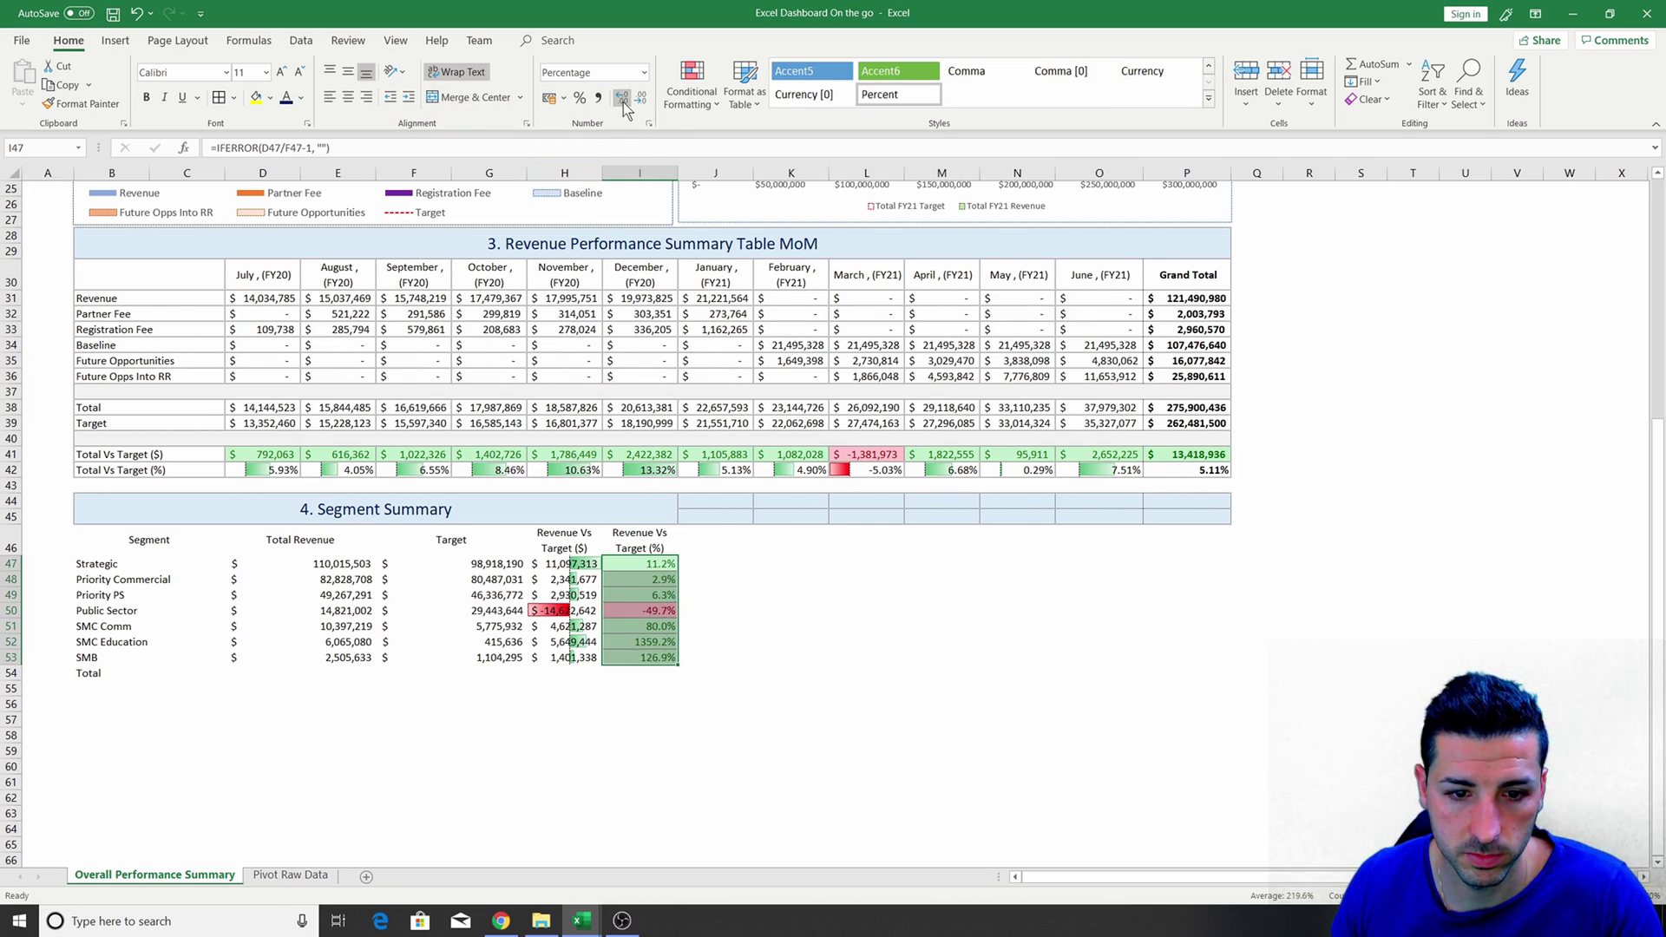
{"action": "left_click", "coordinate": [623, 102]}
{"action": "left_click", "coordinate": [744, 628]}
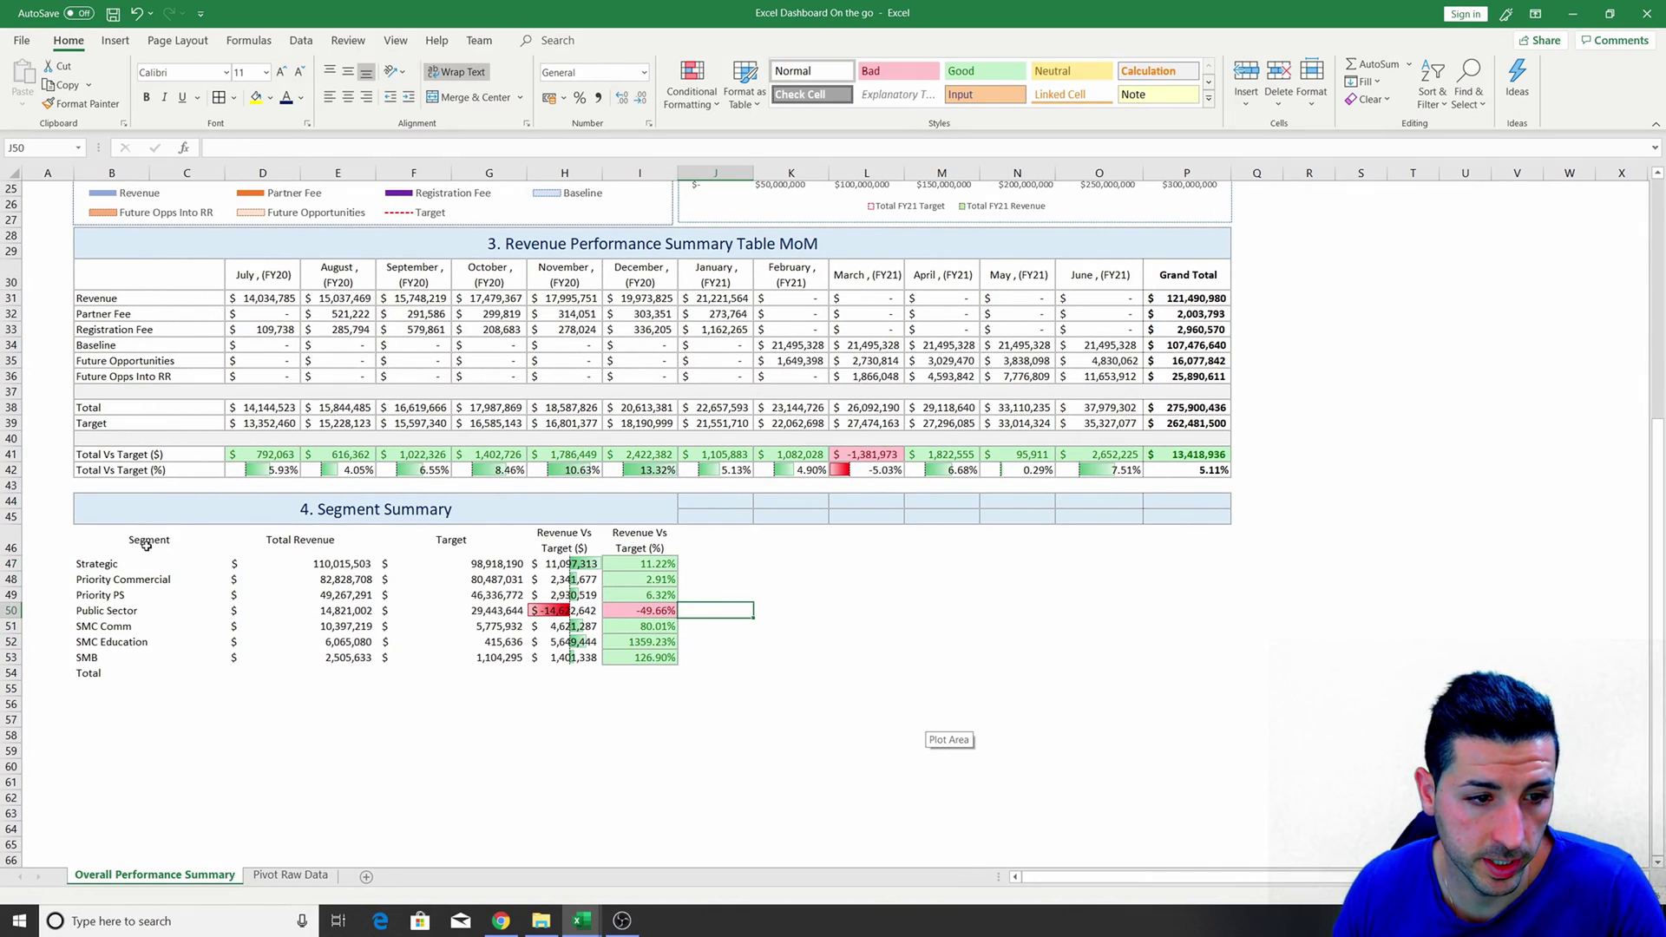
Add borders to all cells of the Segment Summary table B46:I54, and make rows 47 to 54 slightly taller with middle-aligned contents.
{"action": "left_click_drag", "start_coordinate": [147, 544], "coordinate": [644, 673]}
{"action": "left_click", "coordinate": [219, 97]}
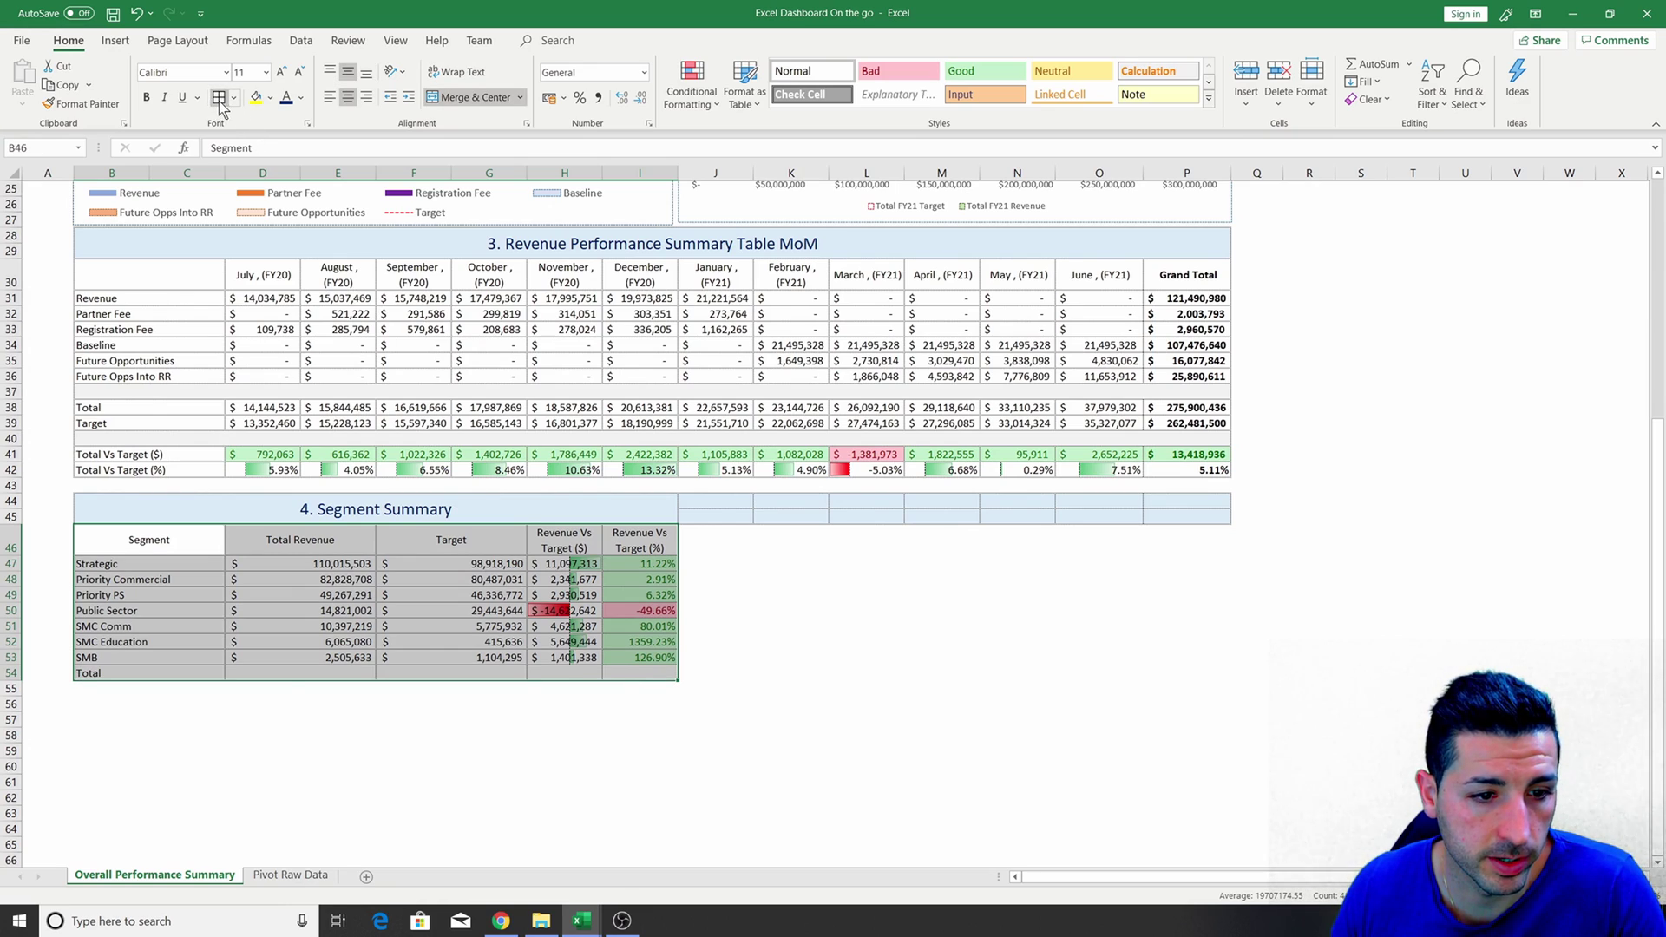
{"action": "left_click_drag", "start_coordinate": [13, 564], "coordinate": [16, 682]}
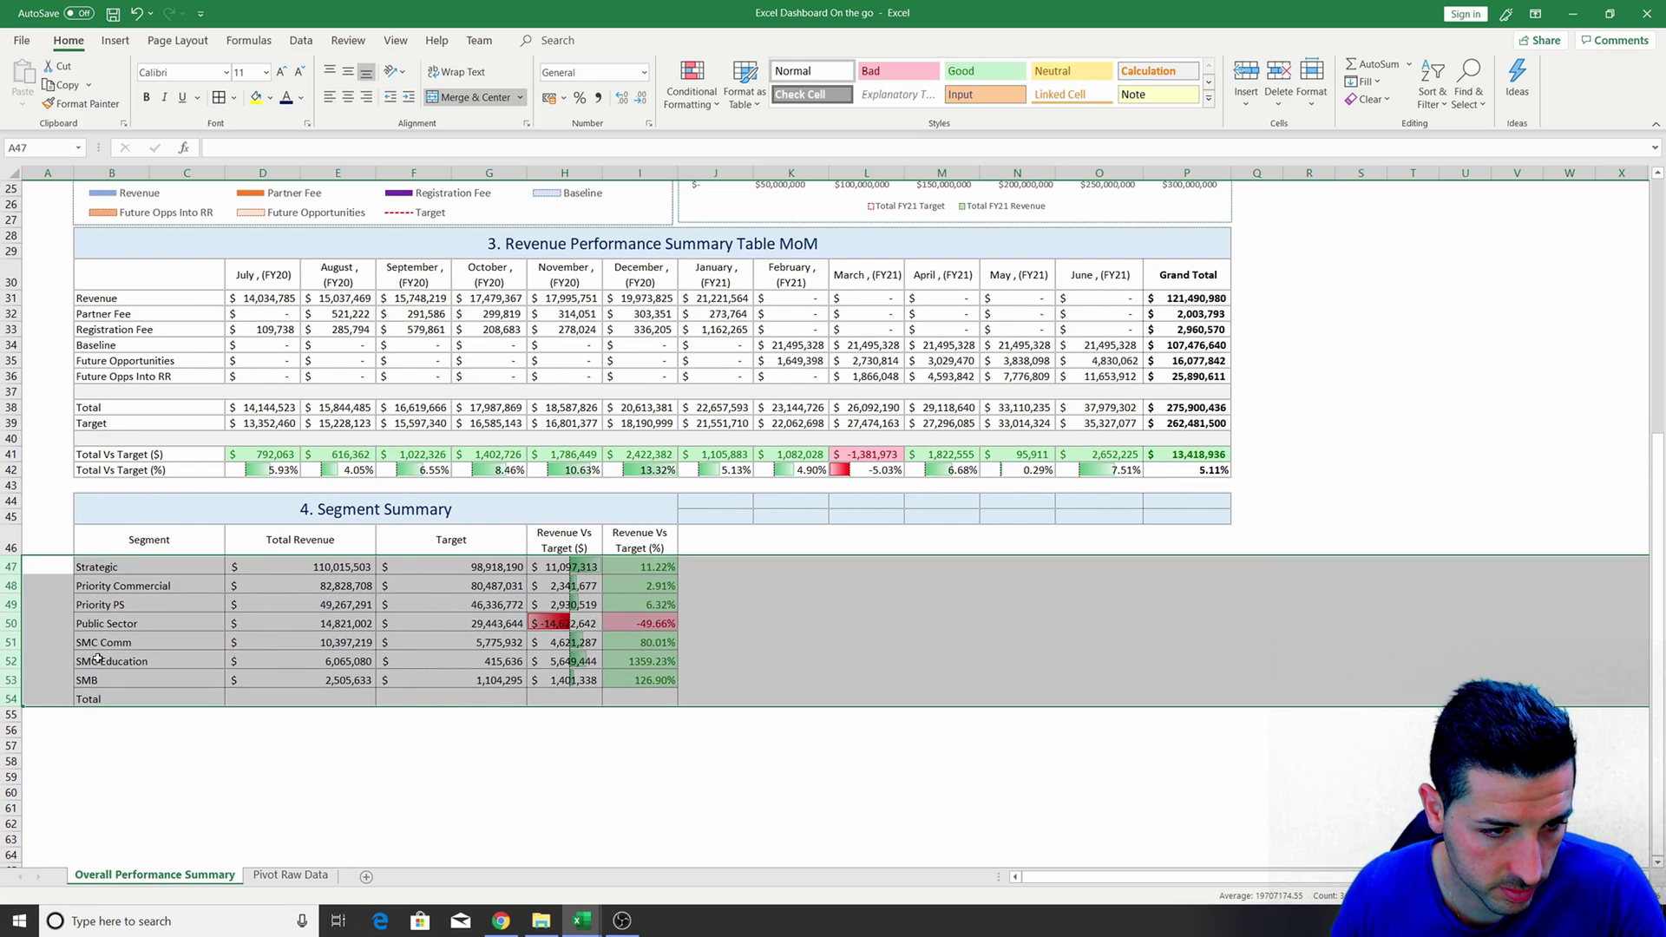
{"action": "left_click", "coordinate": [347, 72]}
Enter =SUM(D47:E53) in the Total row's Total Revenue cell D54.
{"action": "left_click", "coordinate": [251, 696]}
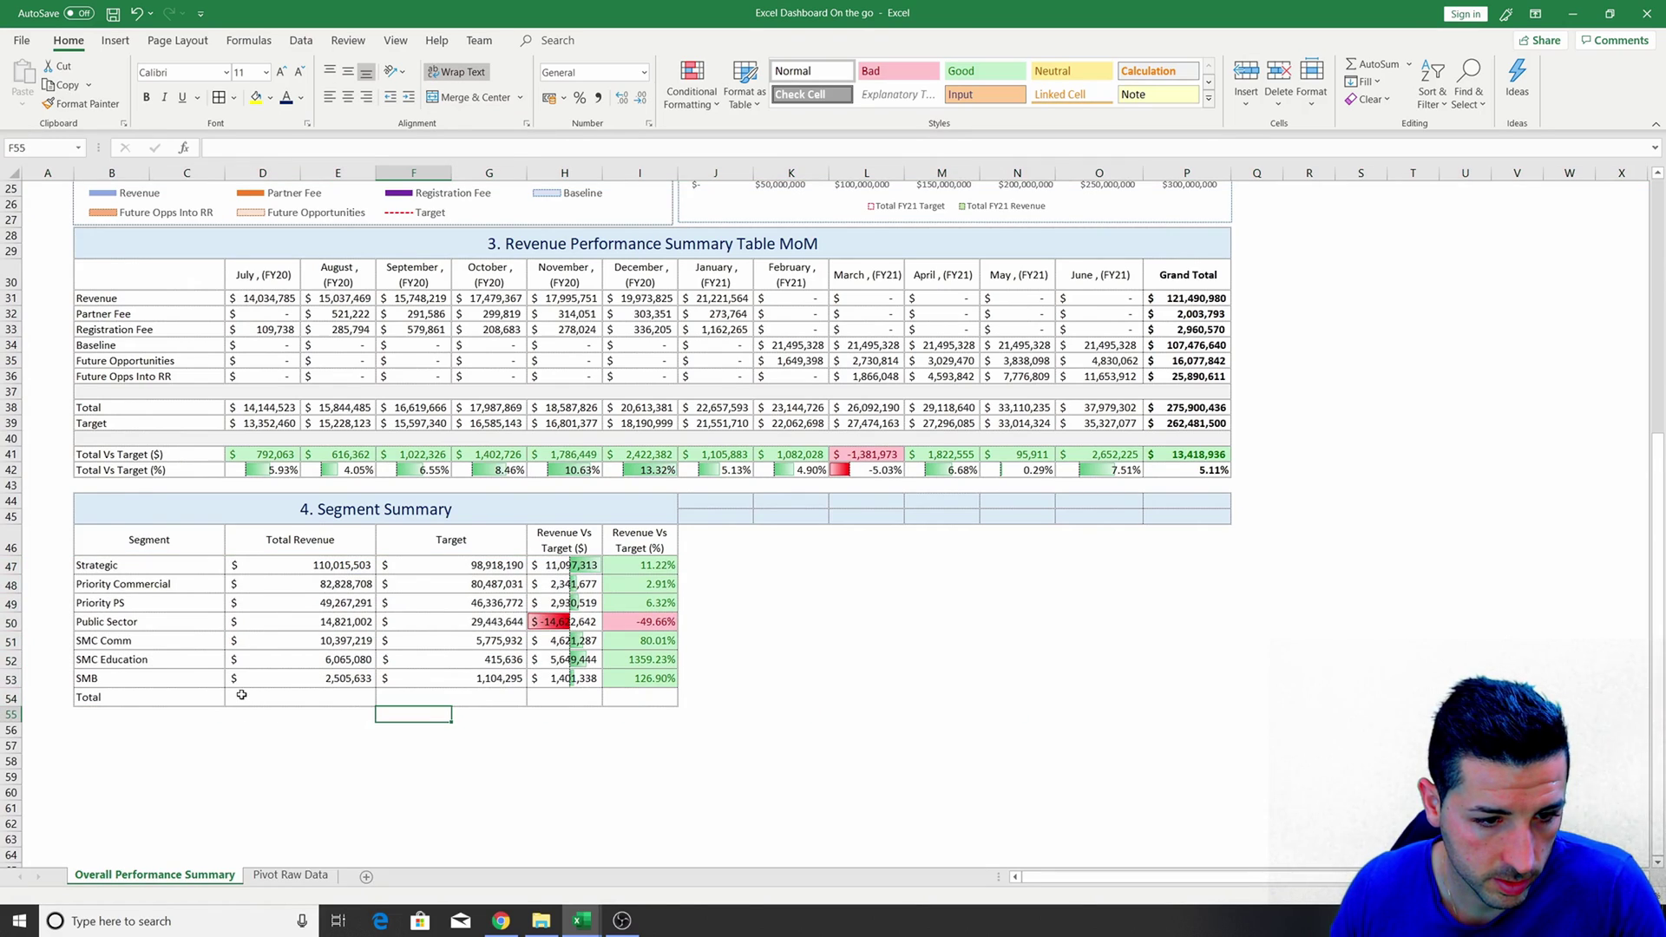
{"action": "type", "text": "=sum("}
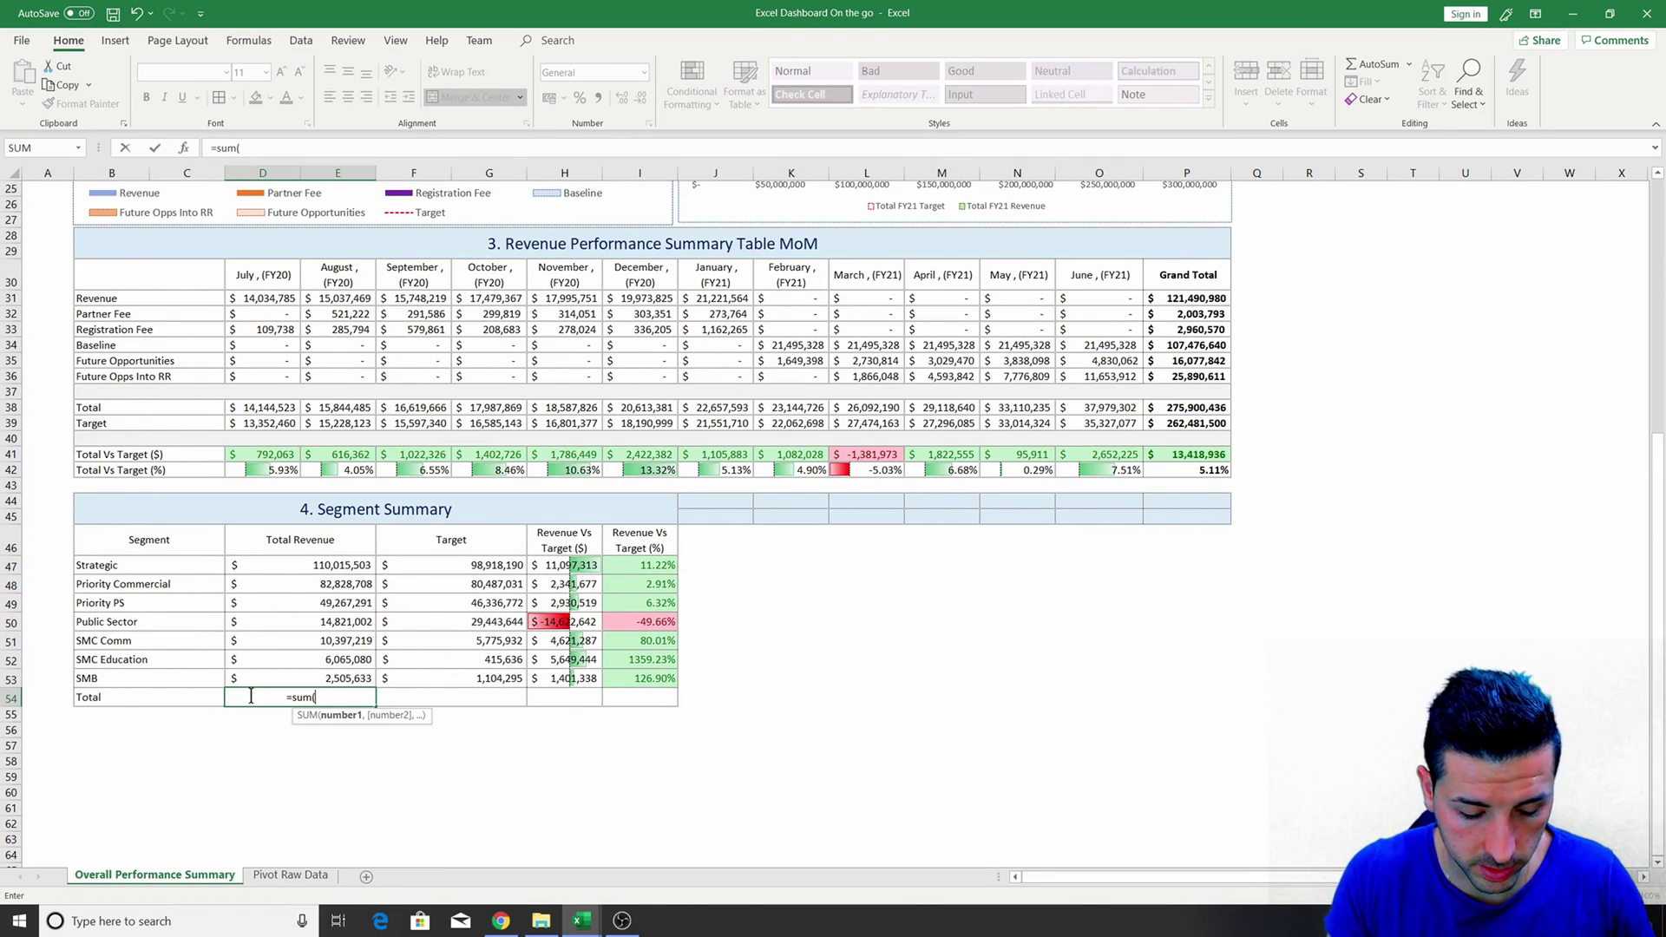
{"action": "left_click_drag", "start_coordinate": [328, 678], "coordinate": [351, 568]}
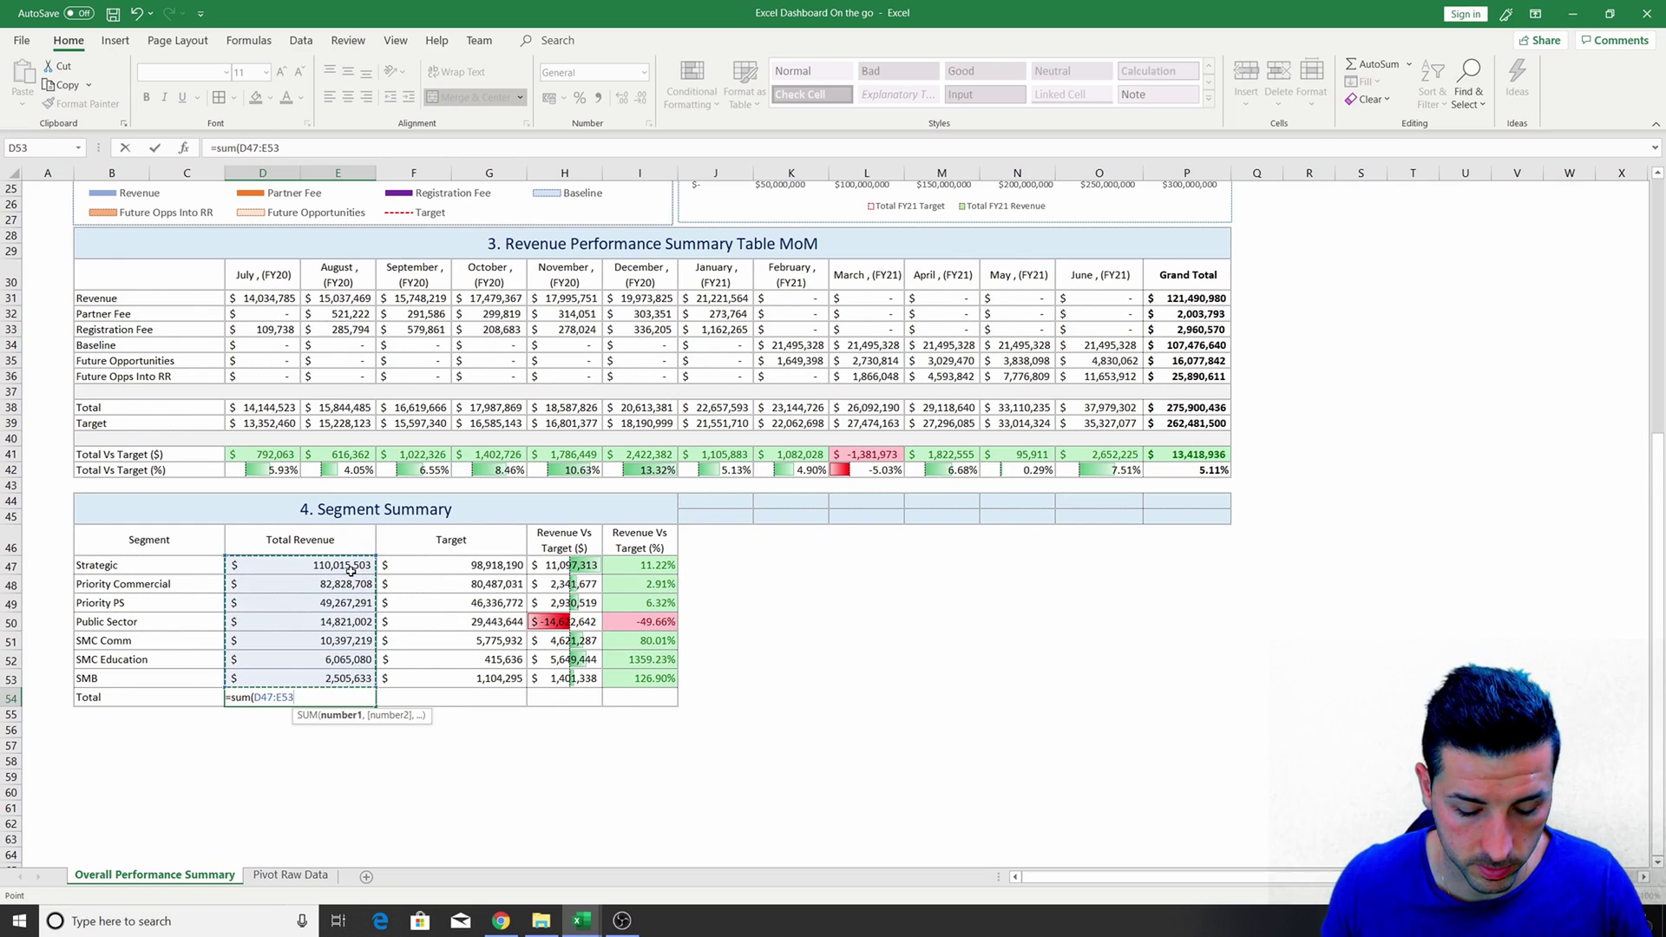
{"action": "key", "text": "Return"}
Extend the D54 total across to the Target column and fill the Revenue Vs Target formulas down to H54:I54.
{"action": "left_click", "coordinate": [355, 697]}
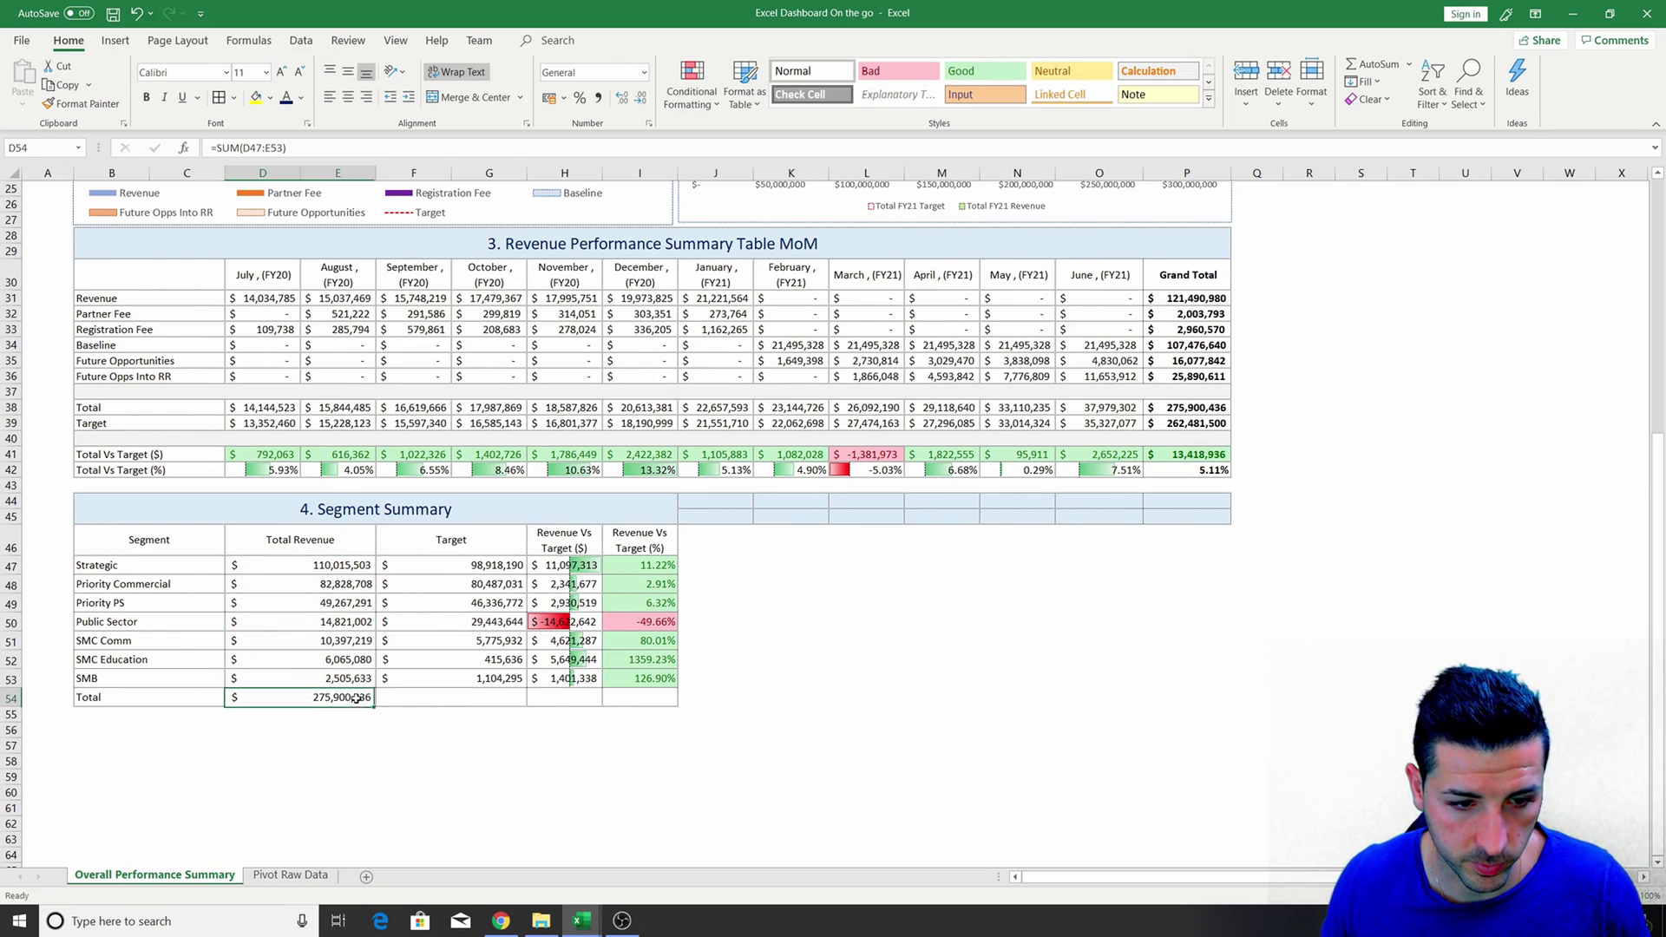
{"action": "left_click_drag", "start_coordinate": [376, 707], "coordinate": [677, 702]}
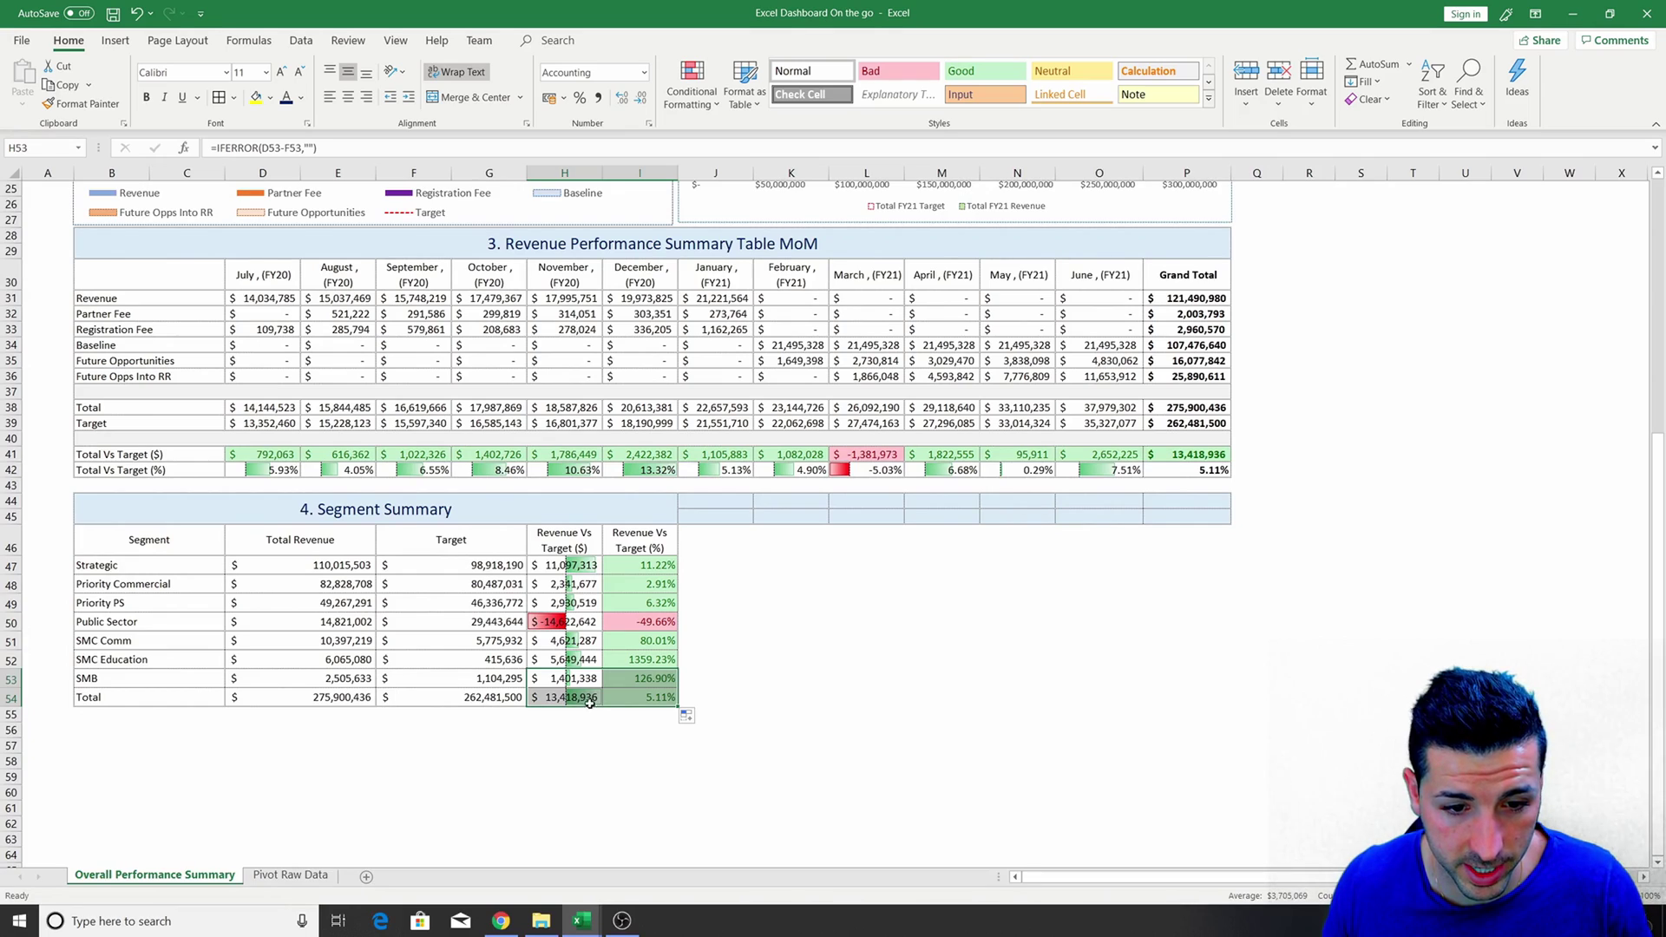
{"action": "left_click_drag", "start_coordinate": [588, 699], "coordinate": [668, 701]}
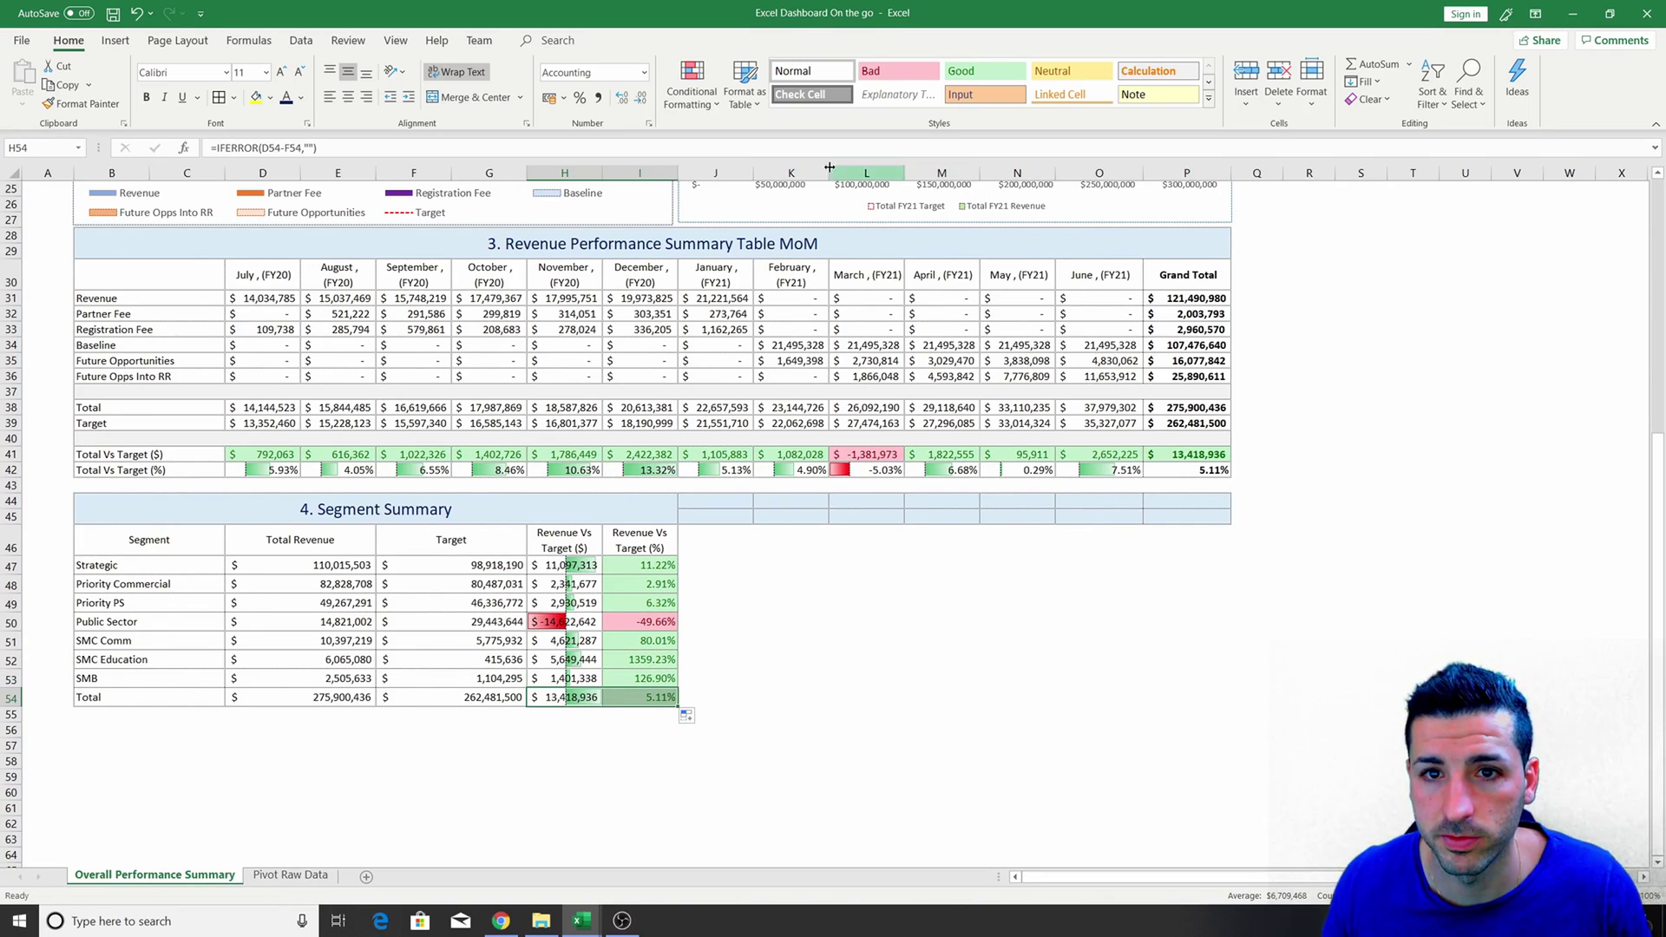
Clear the conditional formatting rules from the total Revenue Vs Target ($) cell H54 only.
{"action": "left_click", "coordinate": [585, 700]}
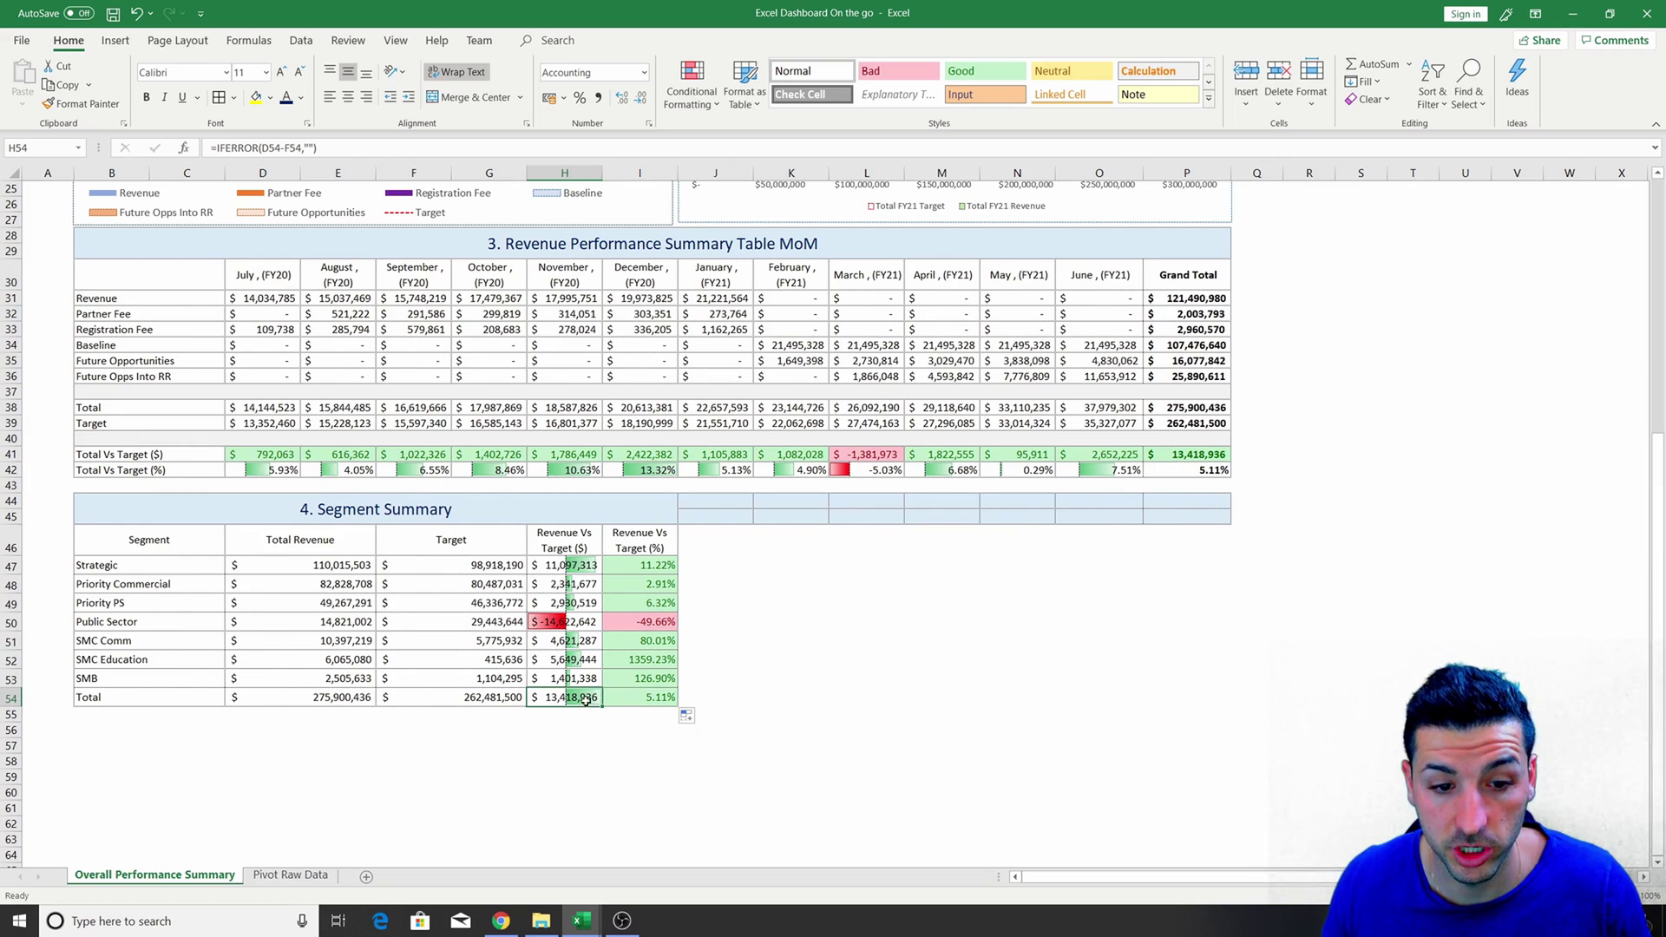
{"action": "left_click", "coordinate": [682, 100]}
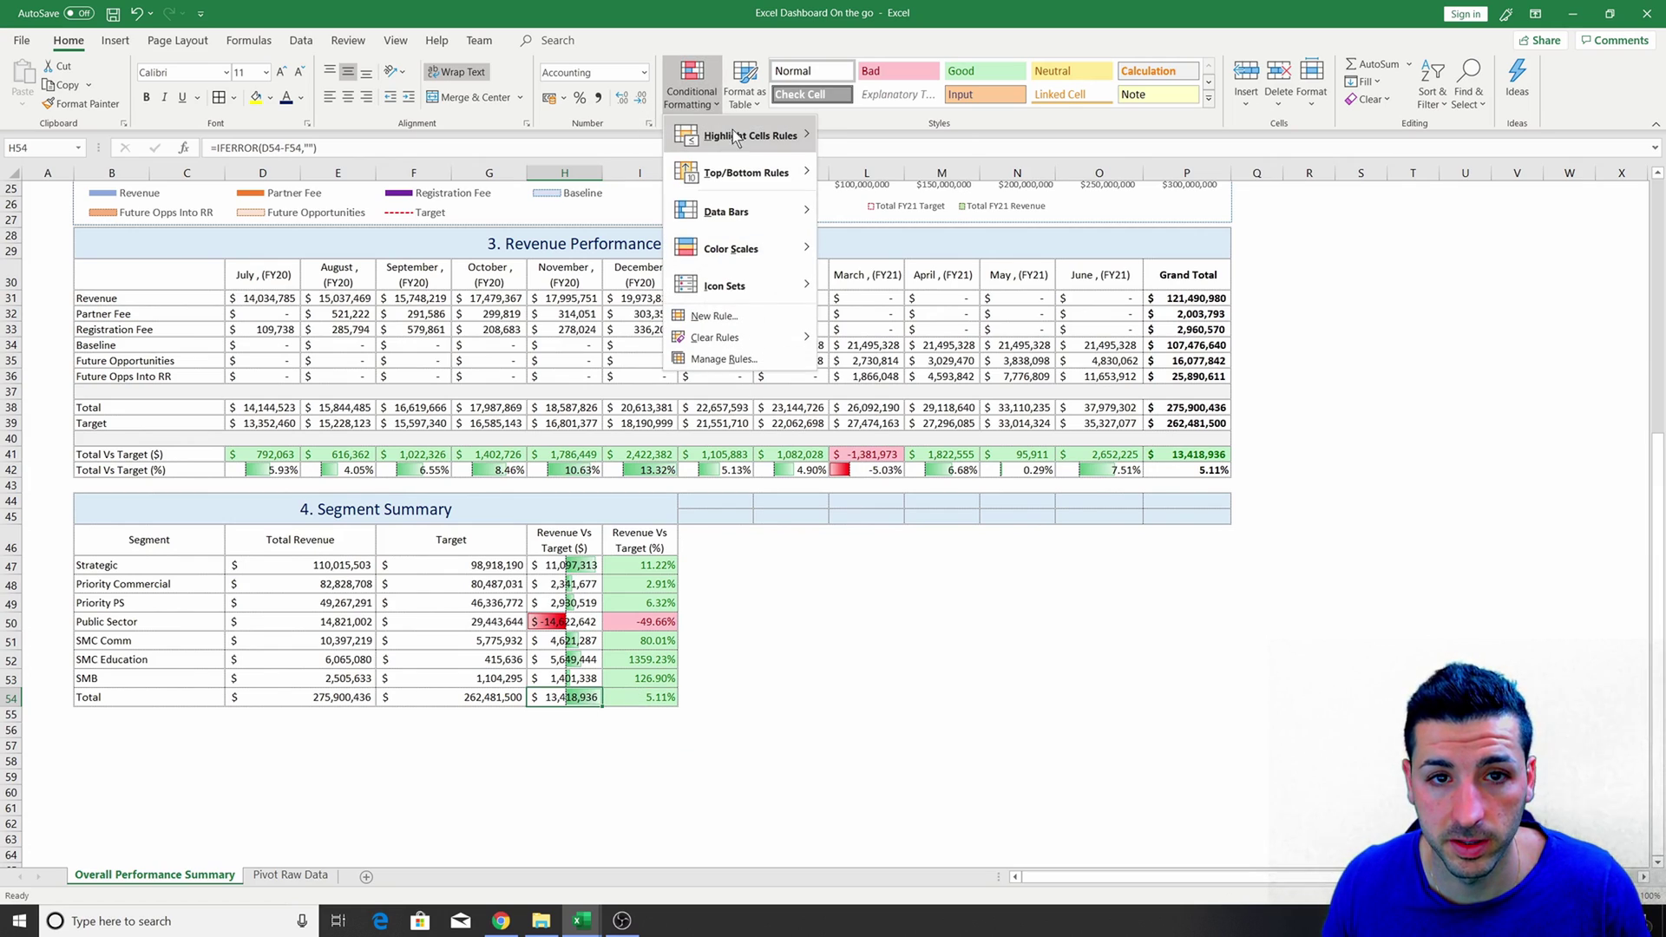
{"action": "mouse_move", "coordinate": [733, 339]}
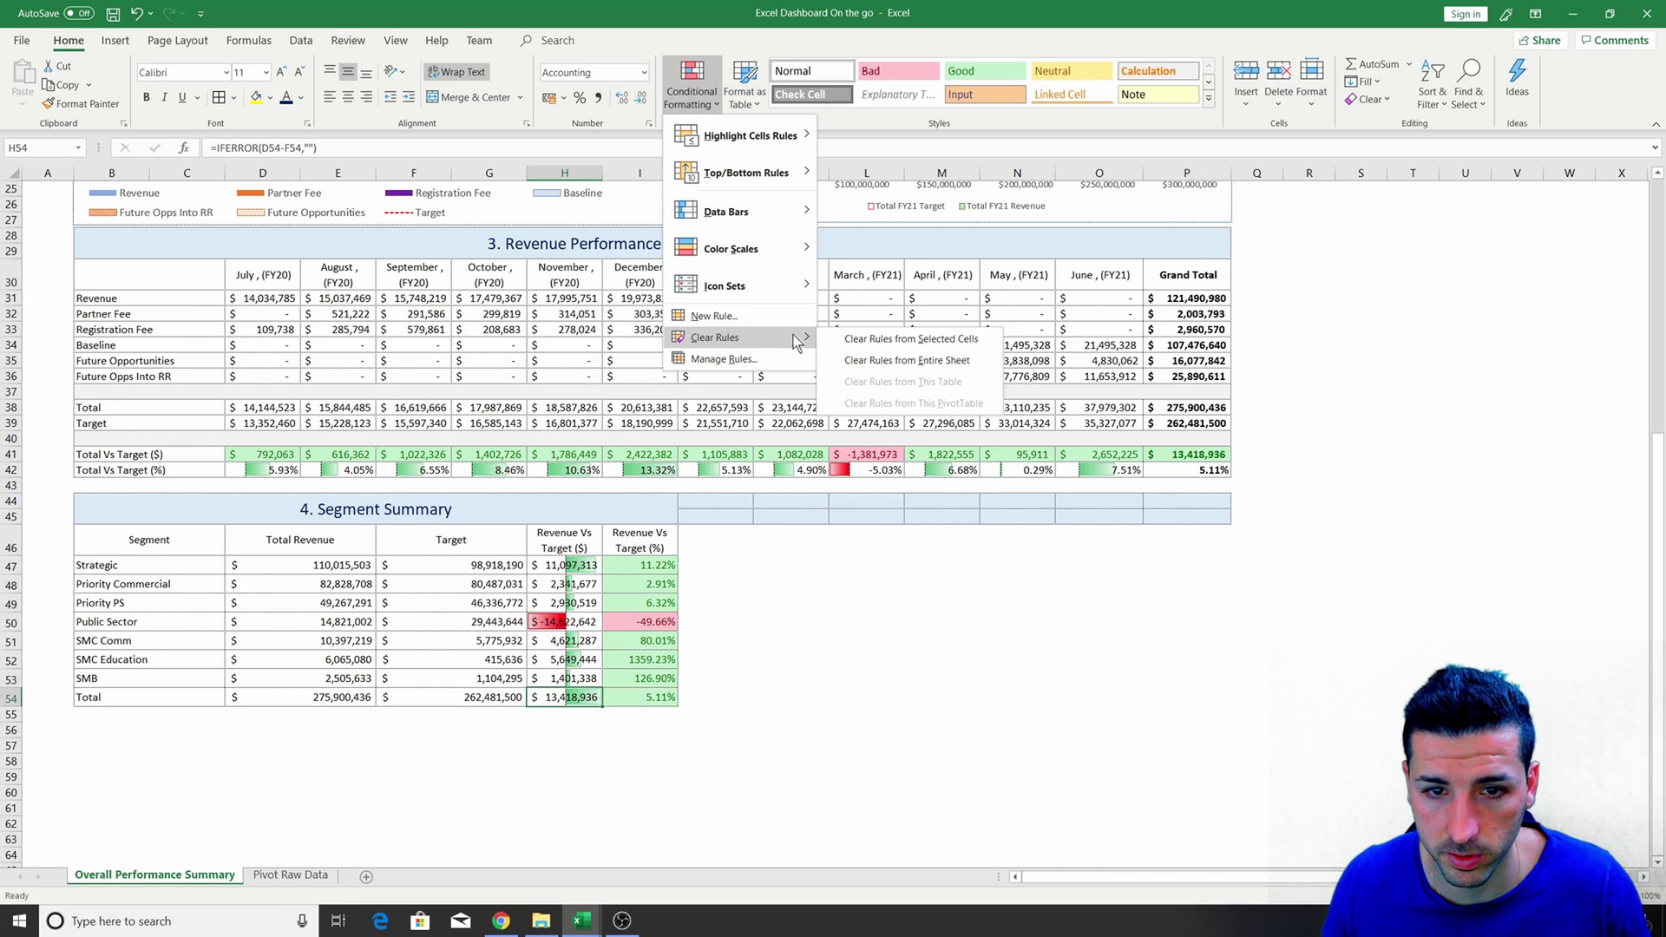
{"action": "left_click", "coordinate": [850, 339]}
{"action": "left_click", "coordinate": [583, 729]}
{"action": "left_click", "coordinate": [567, 692]}
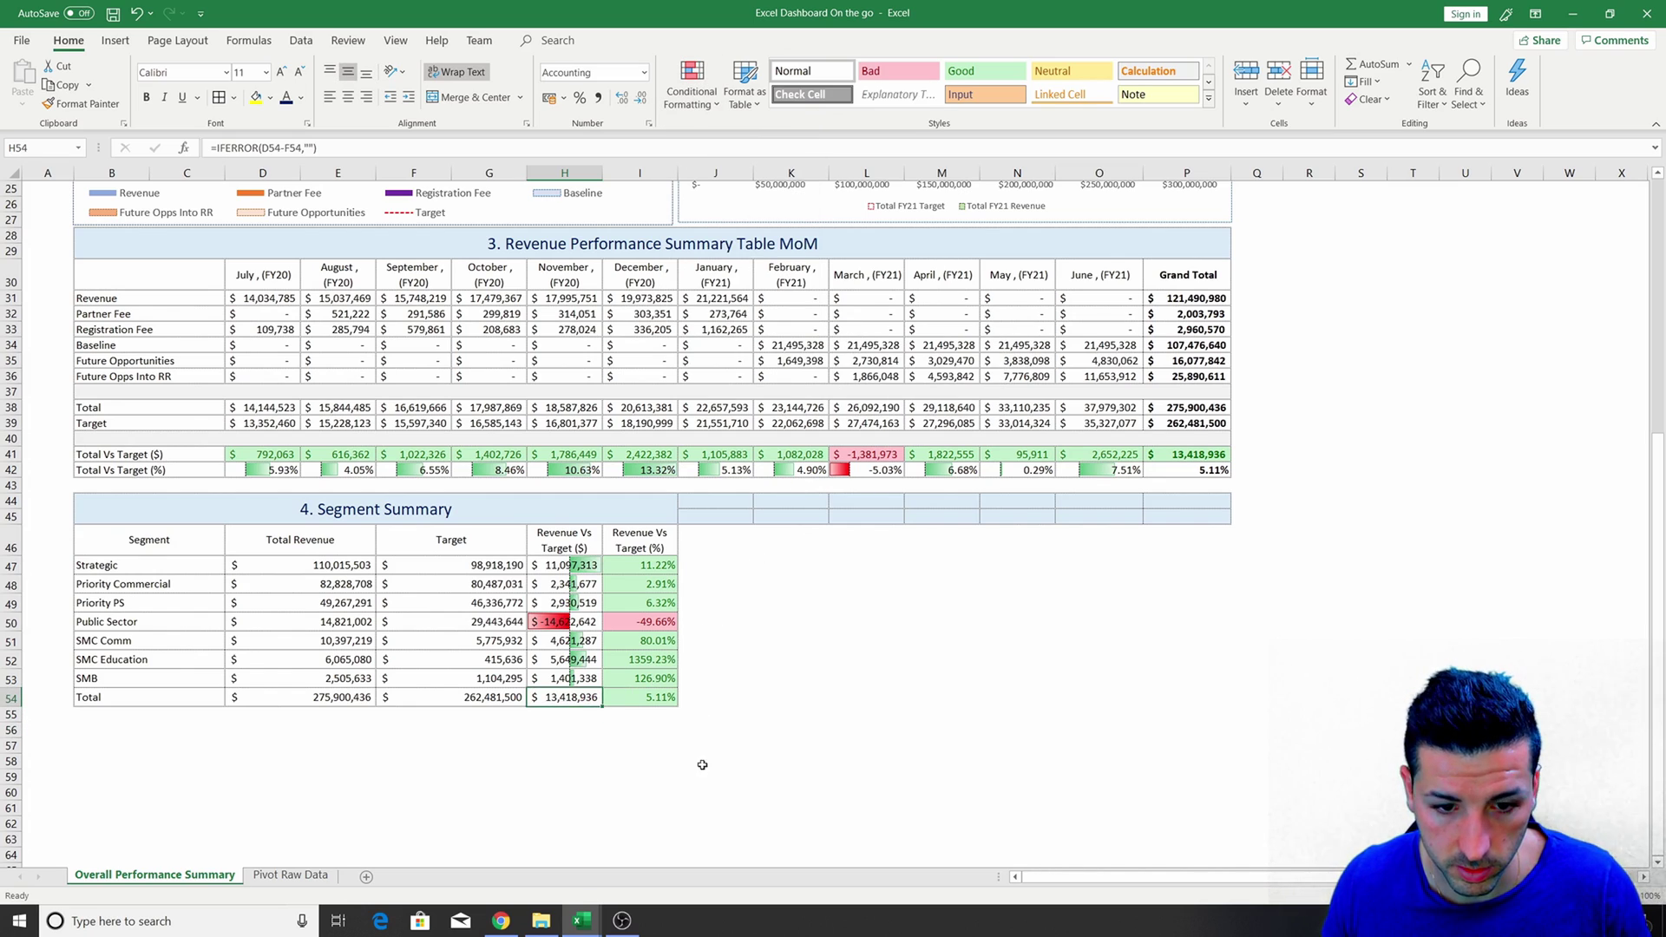
Make the Total row B54:I54 bold at font size 12 and widen column H slightly to fit its total.
{"action": "left_click_drag", "start_coordinate": [657, 703], "coordinate": [130, 696]}
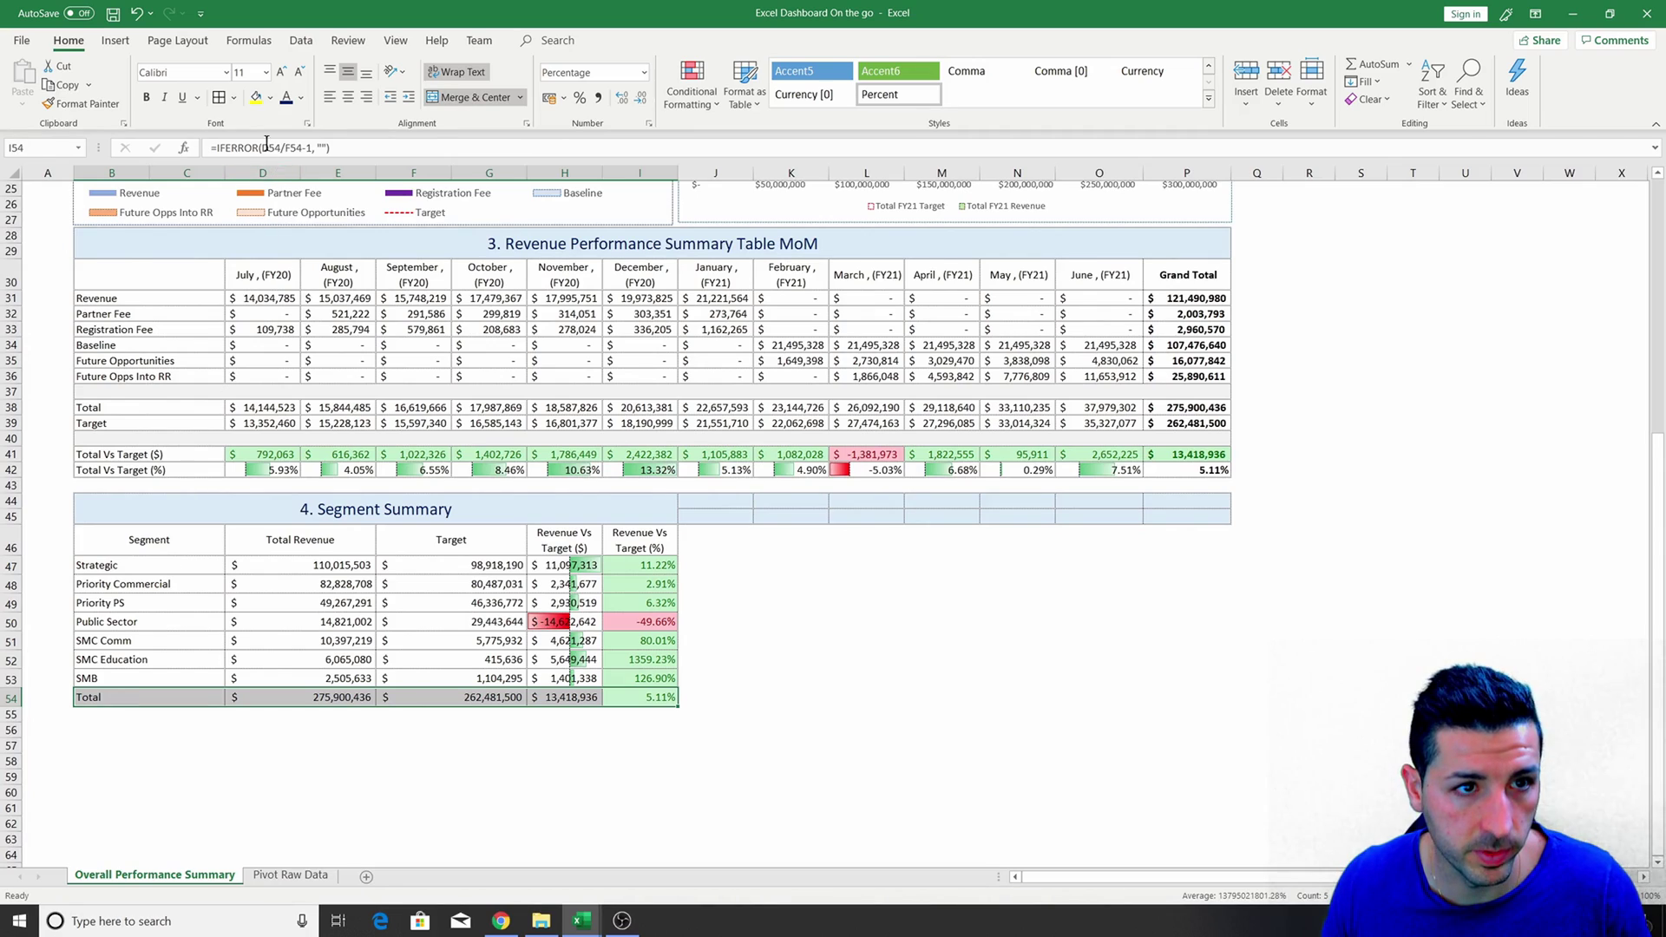
{"action": "left_click", "coordinate": [147, 99]}
{"action": "left_click", "coordinate": [279, 73]}
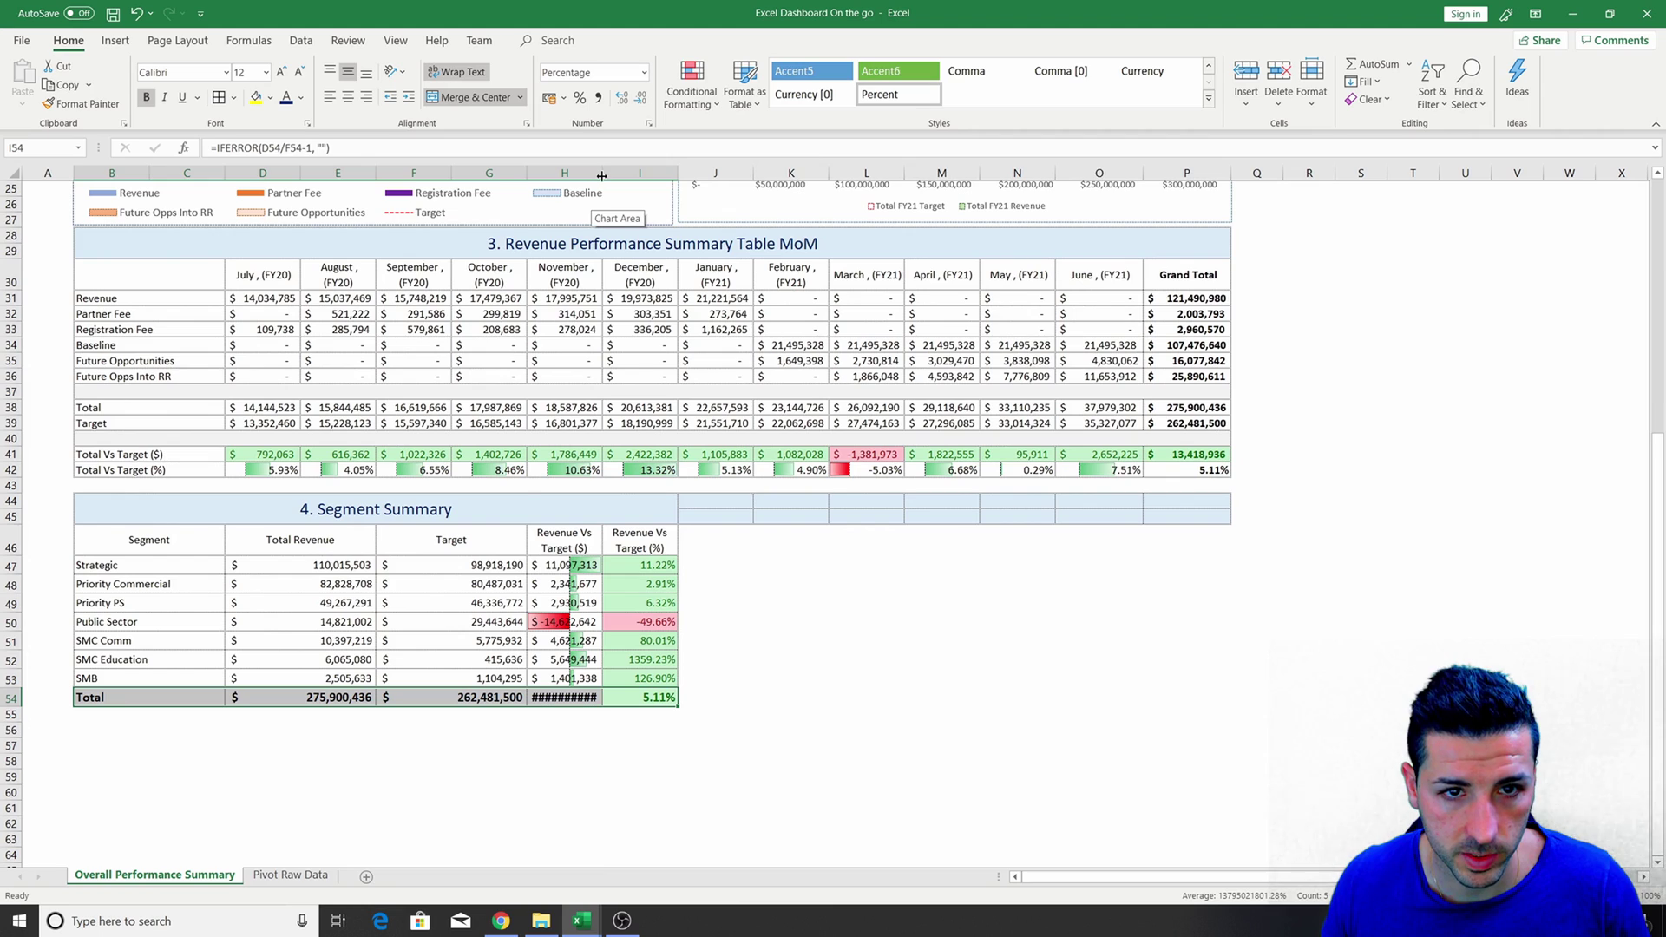
{"action": "left_click_drag", "start_coordinate": [602, 173], "coordinate": [604, 177]}
{"action": "left_click", "coordinate": [868, 621]}
Stretch the FY21 Total Revenue Vs Target chart slightly downward to meet the section 3 header.
{"action": "scroll", "coordinate": [723, 347], "scroll_direction": "up", "scroll_amount": 8}
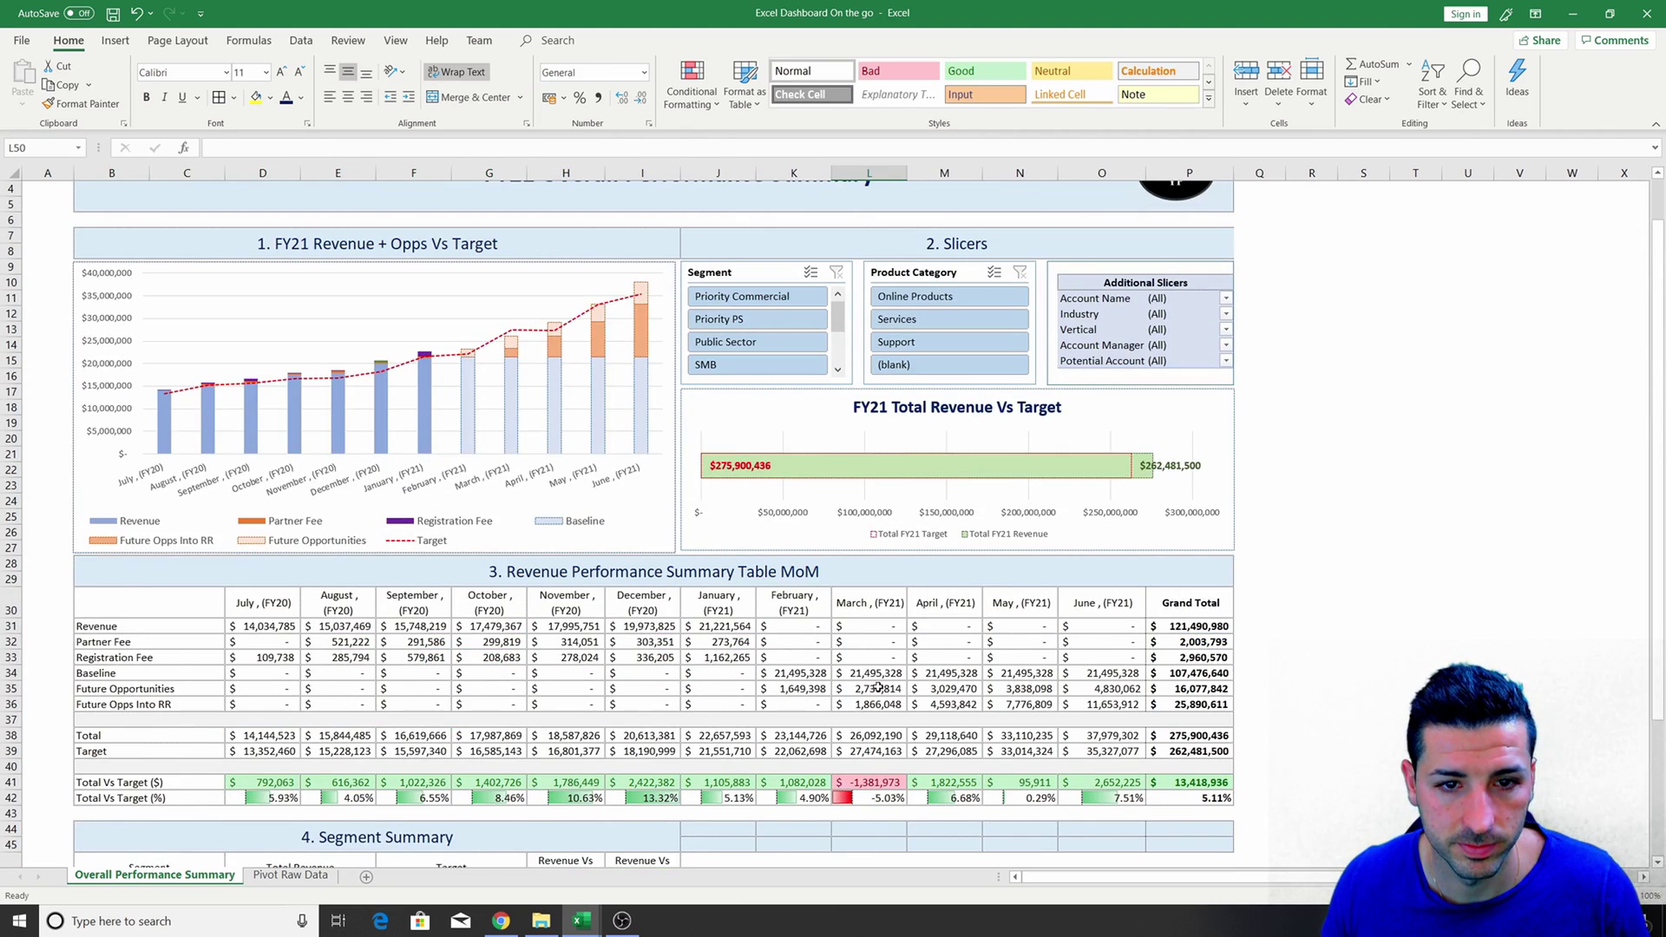
{"action": "scroll", "coordinate": [711, 334], "scroll_direction": "down", "scroll_amount": 4}
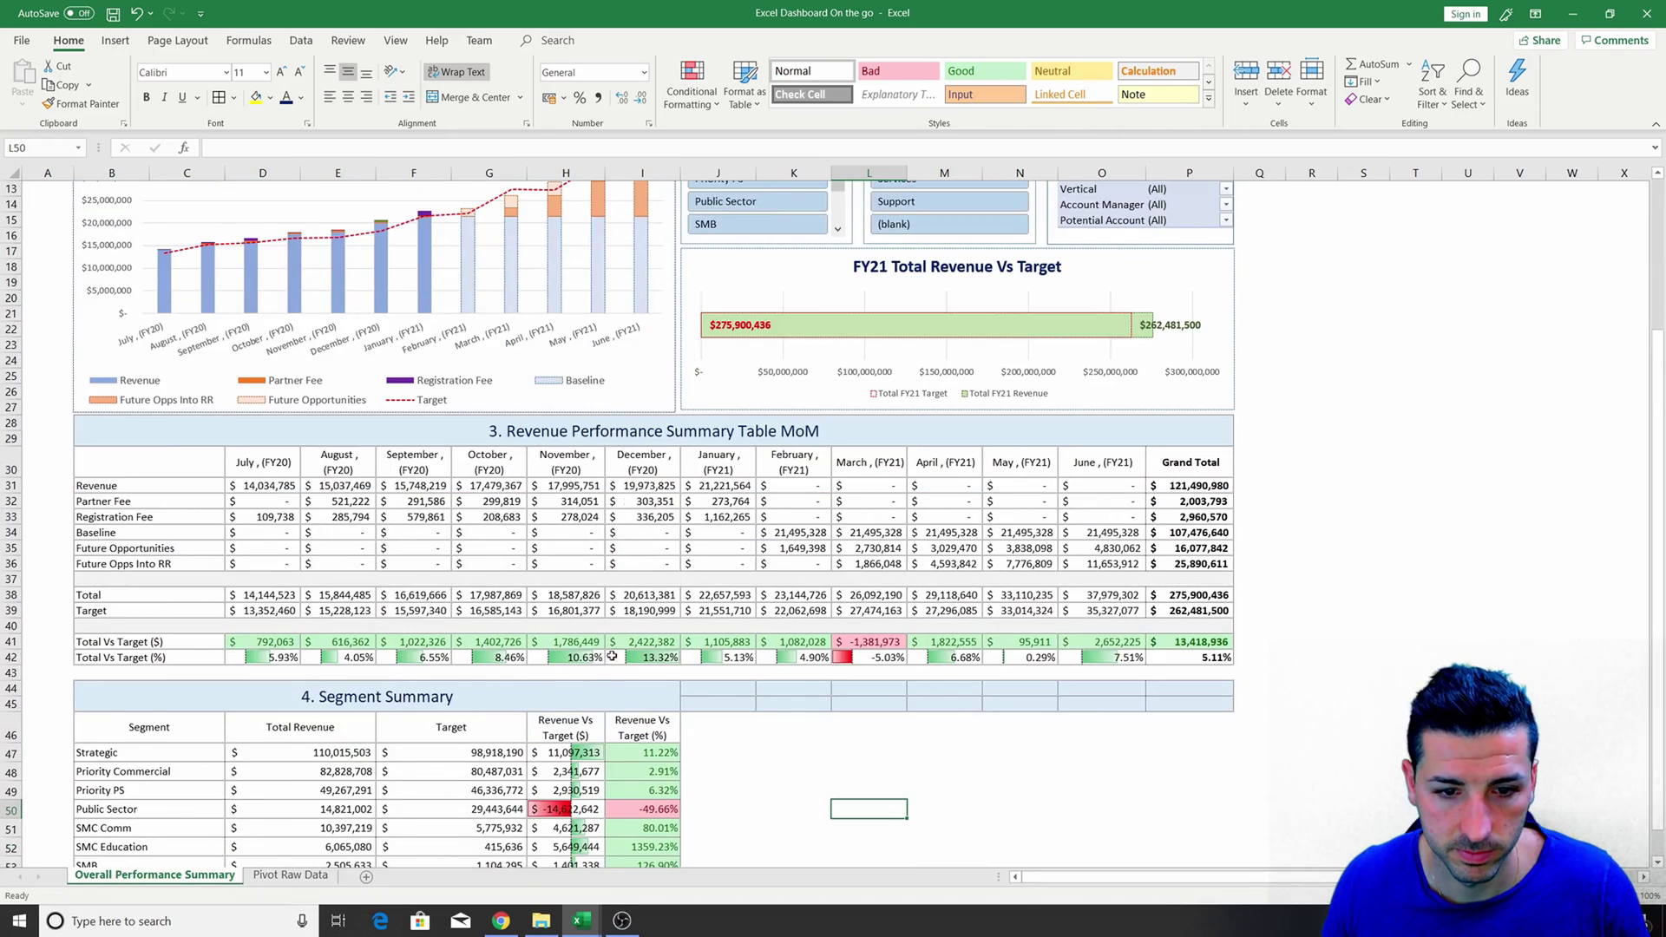
{"action": "scroll", "coordinate": [547, 192], "scroll_direction": "up", "scroll_amount": 4}
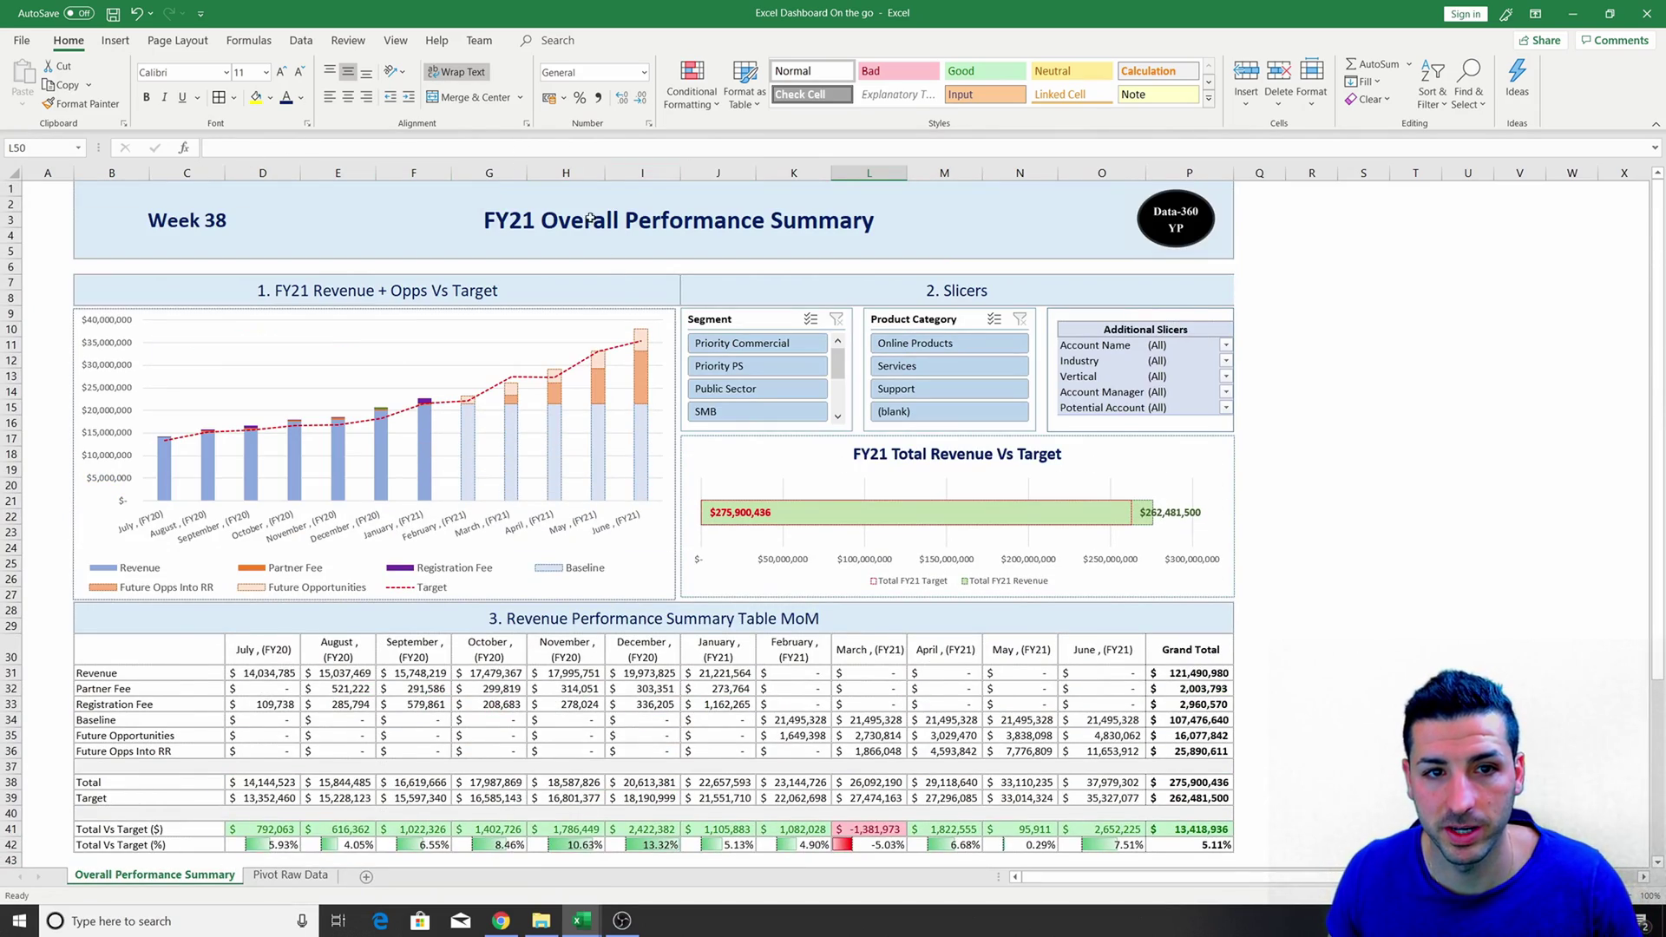
{"action": "scroll", "coordinate": [590, 218], "scroll_direction": "down", "scroll_amount": 5}
{"action": "scroll", "coordinate": [555, 252], "scroll_direction": "up", "scroll_amount": 5}
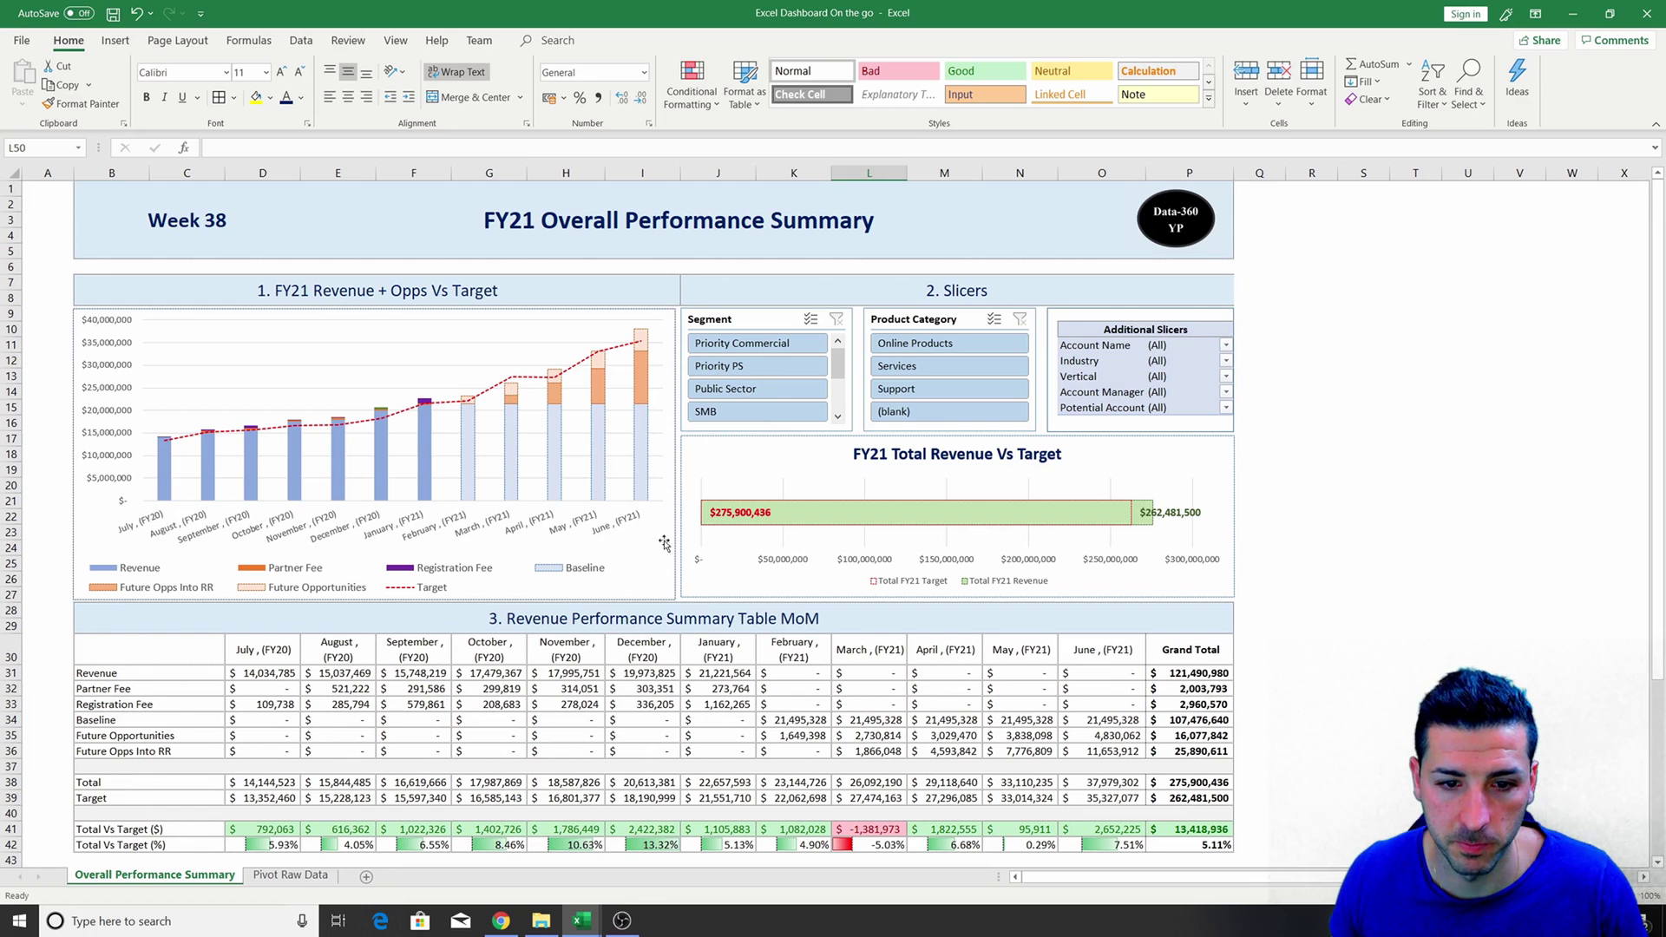
{"action": "left_click", "coordinate": [731, 597]}
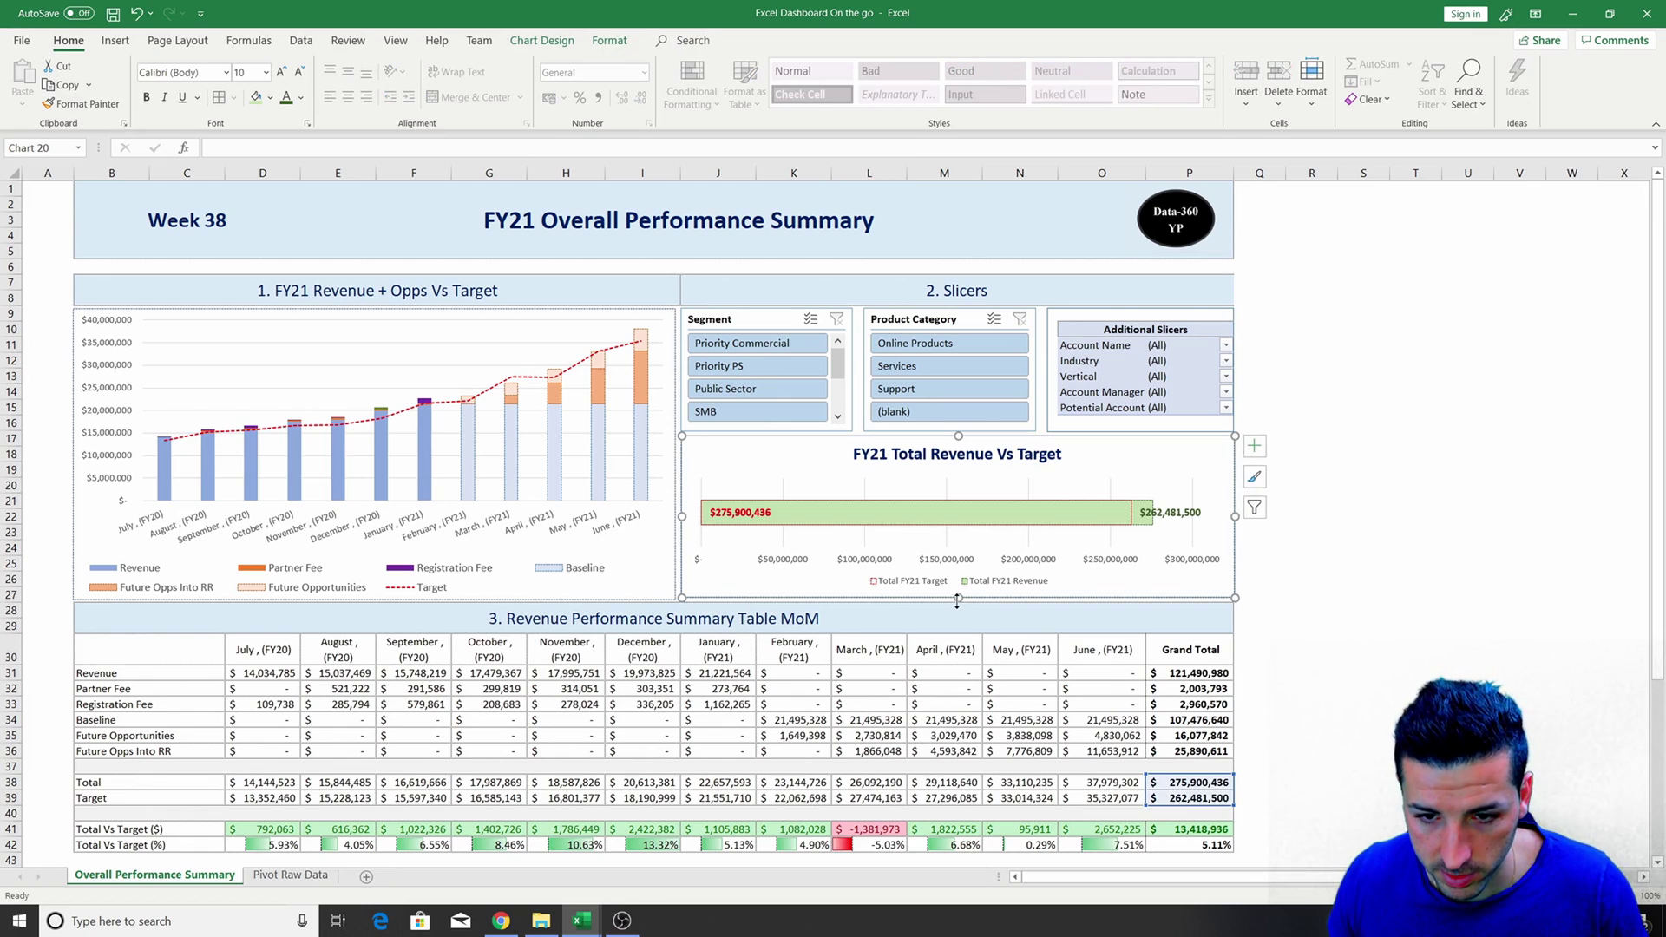
{"action": "left_click_drag", "start_coordinate": [957, 599], "coordinate": [955, 603]}
{"action": "left_click", "coordinate": [1351, 605]}
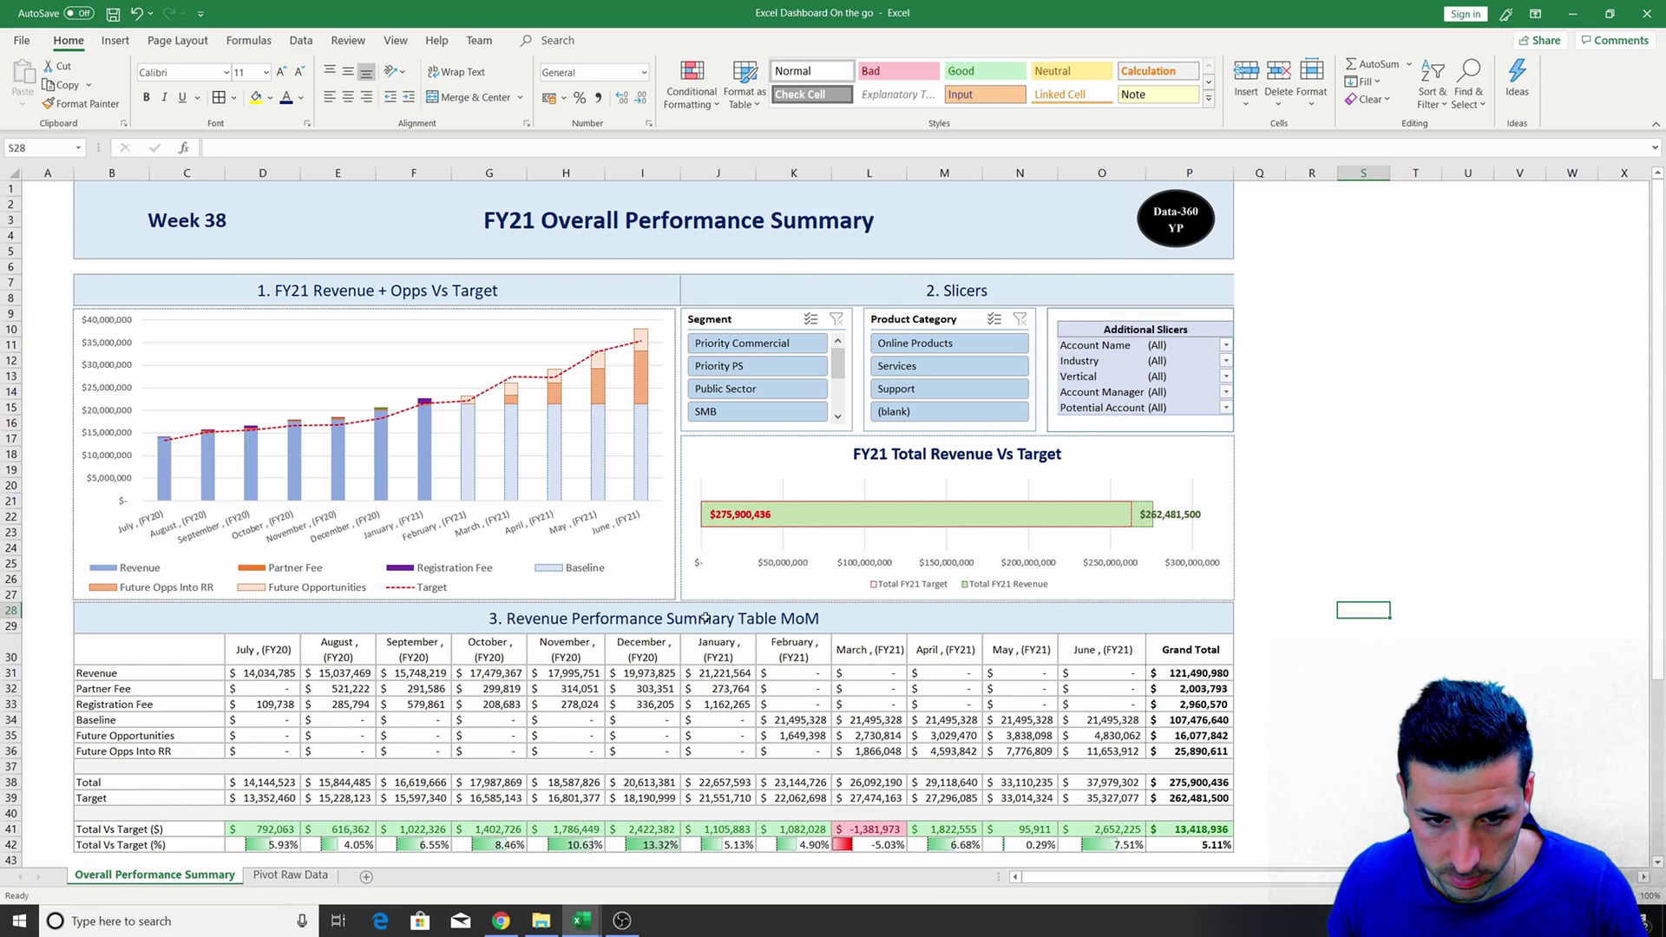
Remove the leftover blue header fill and borders from J44:P45 by filling blank cells up from row 47 across columns J:P.
{"action": "scroll", "coordinate": [705, 617], "scroll_direction": "down", "scroll_amount": 8}
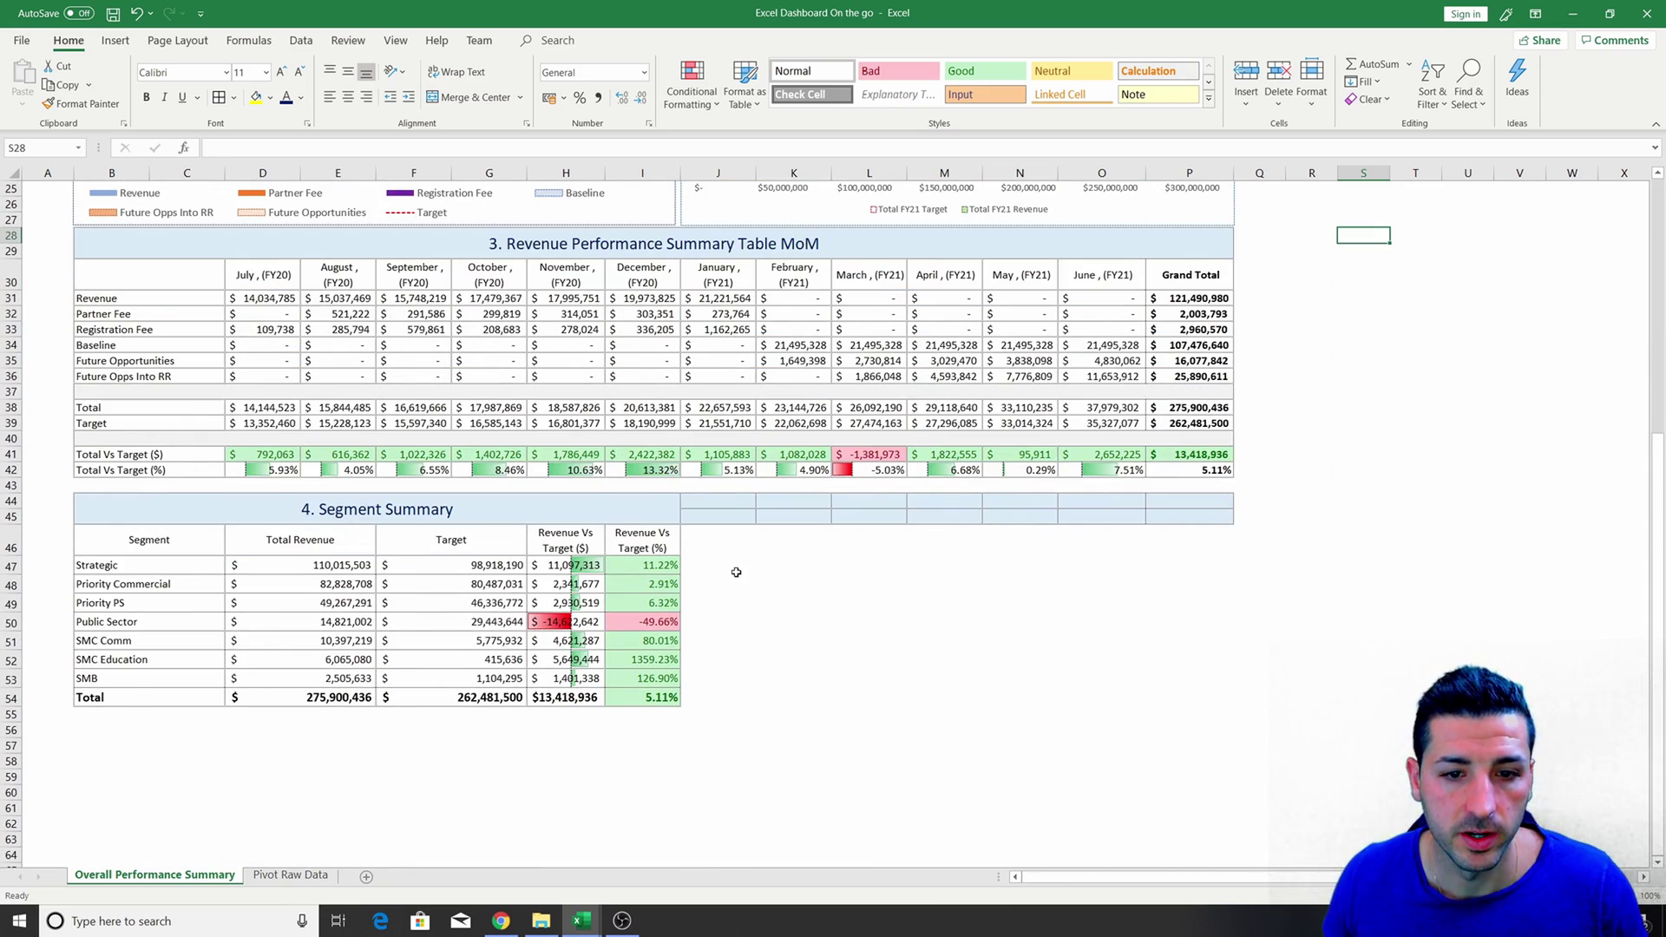
{"action": "left_click", "coordinate": [736, 573]}
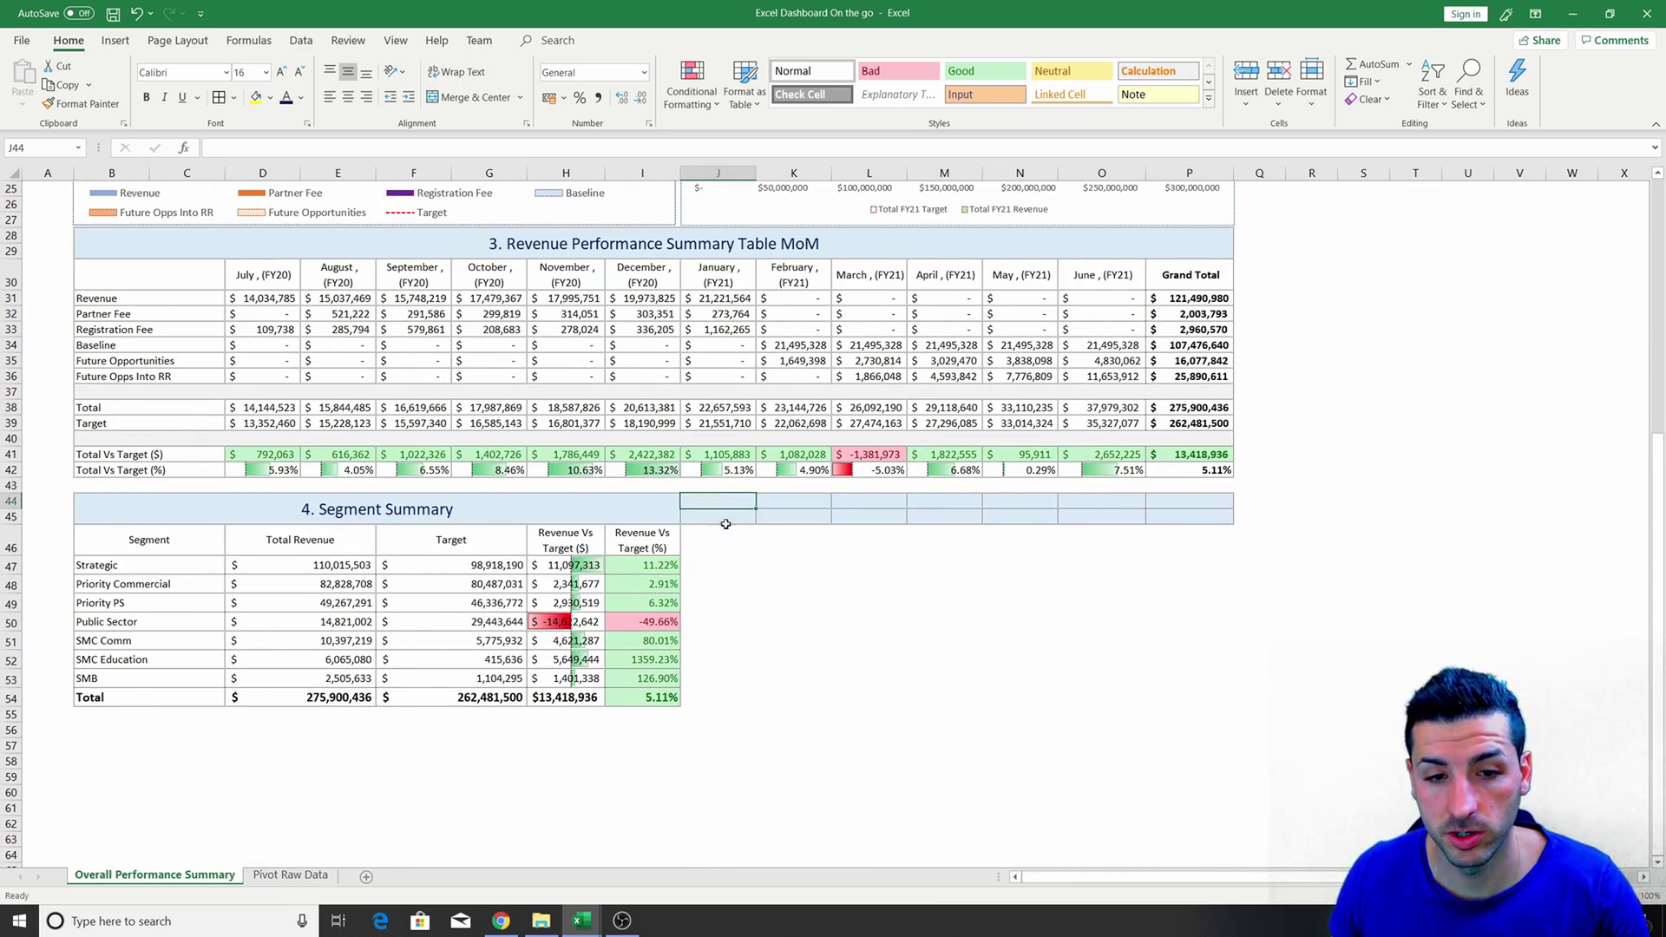
{"action": "mouse_move", "coordinate": [719, 539]}
{"action": "left_mouse_down"}
{"action": "mouse_move", "coordinate": [1232, 559]}
{"action": "mouse_move", "coordinate": [734, 569]}
{"action": "left_mouse_up"}
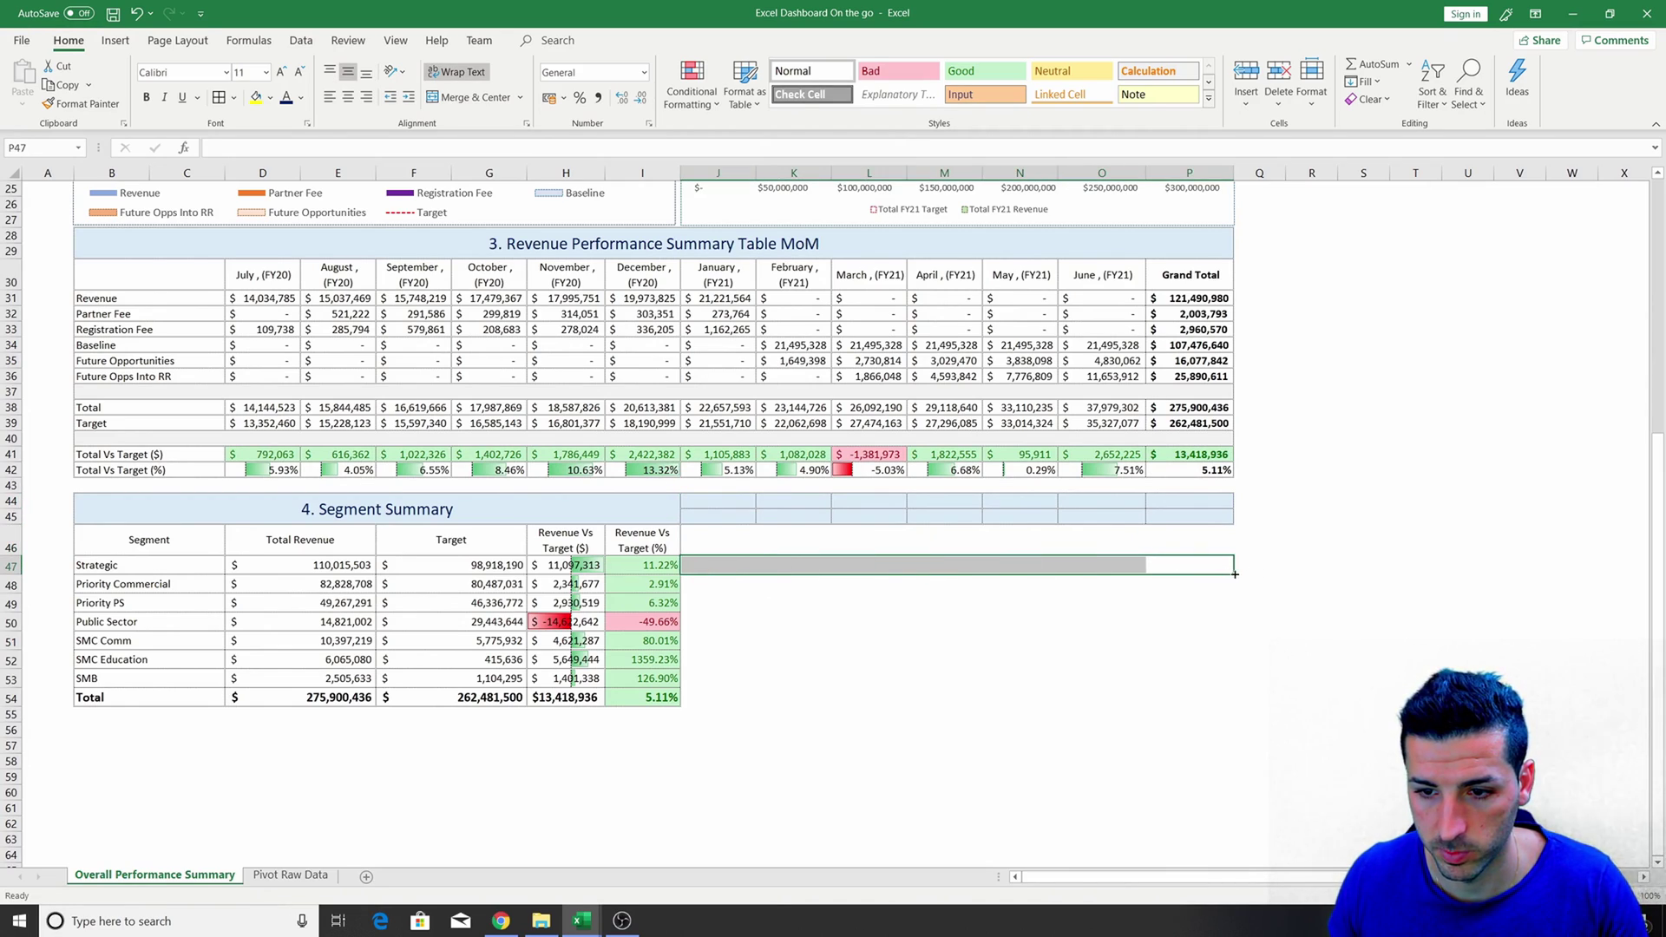
{"action": "left_click_drag", "start_coordinate": [1235, 574], "coordinate": [1233, 502]}
{"action": "left_click", "coordinate": [1414, 517]}
{"action": "left_click", "coordinate": [852, 566]}
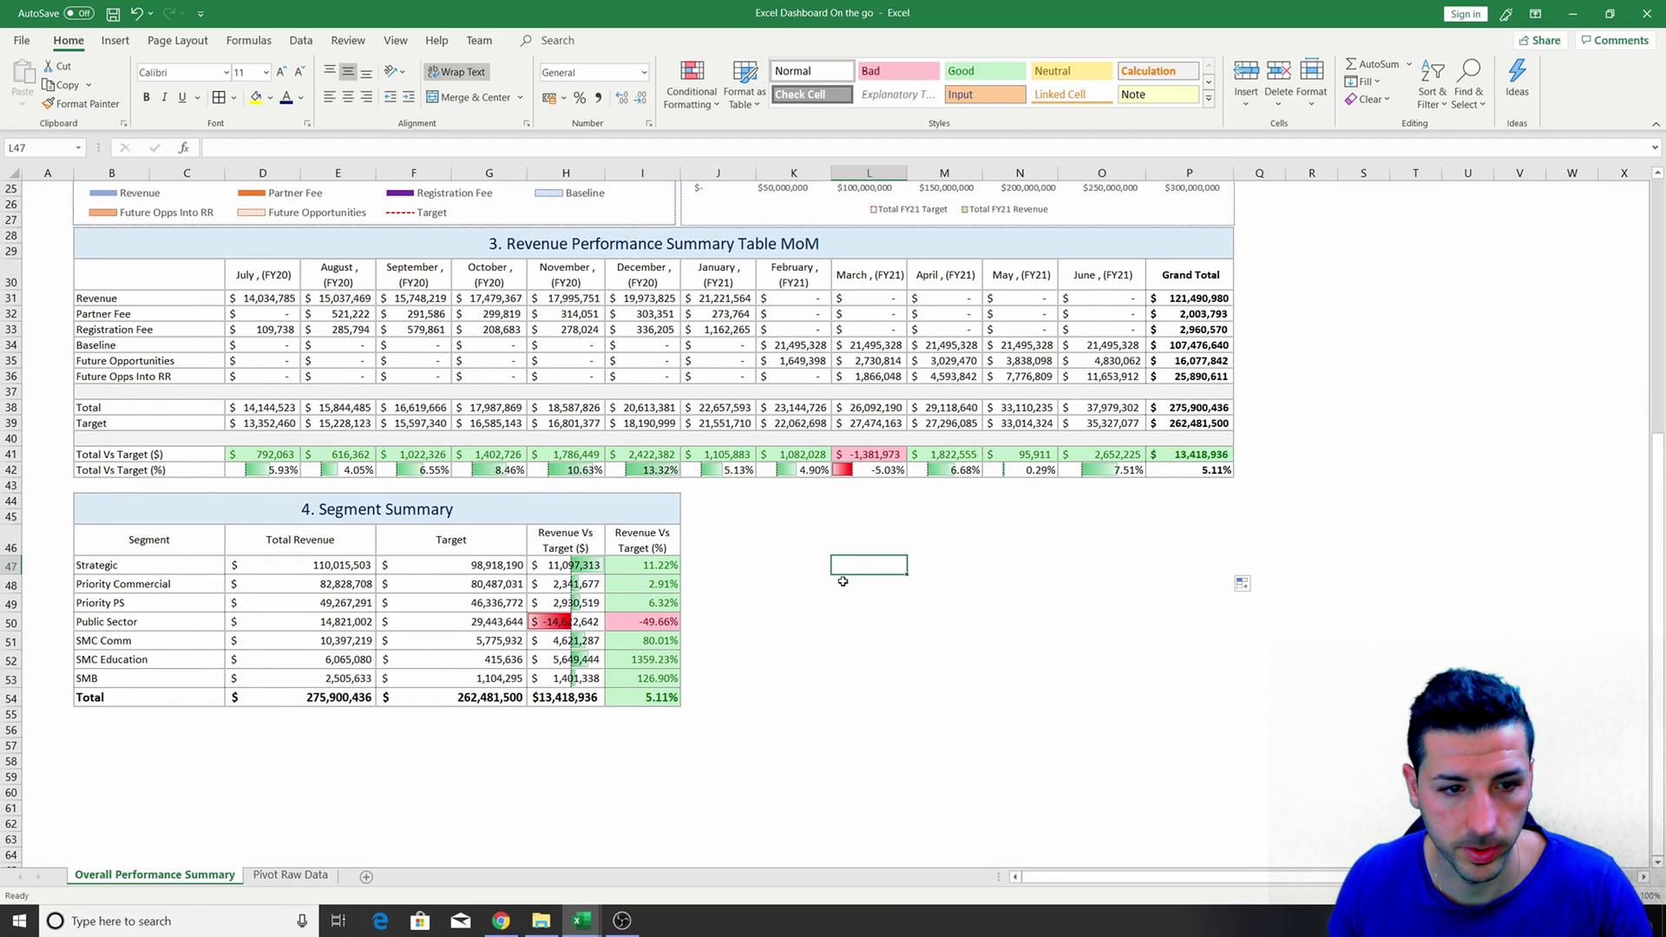
{"action": "scroll", "coordinate": [833, 582], "scroll_direction": "down", "scroll_amount": 2}
{"action": "left_click_drag", "start_coordinate": [99, 616], "coordinate": [668, 699]}
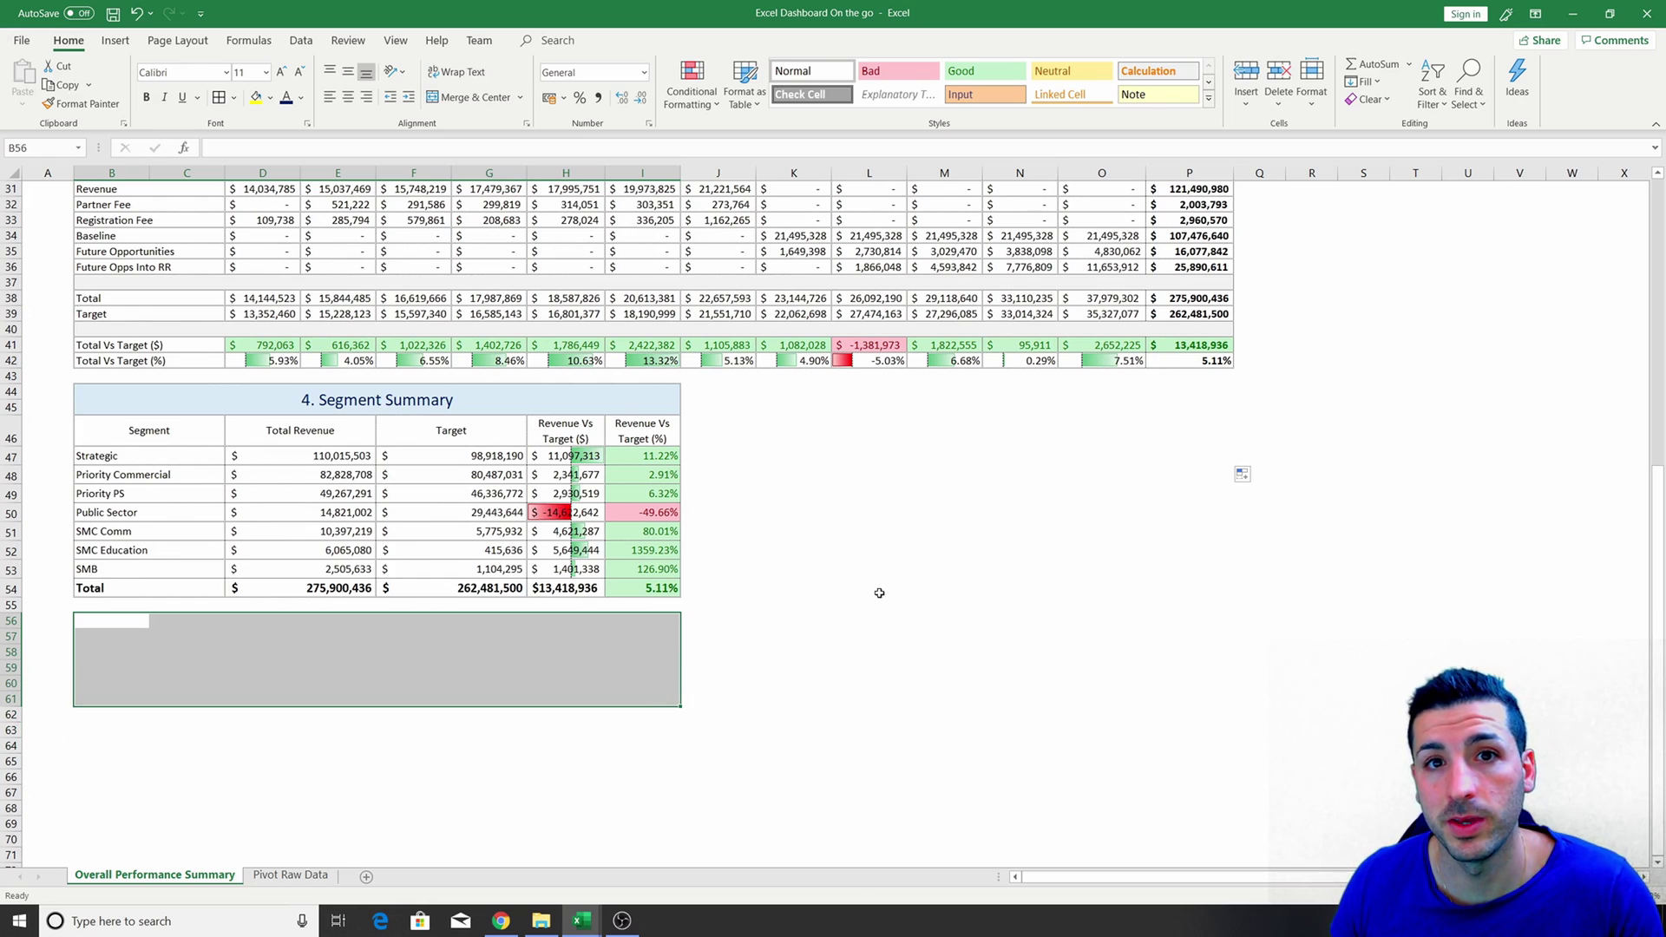
{"action": "scroll", "coordinate": [546, 525], "scroll_direction": "up", "scroll_amount": 2}
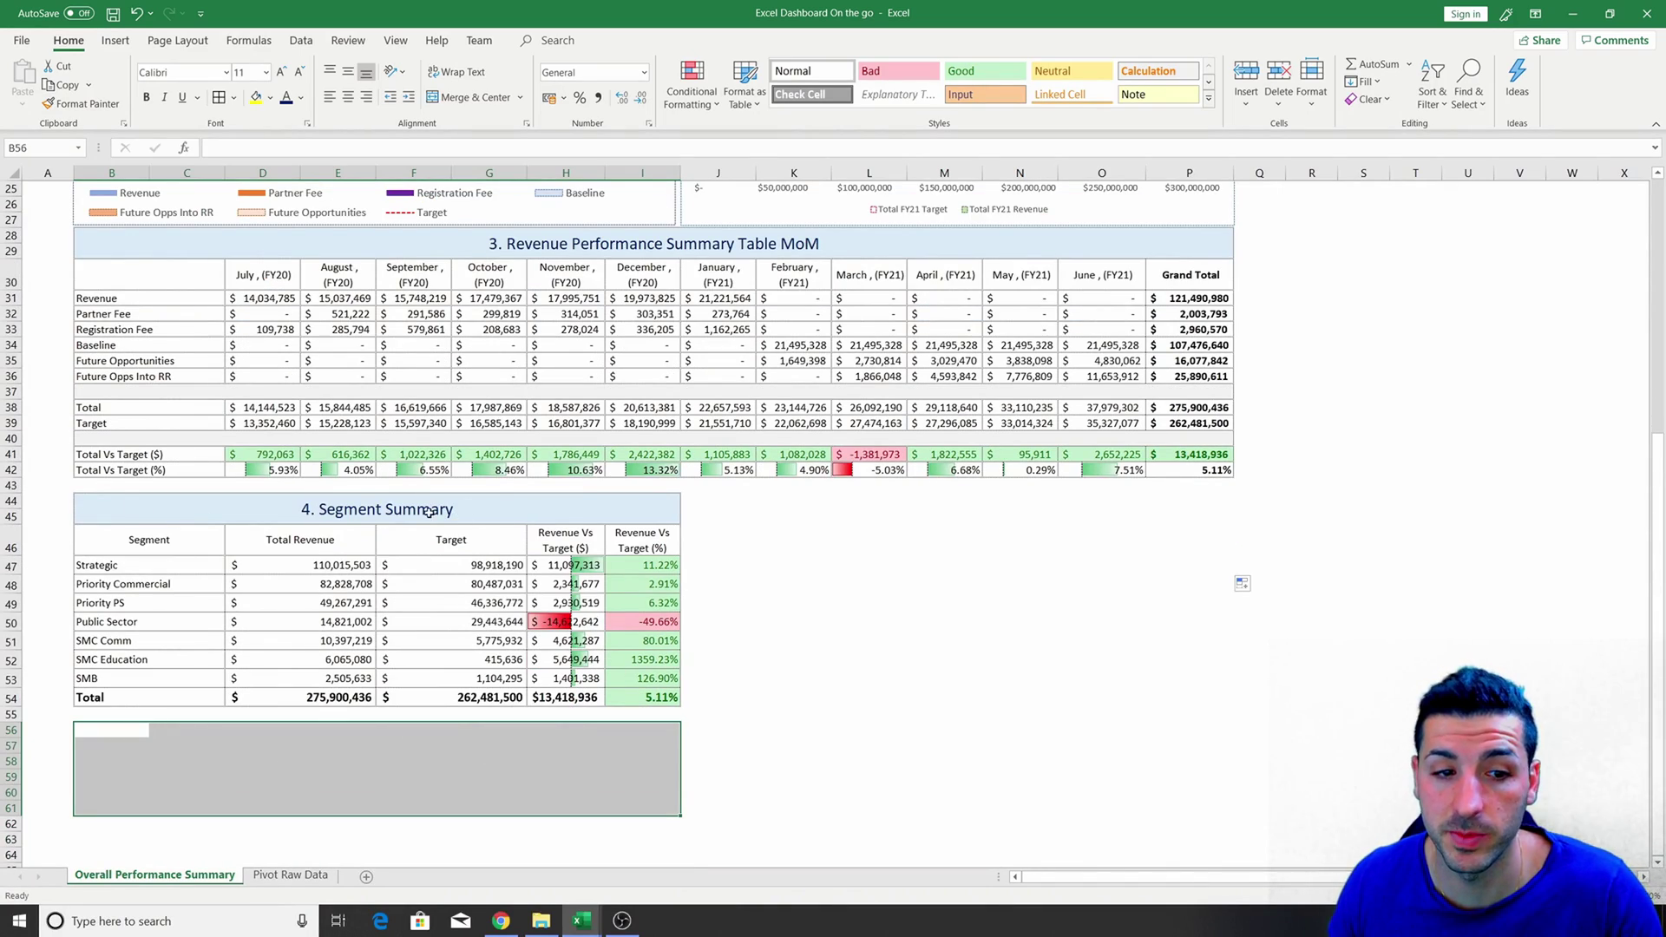
Fill column AB on the Pivot Raw Data sheet yellow as a divider after Section 4.
{"action": "left_click", "coordinate": [295, 874]}
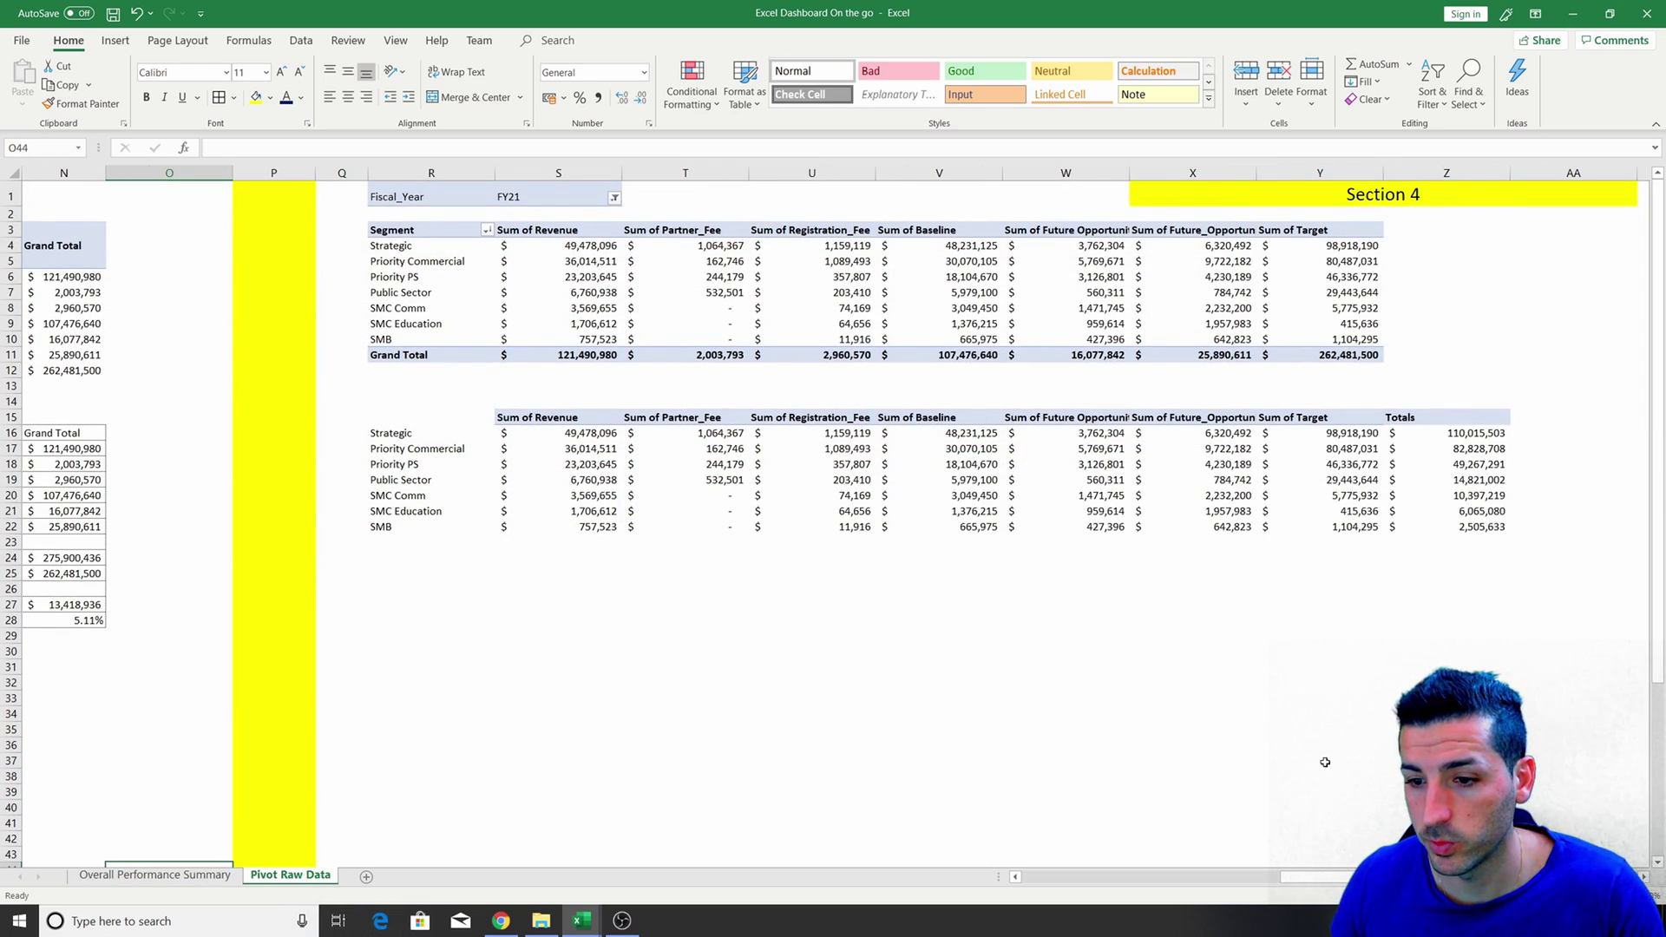
{"action": "left_click_drag", "start_coordinate": [1423, 876], "coordinate": [1463, 876]}
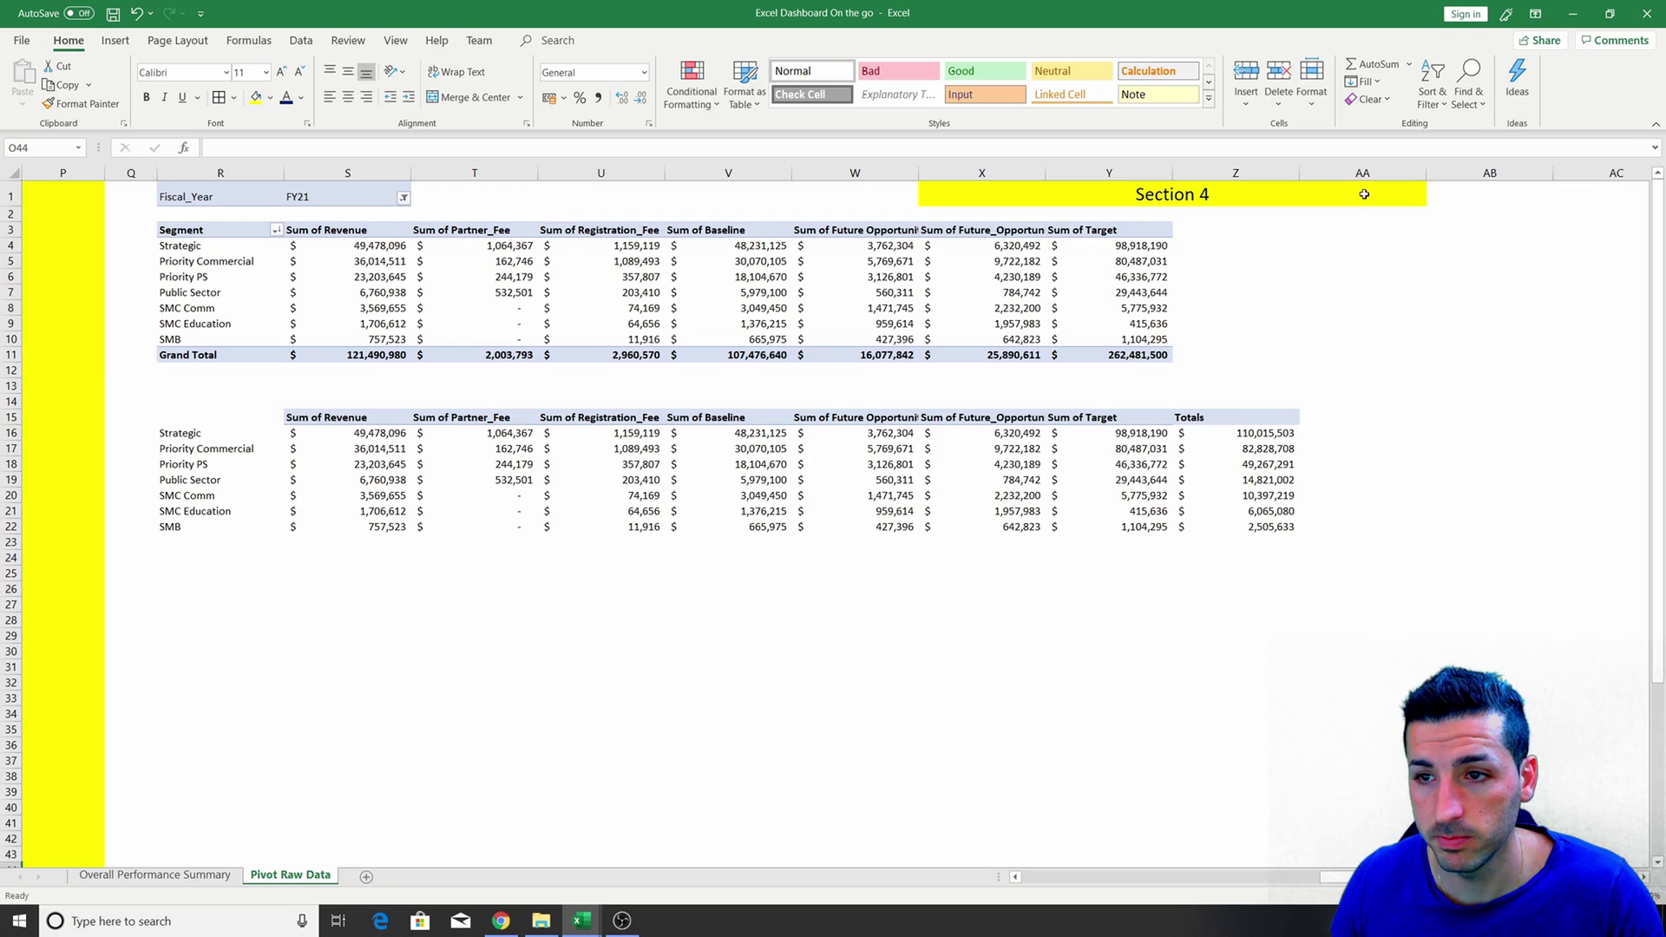
{"action": "left_click", "coordinate": [1371, 173]}
{"action": "left_click", "coordinate": [1434, 169]}
{"action": "left_click", "coordinate": [256, 97]}
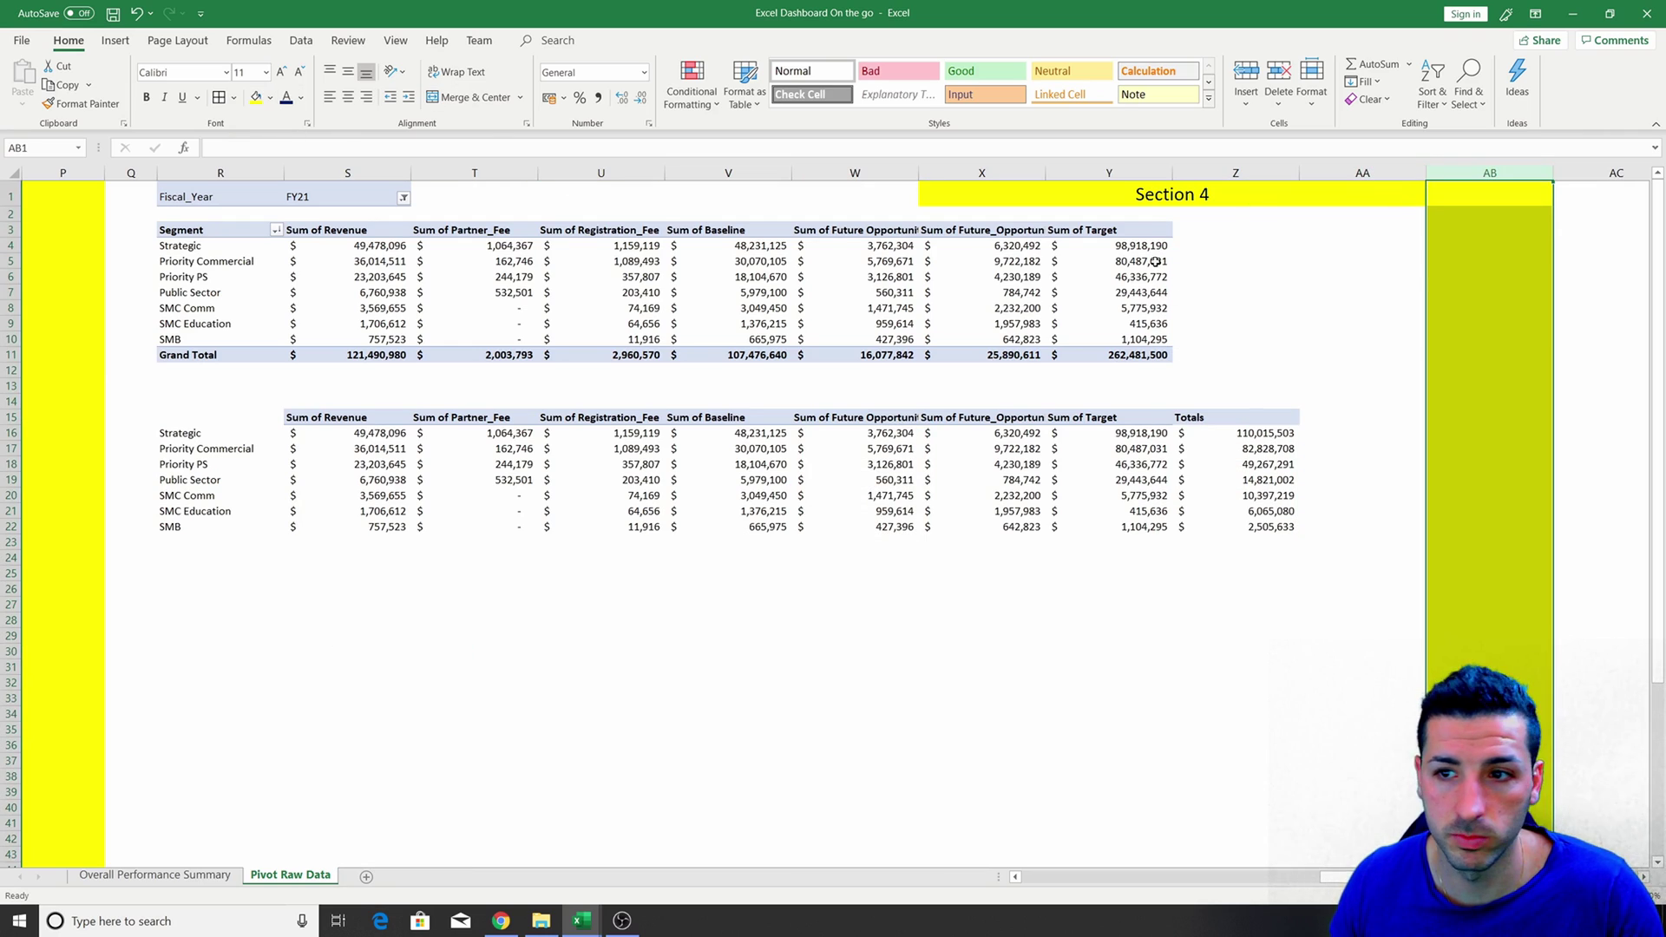
Narrow the yellow divider column AB and paste a copy of the Section 4 block R1:AA22 at AD1.
{"action": "left_click", "coordinate": [1489, 276]}
{"action": "left_click_drag", "start_coordinate": [1553, 173], "coordinate": [1494, 180]}
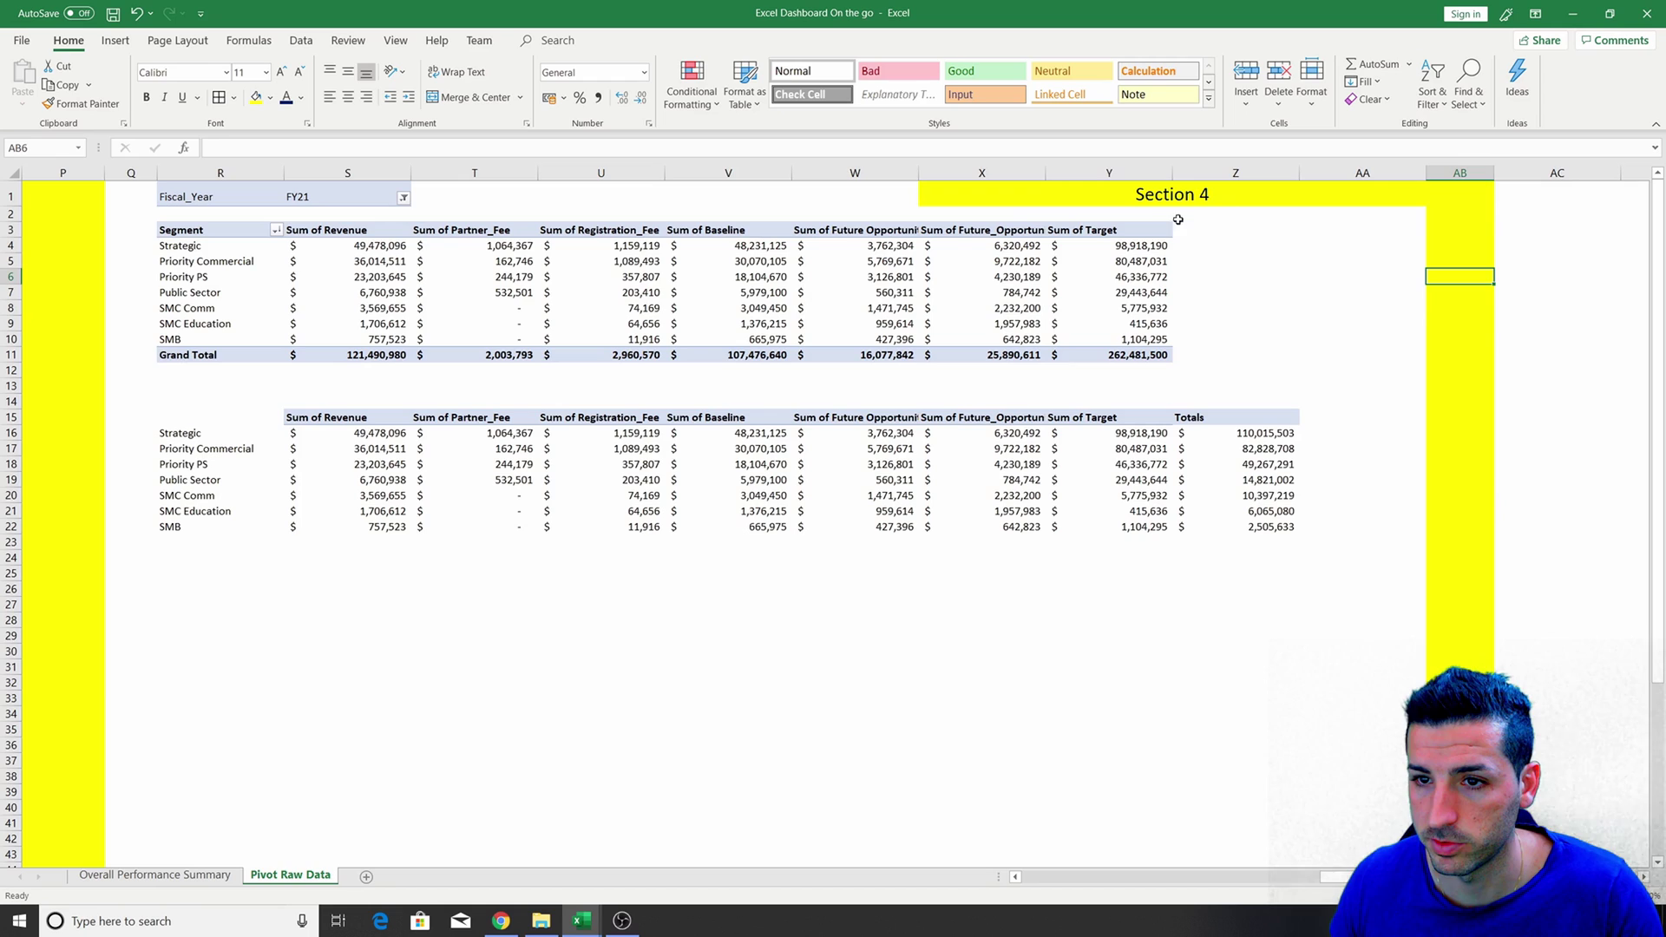
{"action": "left_click", "coordinate": [1240, 194]}
{"action": "left_click_drag", "start_coordinate": [227, 198], "coordinate": [1224, 523]}
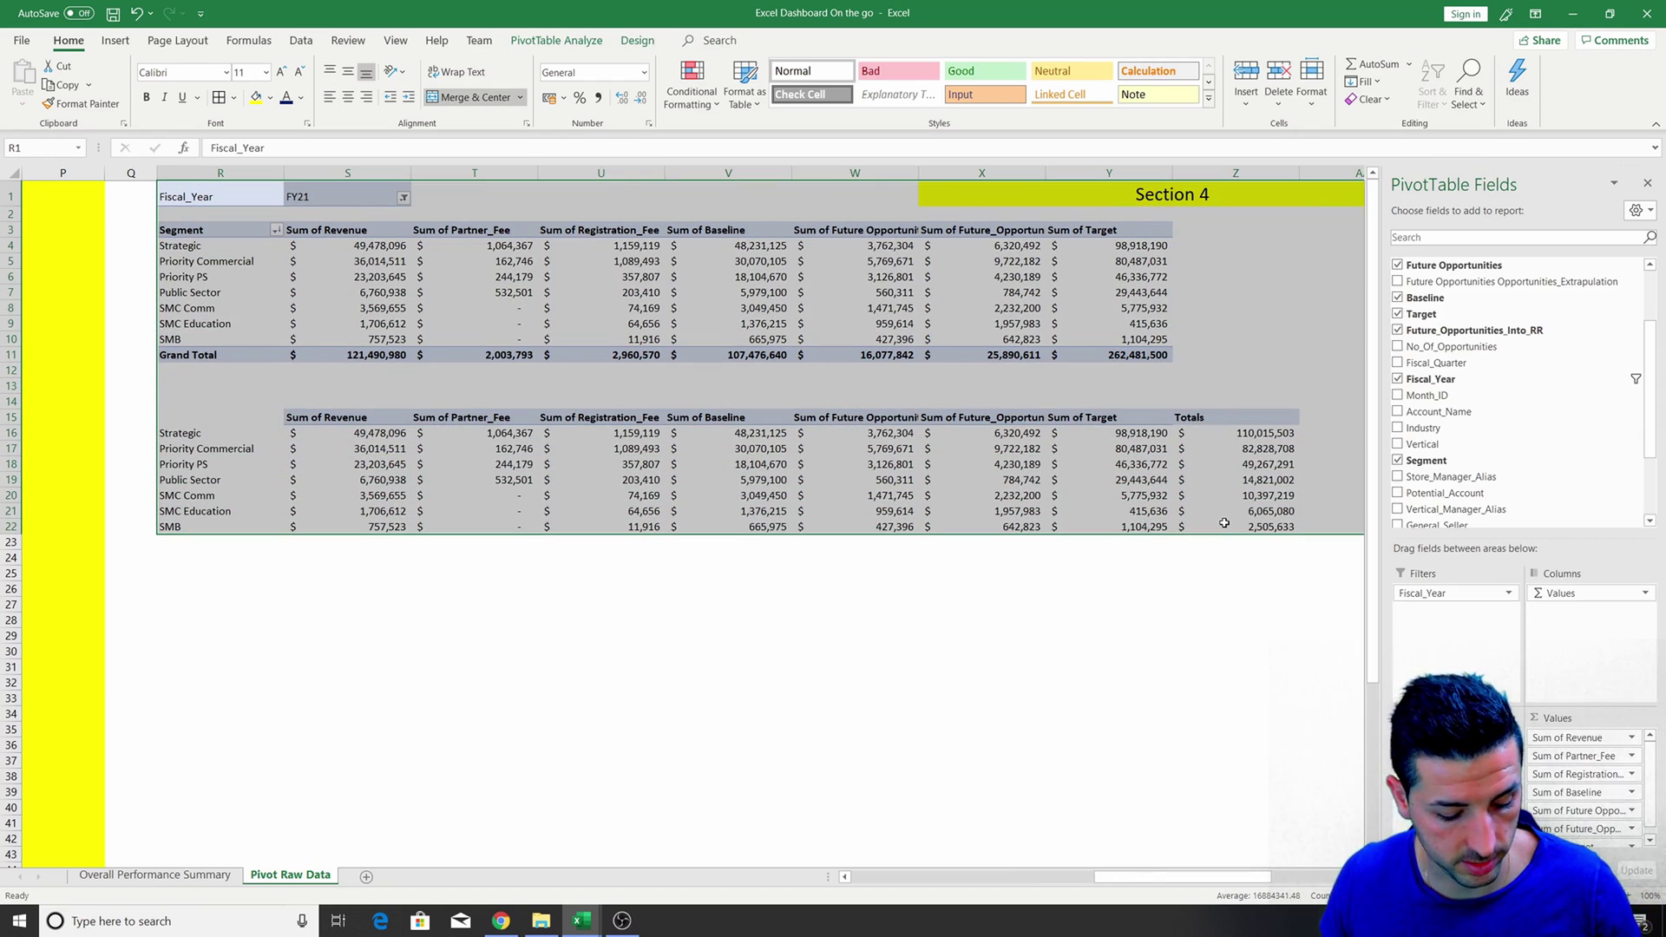
{"action": "key", "text": "ctrl+c"}
{"action": "scroll", "coordinate": [1227, 881], "scroll_direction": "right", "scroll_amount": 5}
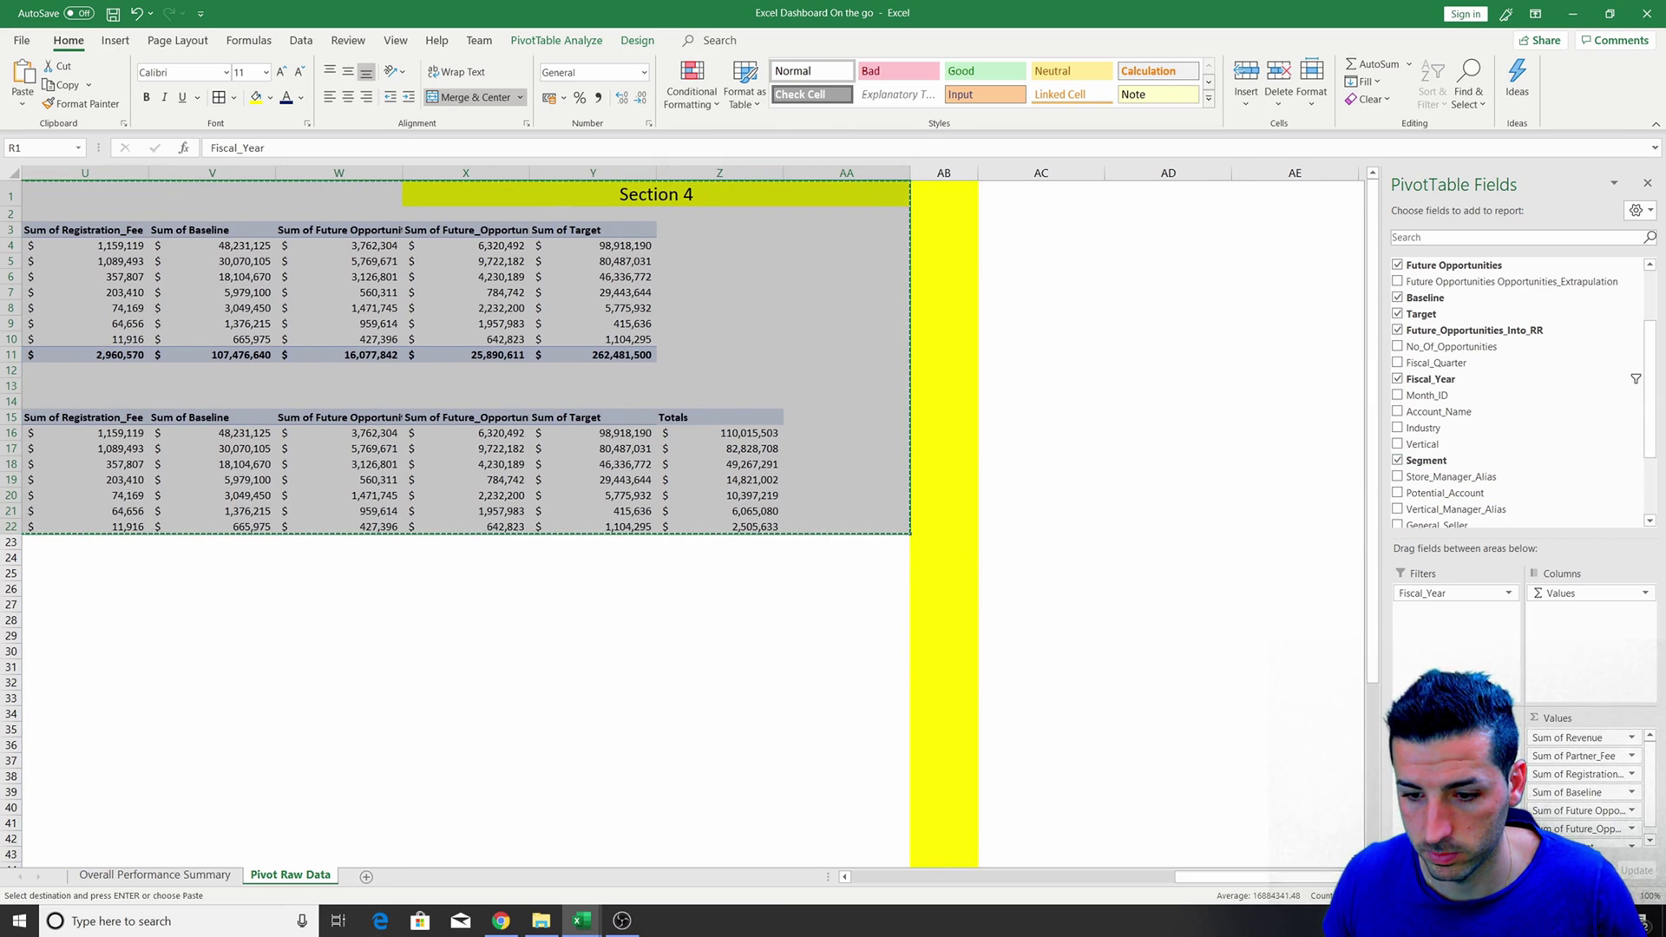
{"action": "left_click", "coordinate": [1078, 194]}
{"action": "left_click", "coordinate": [1136, 194]}
{"action": "key", "text": "ctrl+v"}
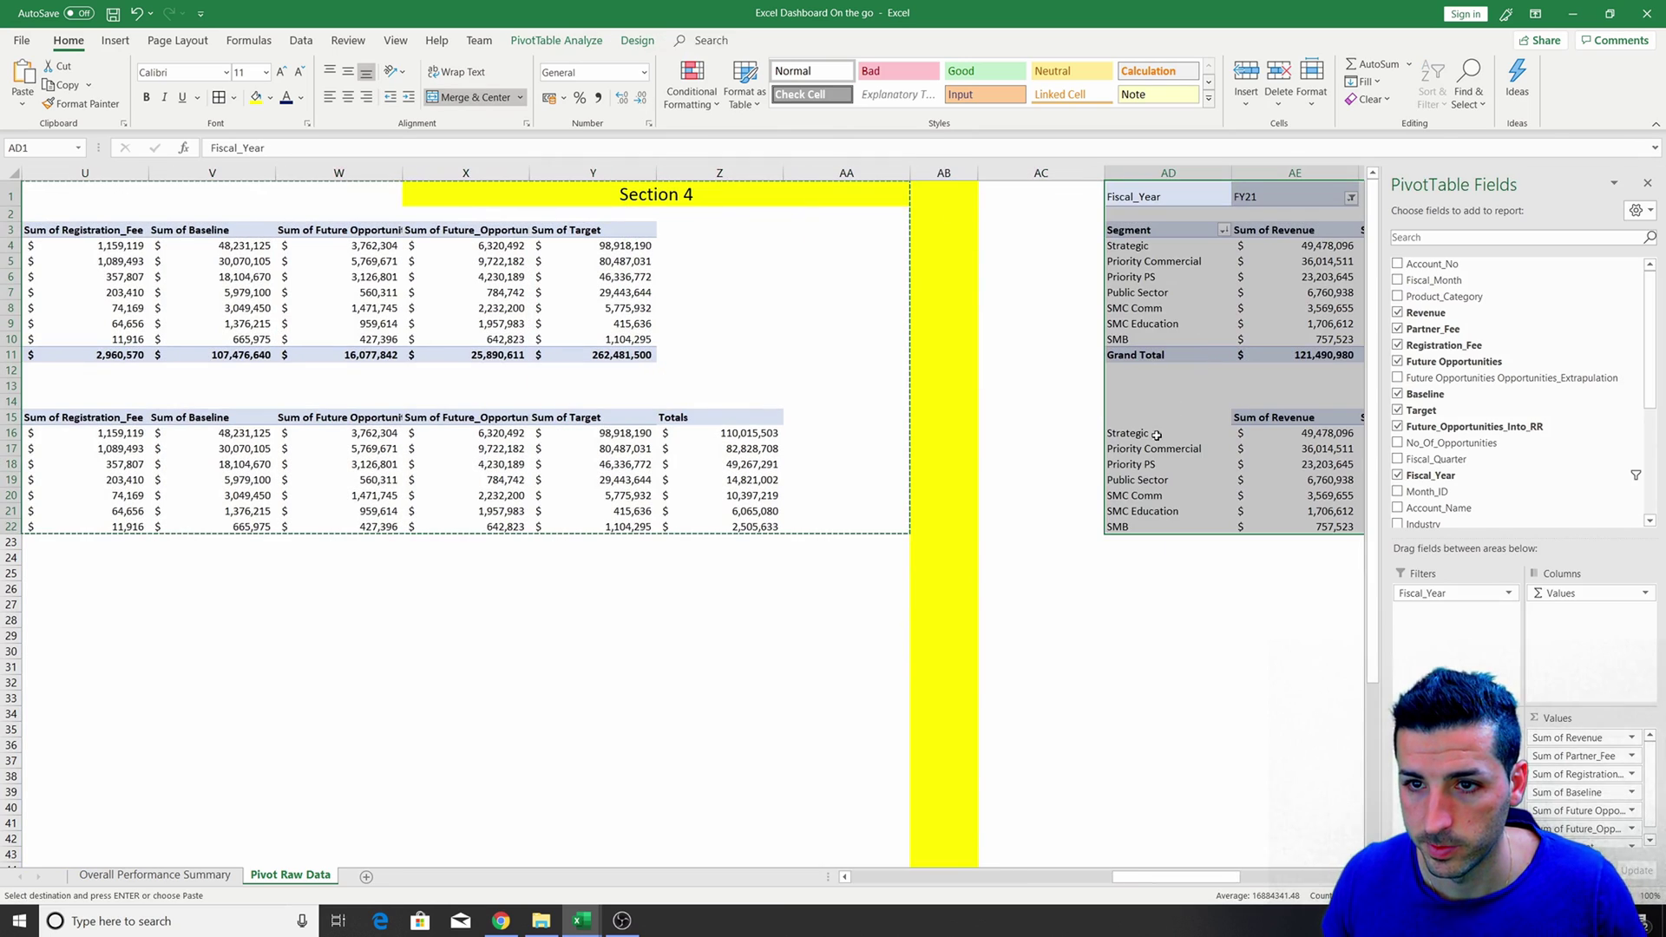
Rename the copied block's yellow header in AJ1 as "Section 5".
{"action": "left_click", "coordinate": [1275, 714]}
{"action": "scroll", "coordinate": [1267, 881], "scroll_direction": "right", "scroll_amount": 3}
{"action": "left_click", "coordinate": [1238, 184]}
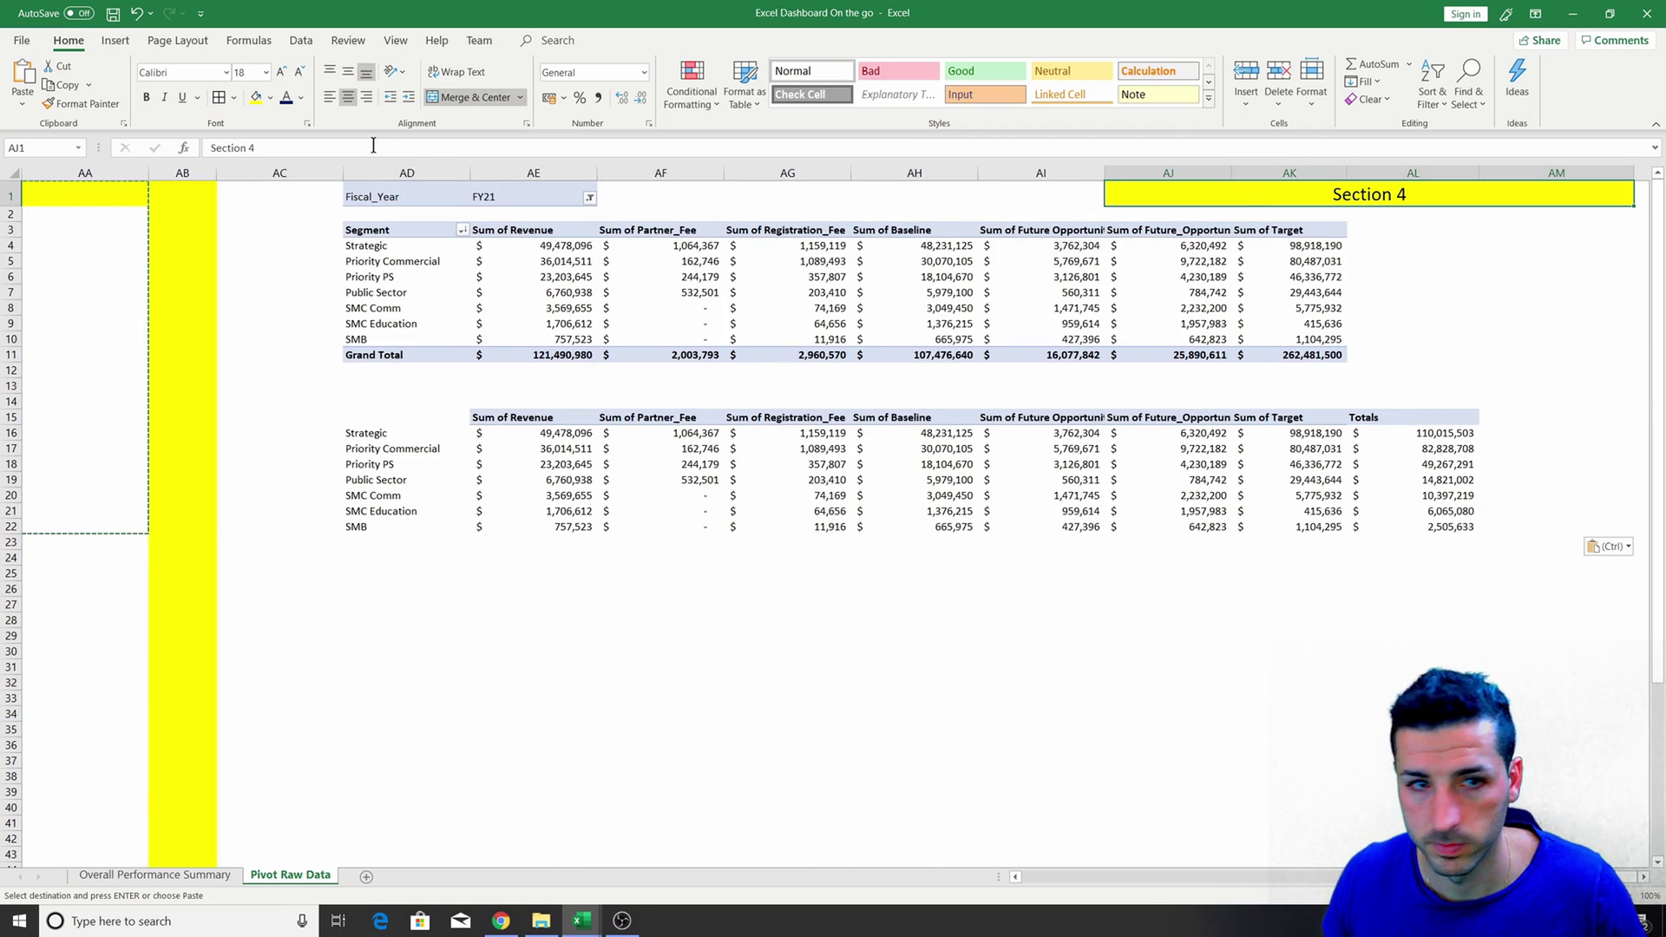
{"action": "left_click", "coordinate": [394, 149]}
{"action": "key", "text": "BackSpace"}
{"action": "type", "text": "5"}
{"action": "key", "text": "Return"}
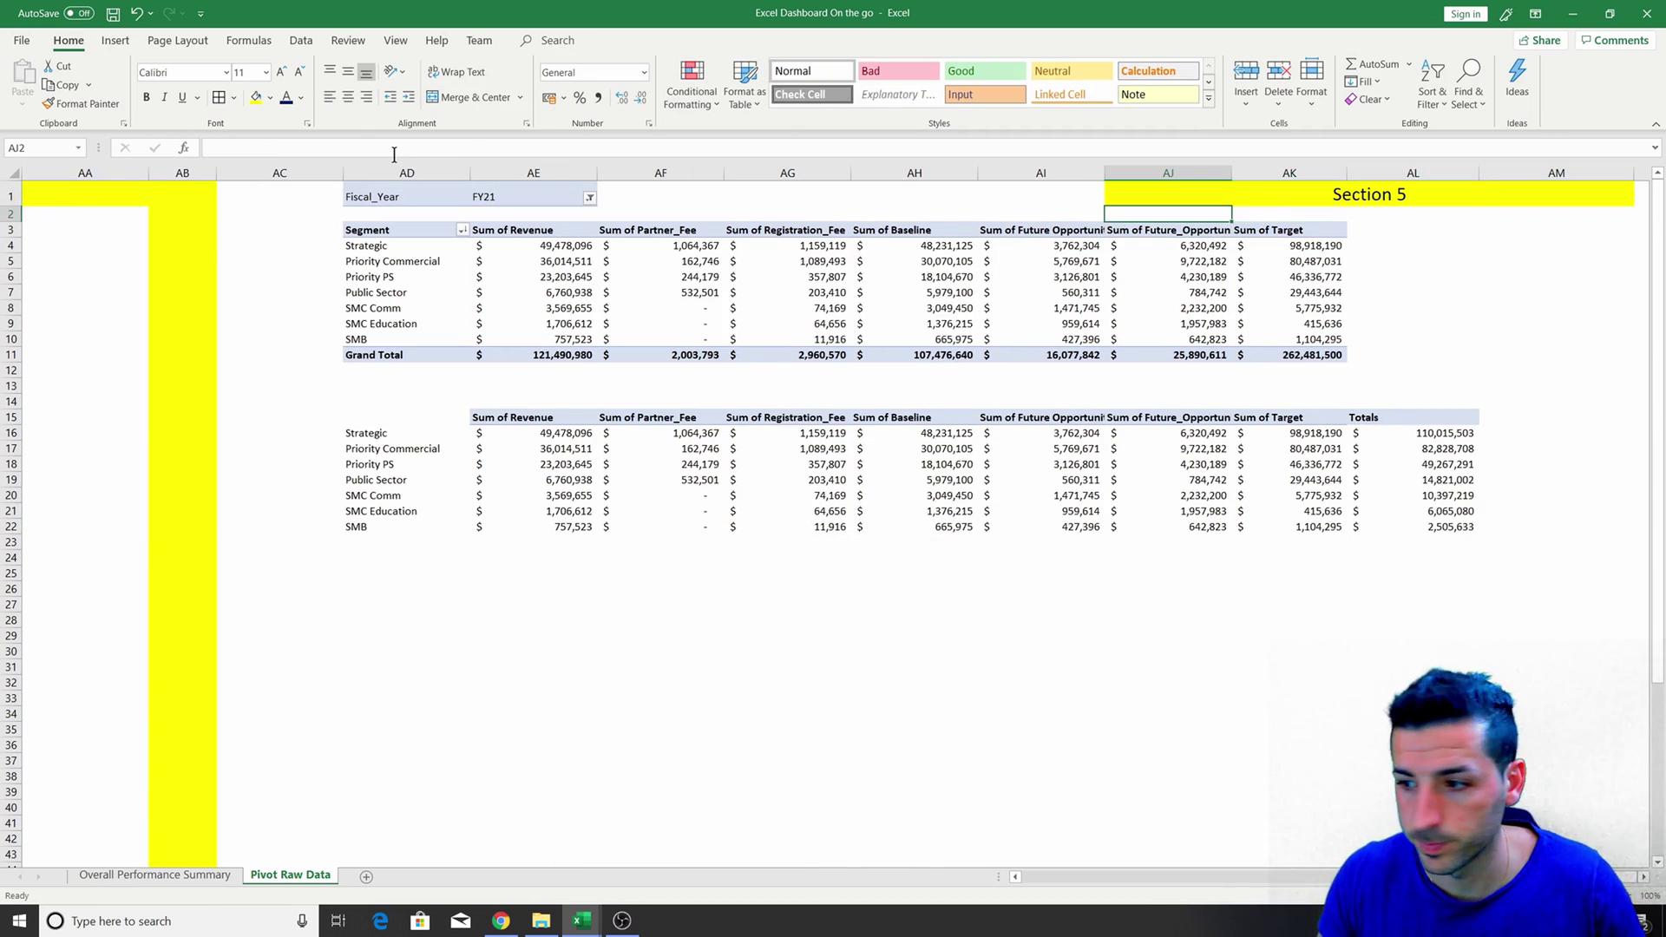
{"action": "left_click", "coordinate": [379, 653]}
Copy the "4. Segment Summary" header on the Overall Performance Summary sheet to B56 below the table.
{"action": "left_click", "coordinate": [156, 876]}
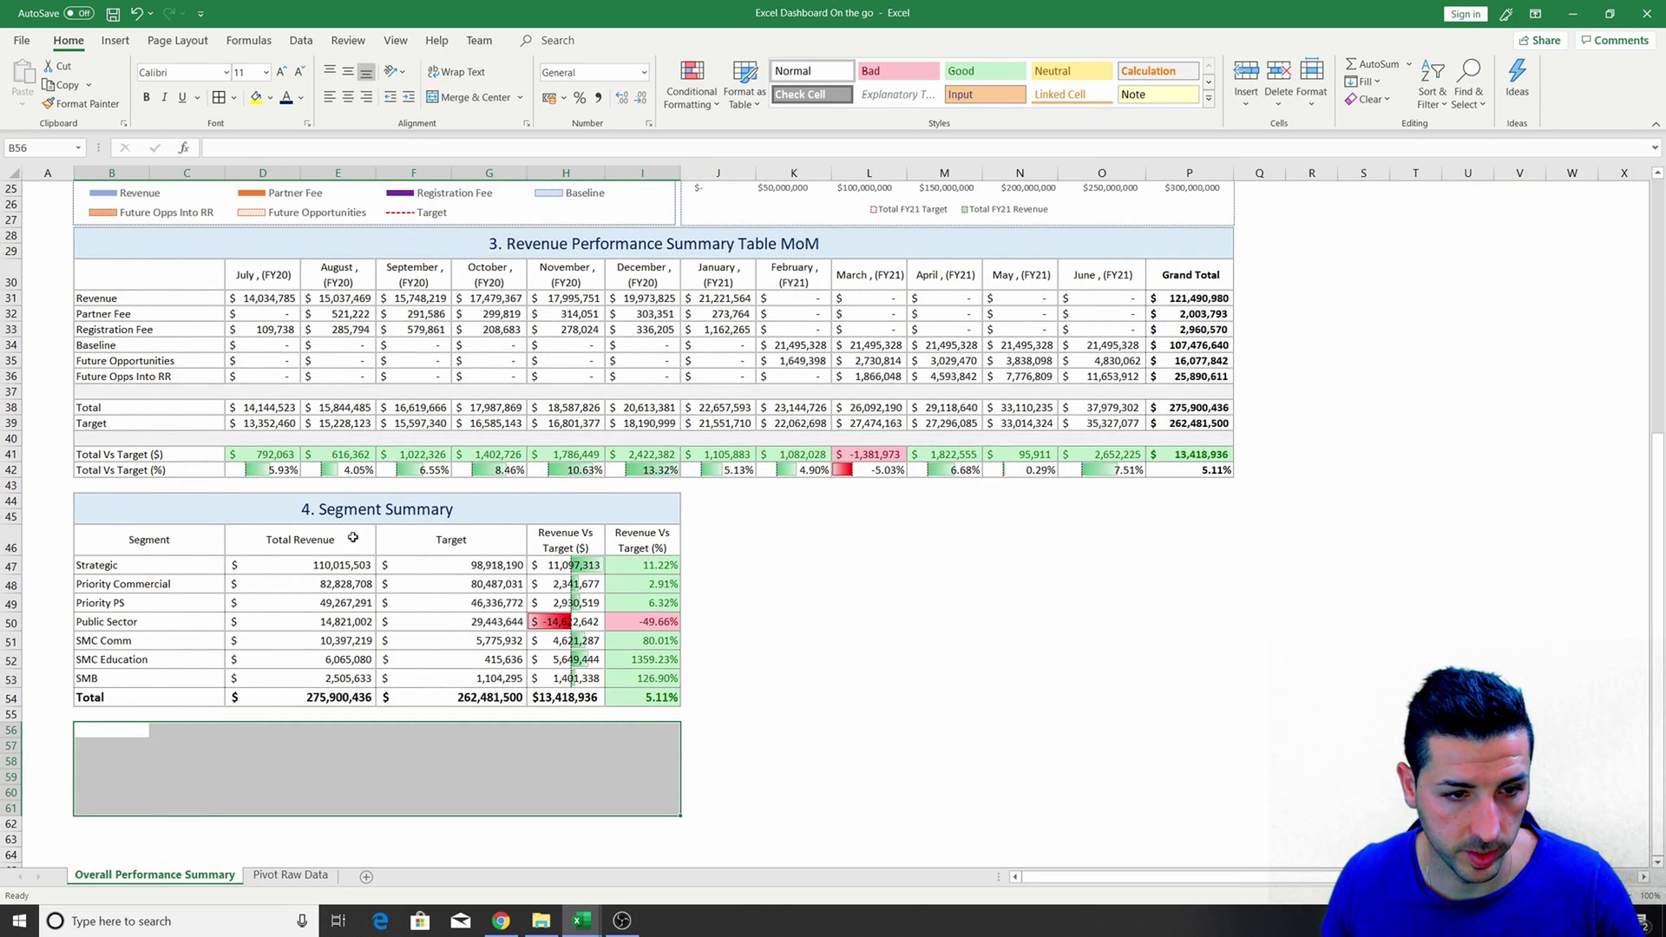
{"action": "scroll", "coordinate": [369, 519], "scroll_direction": "down", "scroll_amount": 2}
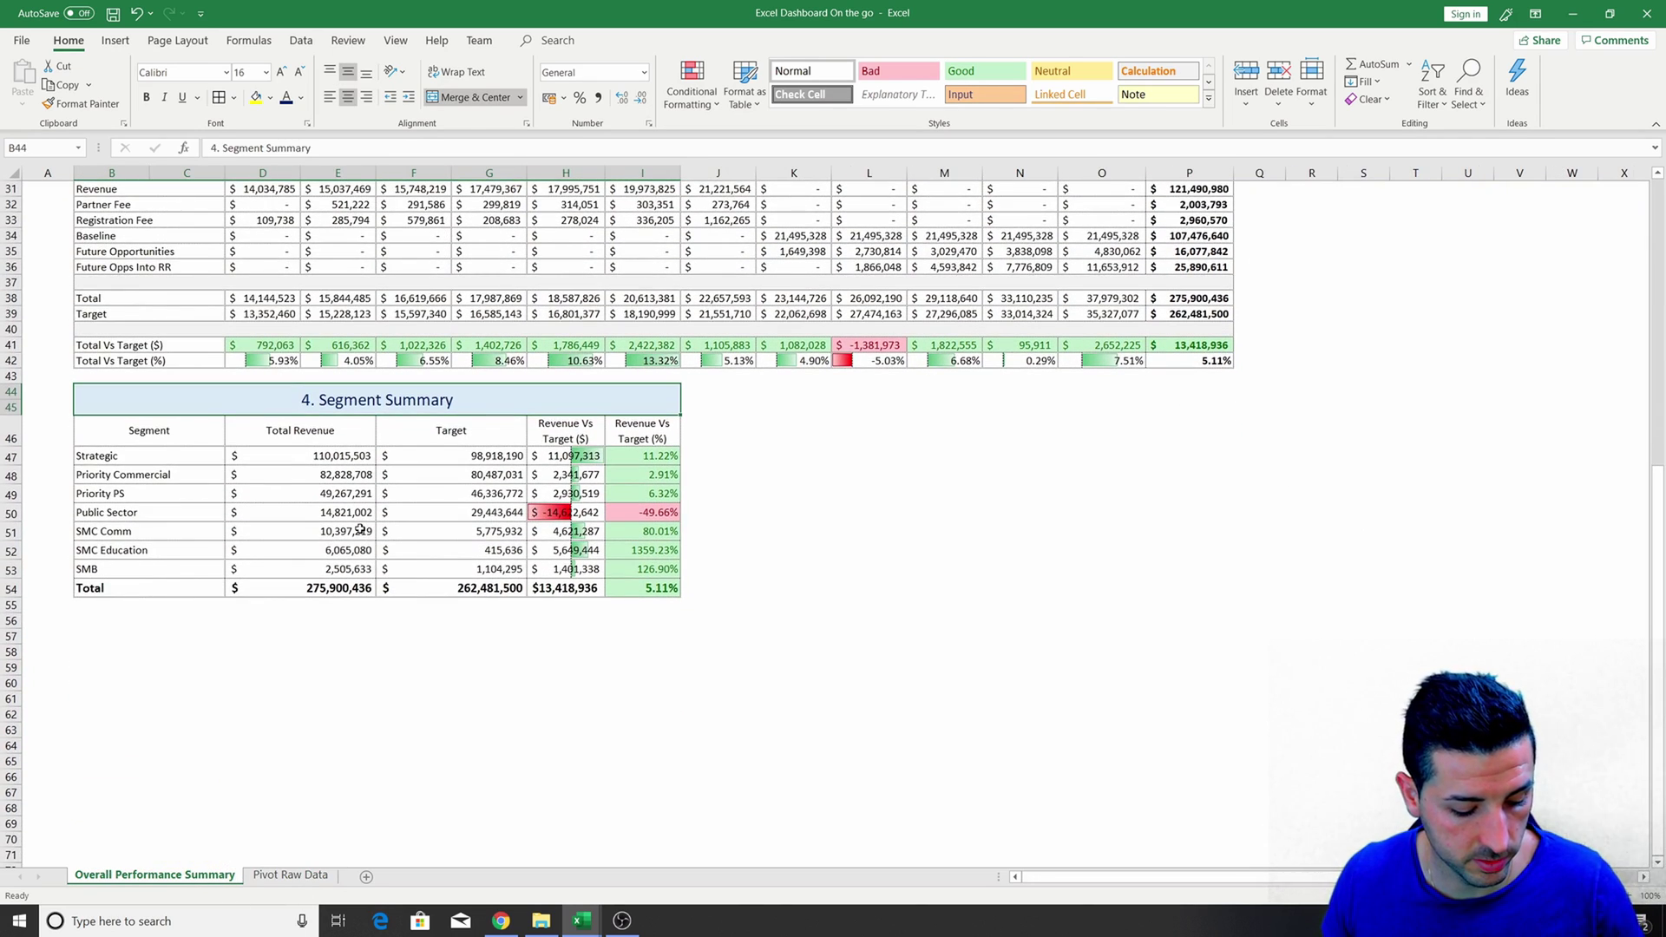
{"action": "key", "text": "ctrl+c"}
{"action": "left_click", "coordinate": [96, 620]}
{"action": "key", "text": "ctrl+v"}
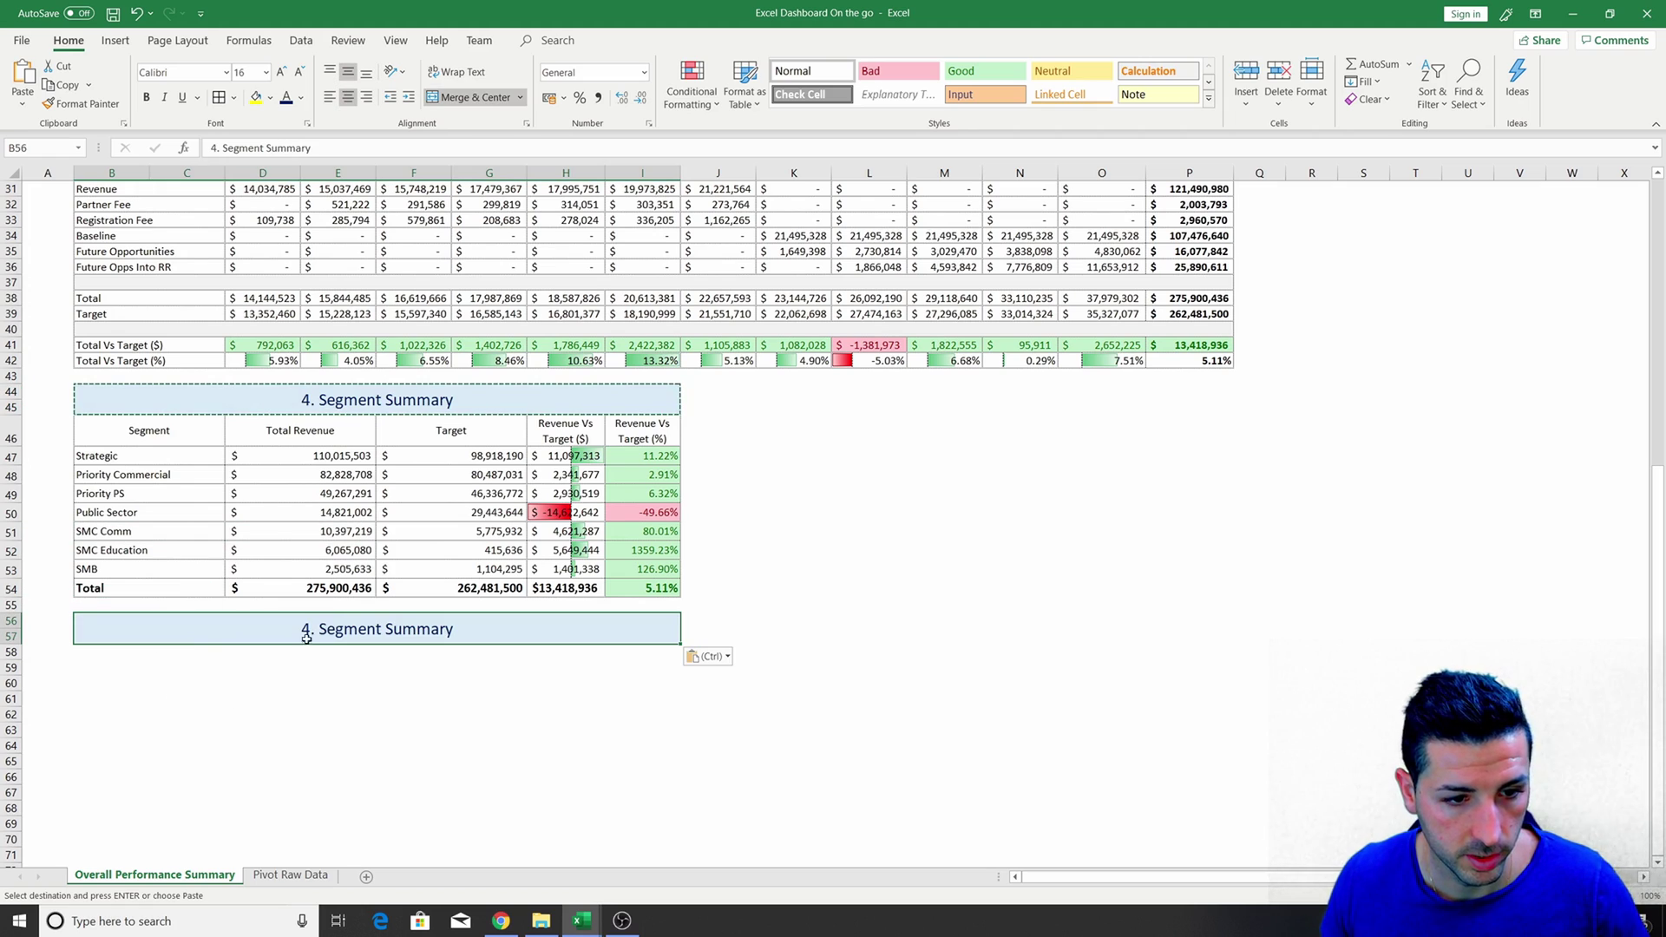
Change the copied header in B56 to "5. Product Category Summary".
{"action": "key", "text": "F2"}
{"action": "left_click_drag", "start_coordinate": [80, 633], "coordinate": [63, 634]}
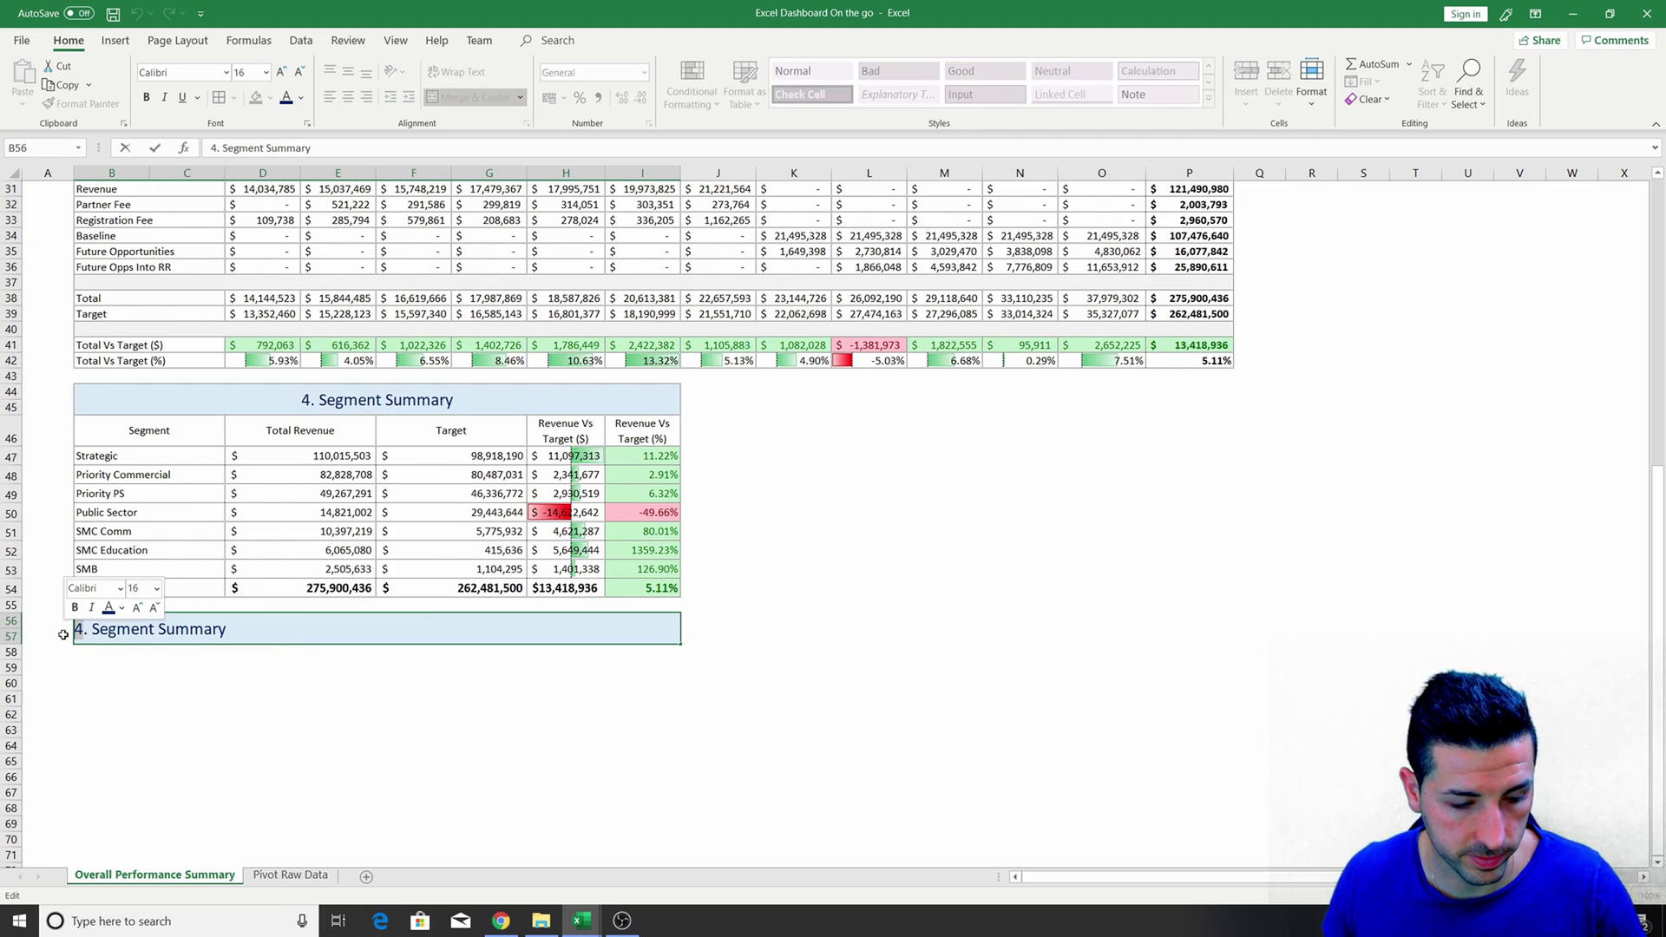
{"action": "type", "text": "5"}
{"action": "double_click", "coordinate": [130, 632]}
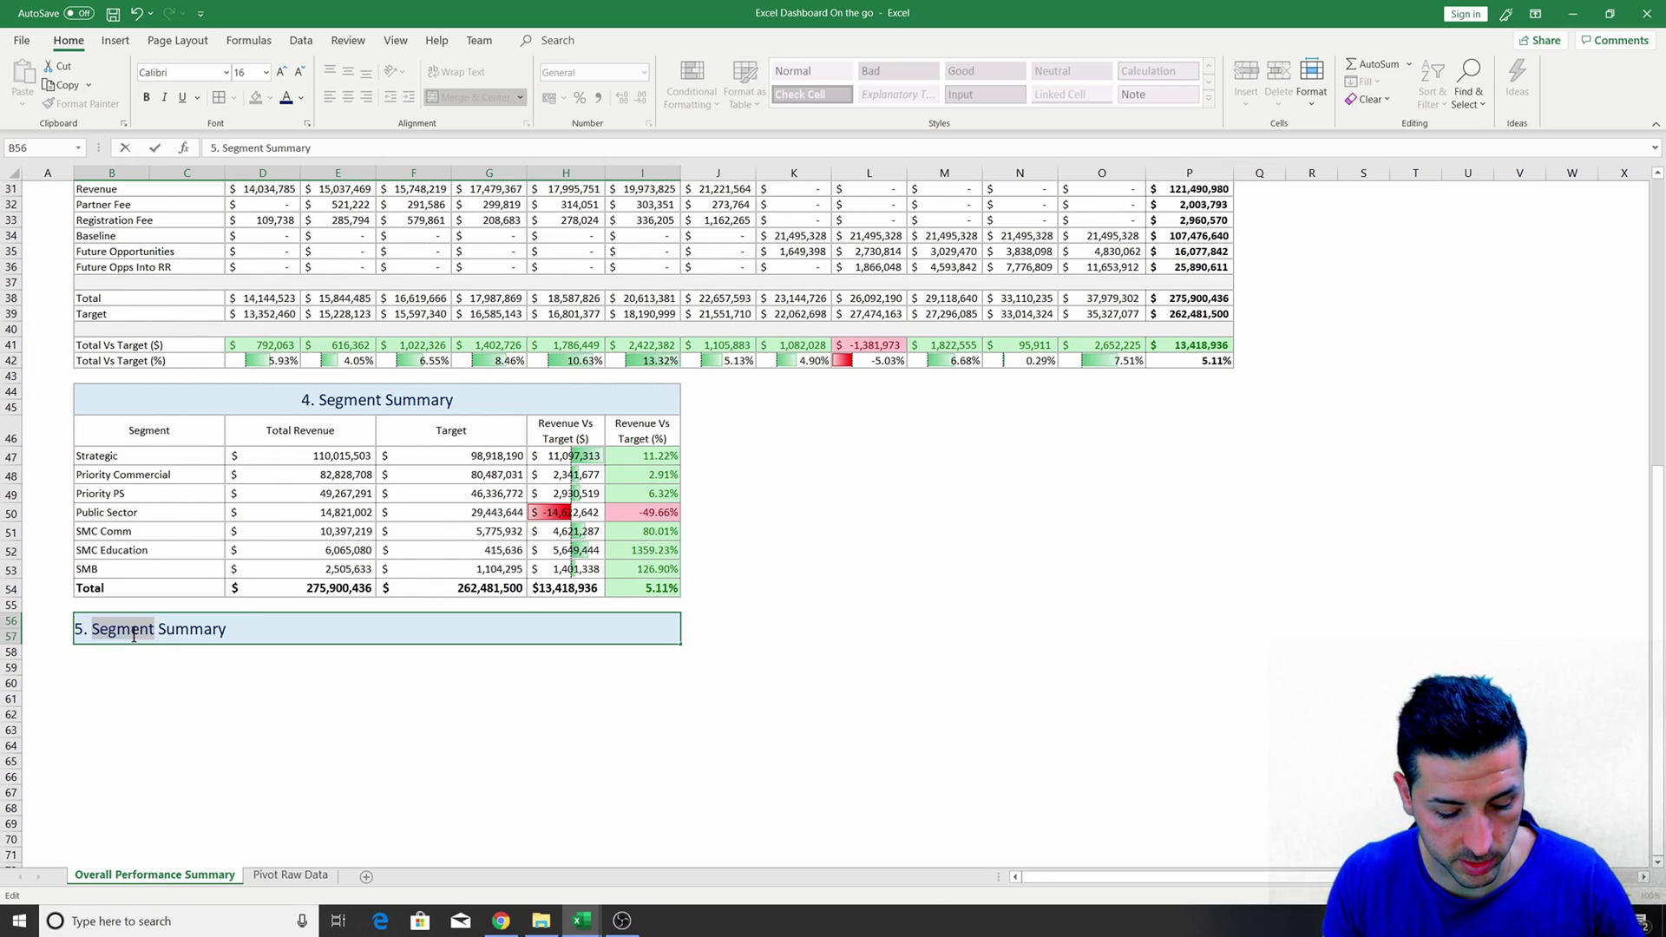
{"action": "type", "text": "P"}
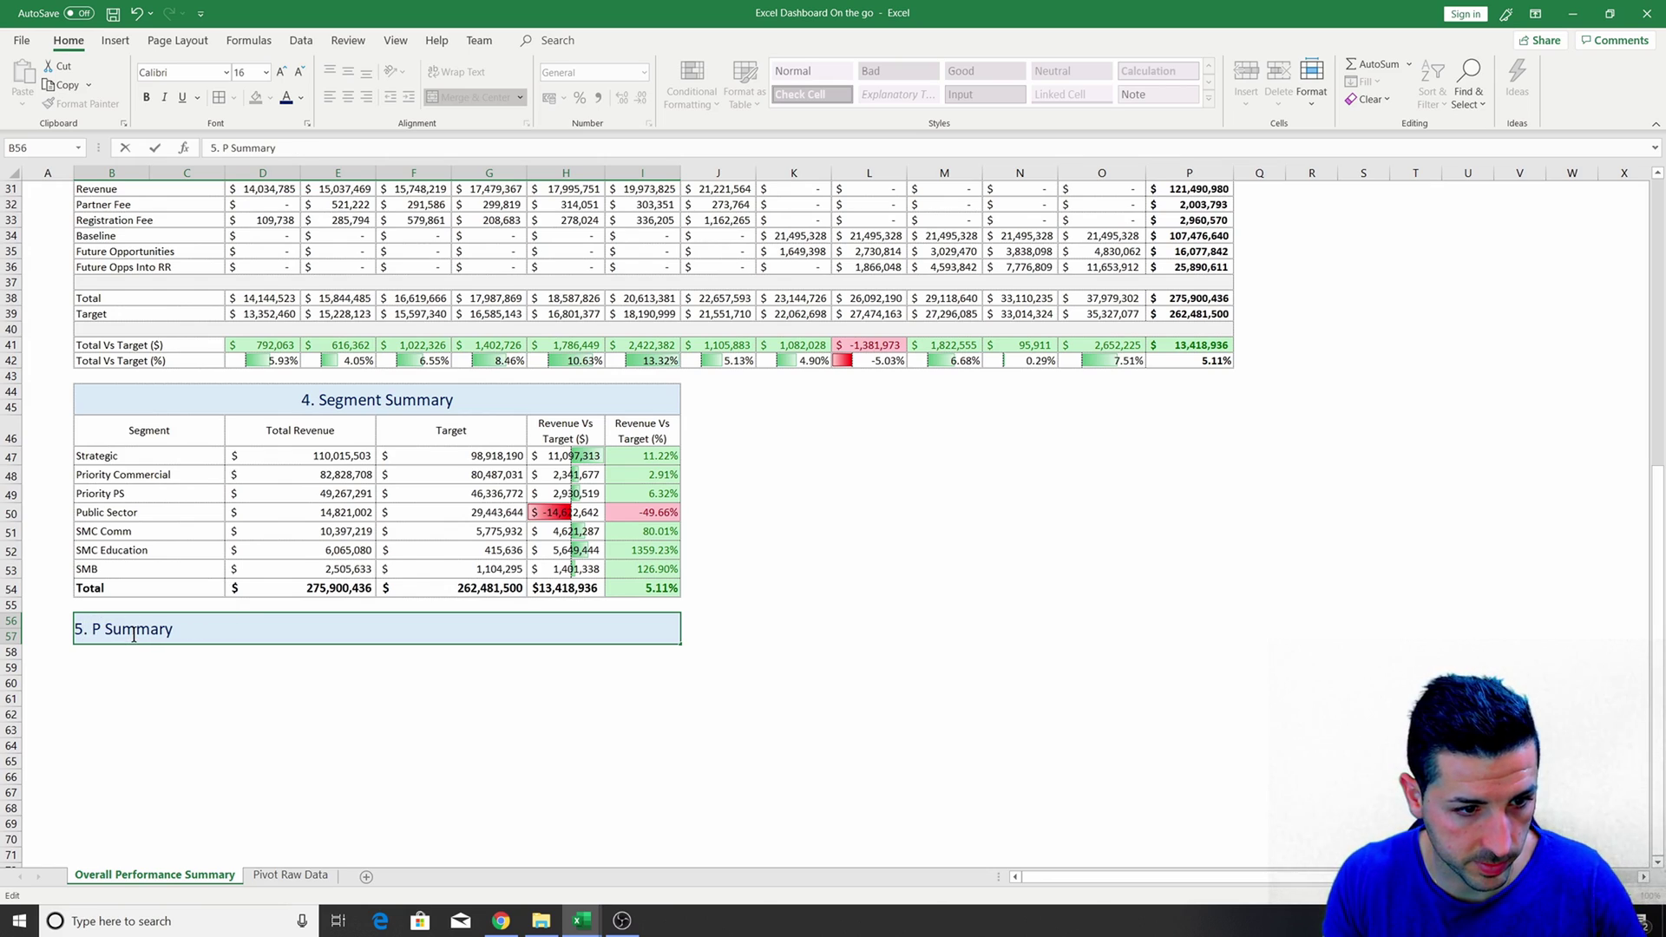
{"action": "type", "text": "ro"}
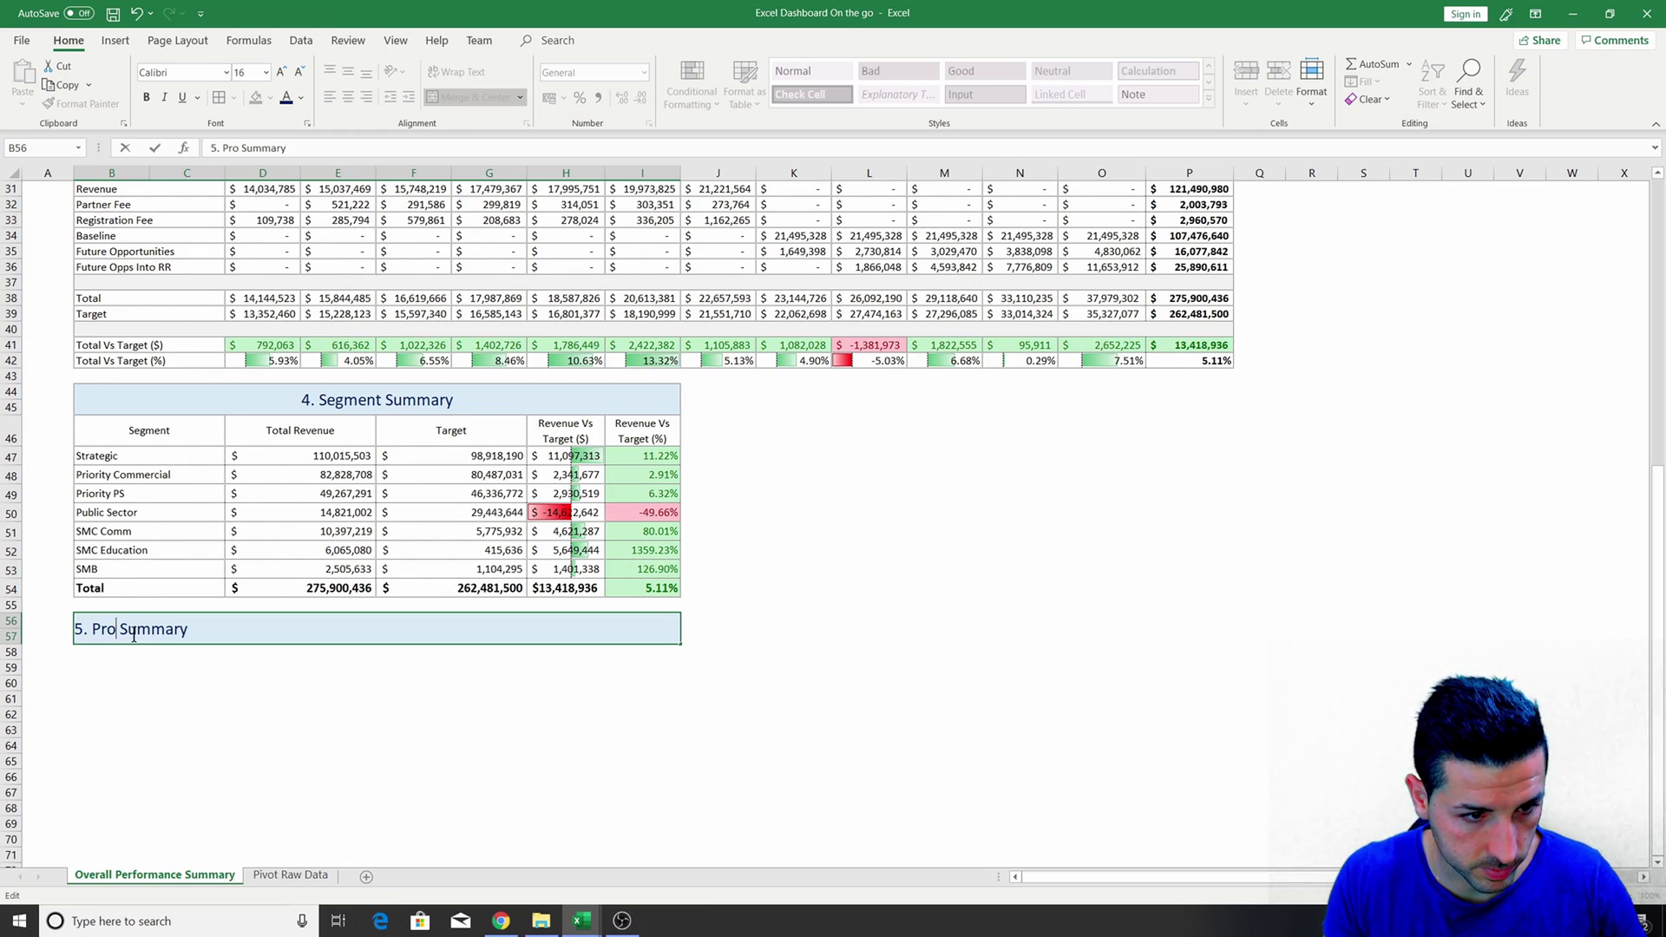
{"action": "type", "text": "duct Ca"}
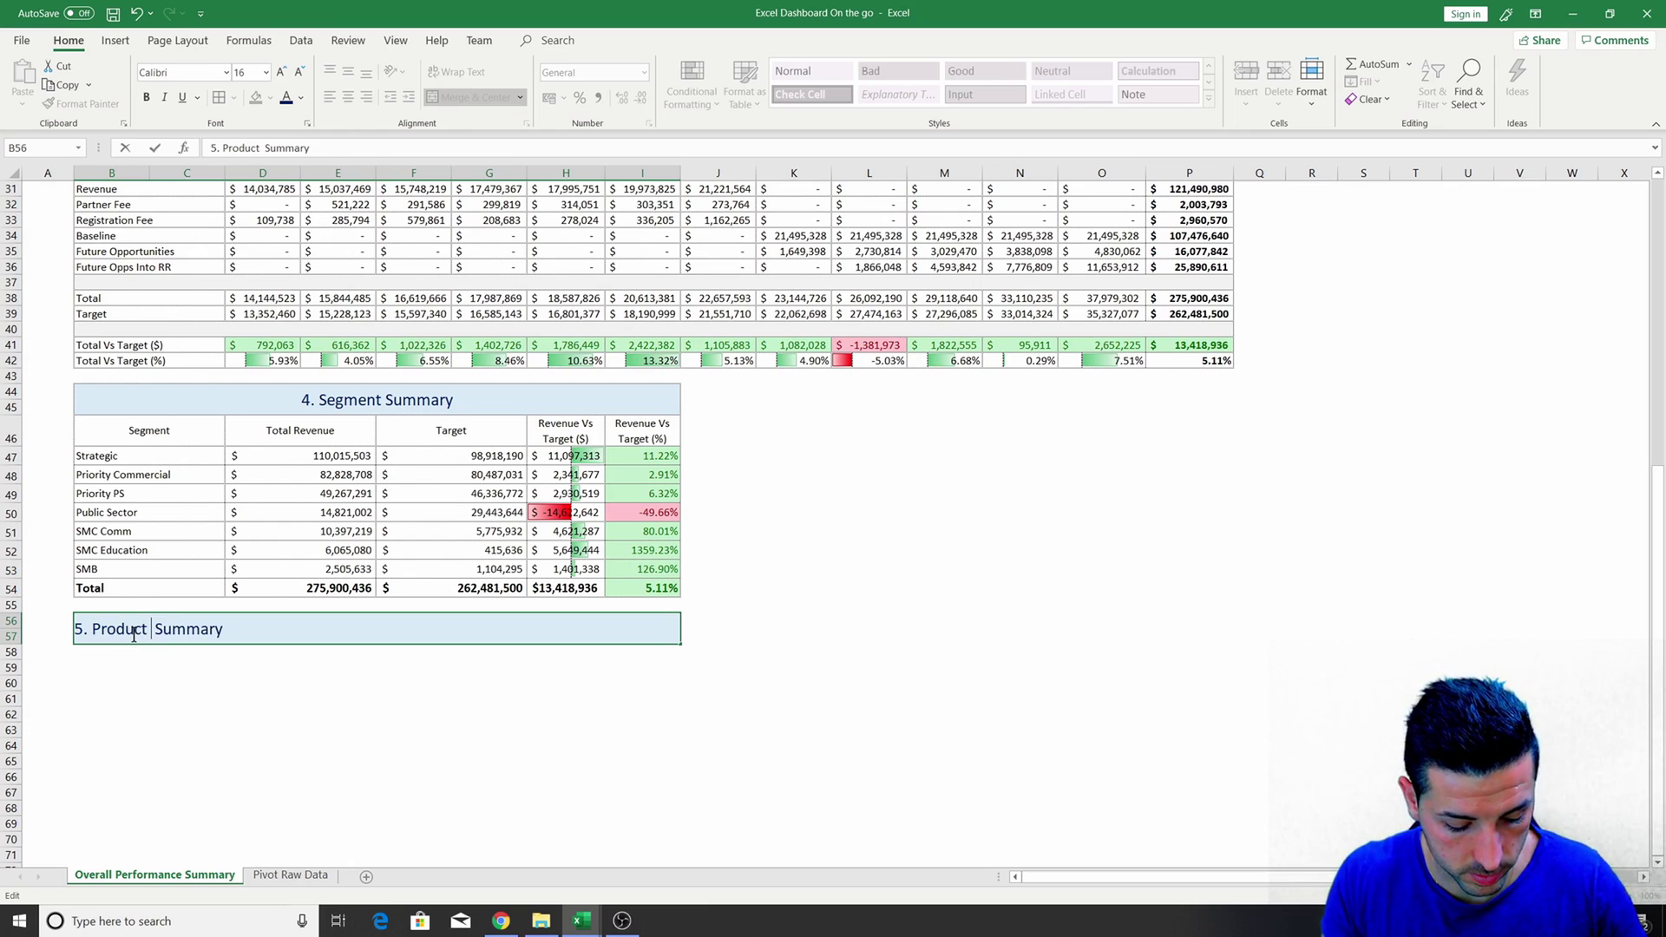
{"action": "type", "text": "tego"}
{"action": "key", "text": "BackSpace"}
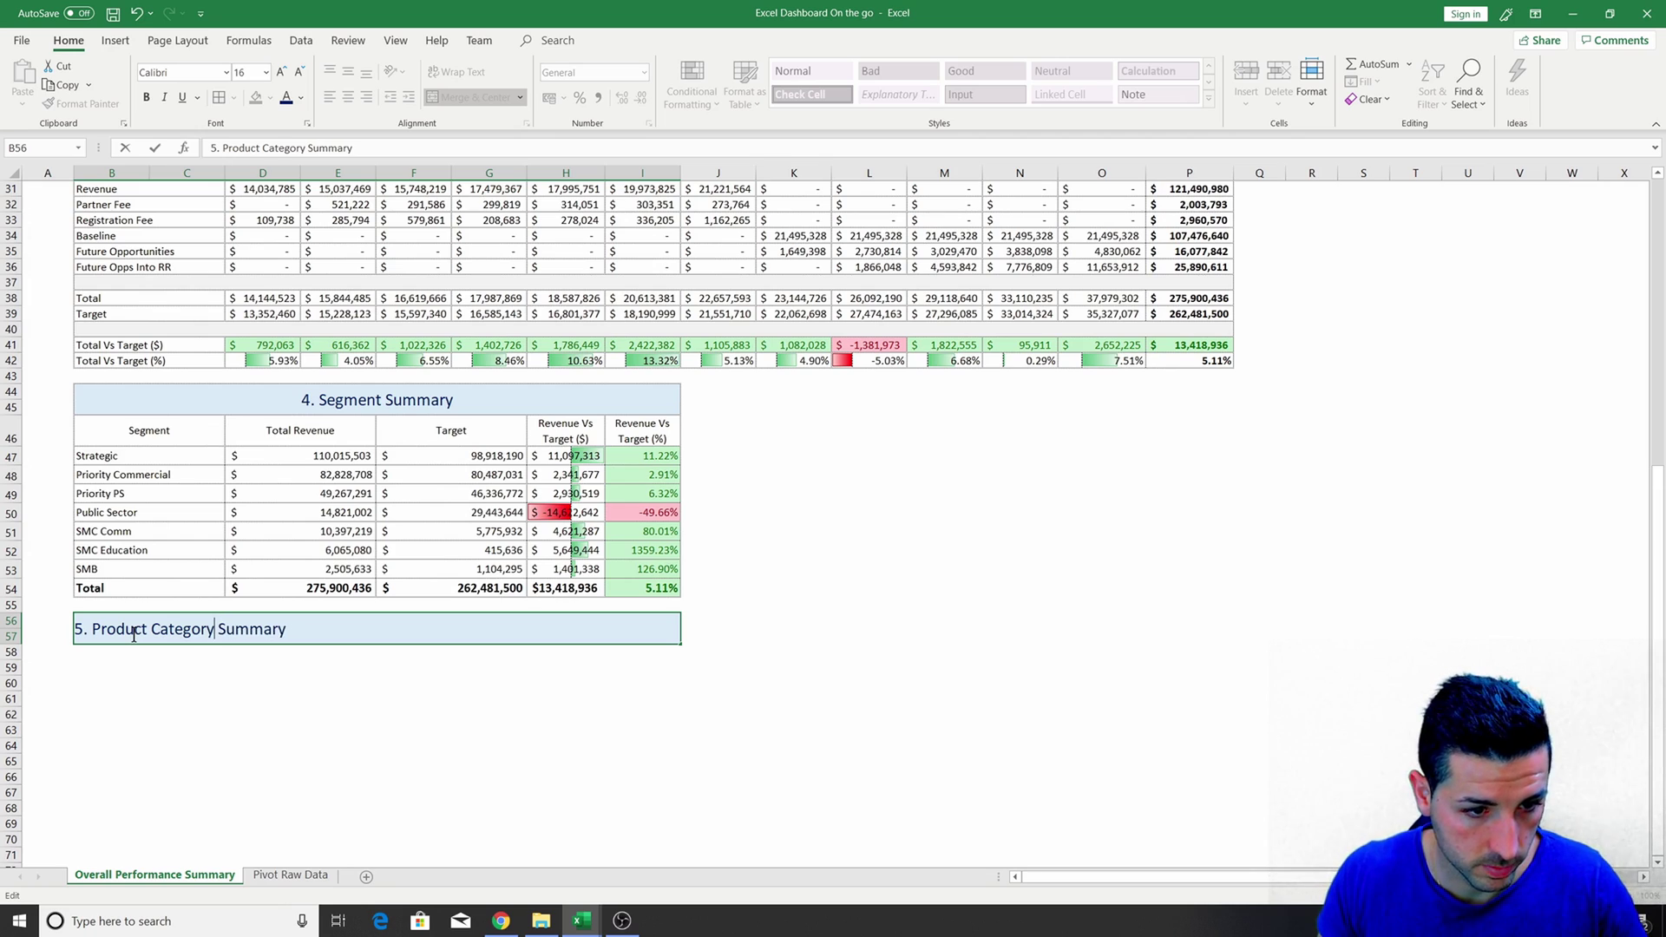
{"action": "key", "text": "Return"}
{"action": "left_click", "coordinate": [271, 665]}
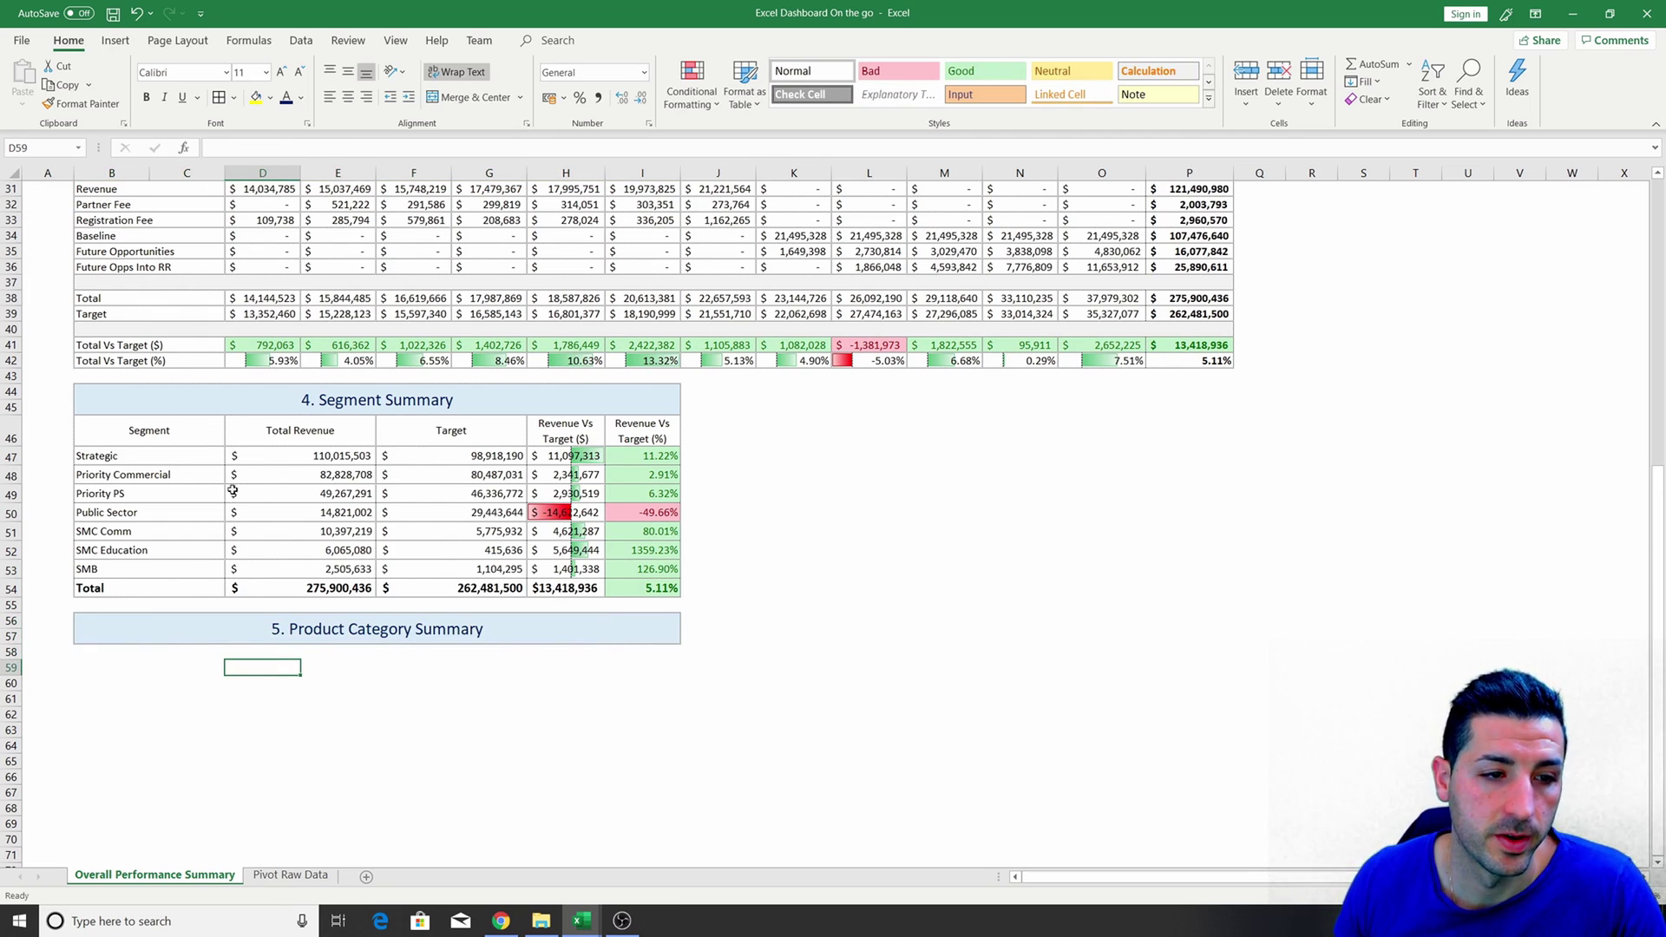
Copy the Segment Summary column headings B46:I46 to row 58 under the section 5 header.
{"action": "left_click_drag", "start_coordinate": [192, 436], "coordinate": [622, 436]}
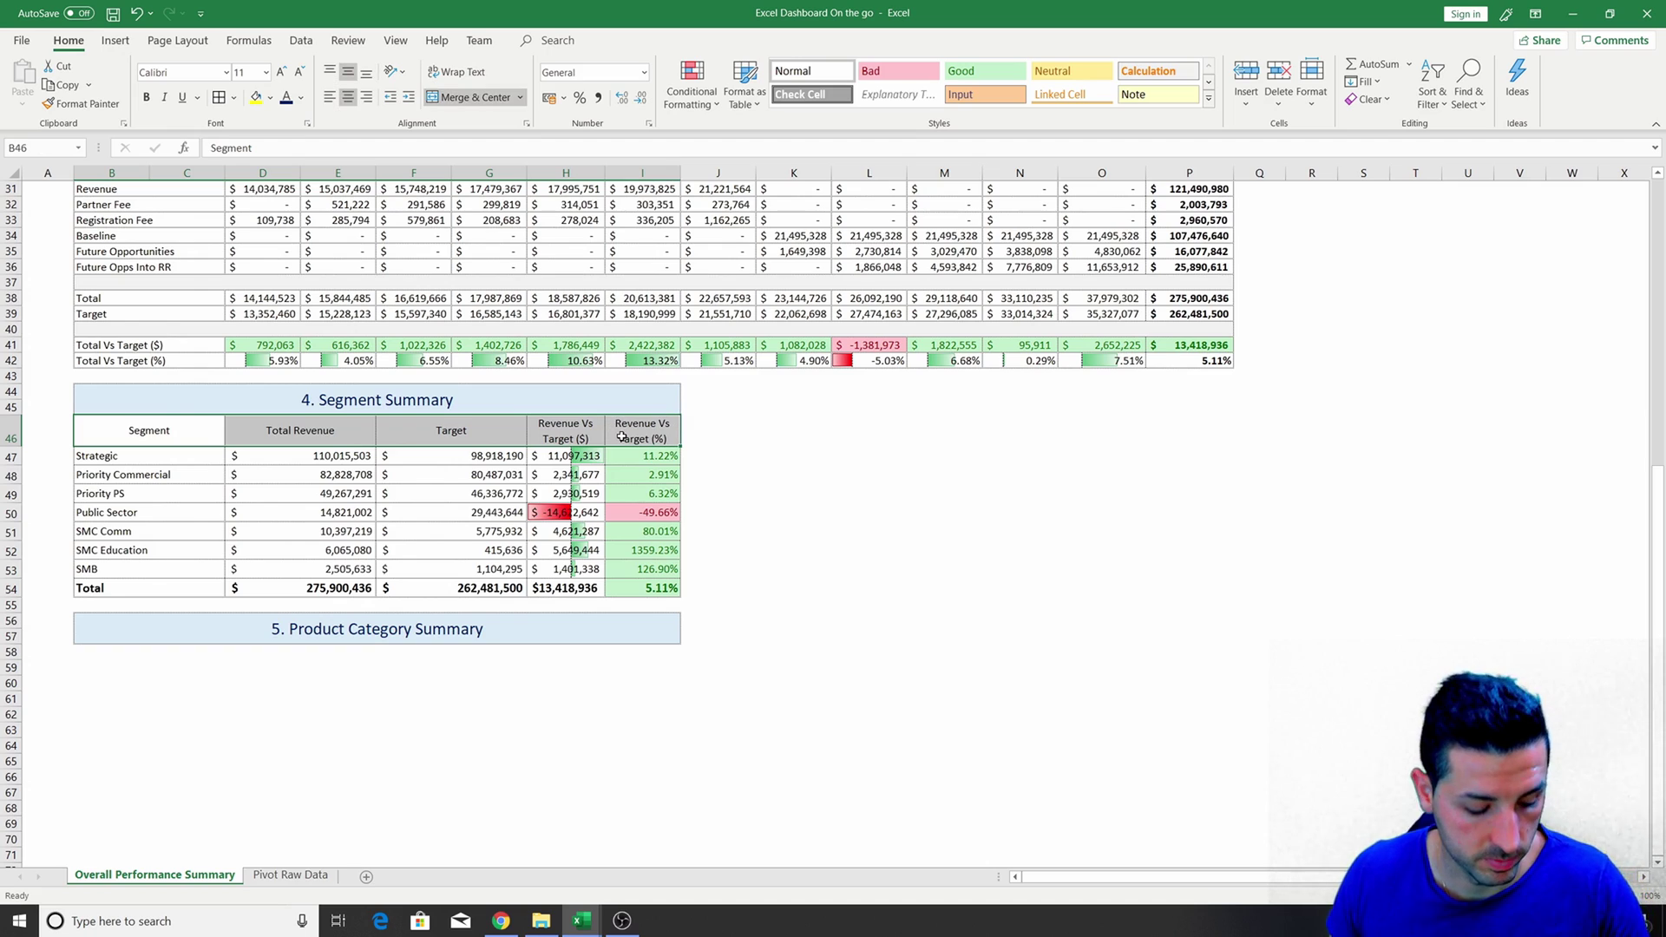
{"action": "key", "text": "ctrl+c"}
{"action": "left_click", "coordinate": [134, 667]}
{"action": "key", "text": "ctrl+v"}
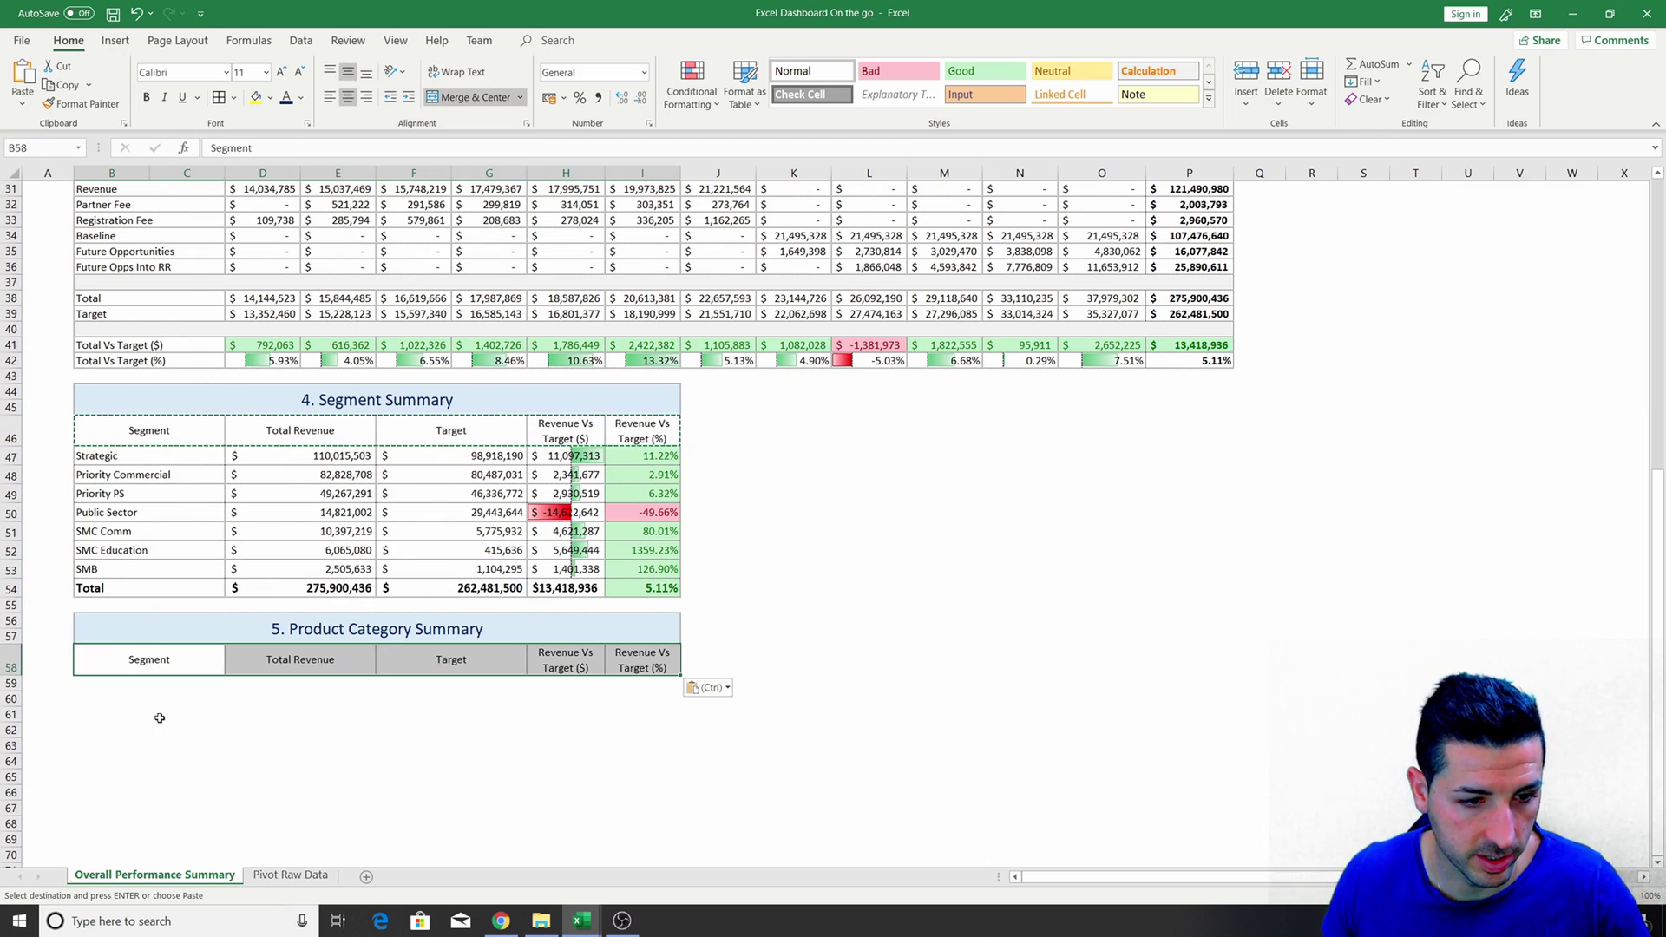
Change the first column heading in B58 to "Product Category".
{"action": "left_click", "coordinate": [184, 658]}
{"action": "type", "text": "P"}
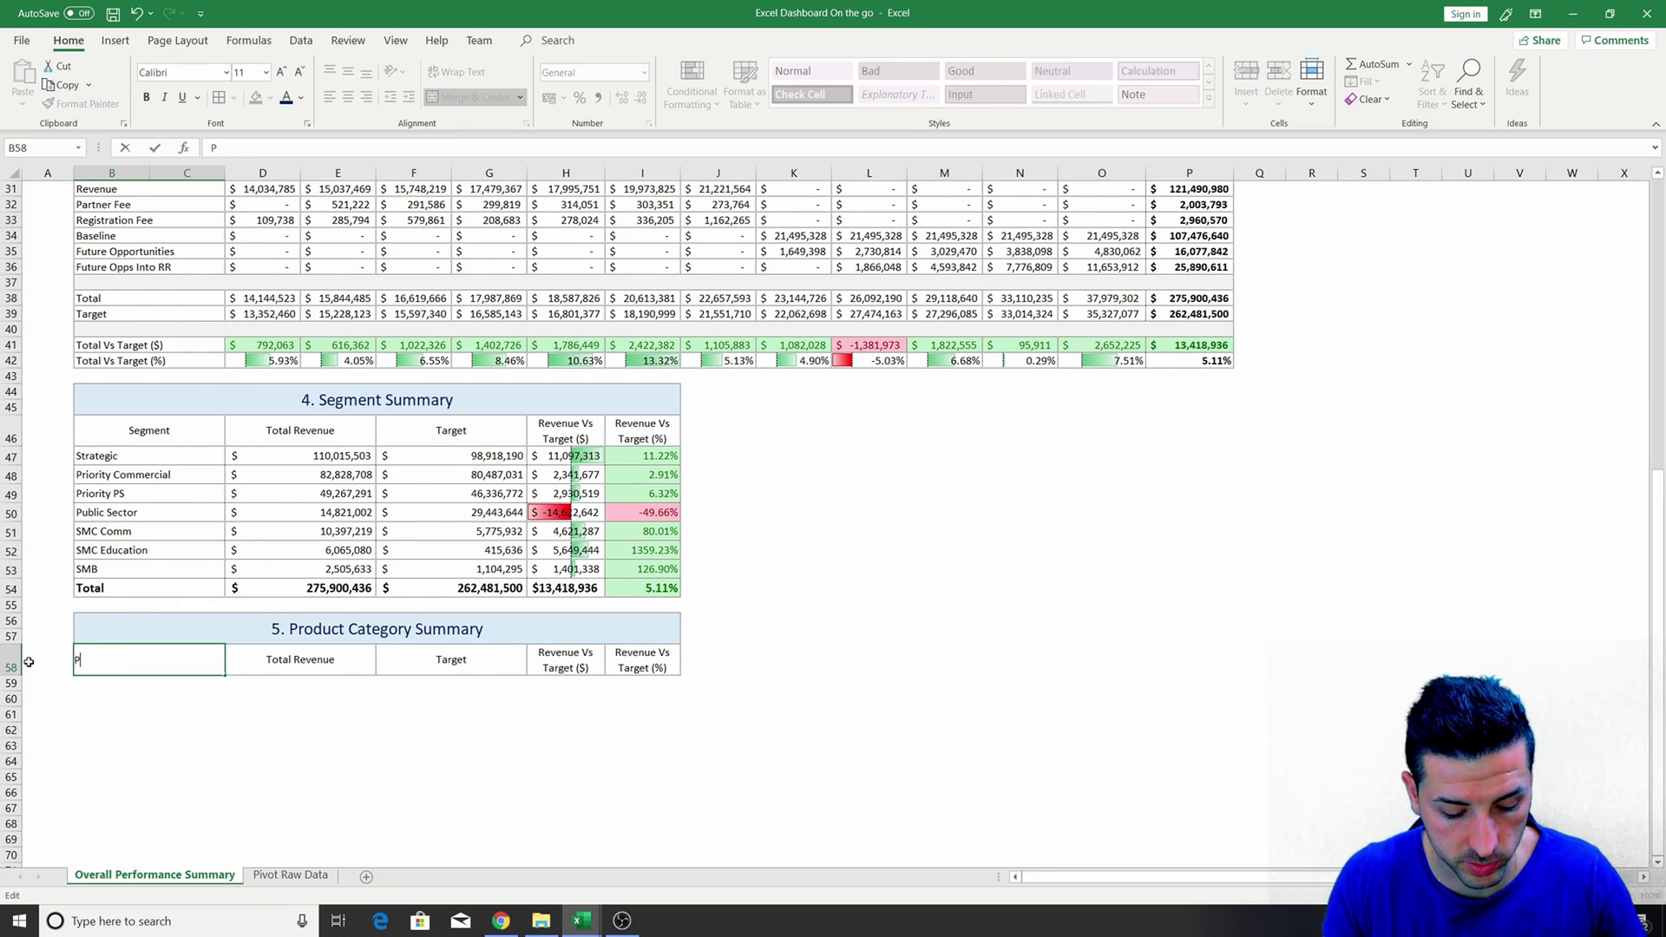
{"action": "type", "text": "roduct "}
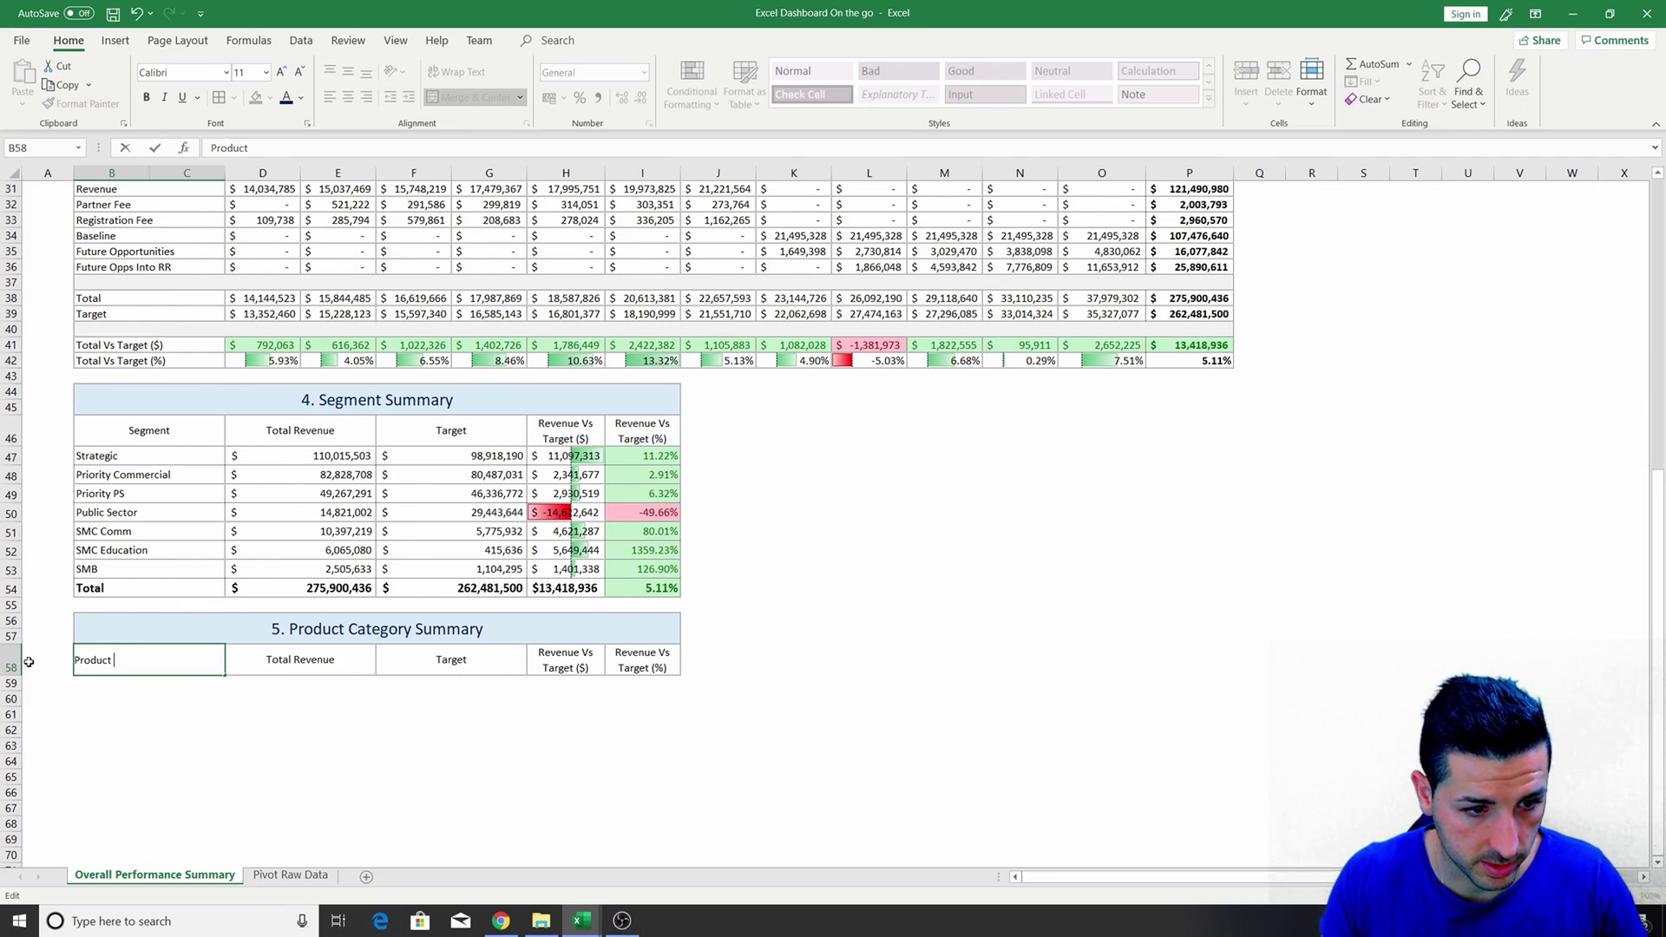
{"action": "type", "text": "Category"}
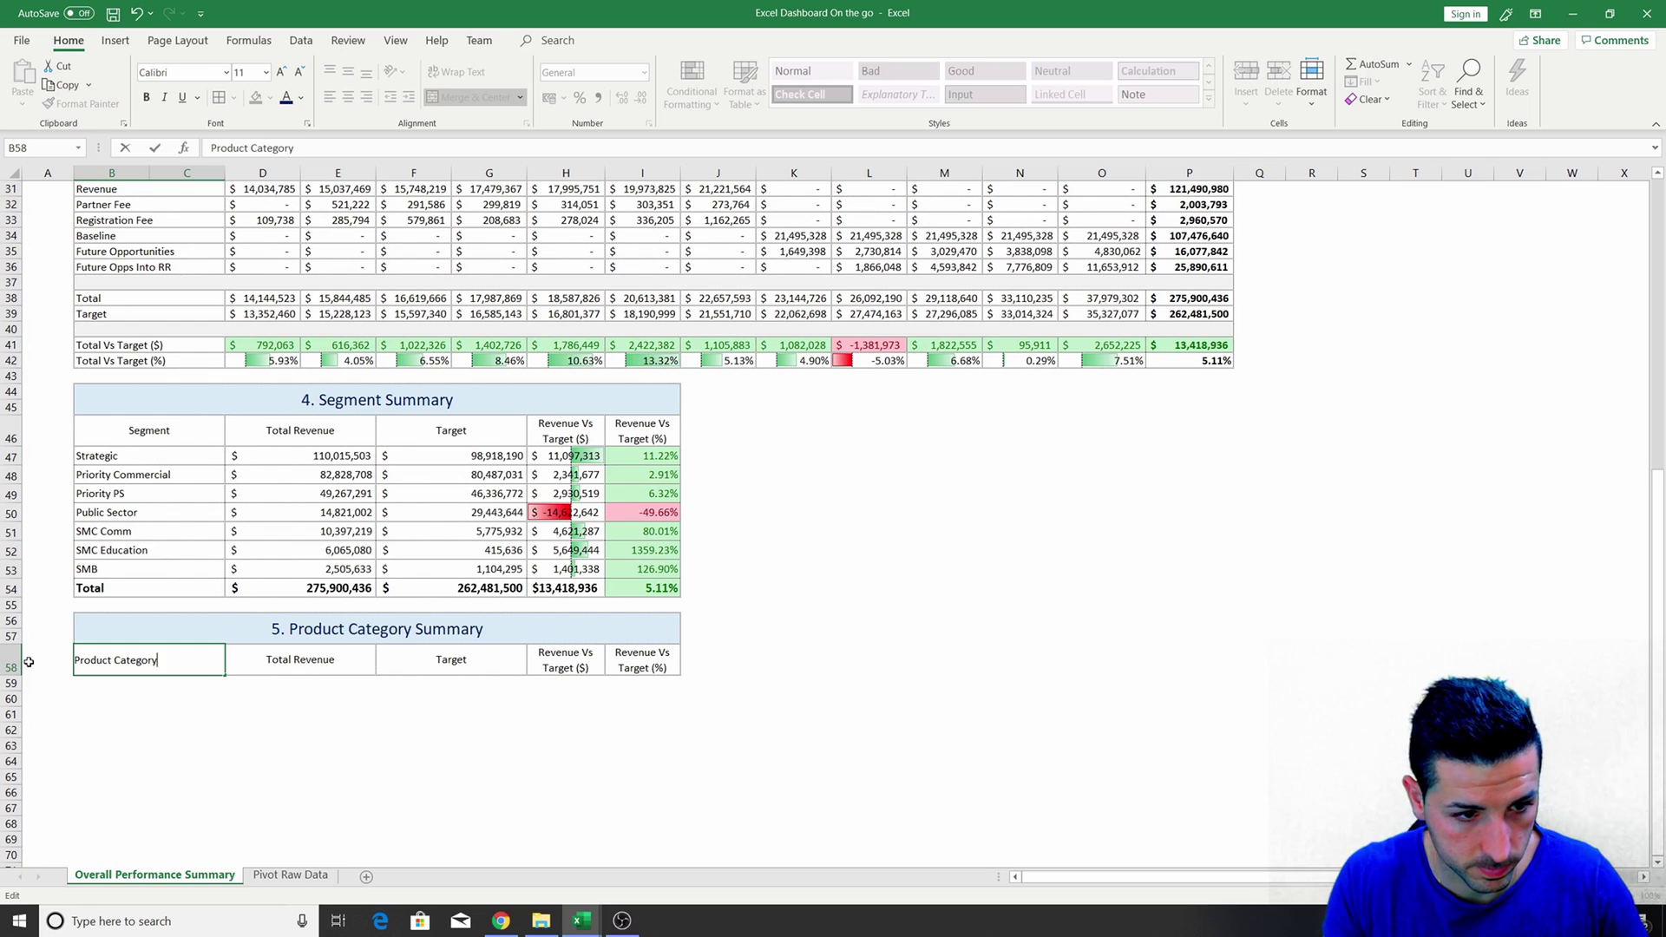
{"action": "key", "text": "Return"}
Replace Segment with Product_Category as the row field of the Section 5 pivot table on the Pivot Raw Data sheet.
{"action": "left_click", "coordinate": [292, 876]}
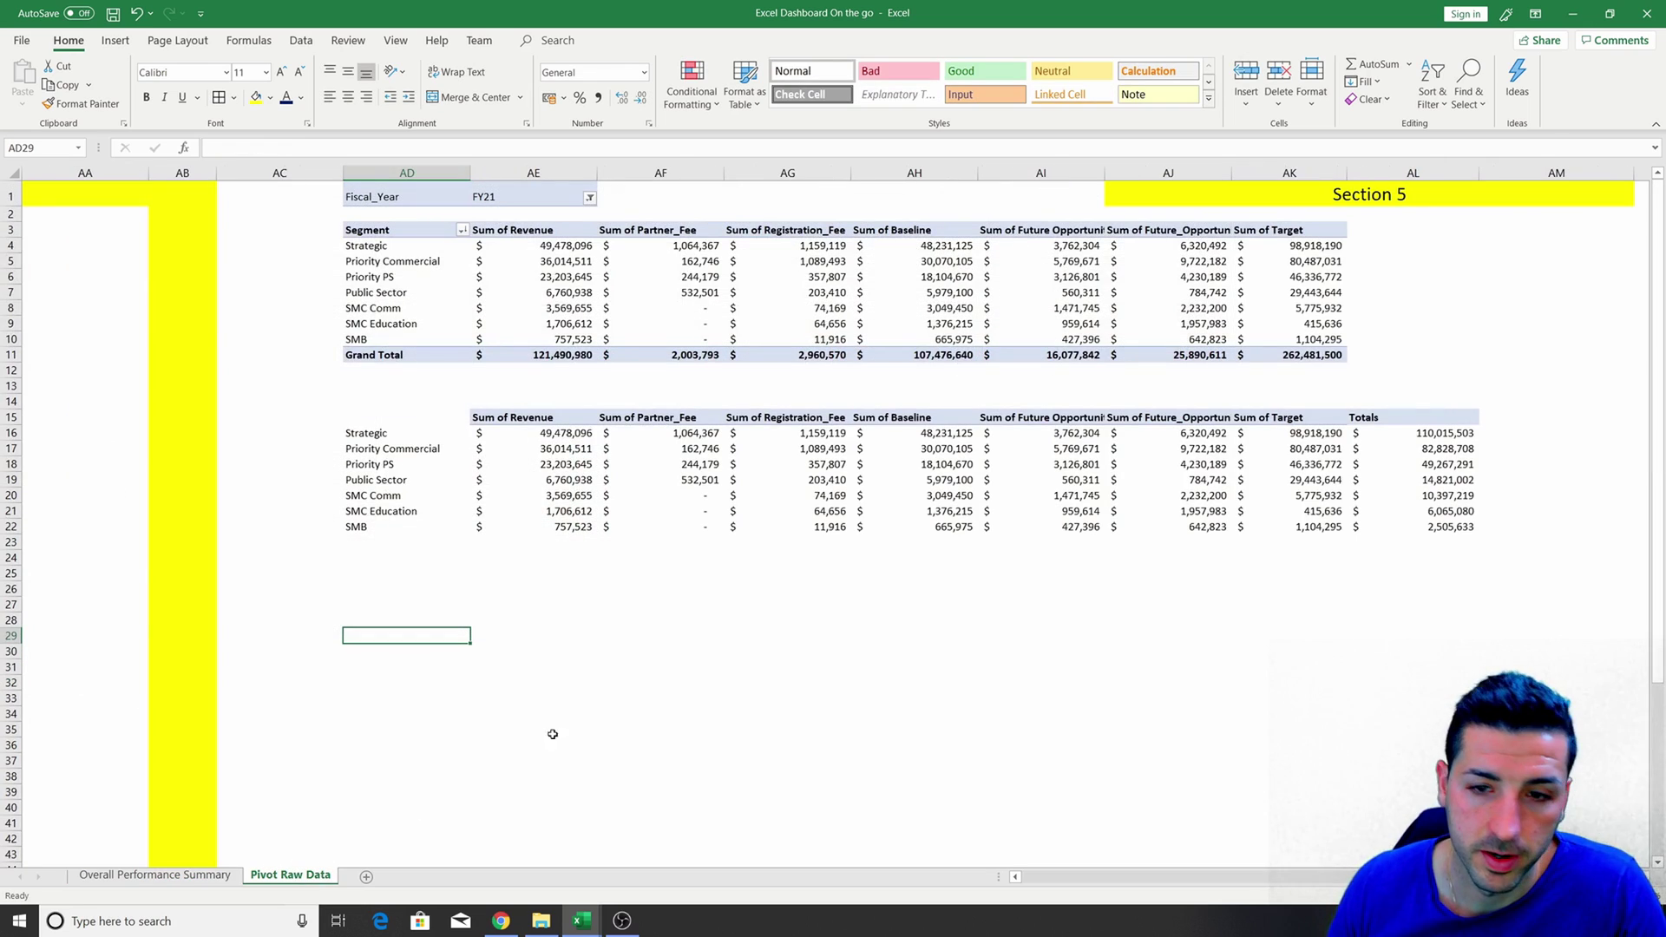
{"action": "left_click", "coordinate": [911, 260]}
{"action": "right_click", "coordinate": [907, 259]}
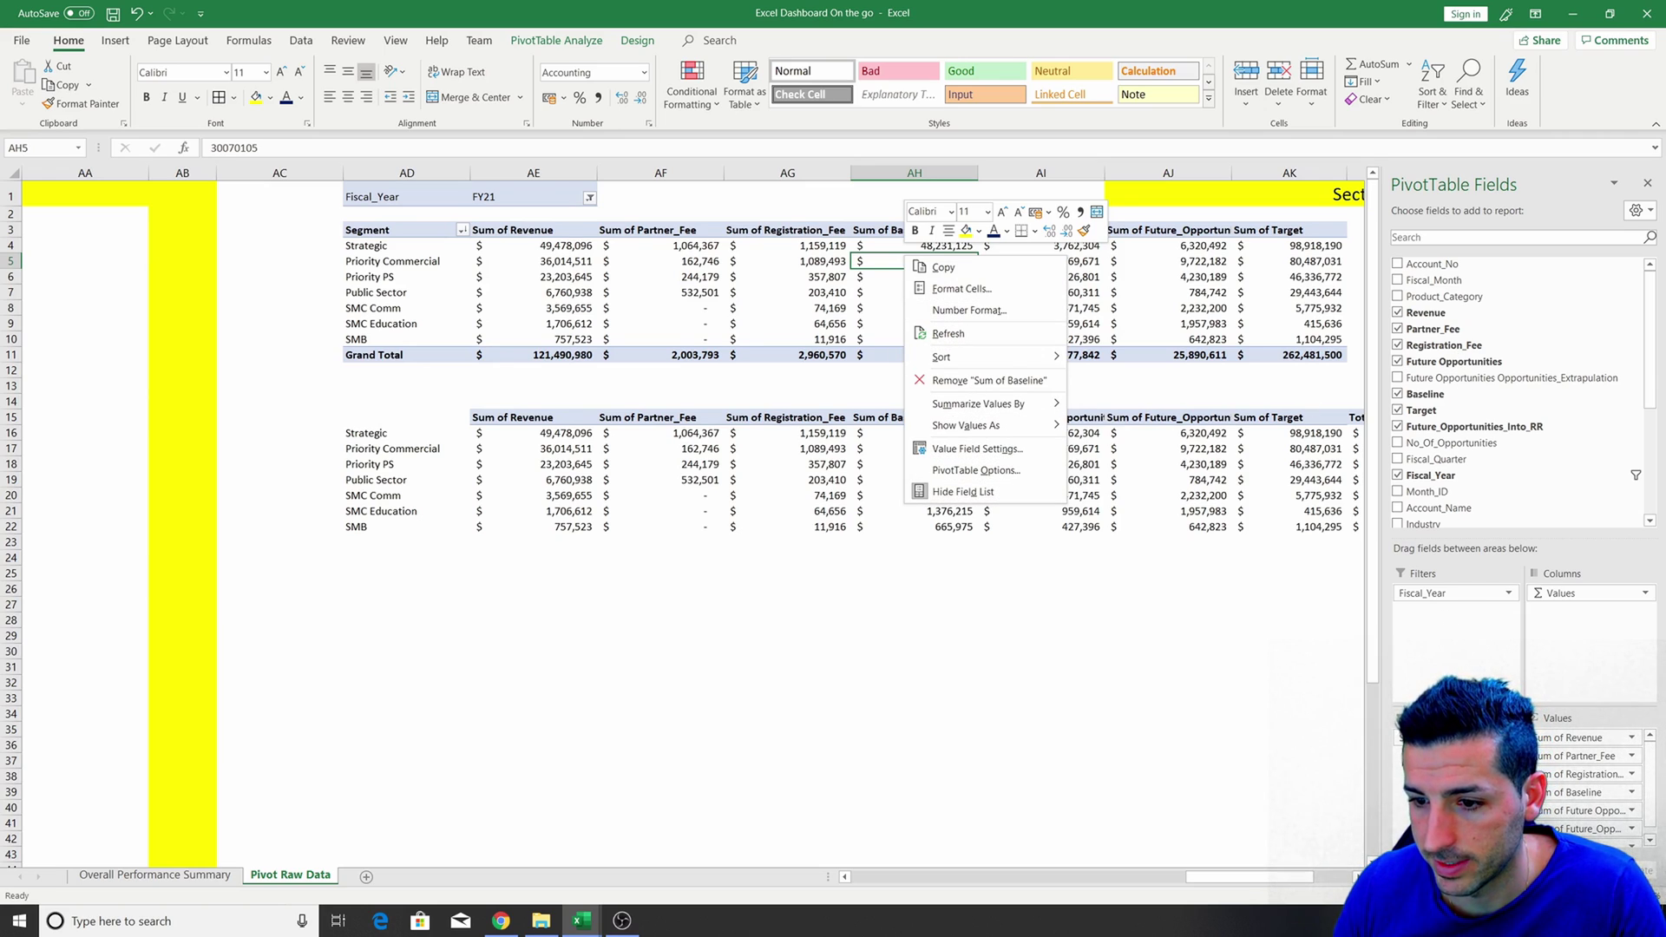
{"action": "left_click", "coordinate": [1444, 226]}
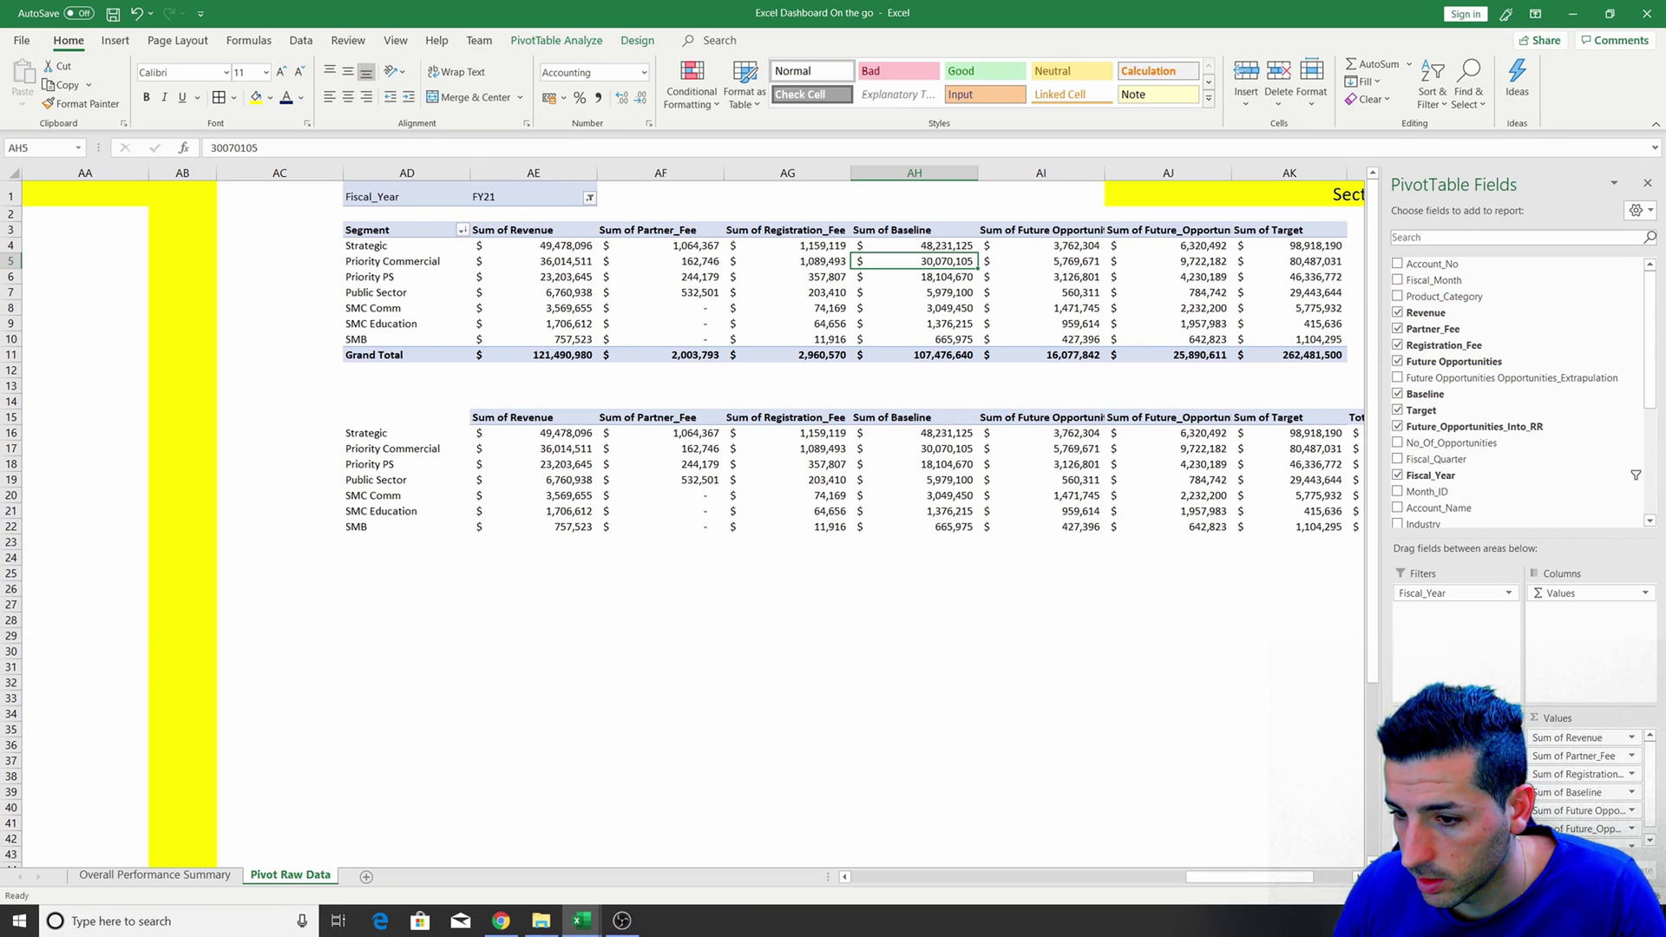
{"action": "key", "text": "ctrl+z"}
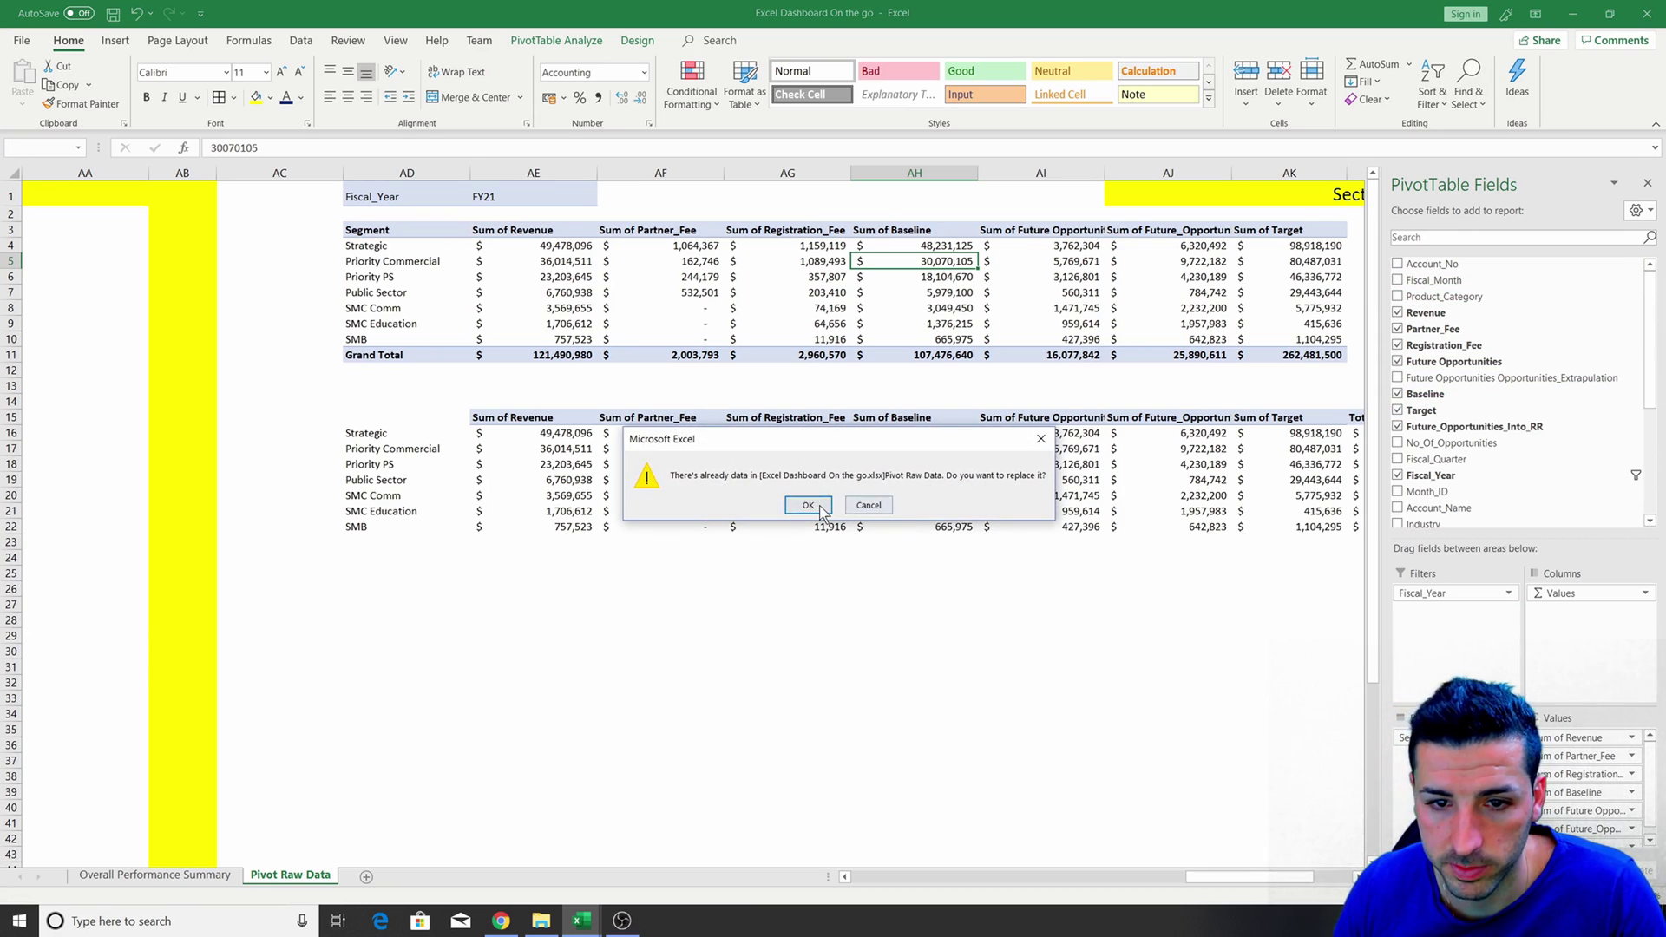
{"action": "left_click", "coordinate": [808, 504]}
{"action": "left_click_drag", "start_coordinate": [1423, 738], "coordinate": [1458, 416]}
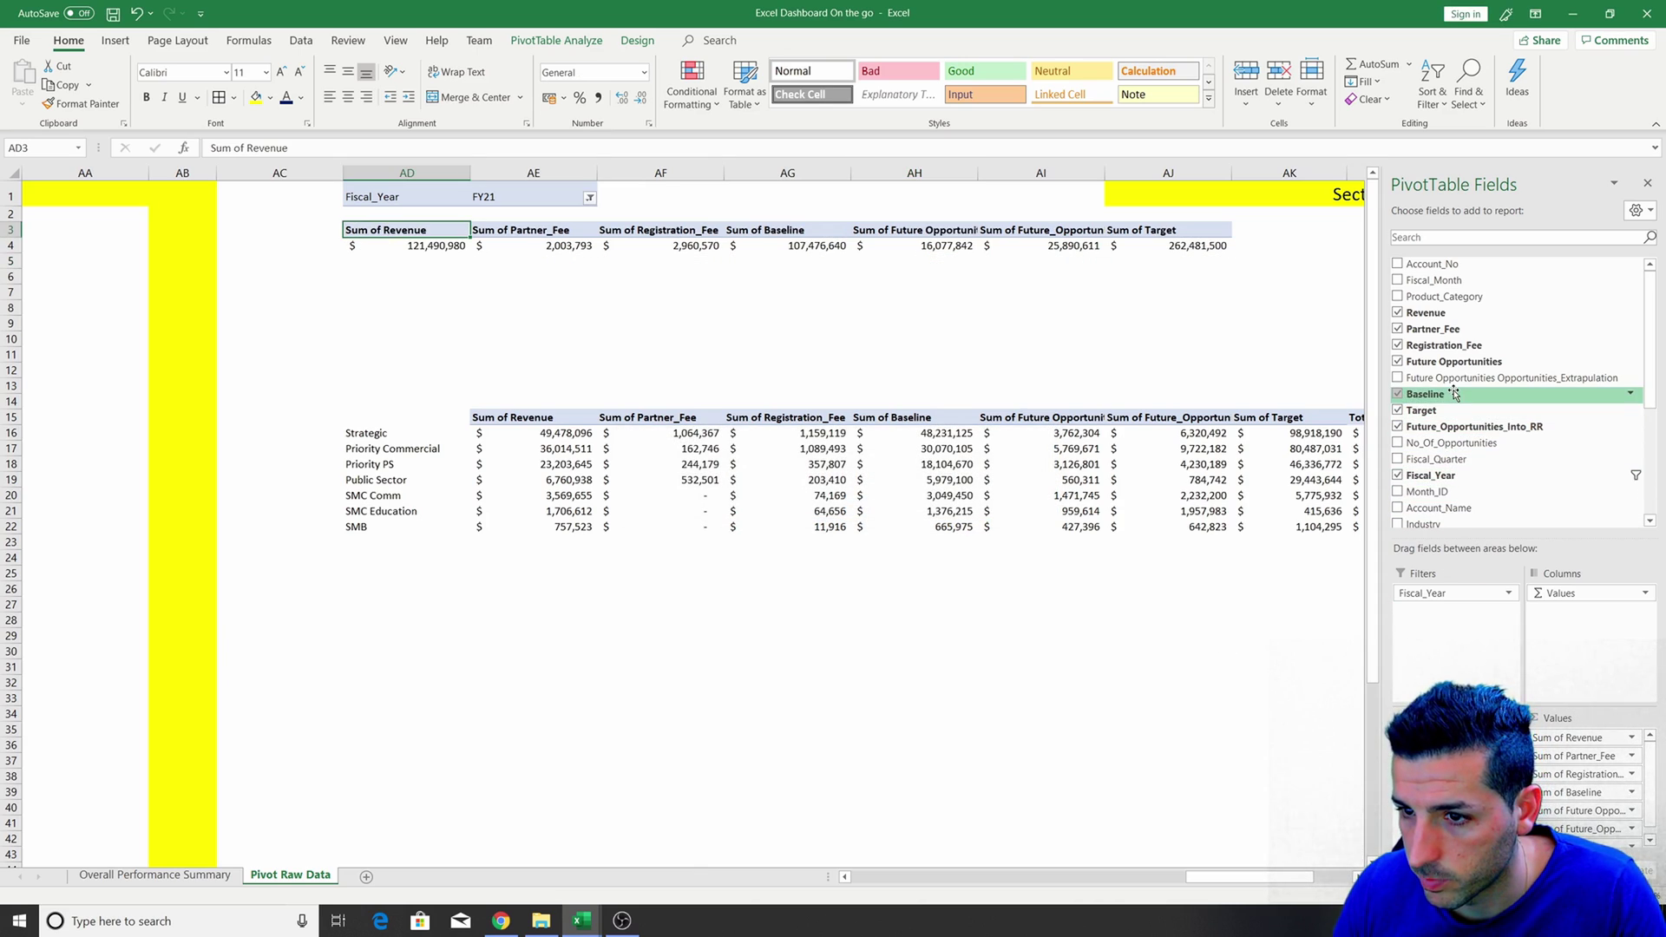
{"action": "left_click_drag", "start_coordinate": [1460, 298], "coordinate": [1461, 761]}
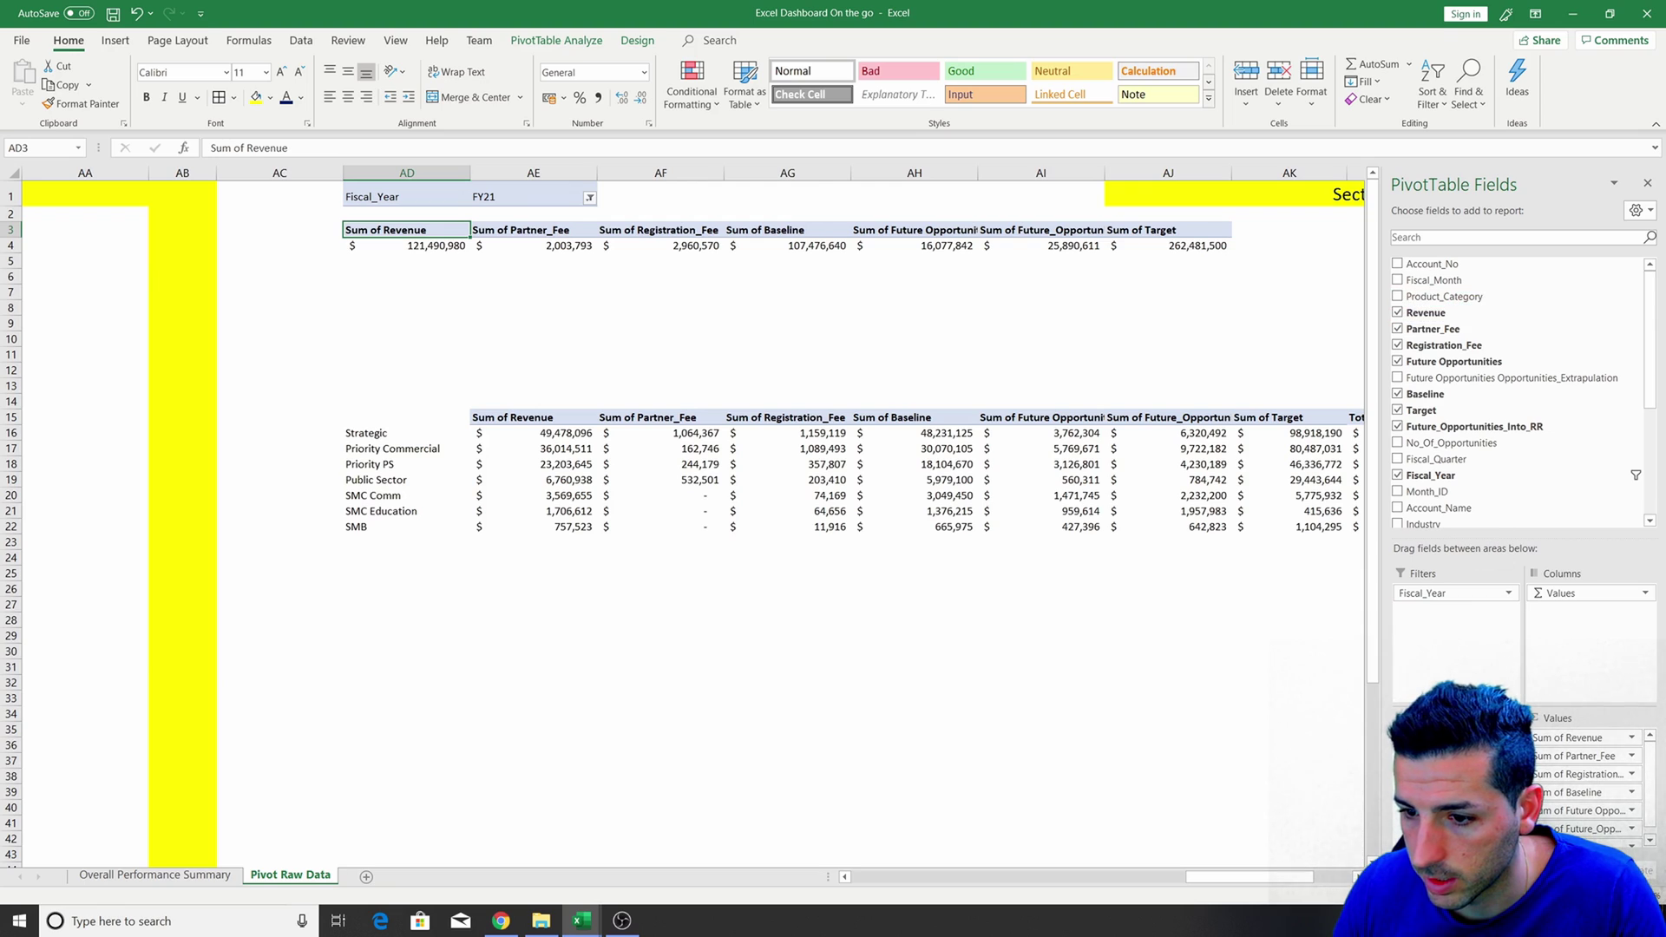
{"action": "left_click", "coordinate": [821, 327]}
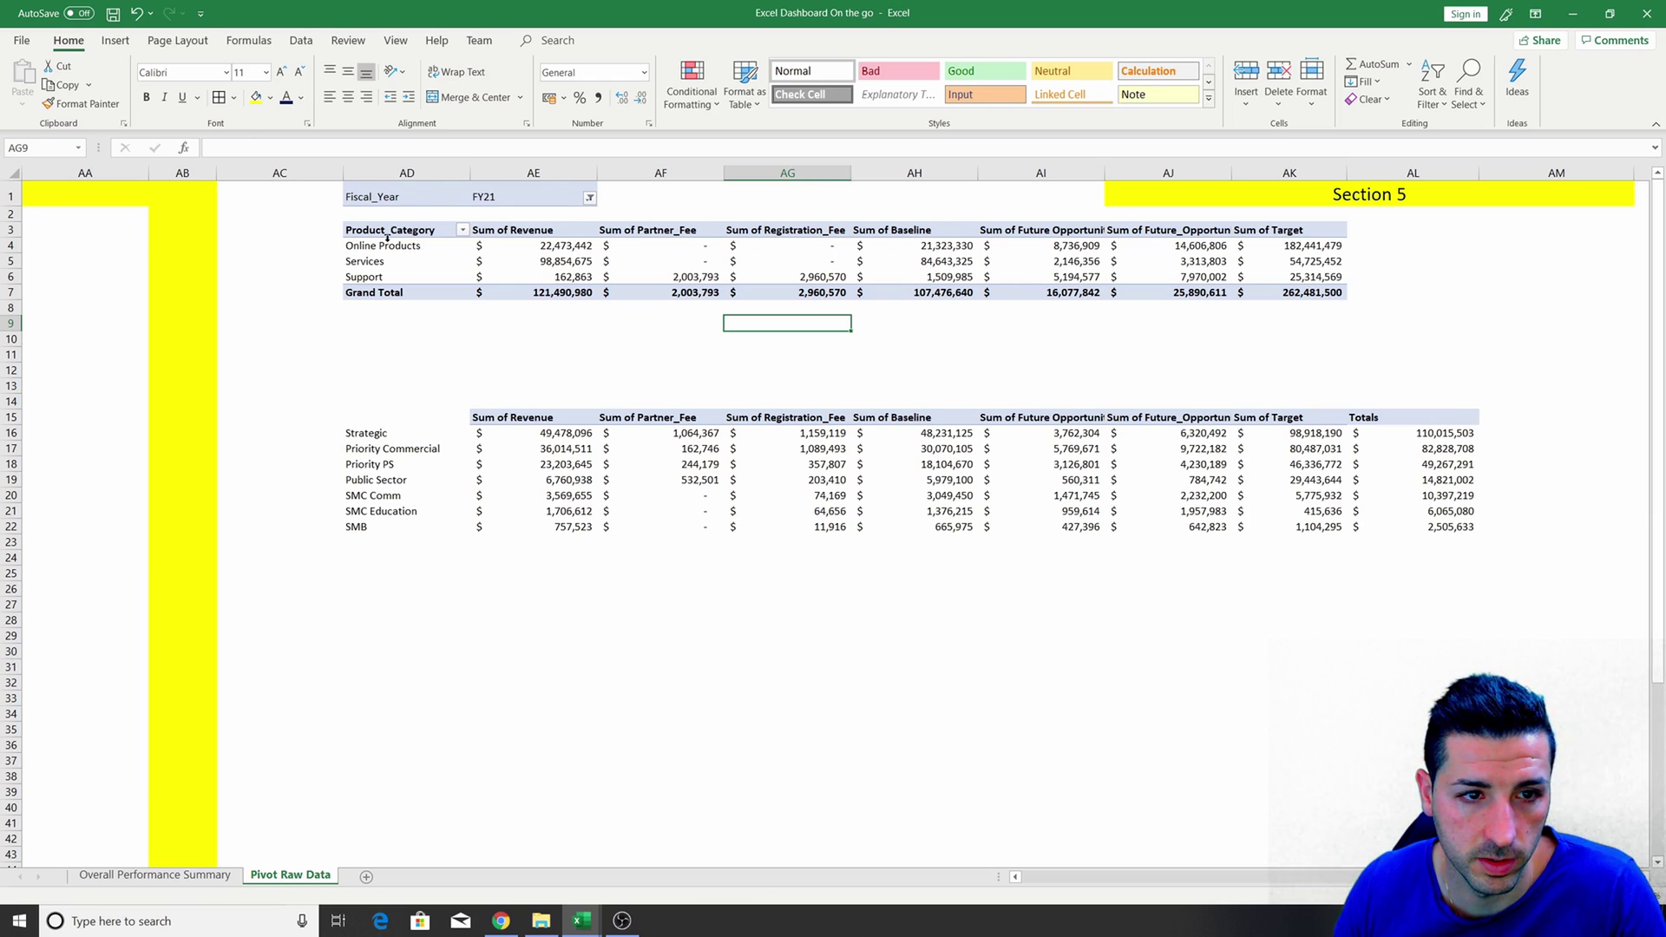
Paste the product category names from AD4:AD6 at AD16 and clear the leftover segment rows 19 to 22 of the lower table.
{"action": "left_click_drag", "start_coordinate": [387, 243], "coordinate": [387, 277]}
{"action": "key", "text": "ctrl+c"}
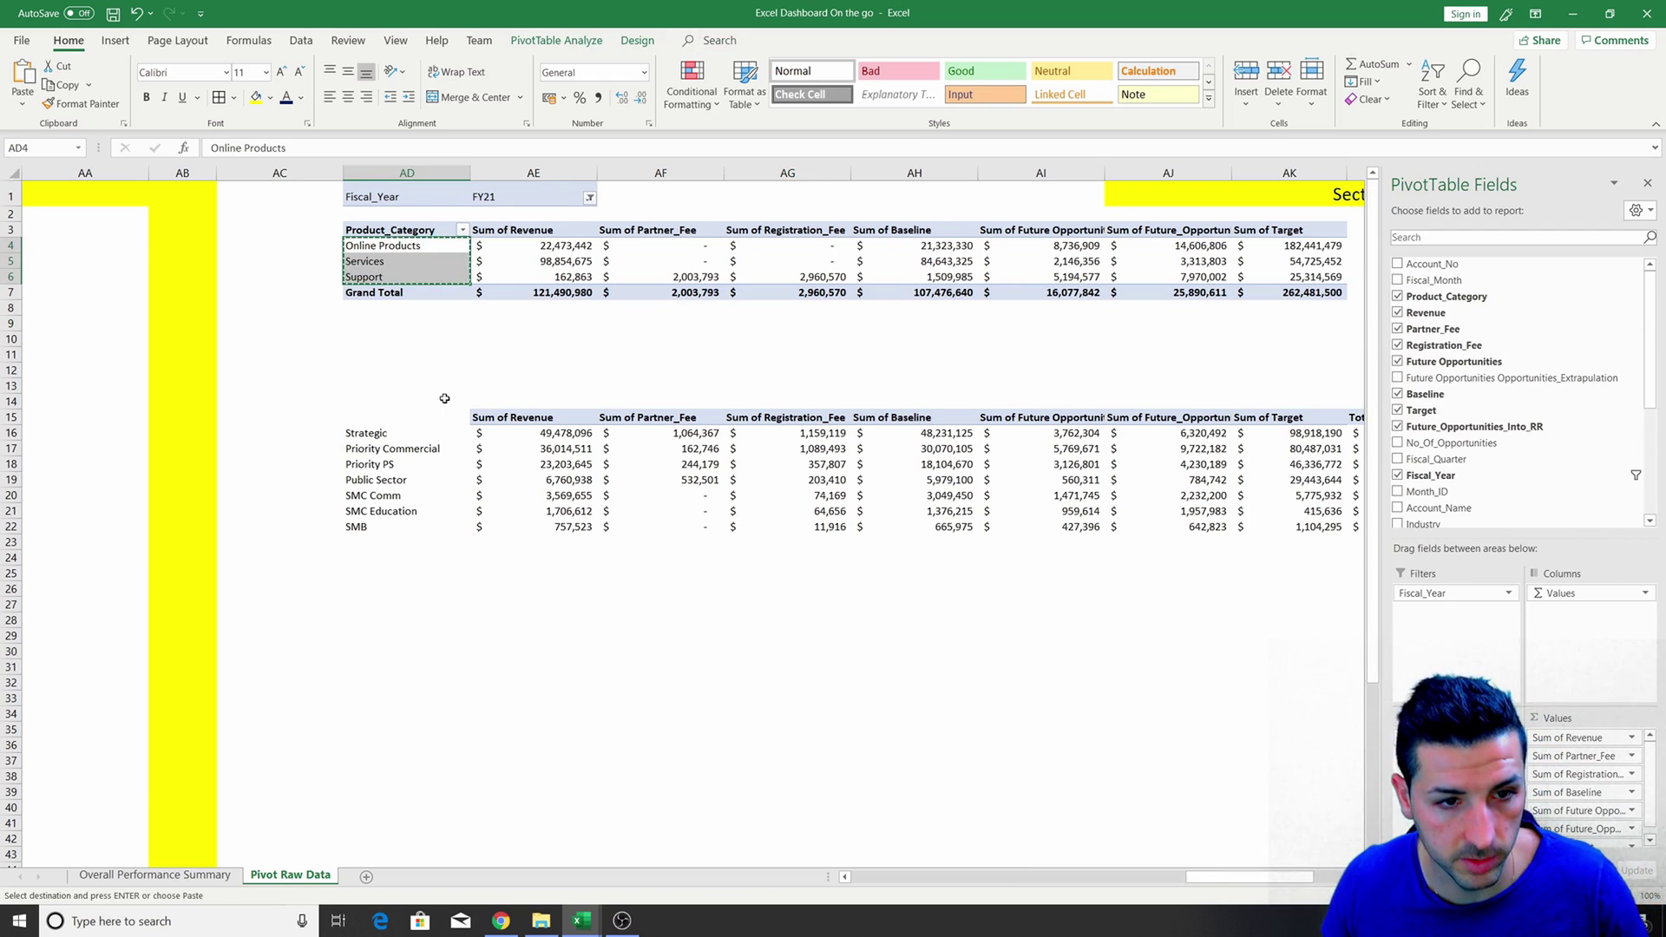
{"action": "left_click", "coordinate": [371, 433]}
{"action": "key", "text": "ctrl+v"}
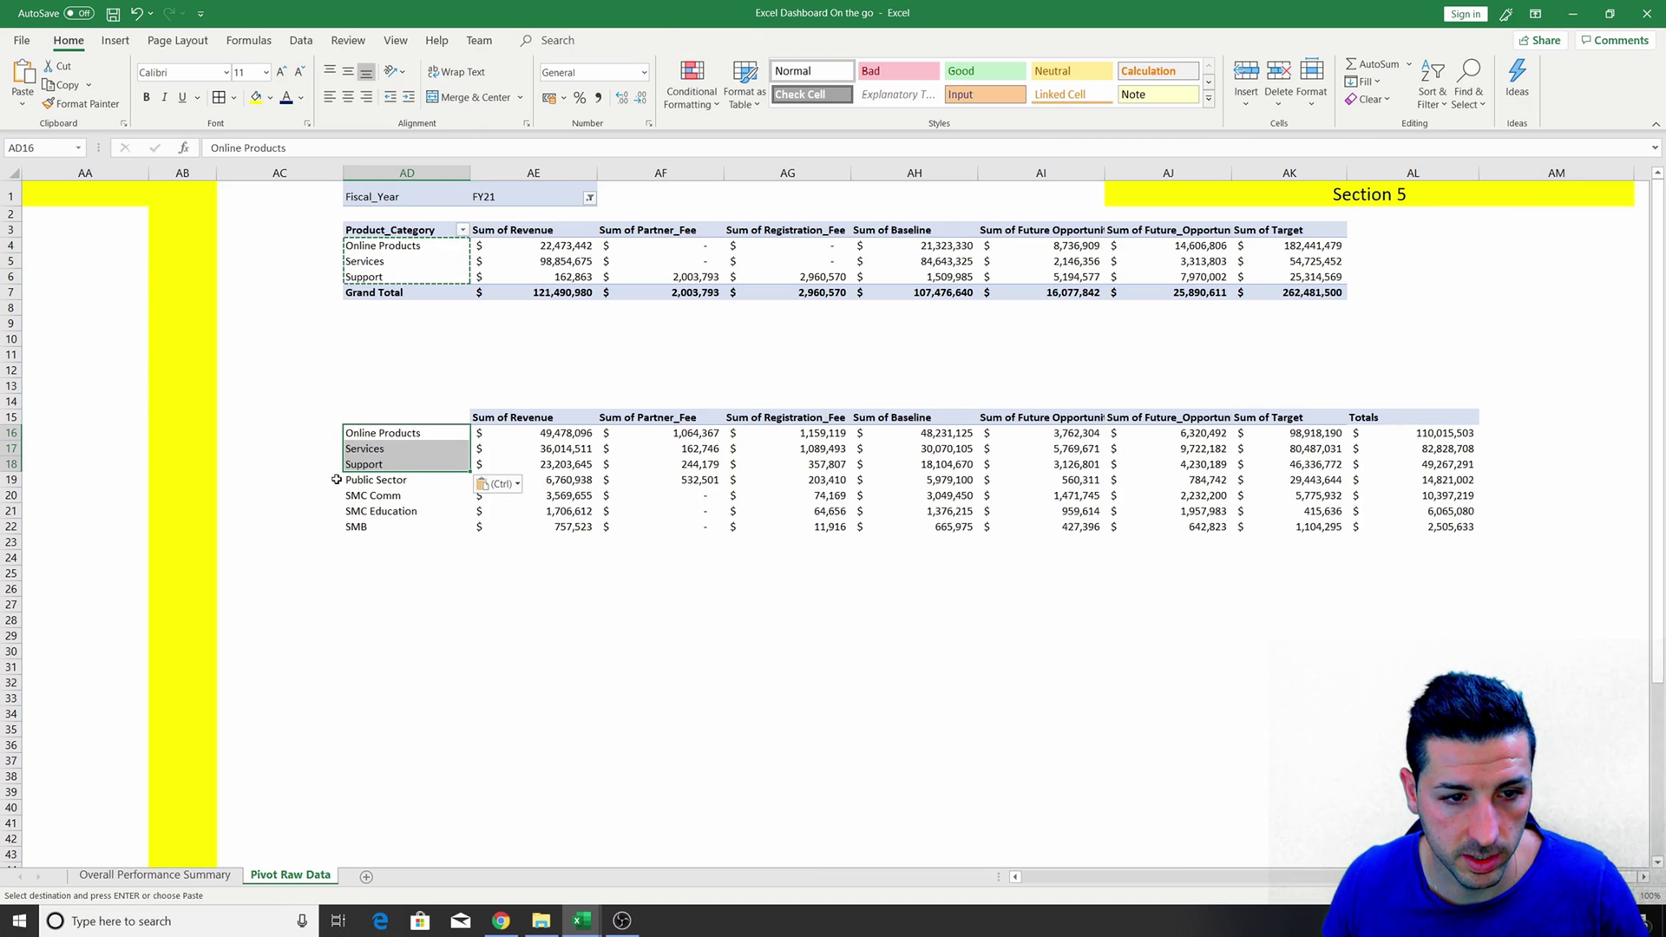
{"action": "left_click_drag", "start_coordinate": [324, 480], "coordinate": [1540, 543]}
{"action": "key", "text": "Delete"}
{"action": "left_click", "coordinate": [850, 582]}
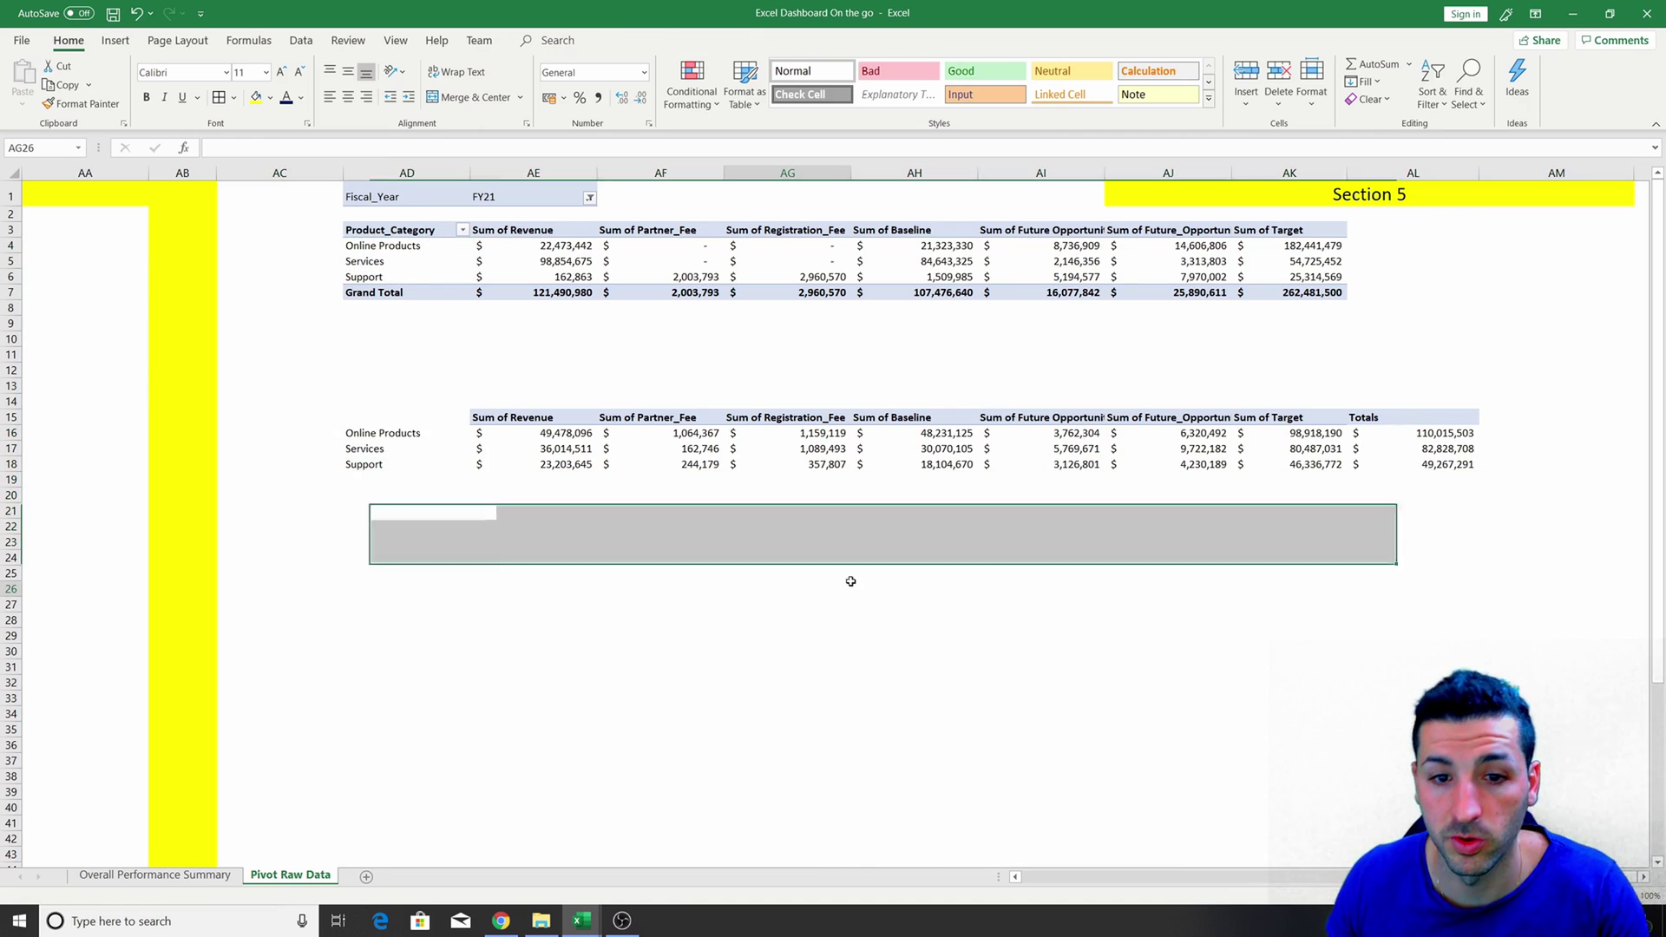
Replace the formula in AE16 with a GETPIVOTDATA reference to the Online Products revenue in AE4.
{"action": "left_click", "coordinate": [538, 434]}
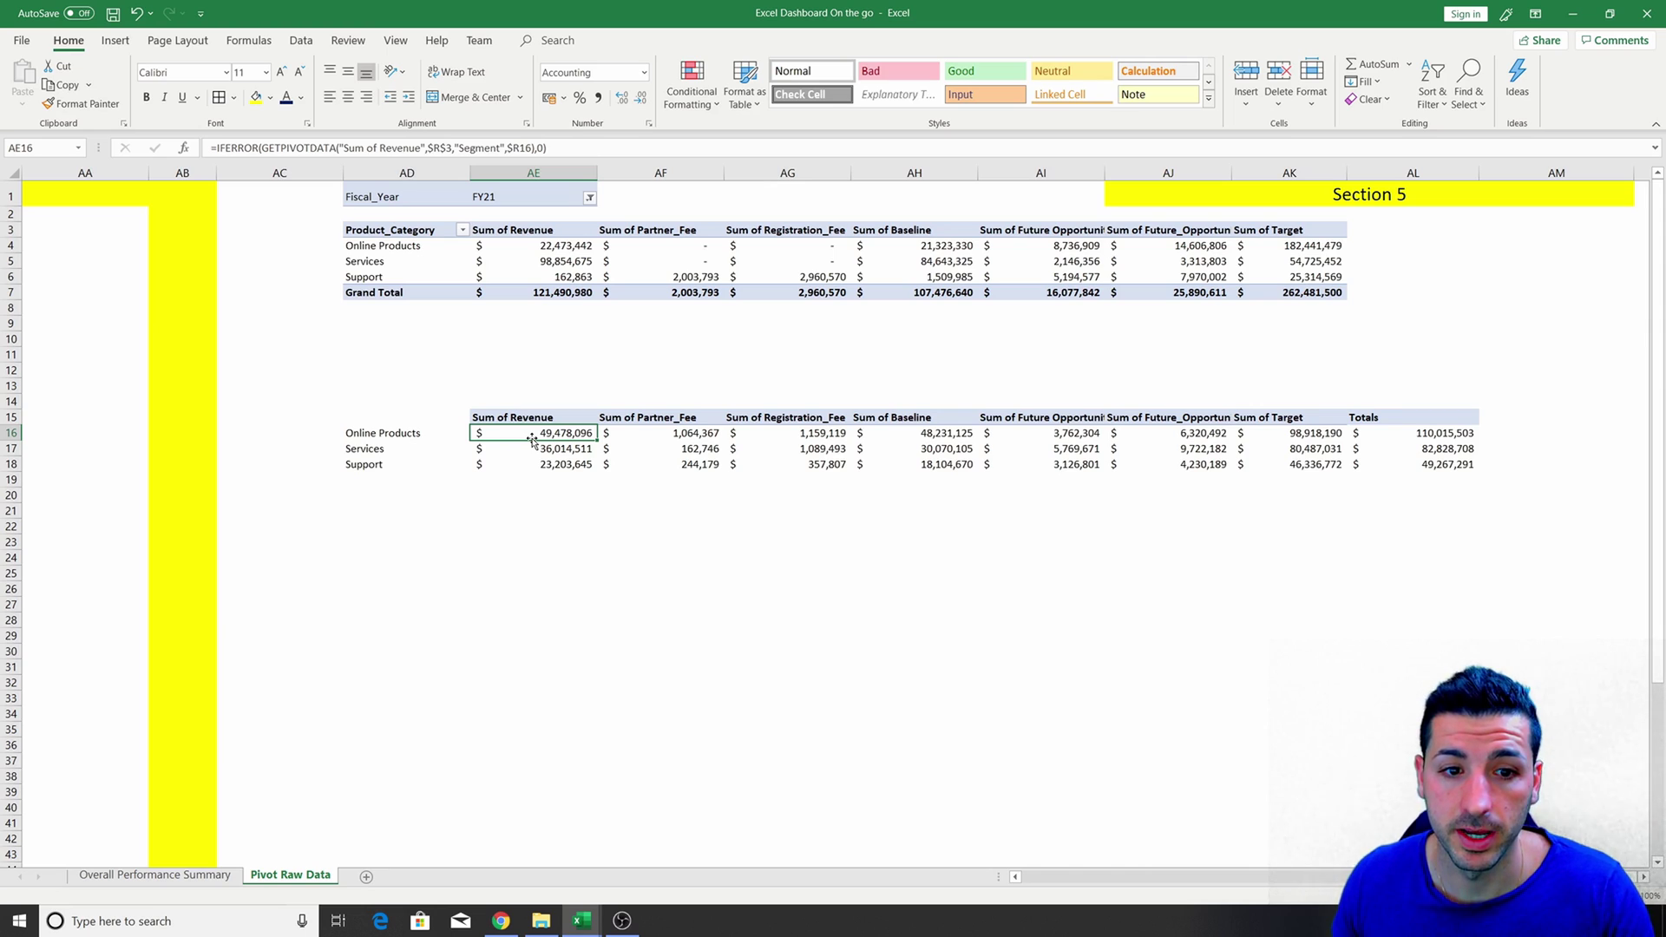
{"action": "type", "text": "="}
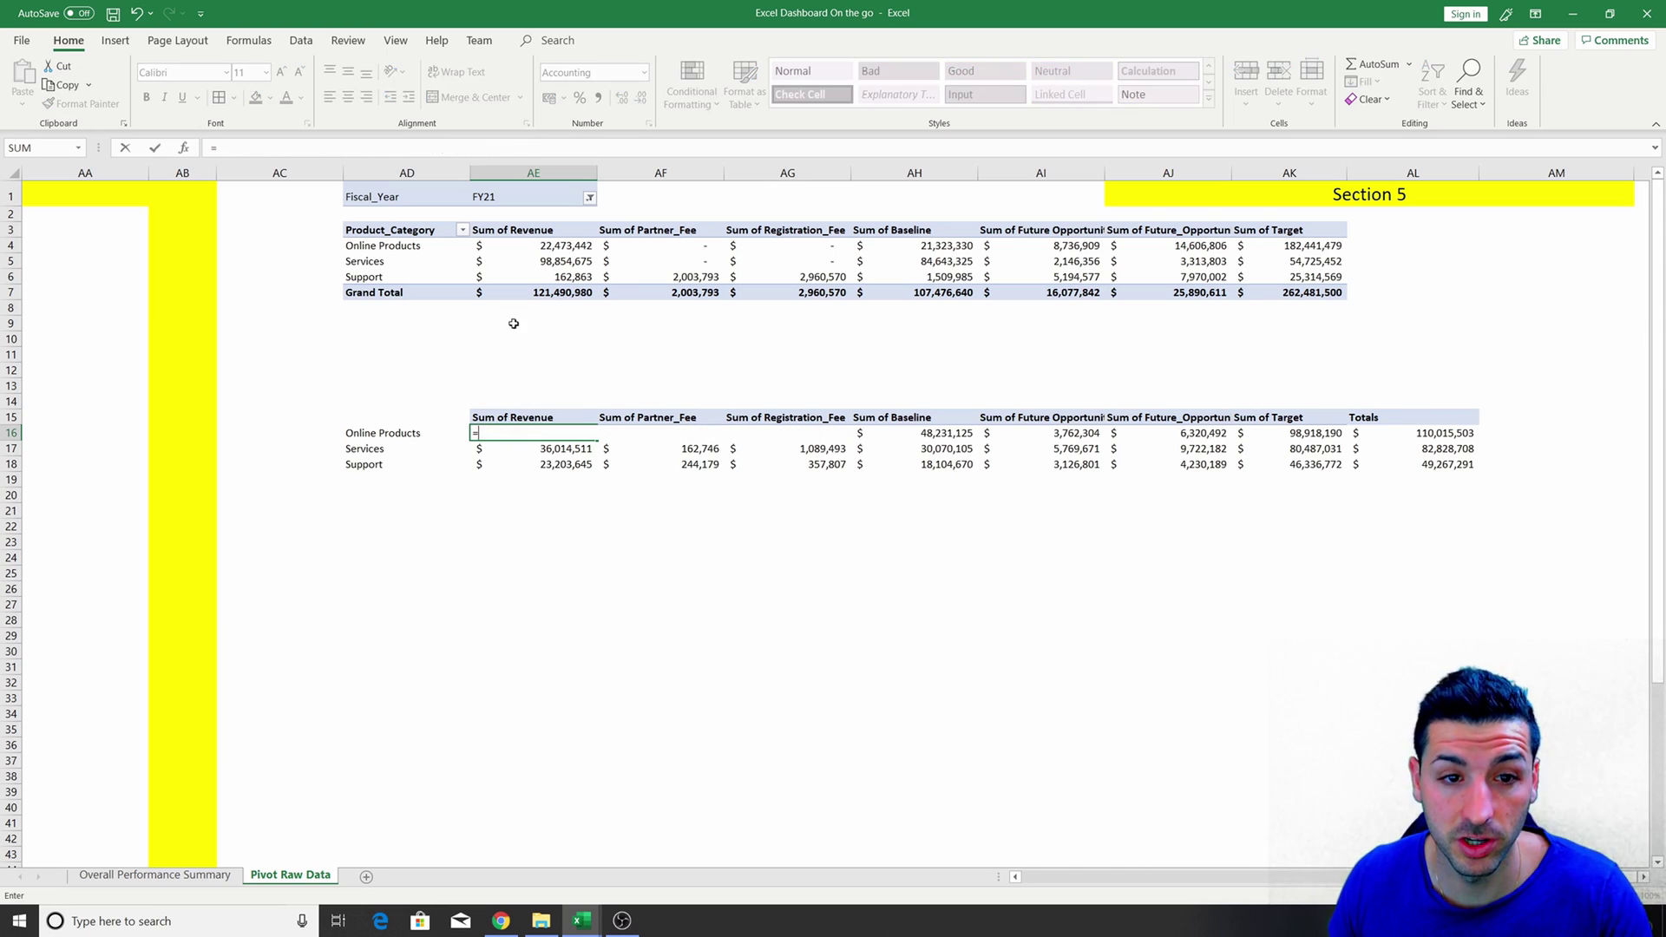
{"action": "left_click", "coordinate": [552, 245]}
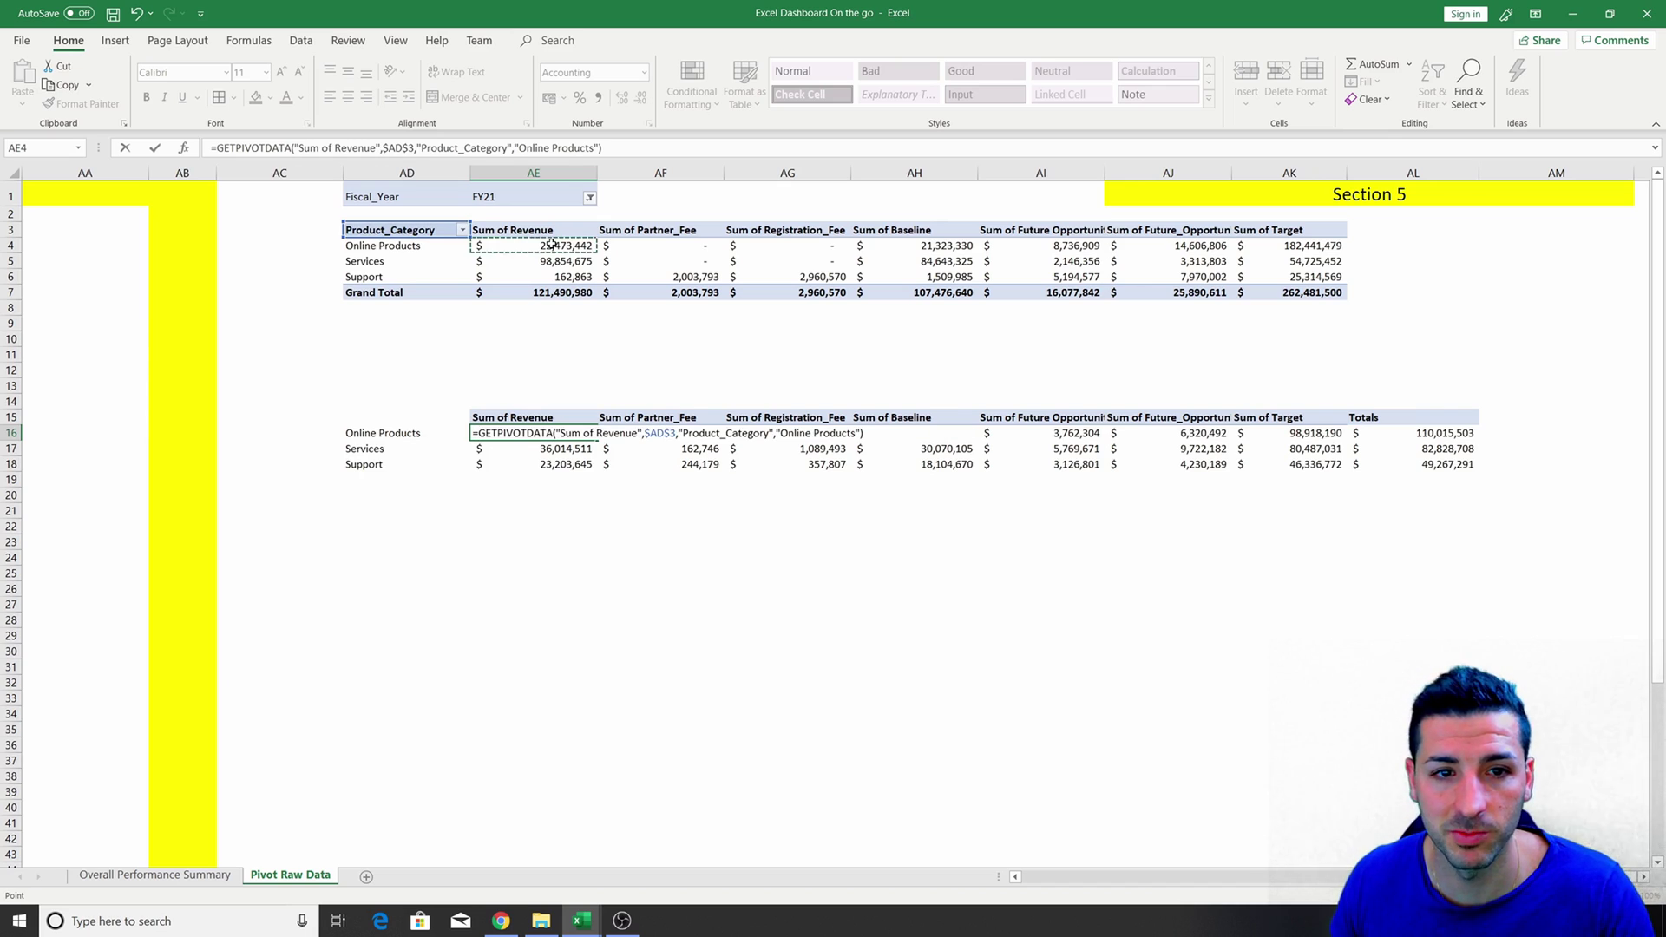
{"action": "key", "text": "Return"}
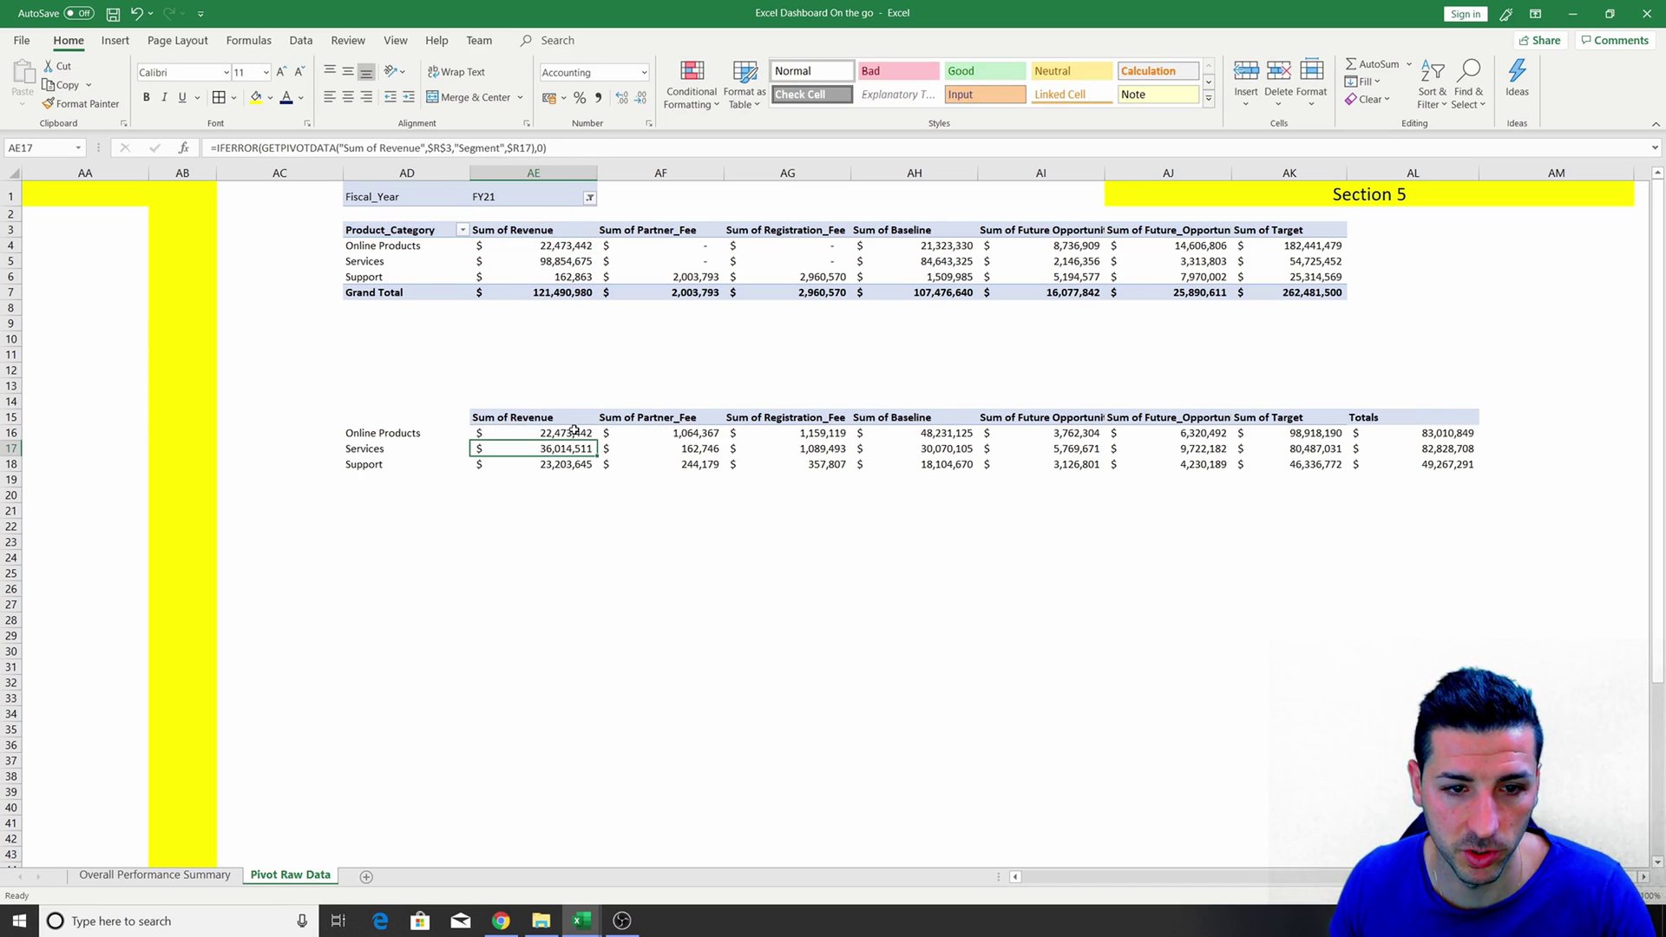
Replace the item in AE16's GETPIVOTDATA formula with the column-locked reference $AD16 and fill it down to AE18.
{"action": "left_click", "coordinate": [556, 434]}
{"action": "left_click_drag", "start_coordinate": [514, 147], "coordinate": [597, 147]}
{"action": "left_click", "coordinate": [383, 433]}
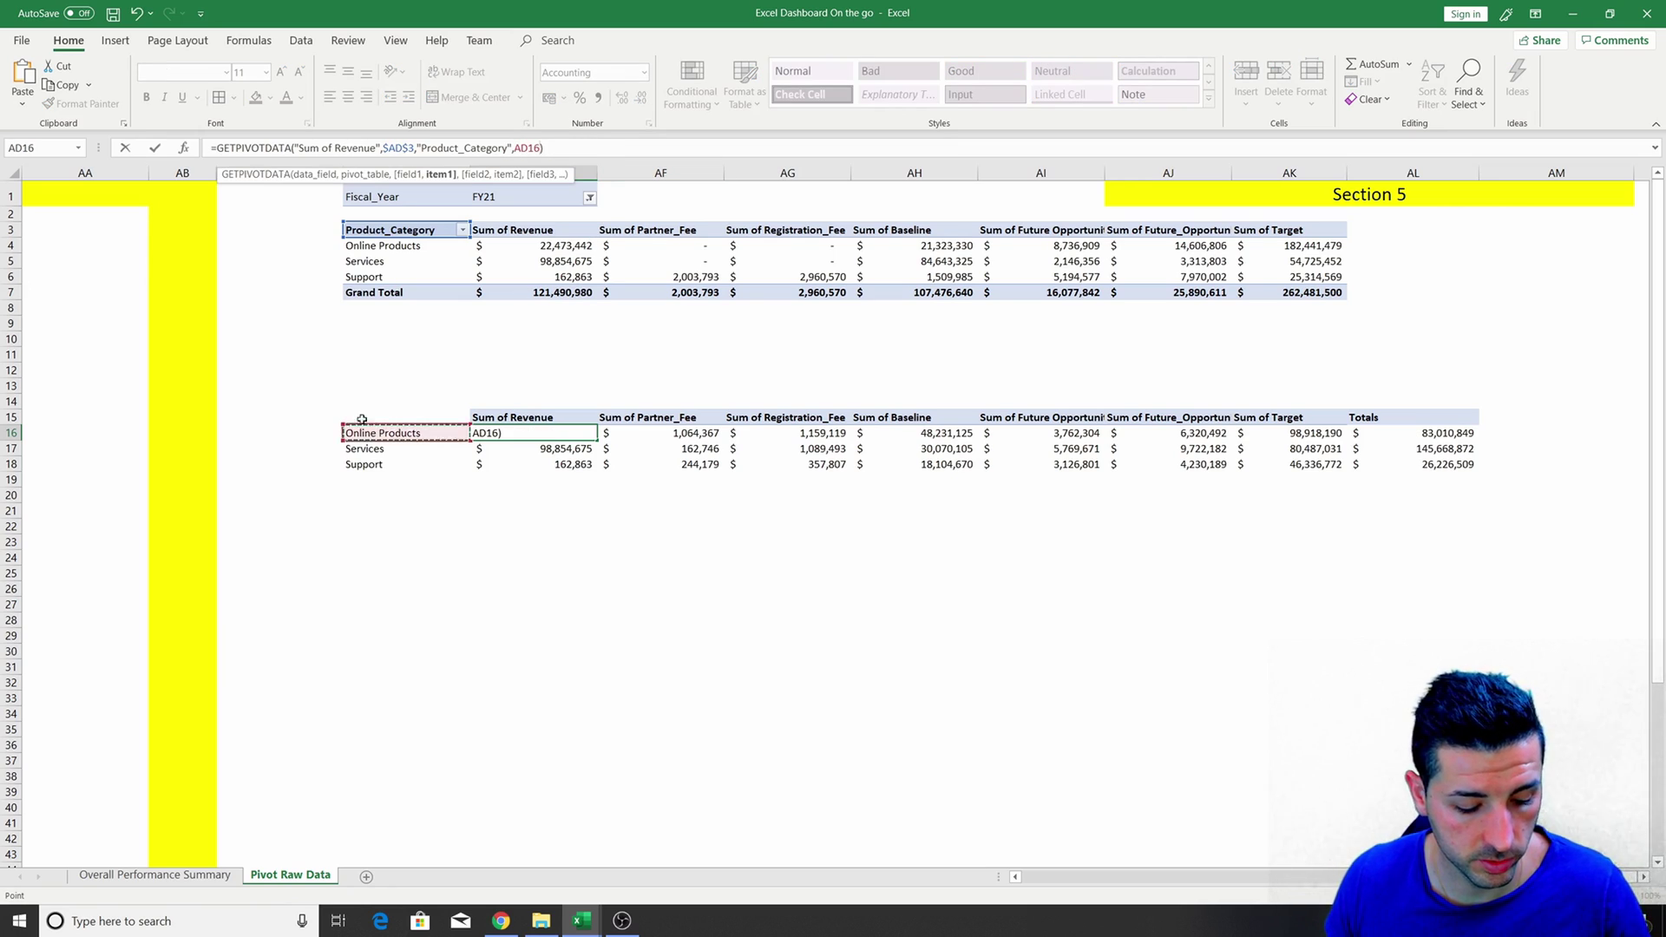
{"action": "key", "text": "F4"}
{"action": "key", "text": "F4"}
{"action": "key", "text": "F4"}
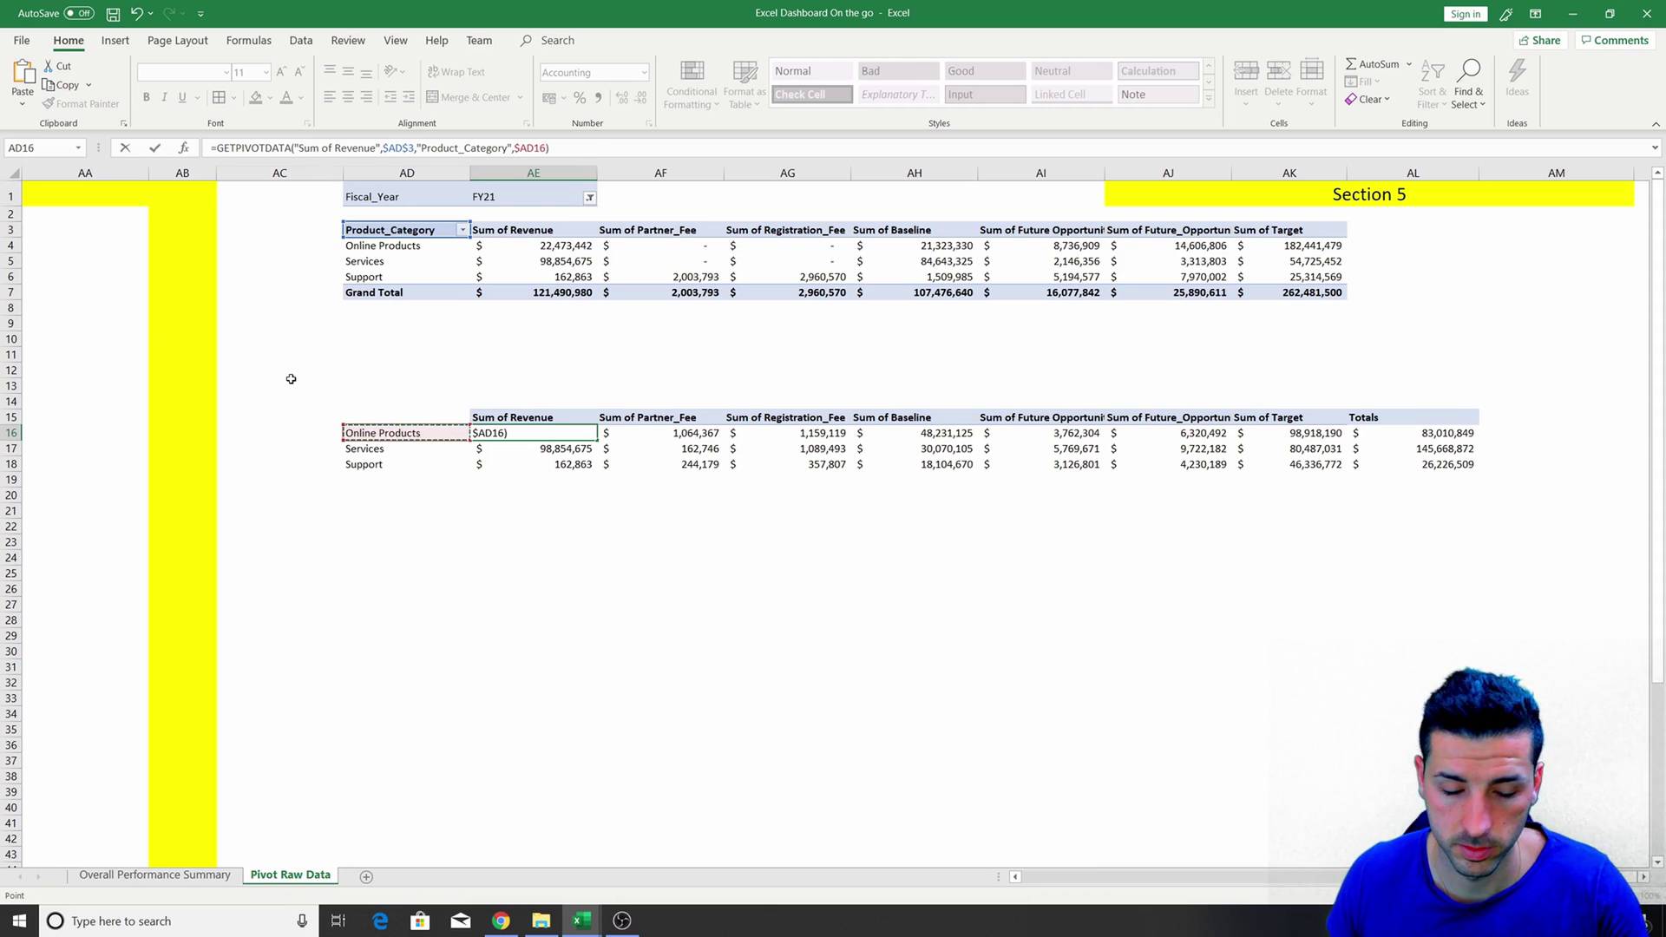
{"action": "key", "text": "Return"}
{"action": "left_click", "coordinate": [572, 433]}
{"action": "double_click", "coordinate": [597, 441]}
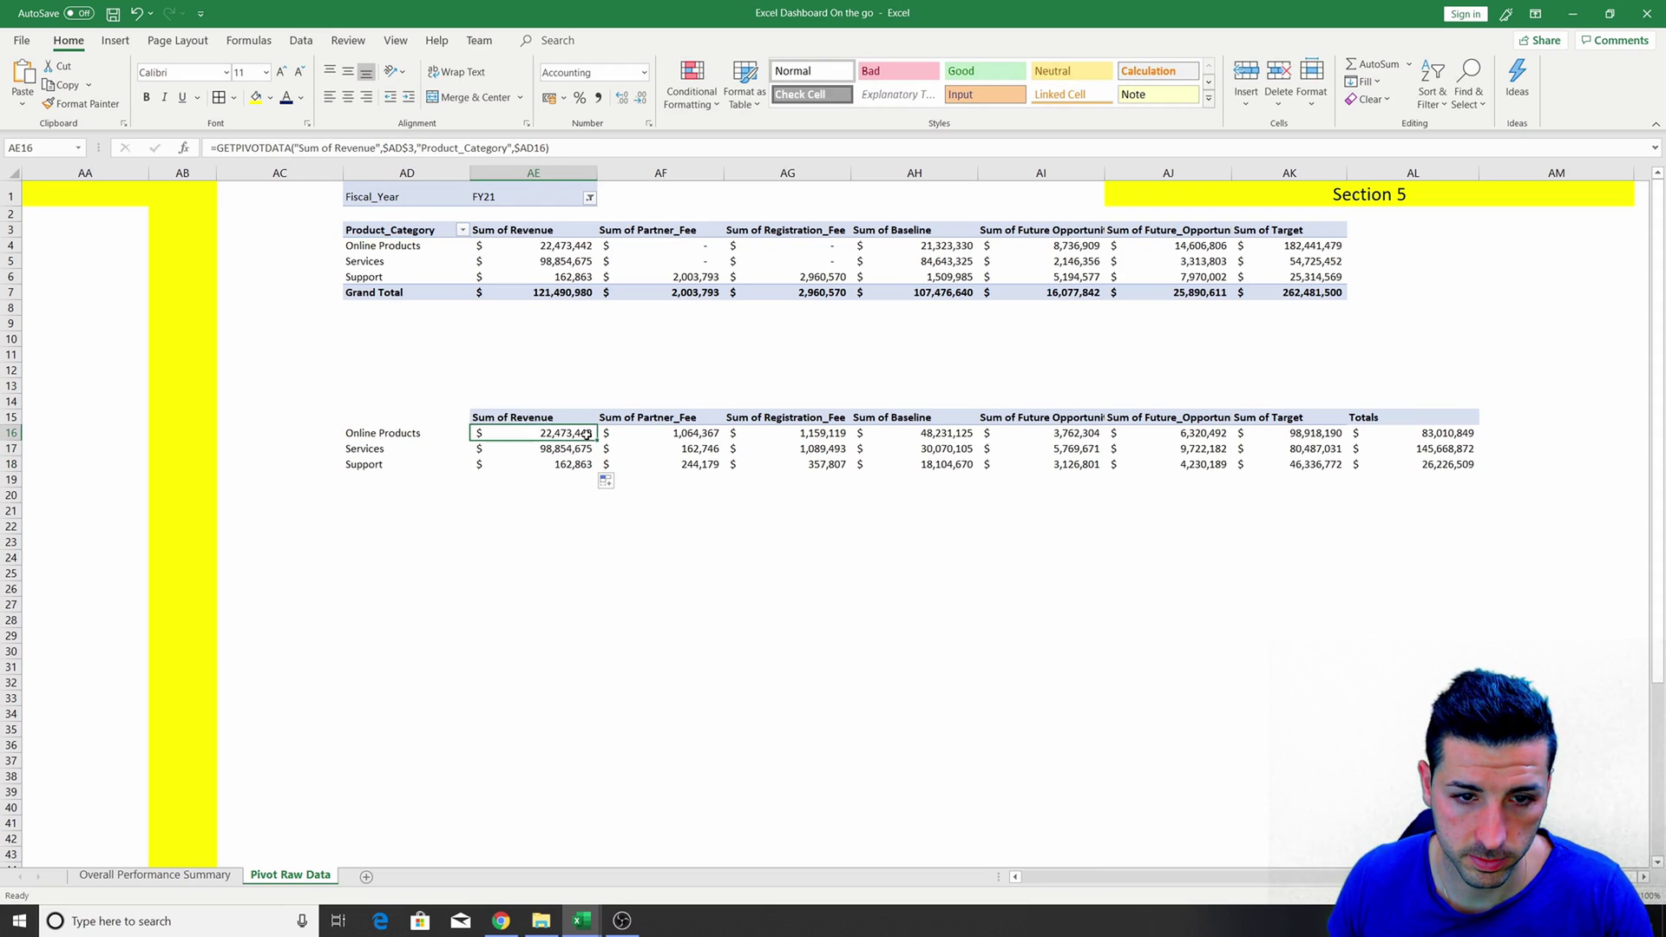
Wrap the GETPIVOTDATA formula in AE16 in IFERROR with 0 as the fallback value.
{"action": "left_click", "coordinate": [218, 147]}
{"action": "type", "text": "iferror("}
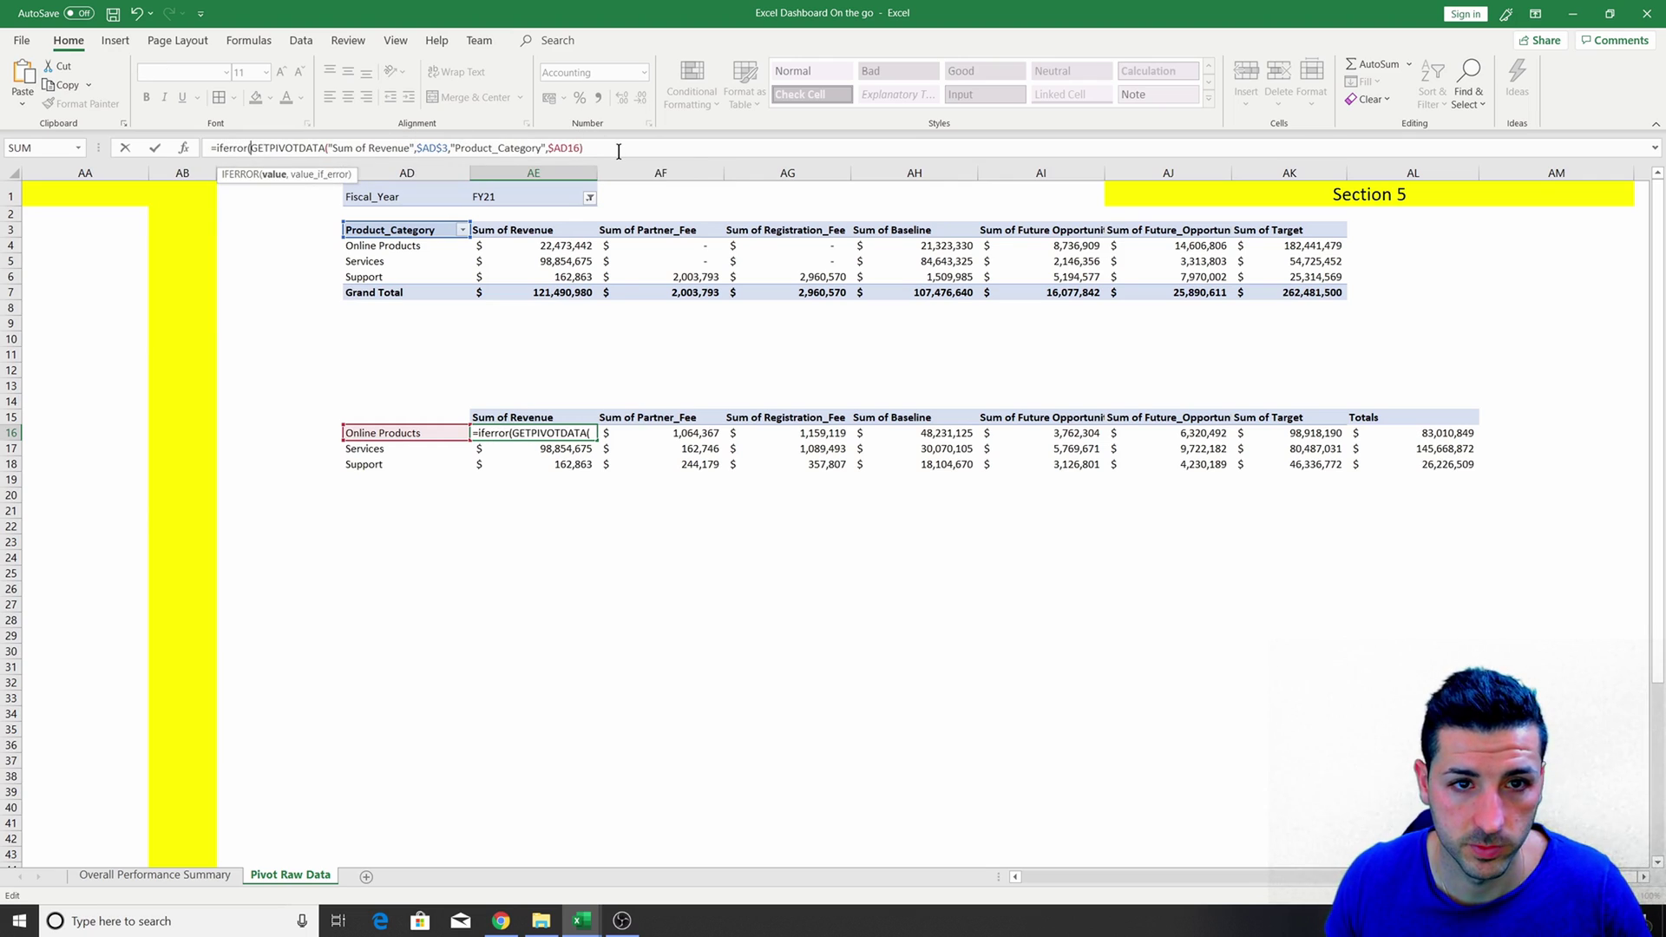
{"action": "type", "text": ",0)"}
{"action": "key", "text": "Return"}
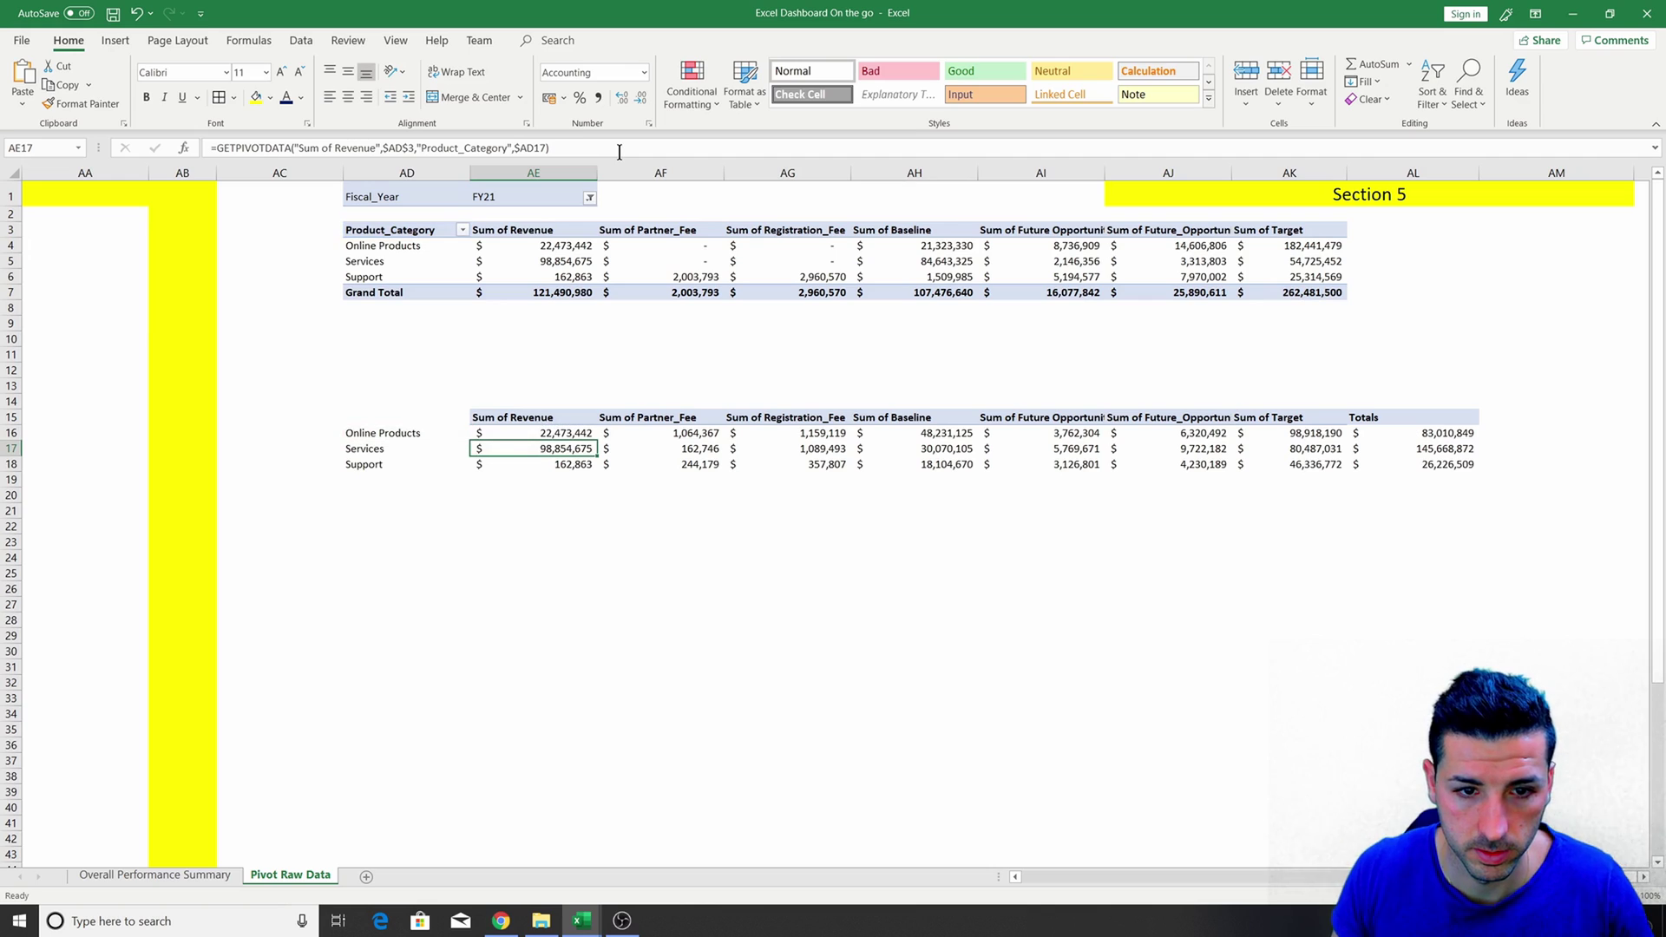
Fill the IFERROR formula from AE16 down to AE18 and across the row to AK16.
{"action": "left_click", "coordinate": [550, 437]}
{"action": "double_click", "coordinate": [597, 441]}
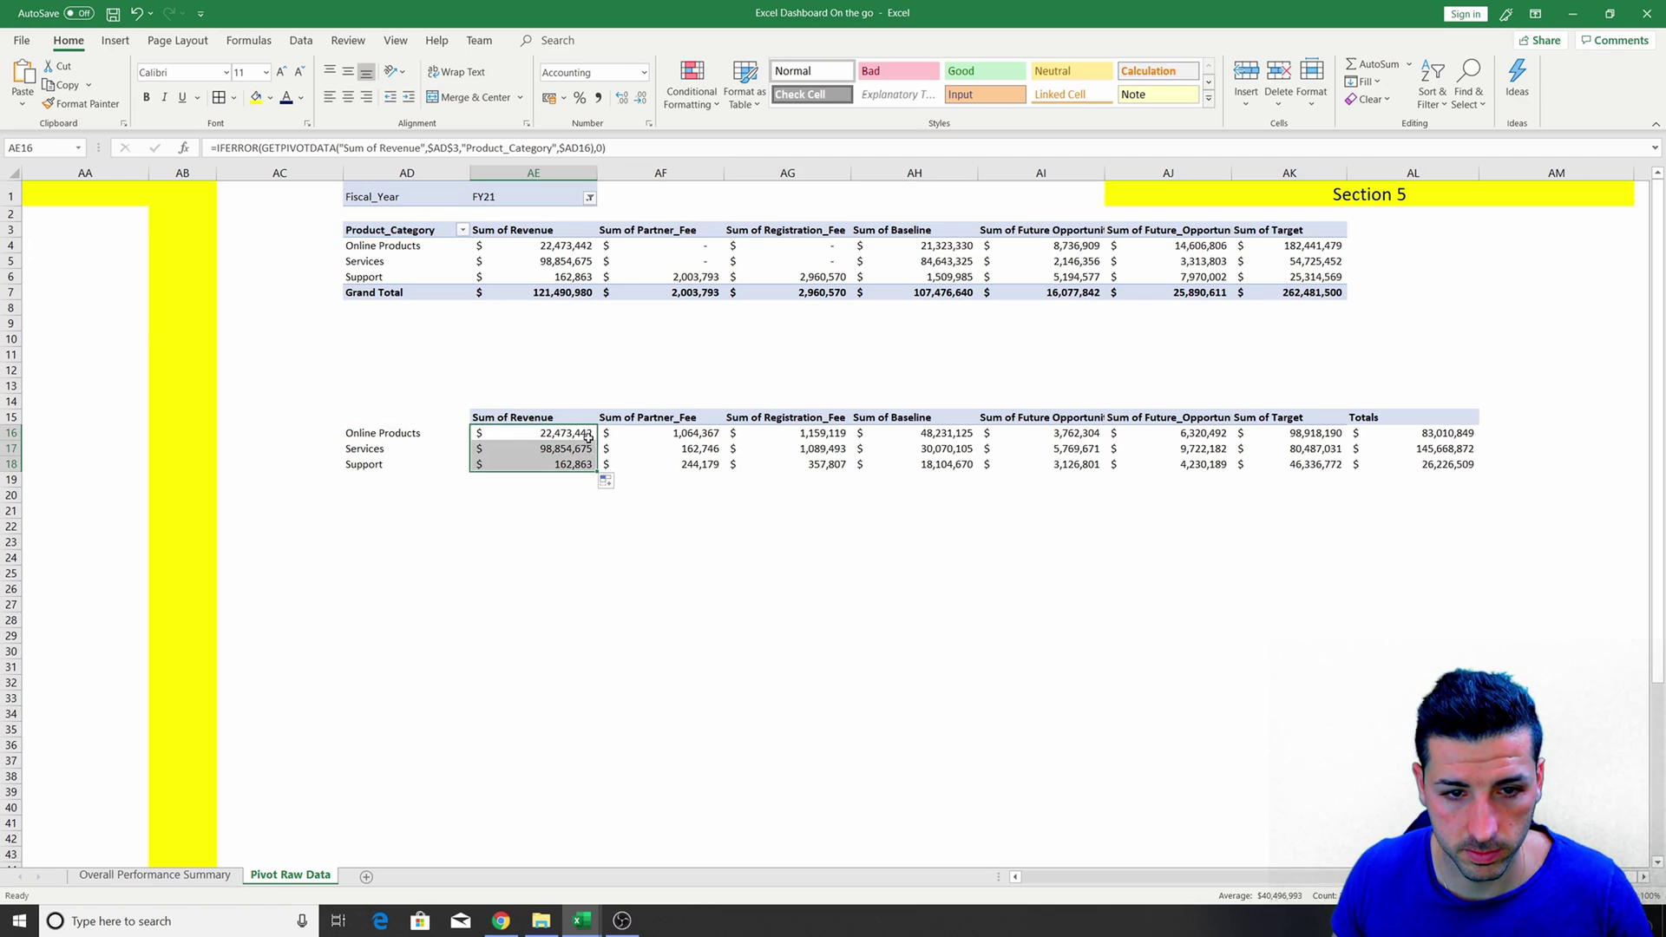
{"action": "left_click", "coordinate": [581, 435]}
{"action": "left_click_drag", "start_coordinate": [597, 441], "coordinate": [1330, 422]}
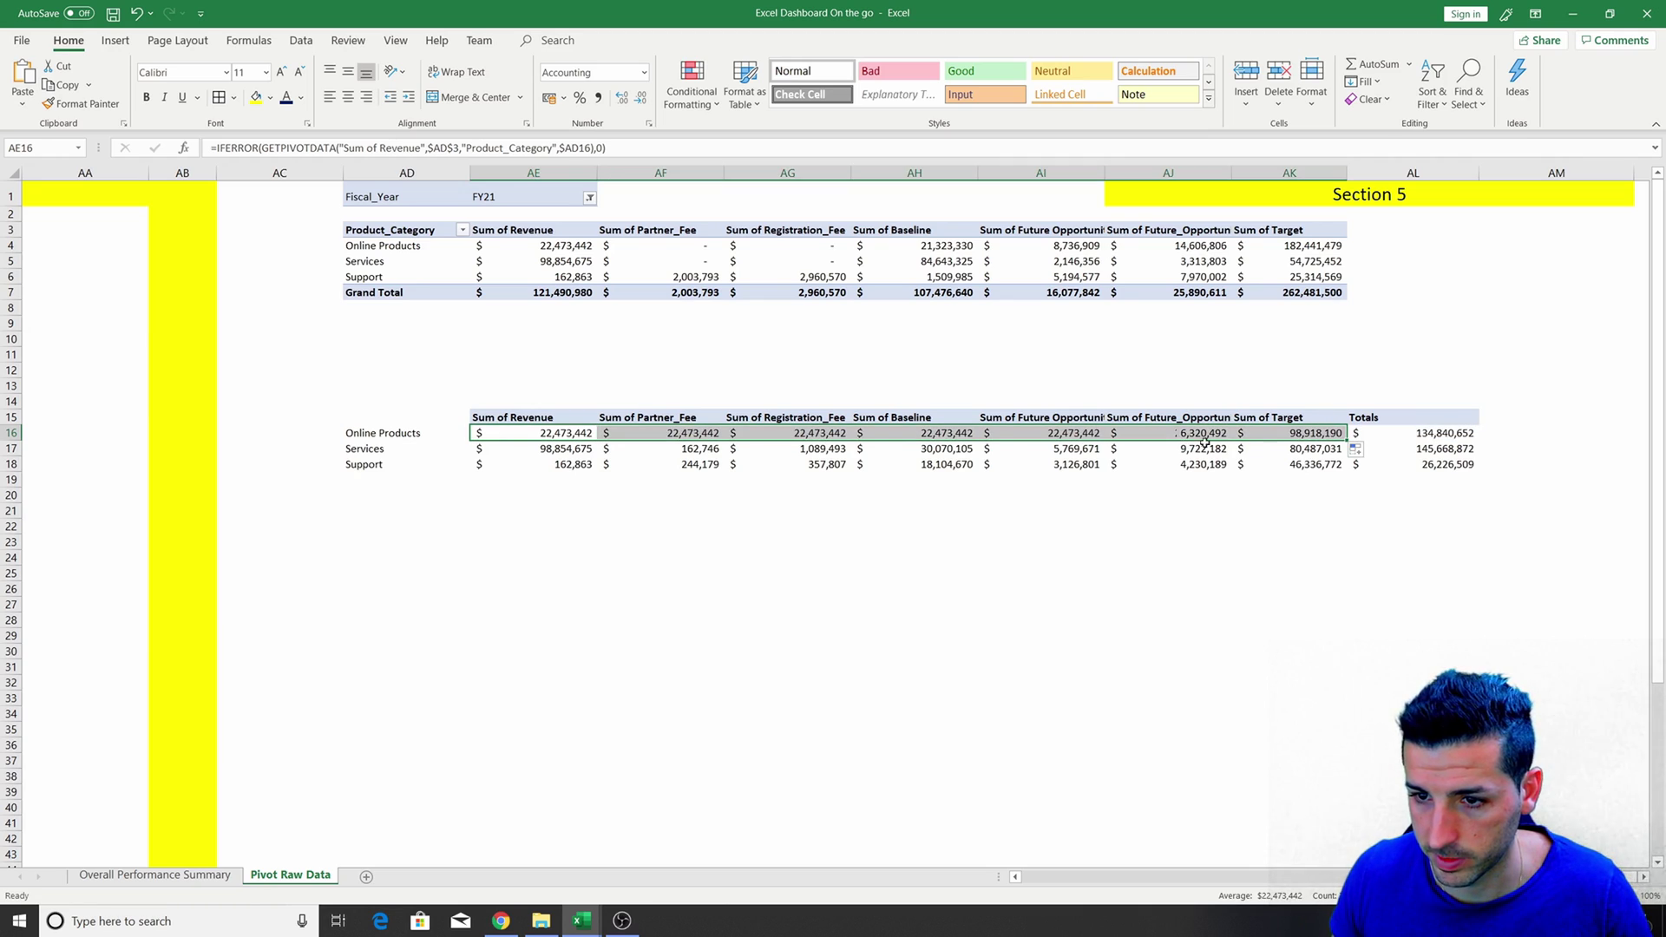
Set the GETPIVOTDATA data field in AF16 to "Sum of Partner_Fee" and fill the formula down to AF18.
{"action": "left_click", "coordinate": [674, 416]}
{"action": "left_click_drag", "start_coordinate": [321, 147], "coordinate": [83, 147]}
{"action": "key", "text": "Return"}
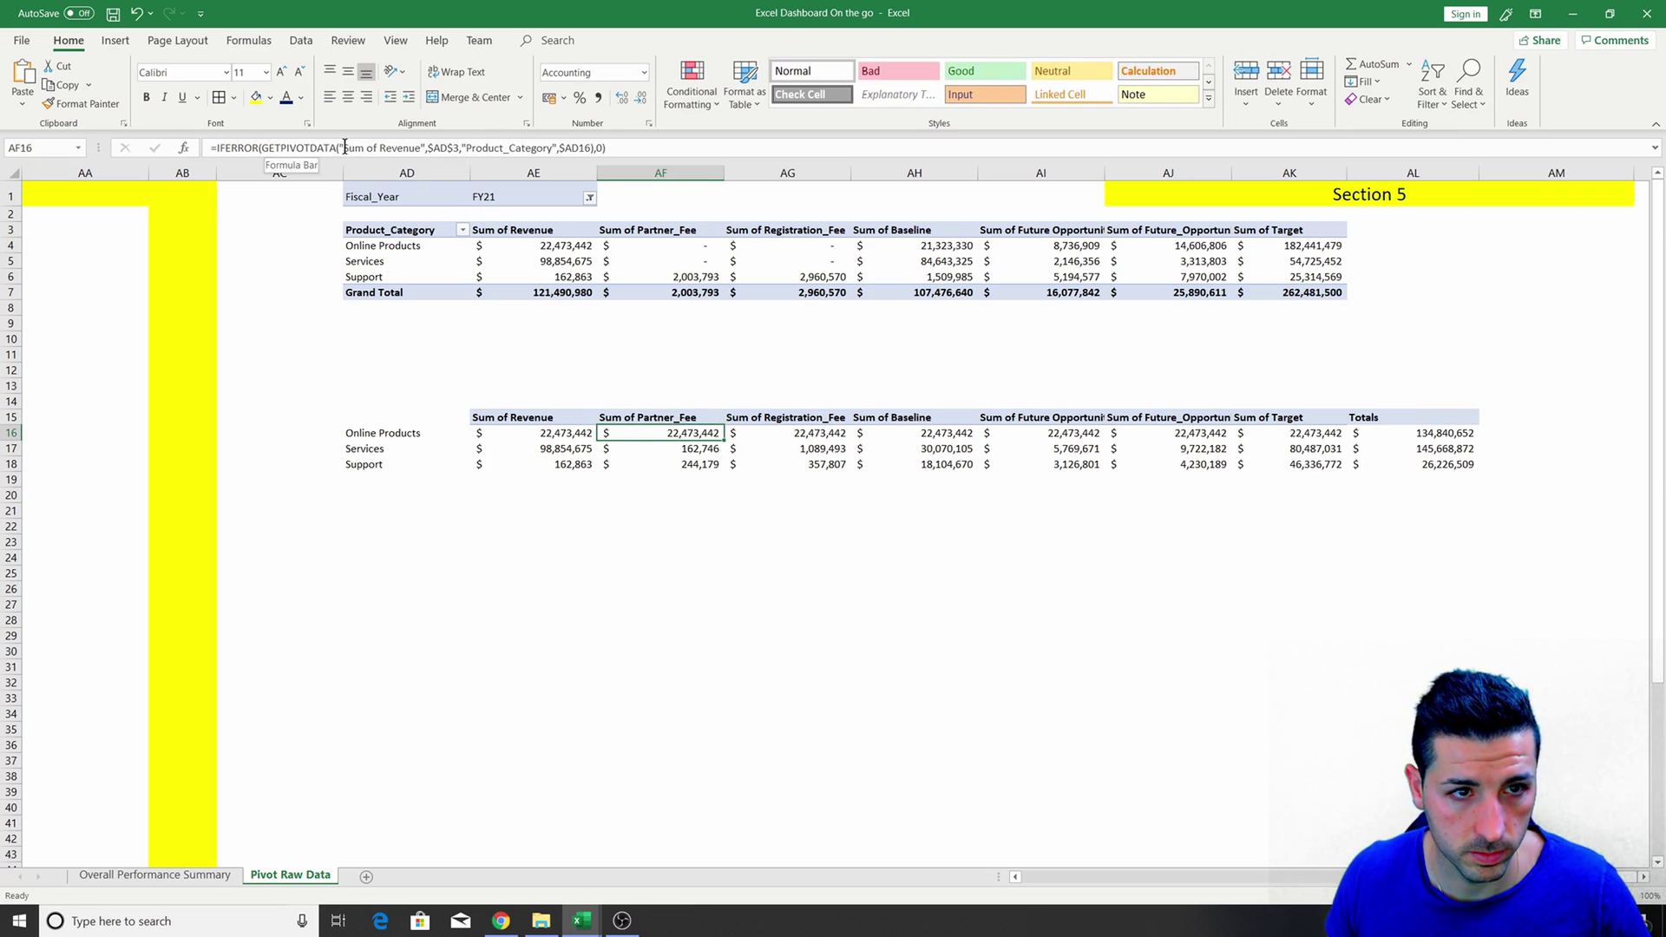
{"action": "left_click_drag", "start_coordinate": [345, 148], "coordinate": [413, 150]}
{"action": "key", "text": "ctrl+v"}
{"action": "key", "text": "Return"}
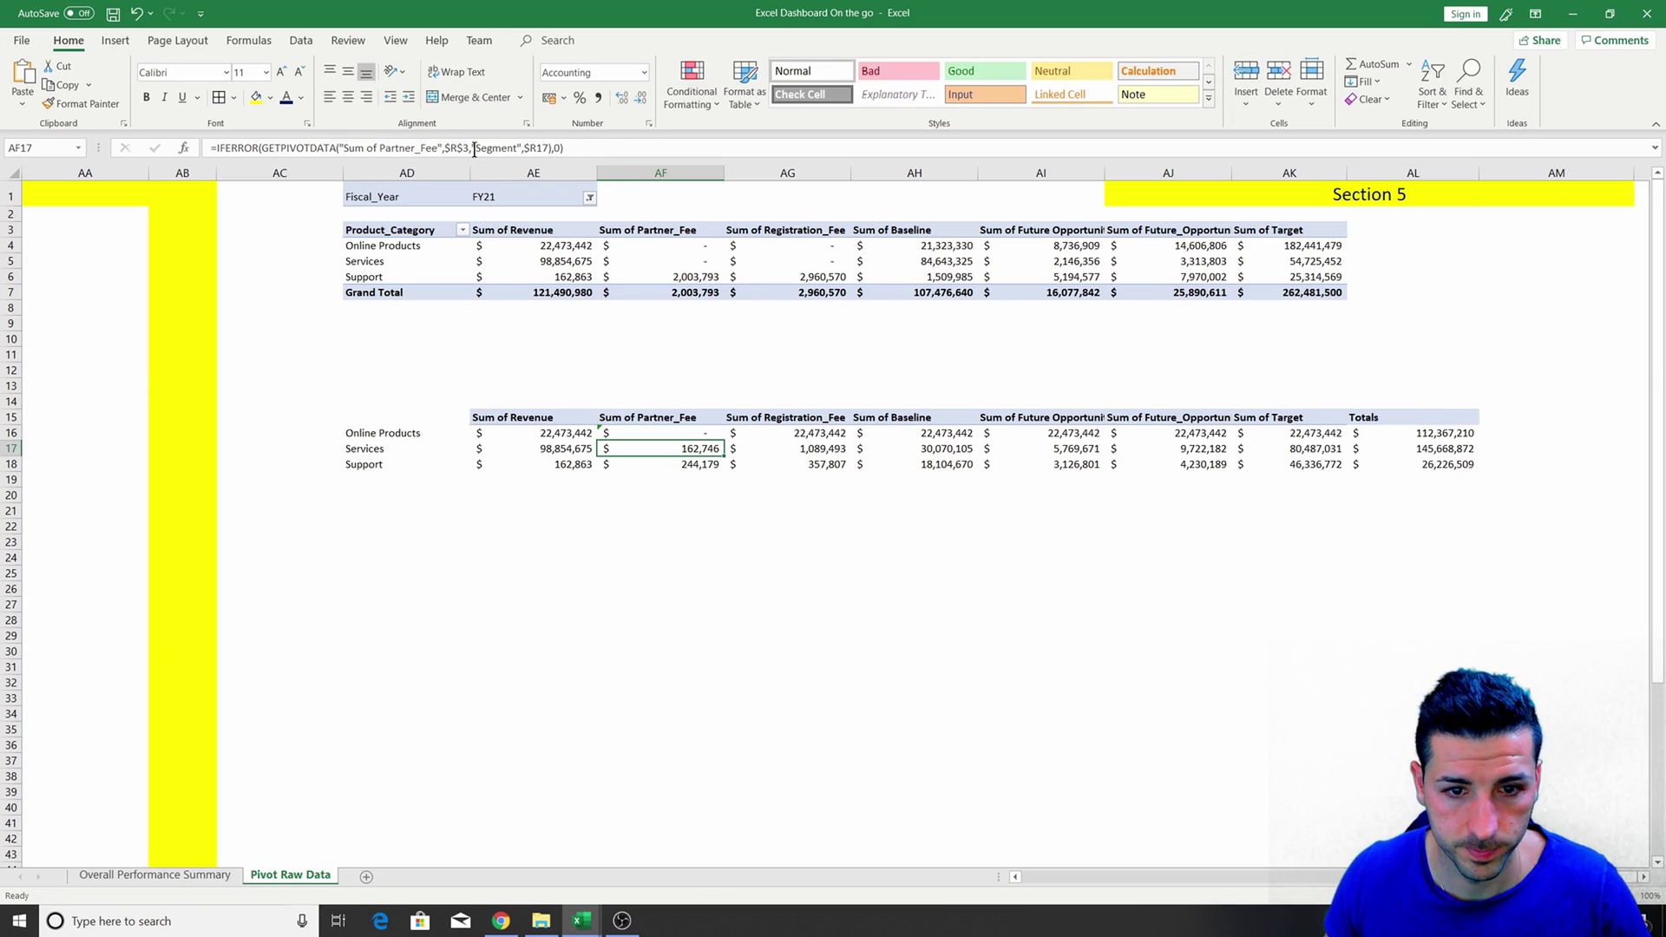
{"action": "left_click_drag", "start_coordinate": [724, 456], "coordinate": [724, 472]}
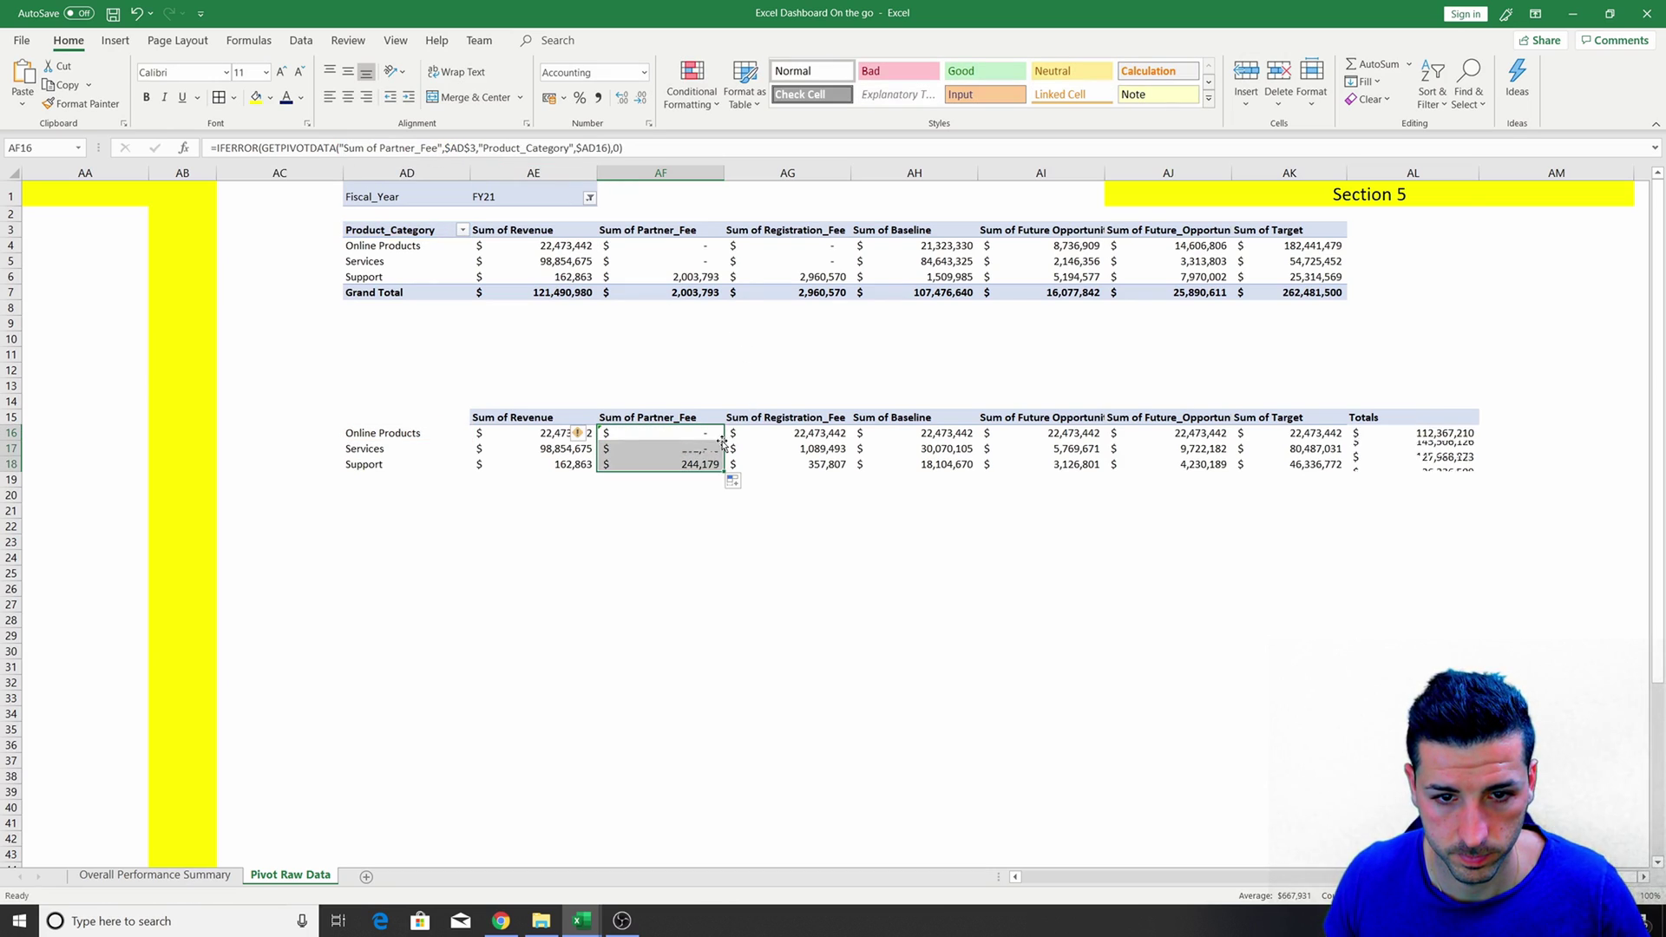
Set the GETPIVOTDATA data field in AG16 to "Sum of Registration_Fee" and fill the formula down to AG18.
{"action": "left_click", "coordinate": [784, 418]}
{"action": "left_click_drag", "start_coordinate": [326, 148], "coordinate": [211, 149]}
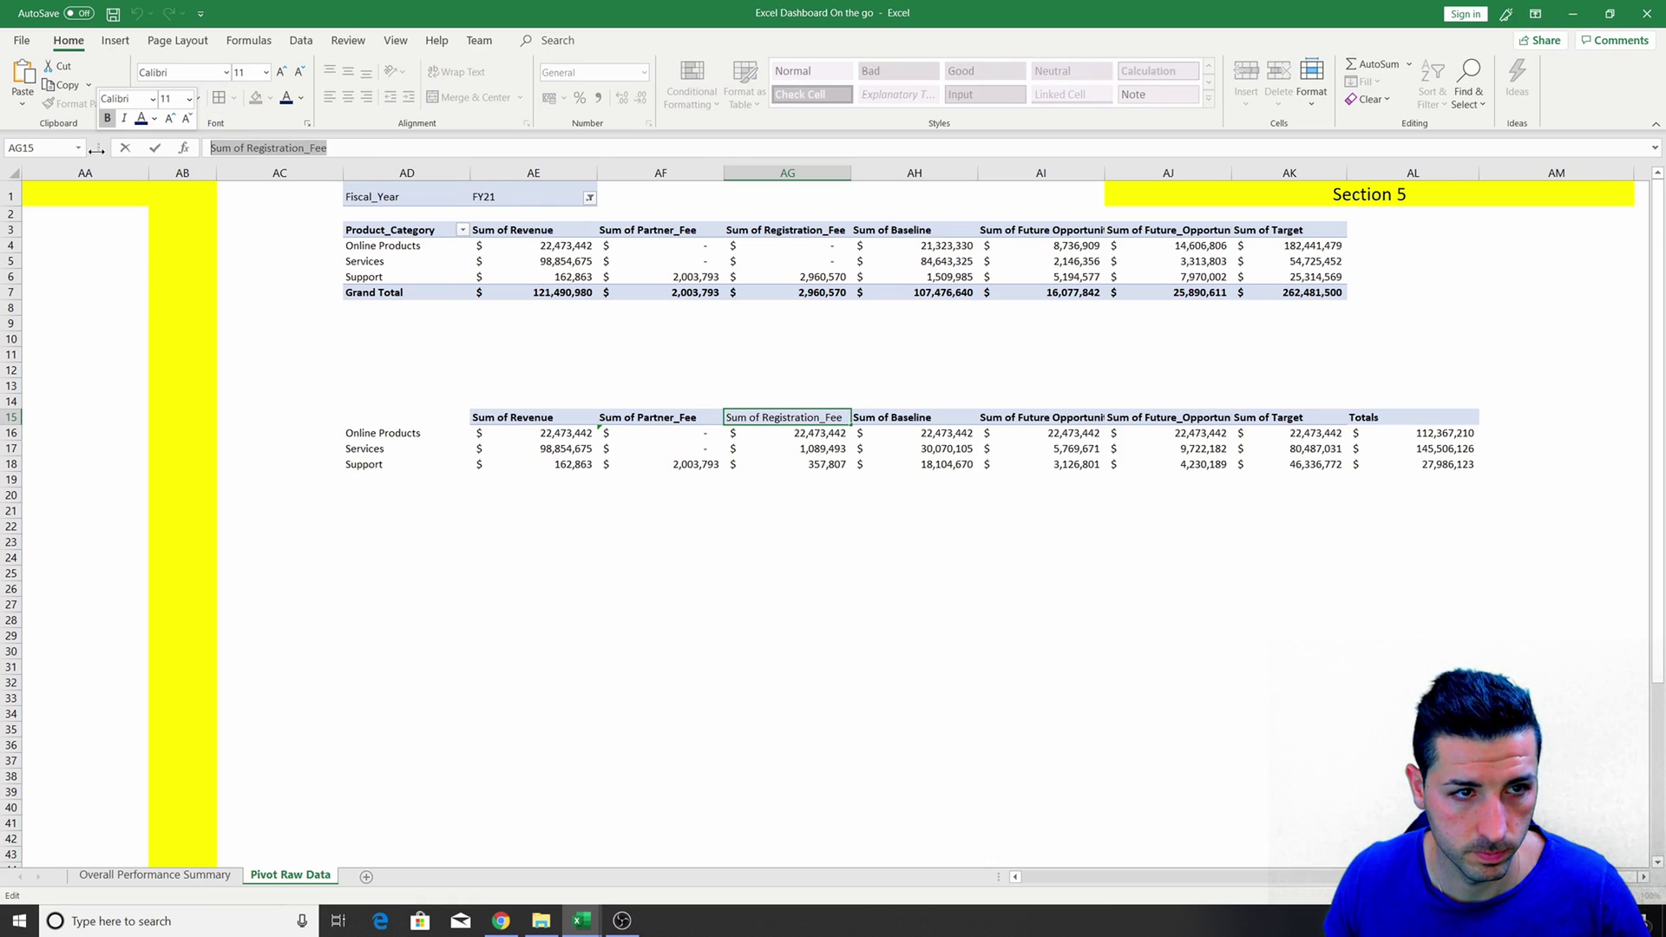
{"action": "key", "text": "Return"}
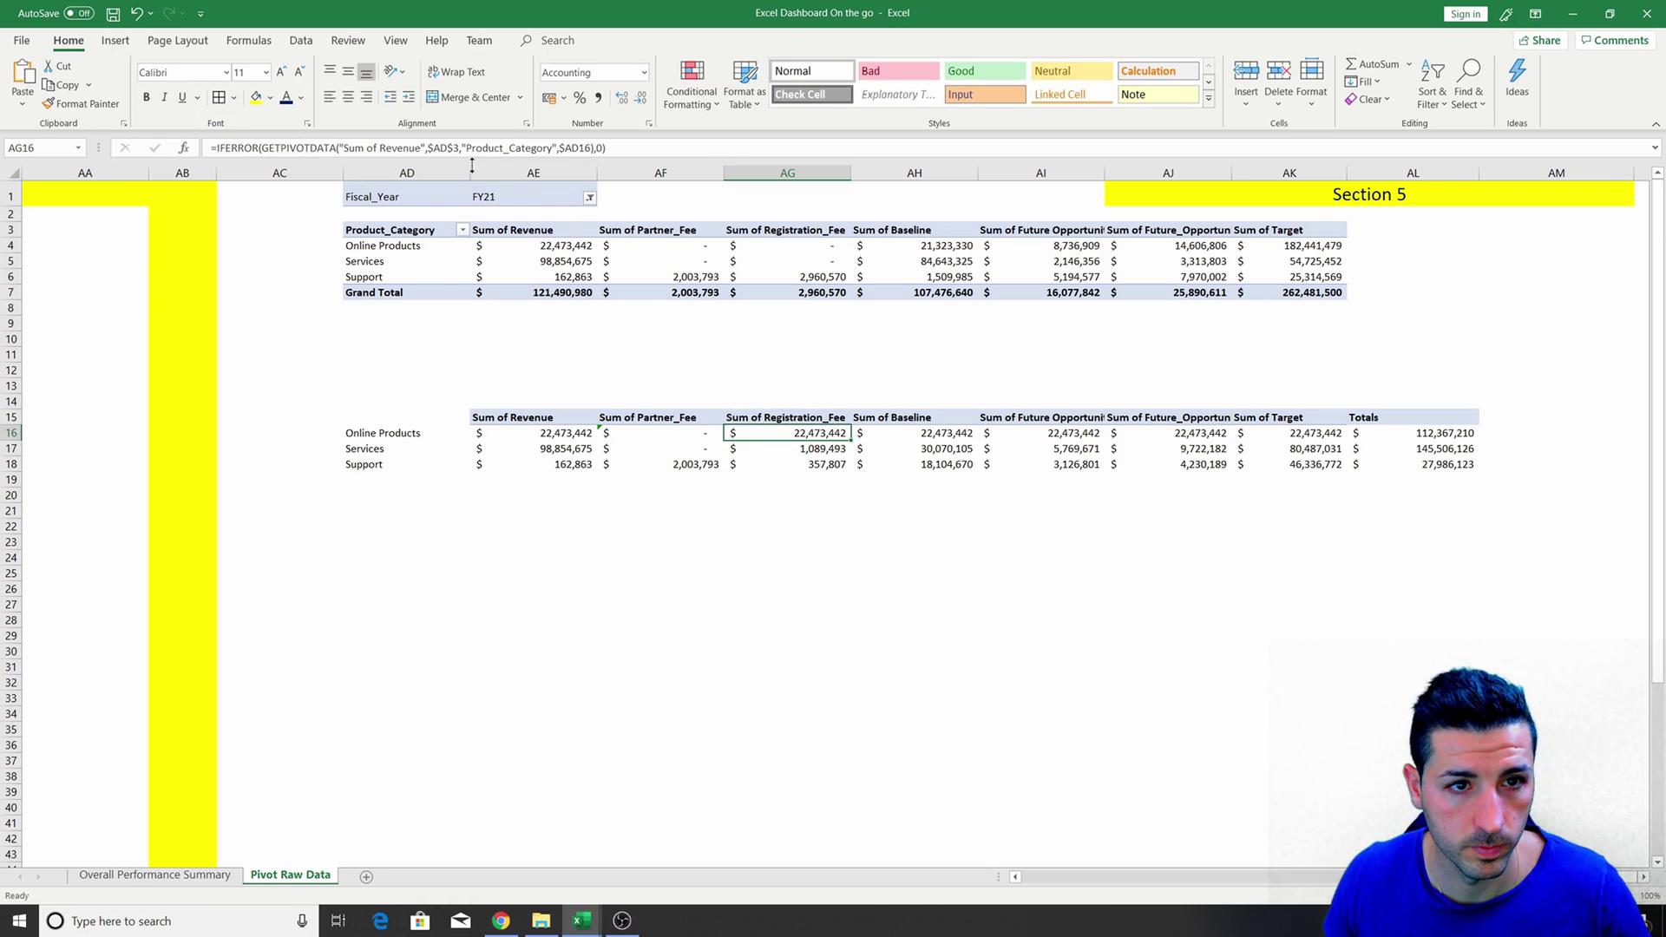
{"action": "left_click_drag", "start_coordinate": [343, 147], "coordinate": [422, 153]}
{"action": "key", "text": "ctrl+v"}
{"action": "key", "text": "Return"}
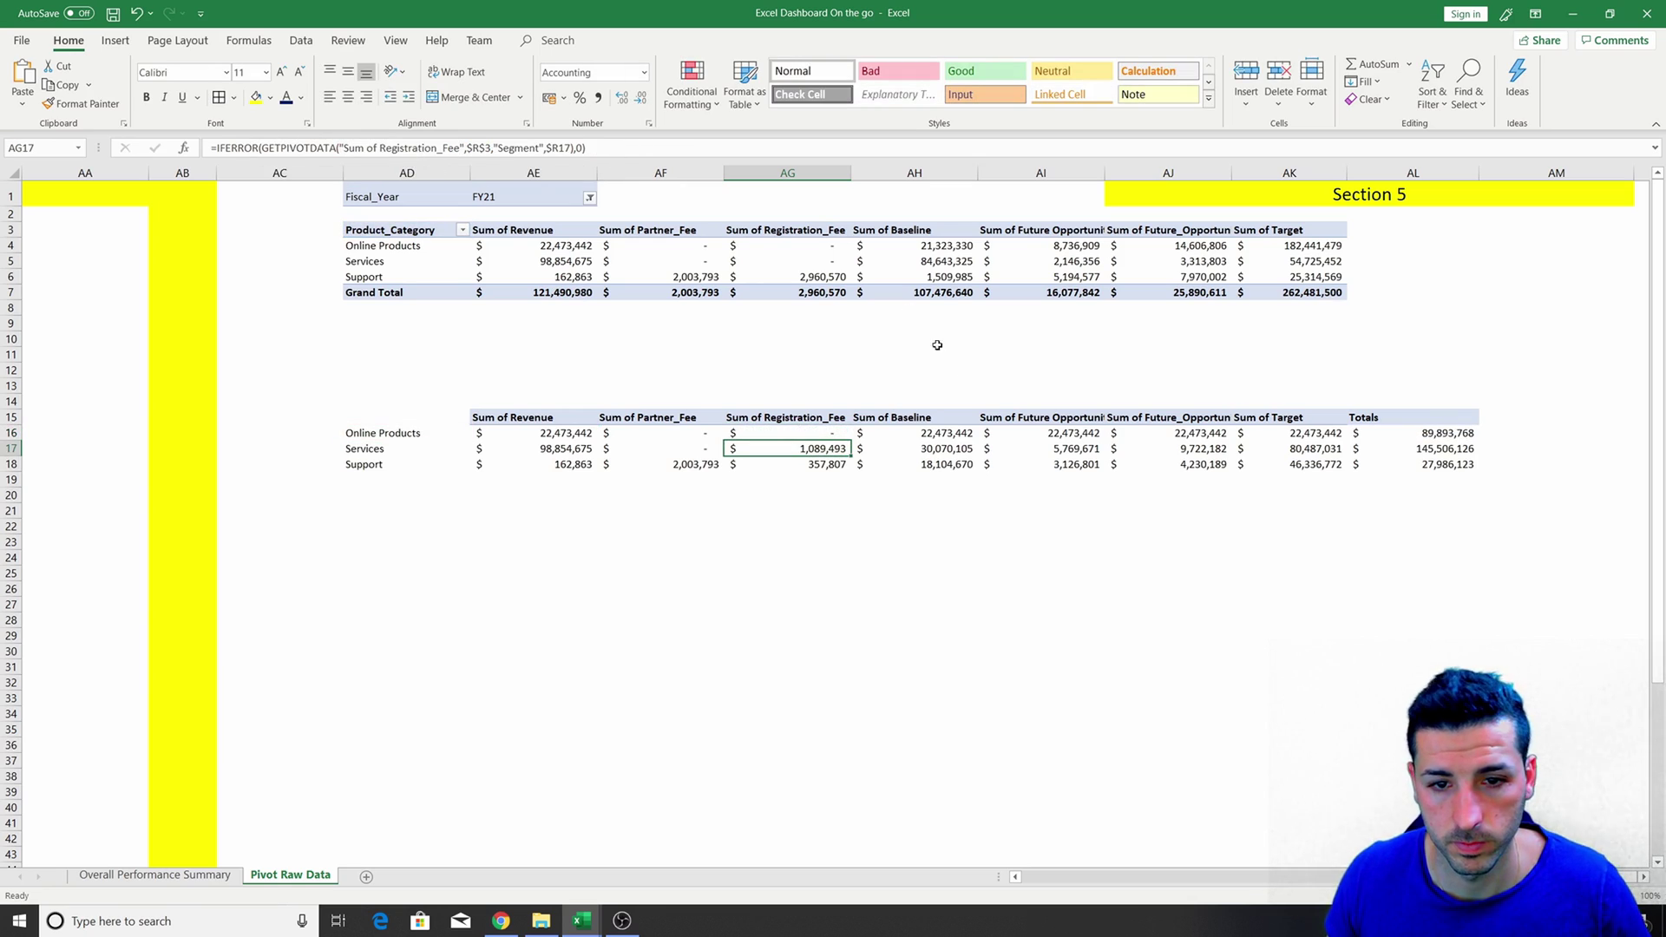
{"action": "left_click", "coordinate": [794, 431]}
{"action": "left_click_drag", "start_coordinate": [851, 440], "coordinate": [852, 469]}
Set the GETPIVOTDATA data field in AH16 to "Sum of Baseline" and fill the formula down to AH18.
{"action": "left_click", "coordinate": [896, 418]}
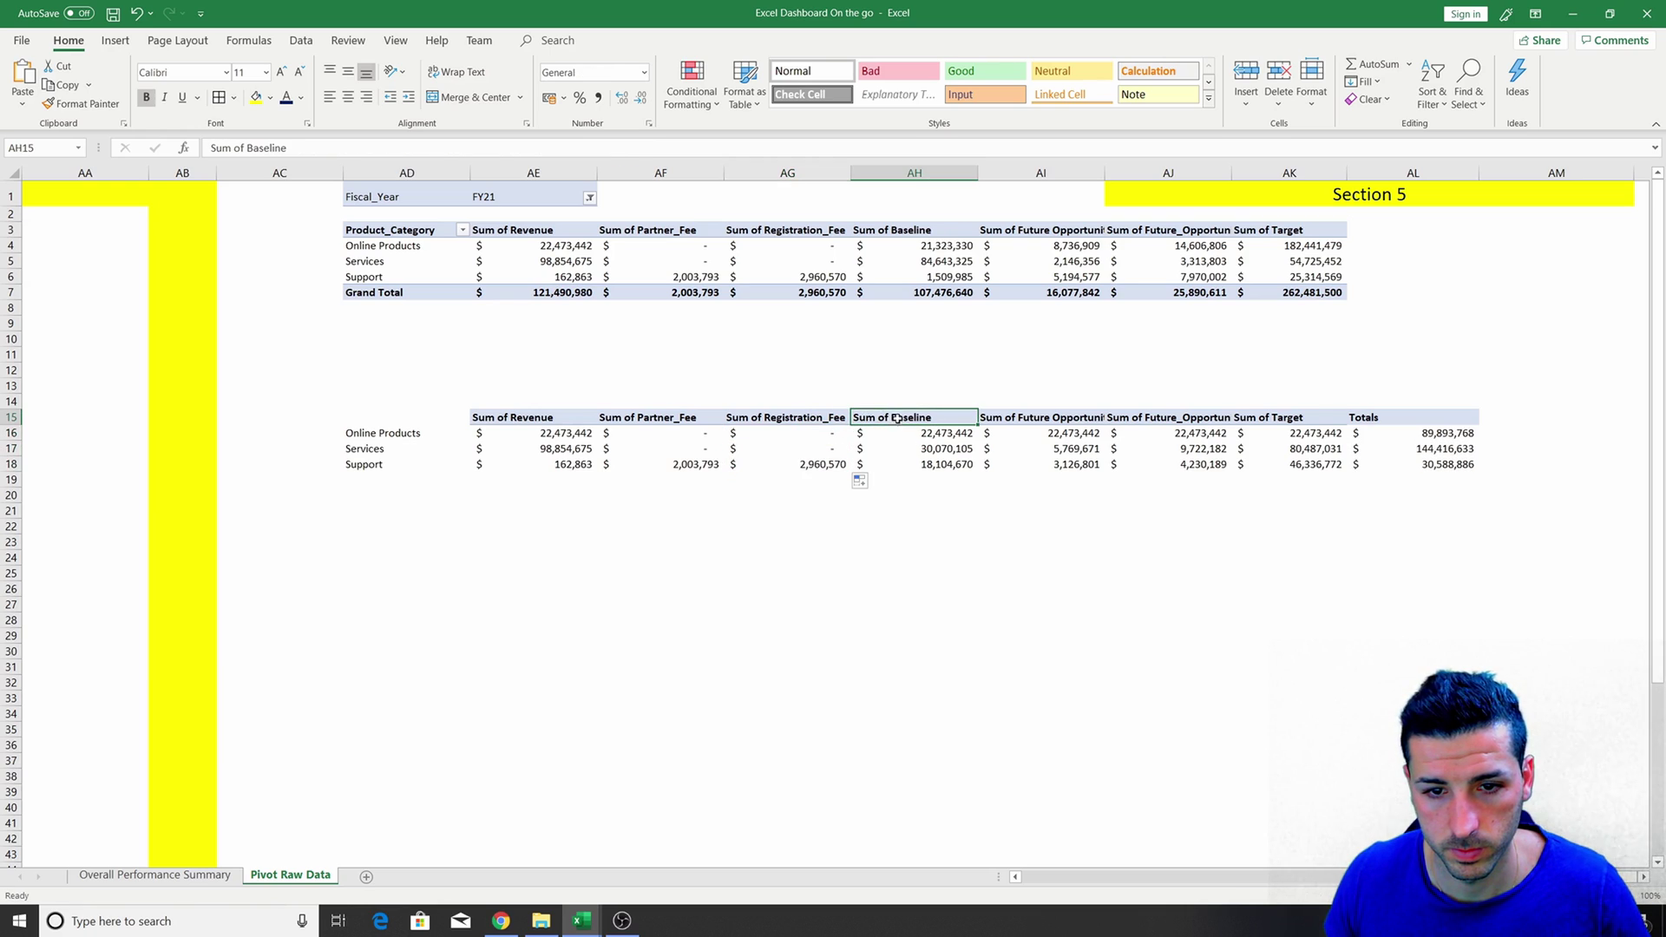
{"action": "left_click_drag", "start_coordinate": [412, 153], "coordinate": [126, 156]}
{"action": "key", "text": "ctrl+c"}
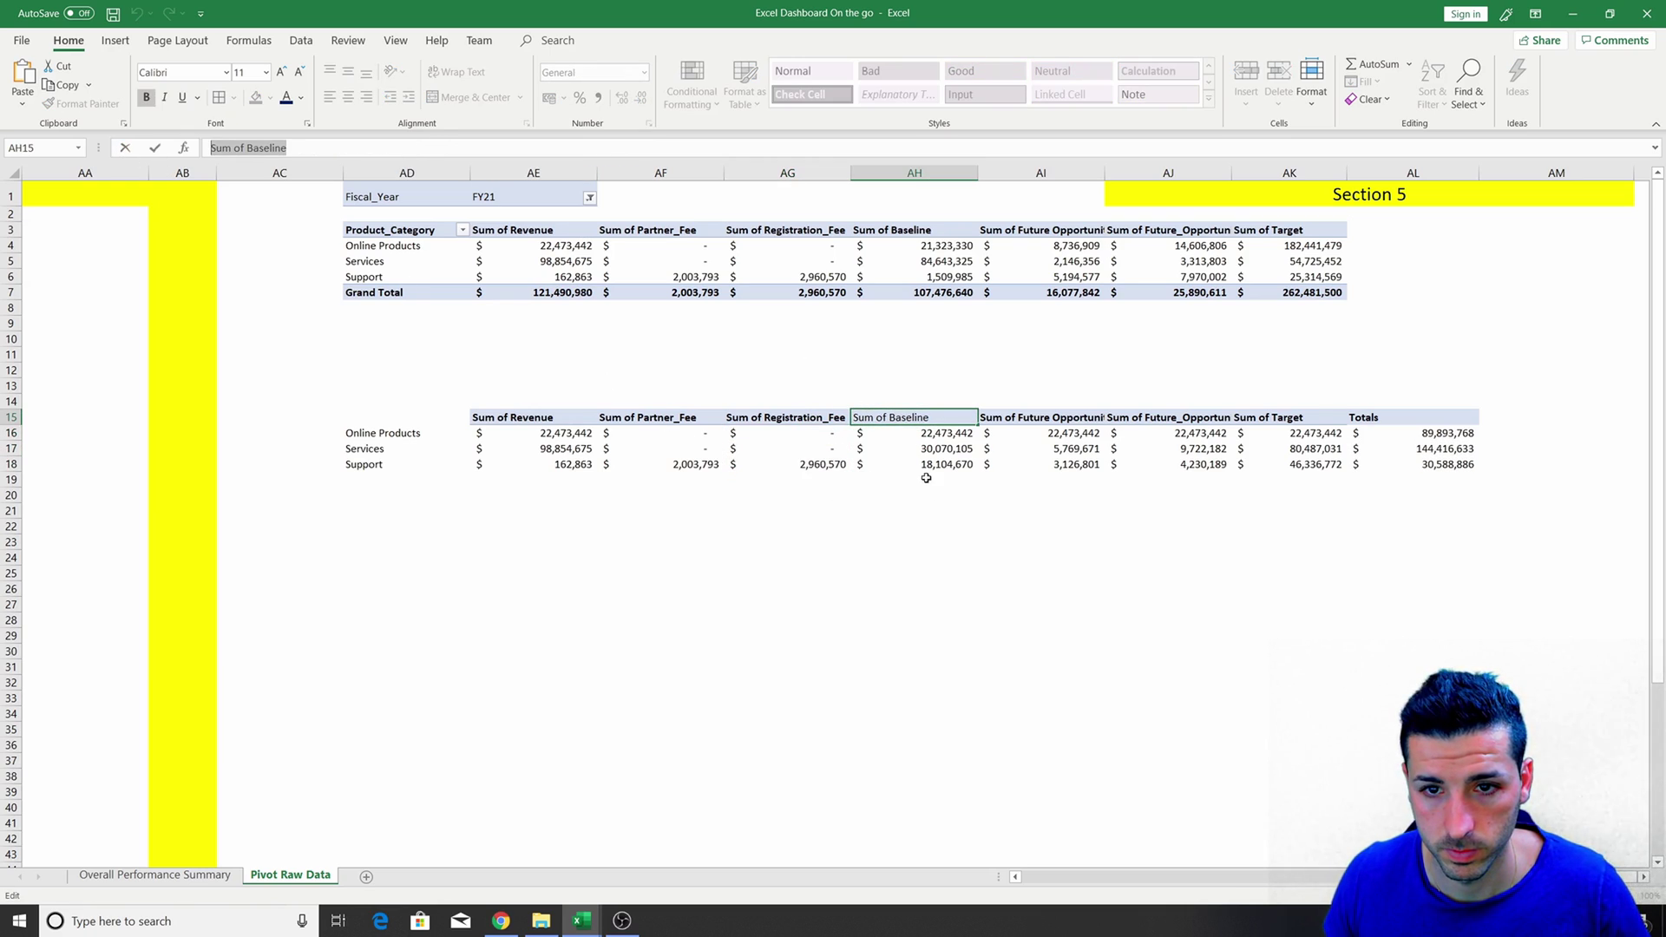
{"action": "key", "text": "Escape"}
{"action": "left_click", "coordinate": [916, 433]}
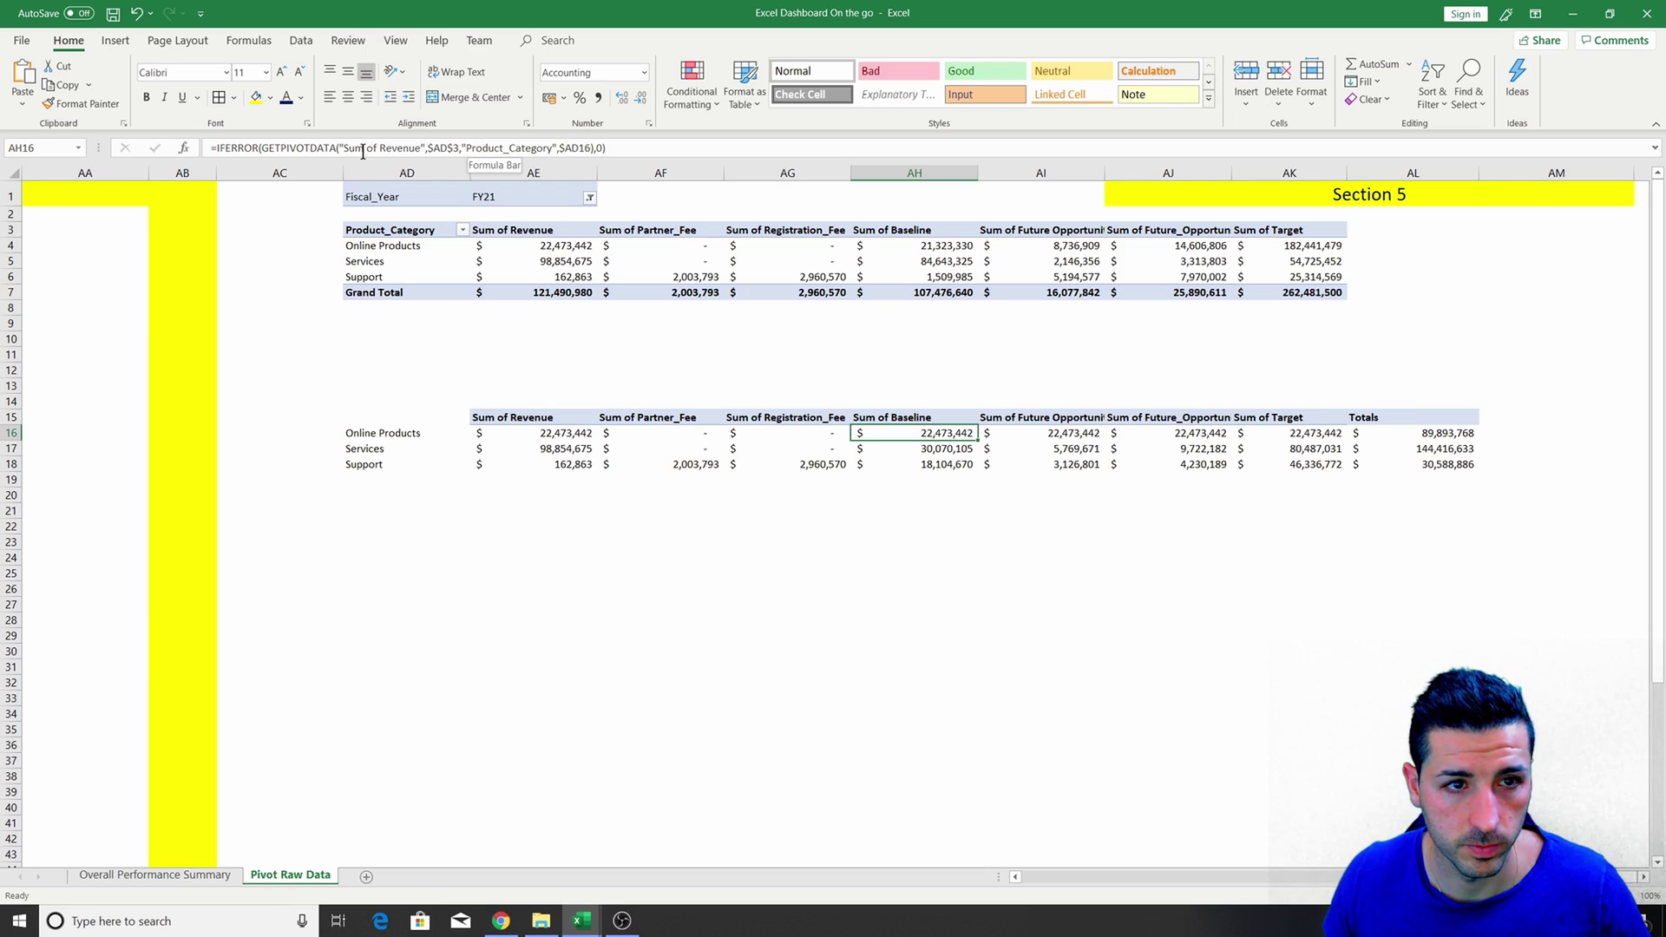
{"action": "left_click_drag", "start_coordinate": [344, 149], "coordinate": [422, 152]}
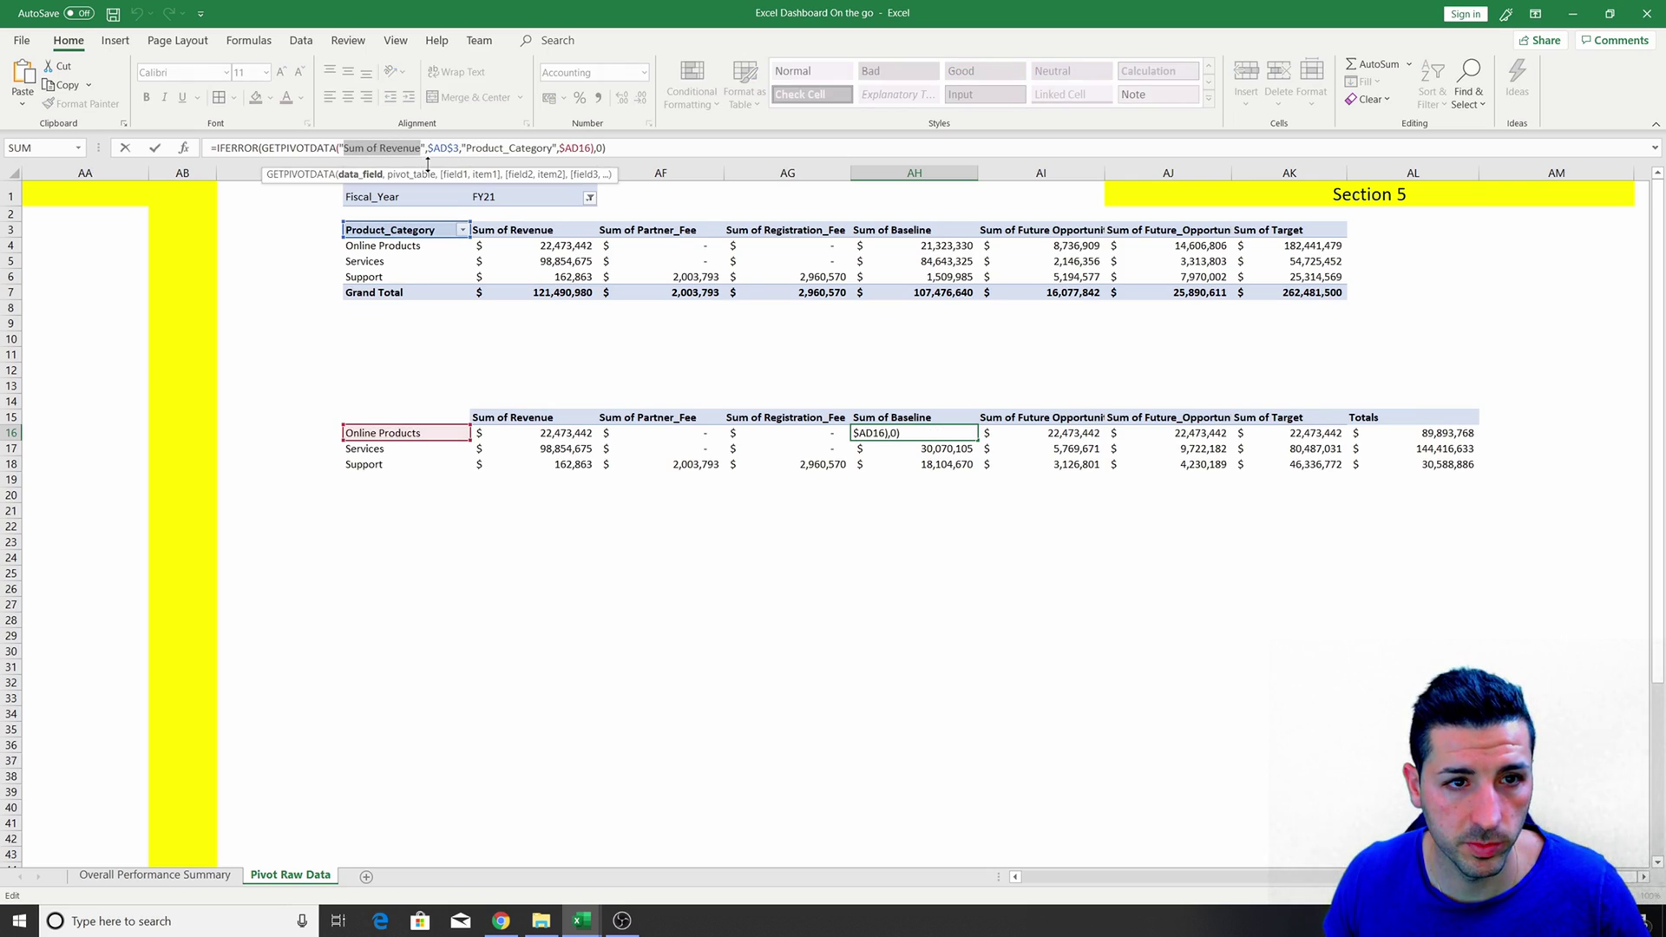
{"action": "key", "text": "ctrl+v"}
{"action": "key", "text": "Return"}
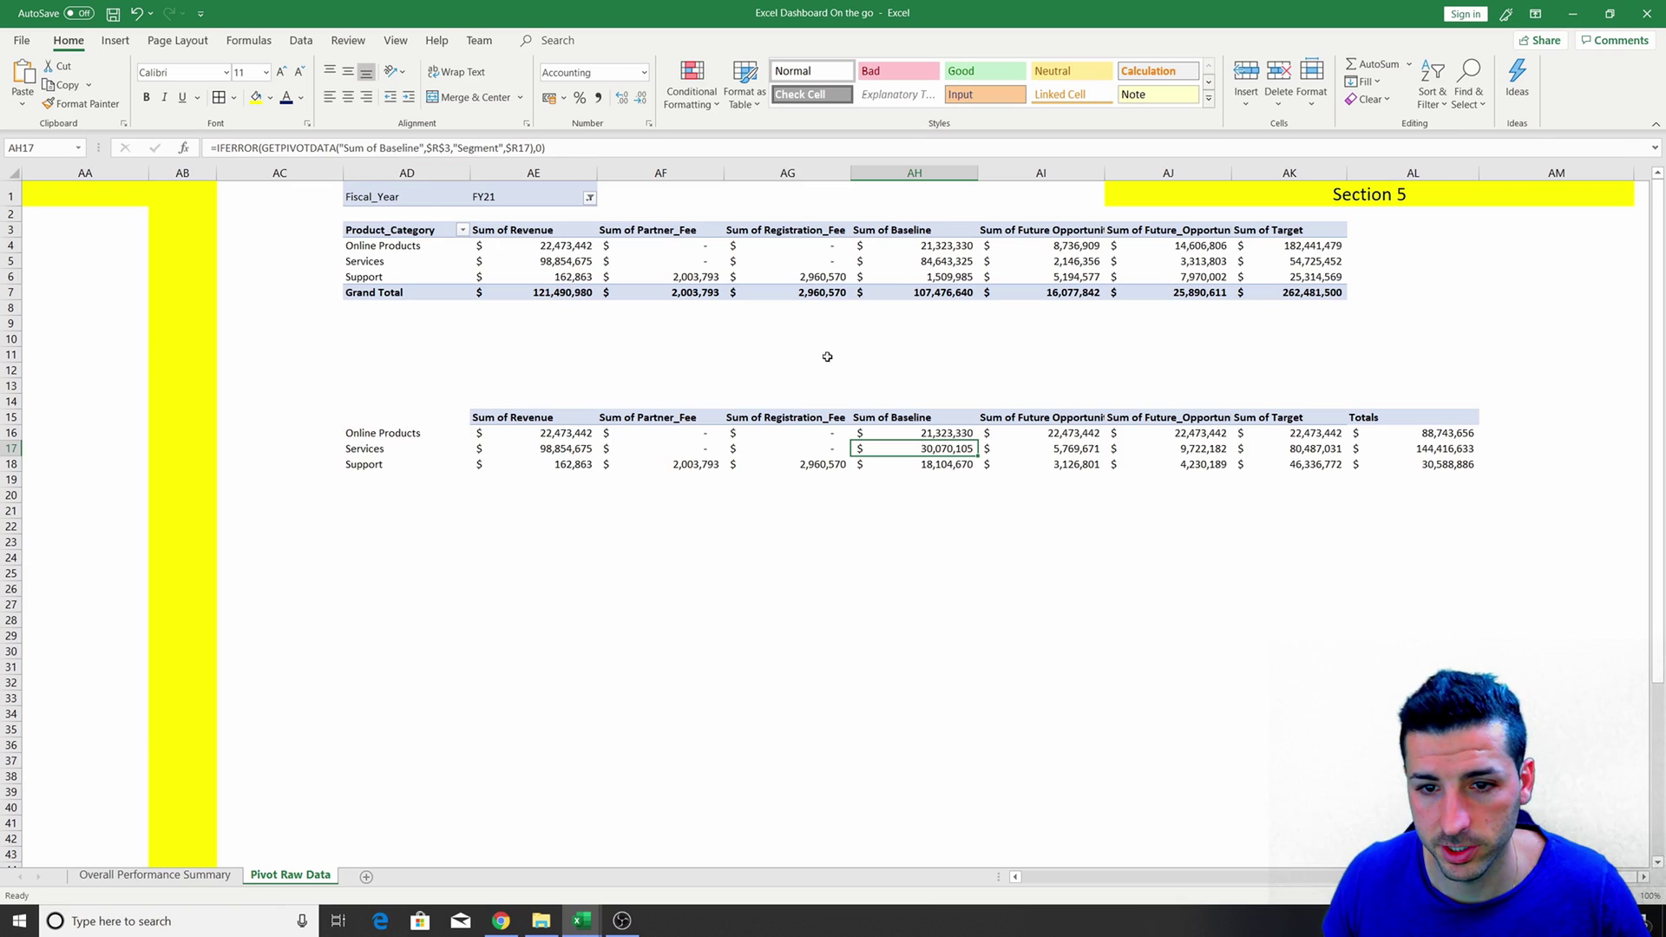
{"action": "left_click", "coordinate": [948, 432]}
{"action": "left_click", "coordinate": [982, 439]}
{"action": "left_click", "coordinate": [971, 435]}
{"action": "left_click_drag", "start_coordinate": [979, 440], "coordinate": [981, 466]}
Set the GETPIVOTDATA data field in AI16 to "Sum of Future Opportunities", copied from the heading in AI15.
{"action": "left_click", "coordinate": [1026, 417]}
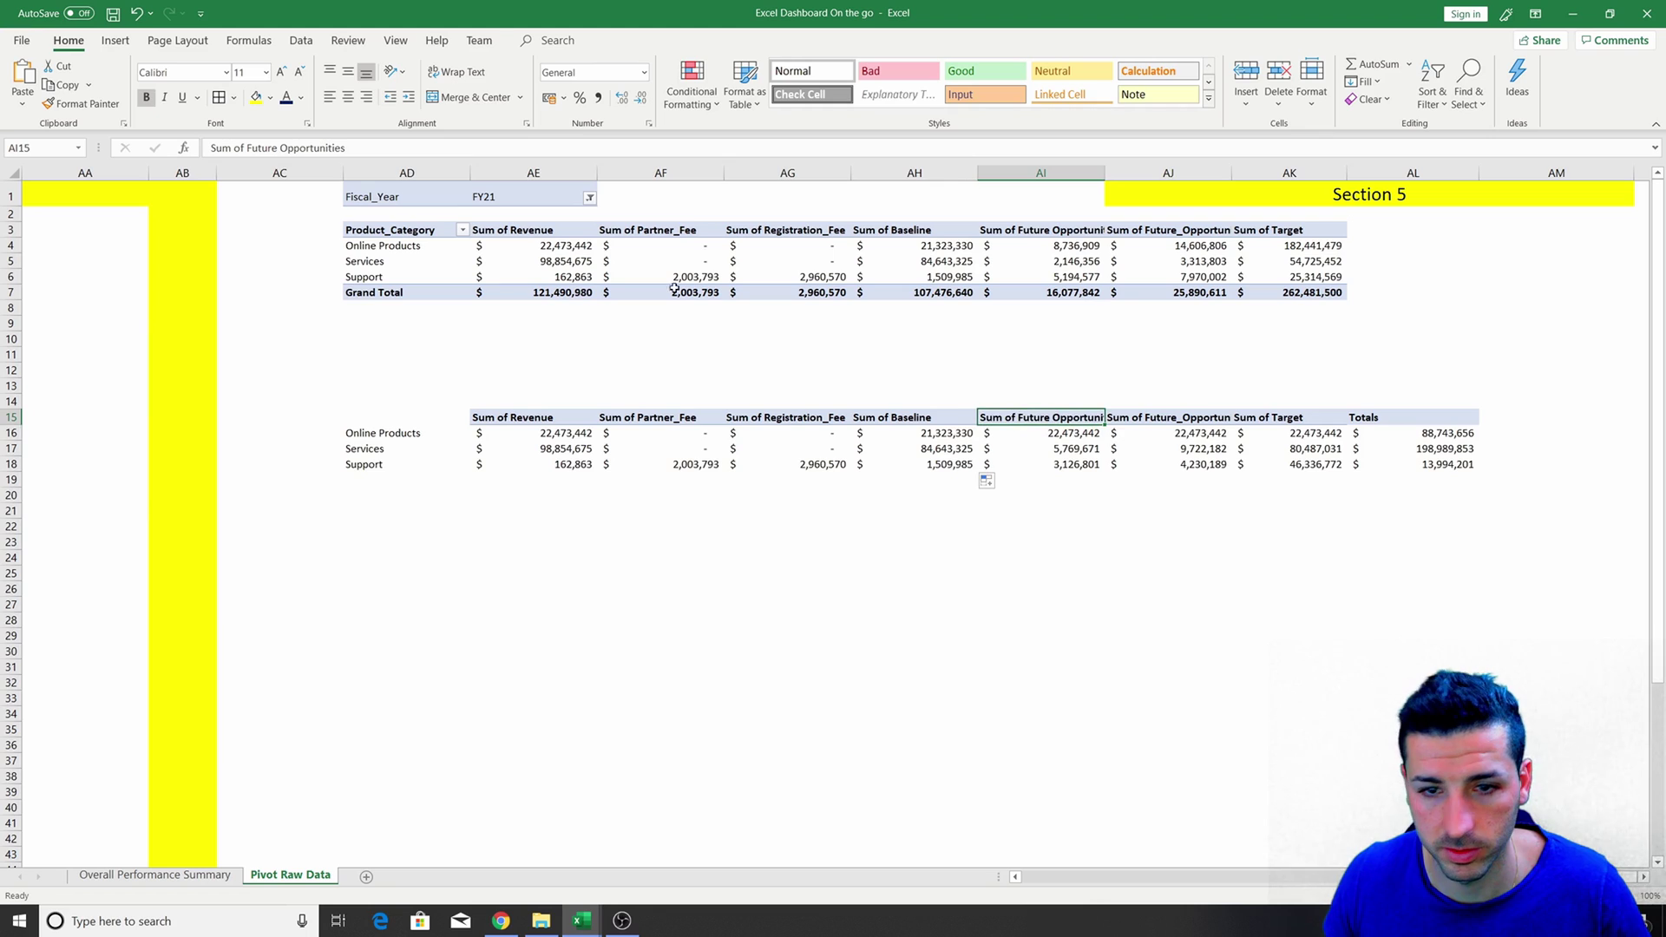
{"action": "left_click", "coordinate": [394, 149]}
{"action": "key", "text": "Return"}
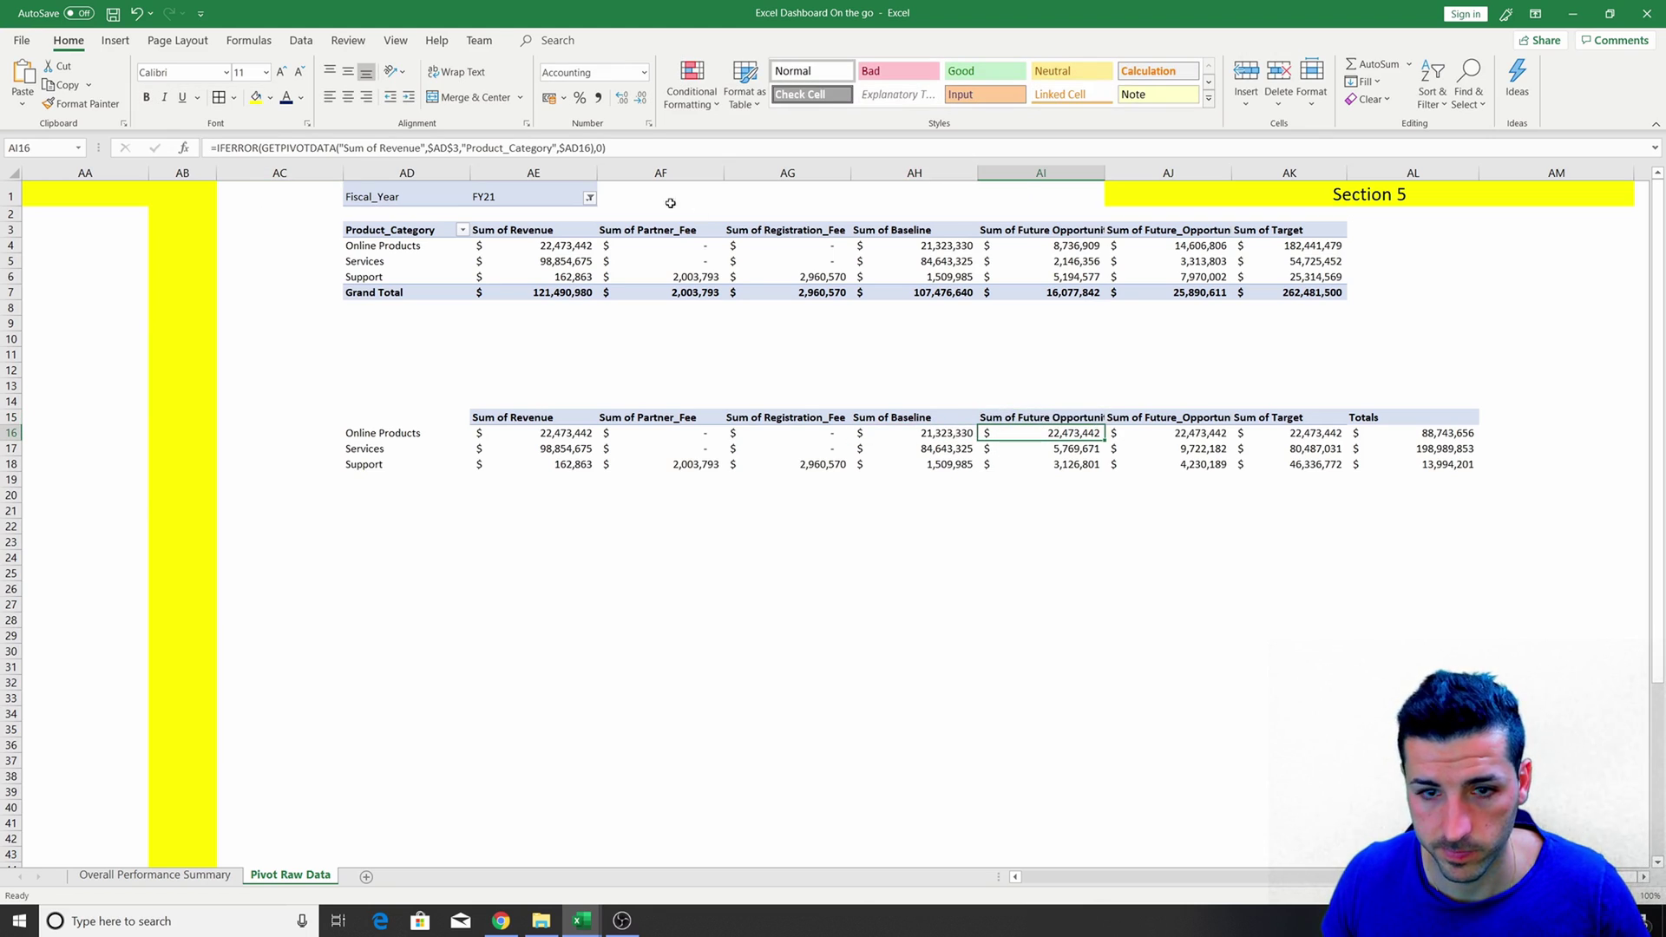
{"action": "left_click_drag", "start_coordinate": [343, 149], "coordinate": [420, 151]}
{"action": "type", "text": "Sum of Future Opportunities"}
{"action": "key", "text": "Return"}
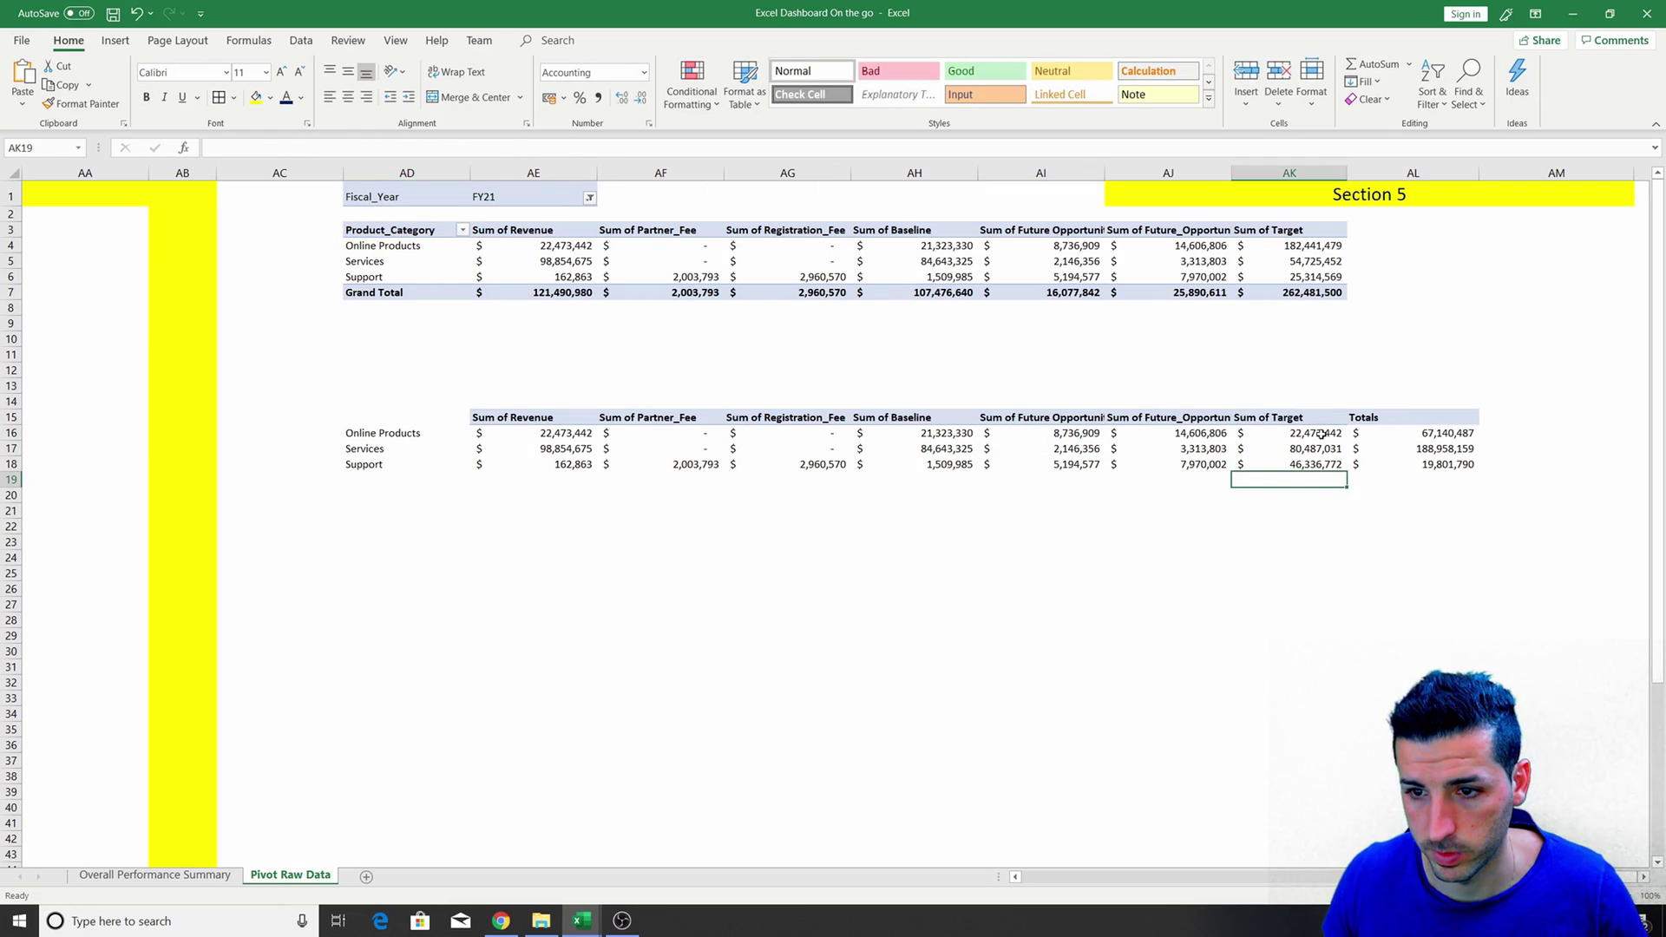
Set the GETPIVOTDATA data field in AK16 to "Sum of Target" and fill the formula down to AK18.
{"action": "left_click", "coordinate": [1322, 433]}
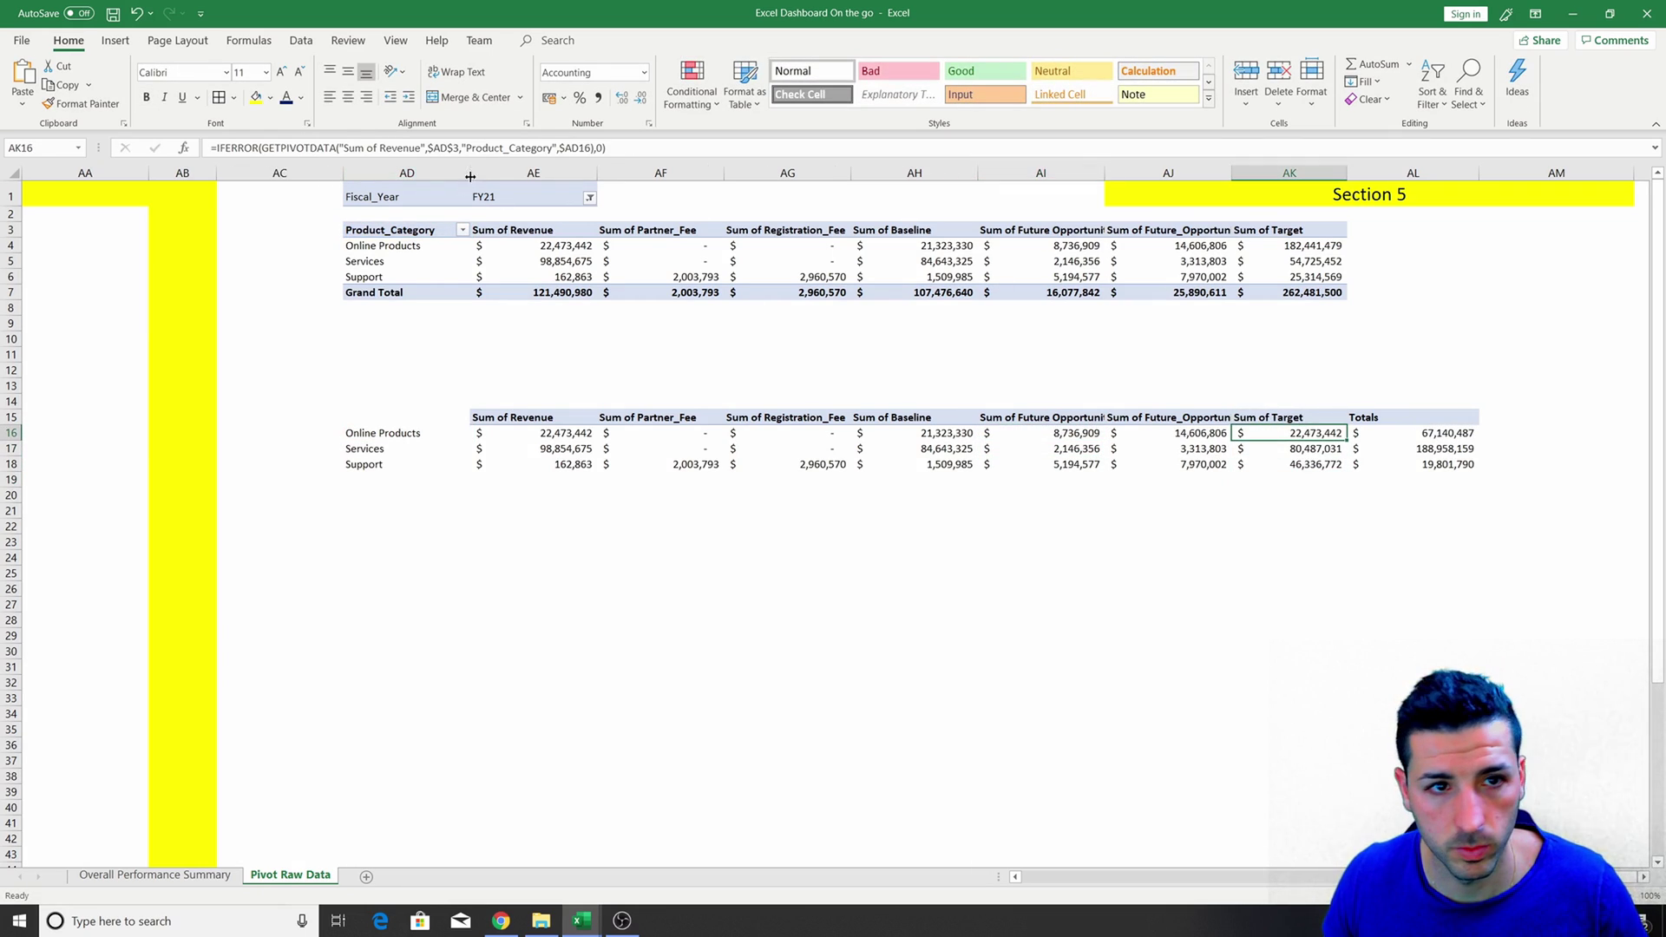
{"action": "left_click_drag", "start_coordinate": [347, 147], "coordinate": [397, 150]}
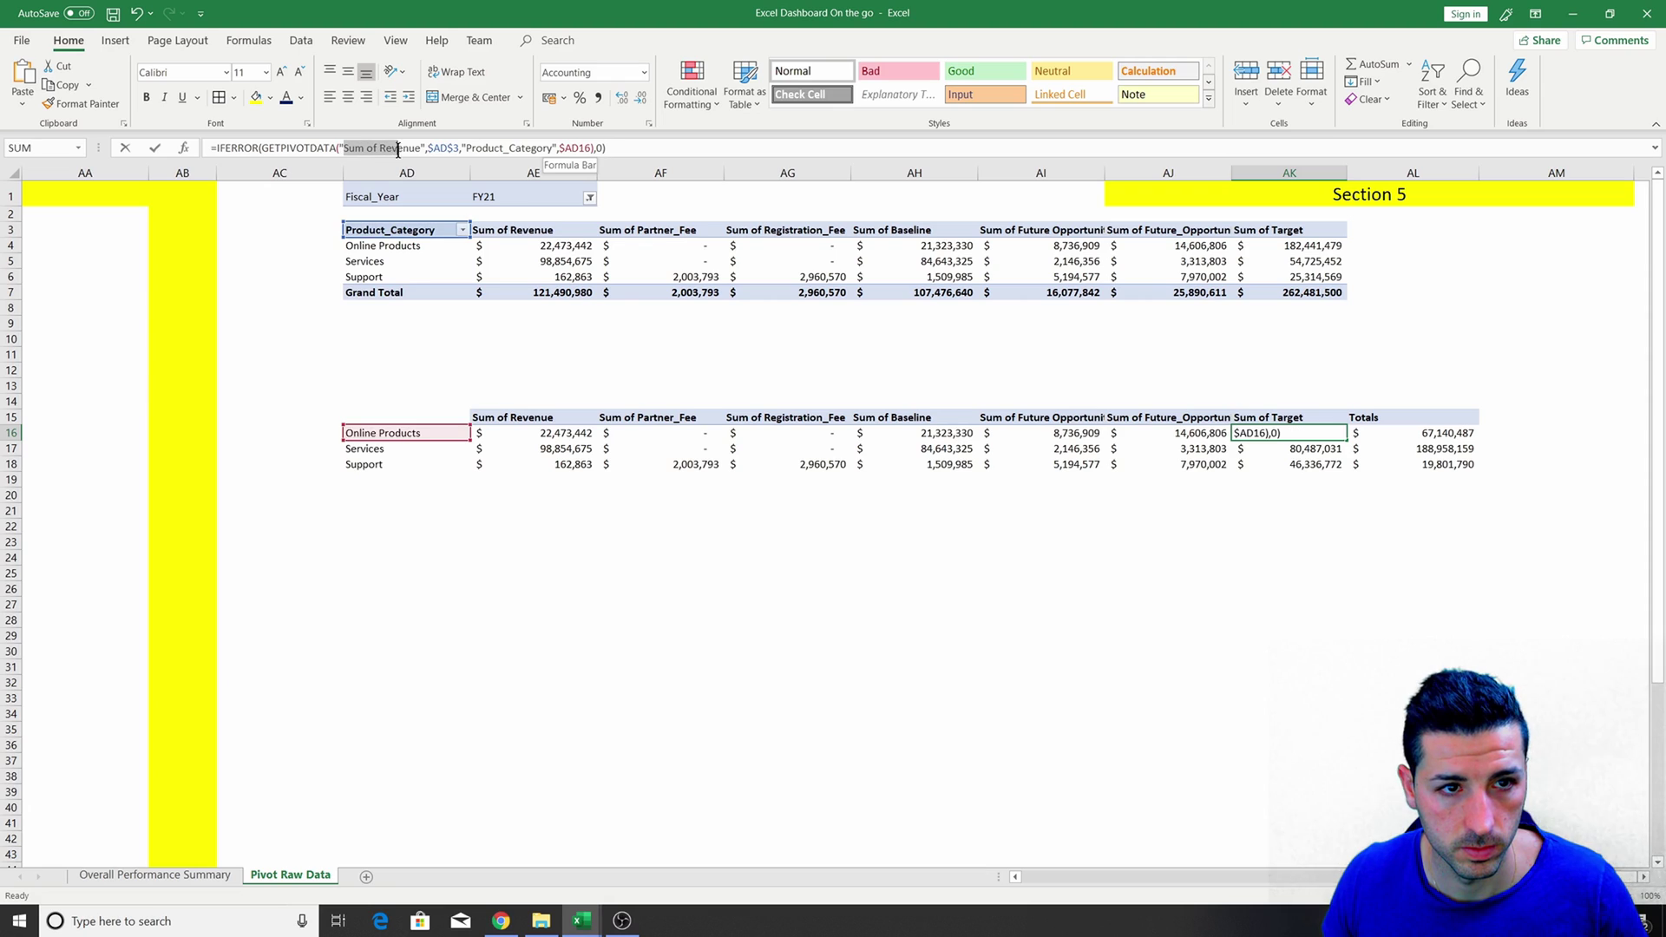
{"action": "type", "text": "Sum of Target"}
{"action": "key", "text": "Return"}
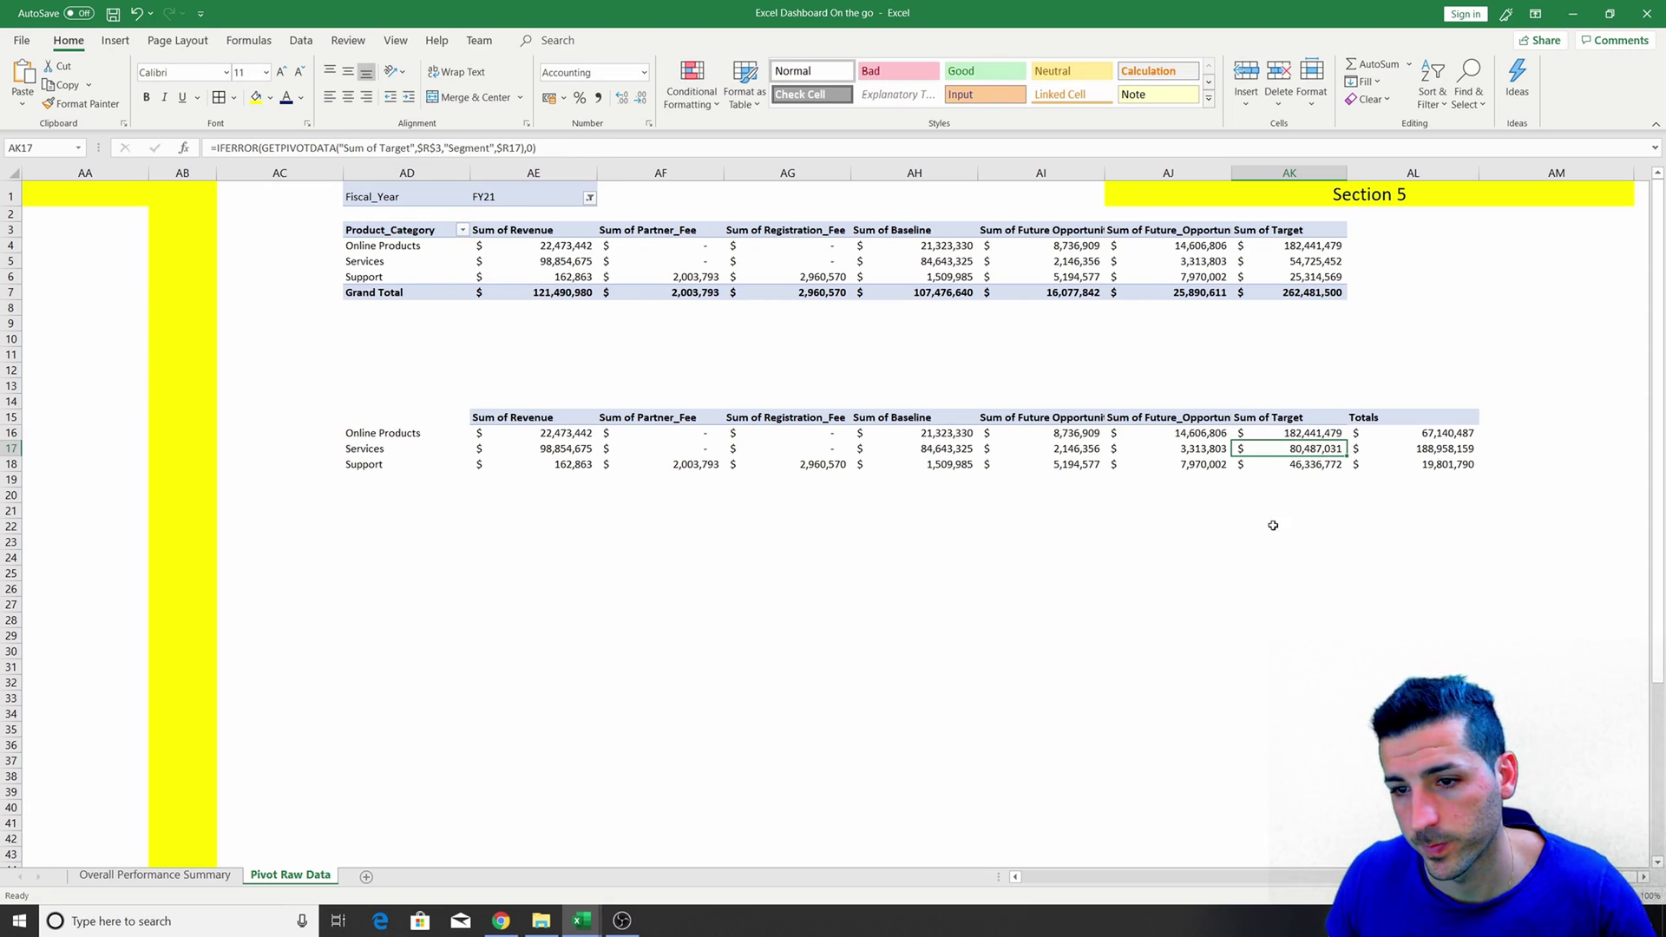
{"action": "left_click", "coordinate": [1321, 433]}
{"action": "double_click", "coordinate": [1344, 440]}
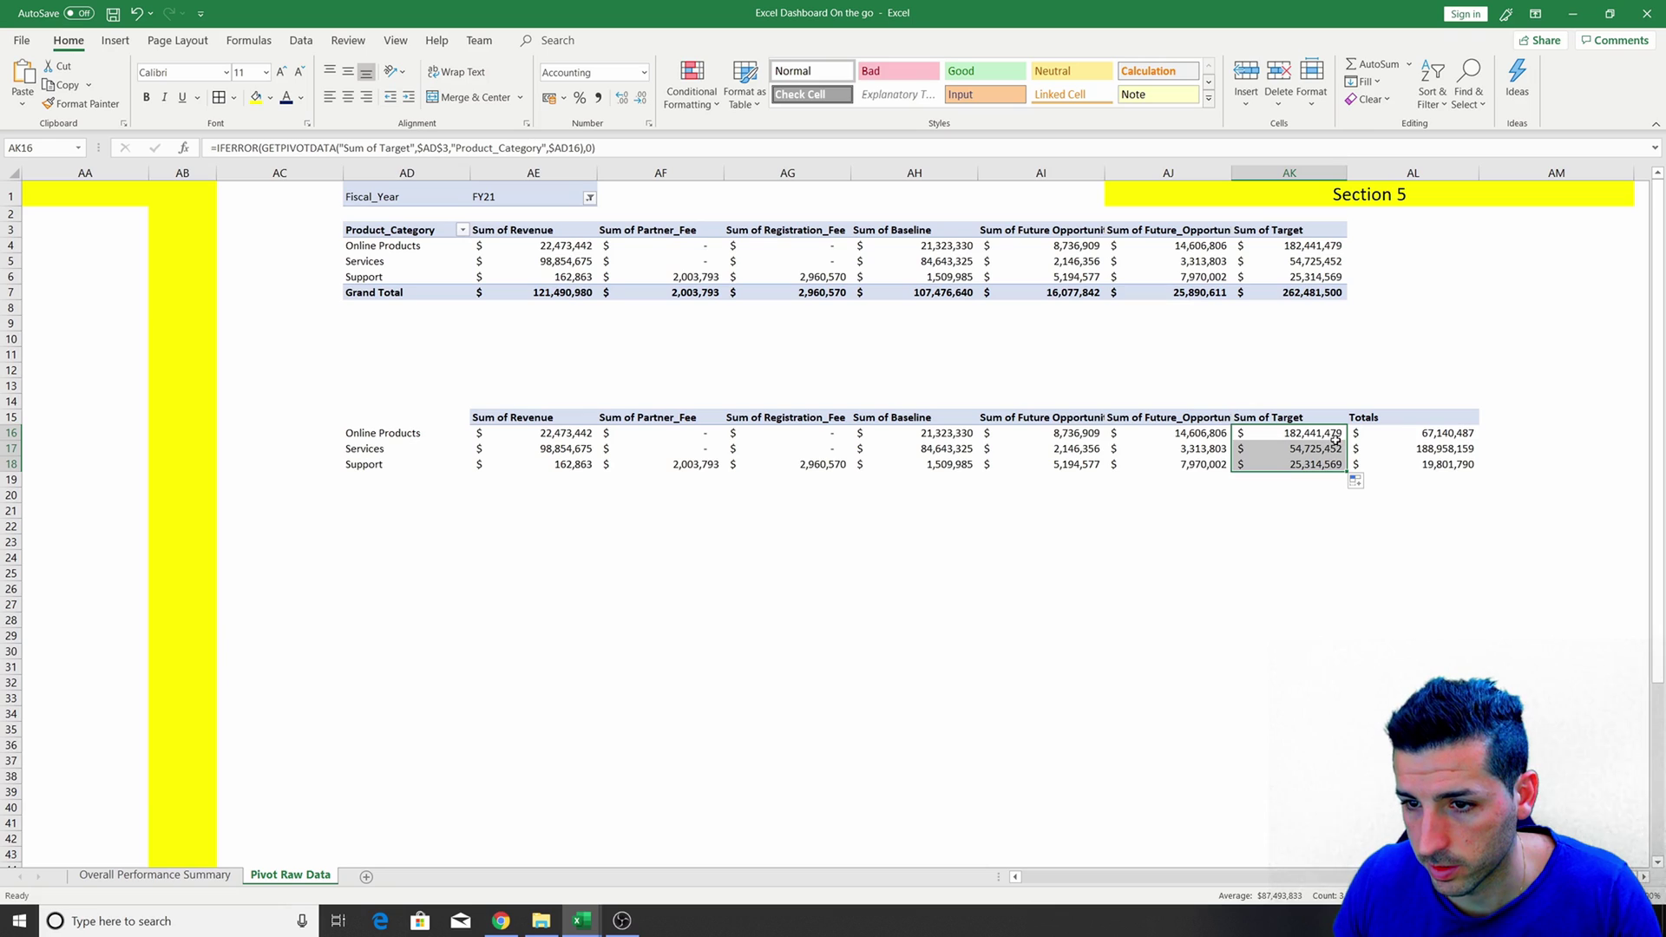
Compare the Totals in AL16:AL18 with the Section 4 Totals in Z16:Z22.
{"action": "left_click", "coordinate": [1445, 450]}
{"action": "left_click", "coordinate": [1455, 436]}
{"action": "left_click_drag", "start_coordinate": [1445, 468], "coordinate": [1442, 434]}
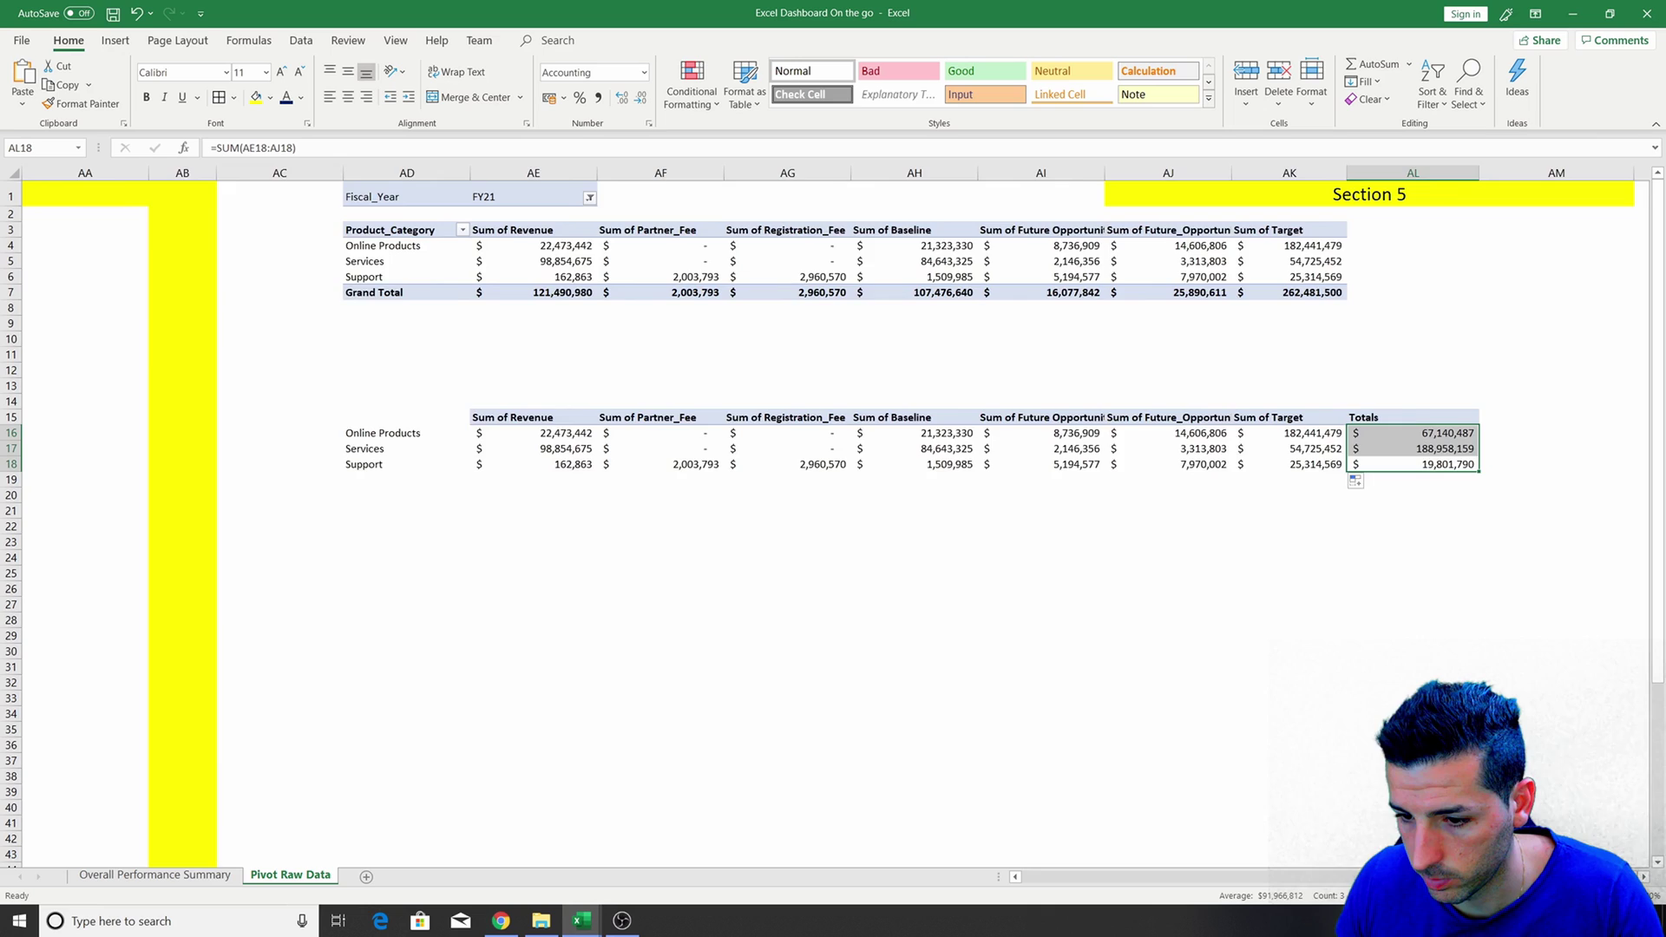
{"action": "scroll", "coordinate": [957, 493], "scroll_direction": "left", "scroll_amount": 6}
{"action": "left_click_drag", "start_coordinate": [1010, 434], "coordinate": [1015, 527]}
{"action": "scroll", "coordinate": [833, 515], "scroll_direction": "right", "scroll_amount": 6}
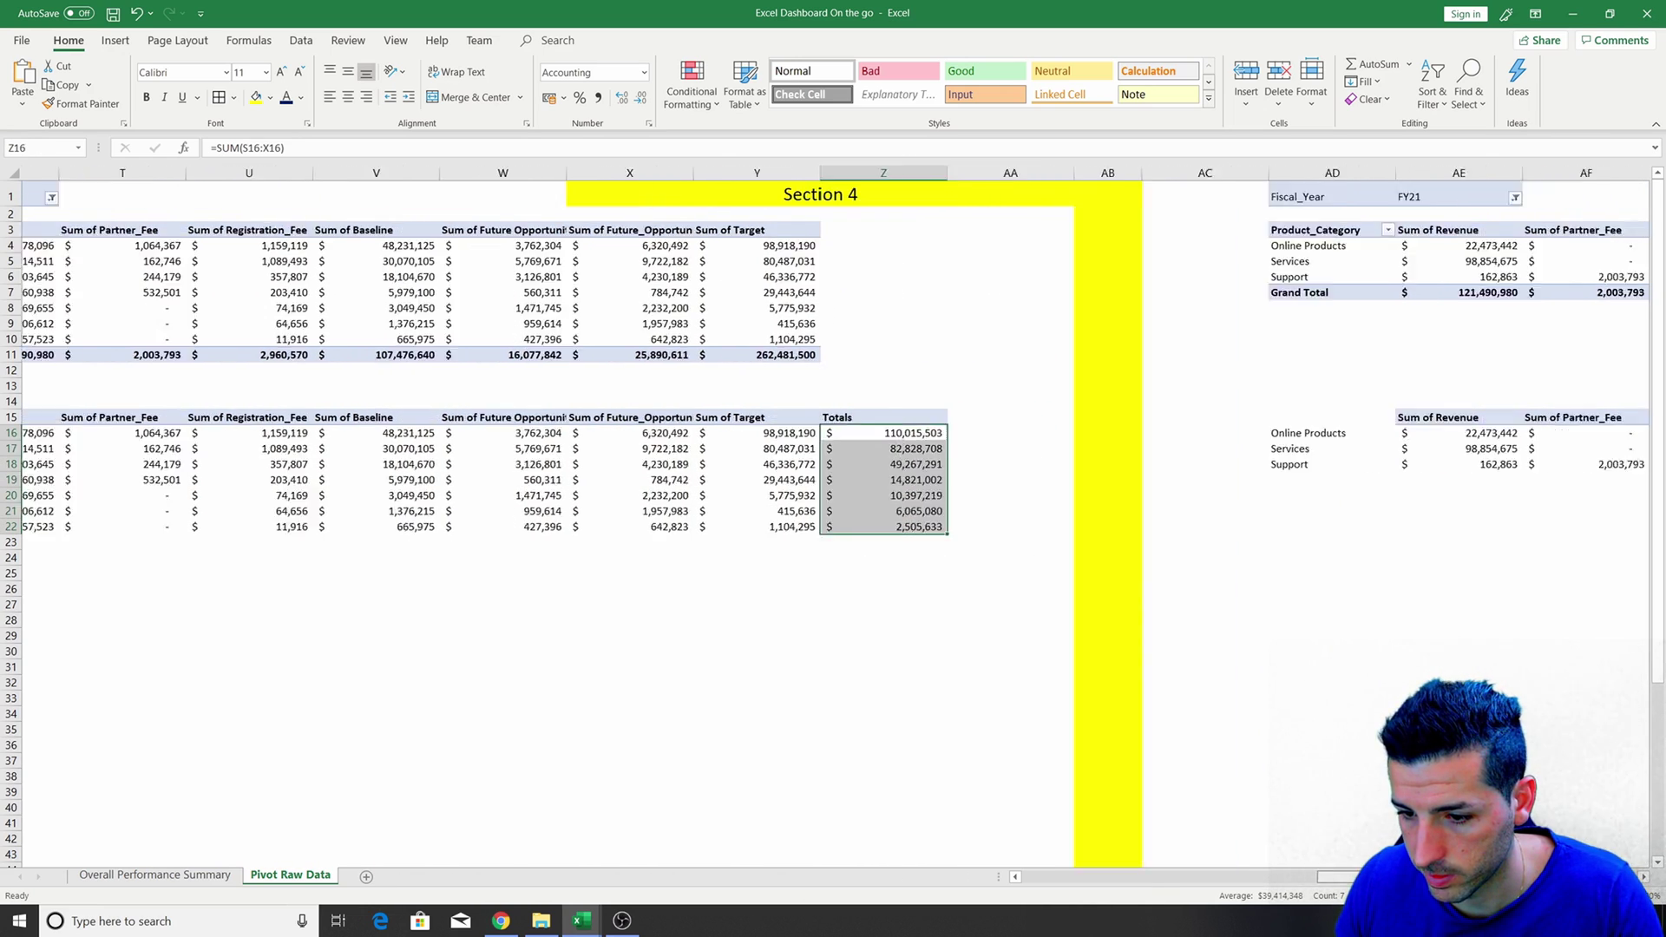
{"action": "left_click_drag", "start_coordinate": [1445, 433], "coordinate": [1445, 465]}
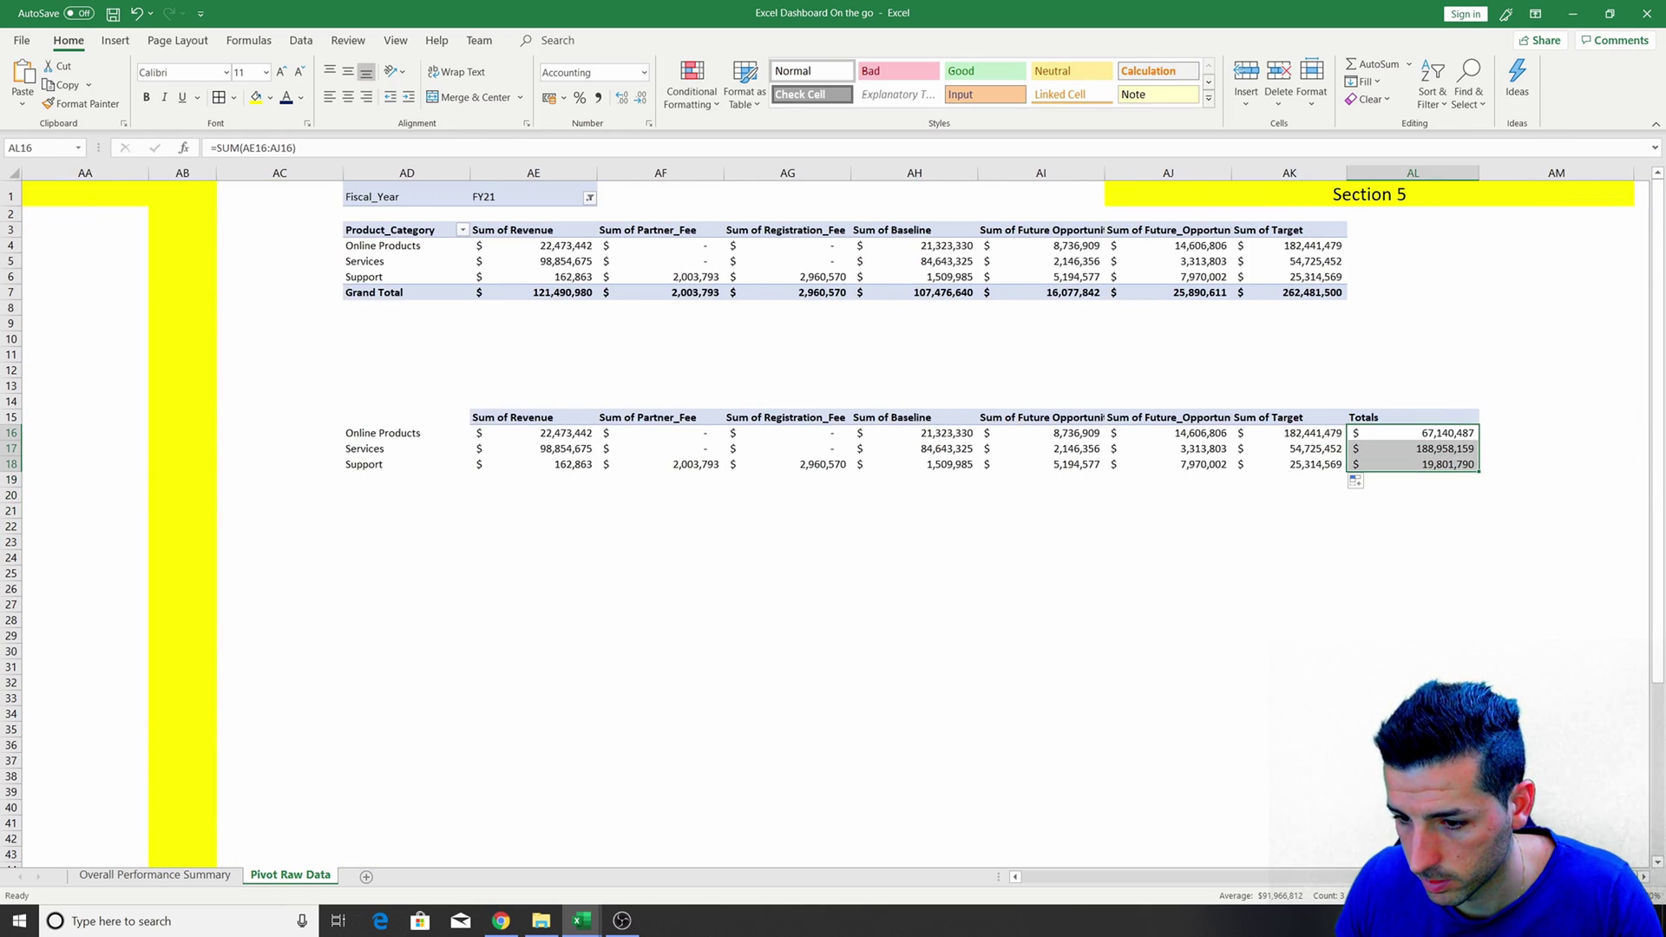
{"action": "left_click", "coordinate": [1436, 746]}
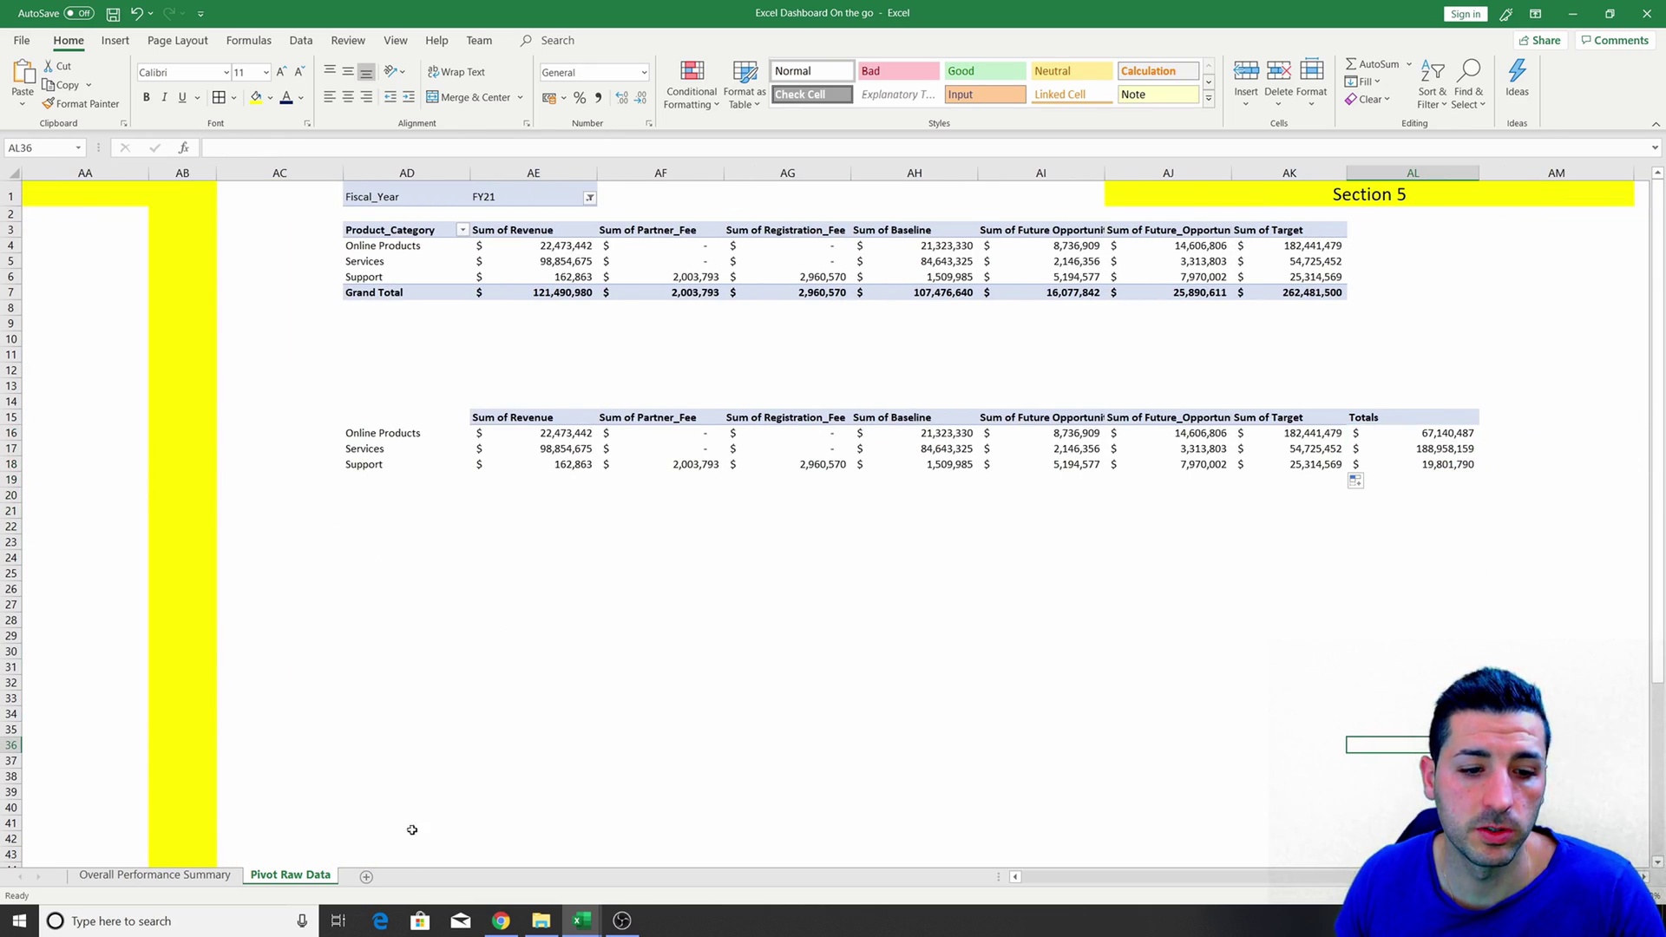
Copy the product category names from AD16:AD18 into B59:B61 of the Product Category Summary on the Overall Performance Summary sheet.
{"action": "left_click_drag", "start_coordinate": [406, 434], "coordinate": [412, 460]}
{"action": "key", "text": "ctrl+c"}
{"action": "left_click", "coordinate": [413, 616]}
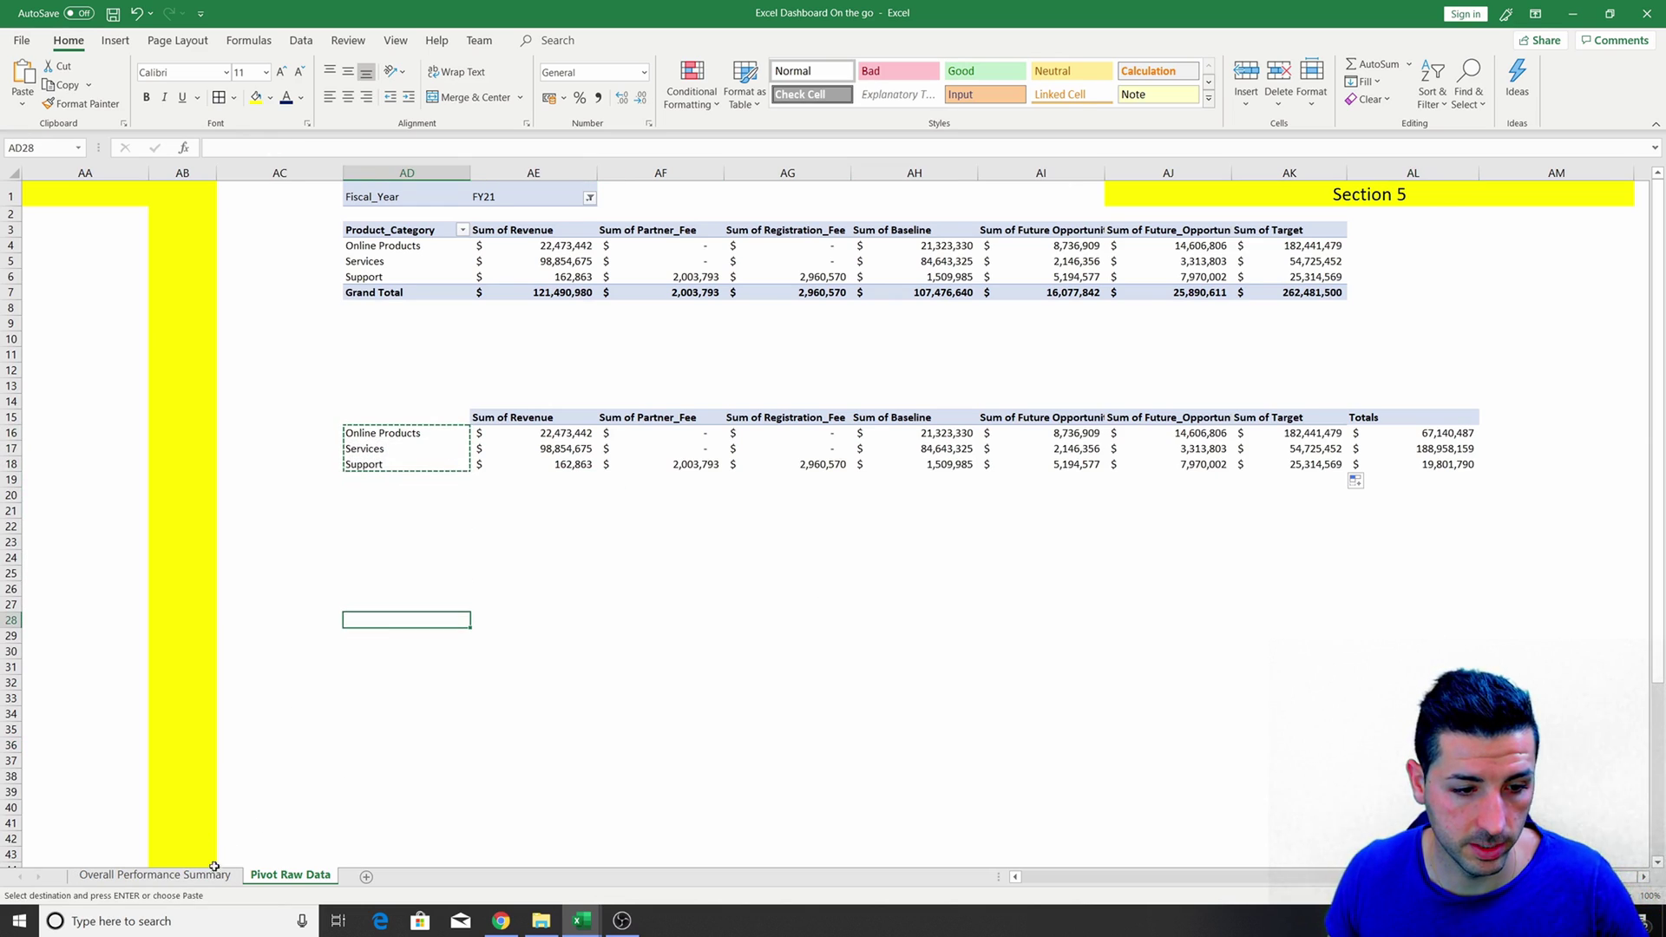
{"action": "left_click", "coordinate": [155, 874]}
{"action": "key", "text": "ctrl+v"}
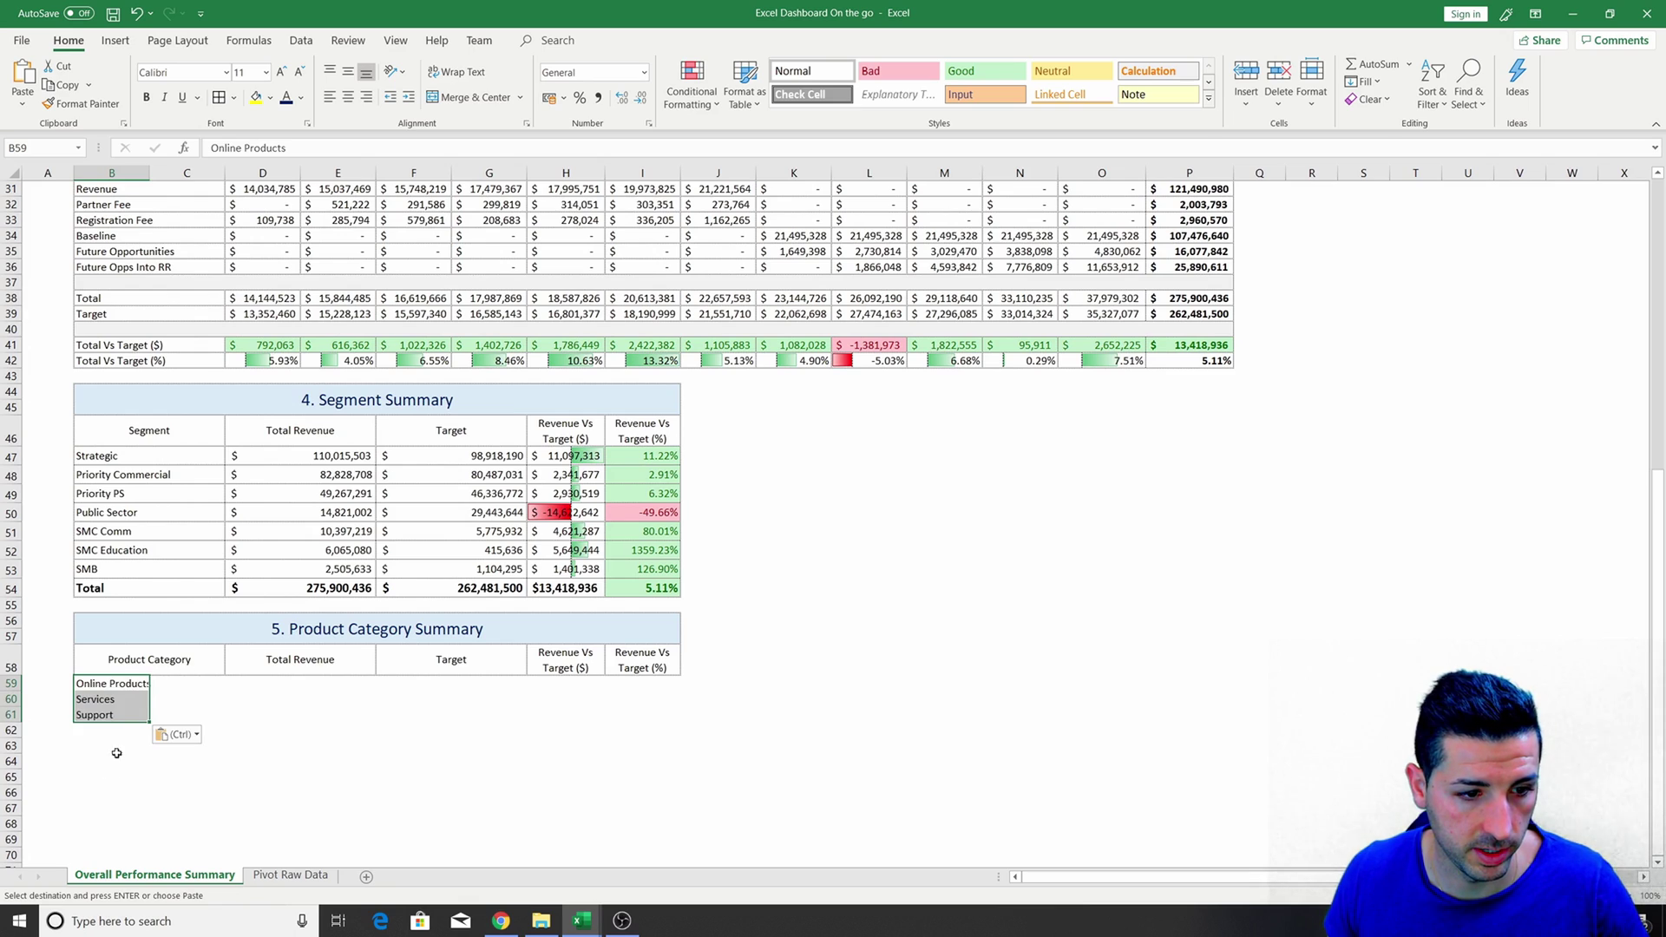
In D59, enter a VLOOKUP of B59 in 'Pivot Raw Data'!AD16:AL18, returning column 9 with range lookup 0.
{"action": "left_click", "coordinate": [264, 685]}
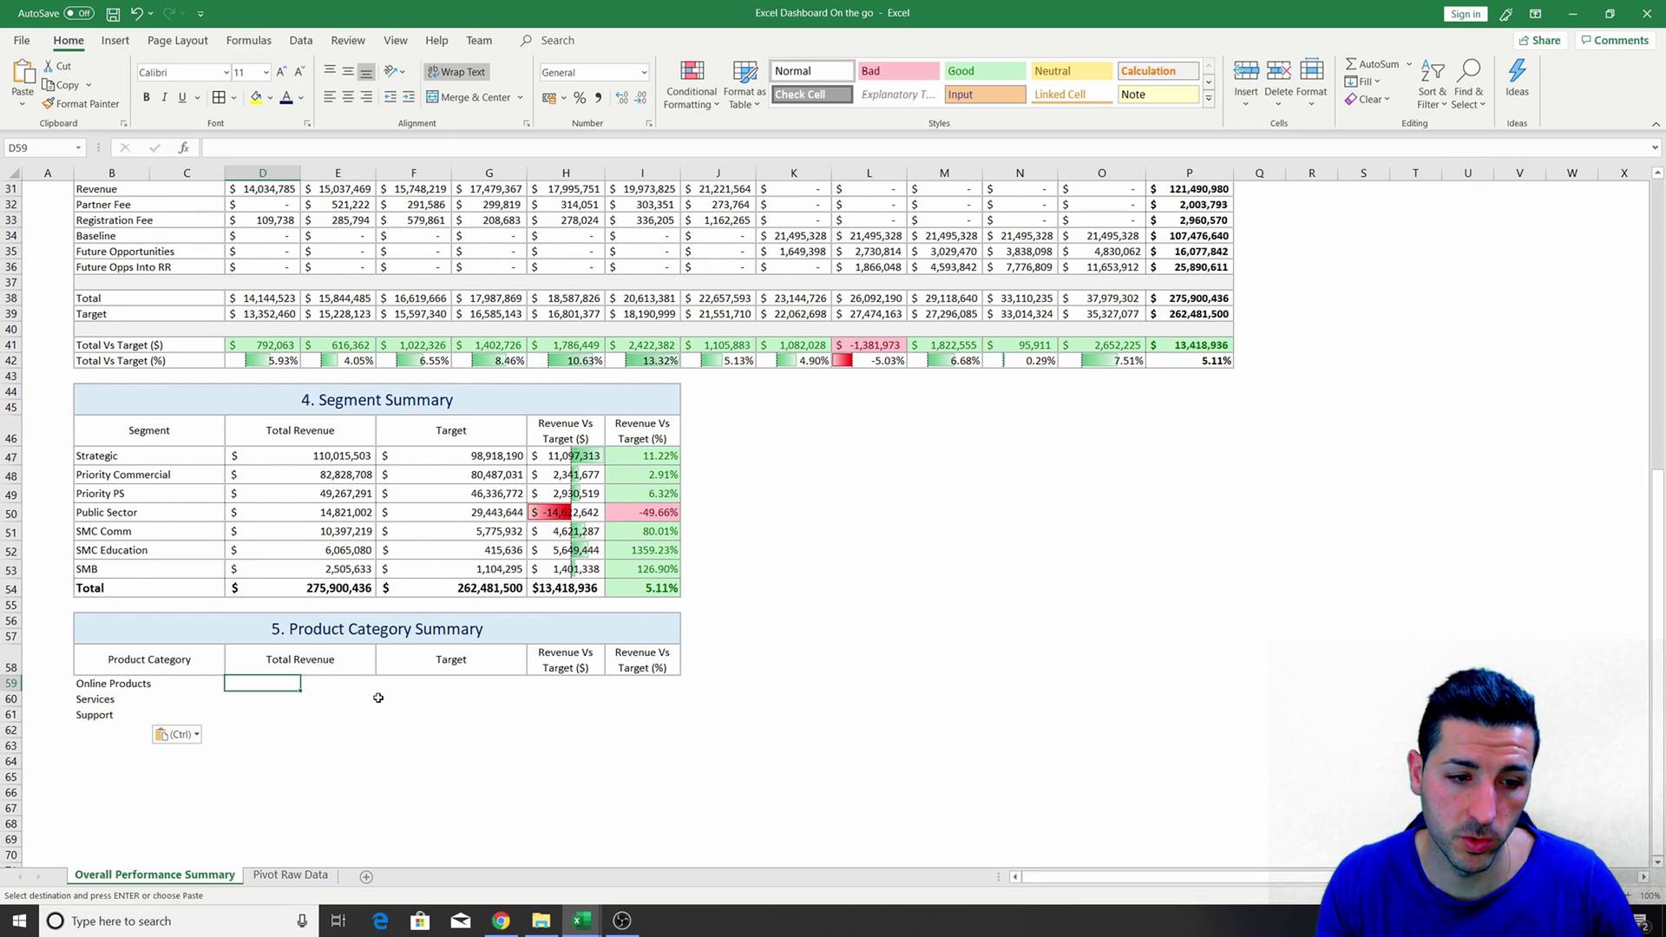
{"action": "type", "text": "=vlook"}
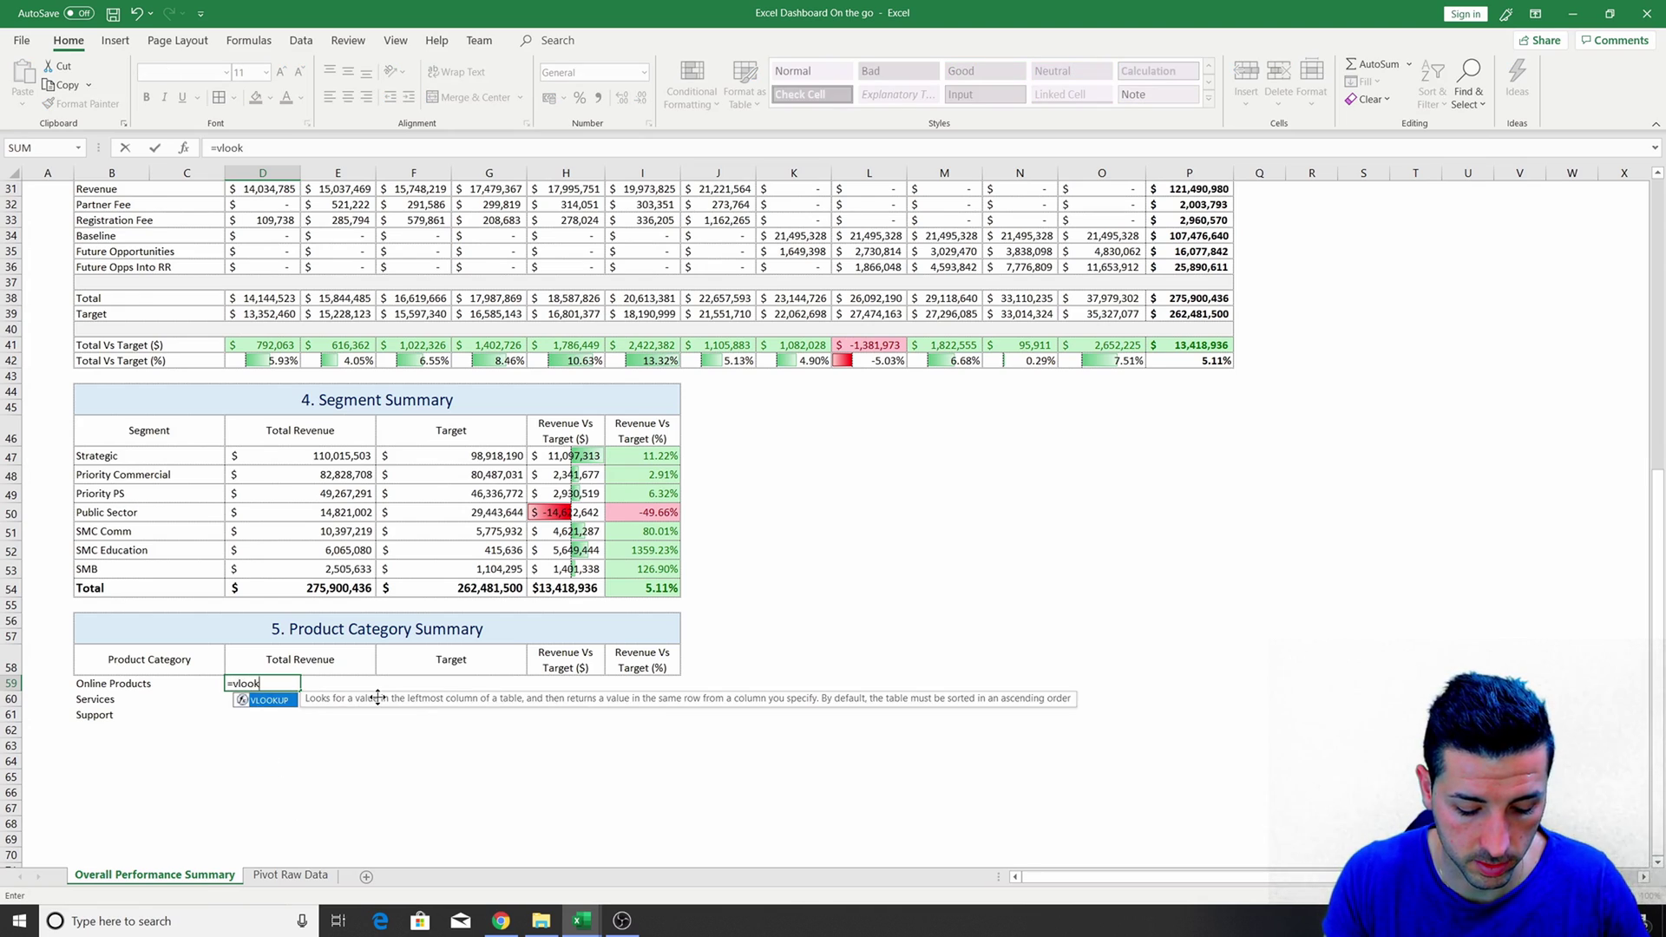
{"action": "type", "text": "up("}
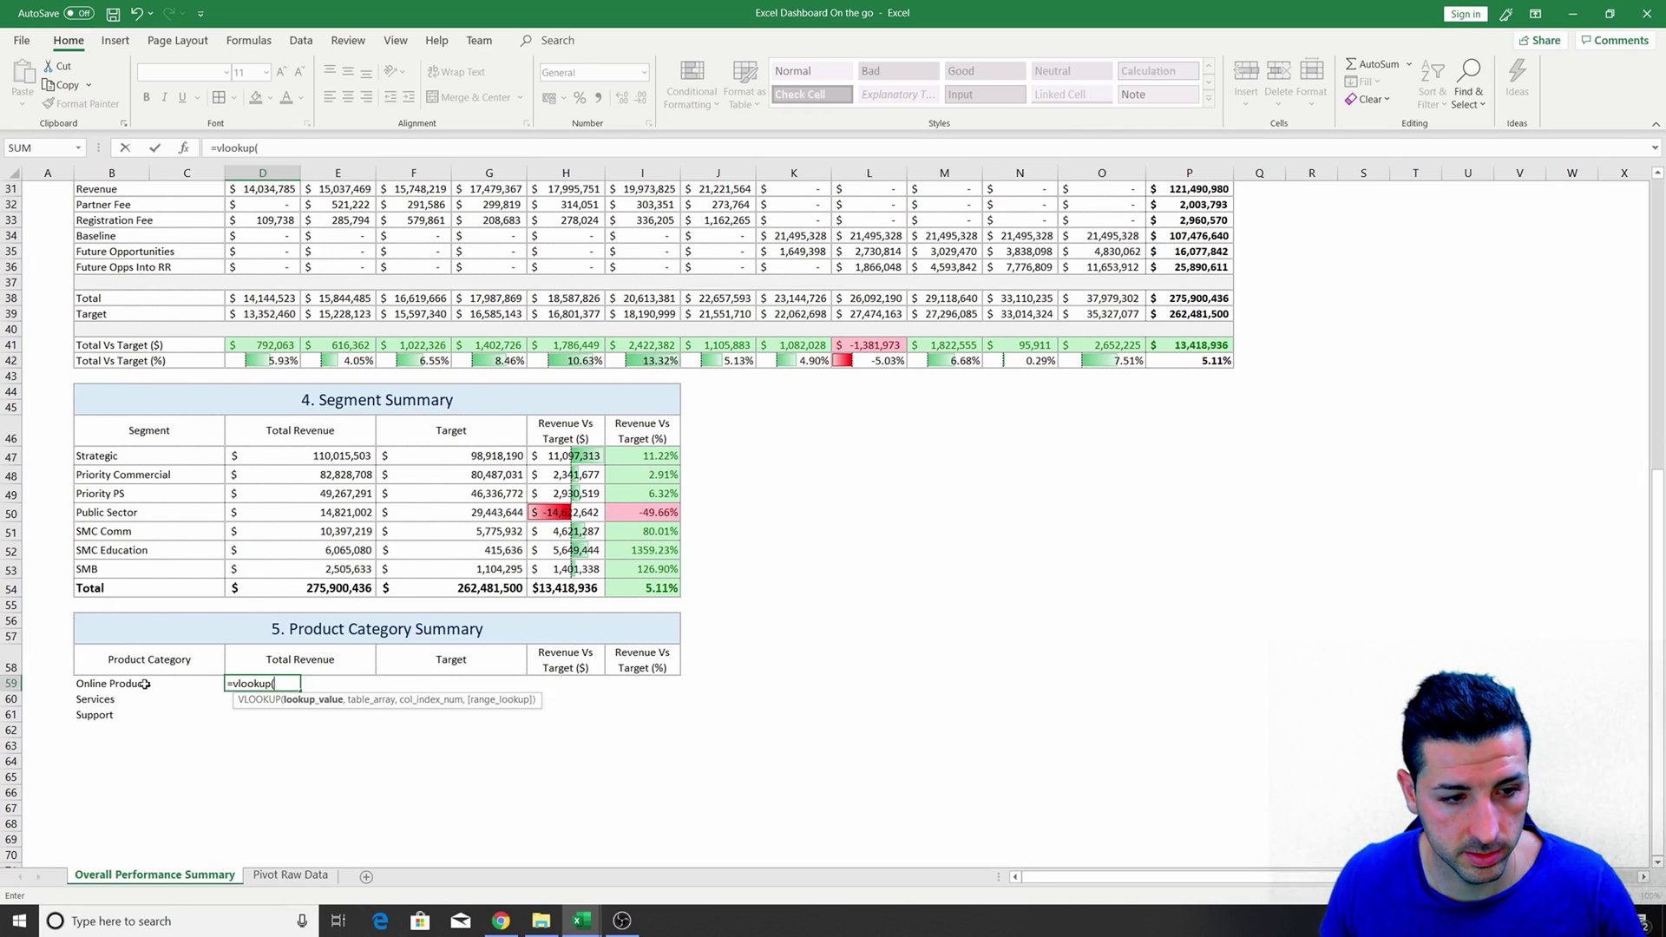
{"action": "left_click", "coordinate": [113, 684]}
{"action": "type", "text": ","}
{"action": "left_click", "coordinate": [290, 875]}
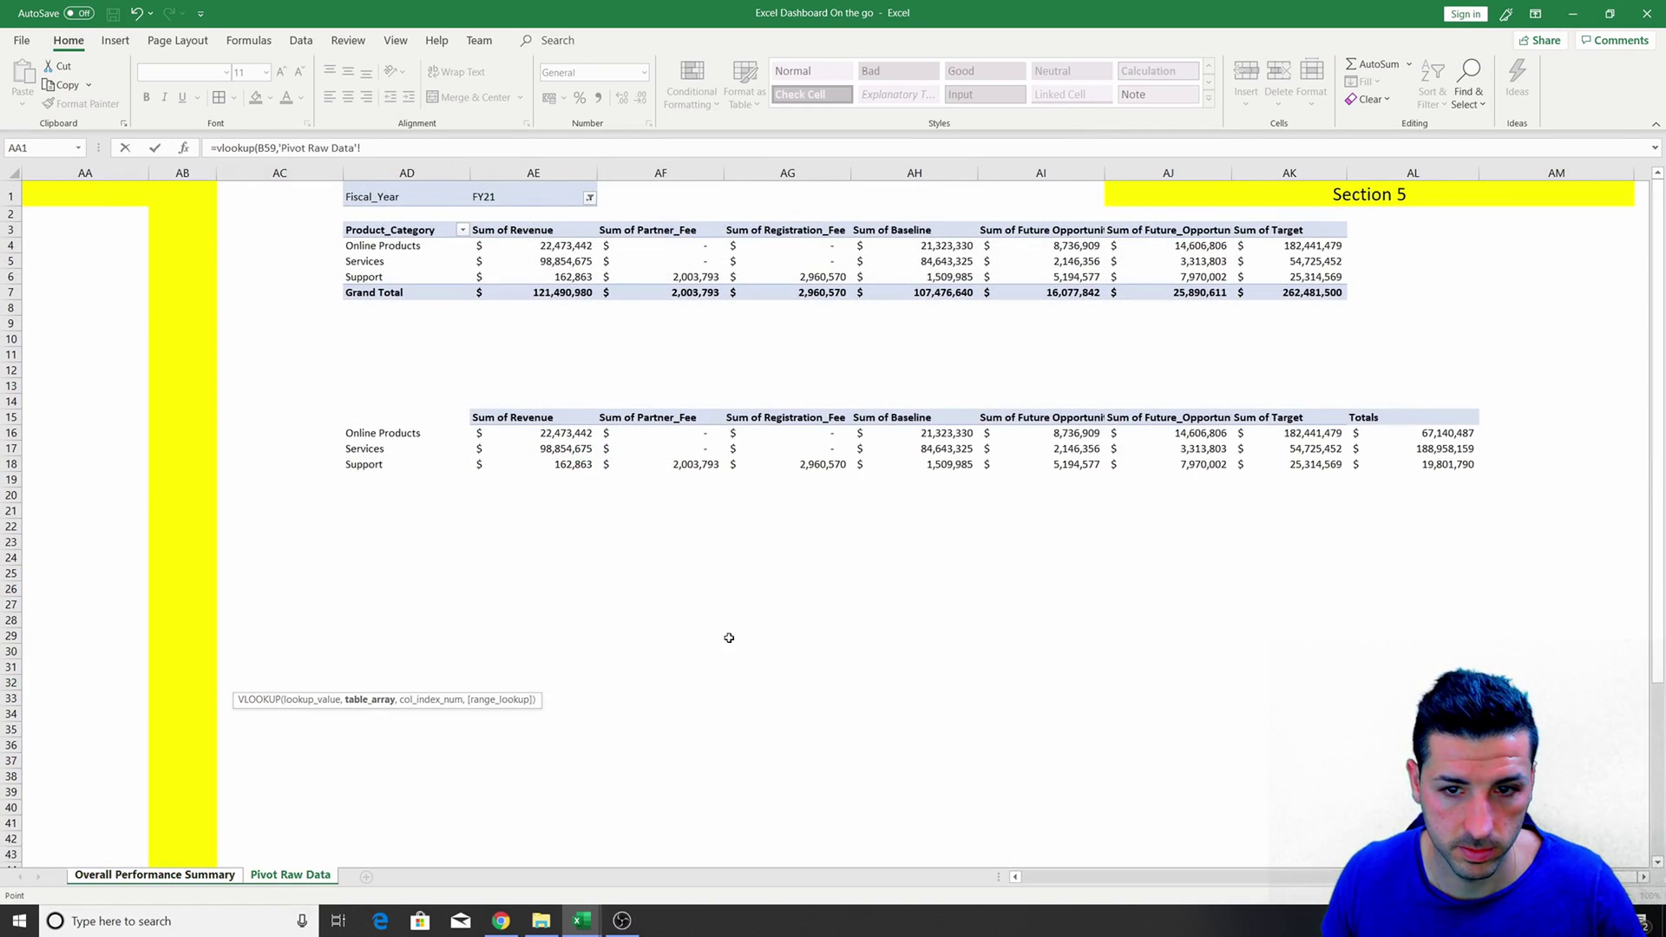
{"action": "left_click_drag", "start_coordinate": [433, 425], "coordinate": [1478, 471]}
{"action": "type", "text": ",9"}
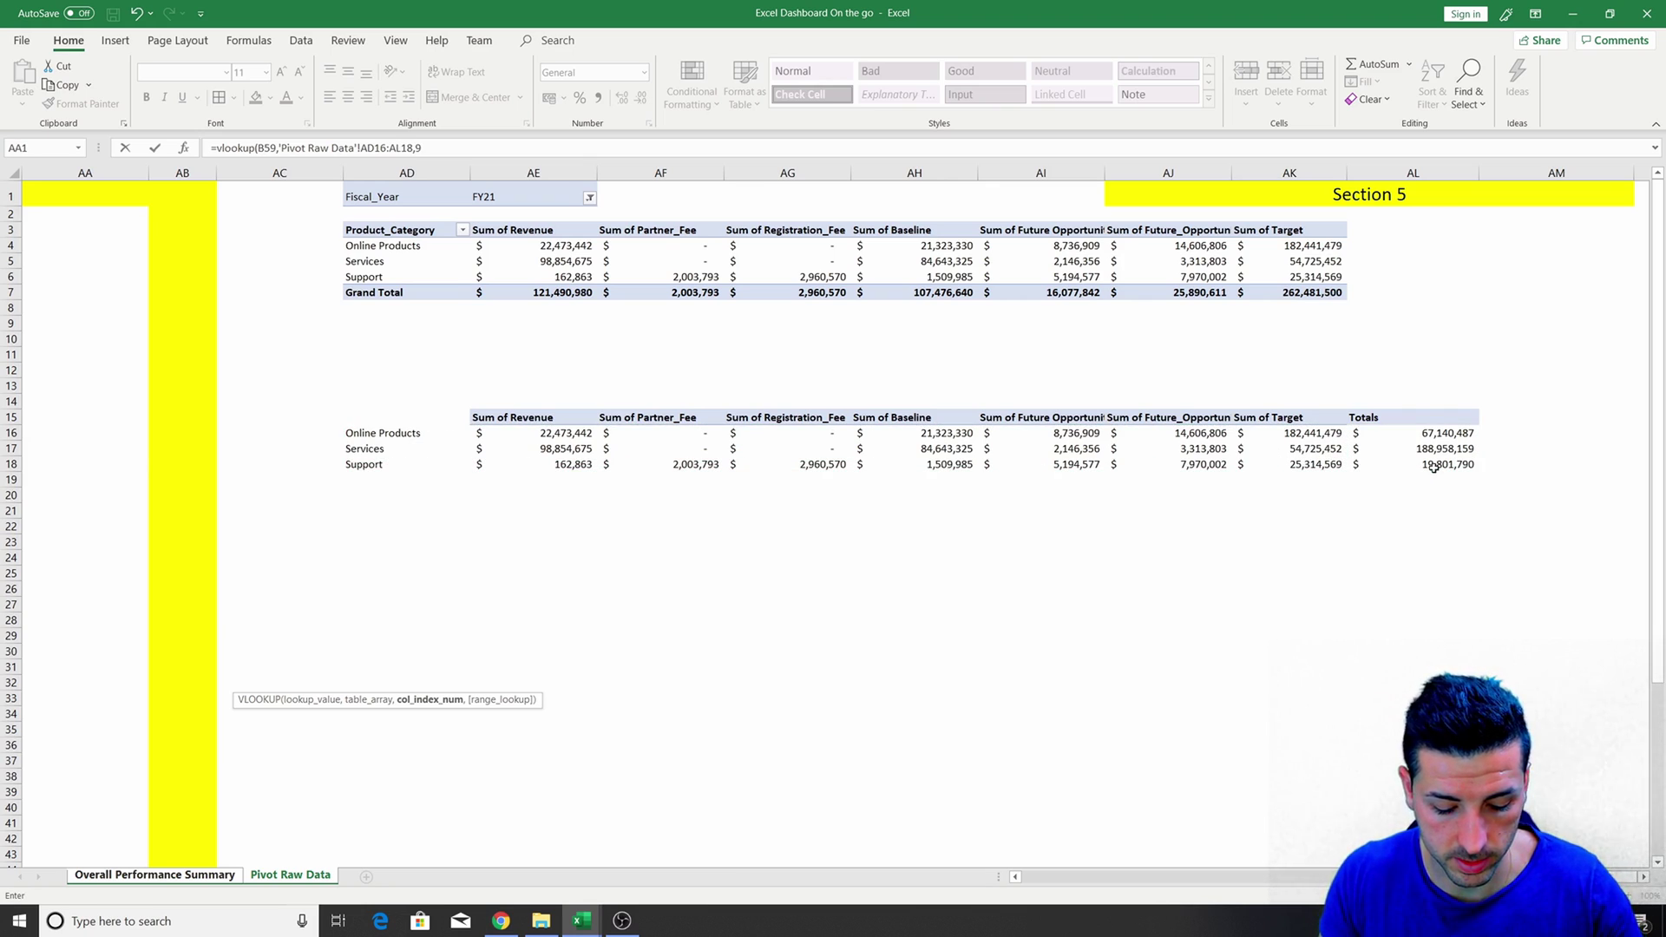
{"action": "type", "text": ",0"}
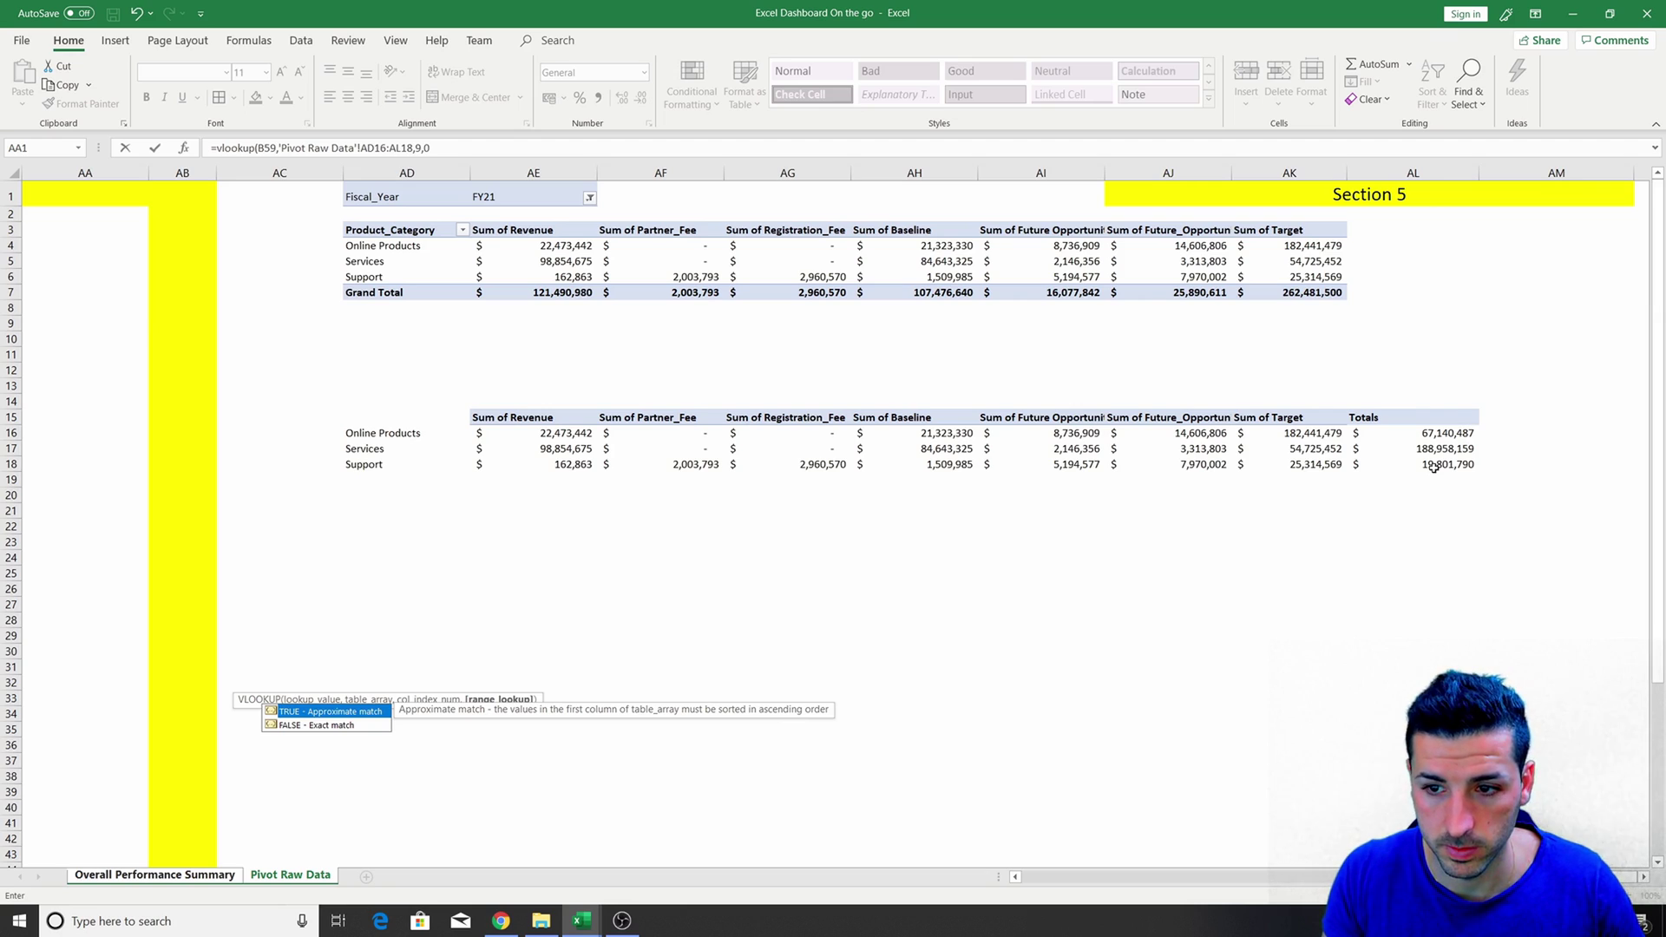
{"action": "type", "text": ")"}
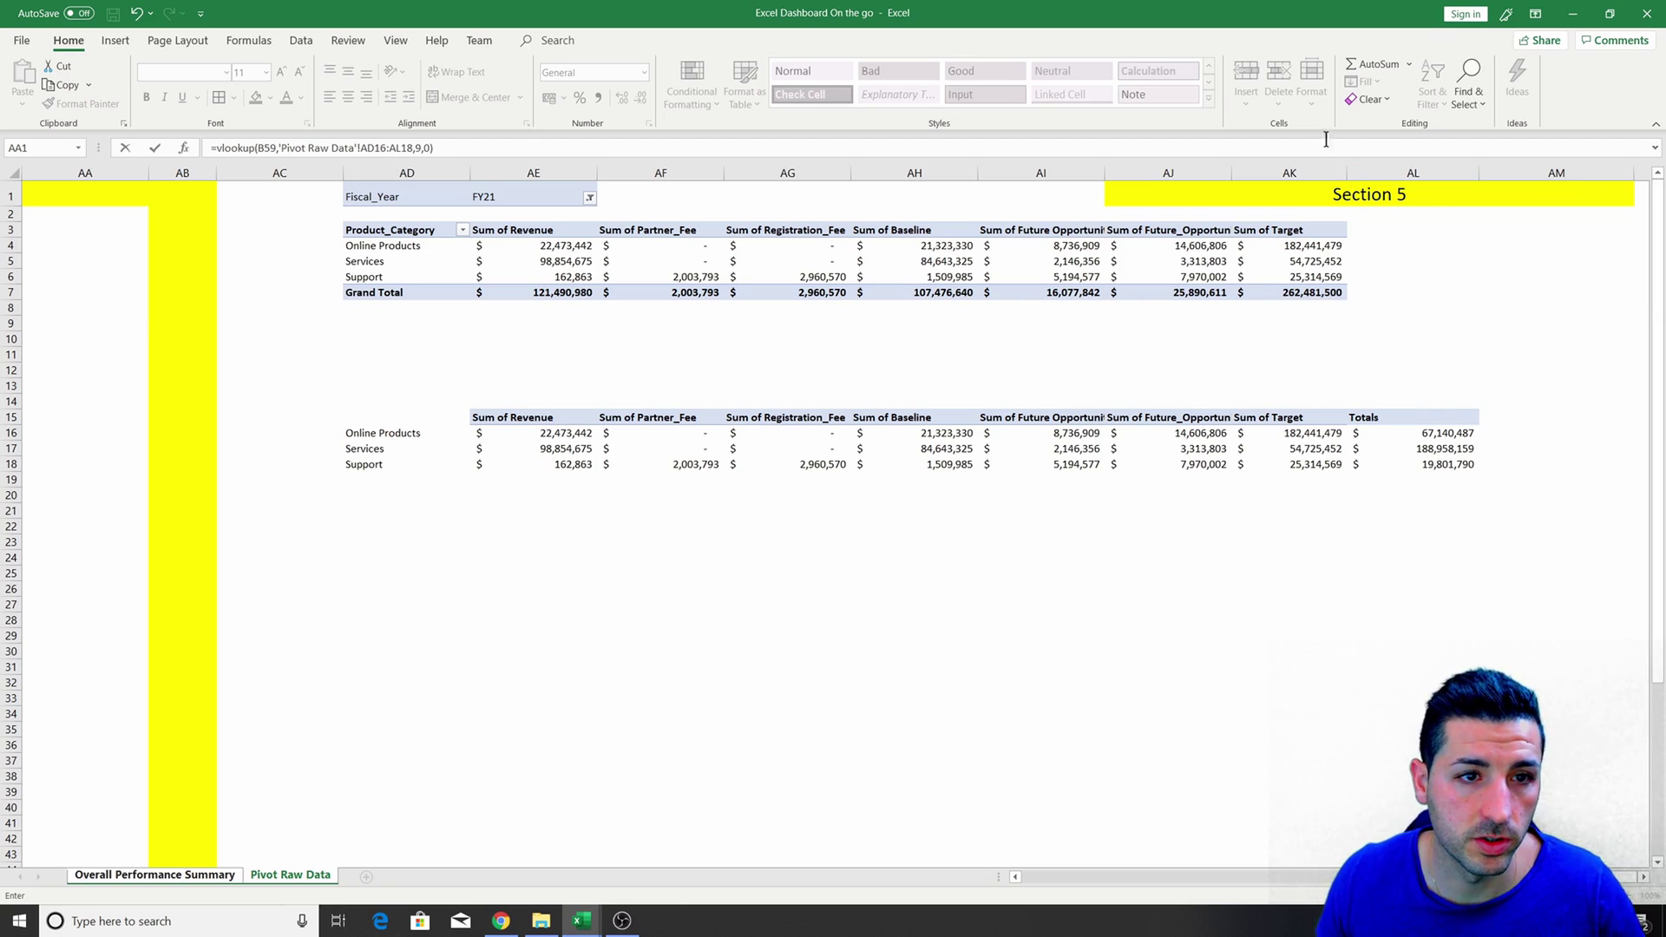
Make the D59 lookup's table range absolute as $AD$16:$AL$18.
{"action": "left_click", "coordinate": [372, 149]}
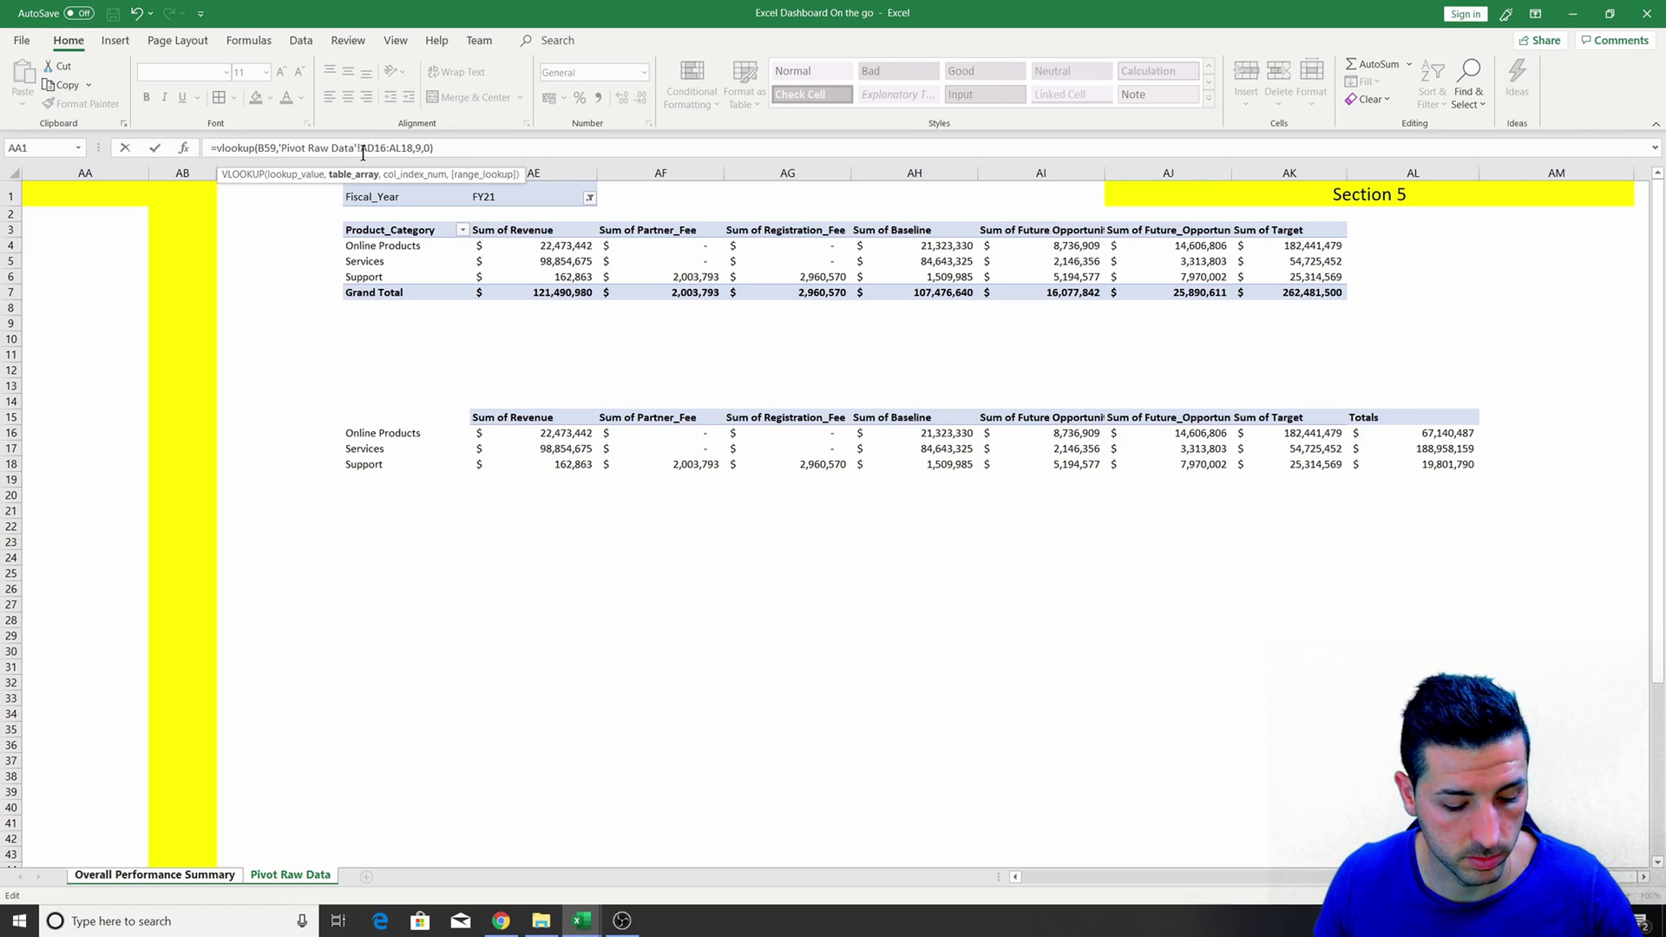
{"action": "key", "text": "F4"}
{"action": "left_click", "coordinate": [407, 149]}
{"action": "key", "text": "F4"}
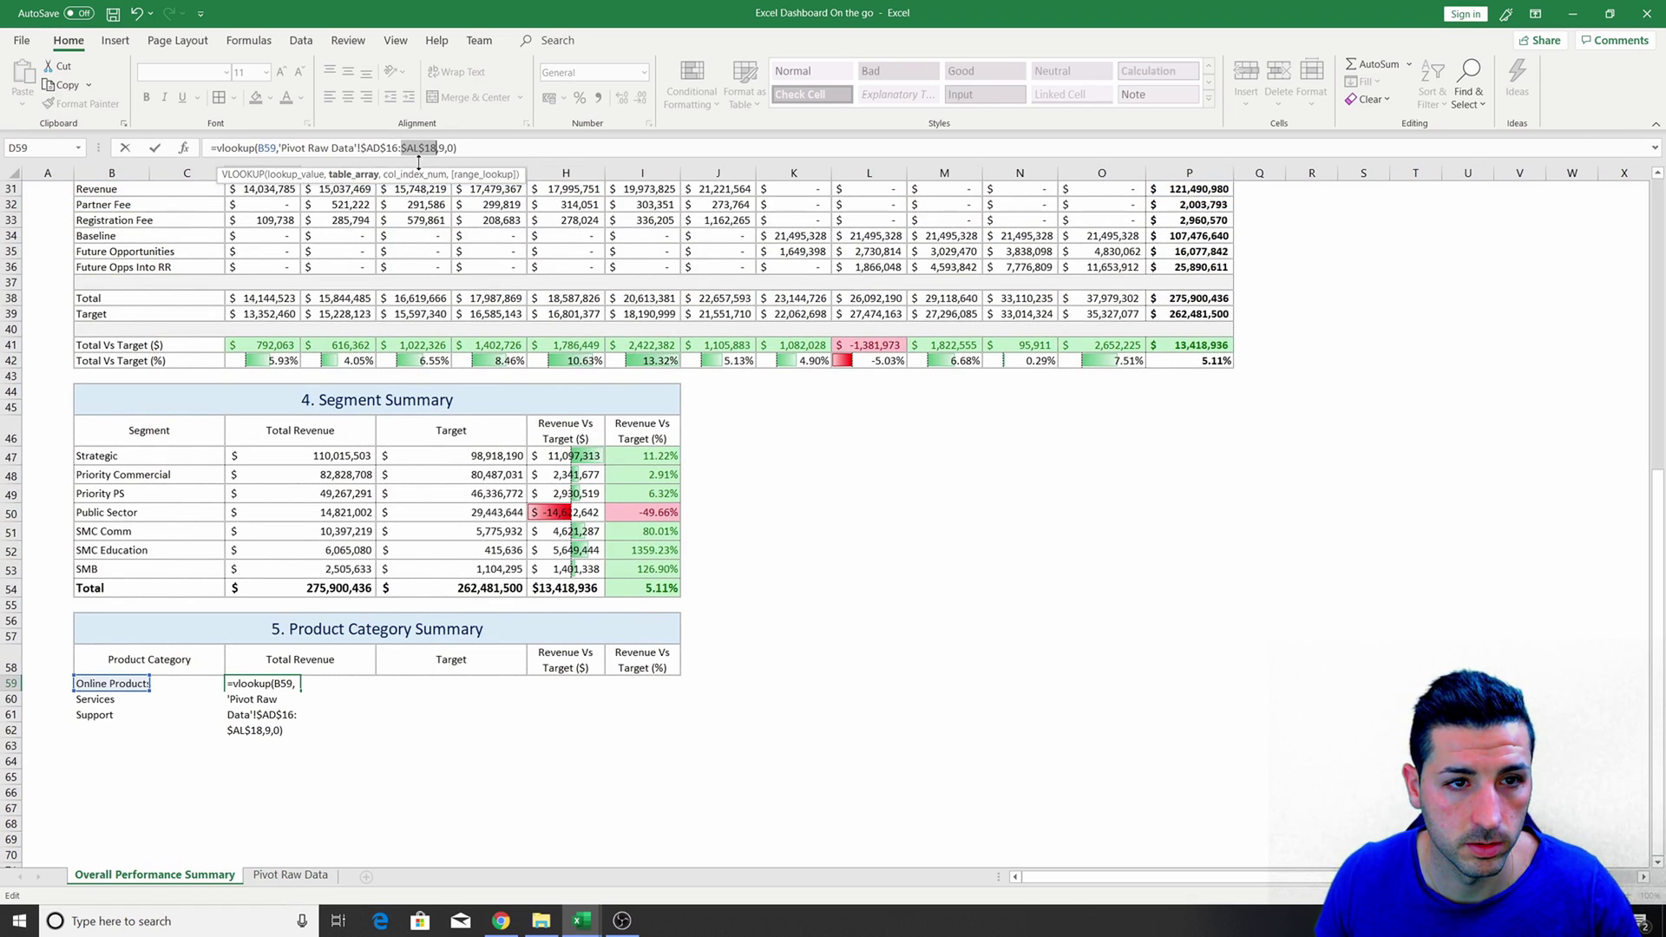
Wrap the D59 lookup in IFERROR with an empty text ("") fallback and fill the formula down to D61.
{"action": "left_click", "coordinate": [219, 147]}
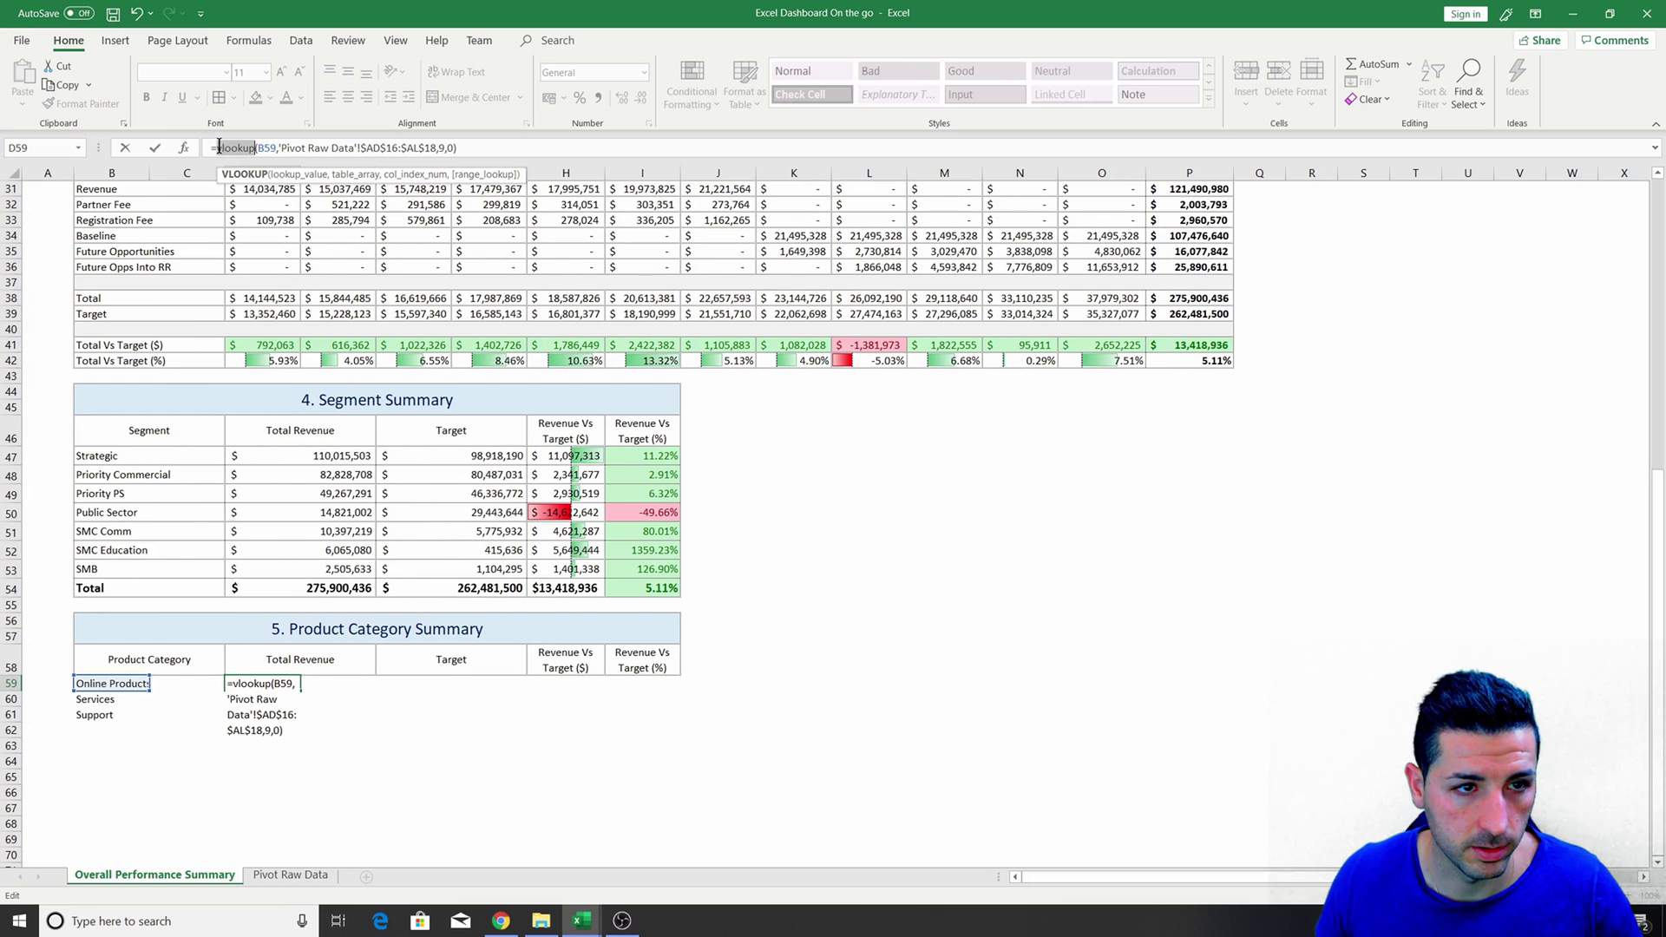
{"action": "type", "text": "iferror("}
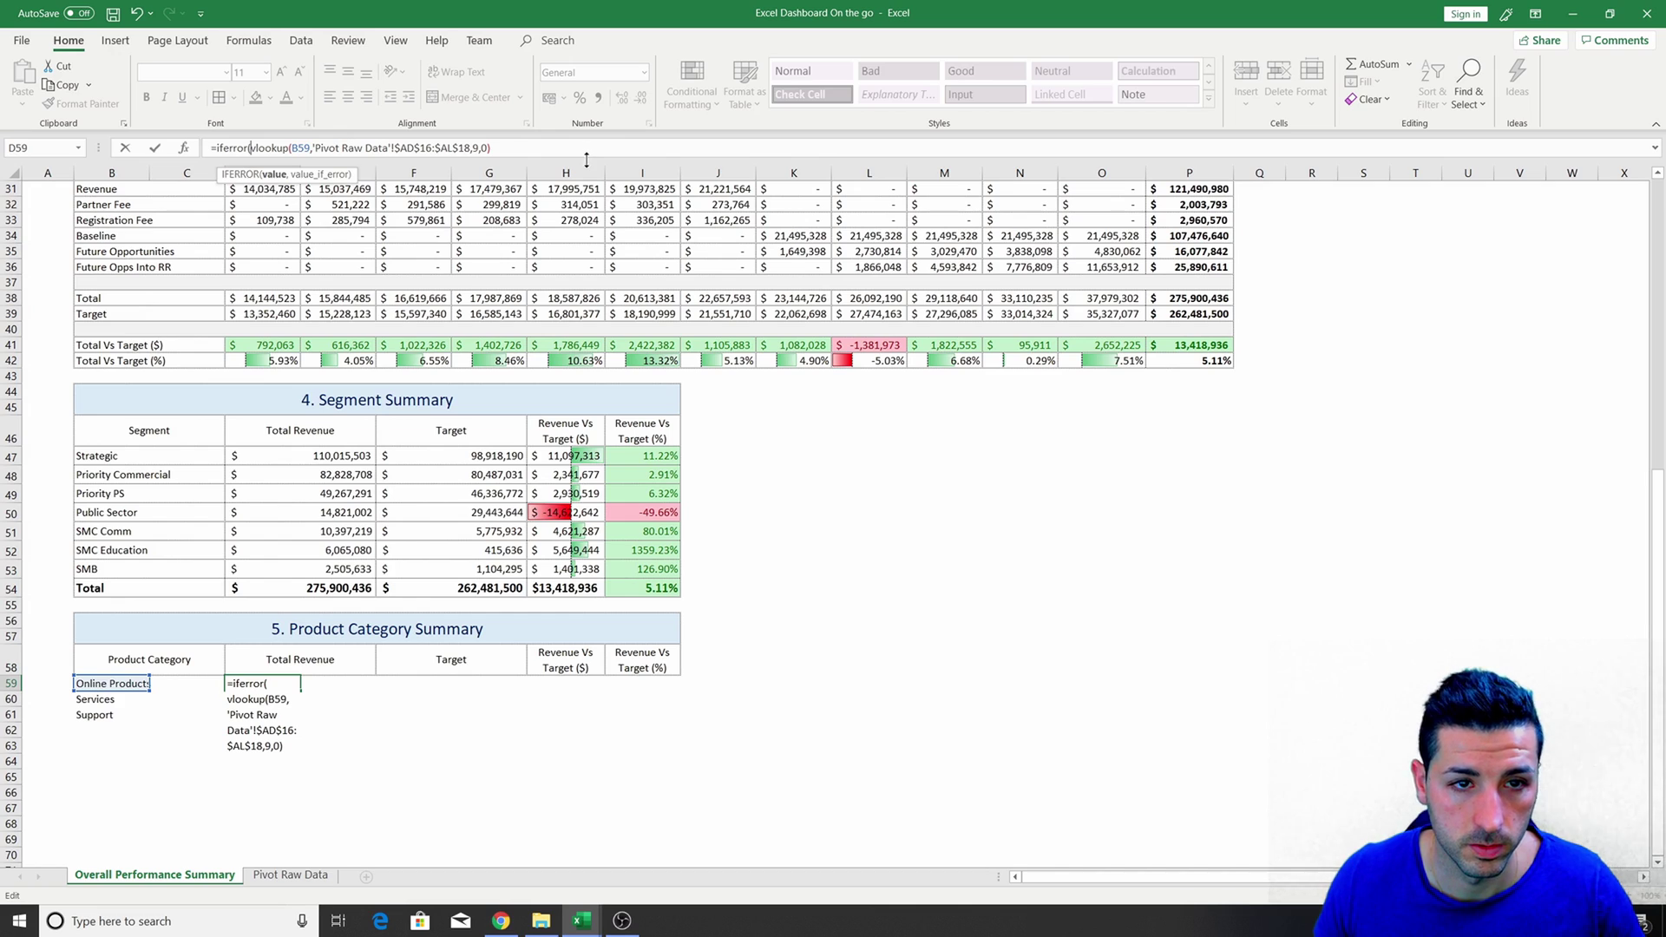
{"action": "type", "text": ",\""}
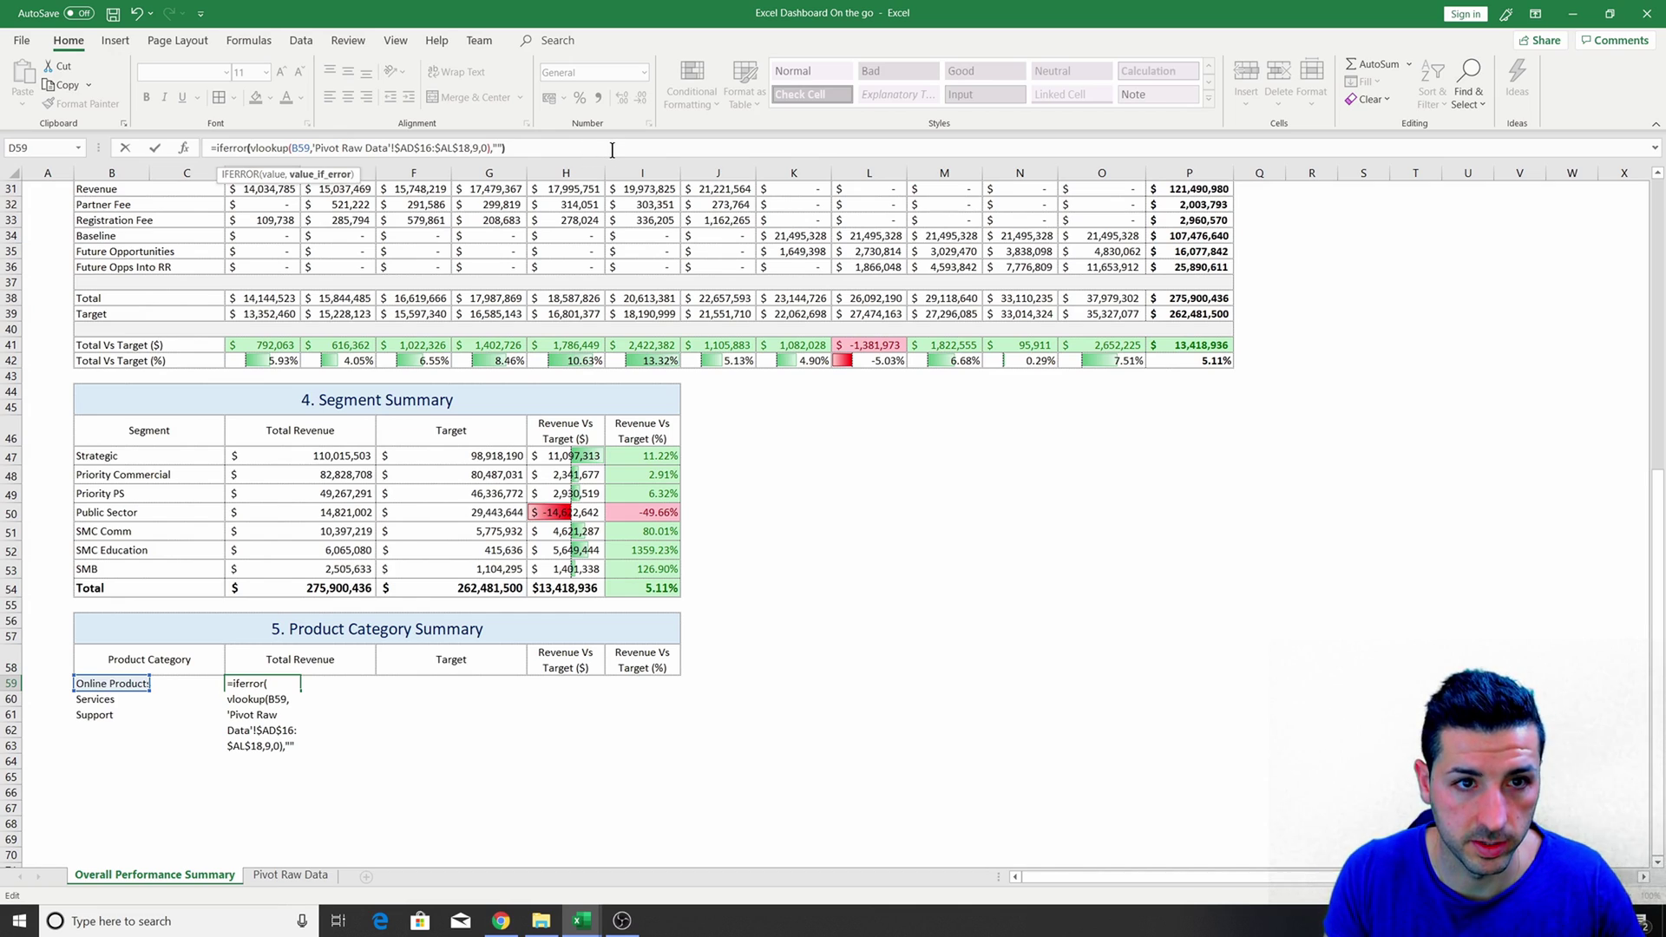
{"action": "key", "text": "Return"}
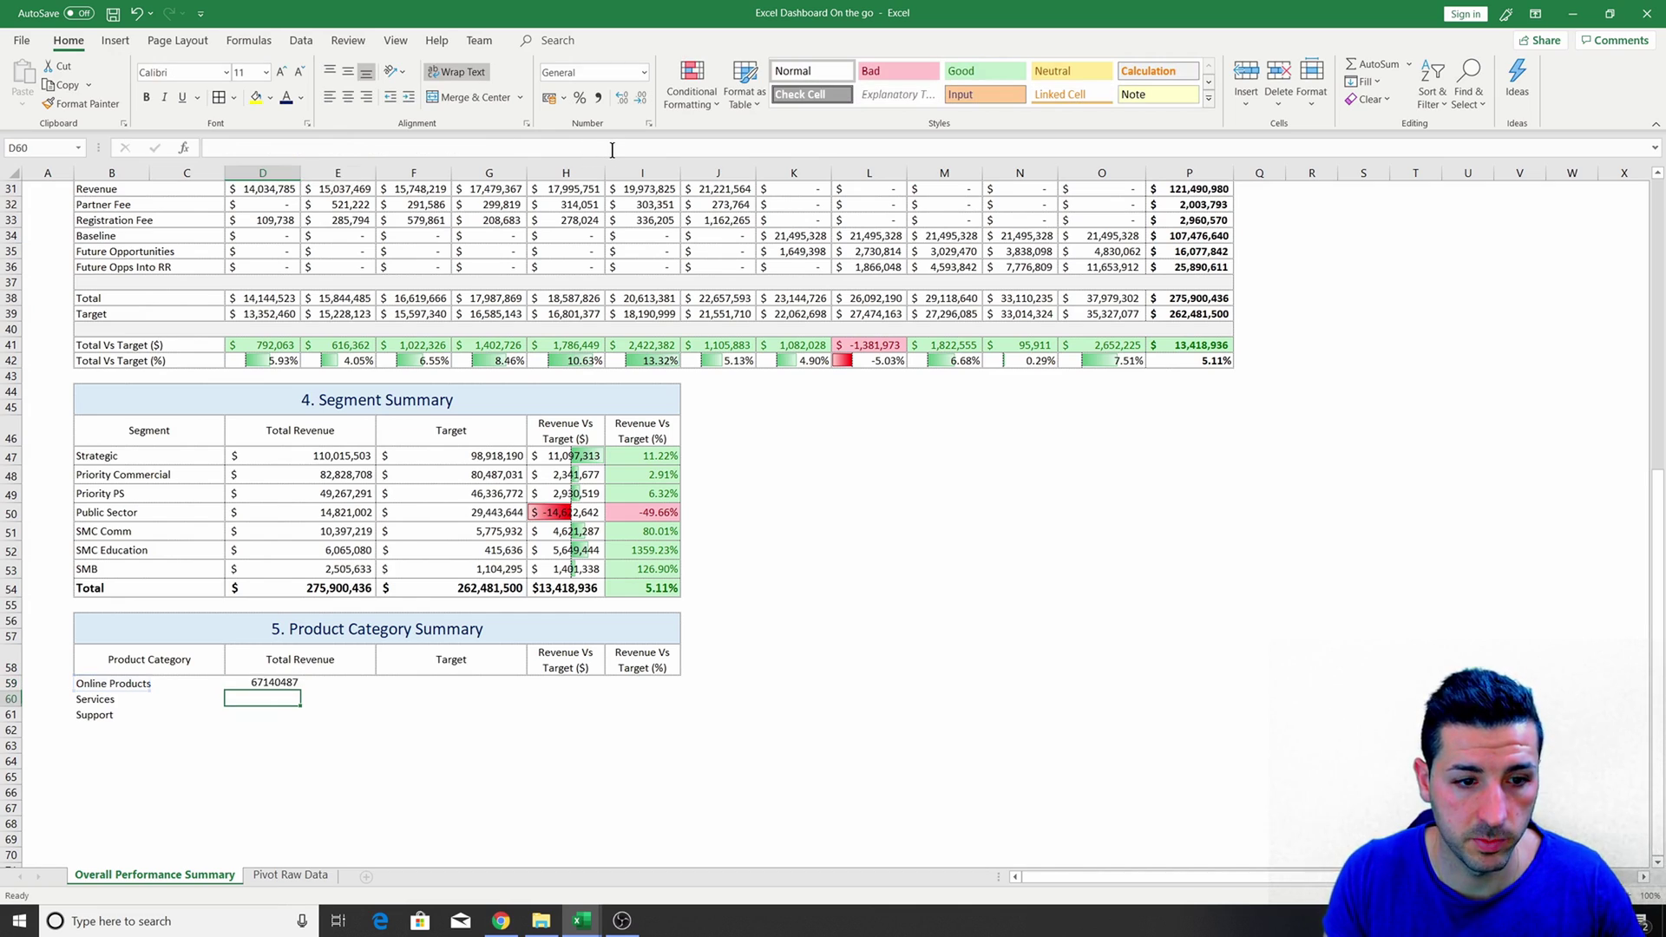
{"action": "left_click", "coordinate": [279, 686]}
{"action": "left_click_drag", "start_coordinate": [300, 690], "coordinate": [299, 722]}
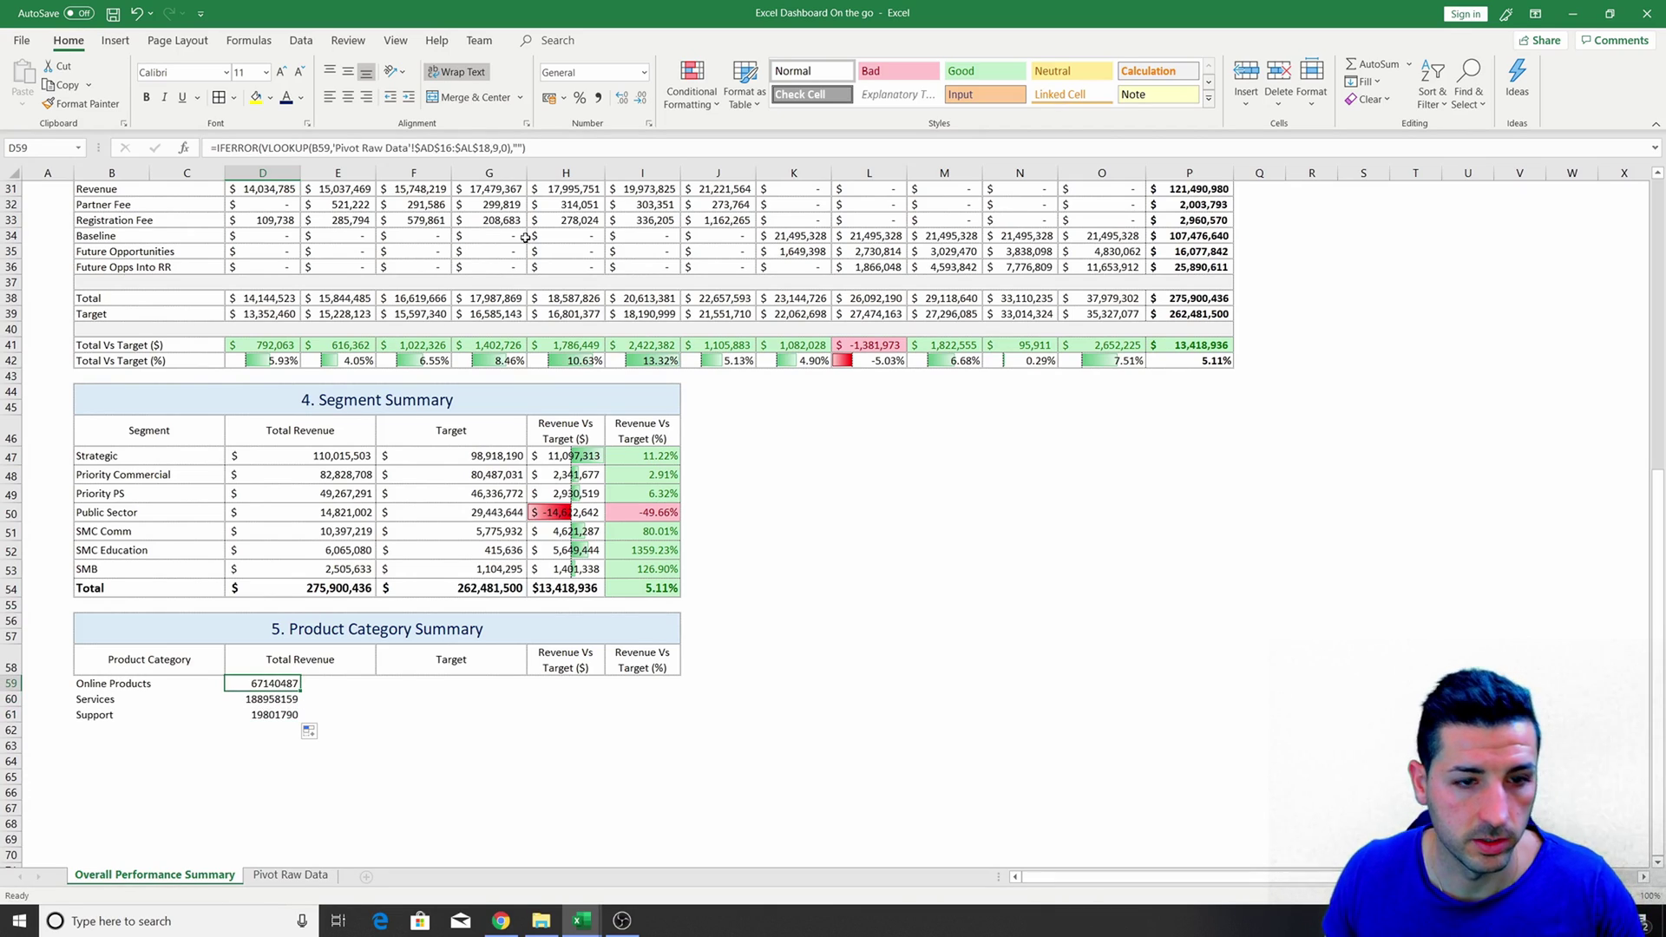
Reuse the D59 formula text in F59 with column index 8 for Target, and fill it down to F61.
{"action": "left_click_drag", "start_coordinate": [548, 149], "coordinate": [195, 154]}
{"action": "key", "text": "ctrl+c"}
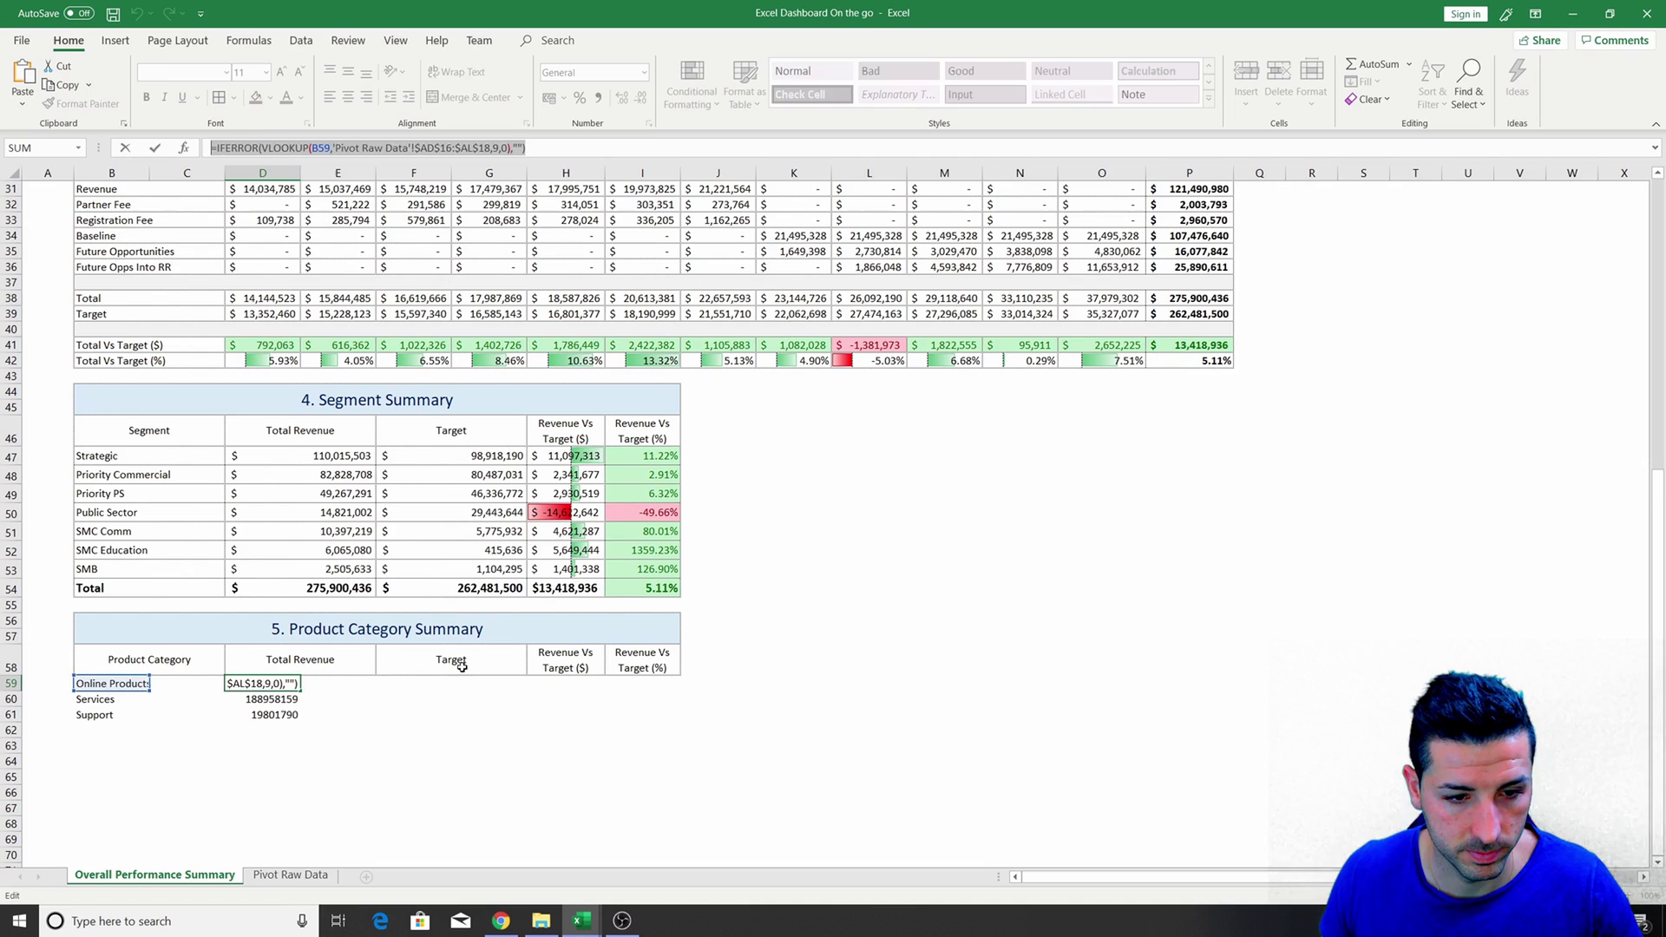
{"action": "key", "text": "Escape"}
{"action": "left_click", "coordinate": [386, 684]}
{"action": "left_click", "coordinate": [311, 148]}
{"action": "key", "text": "ctrl+v"}
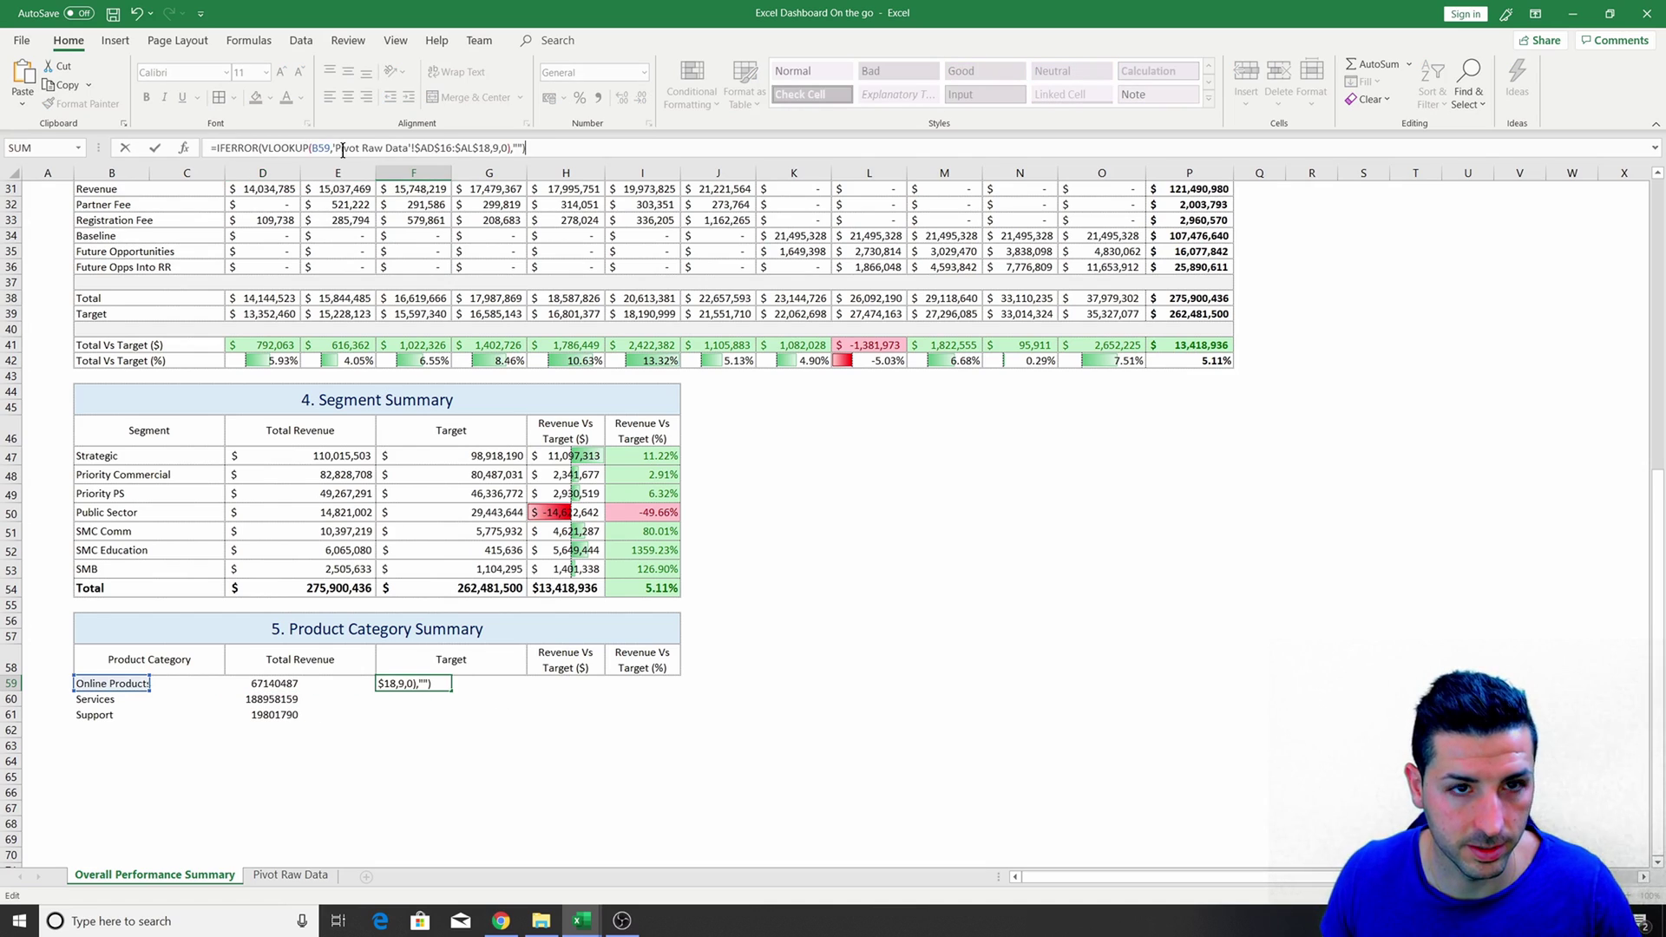
{"action": "left_click", "coordinate": [496, 147]}
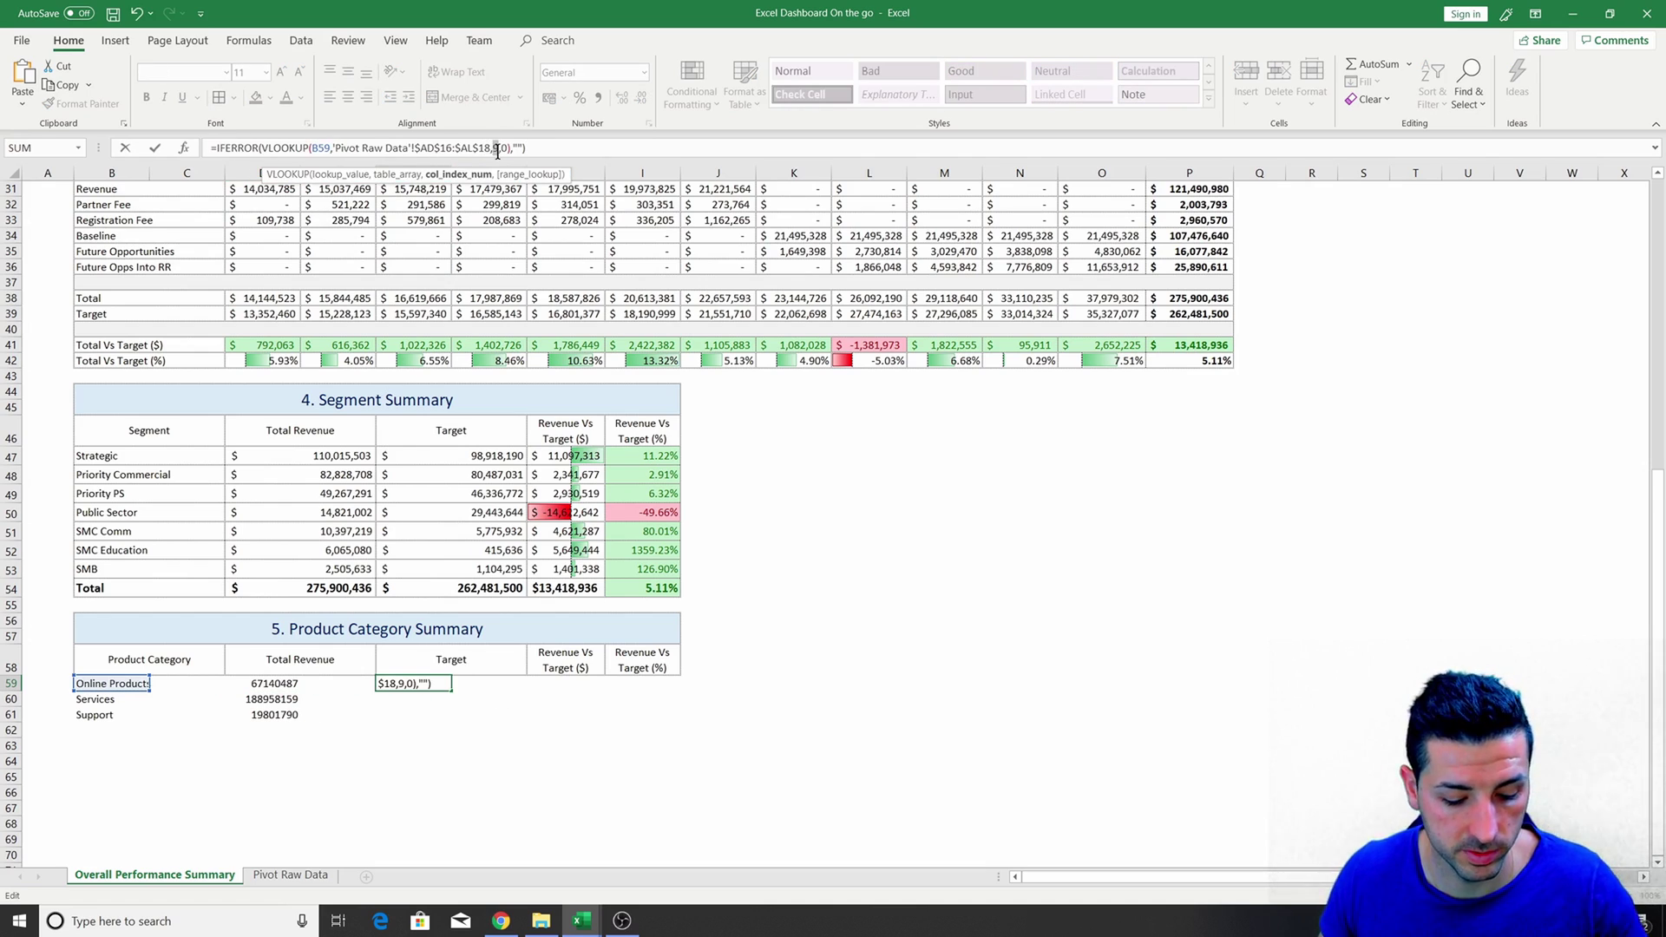
{"action": "key", "text": "Return"}
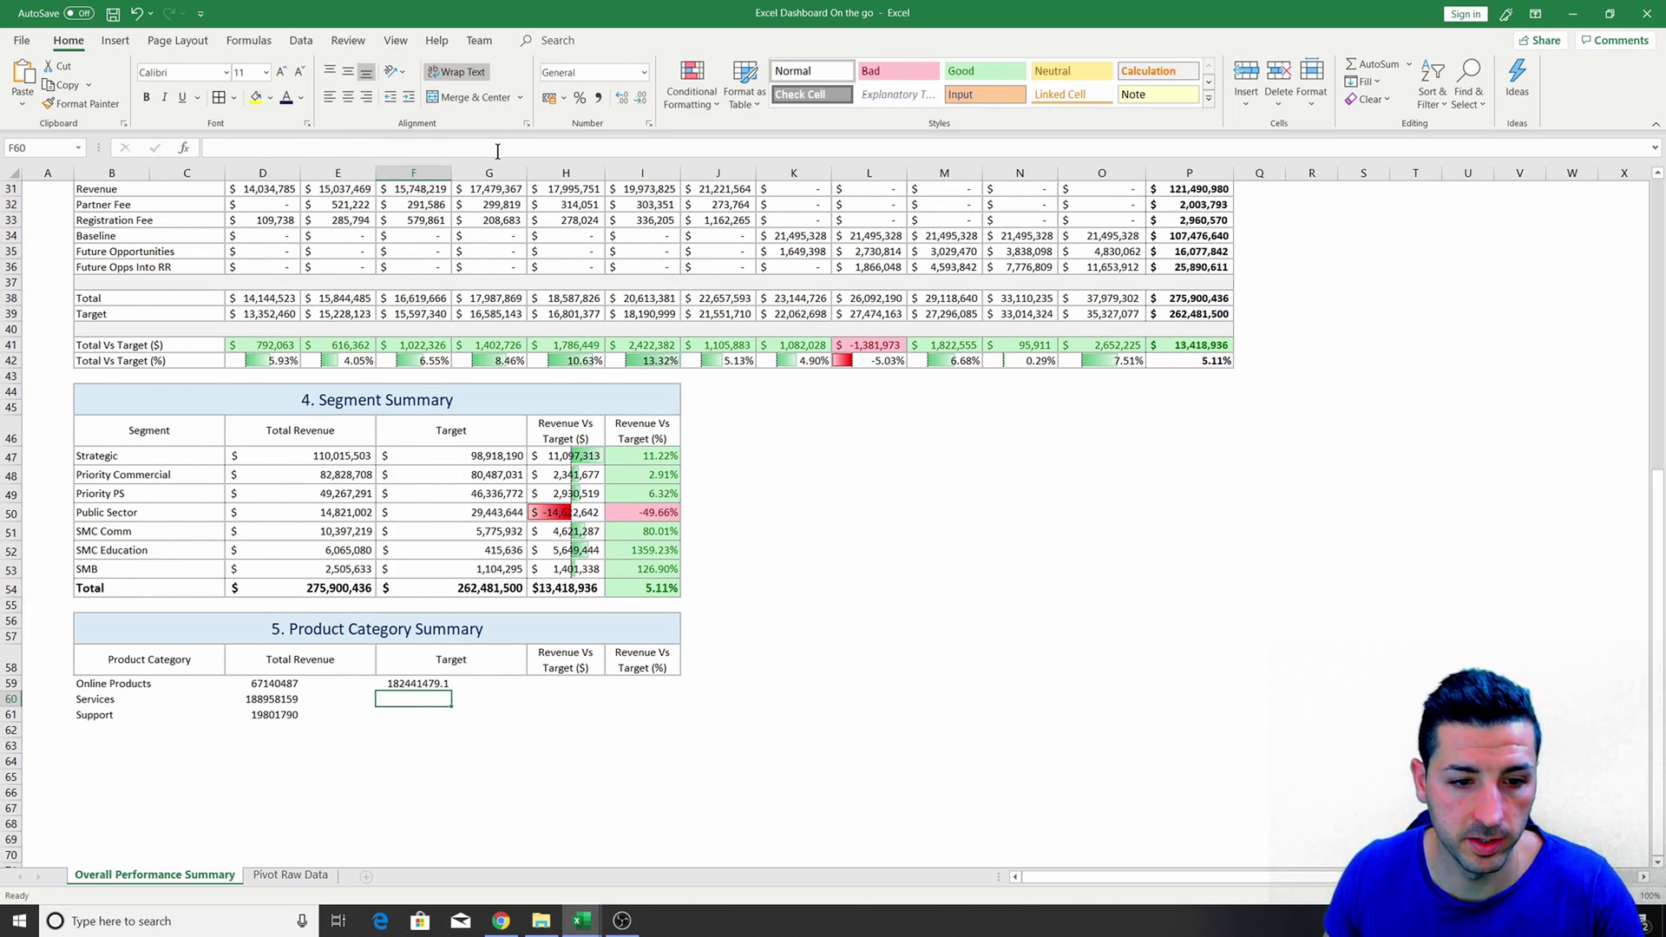
{"action": "left_click", "coordinate": [430, 686]}
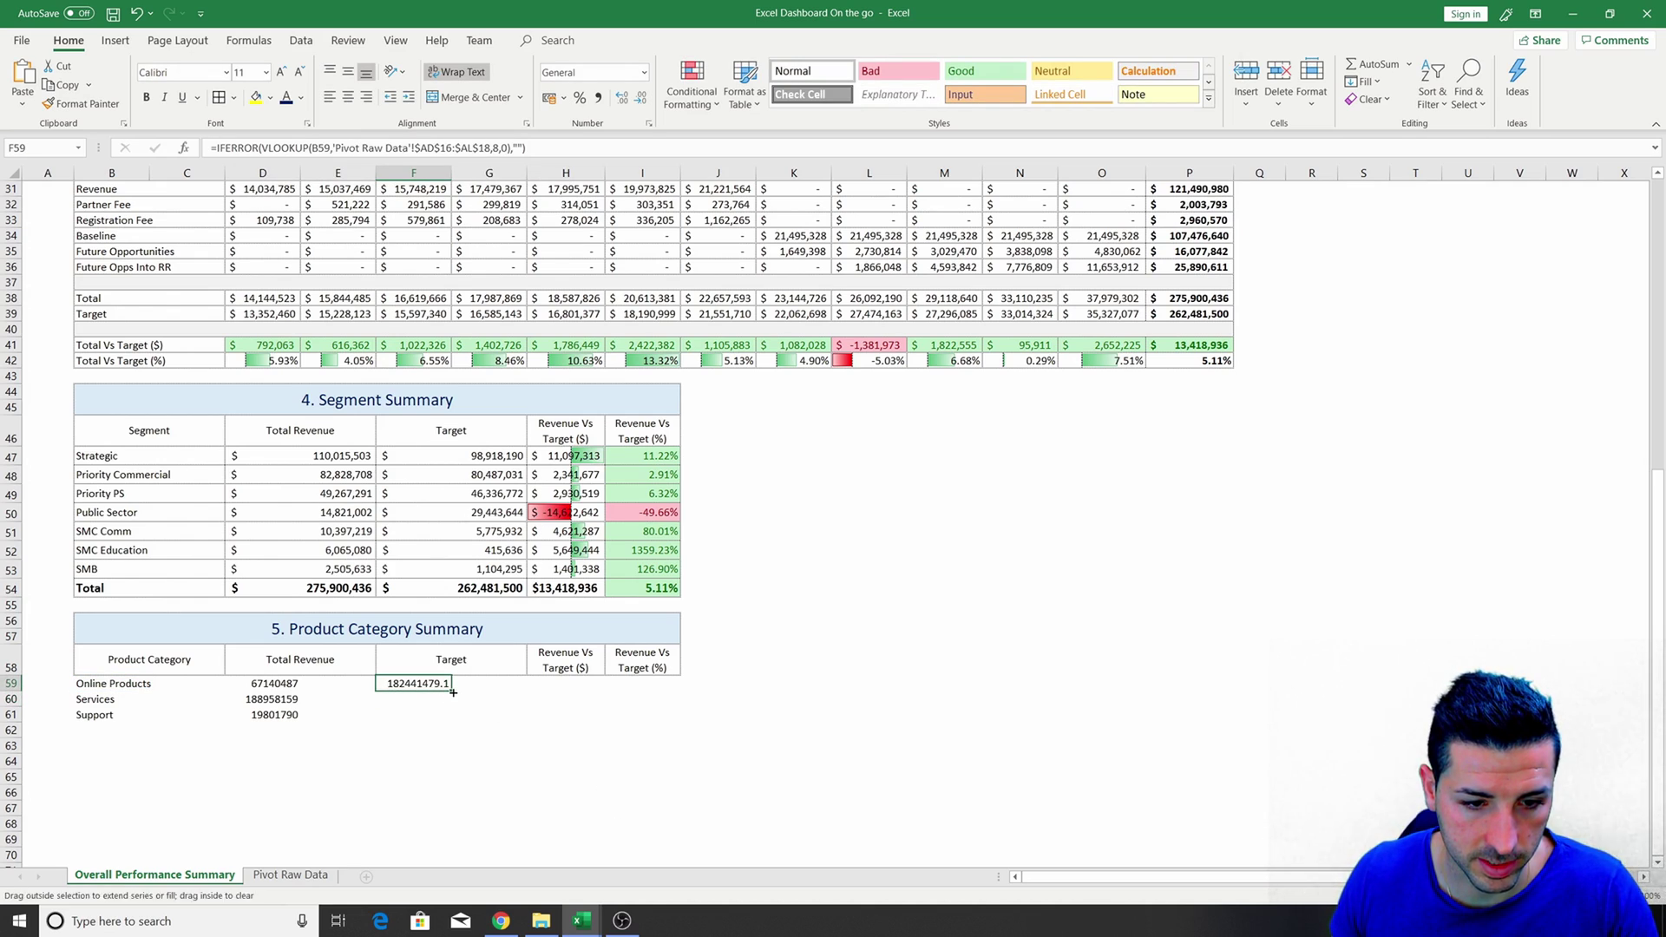
{"action": "double_click", "coordinate": [453, 693]}
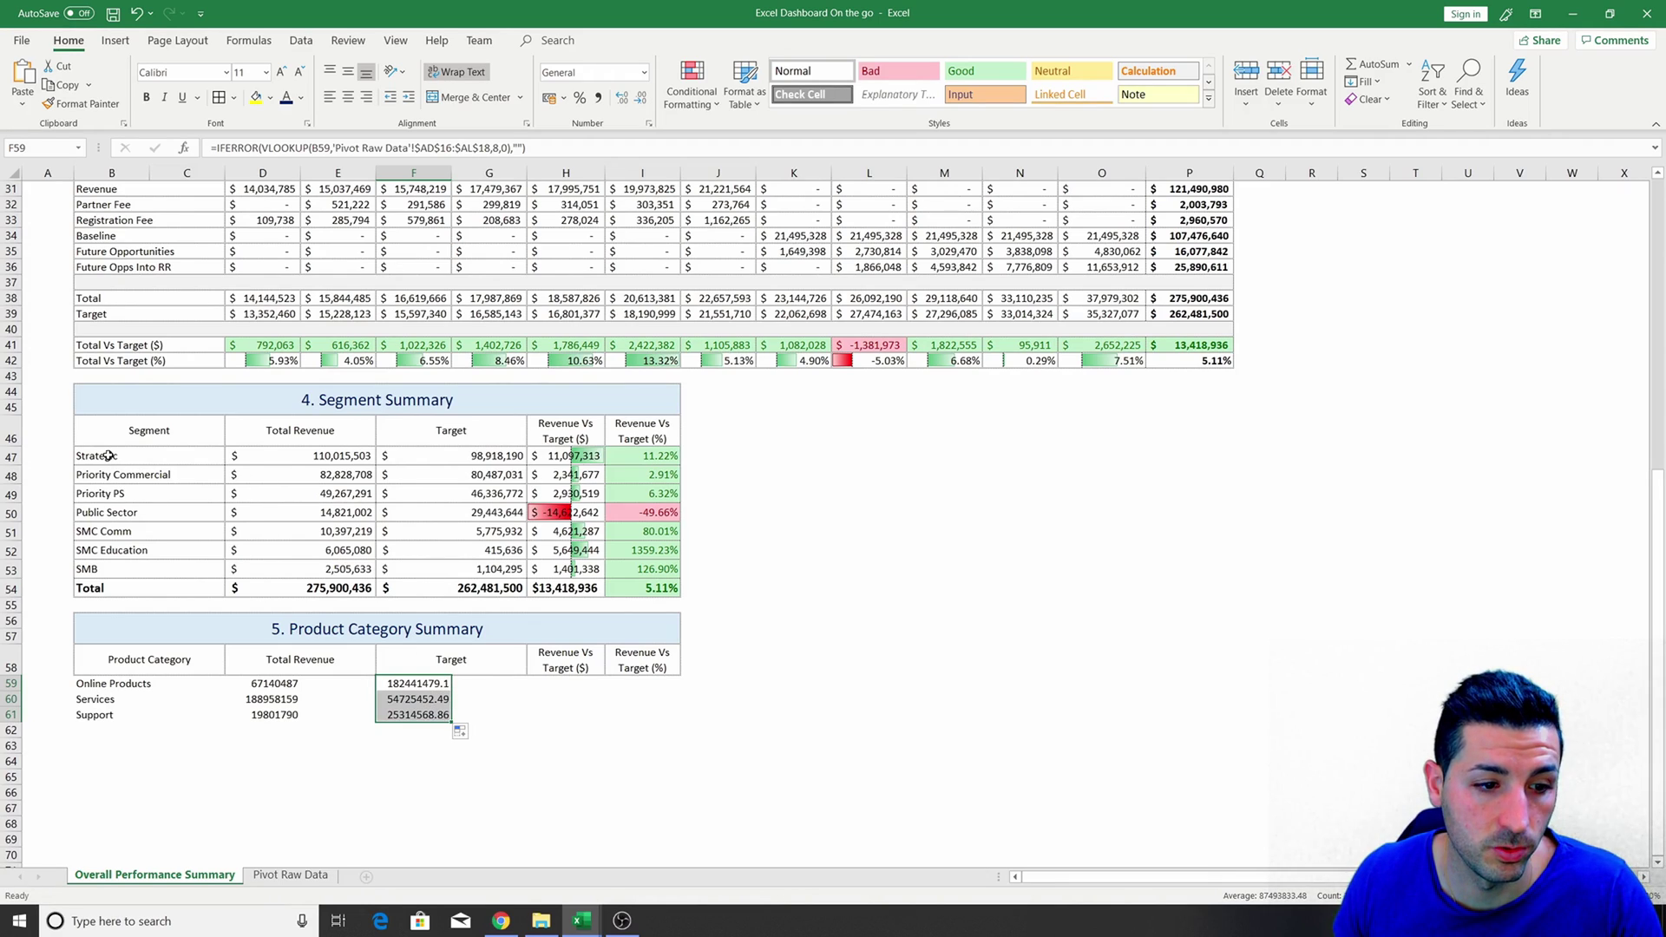
Copy the formatting of the Strategic row in the Segment Summary onto the Online Products row of the Product Category Summary.
{"action": "left_click_drag", "start_coordinate": [107, 455], "coordinate": [646, 457]}
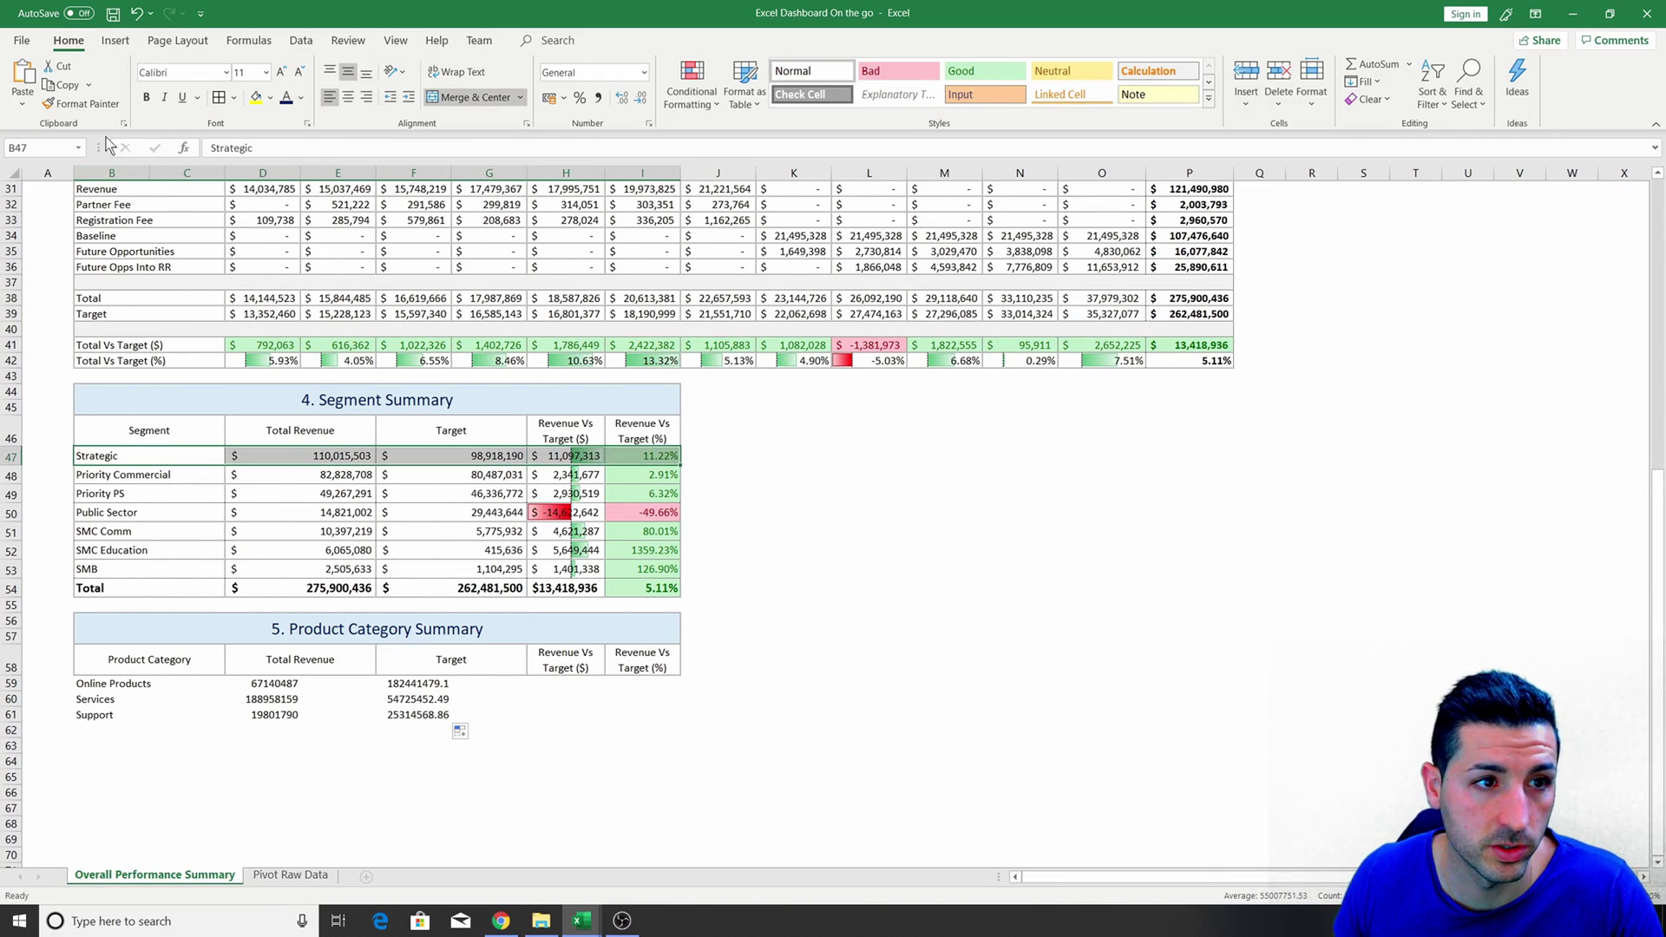
{"action": "left_click", "coordinate": [83, 103]}
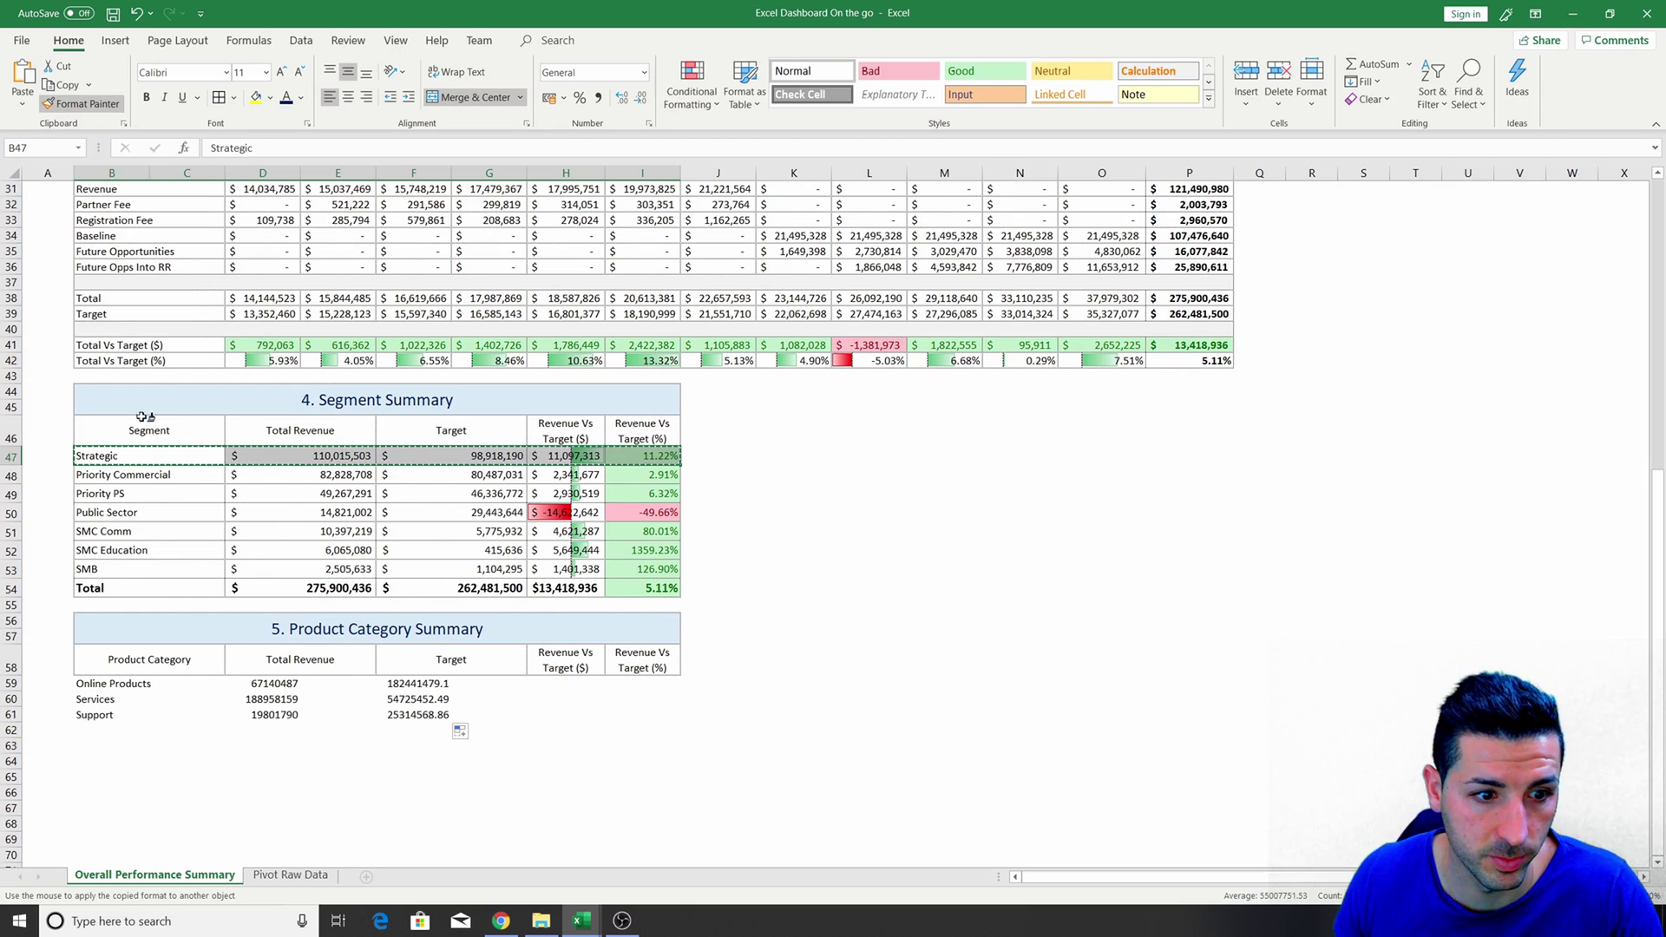
{"action": "left_click", "coordinate": [95, 687]}
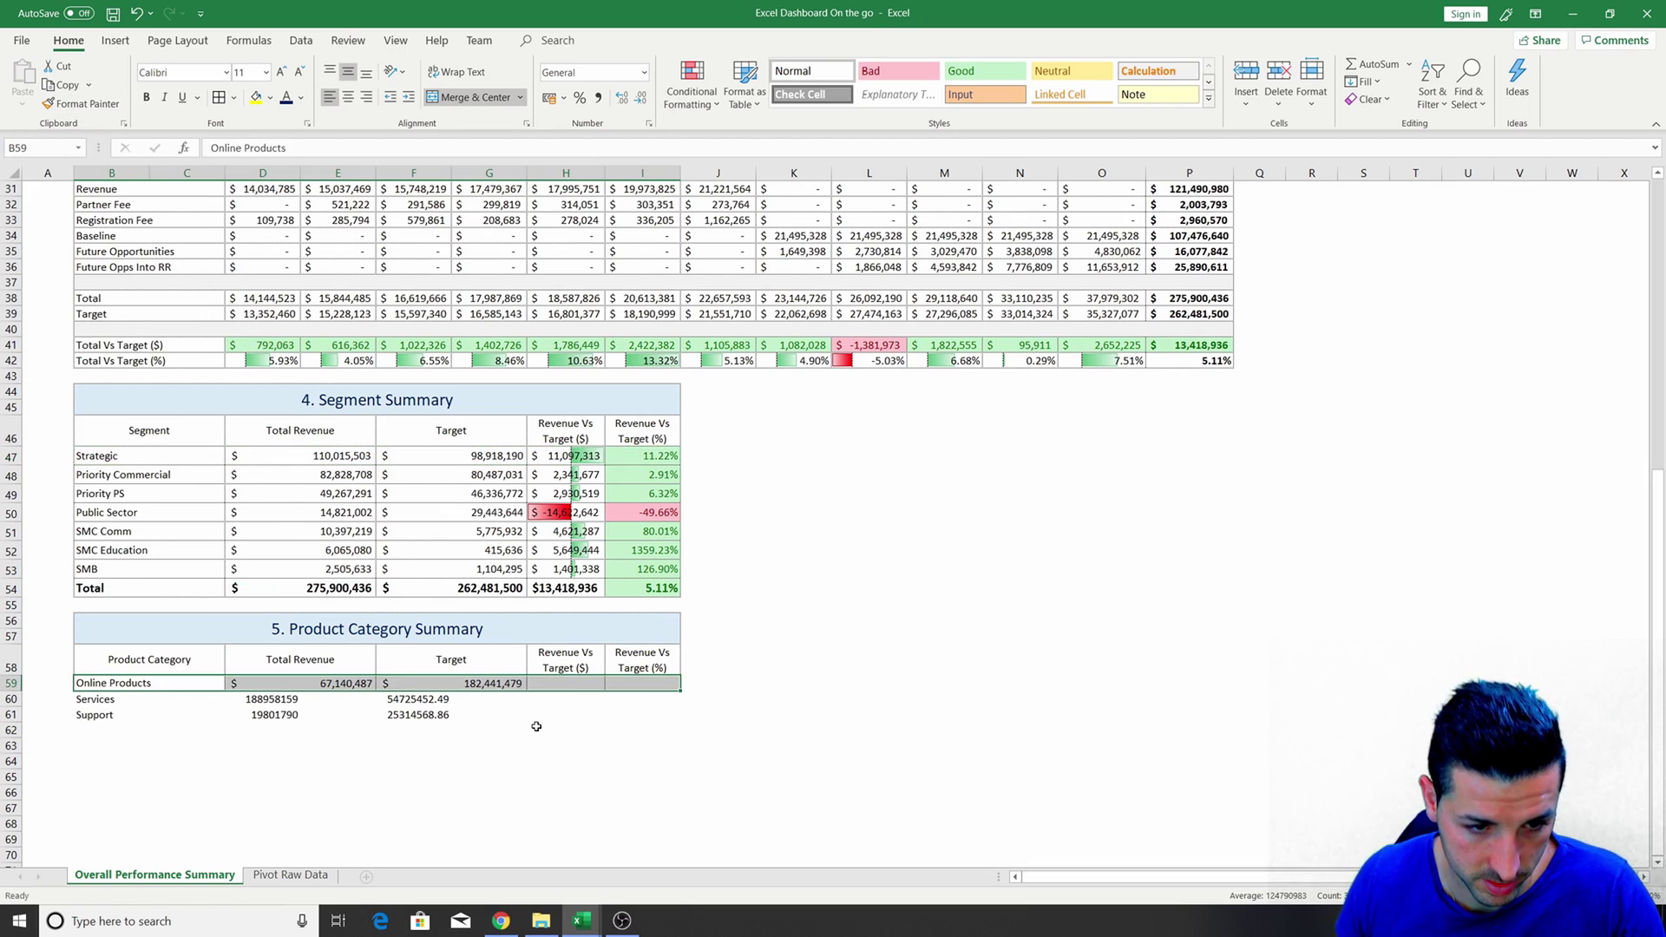
Copy the Revenue Vs Target ($) and (%) formulas from H47:I47 into H59:I59.
{"action": "left_click", "coordinate": [371, 684]}
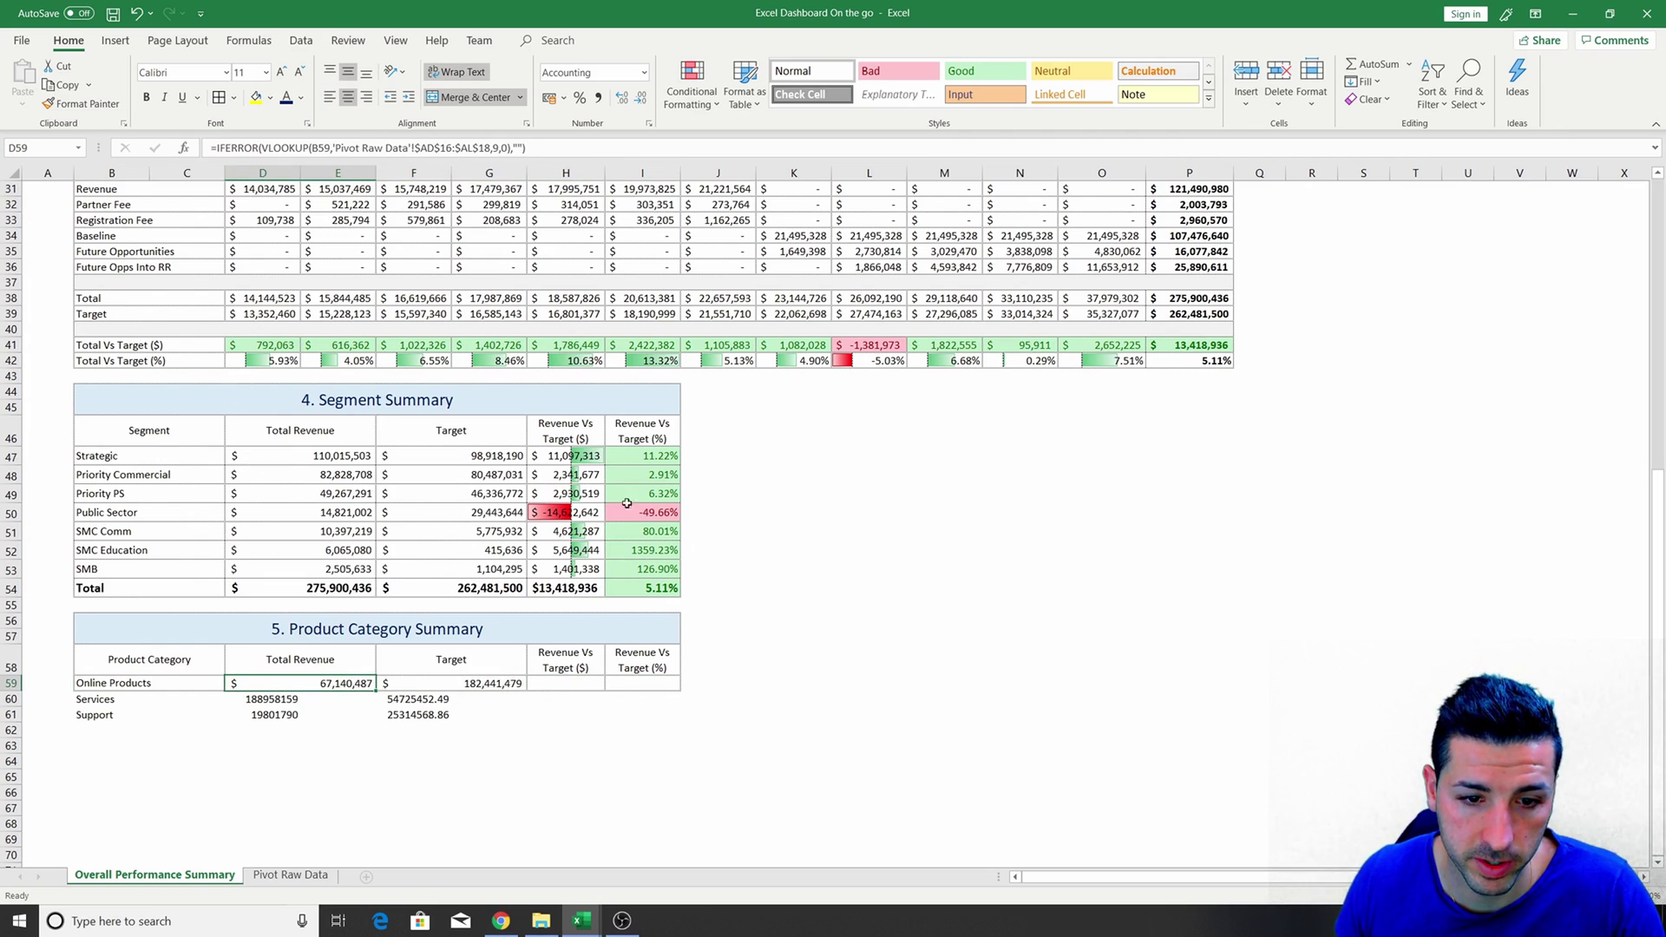
{"action": "left_click_drag", "start_coordinate": [579, 459], "coordinate": [637, 458]}
{"action": "key", "text": "ctrl+c"}
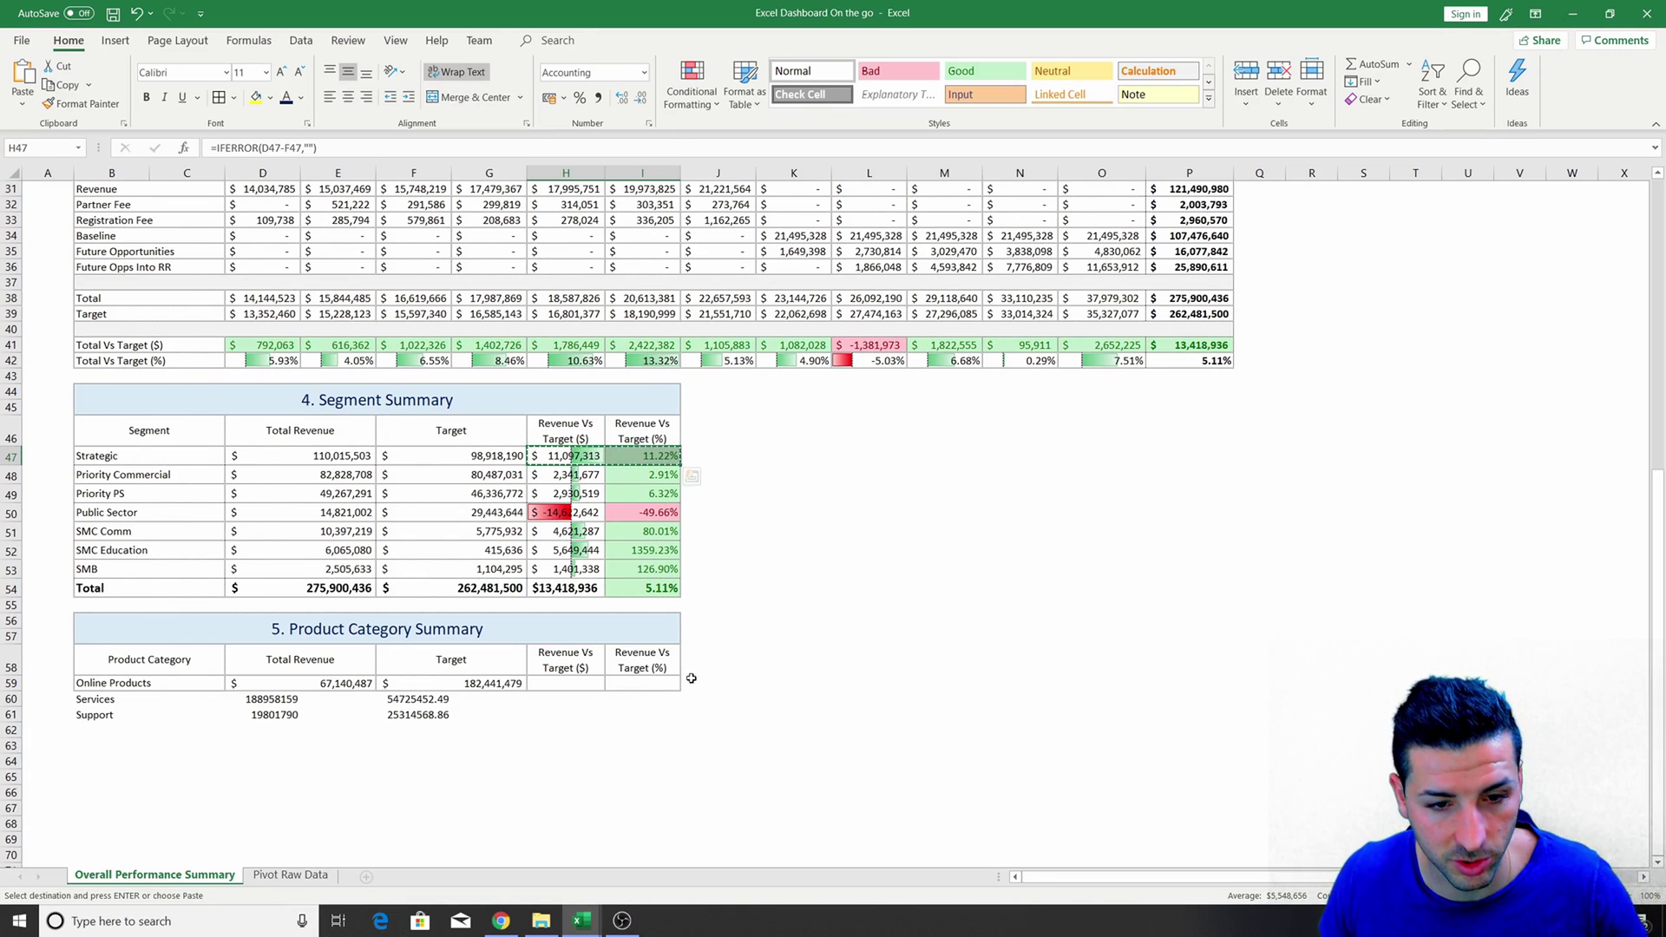
{"action": "left_click", "coordinate": [565, 684]}
{"action": "key", "text": "ctrl+v"}
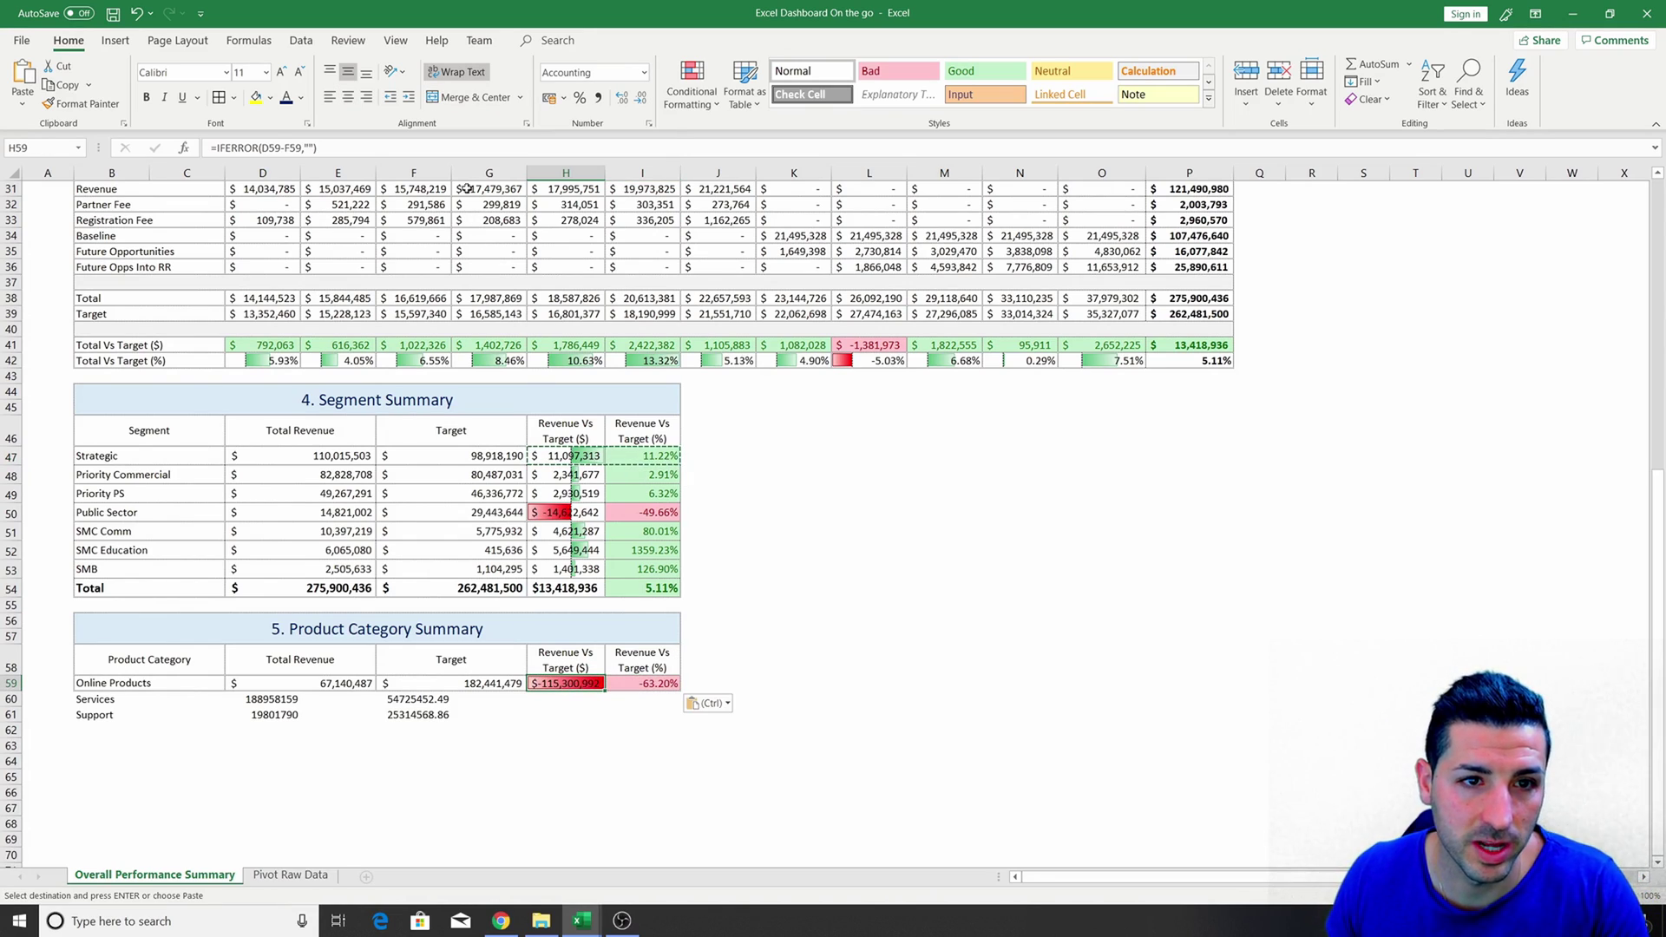
{"action": "key", "text": "Escape"}
{"action": "left_click", "coordinate": [555, 760]}
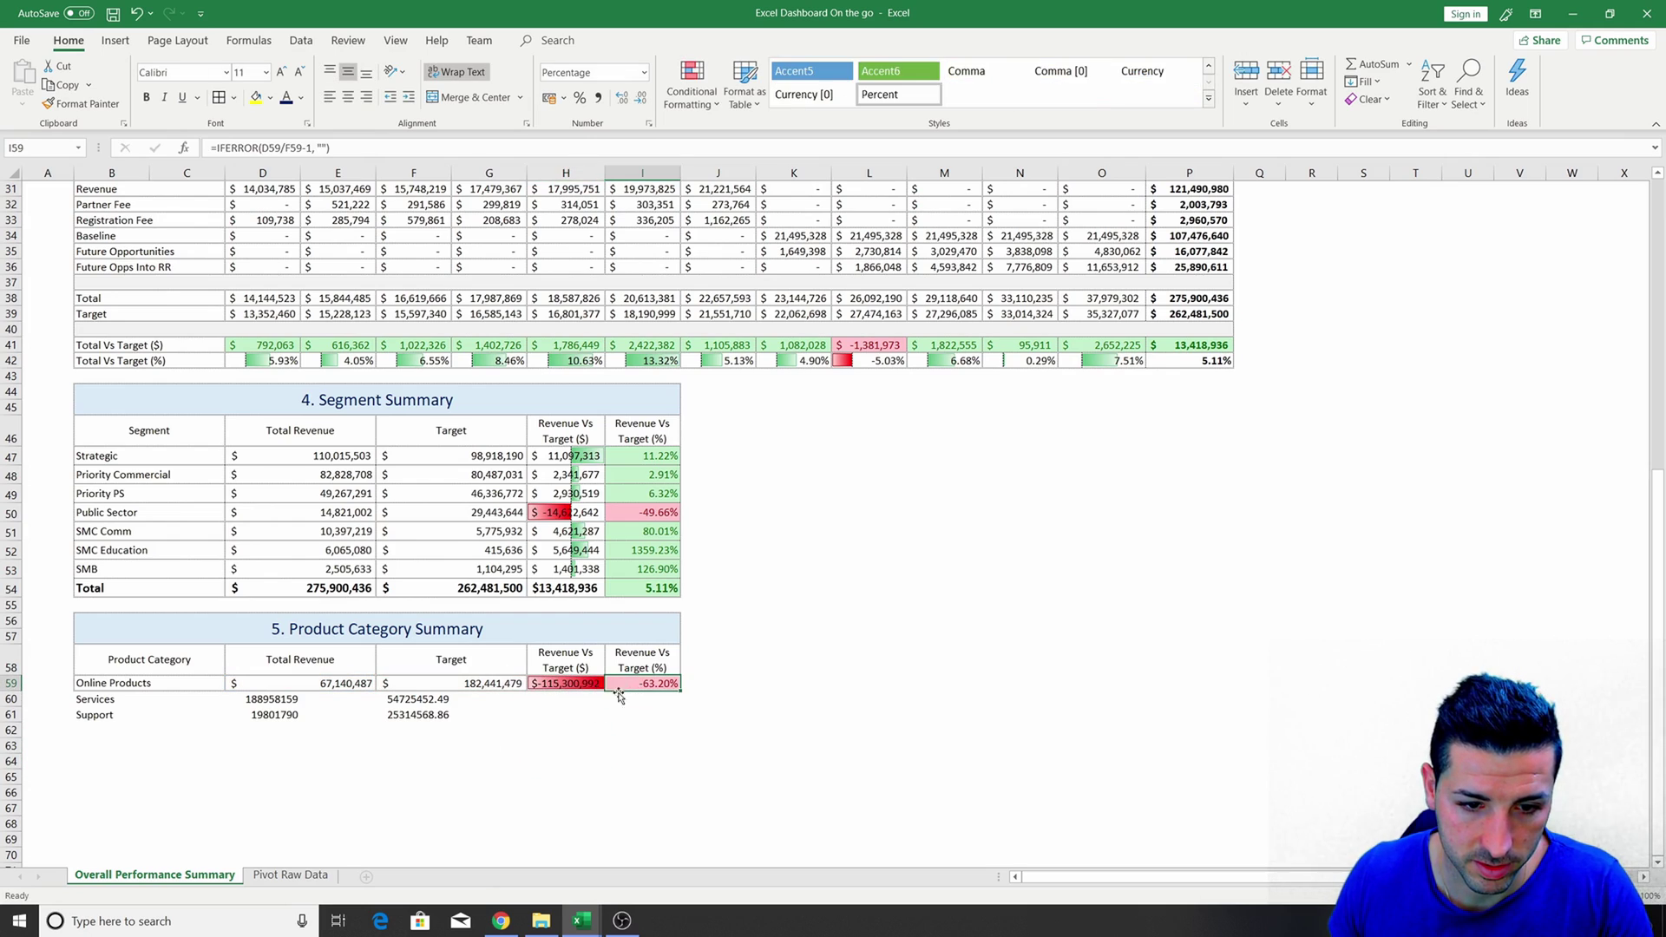
Apply the Online Products label cell's formatting to B60:I62 and fill the Revenue Vs Target formulas from H59:I59 down to row 62.
{"action": "left_click", "coordinate": [570, 699]}
{"action": "left_click_drag", "start_coordinate": [573, 682], "coordinate": [629, 683]}
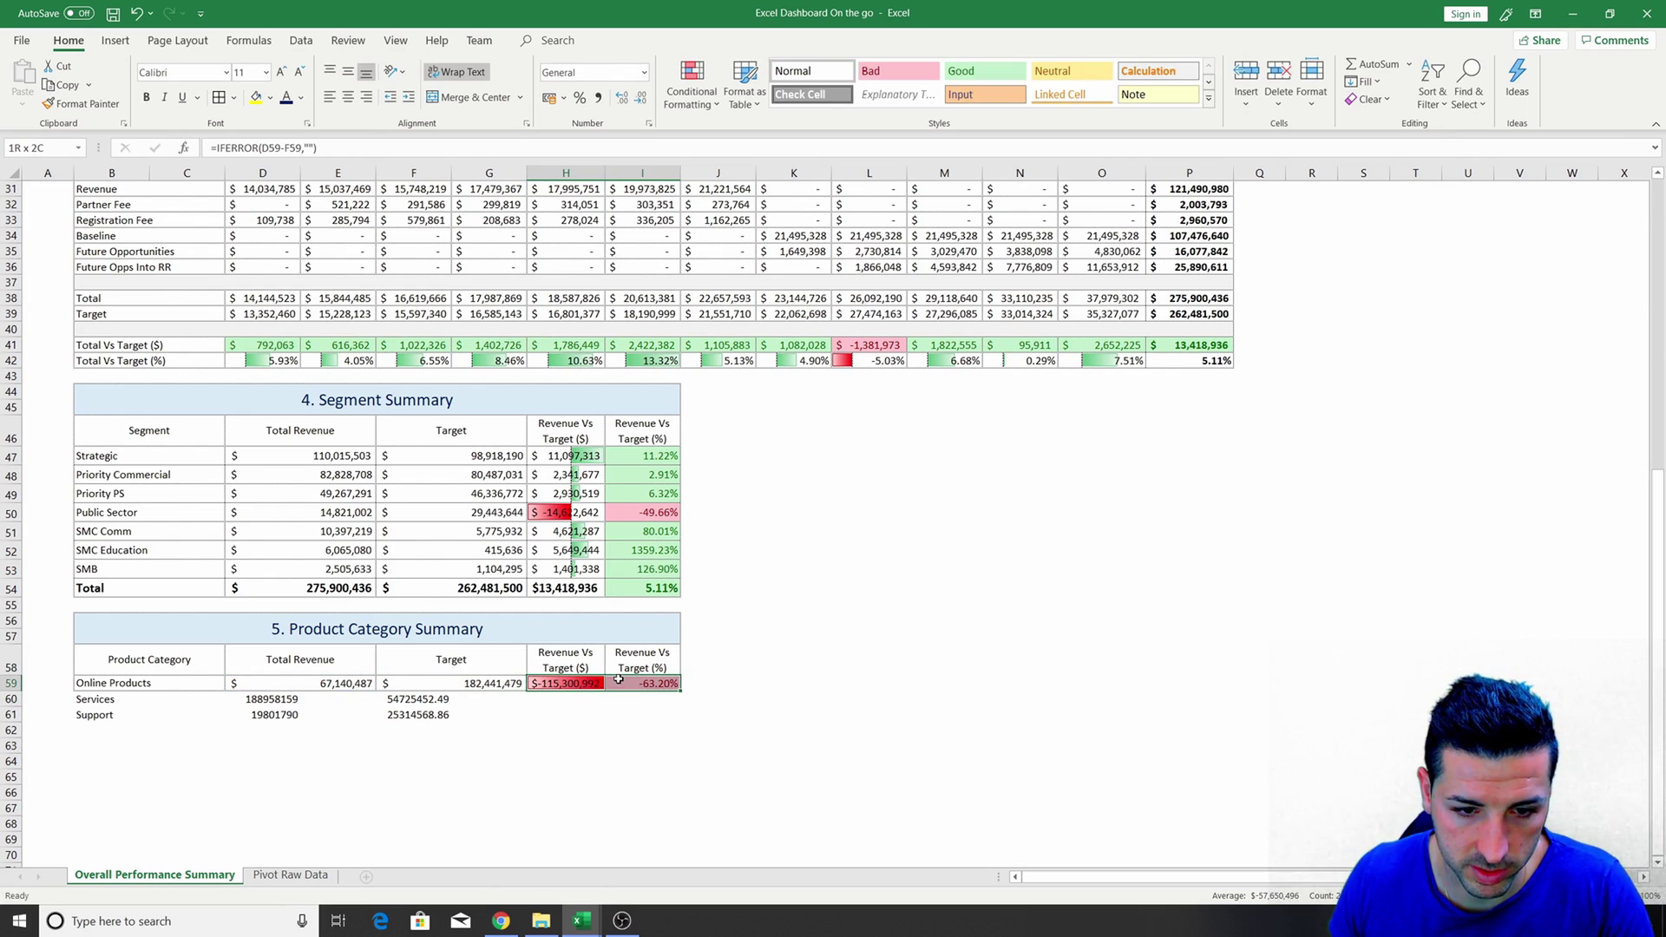
{"action": "left_click", "coordinate": [165, 684]}
{"action": "left_click", "coordinate": [81, 103]}
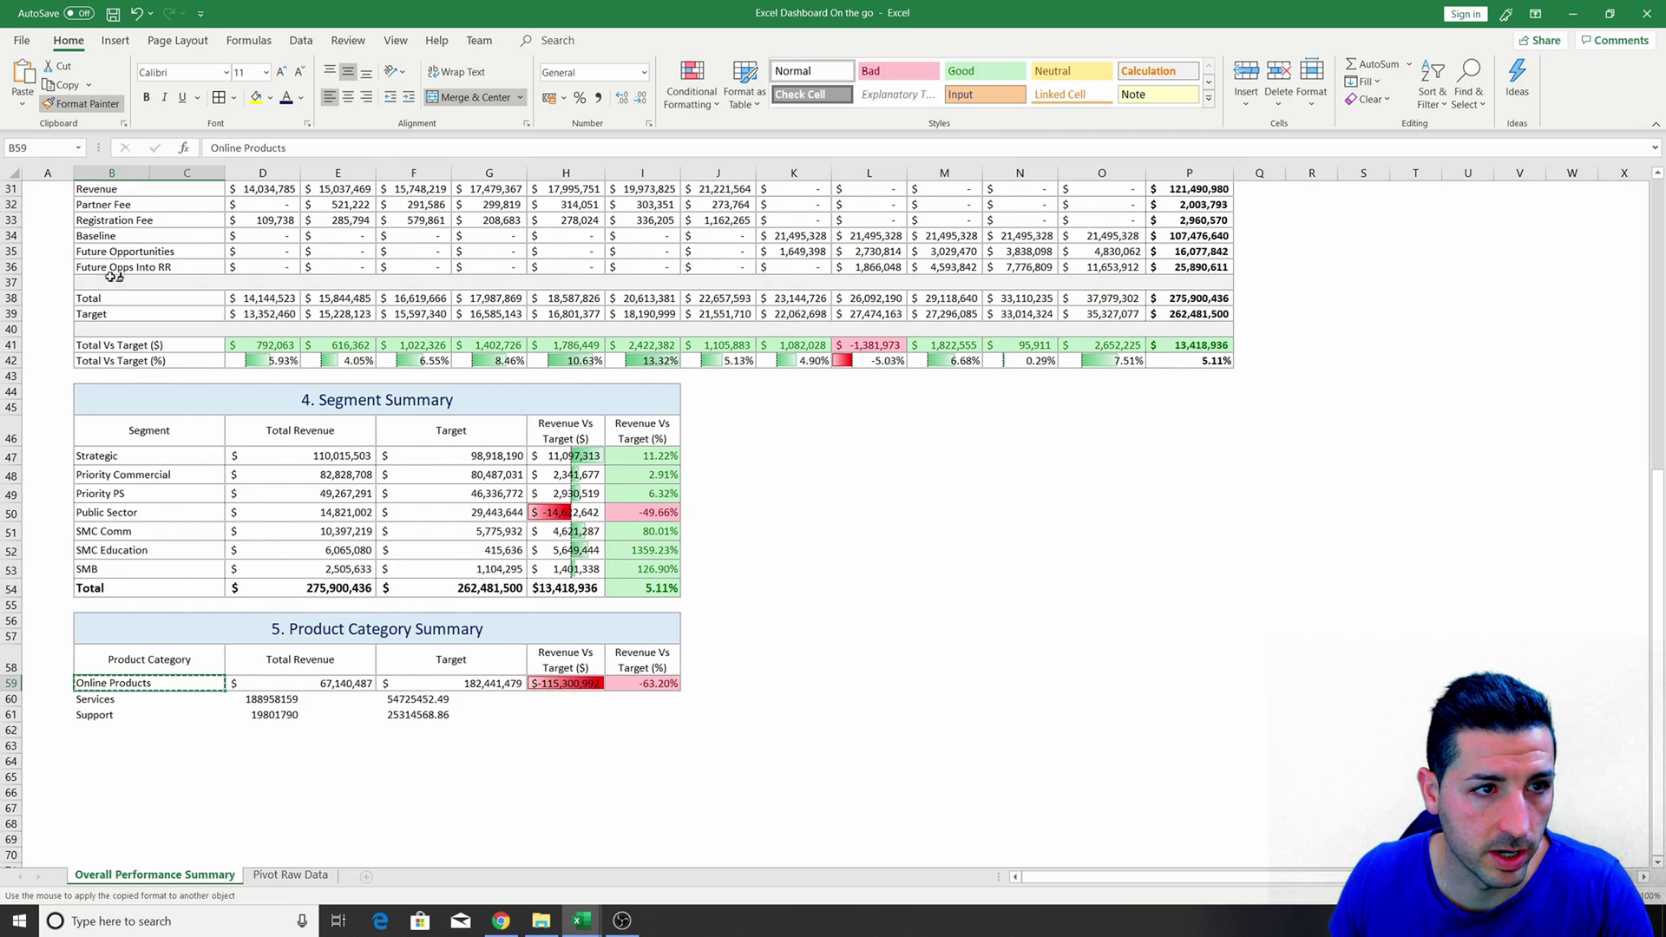
{"action": "mouse_move", "coordinate": [91, 699]}
{"action": "left_mouse_down"}
{"action": "mouse_move", "coordinate": [460, 708]}
{"action": "mouse_move", "coordinate": [512, 727]}
{"action": "mouse_move", "coordinate": [646, 684]}
{"action": "mouse_move", "coordinate": [681, 733]}
{"action": "left_mouse_up"}
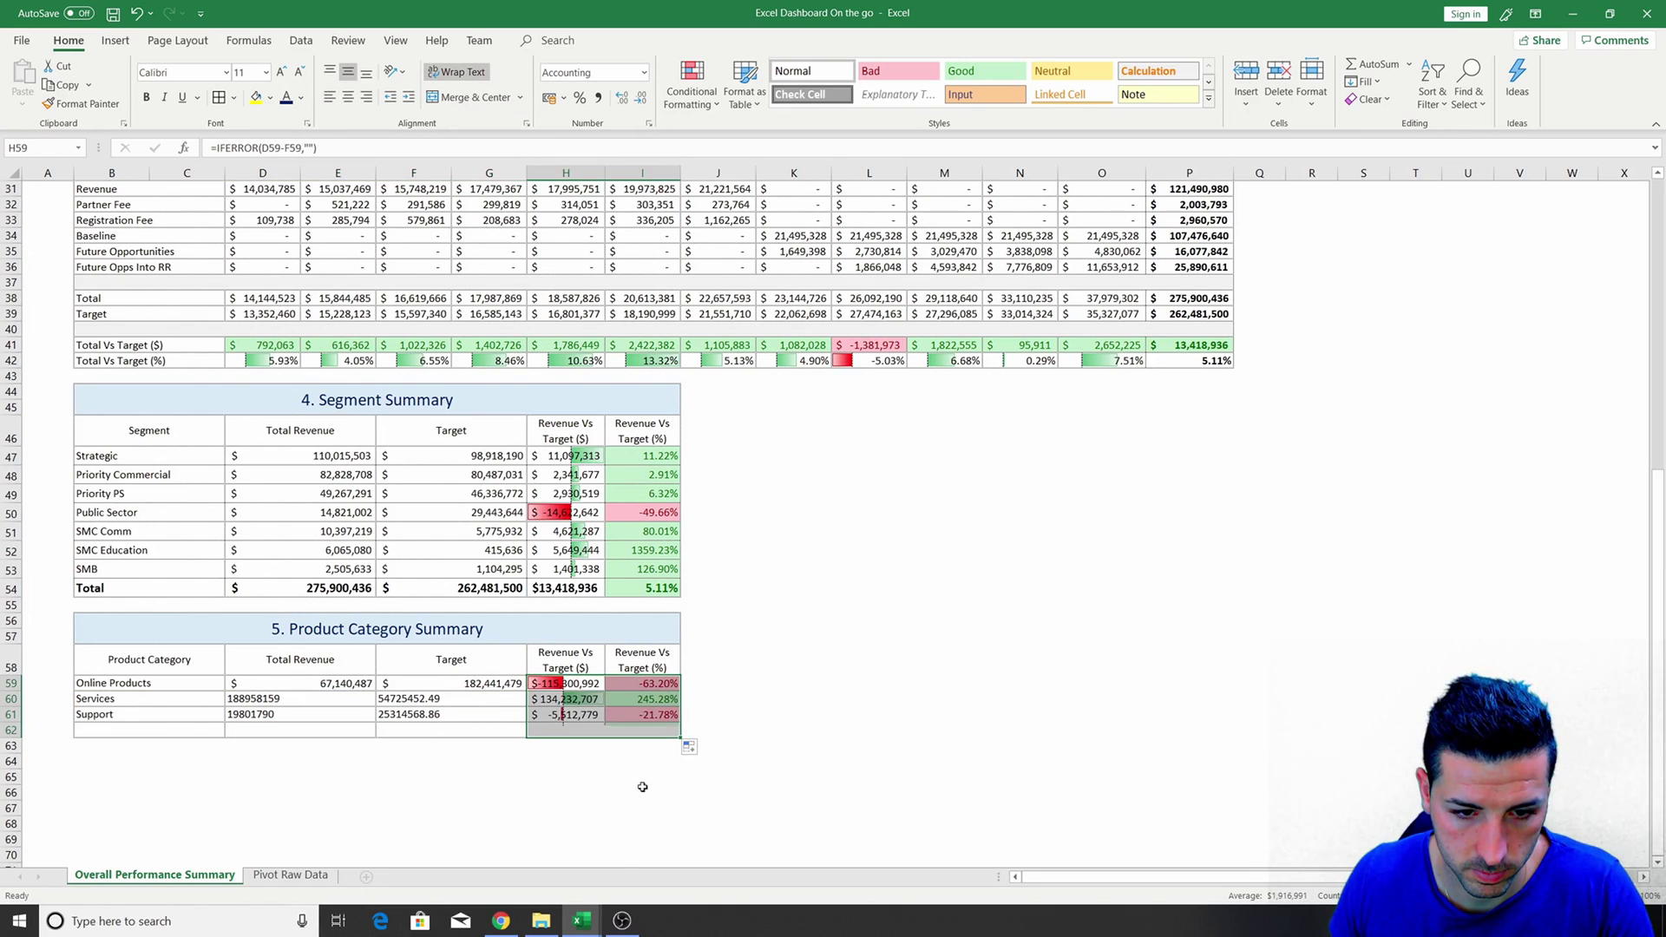
{"action": "left_click", "coordinate": [595, 780]}
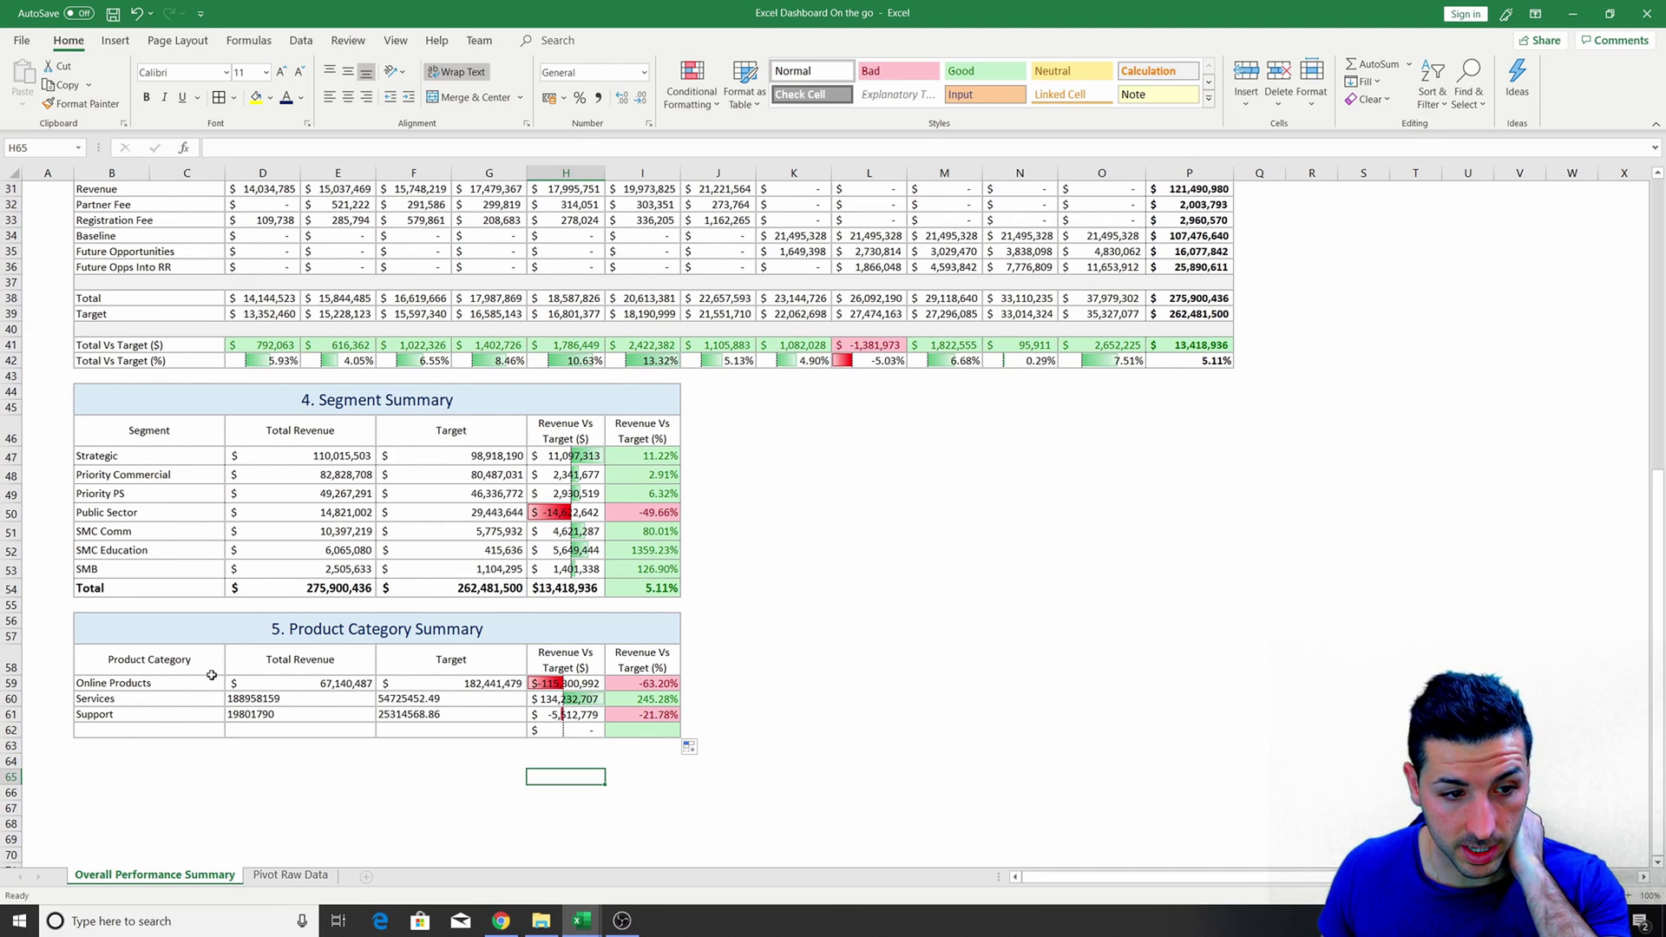
Copy the currency formatting of the Online Products Total Revenue and Target cells onto the Services and Support rows.
{"action": "left_click_drag", "start_coordinate": [247, 685], "coordinate": [449, 684]}
{"action": "left_click", "coordinate": [82, 103]}
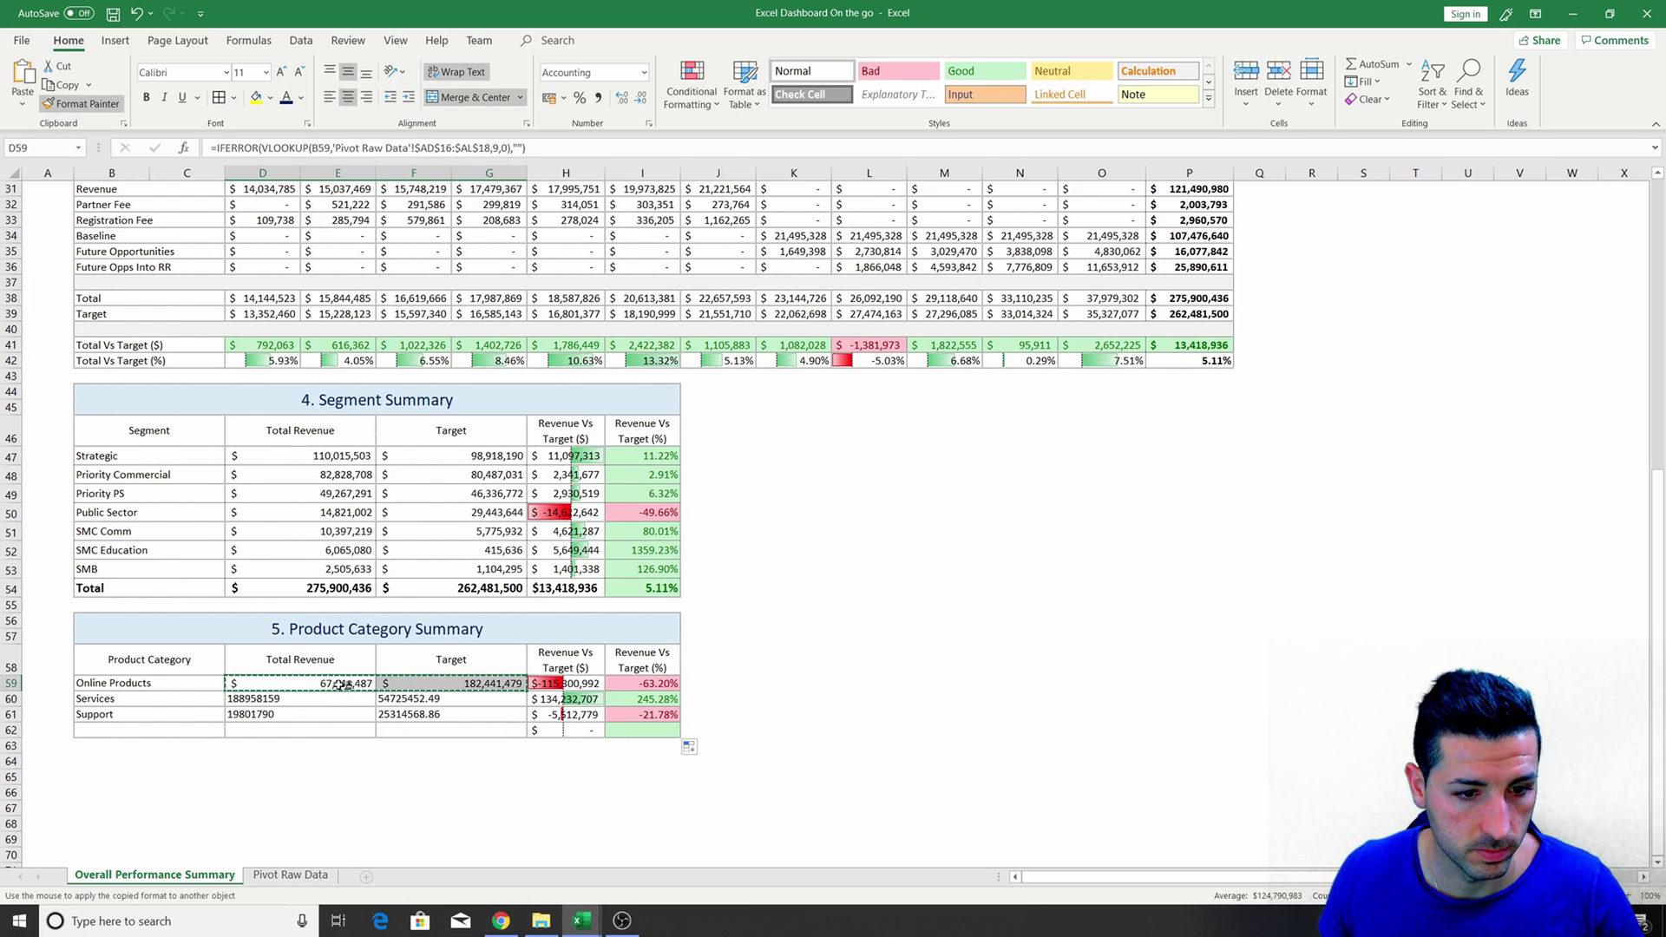
{"action": "left_click_drag", "start_coordinate": [260, 699], "coordinate": [433, 714]}
{"action": "left_click", "coordinate": [439, 744]}
{"action": "left_click", "coordinate": [392, 732]}
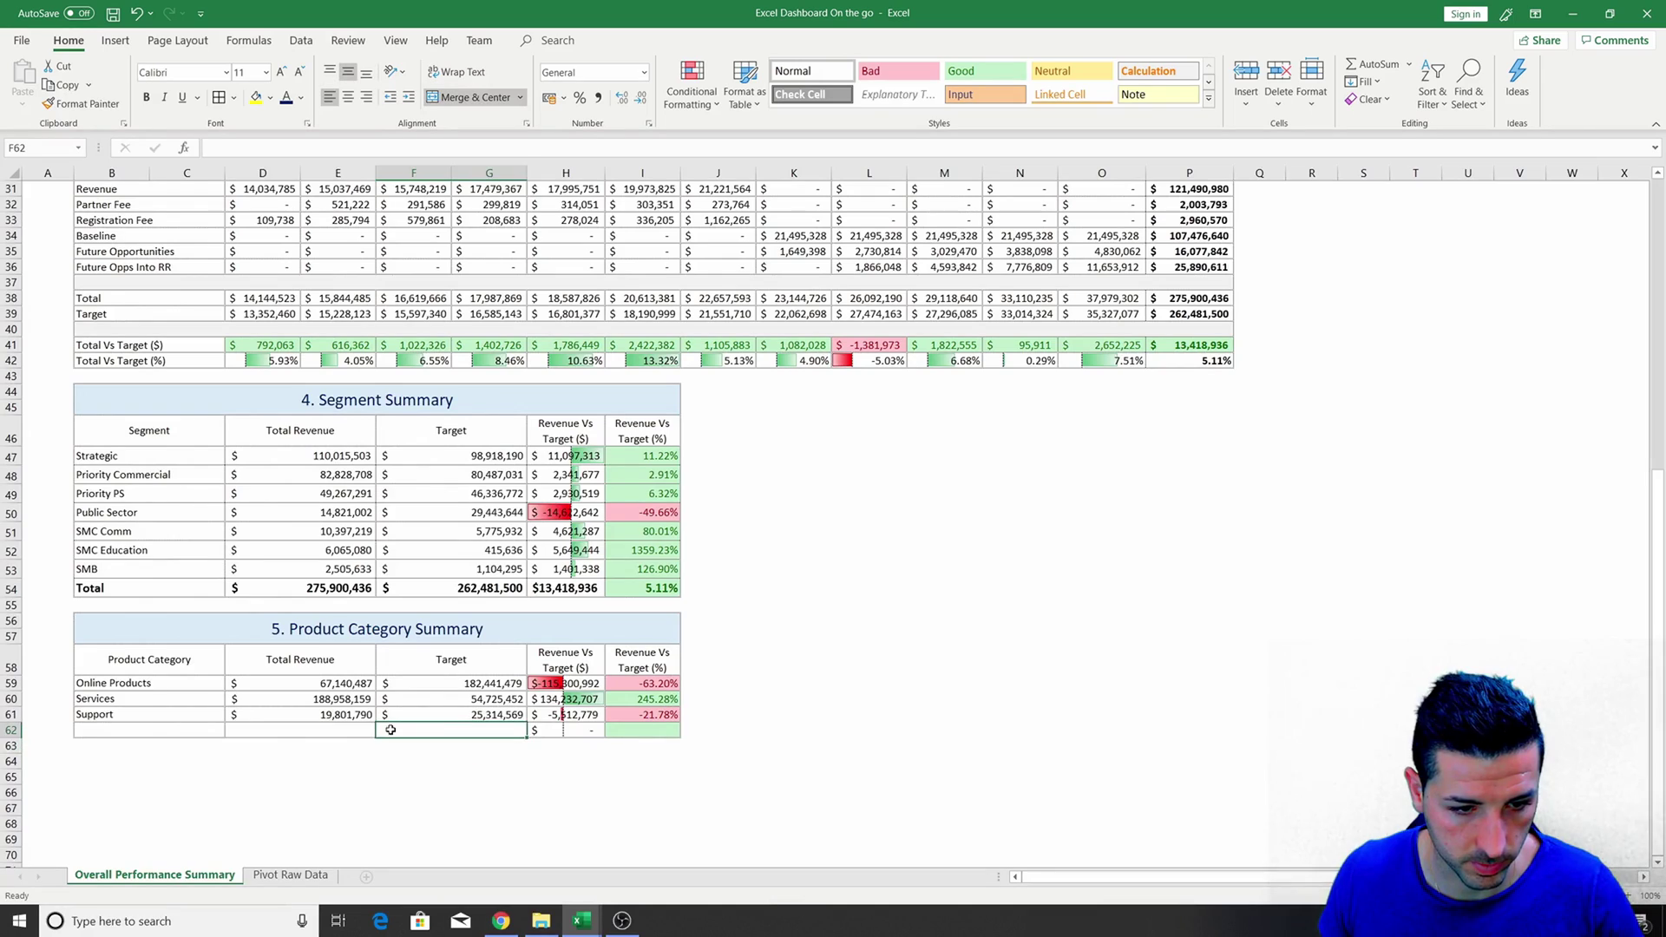
Copy the Total label from B54 of the Segment Summary into B62 of the Product Category Summary.
{"action": "left_click", "coordinate": [366, 731]}
{"action": "left_click", "coordinate": [147, 589]}
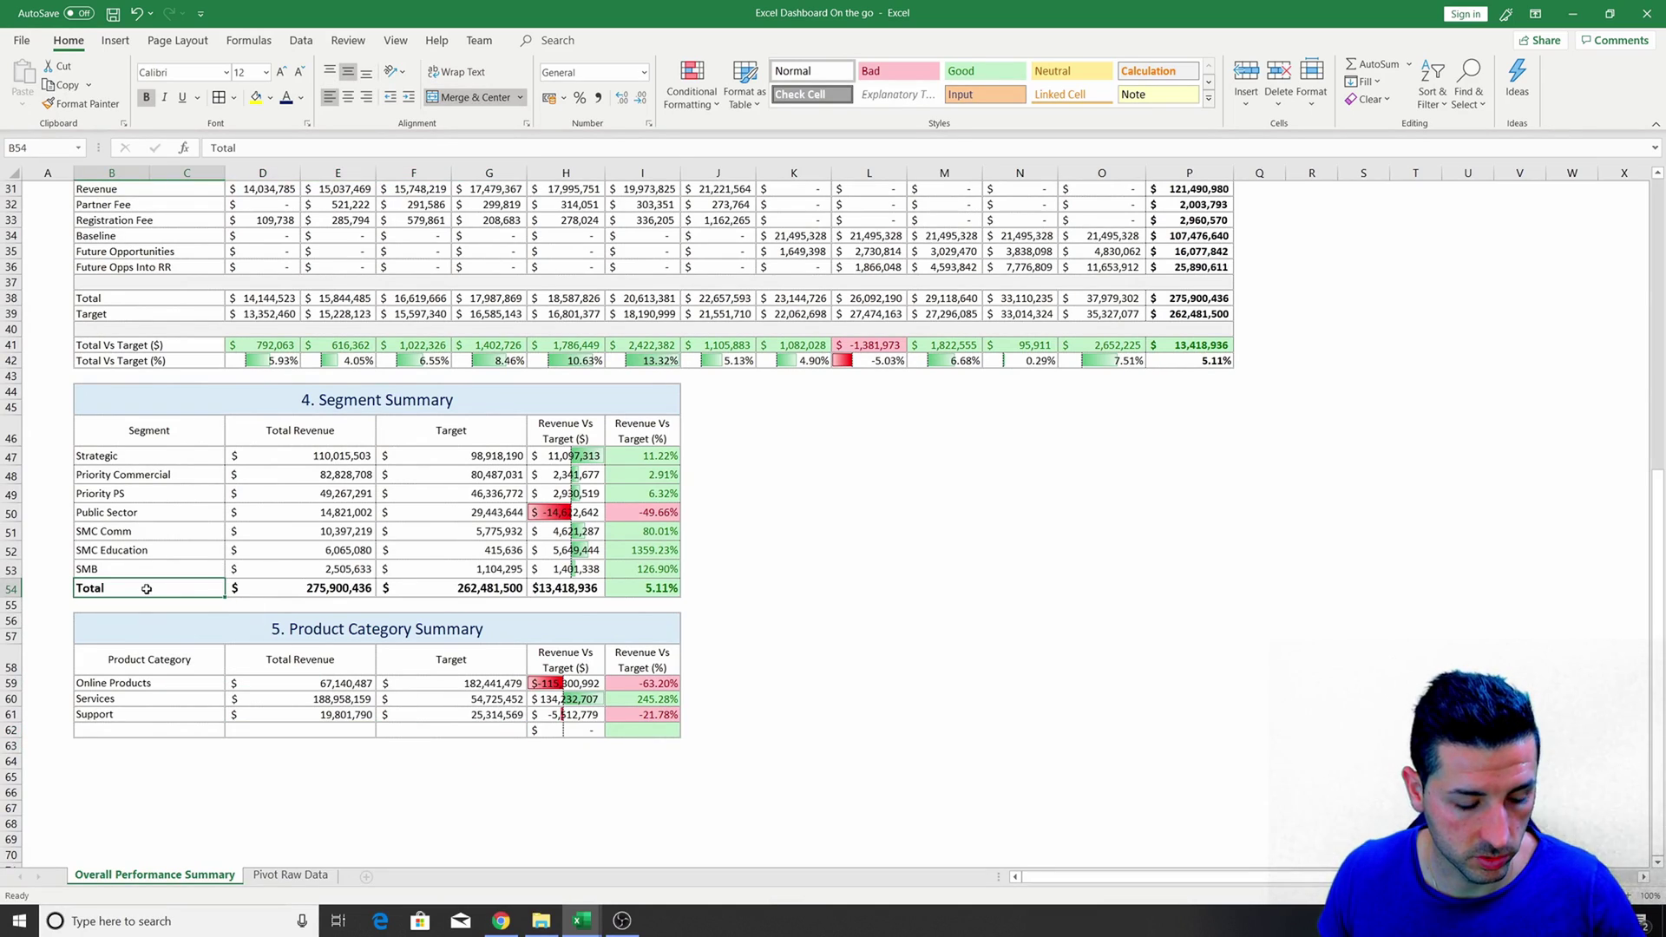
{"action": "key", "text": "ctrl+c"}
{"action": "left_click", "coordinate": [174, 730]}
{"action": "key", "text": "ctrl+v"}
{"action": "left_click", "coordinate": [236, 733]}
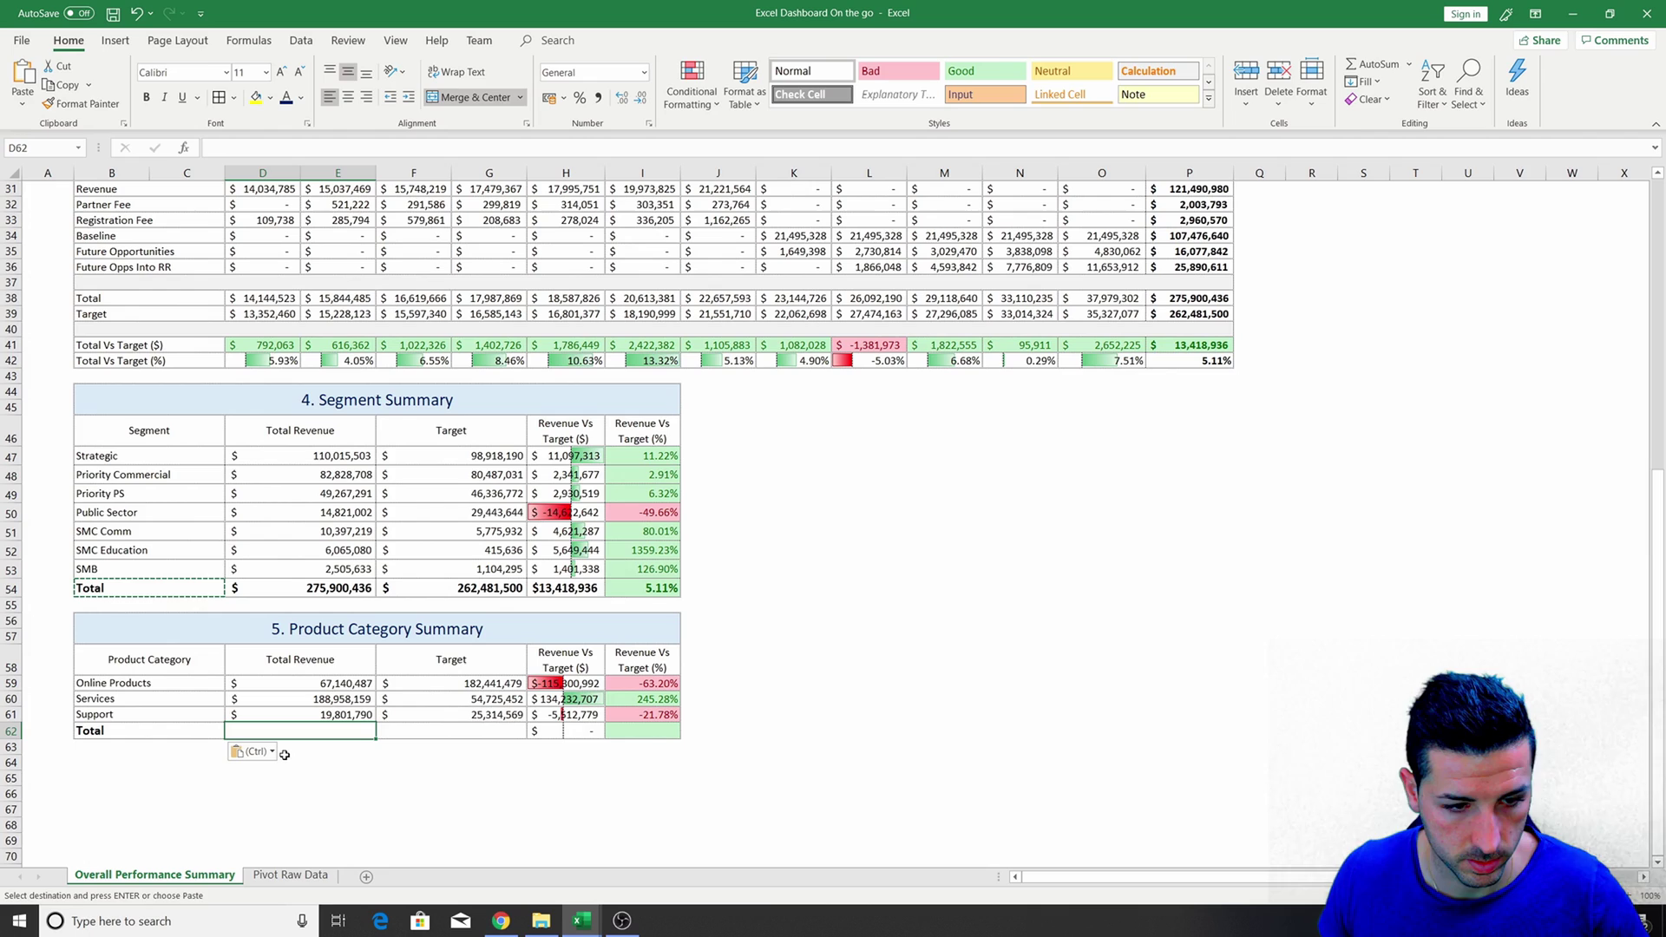
Sum the Total Revenue and Target columns in row 62 of the Product Category Summary and make the Total row bold at size 12.
{"action": "type", "text": "=sum("}
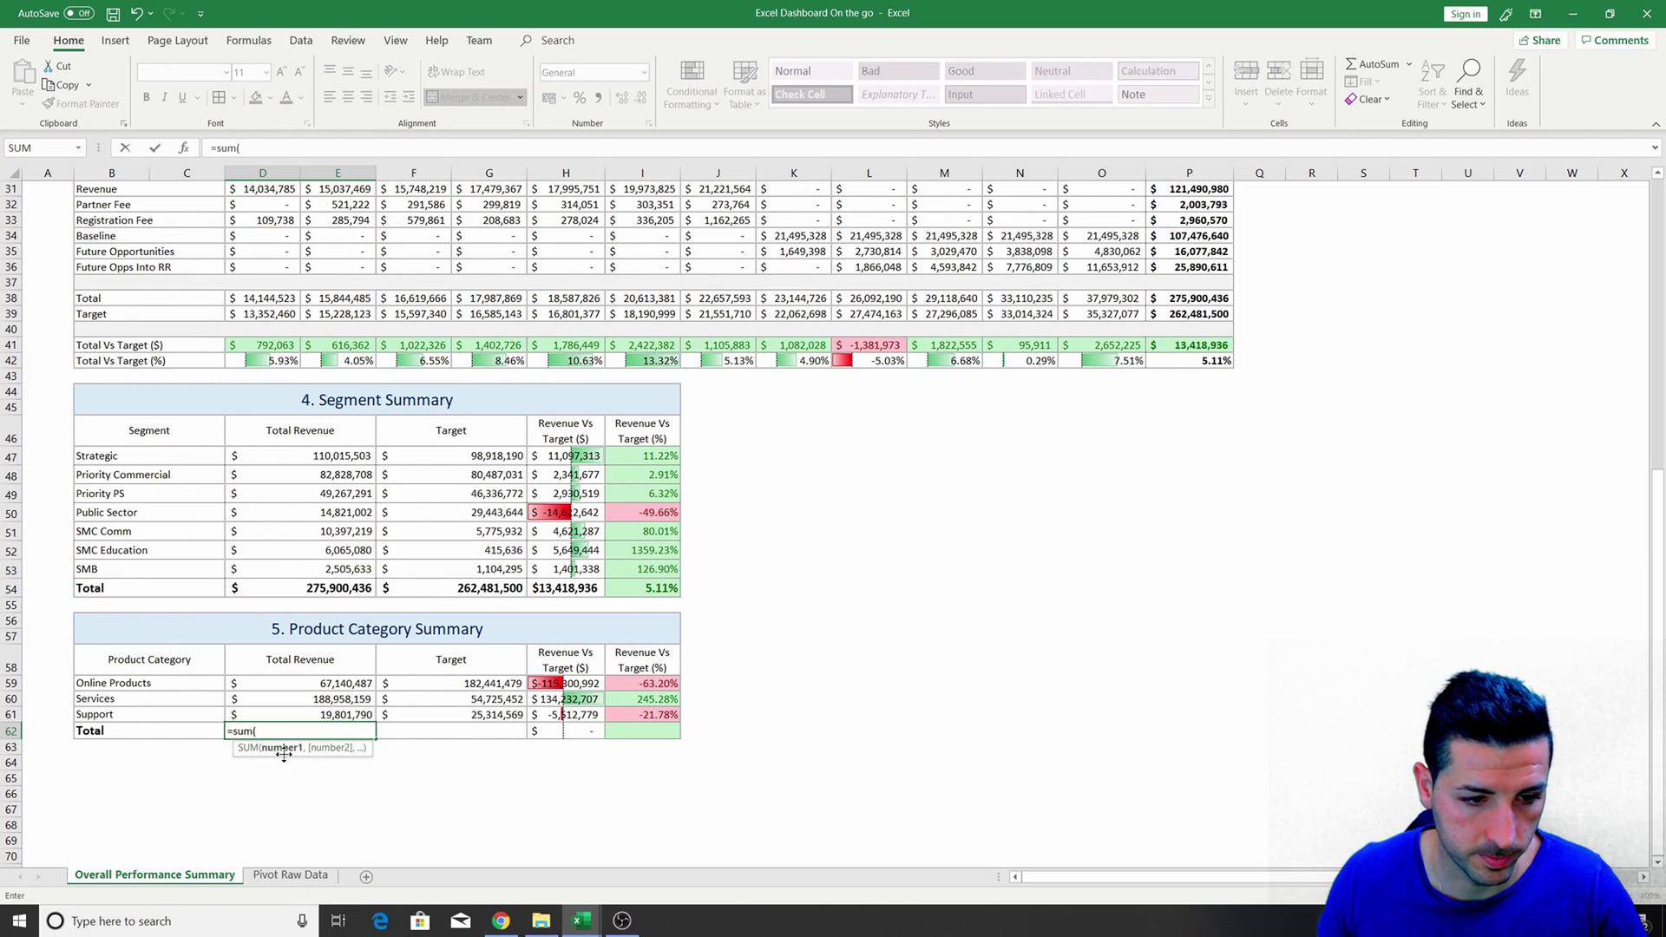
{"action": "left_click_drag", "start_coordinate": [347, 684], "coordinate": [348, 715]}
{"action": "key", "text": "Return"}
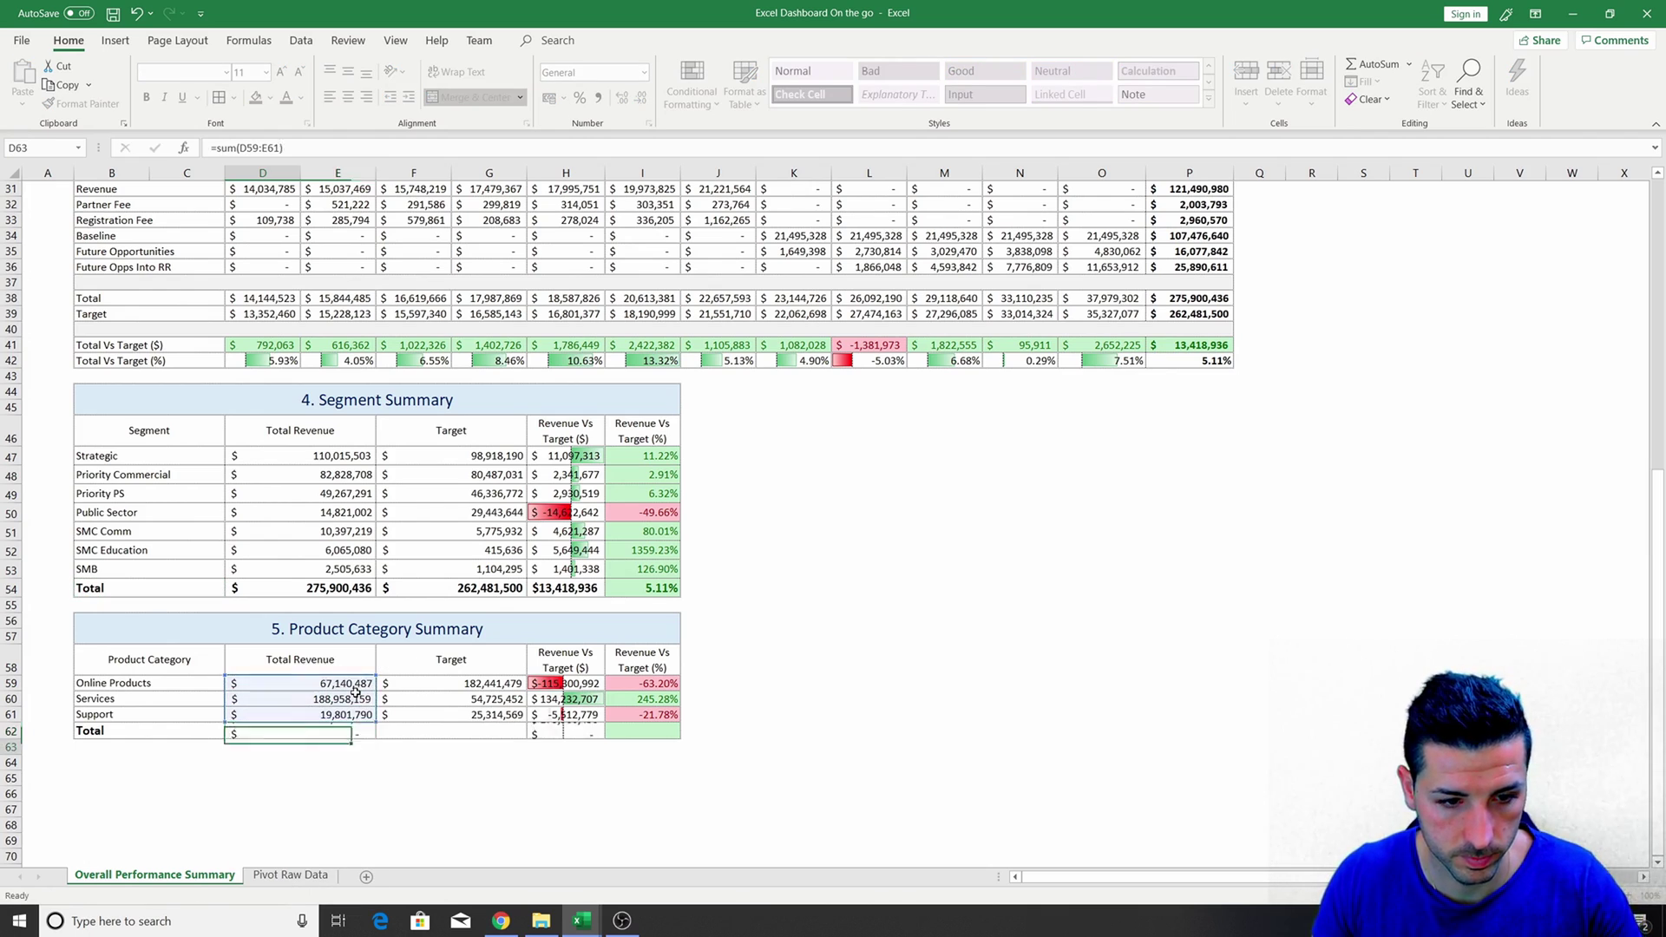
{"action": "left_click", "coordinate": [453, 734]}
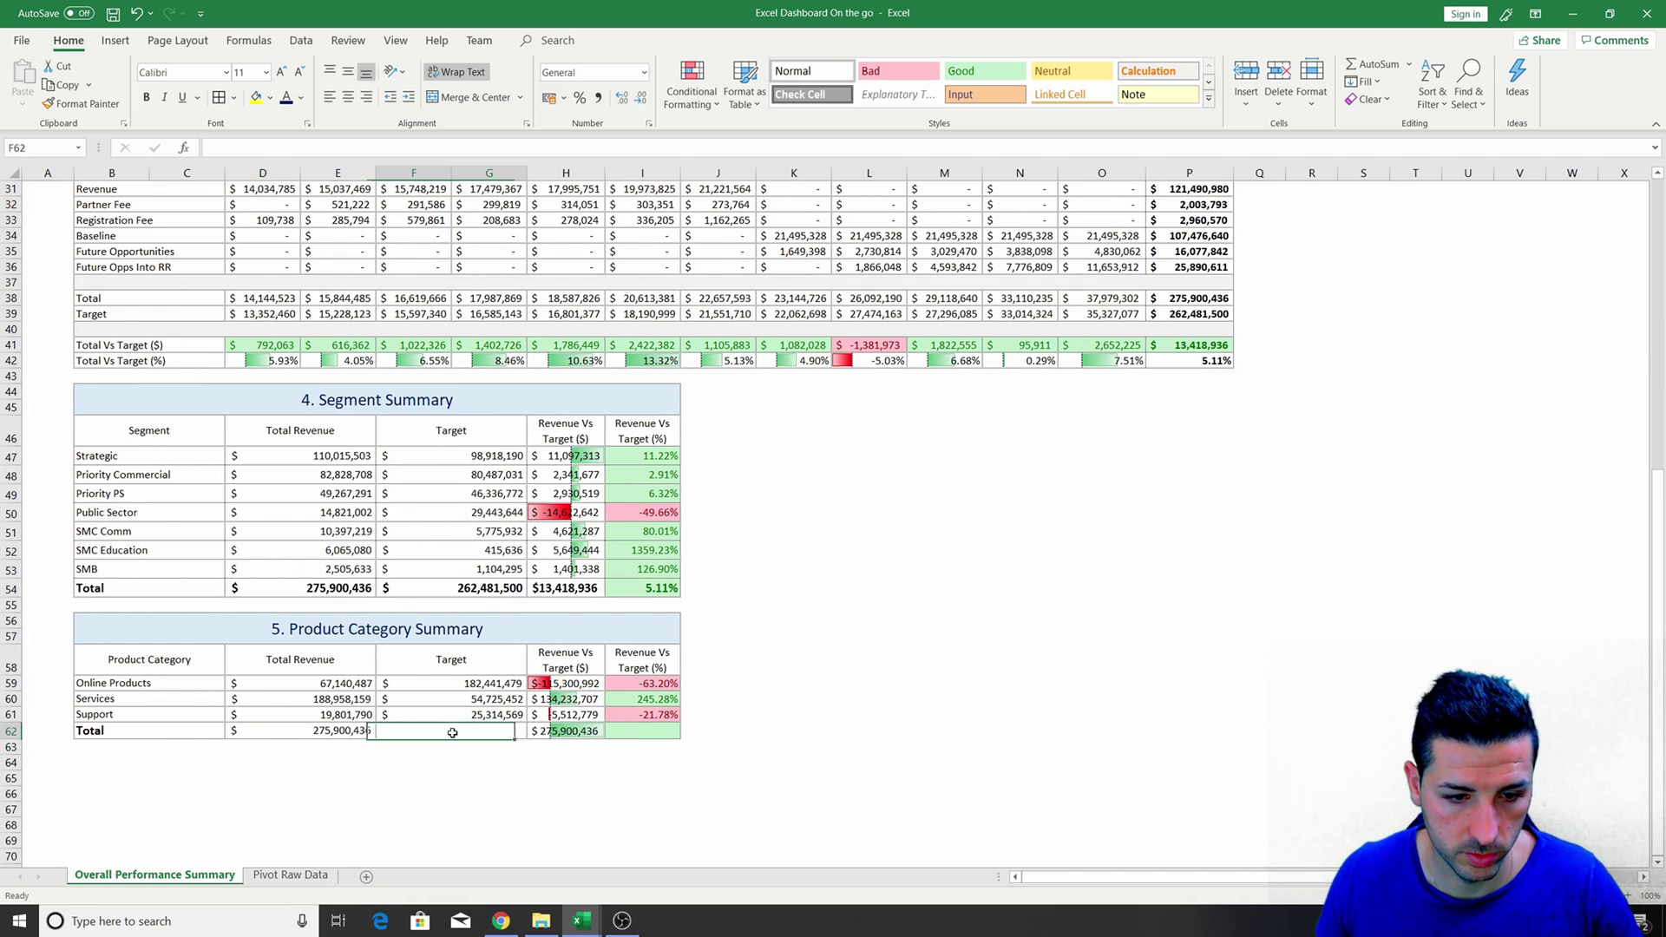
{"action": "left_click", "coordinate": [341, 734]}
{"action": "left_click_drag", "start_coordinate": [376, 740], "coordinate": [165, 733]}
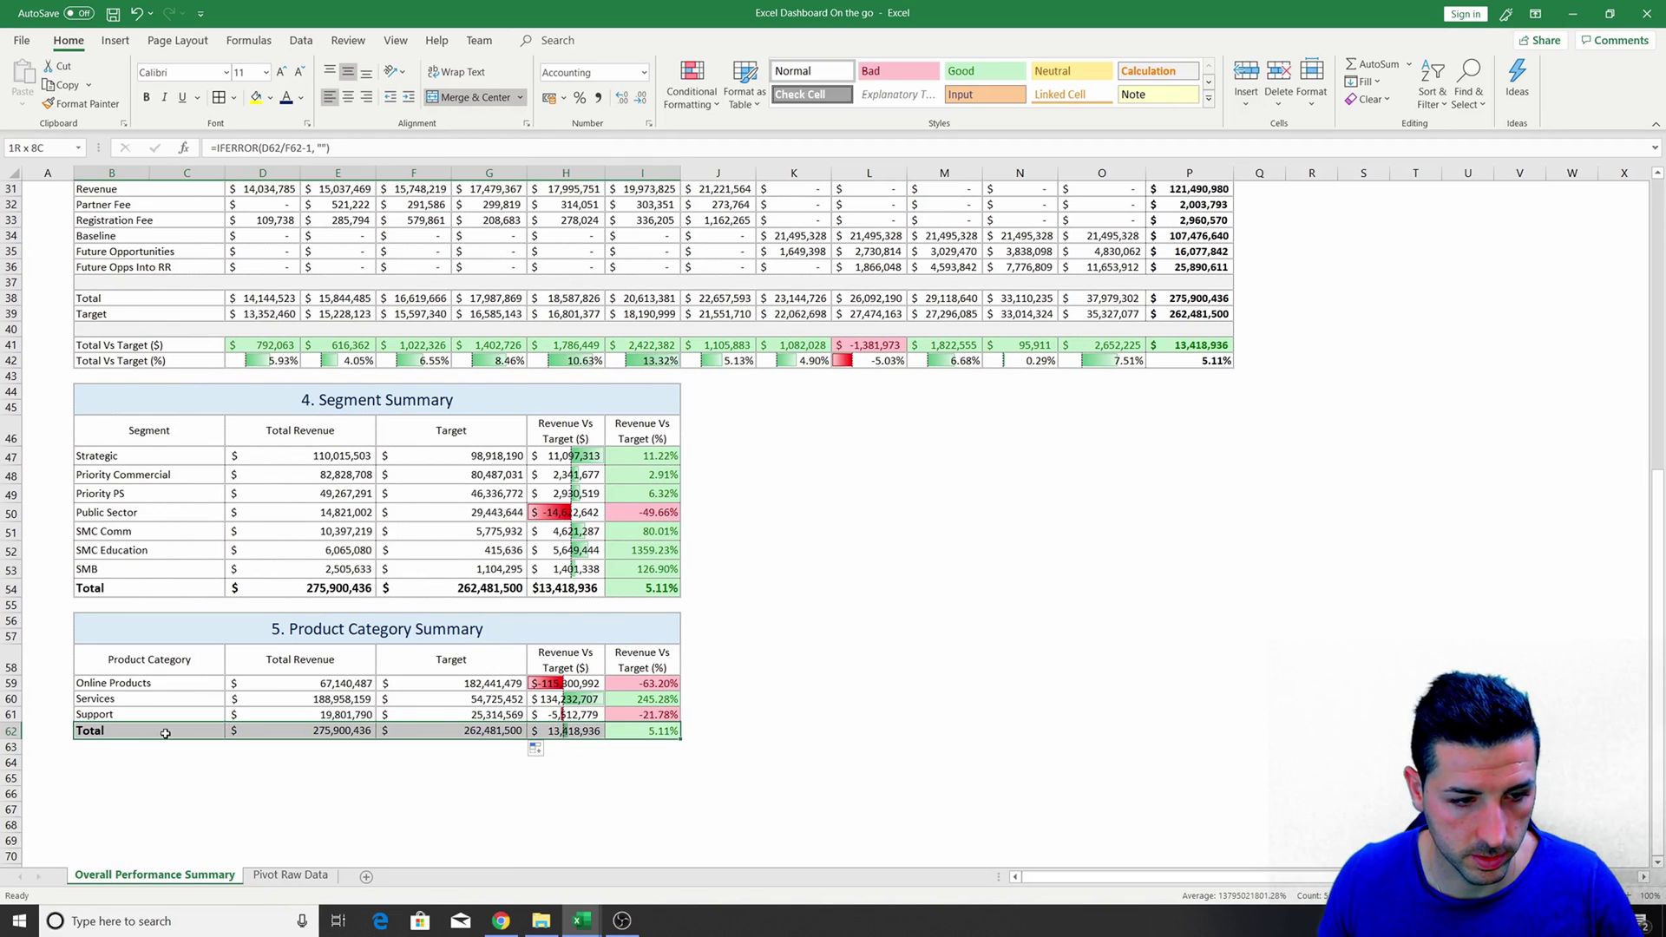
{"action": "left_click", "coordinate": [146, 97]}
{"action": "left_click", "coordinate": [281, 73]}
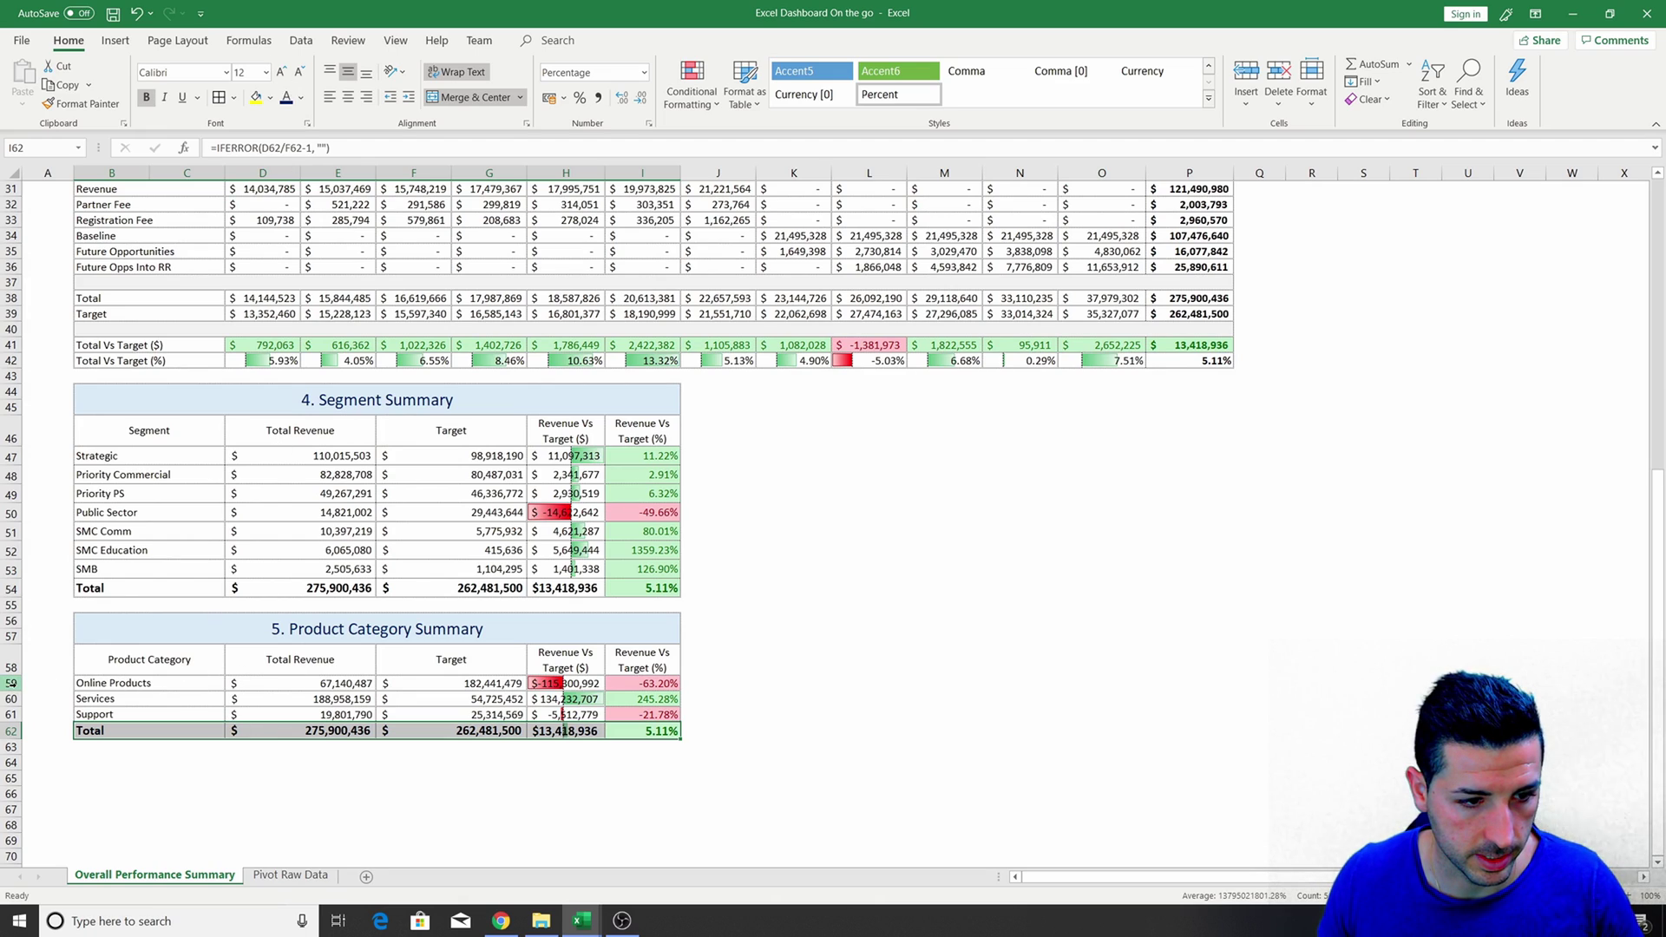
Increase the height of rows 59 to 62 in the Product Category Summary and middle-align their contents vertically.
{"action": "left_click_drag", "start_coordinate": [10, 682], "coordinate": [22, 760]}
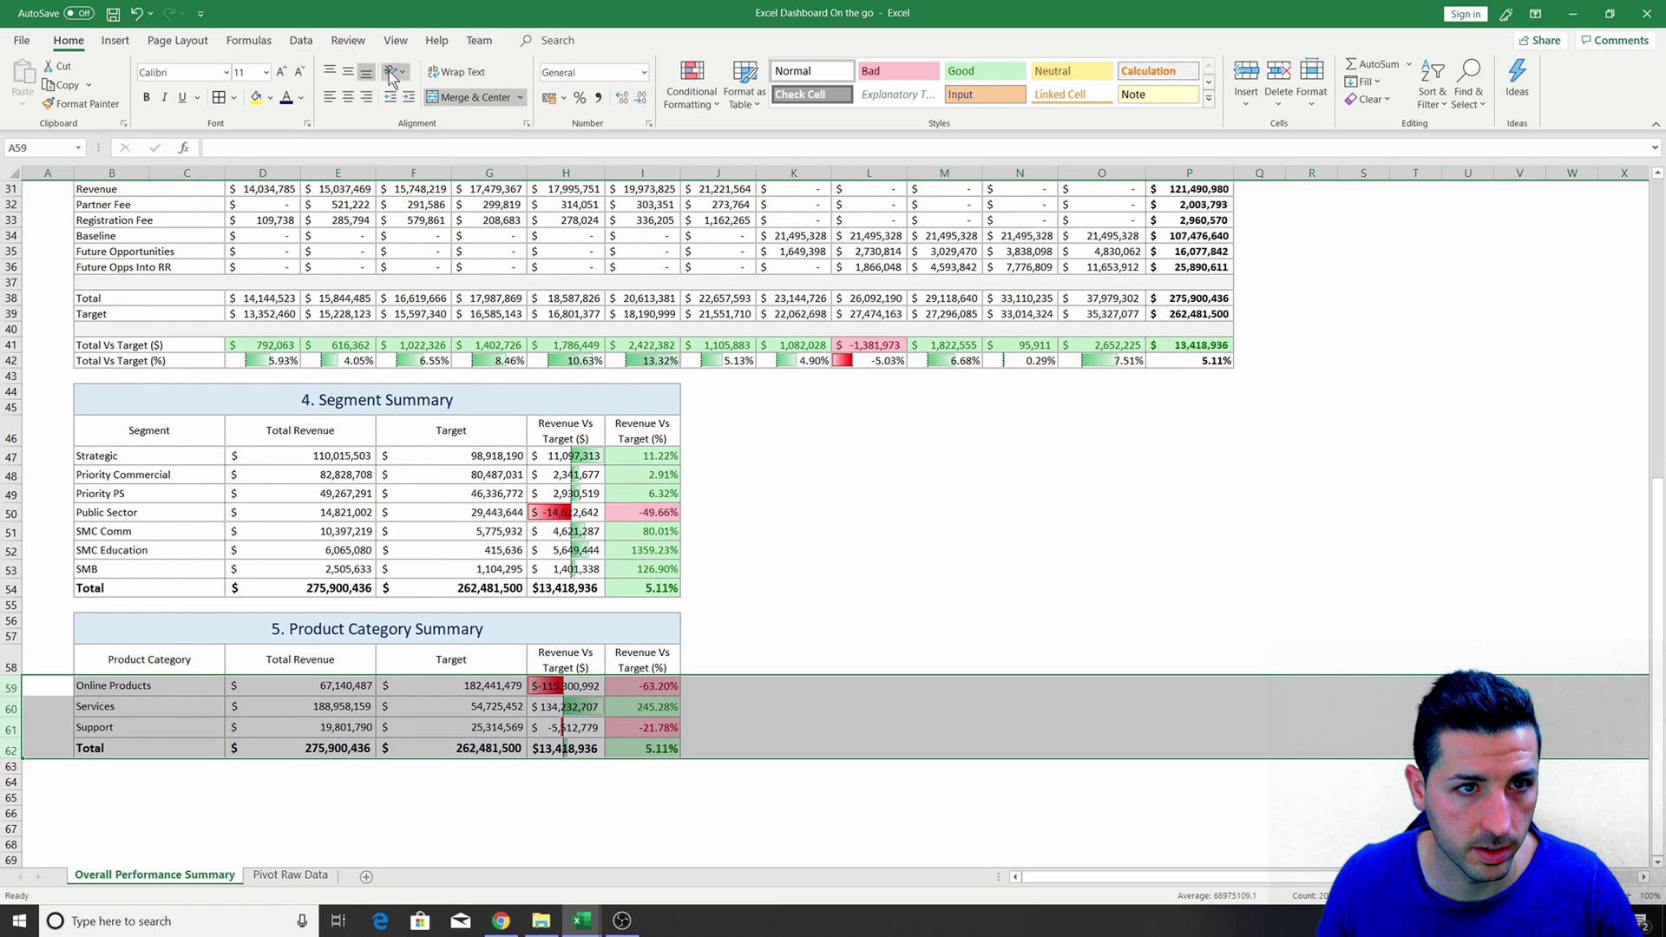
{"action": "left_click", "coordinate": [347, 72]}
{"action": "left_click", "coordinate": [894, 597]}
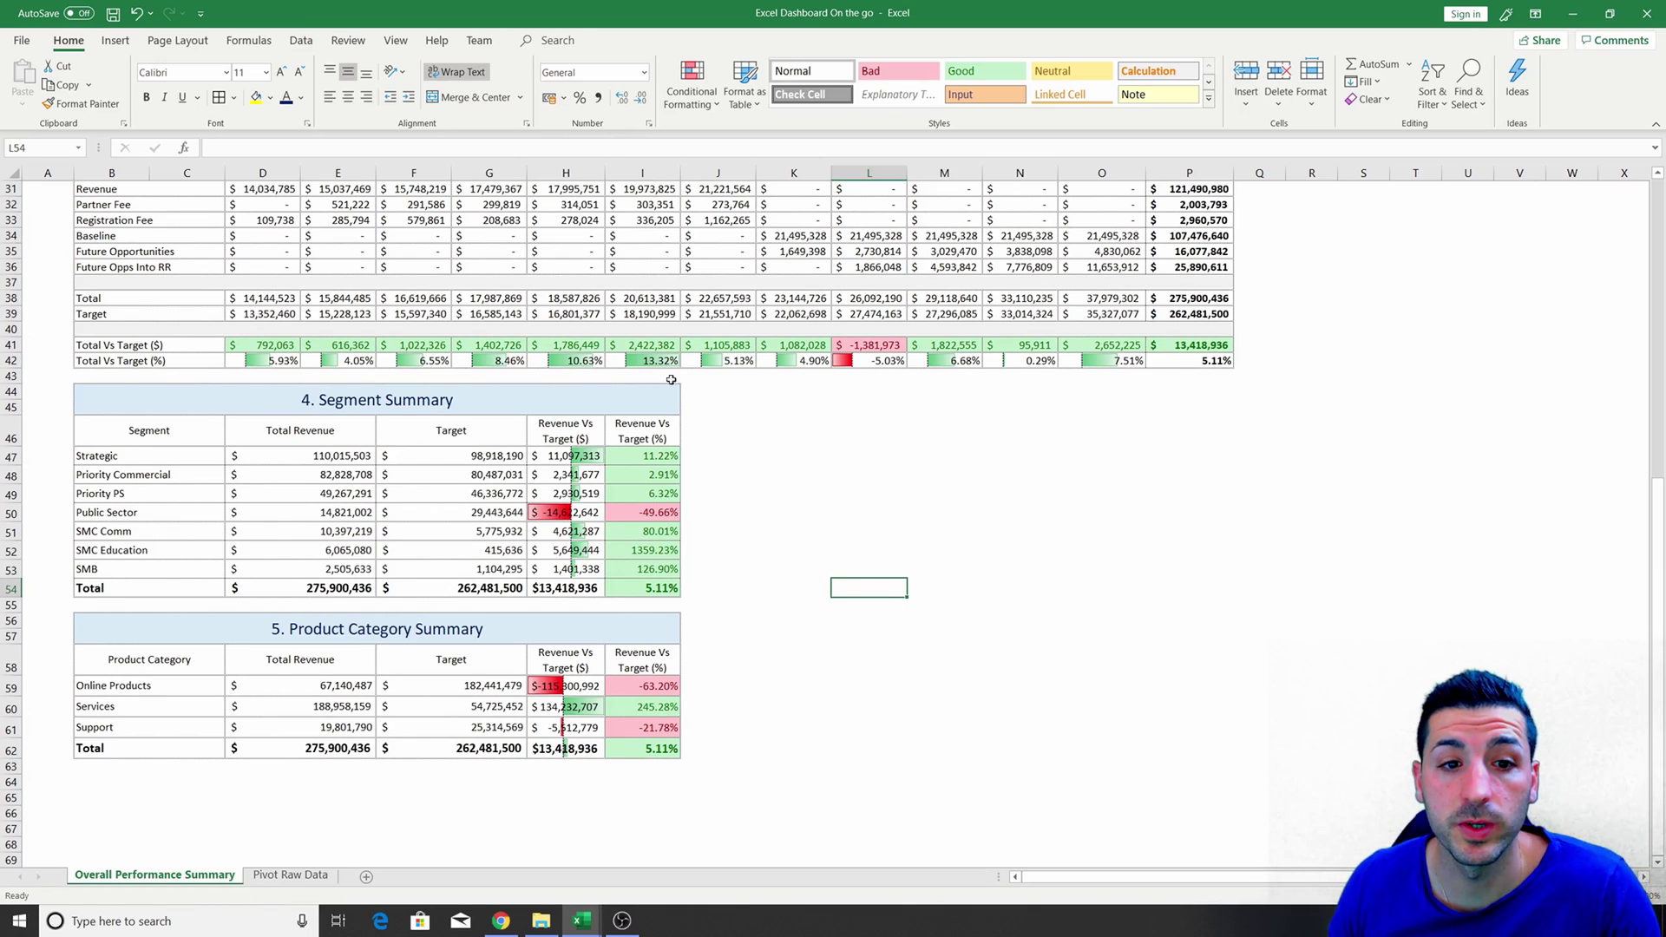
Increase the font size of the Total Vs Target ($) and (%) rows in section 3 to 12.
{"action": "left_click_drag", "start_coordinate": [116, 358], "coordinate": [1206, 345]}
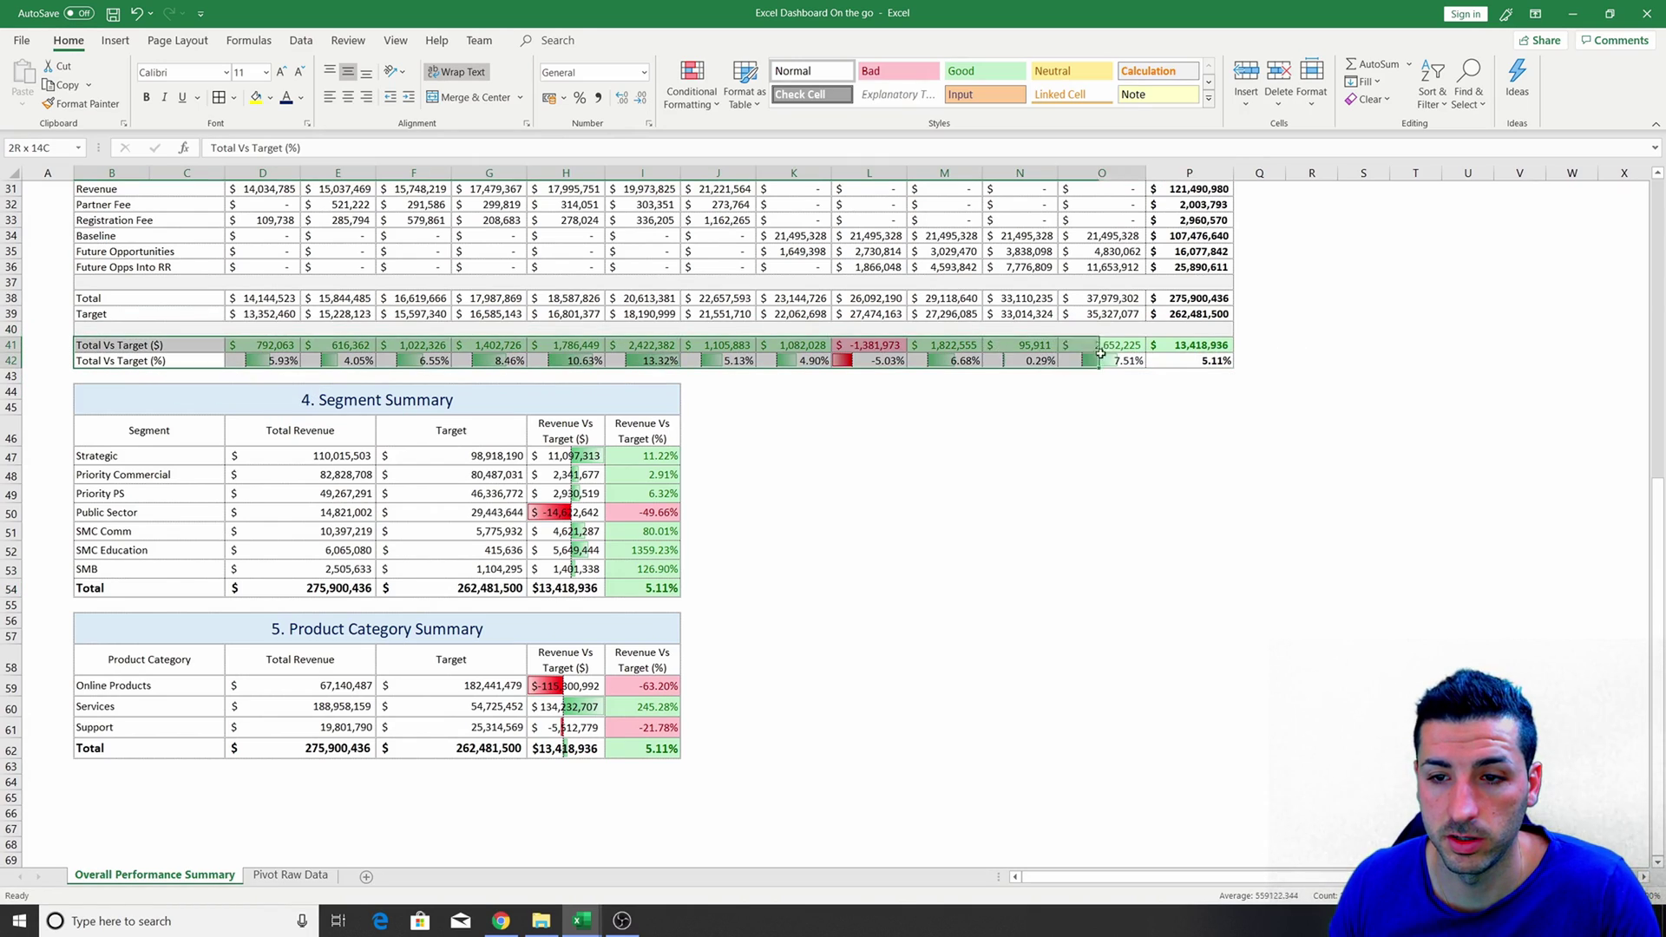
{"action": "left_click", "coordinate": [280, 71]}
{"action": "left_click", "coordinate": [963, 433]}
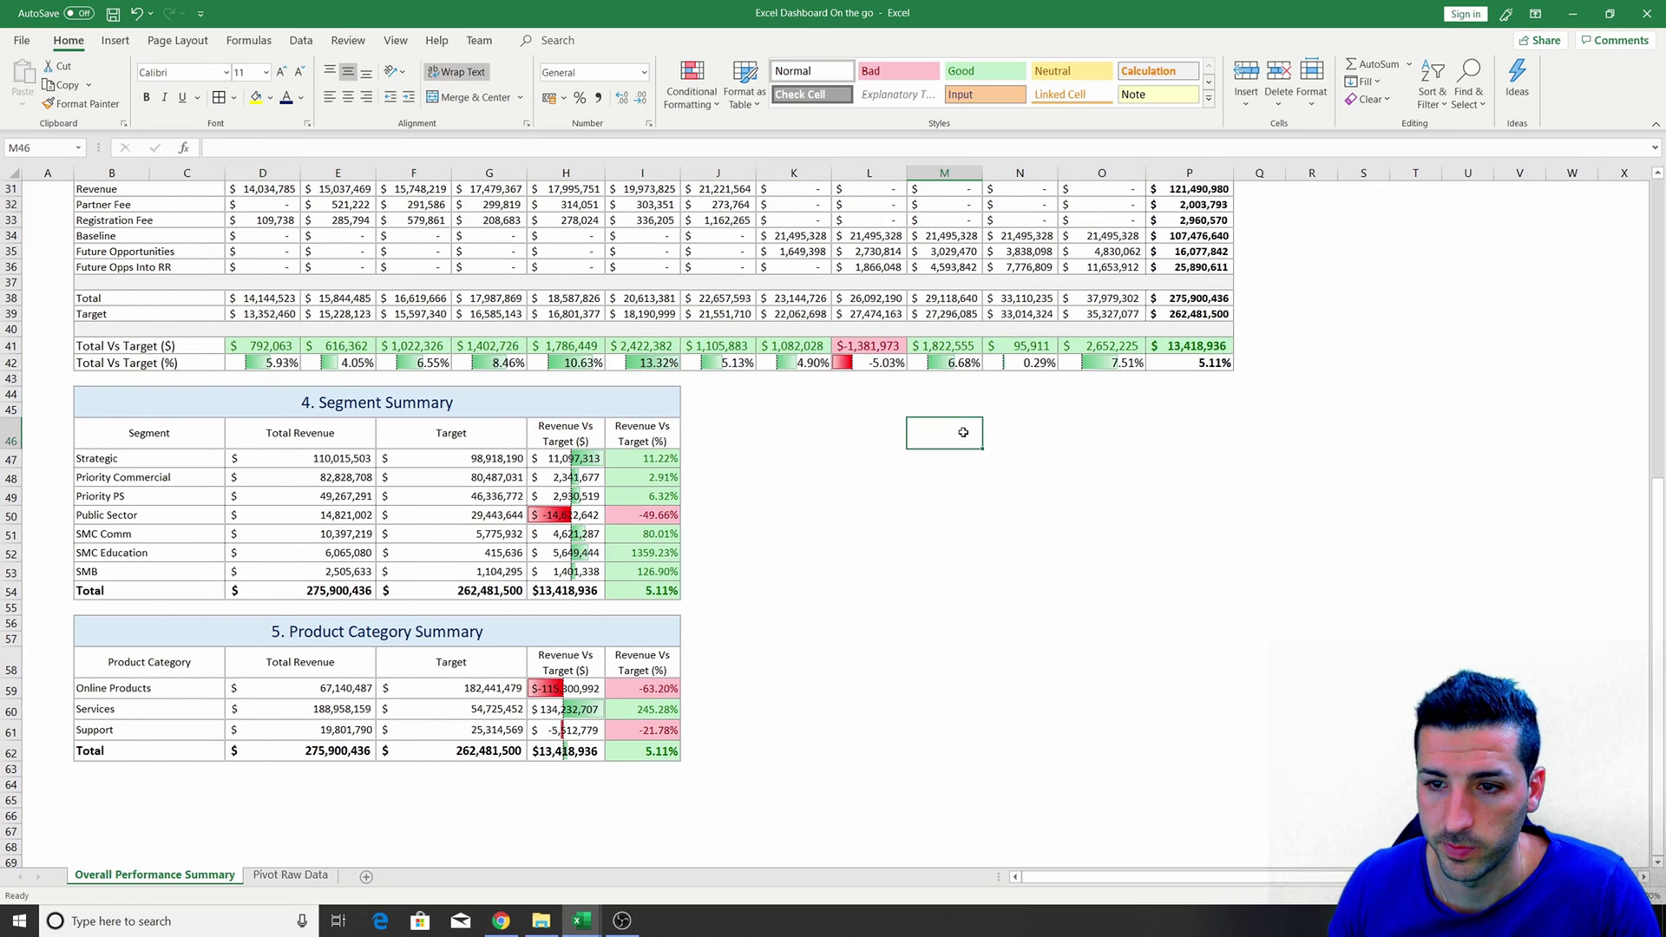
Compare the Grand Total Vs Target figures in P41:P42 with the totals of the Segment and Product Category summaries.
{"action": "left_click", "coordinate": [1169, 351]}
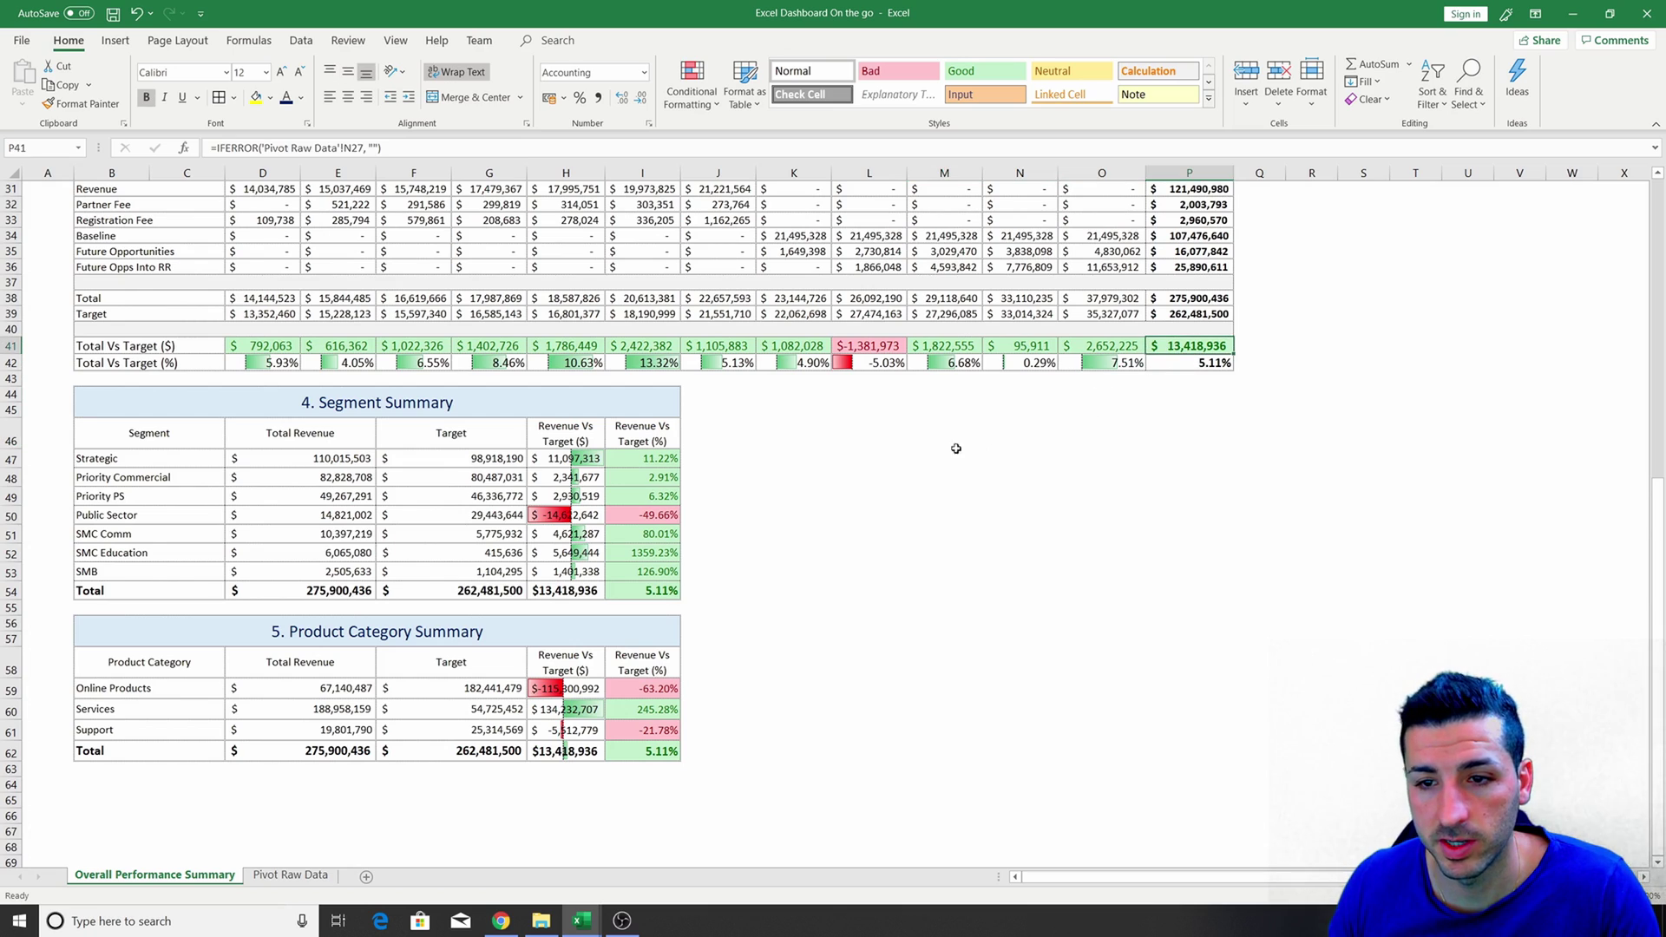
{"action": "left_click", "coordinate": [582, 588]}
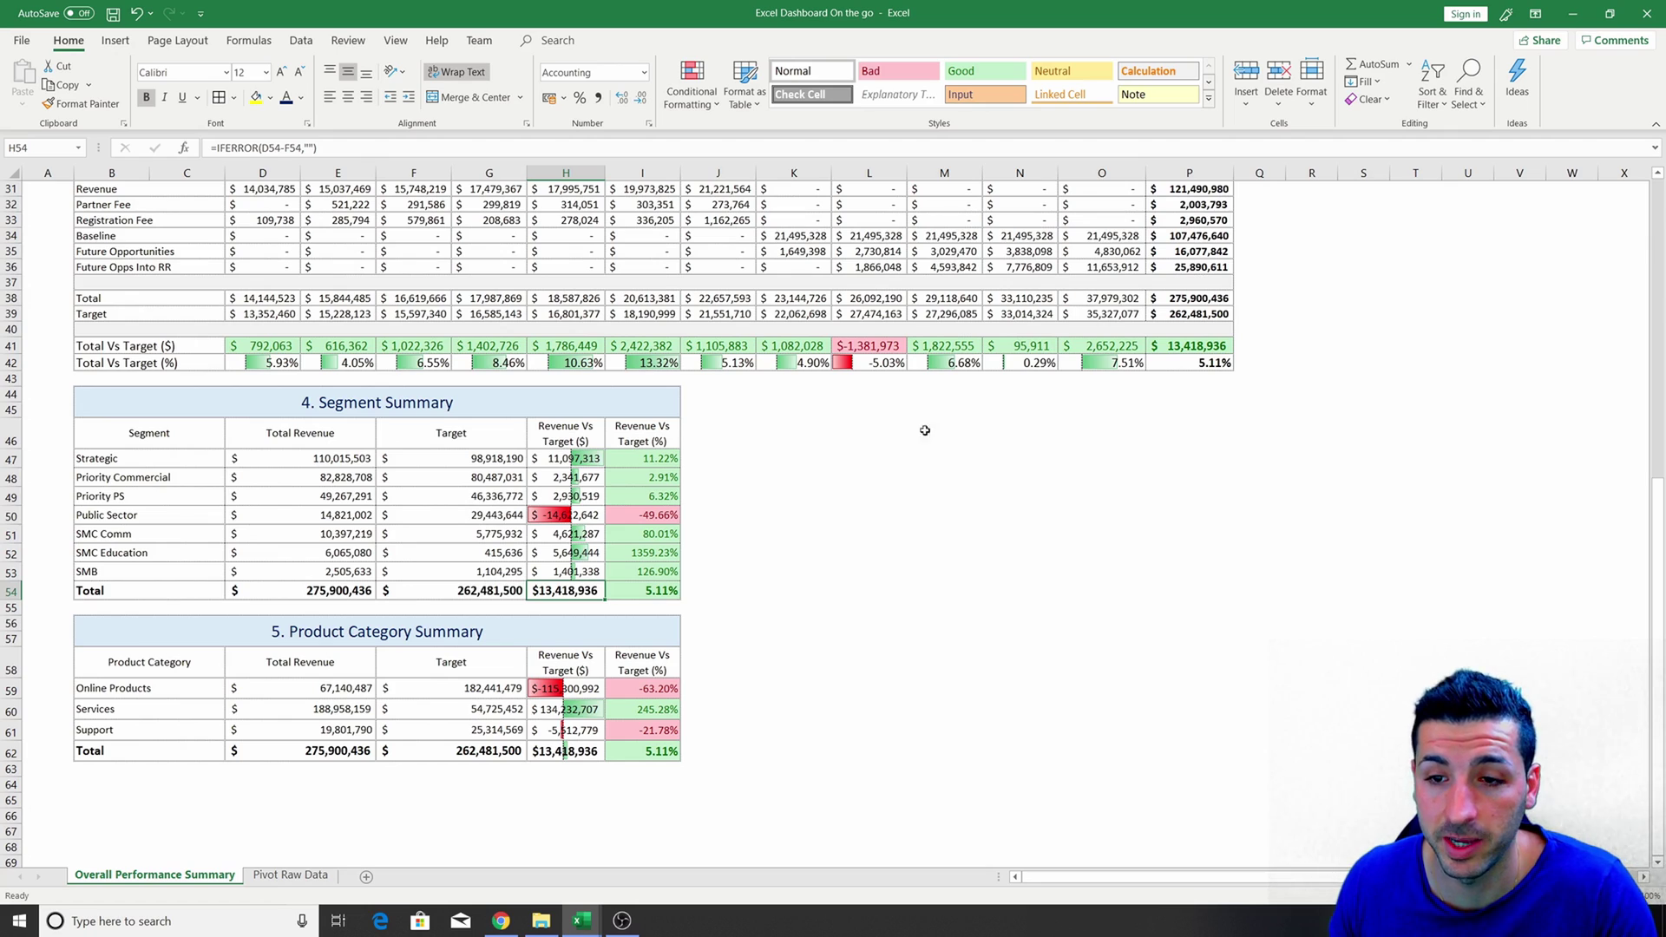
{"action": "left_click", "coordinate": [1206, 363]}
{"action": "left_click", "coordinate": [632, 594]}
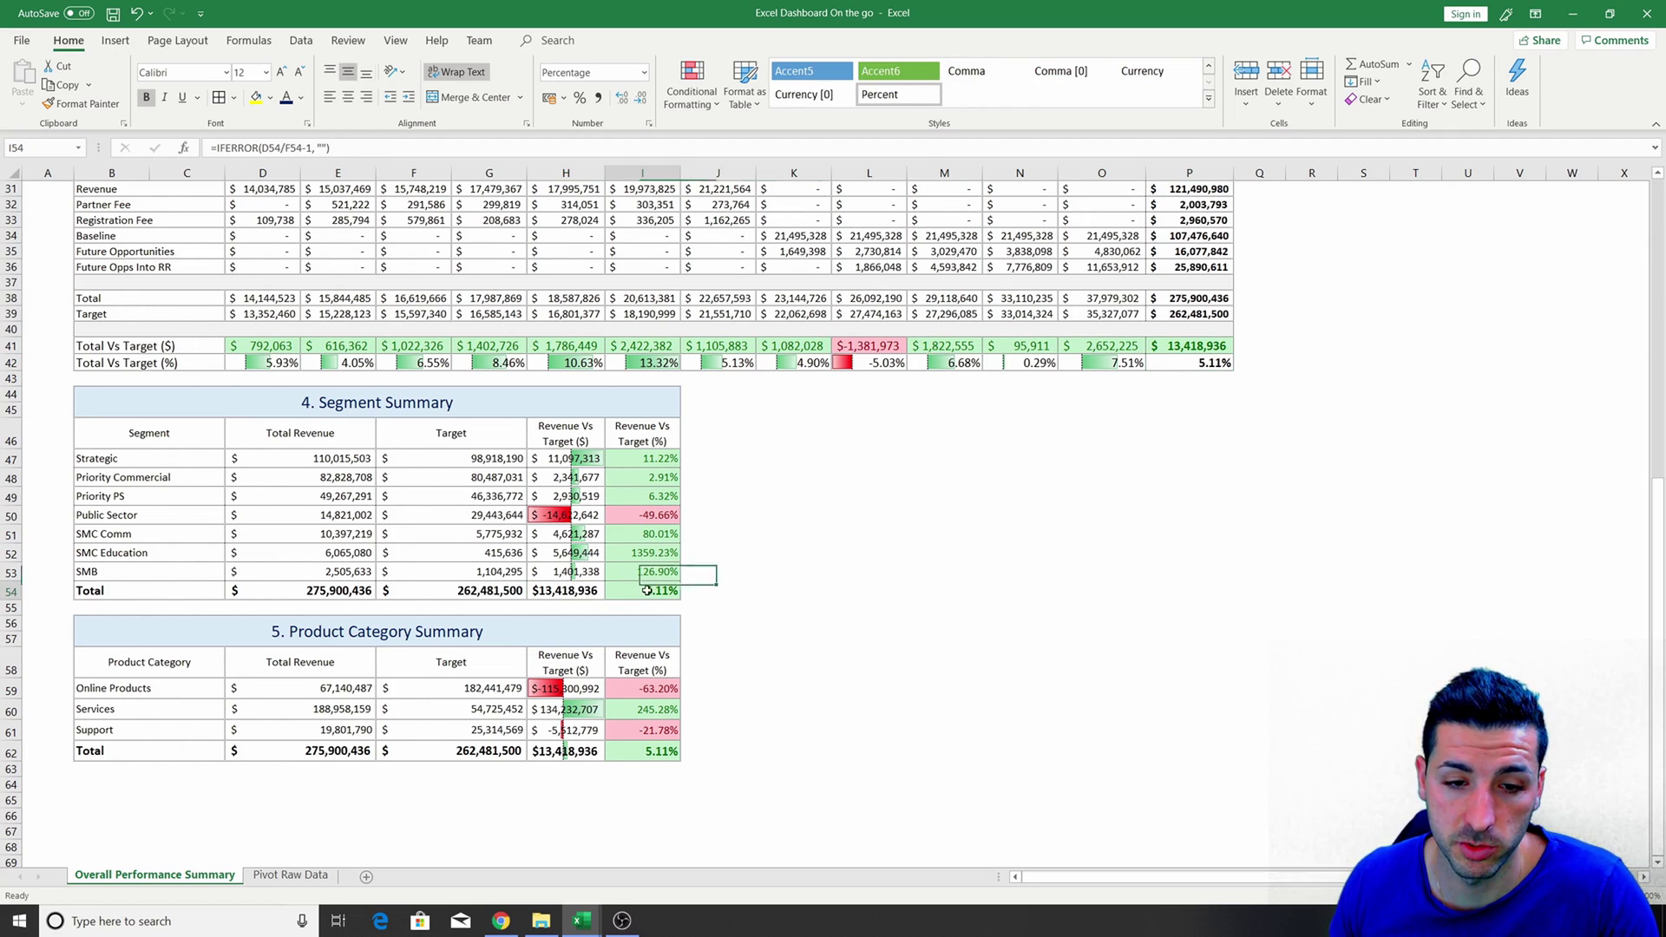
{"action": "left_click", "coordinate": [656, 747]}
{"action": "left_click", "coordinate": [1178, 363]}
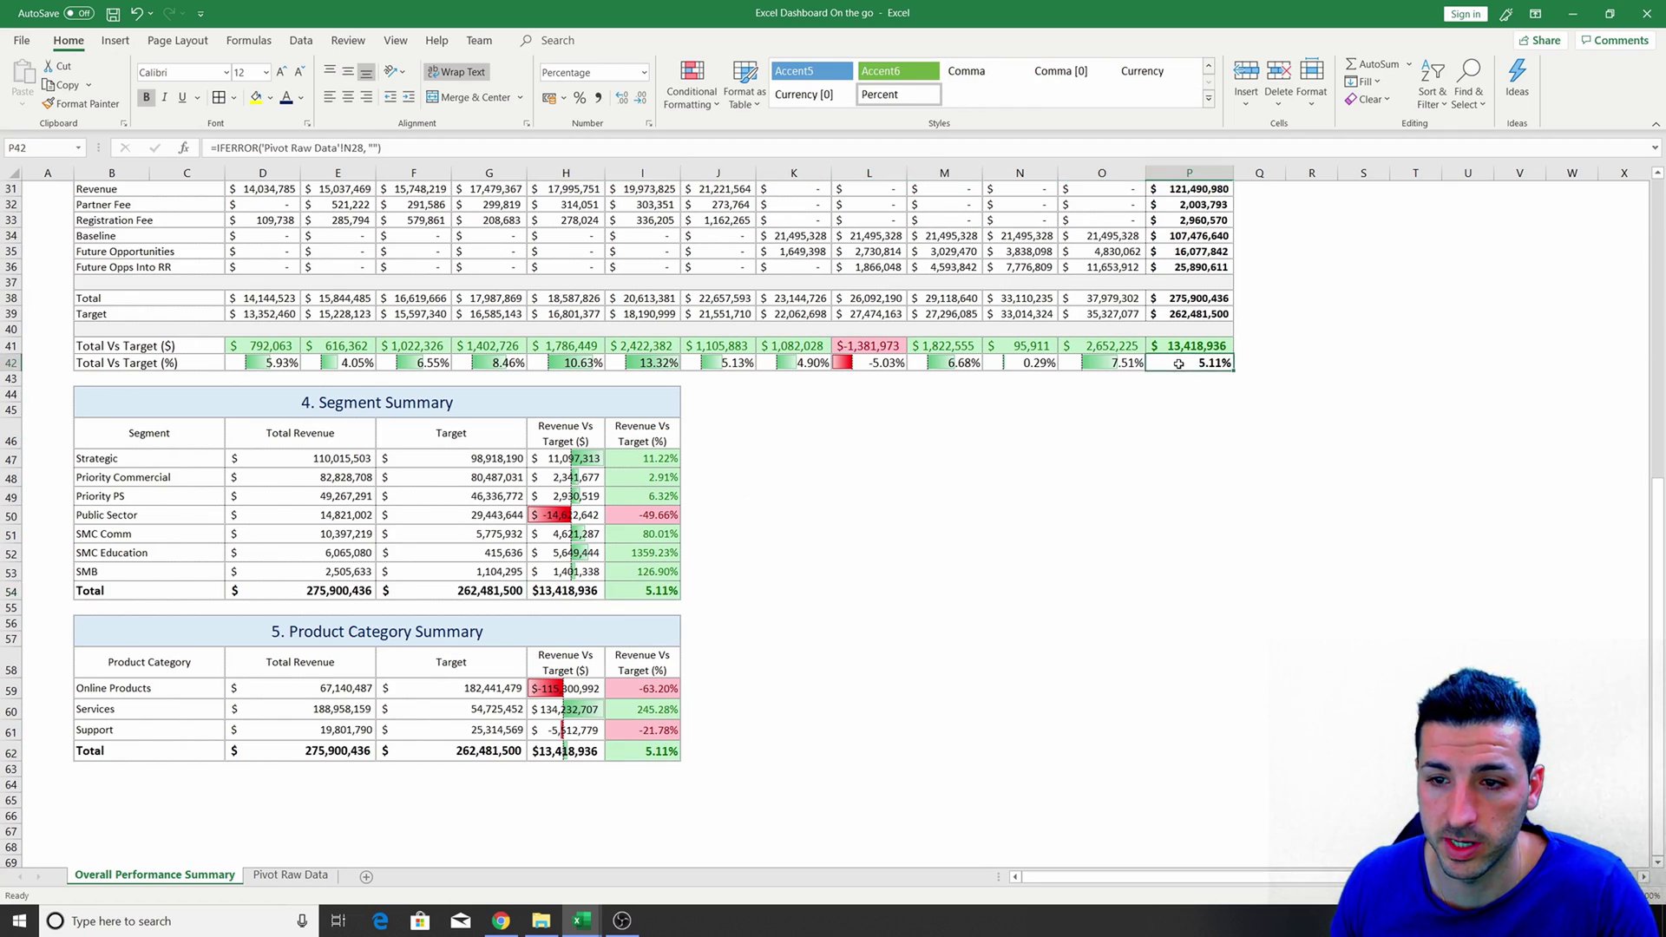
{"action": "left_click", "coordinate": [963, 561]}
Filter the dashboard to the Priority PS segment, check the rows of both summary tables, and clear the segment filter.
{"action": "scroll", "coordinate": [963, 561], "scroll_direction": "up", "scroll_amount": 8}
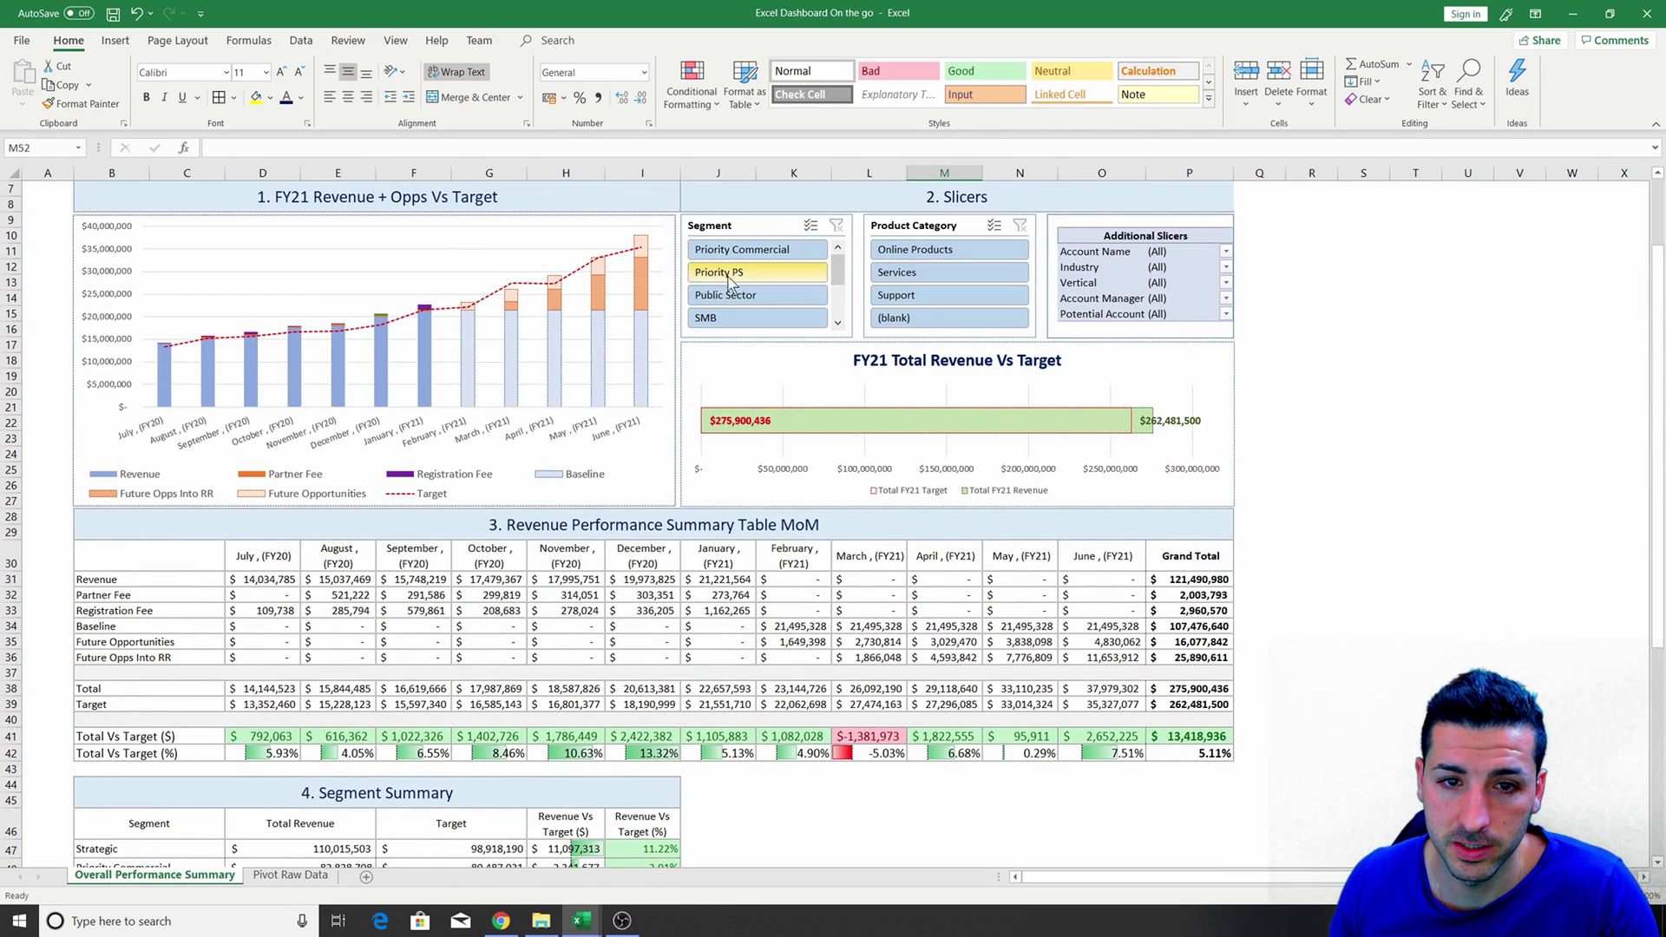
{"action": "left_click", "coordinate": [729, 276]}
{"action": "scroll", "coordinate": [641, 735], "scroll_direction": "down", "scroll_amount": 4}
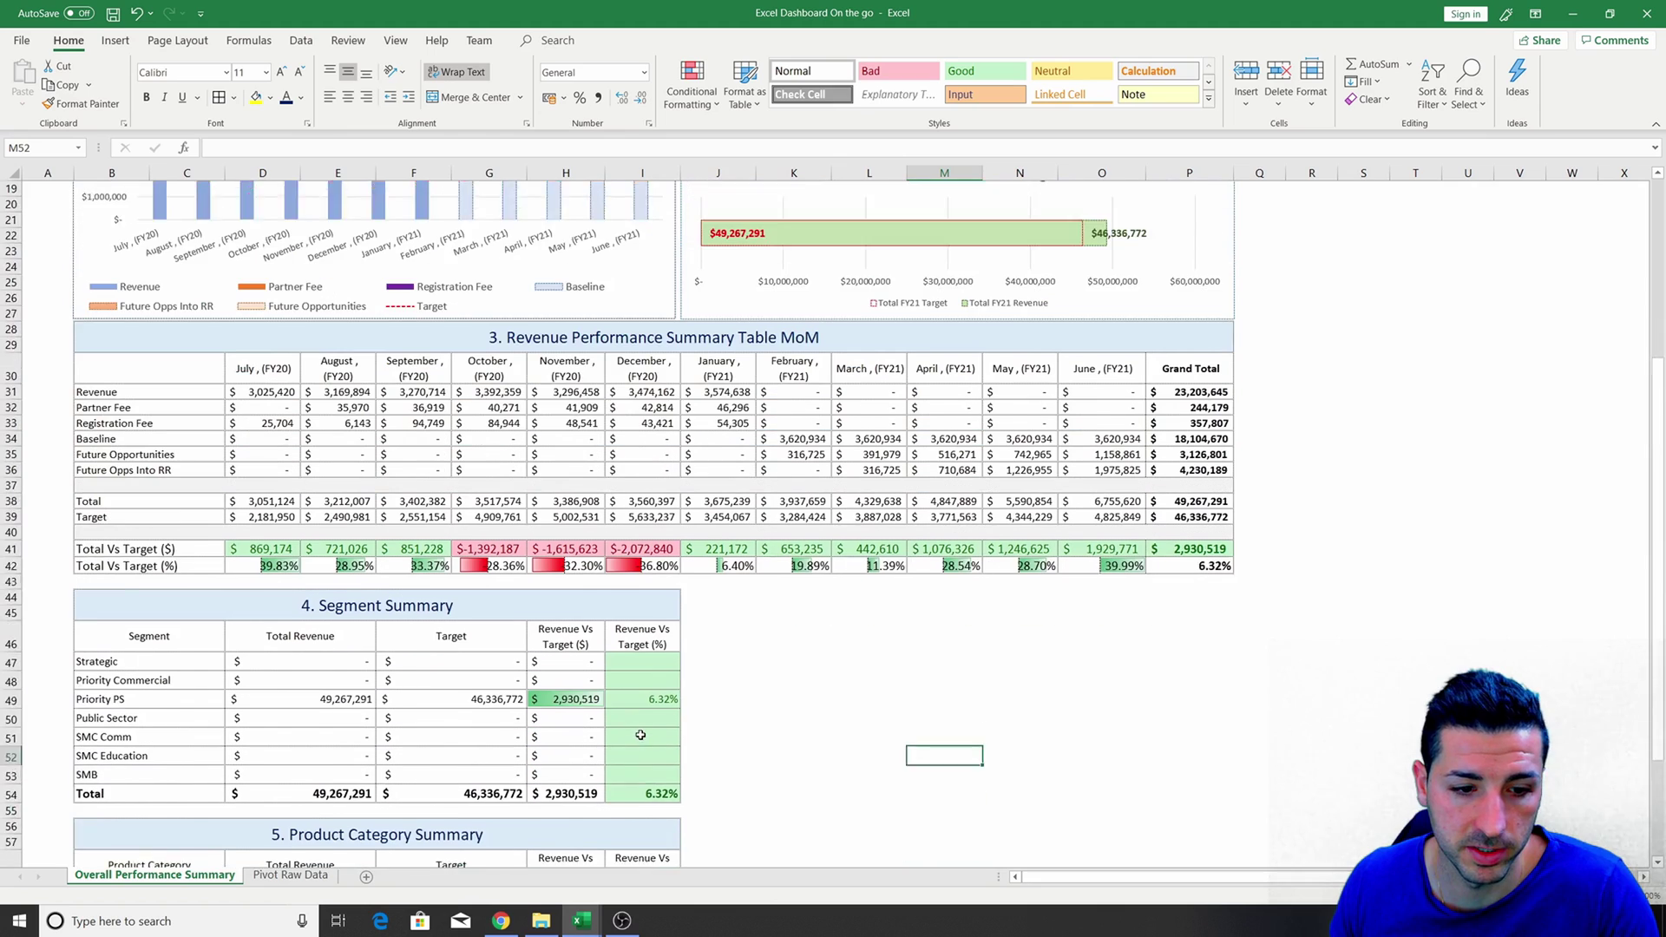
{"action": "scroll", "coordinate": [641, 734], "scroll_direction": "down", "scroll_amount": 3}
{"action": "left_click_drag", "start_coordinate": [103, 560], "coordinate": [615, 552]}
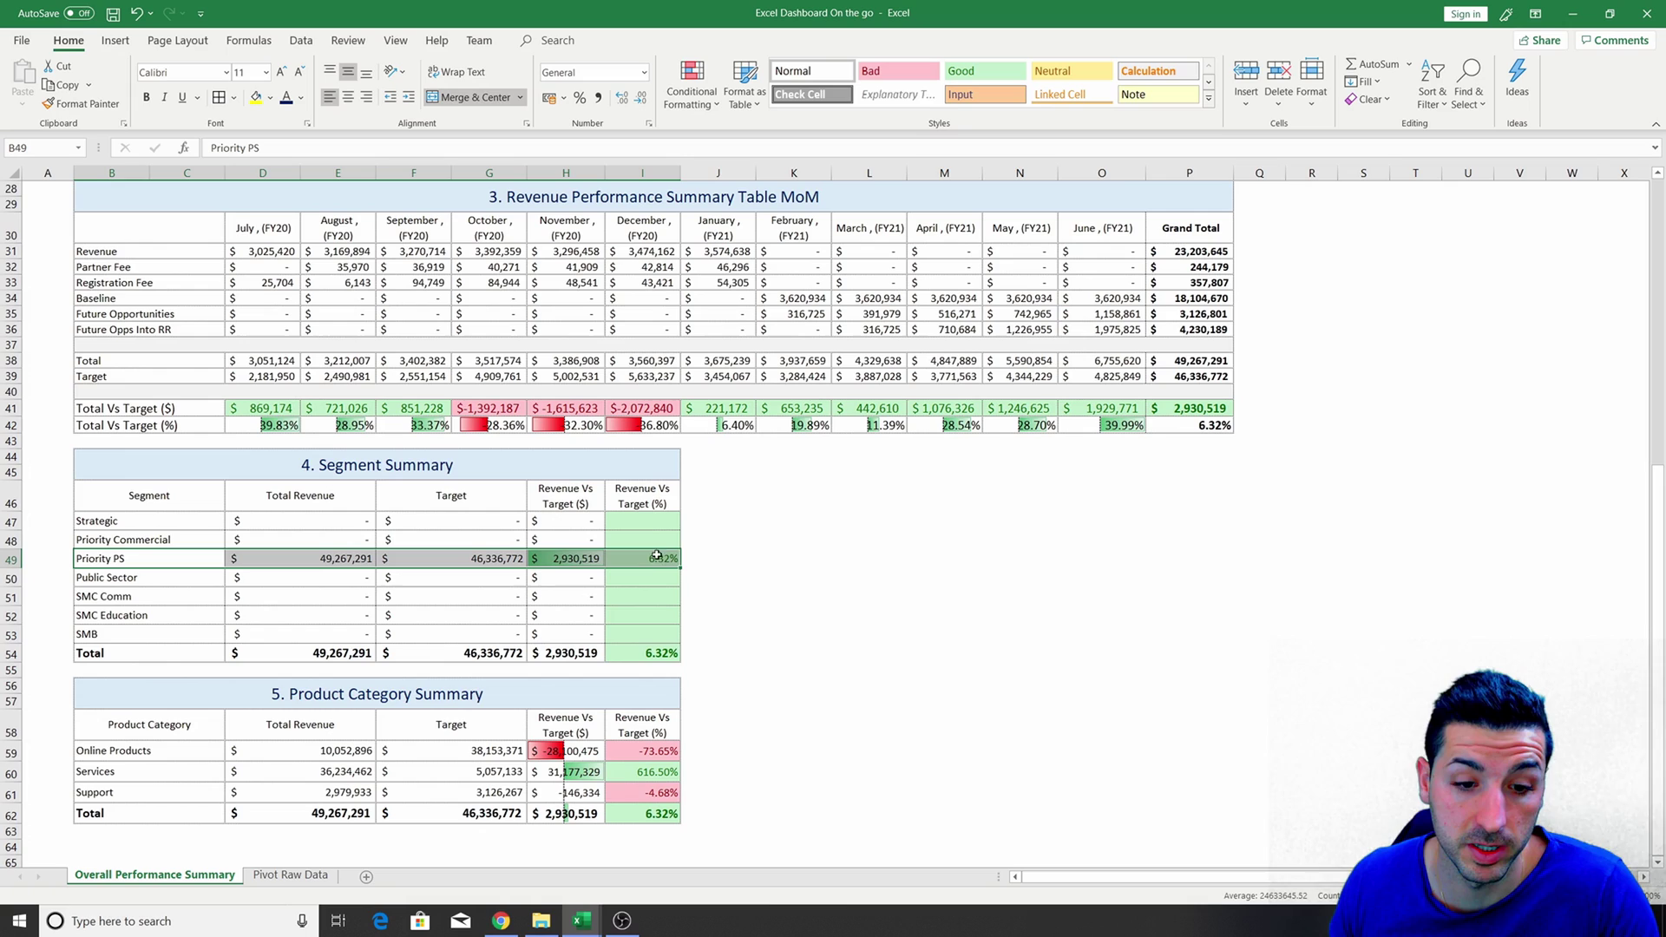
{"action": "left_click_drag", "start_coordinate": [170, 755], "coordinate": [615, 806]}
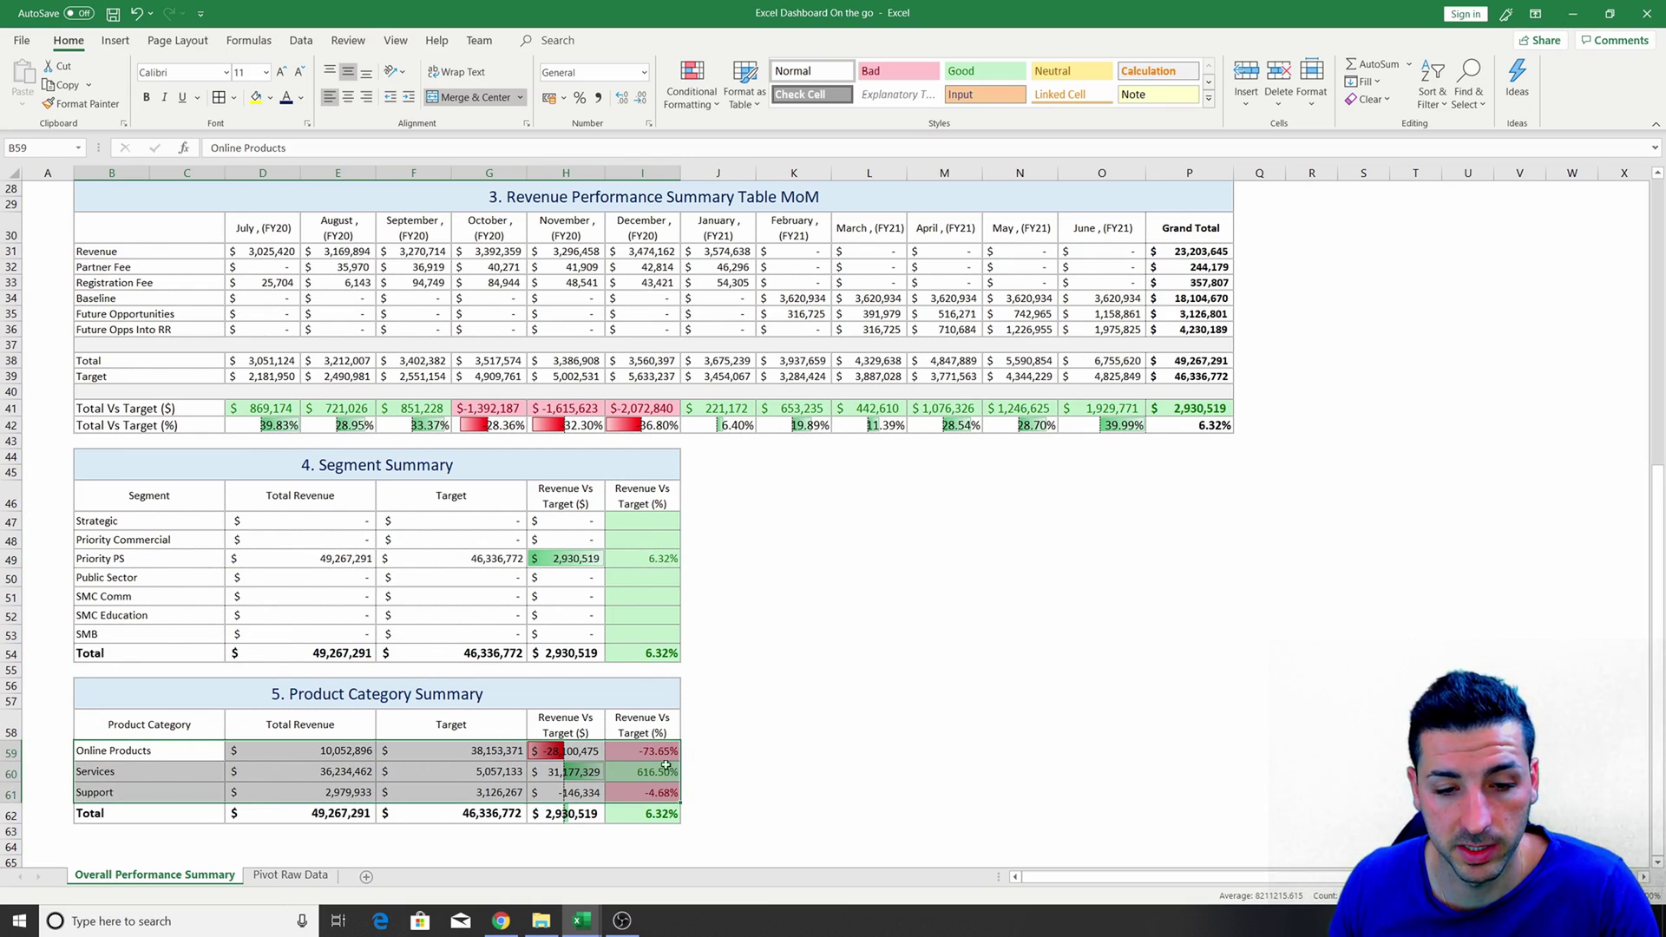
{"action": "scroll", "coordinate": [666, 764], "scroll_direction": "up", "scroll_amount": 9}
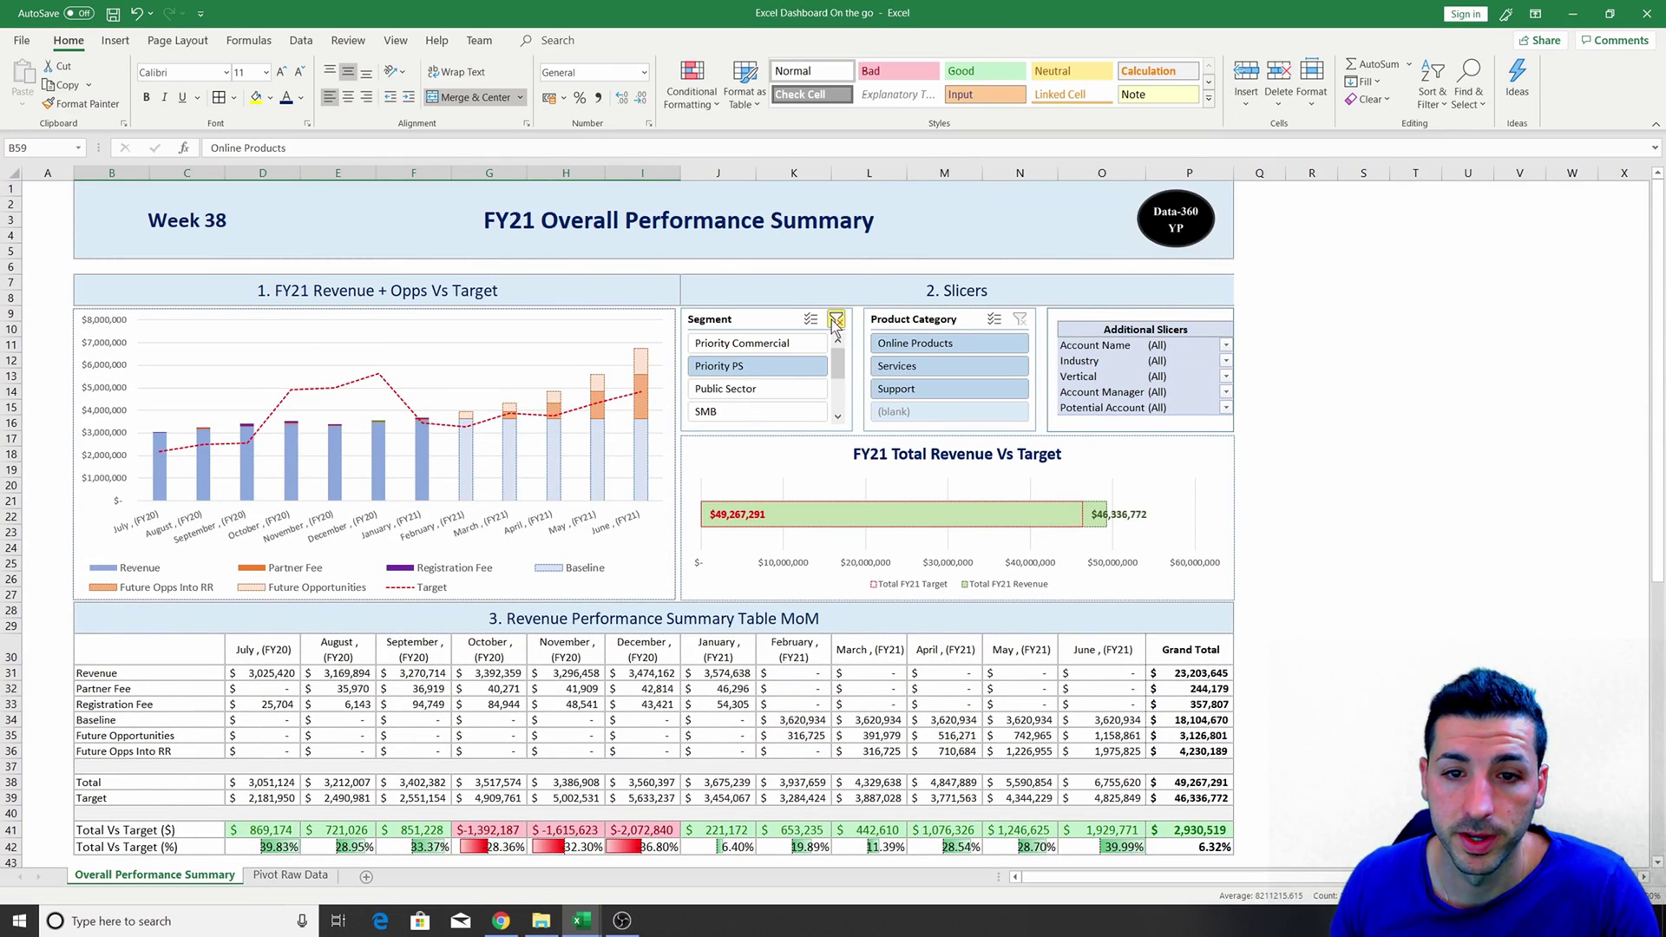
{"action": "left_click", "coordinate": [836, 321]}
{"action": "scroll", "coordinate": [772, 612], "scroll_direction": "down", "scroll_amount": 10}
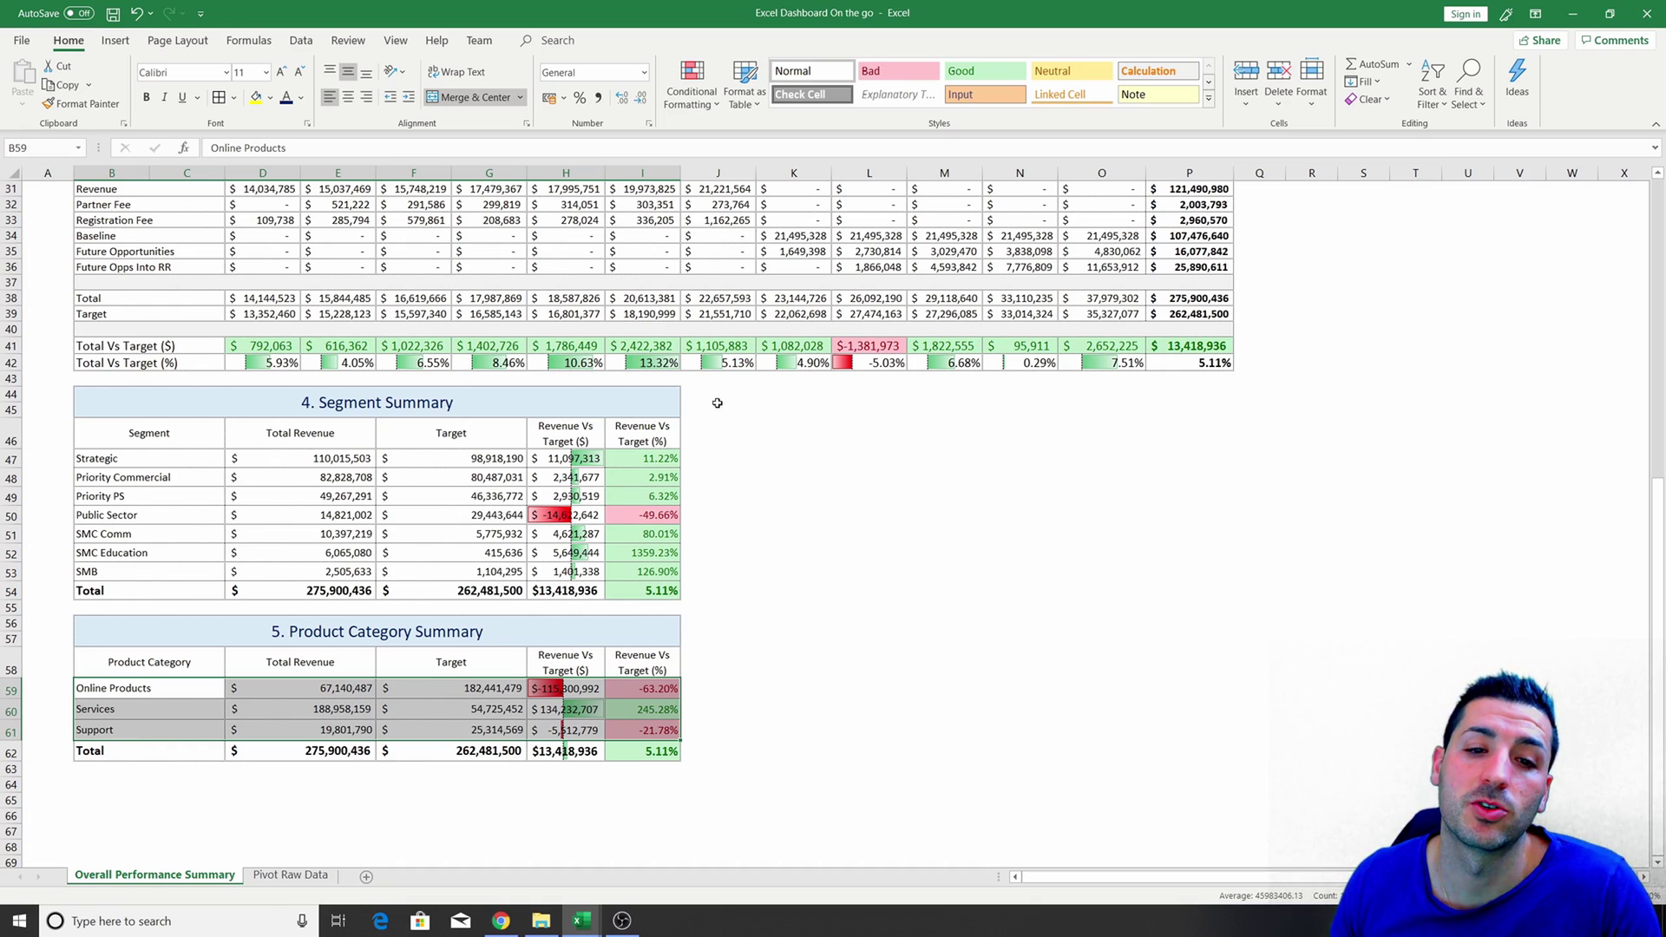
{"action": "left_click_drag", "start_coordinate": [714, 392], "coordinate": [1245, 751]}
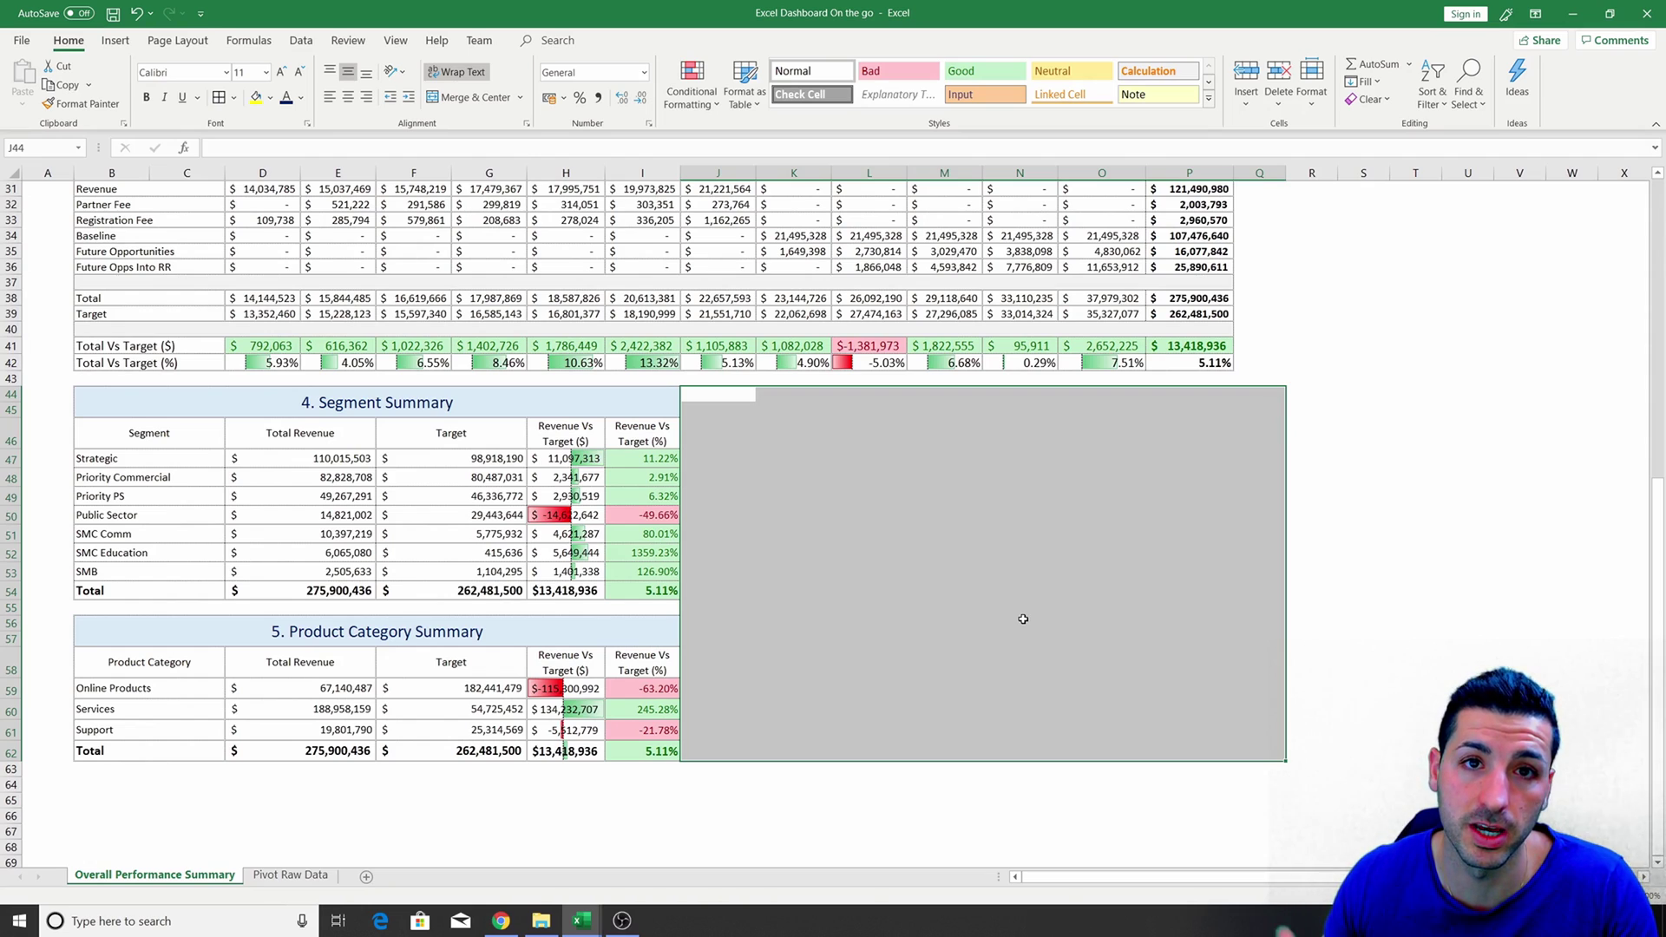
{"action": "scroll", "coordinate": [1023, 619], "scroll_direction": "up", "scroll_amount": 10}
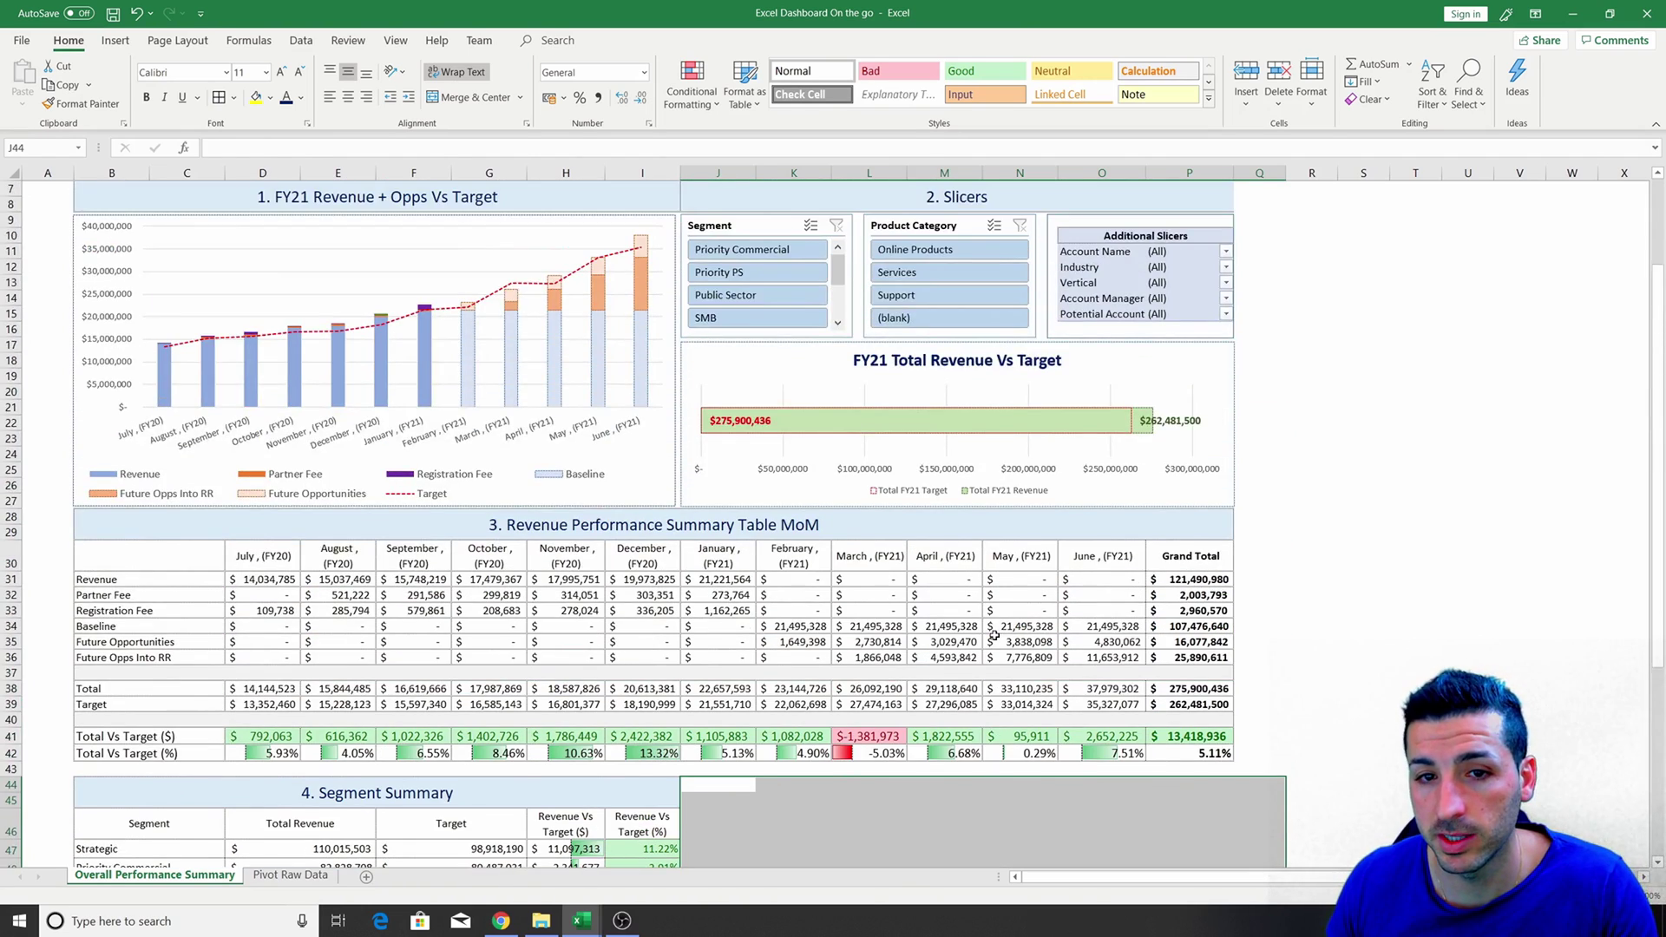
{"action": "scroll", "coordinate": [930, 502], "scroll_direction": "down", "scroll_amount": 1}
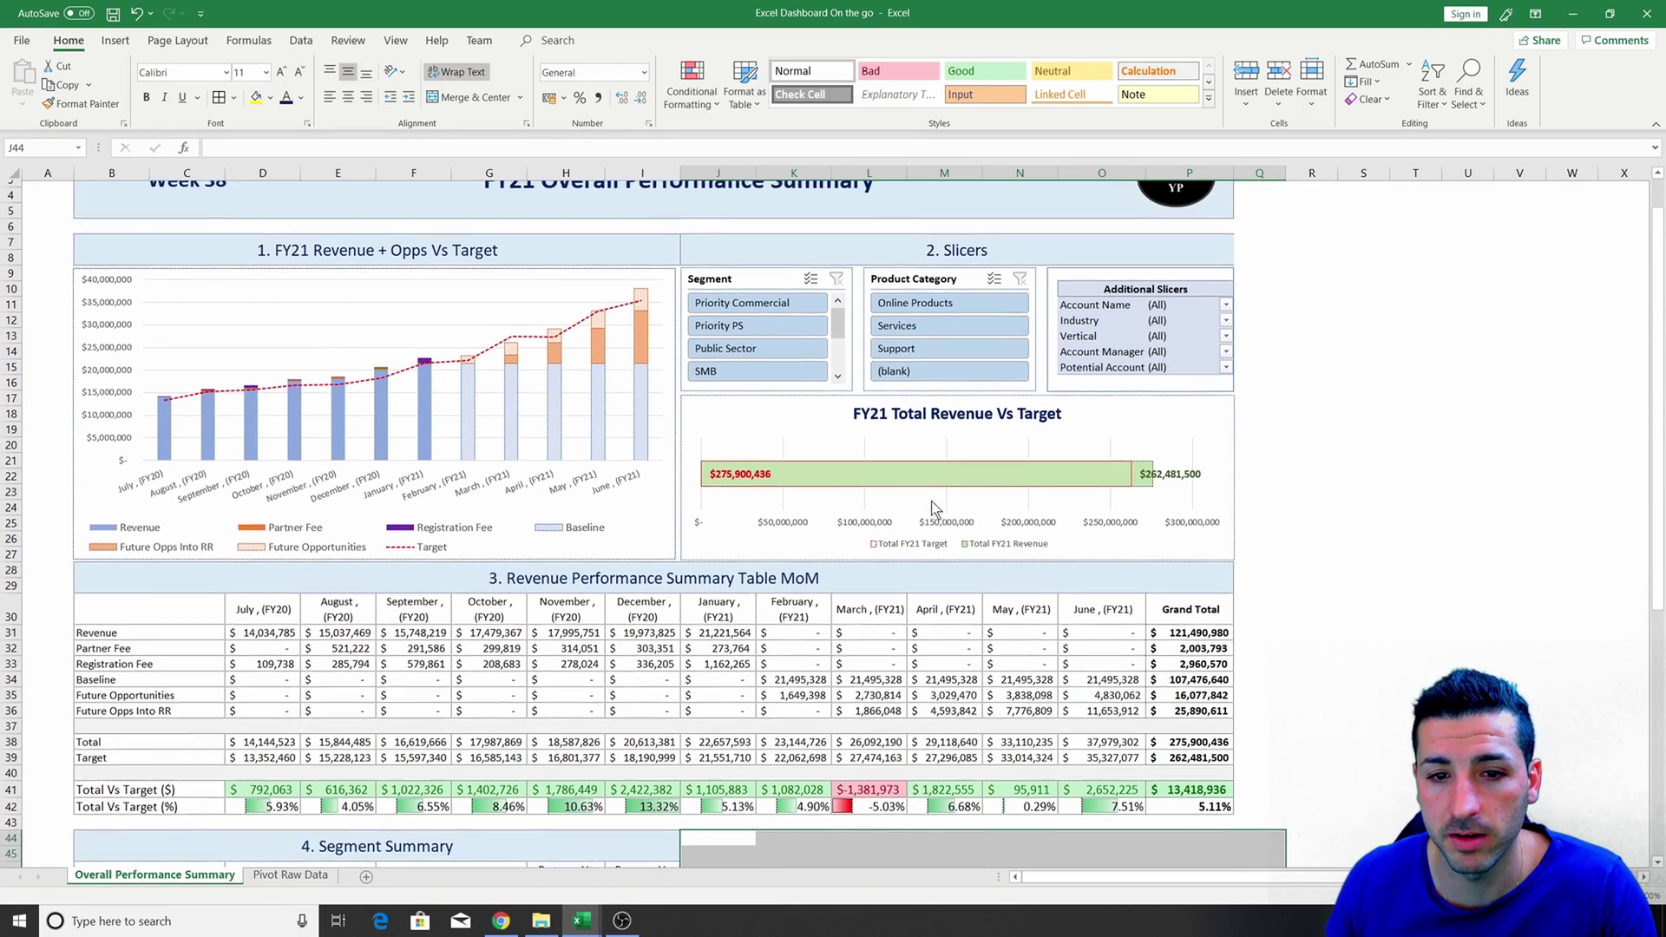
{"action": "scroll", "coordinate": [707, 522], "scroll_direction": "down", "scroll_amount": 9}
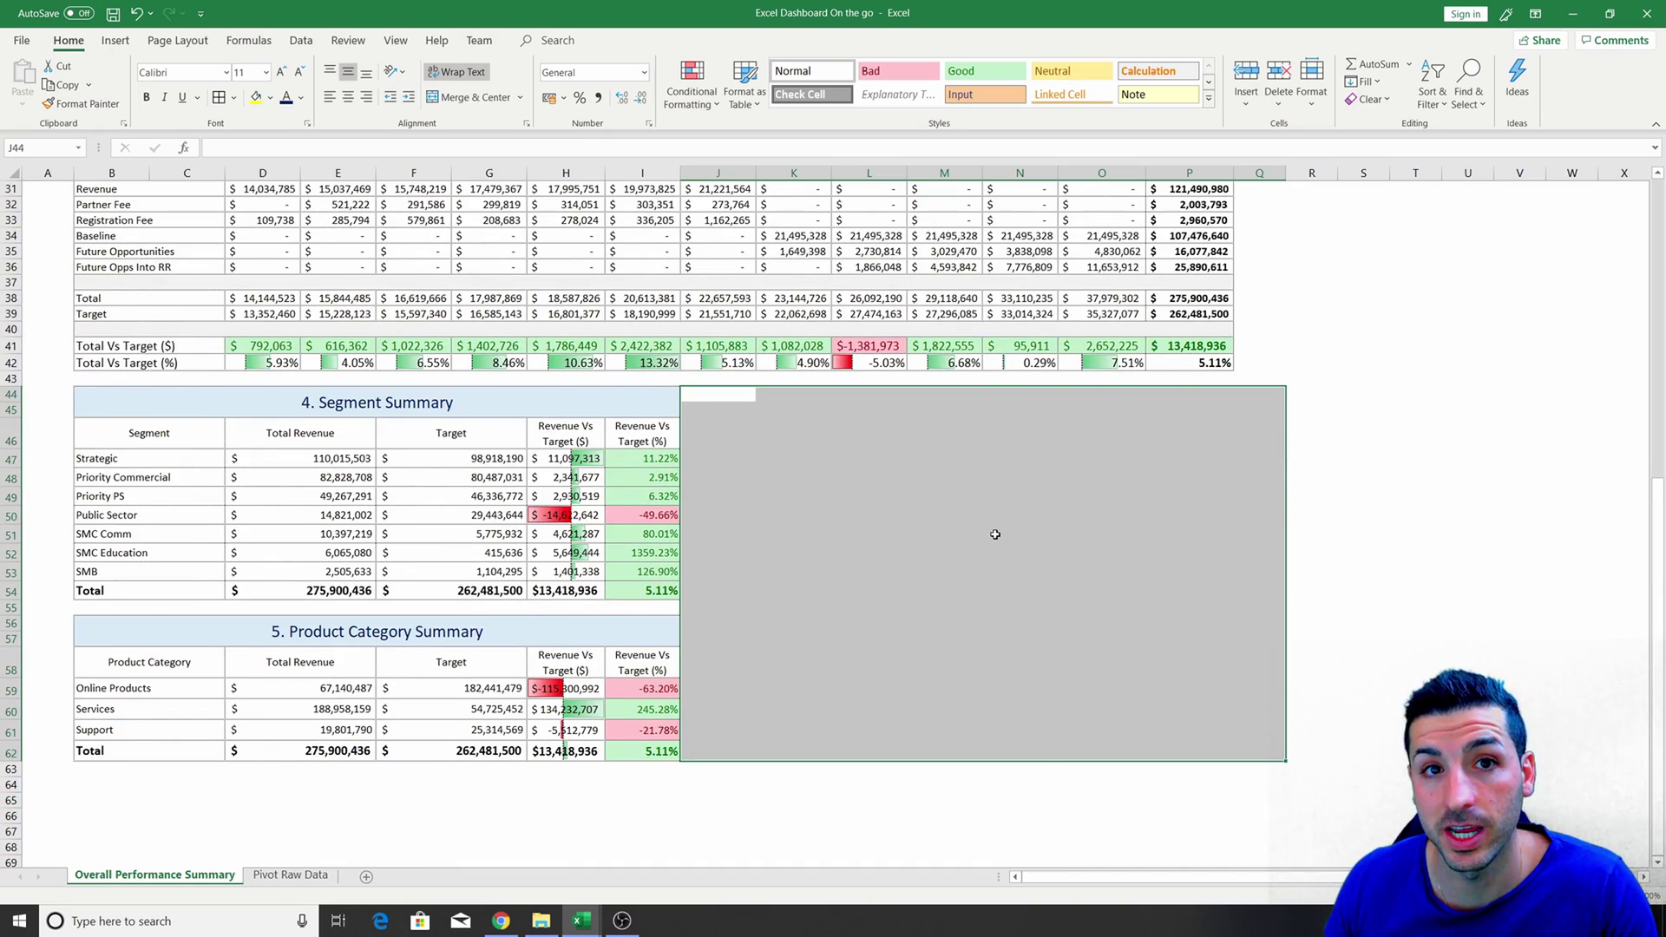
{"action": "scroll", "coordinate": [995, 534], "scroll_direction": "up", "scroll_amount": 2}
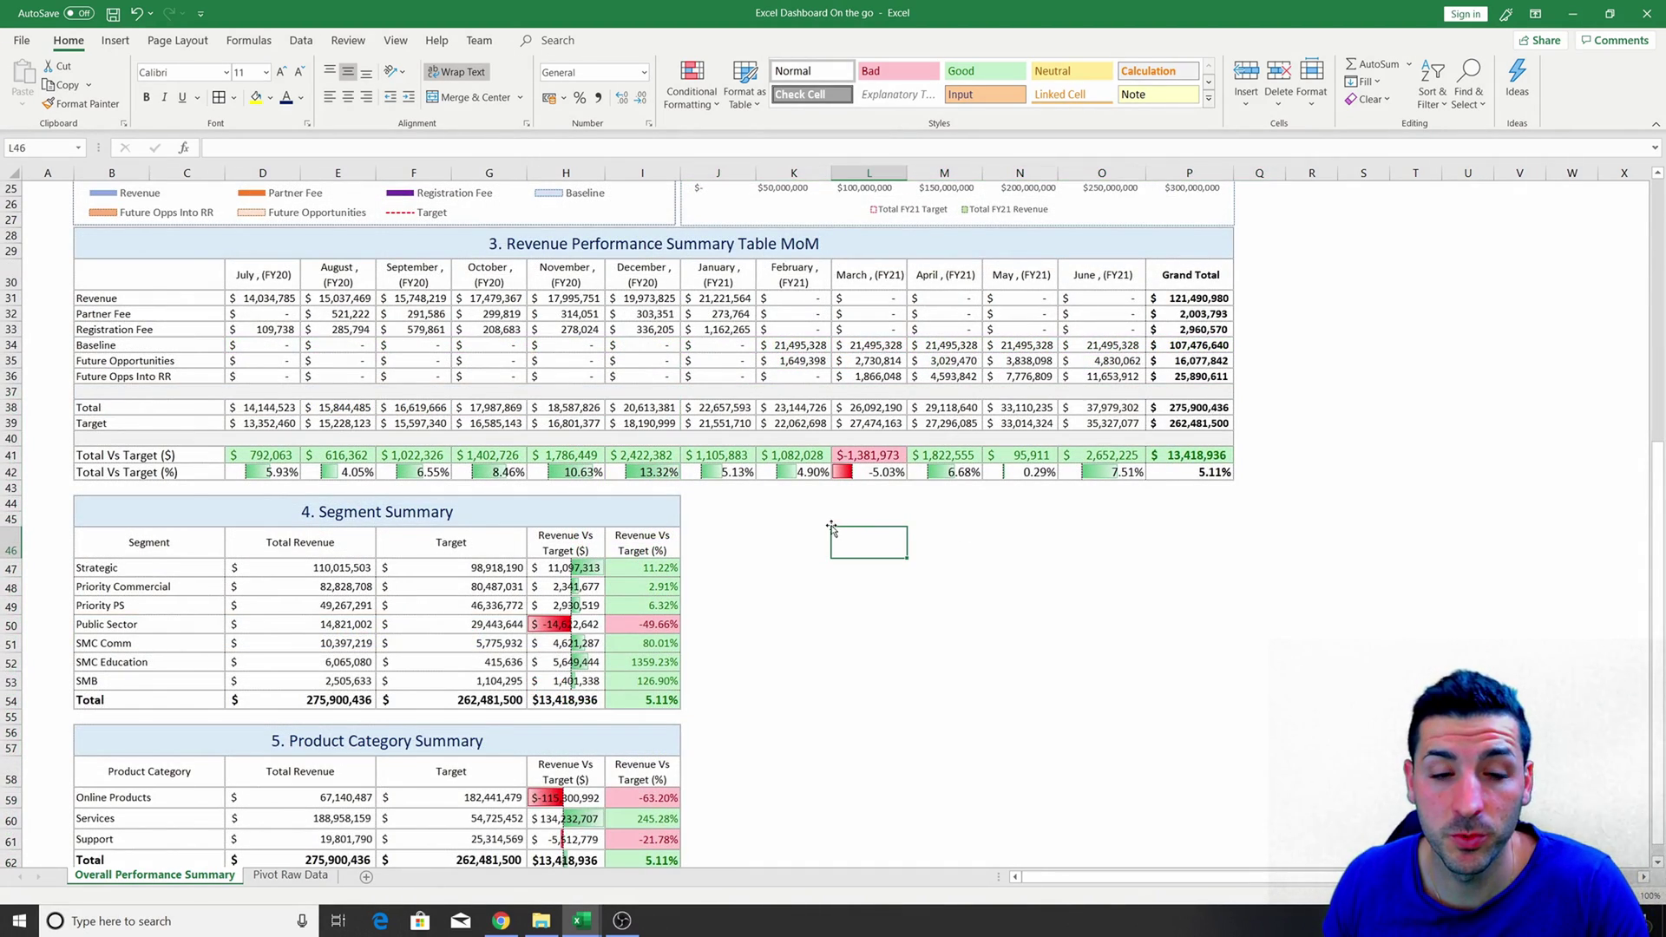
On the Pivot Raw Data sheet, fill column AN with yellow as a divider after Section 5.
{"action": "left_click", "coordinate": [278, 877]}
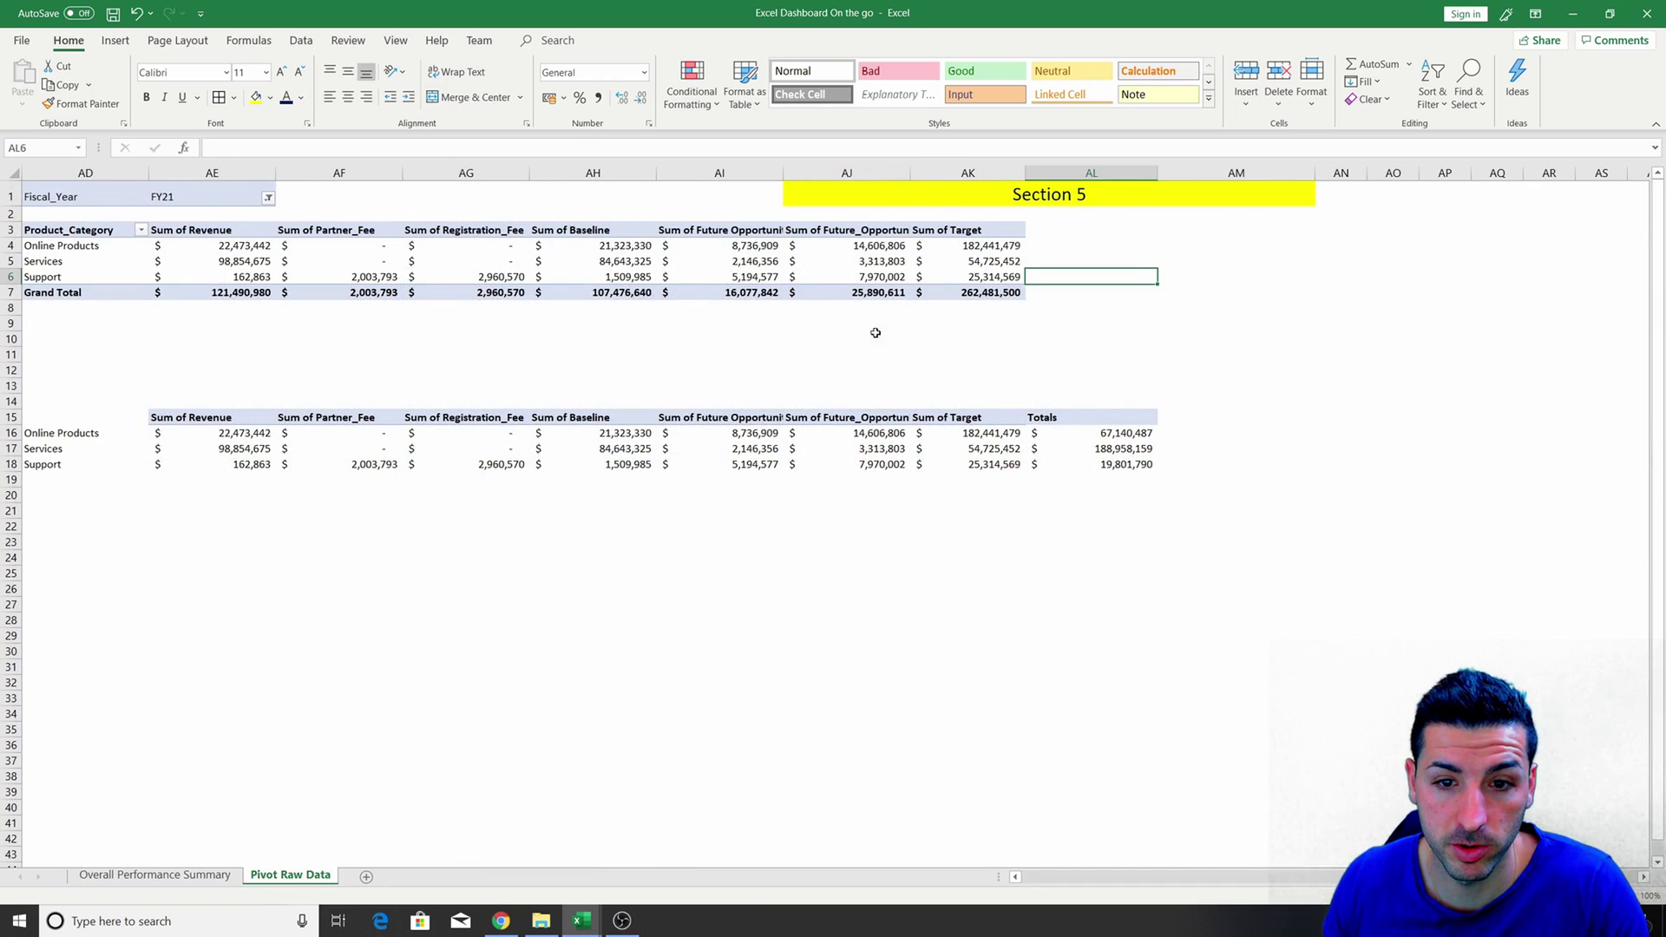
{"action": "left_click", "coordinate": [780, 603]}
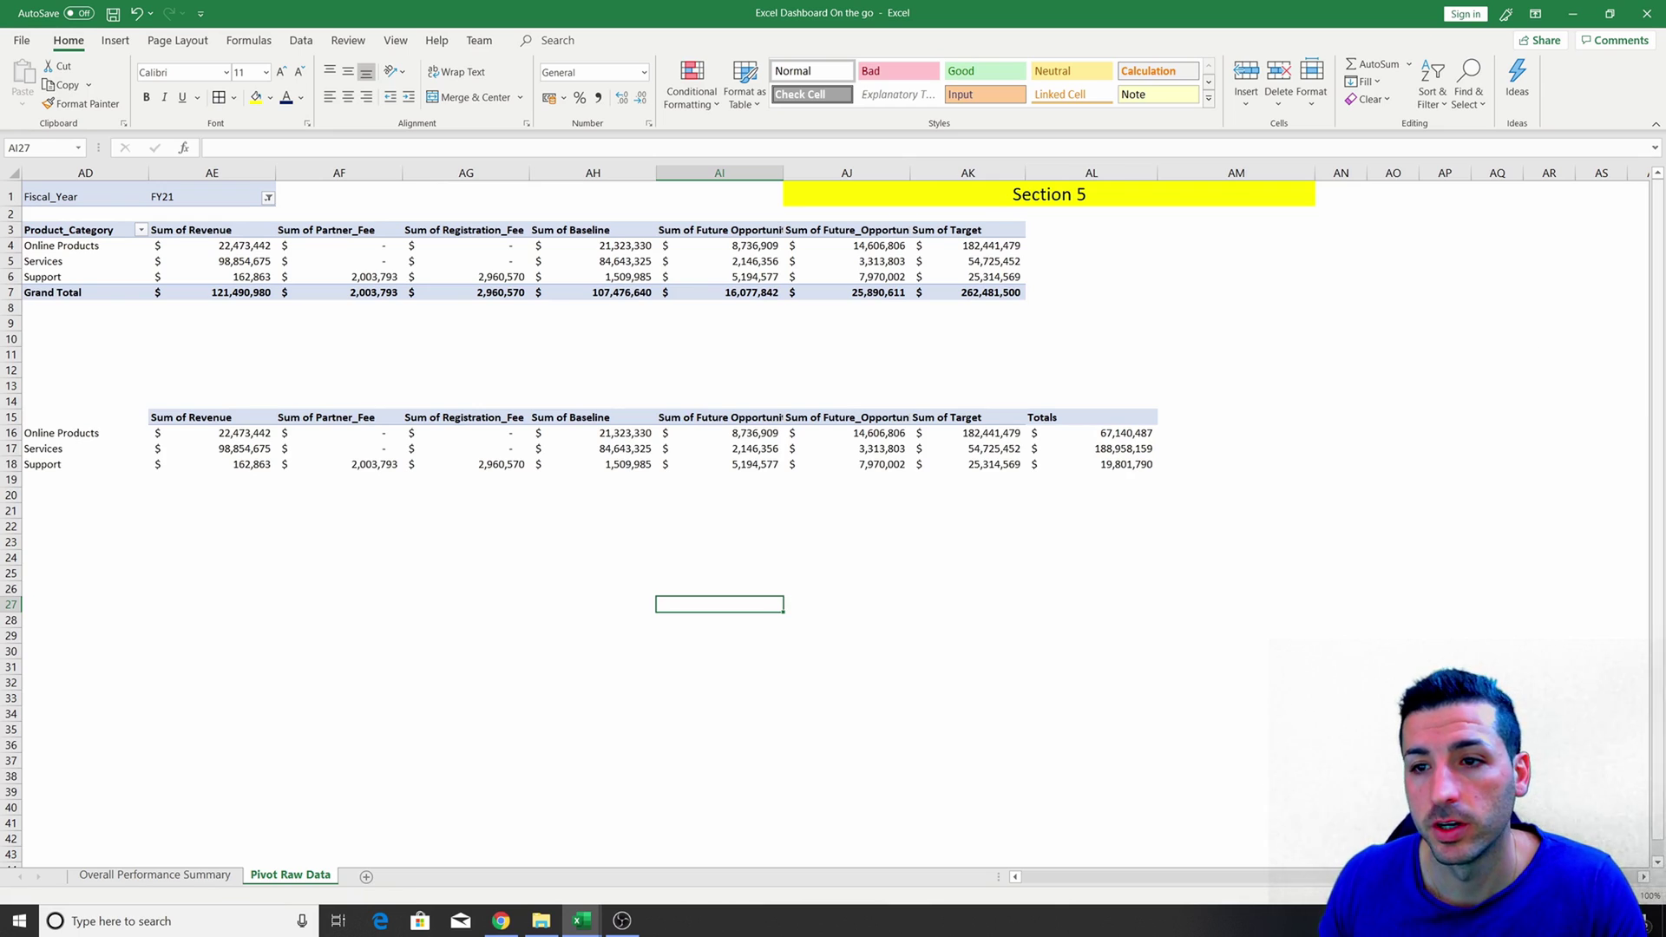
{"action": "left_click", "coordinate": [1339, 173]}
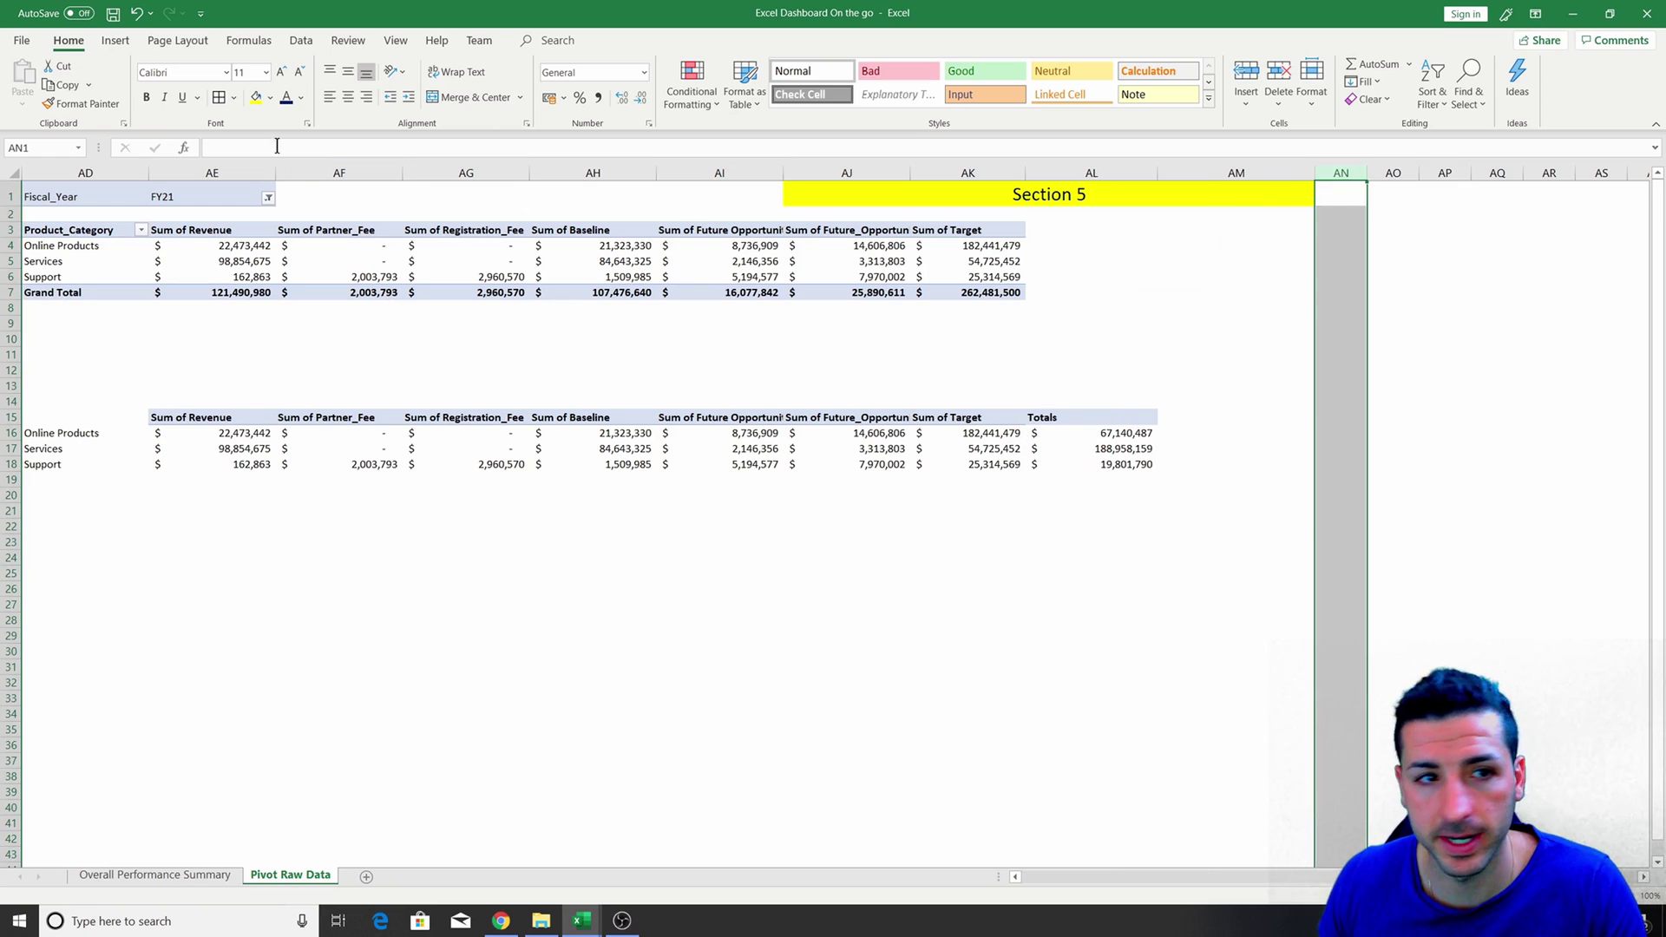
{"action": "left_click", "coordinate": [255, 98]}
{"action": "left_click", "coordinate": [1281, 304]}
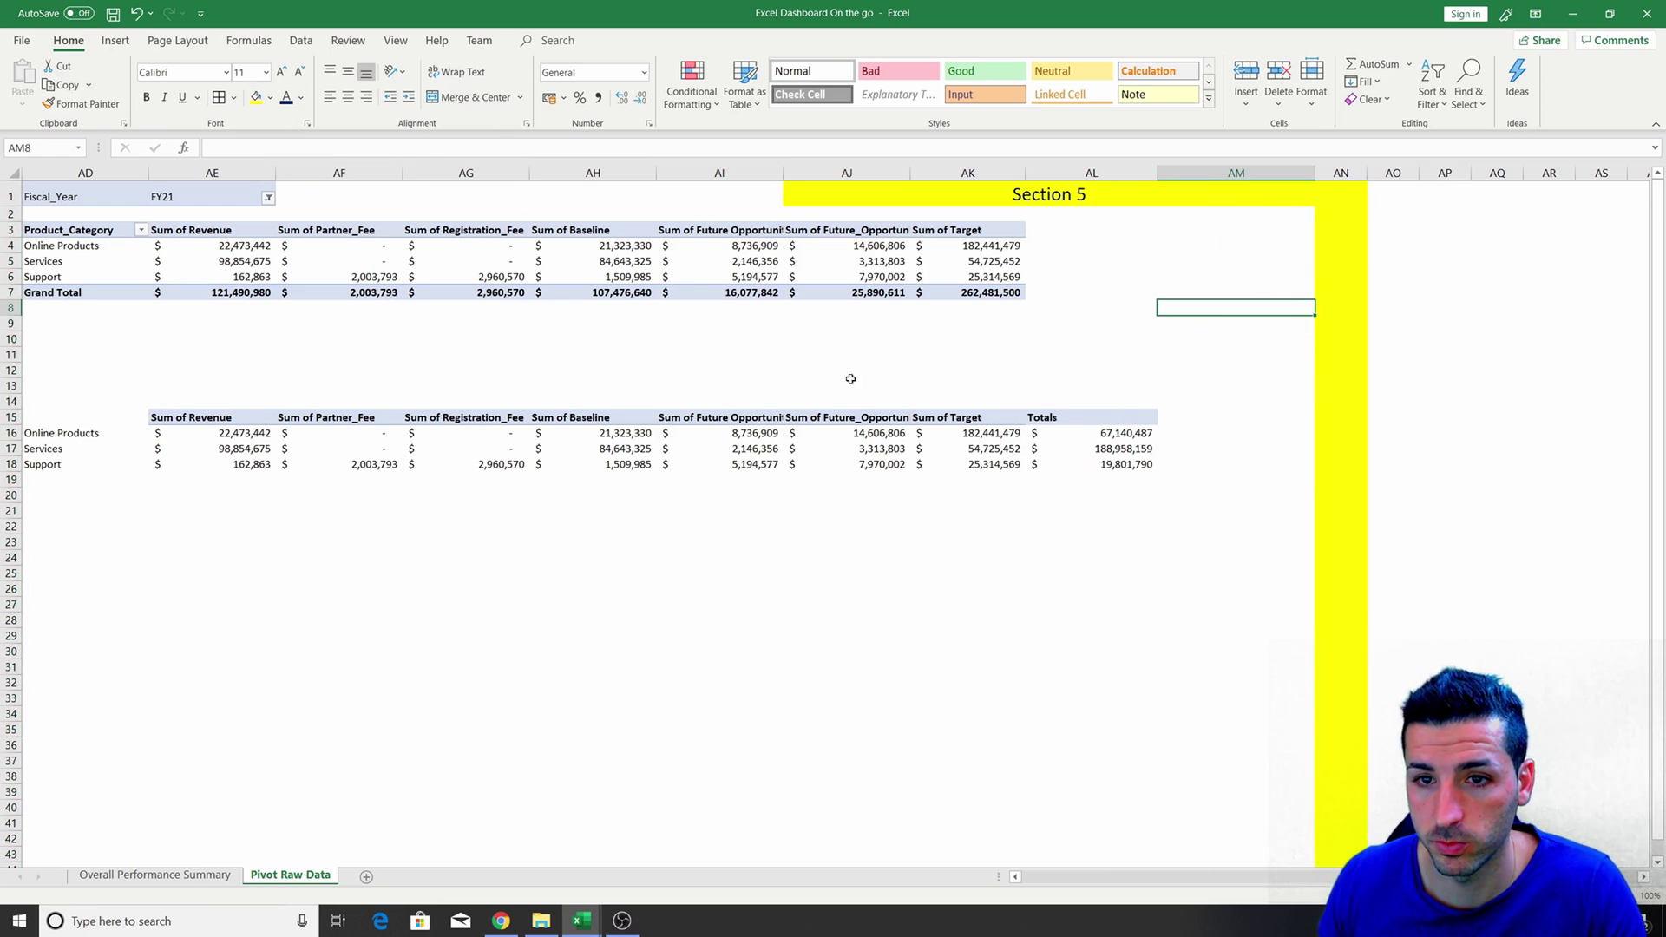
Copy the Section 5 pivot table with its Fiscal_Year filter and heading from AD1:AM7 to AP1, beyond the yellow divider.
{"action": "left_click_drag", "start_coordinate": [1127, 460], "coordinate": [84, 213]}
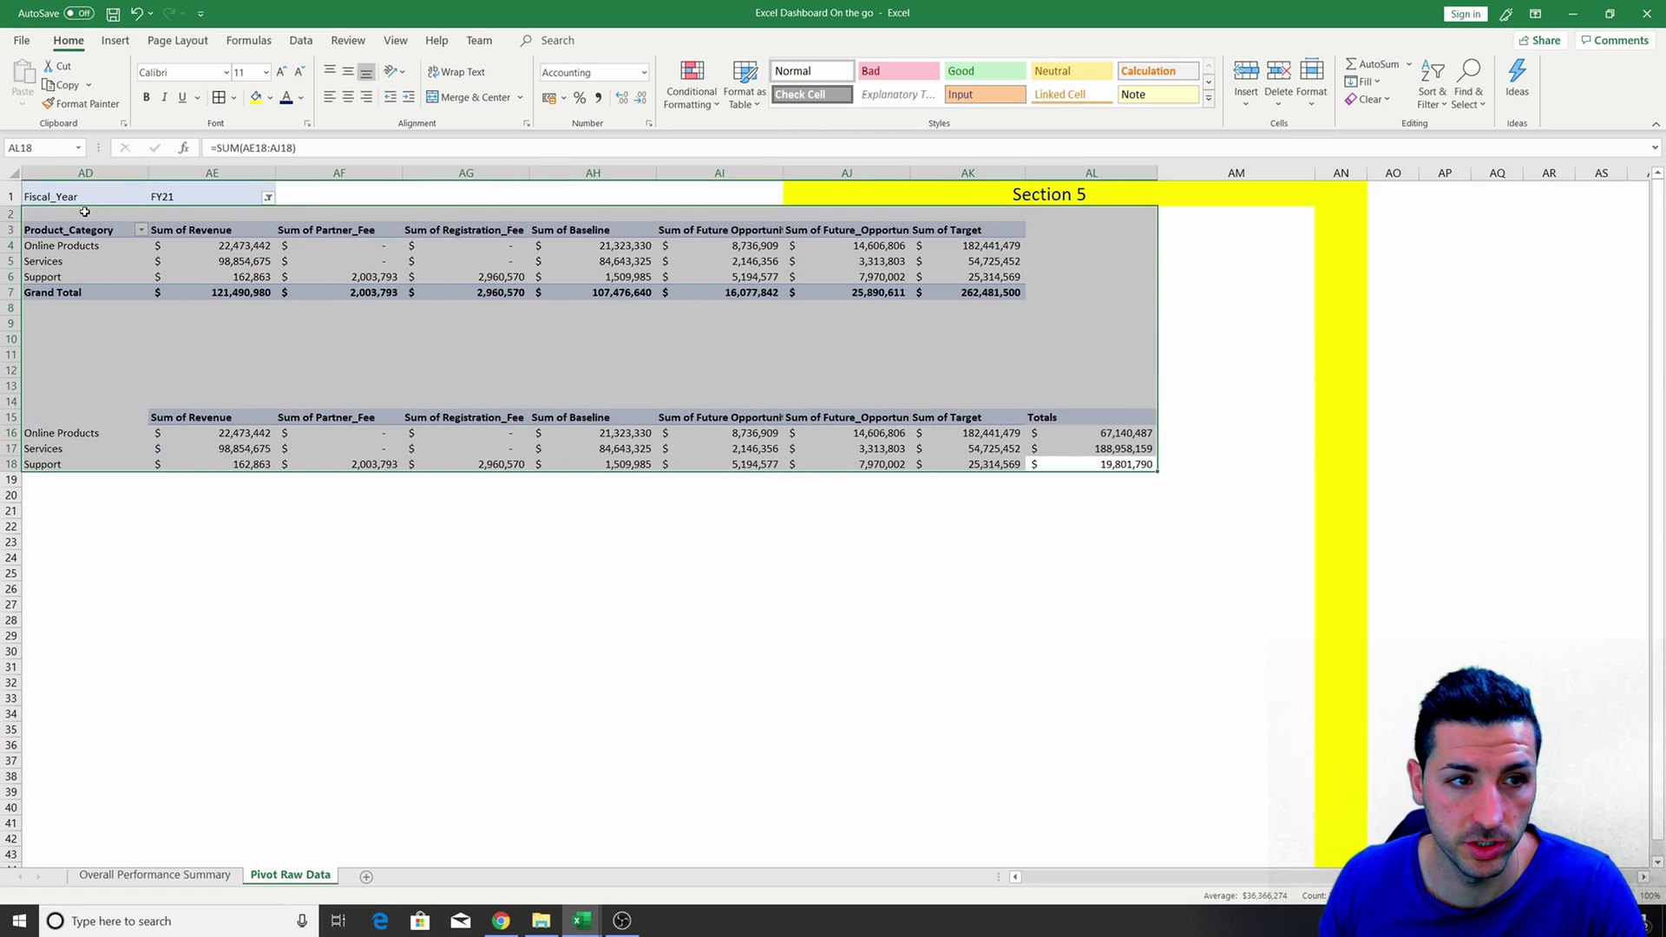
{"action": "left_click", "coordinate": [347, 370]}
{"action": "left_click_drag", "start_coordinate": [47, 313], "coordinate": [153, 308]}
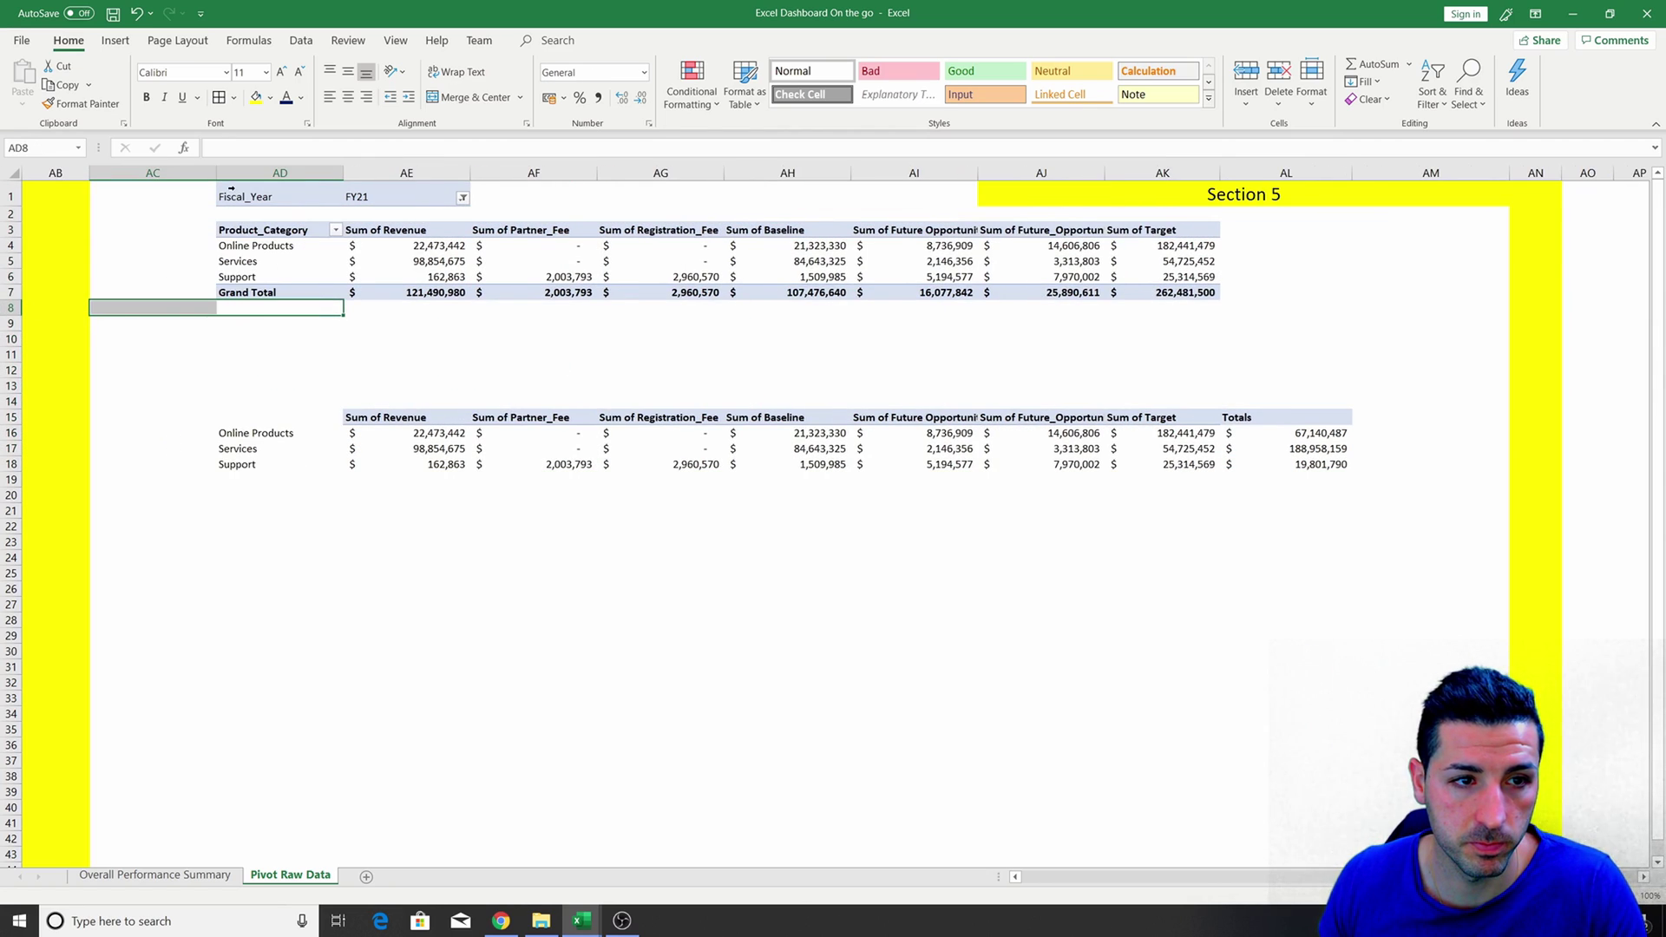
{"action": "left_click_drag", "start_coordinate": [230, 189], "coordinate": [1007, 295]}
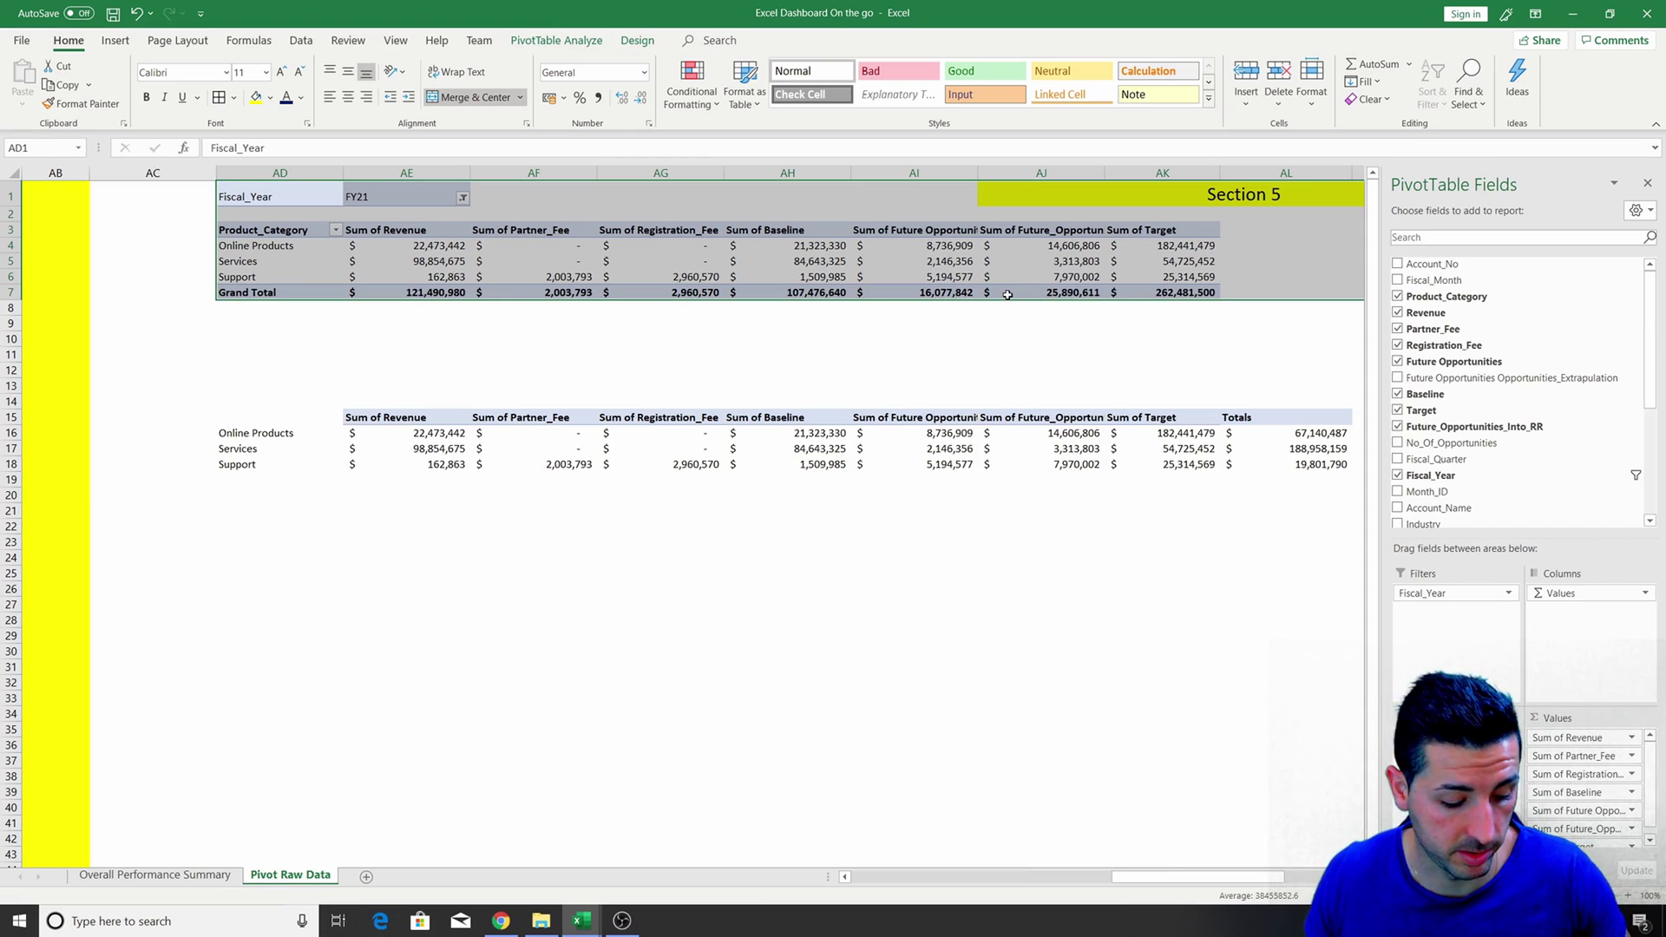
{"action": "key", "text": "ctrl+c"}
{"action": "scroll", "coordinate": [1111, 535], "scroll_direction": "right", "scroll_amount": 5}
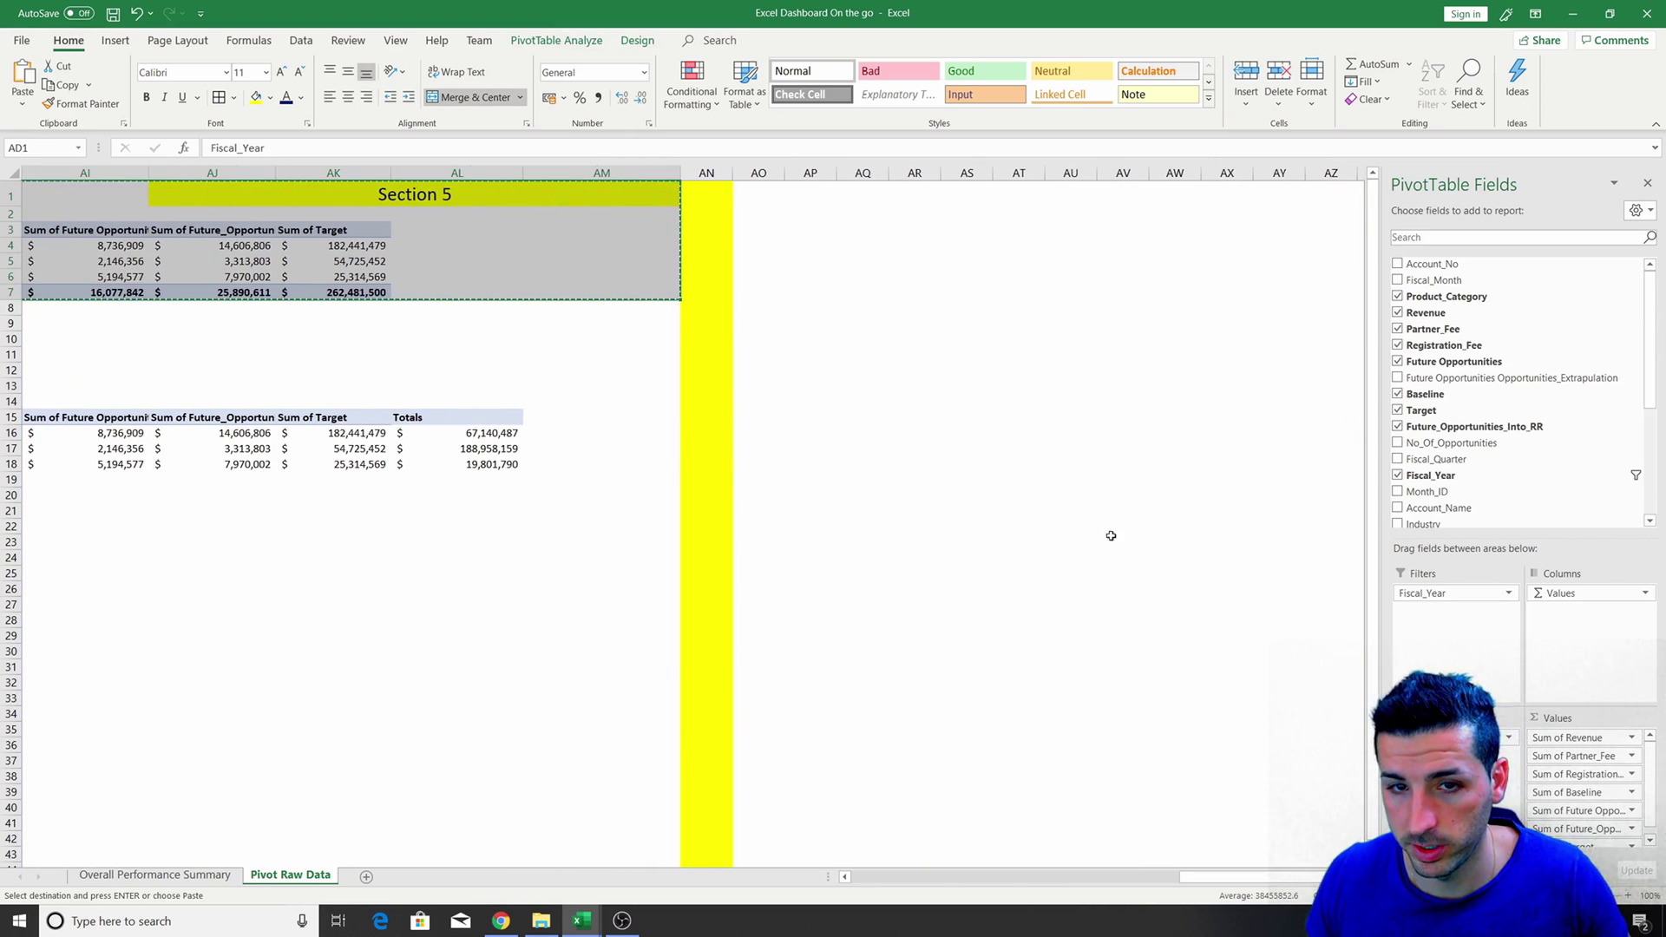
{"action": "left_click", "coordinate": [810, 196]}
{"action": "key", "text": "ctrl+v"}
Change the heading above the copied pivot table to Section 6.
{"action": "double_click", "coordinate": [1250, 192]}
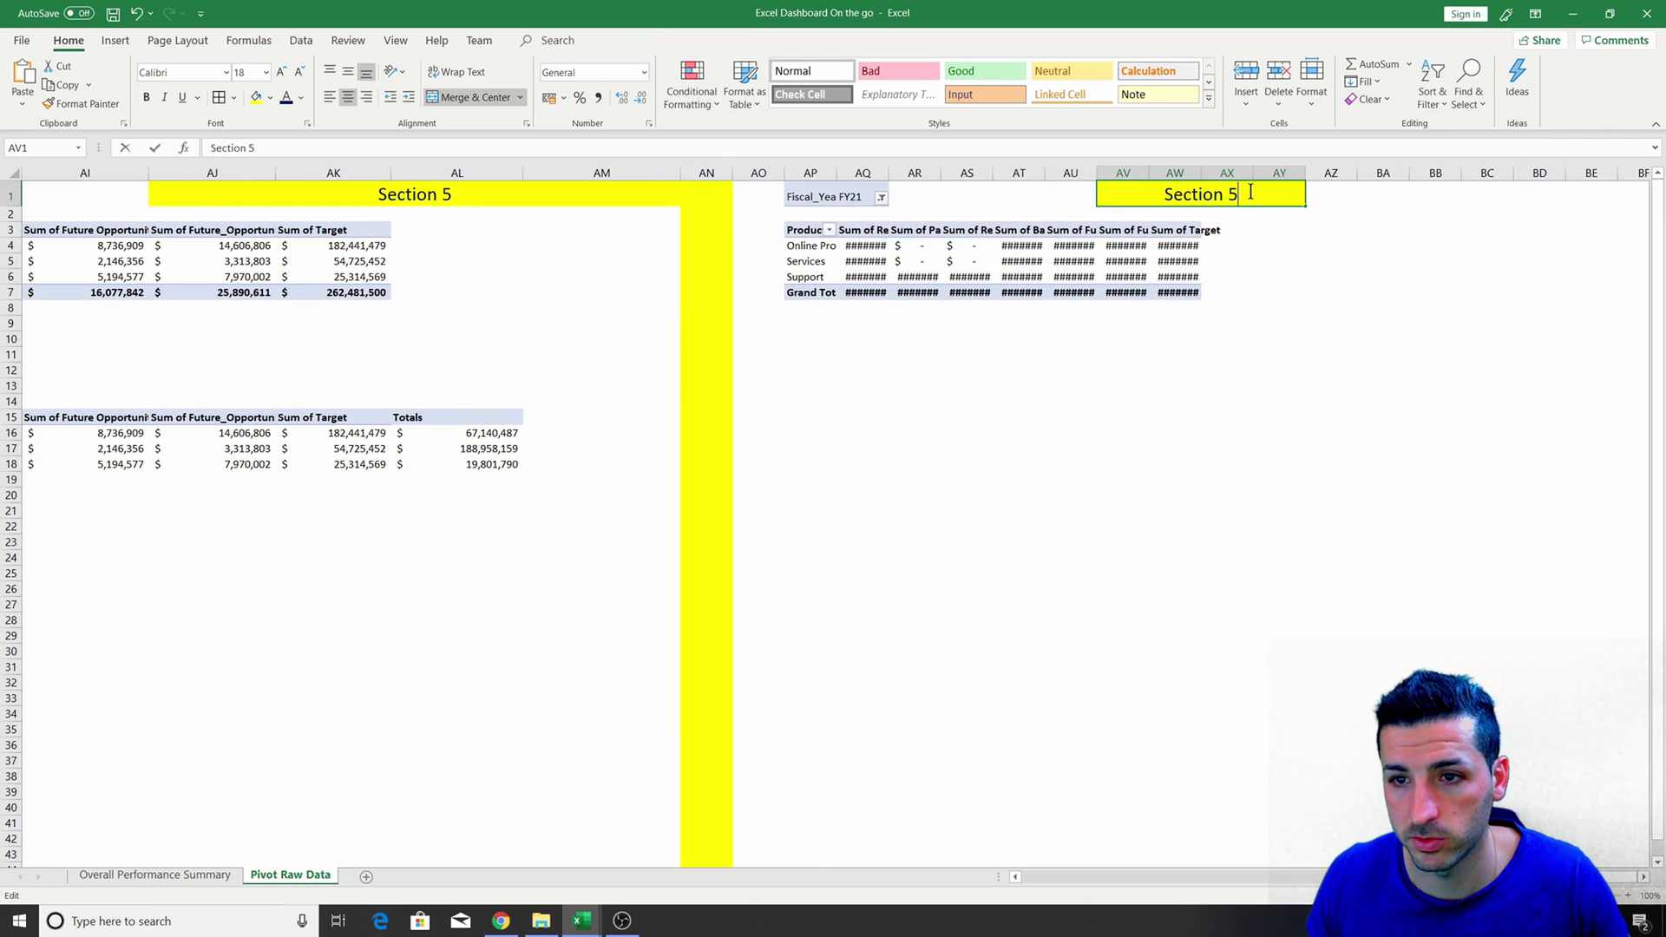
{"action": "key", "text": "BackSpace"}
{"action": "type", "text": "6"}
{"action": "key", "text": "Return"}
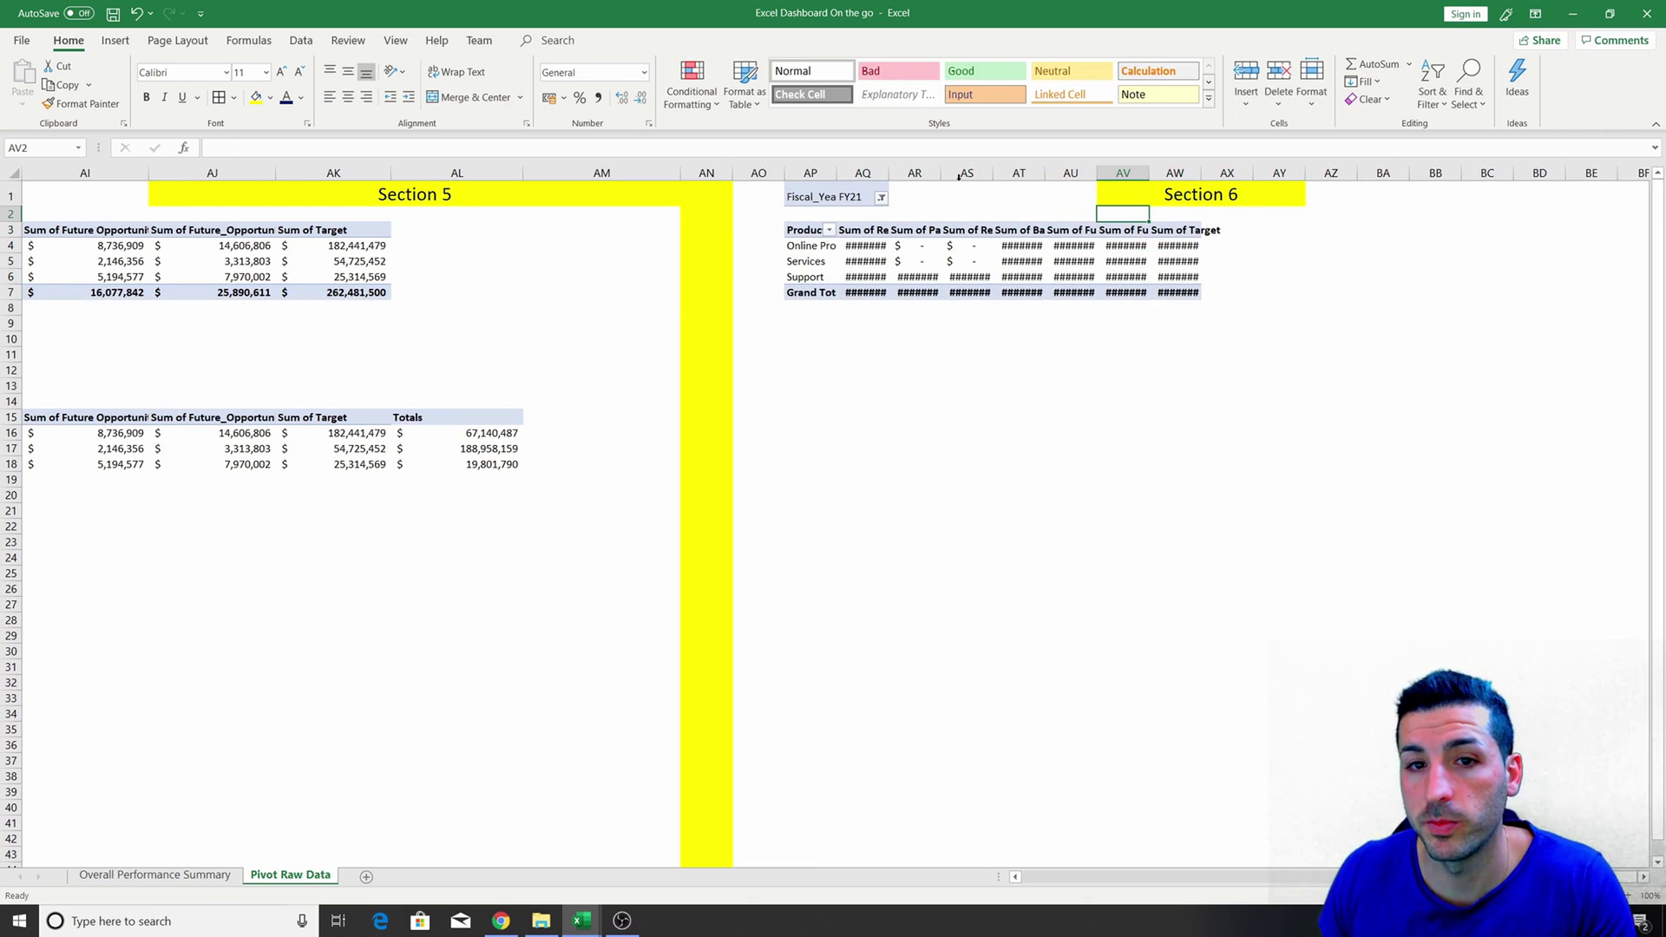
Strip the Section 6 pivot table down to Sum of Revenue by removing Product_Category, the Fiscal_Year filter and all other value fields.
{"action": "left_click", "coordinate": [1080, 246]}
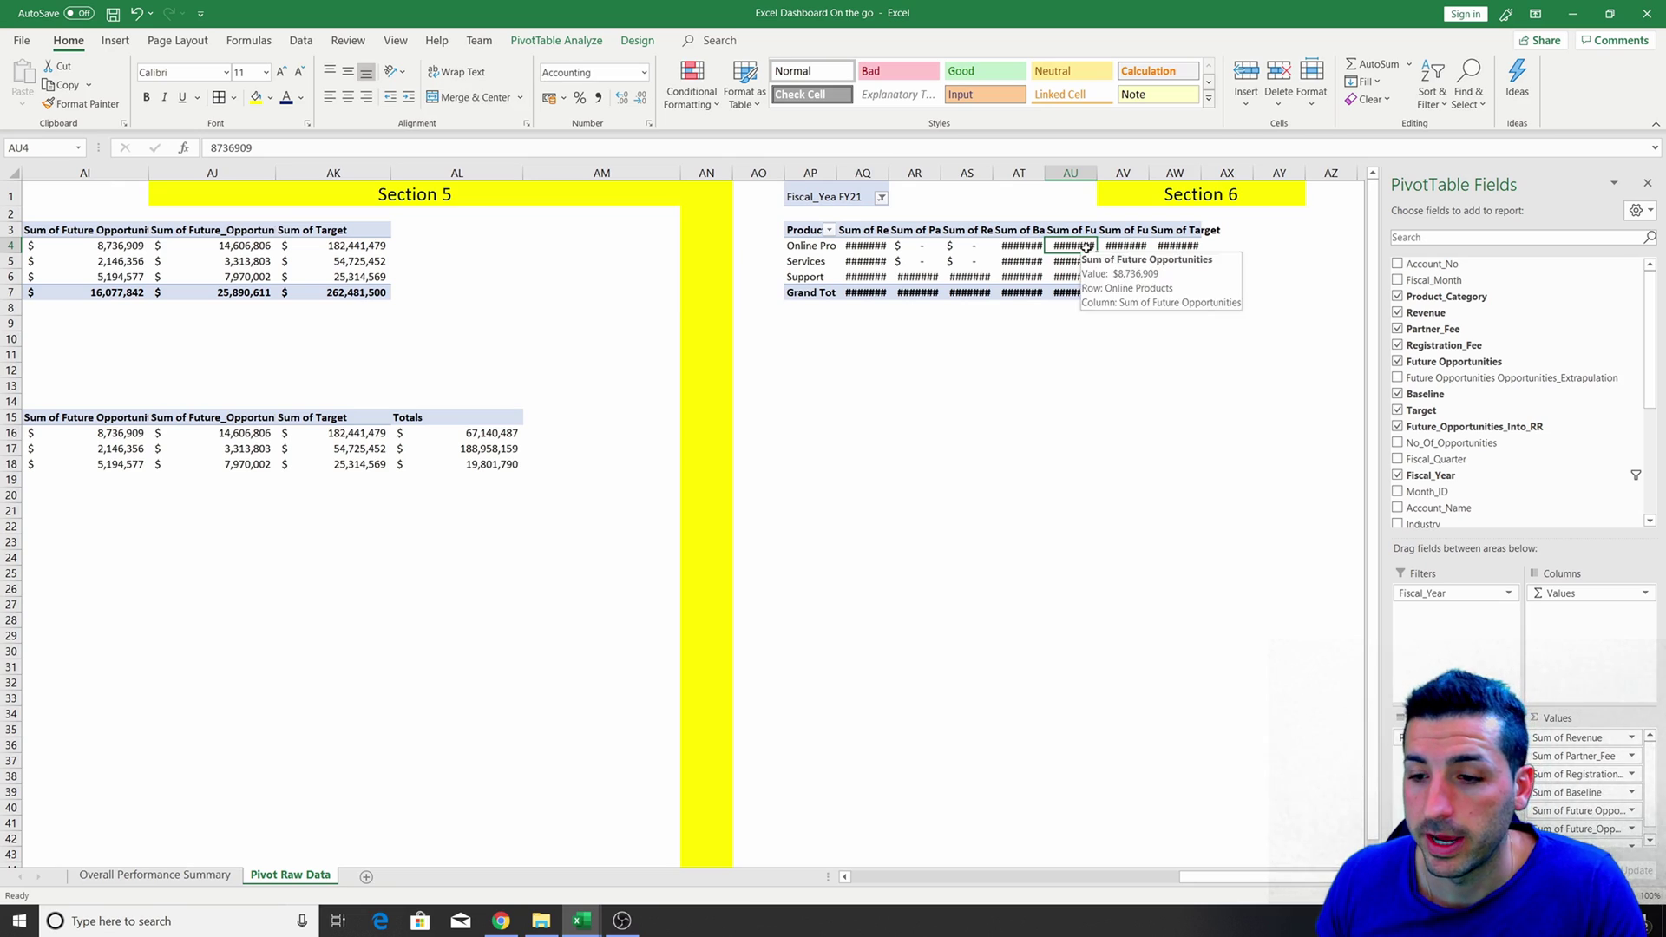
{"action": "left_click", "coordinate": [1398, 297]}
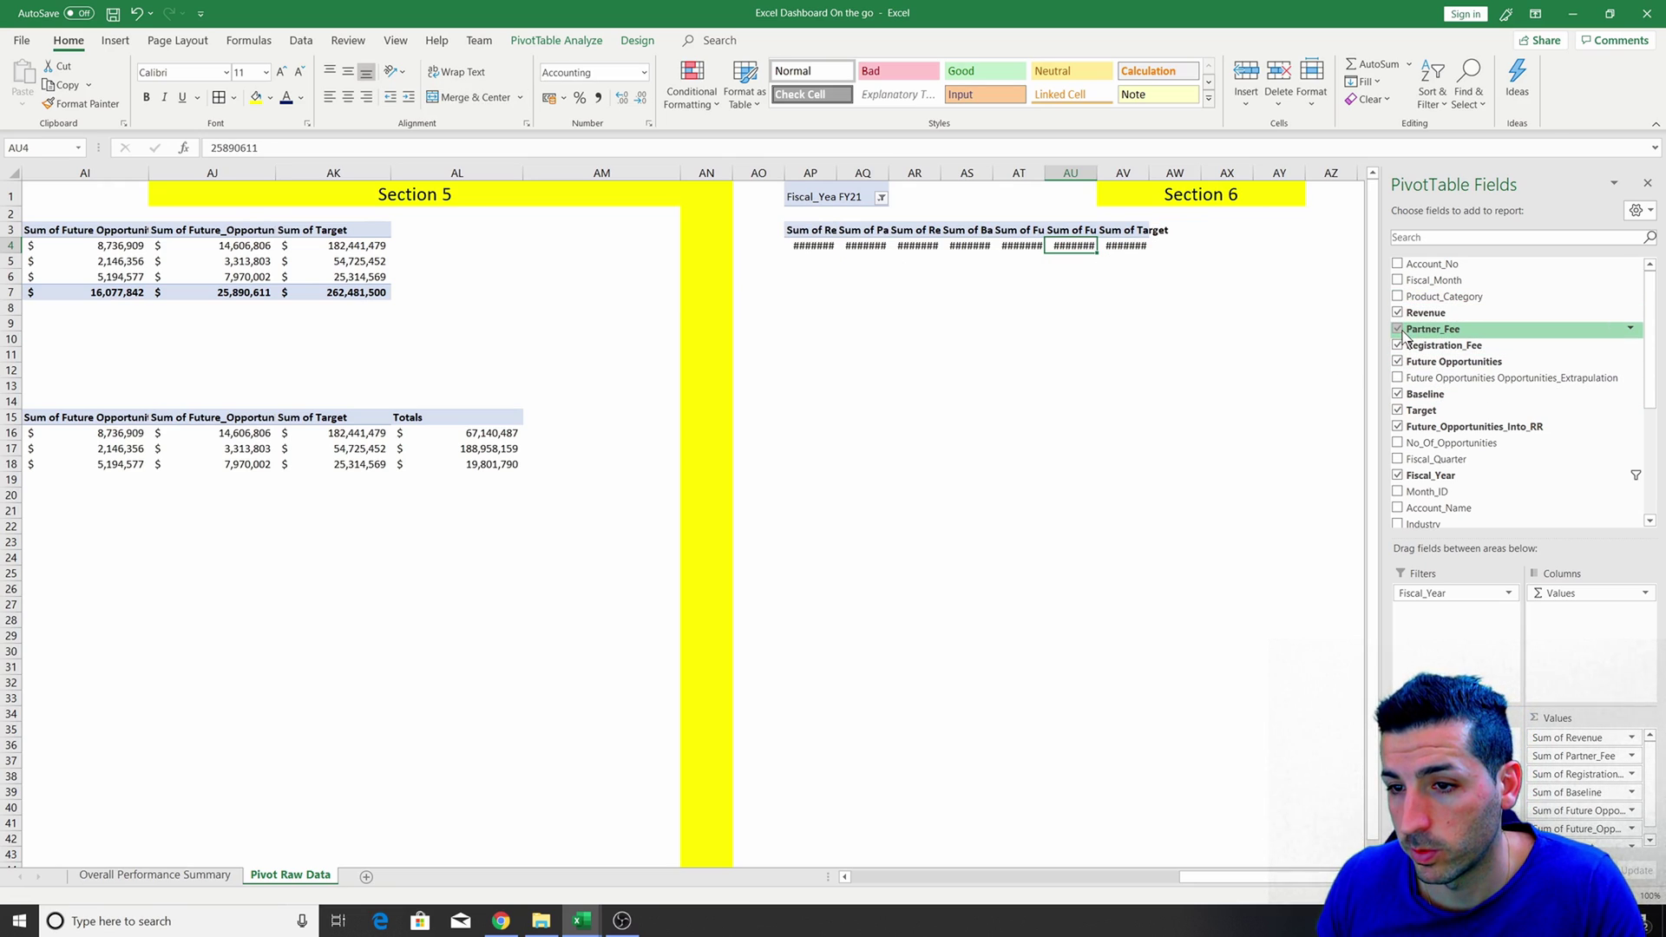
{"action": "left_click", "coordinate": [1398, 330]}
{"action": "left_click", "coordinate": [1398, 345]}
{"action": "left_click", "coordinate": [1398, 361]}
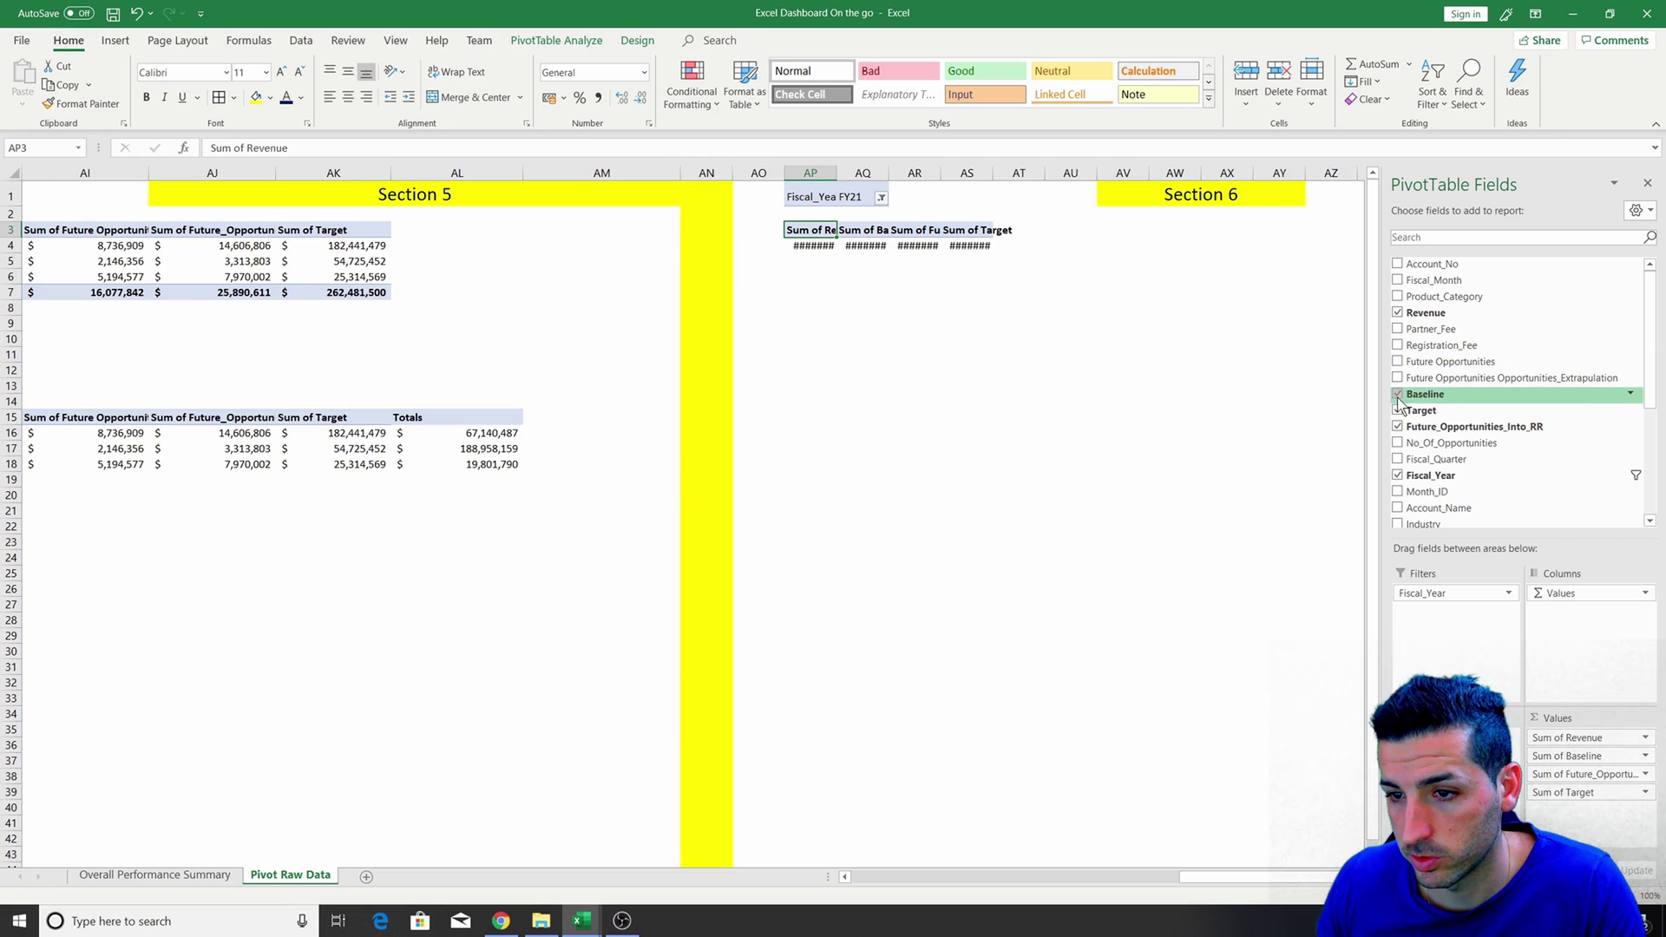
{"action": "left_click", "coordinate": [1398, 394]}
{"action": "left_click", "coordinate": [1398, 410]}
{"action": "left_click", "coordinate": [1398, 427]}
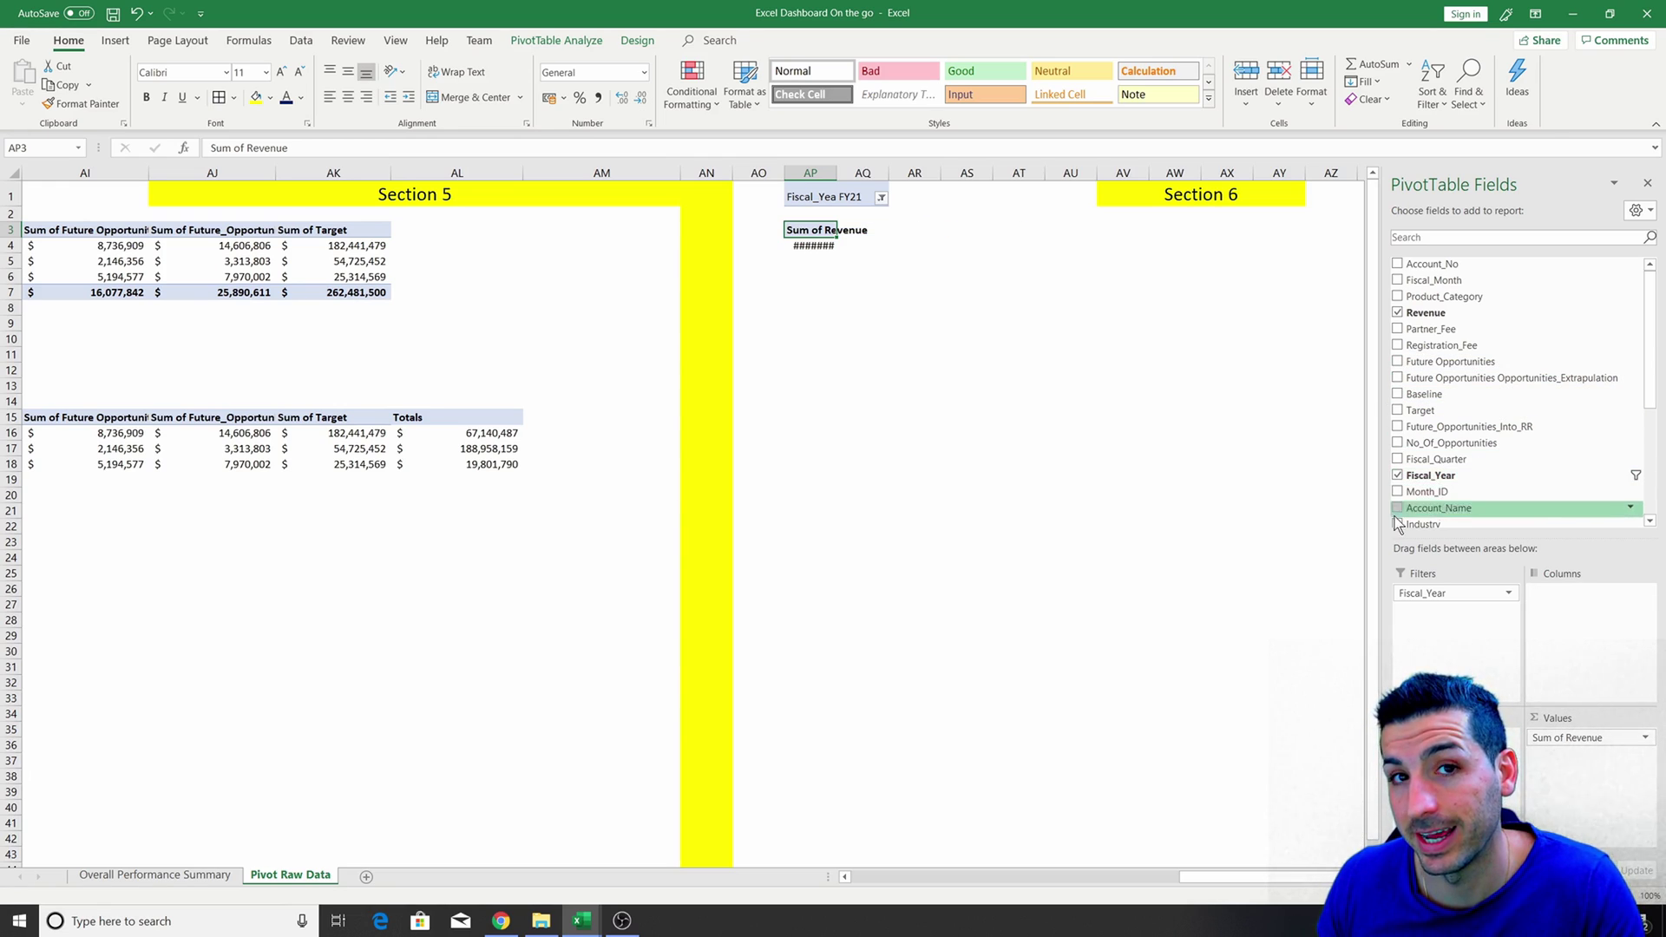
{"action": "left_click", "coordinate": [1398, 476]}
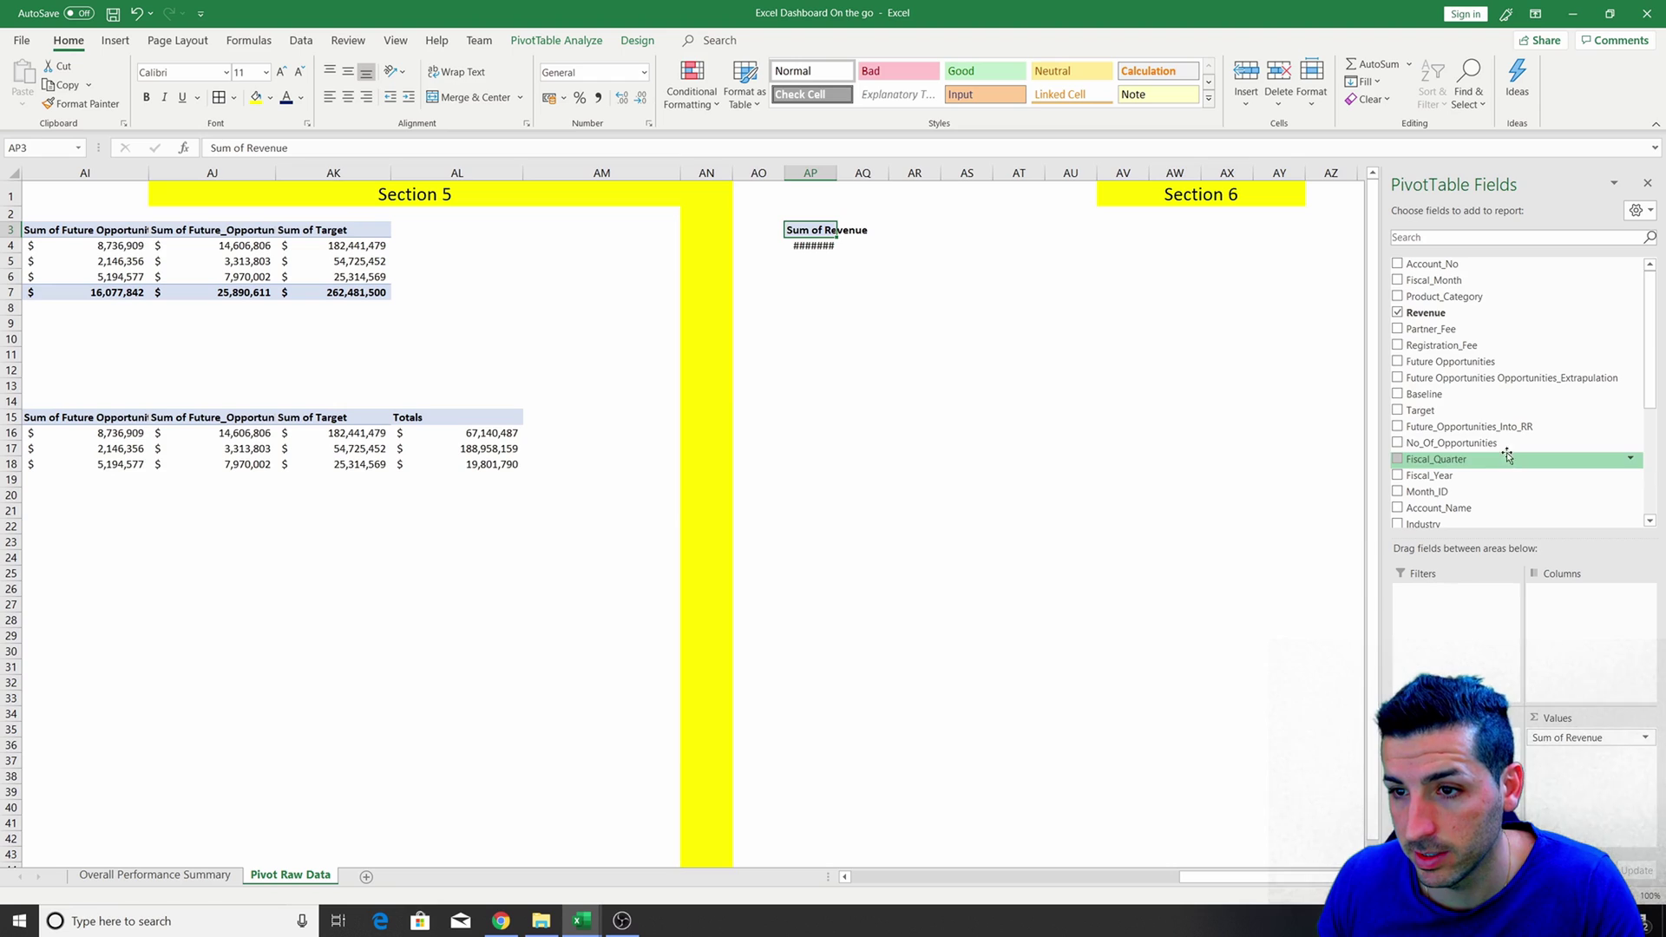
Add Marketing Spend as a value to the Section 6 pivot table and autofit columns AP and AQ.
{"action": "scroll", "coordinate": [1475, 433], "scroll_direction": "down", "scroll_amount": 5}
{"action": "left_click", "coordinate": [1397, 481]}
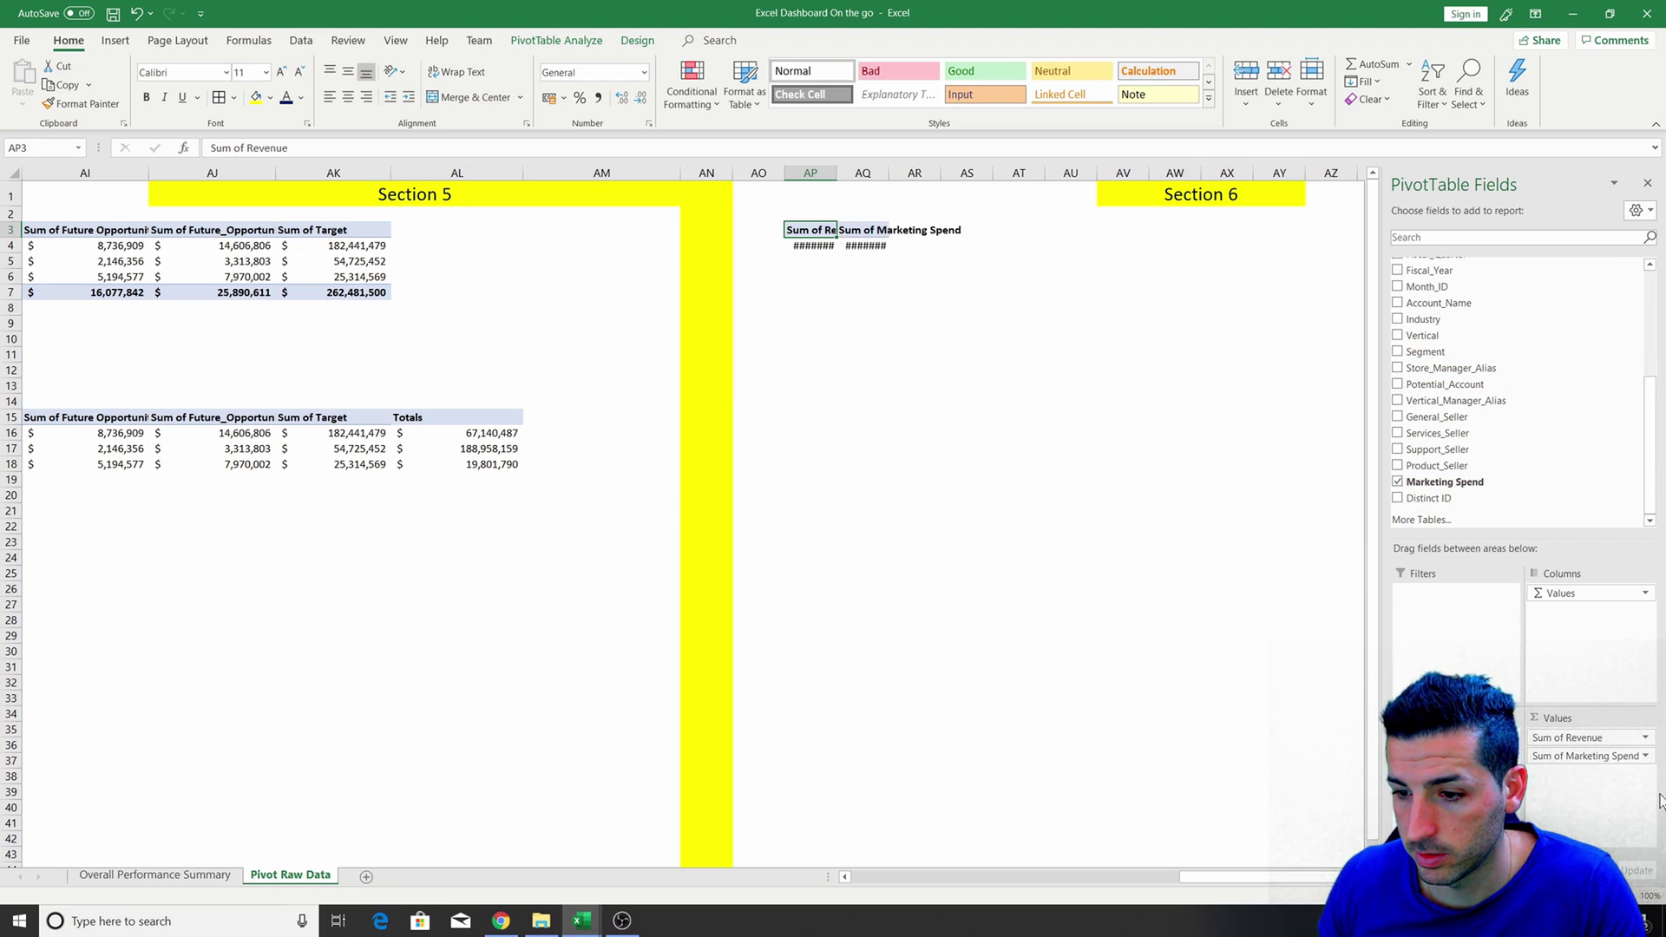
{"action": "left_click", "coordinate": [914, 293]}
{"action": "left_click_drag", "start_coordinate": [811, 173], "coordinate": [862, 172]}
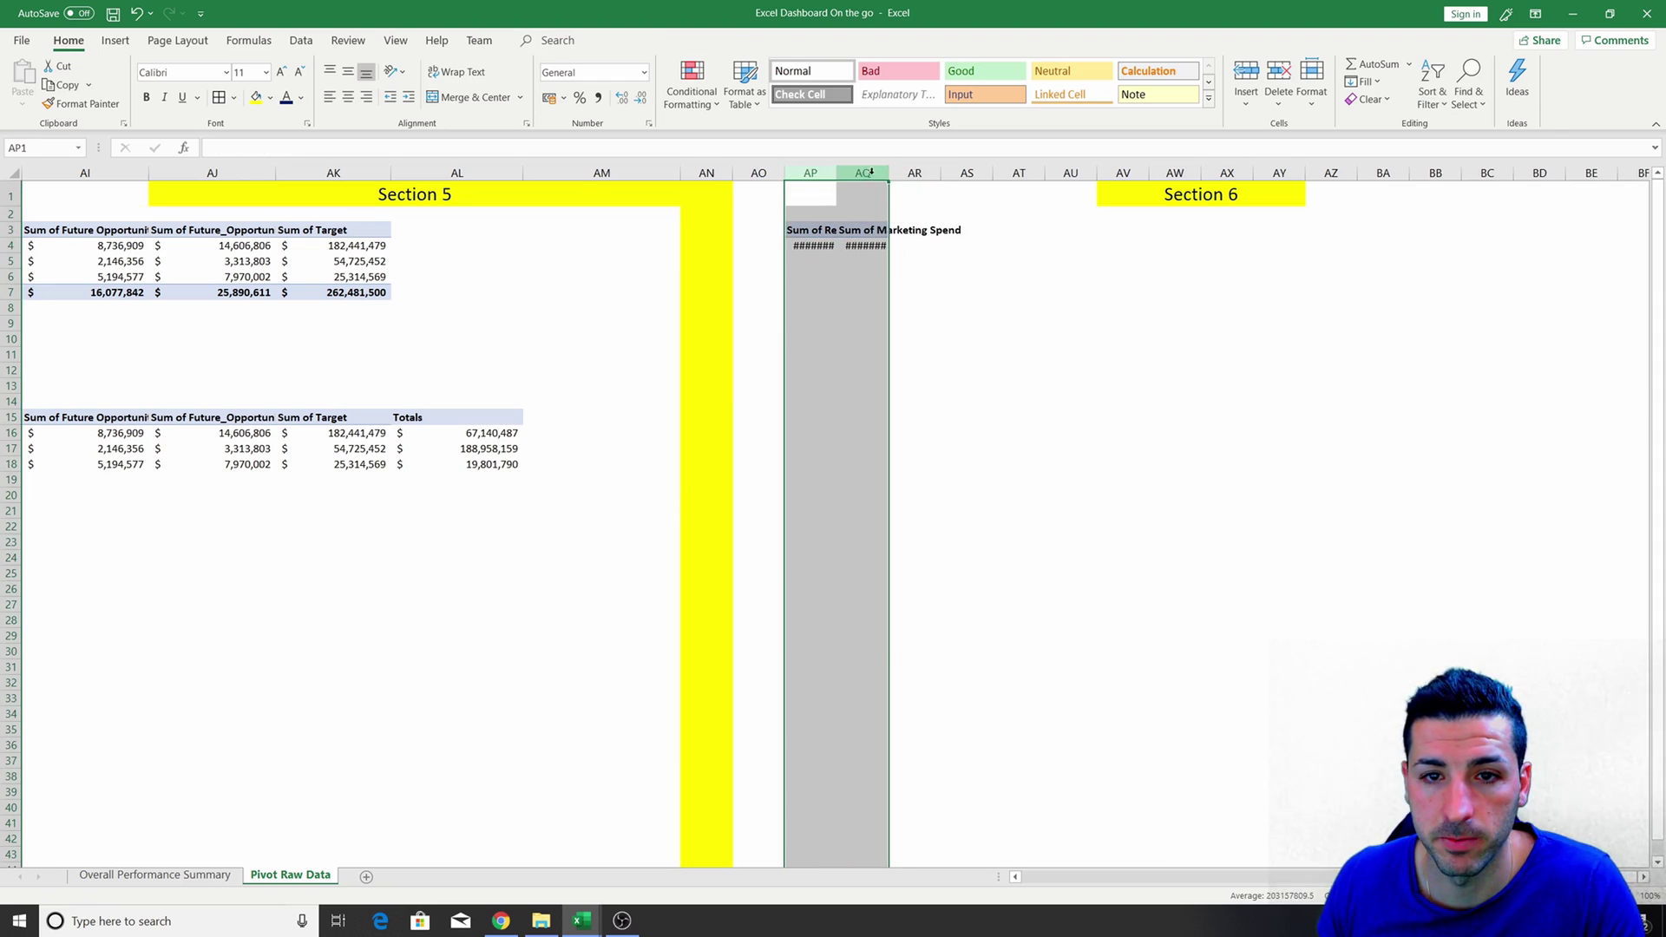
{"action": "double_click", "coordinate": [890, 173]}
{"action": "left_click", "coordinate": [922, 246]}
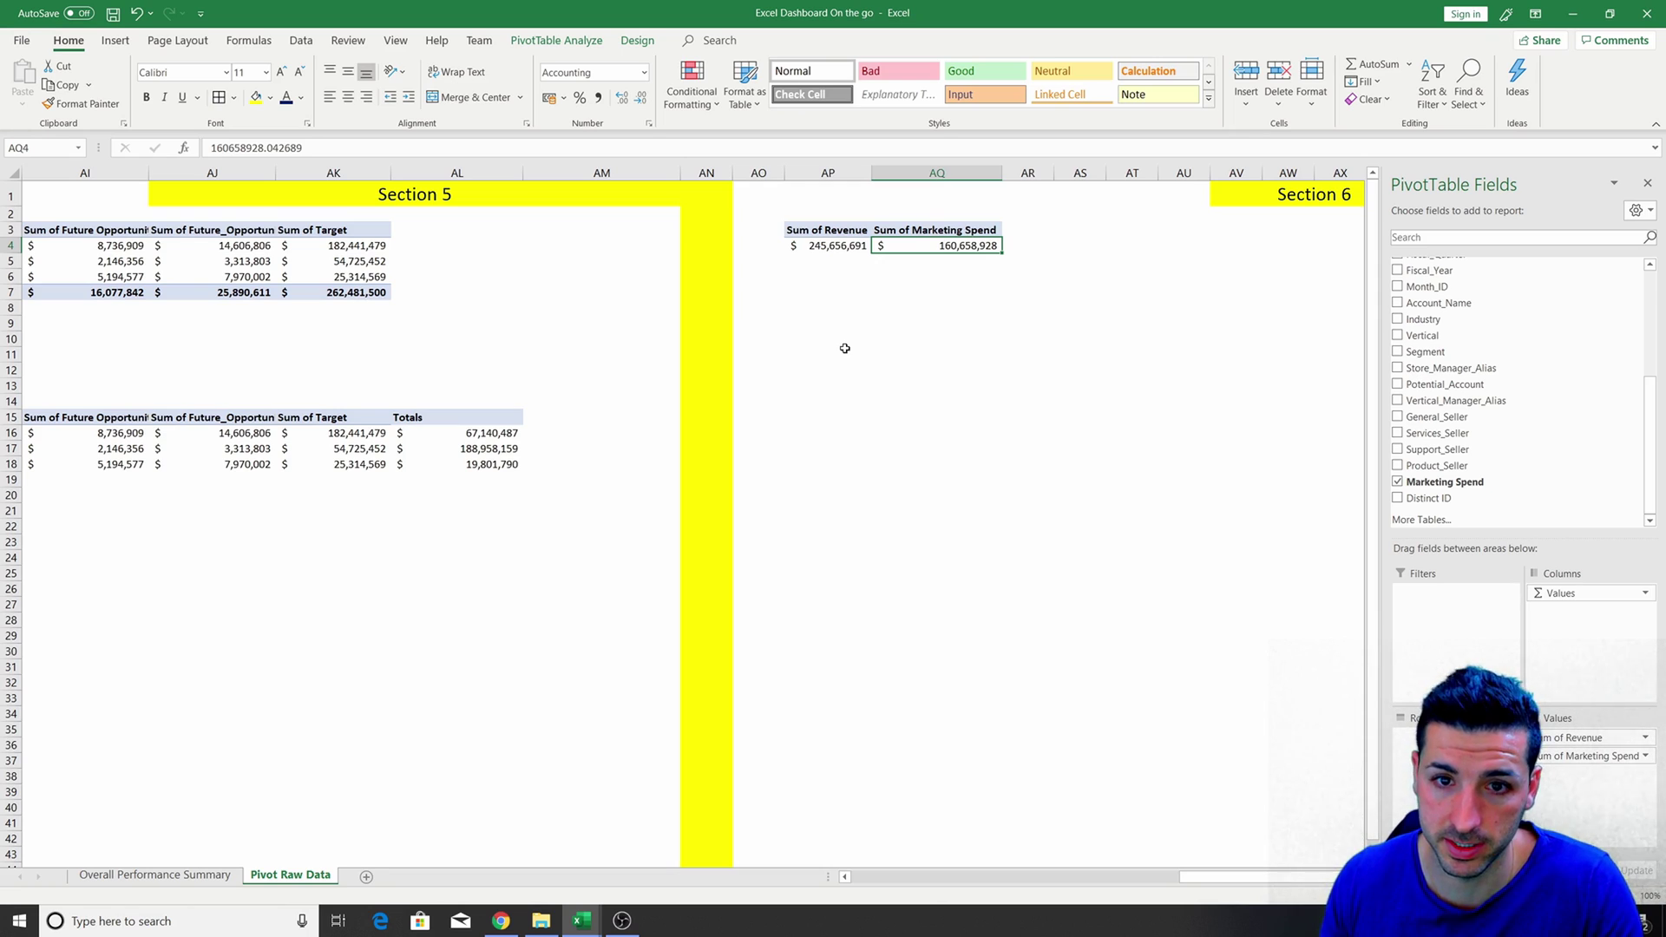
Unhide the Raw Data sheet and examine its Distinct ID column.
{"action": "right_click", "coordinate": [267, 877]}
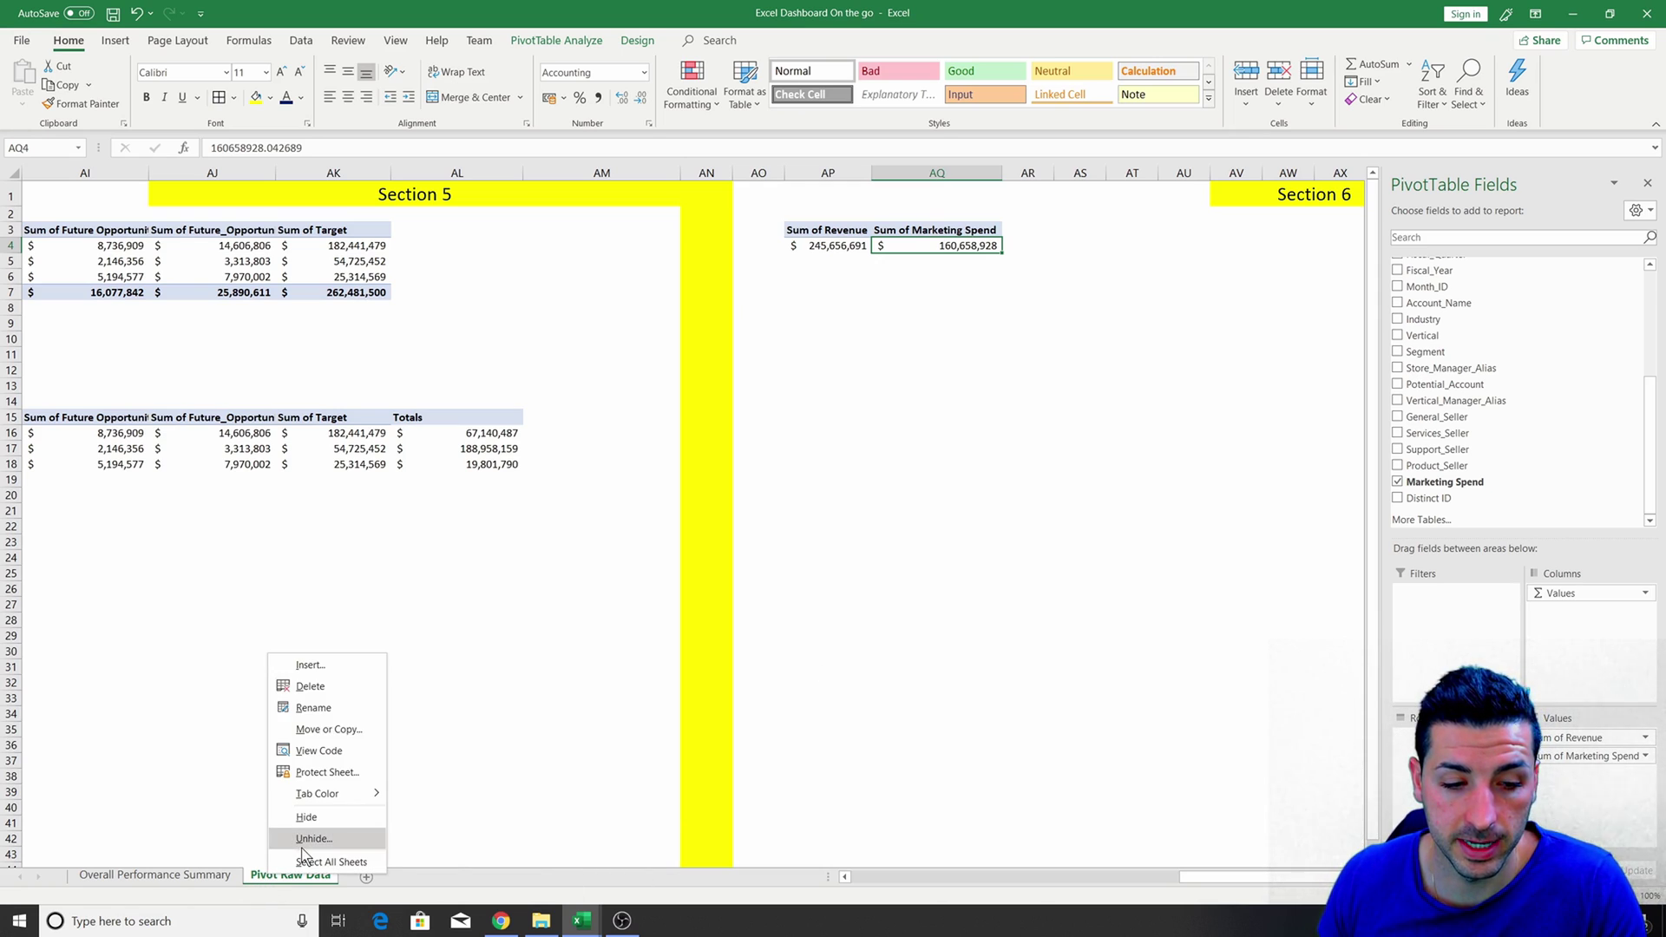
{"action": "left_click", "coordinate": [303, 840]}
{"action": "left_click", "coordinate": [334, 879]}
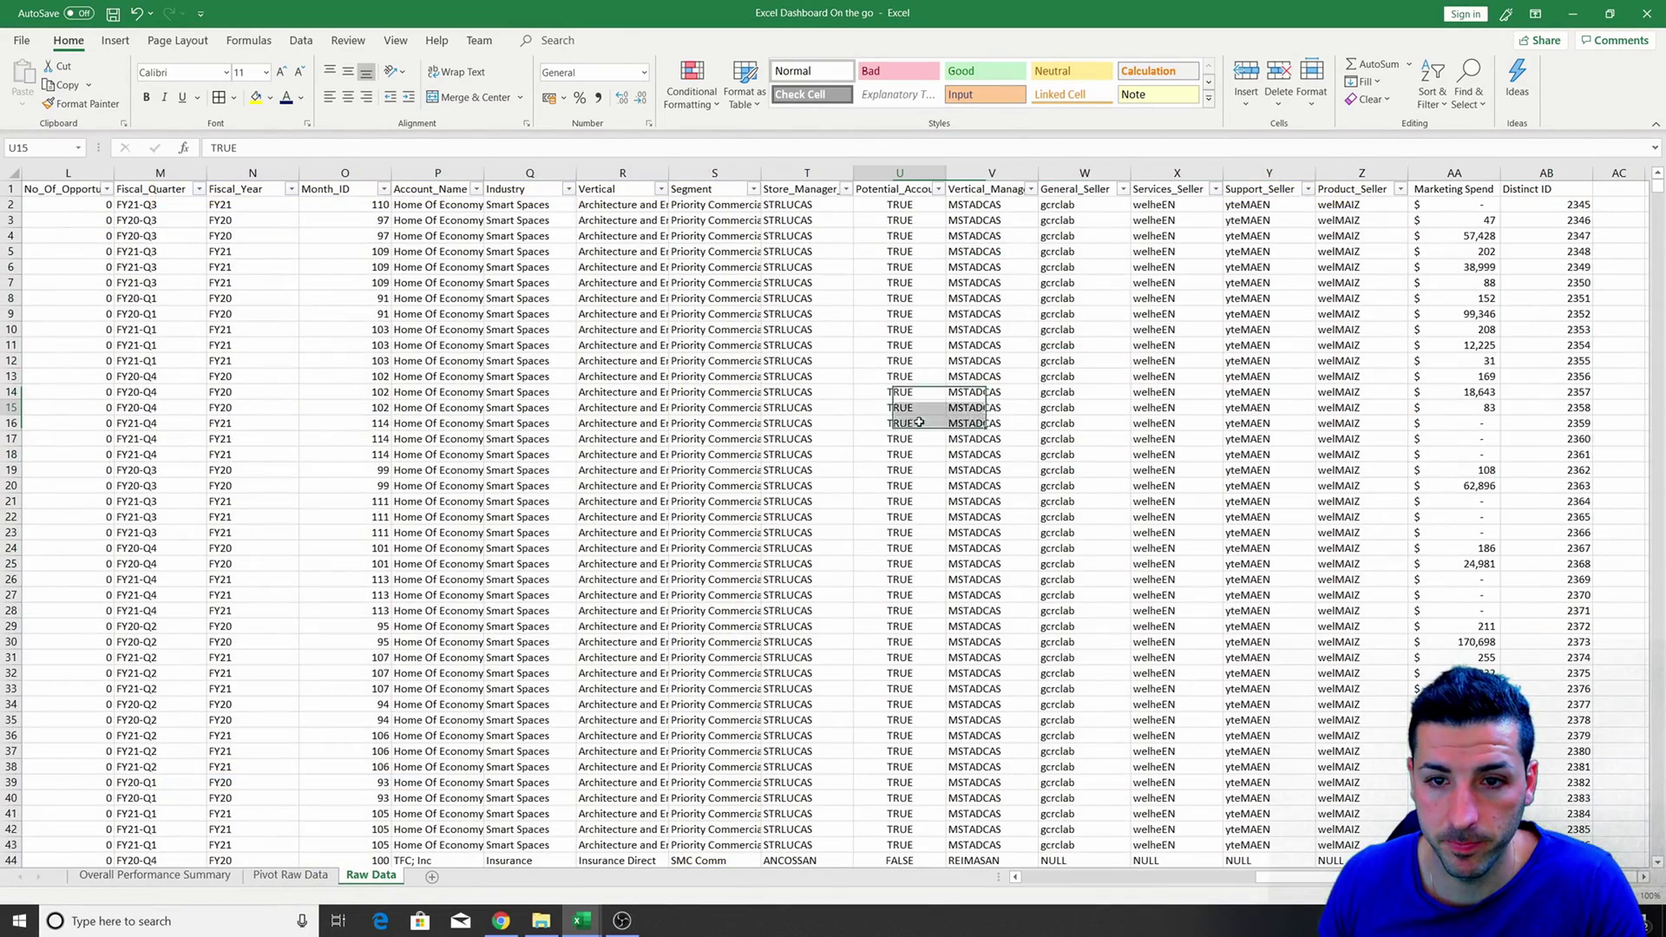
{"action": "left_click", "coordinate": [1548, 189]}
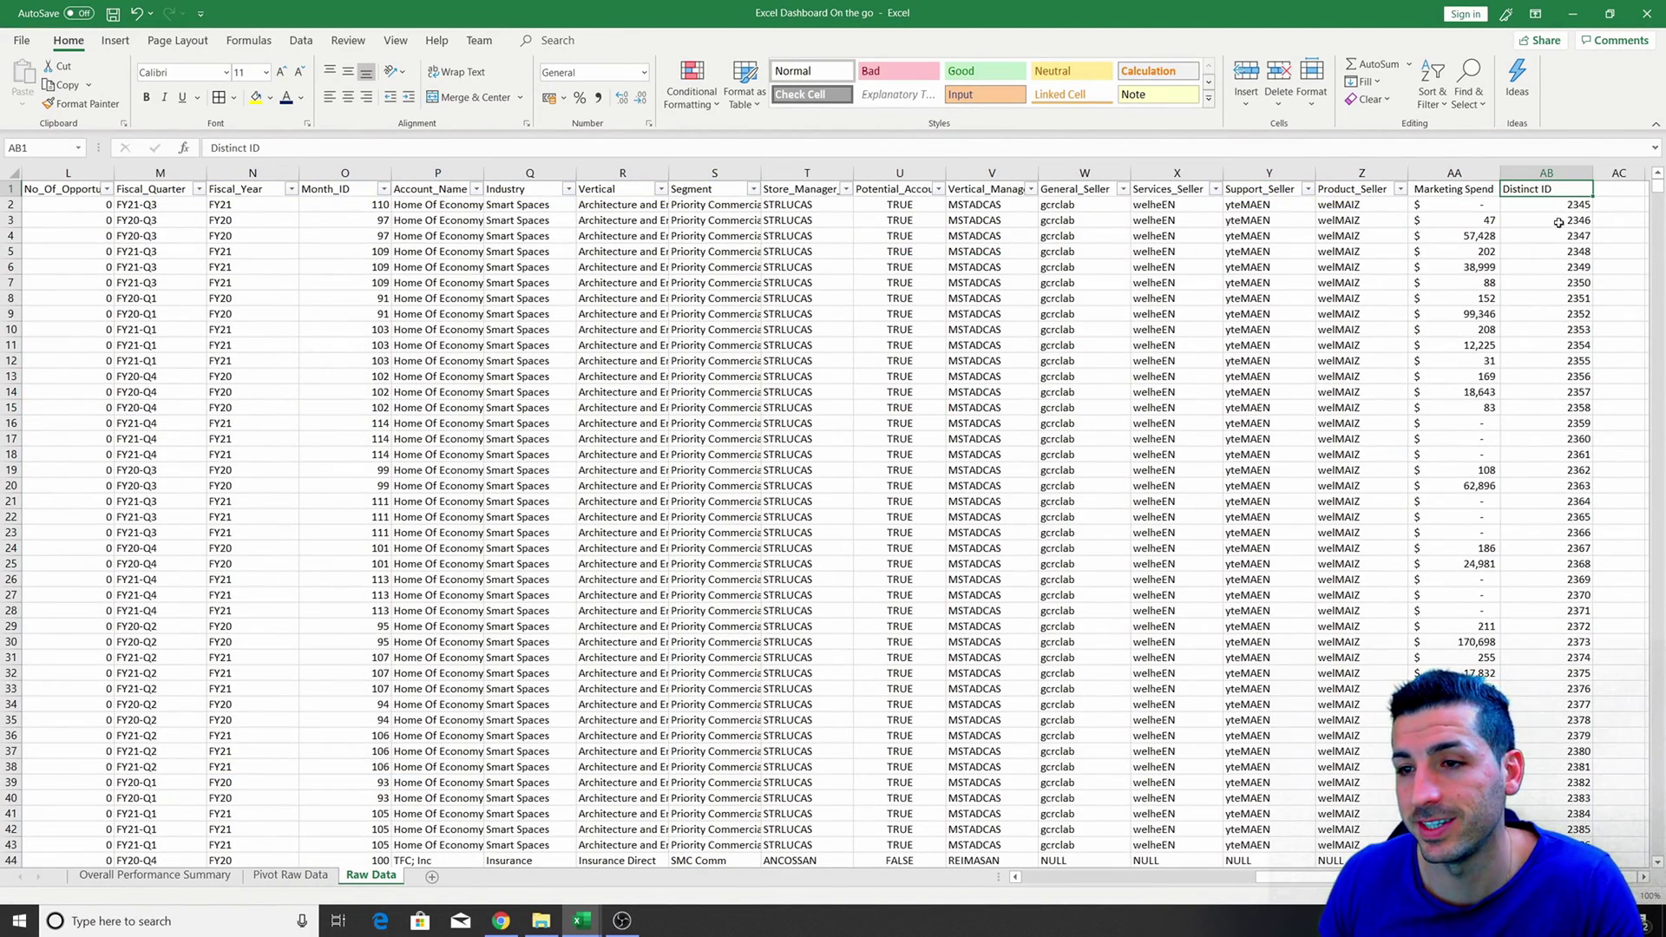
{"action": "left_click", "coordinate": [1577, 206]}
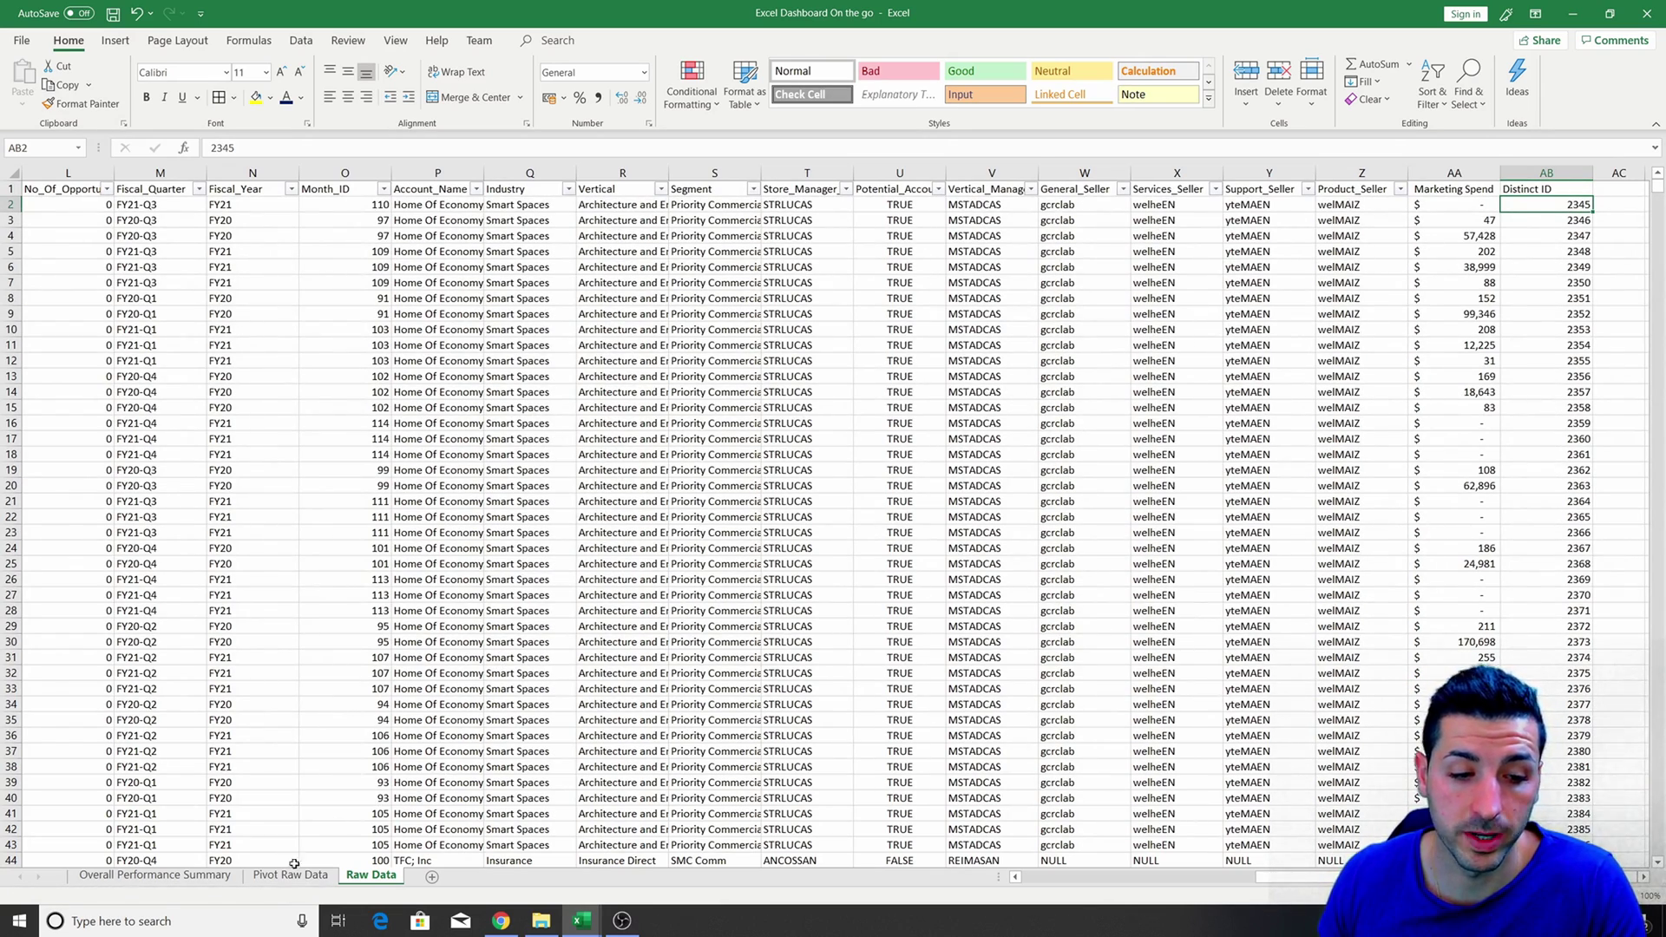
{"action": "left_click_drag", "start_coordinate": [1544, 189], "coordinate": [1545, 423]}
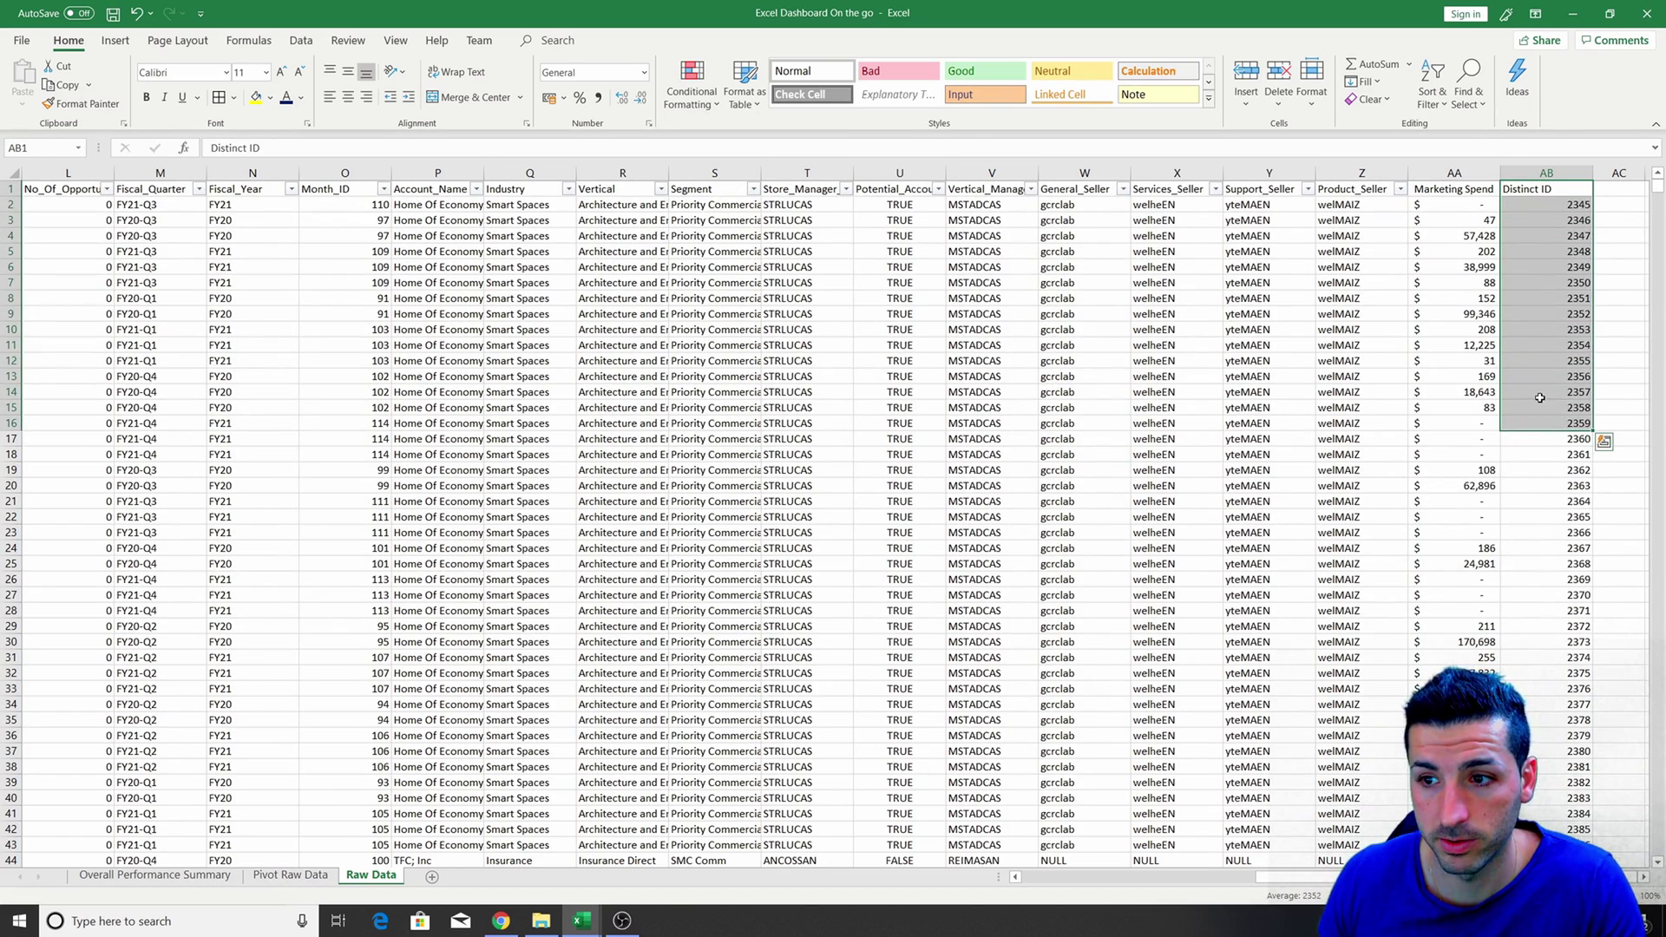
{"action": "left_click", "coordinate": [1540, 397]}
On the Pivot Raw Data sheet, add Distinct ID as the row field of the Section 6 pivot table and review its rows.
{"action": "left_click", "coordinate": [289, 875]}
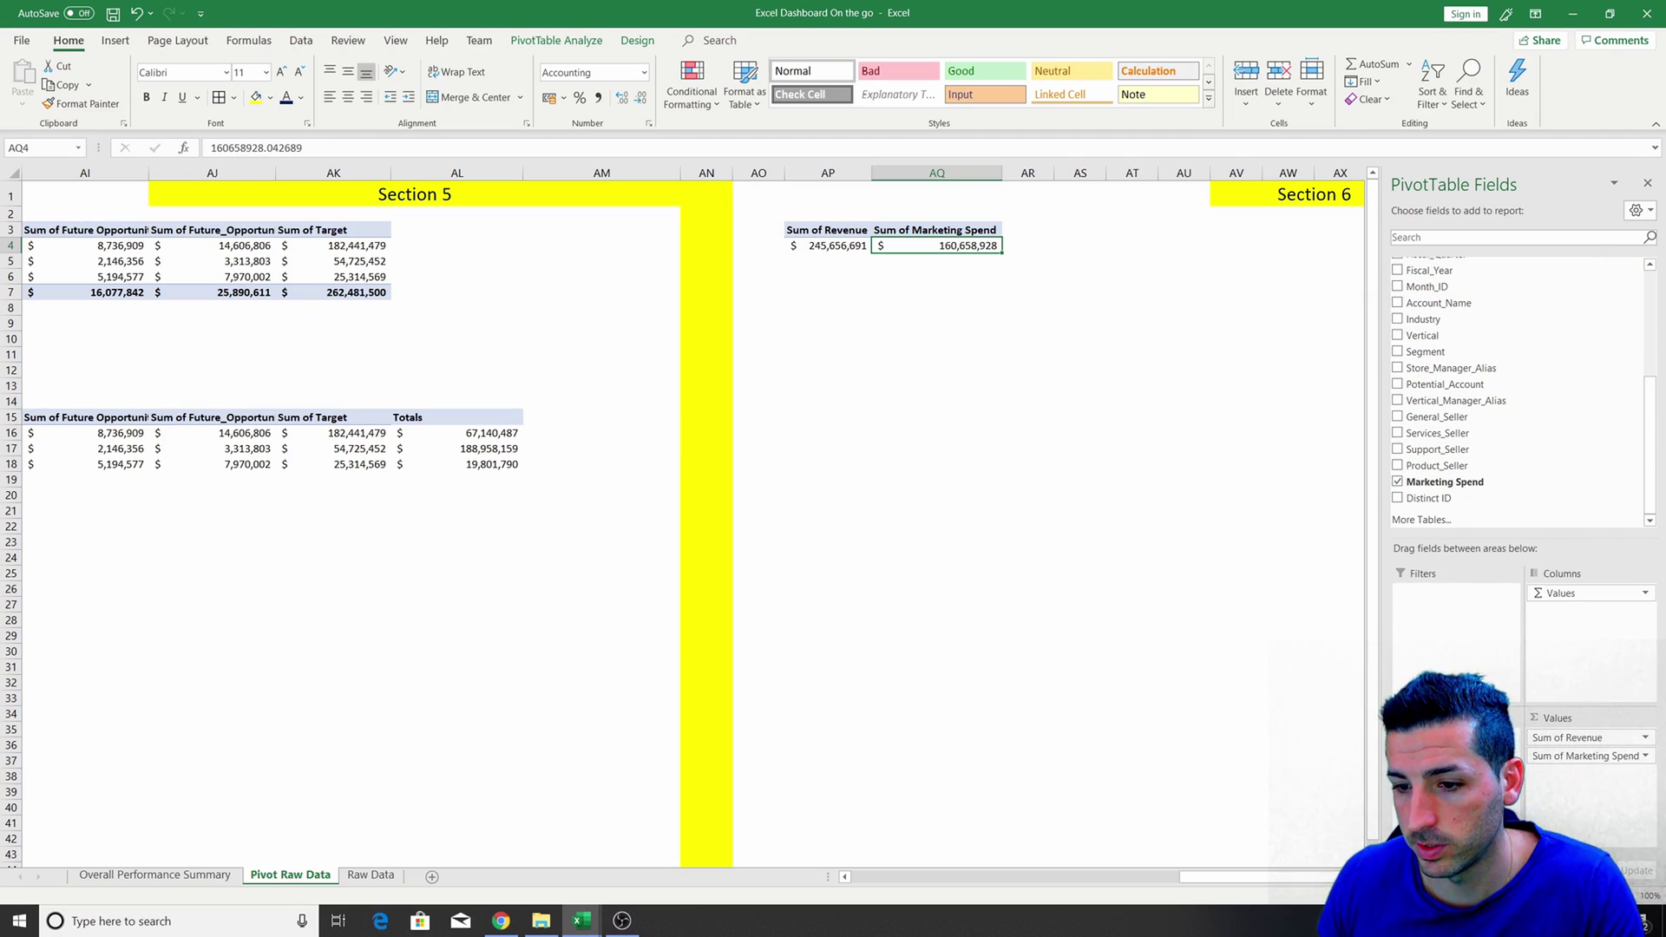
{"action": "left_click", "coordinate": [1397, 498]}
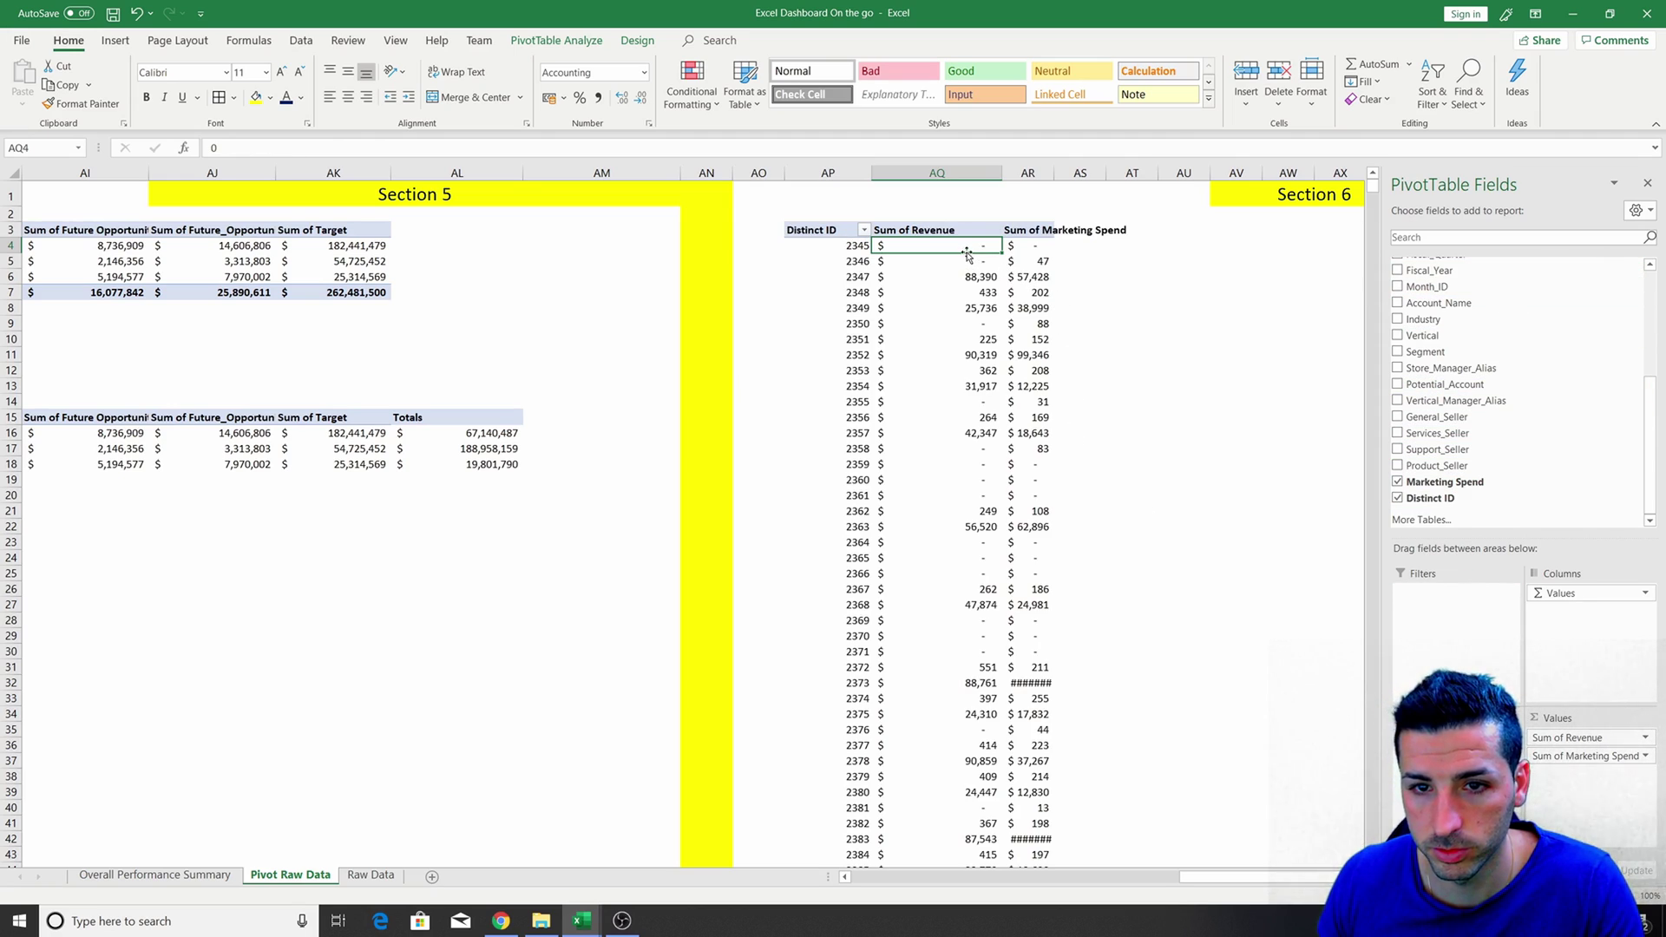
{"action": "left_click_drag", "start_coordinate": [970, 245], "coordinate": [995, 636]}
{"action": "scroll", "coordinate": [1037, 609], "scroll_direction": "down", "scroll_amount": 16}
{"action": "scroll", "coordinate": [1041, 602], "scroll_direction": "up", "scroll_amount": 14}
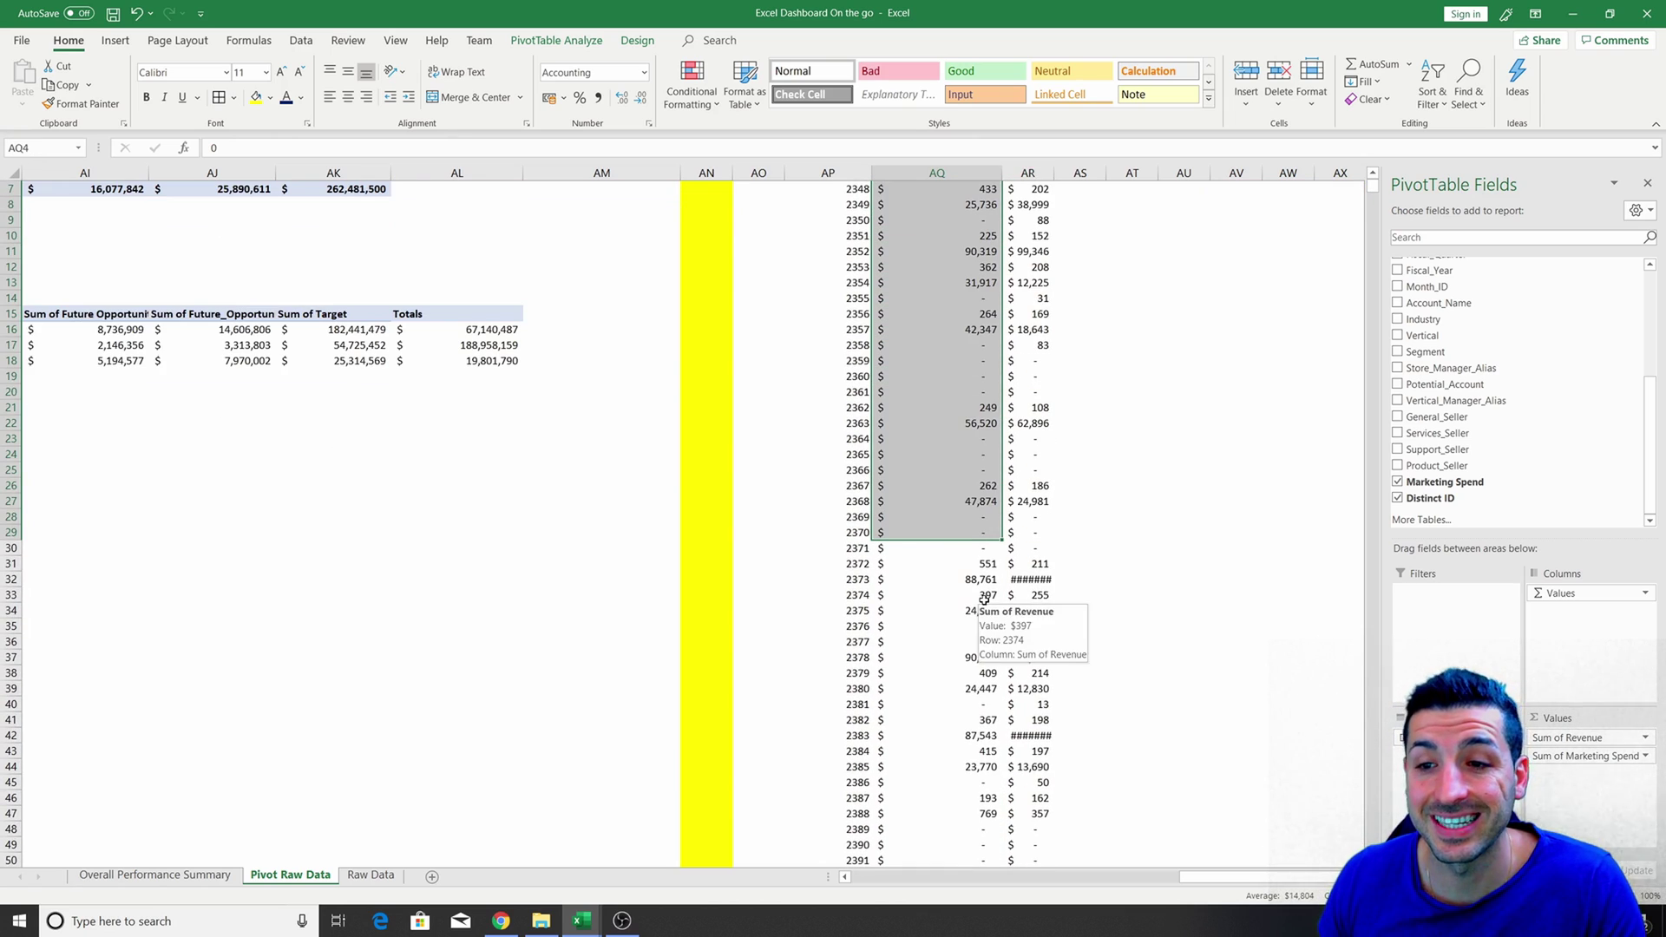
{"action": "scroll", "coordinate": [998, 616], "scroll_direction": "up", "scroll_amount": 2}
{"action": "left_click", "coordinate": [1026, 305]}
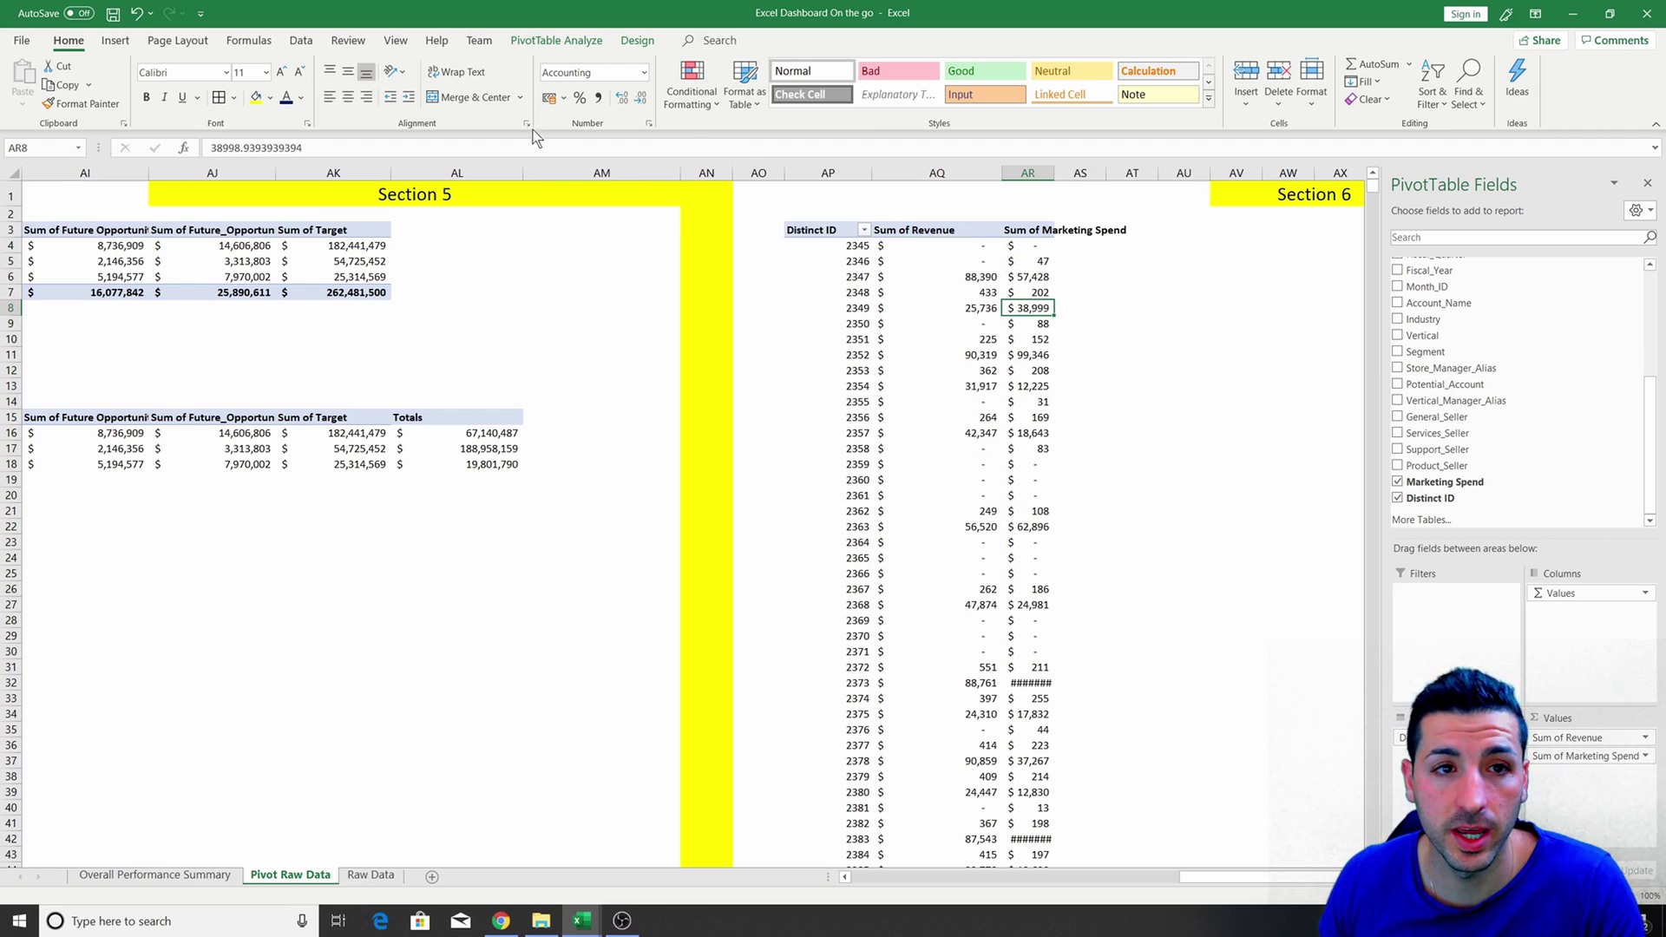
Try to insert a scatter chart directly from the Section 6 pivot table.
{"action": "left_click", "coordinate": [115, 41]}
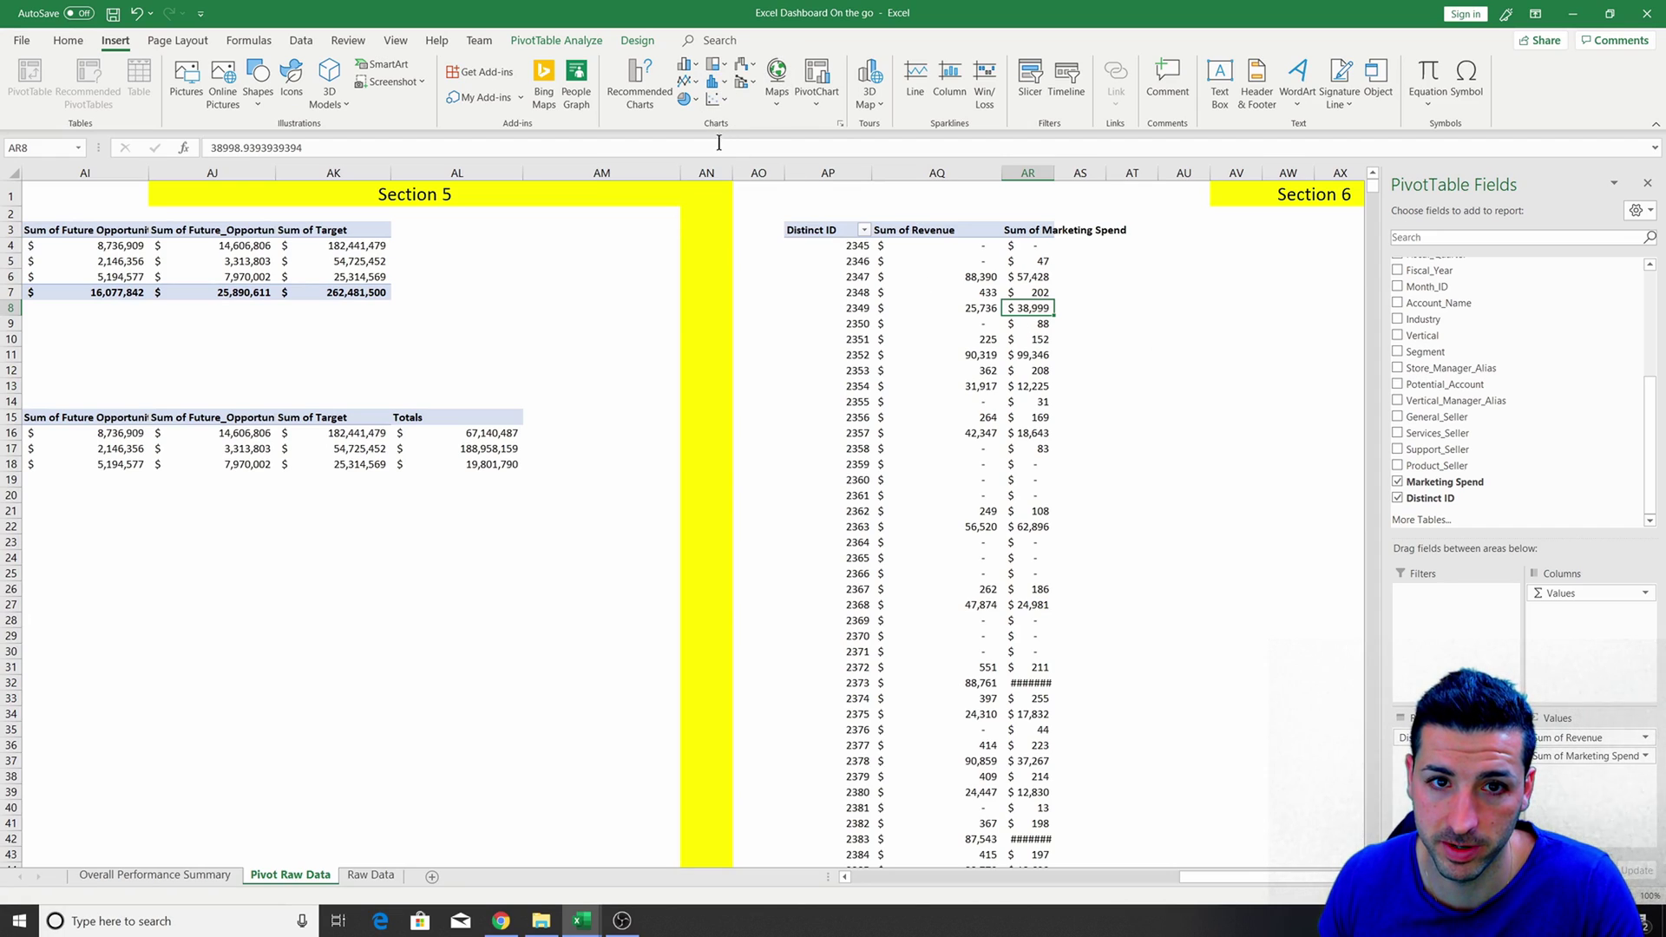
{"action": "left_click", "coordinate": [713, 99]}
{"action": "left_click", "coordinate": [727, 160]}
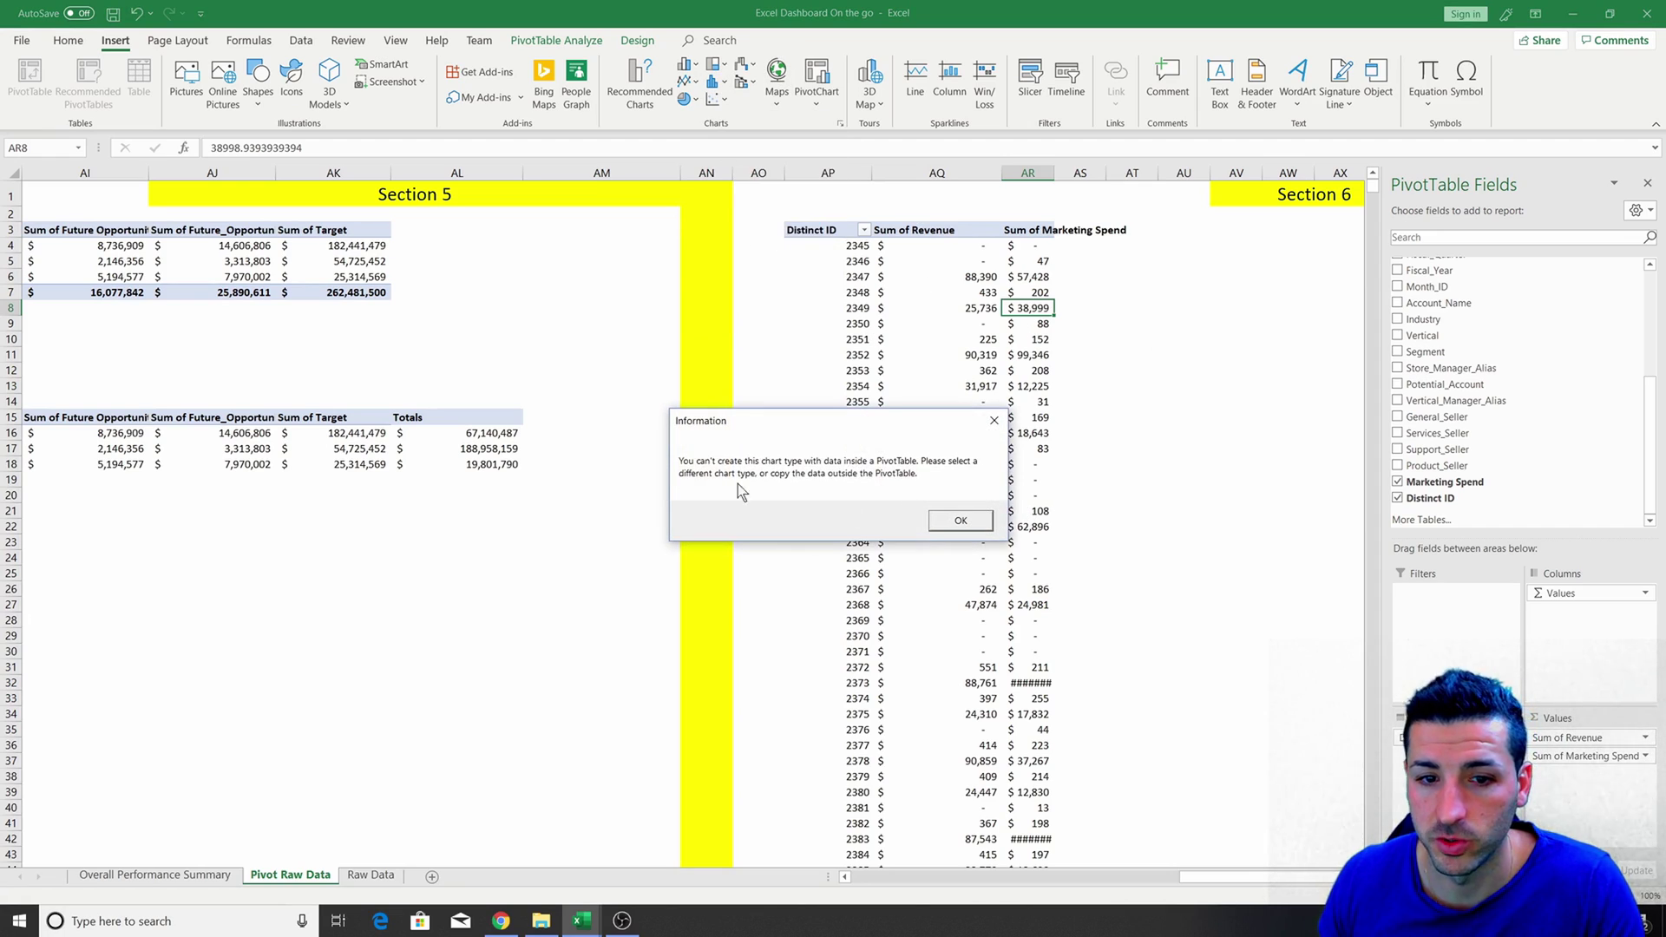
{"action": "left_click", "coordinate": [978, 525]}
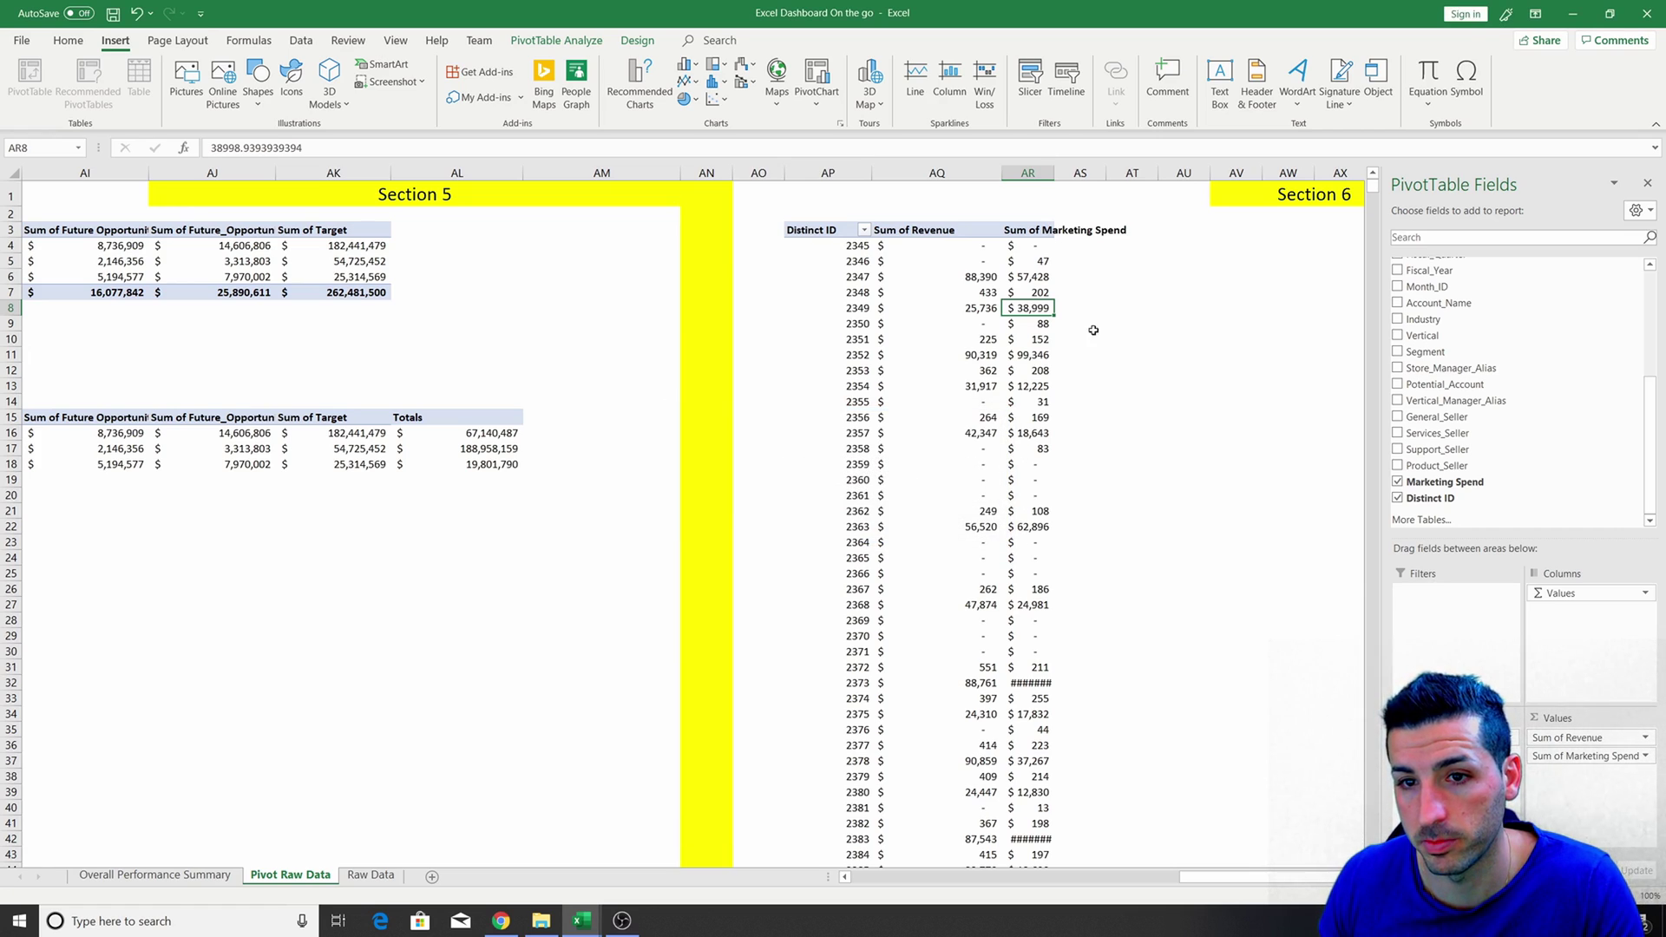
Enter the headings Revenue in AU3 and Marketing Spend in AV3, outside the Section 6 pivot table.
{"action": "left_click", "coordinate": [1165, 232]}
{"action": "type", "text": "R"}
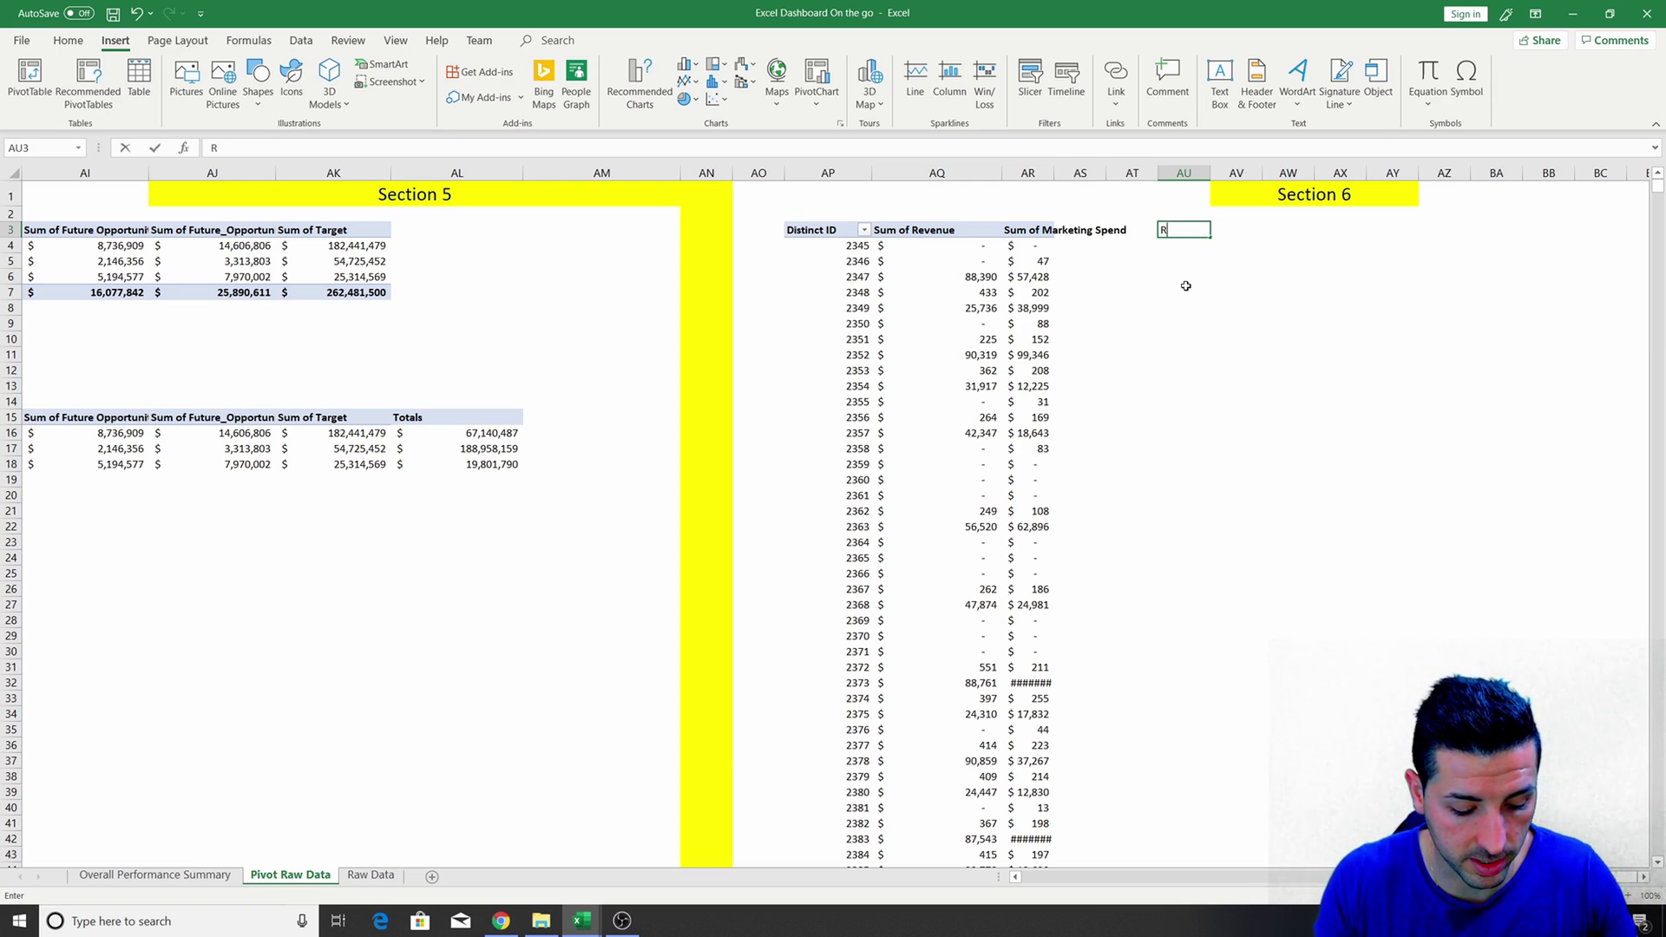
{"action": "type", "text": "evenu"}
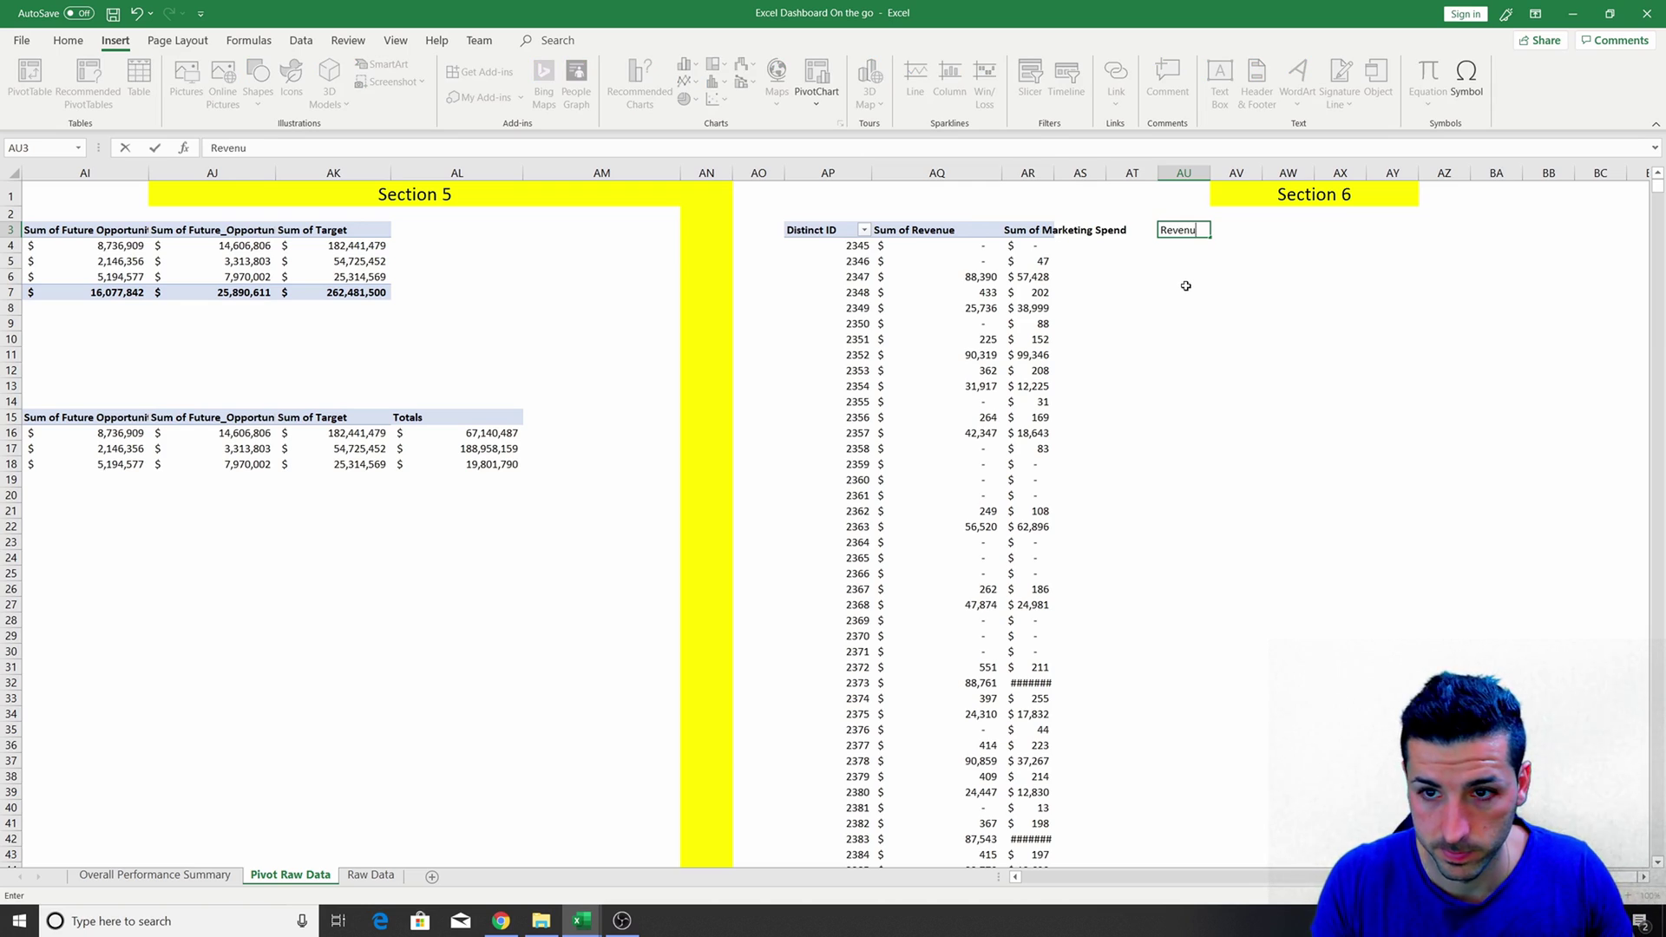
{"action": "type", "text": "e"}
{"action": "key", "text": "Tab"}
{"action": "type", "text": "Mar"}
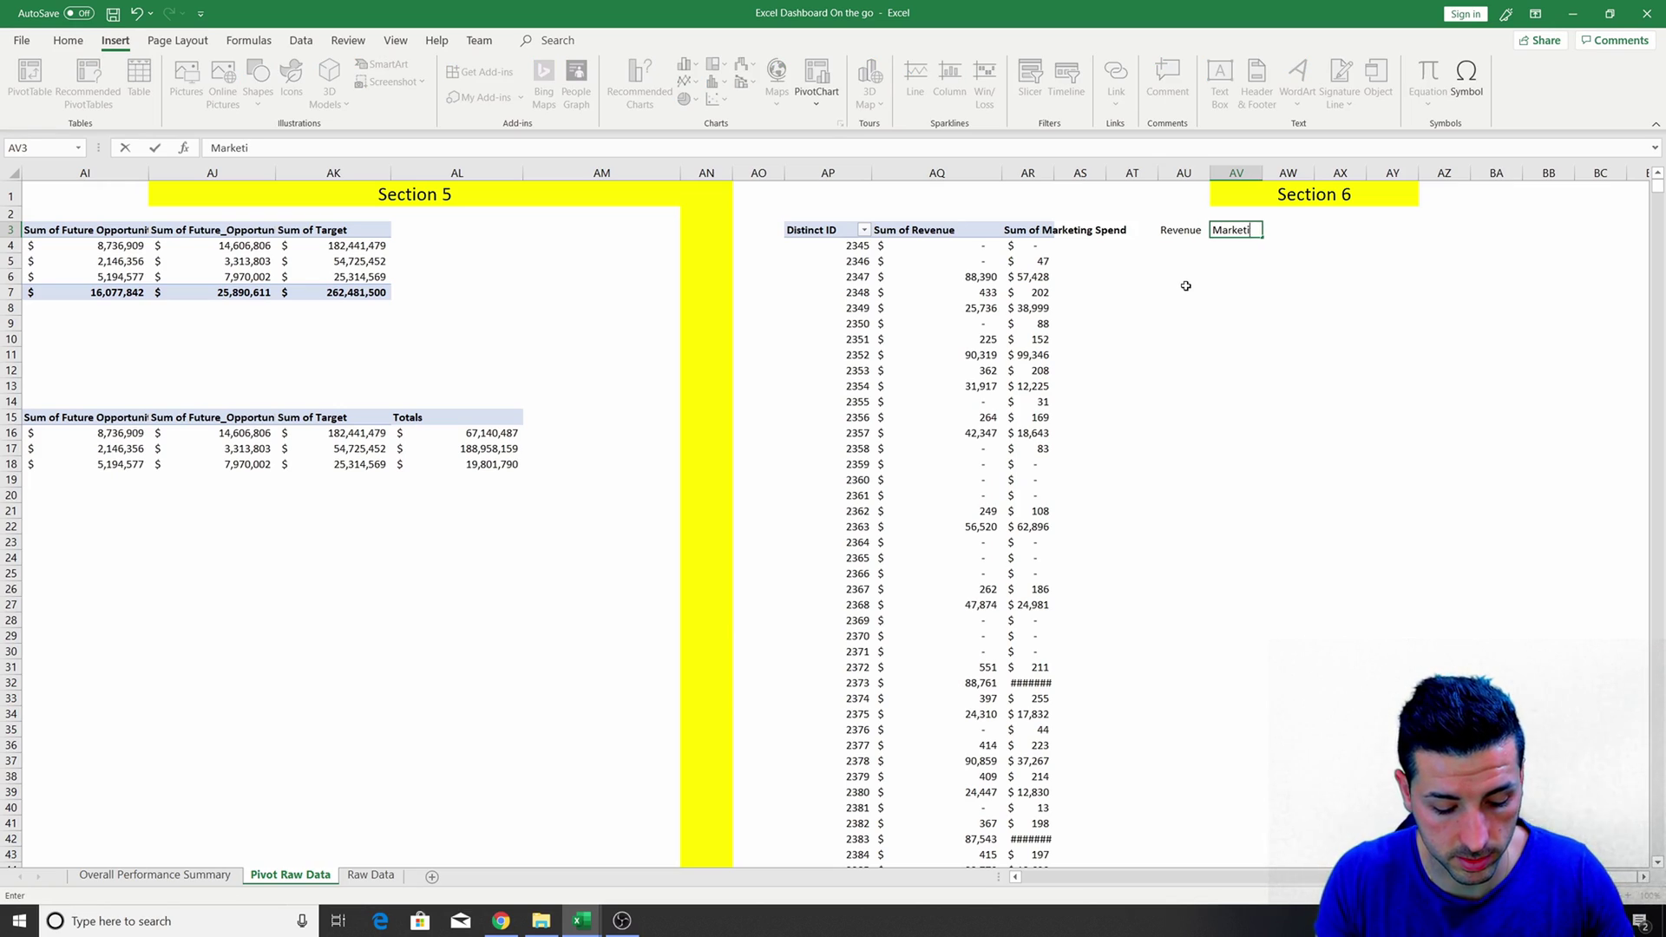
{"action": "type", "text": "keting Spend"}
{"action": "key", "text": "Return"}
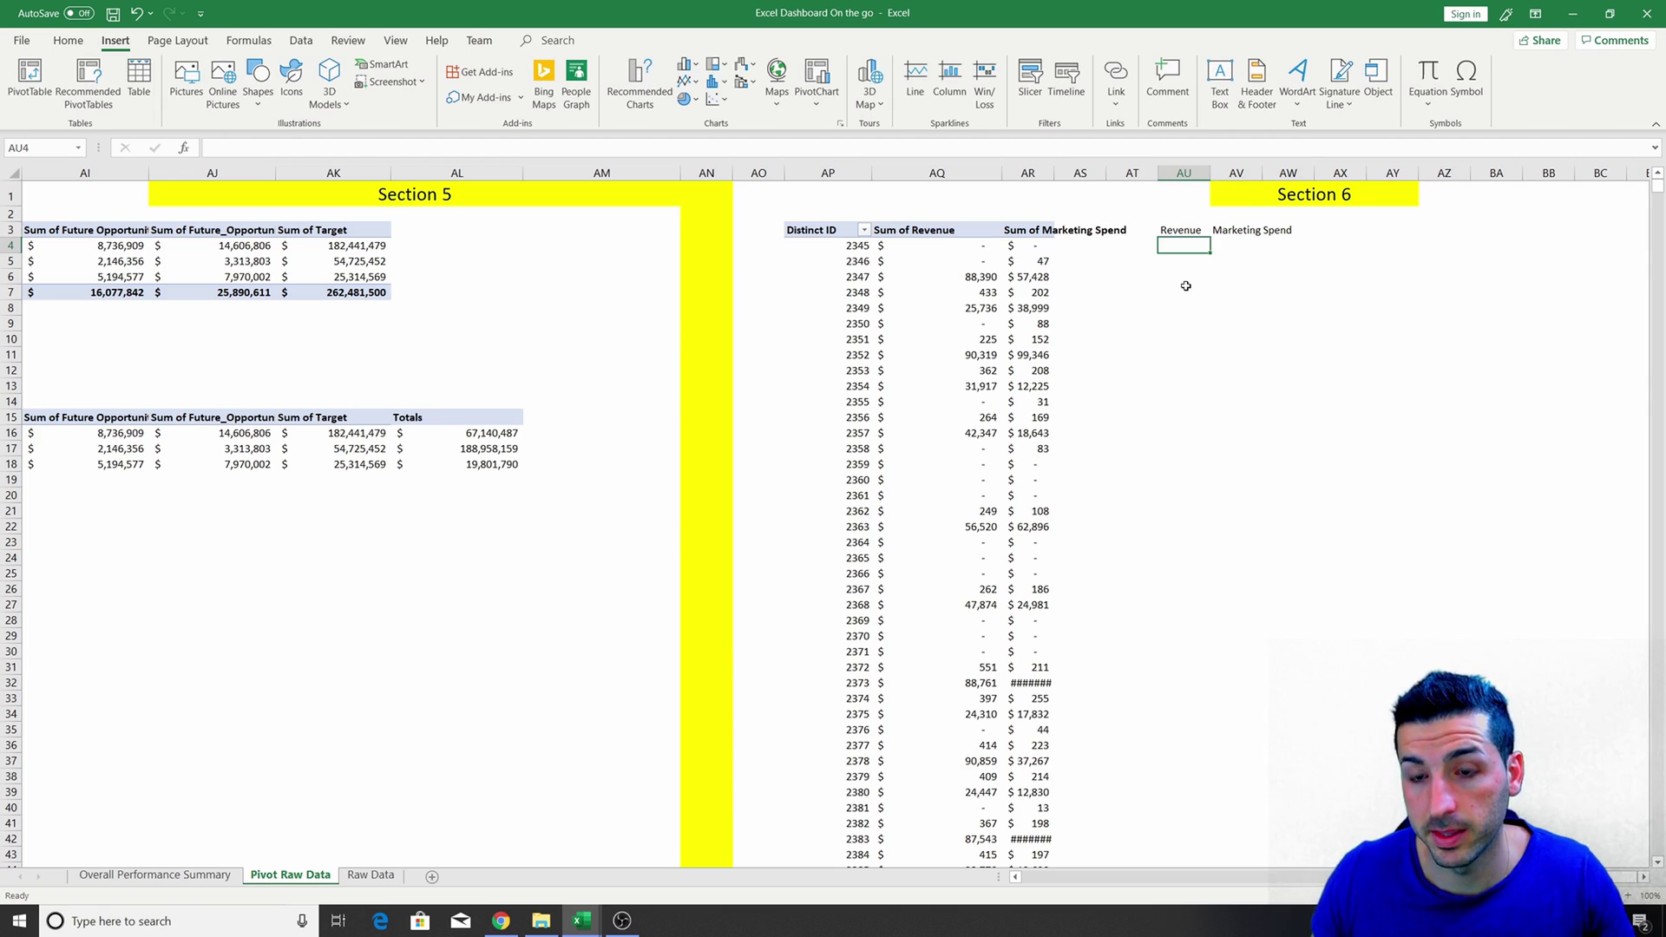
Link the cell under Revenue to the pivot table with =AQ4 and copy the formula across to Marketing Spend.
{"action": "type", "text": "="}
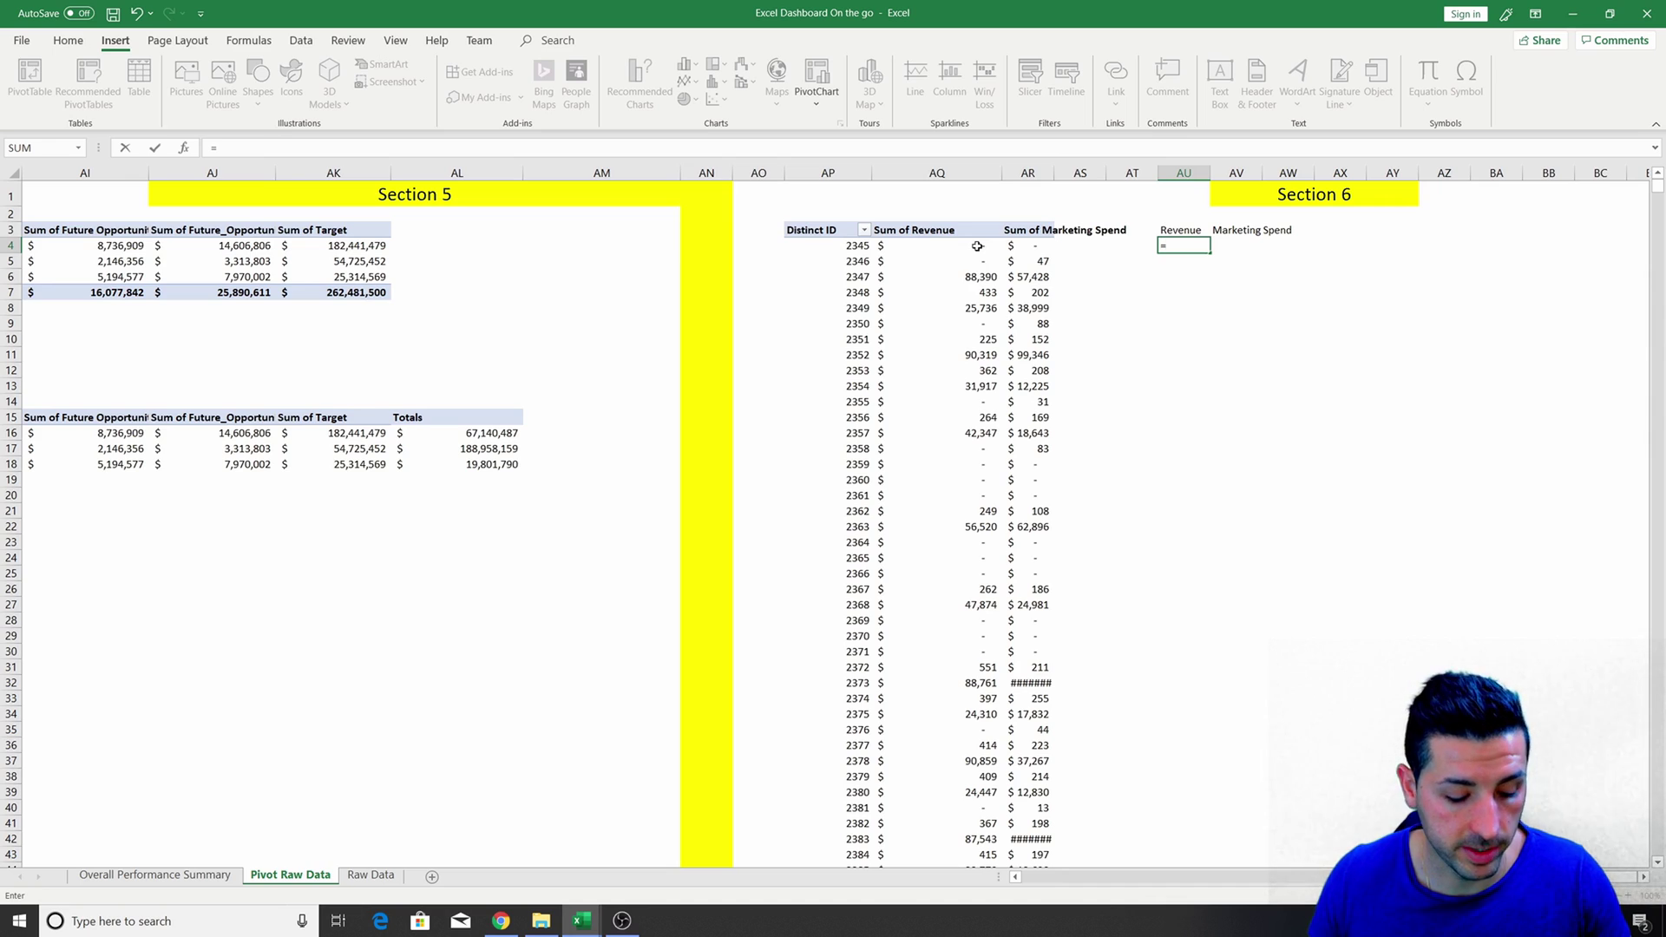
{"action": "type", "text": "aq5"}
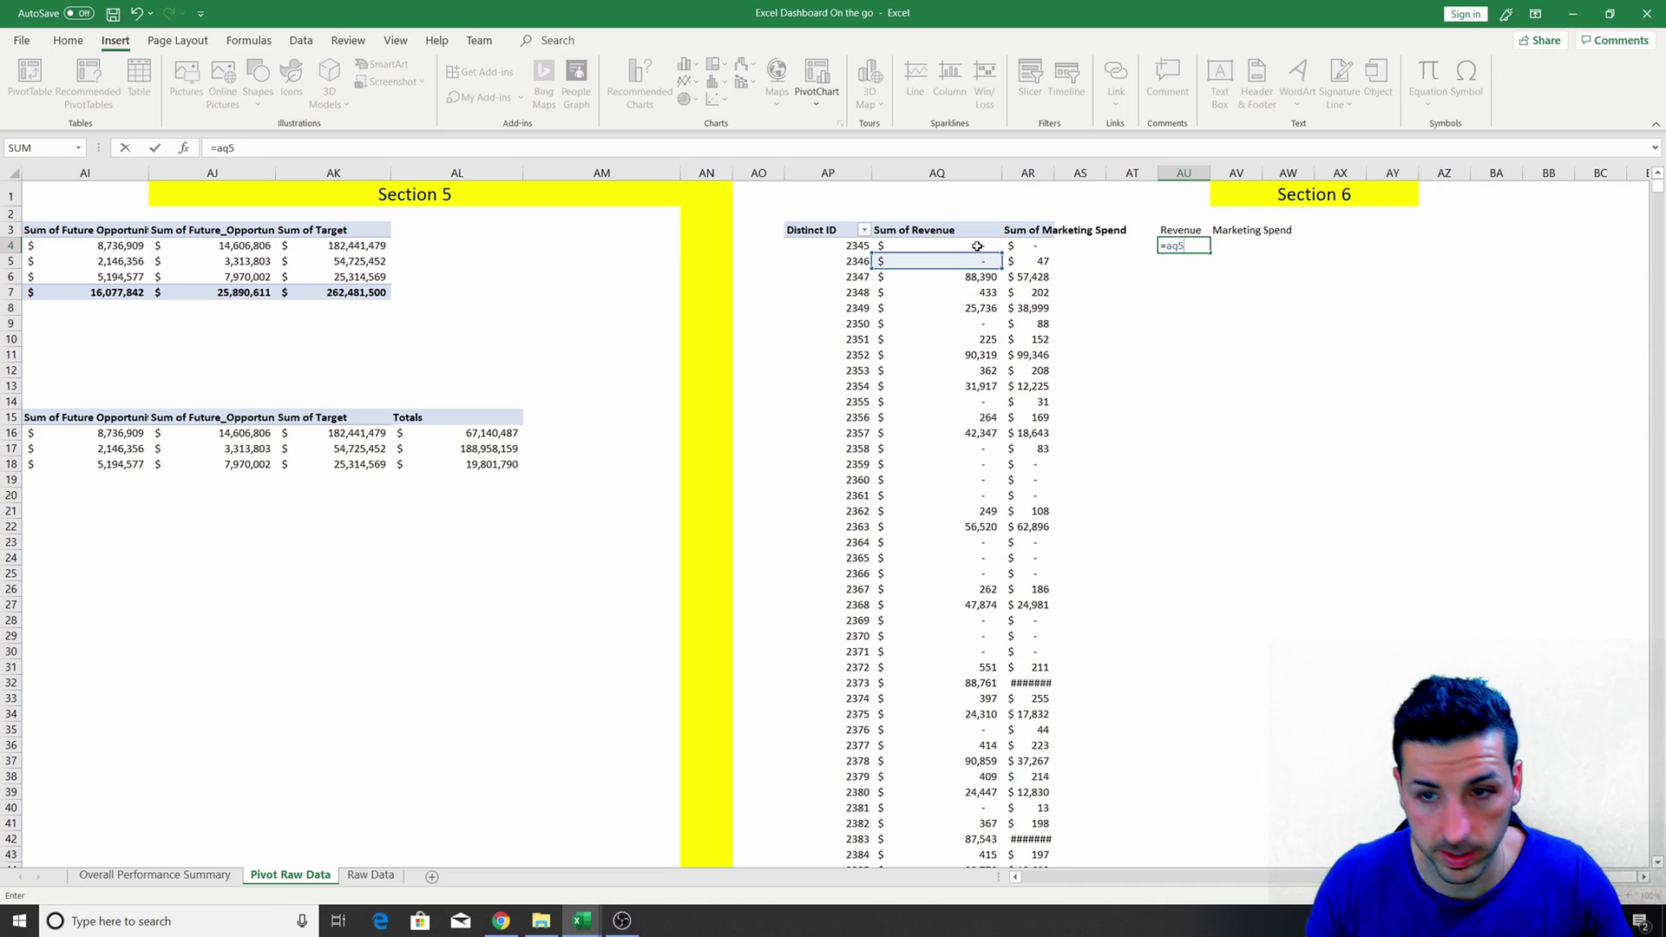
{"action": "key", "text": "Return"}
{"action": "key", "text": "Up"}
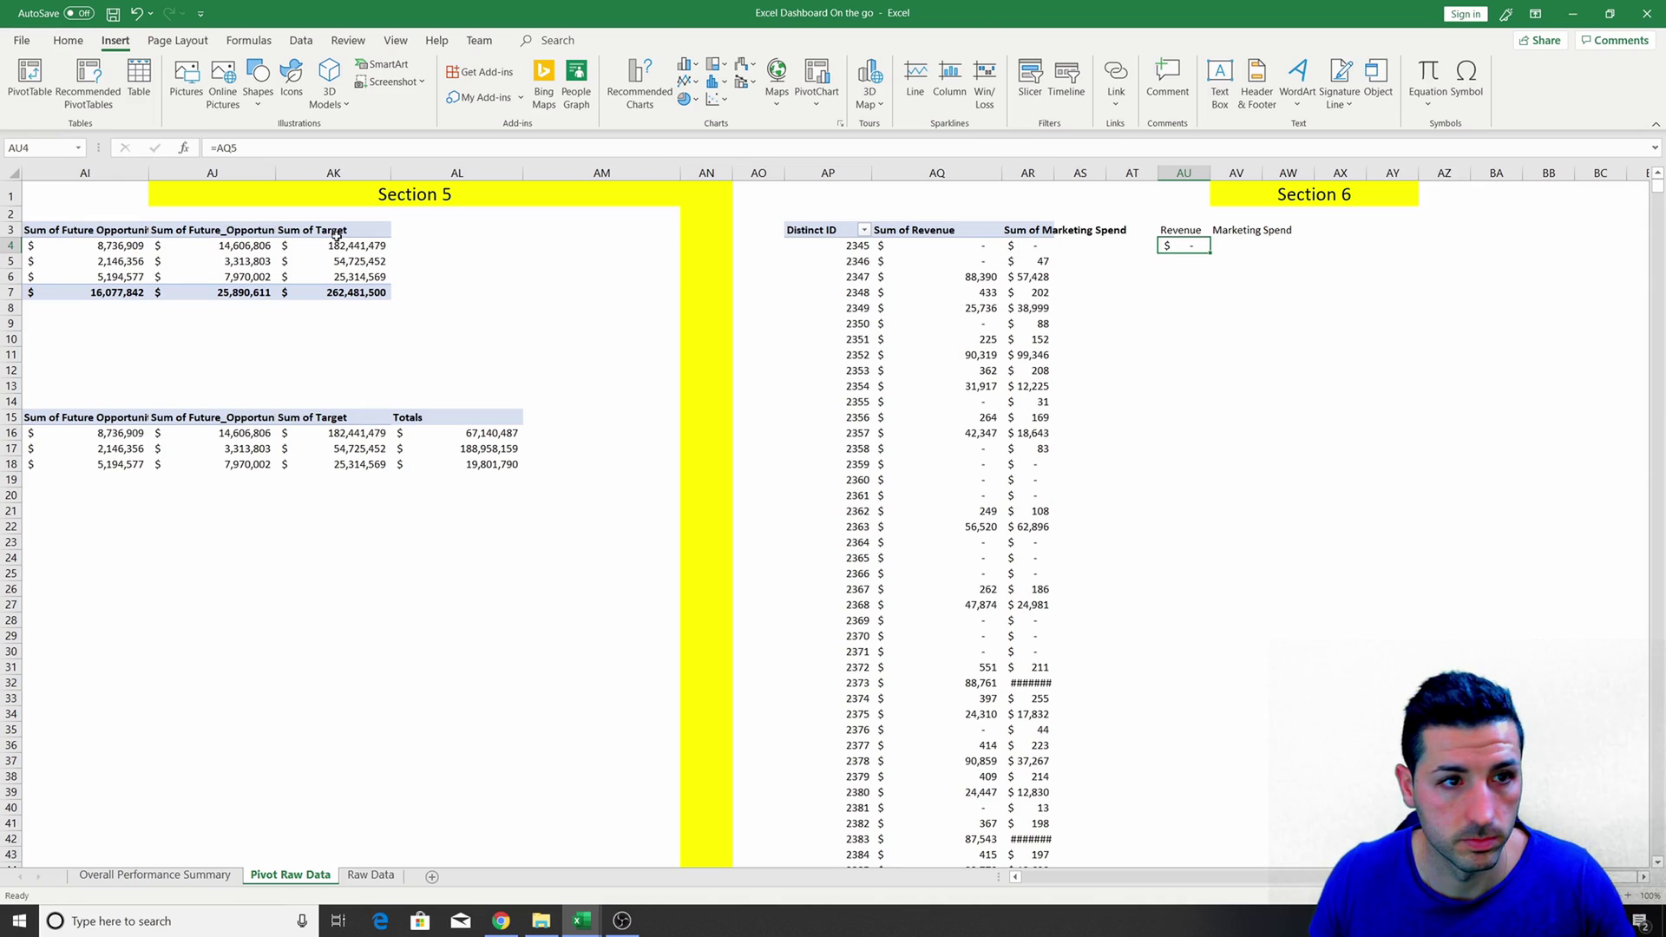
{"action": "left_click", "coordinate": [252, 145]}
{"action": "key", "text": "Return"}
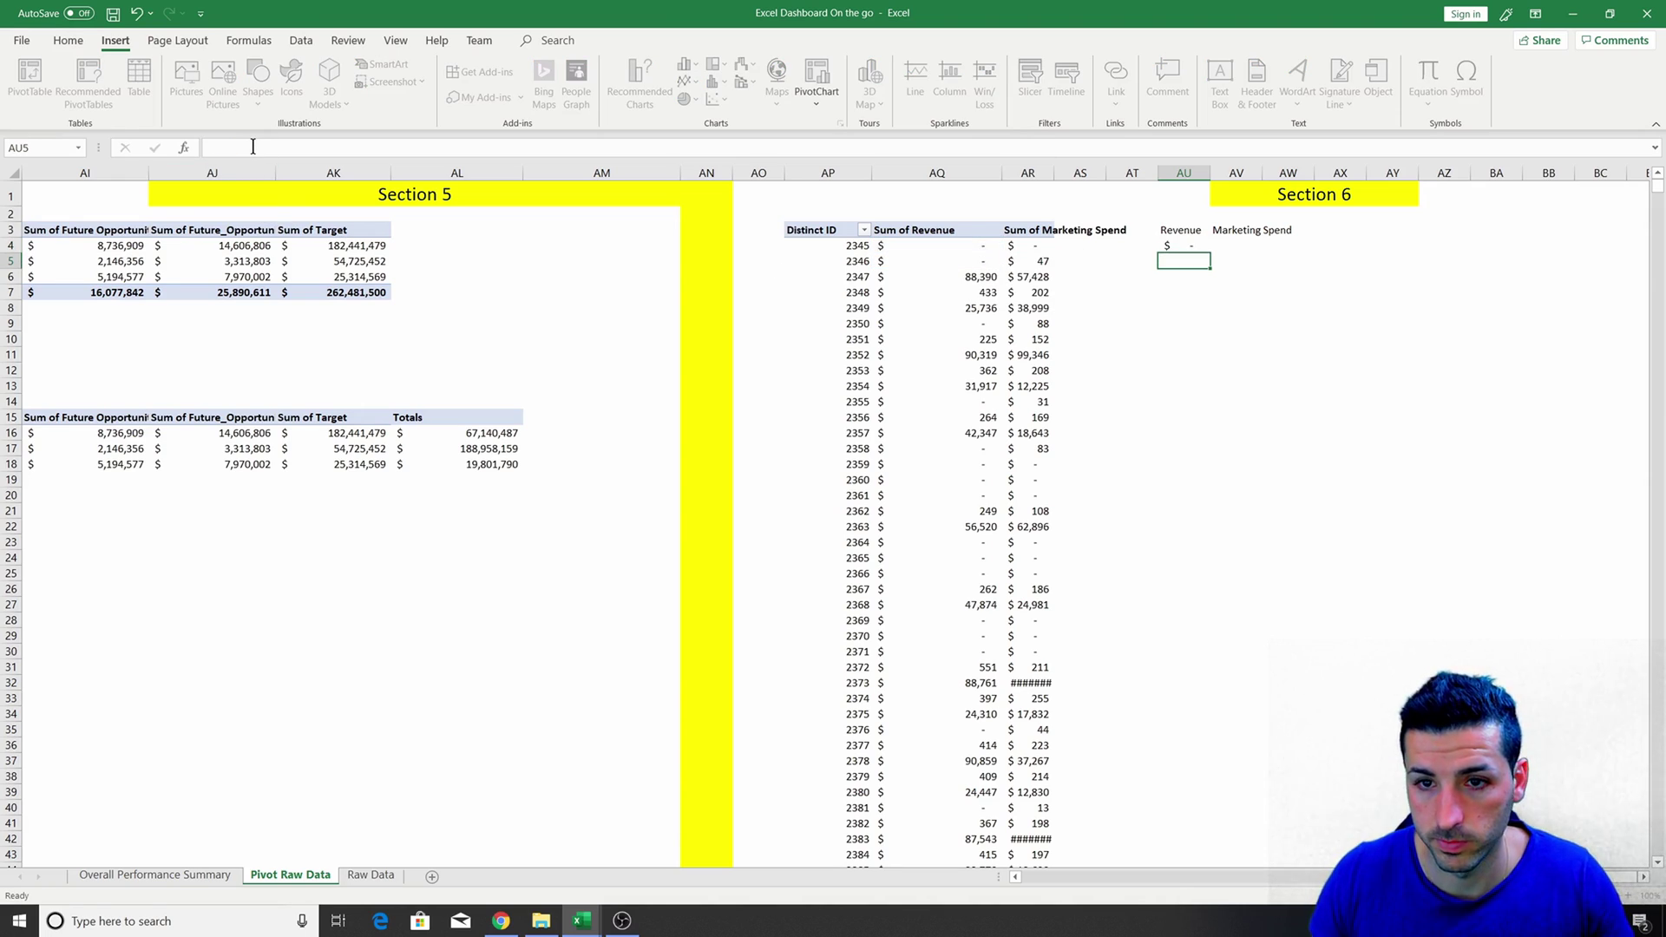
{"action": "left_click", "coordinate": [1183, 247]}
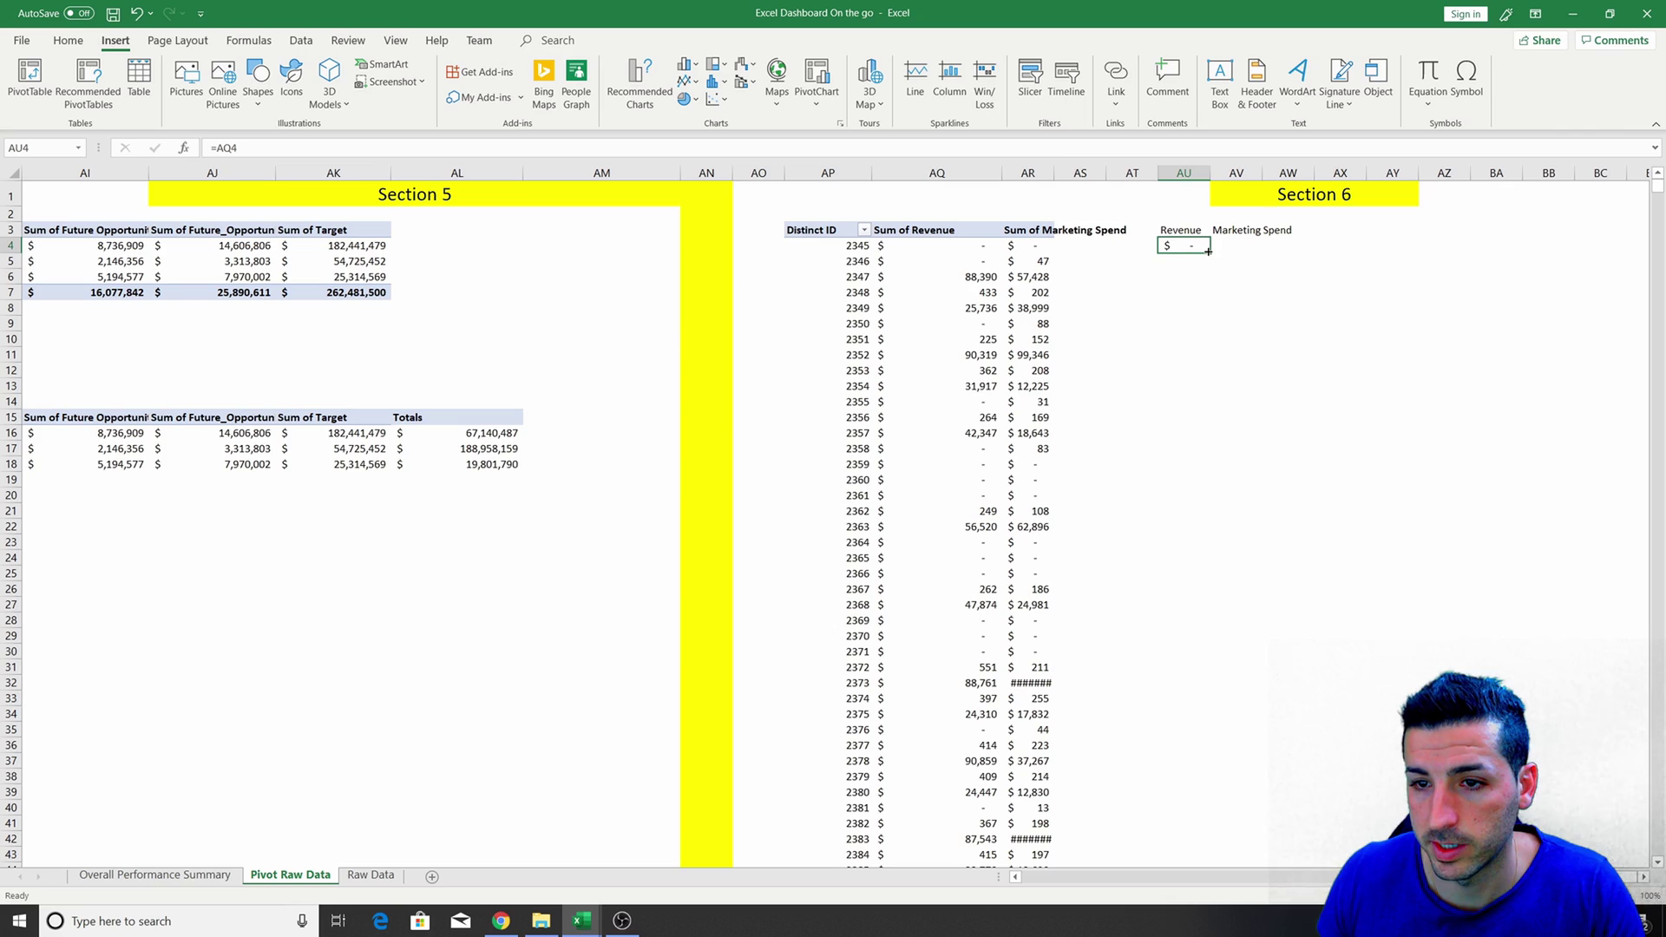
{"action": "left_click_drag", "start_coordinate": [1211, 253], "coordinate": [1245, 248]}
Fill column AS beside the pivot table with a number series starting 1, 2 from AS4 down to the last pivot row.
{"action": "left_click", "coordinate": [1130, 247]}
{"action": "left_click", "coordinate": [1080, 248]}
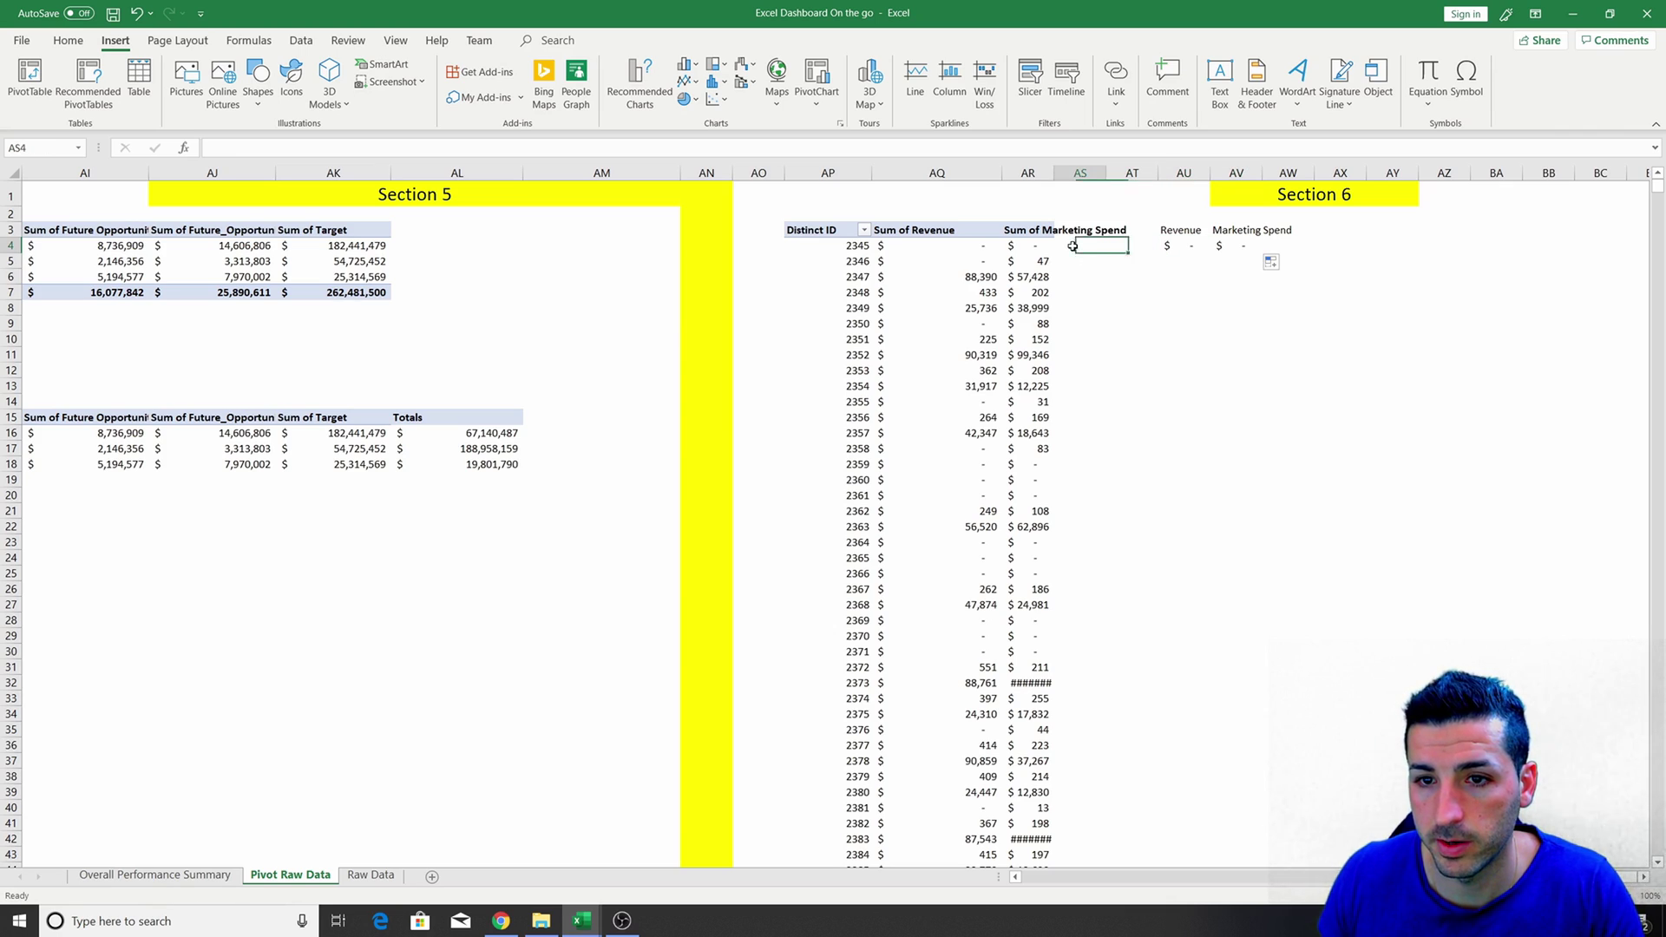
{"action": "type", "text": "1"}
{"action": "key", "text": "Return"}
{"action": "type", "text": "2"}
{"action": "key", "text": "Return"}
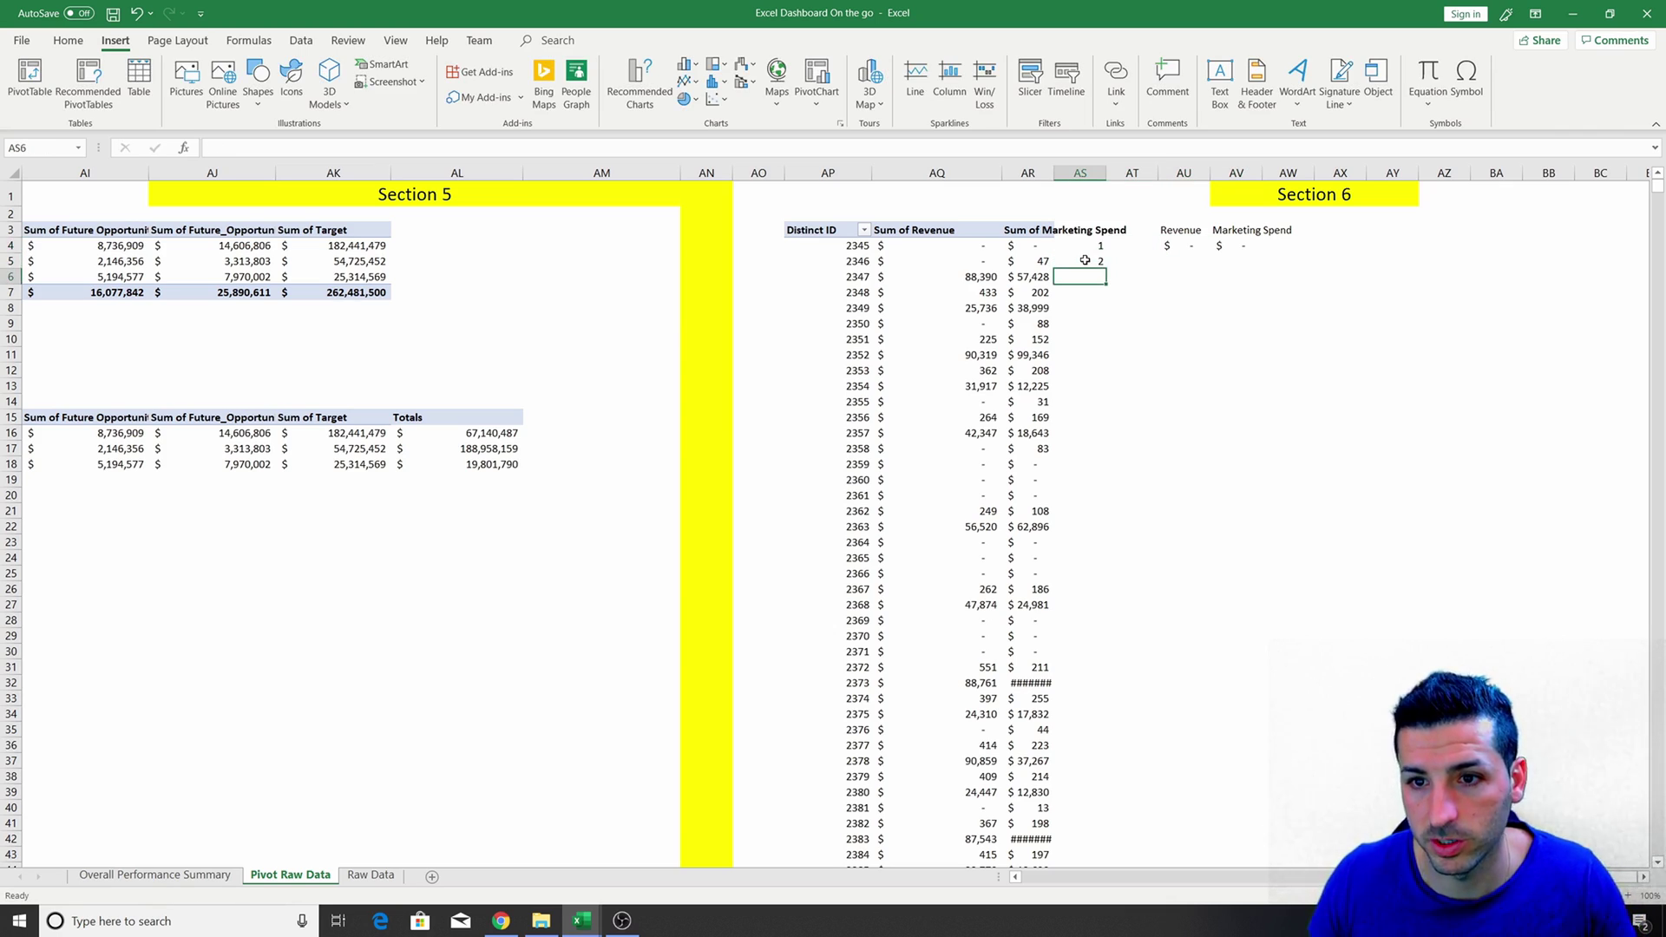
{"action": "left_click_drag", "start_coordinate": [1094, 246], "coordinate": [1095, 261]}
{"action": "double_click", "coordinate": [1107, 269]}
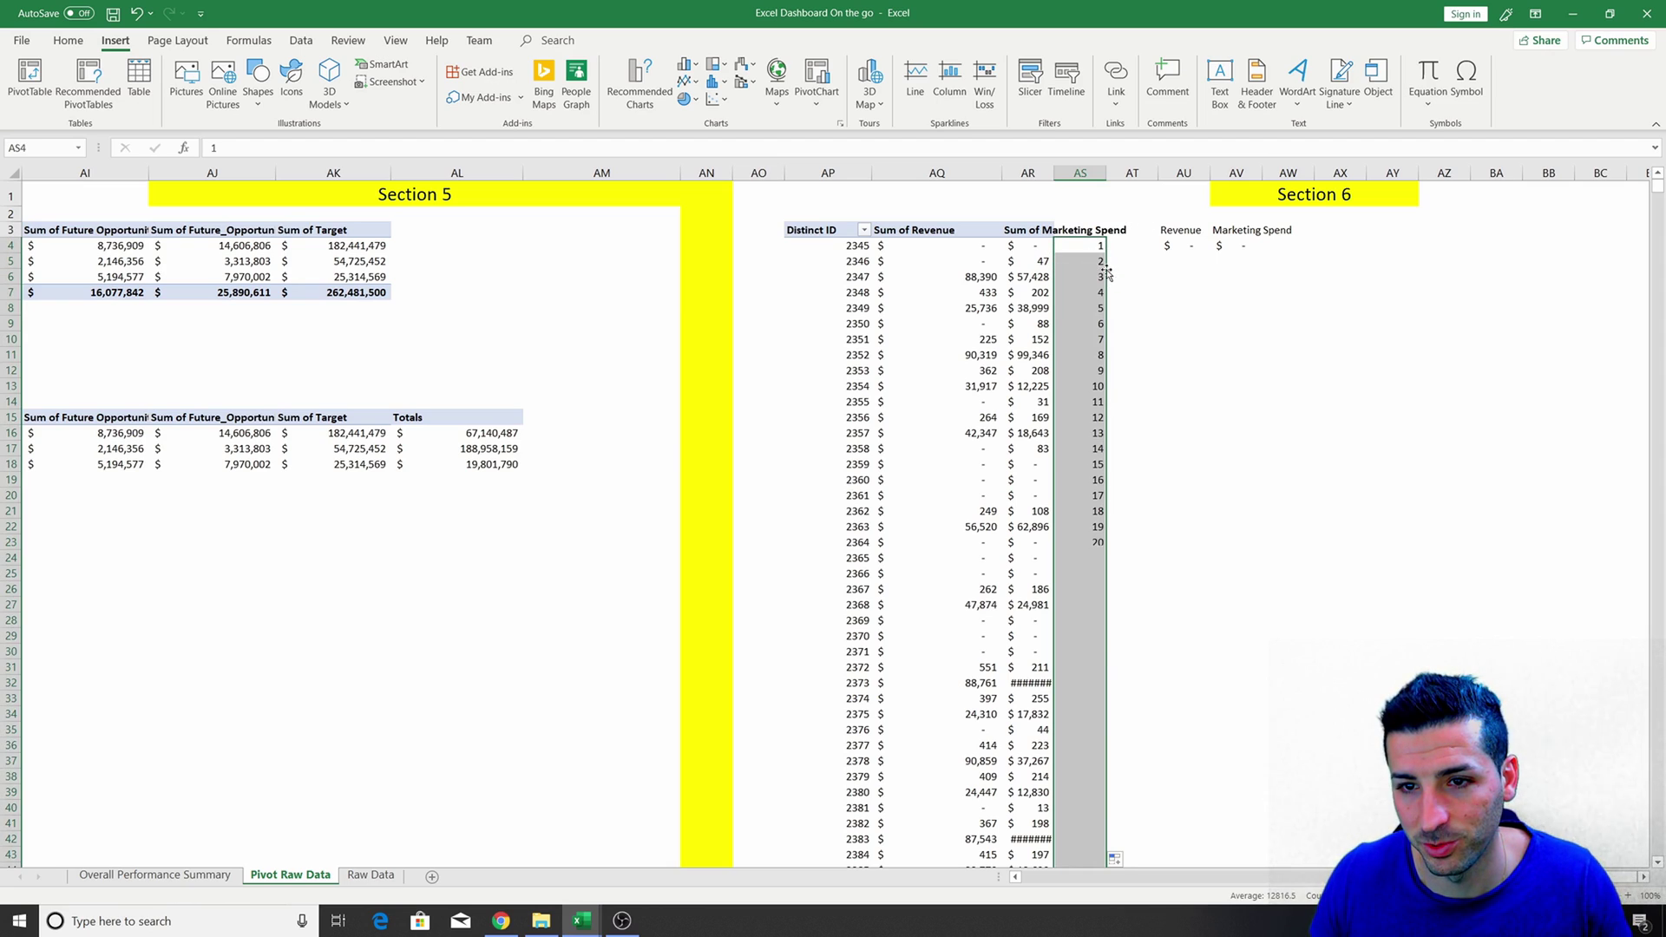
With the empty column AT removed, fill the Revenue and Marketing Spend formulas down alongside the pivot table and select both columns with their headings.
{"action": "mouse_move", "coordinate": [1183, 243]}
{"action": "left_mouse_down"}
{"action": "mouse_move", "coordinate": [1234, 234]}
{"action": "mouse_move", "coordinate": [1151, 253]}
{"action": "mouse_move", "coordinate": [1206, 255]}
{"action": "mouse_move", "coordinate": [1132, 248]}
{"action": "mouse_move", "coordinate": [1189, 247]}
{"action": "left_mouse_up"}
{"action": "double_click", "coordinate": [1209, 251]}
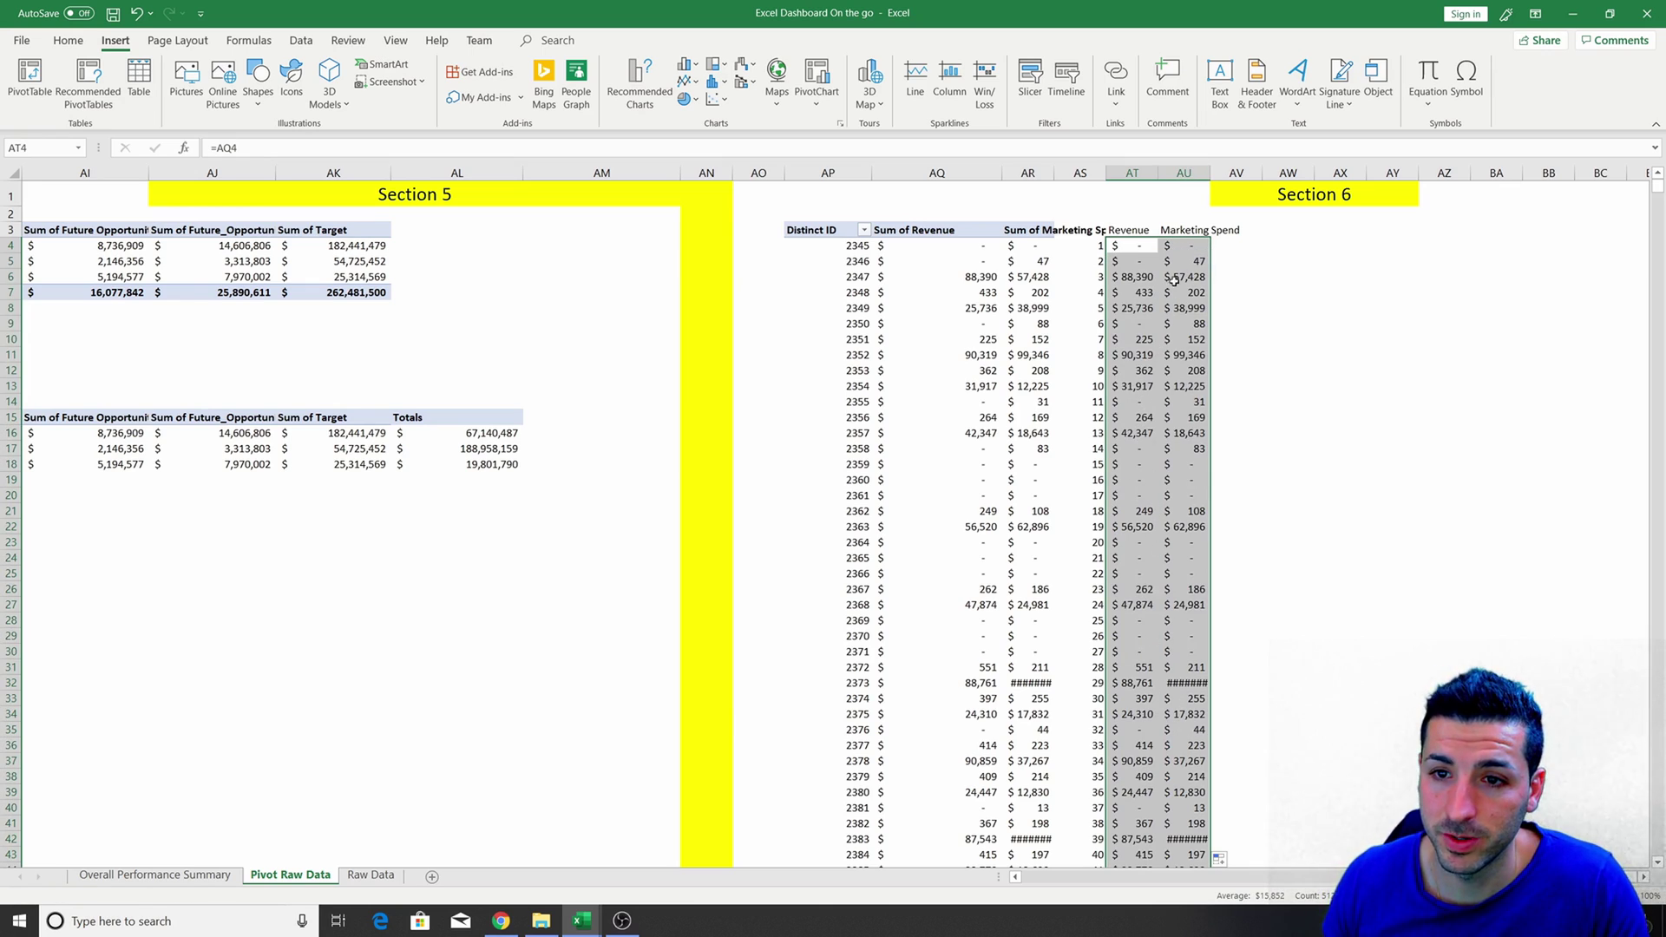
{"action": "left_click_drag", "start_coordinate": [1130, 229], "coordinate": [1177, 230]}
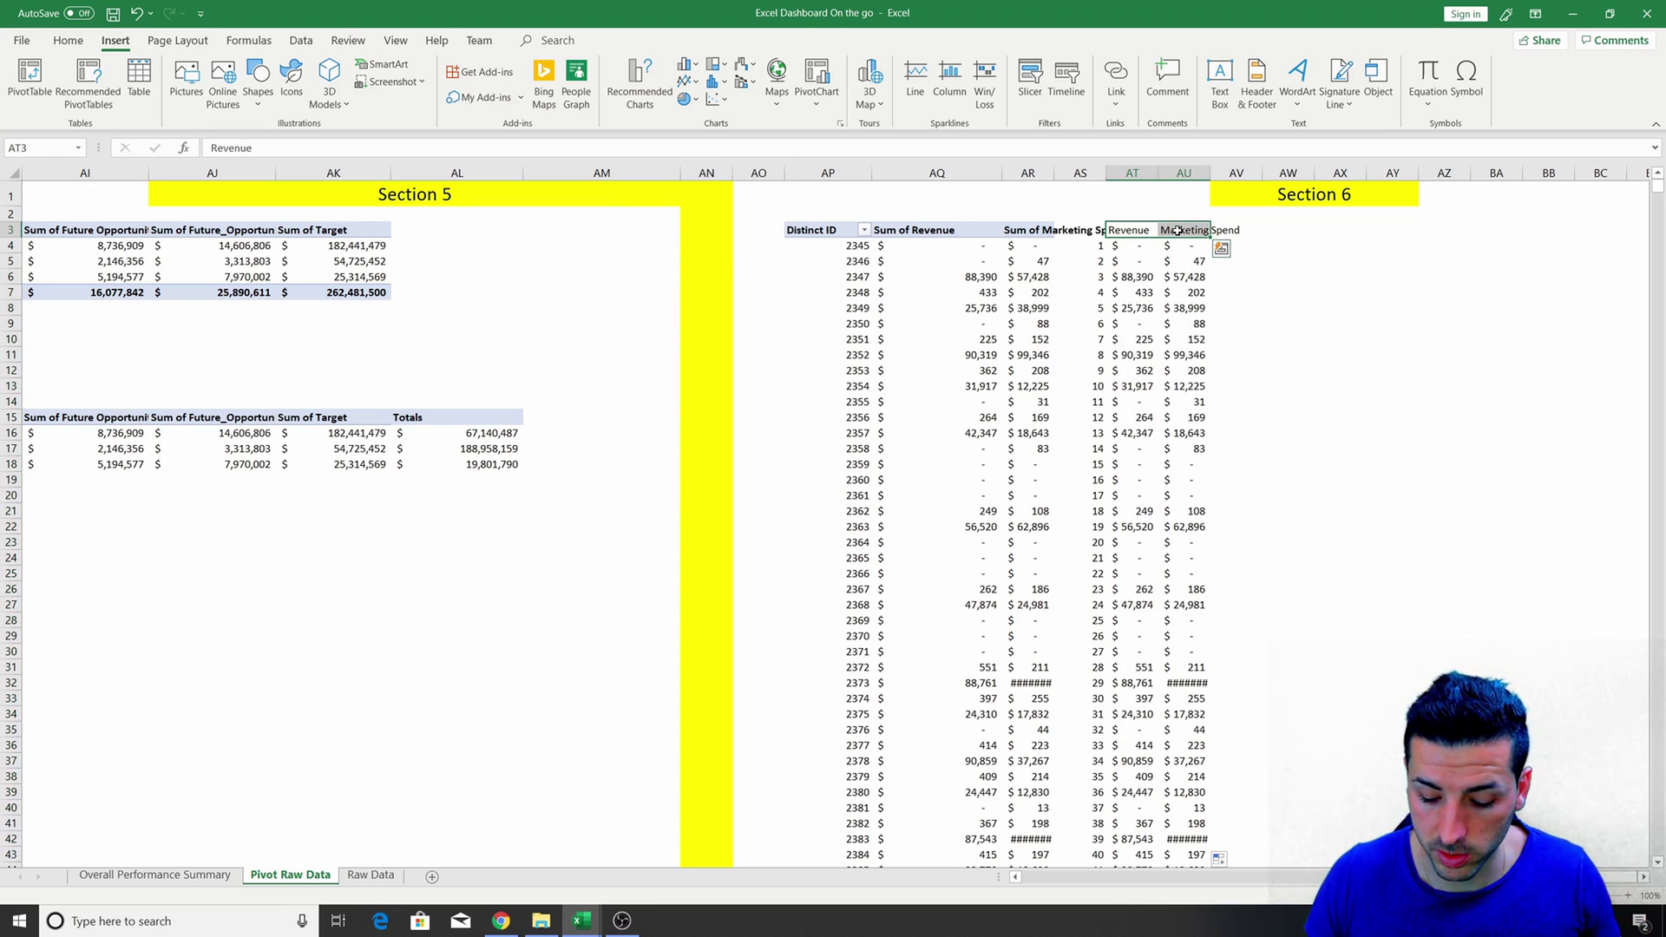
{"action": "key", "text": "ctrl+shift+Down"}
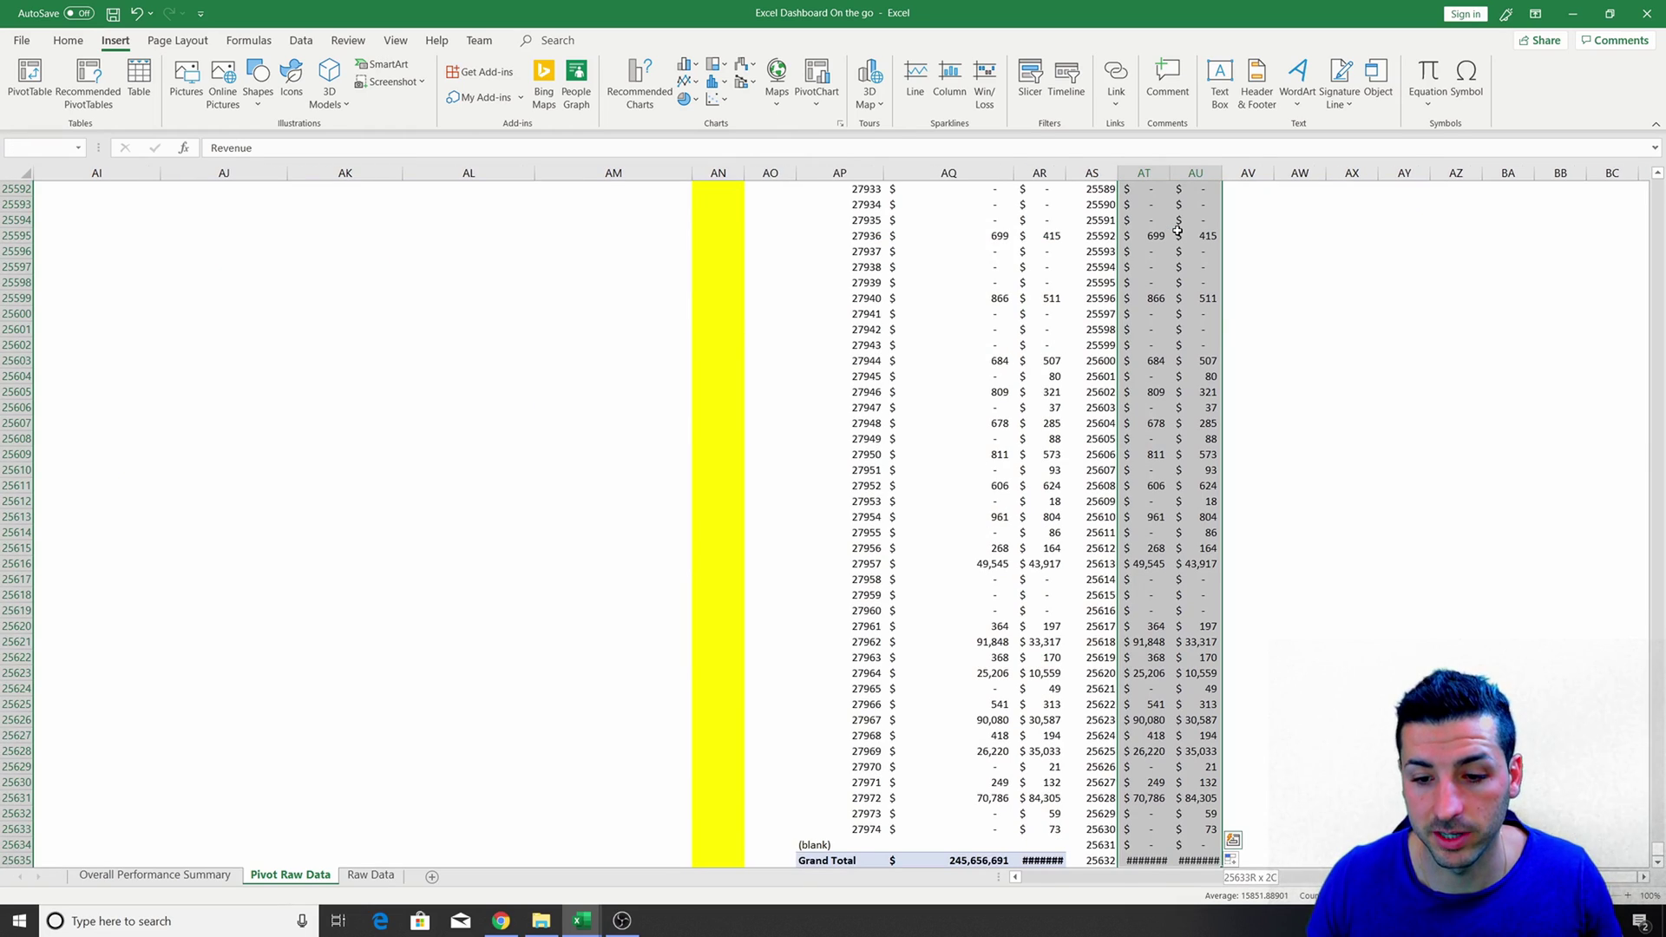
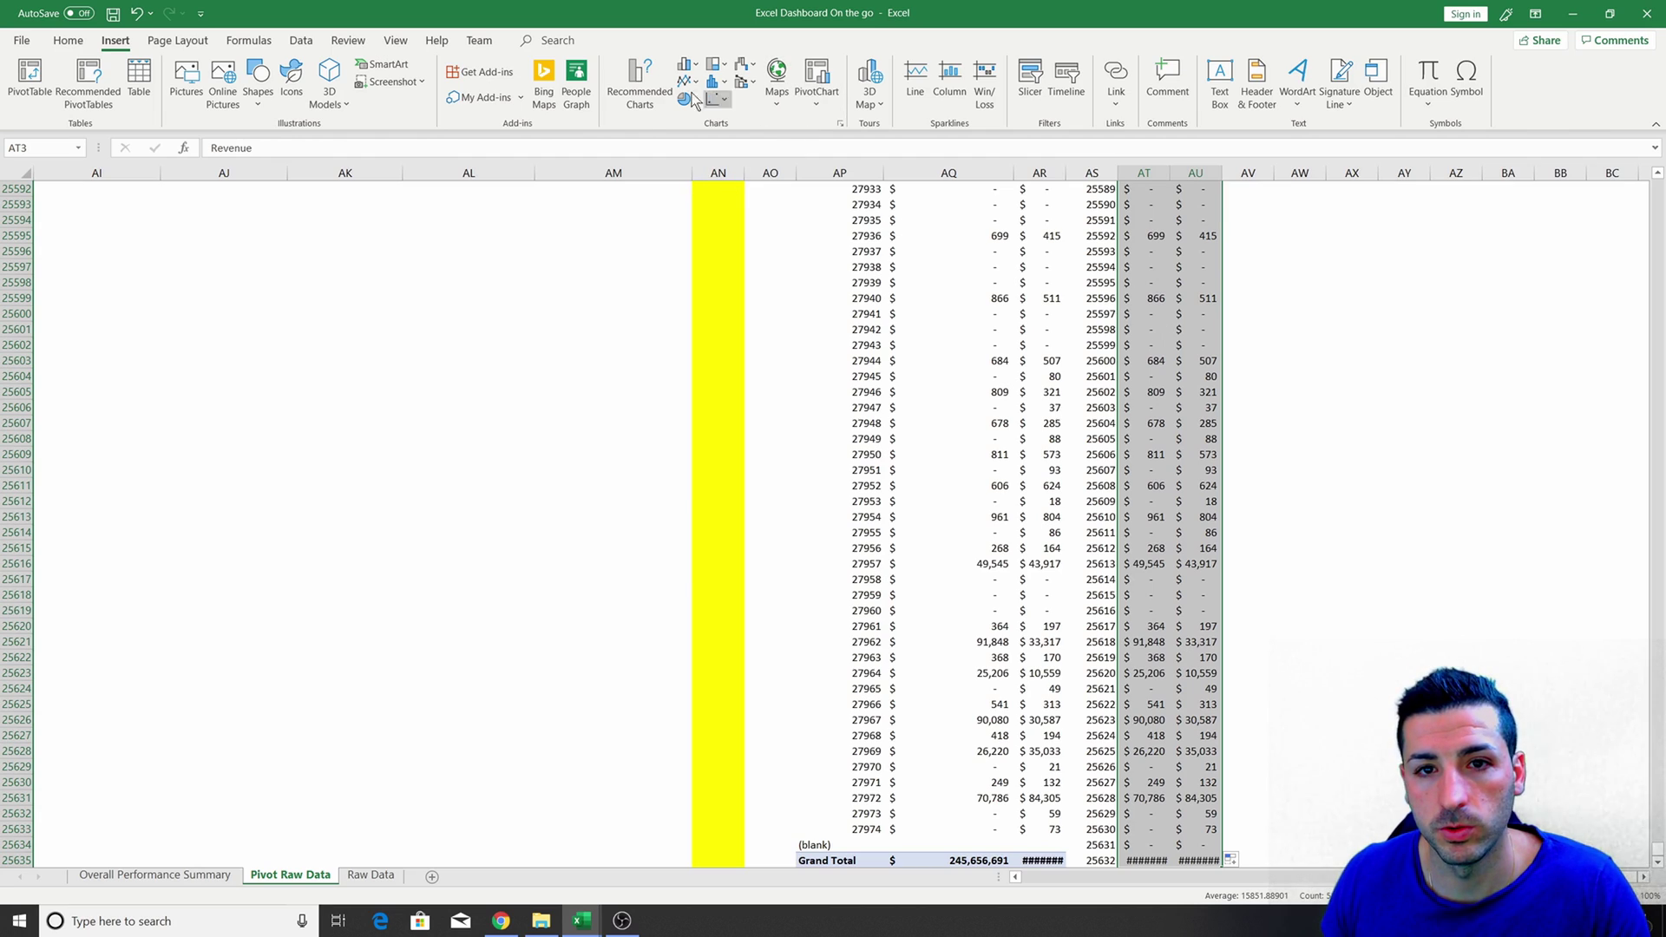
Insert a plain scatter chart from the selected Revenue and Marketing Spend columns.
{"action": "left_click", "coordinate": [721, 103]}
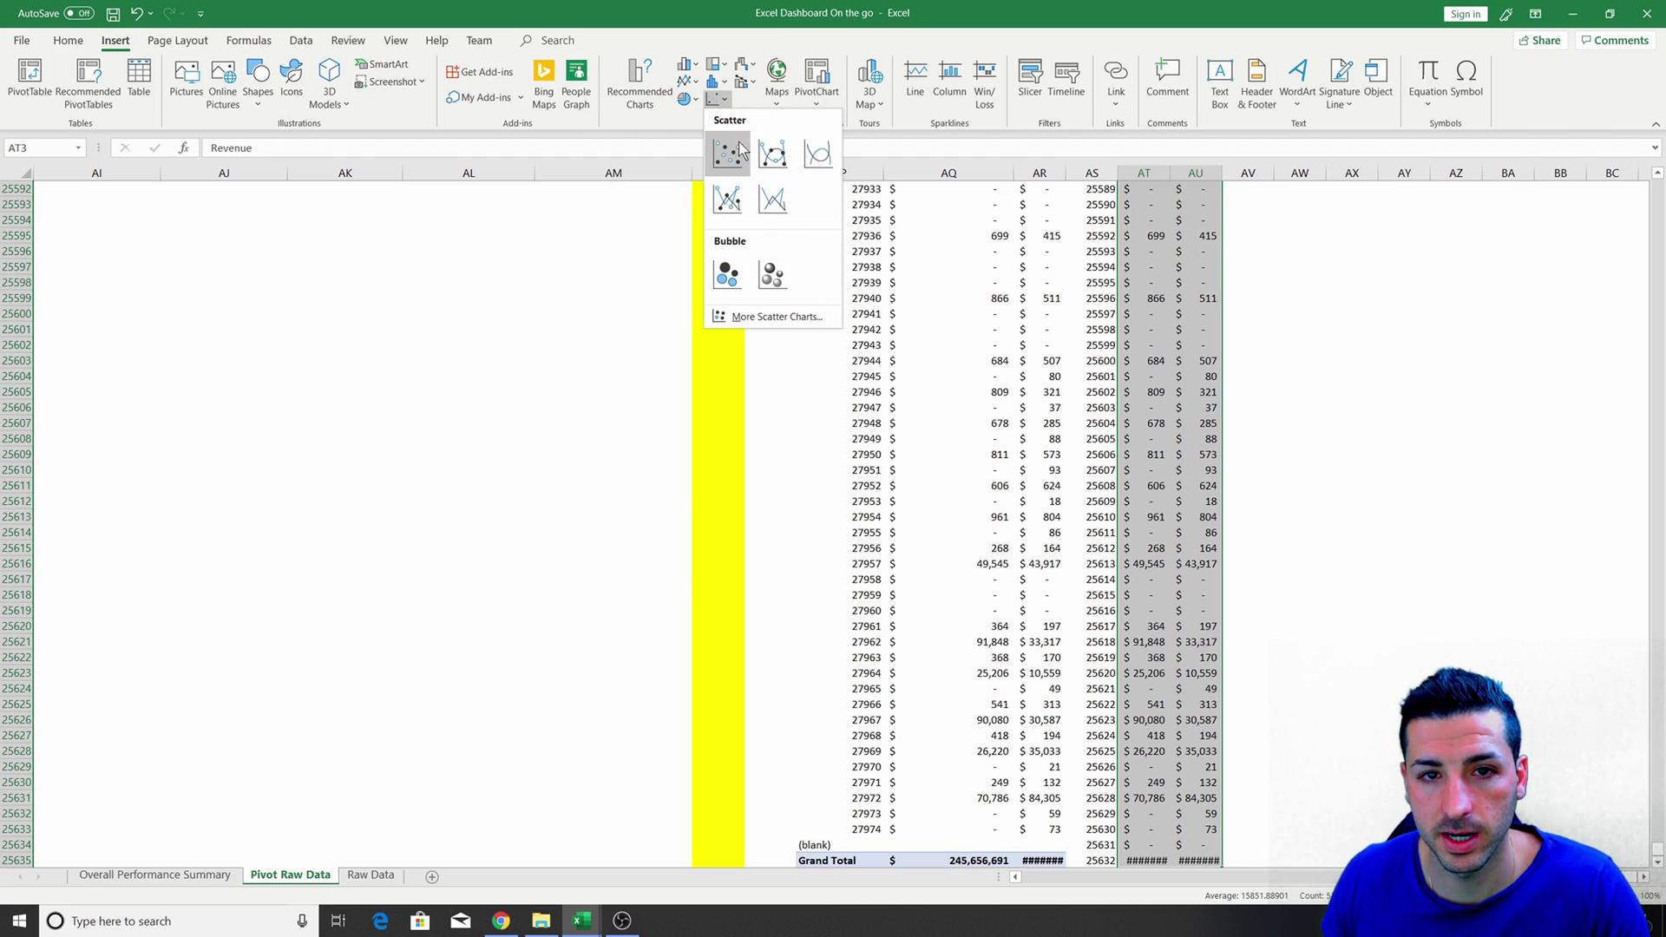
{"action": "left_click", "coordinate": [742, 154]}
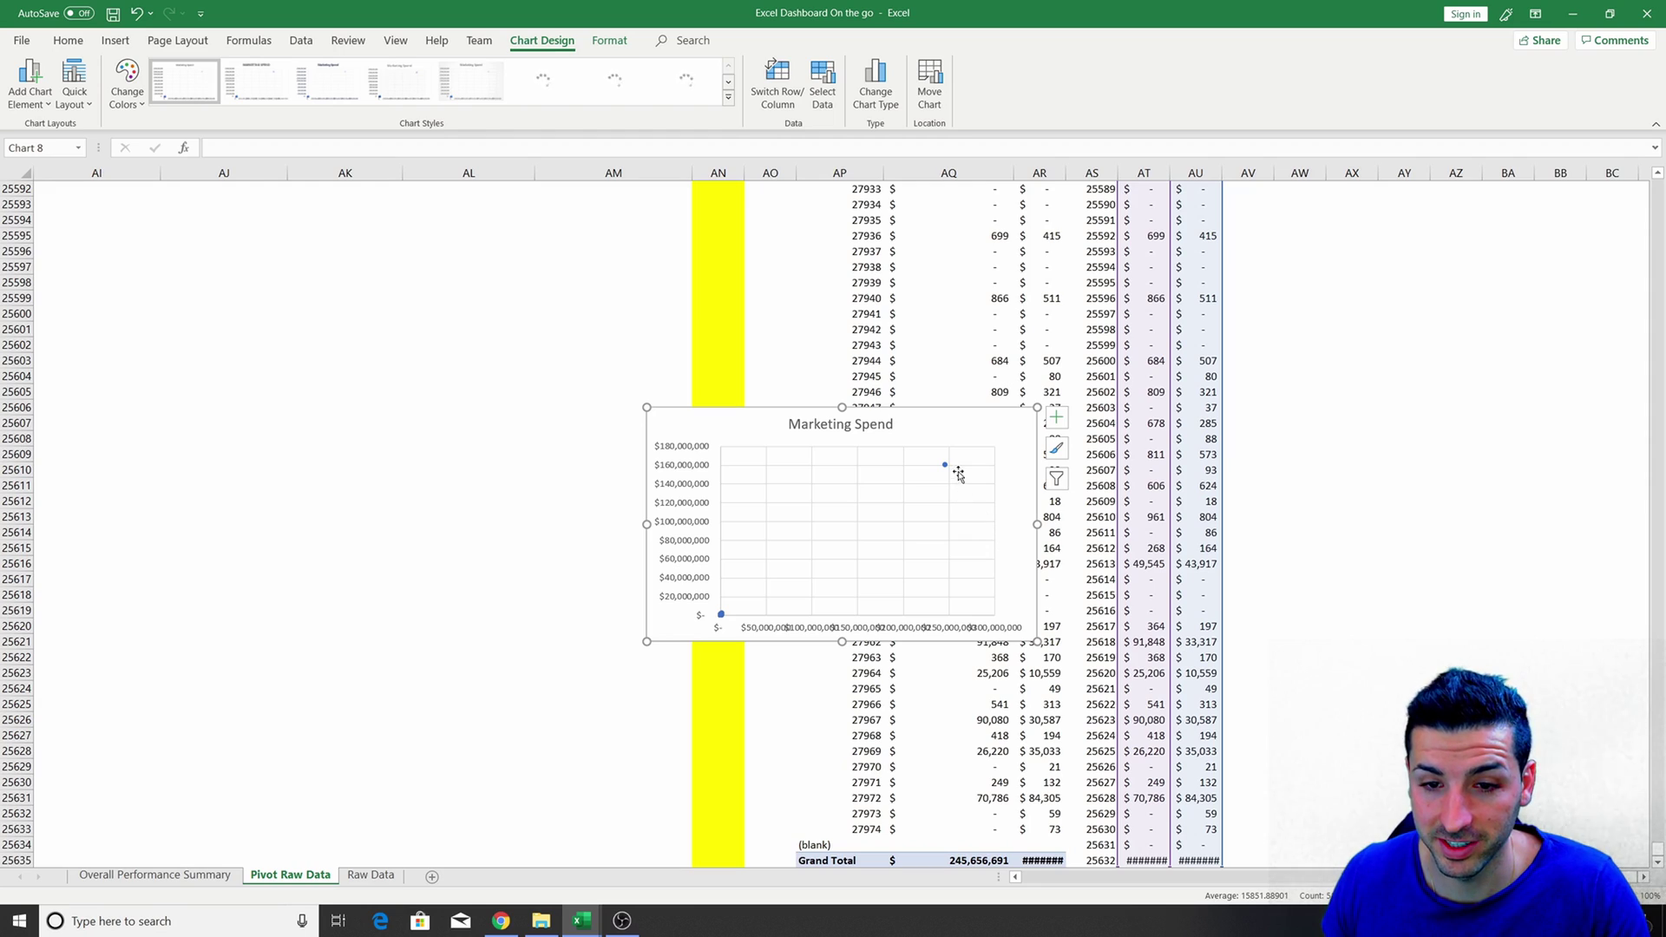
{"action": "mouse_move", "coordinate": [947, 468]}
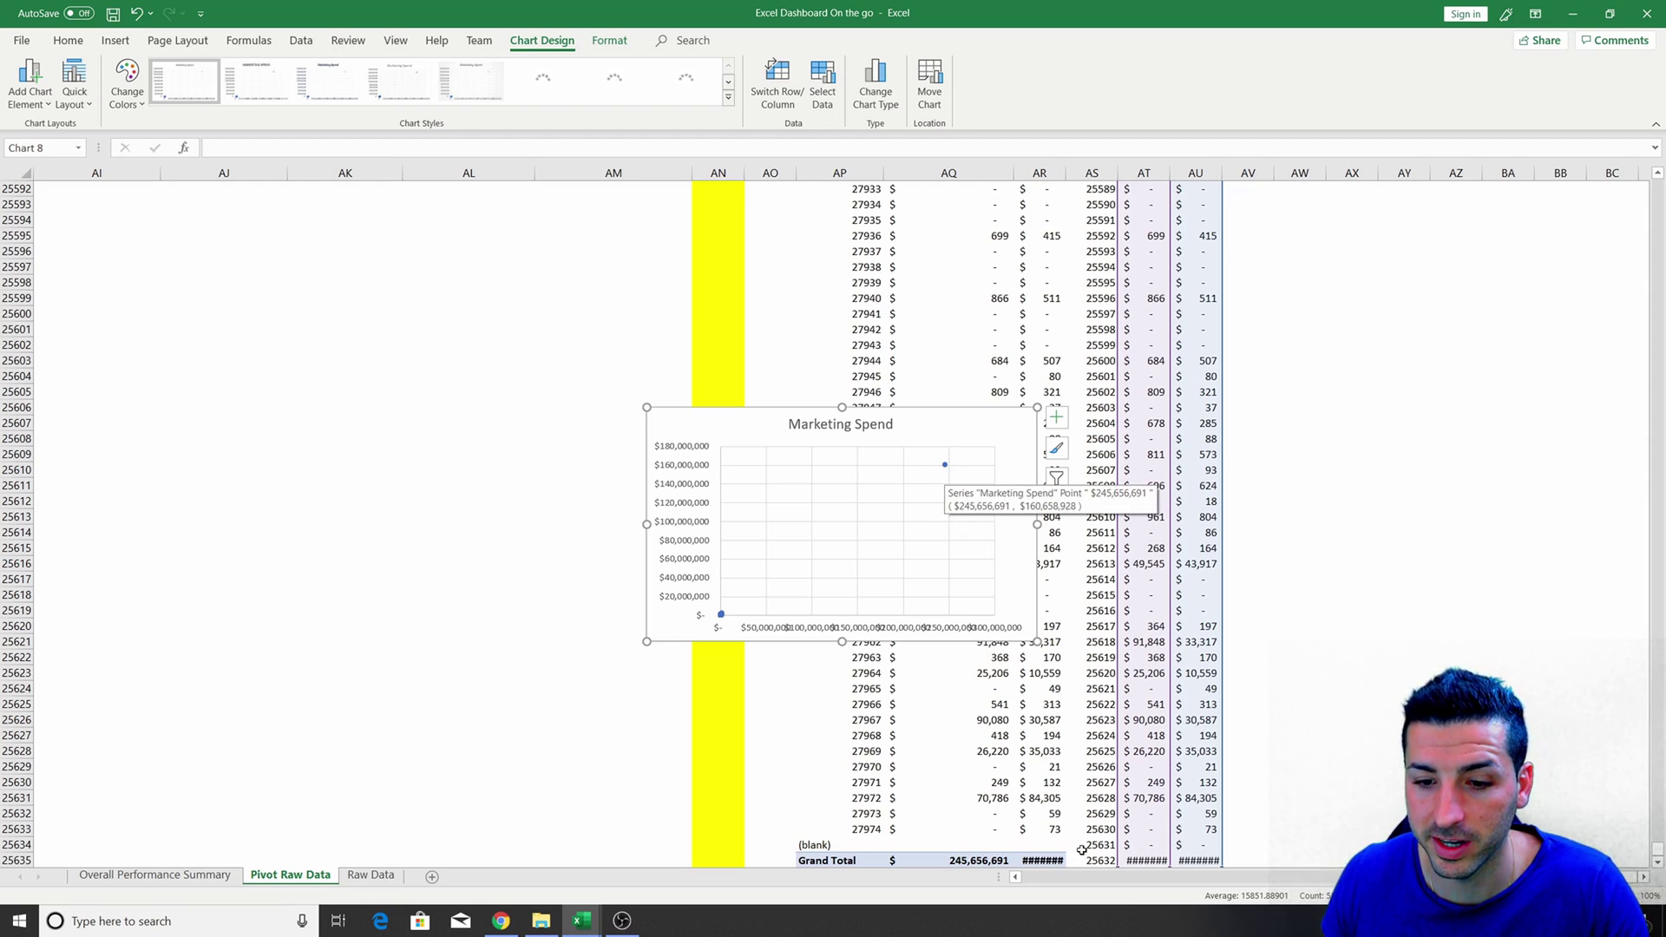
Remove the grand total from the Section 6 pivot table so it stays out of the scatter chart's data.
{"action": "left_click", "coordinate": [965, 753]}
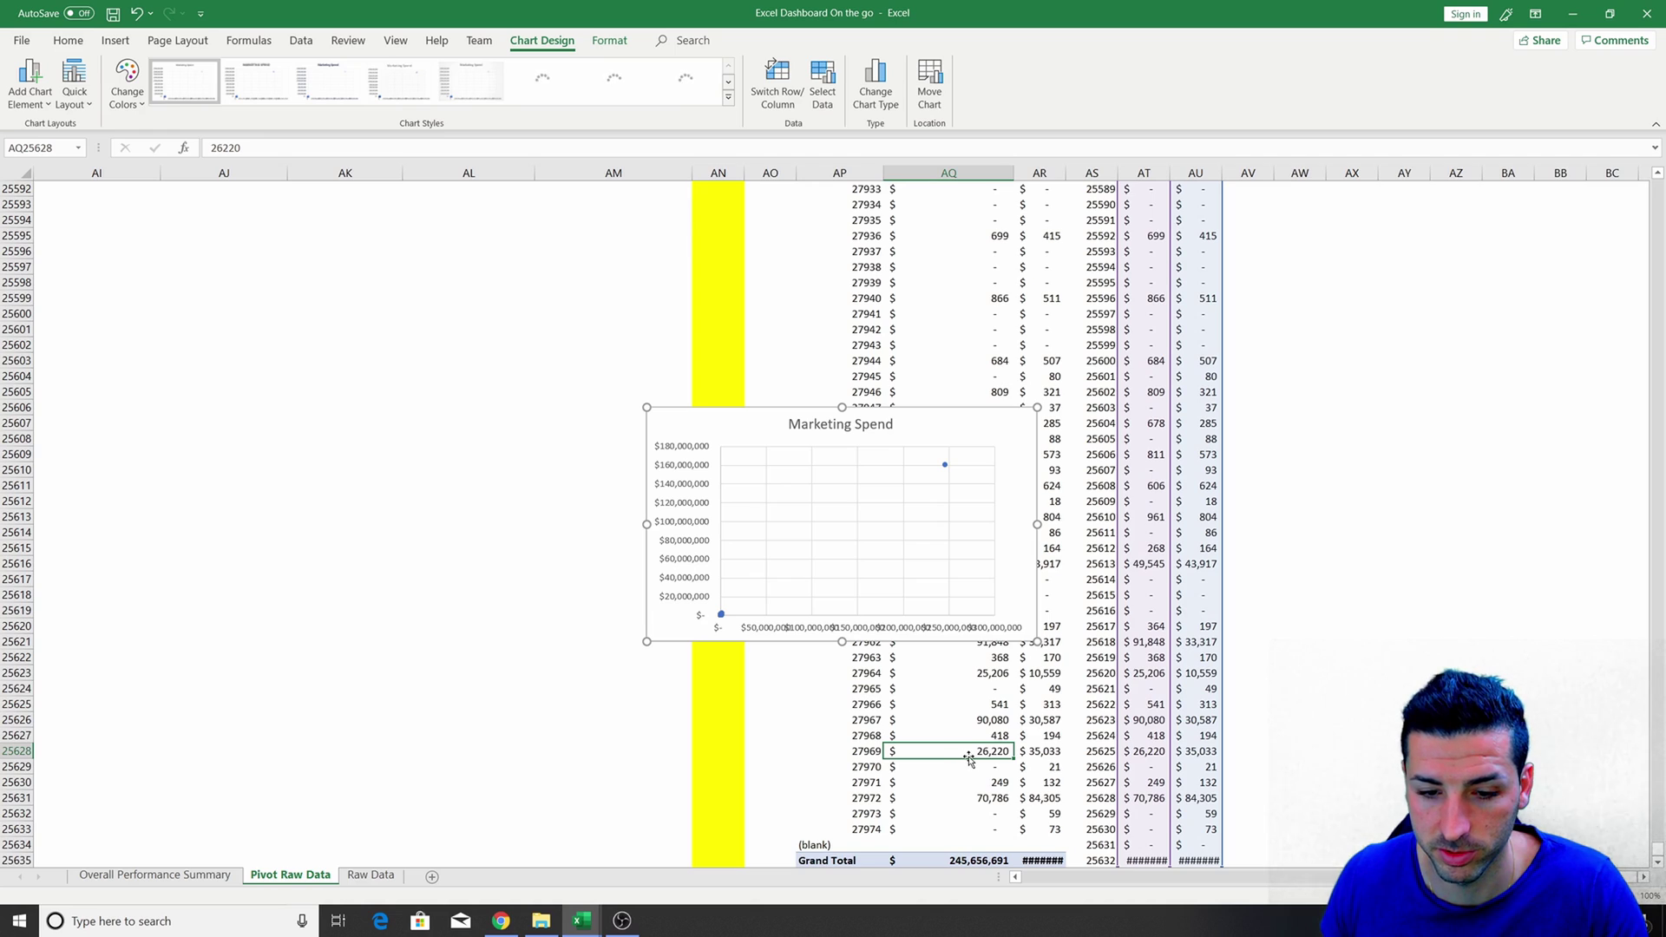
{"action": "scroll", "coordinate": [828, 807], "scroll_direction": "down", "scroll_amount": 2}
{"action": "right_click", "coordinate": [833, 767]}
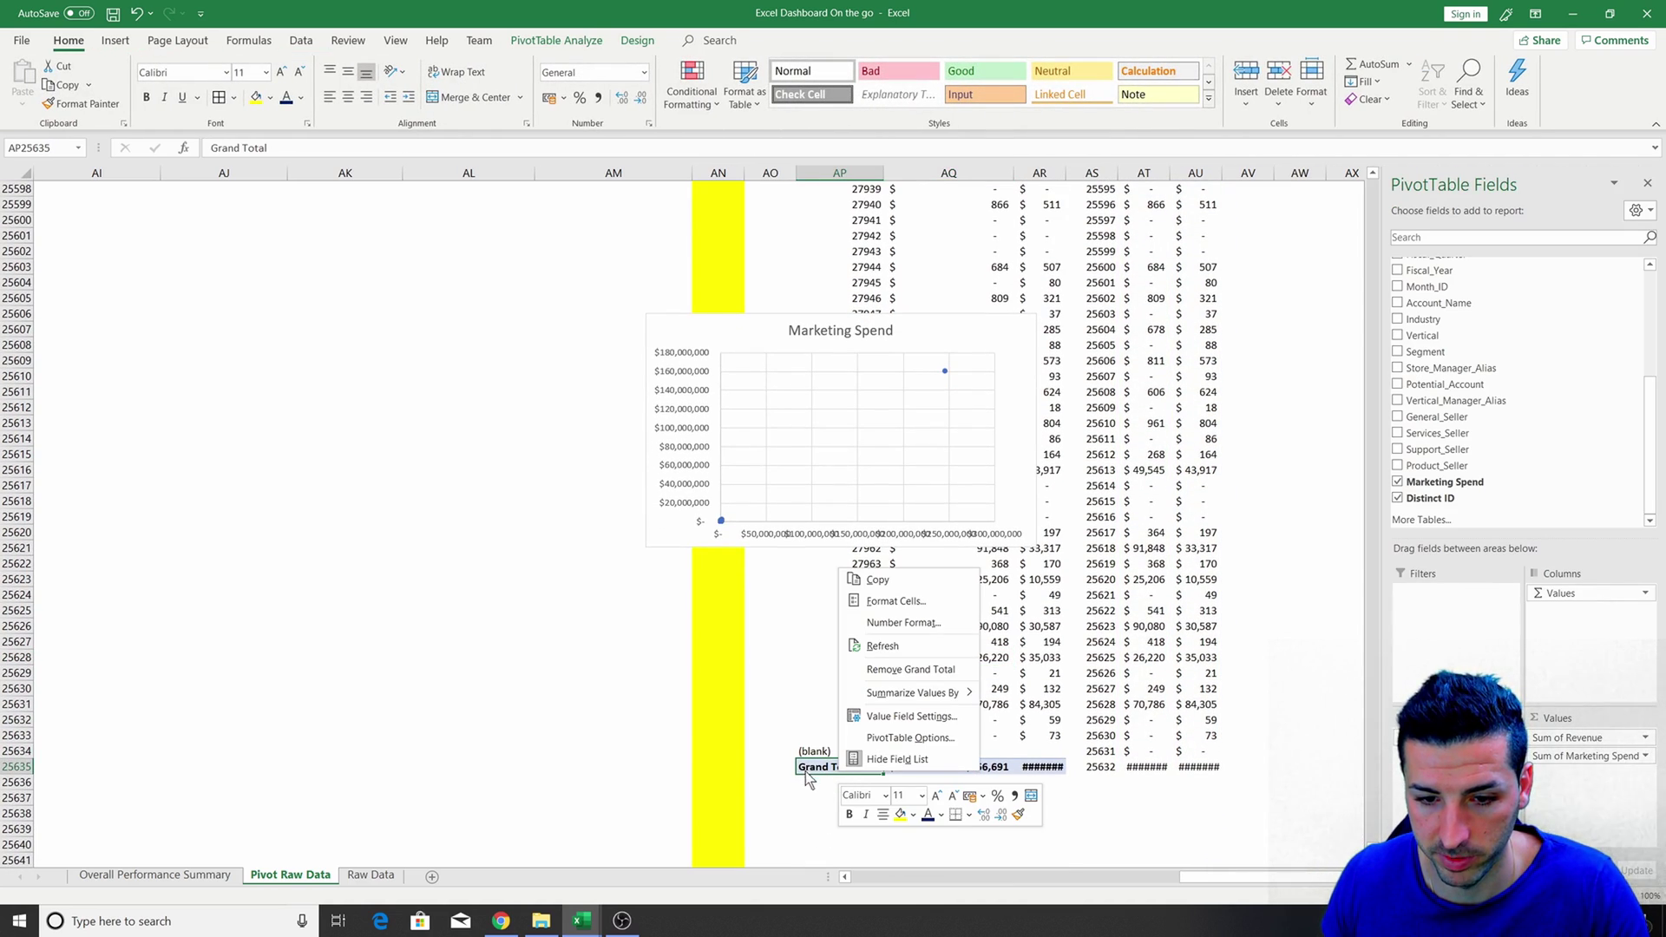
{"action": "left_click", "coordinate": [912, 670]}
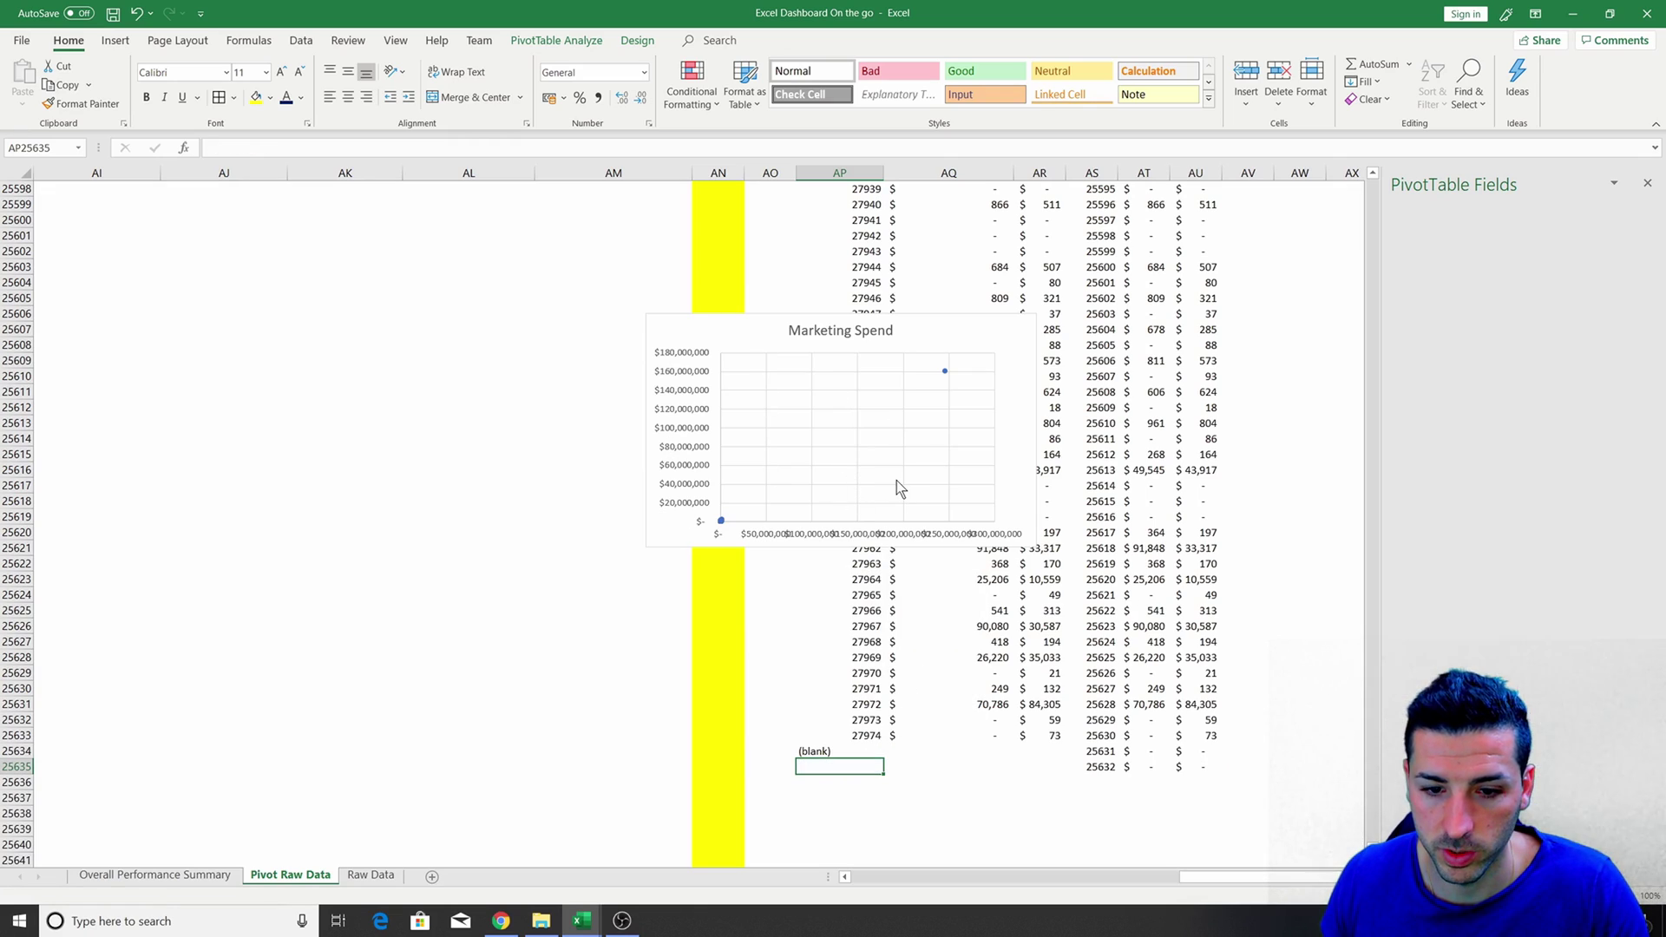
Move the scatter chart to the Overall Performance Summary sheet and place it beside the Segment Summary table, starting at row 44.
{"action": "left_click", "coordinate": [944, 328]}
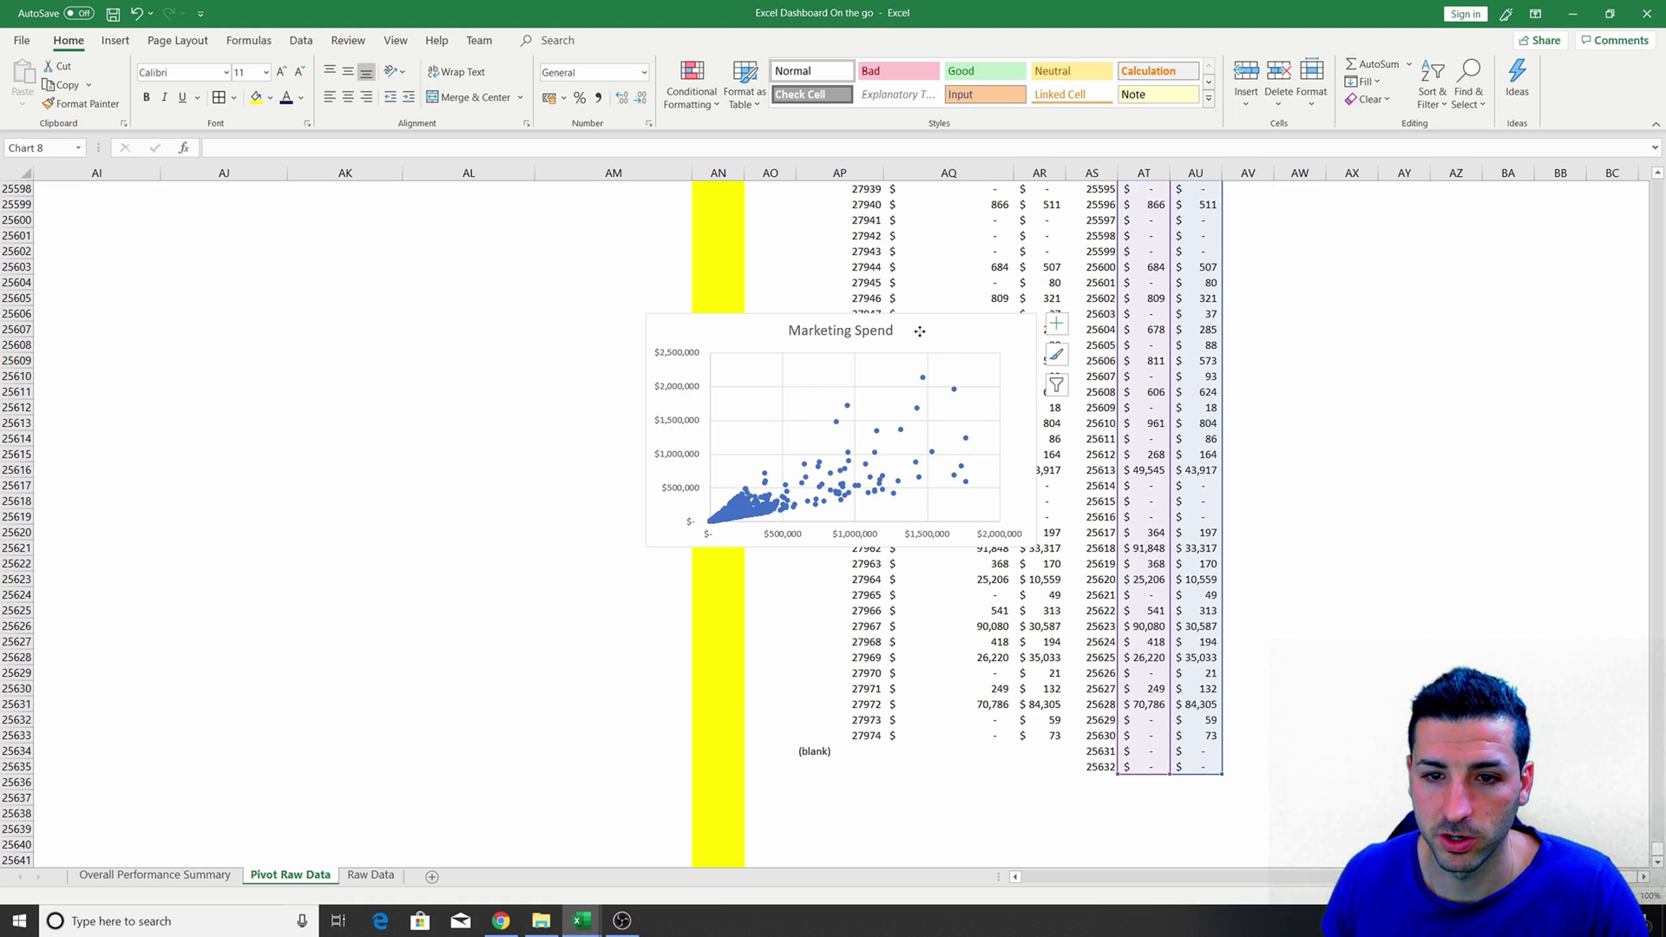
{"action": "left_click_drag", "start_coordinate": [920, 331], "coordinate": [1060, 310]}
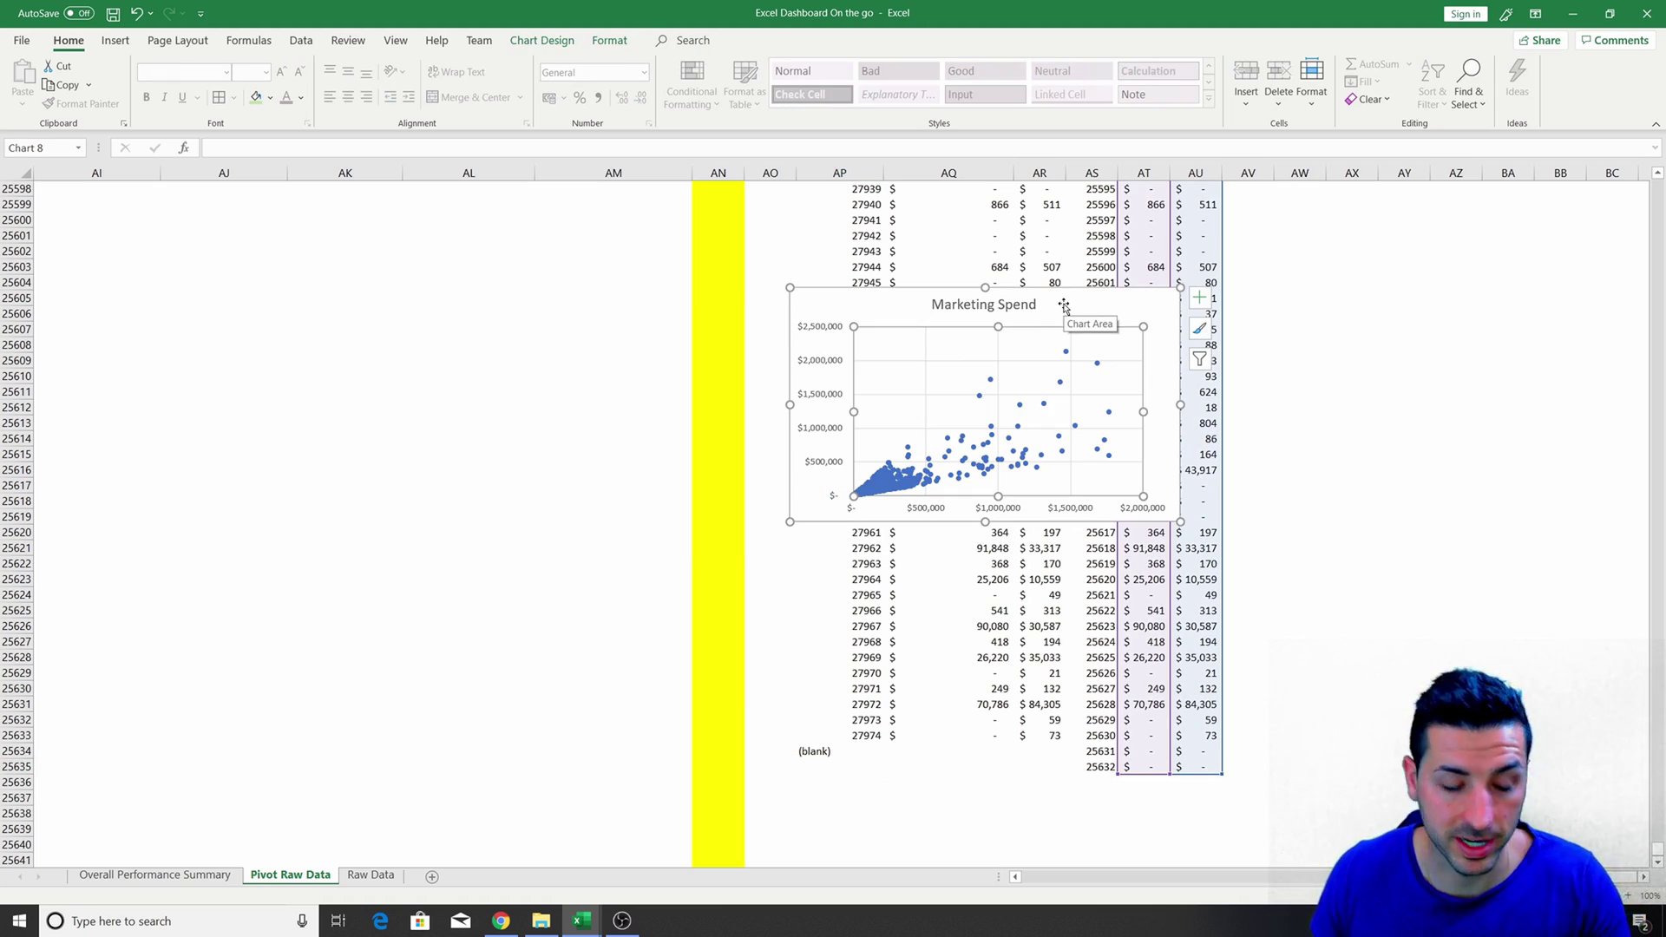
{"action": "key", "text": "ctrl+x"}
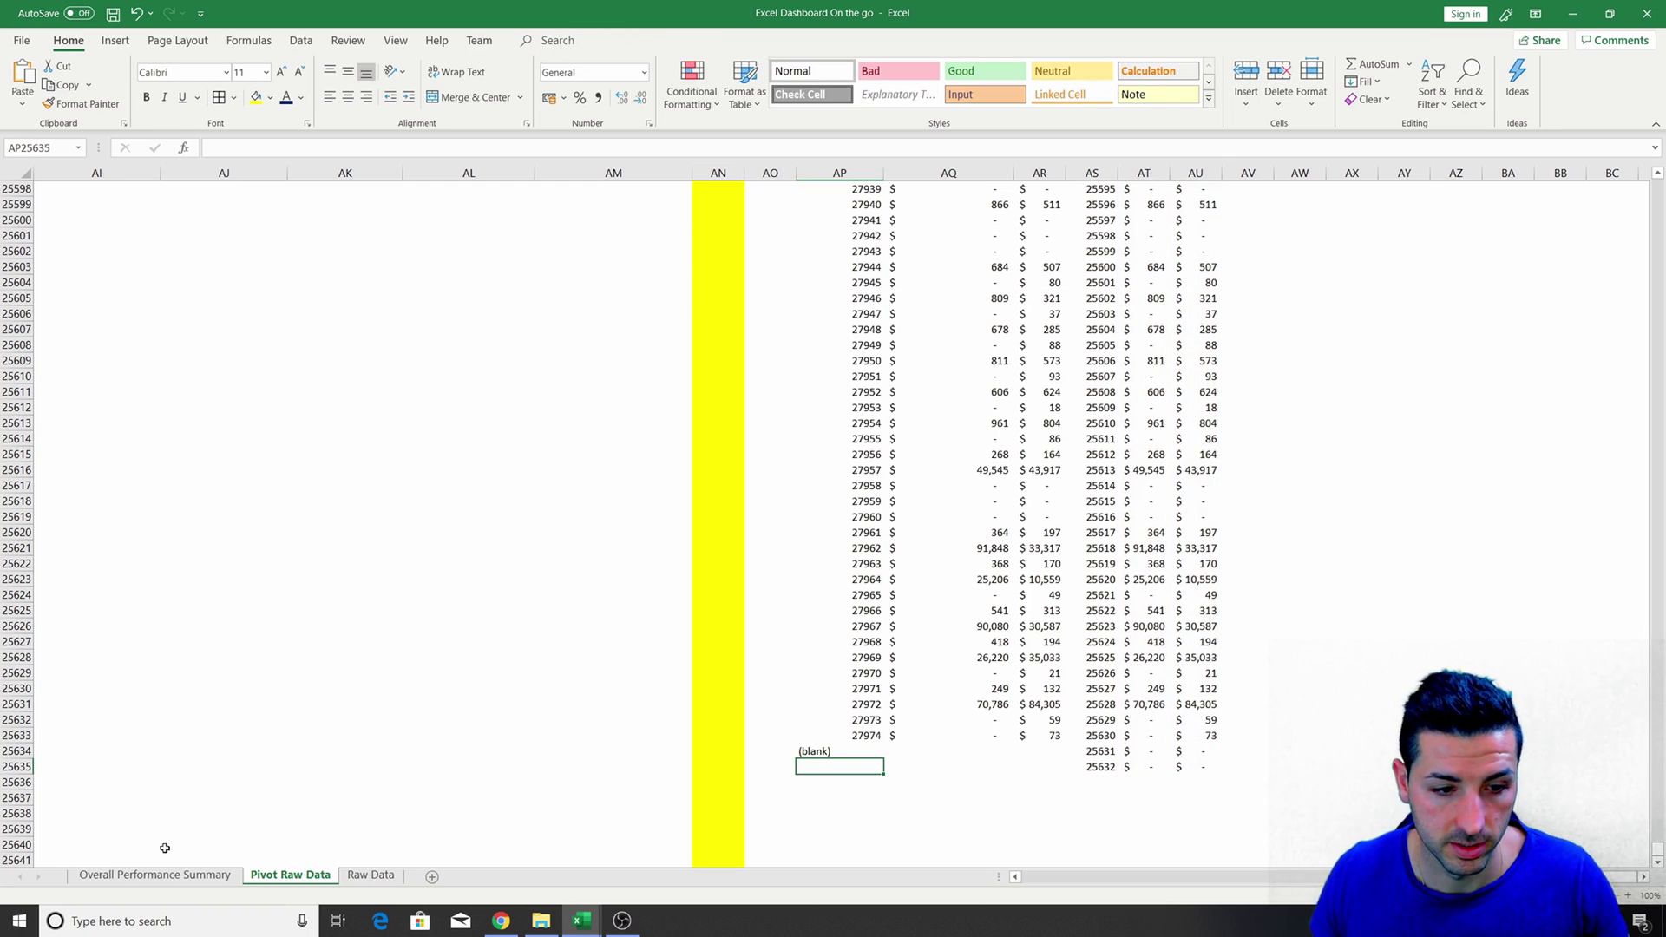
{"action": "left_click", "coordinate": [154, 874]}
{"action": "left_click", "coordinate": [851, 595]}
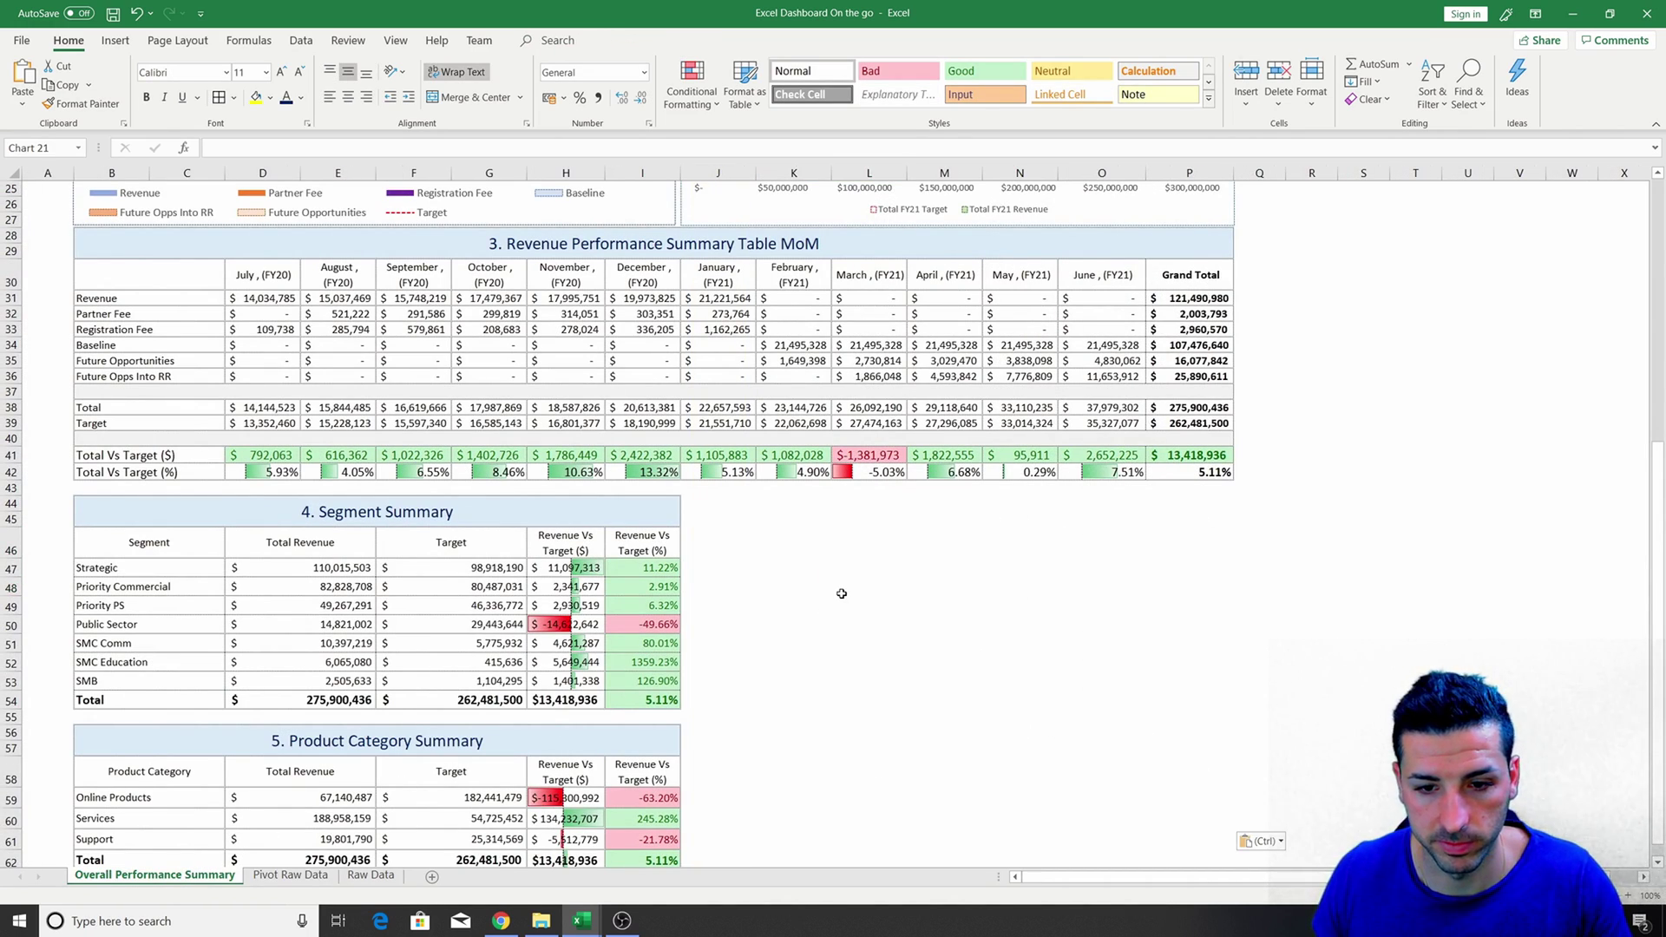
{"action": "key", "text": "ctrl+v"}
{"action": "scroll", "coordinate": [1052, 514], "scroll_direction": "down", "scroll_amount": 3}
{"action": "left_click_drag", "start_coordinate": [1053, 513], "coordinate": [741, 344]}
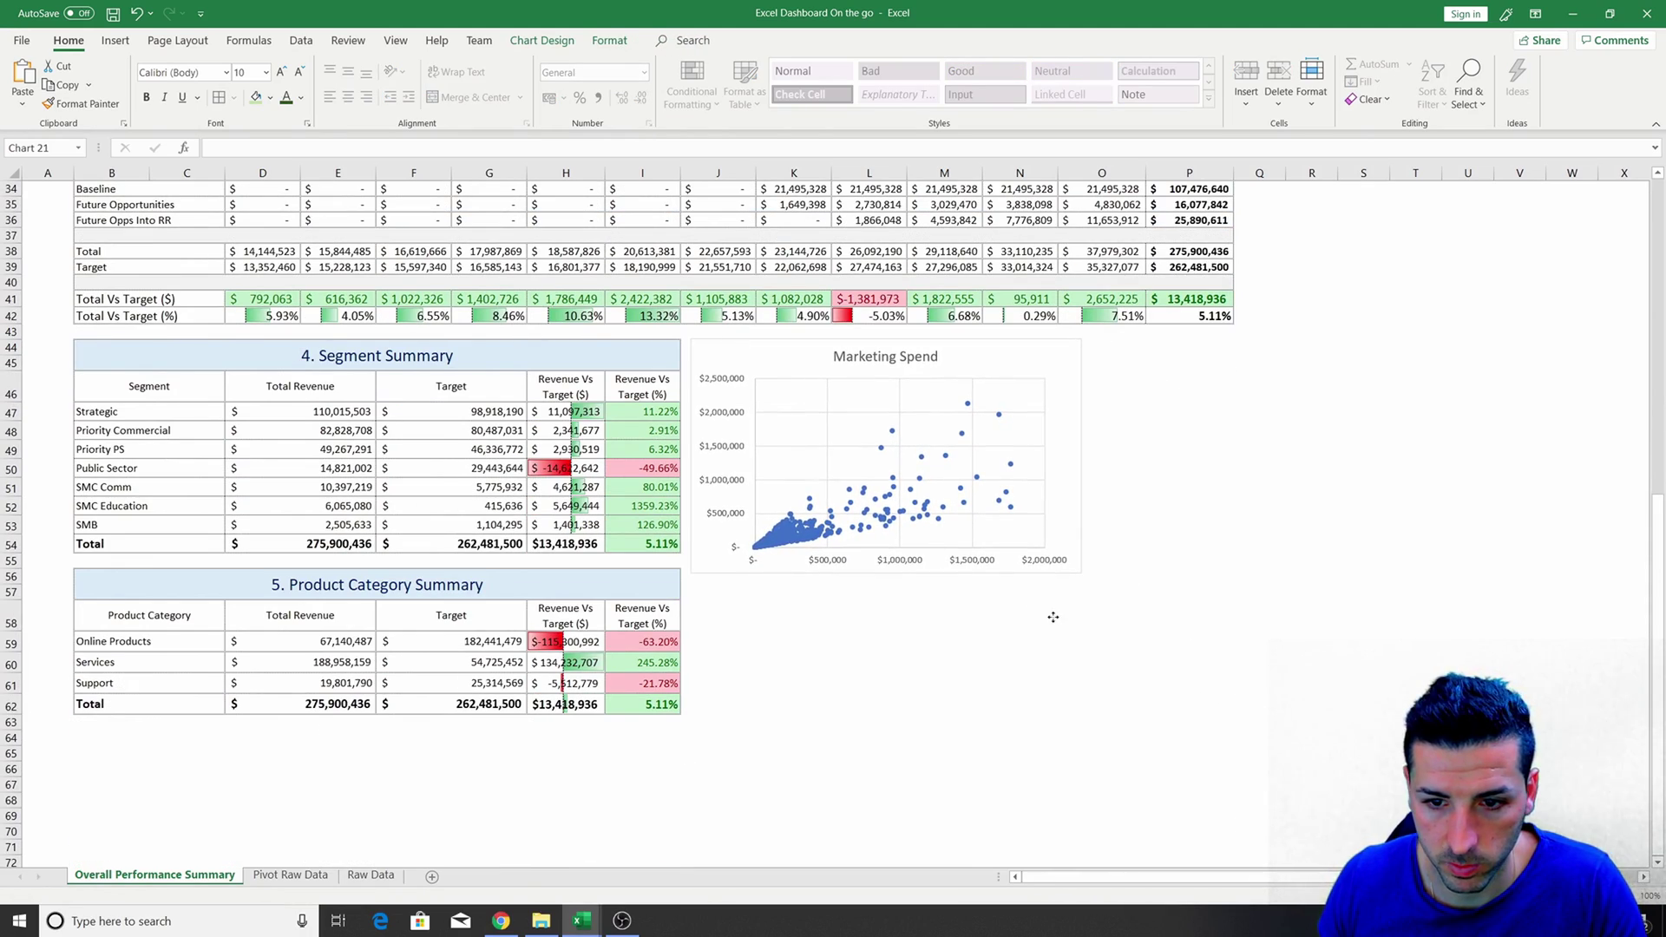
Enlarge the scatter chart to reach the right edge of column P and the Total row of the Product Category Summary.
{"action": "left_click", "coordinate": [1081, 574]}
{"action": "left_click_drag", "start_coordinate": [1081, 574], "coordinate": [1236, 713]}
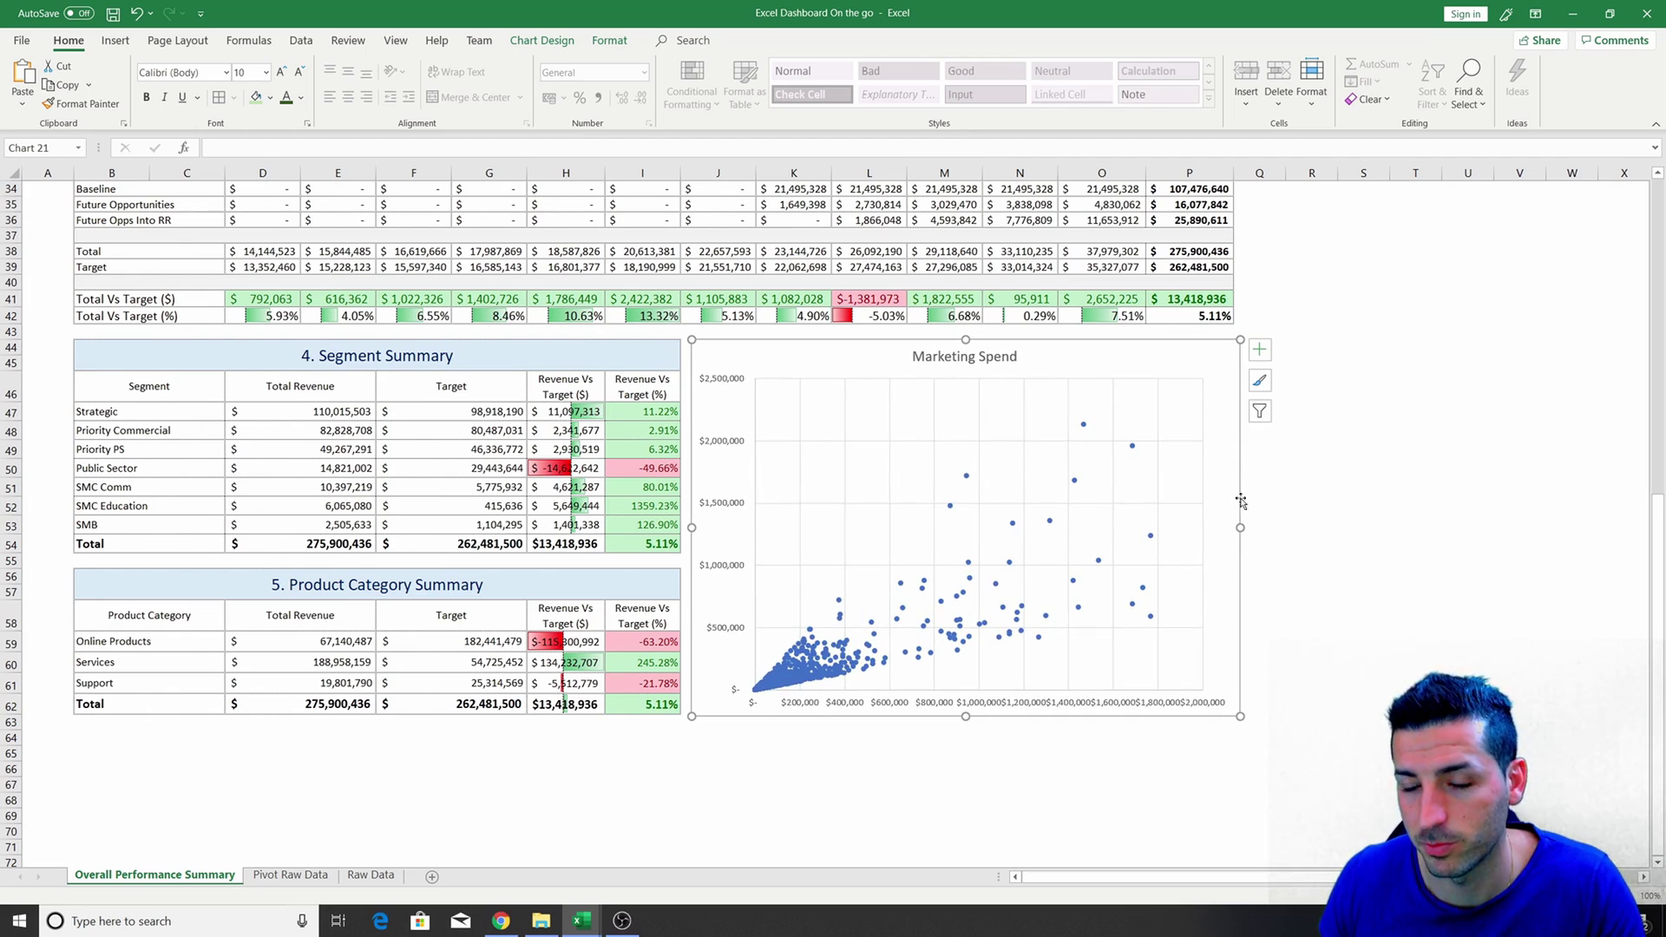
{"action": "left_click_drag", "start_coordinate": [1240, 529], "coordinate": [1234, 325]}
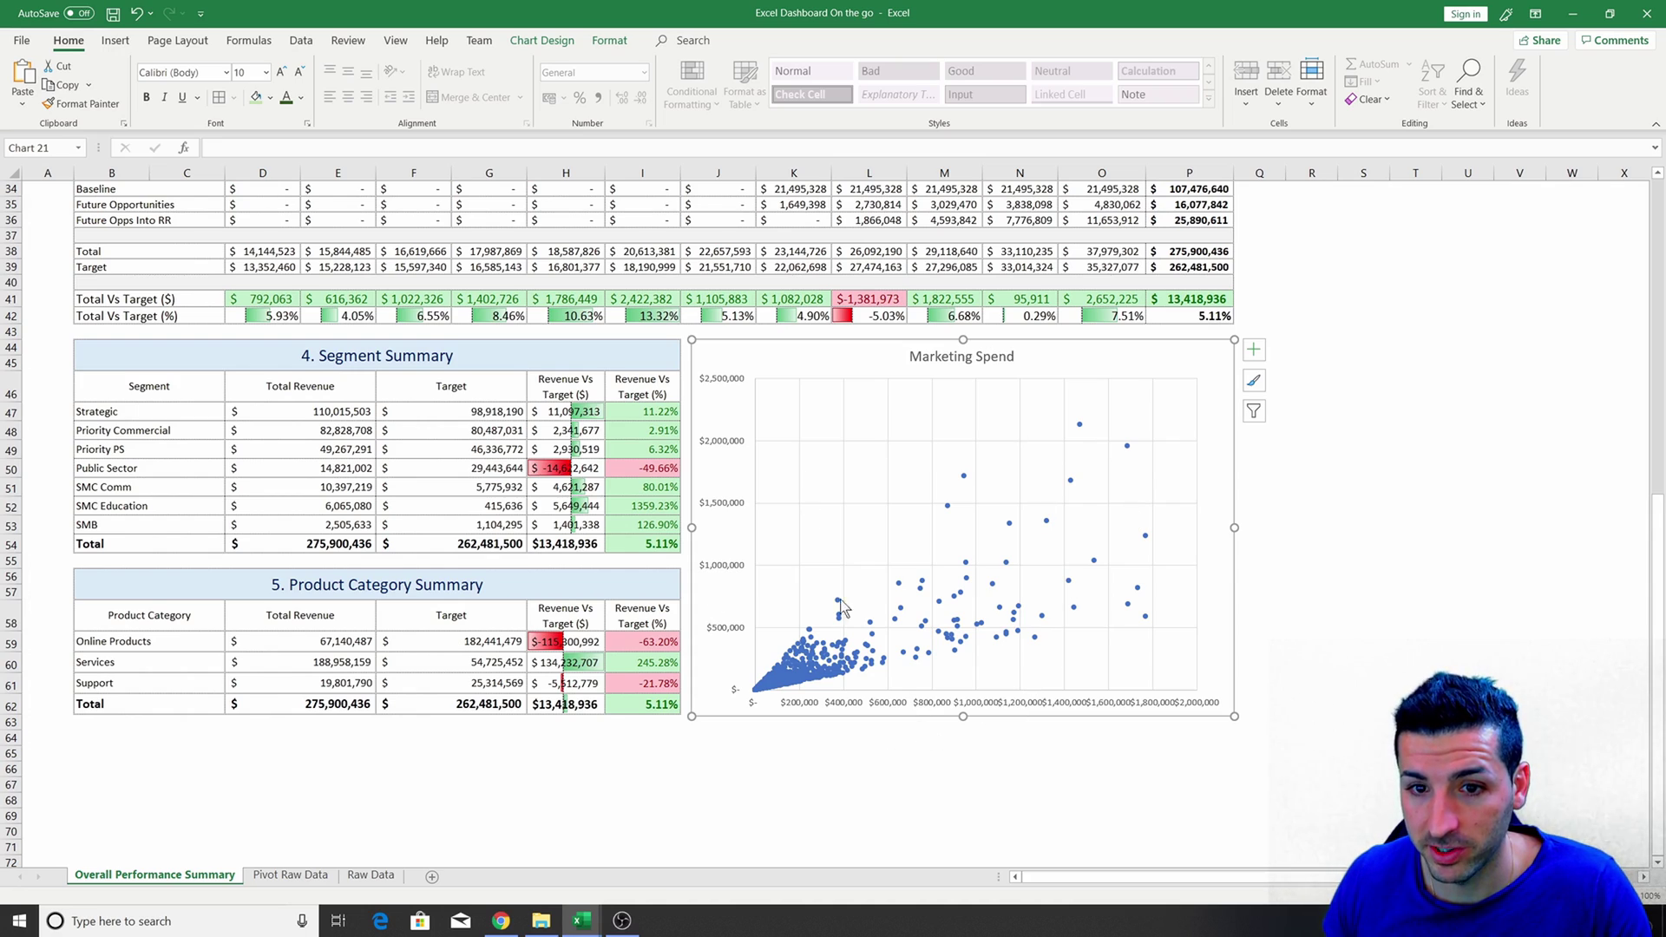
Fill the scatter chart's data markers with a light green theme color.
{"action": "left_click", "coordinate": [1080, 427]}
{"action": "right_click", "coordinate": [1081, 427]}
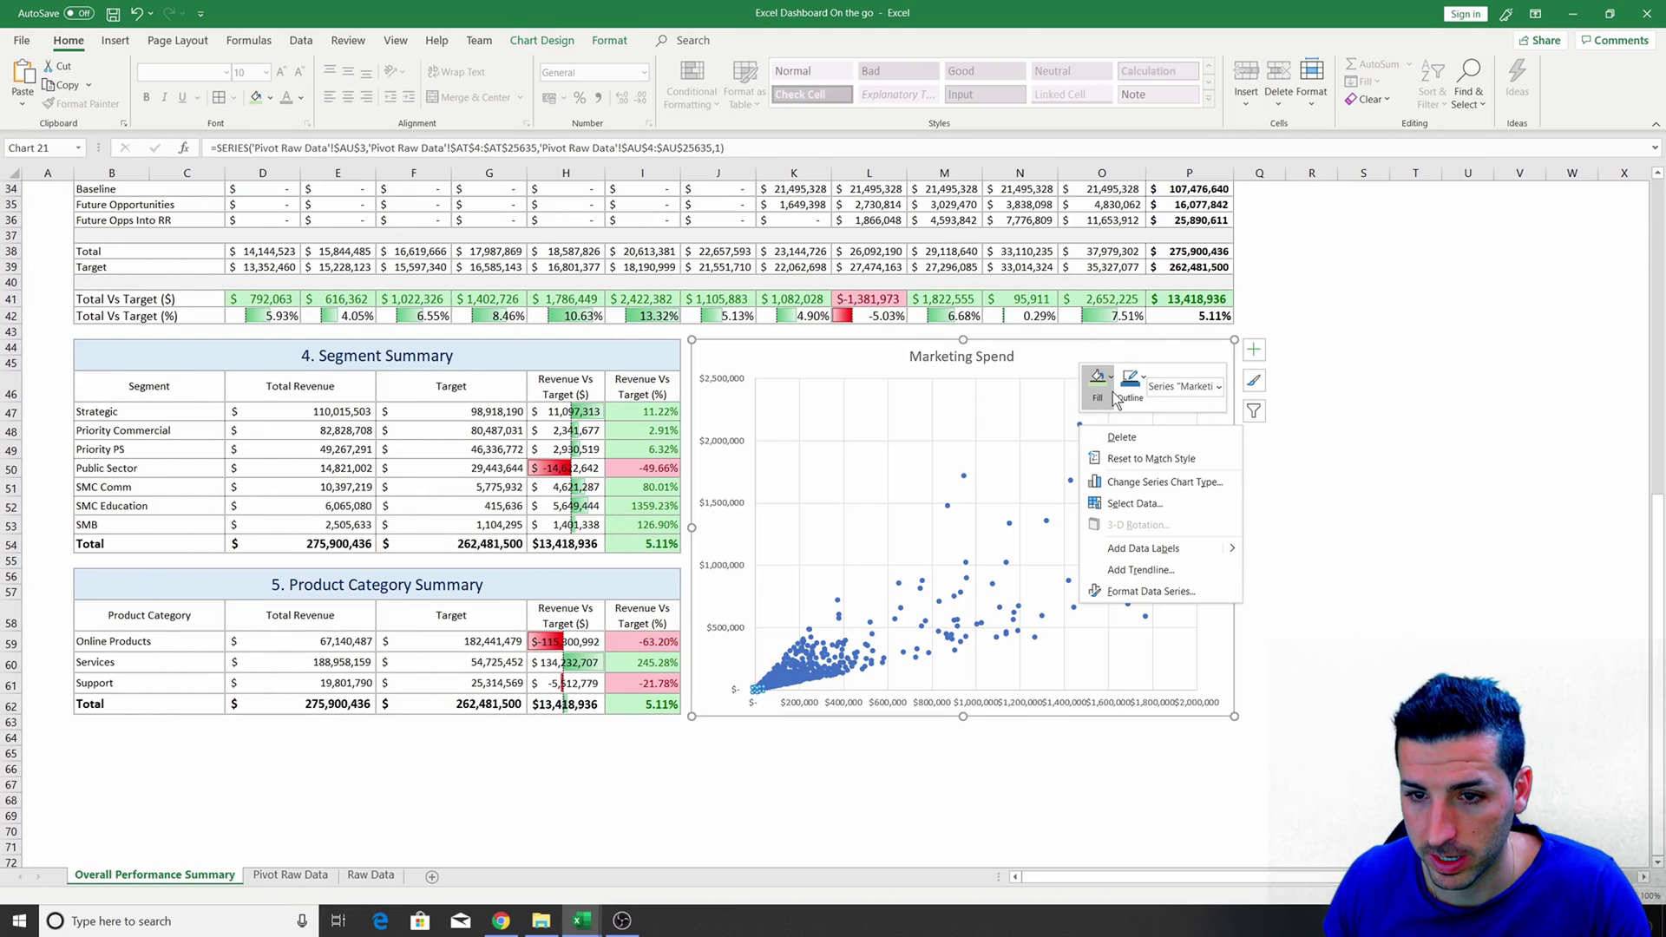
{"action": "left_click", "coordinate": [1101, 401]}
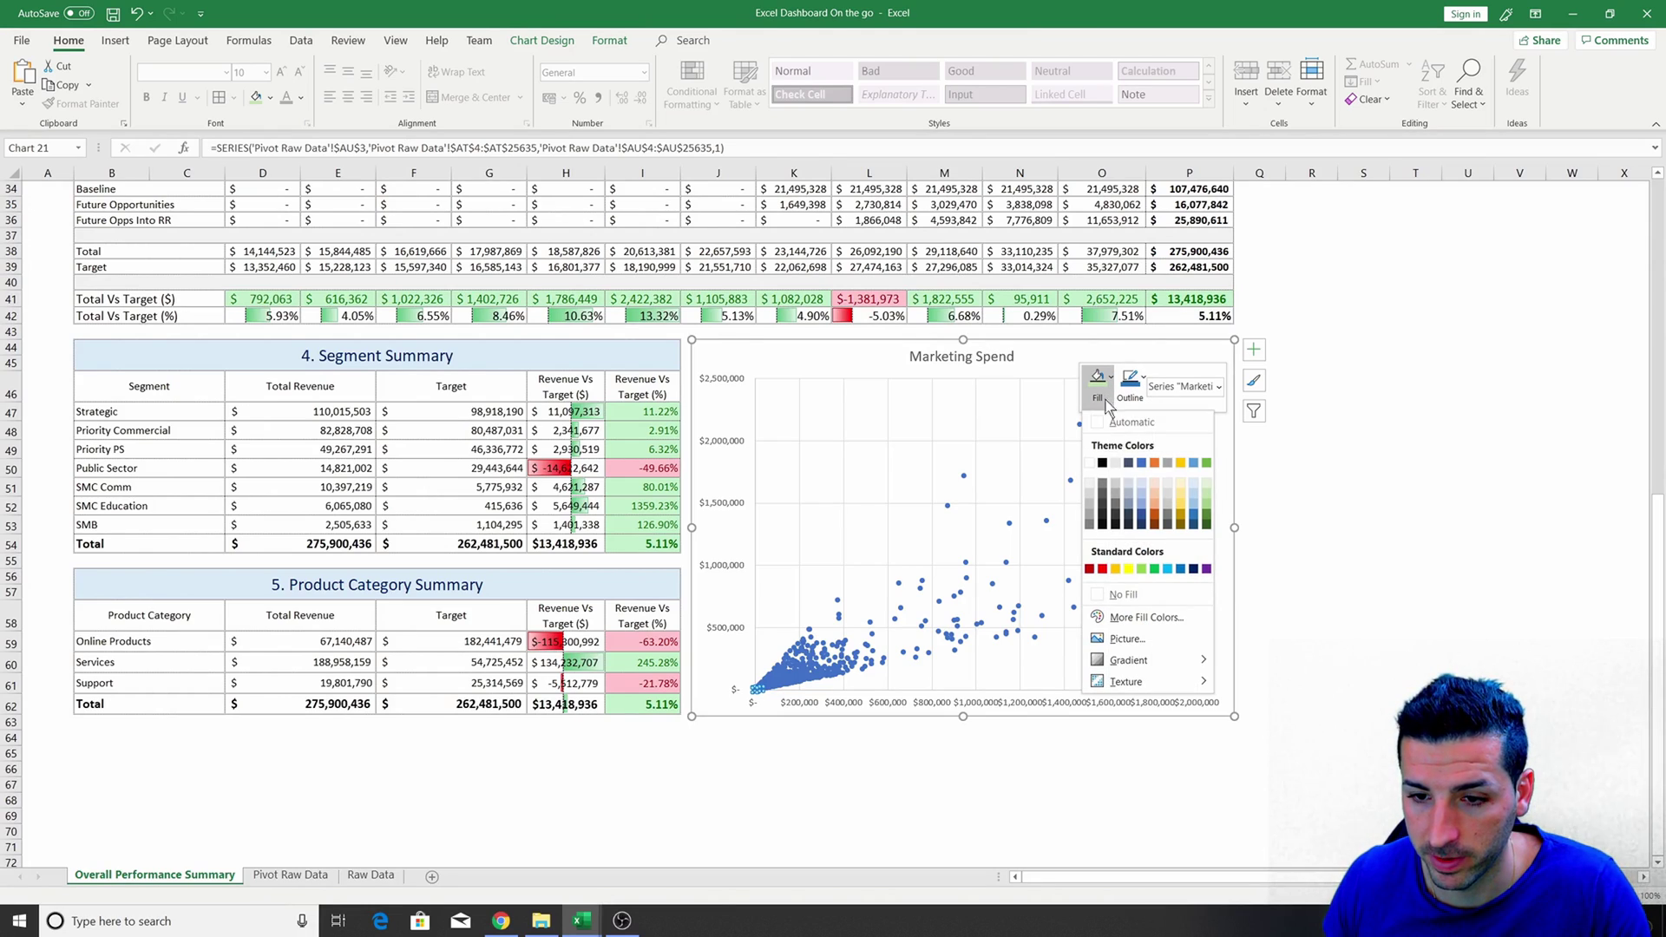
{"action": "left_click", "coordinate": [1208, 493]}
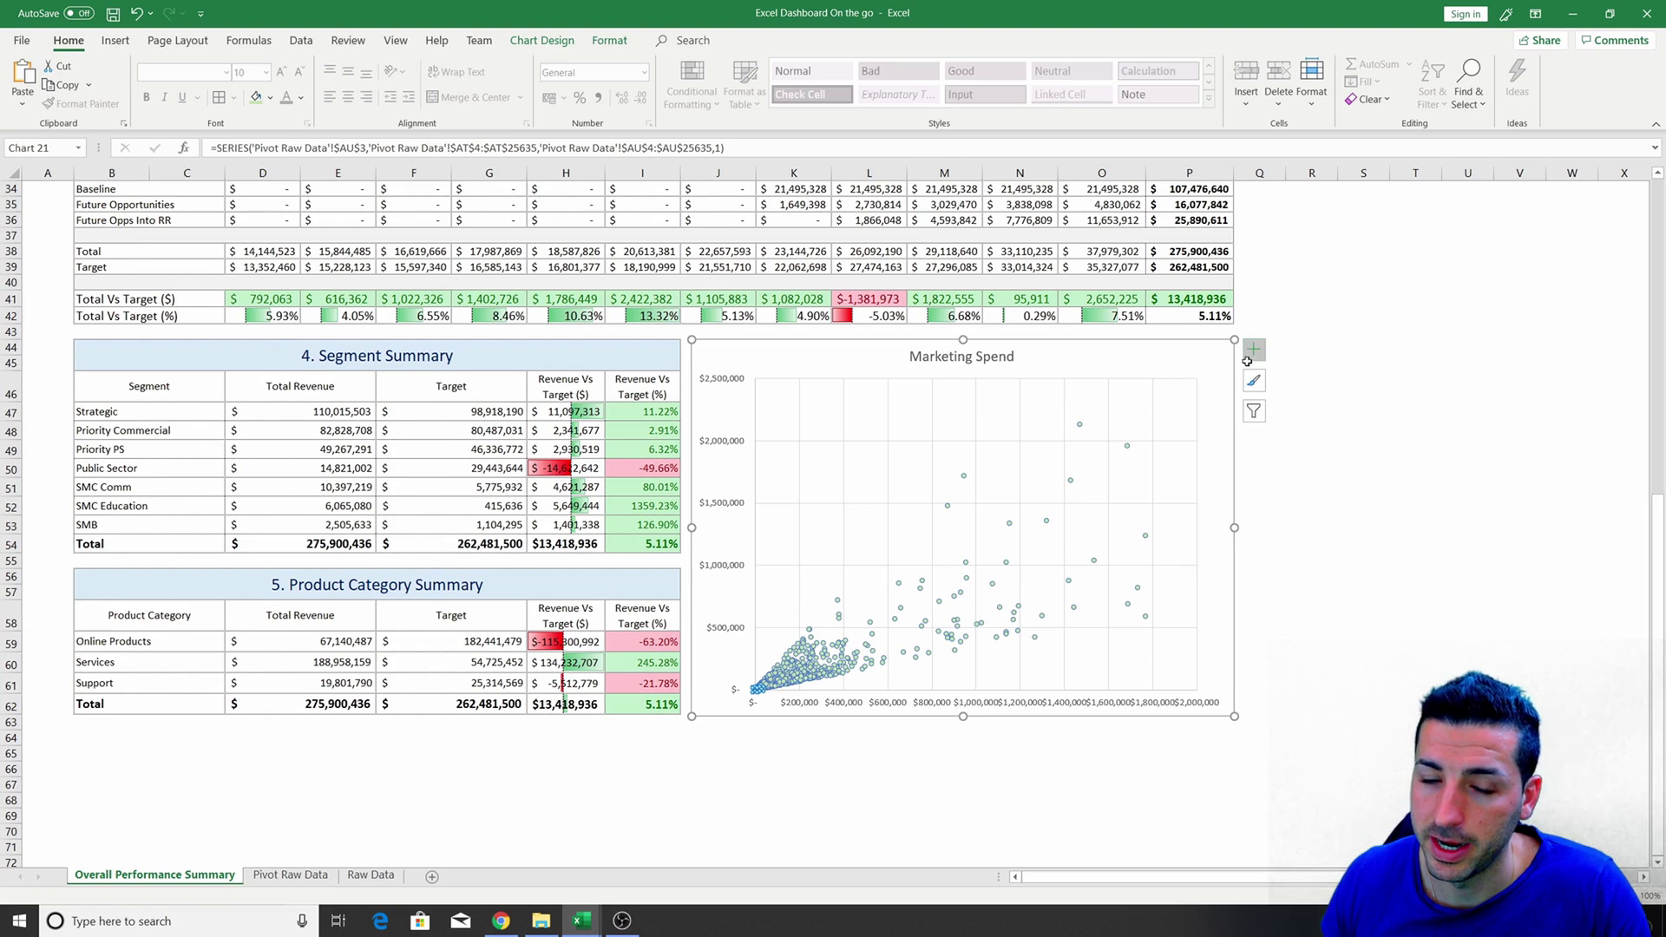
Change the scatter chart's title to "Revenue Vs Marketing Relationship".
{"action": "left_click", "coordinate": [948, 357]}
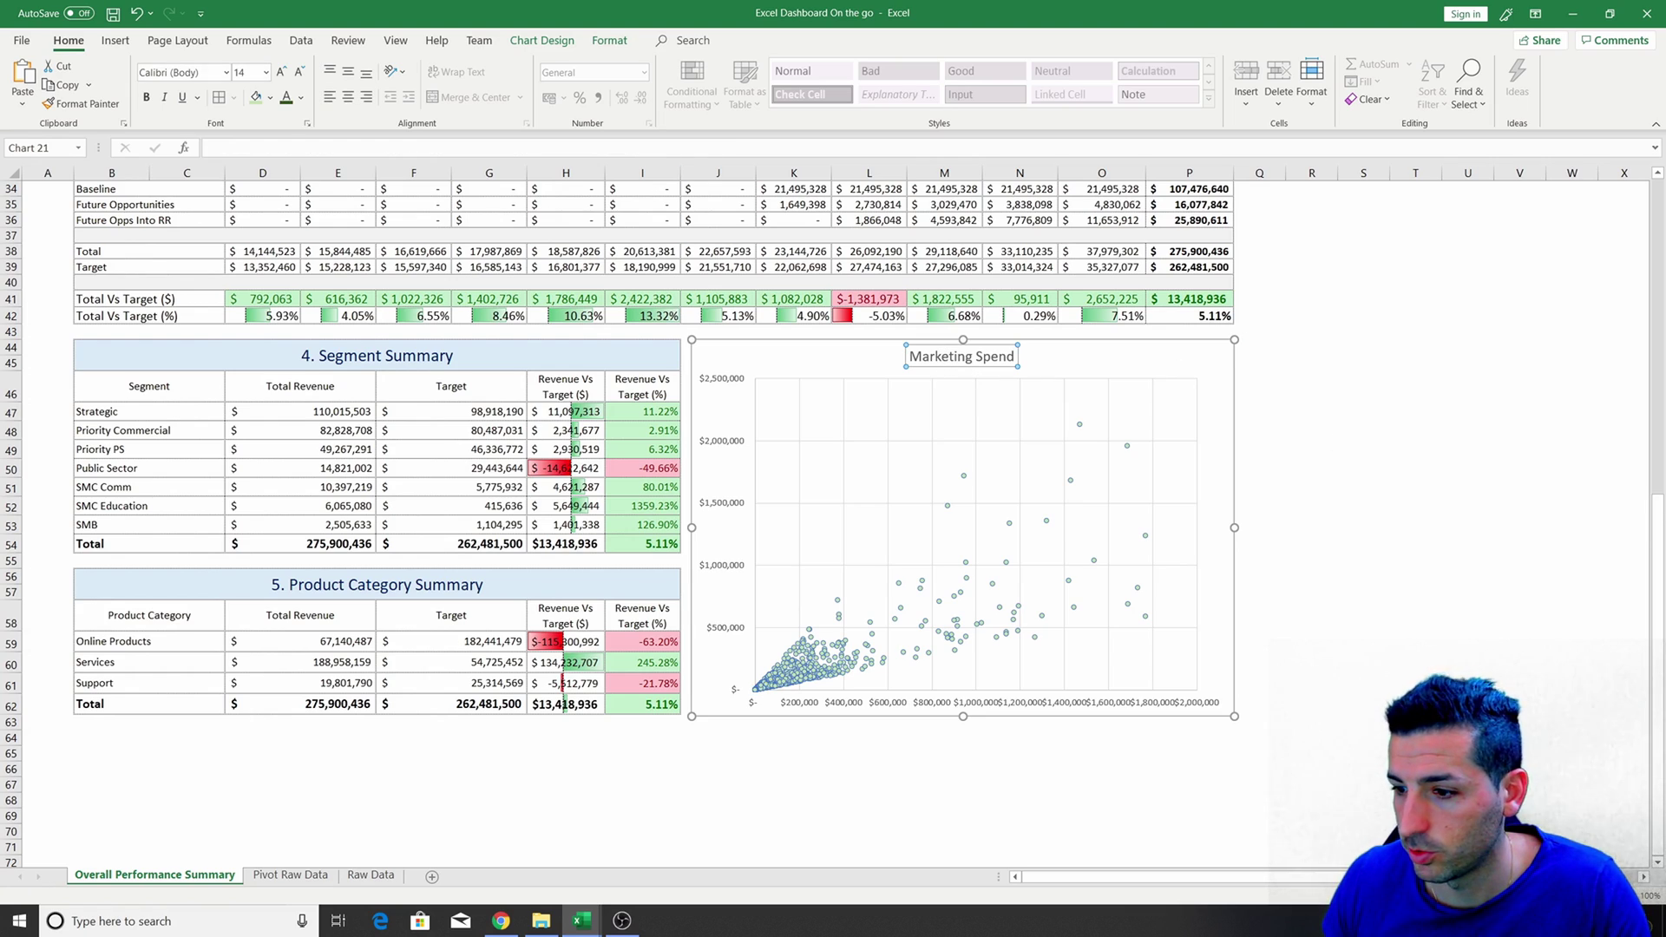
{"action": "double_click", "coordinate": [949, 356]}
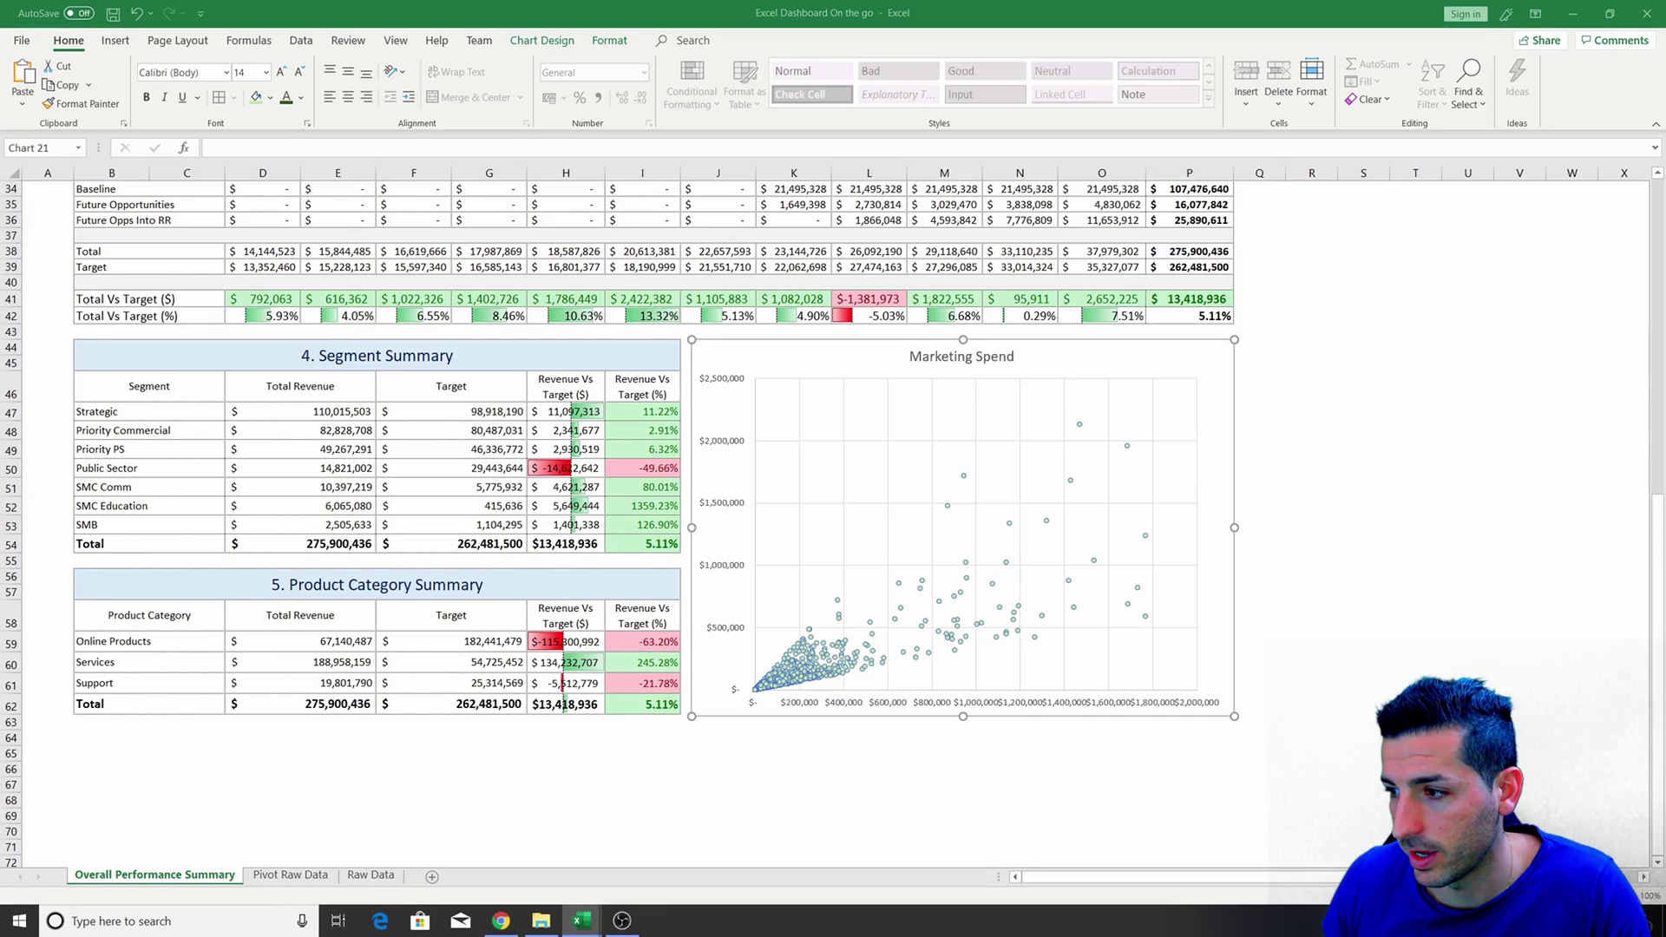
{"action": "double_click", "coordinate": [986, 359]}
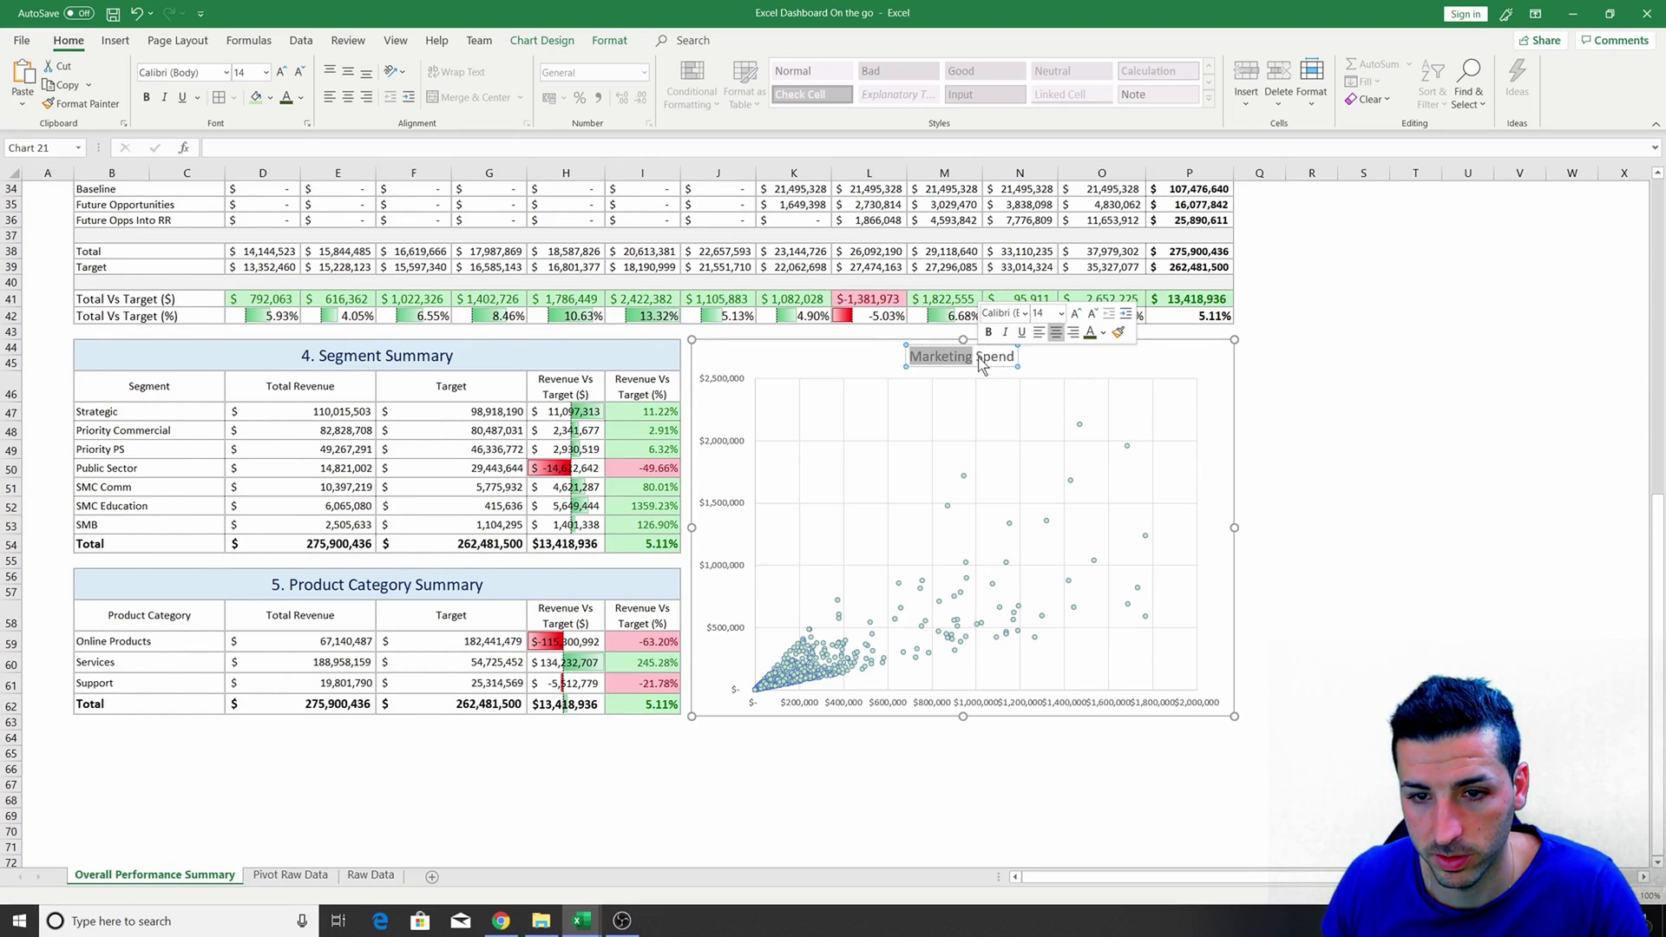
{"action": "triple_click", "coordinate": [970, 356]}
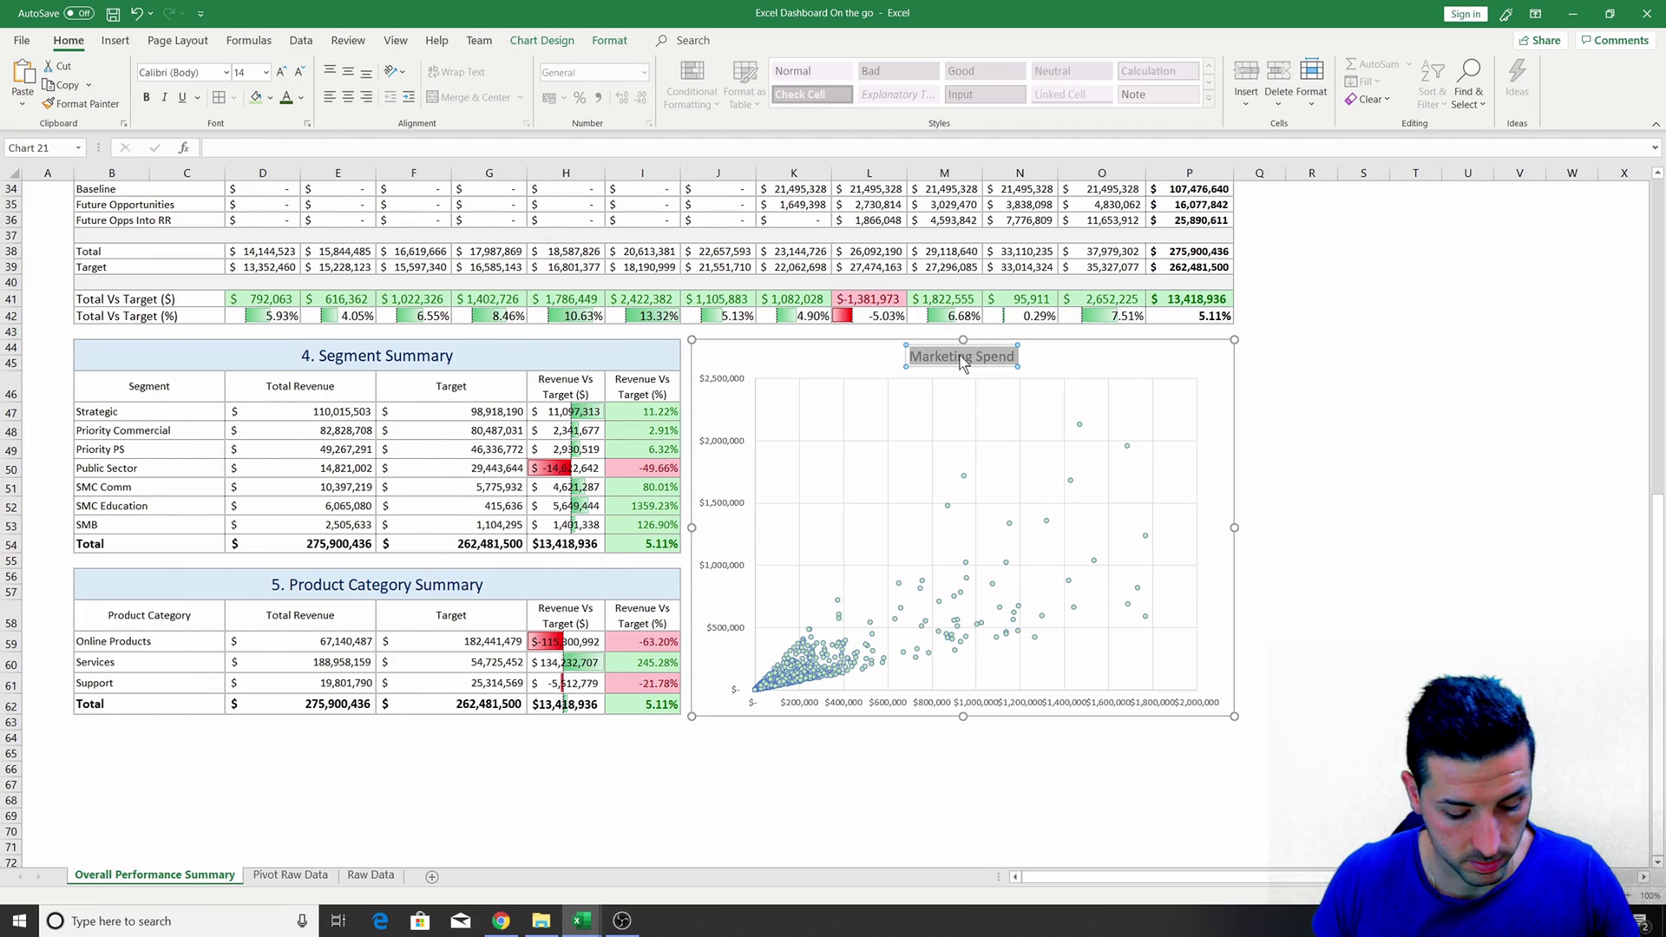
{"action": "key", "text": "BackSpace"}
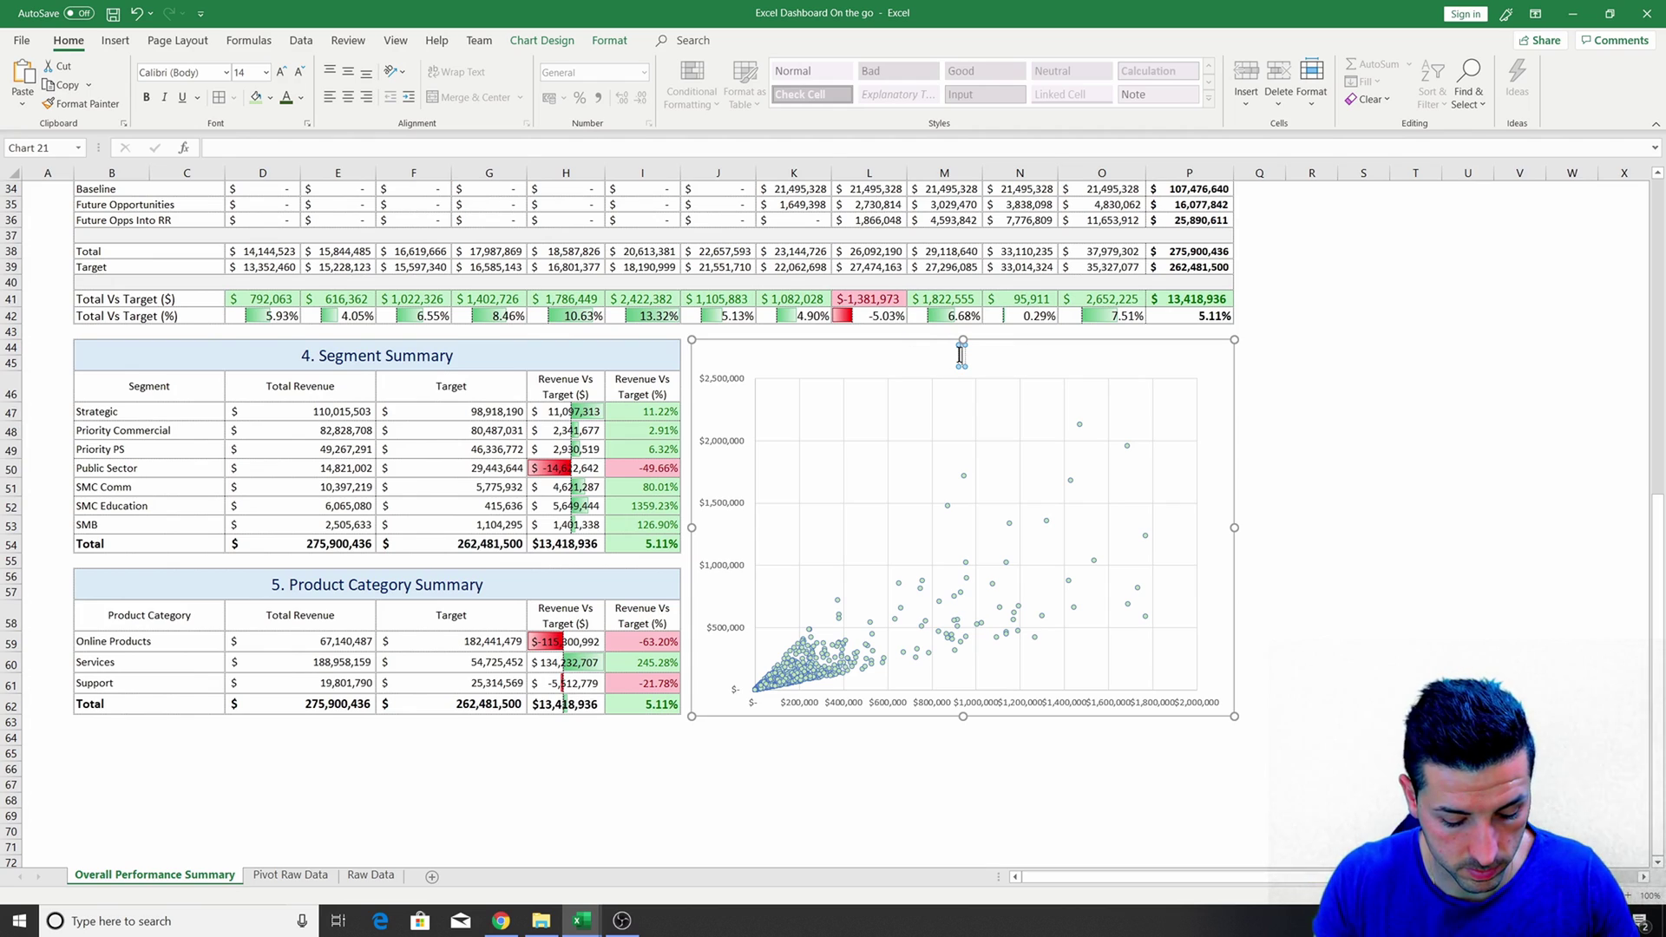
{"action": "type", "text": "Revenue Vs Mark"}
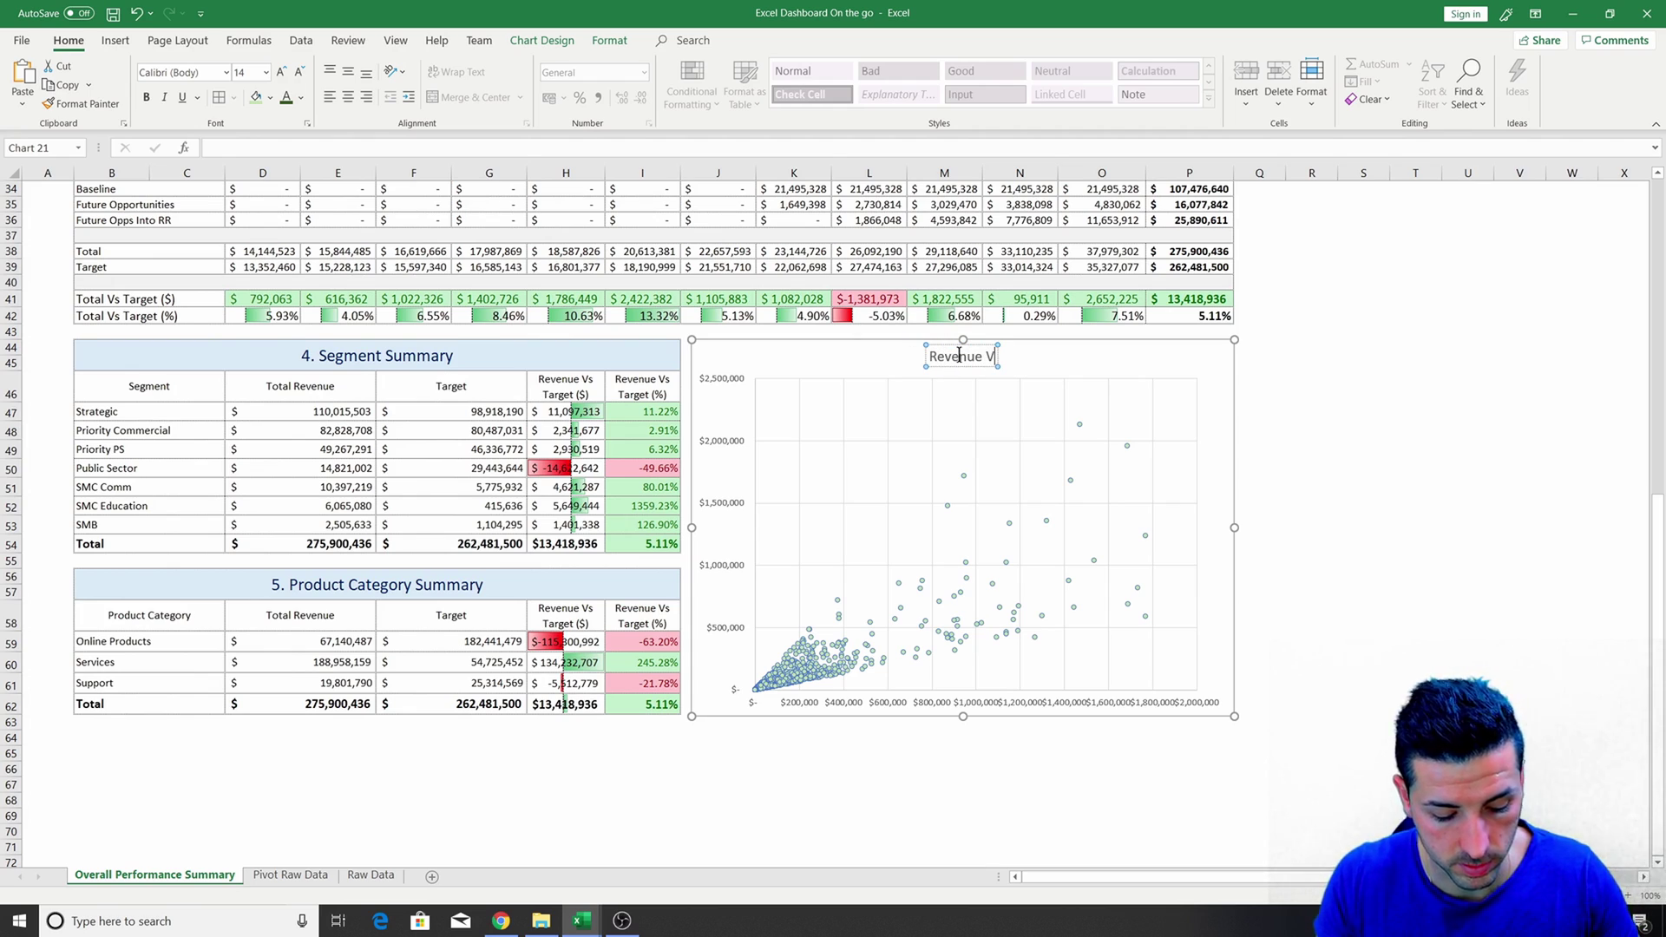
{"action": "type", "text": "etingh"}
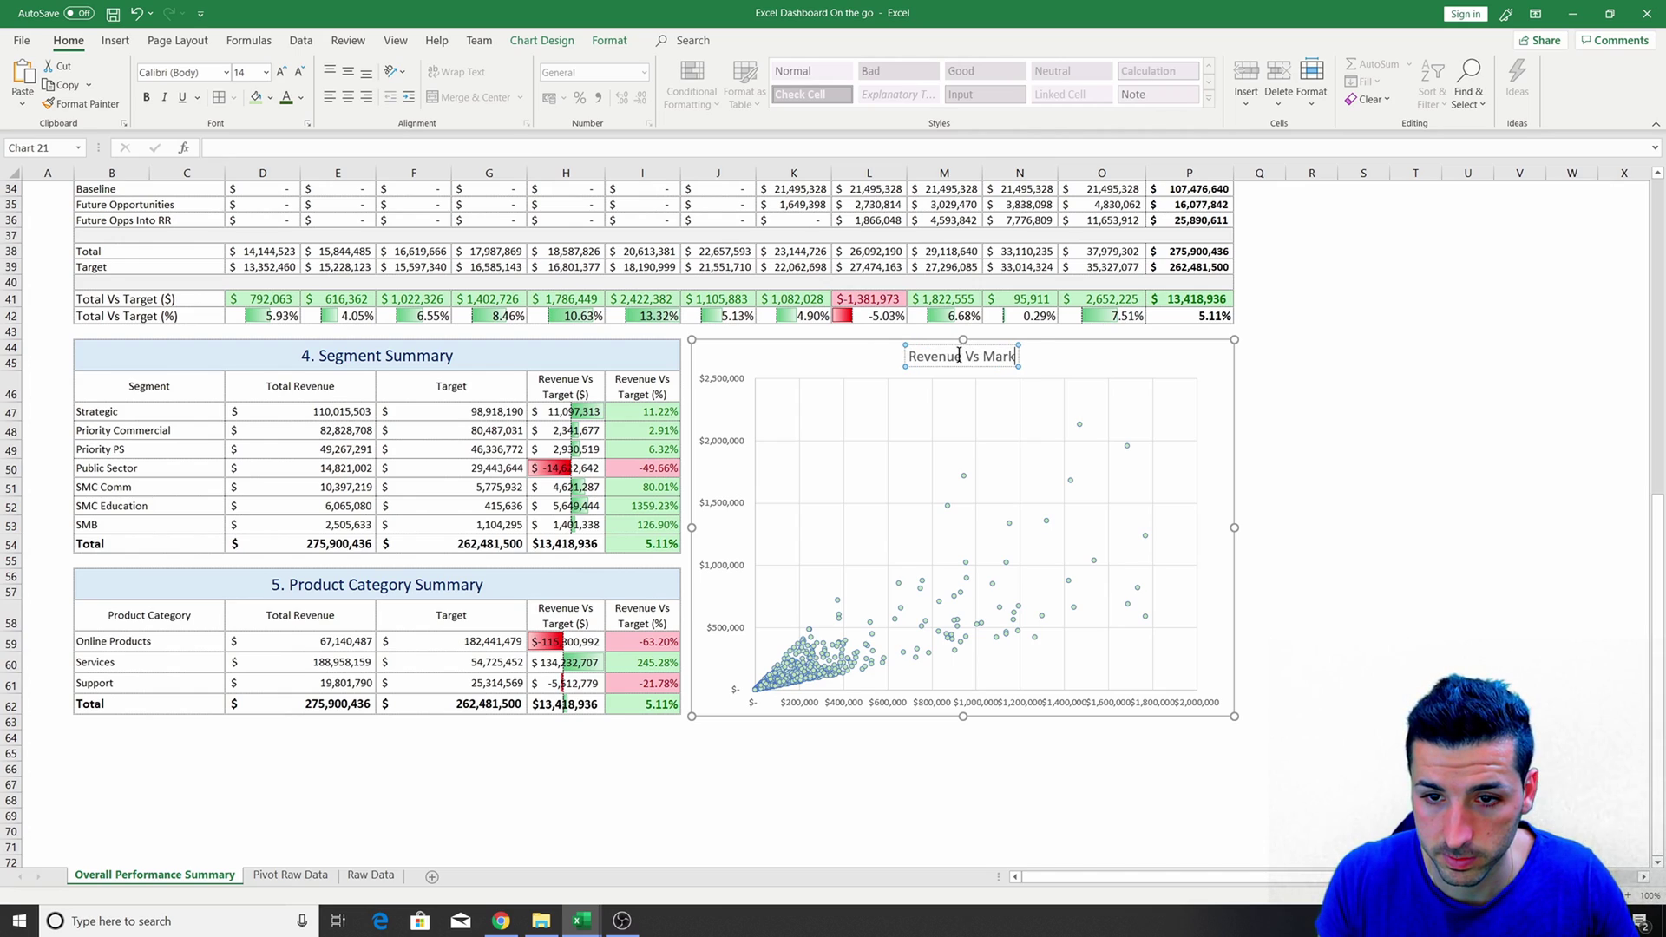
{"action": "key", "text": "BackSpace"}
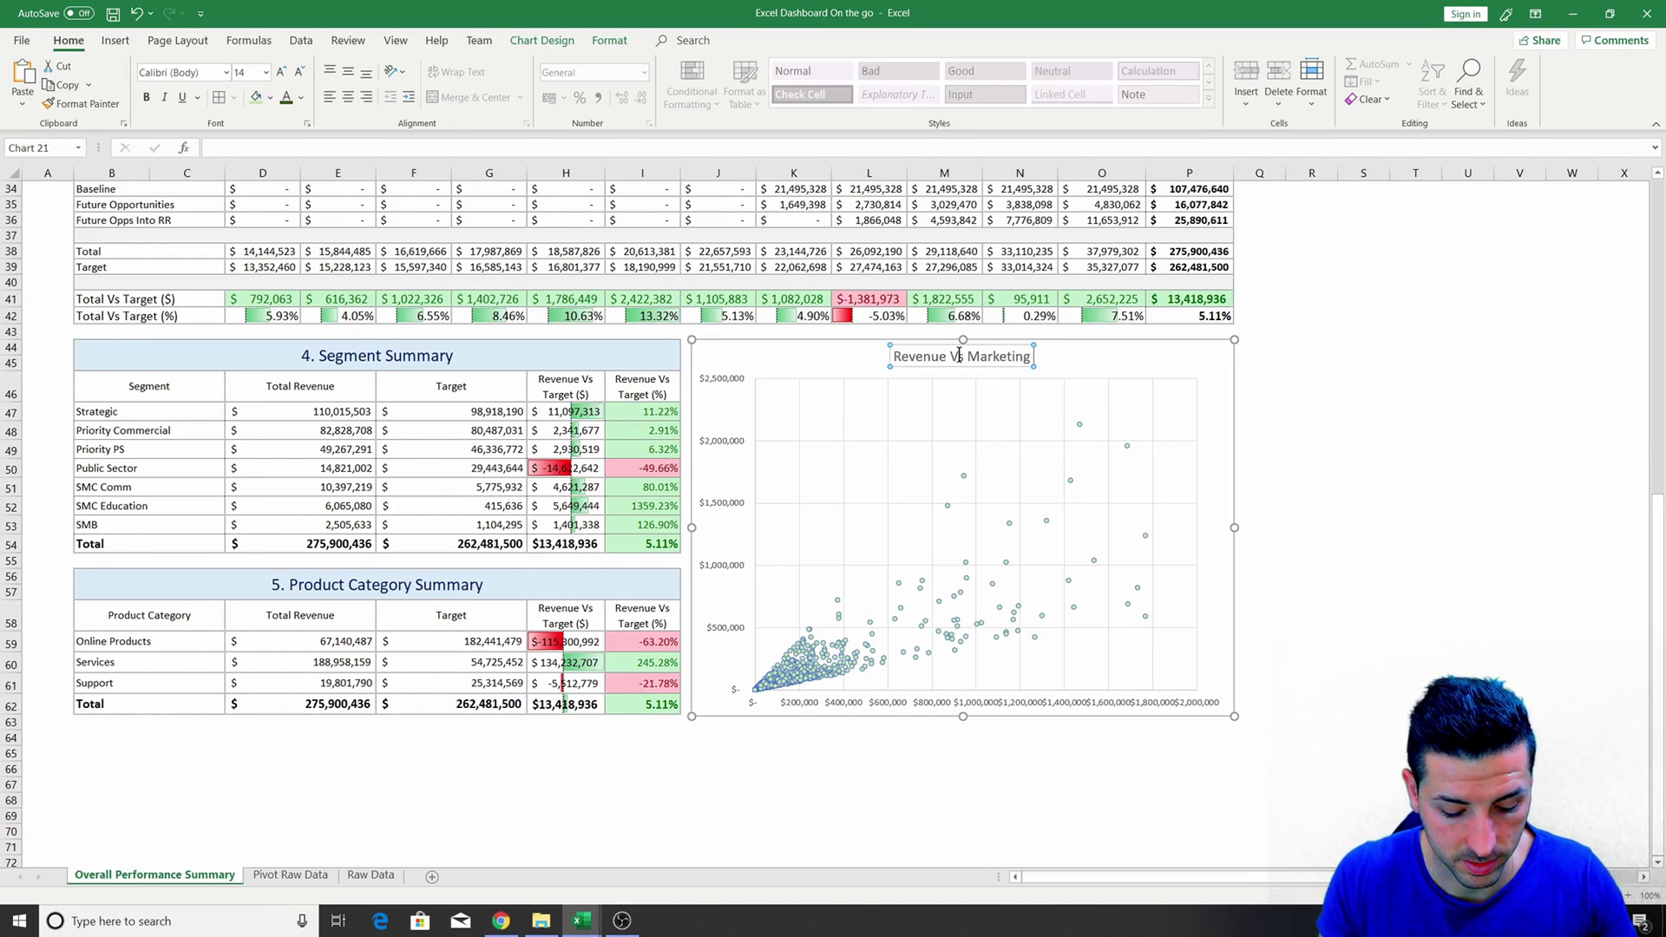
{"action": "type", "text": "Relationshi"}
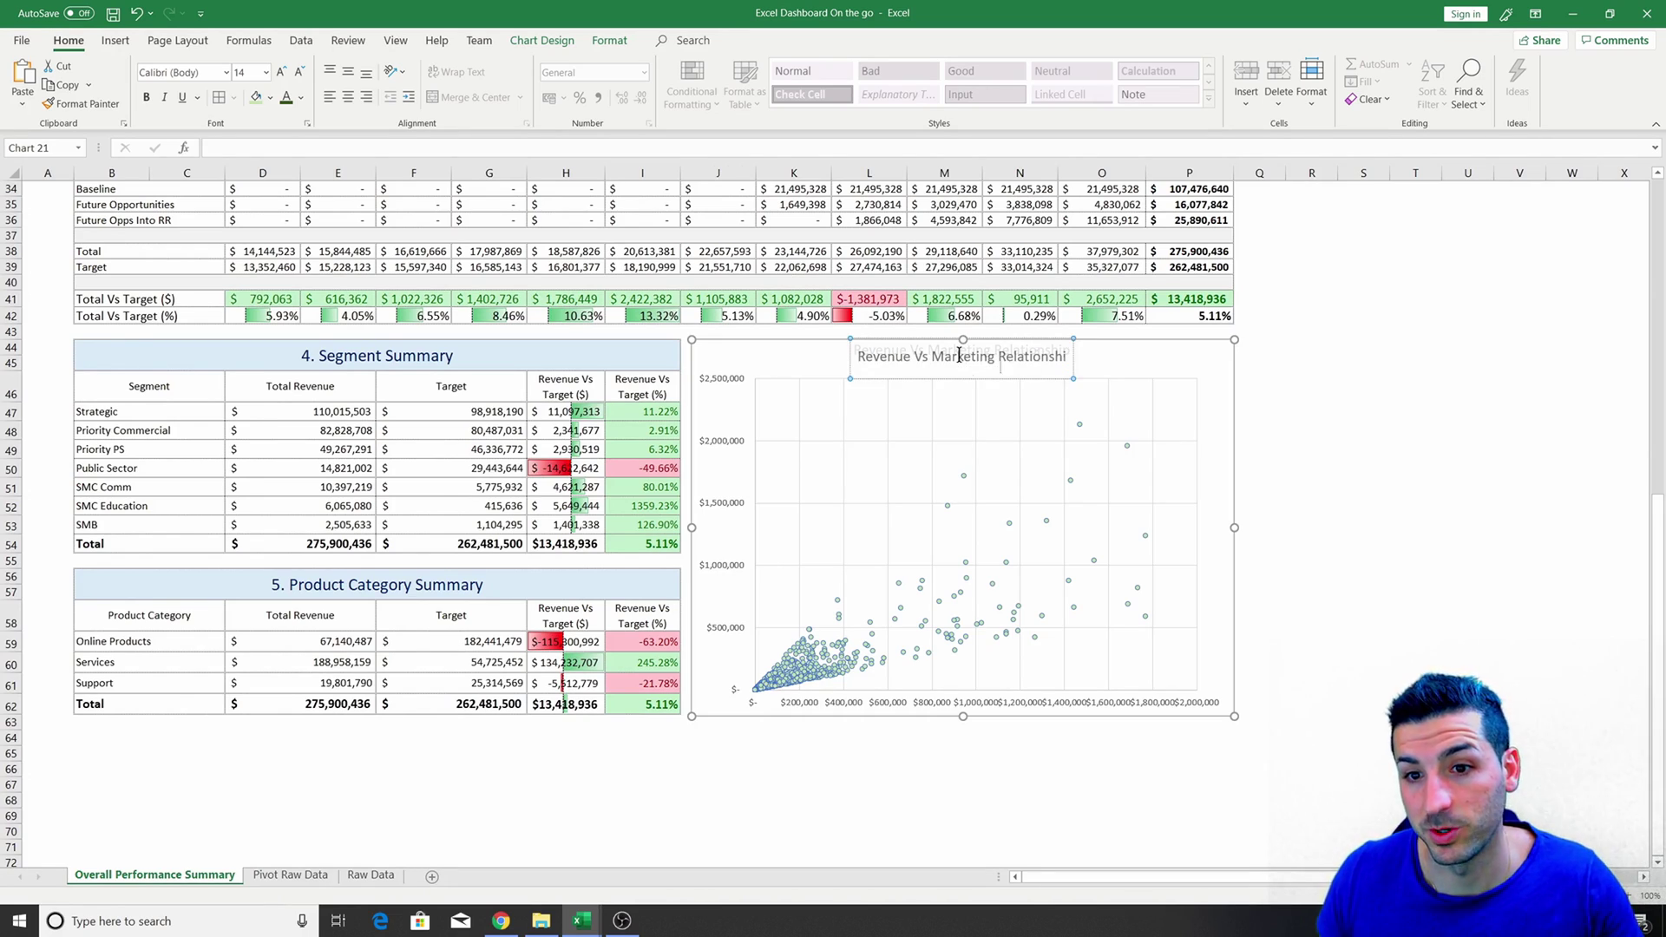
{"action": "type", "text": "p"}
{"action": "key", "text": "BackSpace"}
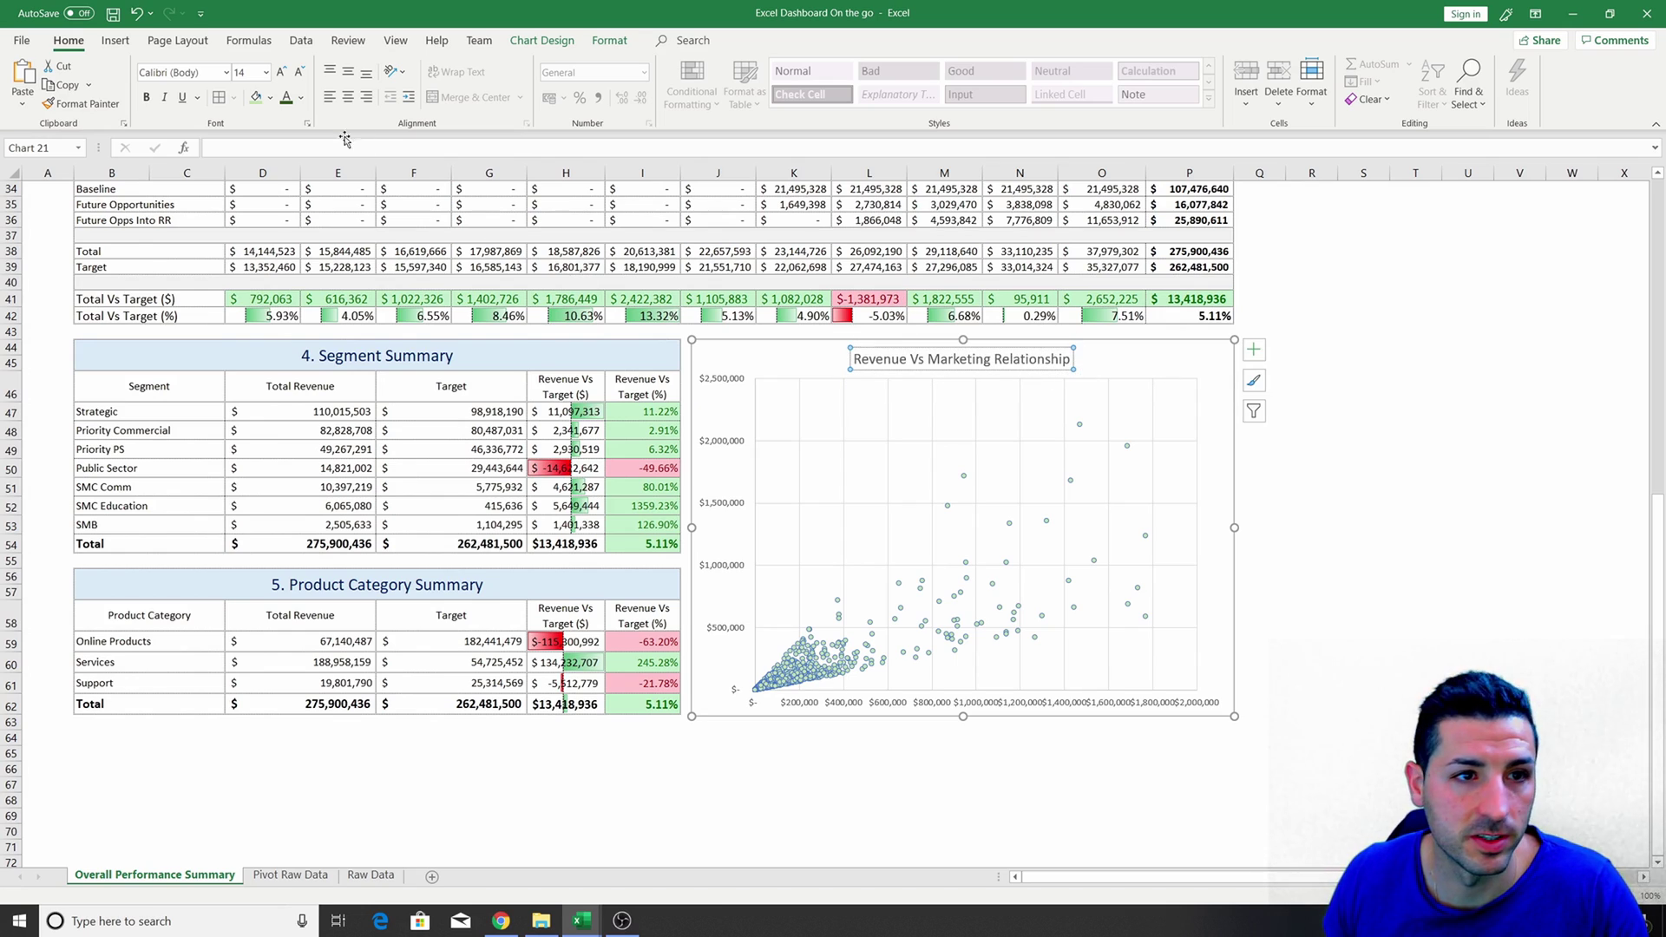
Format the scatter chart's title as dark blue, bold, 18-point text.
{"action": "left_click", "coordinate": [300, 97]}
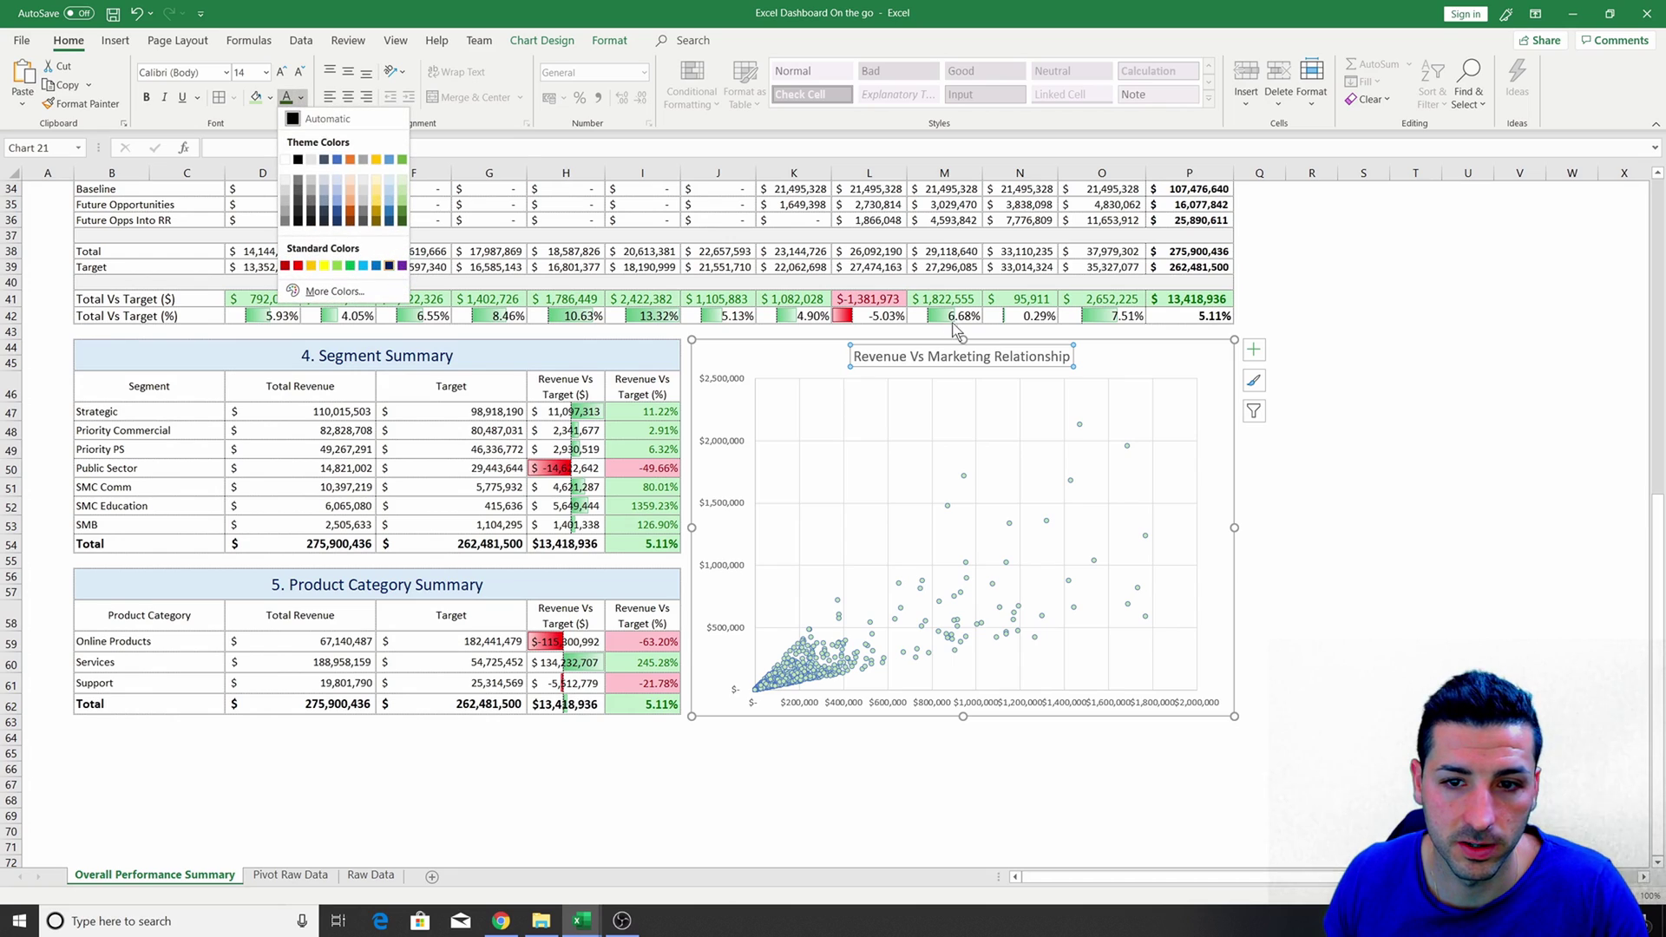
{"action": "left_click", "coordinate": [389, 265]}
{"action": "left_click", "coordinate": [148, 97]}
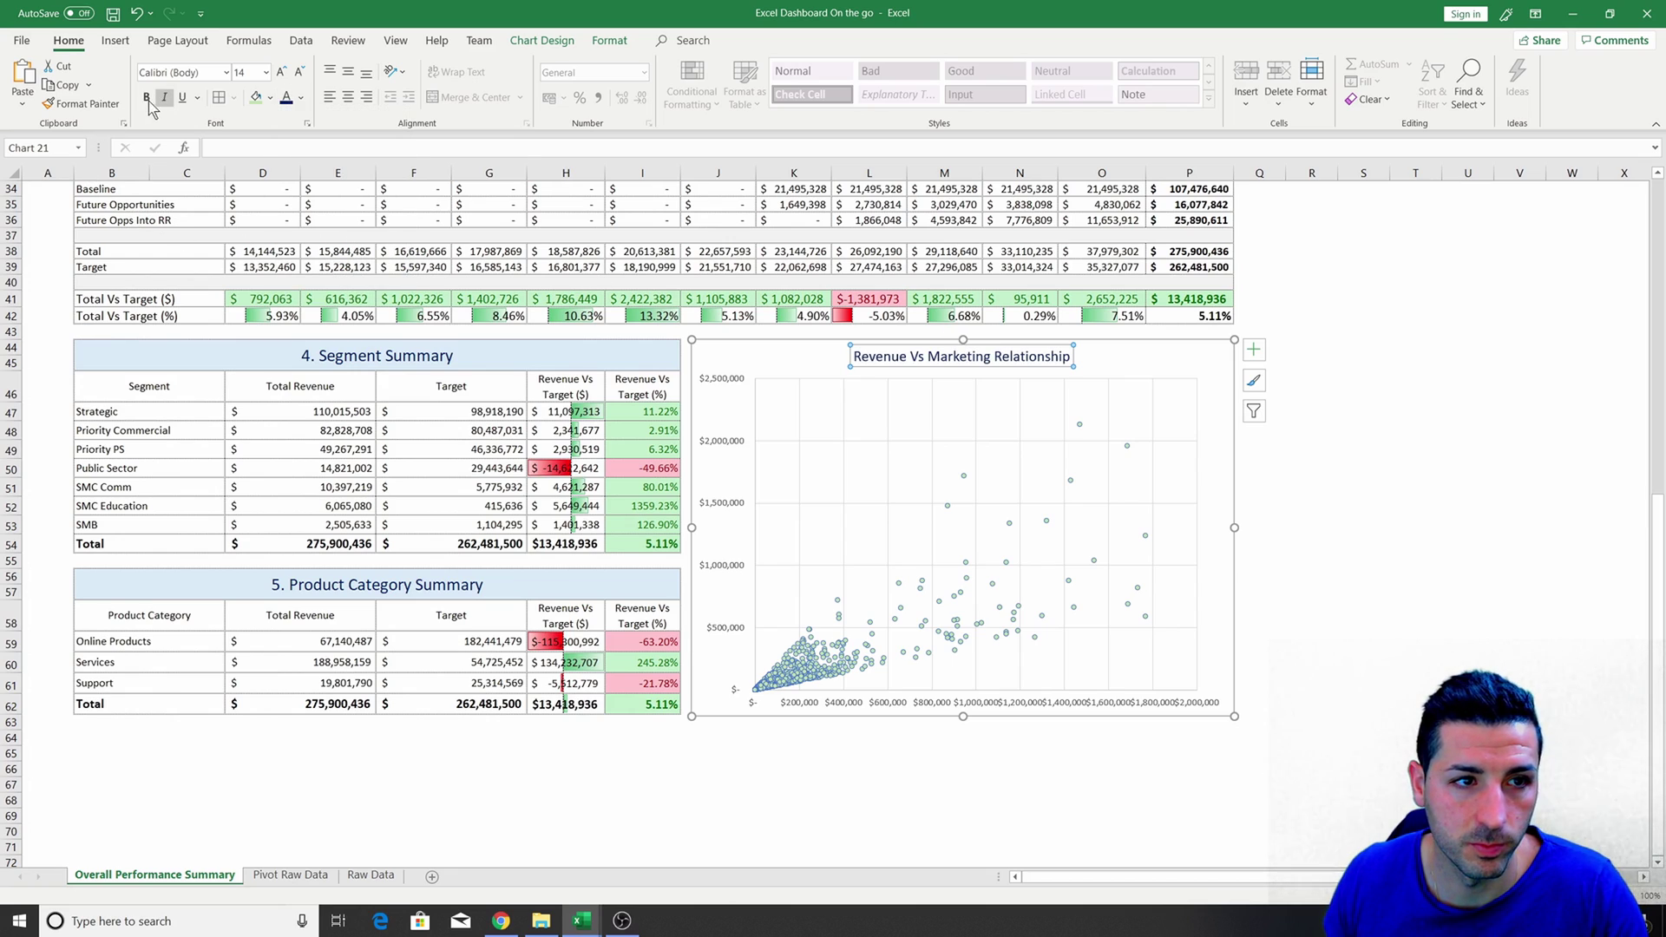
{"action": "left_click", "coordinate": [280, 73]}
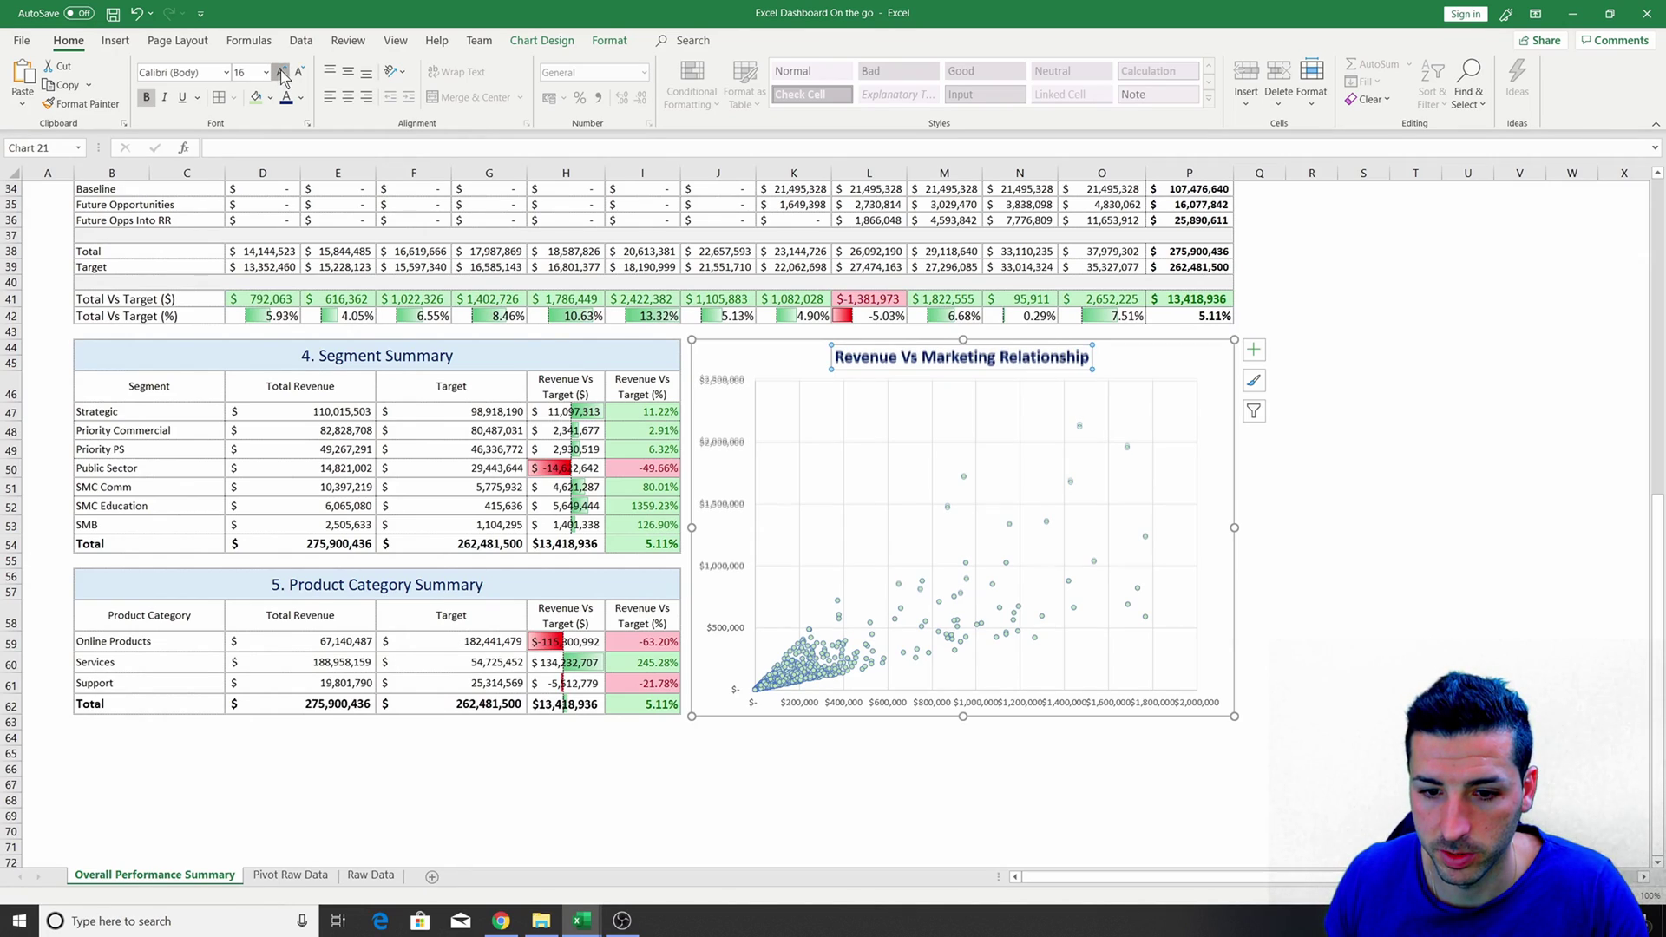
{"action": "left_click", "coordinate": [280, 72]}
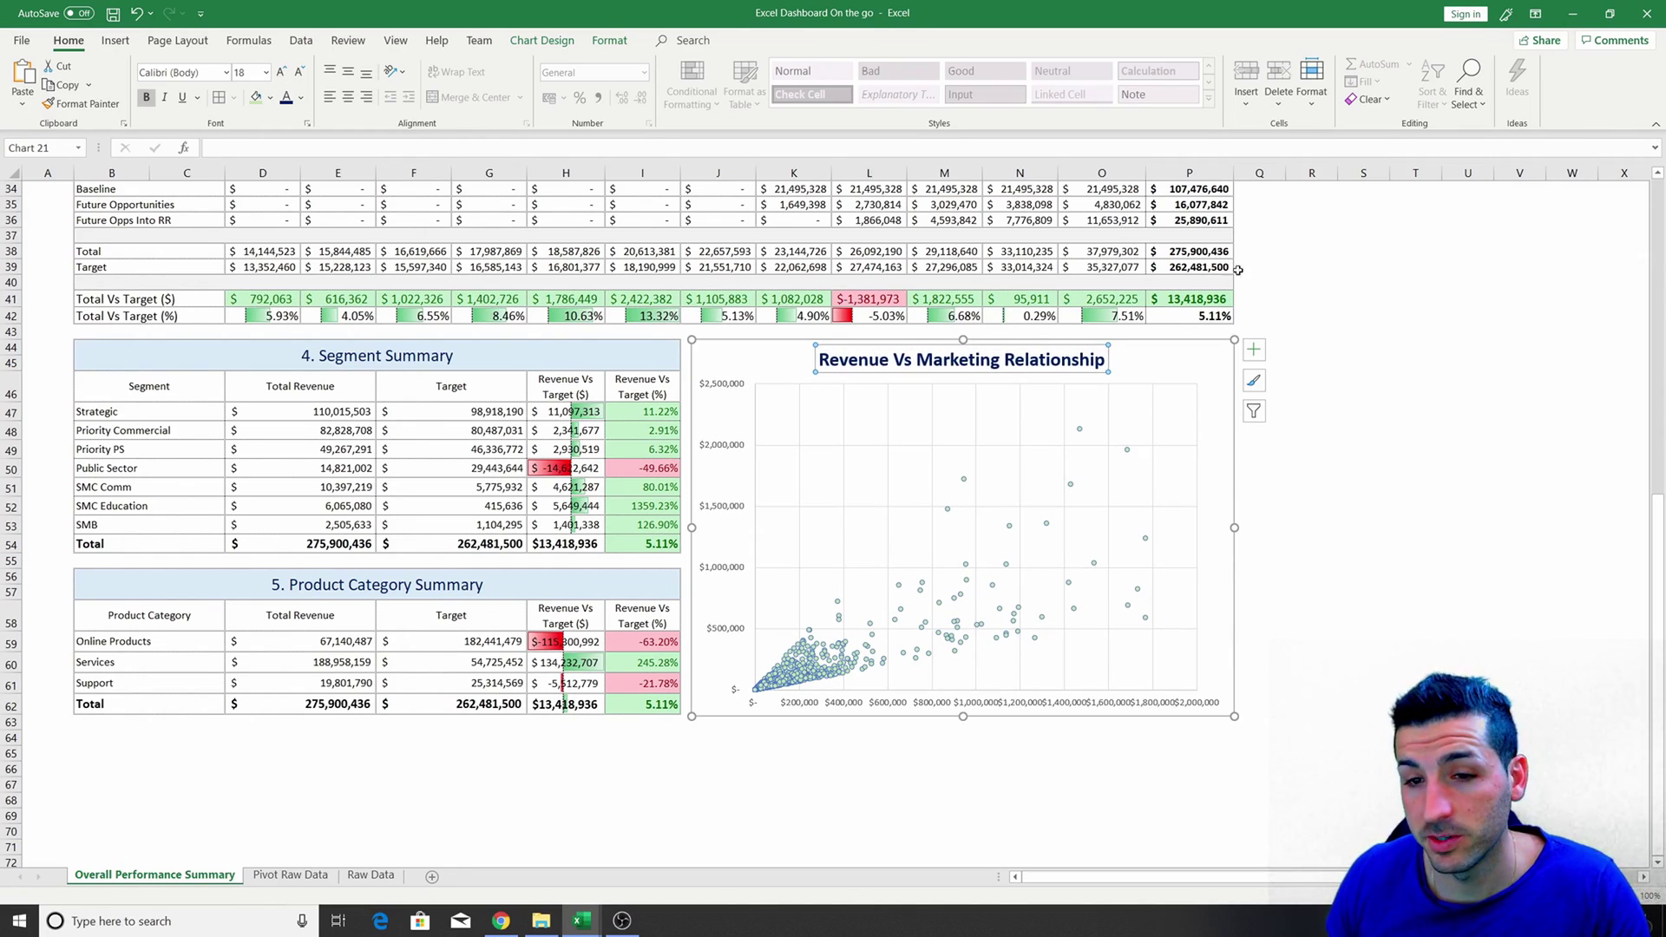
Add a linear trendline to the Revenue Vs Marketing Relationship chart and select the chart area.
{"action": "left_click", "coordinate": [1255, 351]}
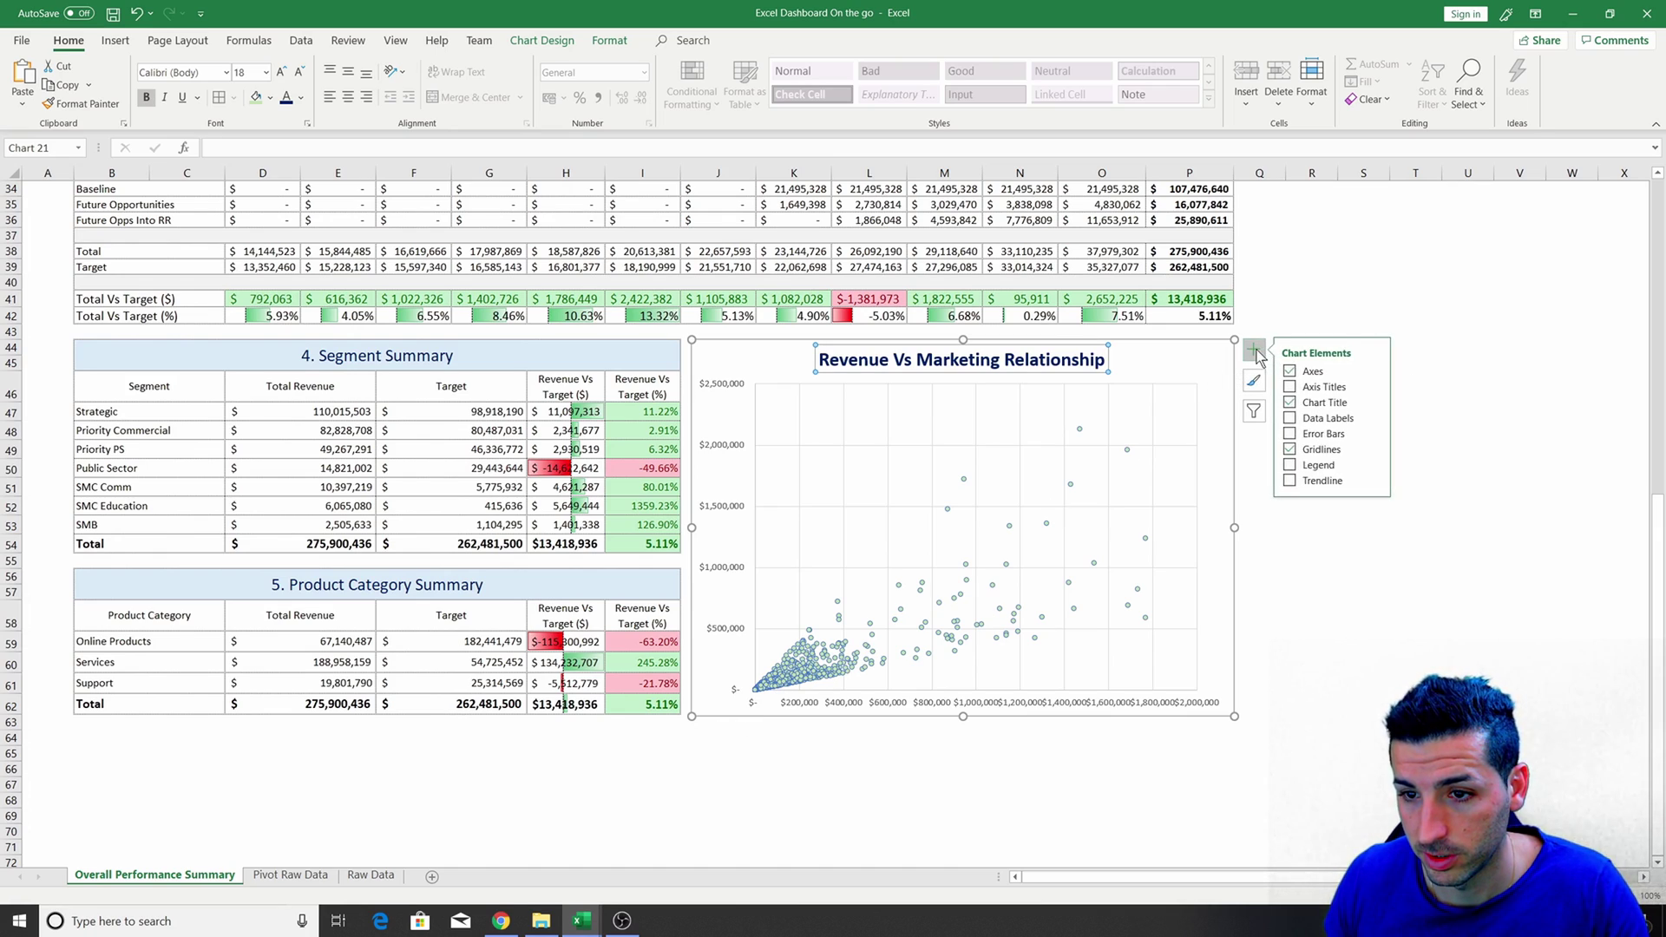
{"action": "left_click", "coordinate": [1375, 481]}
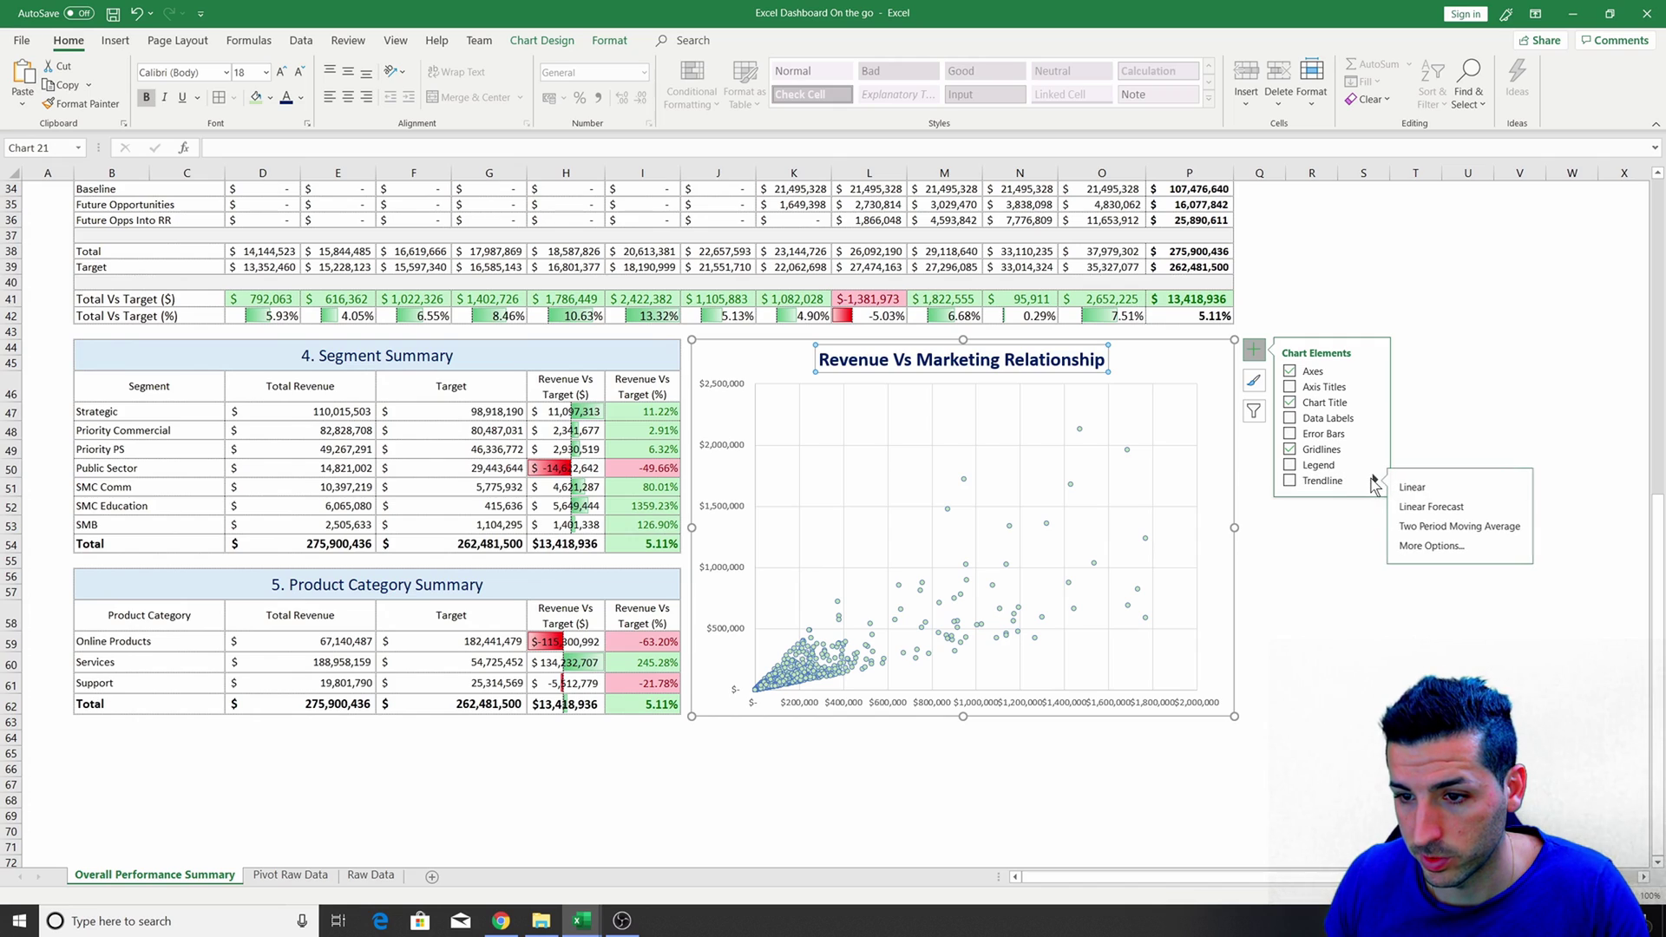
{"action": "left_click", "coordinate": [1465, 491]}
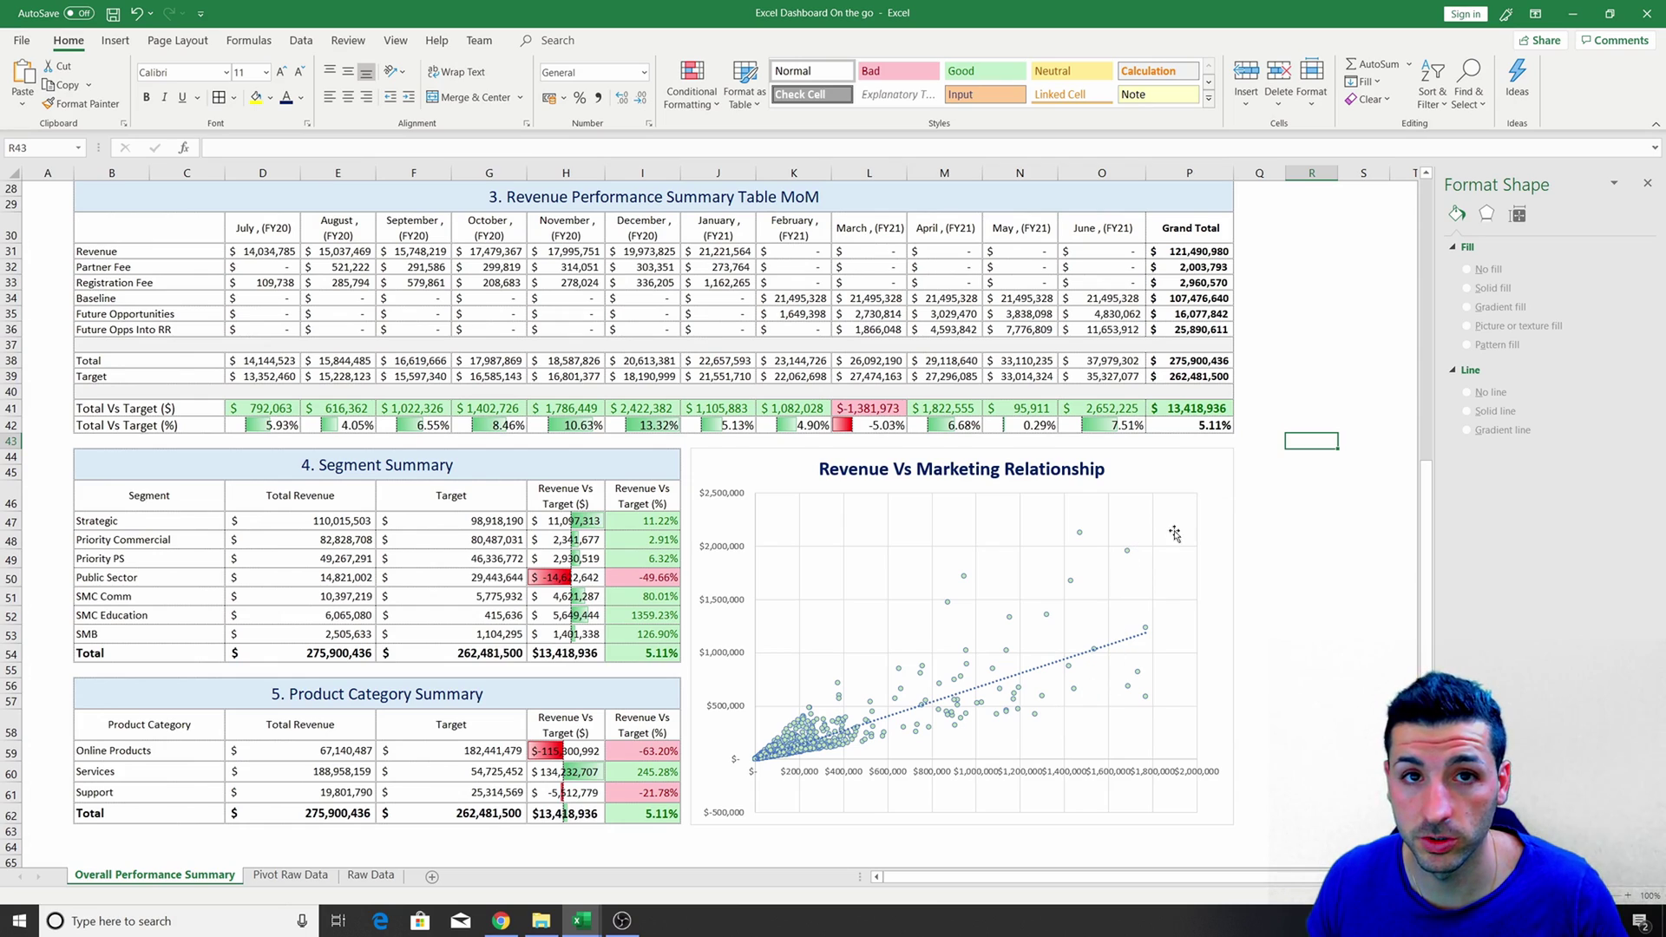
{"action": "left_click", "coordinate": [1196, 461]}
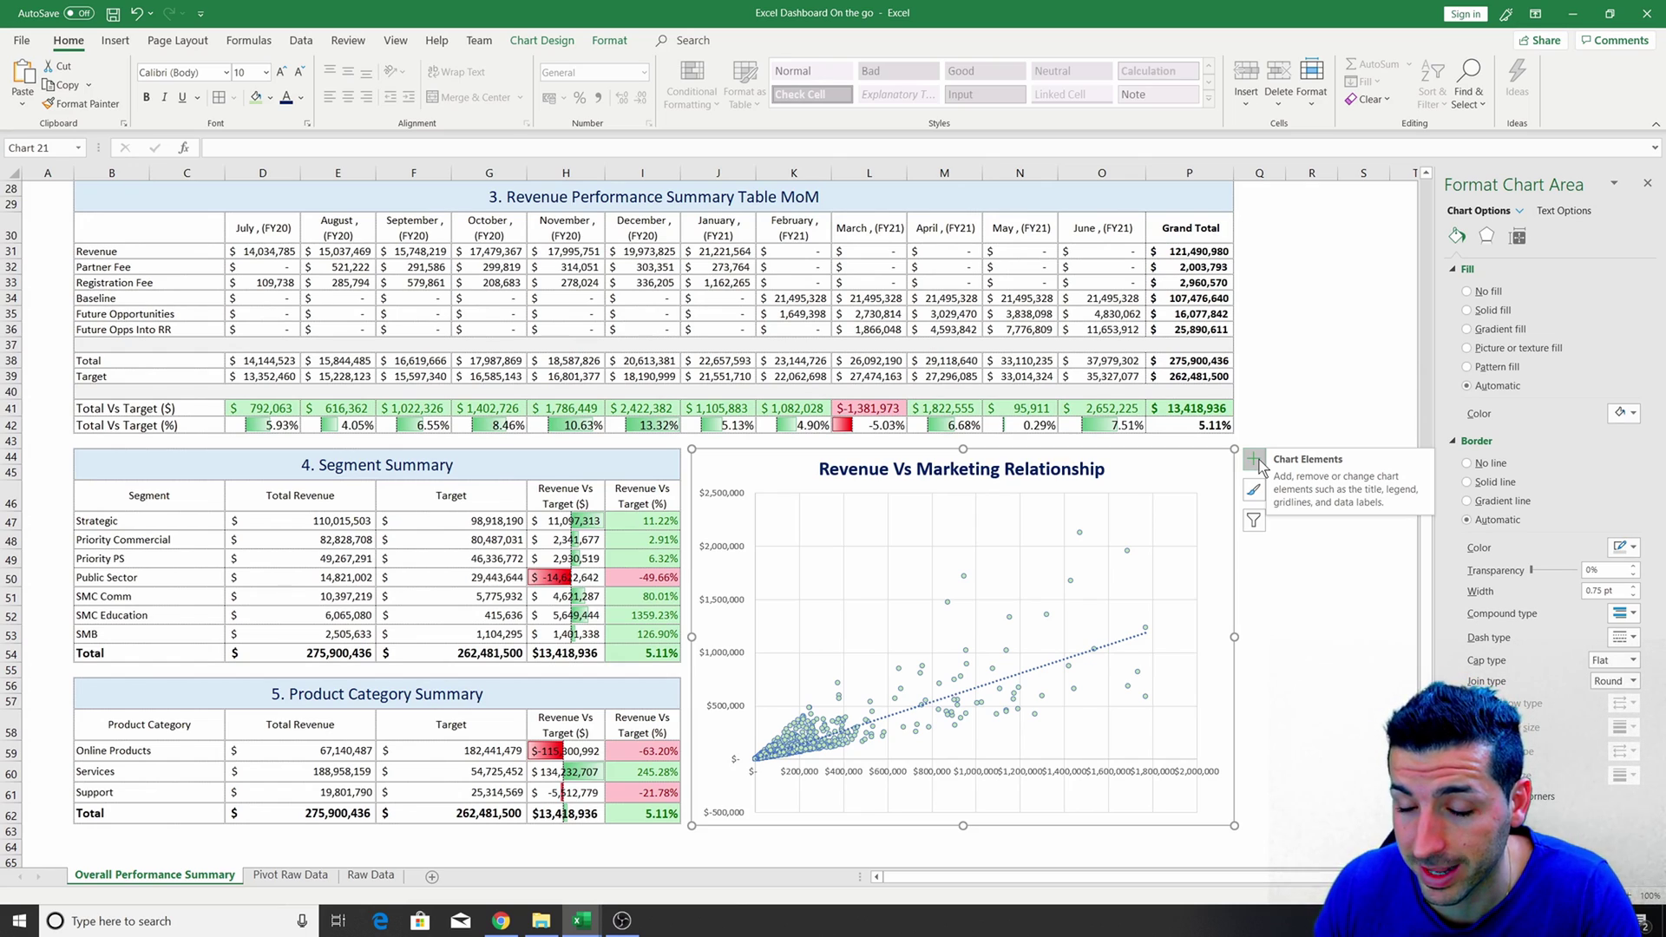
Display the R-squared value for the linear trendline on the Revenue Vs Marketing Relationship chart.
{"action": "left_click", "coordinate": [1253, 460]}
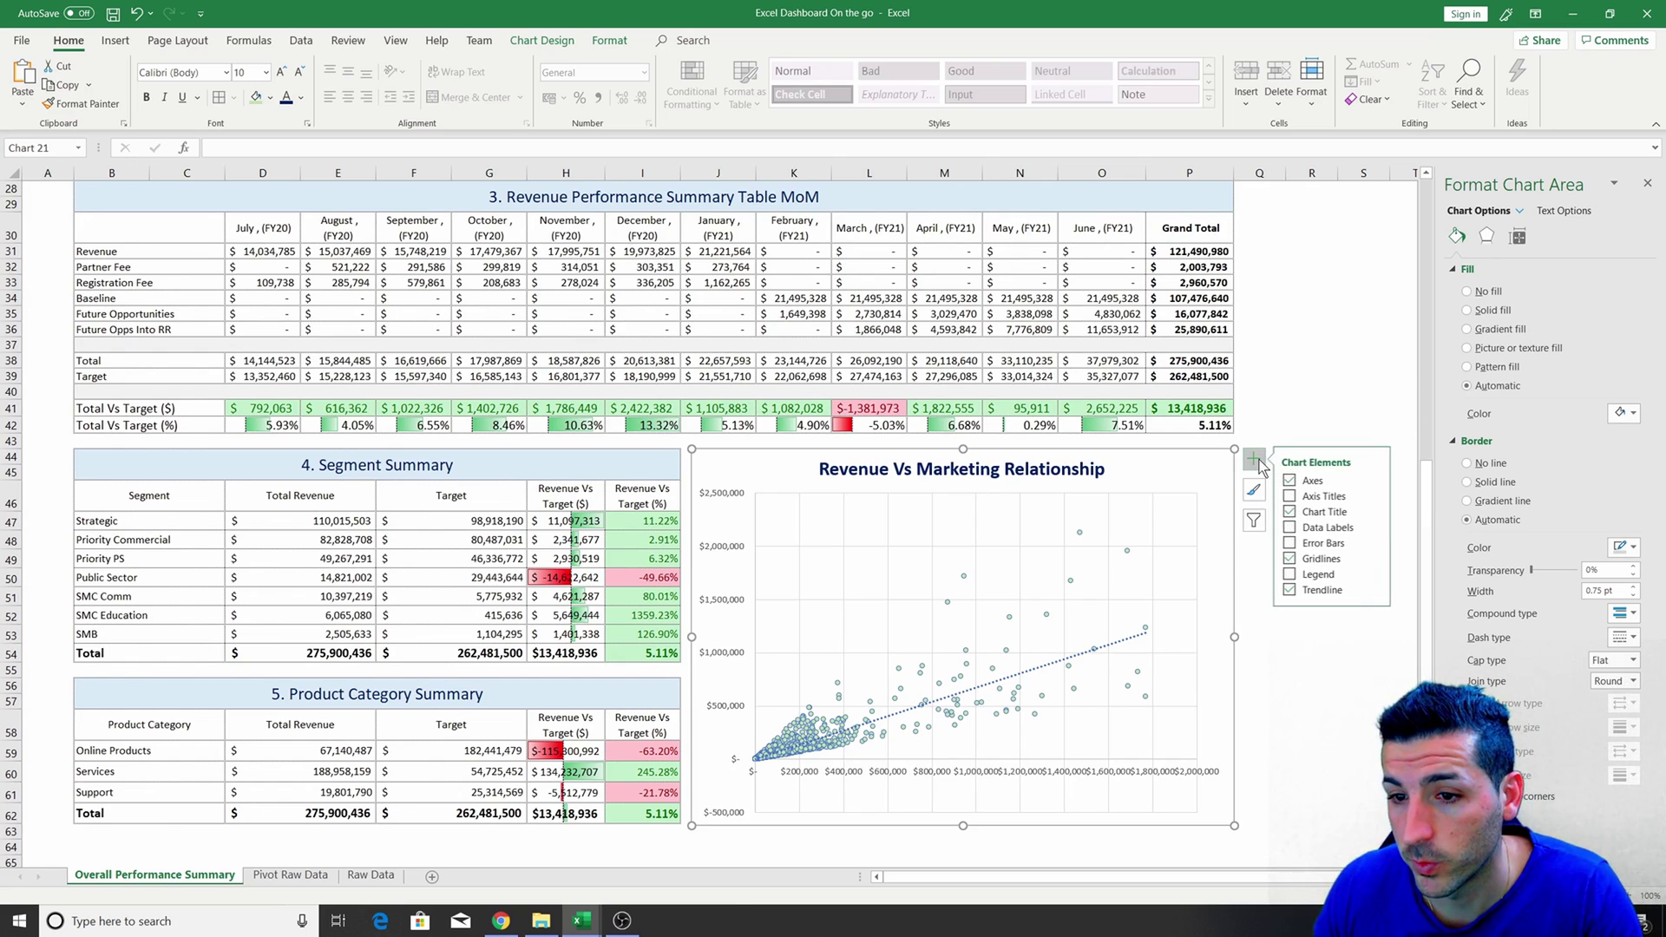
{"action": "left_click", "coordinate": [1374, 589]}
{"action": "left_click", "coordinate": [1442, 656]}
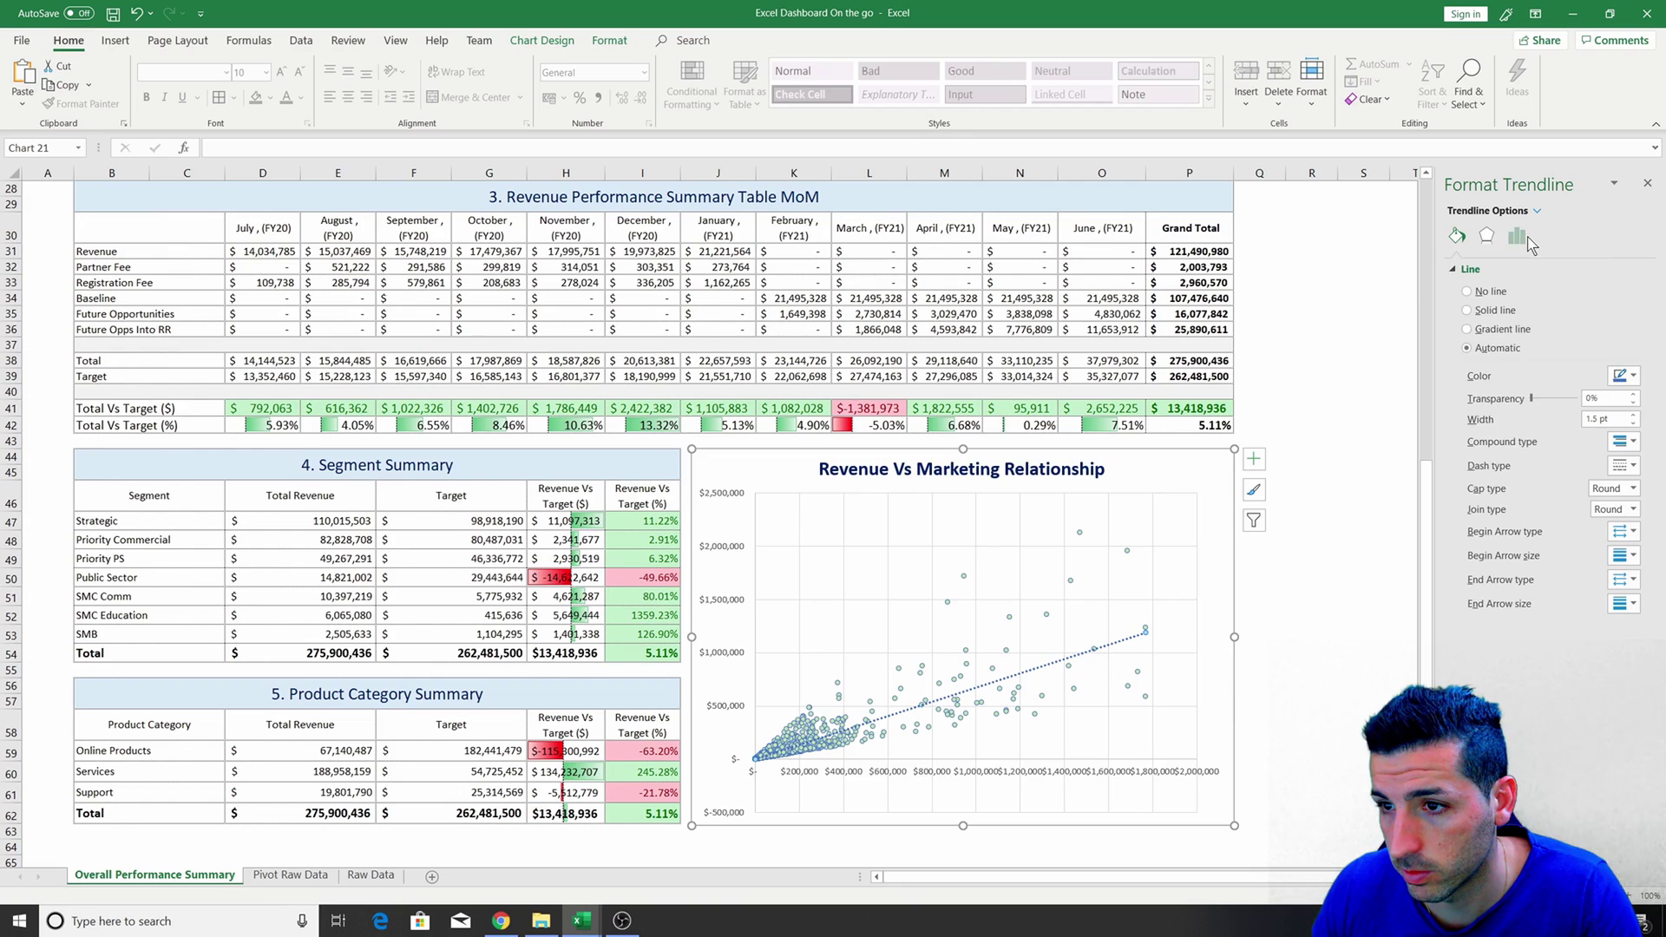
{"action": "left_click", "coordinate": [1524, 239]}
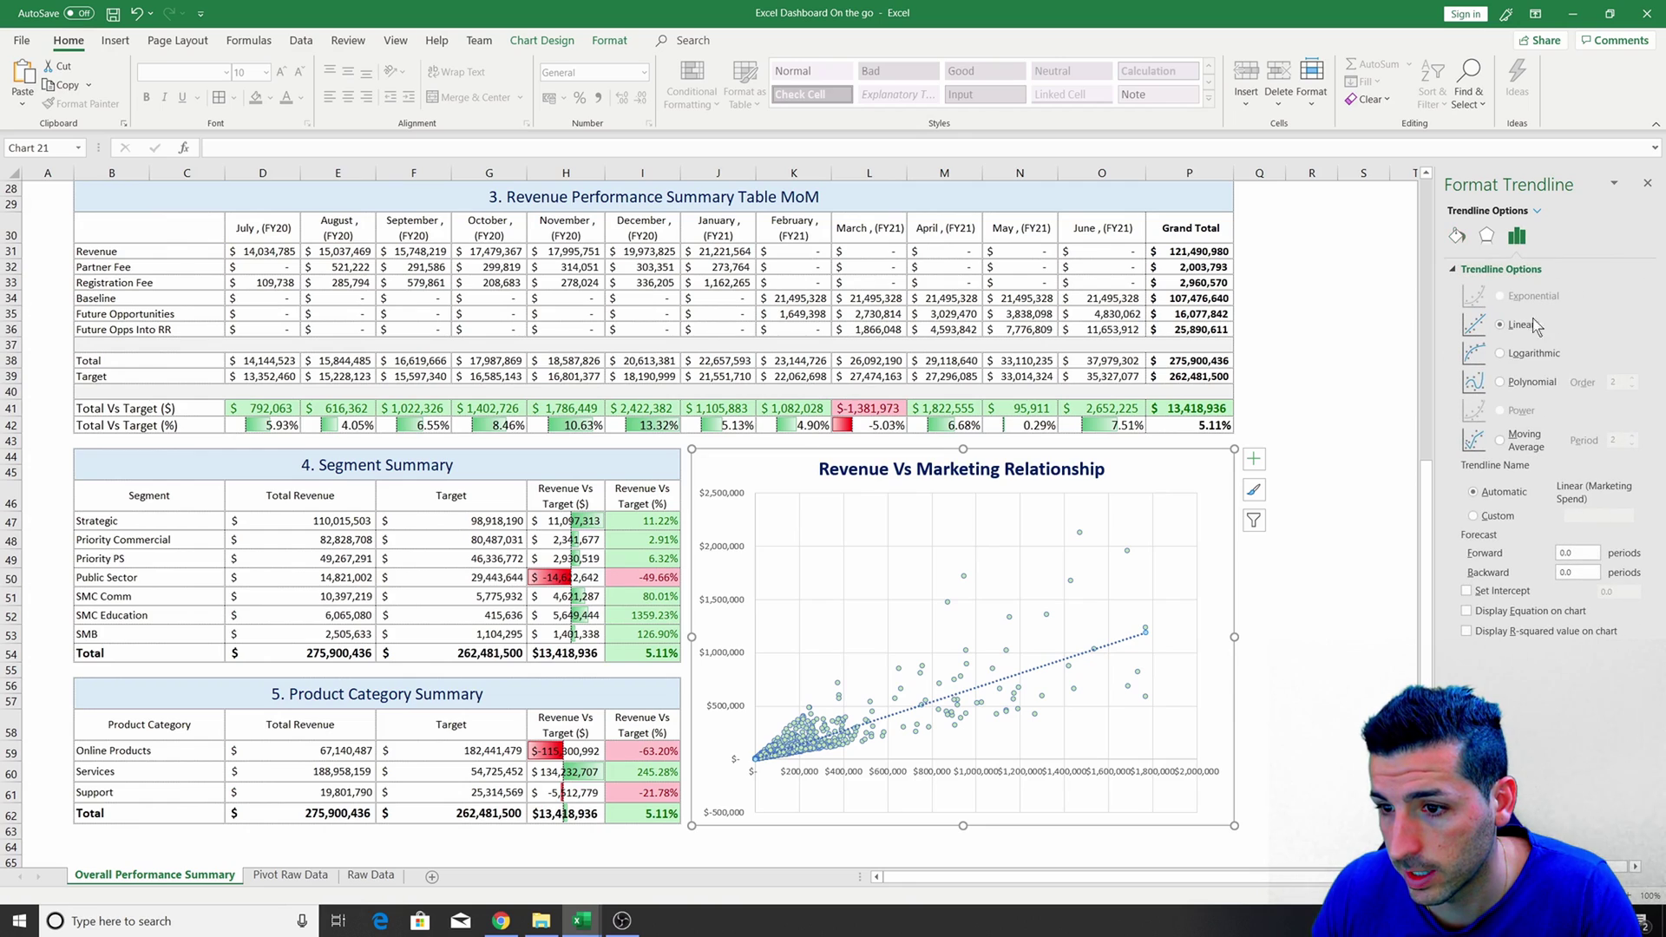
{"action": "left_click", "coordinate": [1510, 630]}
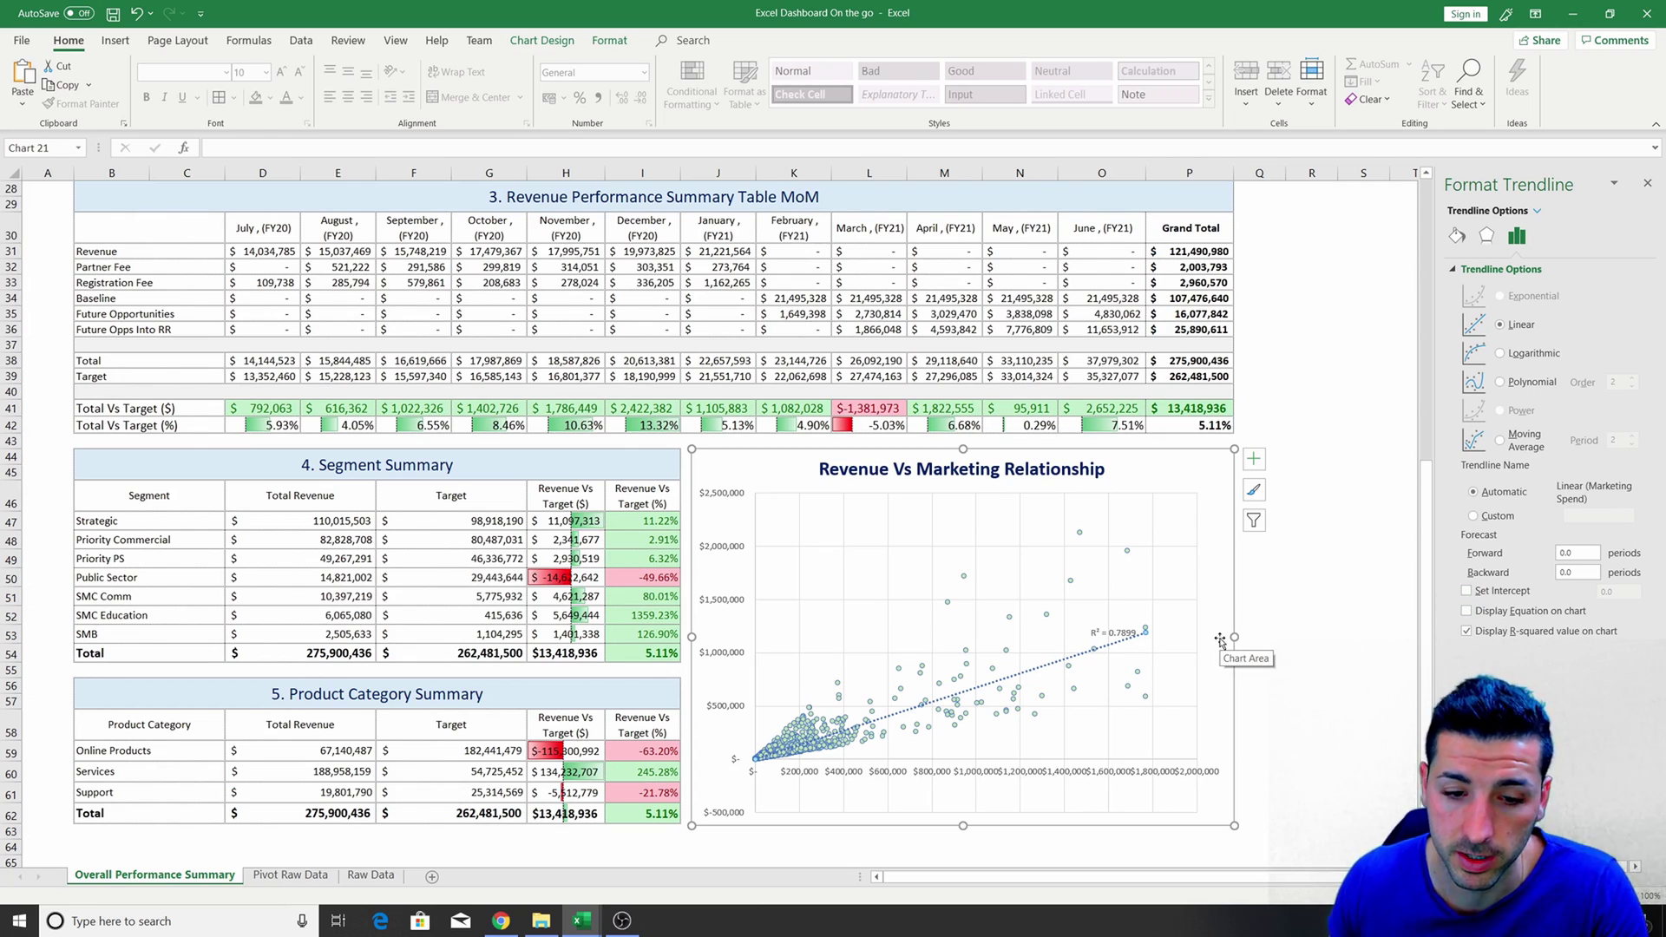
{"action": "left_click", "coordinate": [1302, 577]}
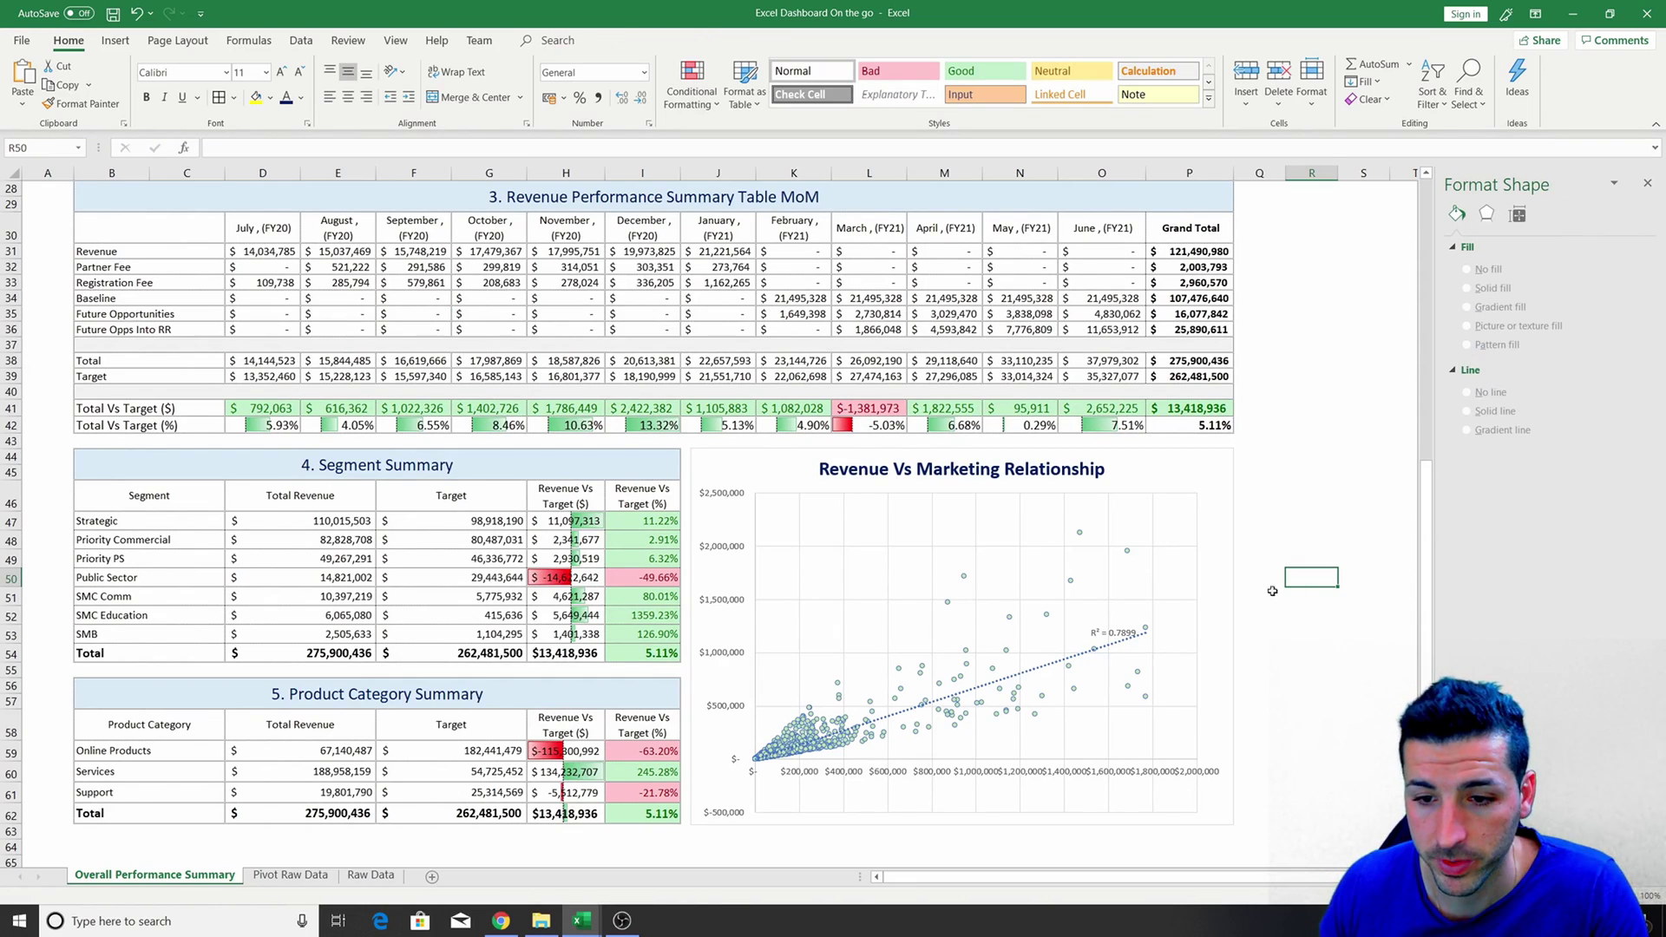
Make the trendline's R-squared label bold and increase its font size by one step.
{"action": "left_click", "coordinate": [1109, 630]}
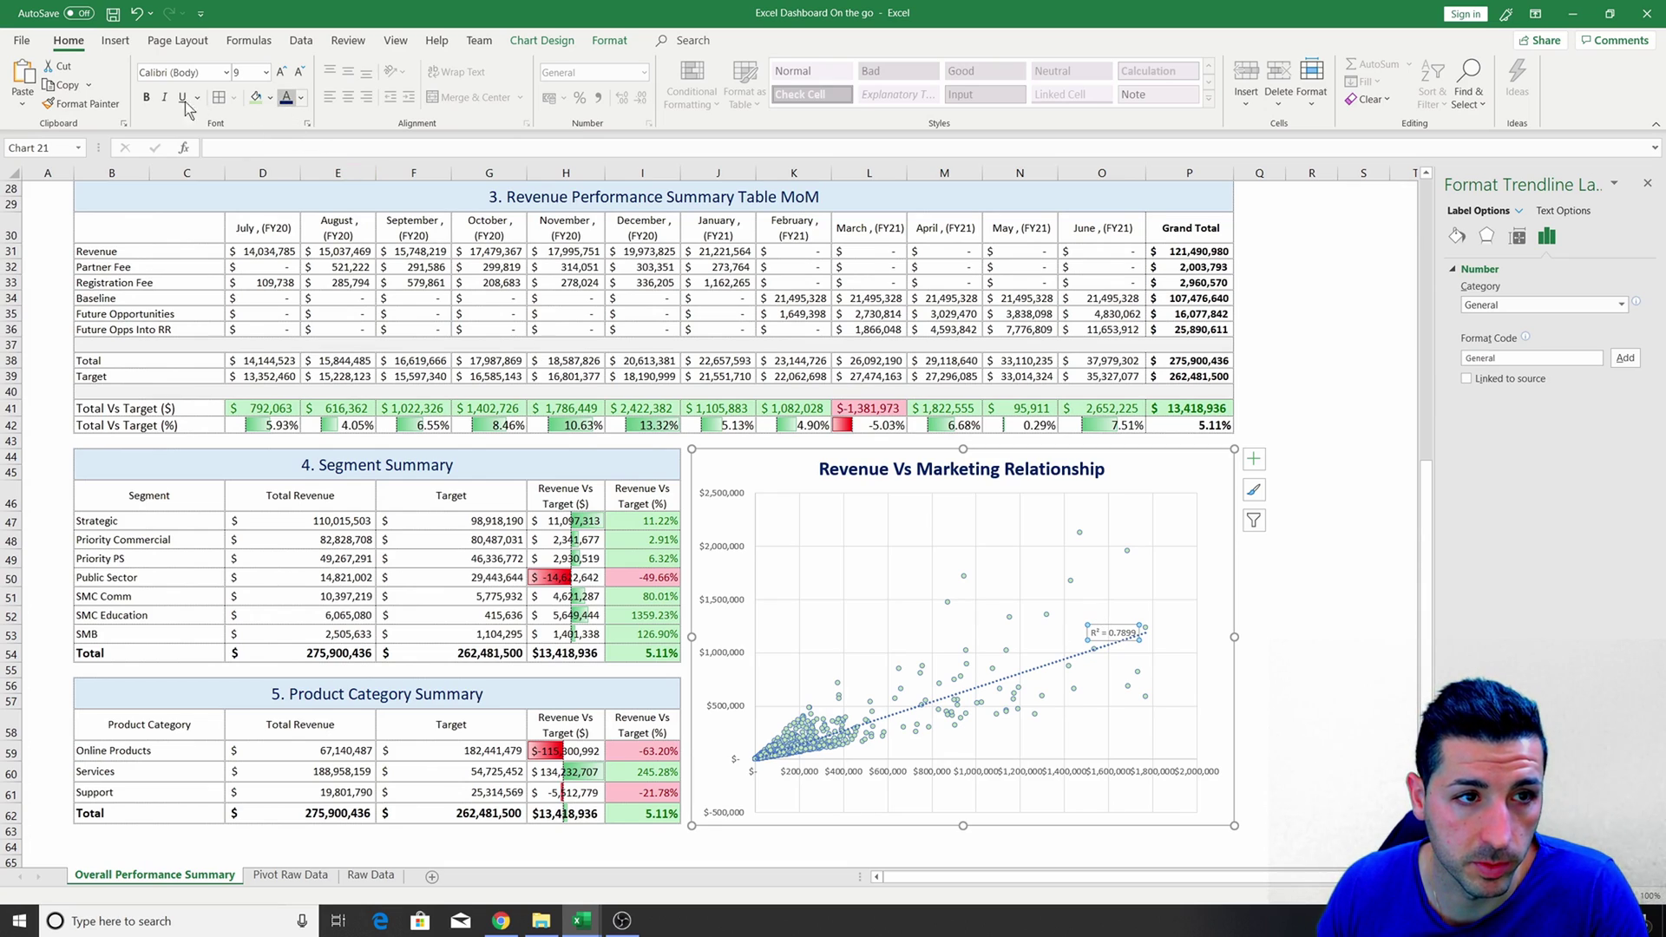
{"action": "left_click", "coordinate": [145, 96]}
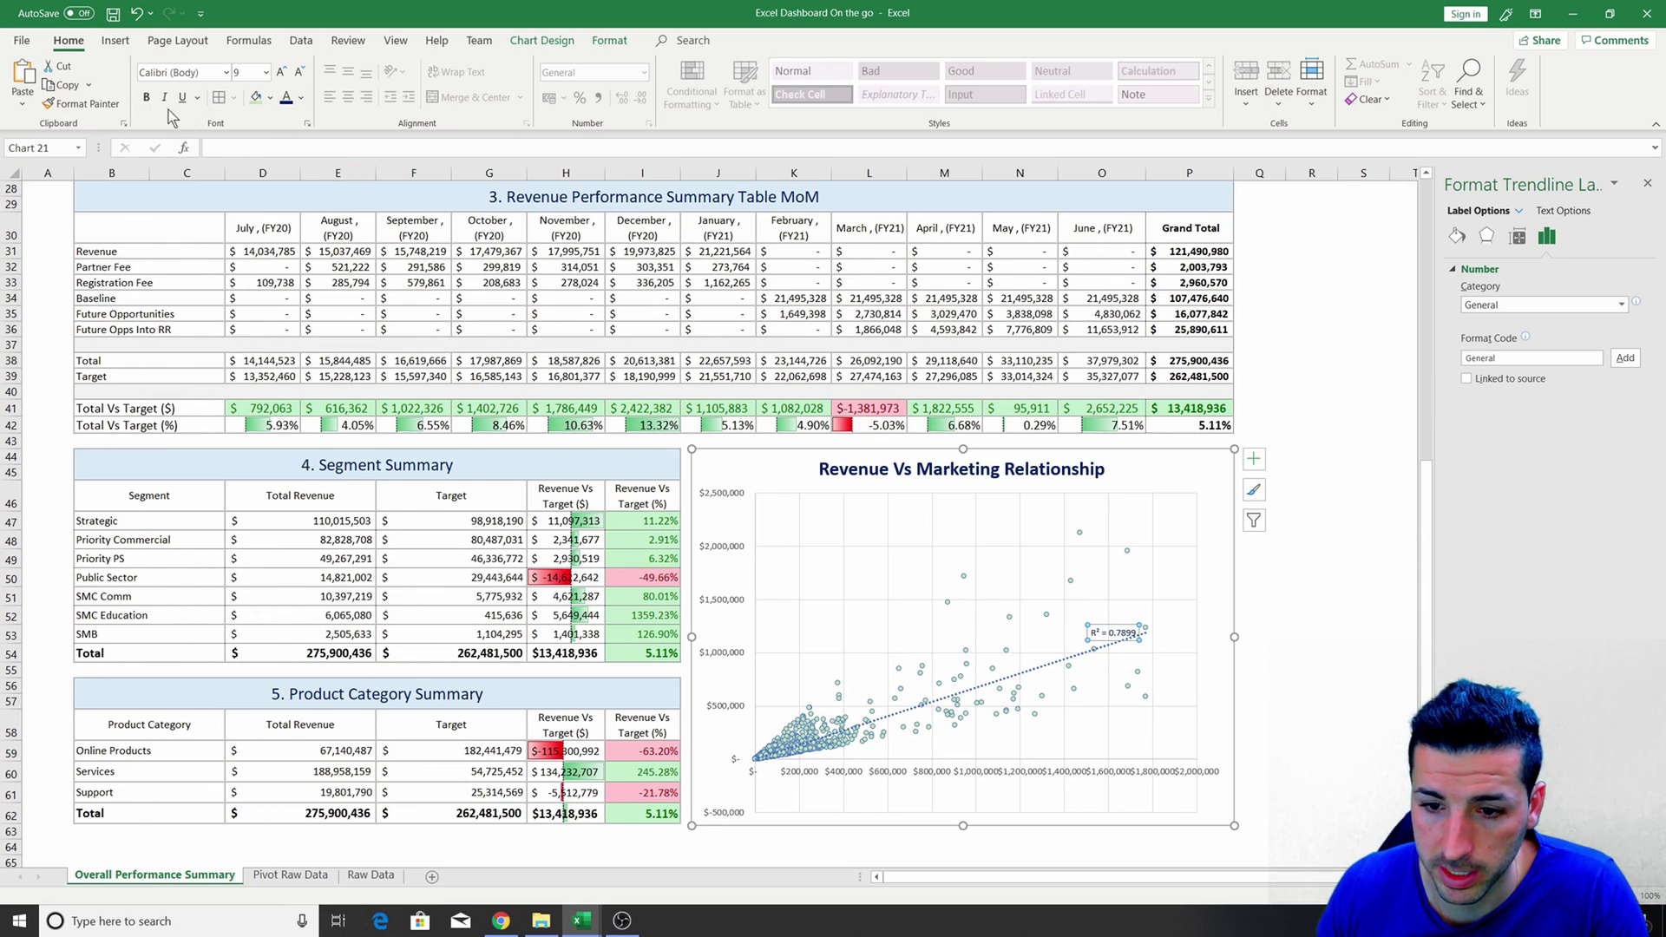
{"action": "left_click", "coordinate": [280, 72]}
{"action": "left_click", "coordinate": [1372, 616]}
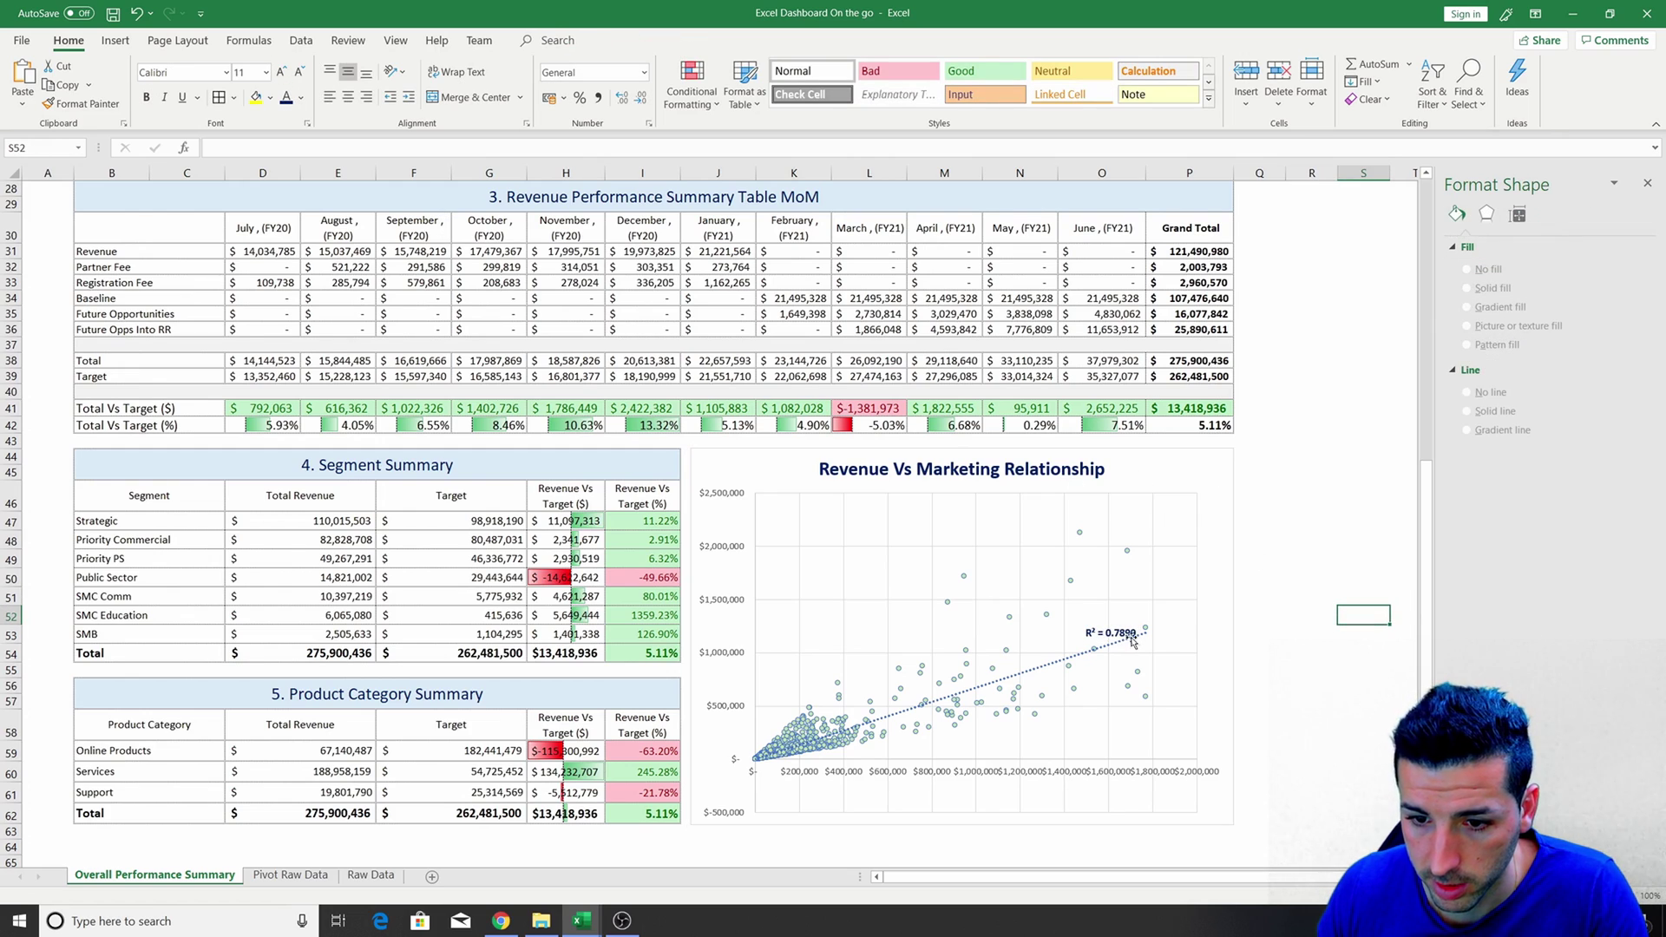
Filter the dashboard's Industry slicer field to Banking and check the Revenue Vs Marketing Relationship chart.
{"action": "scroll", "coordinate": [1347, 435], "scroll_direction": "up", "scroll_amount": 2}
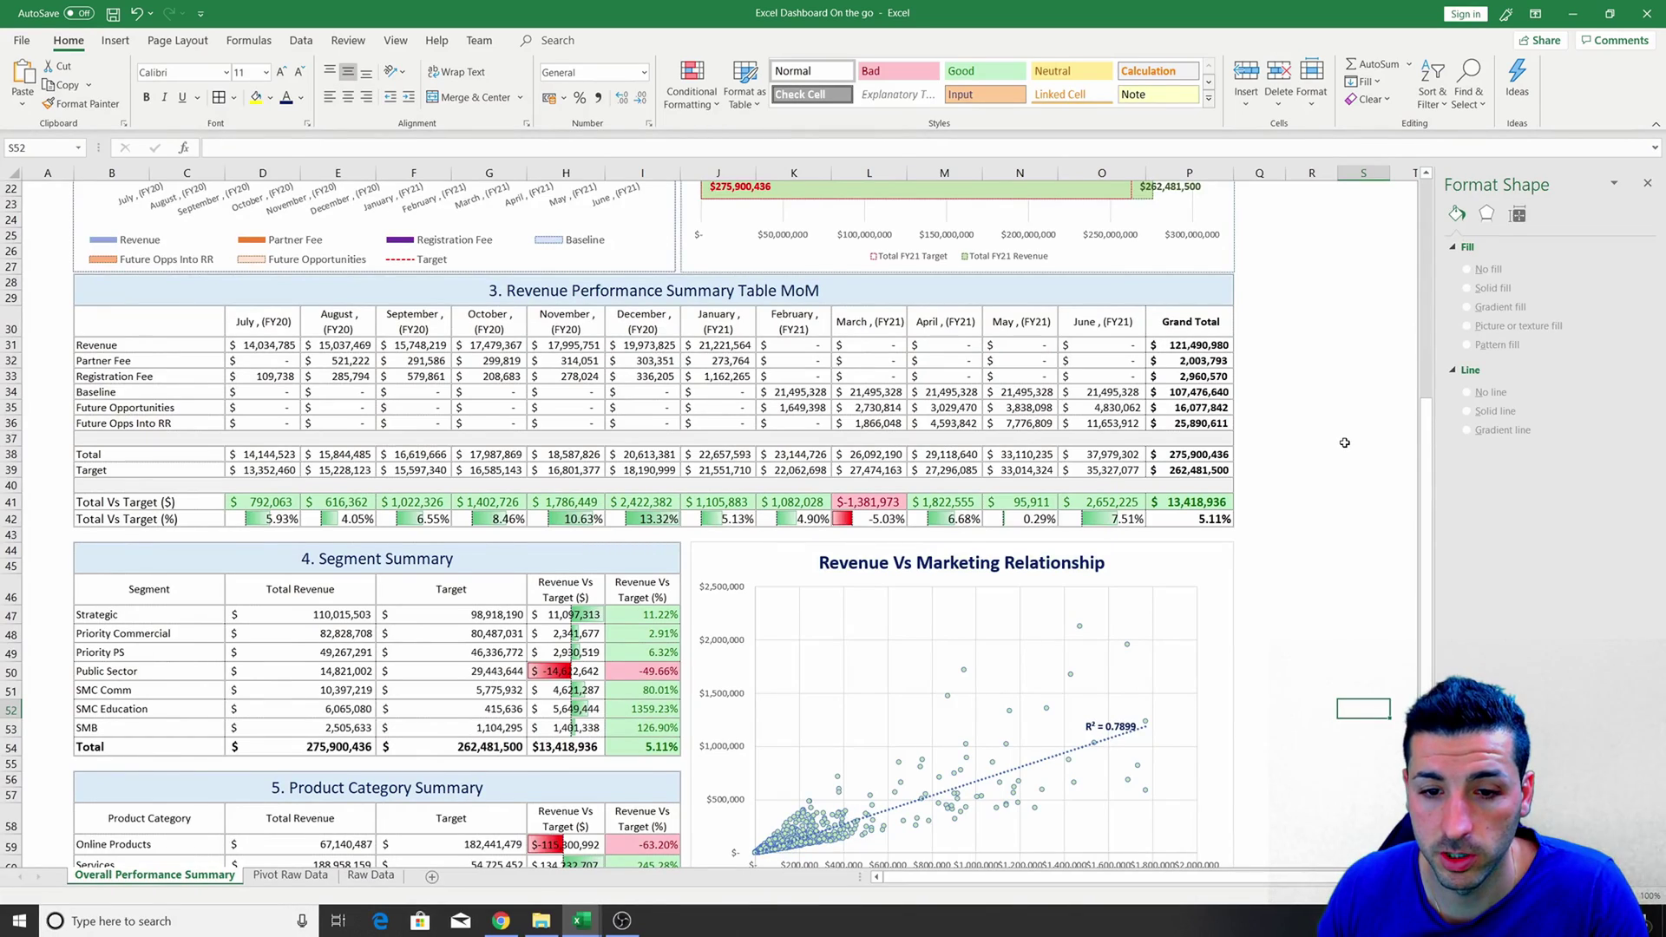
{"action": "scroll", "coordinate": [1336, 417], "scroll_direction": "up", "scroll_amount": 7}
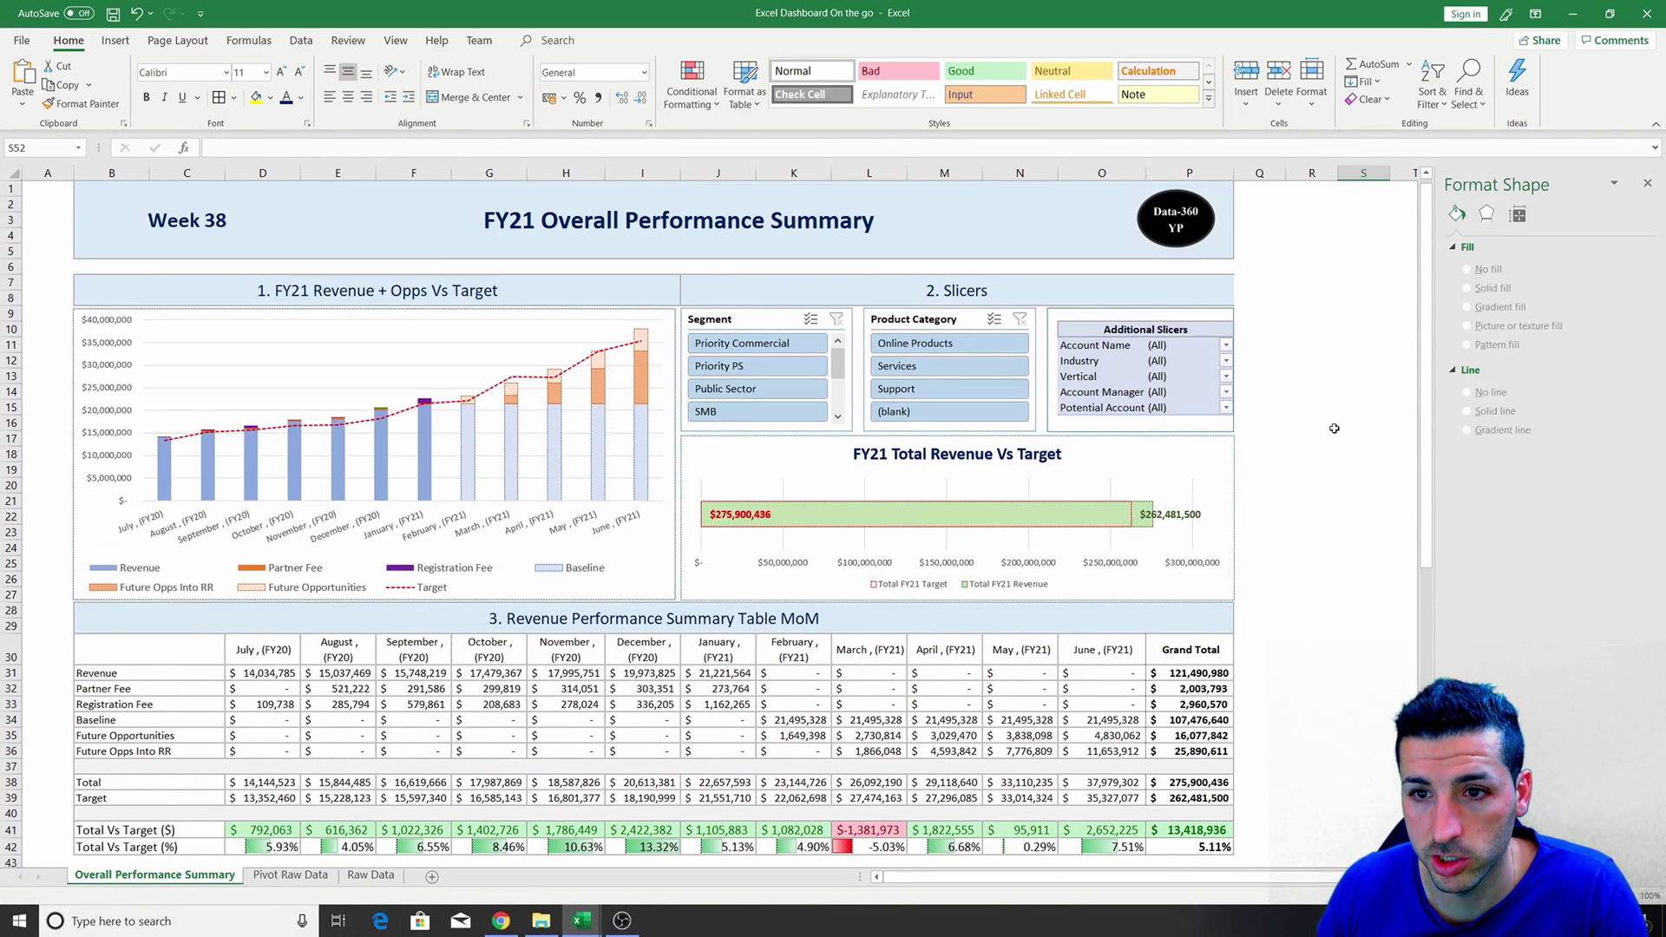
{"action": "left_click", "coordinate": [1225, 361]}
{"action": "left_click", "coordinate": [1076, 412]}
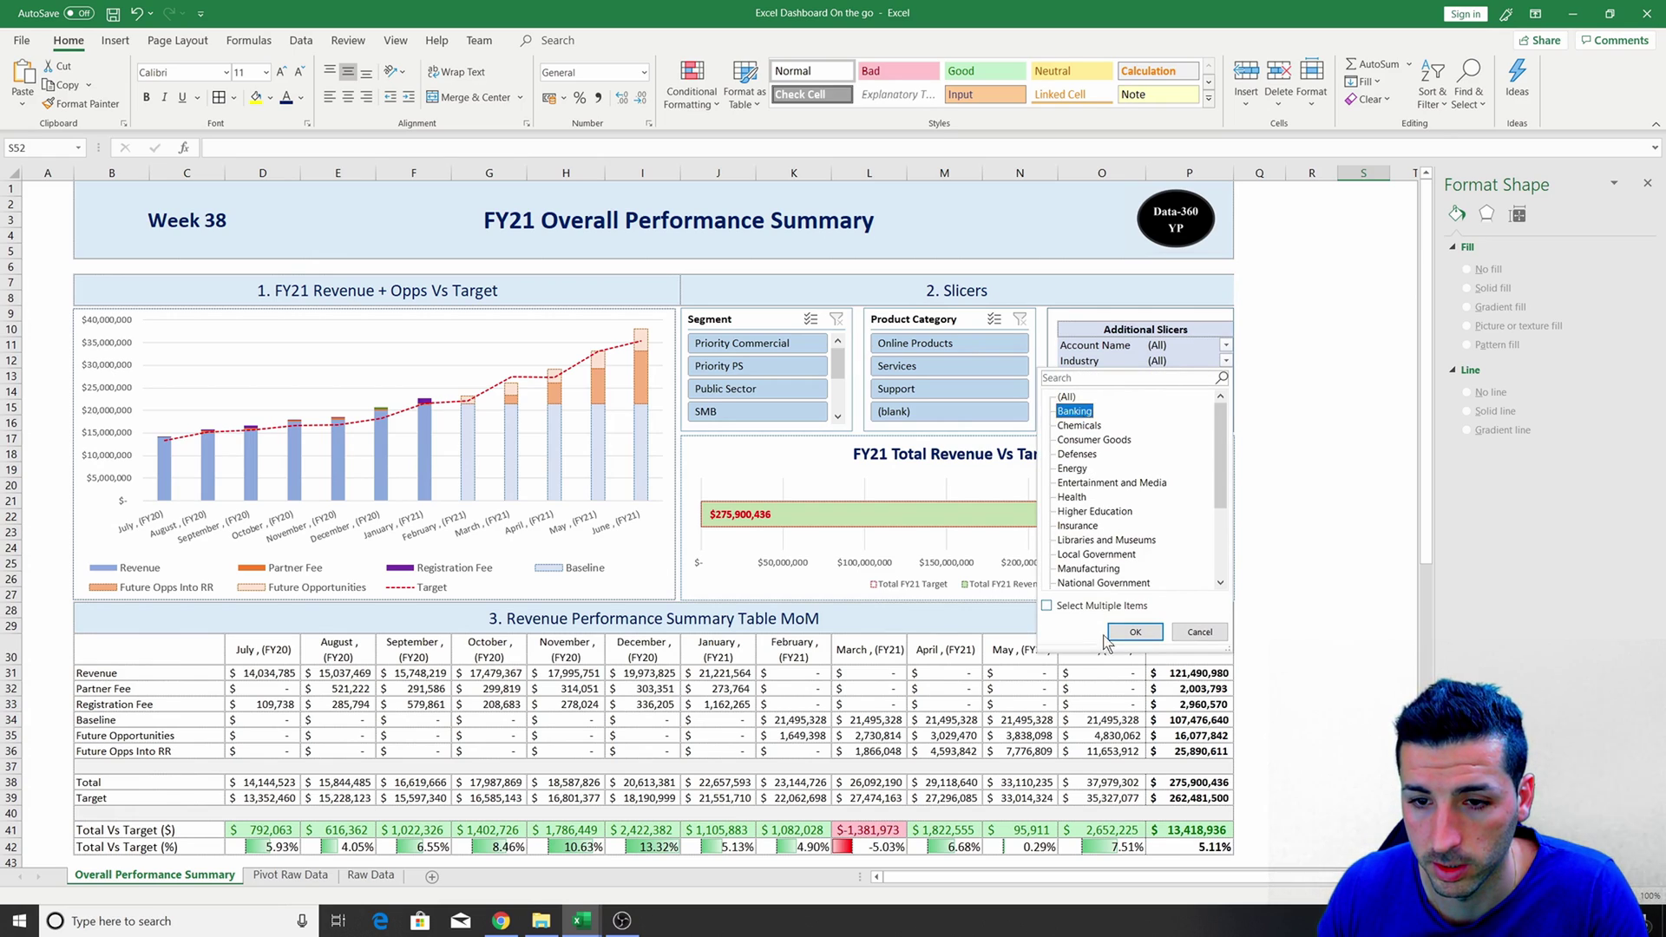
{"action": "left_click", "coordinate": [1133, 632]}
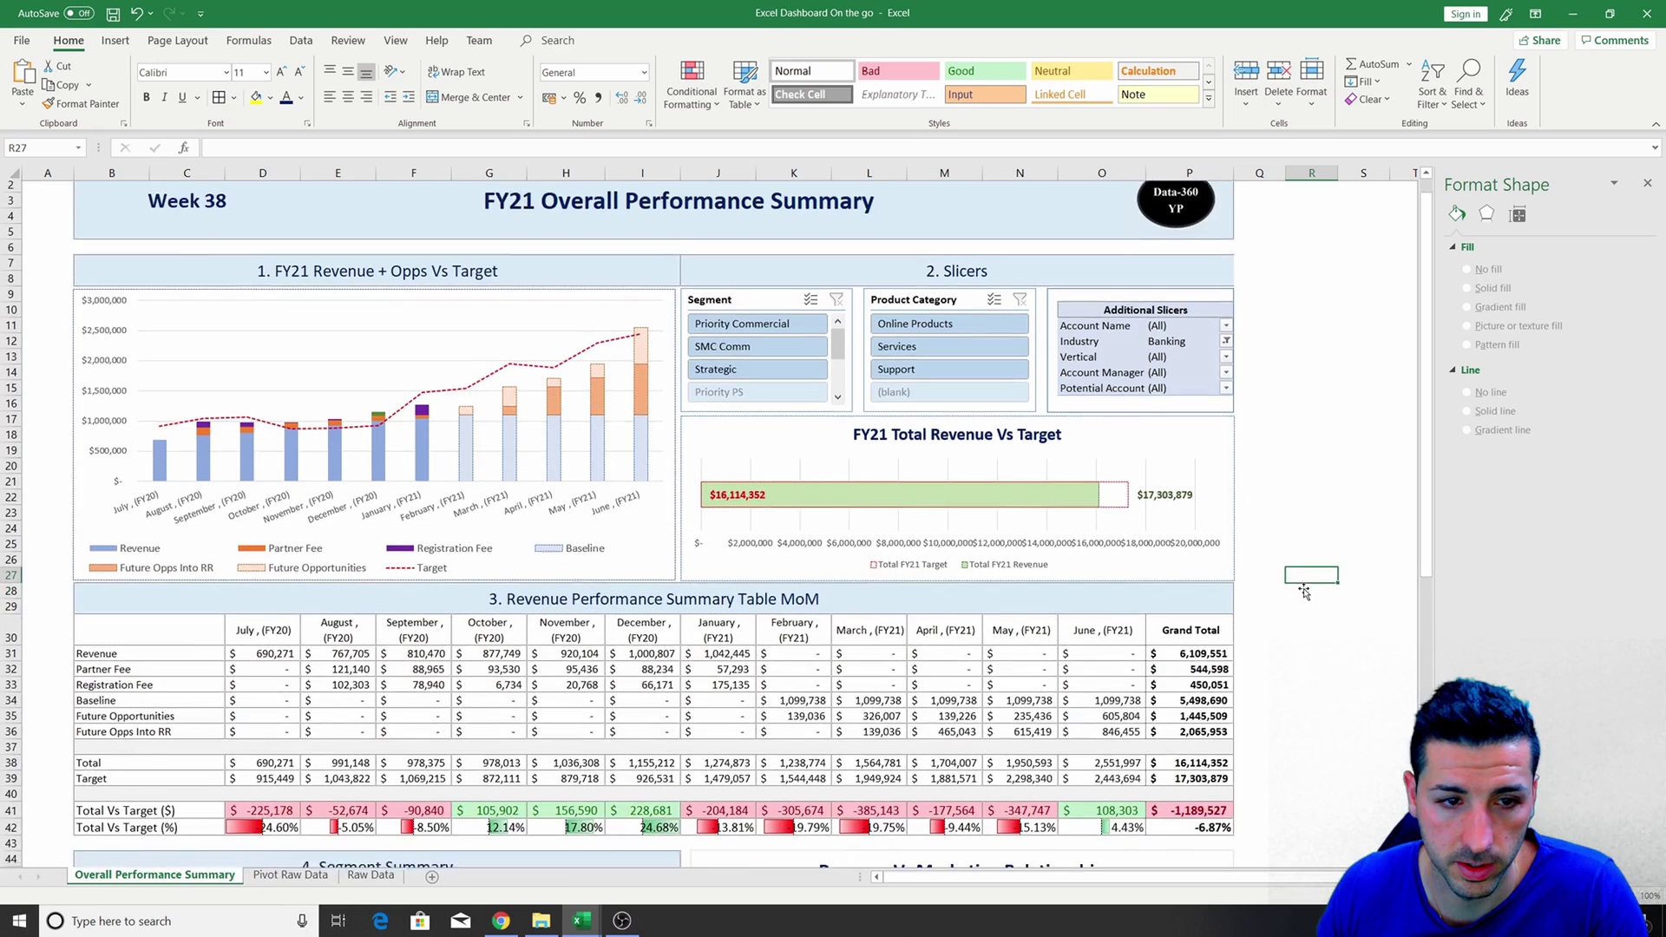
{"action": "scroll", "coordinate": [1303, 588], "scroll_direction": "down", "scroll_amount": 11}
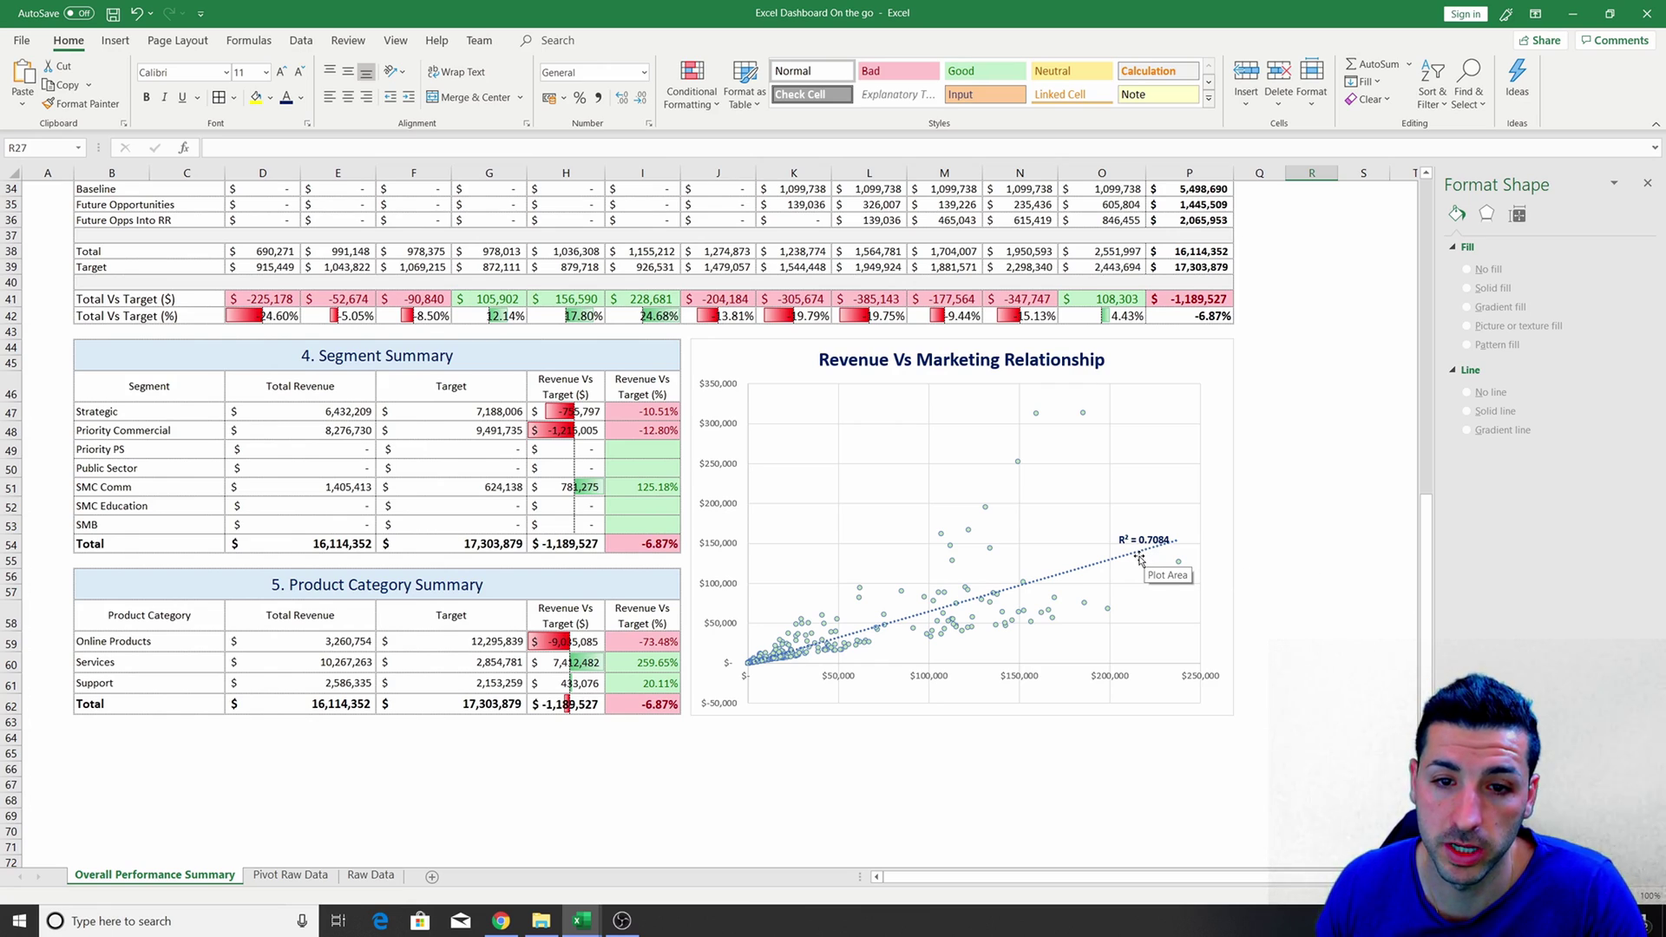
Reset the Industry filter under Additional Slicers to (All).
{"action": "scroll", "coordinate": [1062, 420], "scroll_direction": "up", "scroll_amount": 11}
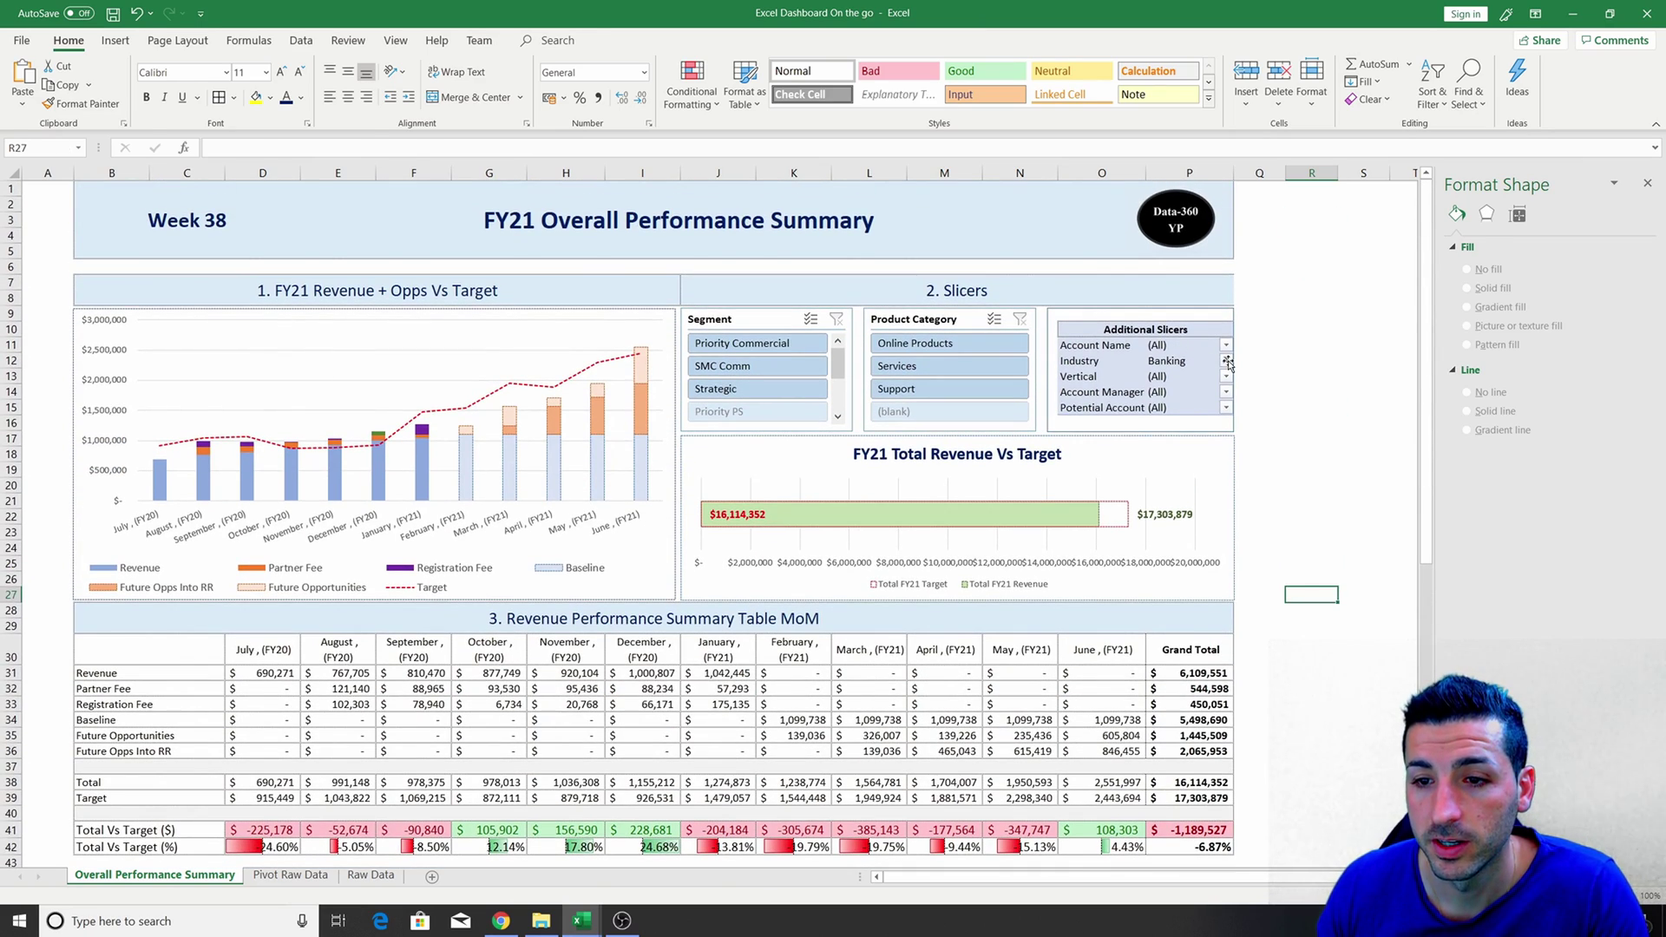
{"action": "left_click", "coordinate": [1228, 363]}
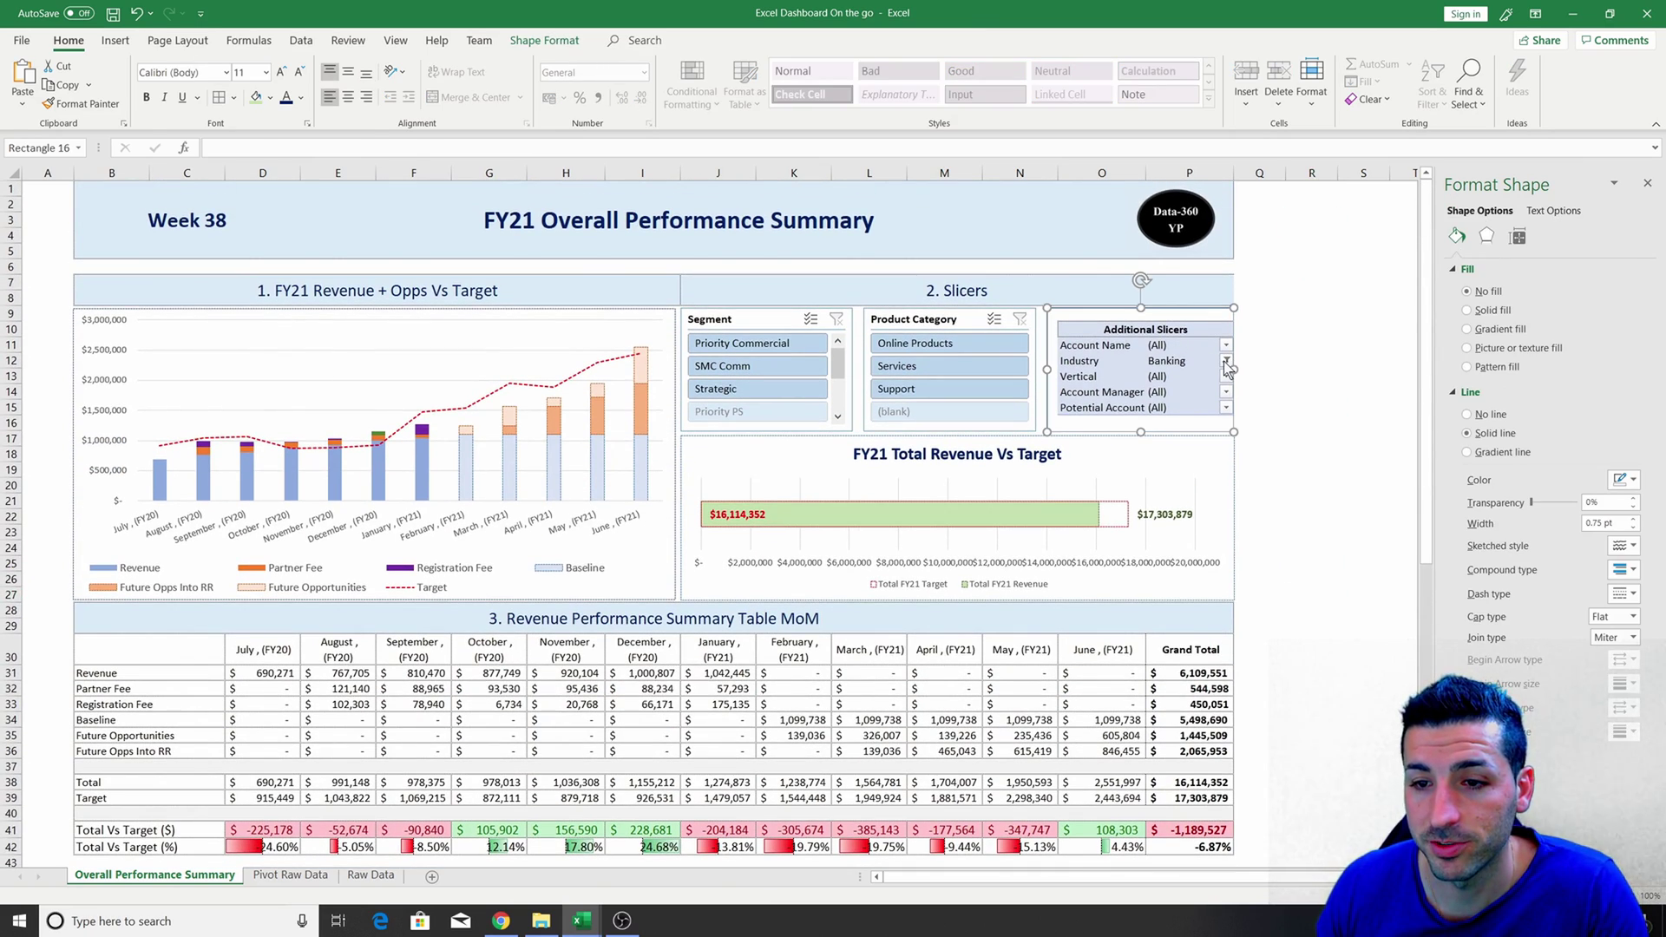
{"action": "left_click", "coordinate": [1225, 362]}
{"action": "left_click", "coordinate": [1069, 400]}
{"action": "left_click", "coordinate": [1159, 634]}
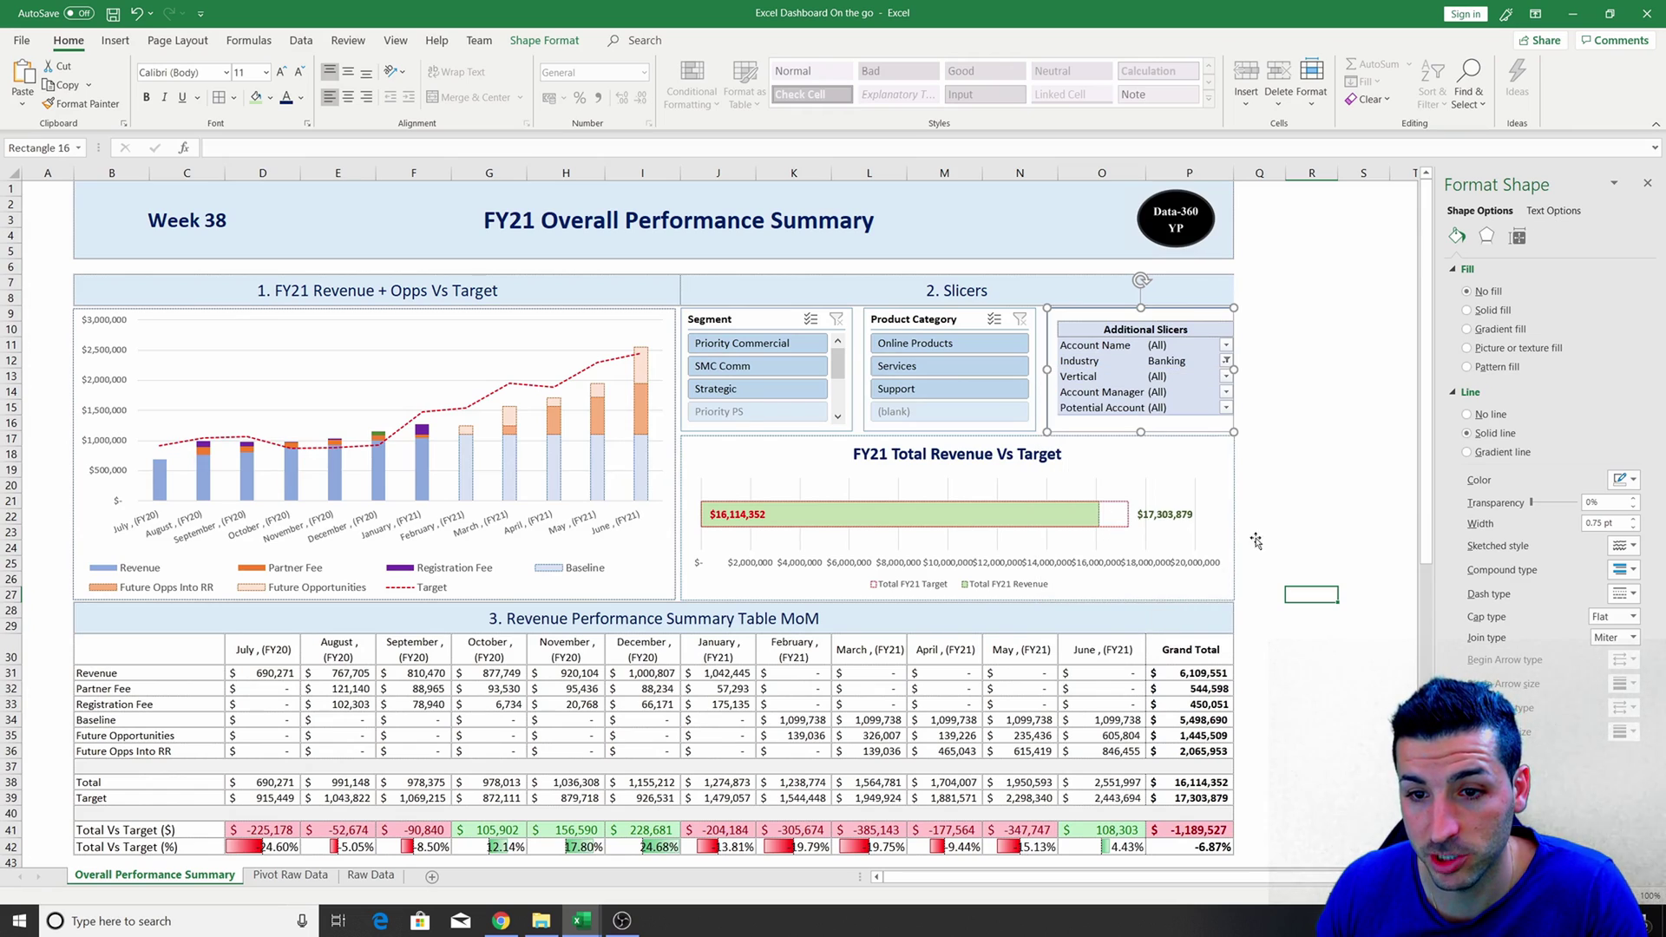